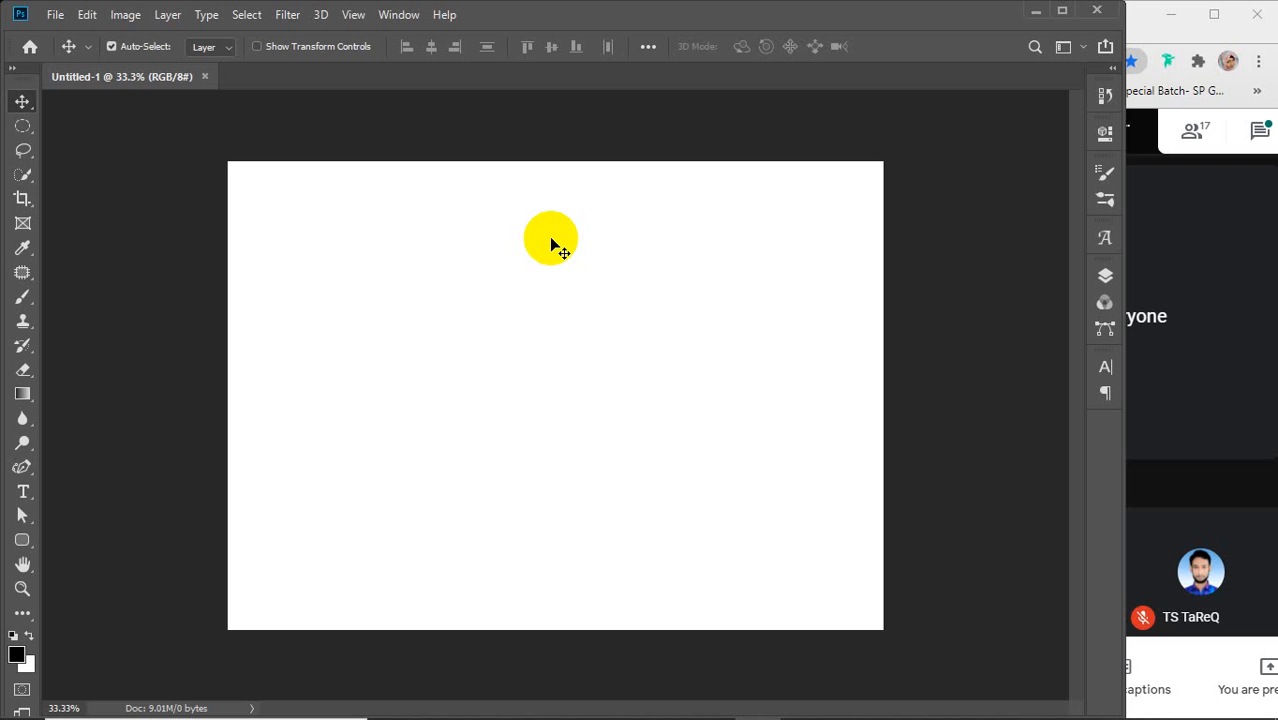
click(1192, 392)
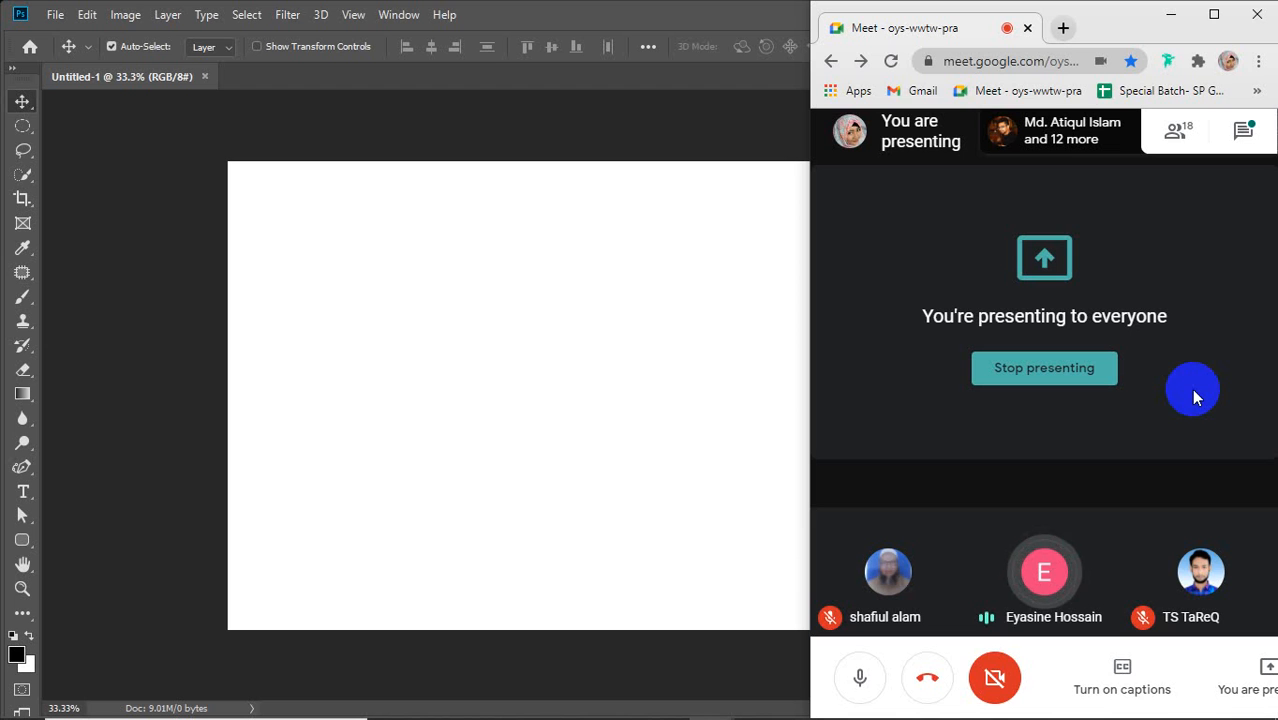
click(513, 456)
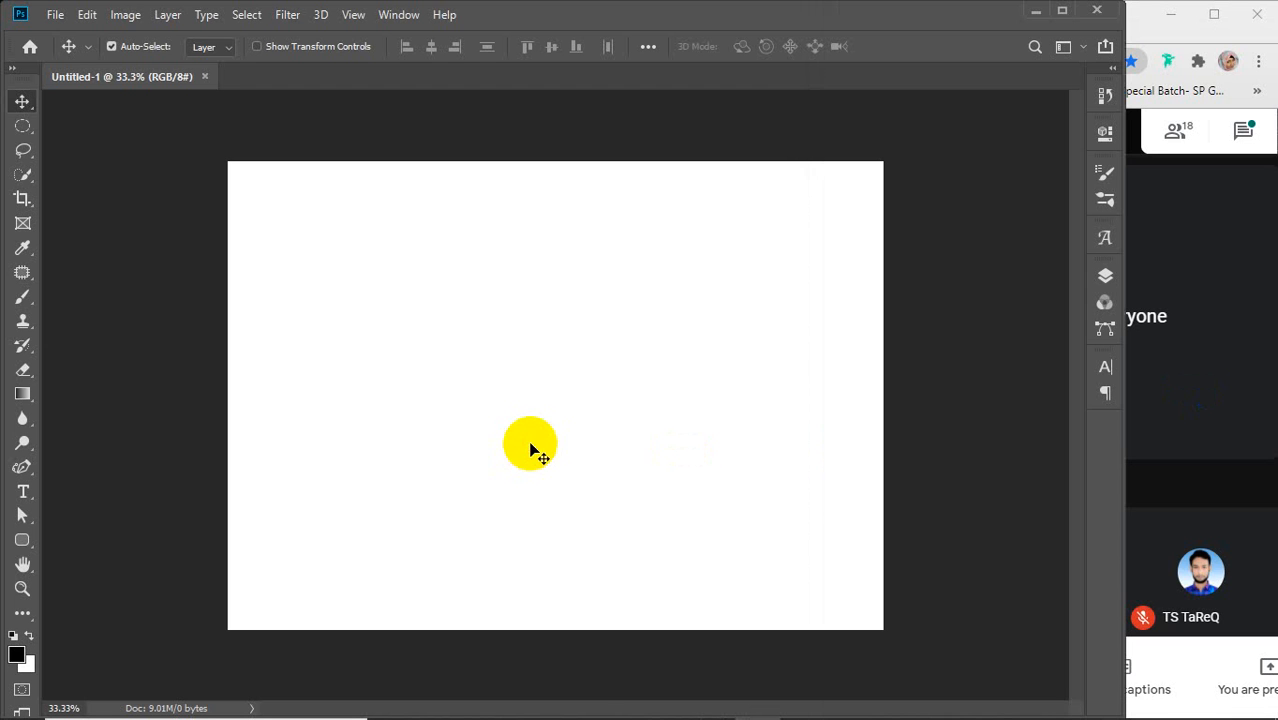
mouse_move(1124, 445)
mouse_down()
mouse_move(1080, 457)
mouse_move(1130, 450)
mouse_up()
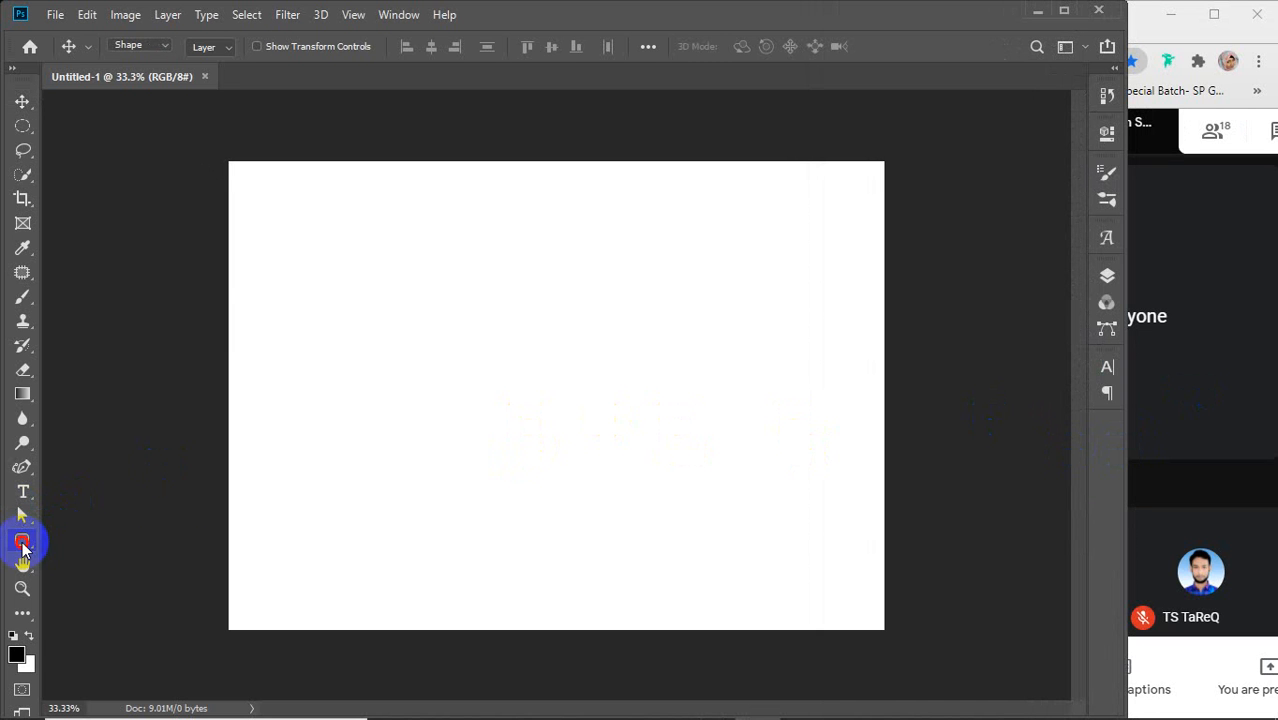
Step: Draw a yellow circle about 873 px in diameter with the Ellipse tool and move it to the middle of the canvas
drag(22, 540, 101, 580)
drag(384, 265, 657, 552)
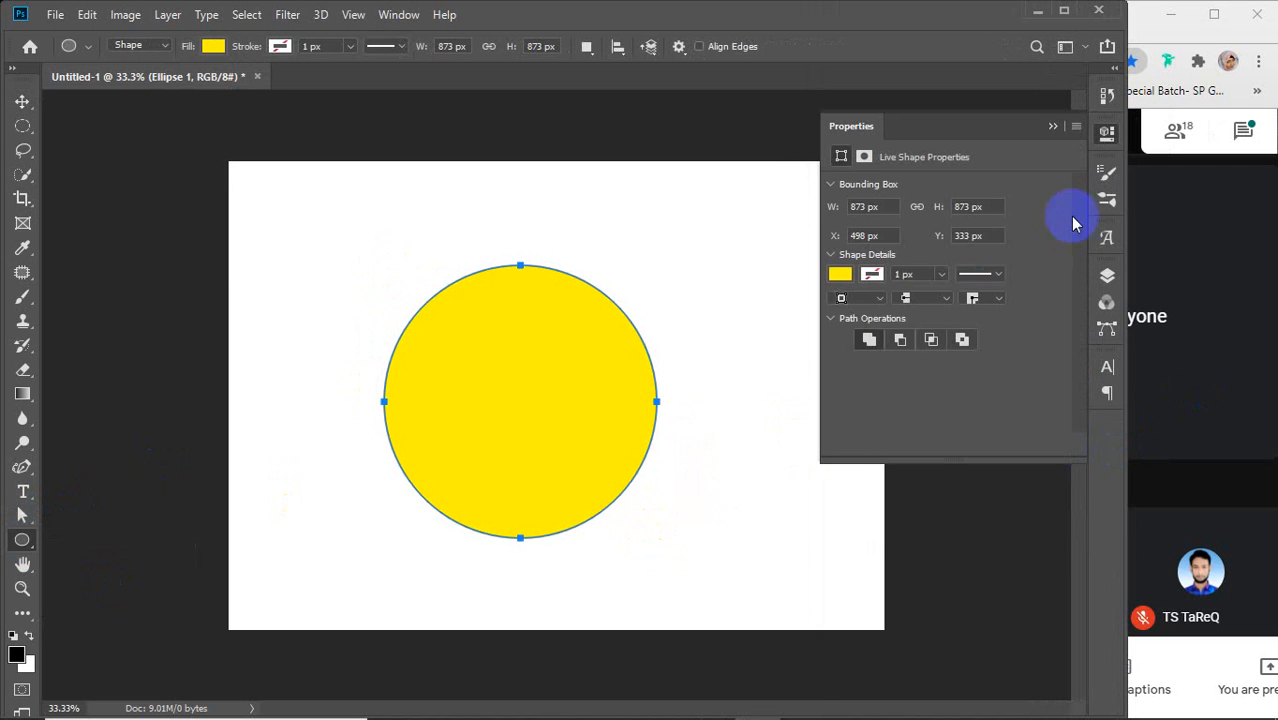
click(1055, 127)
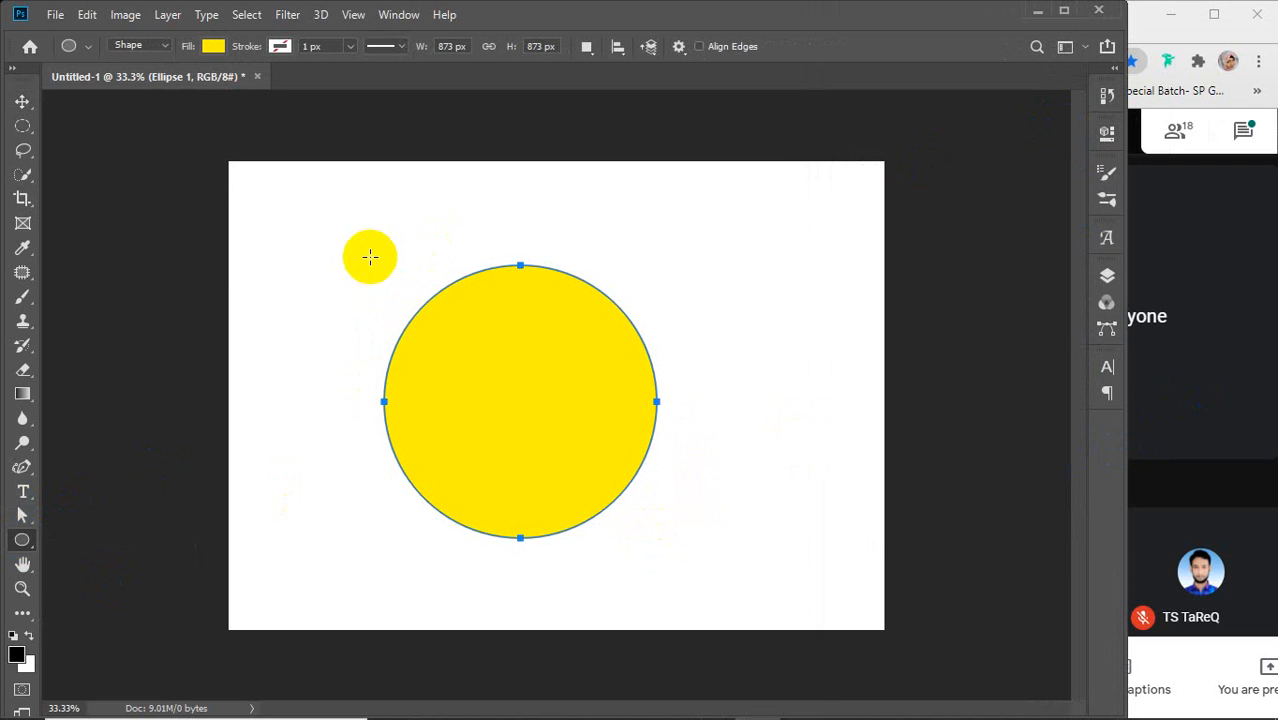
click(24, 103)
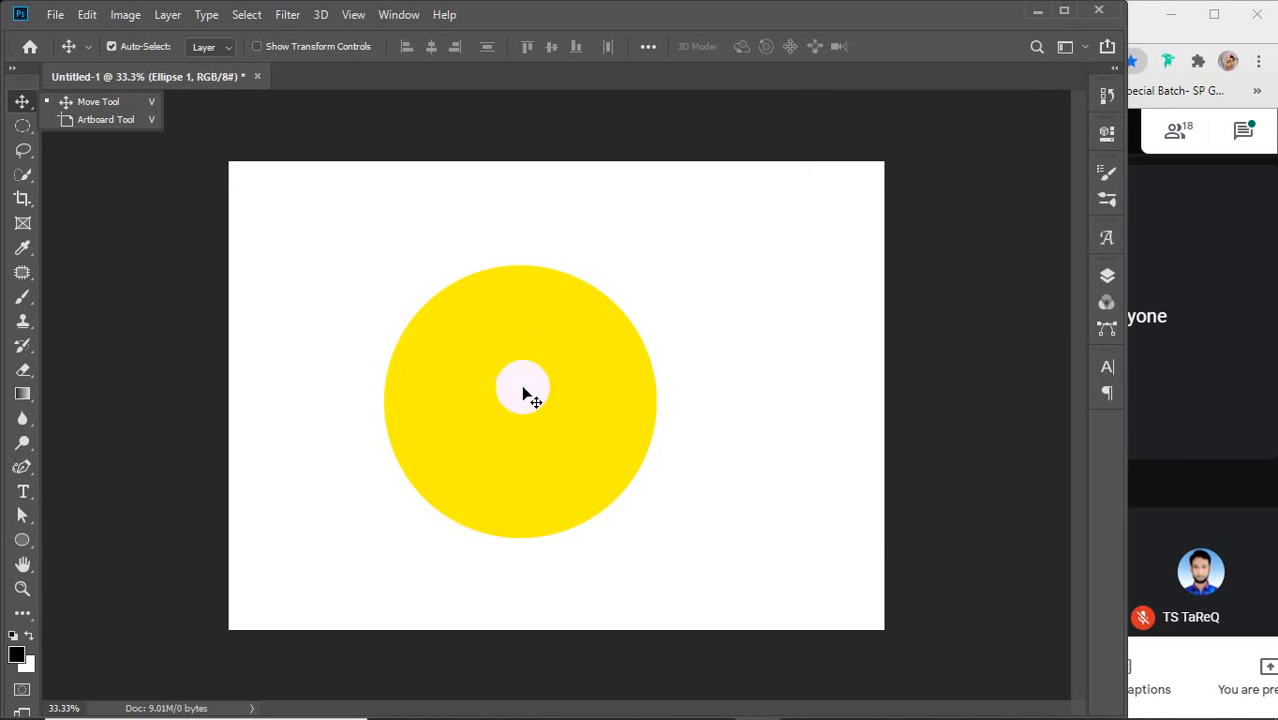
drag(525, 394, 598, 410)
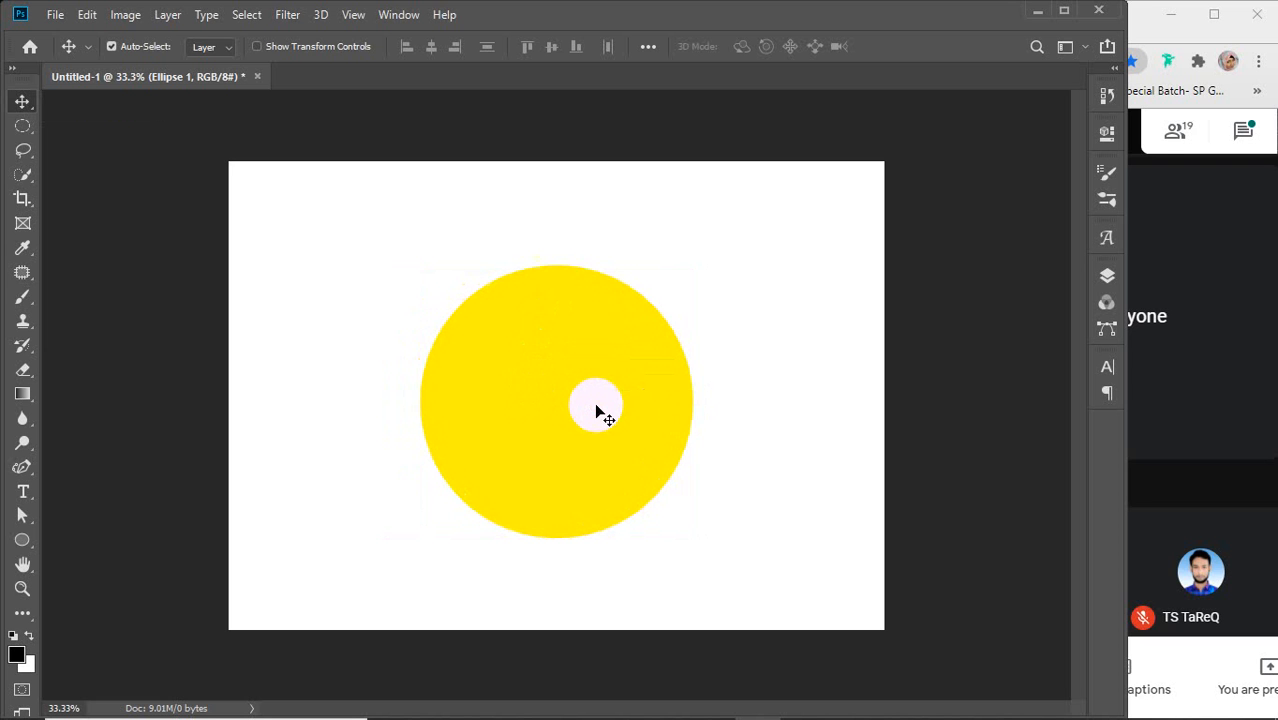
Step: Rasterize the yellow circle's shape layer so its pixels can be edited
click(1106, 276)
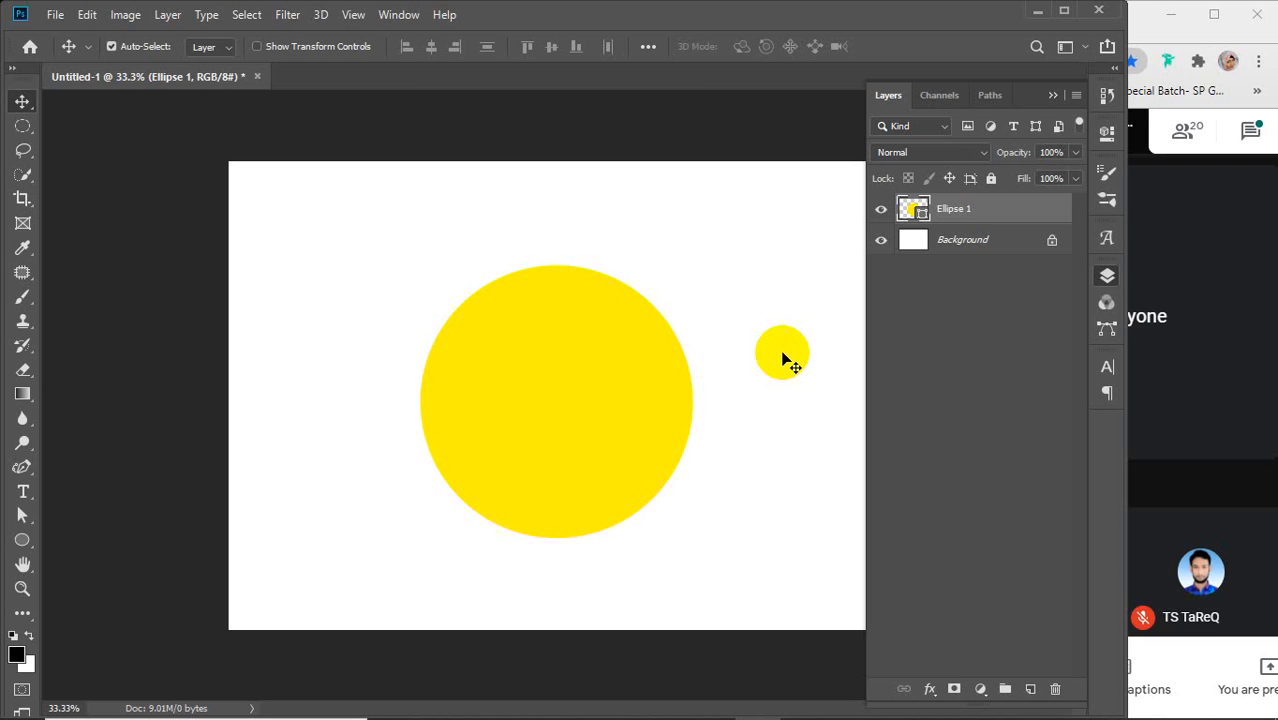
mouse_move(782, 352)
mouse_down()
mouse_move(521, 333)
mouse_move(568, 414)
mouse_move(572, 395)
mouse_move(508, 419)
mouse_move(290, 420)
mouse_up()
click(23, 370)
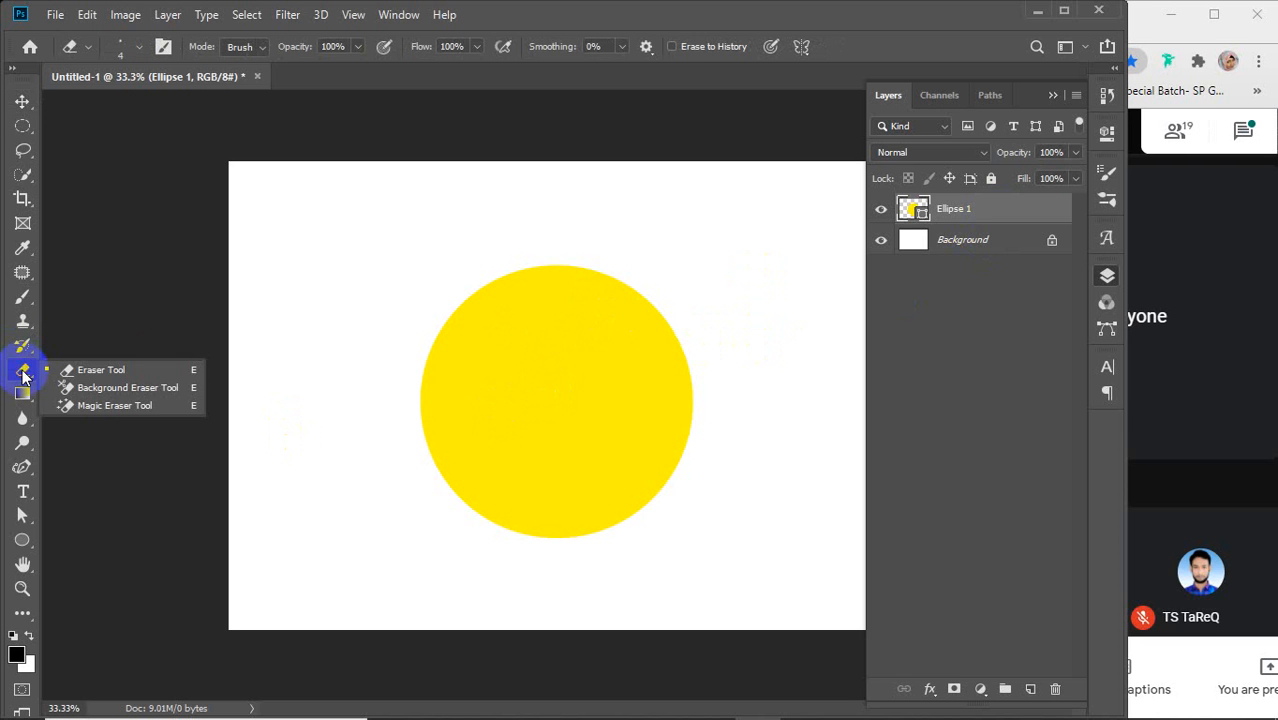
click(105, 370)
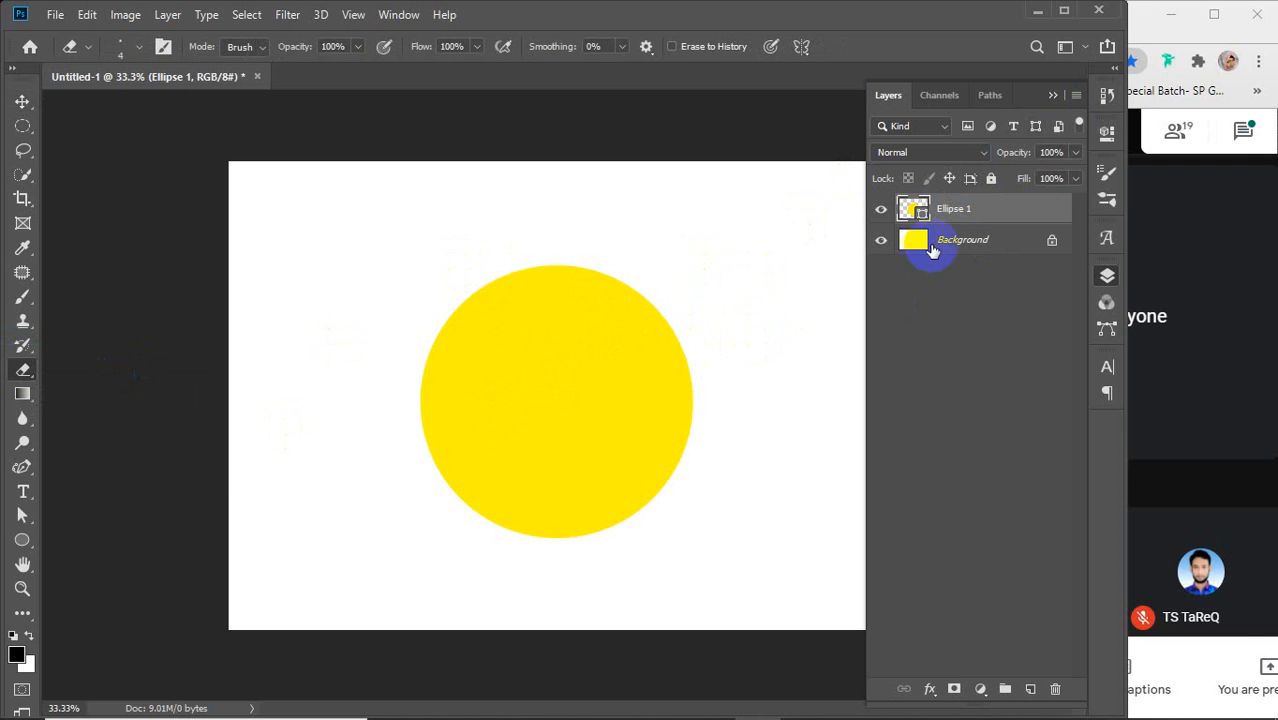
right_click(968, 208)
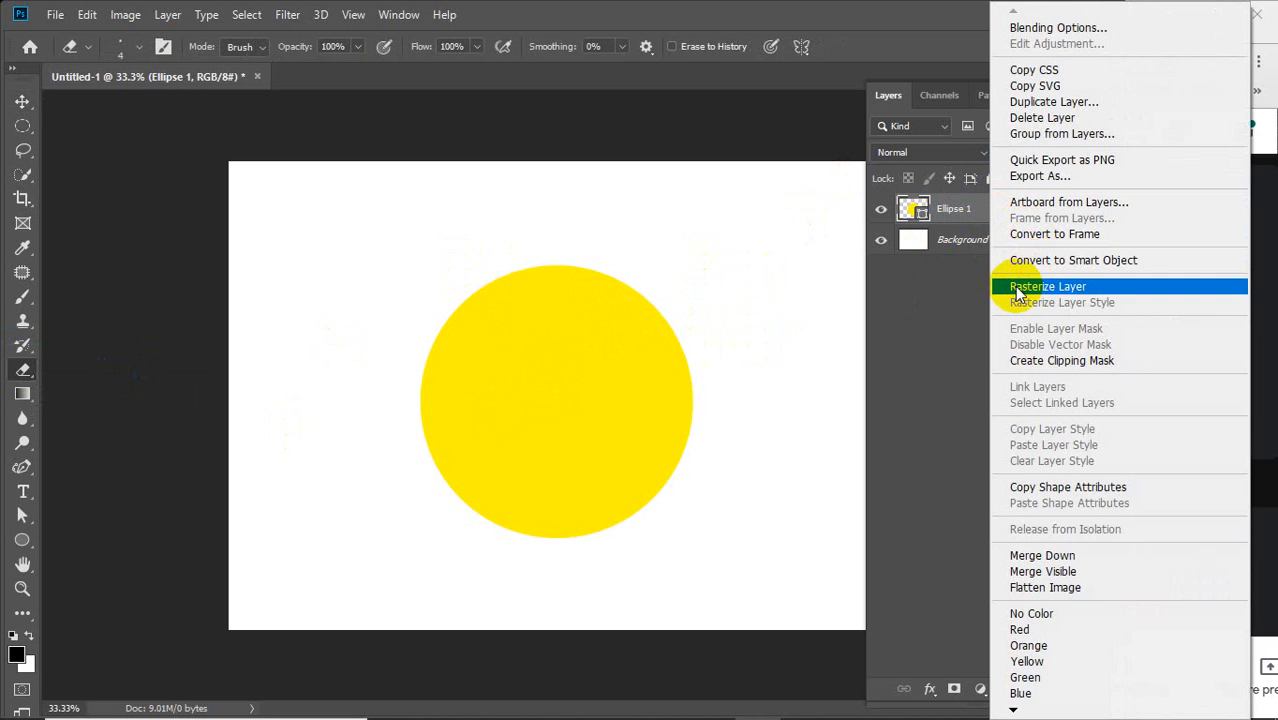
click(1018, 288)
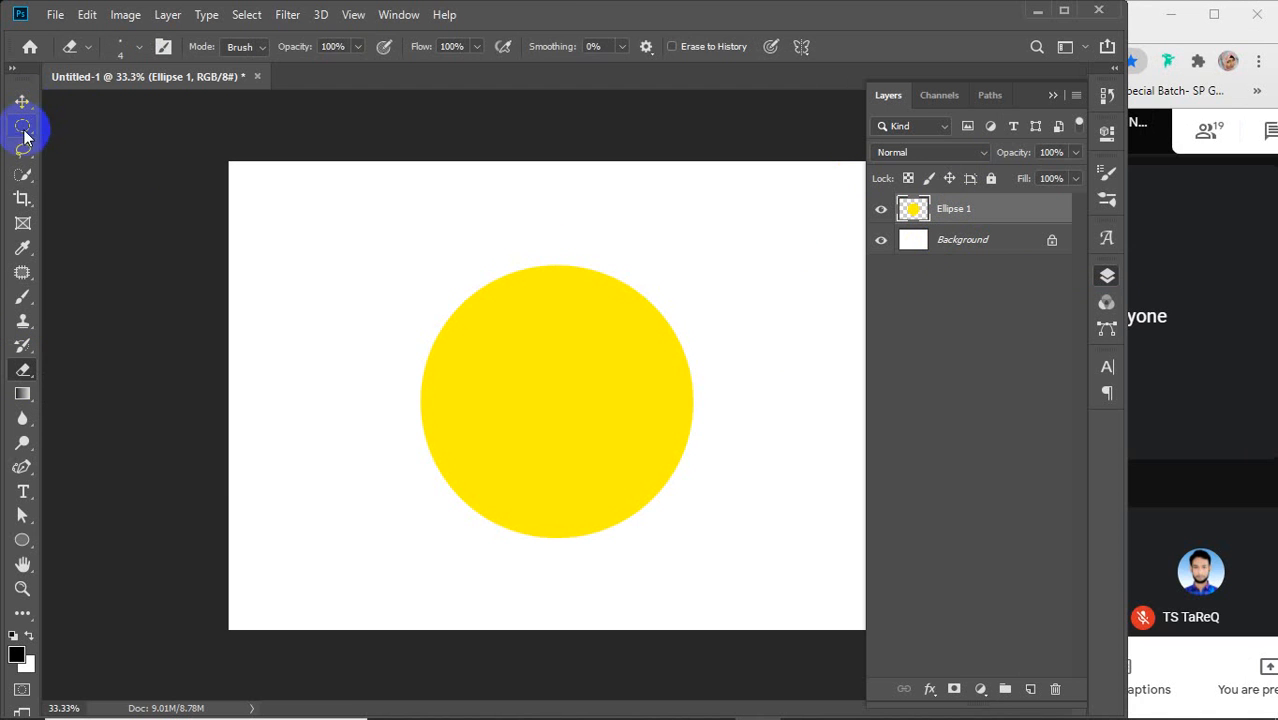
Step: Select the left half of the circle with the Rectangular Marquee, delete it and deselect
drag(25, 137, 123, 128)
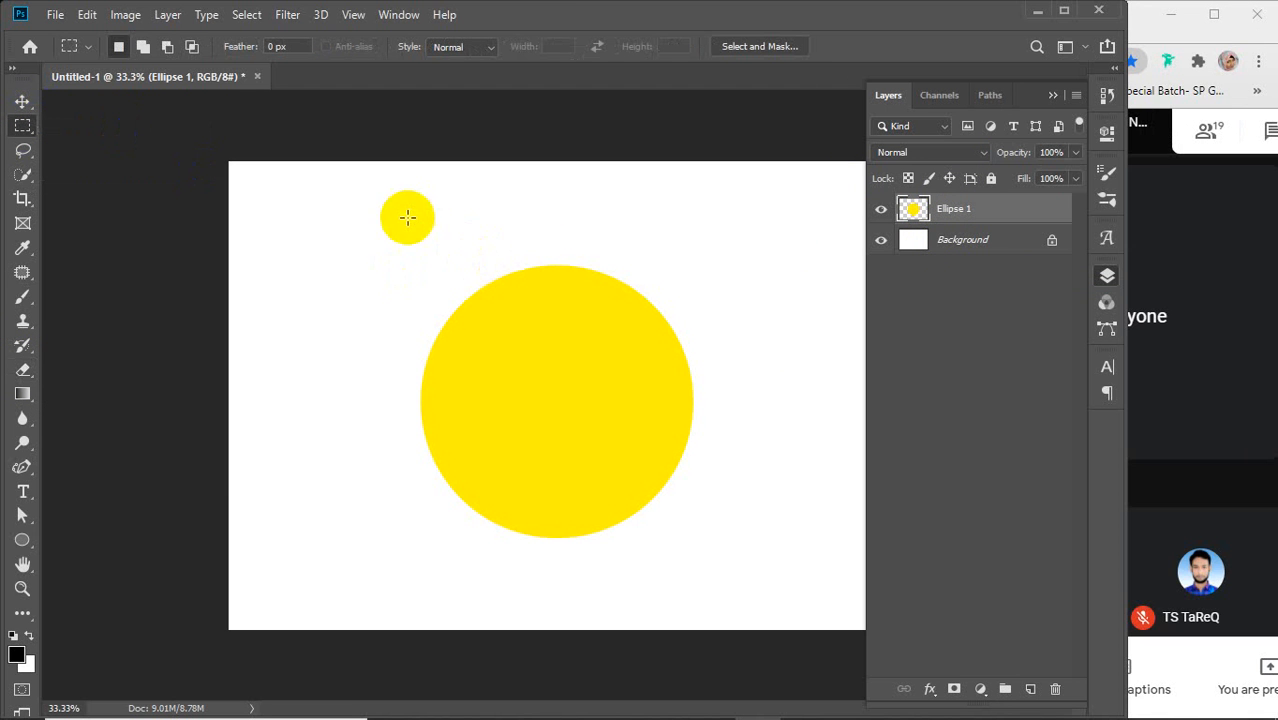
mouse_move(395, 207)
mouse_down()
mouse_move(579, 534)
mouse_move(551, 600)
mouse_move(565, 599)
mouse_move(548, 602)
mouse_move(561, 602)
mouse_up()
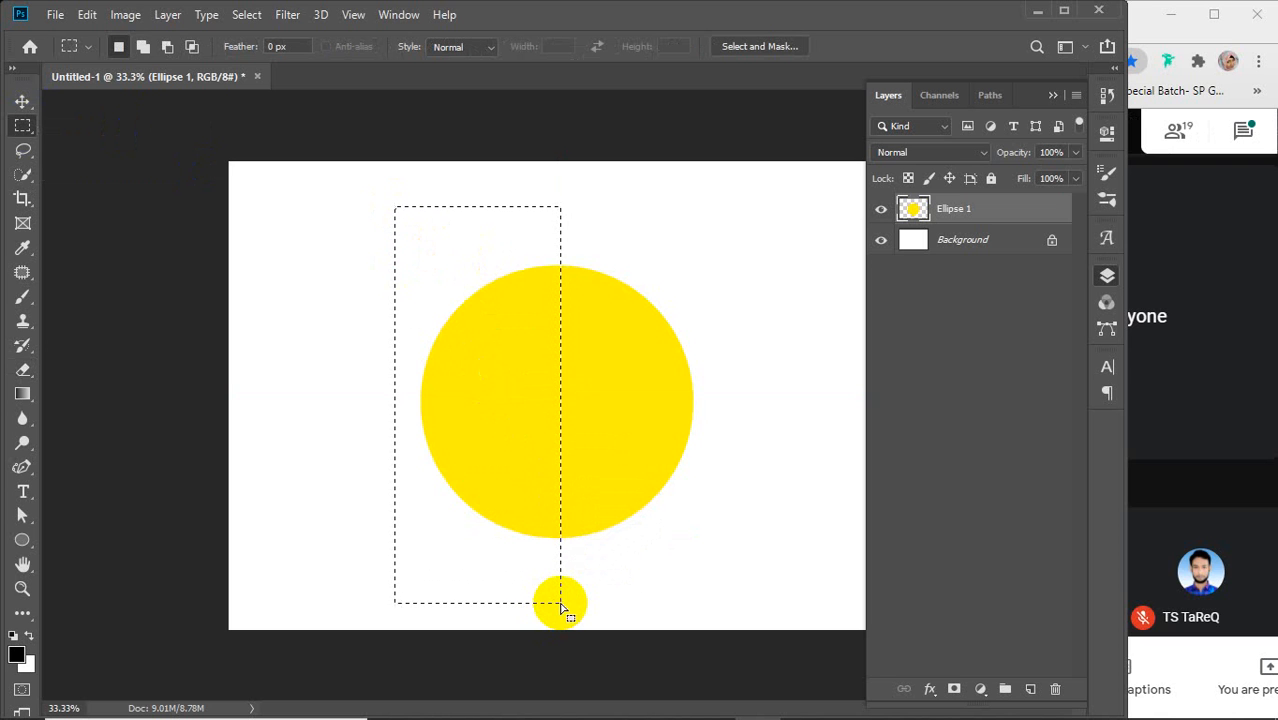
key(Delete)
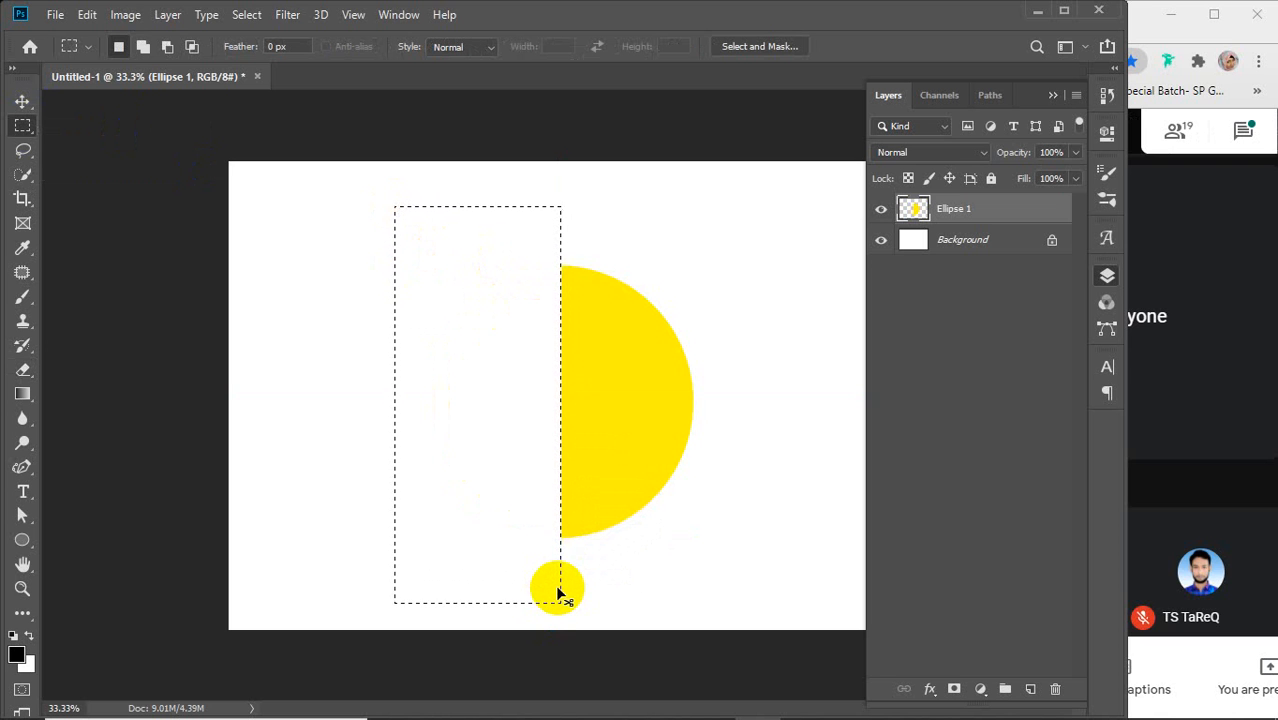
key(ctrl+d)
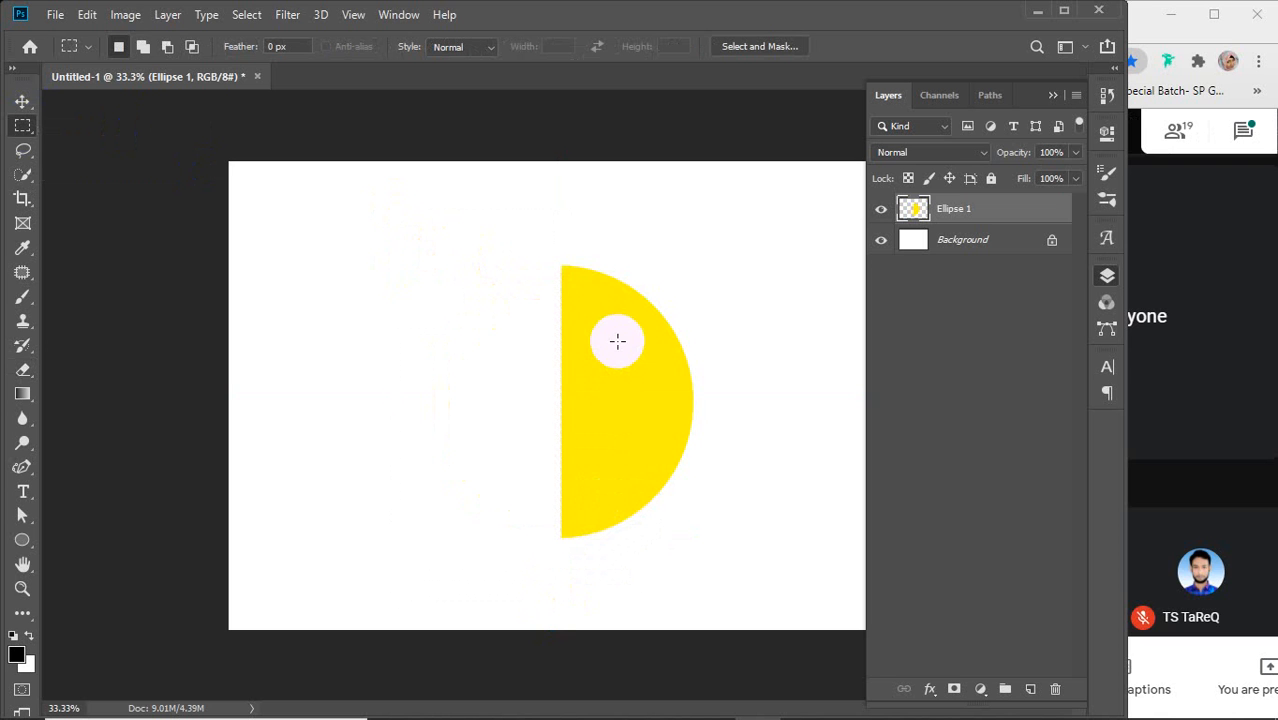
Step: Undo the deletion of the circle's left half and clear the rectangular selection
key(ctrl+z)
key(ctrl+z)
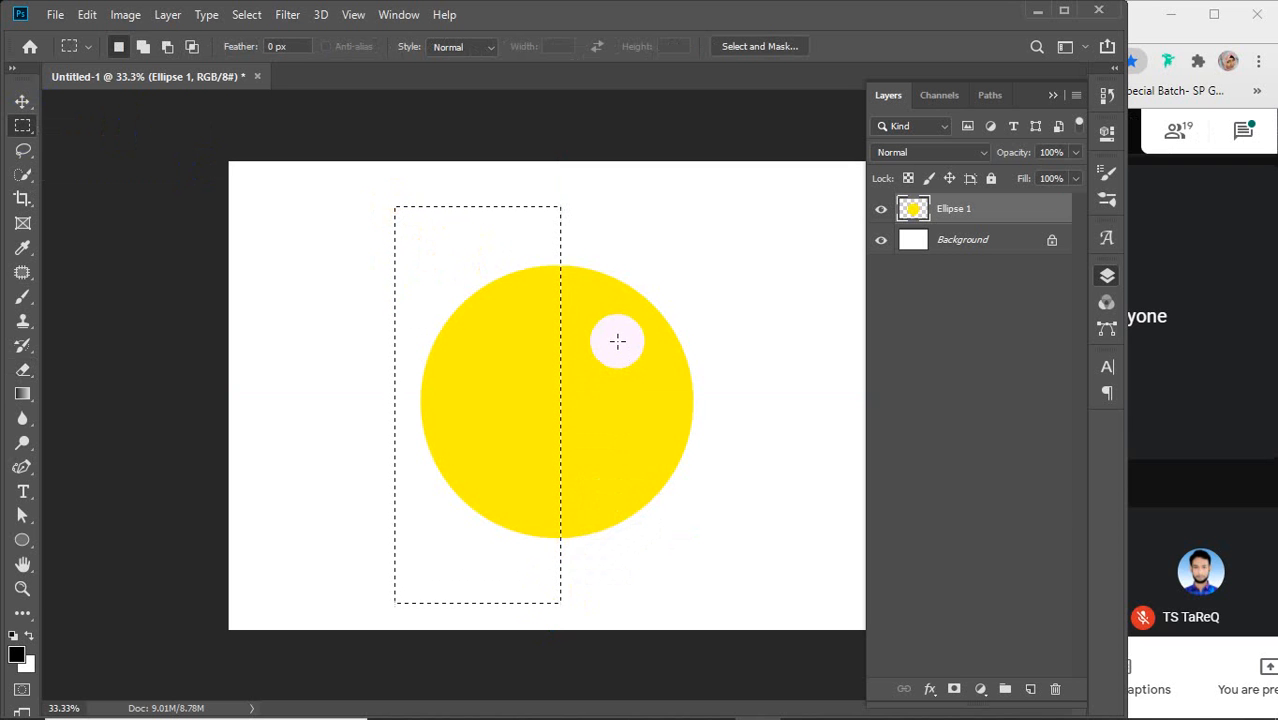
click(22, 101)
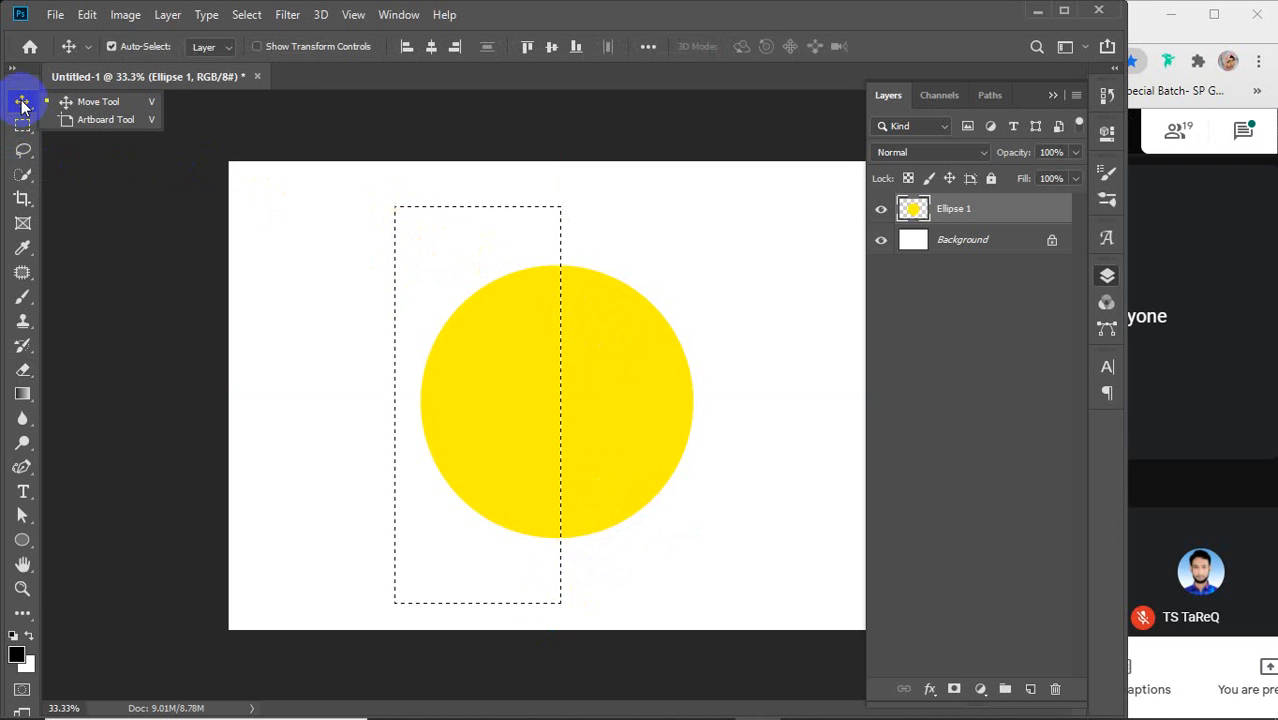
key(ctrl+d)
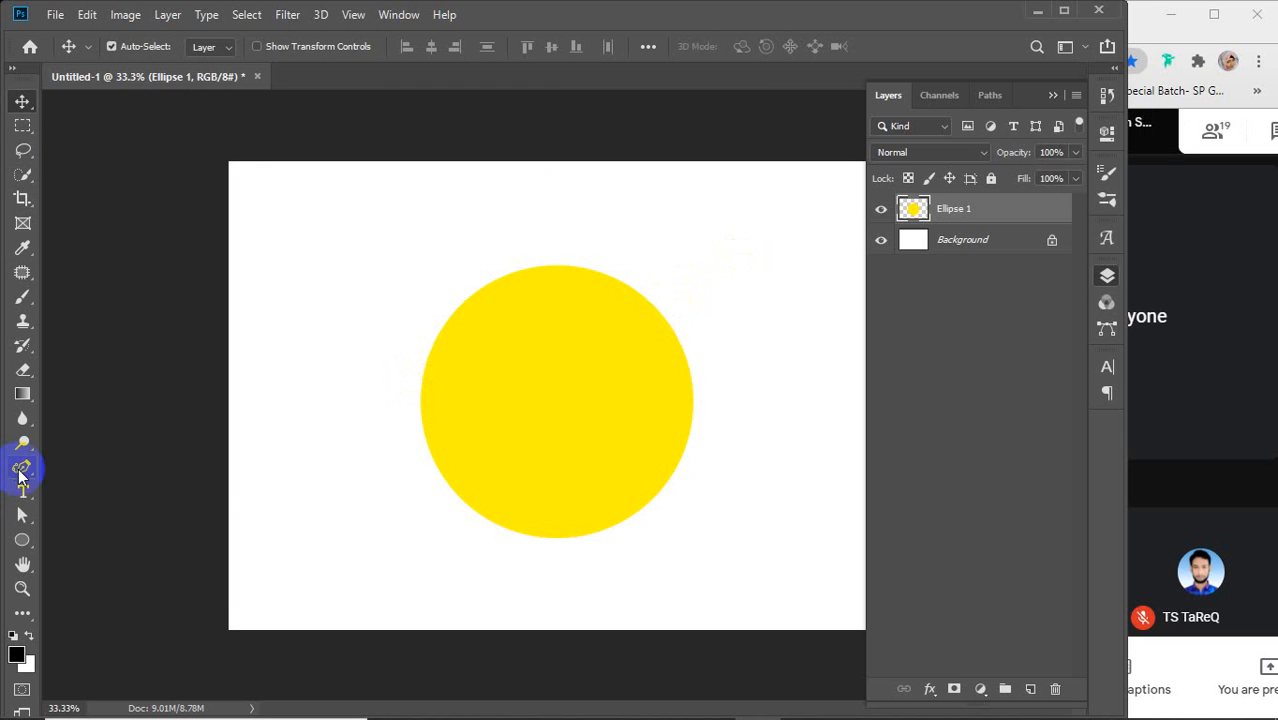
Step: Start a Pen tool path with an anchor point just outside the circle's lower-left side
drag(22, 466, 110, 470)
click(371, 462)
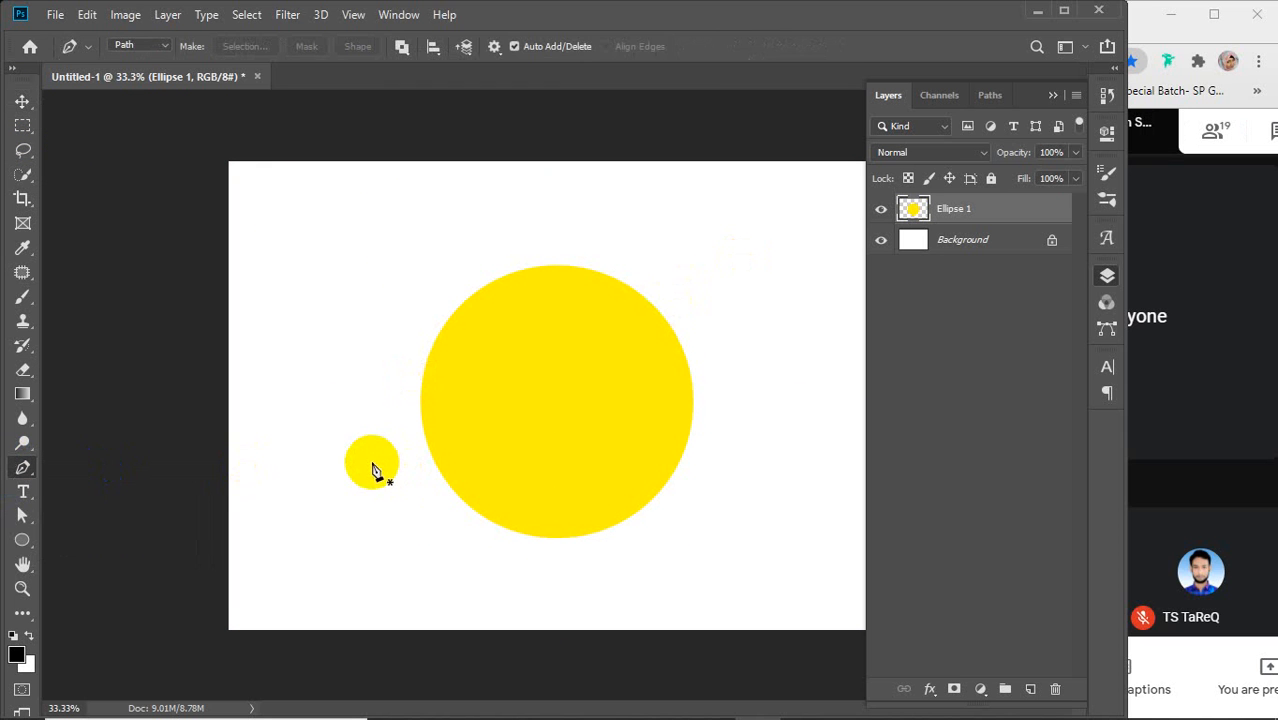
Step: Try extending the path with two curved points across the circle, and undo both points
drag(551, 410, 641, 344)
drag(745, 336, 786, 347)
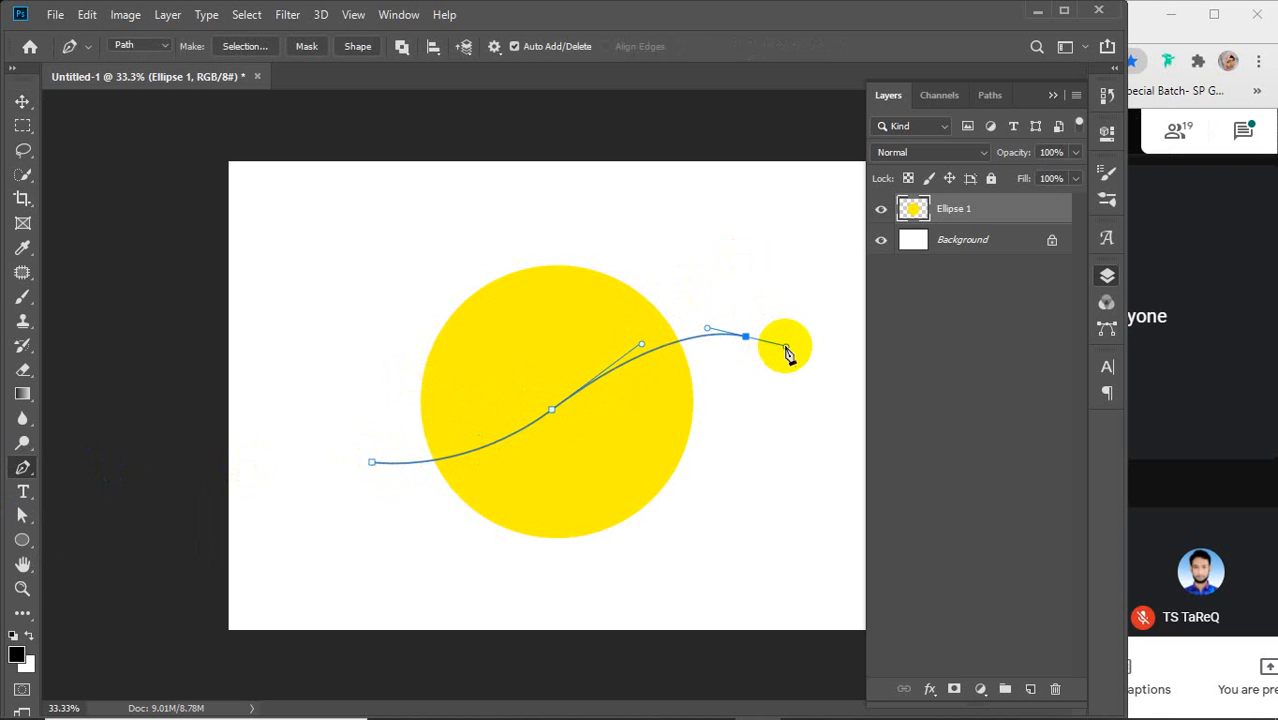
click(22, 101)
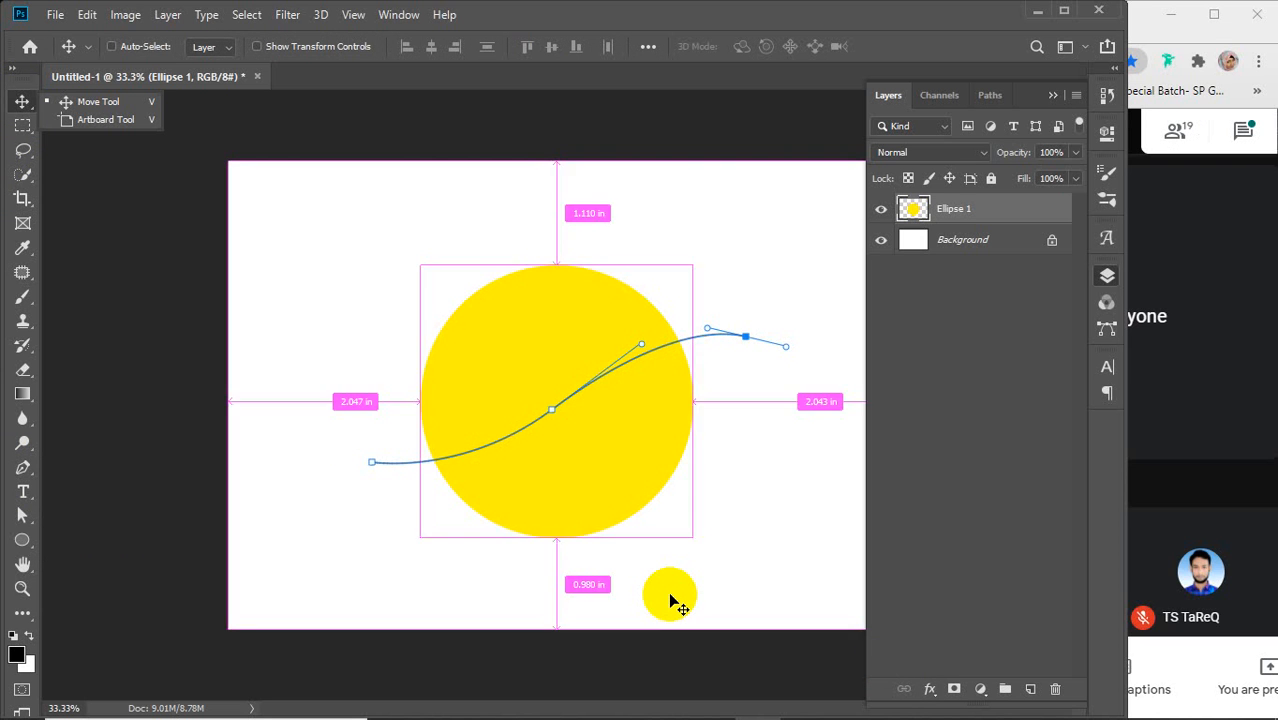
key(ctrl+z)
key(ctrl+z)
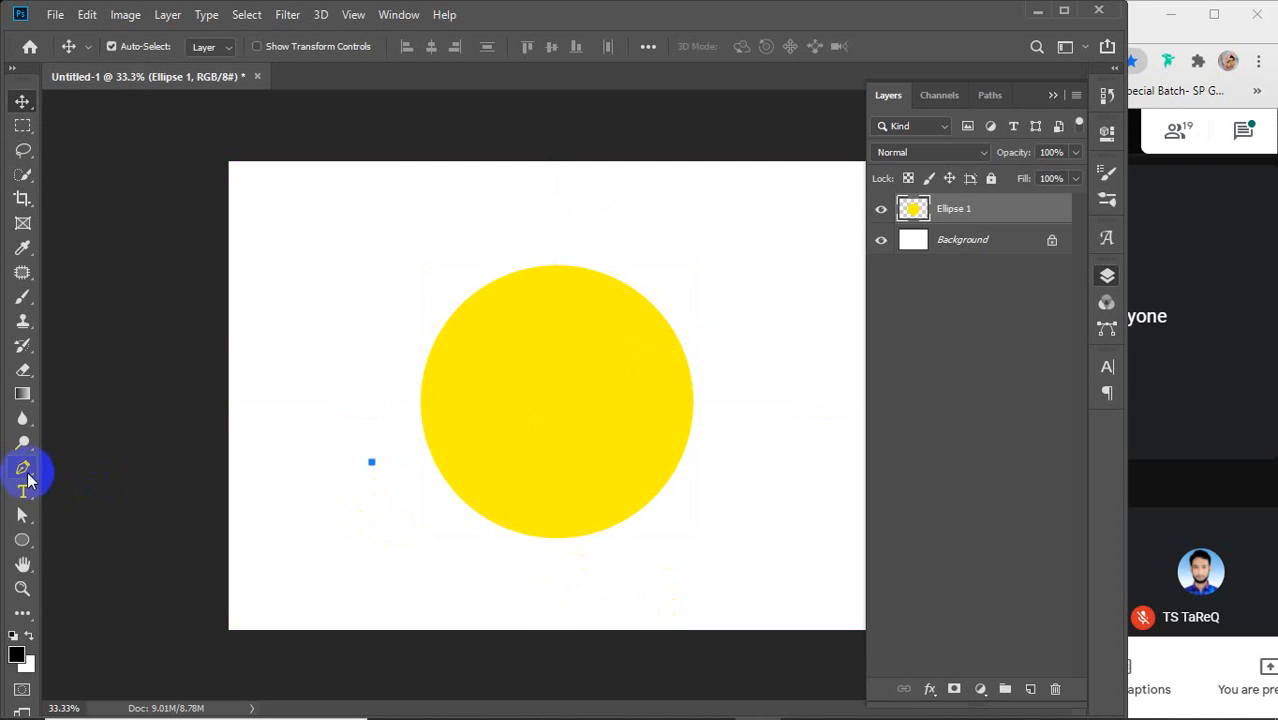
Step: In Path mode, continue the pen path in an S-curve across the circle and close it around the circle's lower part
click(23, 467)
click(128, 47)
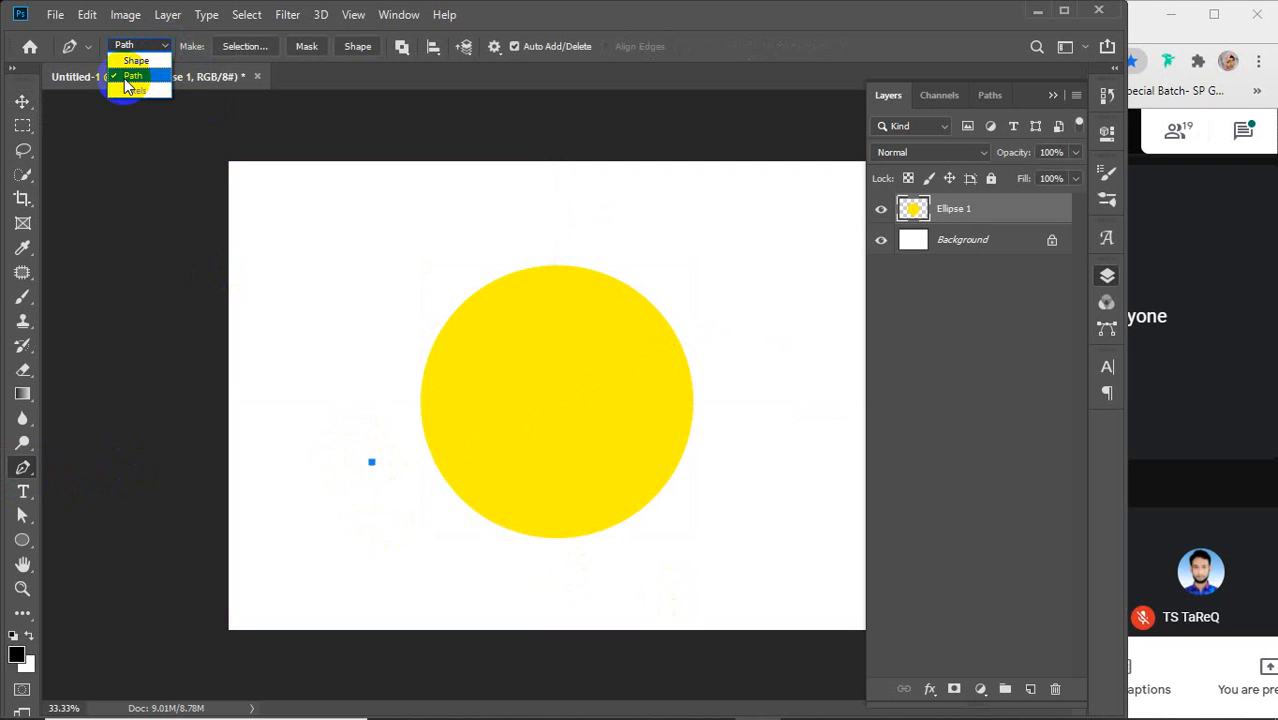
click(124, 78)
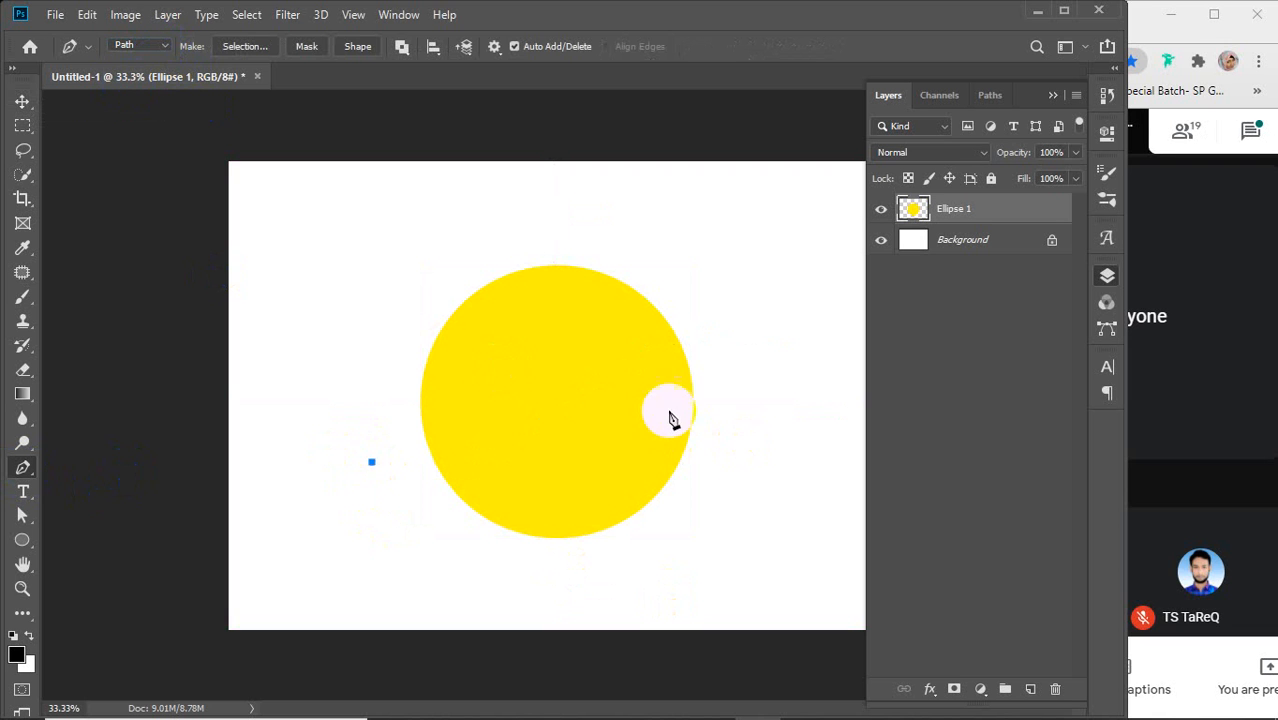
drag(554, 406, 626, 352)
drag(733, 341, 764, 344)
drag(721, 541, 705, 550)
click(518, 580)
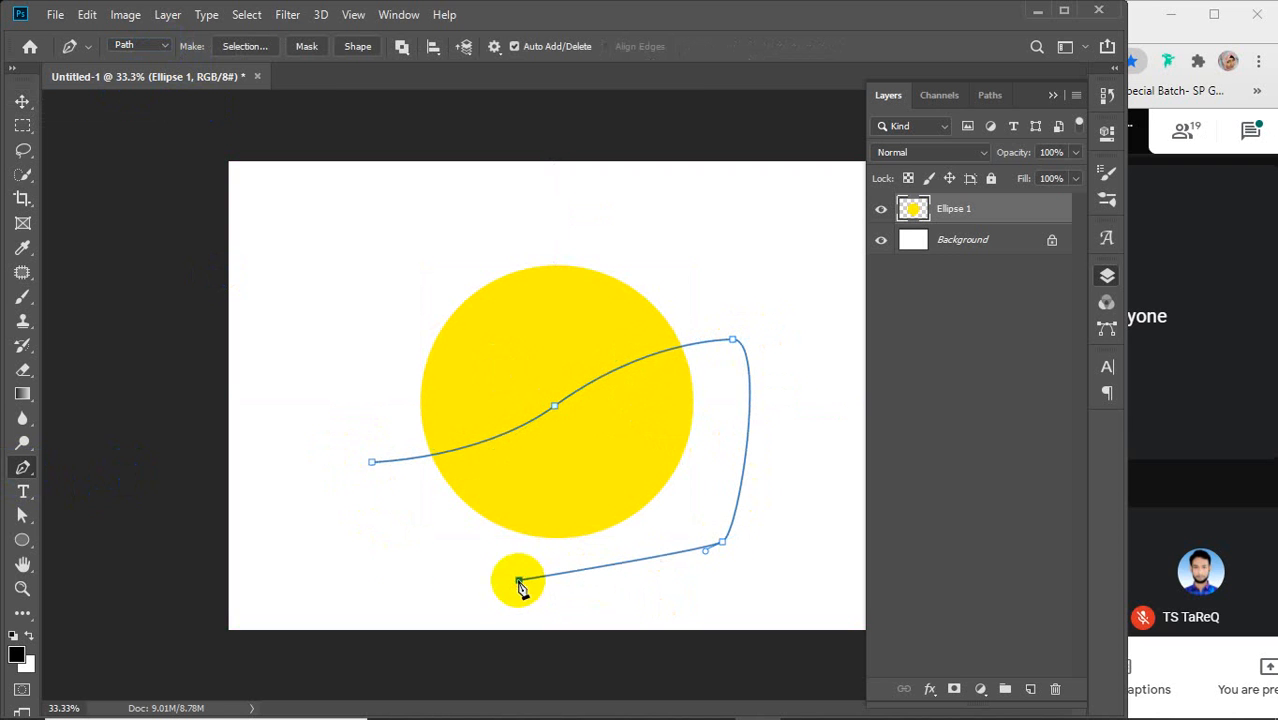
drag(372, 462, 374, 448)
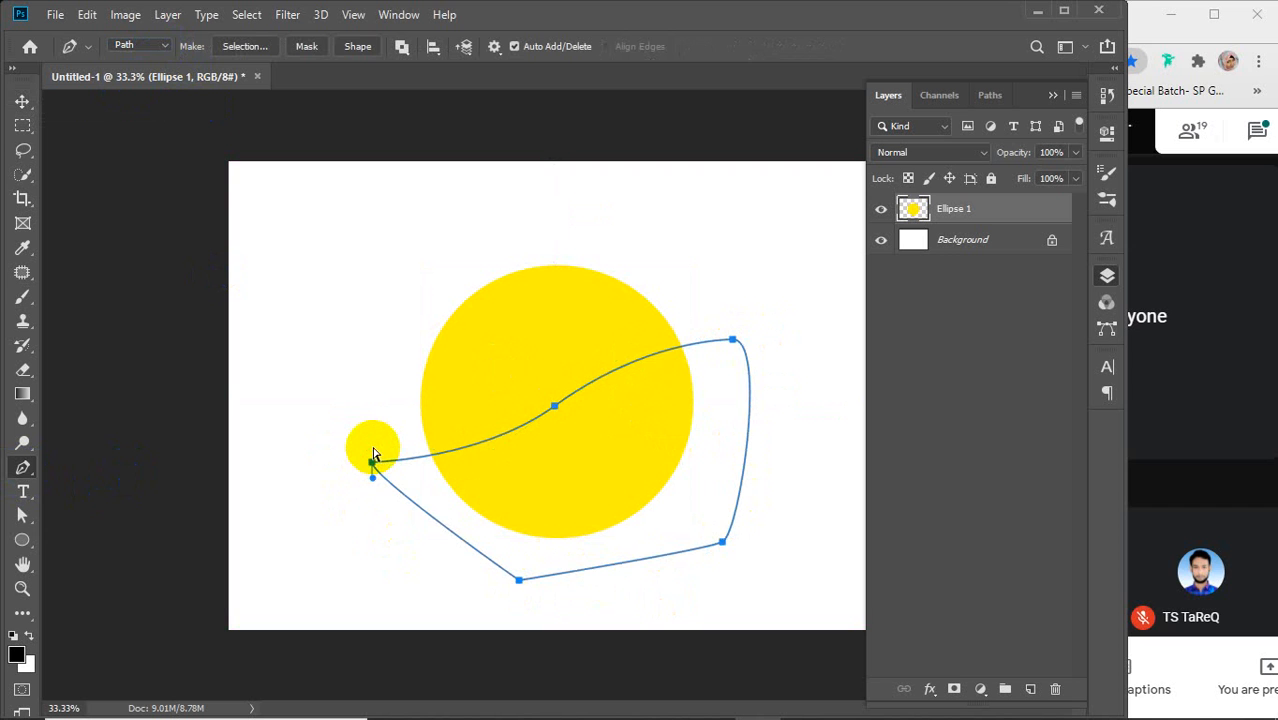
Step: Load the closed path as a selection, copy the enclosed part to a new layer, and check both layers by toggling their visibility
key(ctrl+Return)
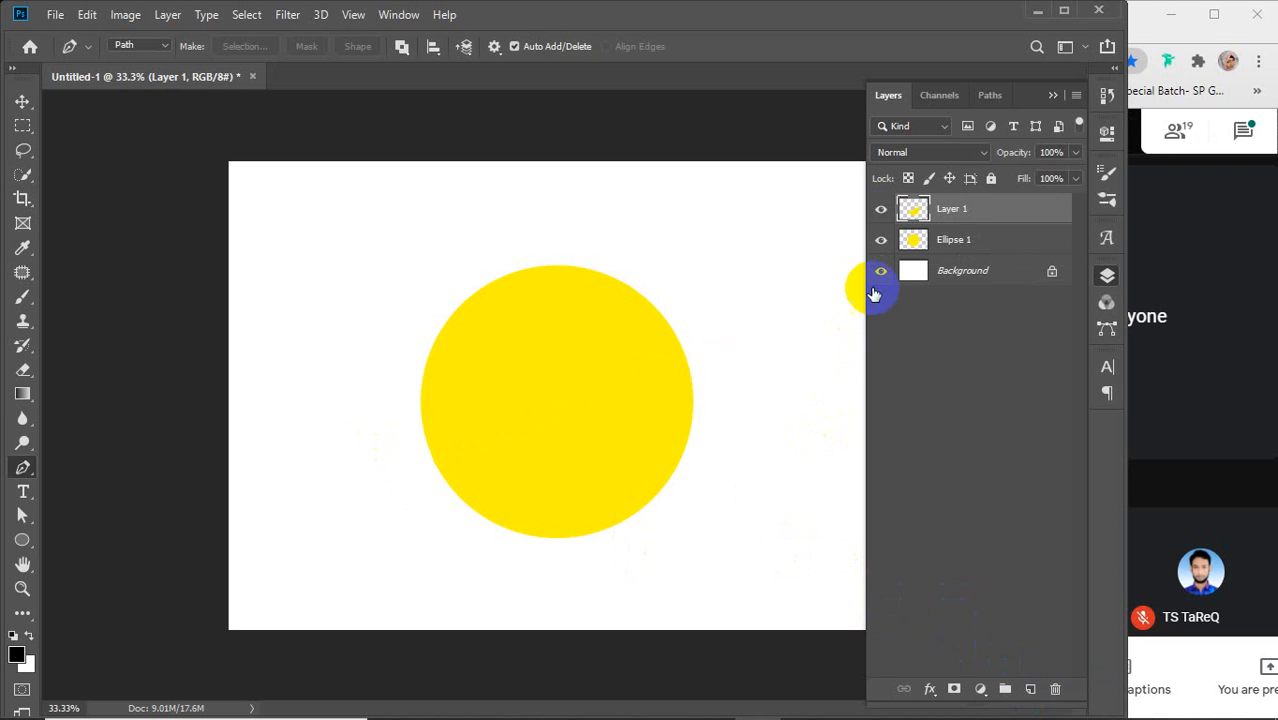
click(882, 241)
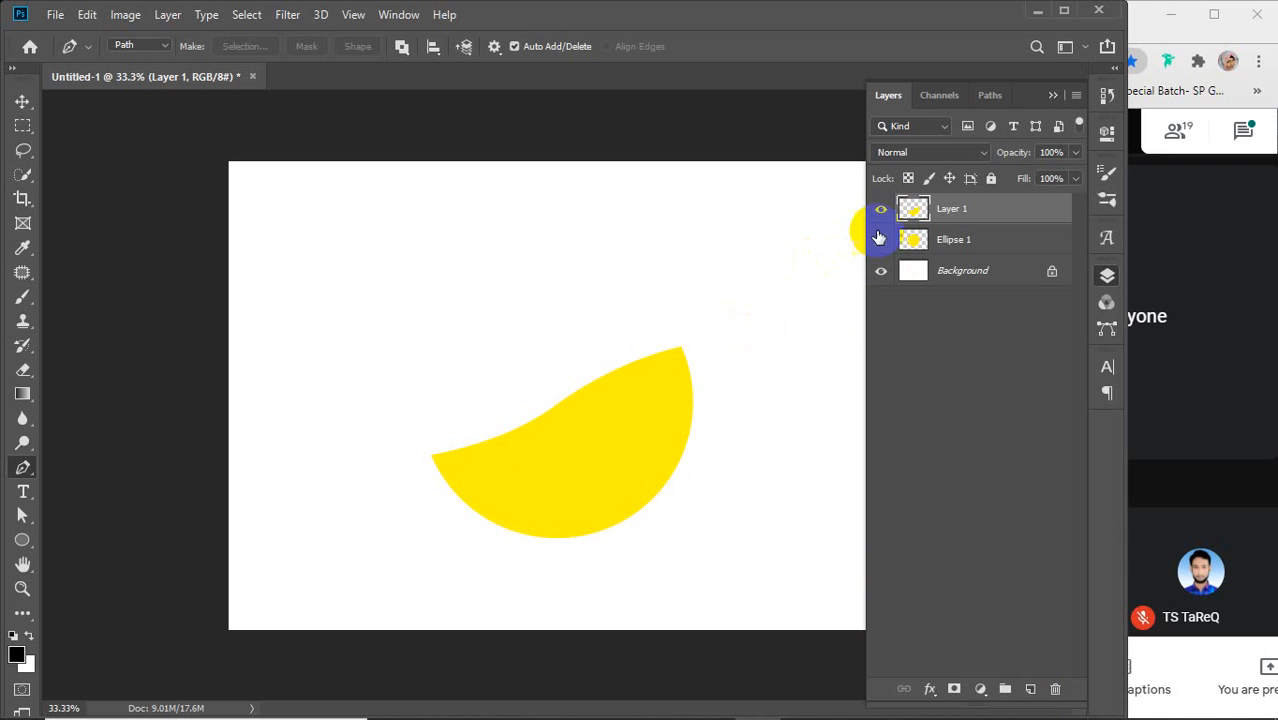
click(882, 241)
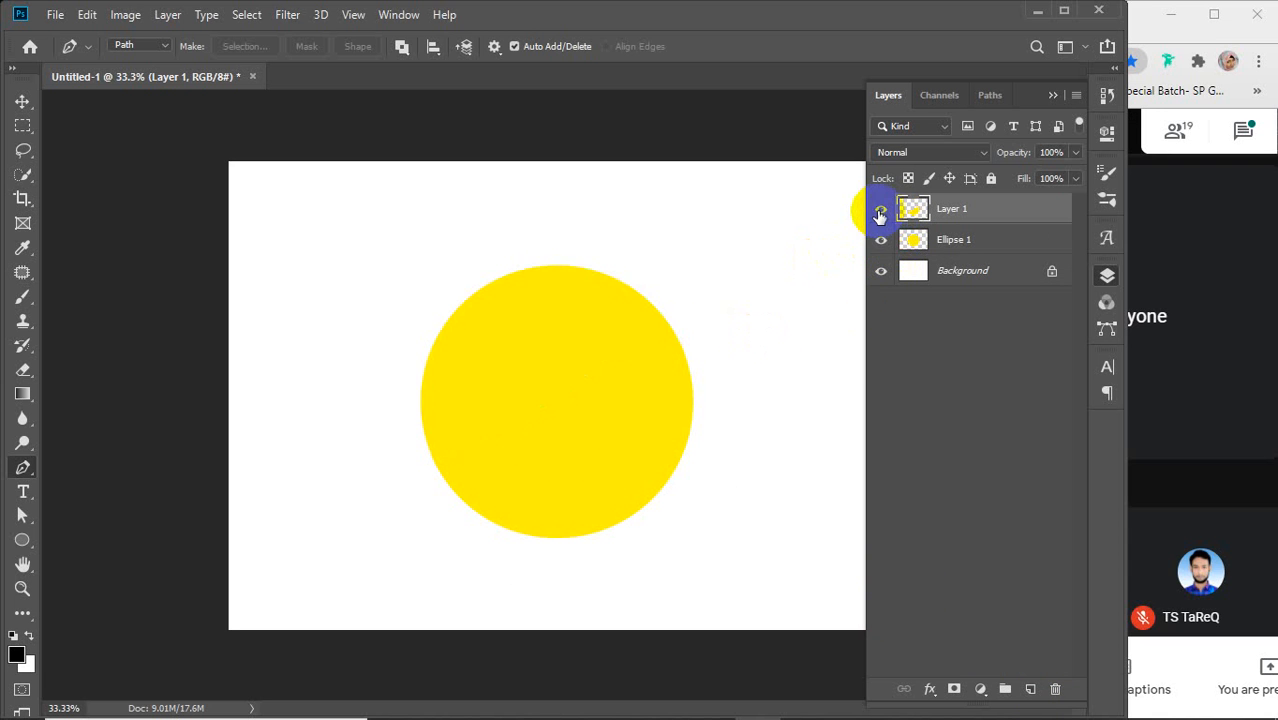
click(880, 209)
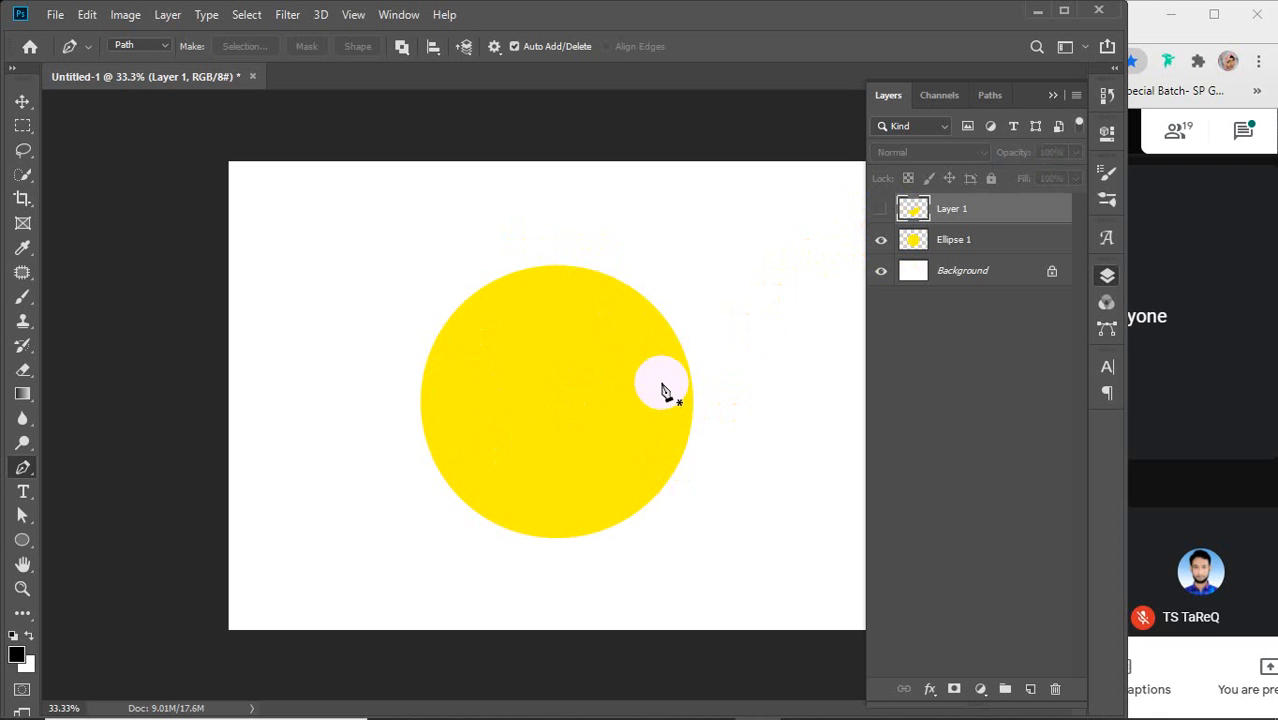
Step: Undo the visibility changes, the layer copy and the selection, back to the closed pen path
key(ctrl+z)
key(ctrl+z)
key(ctrl+z)
key(ctrl+z)
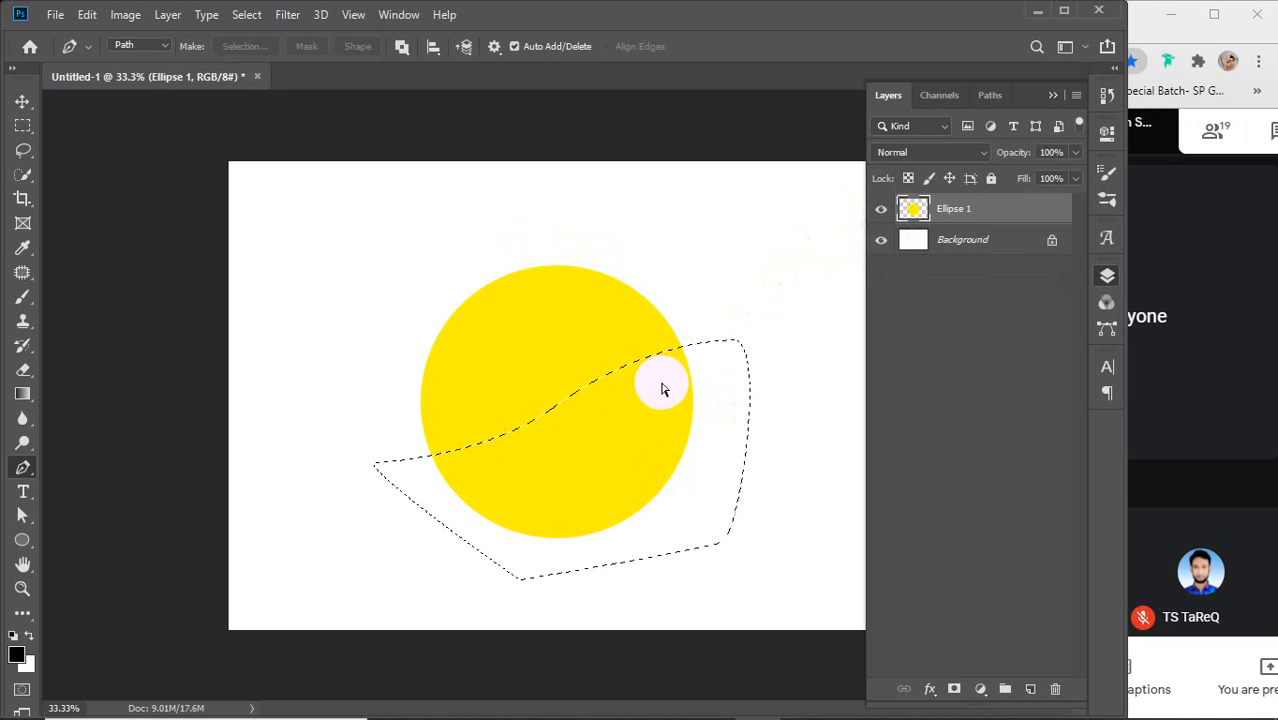
key(ctrl+z)
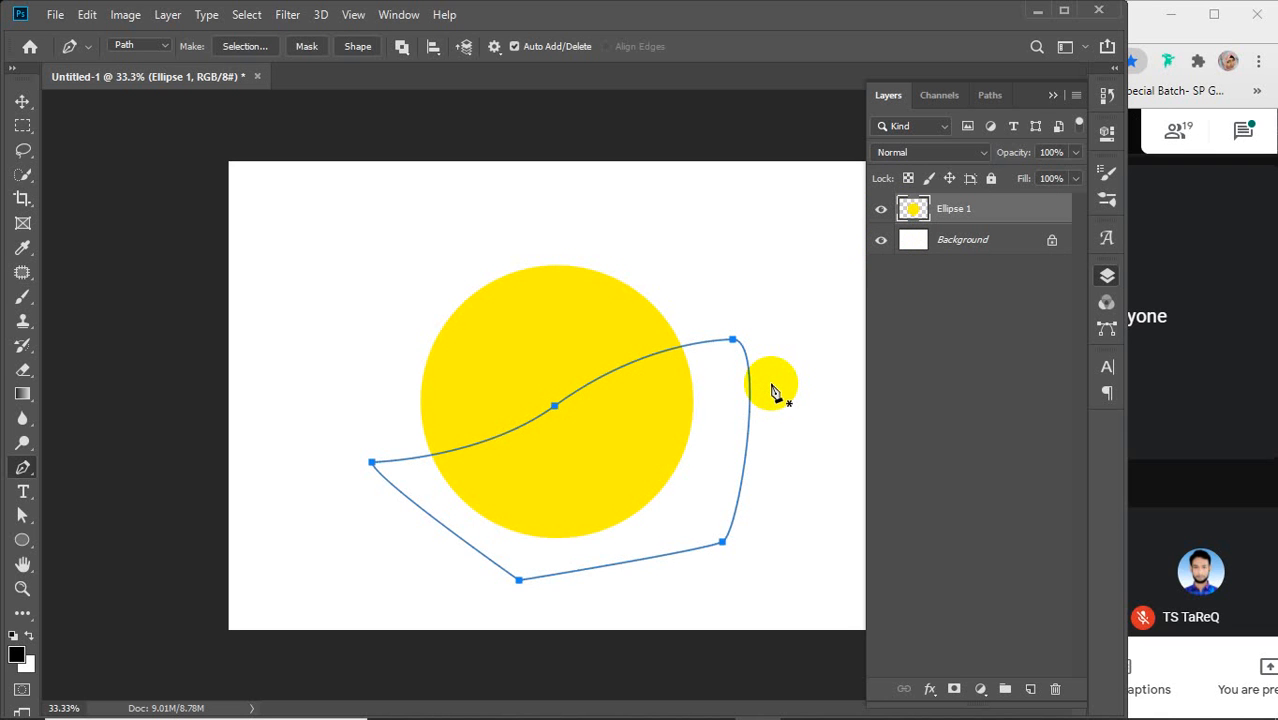
Step: Convert the closed path to a selection and copy the enclosed part of the circle to a new layer
key(ctrl+Return)
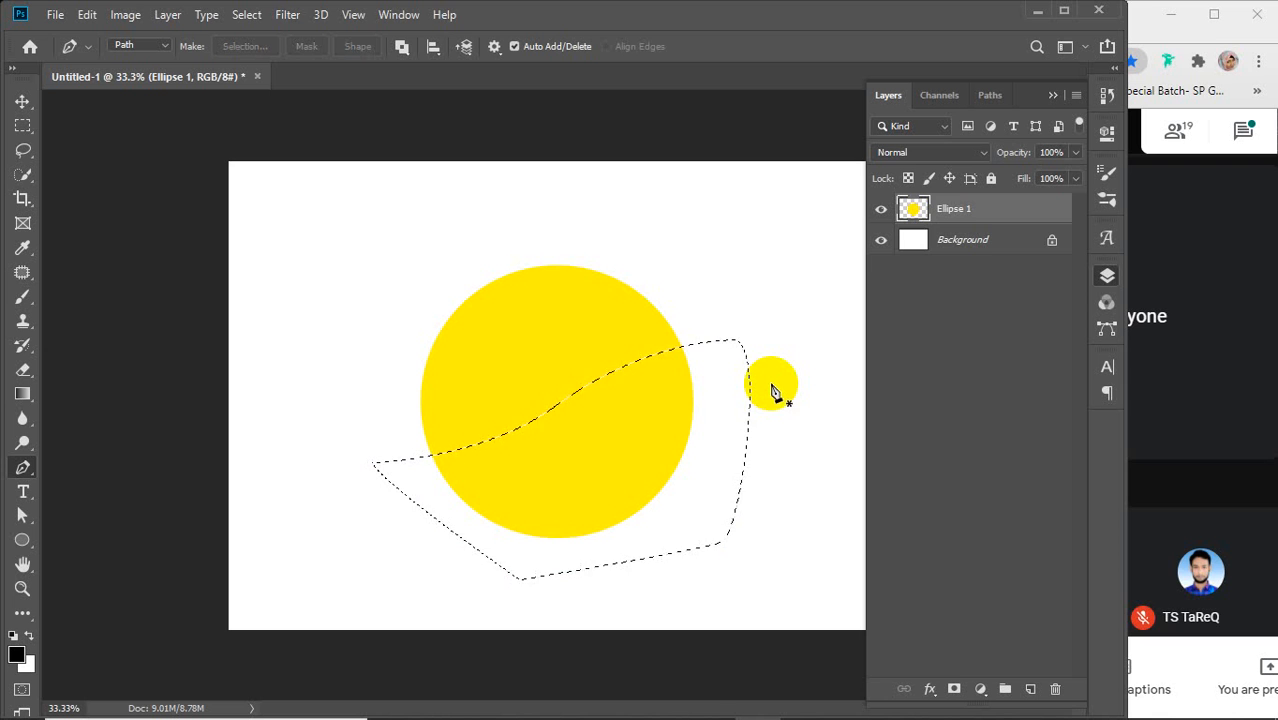
key(ctrl+j)
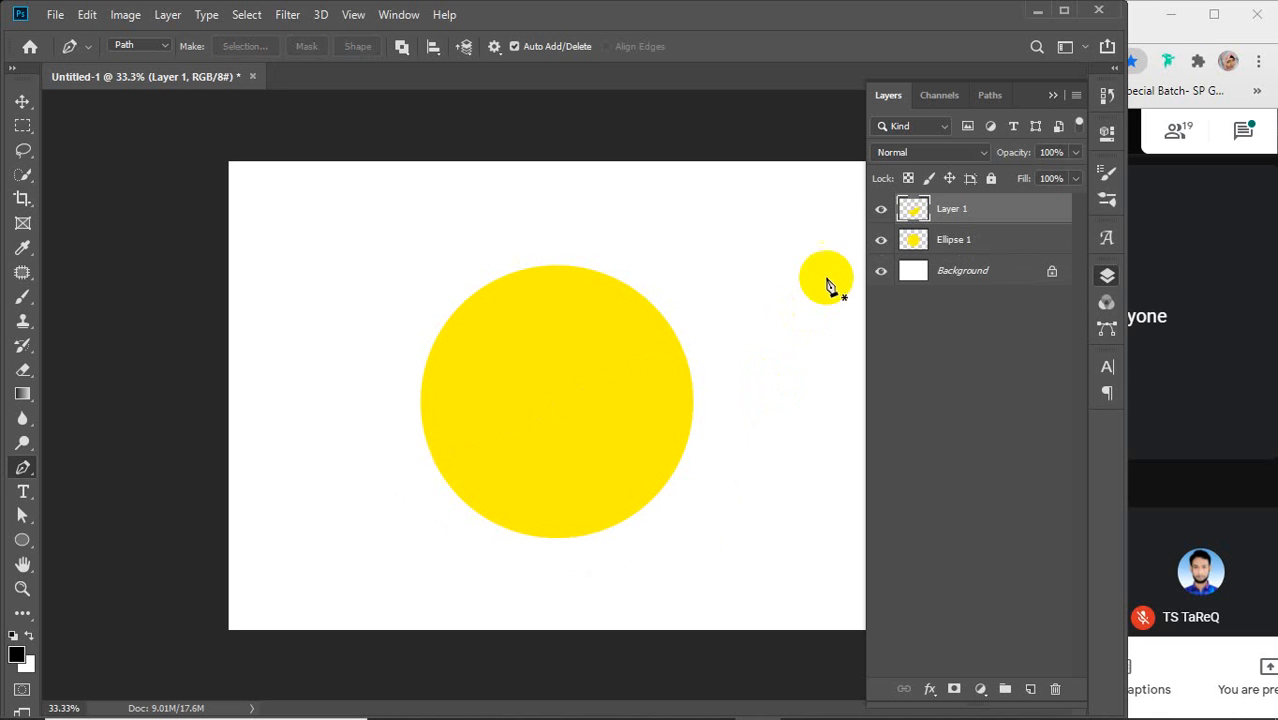
Step: Hide Layer 1, select the Ellipse 1 layer, and mask it to the circle's lower part with the closed pen path as a vector mask
click(880, 208)
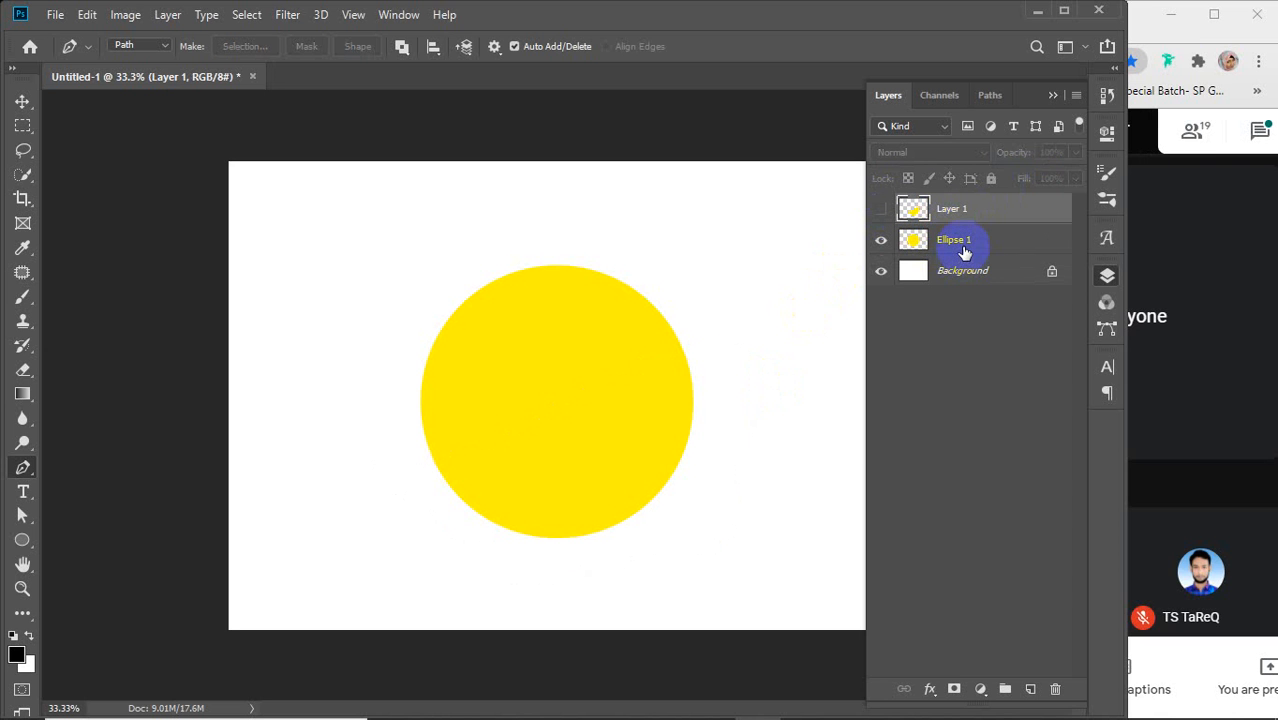
key(ctrl+f)
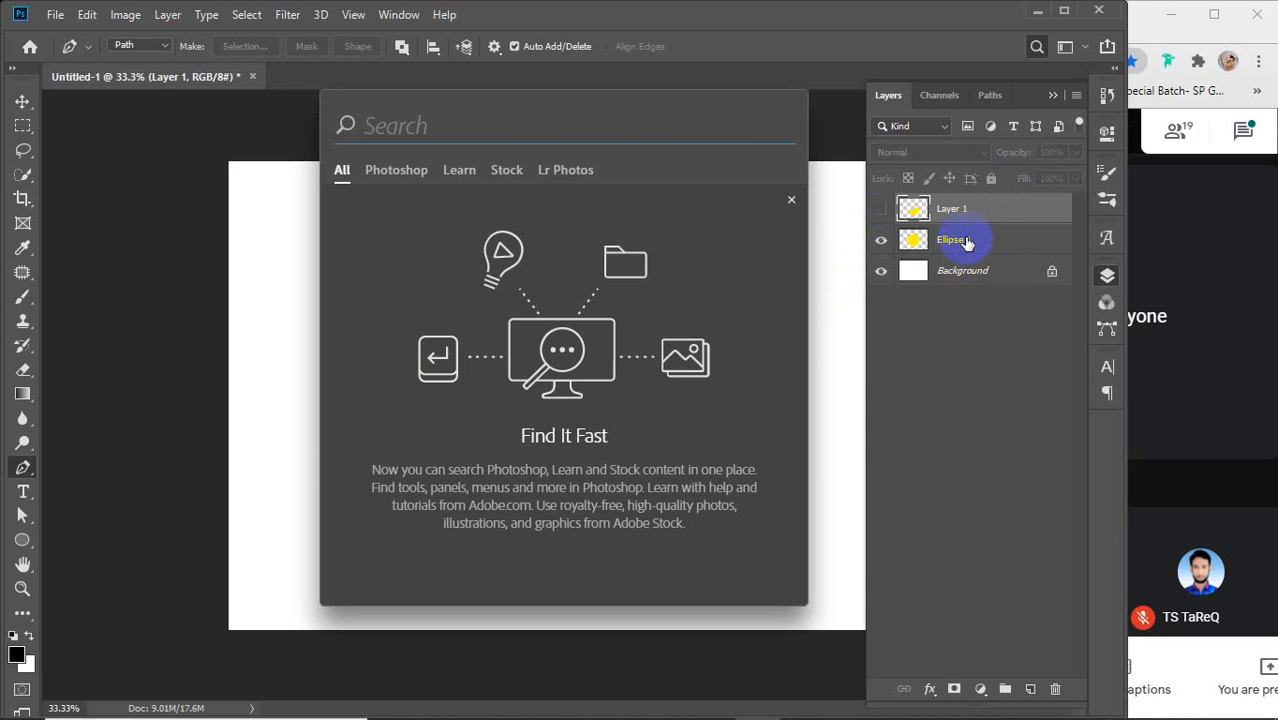
click(792, 202)
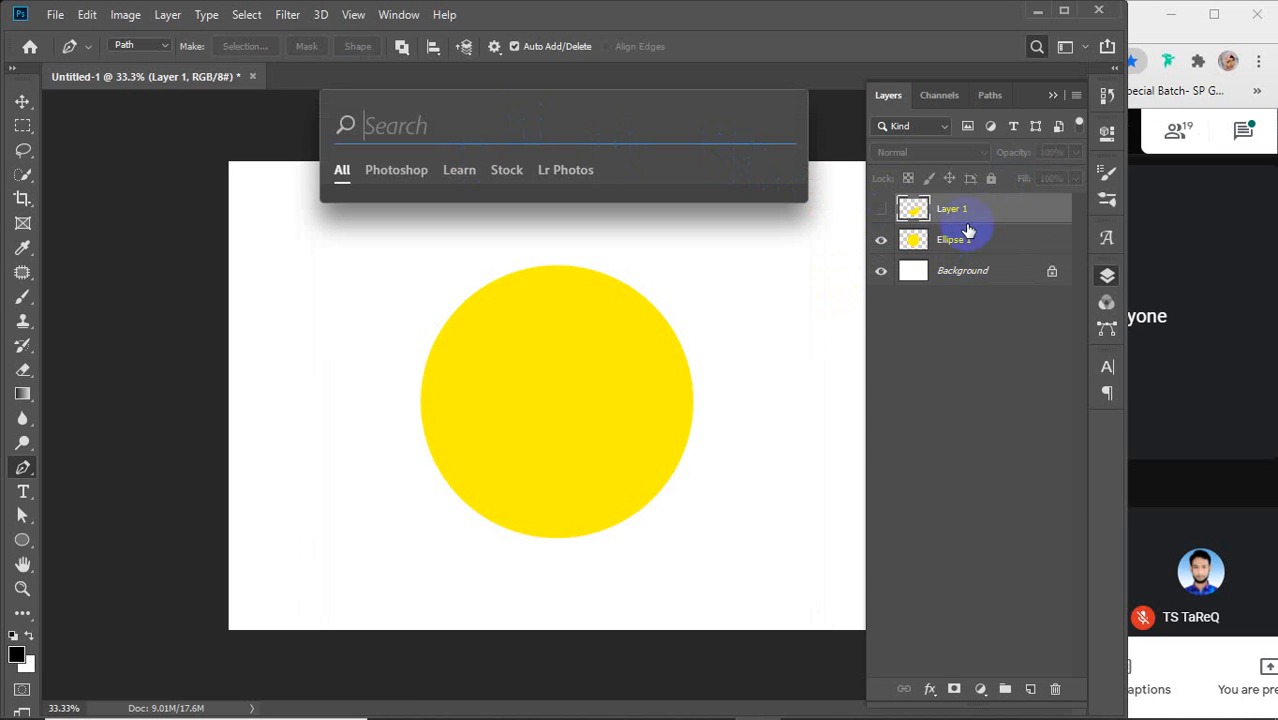
click(965, 240)
drag(740, 340, 732, 342)
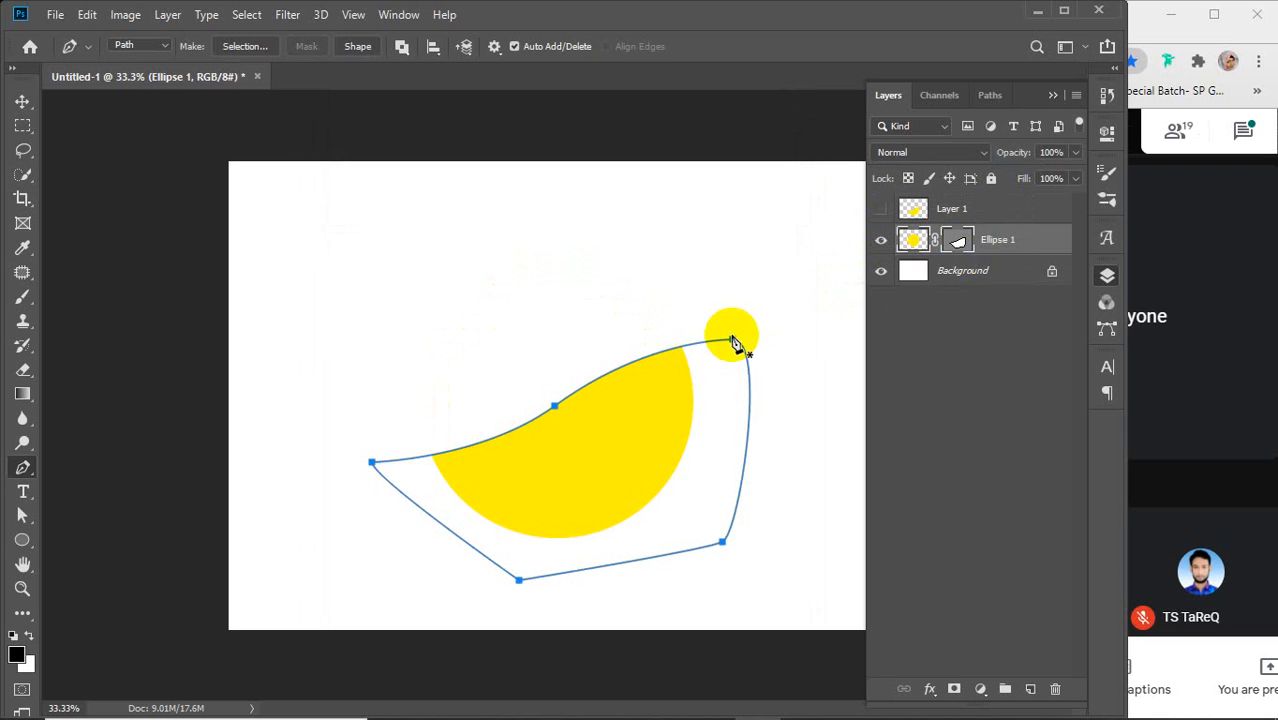
click(735, 342)
Step: Toggle the vector mask's outline on Ellipse 1, try deleting the mask, and undo the deletion
click(960, 243)
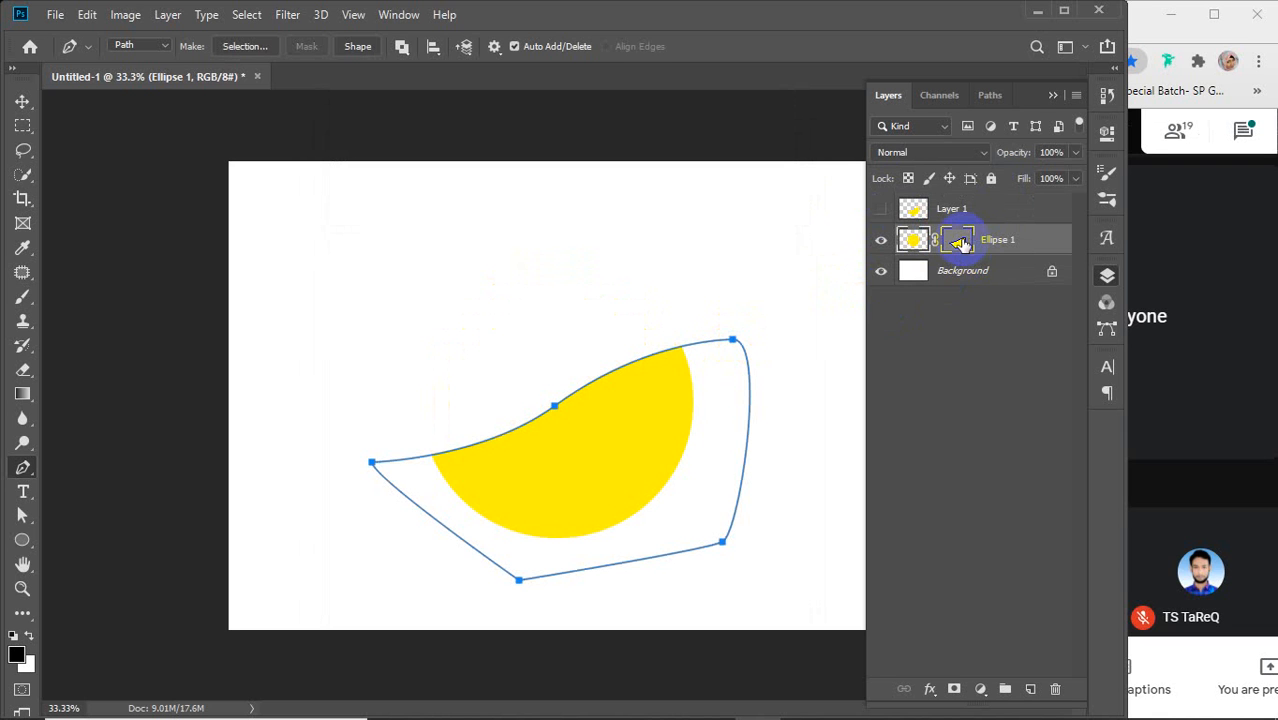
click(960, 243)
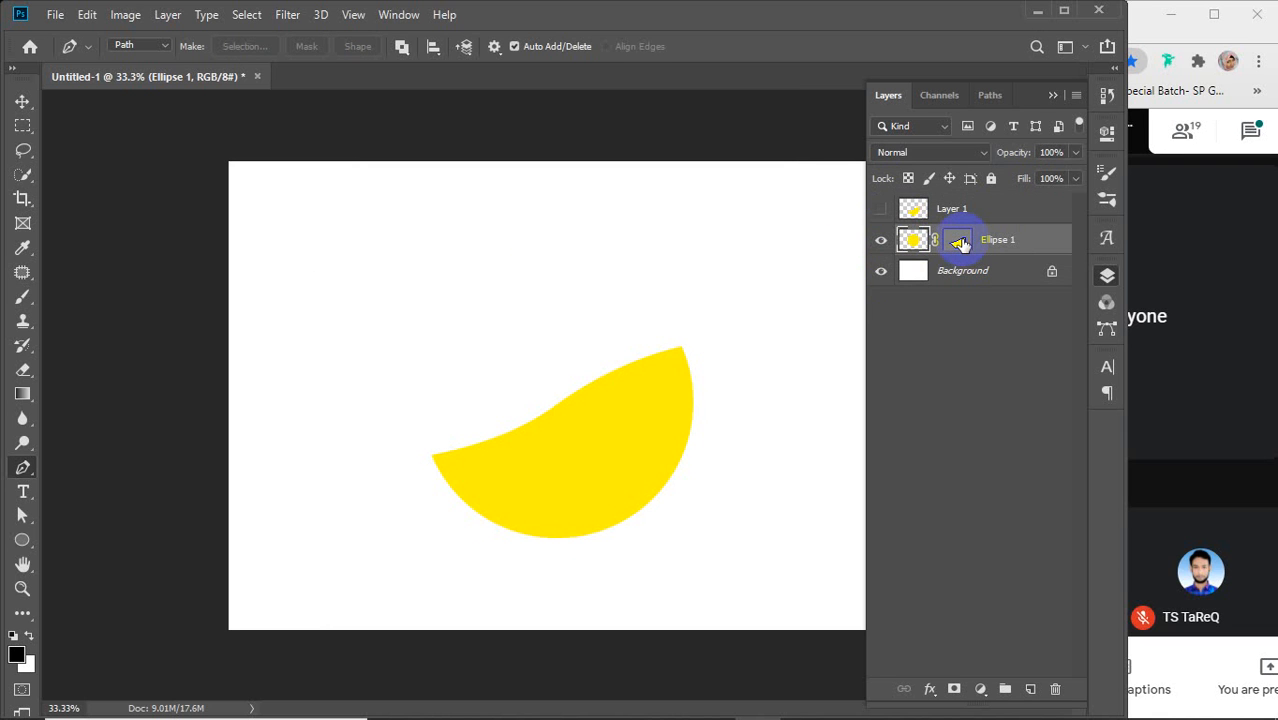
click(958, 243)
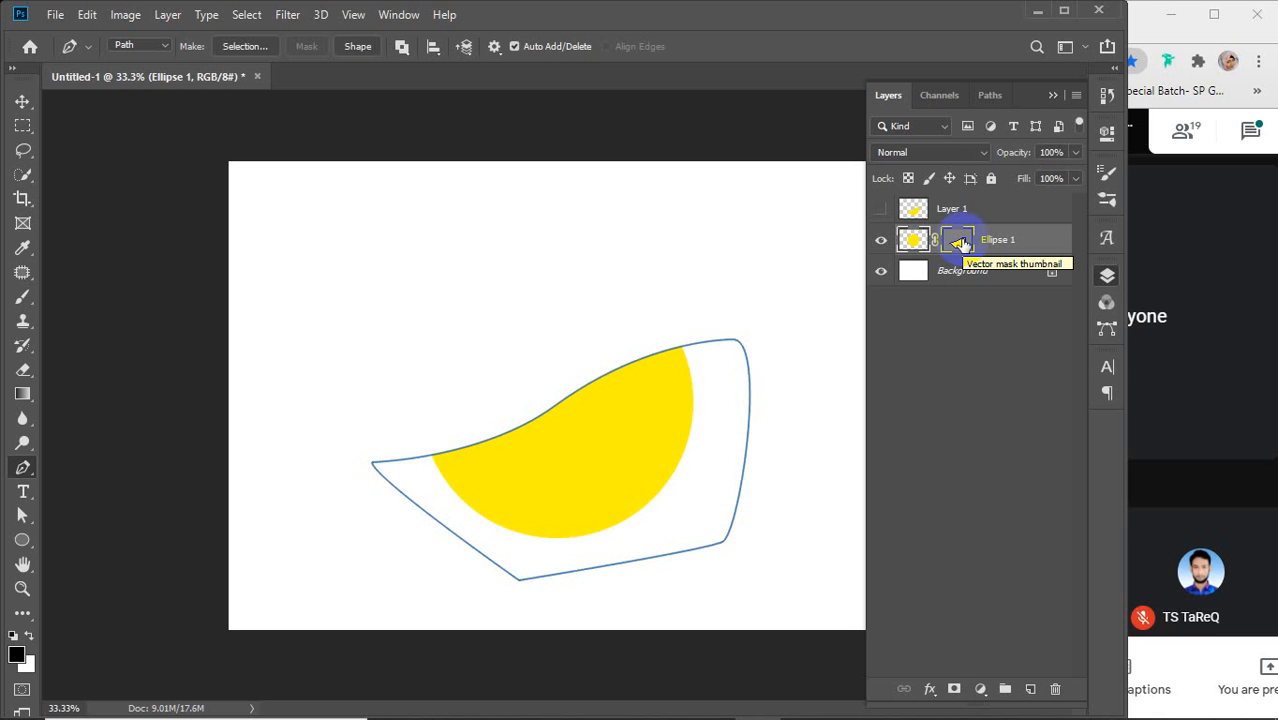
key(Delete)
key(Delete)
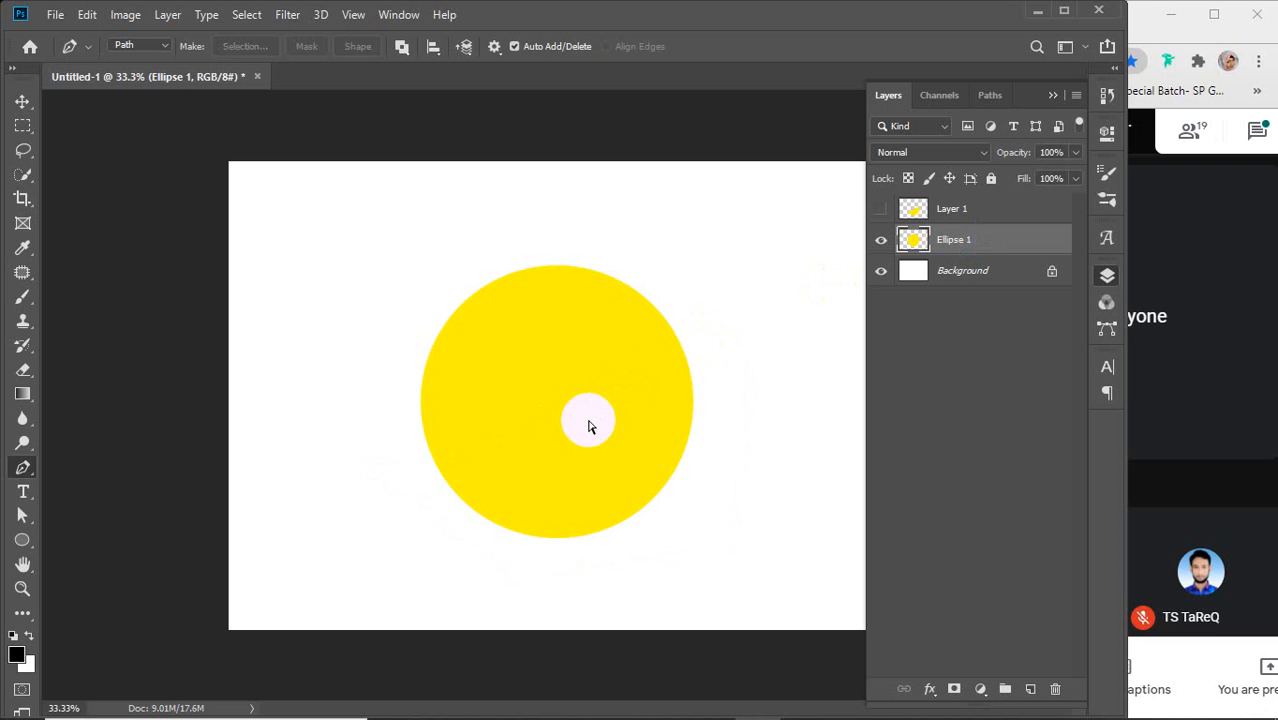
key(ctrl+z)
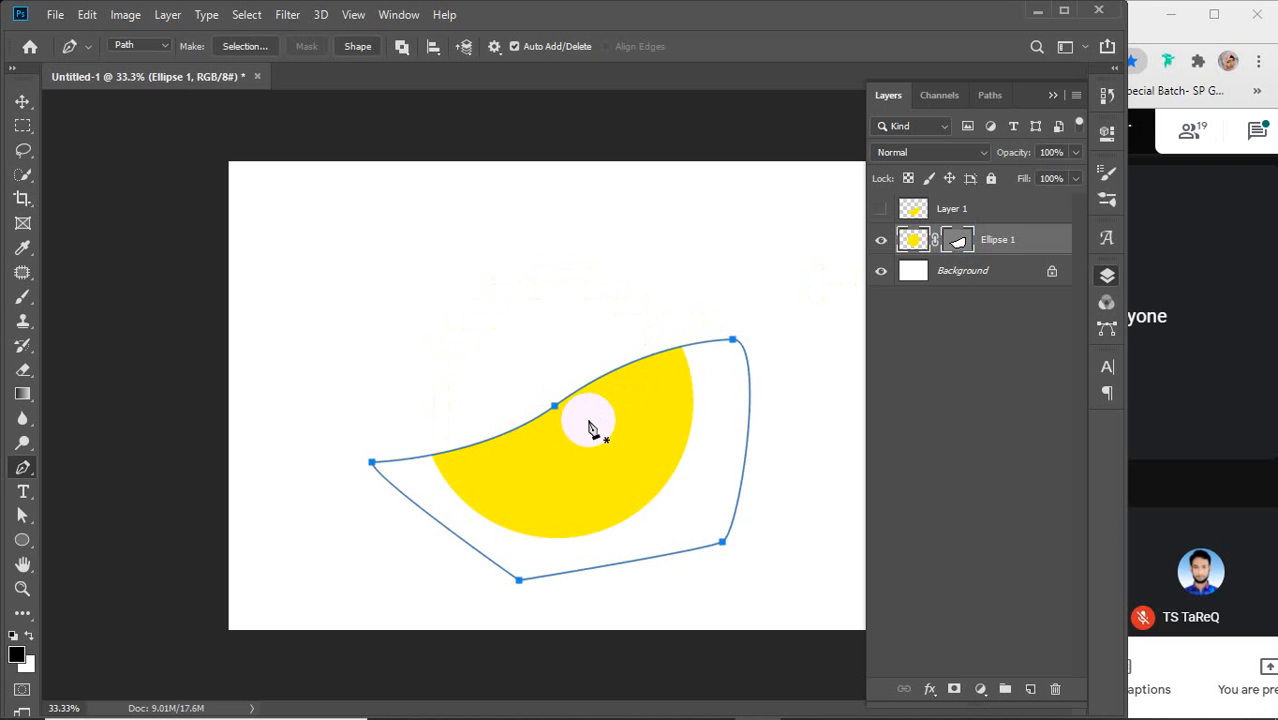
Step: Start a free transform of the vector mask path, try a horizontal flip, and undo the flip
right_click(632, 472)
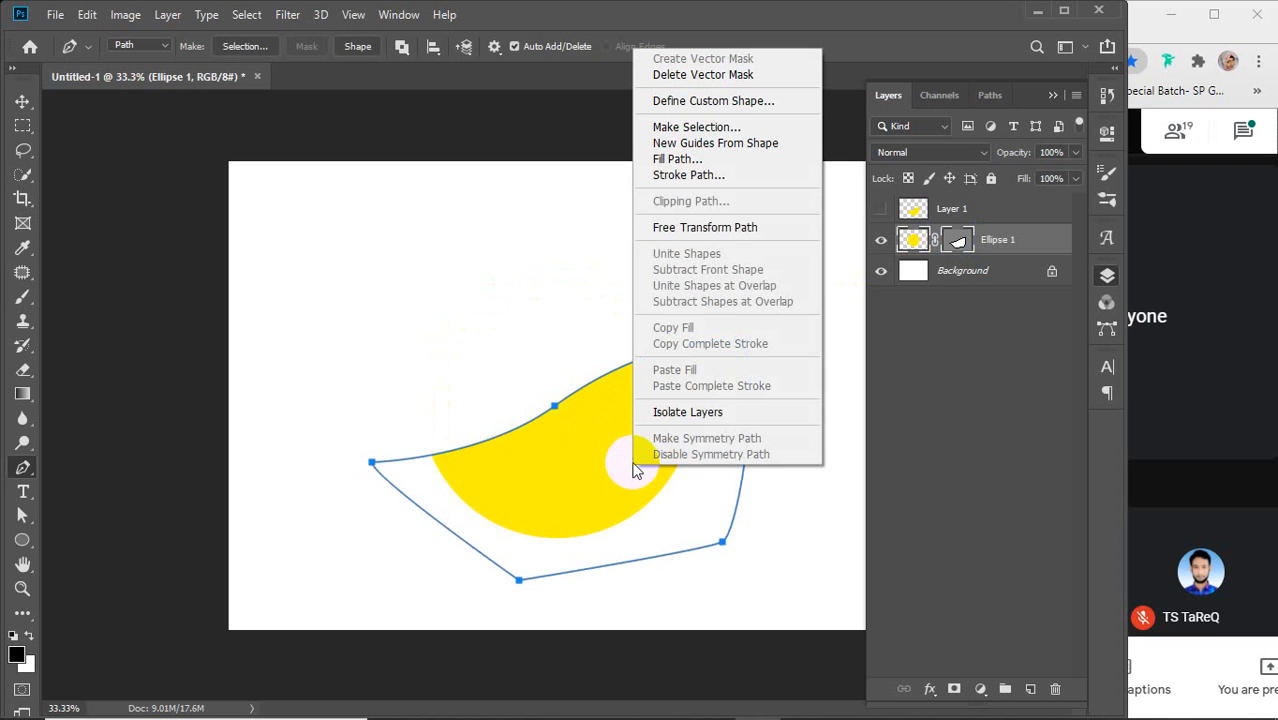
click(684, 228)
right_click(665, 430)
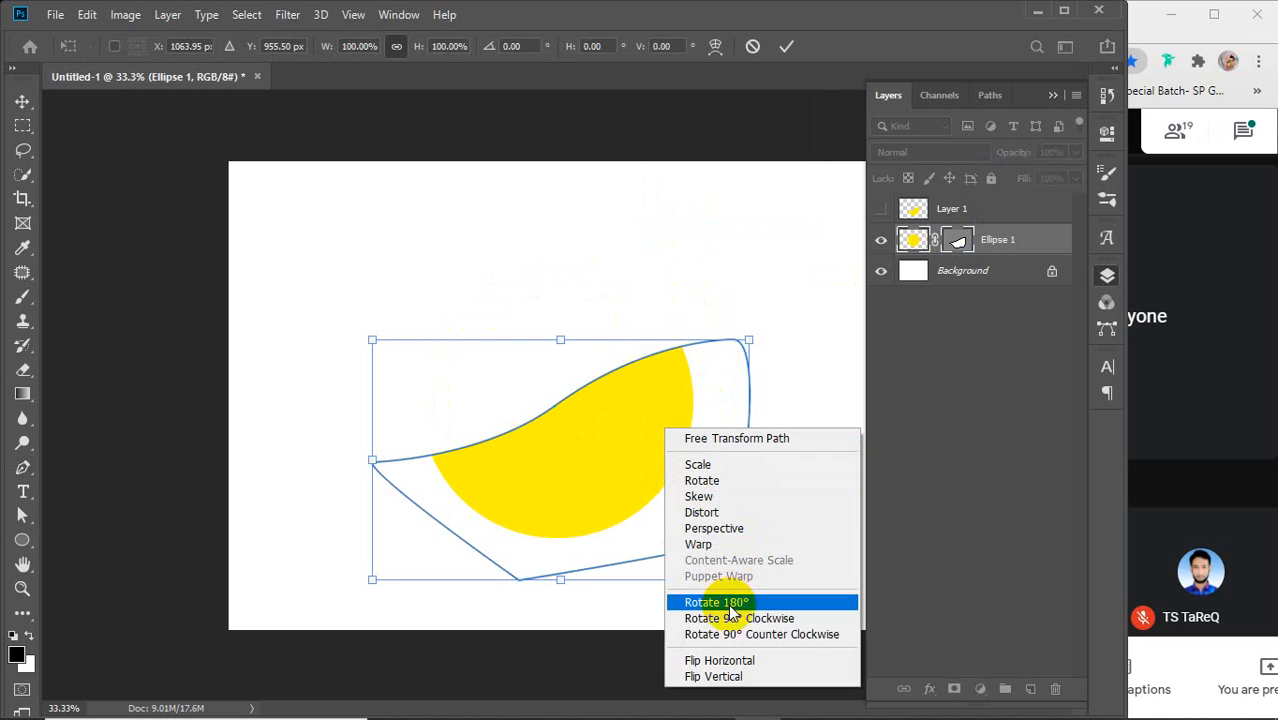
click(735, 667)
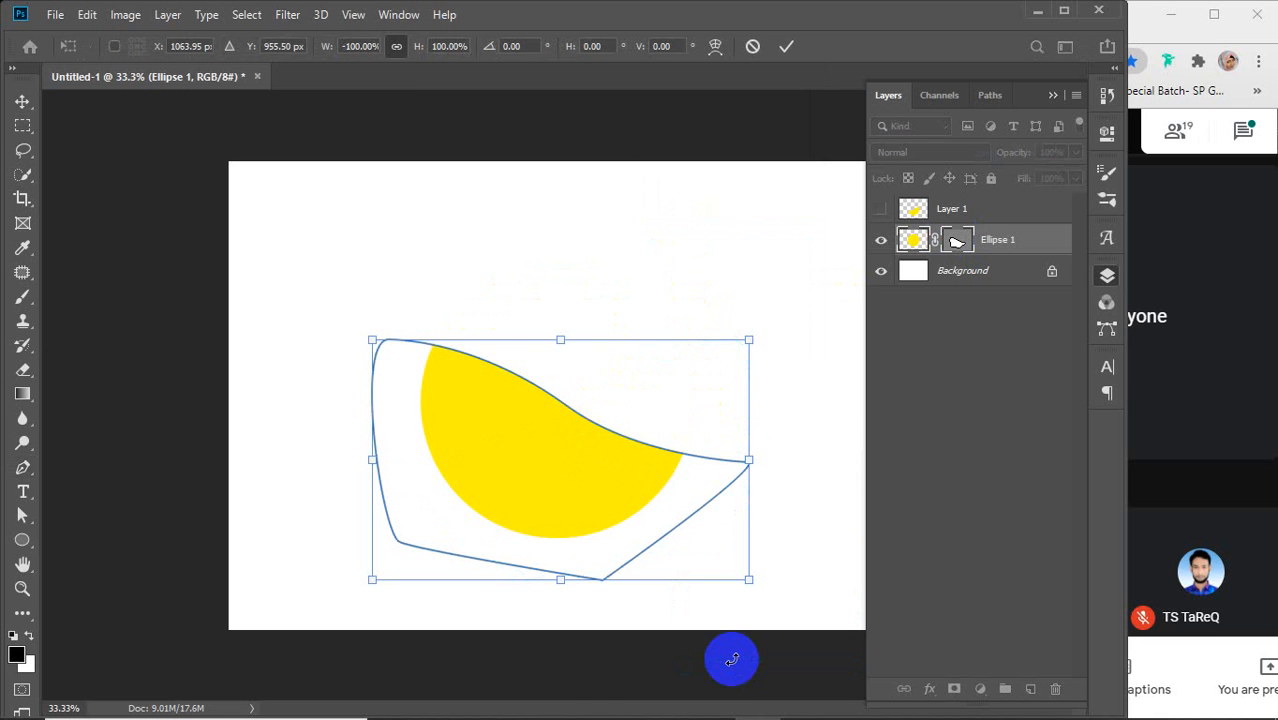
key(ctrl+z)
Step: Flip the mask path vertically, rotate it to about 134.85°, and move it over the circle's upper part
right_click(551, 478)
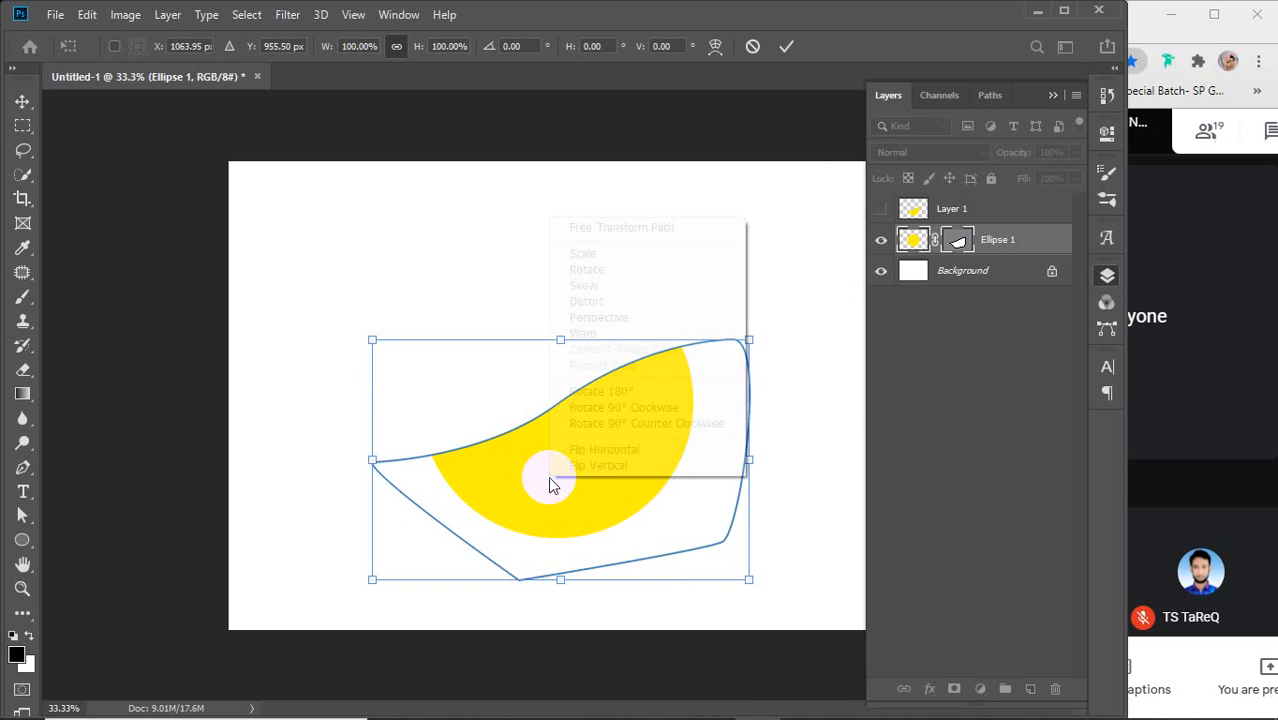
click(630, 467)
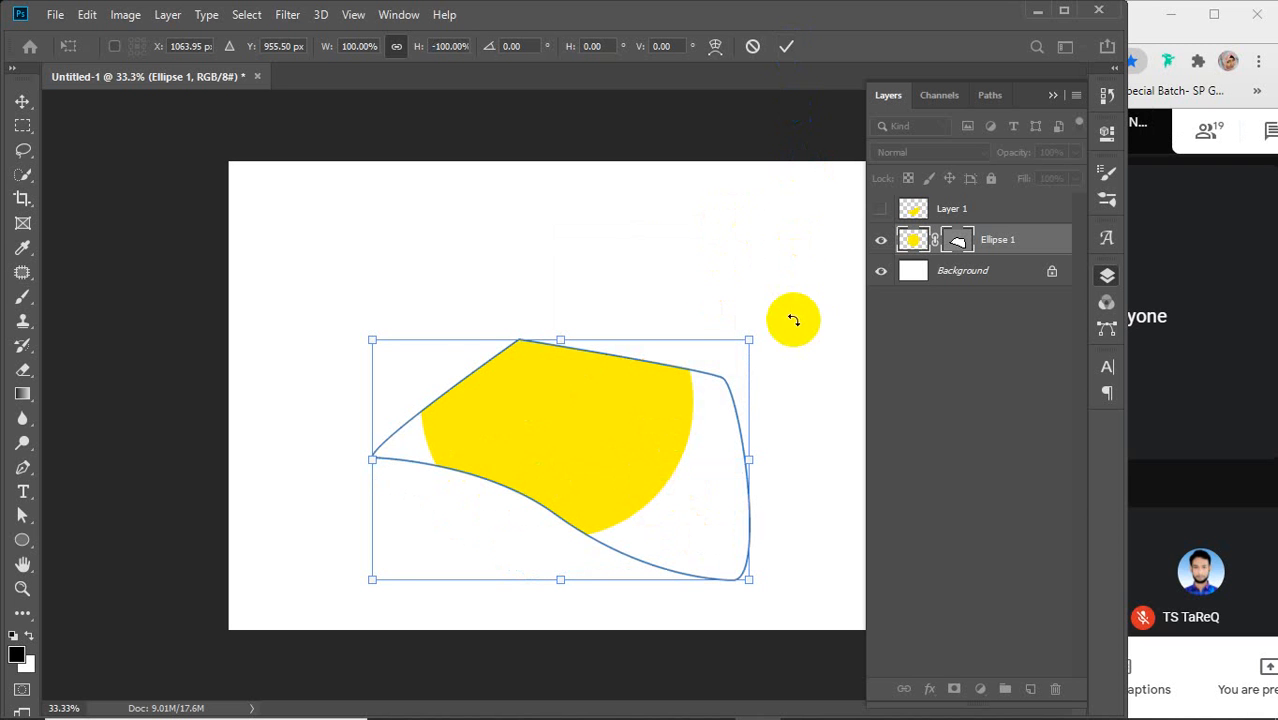
drag(793, 319, 642, 228)
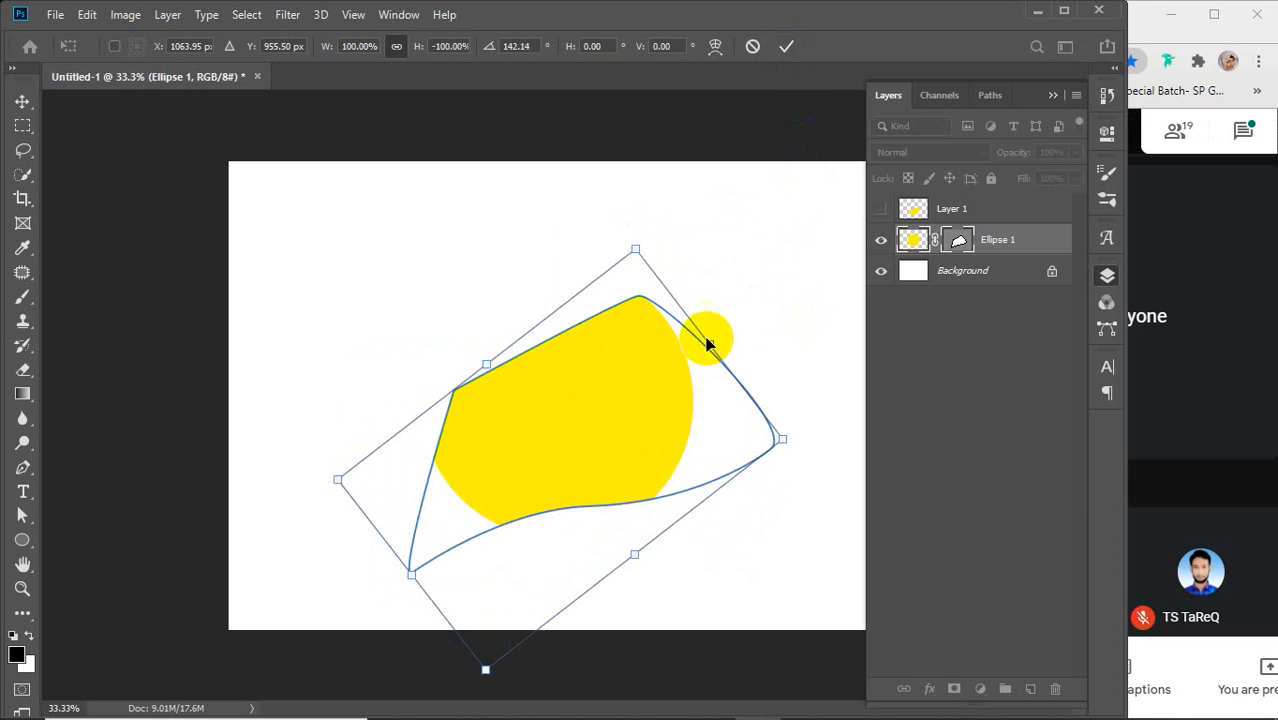
drag(699, 448, 773, 324)
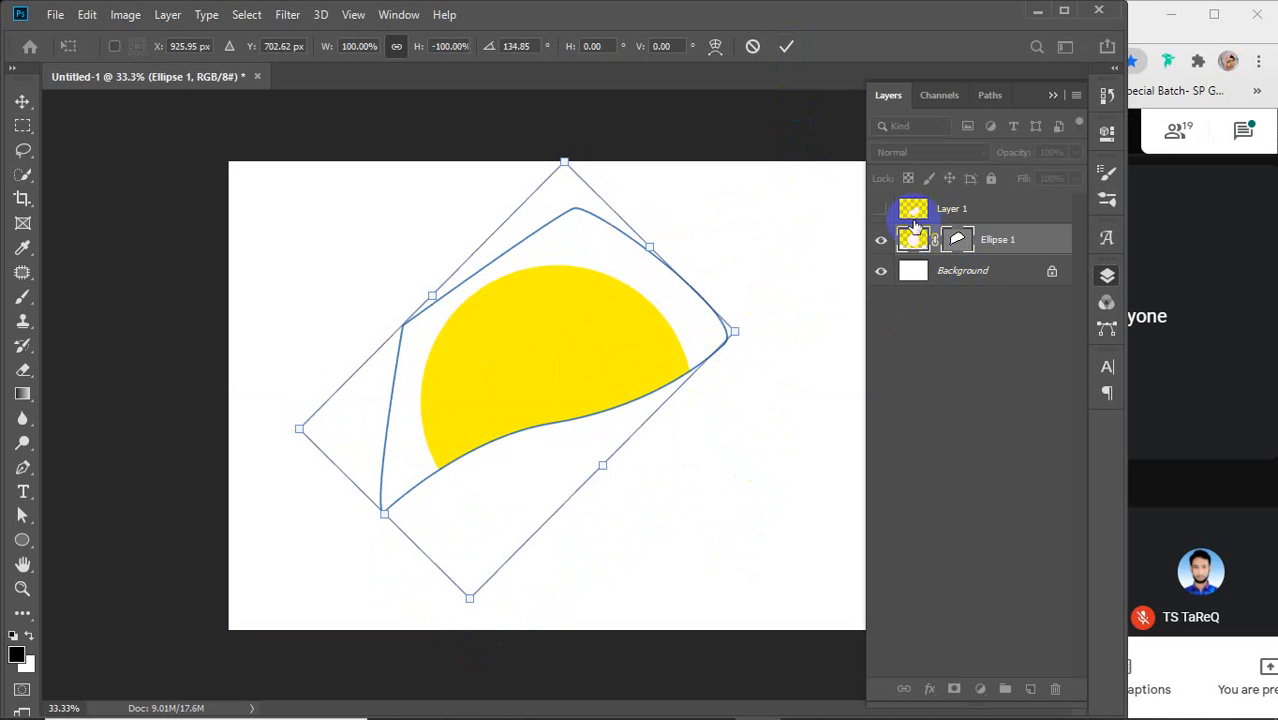
Step: Show Layer 1 and toggle the visibility of Ellipse 1 to compare the two pieces of the circle
click(881, 208)
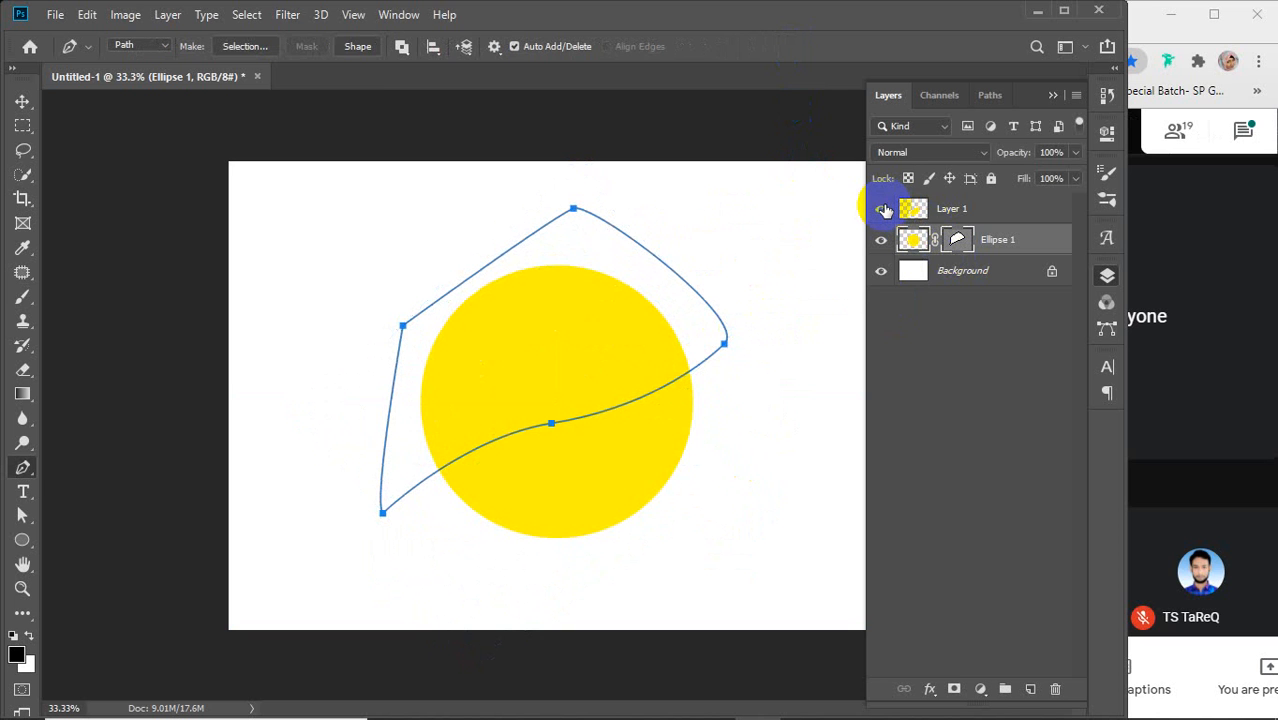
click(882, 240)
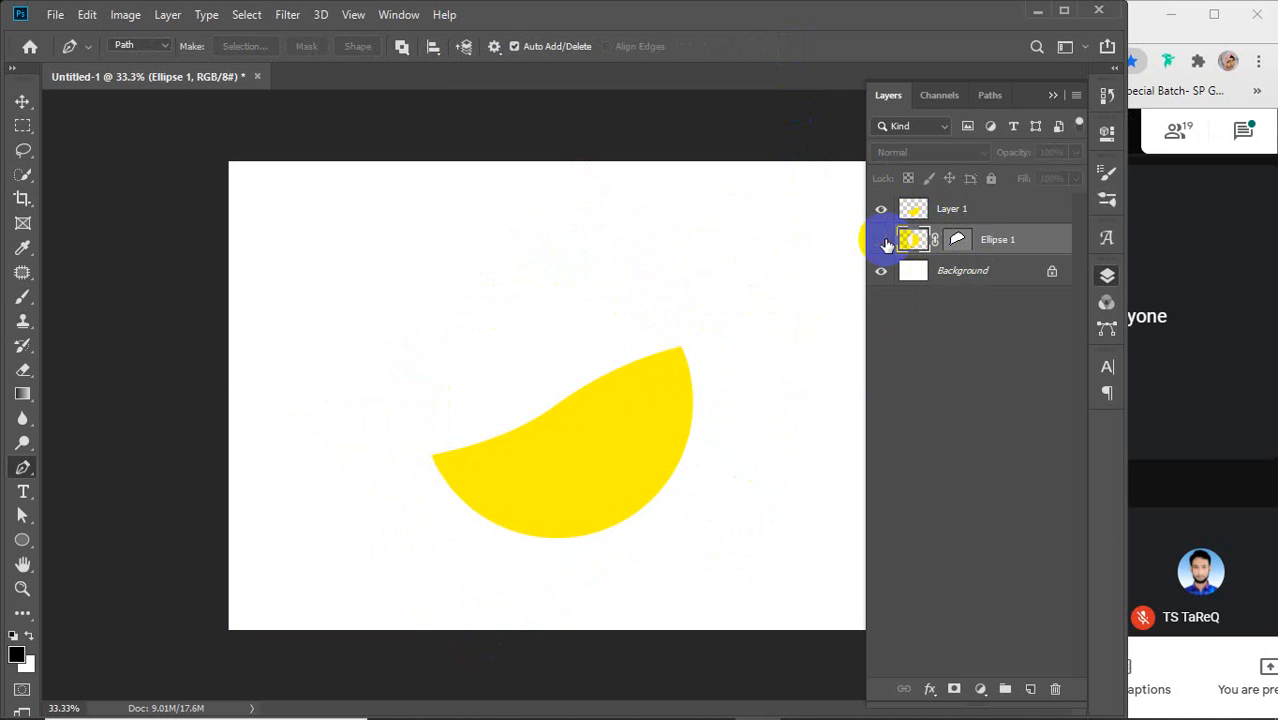
click(882, 238)
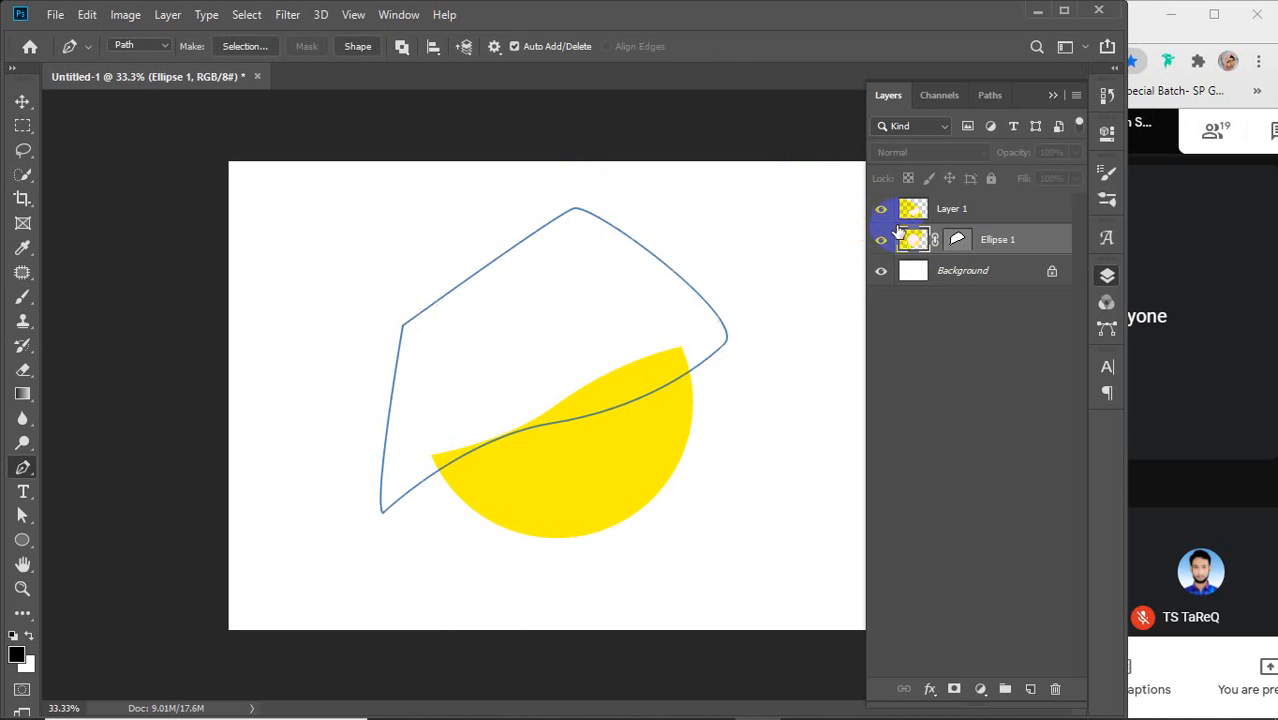
Step: Move the masked upper piece of the circle up and slightly left, away from the lower piece
click(986, 209)
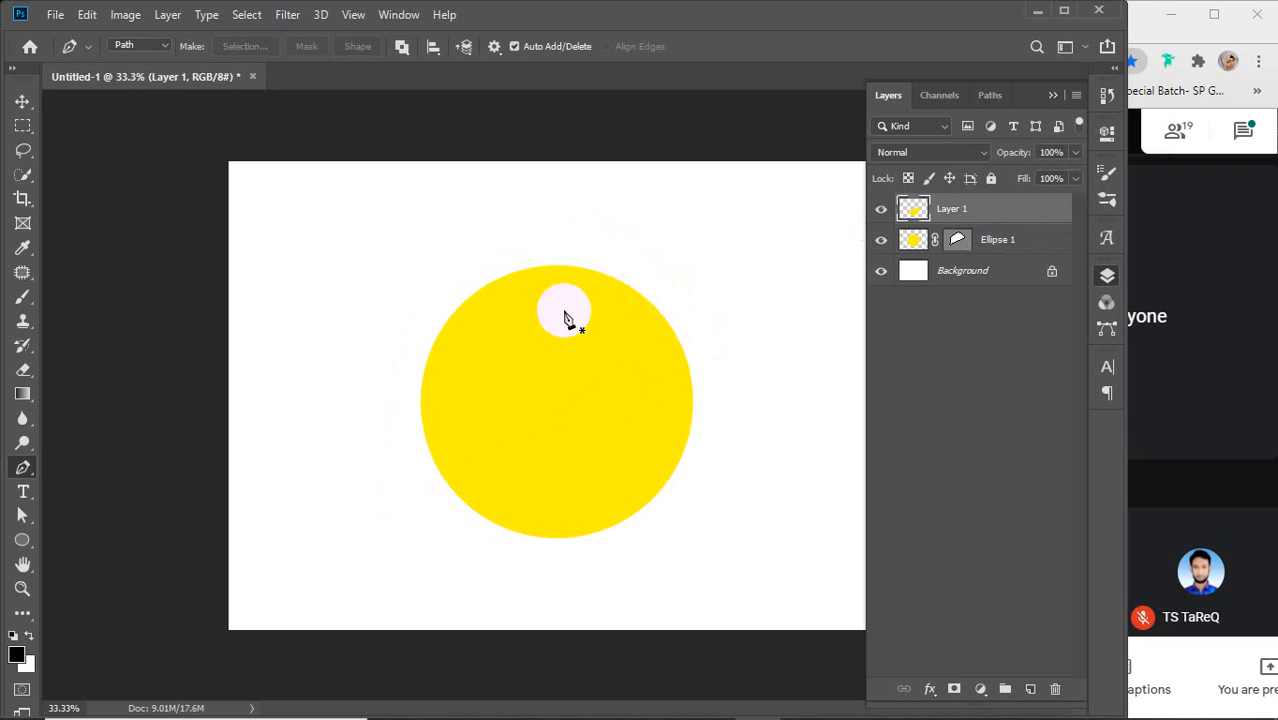
key(v)
drag(558, 334, 543, 296)
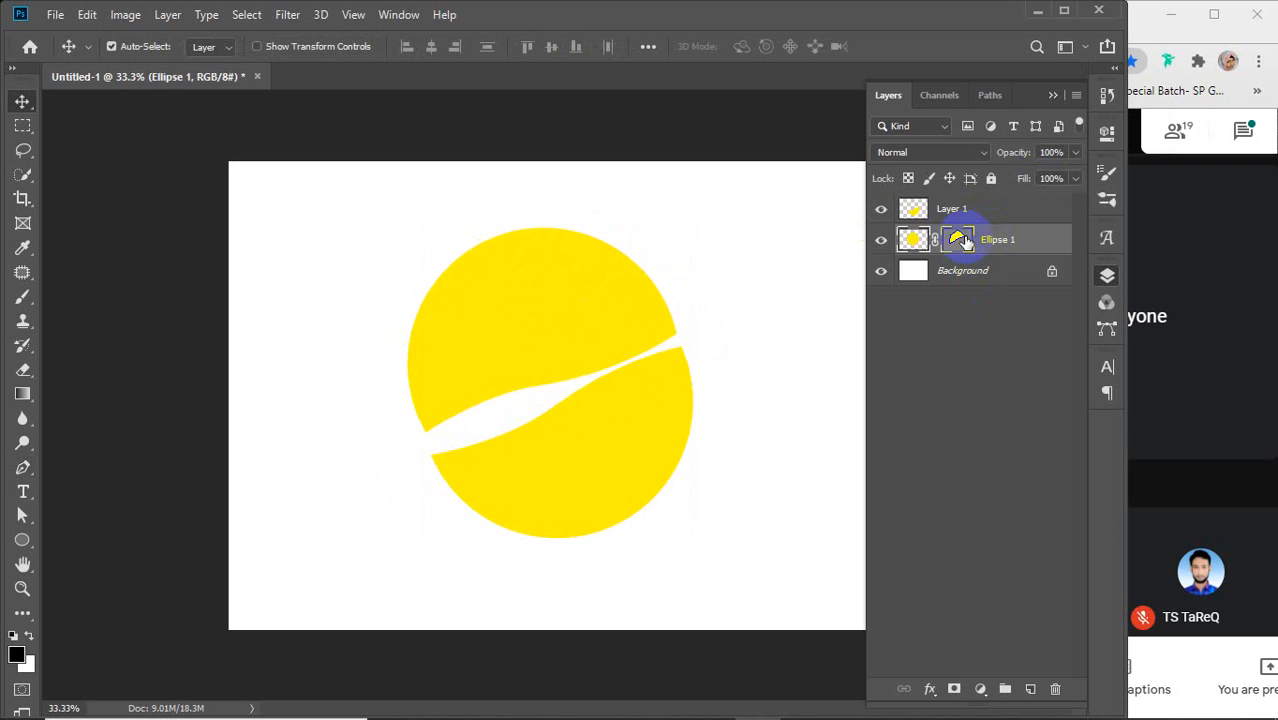
Step: Select the Ellipse 1 vector mask and add two anchor points along its lower edge with the Curvature Pen tool
click(966, 243)
key(ctrl+t)
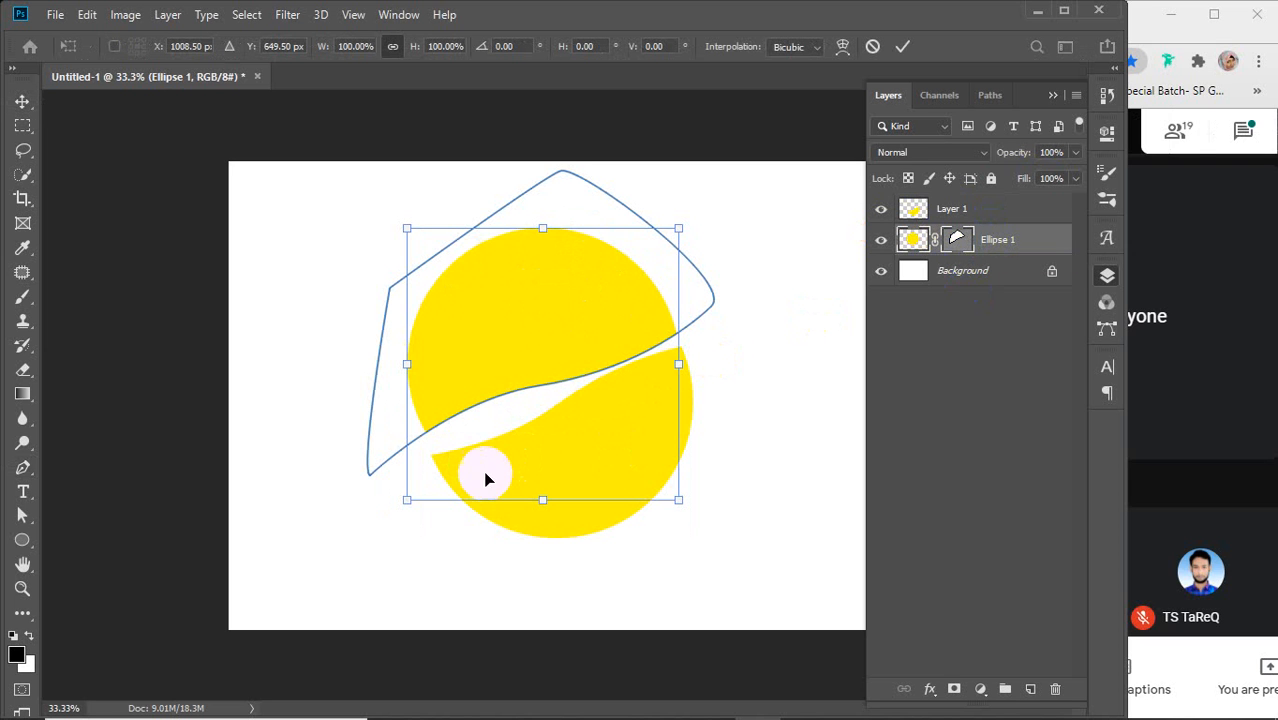
click(23, 469)
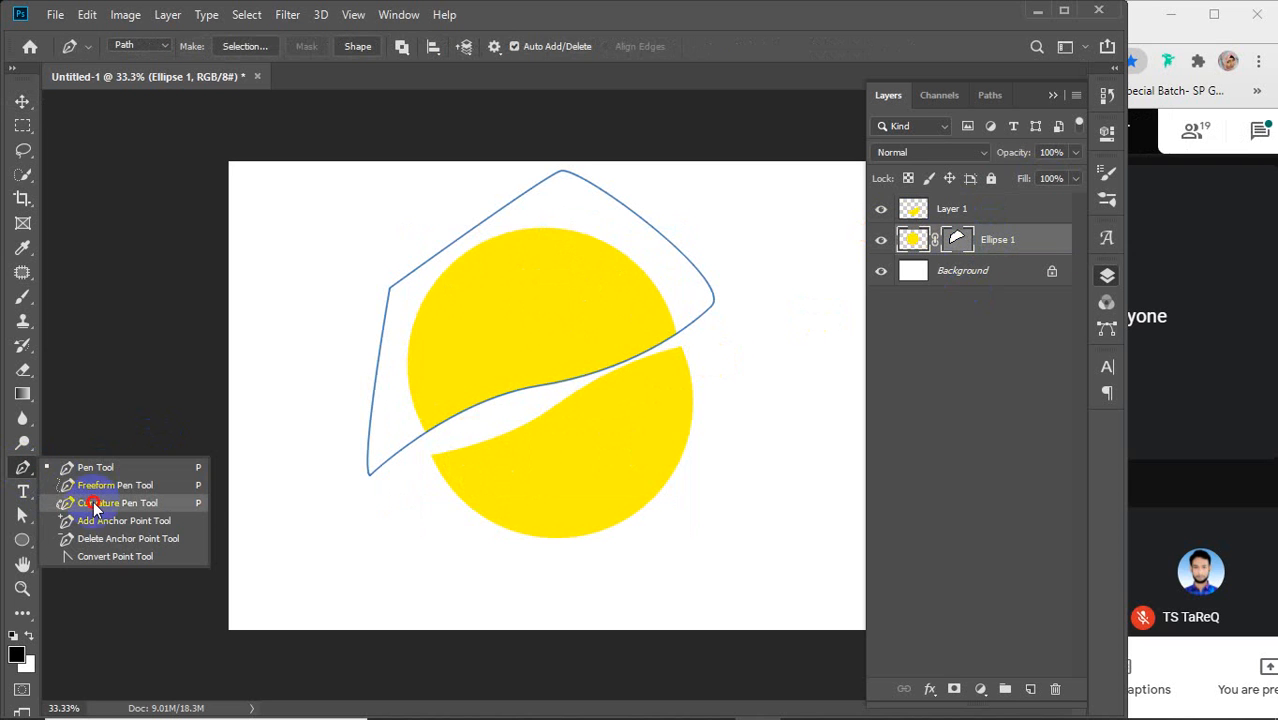
click(93, 503)
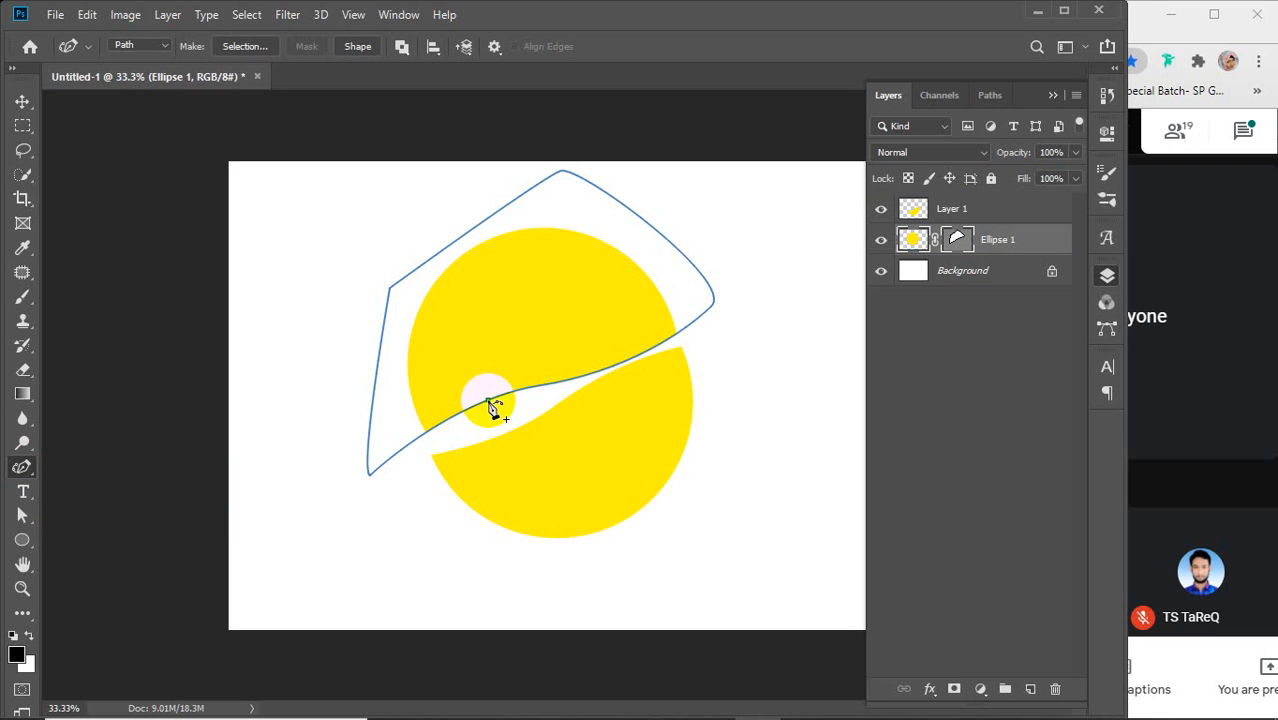
drag(617, 367, 610, 350)
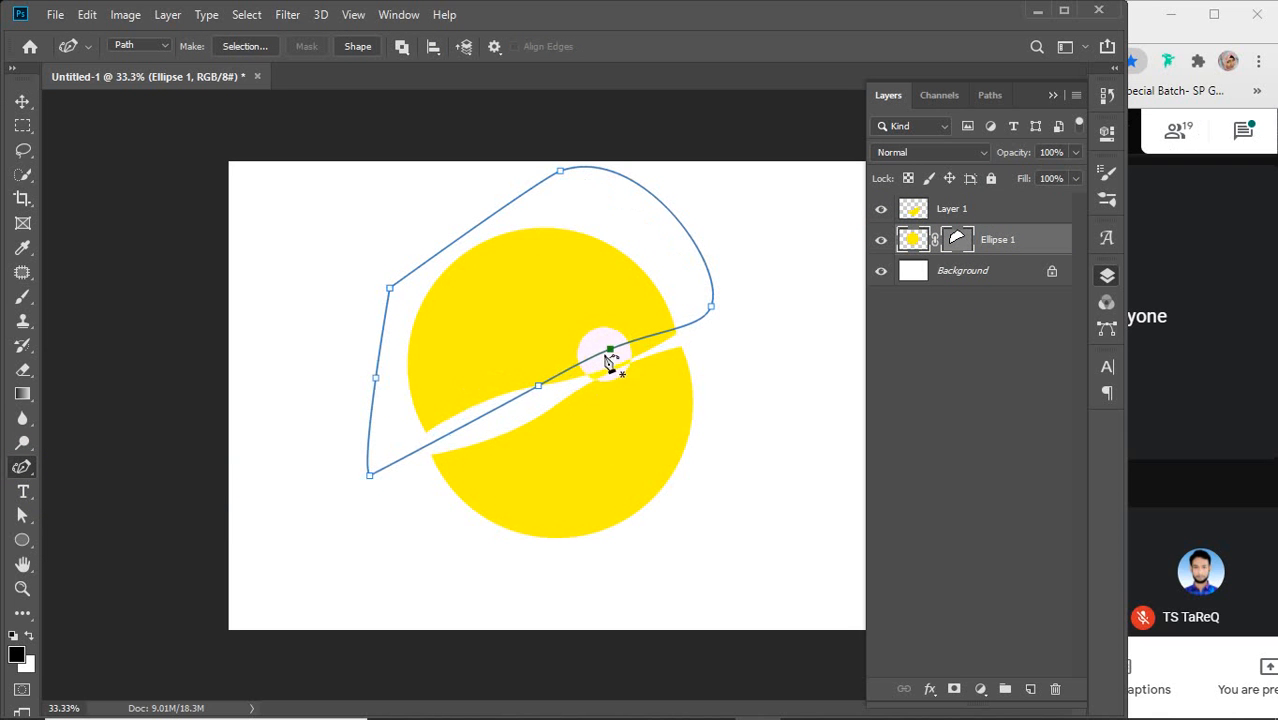
drag(502, 406, 478, 419)
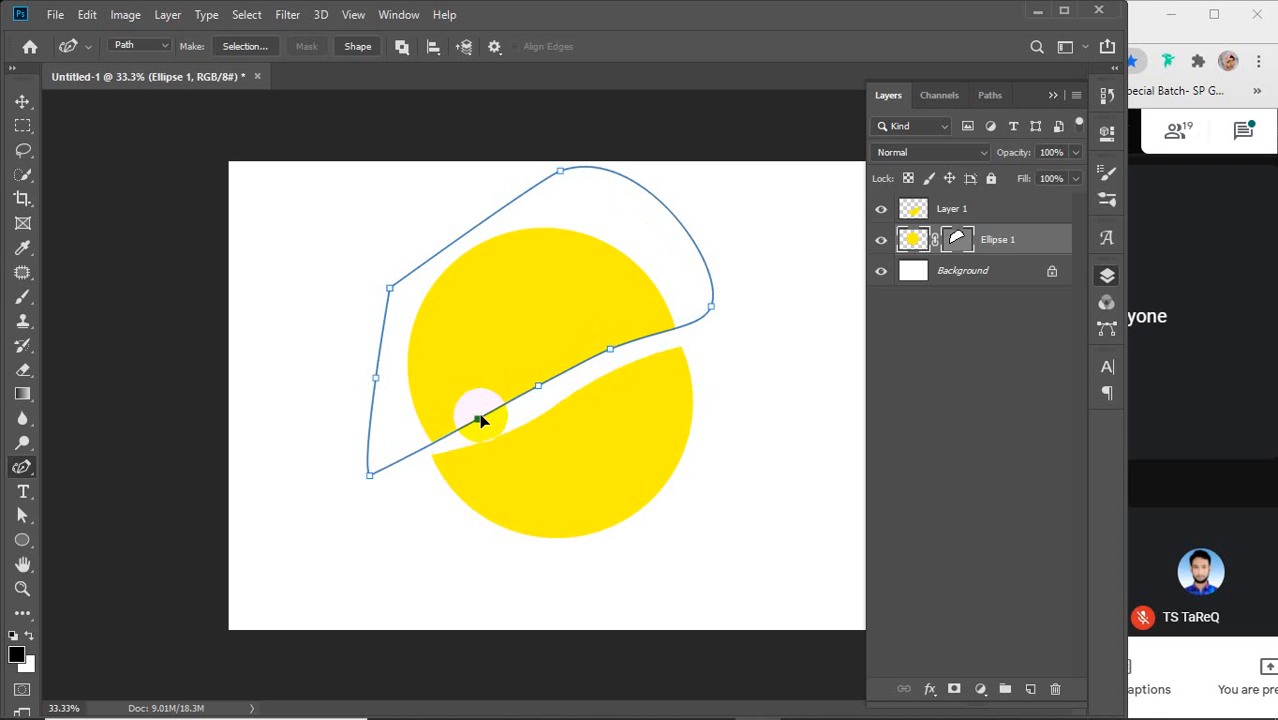
Step: Reposition the lower edge's anchor points and add another so the curve follows the lower piece's S-shaped upper edge
drag(539, 386, 430, 438)
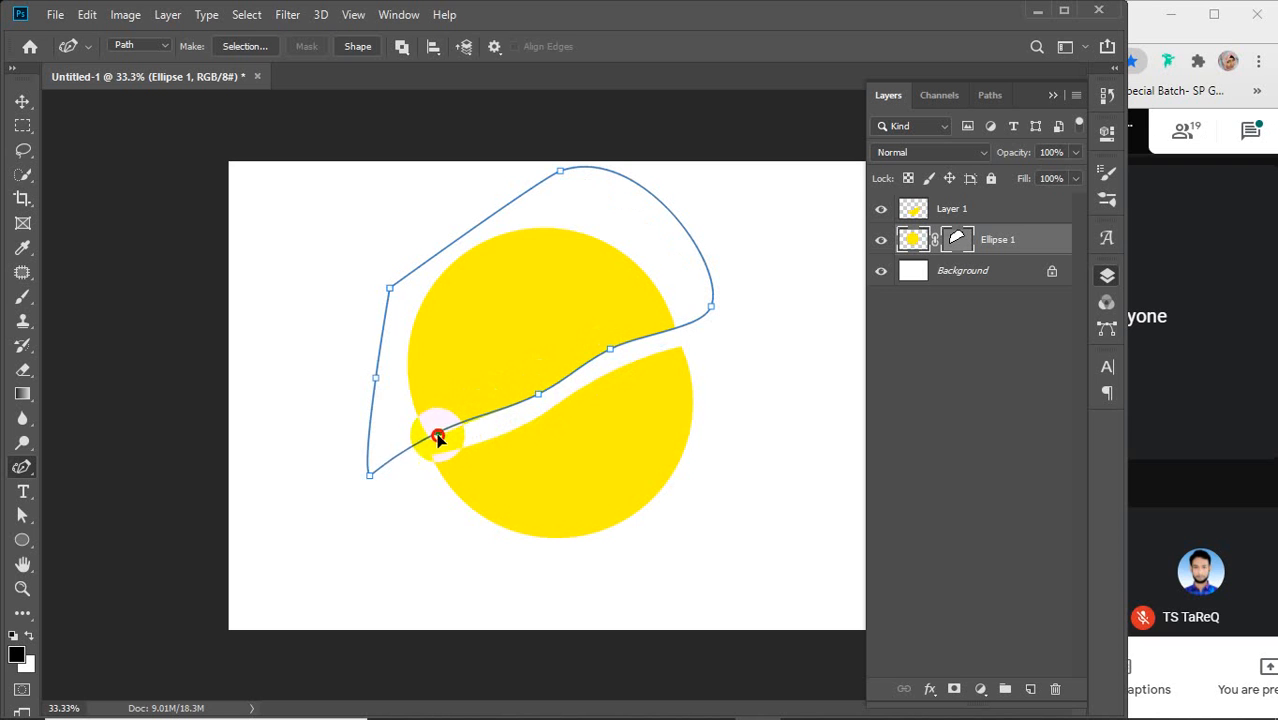
click(538, 396)
drag(538, 396, 499, 419)
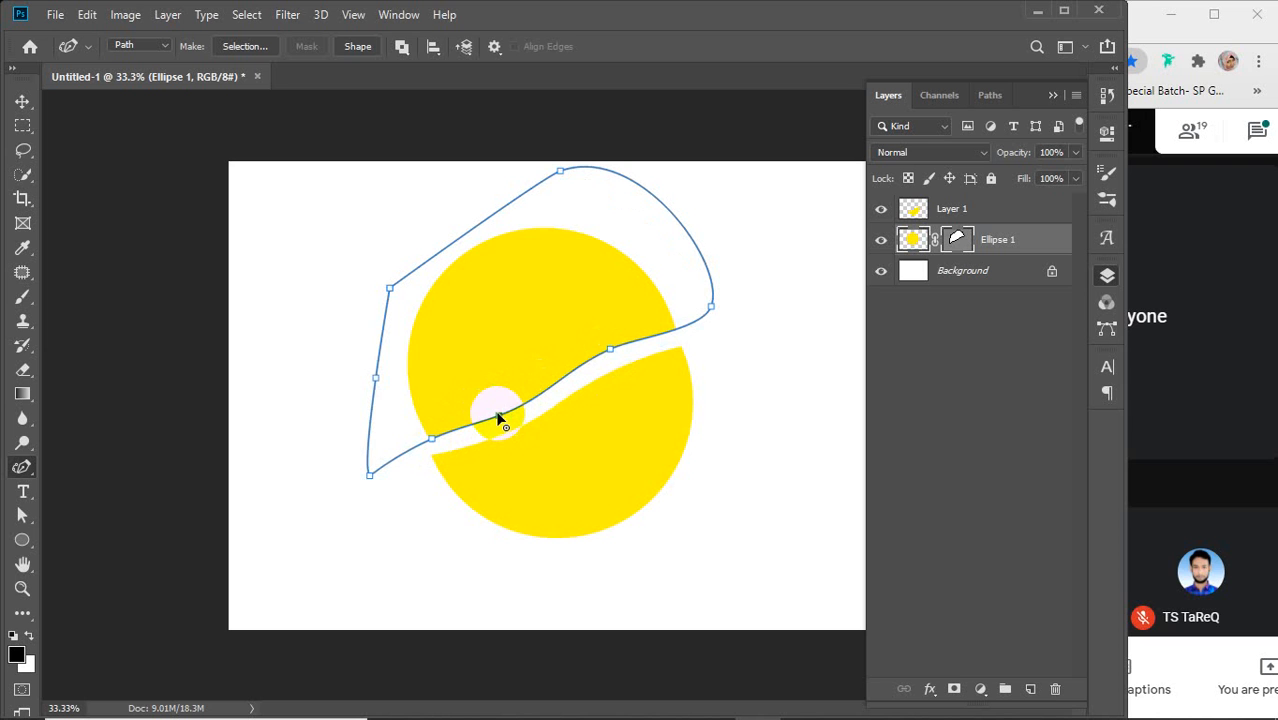
drag(499, 417, 492, 418)
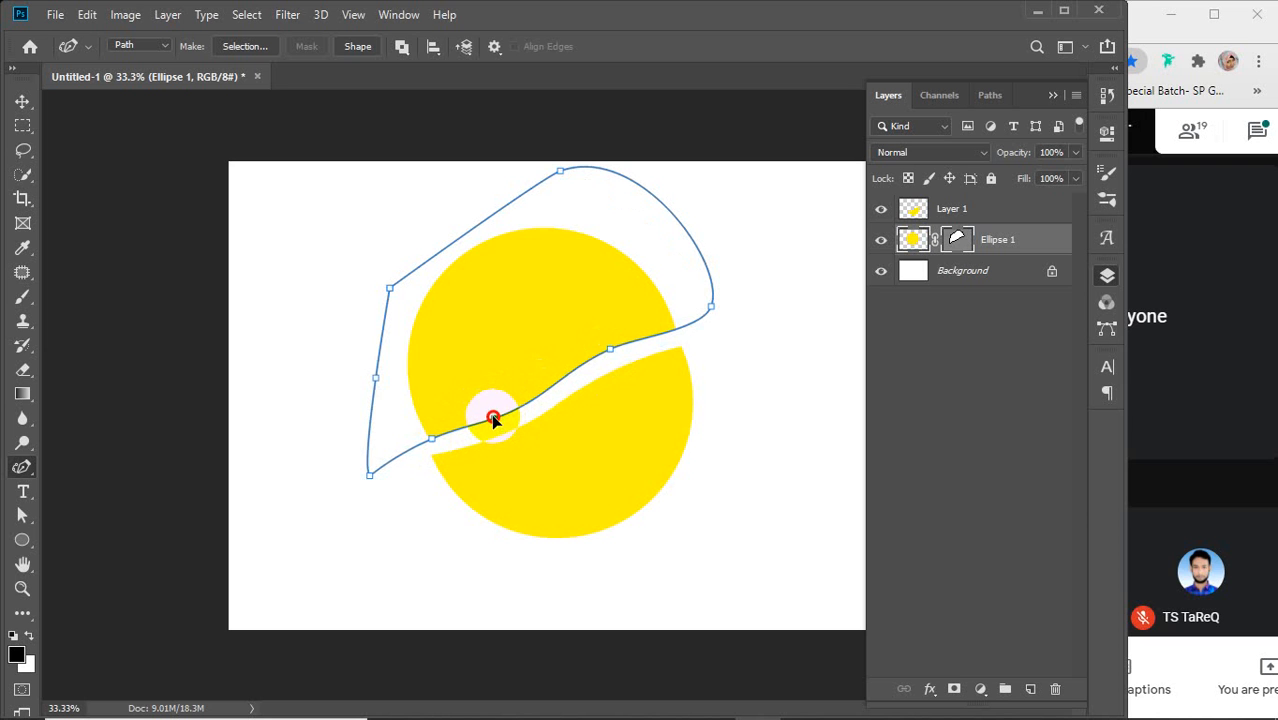
click(541, 398)
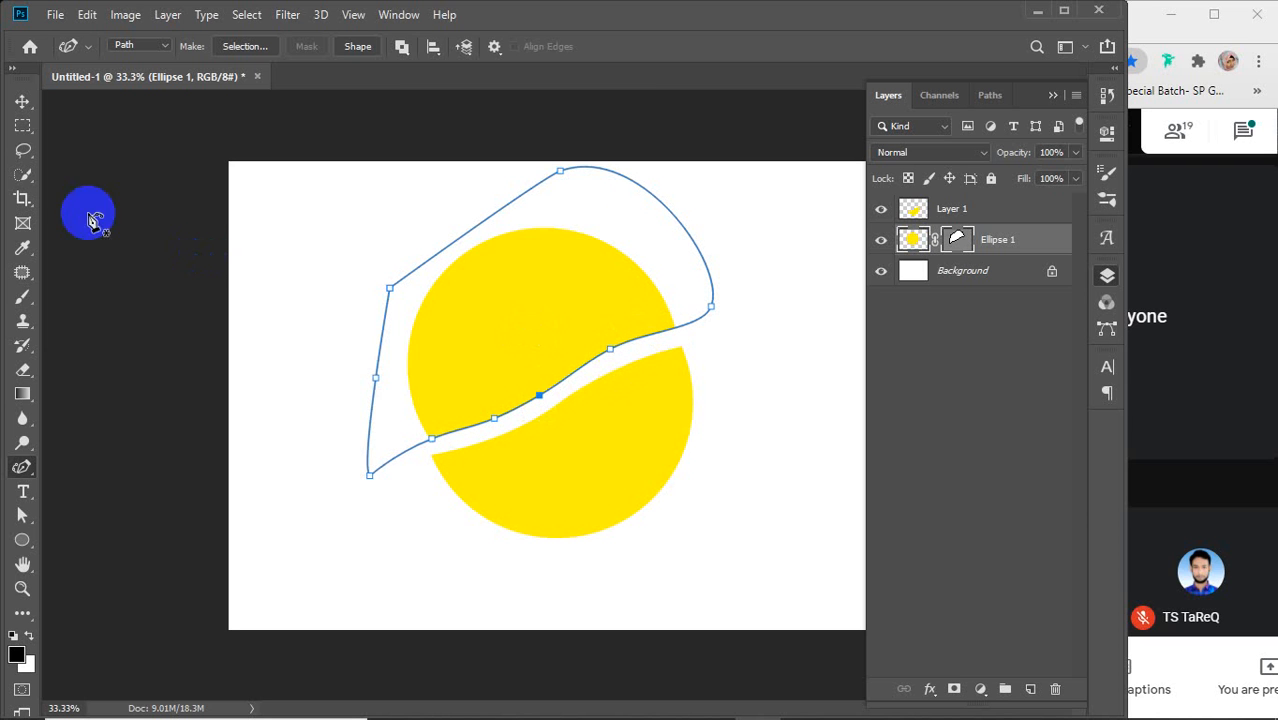
Step: Switch to the Move tool, dismiss the path outline, and move the upper piece down close to the lower piece
click(22, 101)
click(774, 381)
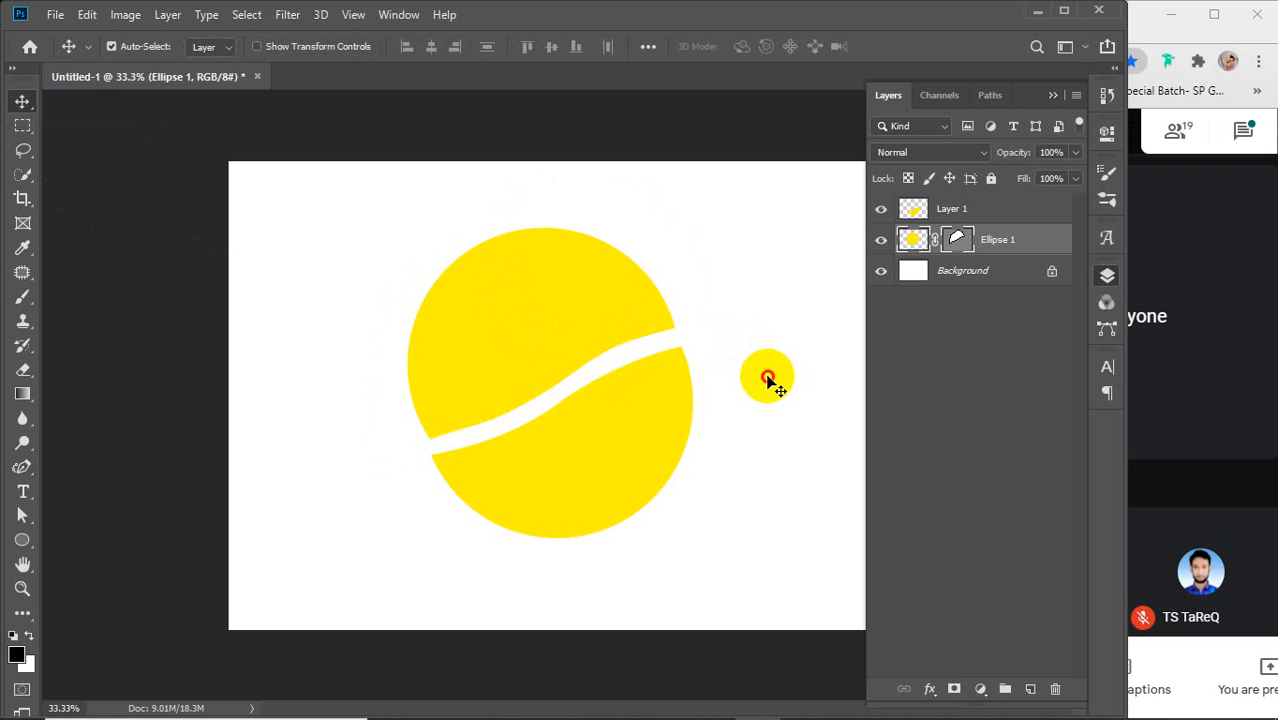
drag(600, 337, 602, 349)
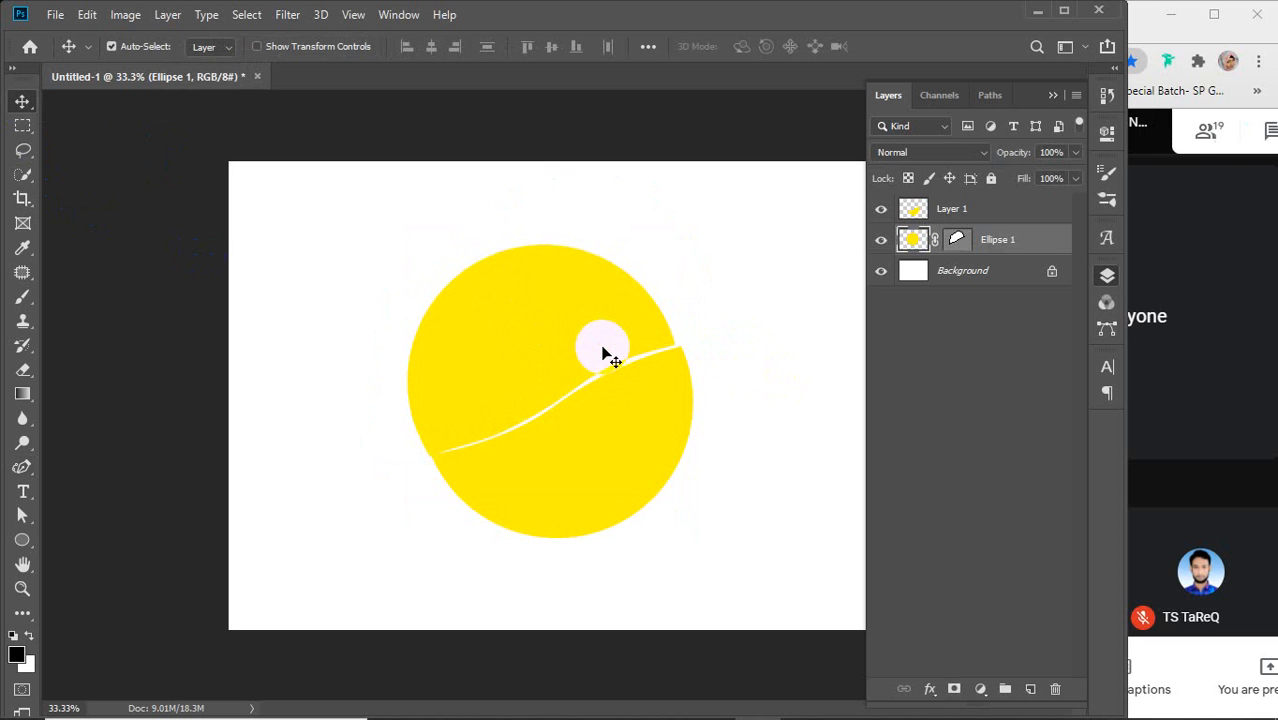
Step: Nudge the upper piece right and fit it against the lower piece to complete the circle
key(Right)
key(Right)
key(Right)
key(Right)
key(Right)
key(Right)
key(Right)
key(Right)
key(Right)
key(Right)
key(Right)
key(Right)
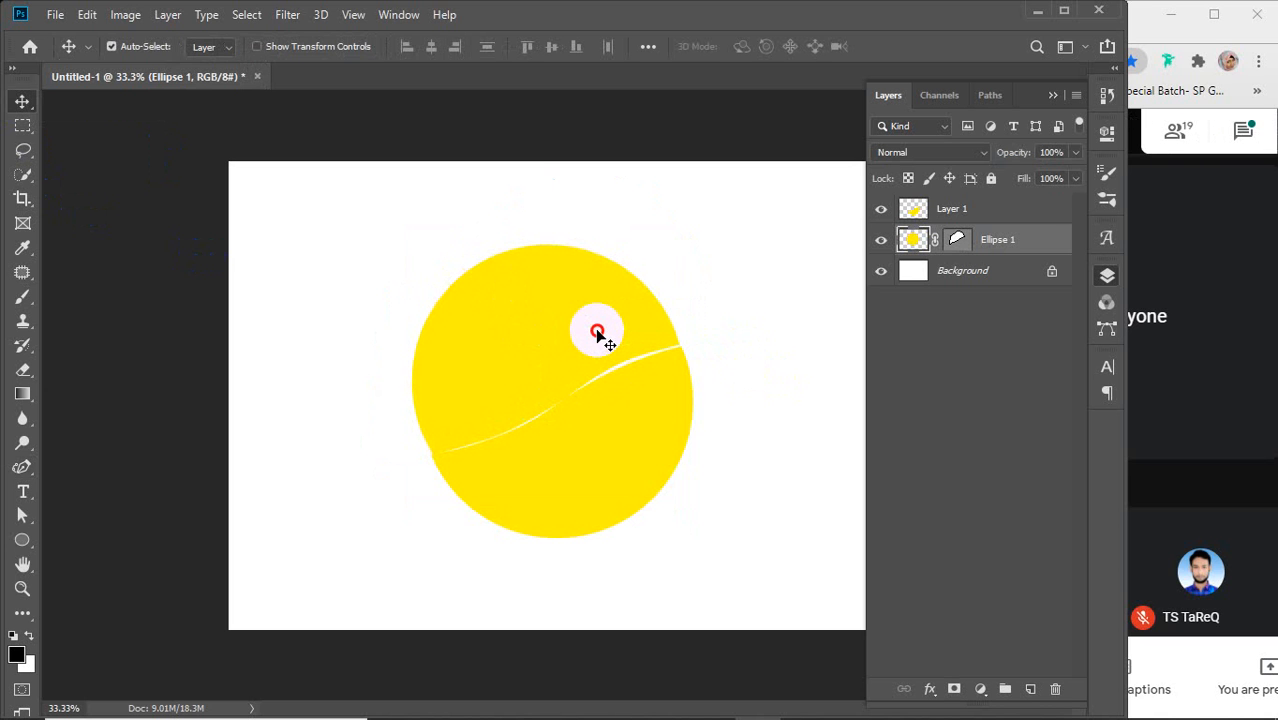
mouse_move(597, 334)
mouse_down()
mouse_move(605, 345)
mouse_move(586, 342)
mouse_up()
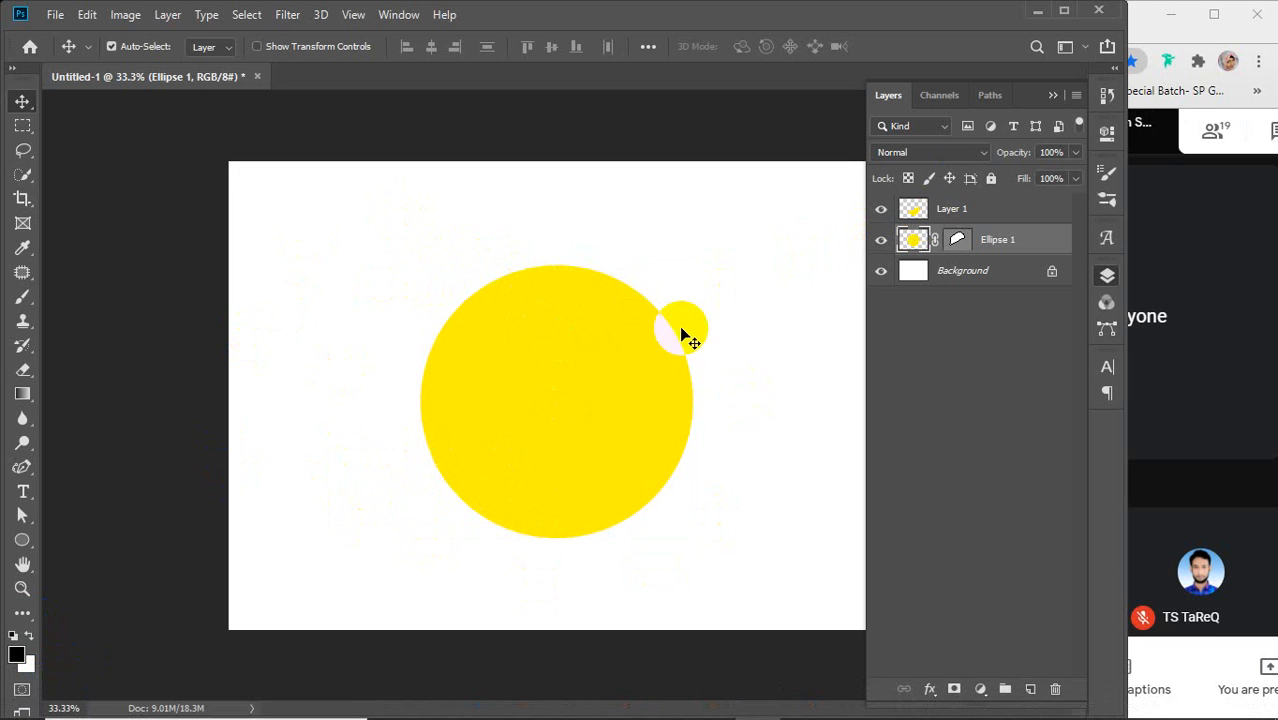
drag(681, 330, 647, 241)
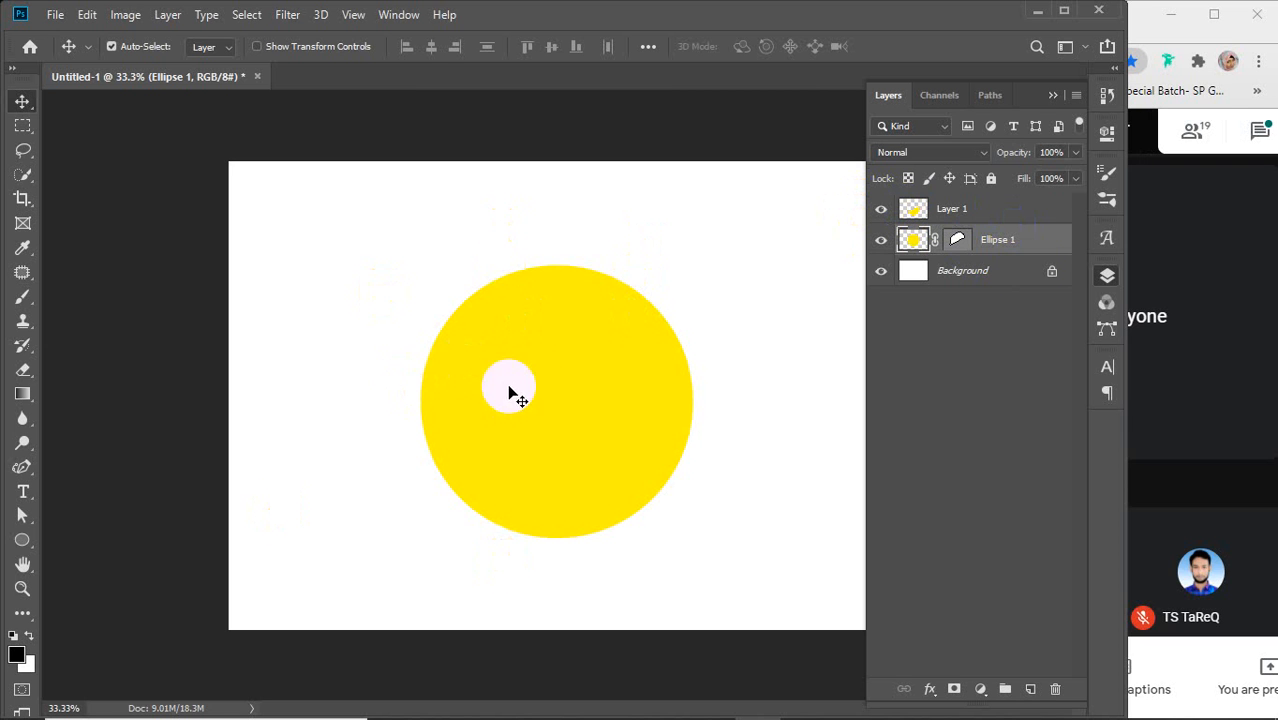
Step: Select both yellow circle pieces, delete them from the canvas, and collapse the Layers panel
drag(513, 370, 541, 368)
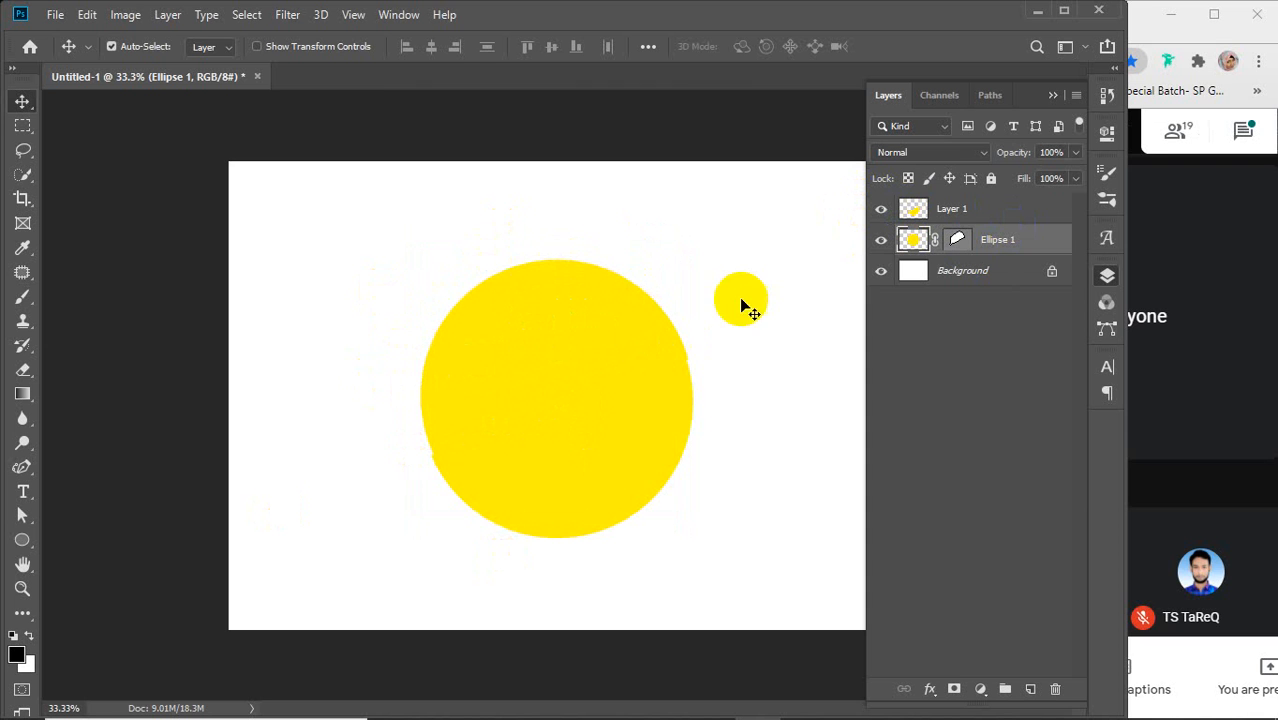
drag(465, 208, 641, 537)
key(Delete)
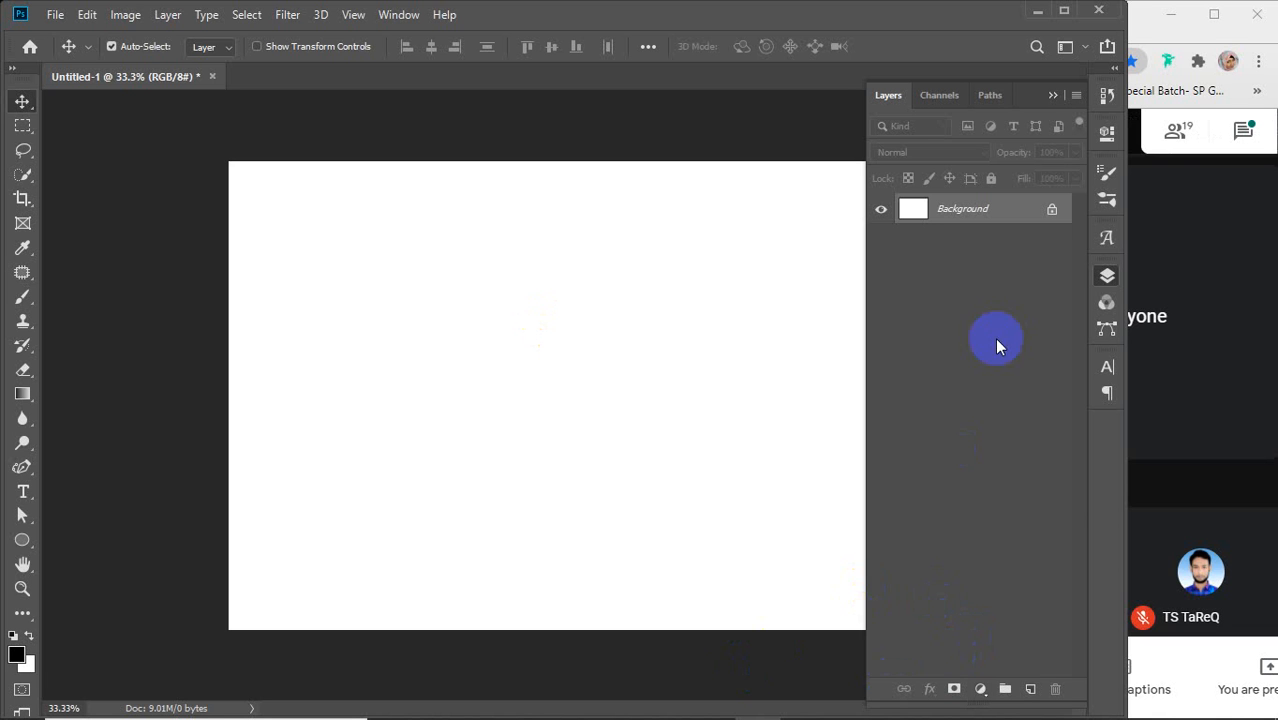
click(1053, 96)
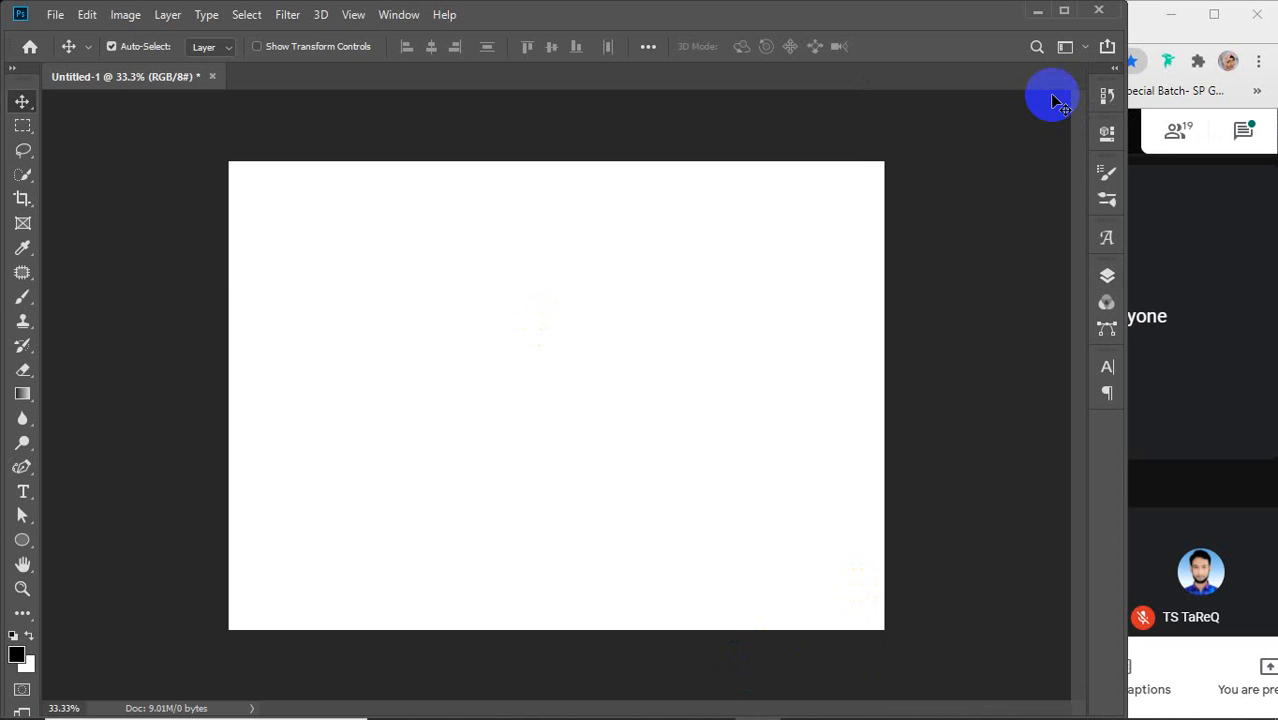
Step: Switch to the Chrome window with the Special Batch spreadsheet, open a new browser tab, and widen the window
mouse_move(557, 717)
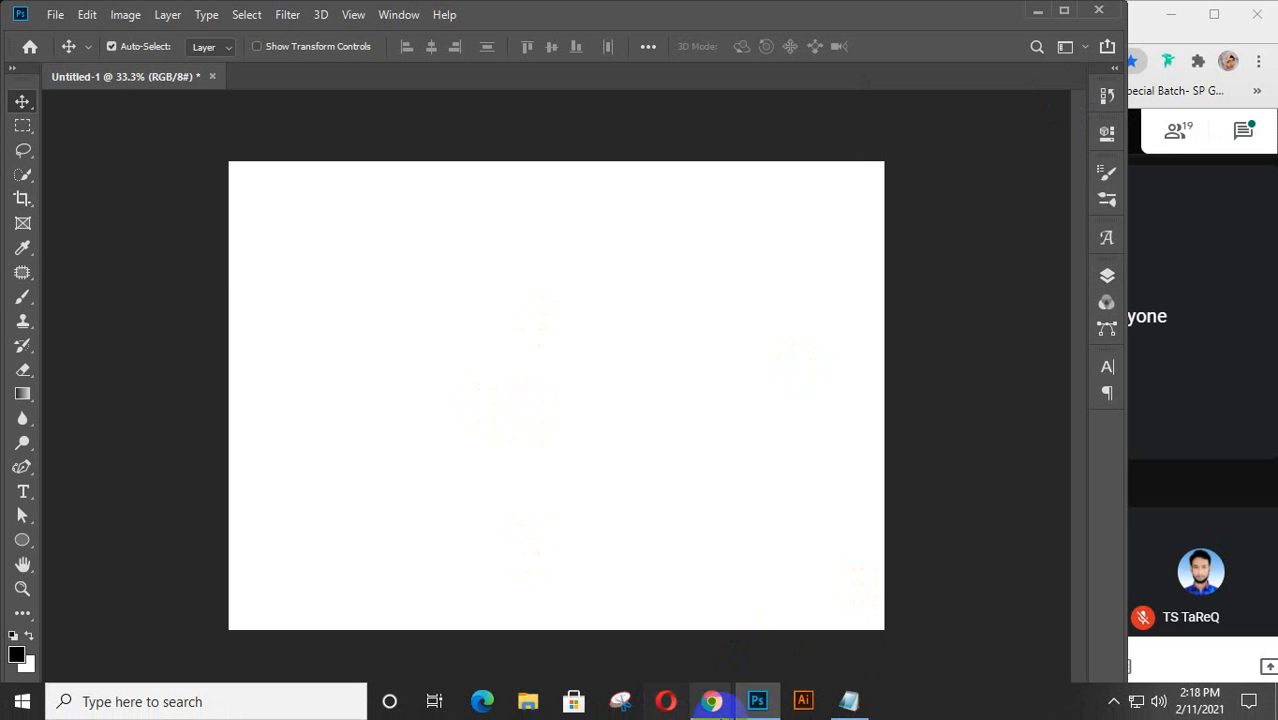
mouse_move(710, 700)
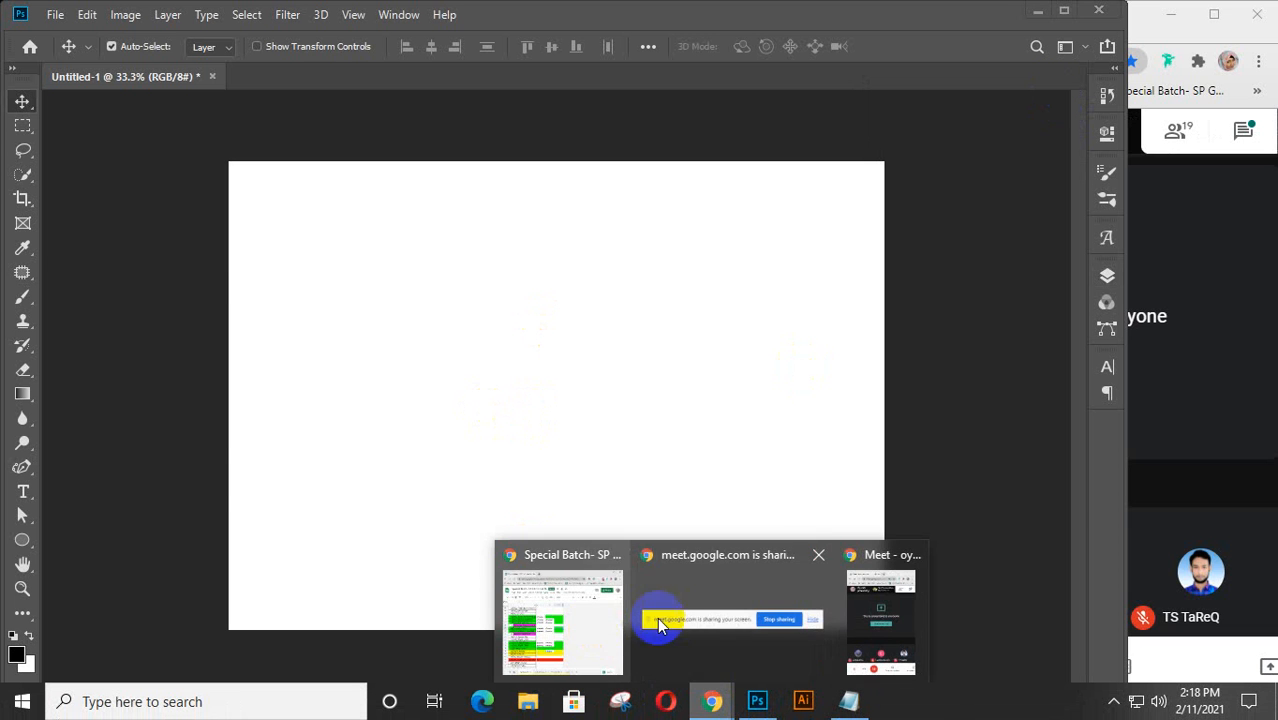
click(593, 634)
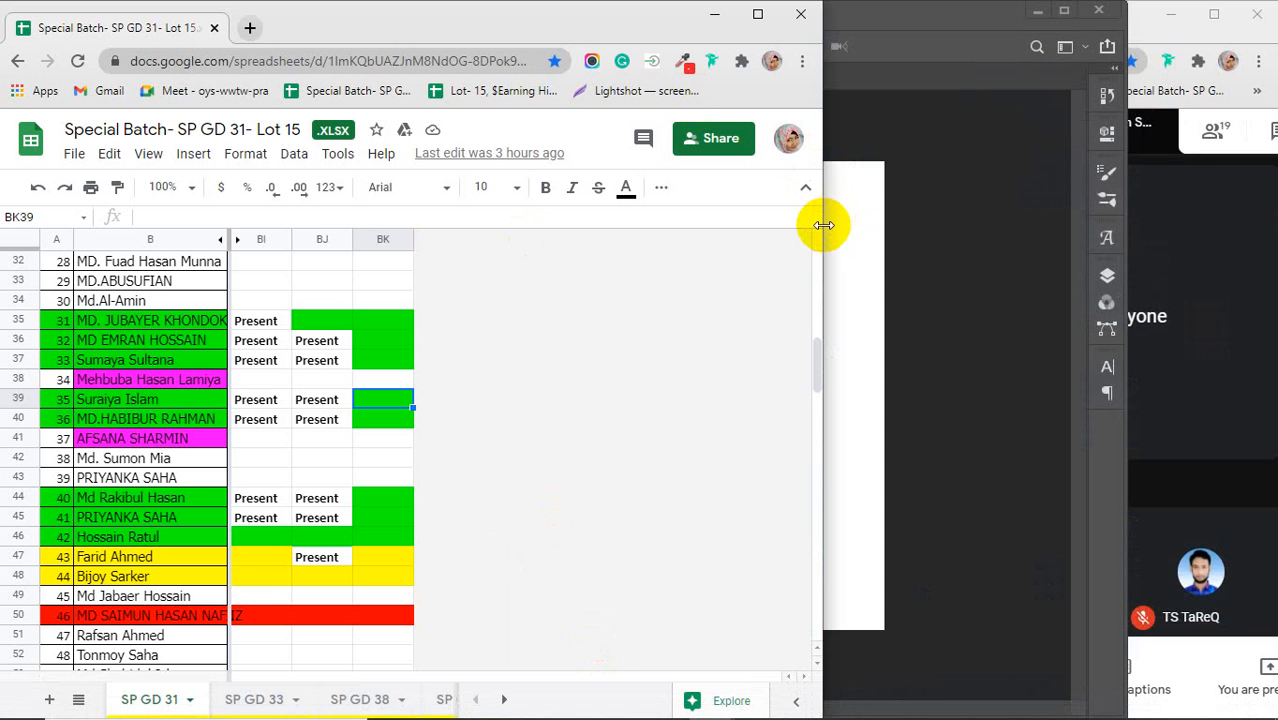
click(250, 27)
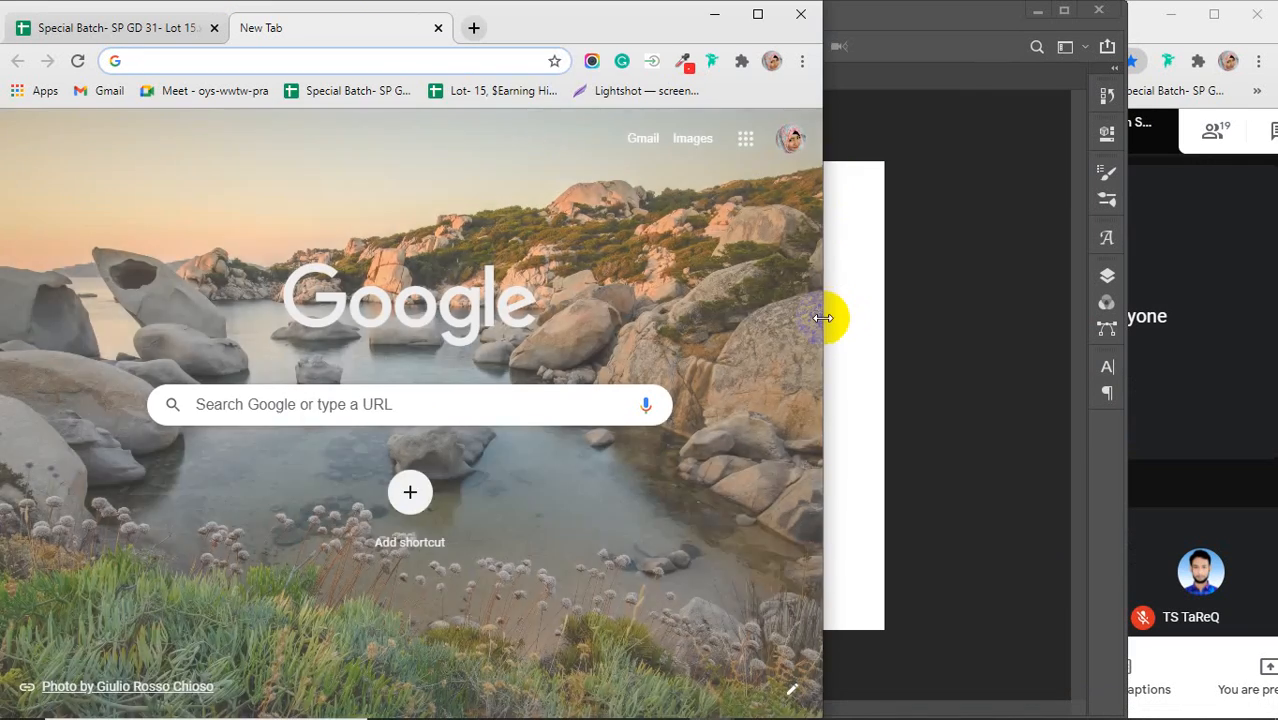
drag(822, 318, 1061, 317)
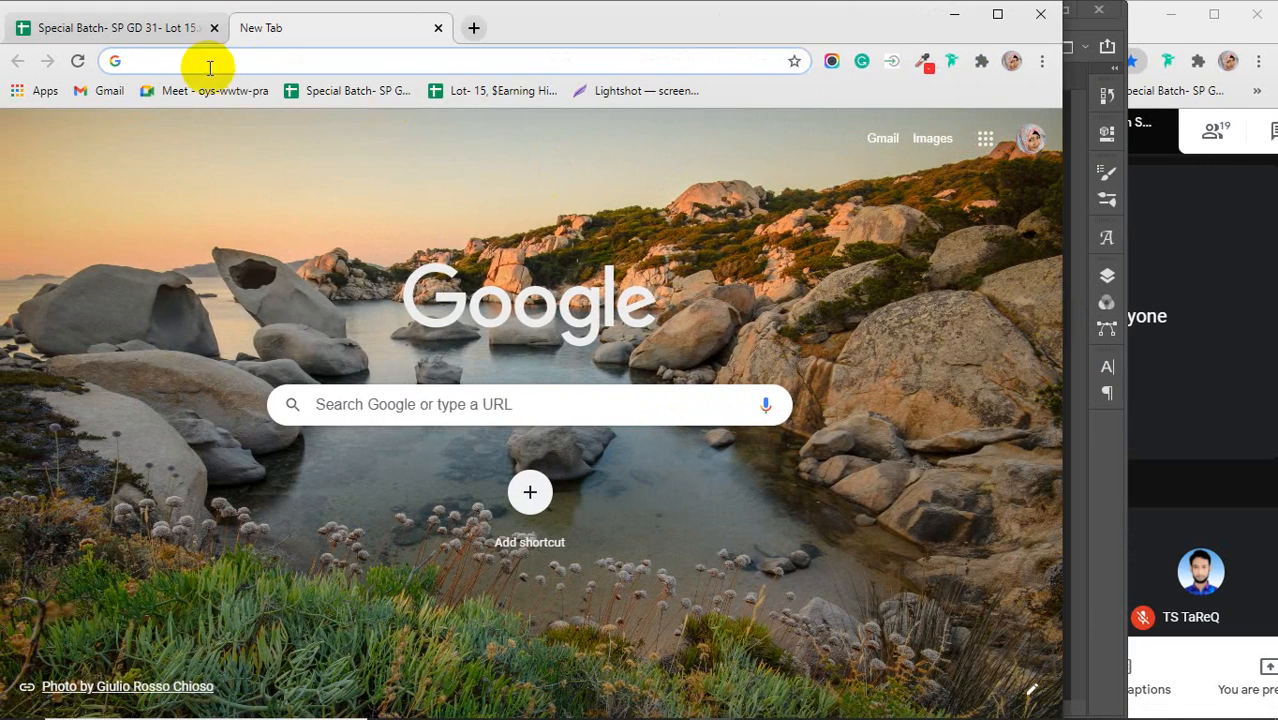
Step: Search Google Images for "corporate men model"
click(210, 62)
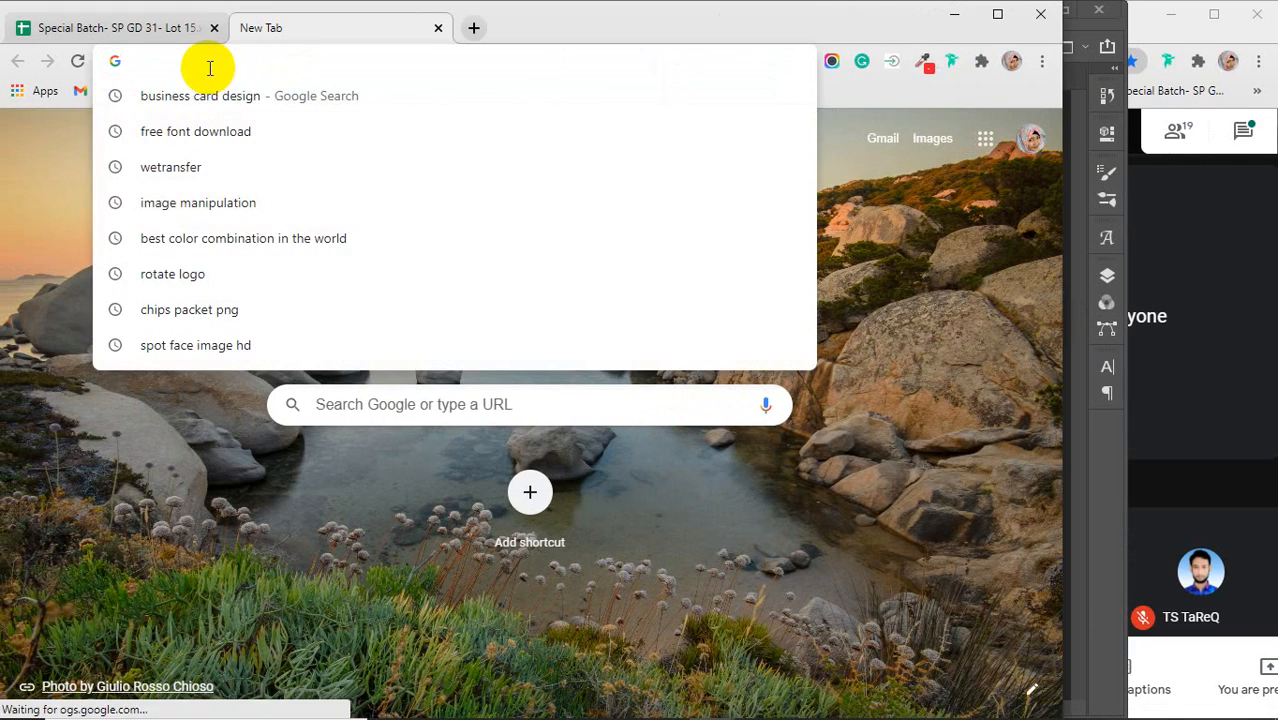
text(corporate men model)
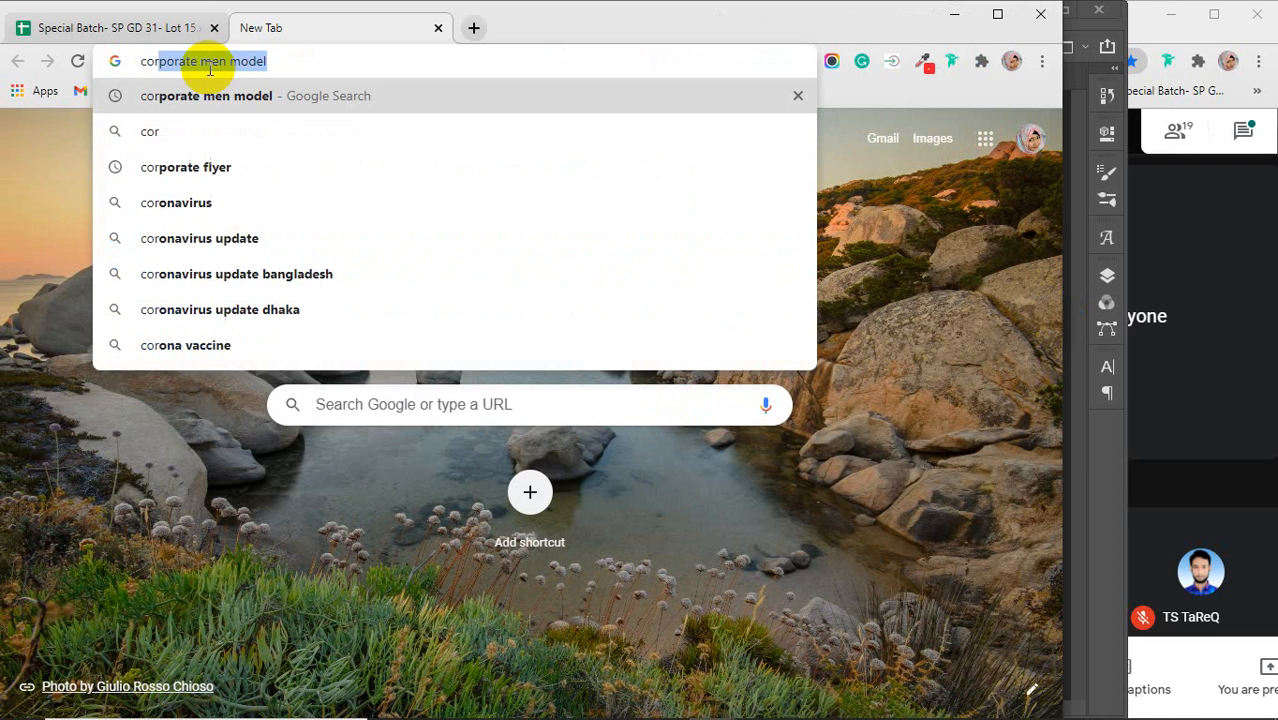
key(Return)
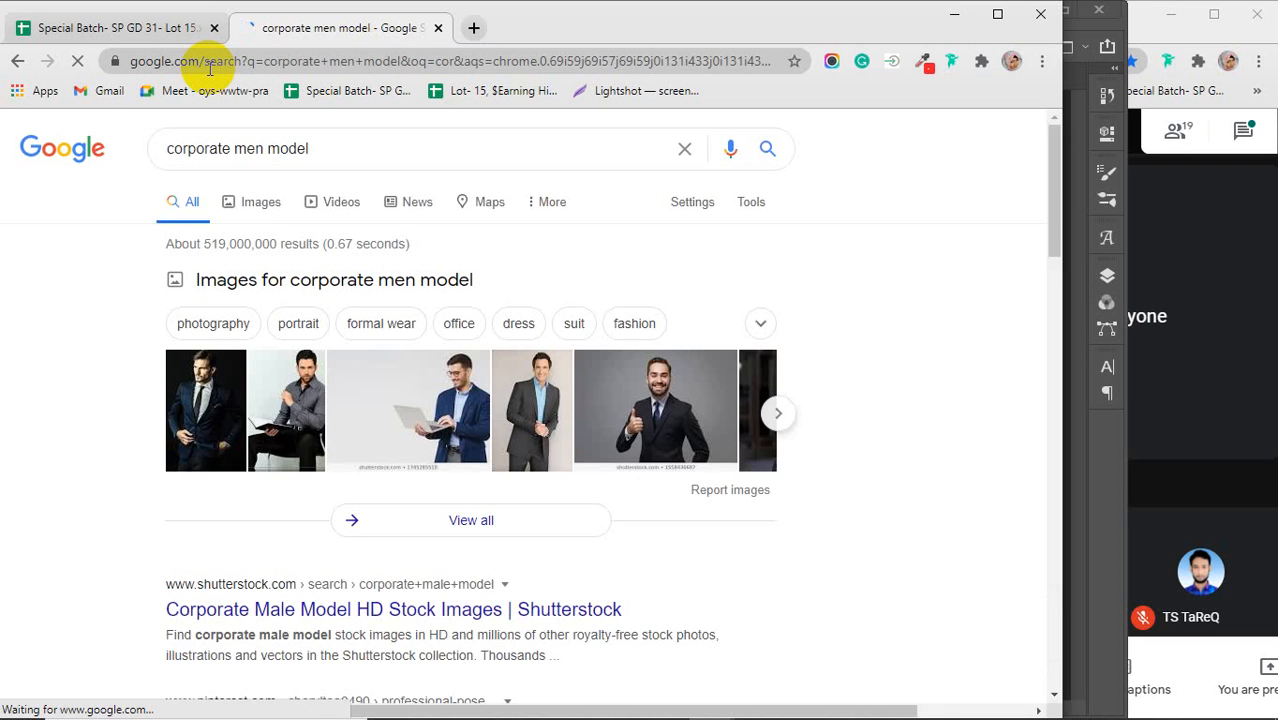
click(255, 203)
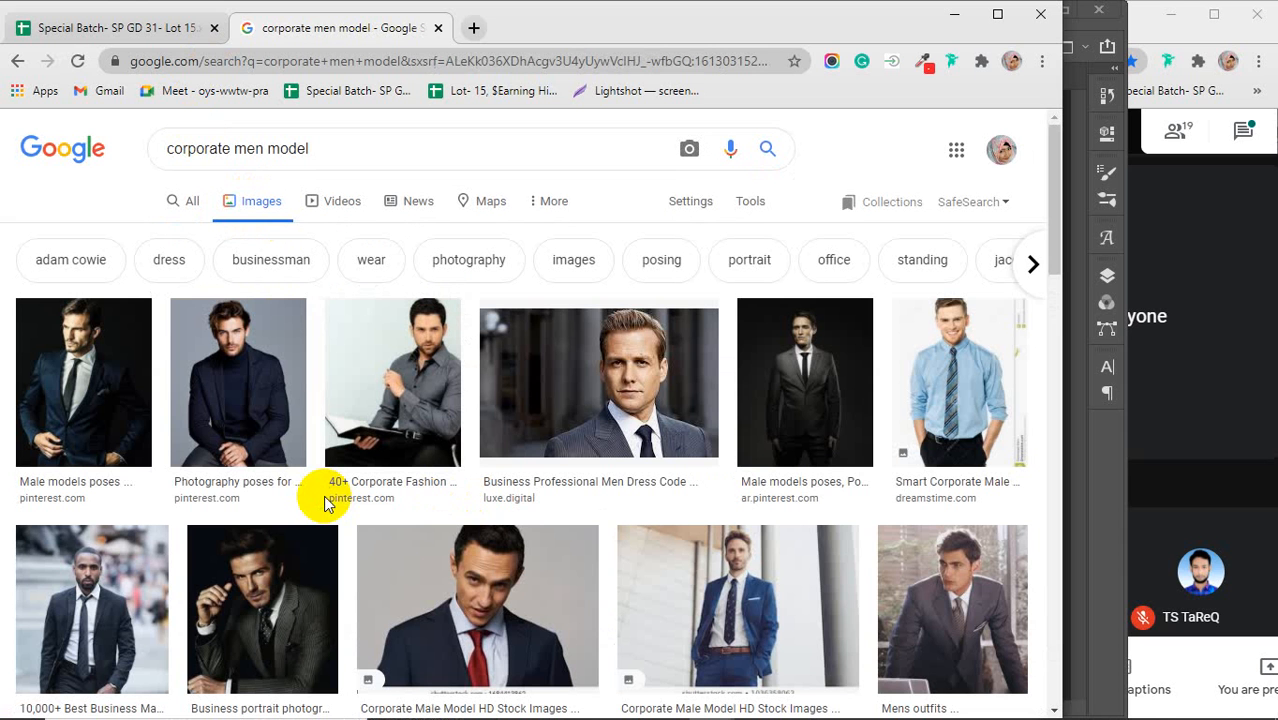
Step: Preview the photo of the seated man in a dark blazer and turtleneck, and browse the other image results
click(265, 442)
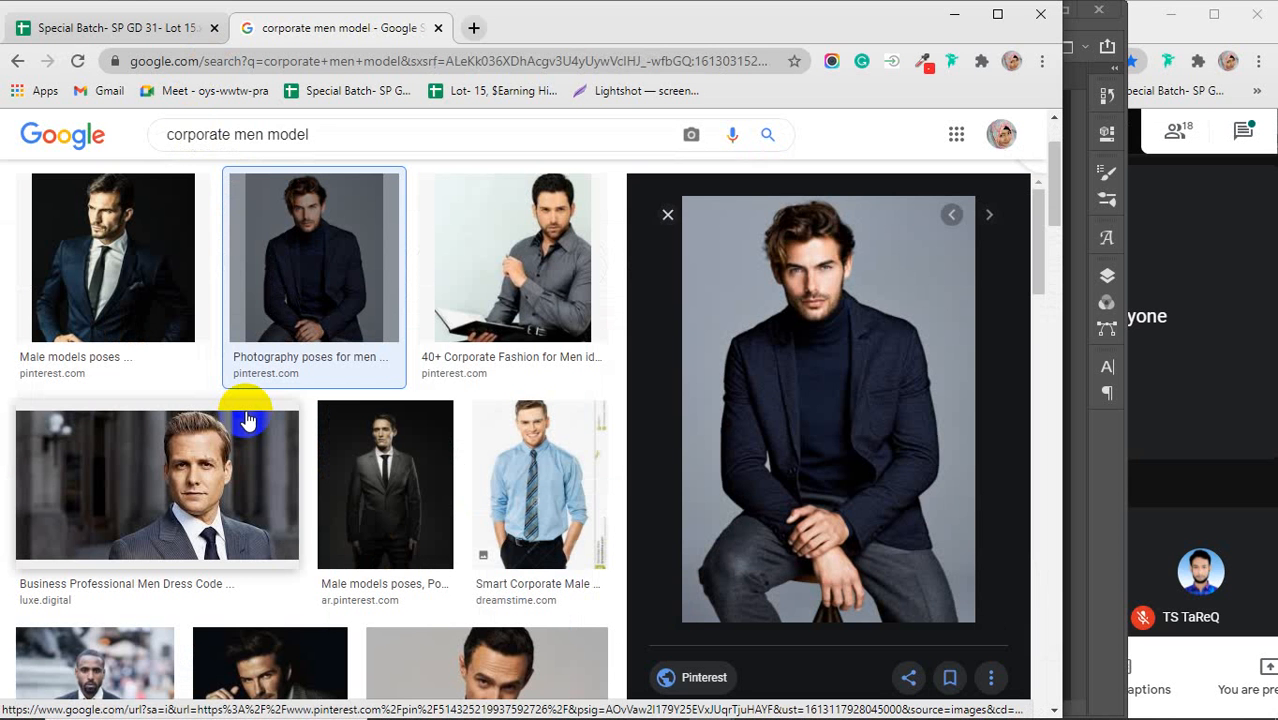
scroll(248, 421, down, 3)
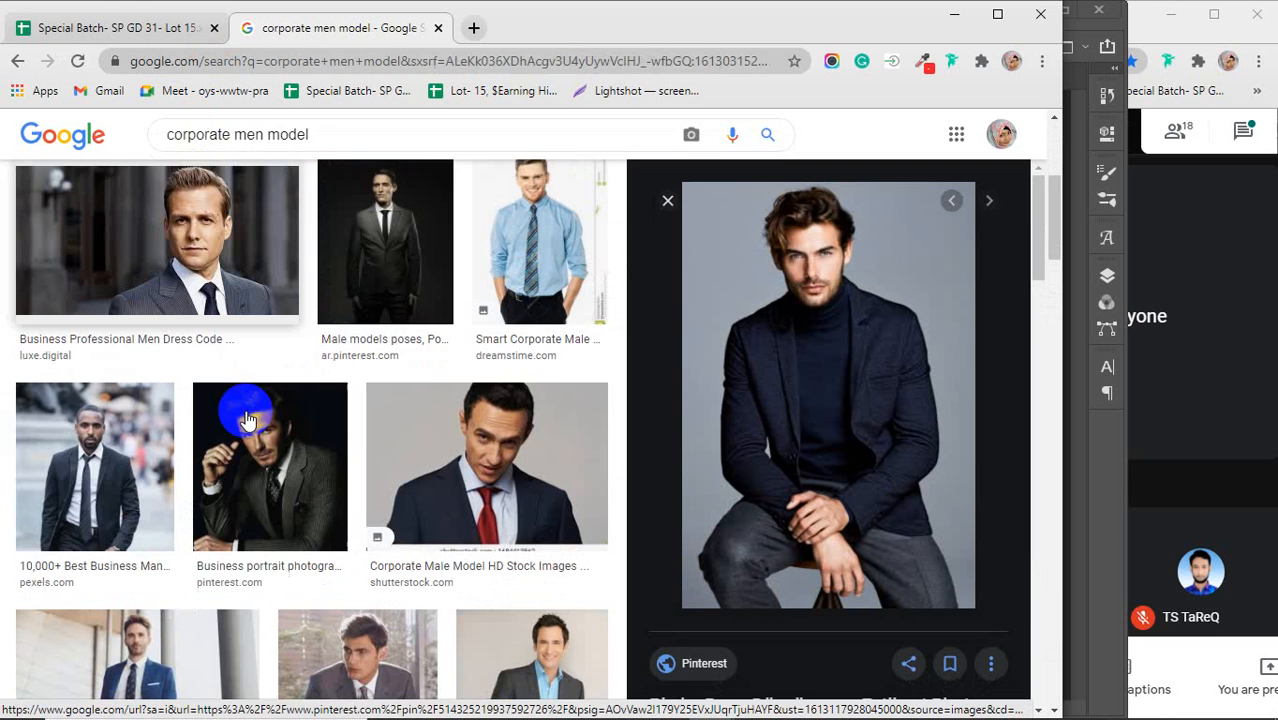
scroll(248, 421, down, 4)
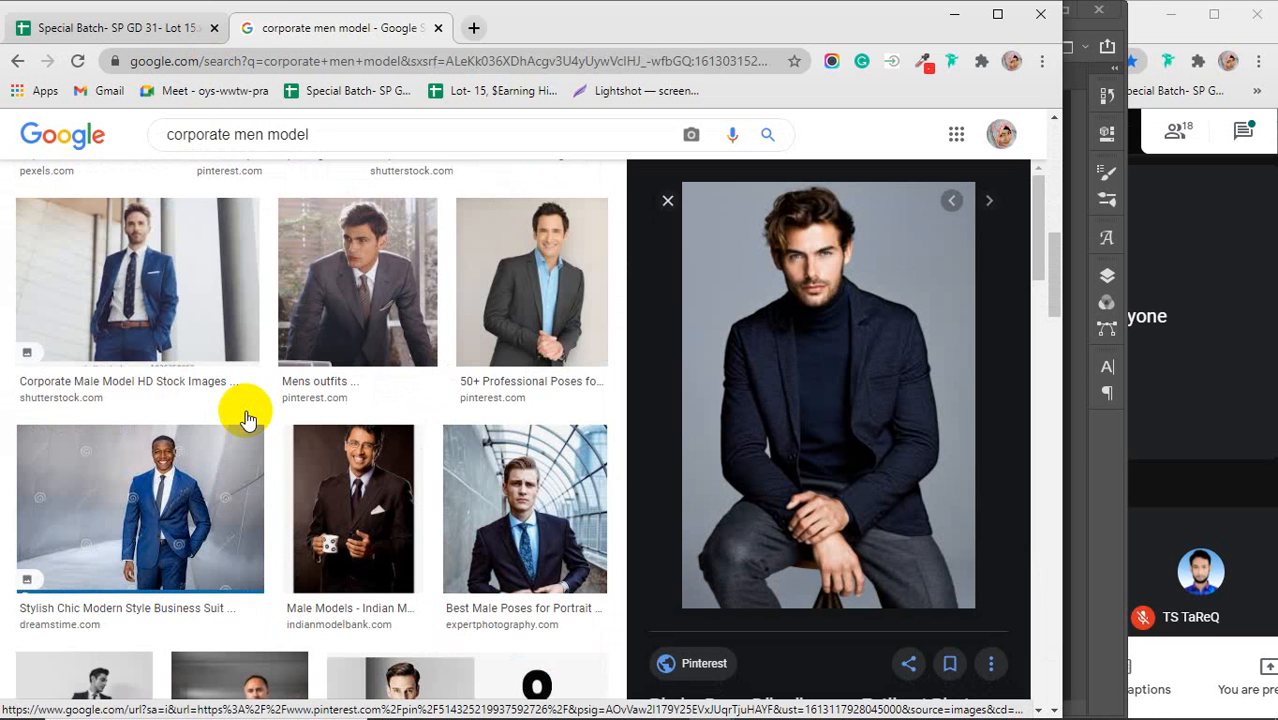
scroll(246, 410, down, 3)
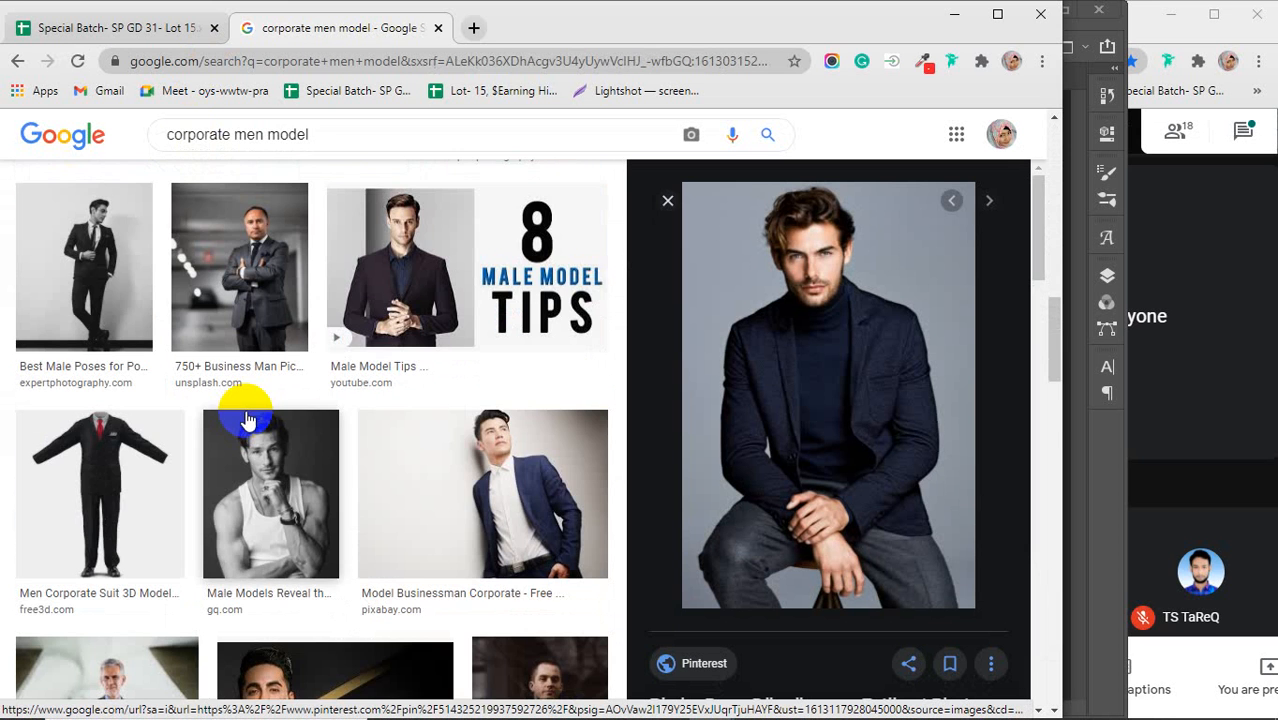
scroll(246, 410, down, 4)
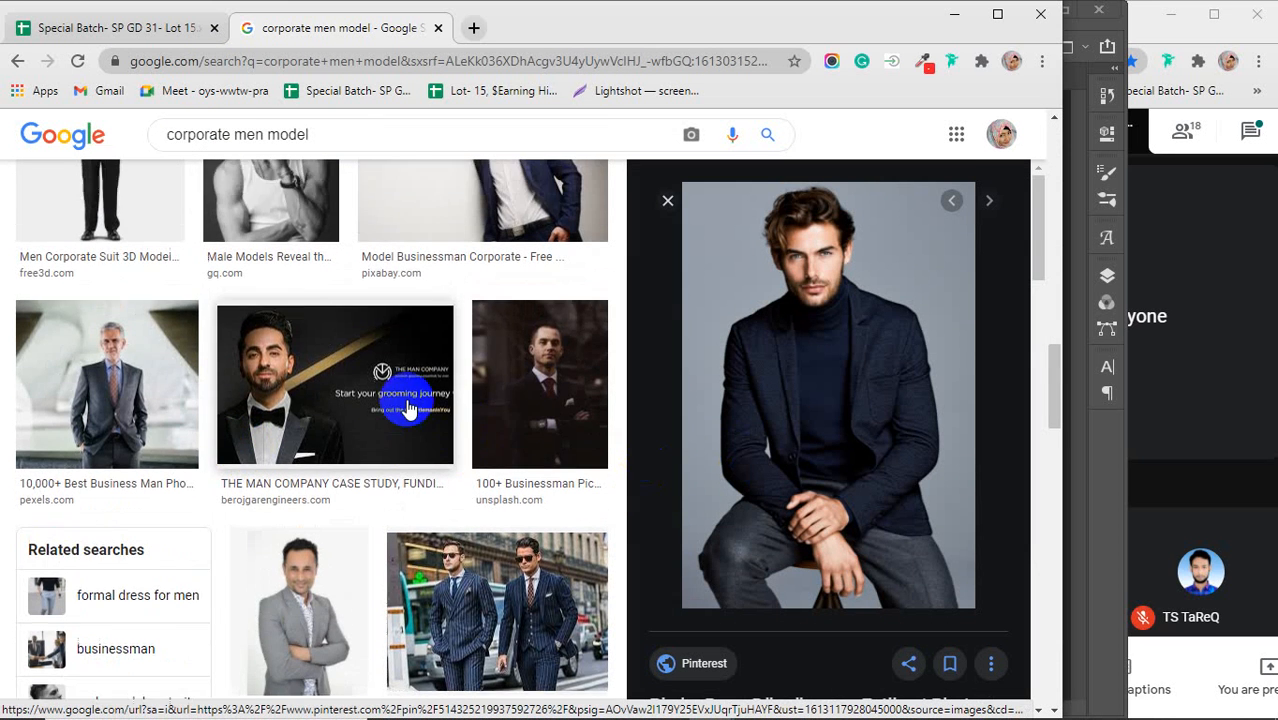
scroll(414, 408, up, 5)
scroll(811, 352, down, 4)
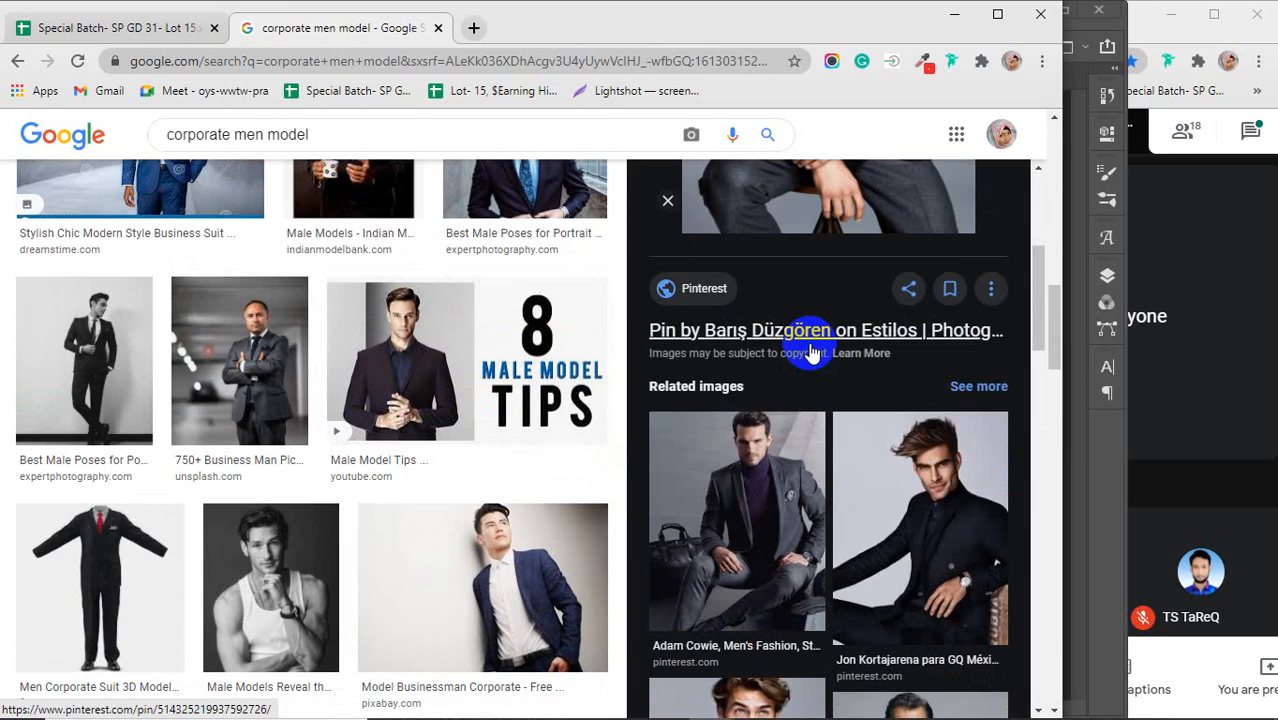
scroll(811, 352, up, 4)
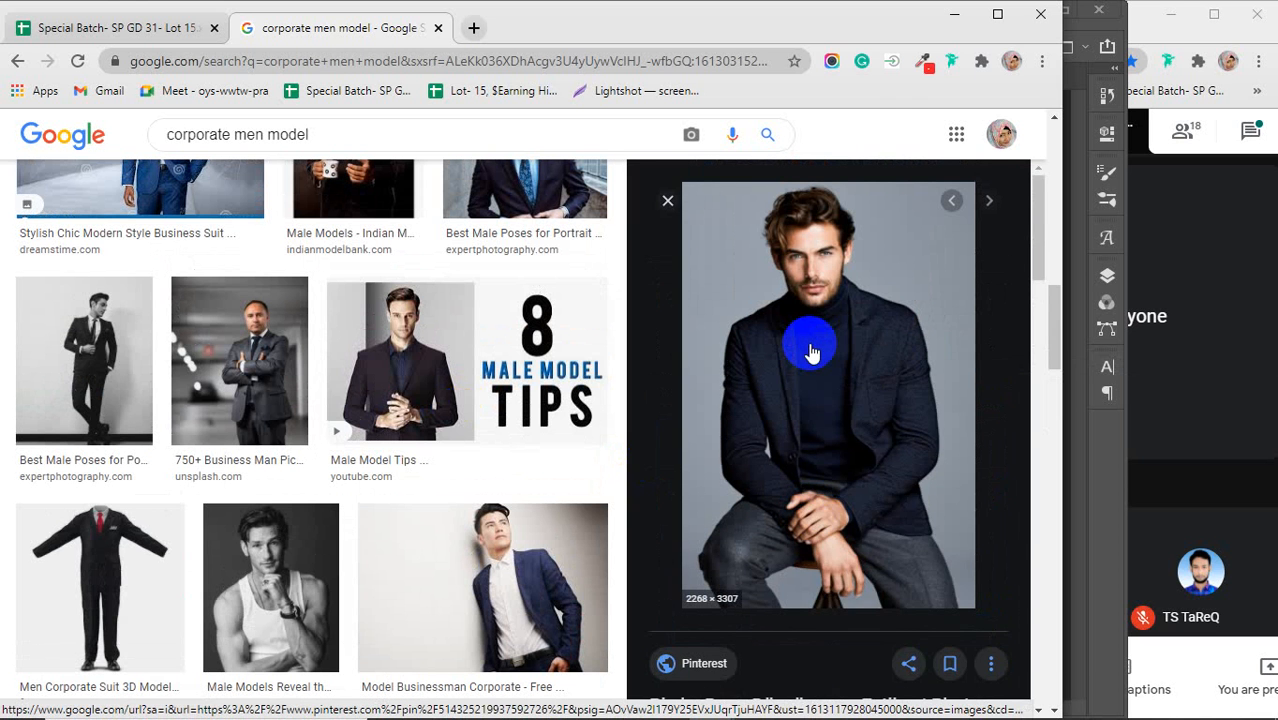
Step: Save the previewed photo of the seated man as a JPG and discard the blocked mario_PNG53.png download
right_click(811, 346)
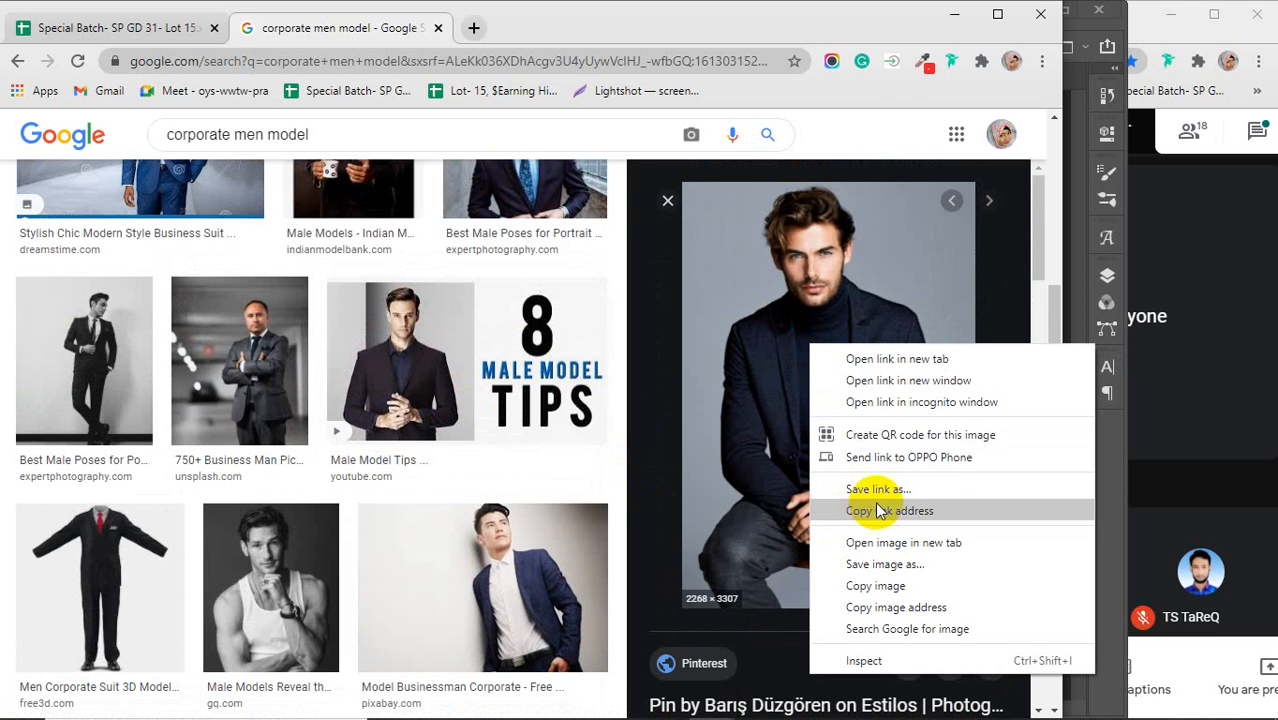
click(872, 585)
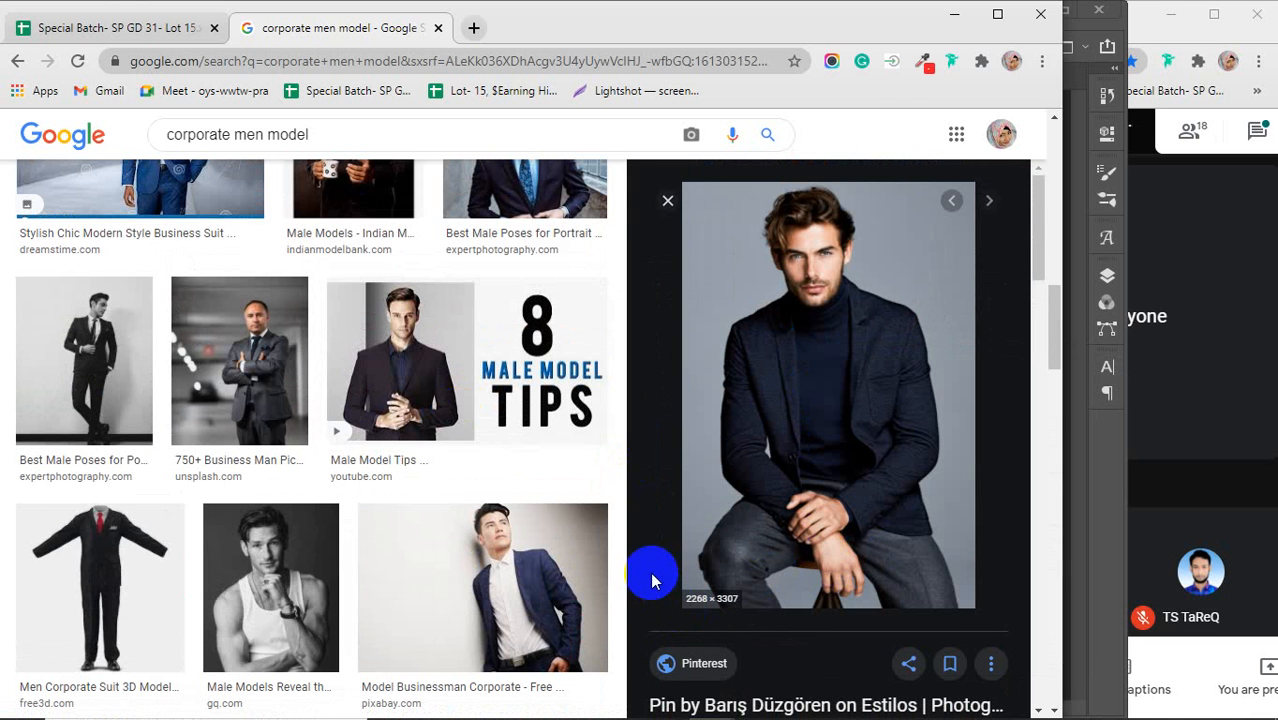
click(480, 418)
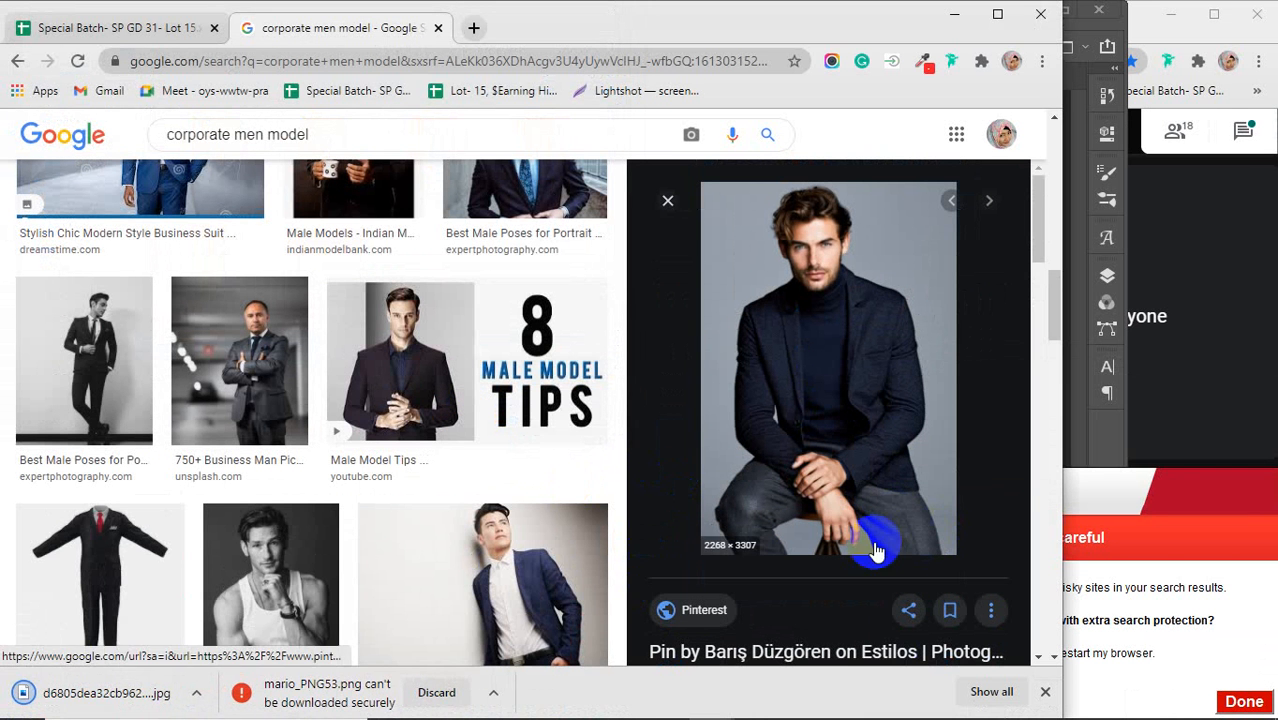
click(438, 692)
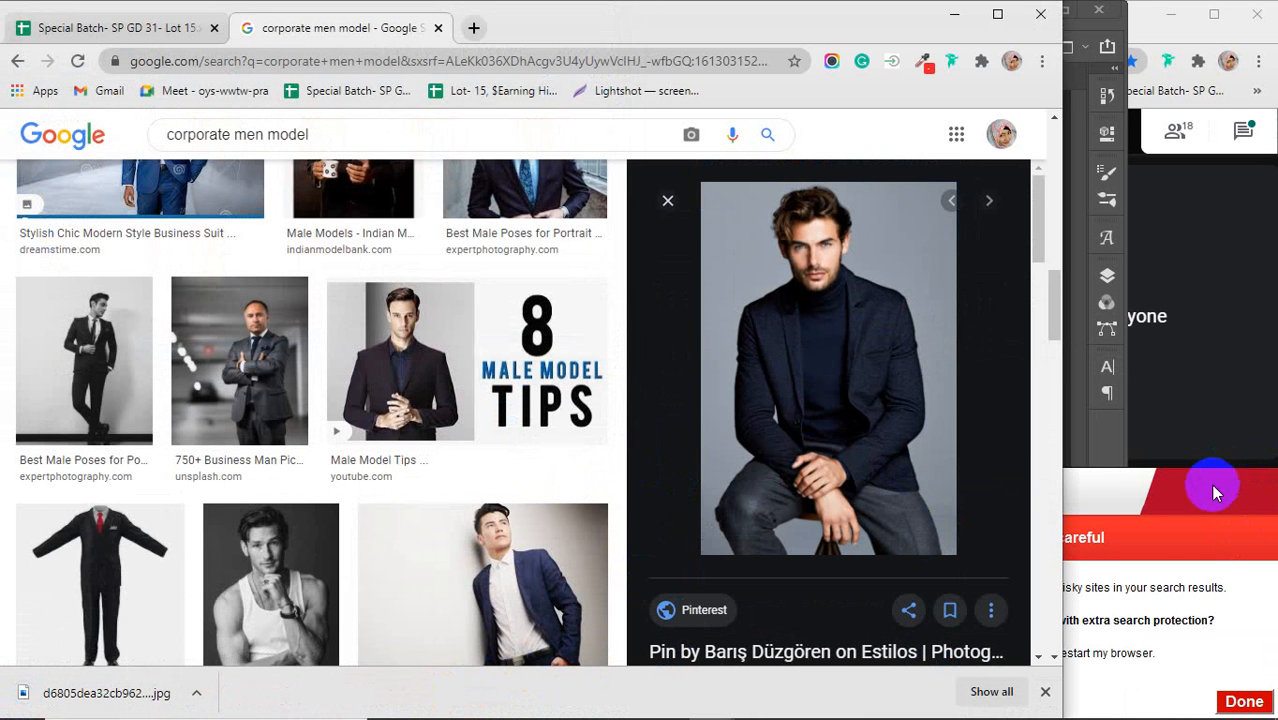
Step: Move the McAfee WebAdvisor prompt fully into view and accept turning Secure Search on after the browser restarts
drag(1213, 492, 1013, 436)
click(1020, 655)
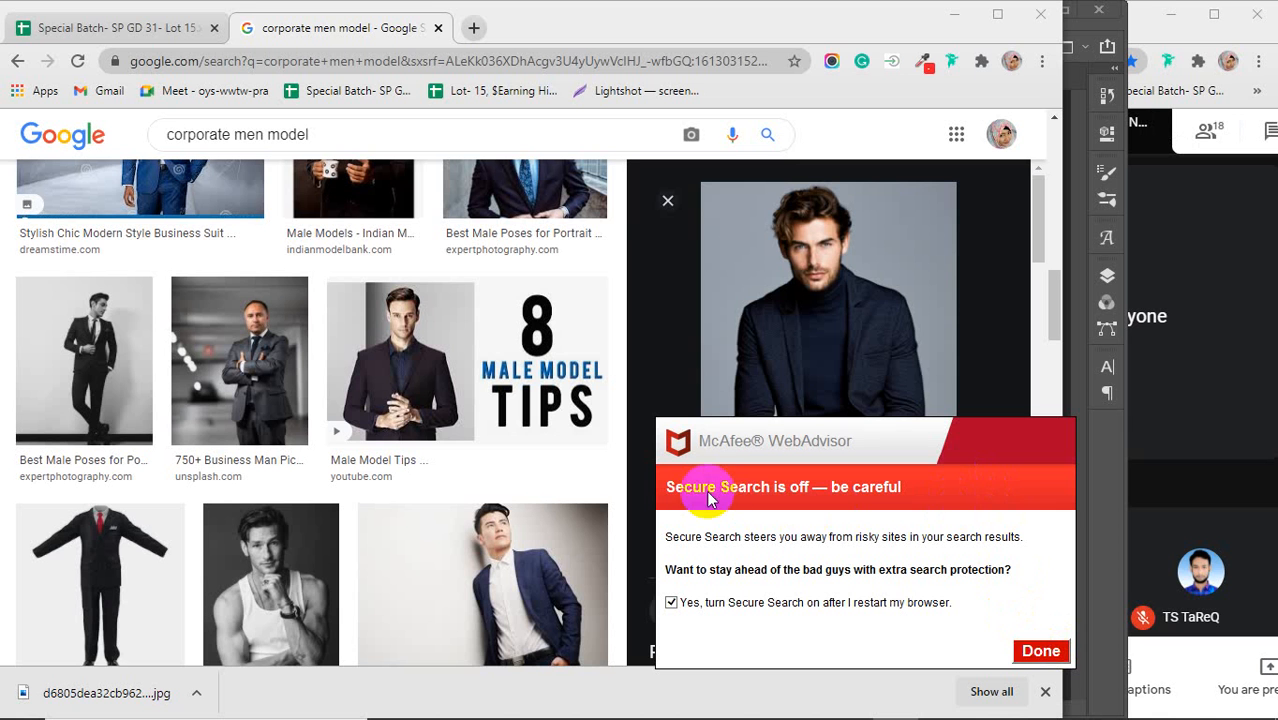
click(1038, 651)
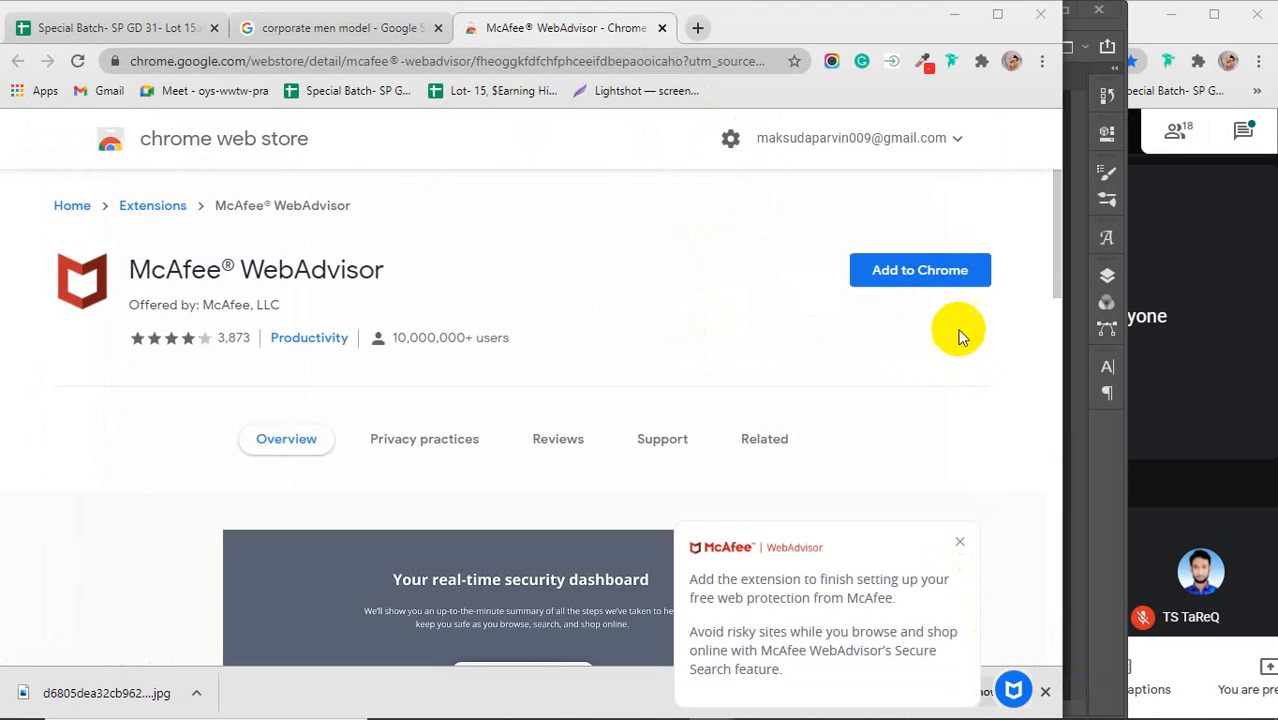
Step: Add the McAfee WebAdvisor extension to Chrome and close its web store page
click(926, 272)
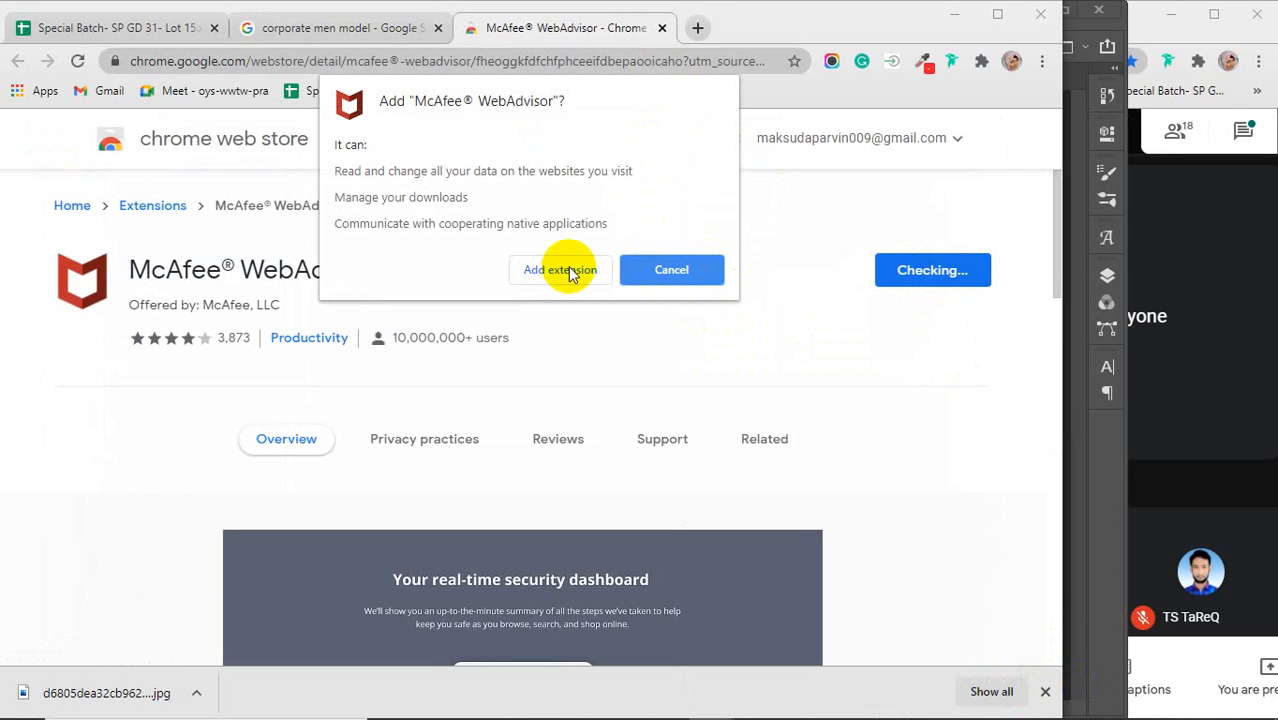
click(550, 265)
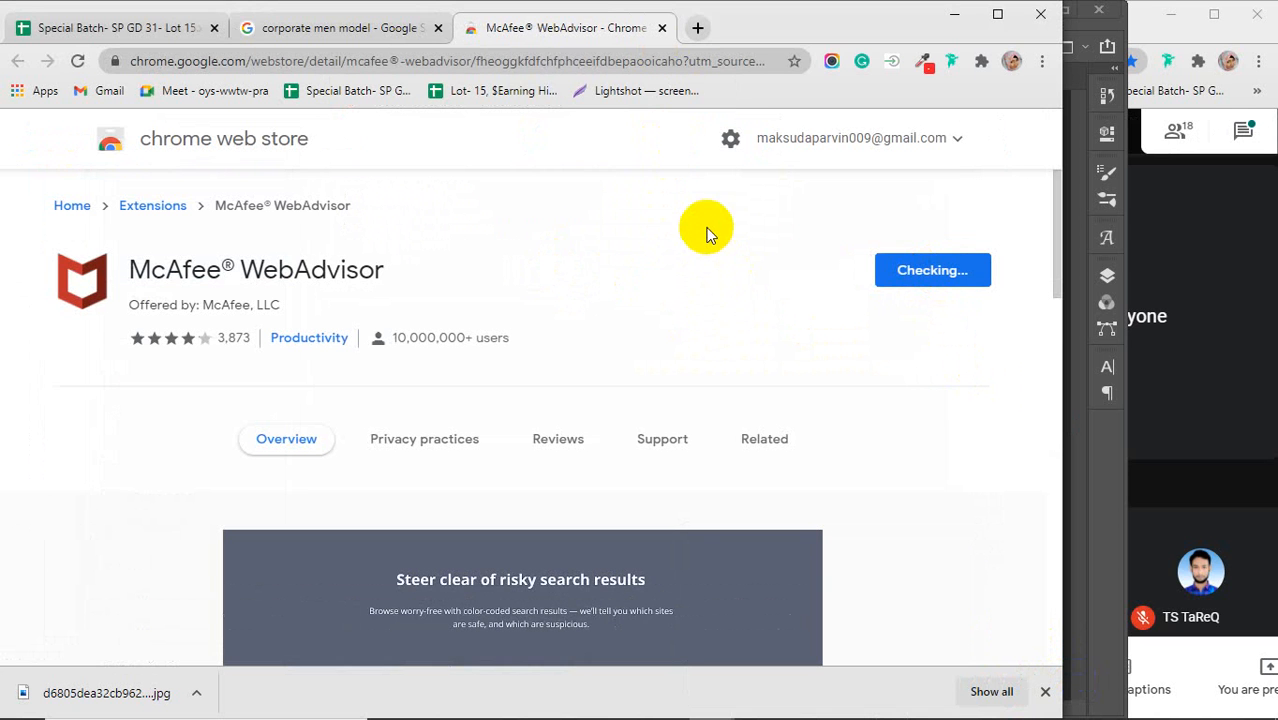
click(661, 28)
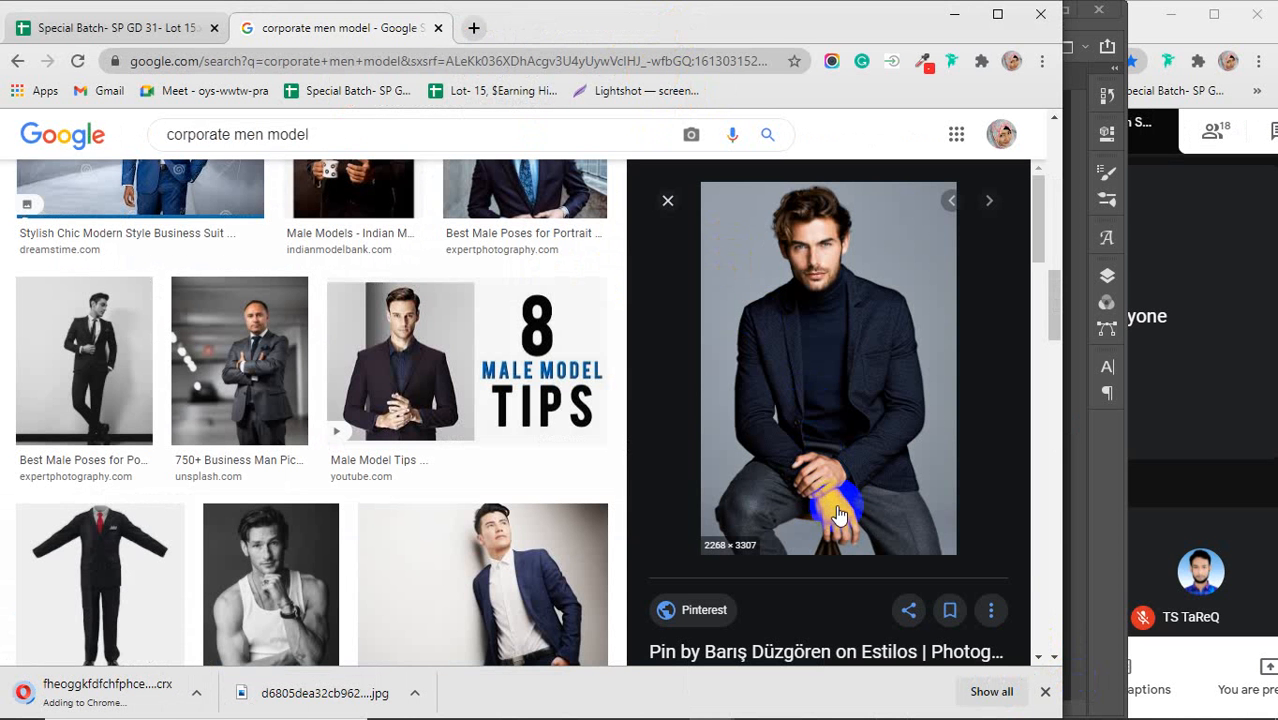
Step: Dismiss the notice about the added extension and pin McAfee WebAdvisor next to the address bar
click(955, 14)
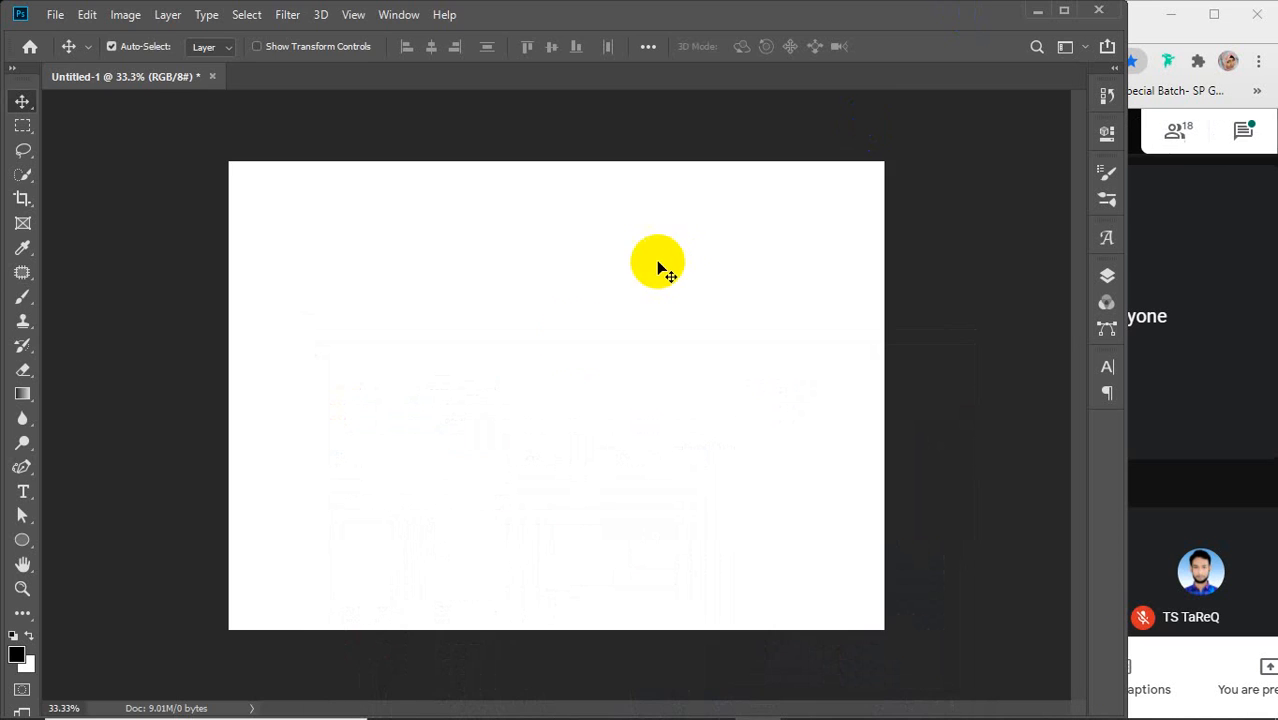
click(479, 700)
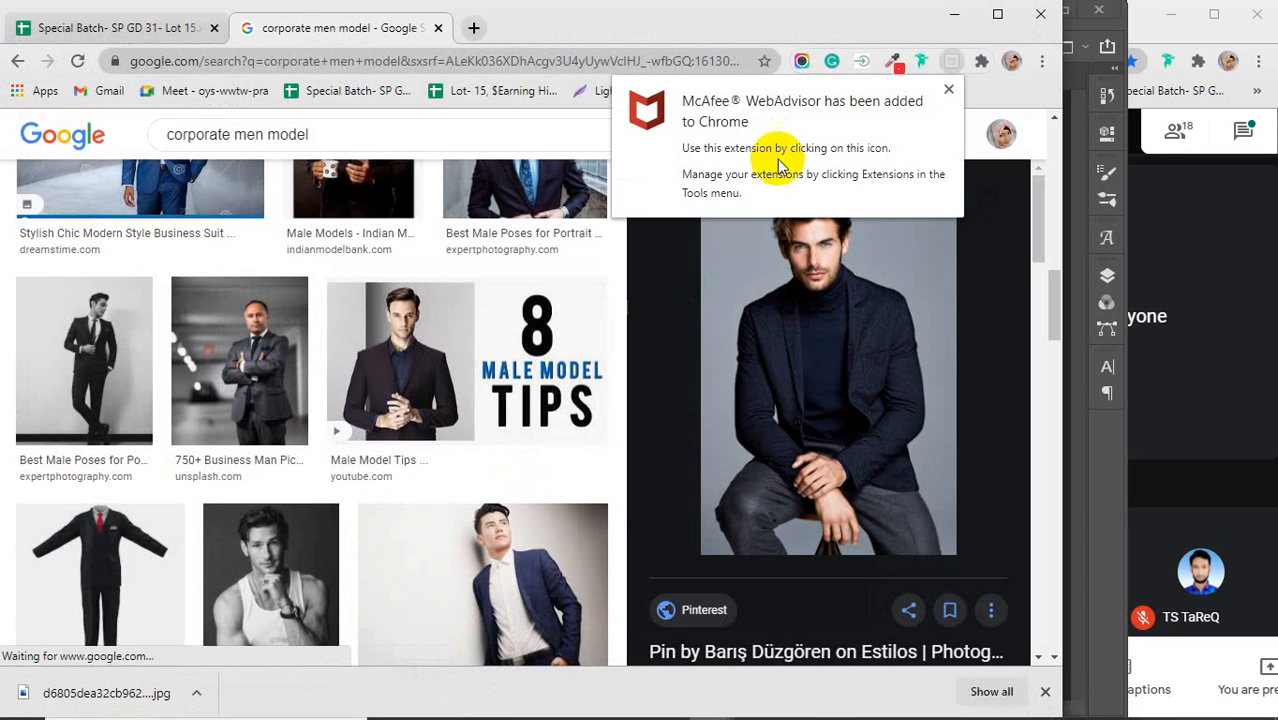
click(948, 92)
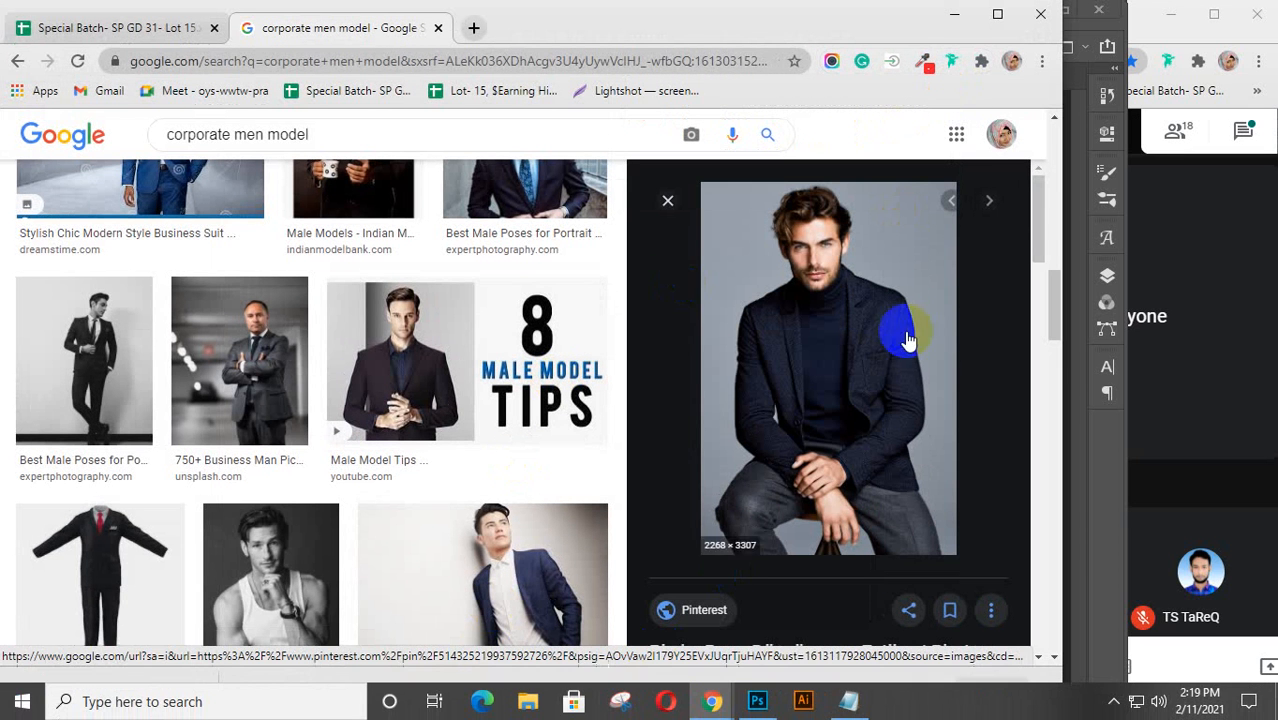
click(981, 61)
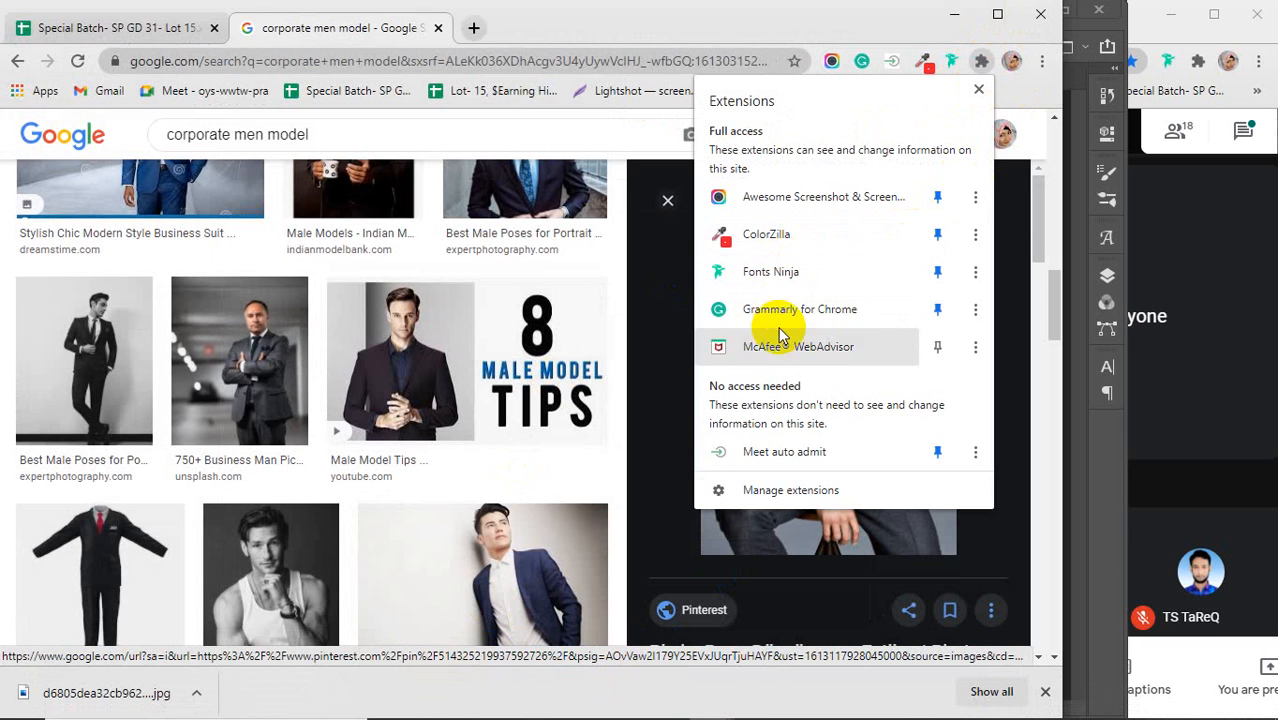
click(937, 346)
Step: Switch to Photoshop and open the seated man's photo d6805dea32cb962a4c2d42bf1d75bf19 from the Desktop
click(953, 14)
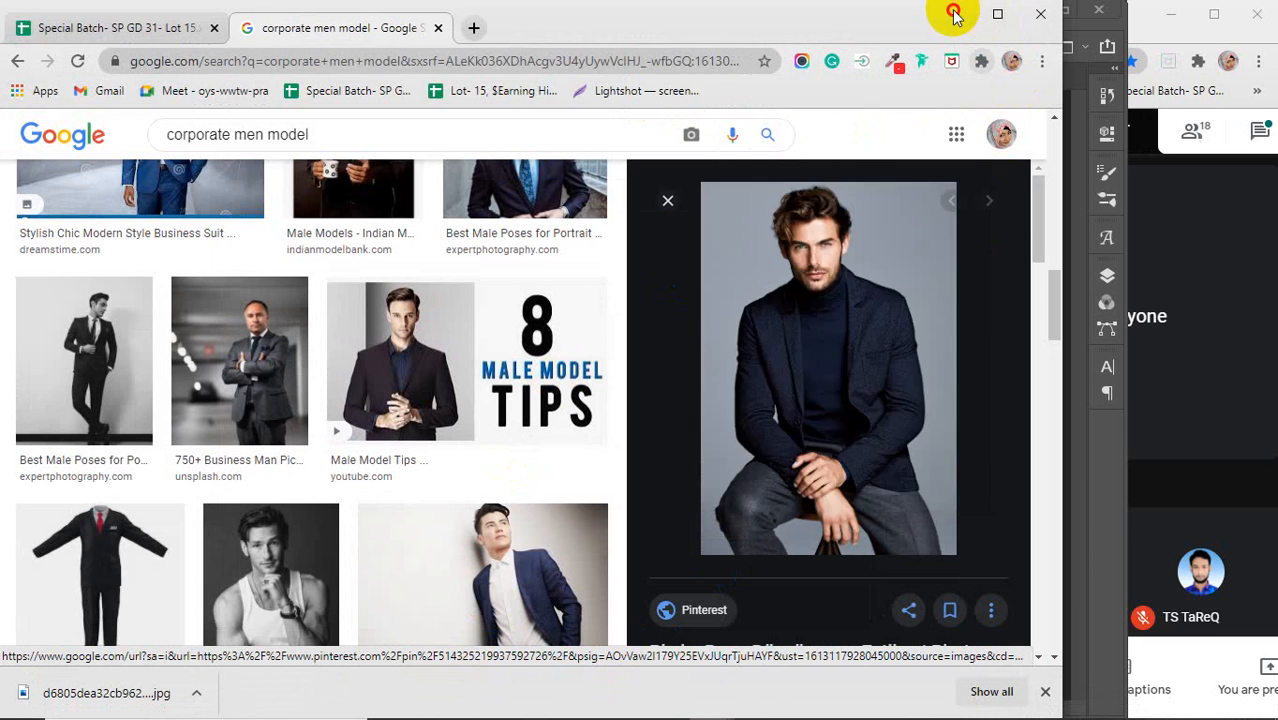
click(953, 14)
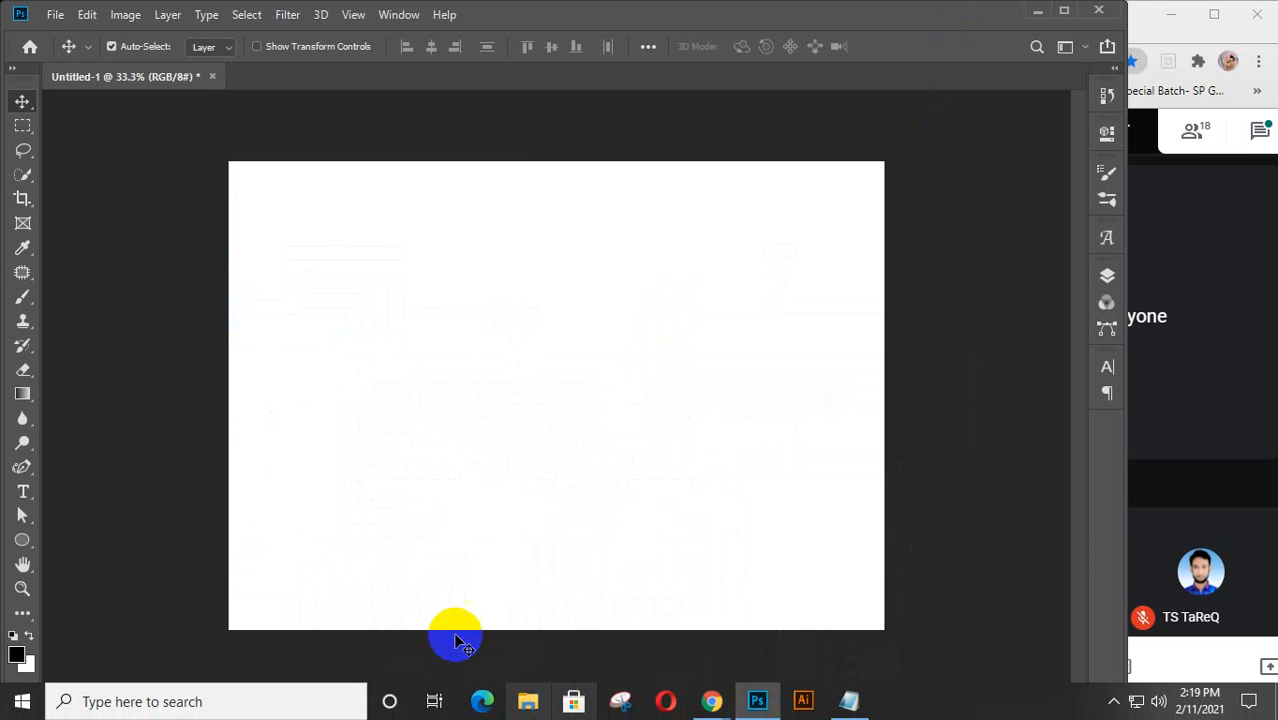
click(55, 14)
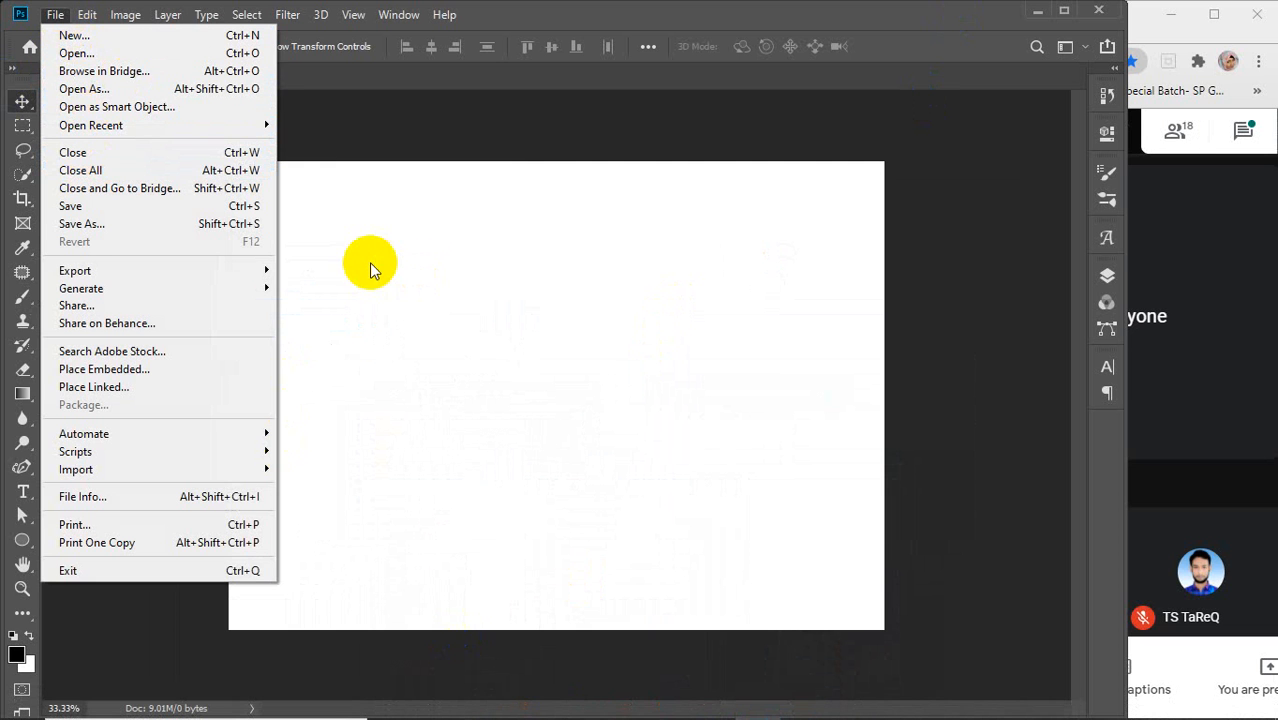
click(71, 54)
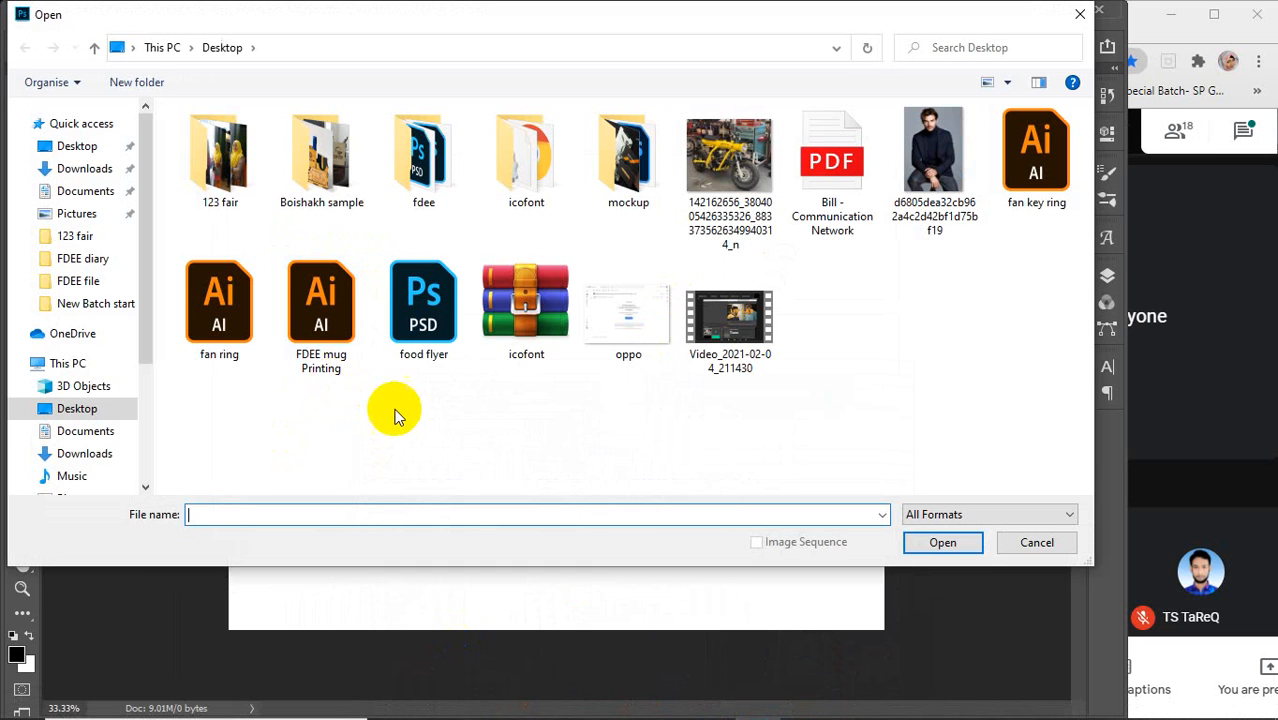
click(933, 160)
click(940, 548)
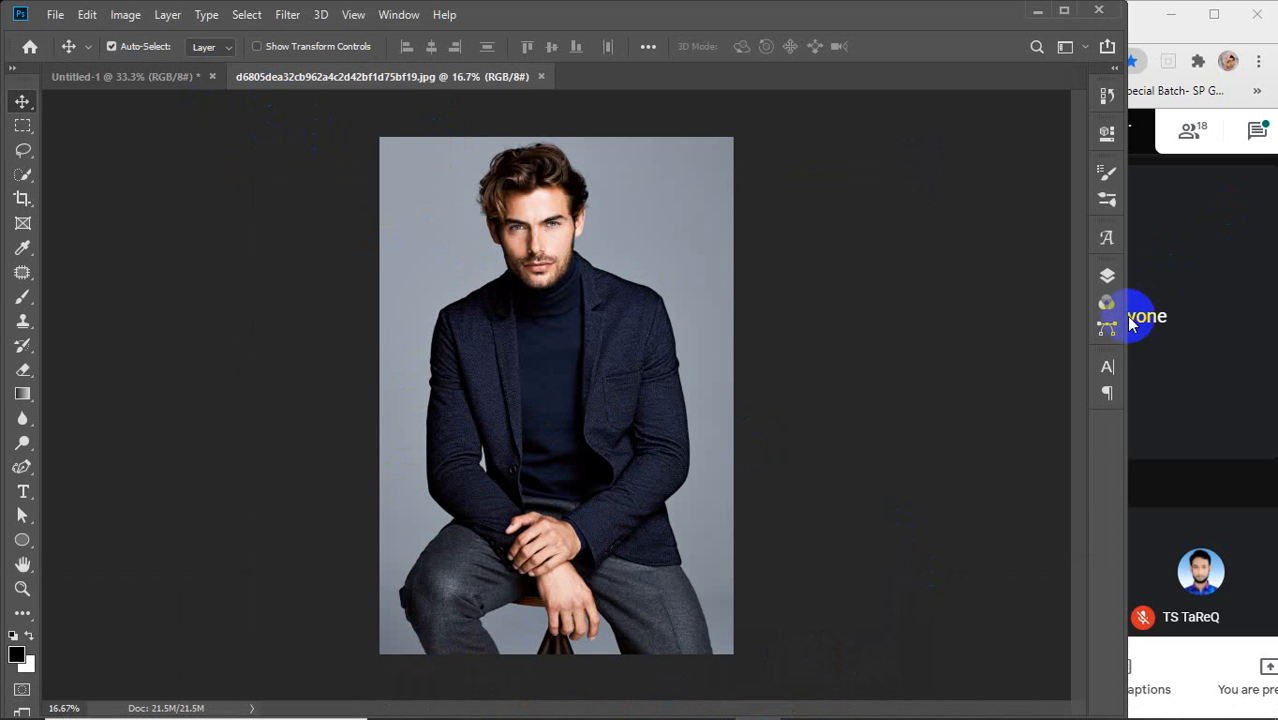
Step: Unlock the Background layer and erase the grey backdrop around the man and under his legs with the Magic Eraser at tolerance 35
click(1108, 277)
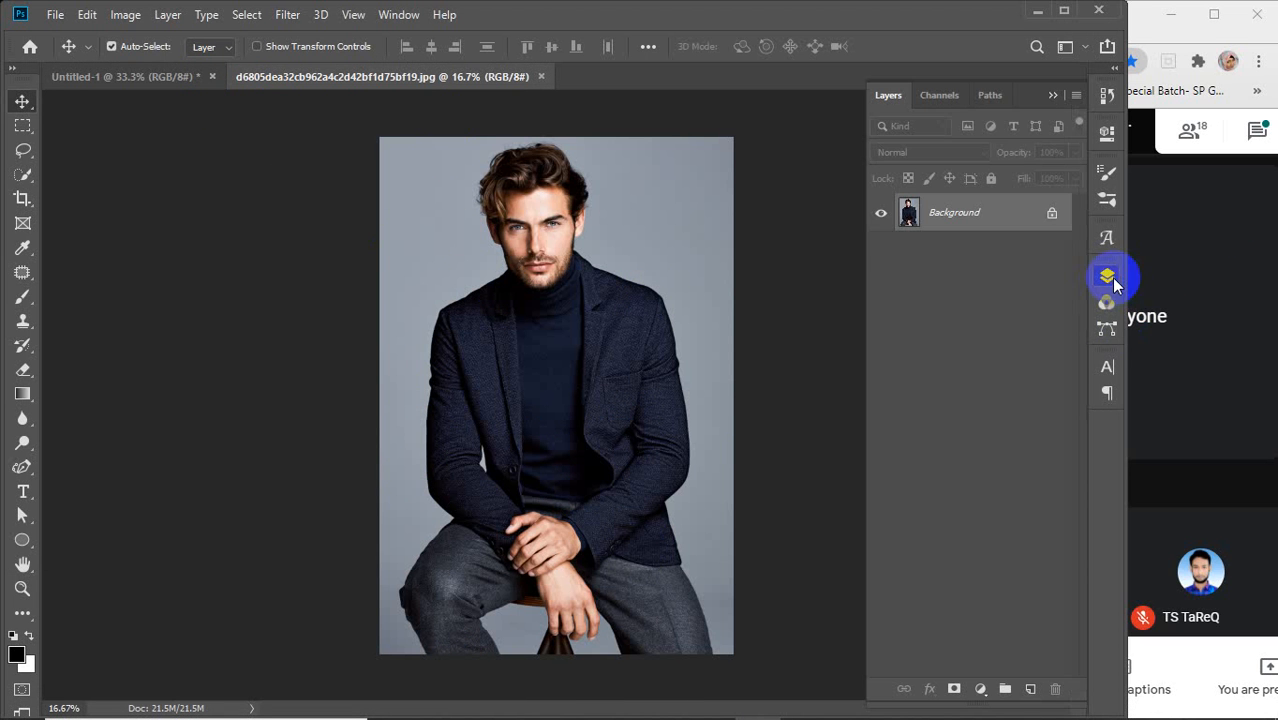
click(1058, 214)
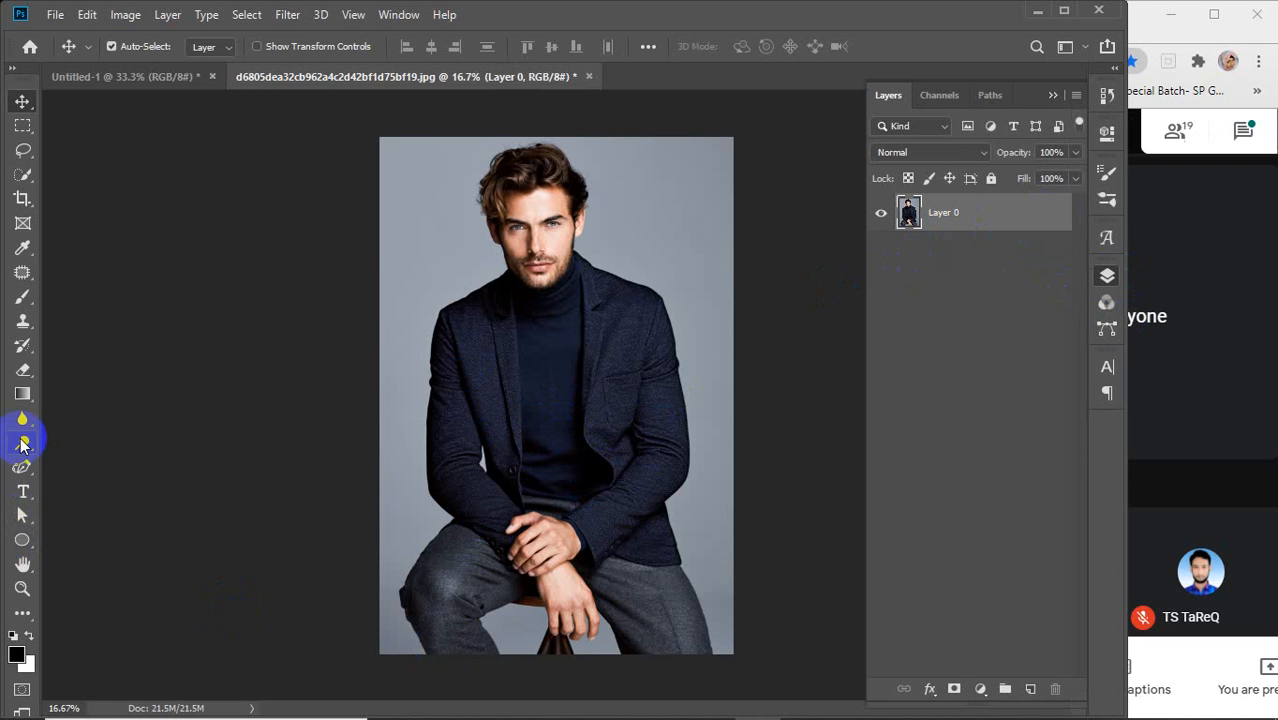
right_click(22, 369)
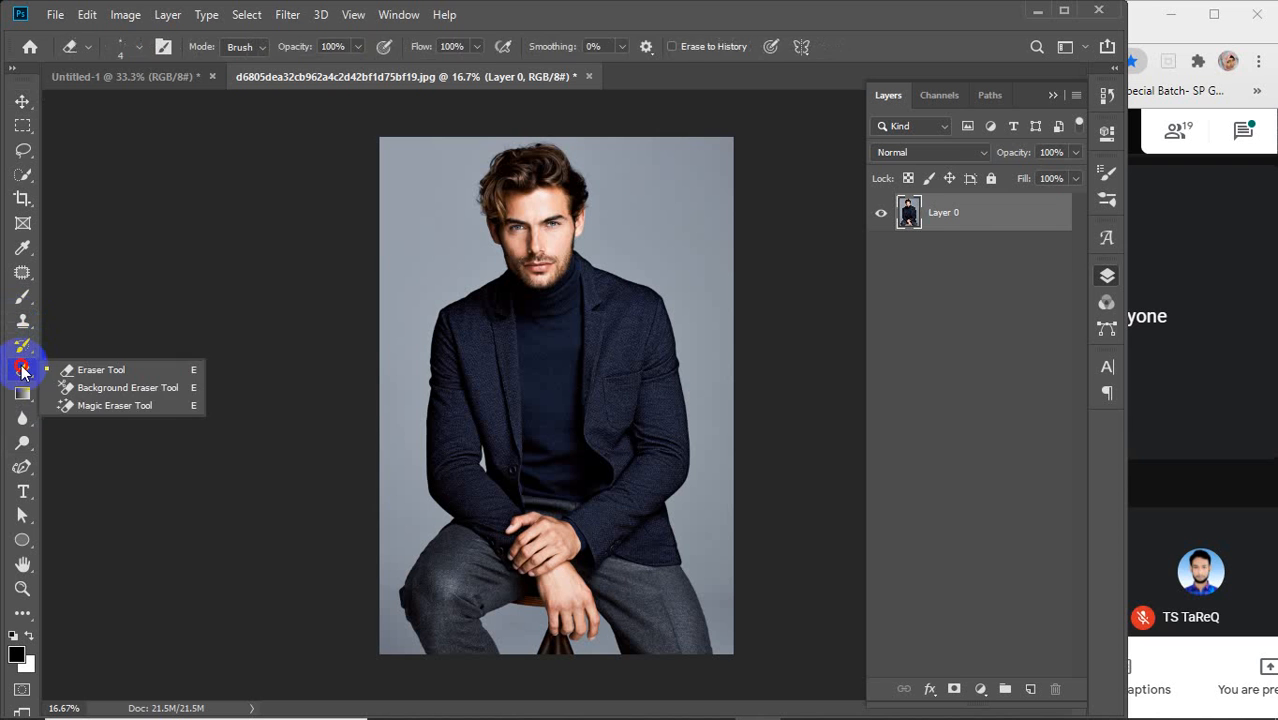
click(148, 404)
click(430, 225)
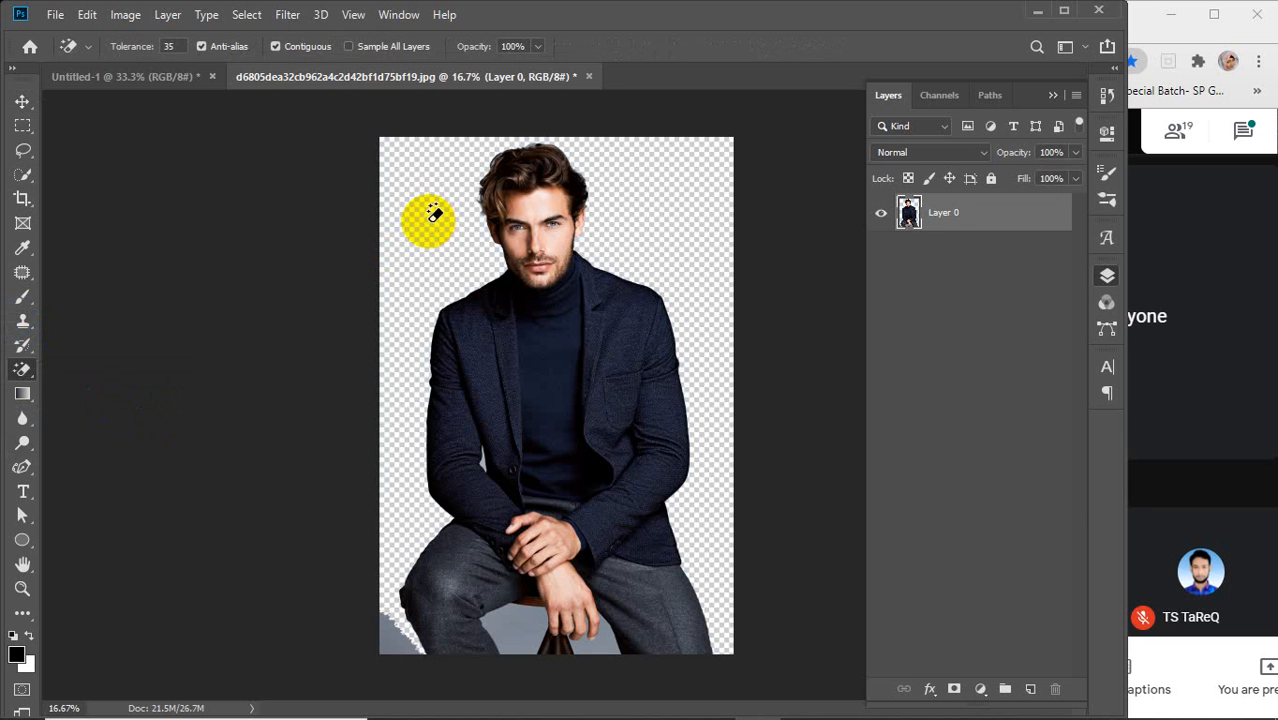
click(390, 638)
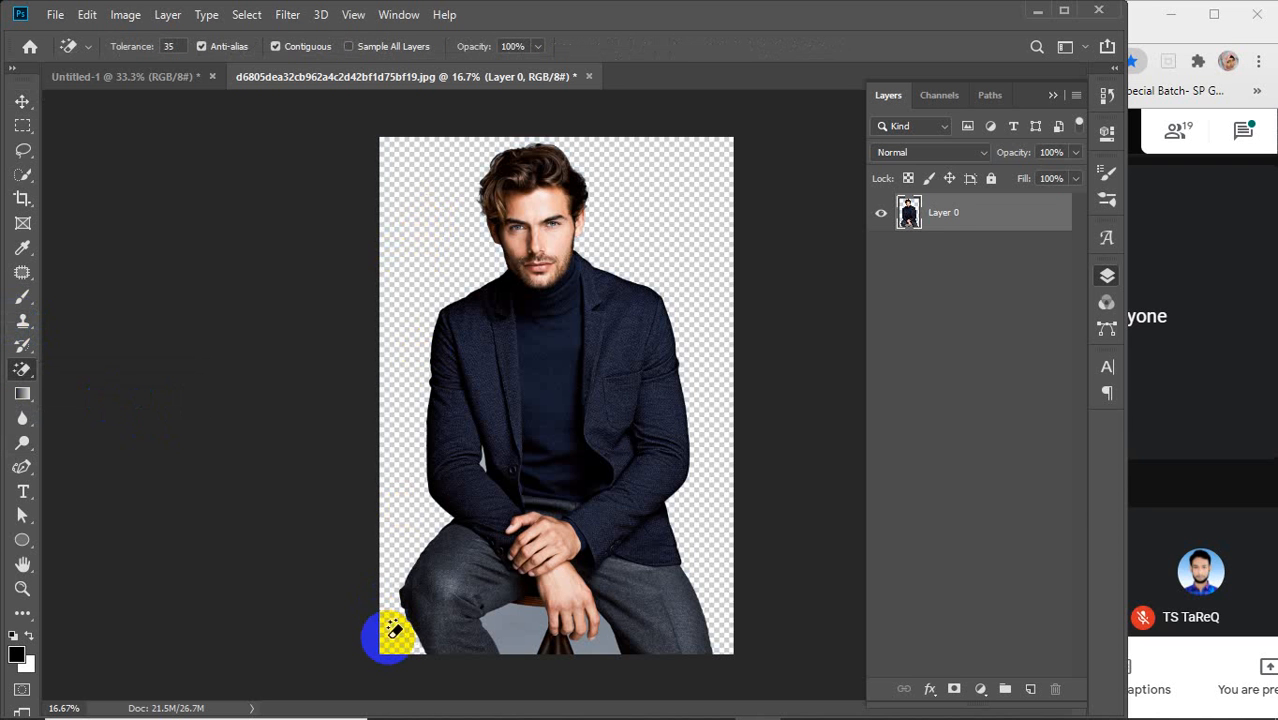
click(511, 628)
click(599, 654)
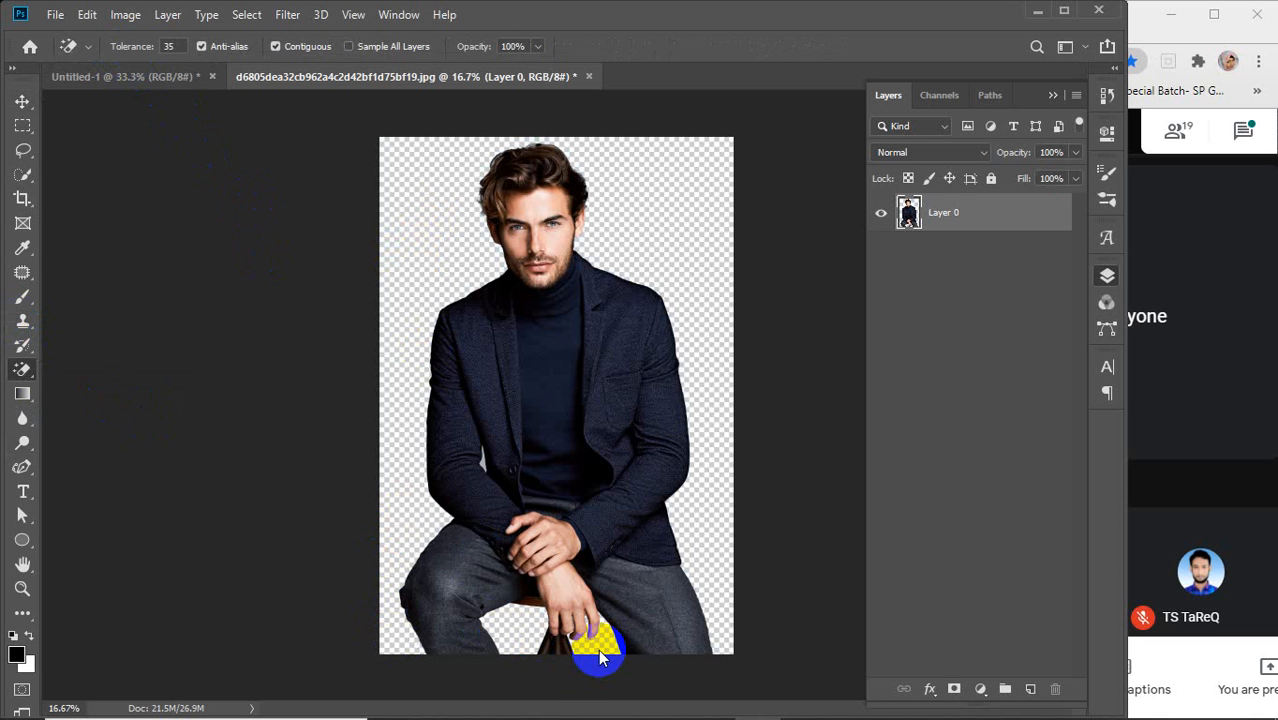
Step: Erase the leftover grey slivers between the sleeve and jacket and between the fingers of the lower hand
scroll(600, 645, up, 3)
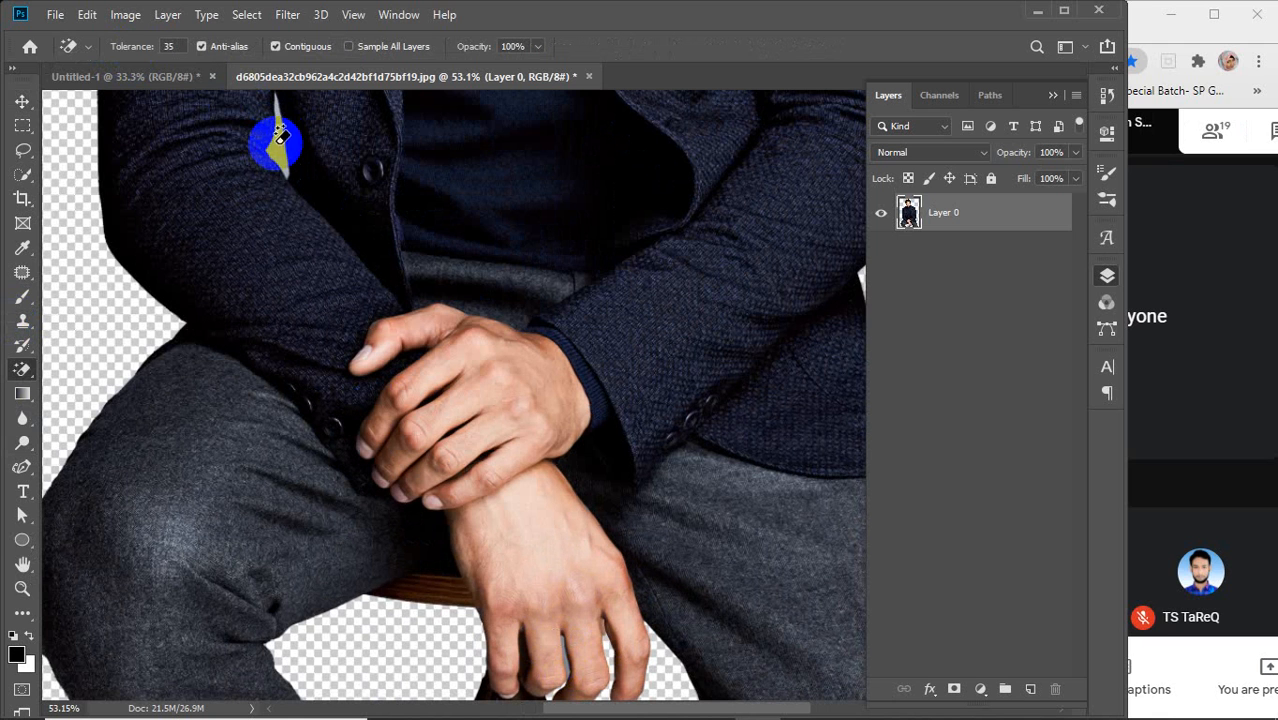
scroll(568, 668, up, 3)
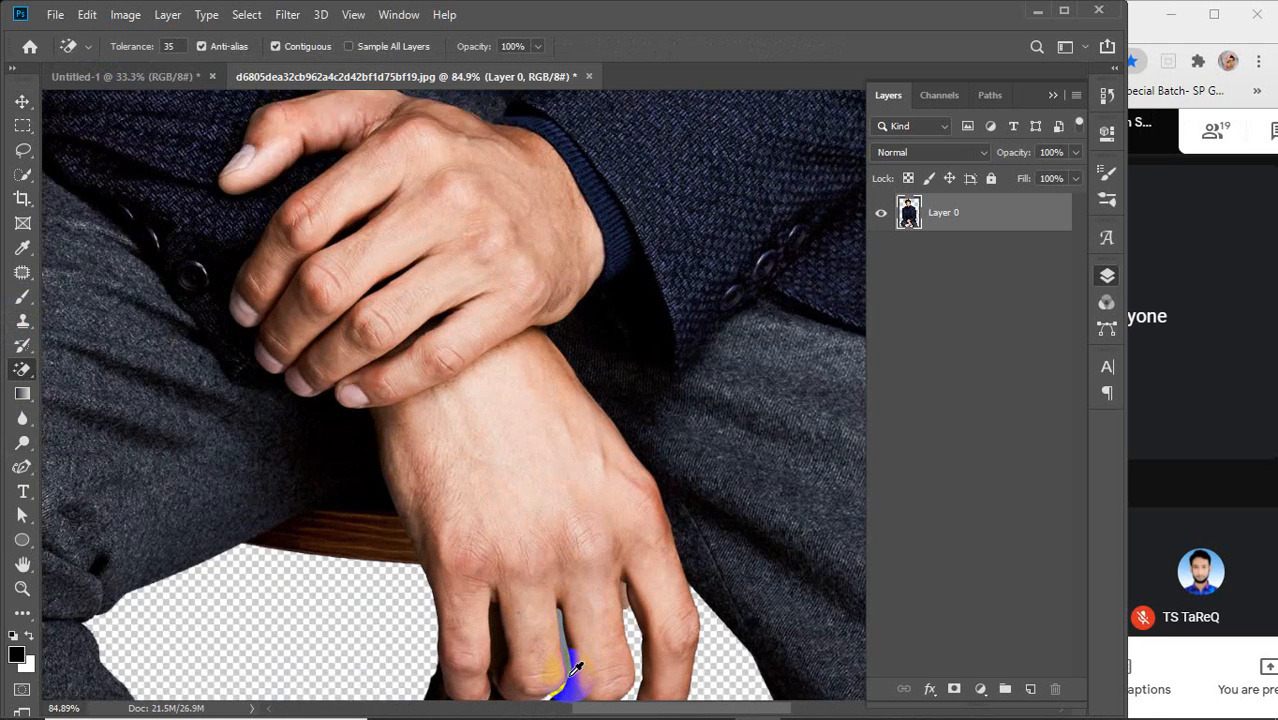
scroll(571, 622, down, 3)
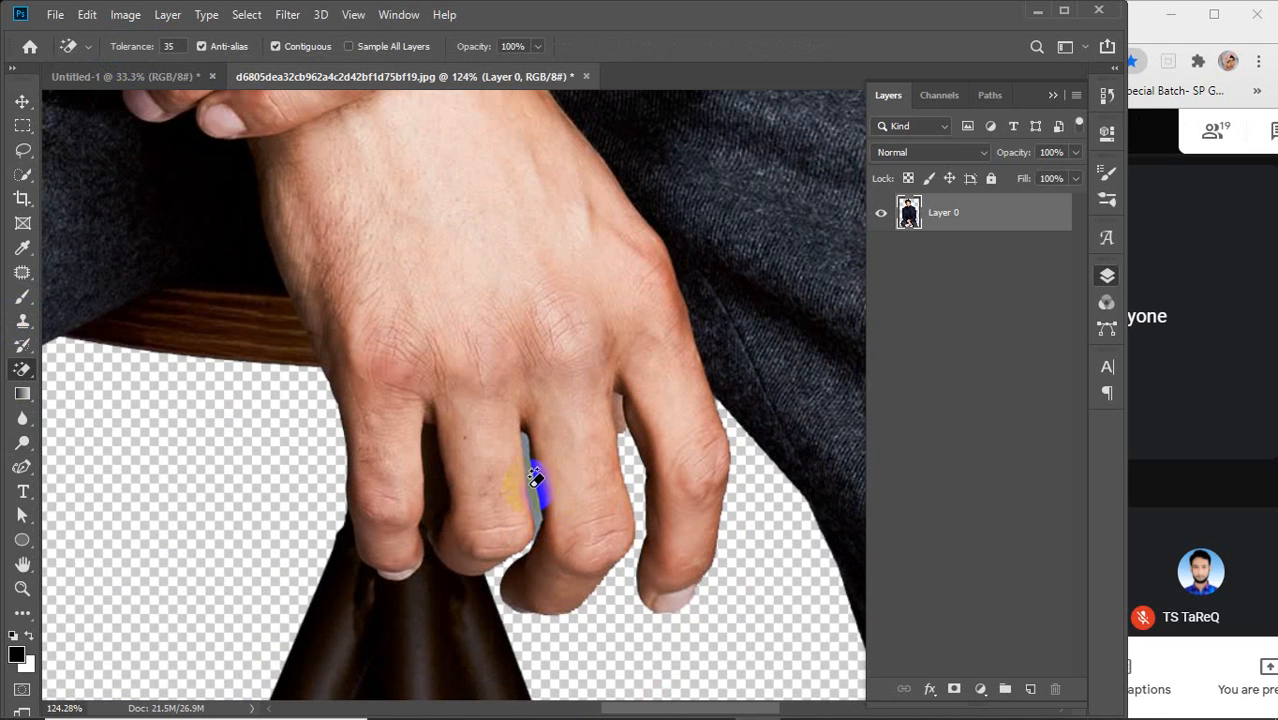
click(535, 479)
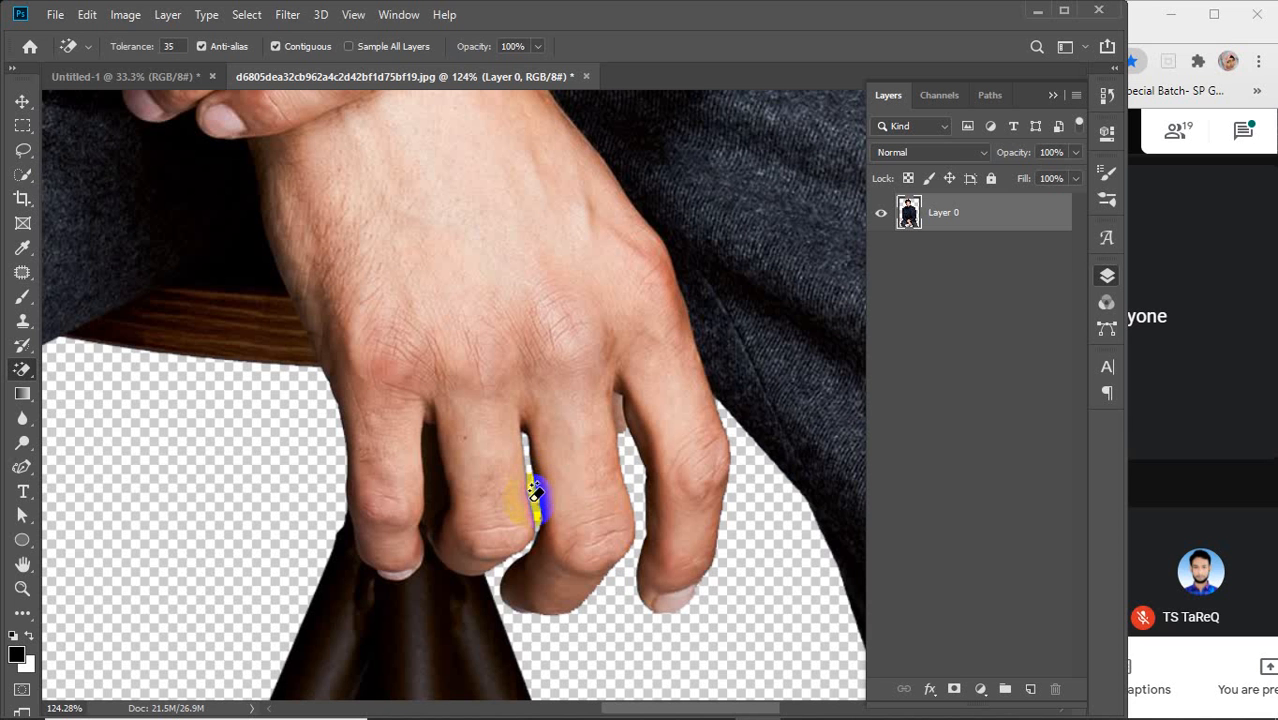
Step: Set up the Background Eraser for the hair with a 45 px brush and a tolerance of 30%
scroll(620, 632, down, 6)
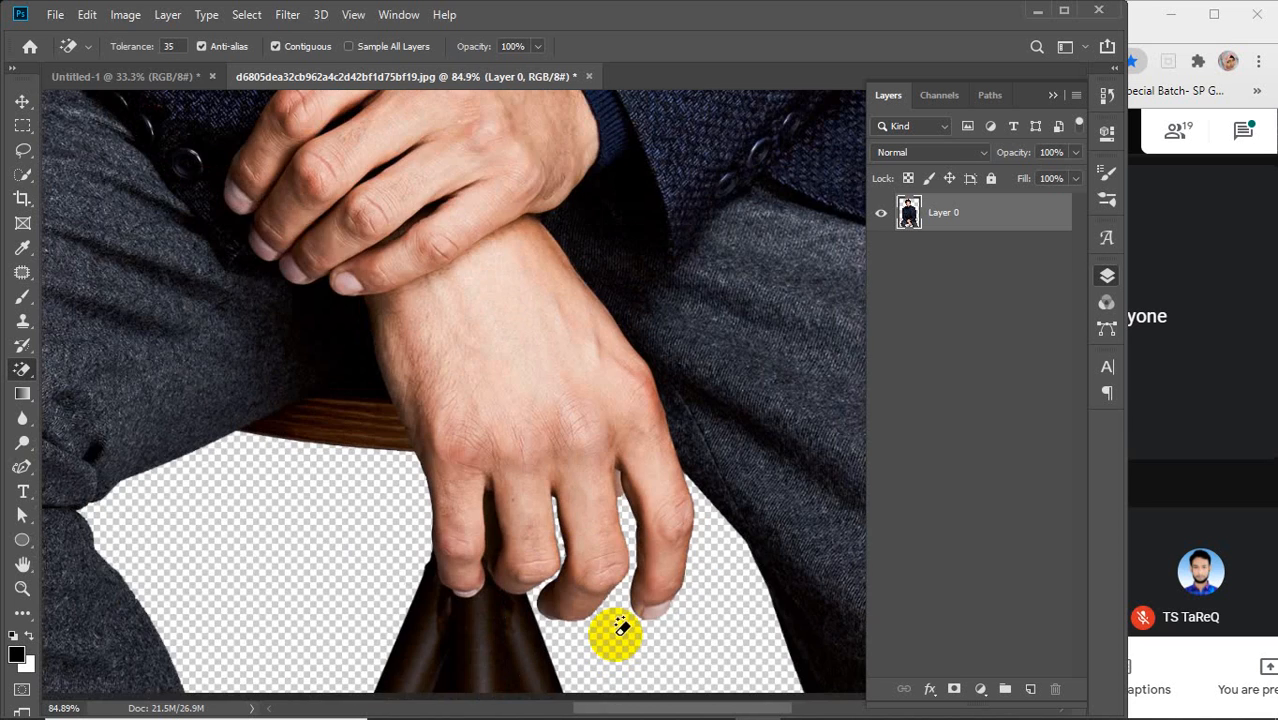
scroll(573, 285, up, 10)
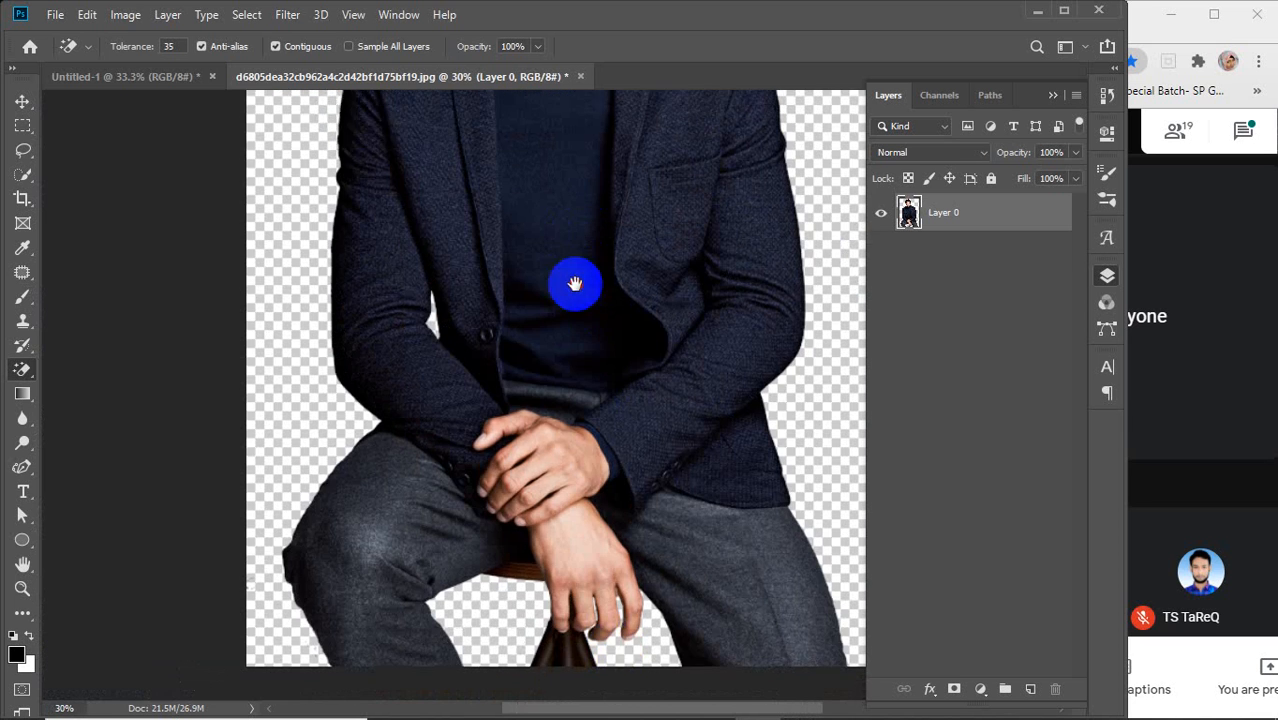
scroll(478, 340, up, 6)
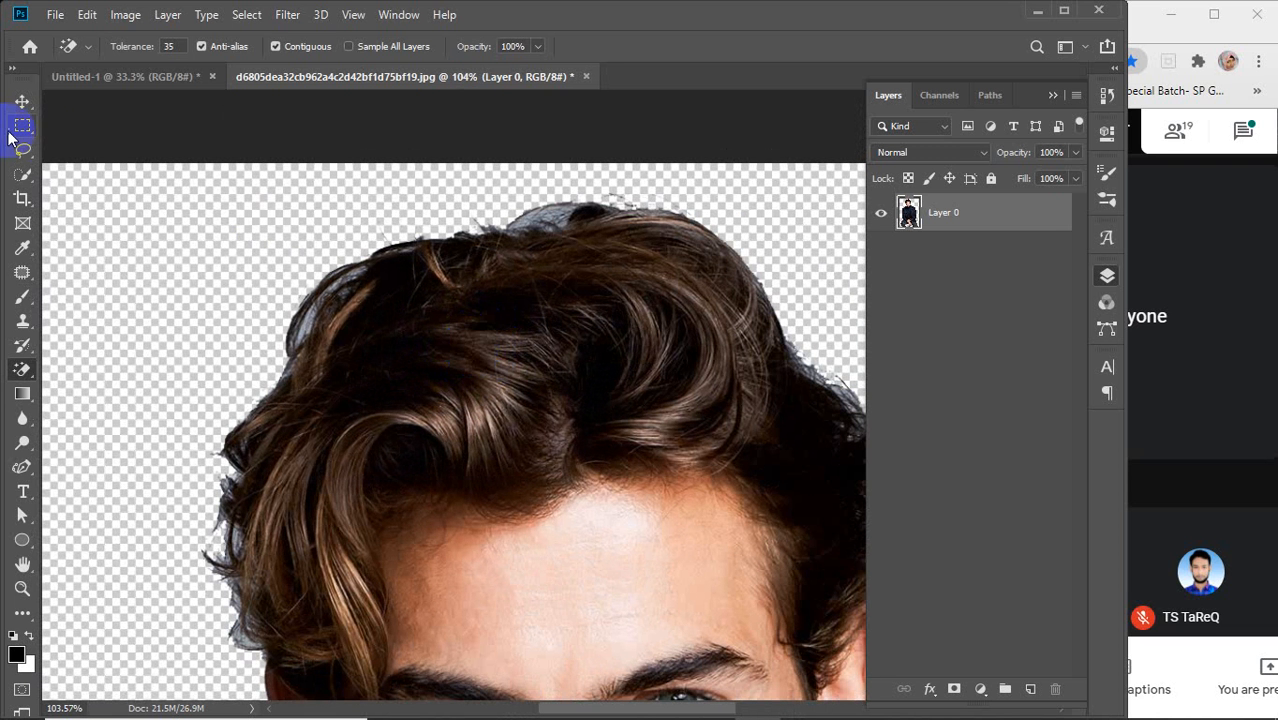
right_click(21, 372)
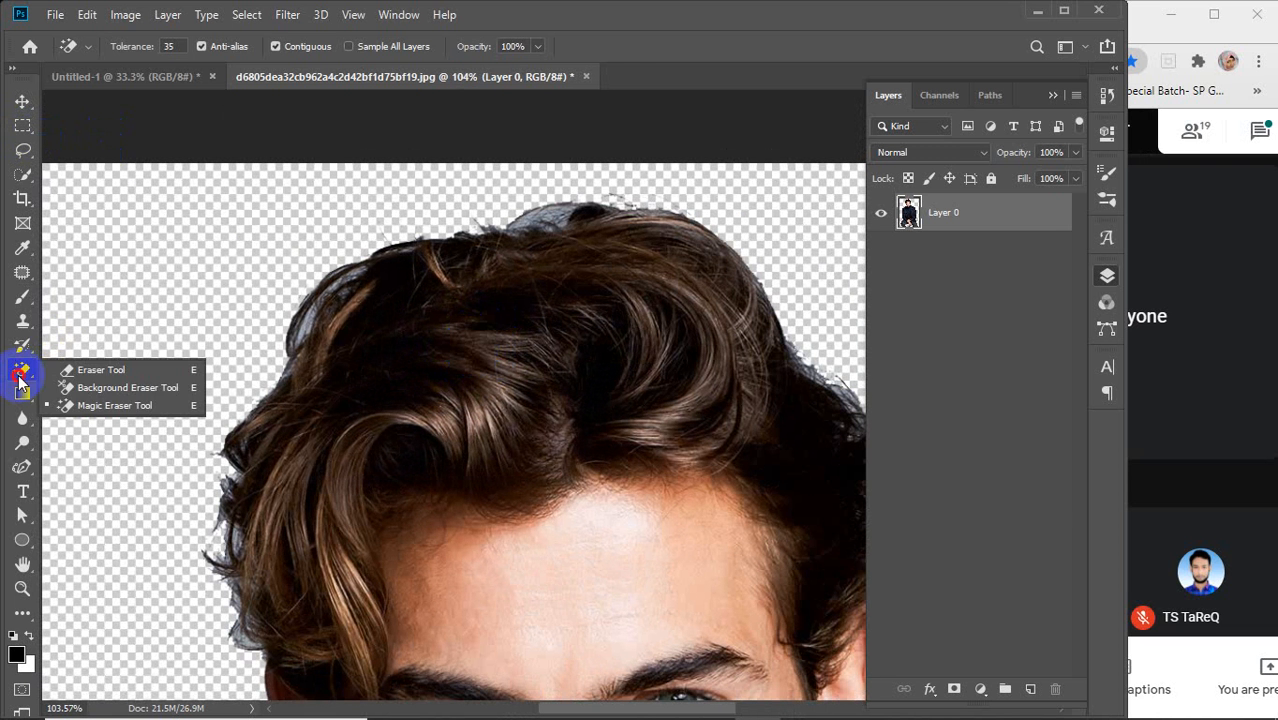
click(110, 387)
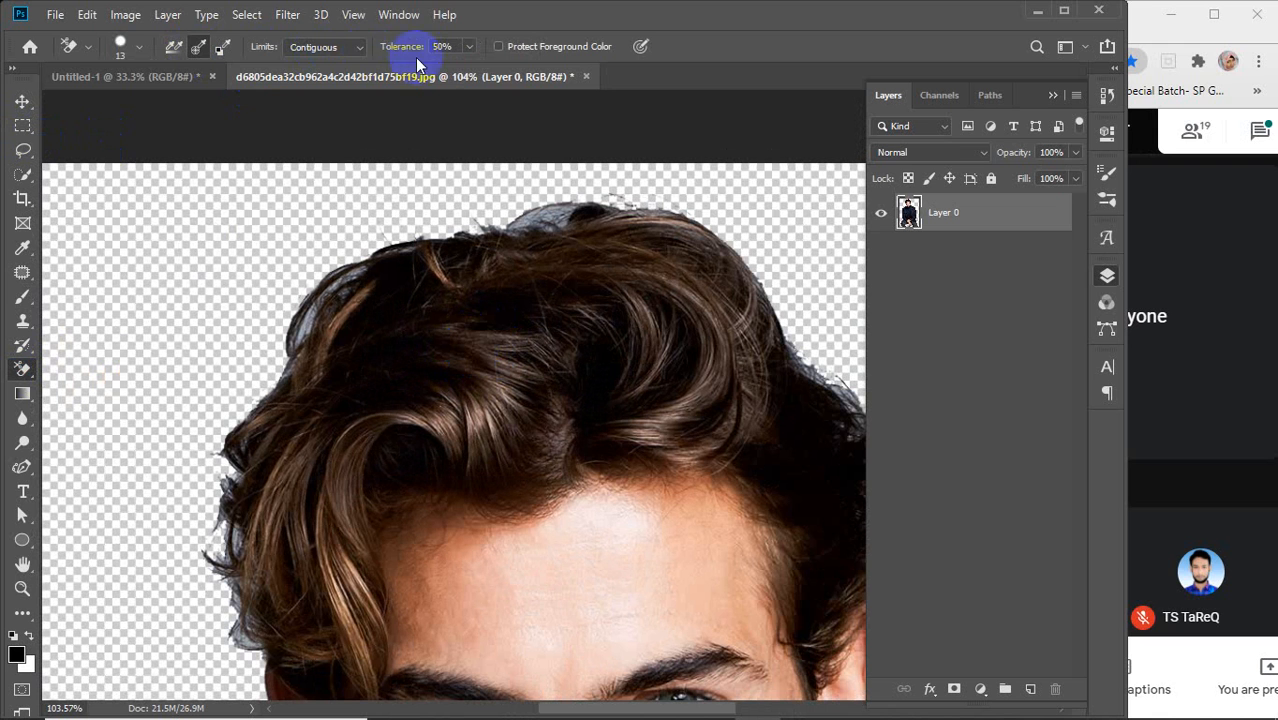
drag(404, 48, 354, 84)
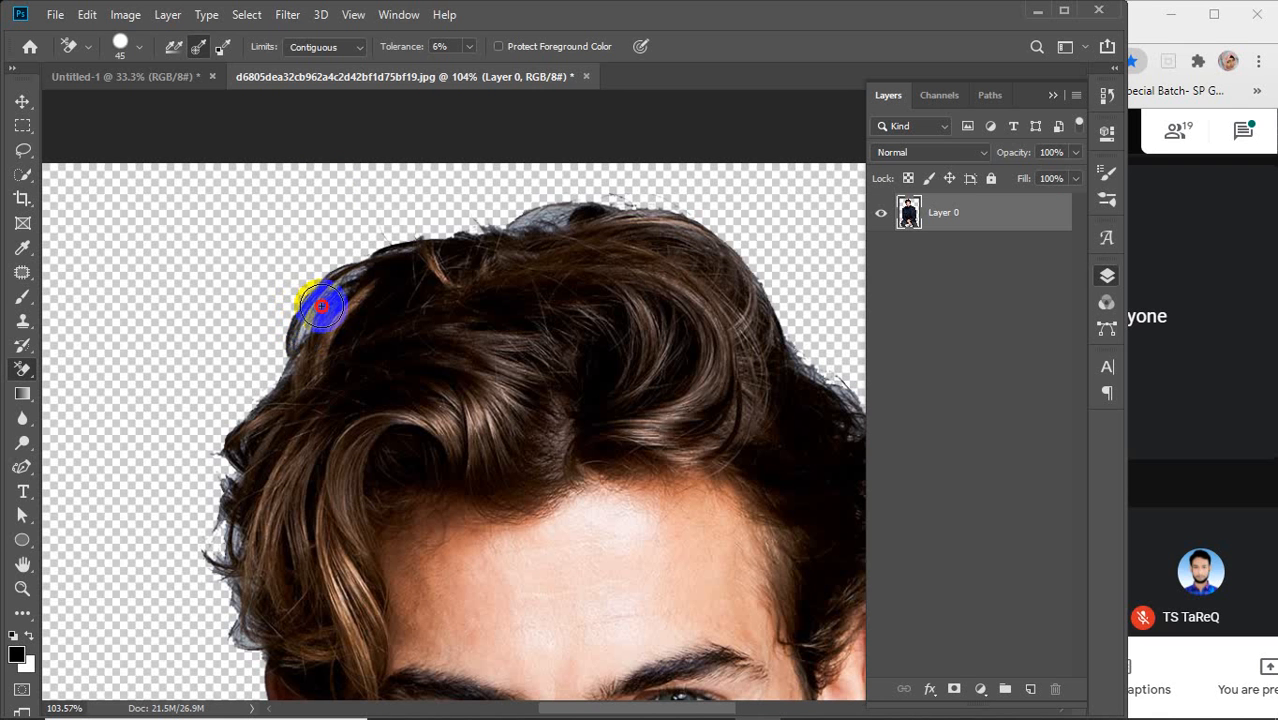
drag(404, 46, 425, 53)
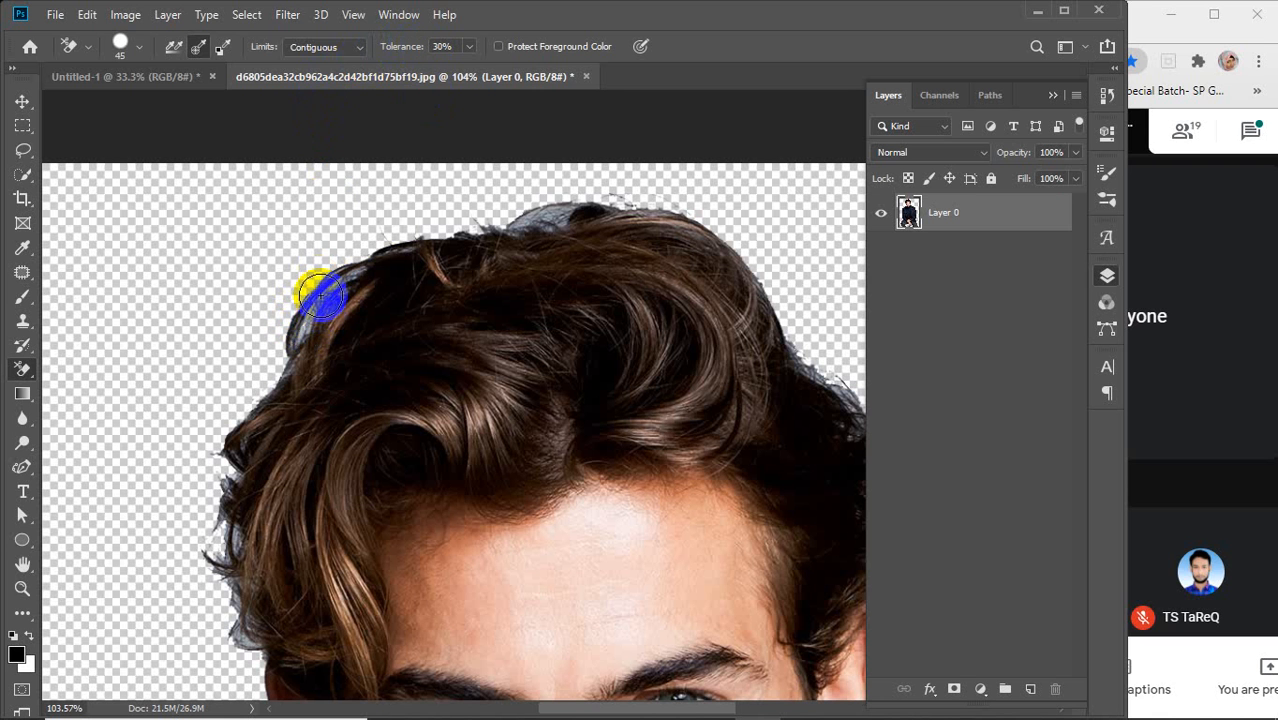
Step: Erase the grey fringe along the top and left edges of the man's hair with the Background Eraser
mouse_move(304, 330)
mouse_down()
mouse_move(326, 289)
mouse_move(622, 200)
mouse_move(531, 208)
mouse_move(551, 211)
mouse_move(526, 222)
mouse_up()
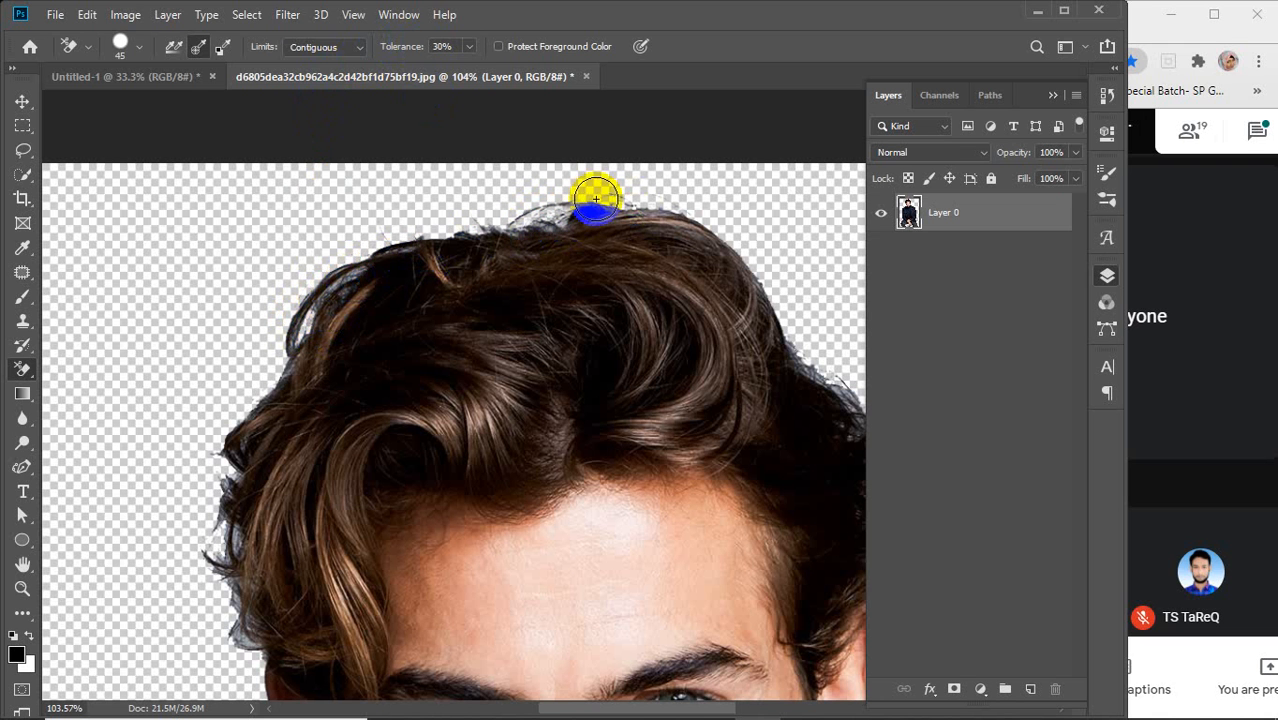
click(252, 402)
mouse_move(252, 402)
mouse_down()
mouse_move(222, 466)
mouse_move(209, 601)
mouse_up()
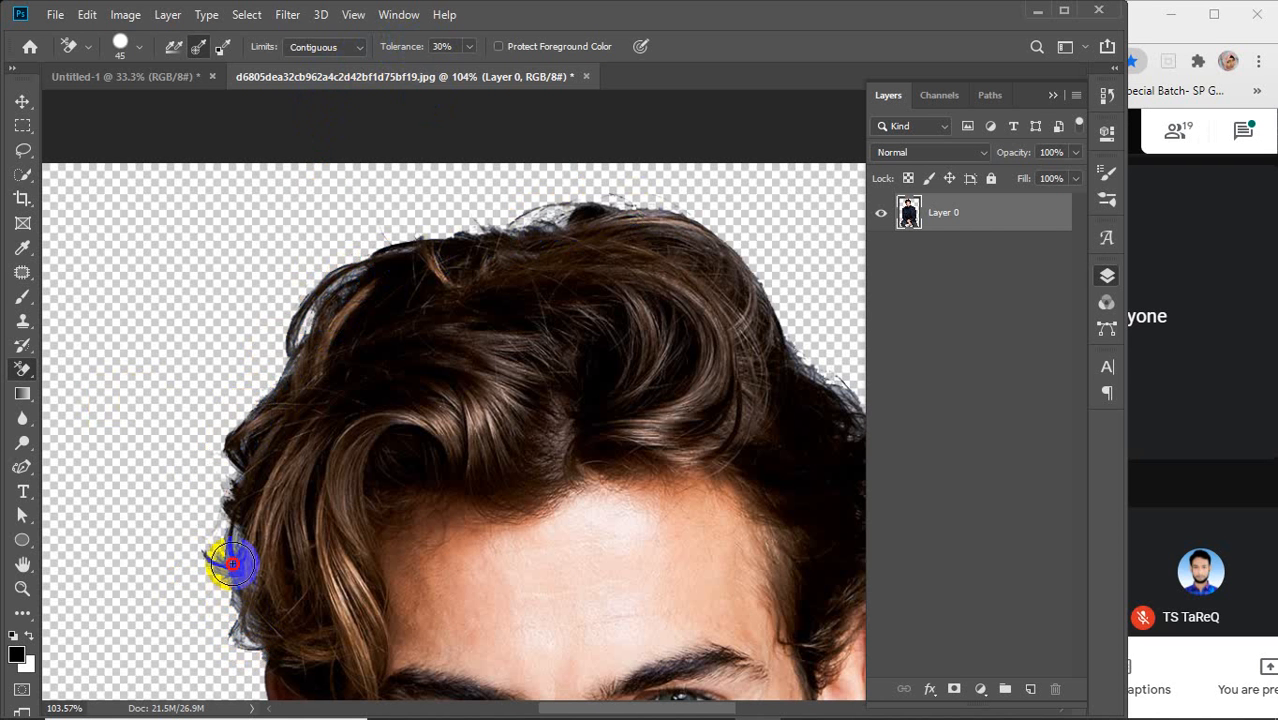
click(232, 655)
scroll(275, 500, down, 6)
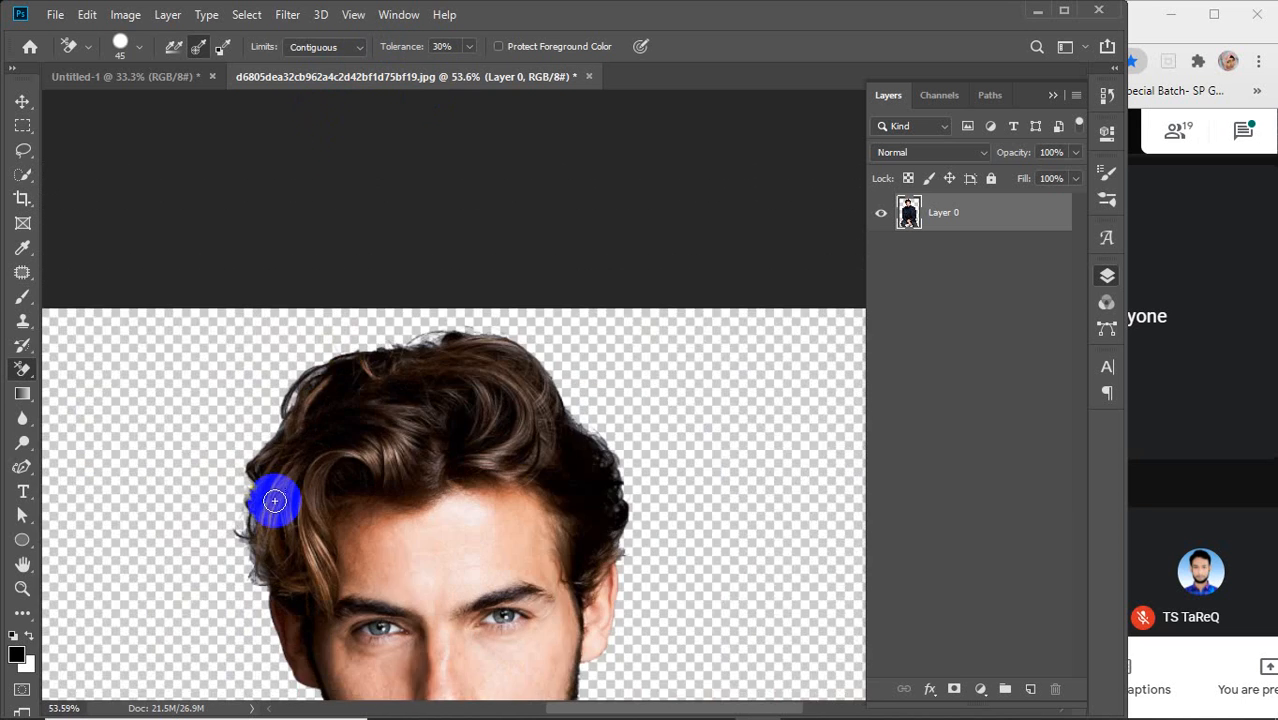
scroll(281, 493, down, 4)
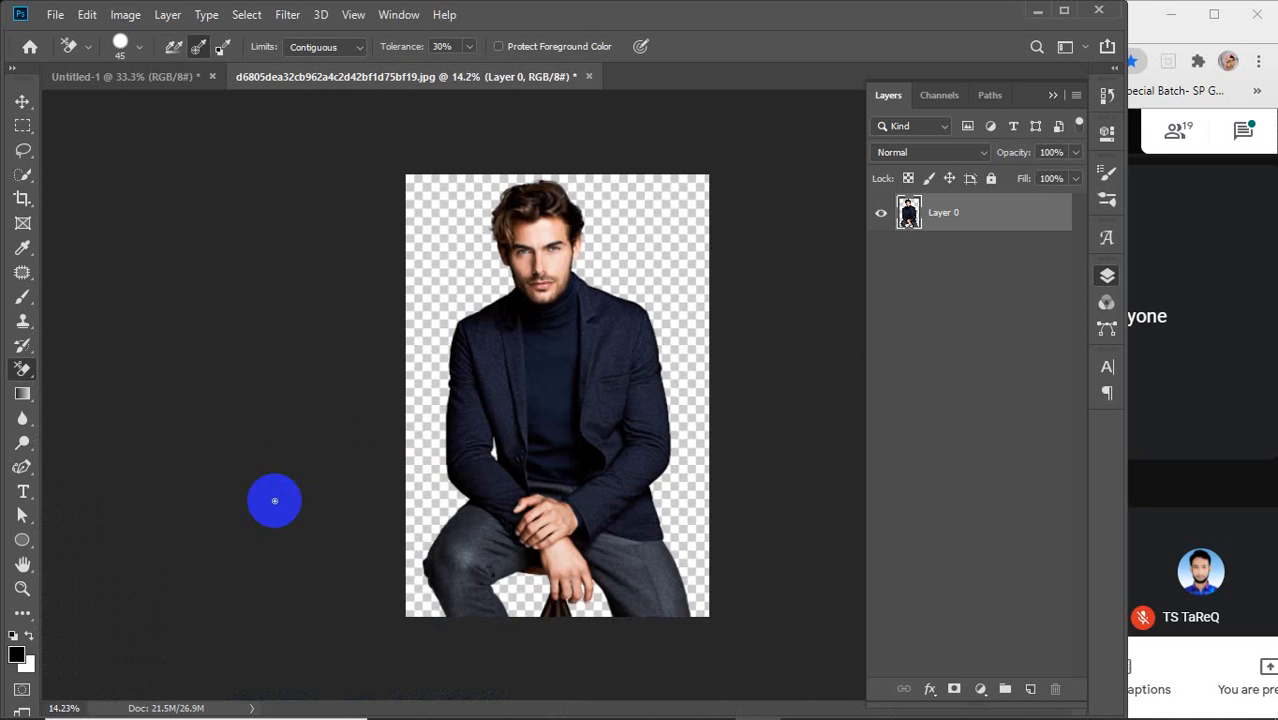
key(v)
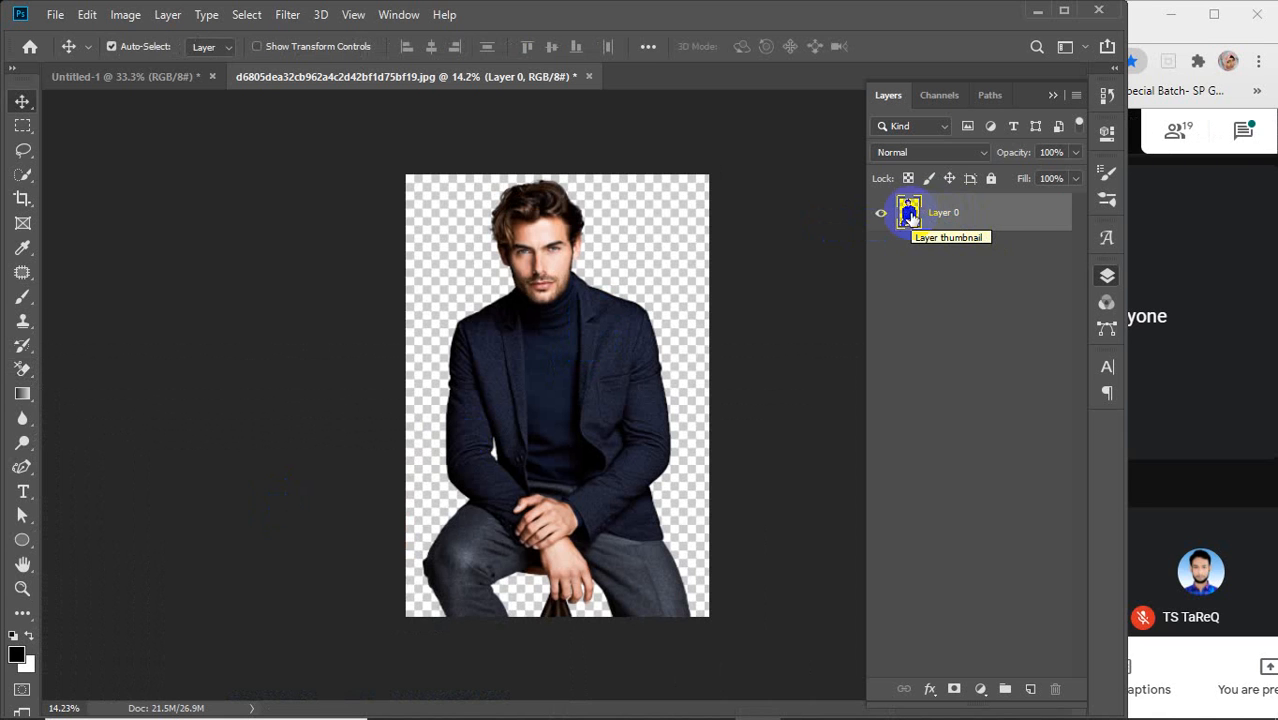
click(519, 300)
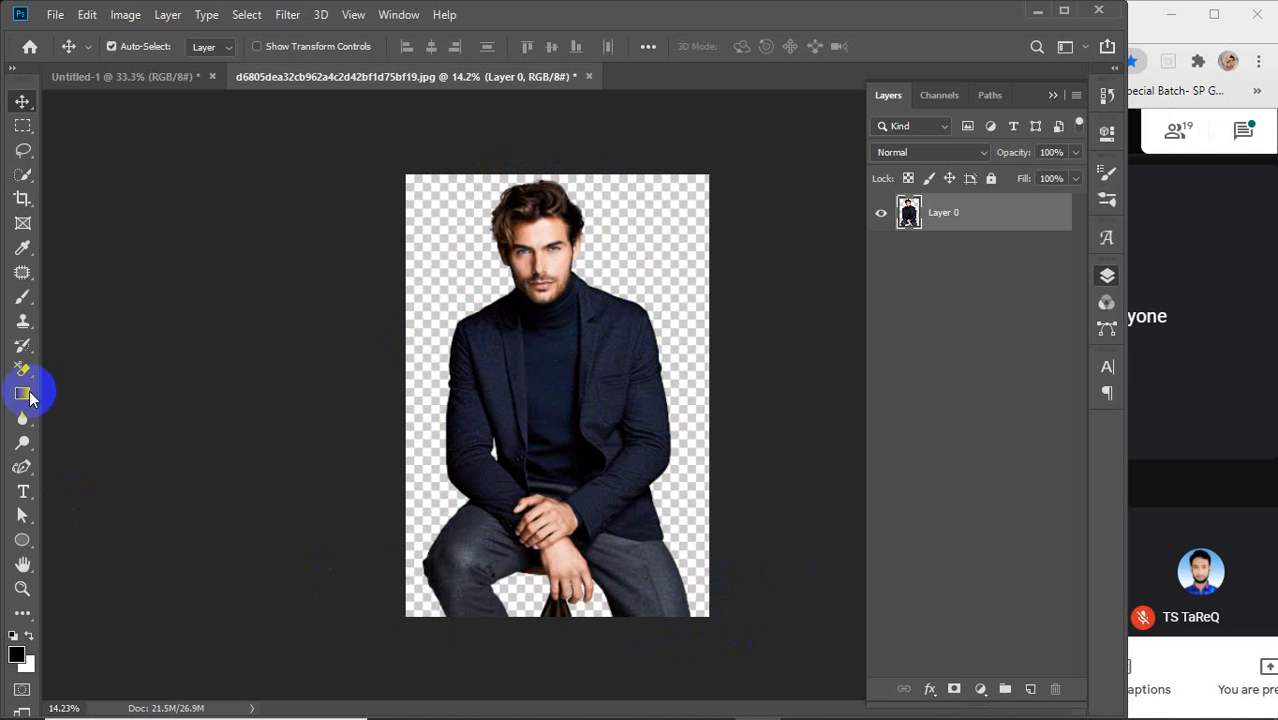
click(21, 347)
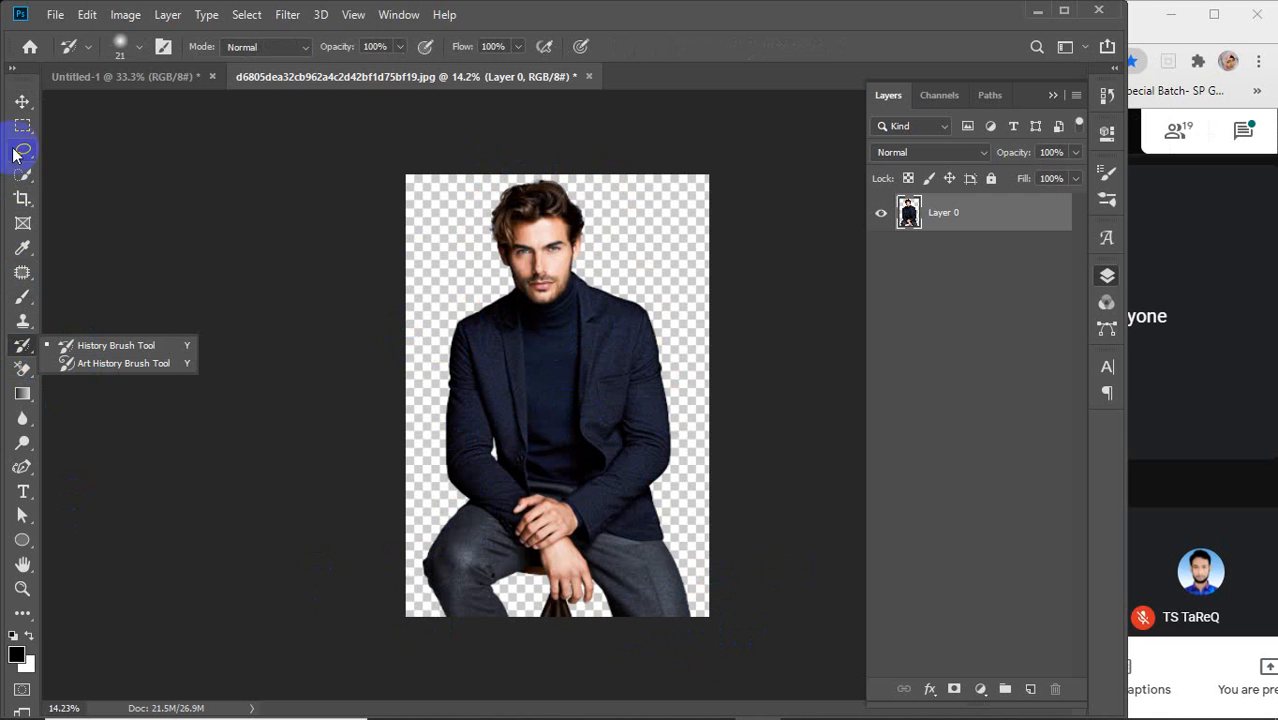
Step: Select the whole cut-out man with the Quick Selection tool using a 900 px brush
click(21, 177)
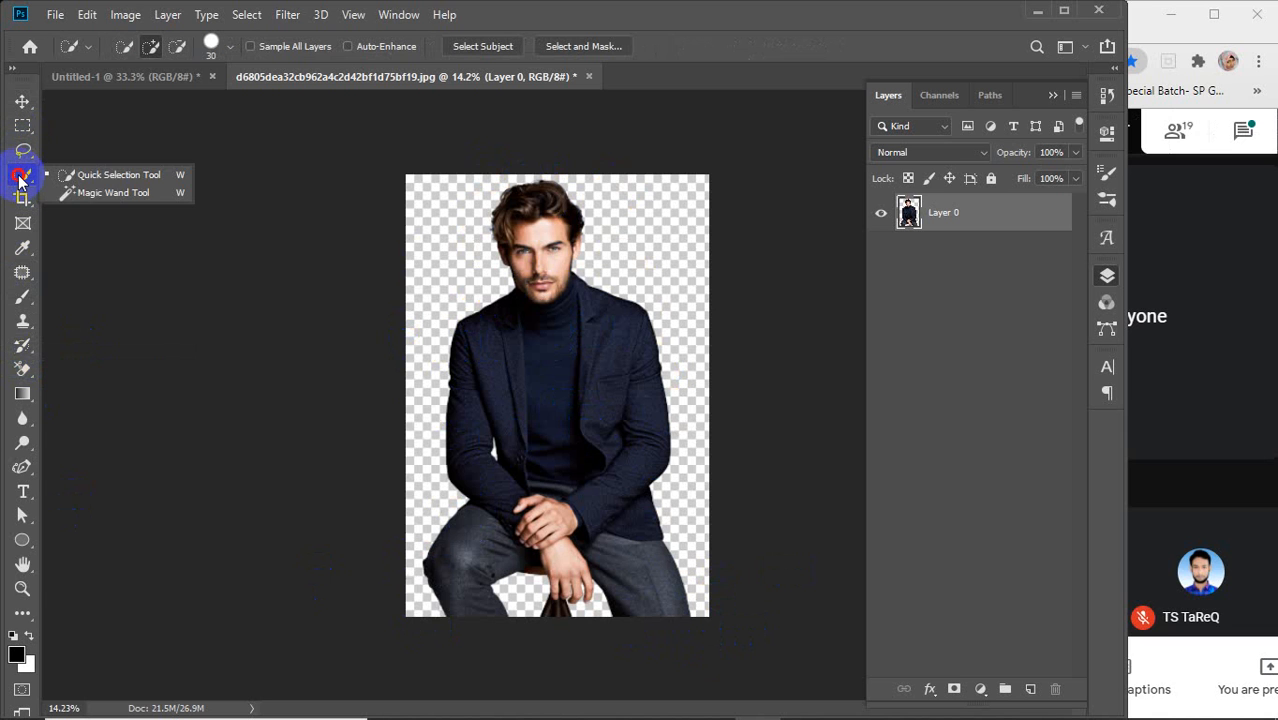
click(57, 172)
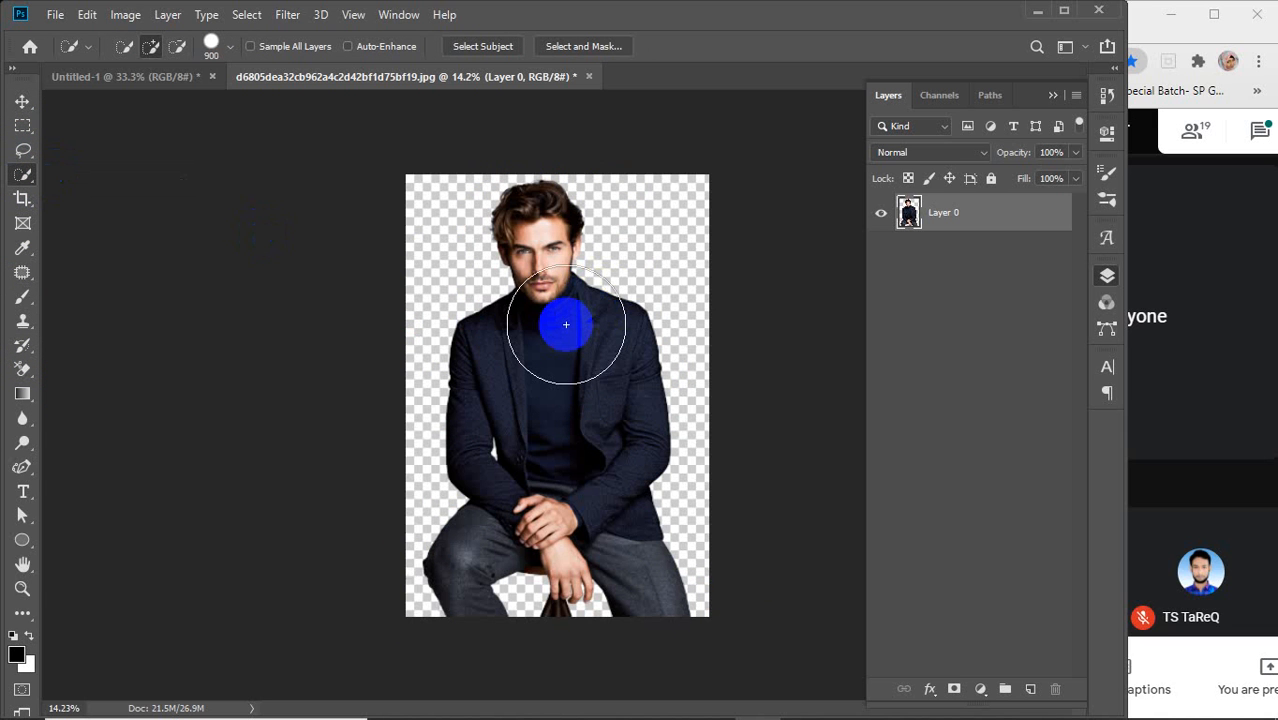
mouse_move(566, 324)
mouse_down()
mouse_move(528, 214)
mouse_move(542, 456)
mouse_move(460, 535)
mouse_move(571, 491)
mouse_move(562, 477)
mouse_move(631, 608)
mouse_move(676, 603)
mouse_move(644, 536)
mouse_move(528, 645)
mouse_move(534, 586)
mouse_up()
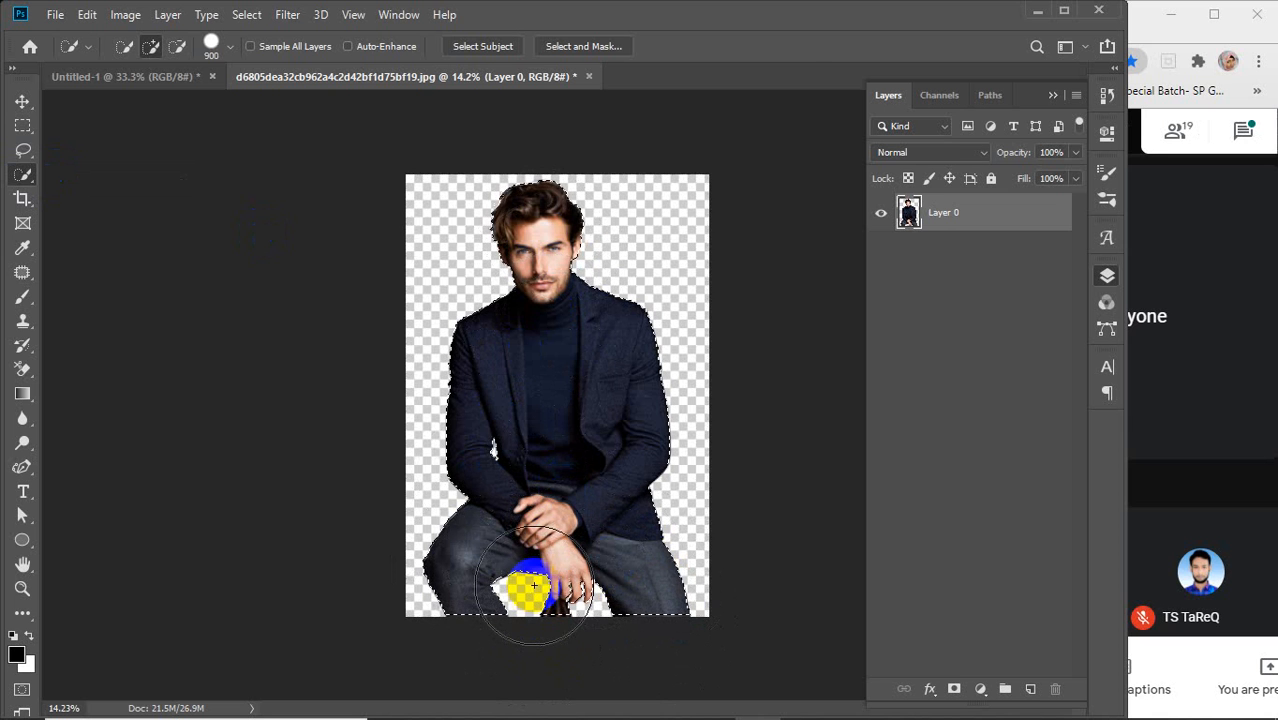
key(v)
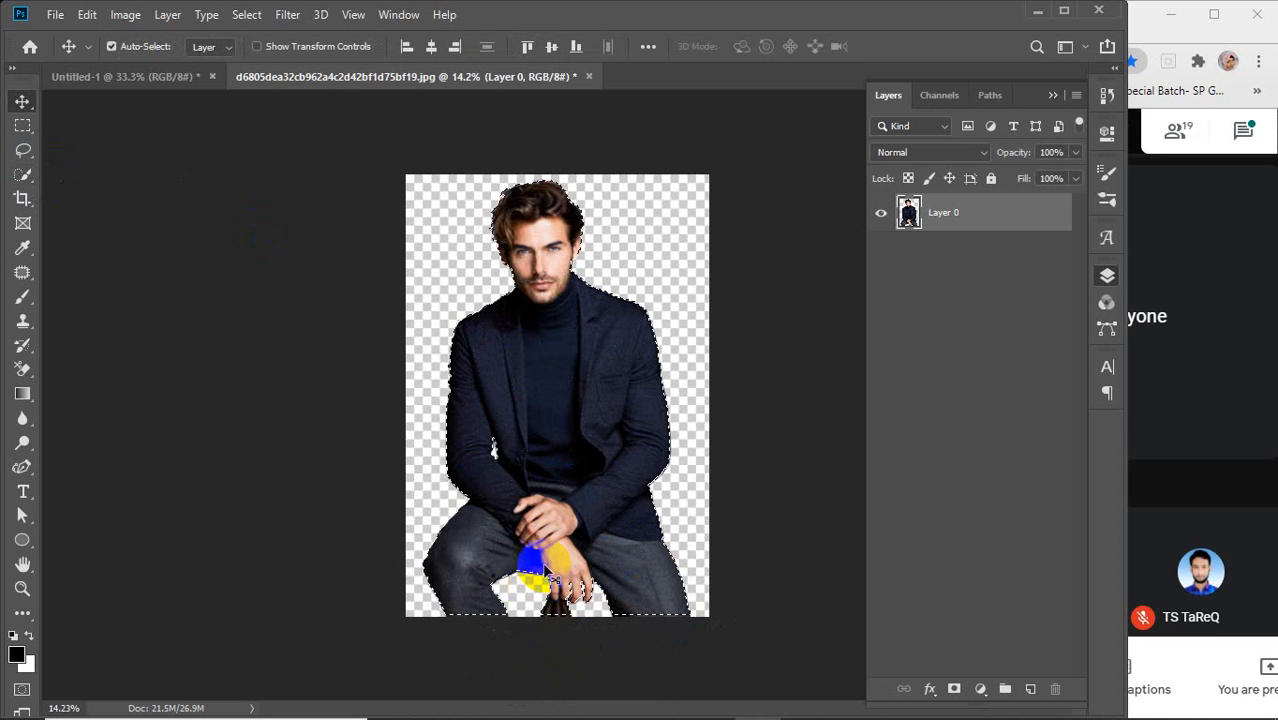
click(23, 174)
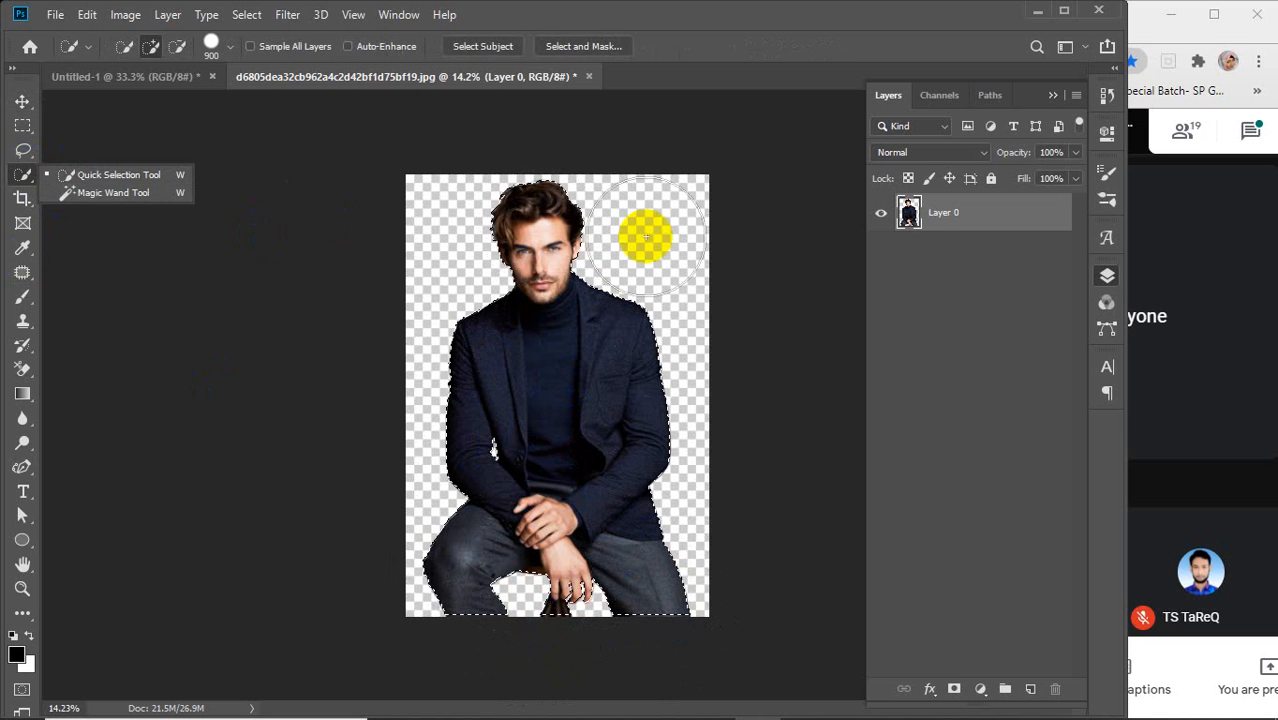
click(536, 218)
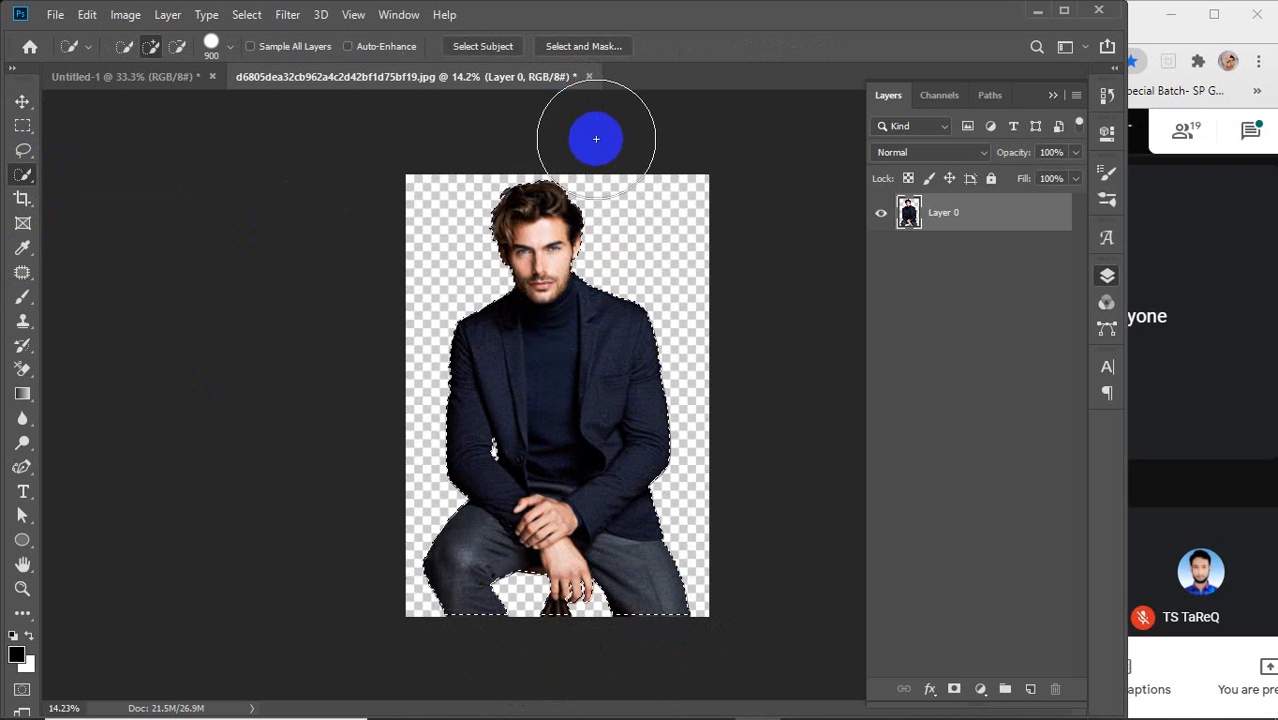
Step: Open Select and Mask for the man's selection, show it as an Overlay at 70% opacity, and set the edge radius to 2 px
click(572, 46)
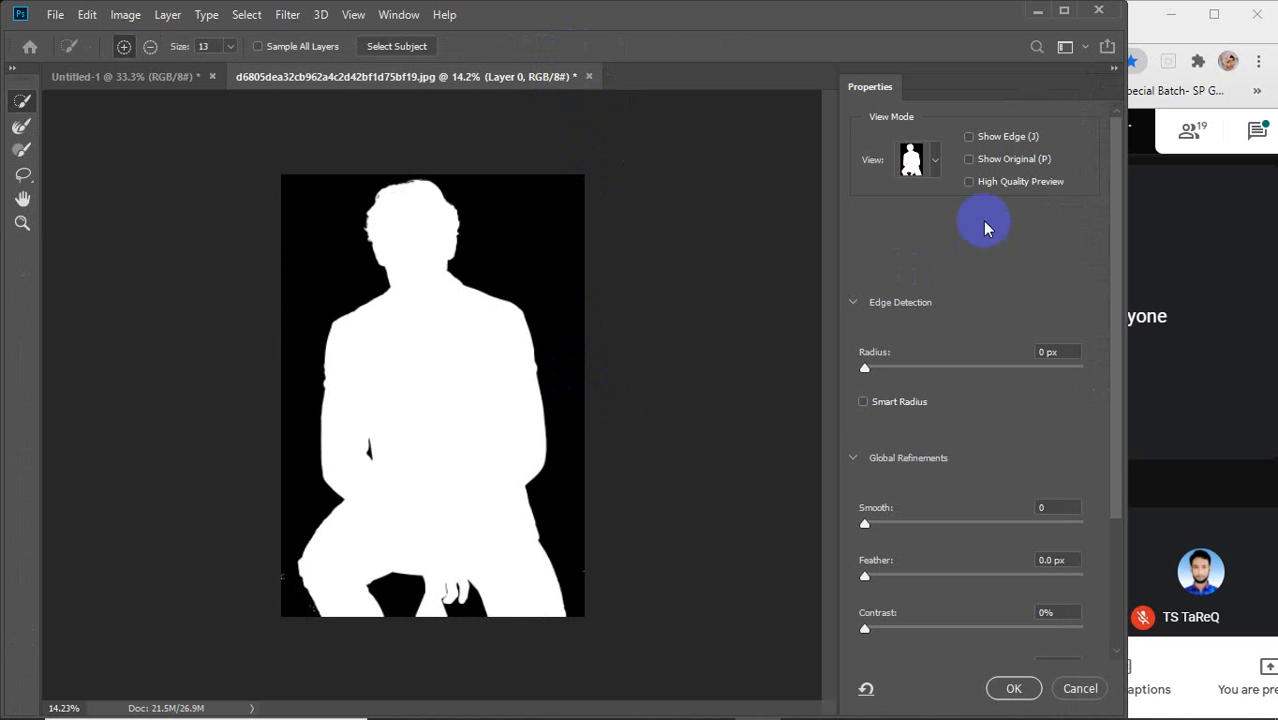
click(936, 166)
click(936, 166)
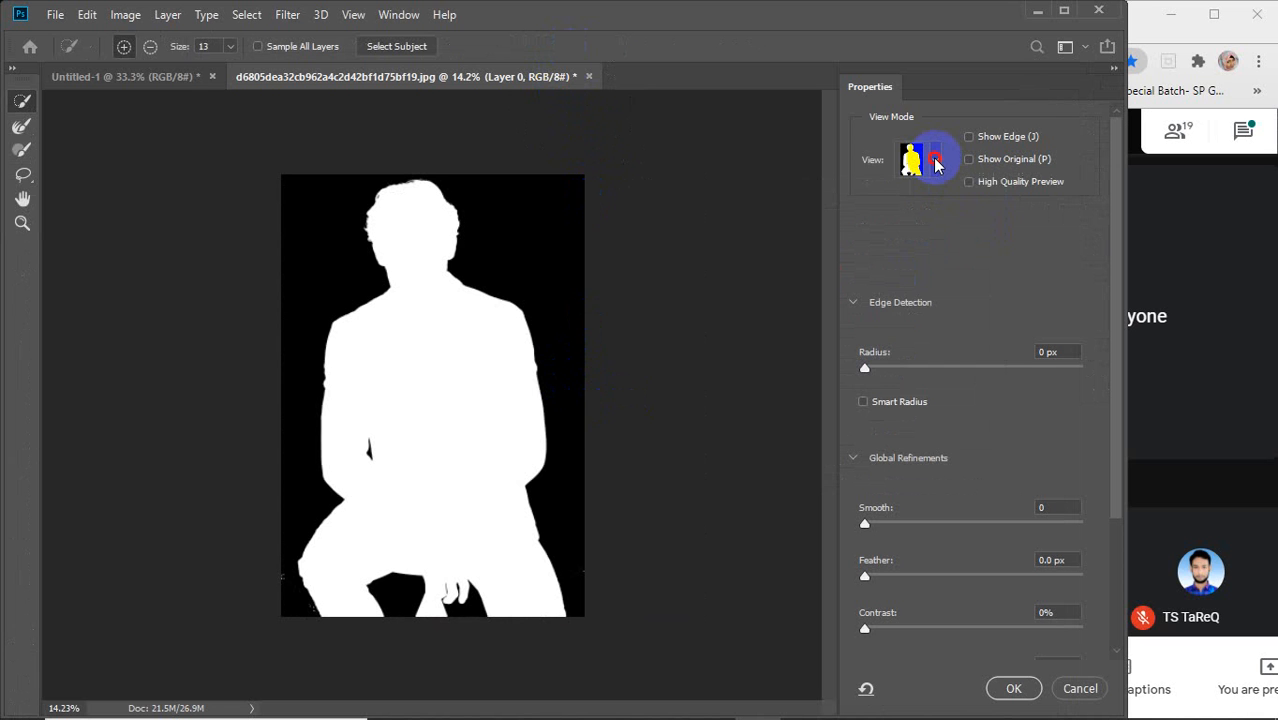
click(936, 166)
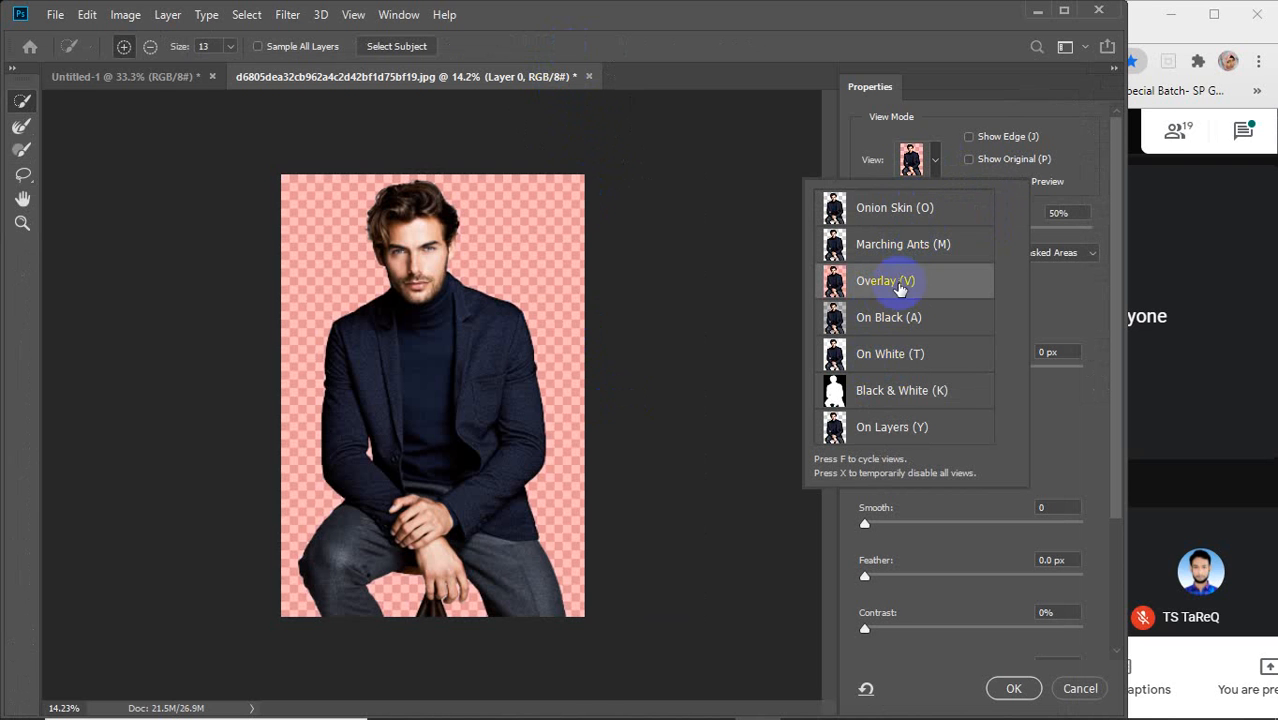
click(936, 159)
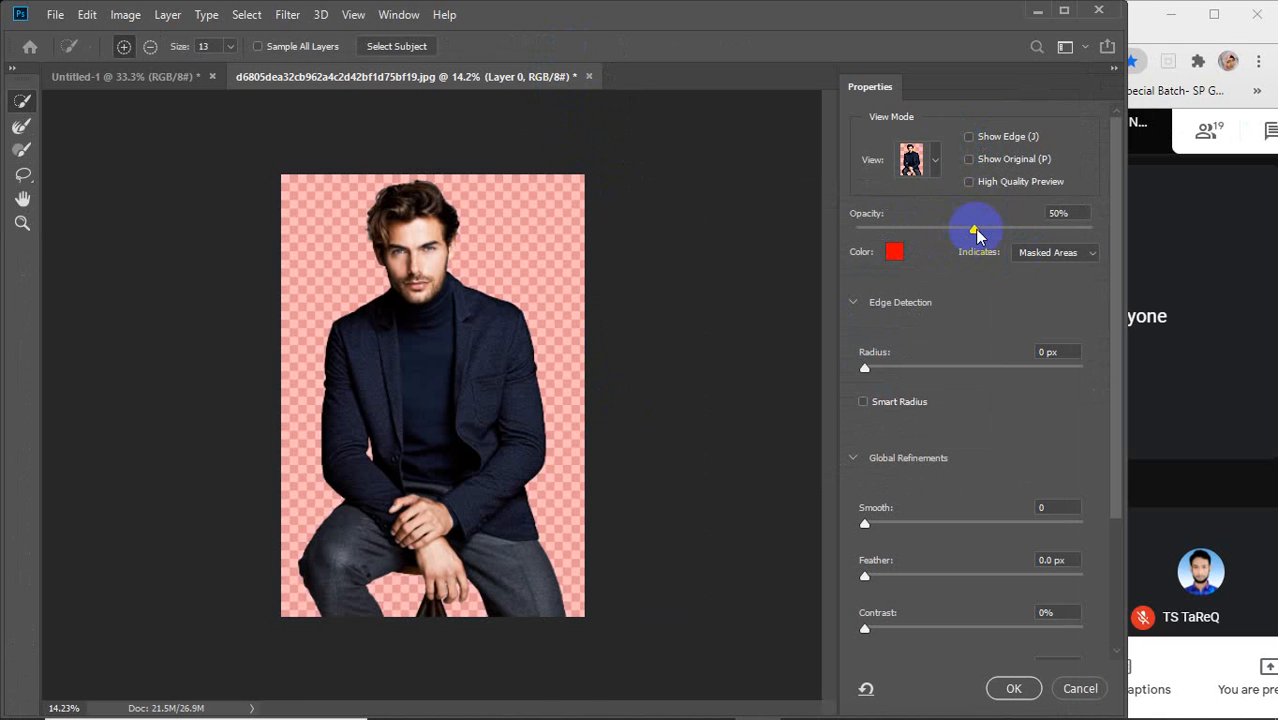
drag(975, 234, 989, 233)
click(1072, 213)
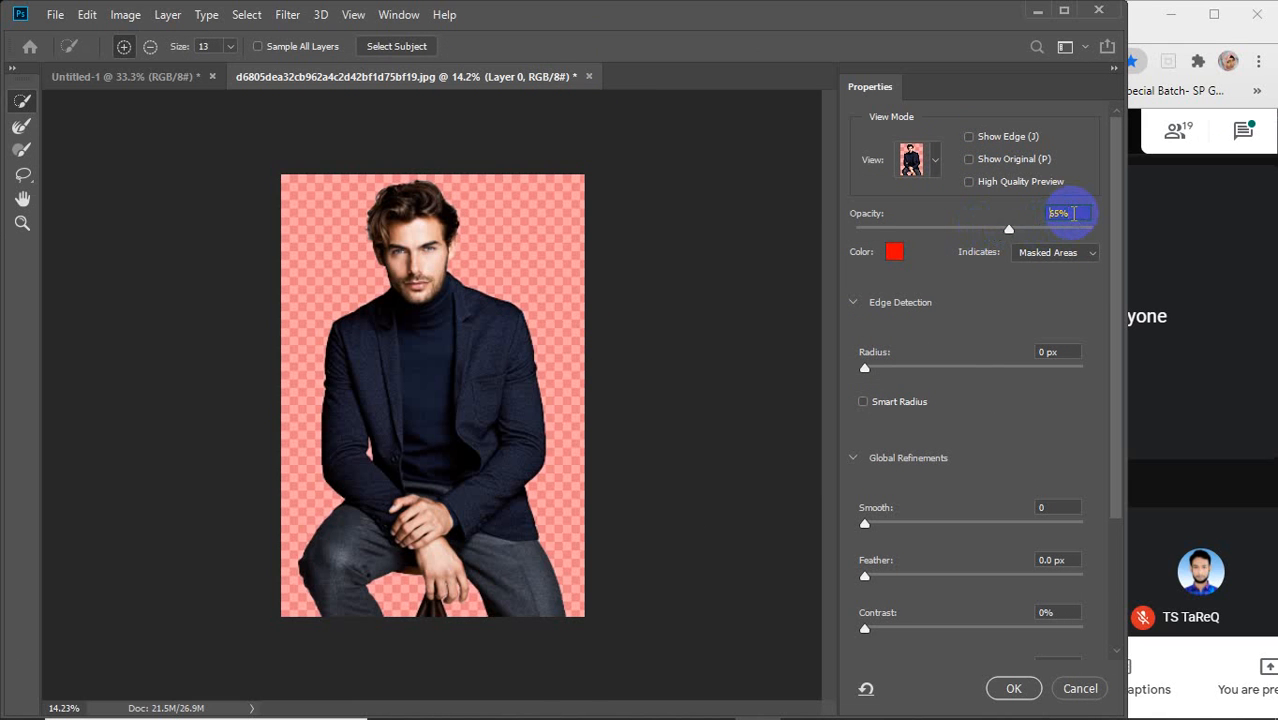
key(Up)
key(Up)
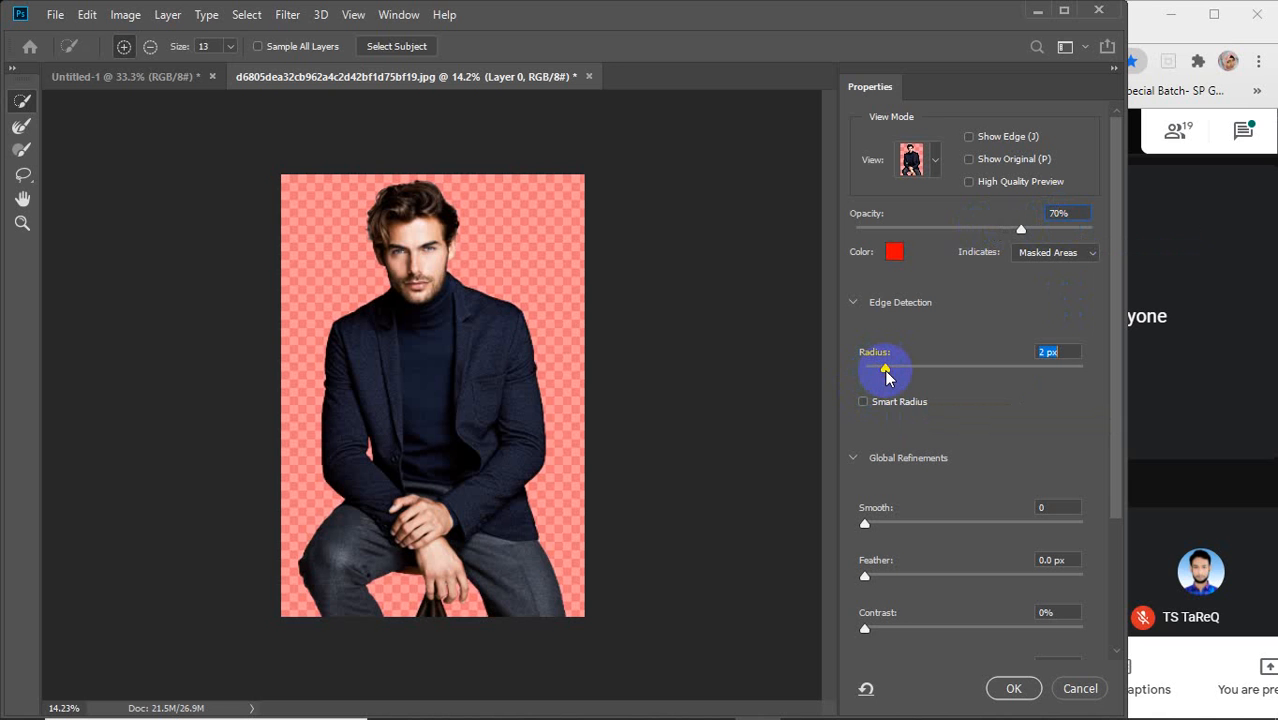
Step: Refine the selection around the man's hair with the Refine Edge Brush at 150 px and apply the result
click(18, 126)
drag(375, 212, 373, 244)
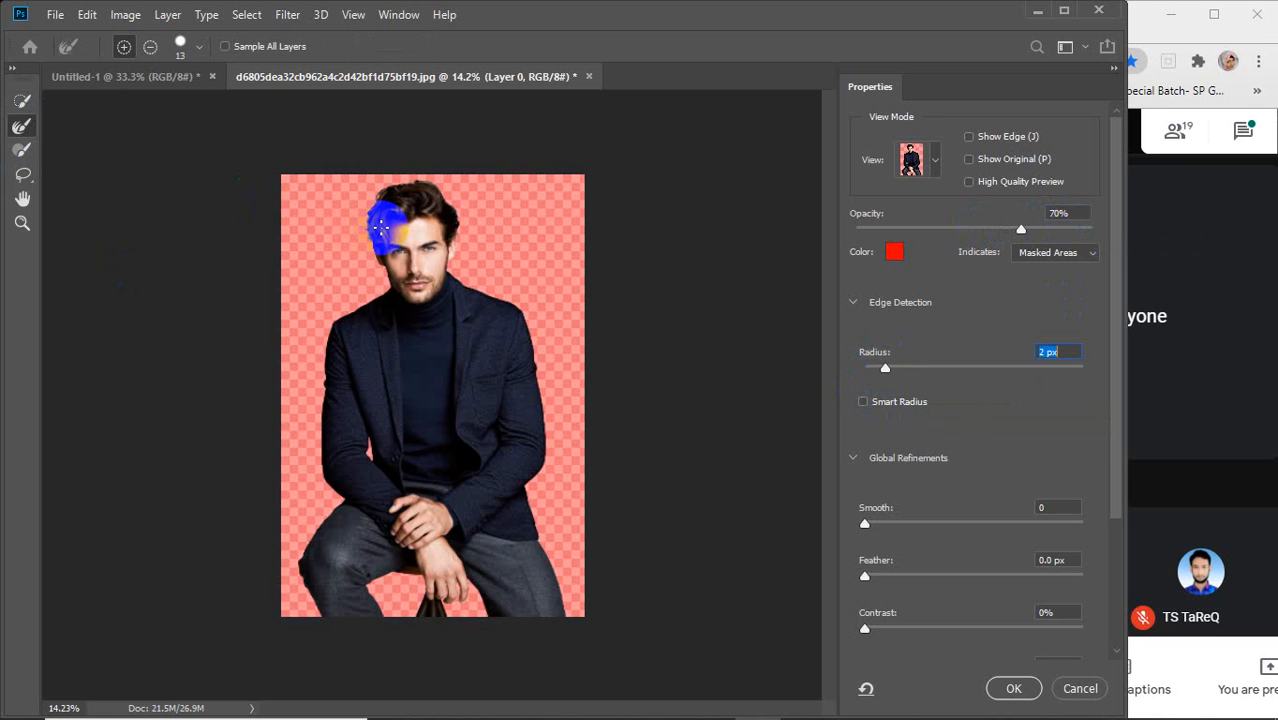
key(bracketright)
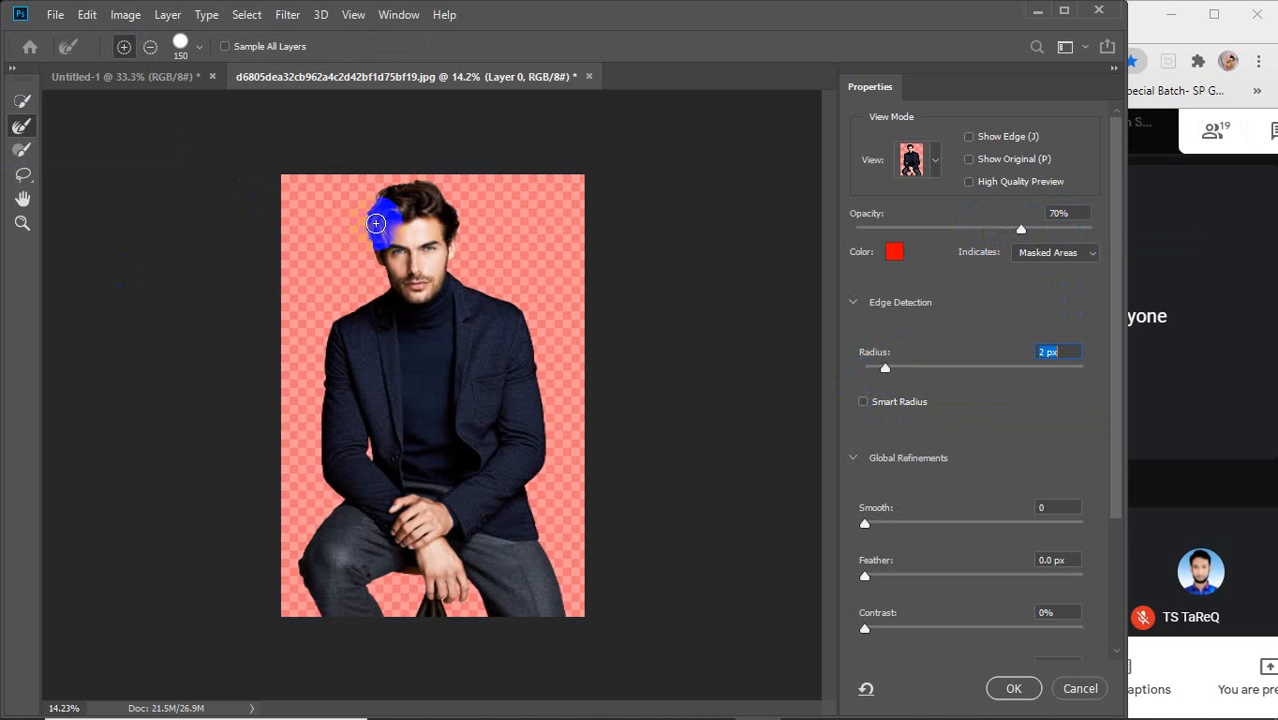
key(alt)
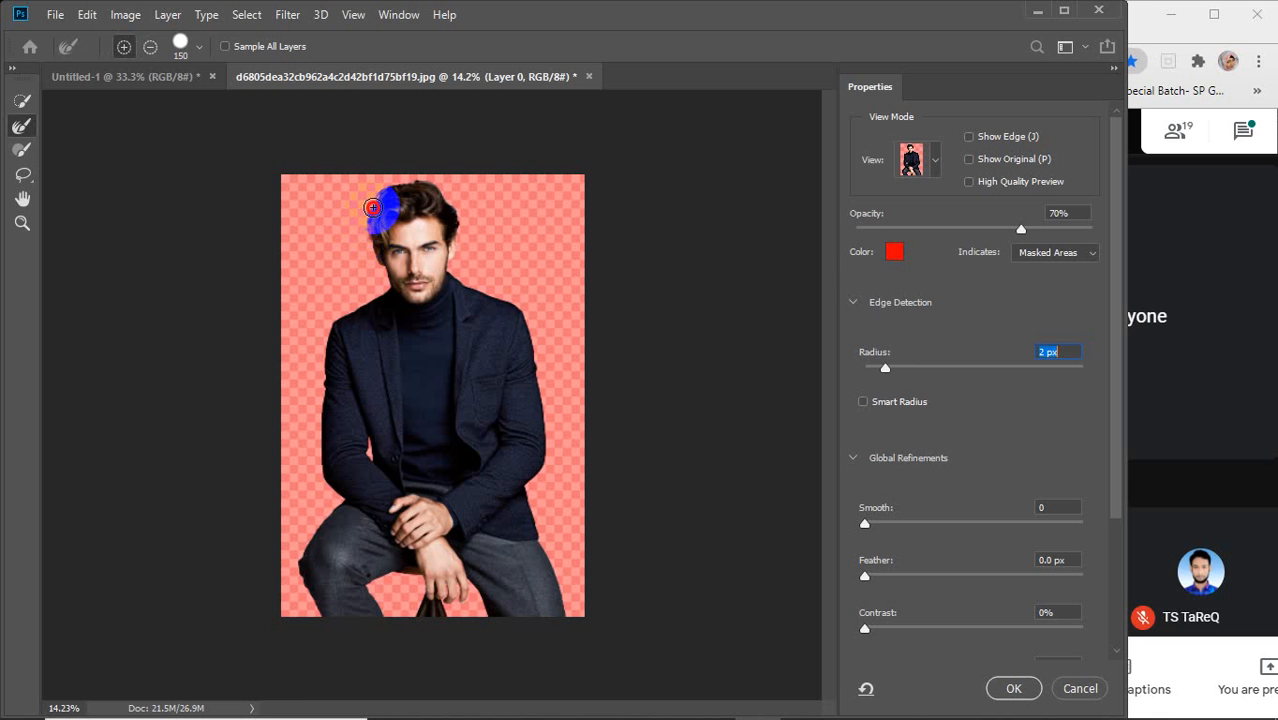
drag(385, 191, 422, 184)
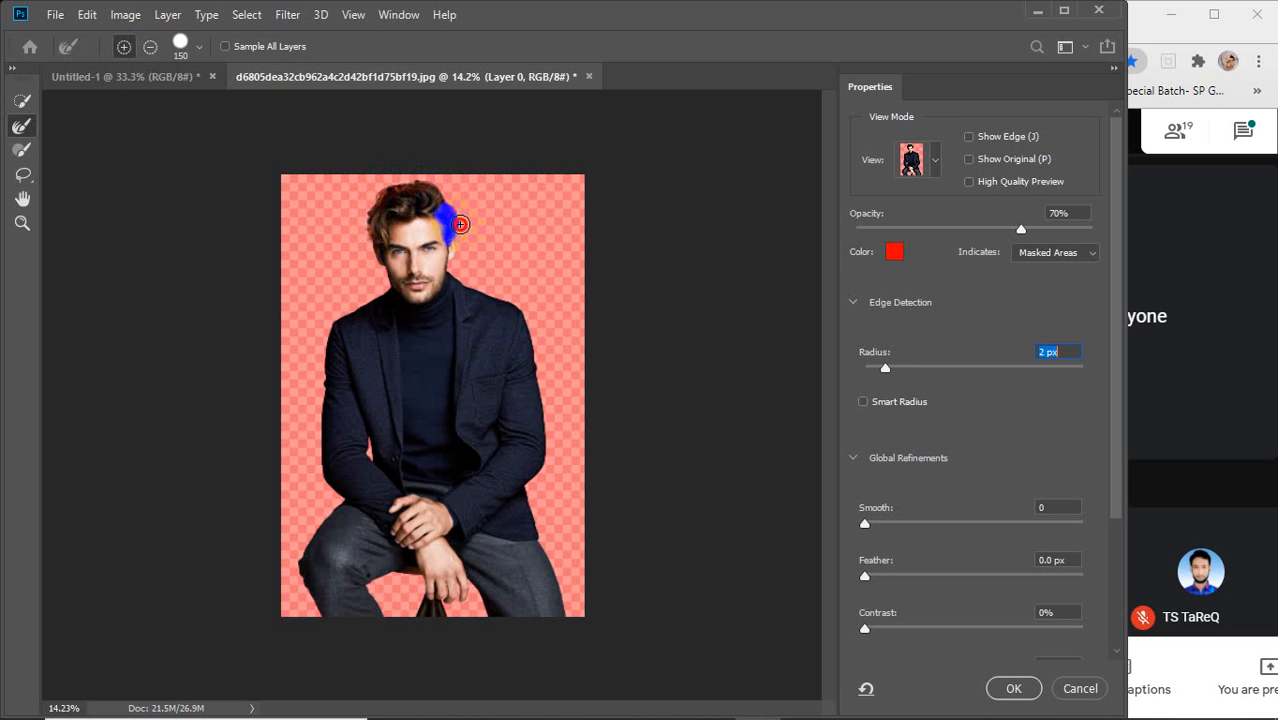
mouse_move(465, 206)
mouse_down()
mouse_move(442, 168)
mouse_move(361, 204)
mouse_up()
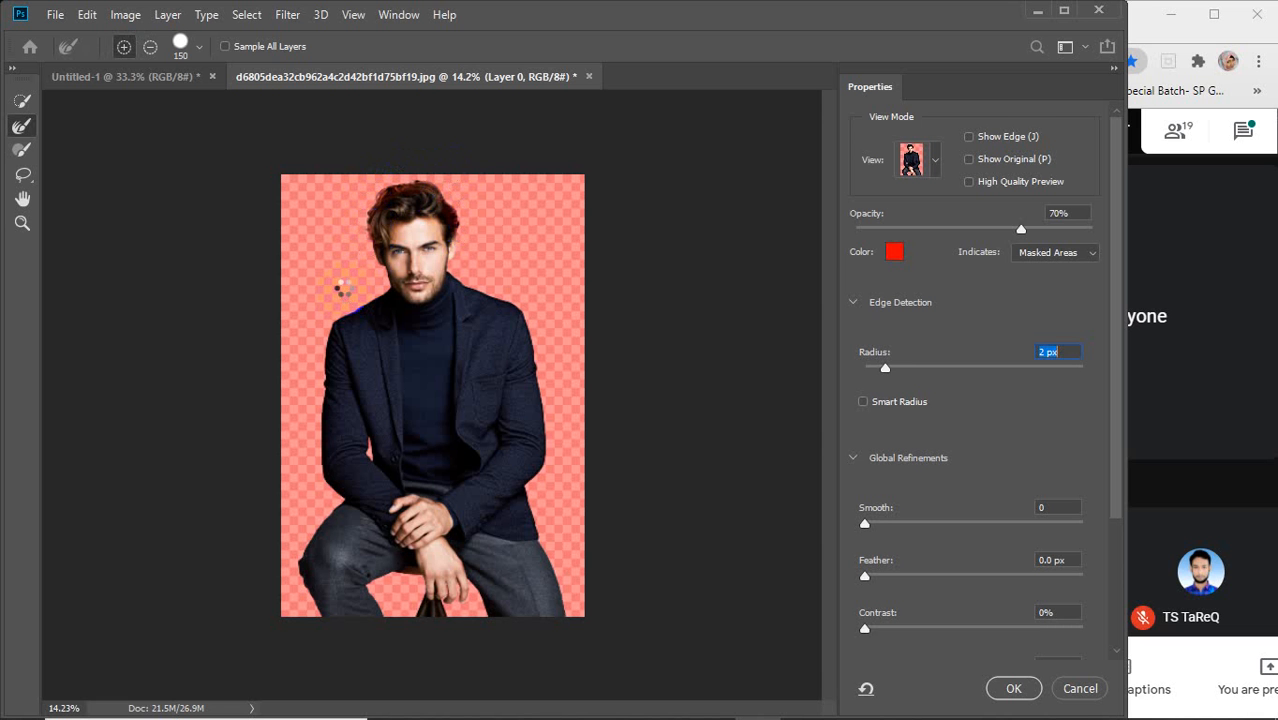
click(996, 687)
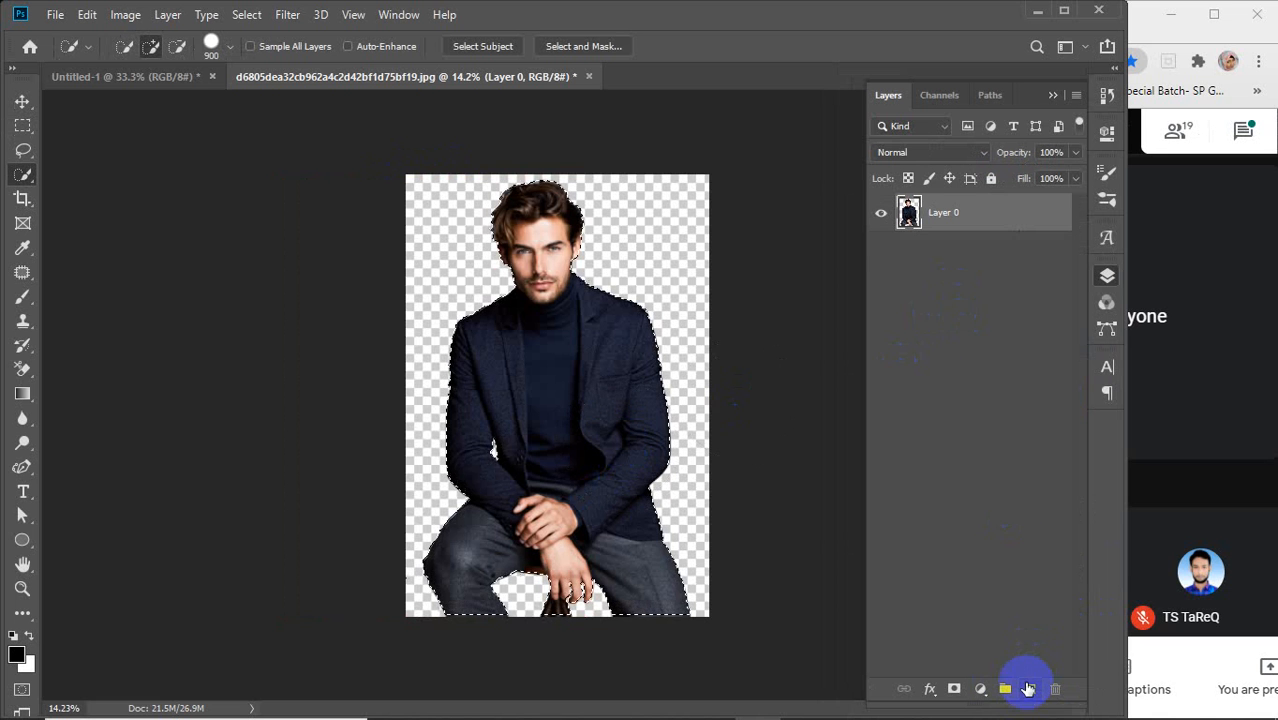
Step: Add a new layer, invert the selection and fill the area around the man with black
click(1028, 688)
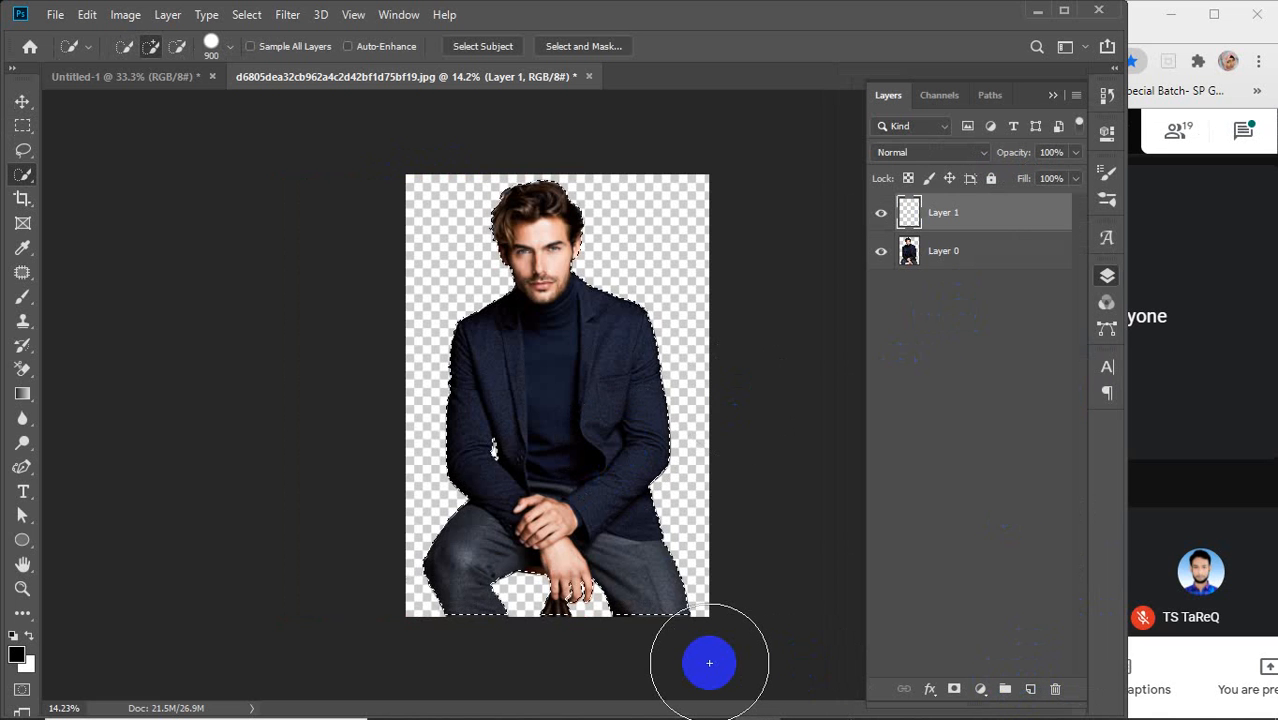
key(alt+BackSpace)
key(ctrl+z)
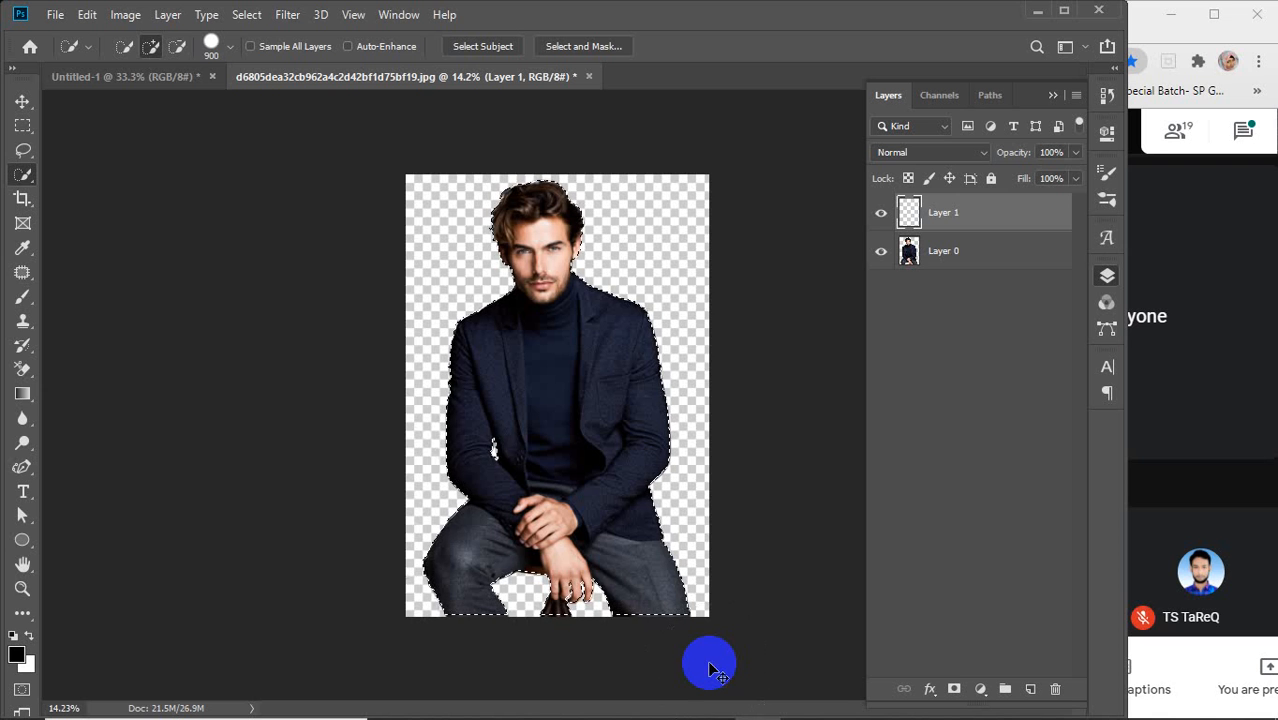
key(ctrl+shift+i)
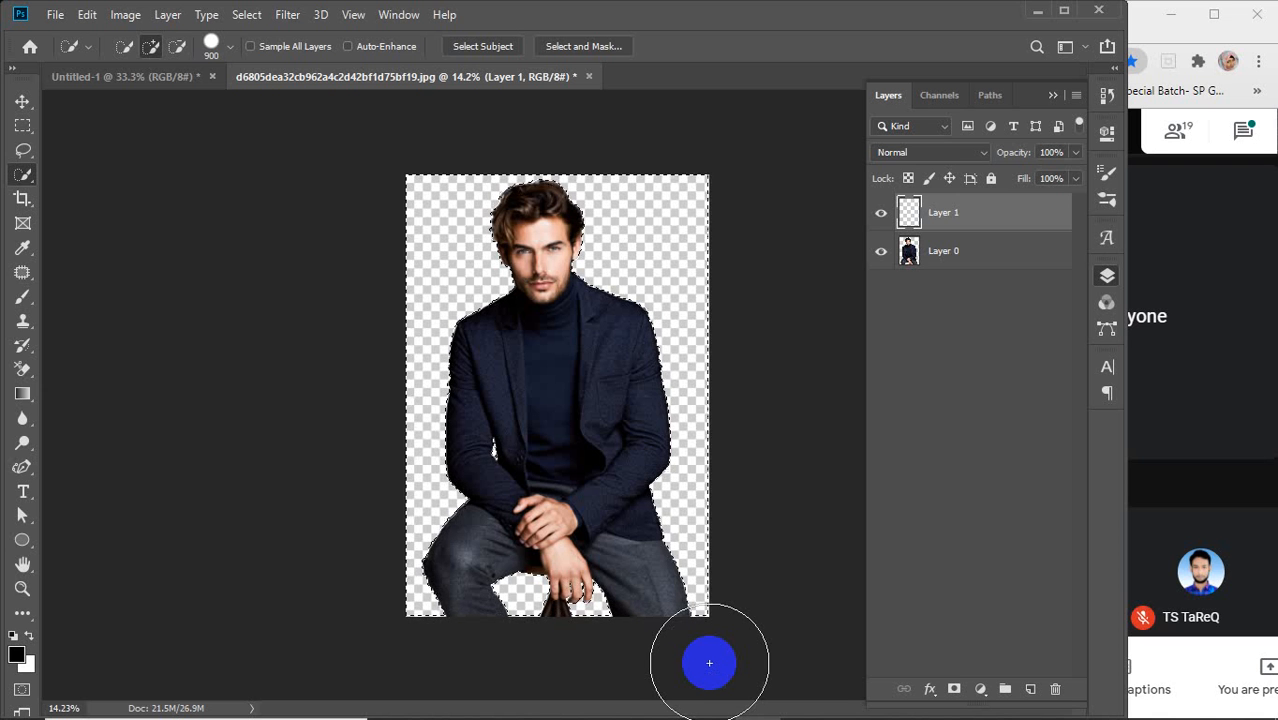
key(alt+BackSpace)
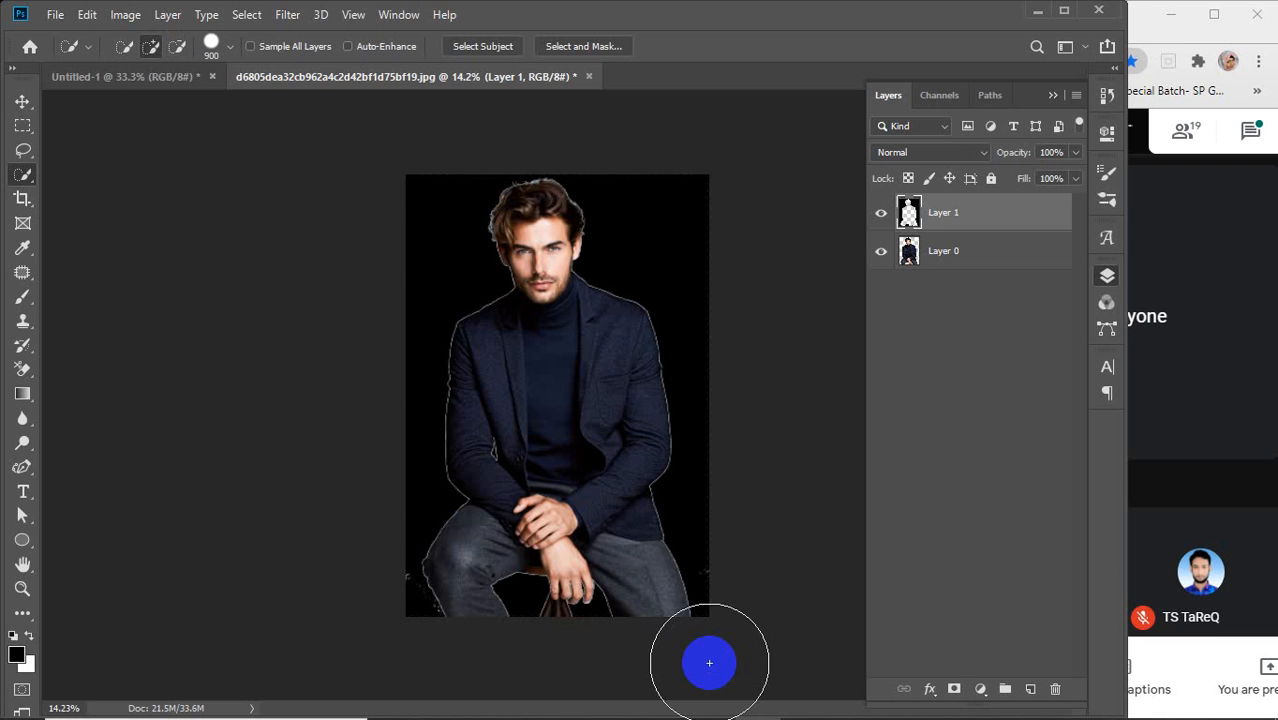
Step: Remove the black fill around the man, deselect, and delete the empty Layer 1
key(v)
click(967, 263)
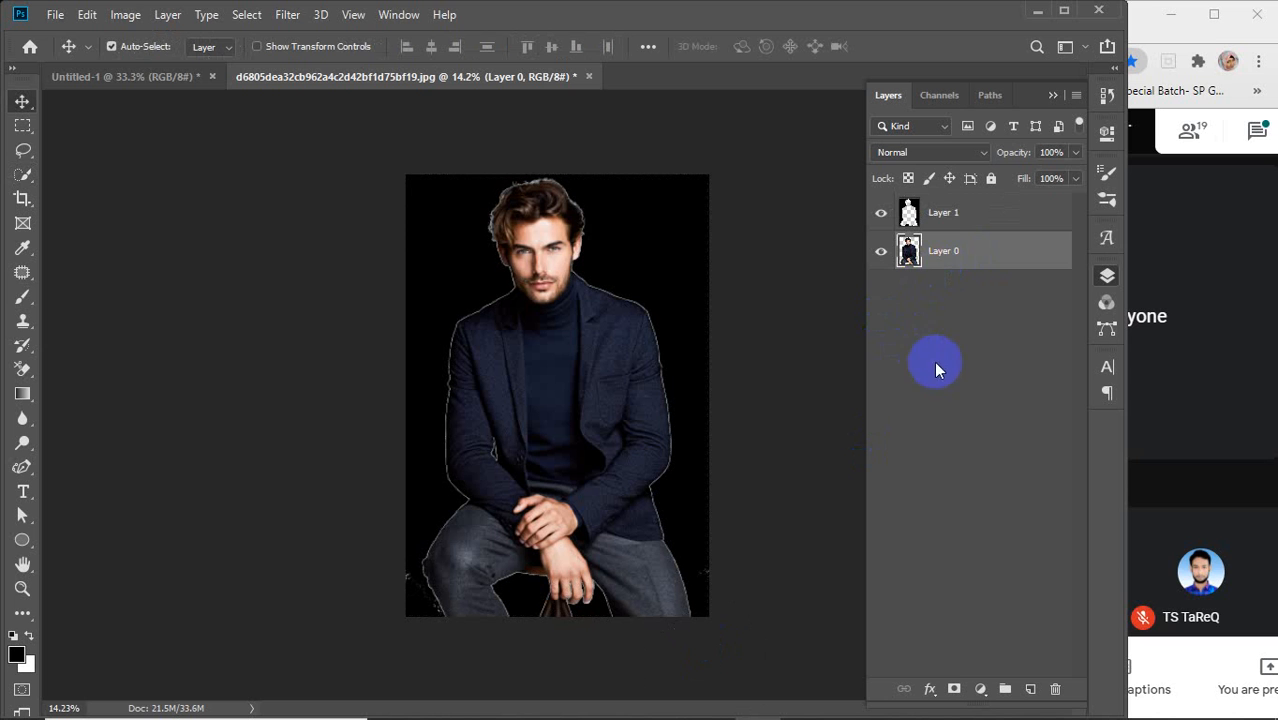
click(955, 220)
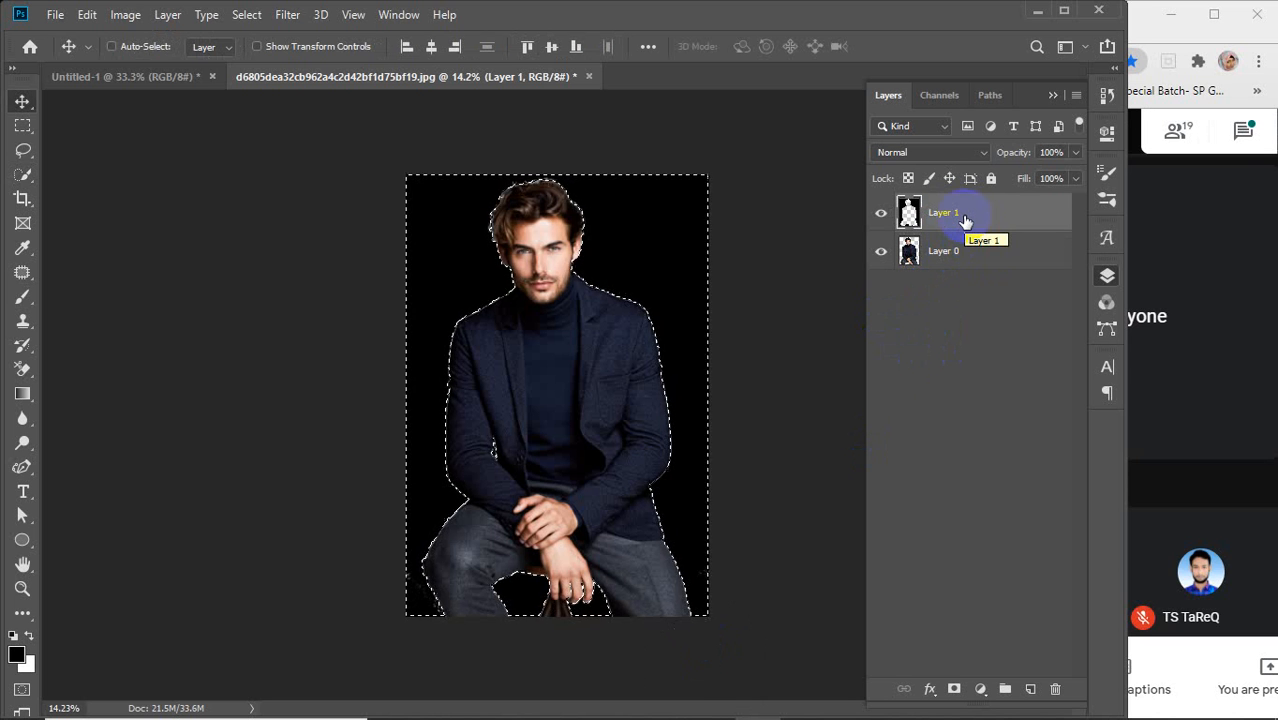
key(Delete)
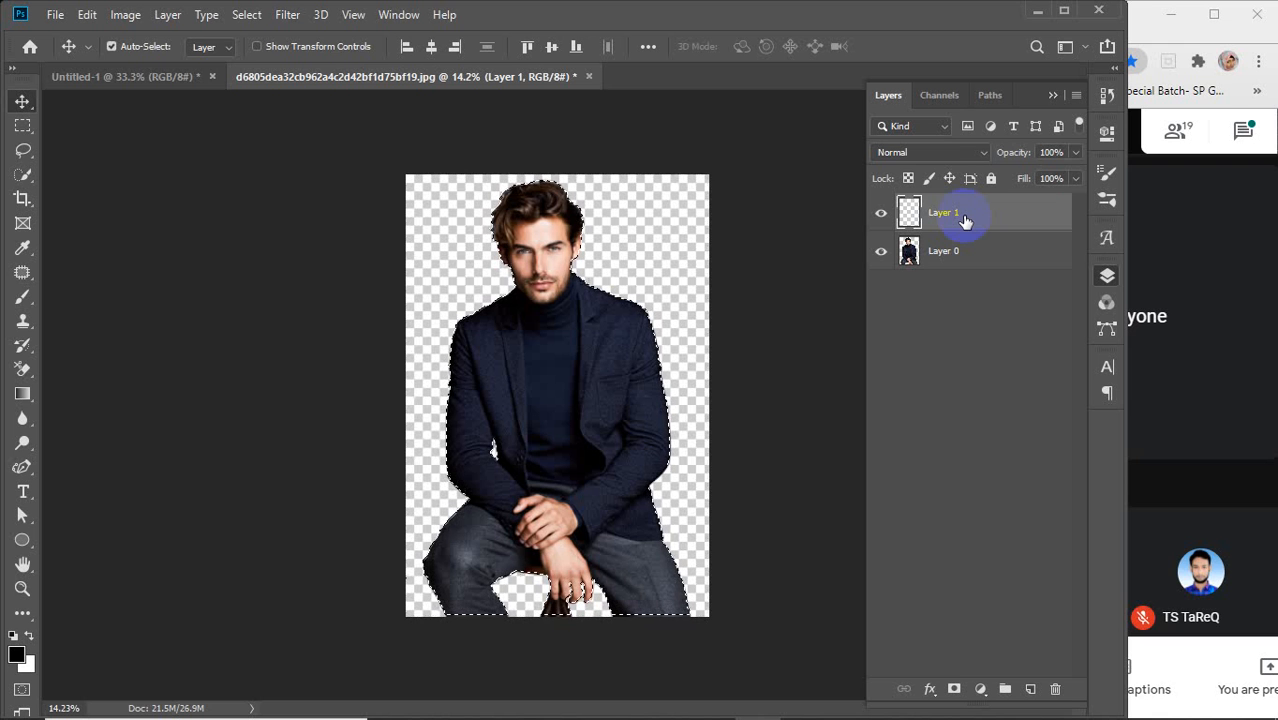
key(ctrl+d)
click(767, 493)
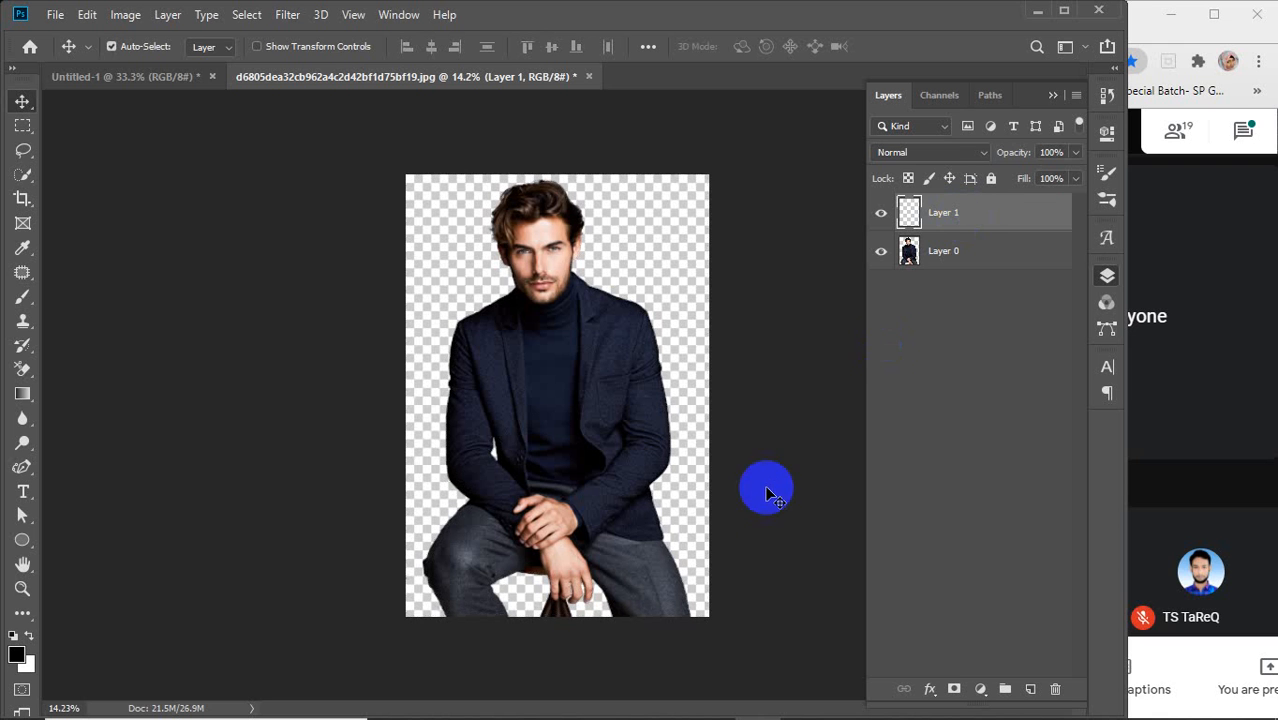
key(Delete)
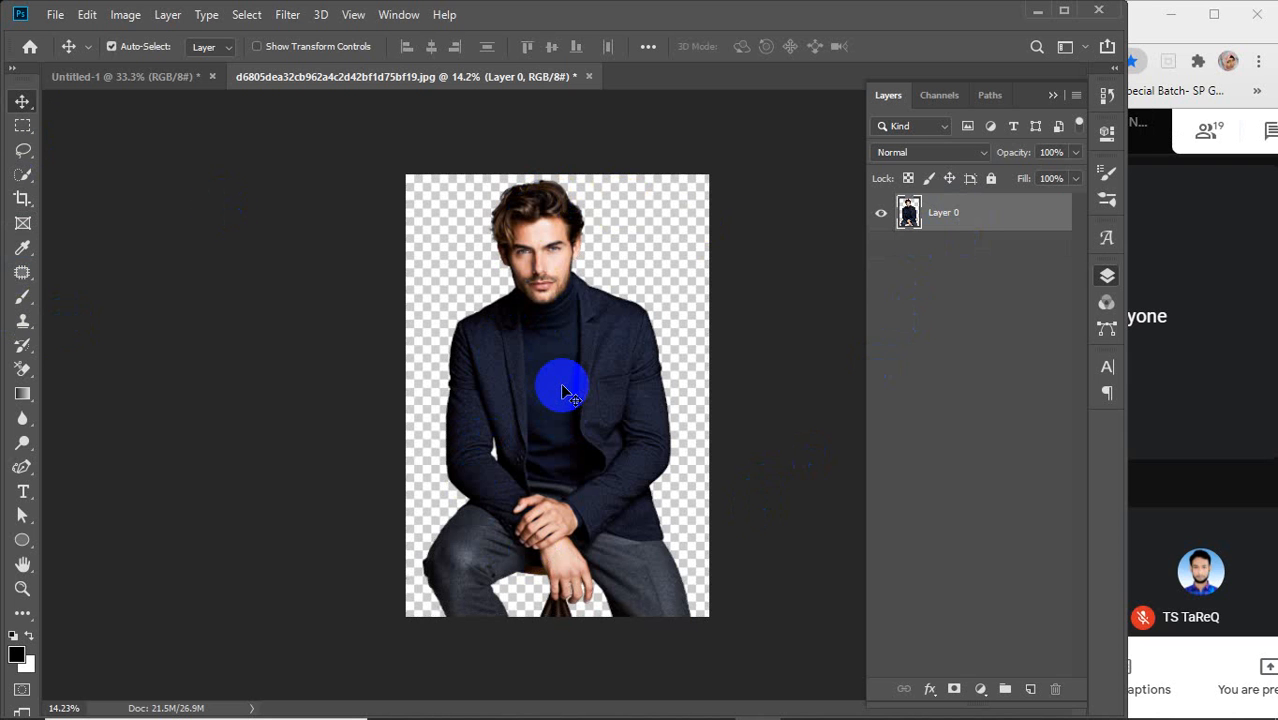
Step: Scale the man's layer down proportionally to 91.87% with Free Transform, keeping its bottom edge in place
key(ctrl+t)
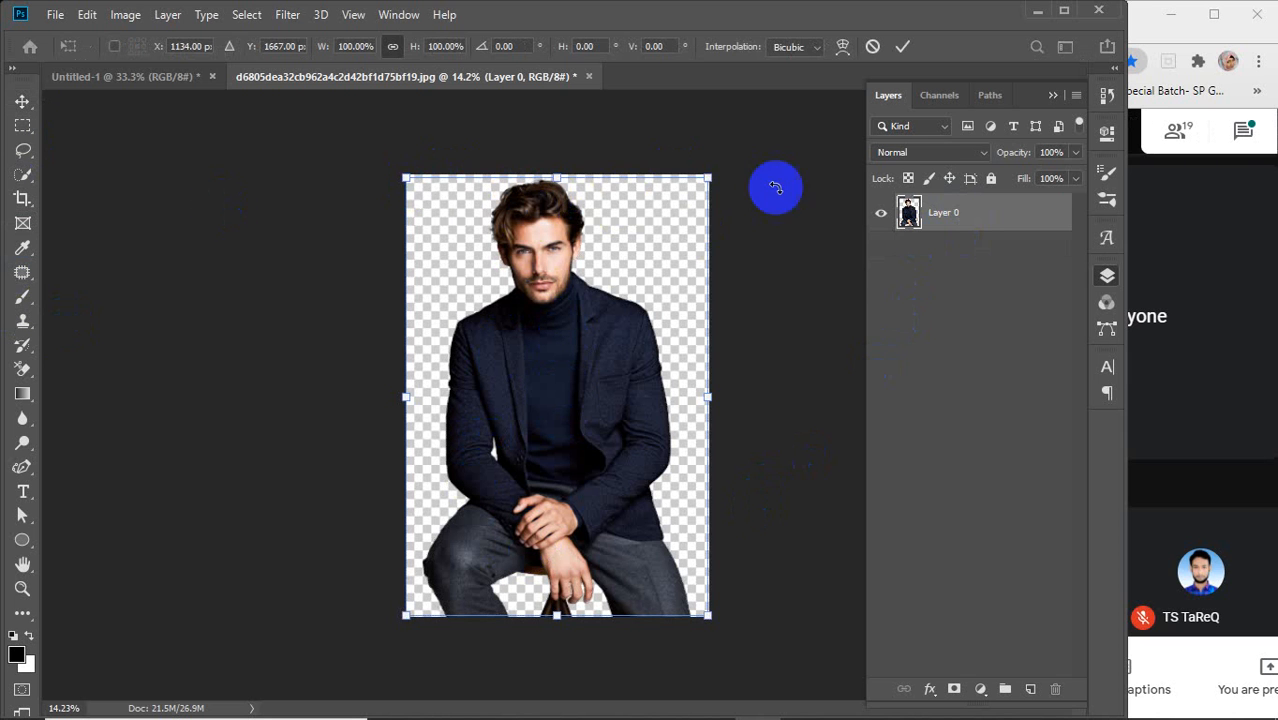
mouse_move(557, 178)
mouse_down()
mouse_move(562, 236)
mouse_move(562, 212)
mouse_up()
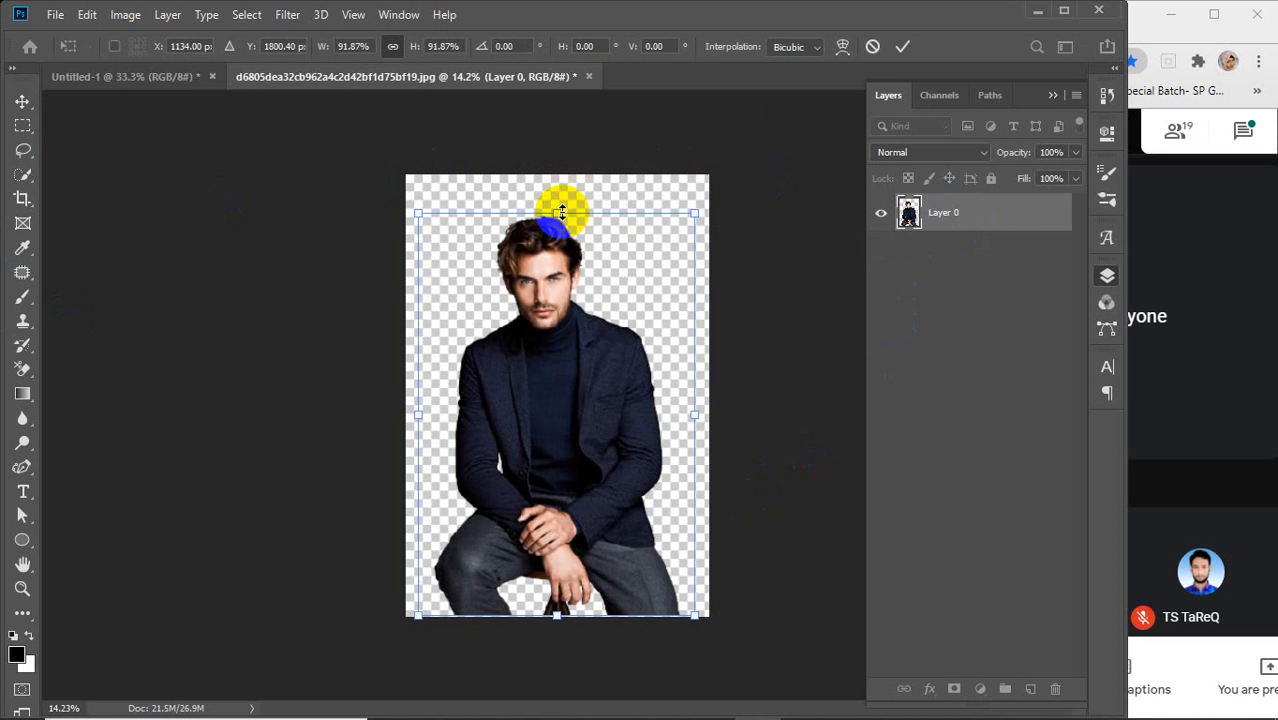
click(901, 47)
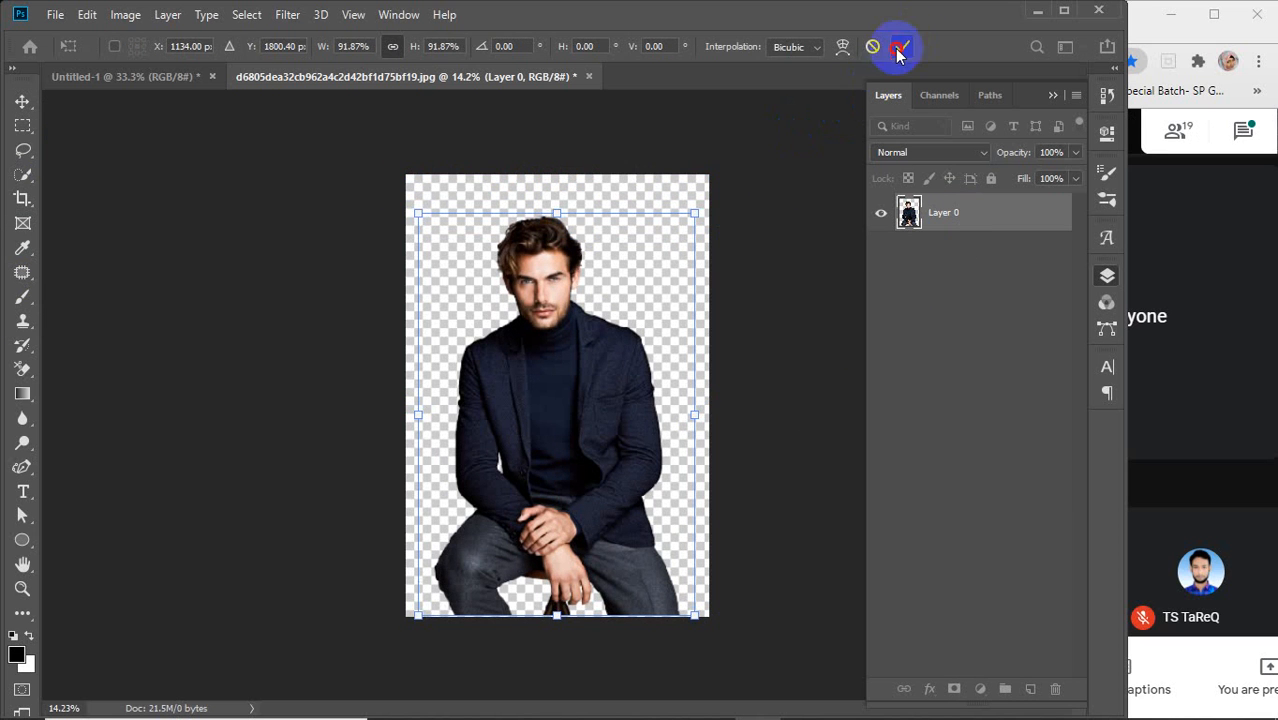
Step: Select the whole scaled-down man with the Quick Selection tool at 900 px and check the selection edge around his hair
click(20, 178)
click(100, 174)
mouse_move(495, 250)
mouse_down()
mouse_move(529, 262)
mouse_move(533, 365)
mouse_move(511, 424)
mouse_move(503, 556)
mouse_move(524, 593)
mouse_move(640, 598)
mouse_move(613, 421)
mouse_move(544, 280)
mouse_up()
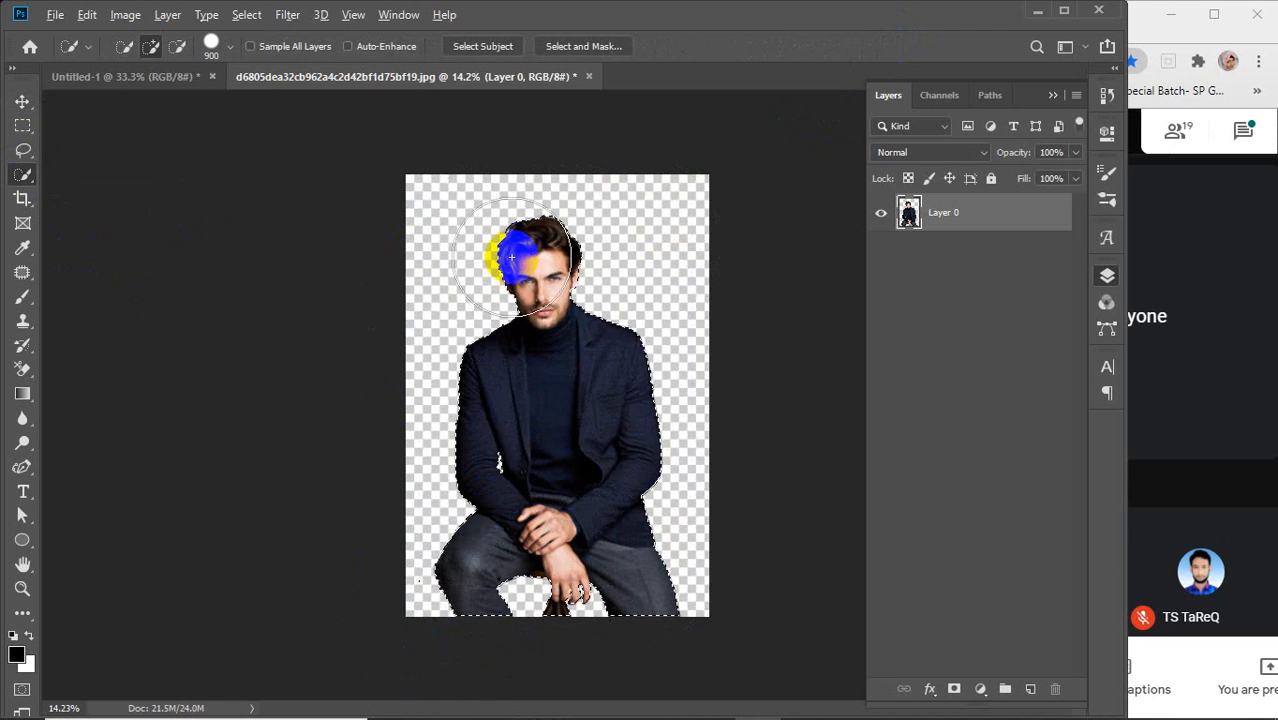
scroll(514, 245, up, 2)
scroll(514, 235, up, 5)
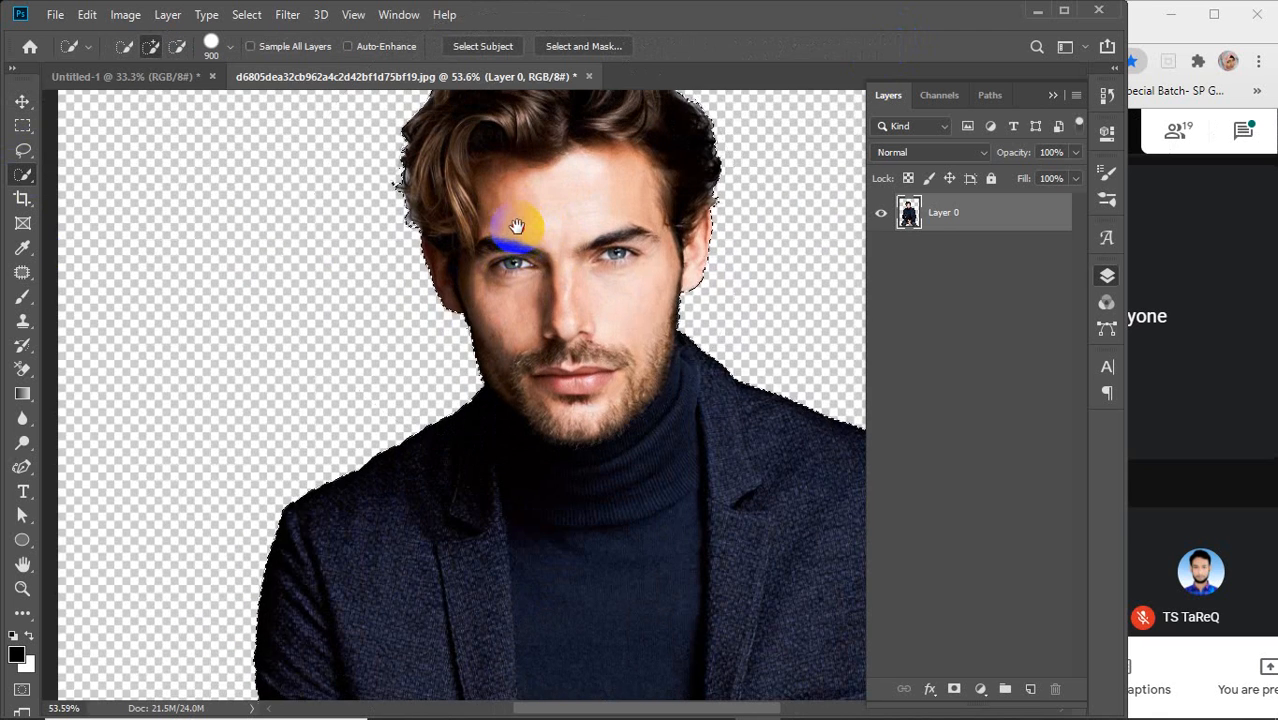
drag(522, 223, 535, 468)
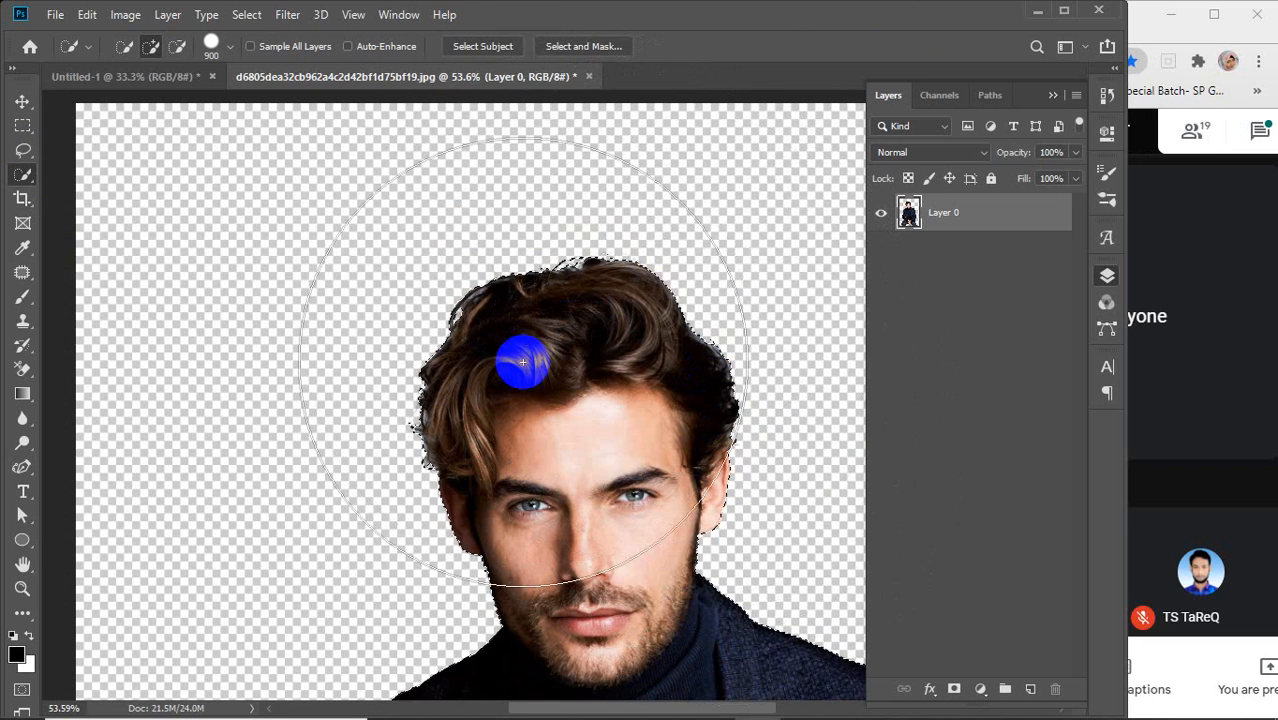
scroll(522, 362, down, 5)
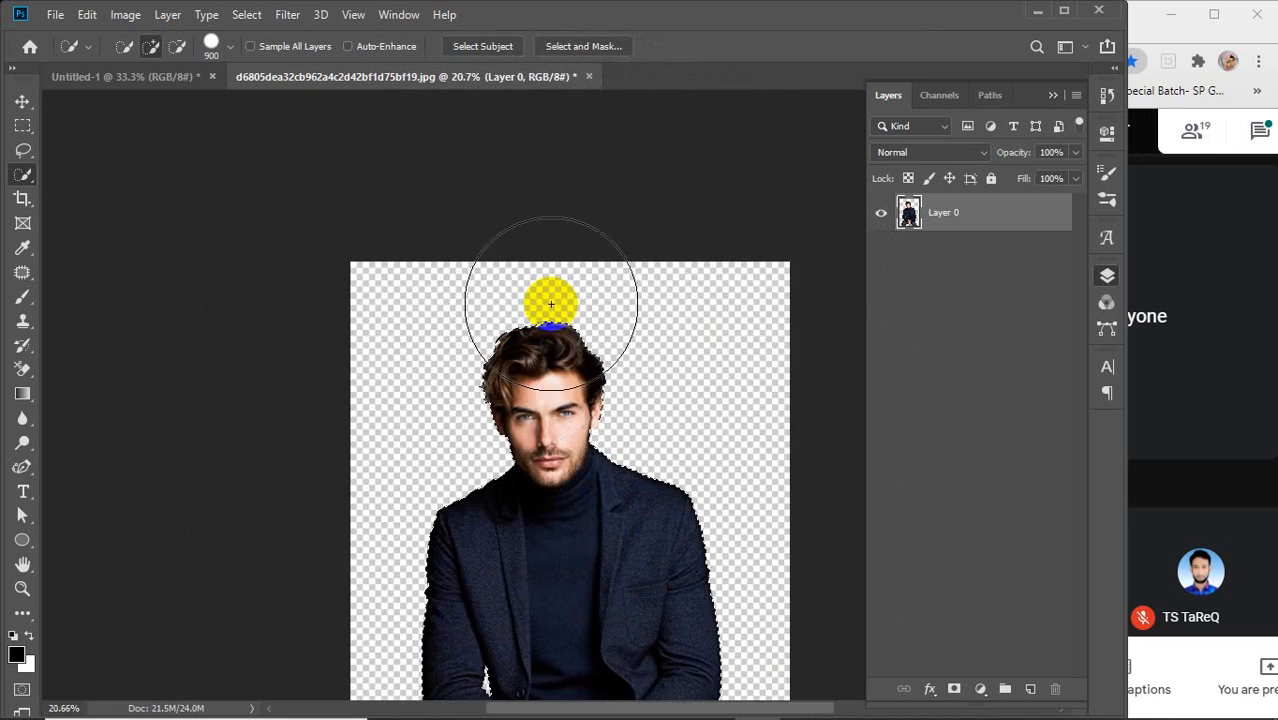
Step: Open the new selection in Select and Mask with the Overlay view and refine the upper-left hair edge with the 150 px Refine Edge Brush
click(588, 46)
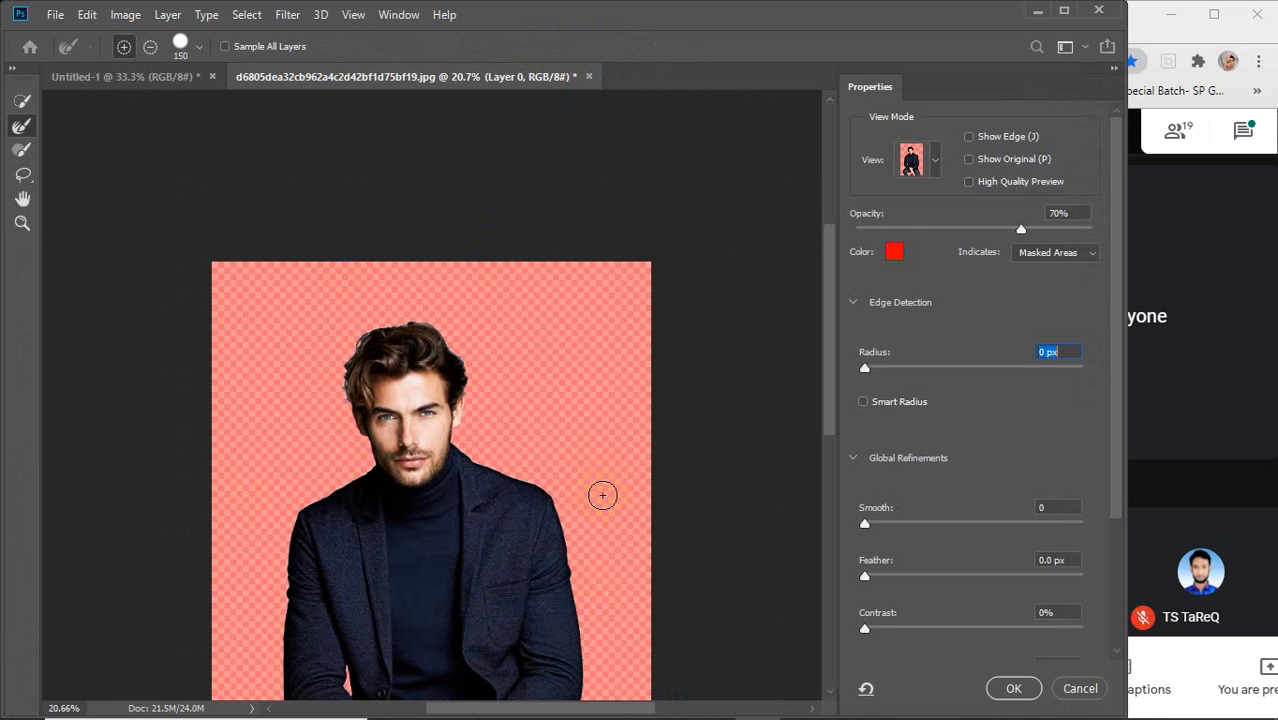
click(936, 163)
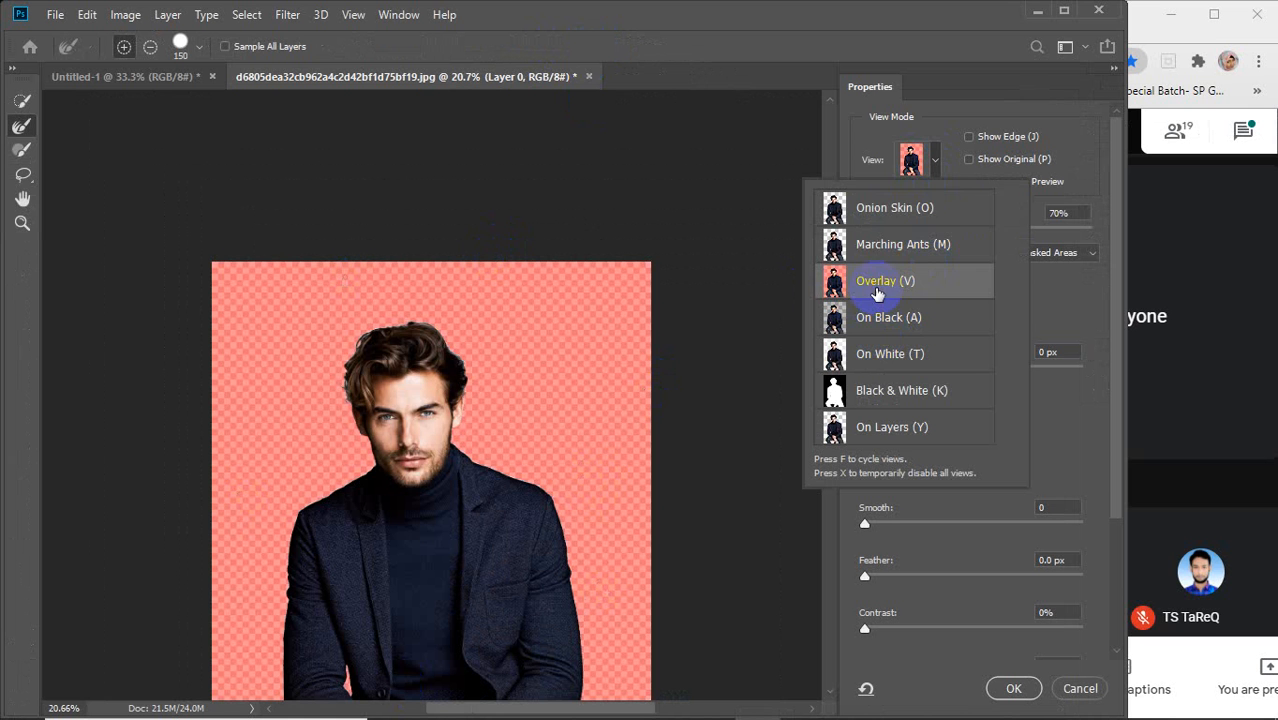
click(928, 163)
scroll(369, 350, up, 13)
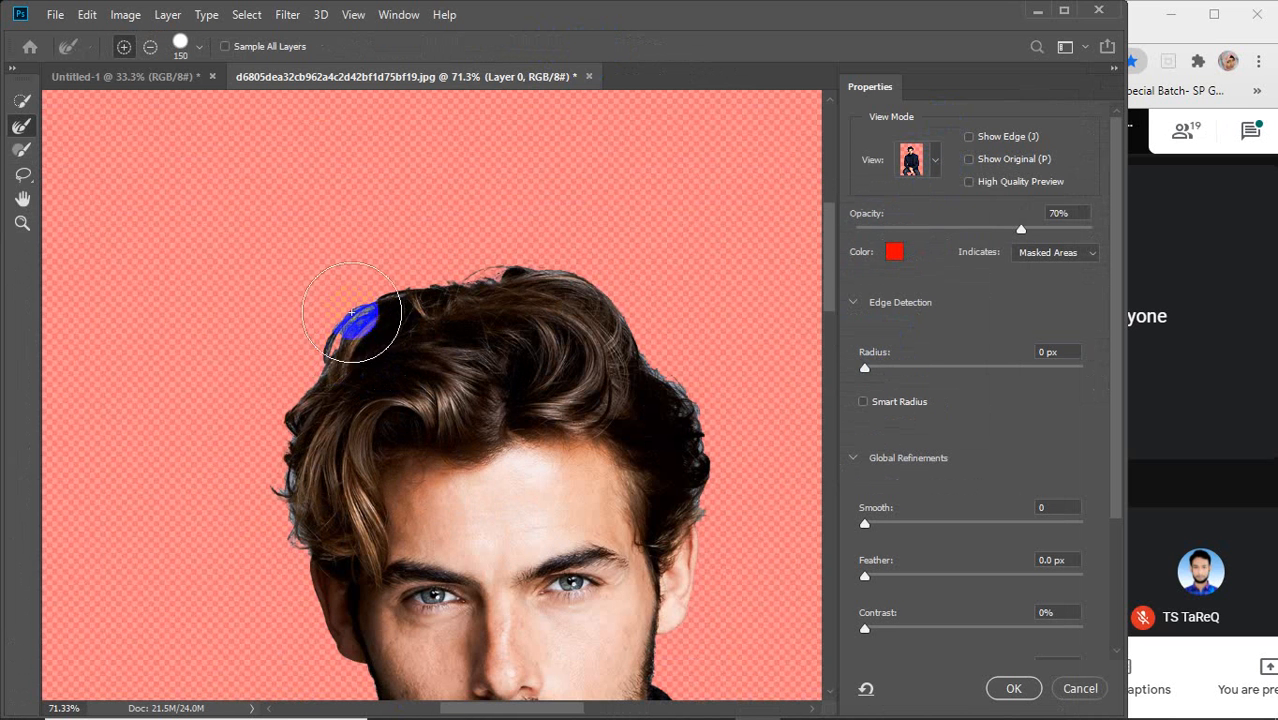
drag(351, 313, 343, 322)
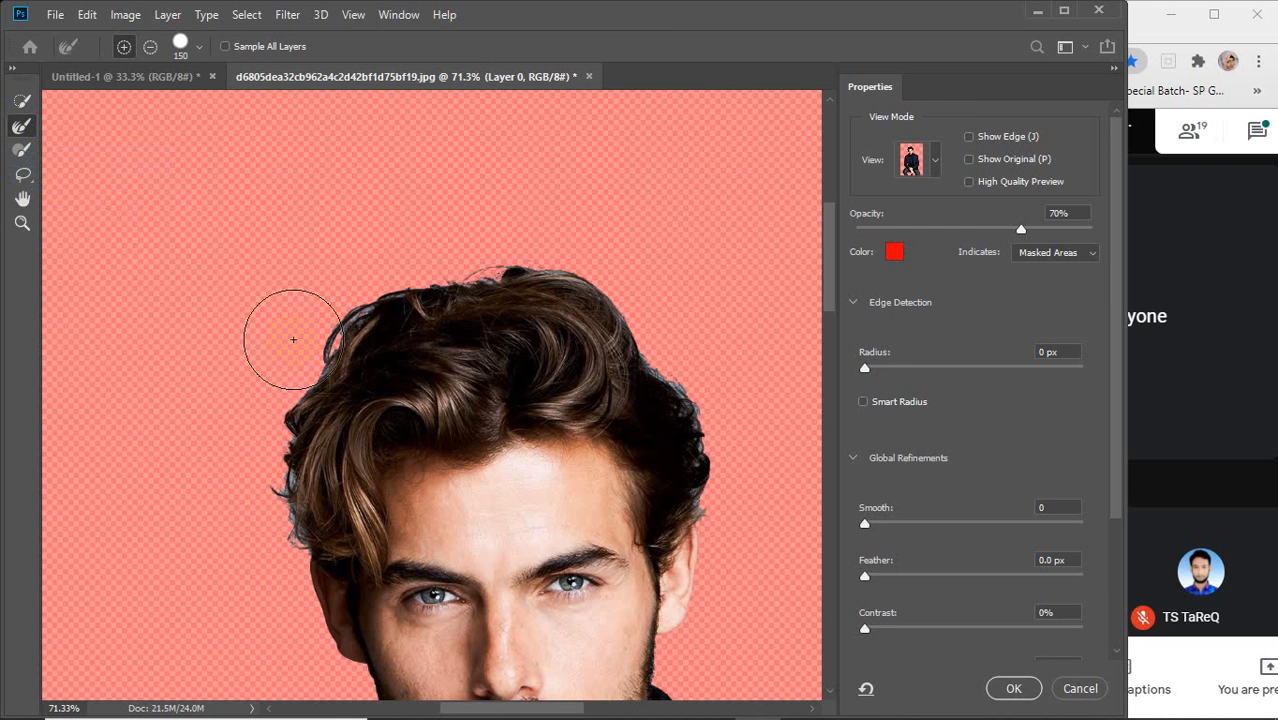
Step: Reduce the Refine Edge Brush to 50 px and refine the selection along the whole outline of the man's hair
key(bracketleft)
drag(312, 362, 315, 366)
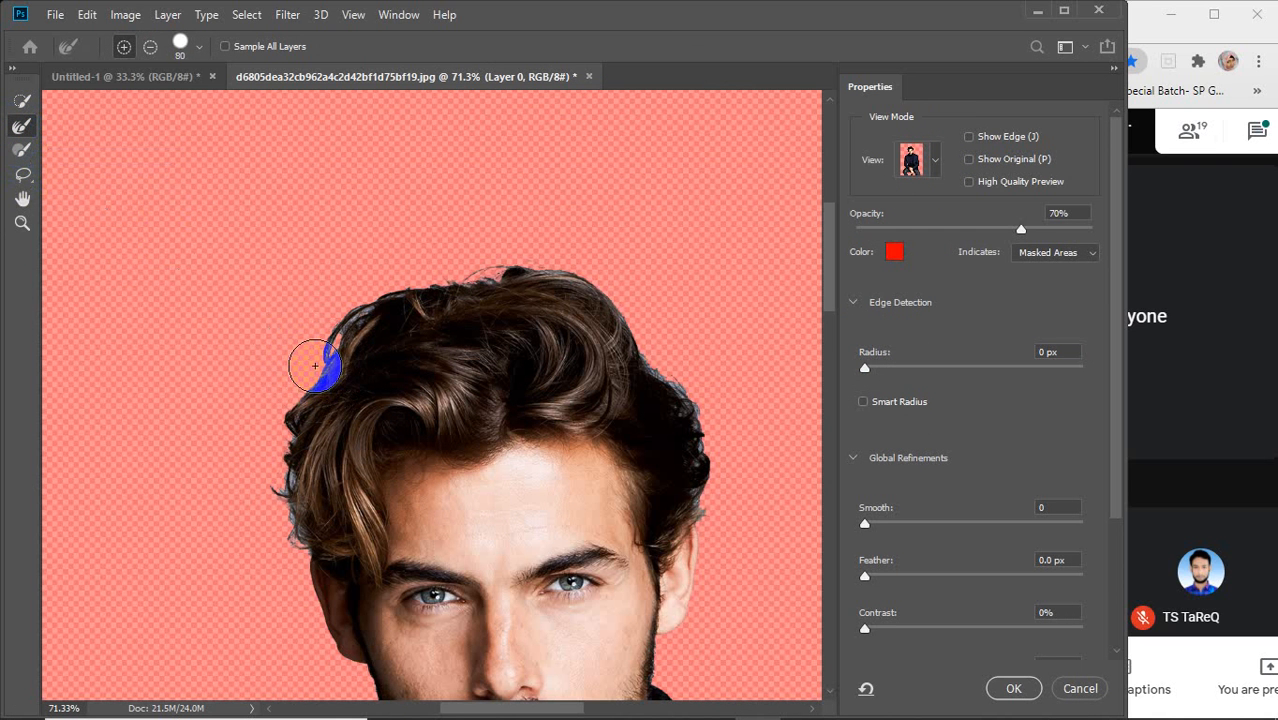
key(bracketleft)
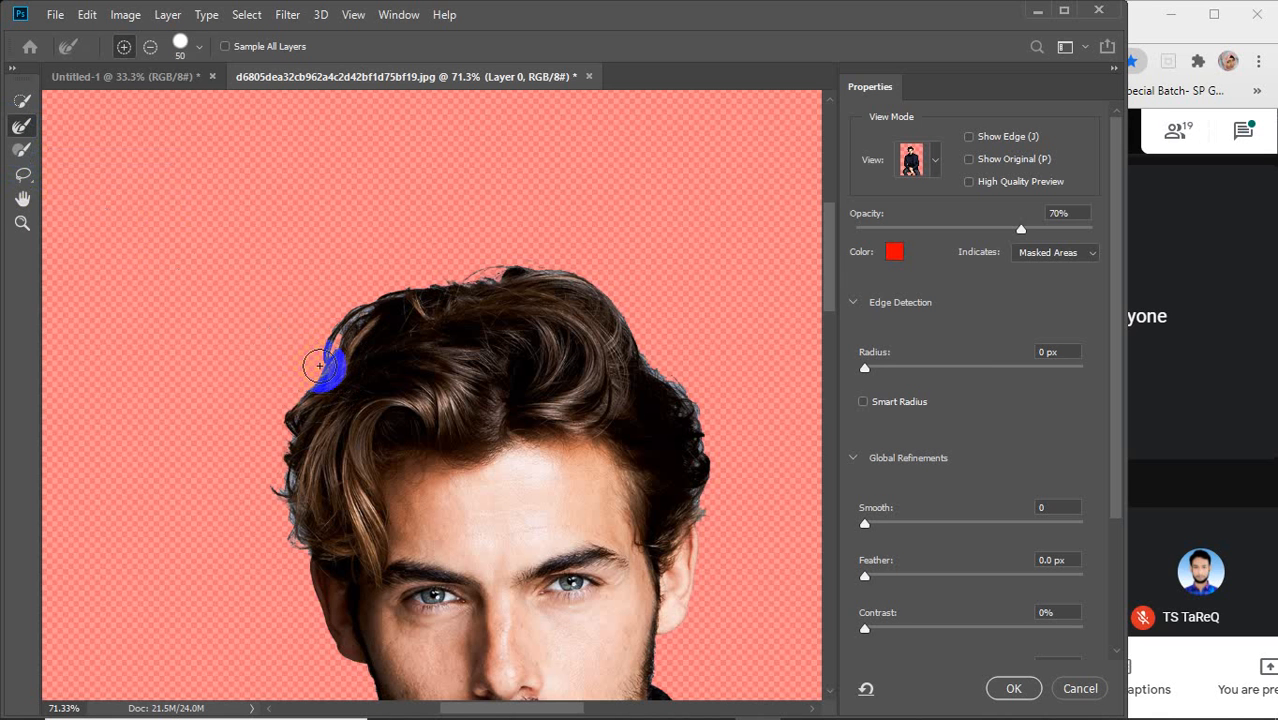
mouse_move(320, 371)
mouse_down()
mouse_move(348, 318)
mouse_move(410, 293)
mouse_move(504, 271)
mouse_move(576, 279)
mouse_move(612, 296)
mouse_move(690, 389)
mouse_move(702, 512)
mouse_up()
mouse_move(326, 338)
mouse_down()
mouse_move(337, 322)
mouse_move(537, 253)
mouse_up()
mouse_move(350, 340)
mouse_down()
mouse_move(313, 377)
mouse_move(283, 433)
mouse_move(295, 544)
mouse_move(289, 531)
mouse_move(345, 513)
mouse_move(344, 533)
mouse_move(311, 514)
mouse_up()
scroll(311, 514, down, 6)
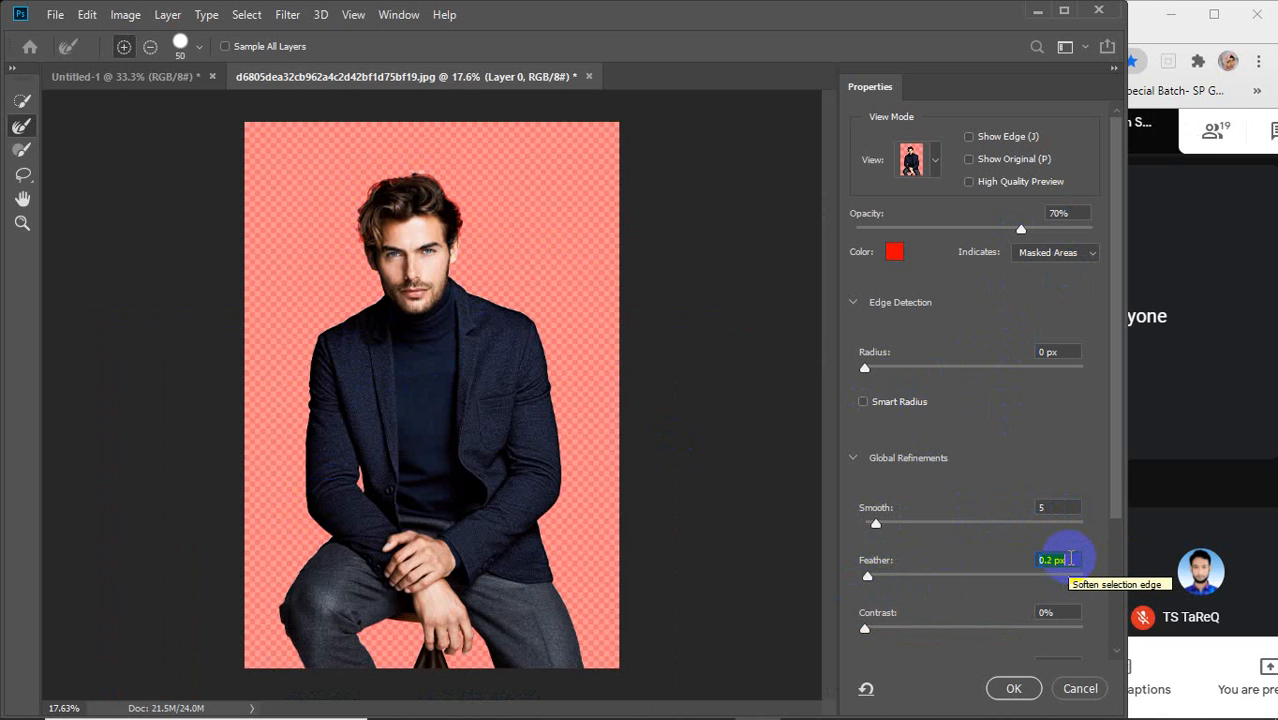
Step: Set the selection edge contrast to 2% and apply the Select and Mask refinements
click(1075, 615)
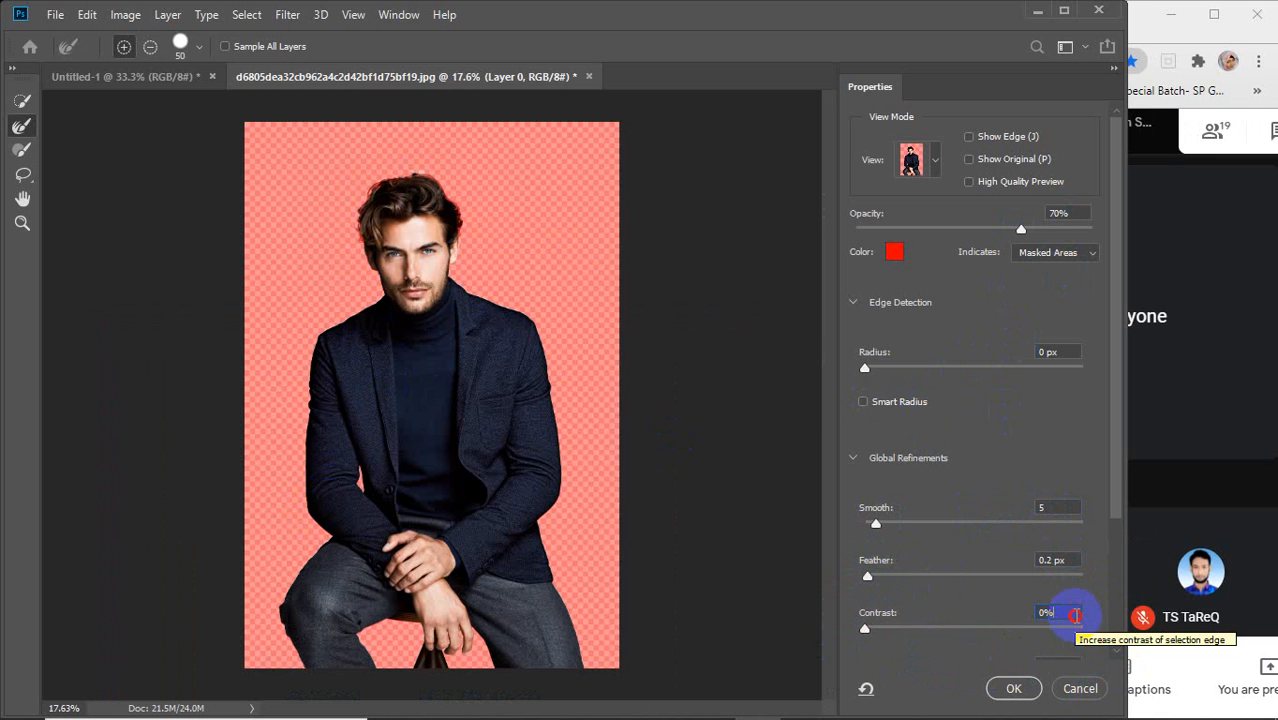
key(Up)
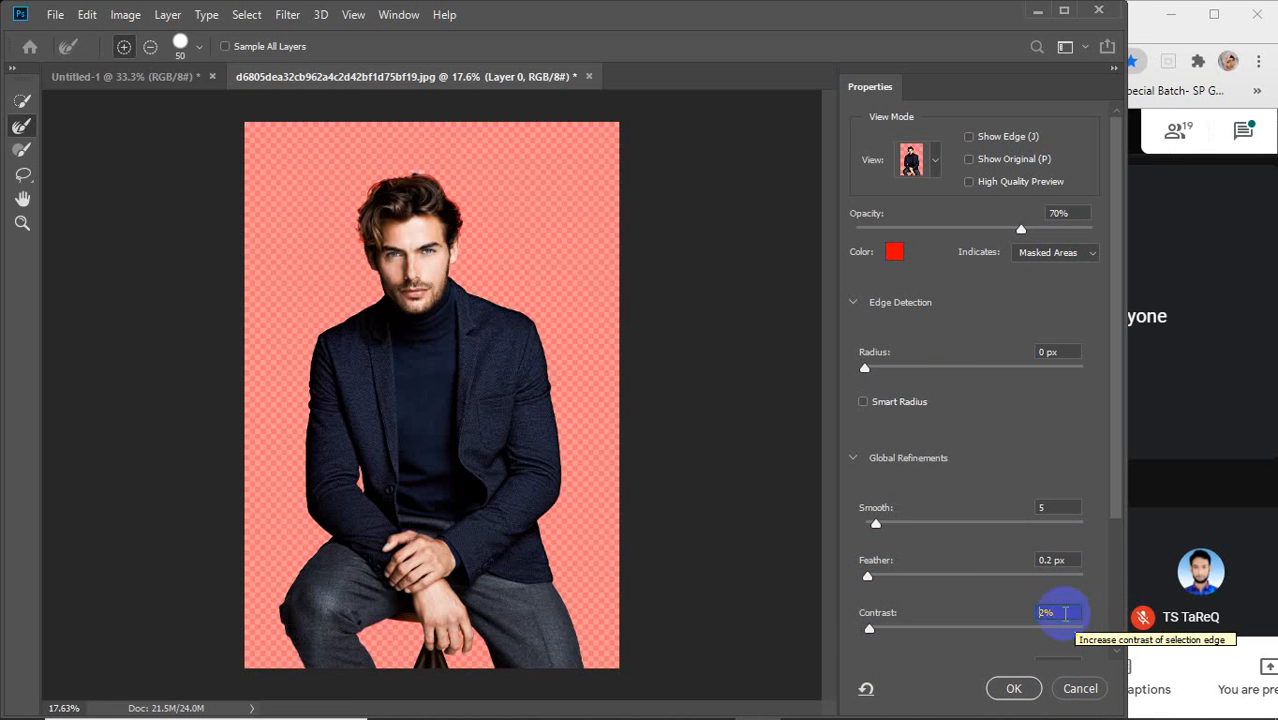
click(1013, 688)
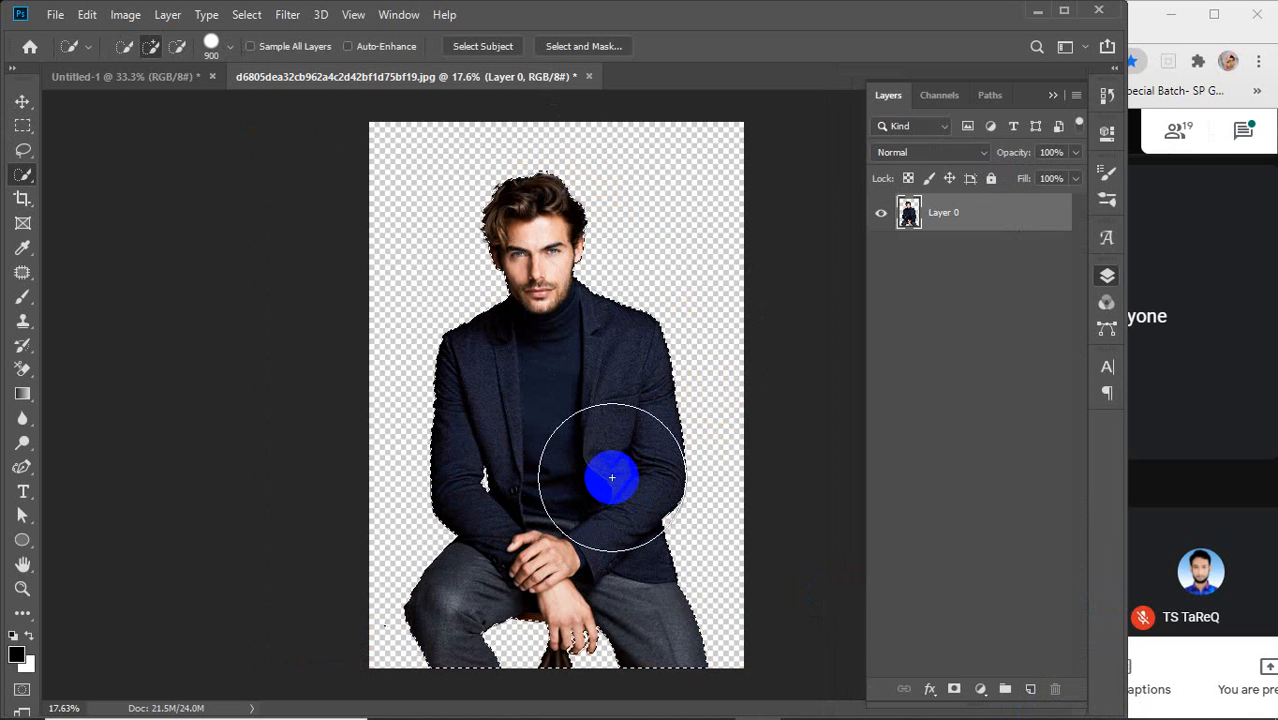
Step: Invert the selection to cover the background and fill it with black on a new layer above the man
click(592, 221)
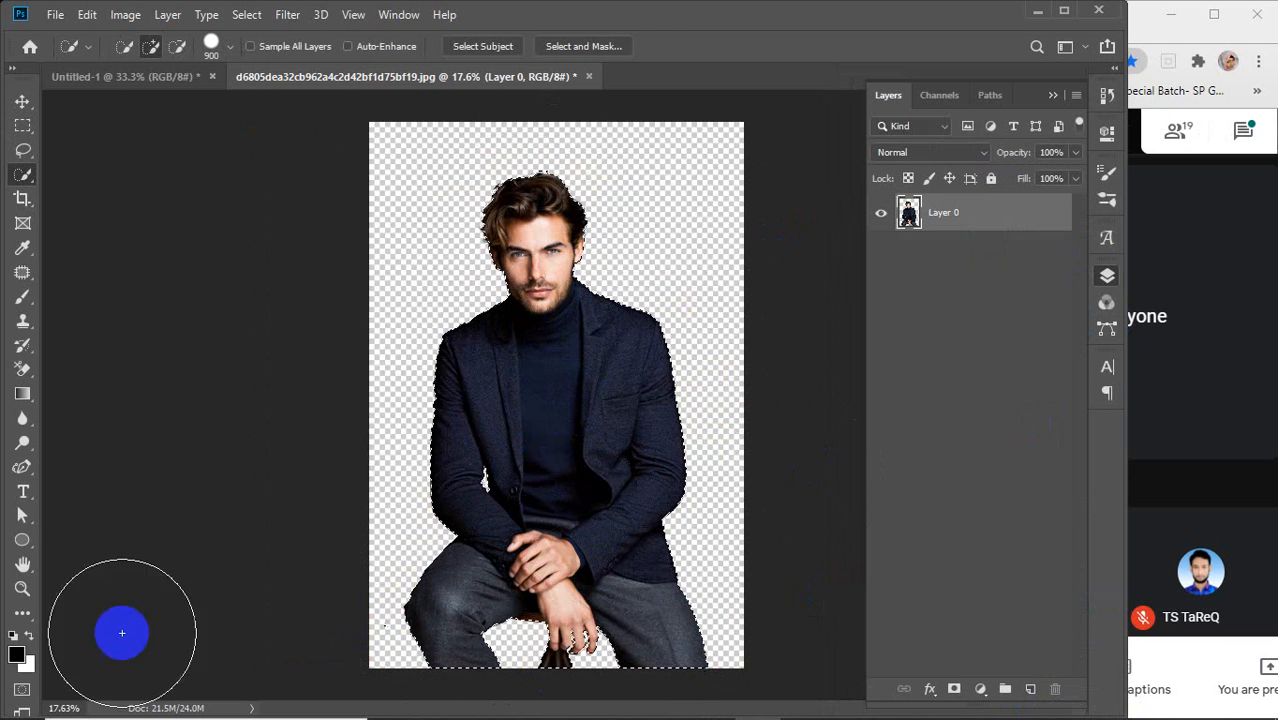
key(alt+BackSpace)
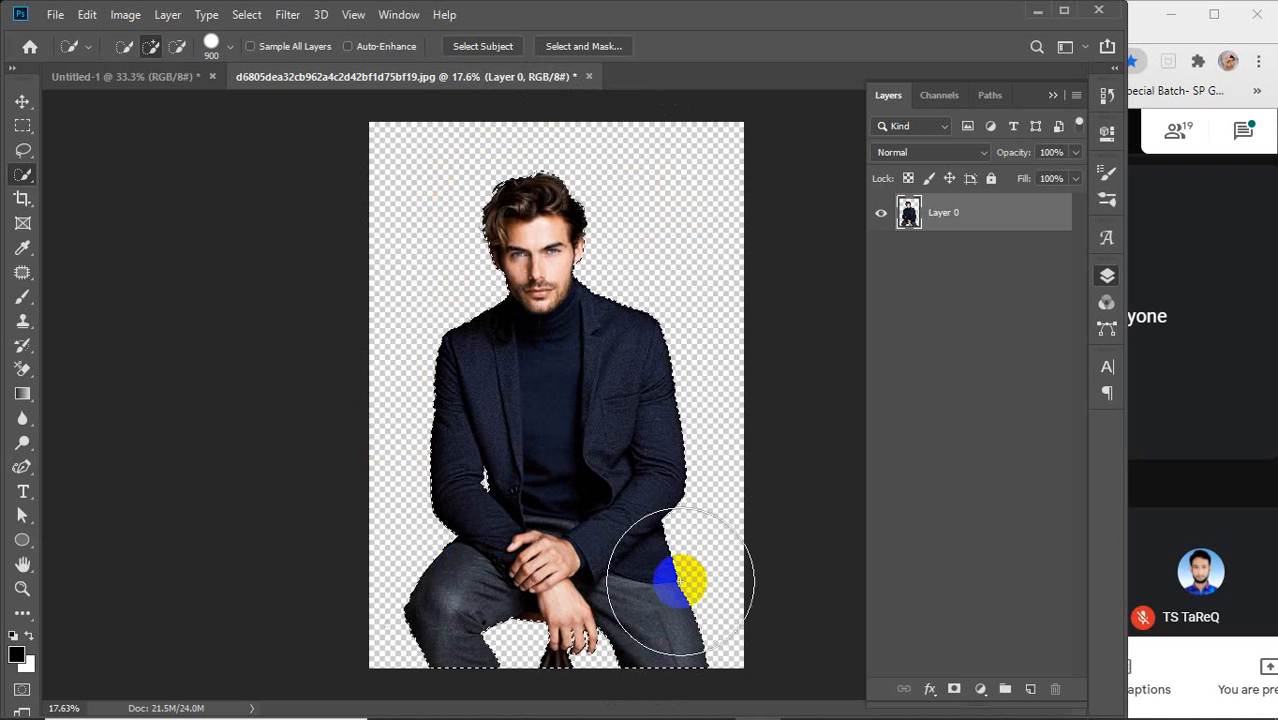
click(708, 488)
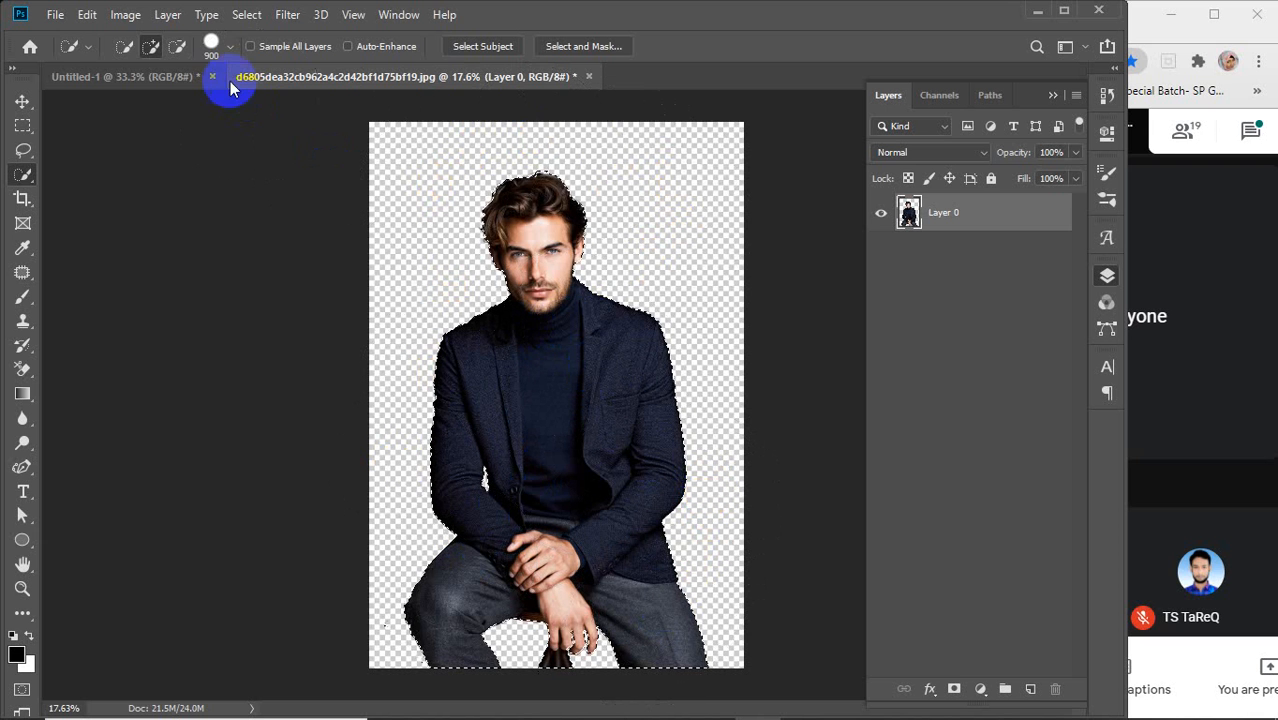
click(245, 17)
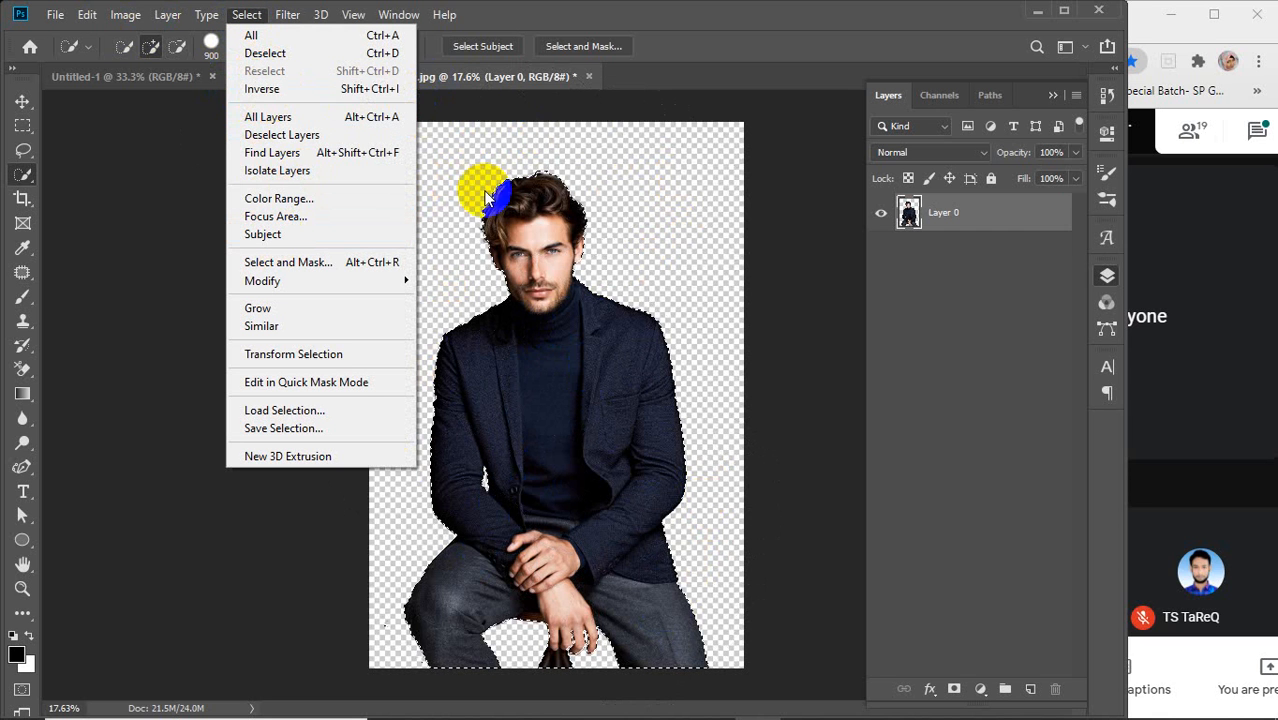
click(551, 318)
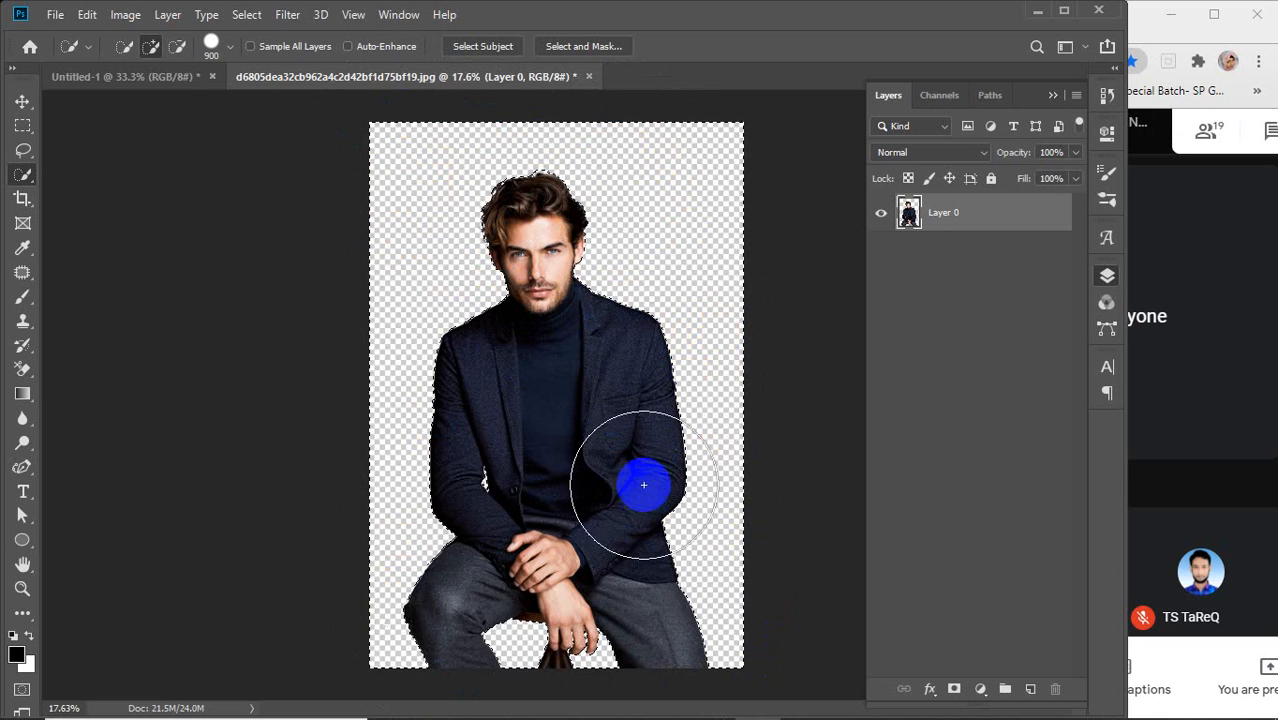
click(1032, 692)
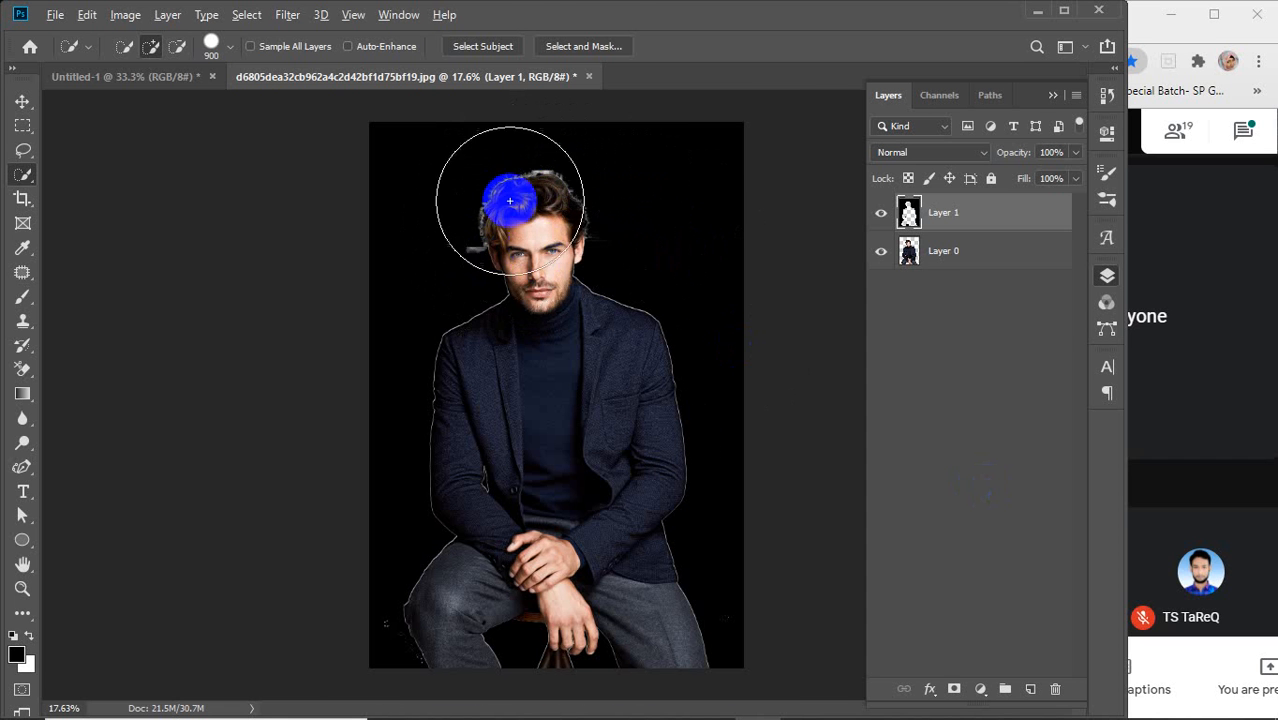
Step: Examine the edge of the man's hair against the black layer and reduce the Quick Selection brush to 200 px
scroll(509, 201, up, 8)
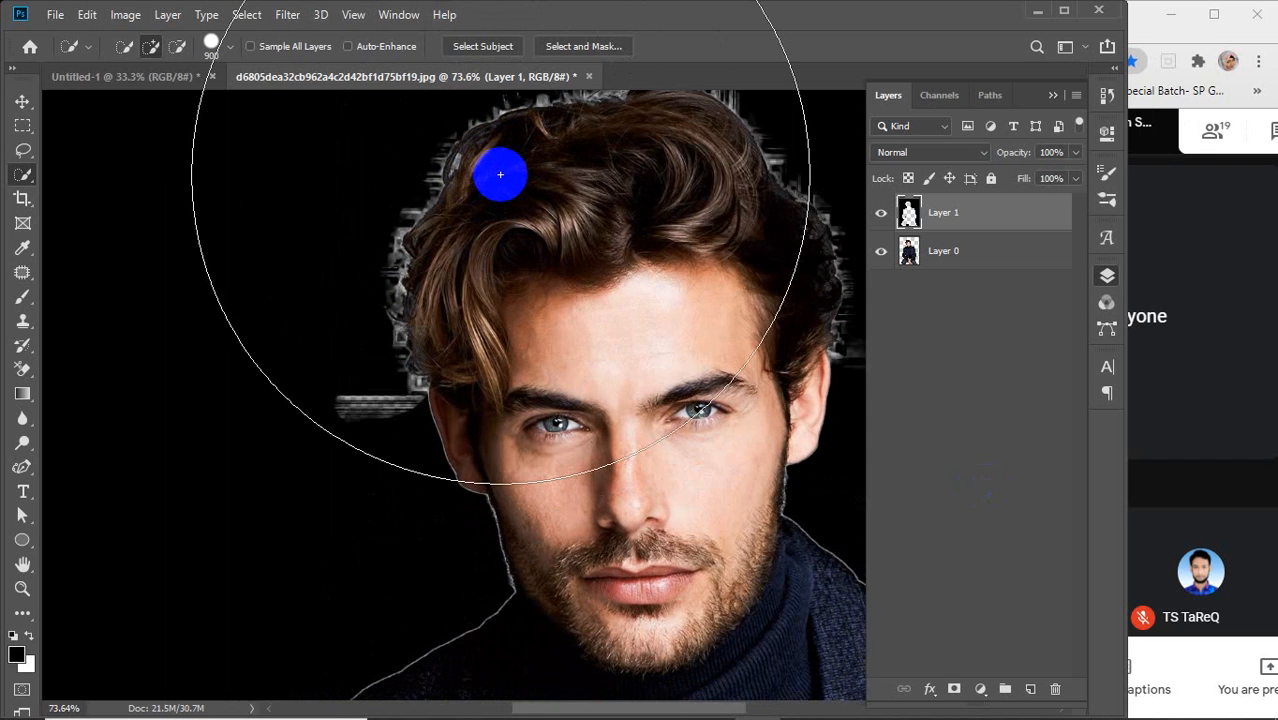
drag(579, 234, 537, 386)
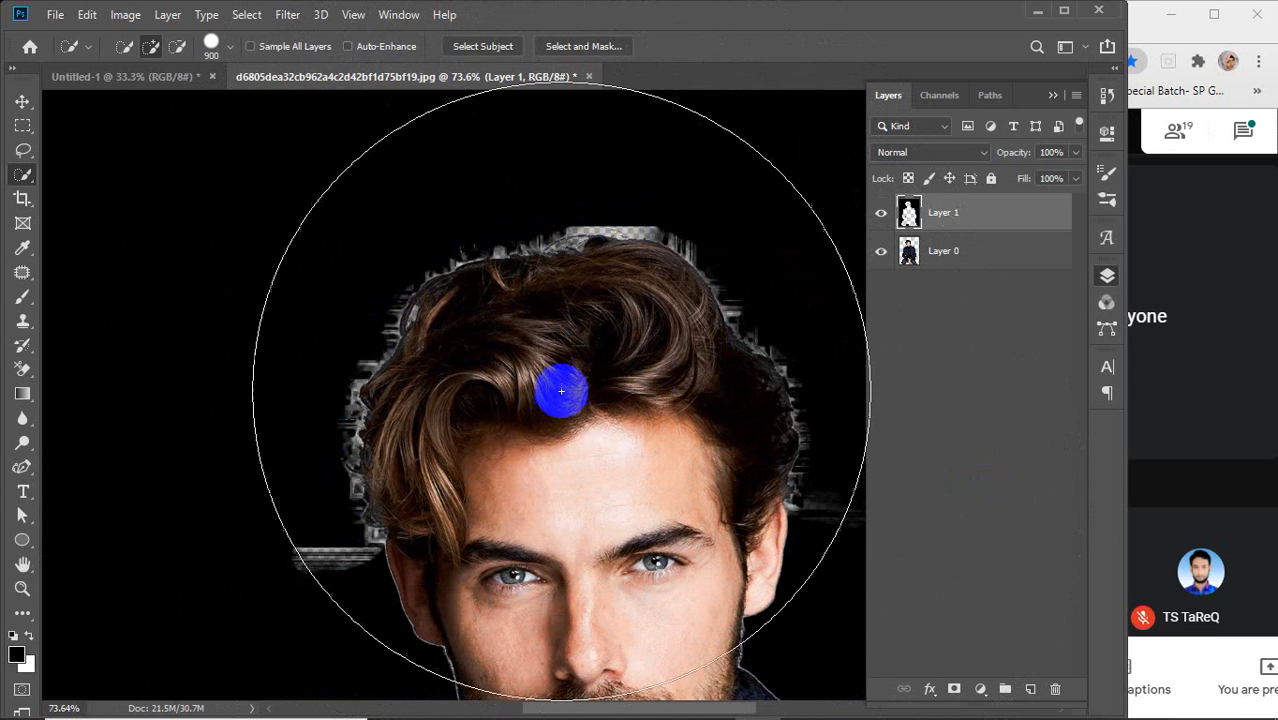
scroll(561, 390, down, 8)
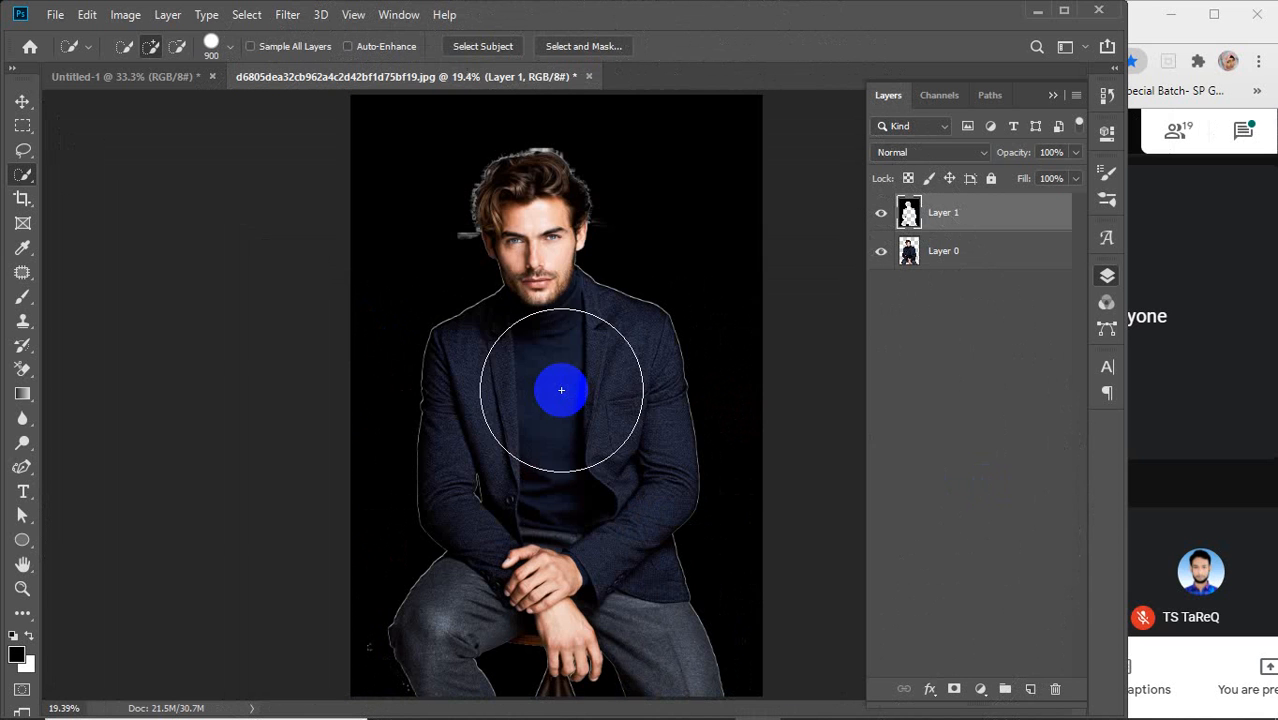
key(bracketleft)
key(bracketleft)
key(bracketleft)
key(bracketleft)
key(bracketleft)
key(bracketleft)
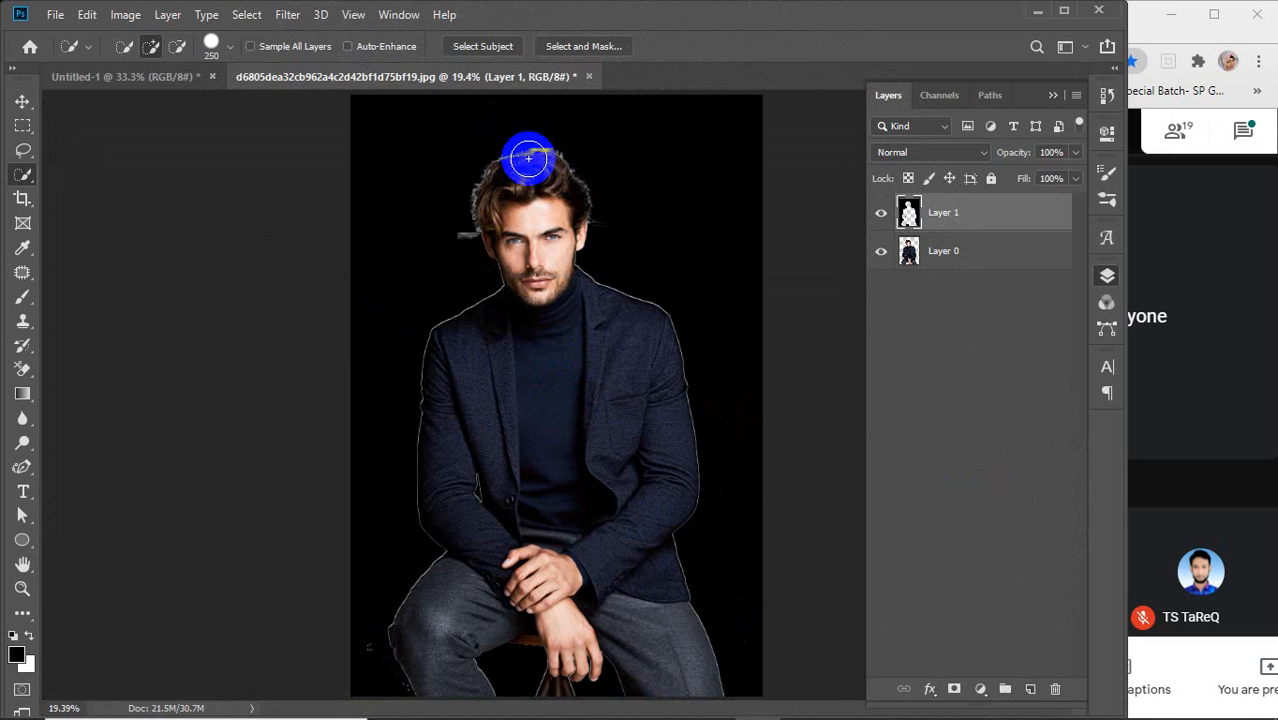
drag(526, 160, 589, 189)
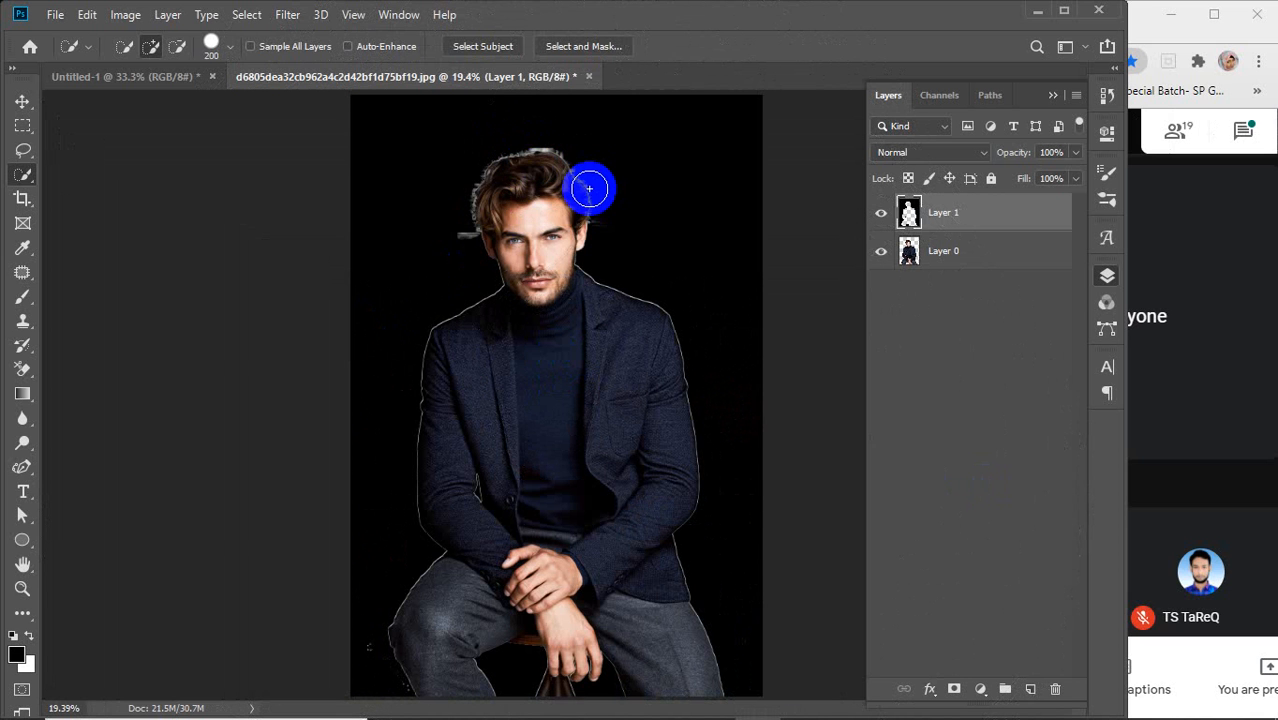
Step: Scale the man on Layer 0 up proportionally to 105.45% with Free Transform, keeping his bottom edge in place
click(944, 261)
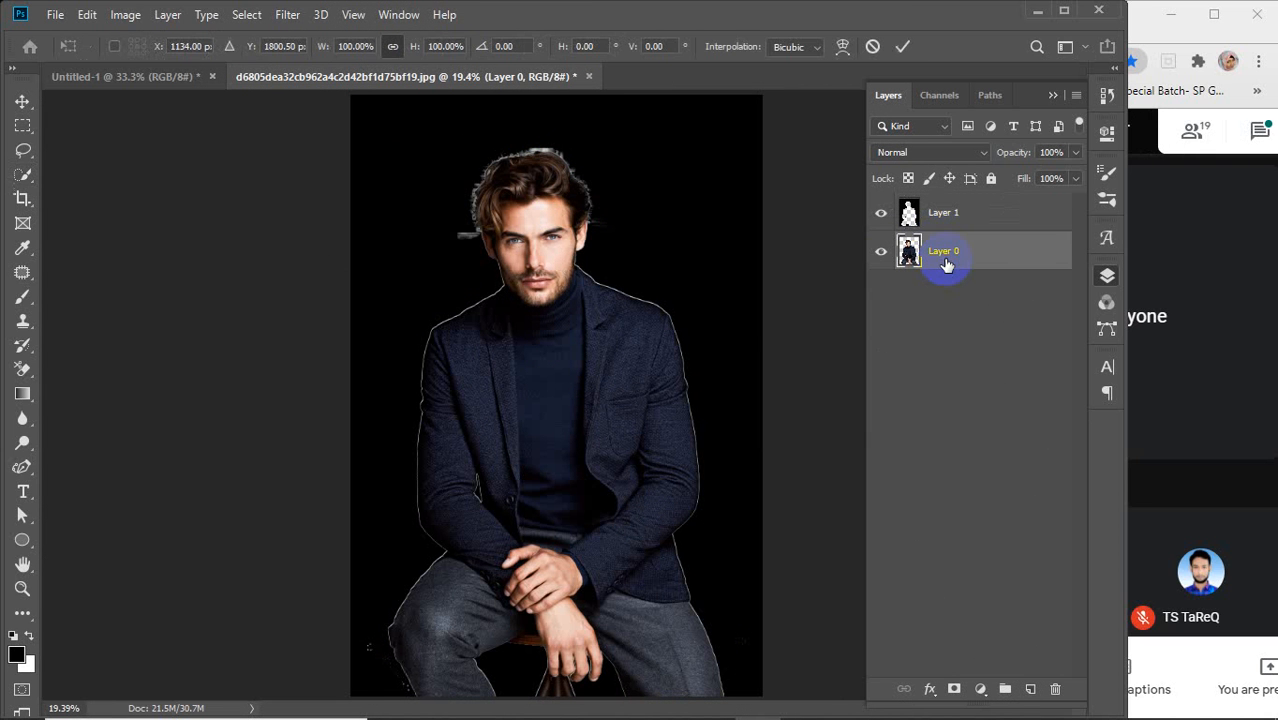
key(ctrl+t)
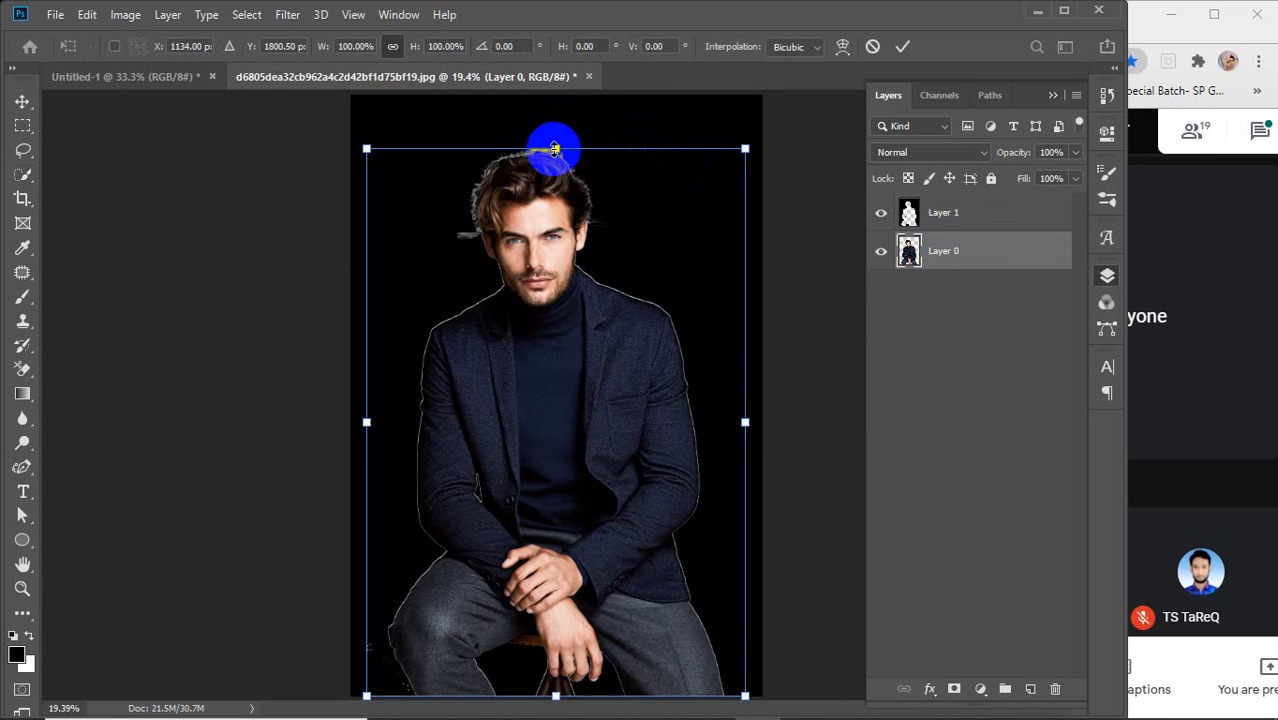
drag(554, 149, 560, 108)
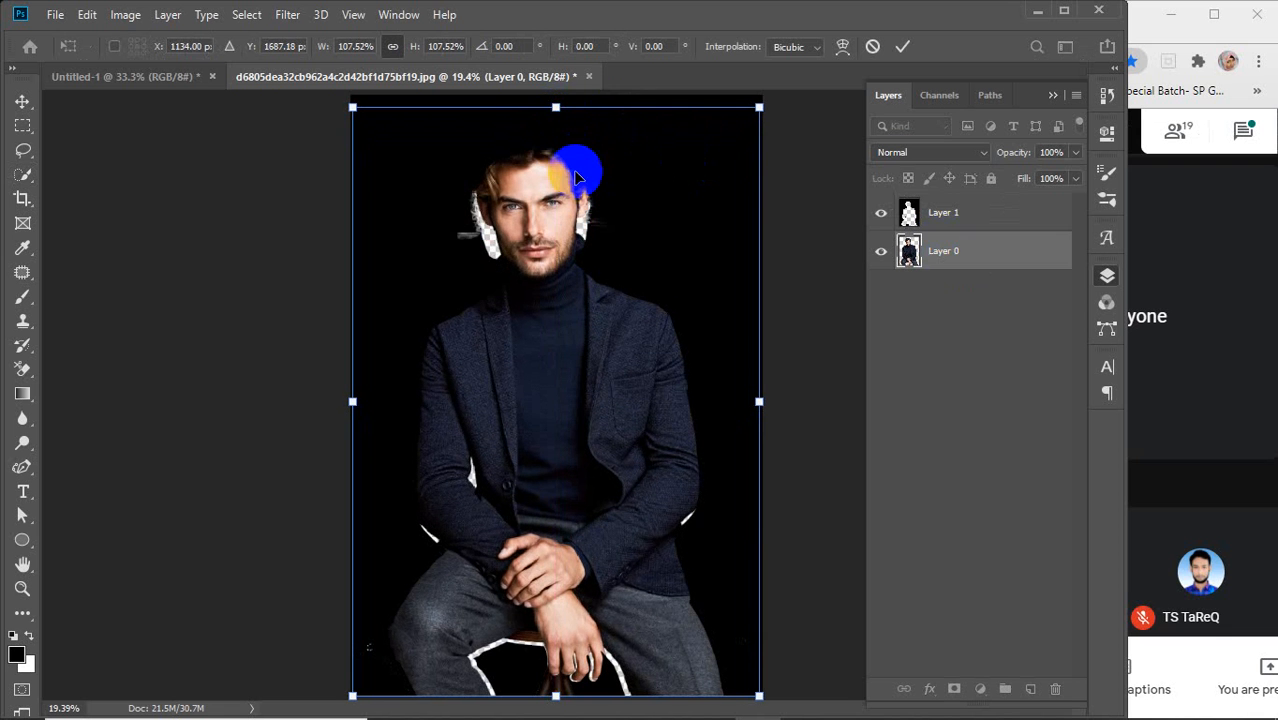
scroll(572, 176, down, 1)
scroll(570, 174, down, 1)
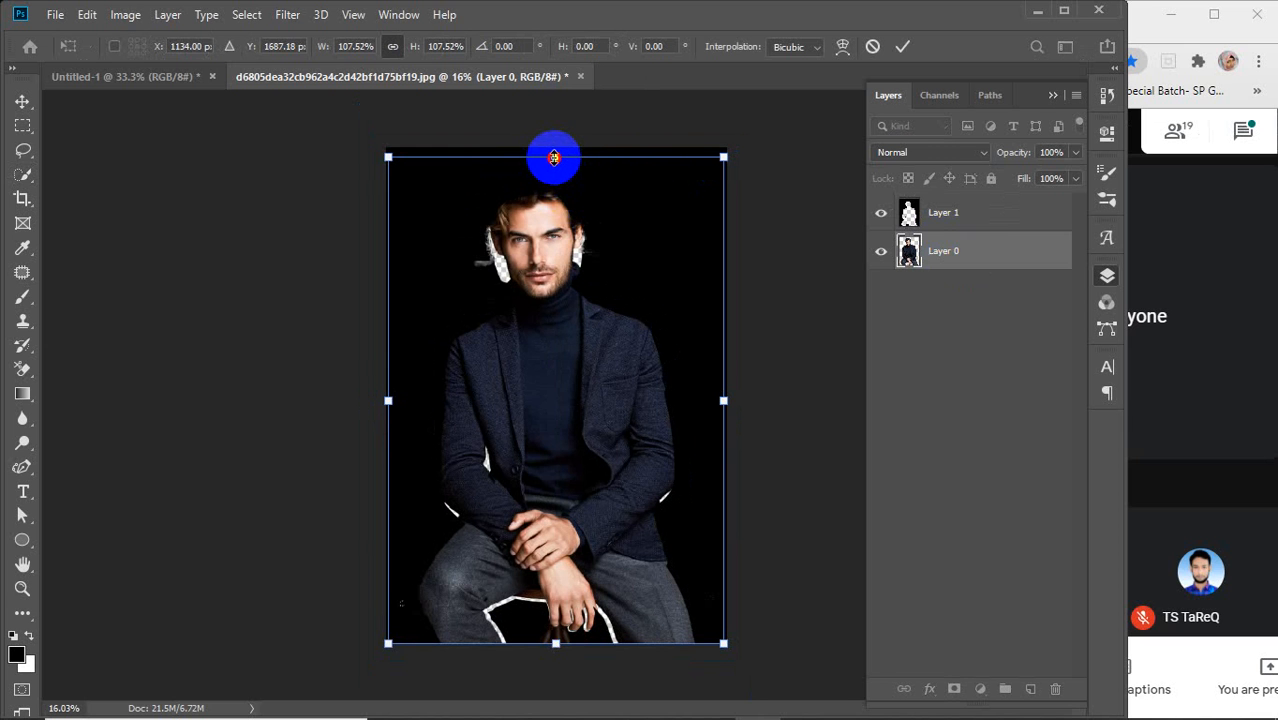
drag(554, 158, 555, 167)
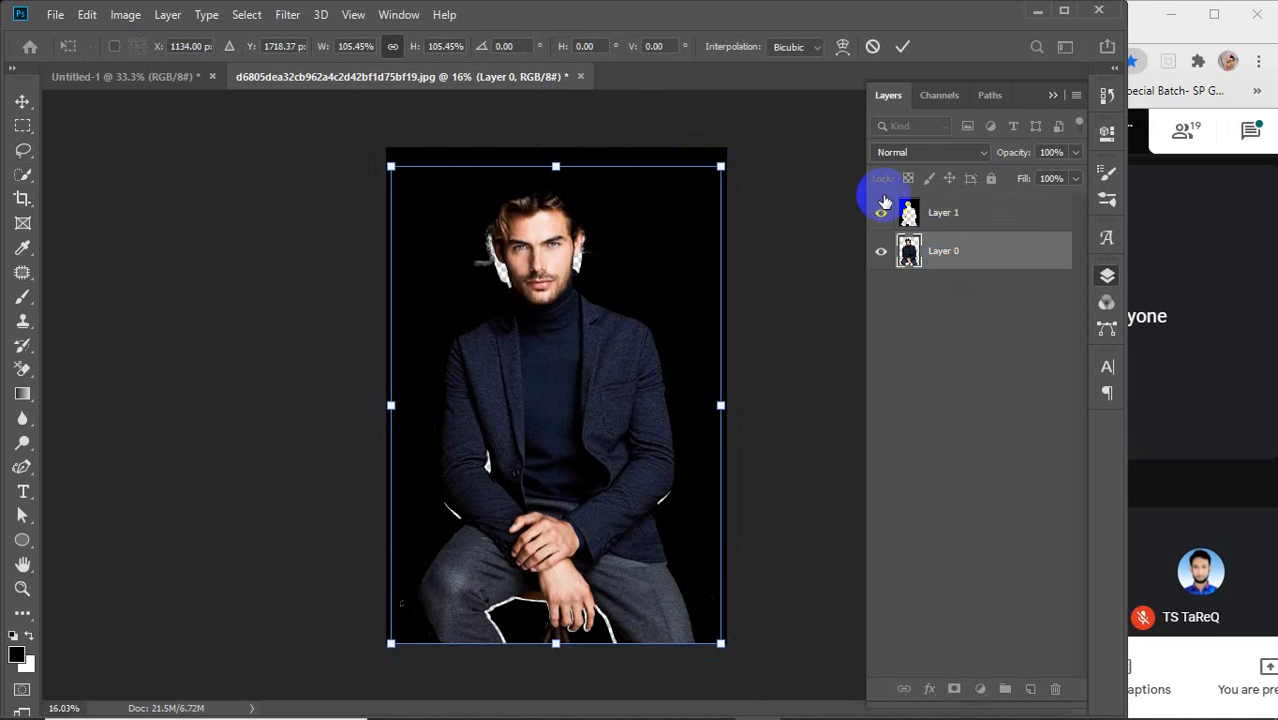
click(902, 48)
key(w)
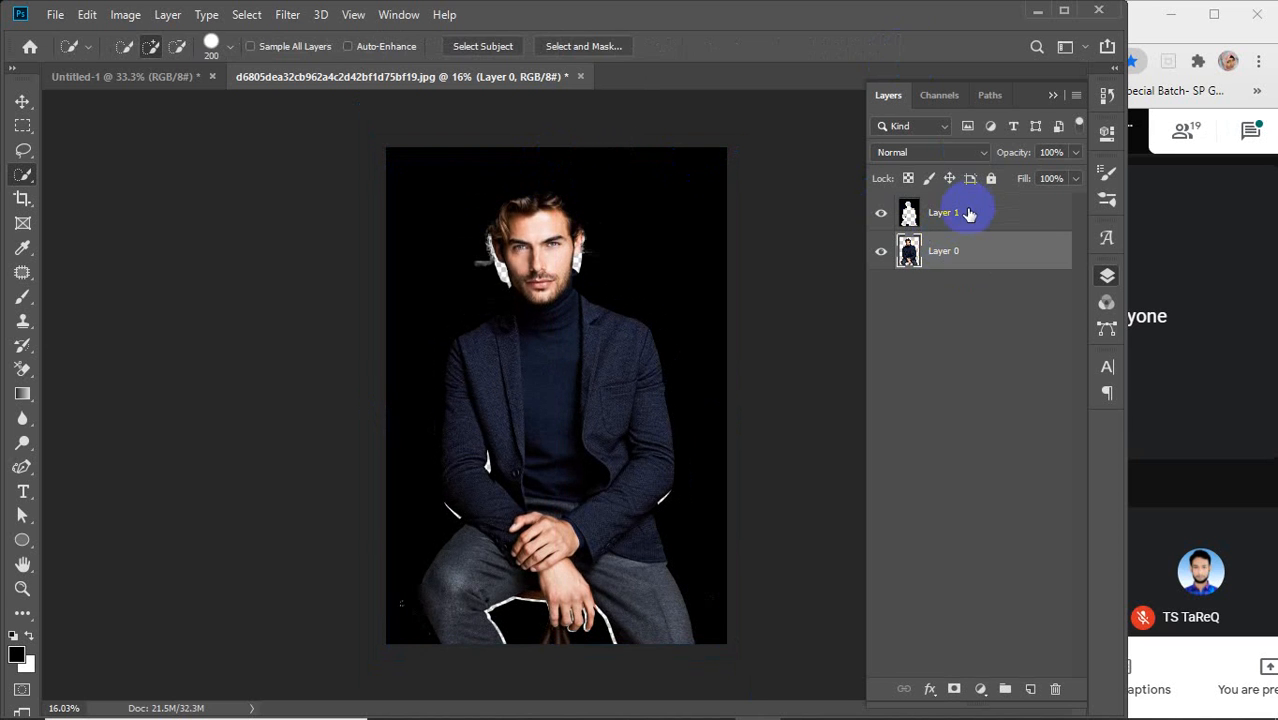
Step: Place the black Layer 1 beneath Layer 0, hide Layer 0 and make Layer 1 the active layer
drag(969, 210, 966, 271)
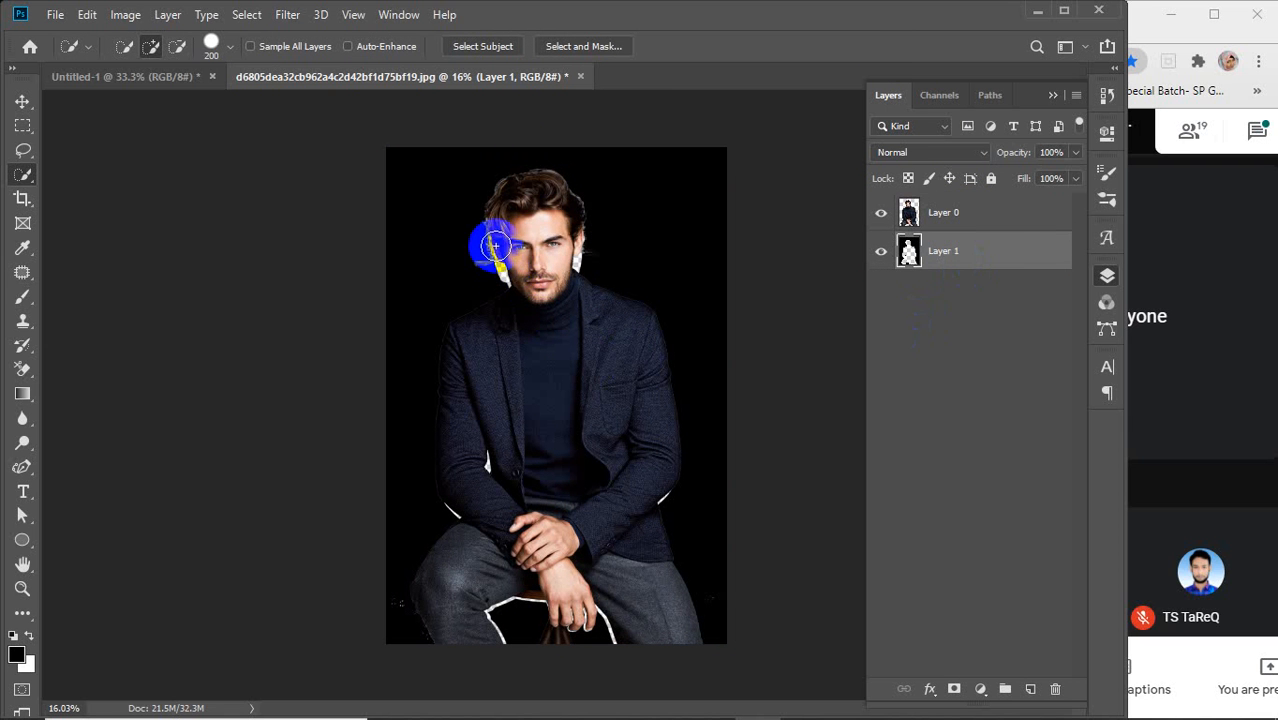
click(885, 219)
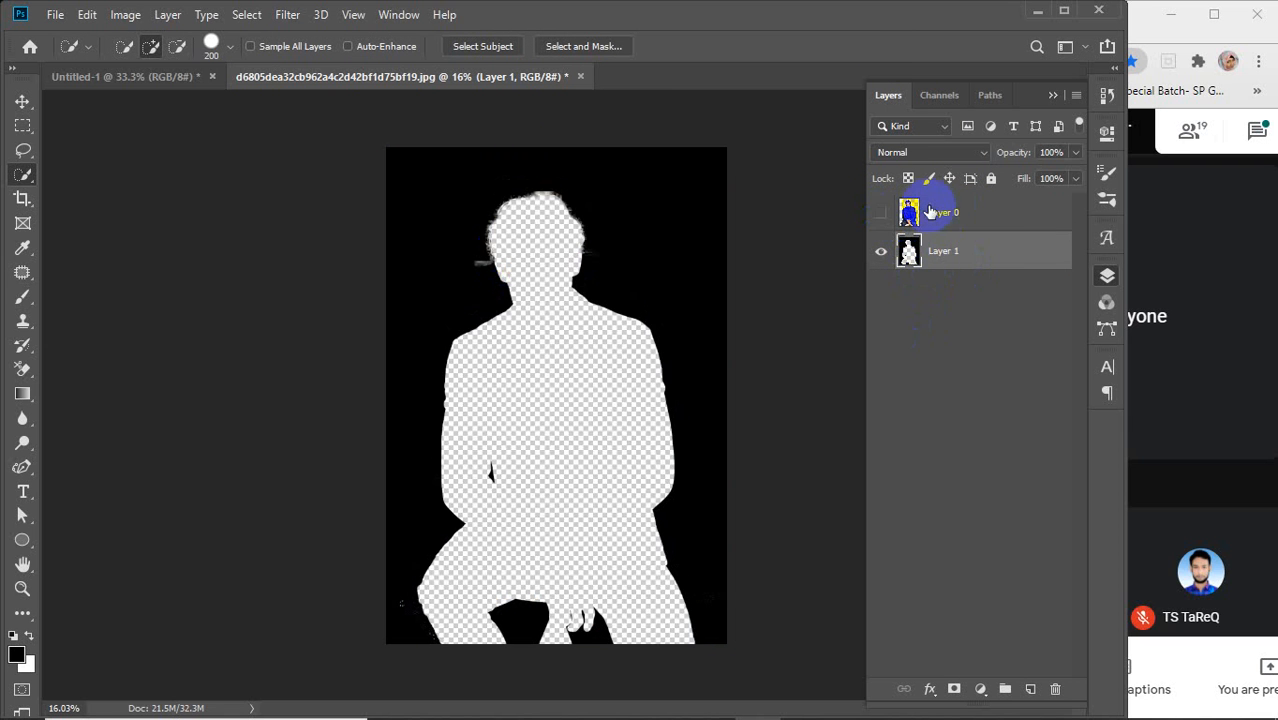
click(958, 210)
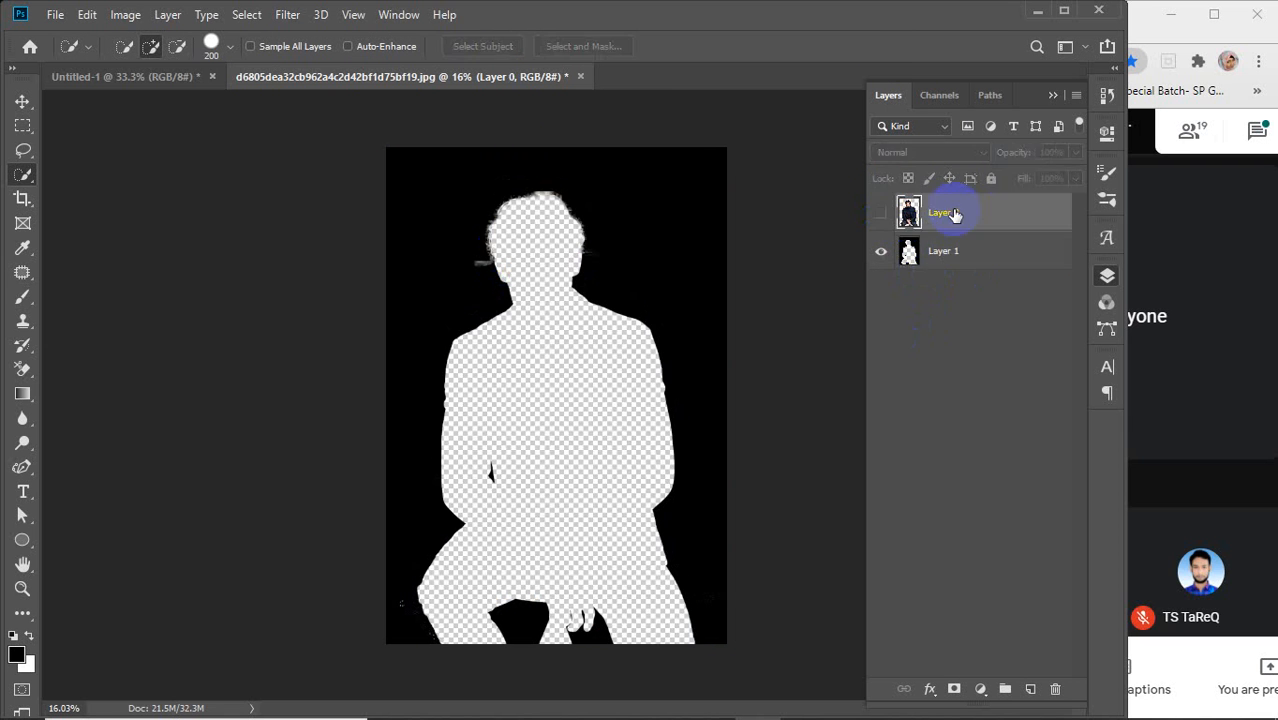
click(881, 219)
click(881, 219)
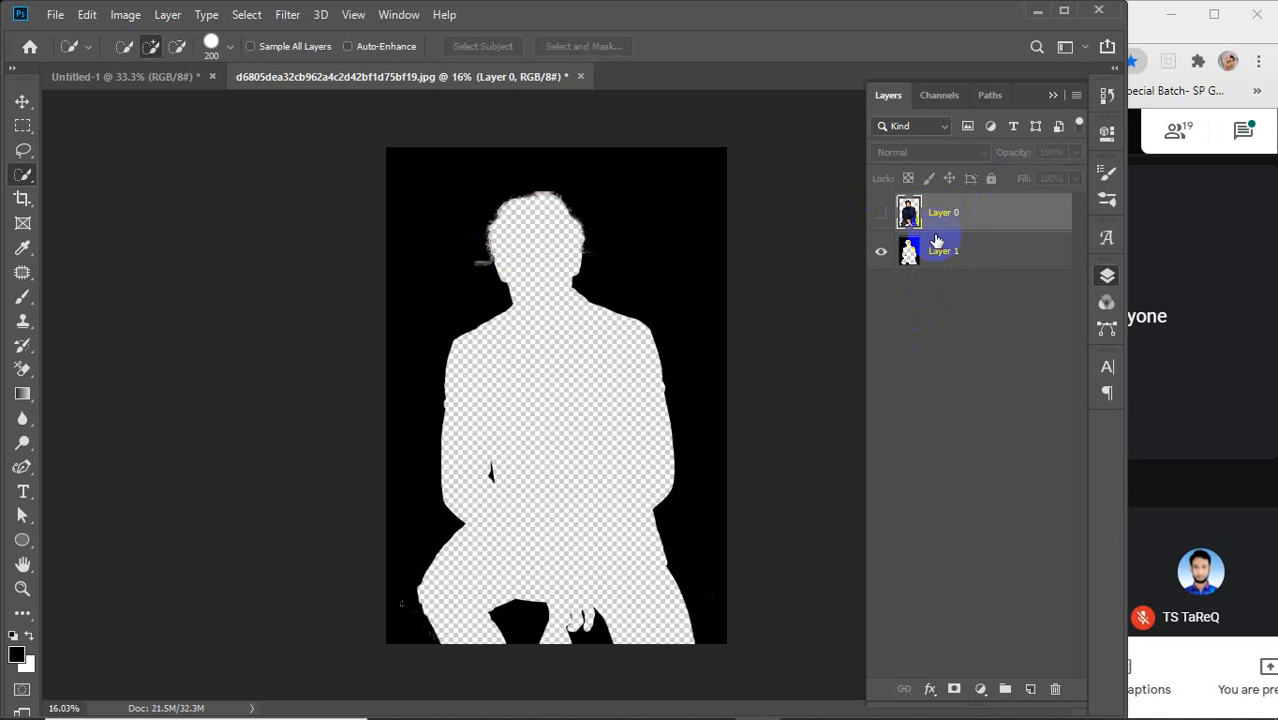
click(962, 254)
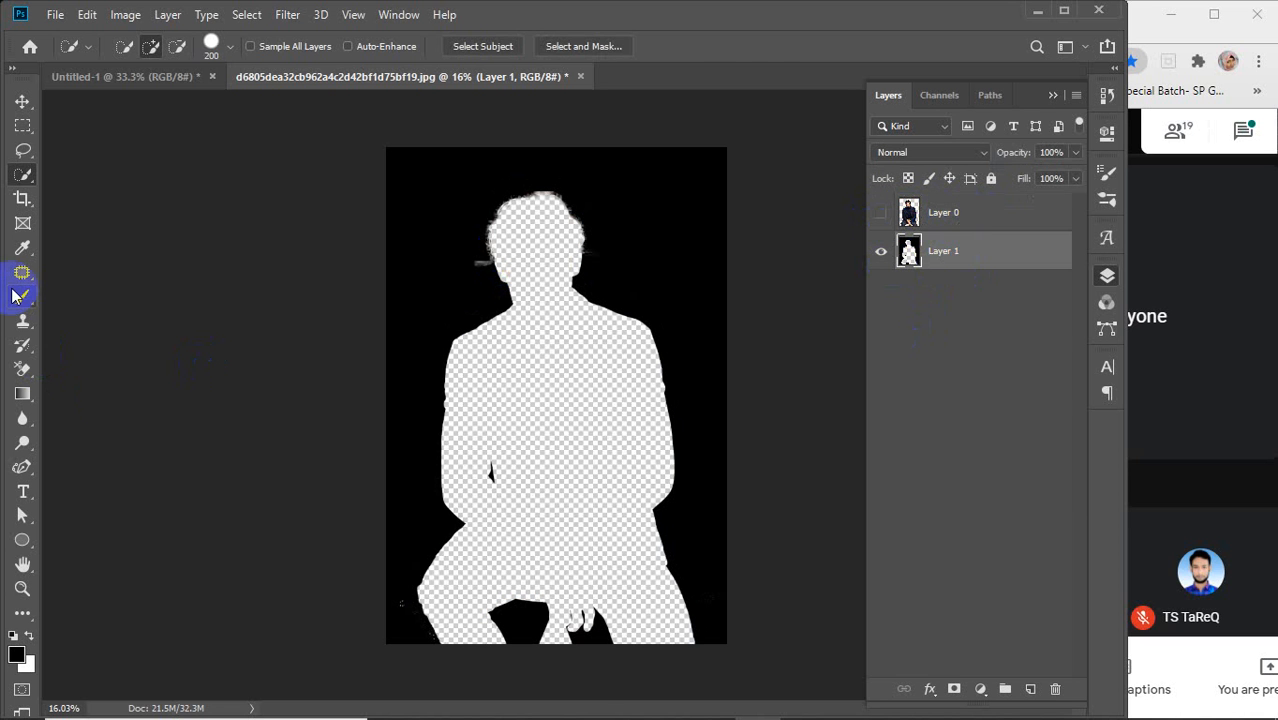
Step: Set the Brush tool to 100% hardness and 900 px, and paint a black stroke across the leg area of Layer 1
drag(23, 297, 110, 305)
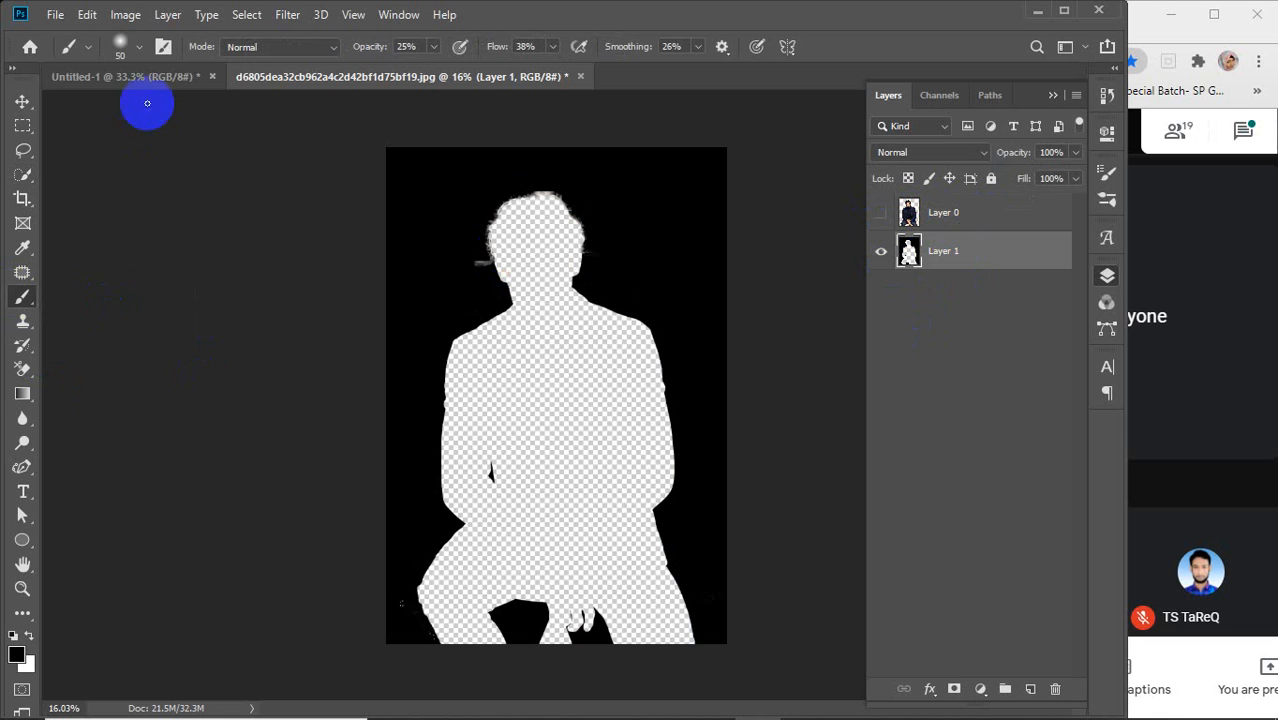
click(136, 46)
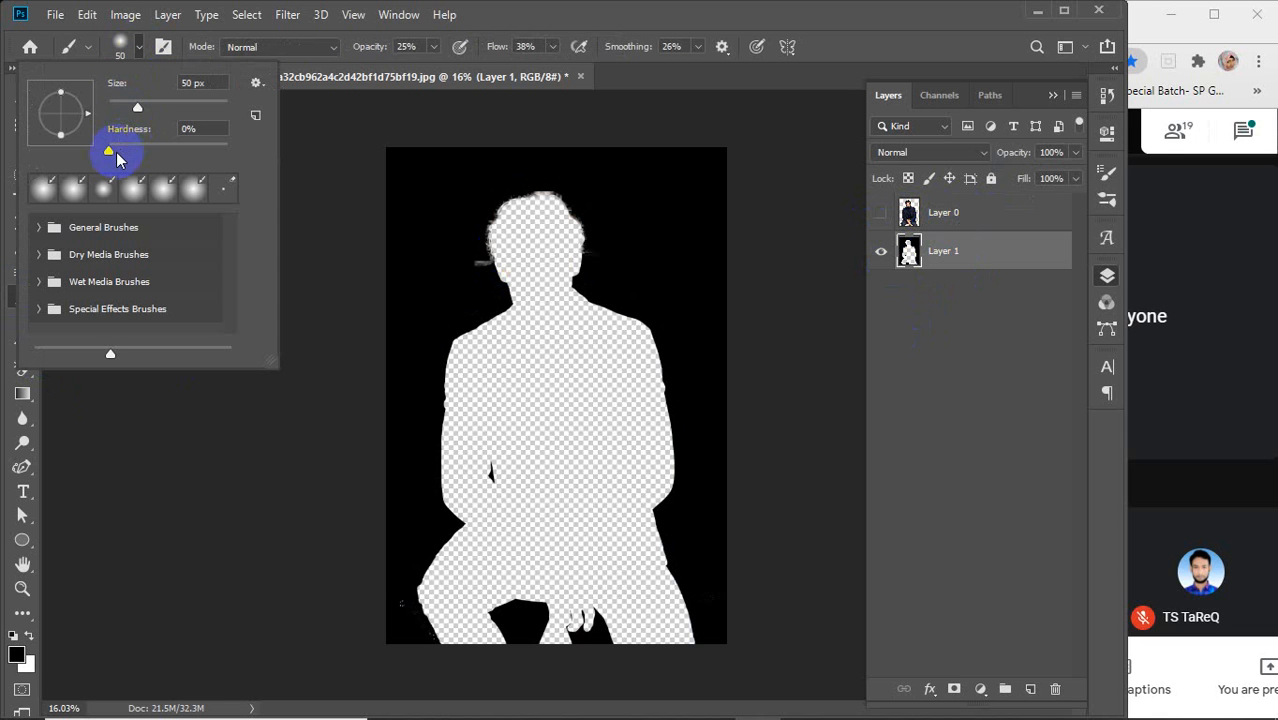
drag(109, 151, 245, 156)
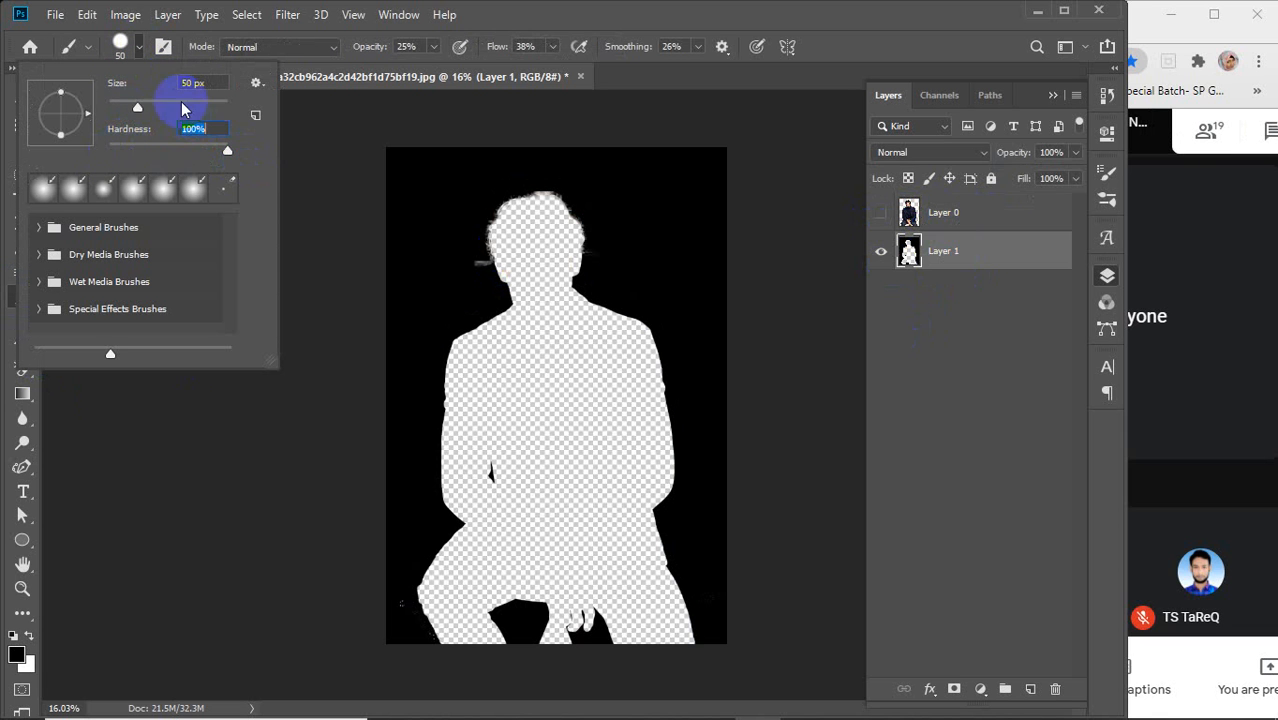
click(137, 46)
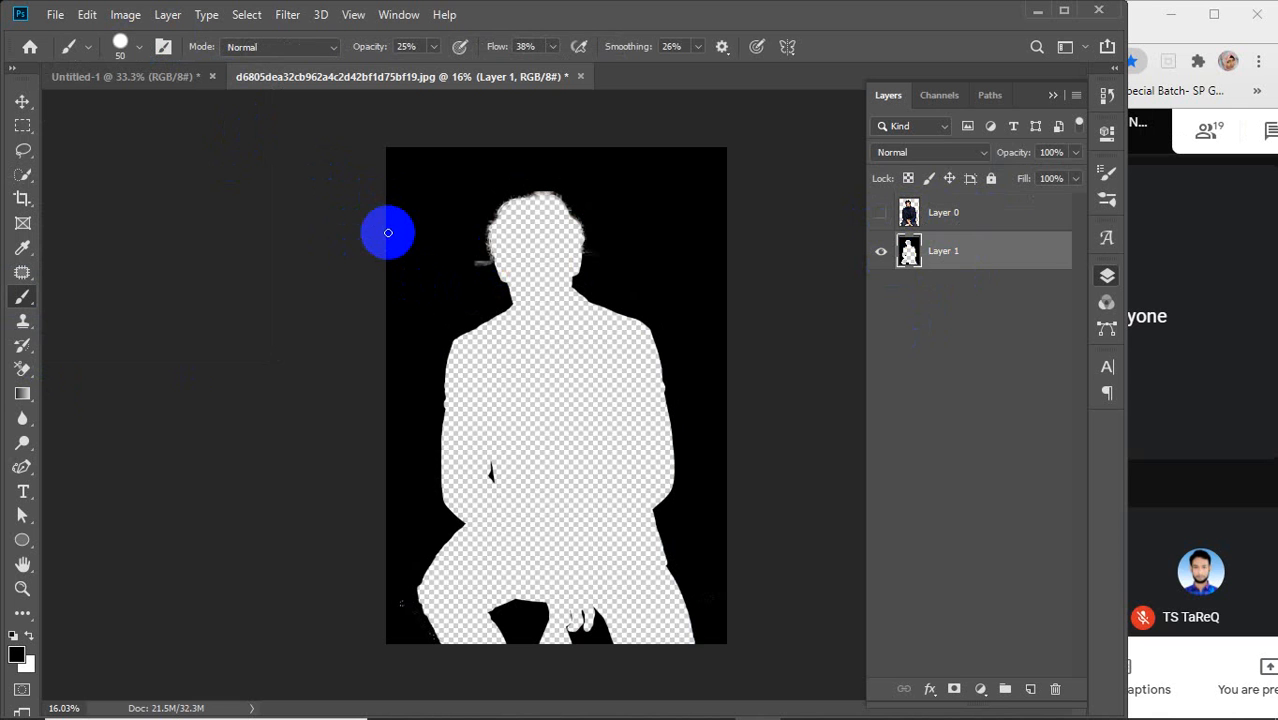
key(bracketright)
key(bracketright)
key(bracketright)
key(bracketright)
key(bracketright)
key(bracketright)
key(bracketright)
key(bracketright)
key(bracketright)
key(bracketright)
key(bracketright)
key(bracketright)
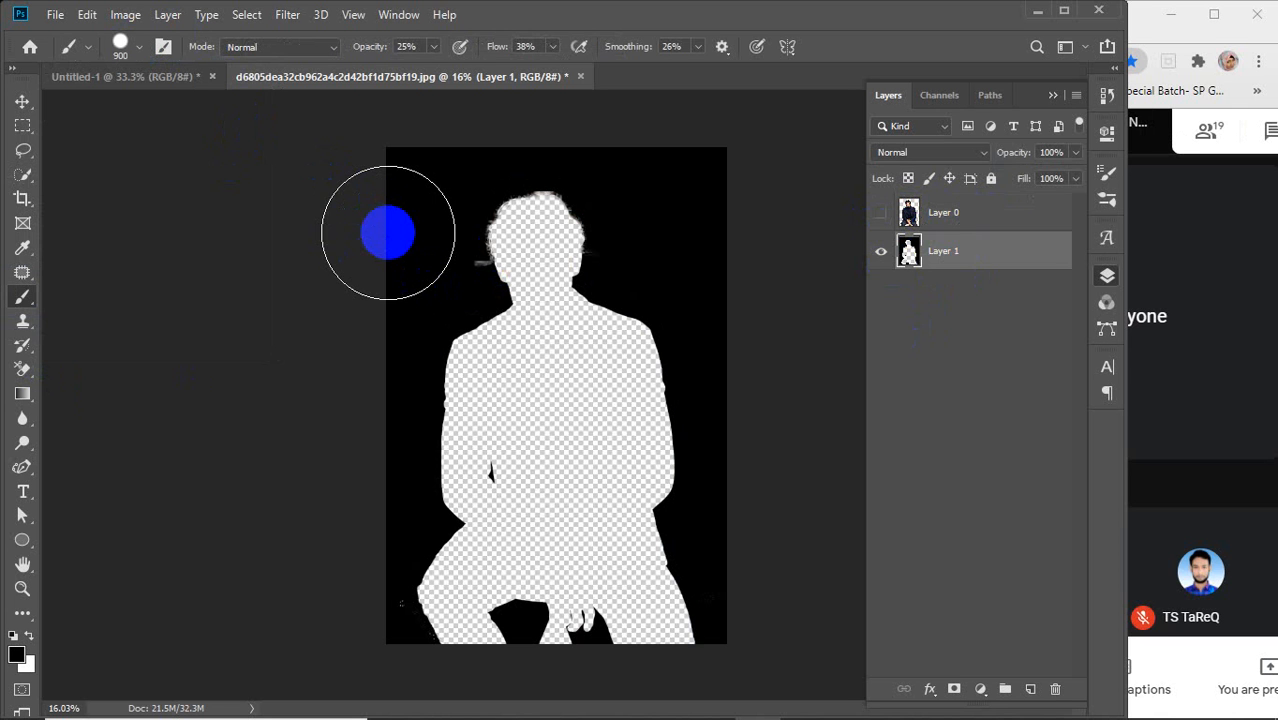
mouse_move(413, 560)
mouse_down()
mouse_move(395, 611)
mouse_move(695, 597)
mouse_move(428, 594)
mouse_up()
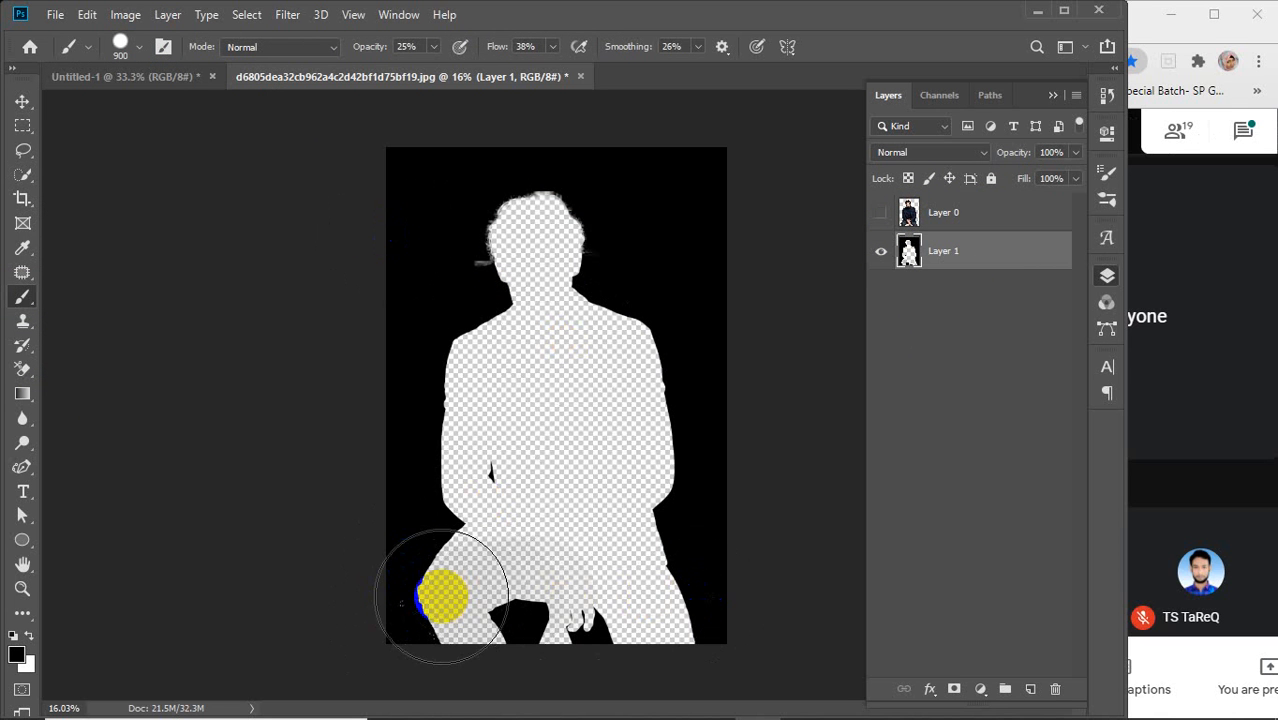
Step: Set the brush's opacity, flow and smoothing to 100%
drag(362, 46, 585, 46)
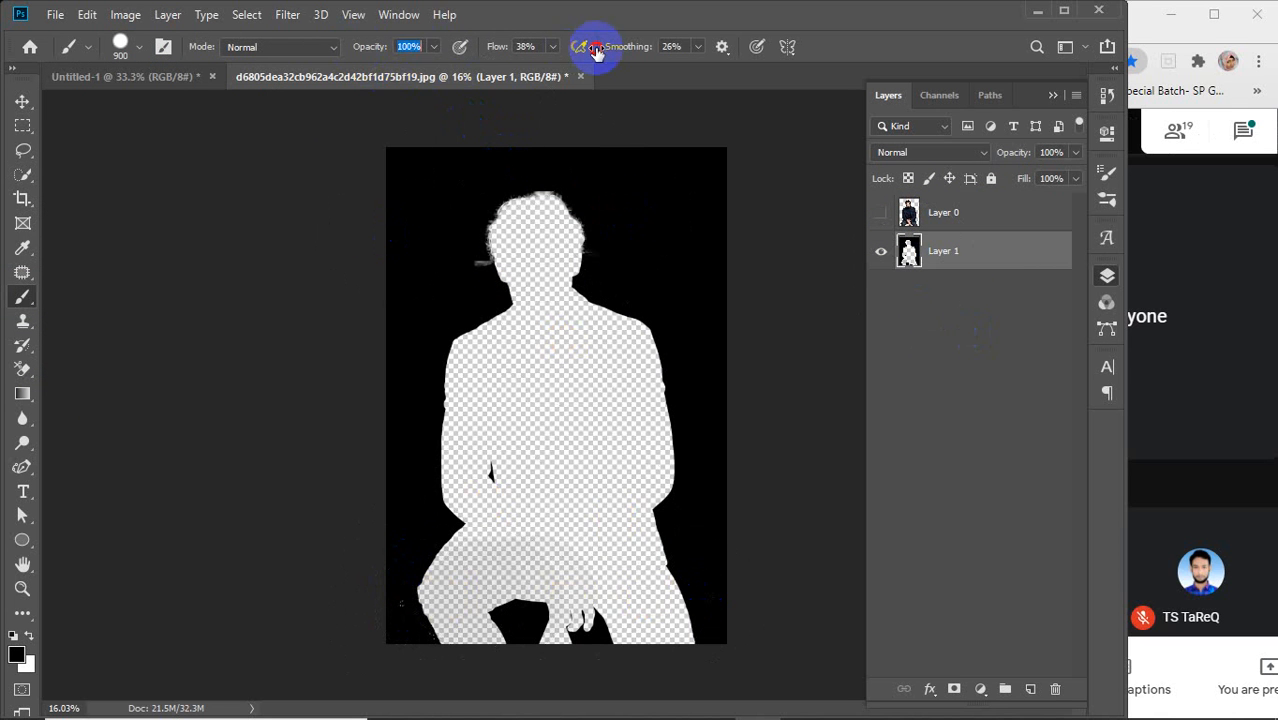
drag(499, 46, 787, 52)
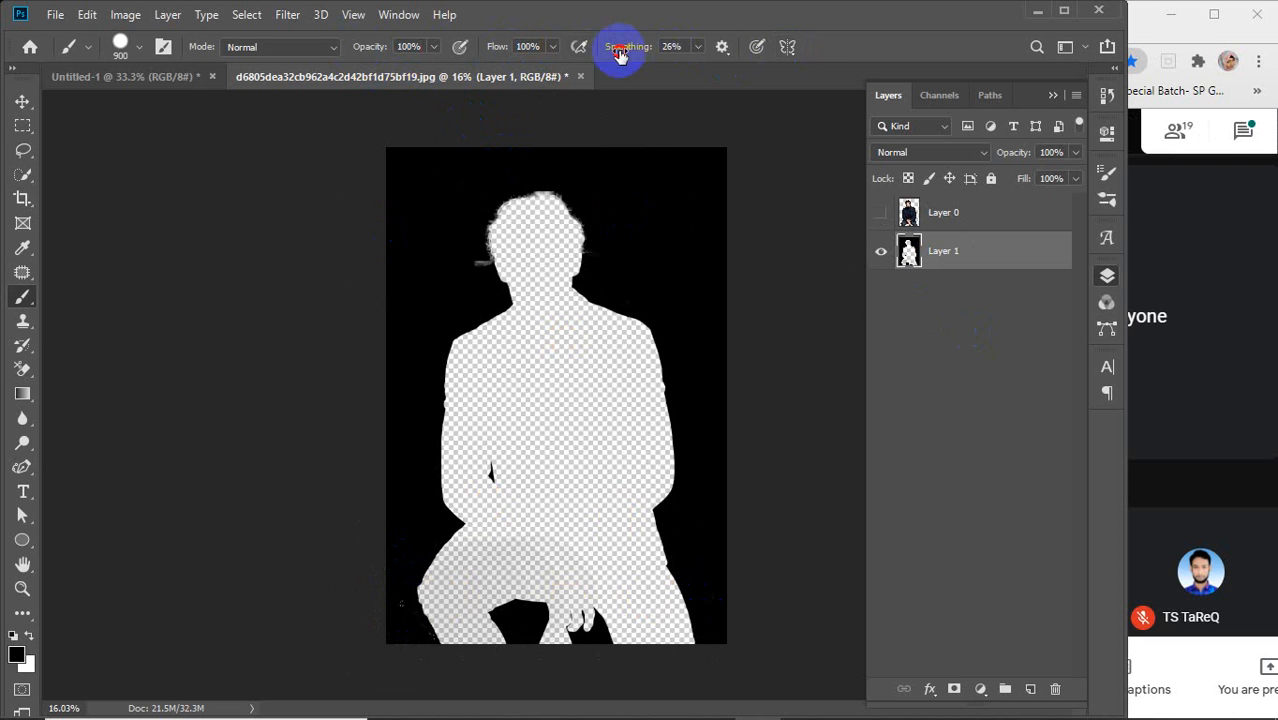
drag(610, 48, 807, 48)
Step: Paint the remaining man-shaped transparent area of Layer 1 solid black and show Layer 0 again
drag(365, 600, 862, 602)
mouse_move(302, 541)
mouse_down()
mouse_move(844, 508)
mouse_move(417, 474)
mouse_move(847, 491)
mouse_move(643, 496)
mouse_move(679, 214)
mouse_move(542, 208)
mouse_move(528, 534)
mouse_move(507, 264)
mouse_move(516, 408)
mouse_move(485, 511)
mouse_move(813, 397)
mouse_up()
click(884, 218)
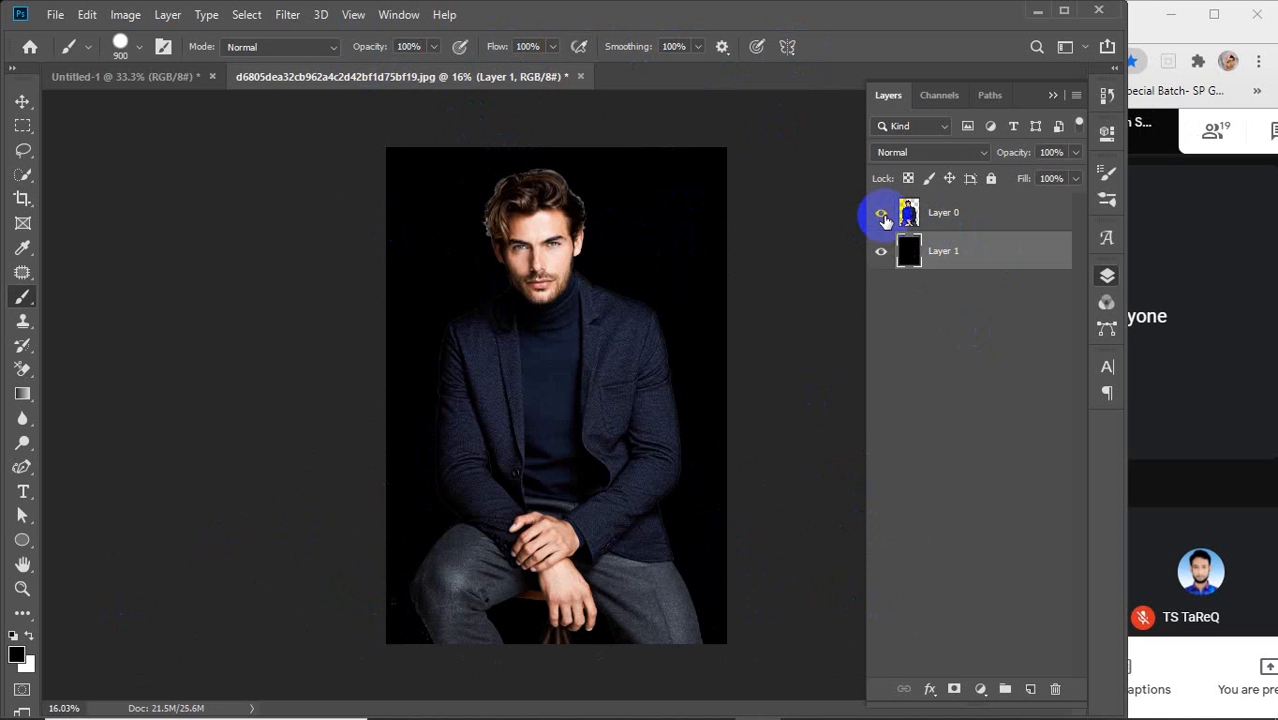
key(v)
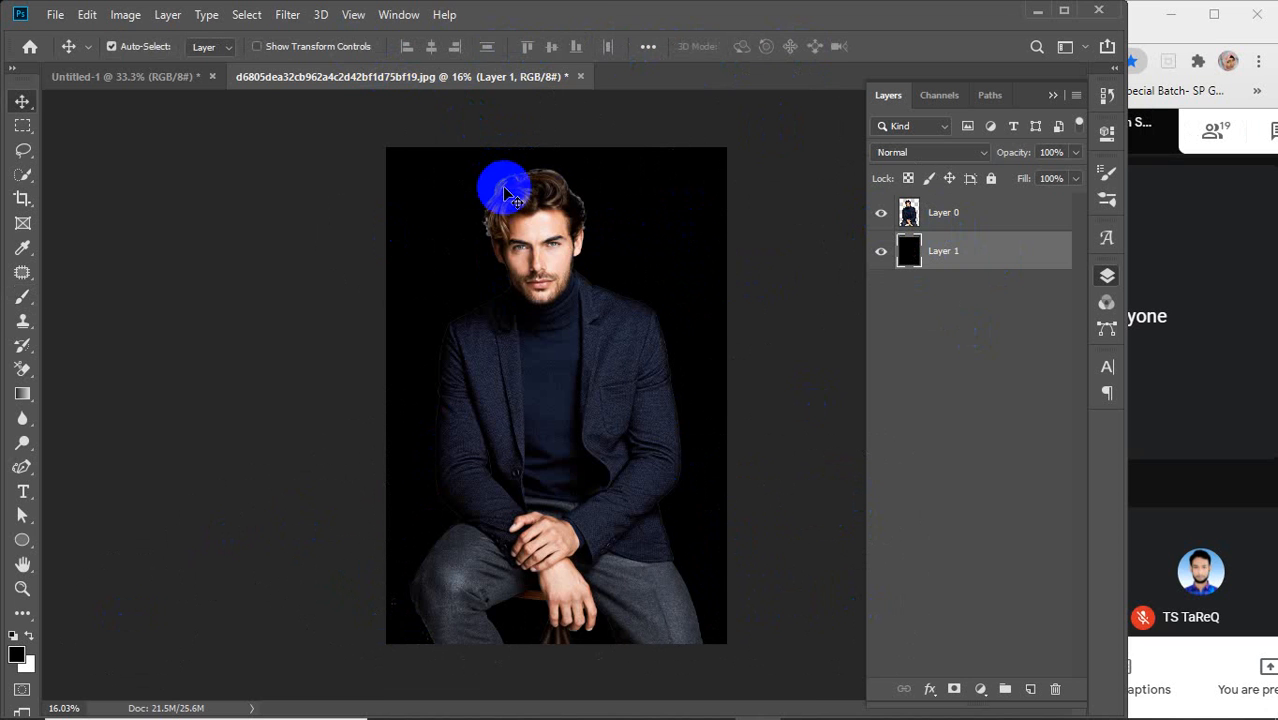
Step: Set the Background Eraser to Discontiguous limits with 11% tolerance and try it on the left edge of the hair on Layer 1
scroll(503, 187, up, 5)
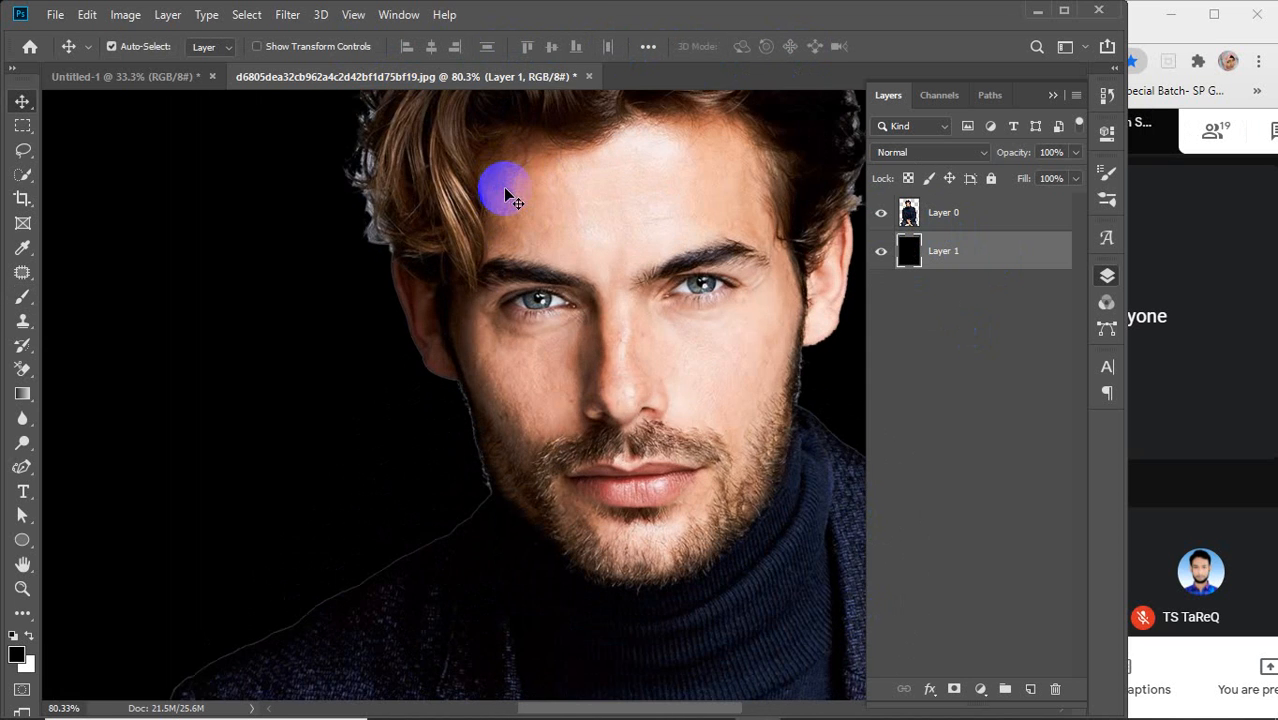
scroll(490, 322, up, 5)
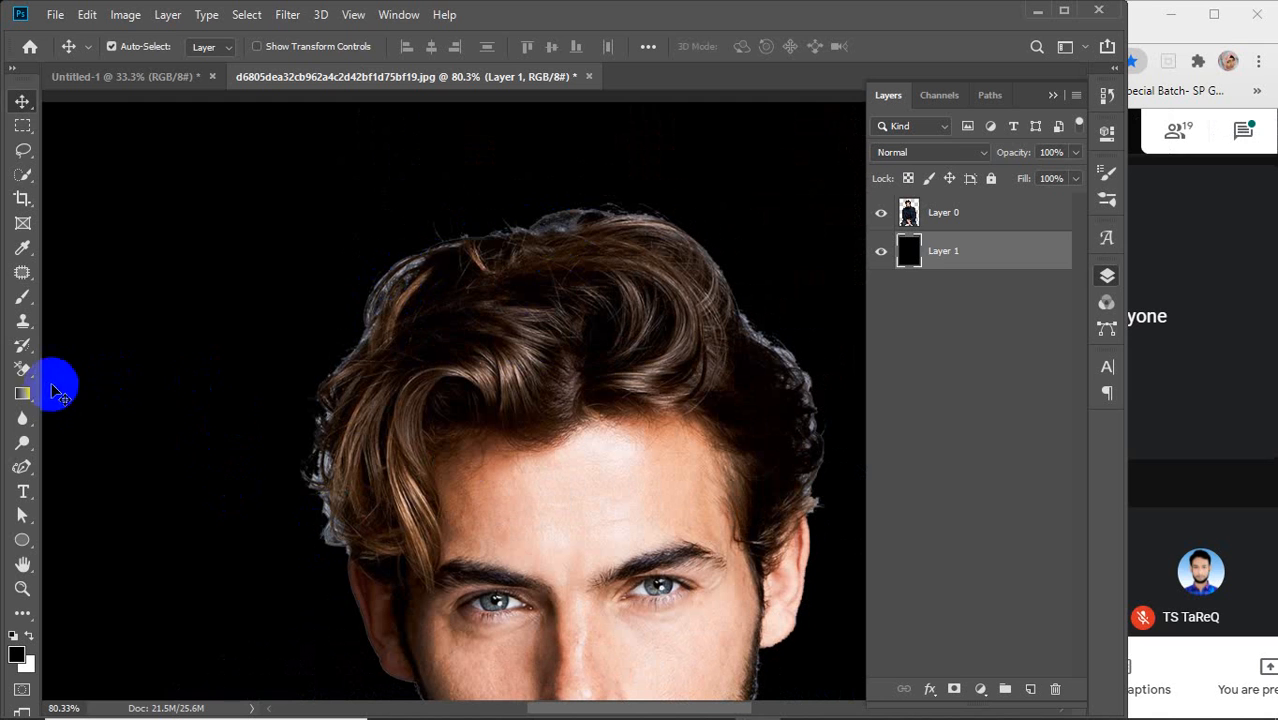
mouse_move(22, 369)
mouse_down()
mouse_move(117, 398)
mouse_move(120, 386)
mouse_up()
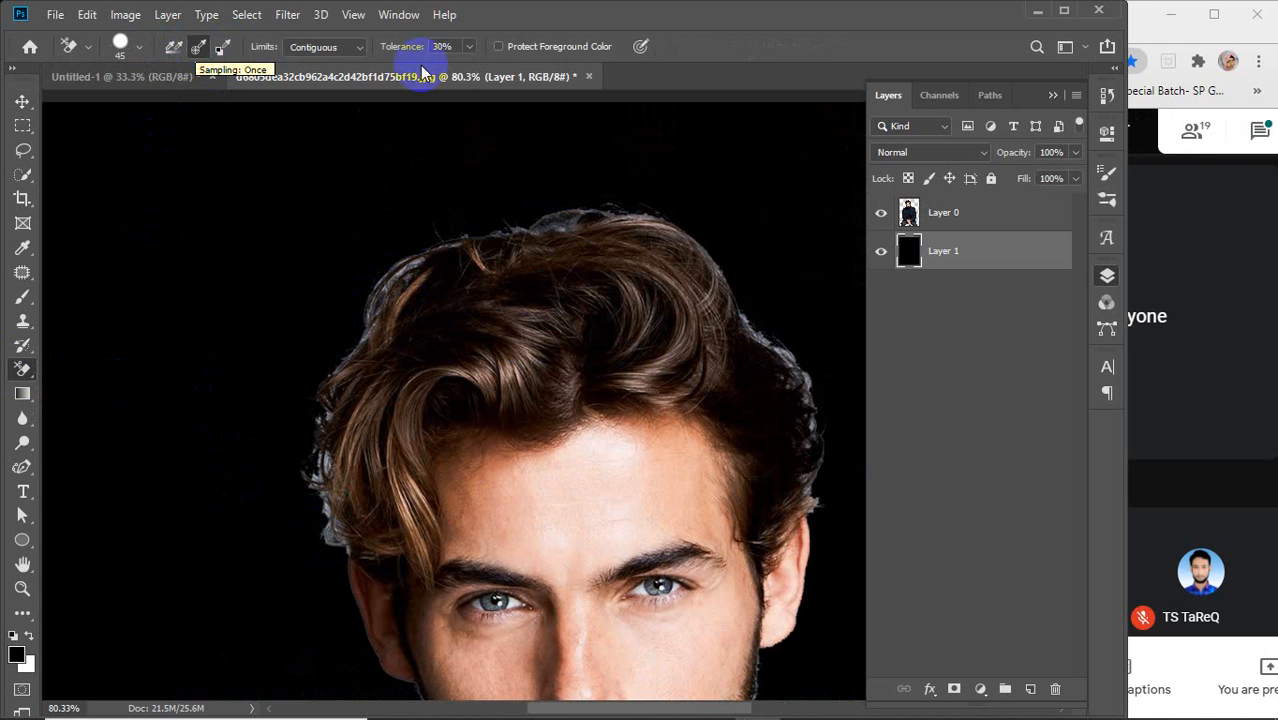
click(343, 50)
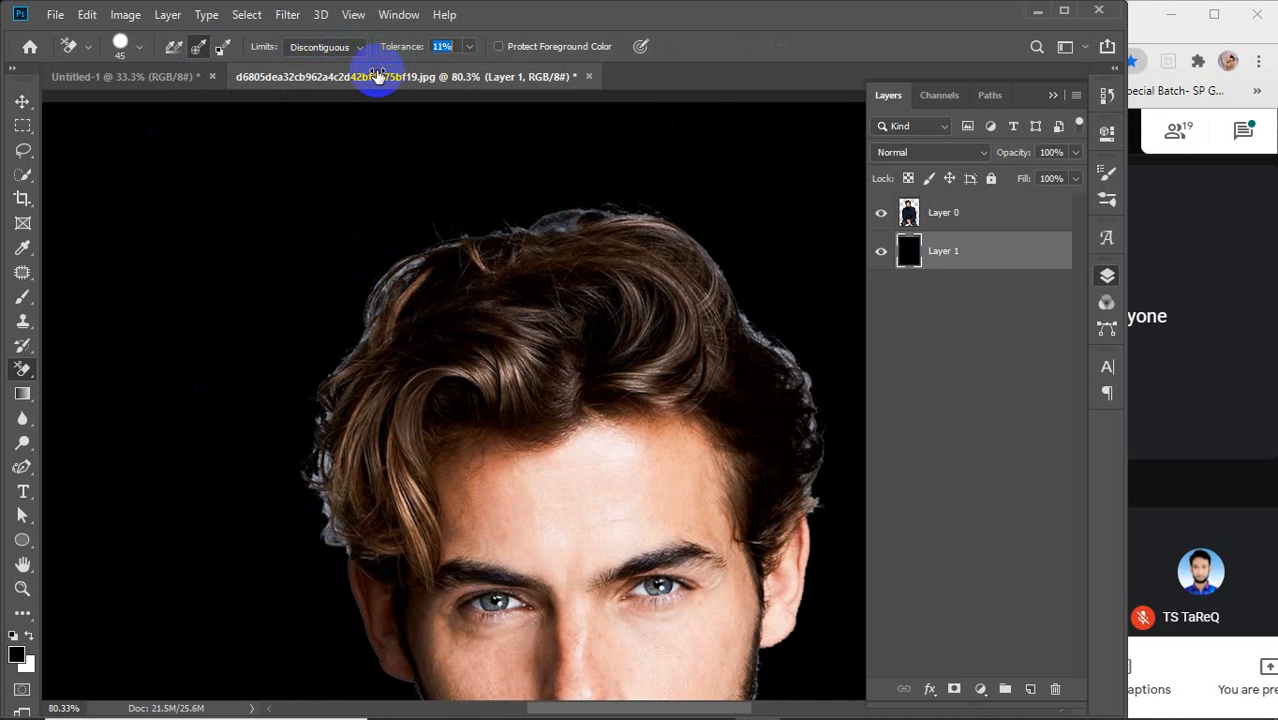
click(316, 479)
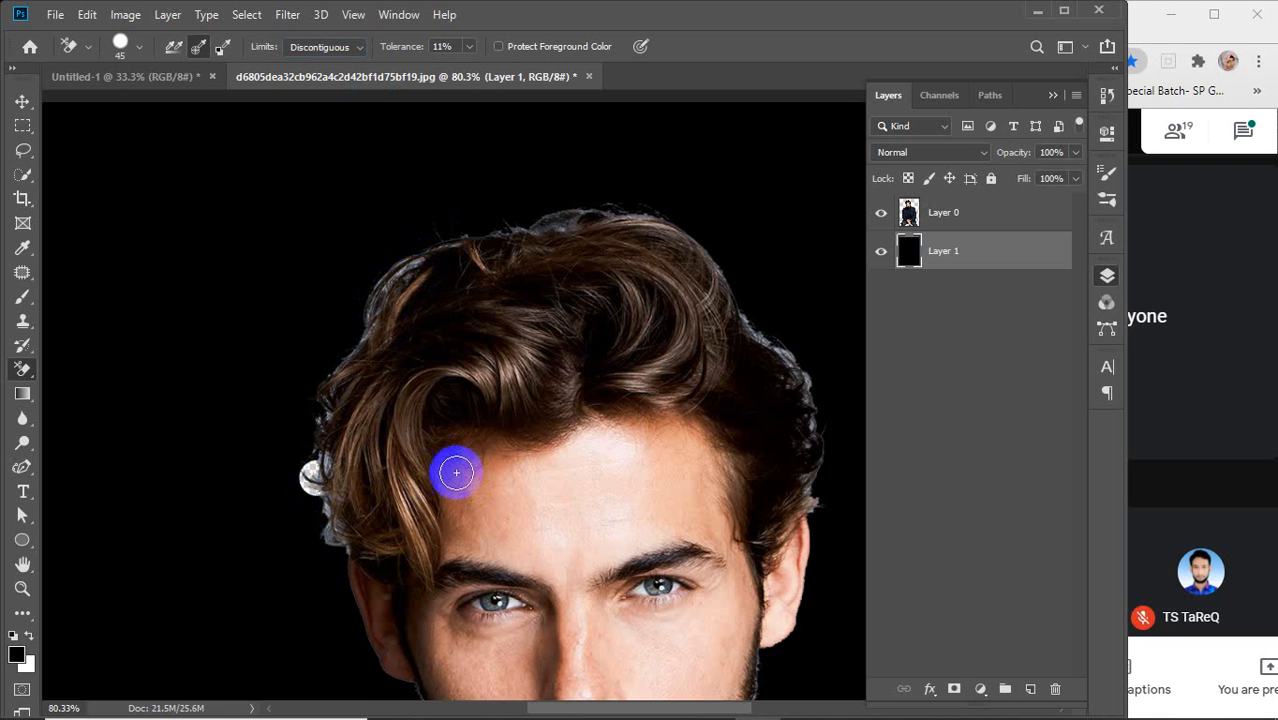
Step: Make Layer 0 active and run the Background Eraser along the grey fringe on the left side of the hair
click(973, 221)
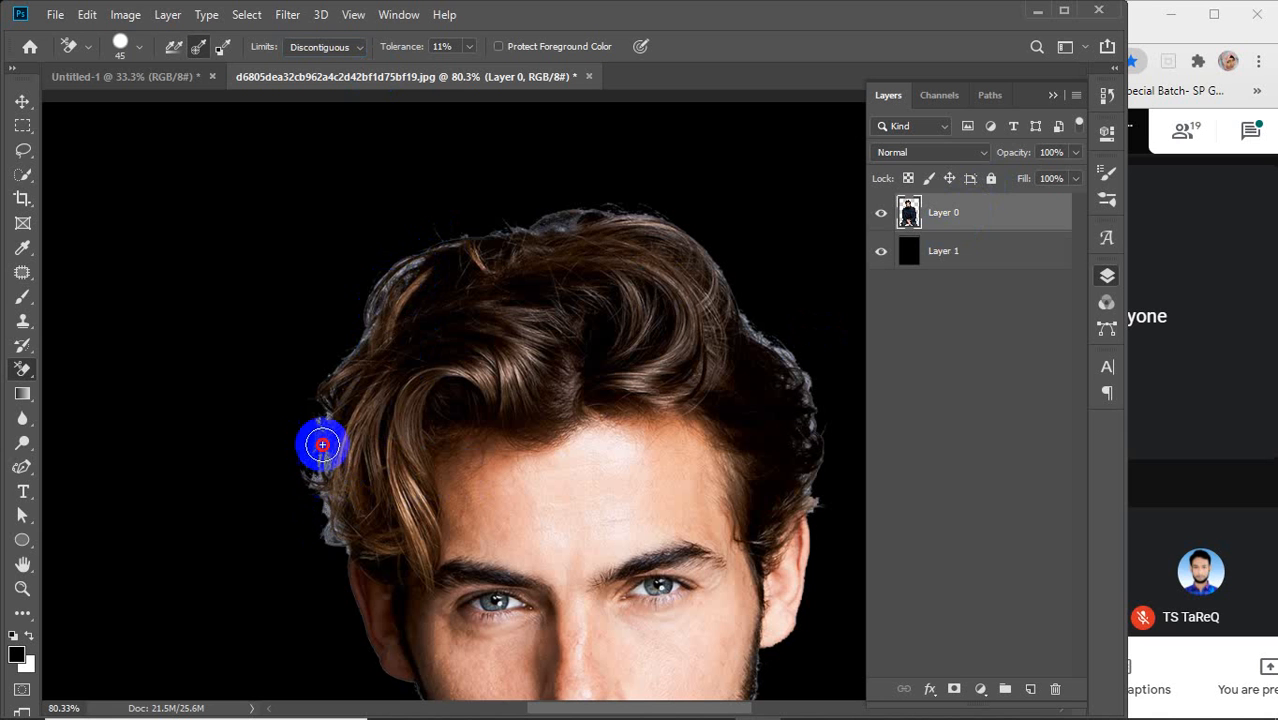
mouse_move(352, 344)
mouse_down()
mouse_move(423, 247)
mouse_move(368, 316)
mouse_move(316, 560)
mouse_up()
mouse_move(326, 512)
mouse_down()
mouse_move(329, 547)
mouse_move(300, 412)
mouse_up()
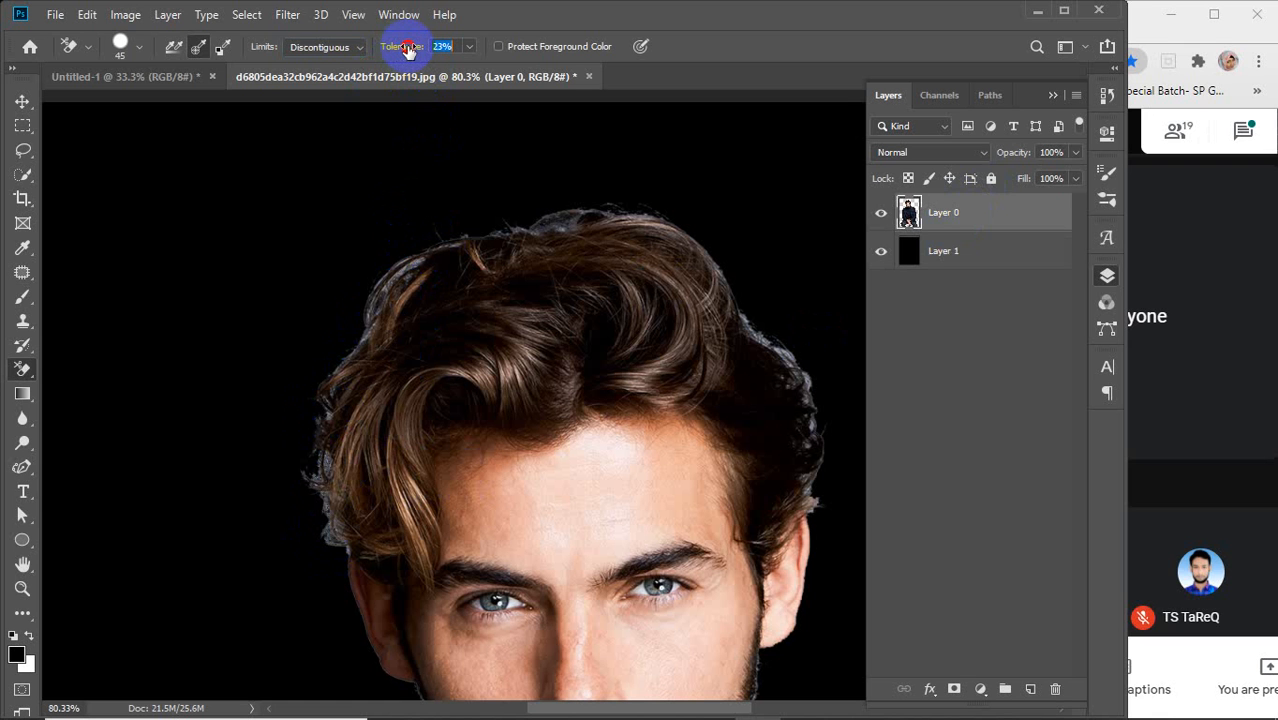
Step: Set the Background Eraser tolerance to 27% and erase the grey fringe around the whole hair outline on Layer 0
mouse_move(354, 502)
mouse_down()
mouse_move(326, 536)
mouse_move(329, 466)
mouse_move(329, 544)
mouse_move(315, 392)
mouse_move(331, 487)
mouse_move(333, 395)
mouse_move(384, 276)
mouse_move(448, 247)
mouse_move(378, 295)
mouse_move(592, 224)
mouse_move(571, 214)
mouse_move(659, 214)
mouse_move(521, 232)
mouse_move(671, 242)
mouse_move(706, 264)
mouse_move(754, 342)
mouse_move(748, 324)
mouse_move(803, 362)
mouse_move(823, 400)
mouse_move(722, 323)
mouse_move(794, 398)
mouse_move(812, 506)
mouse_move(792, 401)
mouse_move(804, 464)
mouse_up()
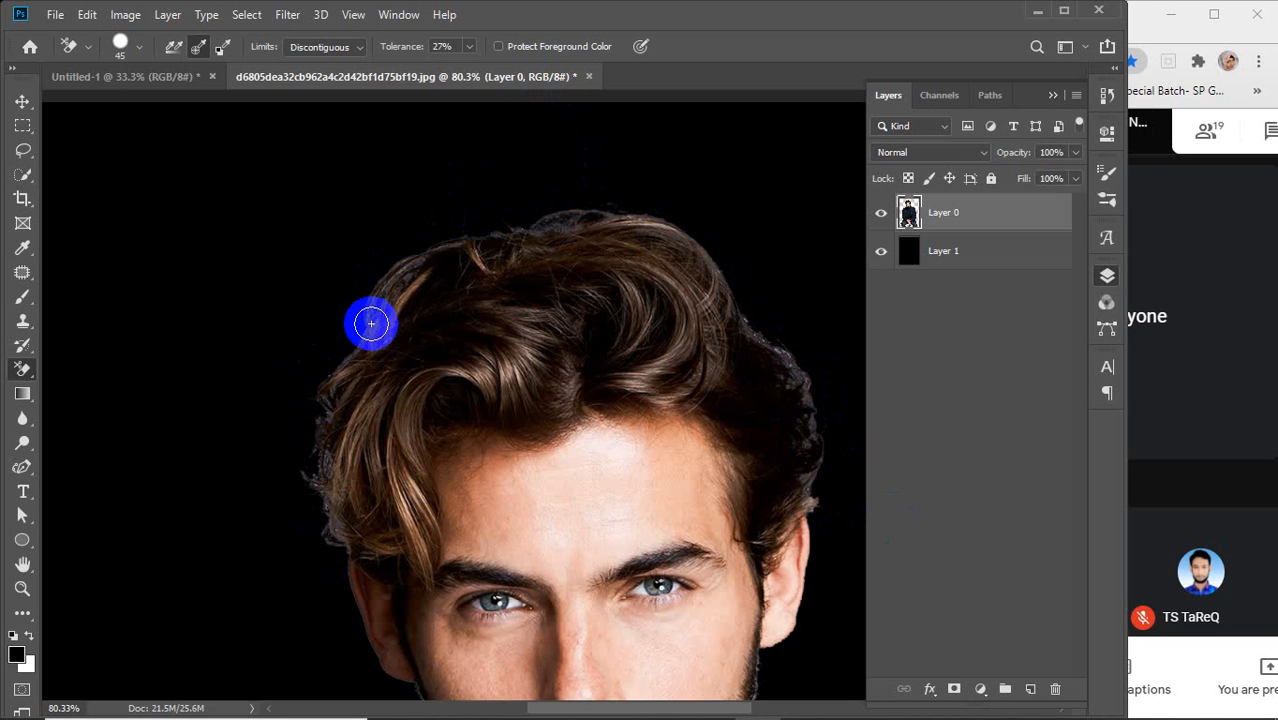
mouse_move(368, 322)
mouse_down()
mouse_move(312, 422)
mouse_move(326, 558)
mouse_move(337, 484)
mouse_move(327, 414)
mouse_move(344, 356)
mouse_move(390, 279)
mouse_move(427, 249)
mouse_move(666, 222)
mouse_move(719, 252)
mouse_move(819, 420)
mouse_up()
scroll(754, 310, down, 8)
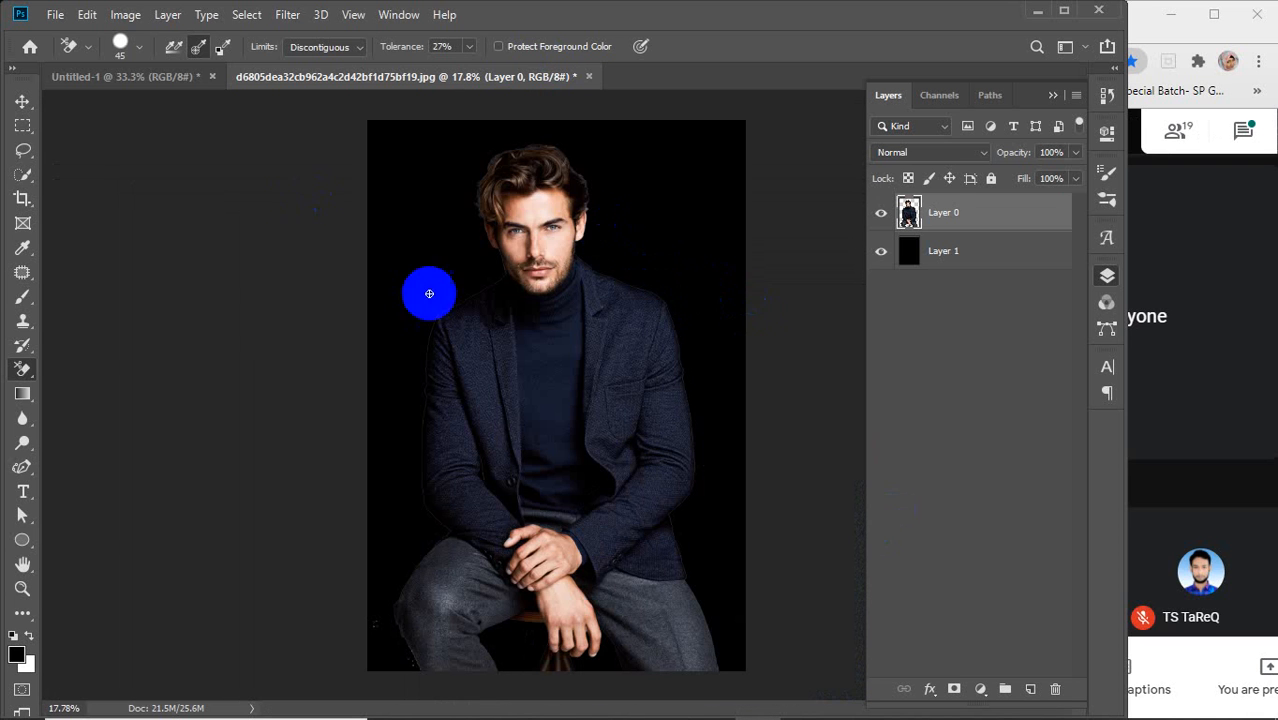
Step: Switch to the Move tool, select Layer 0 and Layer 1 together and lock both completely
click(25, 101)
drag(128, 229, 646, 488)
click(990, 221)
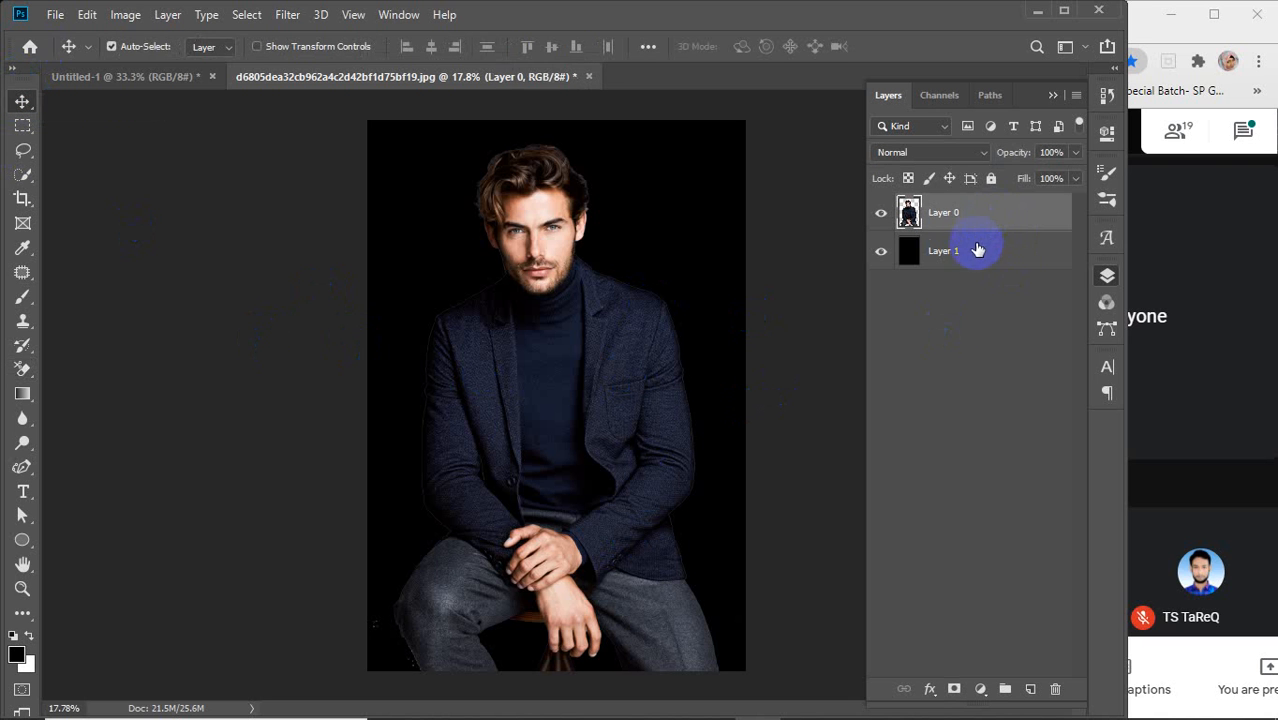
shift+click(992, 251)
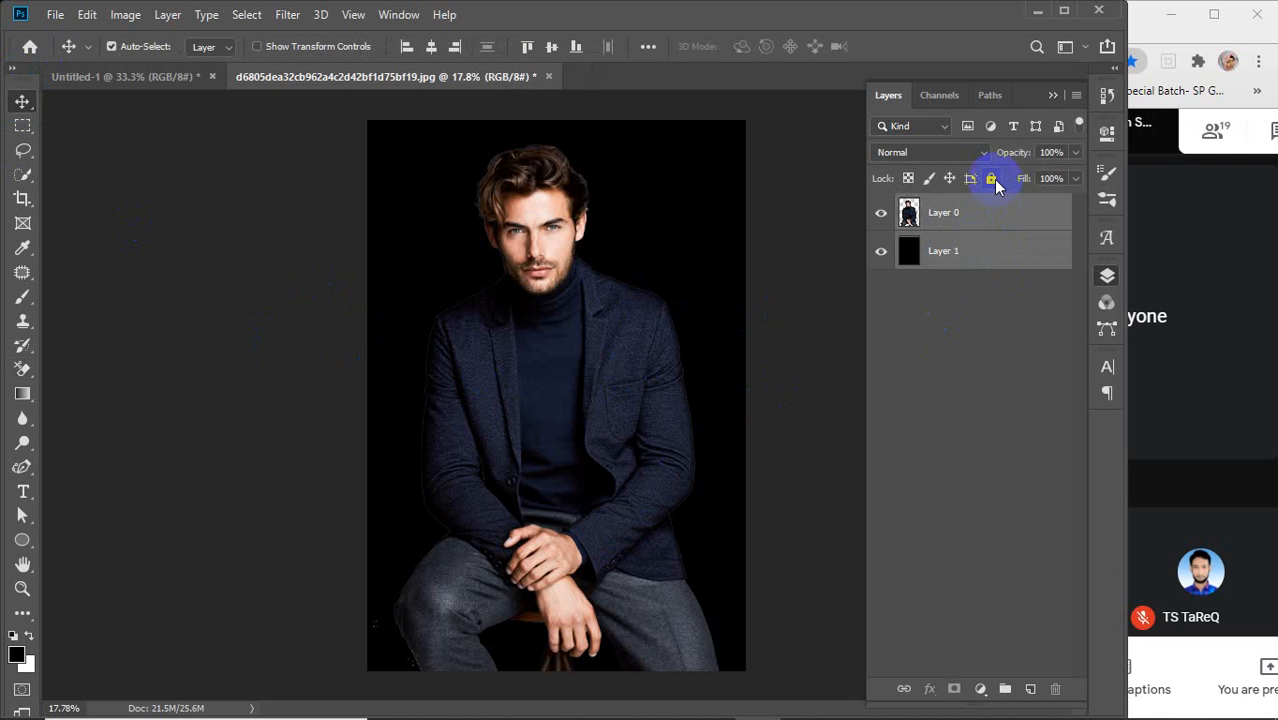
click(992, 180)
click(583, 440)
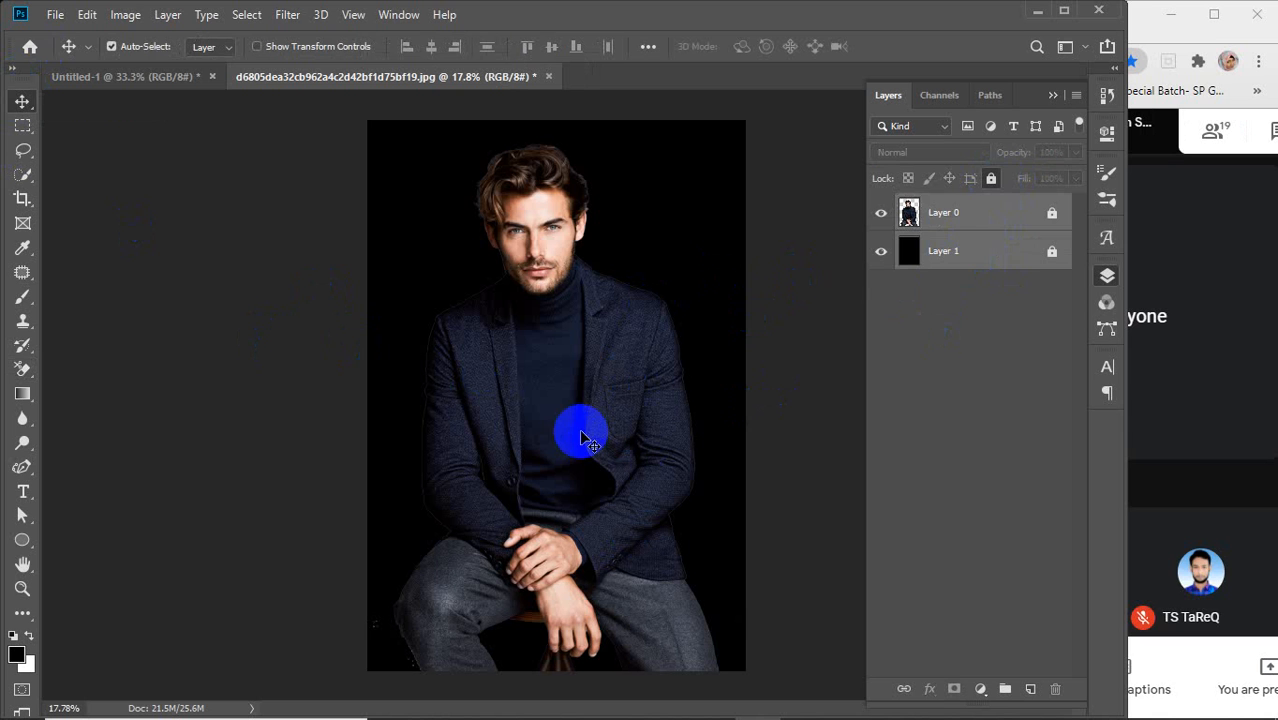
Step: Unlock Layer 0, make it the only active layer and briefly hide and show it
click(1053, 216)
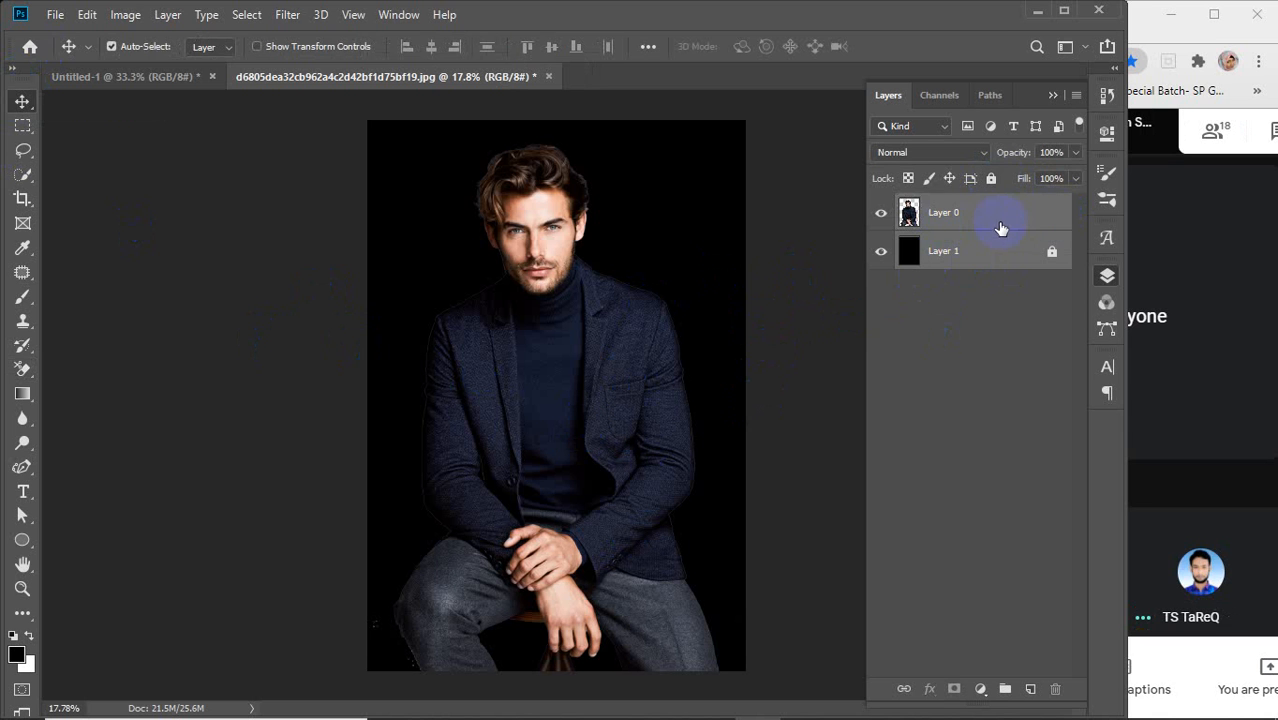
click(978, 214)
click(881, 215)
click(881, 214)
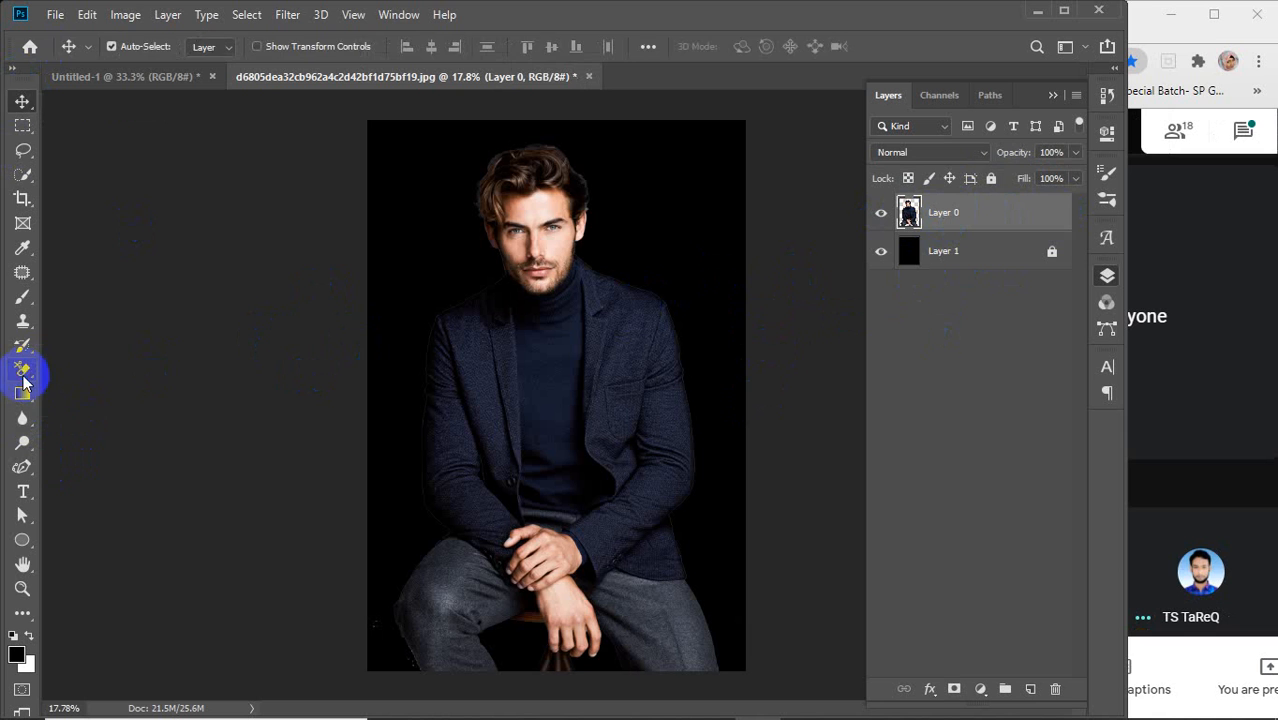
Step: Erase the stray specks beside the lower leg at the image's left from Layer 0 with the regular Eraser at 125 px
drag(23, 369, 100, 371)
click(100, 370)
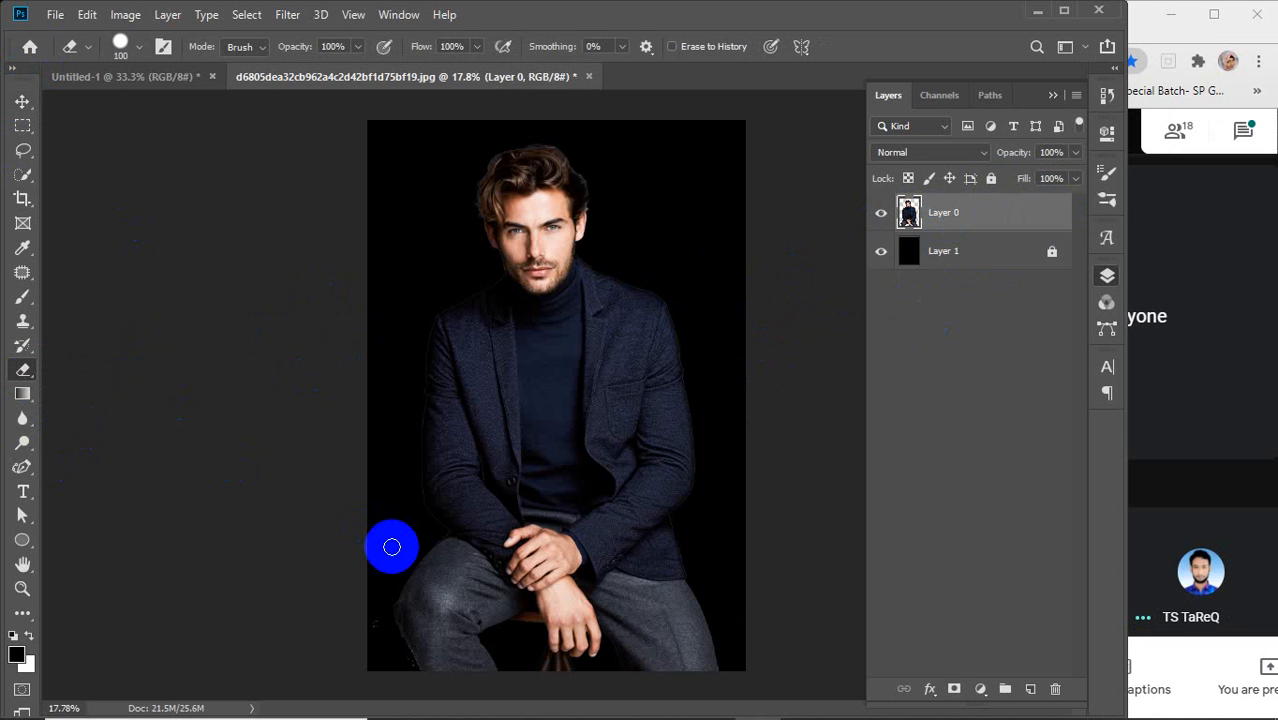
key(bracketright)
scroll(368, 660, up, 4)
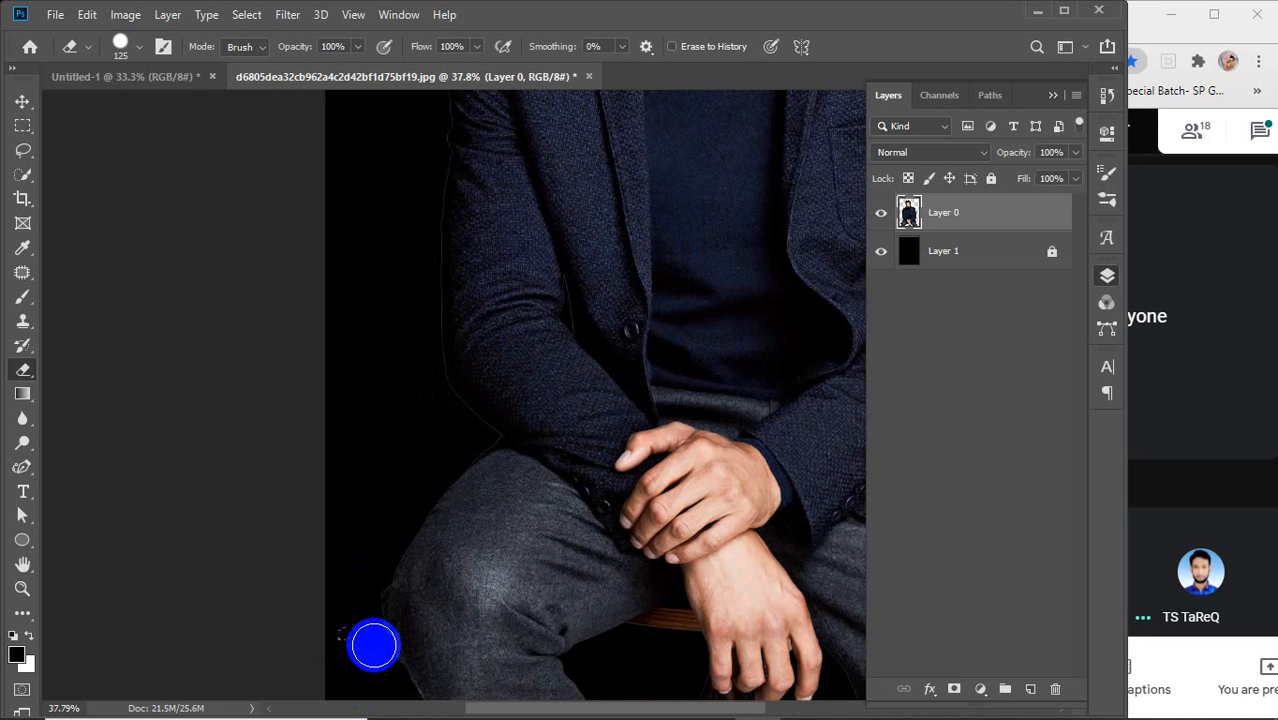
scroll(373, 645, down, 3)
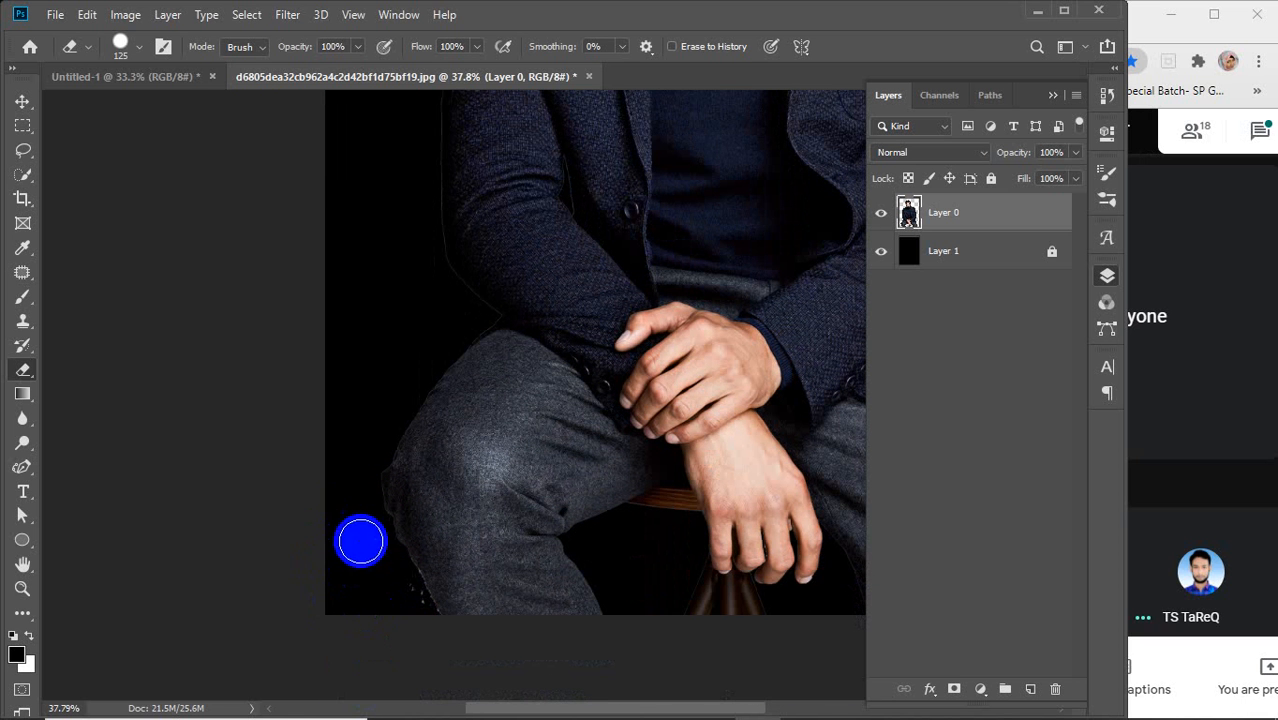
drag(368, 549, 422, 646)
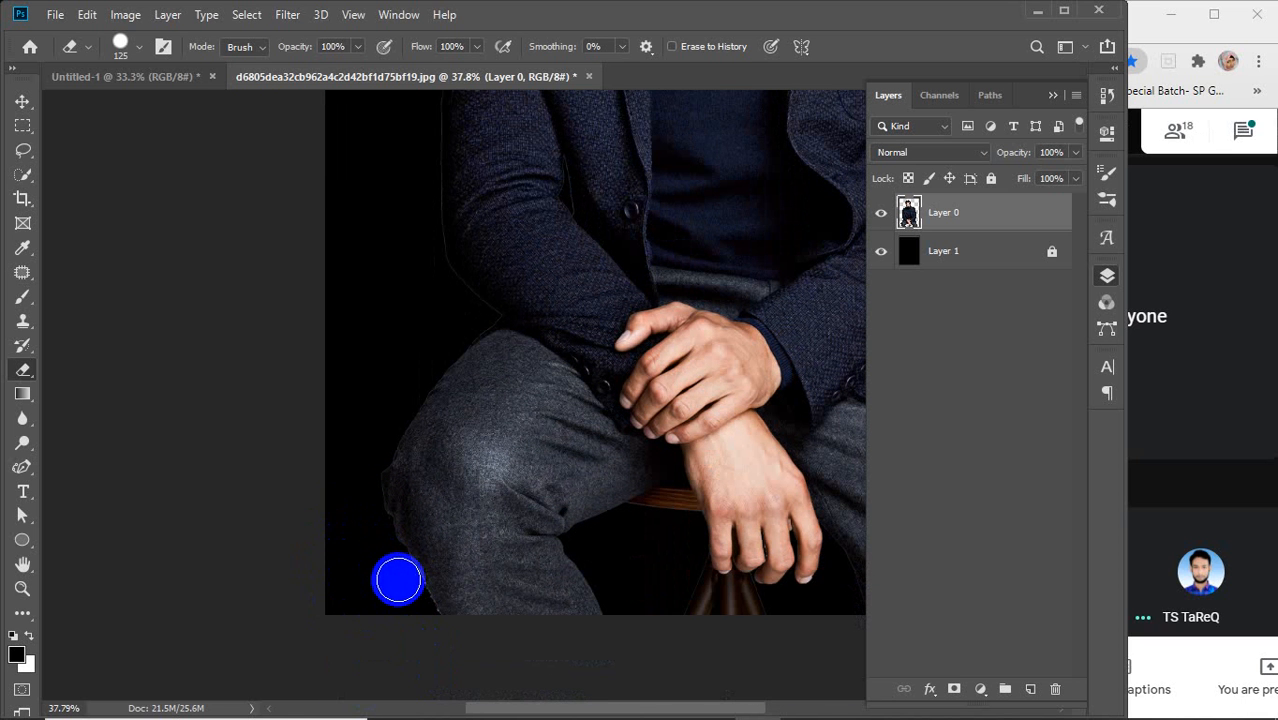
drag(397, 579, 419, 628)
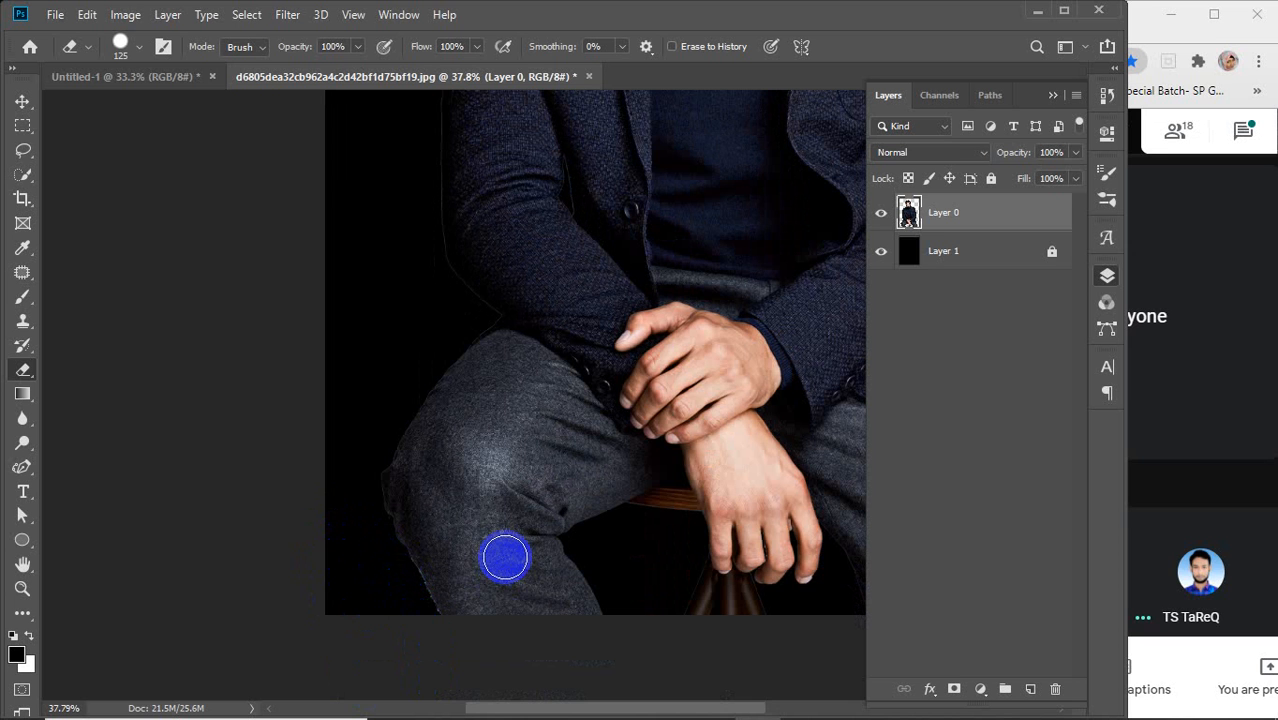
Step: Lock Layer 0 completely again and return to the Move tool
scroll(511, 556, down, 4)
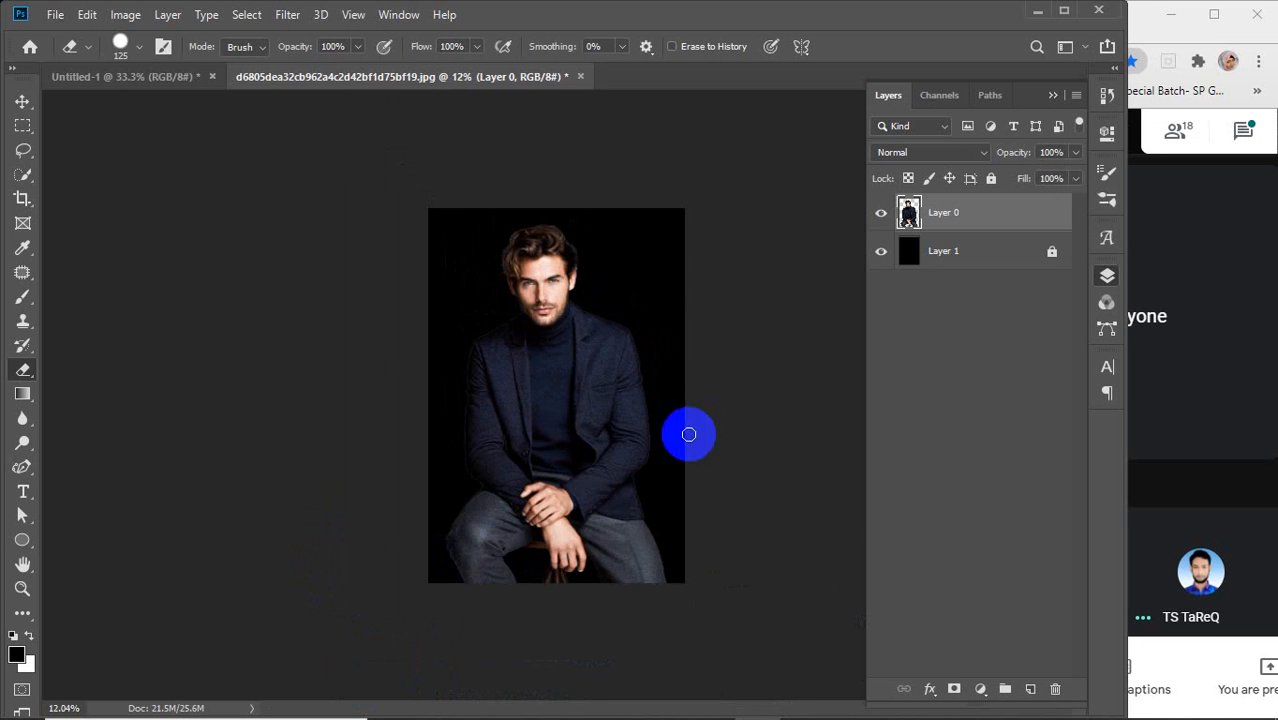
scroll(645, 452, up, 1)
click(990, 180)
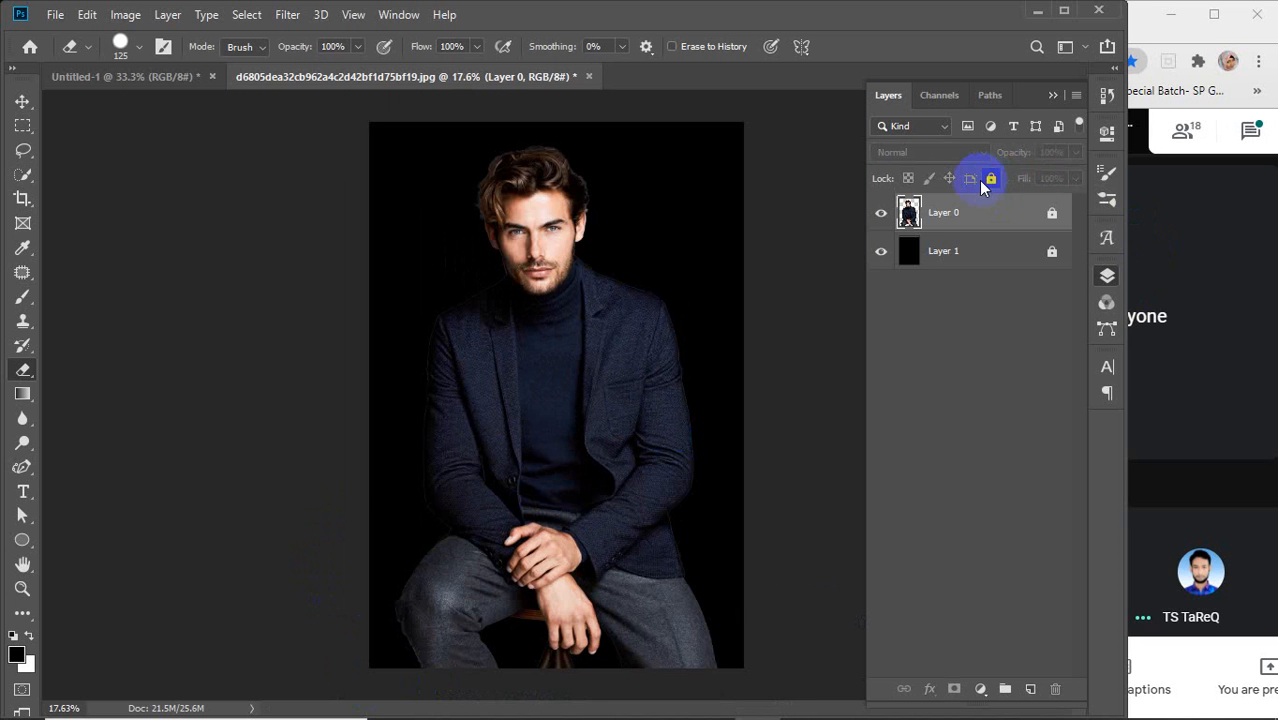
key(v)
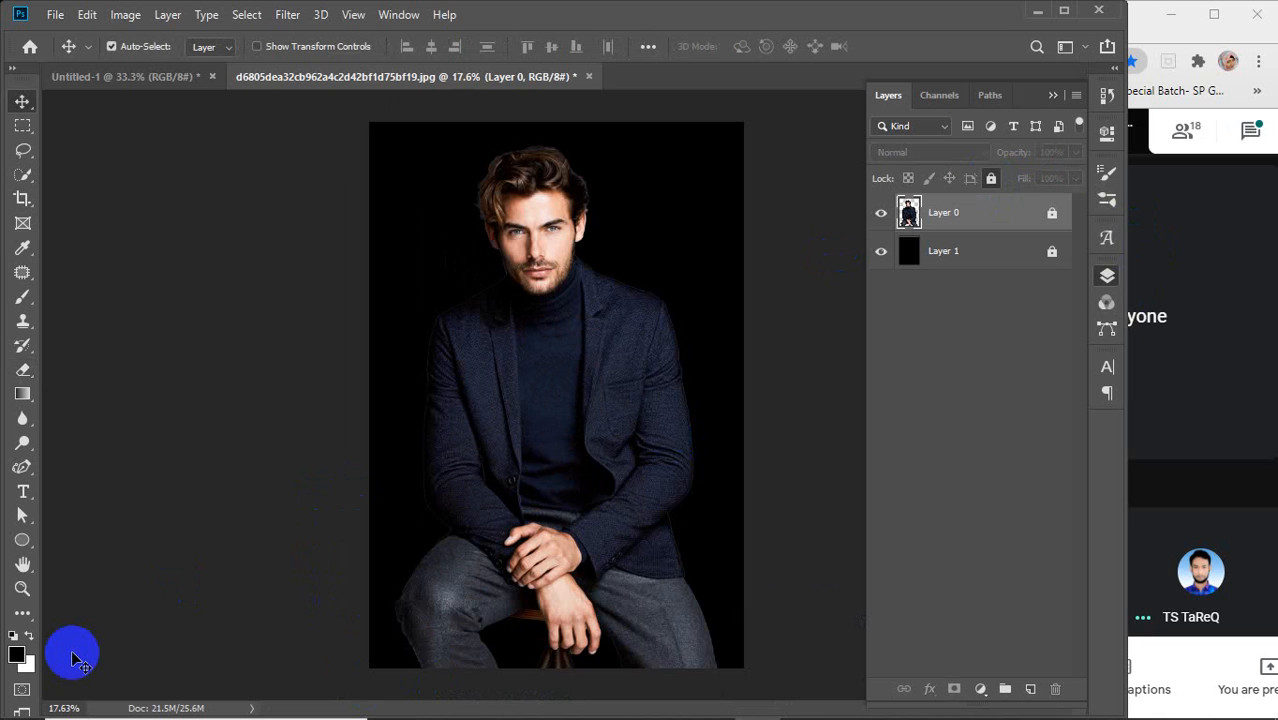
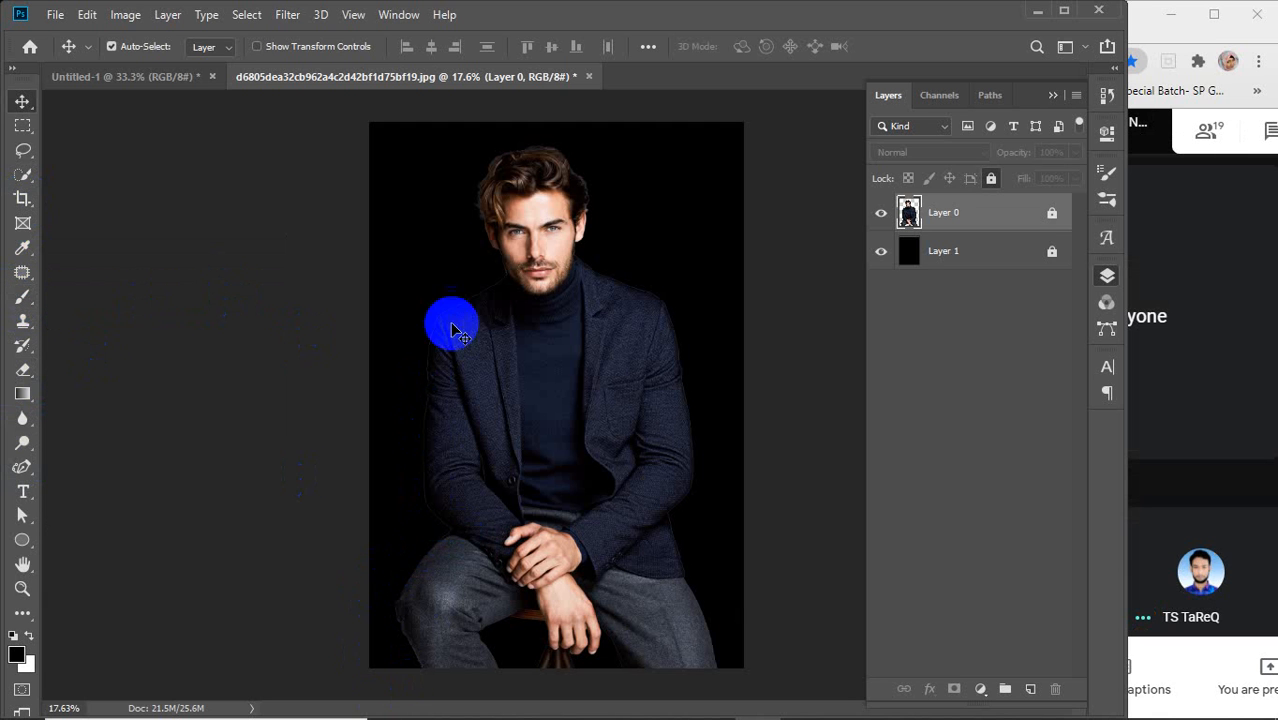
Step: Start a Pen tool path where the image's left trouser leg meets the bottom edge and trace it up past the knee bulge
click(18, 466)
right_click(14, 470)
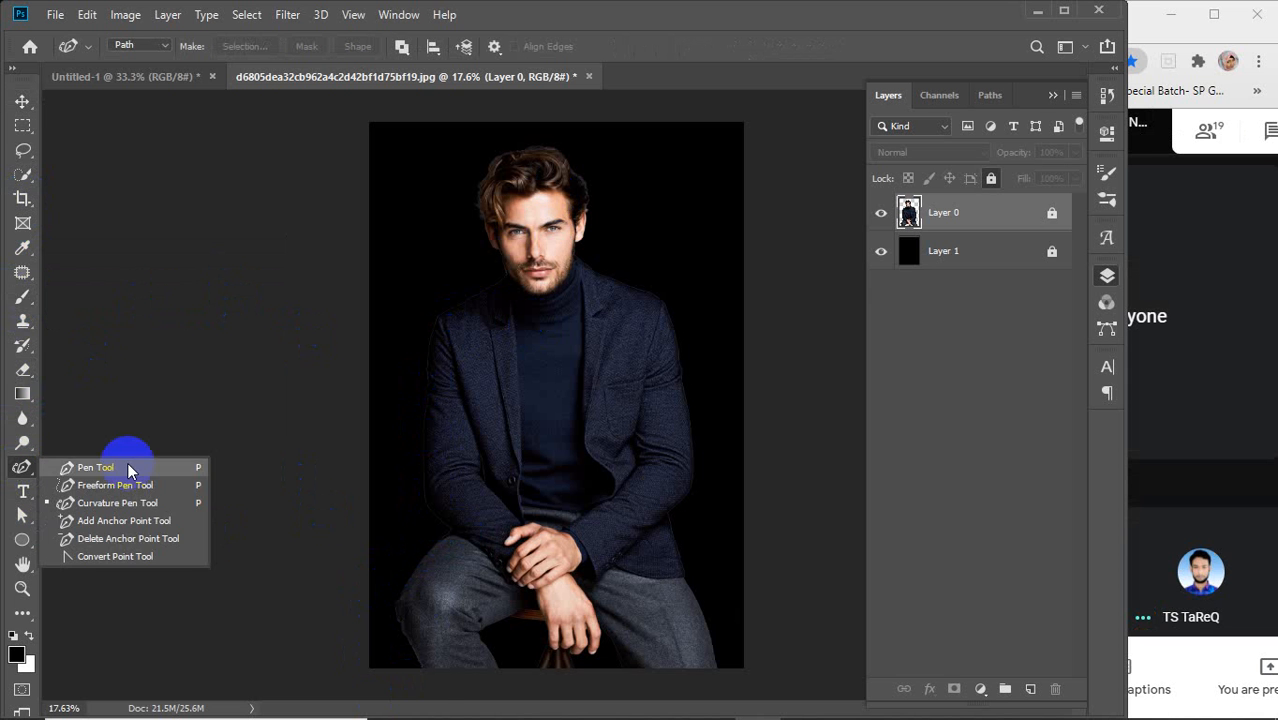
click(127, 462)
scroll(430, 680, up, 6)
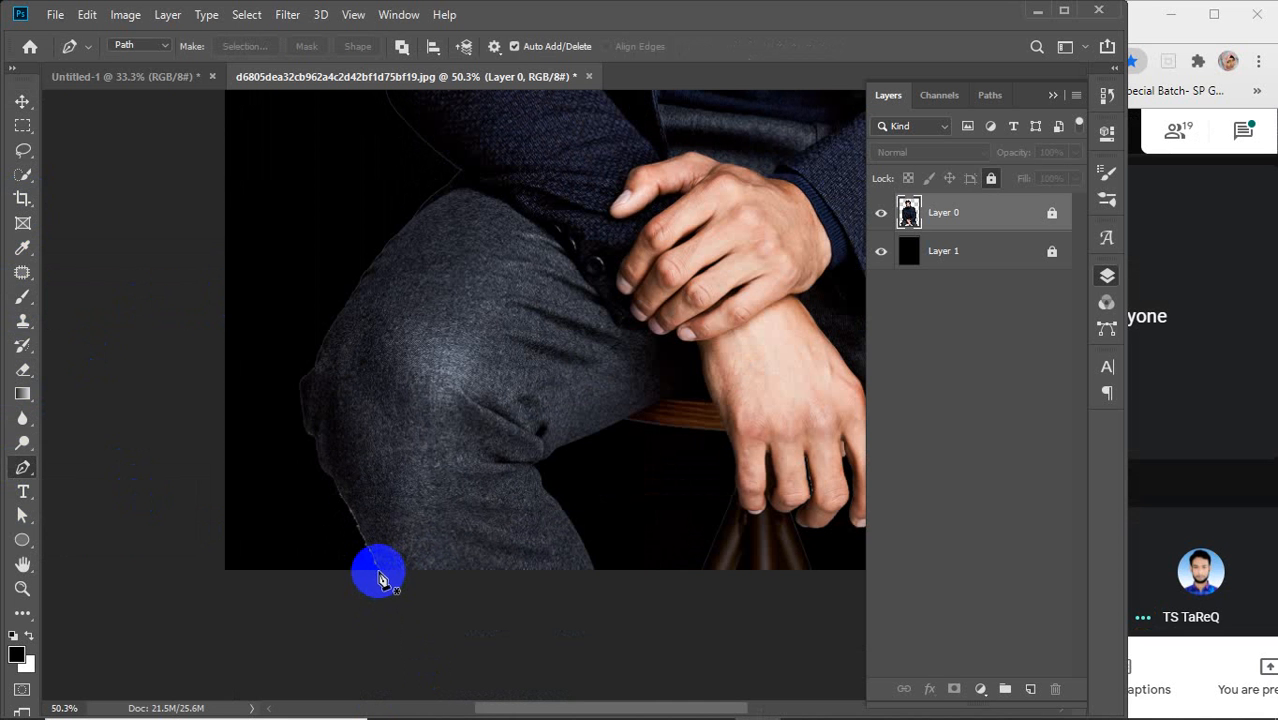
click(379, 569)
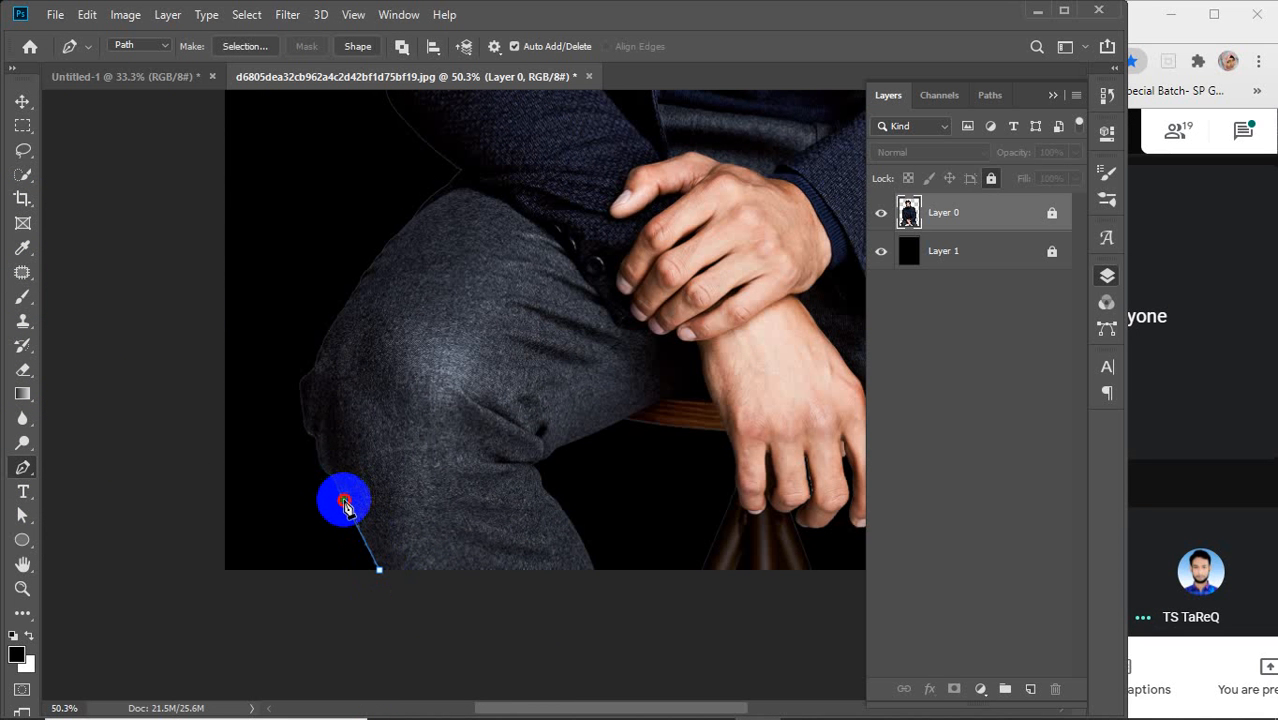
drag(335, 494, 331, 485)
scroll(335, 489, up, 3)
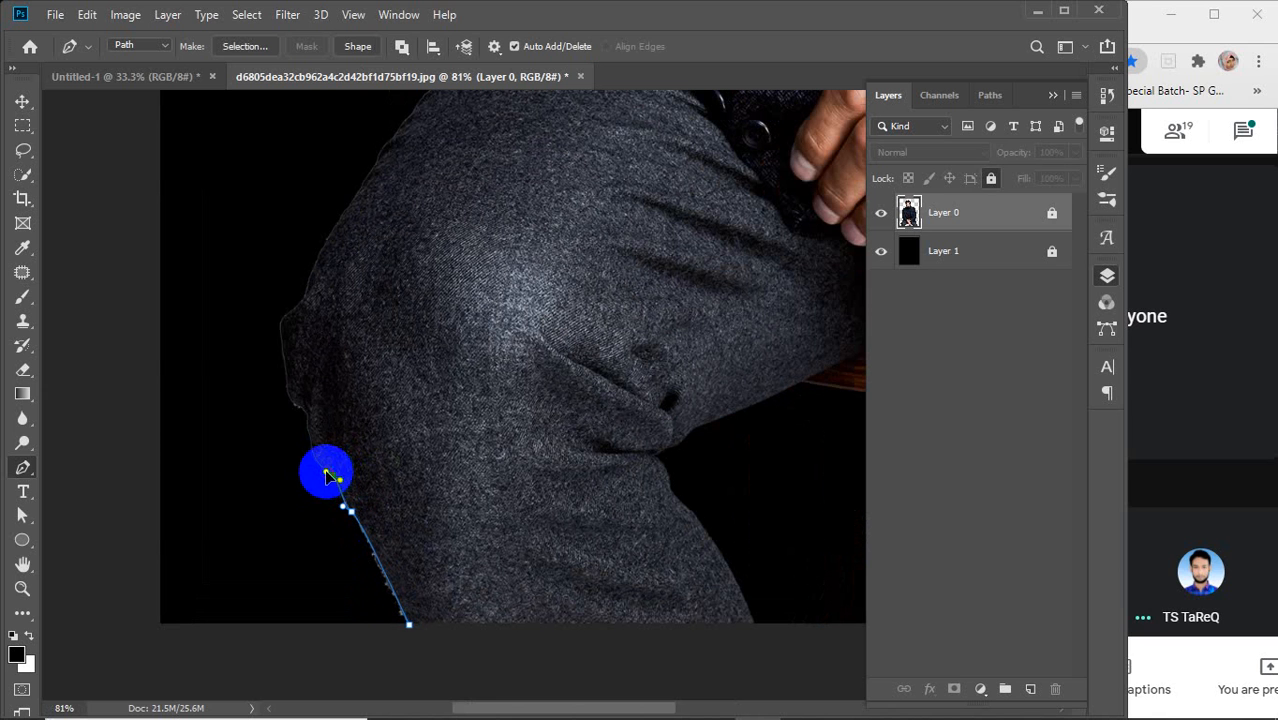
drag(329, 476, 283, 397)
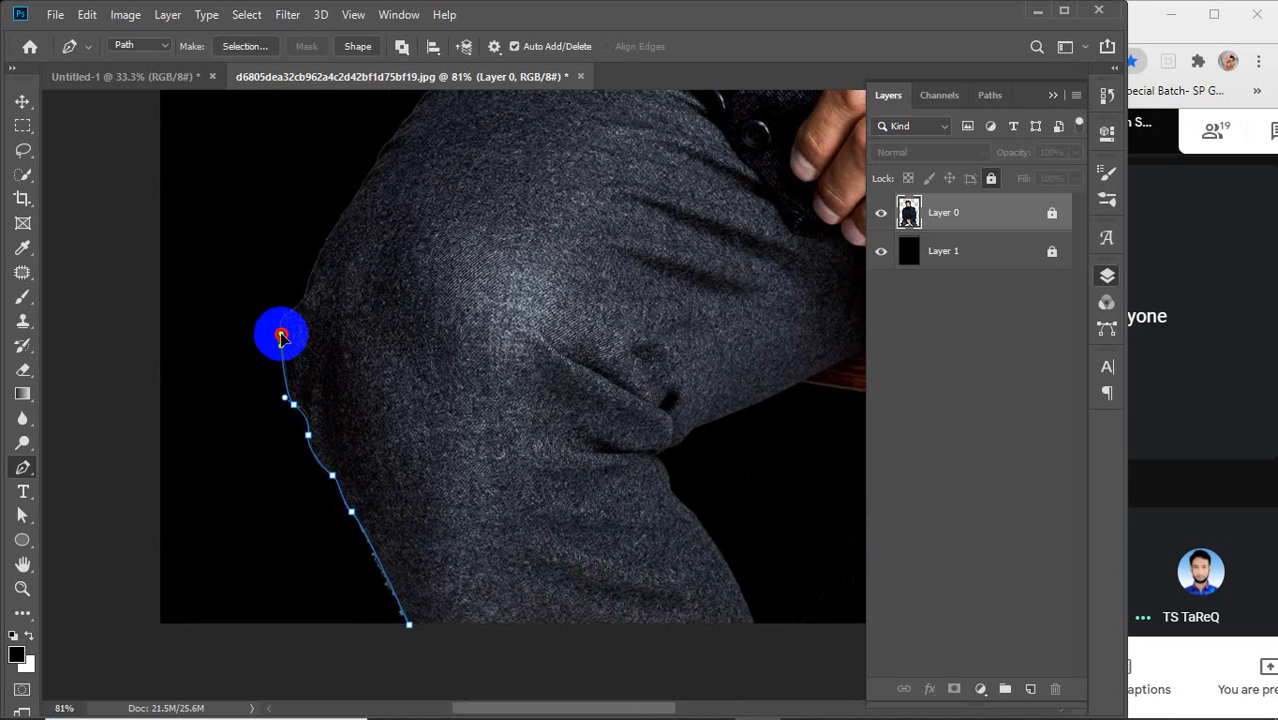
drag(283, 341, 322, 296)
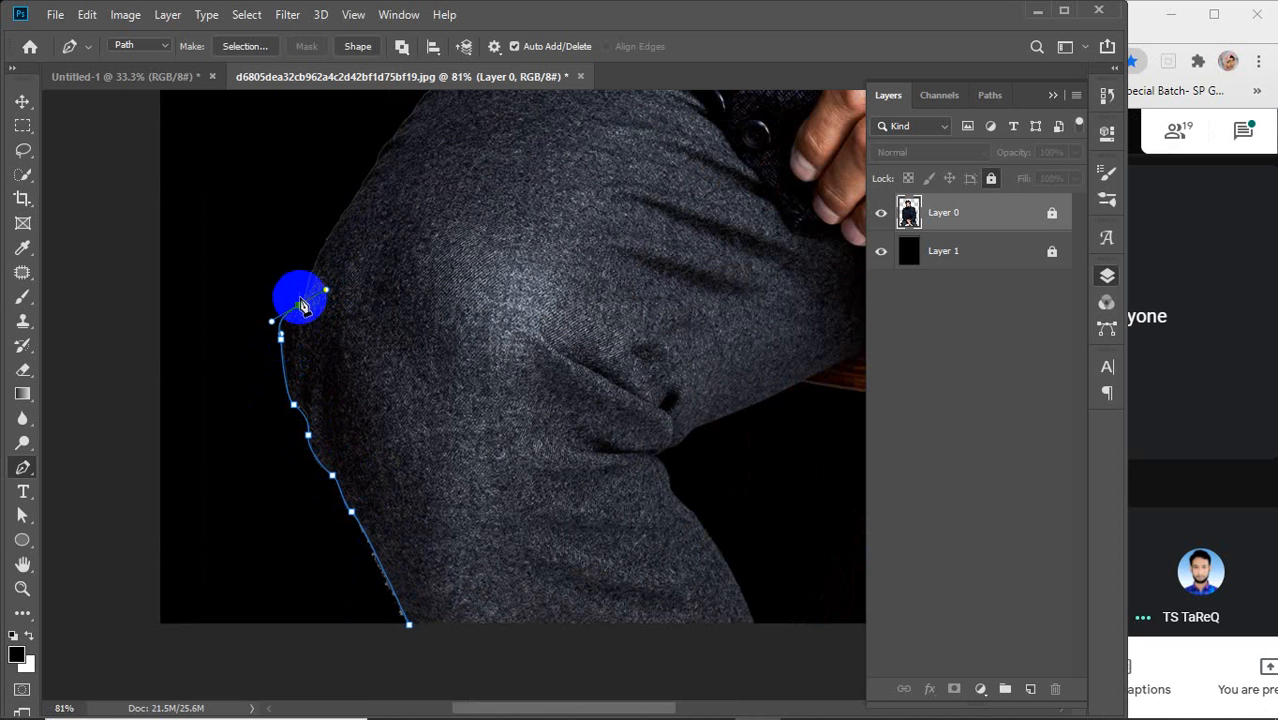
alt+click(300, 305)
Step: Continue the Pen path from the knee bulge up the outer trouser edge to near the top of the thigh
drag(350, 281, 309, 362)
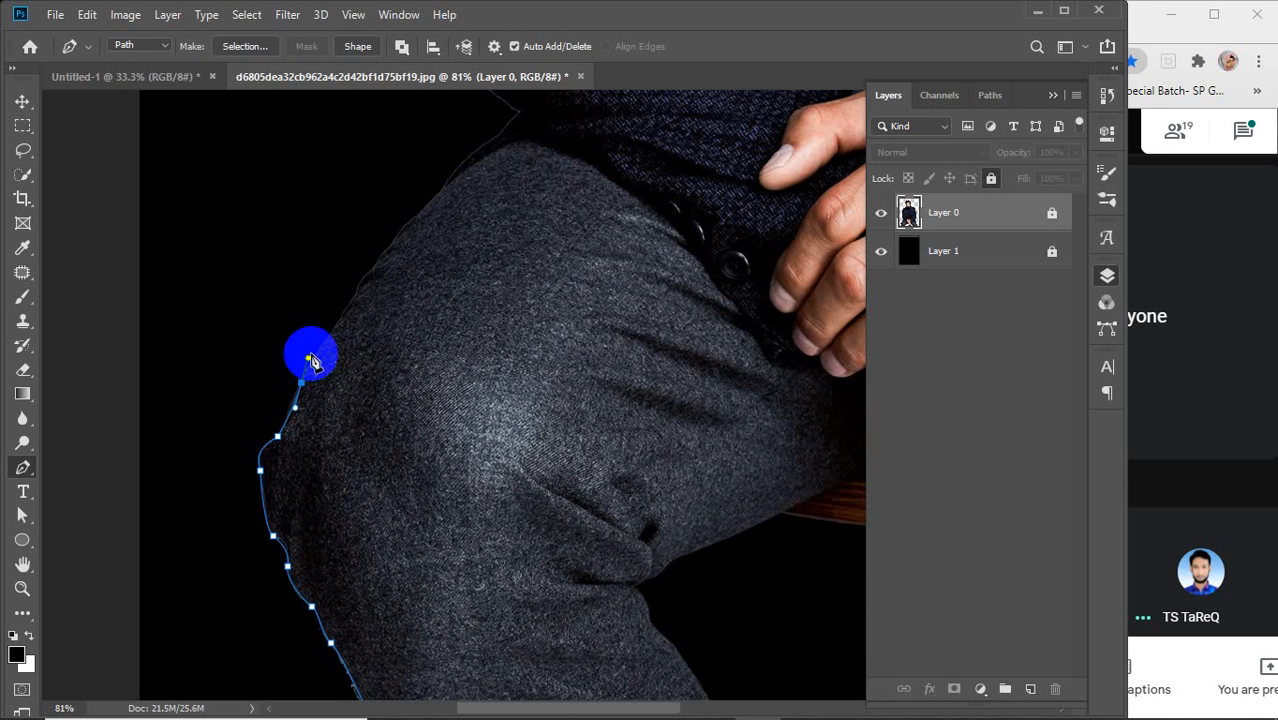
key(ctrl+z)
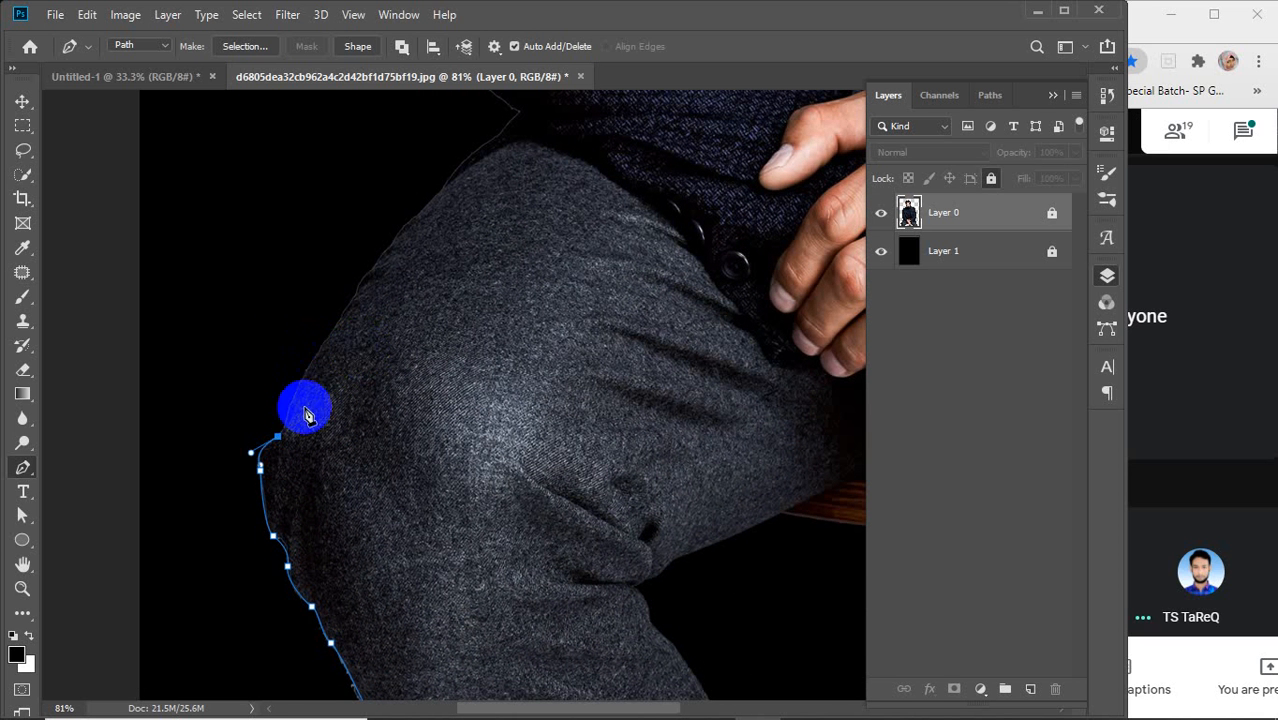
drag(290, 404, 293, 394)
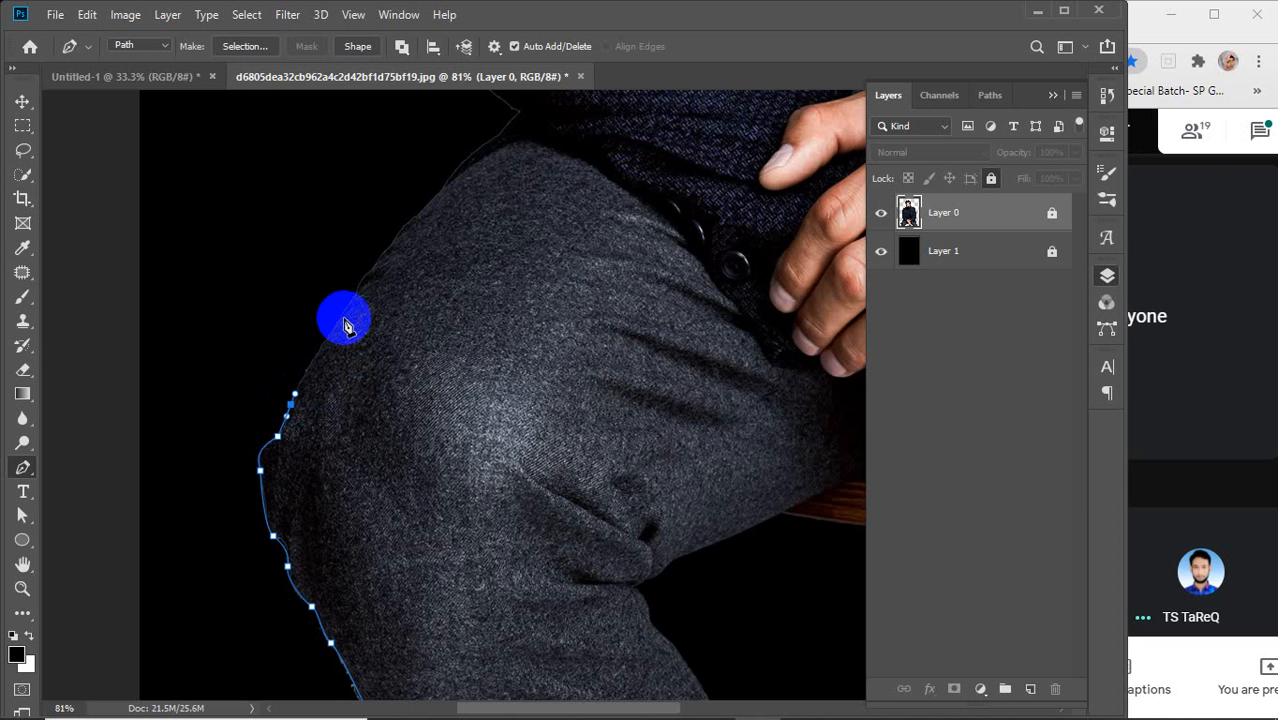
drag(322, 343, 378, 410)
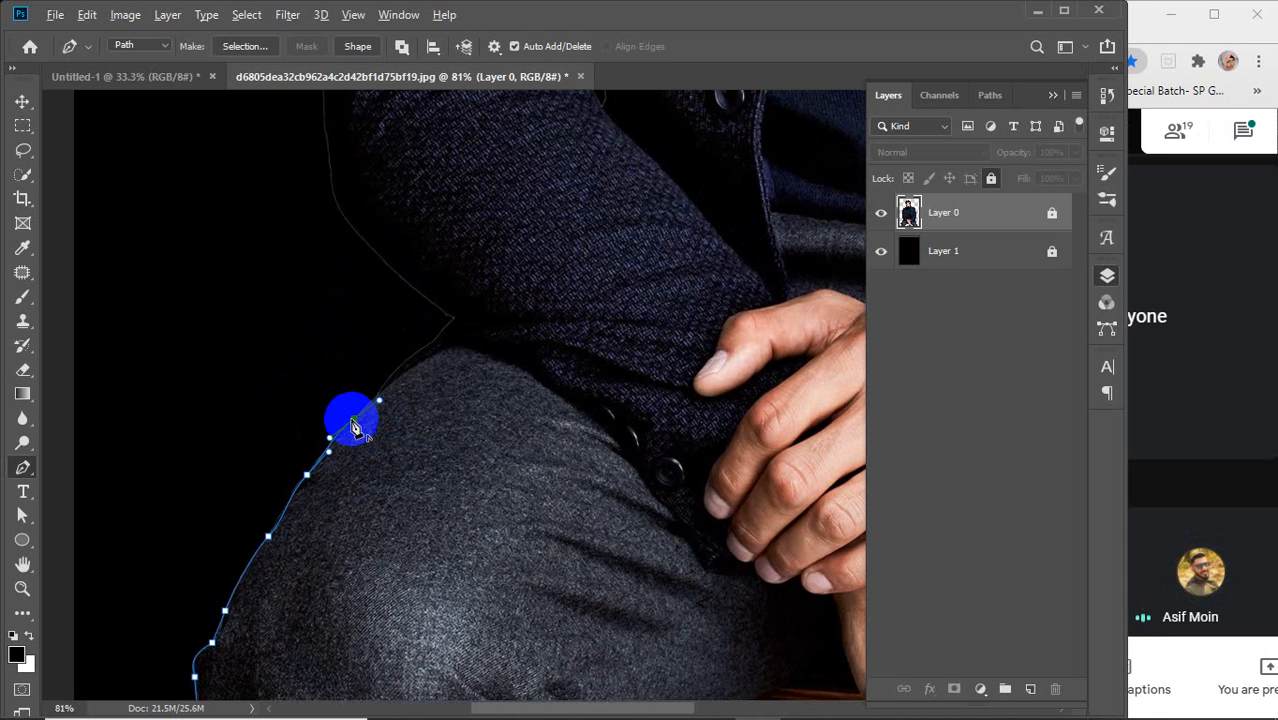
click(353, 423)
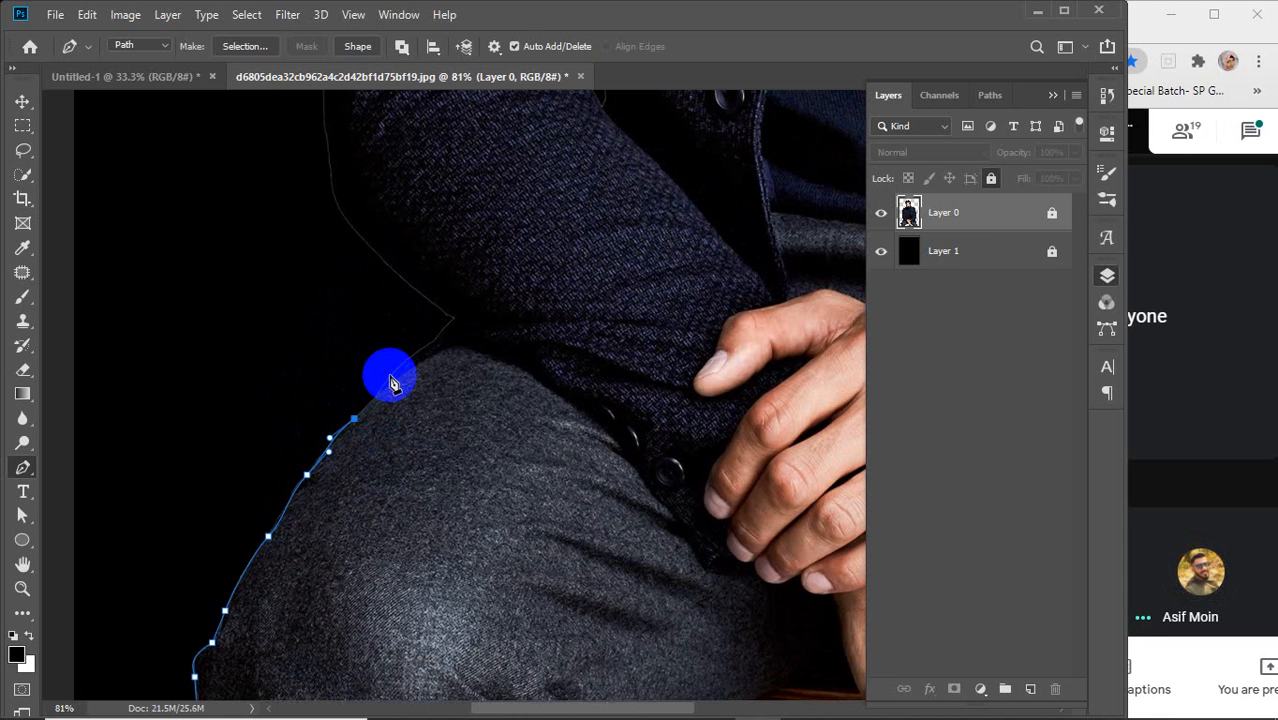
drag(389, 380, 399, 373)
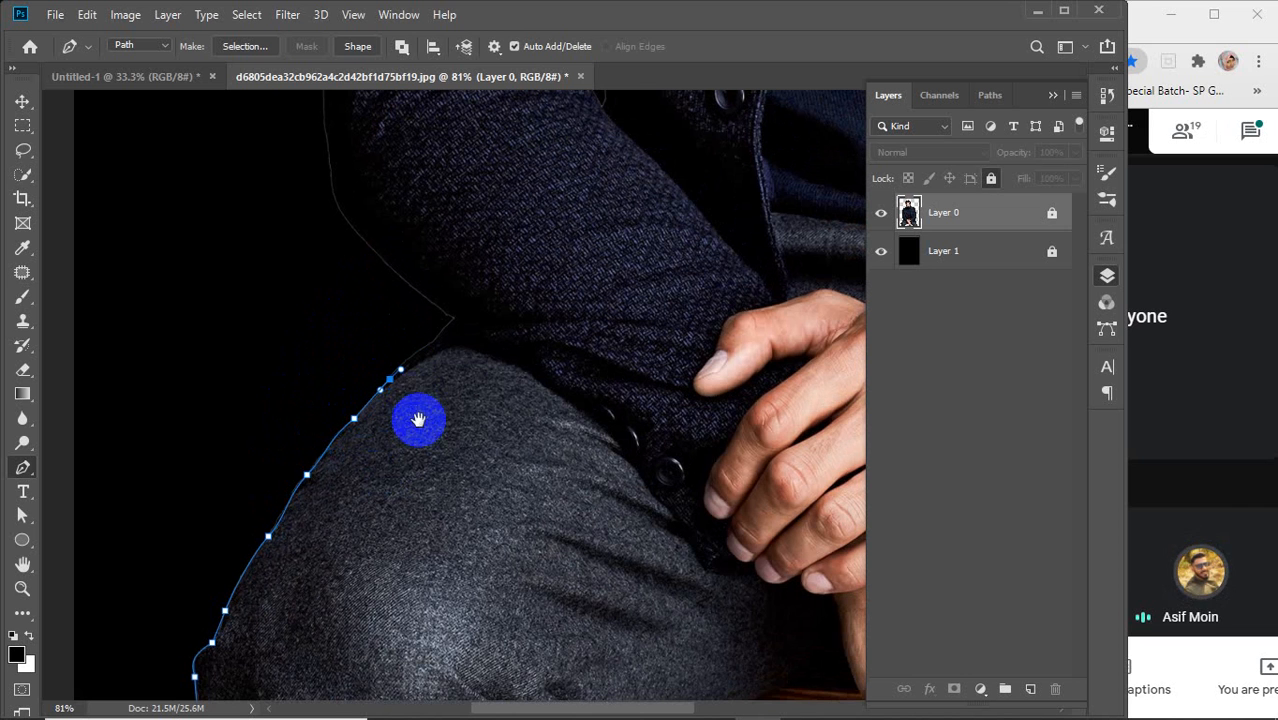
Step: Trace the path along the upper curve of the thigh toward the notch below the jacket sleeve
drag(421, 426, 396, 493)
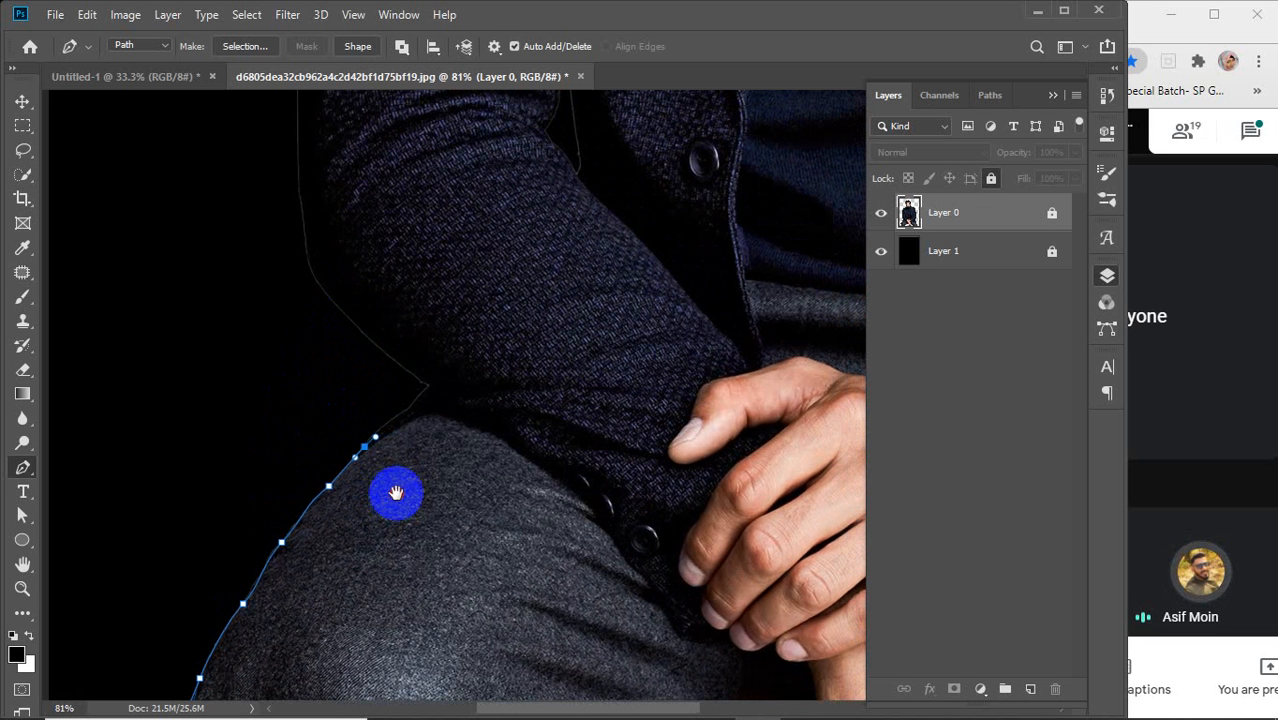
click(419, 399)
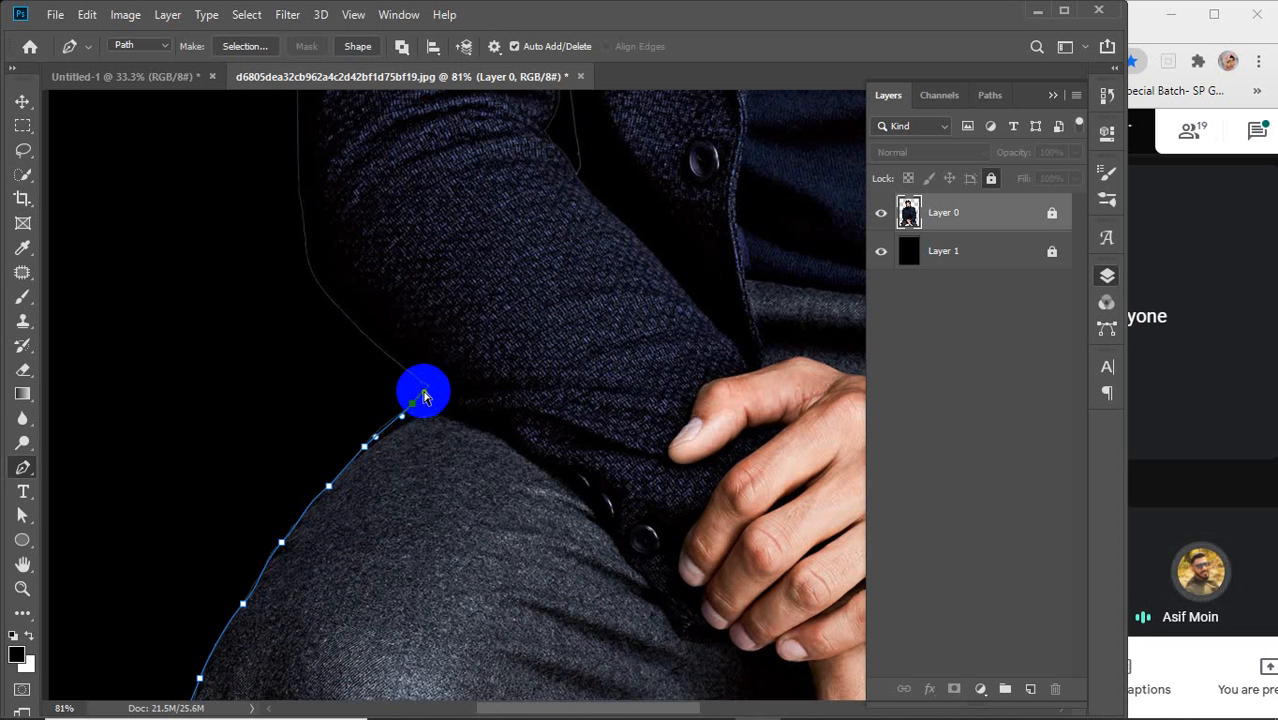
scroll(381, 434, up, 3)
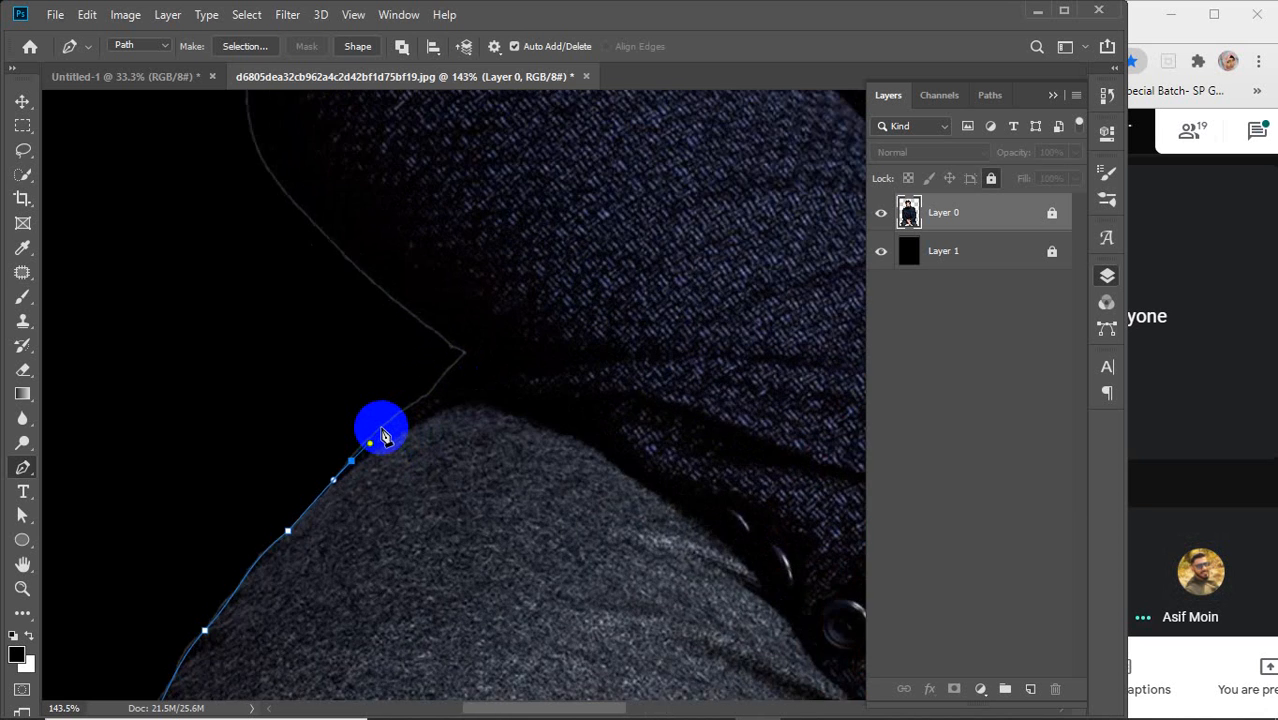
scroll(381, 434, up, 2)
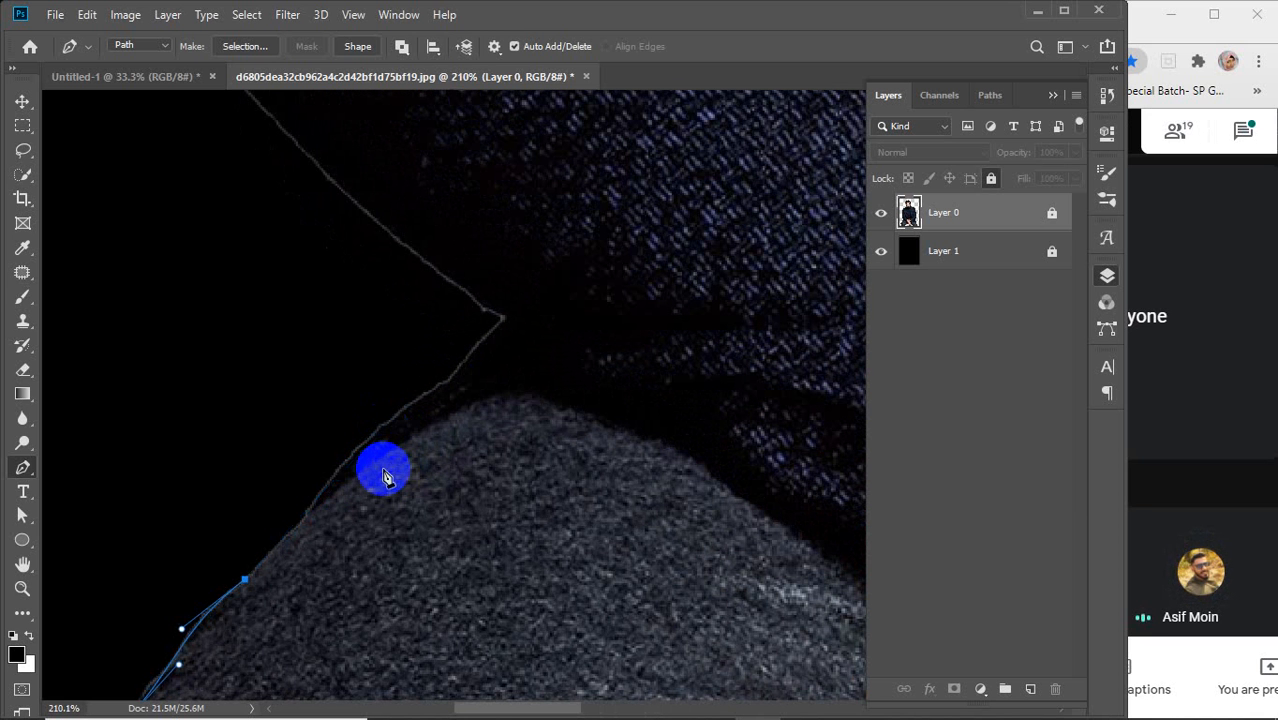
drag(311, 507, 333, 483)
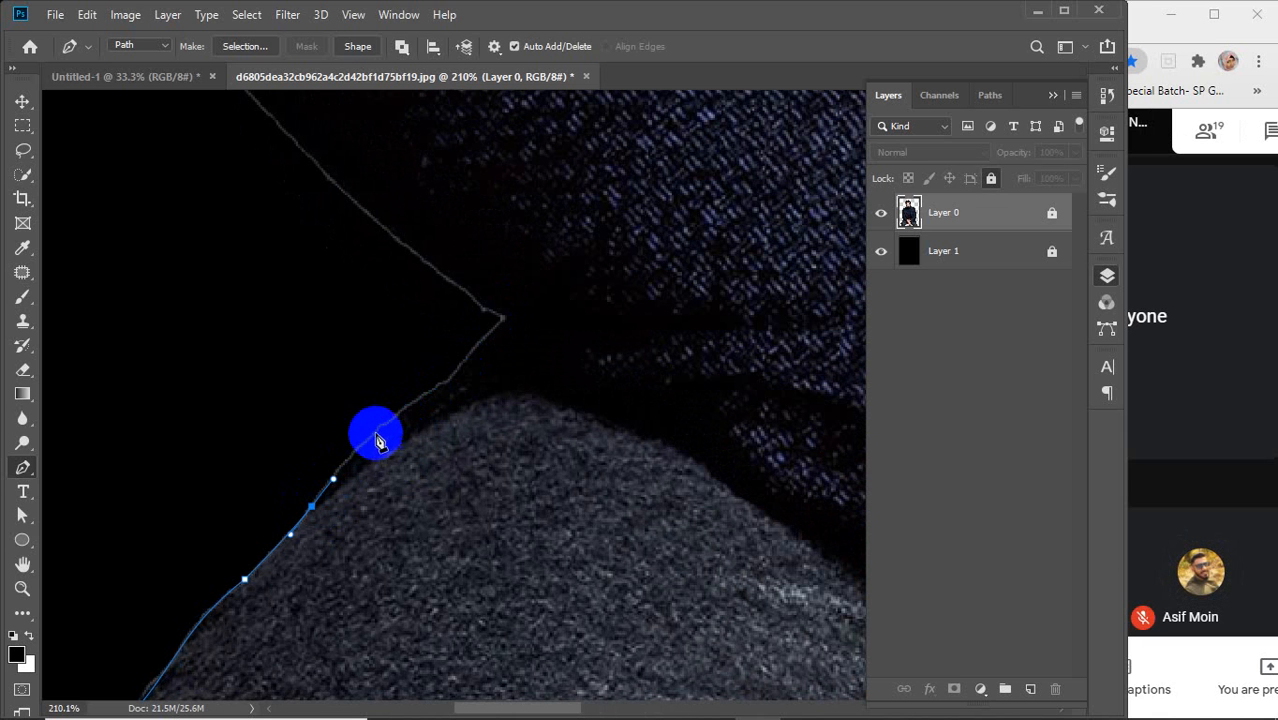
drag(406, 407, 460, 369)
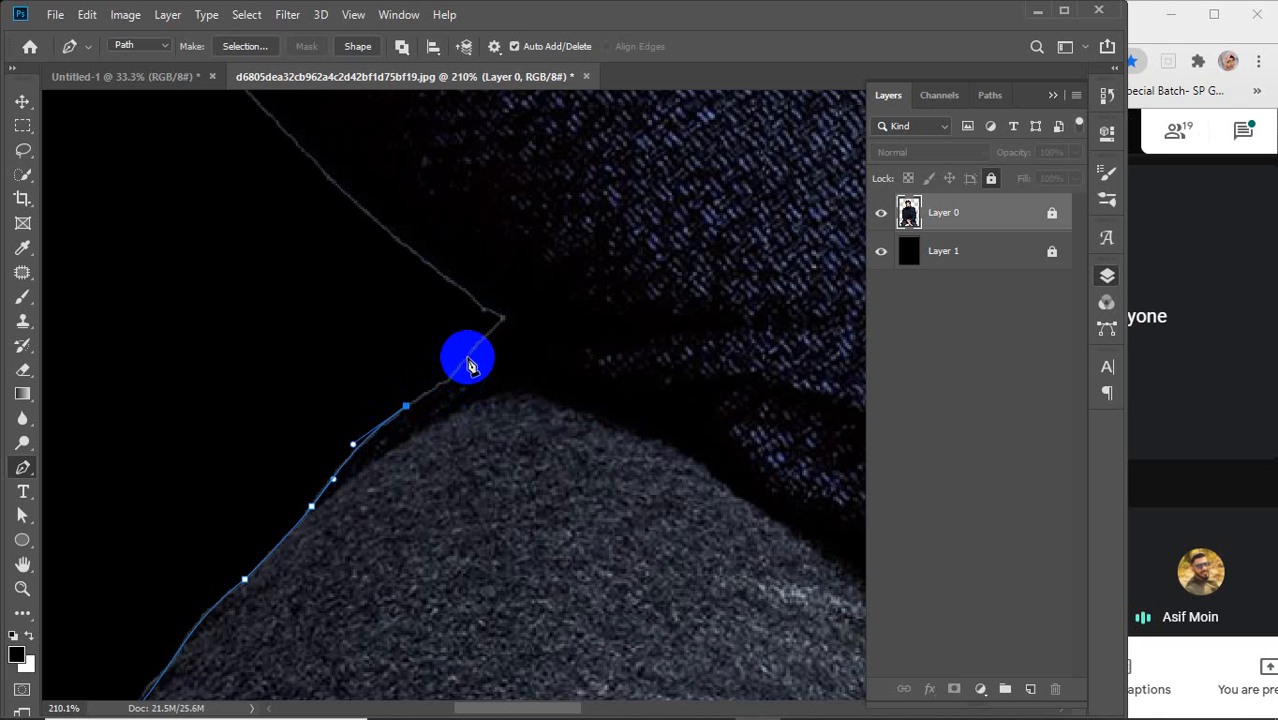
Step: Extend the path to the tip of the notch between thigh and sleeve and make that anchor a sharp corner
drag(467, 357, 489, 327)
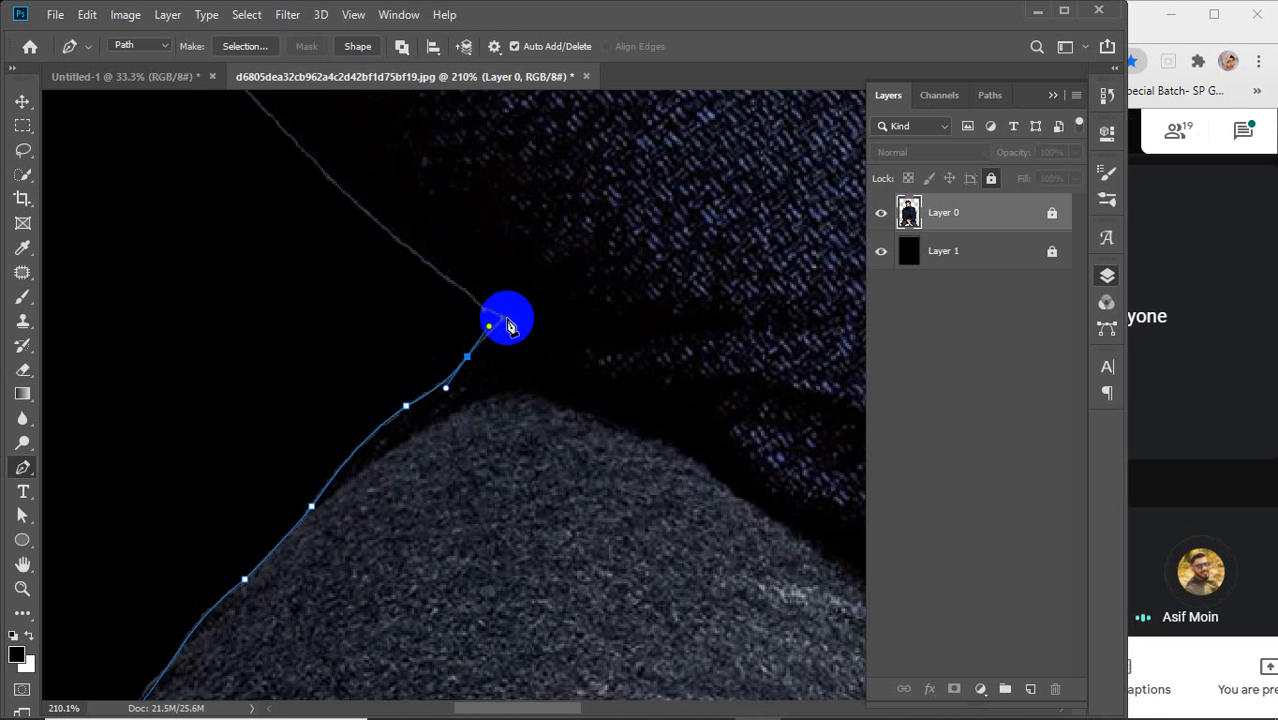
click(504, 318)
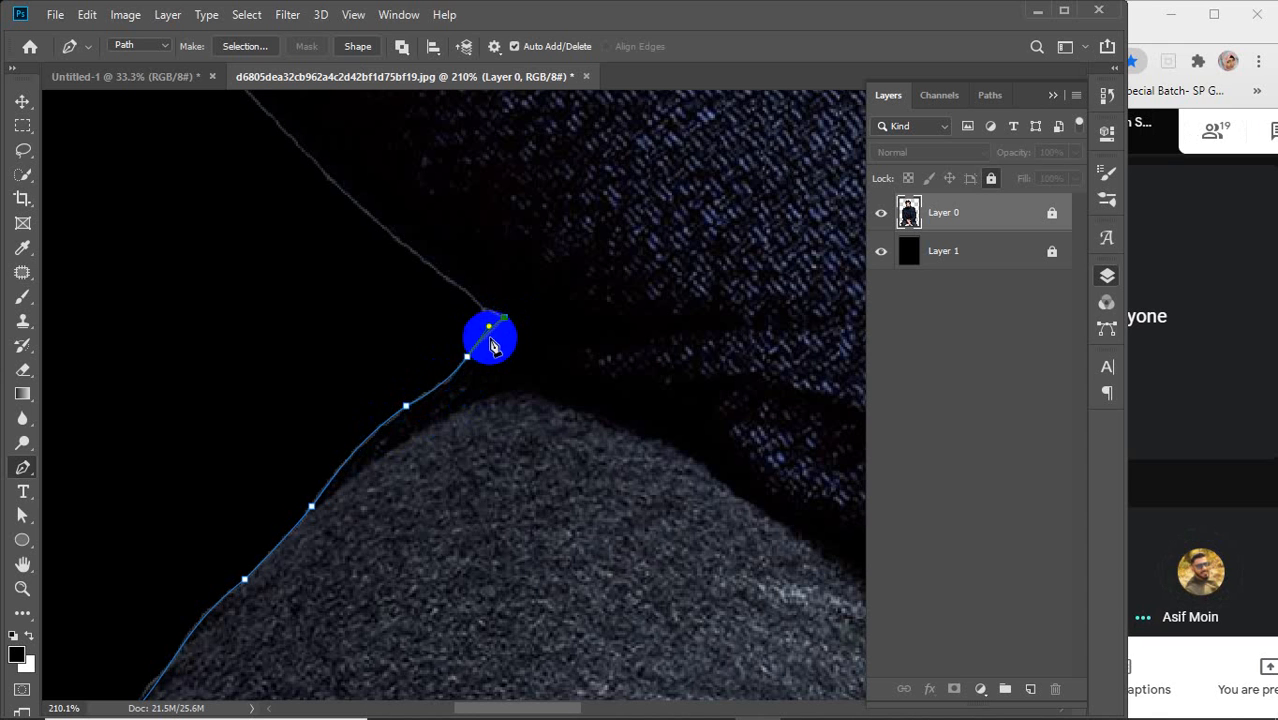
key(ctrl+z)
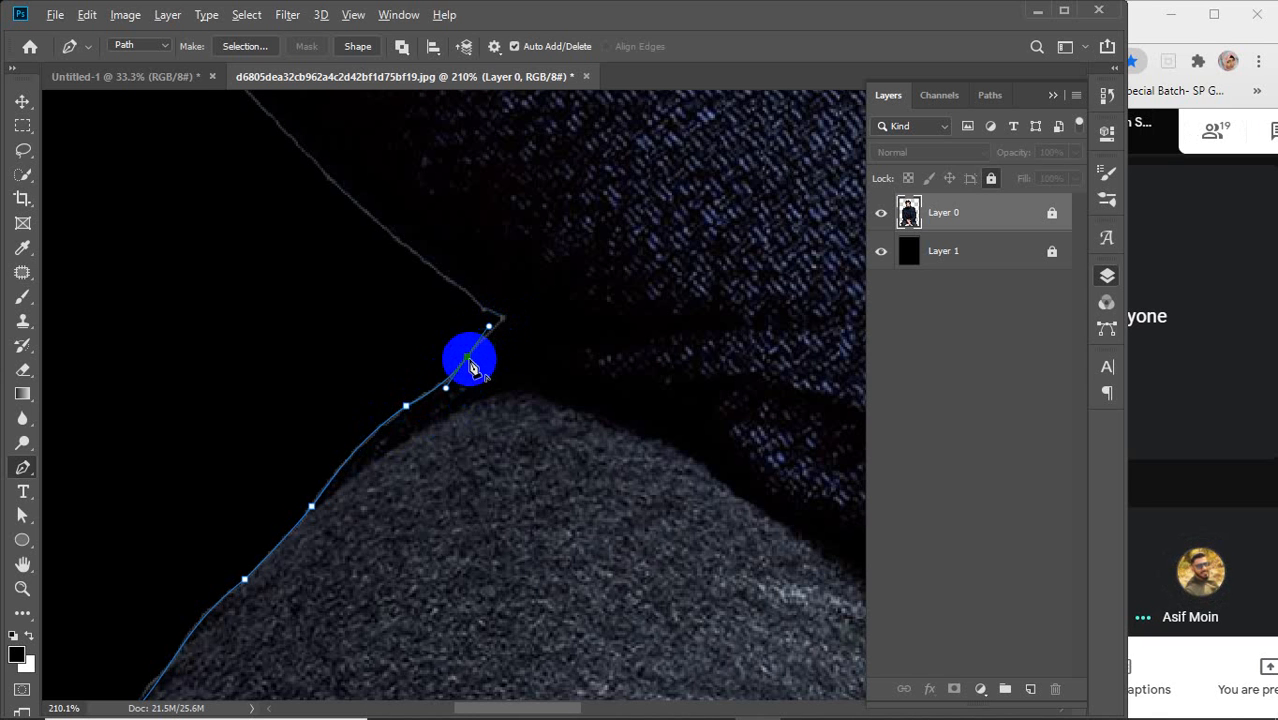
click(468, 359)
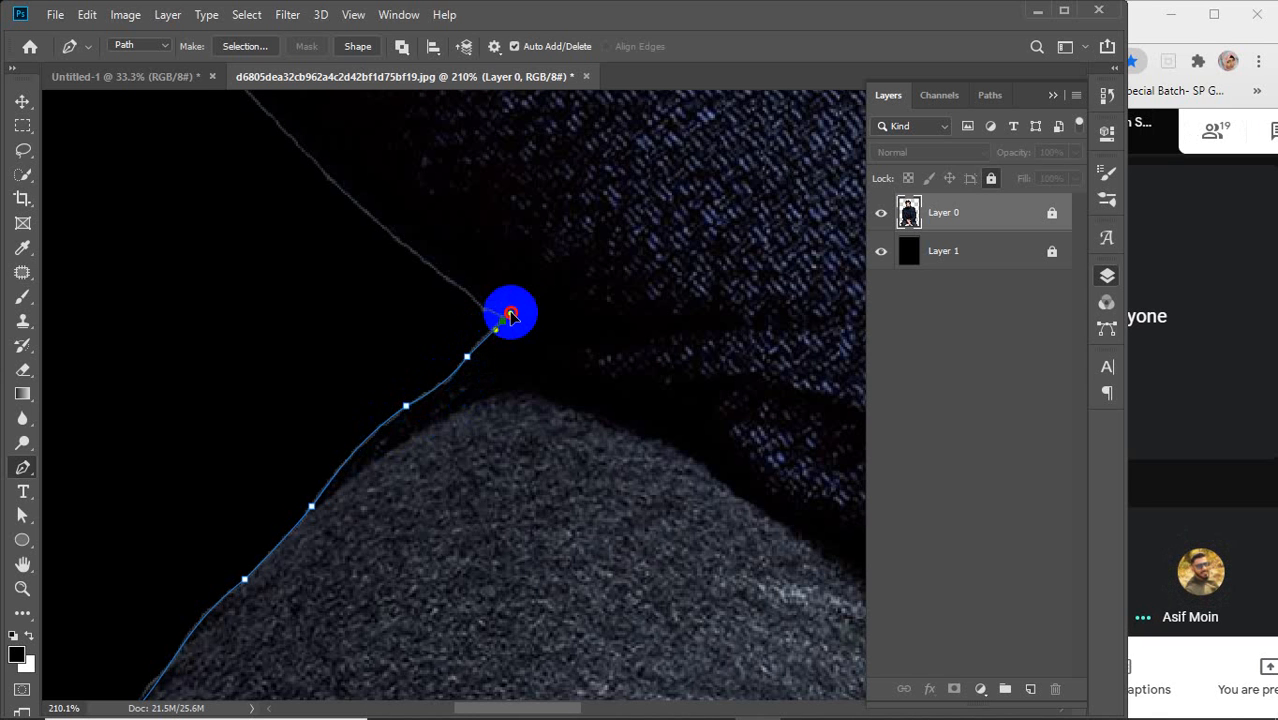
drag(503, 321, 517, 310)
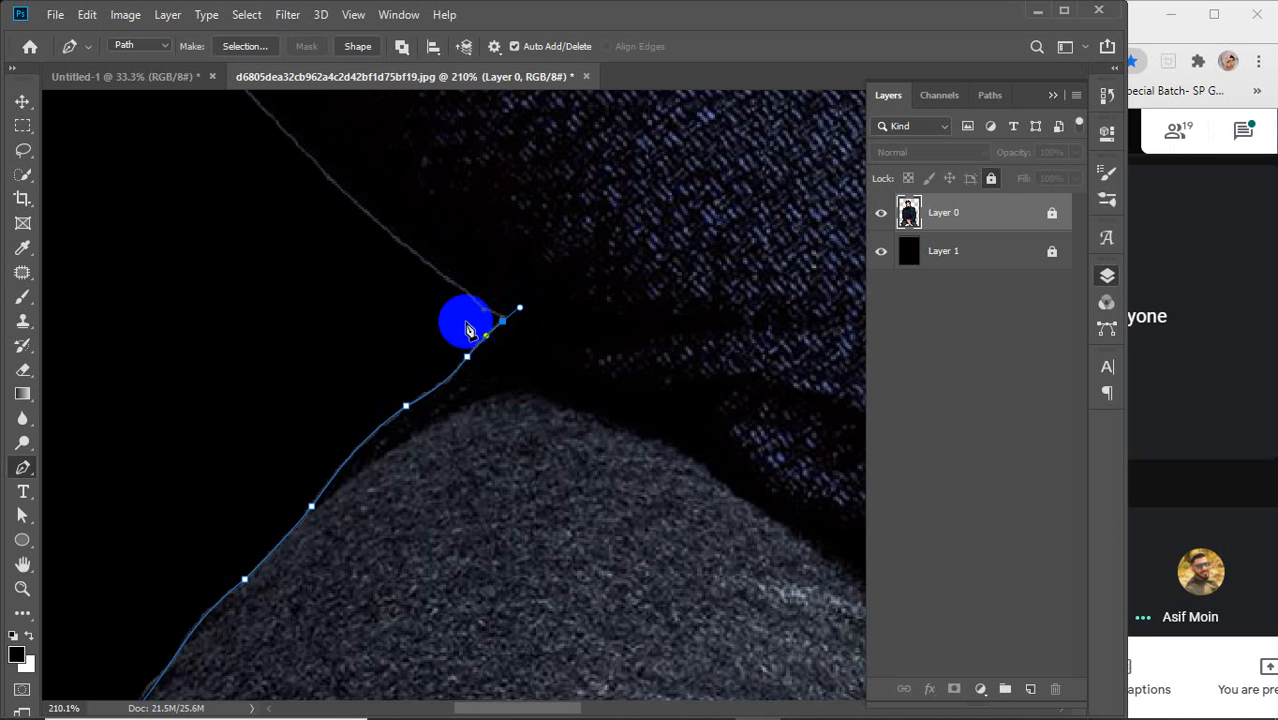
scroll(482, 323, up, 3)
drag(525, 294, 513, 458)
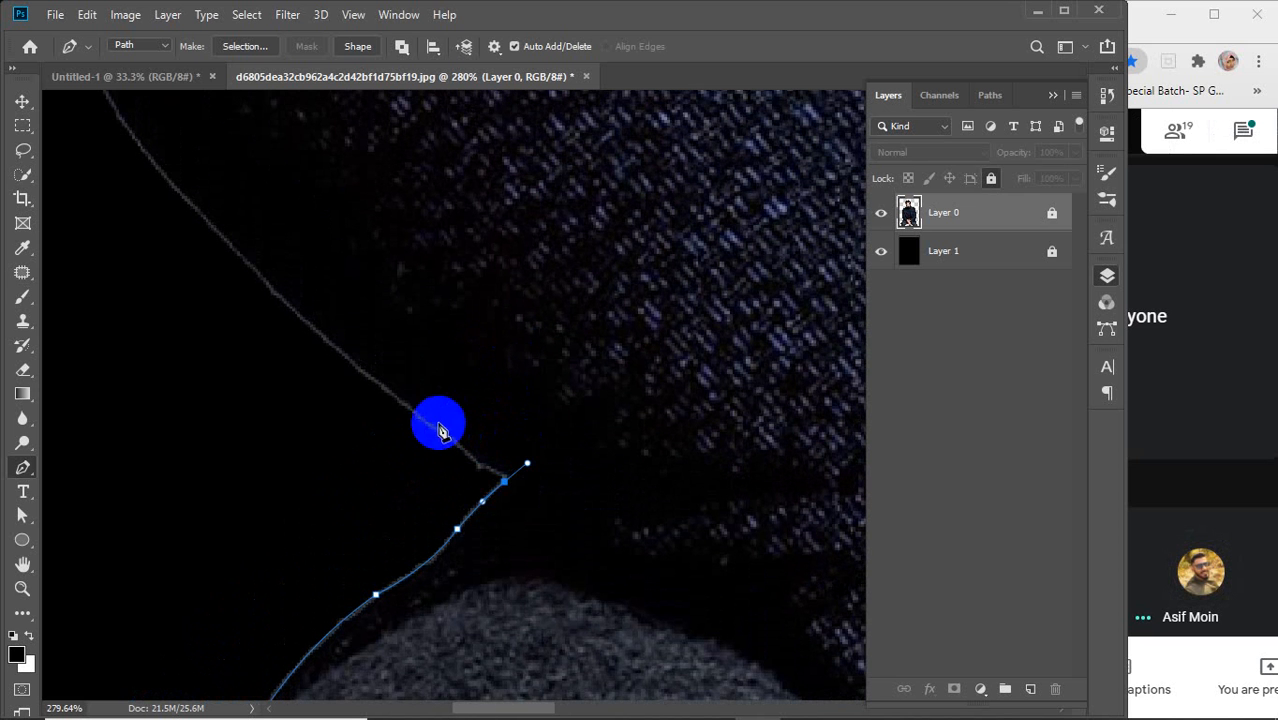
drag(398, 403, 507, 487)
alt+click(507, 484)
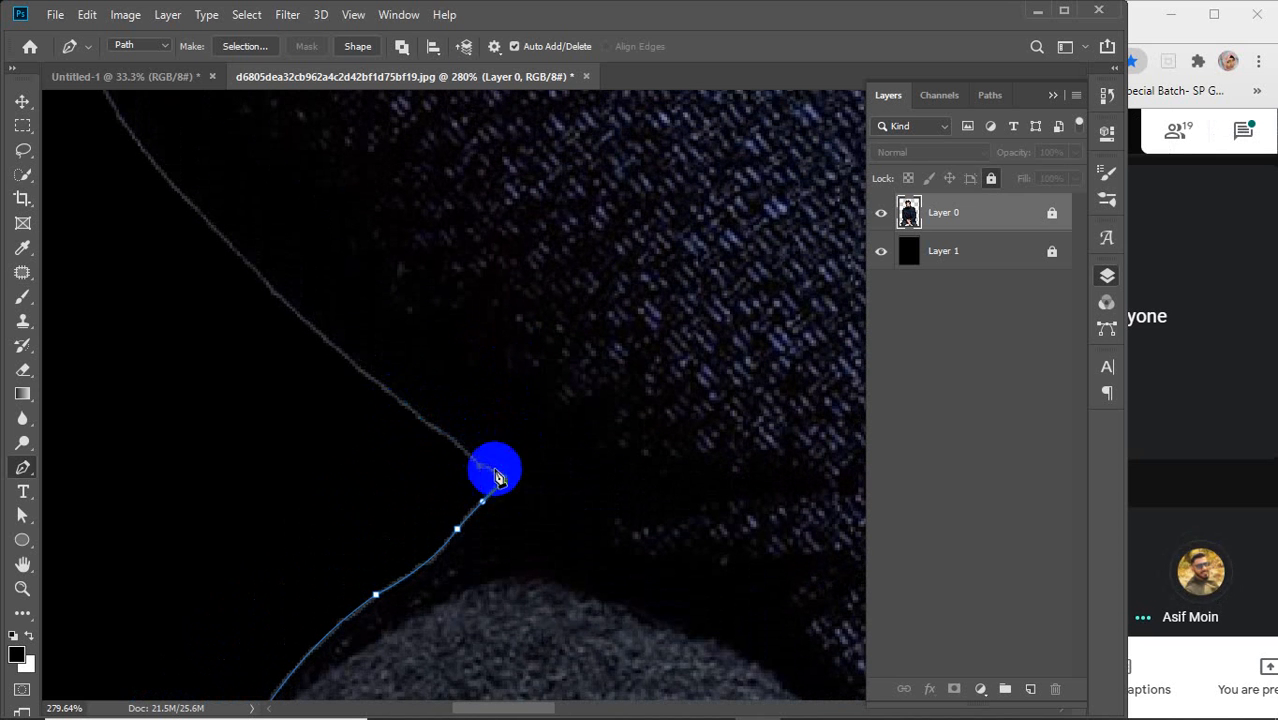
Step: Trace the underside of the sleeve from the notch around the elbow, removing the forward handle of the anchor above the bend
drag(404, 405, 368, 384)
scroll(368, 383, down, 3)
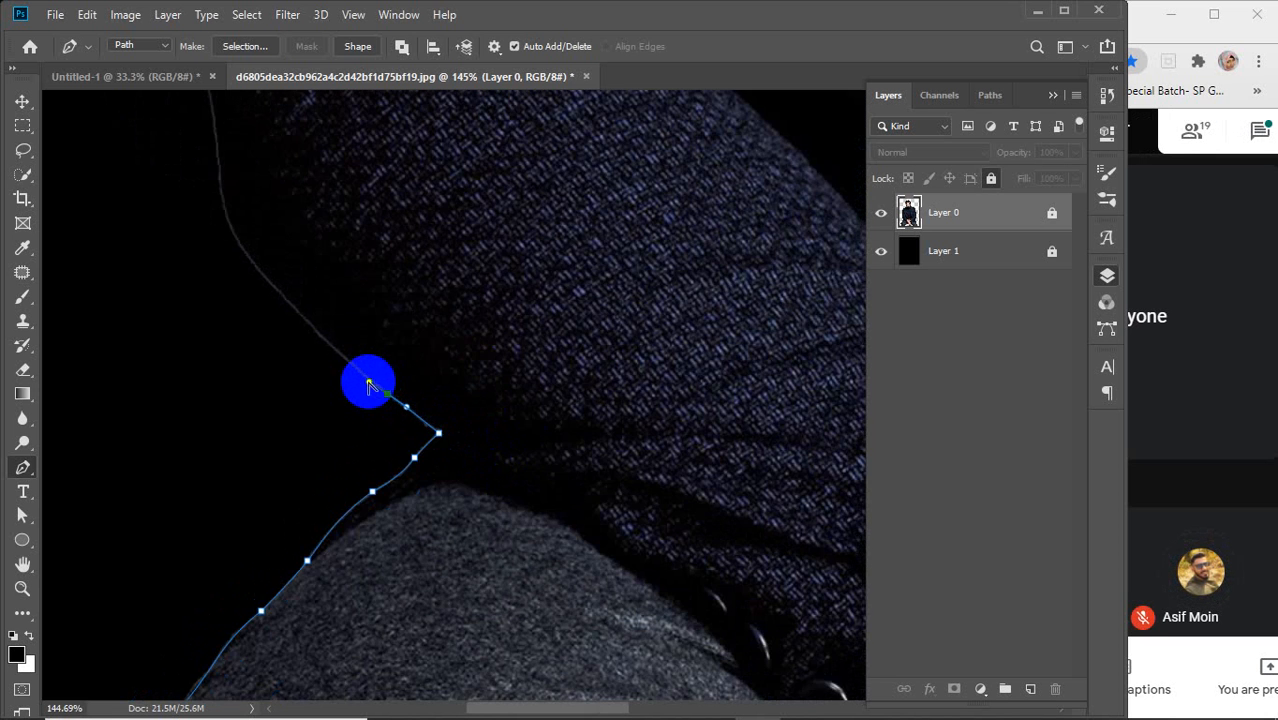
drag(422, 386, 446, 550)
drag(440, 600, 385, 366)
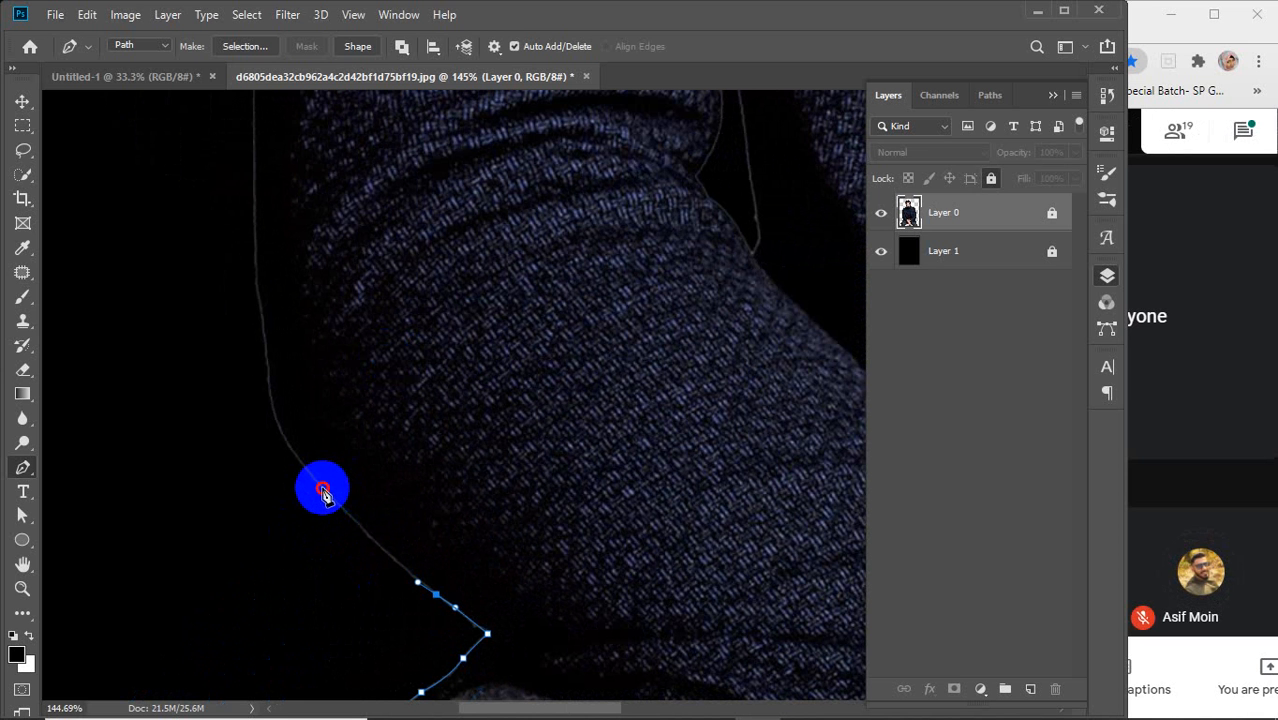
drag(322, 488, 307, 468)
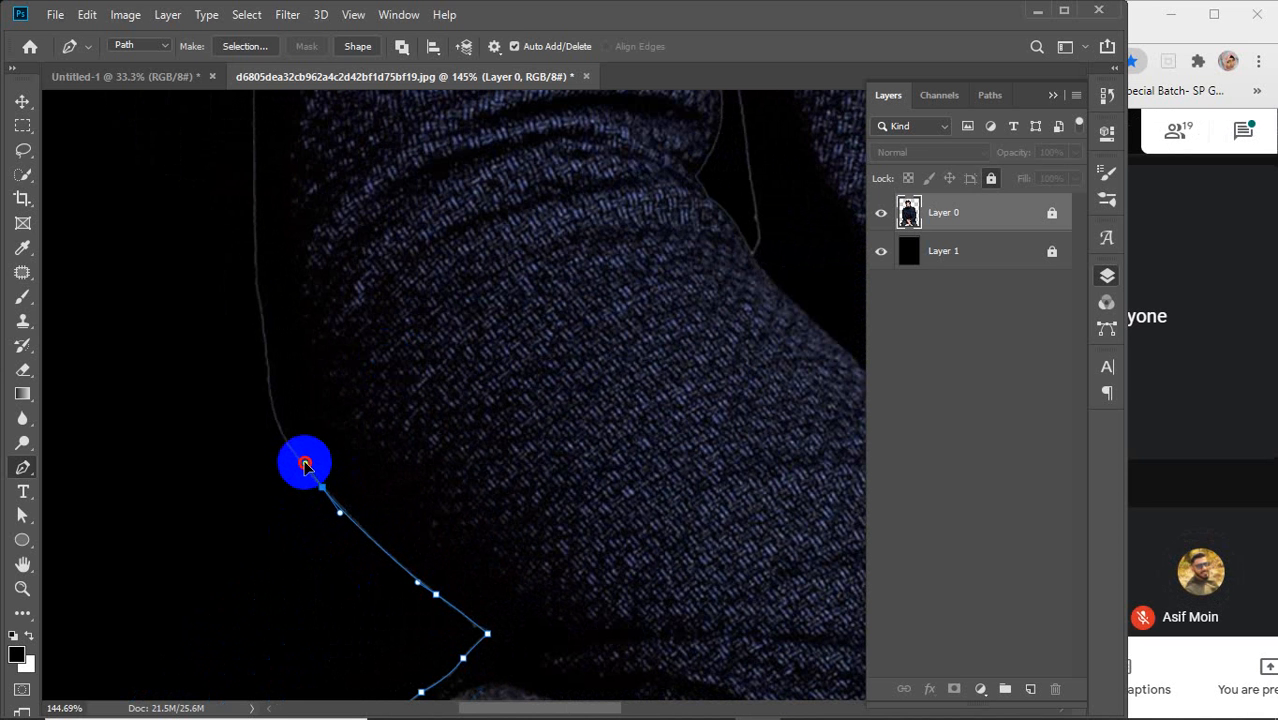
drag(360, 380, 393, 485)
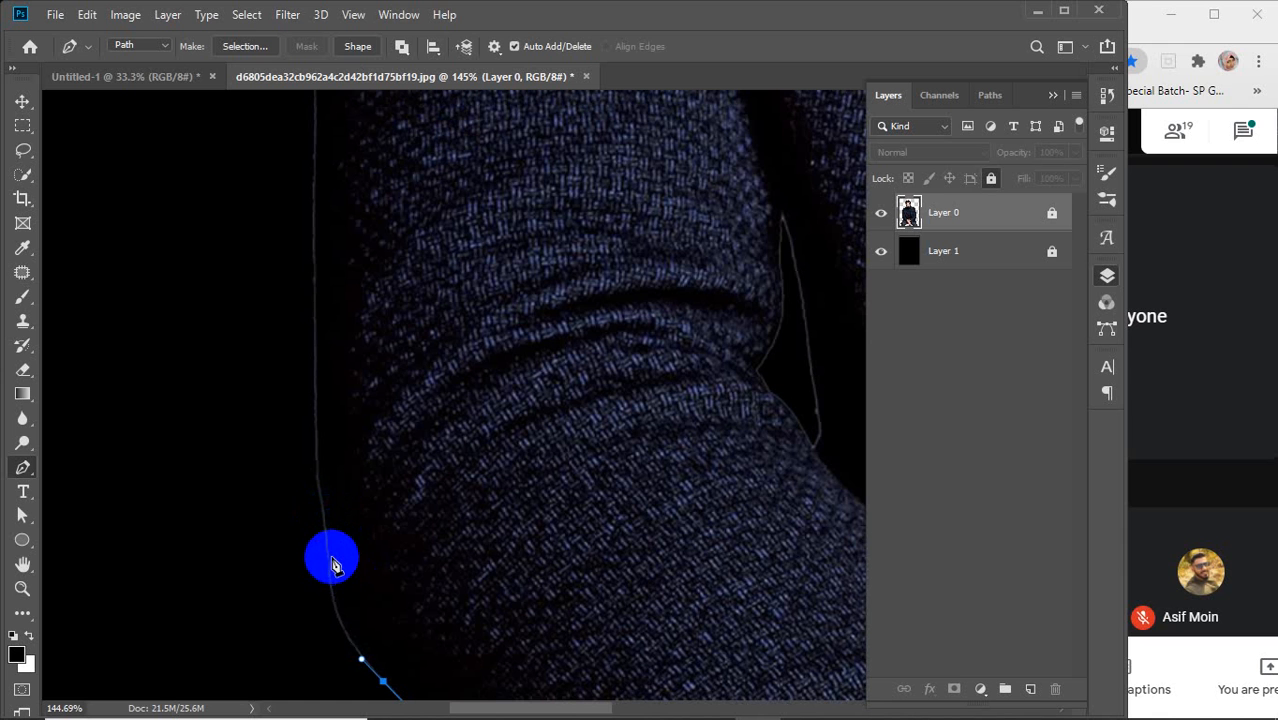
drag(328, 557, 325, 489)
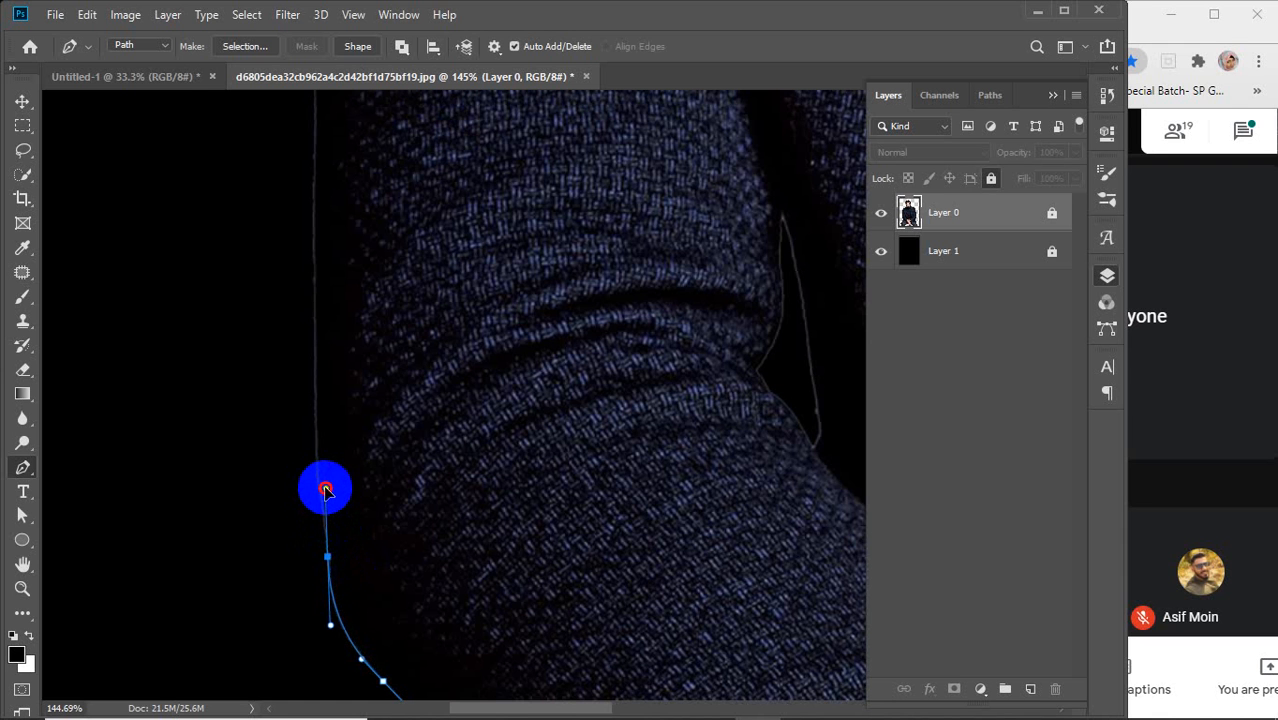
alt+click(328, 557)
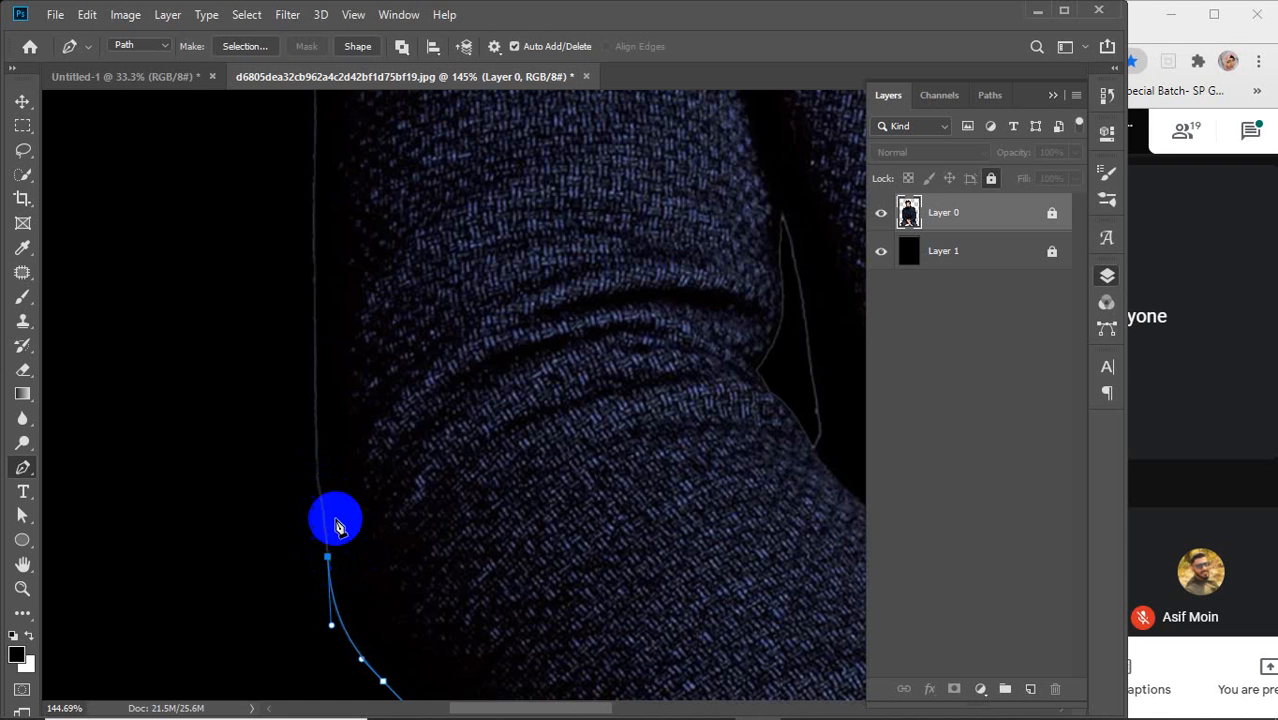
Step: Carry the path up the nearly straight outer edge of the sleeve from above the elbow to below the folds
drag(315, 373, 404, 533)
alt+click(316, 372)
drag(340, 447, 340, 426)
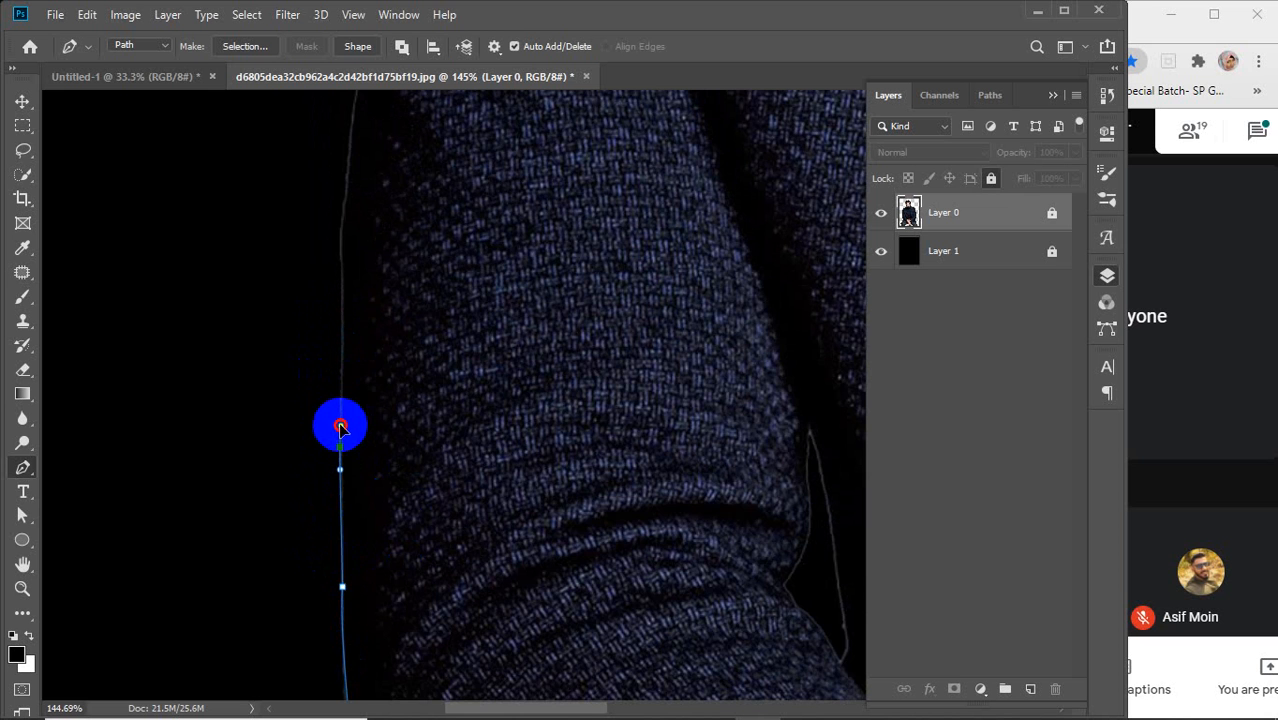
drag(379, 368, 399, 514)
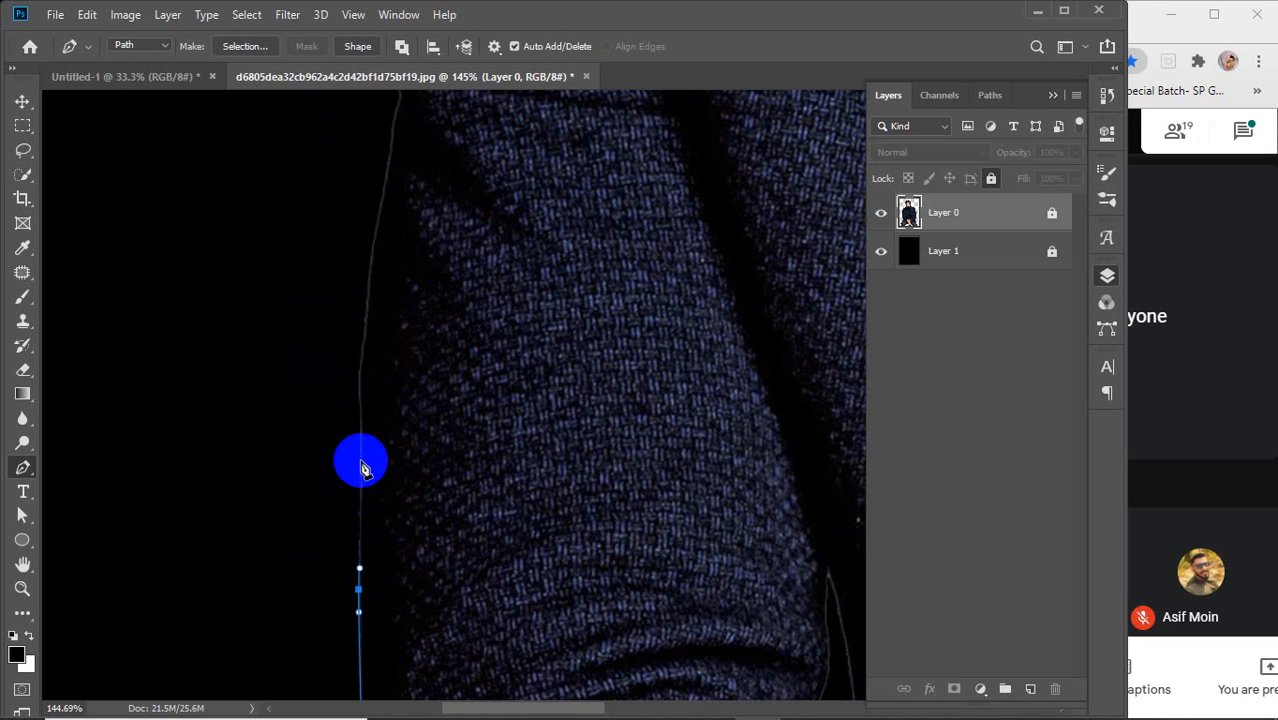
drag(359, 459, 359, 443)
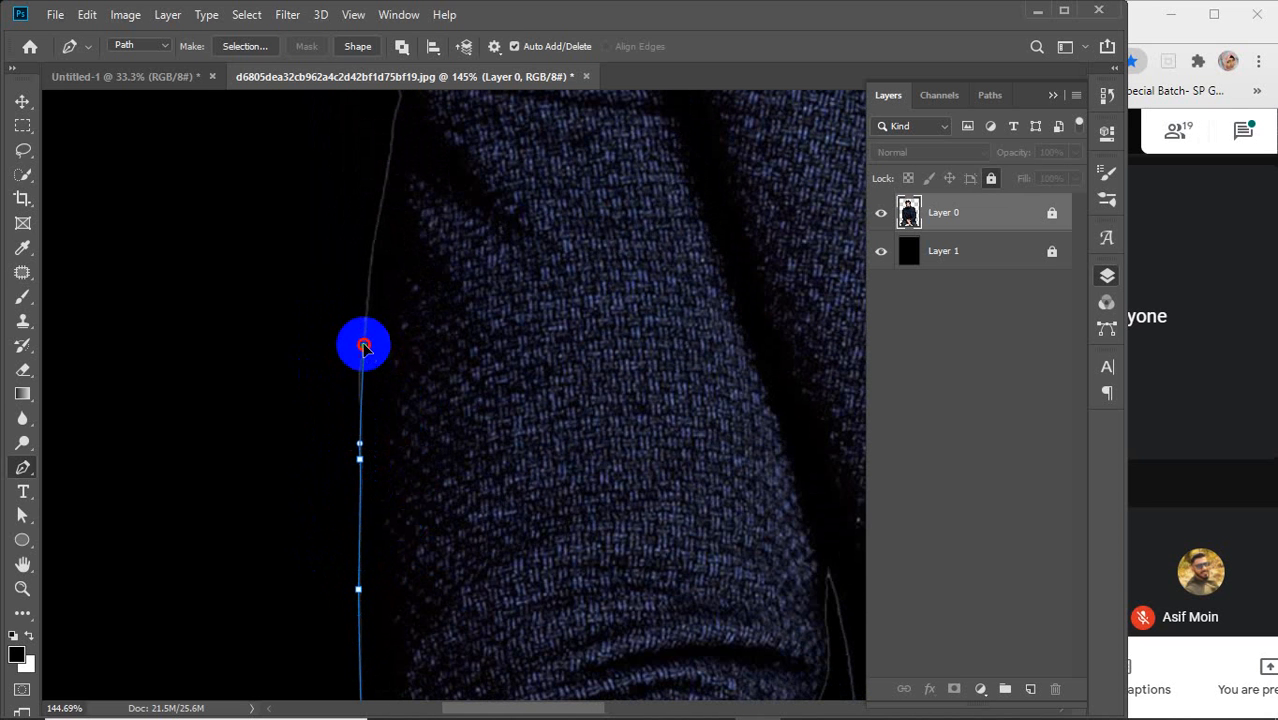
drag(363, 346, 368, 302)
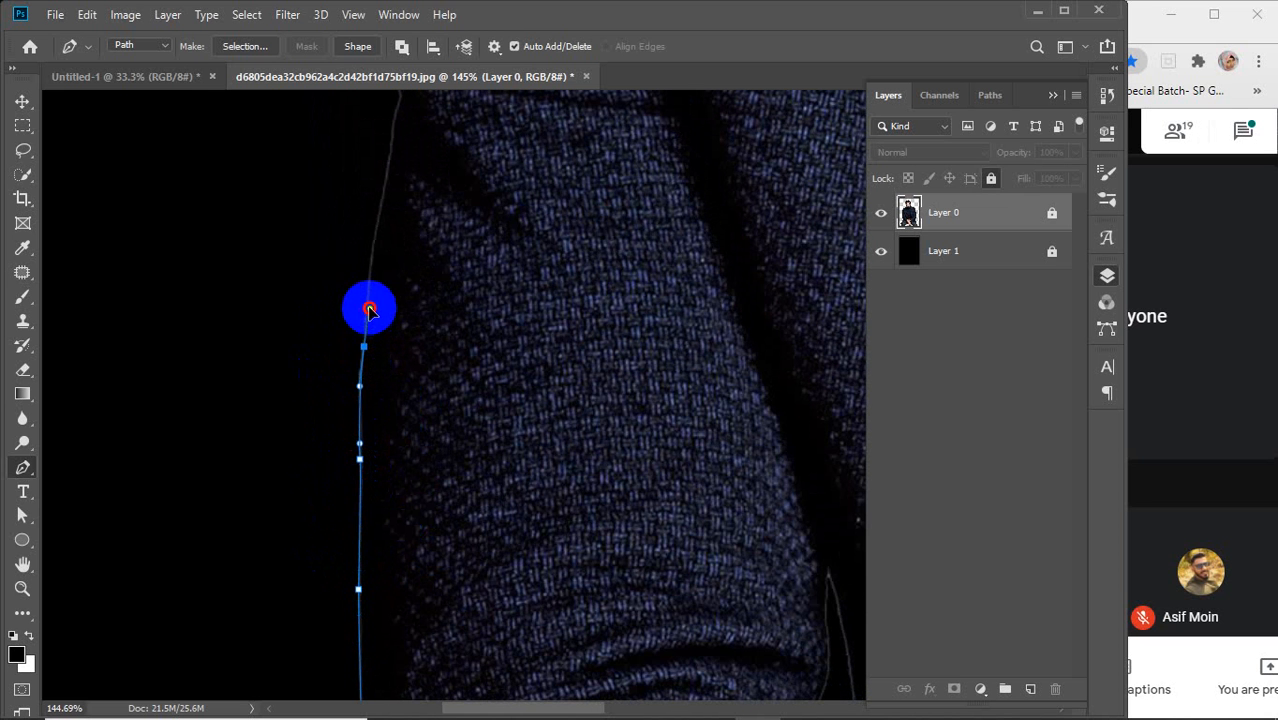
drag(373, 247, 408, 508)
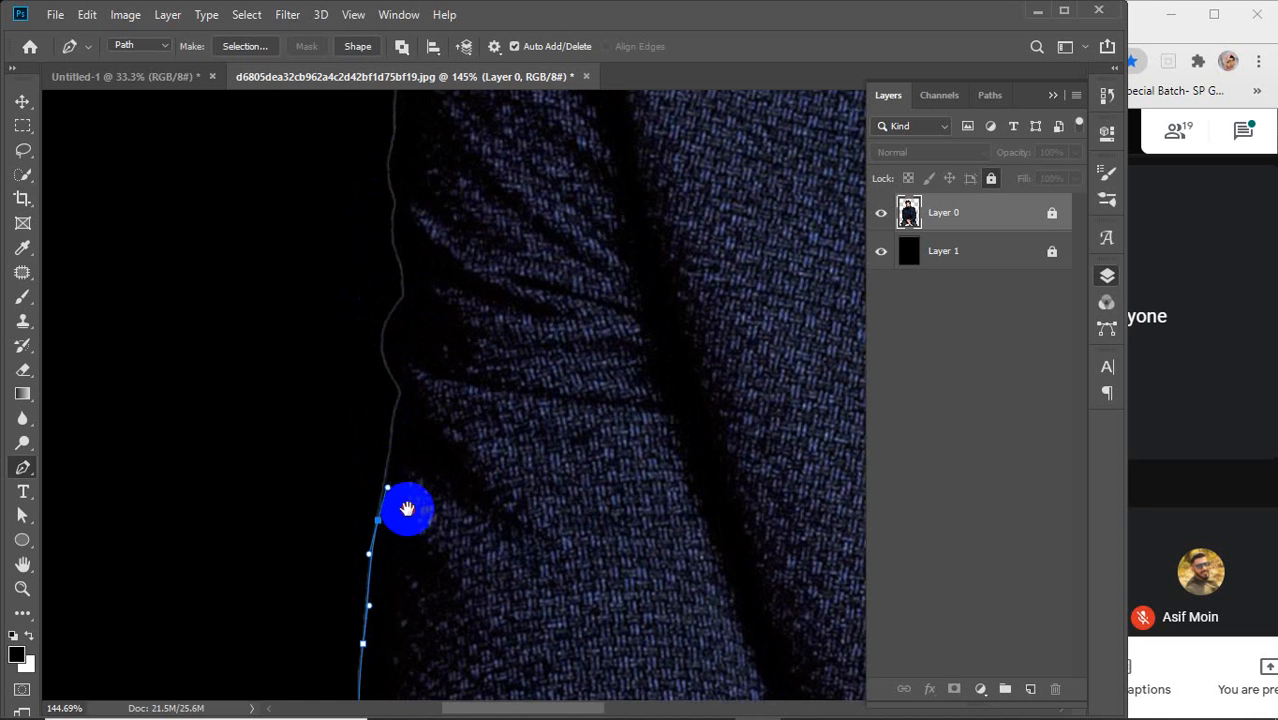
Step: Trace the sleeve's outer edge around the lower fold, with a sharp corner at the indentation and a curve over the bulge above it
click(394, 431)
drag(400, 393, 402, 383)
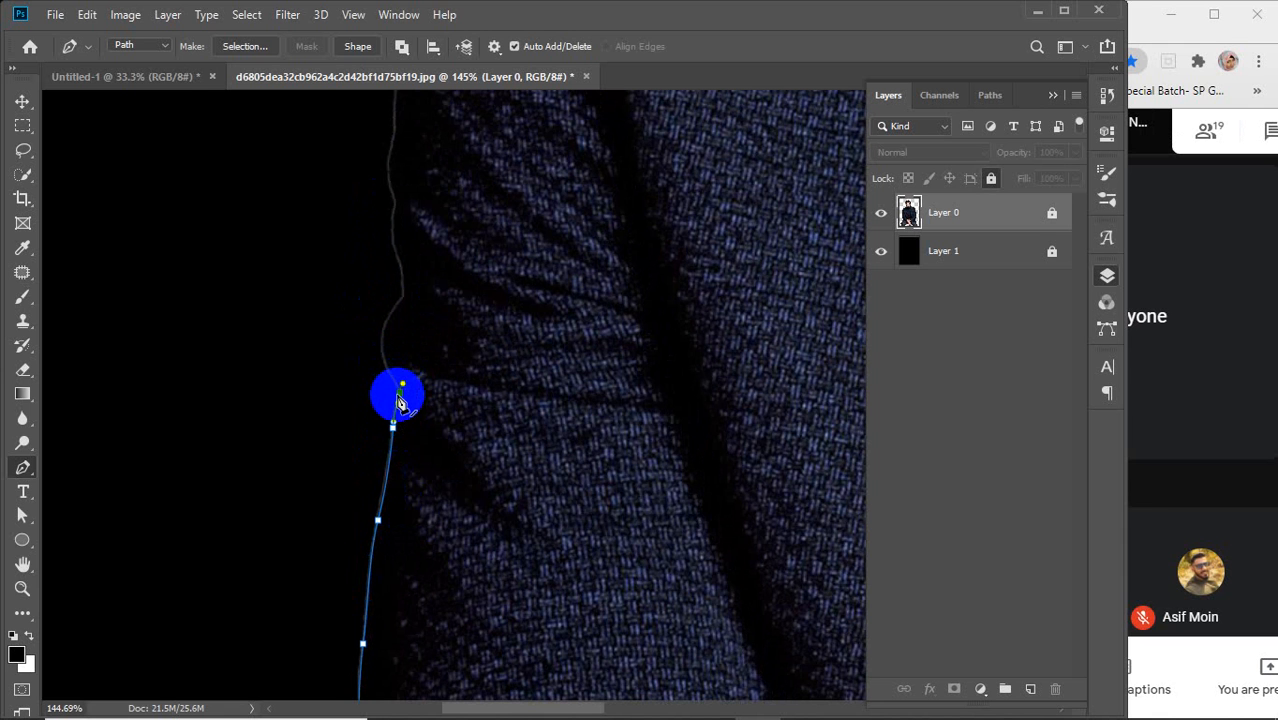
alt+click(398, 395)
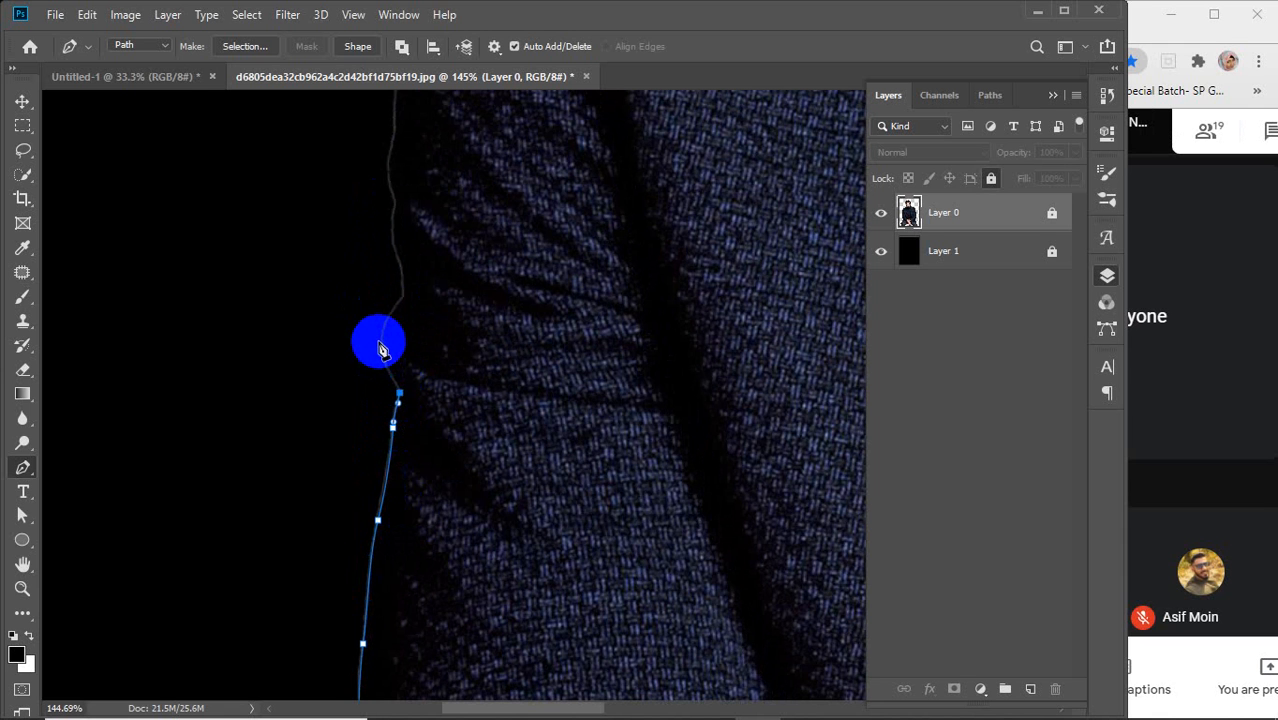
drag(382, 343, 381, 327)
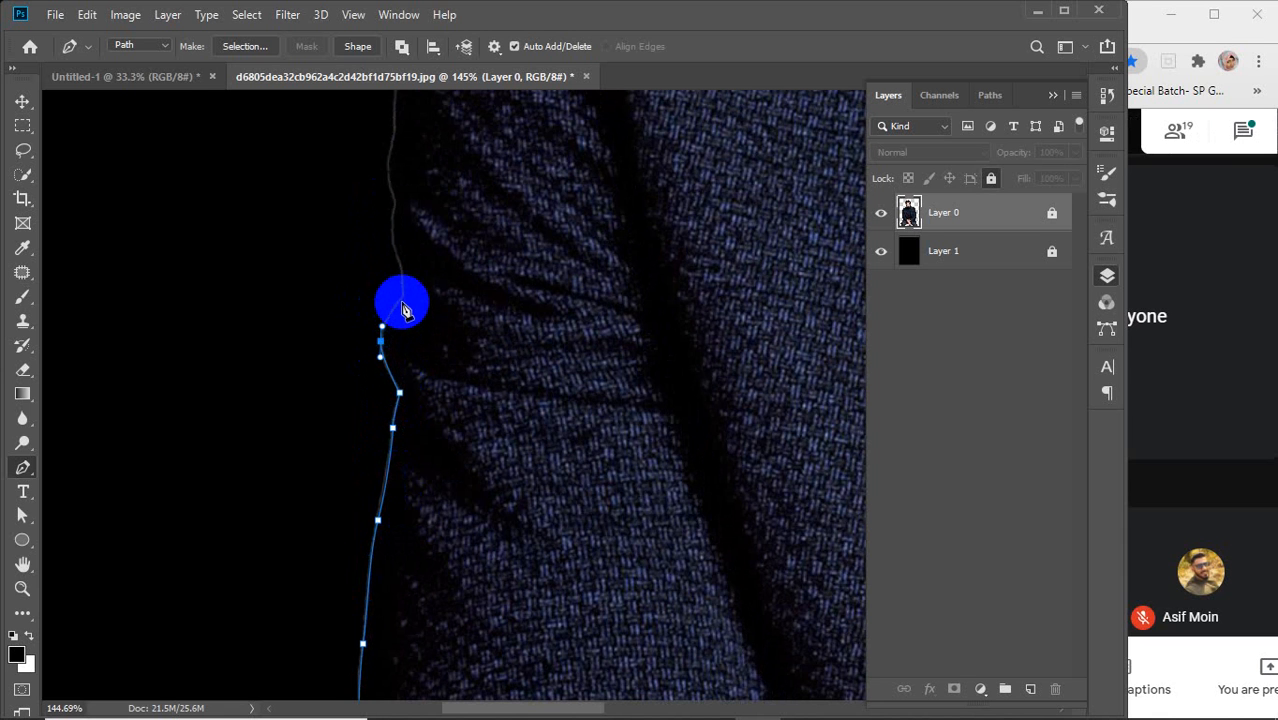
click(405, 298)
scroll(440, 380, up, 3)
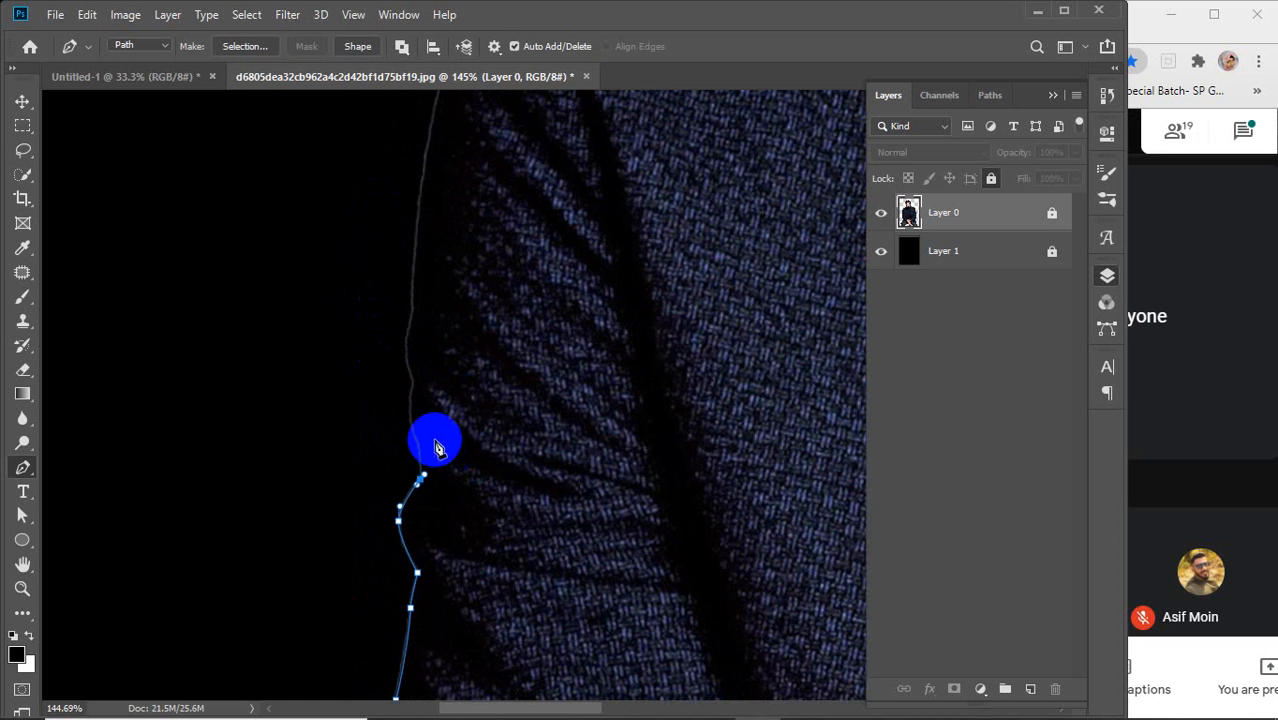
Step: Continue the path up the wavy outer edge of the sleeve past the upper folds with curved segments
drag(410, 423, 405, 402)
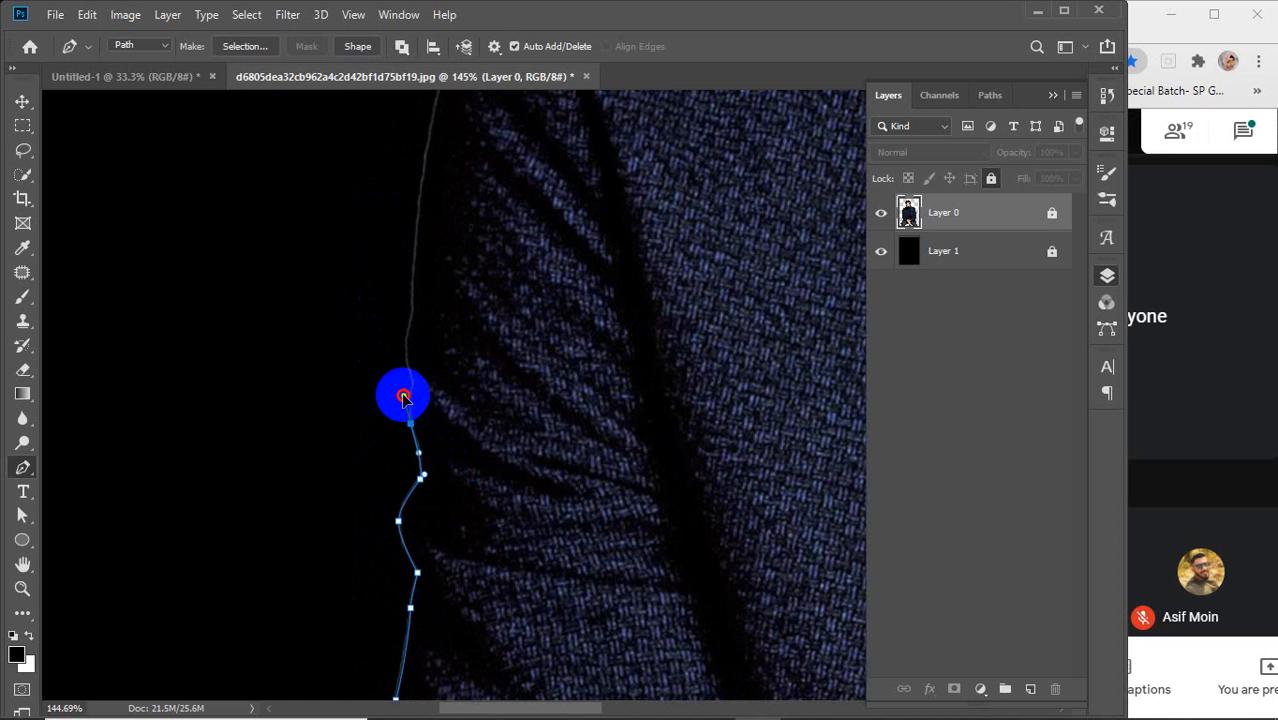
click(410, 362)
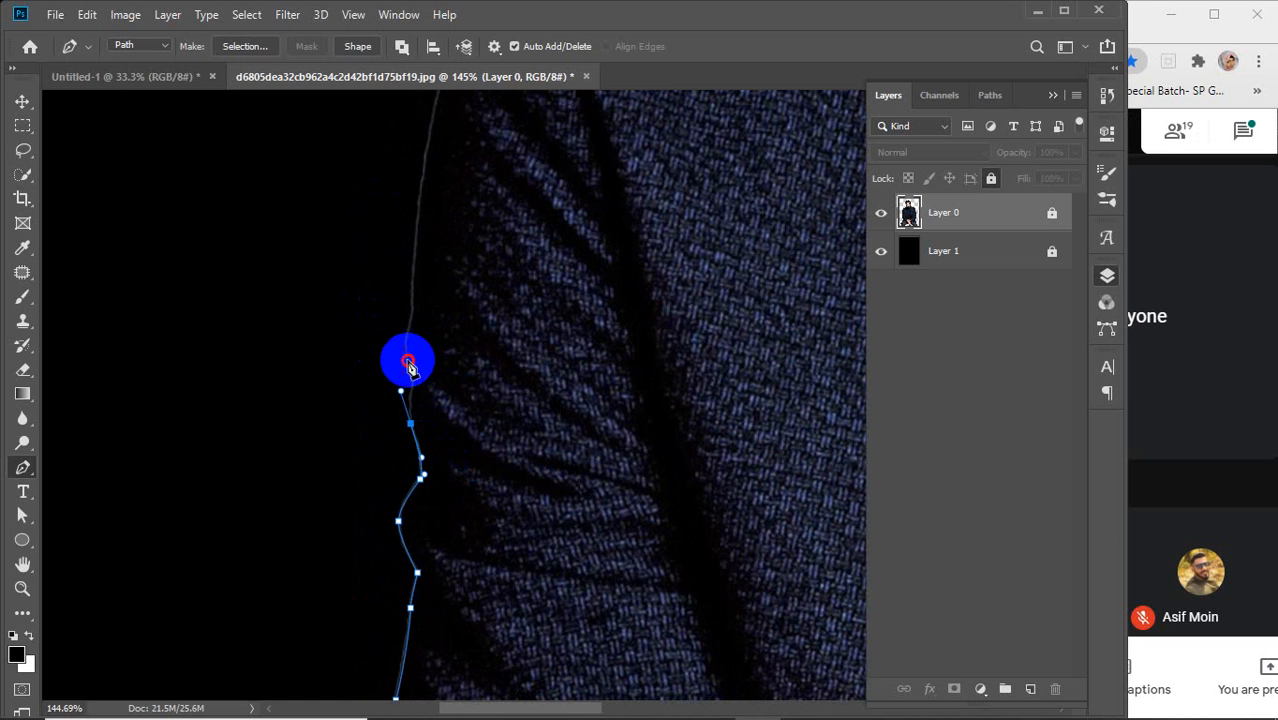
drag(408, 366, 398, 318)
scroll(479, 394, up, 4)
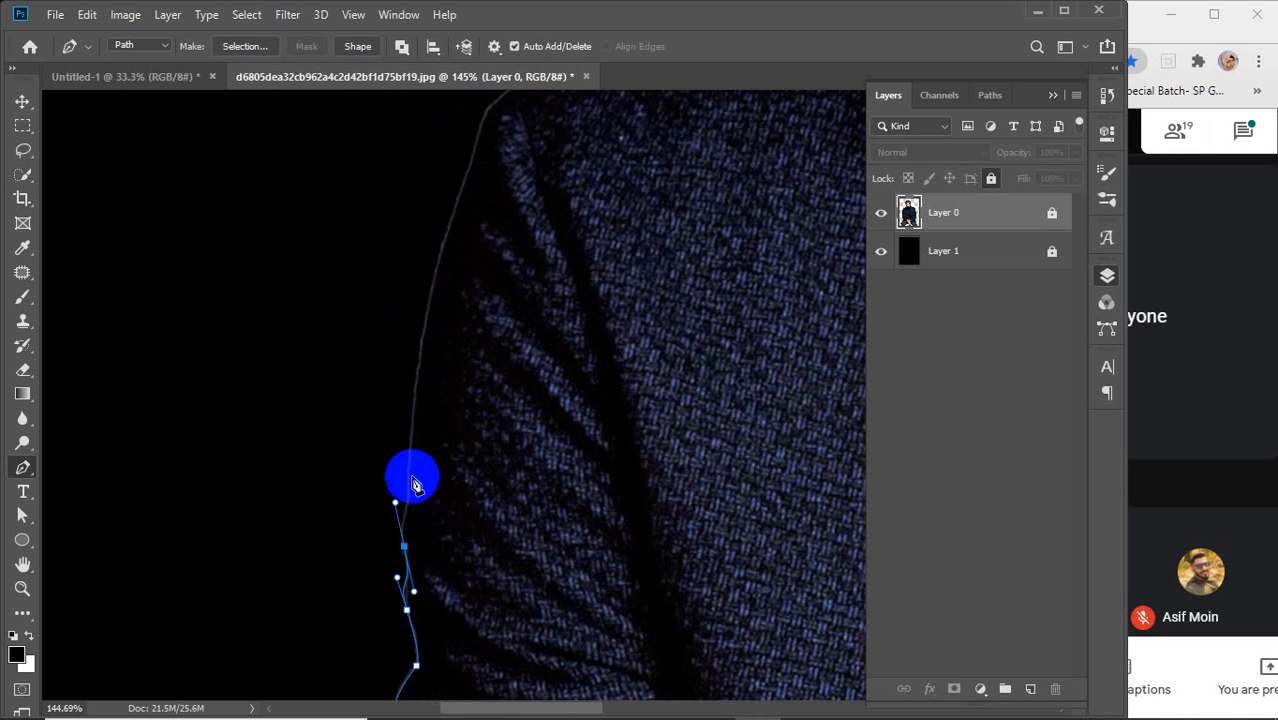
drag(409, 478, 408, 428)
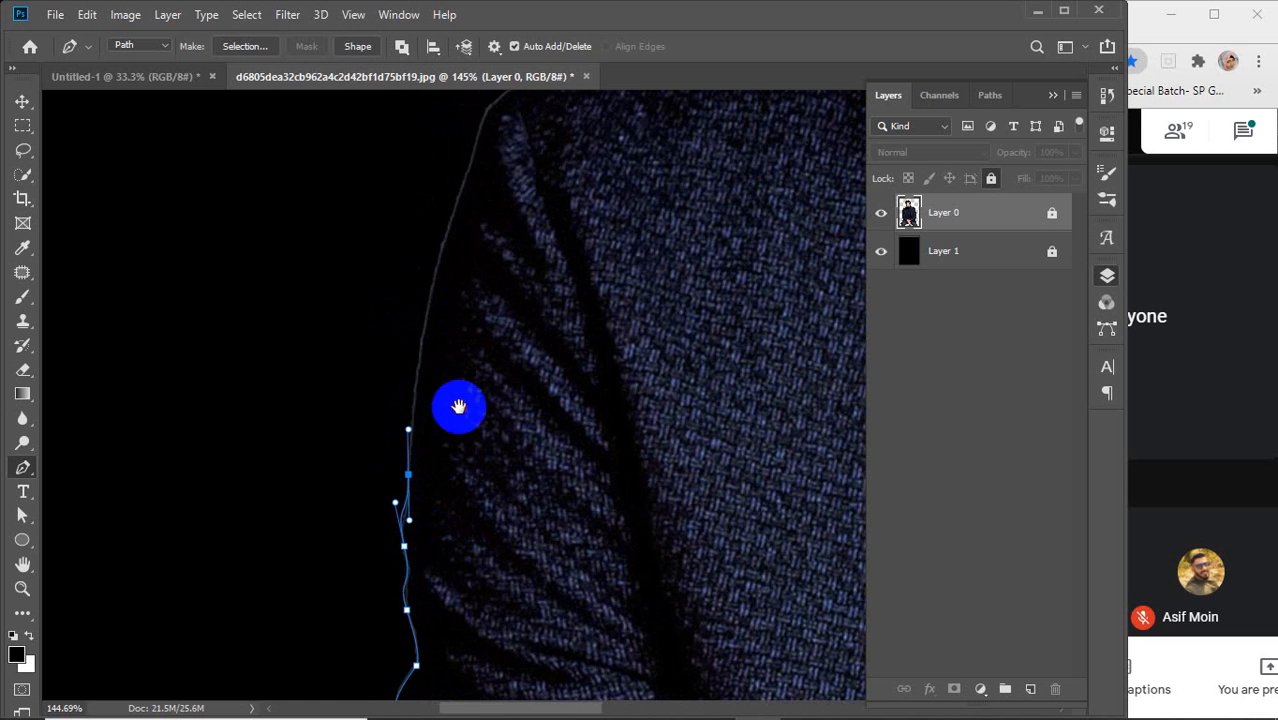
drag(437, 383, 419, 479)
Step: Carry the path along the upper sleeve's curve to just below the shoulder corner, replacing the first segment with a longer one
drag(408, 420, 408, 408)
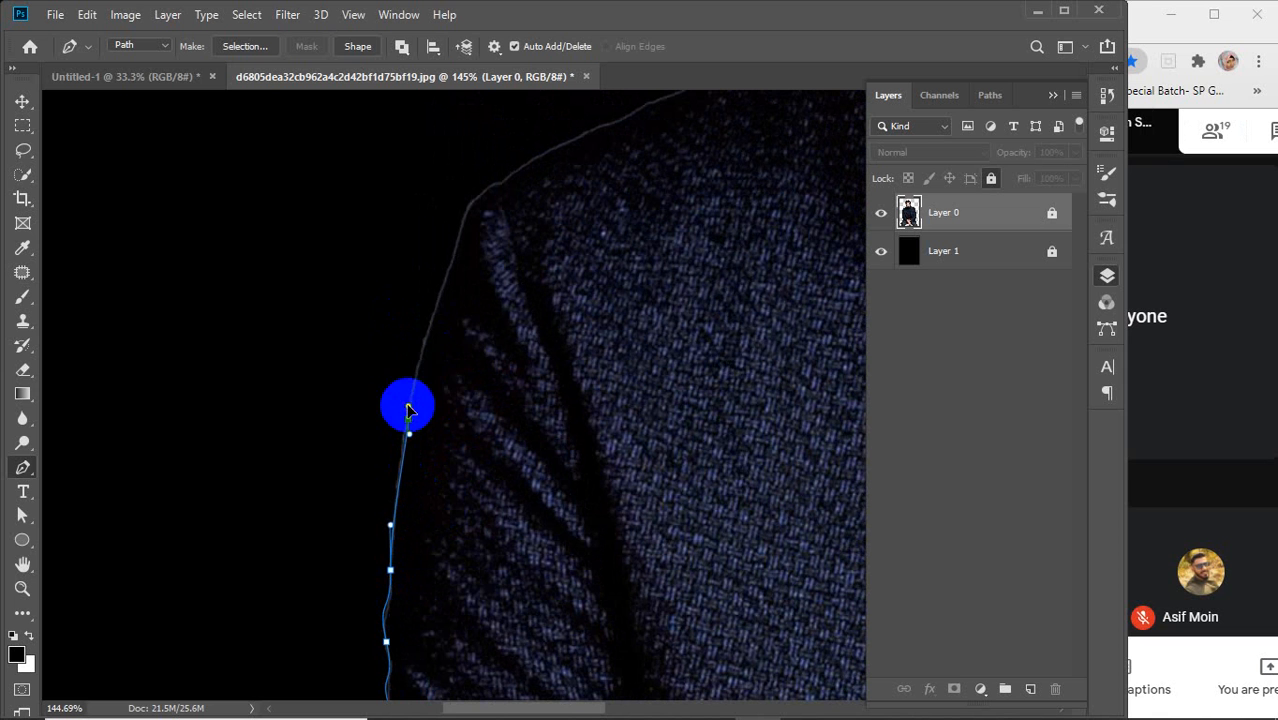
key(ctrl+z)
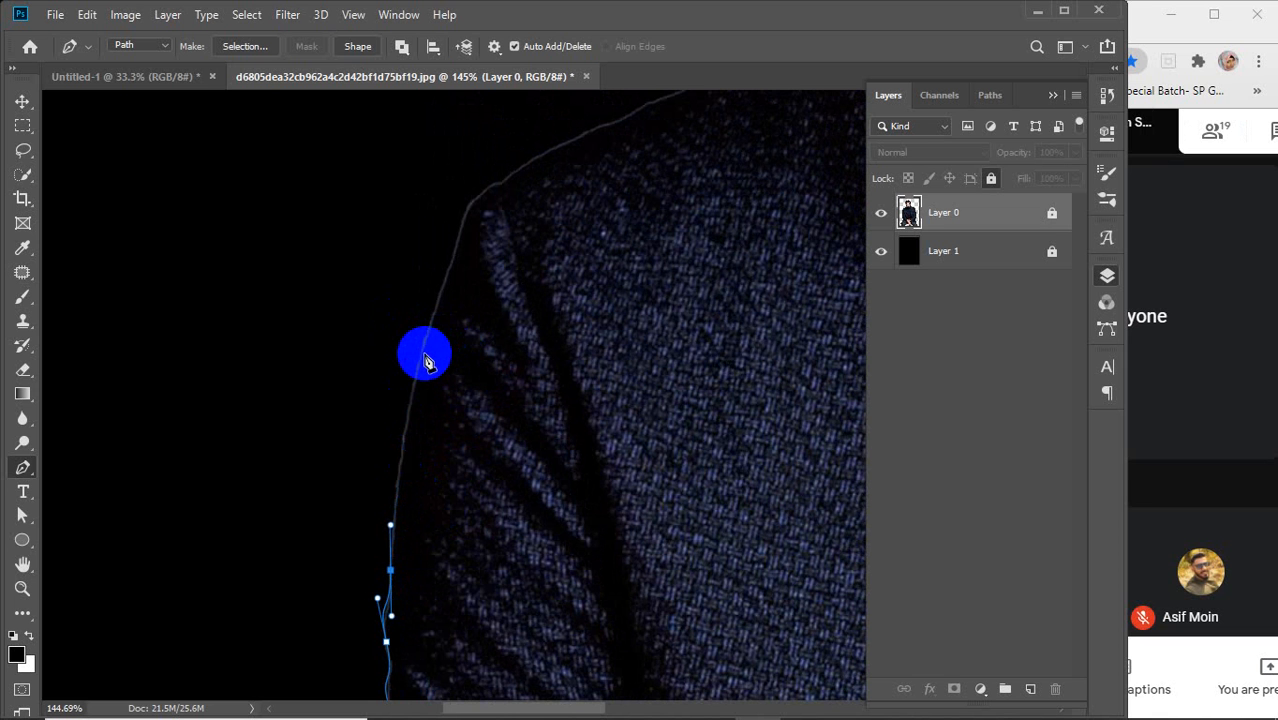
drag(435, 341, 422, 325)
drag(494, 342, 461, 503)
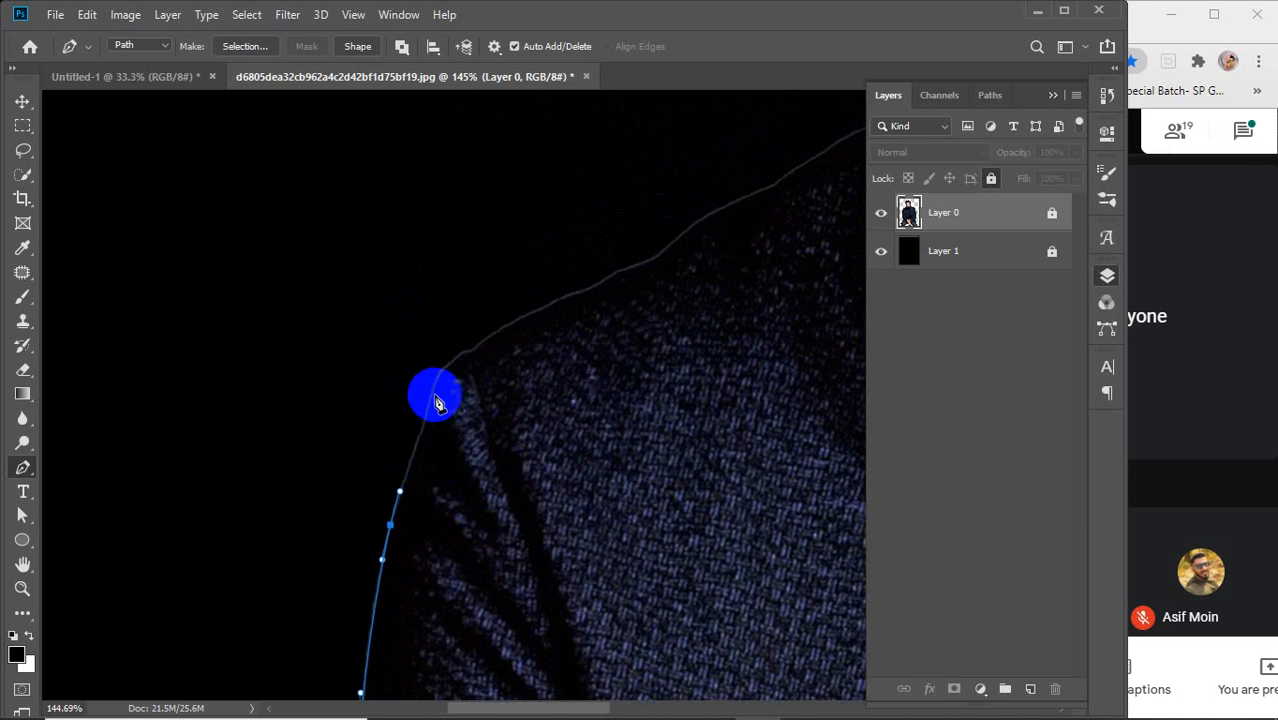
drag(435, 398, 488, 393)
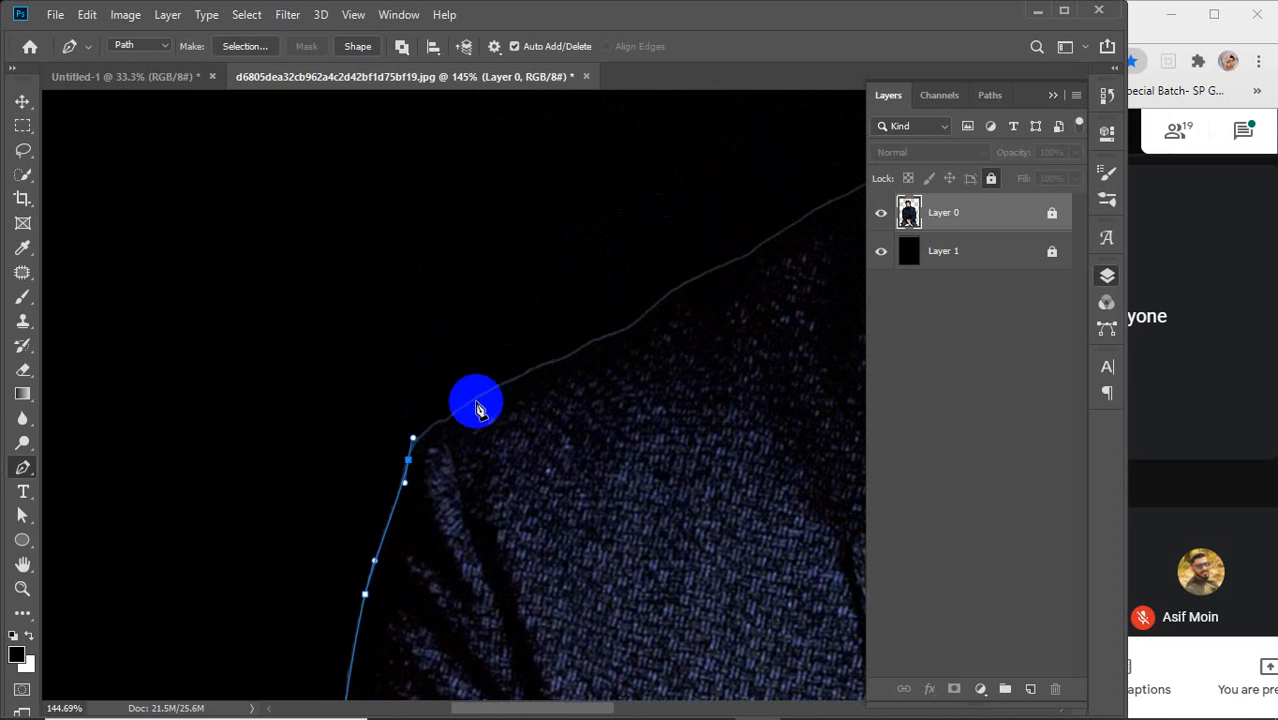
Step: Round the shoulder corner and trace the outer half of the shoulder slope, removing the forward handle before the small dip
drag(471, 402, 516, 377)
drag(519, 438, 343, 543)
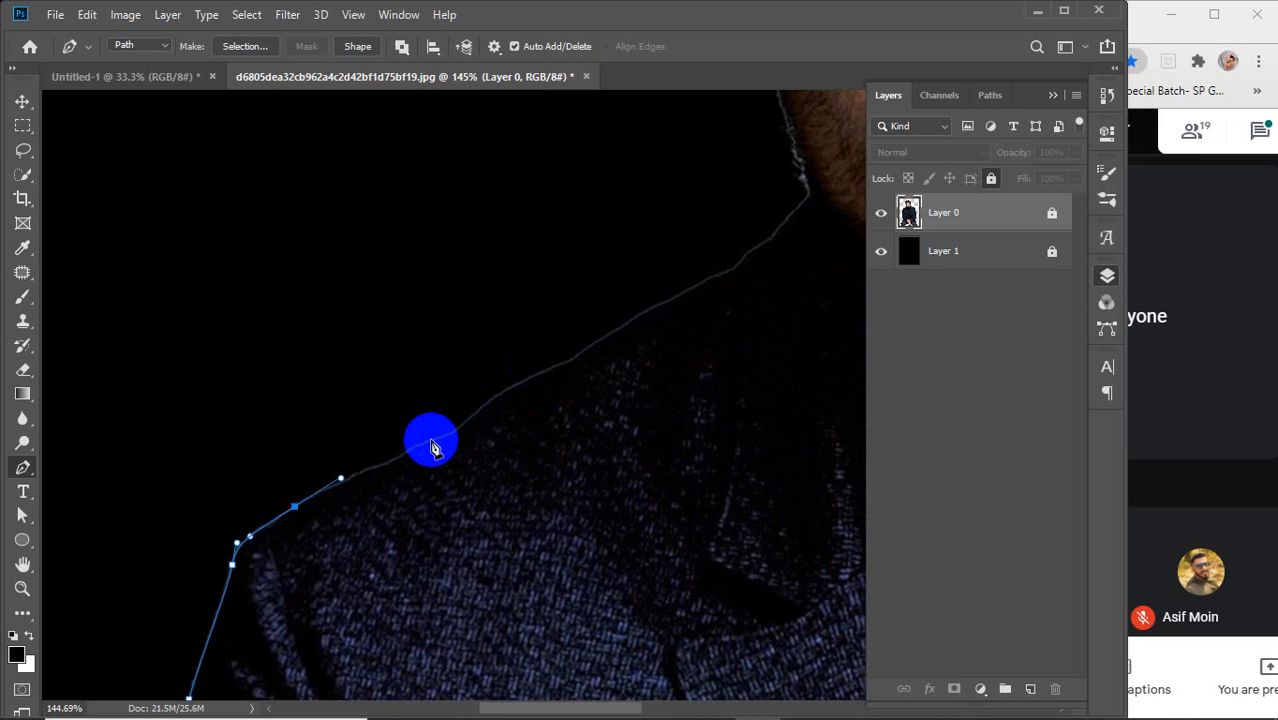
drag(406, 456, 529, 362)
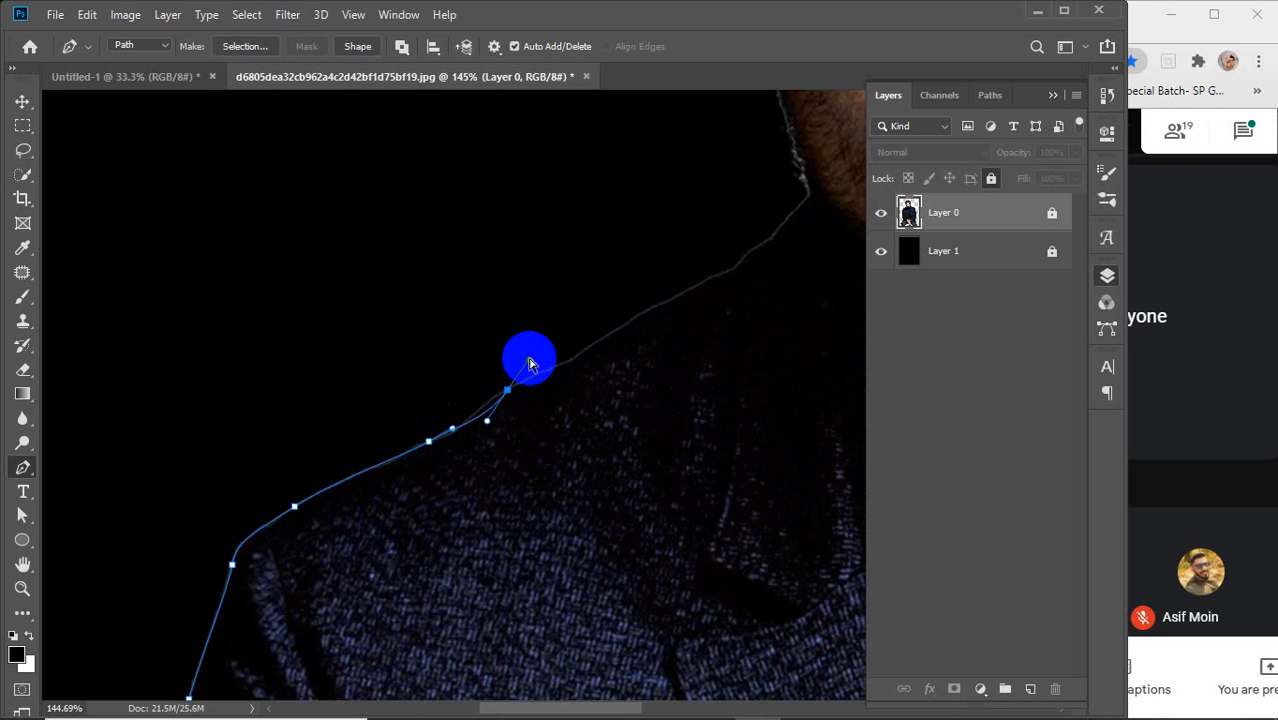
key(ctrl+z)
alt+click(428, 443)
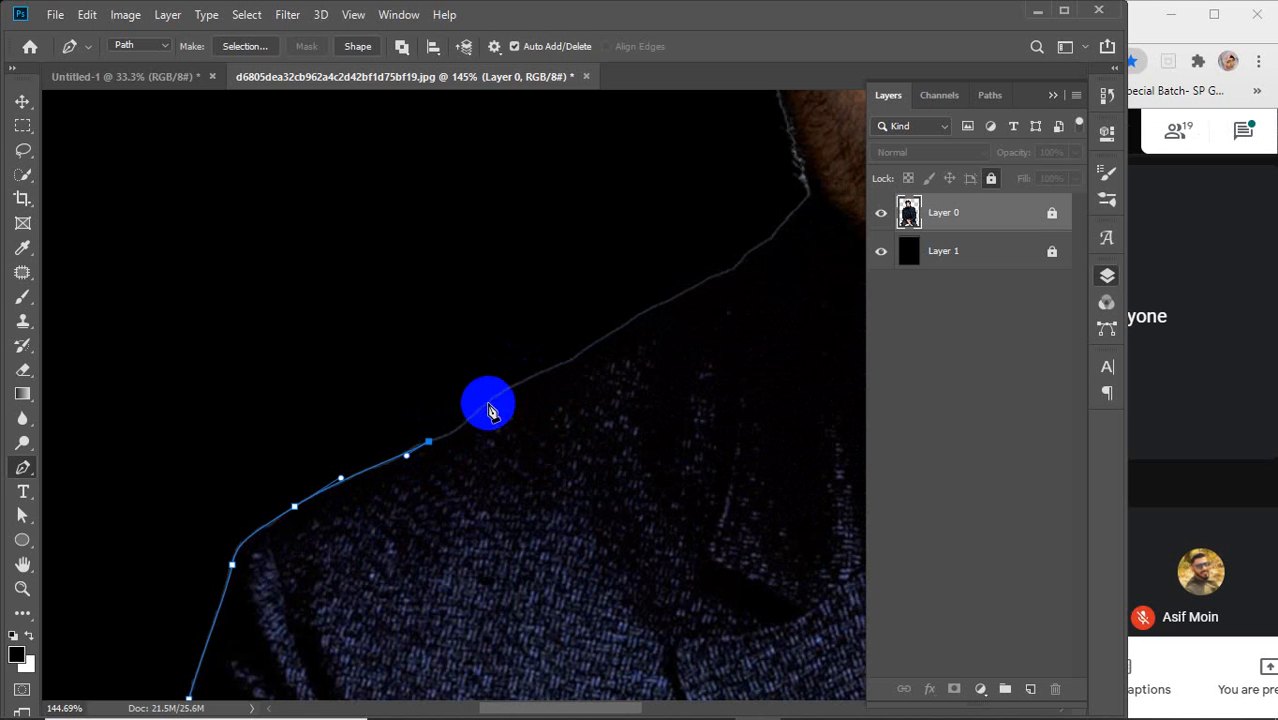
drag(491, 403, 528, 369)
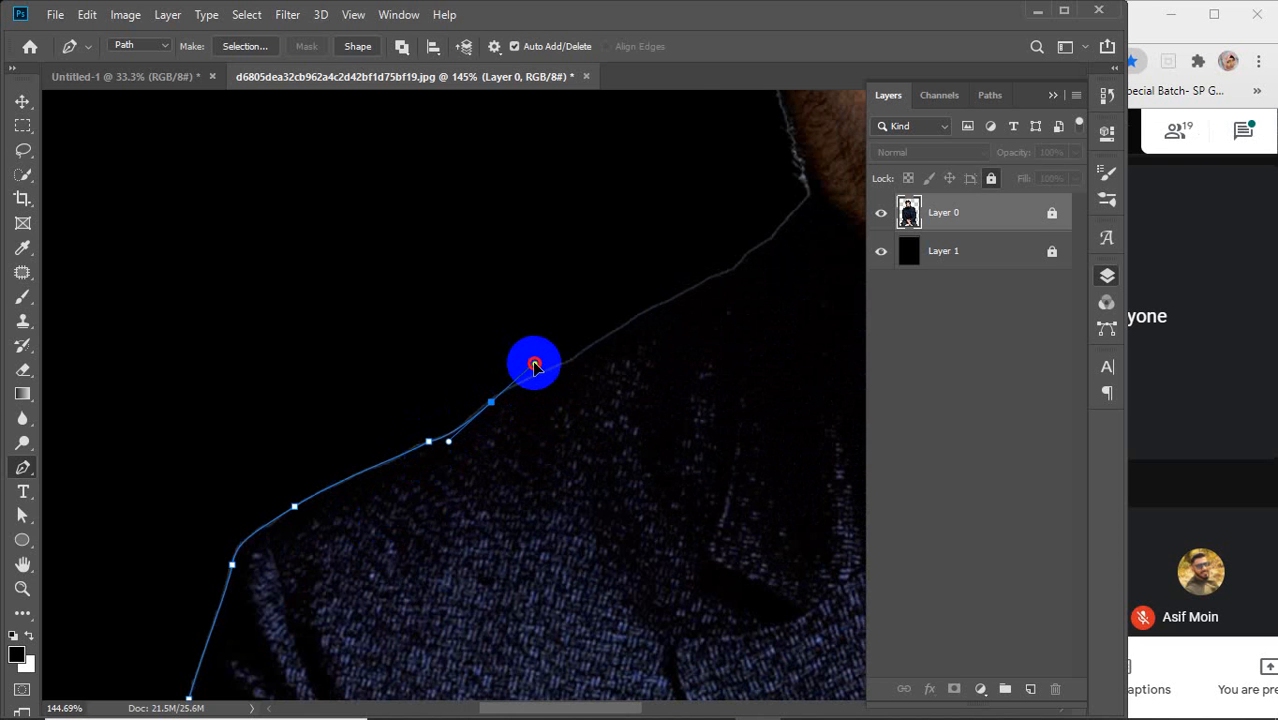
drag(556, 428, 385, 522)
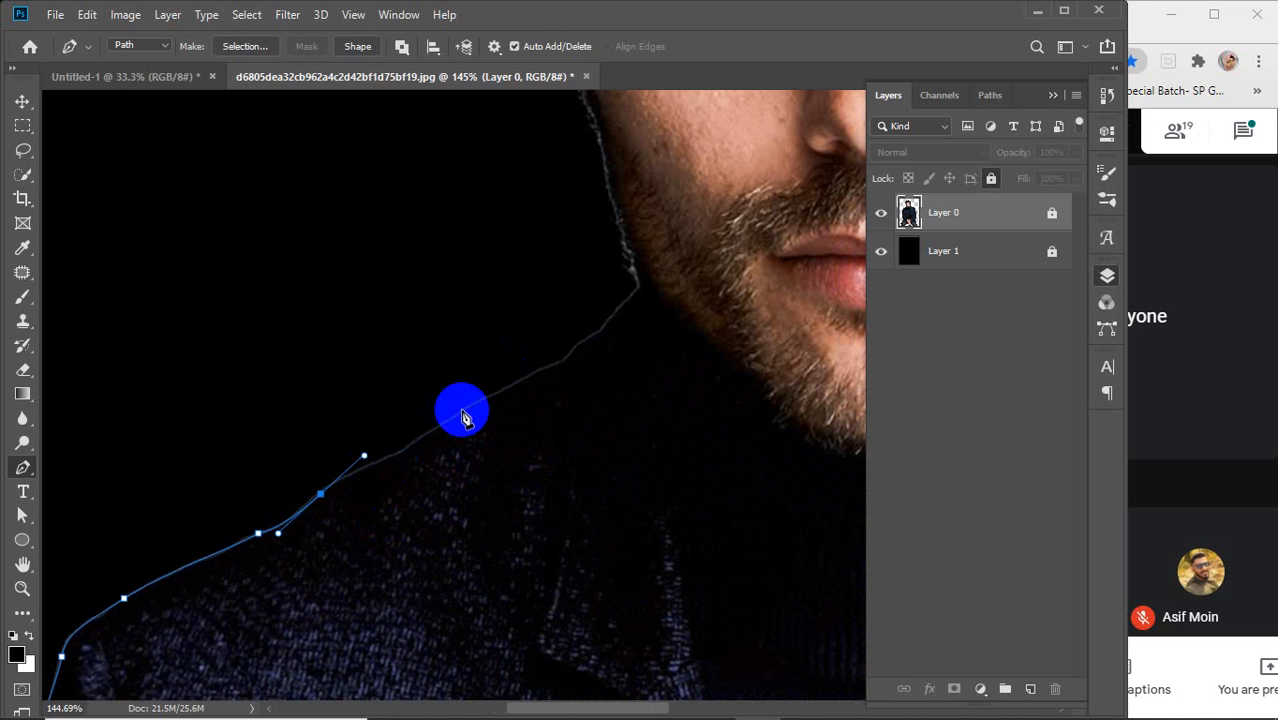
Step: Trace the inner shoulder slope to the base of the collar, making its last two anchors corner points
drag(484, 399, 548, 350)
drag(572, 437, 409, 510)
drag(303, 488, 304, 487)
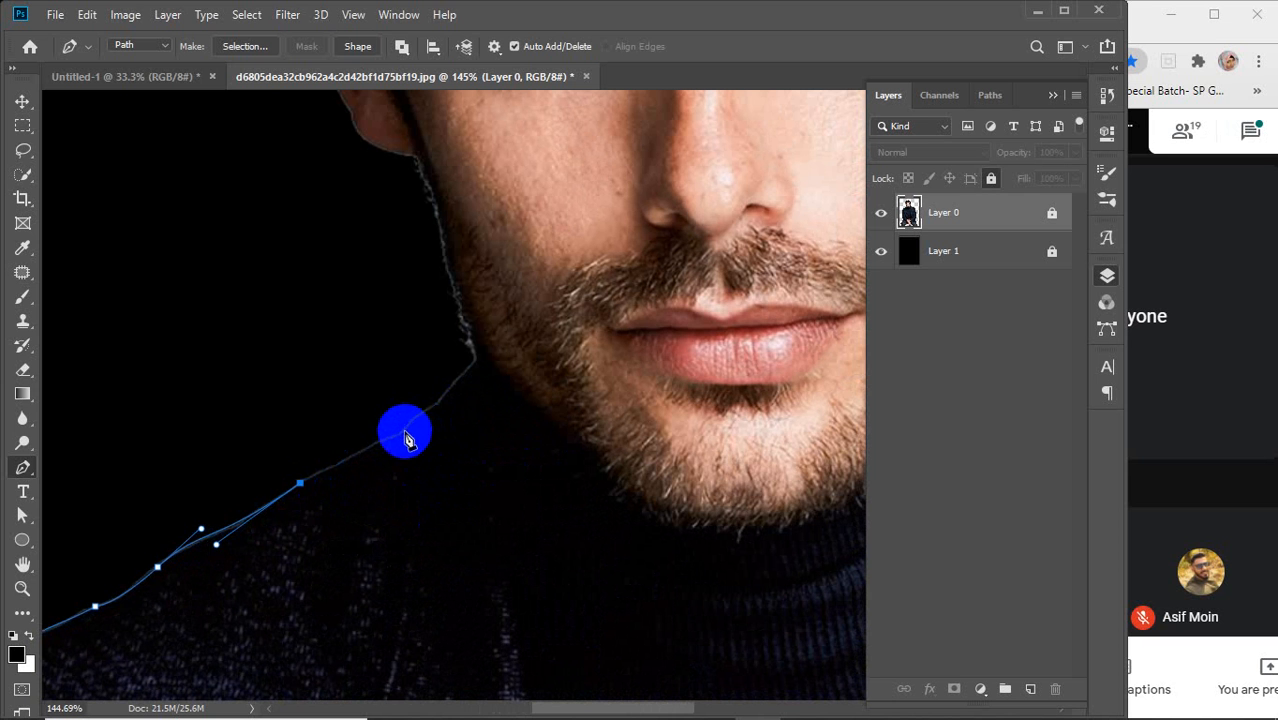
drag(395, 436, 463, 378)
key(ctrl+z)
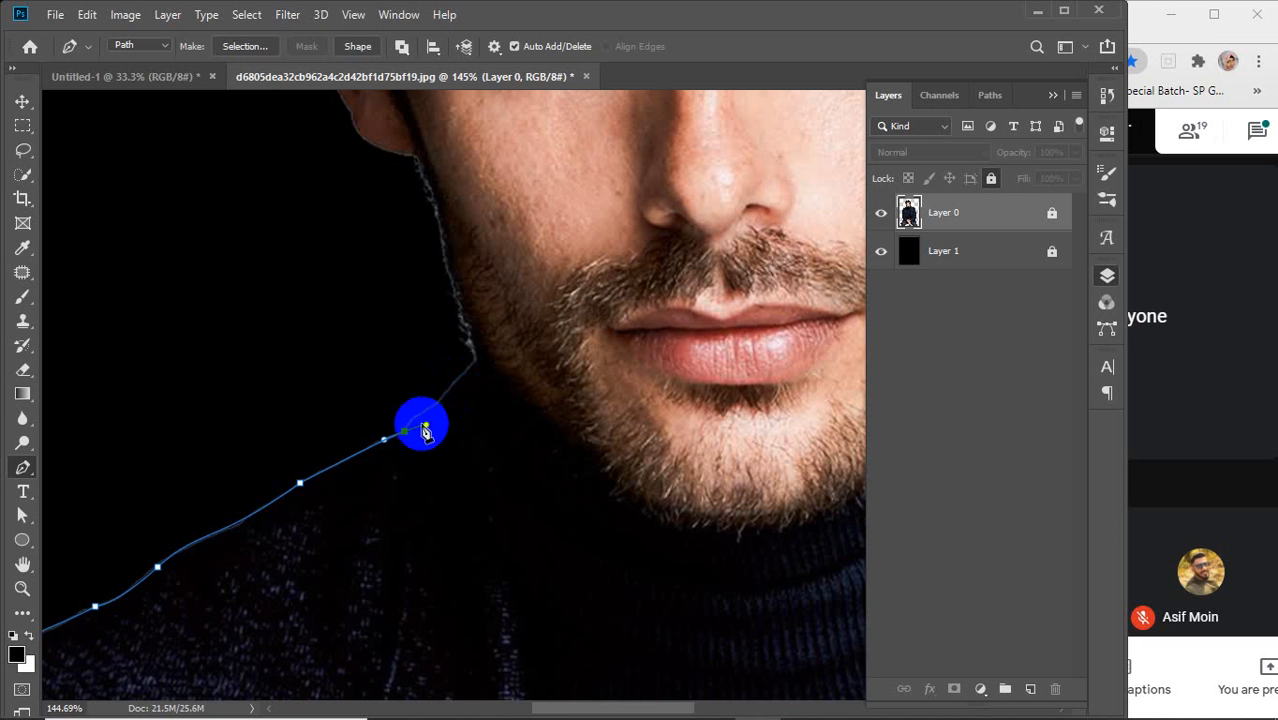
alt+click(403, 431)
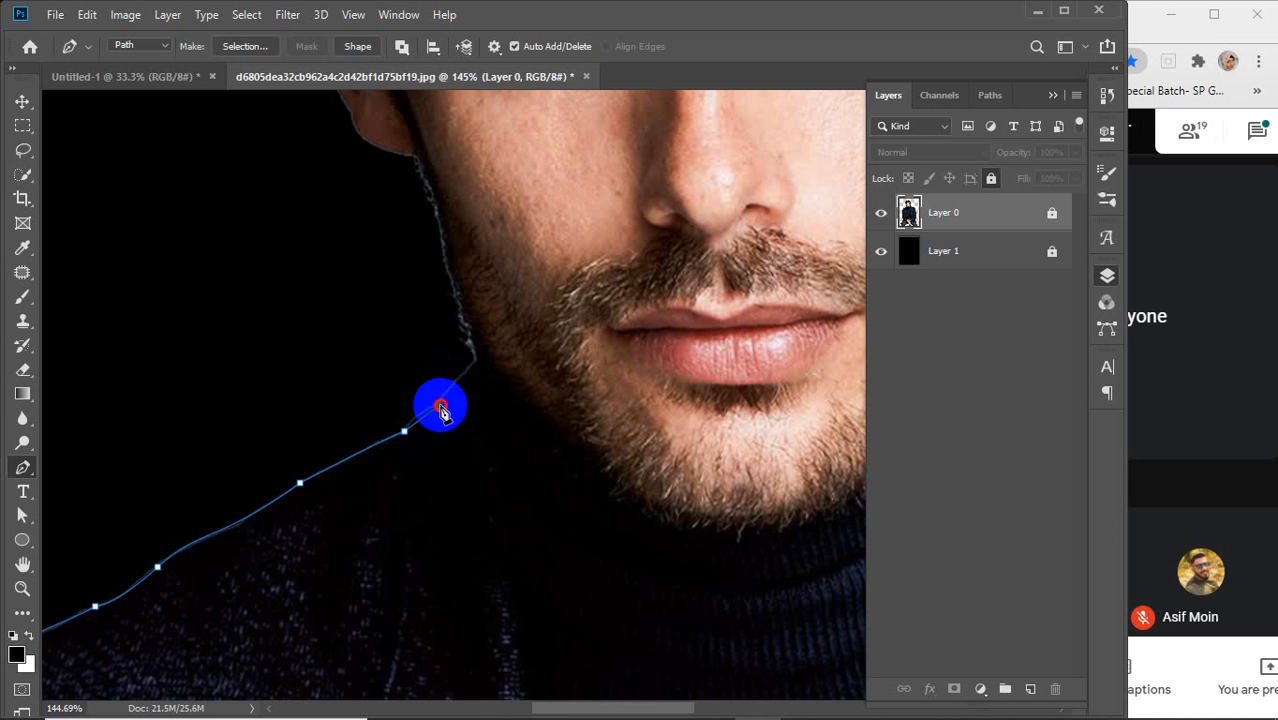
Step: Extend the path up the collar to the sharp corner where it meets the jaw, then partway up the bearded jaw edge
drag(439, 405, 492, 516)
alt+click(439, 406)
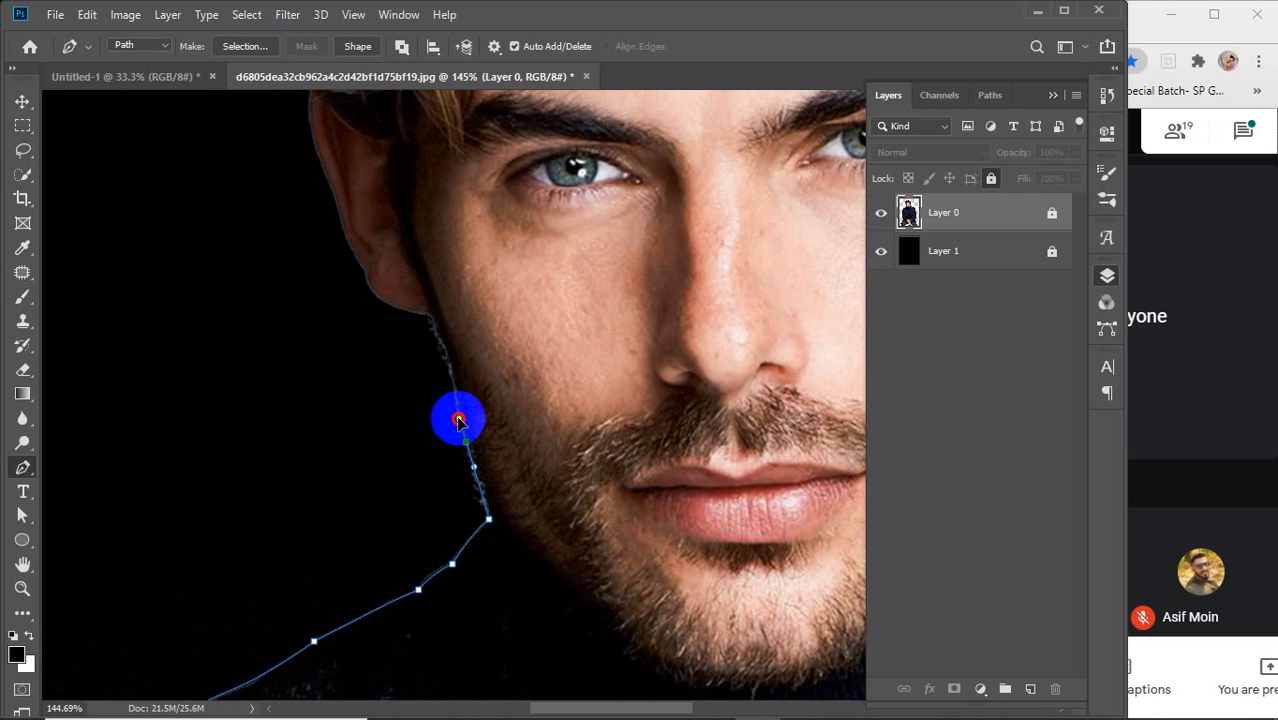
drag(458, 421, 458, 419)
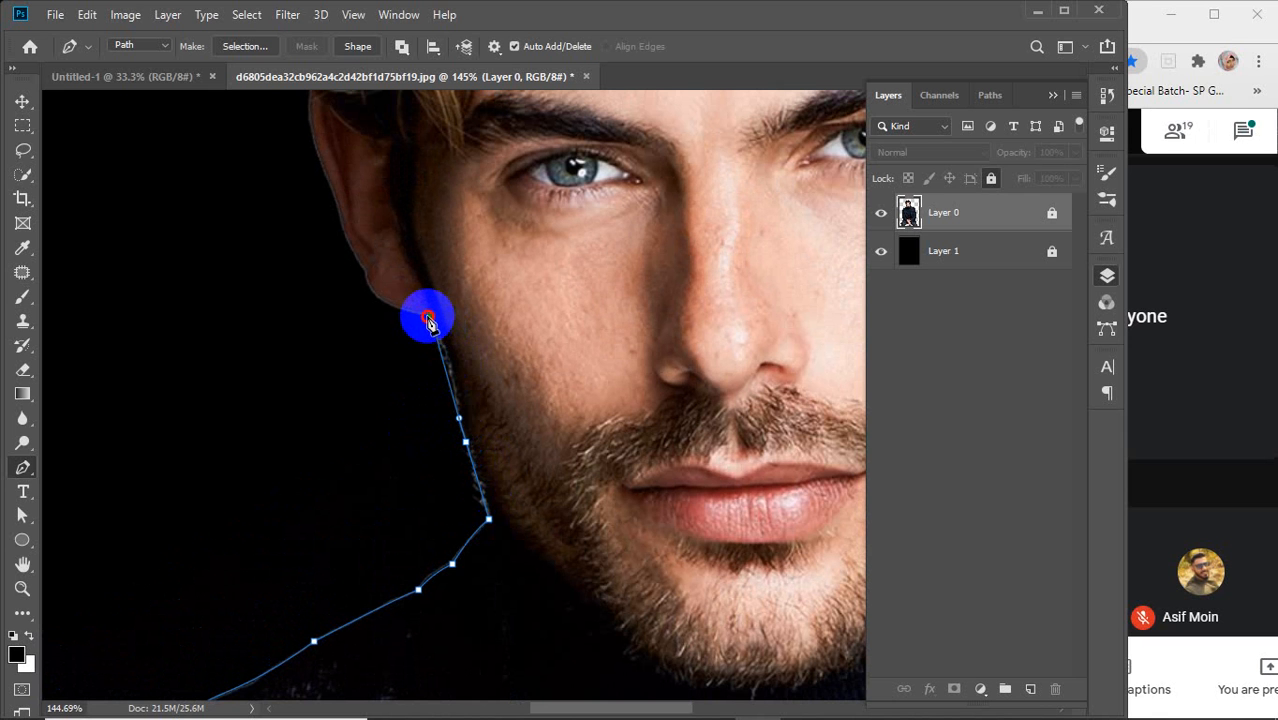
drag(428, 320, 396, 500)
alt+click(432, 318)
key(Escape)
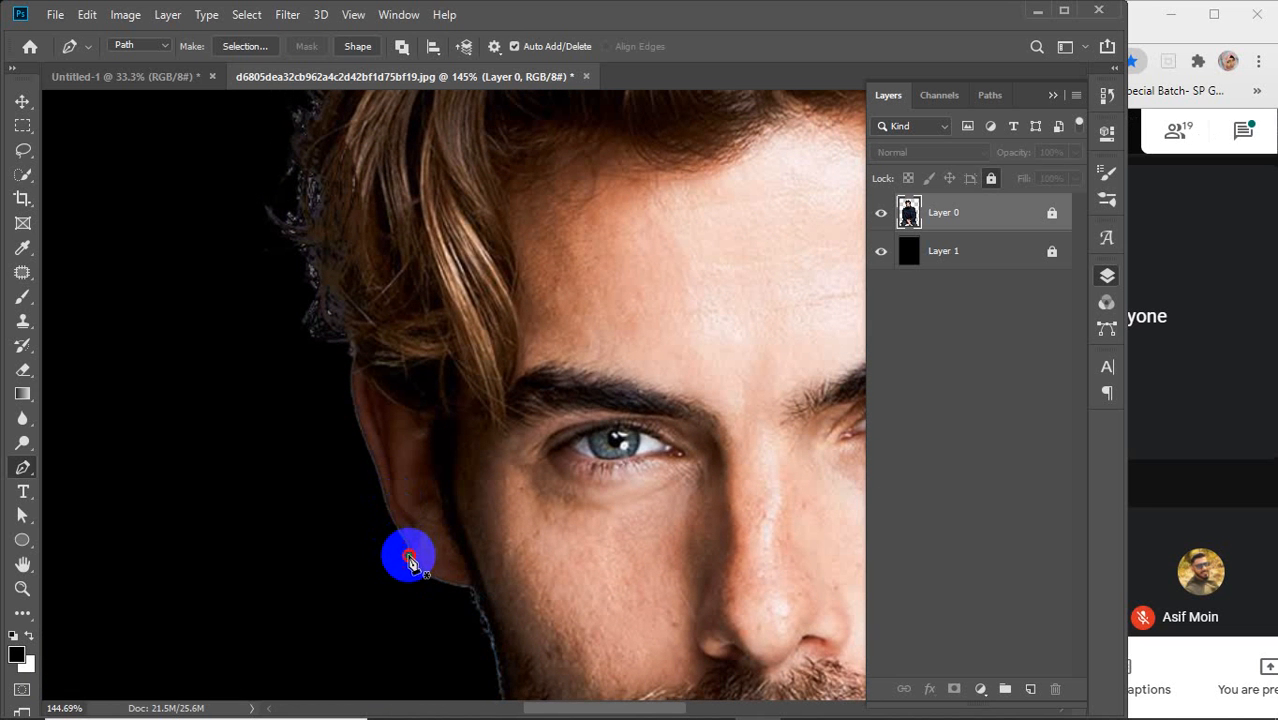
drag(403, 547, 398, 538)
drag(438, 635, 405, 351)
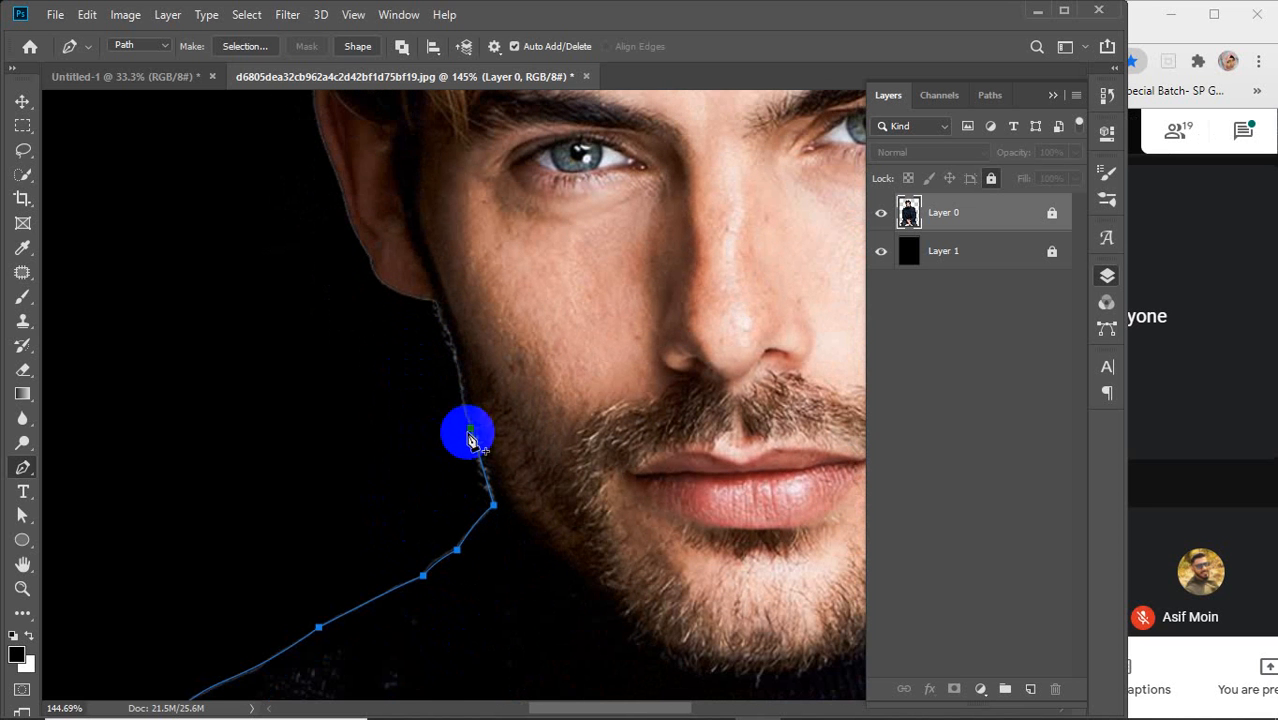
Step: Resume the path at its last anchor on the jaw, trace up to the earlobe joint and curve around the lobe
mouse_move(474, 431)
mouse_down()
mouse_move(448, 394)
mouse_move(439, 334)
mouse_move(474, 432)
mouse_move(469, 464)
mouse_move(477, 434)
mouse_up()
drag(455, 374, 450, 330)
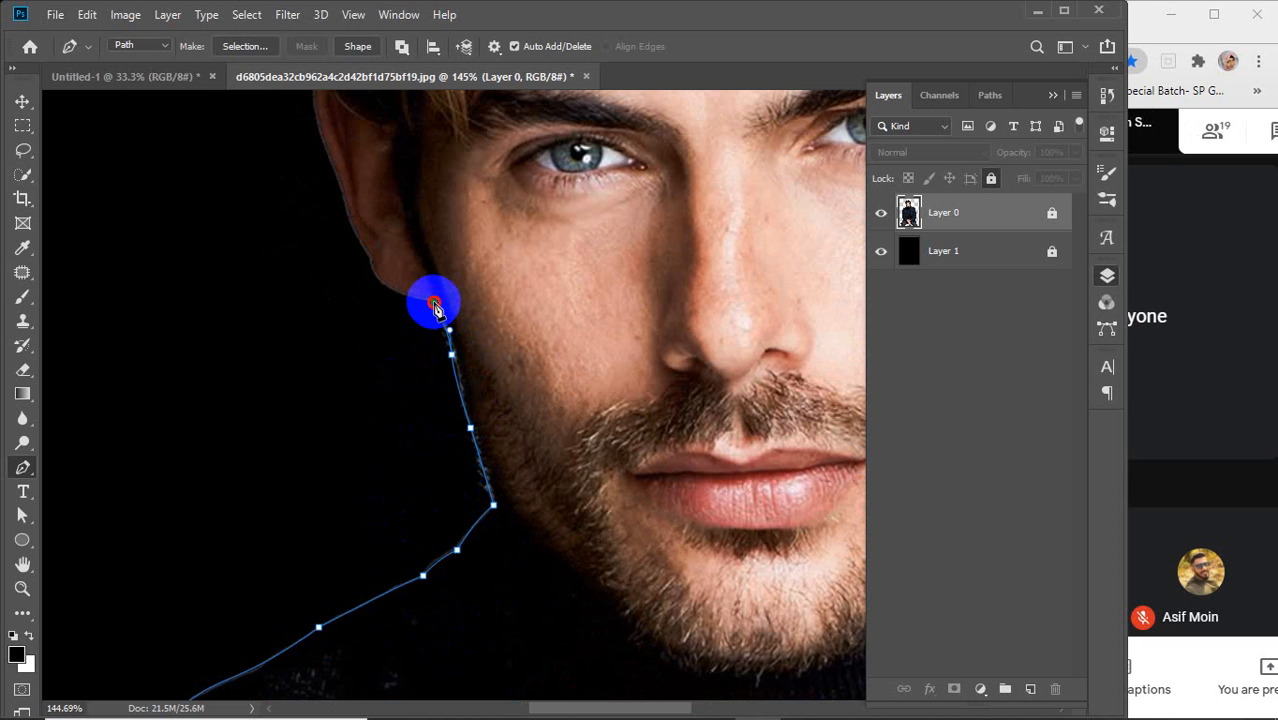
click(434, 303)
drag(386, 293, 370, 268)
drag(322, 305, 391, 522)
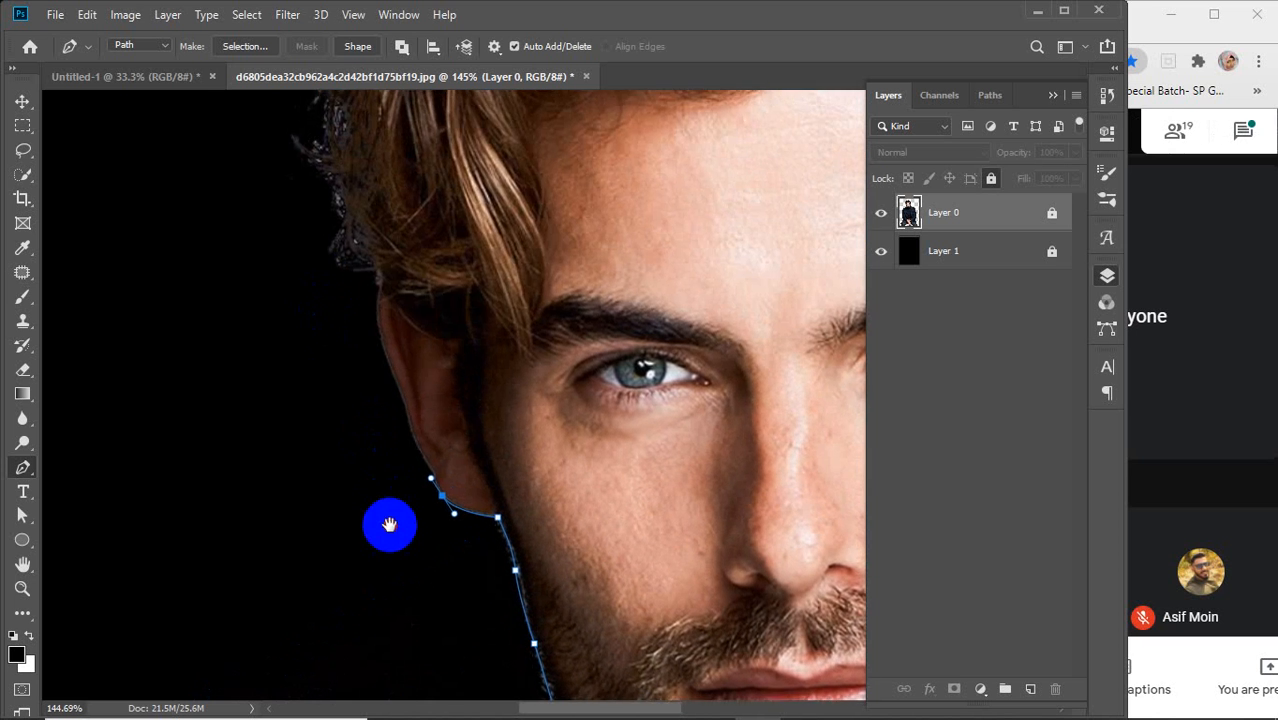
Step: Trace the outer edge of the ear up to the hair and remove the forward handle of the anchor there
drag(421, 452, 406, 428)
drag(394, 378, 363, 518)
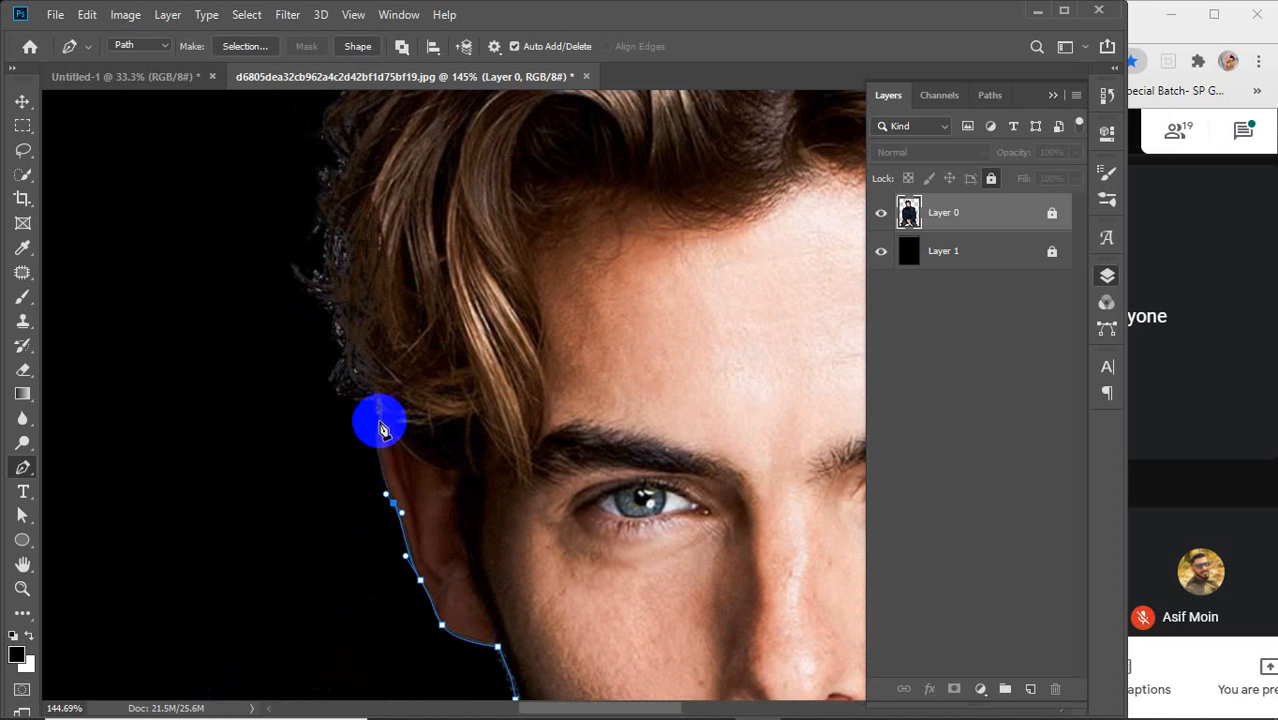
drag(380, 424, 383, 388)
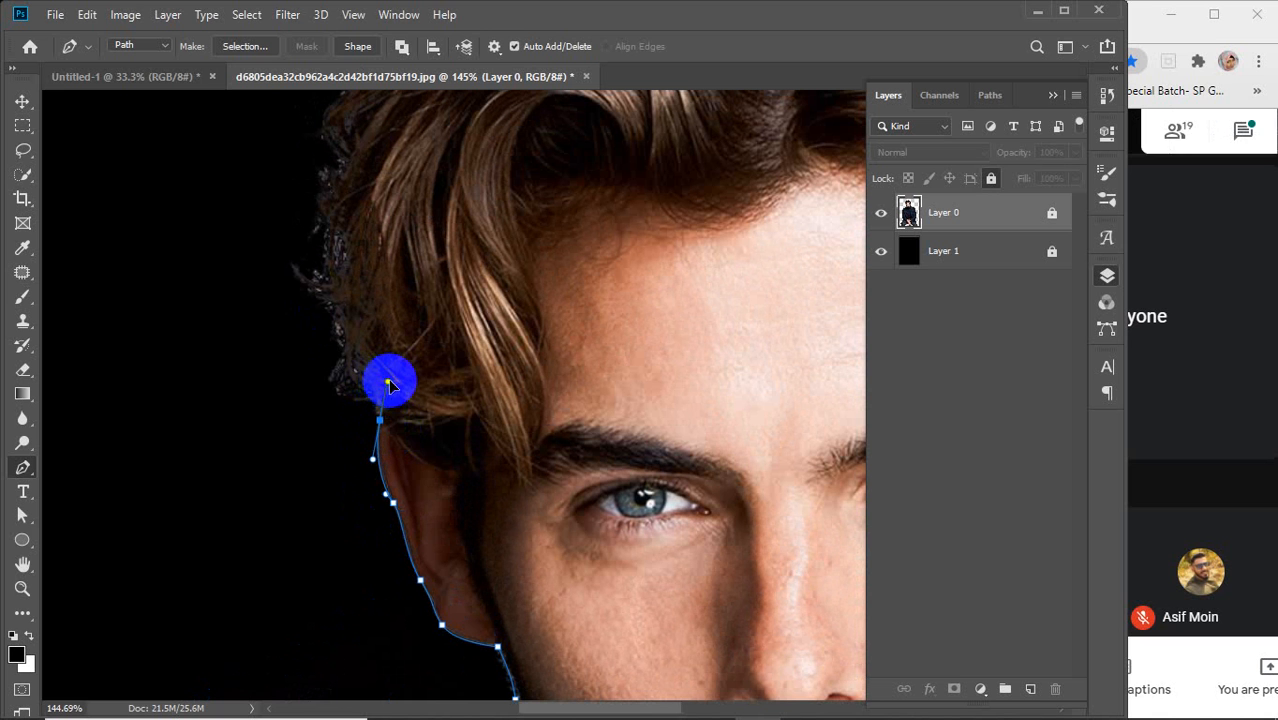
alt+click(380, 419)
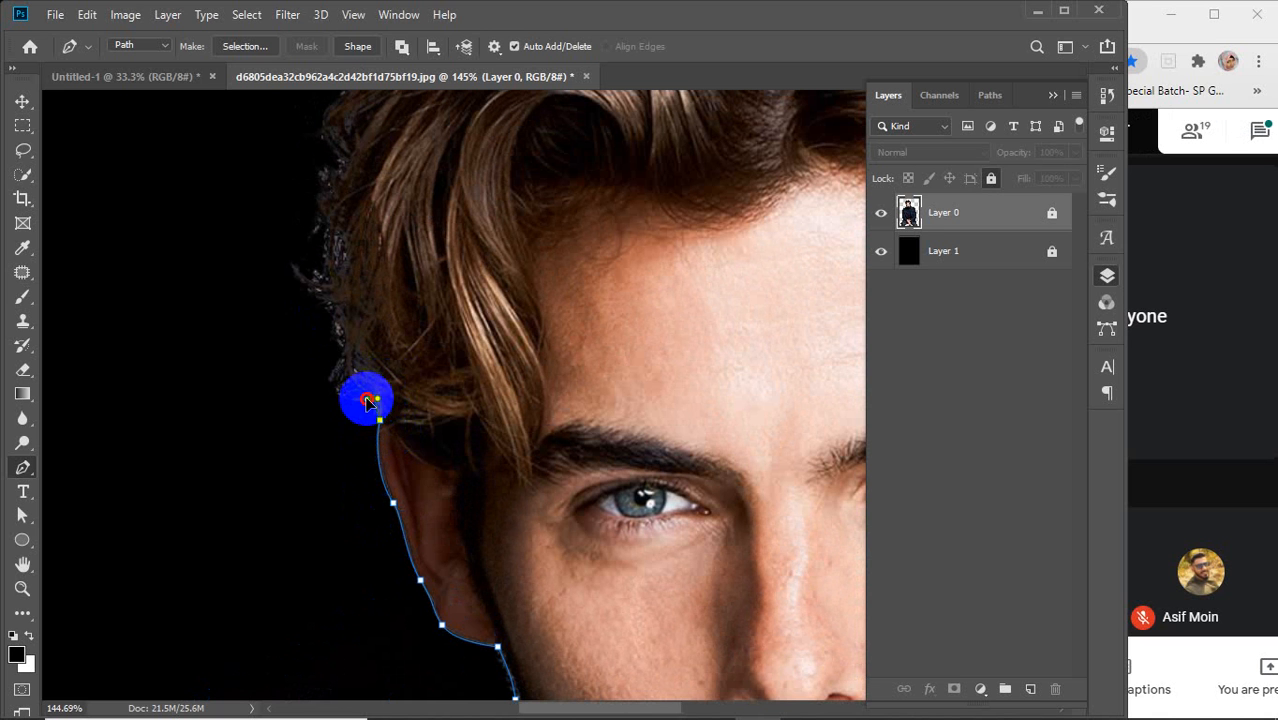
Step: Trace the jagged hair edge above the ear with short segments up to the base of the protruding tuft
drag(368, 401, 312, 467)
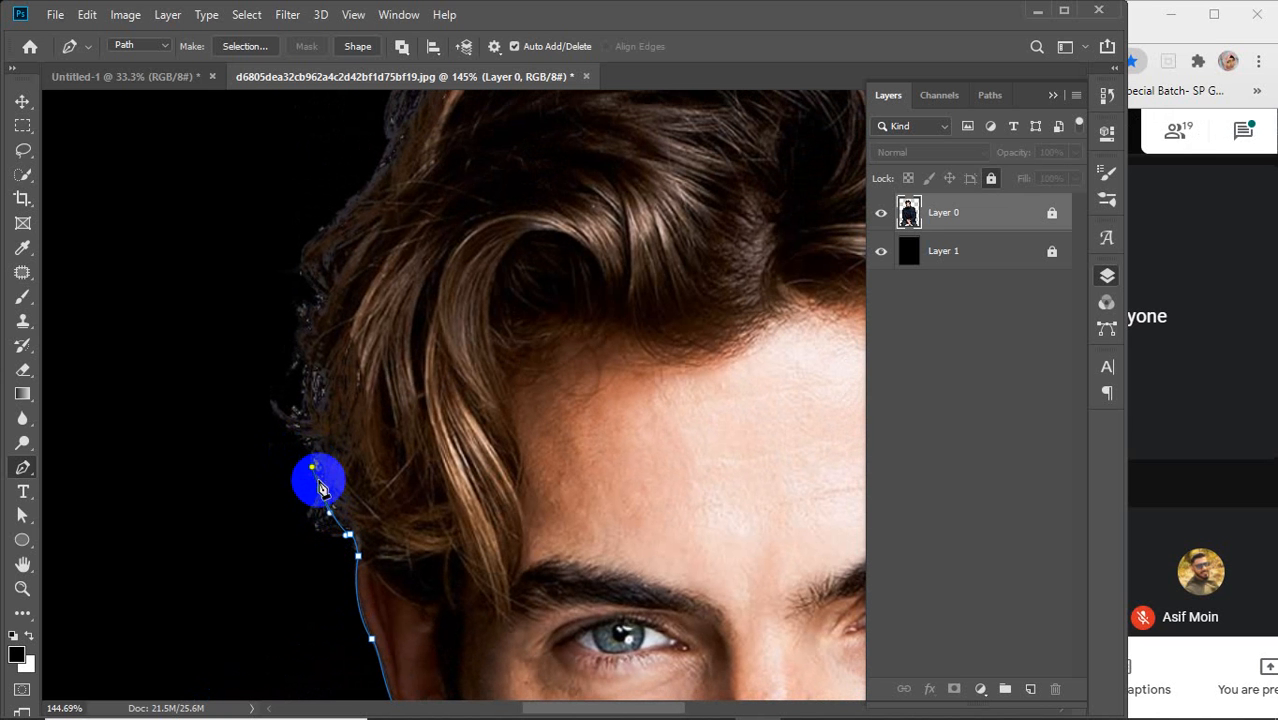
key(ctrl+z)
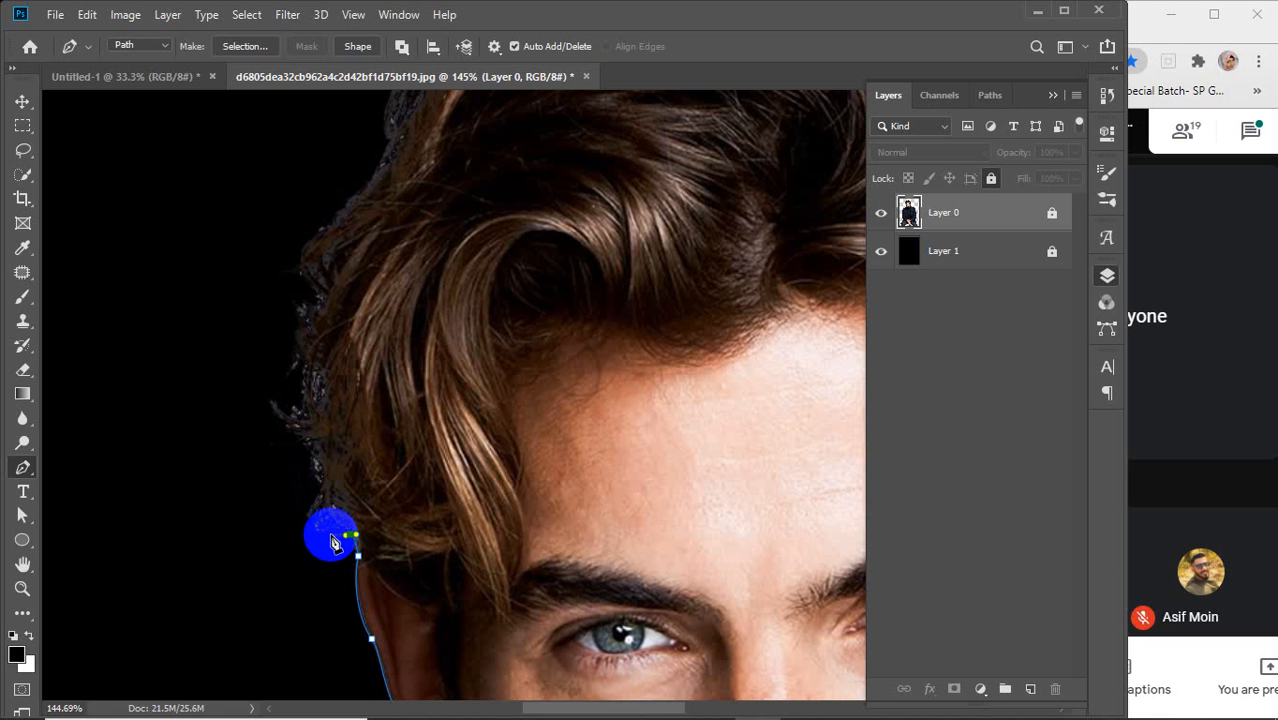
click(329, 534)
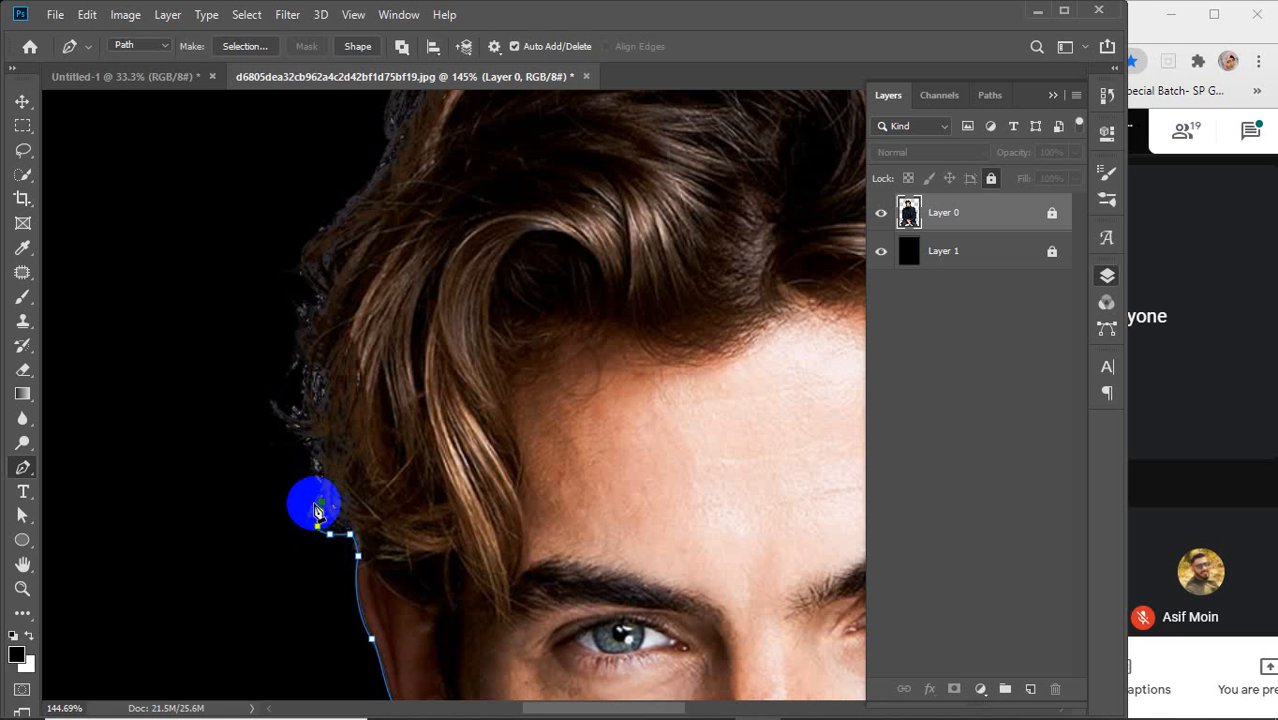
click(320, 483)
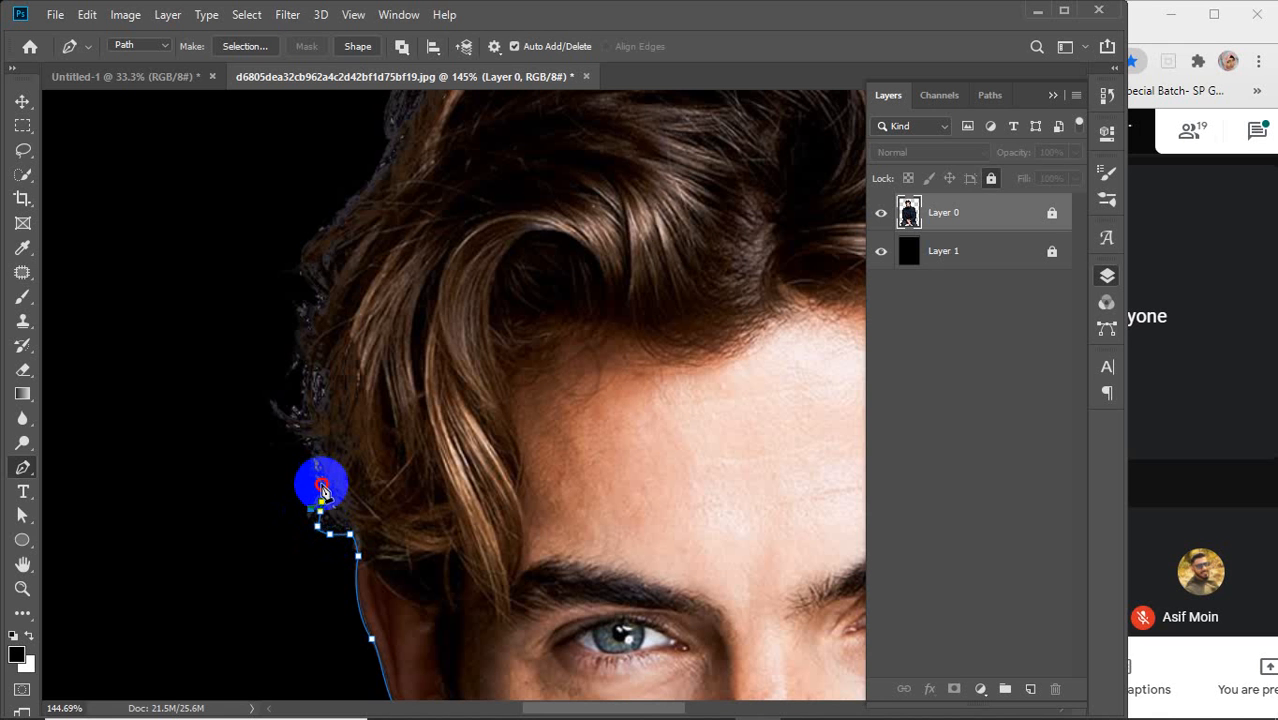
click(307, 438)
click(284, 424)
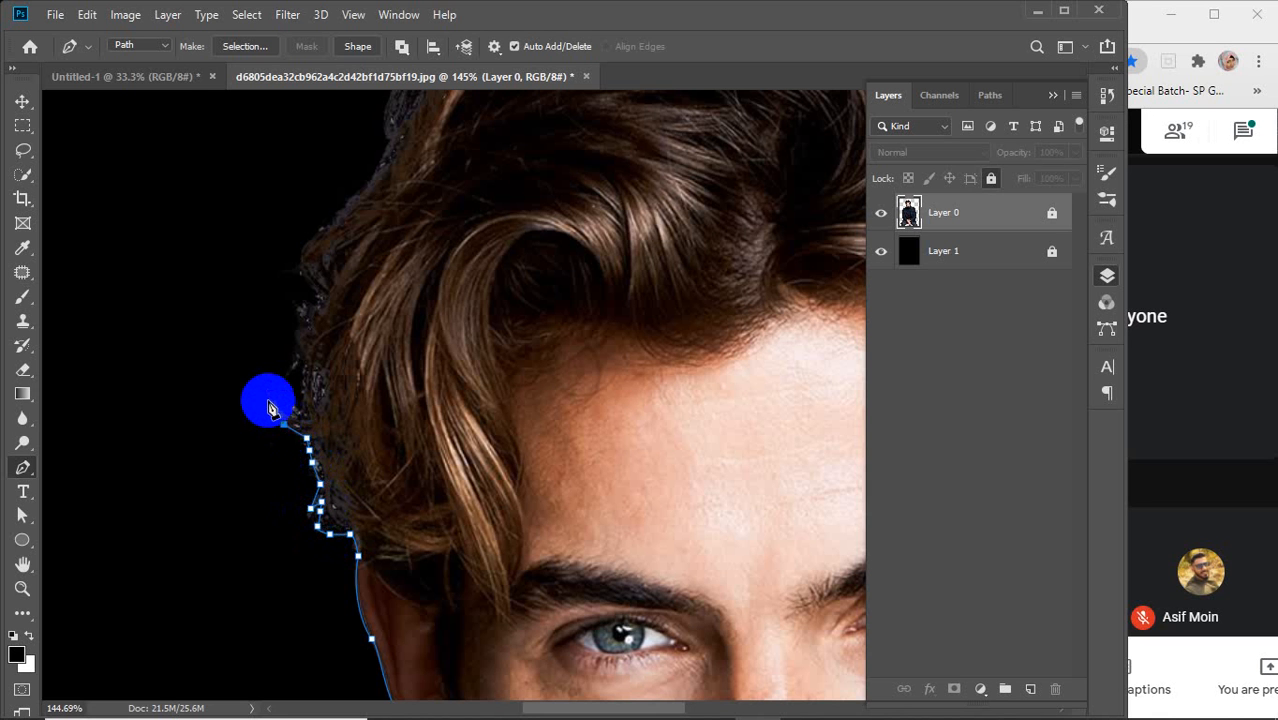
Step: Trace around the tip of the protruding tuft and back, then up the side of the hair above it
click(267, 400)
click(286, 415)
click(296, 413)
click(305, 404)
click(305, 386)
click(305, 360)
click(294, 344)
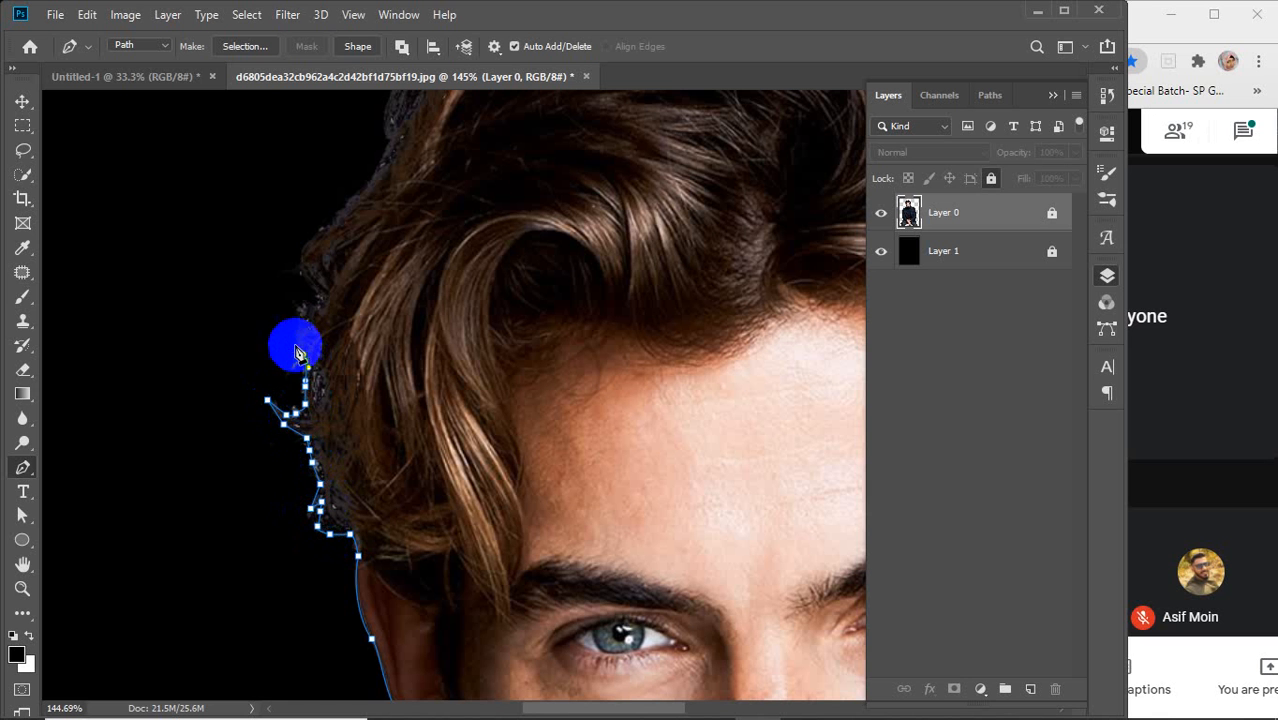
Step: Follow the hair edge into and out of the small notch above the tuft, then up the slope toward the crown
drag(297, 320, 304, 304)
click(304, 303)
click(338, 294)
click(312, 279)
click(298, 260)
click(307, 246)
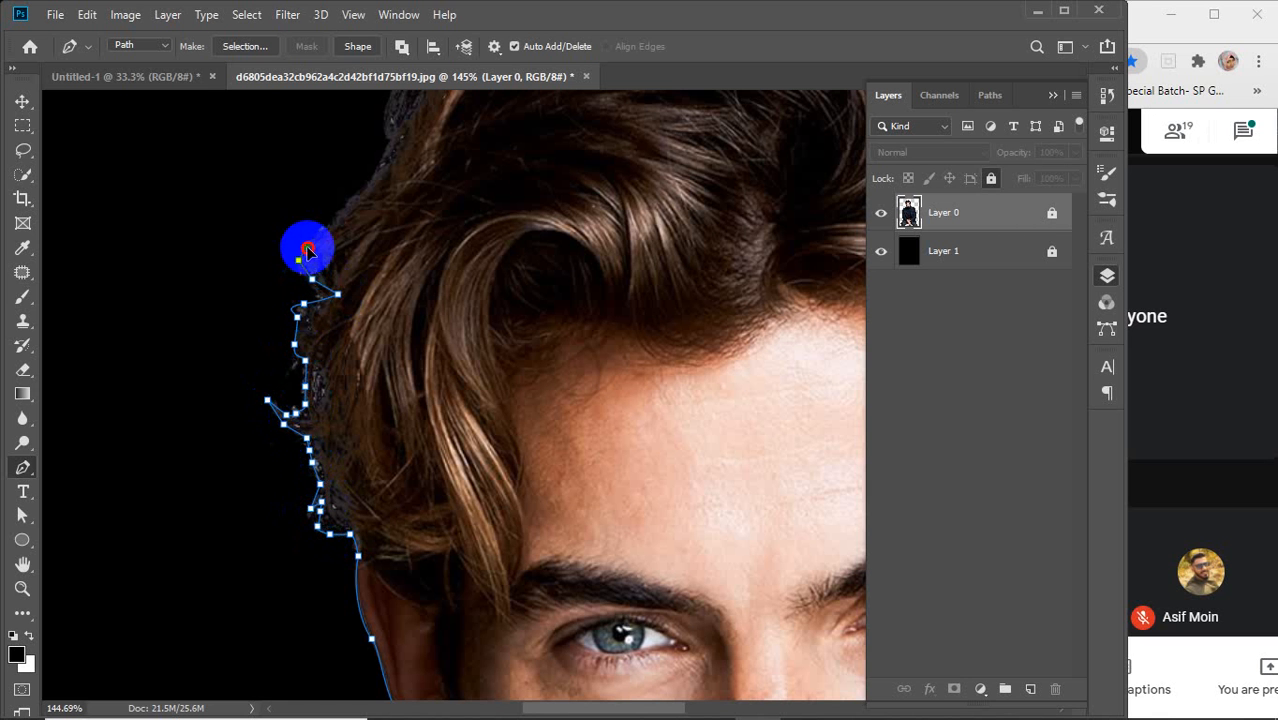
click(315, 233)
click(341, 218)
click(372, 192)
click(384, 148)
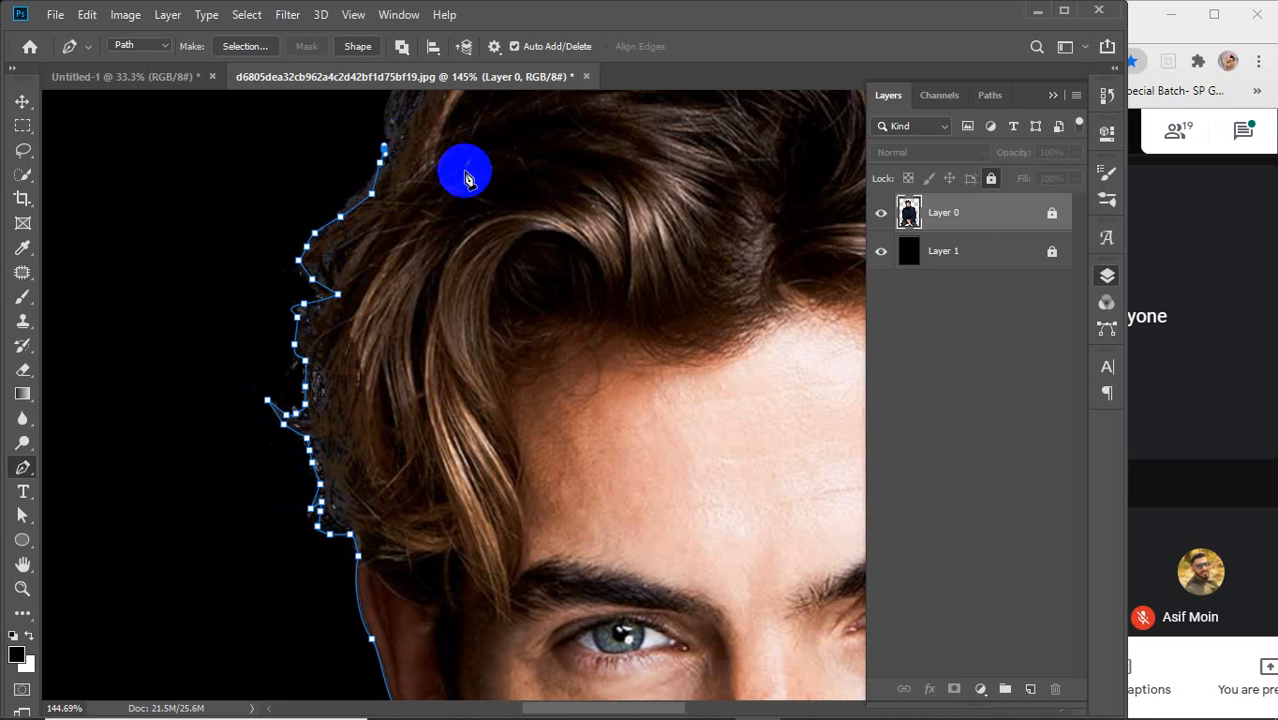
Step: Continue the path with short segments around the rounded upper side of the hair
drag(474, 175, 368, 548)
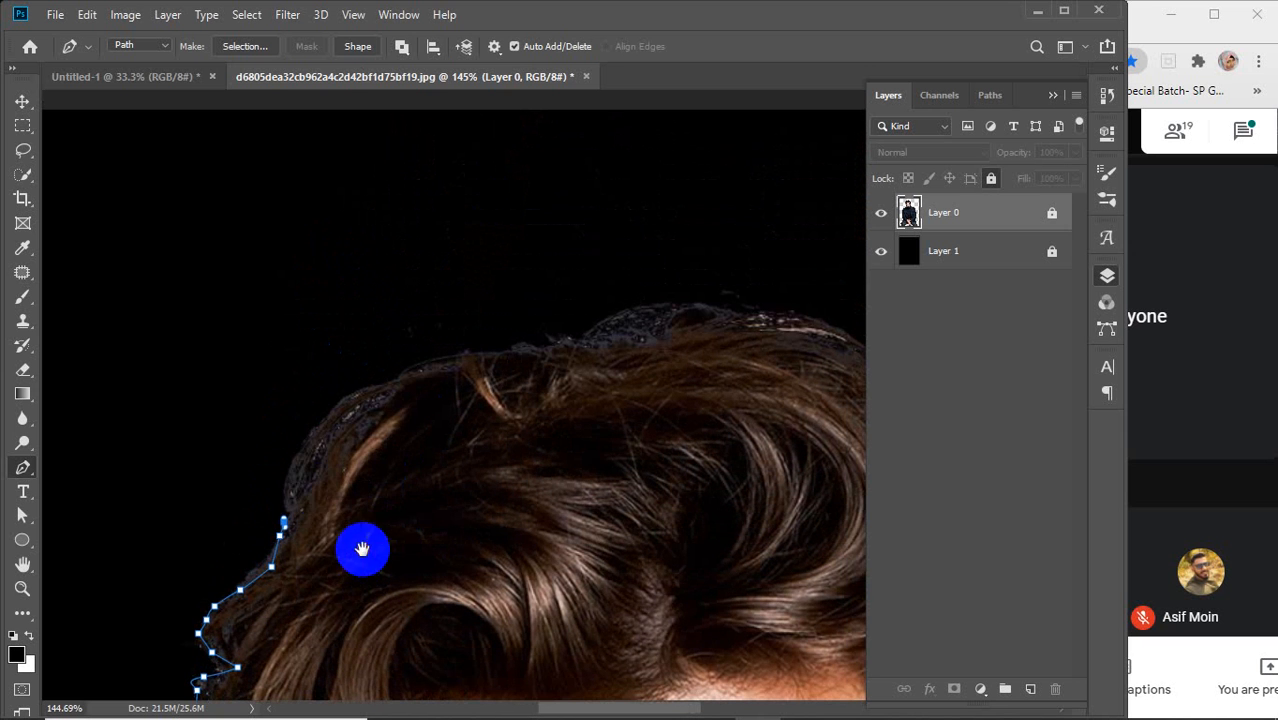
click(293, 462)
click(305, 437)
click(322, 420)
click(336, 403)
click(352, 390)
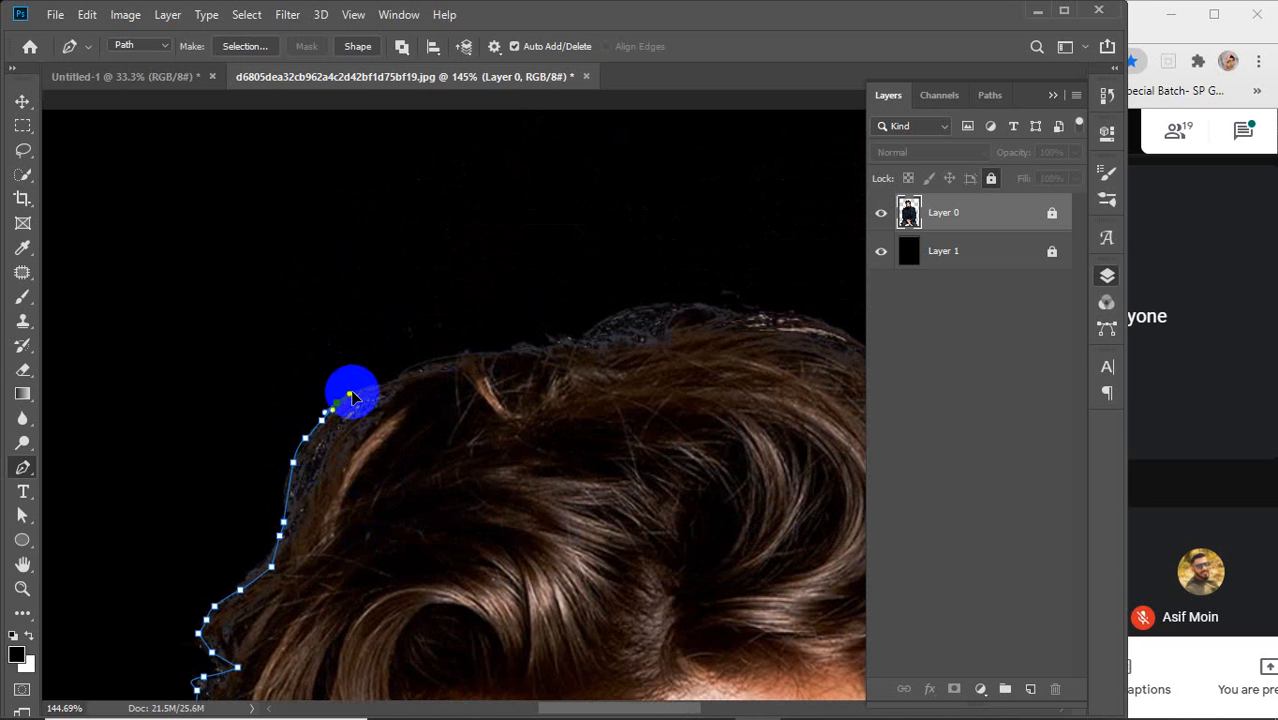
Step: Trace along the top of the hair, past the light strand, to the start of the wispy bump
click(395, 375)
click(409, 366)
click(427, 358)
click(444, 358)
click(459, 357)
click(484, 356)
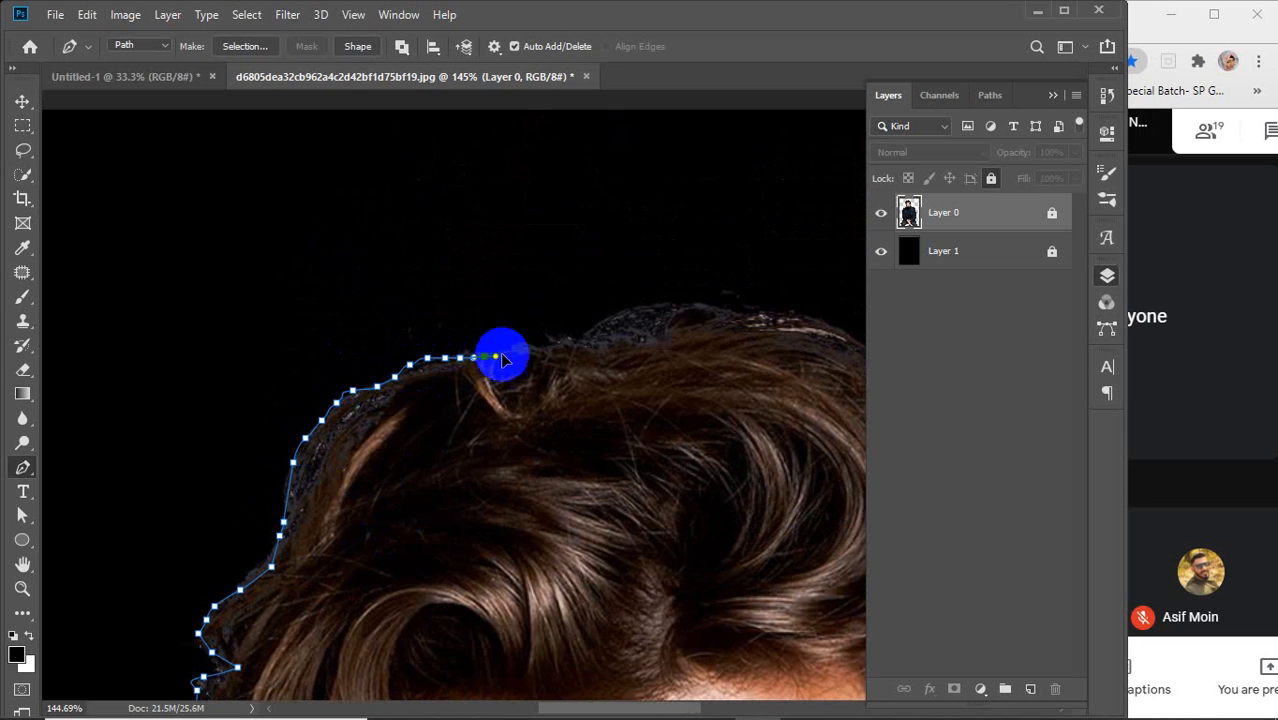
click(508, 350)
click(543, 343)
click(567, 336)
Step: Trace over the wispy bump at the crown to the light strands on its far side
click(585, 328)
click(602, 317)
click(625, 315)
click(649, 307)
click(661, 304)
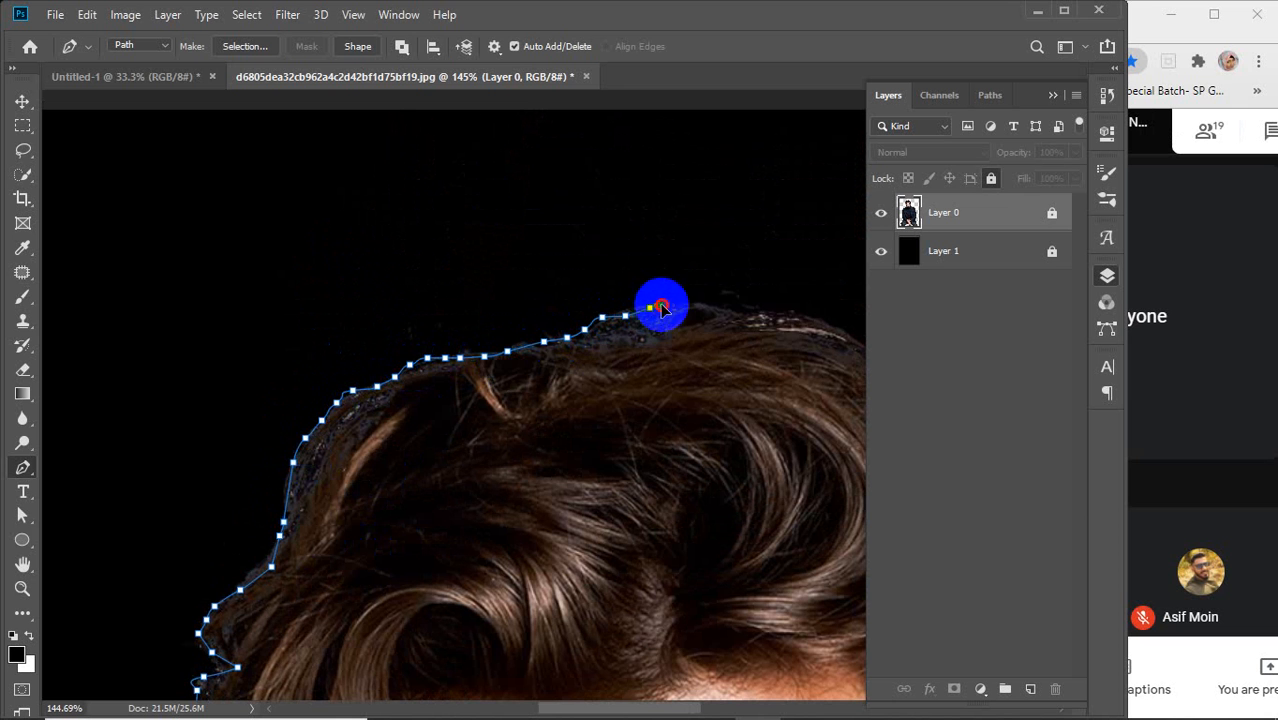
click(683, 302)
click(721, 312)
click(743, 314)
click(760, 317)
click(787, 316)
Step: Trace the far side of the crown down its curved slope to the start of the rough lower hair edge
drag(790, 479, 428, 479)
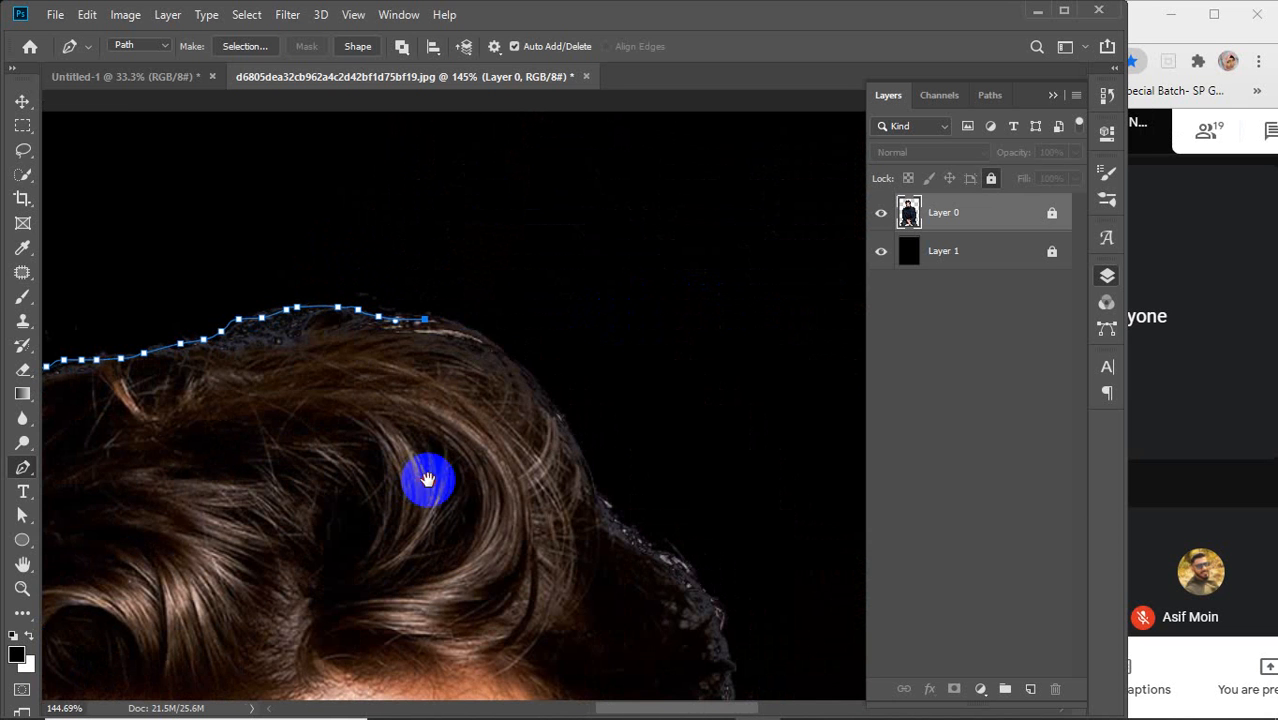
click(494, 343)
click(525, 366)
click(543, 390)
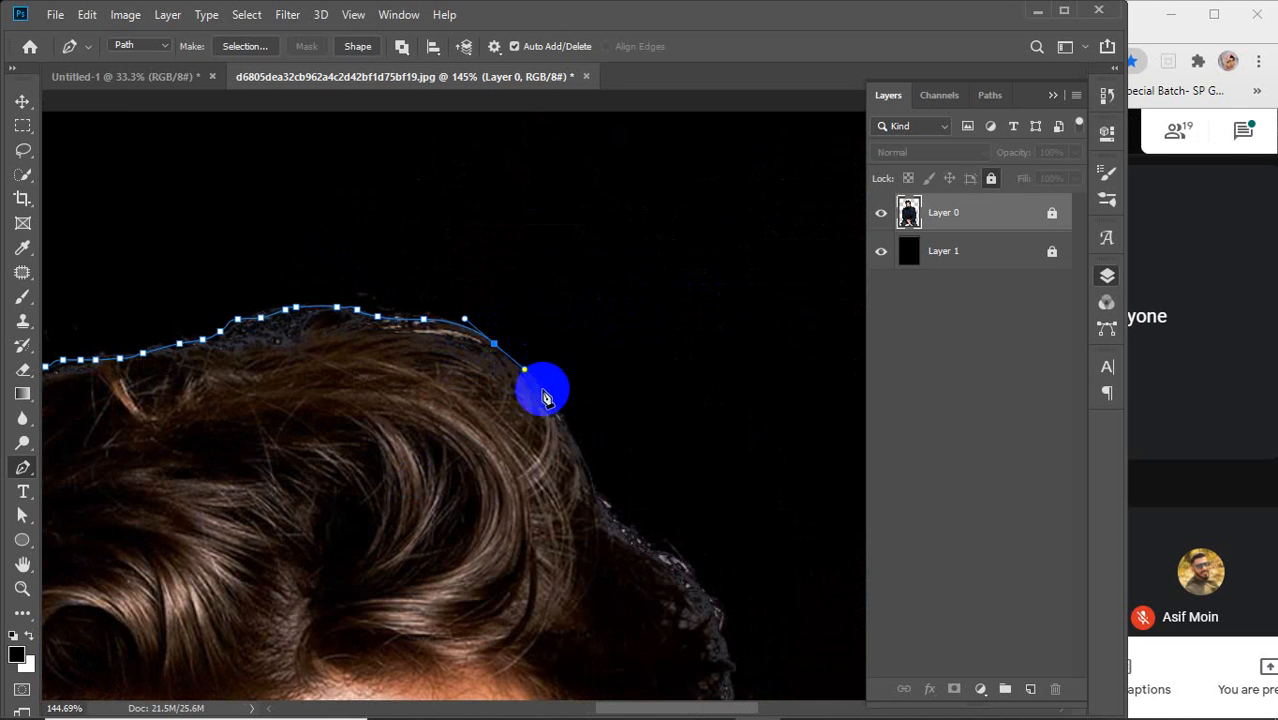
click(561, 421)
click(562, 441)
click(571, 455)
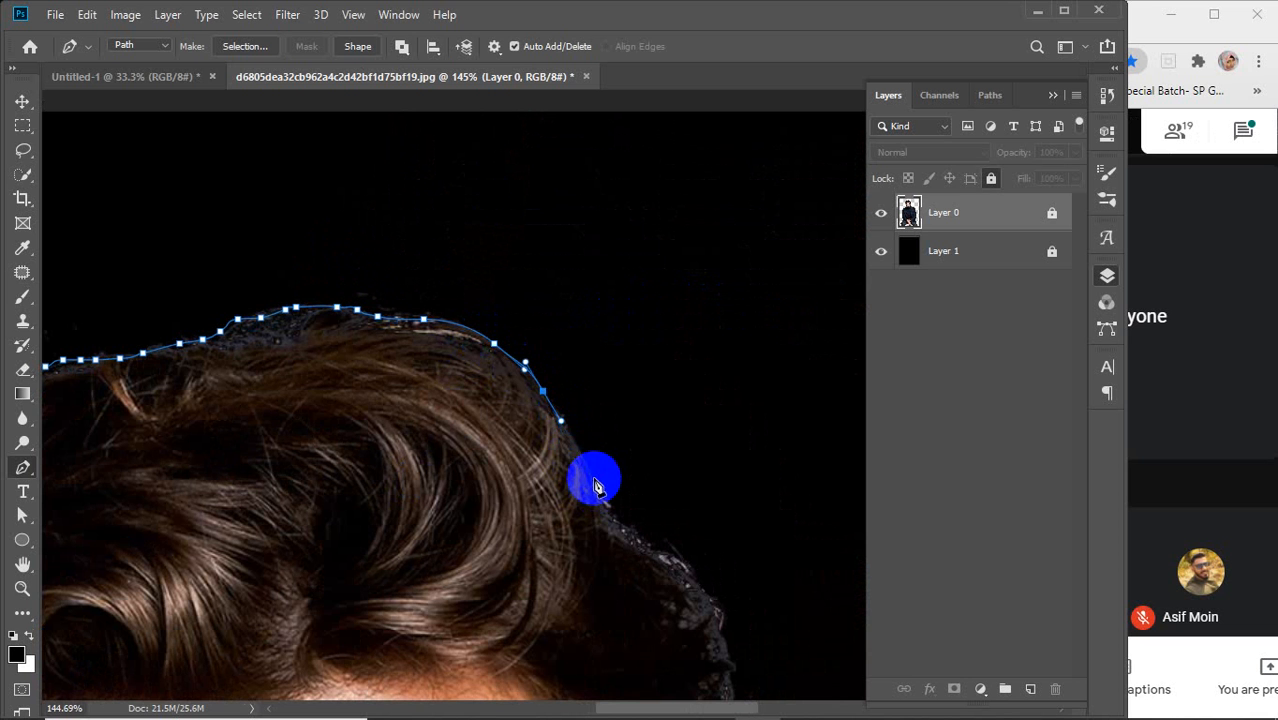
drag(590, 476, 651, 541)
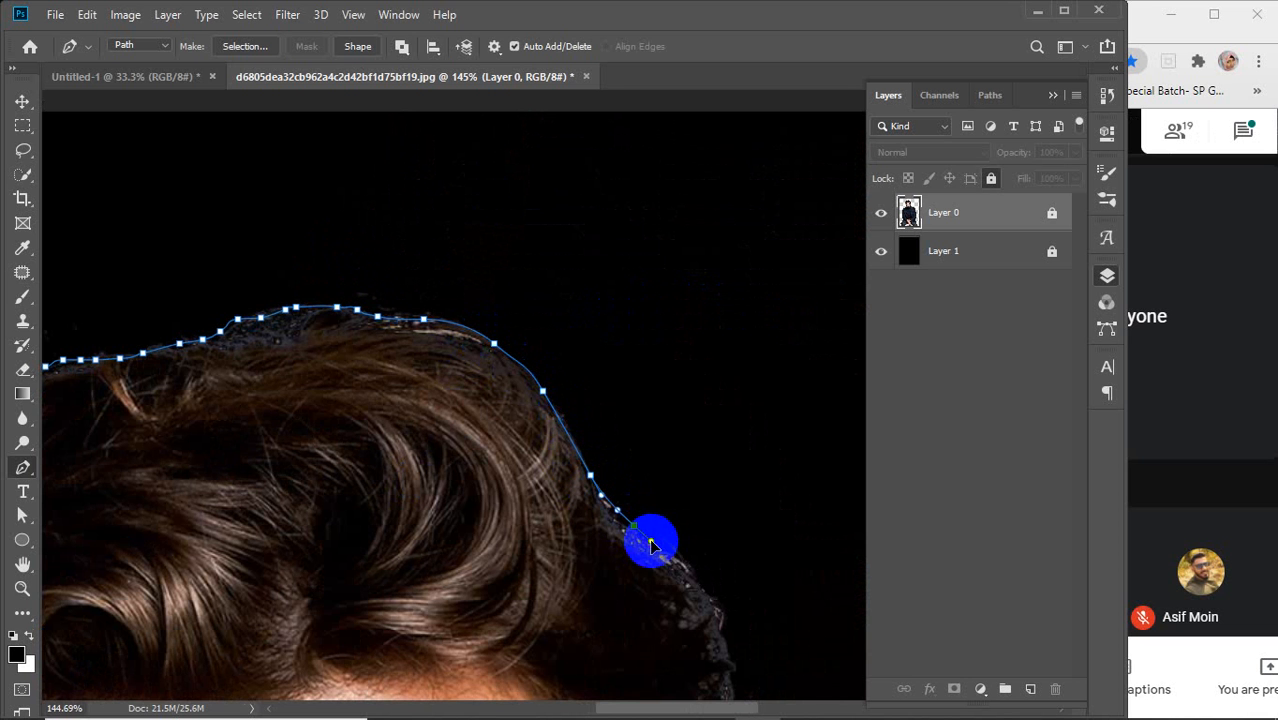
Step: Trace the rough hair edge on the far side of the head down to the top of the ear
drag(725, 608, 449, 266)
drag(448, 277, 448, 289)
drag(448, 304, 422, 472)
click(434, 383)
click(425, 397)
drag(471, 527, 444, 401)
click(447, 404)
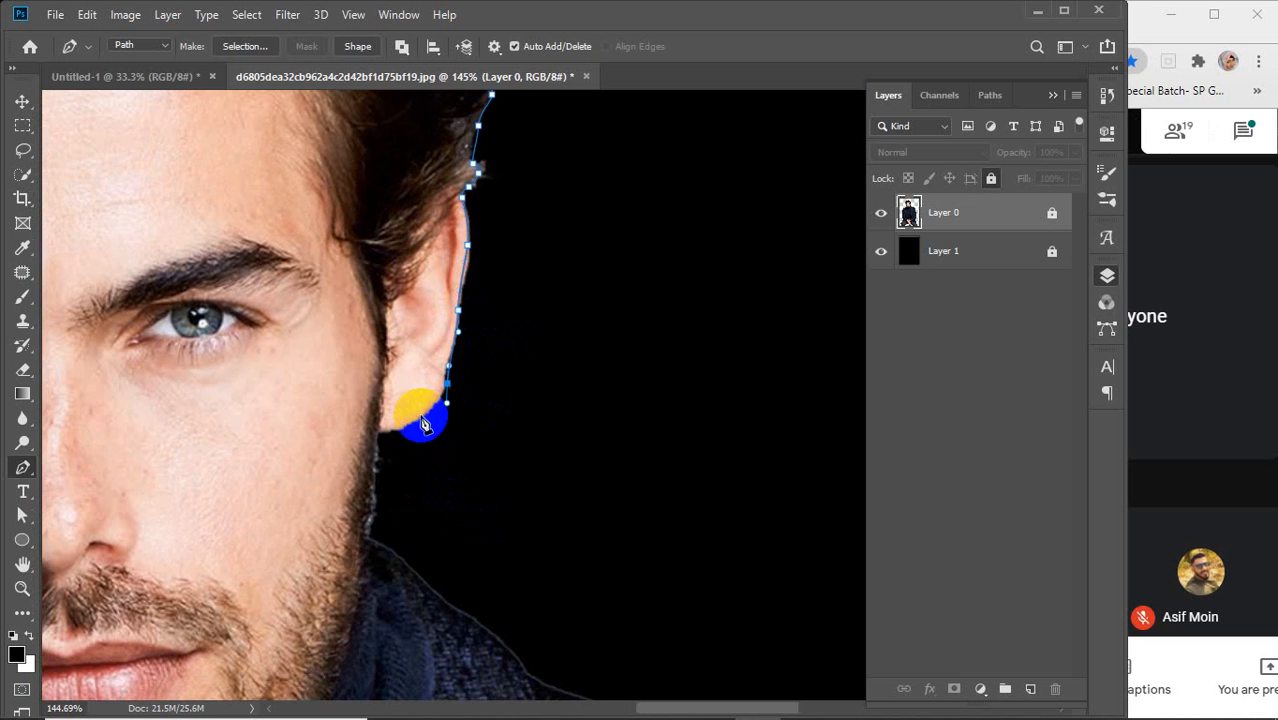
drag(370, 438, 334, 437)
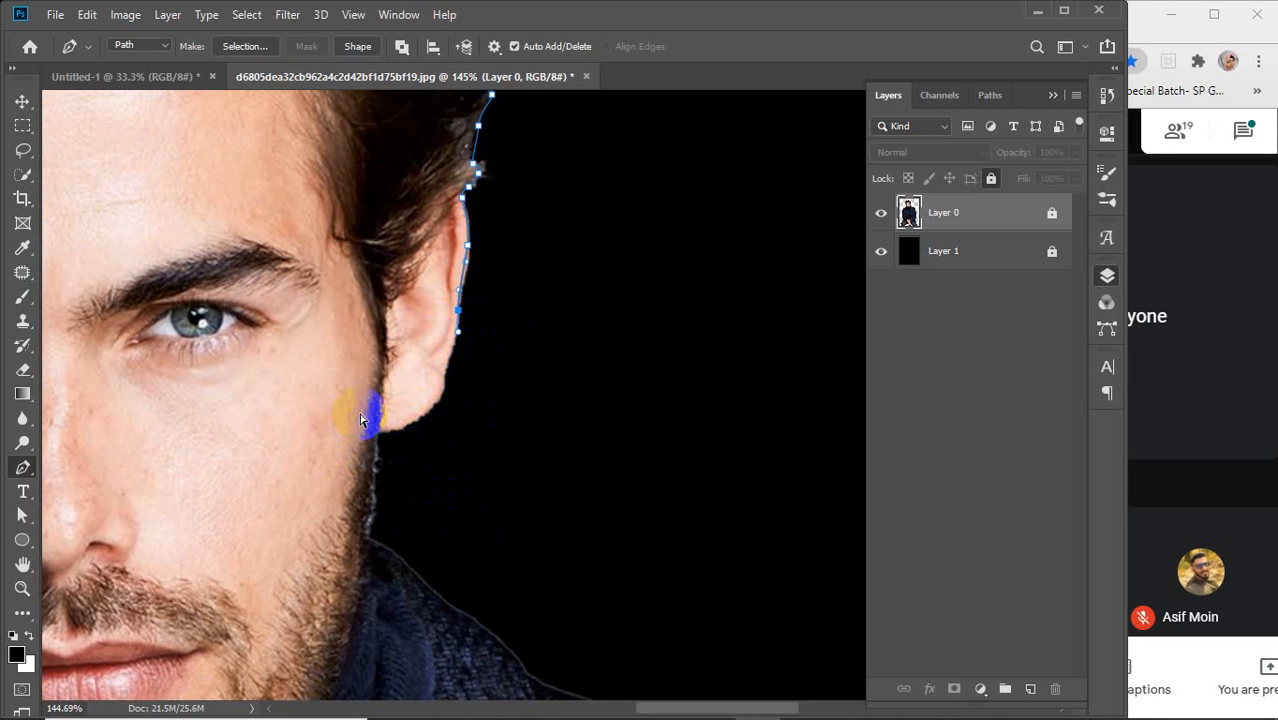
key(ctrl+z)
click(461, 290)
key(ctrl+z)
key(ctrl+z)
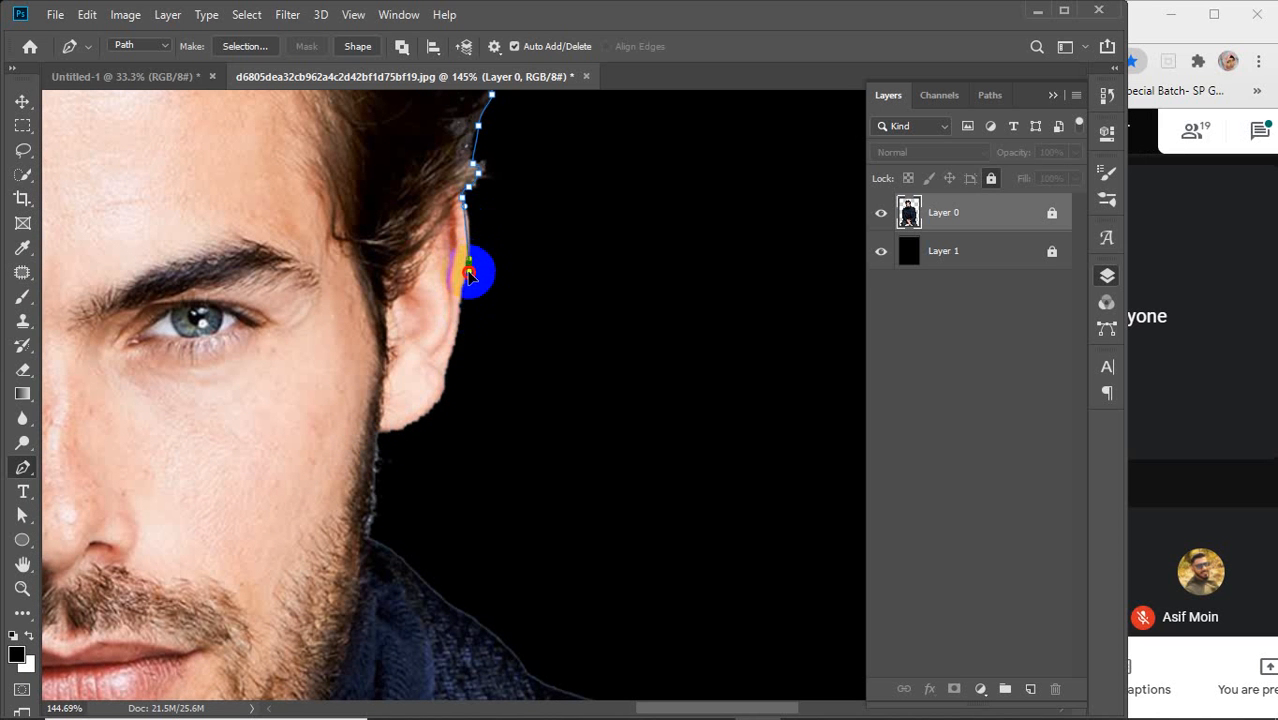
Step: Trace the ear's outer edge down and around the lobe to the jaw, removing the forward handles of the lobe anchors
drag(468, 276, 437, 438)
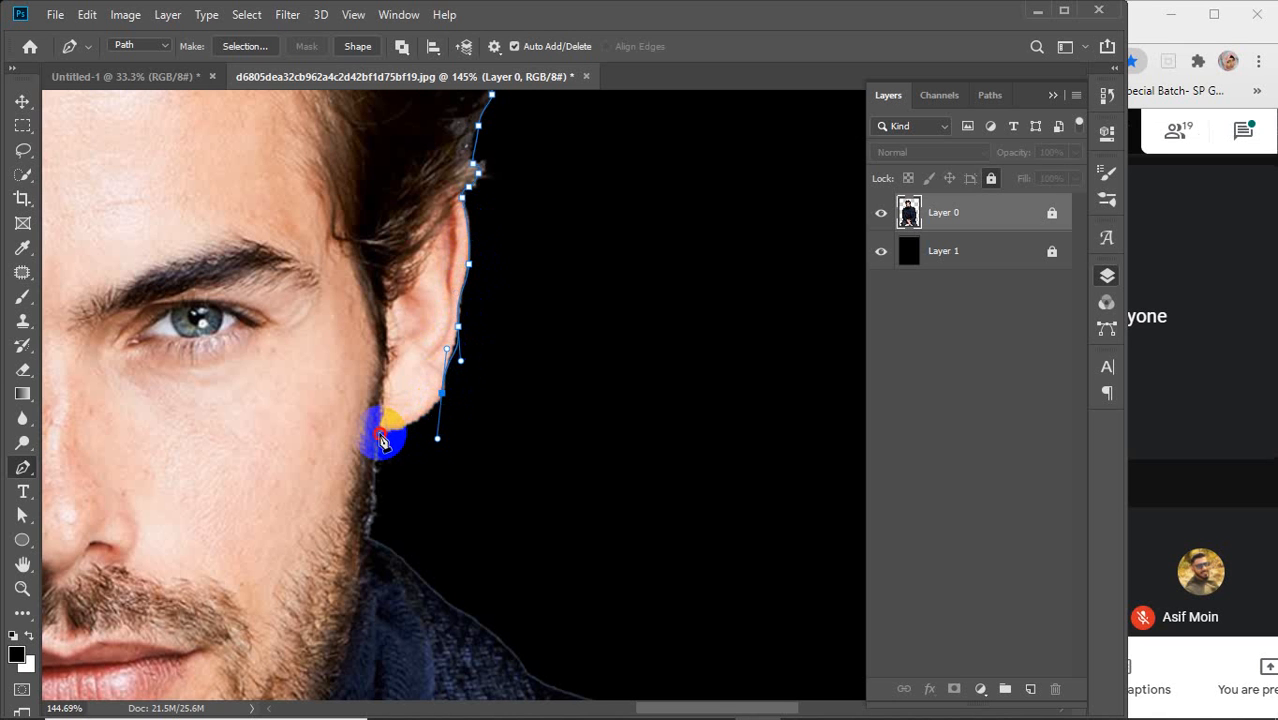
key(ctrl+z)
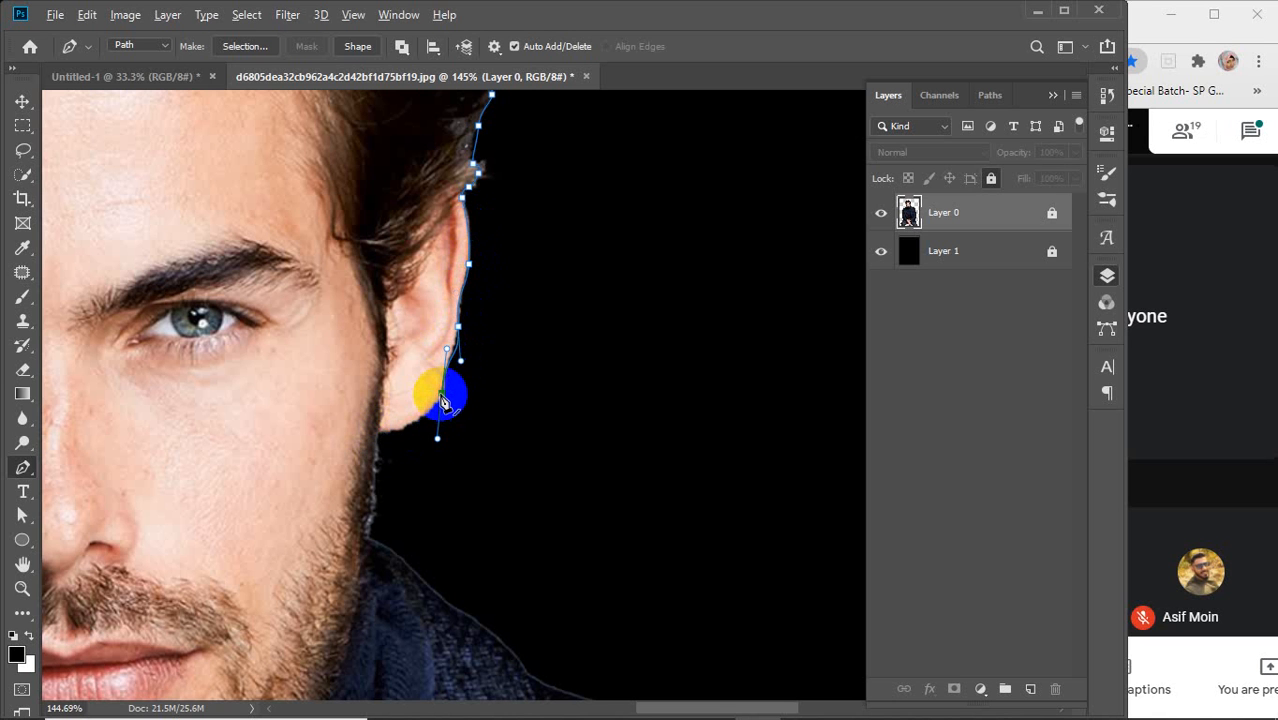
alt+click(442, 394)
drag(374, 437, 340, 432)
alt+click(377, 437)
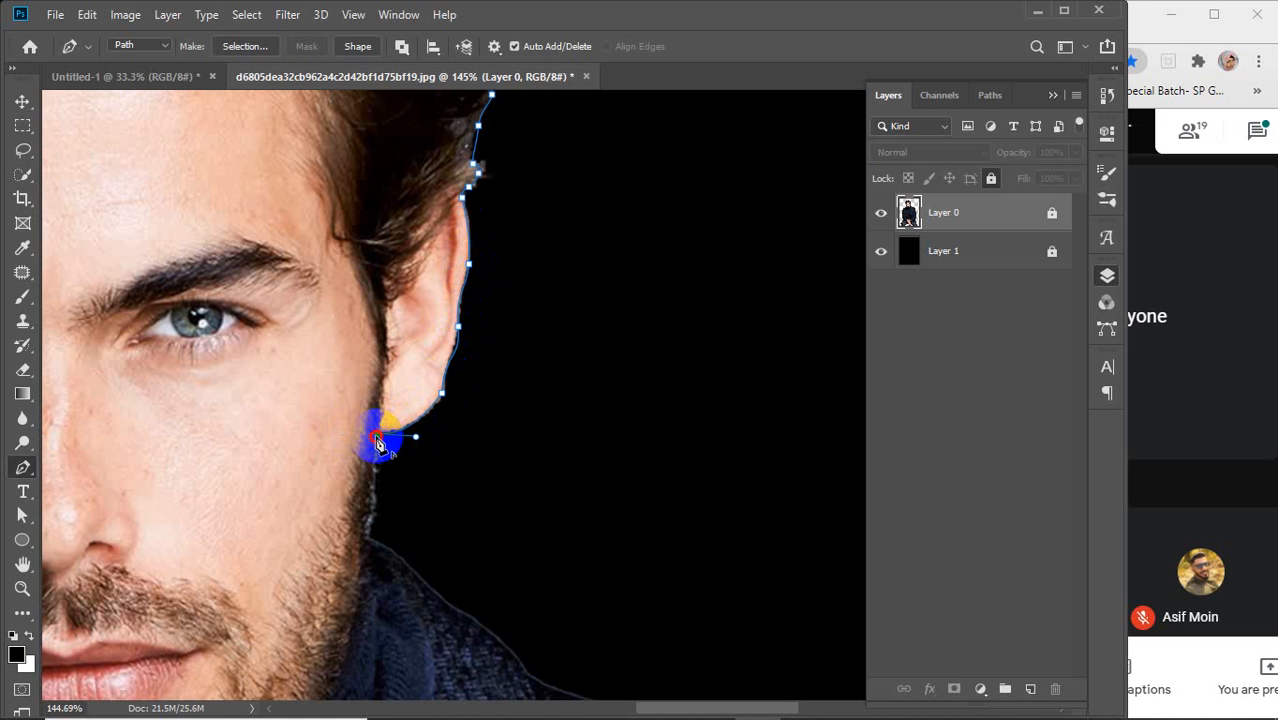
Step: Trace the bearded jaw edge from the earlobe down to the corner where it meets the collar
drag(371, 499, 378, 545)
scroll(378, 545, down, 5)
scroll(379, 371, right, 2)
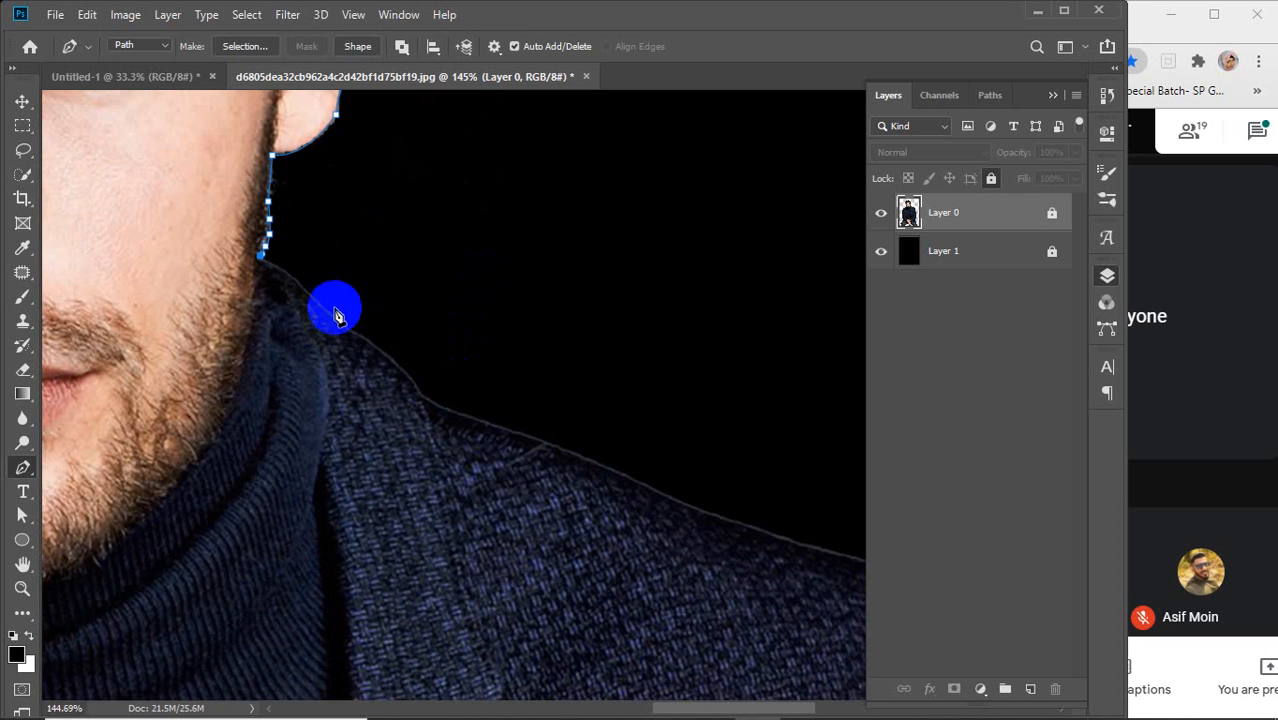
Step: Curve the path along the collar to its bend at the shoulder, removing the forward handles of both anchors
drag(326, 312, 496, 456)
key(ctrl+z)
alt+click(337, 322)
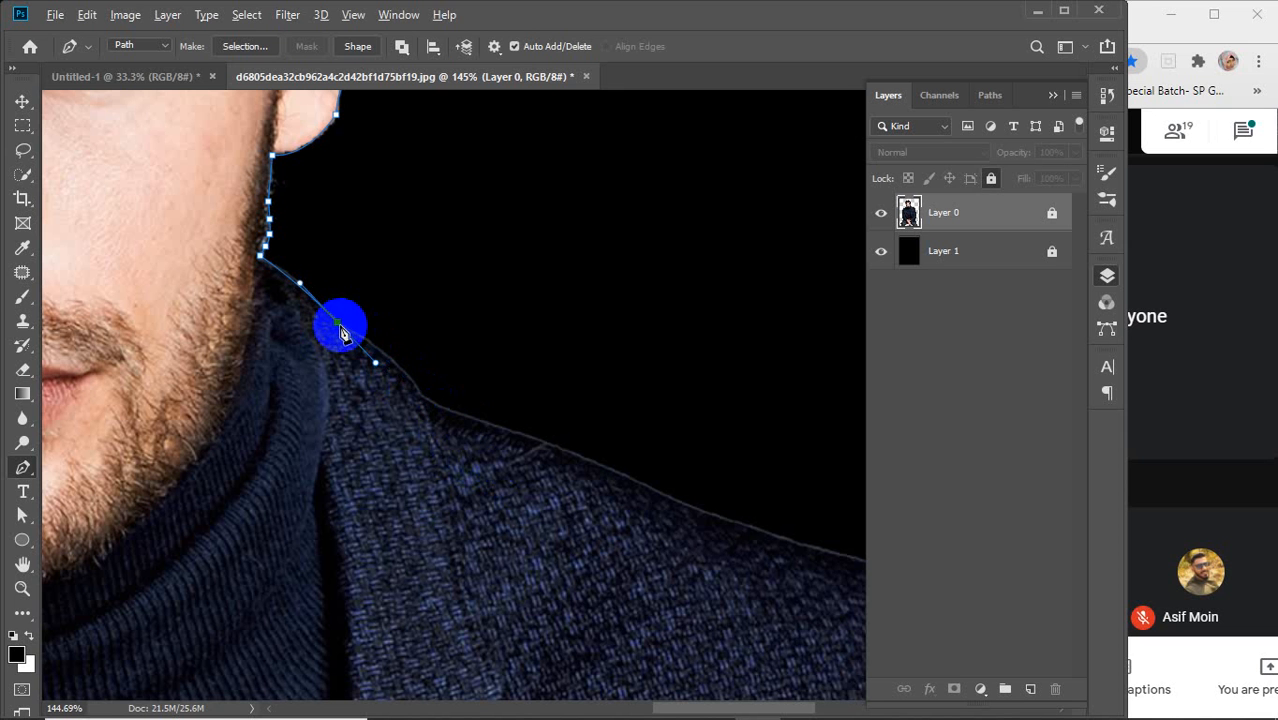
drag(419, 393, 455, 441)
alt+click(420, 394)
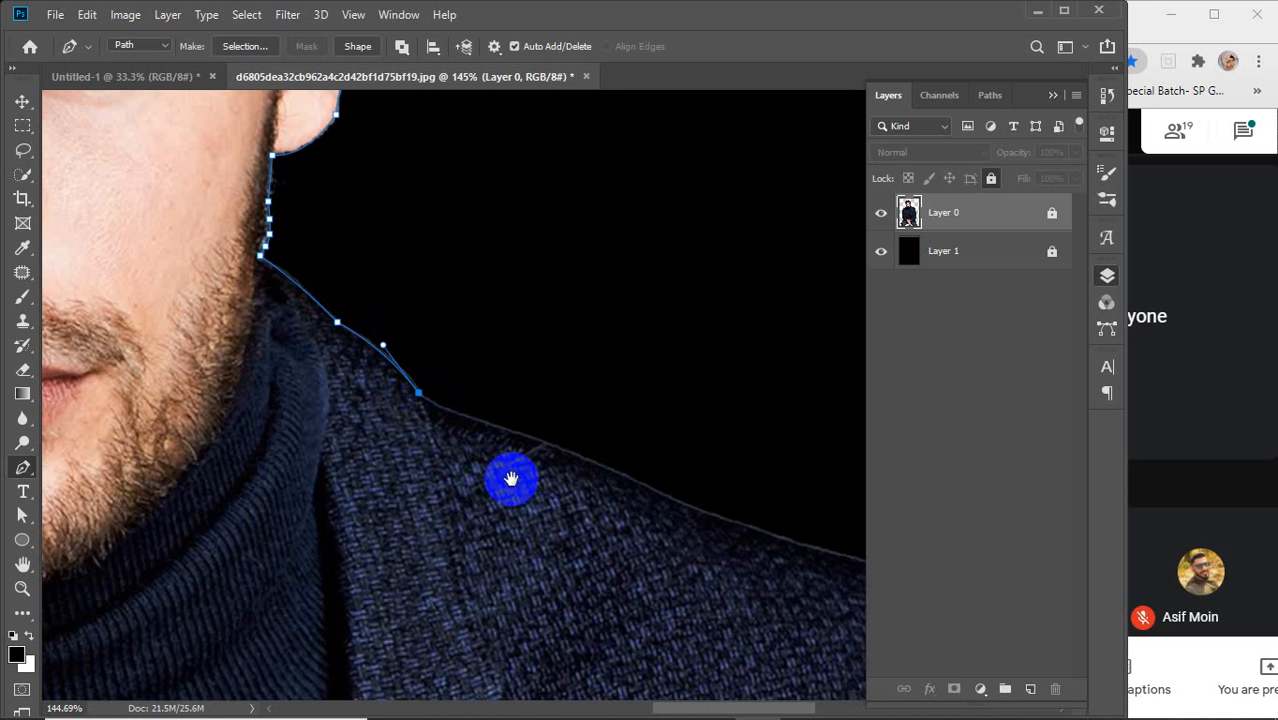
Step: Trace the jacket's shoulder line from the collar bend around to the top of the sleeve
drag(513, 480, 462, 353)
drag(475, 448, 338, 365)
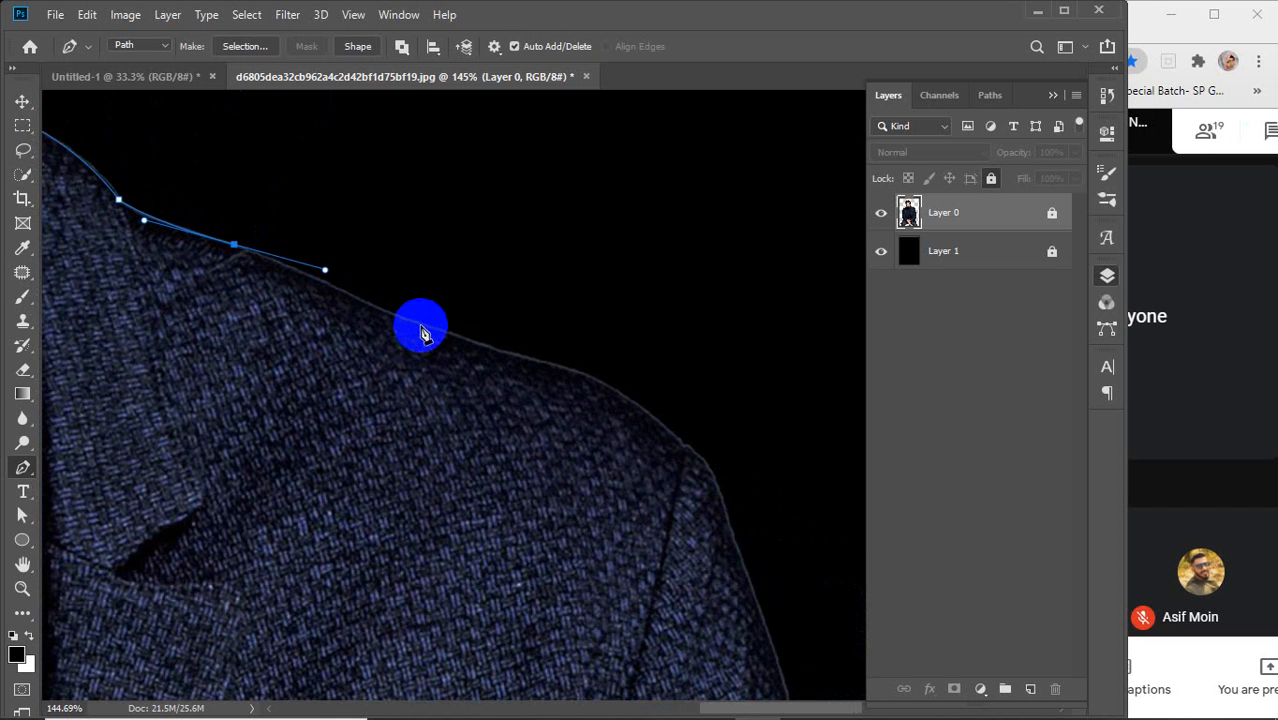
drag(420, 328, 497, 352)
drag(572, 429, 498, 365)
drag(508, 408, 425, 339)
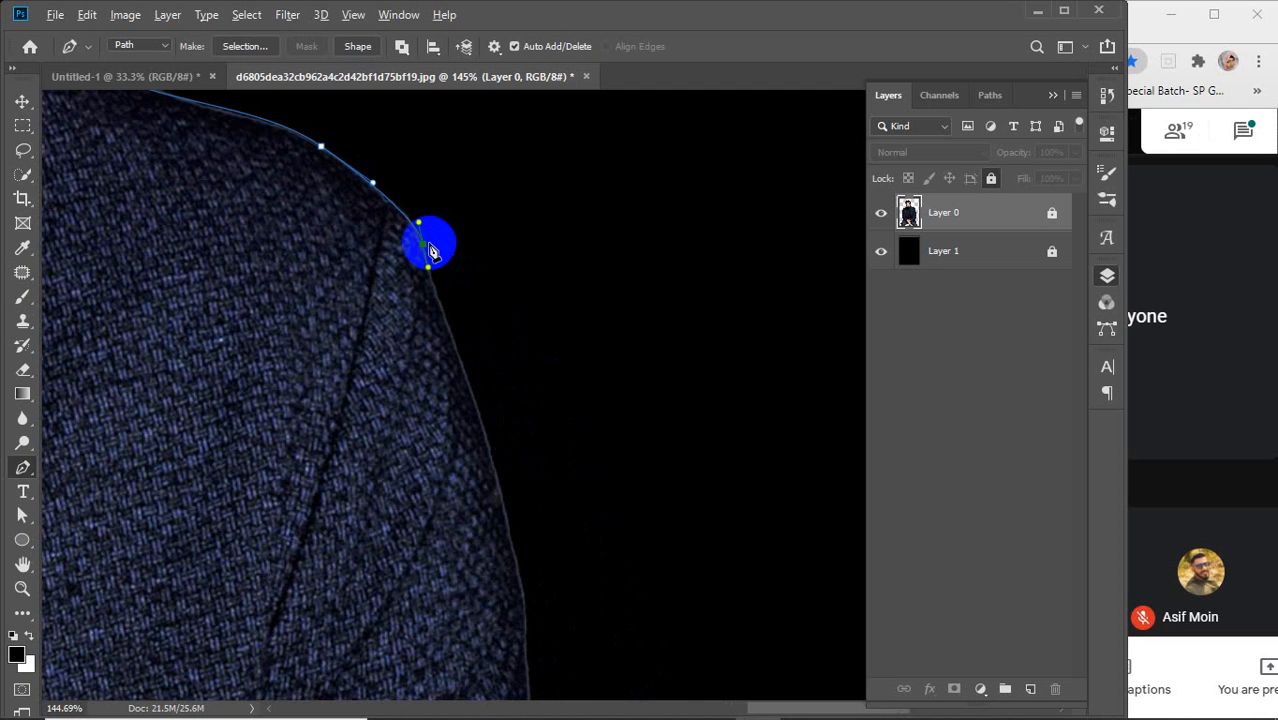
click(425, 255)
Step: Trace the sleeve's outer edge down the upper arm and around the small bulge at the fabric folds
drag(465, 422, 476, 380)
drag(457, 542, 481, 419)
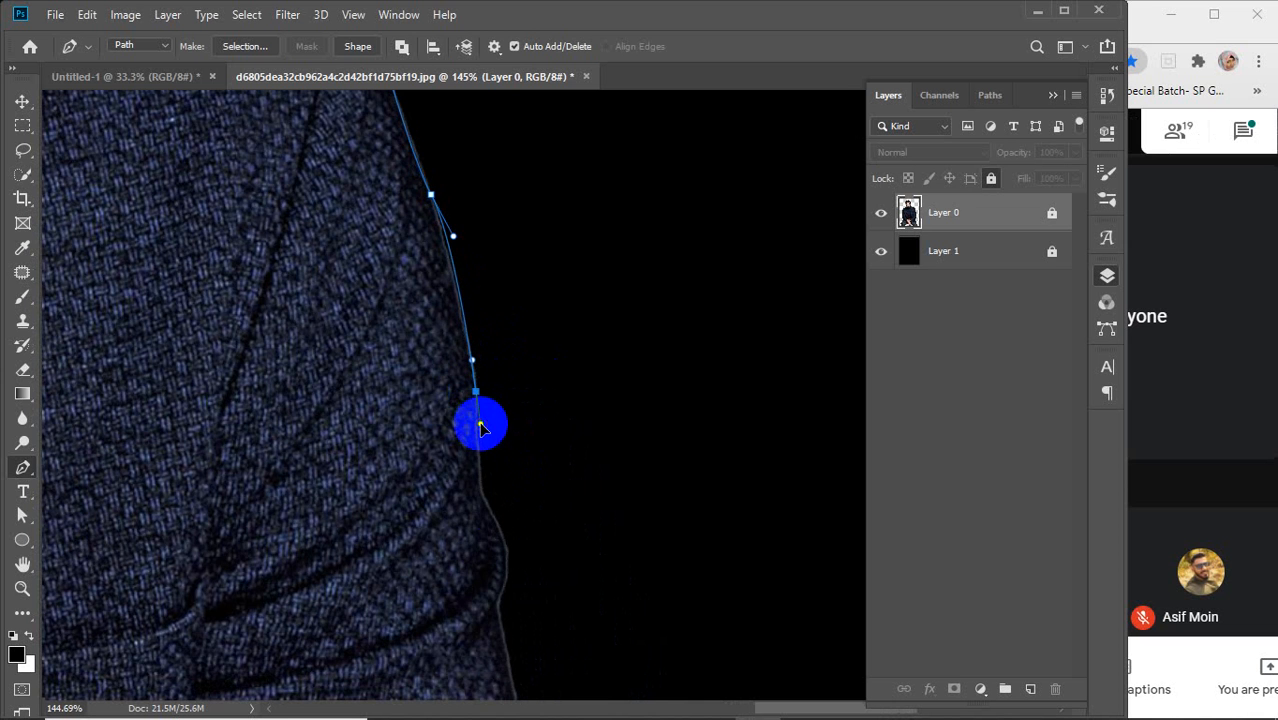
drag(492, 506, 486, 414)
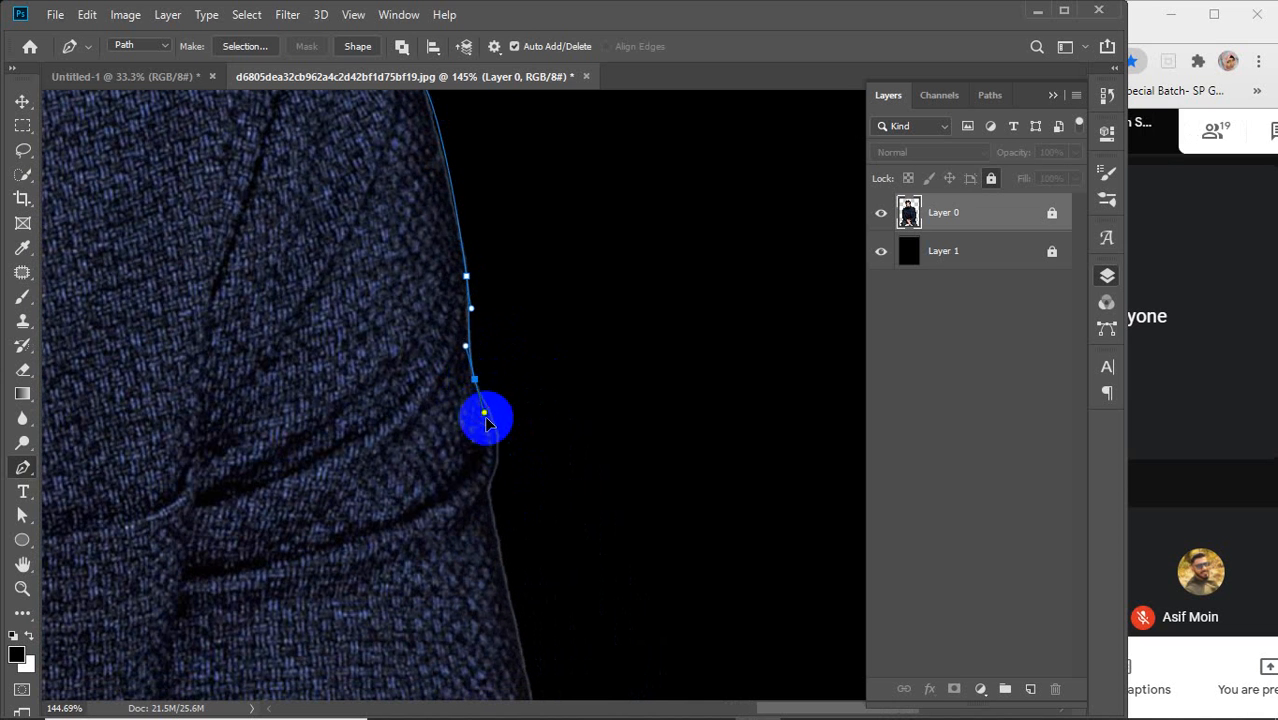
mouse_move(490, 485)
mouse_down()
mouse_move(477, 558)
mouse_move(494, 491)
mouse_up()
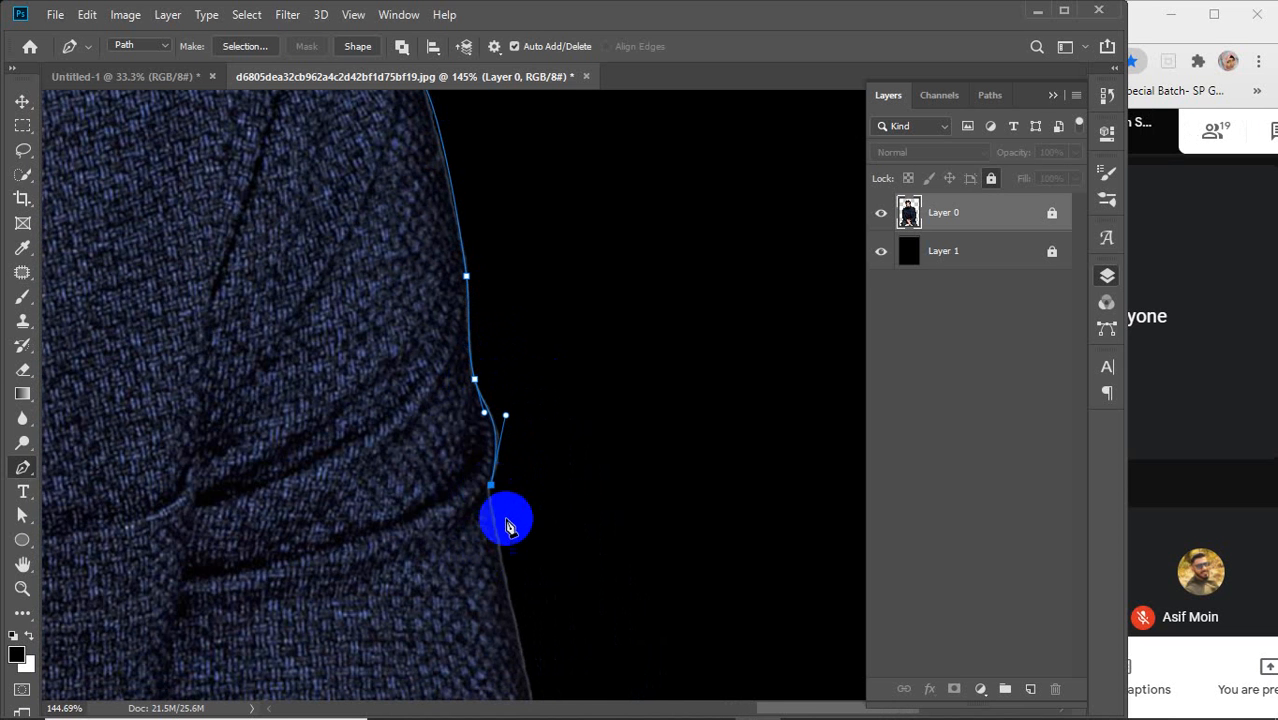
Step: Extend the path down the smooth outer sleeve edge below the folds toward the elbow
drag(511, 537, 407, 269)
drag(419, 398, 463, 262)
drag(466, 485, 467, 520)
Step: Curve the path around the elbow to the sharp corner where the sleeve meets the jacket body
scroll(467, 518, down, 6)
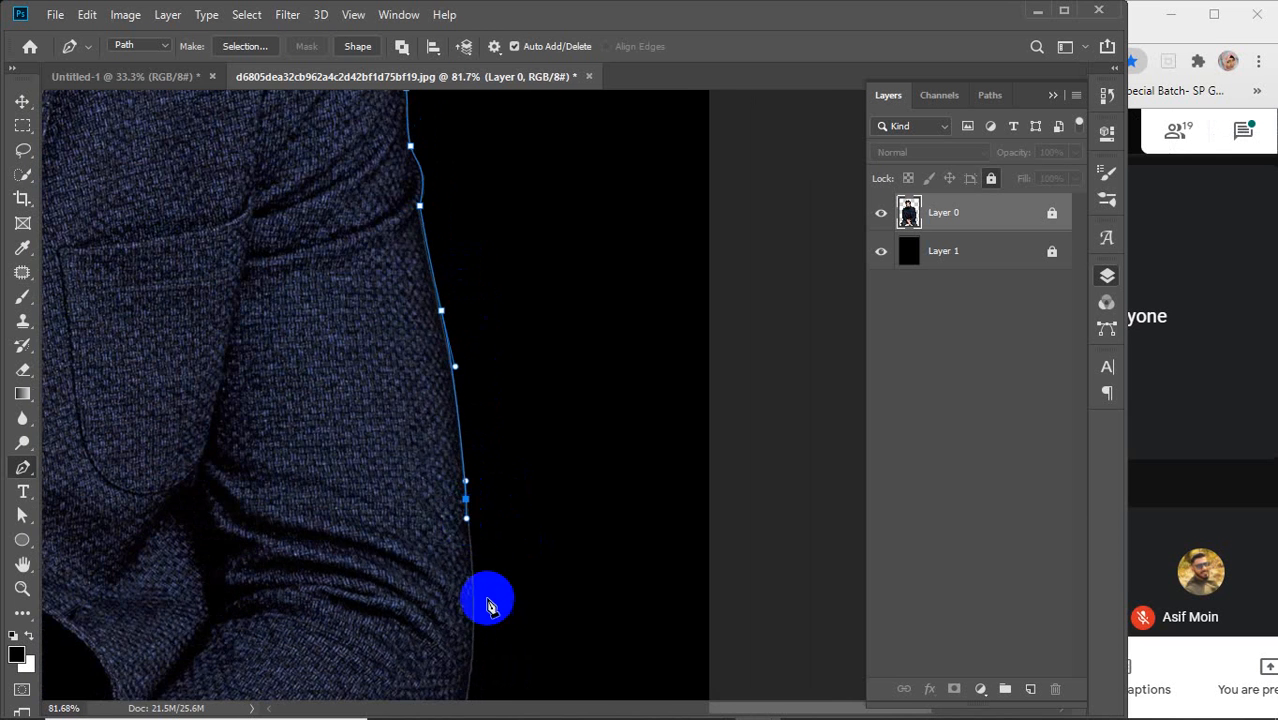
drag(488, 597, 476, 336)
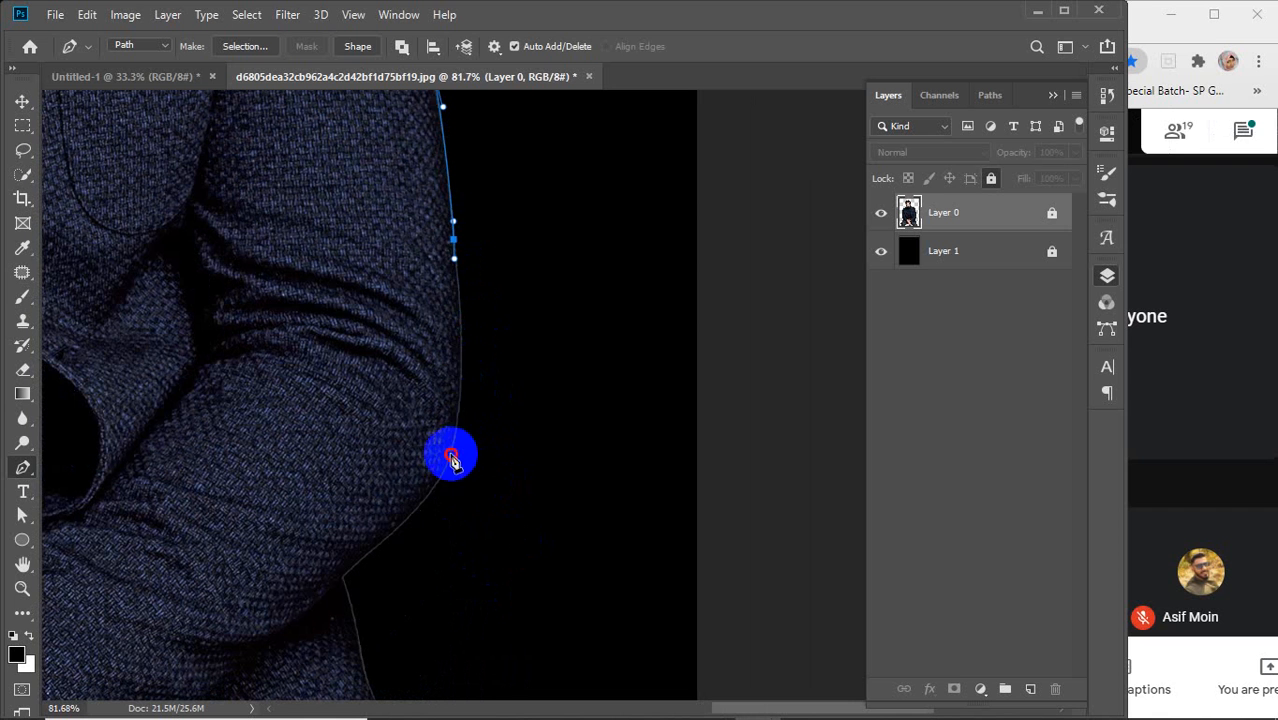
drag(451, 457, 432, 533)
drag(343, 578, 398, 553)
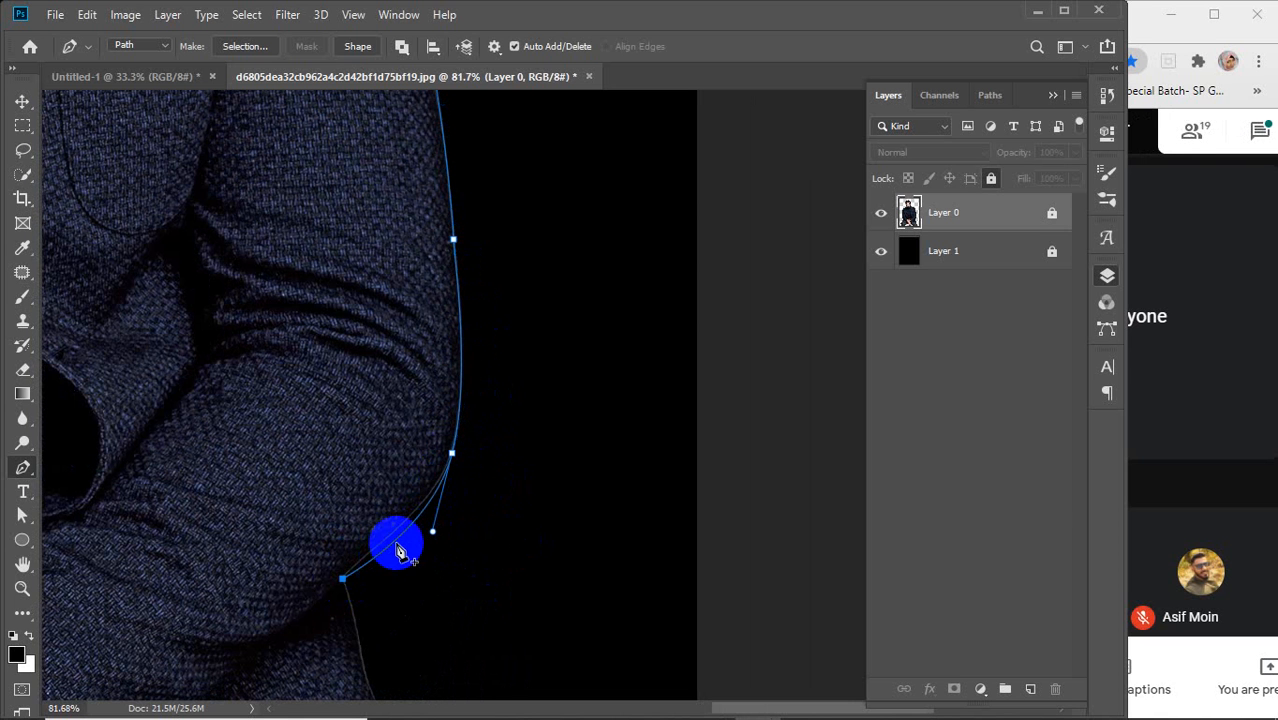
Step: Remove the misplaced anchors and retrace the elbow curve with the Pen tool to the corner where the sleeve meets the jacket
click(398, 539)
key(ctrl+z)
key(ctrl+z)
scroll(451, 457, down, 5)
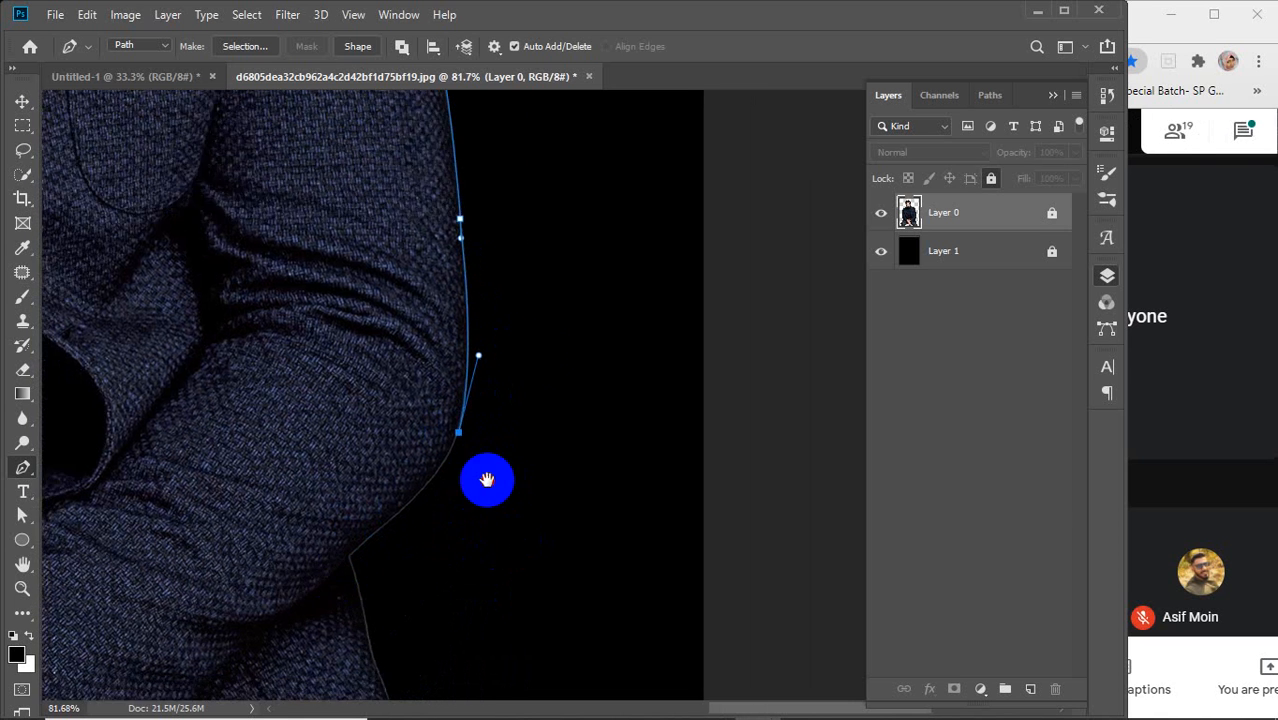
scroll(491, 479, left, 2)
drag(429, 341, 318, 421)
alt+click(427, 336)
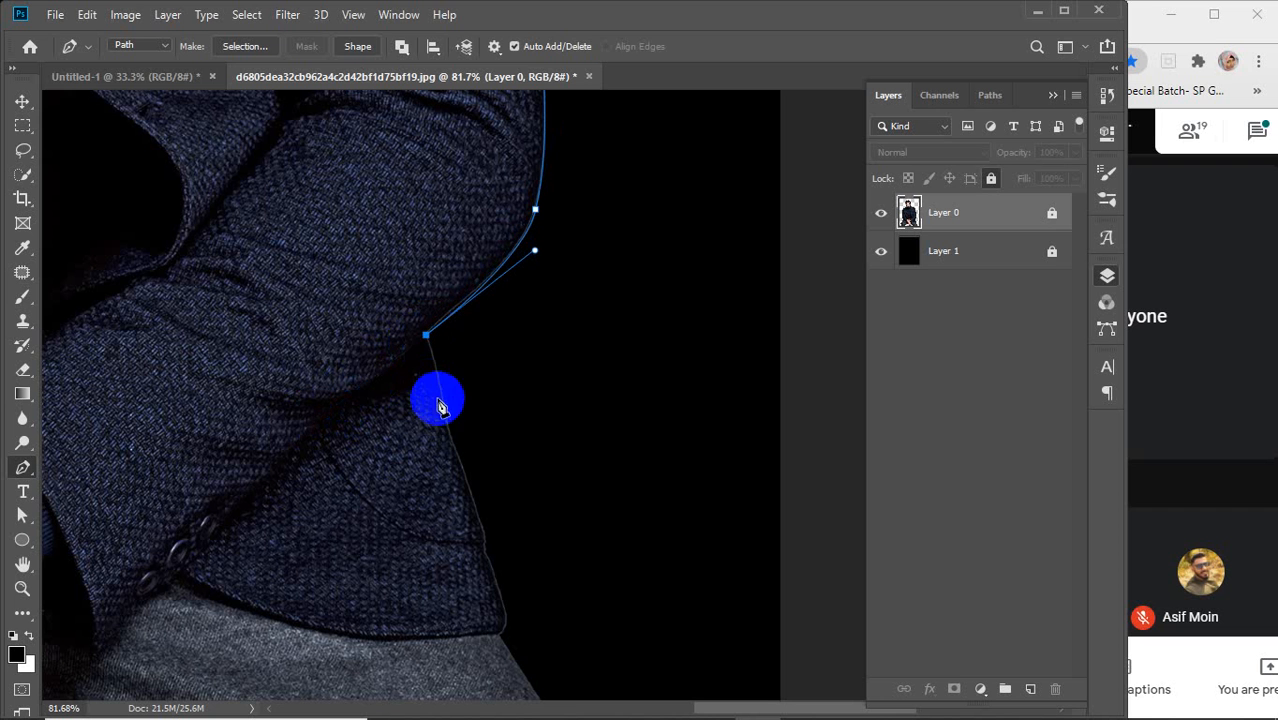
Step: Continue the path down the jacket's side edge and around its hem corner to the top of the trousers
drag(449, 421, 456, 450)
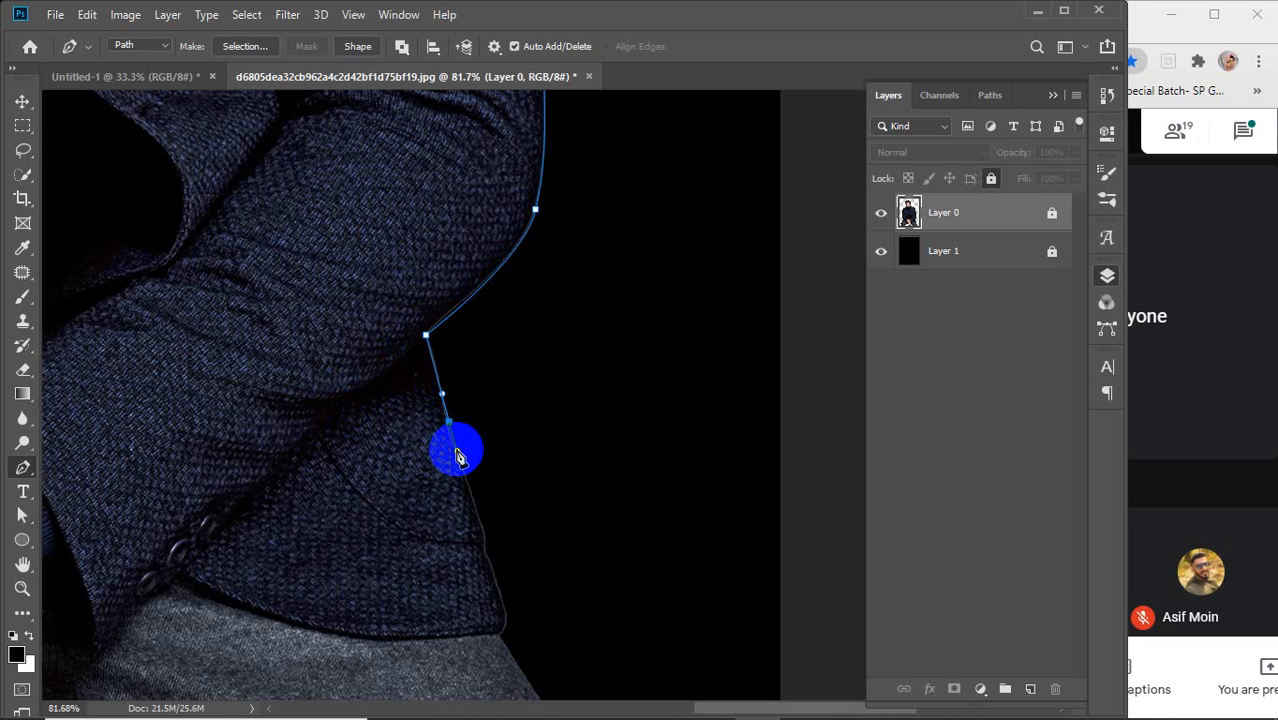
drag(553, 562, 355, 372)
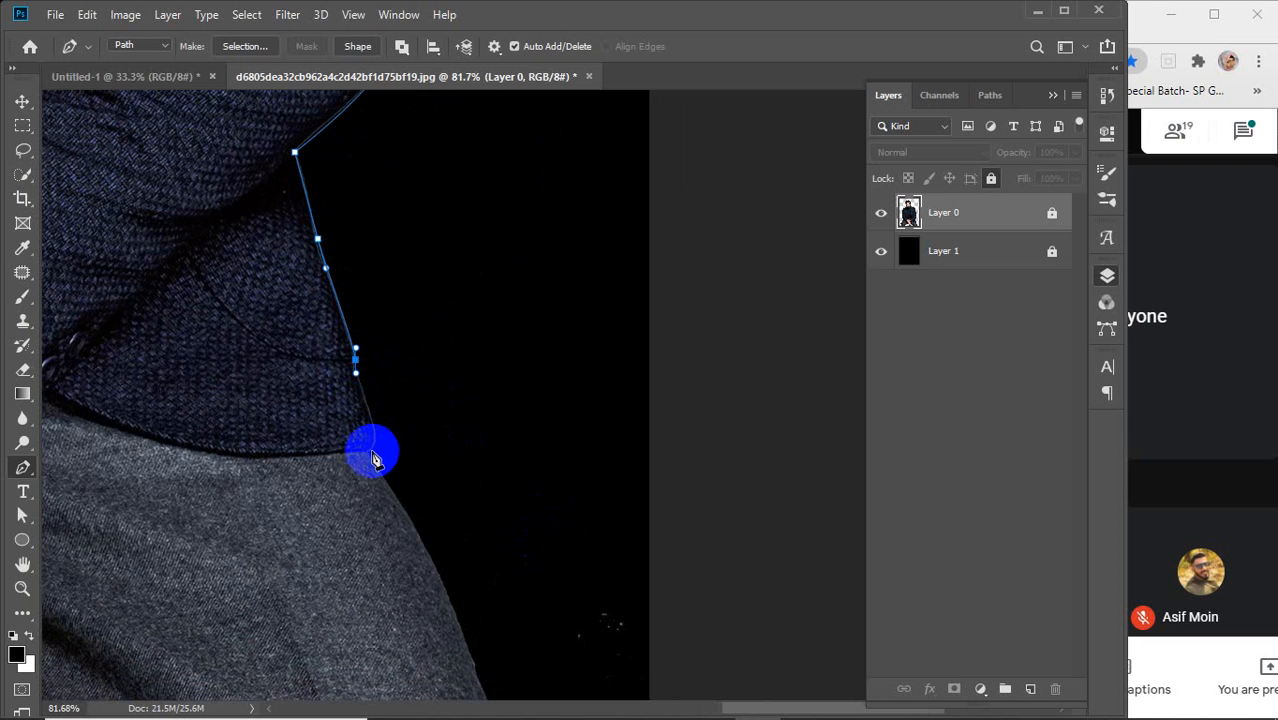
drag(375, 438, 371, 453)
click(369, 454)
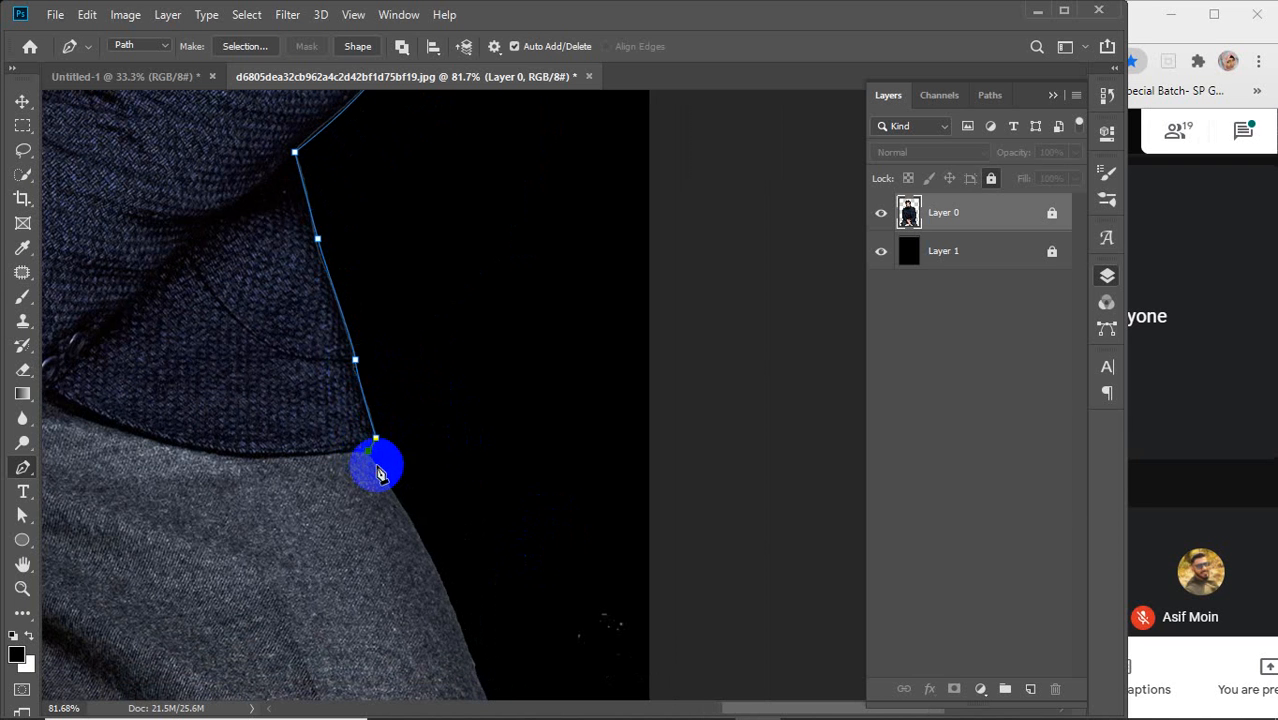
Step: Trace the outer thigh down to the lower edge of the image, redoing the overlong curve with shorter segments
drag(470, 561, 400, 408)
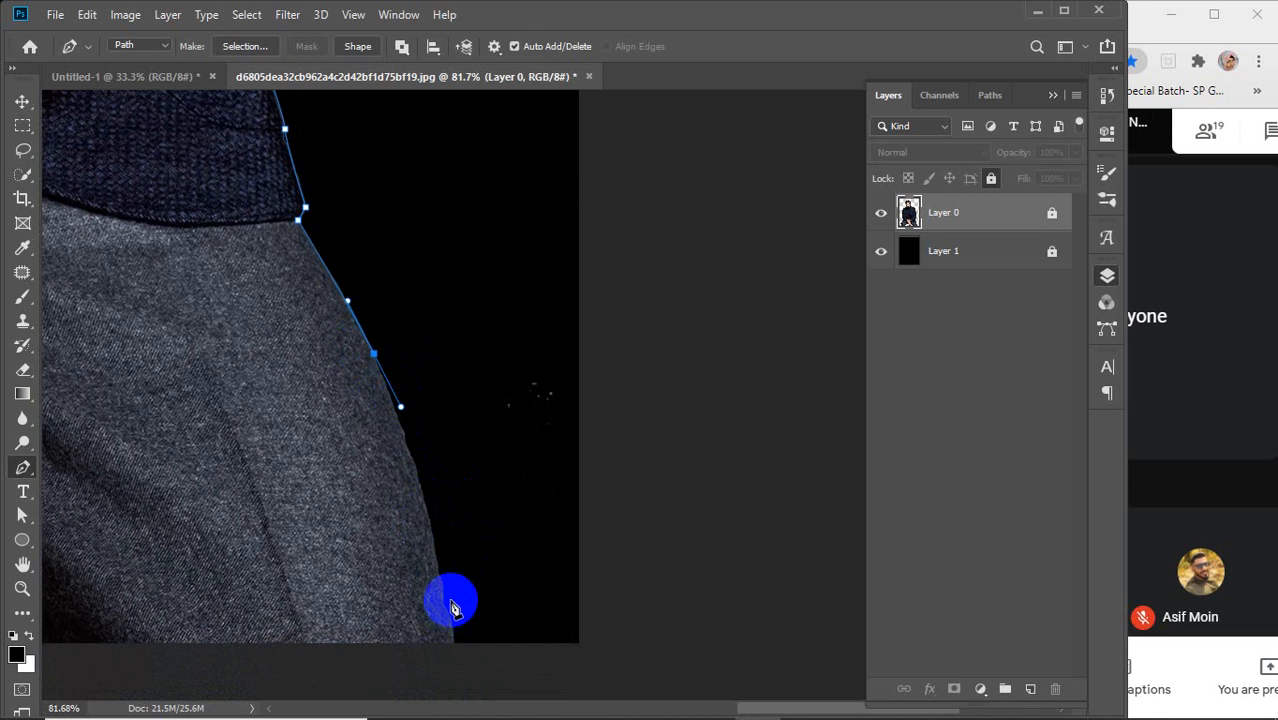
drag(444, 609, 455, 676)
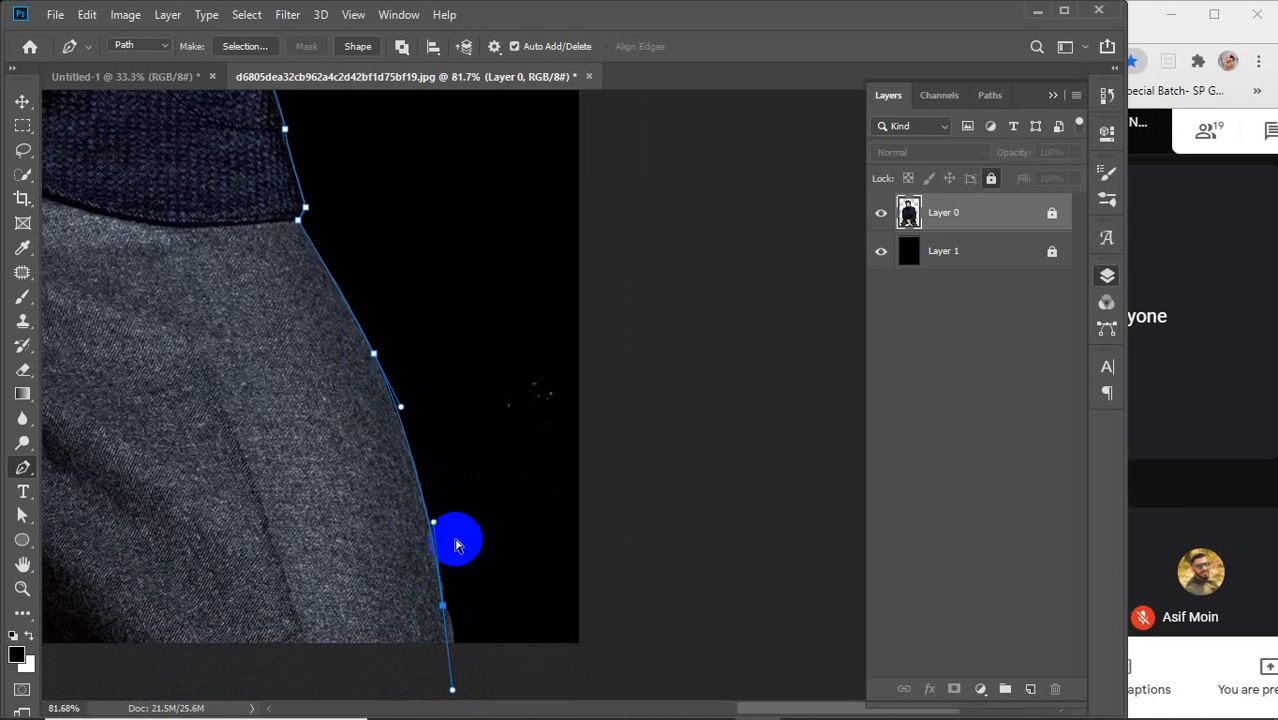
key(ctrl+z)
drag(417, 478, 430, 510)
drag(440, 590, 444, 606)
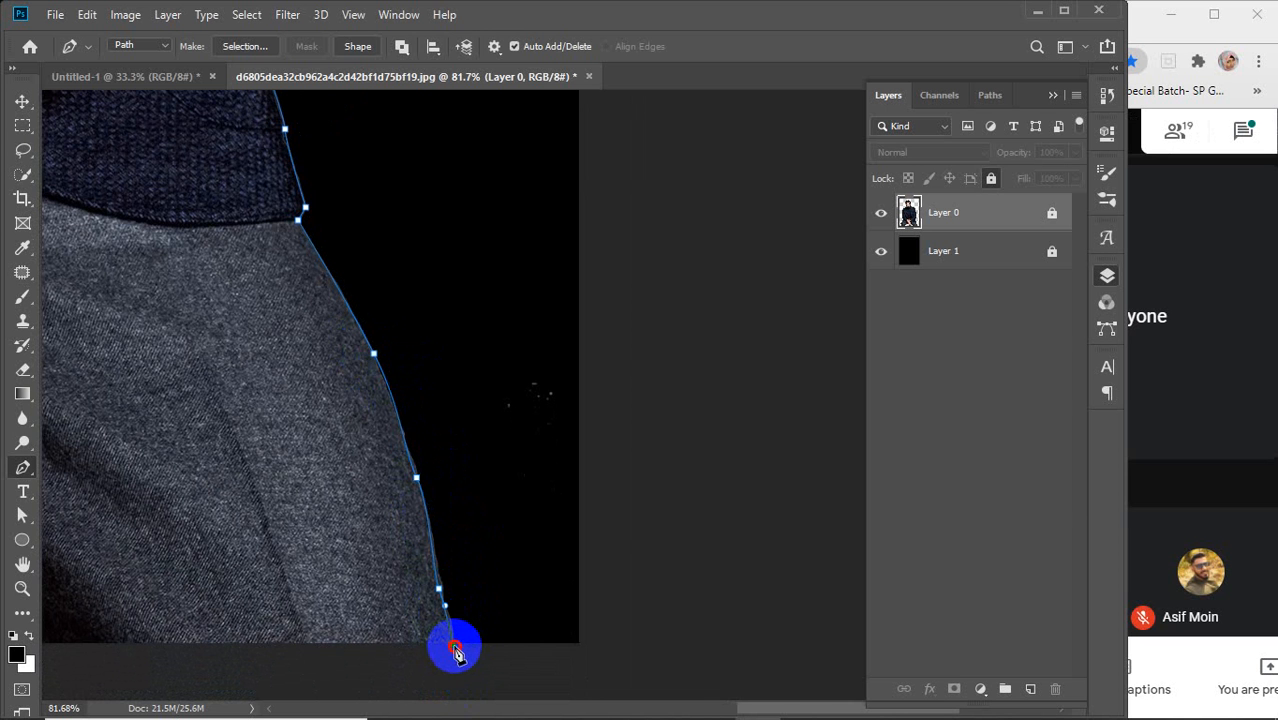
scroll(491, 563, down, 5)
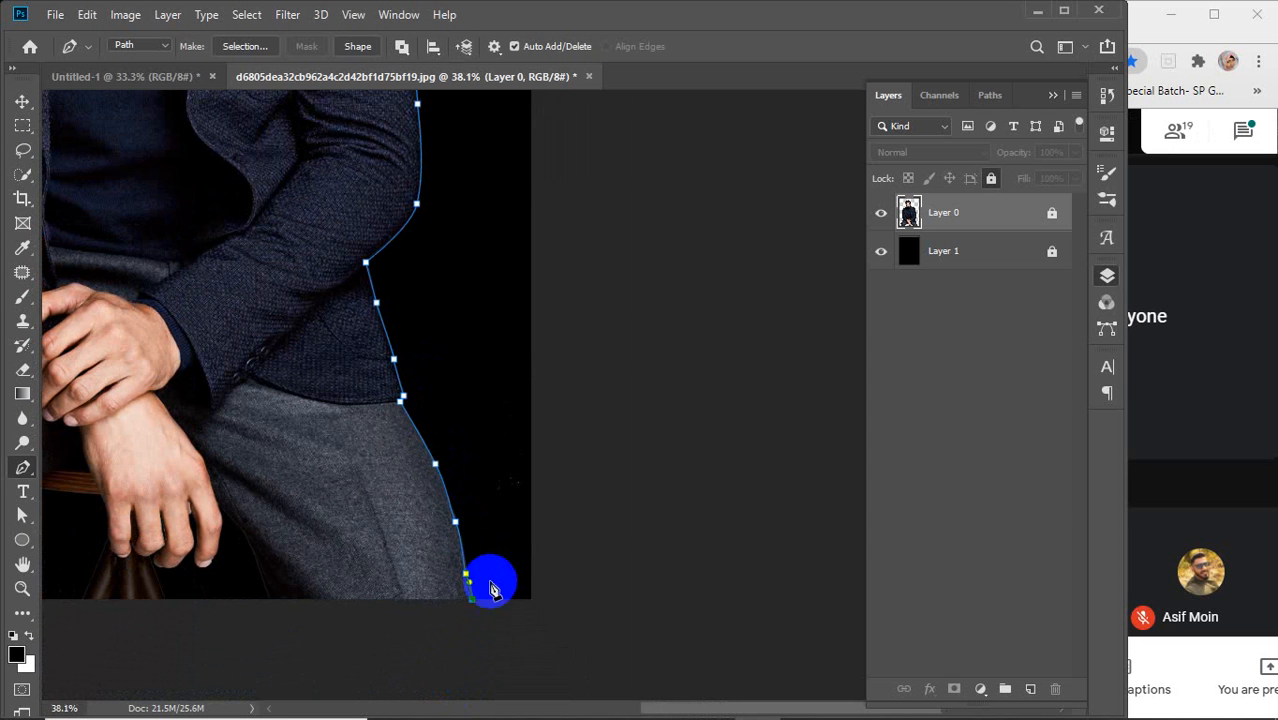
Step: Close the outline path by running it below the canvas back to its starting anchor on the opposite leg
scroll(491, 590, down, 3)
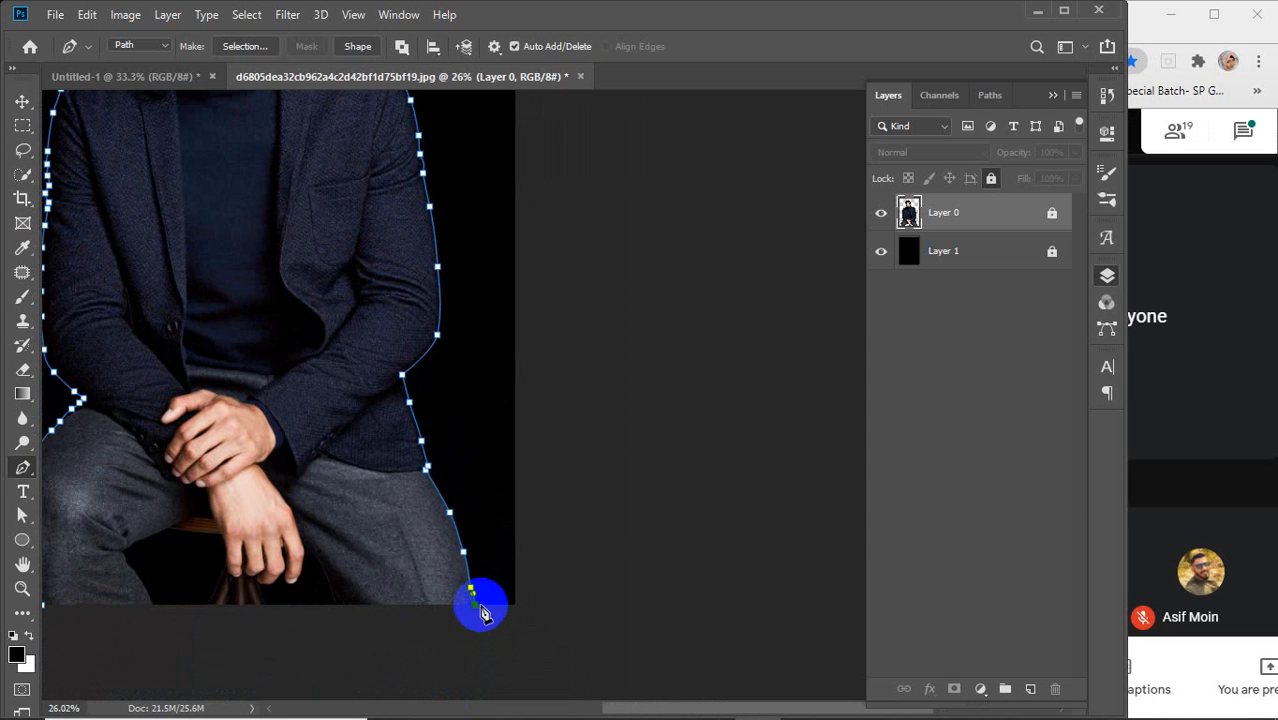
scroll(481, 612, down, 2)
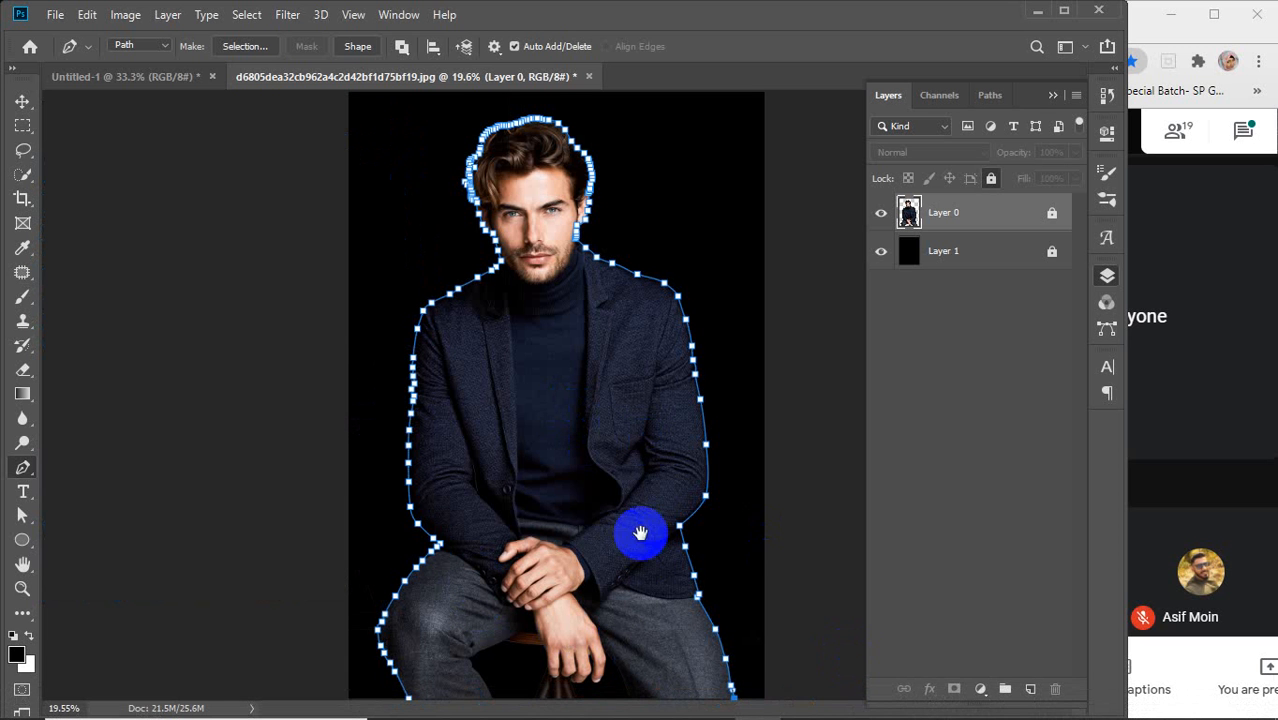
scroll(620, 652, up, 2)
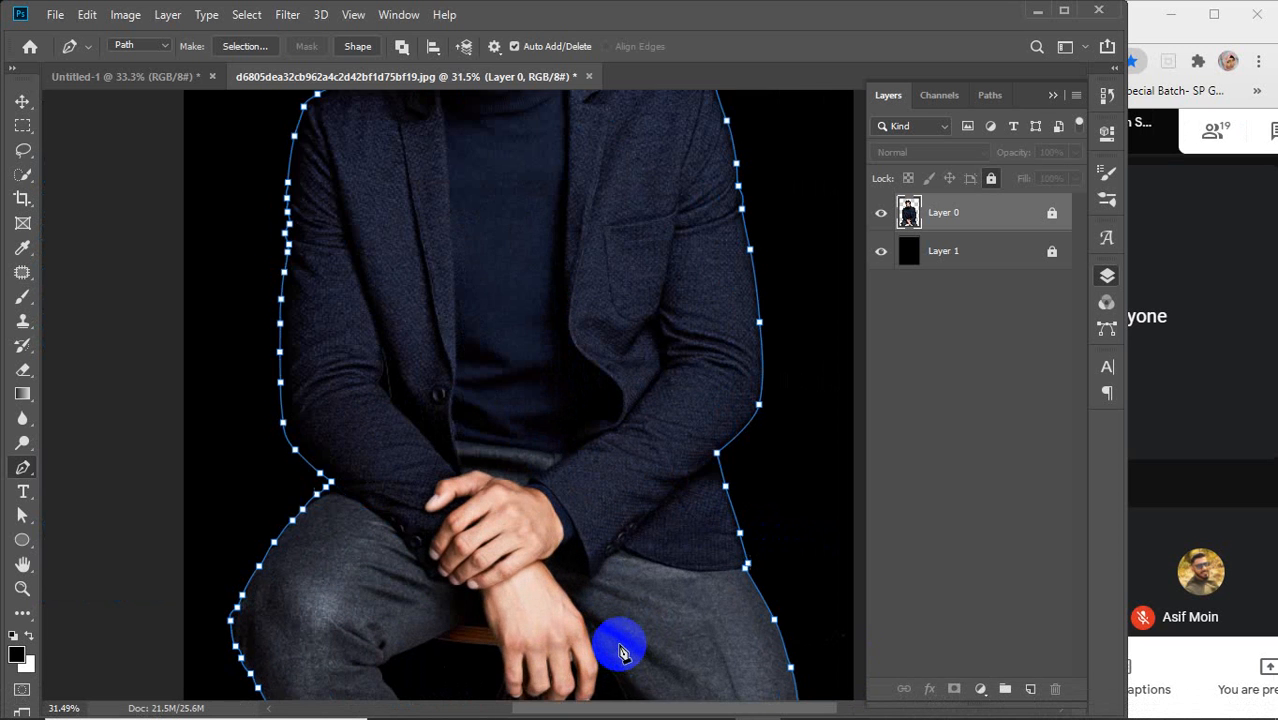
scroll(613, 646, down, 3)
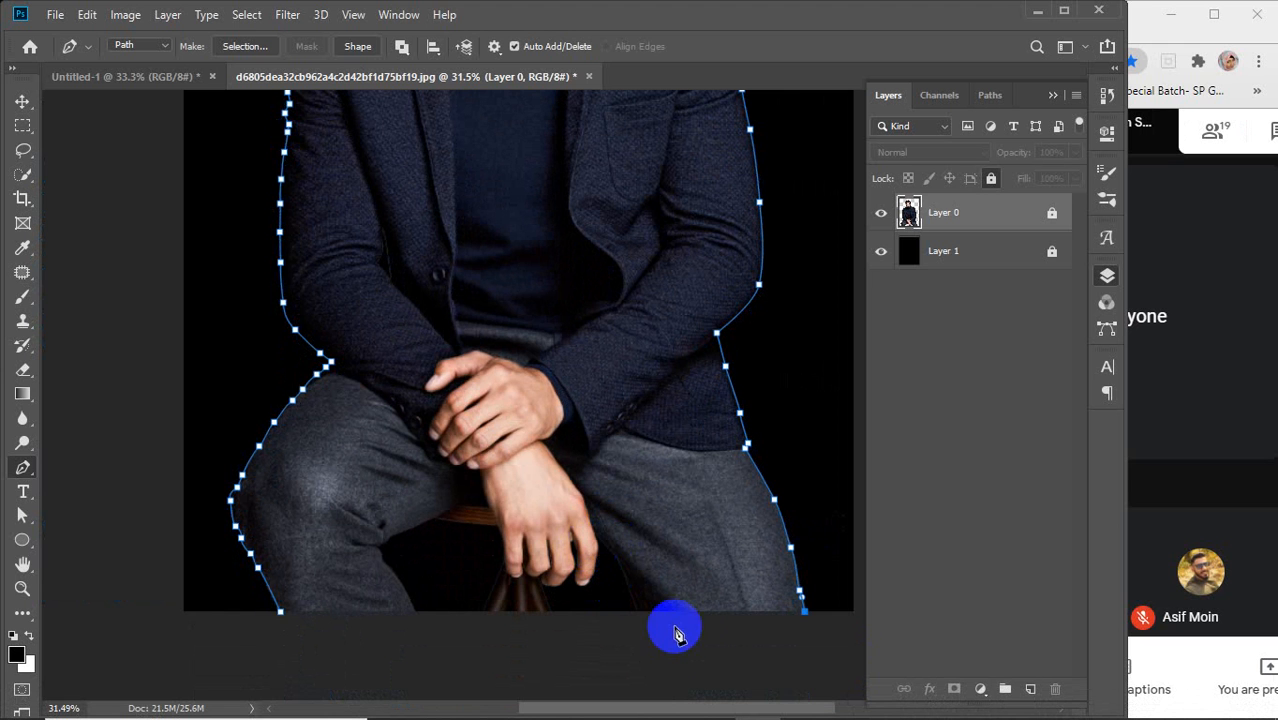
click(759, 667)
click(492, 664)
click(338, 660)
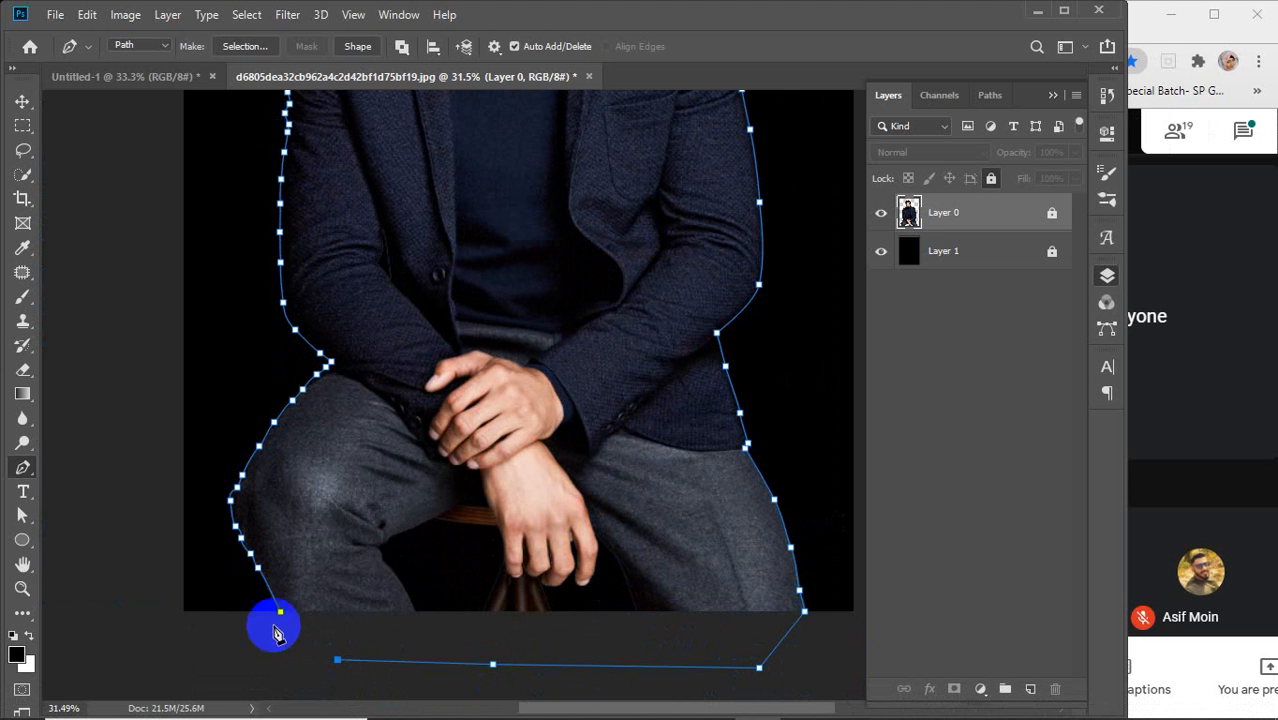
click(280, 611)
key(v)
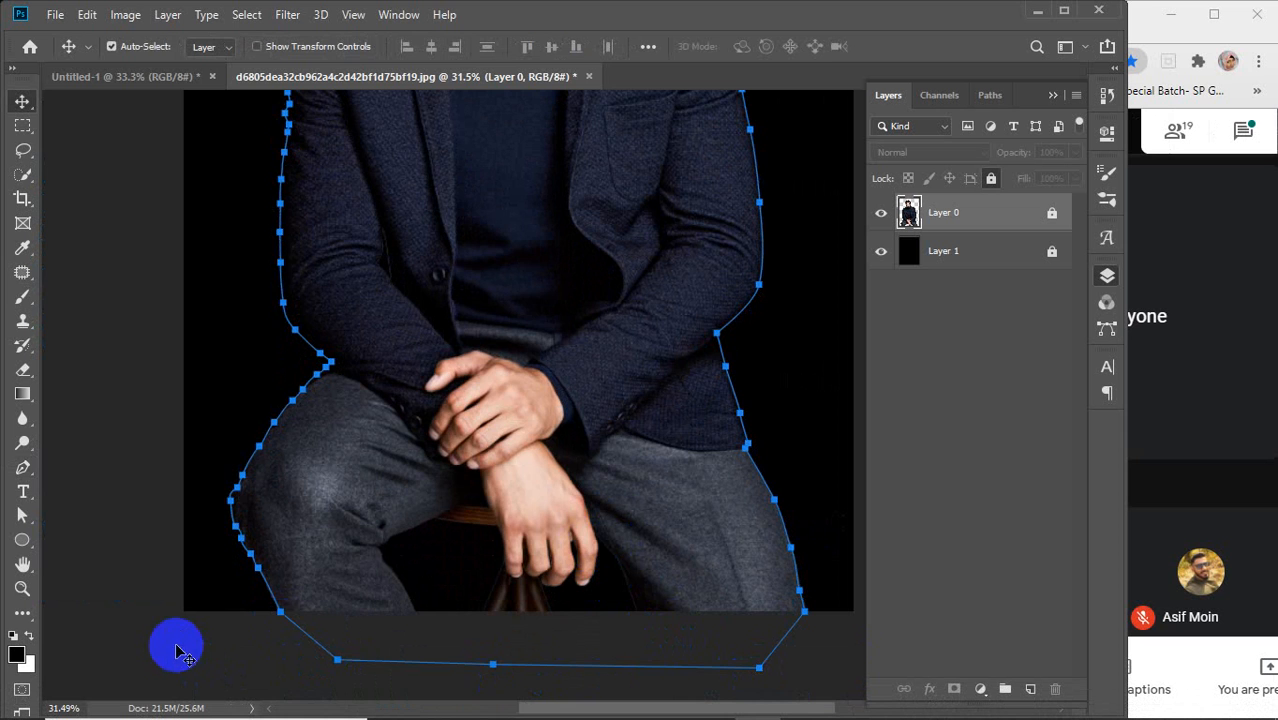
scroll(340, 594, down, 3)
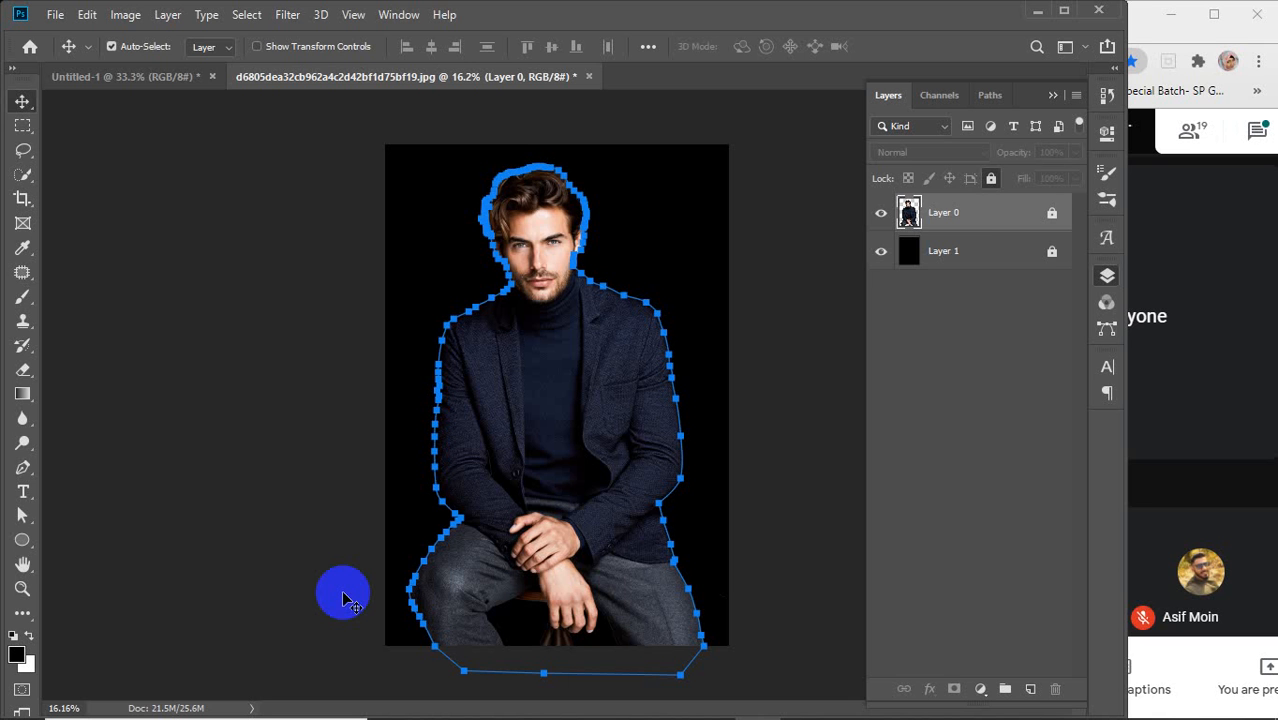
Step: Try the Pen tool's Shape mode with a red fill and red stroke, and return it to Path mode
click(23, 467)
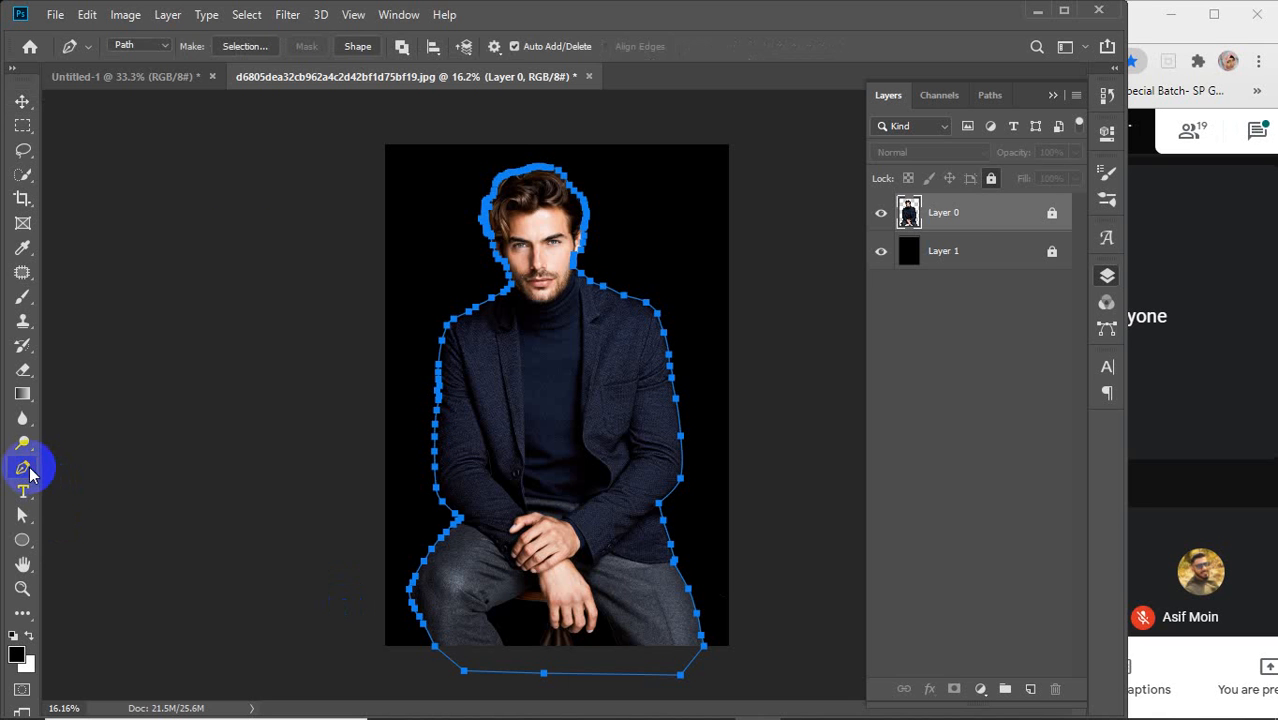
click(148, 45)
click(128, 47)
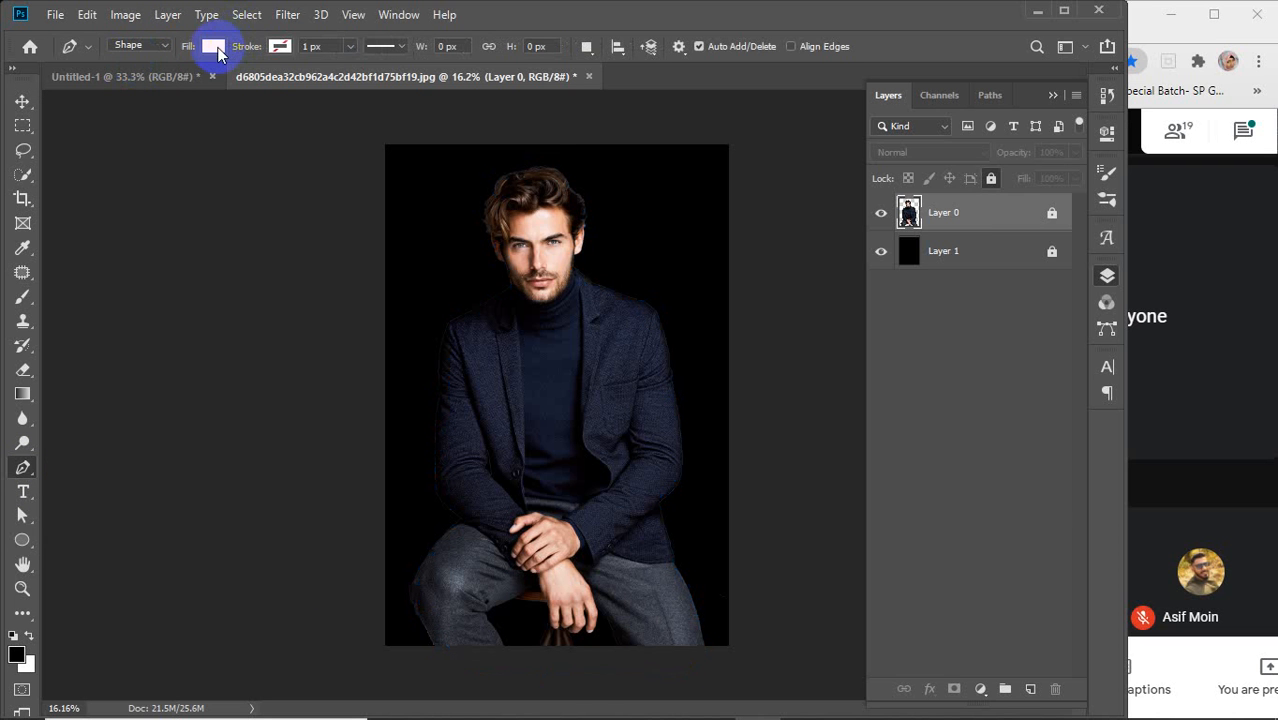
click(212, 47)
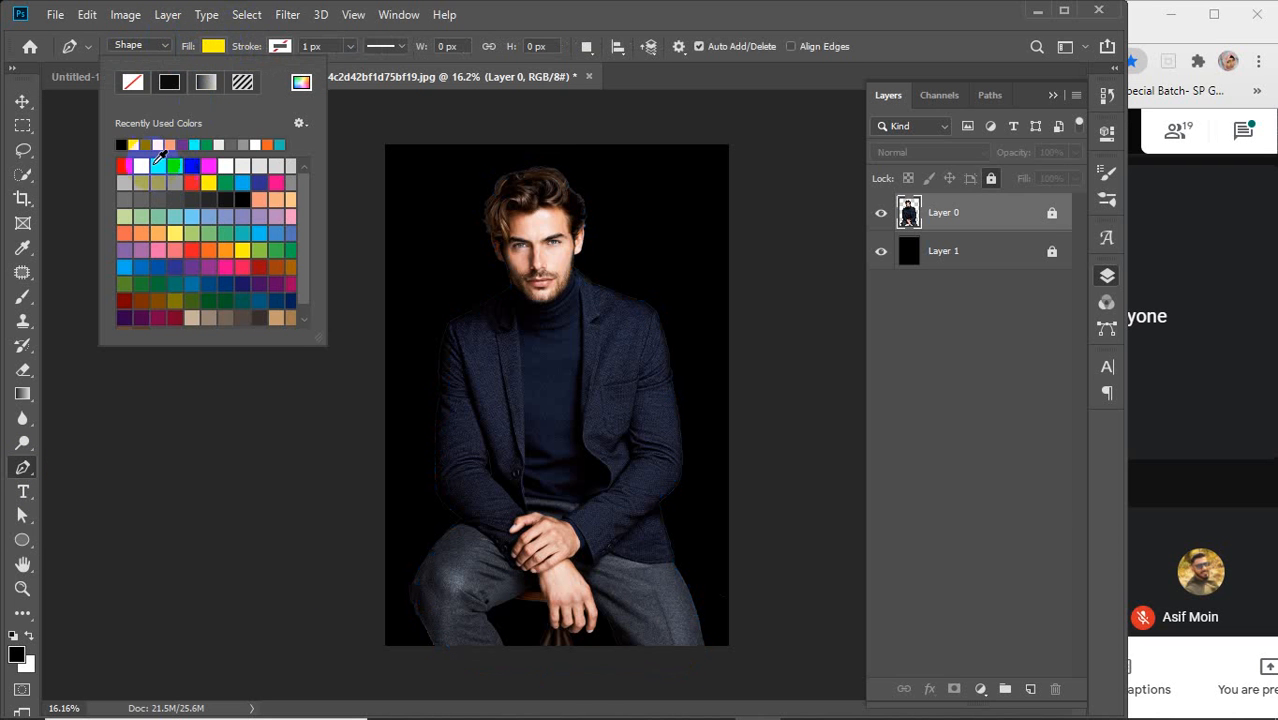
click(121, 165)
click(279, 46)
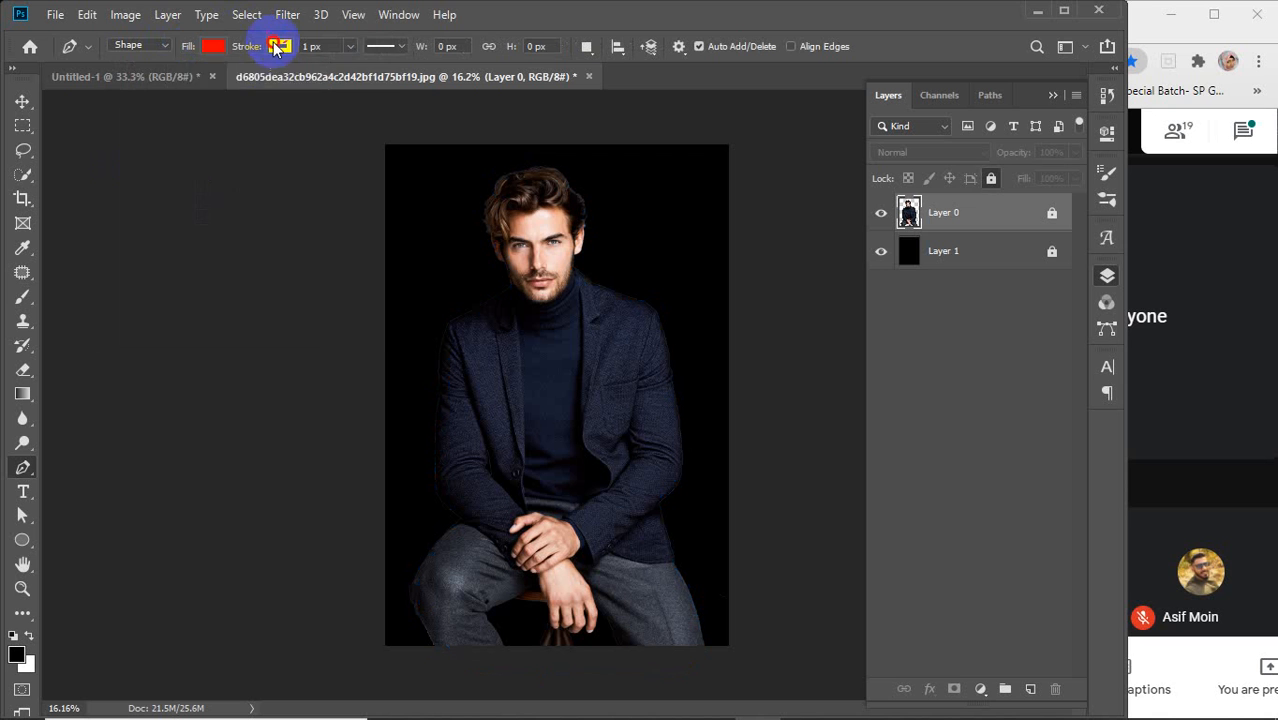
click(279, 46)
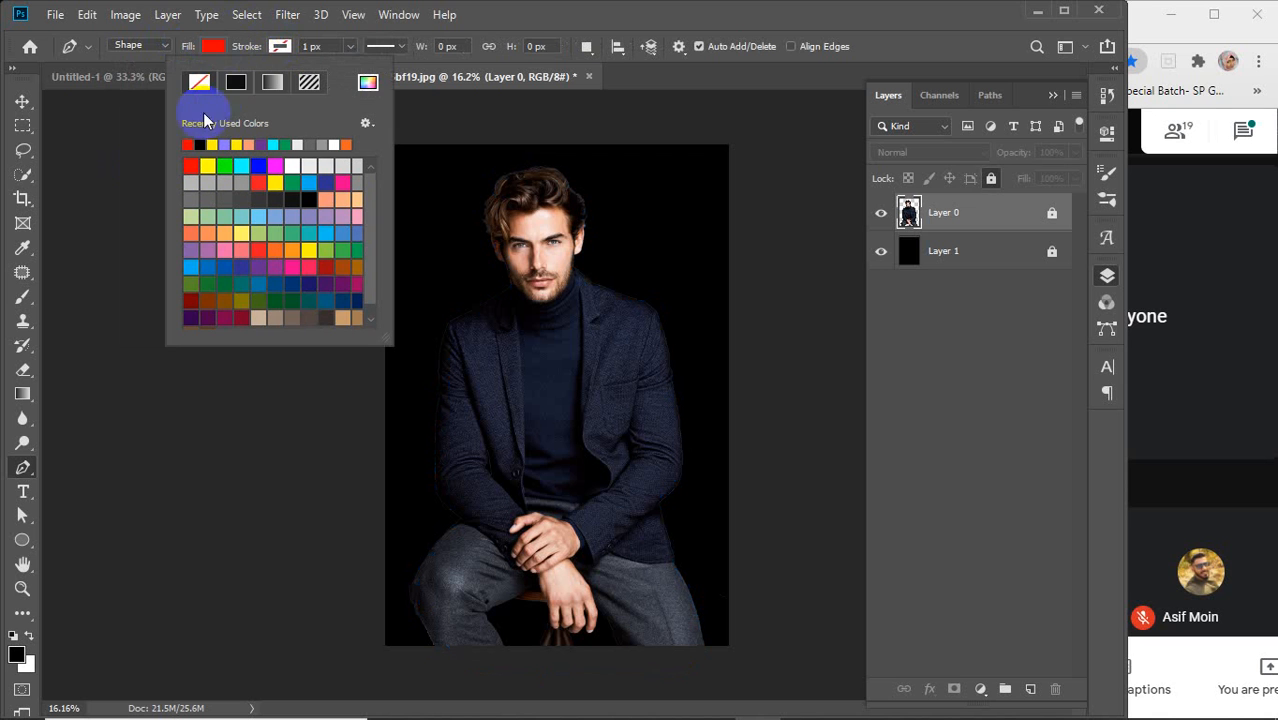
click(274, 47)
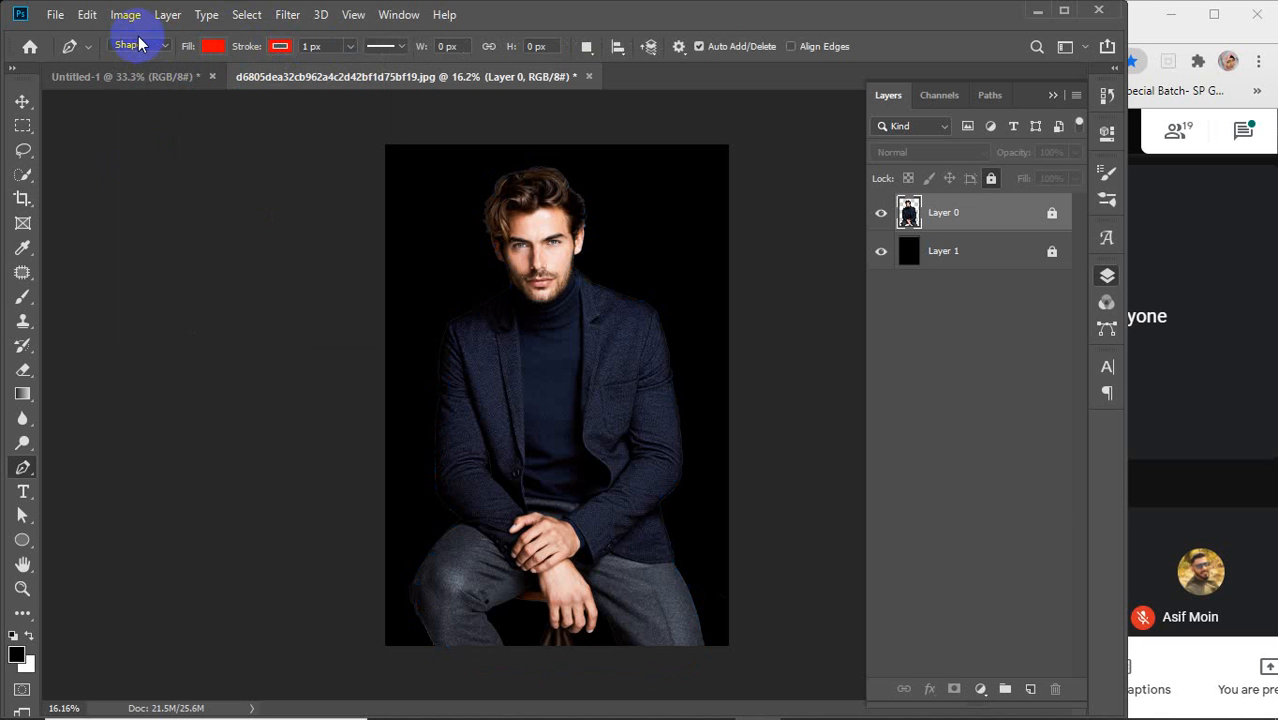
click(140, 45)
click(150, 64)
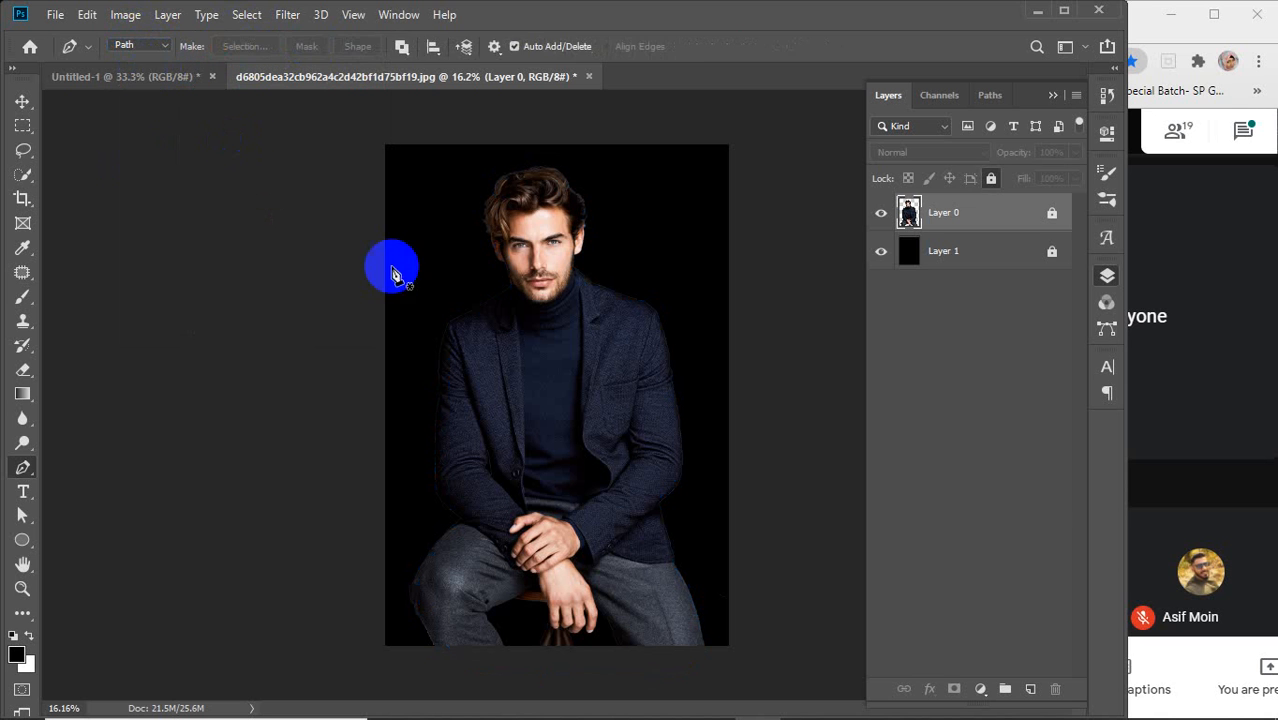
Step: Undo to bring back the open outline path and close it again at its starting anchor on the leg
key(ctrl+z)
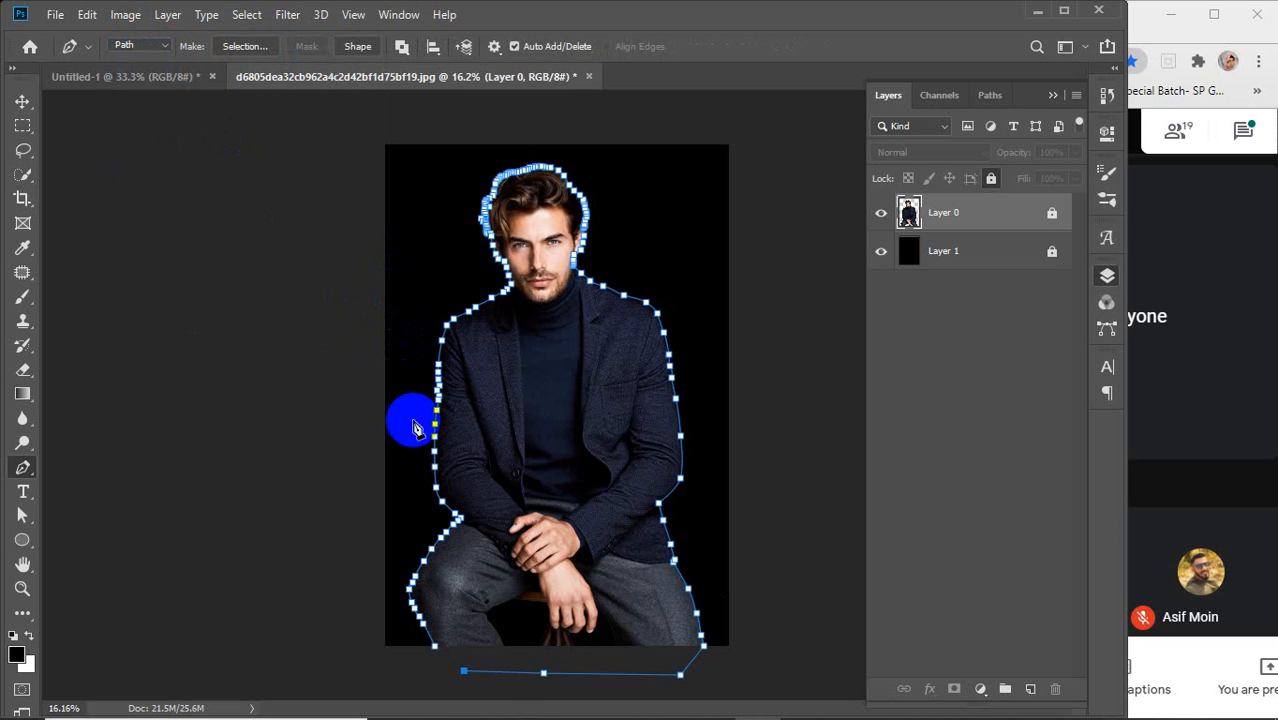
click(435, 646)
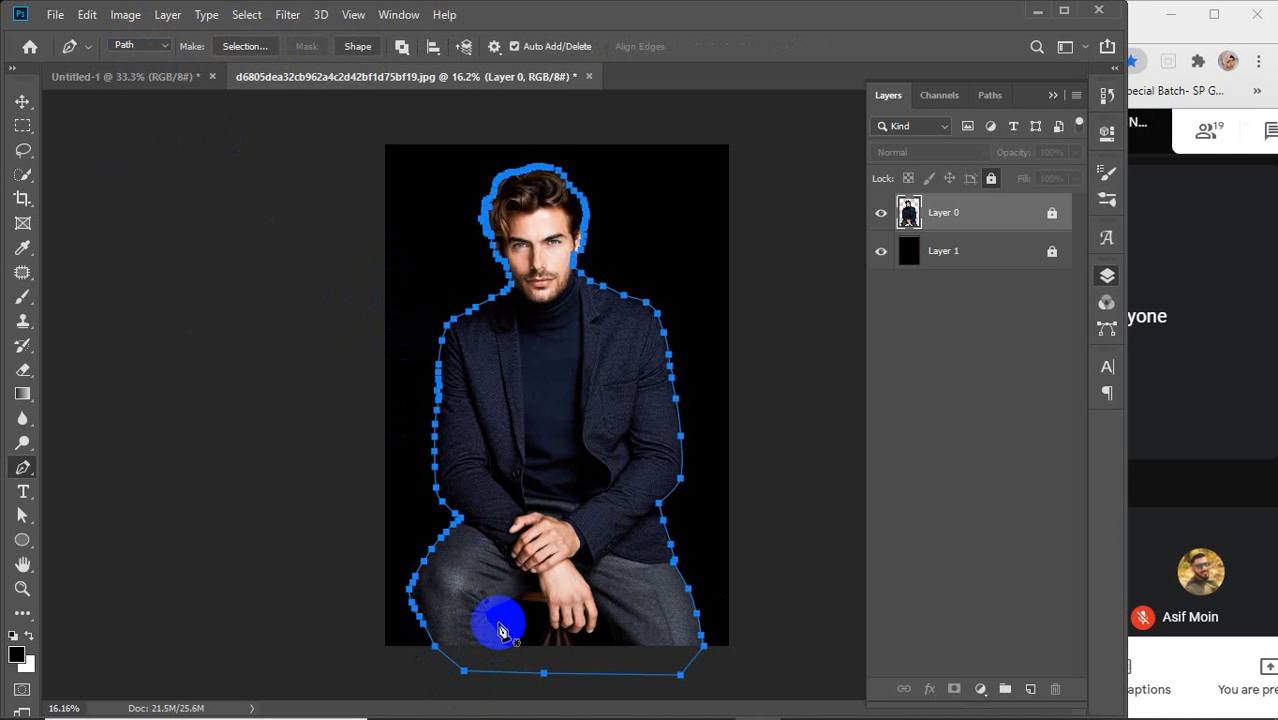
key(v)
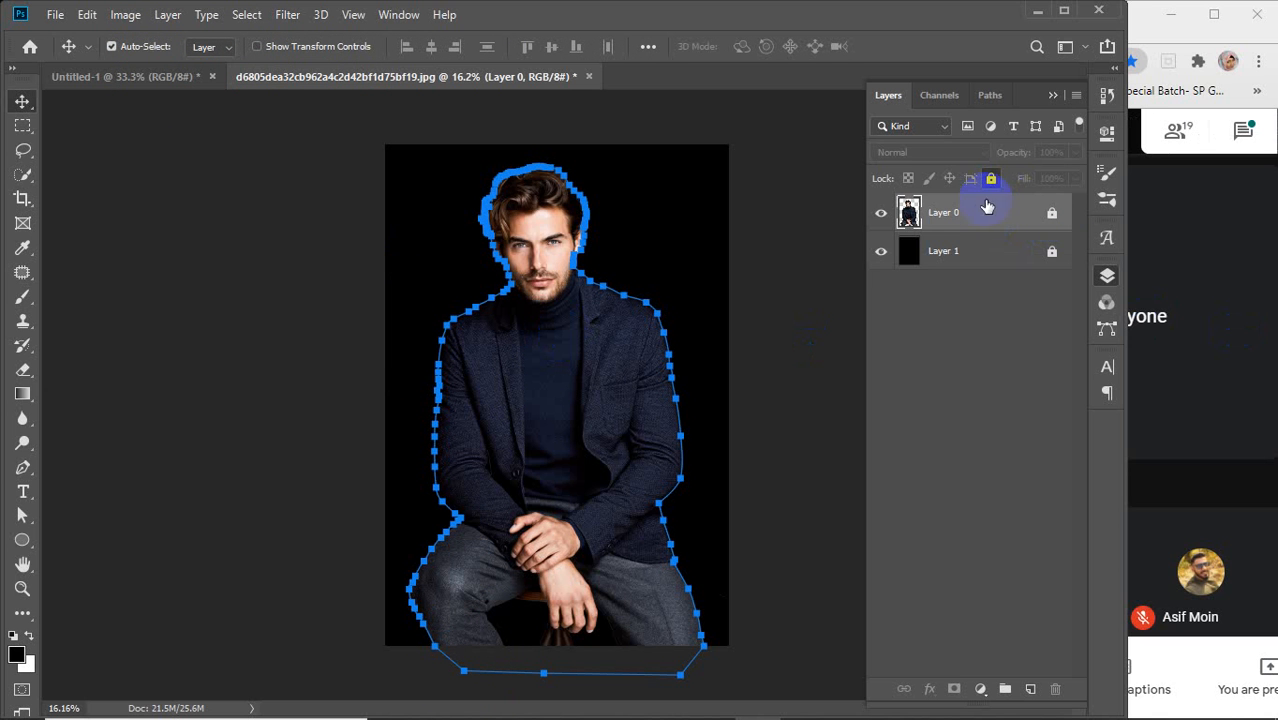
Step: Create a new layer, convert the path to a selection, fill it with white, and deselect
click(1030, 689)
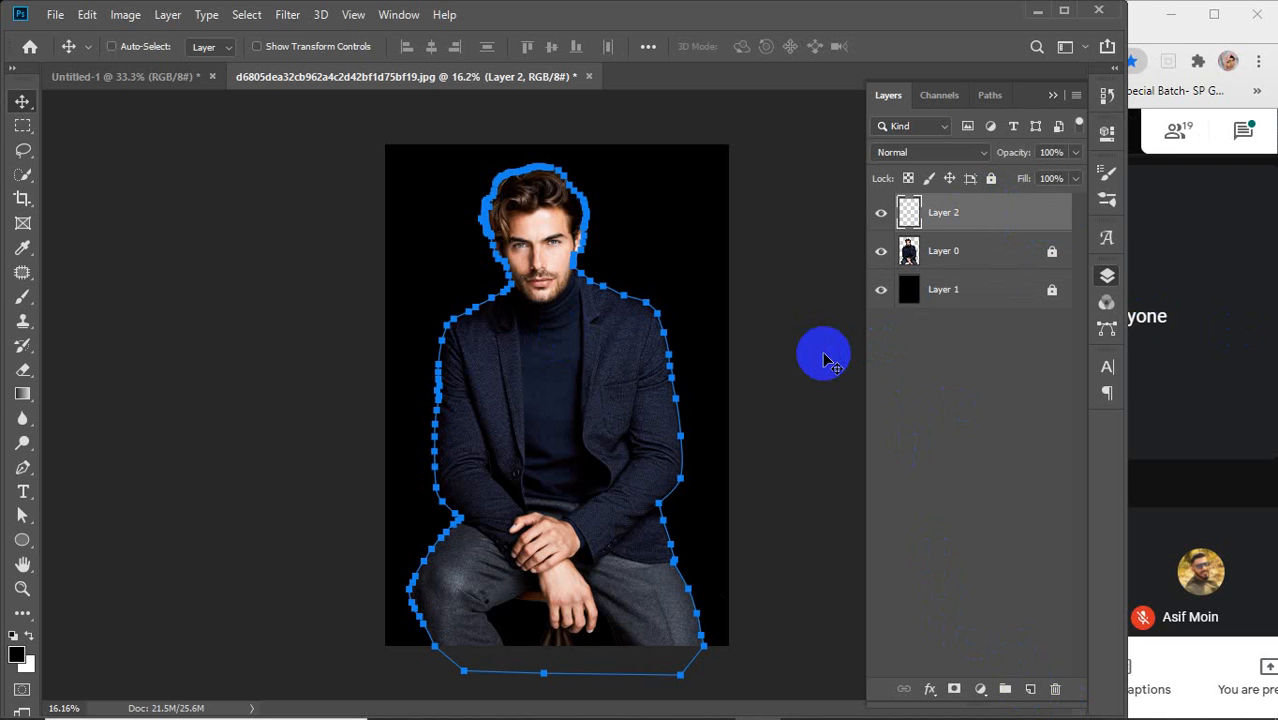
key(ctrl+BackSpace)
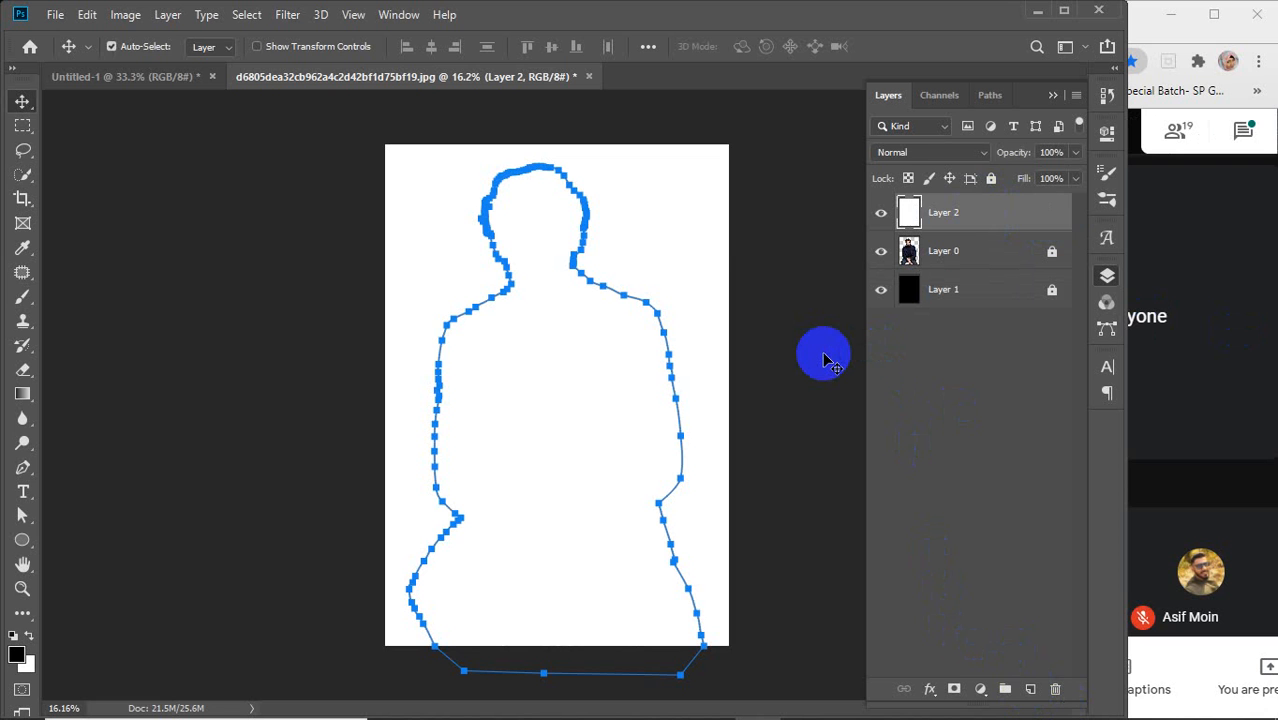
key(ctrl+z)
key(ctrl+Return)
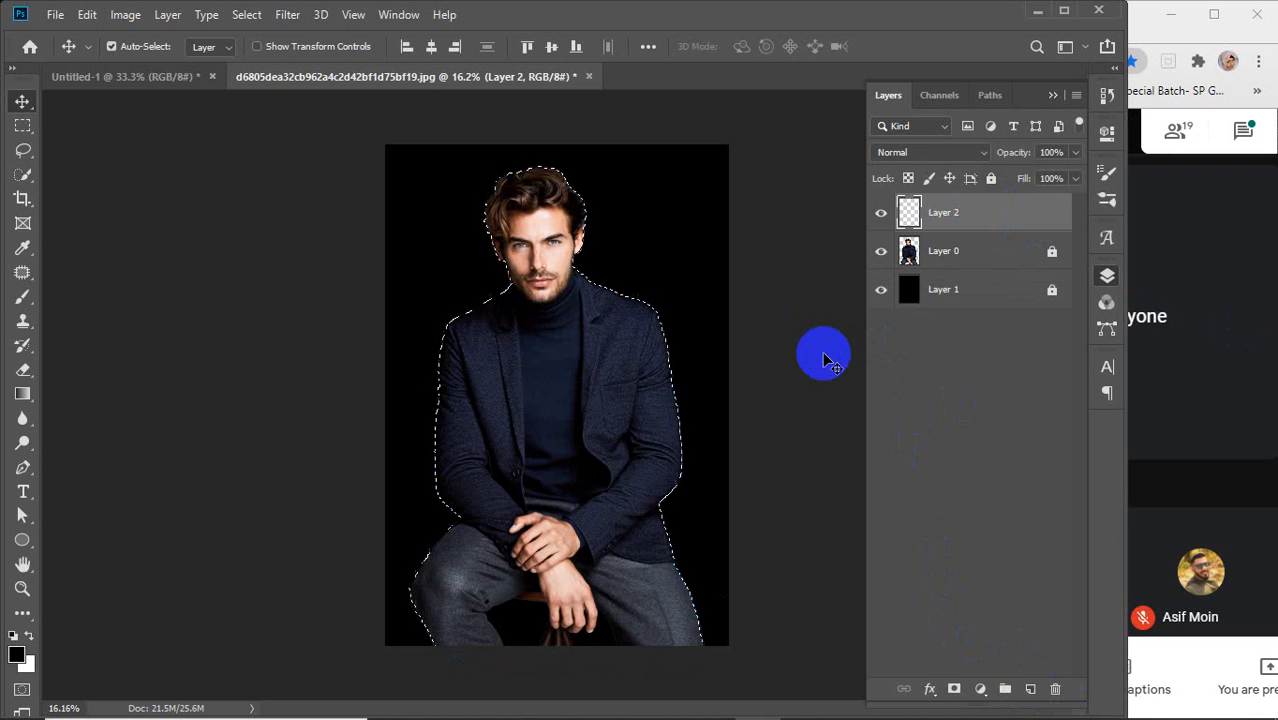
key(ctrl+BackSpace)
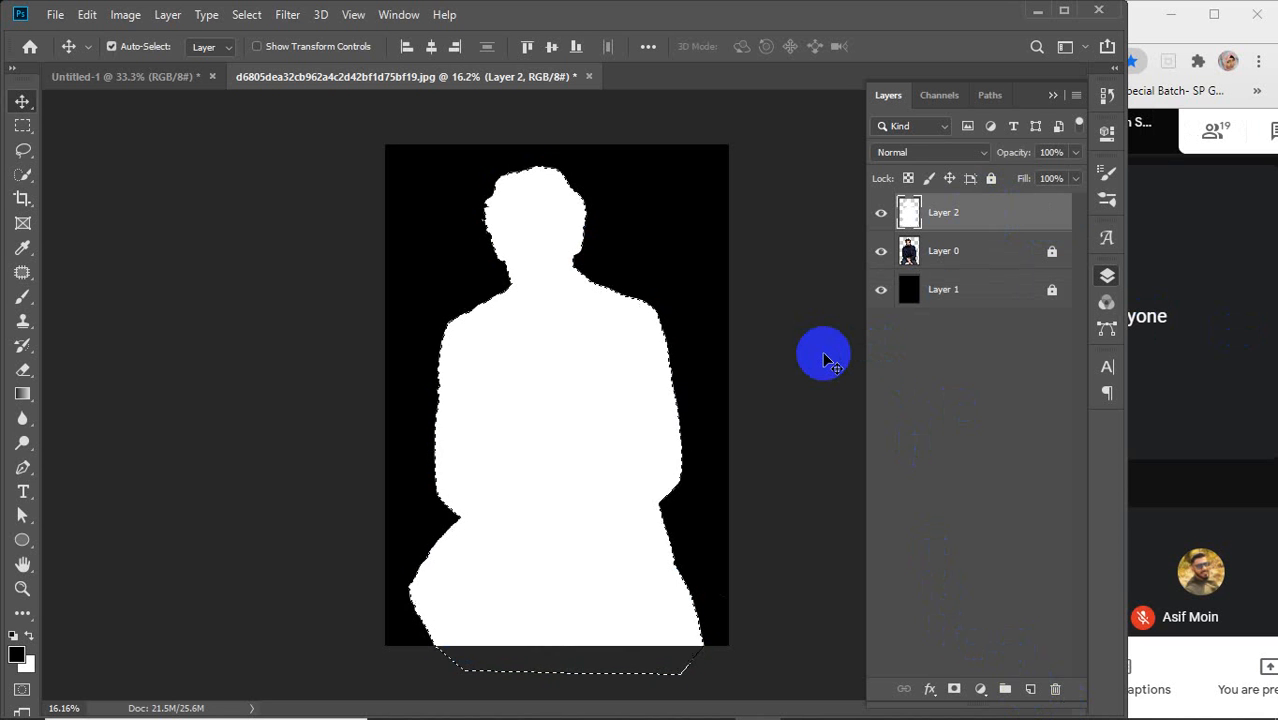
key(ctrl+d)
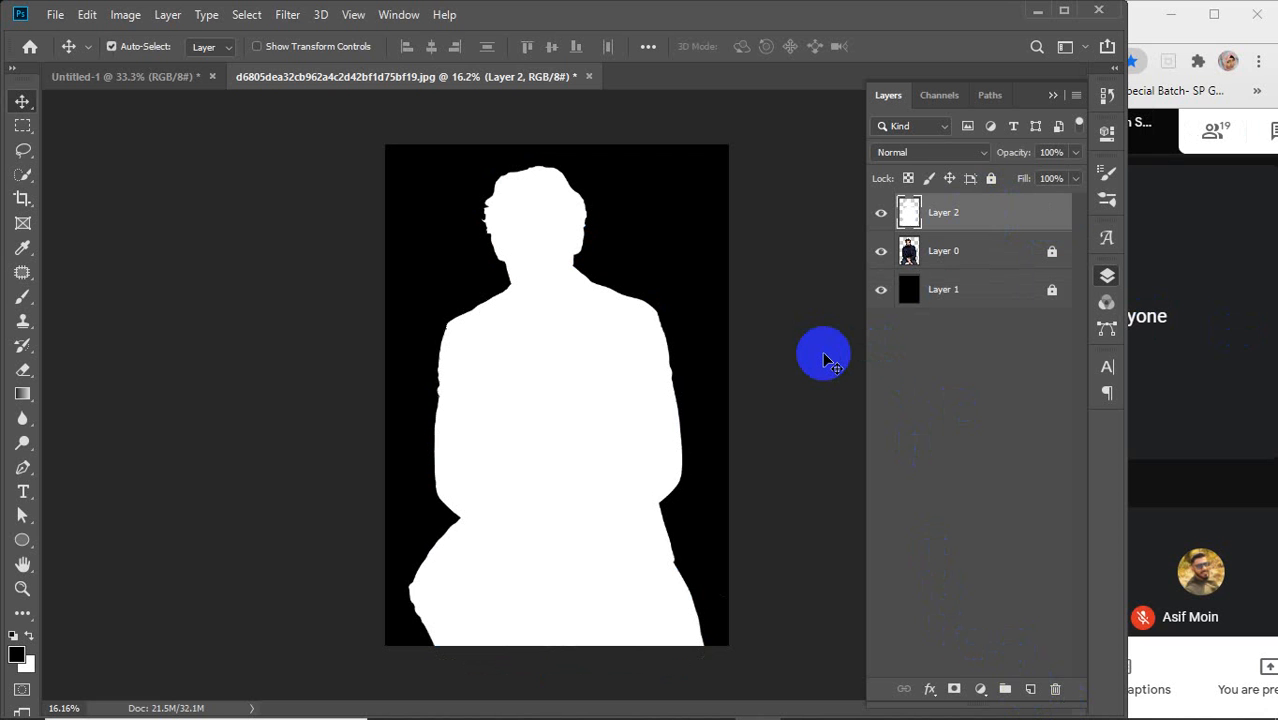
Step: Add a magenta outside stroke of 20 px to the white silhouette layer and apply the layer style
double_click(1024, 210)
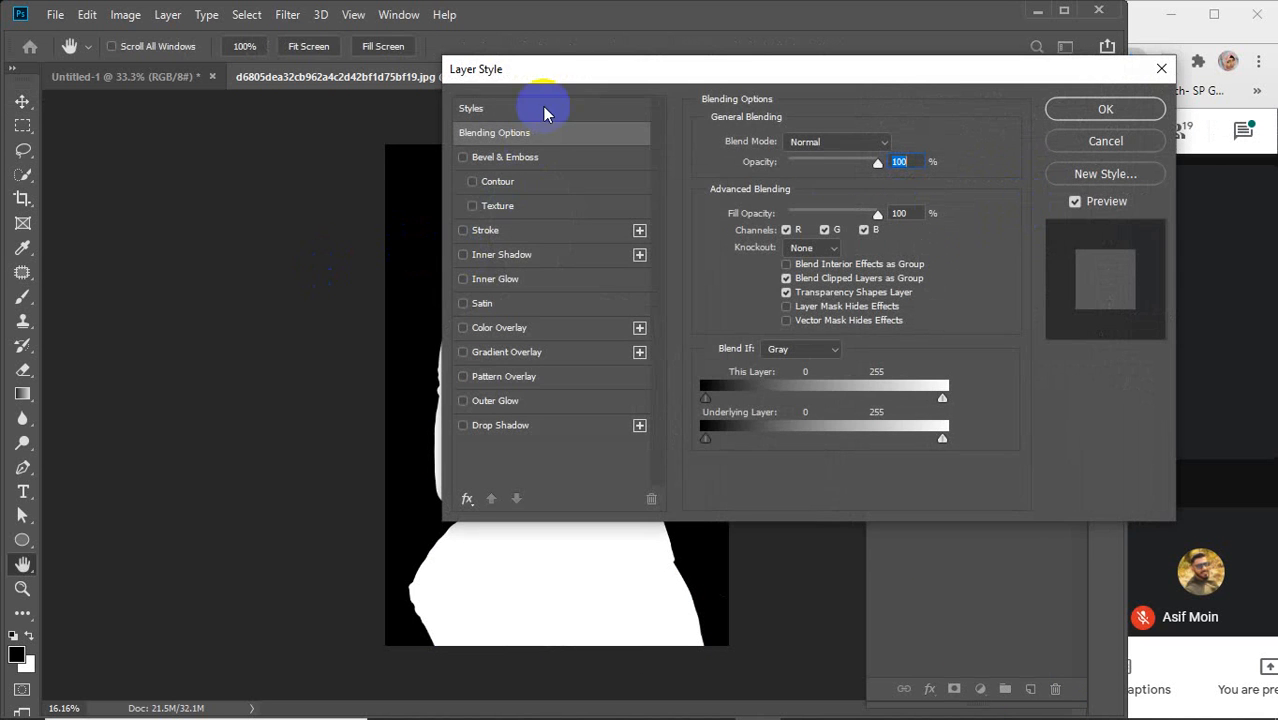
drag(520, 52, 806, 80)
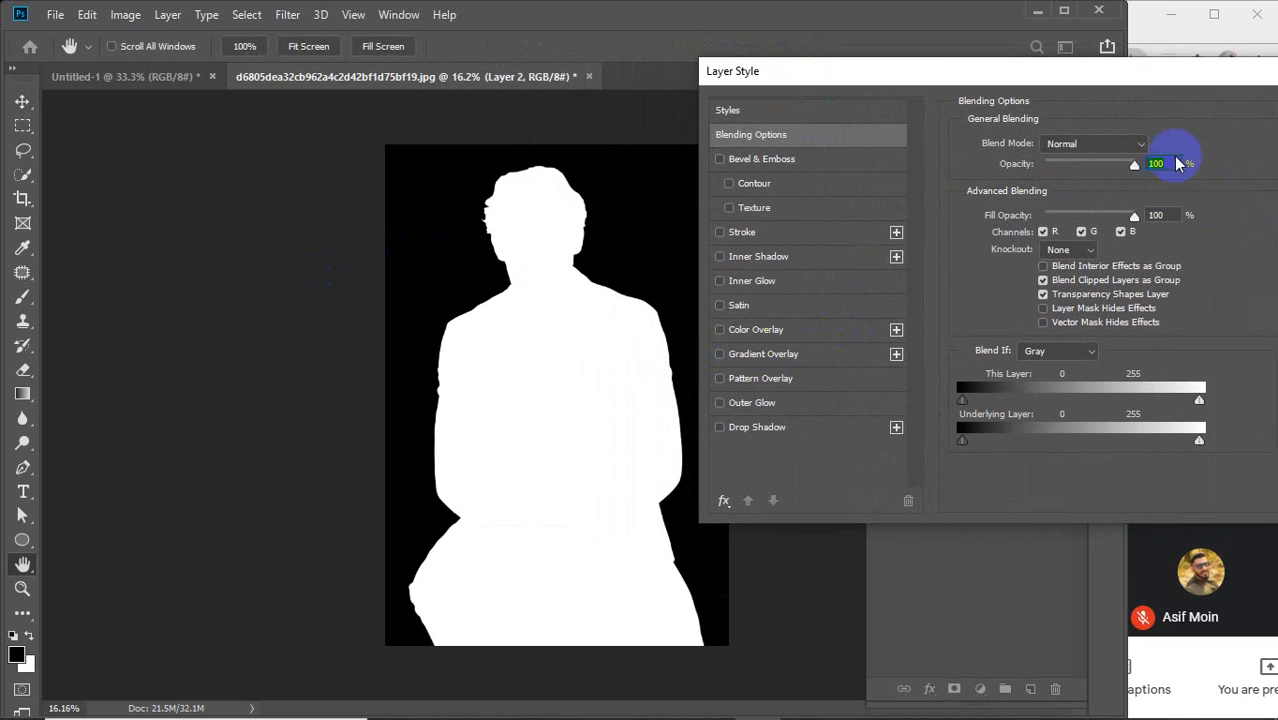
click(745, 233)
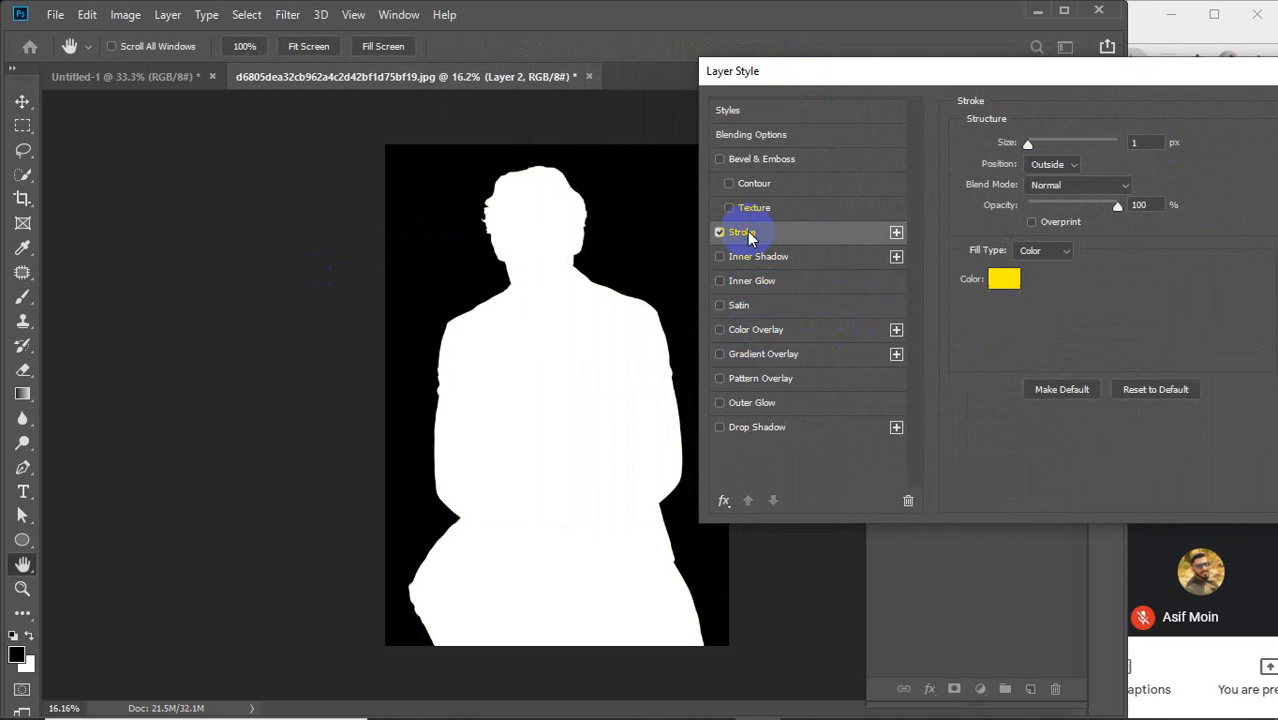
click(998, 284)
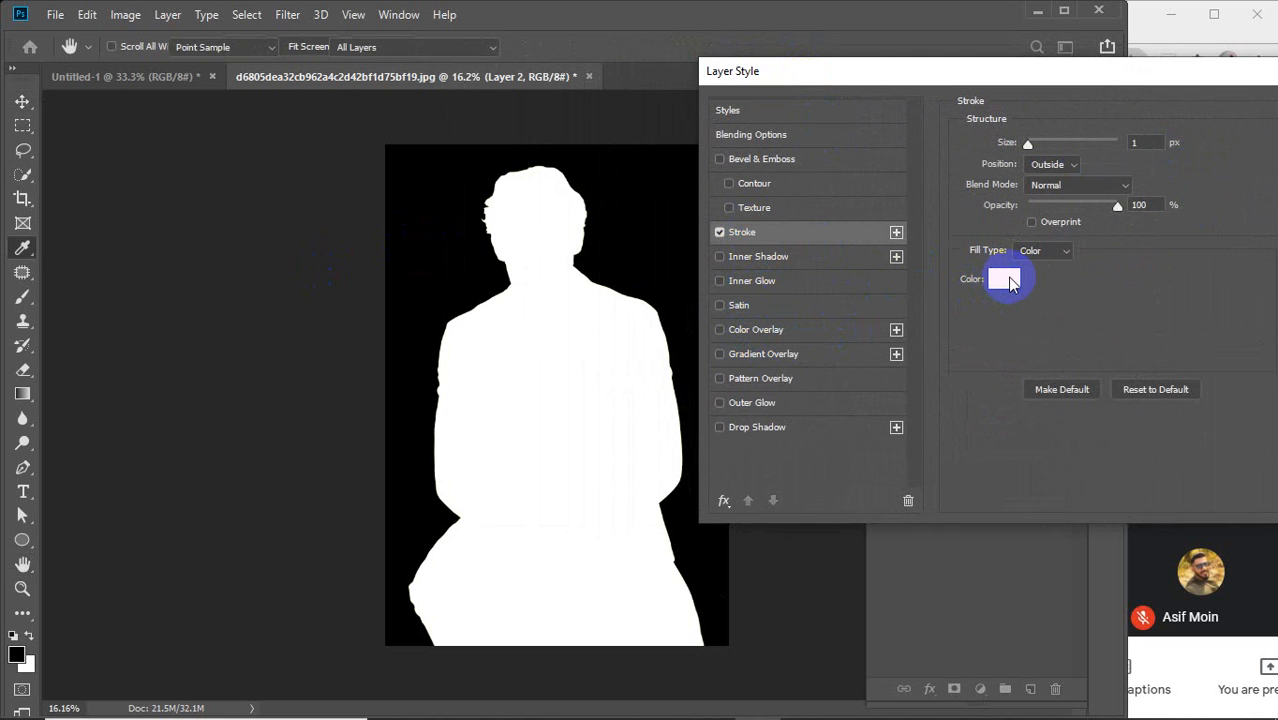
click(369, 135)
drag(369, 135, 368, 154)
click(520, 114)
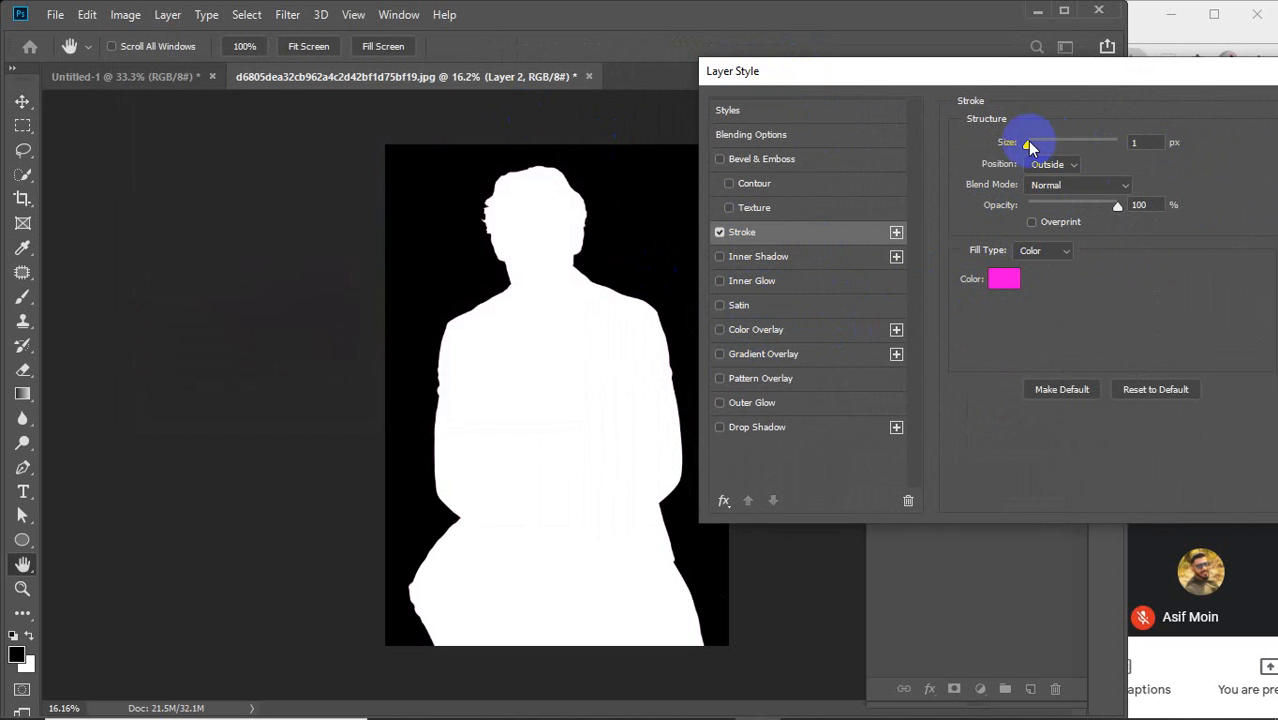
drag(1029, 143, 1040, 145)
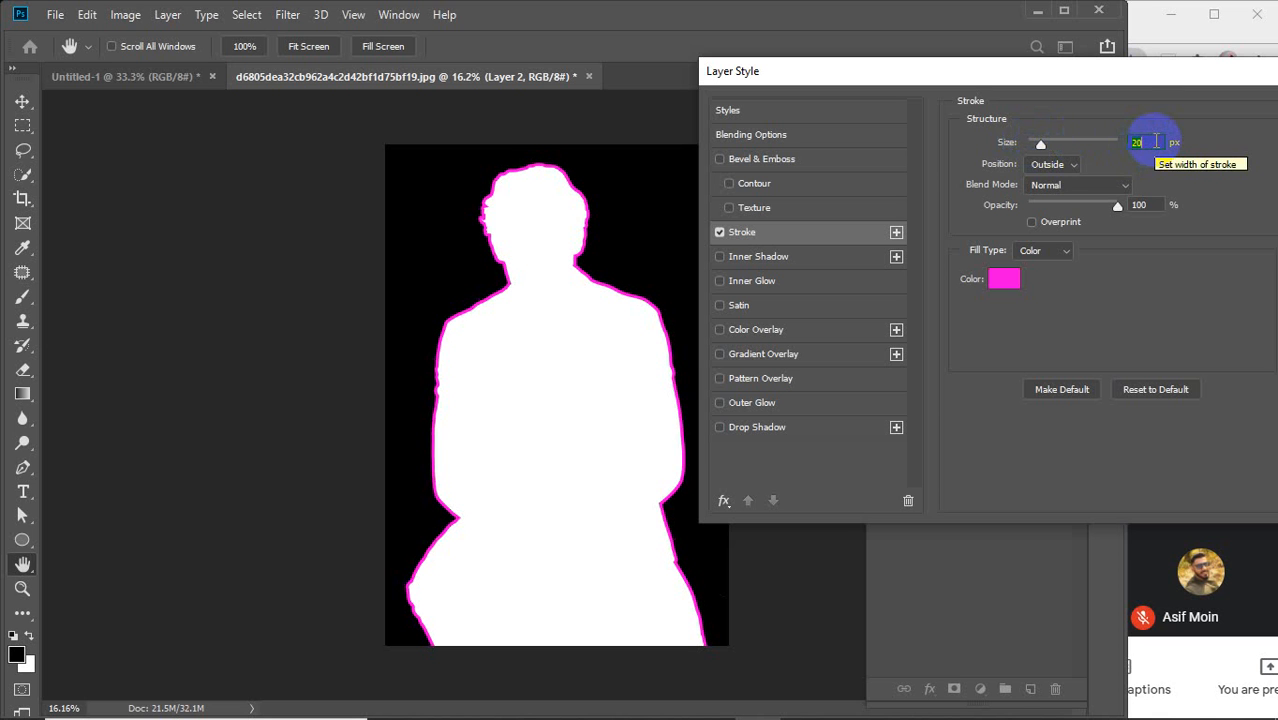
drag(1124, 72, 869, 62)
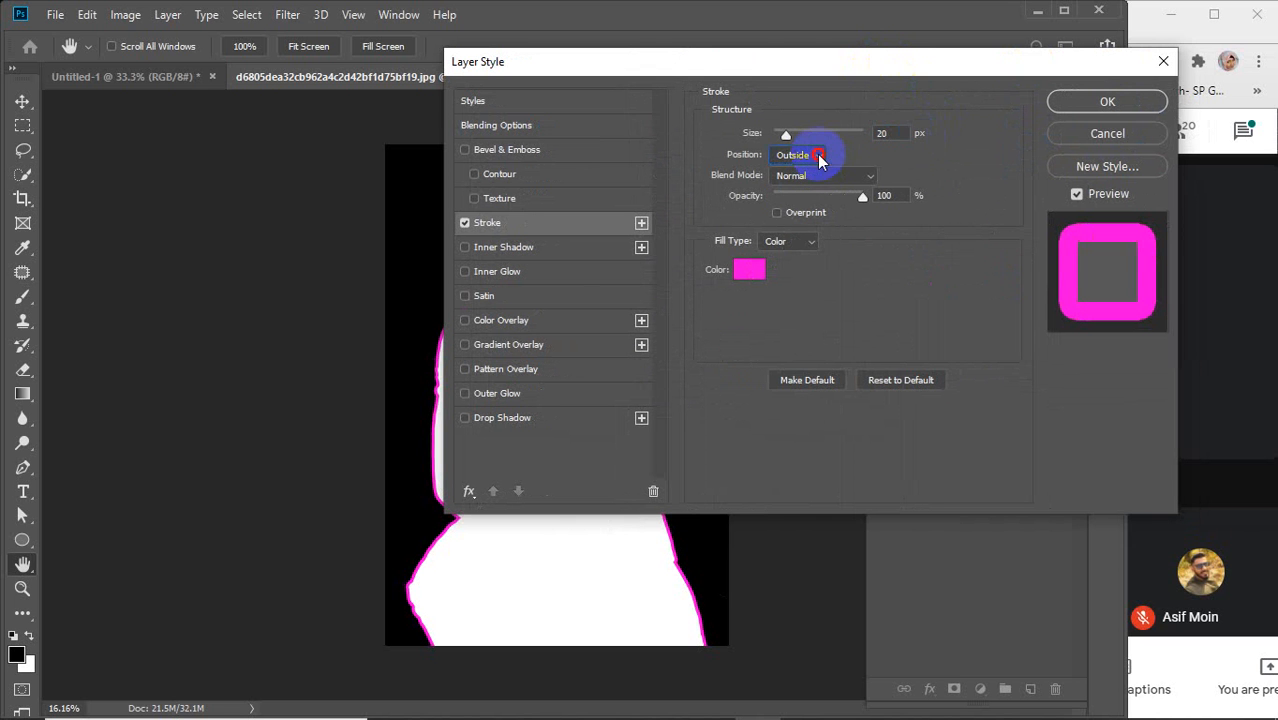
click(1107, 101)
Step: Move the silhouette layer beneath the photo layer and unlock the photo layer
mouse_move(1043, 220)
mouse_down()
mouse_move(990, 205)
mouse_move(972, 308)
mouse_up()
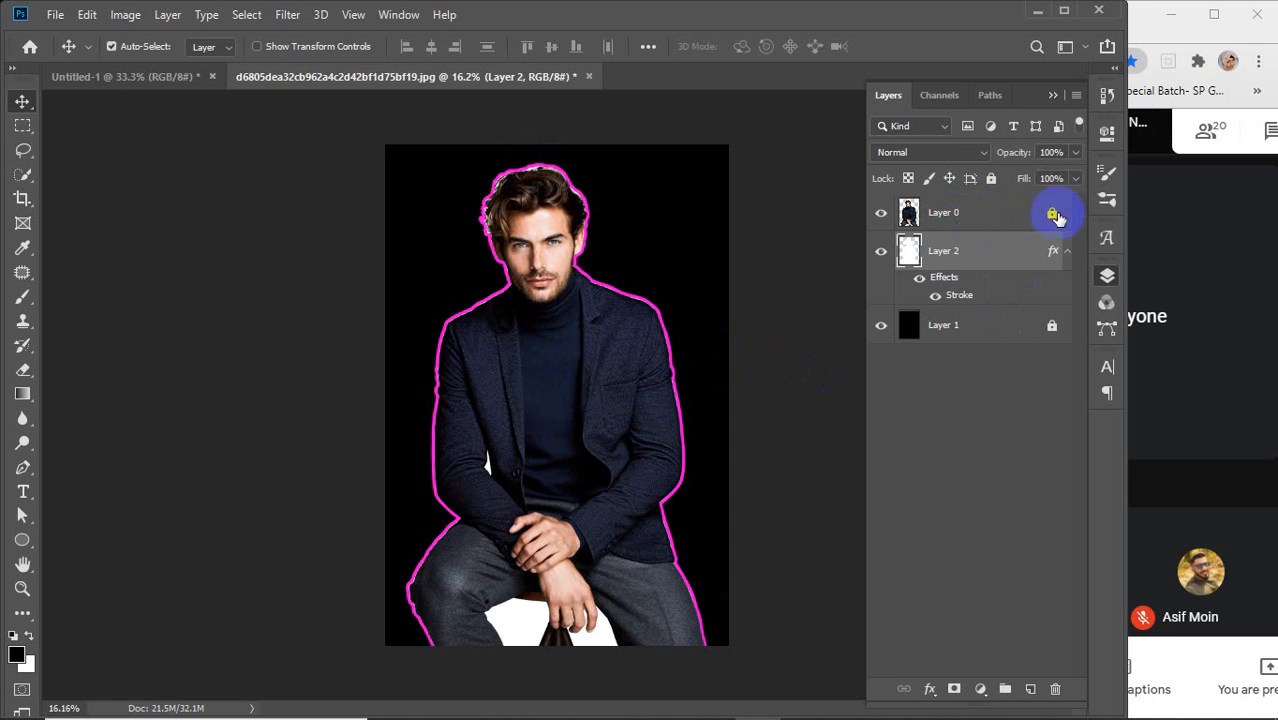
click(993, 218)
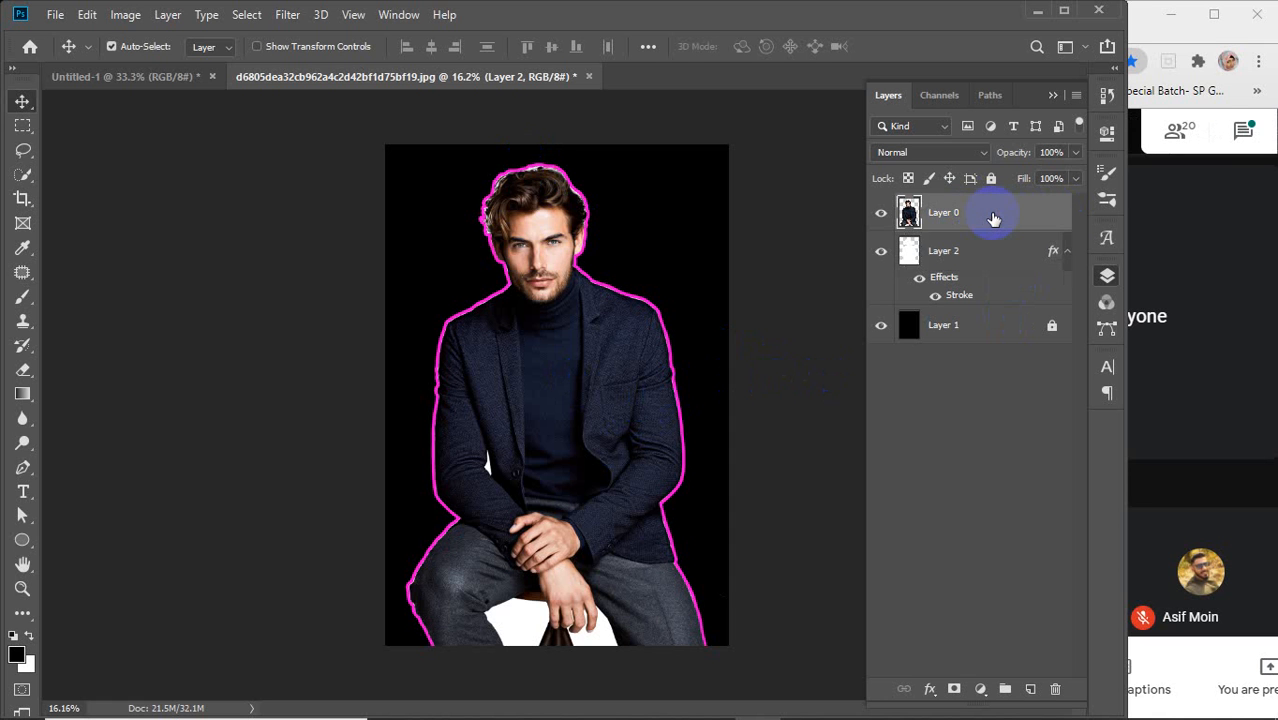
Step: Hide the silhouette layer, duplicate the photo layer, and give the copy a 20 px magenta outside stroke
click(881, 251)
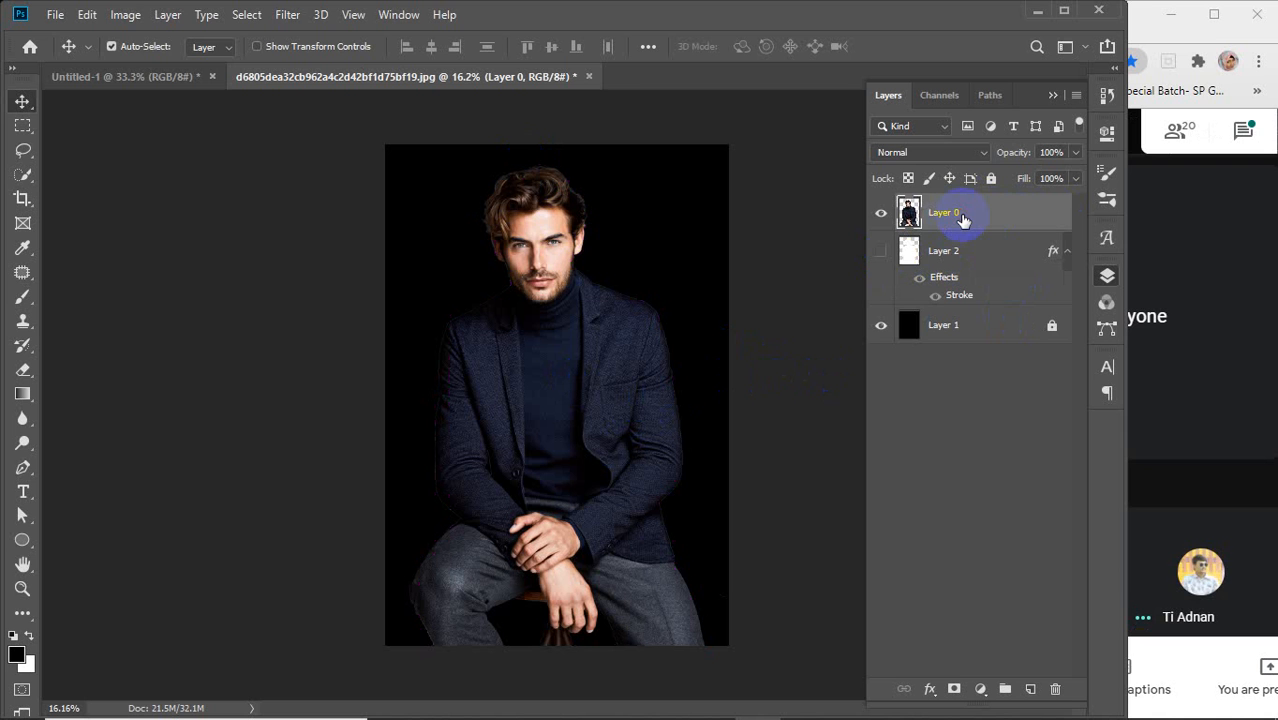
key(ctrl+j)
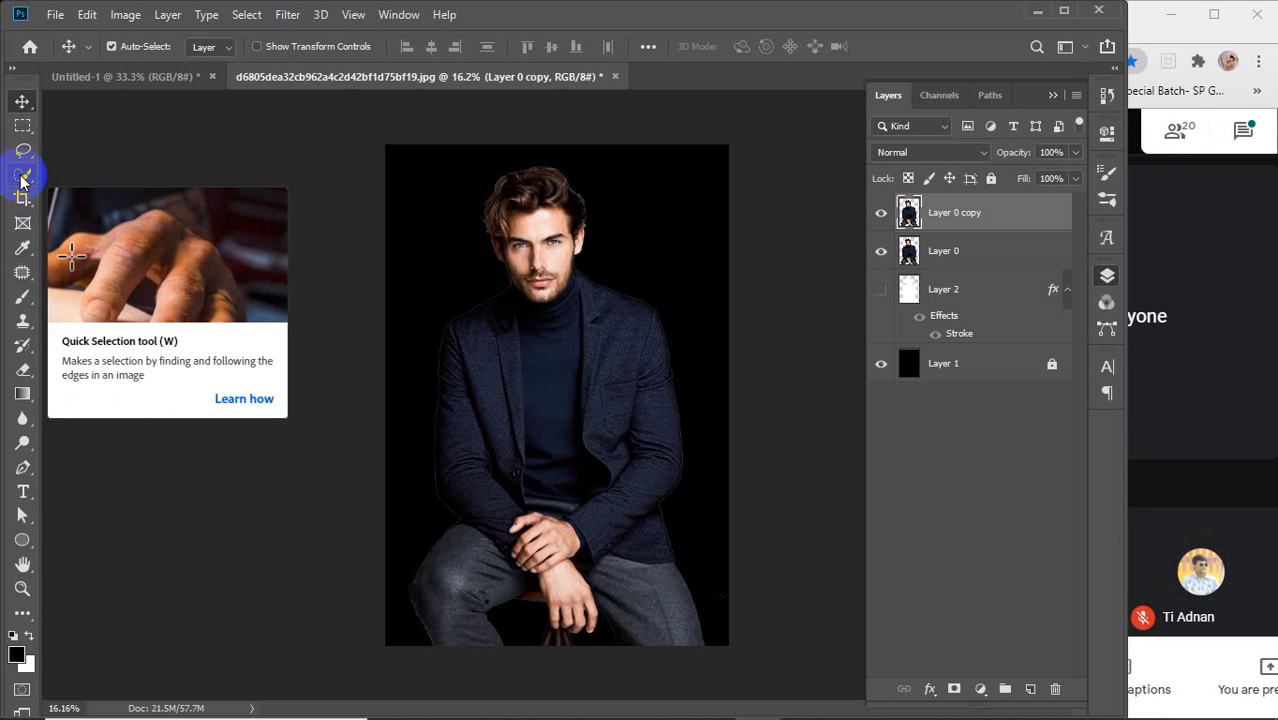
double_click(1013, 215)
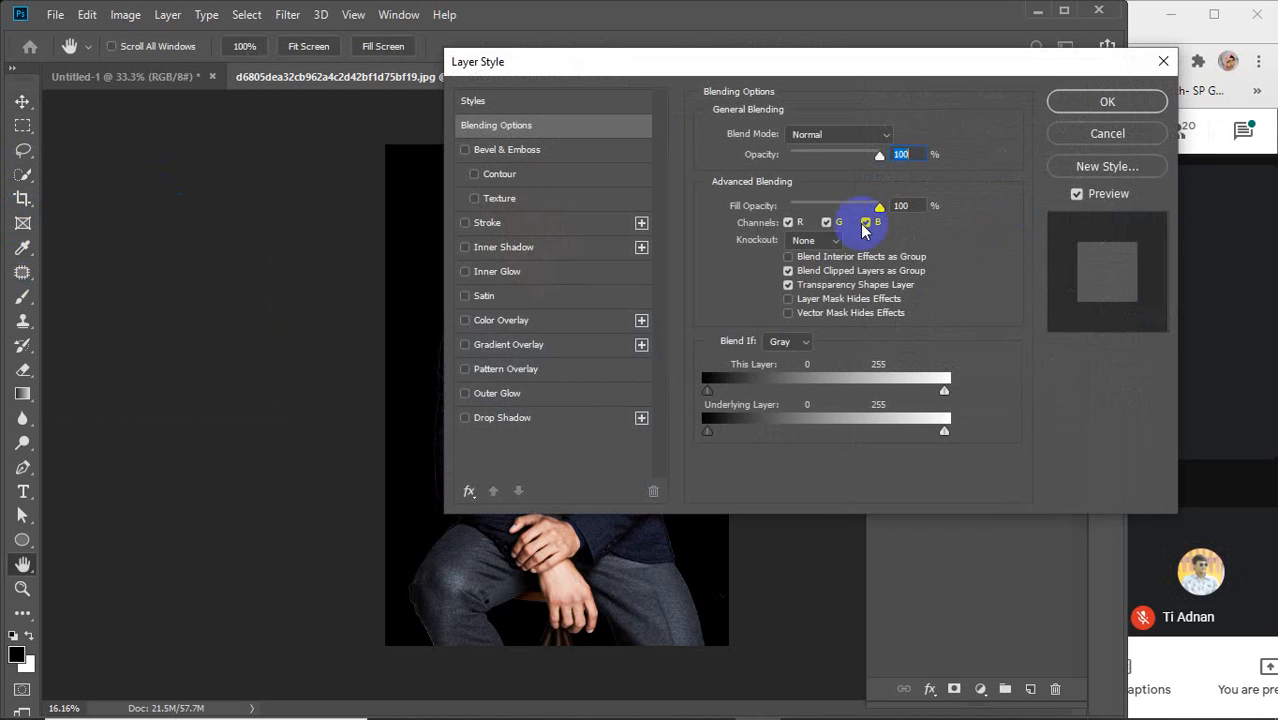
drag(608, 70, 823, 80)
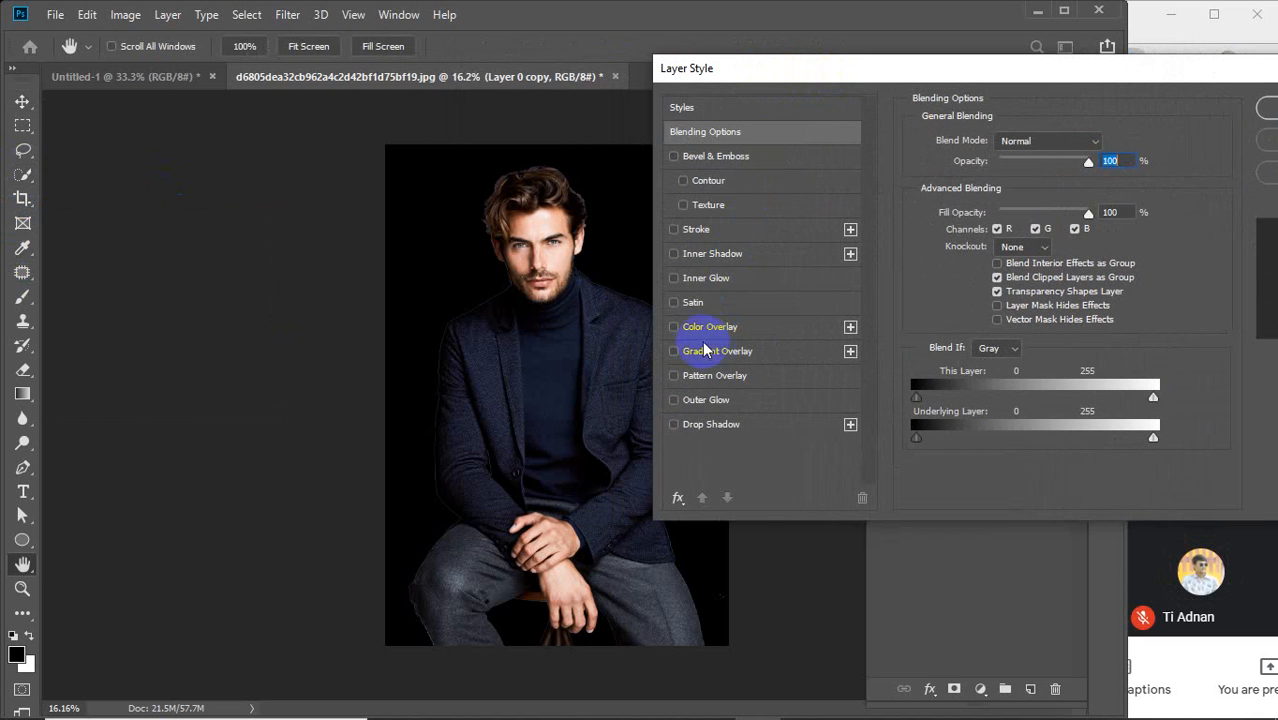
click(695, 229)
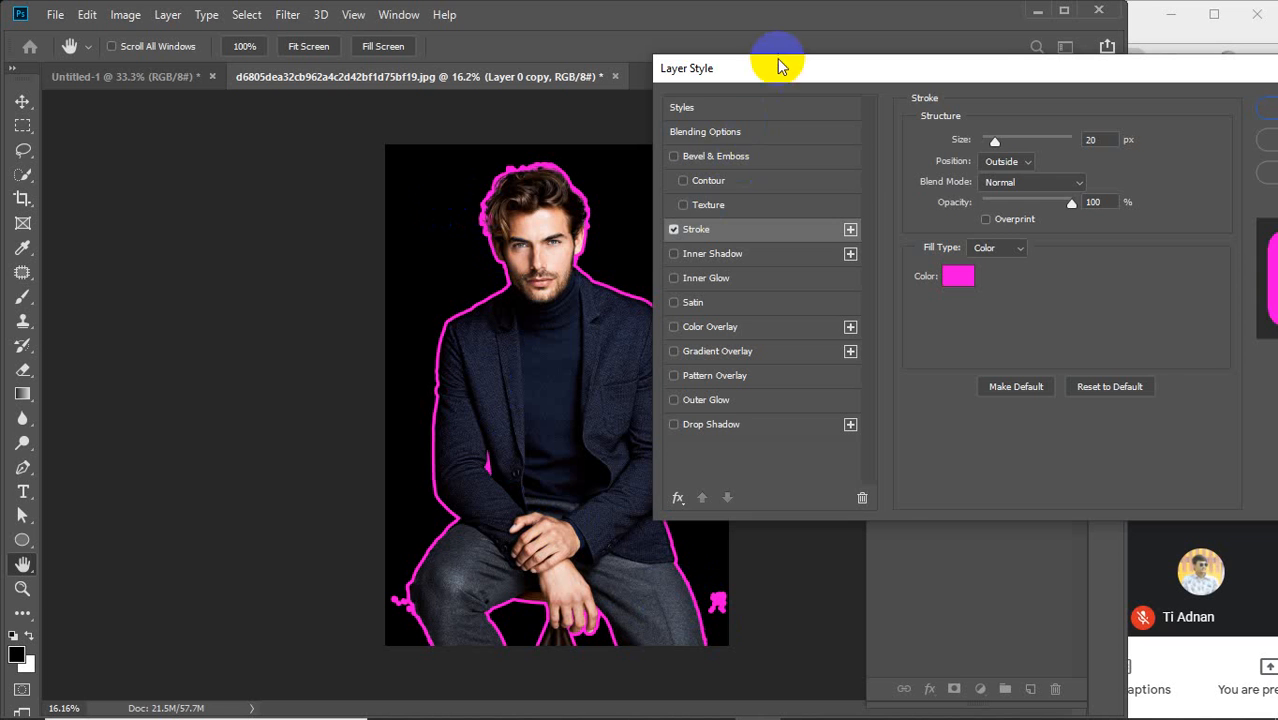
drag(780, 67, 957, 68)
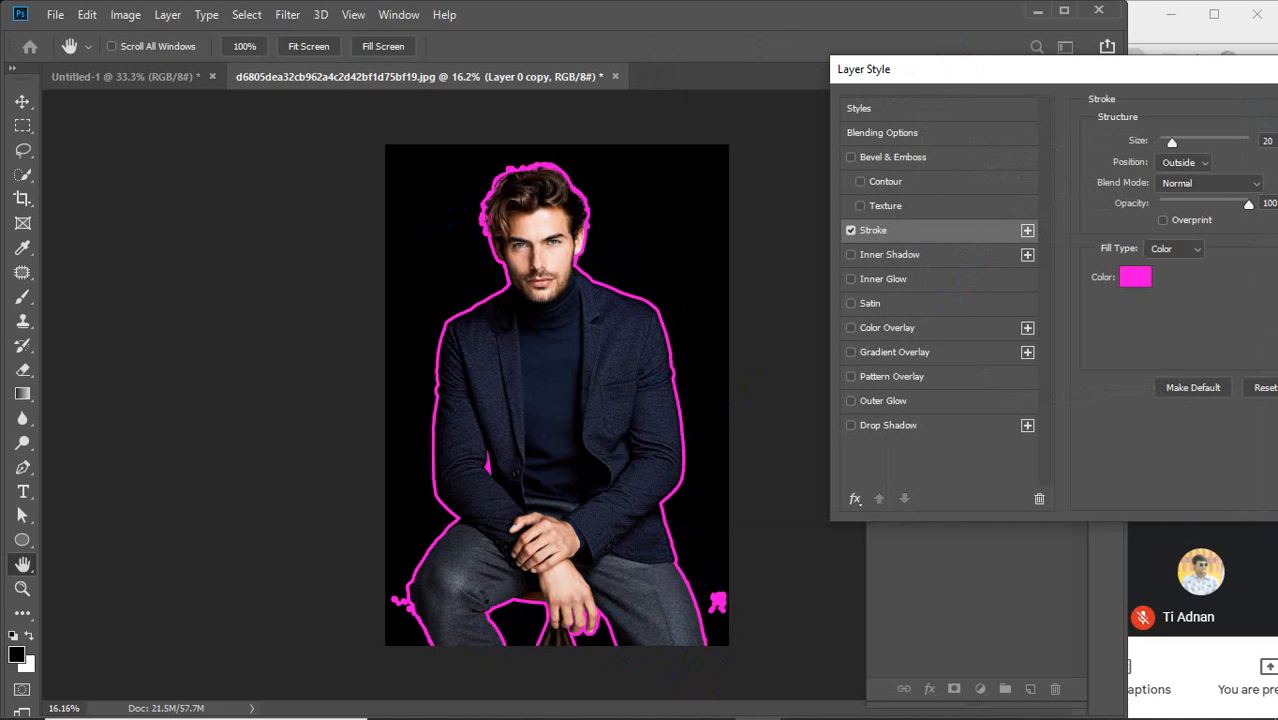
drag(1195, 62, 913, 64)
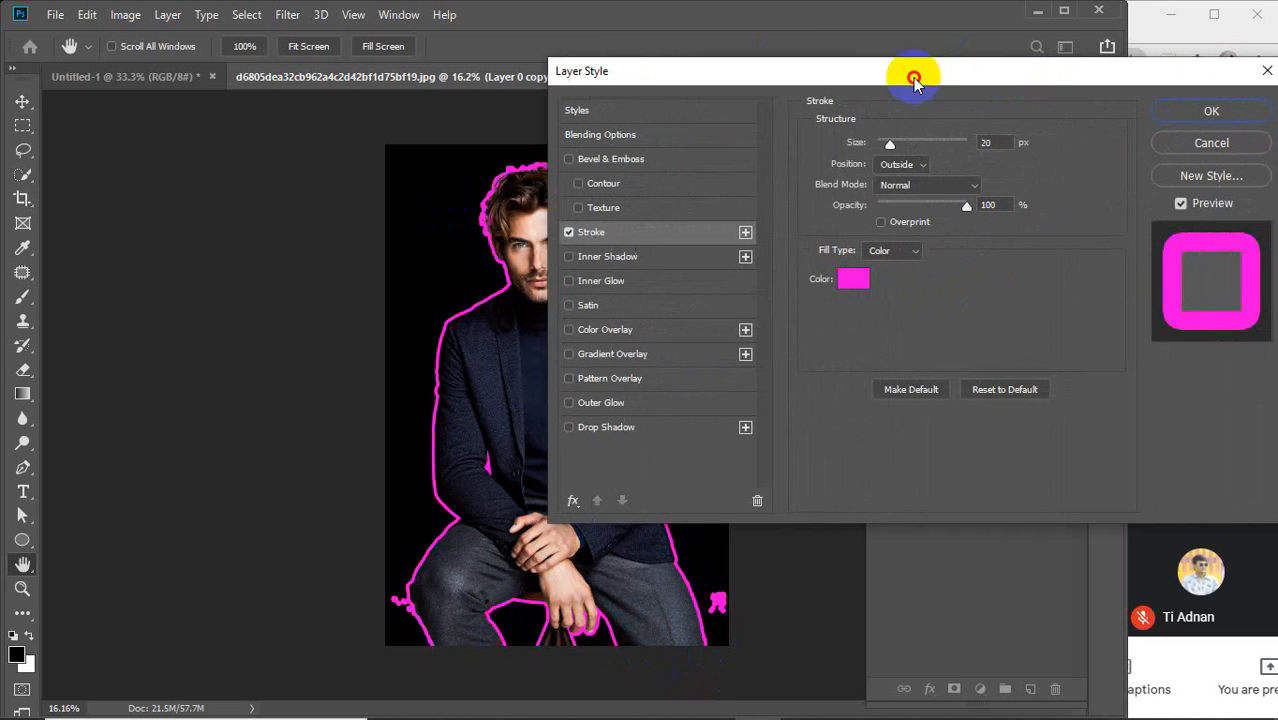
click(1229, 120)
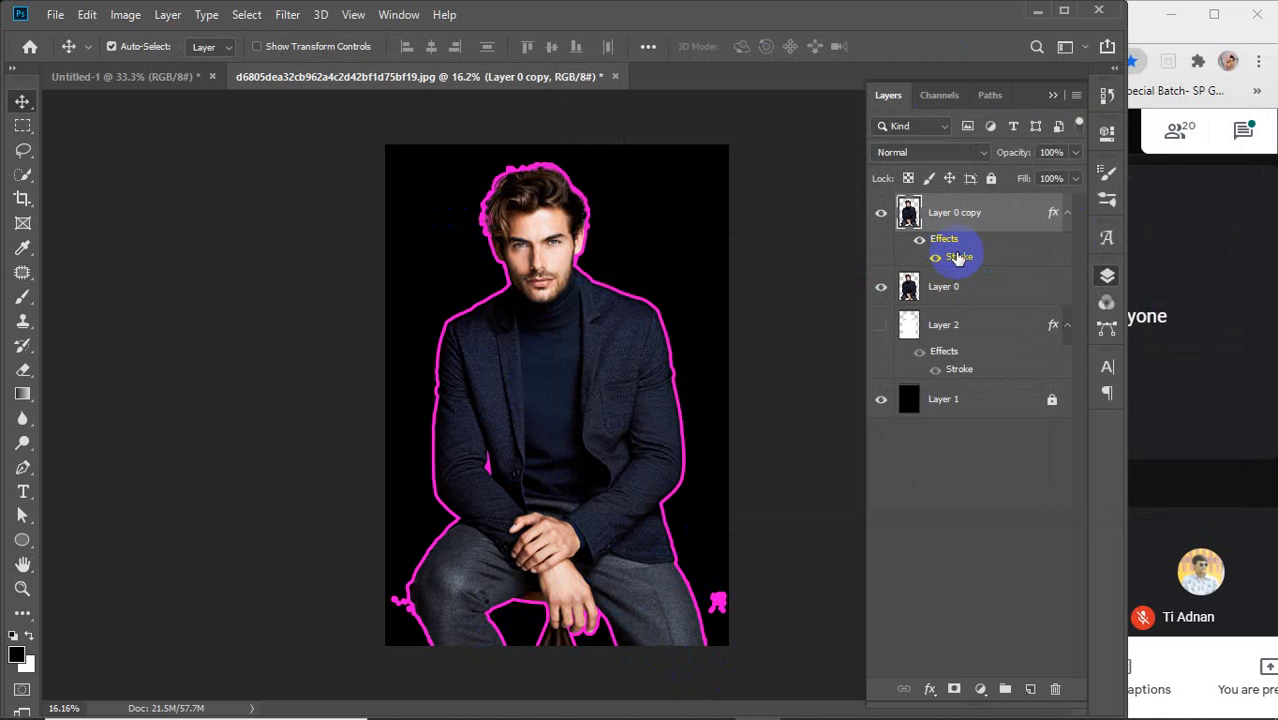
Step: With the Eraser tool, remove the stray stroked spots beside both knees and the area between the legs on the copied photo layer
click(20, 377)
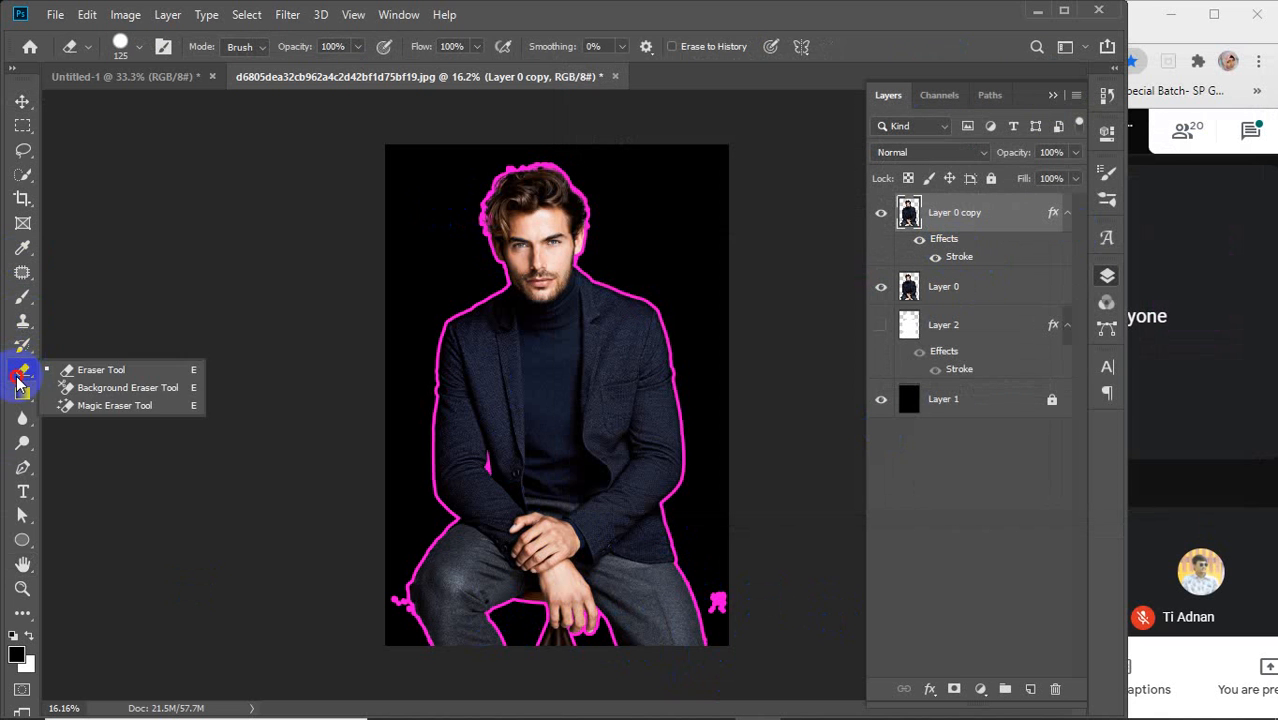
click(88, 369)
mouse_move(391, 598)
mouse_down()
mouse_move(394, 616)
mouse_move(391, 594)
mouse_move(428, 623)
mouse_move(489, 611)
mouse_move(495, 636)
mouse_move(476, 605)
mouse_move(491, 650)
mouse_move(465, 622)
mouse_up()
mouse_move(697, 605)
mouse_down()
mouse_move(741, 641)
mouse_move(745, 598)
mouse_move(708, 592)
mouse_move(734, 643)
mouse_move(599, 627)
mouse_move(590, 639)
mouse_move(527, 634)
mouse_up()
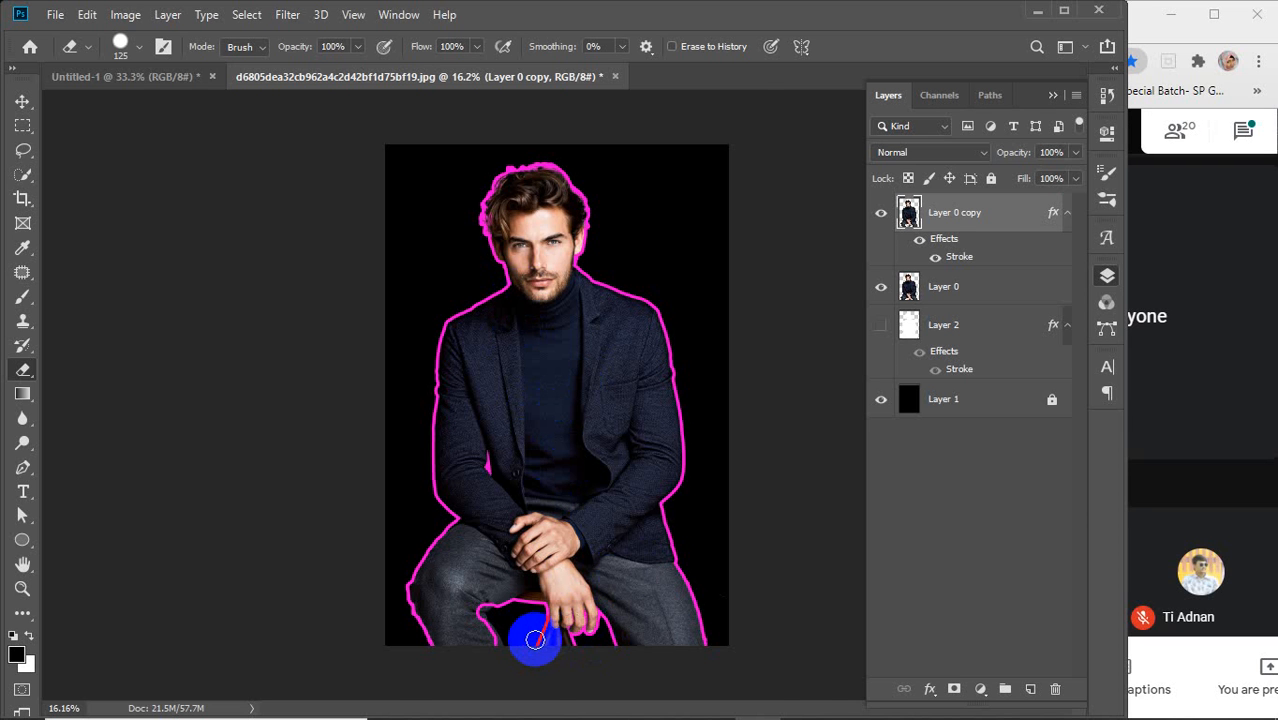
scroll(535, 640, up, 2)
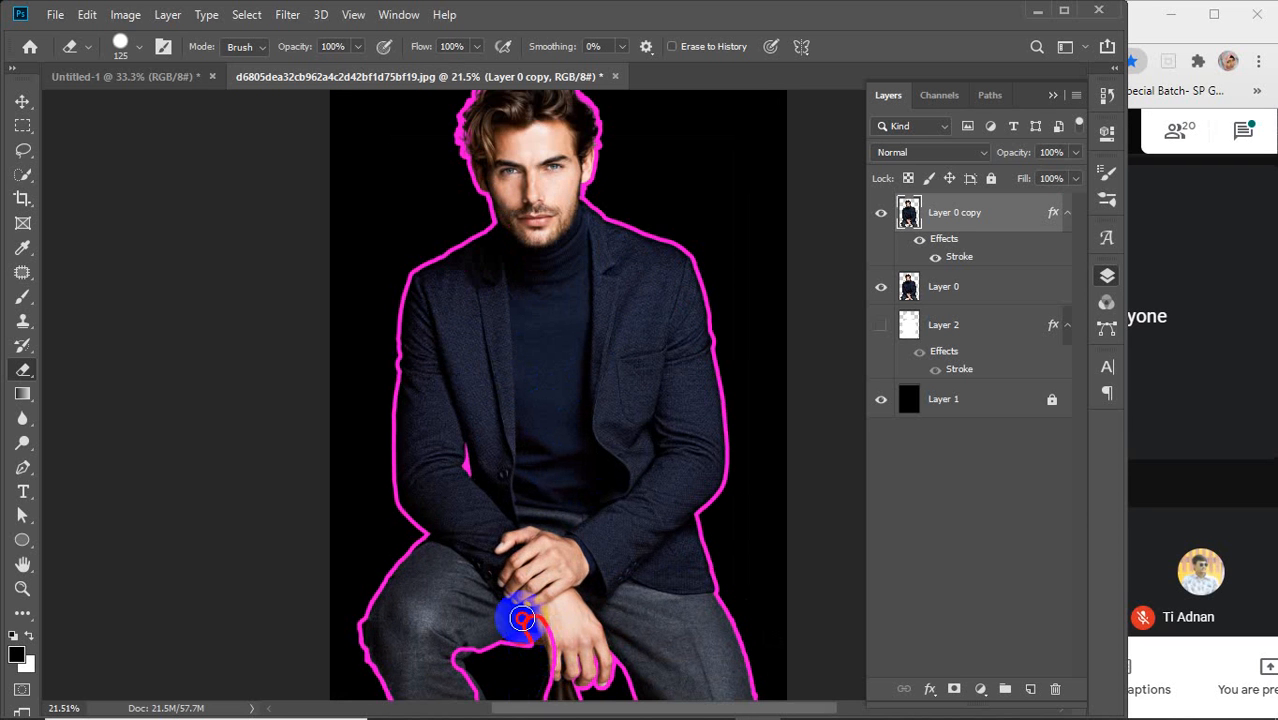
mouse_move(522, 620)
mouse_down()
mouse_move(453, 648)
mouse_move(451, 663)
mouse_move(495, 638)
mouse_move(525, 641)
mouse_move(457, 666)
mouse_move(491, 692)
mouse_move(592, 688)
mouse_move(556, 707)
mouse_move(556, 661)
mouse_move(583, 652)
mouse_move(612, 663)
mouse_move(642, 713)
mouse_move(617, 648)
mouse_move(537, 643)
mouse_move(600, 678)
mouse_move(604, 706)
mouse_move(554, 670)
mouse_move(586, 709)
mouse_move(558, 696)
mouse_move(635, 636)
mouse_up()
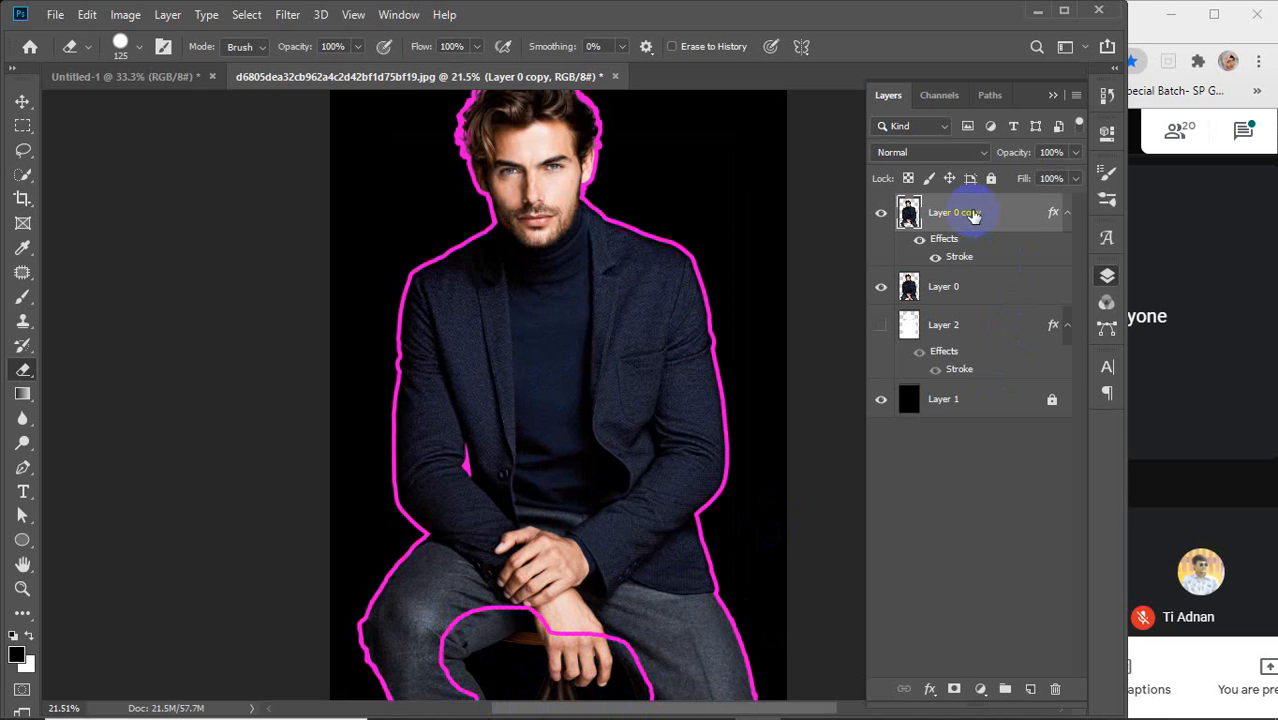
Step: Move the stroked copy beneath the original photo layer and erase its leftover stroke between the arm and torso
drag(974, 214, 967, 308)
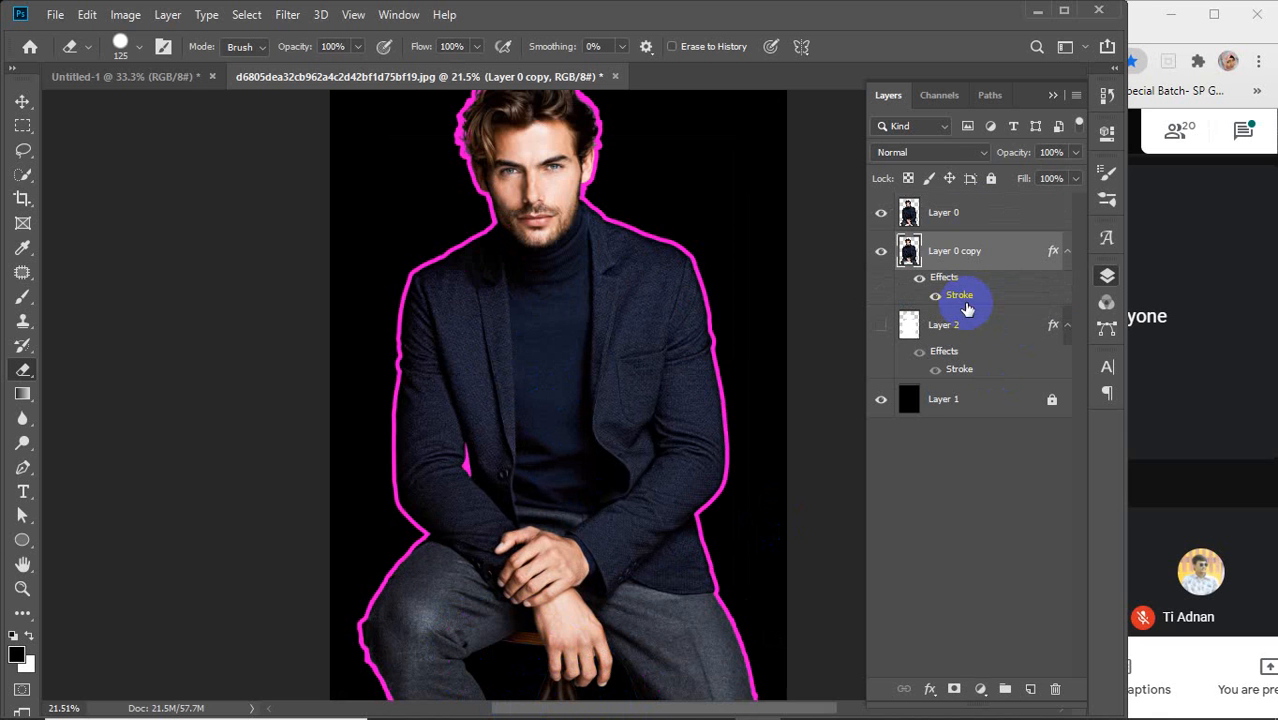
drag(467, 445, 492, 504)
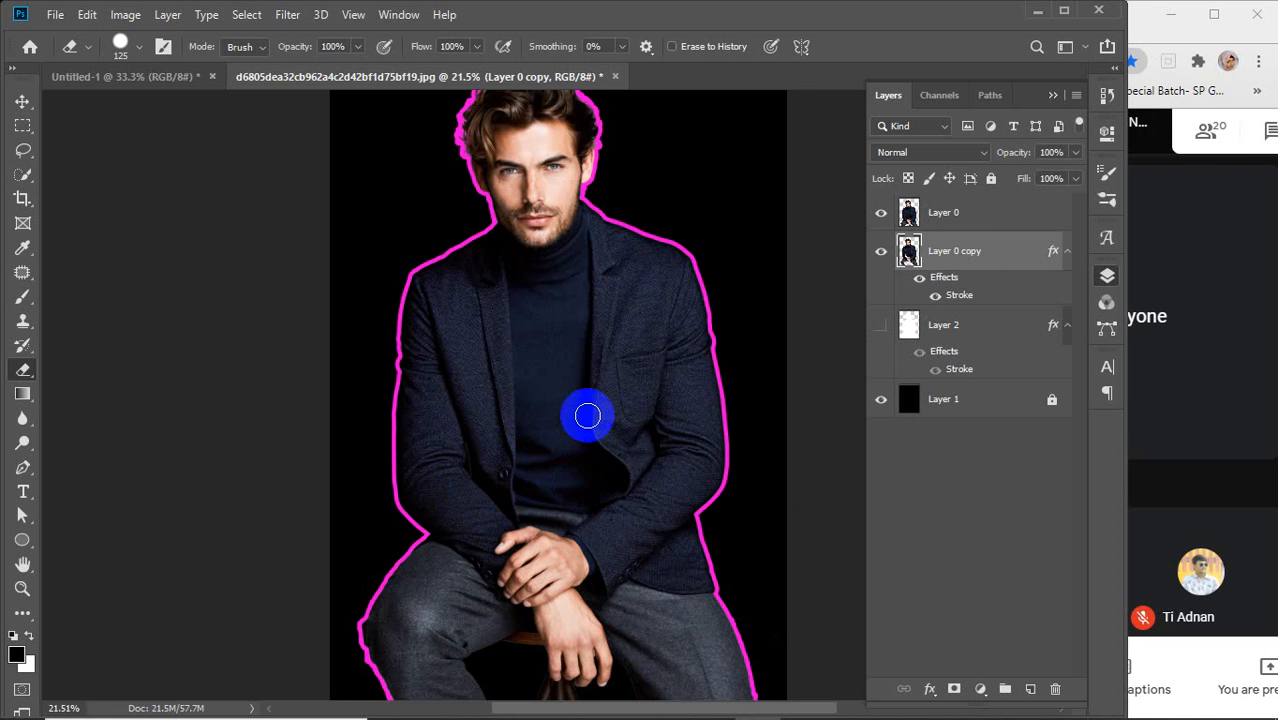
scroll(588, 415, down, 3)
scroll(588, 415, down, 1)
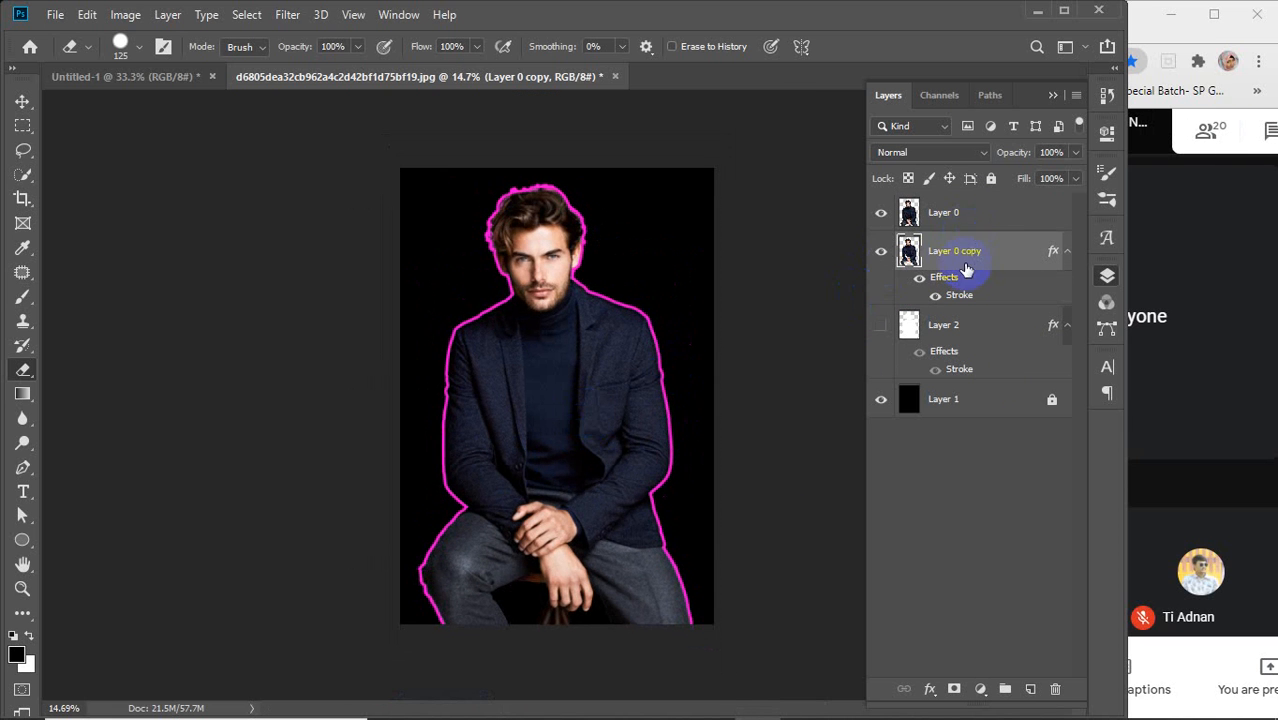
Step: Delete the stroked copy of the photo layer and show the silhouette layer again
key(Delete)
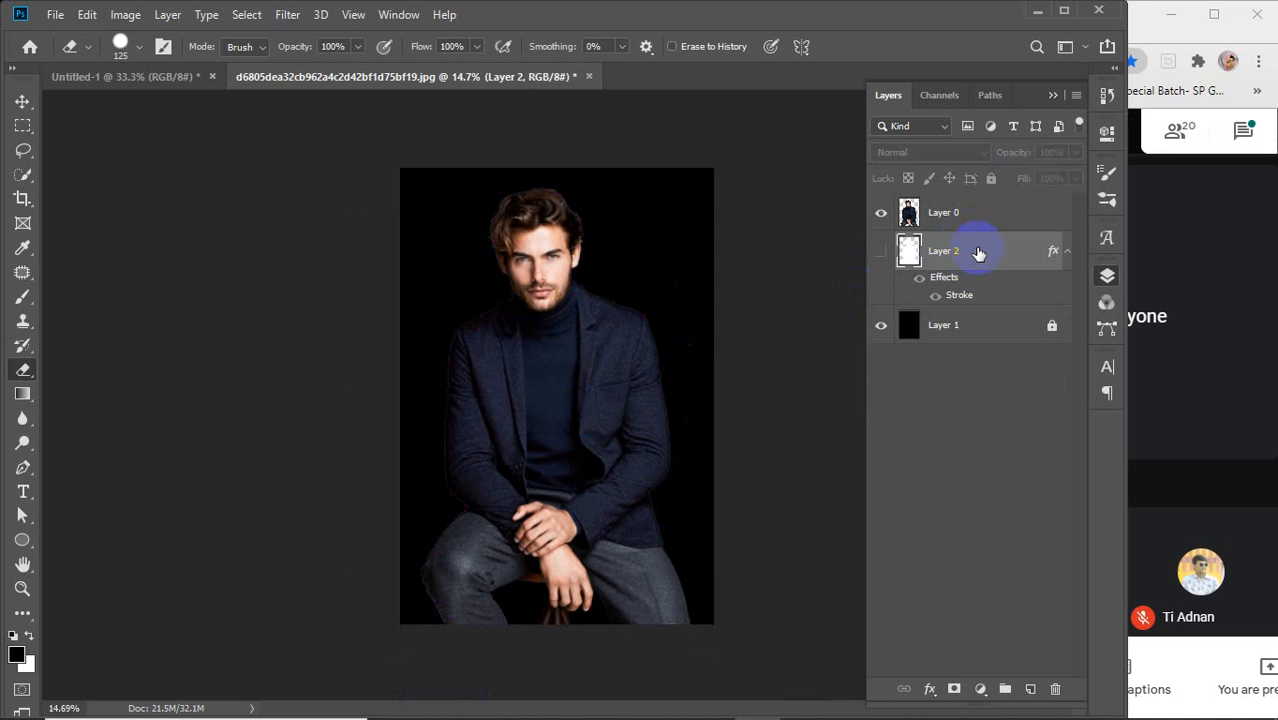
click(880, 255)
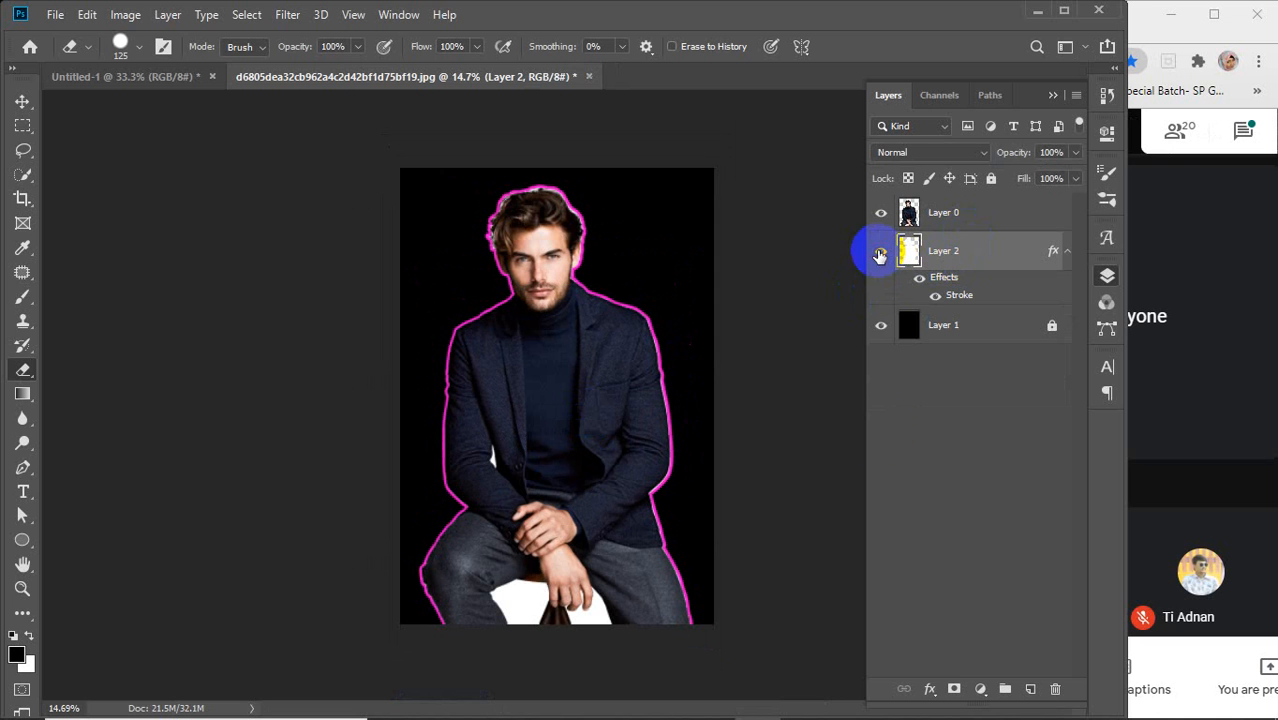
Step: Enlarge the Eraser tool to 700 px and erase the silhouette layer's white area showing between the man's legs
click(903, 256)
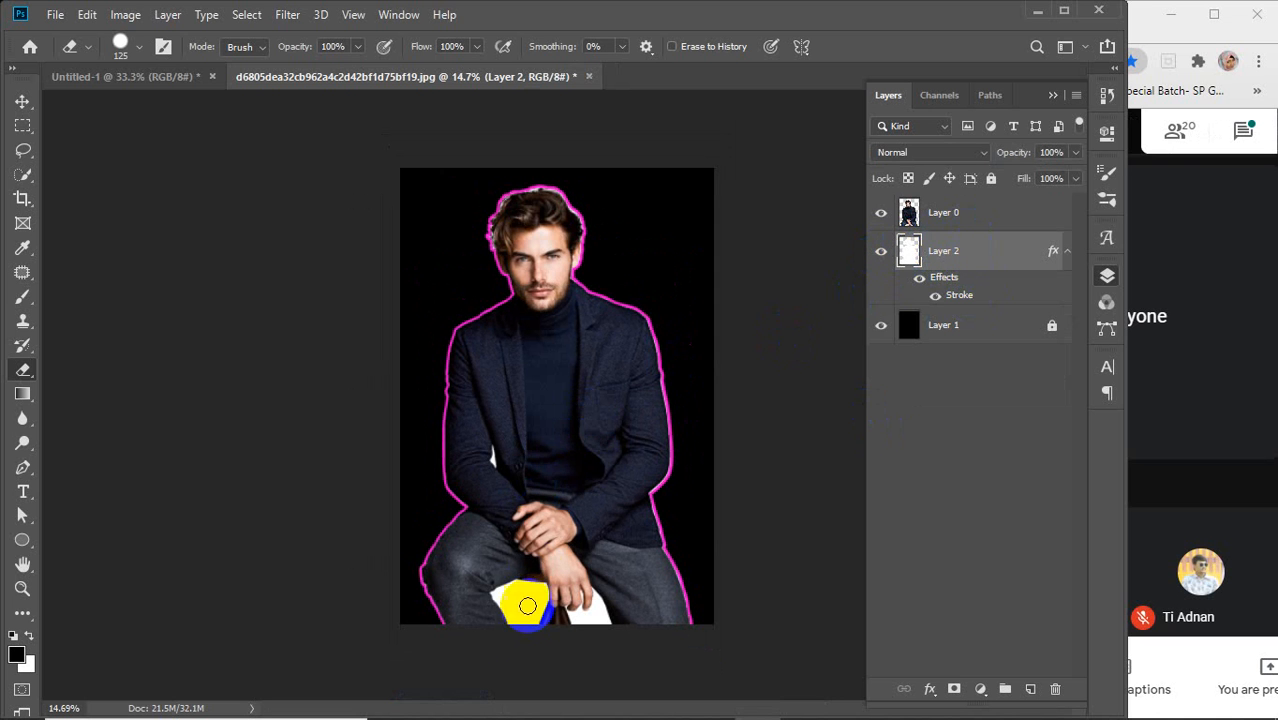
mouse_move(517, 634)
mouse_down()
mouse_move(534, 563)
mouse_move(548, 590)
mouse_move(523, 628)
mouse_move(572, 551)
mouse_up()
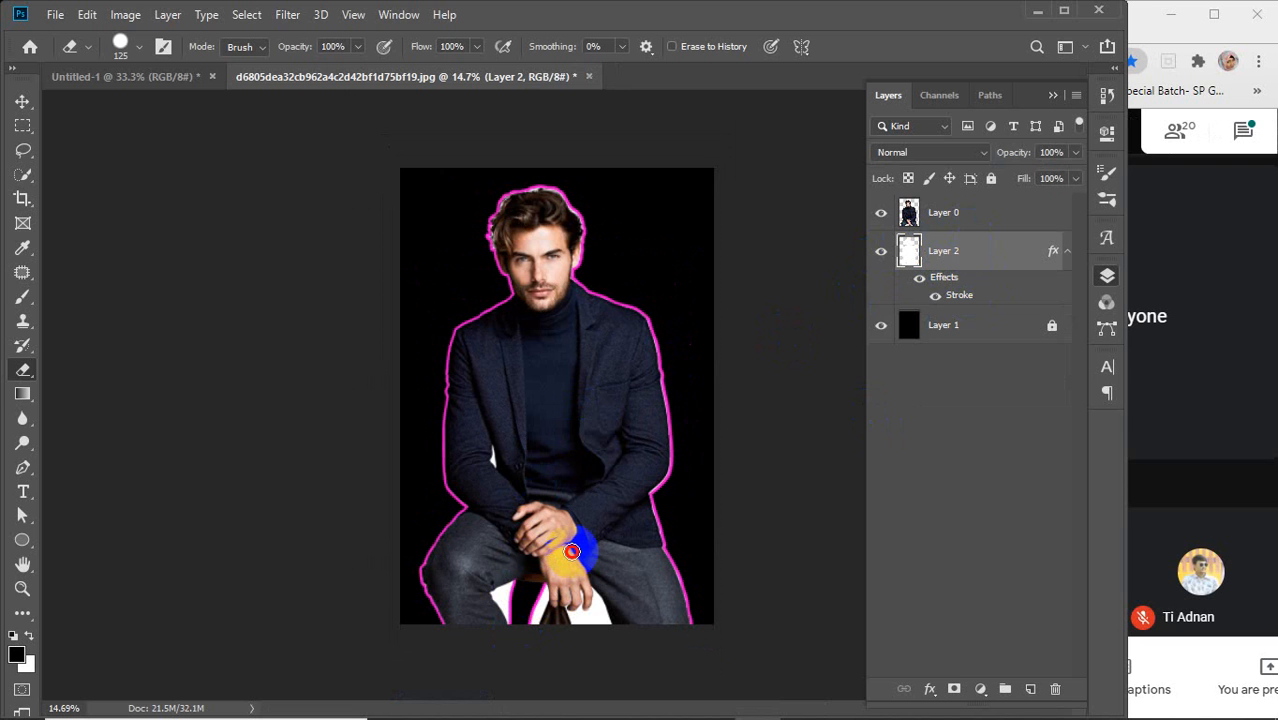
key(bracketright)
key(bracketright)
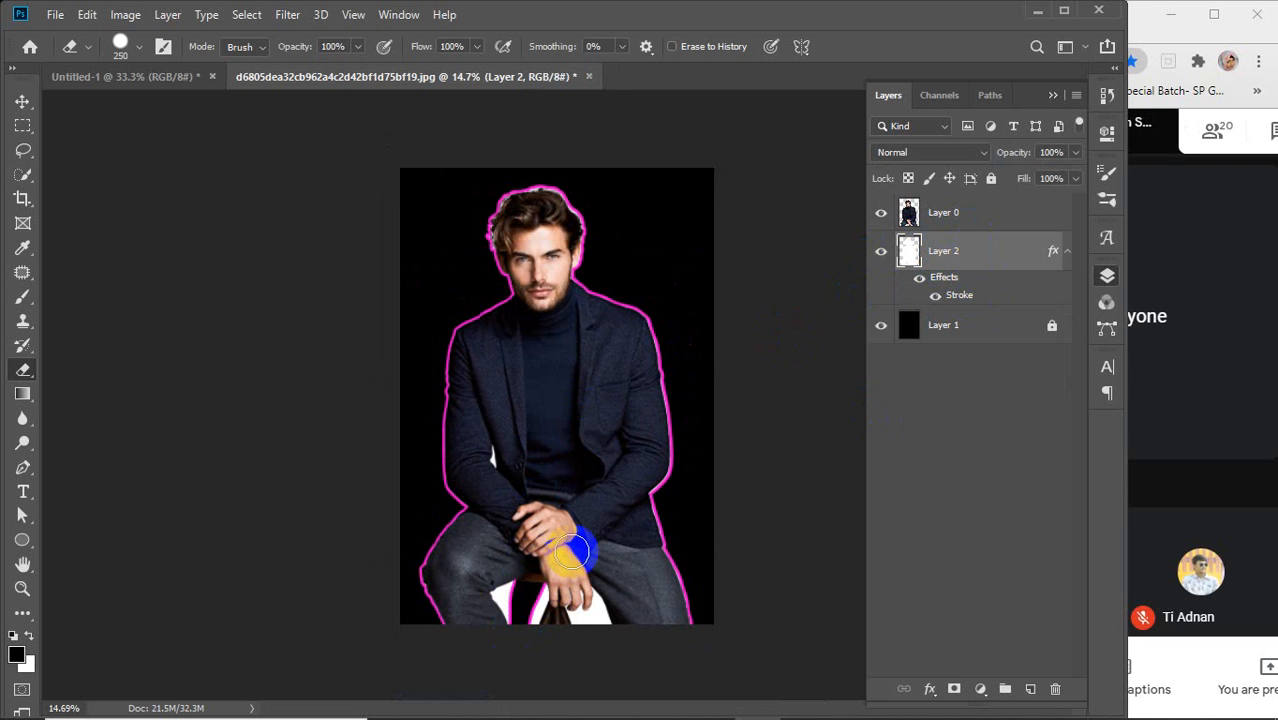
key(bracketright)
key(bracketright)
mouse_move(536, 609)
mouse_down()
mouse_move(539, 500)
mouse_move(523, 466)
mouse_move(598, 648)
mouse_move(551, 521)
mouse_move(578, 622)
mouse_up()
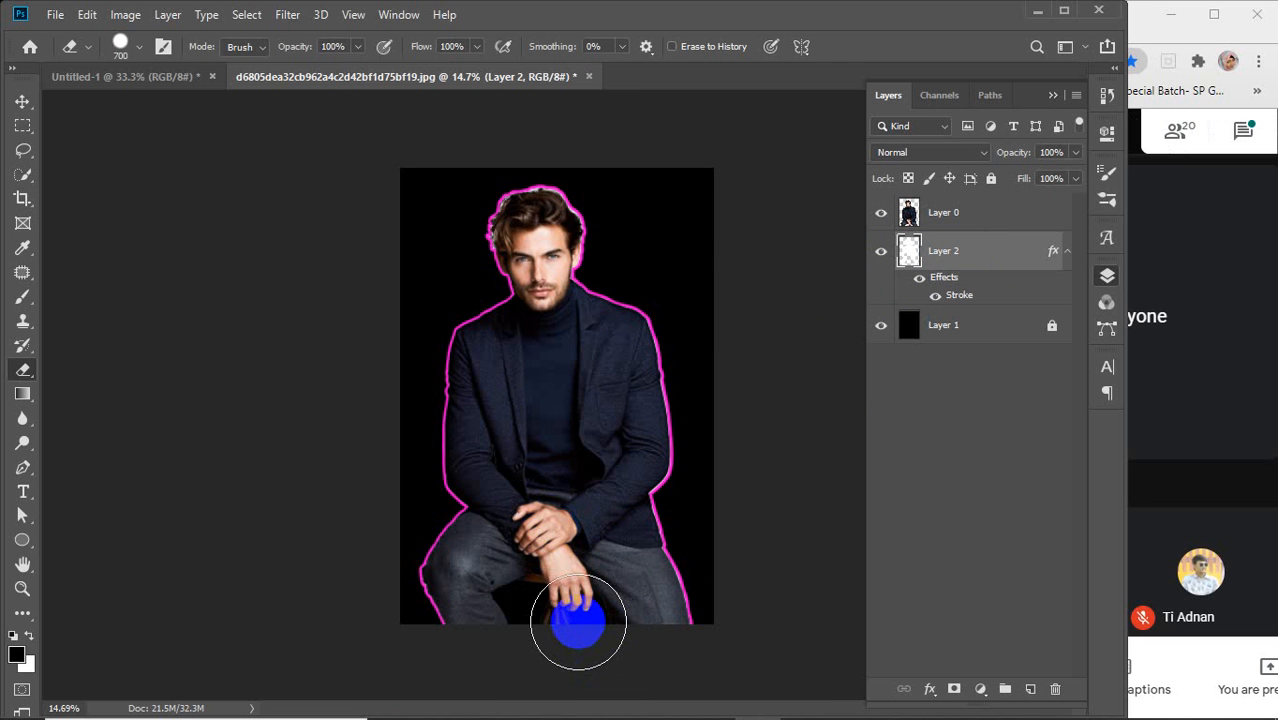
key(v)
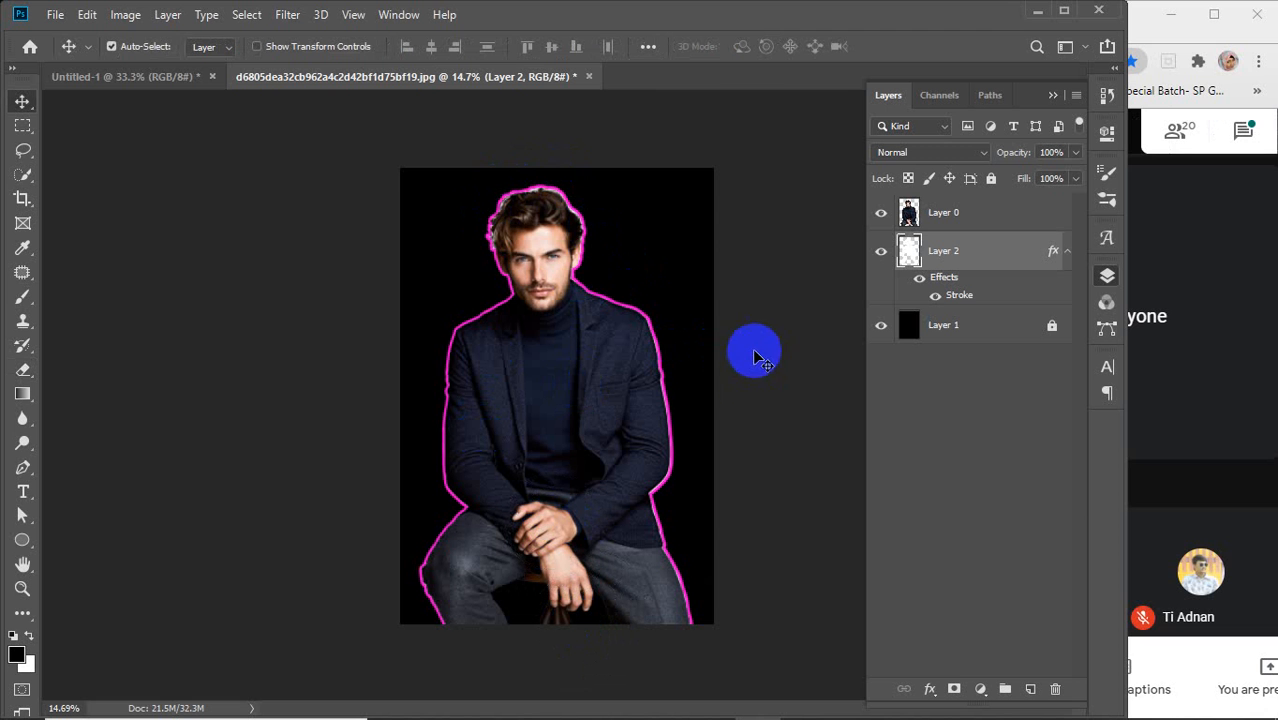
double_click(967, 297)
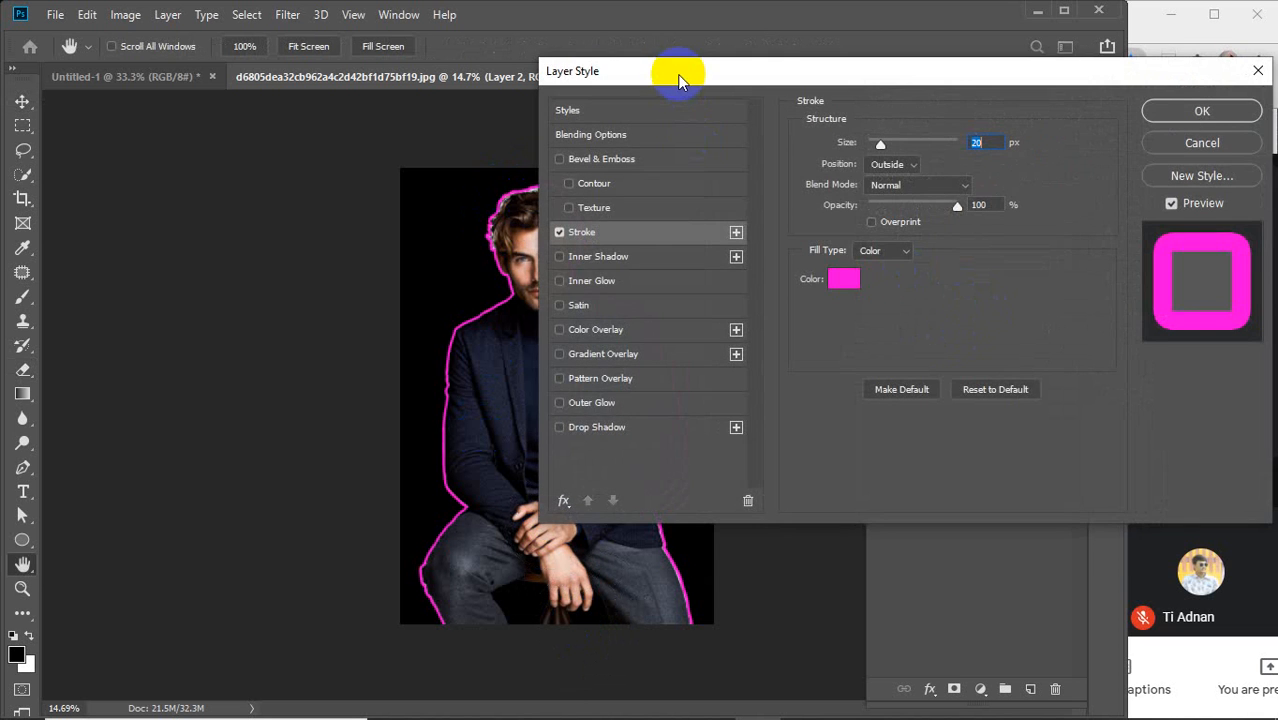
drag(673, 71, 829, 102)
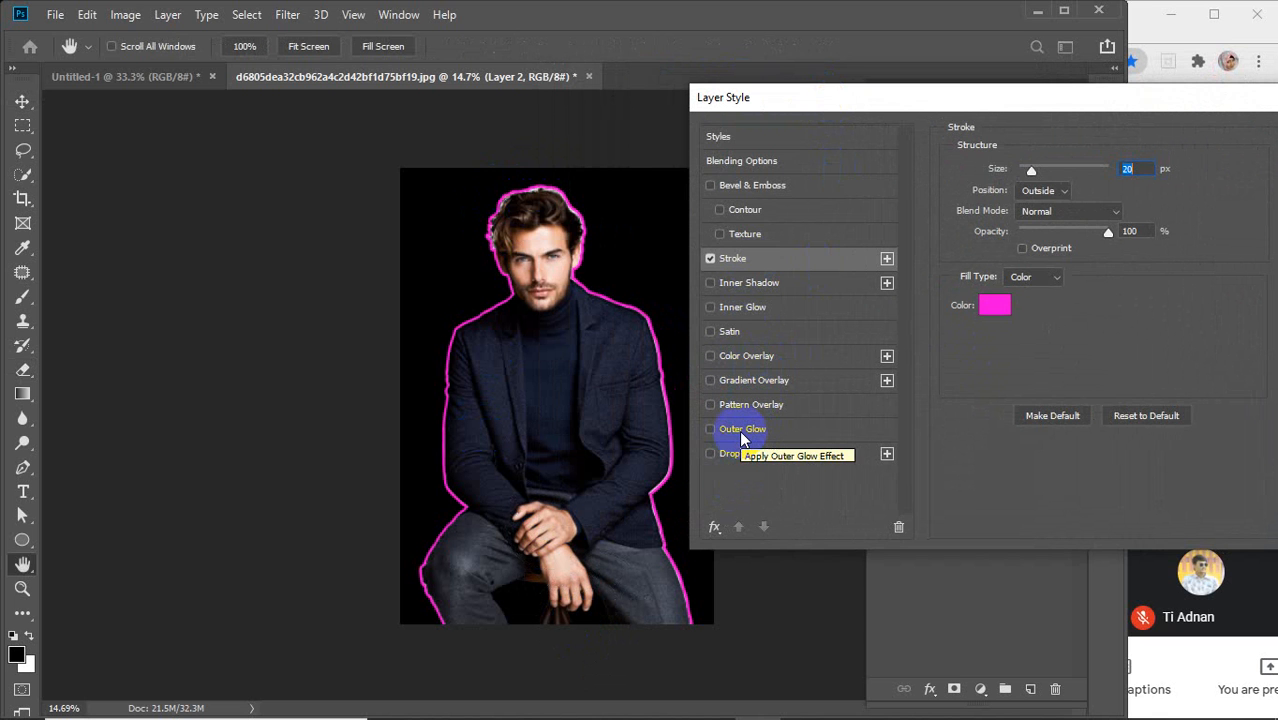
click(739, 430)
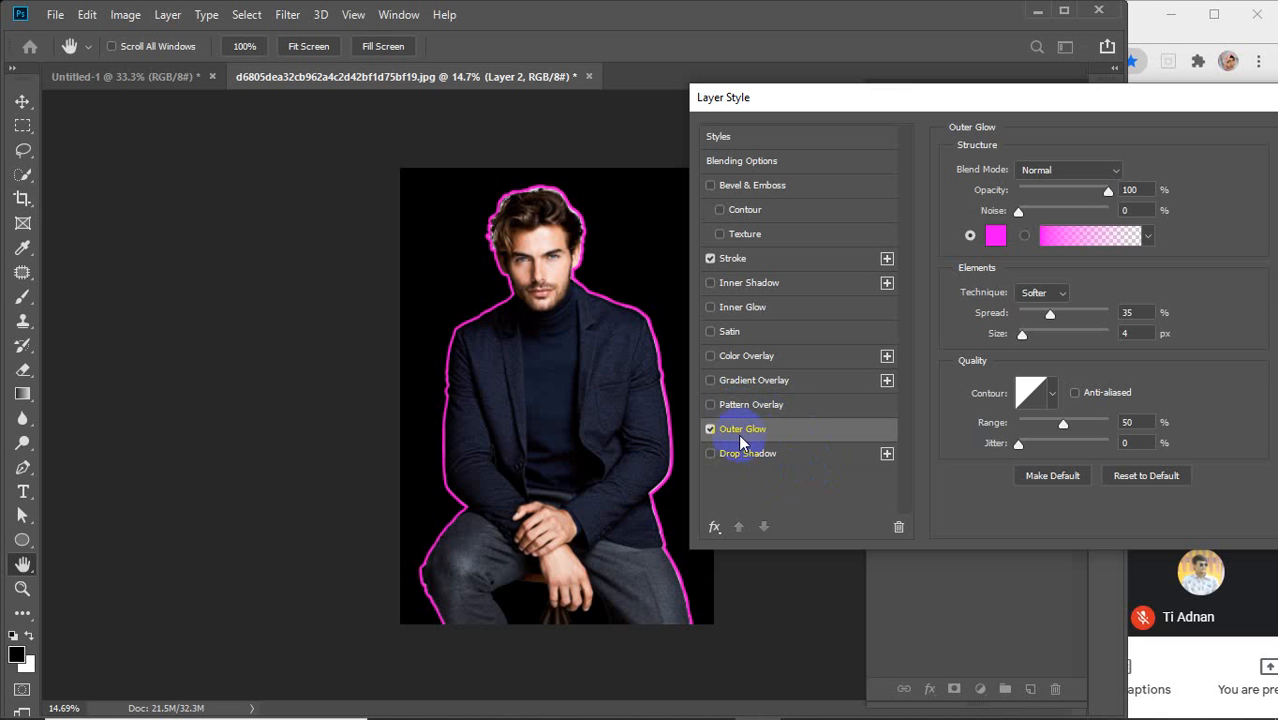
drag(1169, 97, 1059, 95)
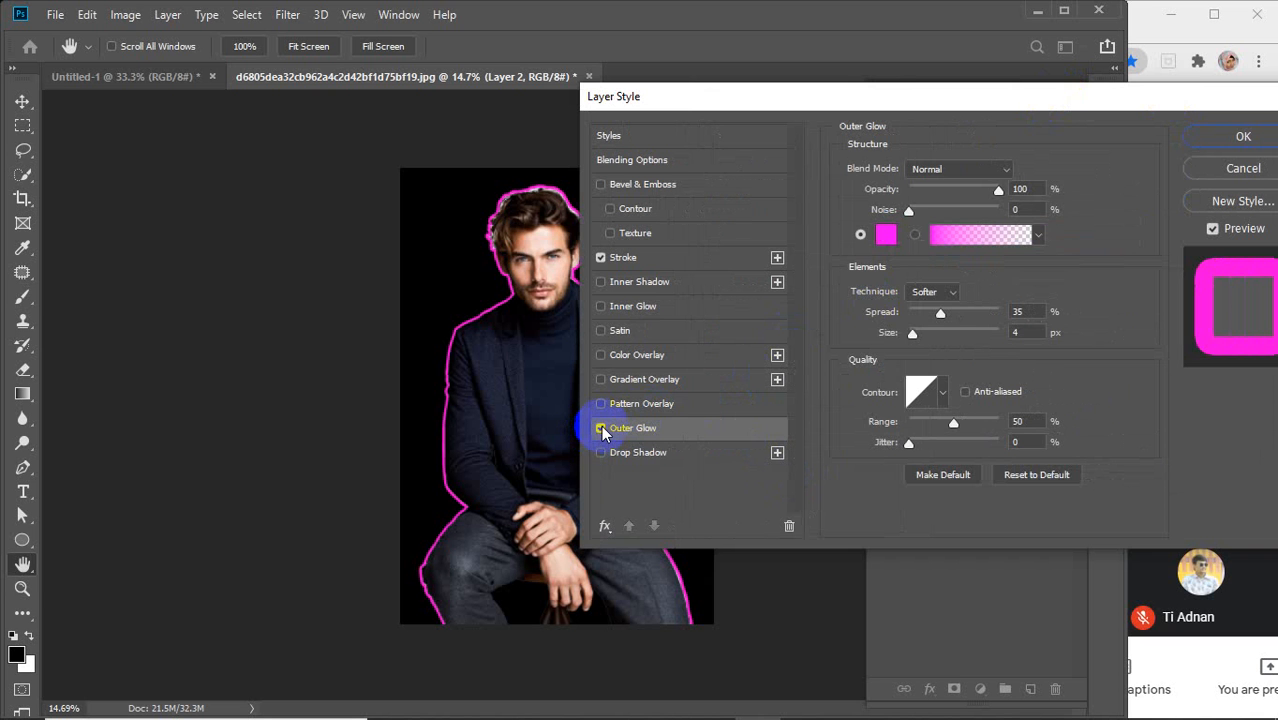
click(1222, 169)
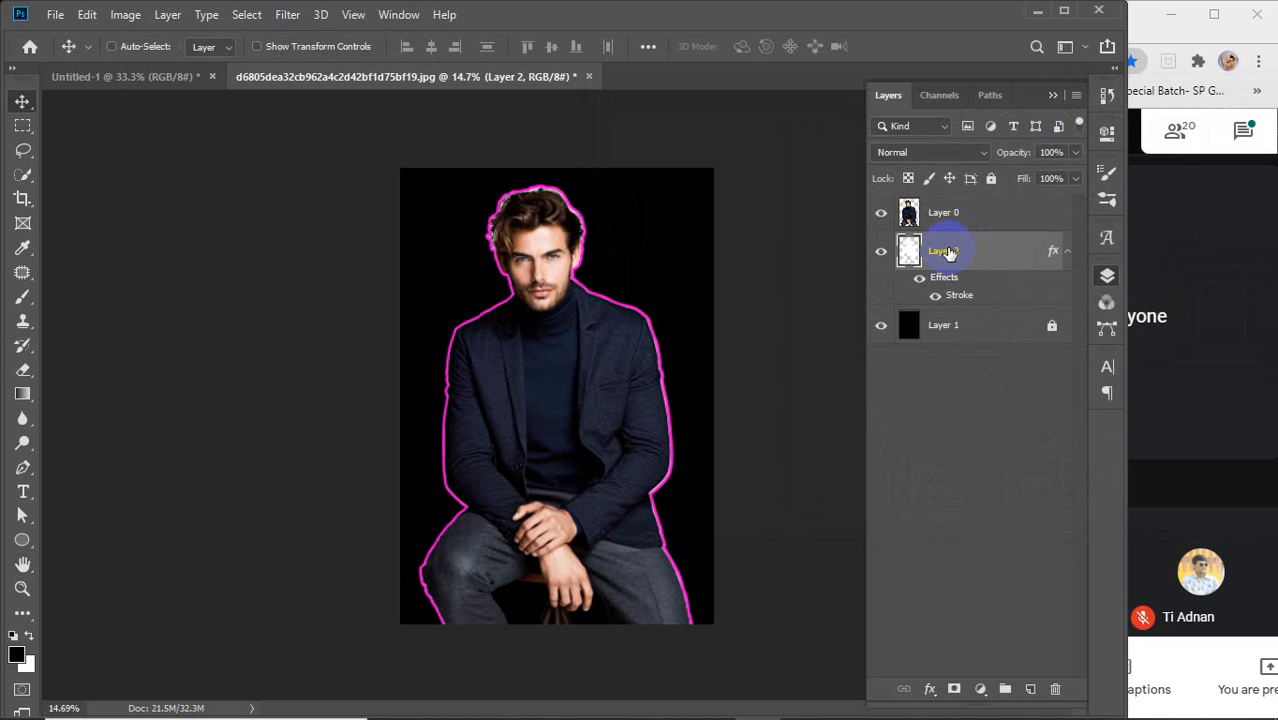
Step: Duplicate the silhouette layer, hide the copy and return to the original Layer 2
key(ctrl+j)
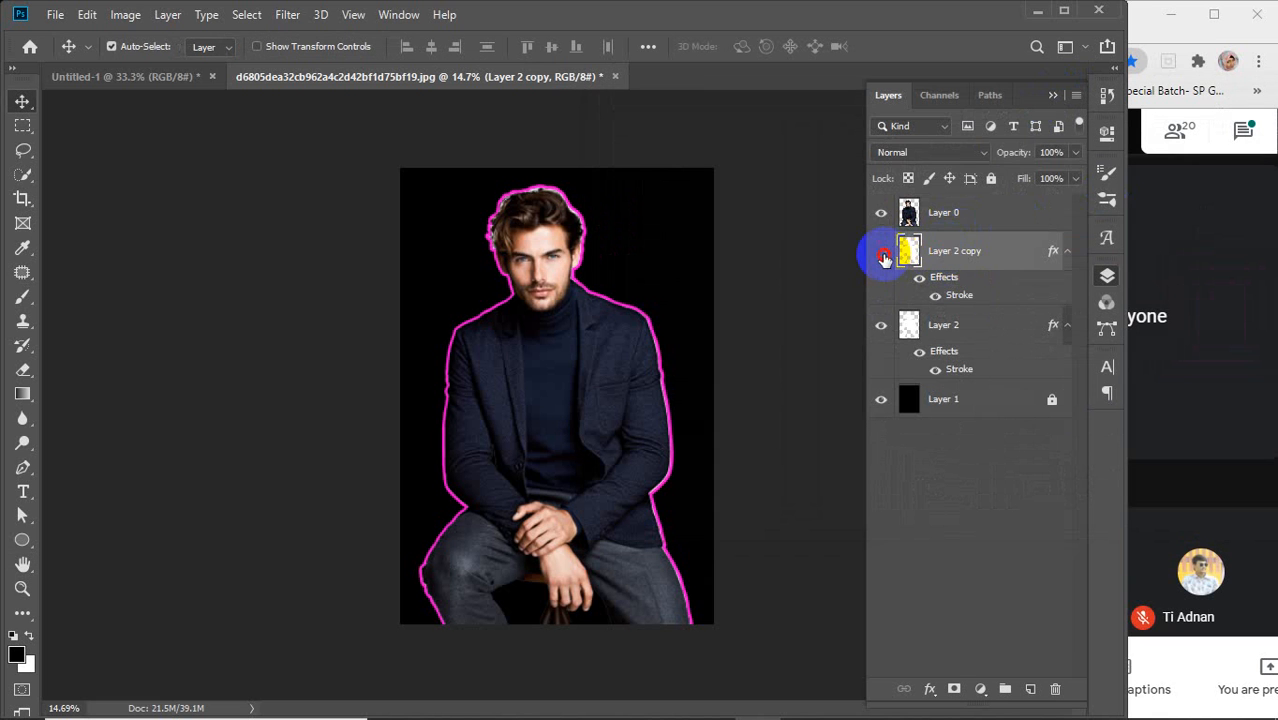
click(884, 258)
click(962, 334)
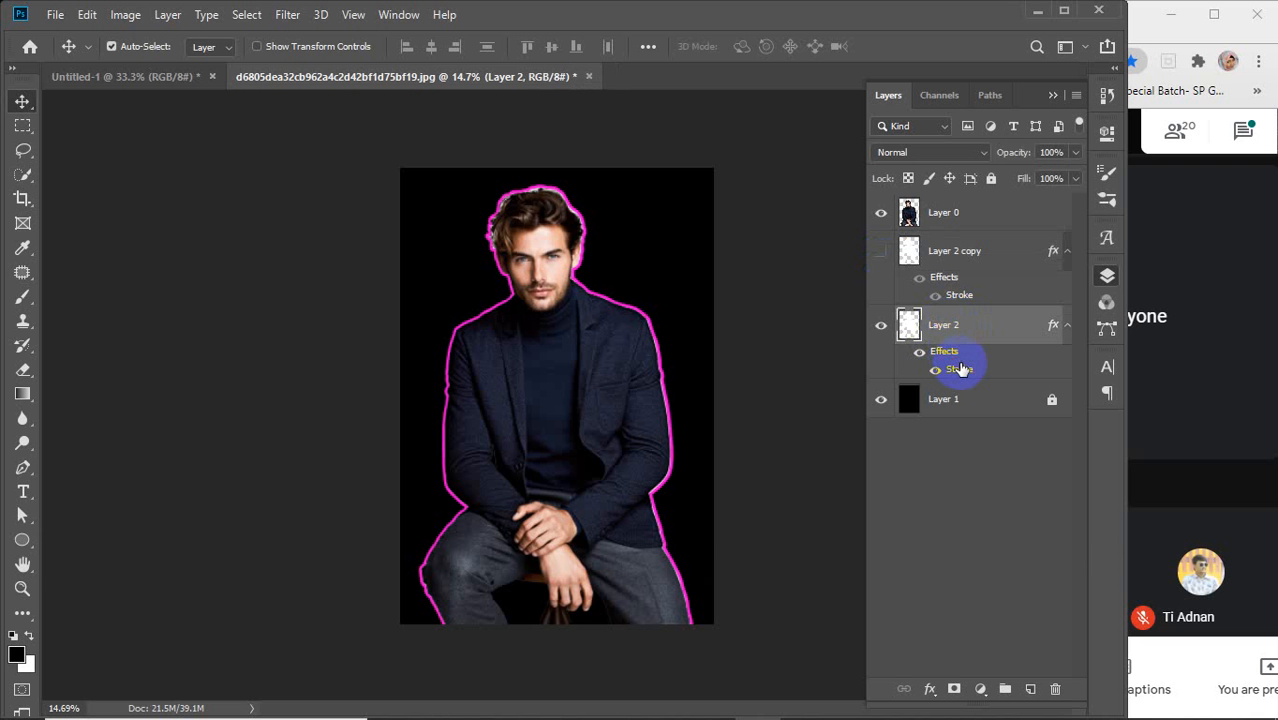
Step: Change the stroke color of the original silhouette layer to light pink ff89fe
double_click(958, 370)
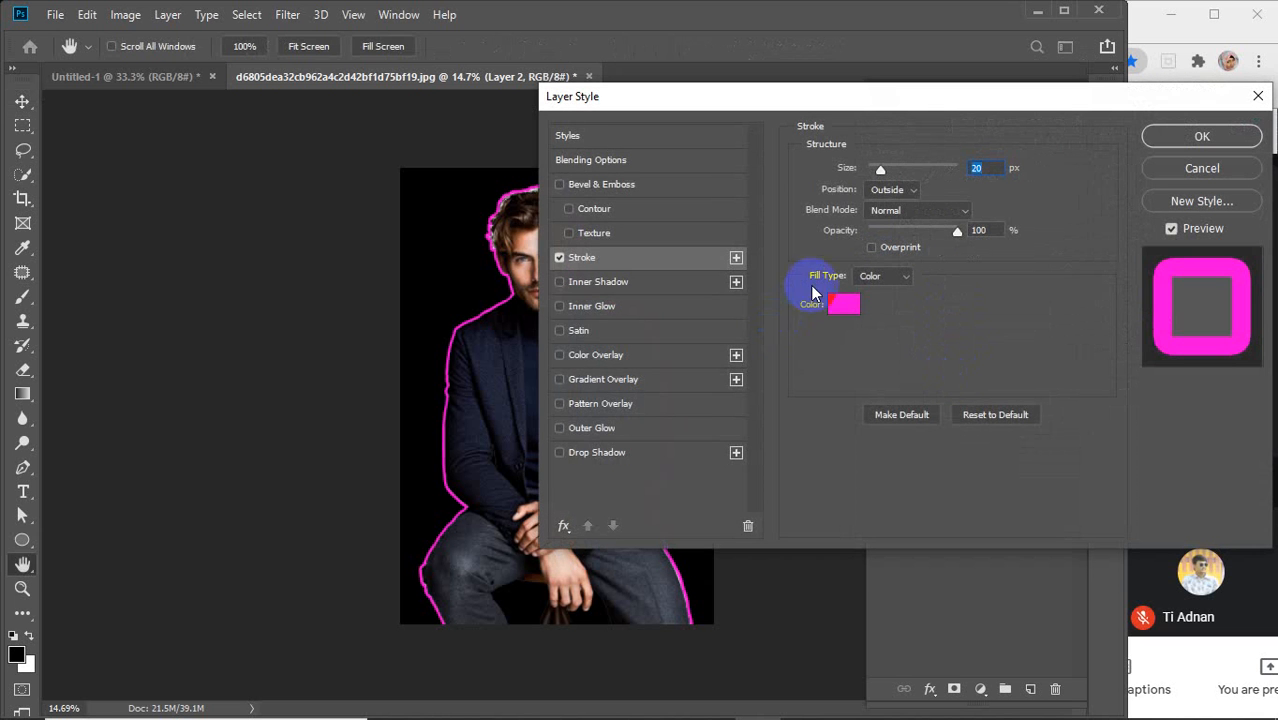
click(845, 306)
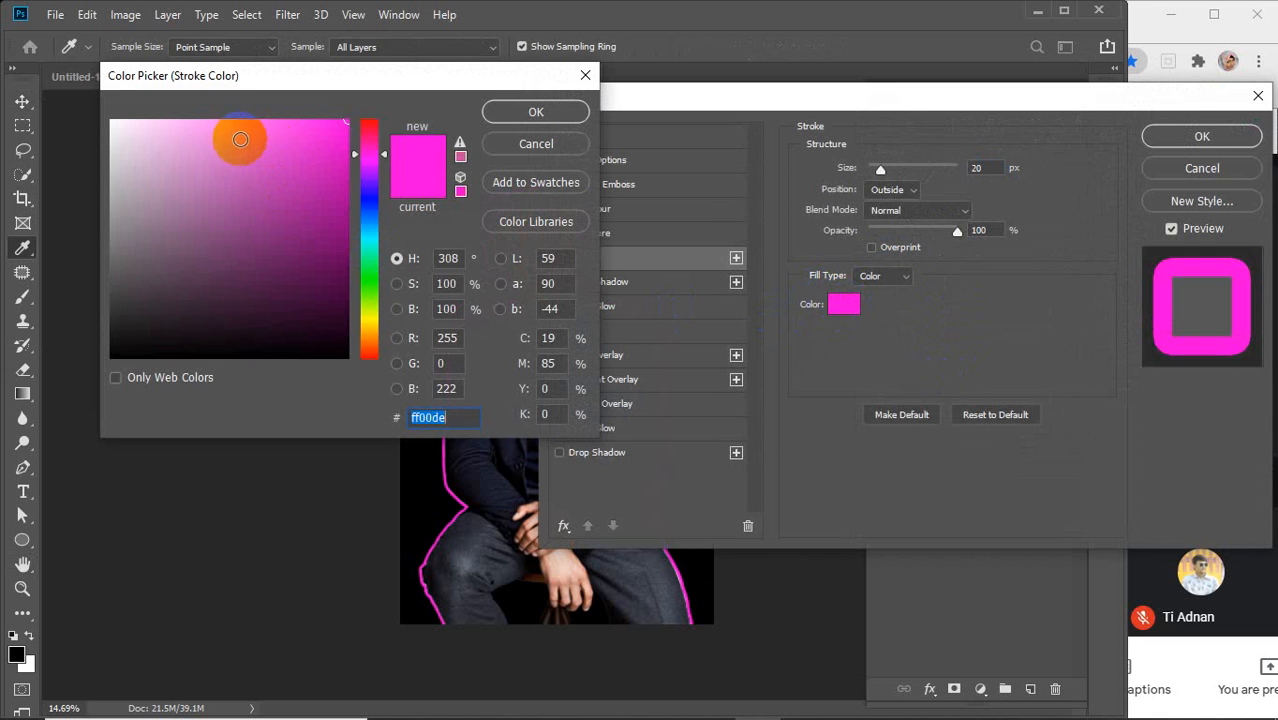
drag(357, 160, 337, 160)
click(247, 141)
mouse_move(247, 141)
mouse_down()
mouse_move(240, 114)
mouse_move(217, 123)
mouse_move(217, 108)
mouse_up()
click(524, 116)
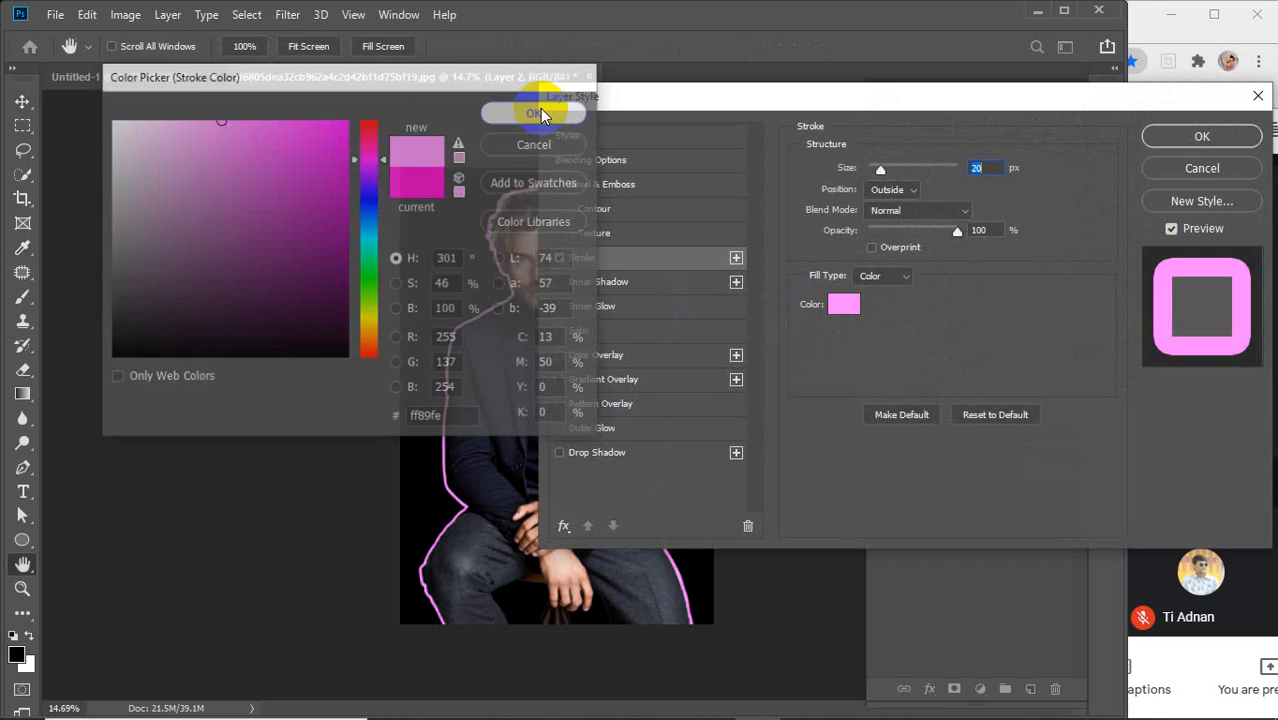
click(1160, 136)
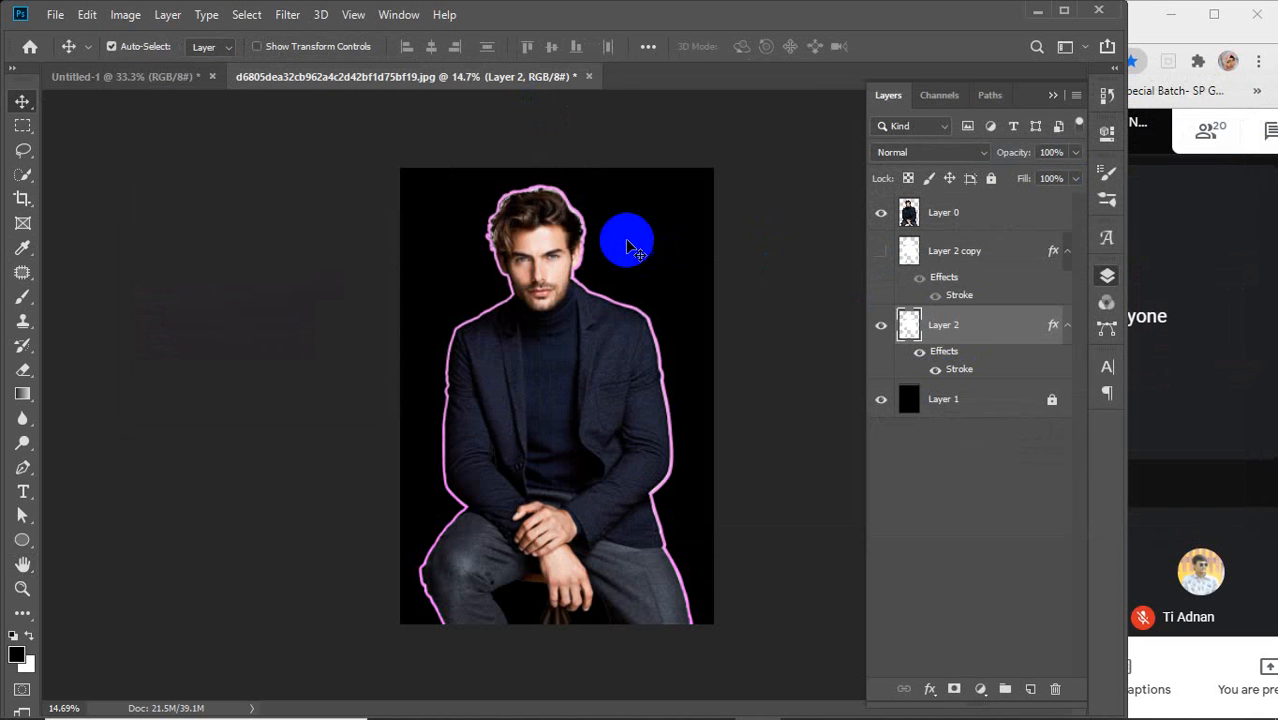
Step: Start a Gaussian Blur on the original silhouette layer and raise its radius to 8.2 pixels
click(289, 16)
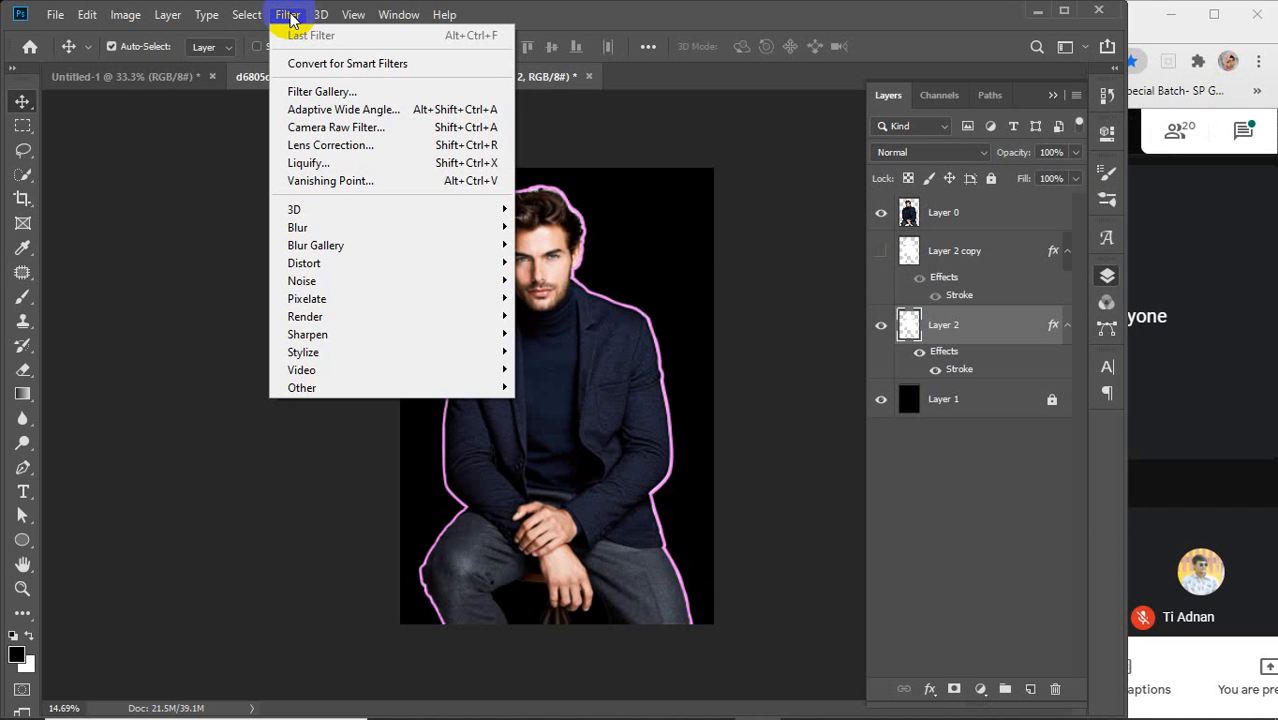
mouse_move(325, 226)
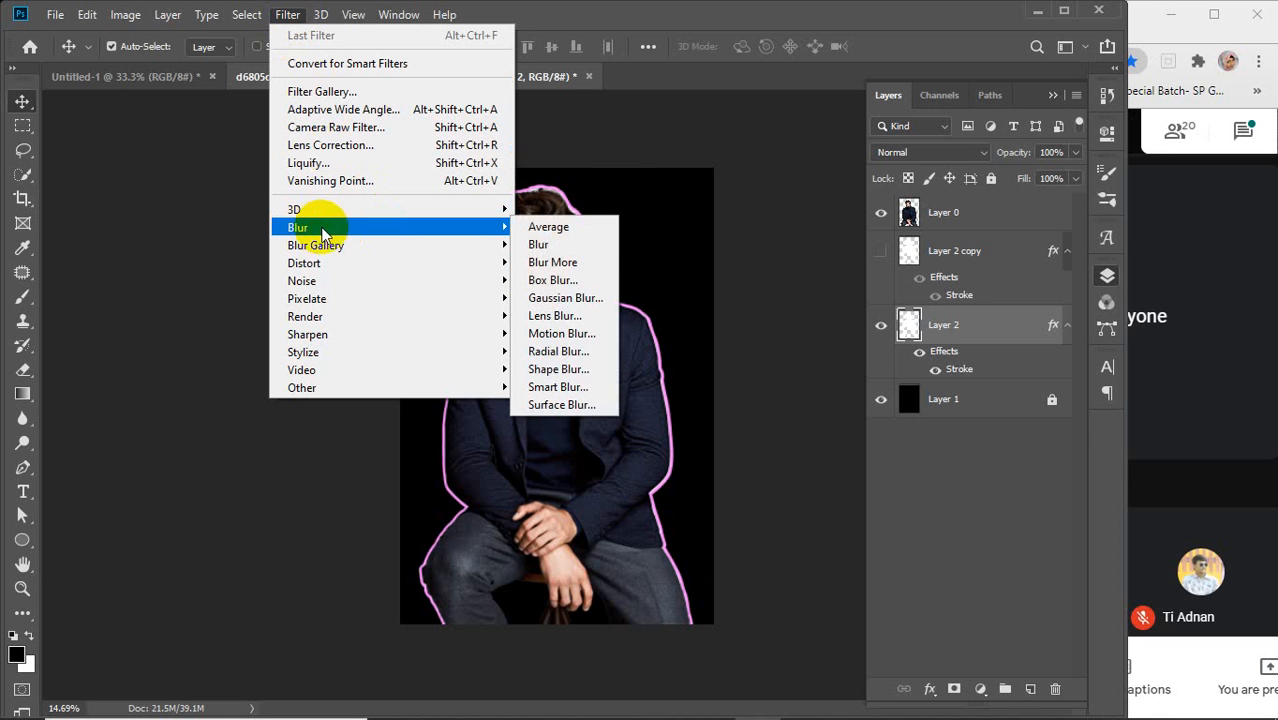
click(560, 297)
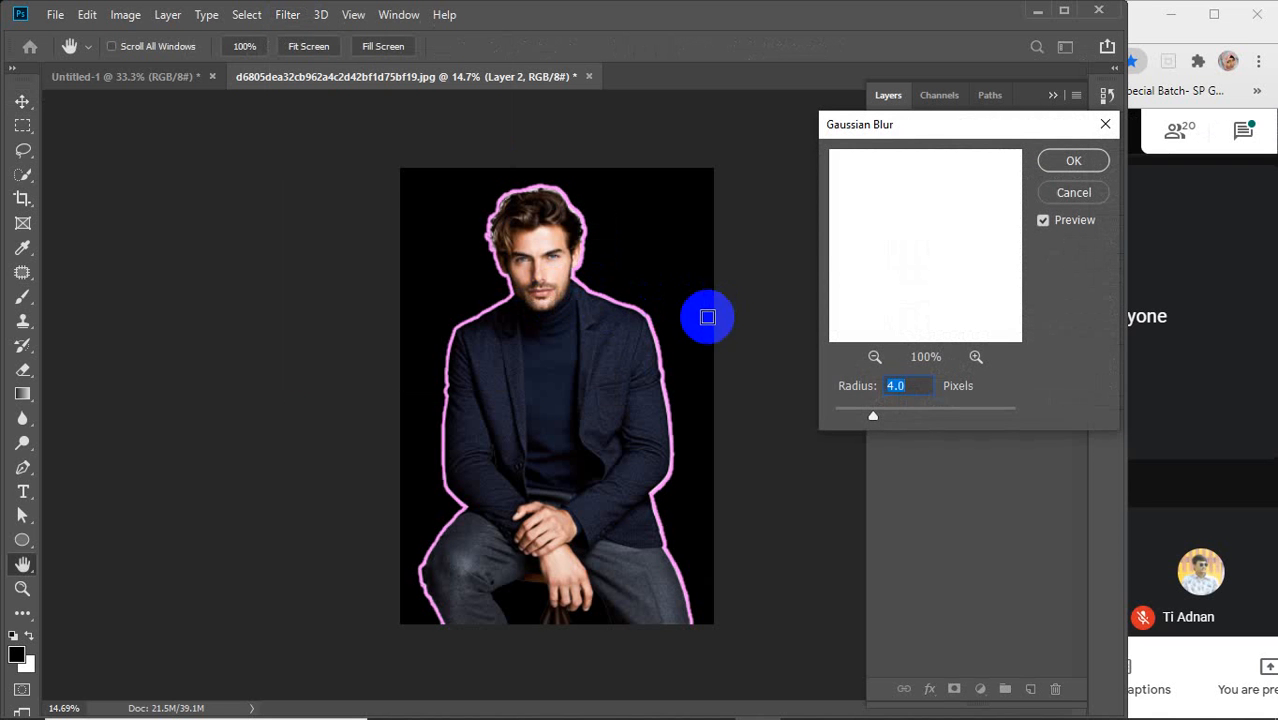
click(912, 392)
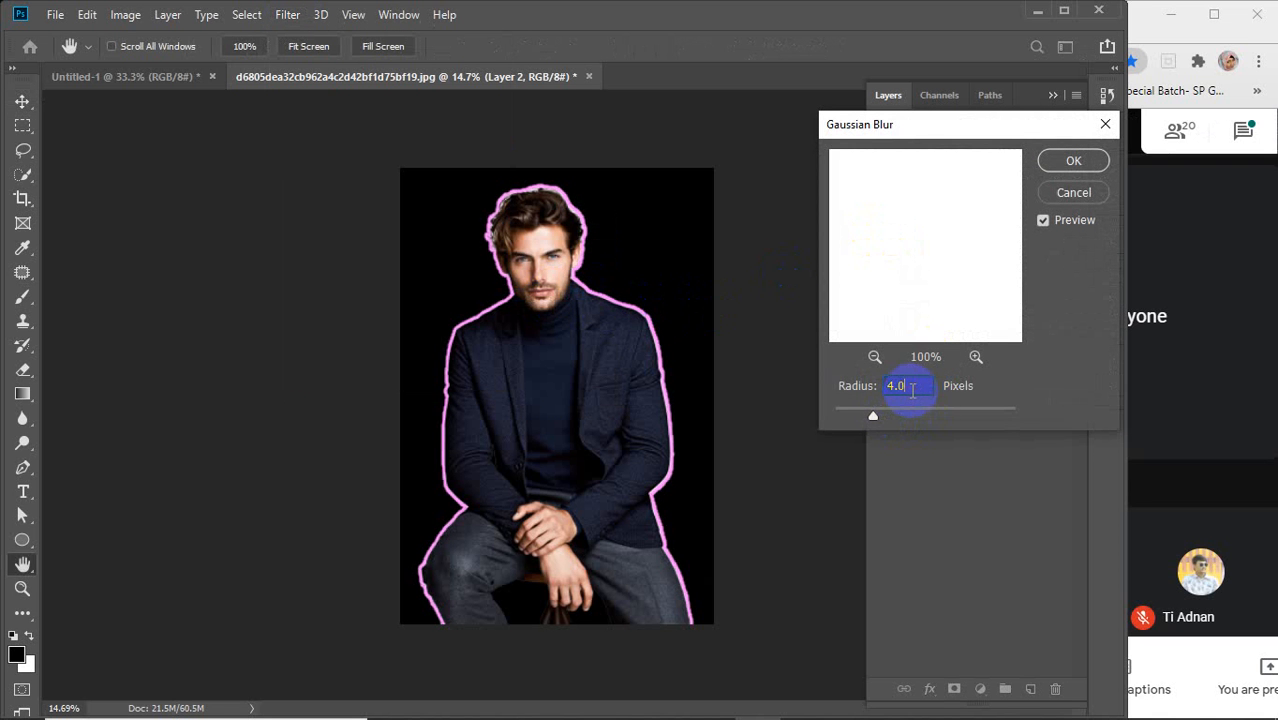
key(Up)
key(Up)
key(Up)
key(Up)
key(Up)
key(Up)
key(Up)
key(Up)
key(Up)
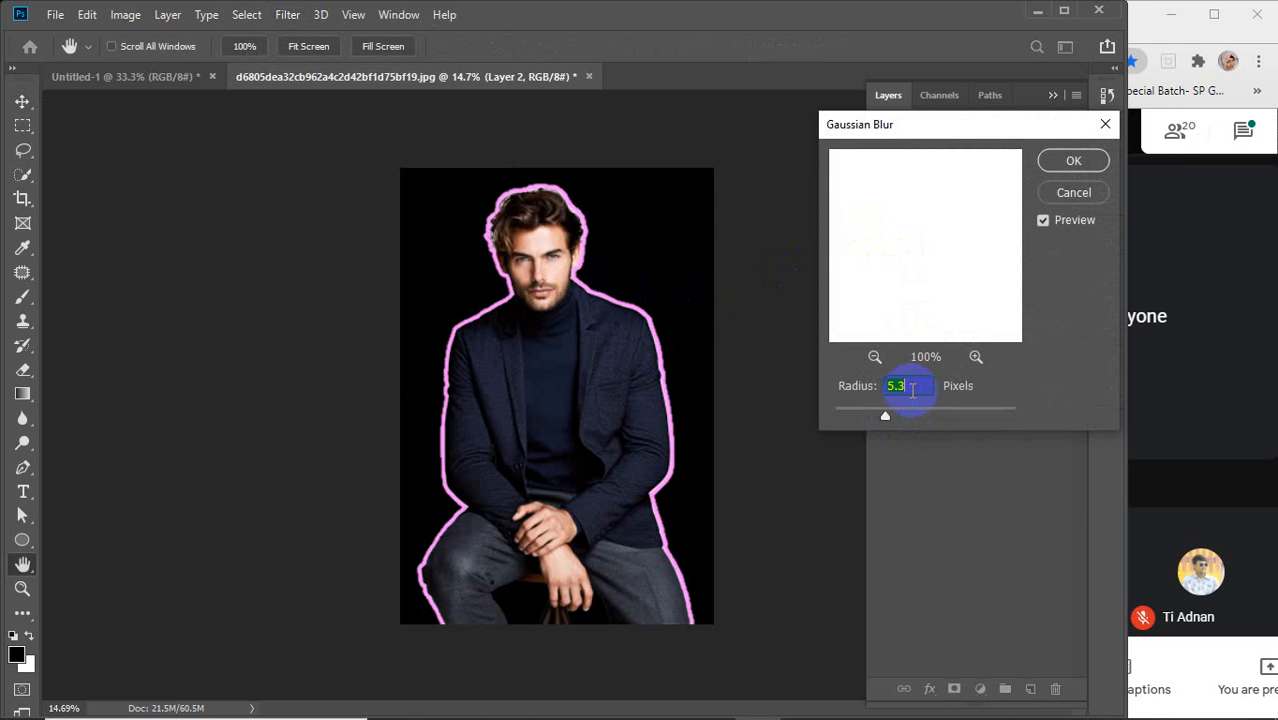
key(Up)
key(Up)
key(Up)
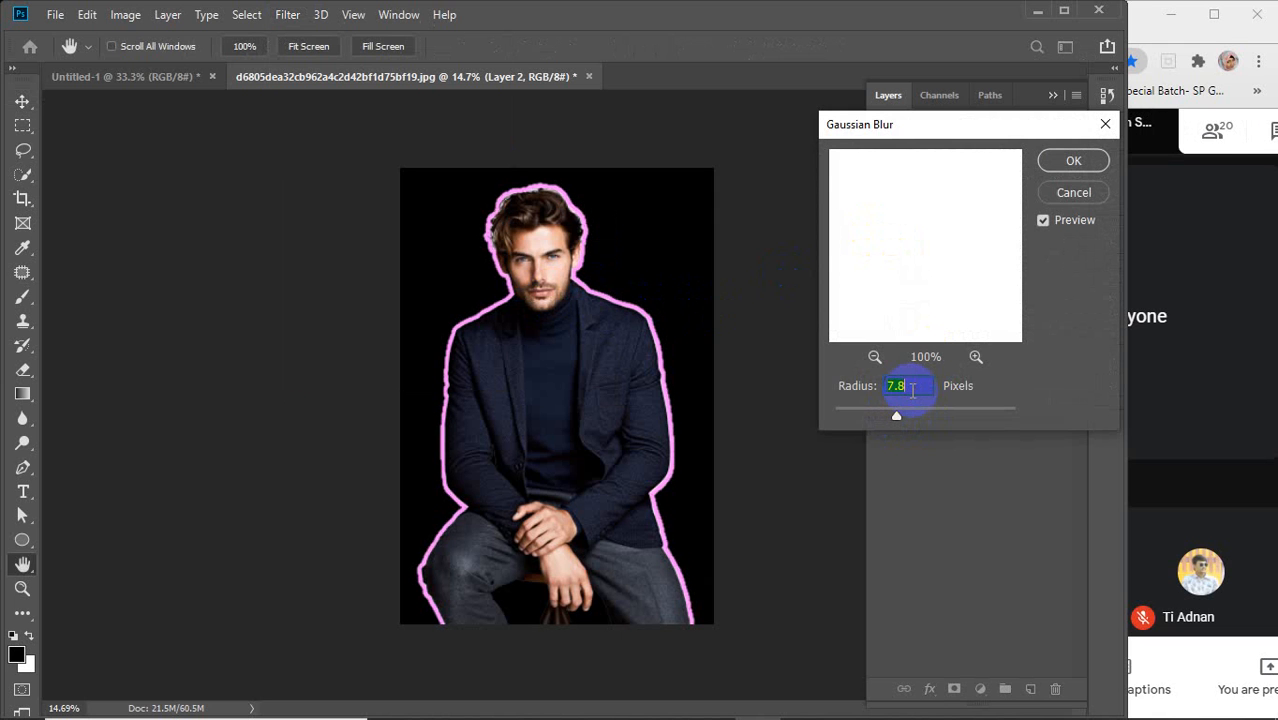
key(Up)
key(Up)
key(Up)
key(Up)
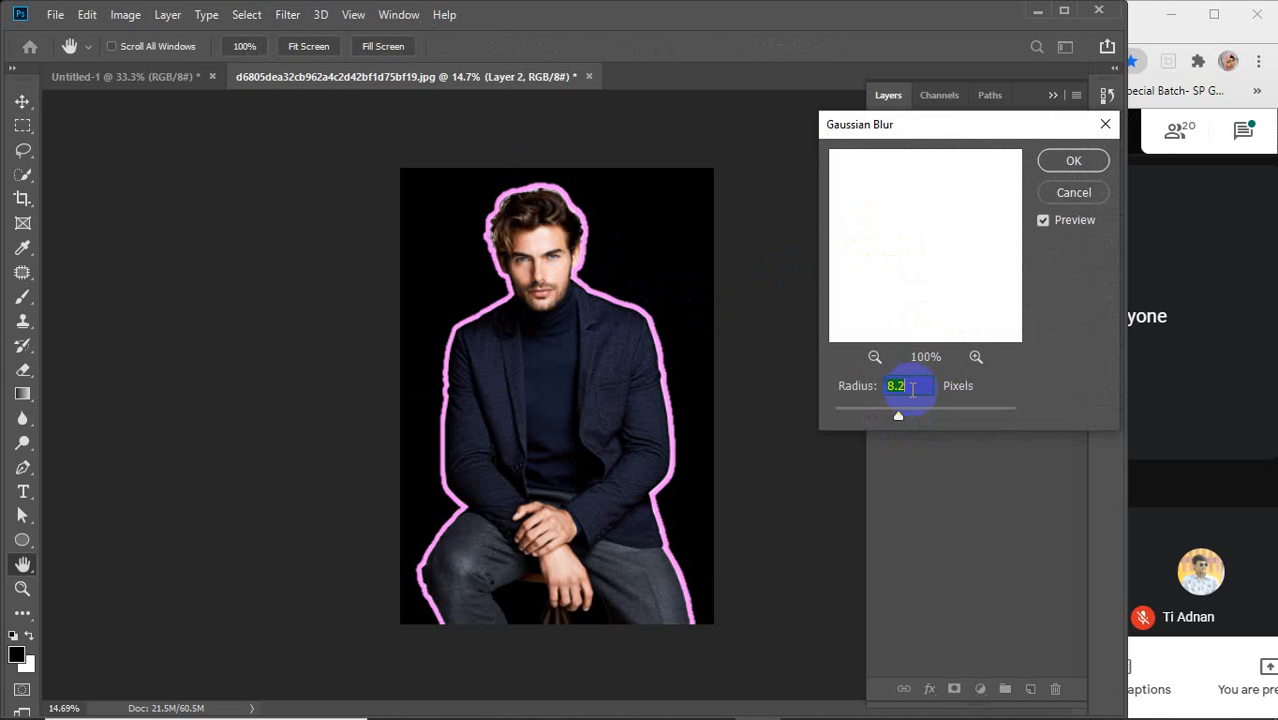
Step: Zoom the blur preview out to the whole silhouette, lower the radius to 6.0 pixels and apply the Gaussian Blur
click(910, 307)
click(976, 358)
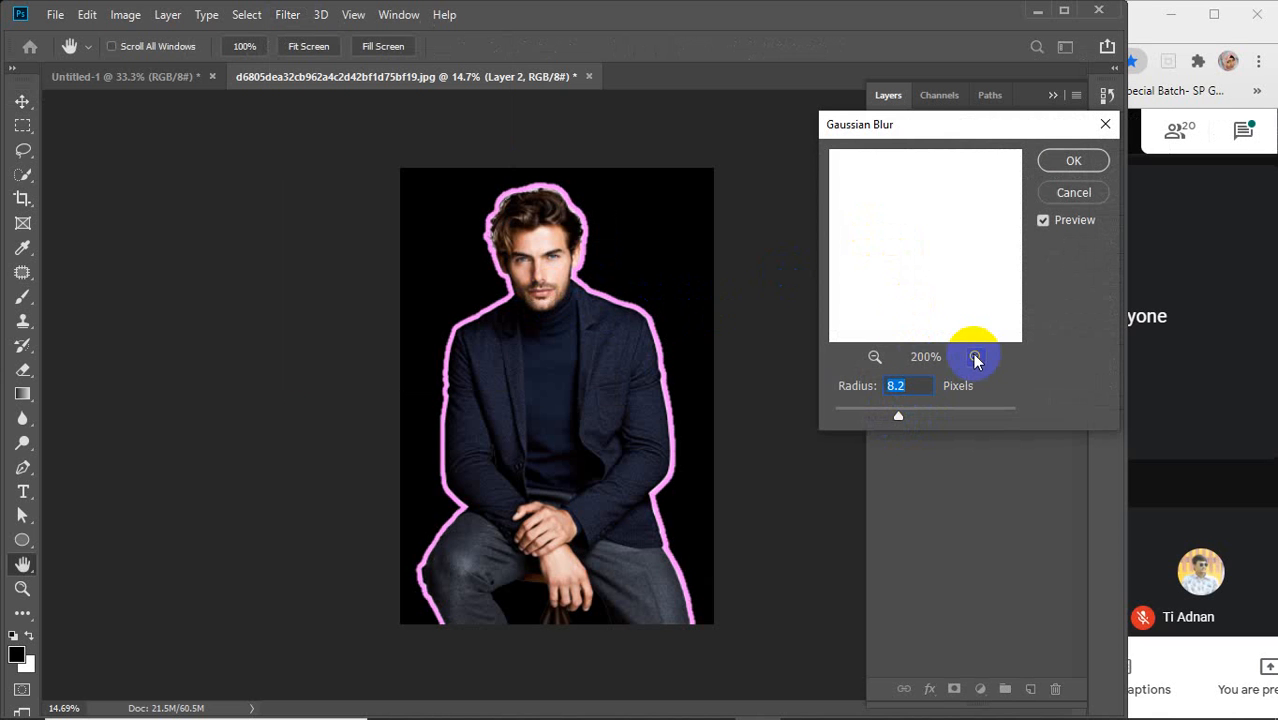
click(874, 358)
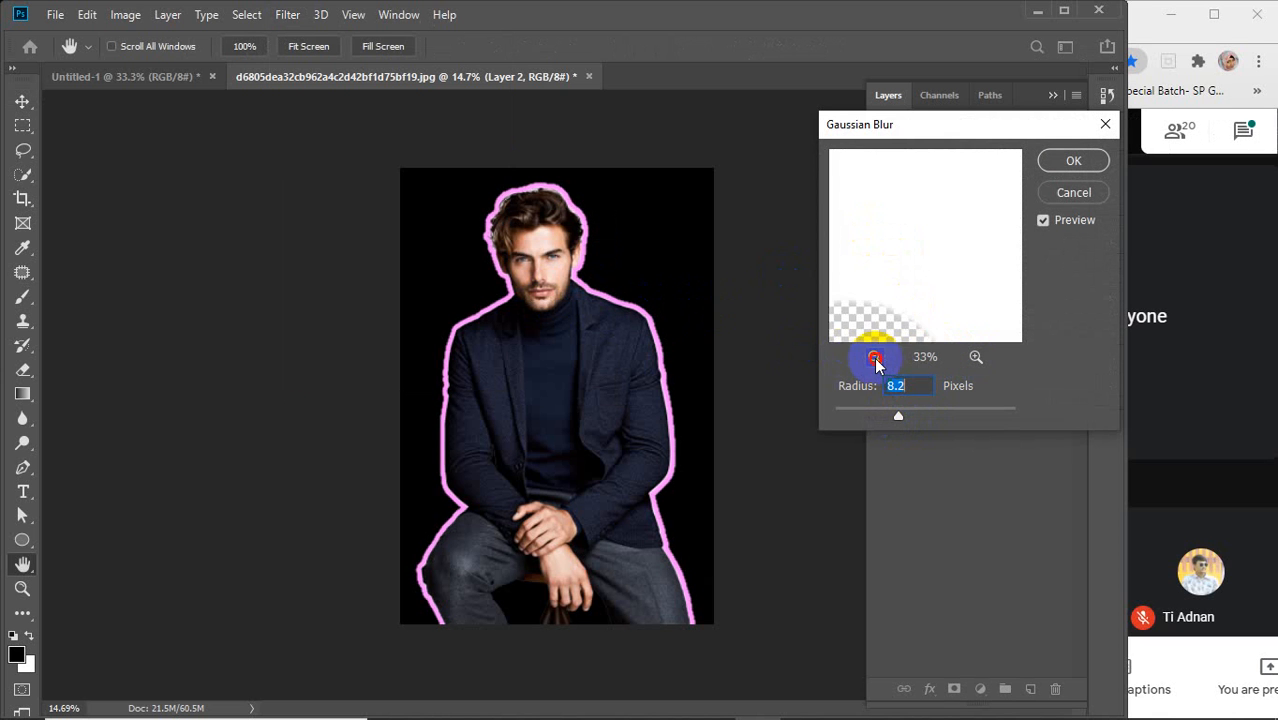
click(874, 358)
click(874, 358)
click(874, 358)
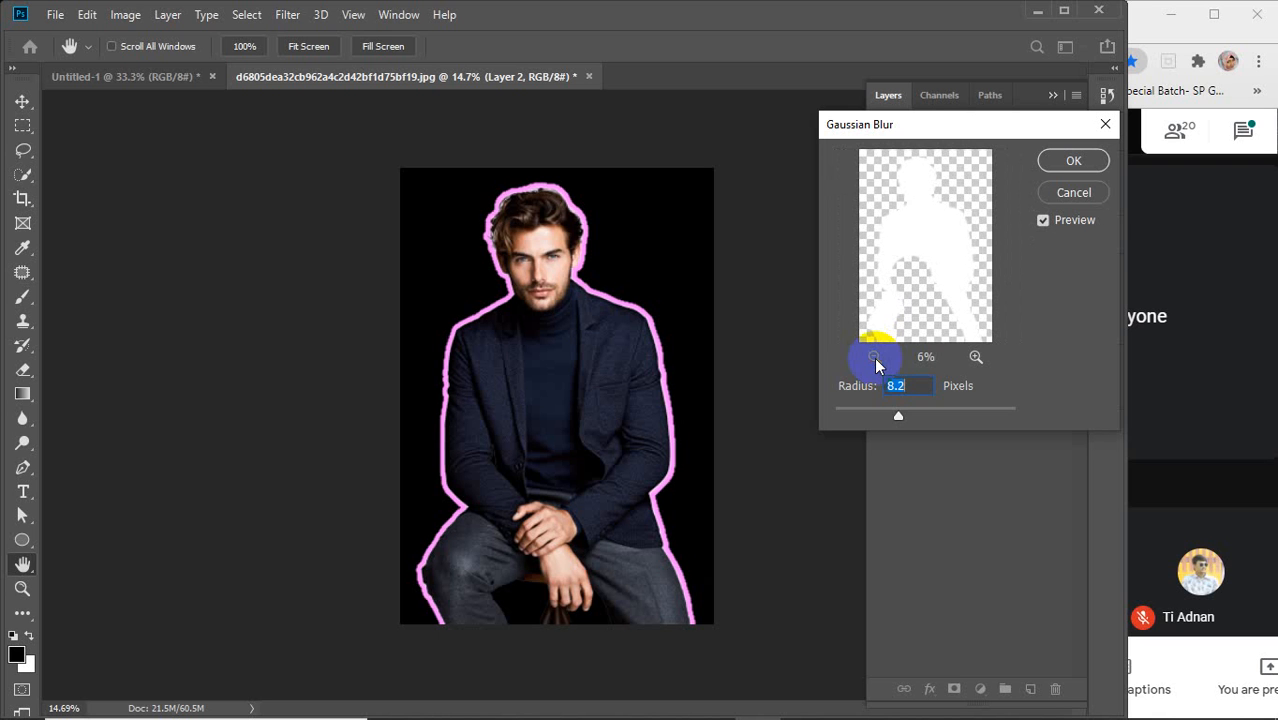
mouse_move(901, 420)
mouse_down()
mouse_move(991, 424)
mouse_move(890, 422)
mouse_up()
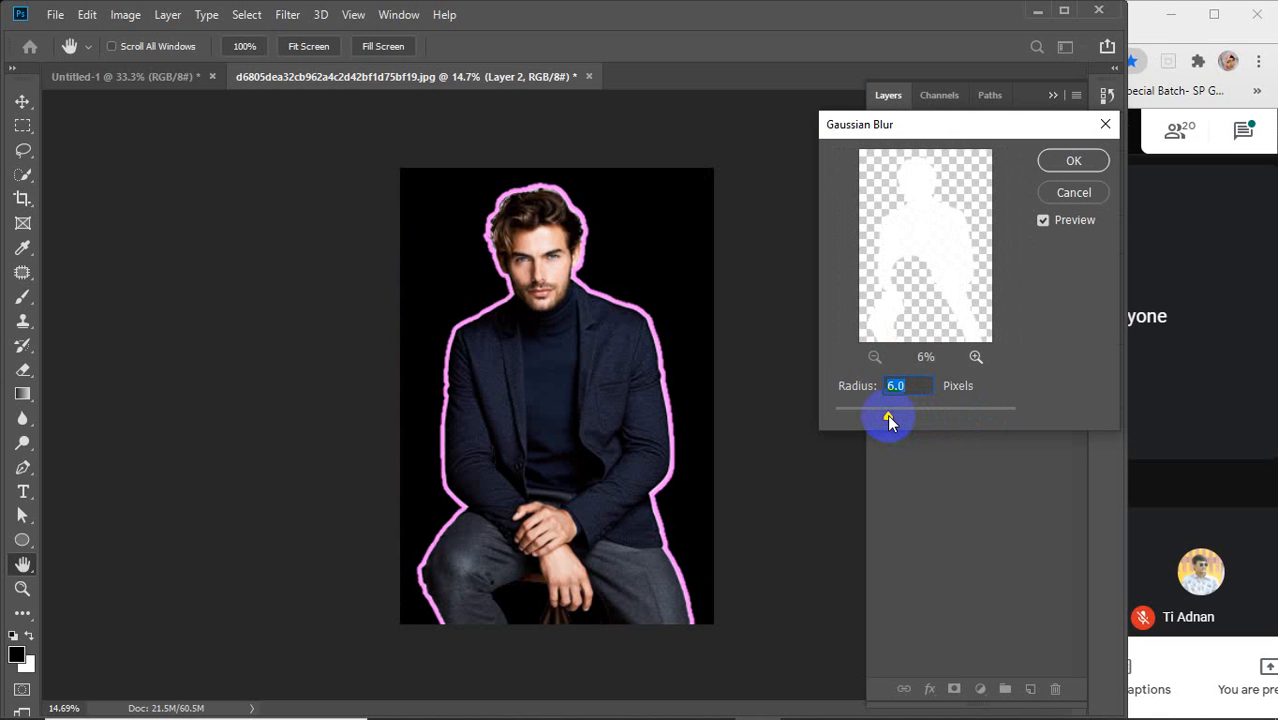
click(1073, 160)
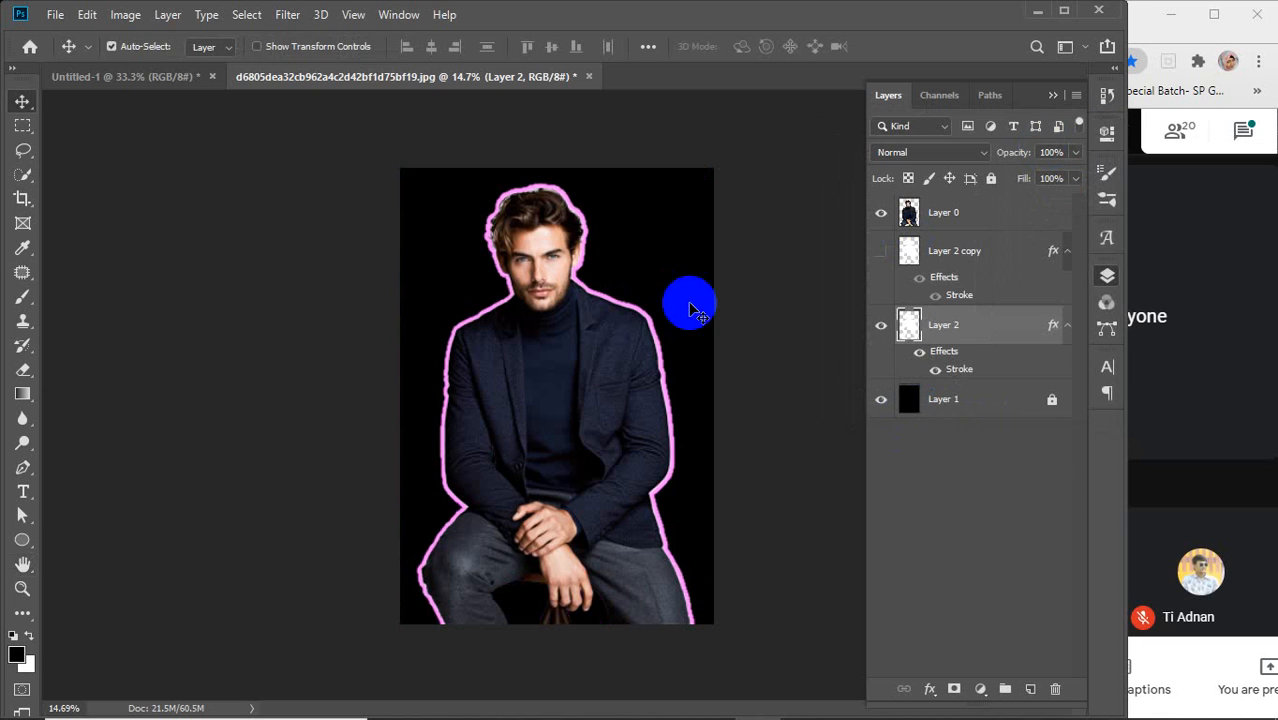
Step: Show the Layer 2 copy again and set its stroke size to 10 px
scroll(686, 362, up, 2)
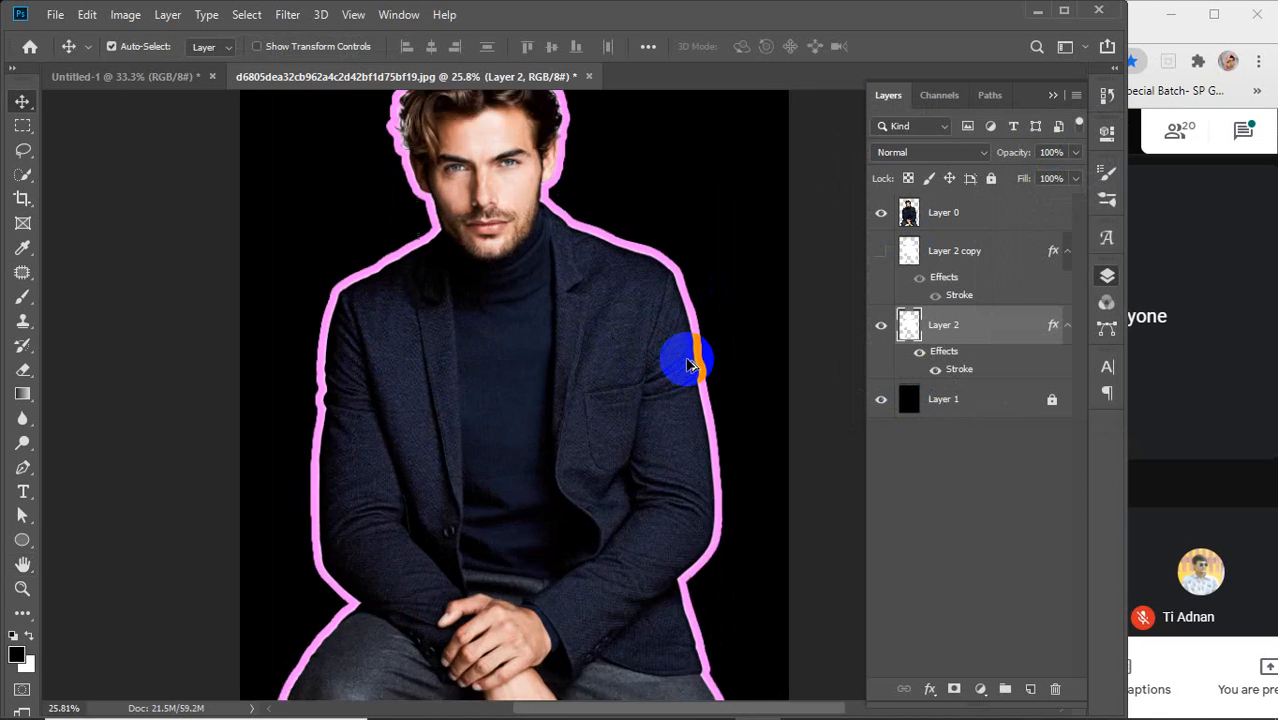
scroll(688, 364, up, 5)
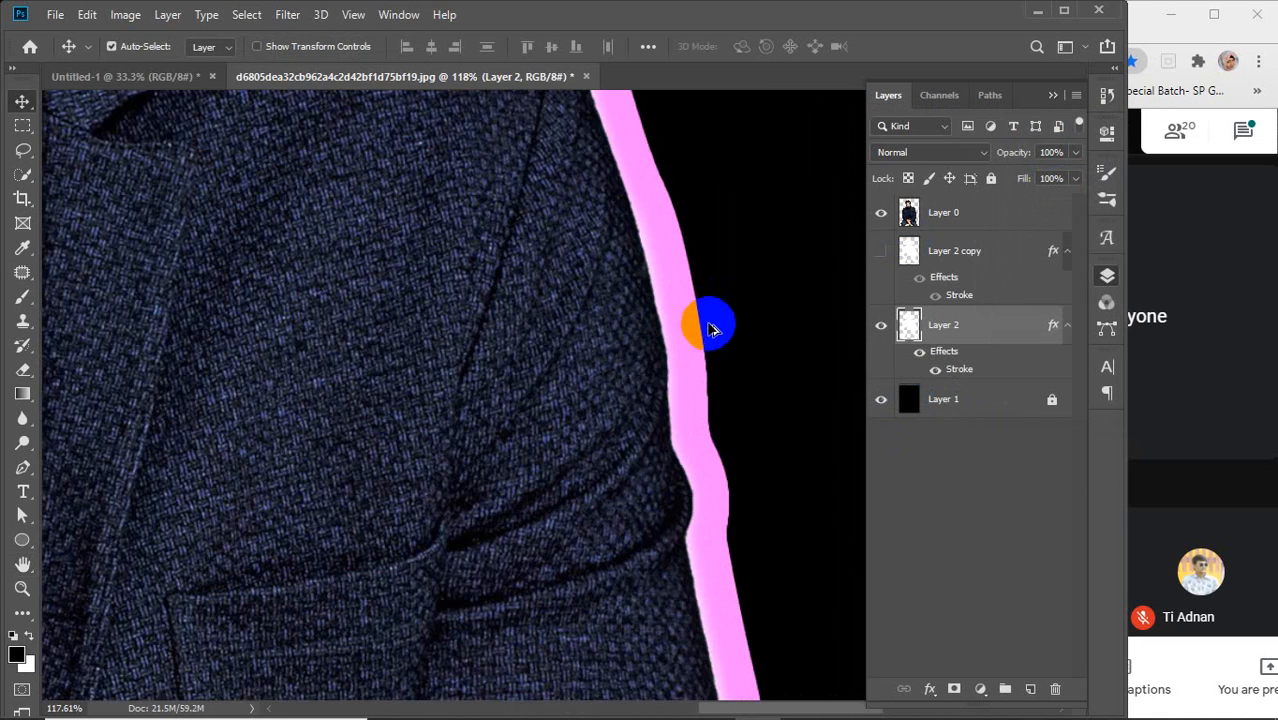
scroll(708, 330, down, 6)
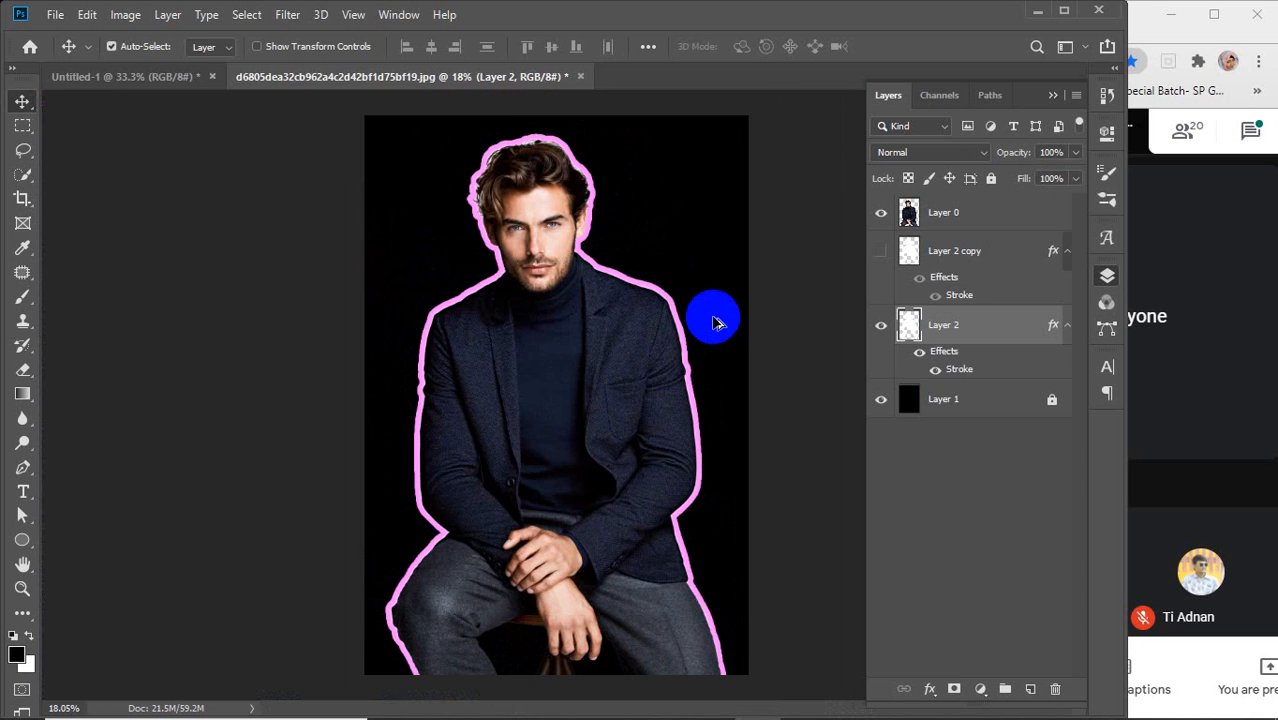
scroll(716, 322, down, 1)
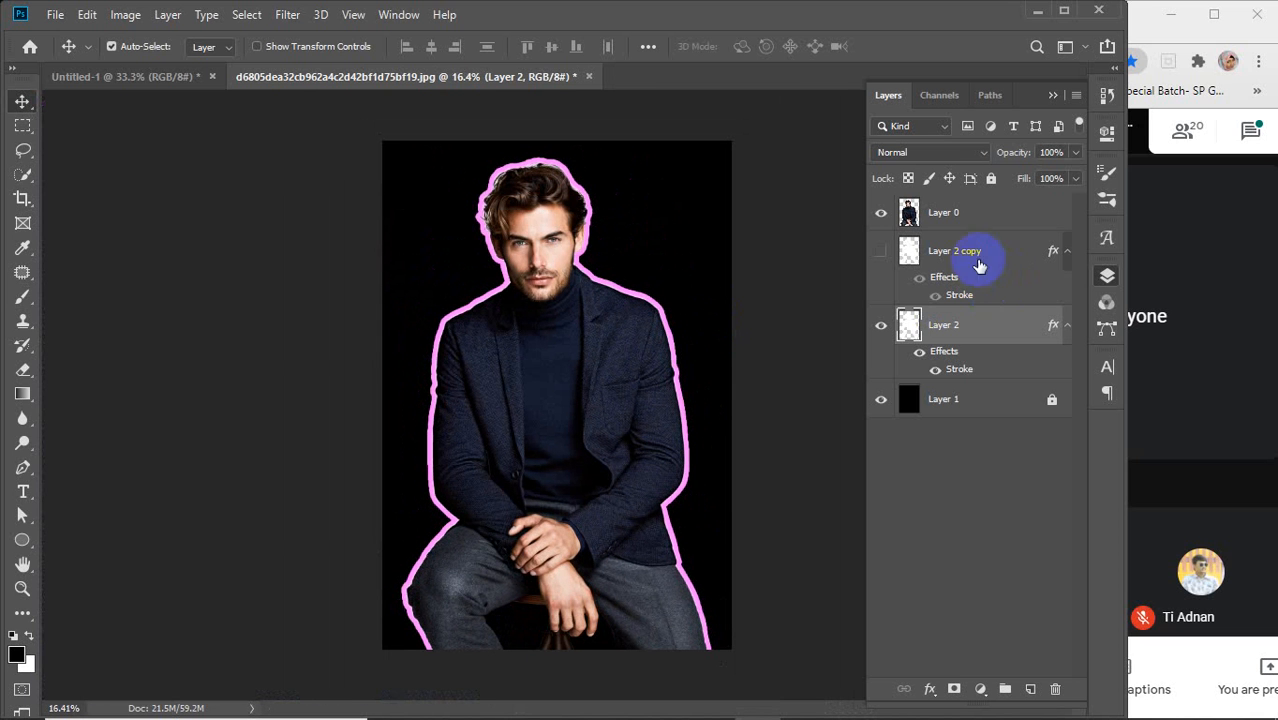
click(881, 251)
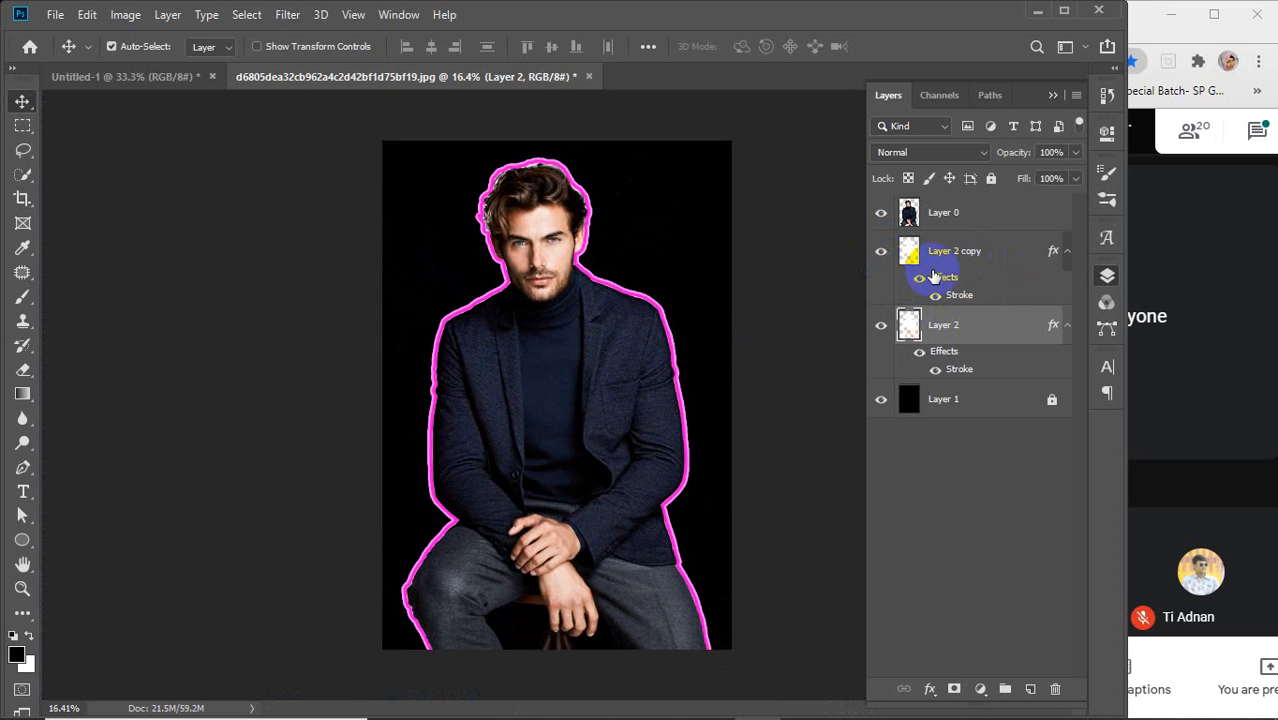
click(958, 295)
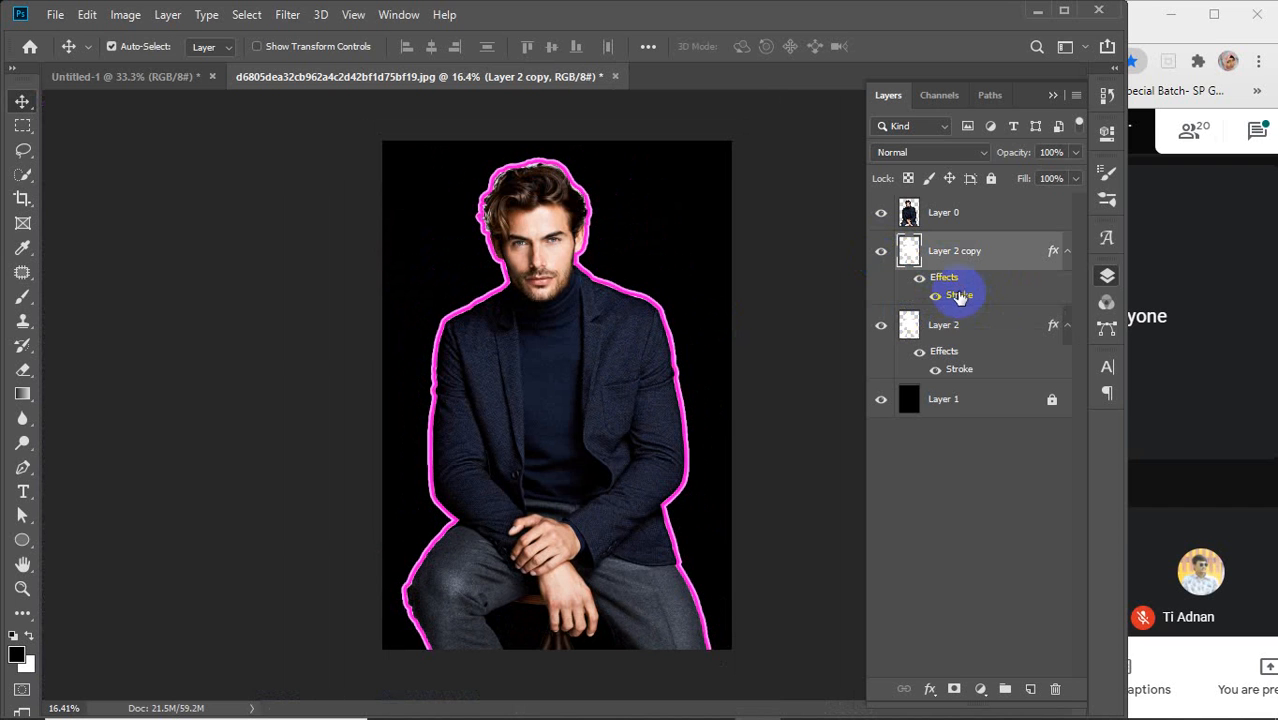
double_click(958, 295)
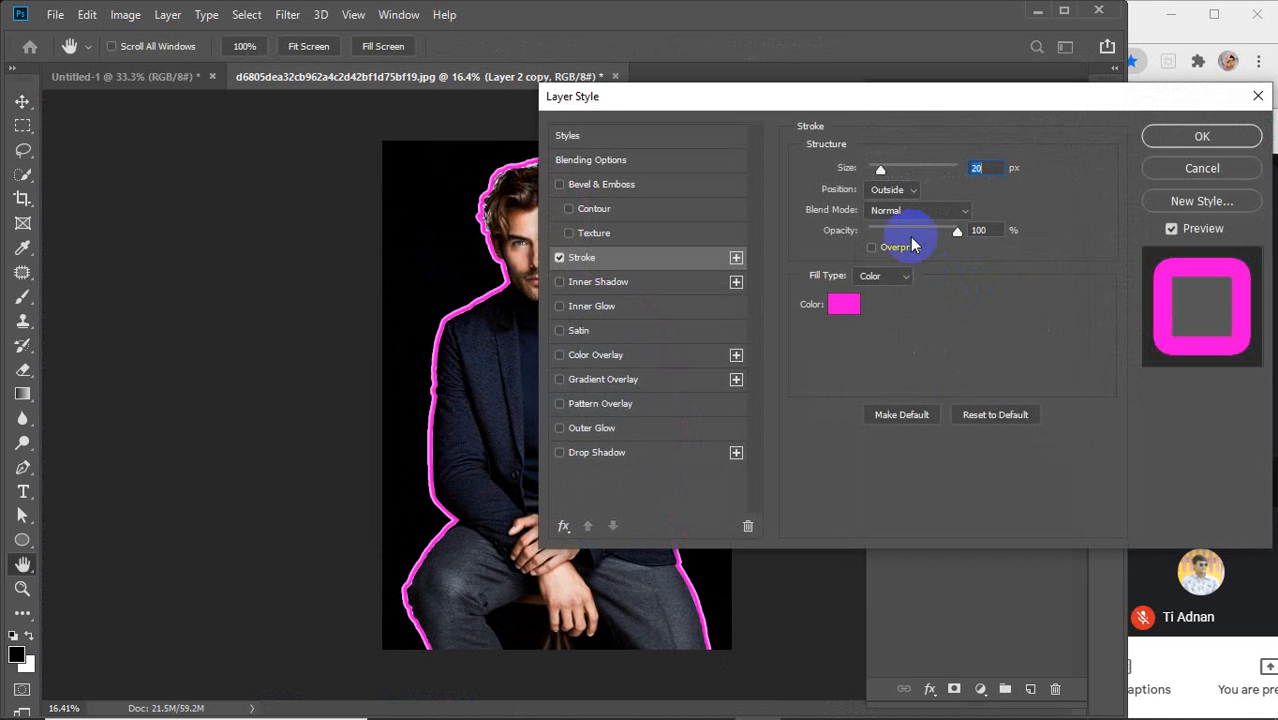
double_click(977, 168)
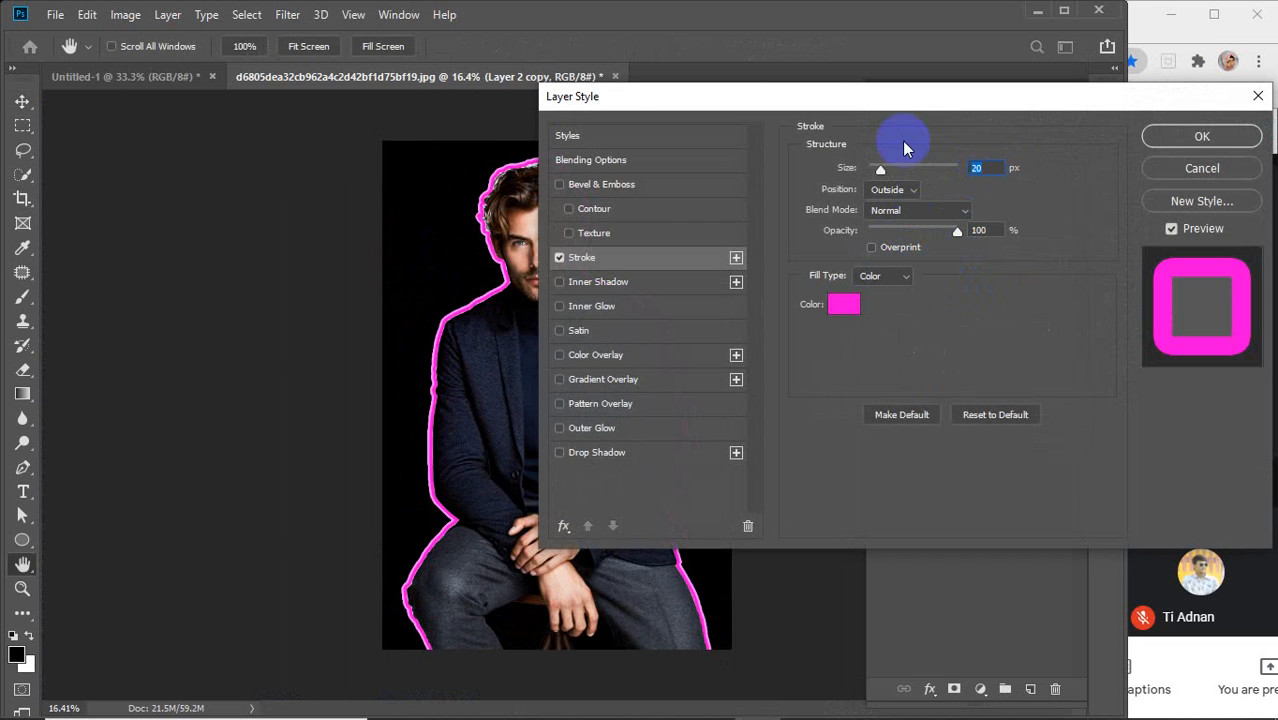
drag(732, 100, 932, 122)
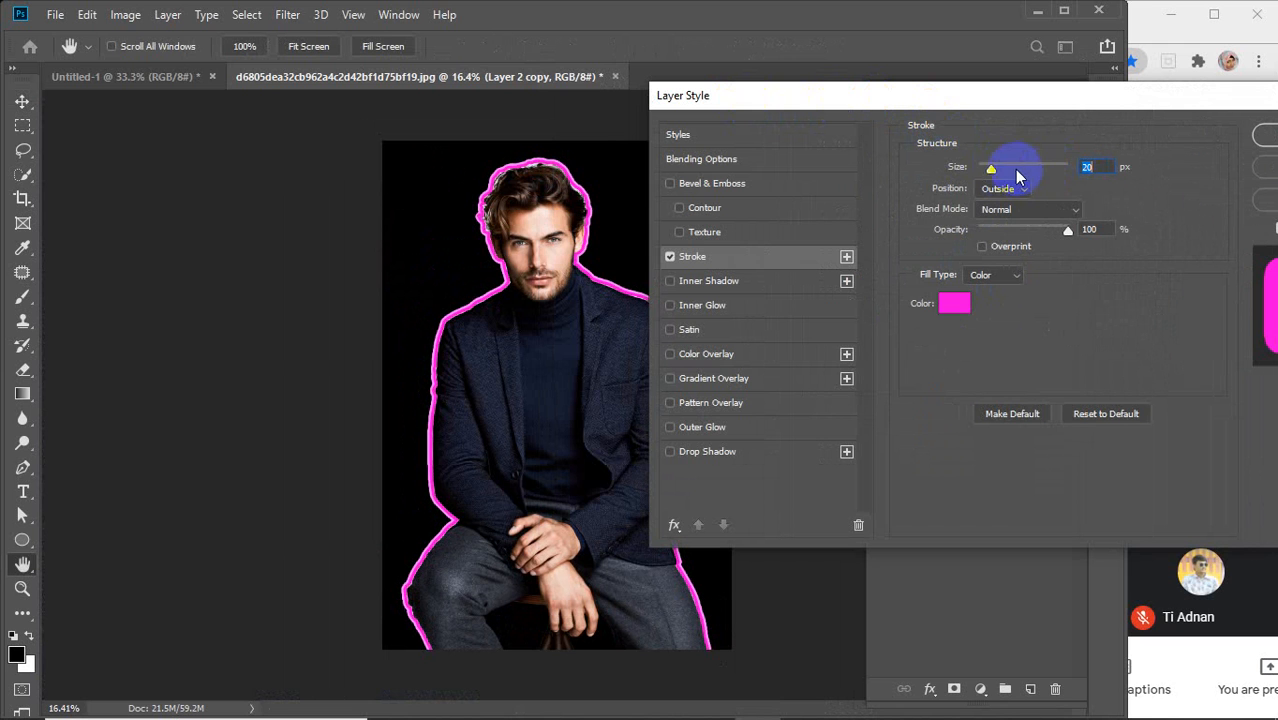
drag(990, 169, 989, 173)
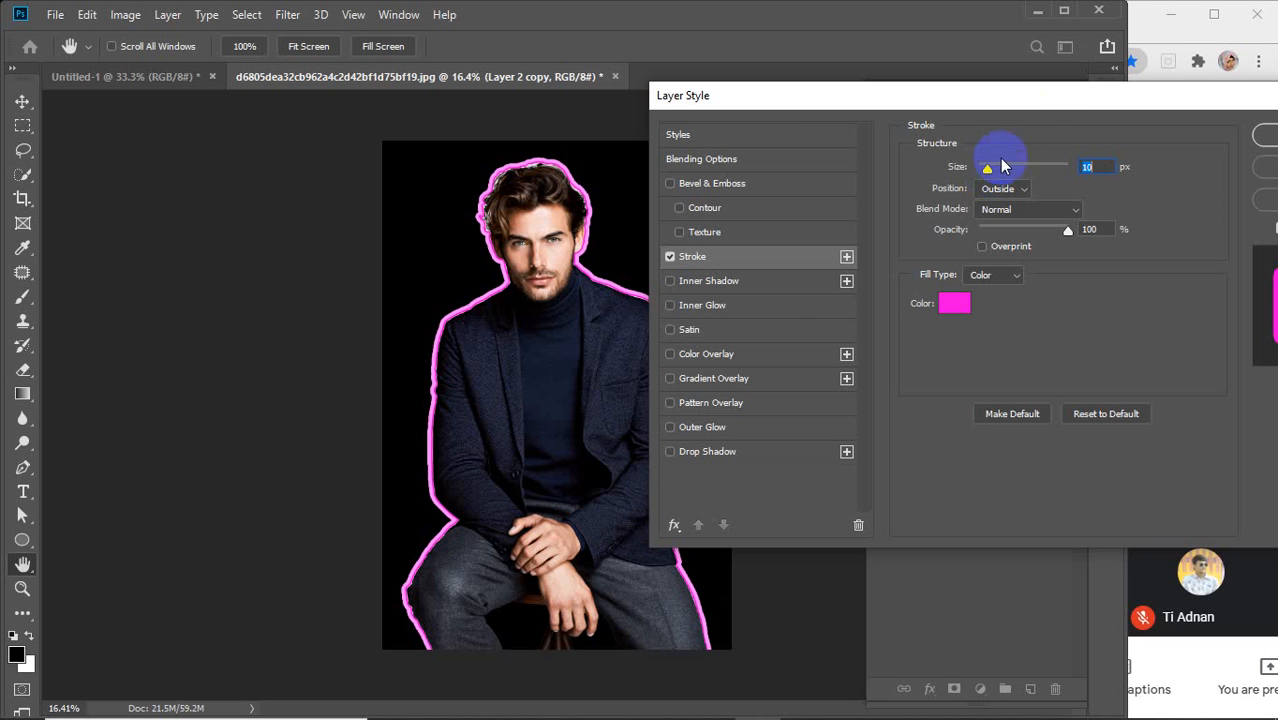
Step: Turn off the stroke on Layer 2 copy and enable its Outer Glow with the pink color ff00cc
click(669, 257)
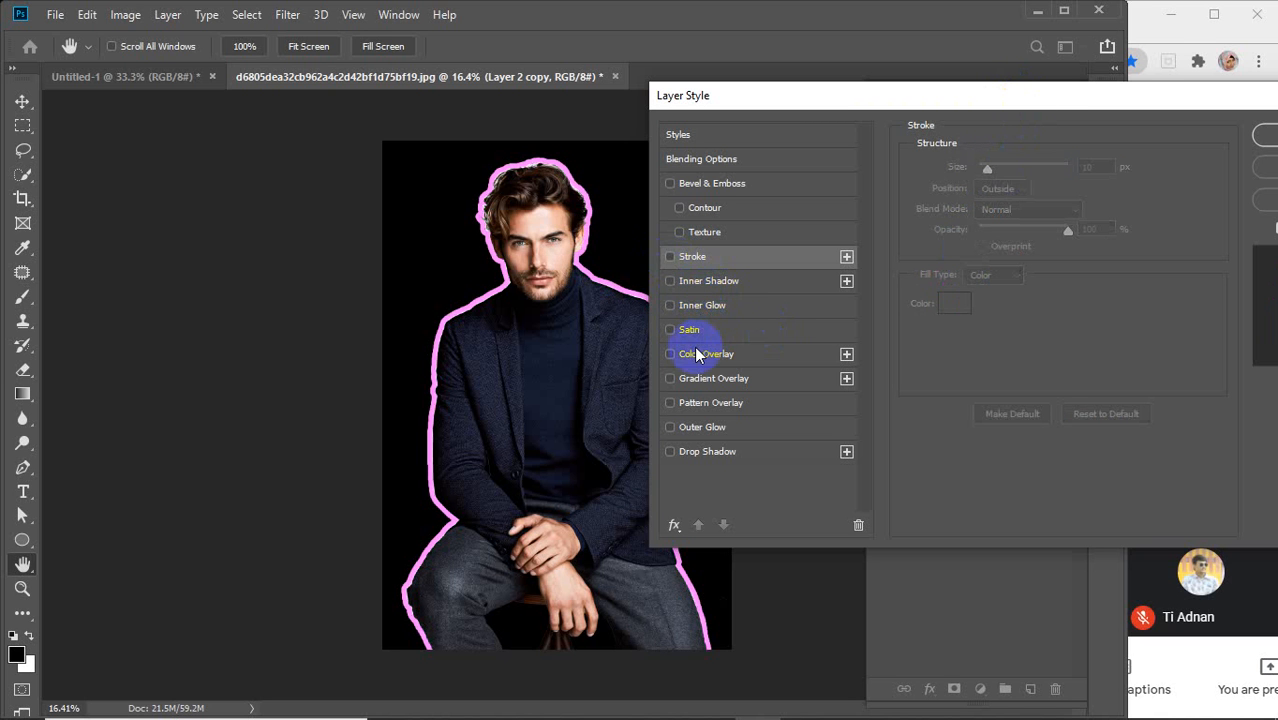
click(709, 428)
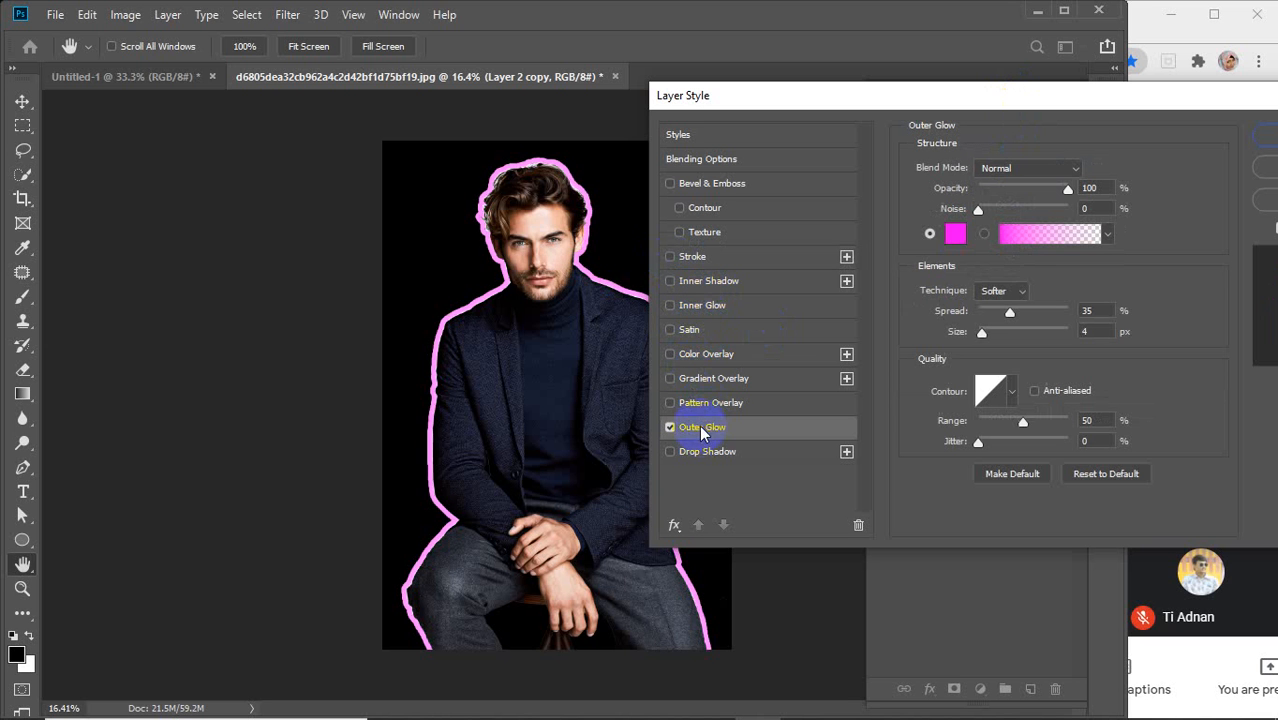
click(950, 240)
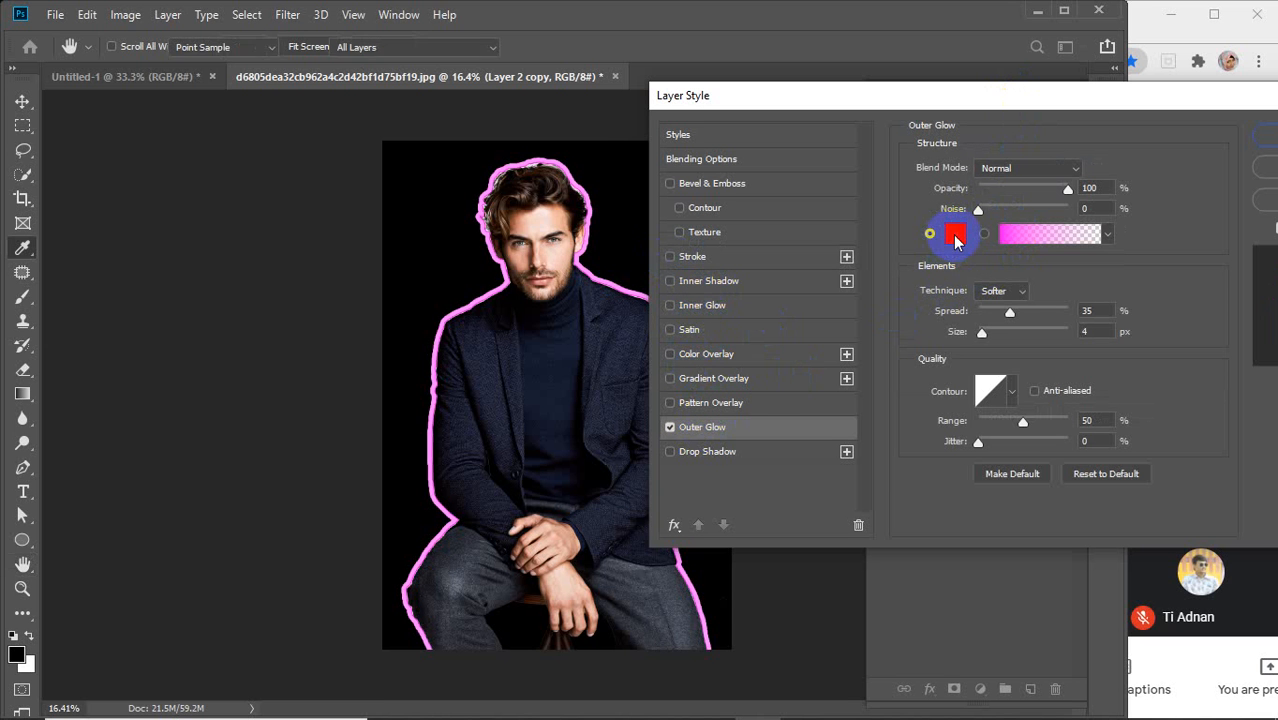
mouse_move(294, 177)
mouse_down()
mouse_move(266, 126)
mouse_move(350, 183)
mouse_move(365, 106)
mouse_up()
click(373, 152)
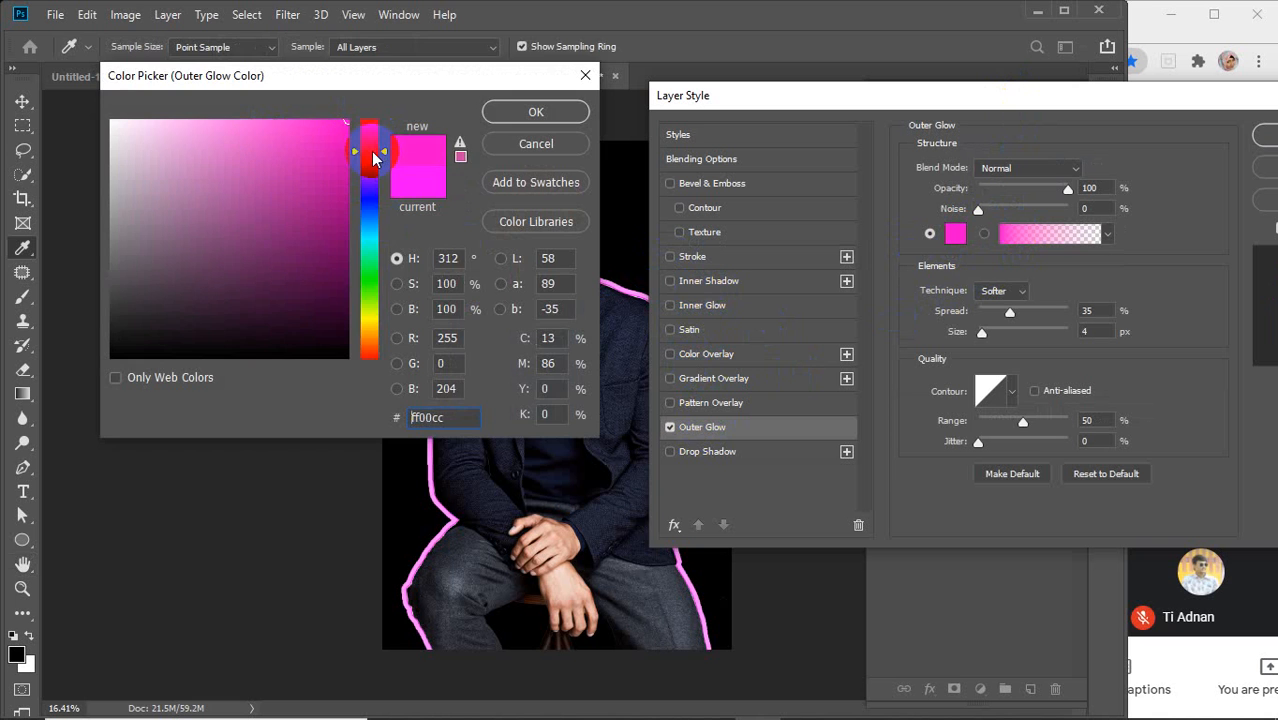
click(500, 113)
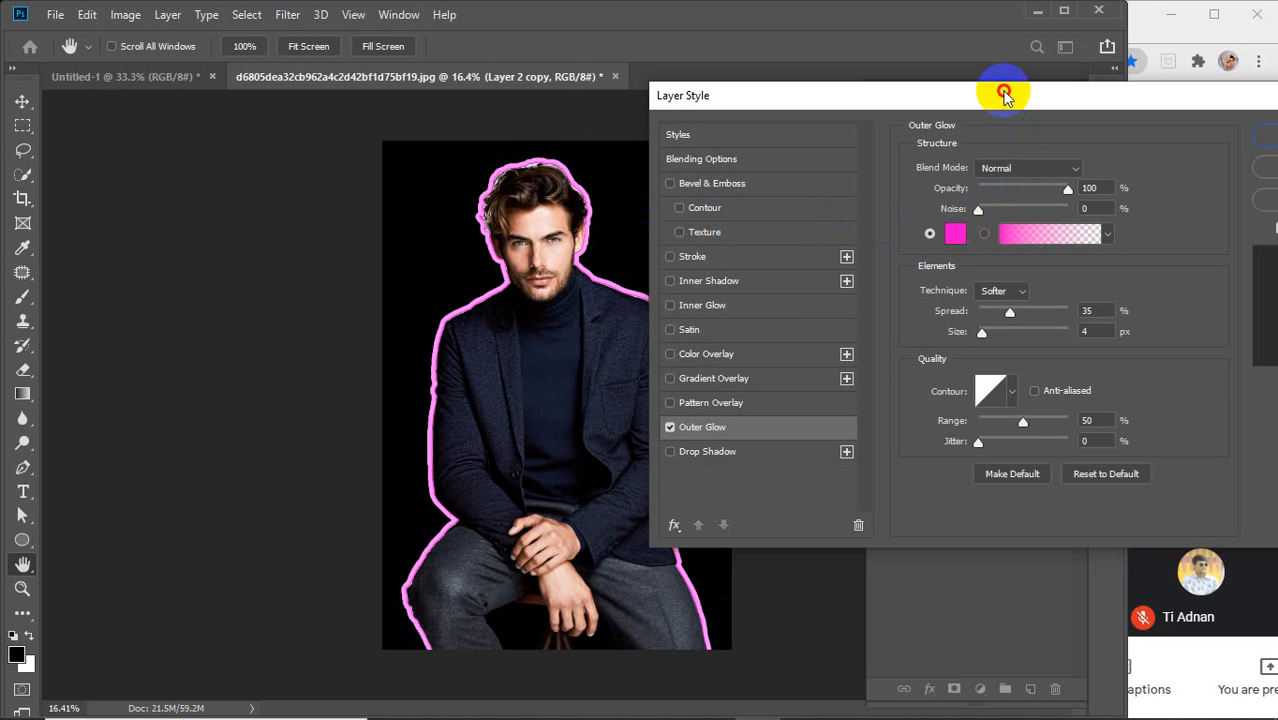
Step: Raise the outer glow's spread to 39% and its size to 87 px, keeping the man's outline in view
drag(1004, 93, 920, 79)
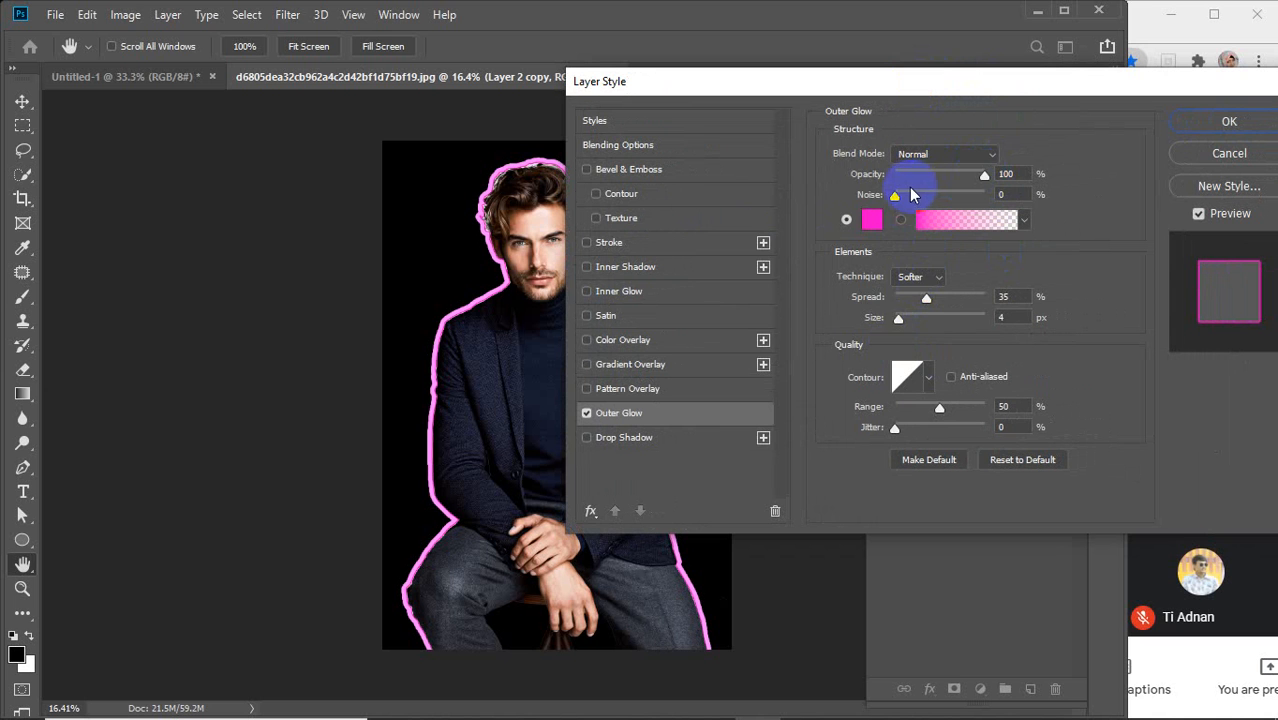
mouse_move(926, 305)
mouse_down()
mouse_move(938, 305)
mouse_move(902, 318)
mouse_move(938, 322)
mouse_move(931, 301)
mouse_up()
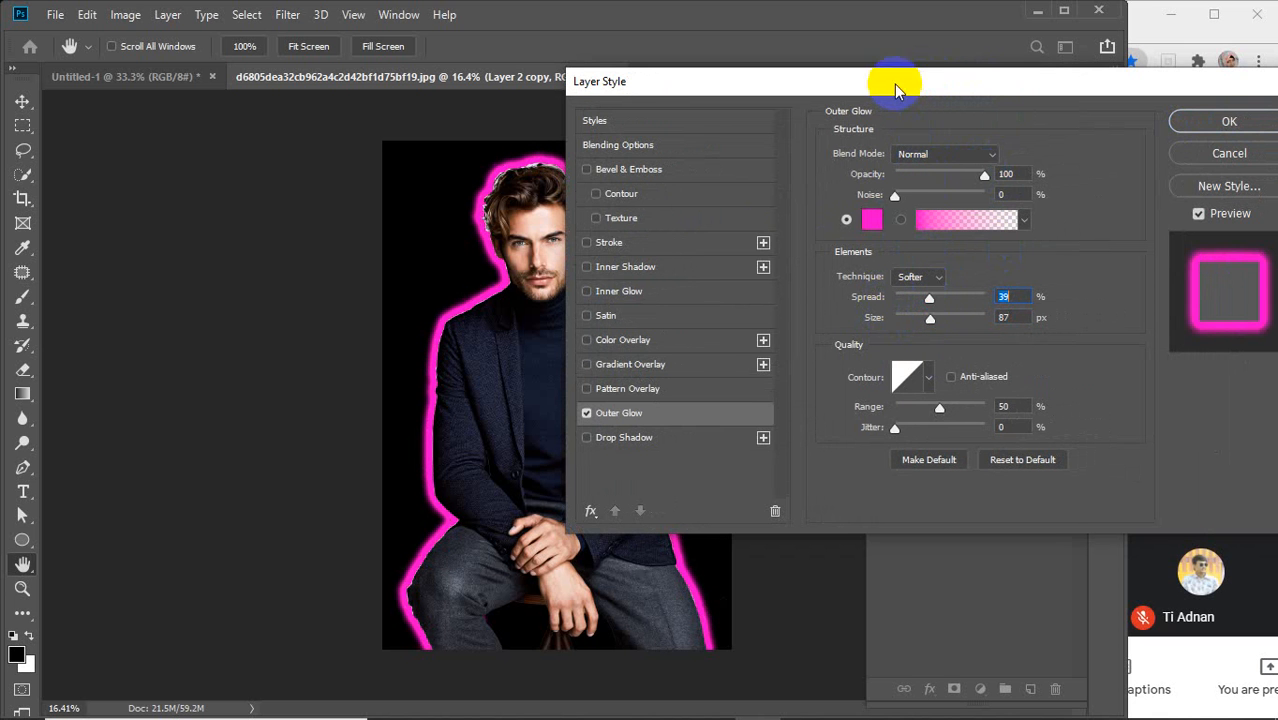
drag(895, 86, 959, 88)
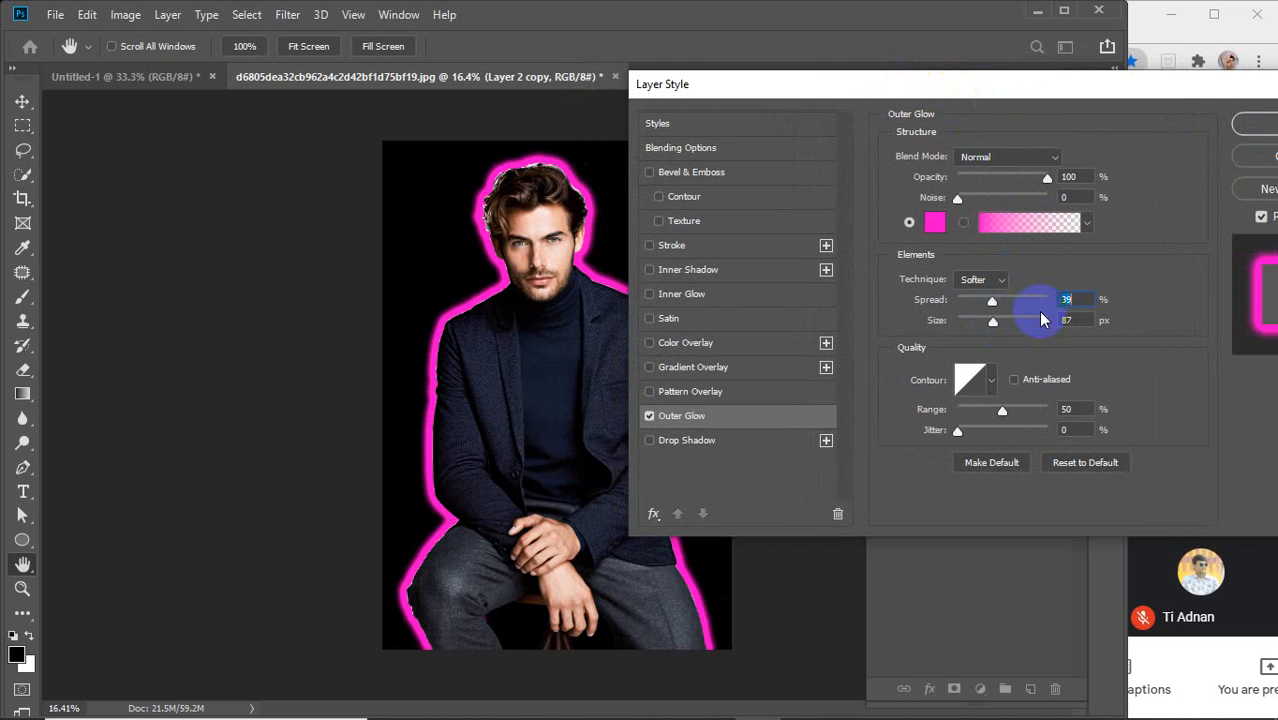
drag(828, 90, 893, 86)
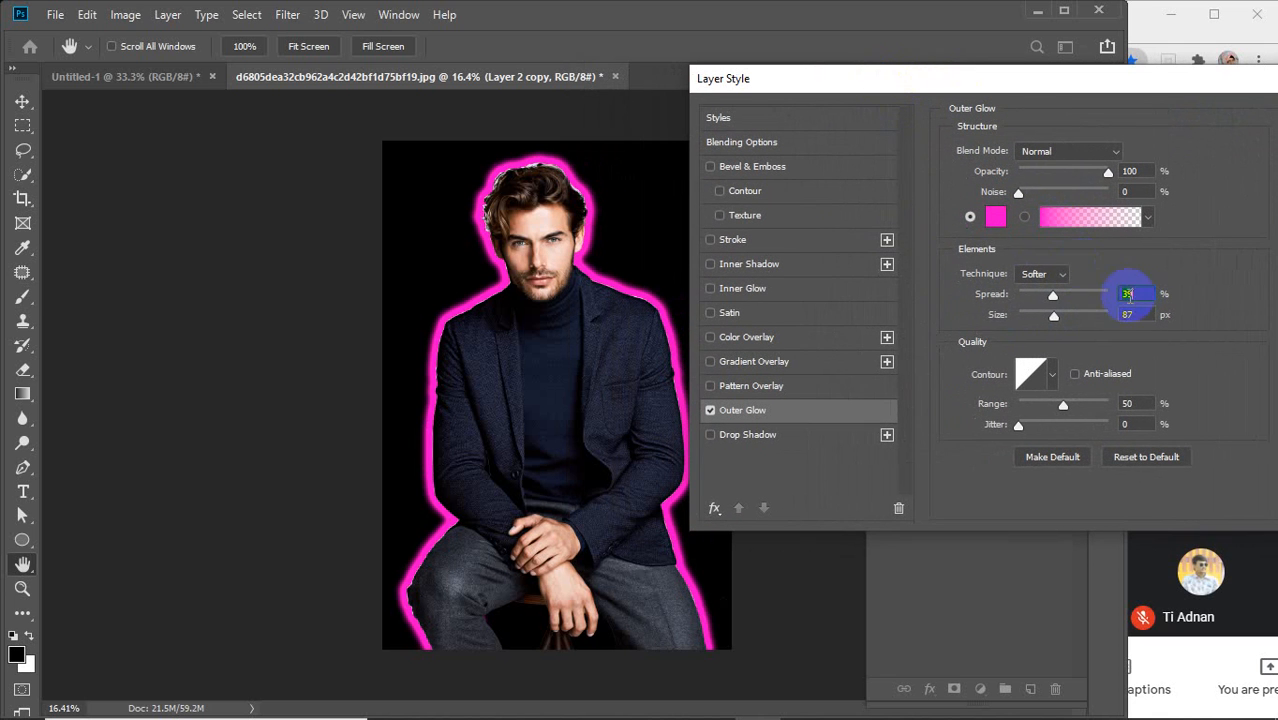
Step: Reduce the outer glow's size to 65 px and its spread to 30%
click(1137, 314)
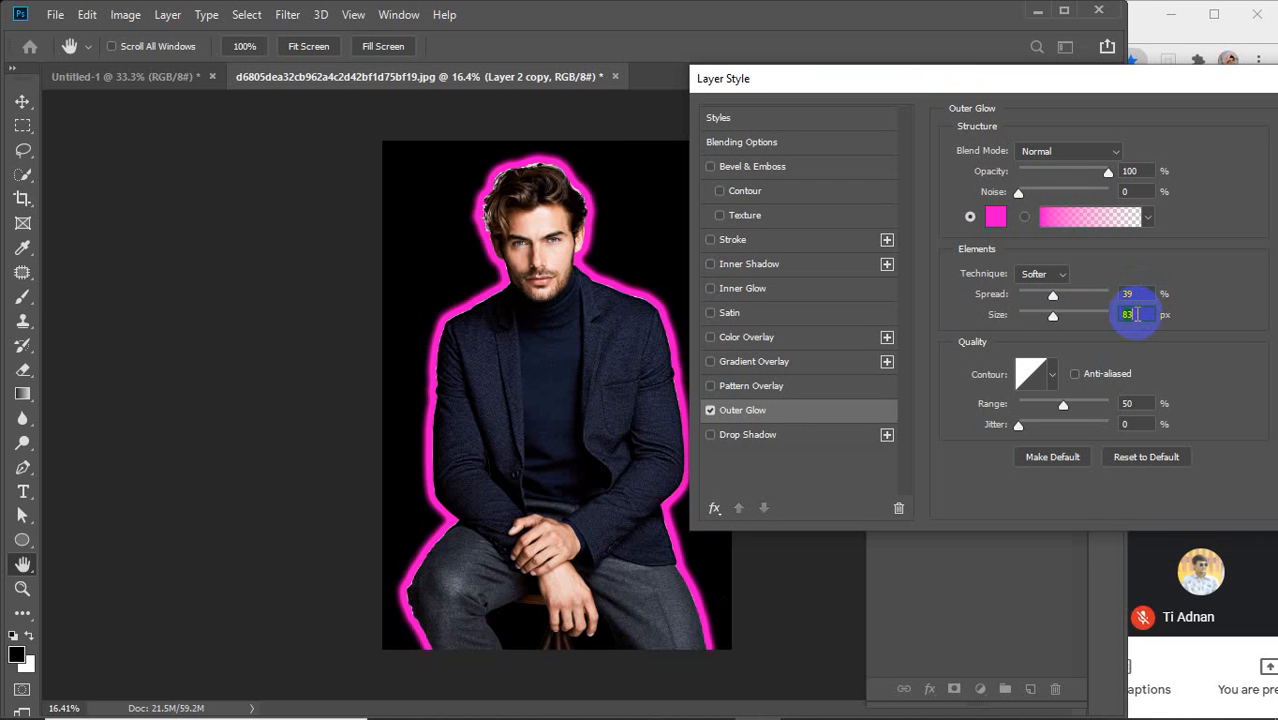
key(Down)
key(Down)
key(Down)
key(Down)
key(Down)
key(Down)
key(Down)
key(Down)
key(Down)
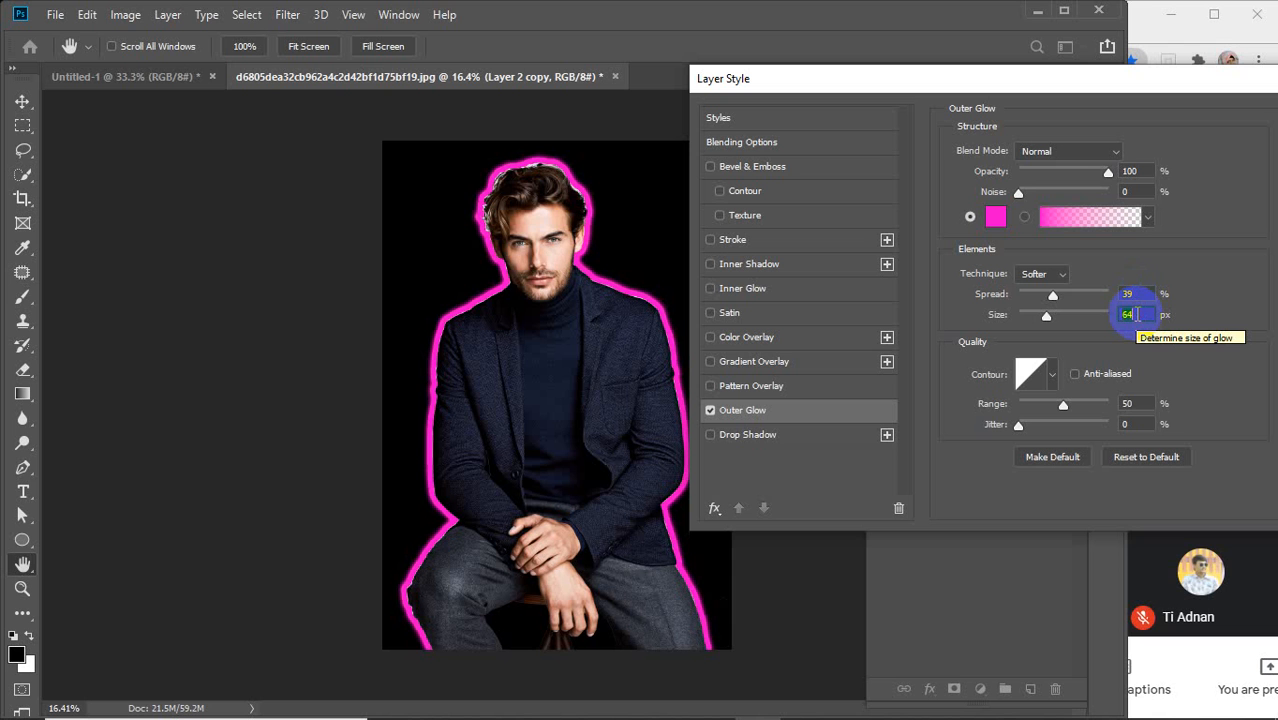
click(1137, 293)
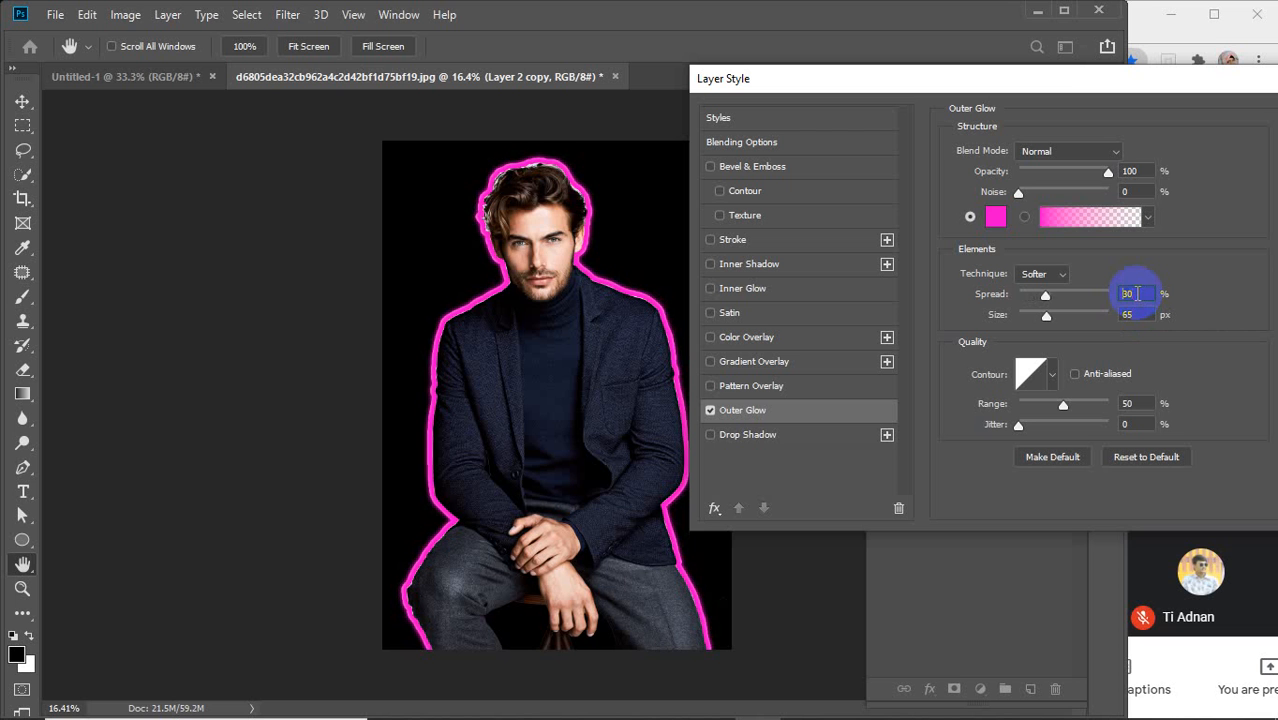
Step: Change the outer glow color to light pink ffa3ed and apply the layer style
click(995, 216)
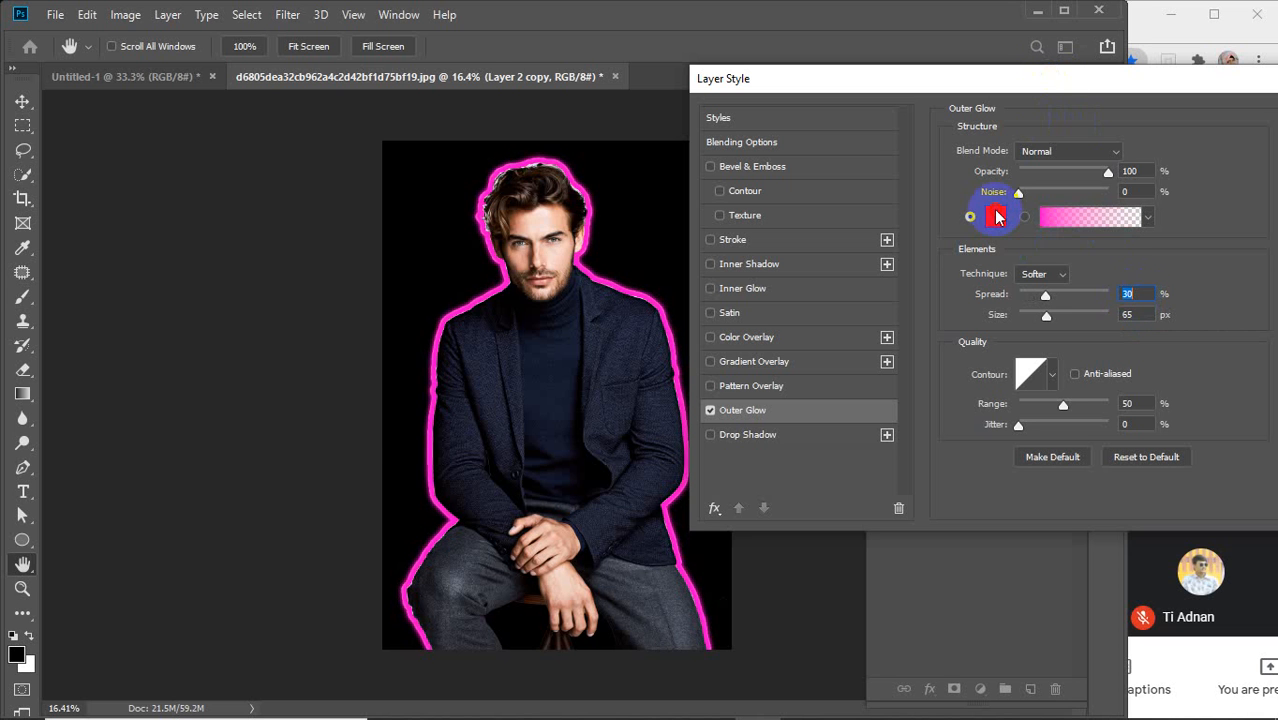
mouse_move(328, 175)
mouse_down()
mouse_move(205, 134)
mouse_move(257, 100)
mouse_up()
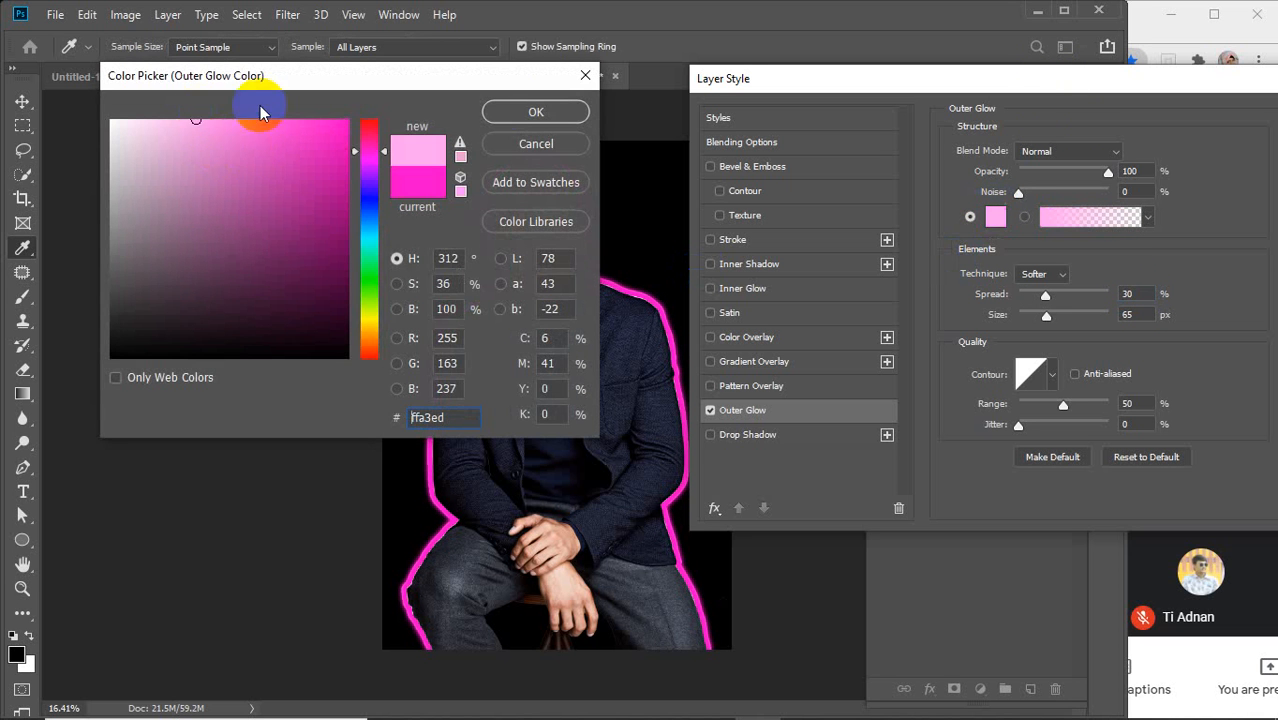
click(536, 112)
drag(1047, 79, 876, 80)
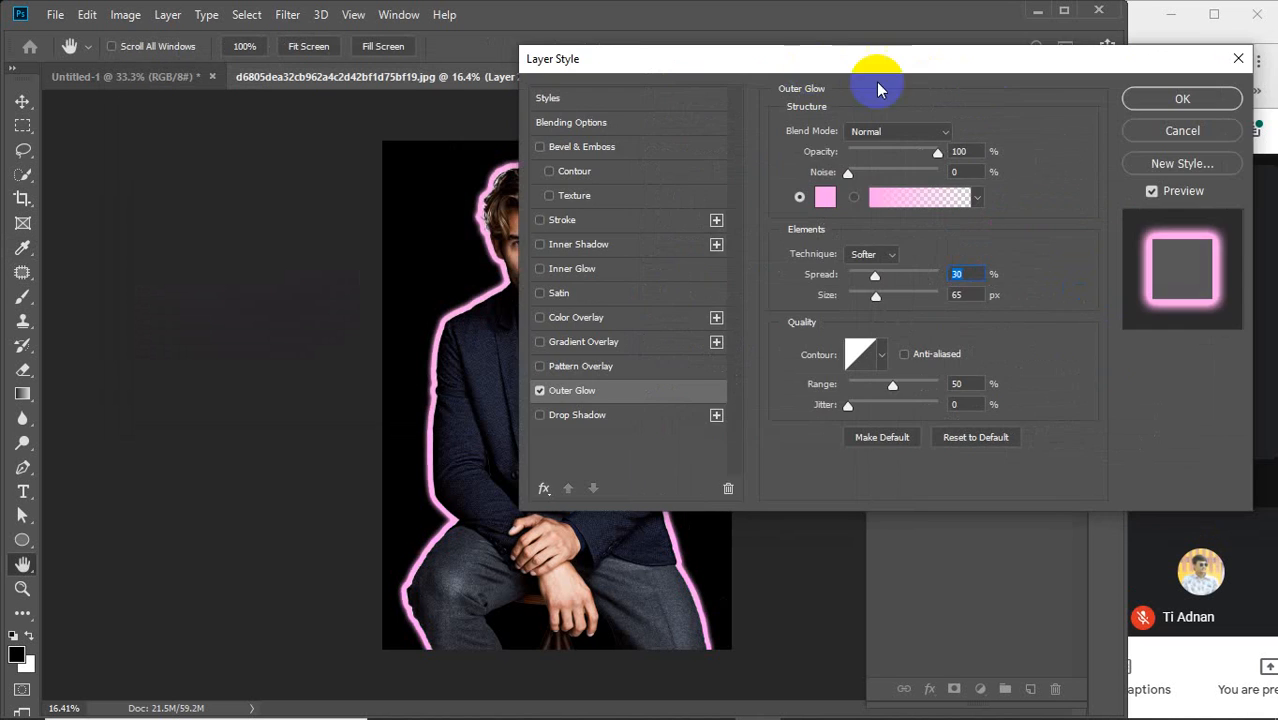
click(1178, 95)
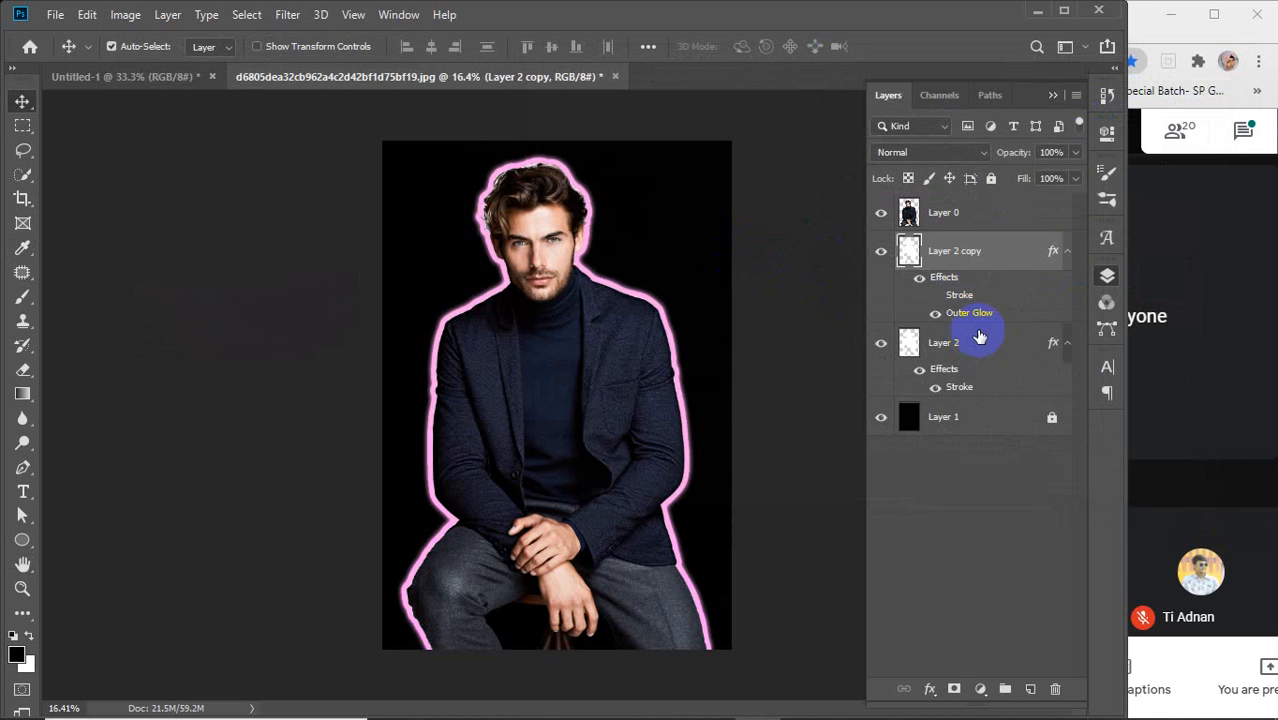
Step: Set the blend mode of Layer 2 copy to Soft Light and move Layer 2 above it in the layer order
click(975, 156)
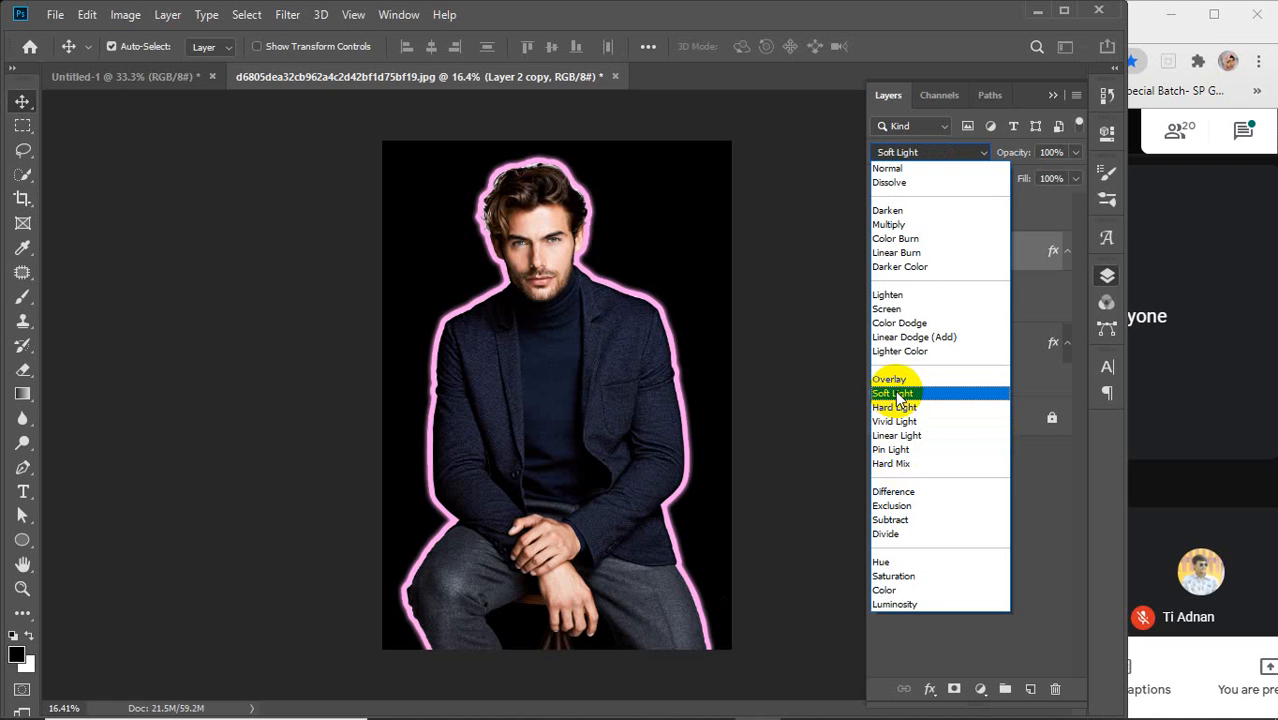
click(897, 394)
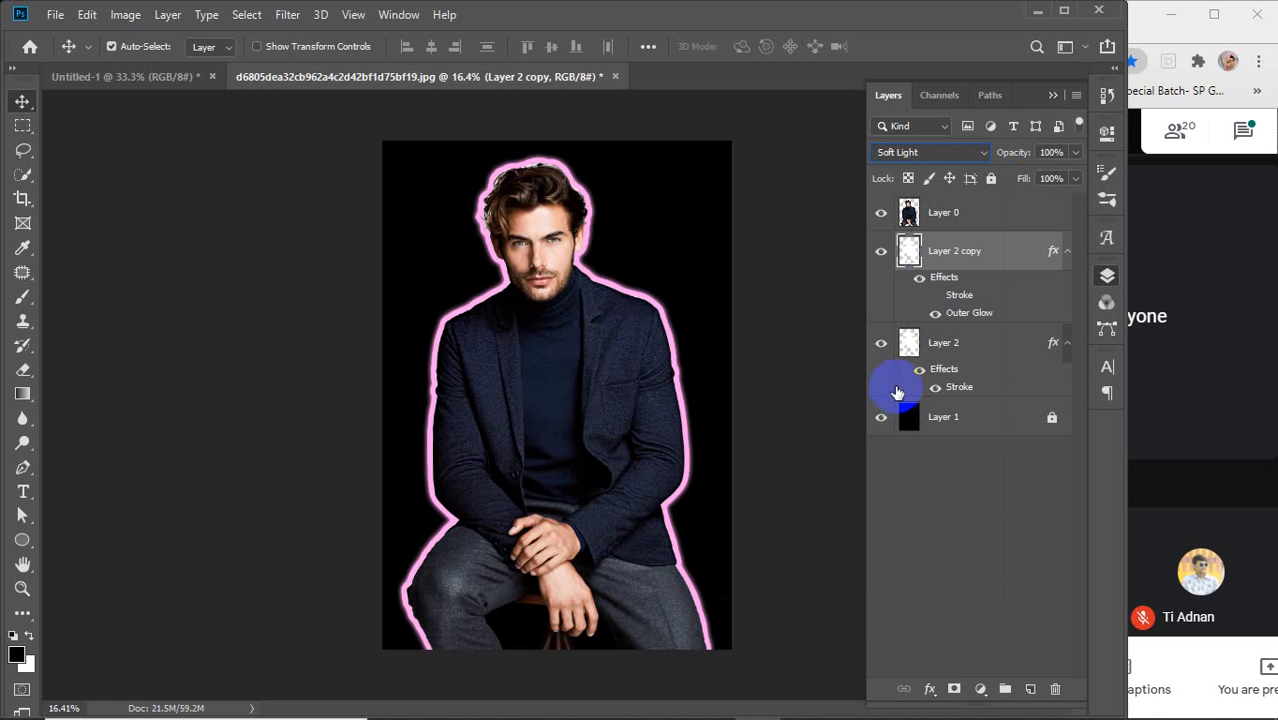
click(955, 355)
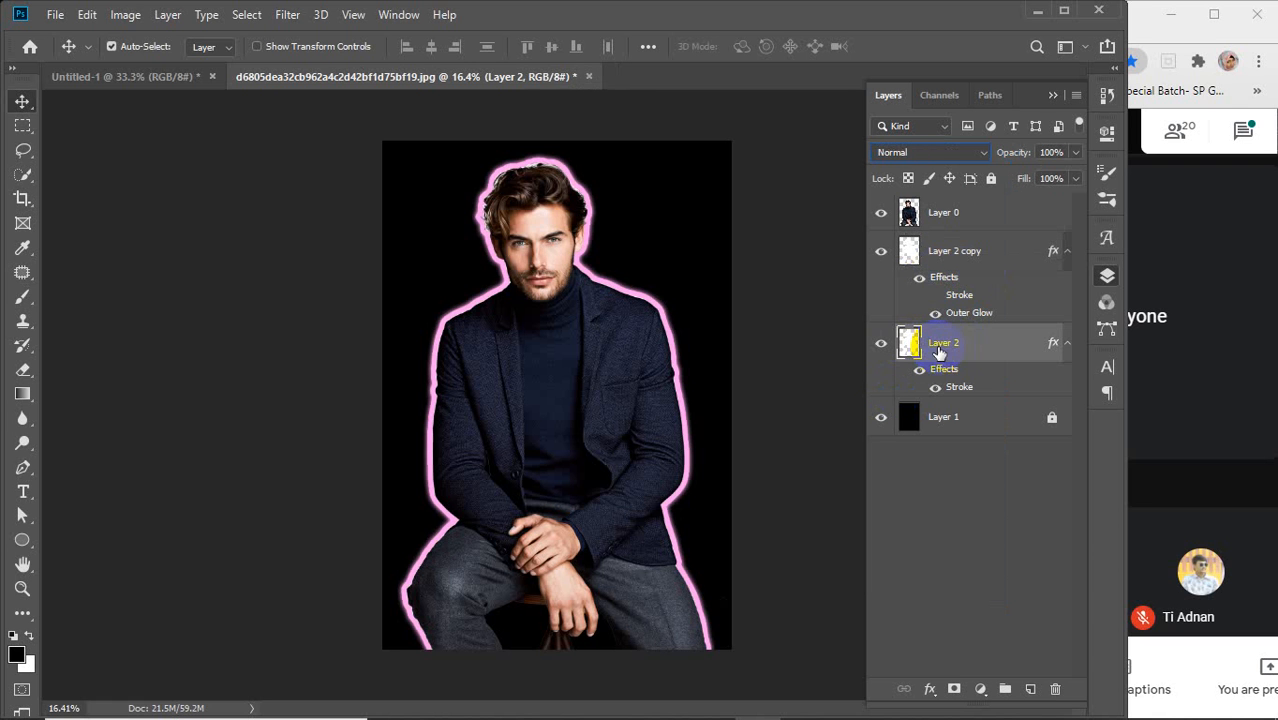
drag(961, 350, 958, 244)
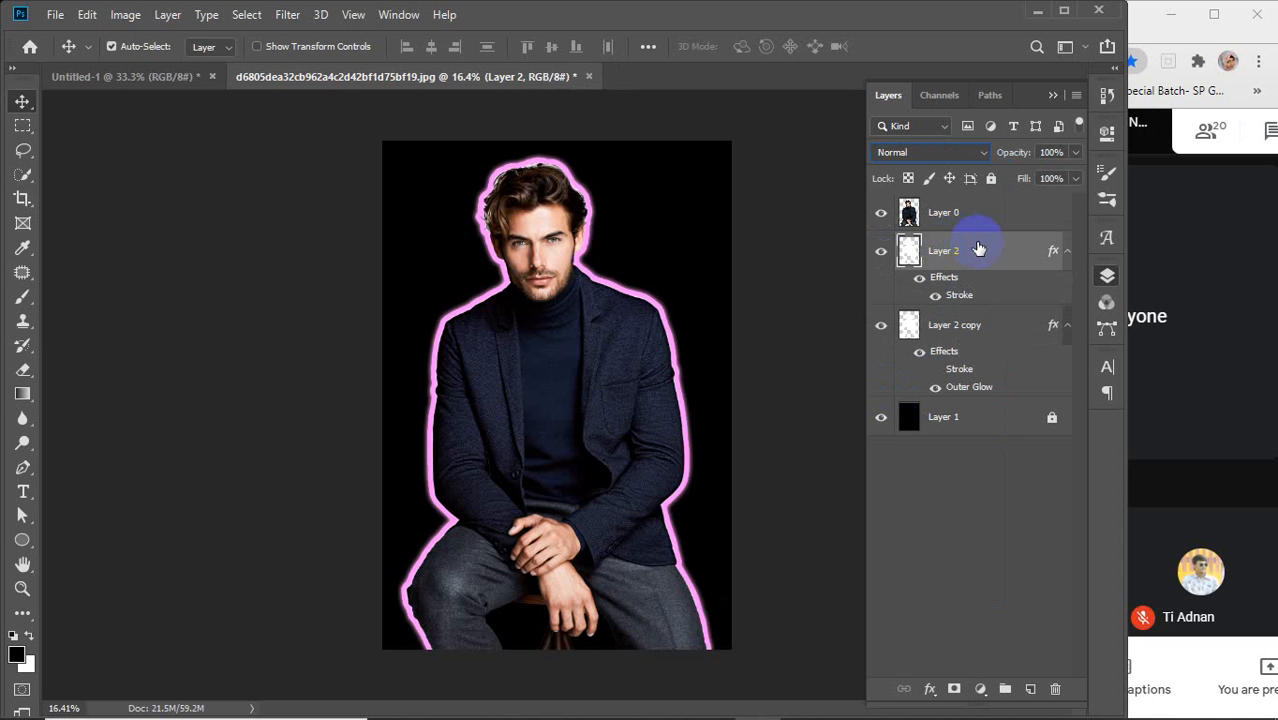
Step: Change the stroke color of Layer 2 to hot pink ff00ba
double_click(955, 298)
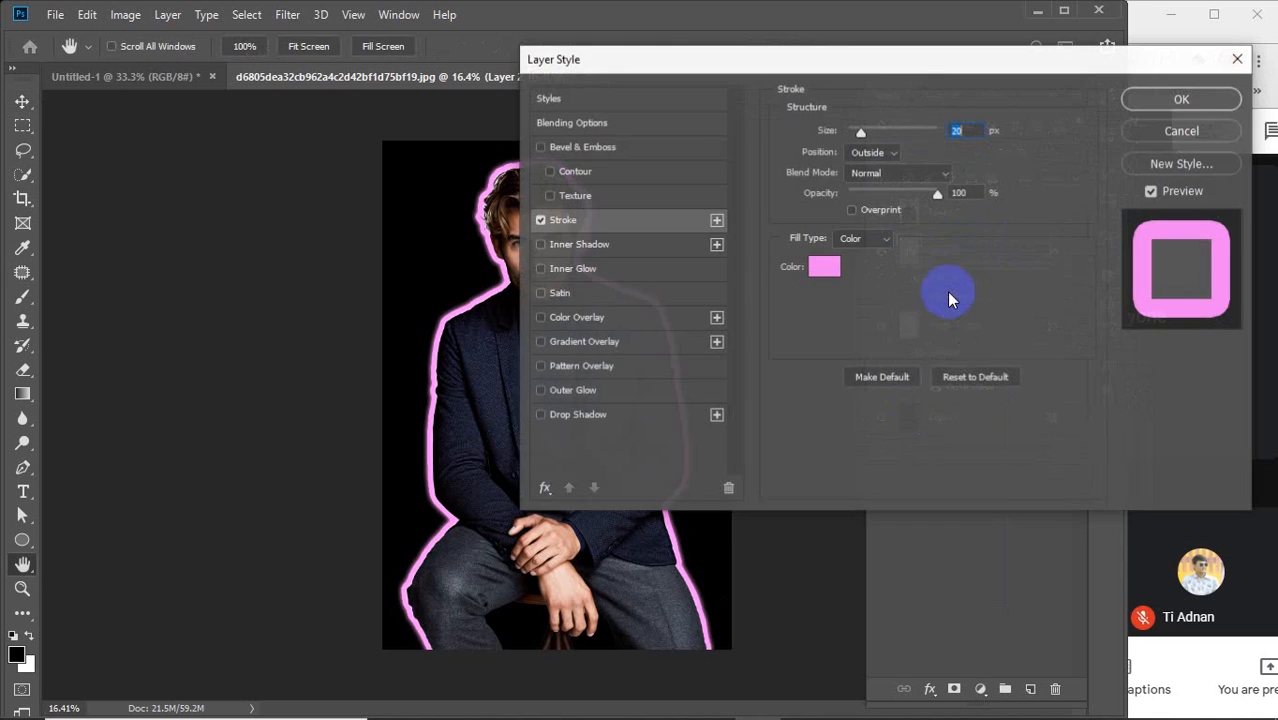
click(824, 266)
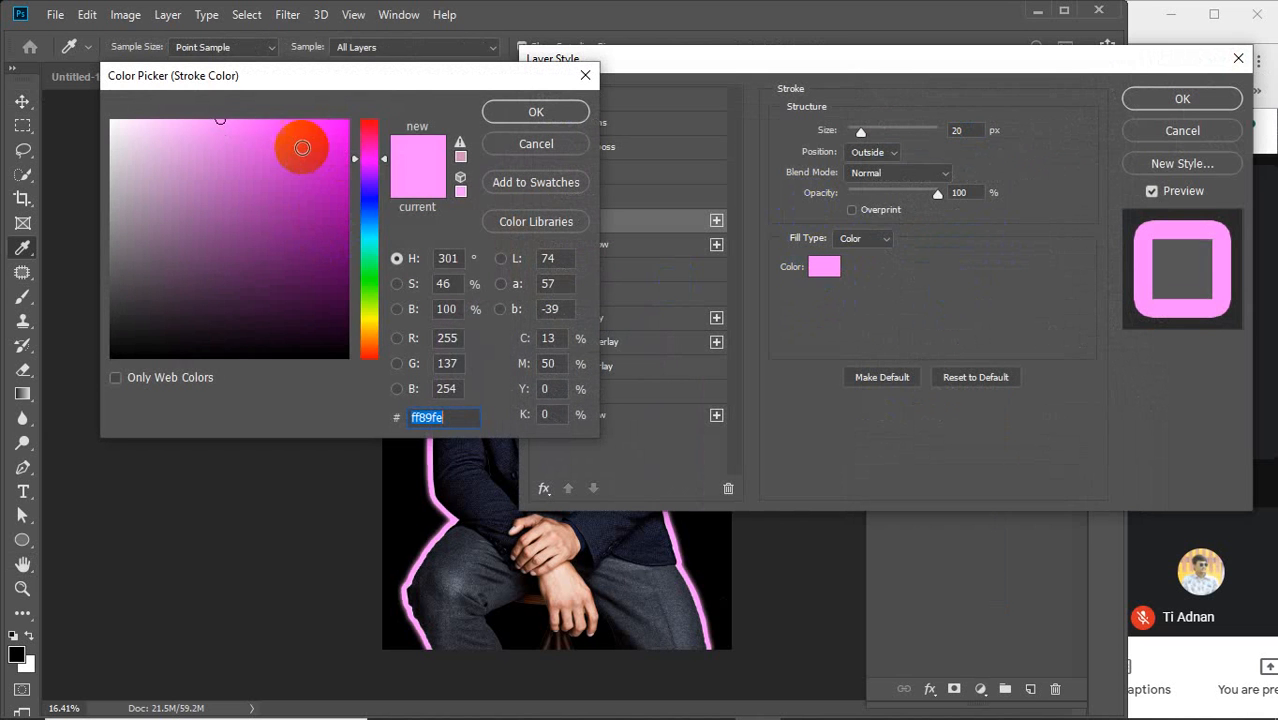
mouse_move(300, 143)
mouse_down()
mouse_move(384, 88)
mouse_move(929, 162)
mouse_move(952, 147)
mouse_up()
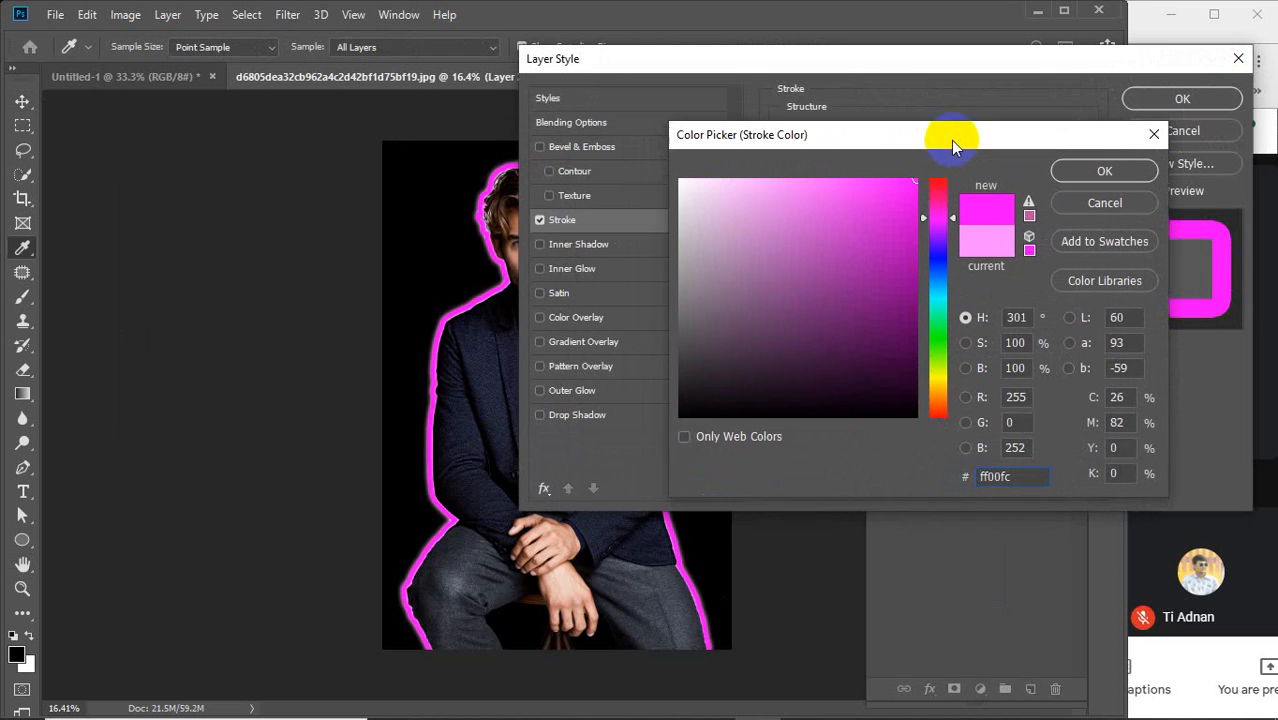
drag(941, 213, 936, 207)
click(1059, 184)
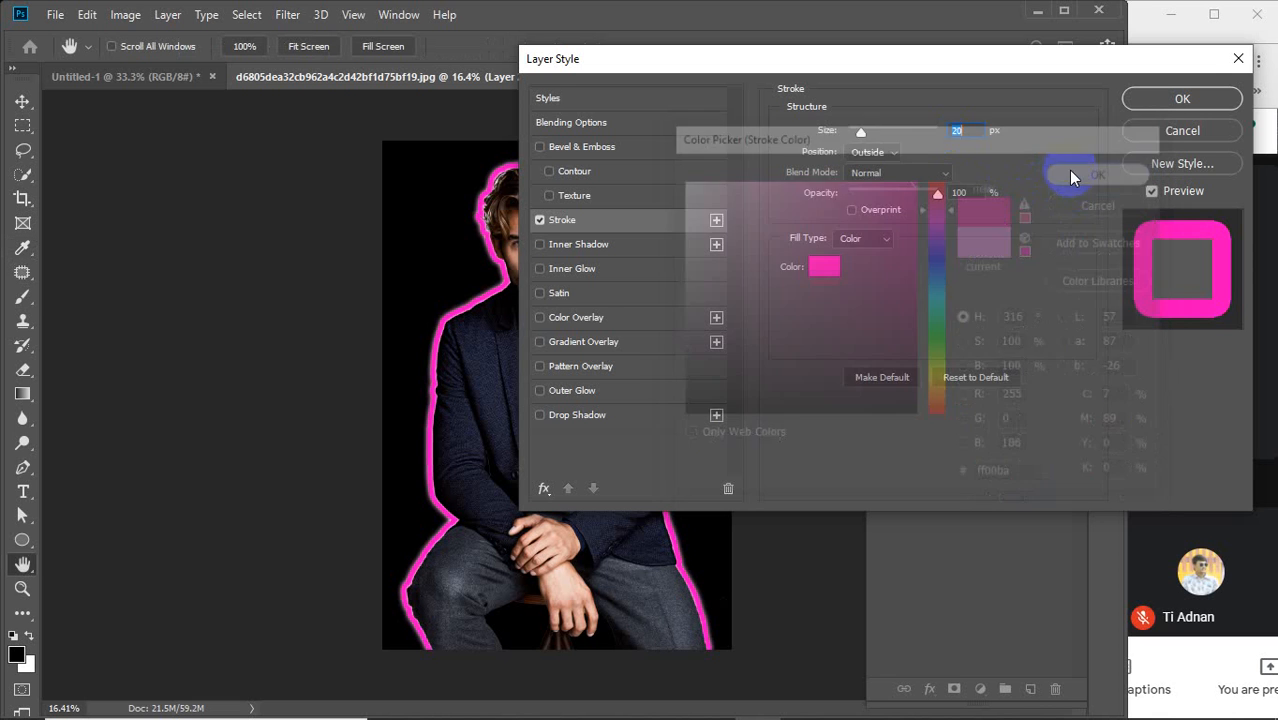
Step: Set the stroke size of Layer 2 to 7 px, apply the layer style and deselect all layers
click(977, 131)
scroll(977, 132, down, 10)
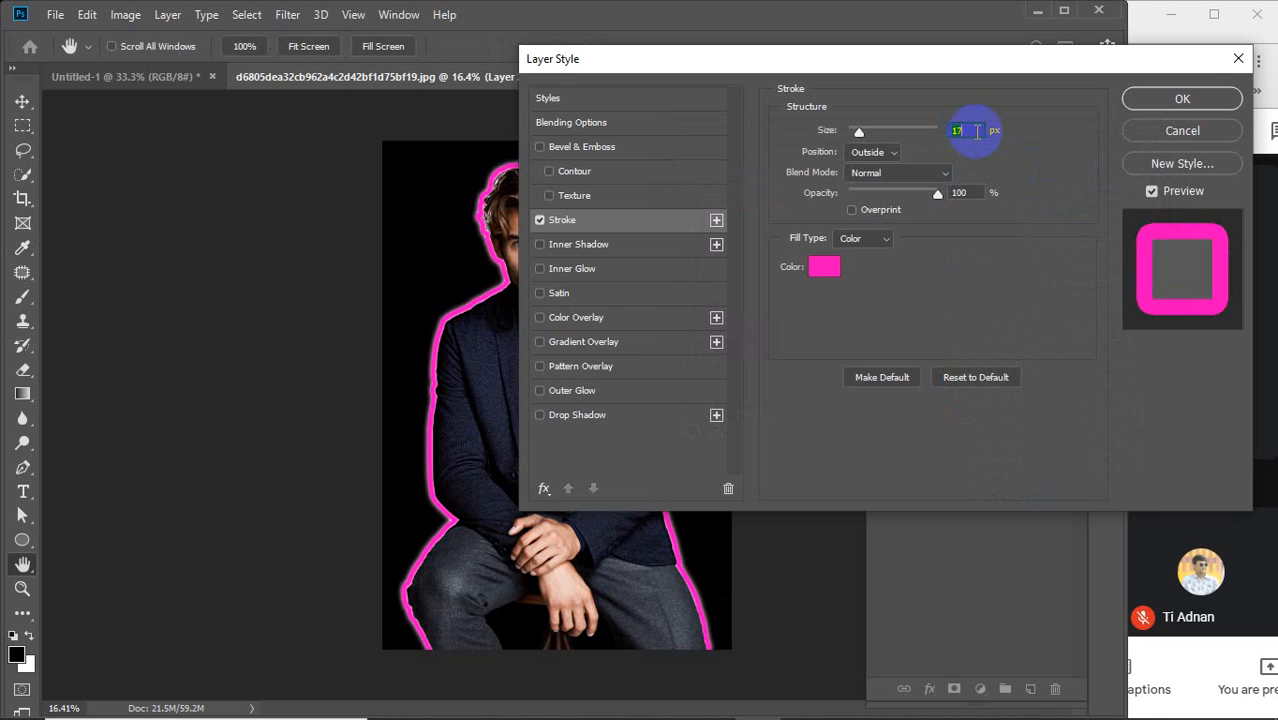
scroll(977, 131, down, 2)
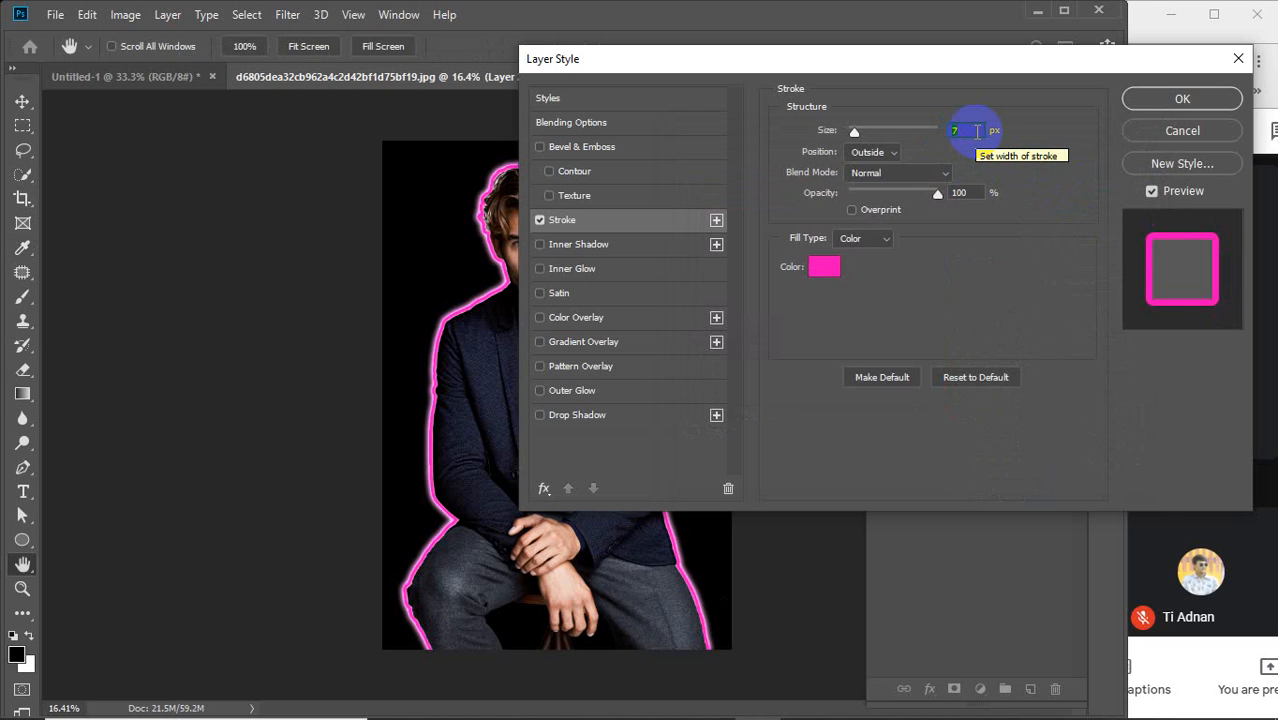
scroll(977, 131, down, 1)
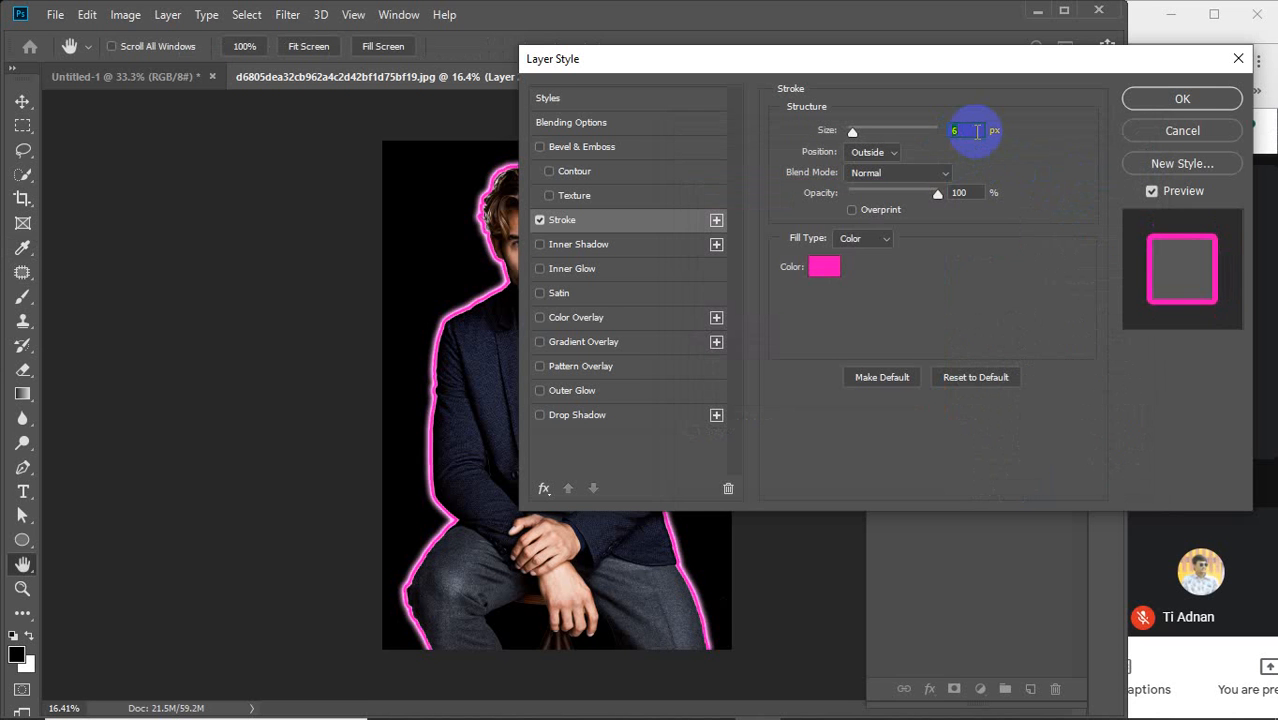
scroll(977, 131, up, 1)
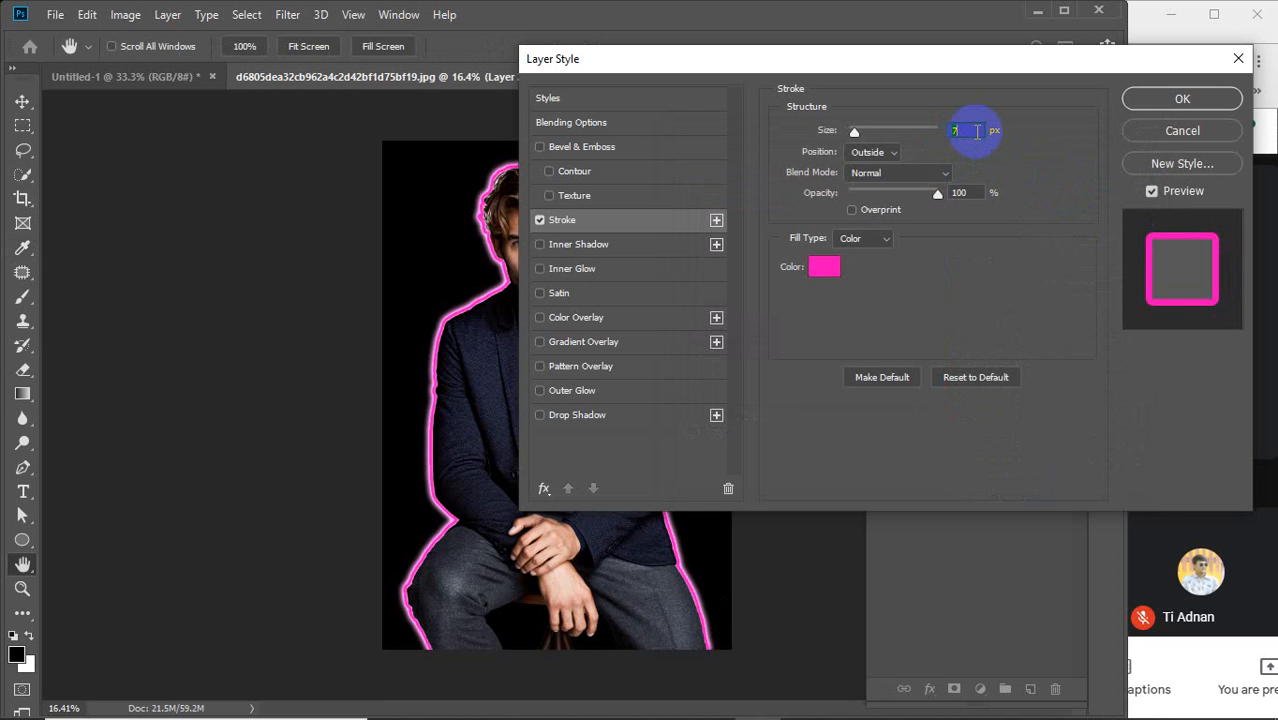
click(1182, 98)
click(793, 272)
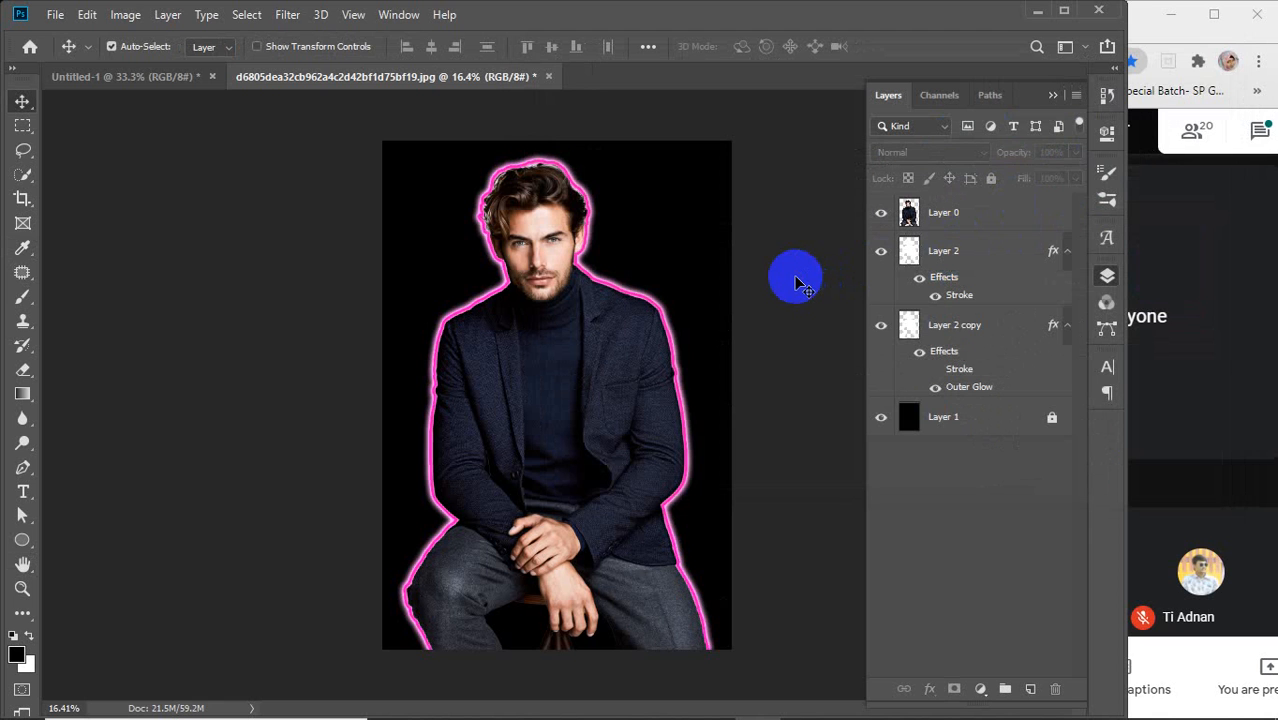
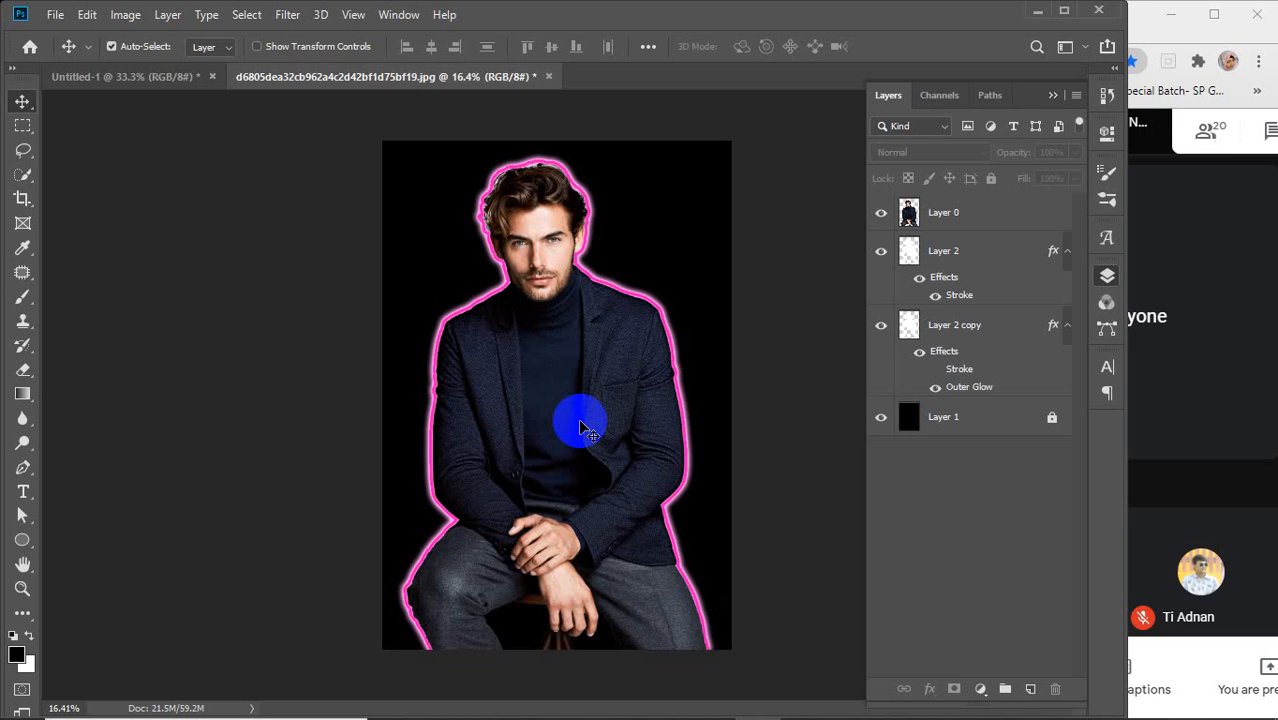
click(287, 20)
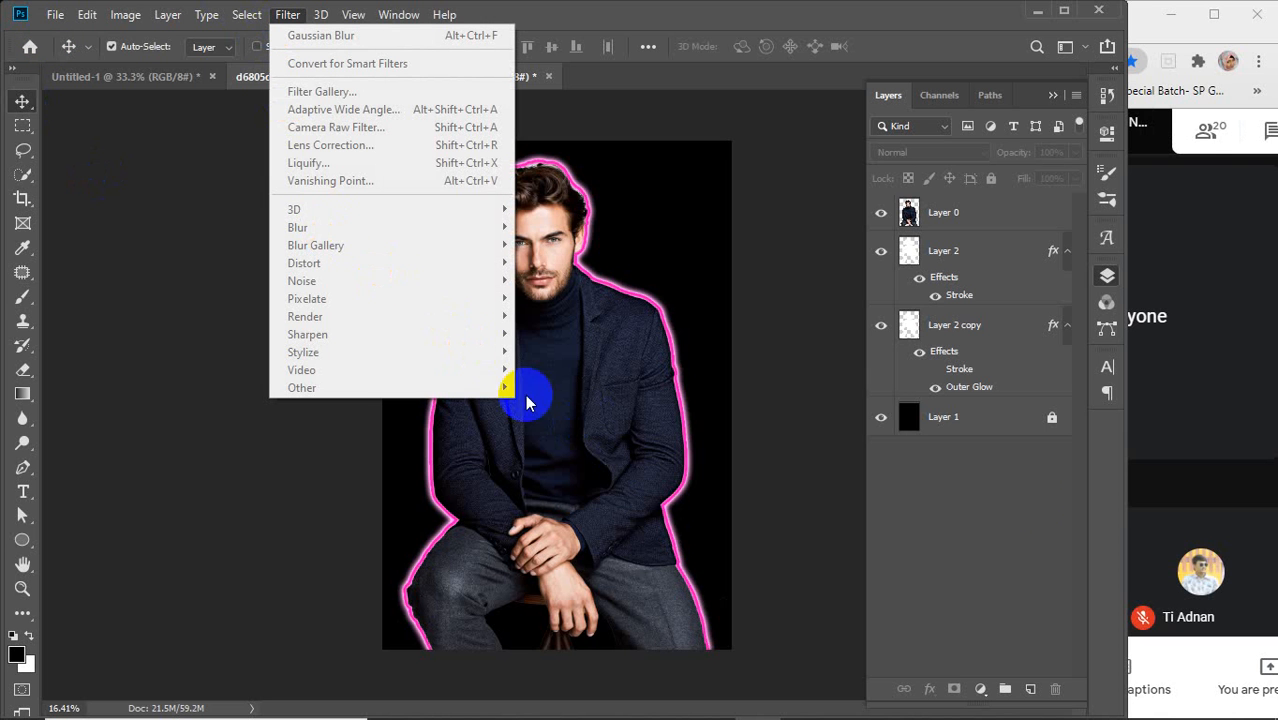
click(908, 126)
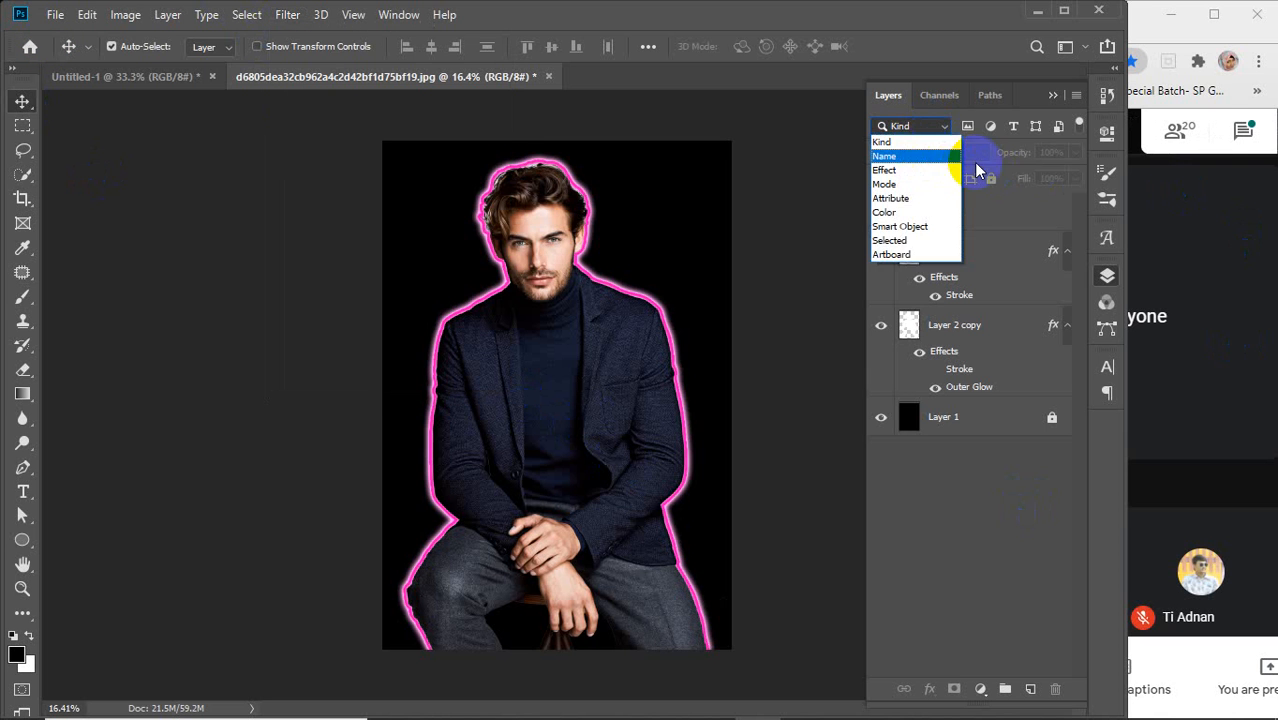
click(978, 158)
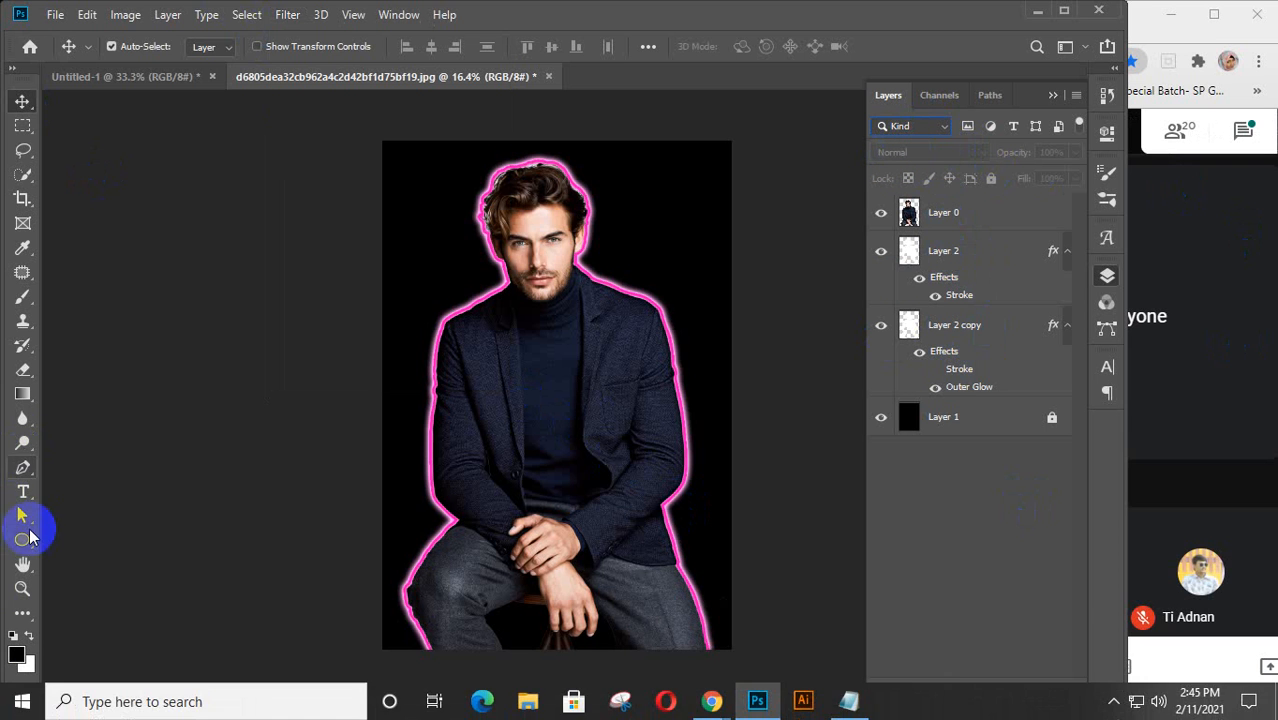
Step: Try a three-sided 100 px polygon on the man's chest, nudge it slightly upward and delete it
click(23, 540)
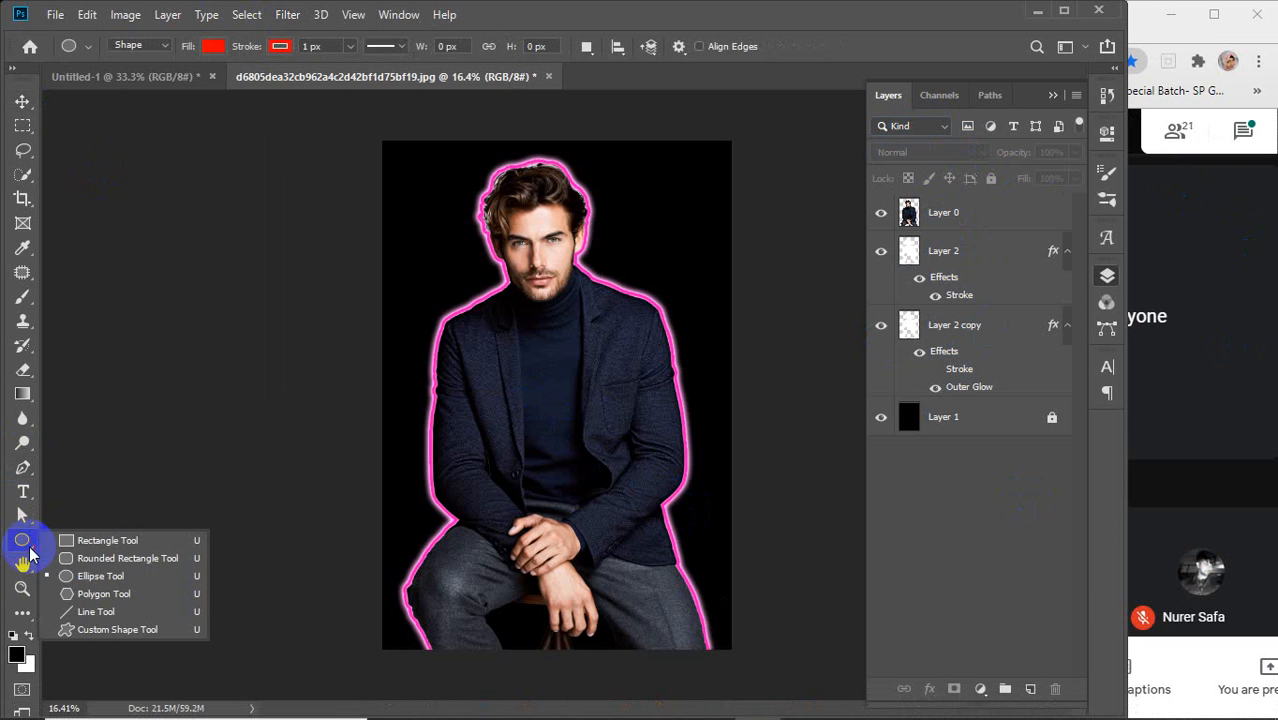
click(97, 595)
click(542, 375)
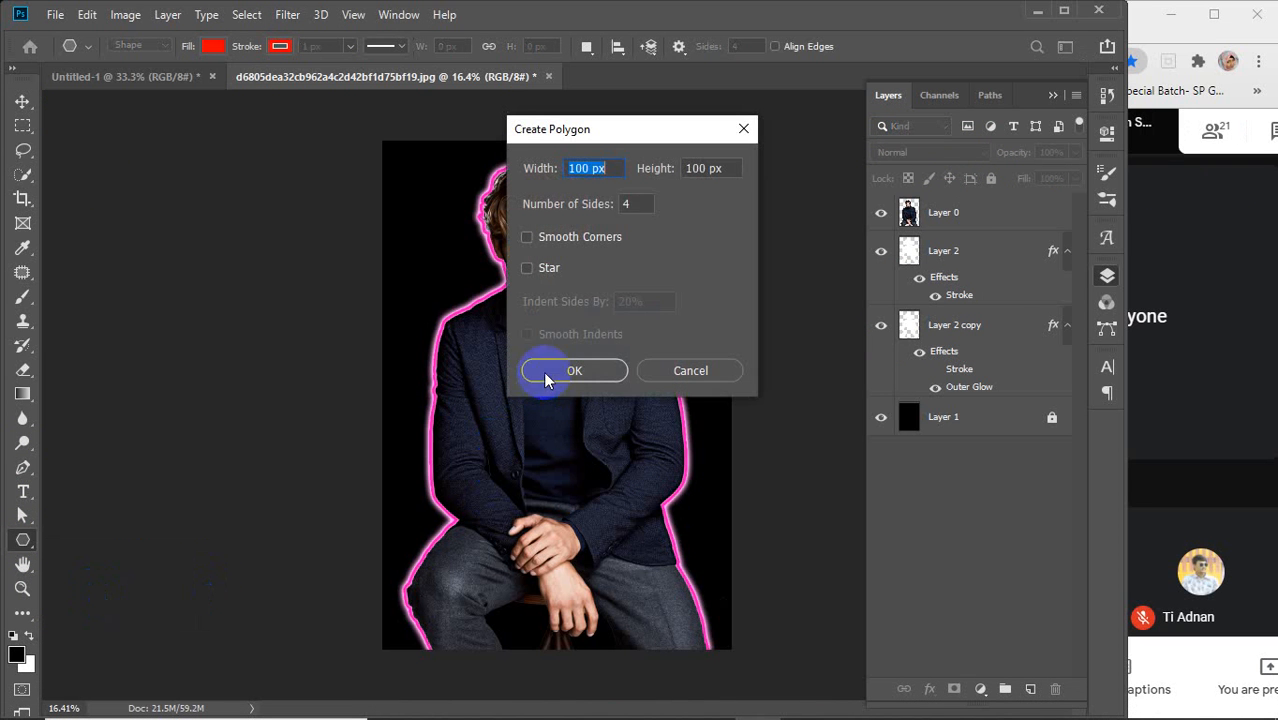
double_click(612, 203)
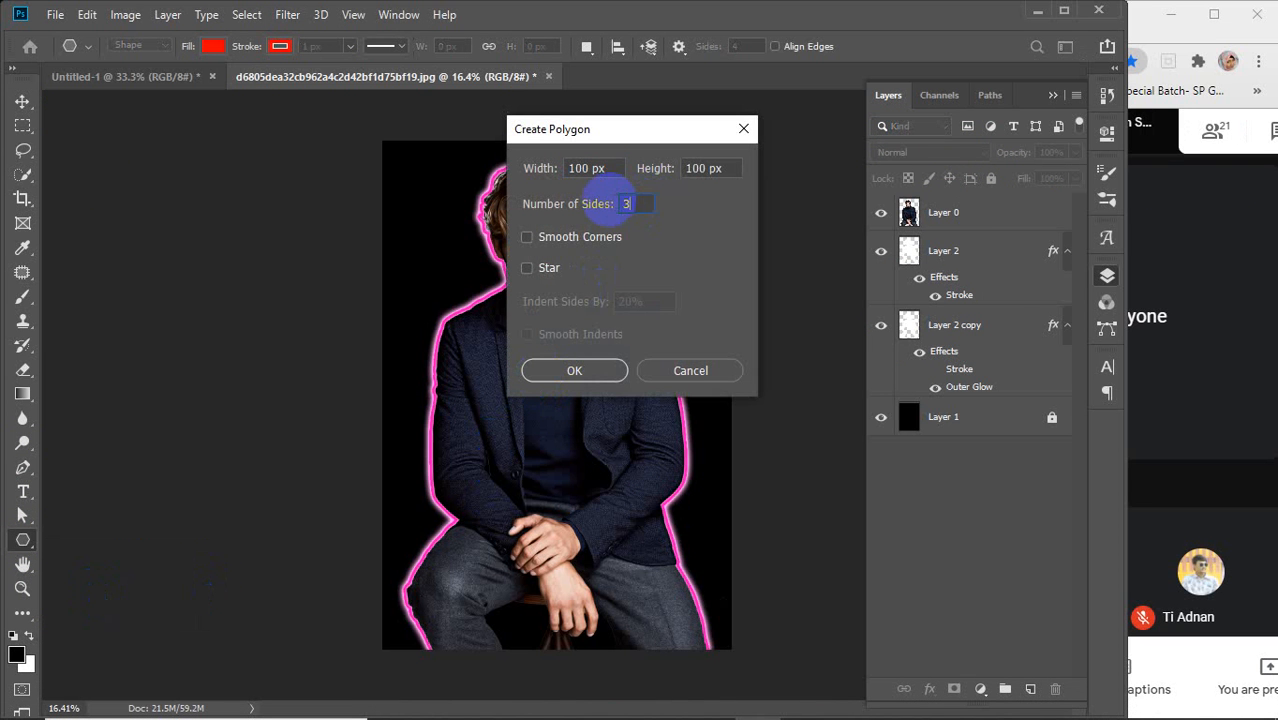
text(3)
key(Return)
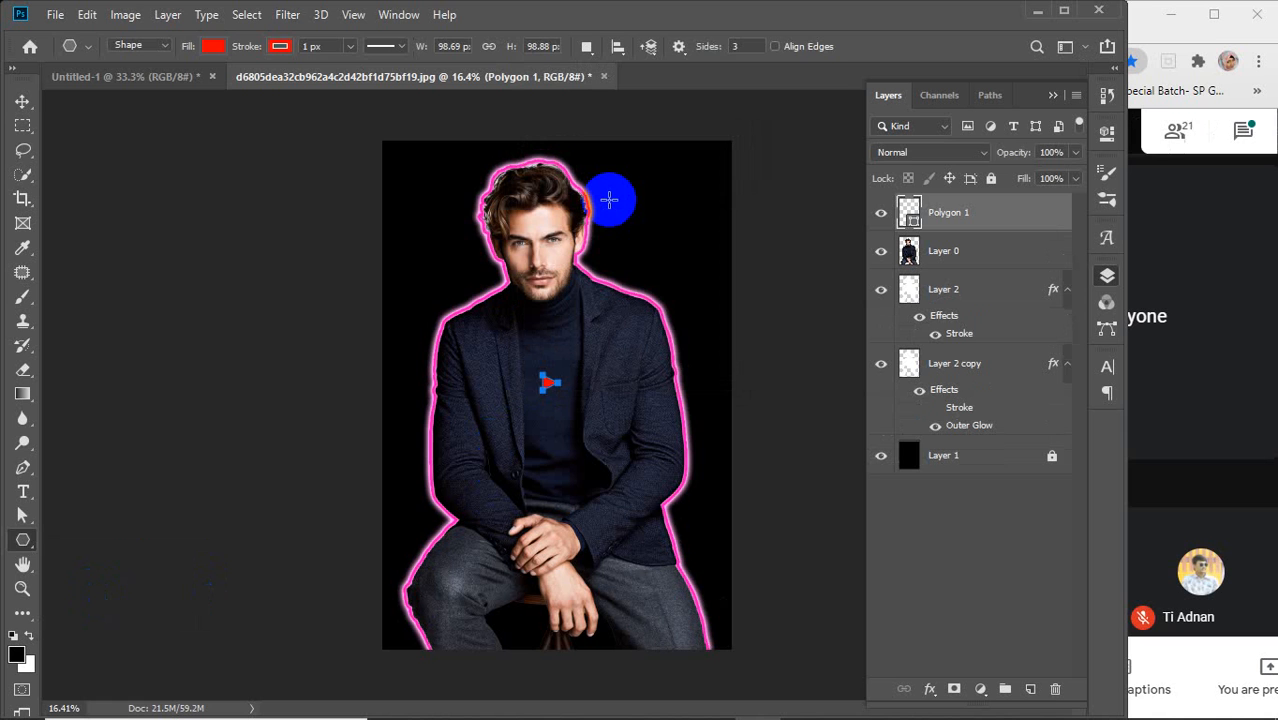
key(v)
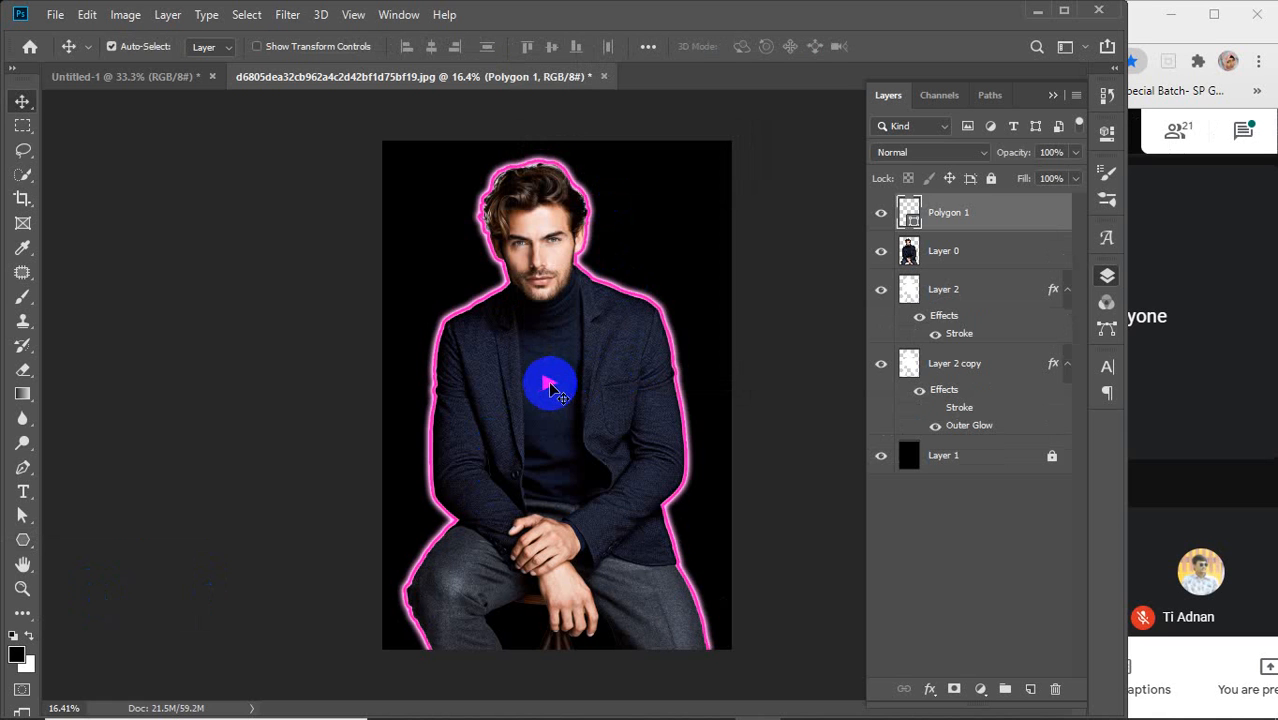
drag(553, 391, 552, 376)
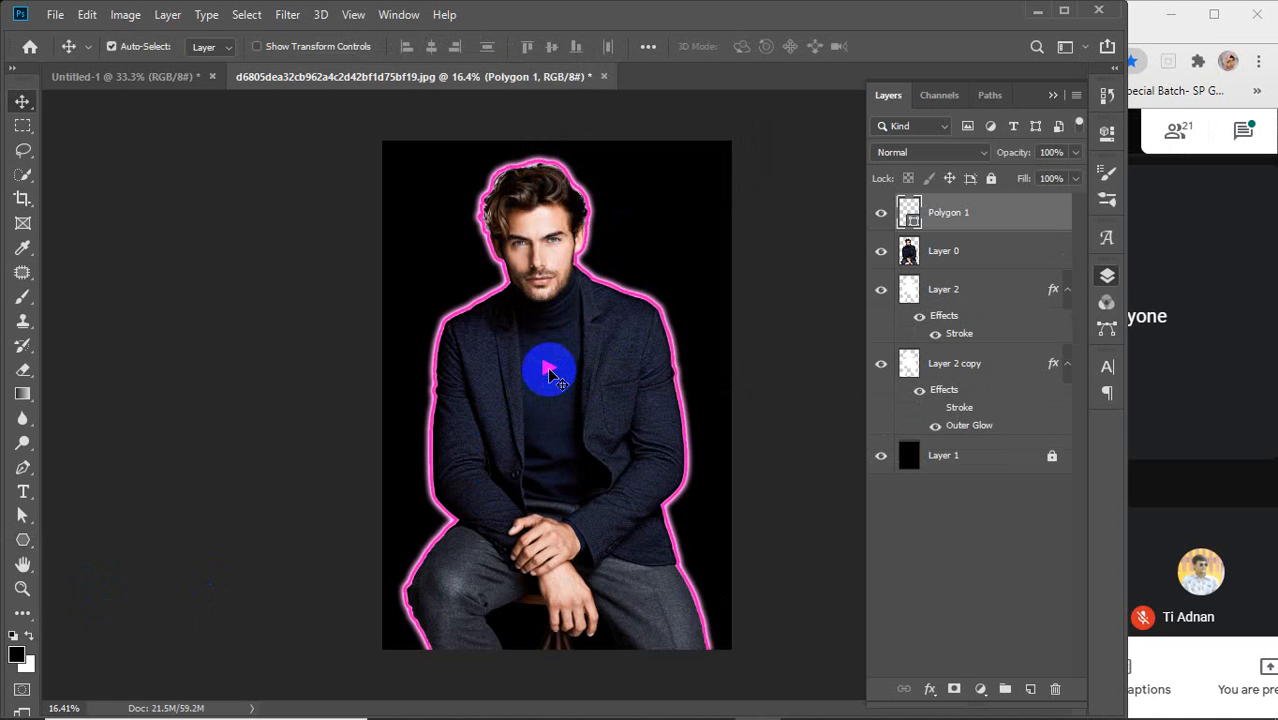
key(Delete)
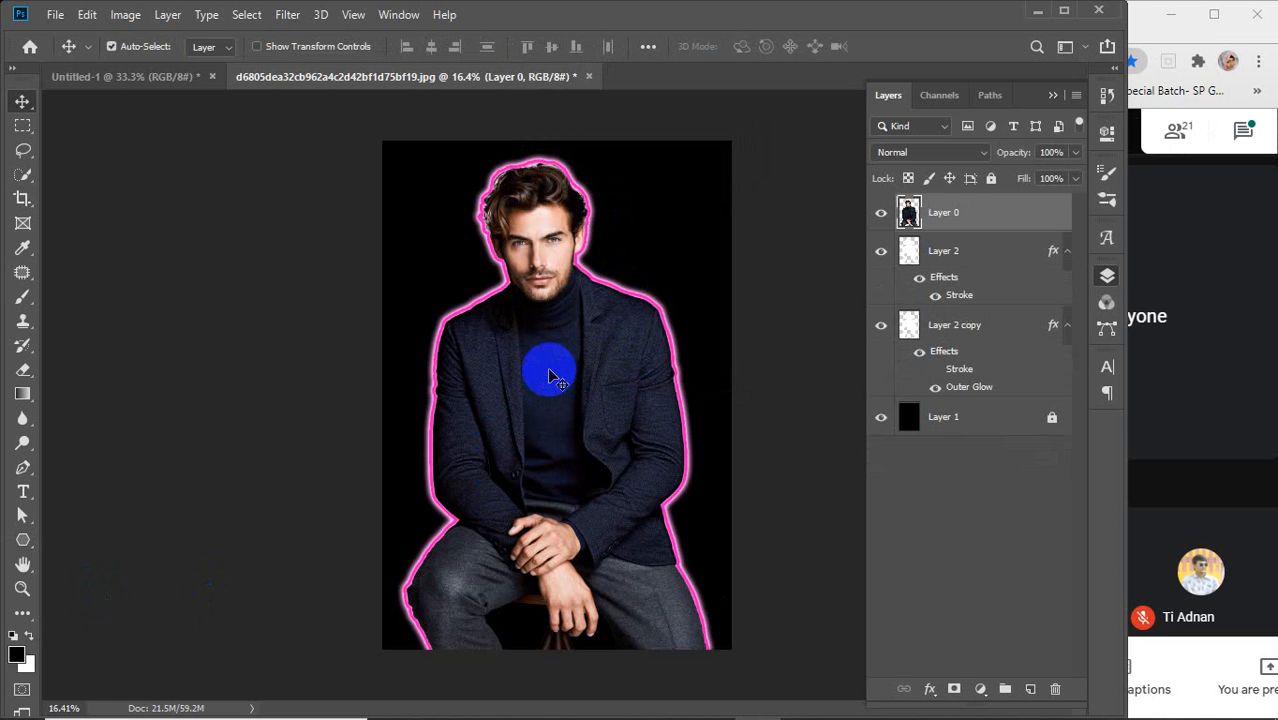
Step: Set the Pen tool to draw in Shape mode
click(22, 467)
click(160, 46)
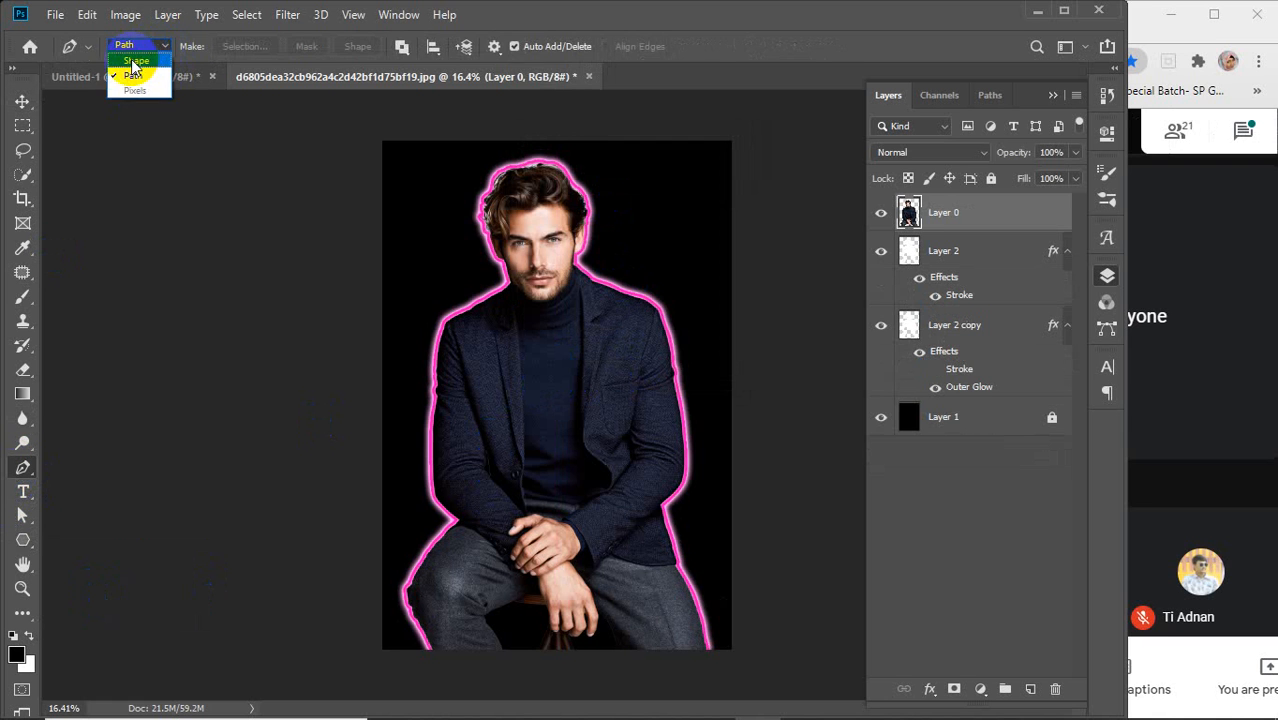
click(130, 44)
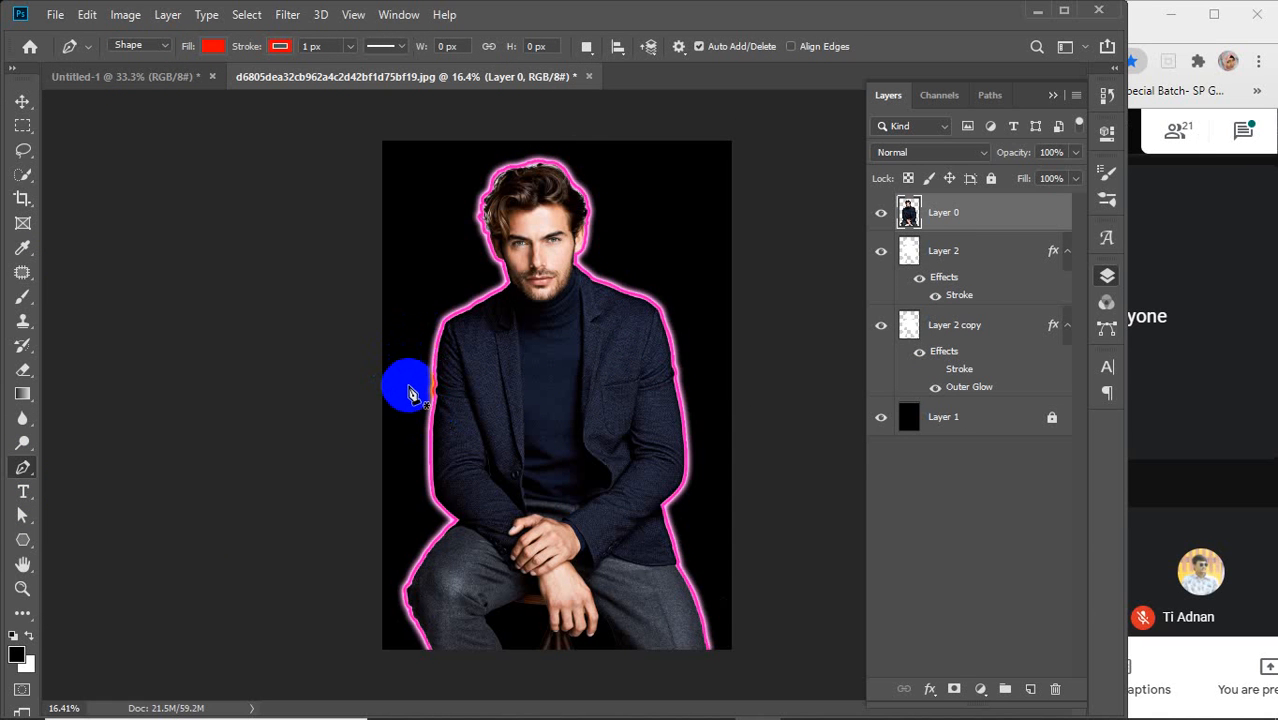
Step: Try outlining a red triangle about 2012 by 2241 px over the man's torso and undo all its points
click(402, 391)
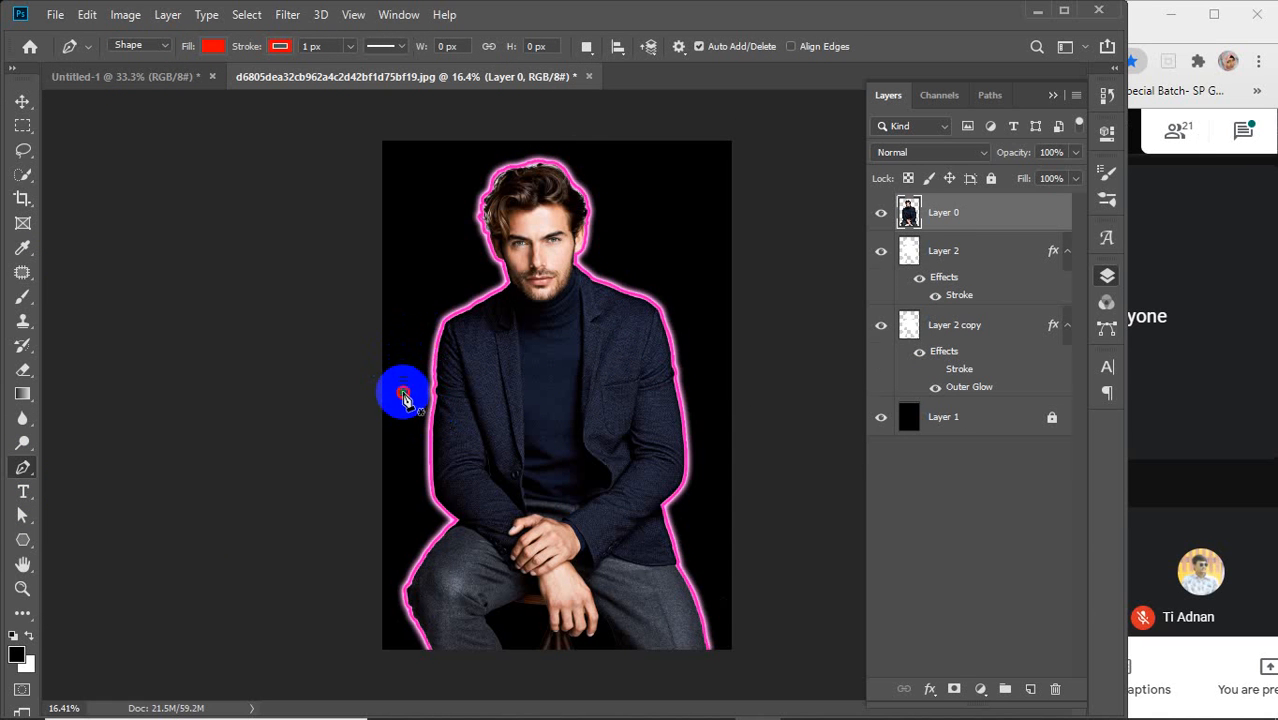
click(712, 548)
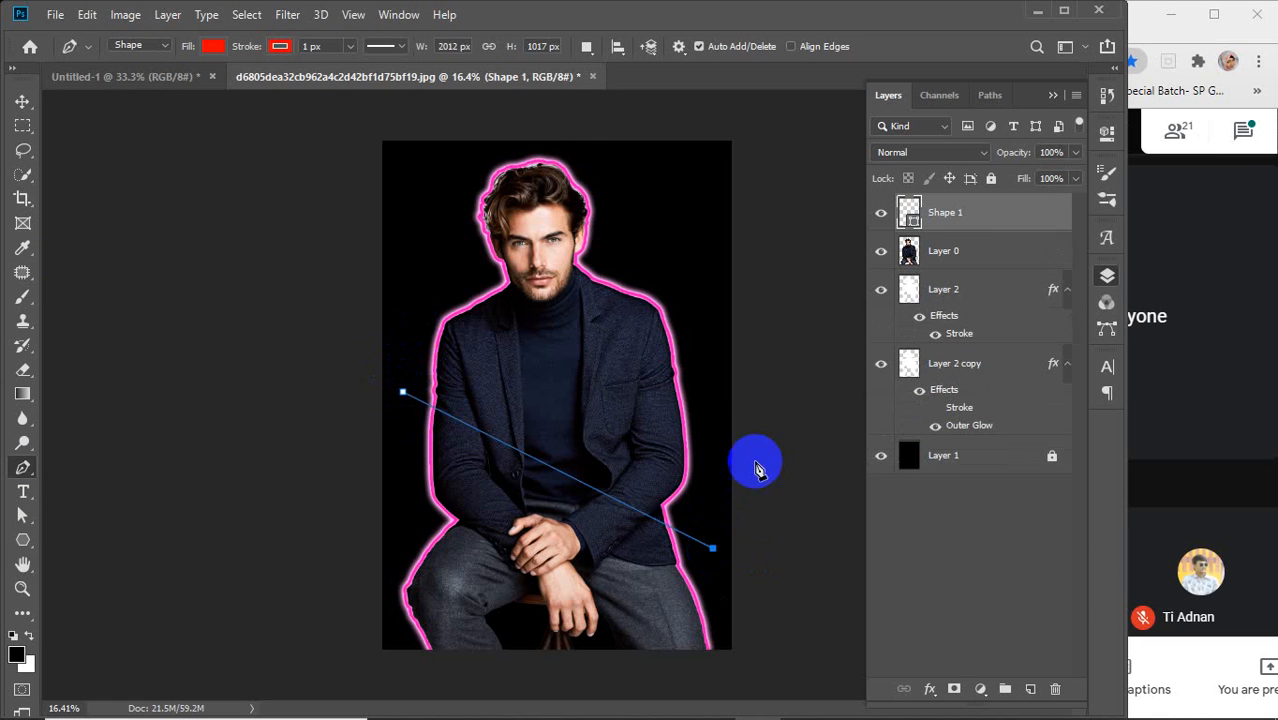
click(710, 204)
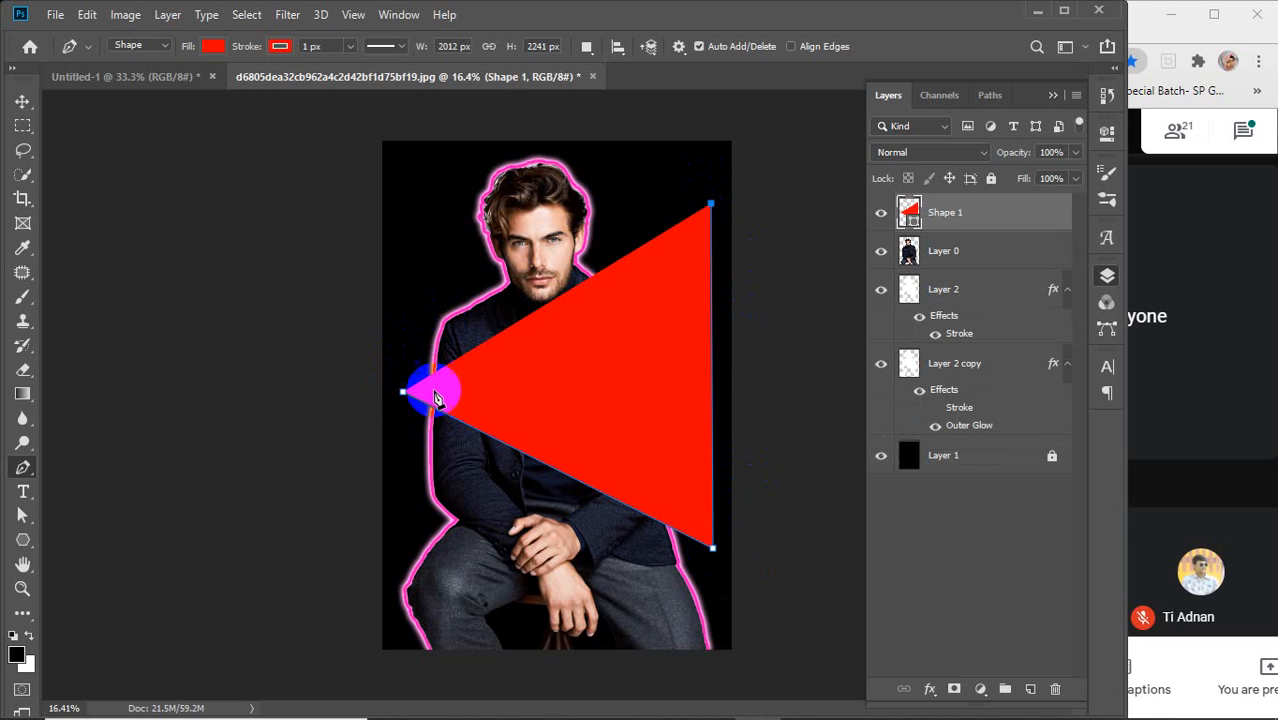
key(ctrl+z)
key(ctrl+z)
key(ctrl+z)
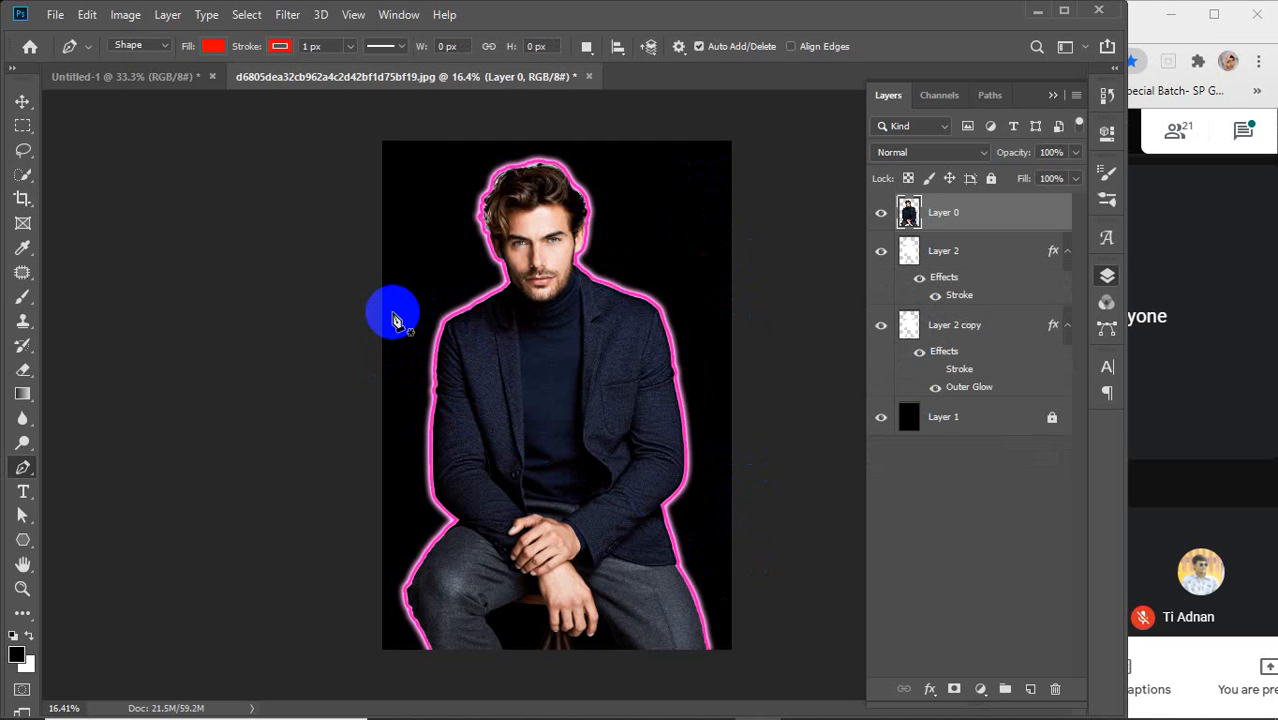
Step: Draw a closed triangle shape about 2073 by 2162 px across the man's face and torso, pointing to the canvas's left edge
click(392, 313)
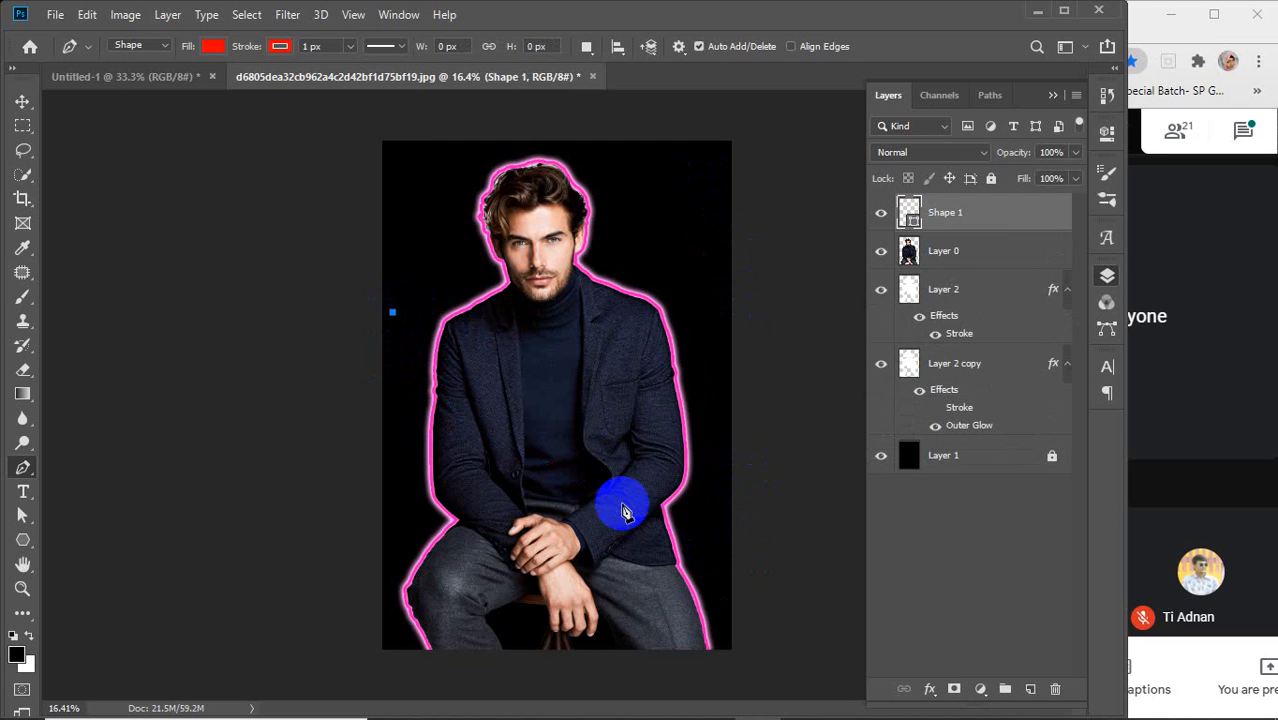
click(696, 515)
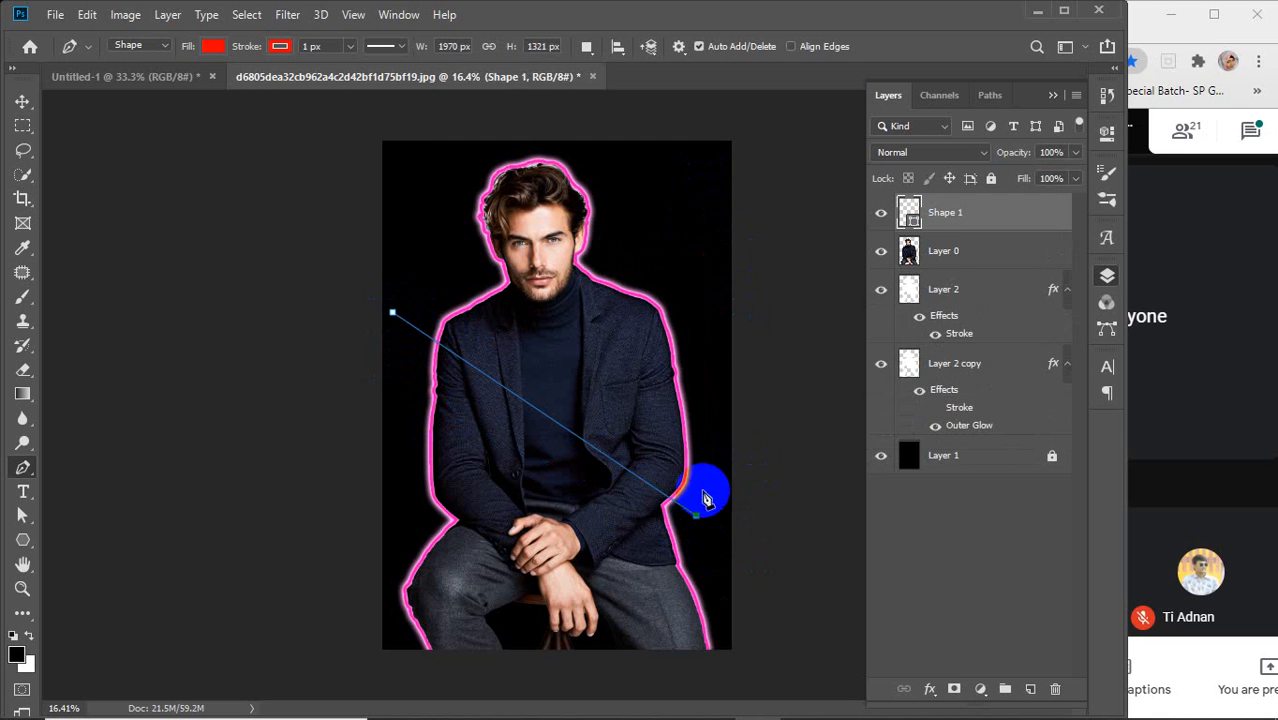
click(711, 183)
click(395, 310)
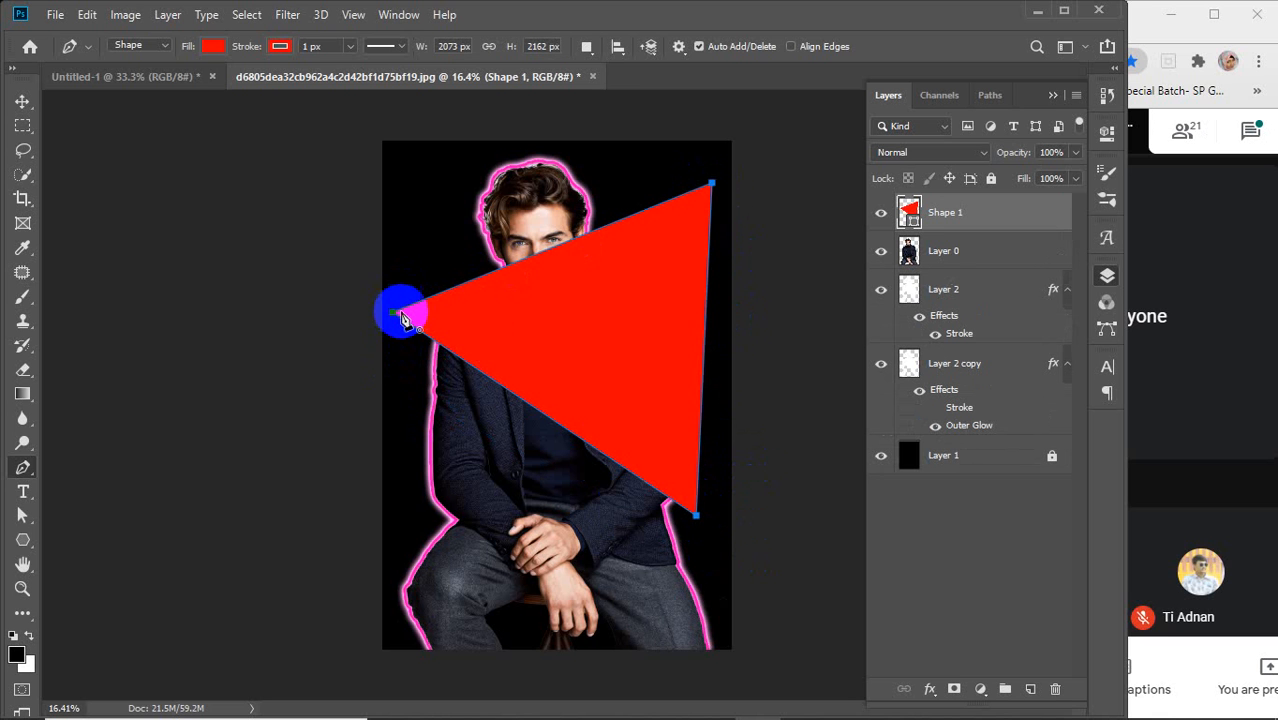
key(v)
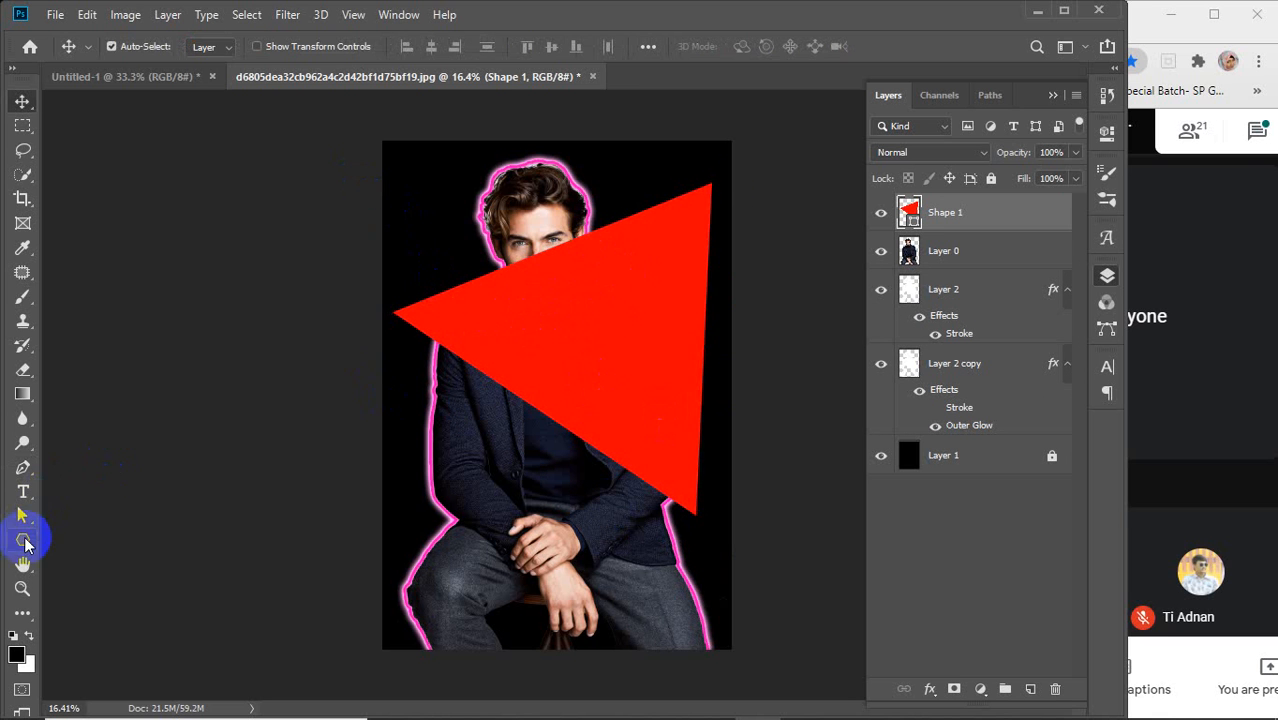
Step: Remove the triangle's fill and set its stroke color to blue
click(23, 540)
click(213, 47)
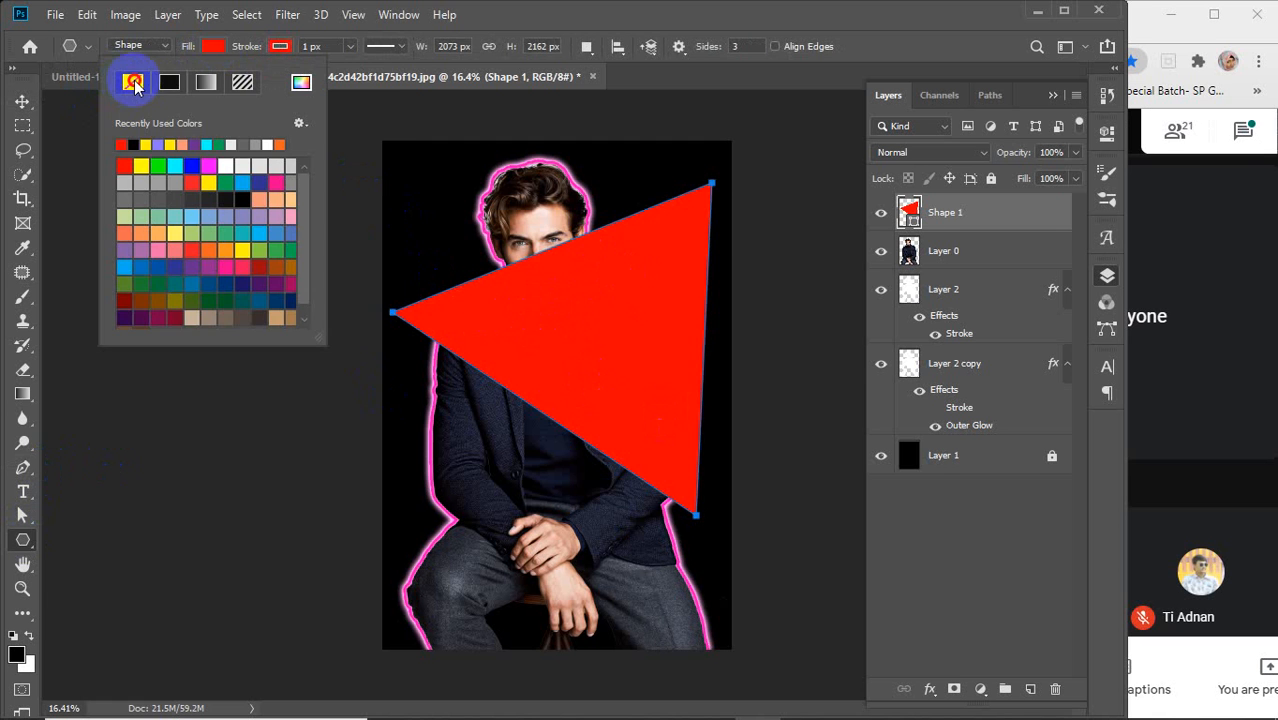
click(128, 80)
click(280, 47)
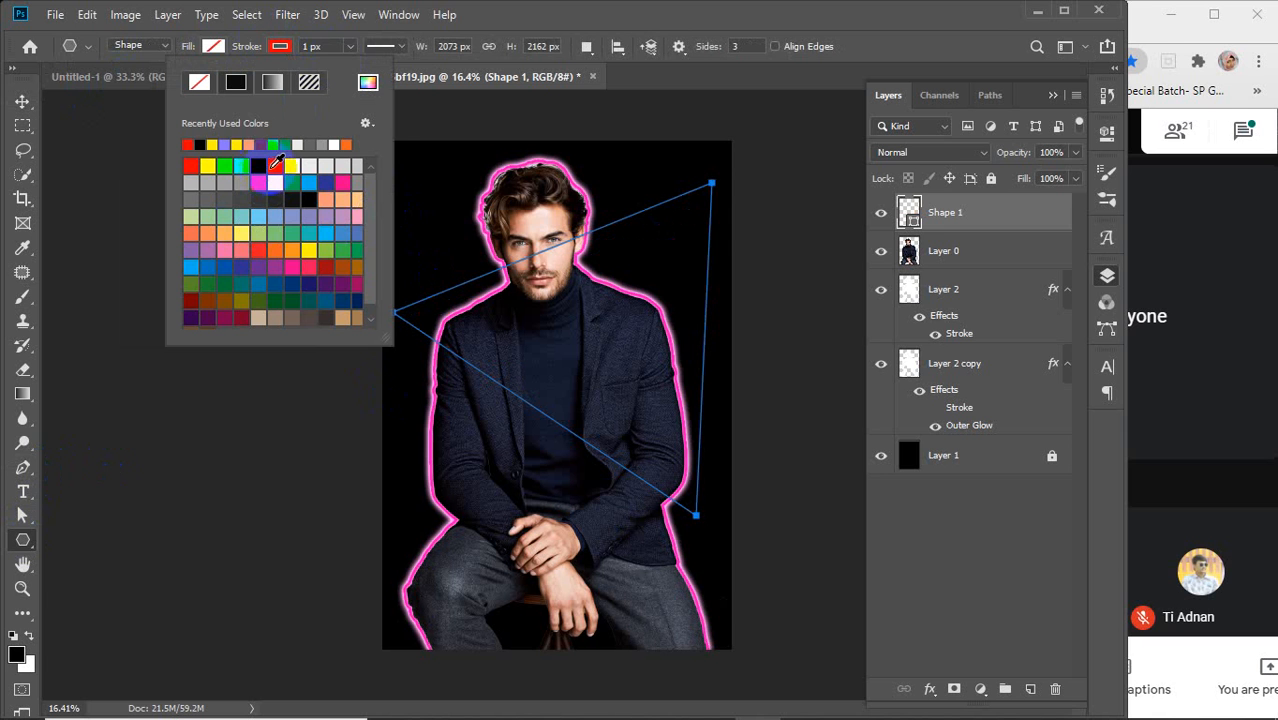
click(226, 166)
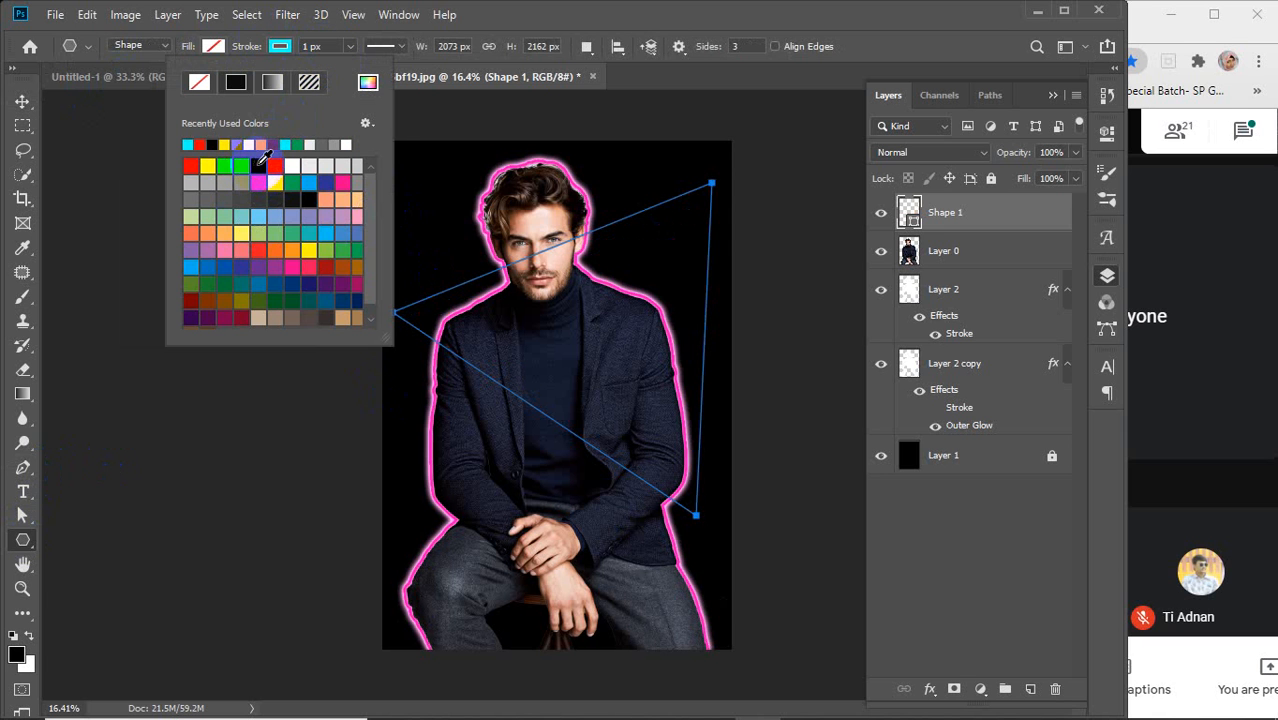
click(258, 166)
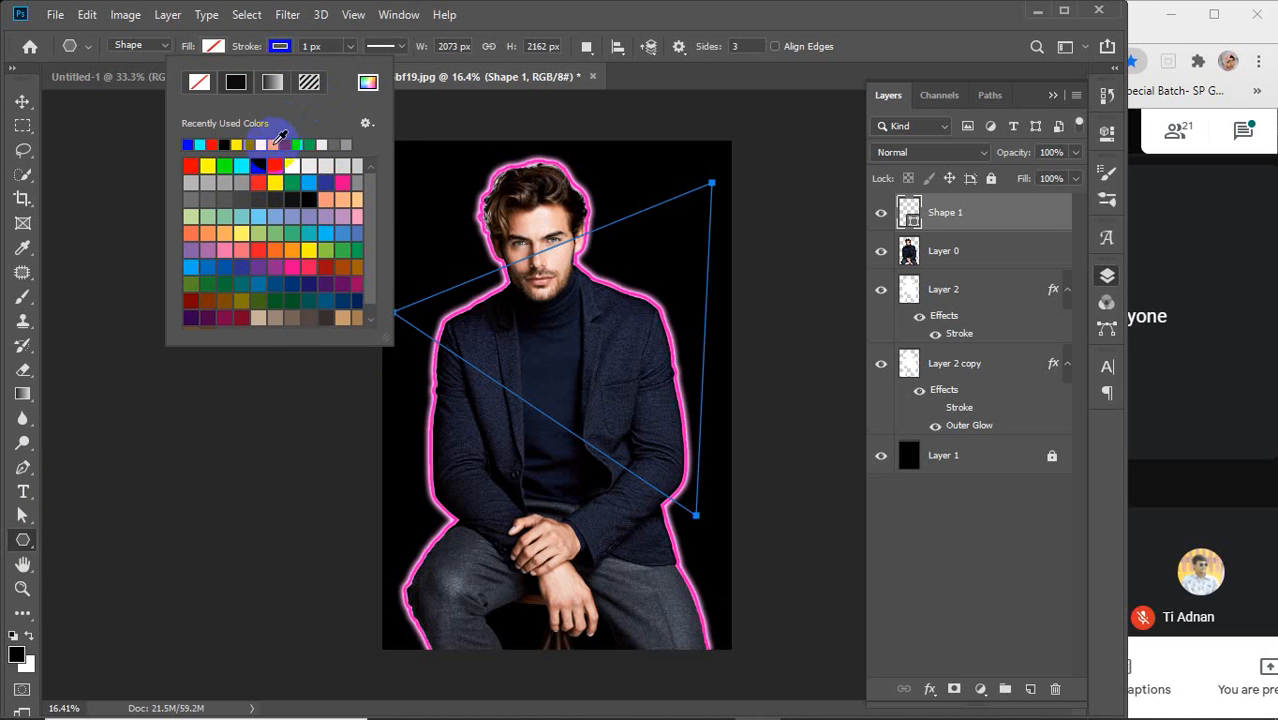
Step: Set the triangle's stroke width to 20 px
click(349, 46)
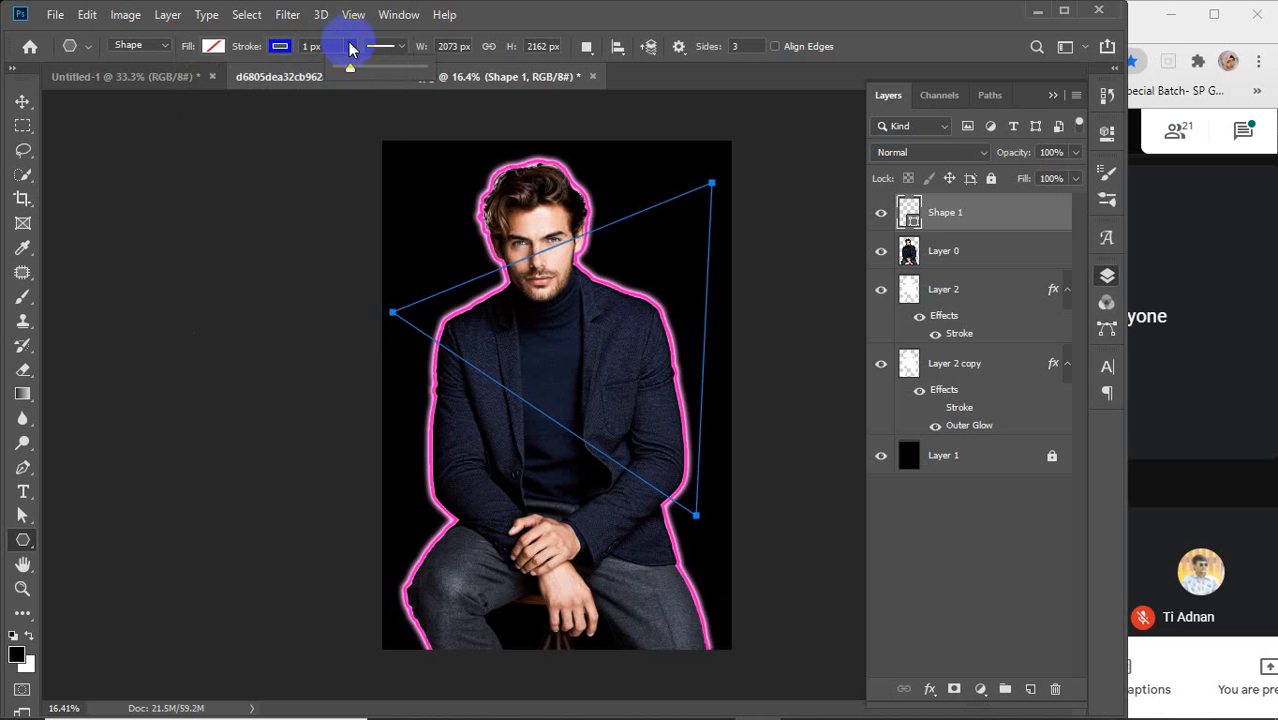
mouse_move(348, 68)
mouse_down()
mouse_move(367, 78)
mouse_move(335, 48)
mouse_move(286, 52)
mouse_up()
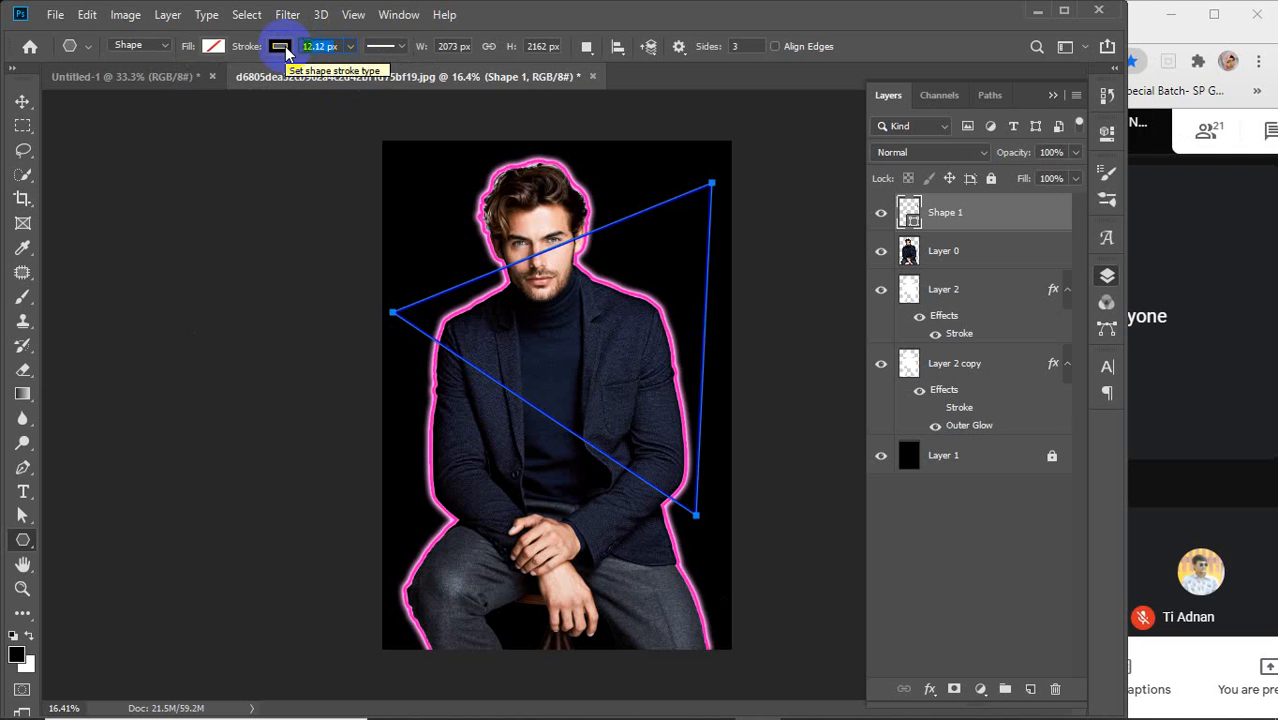
text(20)
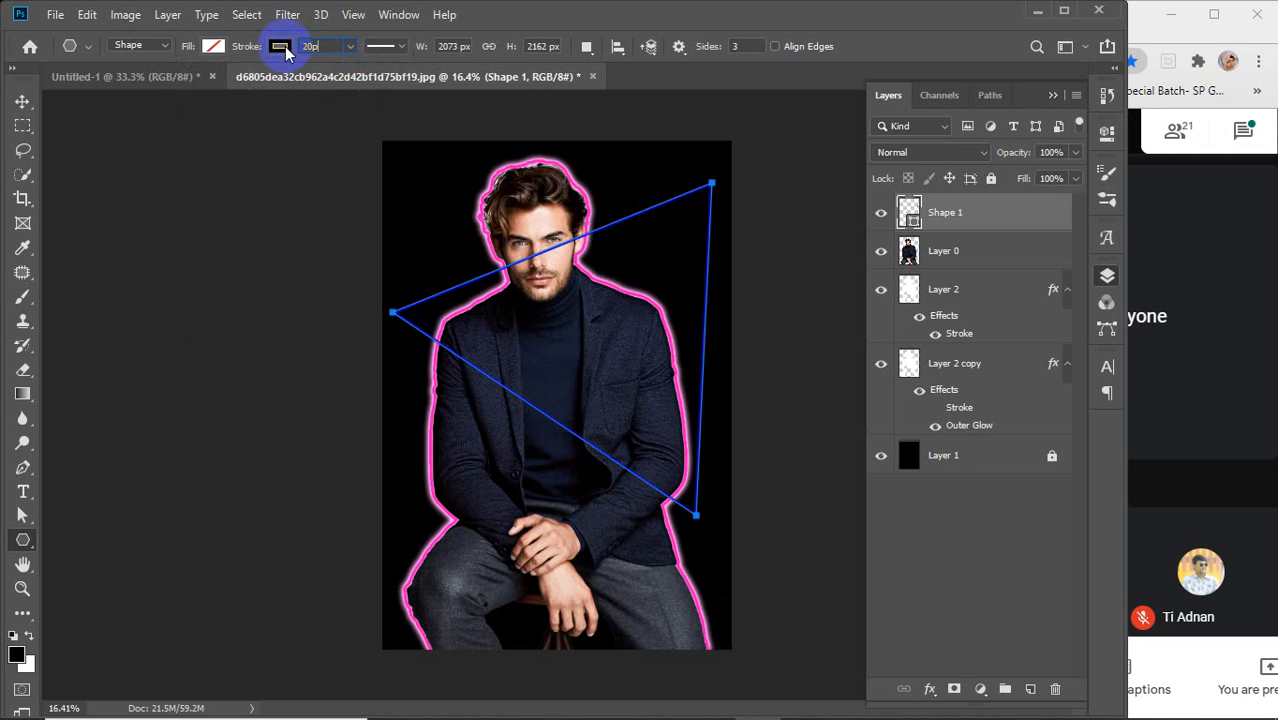
key(Return)
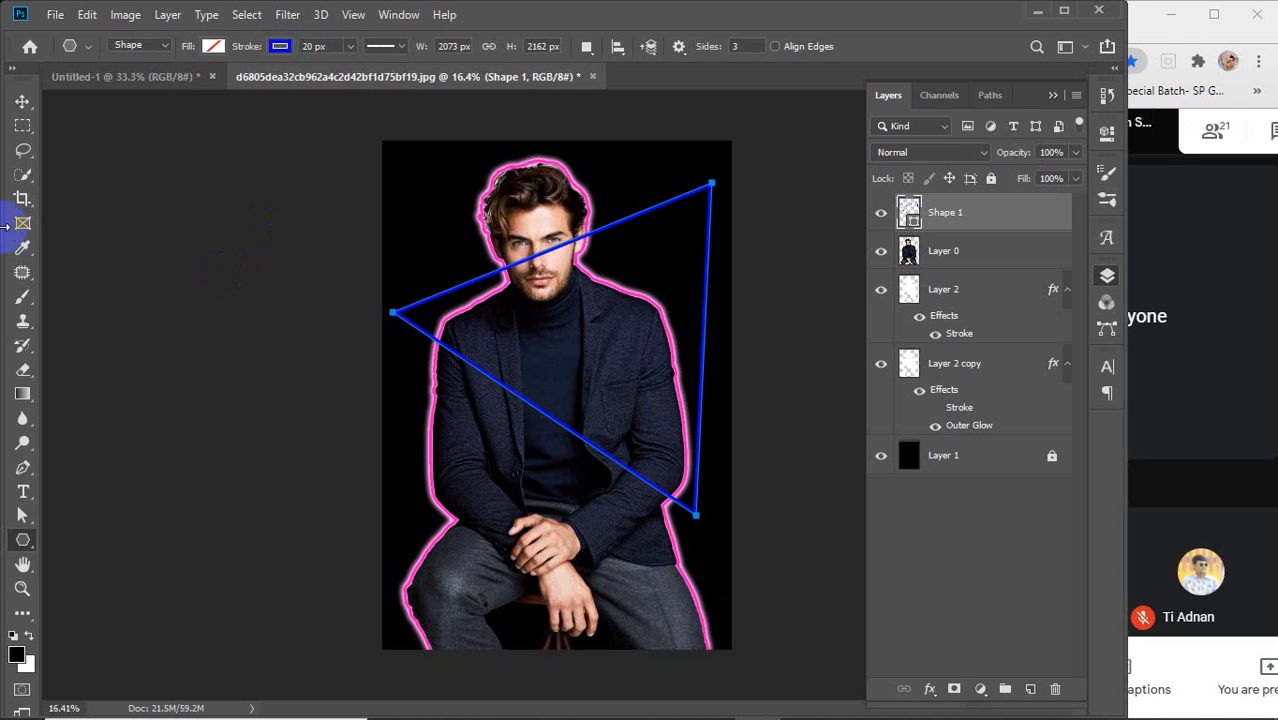
Step: Try a Gaussian Blur with a 7.2 pixel radius on the triangle, converting it to a smart object
click(287, 14)
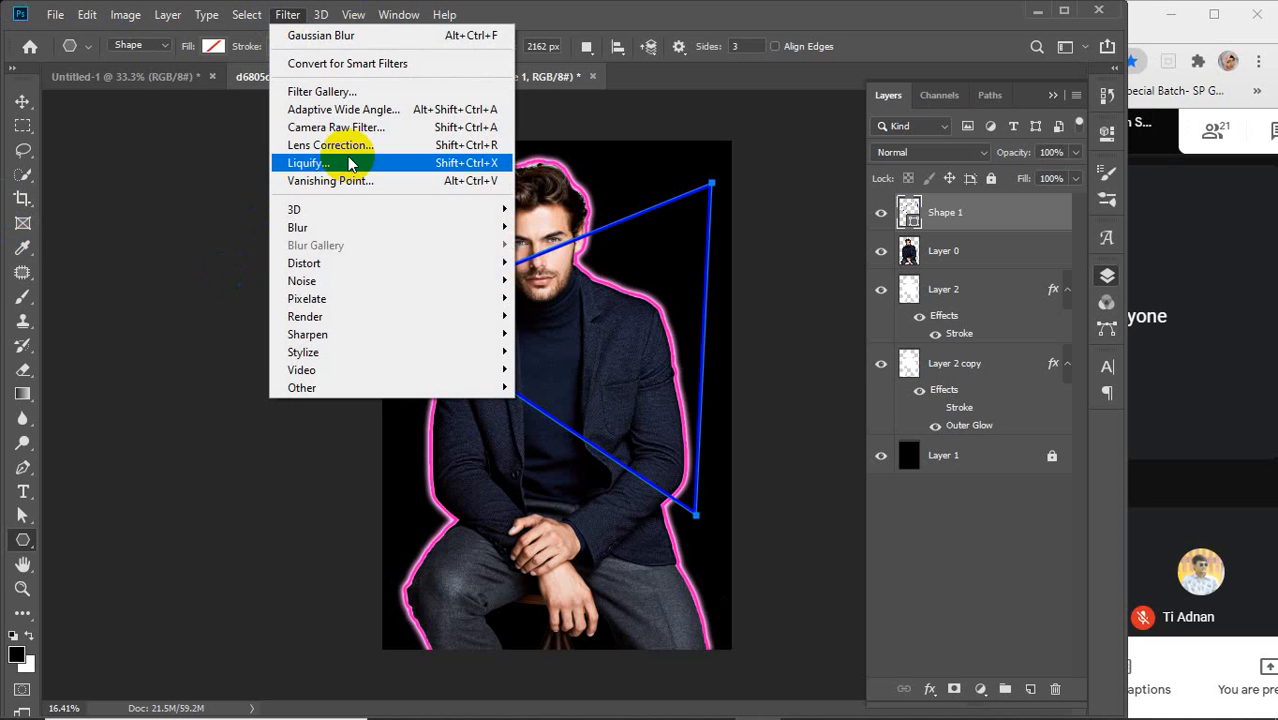
mouse_move(314, 226)
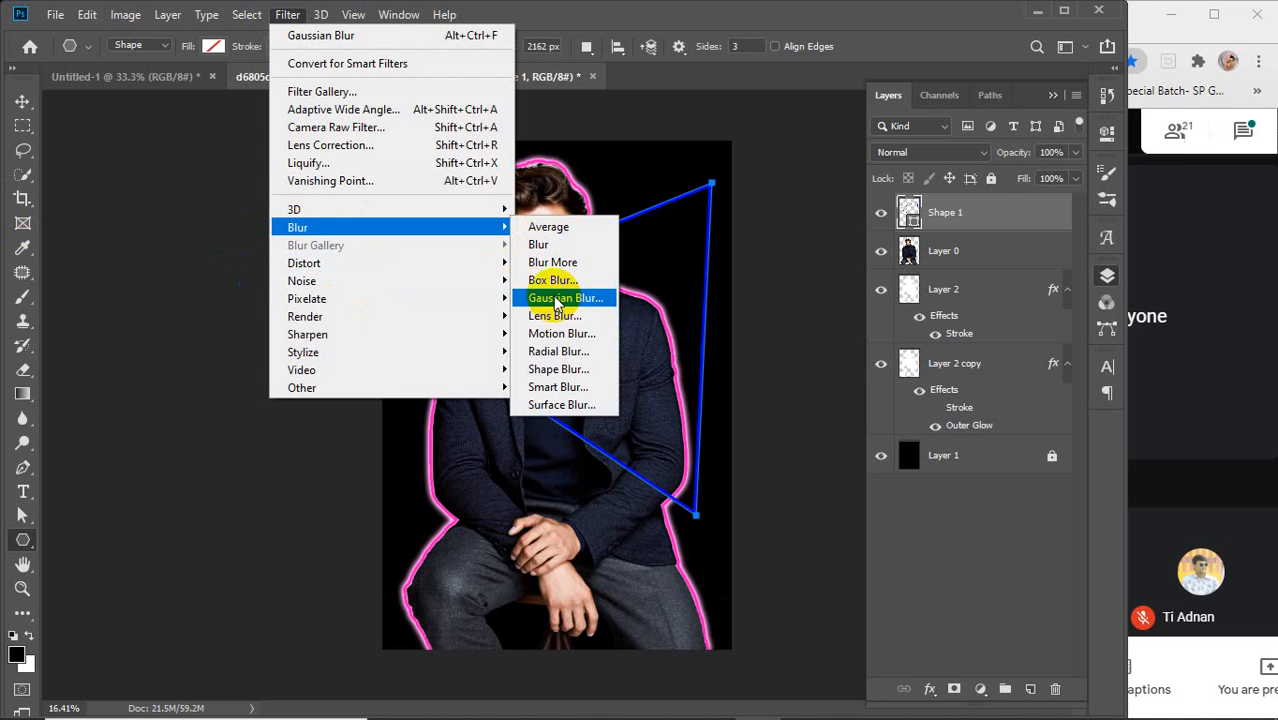
click(550, 295)
drag(607, 210, 773, 95)
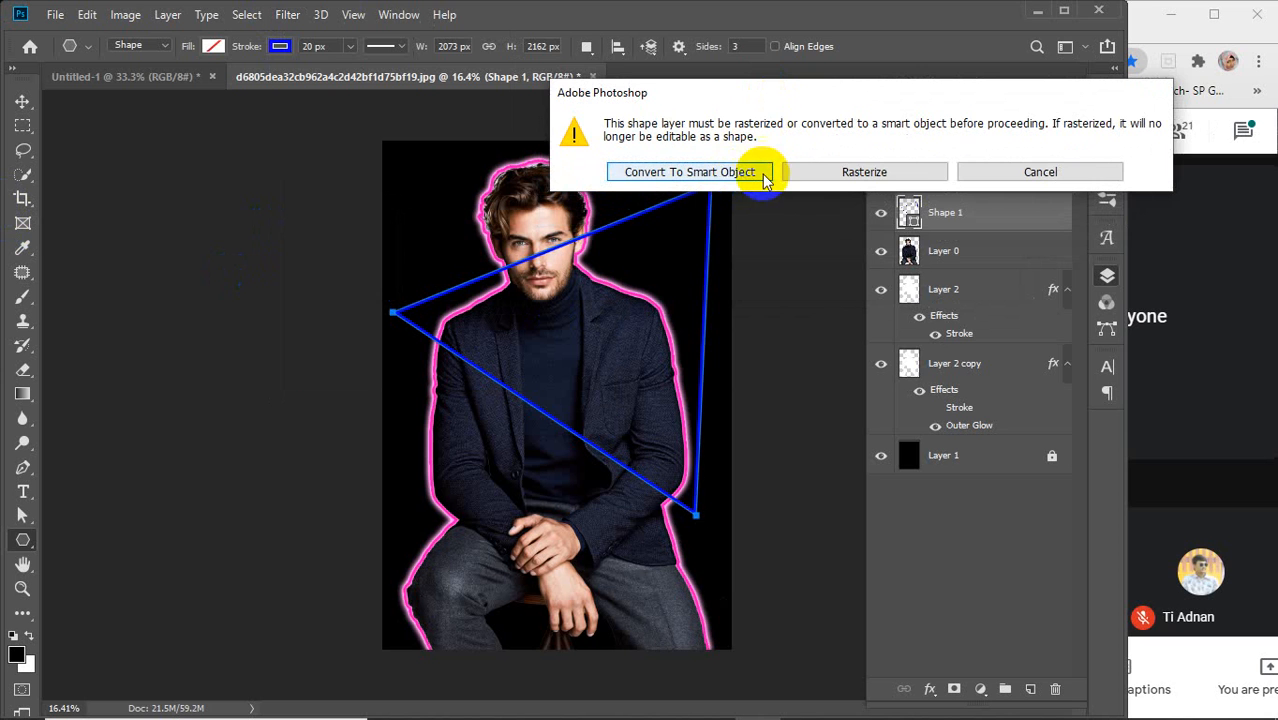
click(720, 172)
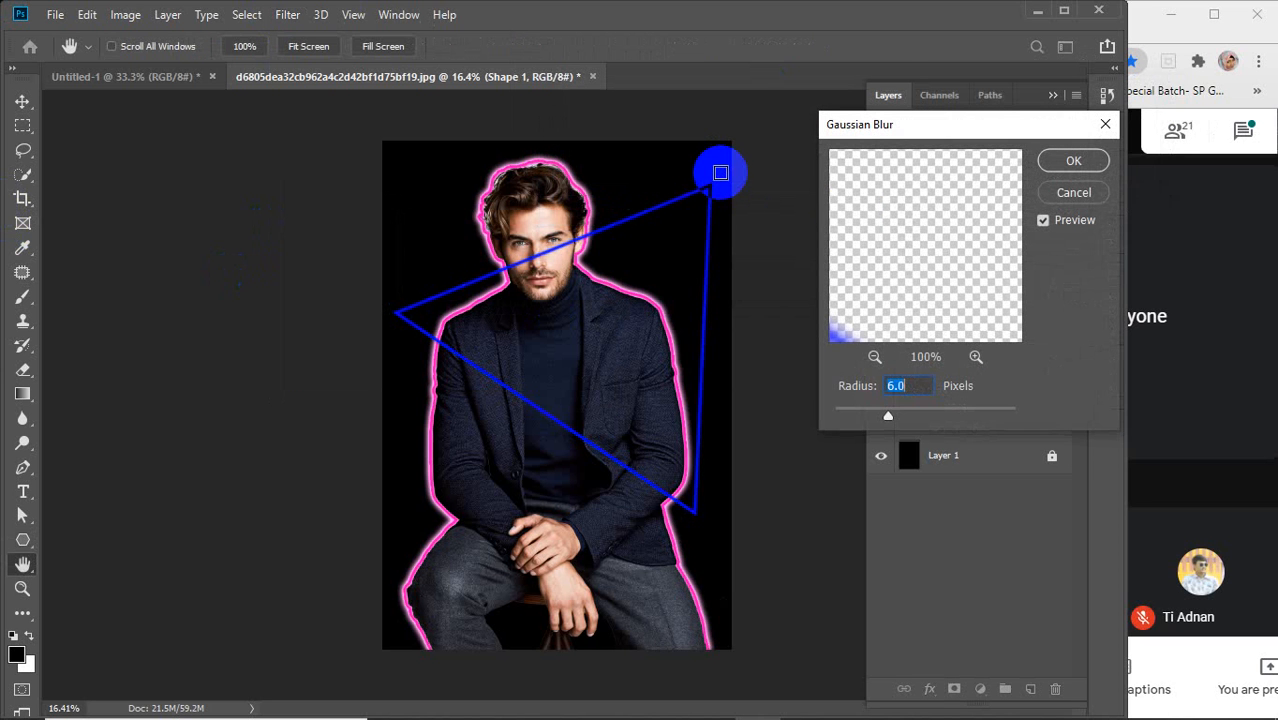
click(916, 384)
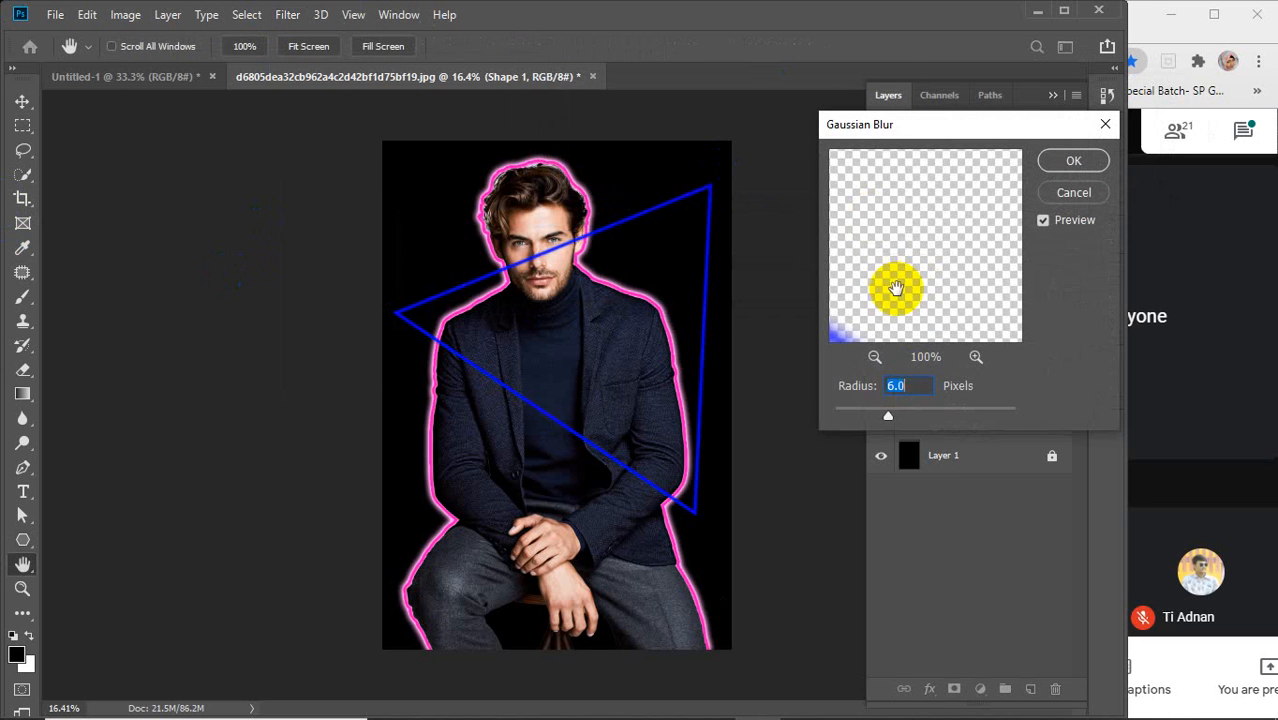
click(873, 357)
click(873, 357)
click(873, 357)
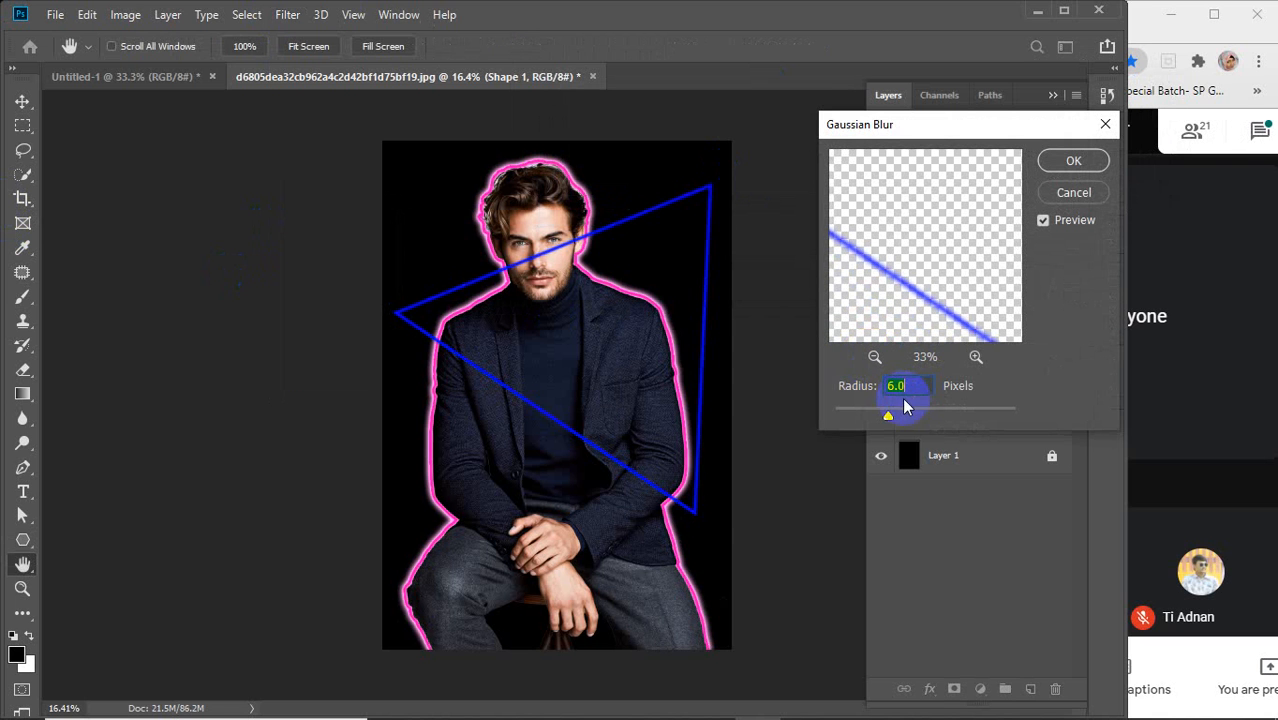
mouse_move(888, 420)
mouse_down()
mouse_move(906, 417)
mouse_move(874, 428)
mouse_move(884, 412)
mouse_move(895, 421)
mouse_up()
click(913, 285)
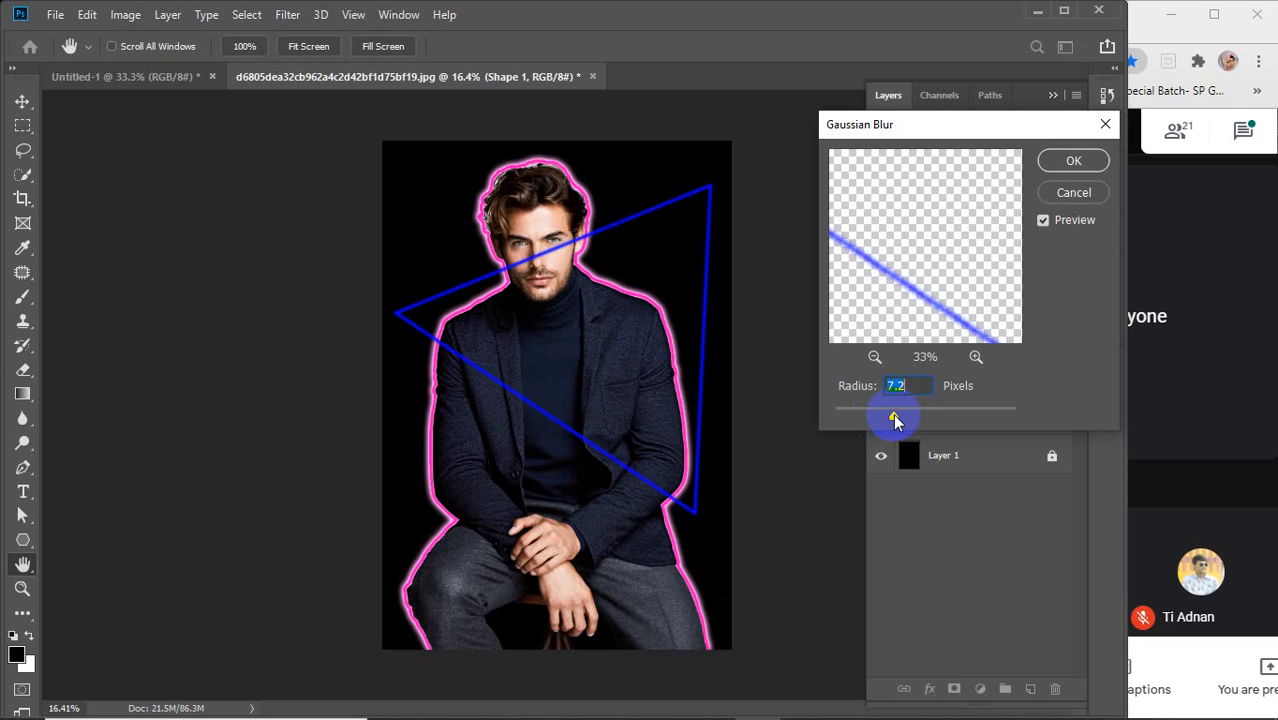
click(1058, 194)
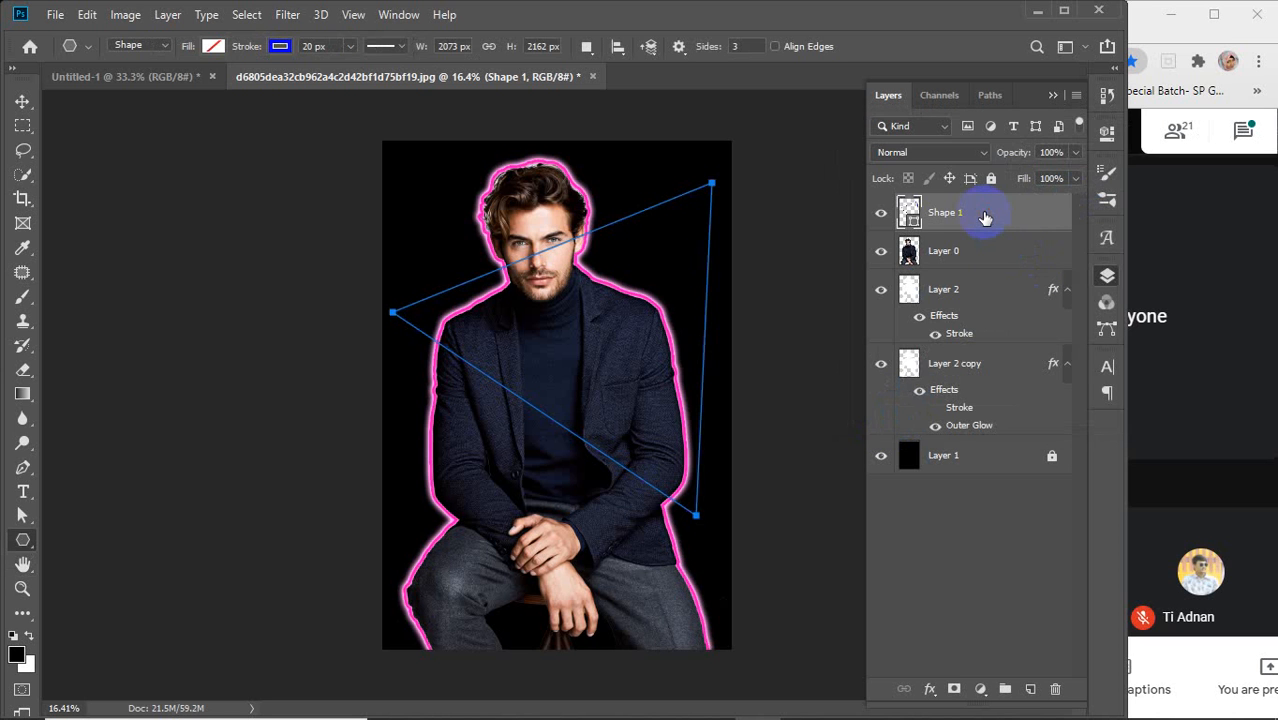
Step: Try a 45 px stroke width on the triangle, then reduce it to 30 px
click(316, 46)
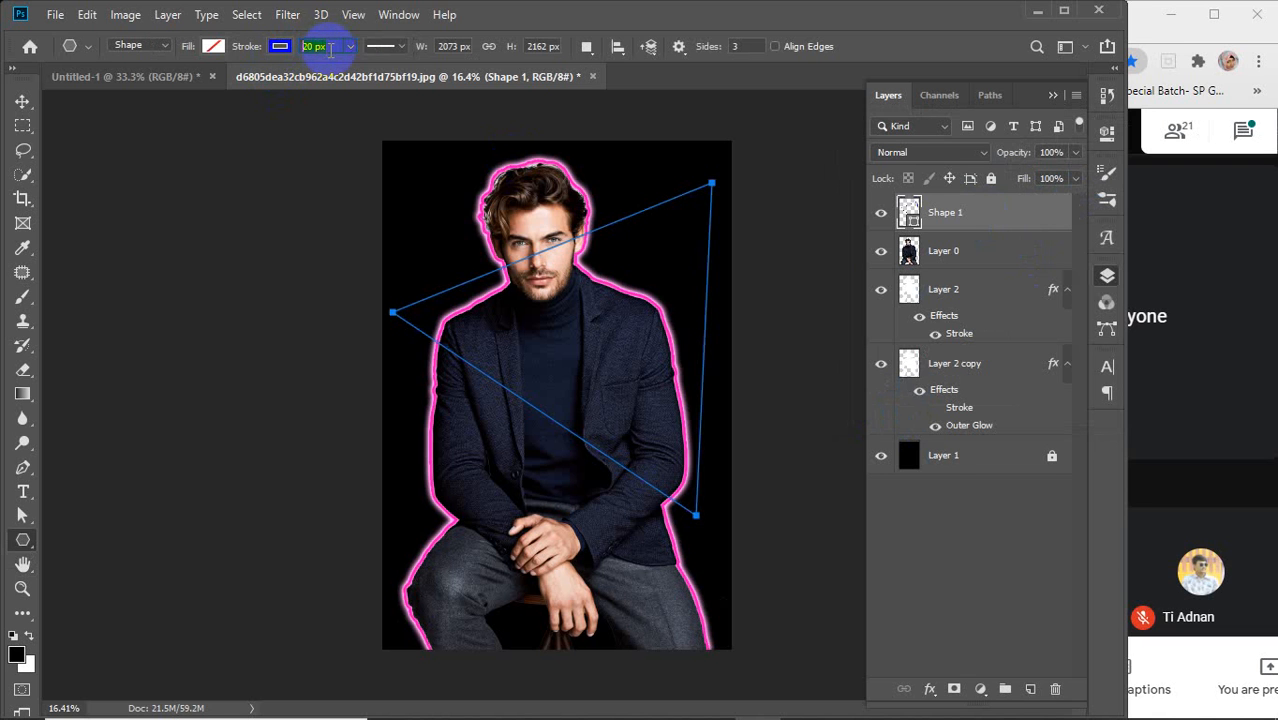
scroll(331, 46, up, 5)
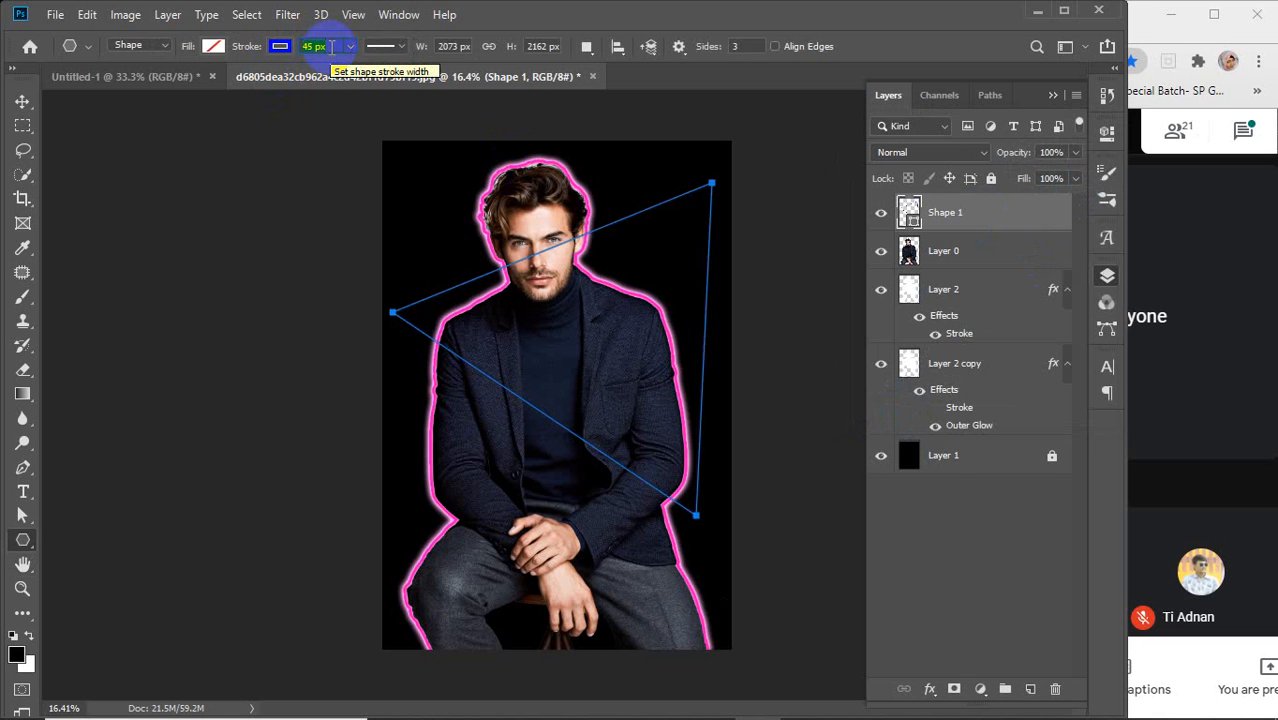
key(Return)
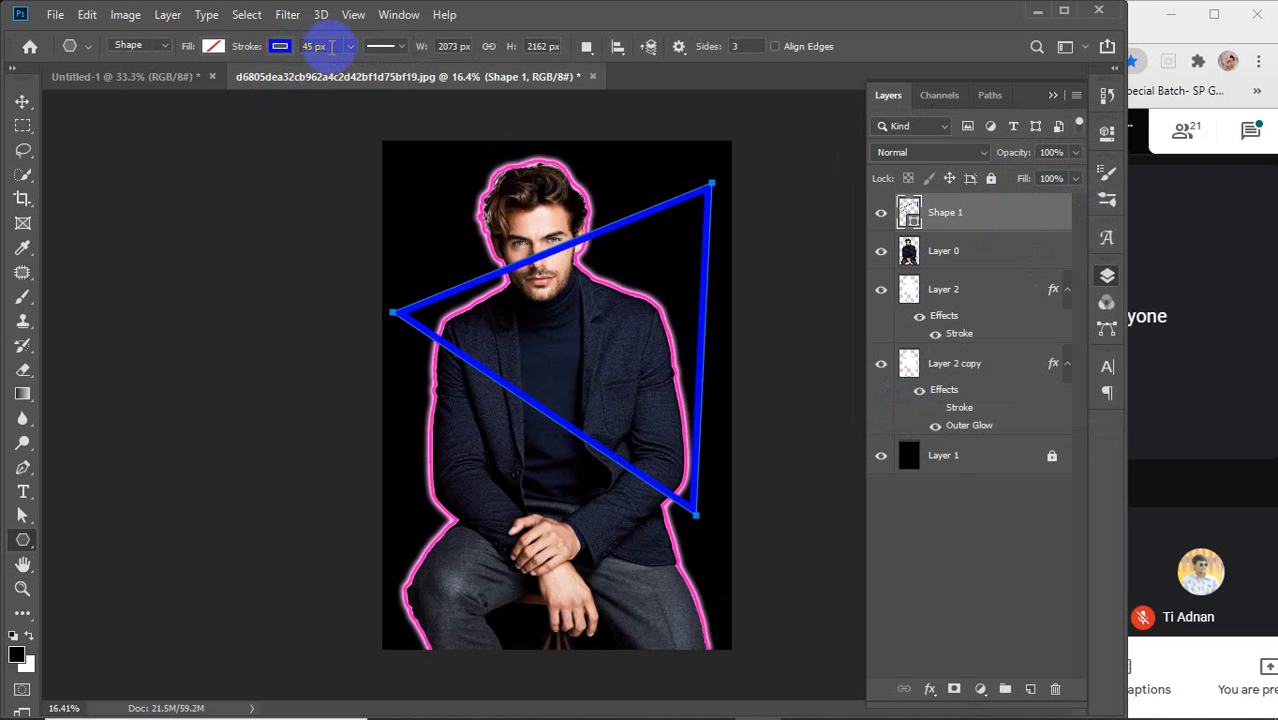
drag(332, 46, 273, 58)
key(Return)
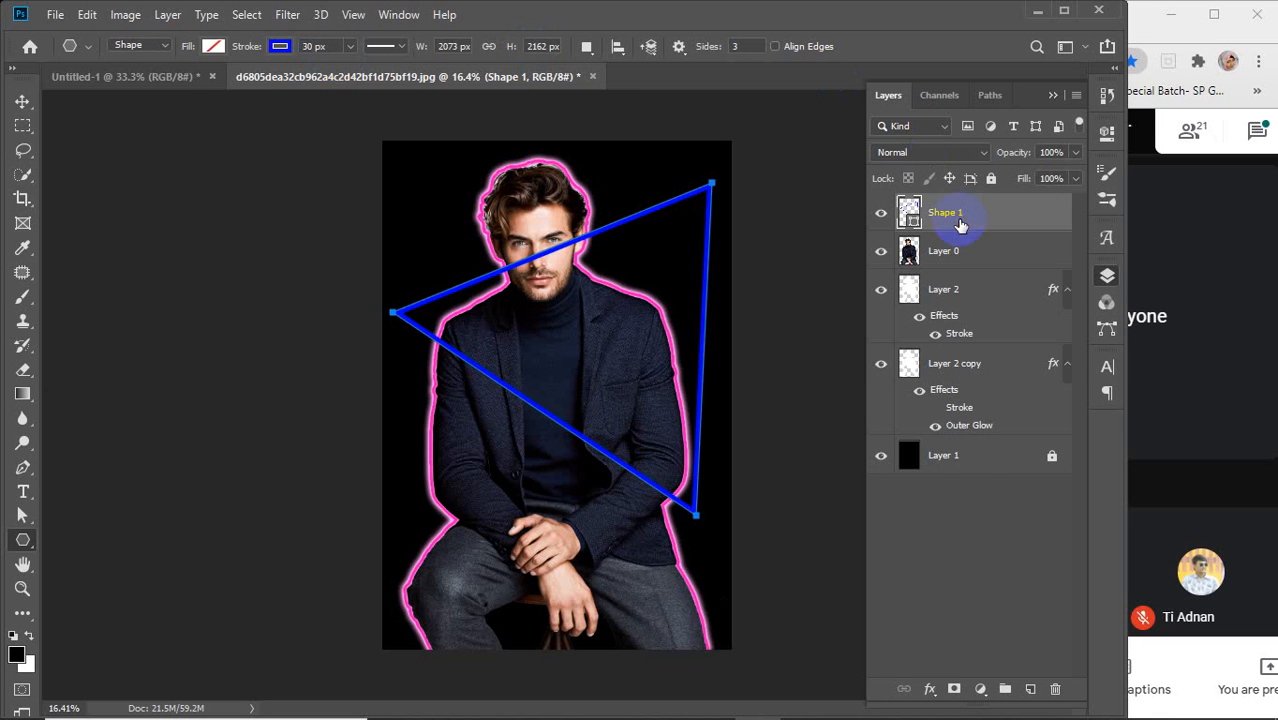
Step: Duplicate the triangle layer, hide the copy, and select the original Shape 1 layer
key(ctrl+j)
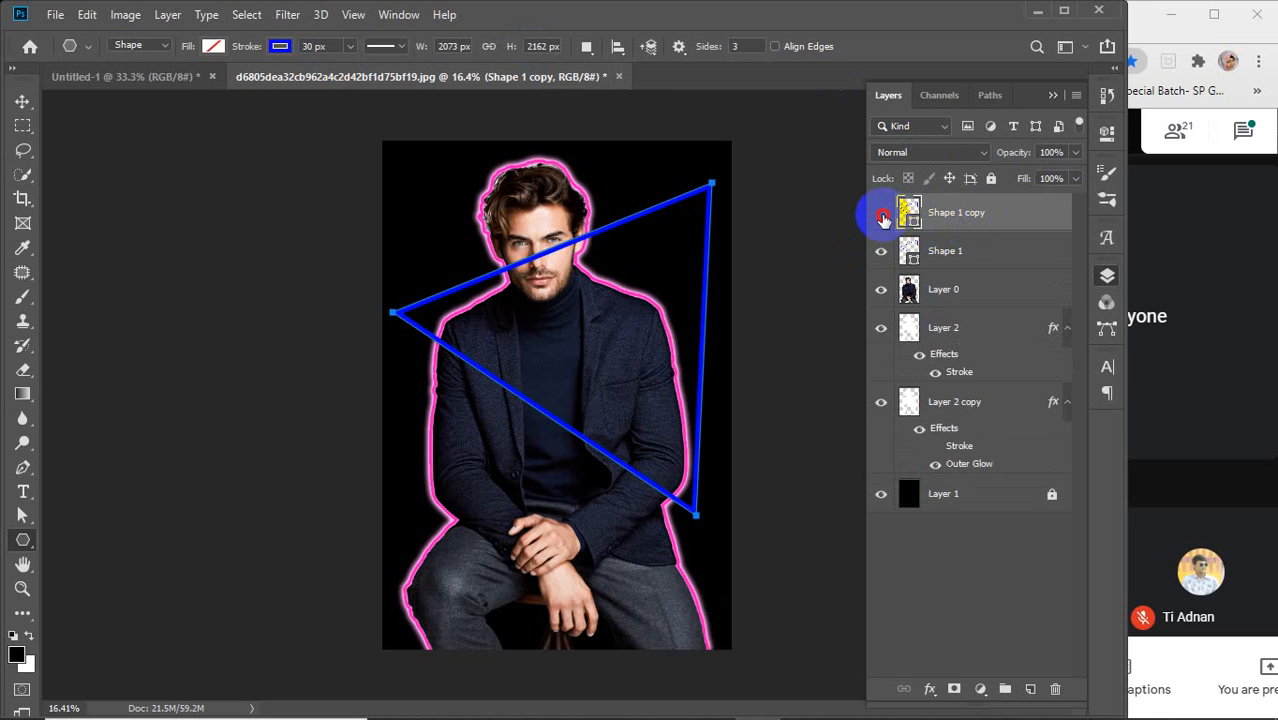
click(882, 218)
click(920, 252)
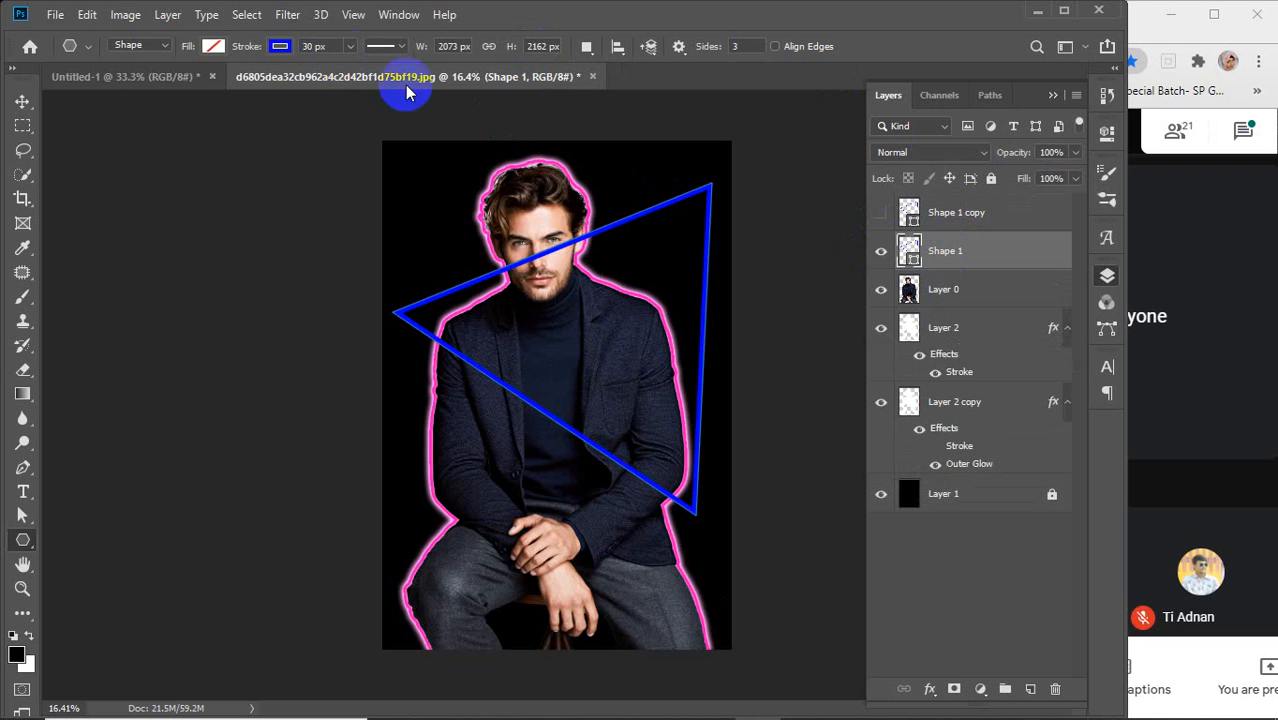
Step: Set the original triangle's stroke width to 50 px and align the stroke to the outside of its path
click(322, 46)
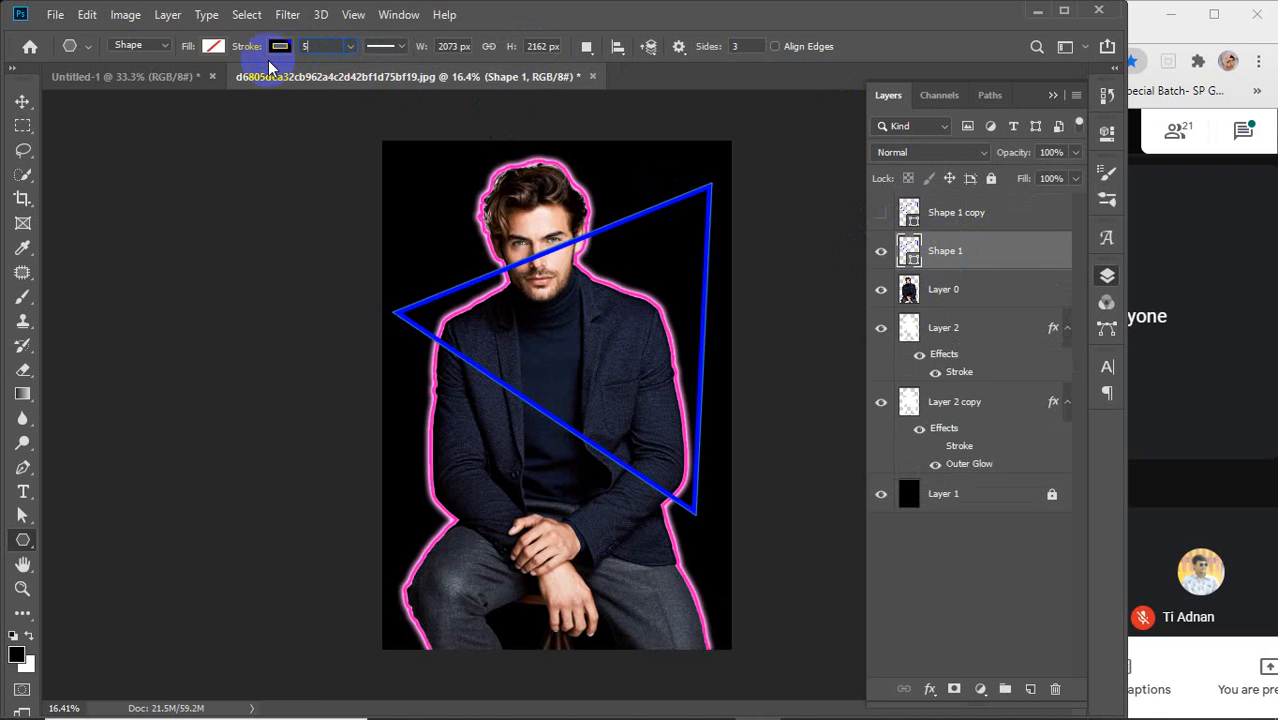
text(50)
key(Return)
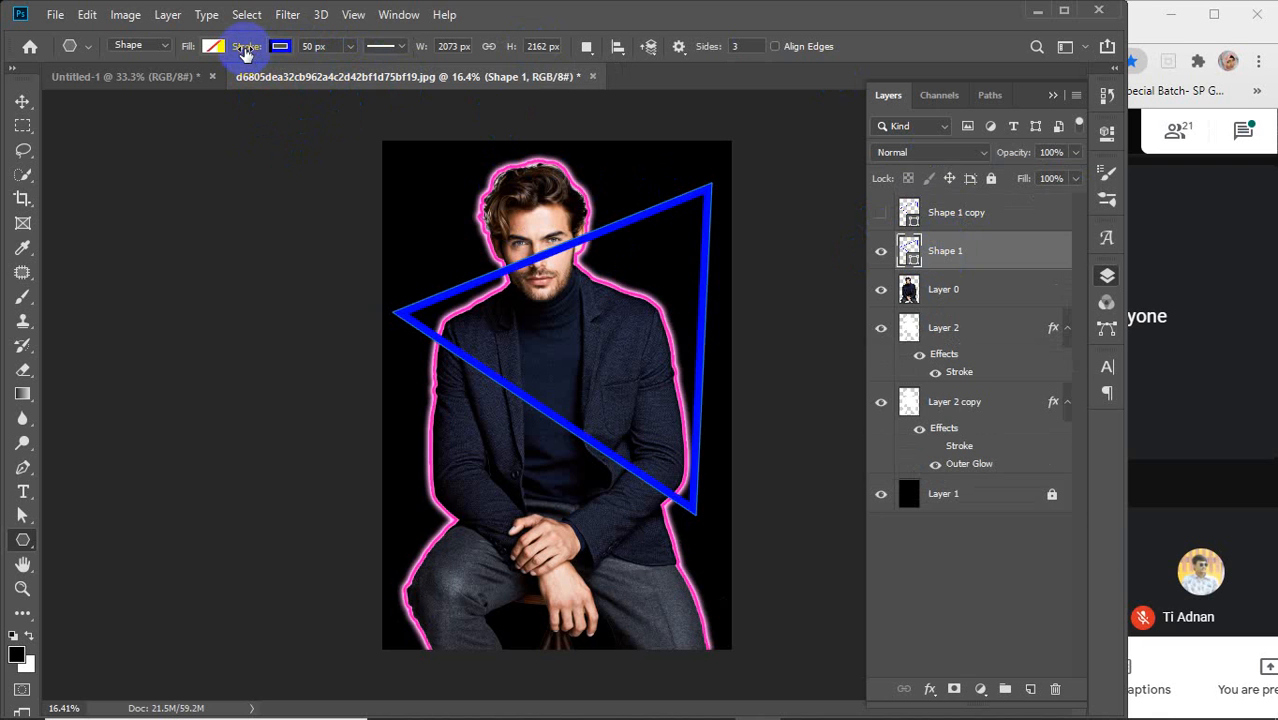
click(400, 47)
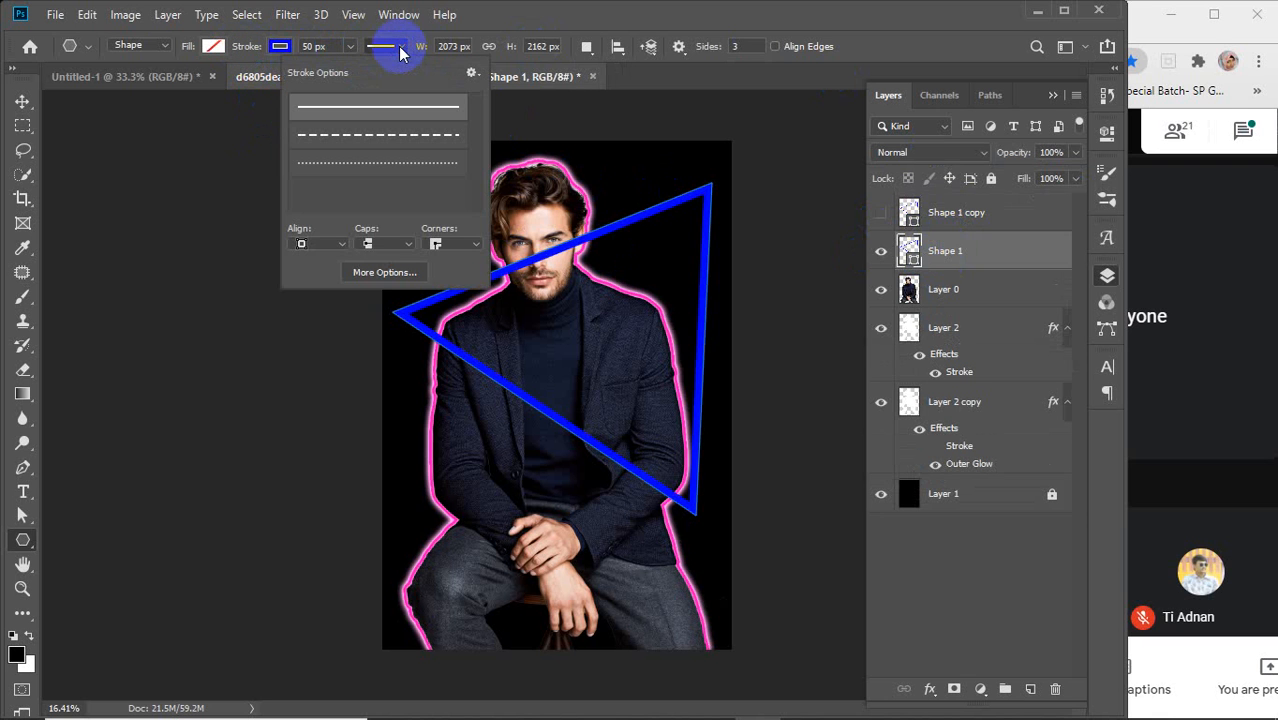
click(334, 246)
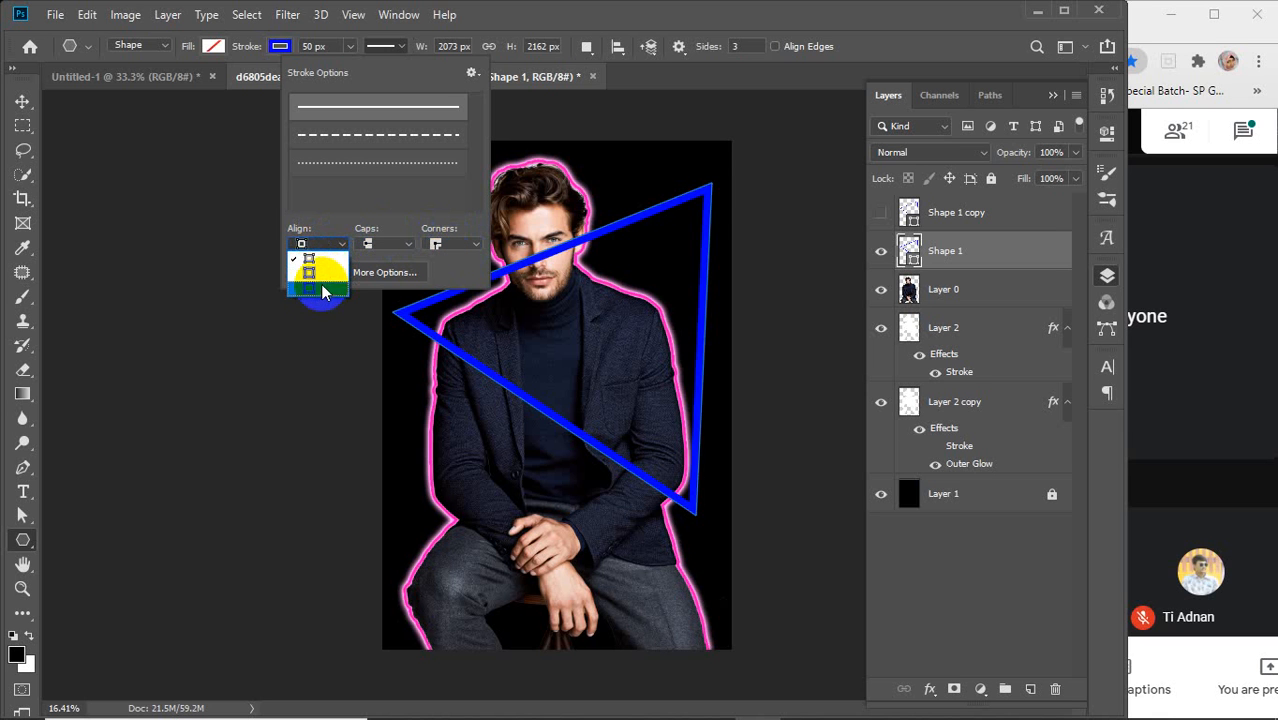
click(321, 289)
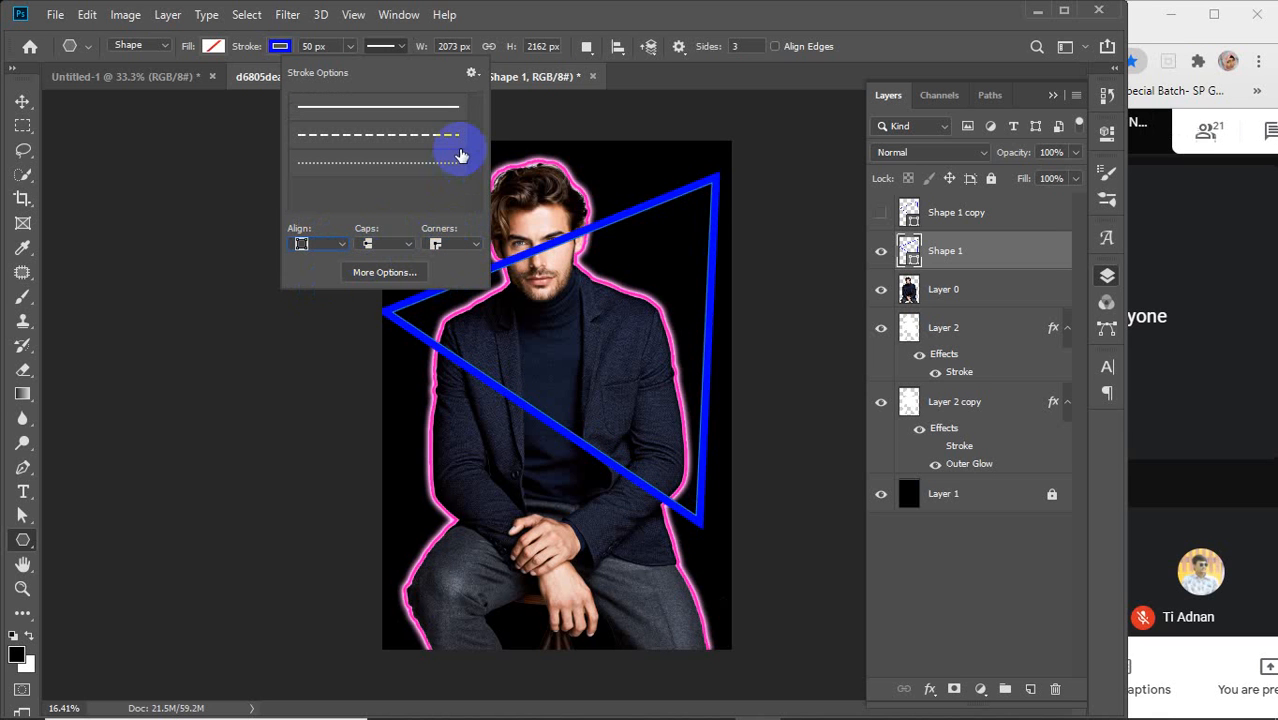
click(397, 50)
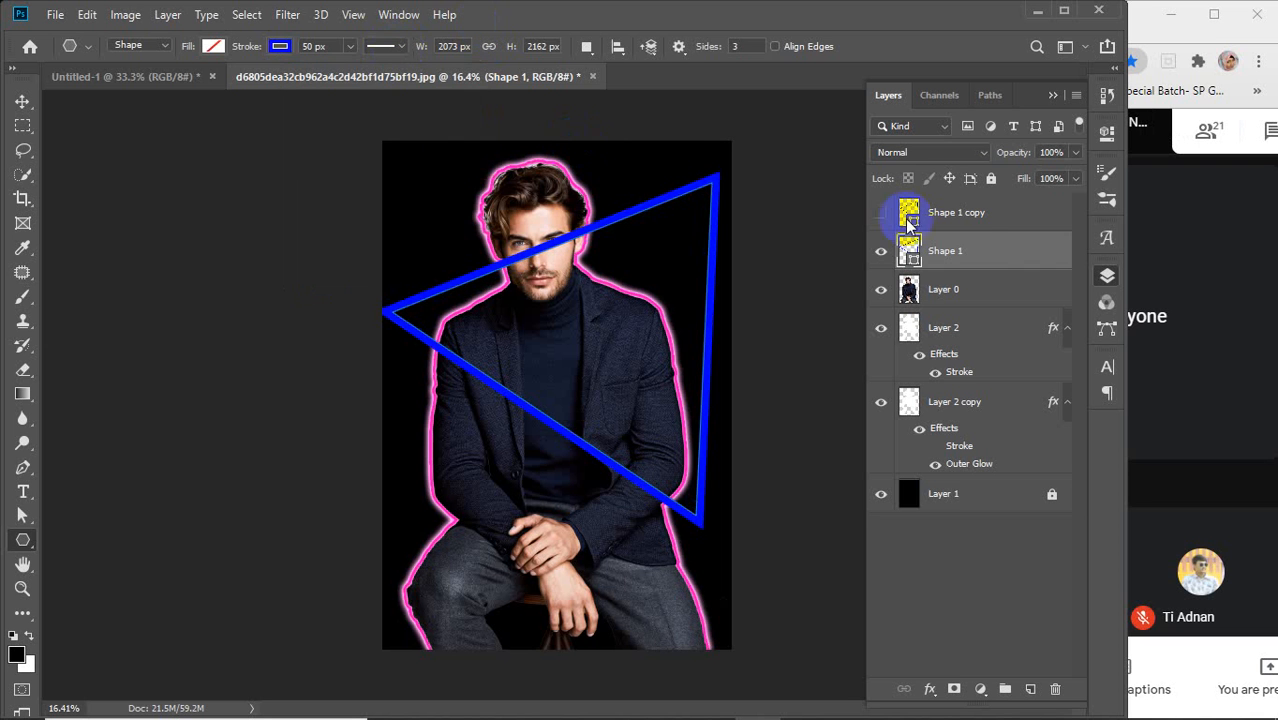
Step: Rasterize the original triangle and apply a Gaussian Blur with a 40 pixel radius for its glow
click(287, 14)
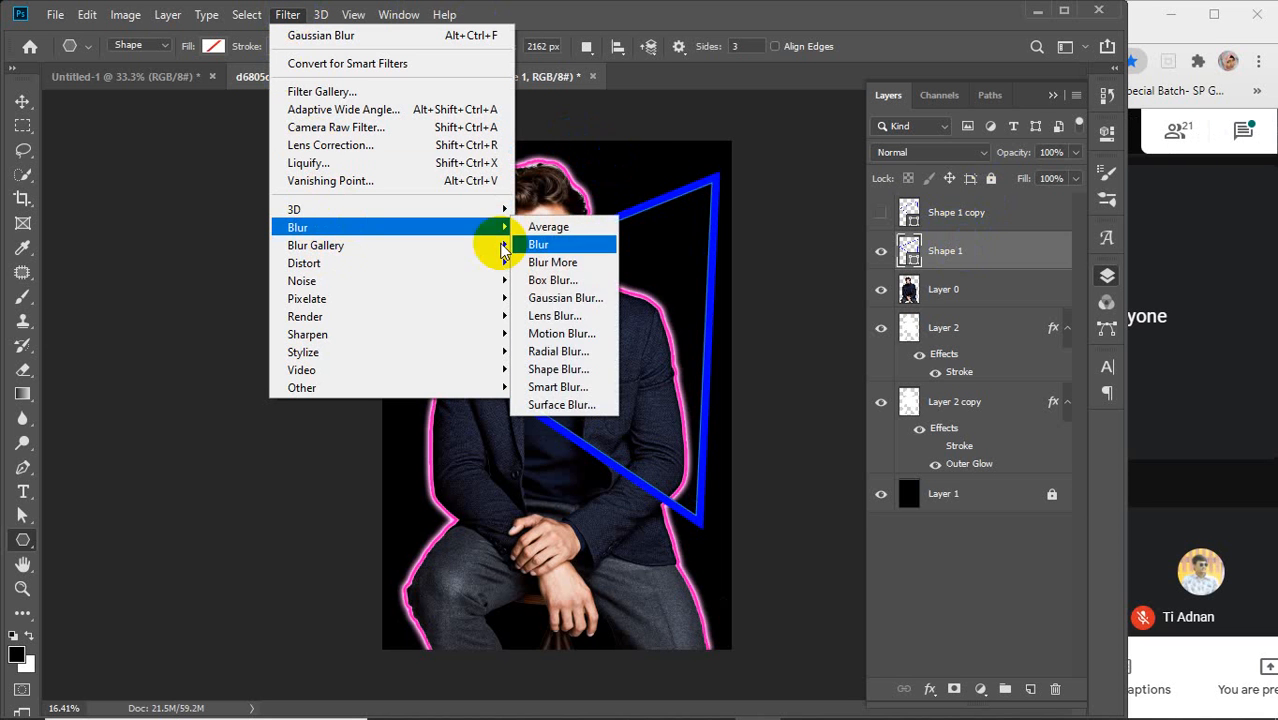
click(548, 298)
click(835, 178)
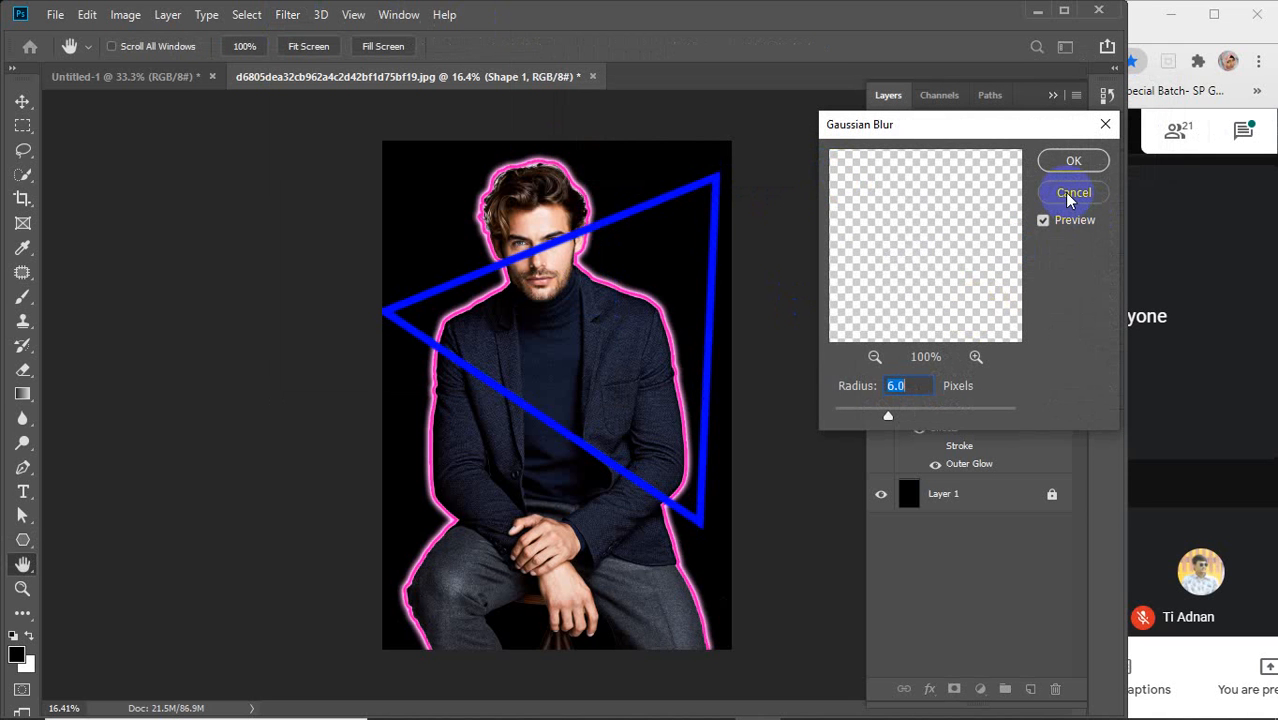
click(874, 358)
click(874, 358)
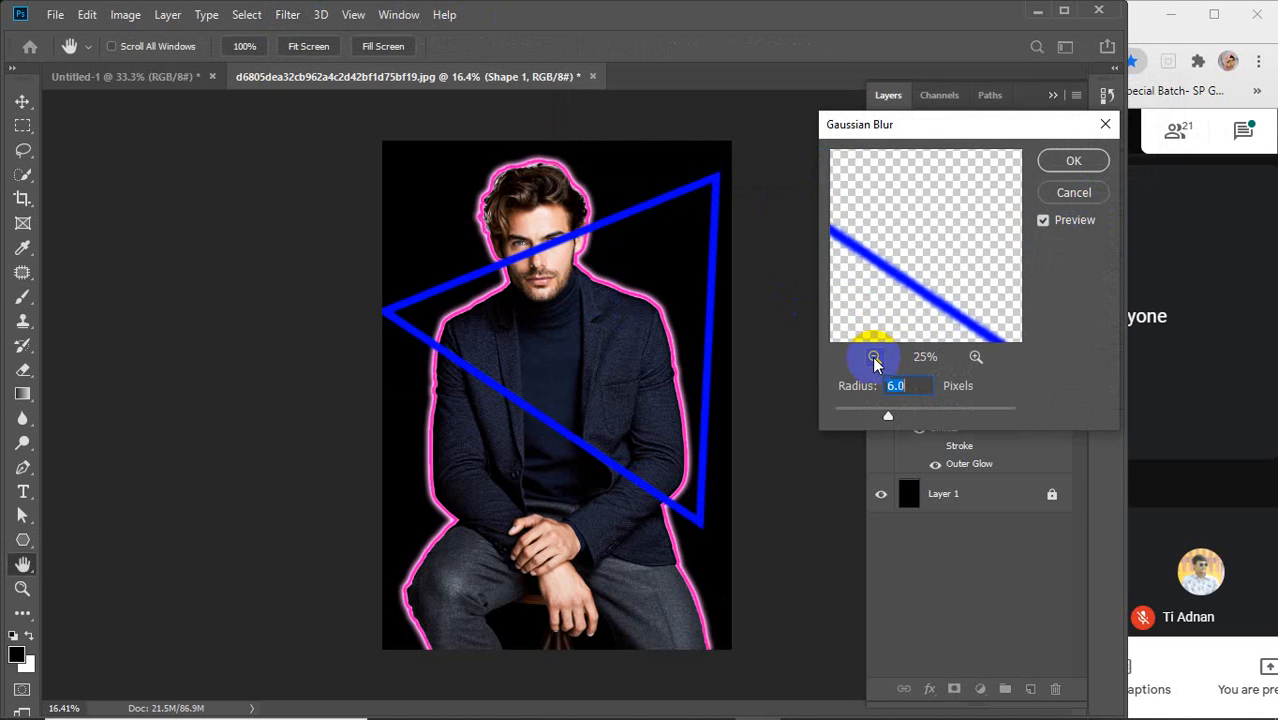
click(874, 358)
drag(888, 415, 927, 422)
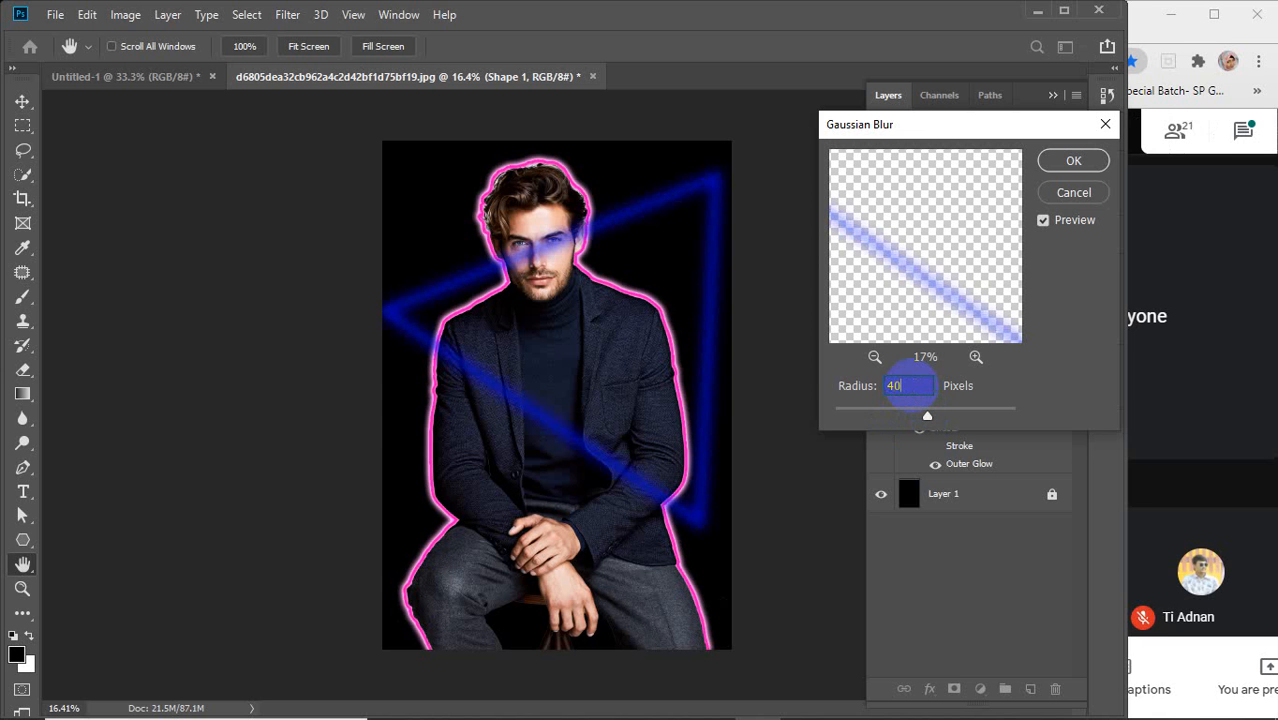
key(Return)
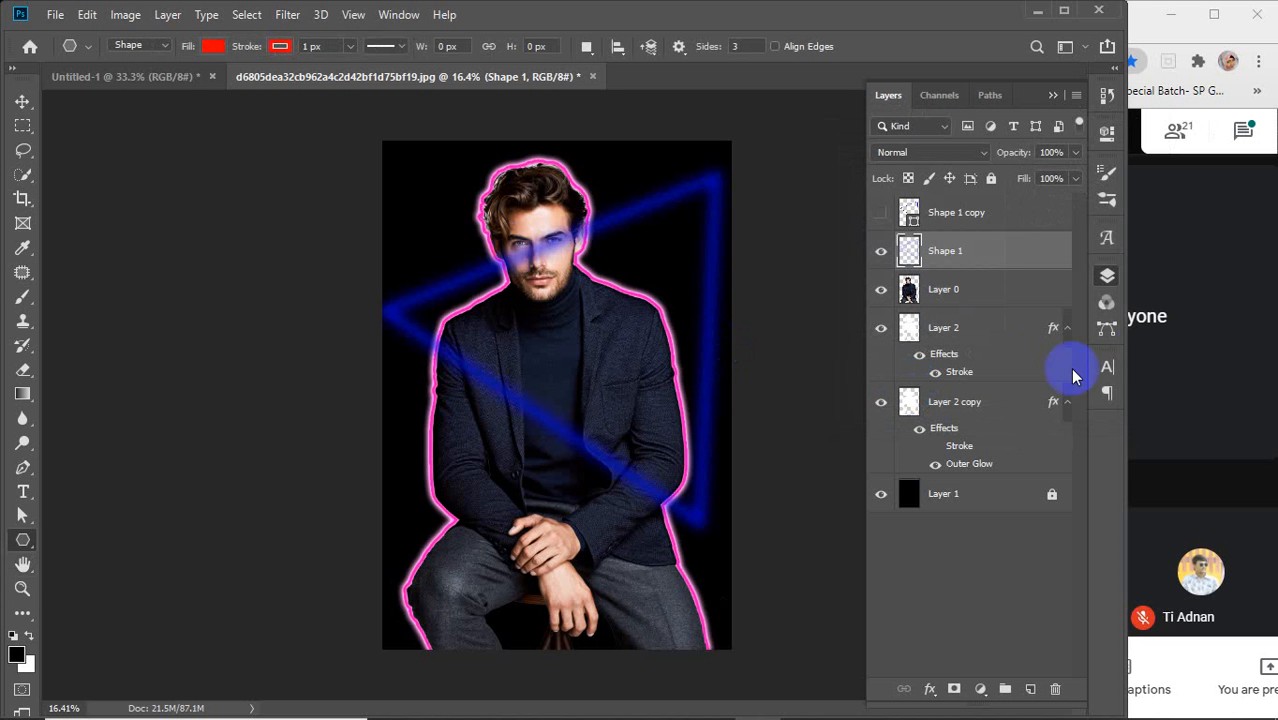
Step: Show the triangle copy and scale the blurred triangle down to about 97% so the glow fits behind it
click(886, 220)
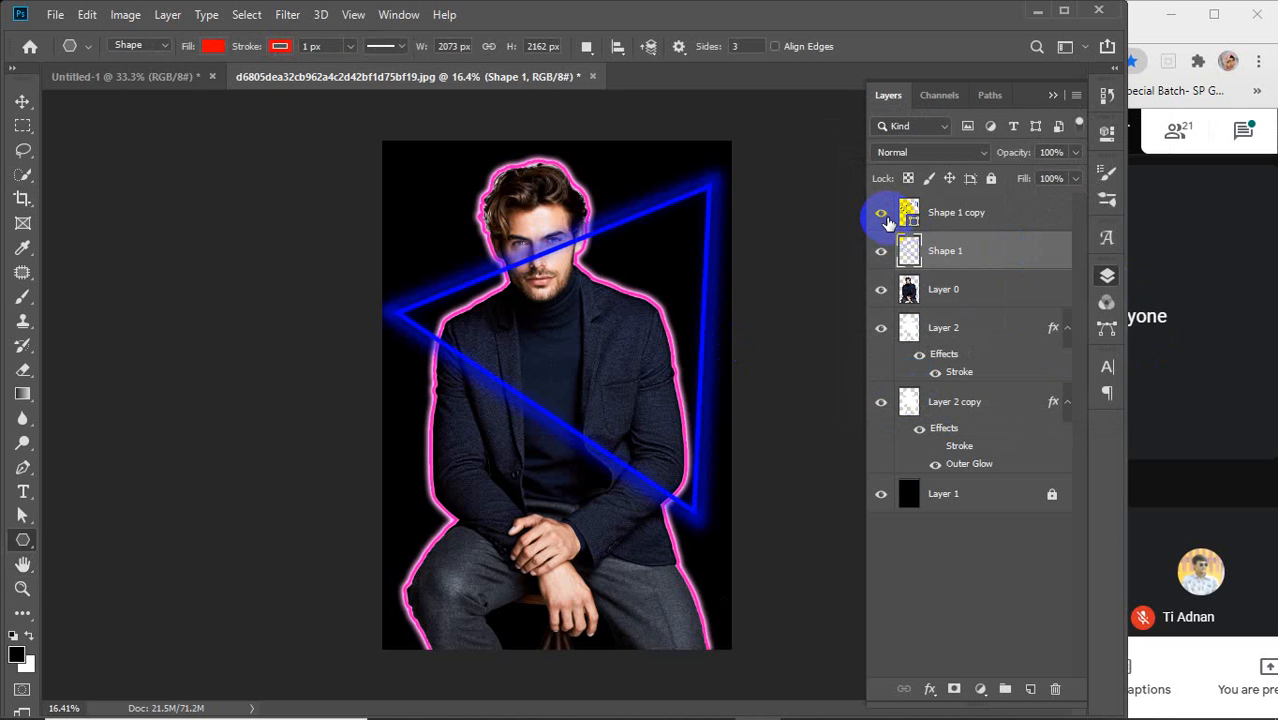
key(ctrl+t)
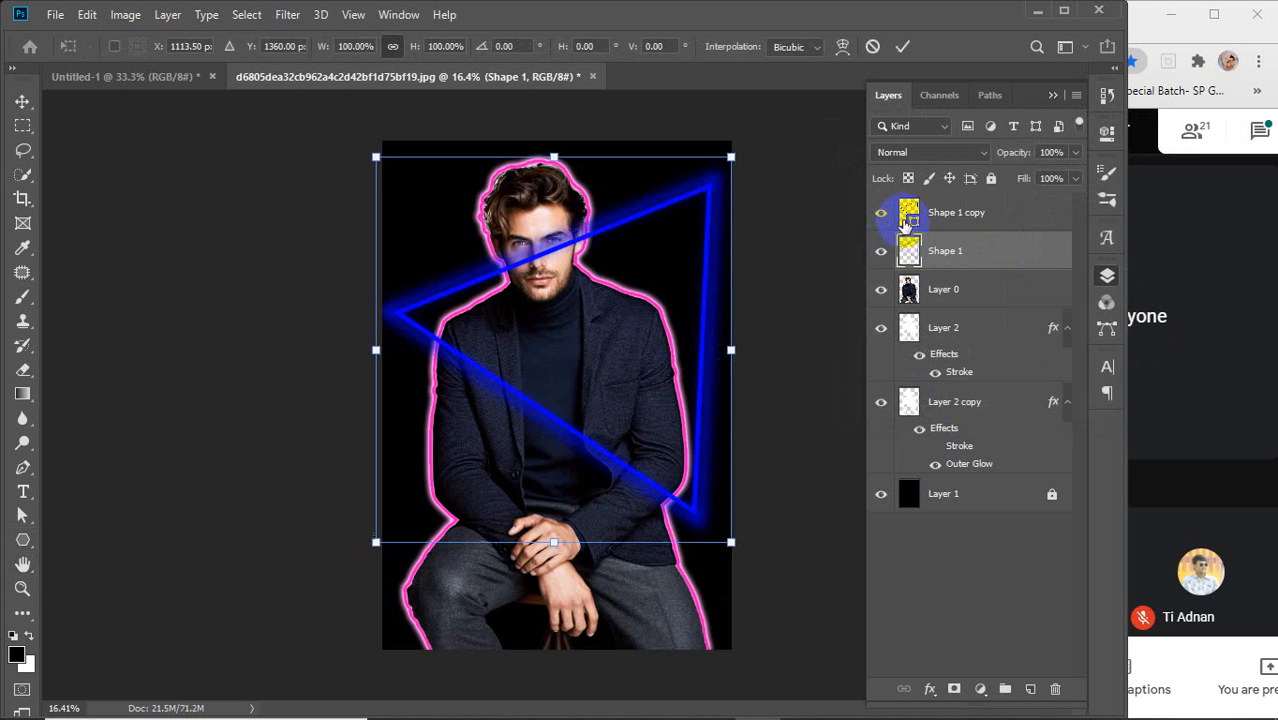
mouse_move(732, 158)
mouse_down()
mouse_move(739, 146)
mouse_move(733, 164)
mouse_up()
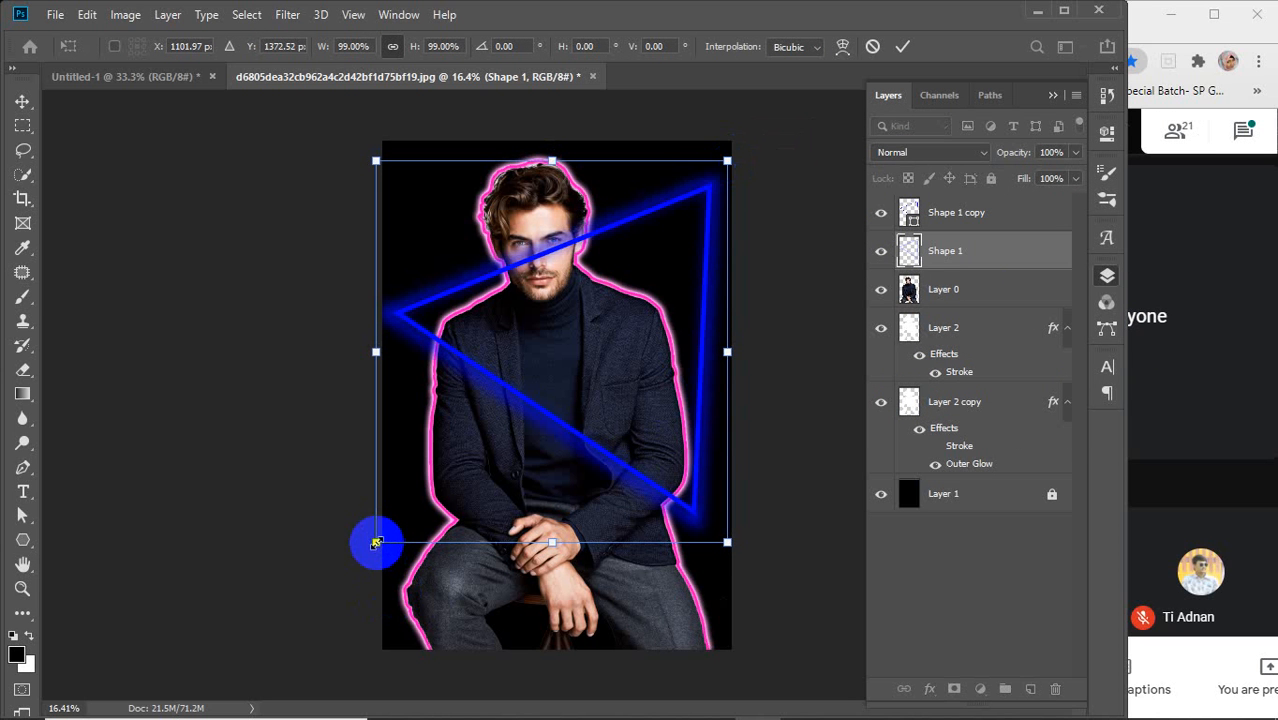
drag(376, 543, 383, 533)
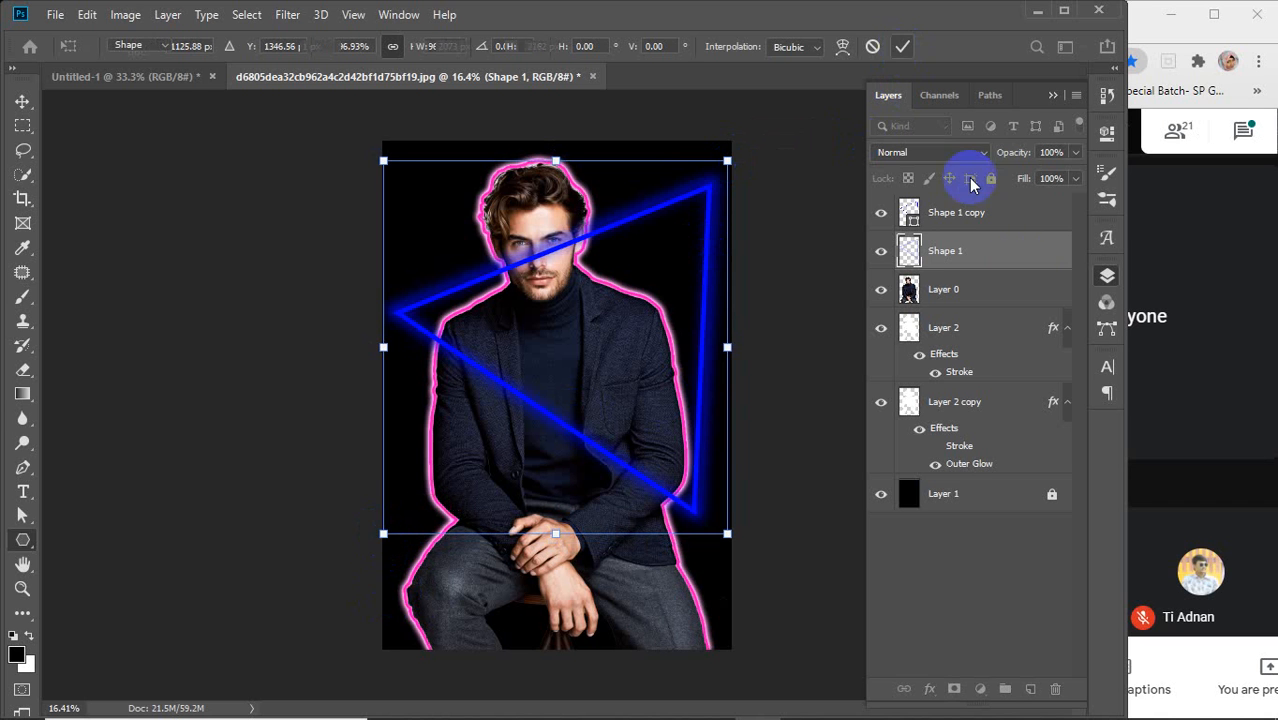
key(Return)
Step: Change the triangle copy's stroke color to white and its stroke width to 20 px
click(972, 212)
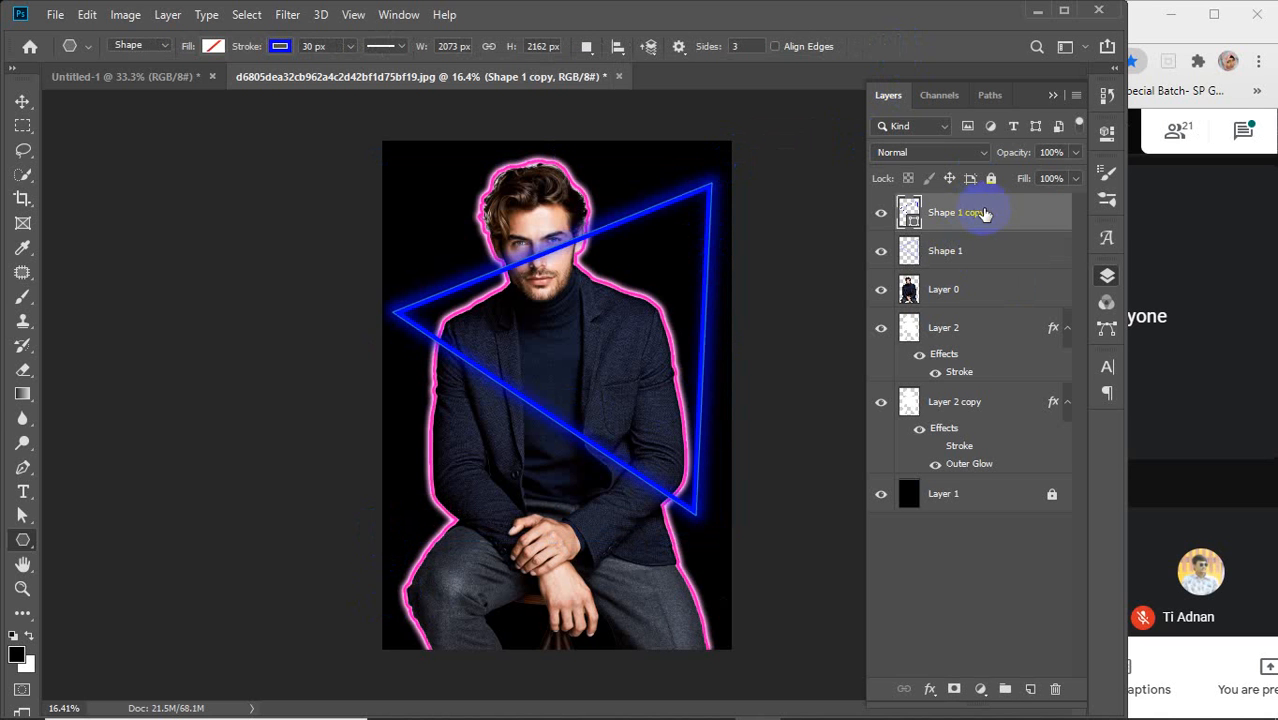
click(280, 46)
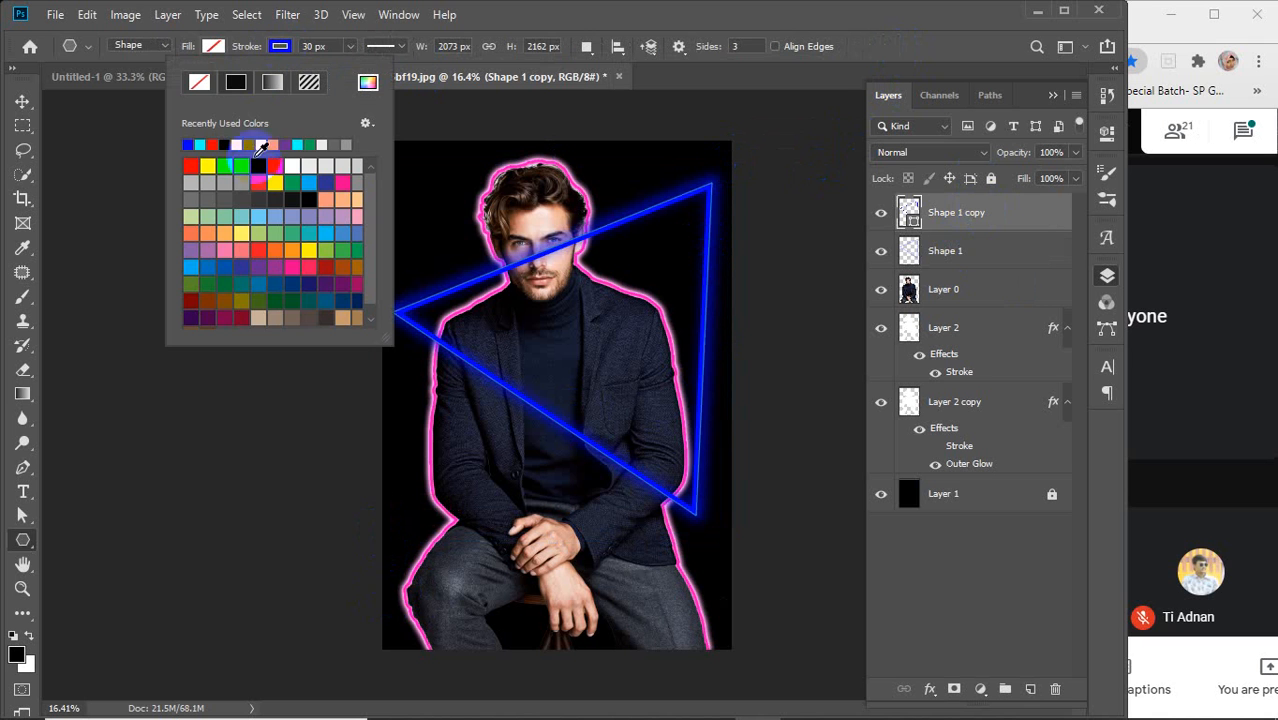
click(284, 167)
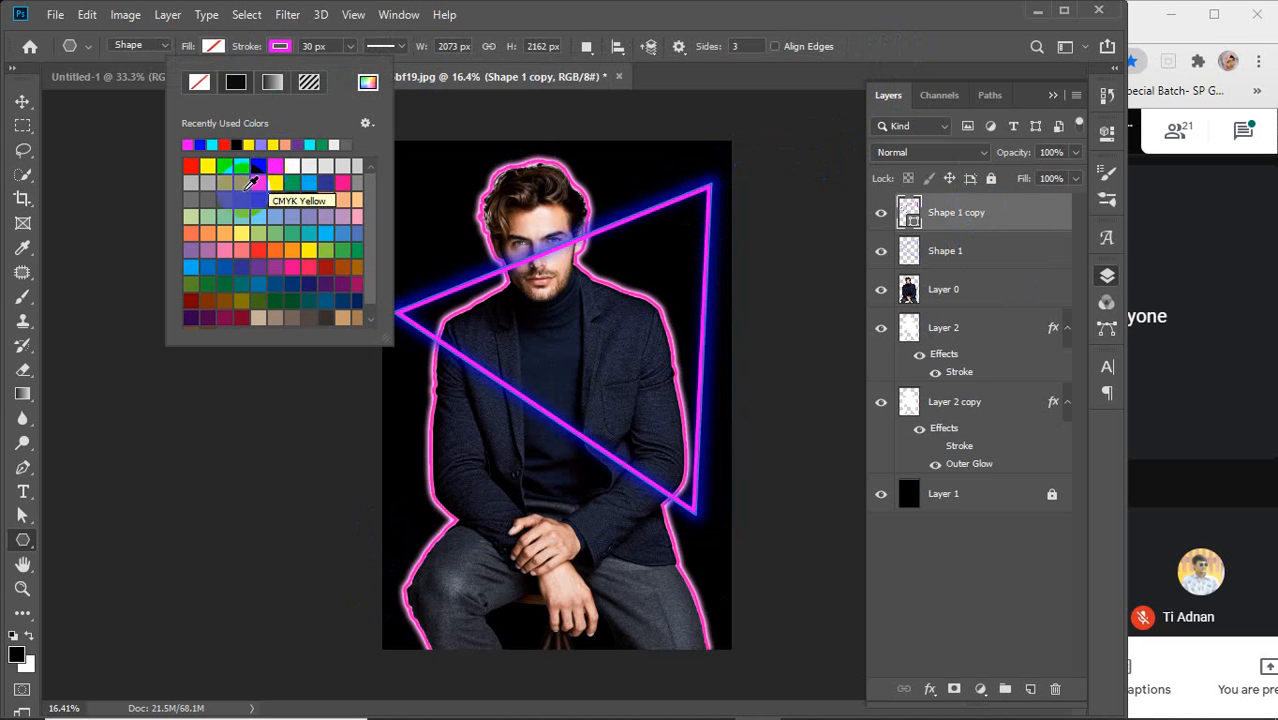
click(291, 166)
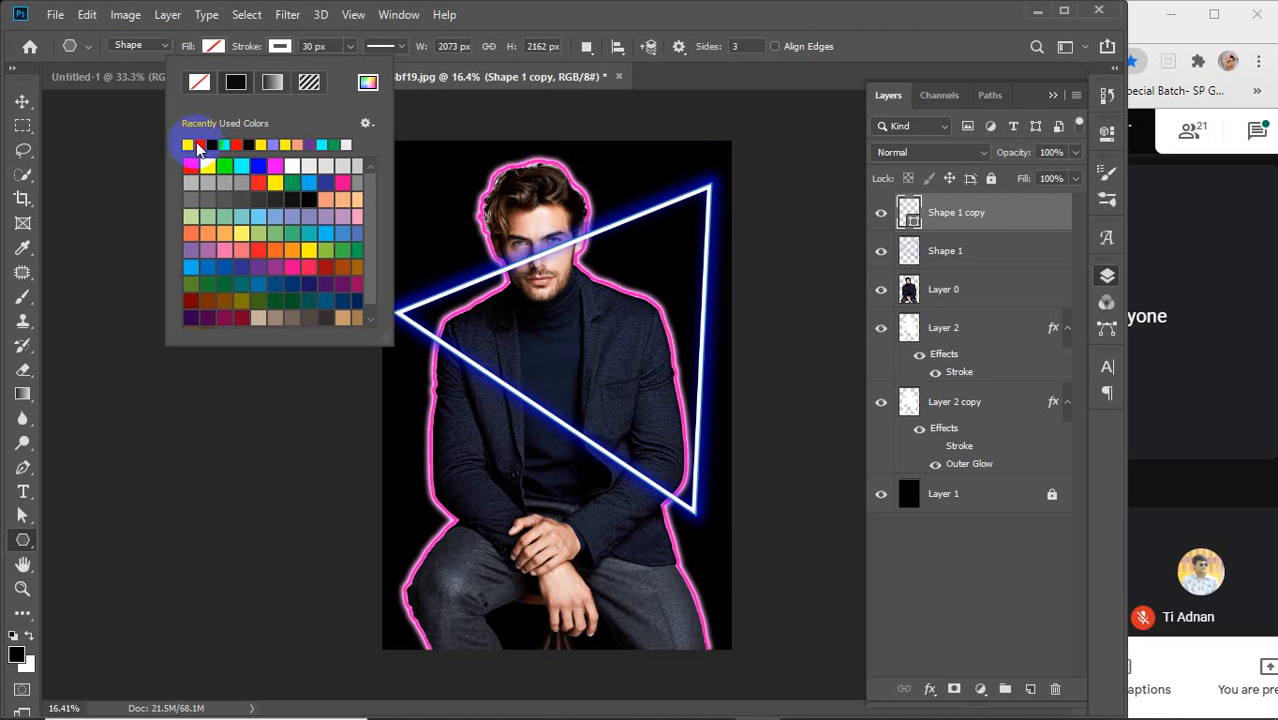
click(320, 44)
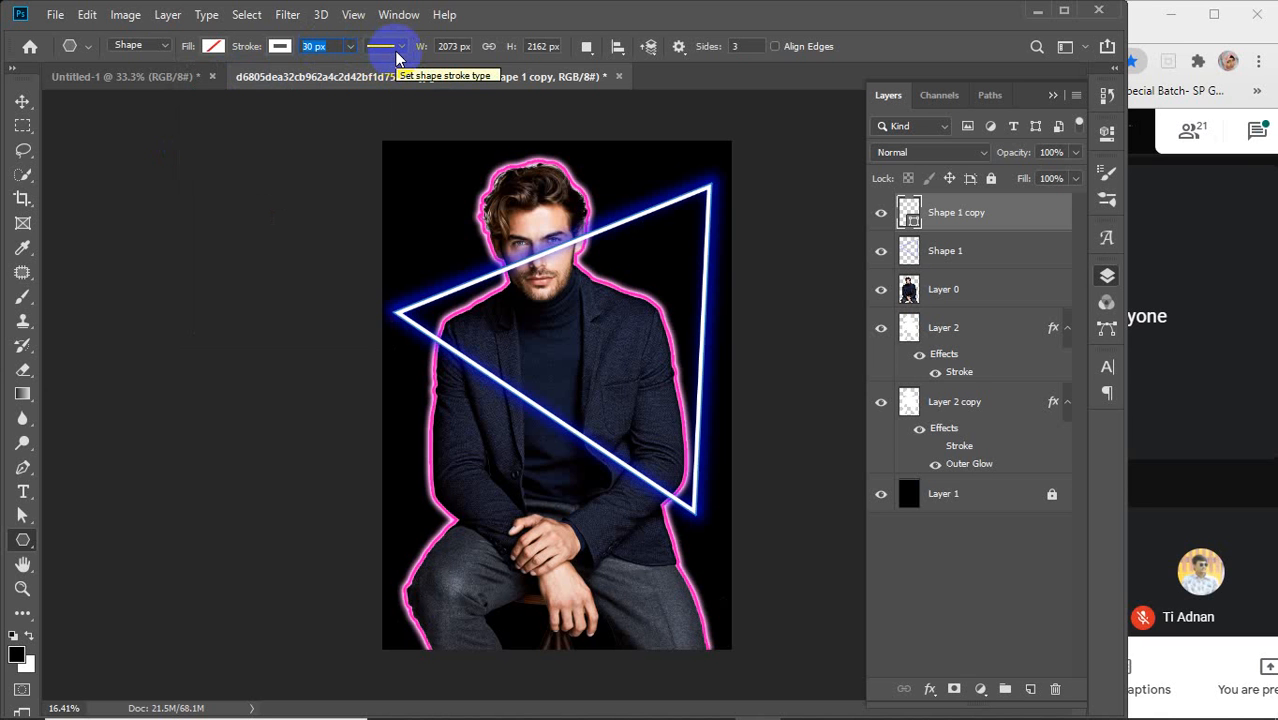
key(Return)
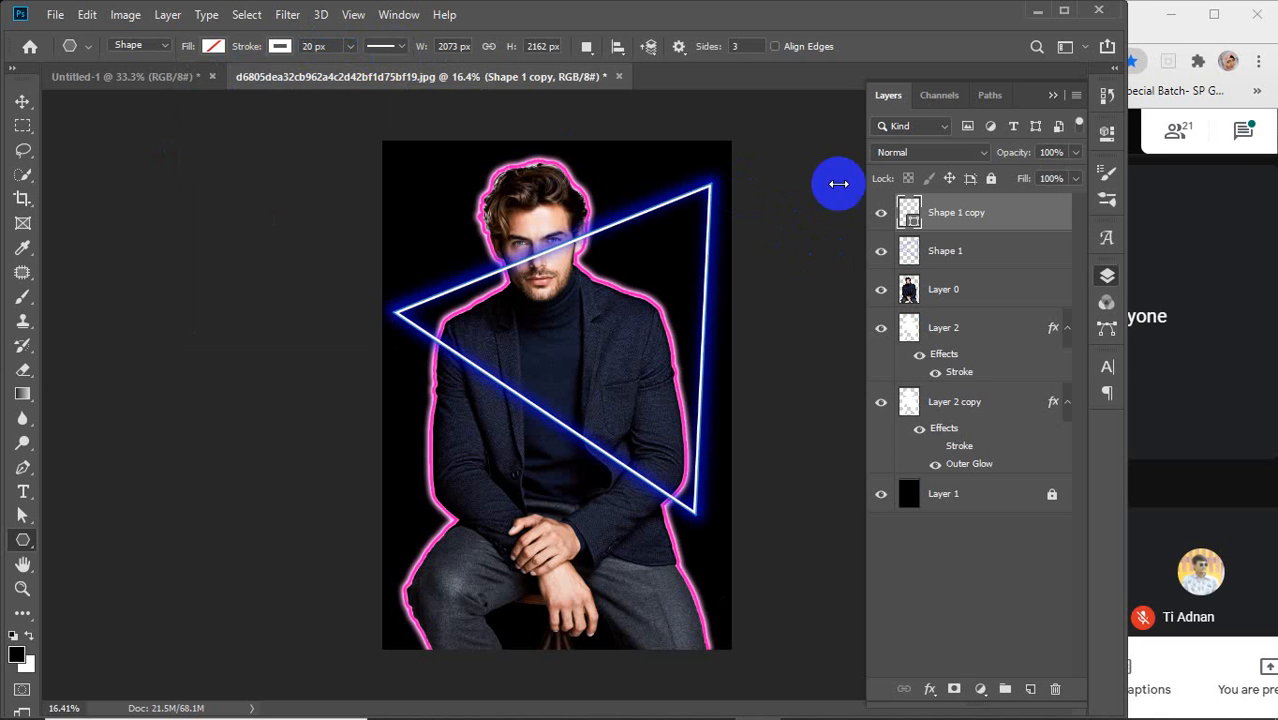
Step: Adjust the white triangle's two right-hand corner points with the Direct Selection tool to fit the glow, making it about 2091 by 2186 px
key(ctrl+t)
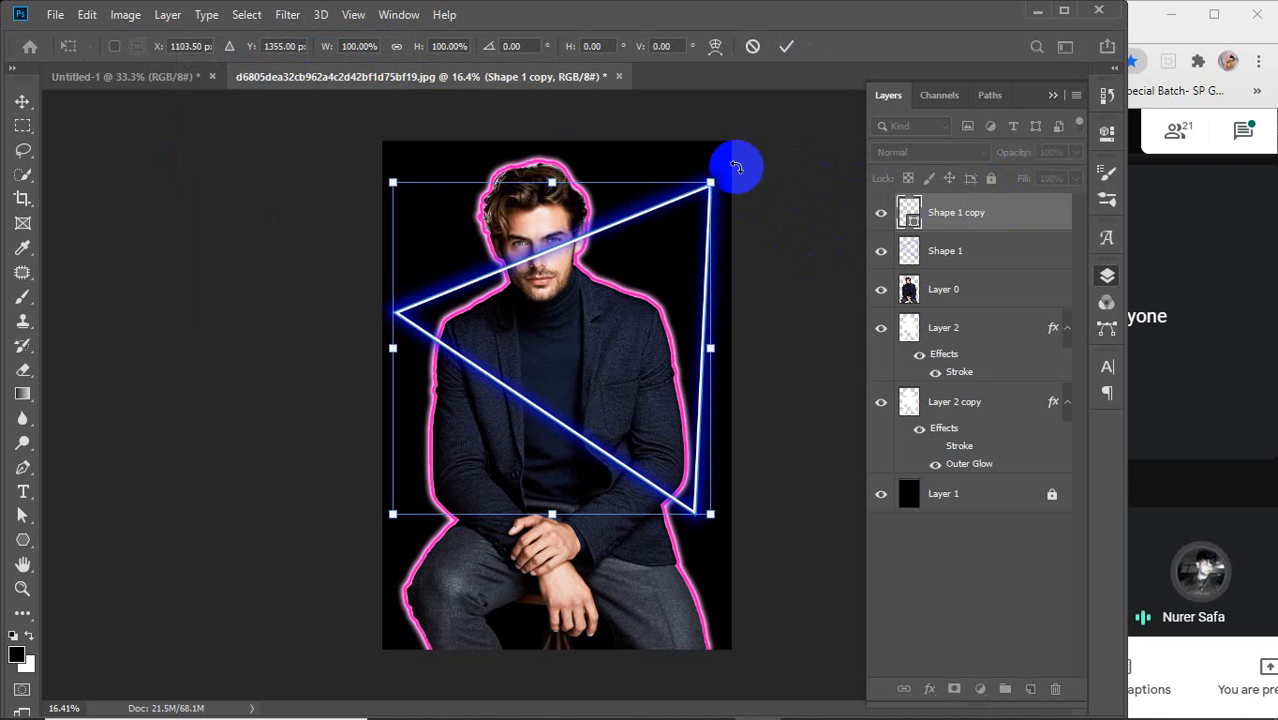
drag(711, 179, 716, 178)
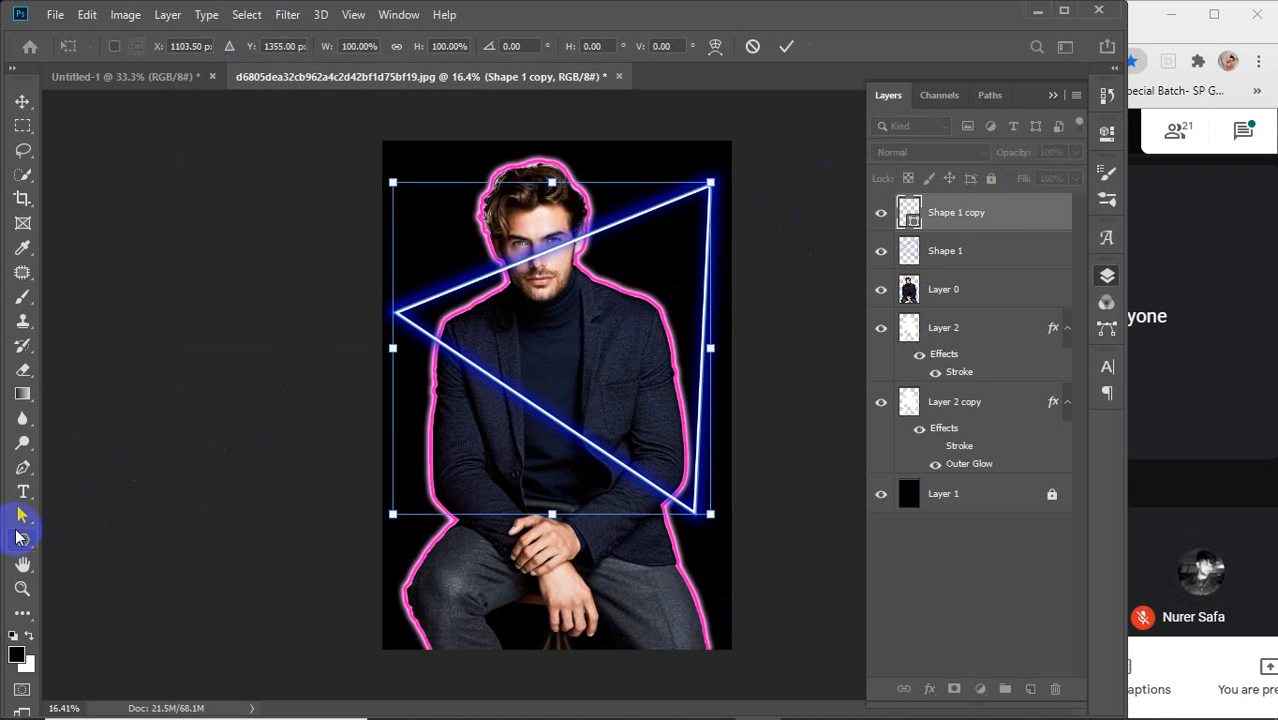
click(20, 517)
click(20, 517)
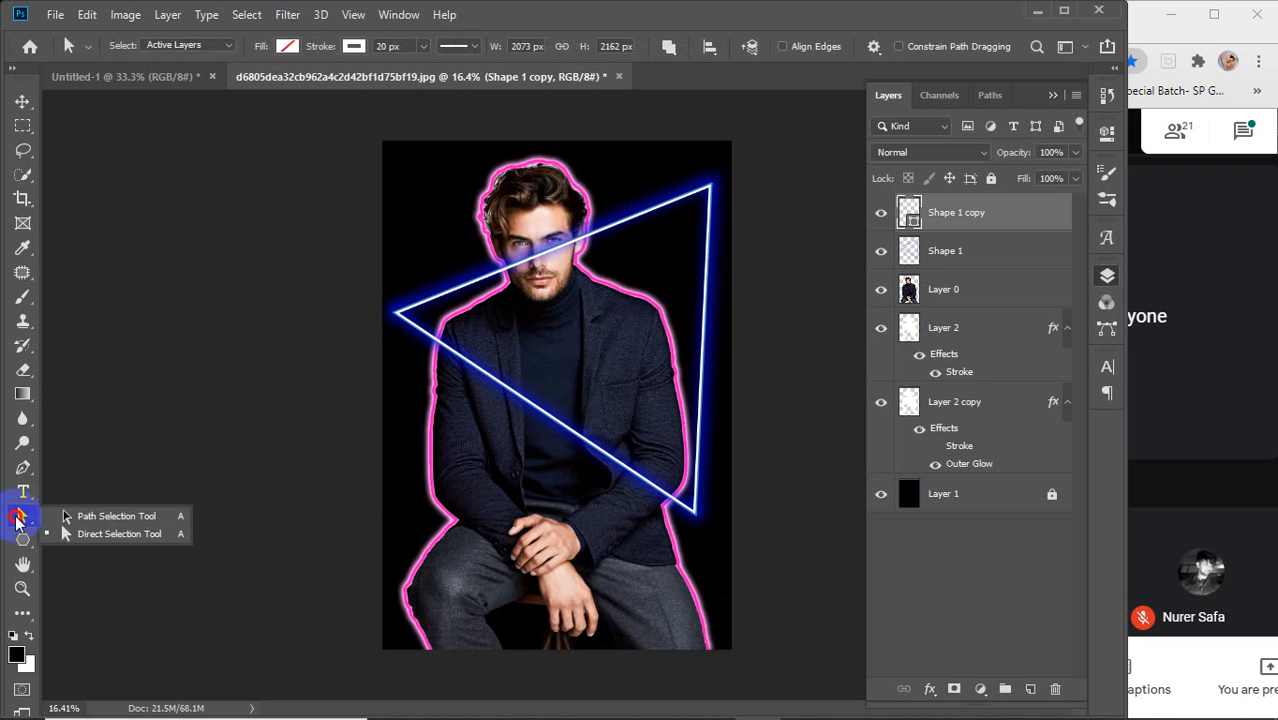
click(94, 533)
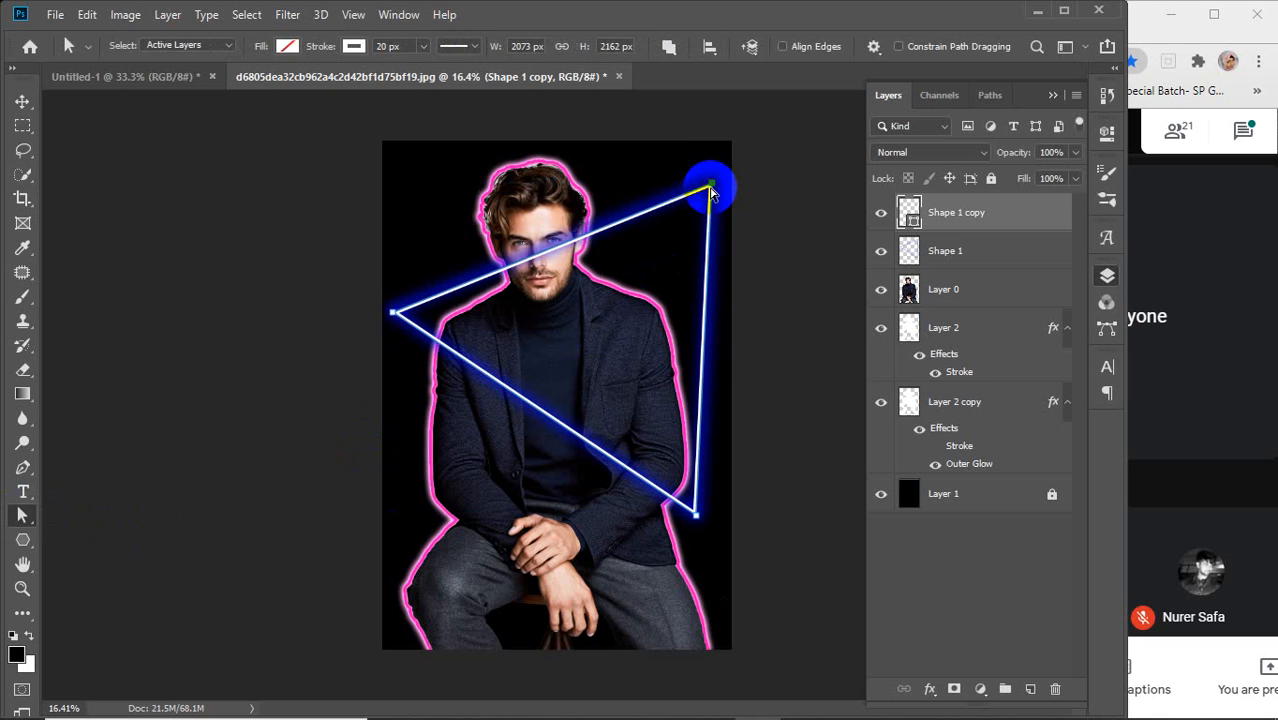
drag(713, 188, 714, 181)
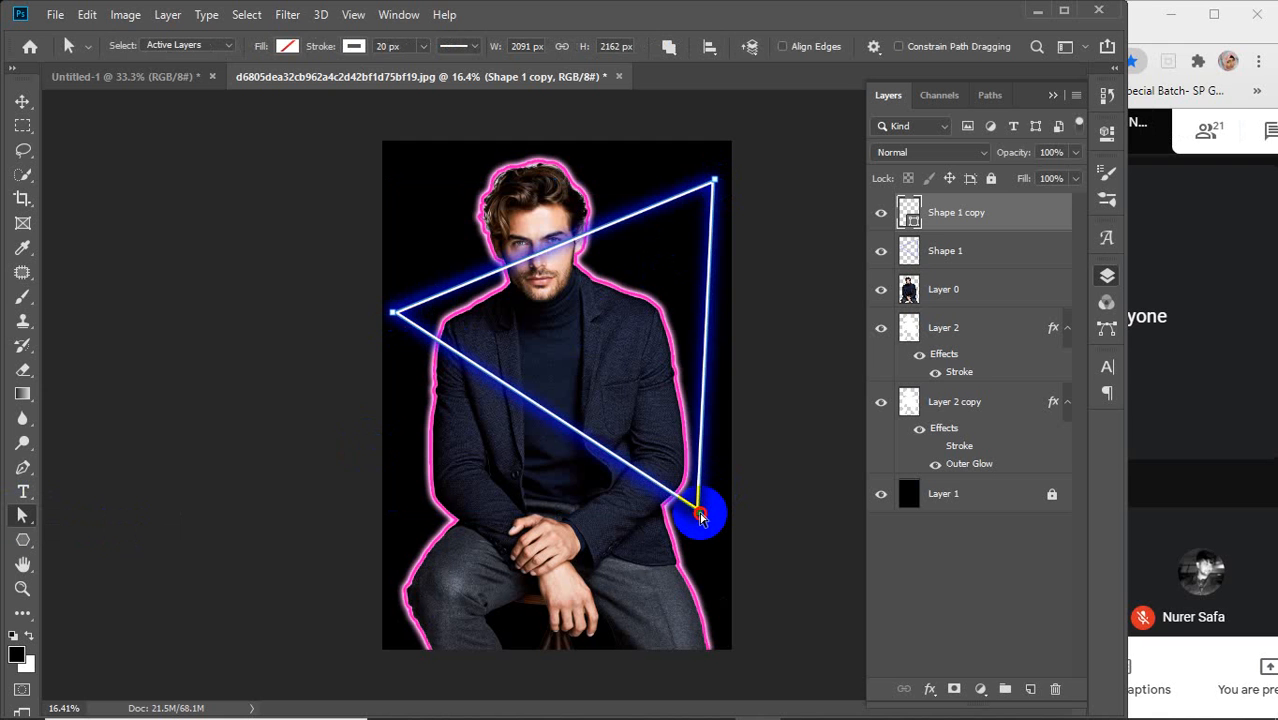
drag(700, 515, 697, 514)
click(955, 256)
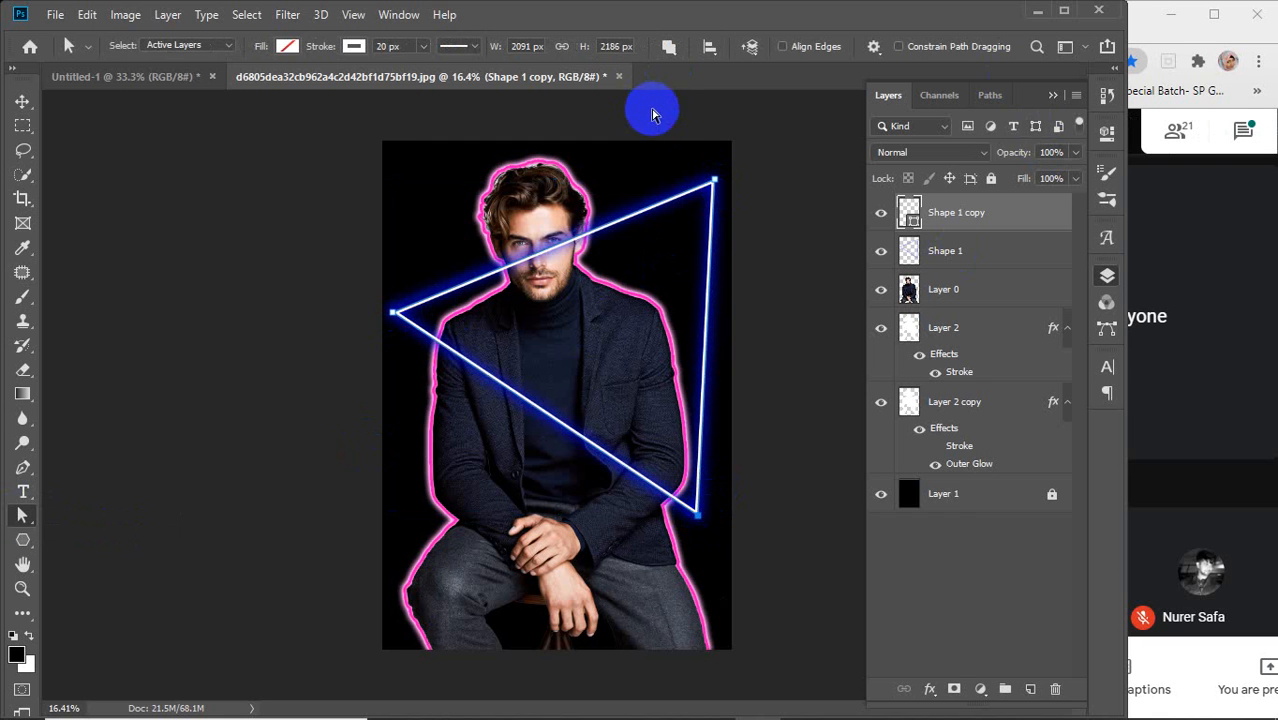
click(652, 115)
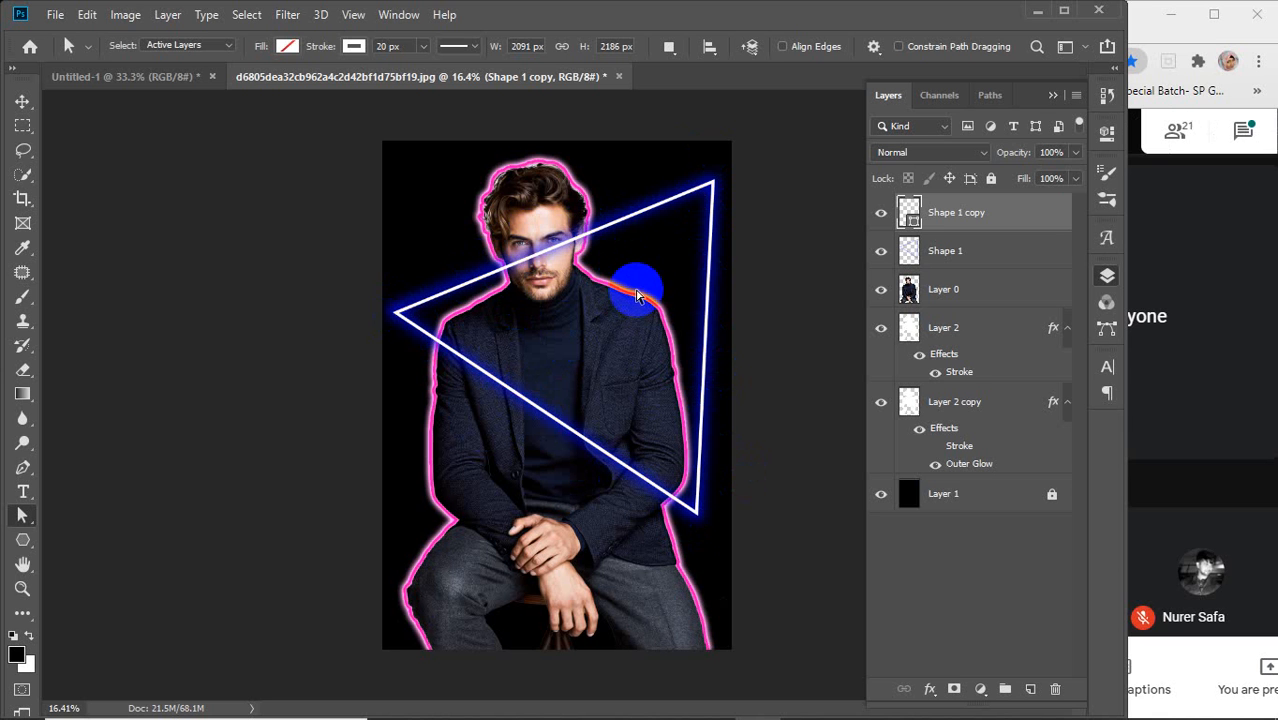
Step: Try to erase the triangle where it crosses the man's face with both triangle layers selected
shift+click(1020, 253)
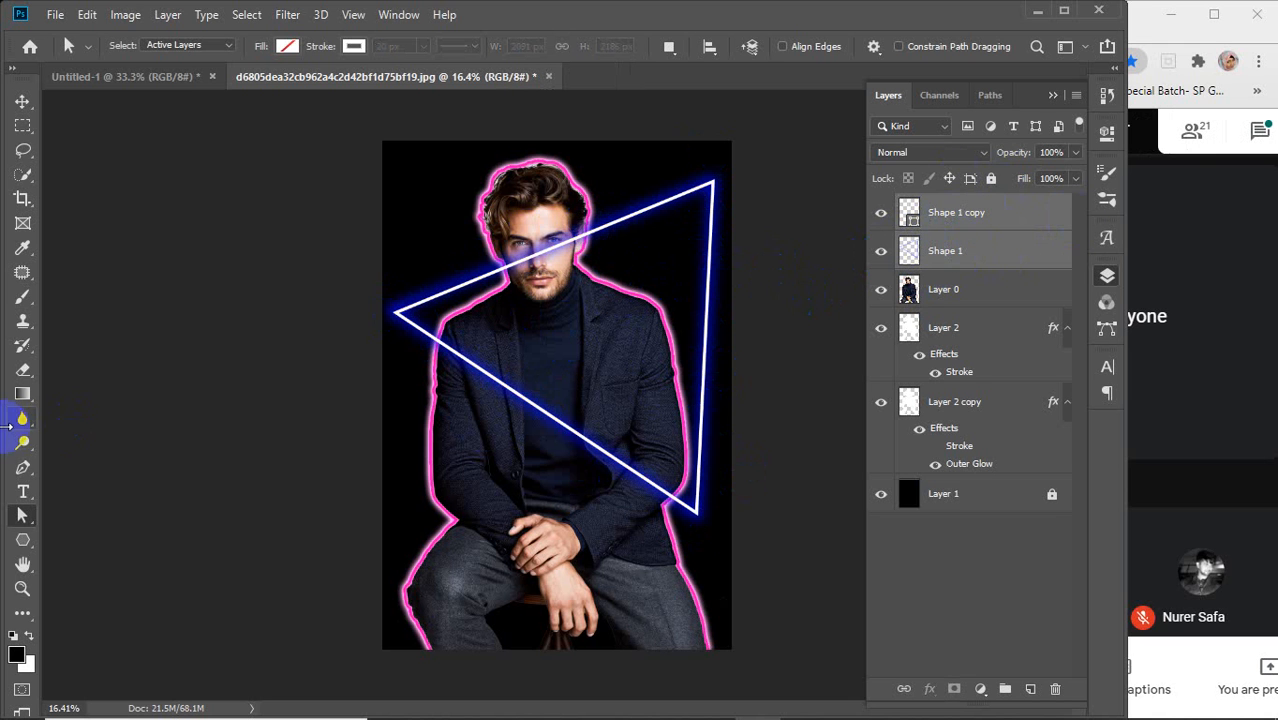
click(23, 369)
click(88, 372)
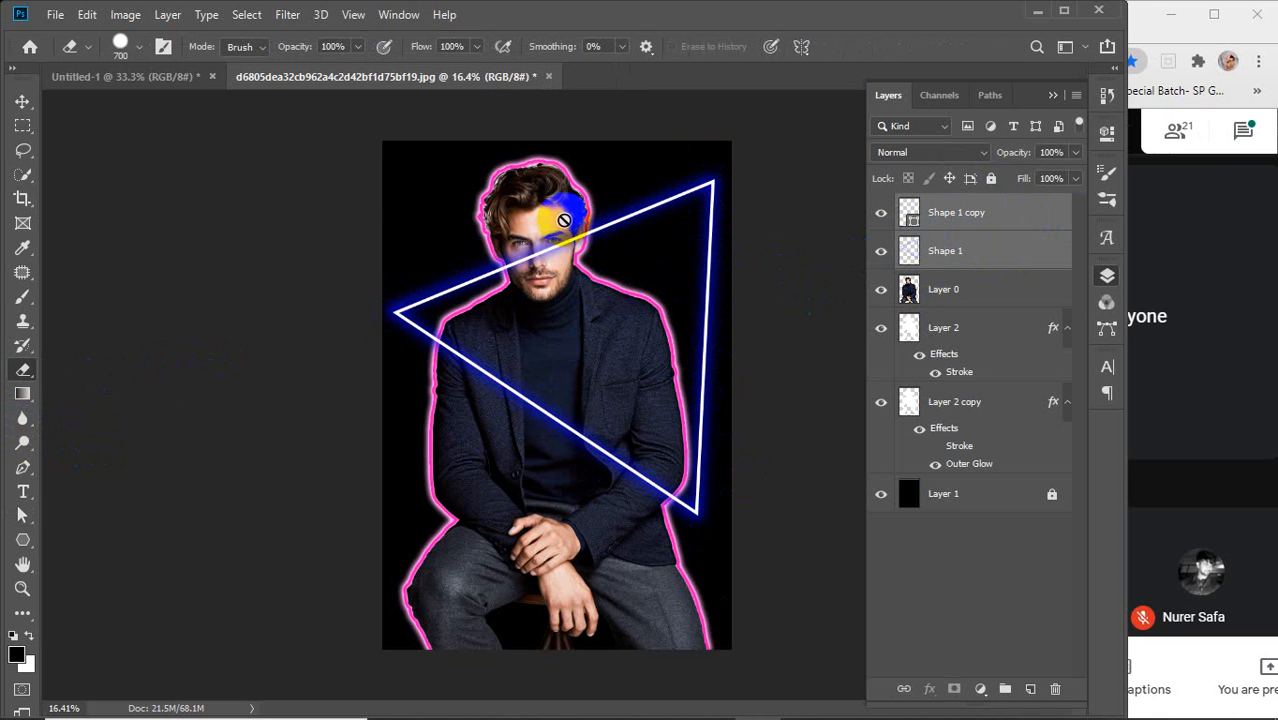
click(604, 306)
click(703, 171)
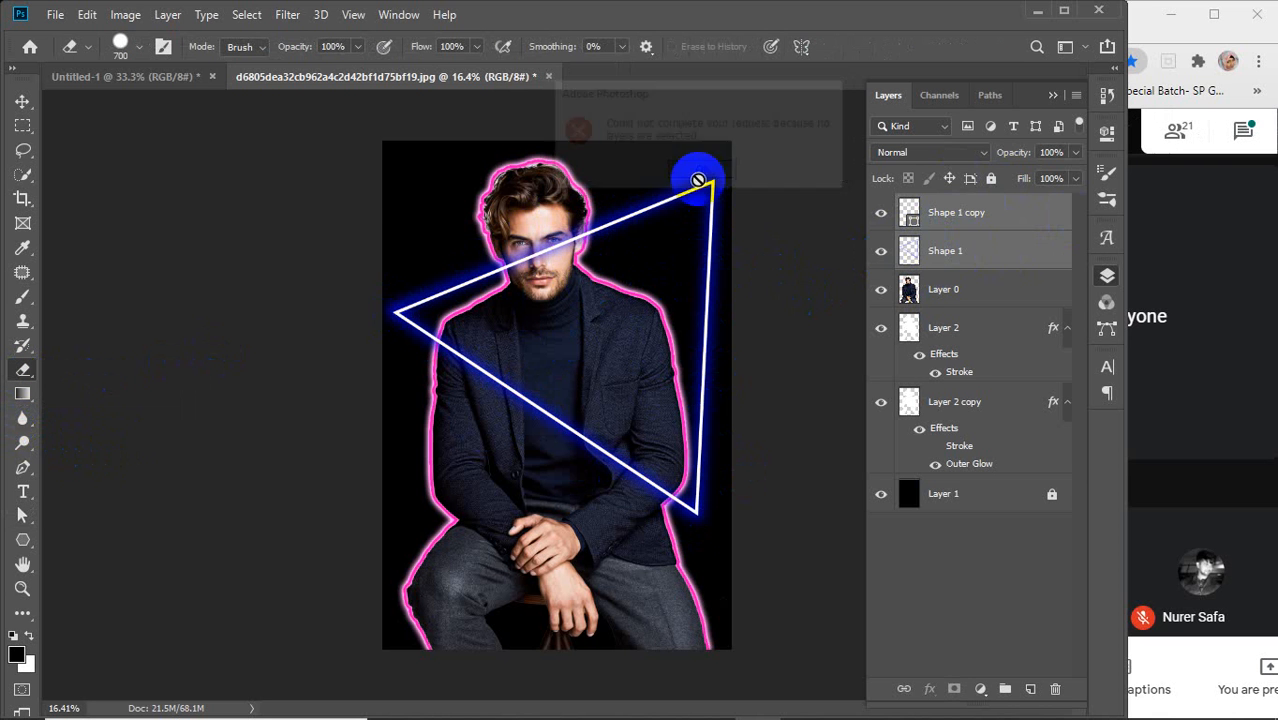
click(486, 215)
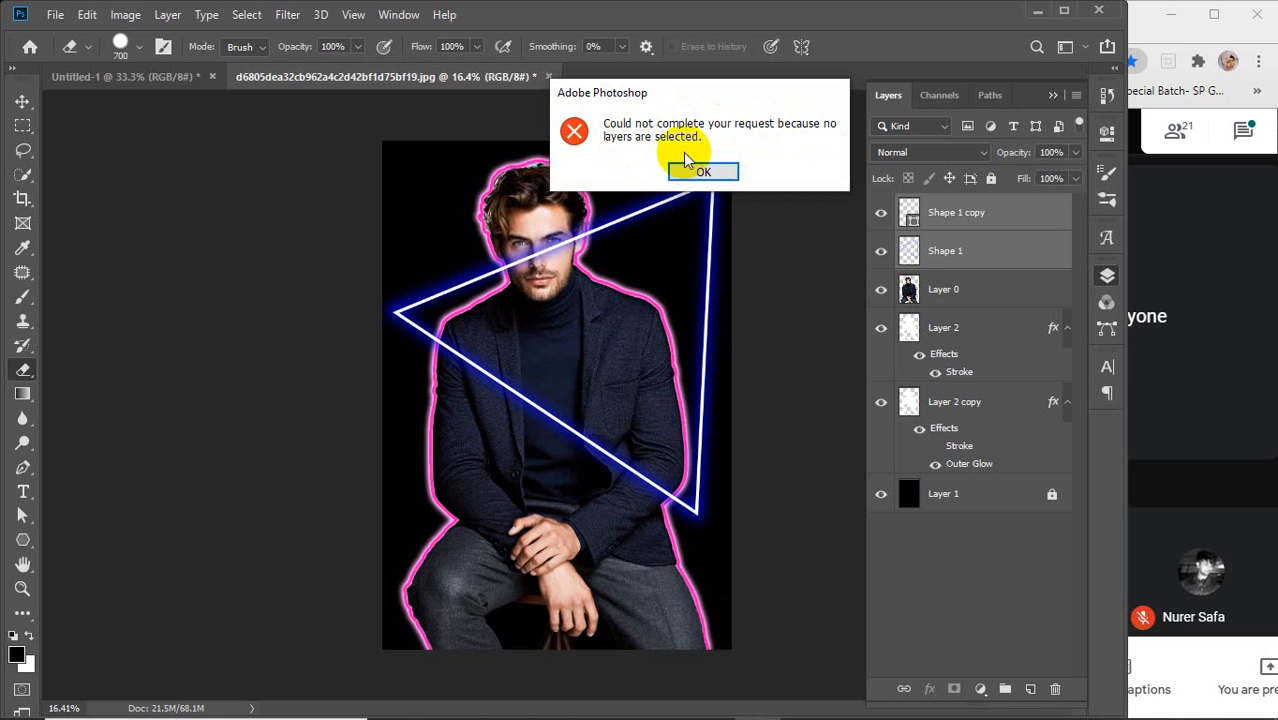
click(712, 182)
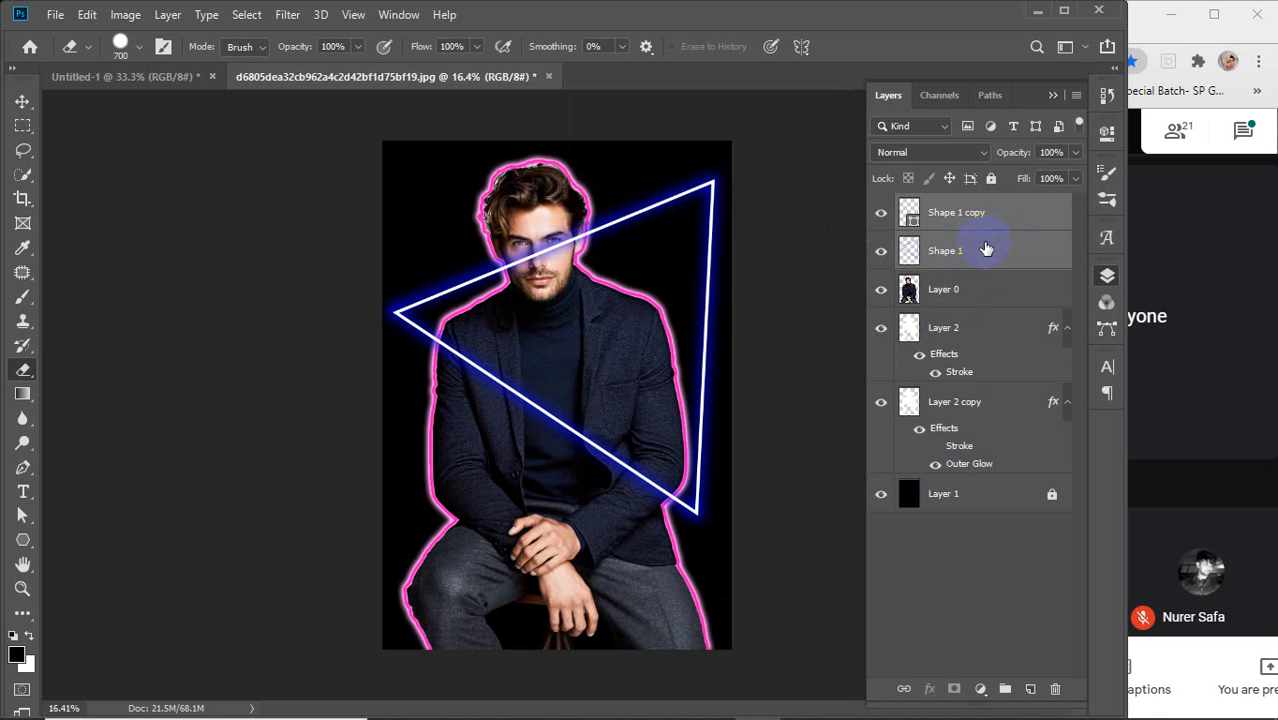
Step: Rasterize the Shape 1 copy and Shape 1 layers together
click(996, 210)
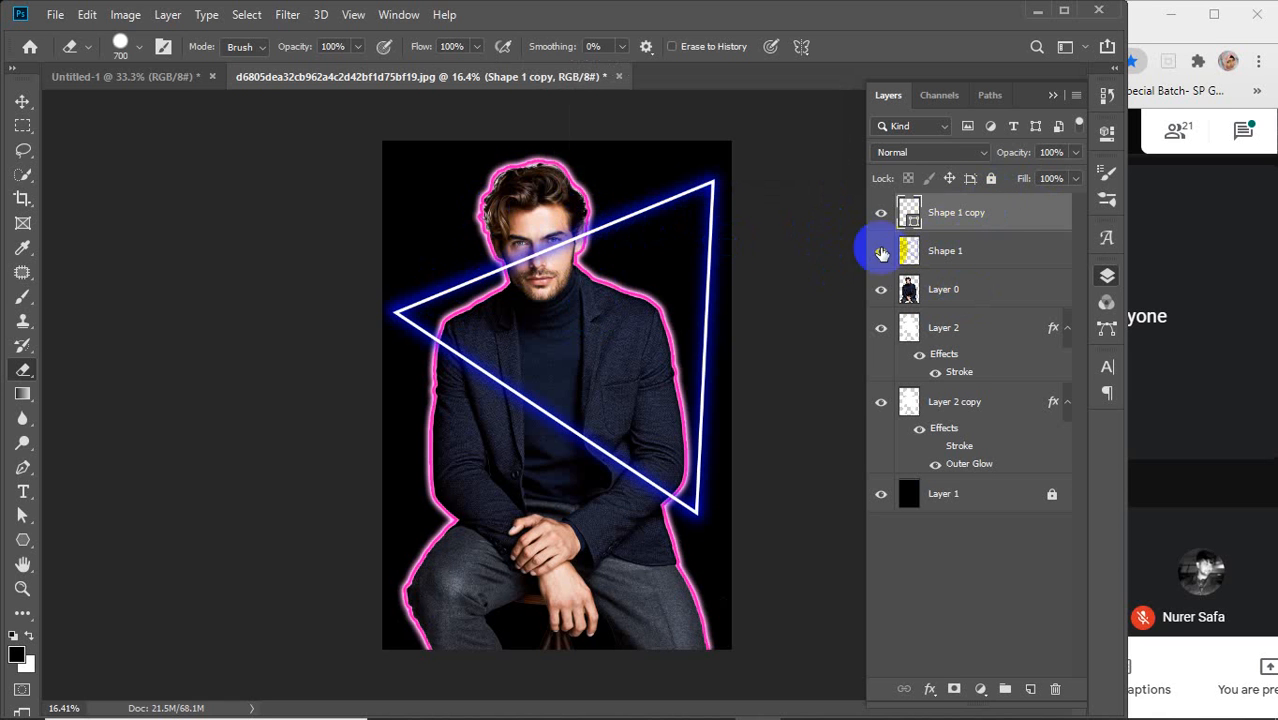
shift+click(975, 255)
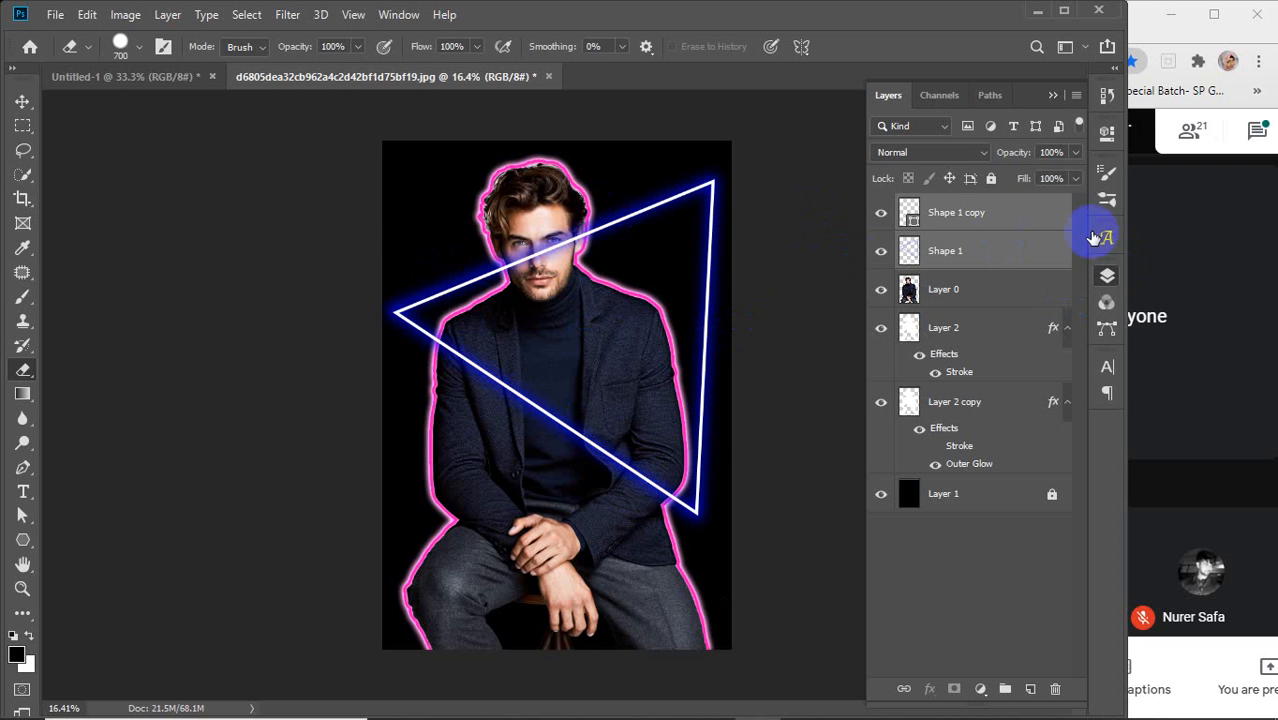
right_click(1012, 222)
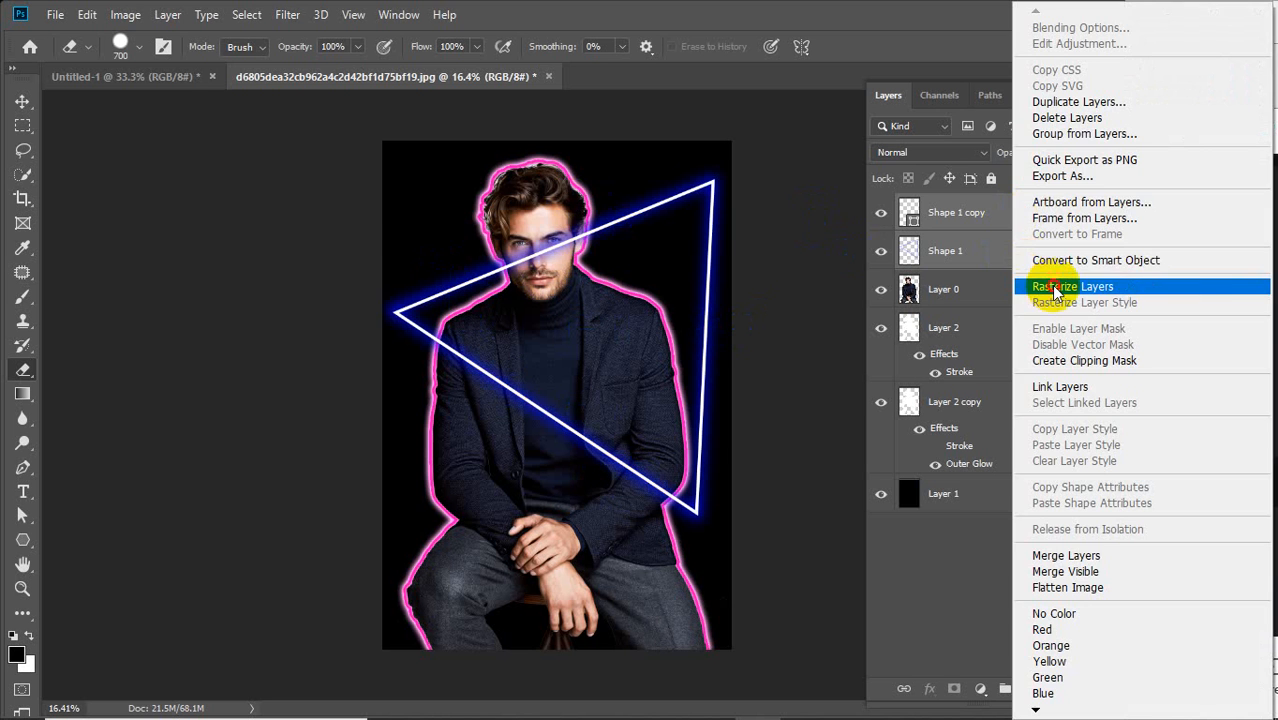
click(1040, 285)
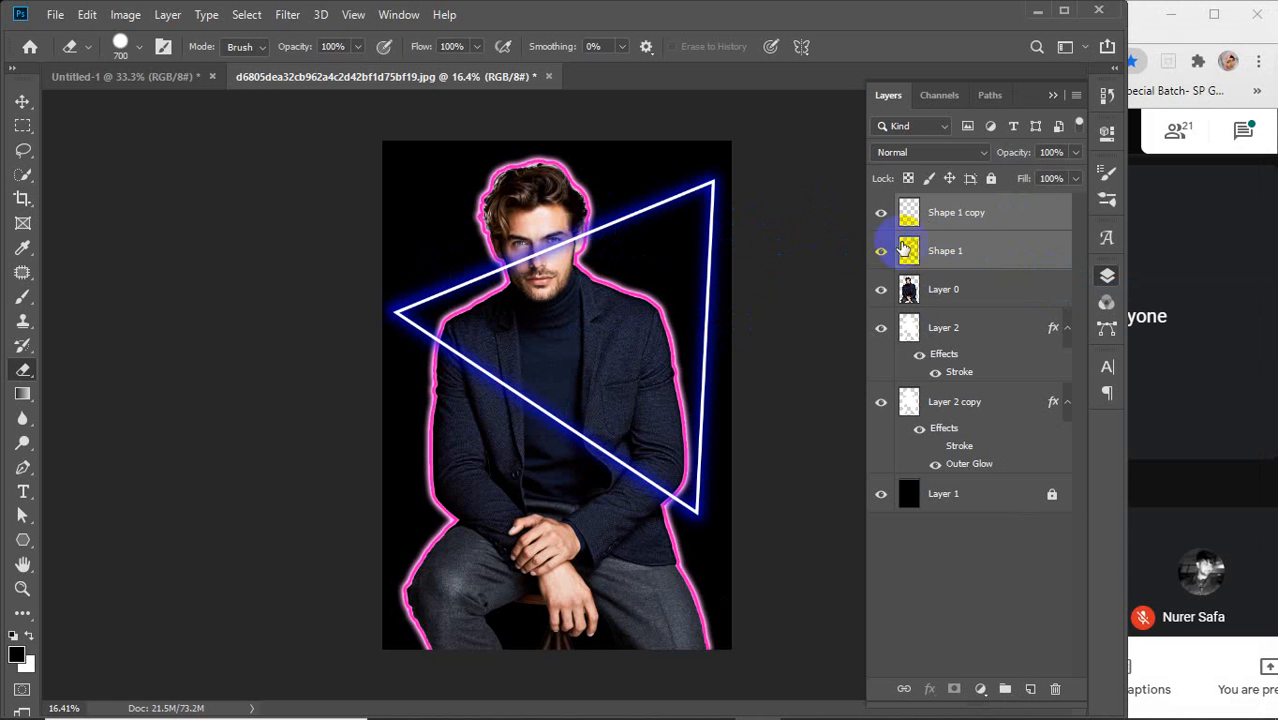
Step: Erase the white triangle line across the man's face on Shape 1 copy, reducing the eraser size to 300
click(970, 215)
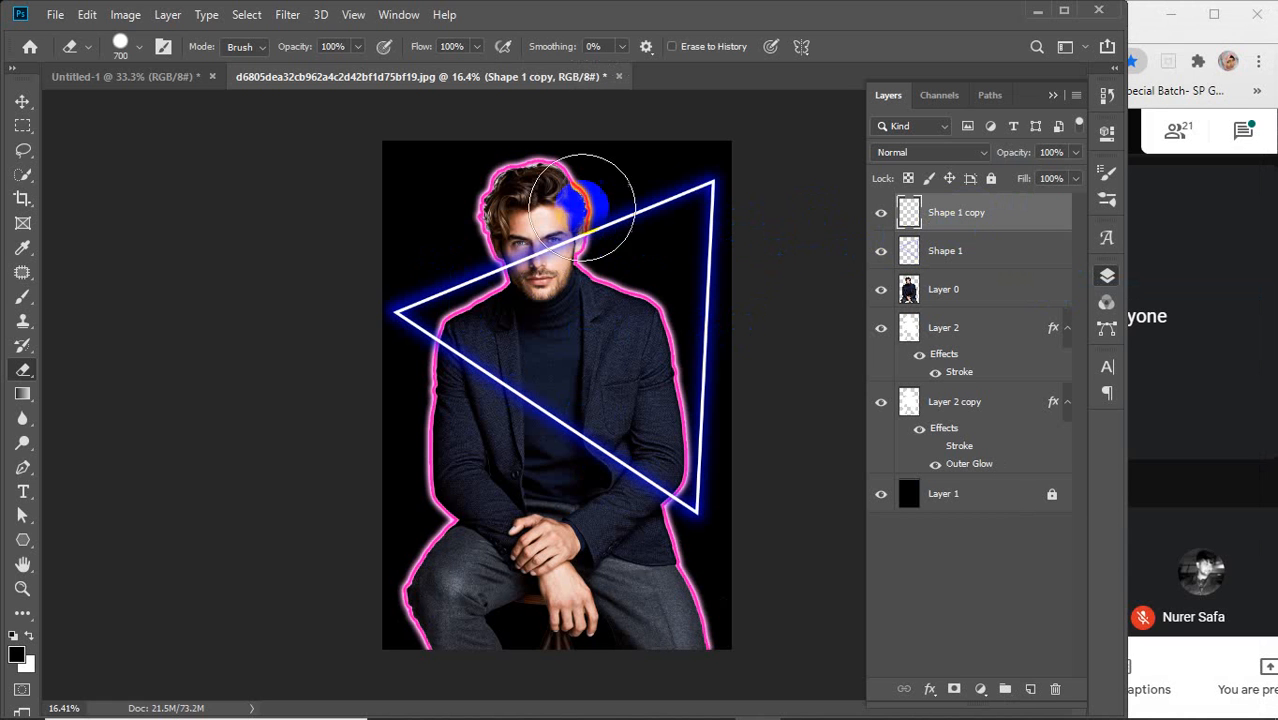
mouse_move(540, 215)
mouse_down()
mouse_move(546, 248)
mouse_move(552, 230)
mouse_up()
key(bracketleft)
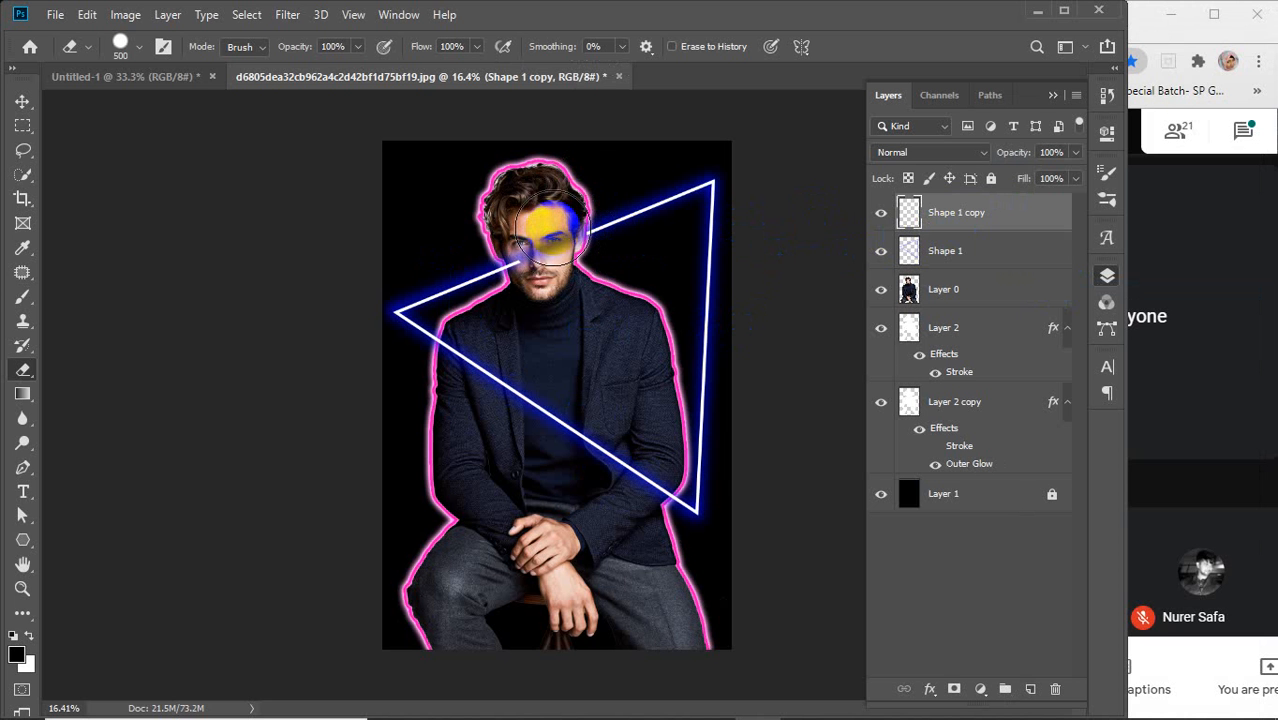
scroll(553, 228, up, 13)
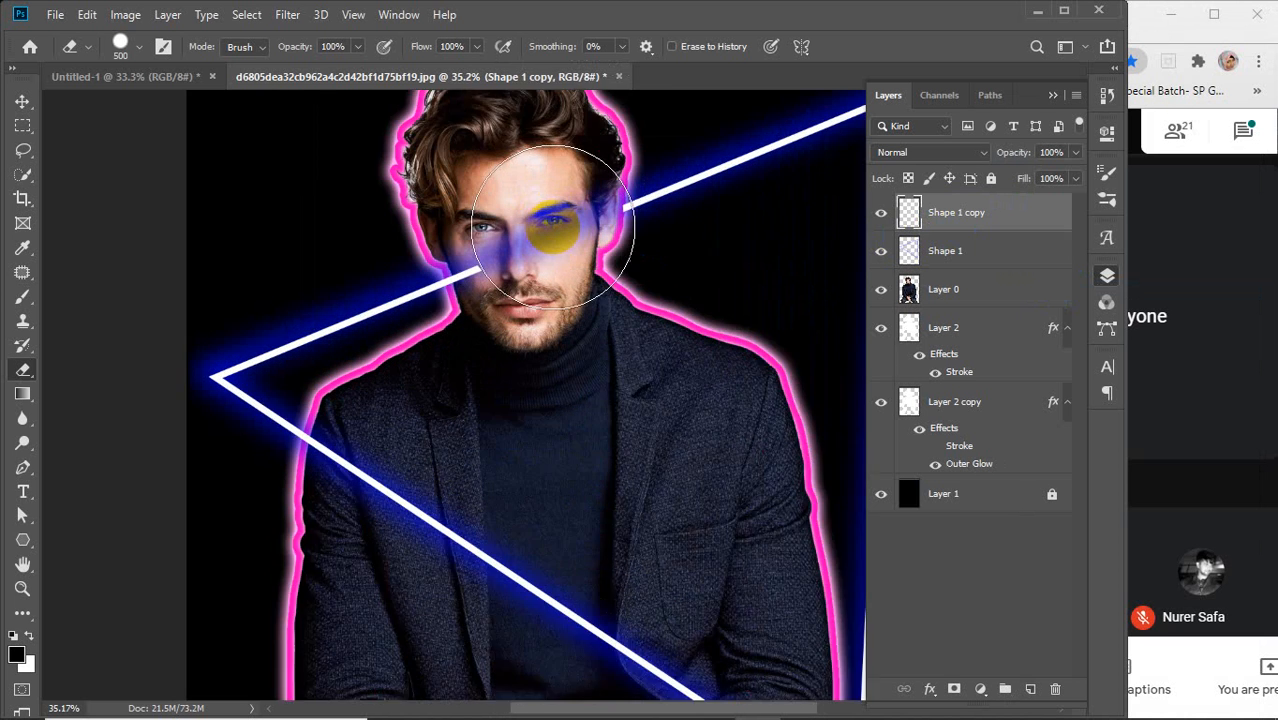
key(bracketleft)
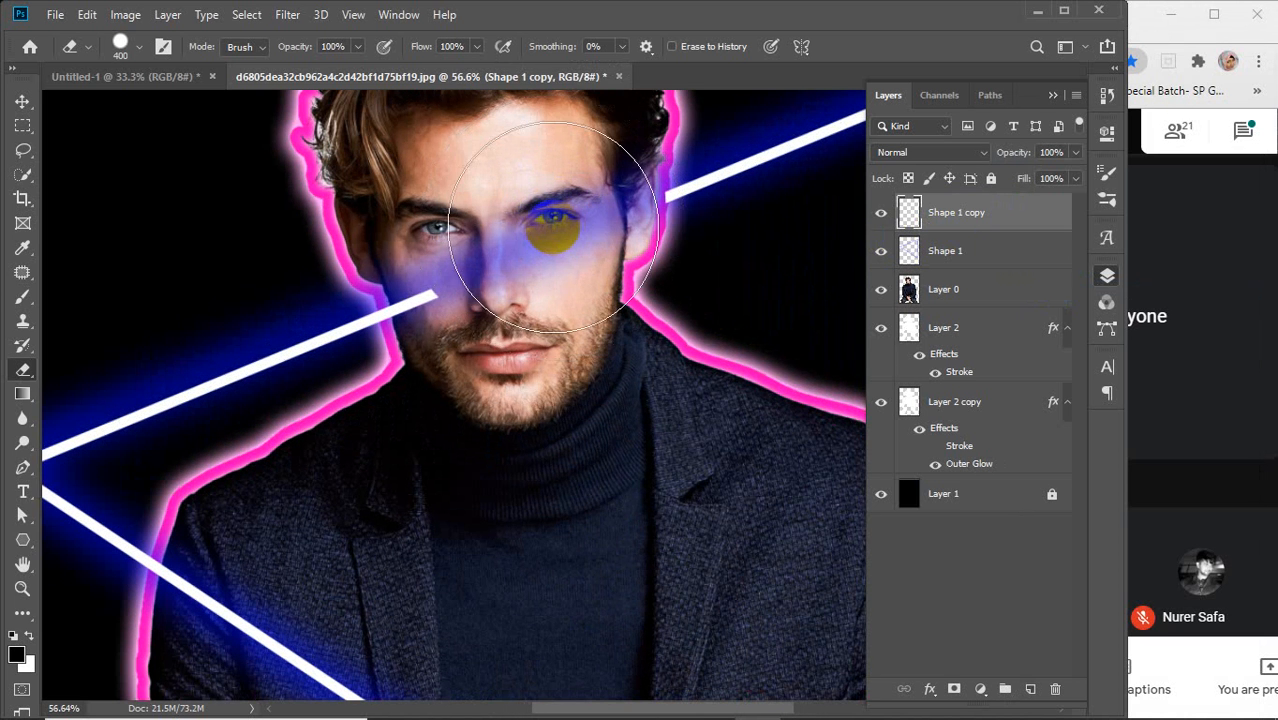
key(bracketleft)
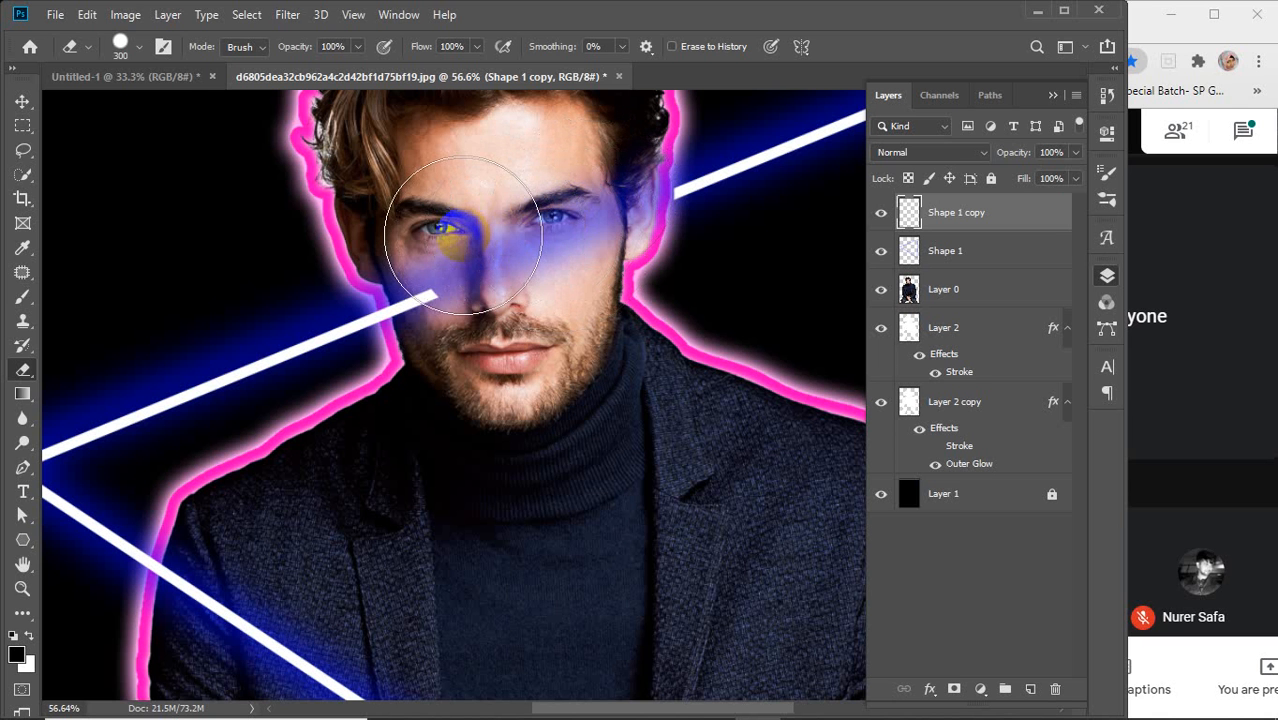
drag(449, 249, 460, 309)
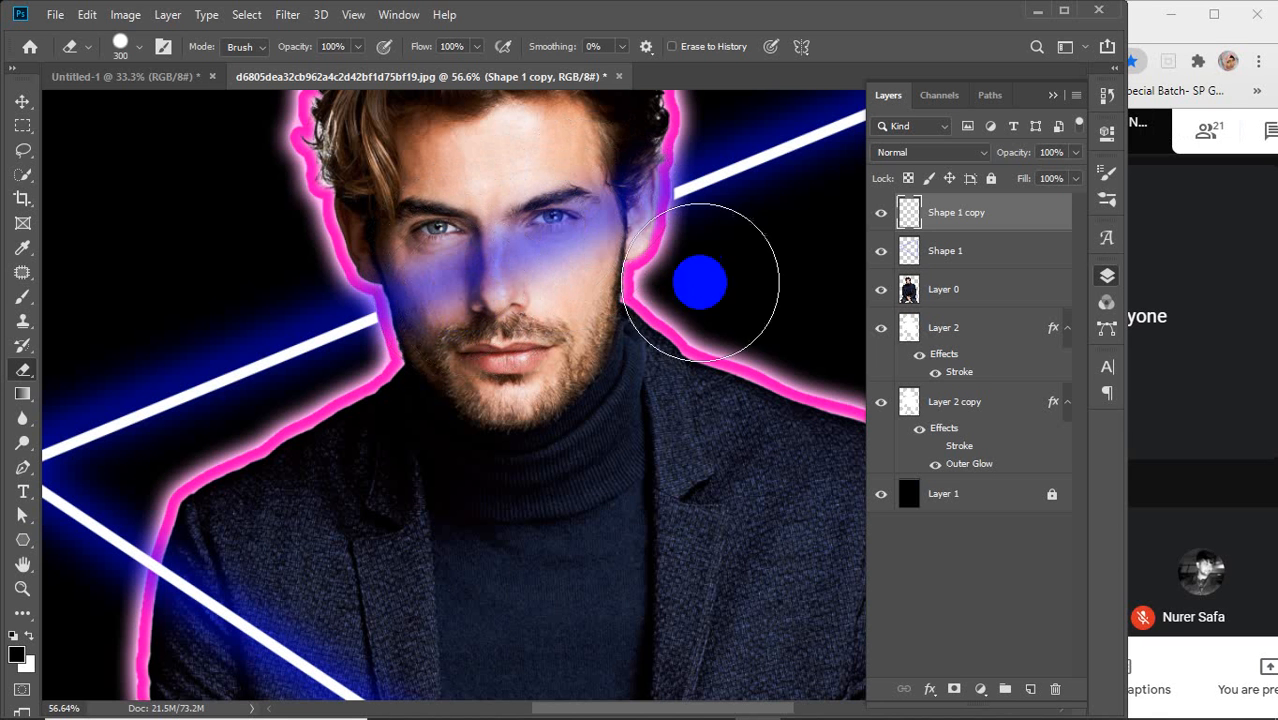
Step: Erase the blue glow covering the man's eyes, nose and cheeks on the Shape 1 layer, reducing the eraser size to 175
click(940, 251)
mouse_move(591, 226)
mouse_down()
mouse_move(590, 186)
mouse_move(575, 270)
mouse_move(551, 195)
mouse_move(576, 342)
mouse_move(495, 212)
mouse_move(513, 332)
mouse_move(531, 336)
mouse_move(458, 248)
mouse_move(573, 359)
mouse_move(451, 262)
mouse_move(471, 311)
mouse_move(546, 370)
mouse_move(468, 251)
mouse_move(448, 262)
mouse_move(521, 305)
mouse_up()
key(bracketleft)
key(bracketleft)
key(bracketleft)
key(bracketleft)
key(bracketleft)
key(bracketleft)
key(bracketleft)
key(bracketleft)
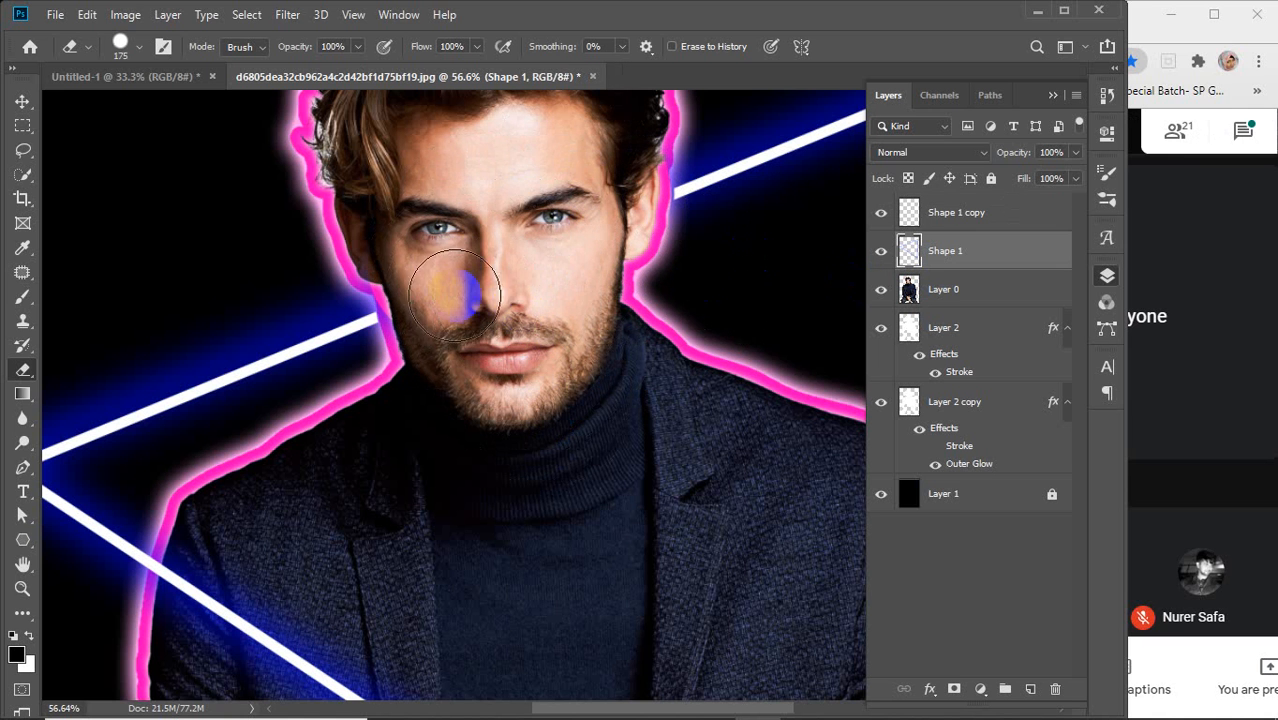
Step: Clean the leftover blue glow from the cheek edge beside the pink outline with a size 70 eraser
key(bracketleft)
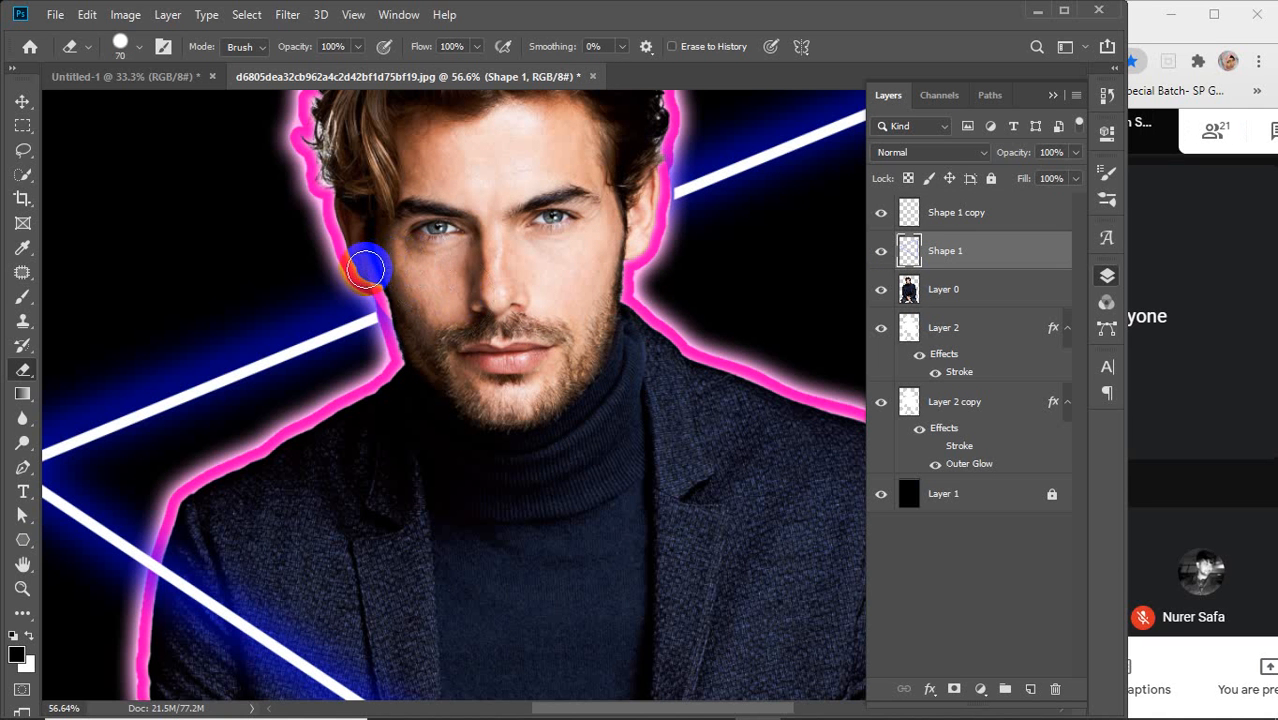
mouse_move(371, 276)
mouse_down()
mouse_move(415, 328)
mouse_move(463, 336)
mouse_up()
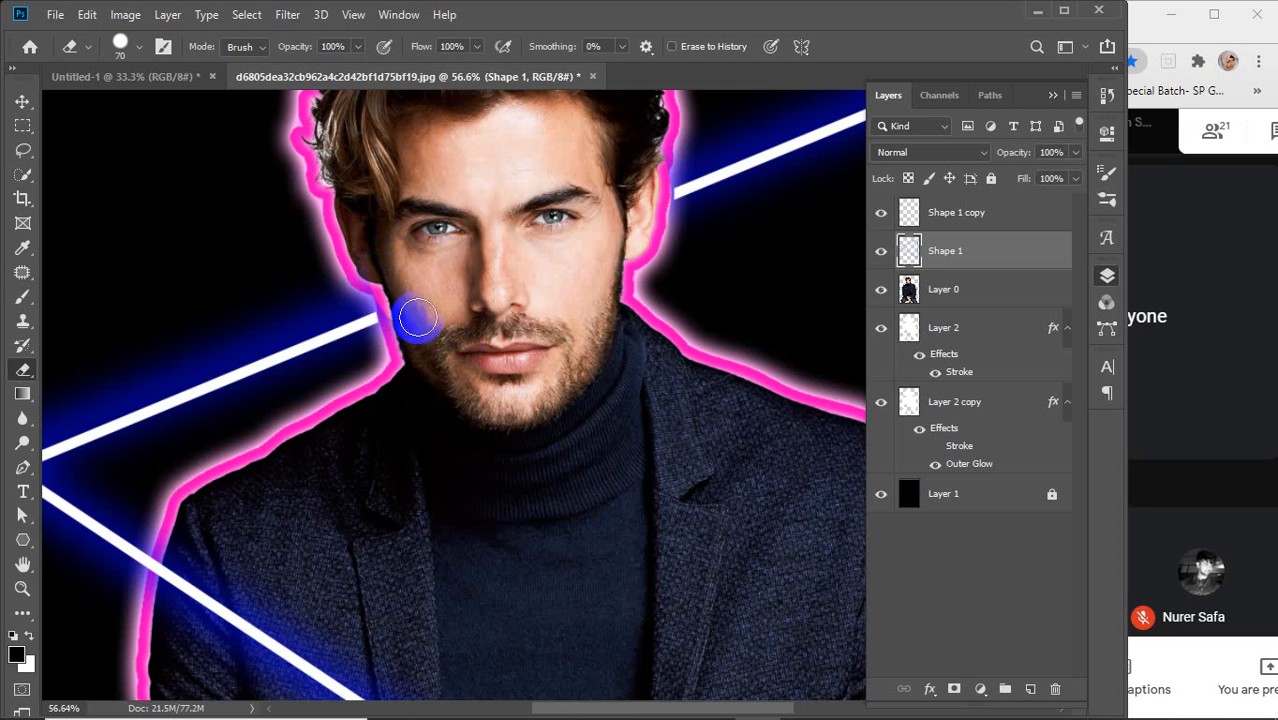
scroll(372, 266, up, 5)
mouse_move(375, 266)
mouse_down()
mouse_move(405, 335)
mouse_move(423, 343)
mouse_move(419, 371)
mouse_move(448, 428)
mouse_move(474, 422)
mouse_move(433, 412)
mouse_move(493, 423)
mouse_move(436, 408)
mouse_move(471, 508)
mouse_move(485, 614)
mouse_move(420, 286)
mouse_move(358, 285)
mouse_up()
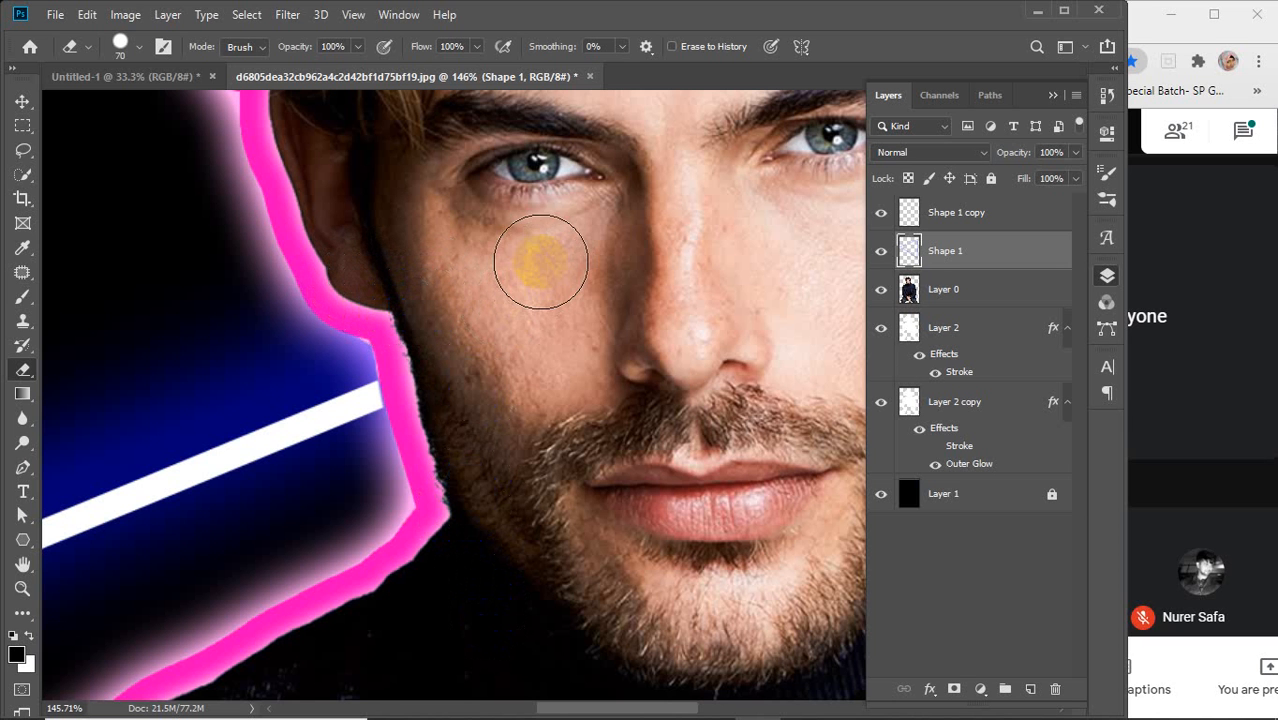
mouse_move(325, 207)
mouse_down()
mouse_move(341, 266)
mouse_move(323, 207)
mouse_move(334, 230)
mouse_move(440, 275)
mouse_up()
scroll(562, 350, down, 3)
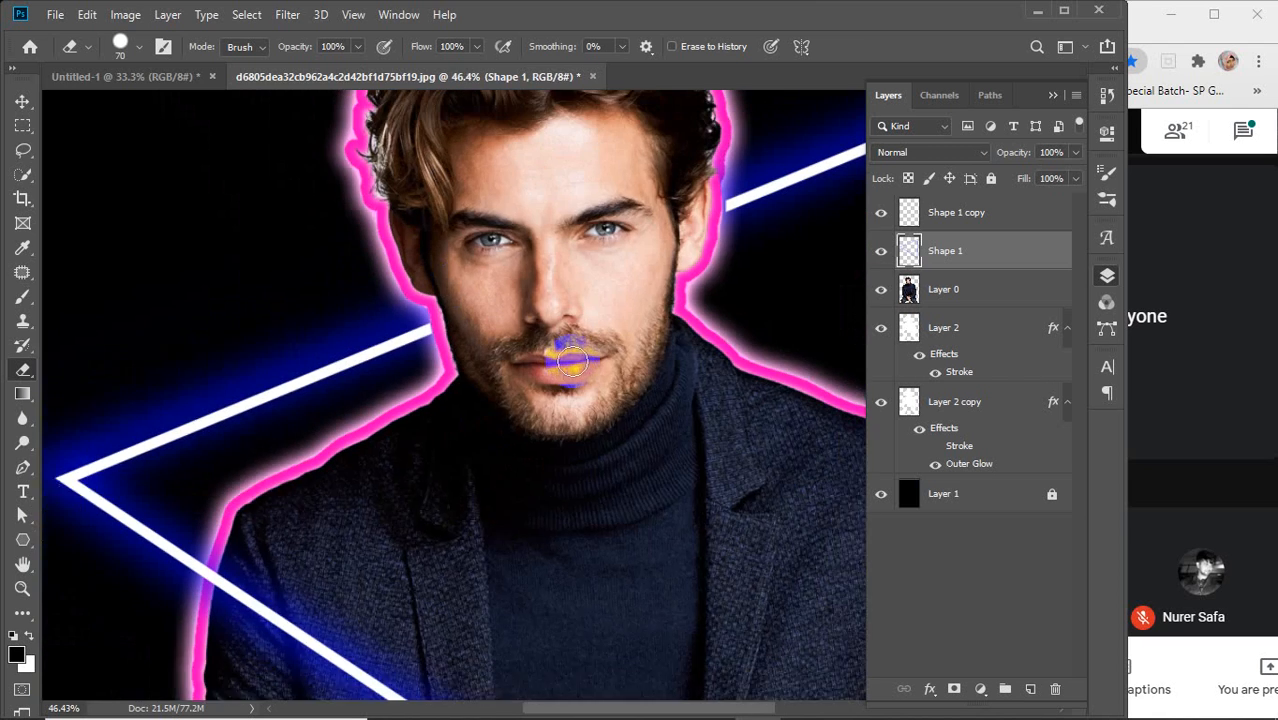
Step: Erase the remaining blue glow over the ear and sideburn on the other side of the face, staying inside the pink outline
drag(632, 350, 447, 449)
scroll(512, 340, up, 5)
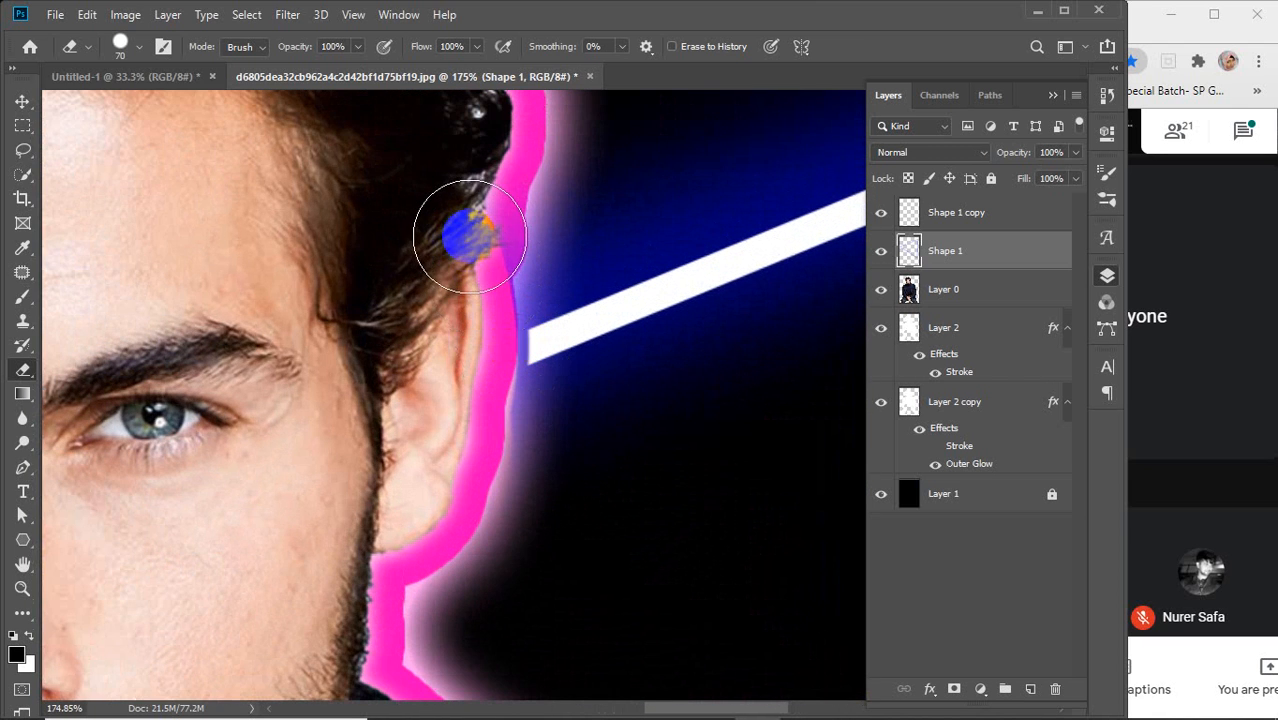
mouse_move(470, 237)
mouse_down()
mouse_move(487, 140)
mouse_move(512, 140)
mouse_move(491, 327)
mouse_move(458, 322)
mouse_move(439, 274)
mouse_move(445, 385)
mouse_move(425, 505)
mouse_up()
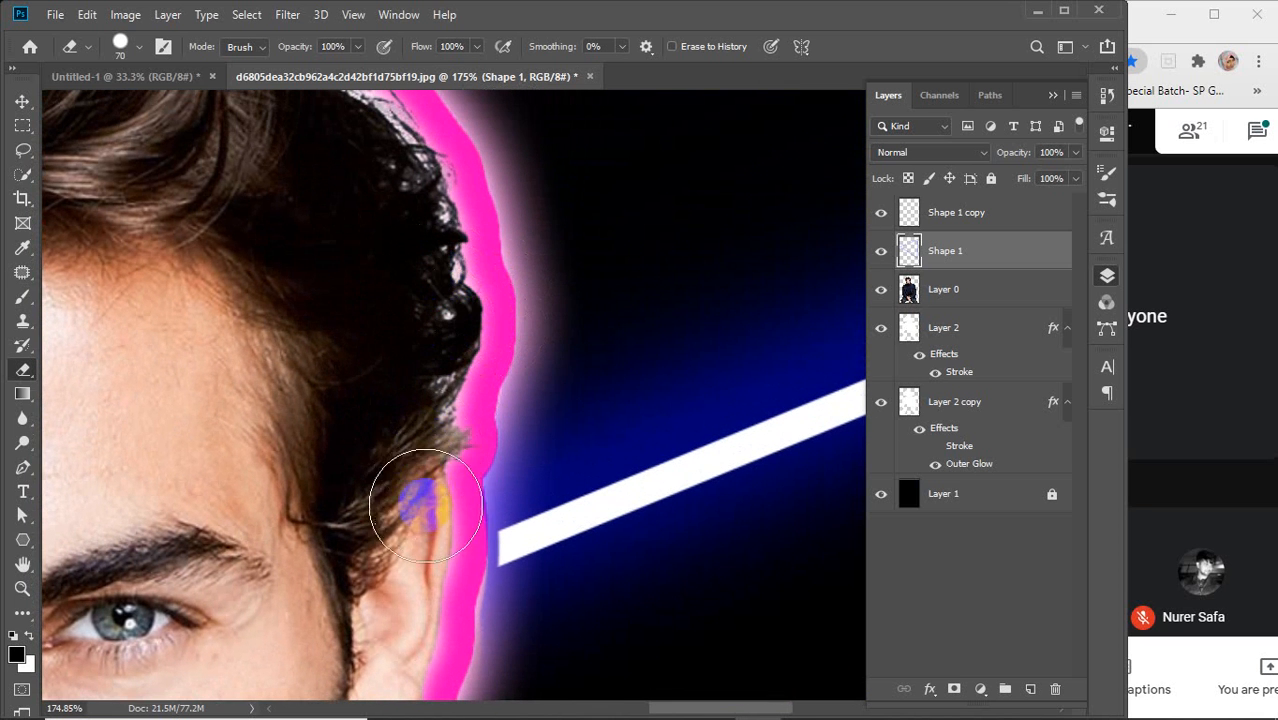
scroll(424, 480, down, 3)
click(428, 428)
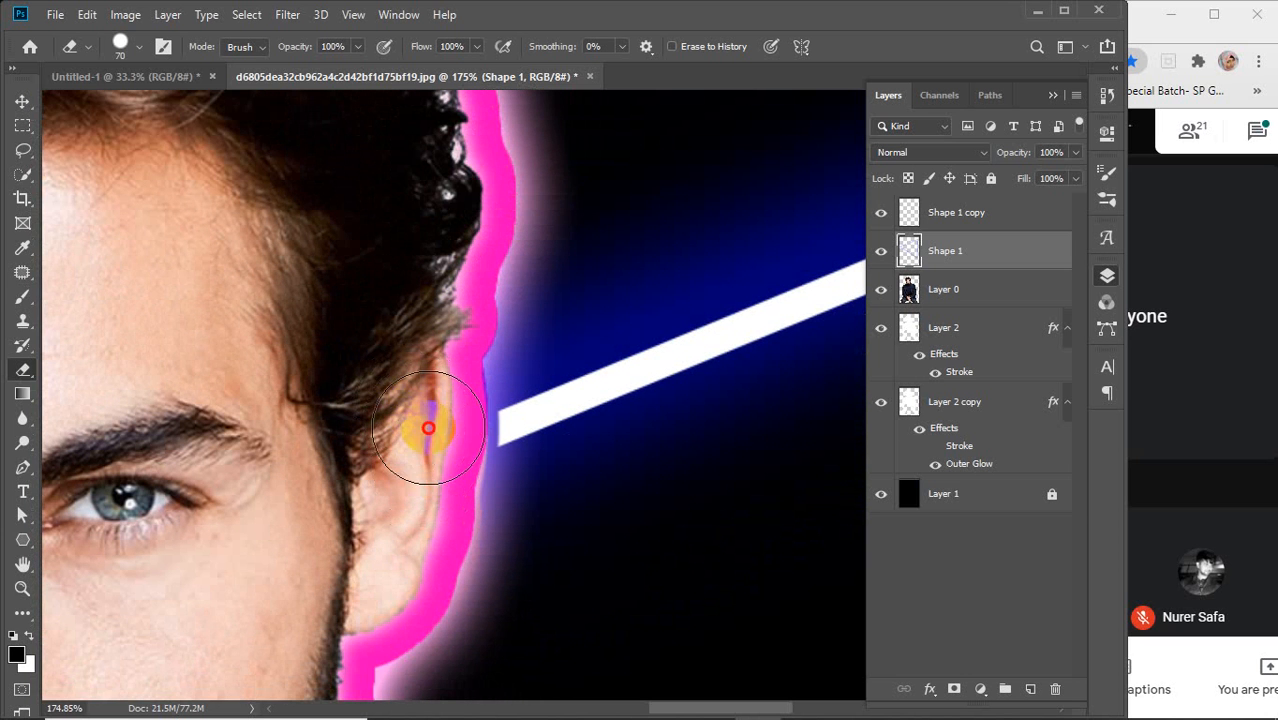
mouse_move(428, 428)
mouse_down()
mouse_move(392, 555)
mouse_move(389, 321)
mouse_move(411, 271)
mouse_move(372, 367)
mouse_move(326, 384)
mouse_up()
scroll(393, 556, down, 2)
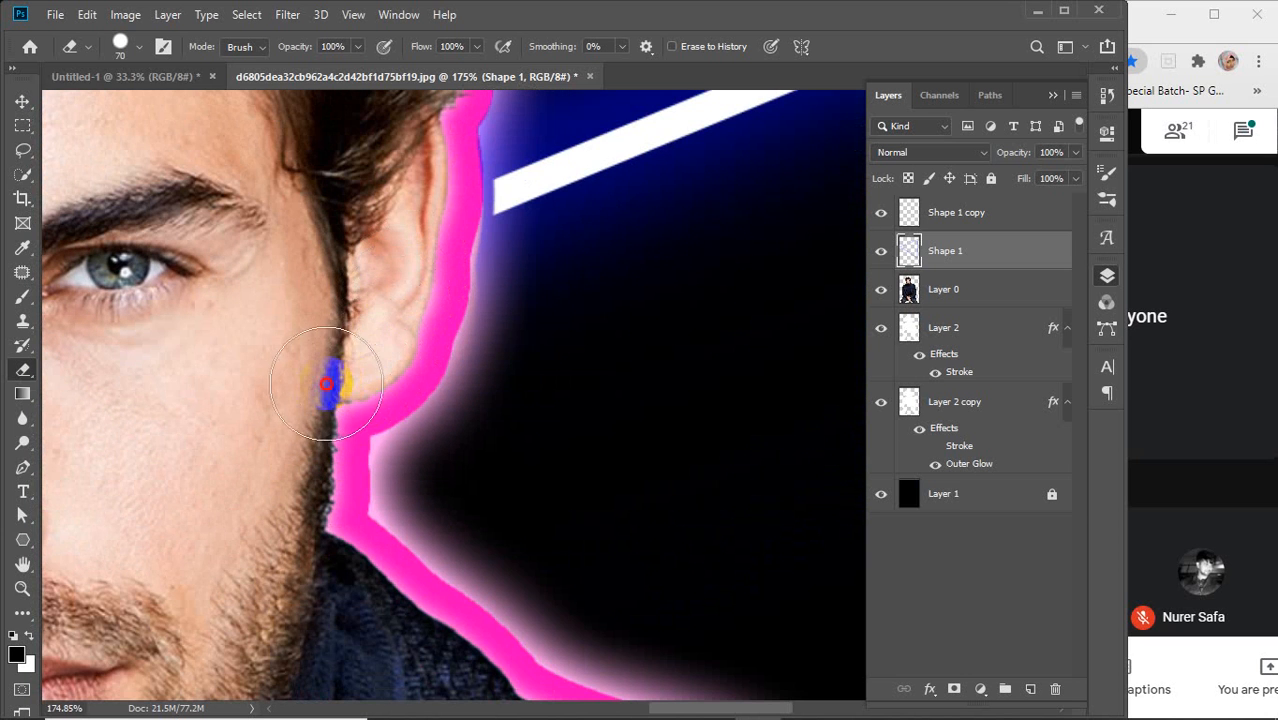
scroll(335, 384, down, 2)
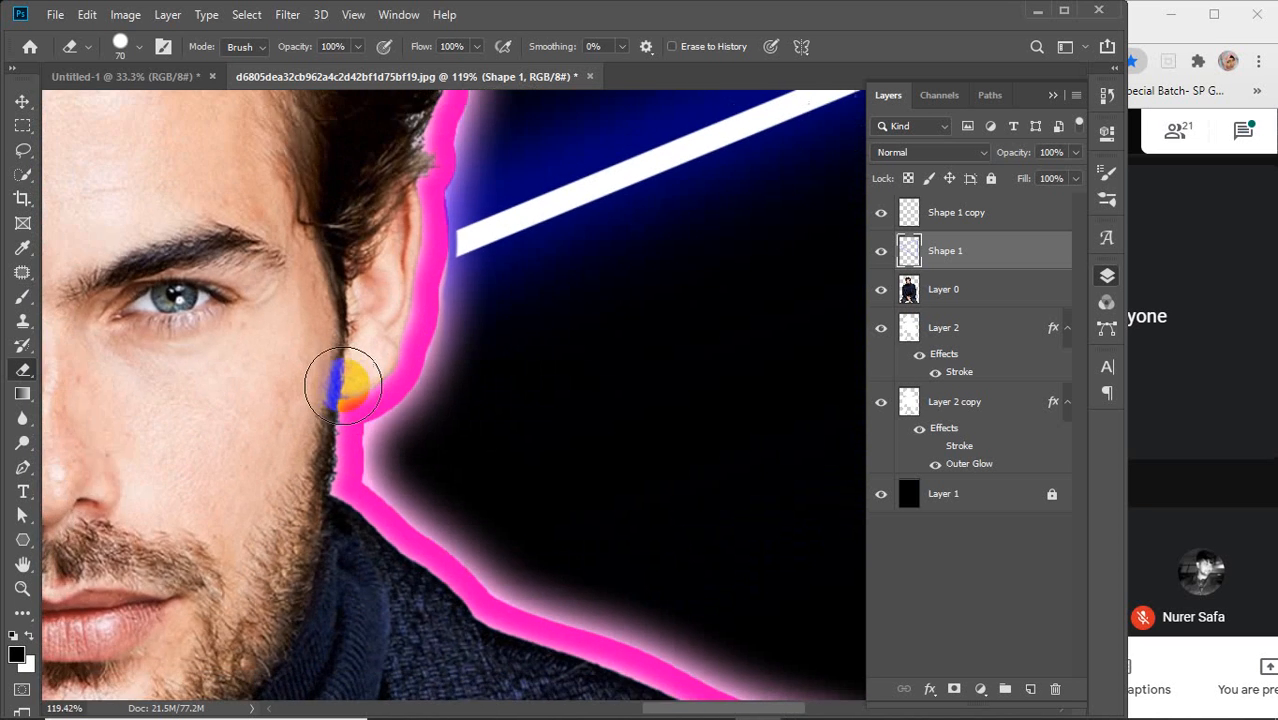
Step: Select the Shape 1 copy layer and set up the Brush tool with white as the foreground color
scroll(434, 250, up, 8)
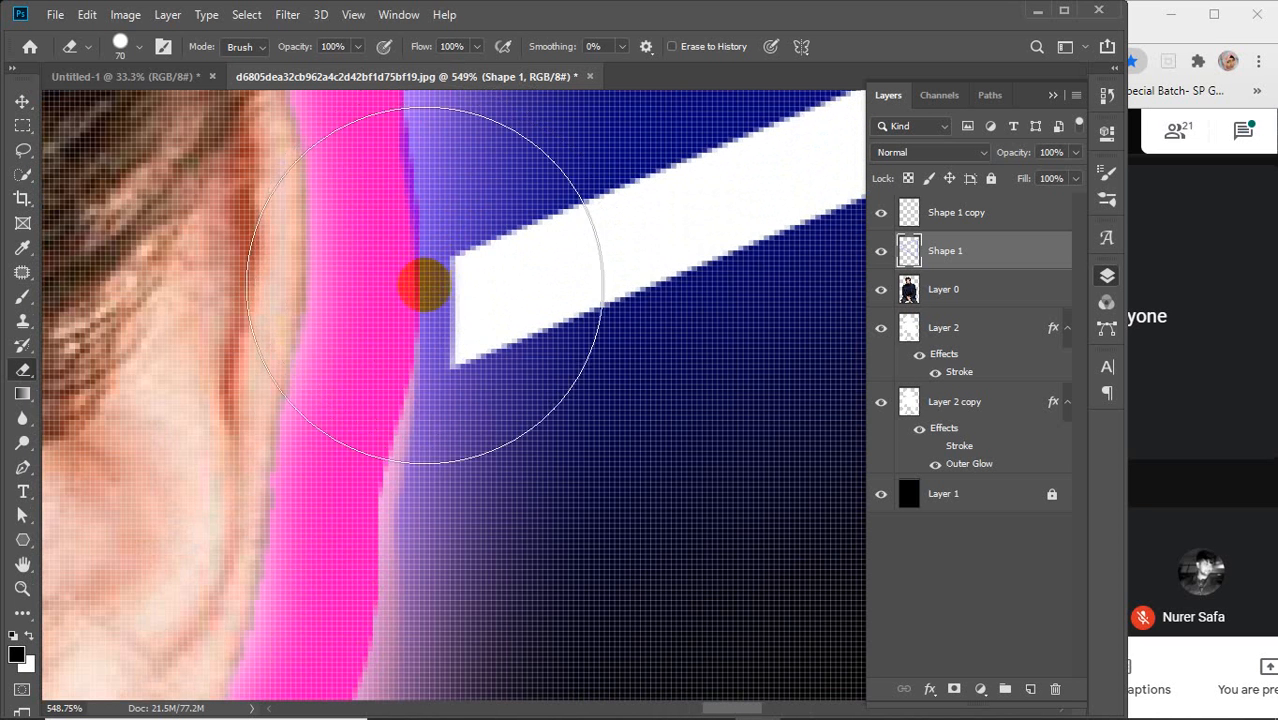
key(v)
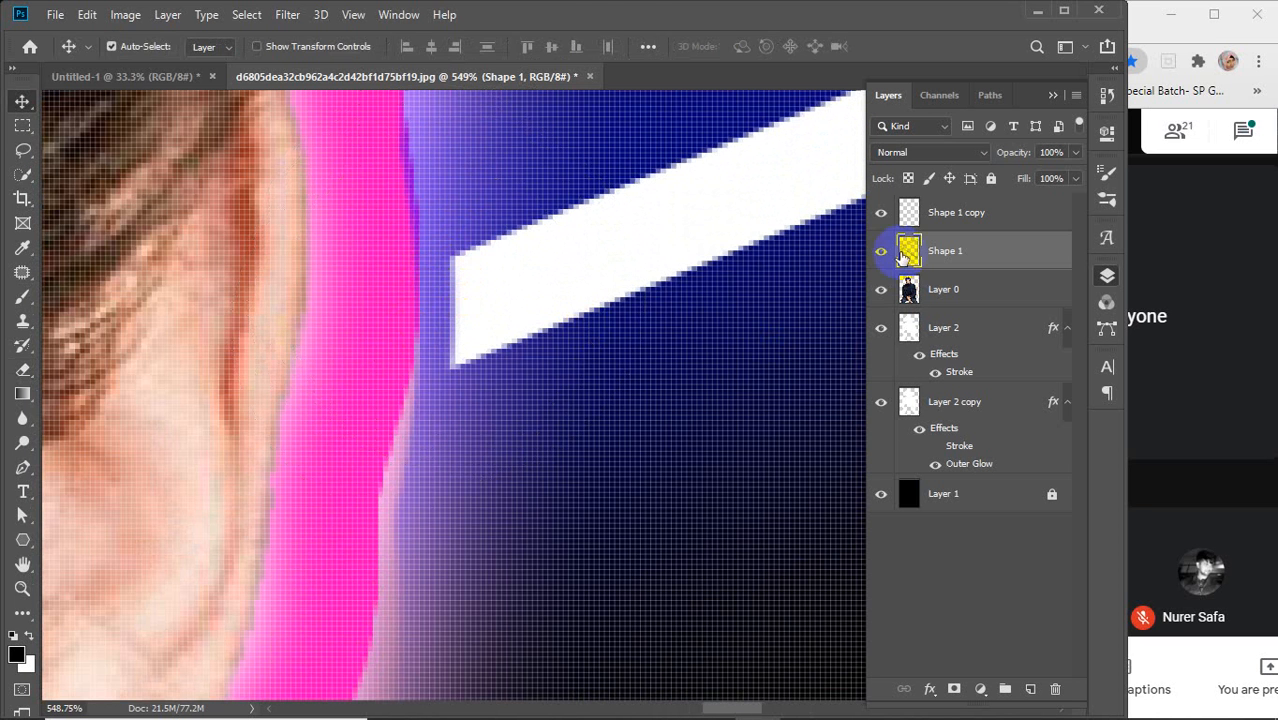
click(882, 214)
click(882, 214)
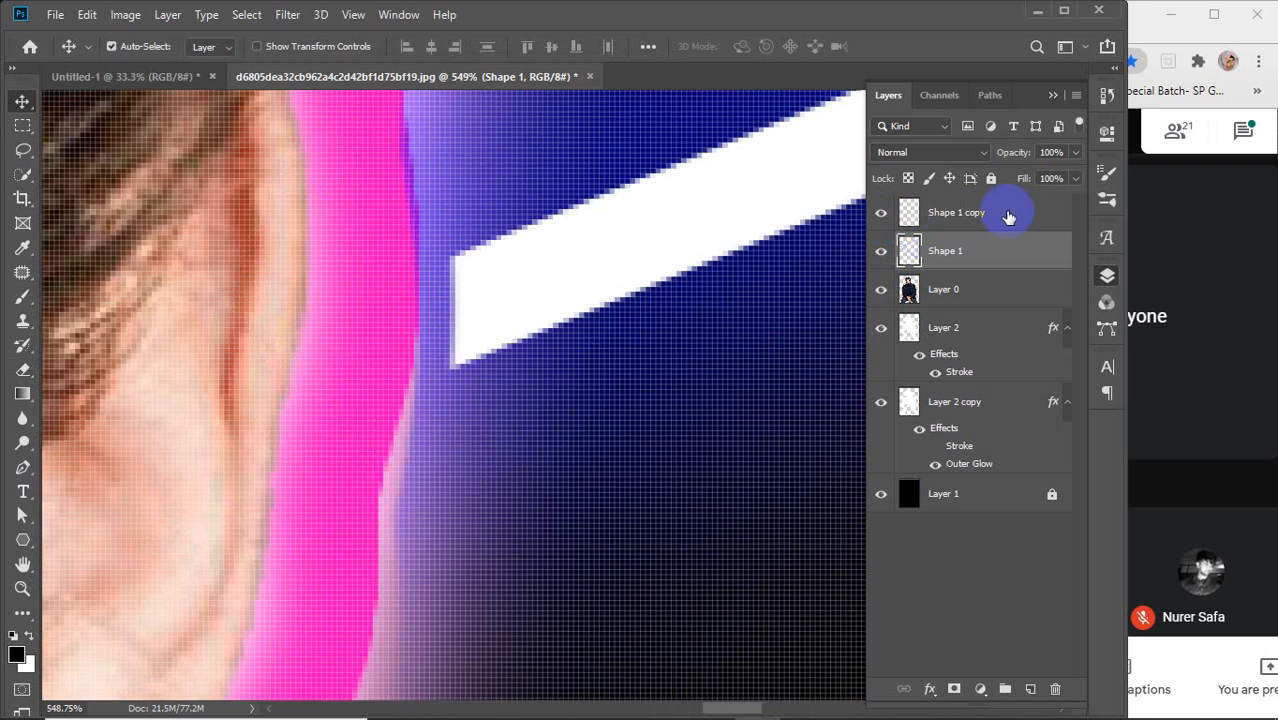
click(1006, 216)
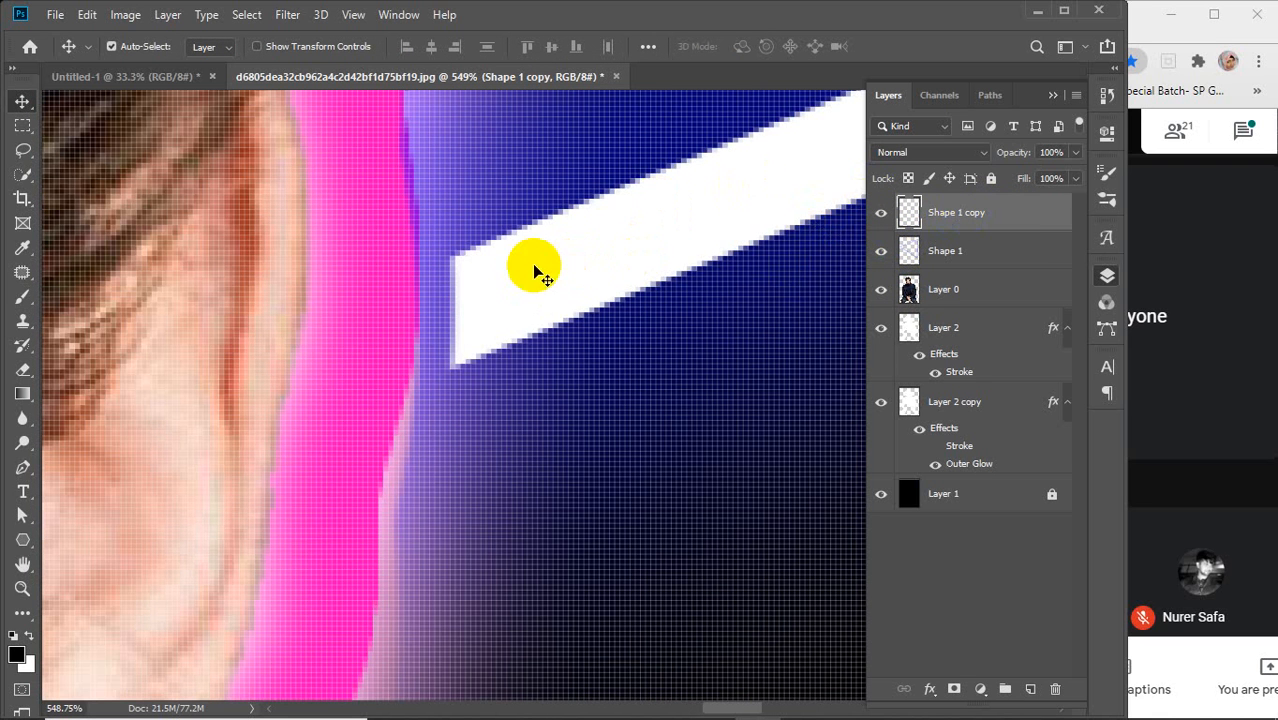
click(24, 302)
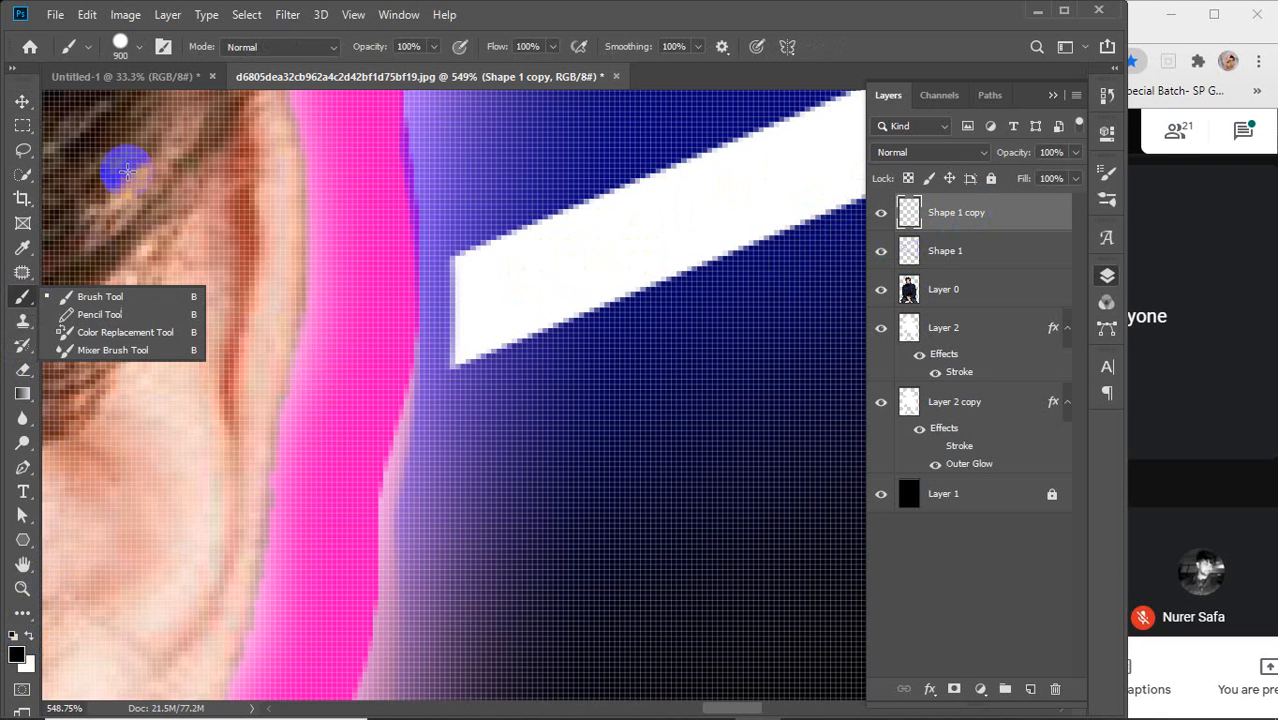
click(30, 638)
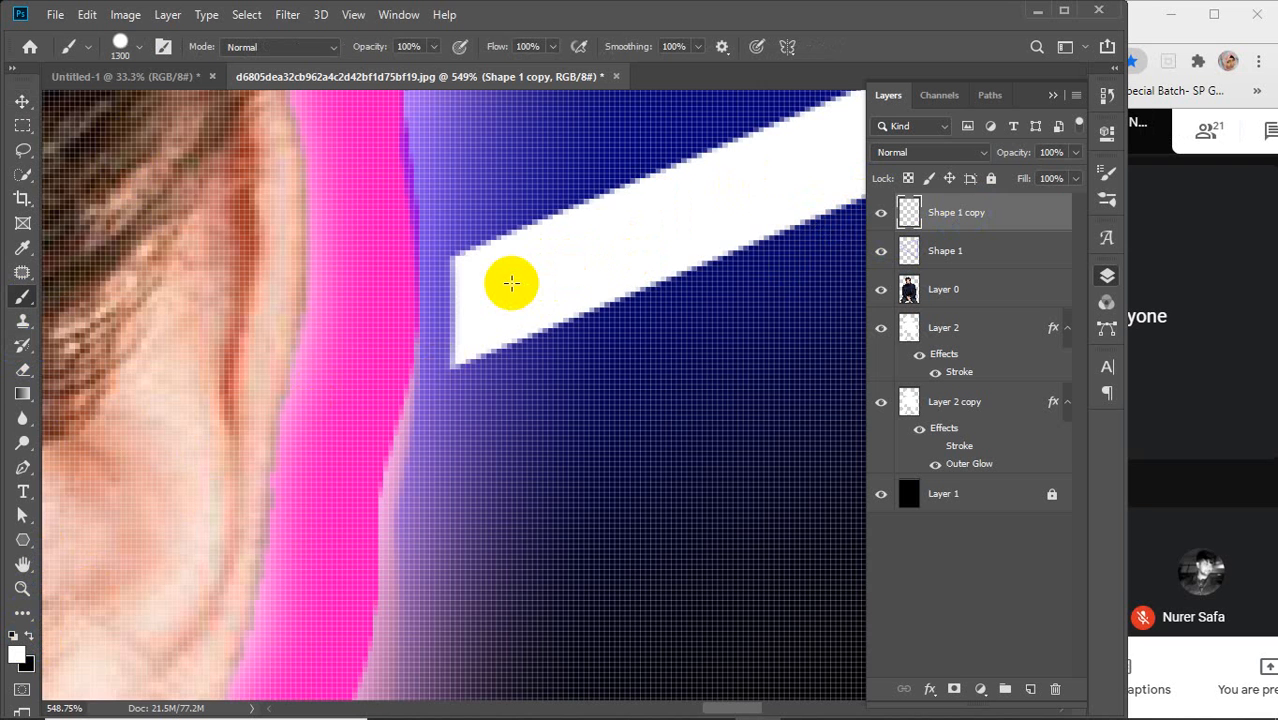
Step: Paint white with a size 9 brush to extend the triangle's cut end beside the ear up to the pink outline
scroll(511, 283, down, 10)
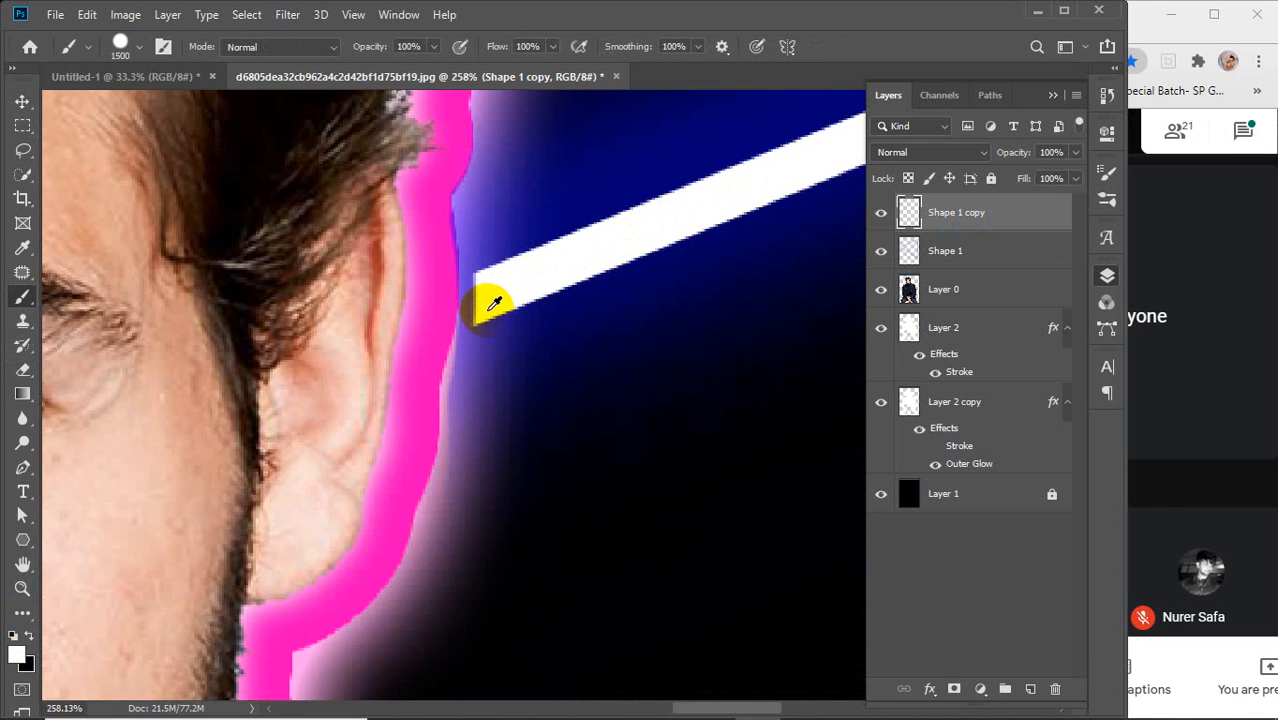
key(bracketleft)
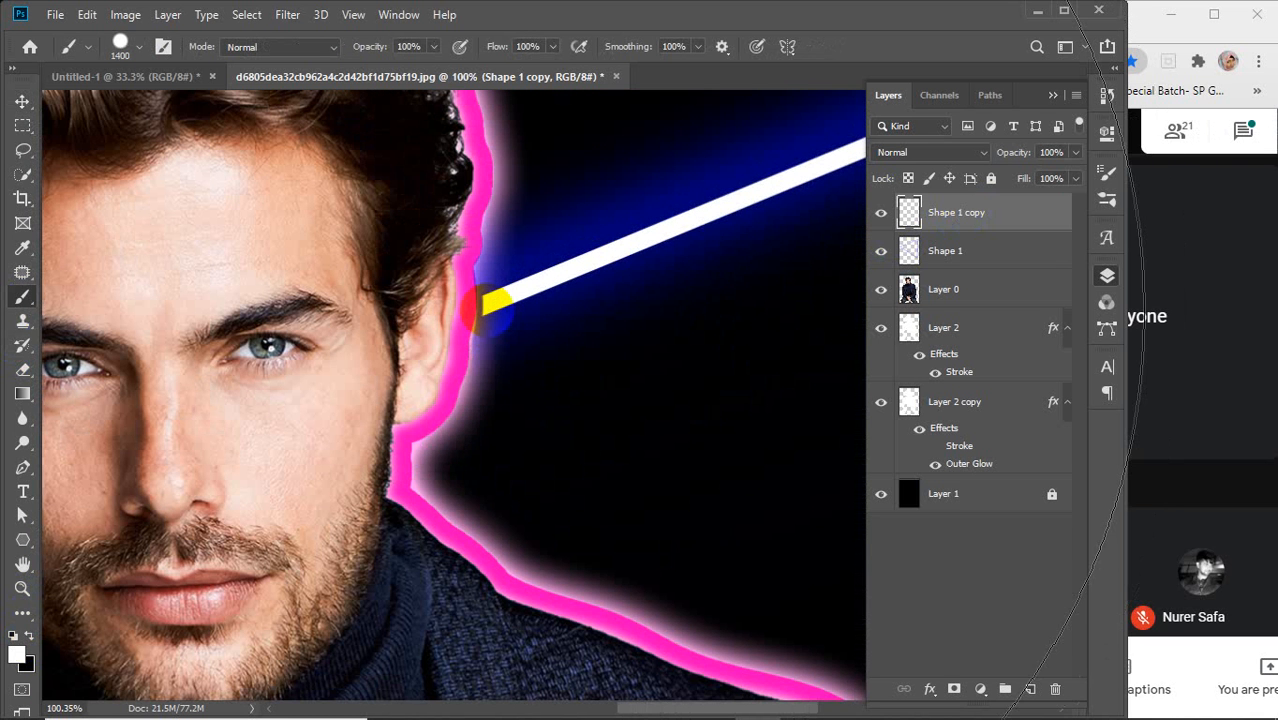
key(bracketleft)
key(bracketleft)
key(bracketleft)
key(bracketleft)
key(bracketleft)
key(bracketleft)
key(bracketleft)
key(bracketleft)
key(bracketleft)
key(bracketleft)
key(bracketleft)
key(bracketleft)
key(bracketleft)
key(bracketleft)
key(bracketleft)
key(bracketleft)
key(bracketleft)
key(bracketleft)
key(bracketleft)
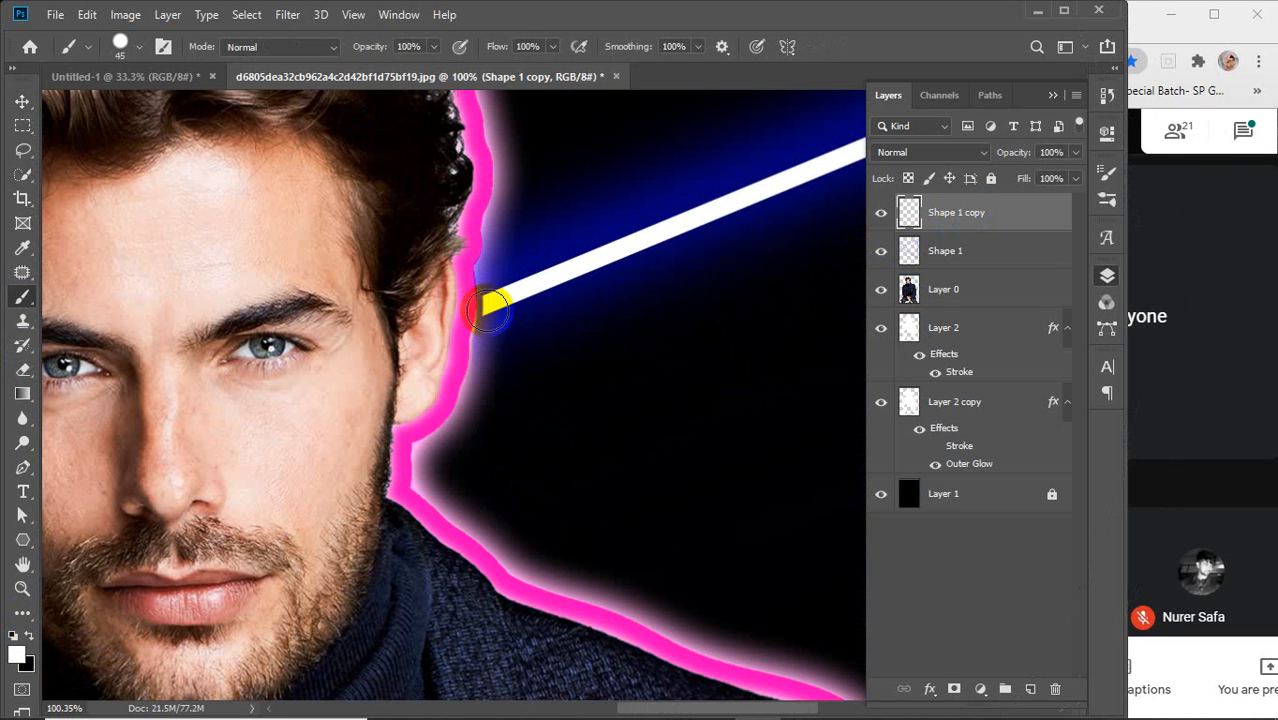
key(bracketleft)
key(bracketleft)
key(bracketleft)
key(bracketleft)
key(bracketleft)
scroll(487, 310, up, 5)
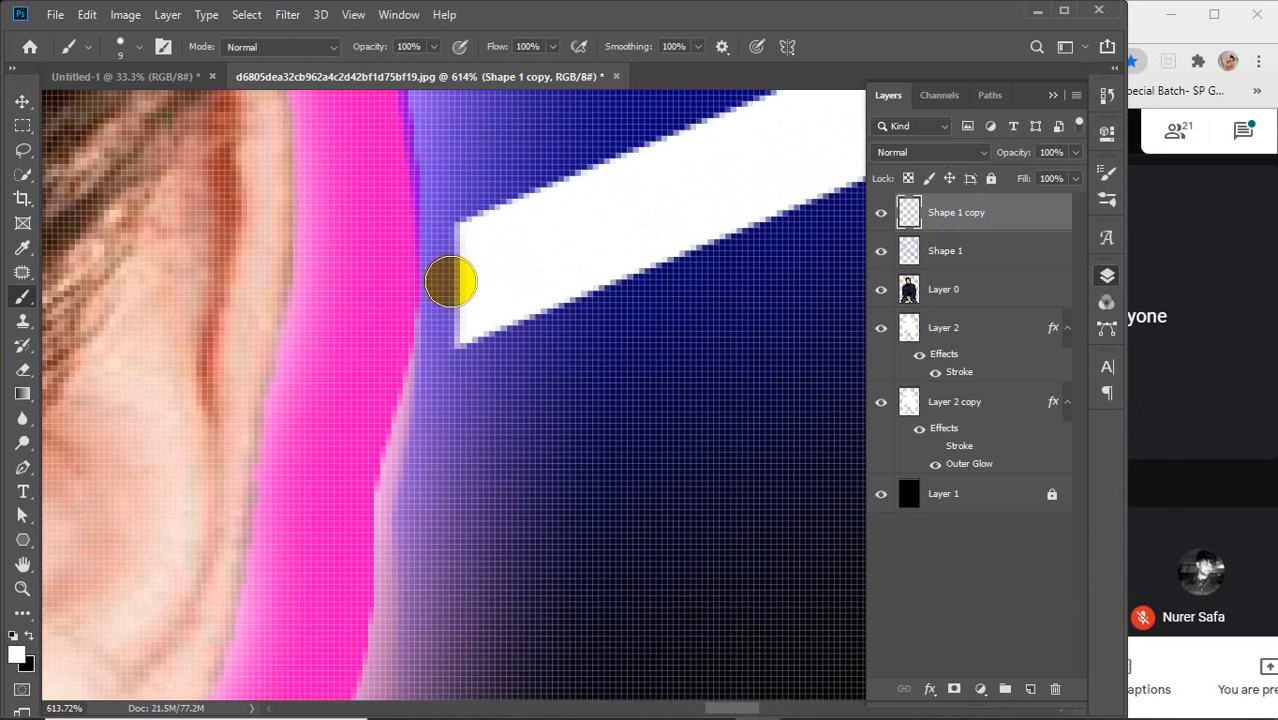
click(444, 256)
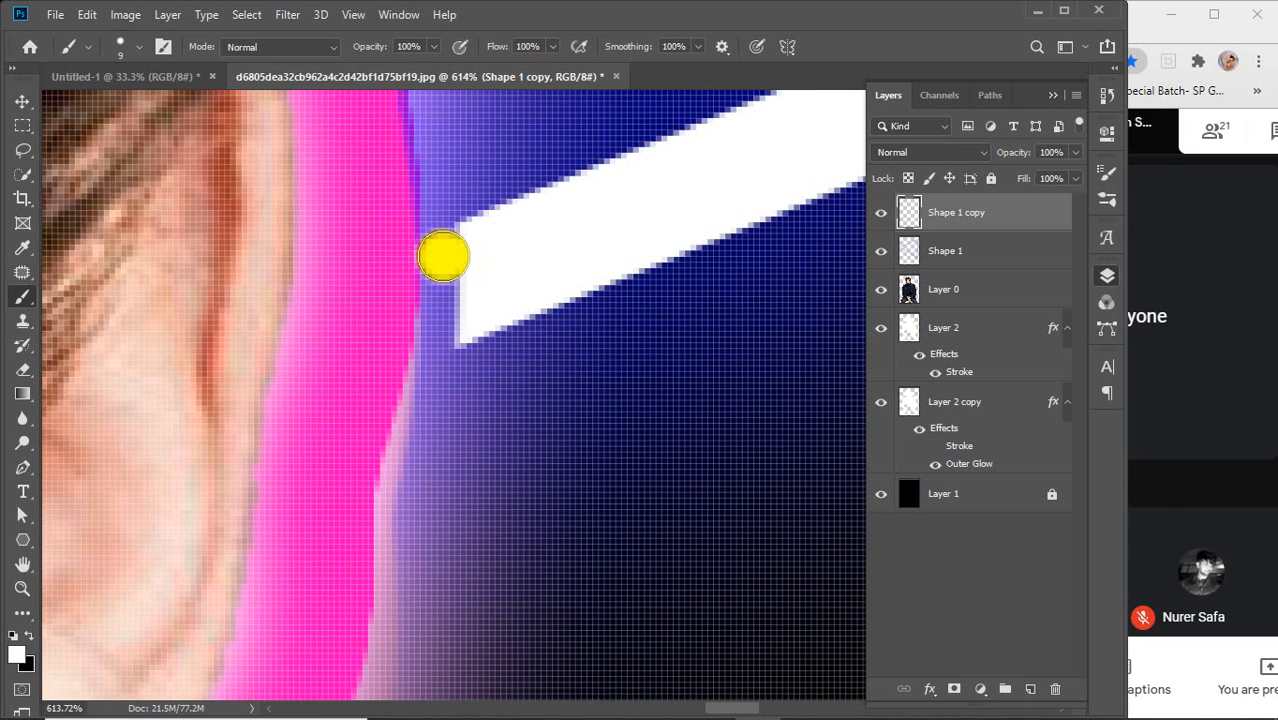
click(461, 251)
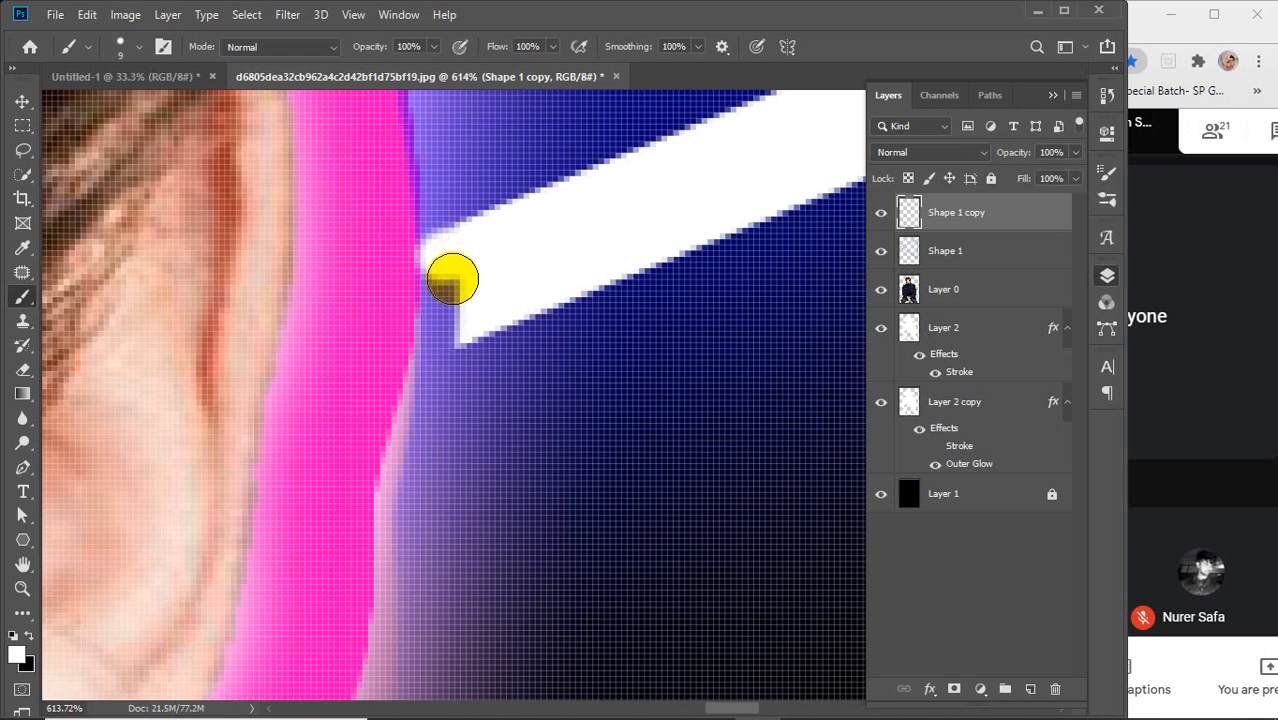
click(448, 281)
click(448, 297)
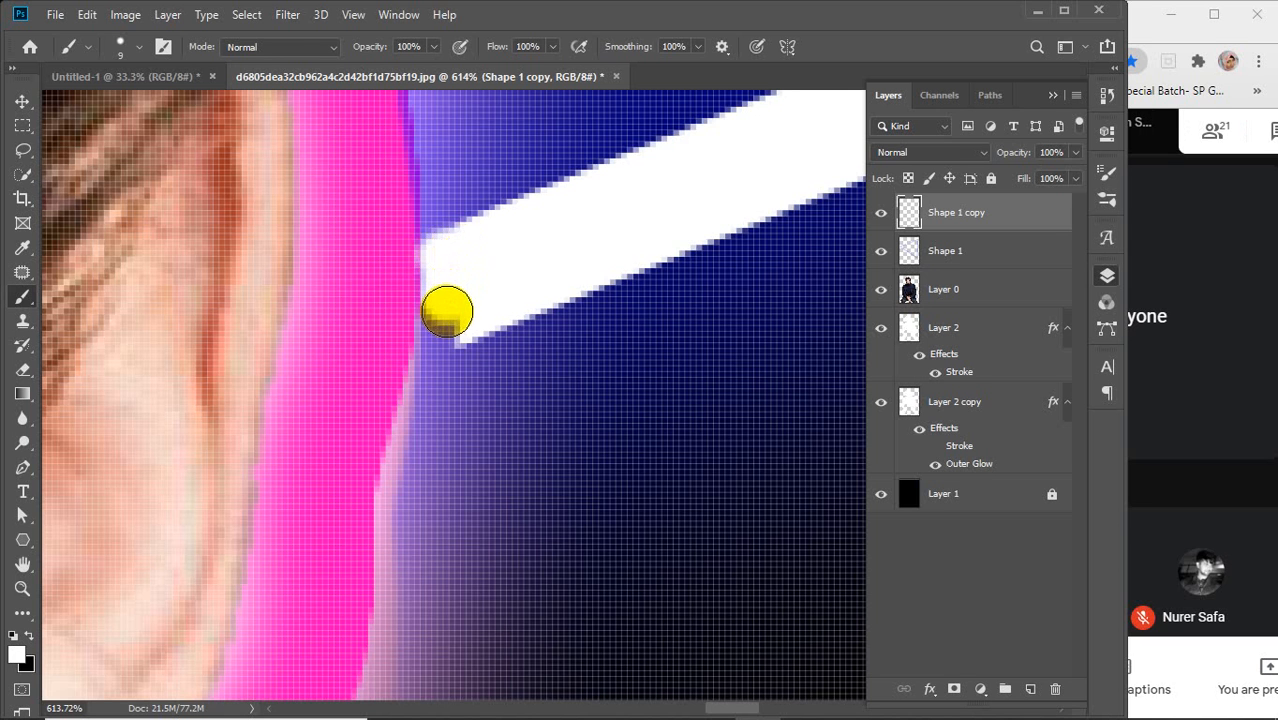
click(447, 316)
click(446, 327)
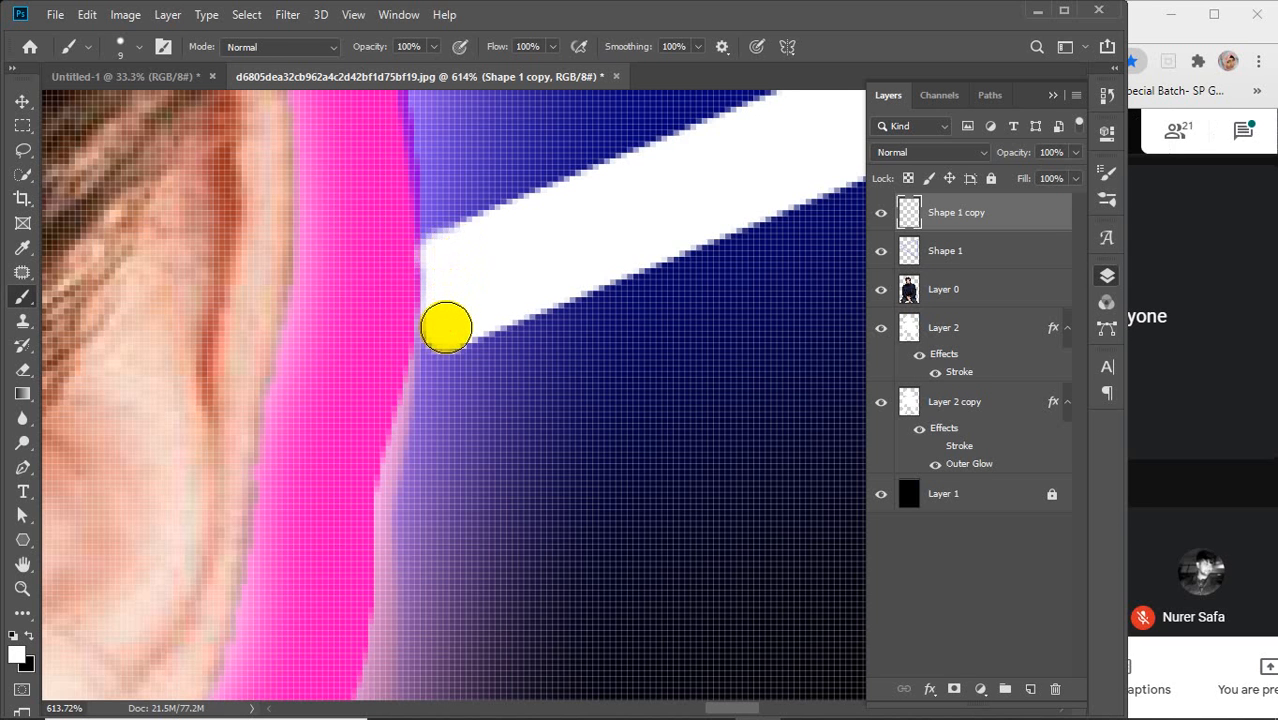
Step: Fill the lower corner of the extended triangle bar beside the pink outline using a size 4 white brush
key(bracketleft)
key(bracketleft)
key(bracketleft)
key(bracketleft)
key(bracketleft)
click(430, 349)
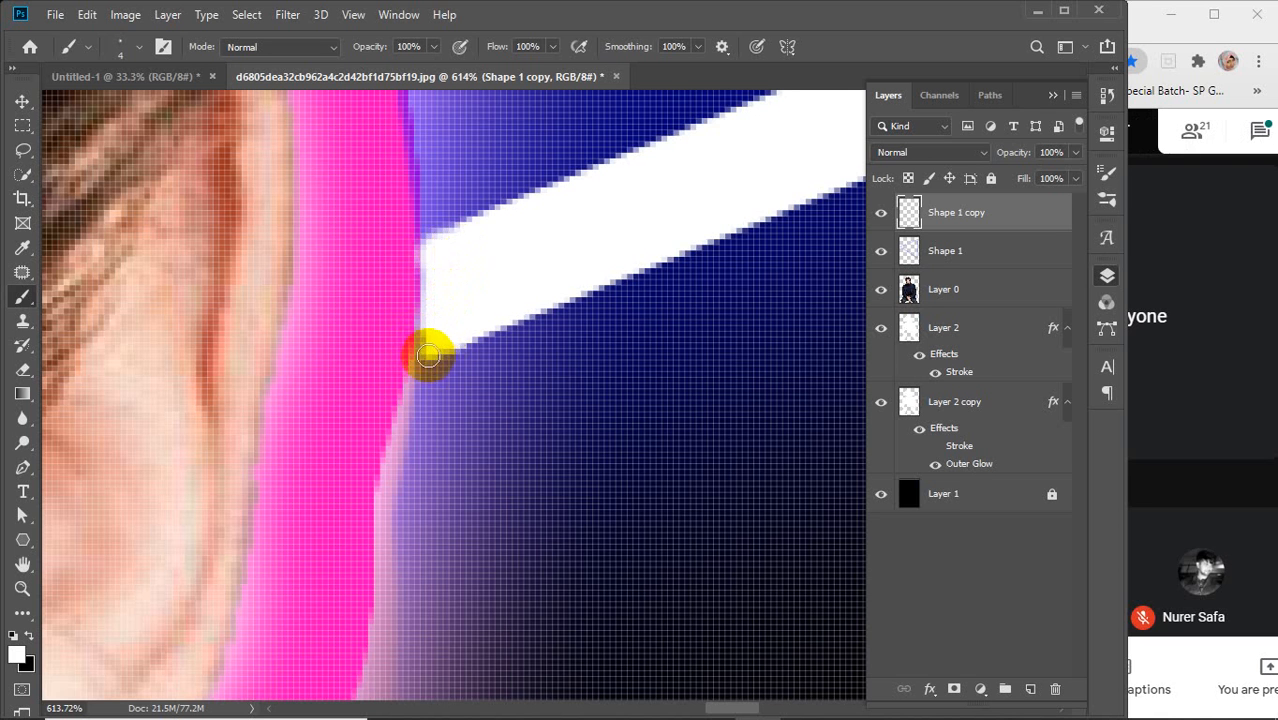
click(443, 346)
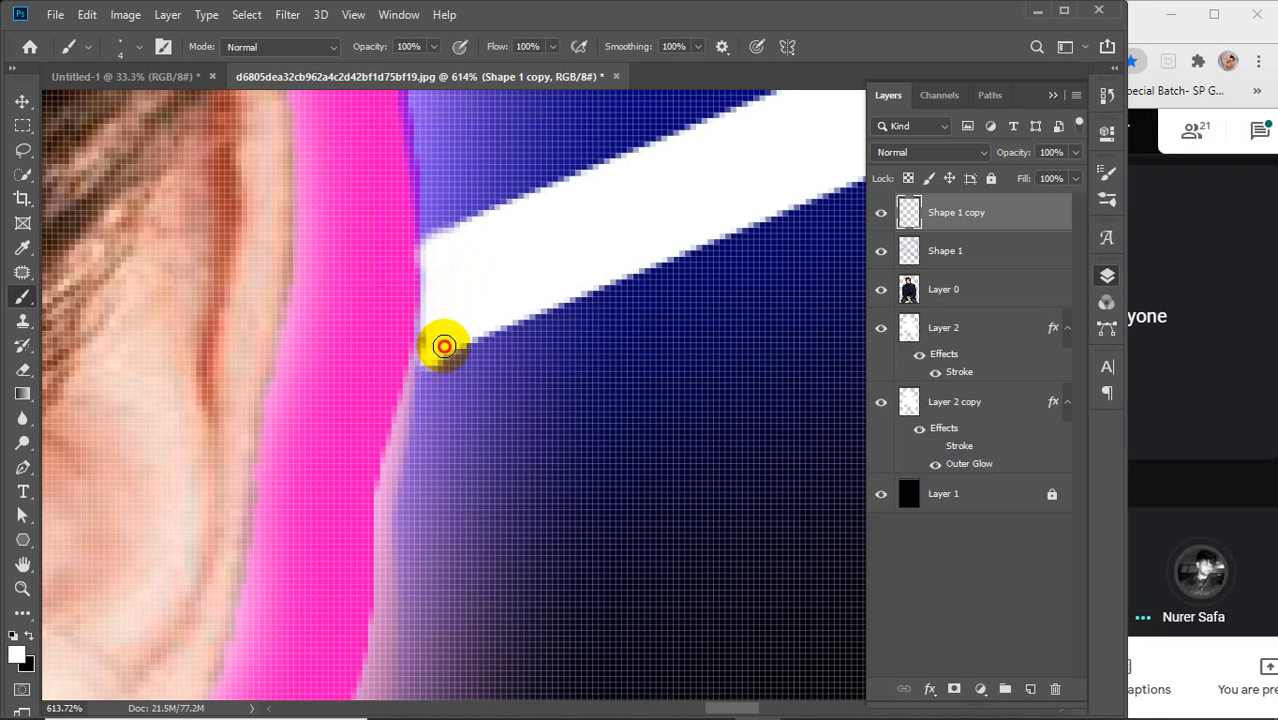
click(428, 341)
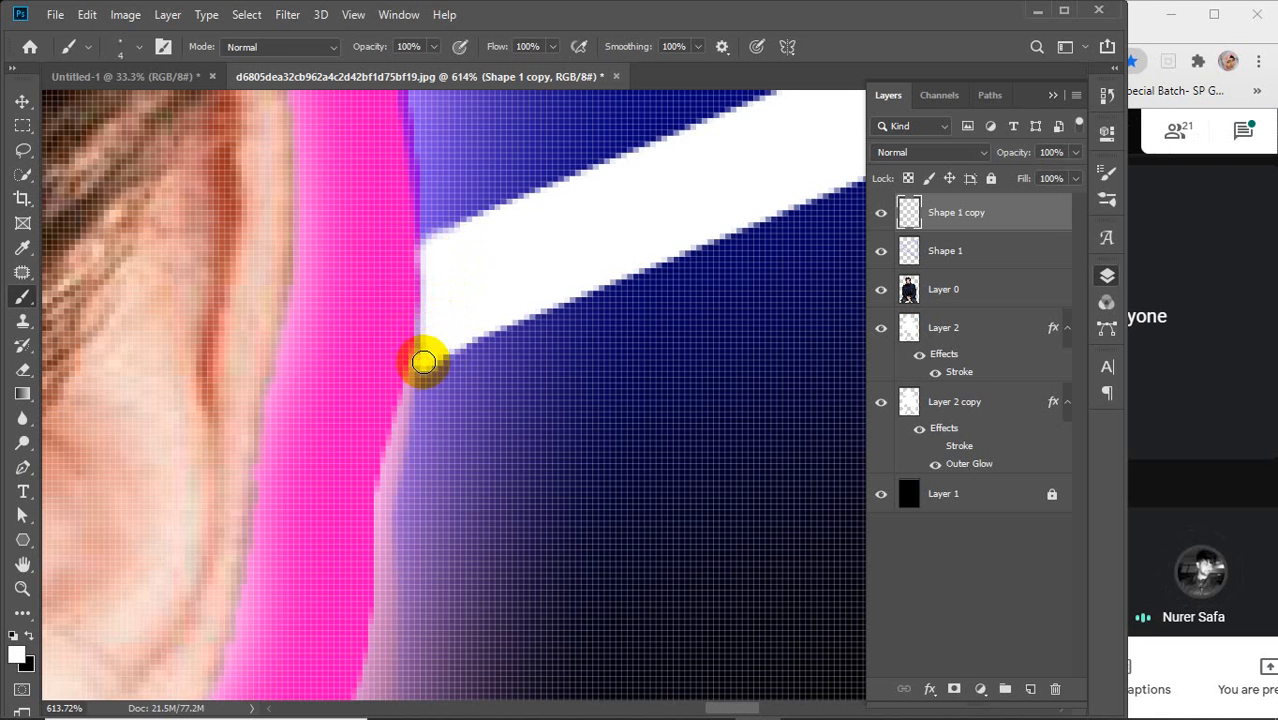
Step: Refine the bar's edge and lower tip against the pink outline with a size 1 white brush, and deselect the layer with the Move tool
key(bracketleft)
key(bracketleft)
key(bracketleft)
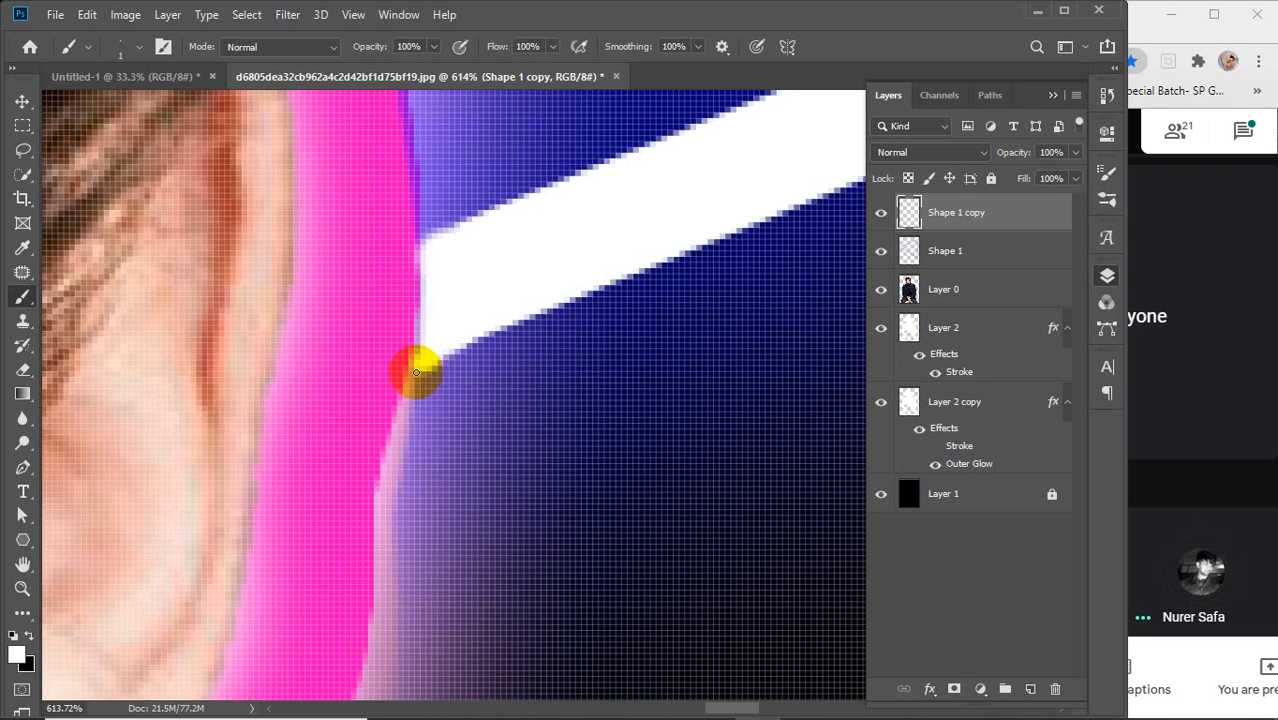
mouse_move(422, 345)
mouse_down()
mouse_move(422, 260)
mouse_move(437, 289)
mouse_up()
mouse_move(502, 321)
mouse_down()
mouse_move(451, 340)
mouse_move(468, 288)
mouse_move(468, 320)
mouse_move(497, 323)
mouse_move(423, 360)
mouse_up()
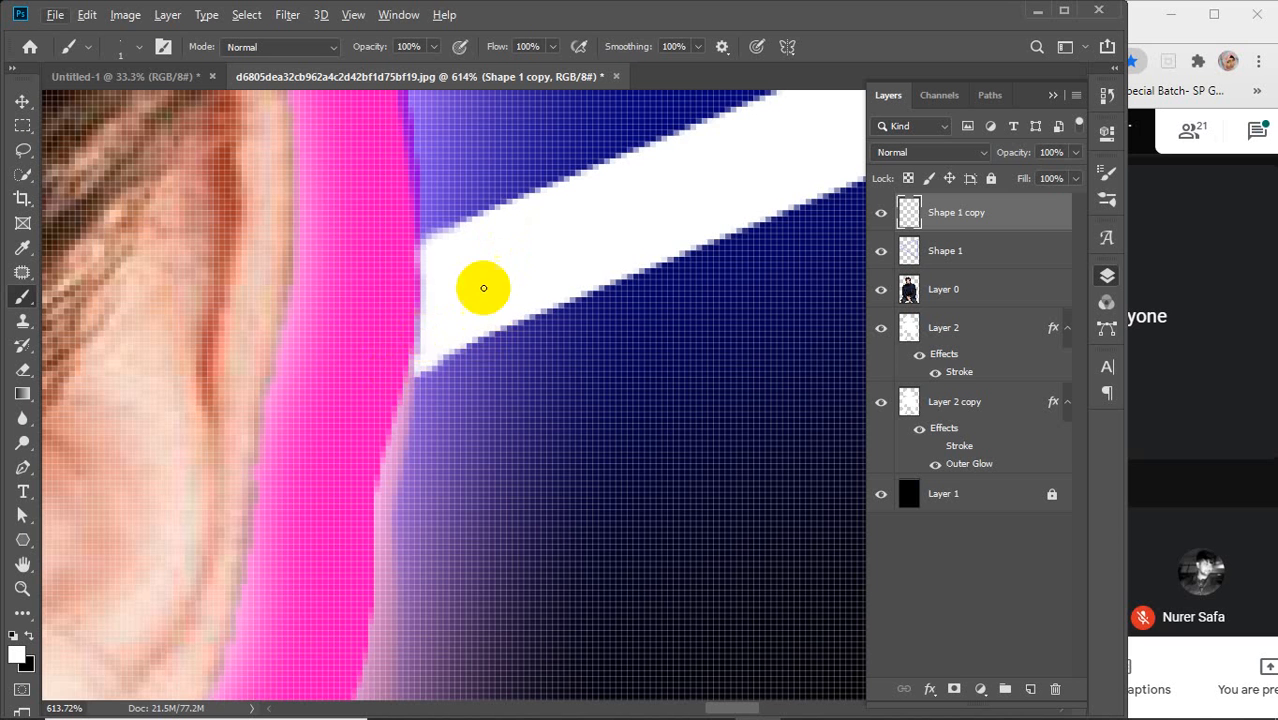
scroll(452, 340, down, 5)
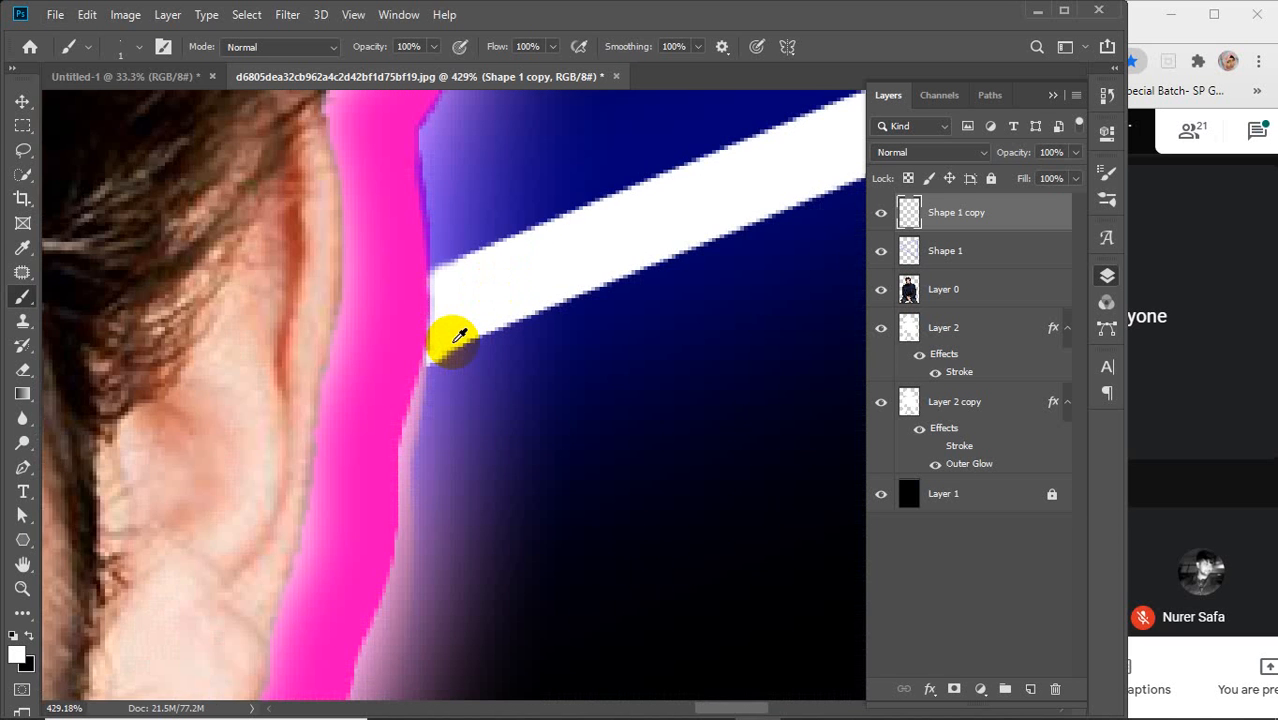
scroll(455, 338, down, 7)
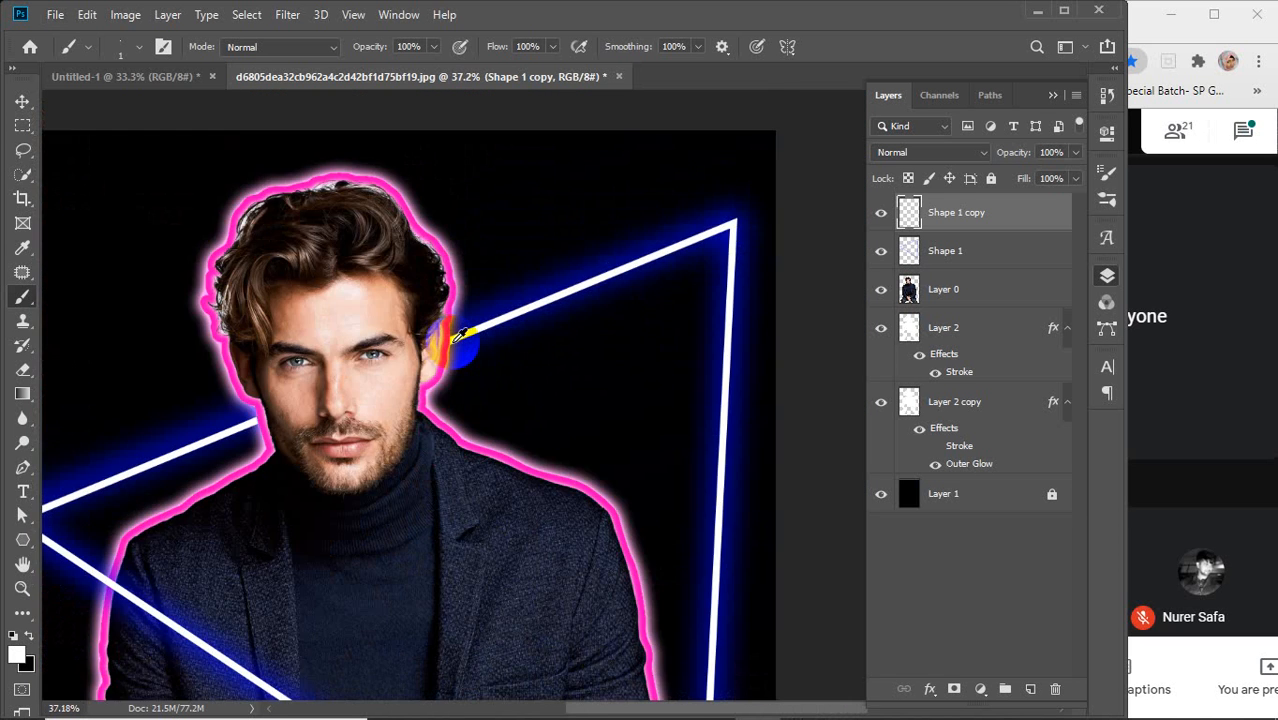
scroll(455, 345, down, 2)
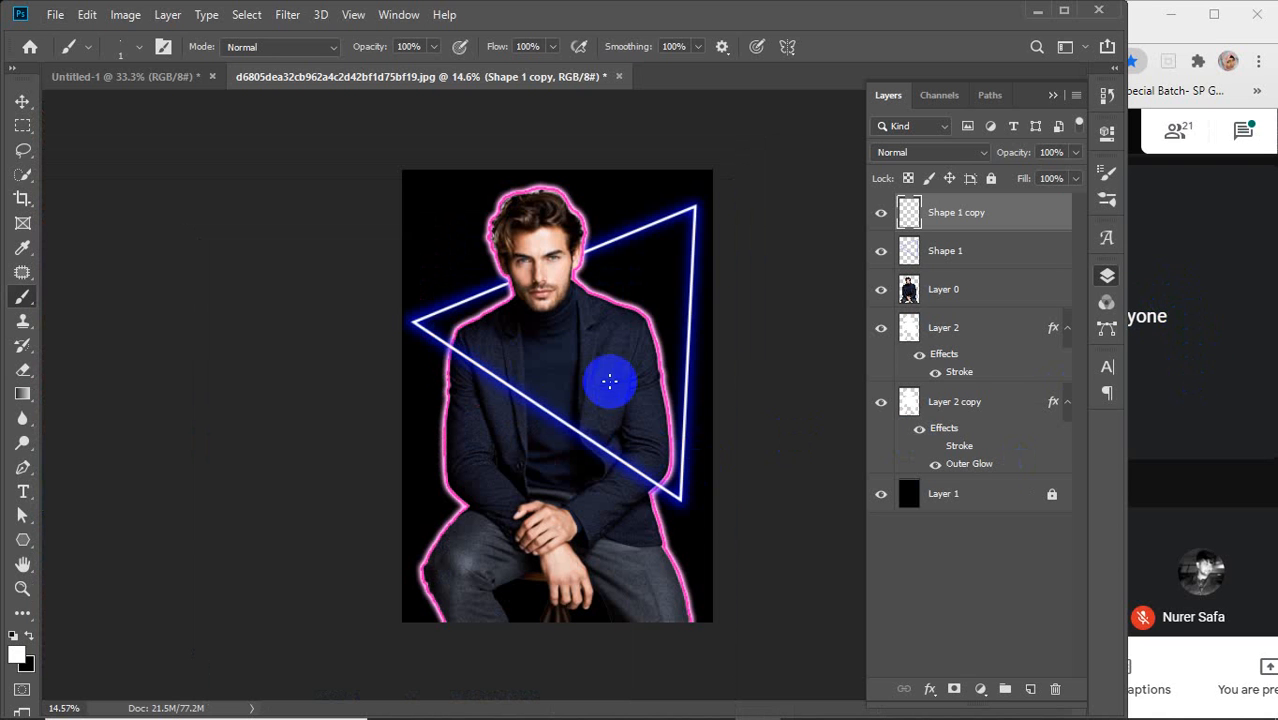
click(22, 101)
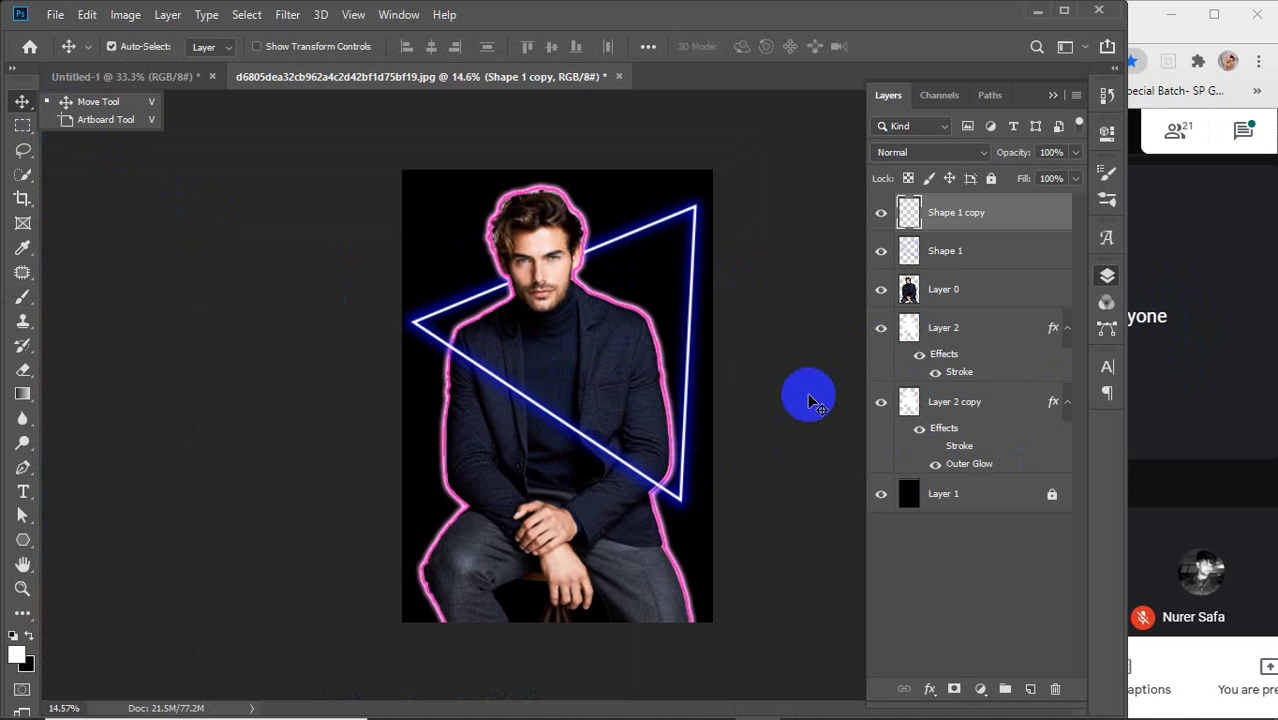
click(770, 385)
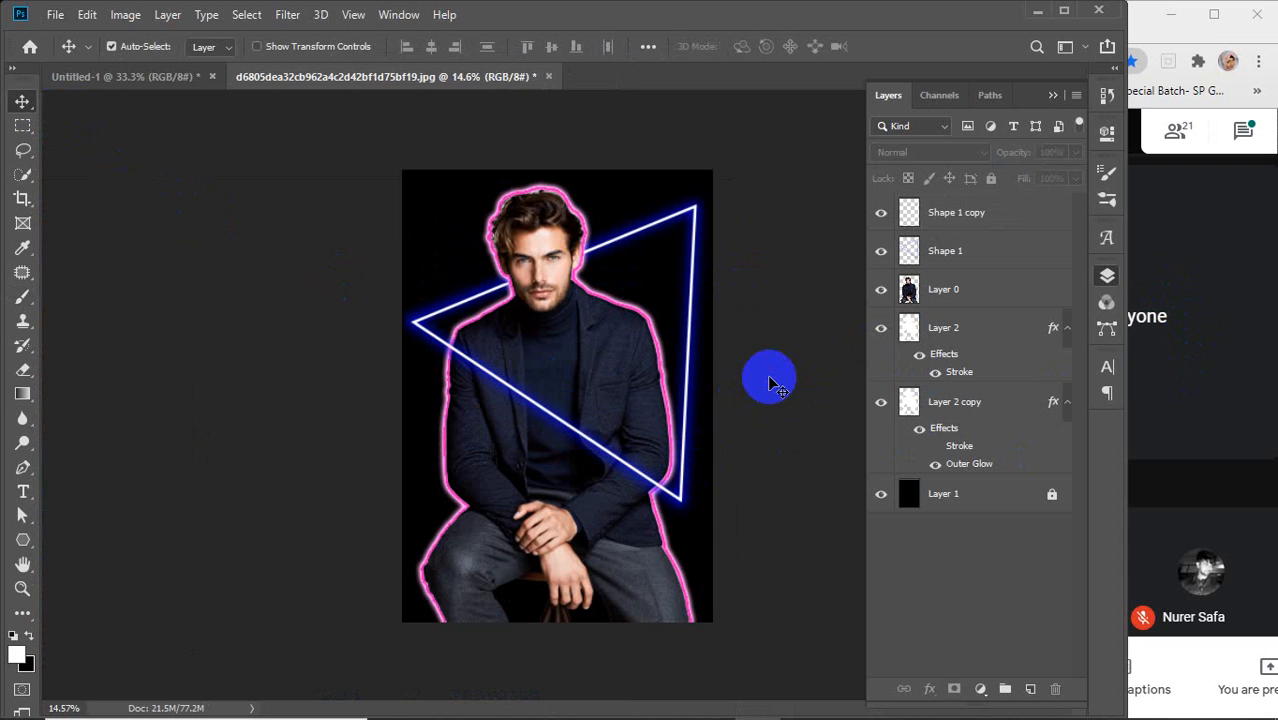
Step: Merge the Shape 1 copy and Shape 1 layers into one layer, and check it by toggling its visibility
click(979, 225)
right_click(978, 223)
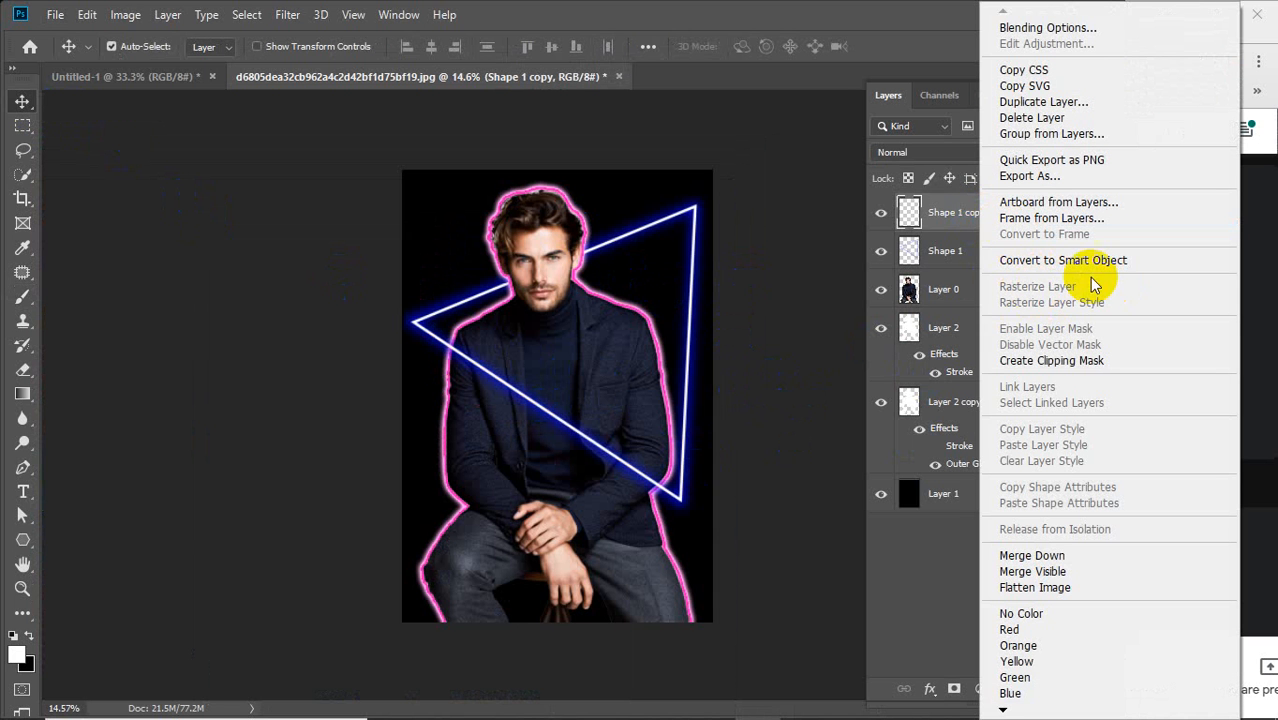
click(1008, 211)
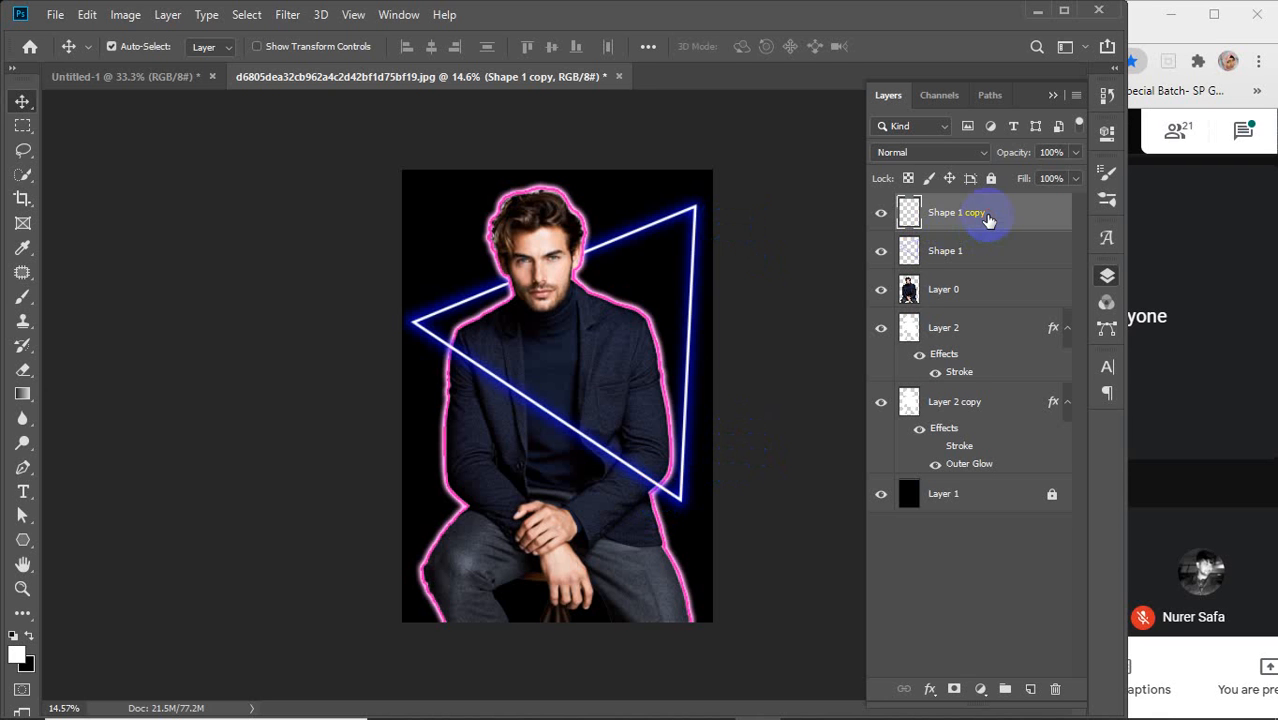
shift+click(988, 254)
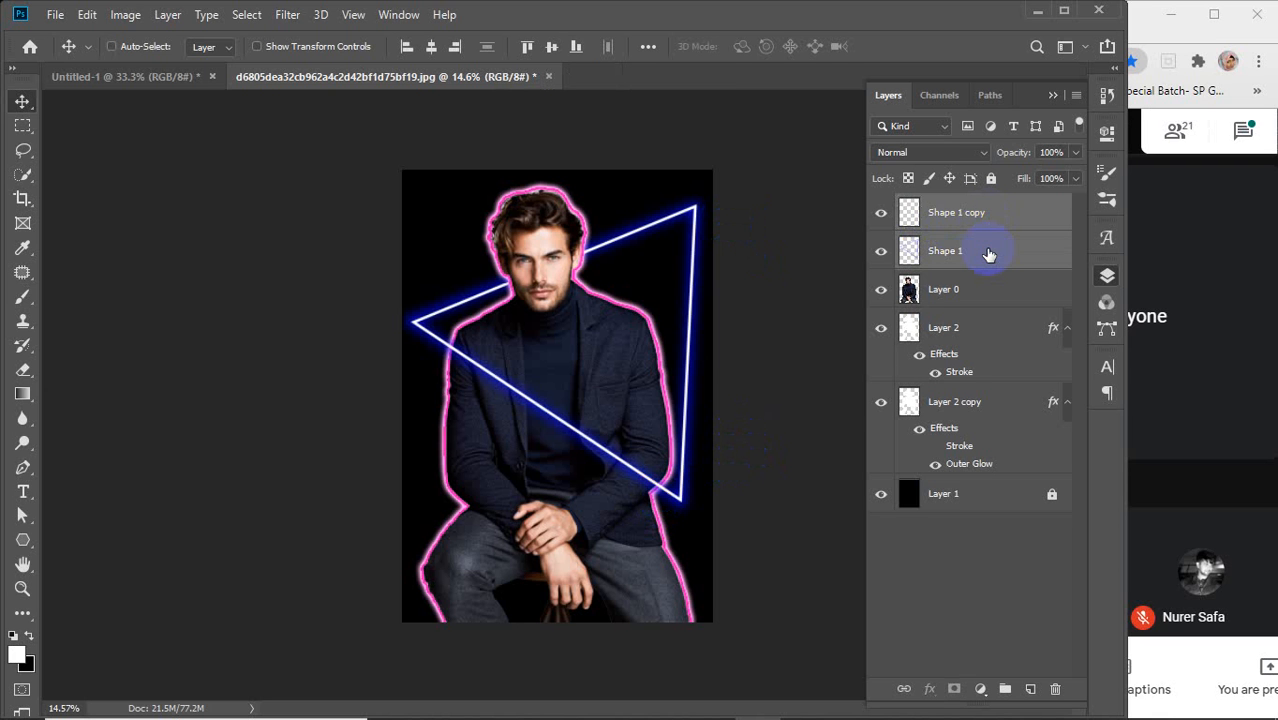
key(ctrl+e)
click(881, 214)
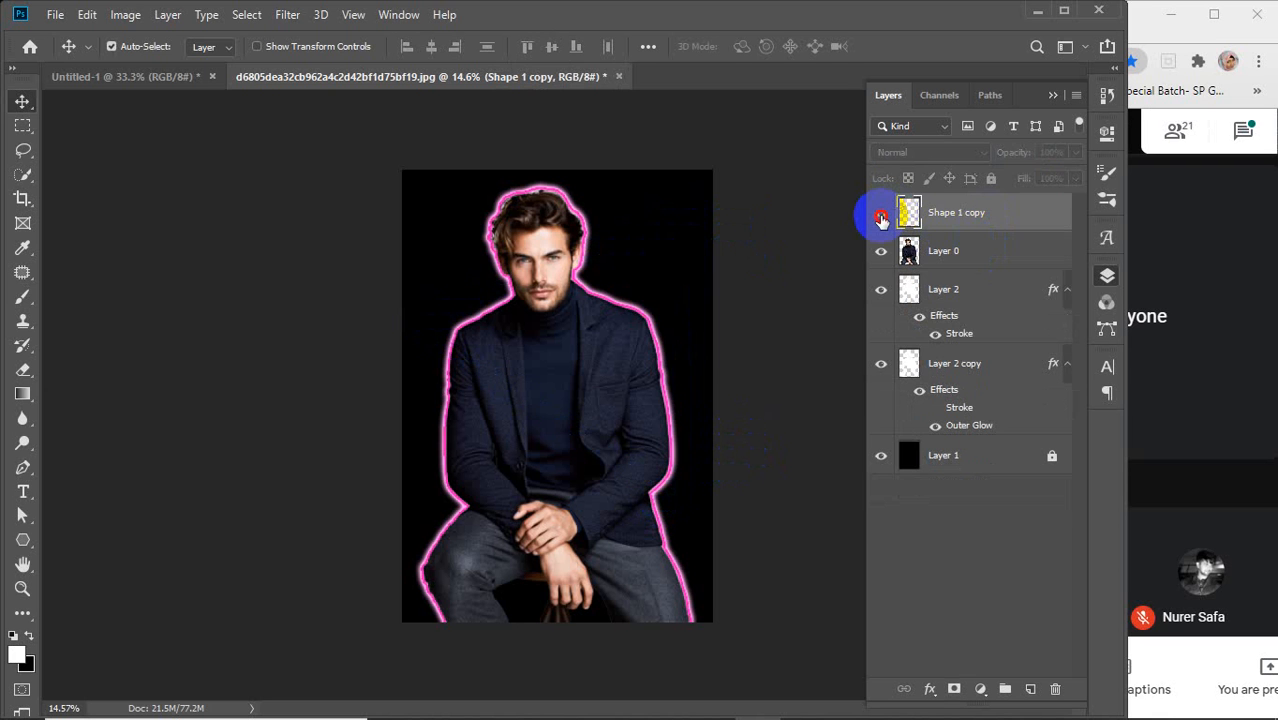
click(881, 215)
Step: Try other blend modes, such as Vivid Light, on the merged triangle layer
click(949, 153)
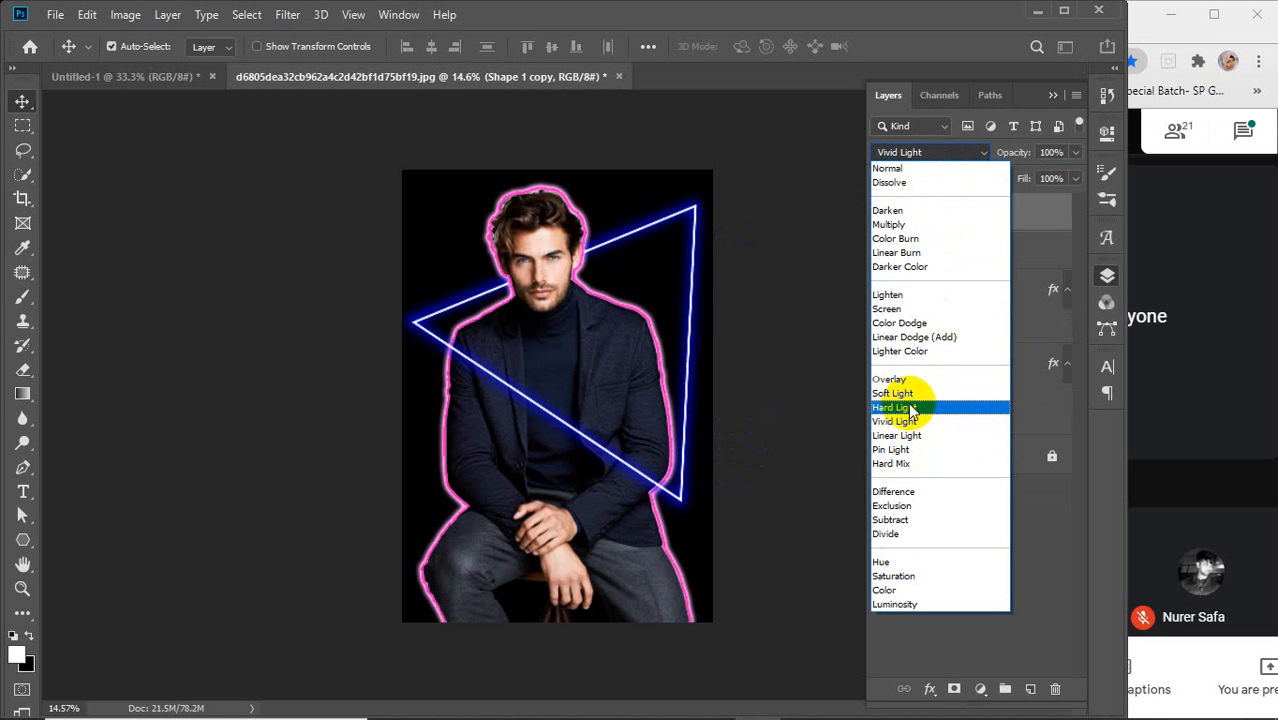
click(1017, 647)
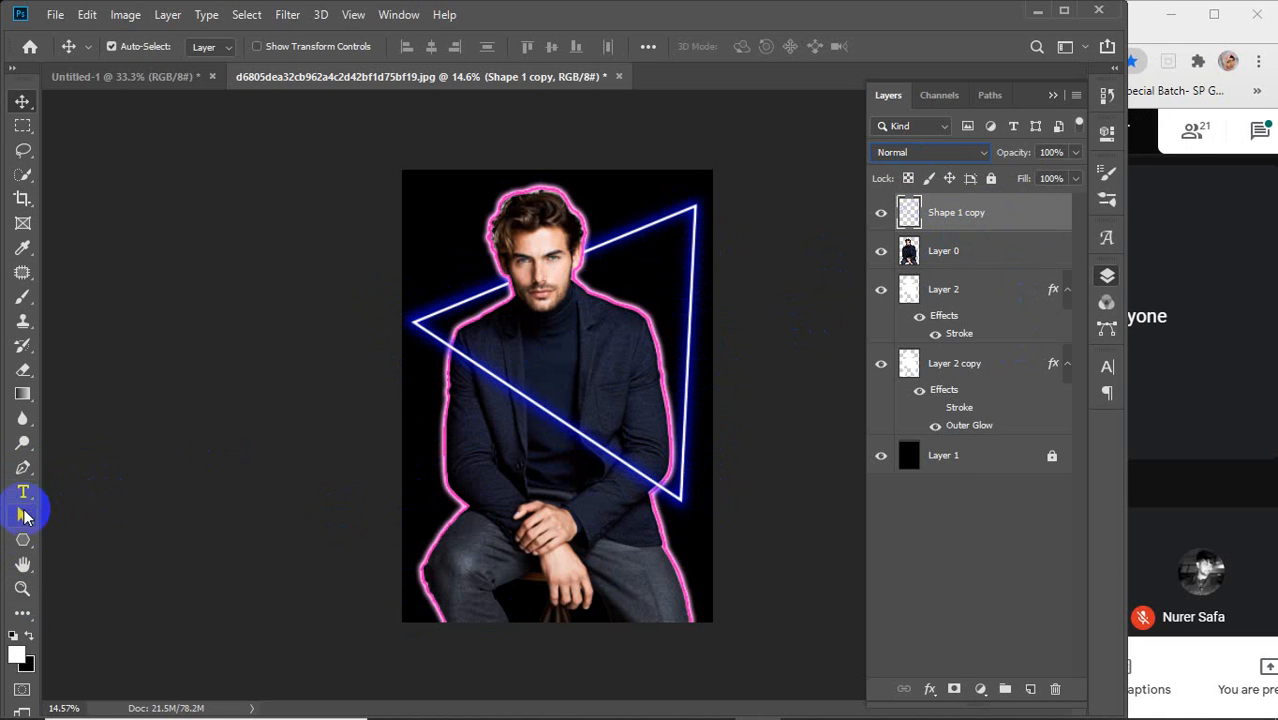
click(21, 542)
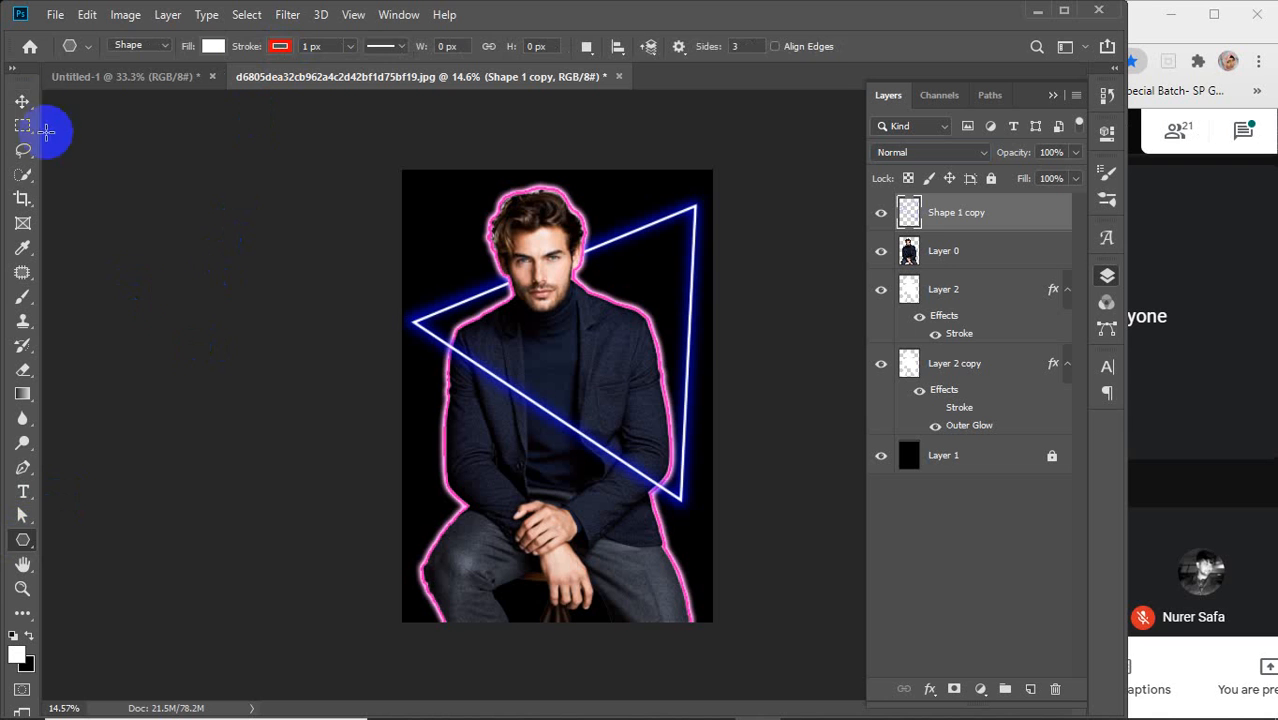
click(24, 104)
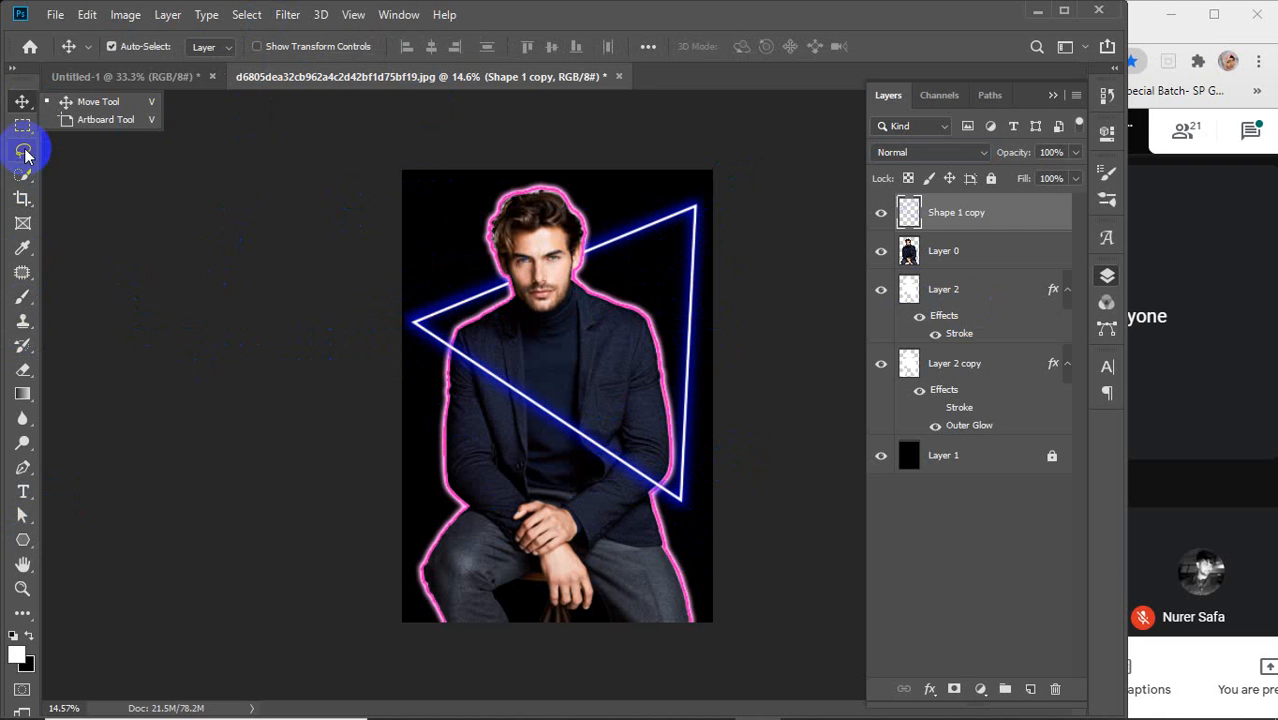
click(23, 468)
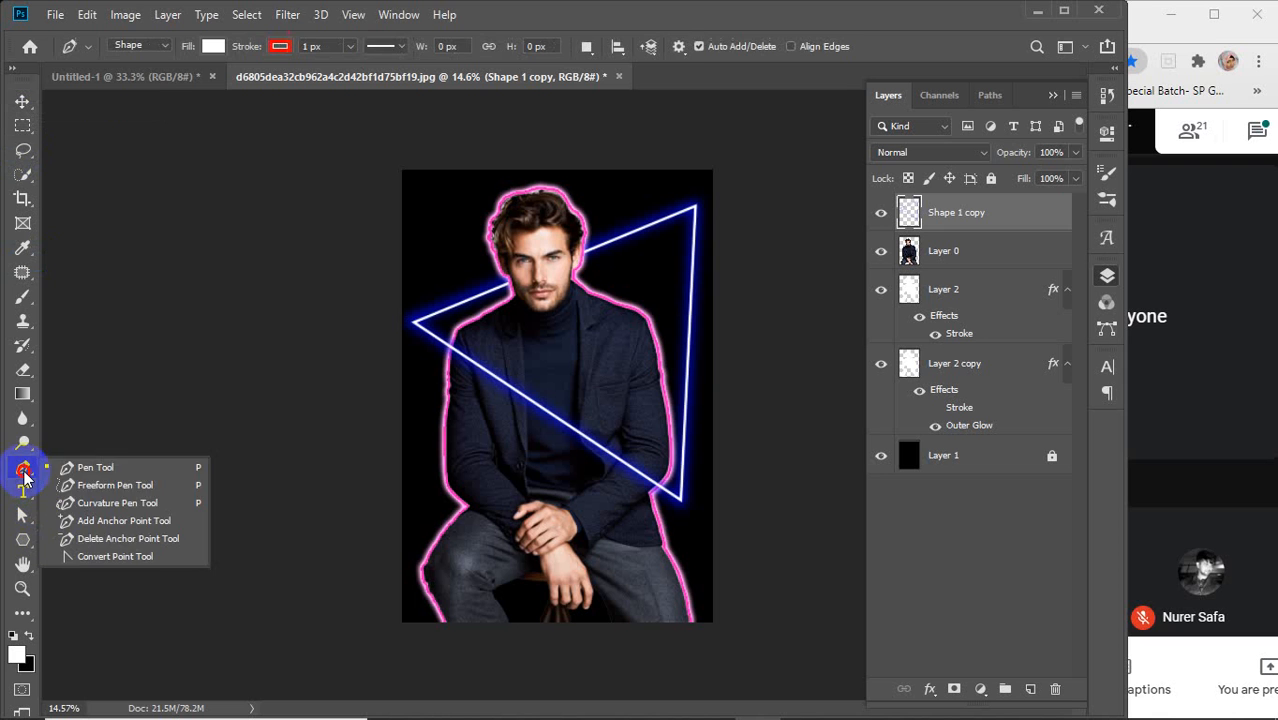
click(113, 470)
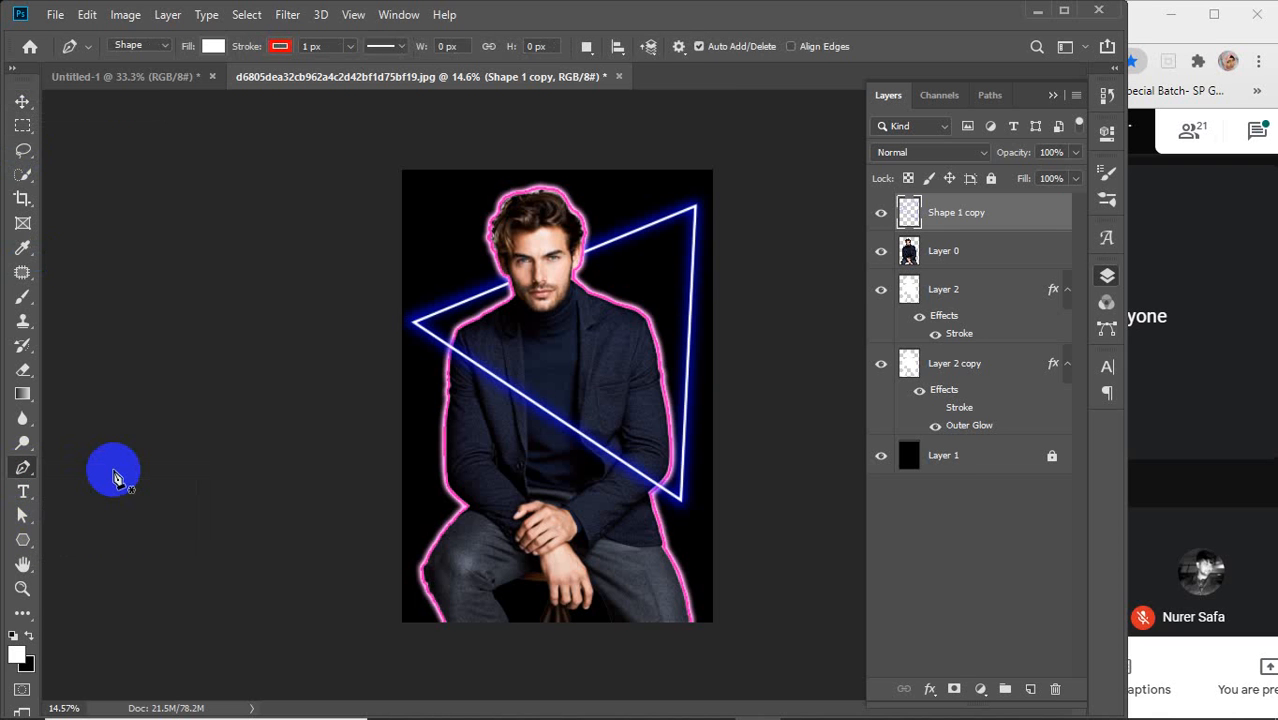
click(22, 177)
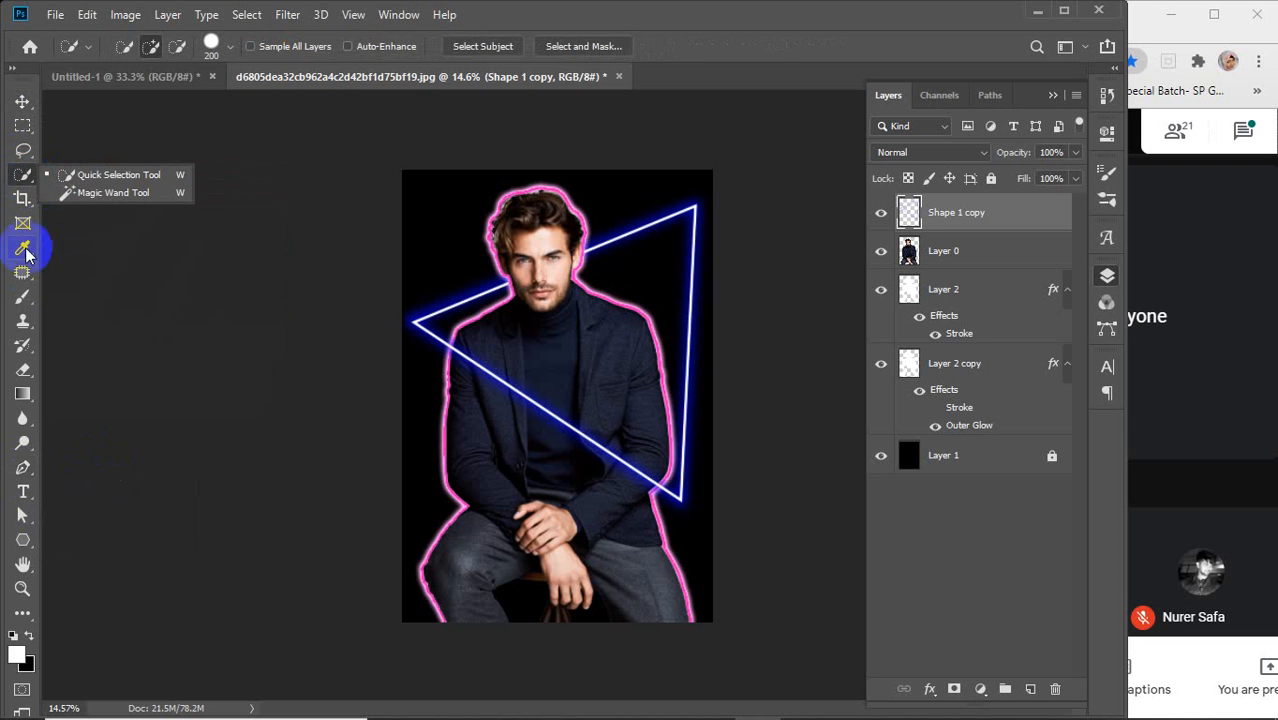
click(22, 298)
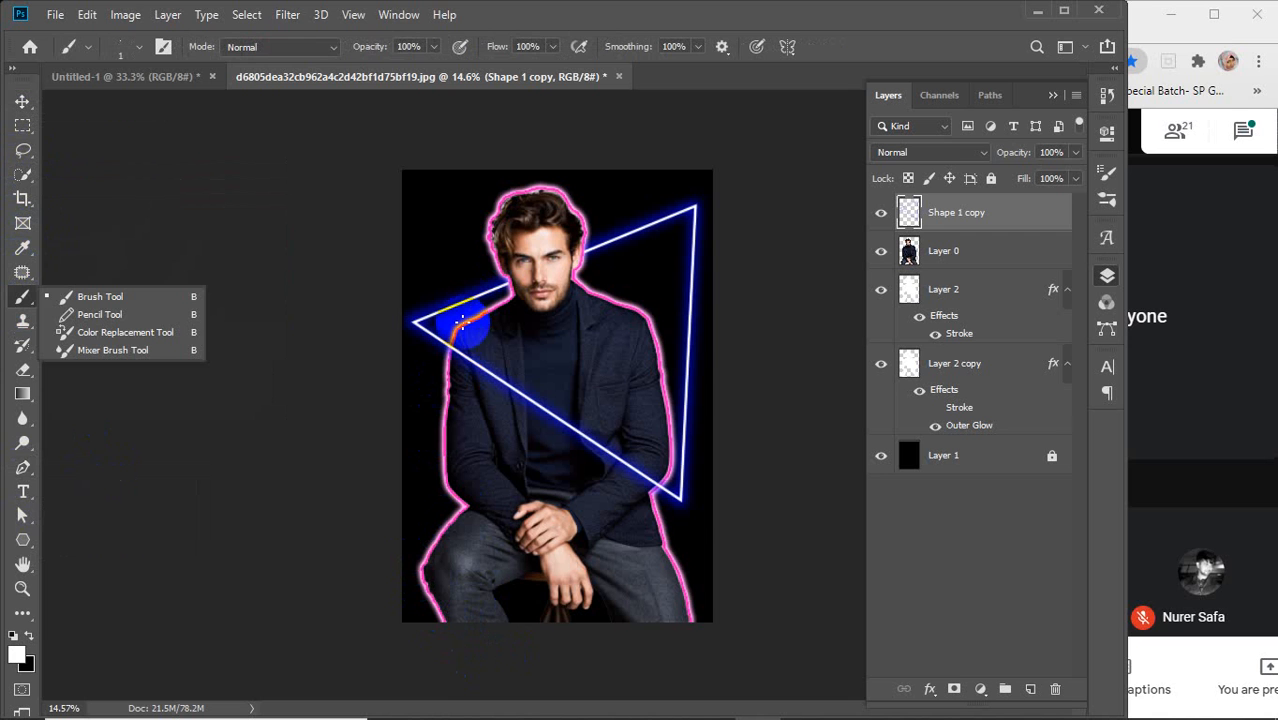
click(23, 174)
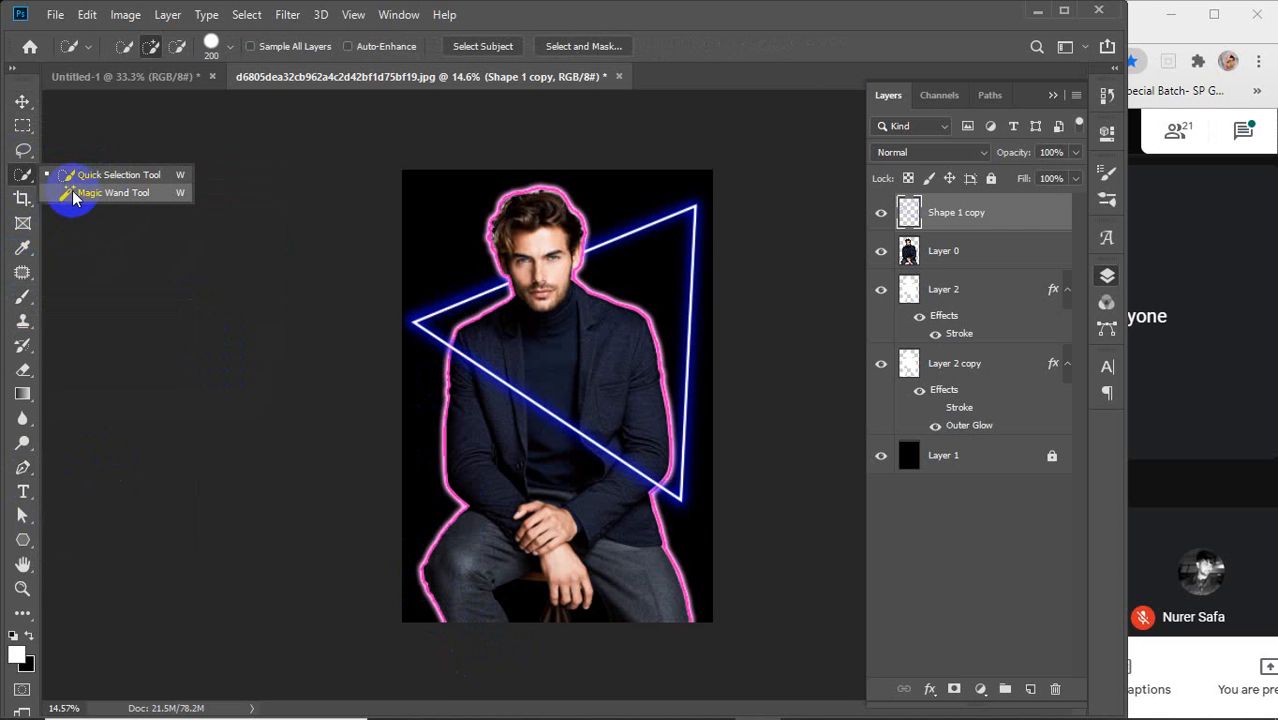
click(22, 104)
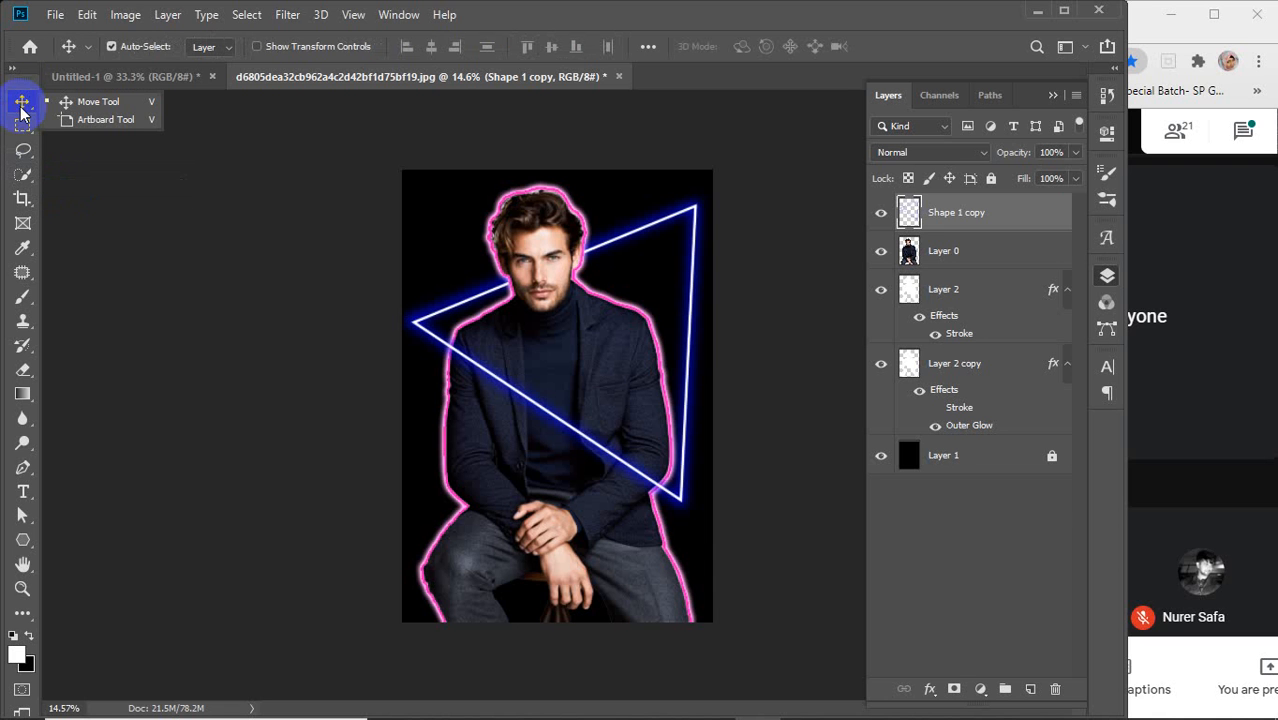
click(80, 102)
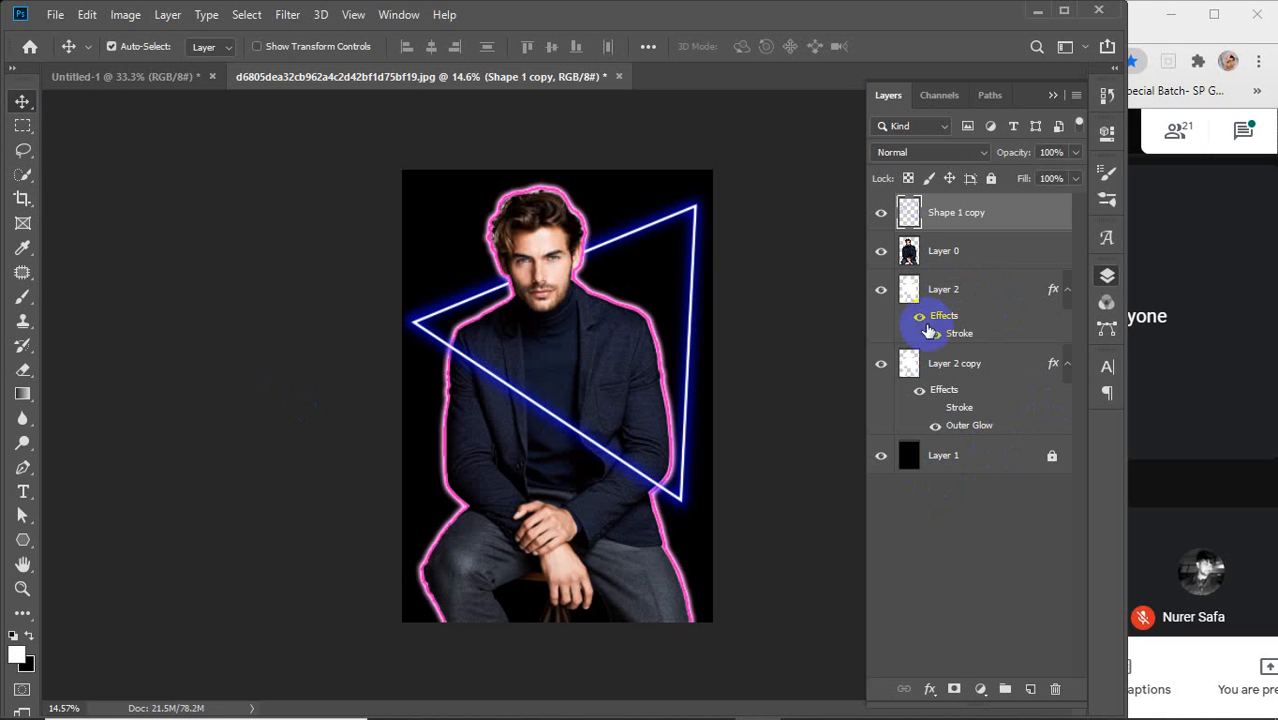
click(972, 325)
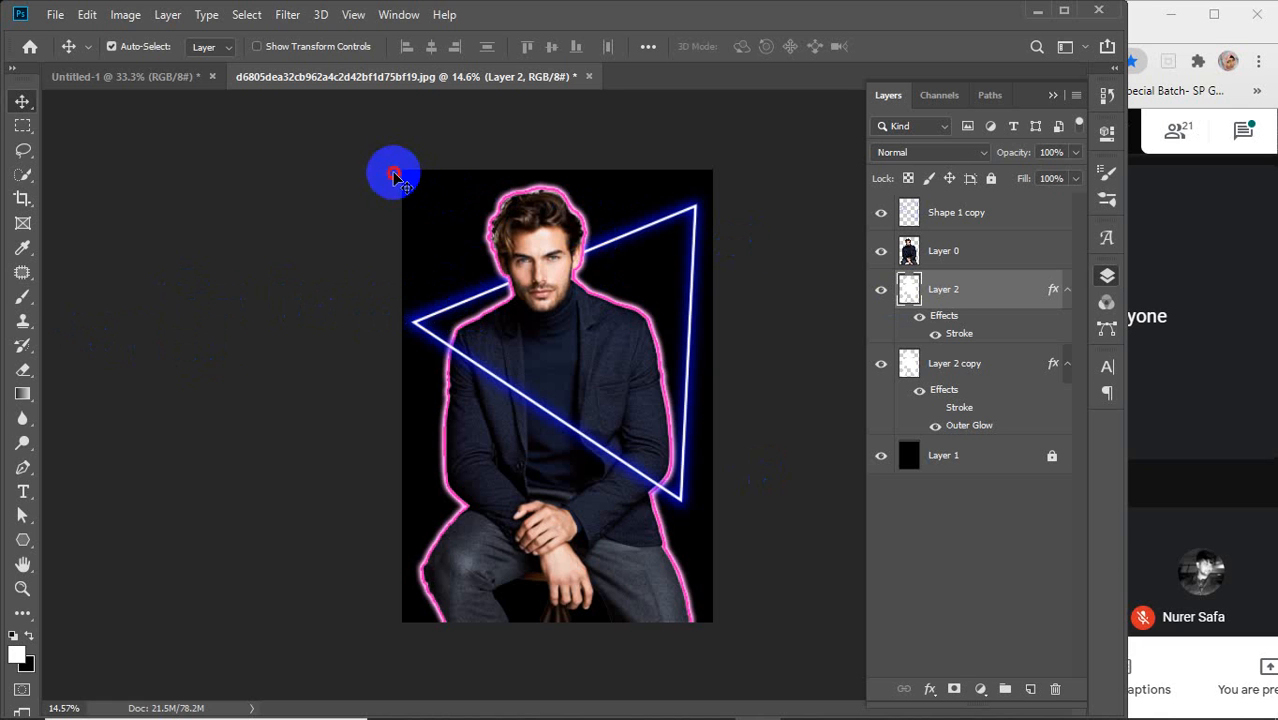
drag(395, 178, 765, 646)
click(760, 428)
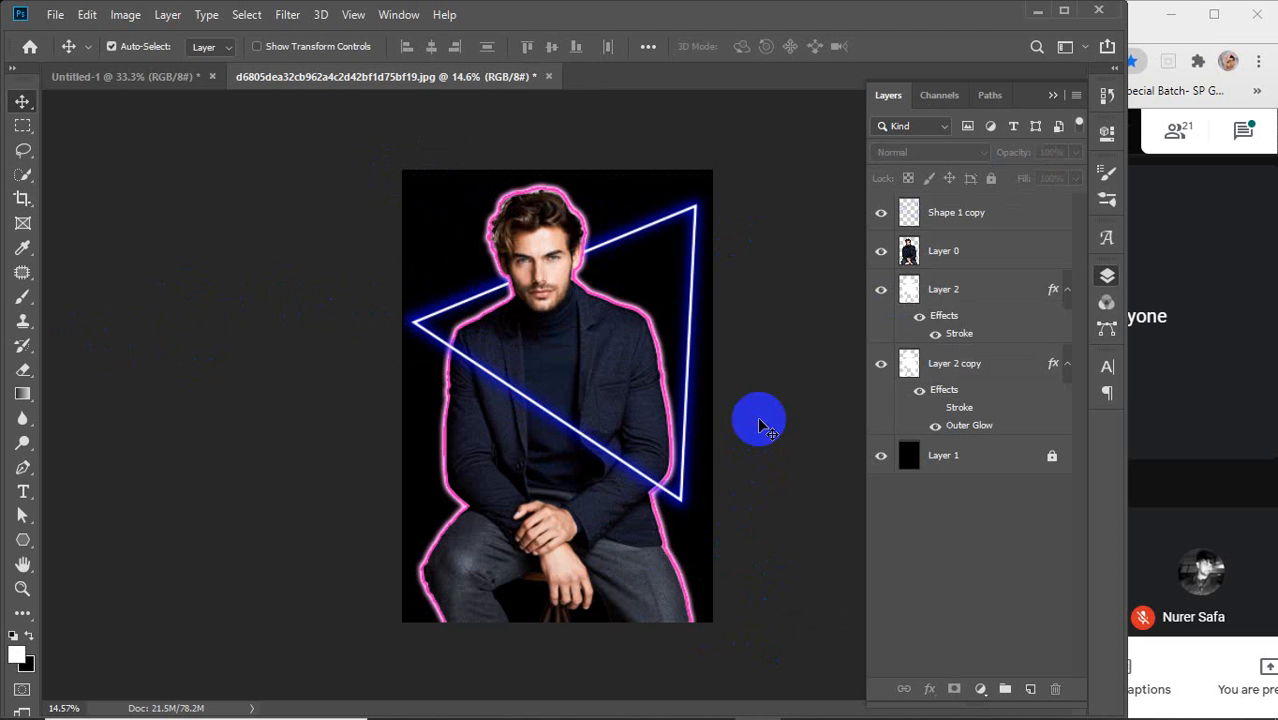
Step: Unlock the black Layer 1 and close the neon portrait document without saving its changes
click(1051, 455)
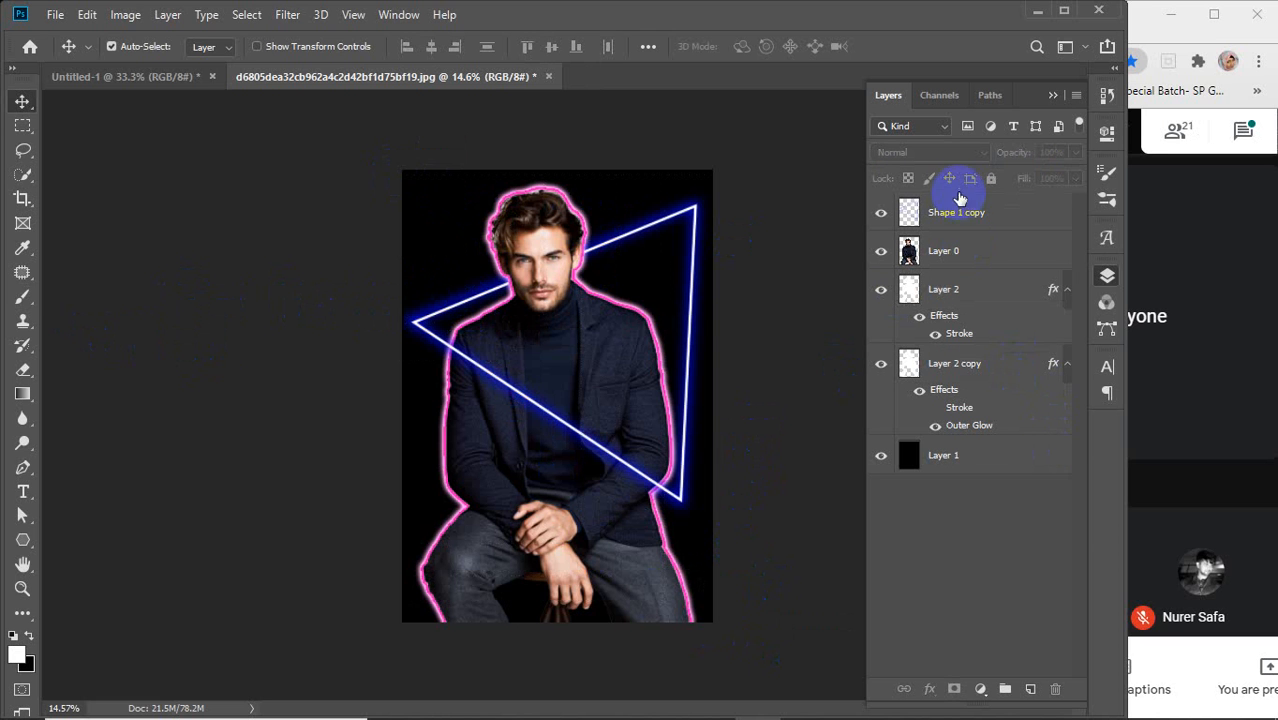
click(549, 77)
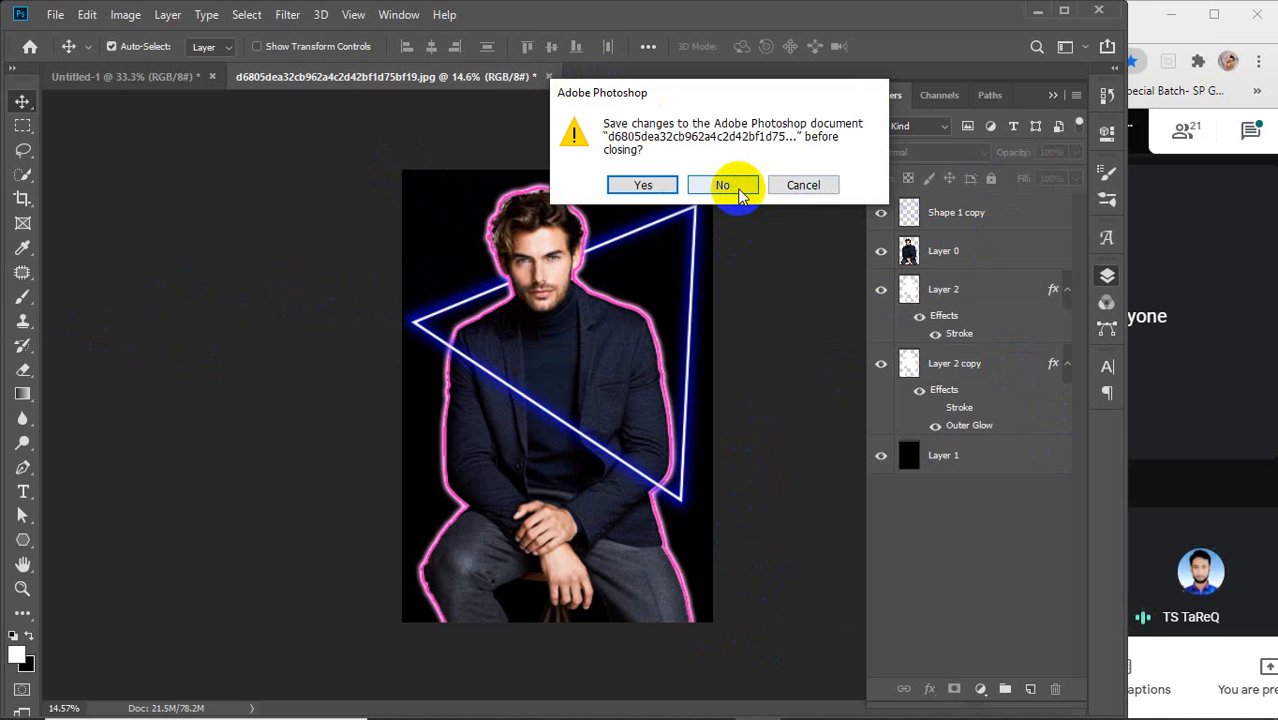
click(740, 193)
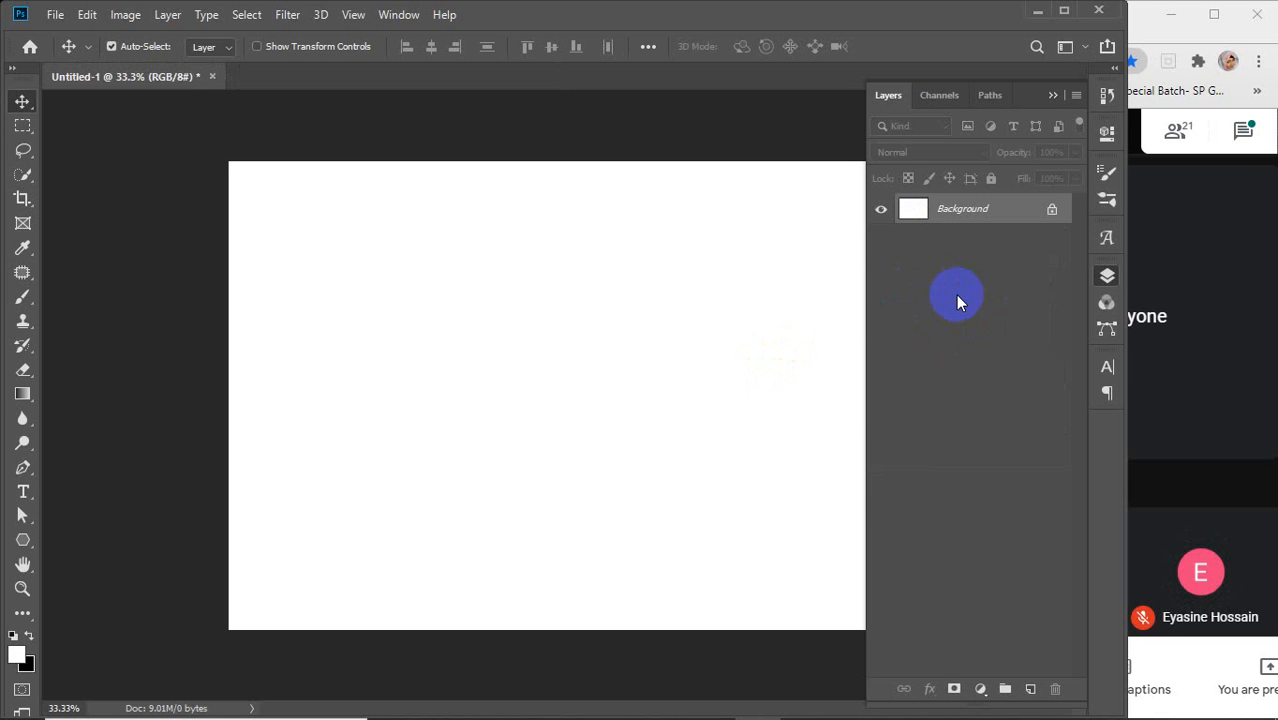
scroll(657, 316, down, 1)
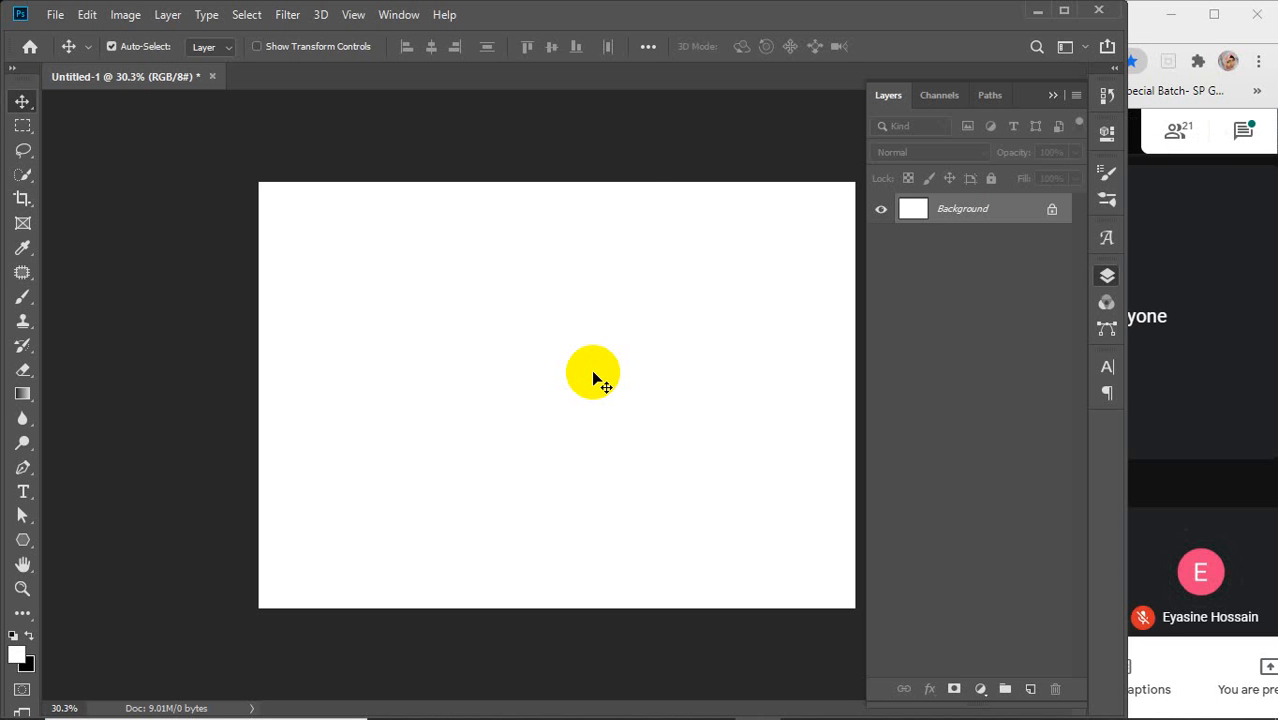
Step: Switch to the Chrome window with the corporate men model results and search Google Images for "white cup of tea"
mouse_move(434, 716)
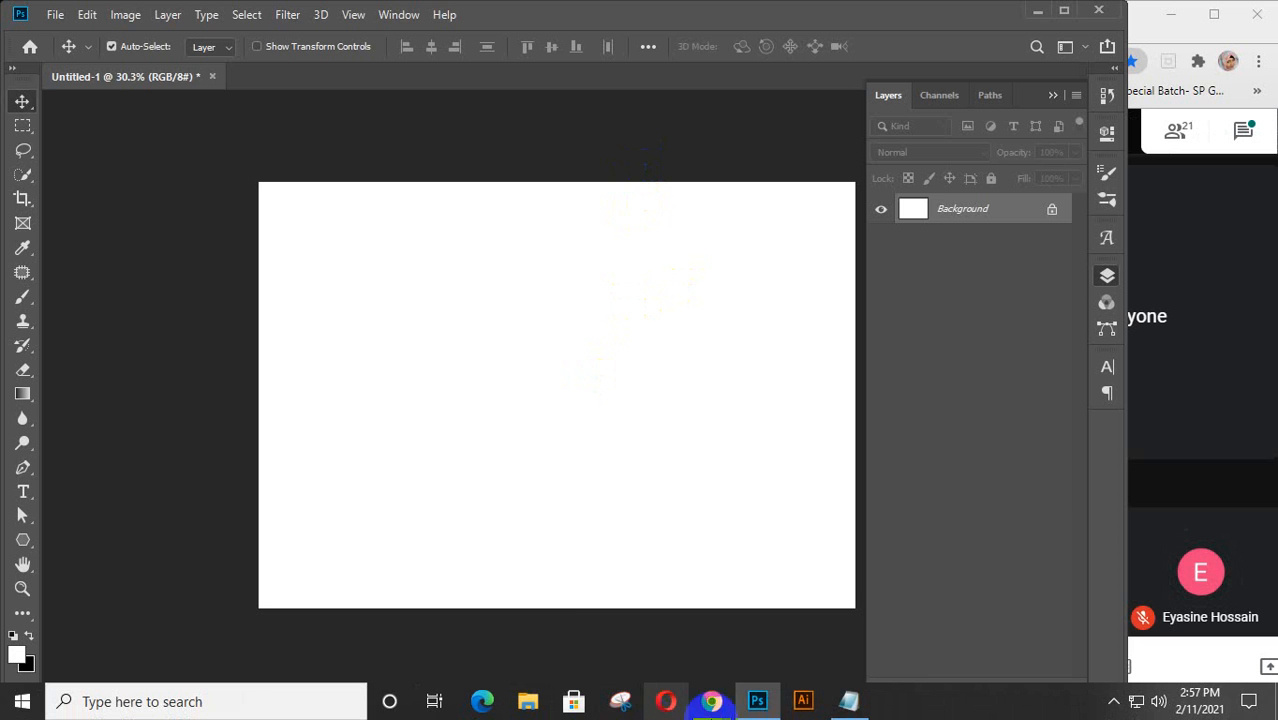
mouse_move(712, 701)
click(640, 640)
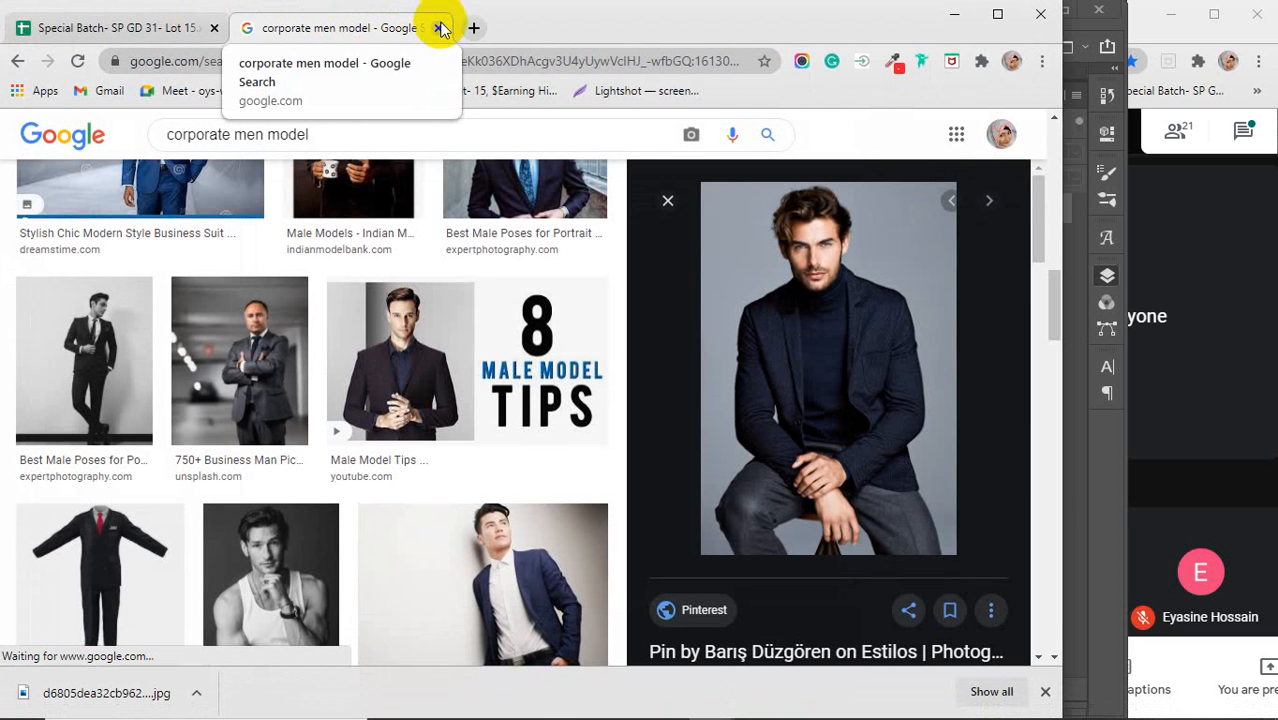
click(305, 133)
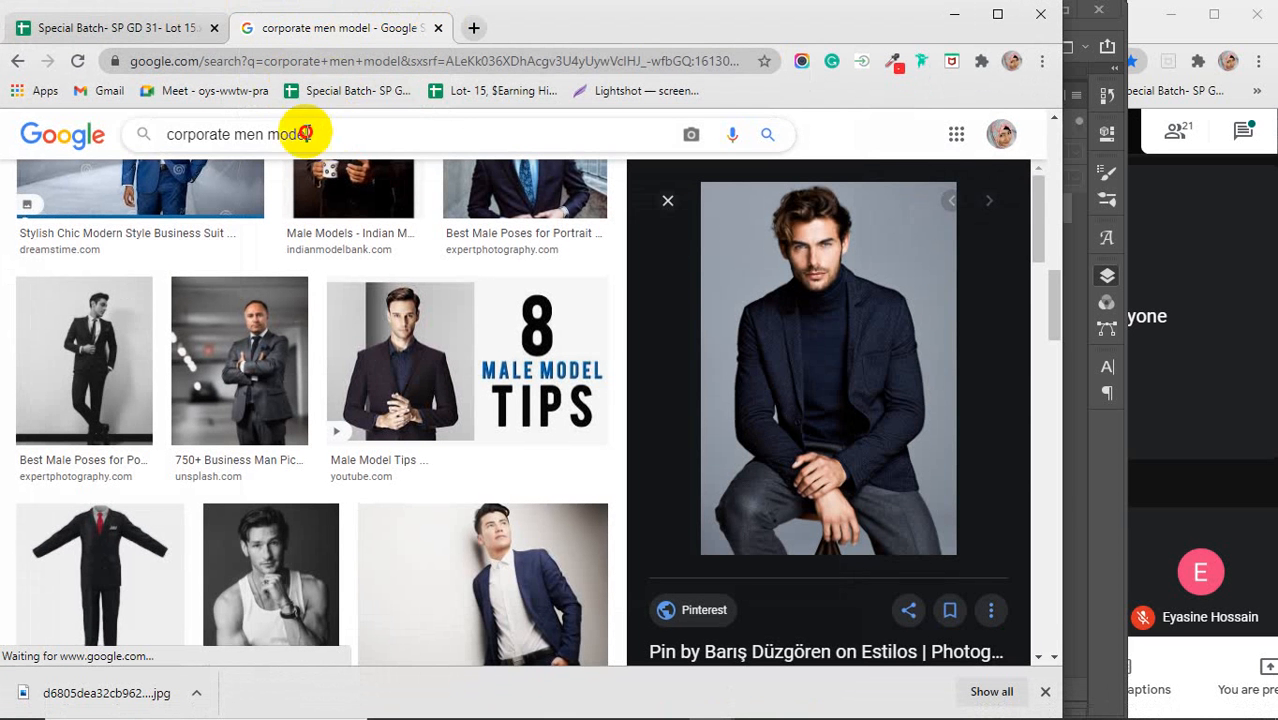
drag(305, 133, 157, 134)
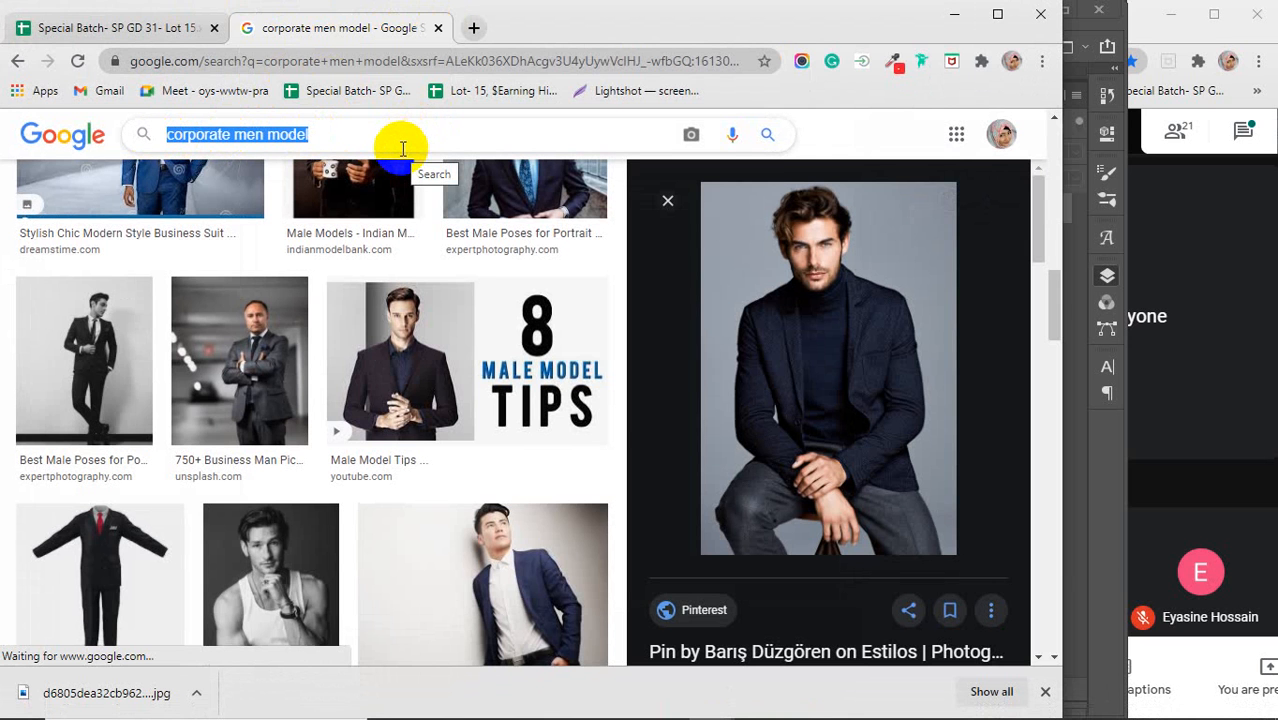
text(white)
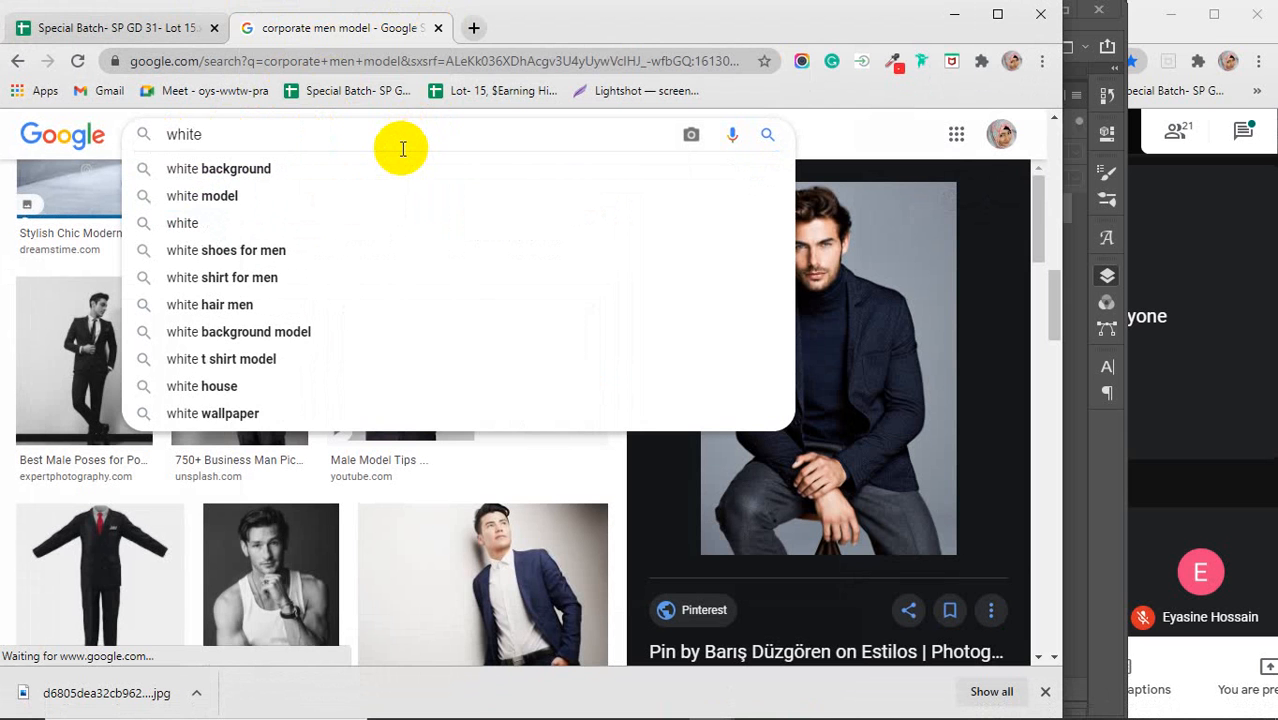
text( cu)
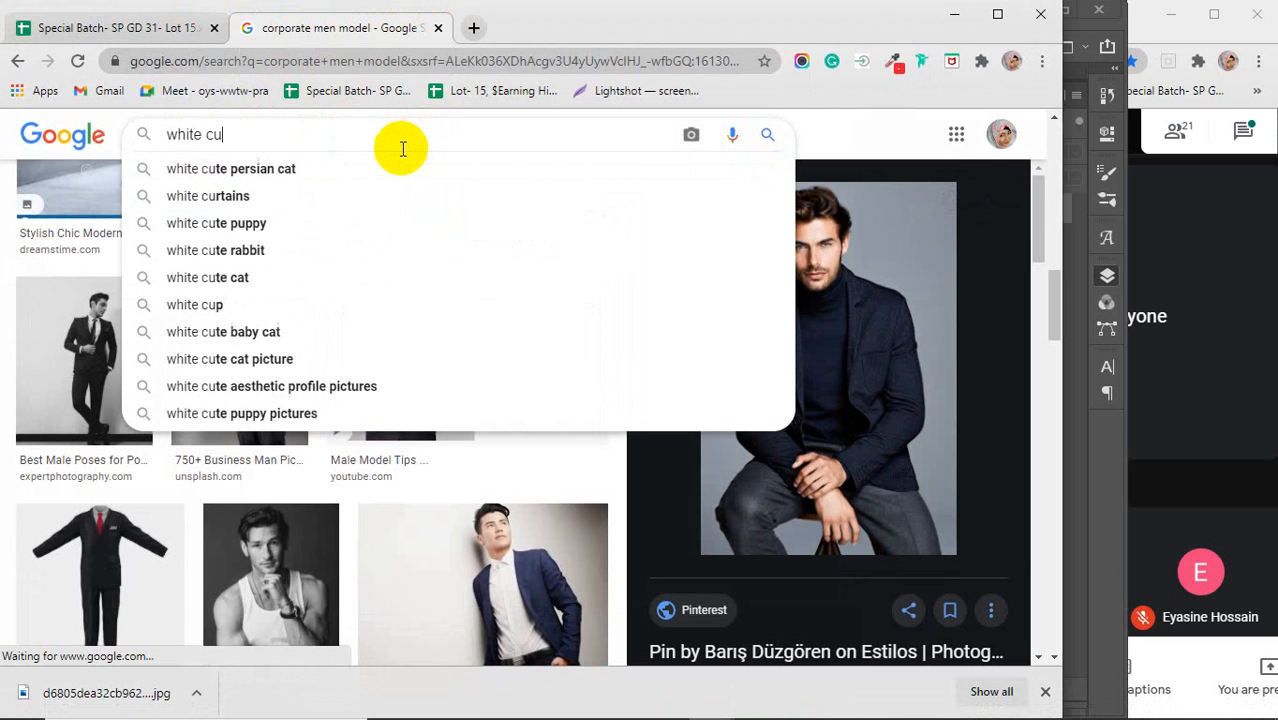
text(p)
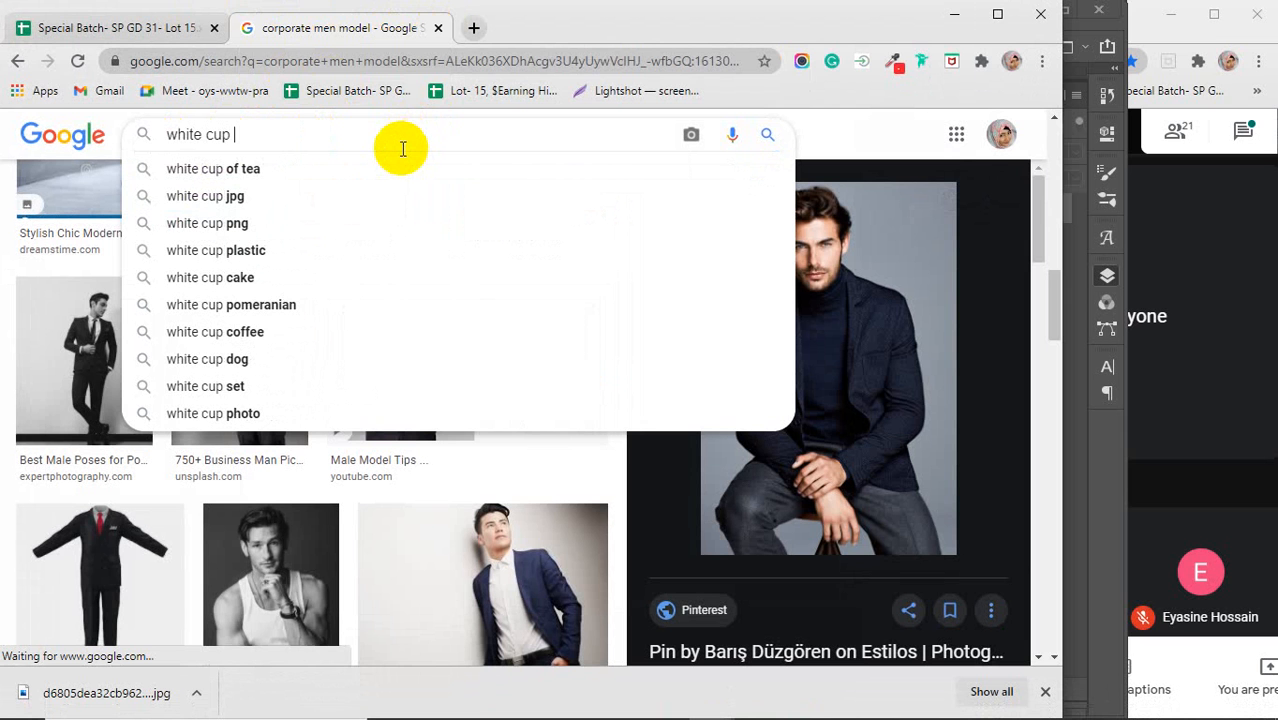
key(Down)
key(Return)
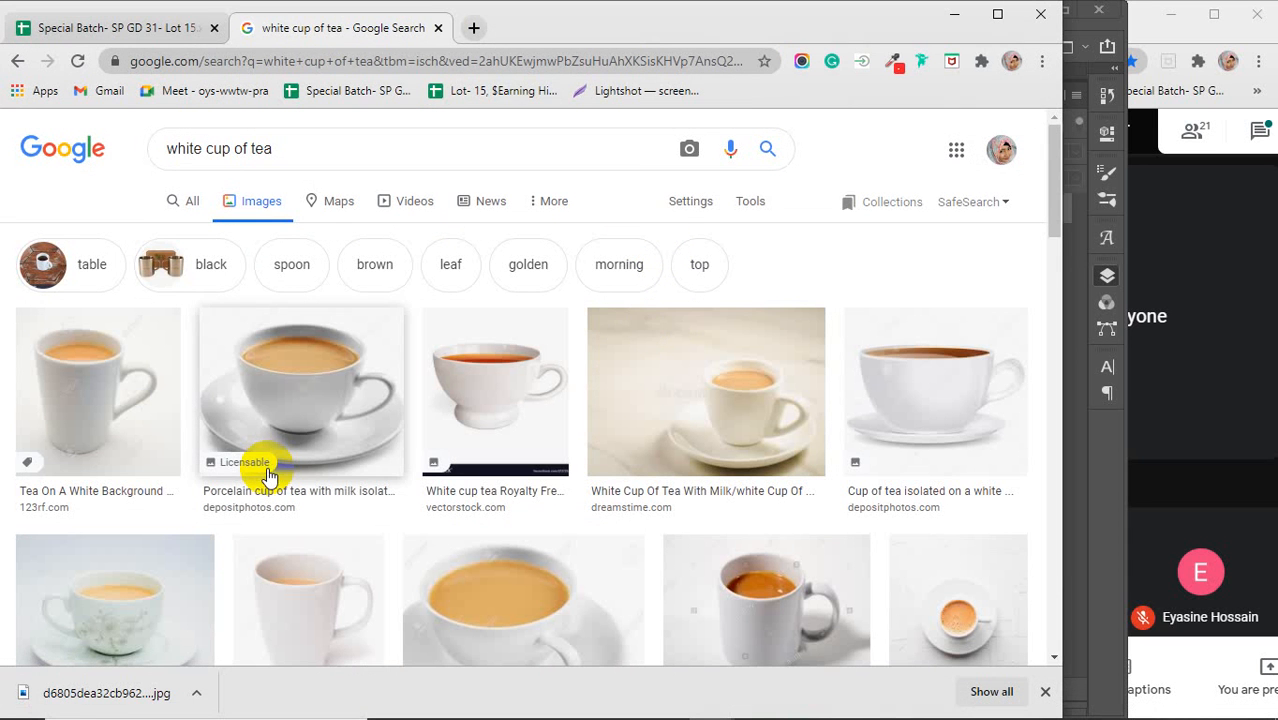
Step: Preview the Depositphotos image of the porcelain cup of tea with milk and save it to the computer
click(319, 413)
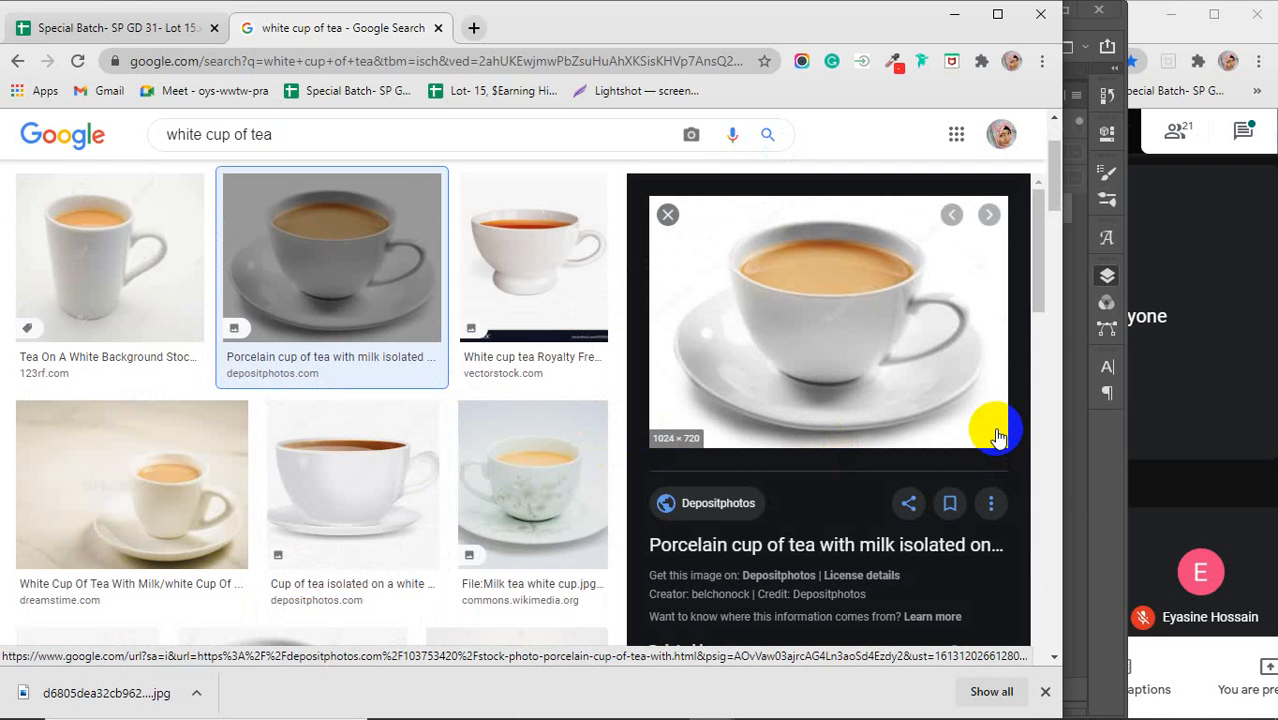
right_click(865, 321)
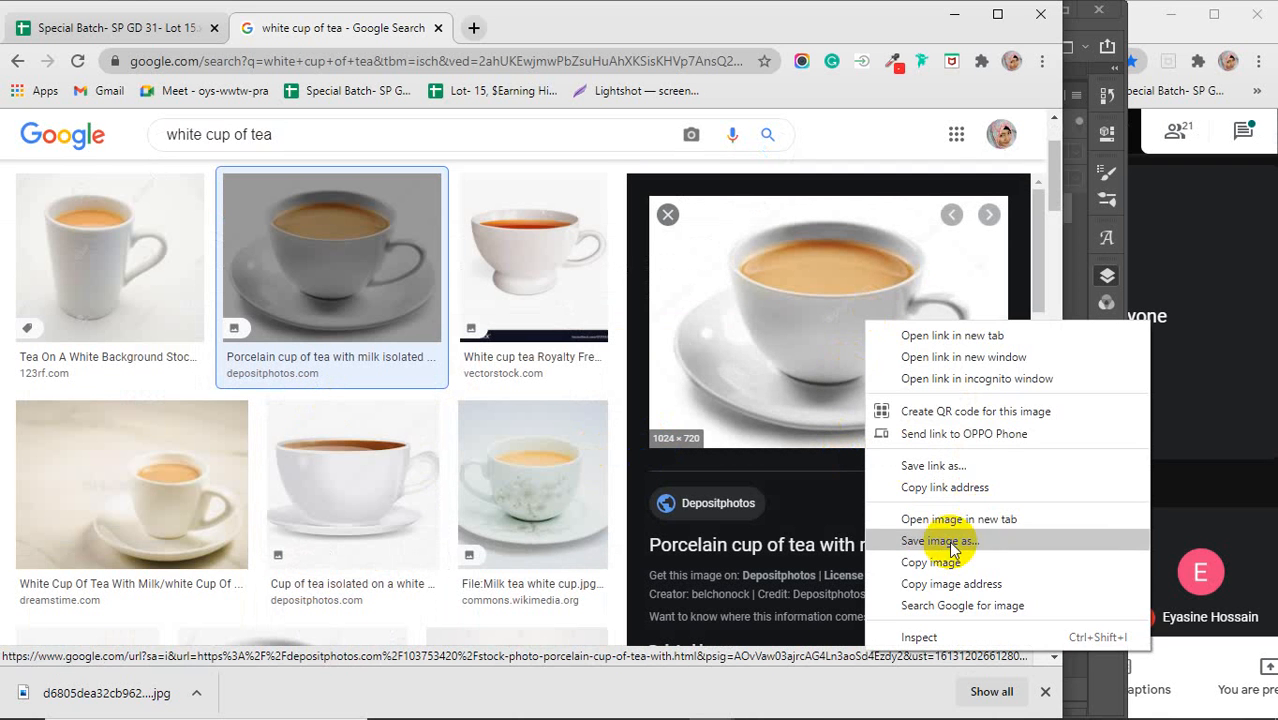
click(938, 540)
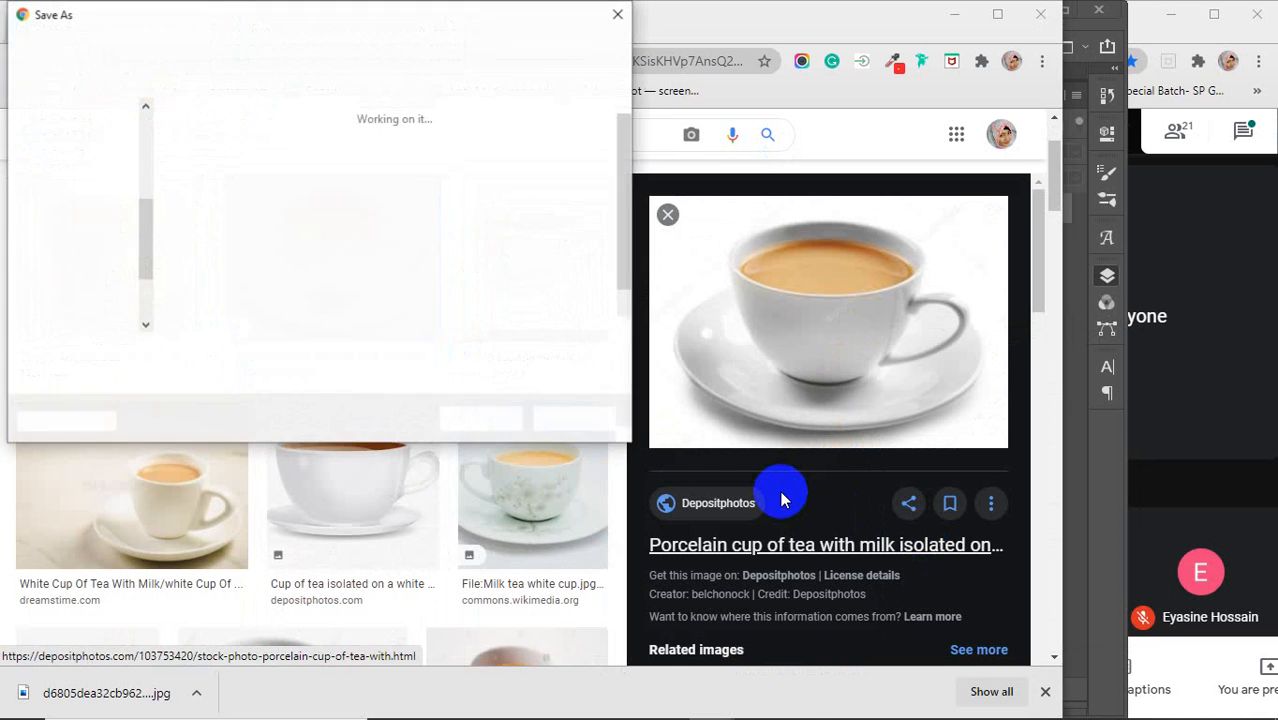
click(484, 419)
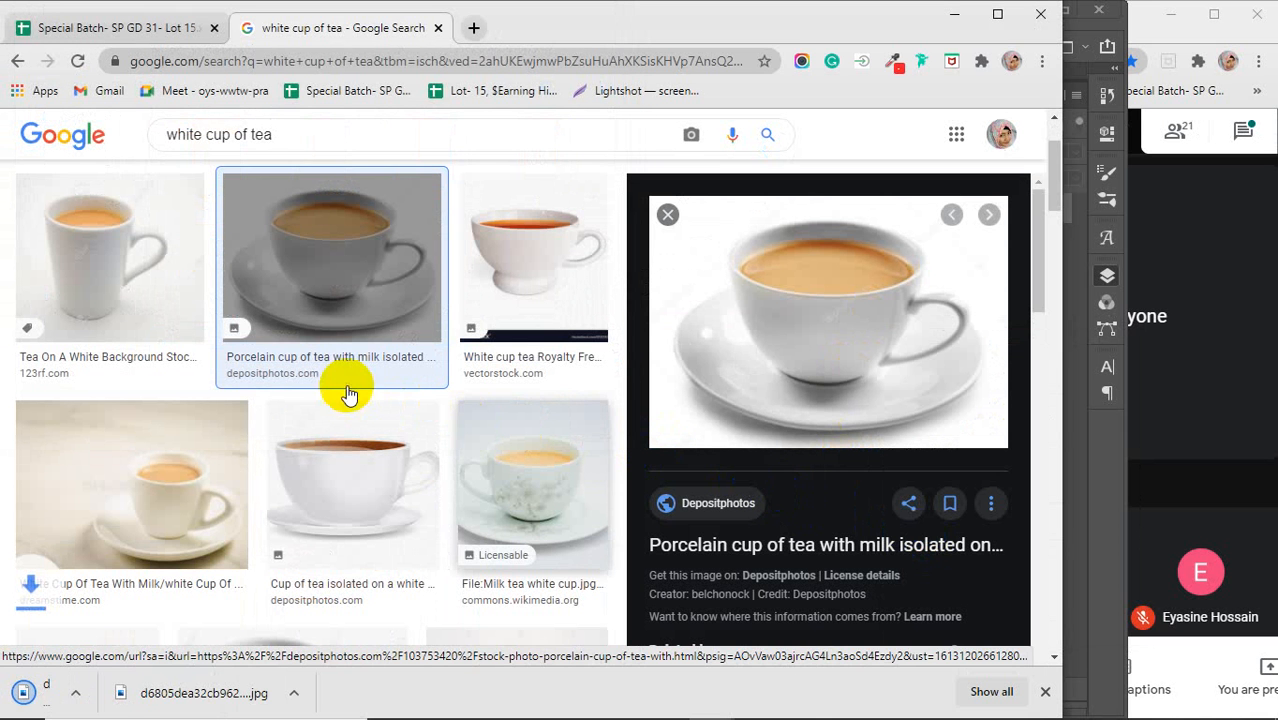
Step: Search Google Images for "earth with city building"
click(271, 134)
drag(277, 136, 168, 134)
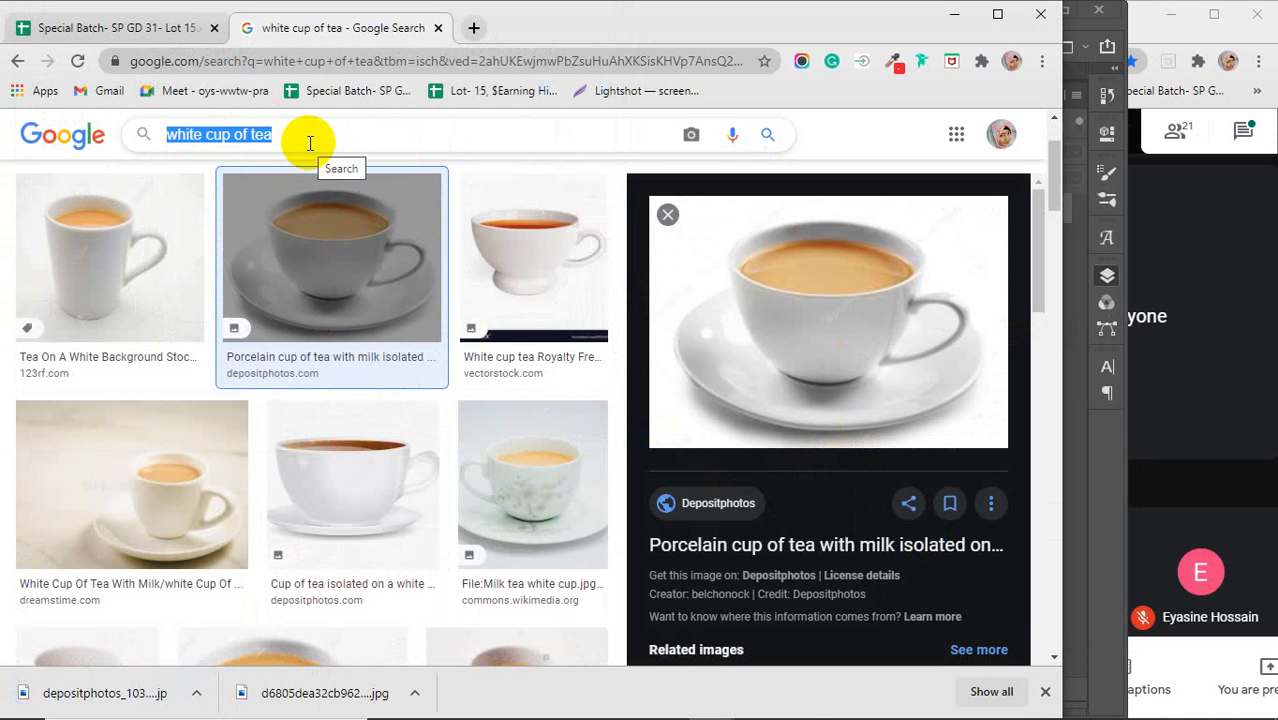
text(earth)
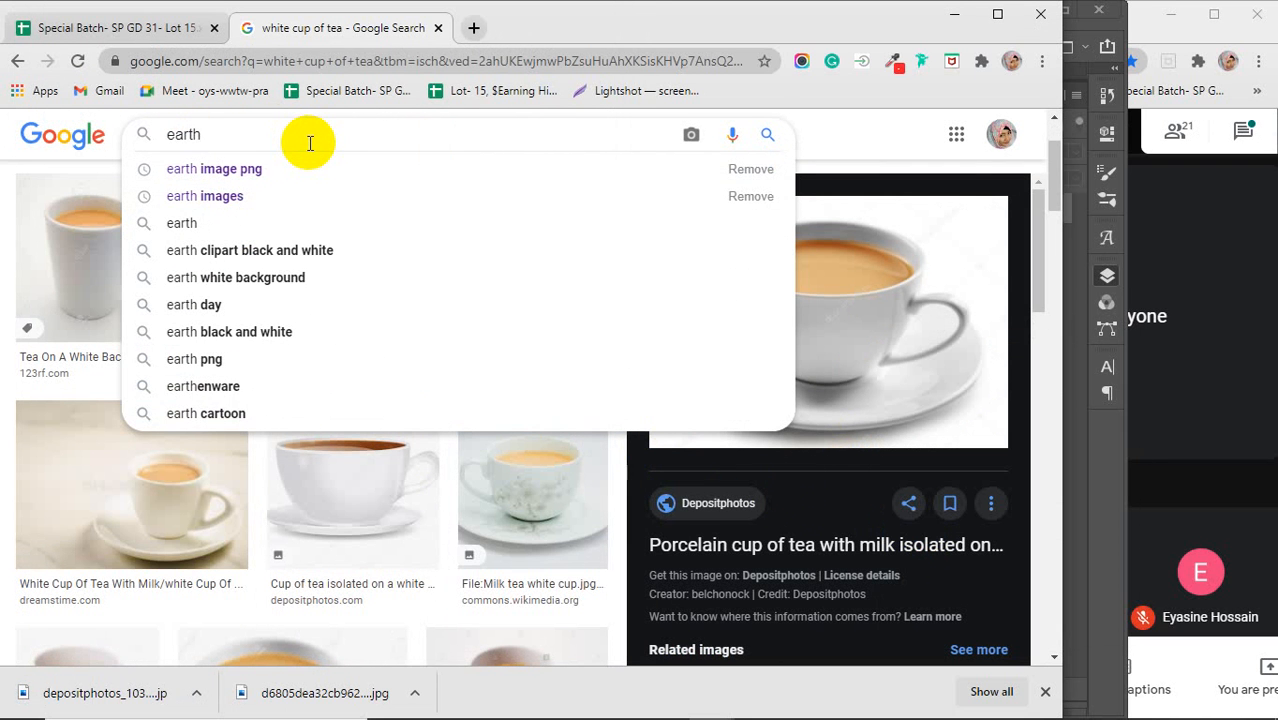
text(with)
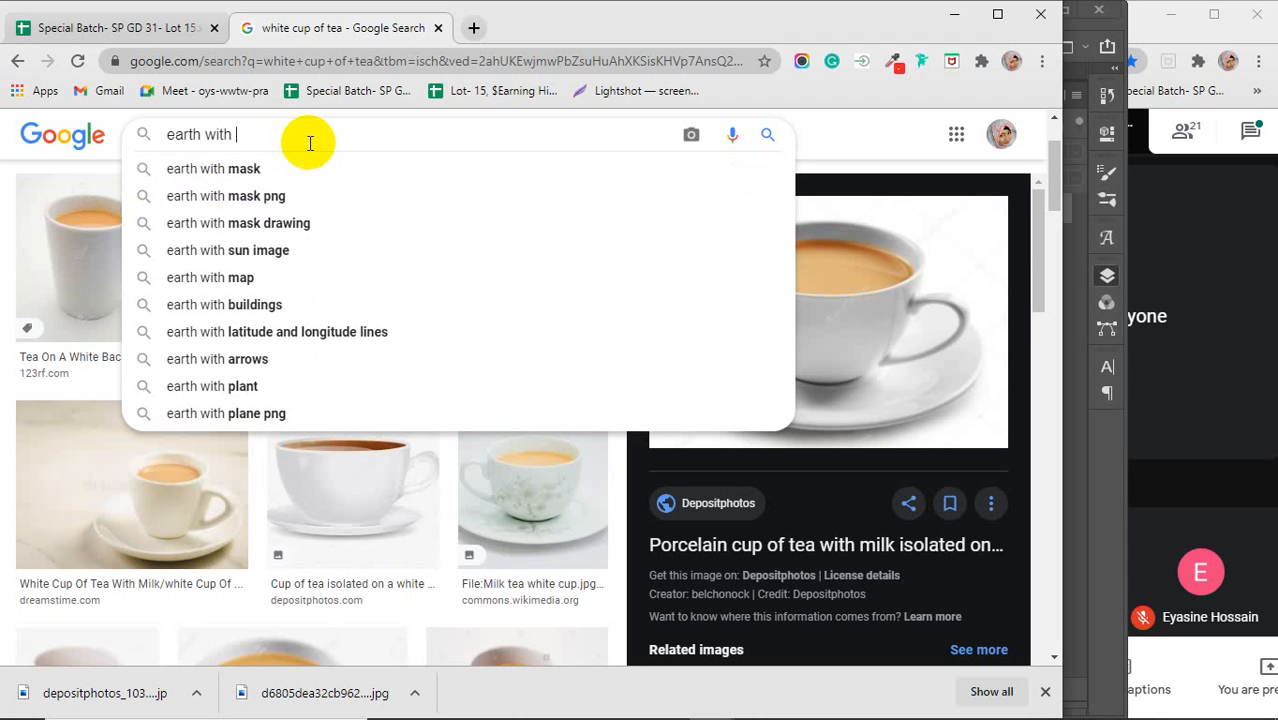
text(city b)
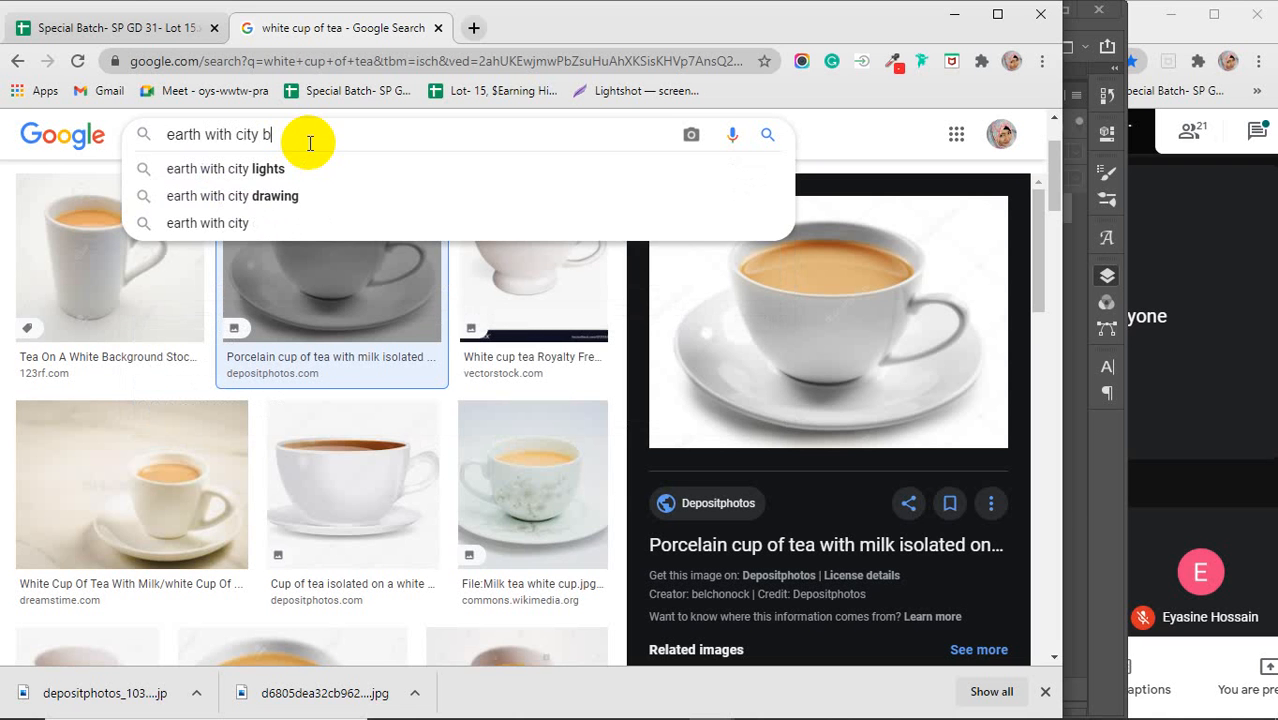
key(Escape)
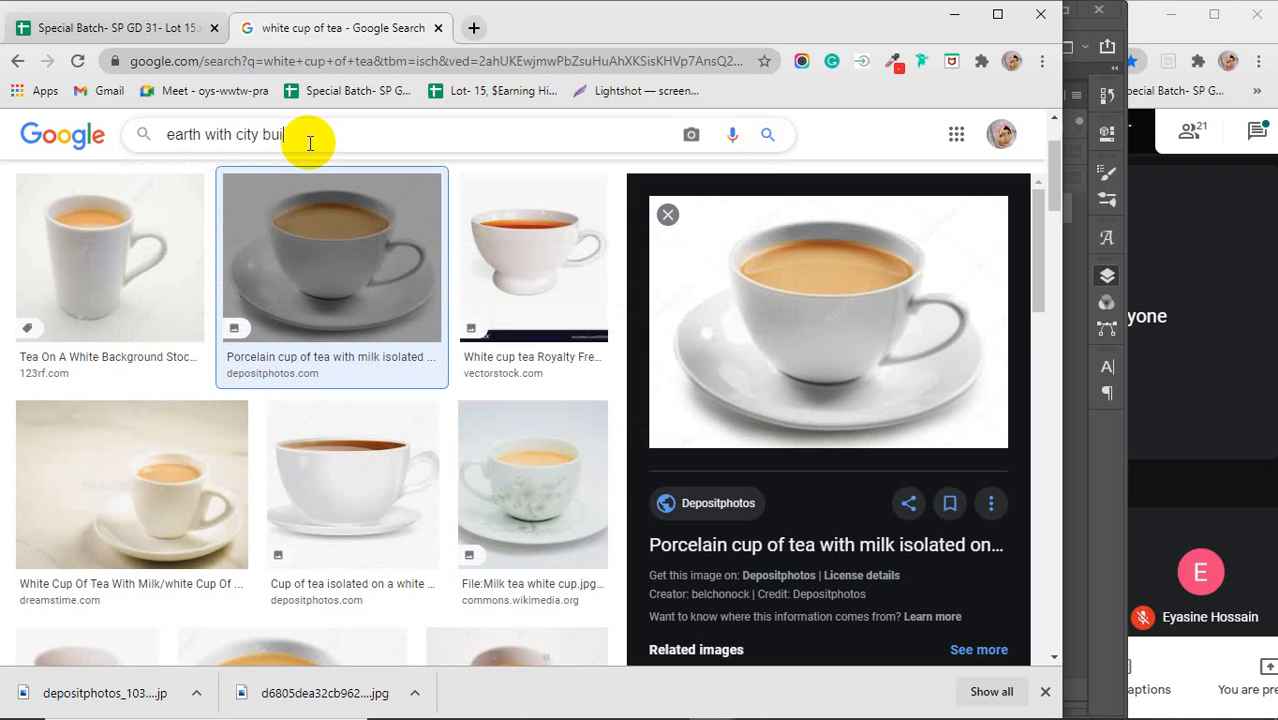
text(uildin)
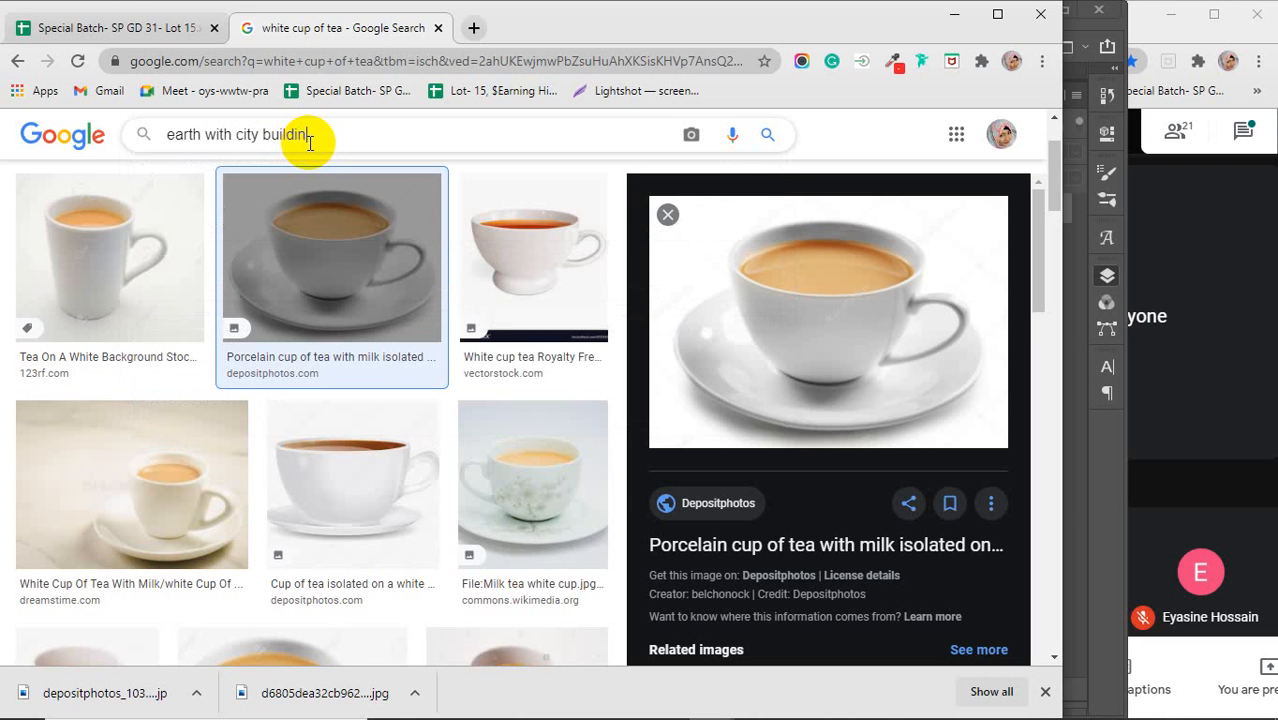
text(g)
key(Return)
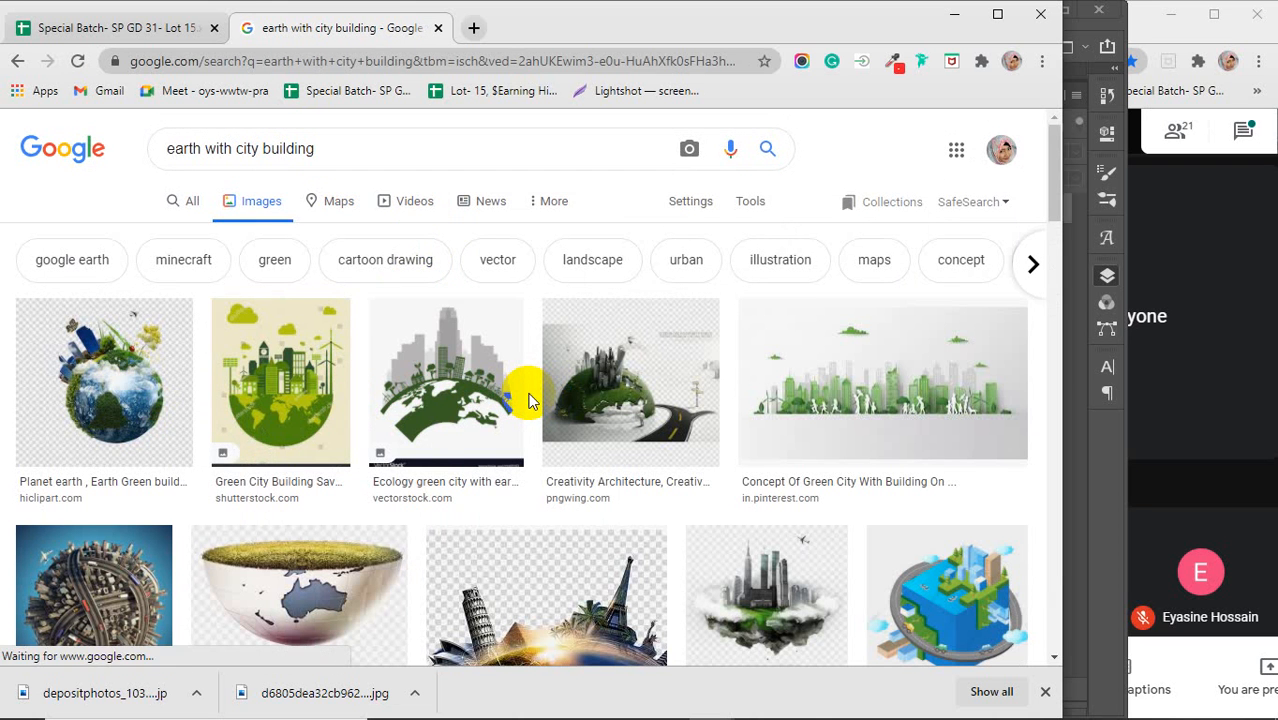
Step: Browse the earth and city image results and preview the Earth Road Building Highway PNG from Pinterest
scroll(402, 374, down, 3)
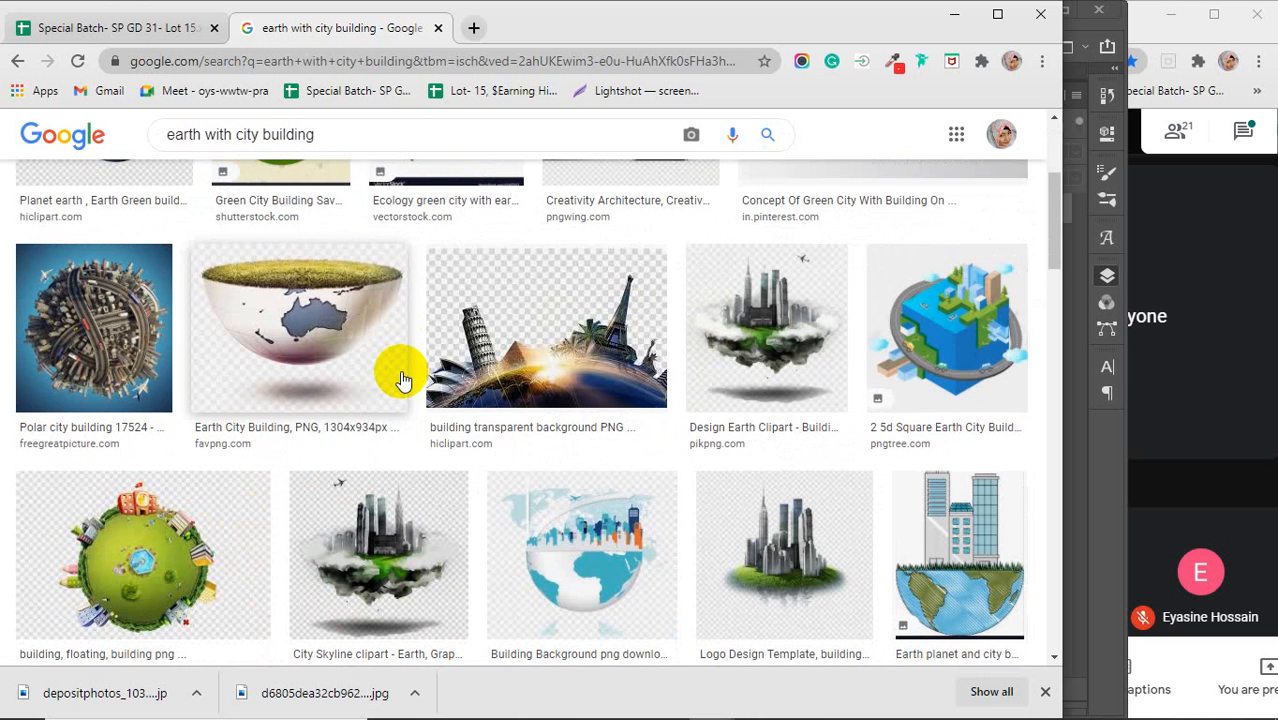
scroll(402, 378, down, 4)
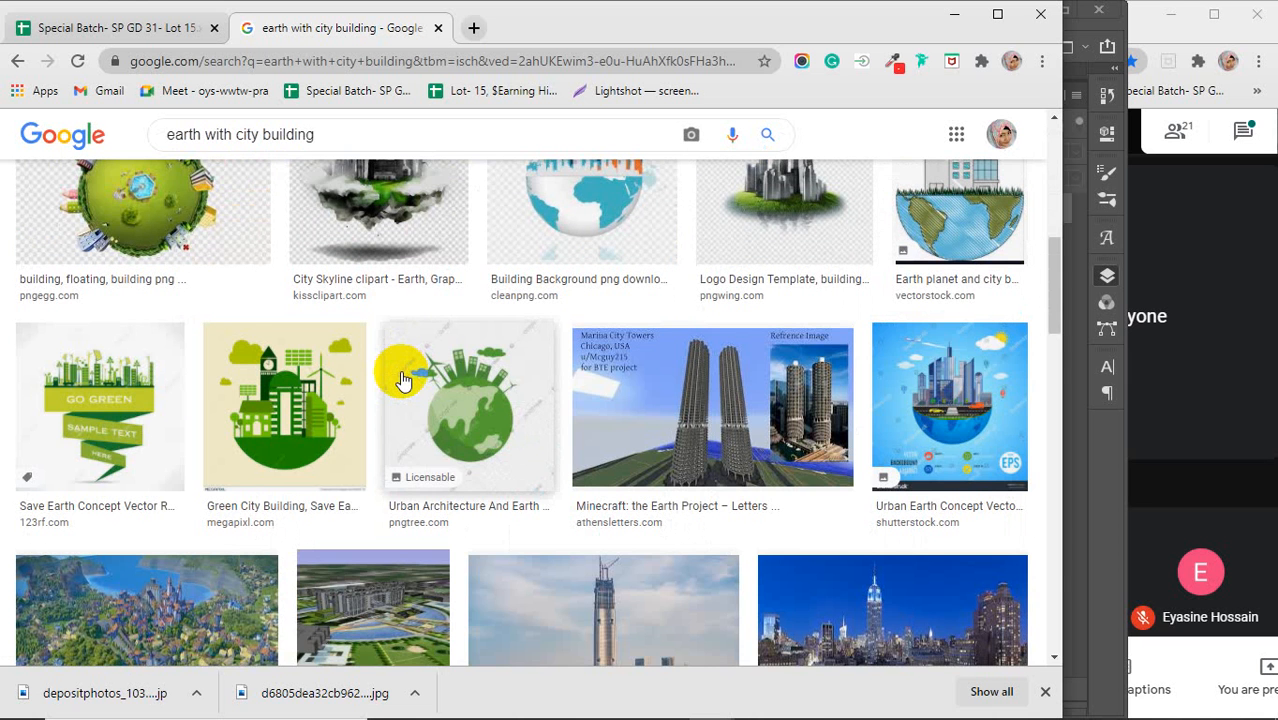
scroll(402, 378, down, 2)
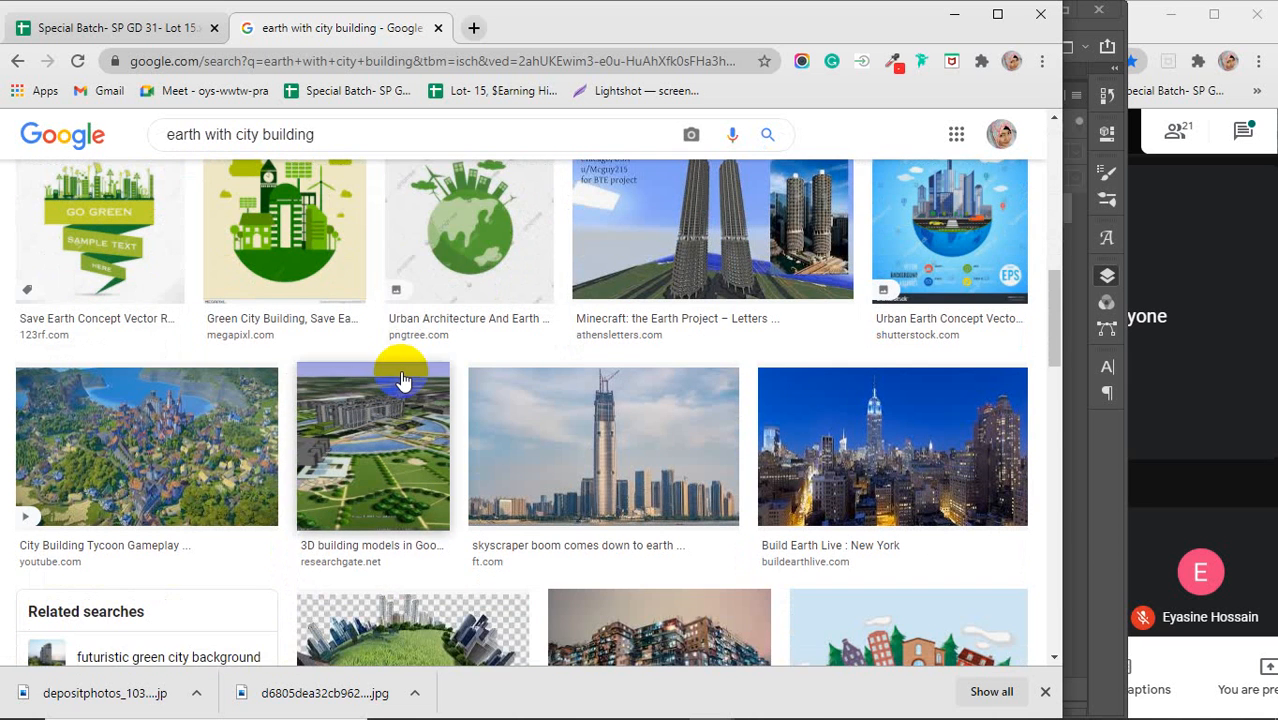
scroll(402, 378, down, 4)
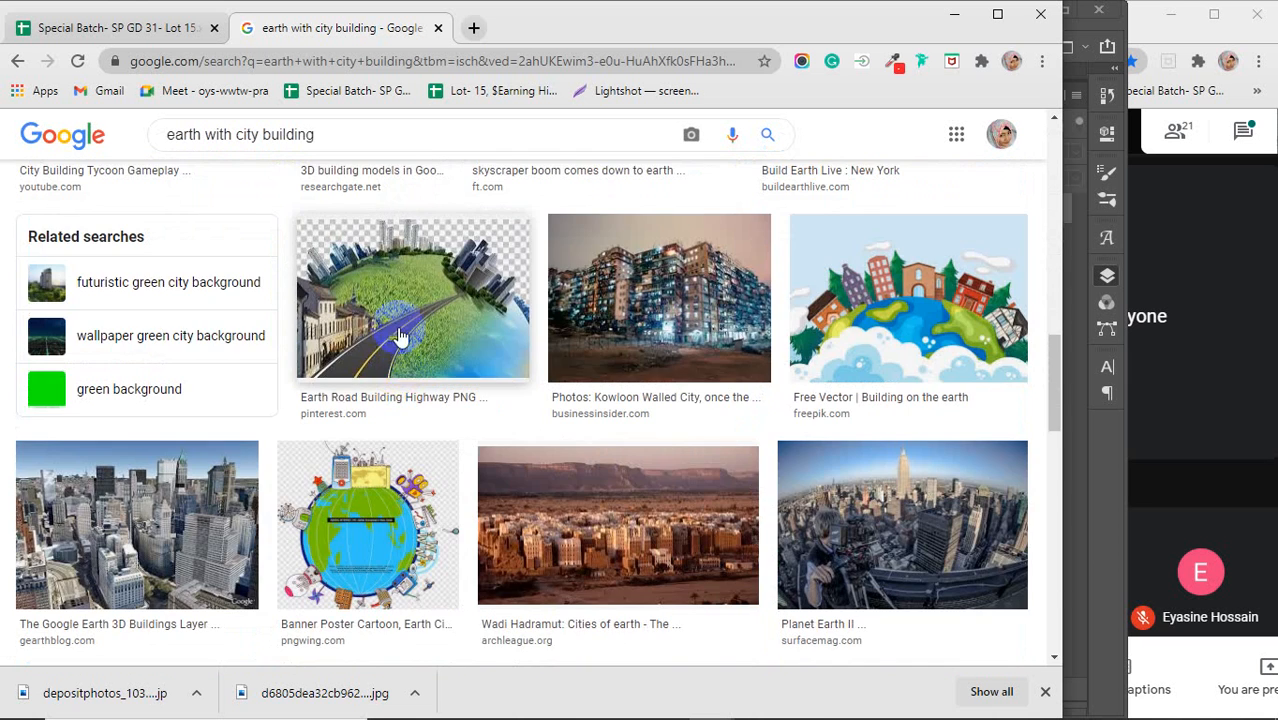
click(397, 330)
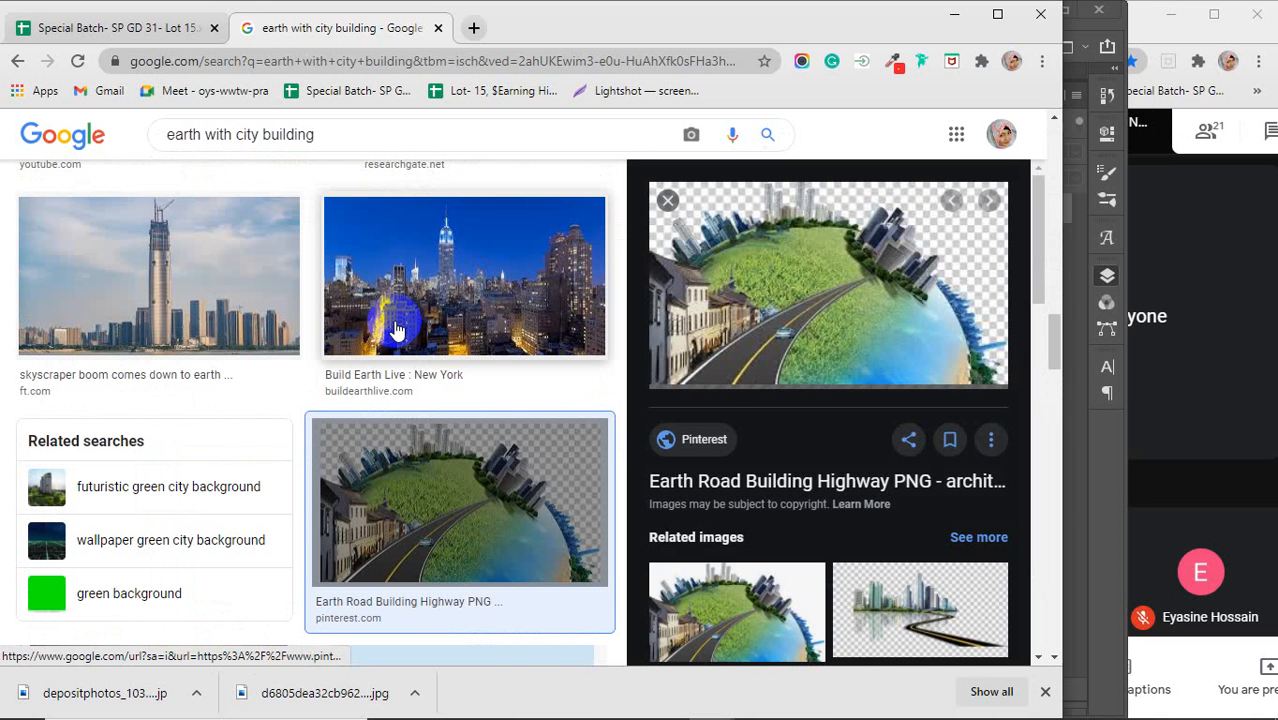
Step: Look through the images related to the Pinterest earth picture and preview the CleanPNG Real Estate Background image
scroll(845, 375, down, 4)
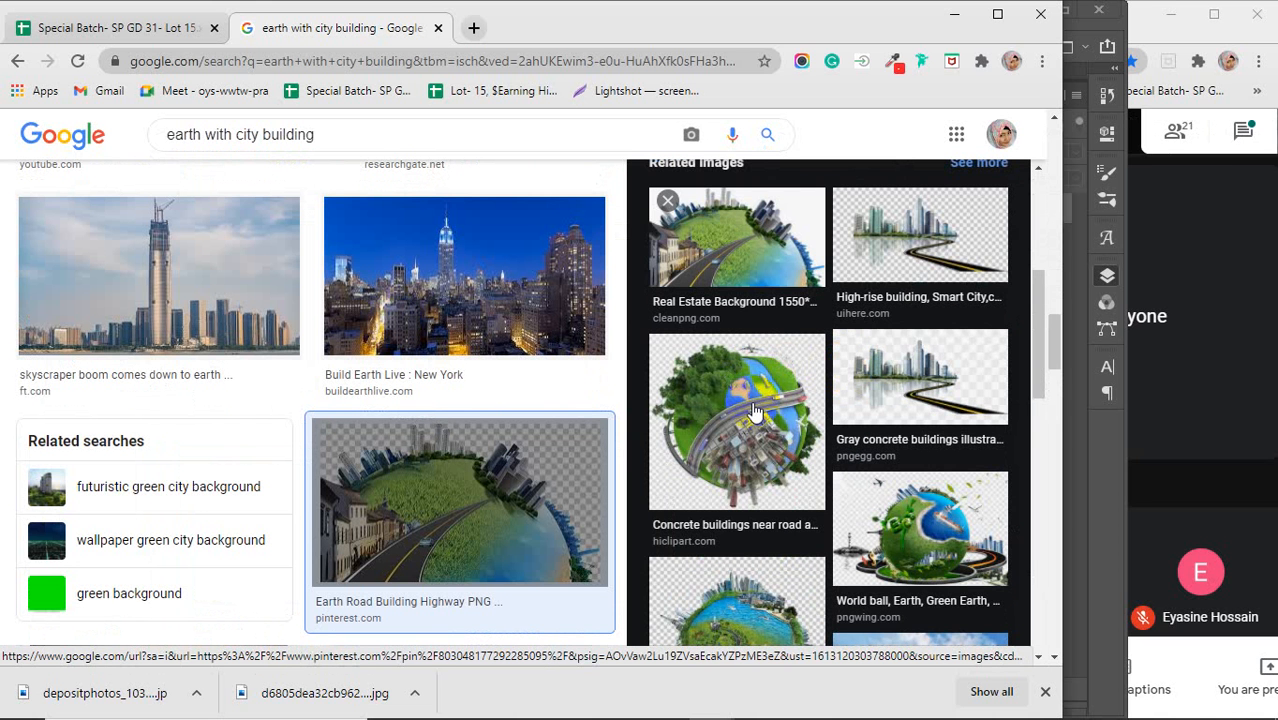
scroll(776, 428, up, 2)
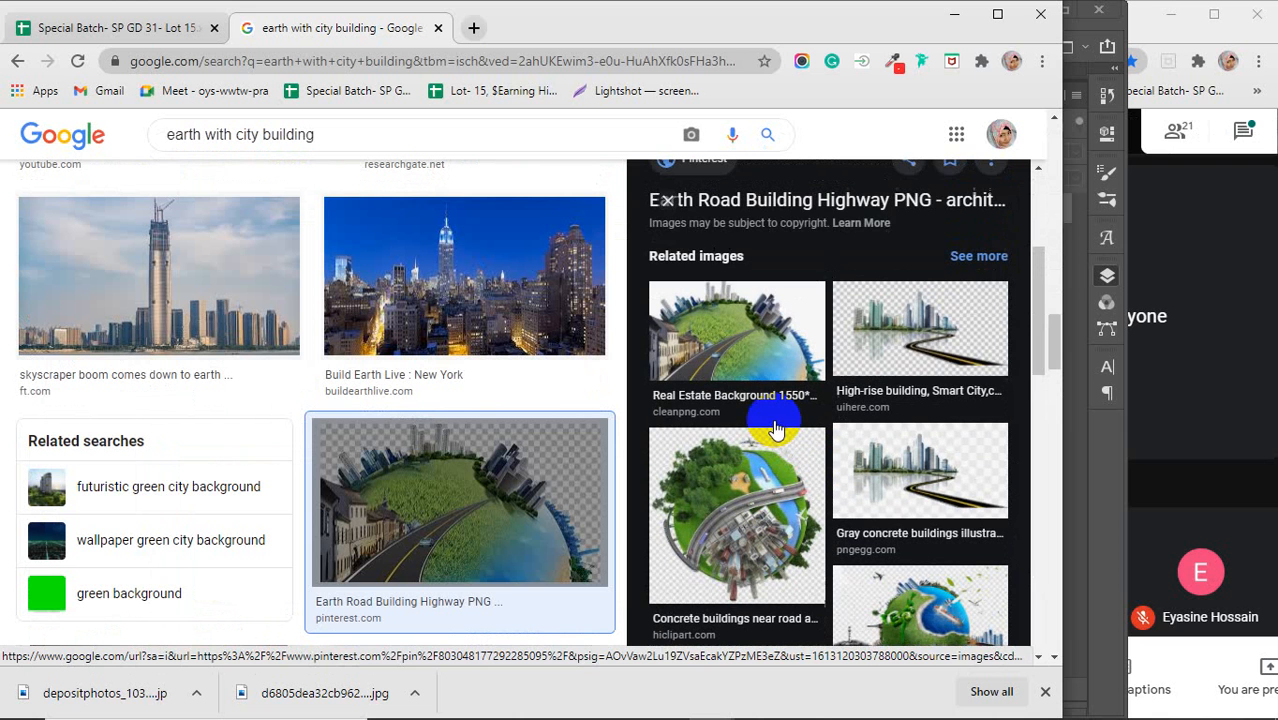
click(755, 365)
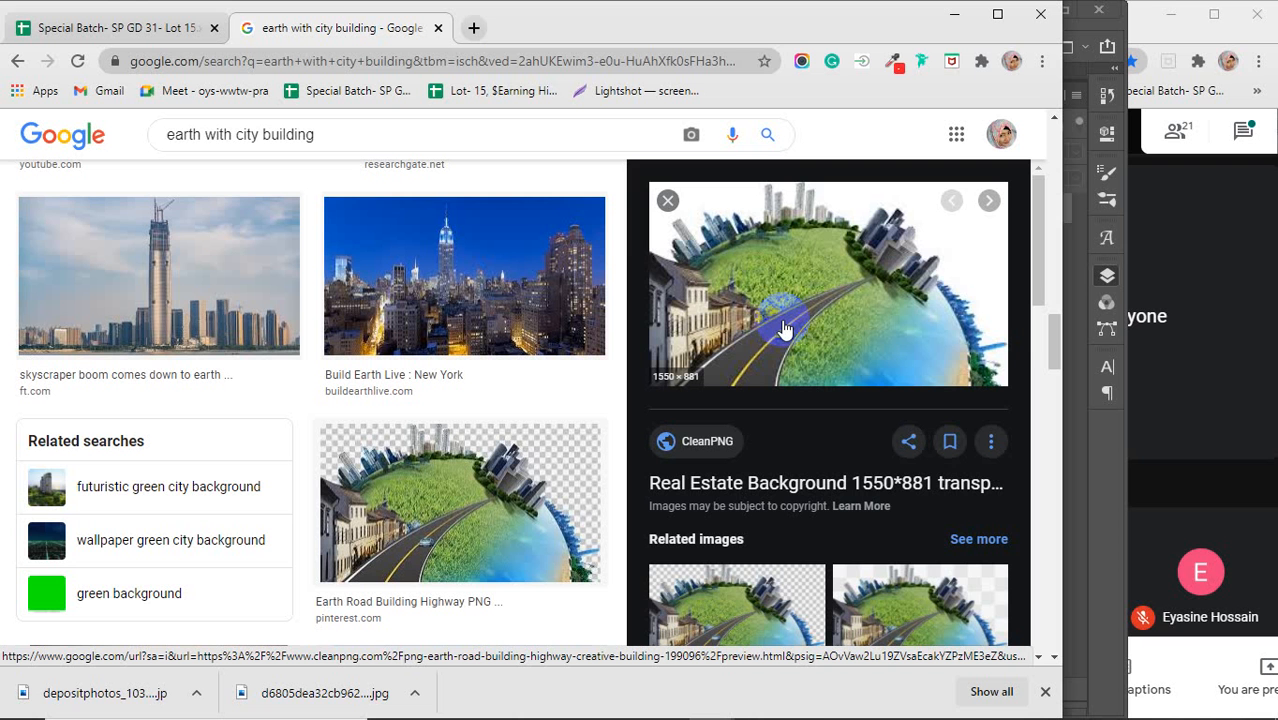
Step: Preview the Alamy image of the big tree growing between modern buildings and look through its related images
scroll(785, 330, down, 3)
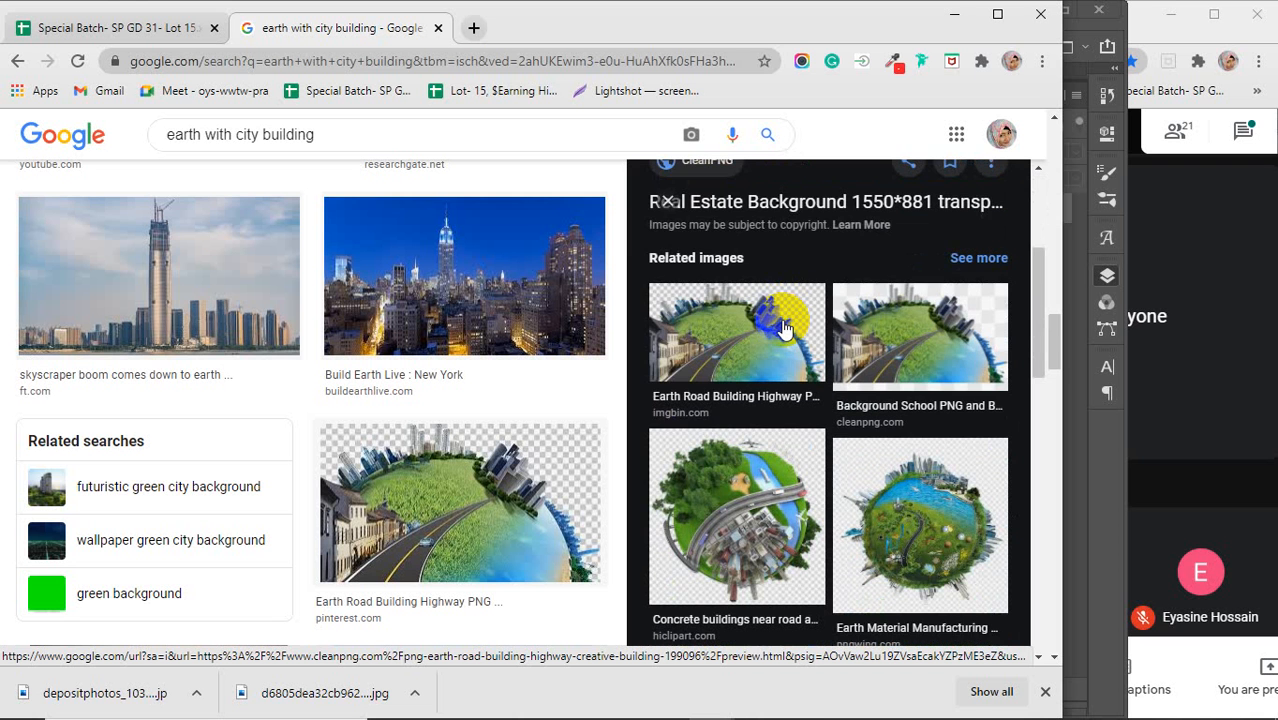
scroll(785, 328, down, 4)
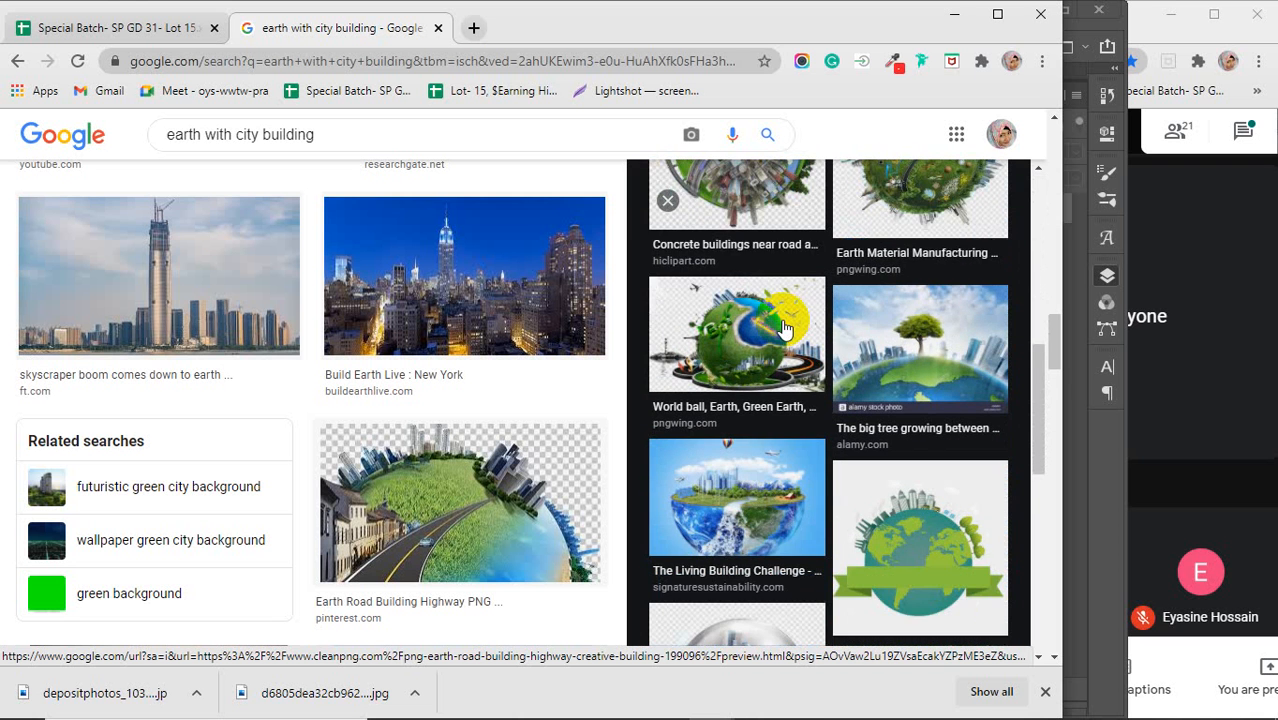
click(935, 345)
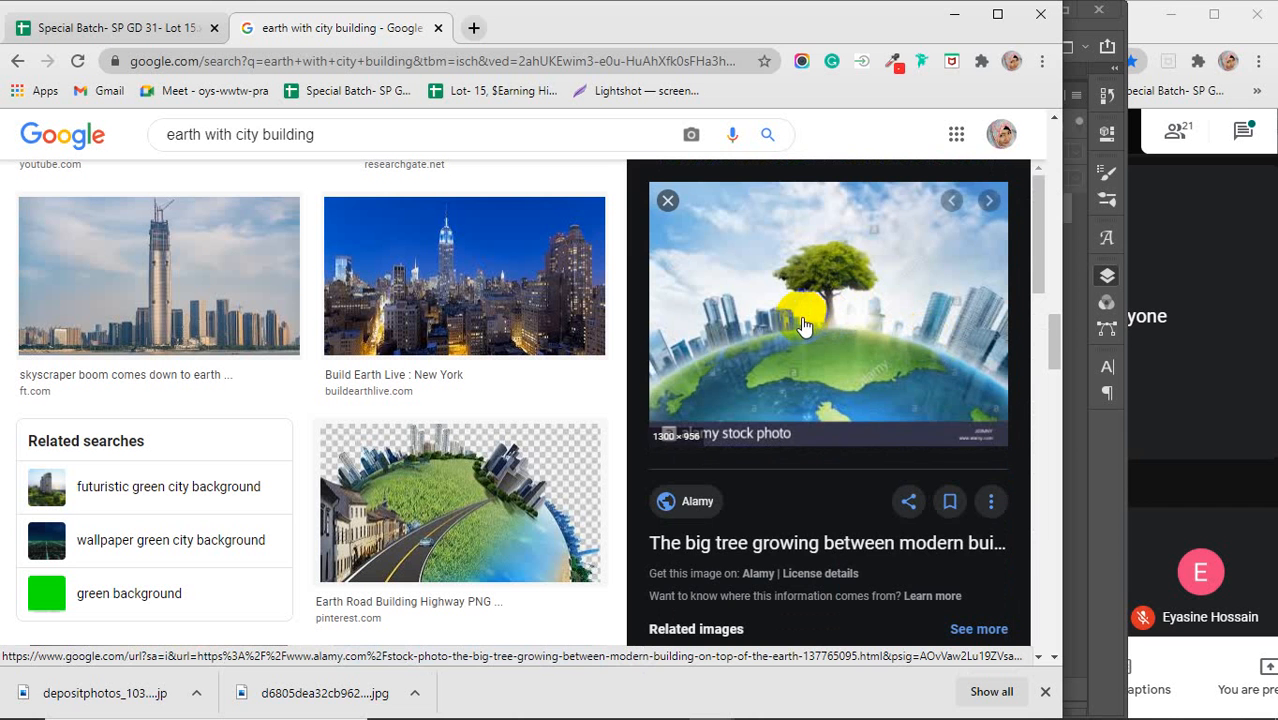
scroll(805, 327, down, 5)
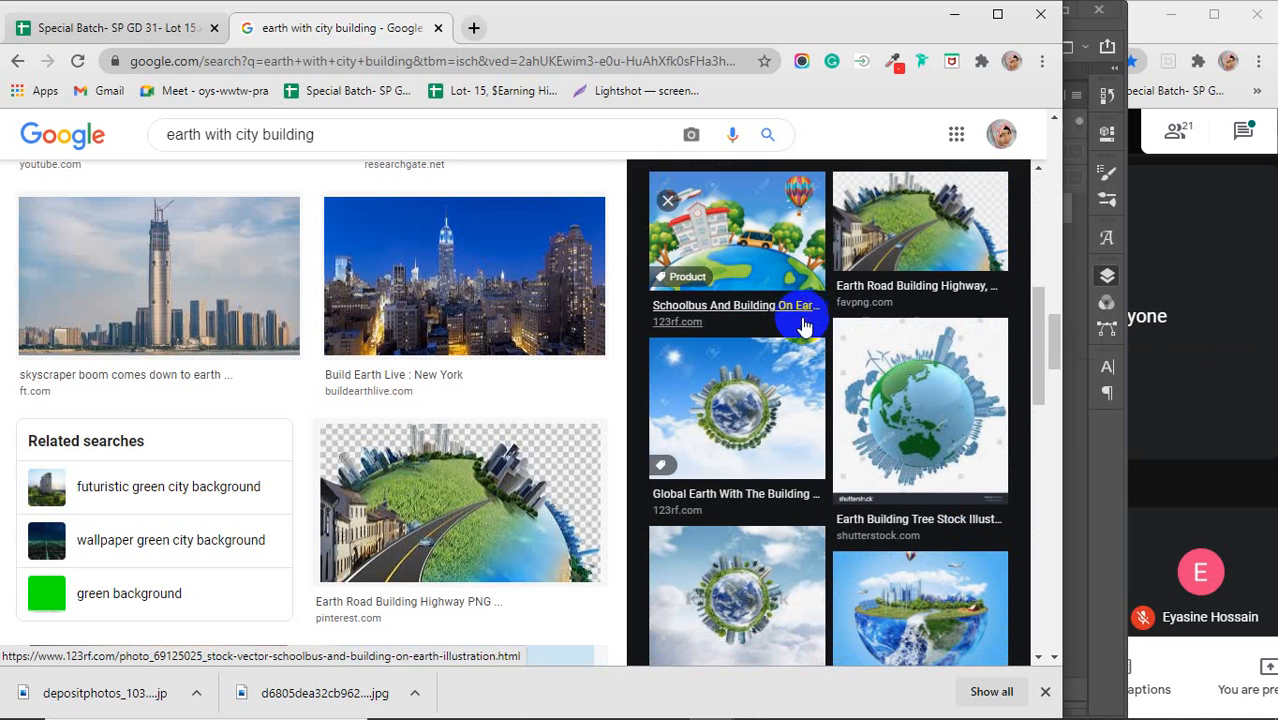
scroll(803, 325, down, 2)
scroll(802, 320, down, 2)
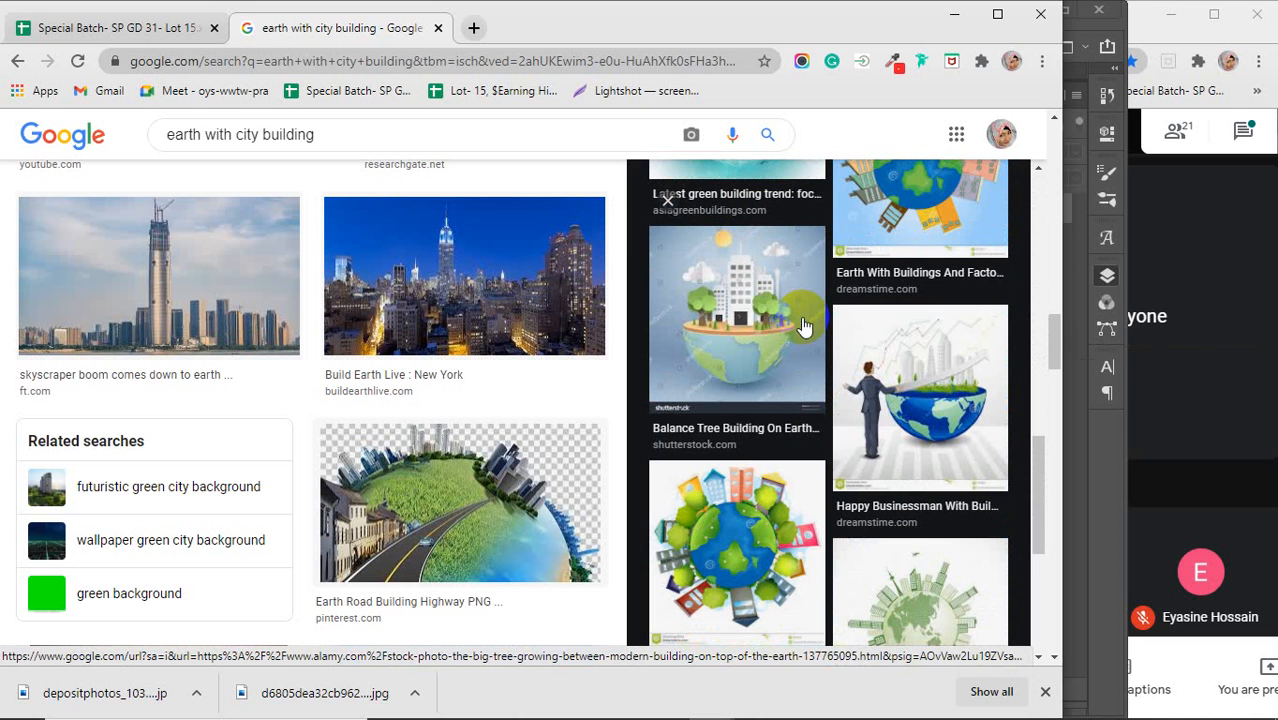
scroll(803, 325, down, 3)
scroll(803, 325, up, 12)
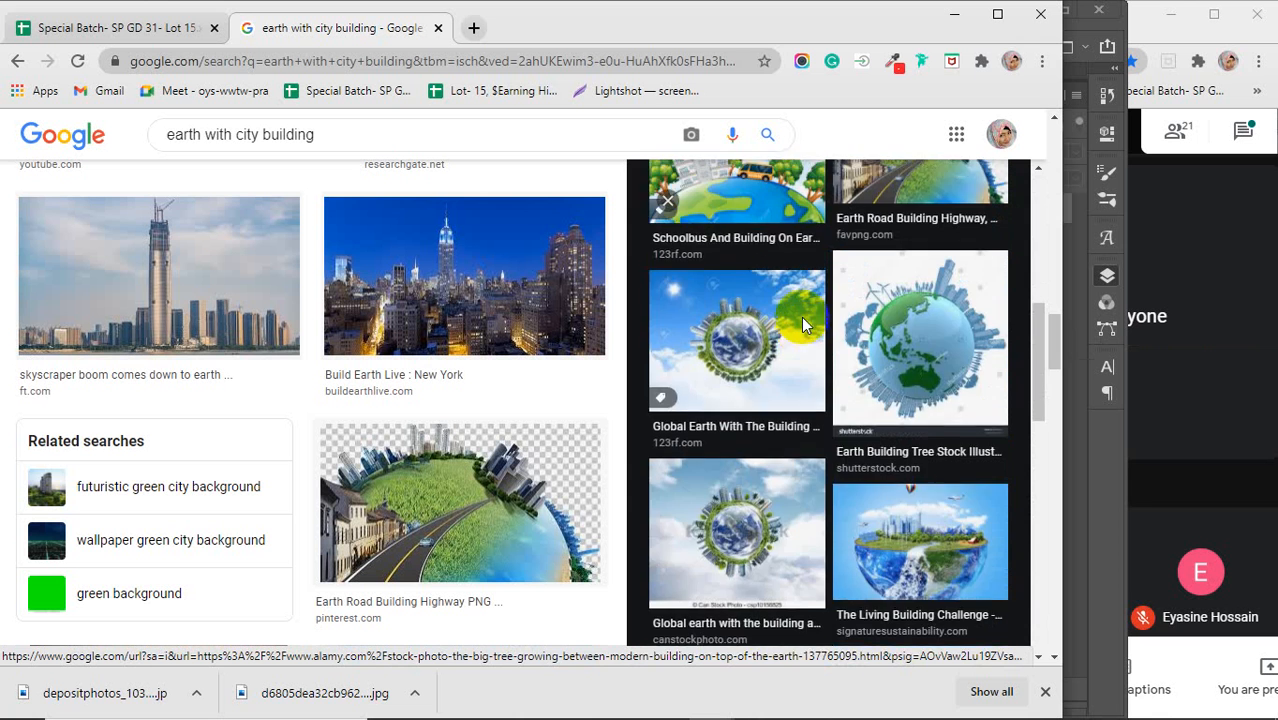
scroll(801, 317, up, 1)
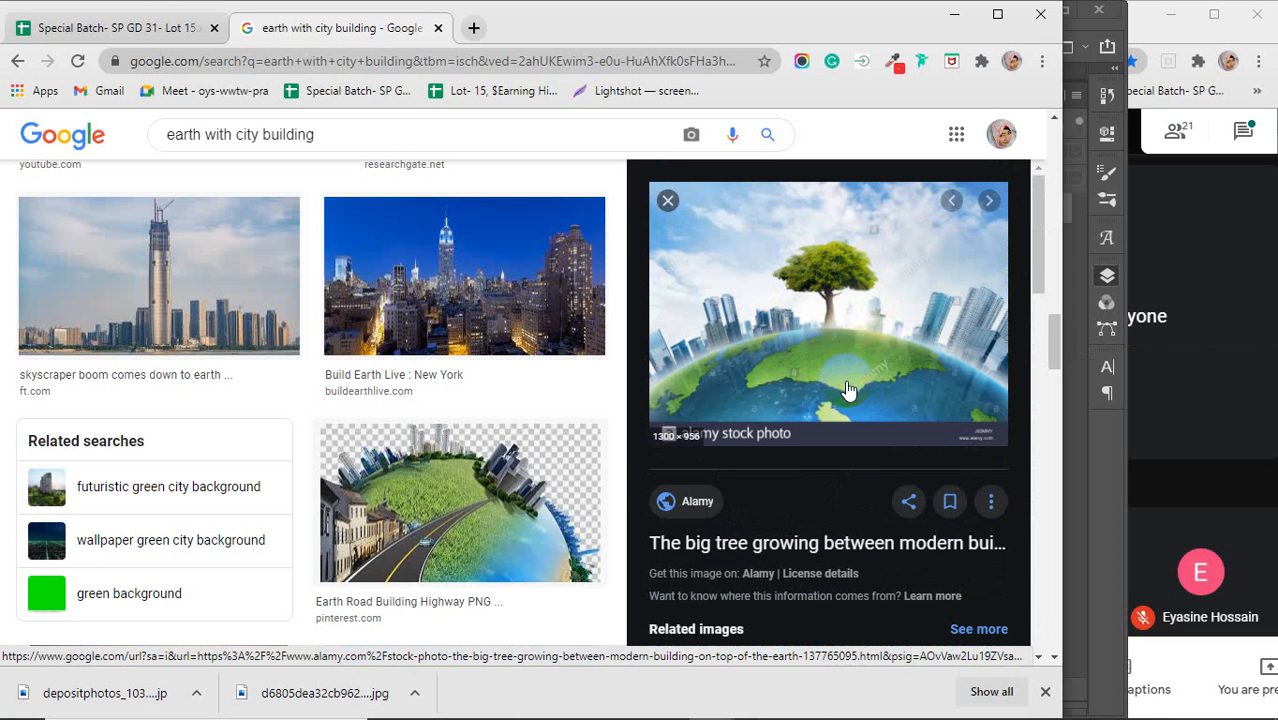
Step: Preview the Business Insider photo of Kowloon Walled City and look through its related images
scroll(165, 323, down, 4)
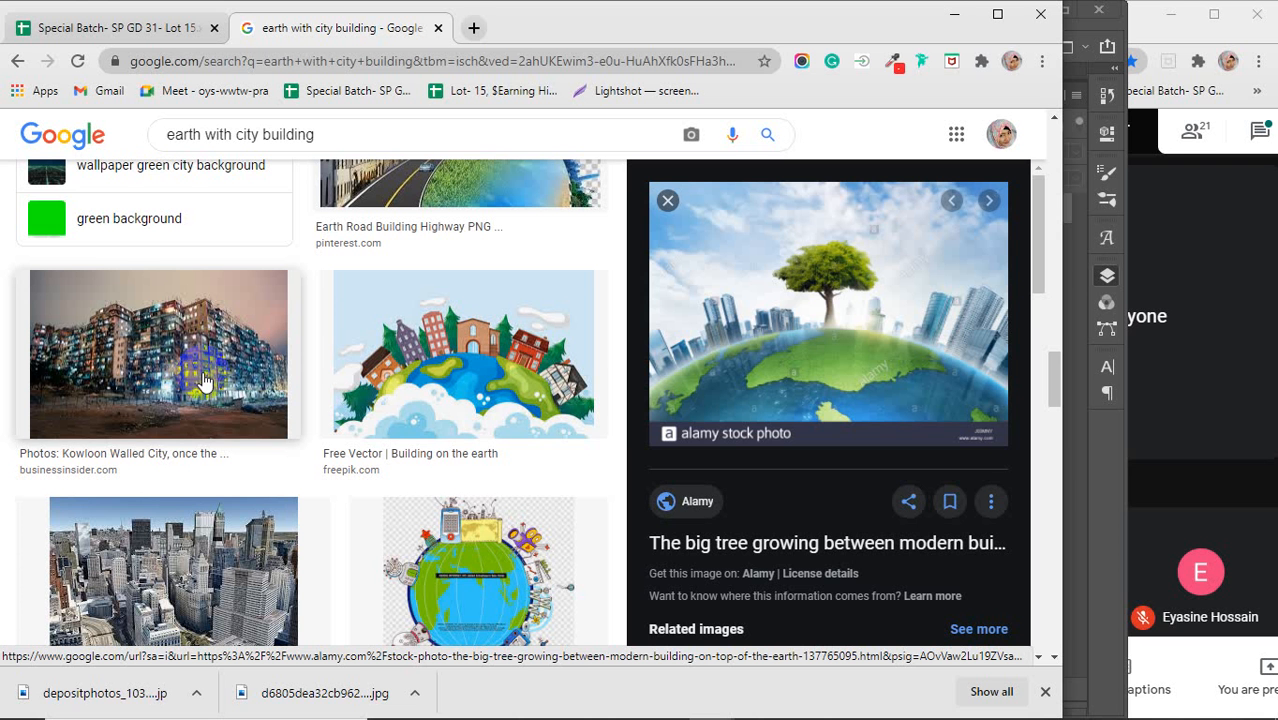
click(180, 352)
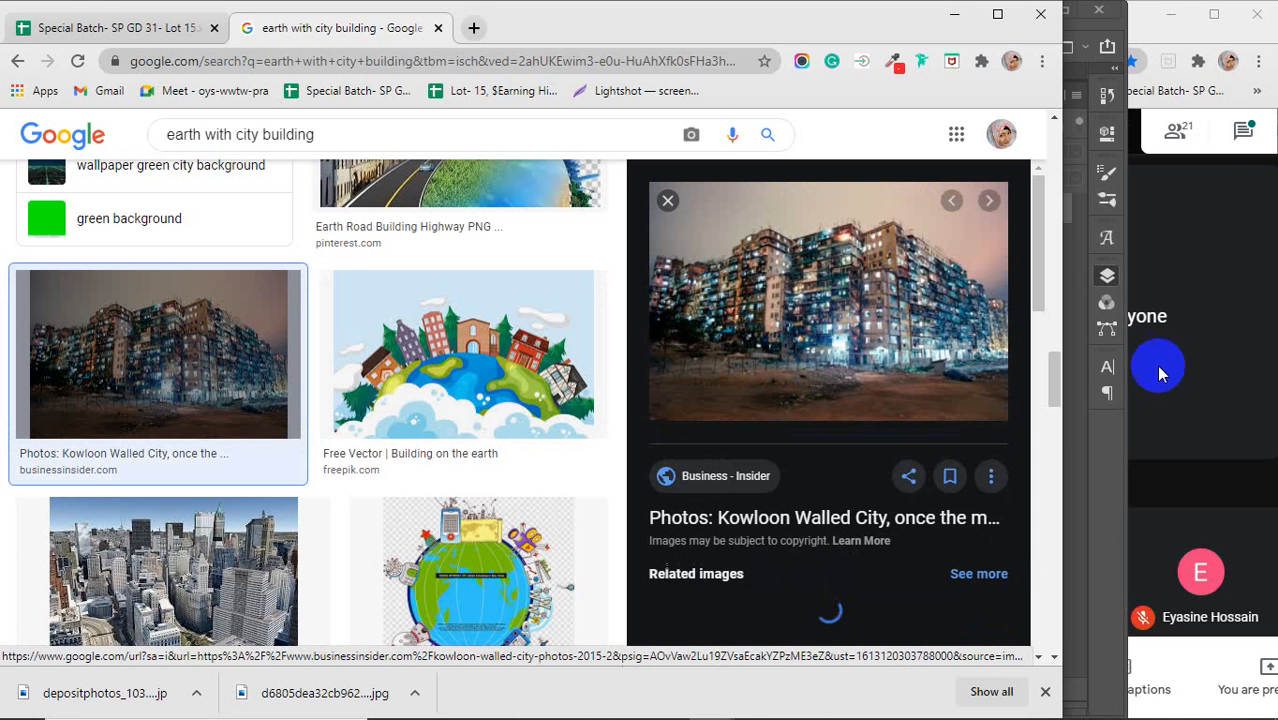
scroll(832, 348, down, 5)
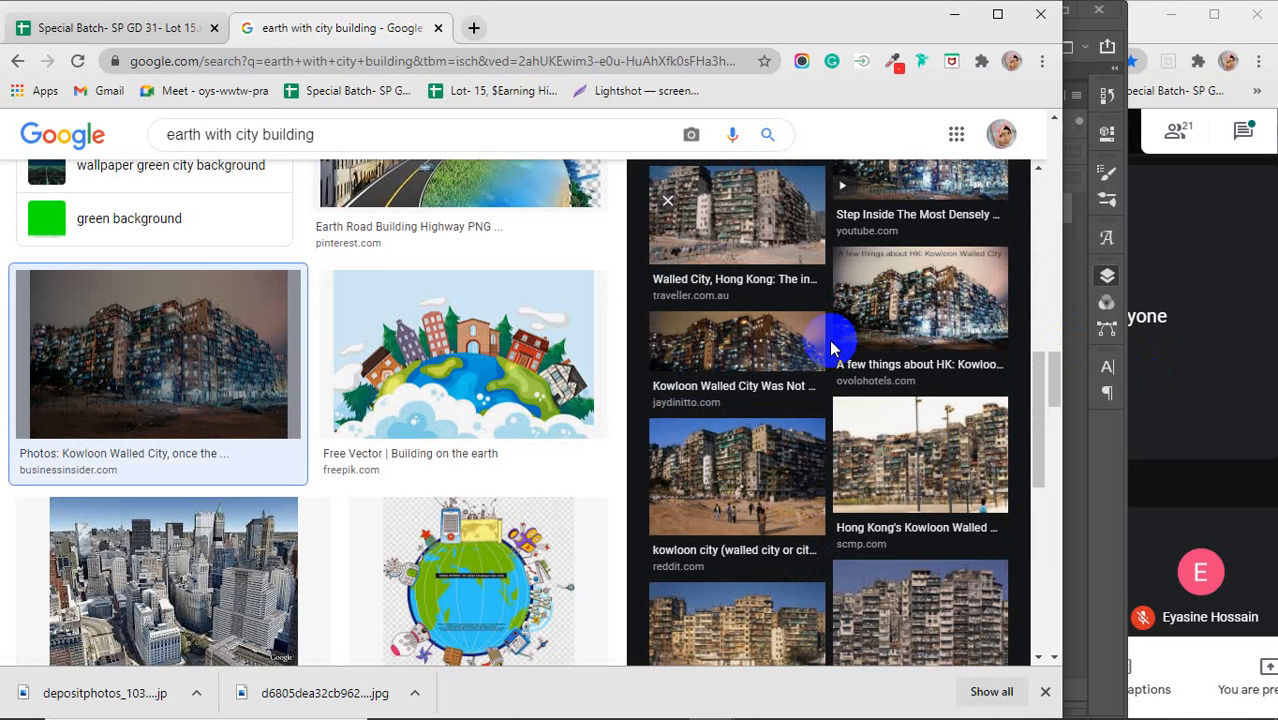
scroll(832, 348, up, 2)
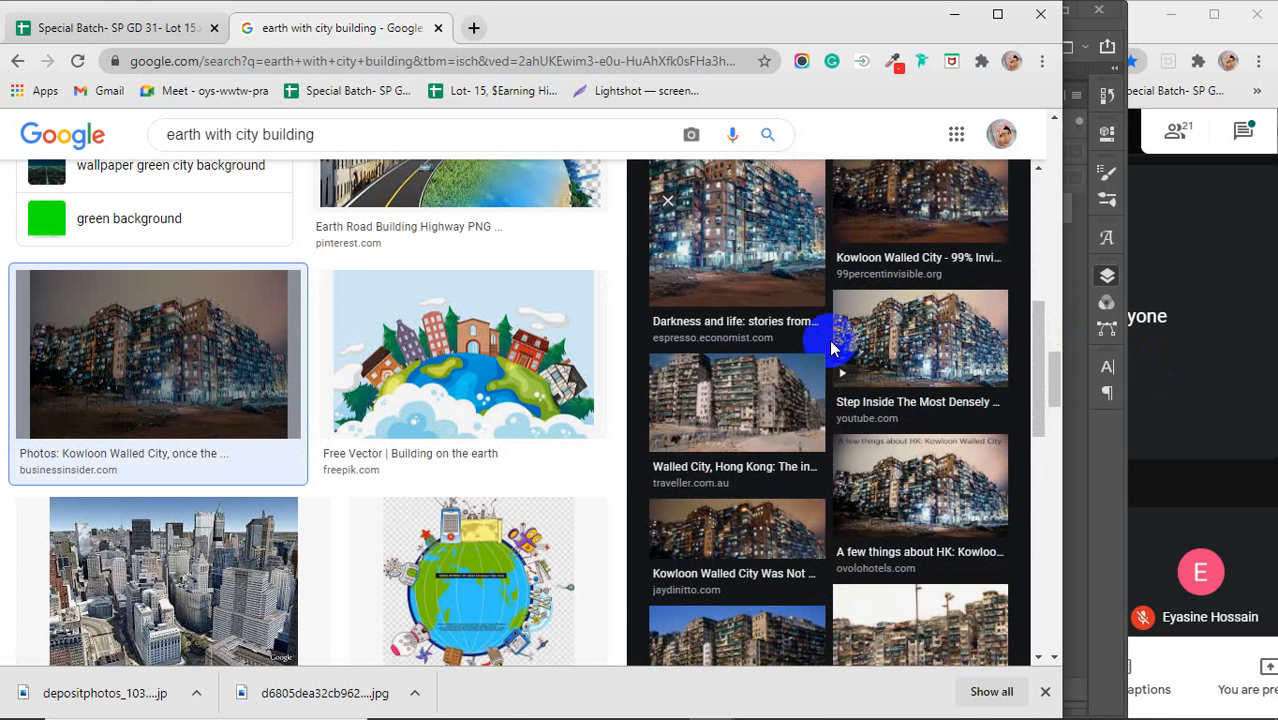
scroll(834, 340, up, 2)
Step: Preview the SurfaceMag Planet Earth II city skyline photo and save it to the Desktop as a JPEG image
scroll(285, 422, down, 3)
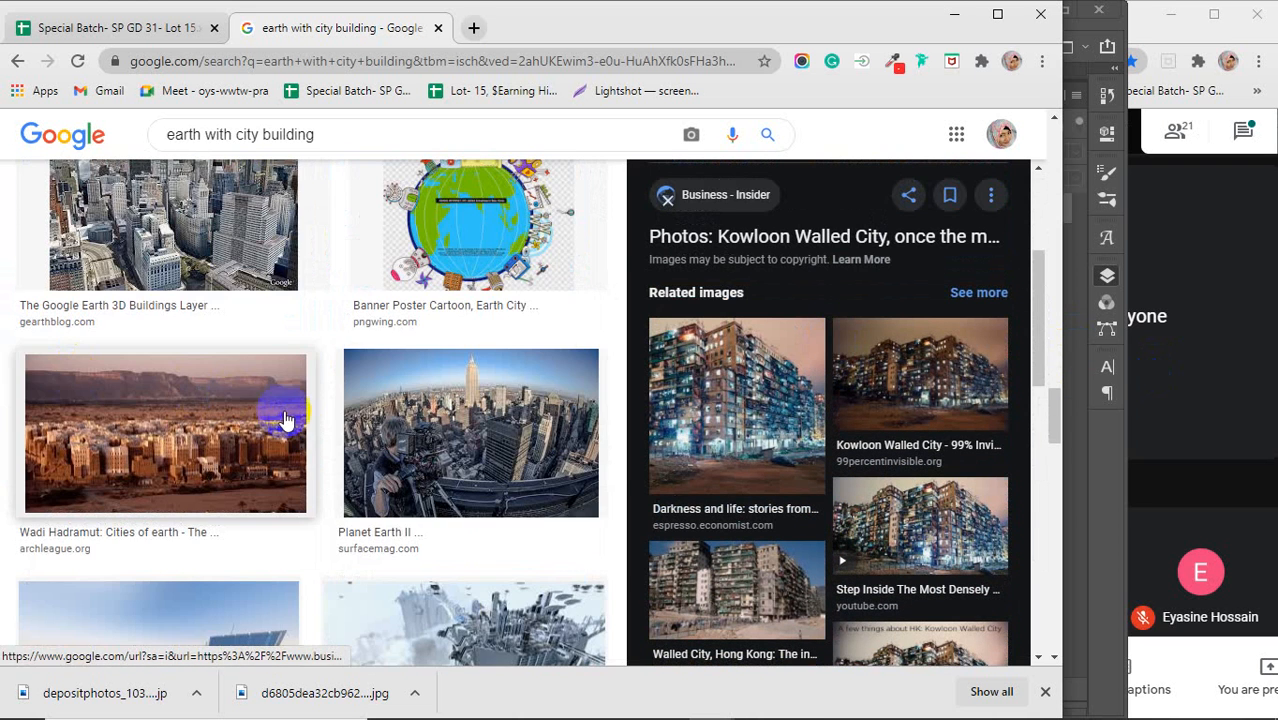
click(420, 430)
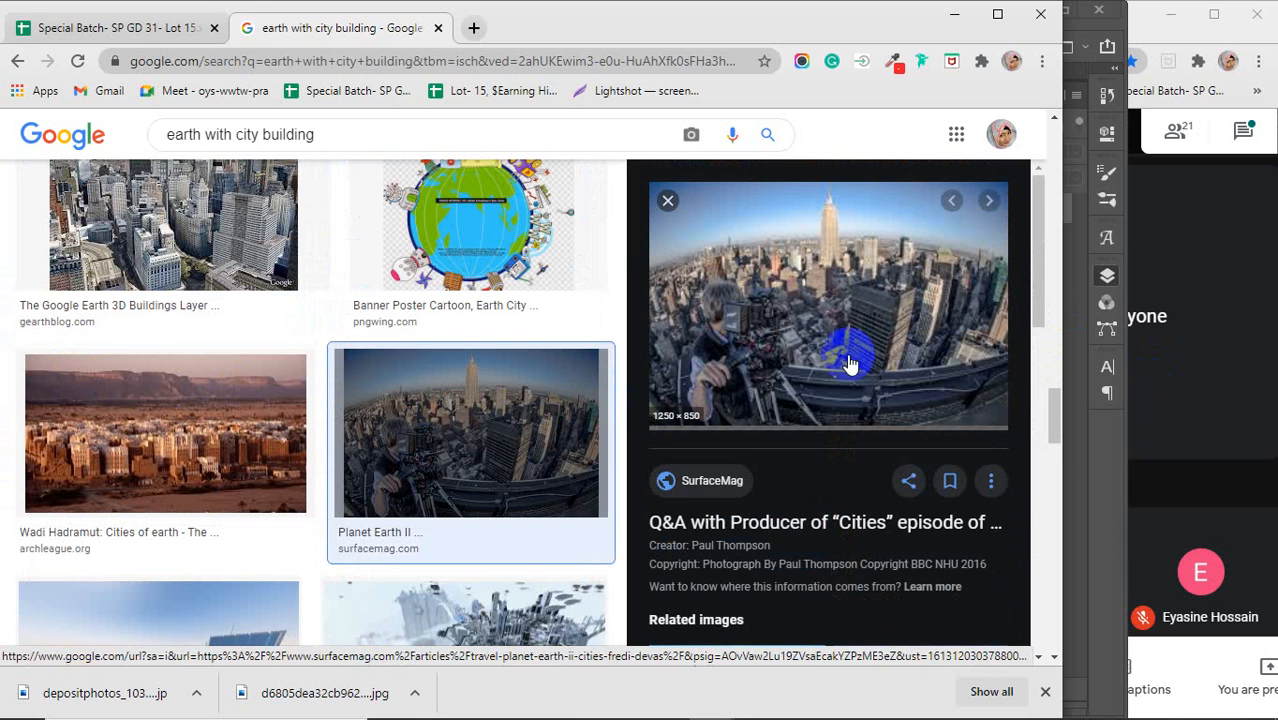
scroll(889, 344, down, 4)
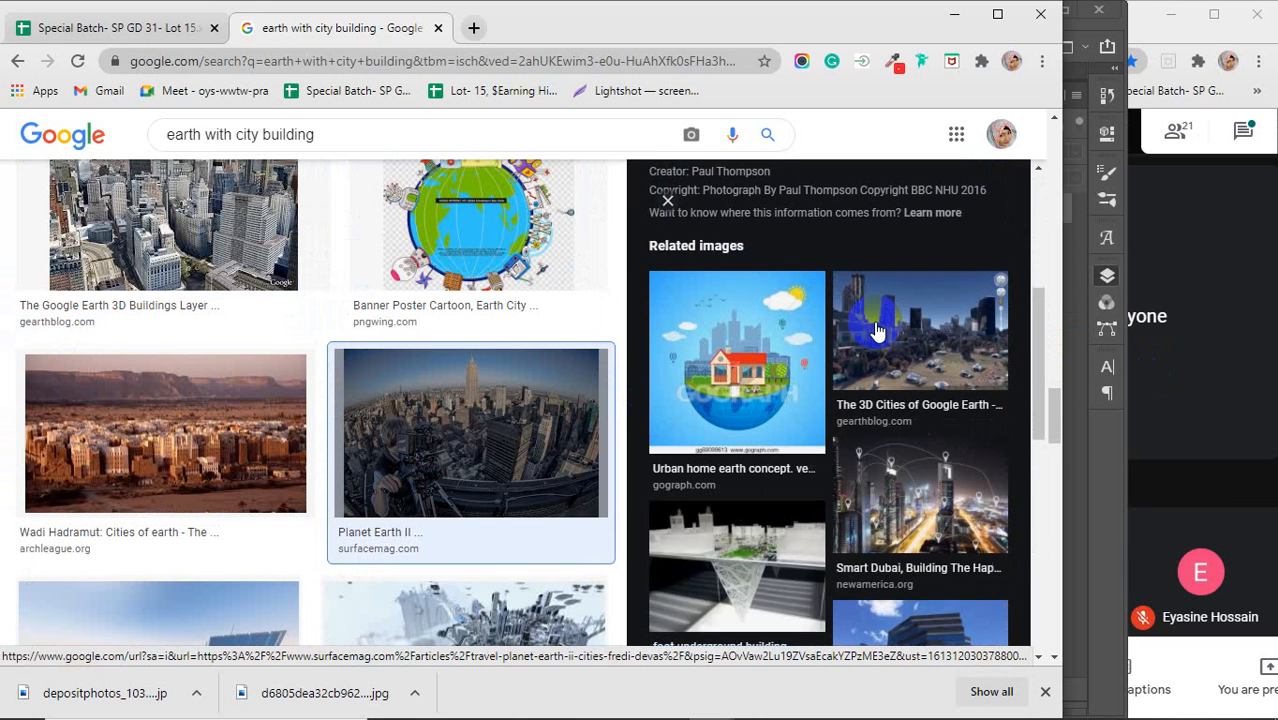
scroll(876, 330, down, 3)
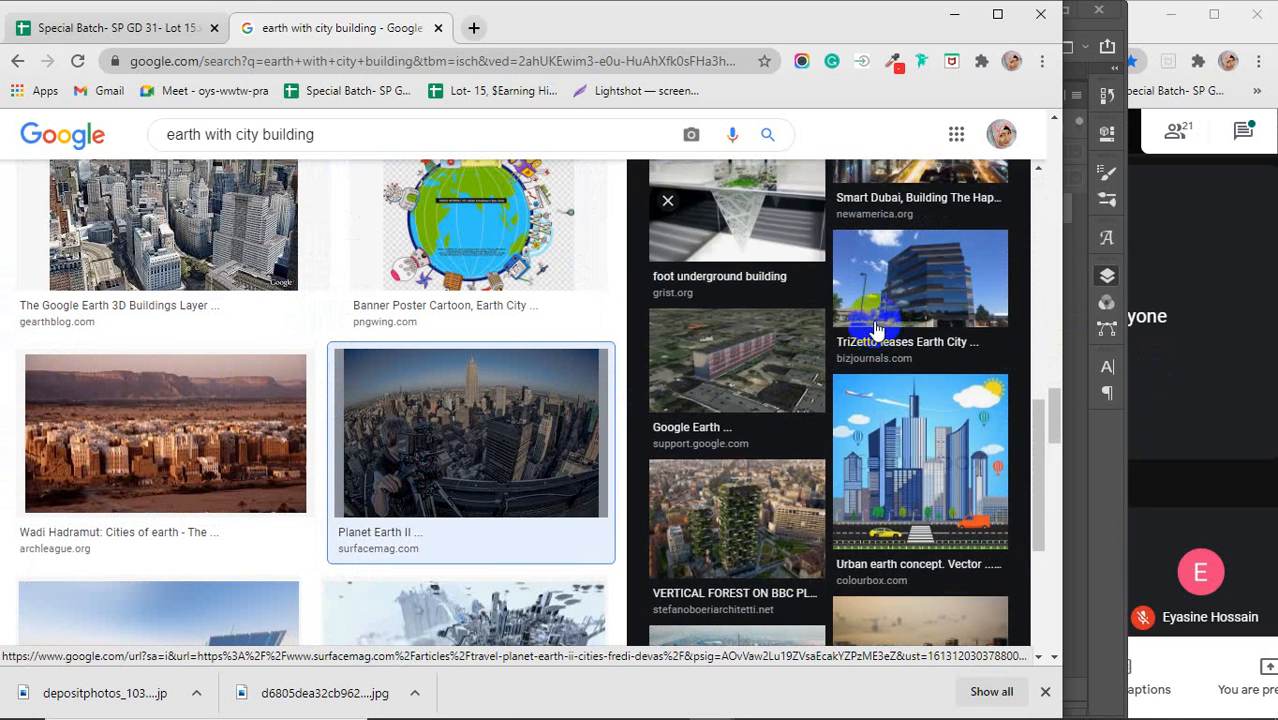
scroll(876, 330, up, 7)
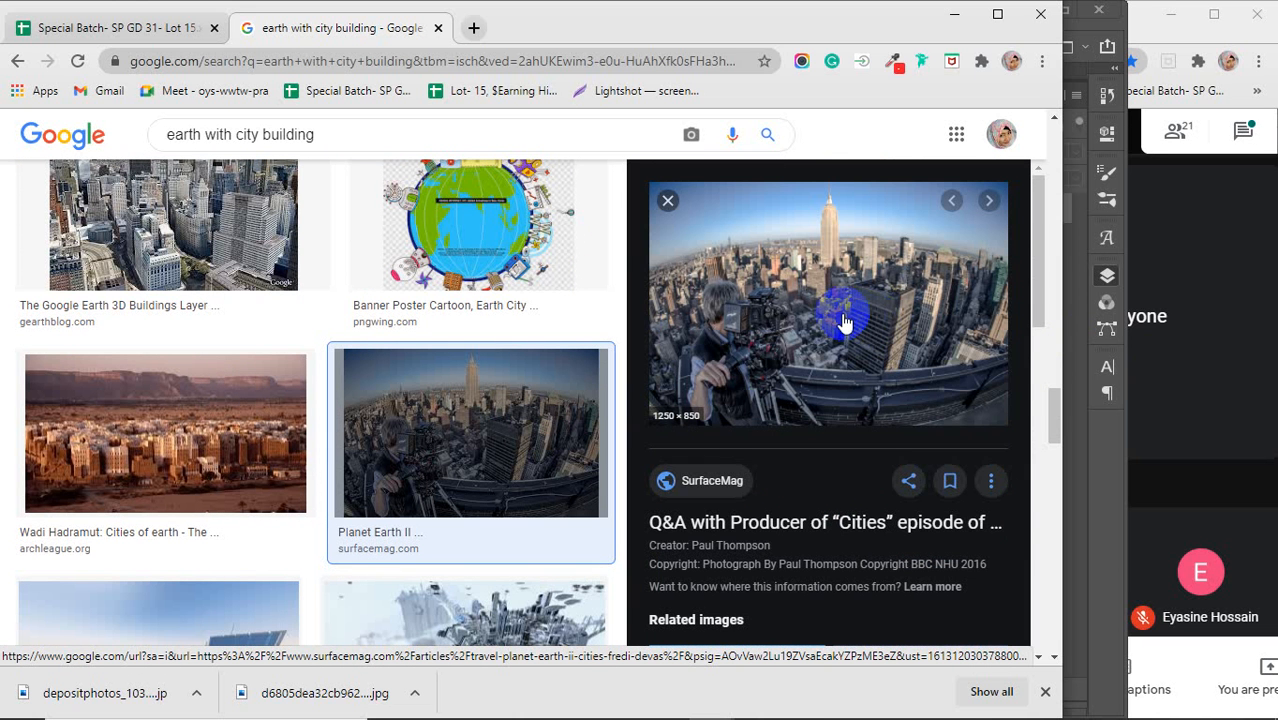
right_click(843, 320)
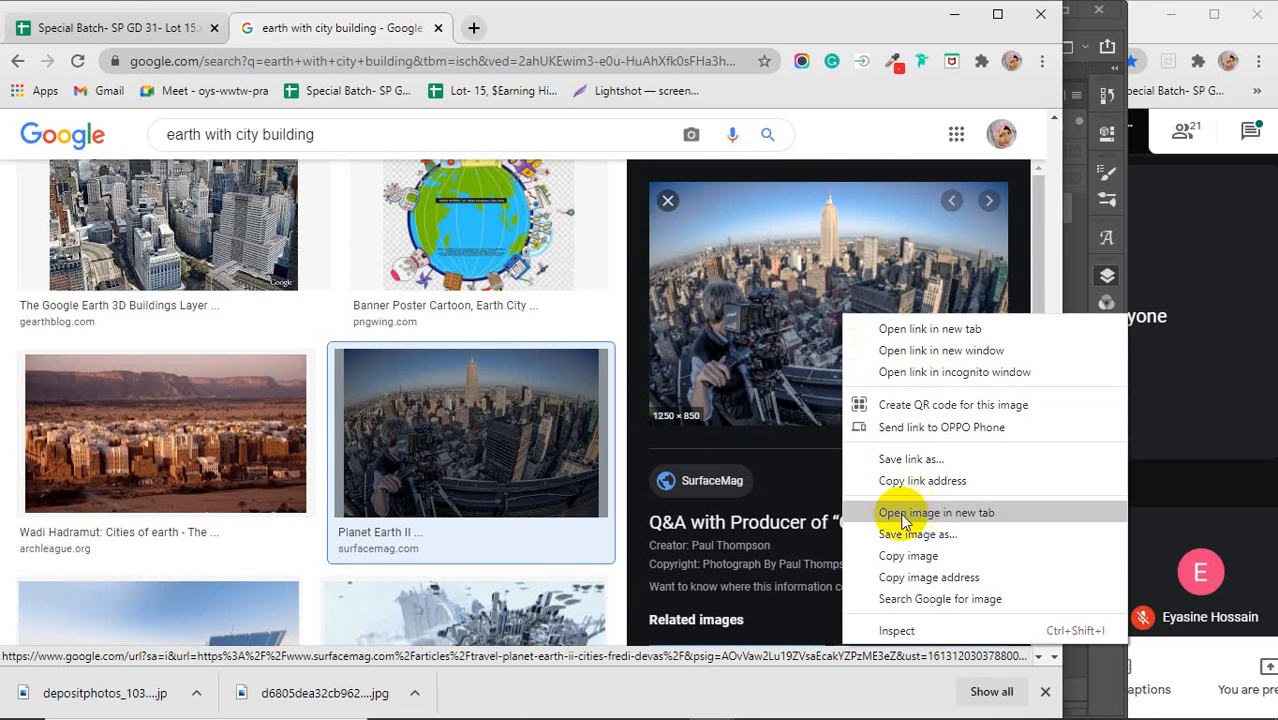
click(881, 536)
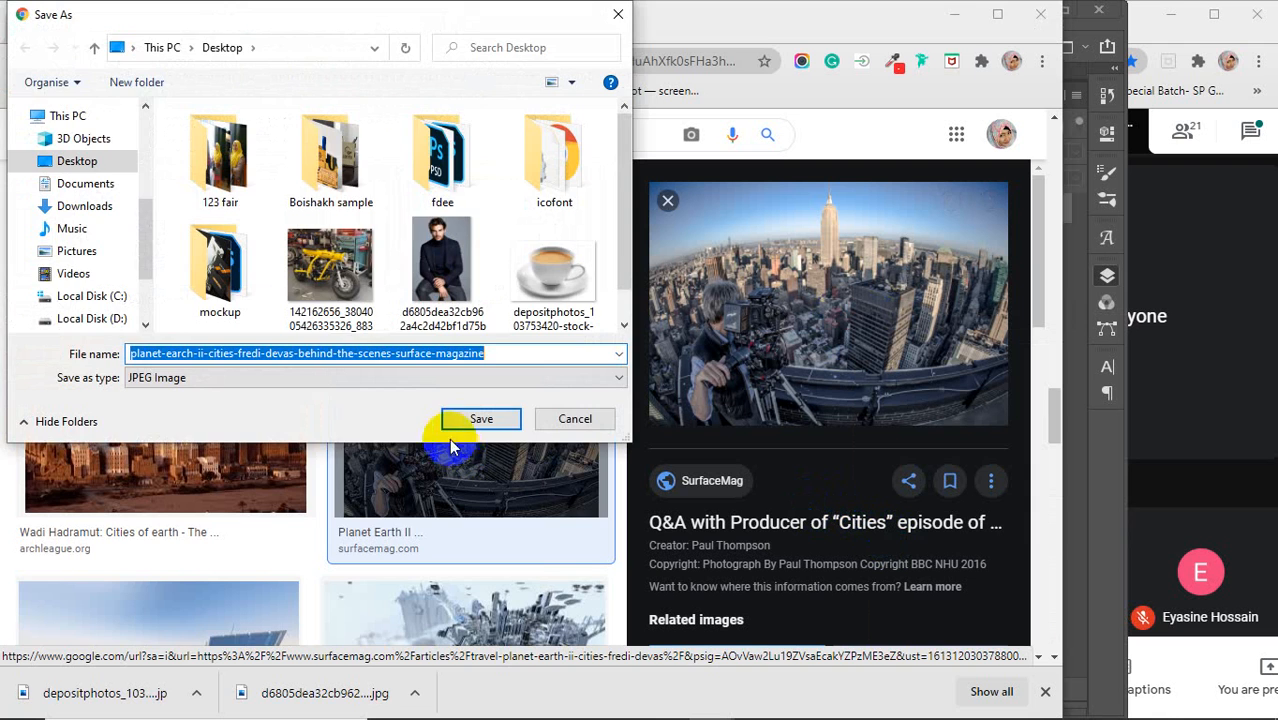
click(476, 417)
Step: Browse further through the "earth with city building" results for more city and earth images
scroll(462, 413, down, 2)
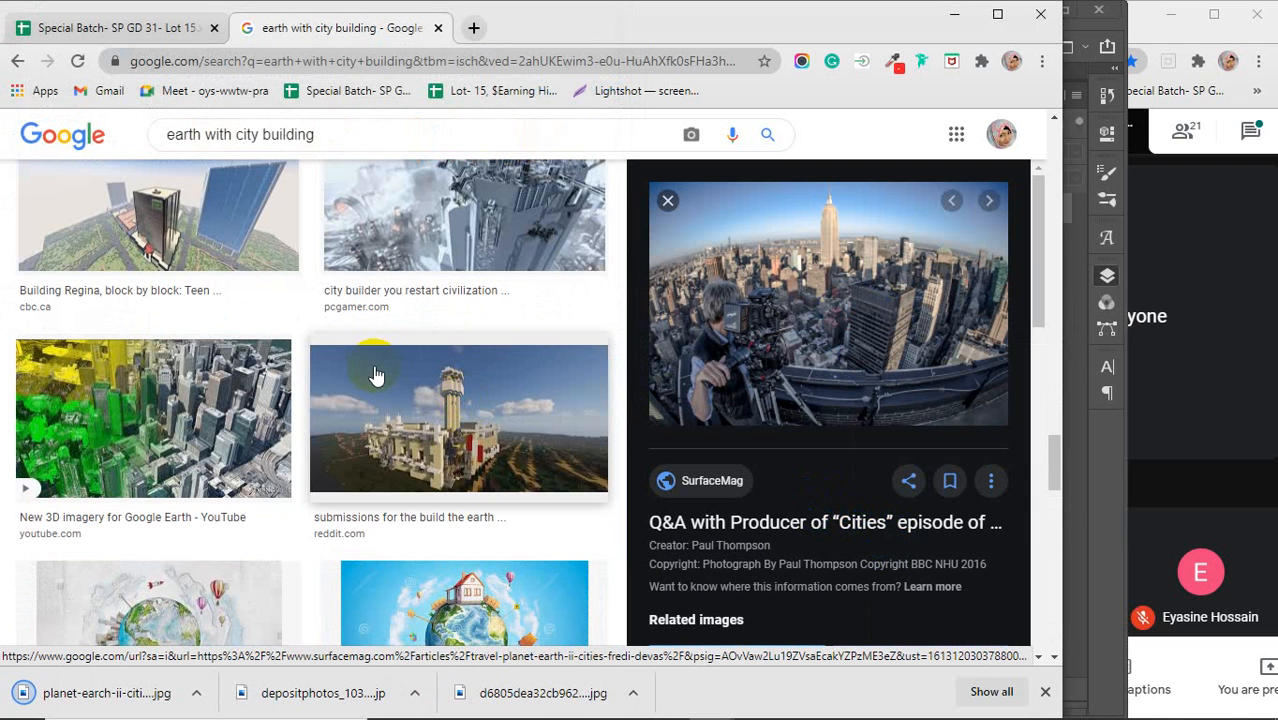
scroll(375, 374, down, 4)
scroll(375, 374, down, 4)
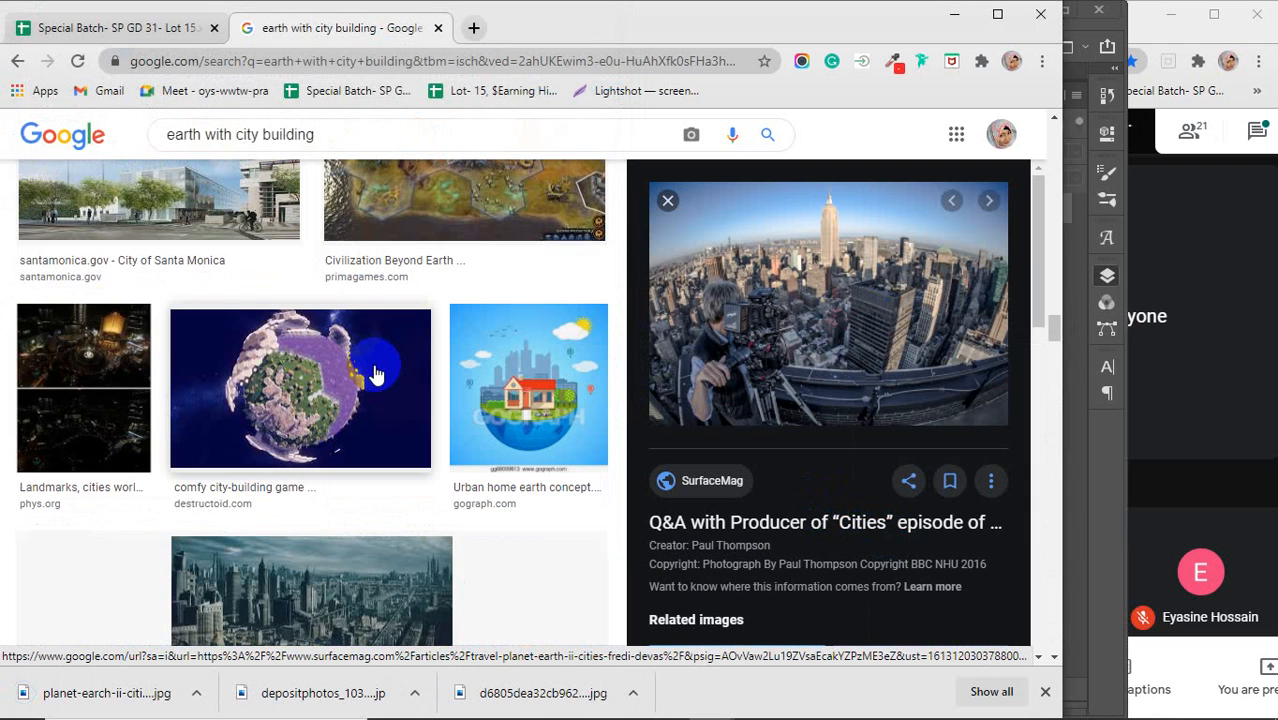
scroll(375, 374, down, 4)
scroll(375, 374, down, 3)
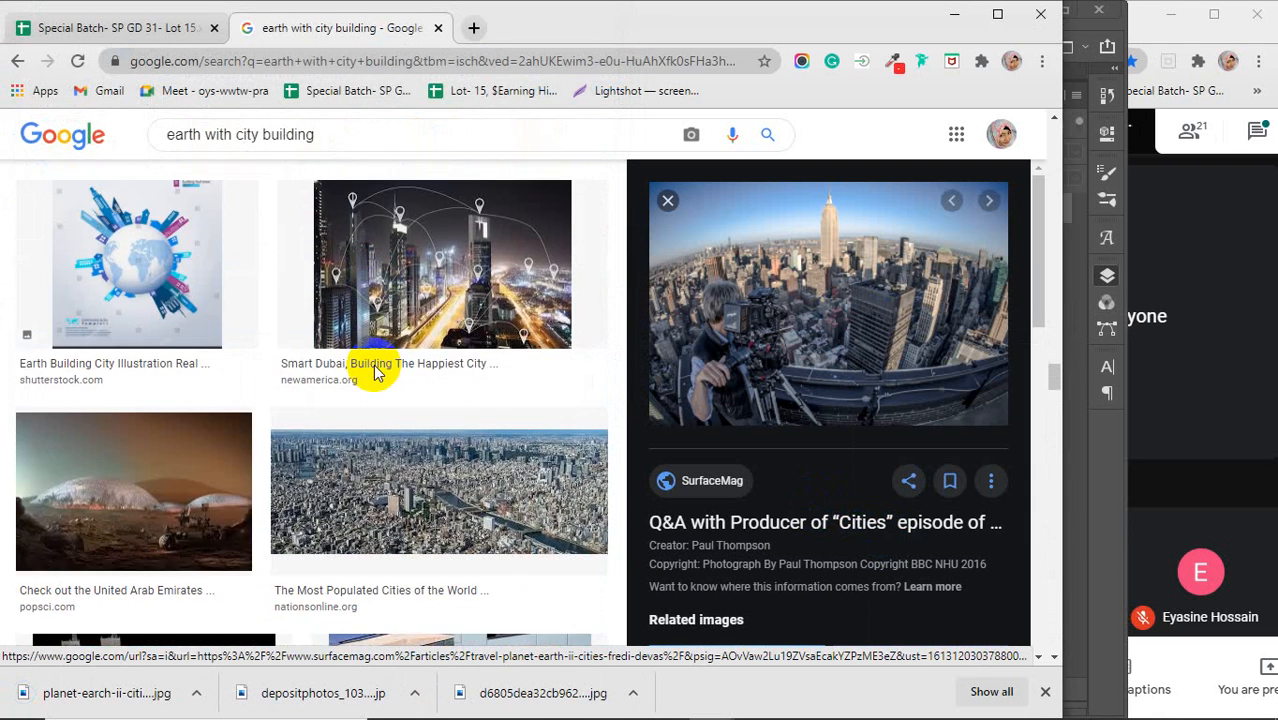
scroll(375, 374, down, 5)
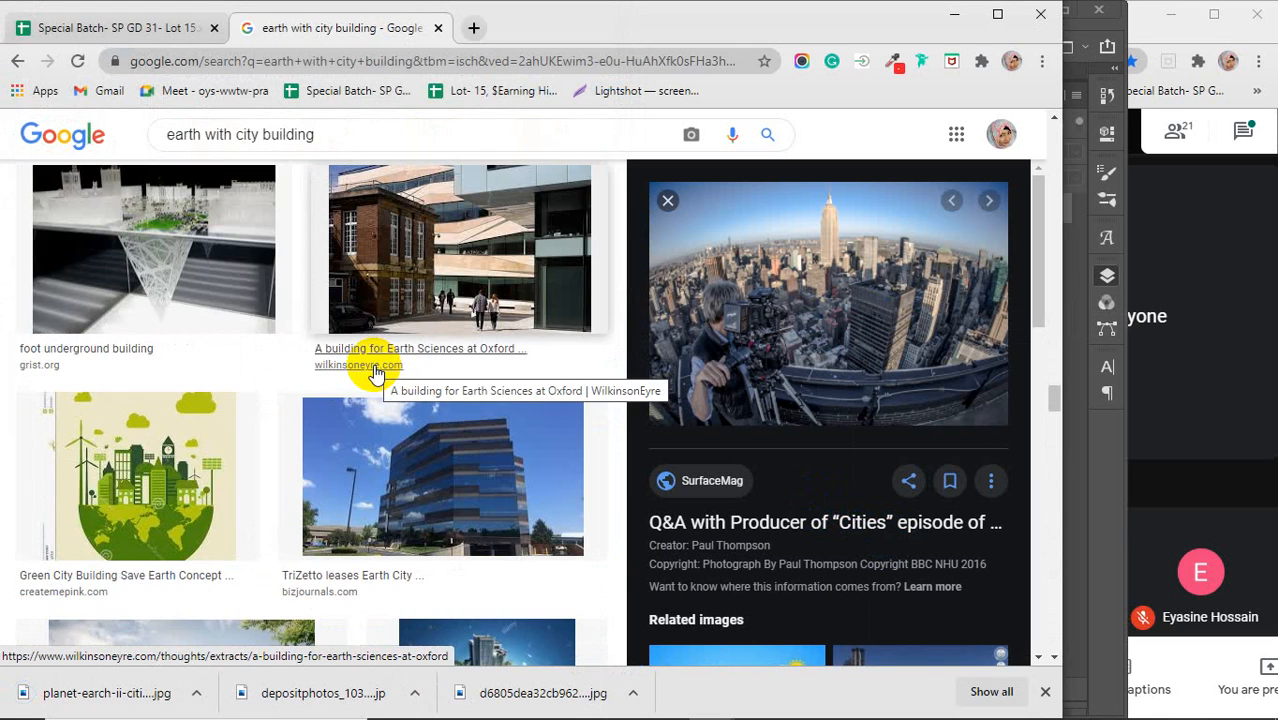
scroll(375, 374, down, 3)
scroll(375, 374, up, 4)
scroll(375, 374, up, 1)
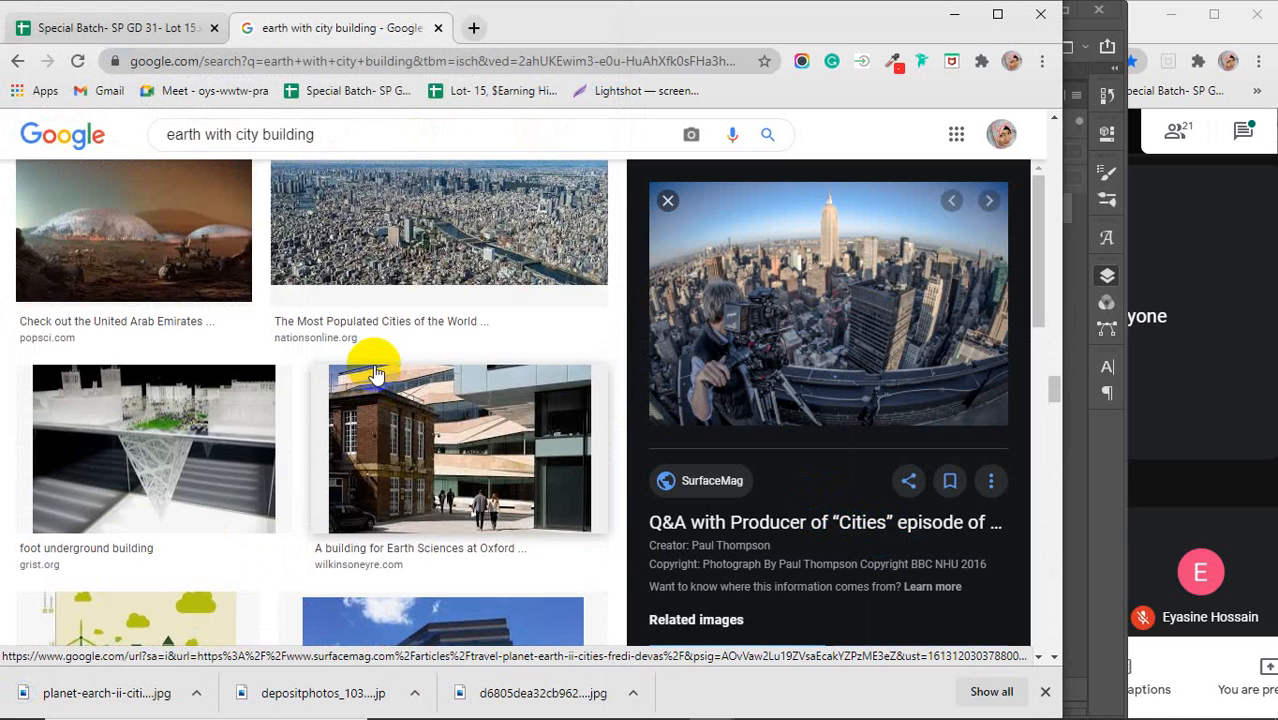
scroll(375, 374, down, 5)
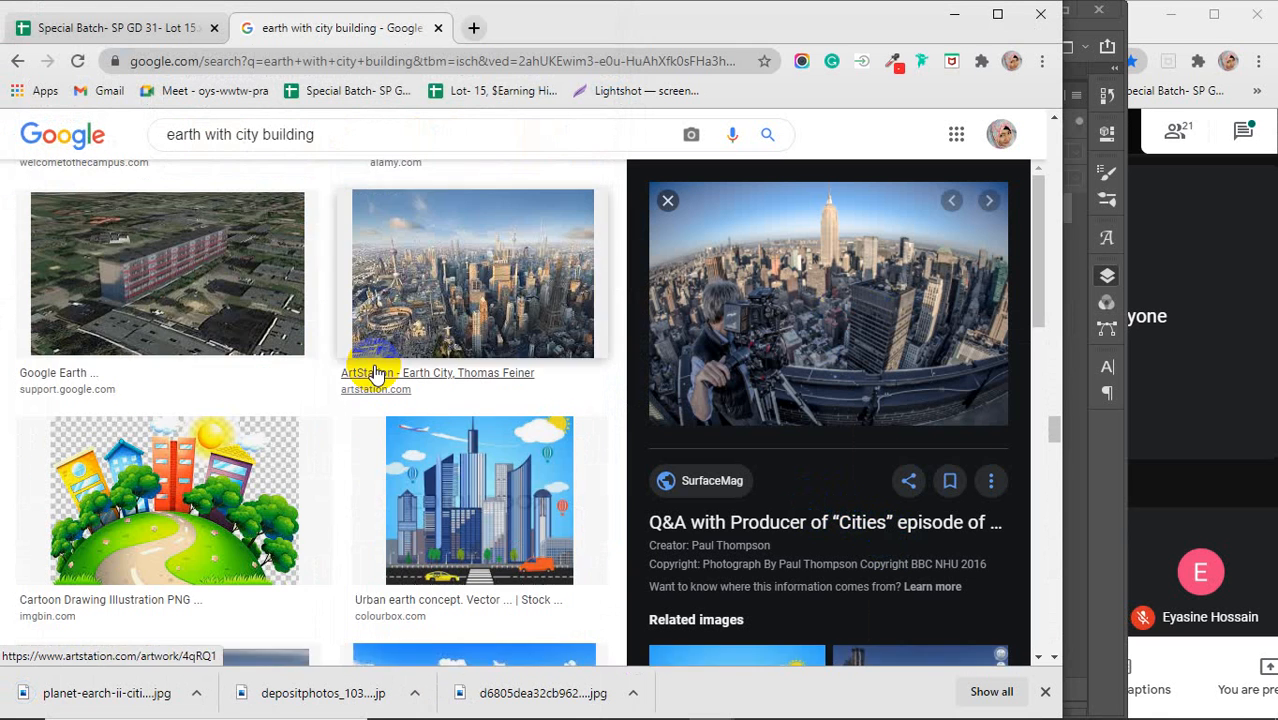
scroll(375, 374, down, 3)
scroll(375, 374, down, 8)
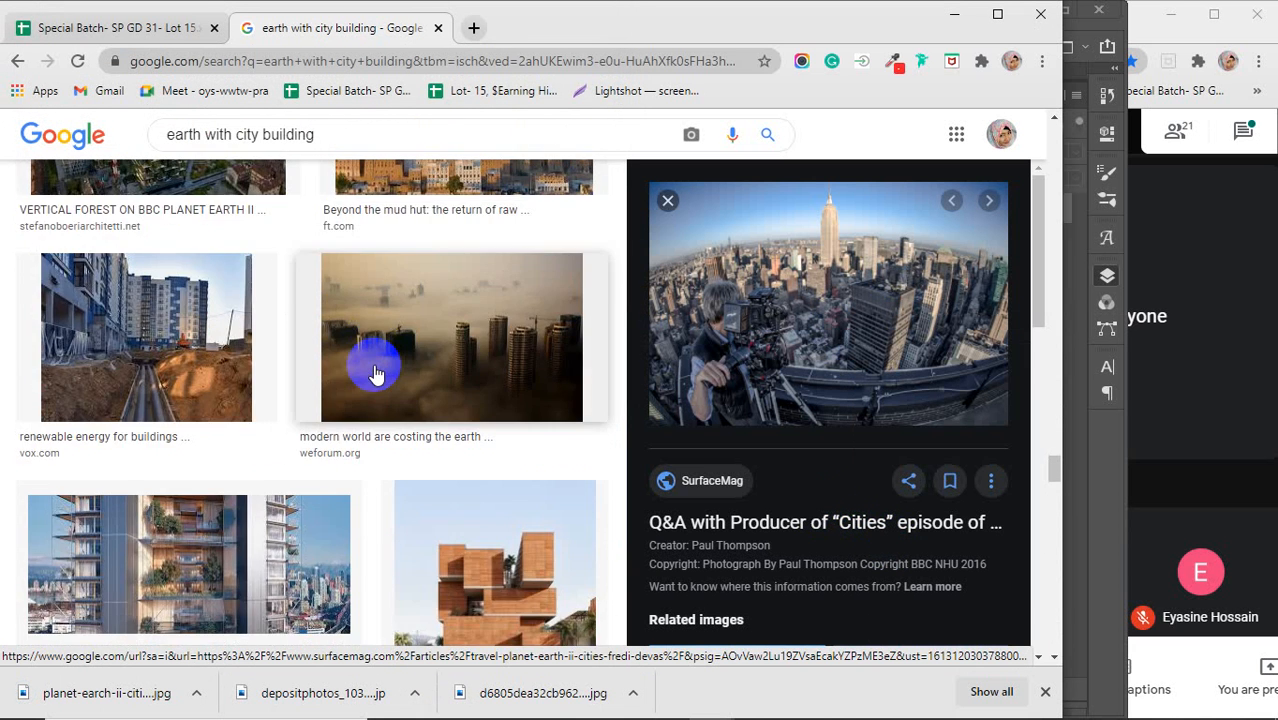
scroll(375, 374, down, 3)
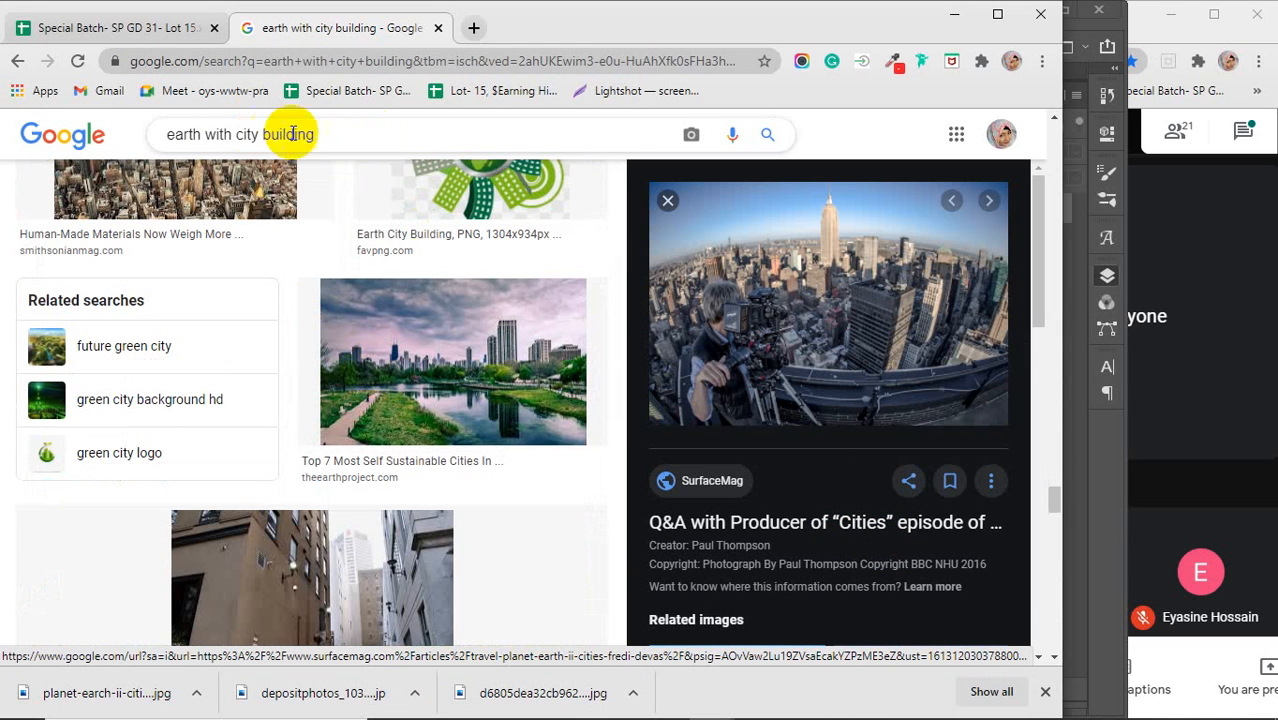
Step: Search Google Images for "hd sea" and close the downloads bar
drag(350, 132, 155, 152)
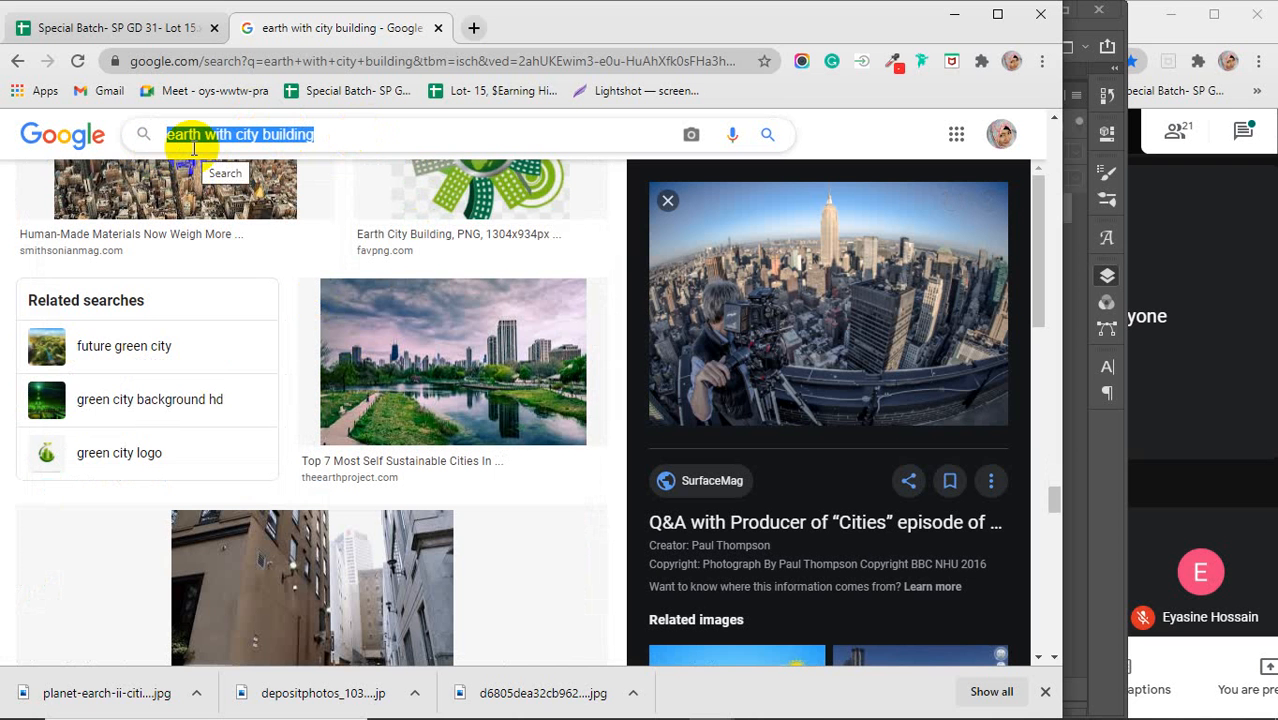
key(BackSpace)
text(hd sea)
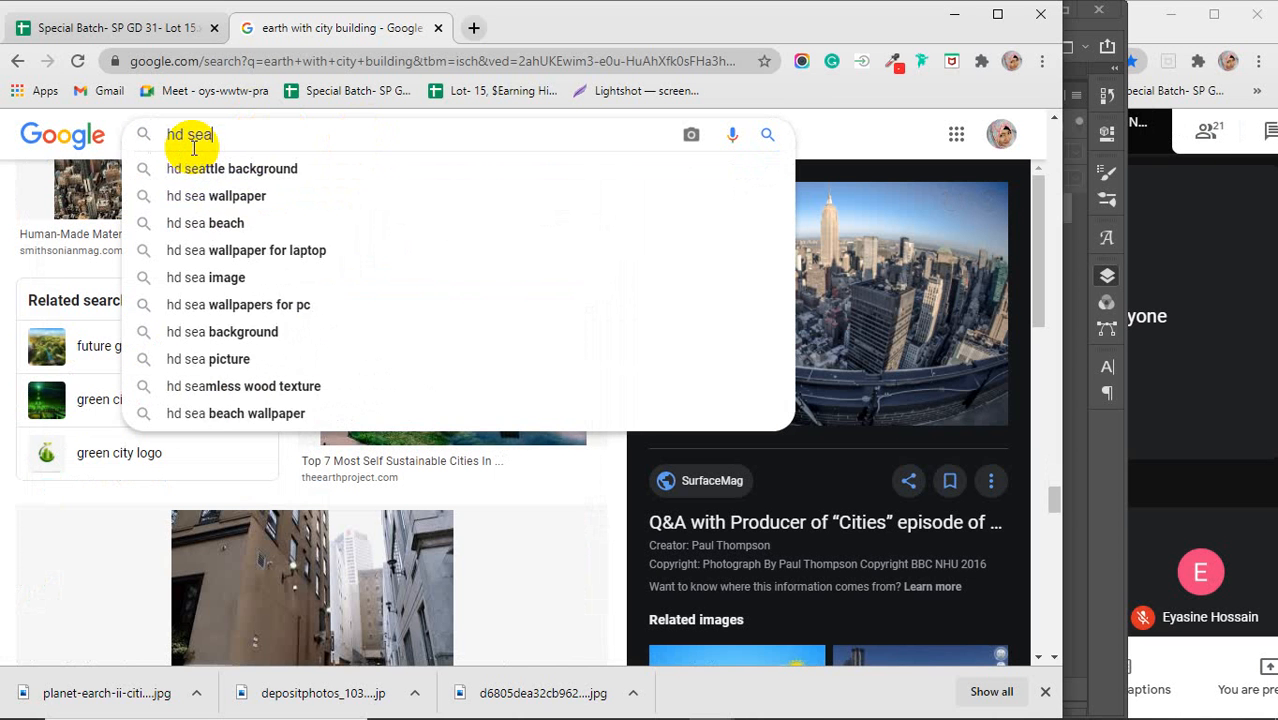
key(Return)
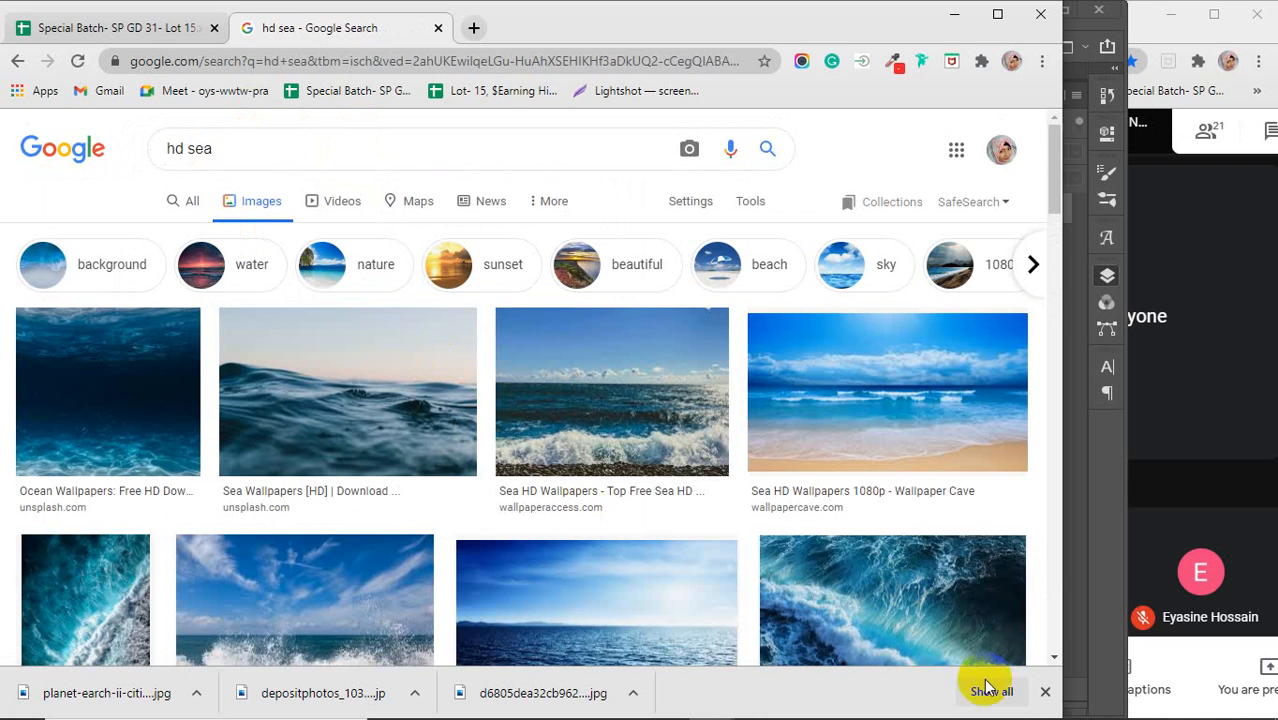
click(1045, 691)
Step: Browse the "hd sea" image results for a suitable sea picture
scroll(780, 604, down, 5)
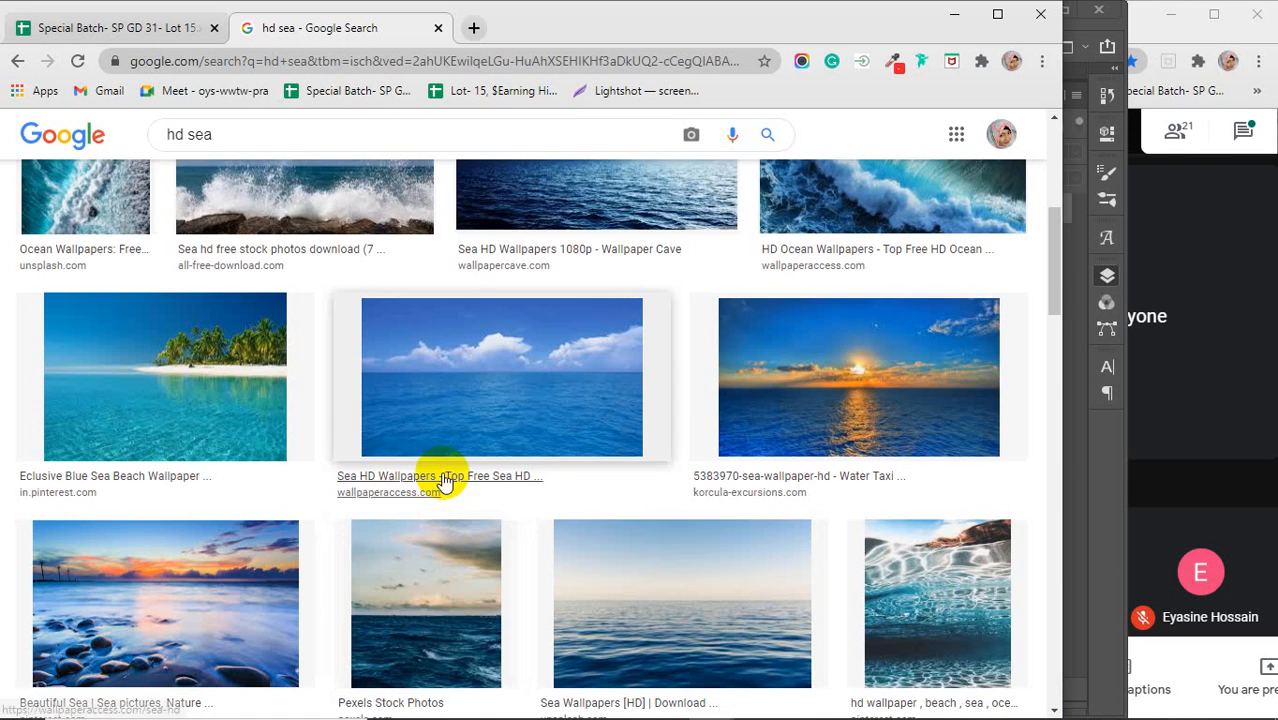
scroll(414, 471, down, 4)
scroll(420, 460, down, 5)
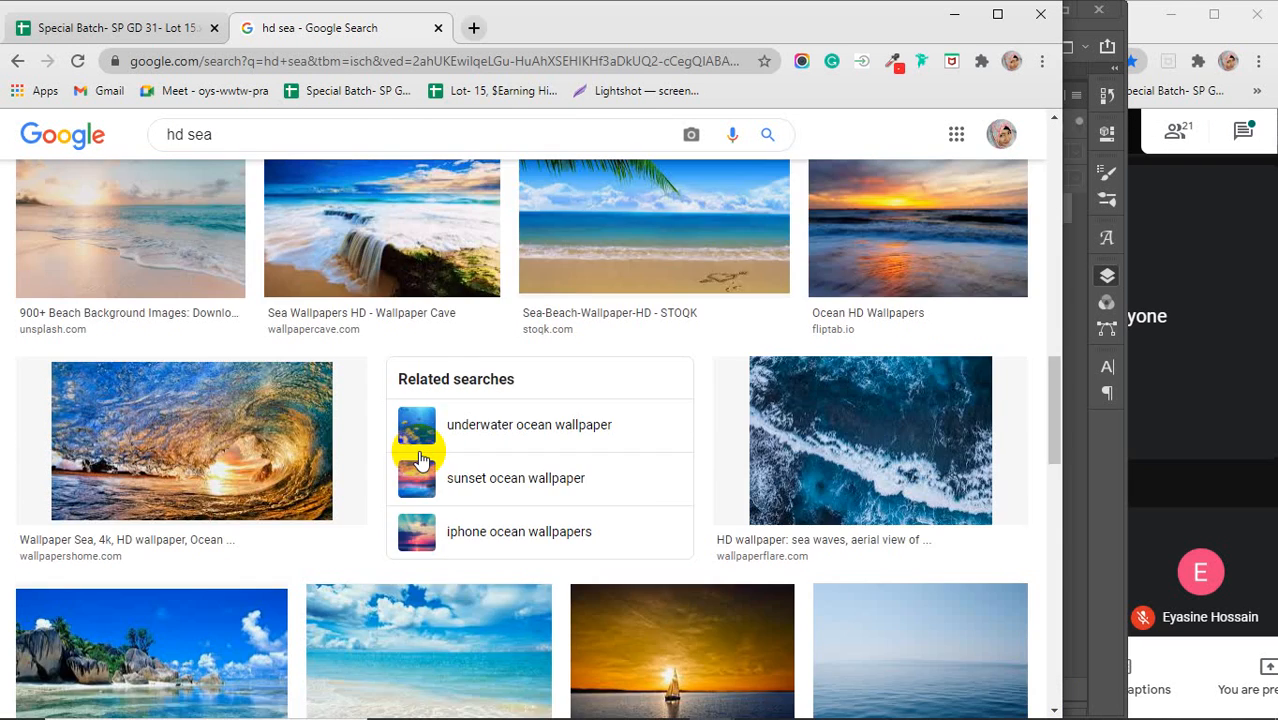
scroll(420, 460, down, 3)
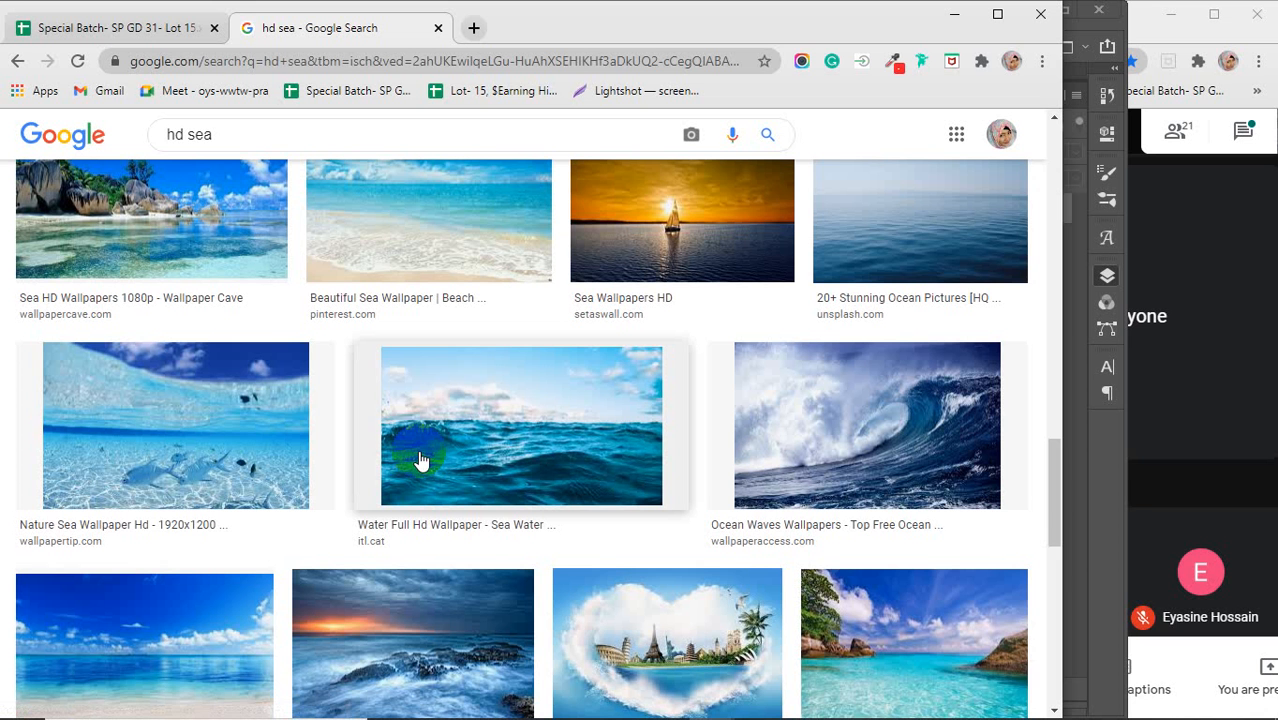
scroll(403, 431, down, 2)
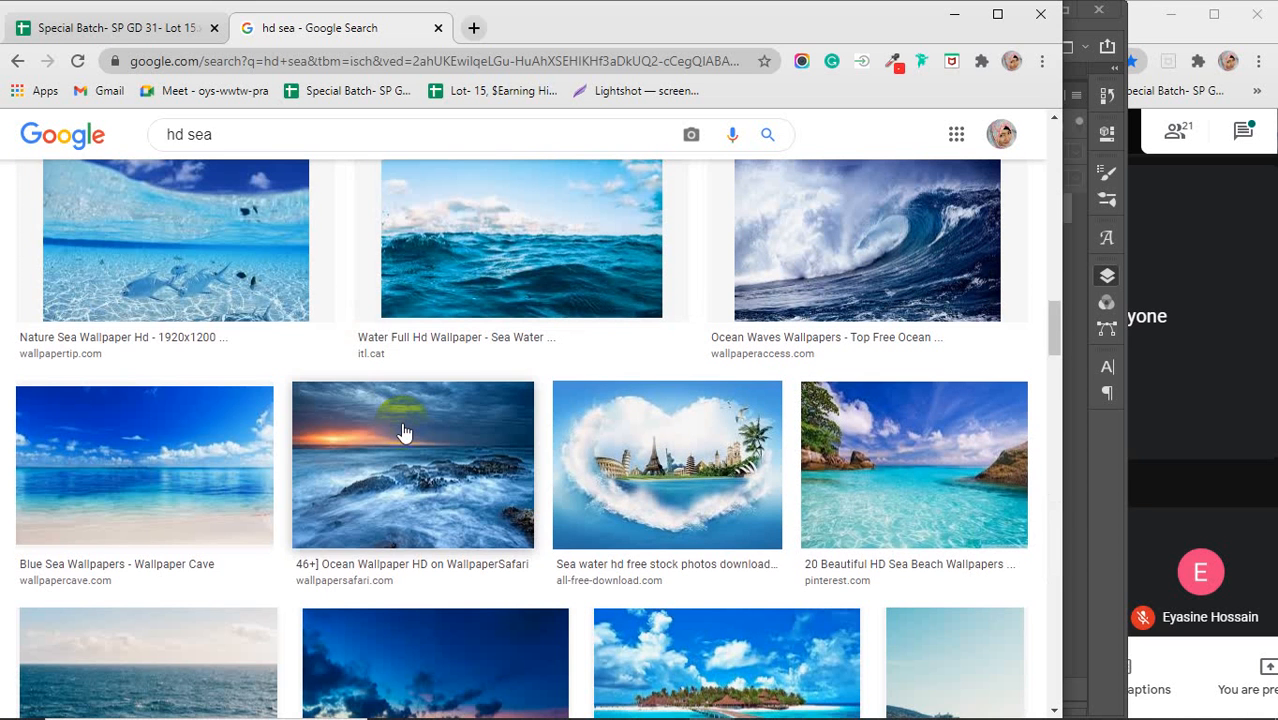
scroll(403, 431, down, 3)
scroll(403, 431, up, 4)
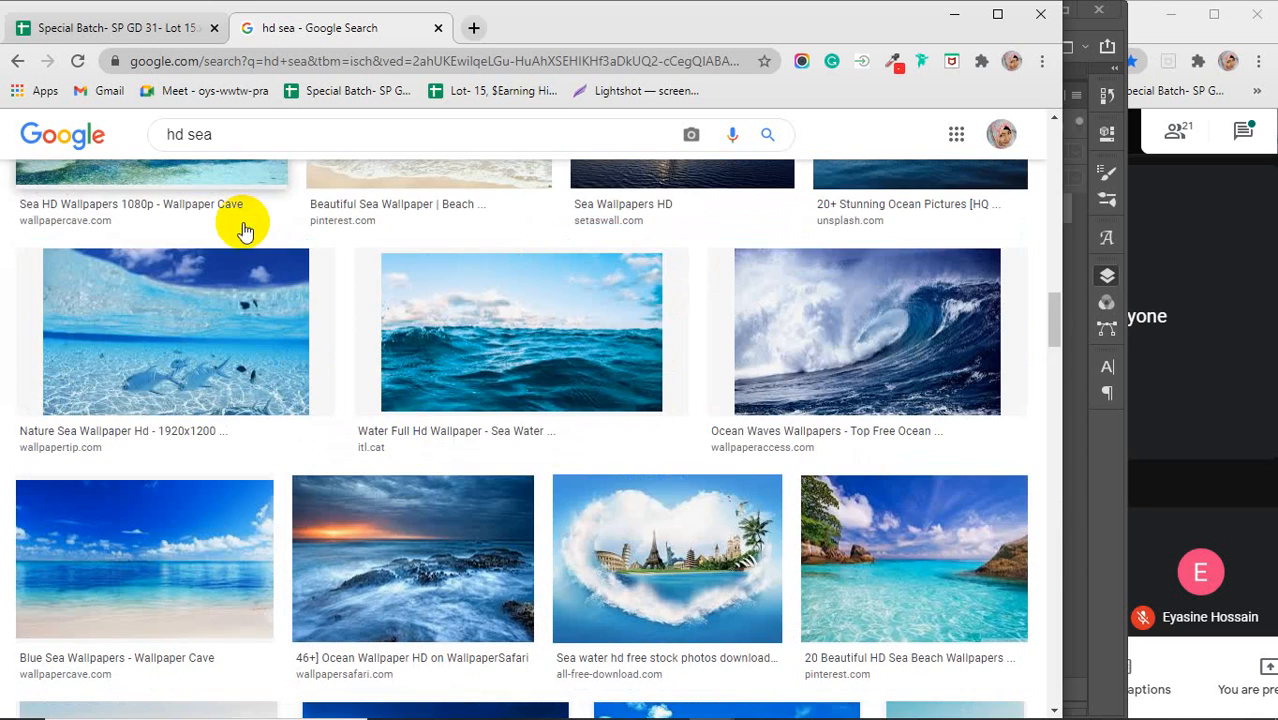
Step: Refine the image search to "hd deep sea"
click(193, 147)
text(d)
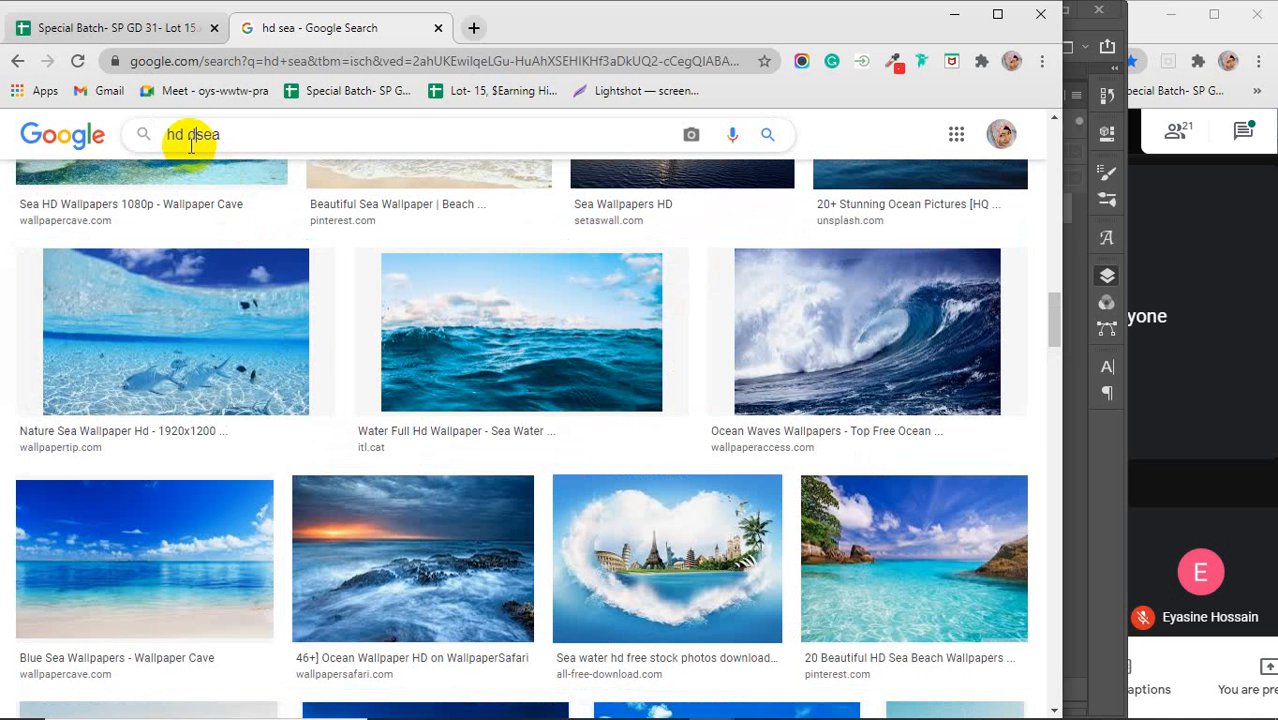
text(eep)
key(Return)
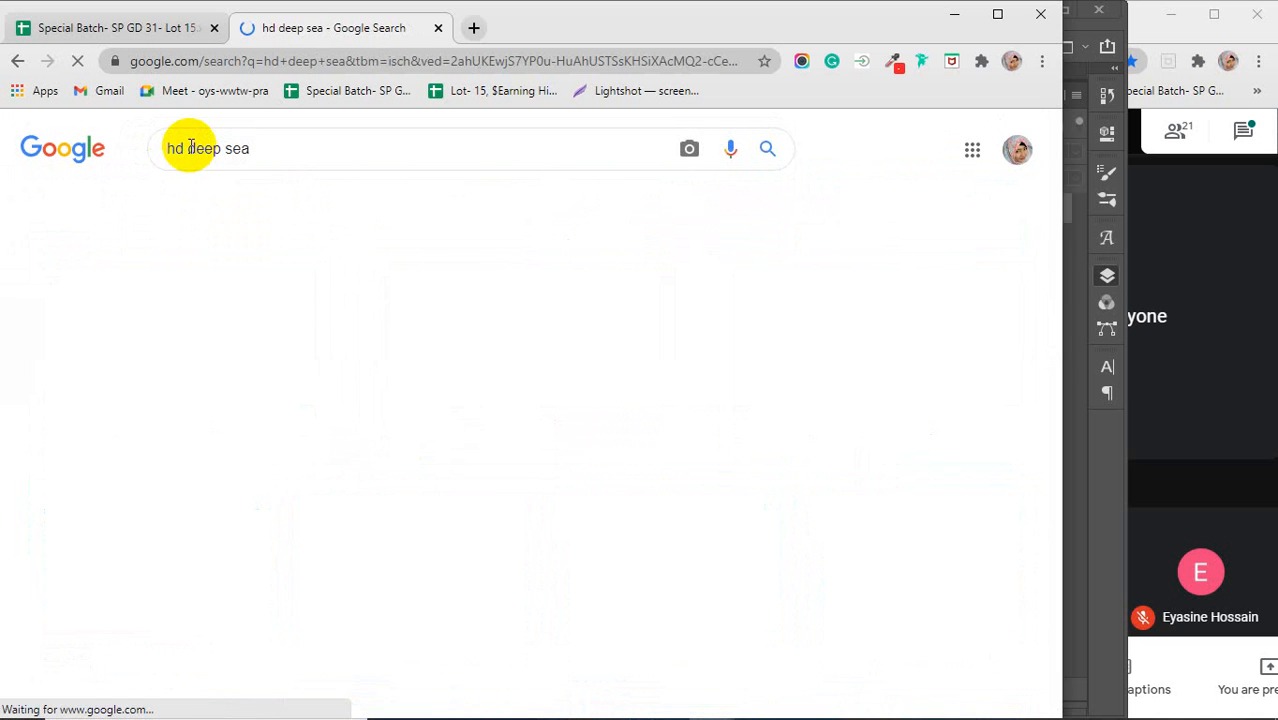
Step: Open the preview of the WallpaperTip deep sea wallpaper with light rays from the image results
scroll(137, 399, down, 2)
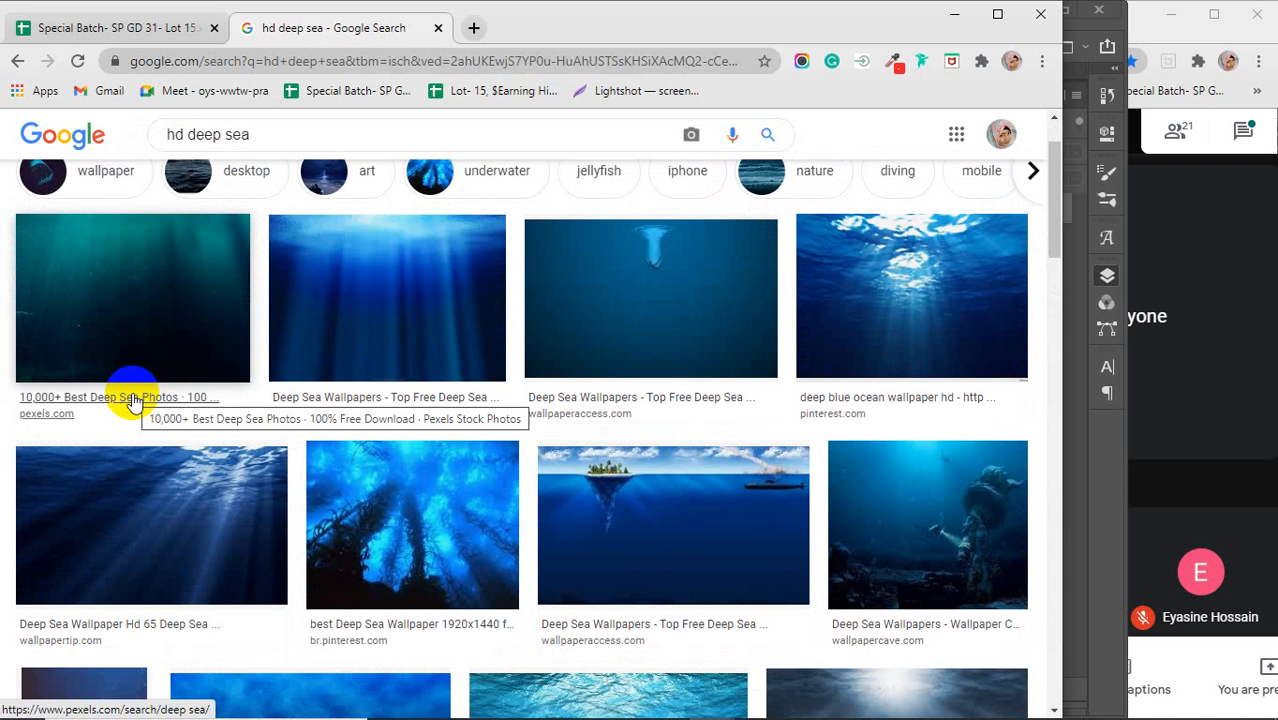
click(134, 399)
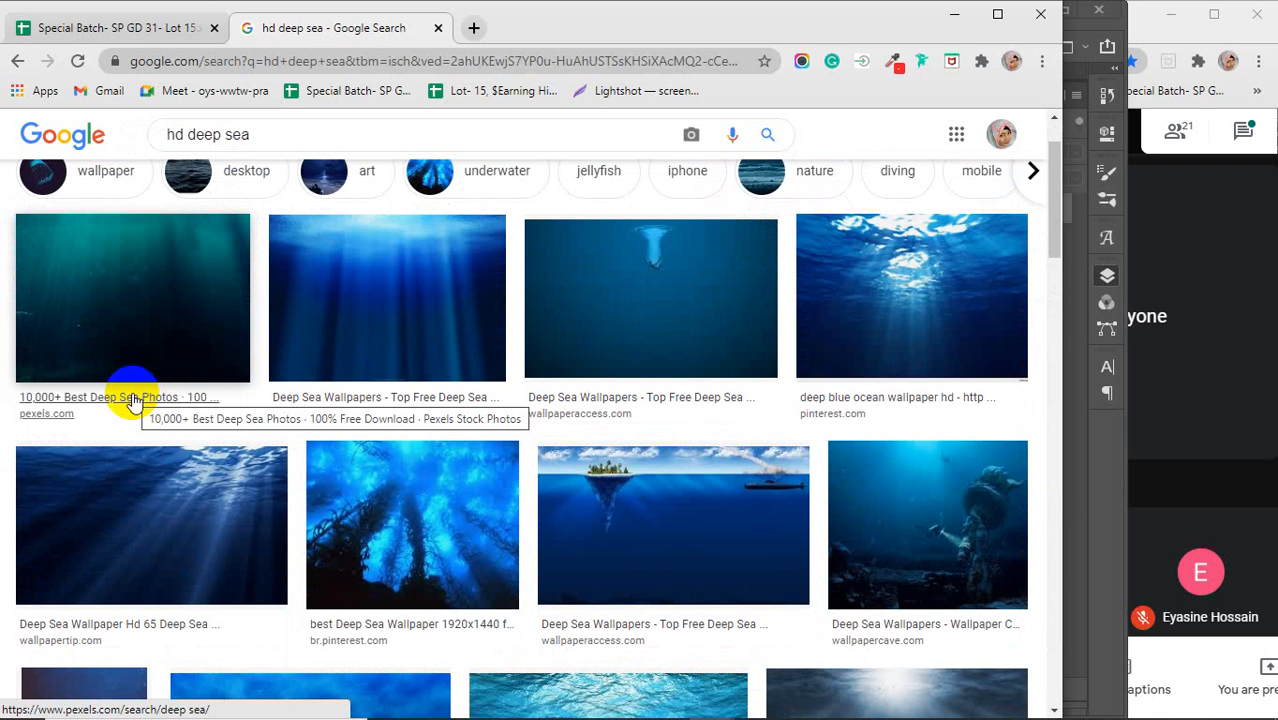
scroll(130, 395, down, 2)
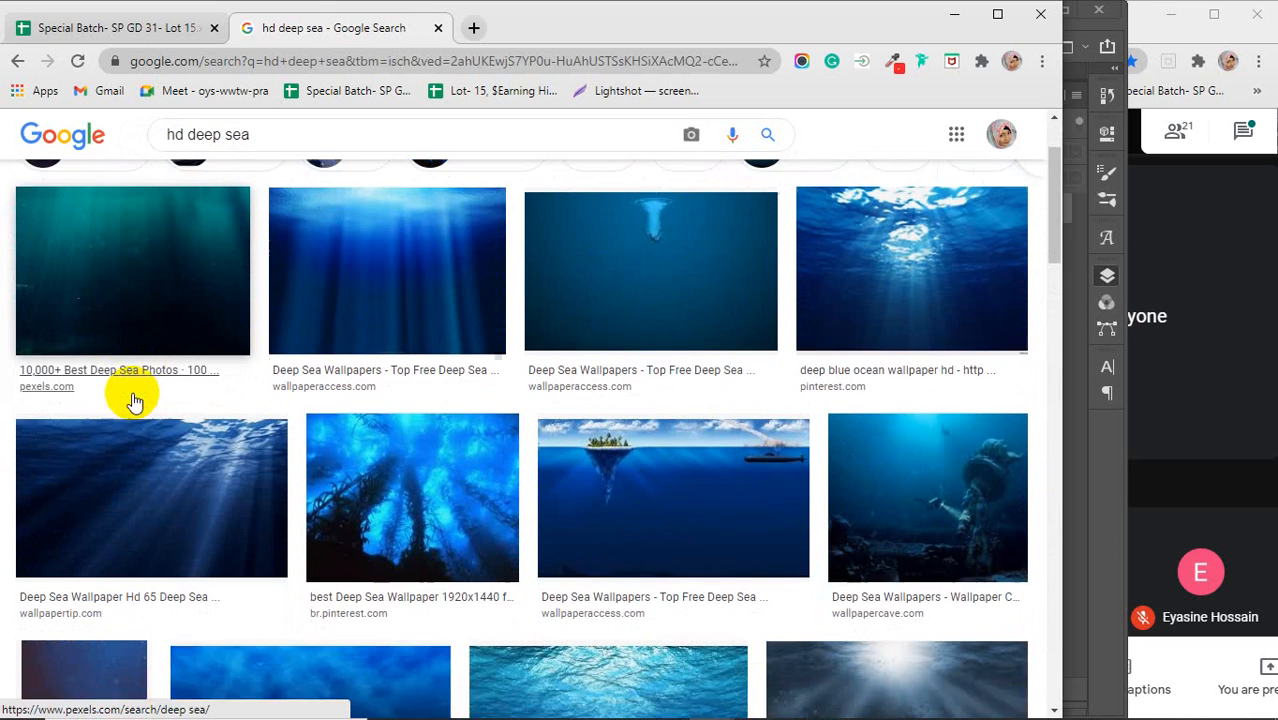
click(178, 340)
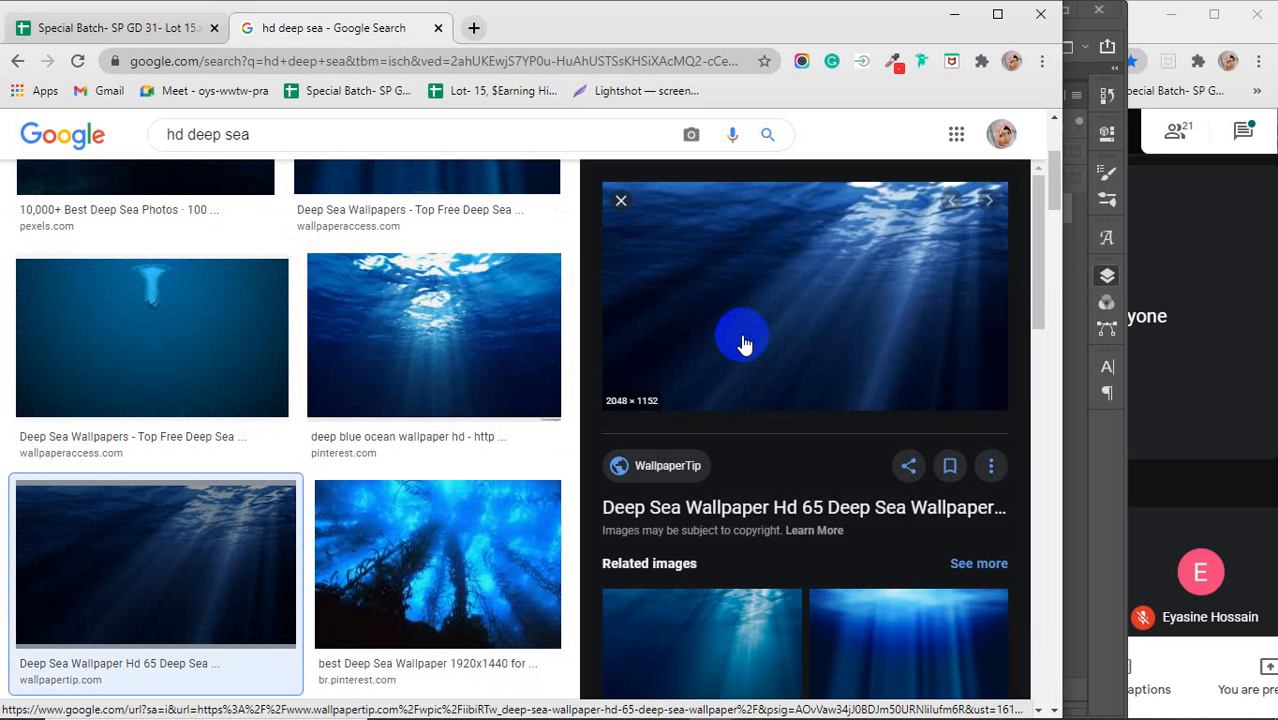
Step: Look through the related images and save the previewed WallpaperTip deep sea wallpaper to the Desktop
scroll(744, 343, down, 5)
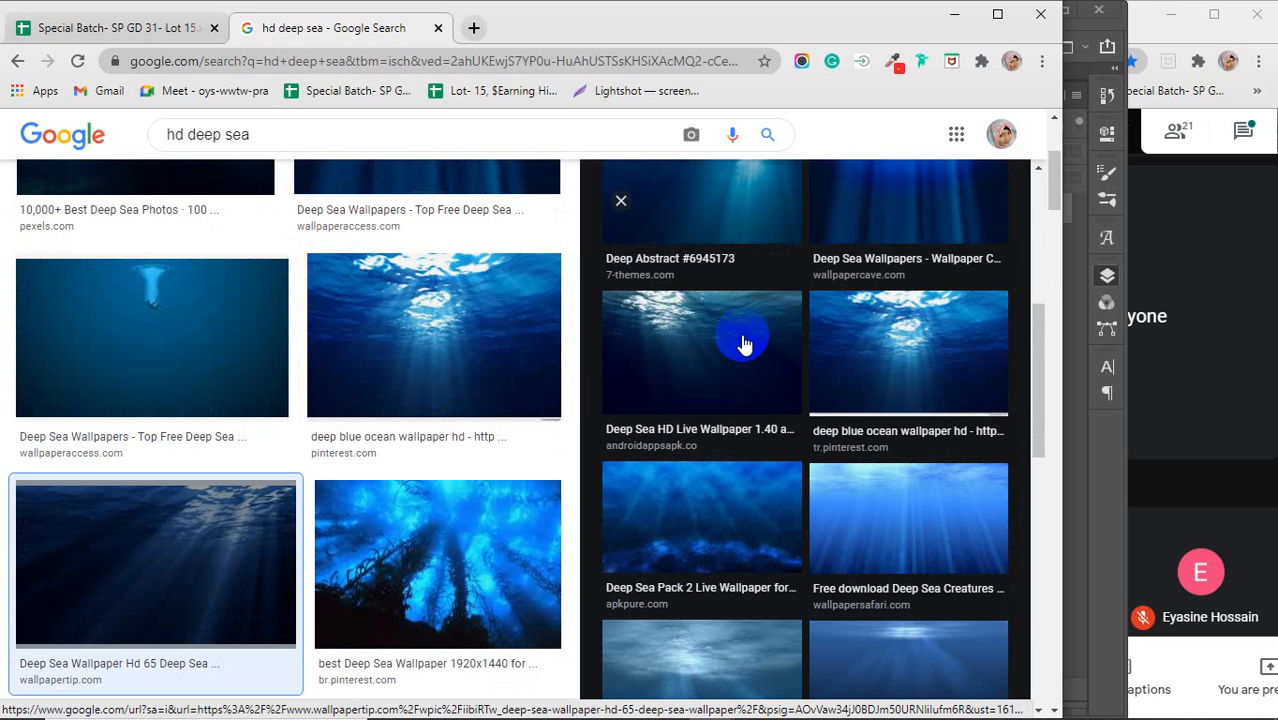
scroll(744, 343, down, 10)
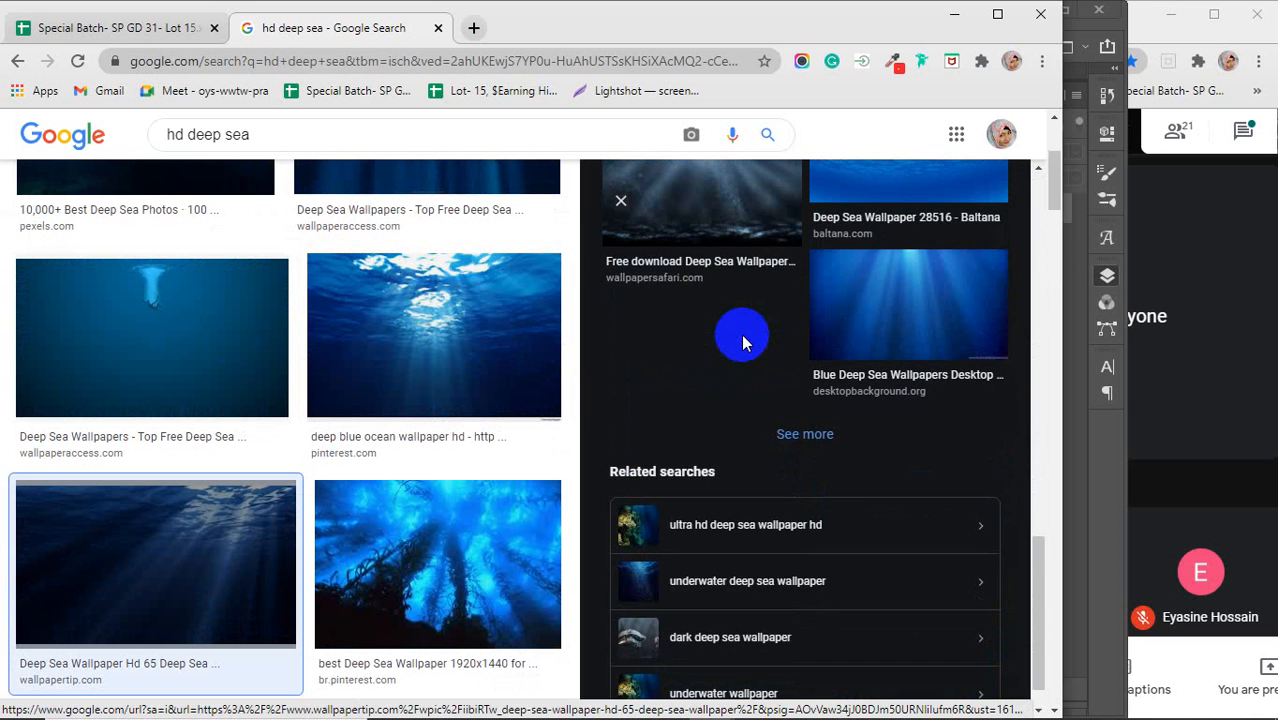
scroll(743, 342, up, 5)
scroll(744, 343, up, 4)
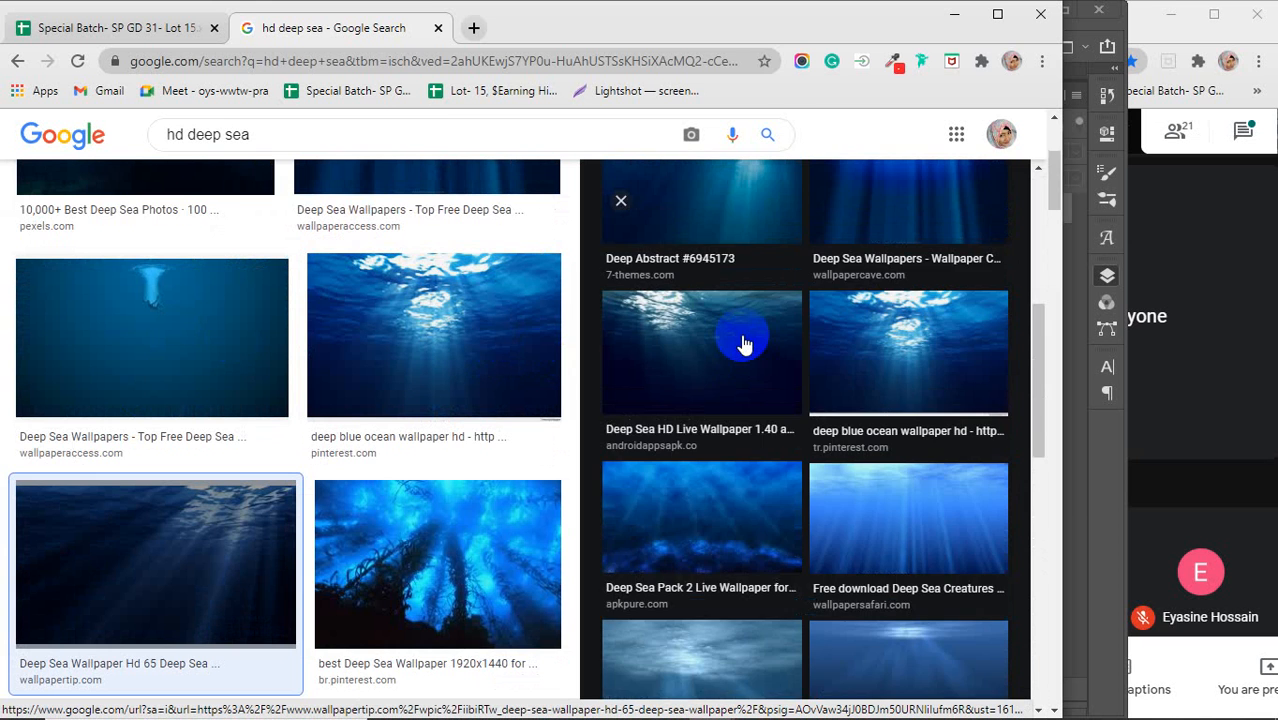
scroll(744, 343, up, 6)
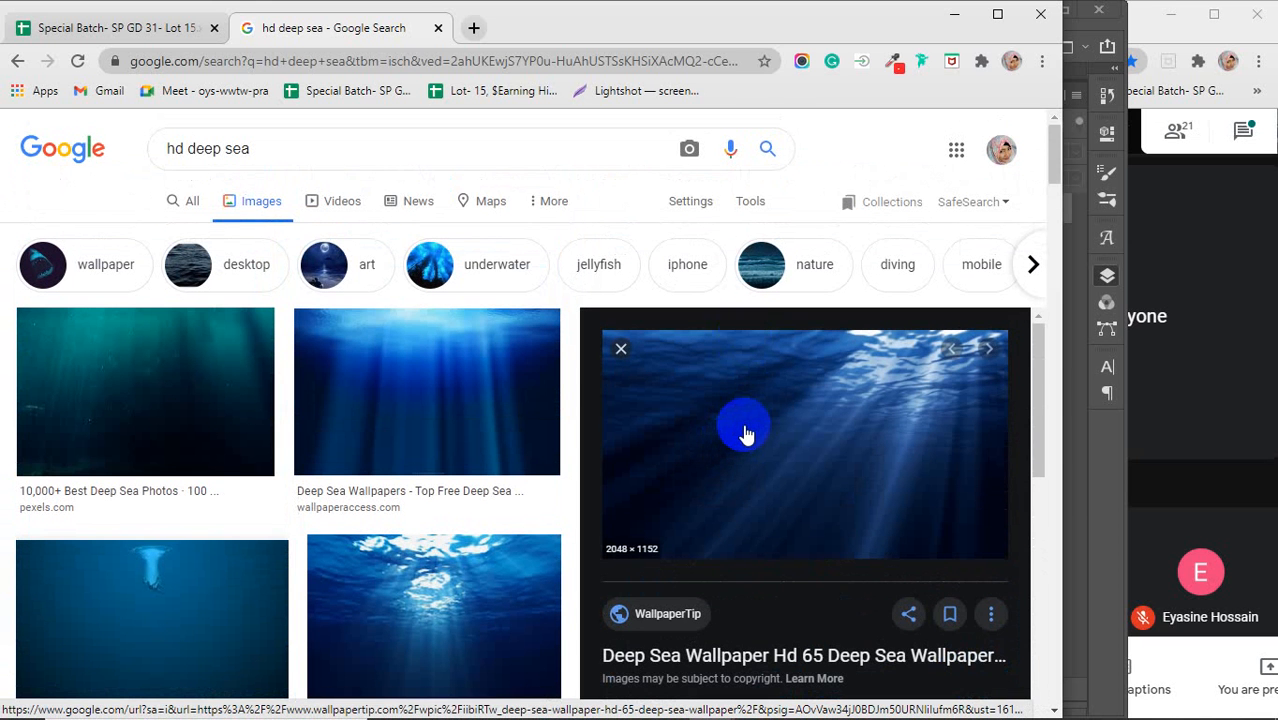
right_click(745, 432)
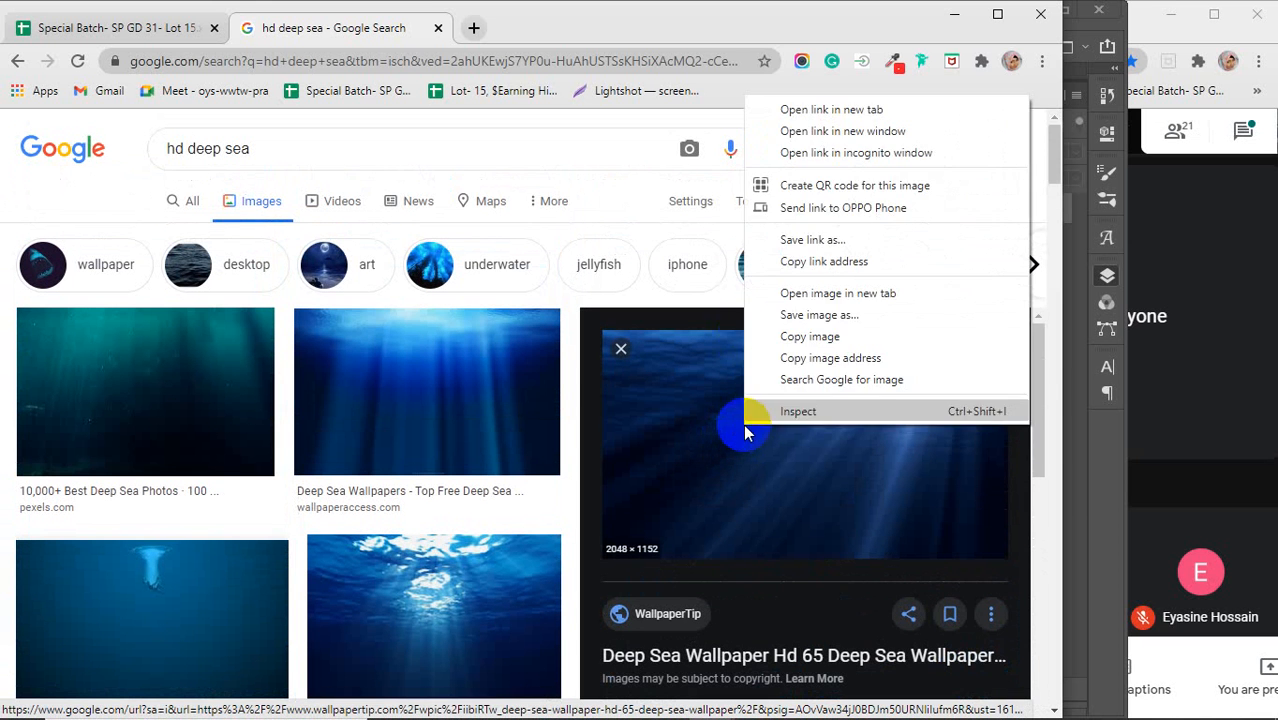
click(813, 312)
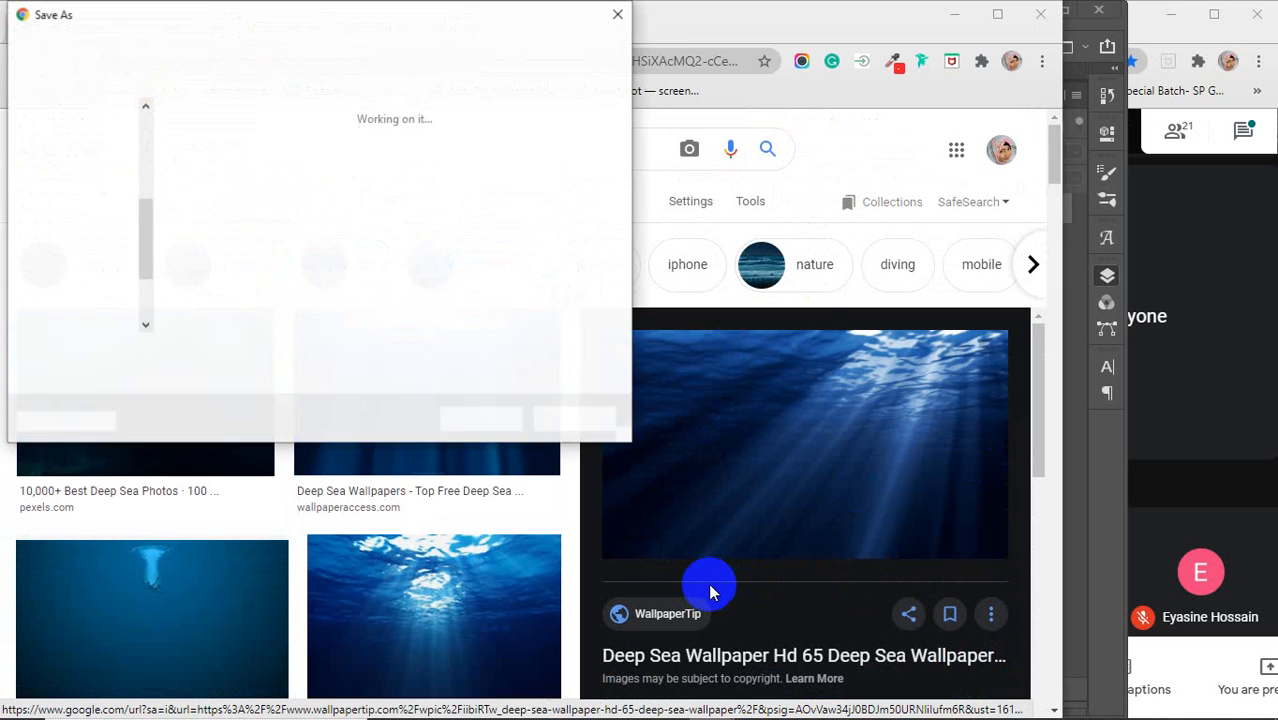
click(473, 417)
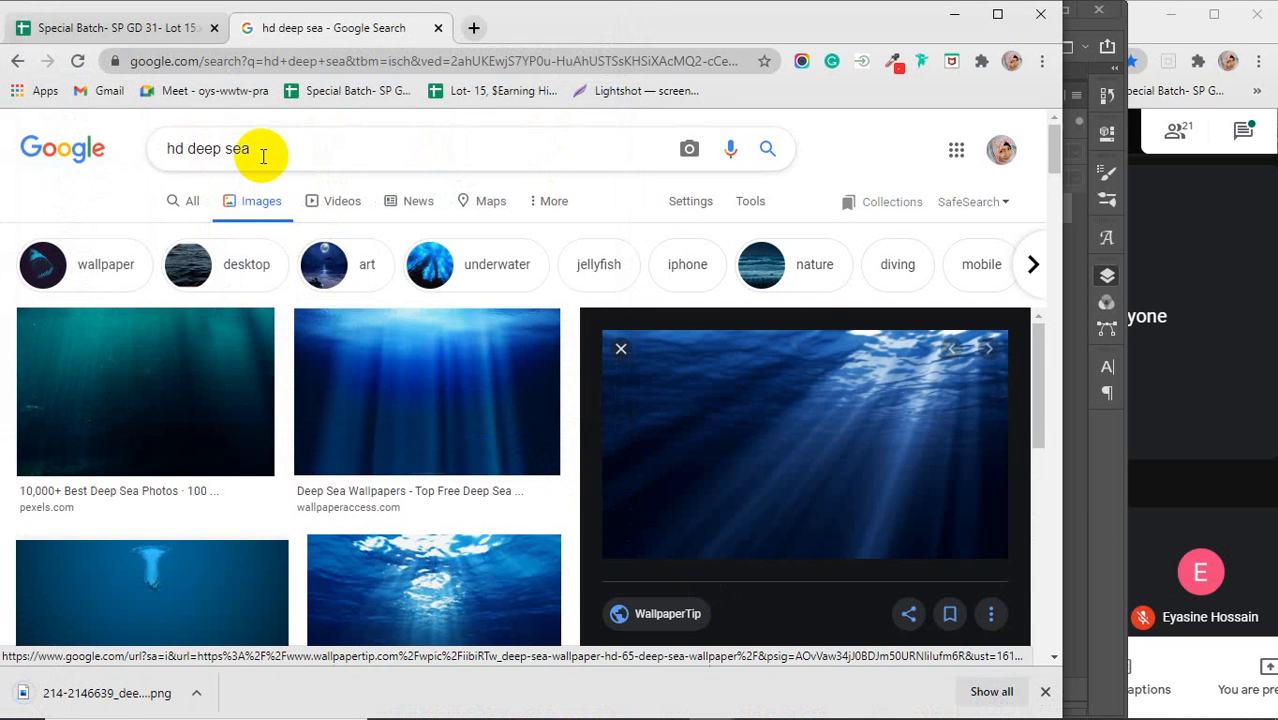
Step: Replace the image search with the suggested query "table background hd"
drag(251, 148, 163, 148)
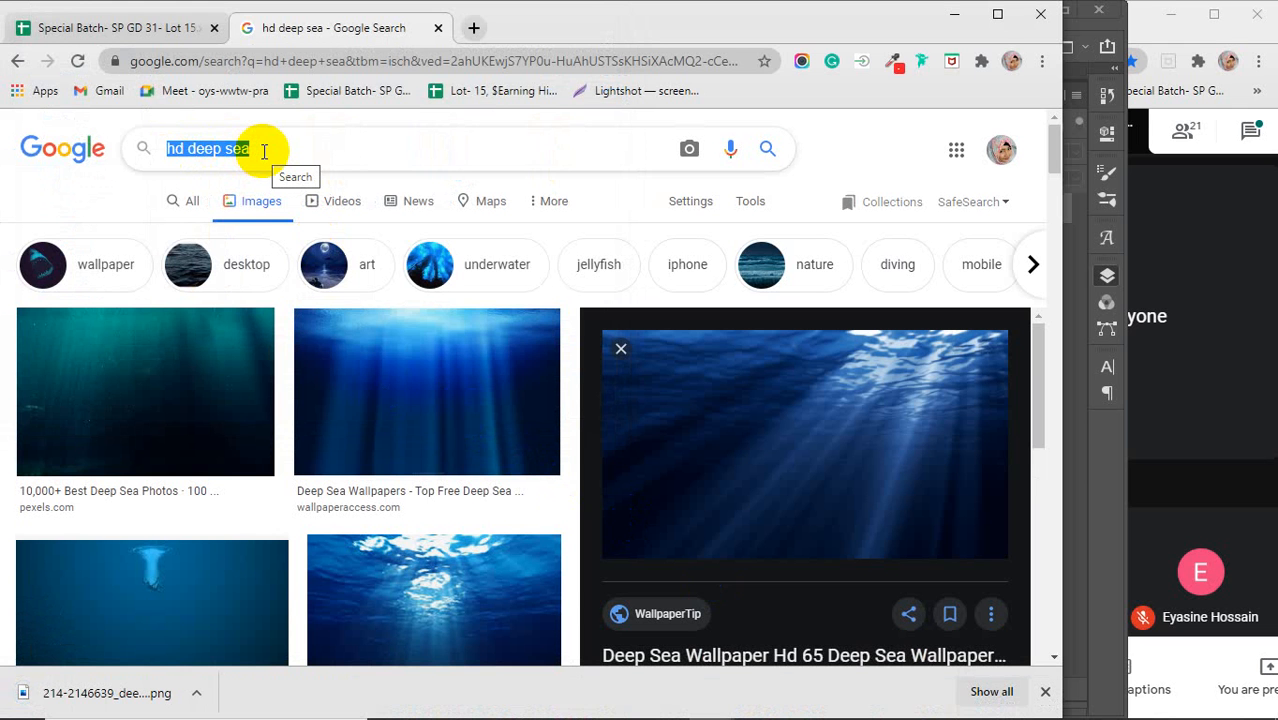
text(table)
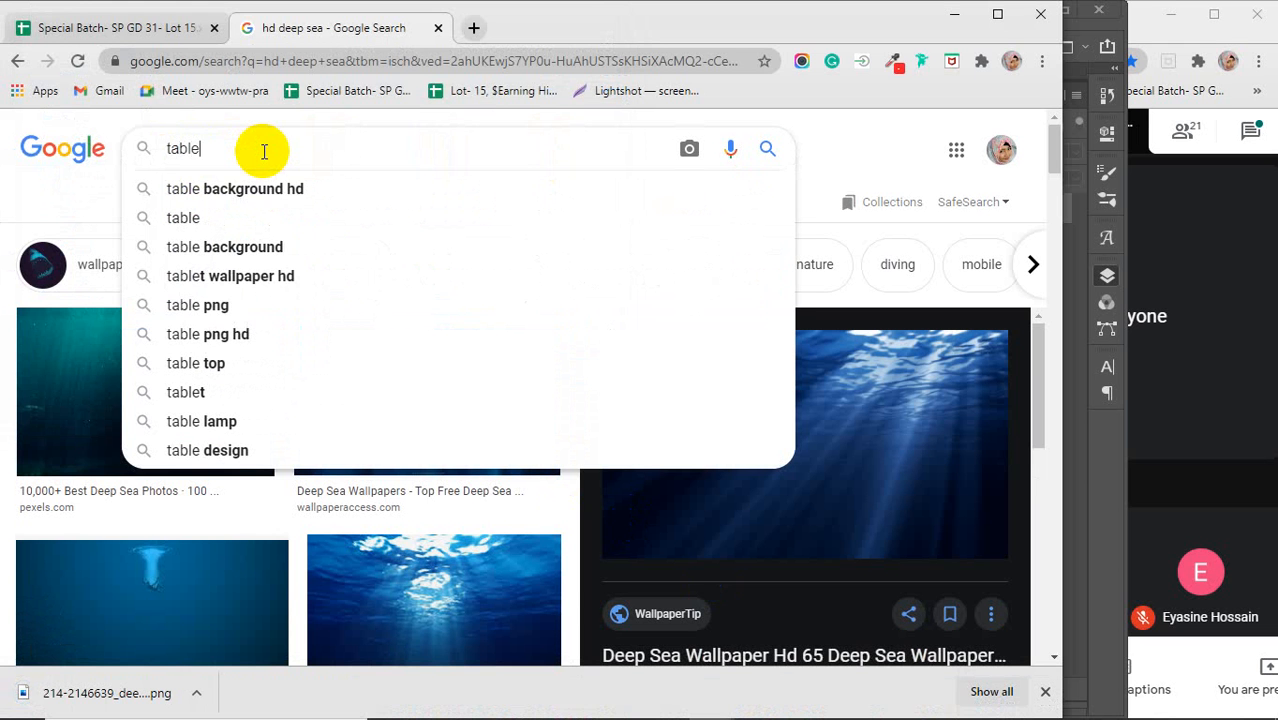
key(Down)
key(Return)
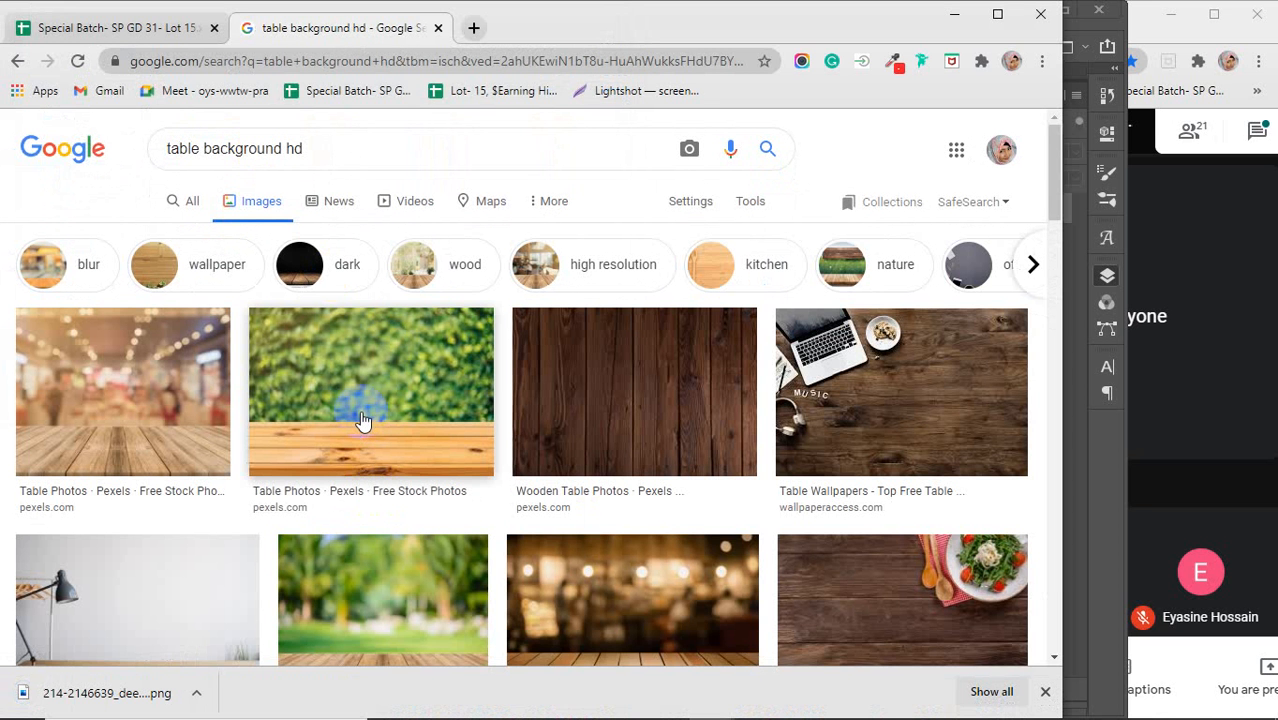
Step: Save the Pexels photo of a wooden table before a blurred shop to the Desktop as the JPEG pexels-photo-347139
click(143, 408)
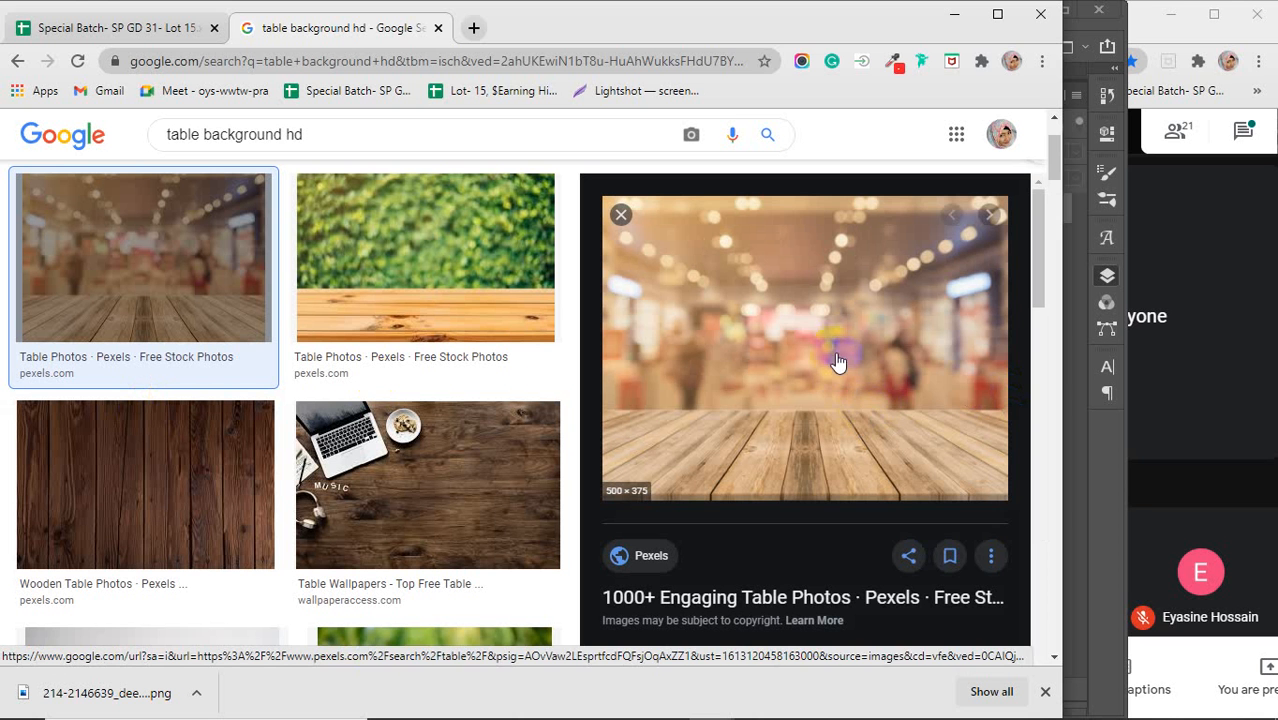
right_click(801, 336)
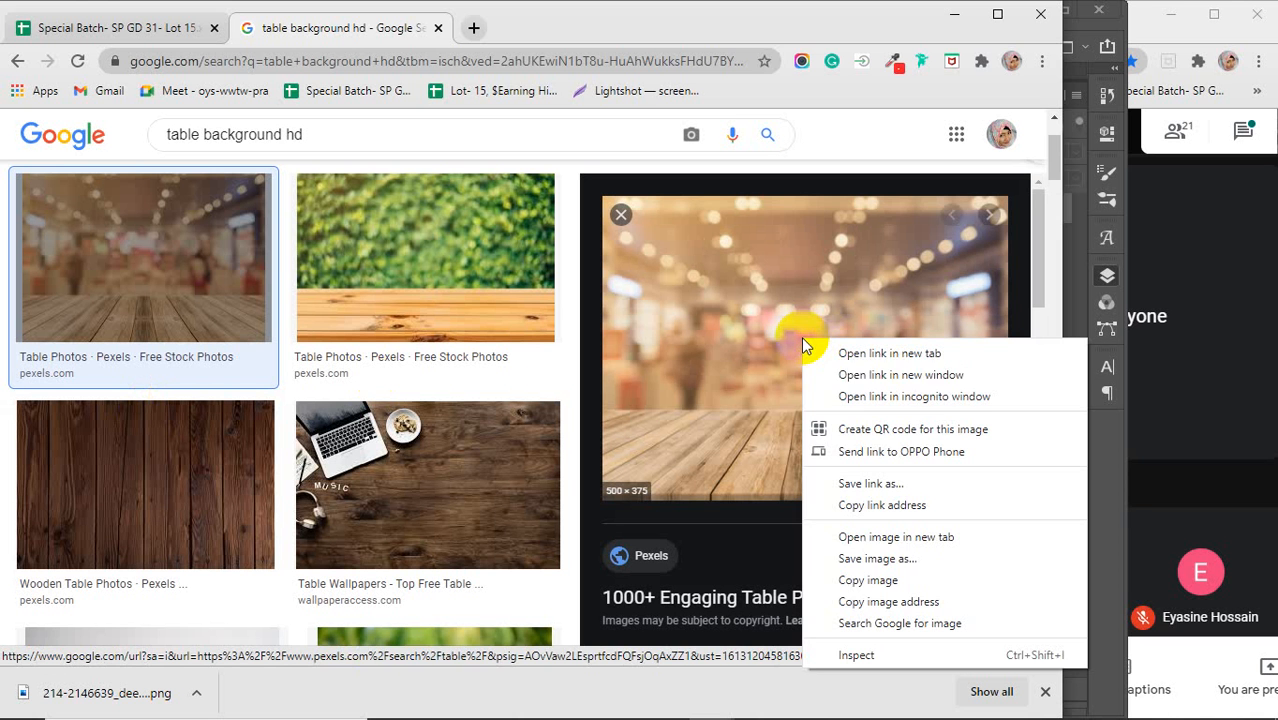
click(882, 556)
click(474, 420)
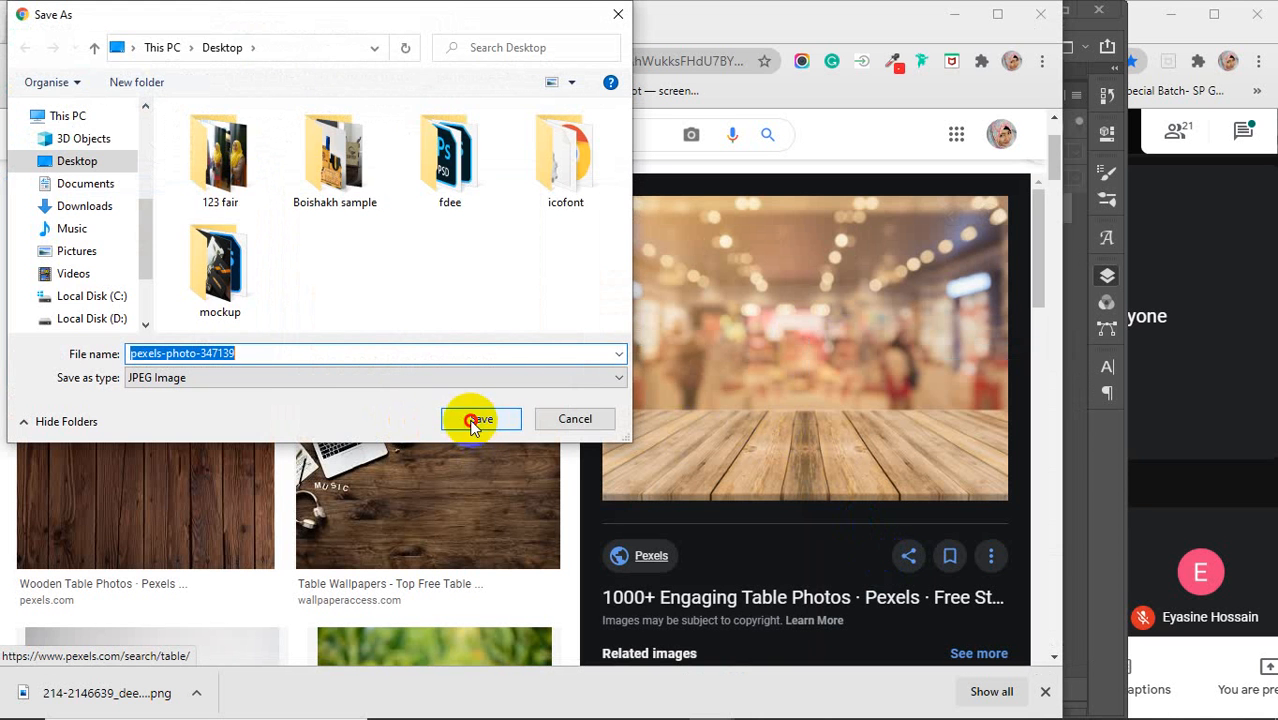
Step: Leave the image results and switch to File Explorer, opening the Desktop folder
scroll(775, 409, down, 6)
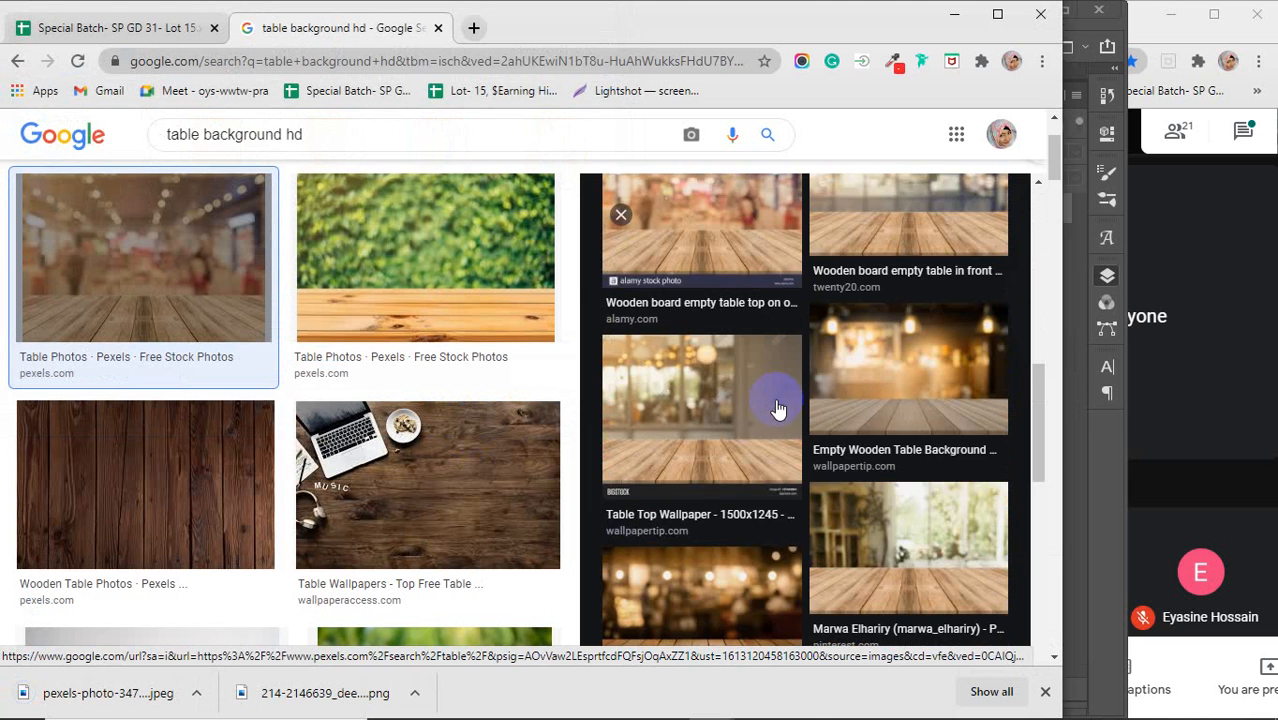
scroll(779, 403, down, 3)
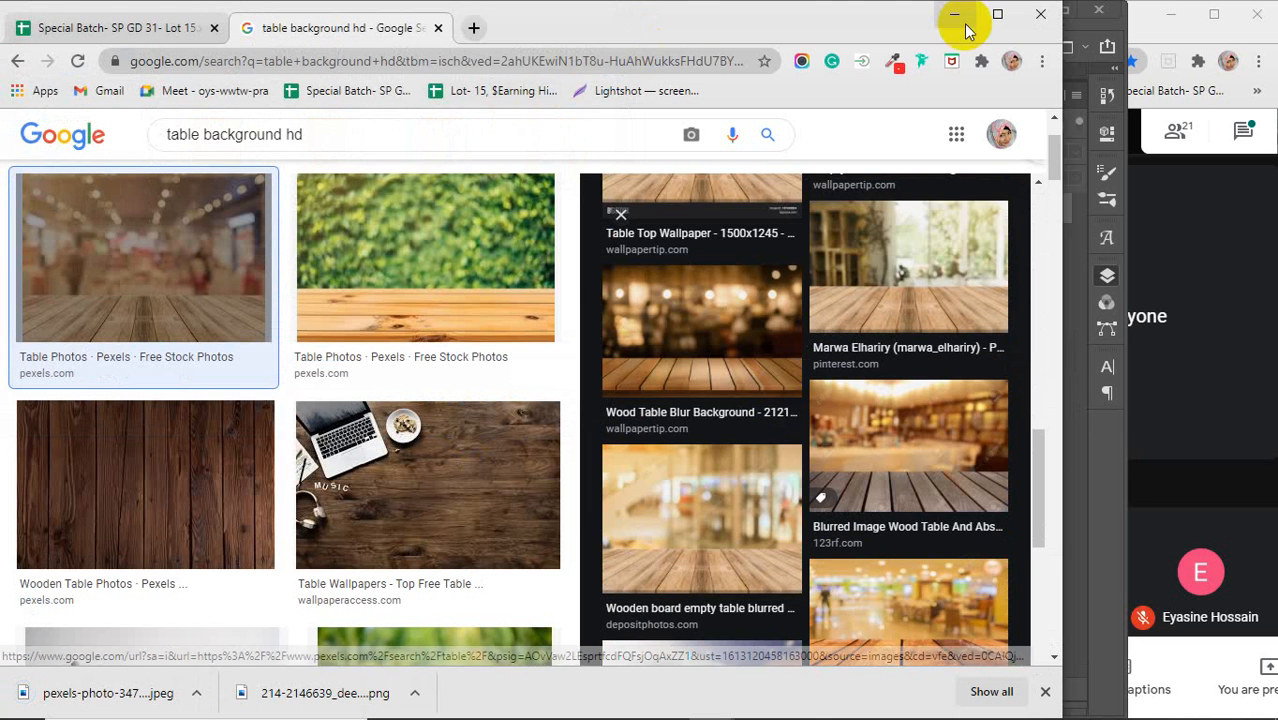
click(955, 15)
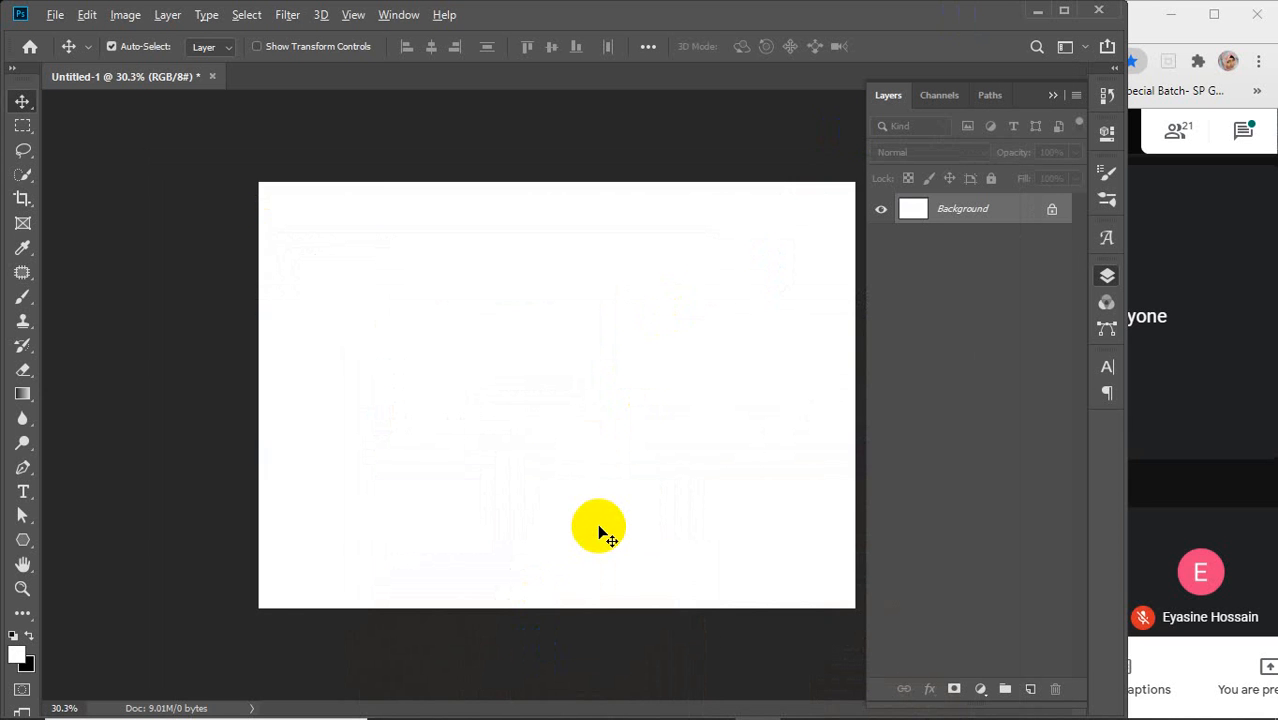
scroll(599, 533, down, 1)
mouse_move(460, 718)
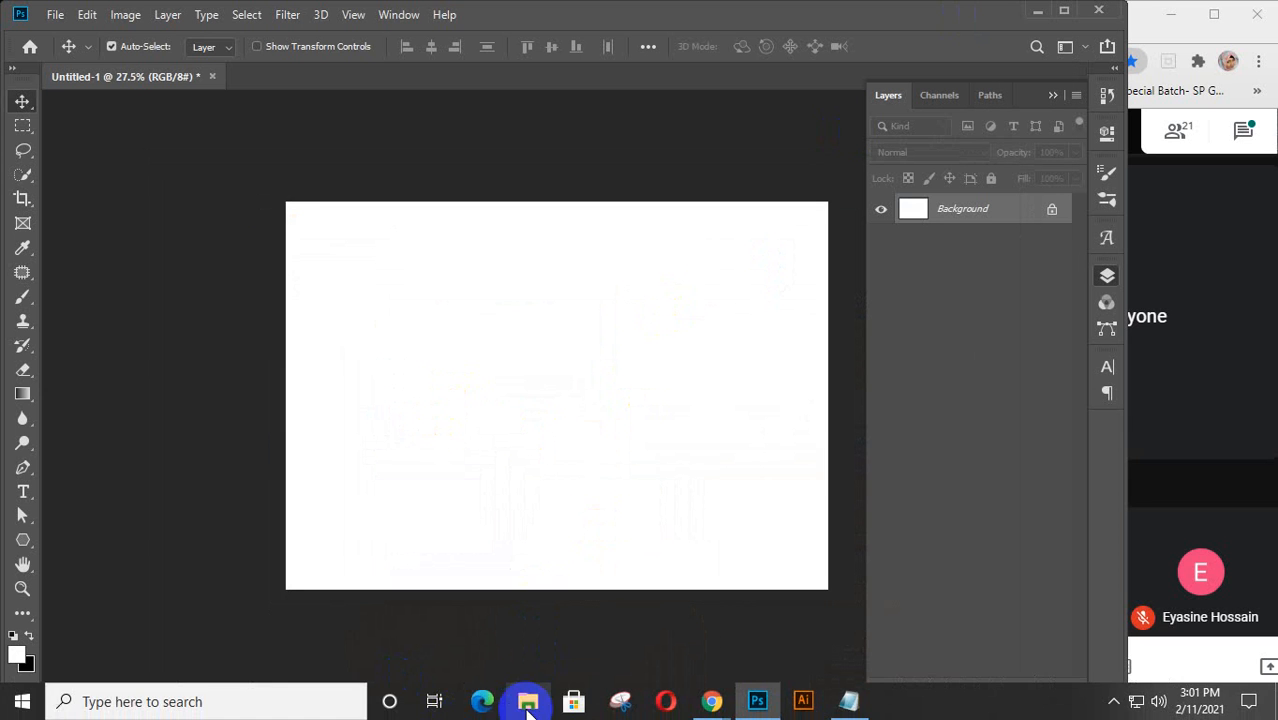
click(528, 703)
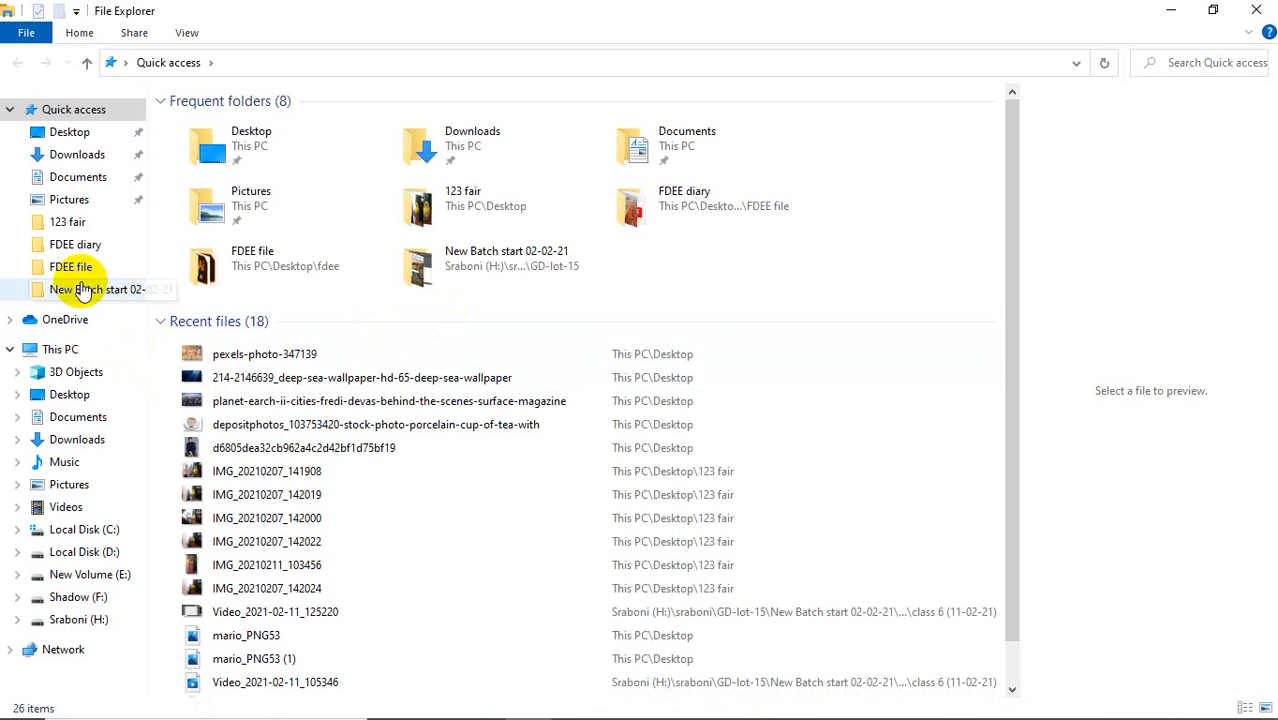
click(70, 132)
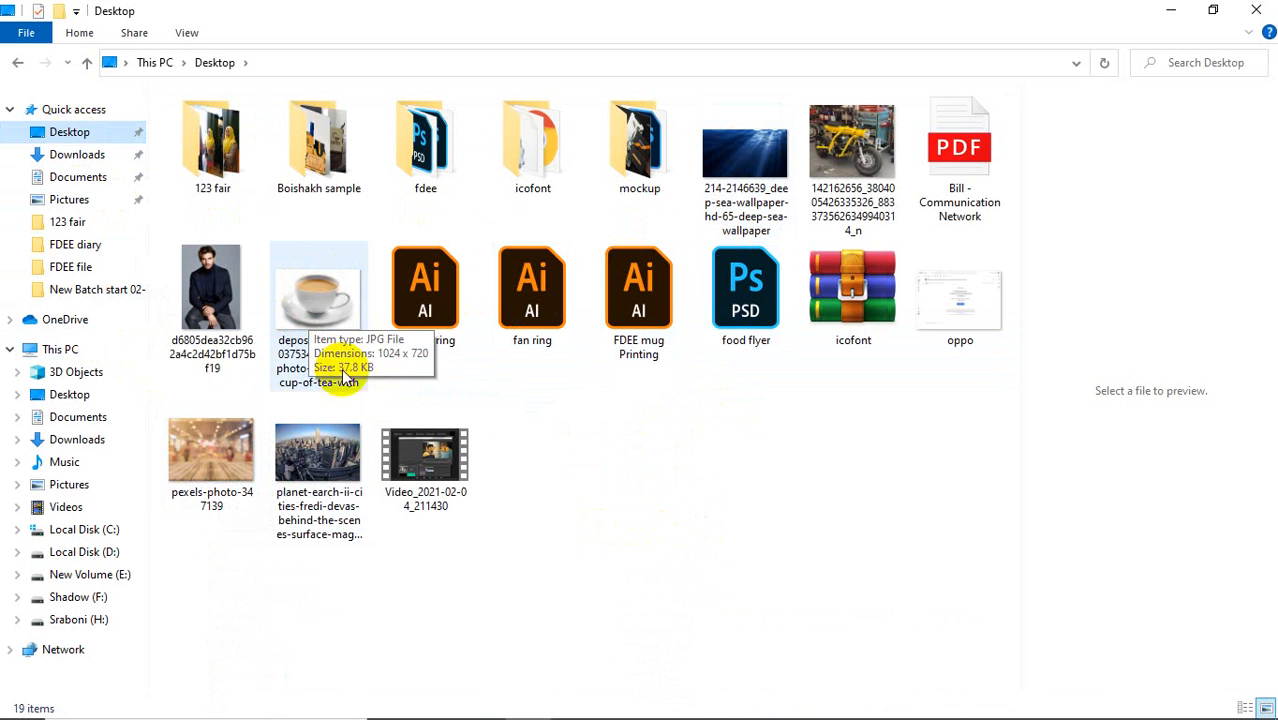
Step: Place pexels-photo-347139 from the Desktop folder into the Untitled-1 document in Photoshop, widen the Photoshop window and commit the placement
click(333, 452)
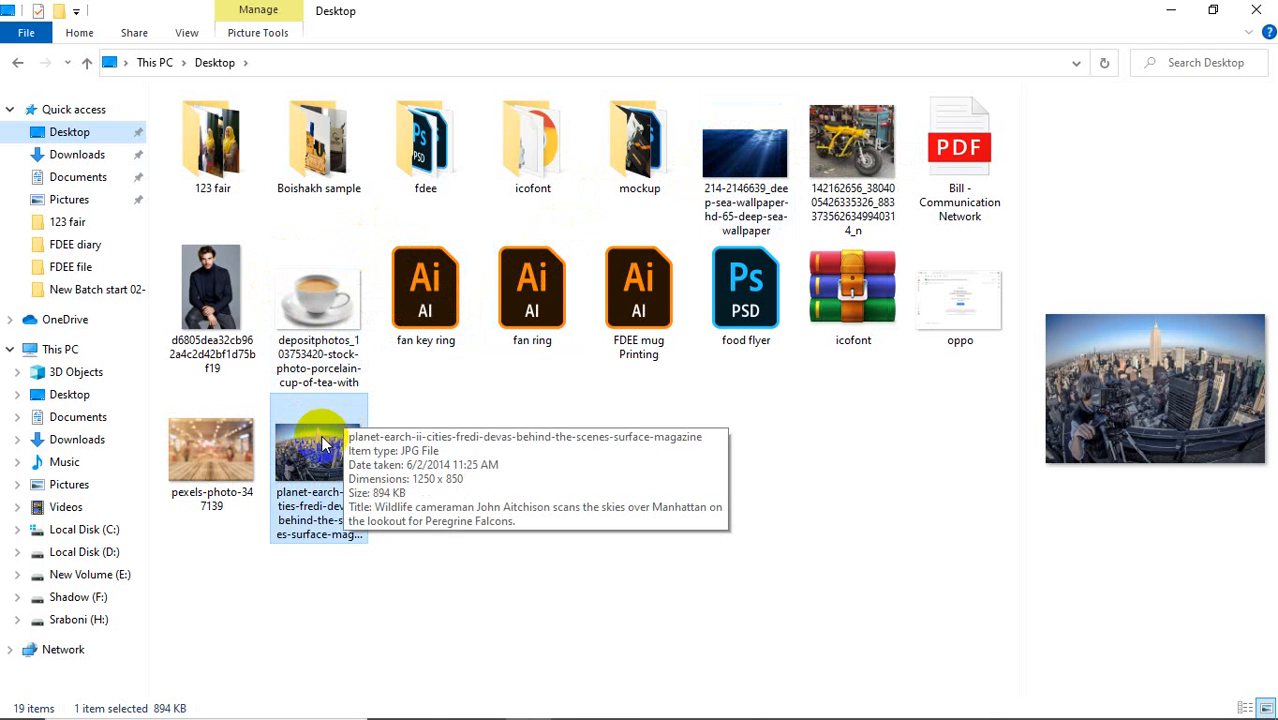
click(206, 458)
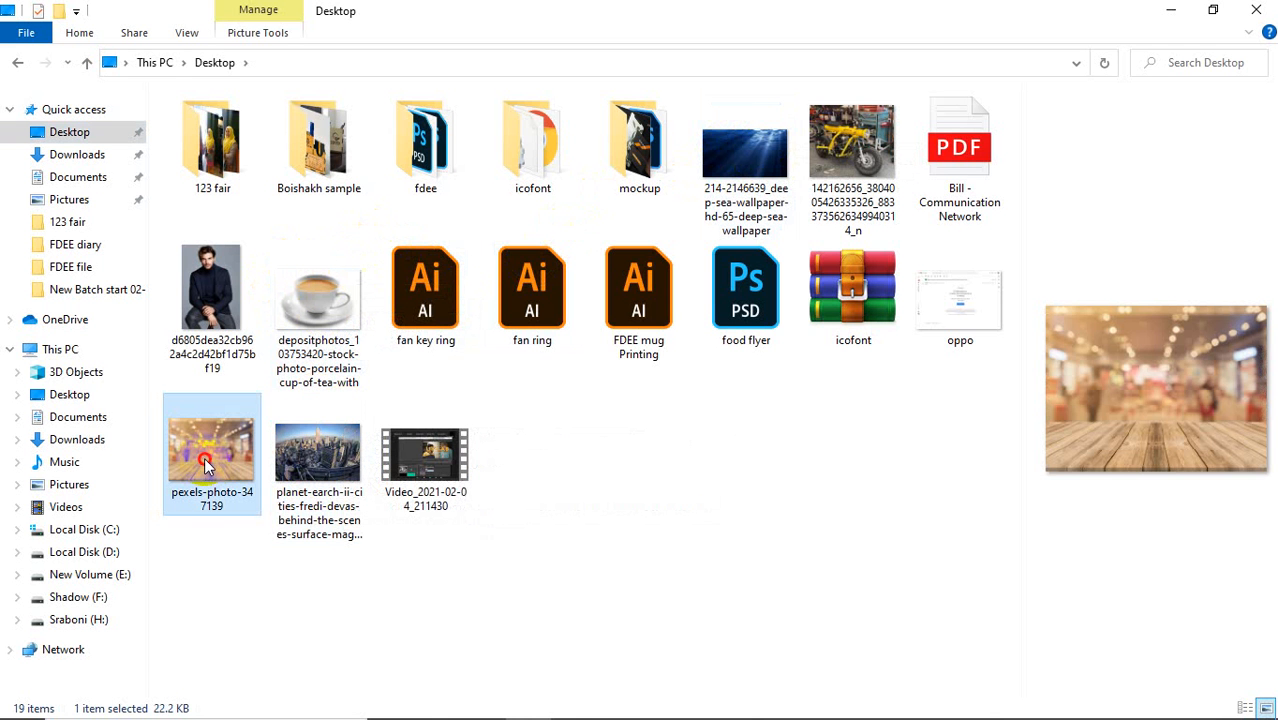
drag(206, 458, 592, 508)
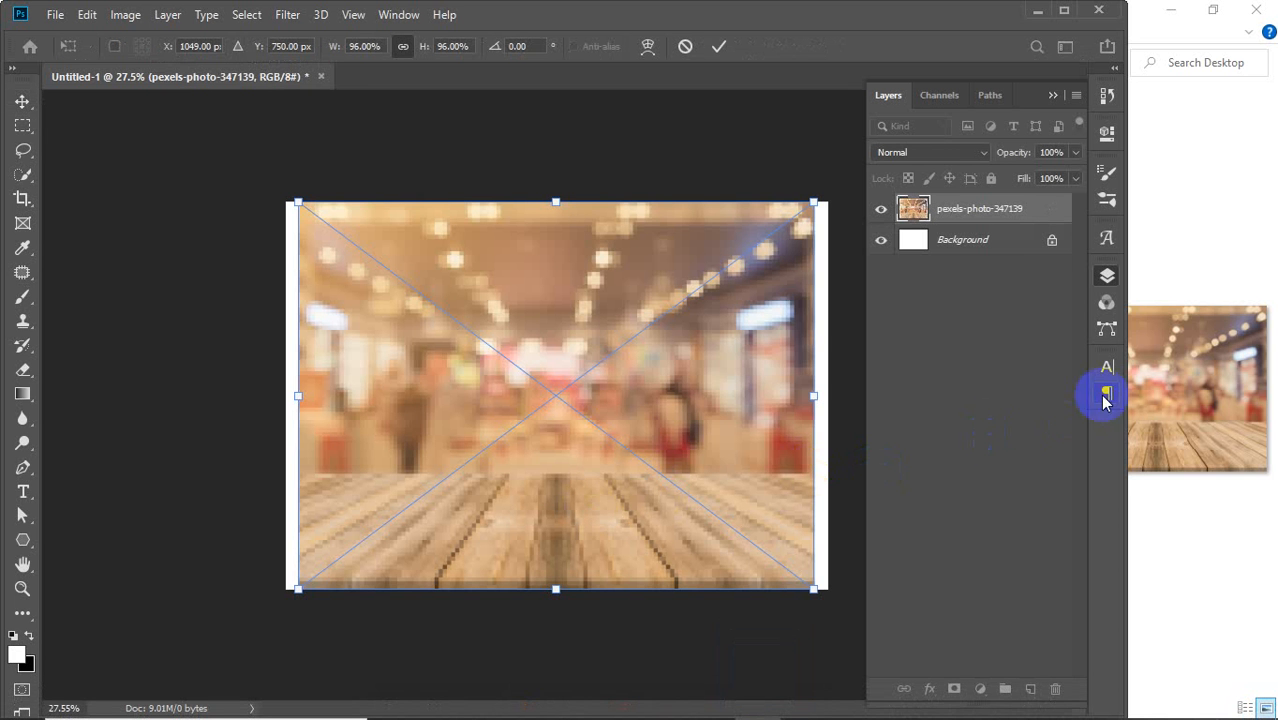
drag(1128, 401, 1241, 396)
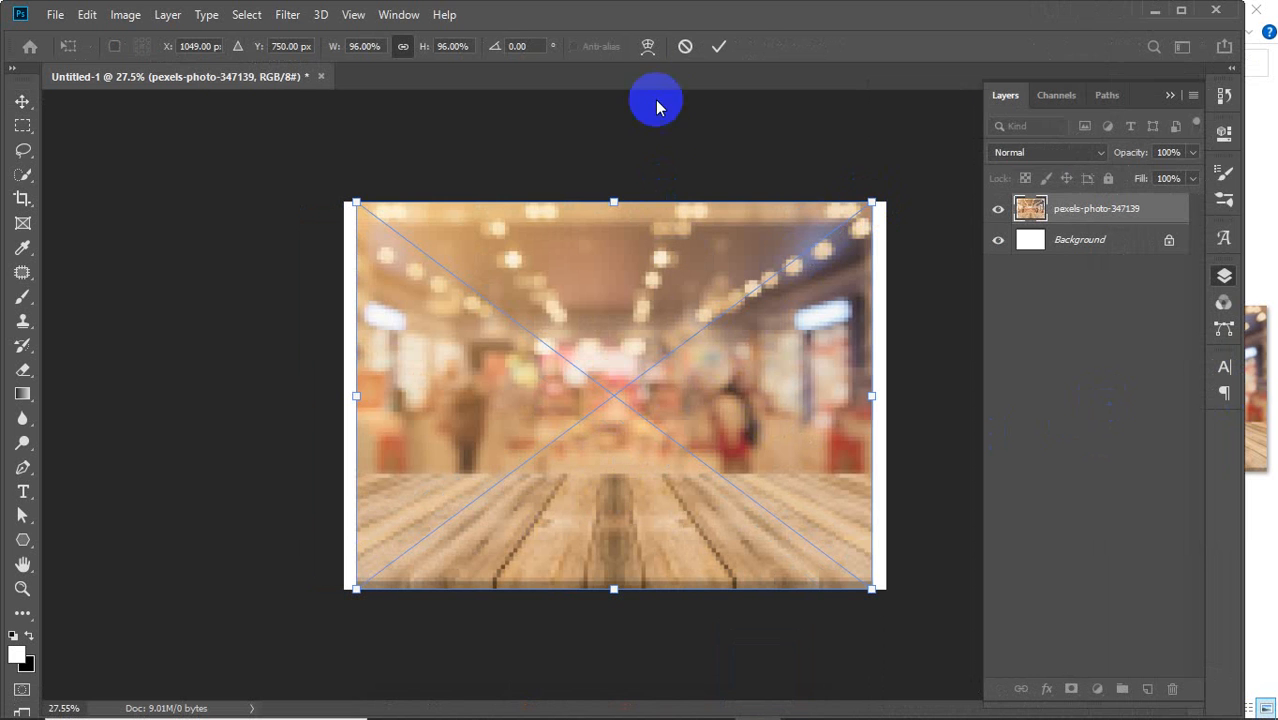
click(718, 46)
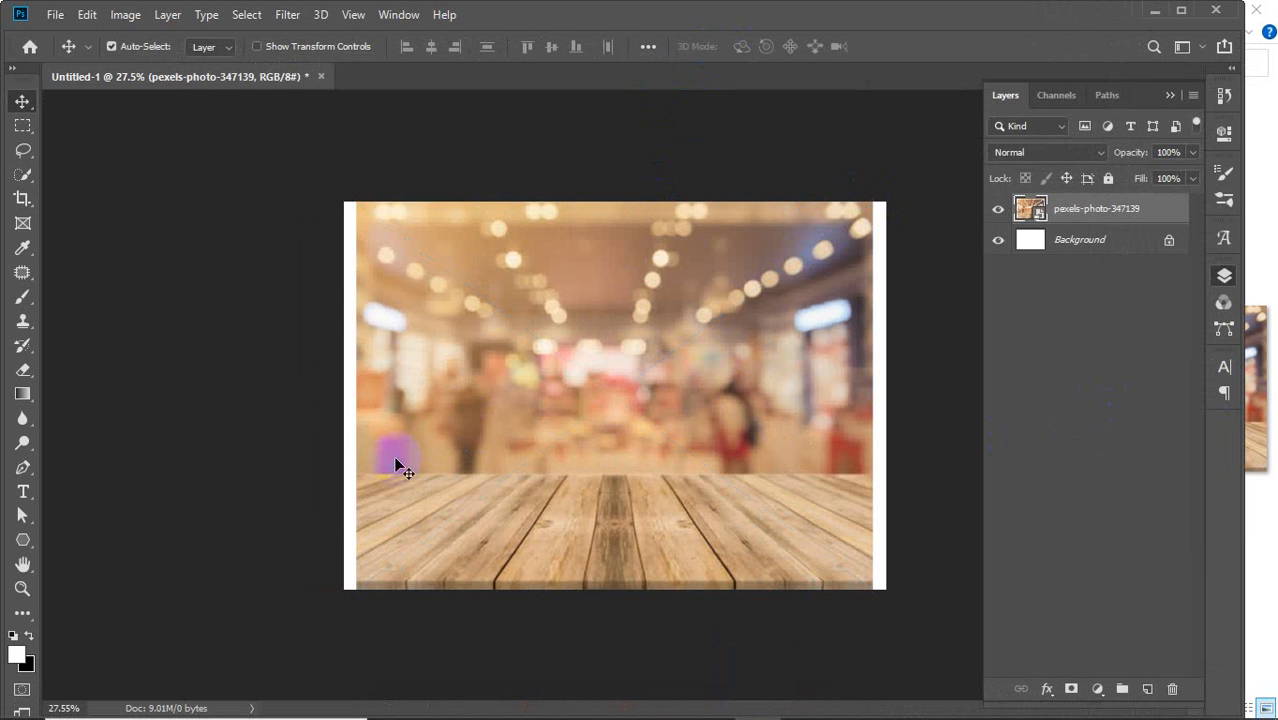
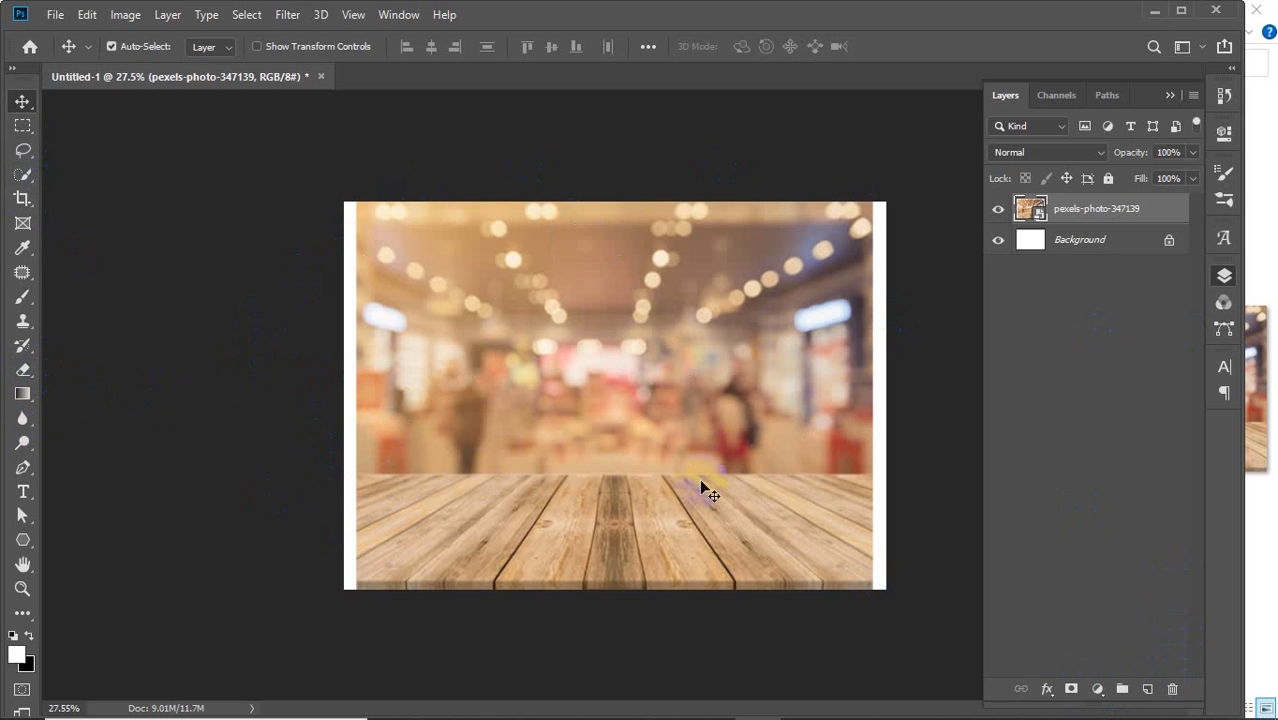
Step: Select the blurred shop area above the wooden tabletop with the Rectangular Marquee and try to delete it
click(15, 127)
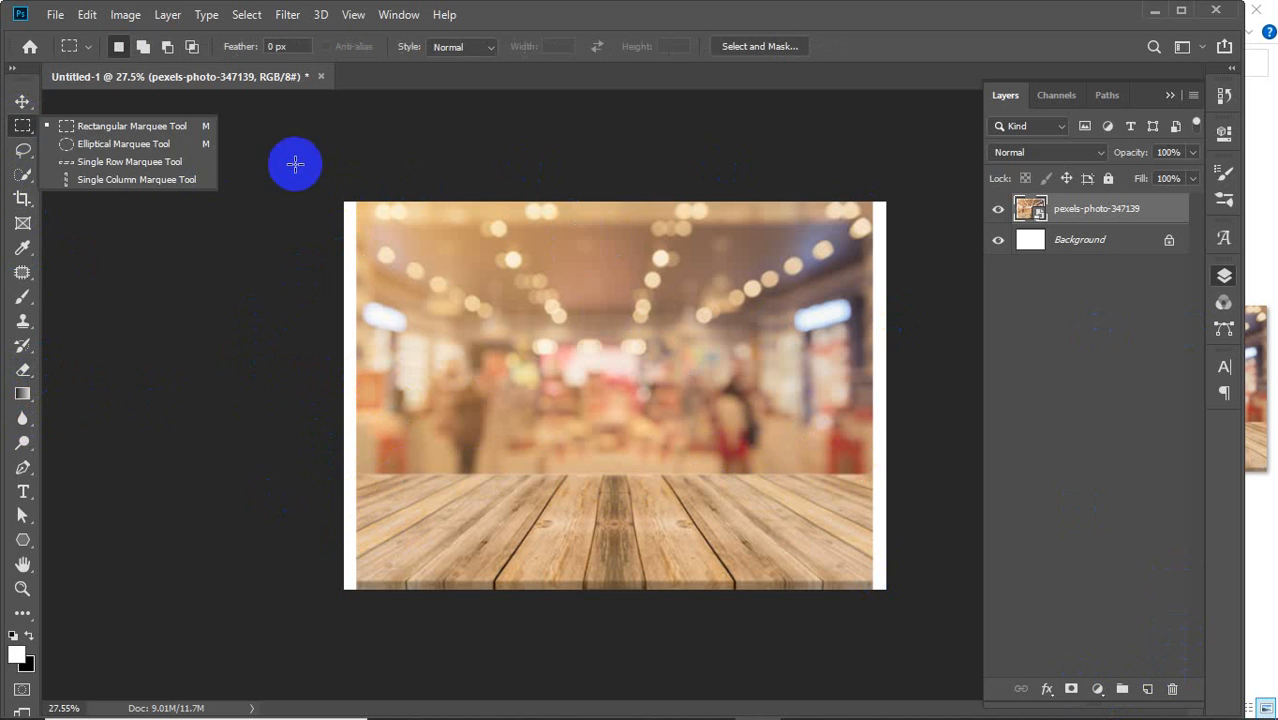
drag(344, 202, 877, 472)
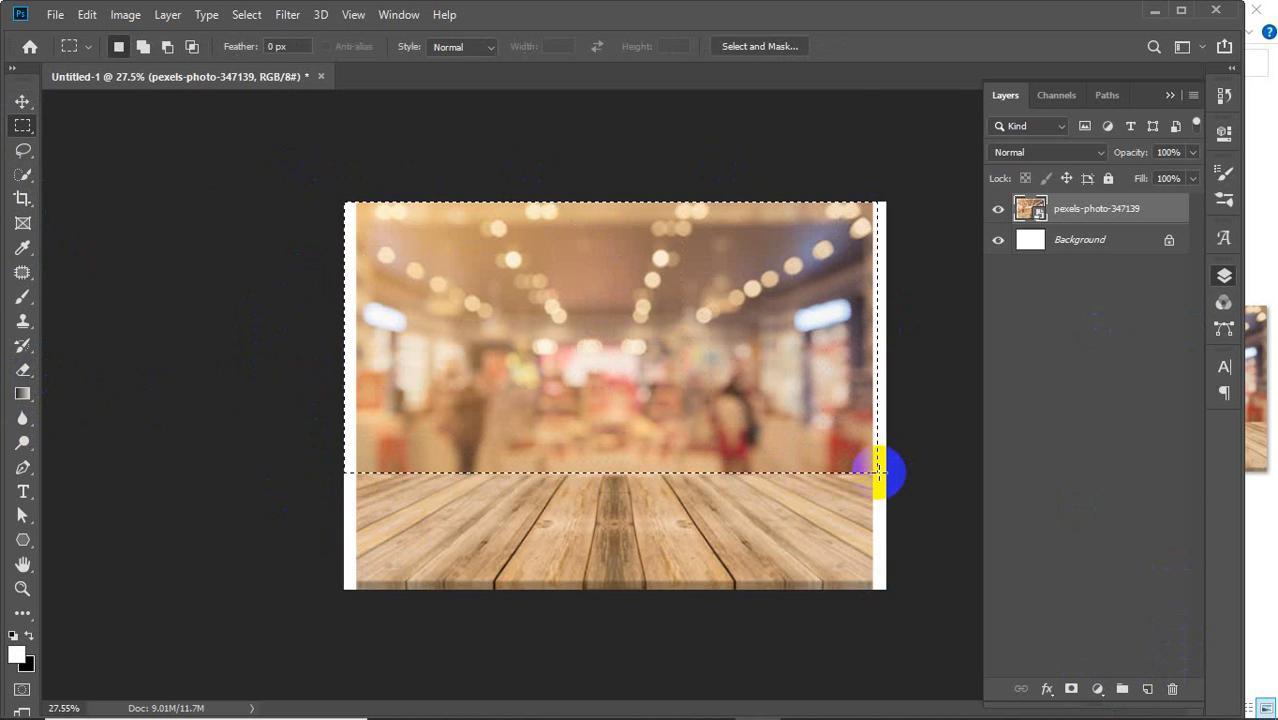
key(Delete)
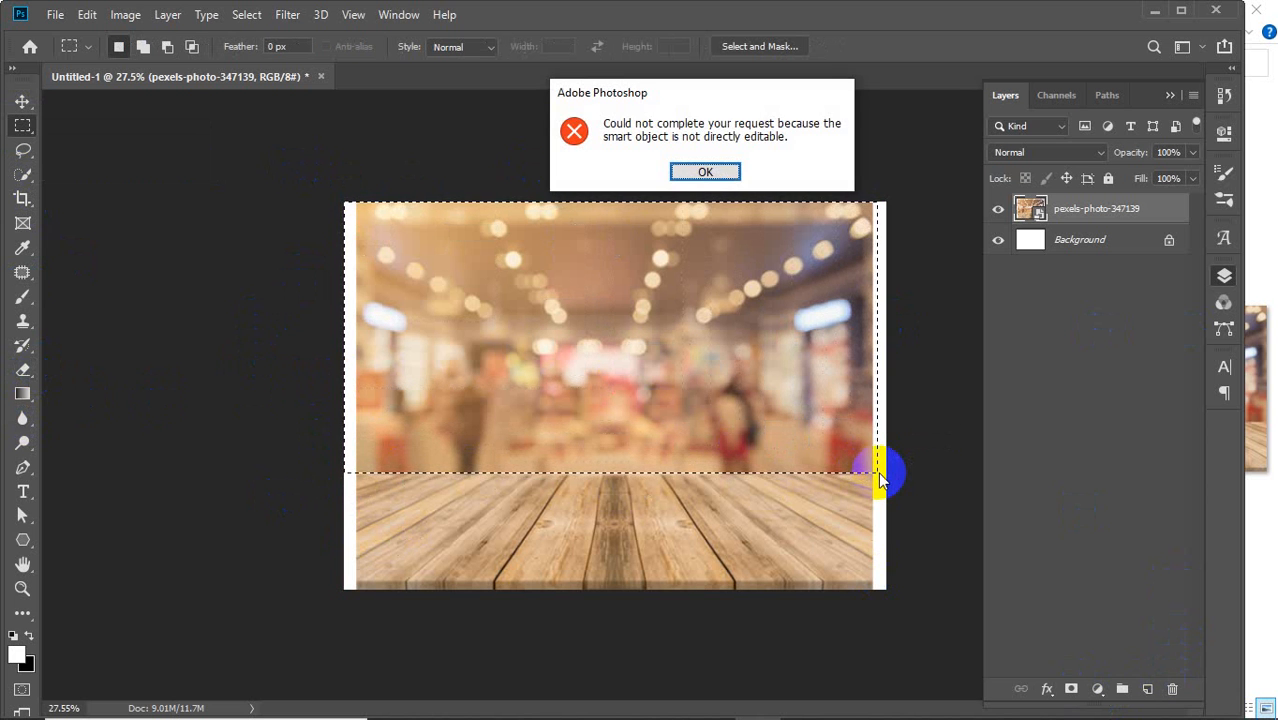
click(703, 172)
Step: Rasterize the pexels-photo-347139 layer, delete the selected area above the tabletop and return to the Move tool
right_click(1130, 208)
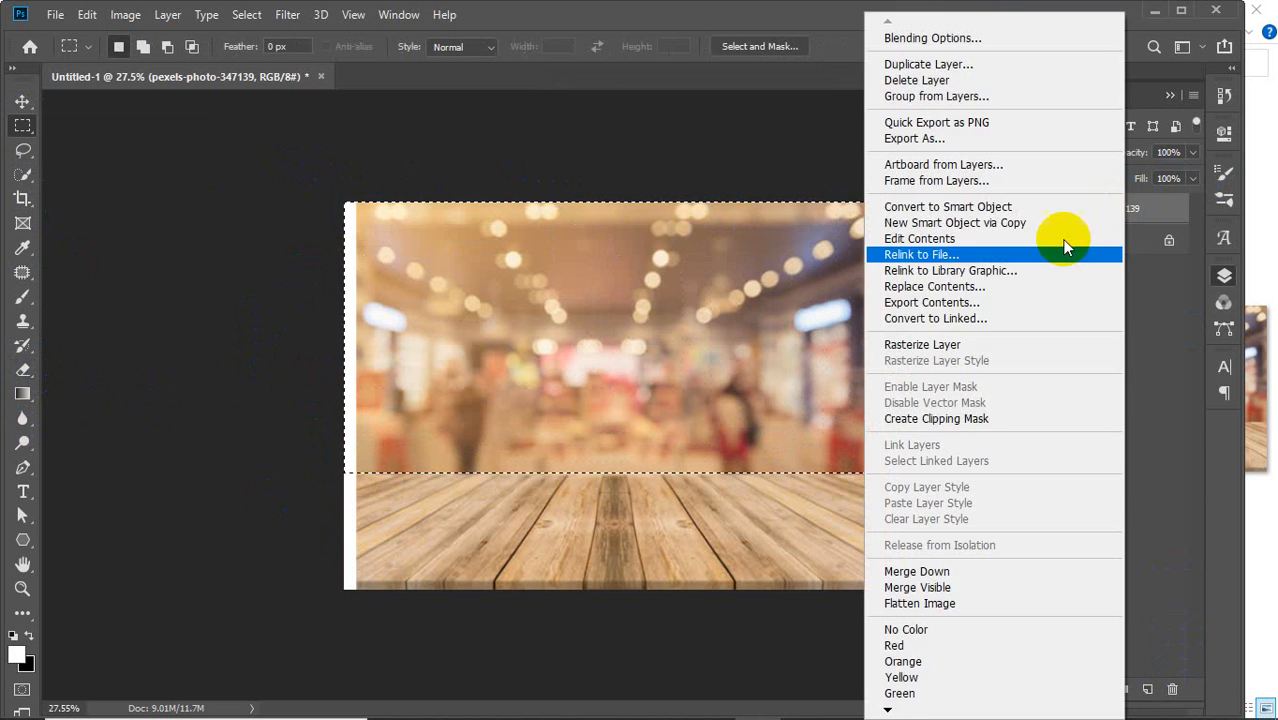
click(1060, 344)
key(Delete)
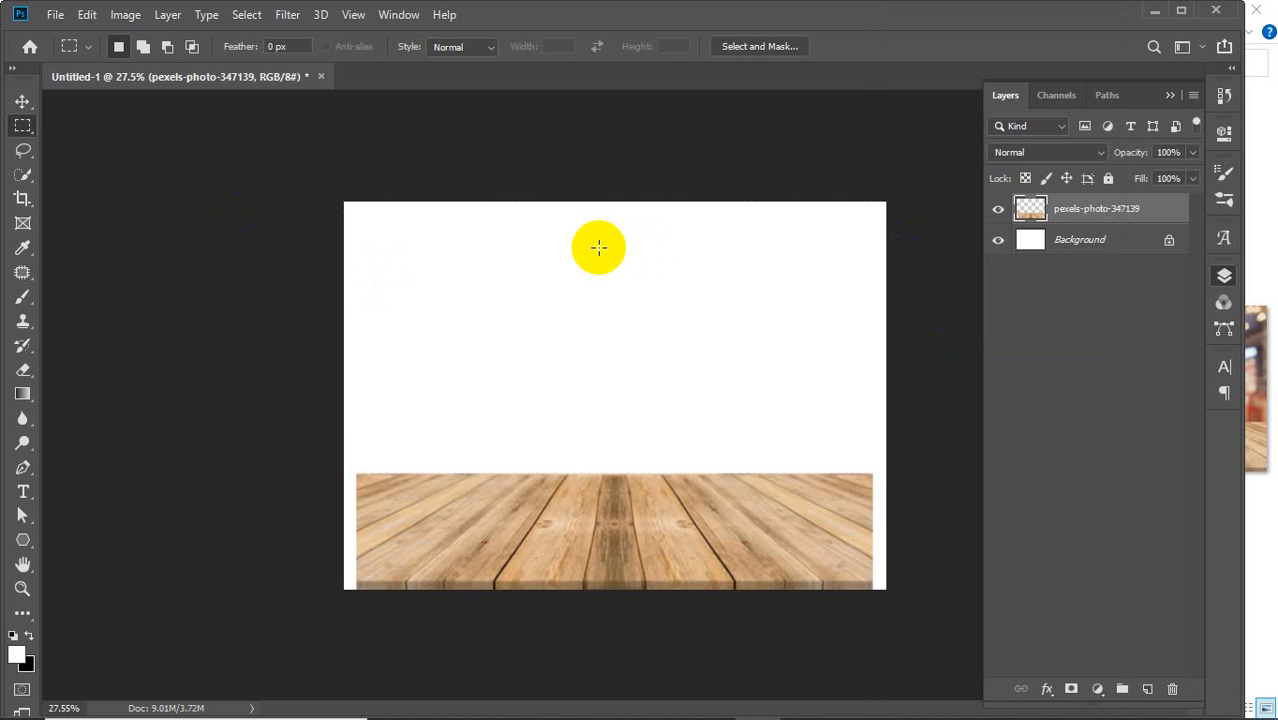
click(12, 104)
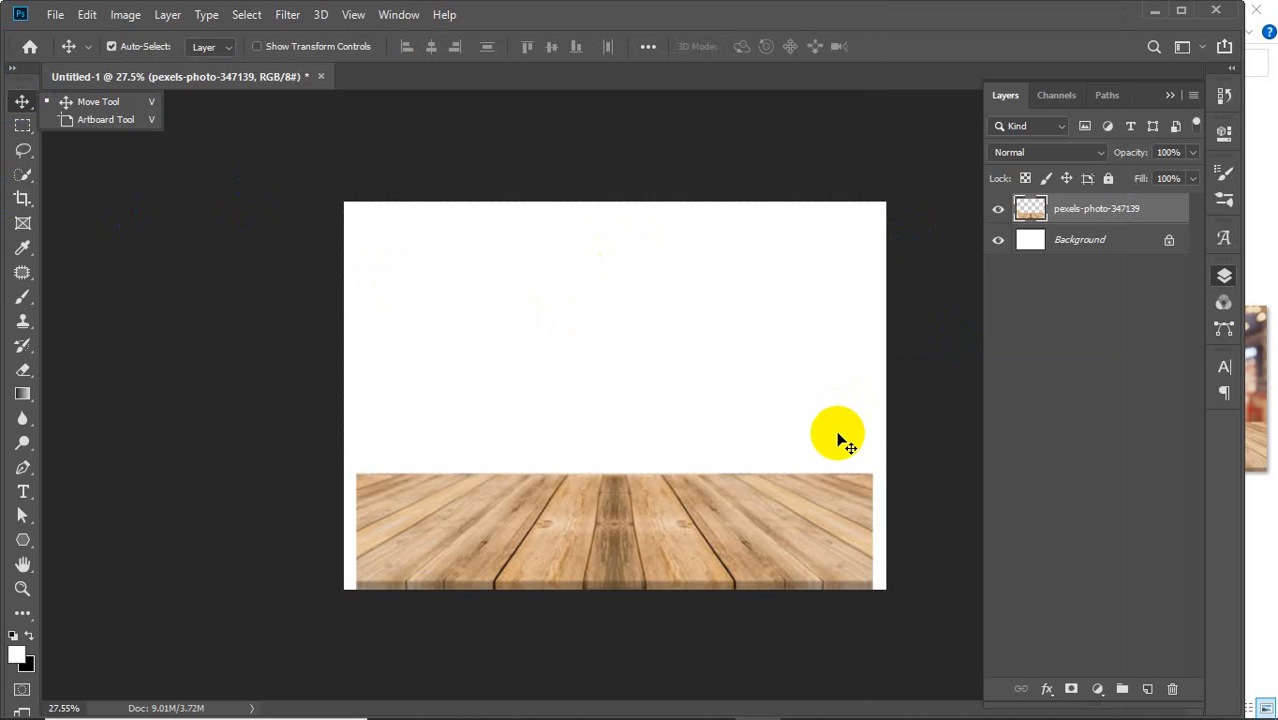
Step: Enlarge the wooden tabletop layer to span the full canvas width, align it with the canvas's lower edge and commit the transform
key(ctrl+t)
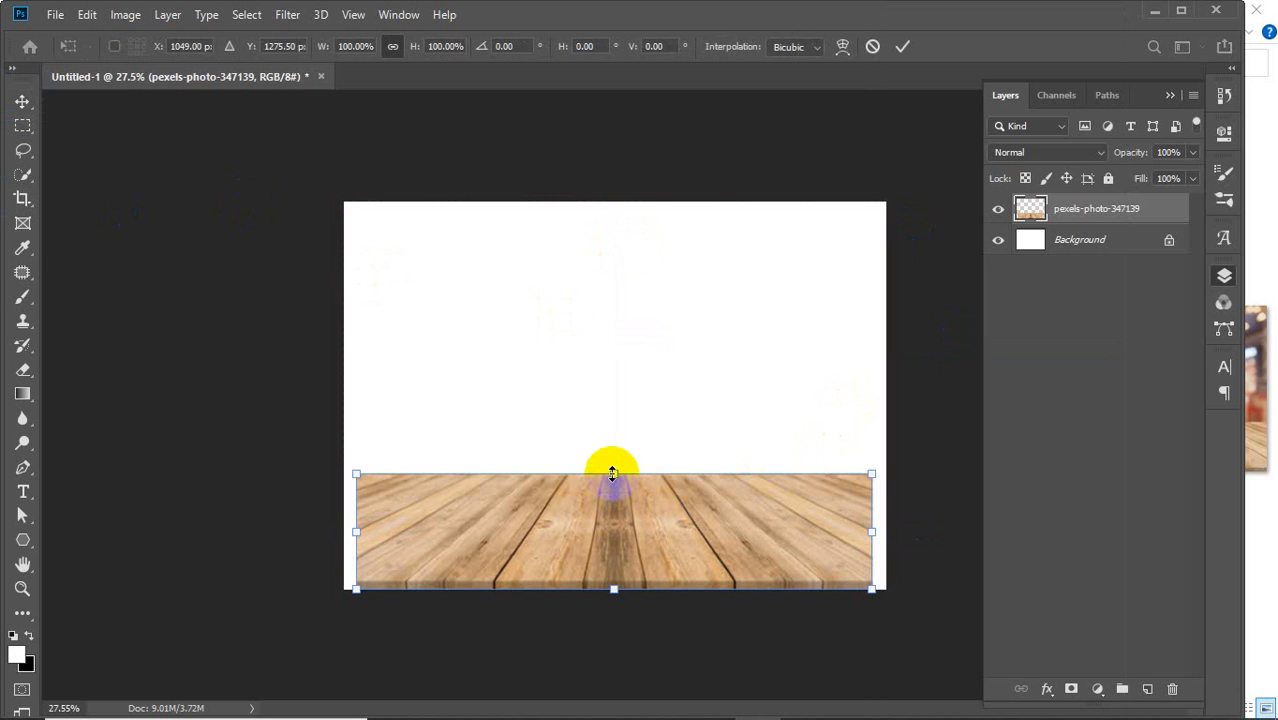
drag(612, 472, 613, 431)
drag(667, 478, 659, 517)
key(Return)
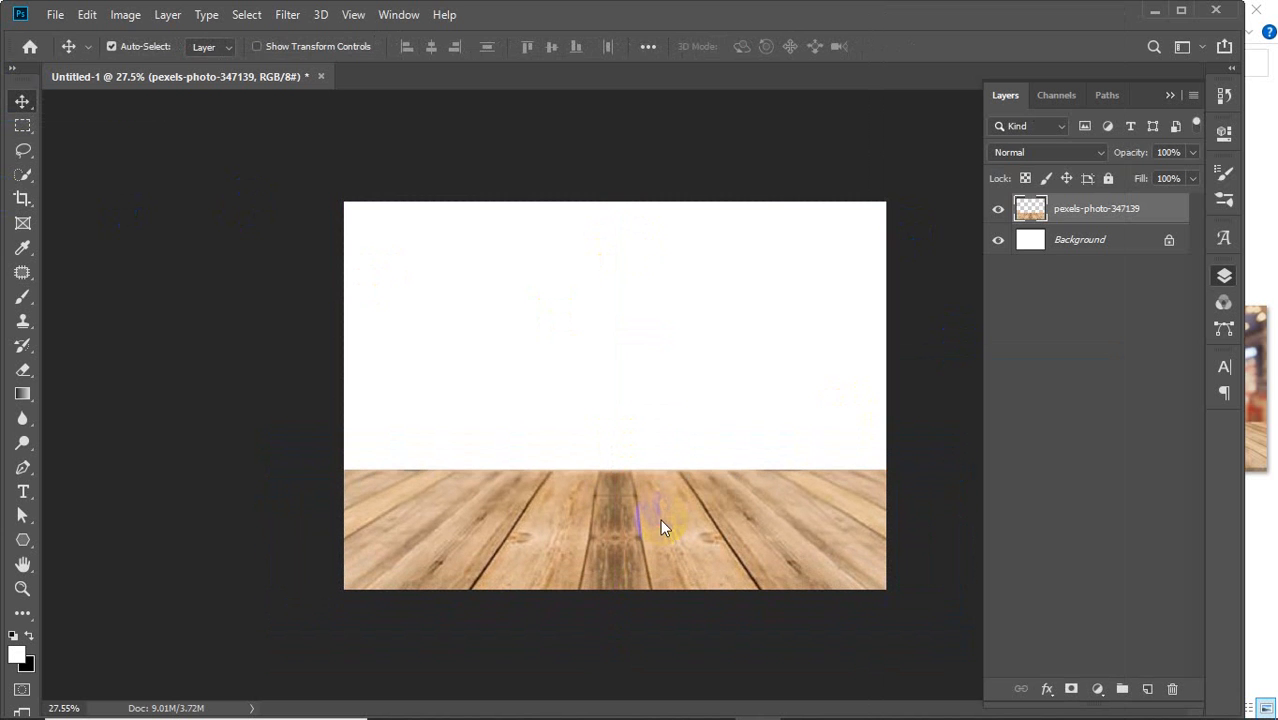
Step: Place the depositphotos porcelain cup of tea image from the Desktop folder, scale it to about 26% and center it over the tabletop
mouse_move(615, 712)
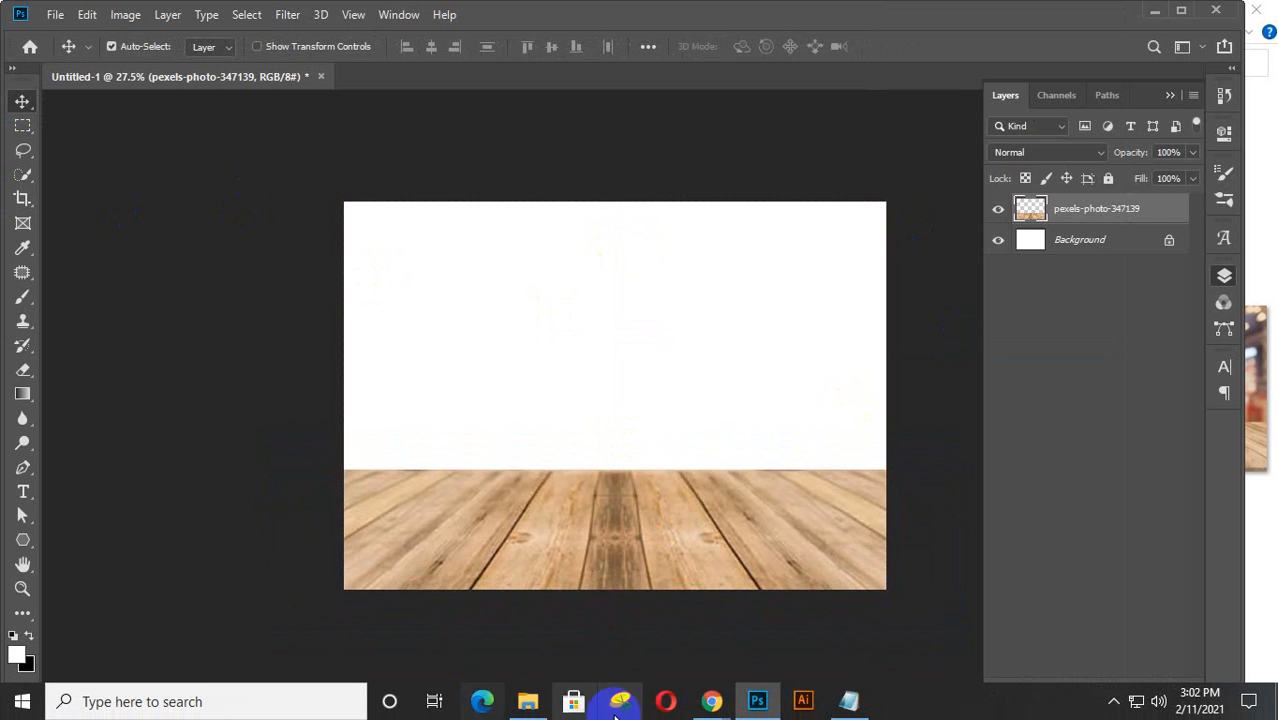
click(528, 701)
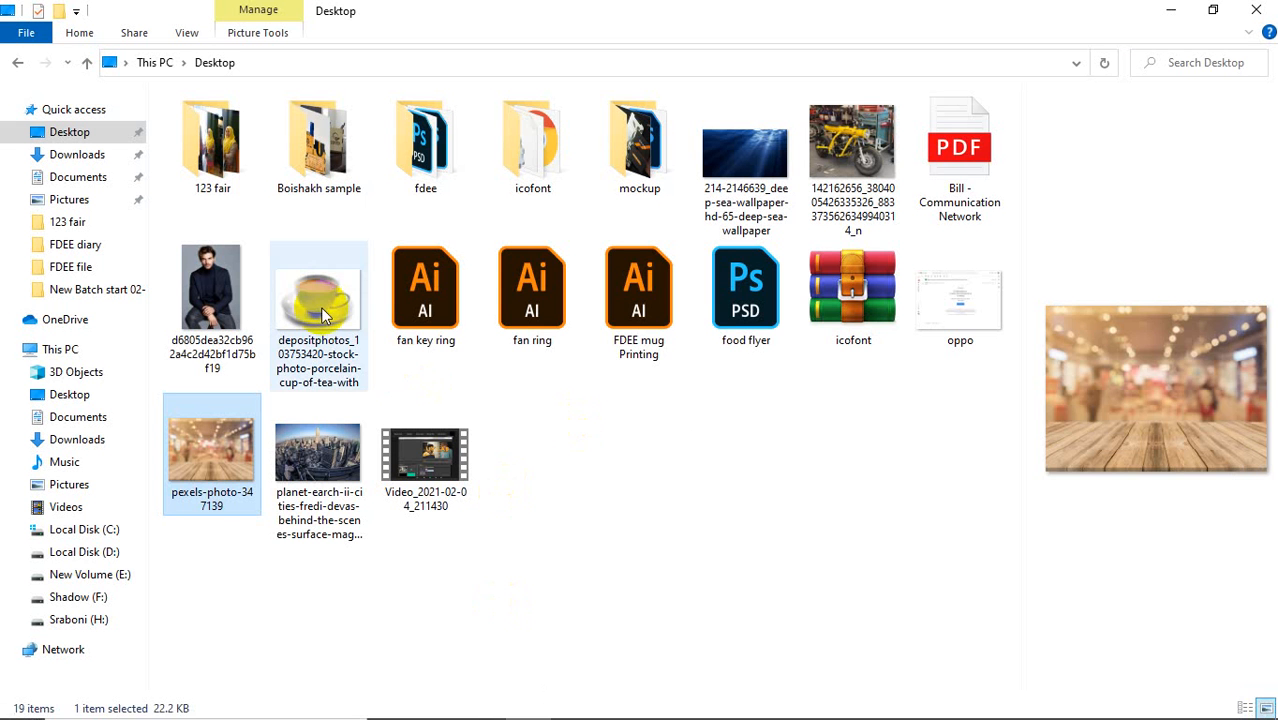
drag(320, 307, 591, 488)
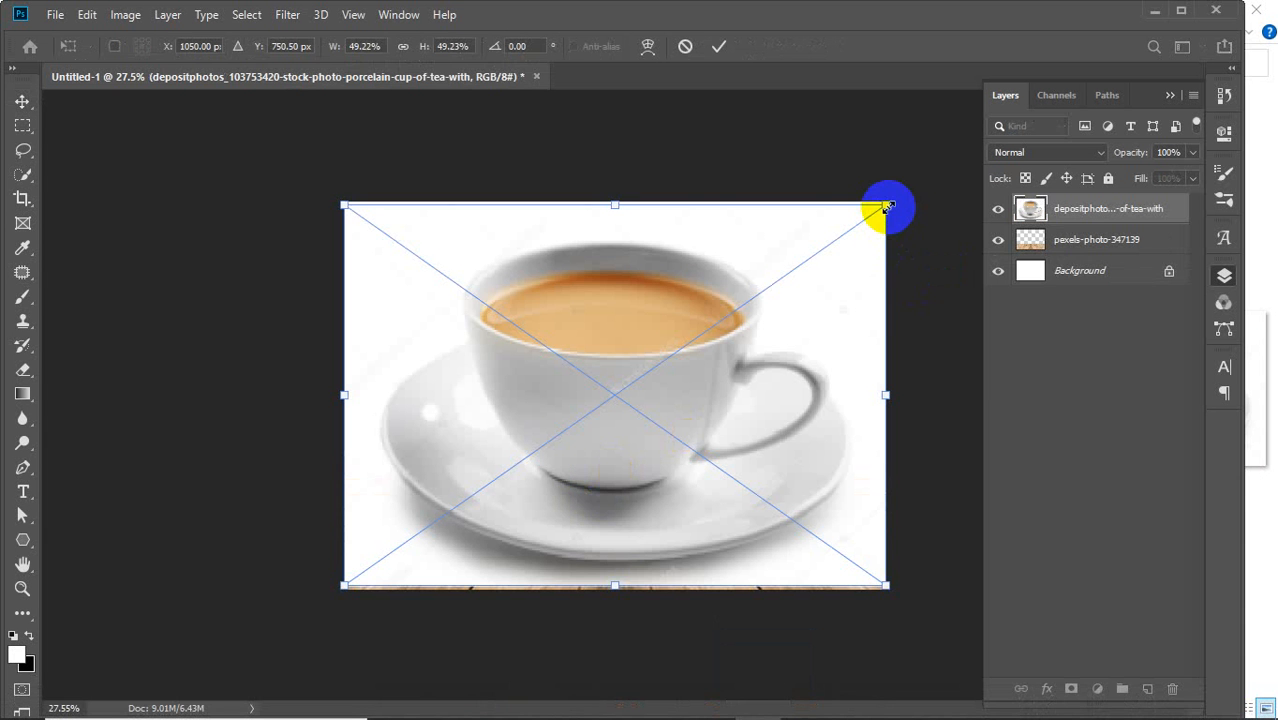
drag(887, 206, 648, 414)
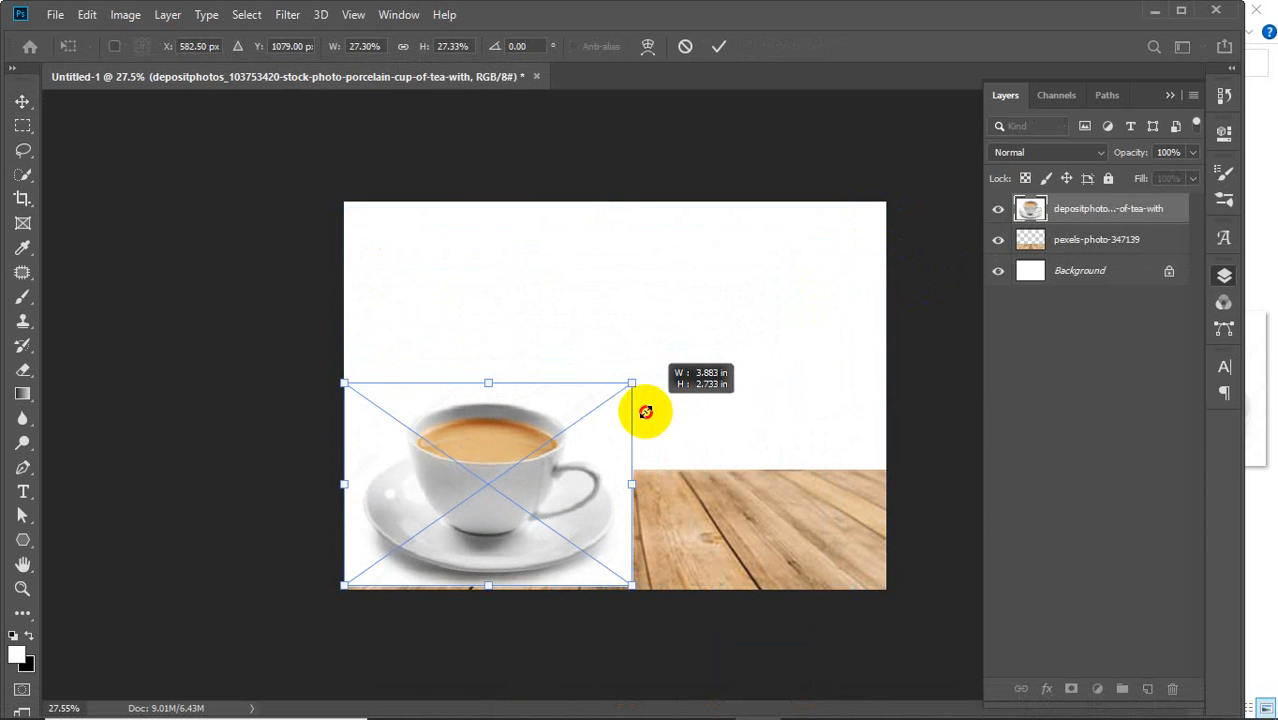
drag(559, 476, 686, 460)
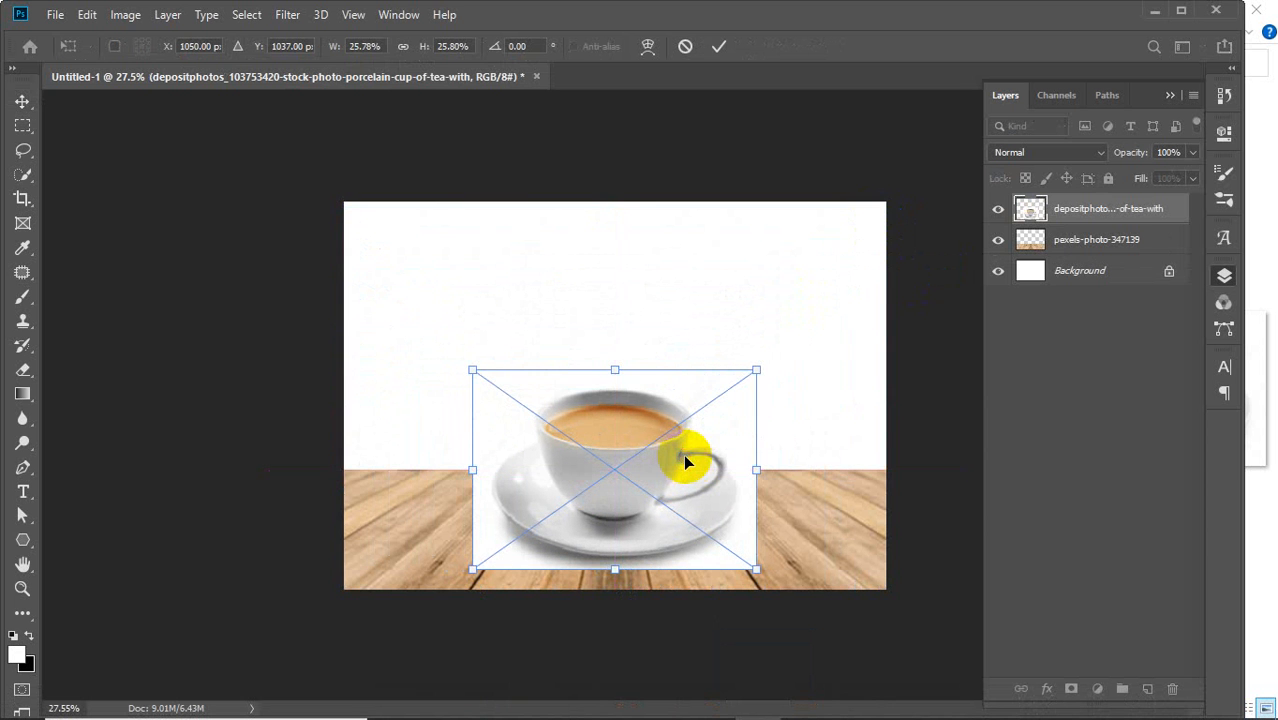
click(718, 46)
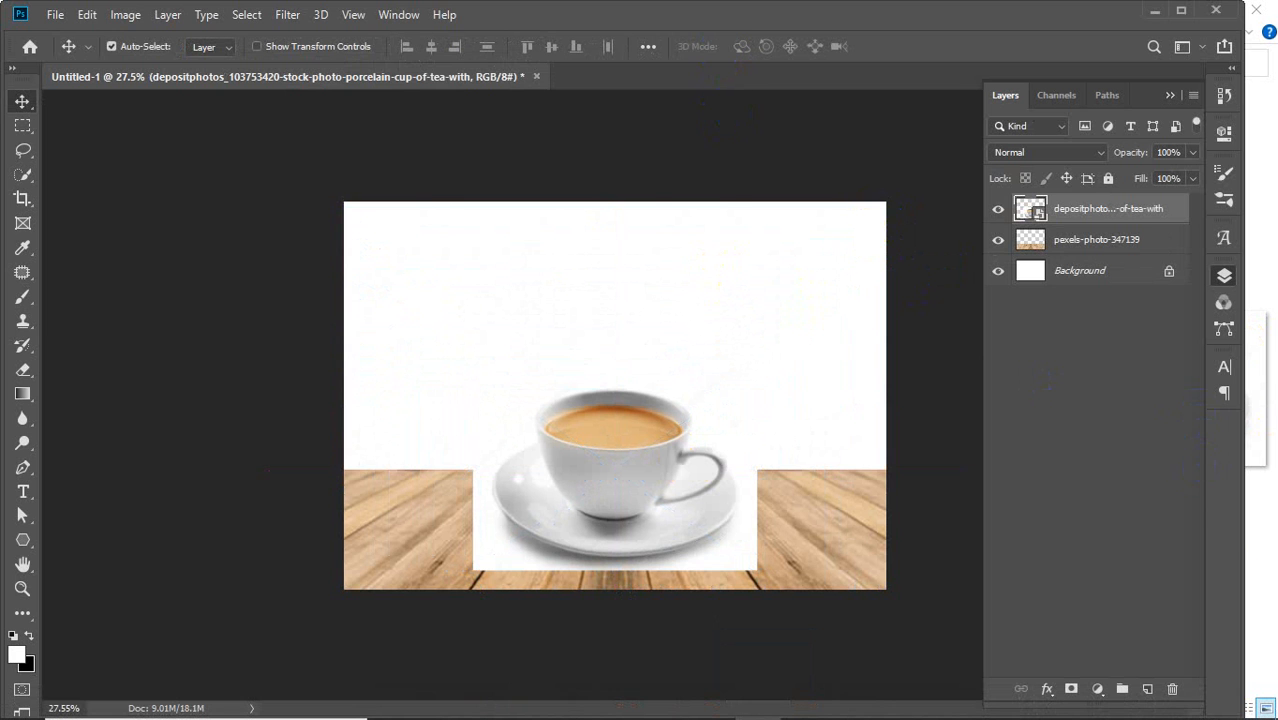
Step: Minimize File Explorer and narrow the Photoshop window to uncover the Google Meet call behind it
click(1258, 533)
click(1160, 12)
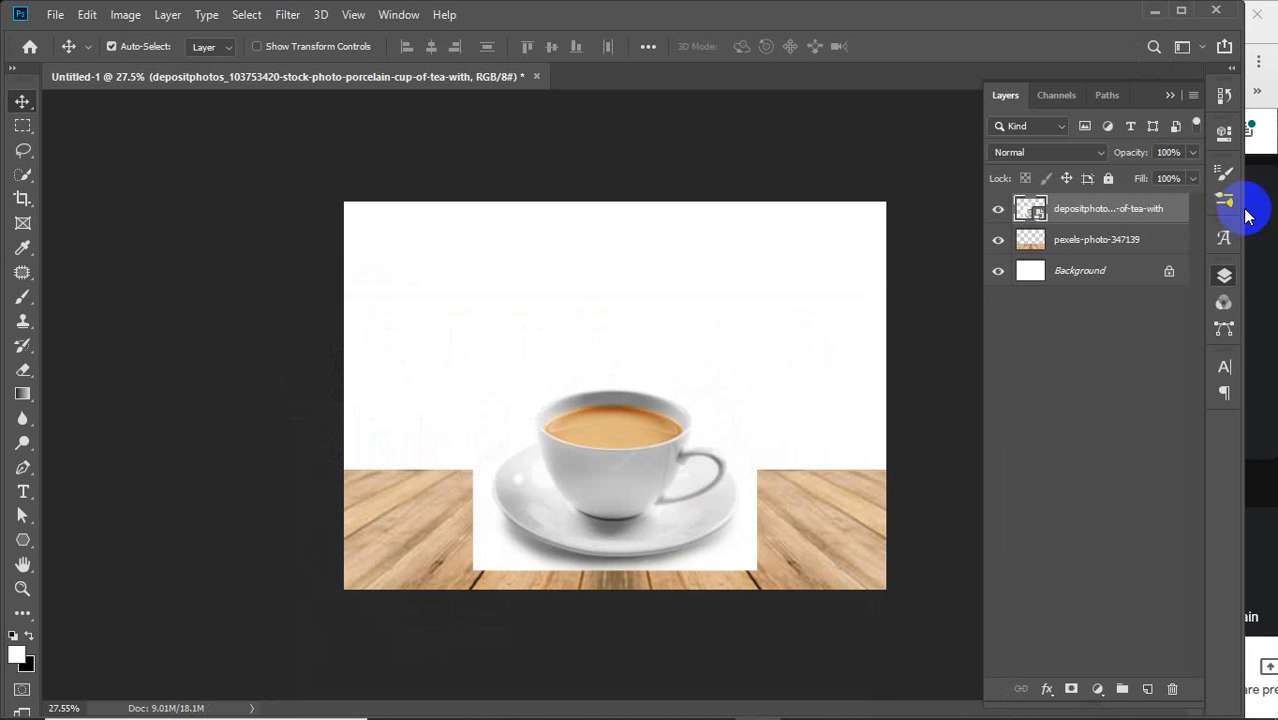
drag(1242, 349, 1135, 376)
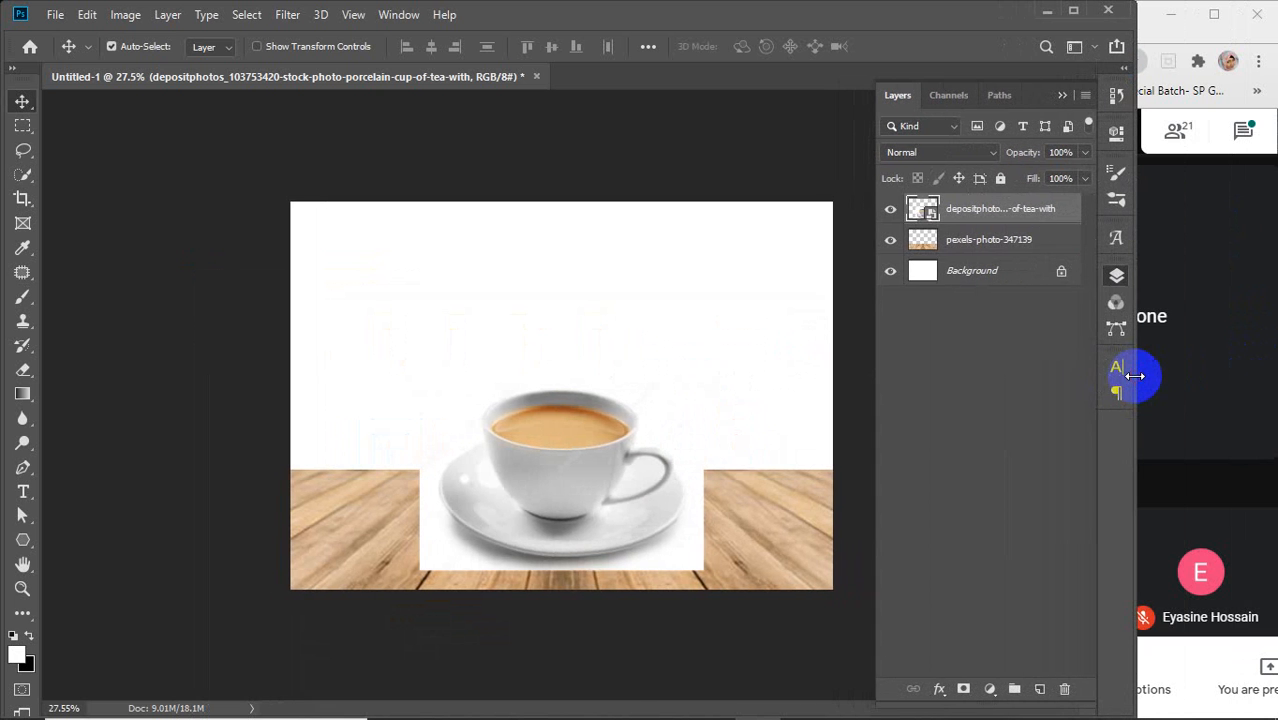
Step: Open the Google Meet participant list and examine the microphone status of everyone in the call
click(1176, 132)
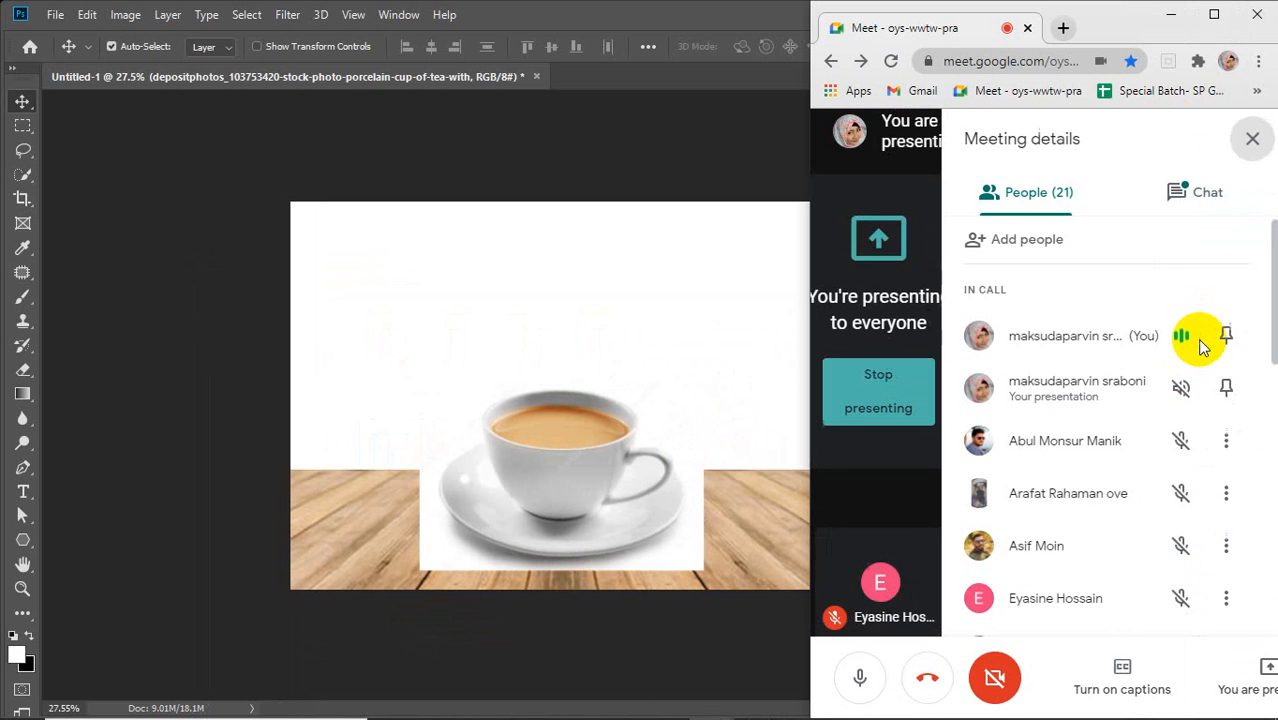
scroll(1195, 355, down, 4)
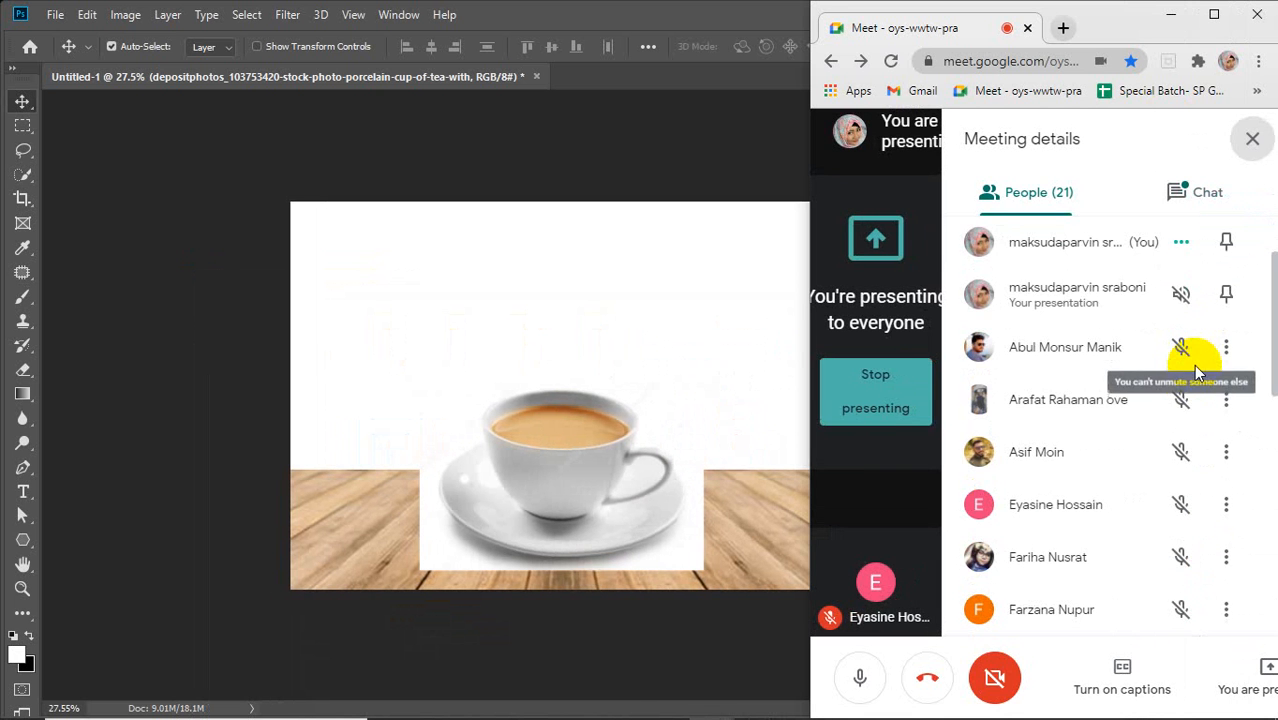
scroll(1225, 388, down, 2)
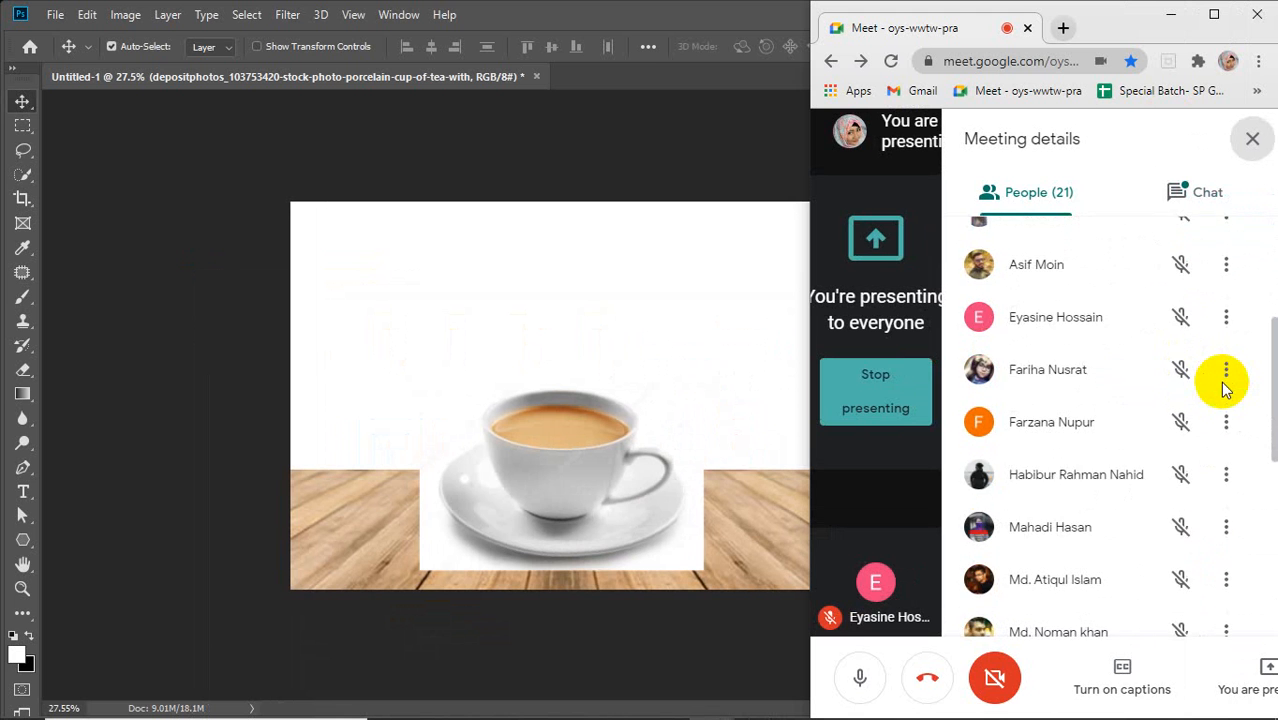
scroll(1225, 388, down, 4)
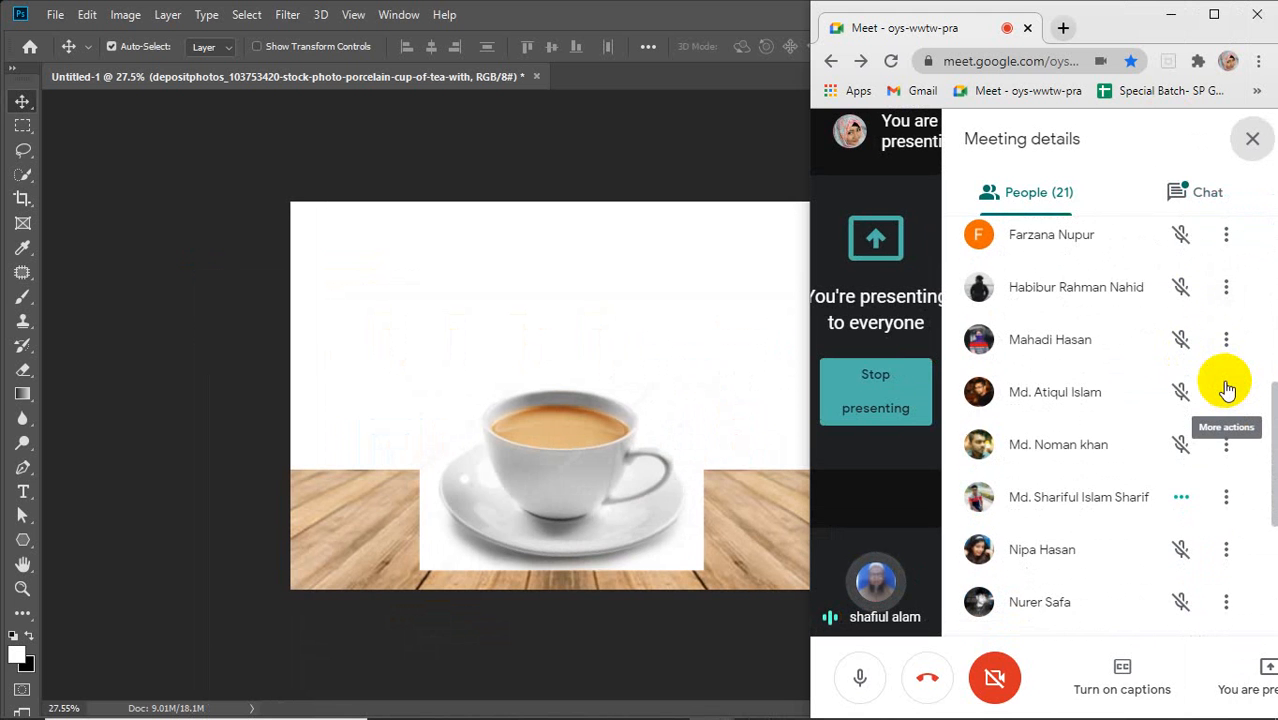
scroll(1227, 389, down, 2)
scroll(1227, 389, down, 2)
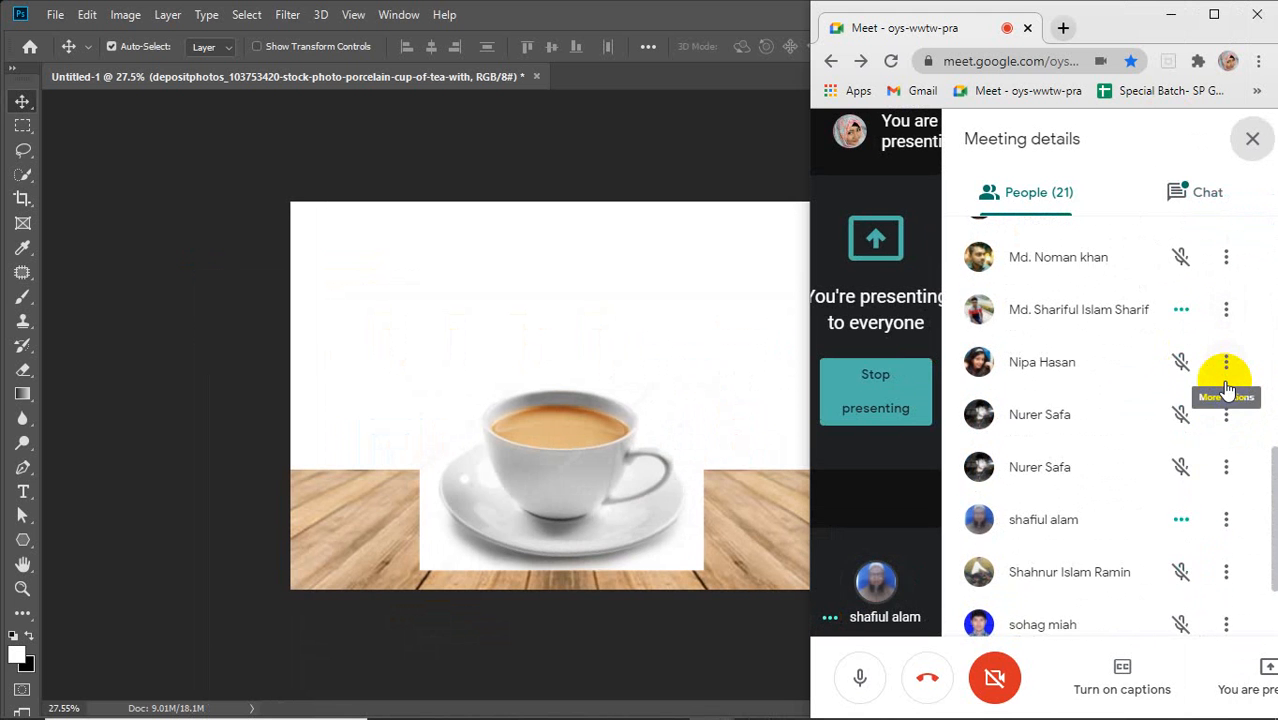
scroll(1227, 389, down, 3)
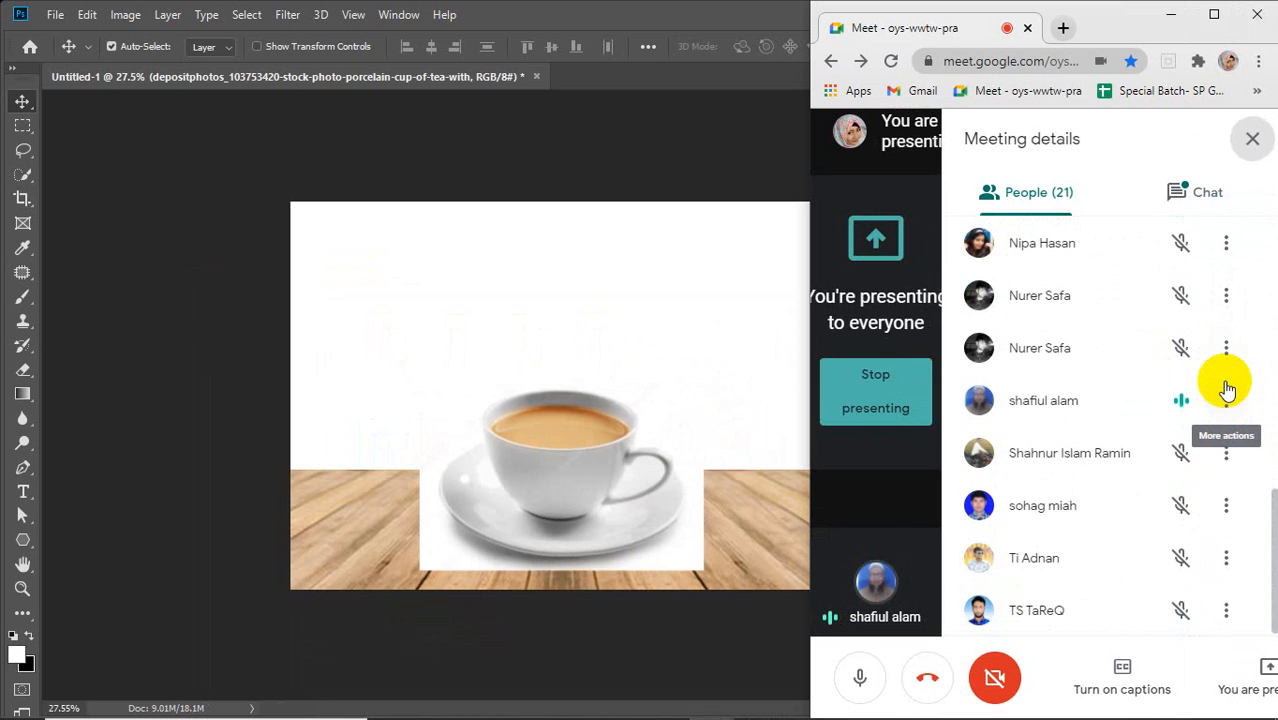
Step: Close the meeting details and mute the participant whose microphone is active for everyone in the call
click(1252, 138)
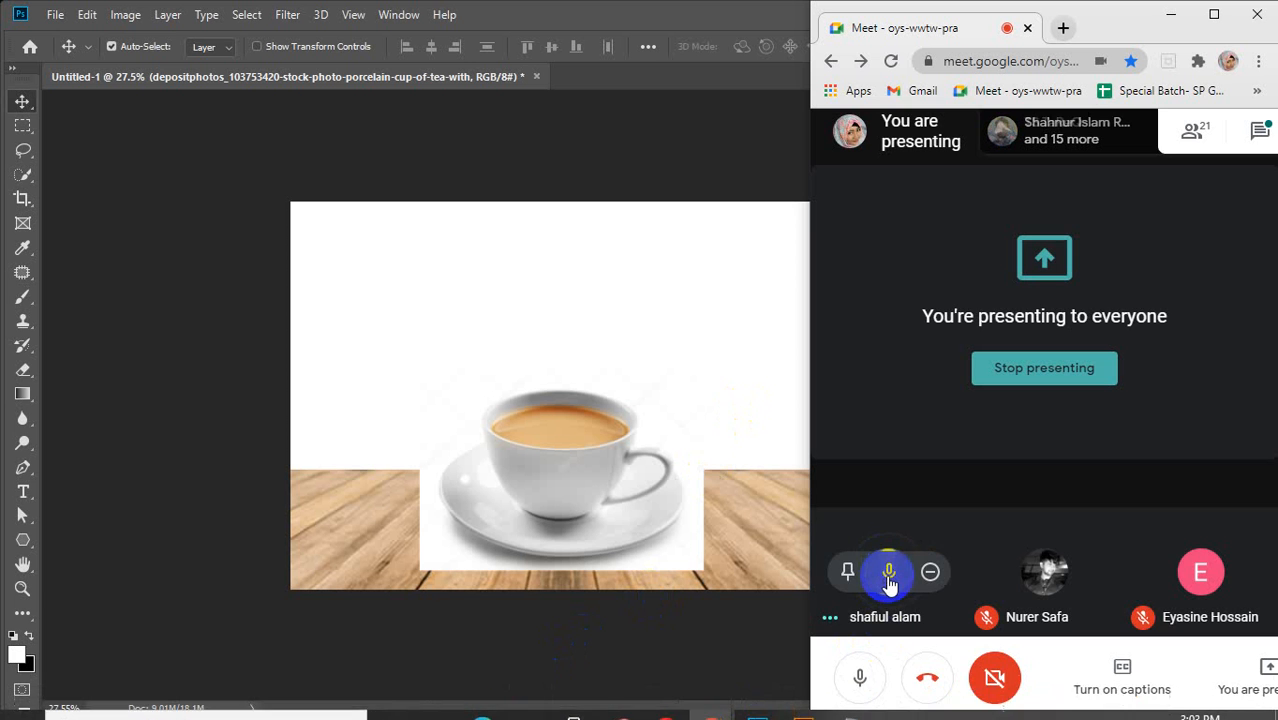
click(890, 568)
click(1148, 448)
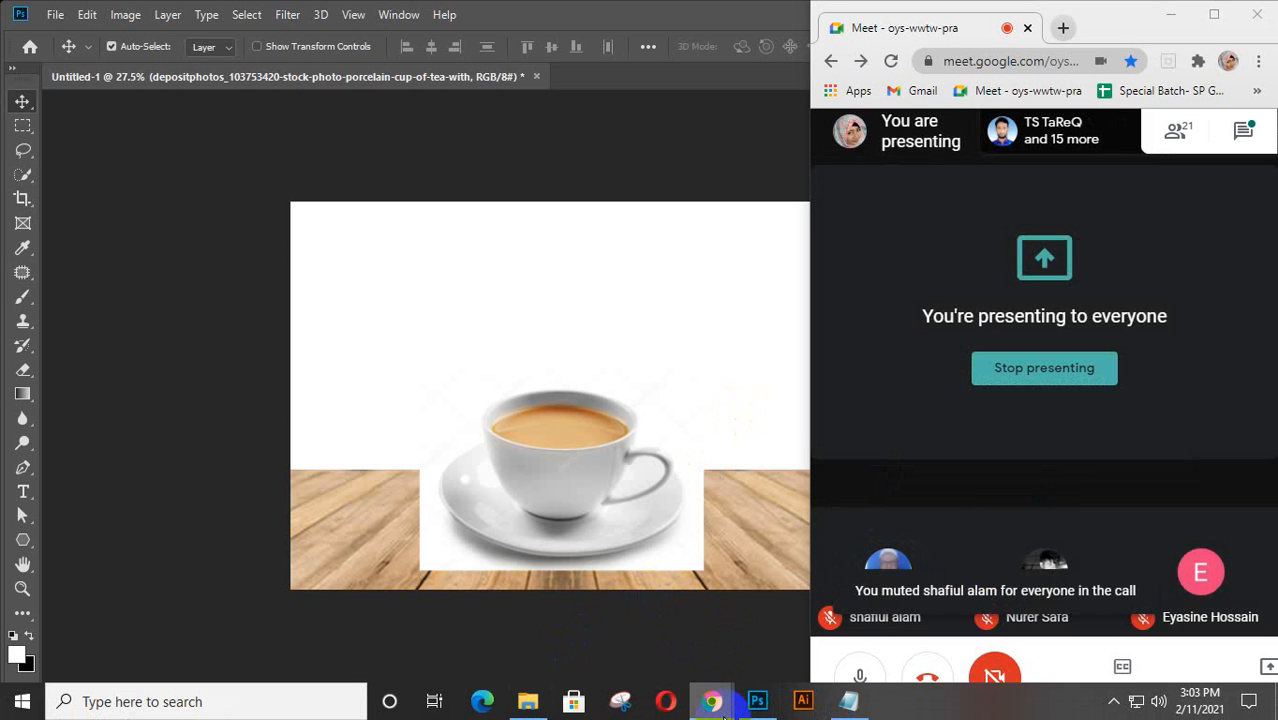
Step: Switch to the Chrome results for table background hd, show the save options of the Pexels table image, and minimize Chrome
mouse_move(712, 705)
click(560, 625)
click(714, 320)
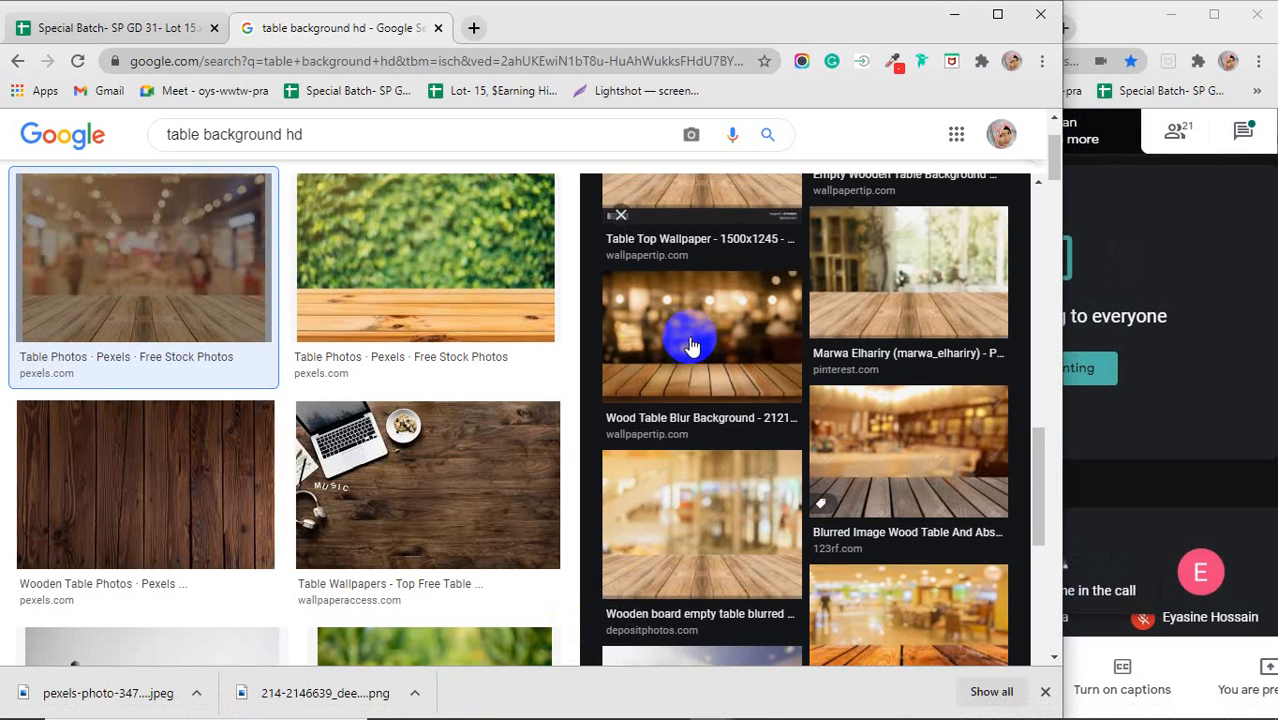
right_click(740, 297)
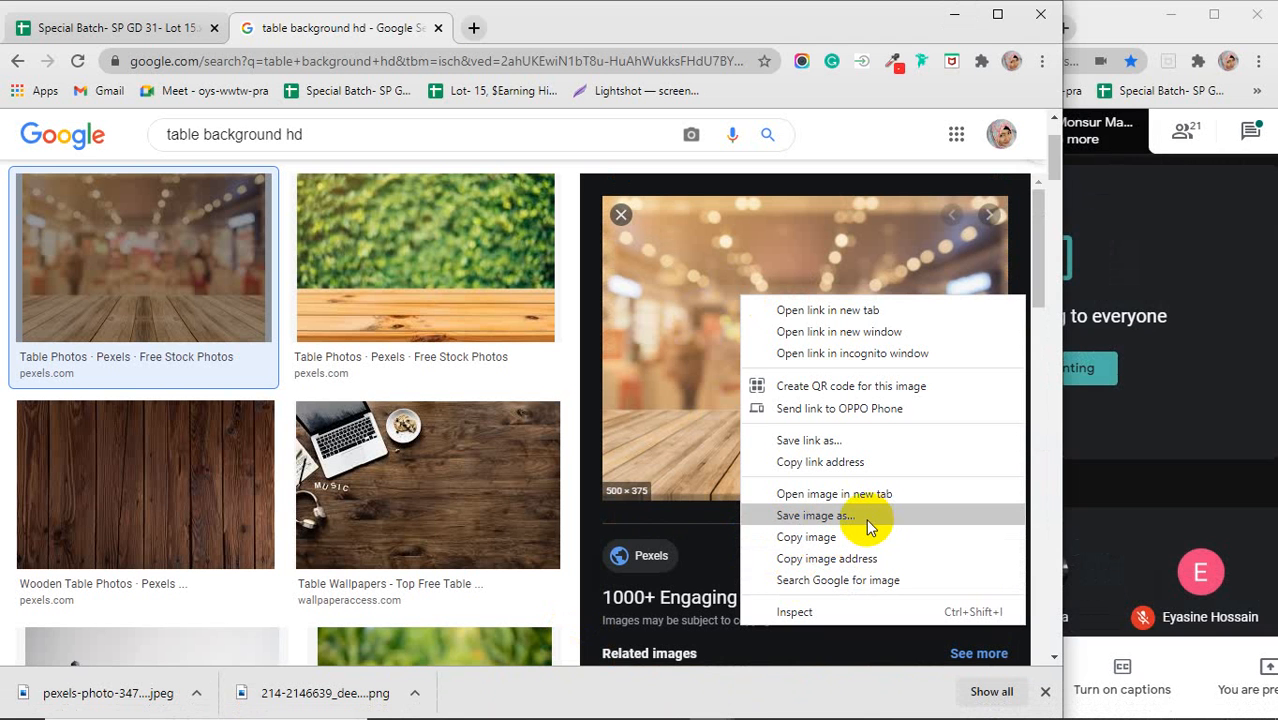
click(940, 16)
click(953, 14)
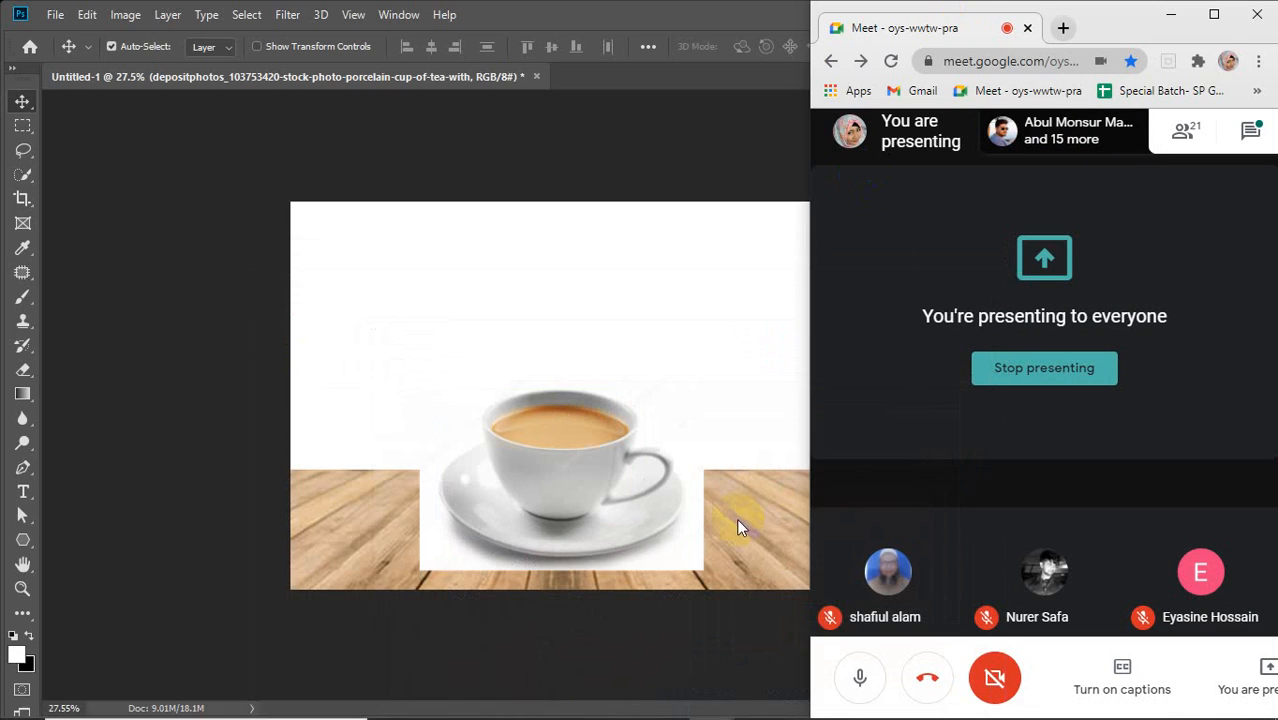
Step: Switch to File Explorer, carry the cup of tea image from the Desktop folder toward Photoshop and switch to the Untitled-1 document
click(529, 703)
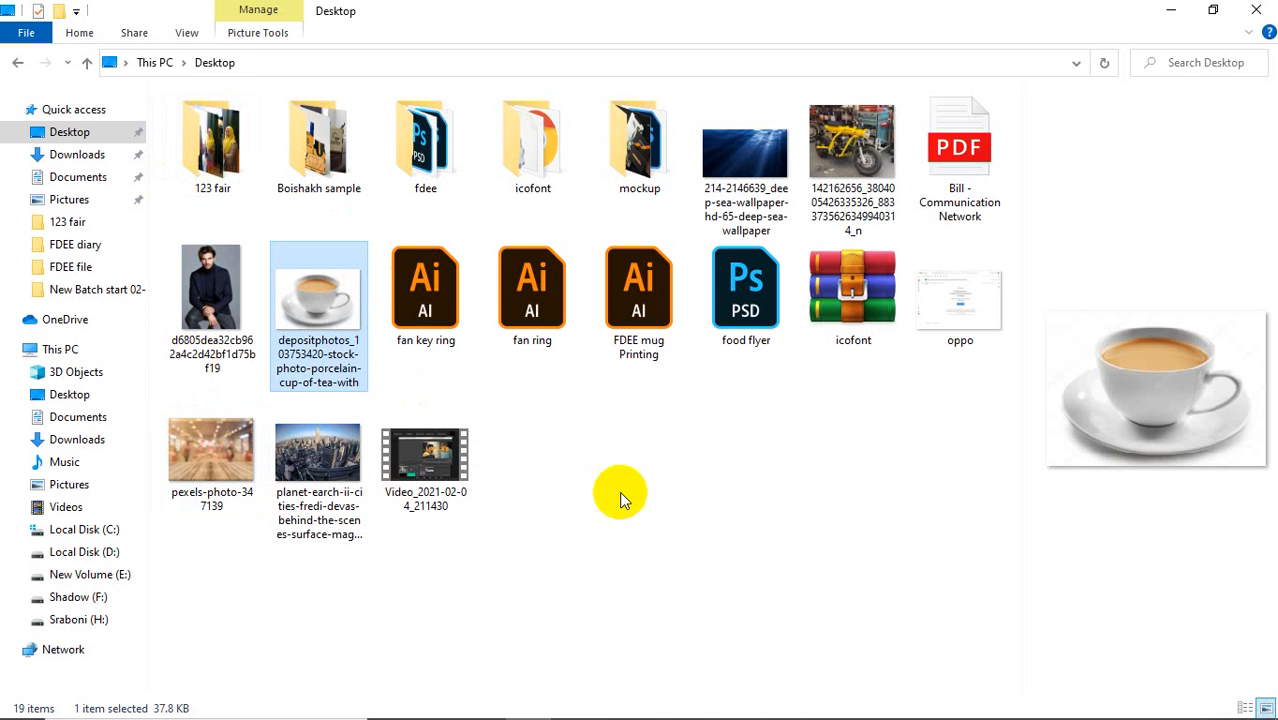
drag(314, 290, 616, 592)
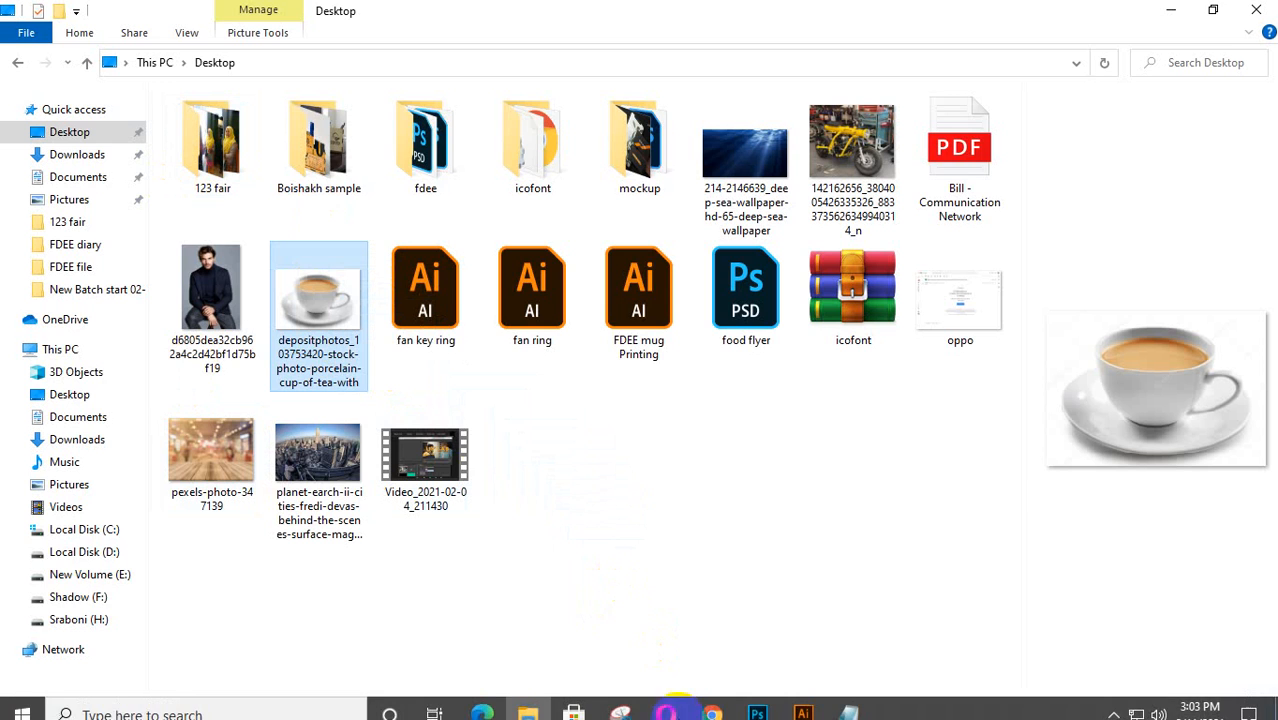
click(753, 700)
Step: Place the cup of tea image a second time with Place Embedded, commit it and delete the duplicate layer
click(55, 14)
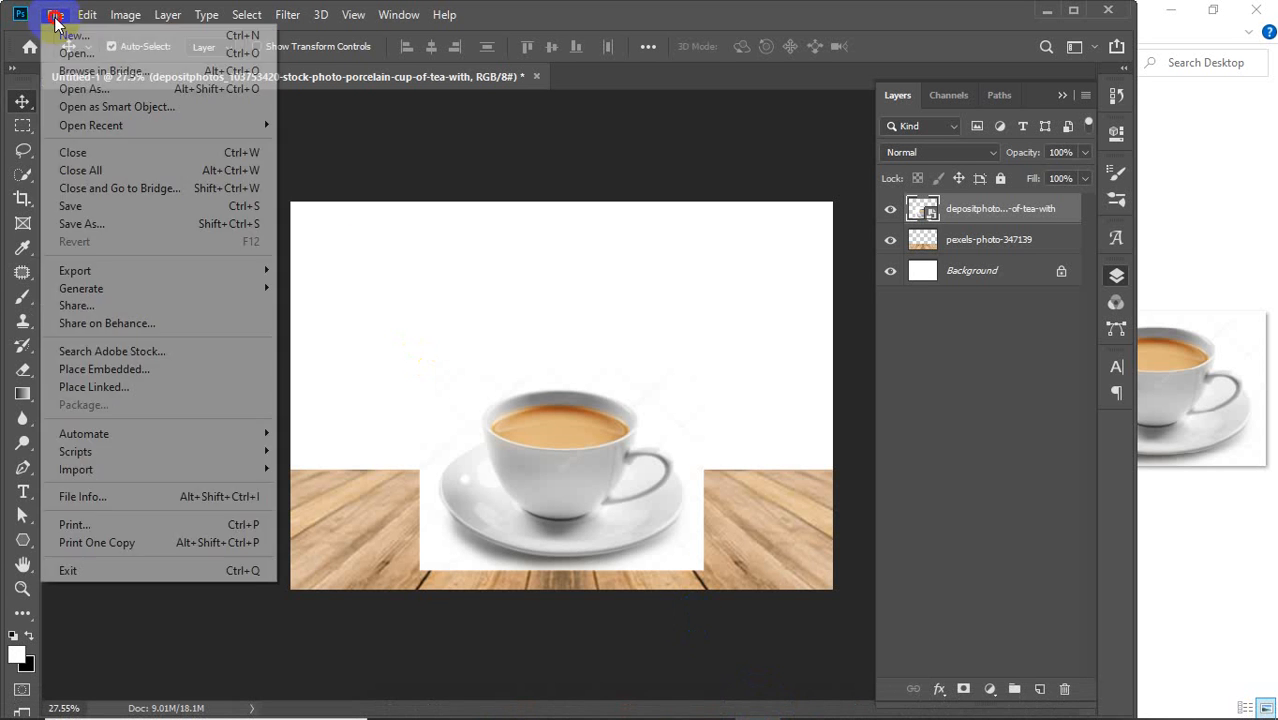
click(100, 376)
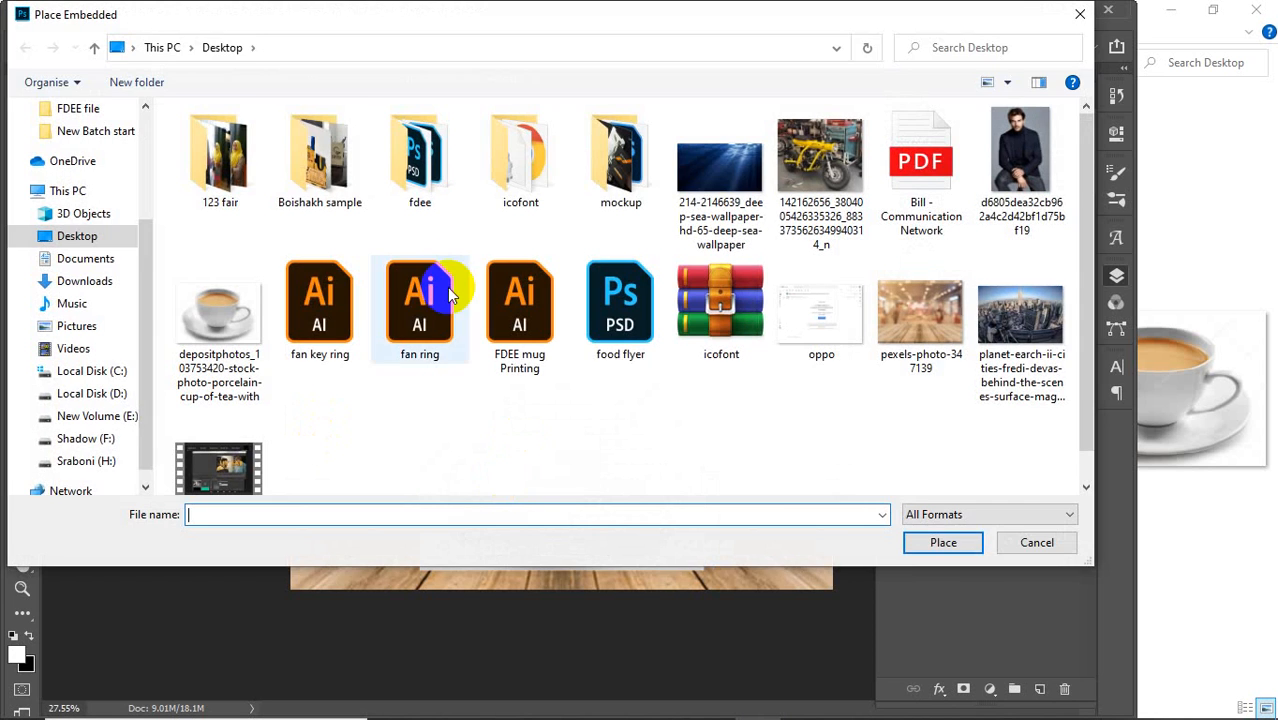
click(206, 320)
click(919, 543)
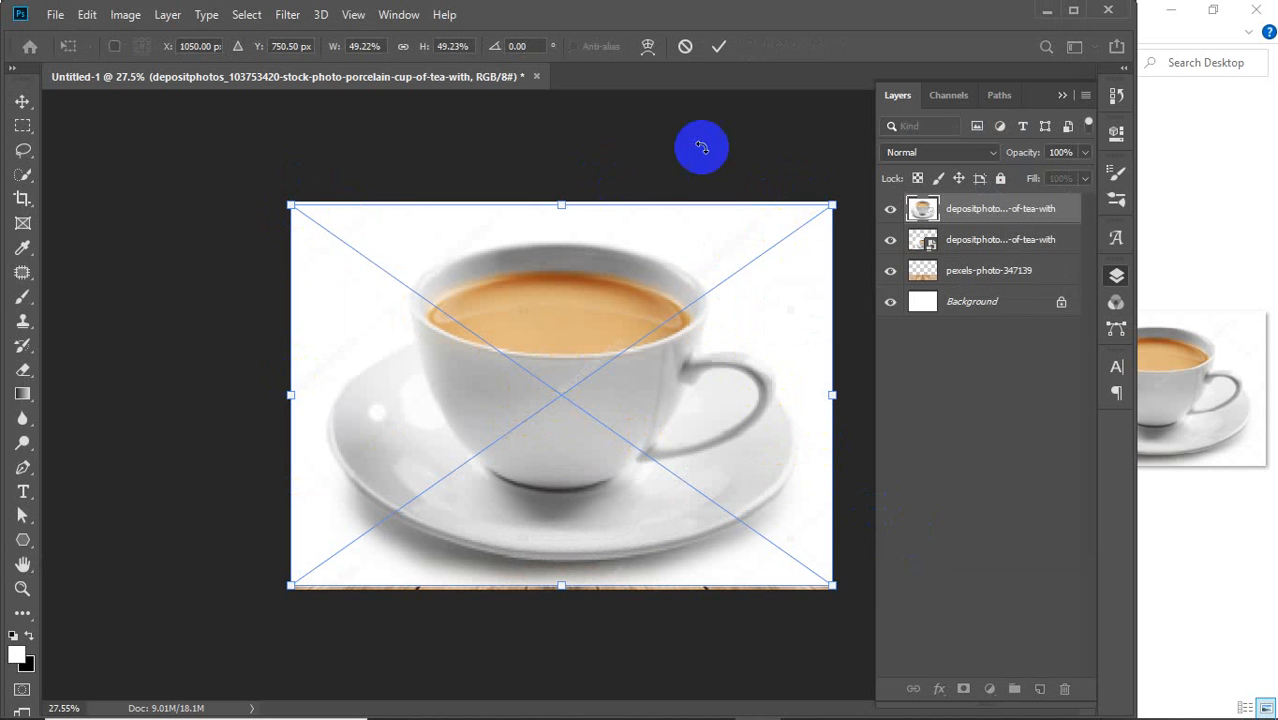
click(718, 46)
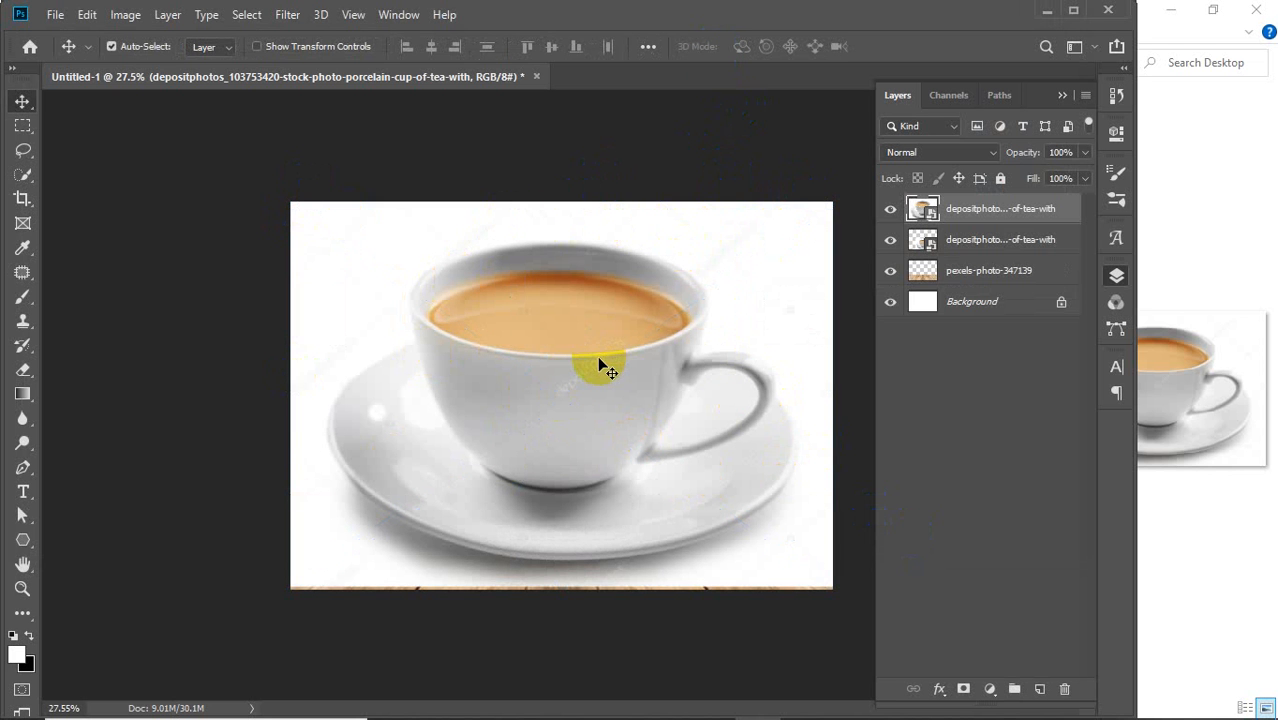
key(Delete)
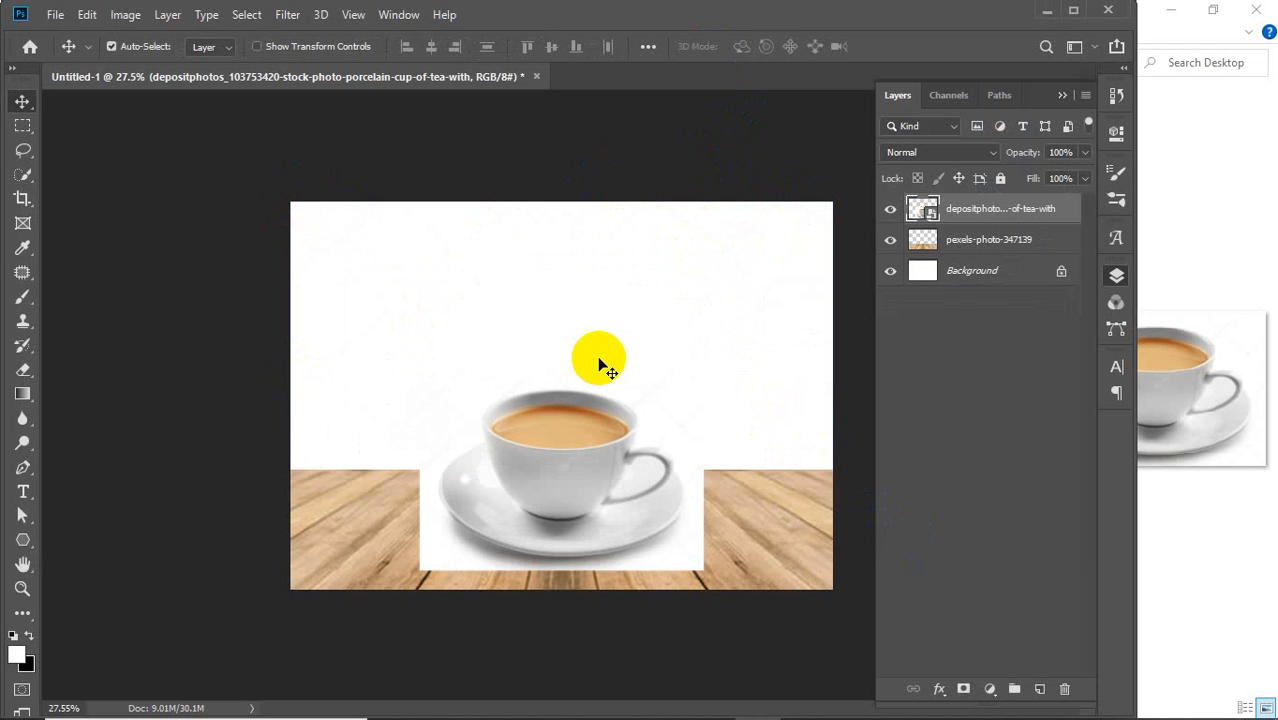
Step: Minimize File Explorer, hide the Background layer and reposition the cup image slightly higher on the tabletop
click(1202, 216)
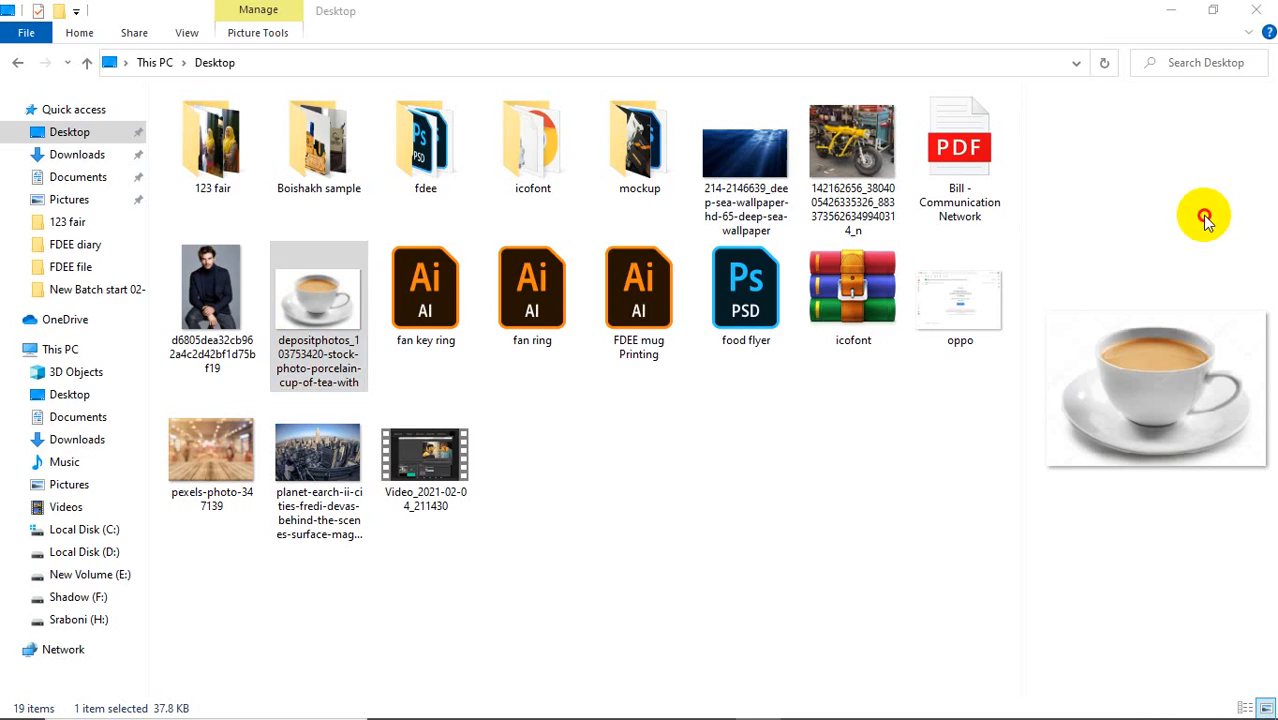
click(1164, 20)
drag(590, 465, 584, 473)
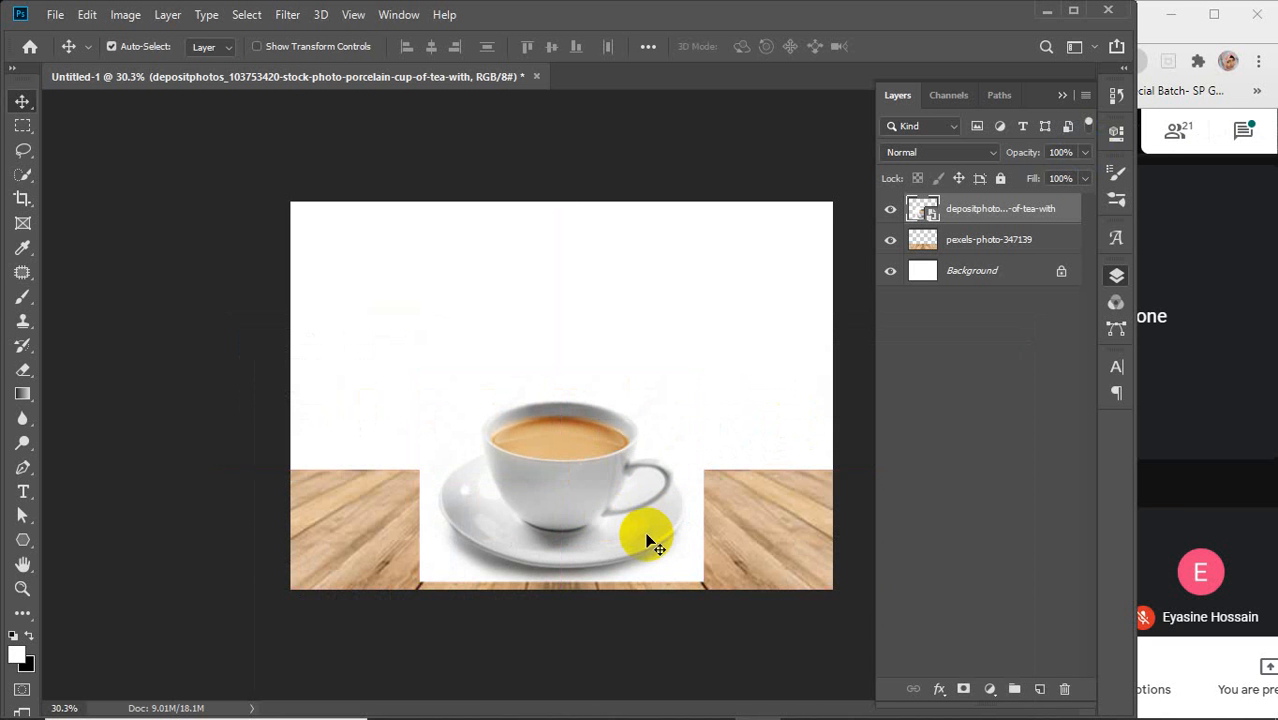
key(ctrl+plus)
click(890, 272)
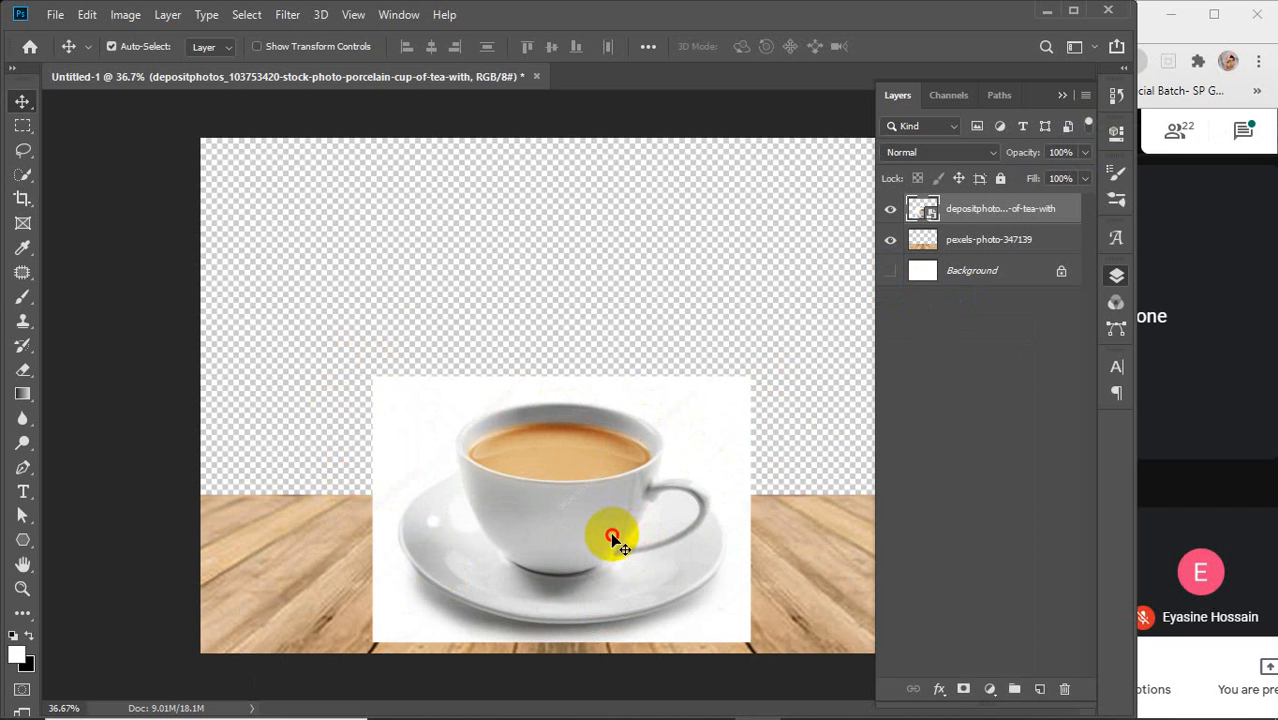
drag(610, 532, 608, 516)
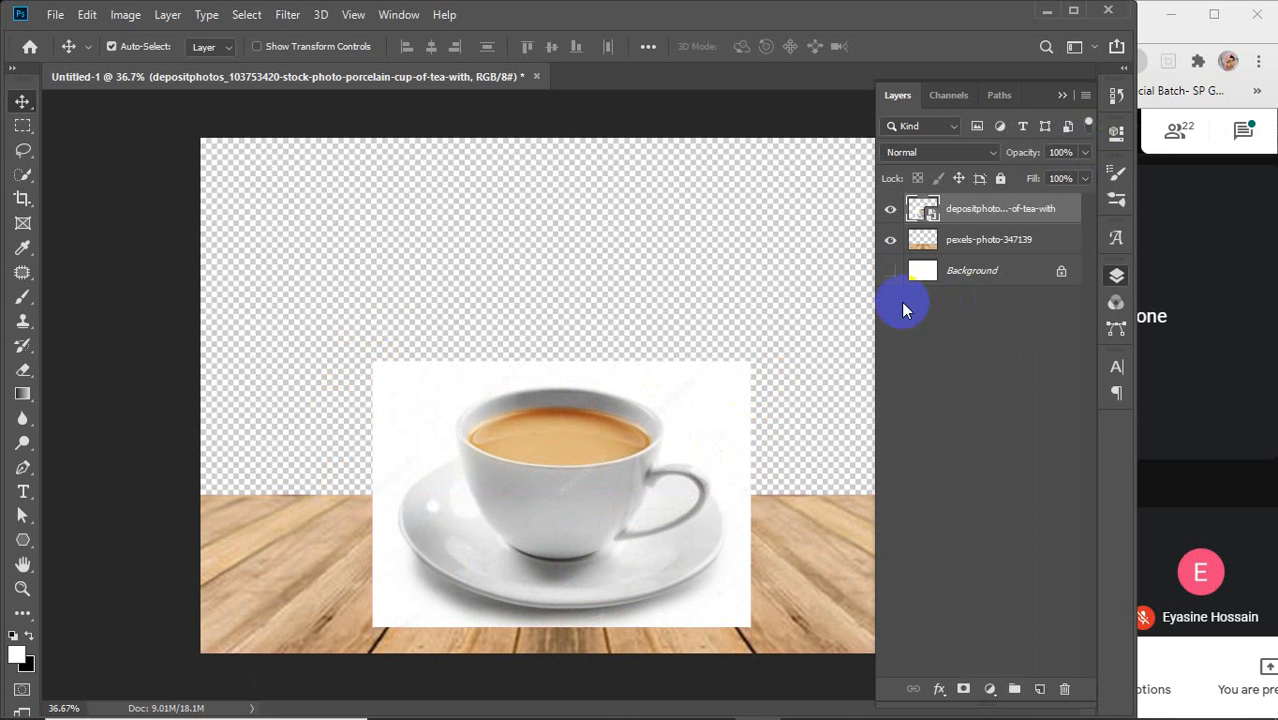
Step: Move the pexels-photo-347139 tabletop up until its front edge shows along the canvas's lower edge, and reselect the cup layer
click(972, 250)
drag(820, 524, 806, 487)
click(616, 442)
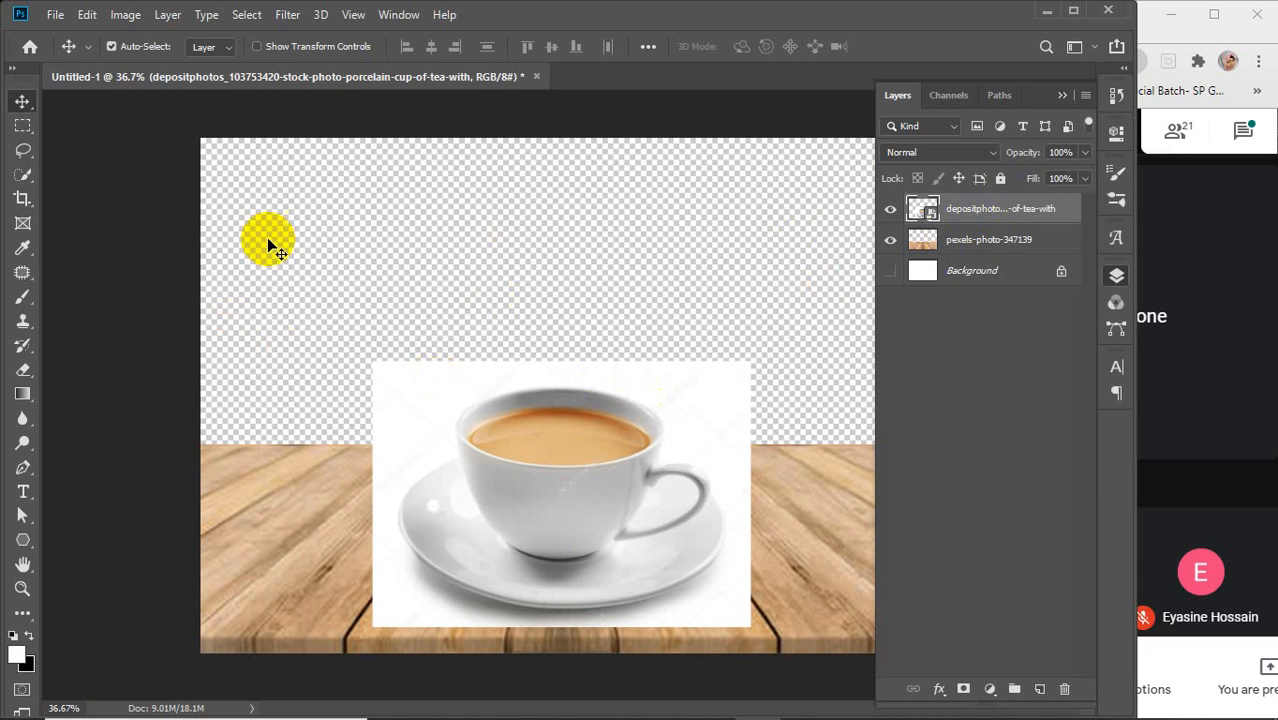
click(23, 128)
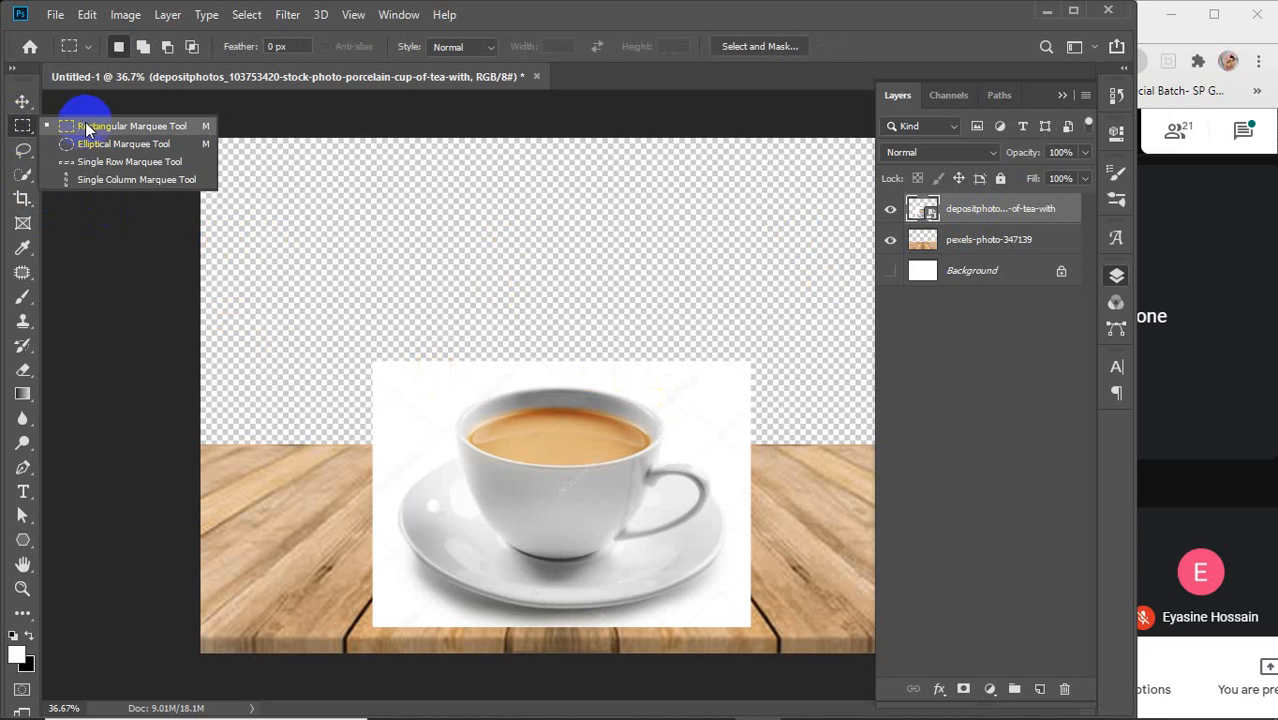
click(19, 152)
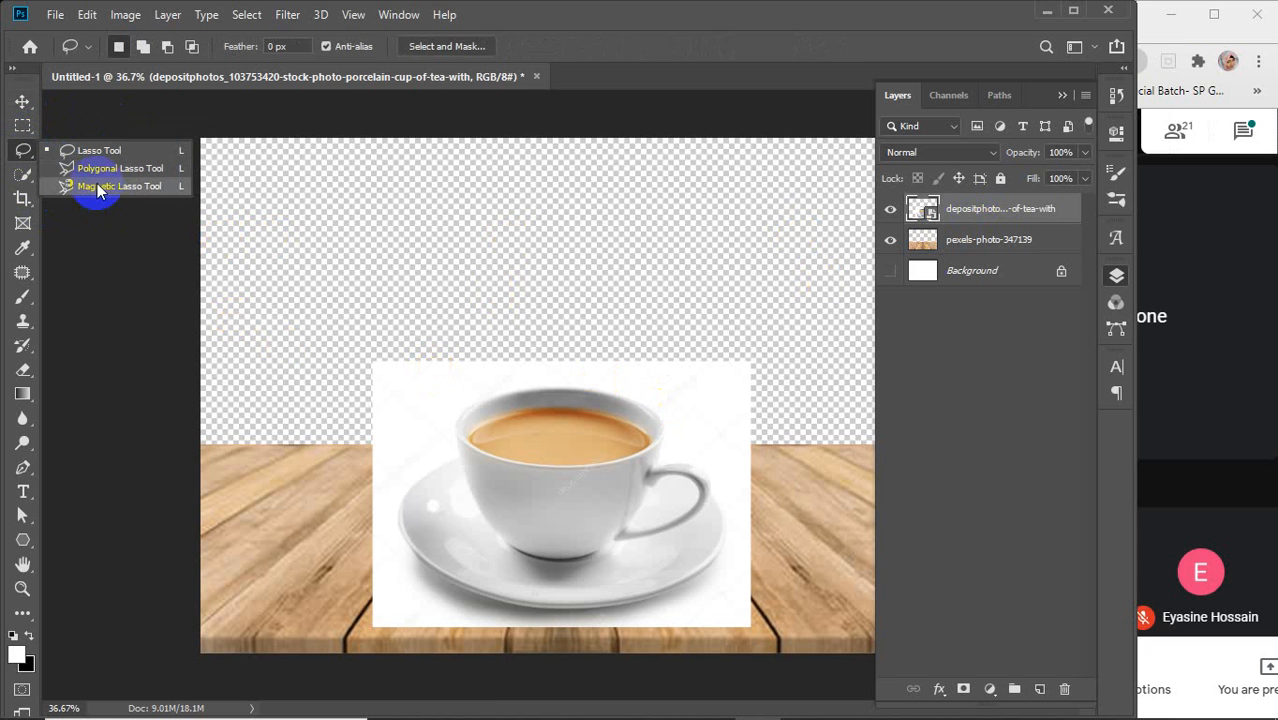
click(24, 176)
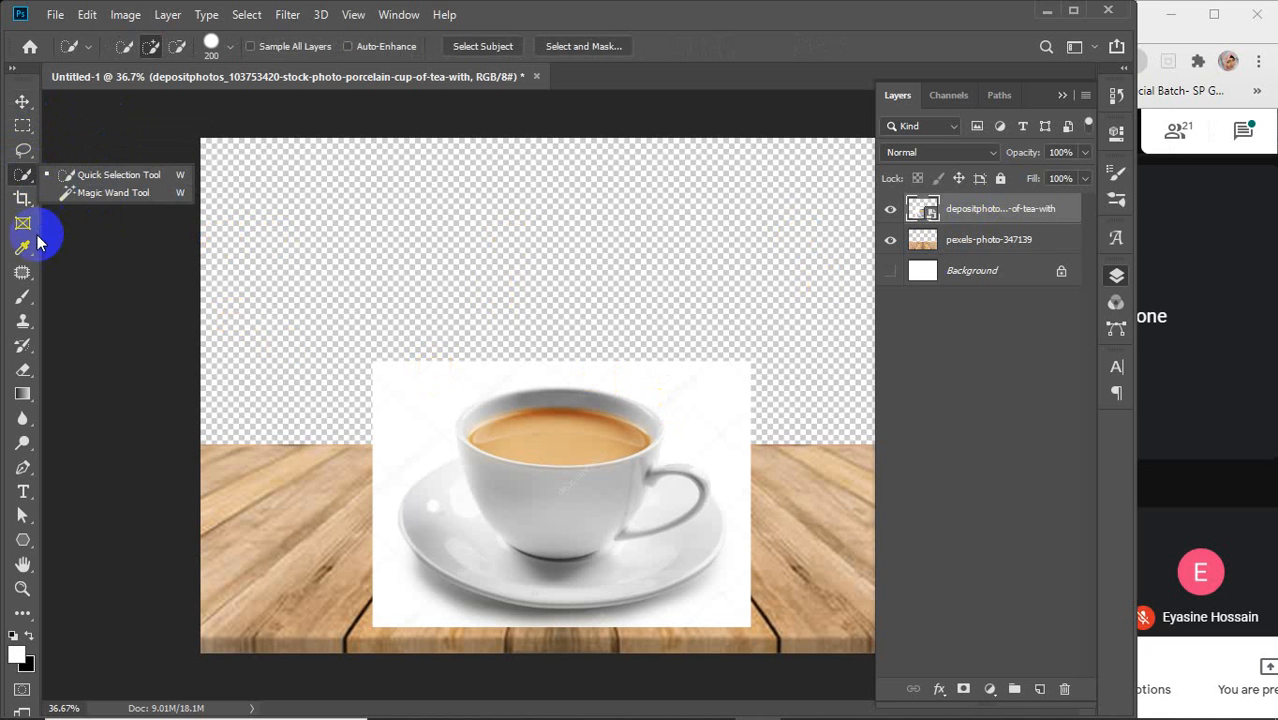
click(24, 298)
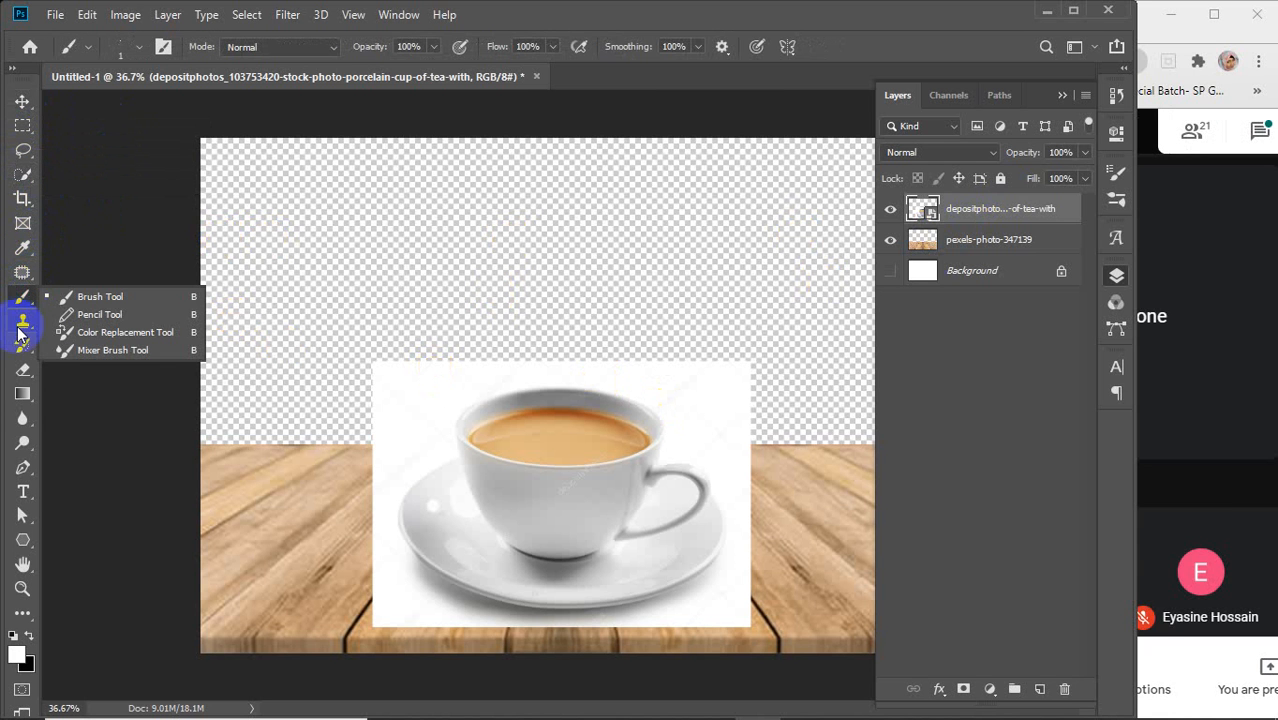
click(22, 372)
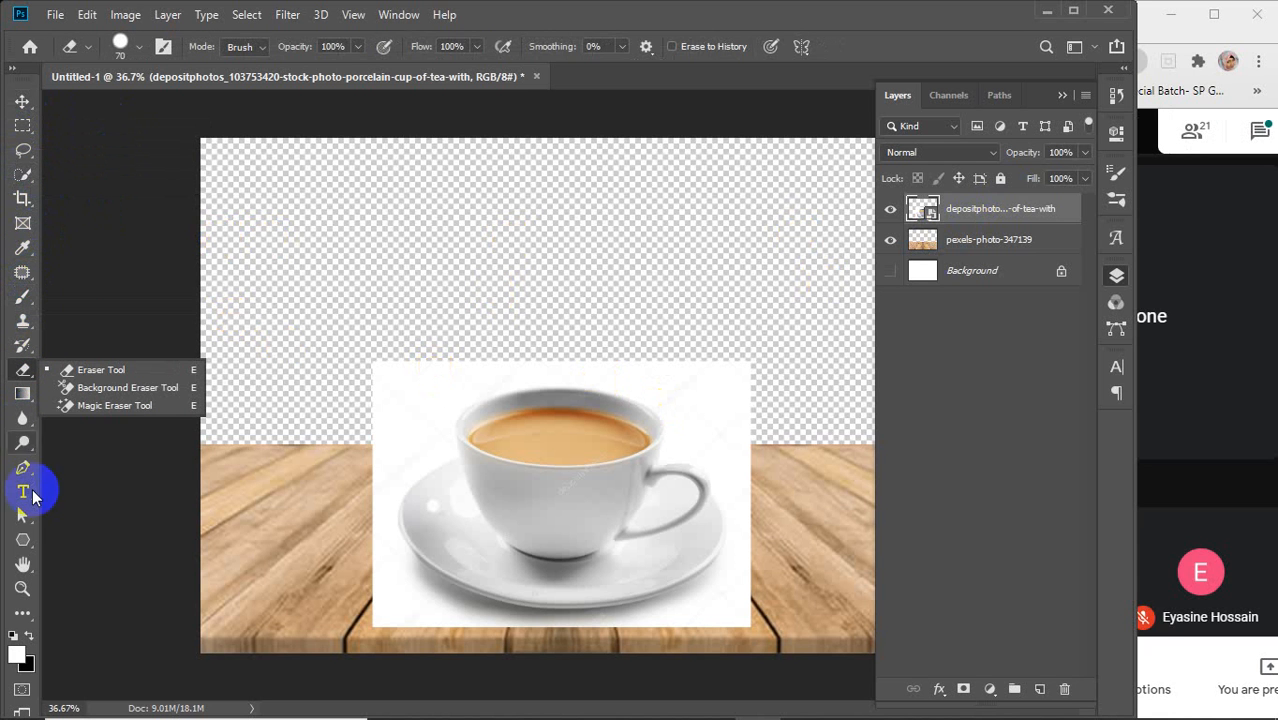
click(22, 470)
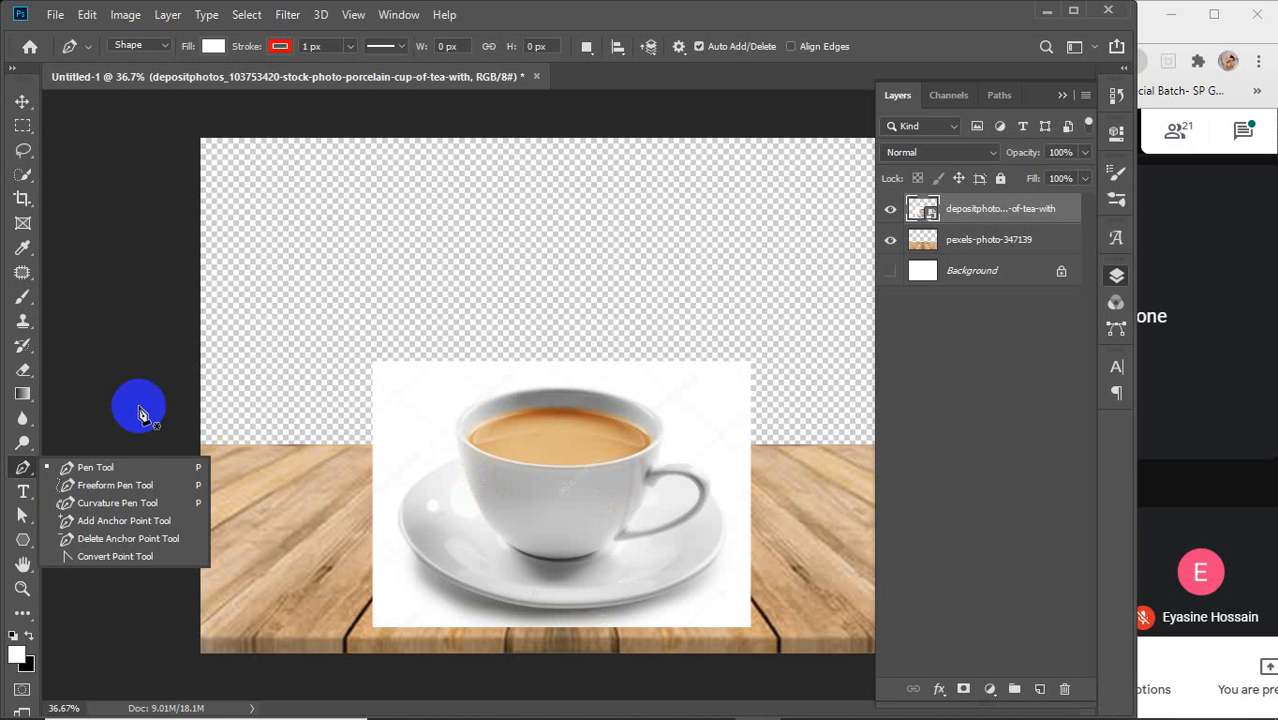
Step: Choose the Magic Eraser tool and rasterize the cup of tea layer
drag(20, 368, 100, 409)
right_click(1016, 209)
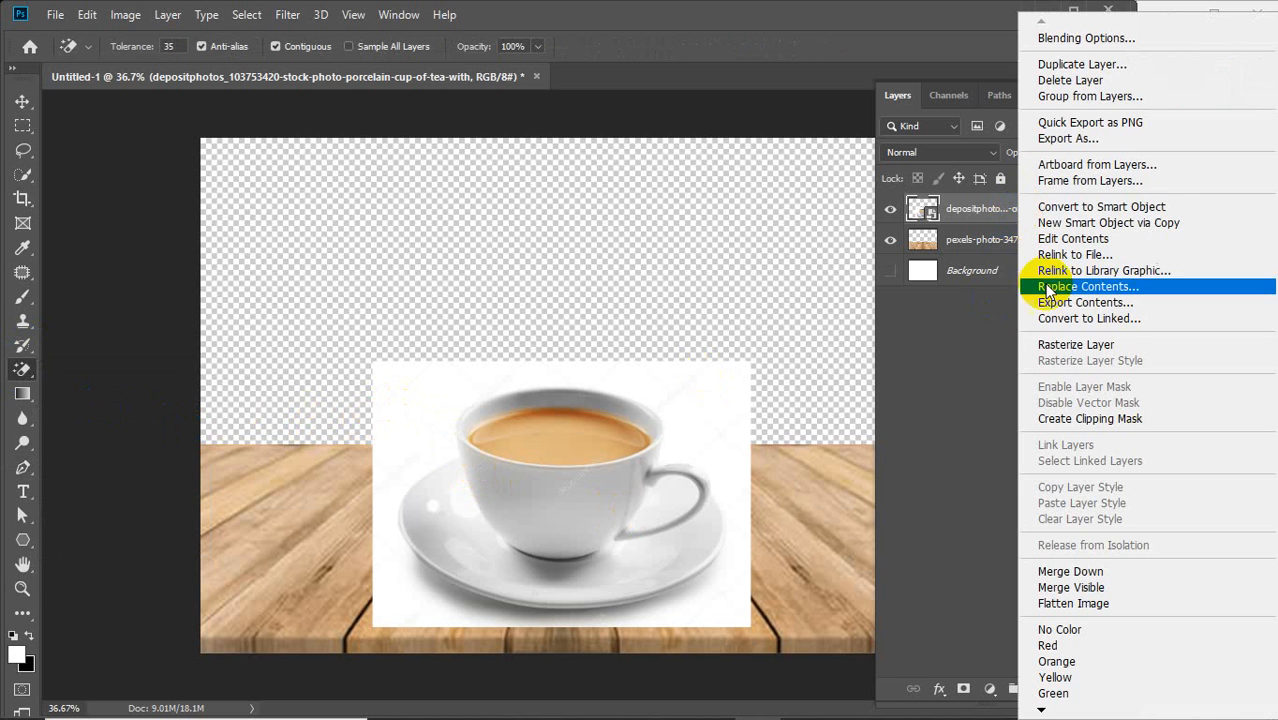
click(1074, 348)
Step: Try to erase the cup's white background with the Magic Eraser at tolerance 35 and at tolerance 9, undoing both attempts
click(396, 406)
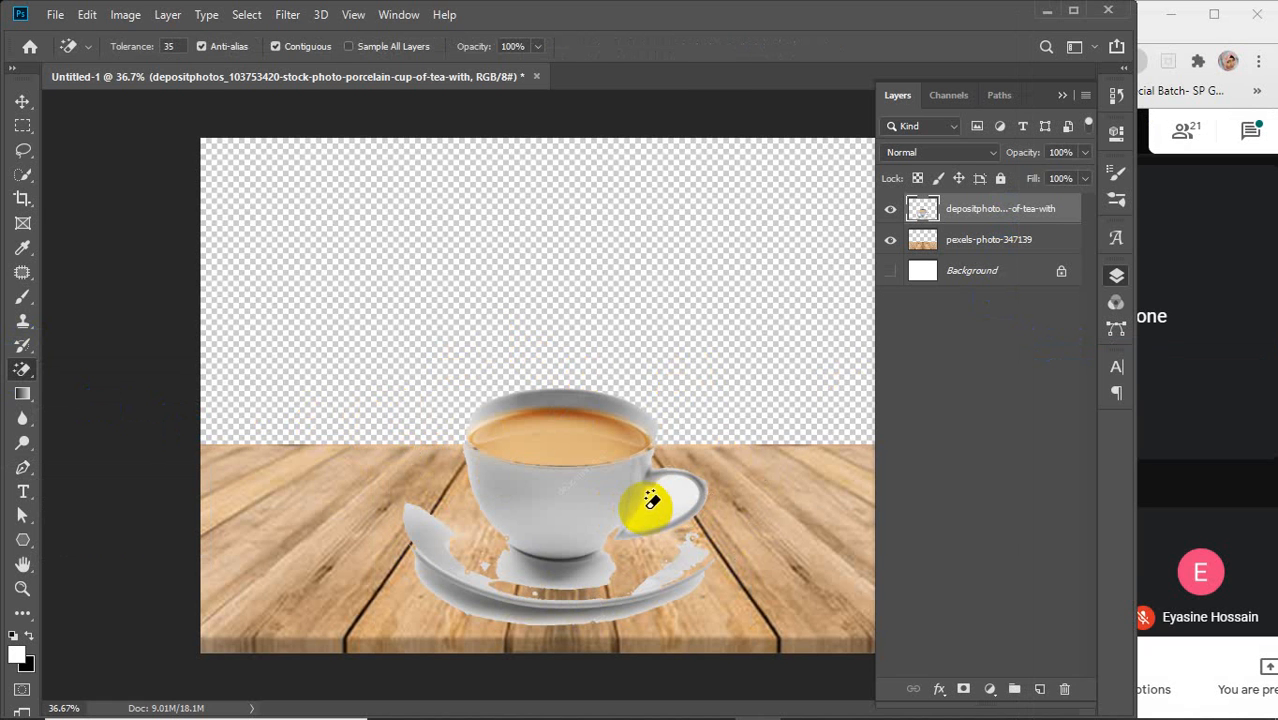
key(ctrl+z)
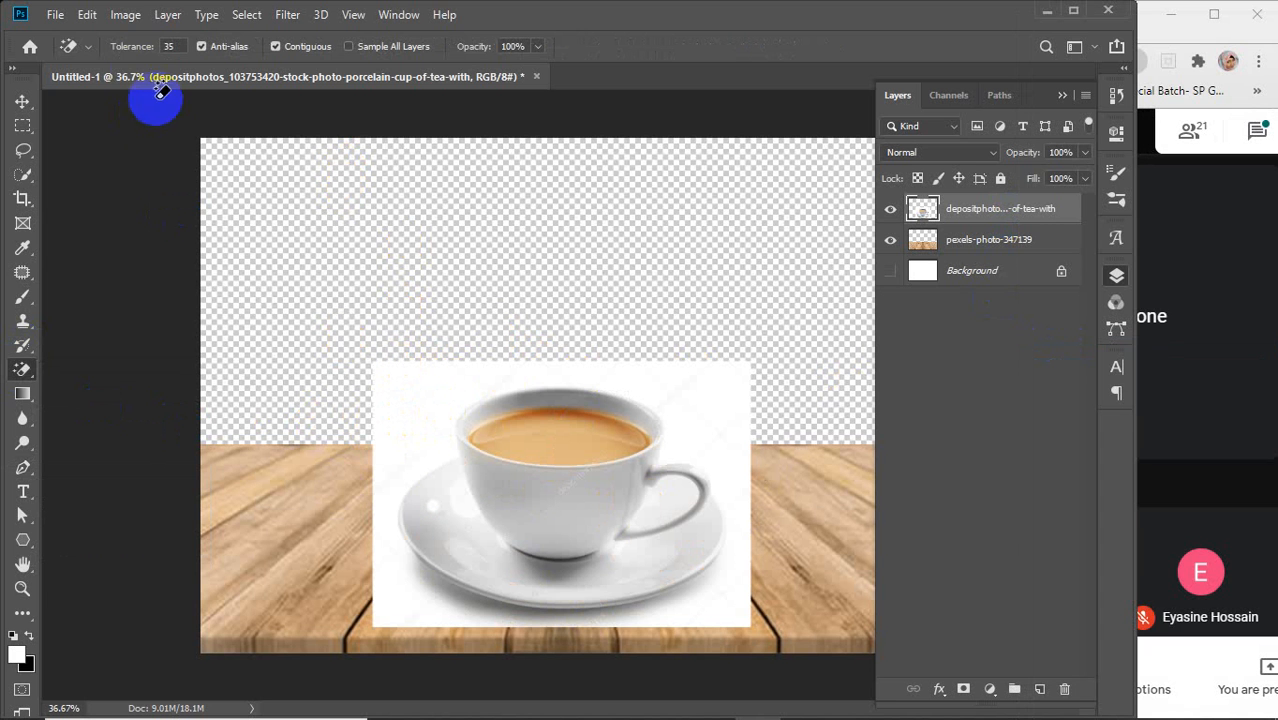
drag(130, 47, 107, 58)
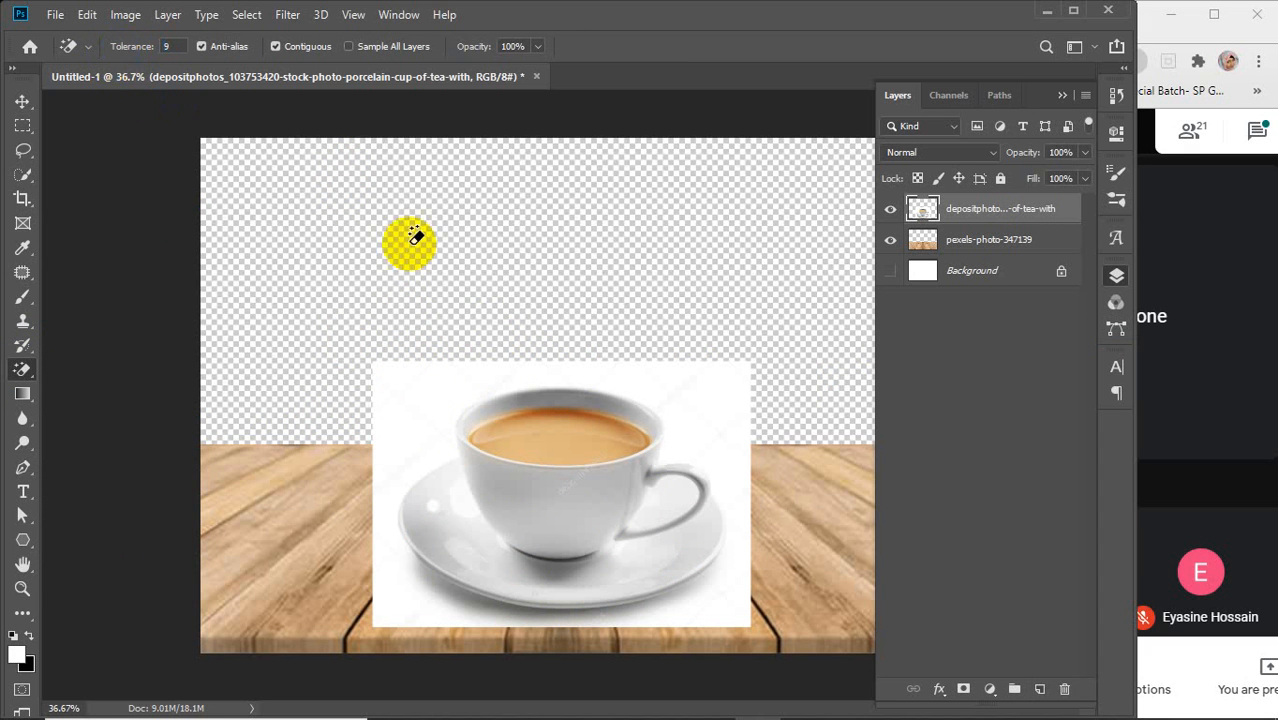
click(430, 382)
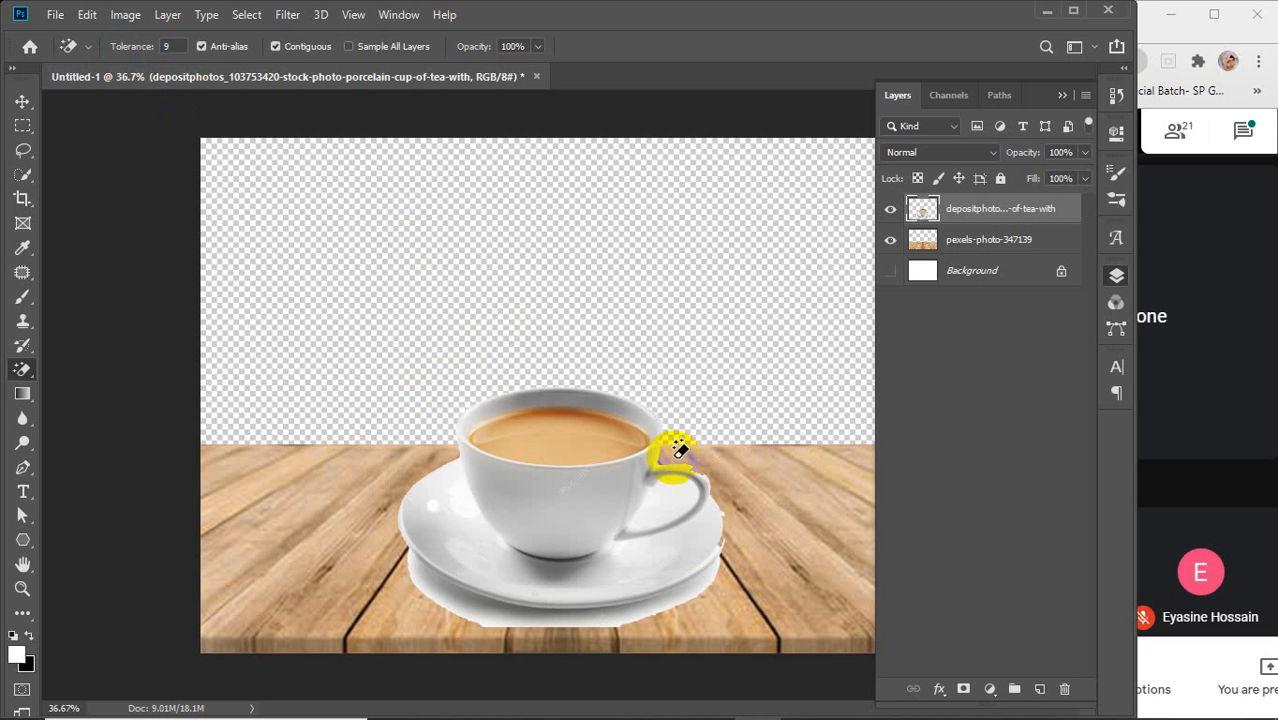
click(714, 497)
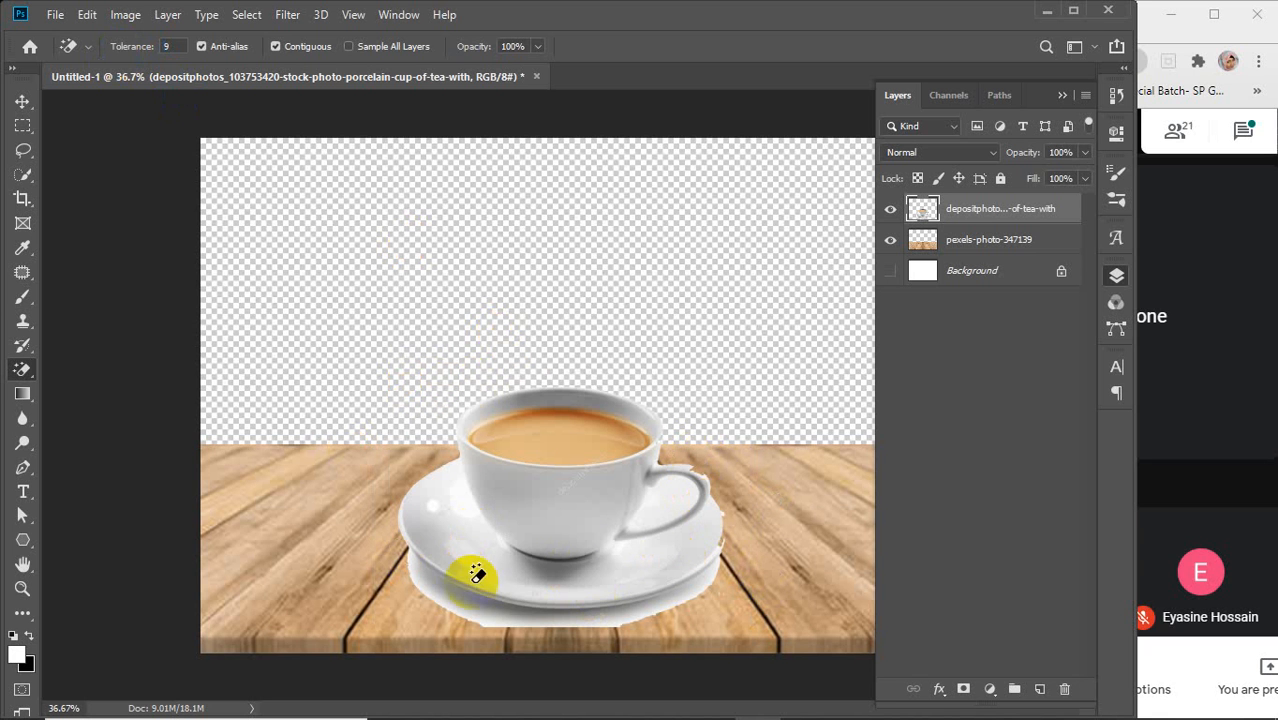
click(736, 525)
key(ctrl+z)
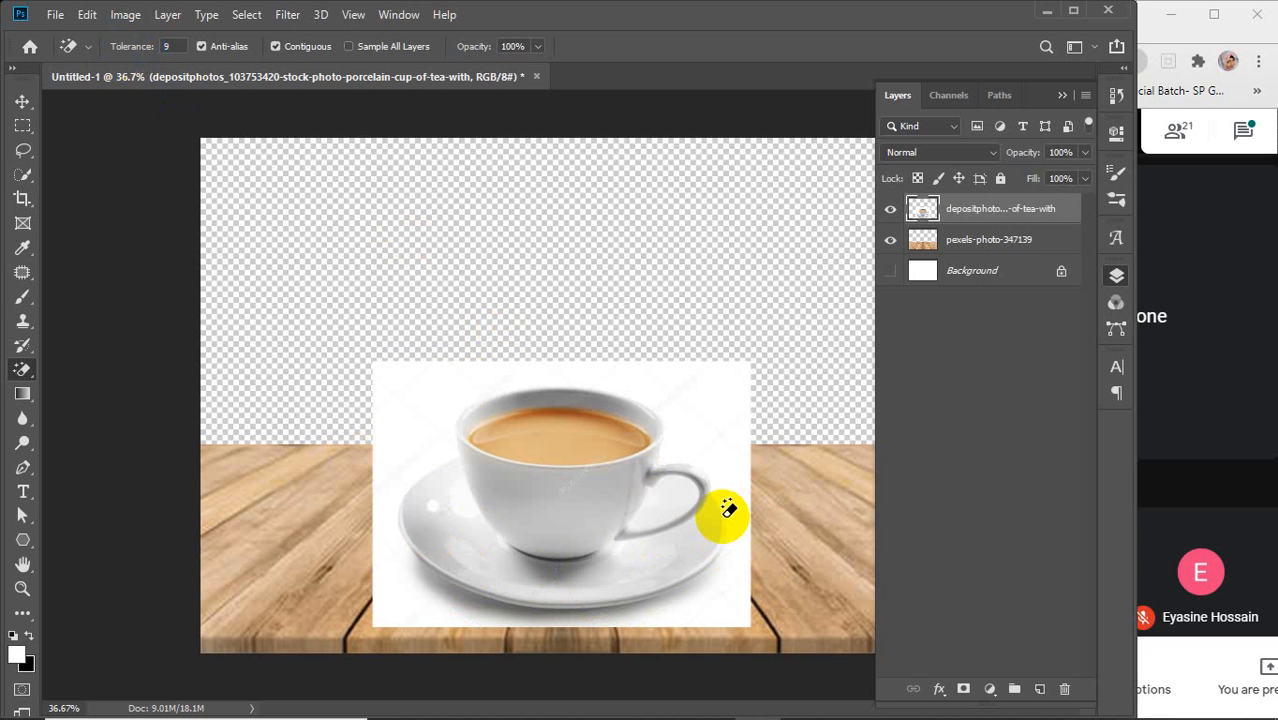
Step: Add a layer mask to the cup of tea layer and activate the Brush tool with the mask targeted
click(22, 101)
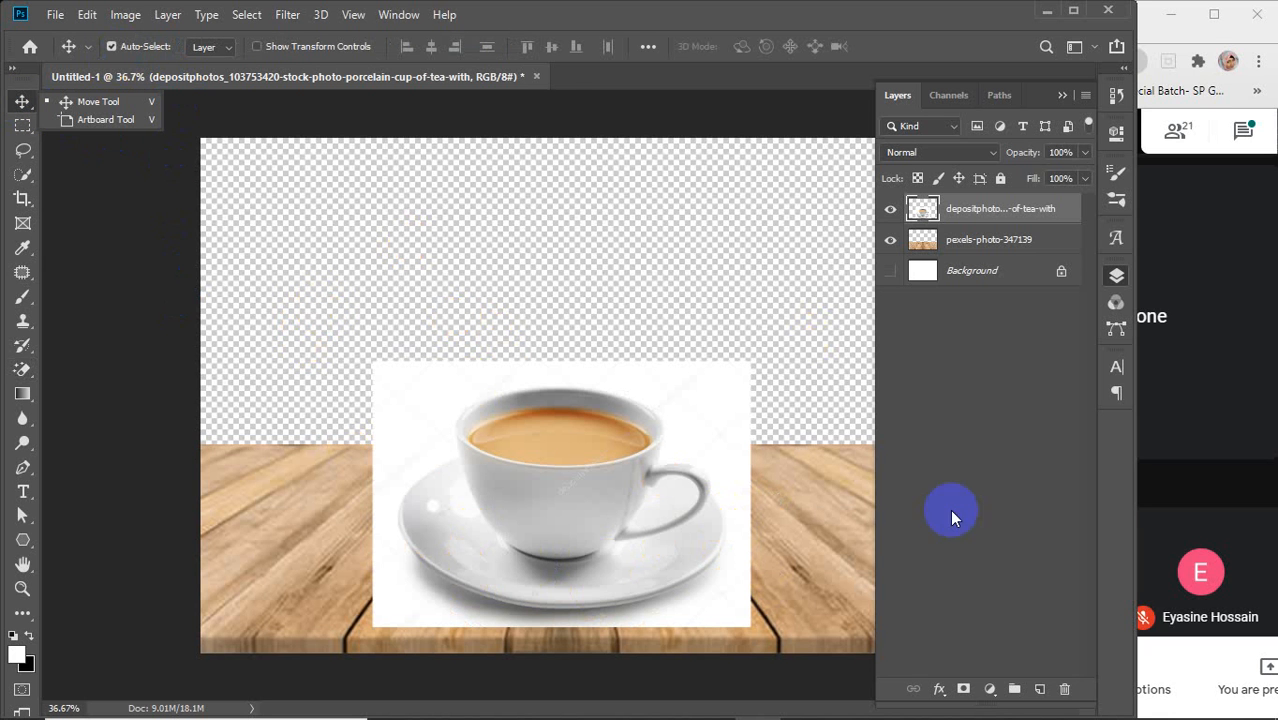
click(964, 690)
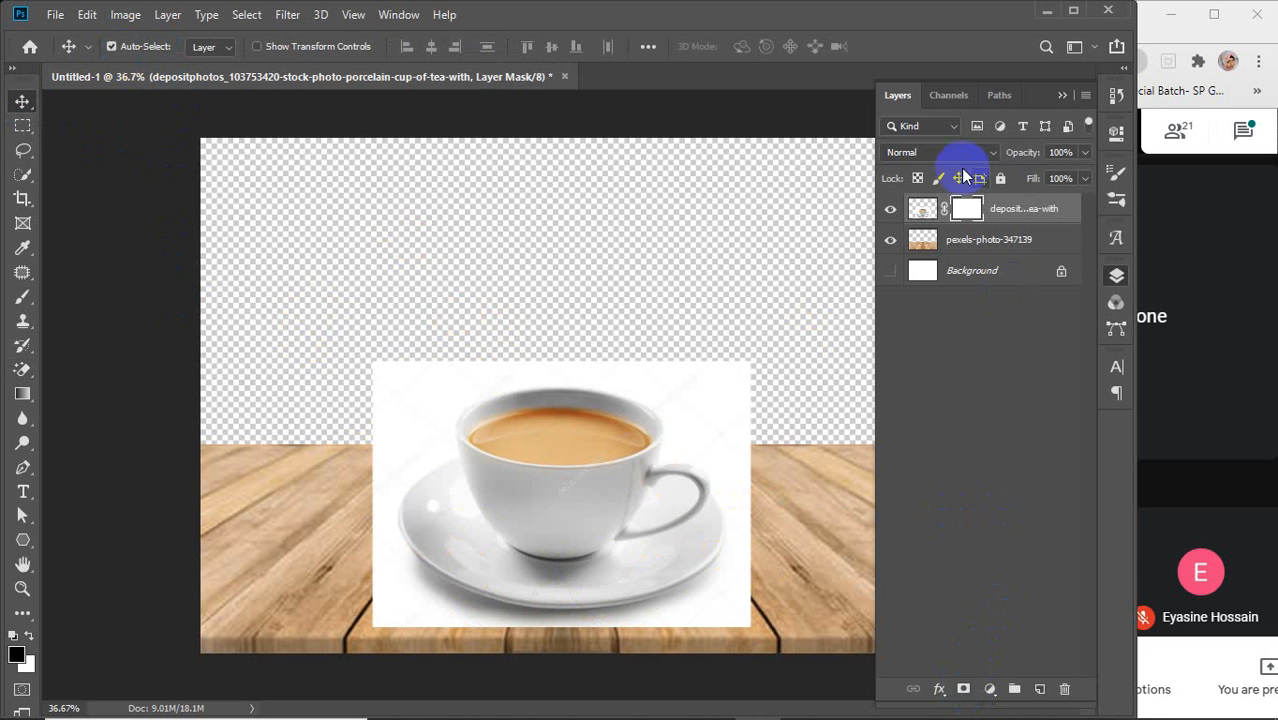
click(22, 300)
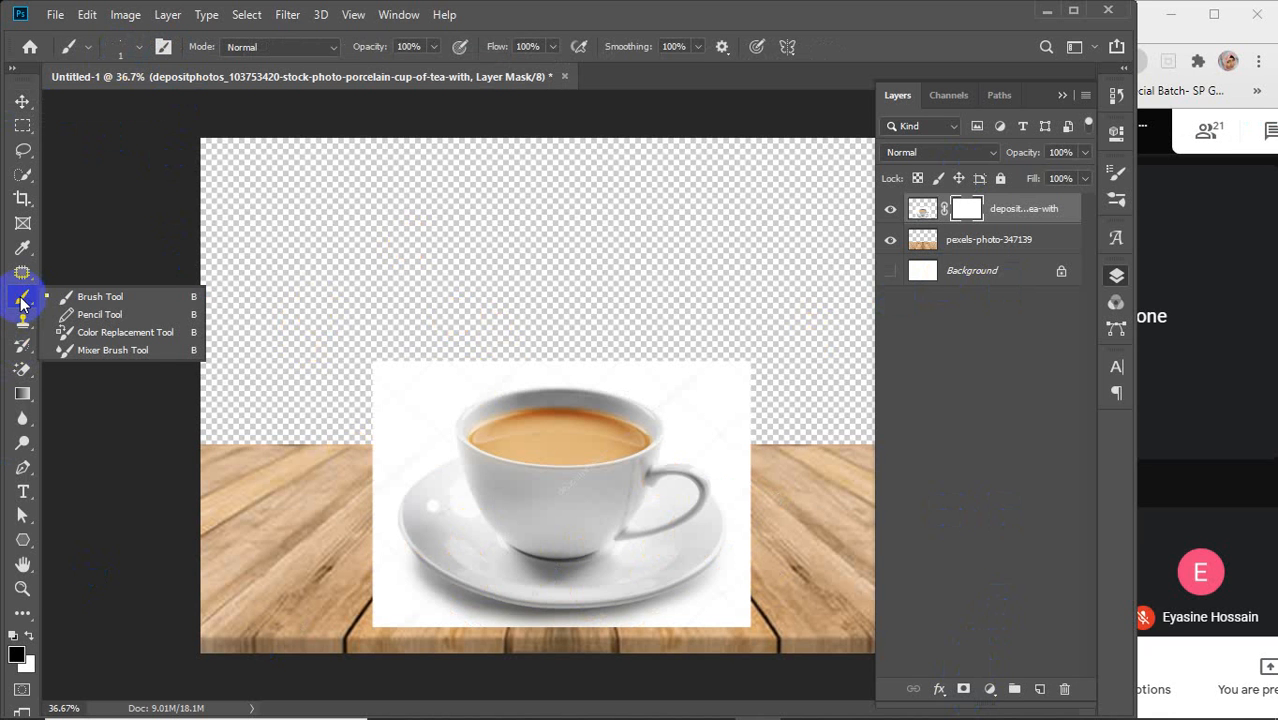
click(968, 212)
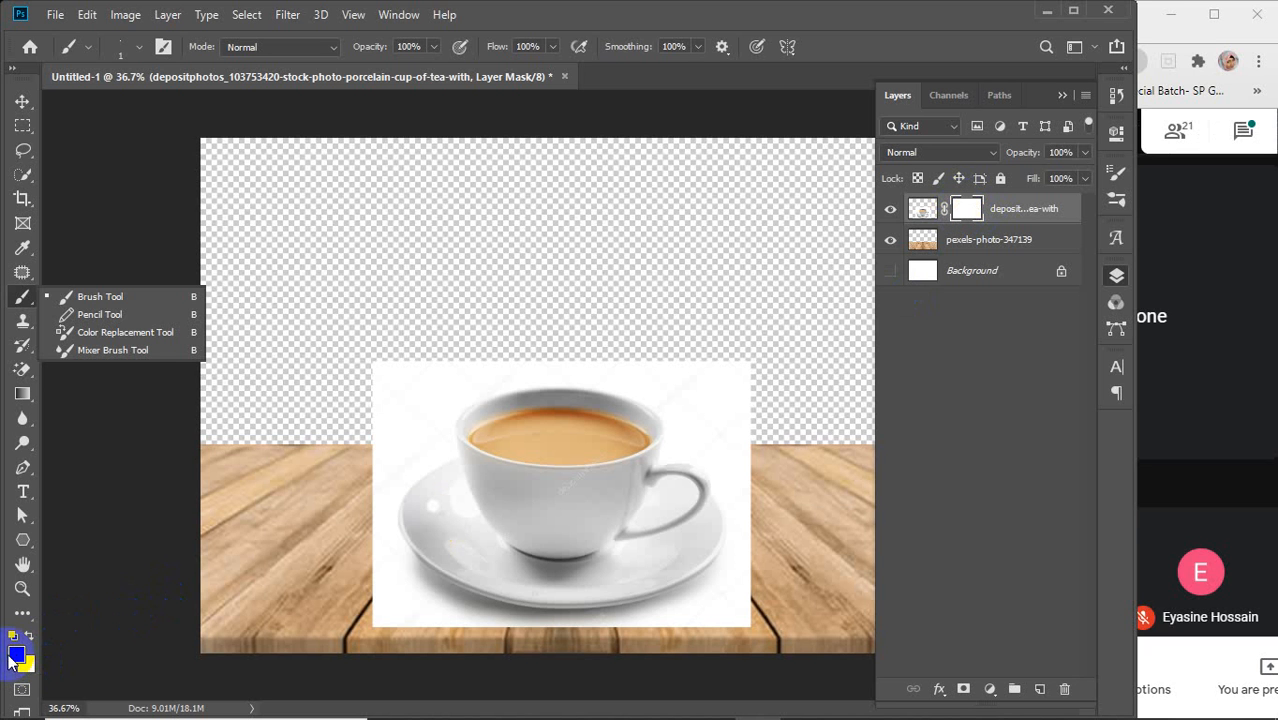
click(118, 298)
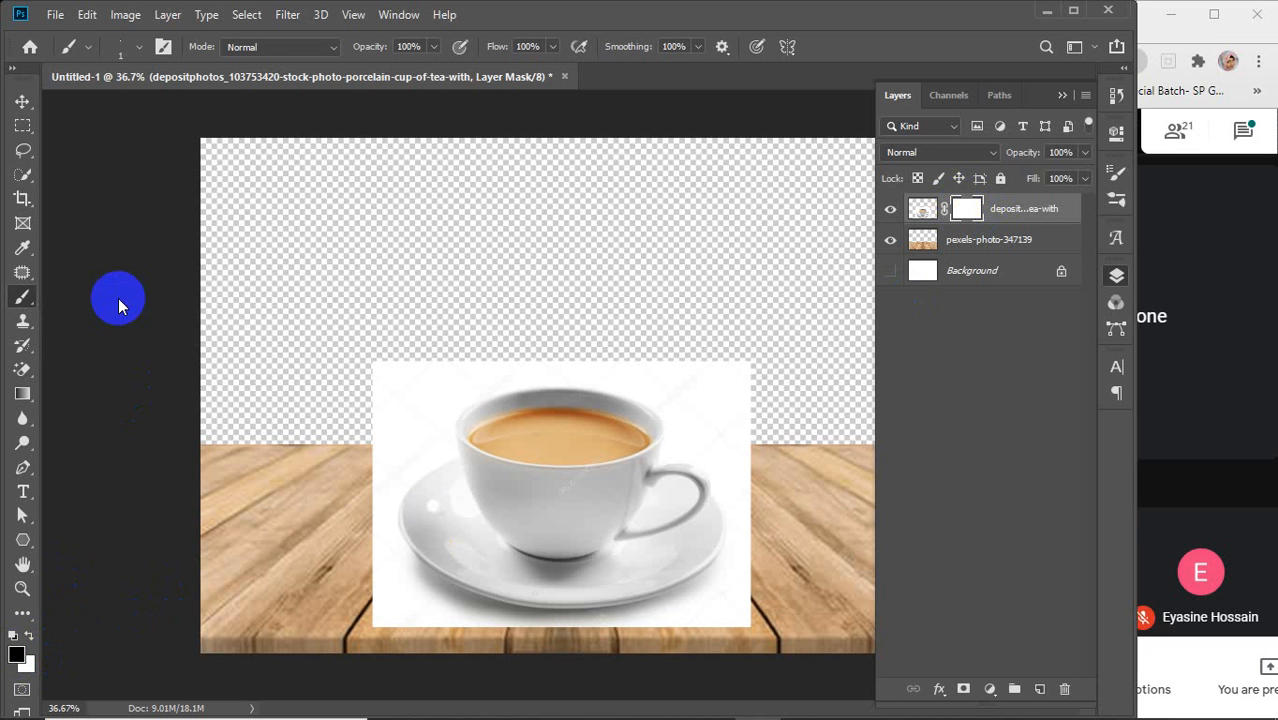
Step: Set the brush to 0% hardness and enlarge it to 300 px
click(138, 48)
drag(126, 141, 228, 150)
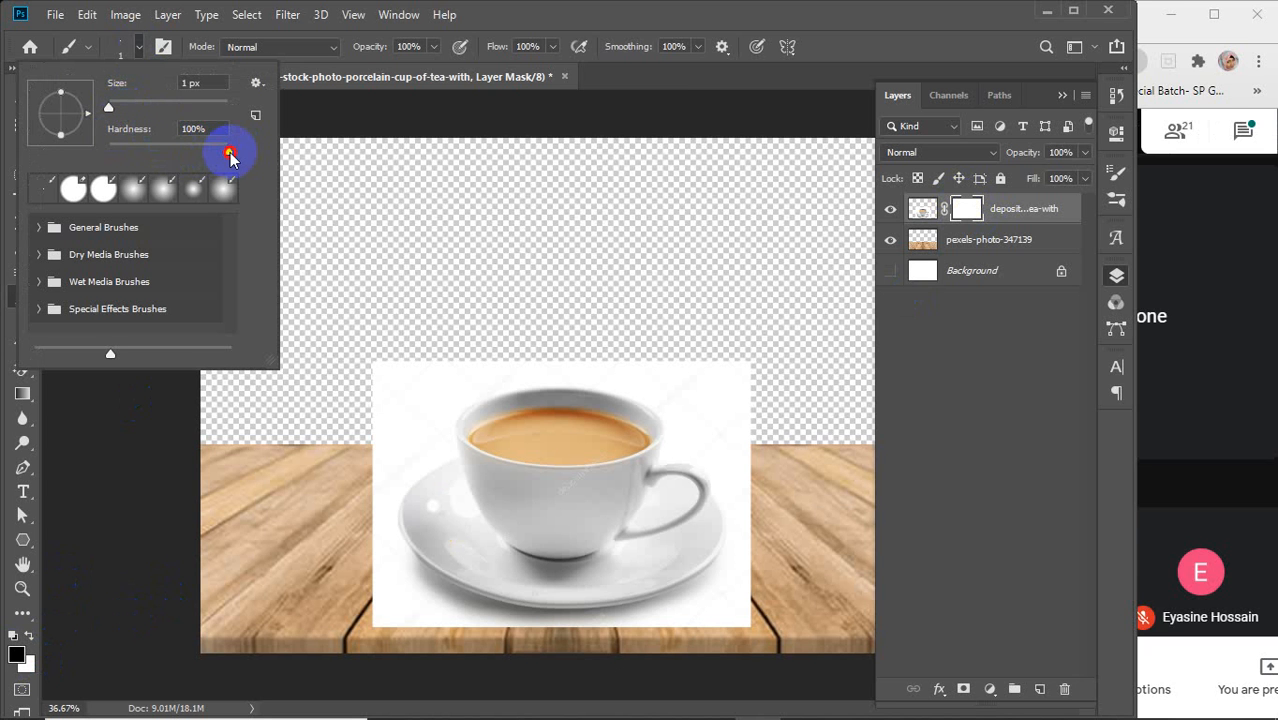
drag(230, 155, 77, 150)
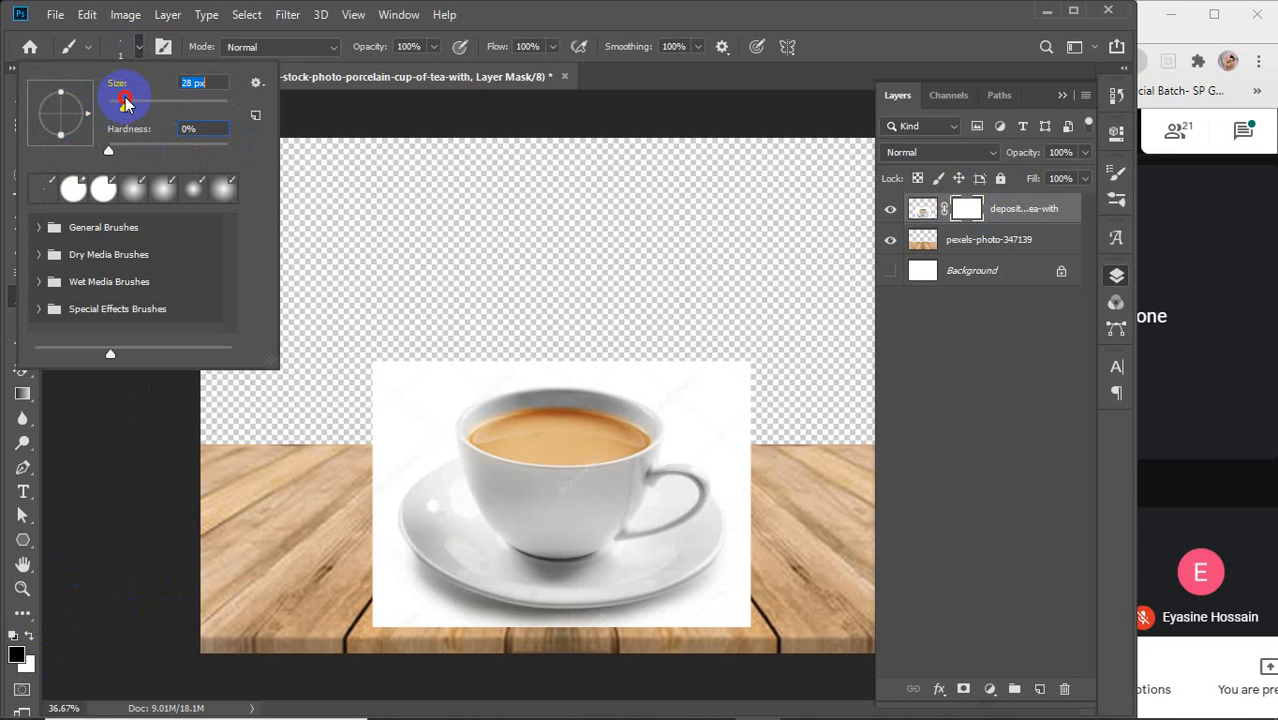
drag(125, 102, 125, 103)
click(140, 47)
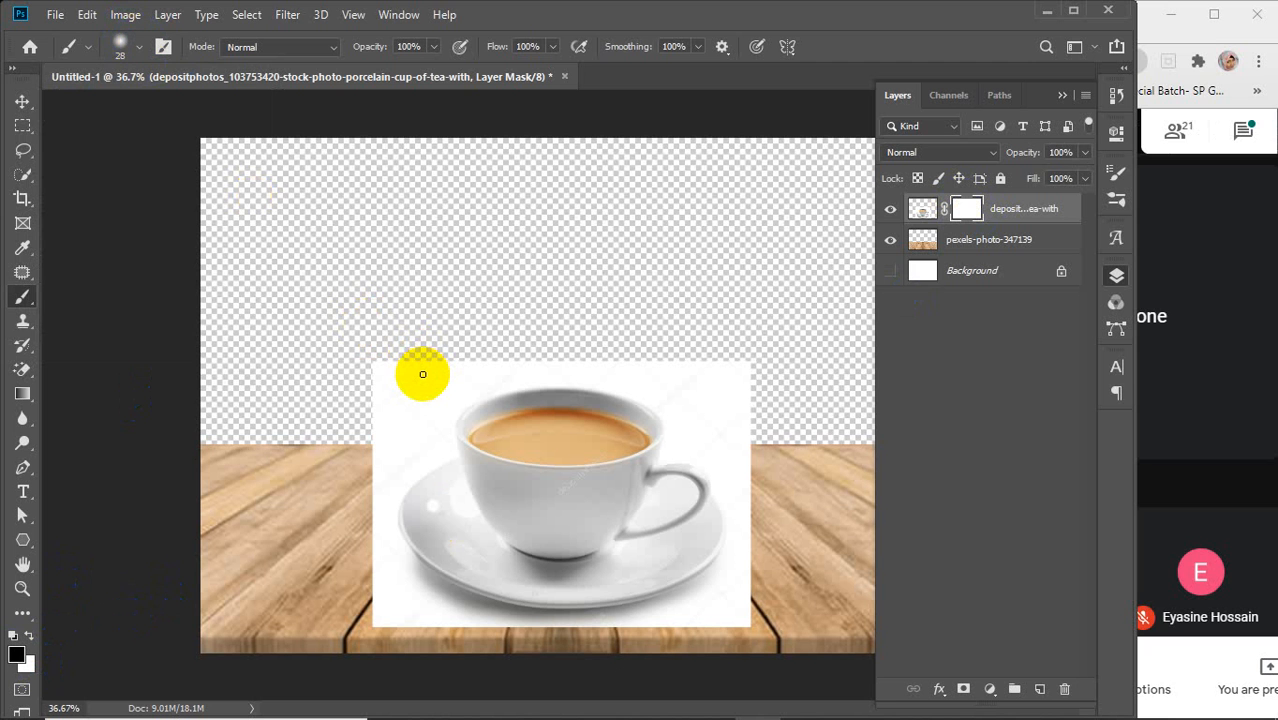
key(bracketright)
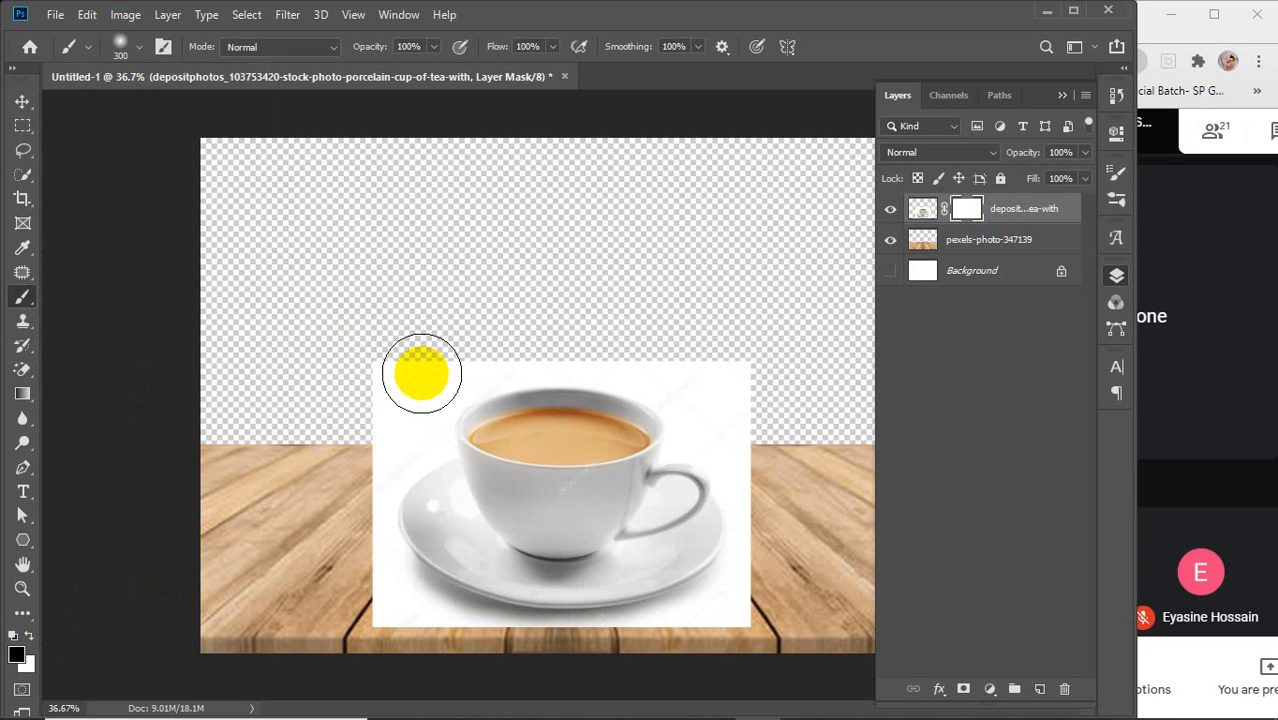
Step: Paint black on the mask around the cup's outer white background, reducing the brush to 100 px, and undo the stroke that cuts into the saucer
mouse_move(399, 357)
mouse_down()
mouse_move(331, 428)
mouse_move(385, 352)
mouse_move(399, 374)
mouse_move(371, 434)
mouse_move(285, 485)
mouse_up()
click(430, 325)
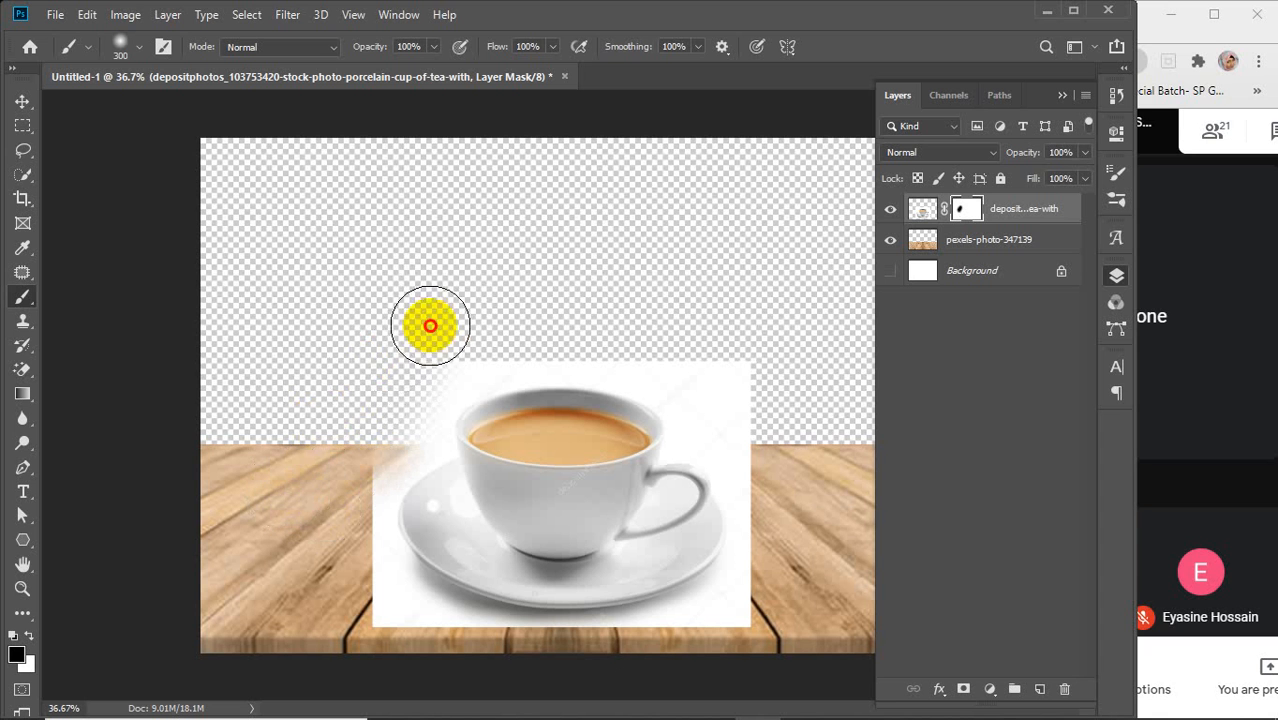
mouse_move(430, 325)
mouse_down()
mouse_move(610, 315)
mouse_move(709, 364)
mouse_move(755, 413)
mouse_move(835, 578)
mouse_move(786, 506)
mouse_move(785, 592)
mouse_move(723, 653)
mouse_move(668, 675)
mouse_move(343, 672)
mouse_move(323, 605)
mouse_move(479, 691)
mouse_move(547, 666)
mouse_move(500, 622)
mouse_up()
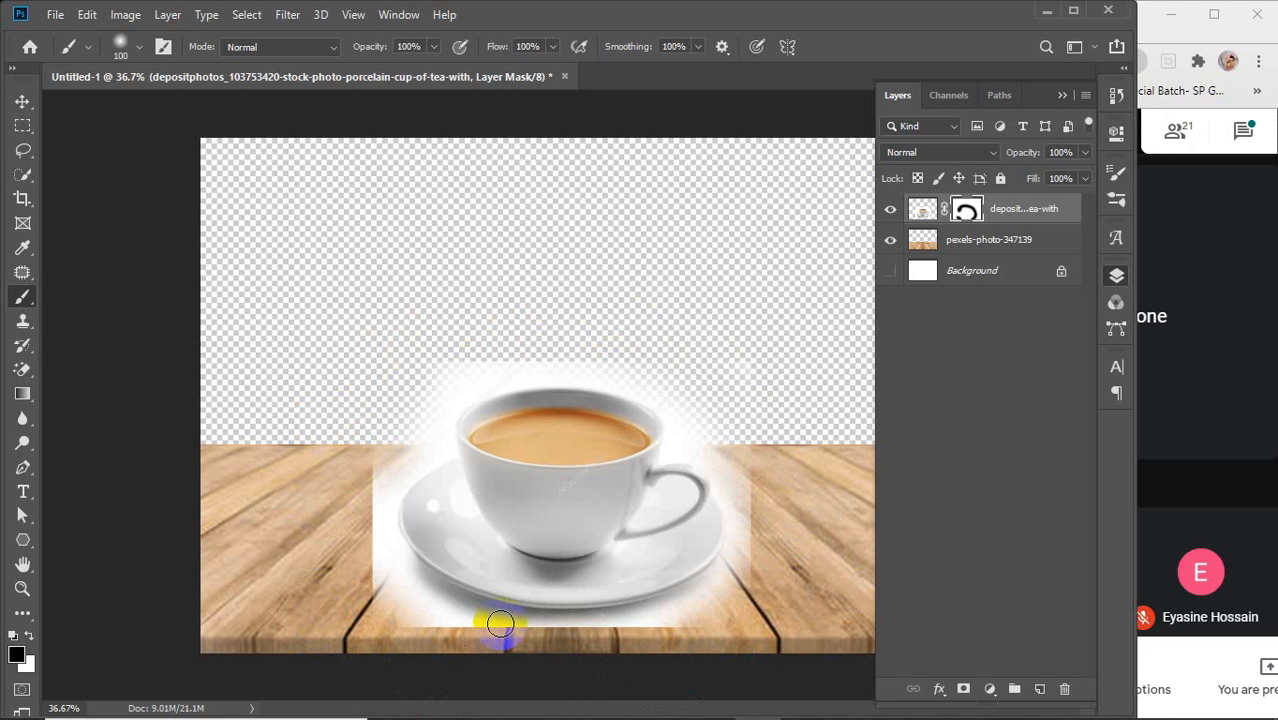
mouse_move(500, 624)
mouse_down()
mouse_move(387, 536)
mouse_move(532, 654)
mouse_move(491, 530)
mouse_move(454, 514)
mouse_move(489, 648)
mouse_move(528, 655)
mouse_up()
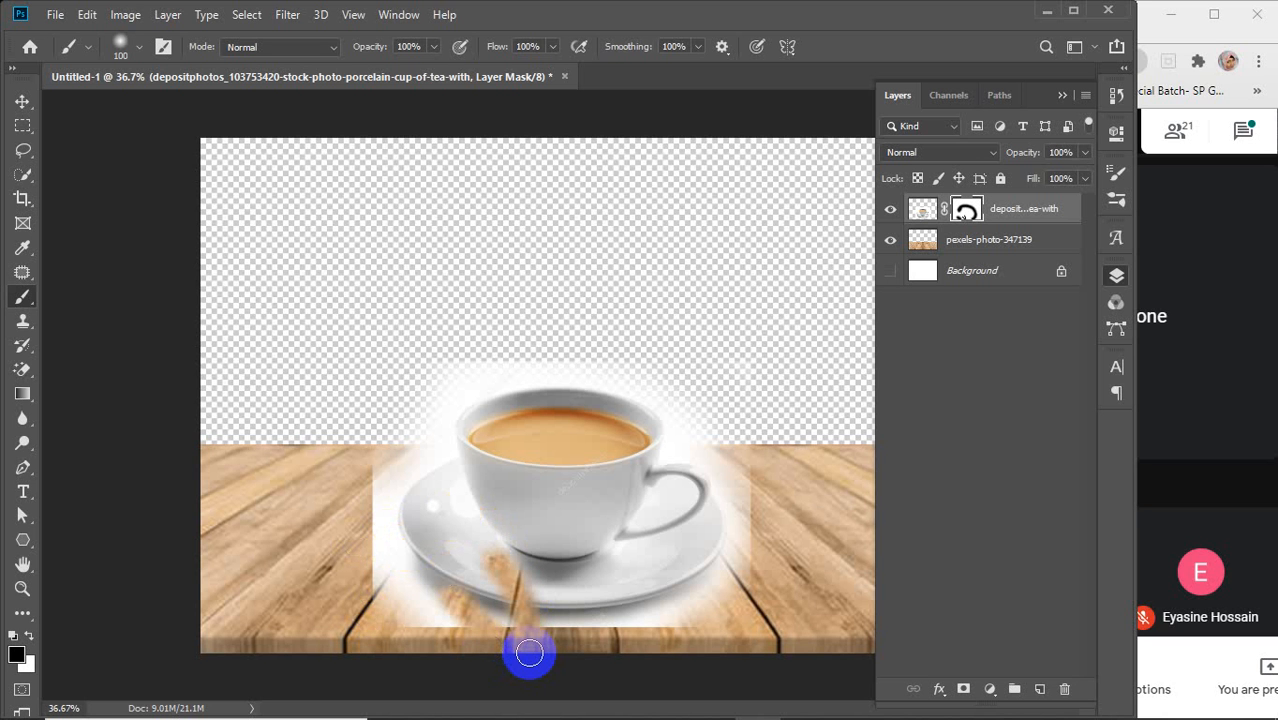
key(ctrl+z)
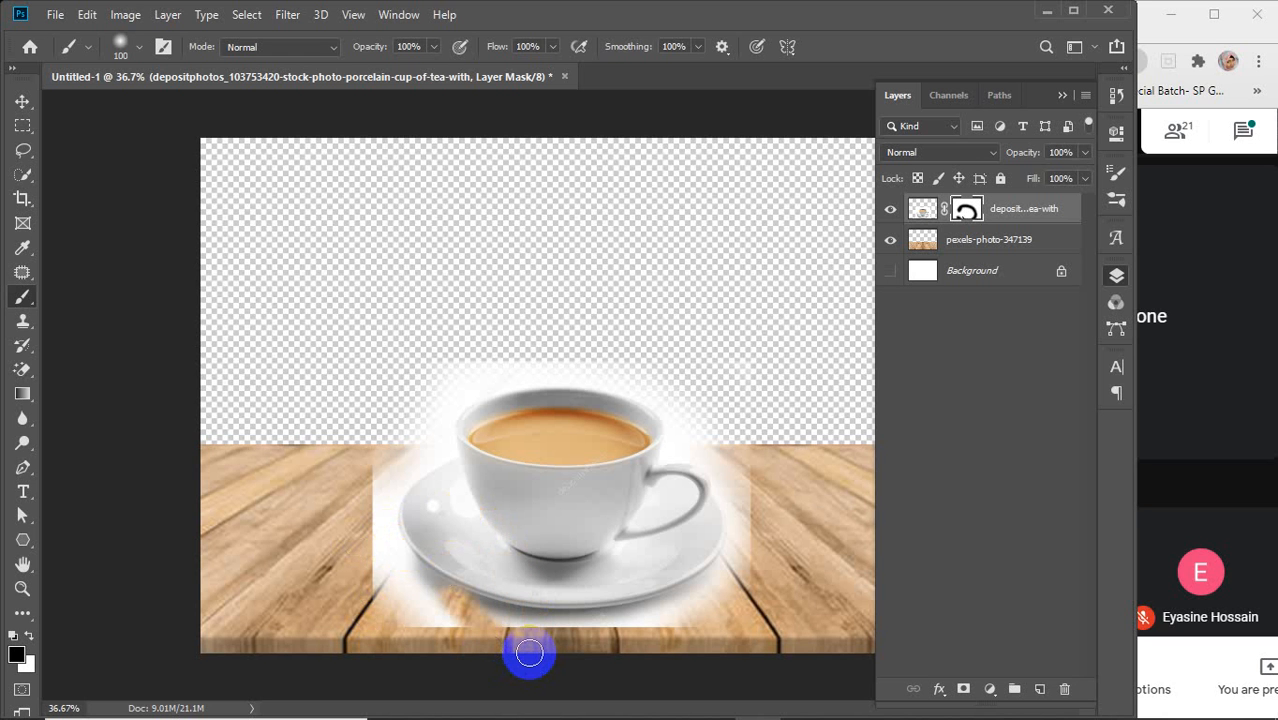
Step: Mask out the white background along the saucer's left side and lower-left edge with the 100 px black brush
scroll(513, 633, up, 3)
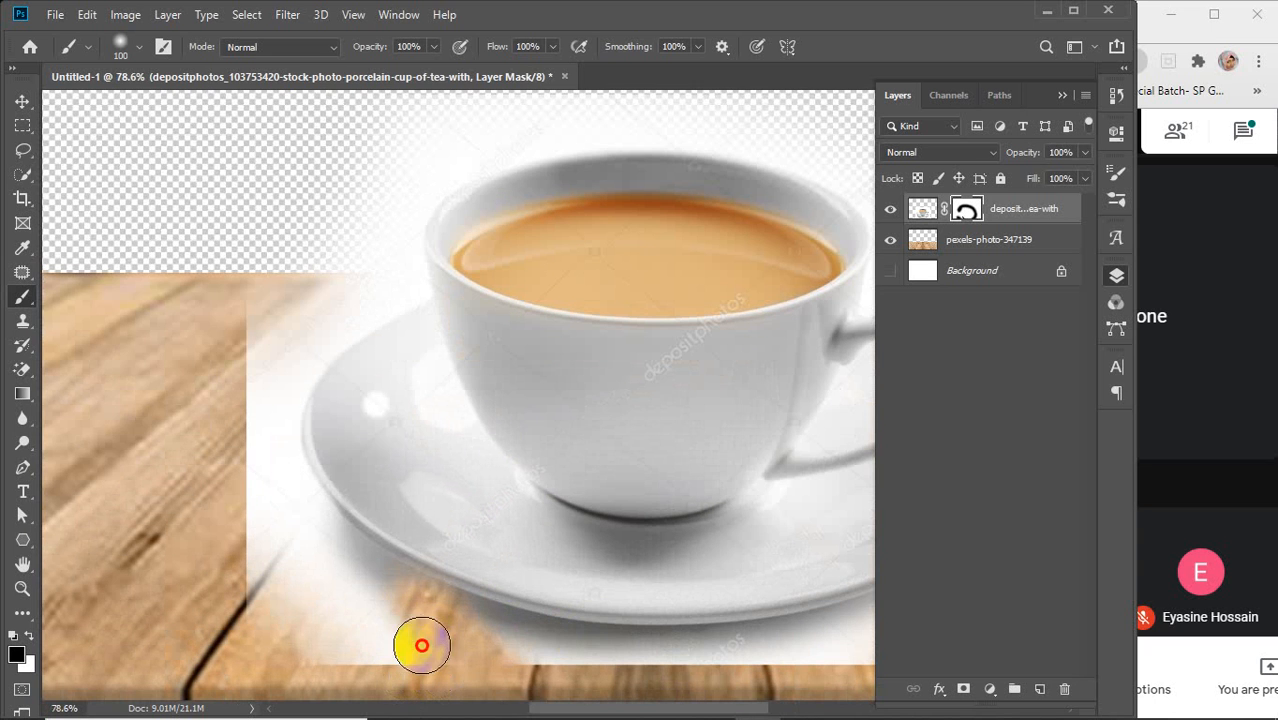
mouse_move(422, 645)
mouse_down()
mouse_move(277, 539)
mouse_move(192, 386)
mouse_up()
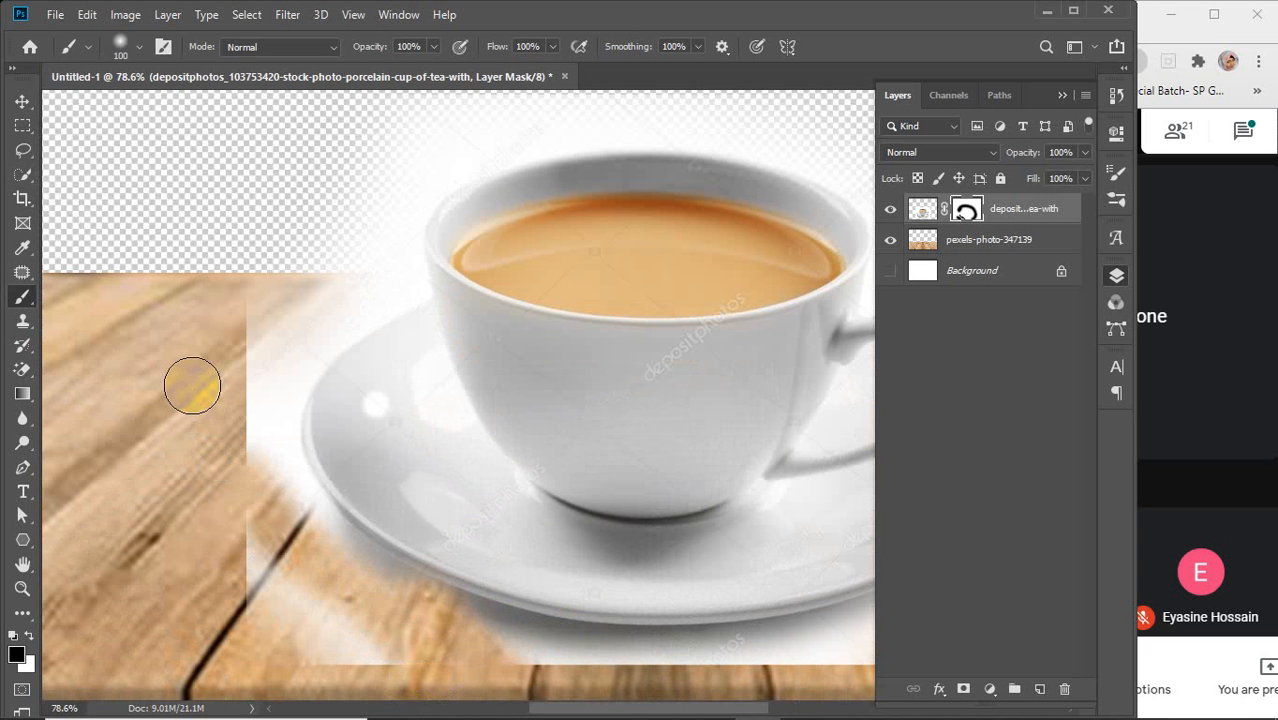
mouse_move(293, 541)
mouse_down()
mouse_move(259, 453)
mouse_move(255, 396)
mouse_move(406, 84)
mouse_move(303, 208)
mouse_move(220, 521)
mouse_move(266, 263)
mouse_up()
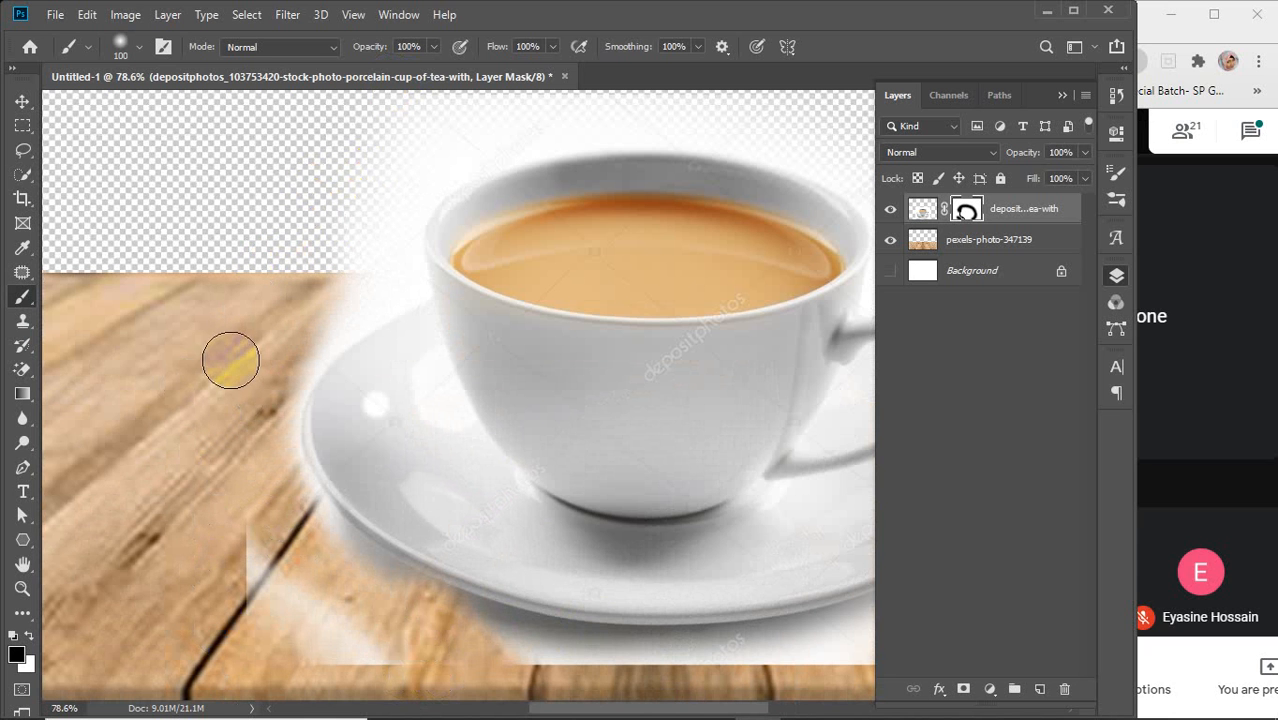
mouse_move(276, 550)
mouse_down()
mouse_move(413, 707)
mouse_move(236, 507)
mouse_move(471, 675)
mouse_move(237, 581)
mouse_move(506, 687)
mouse_move(255, 634)
mouse_up()
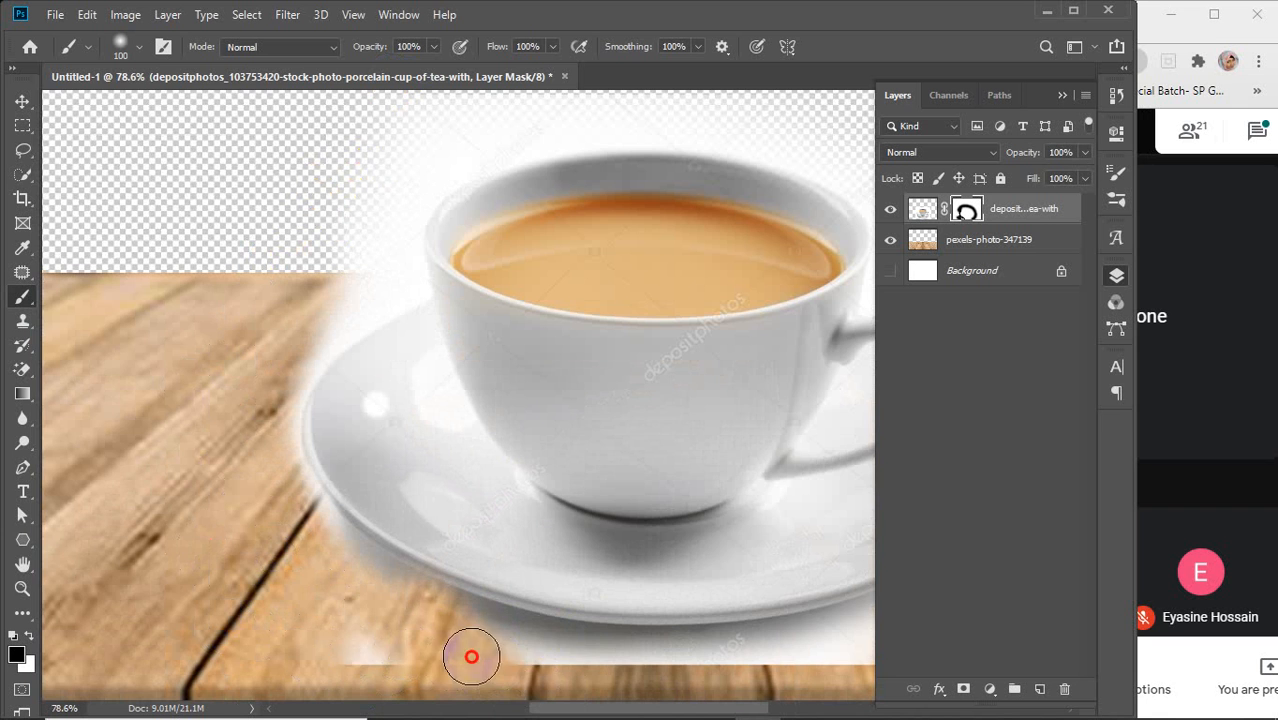
mouse_move(471, 657)
mouse_down()
mouse_move(551, 652)
mouse_move(483, 668)
mouse_up()
Step: Mask out the white background below the saucer and along its lower-right side, and undo the stroke that cuts into the saucer's rim
scroll(466, 674, down, 3)
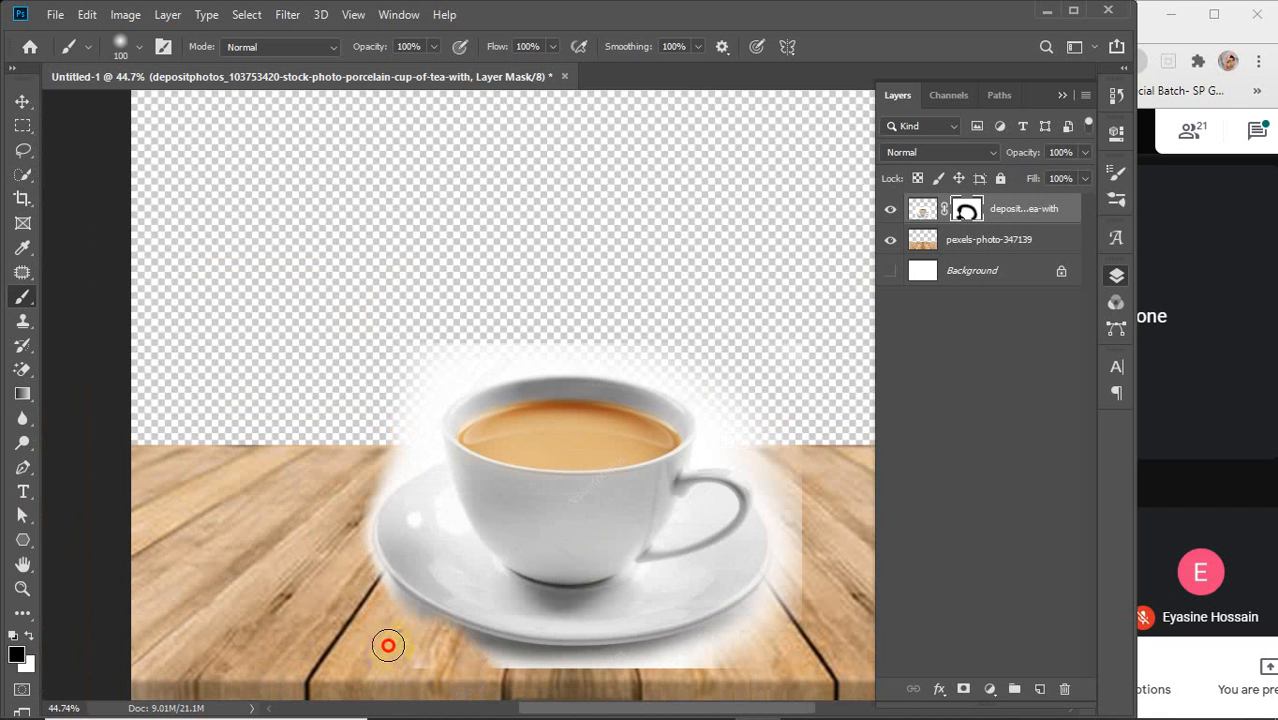
mouse_move(388, 645)
mouse_down()
mouse_move(568, 701)
mouse_move(400, 675)
mouse_move(341, 641)
mouse_move(575, 697)
mouse_move(489, 679)
mouse_move(468, 657)
mouse_move(665, 666)
mouse_move(745, 649)
mouse_move(831, 605)
mouse_move(671, 676)
mouse_up()
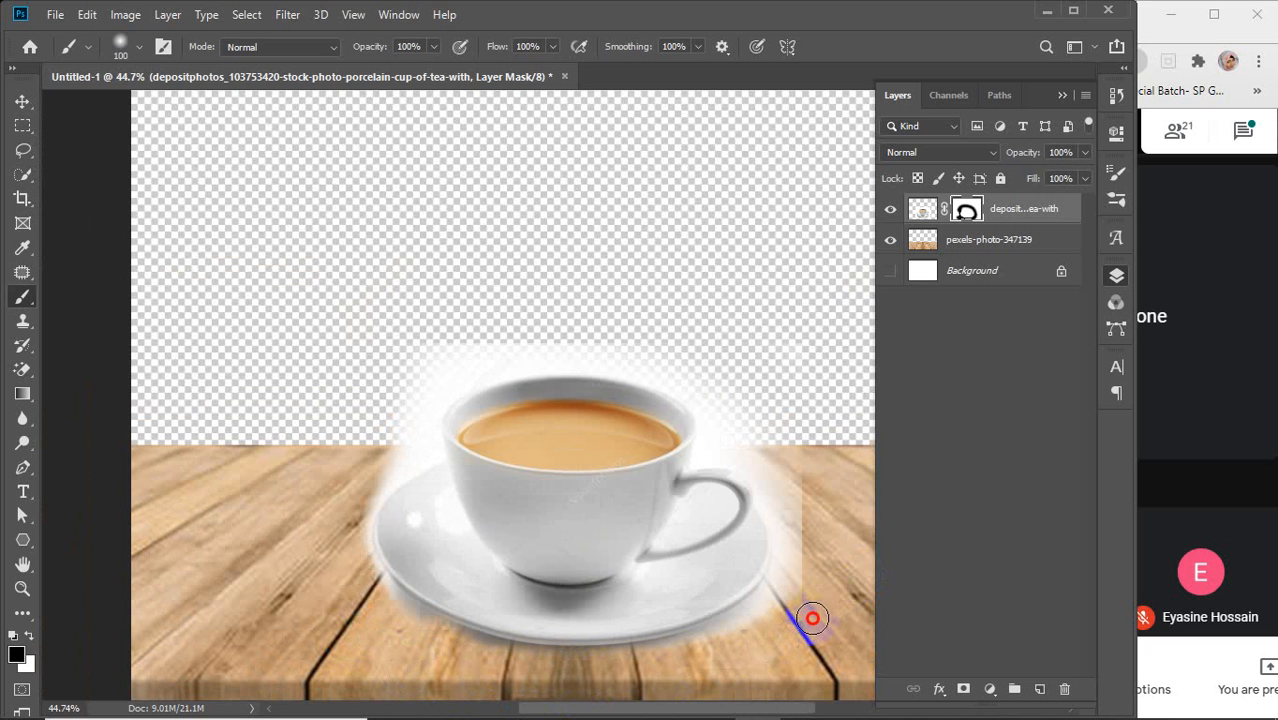
mouse_move(781, 643)
mouse_down()
mouse_move(718, 671)
mouse_move(795, 570)
mouse_move(796, 455)
mouse_move(790, 622)
mouse_move(739, 662)
mouse_move(670, 673)
mouse_move(752, 403)
mouse_move(746, 423)
mouse_move(793, 514)
mouse_move(779, 600)
mouse_move(727, 636)
mouse_move(653, 654)
mouse_up()
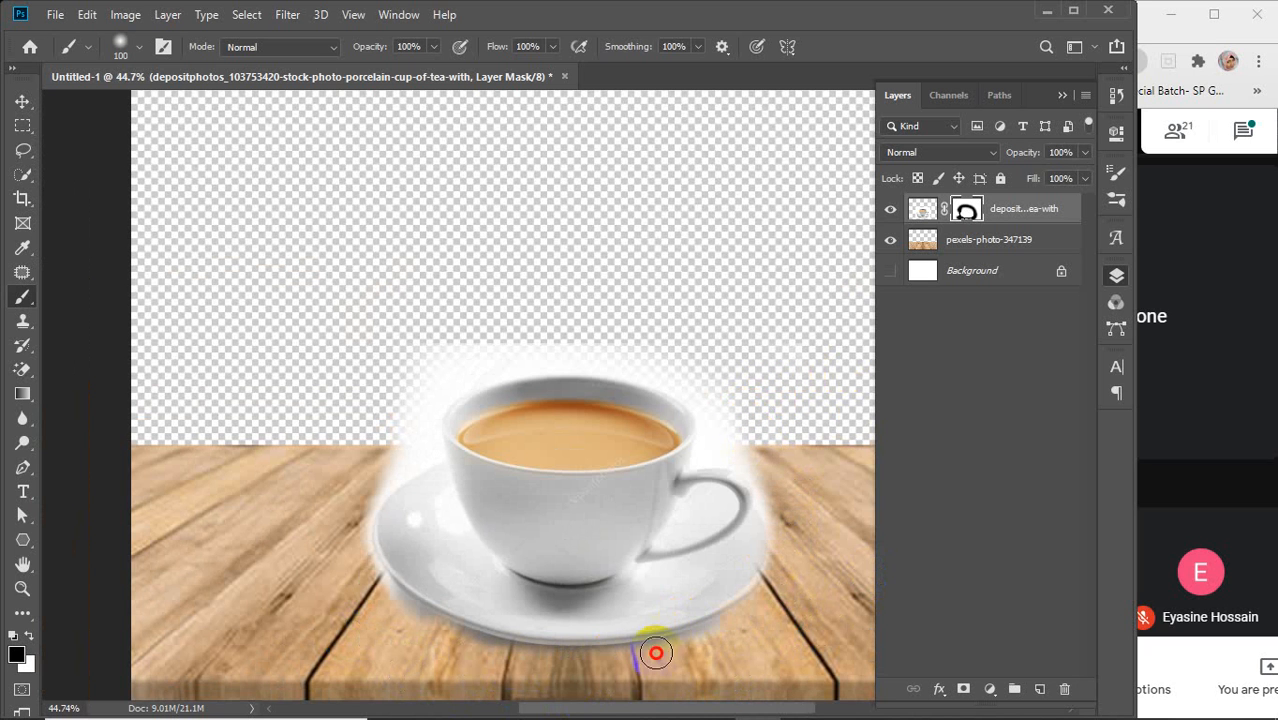
key(ctrl+z)
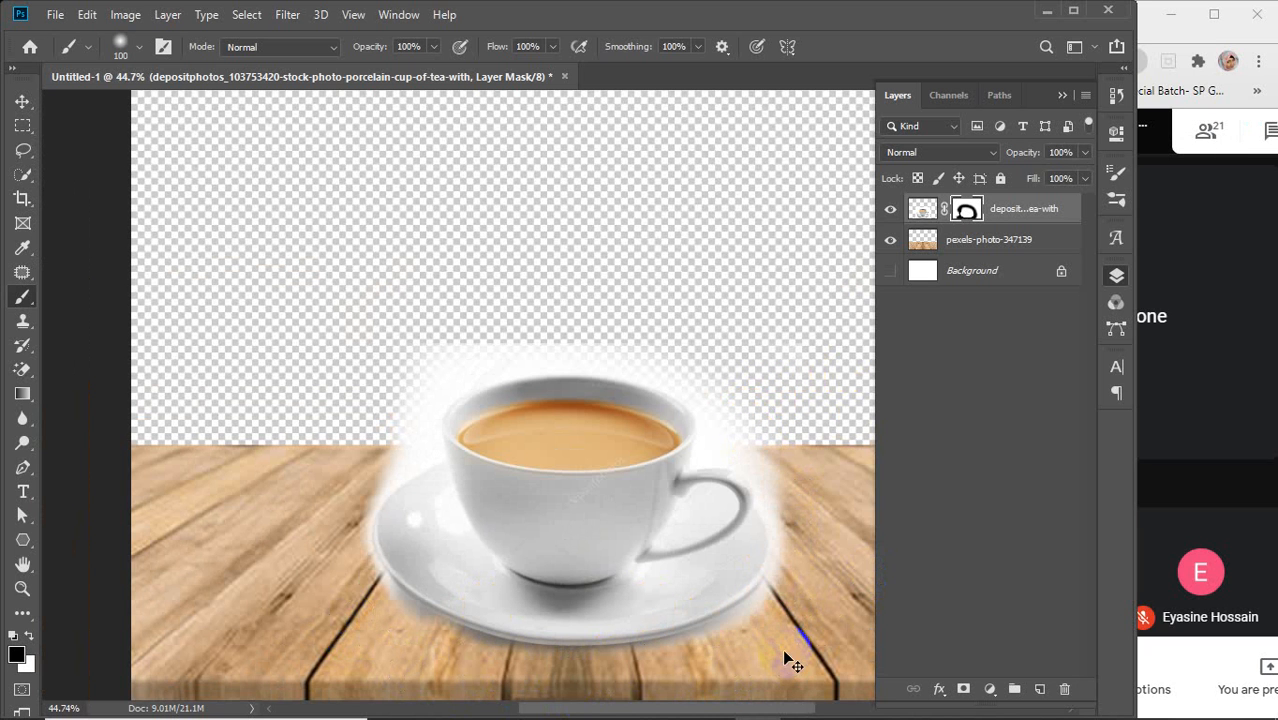
Step: Reduce the brush to 35 px and mask out the grey fringe along the saucer's lower-right edge
scroll(722, 654, up, 5)
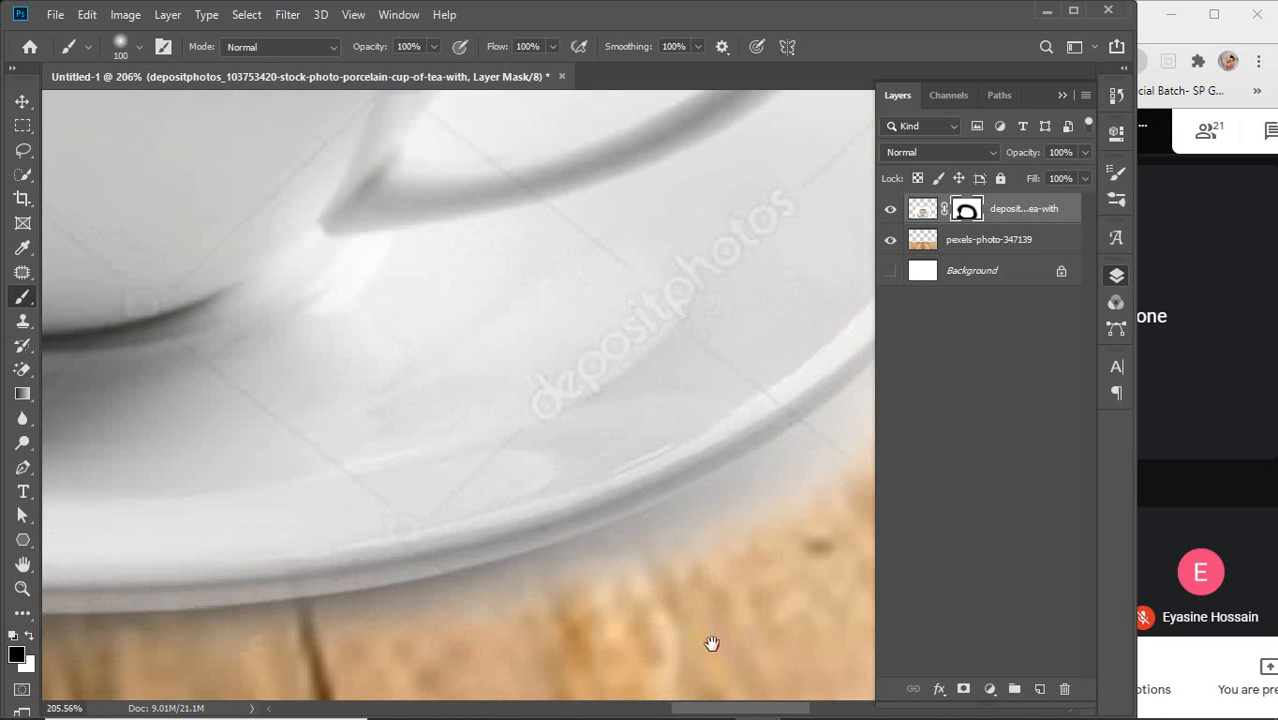
drag(711, 643, 580, 498)
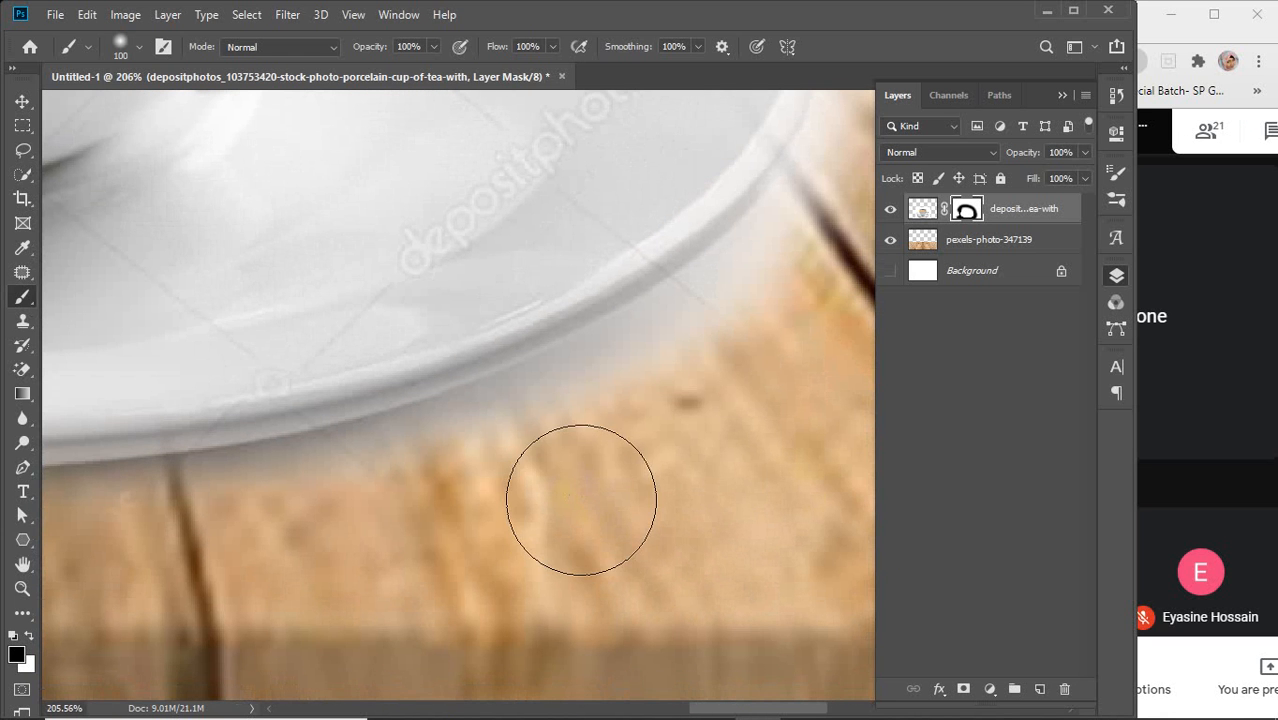
key(bracketleft)
key(bracketleft)
key(bracketleft)
key(bracketleft)
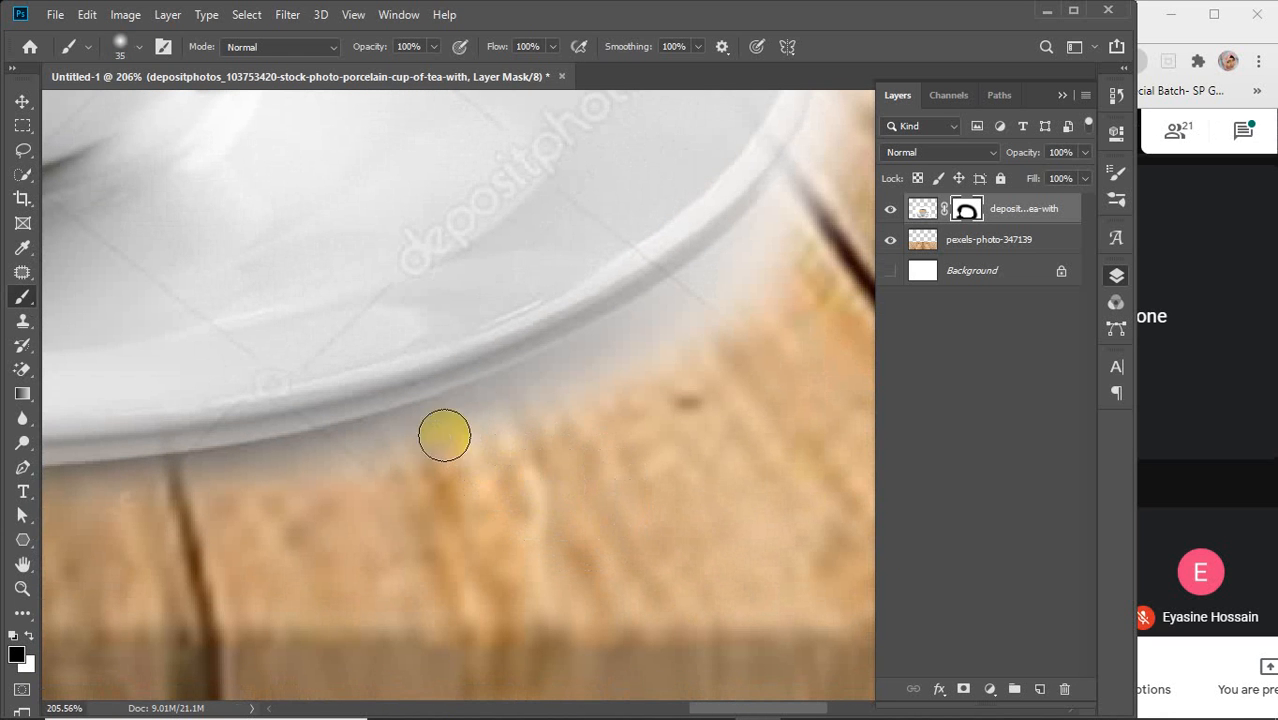
mouse_move(457, 422)
mouse_down()
mouse_move(597, 379)
mouse_move(712, 305)
mouse_up()
mouse_move(408, 446)
mouse_down()
mouse_move(177, 471)
mouse_move(292, 486)
mouse_up()
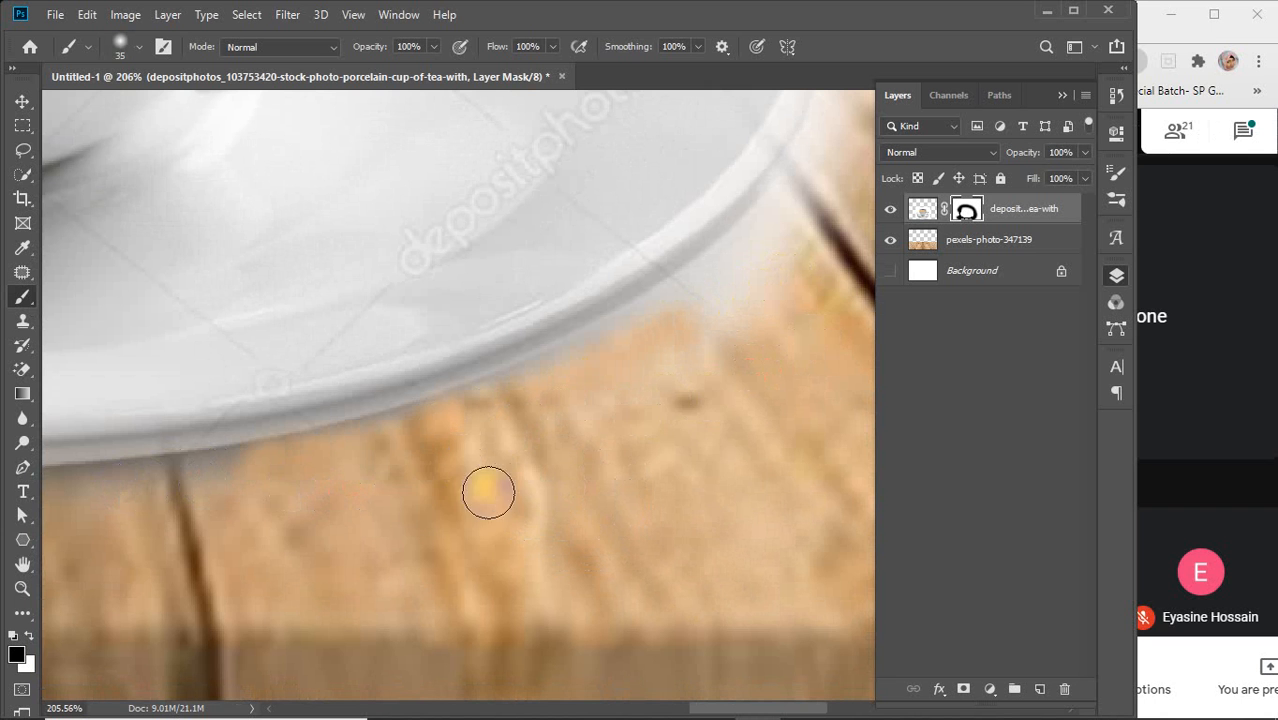
Step: Mask out the remaining fringe directly beneath the saucer's bottom edge with the 35 px black brush
scroll(373, 556, down, 3)
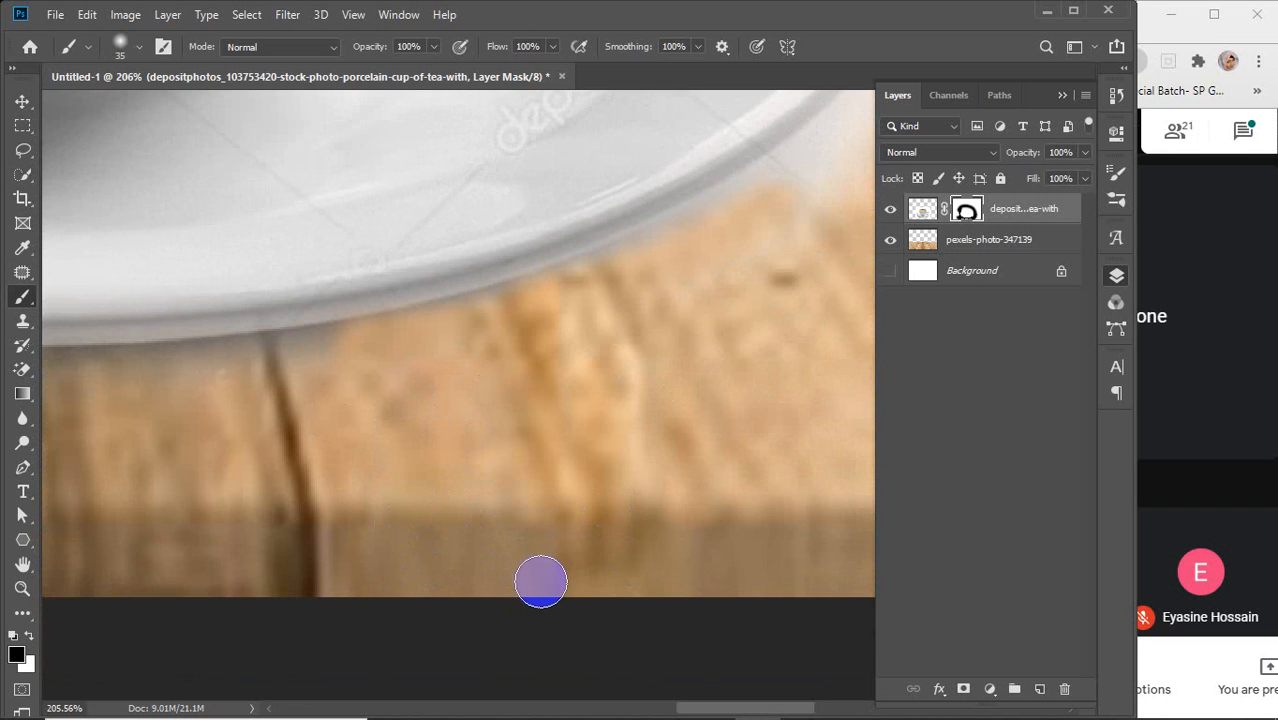
key(space)
drag(308, 466, 522, 510)
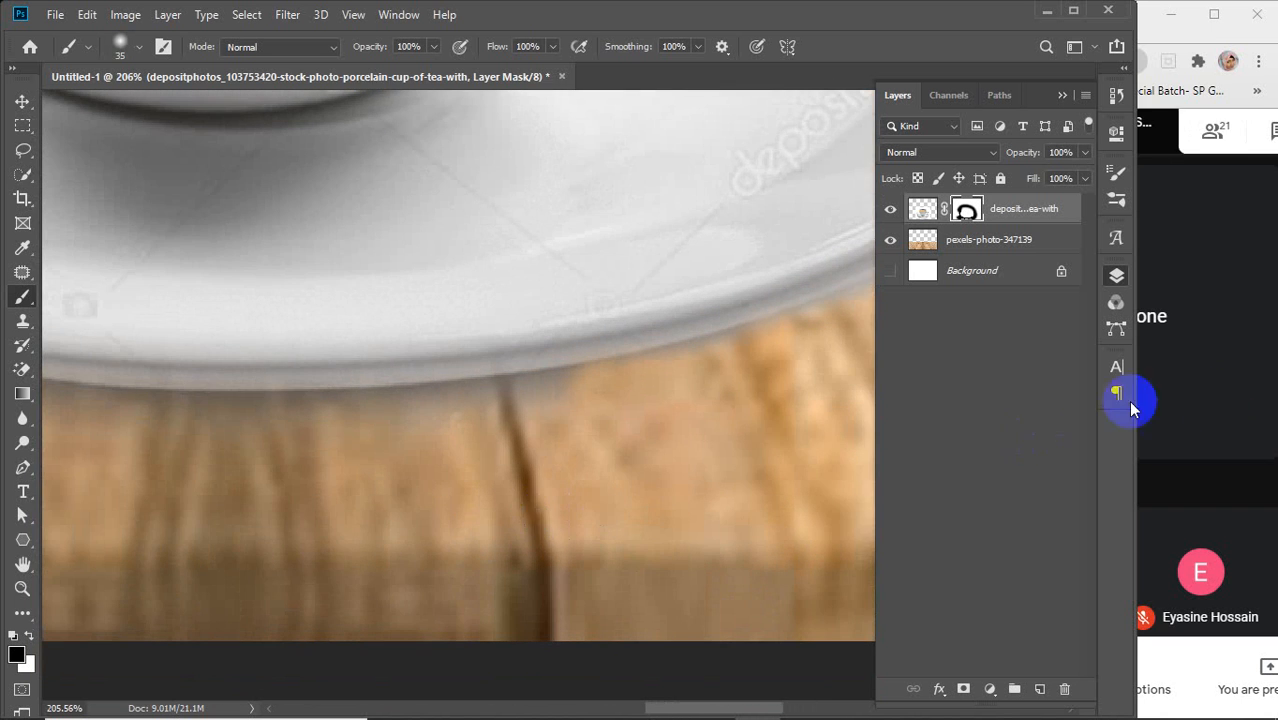
click(1224, 399)
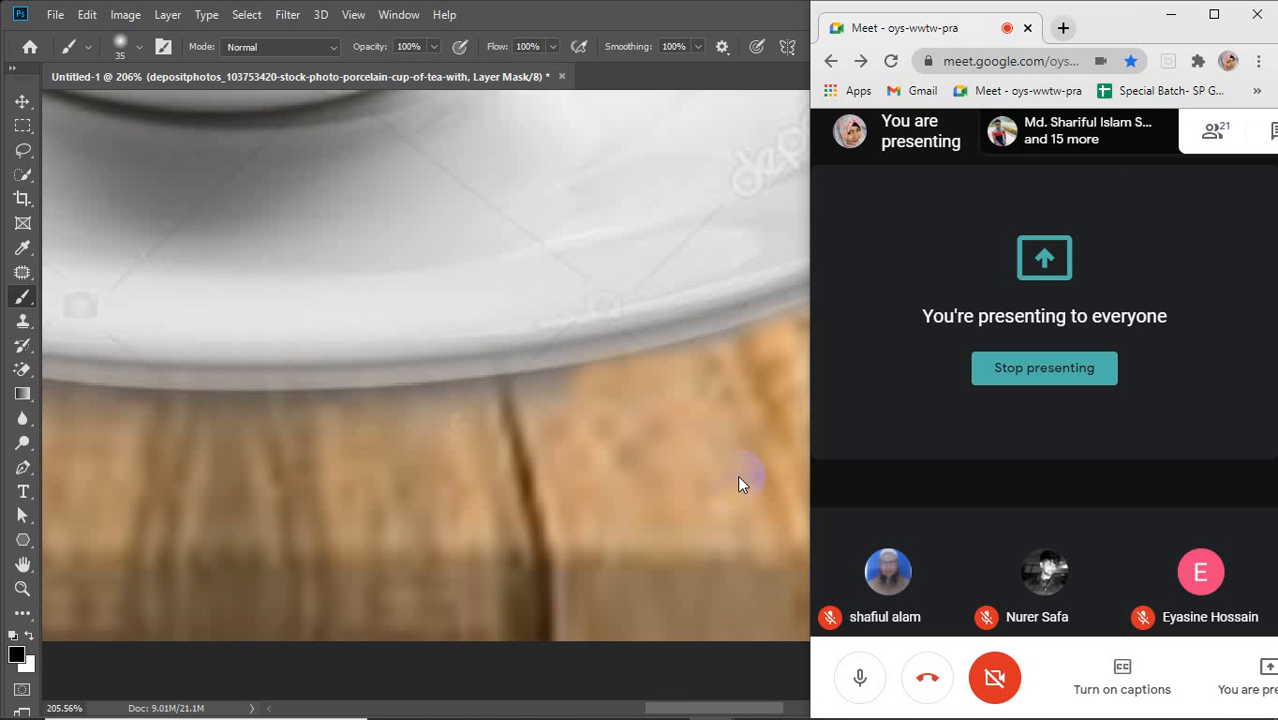
click(700, 457)
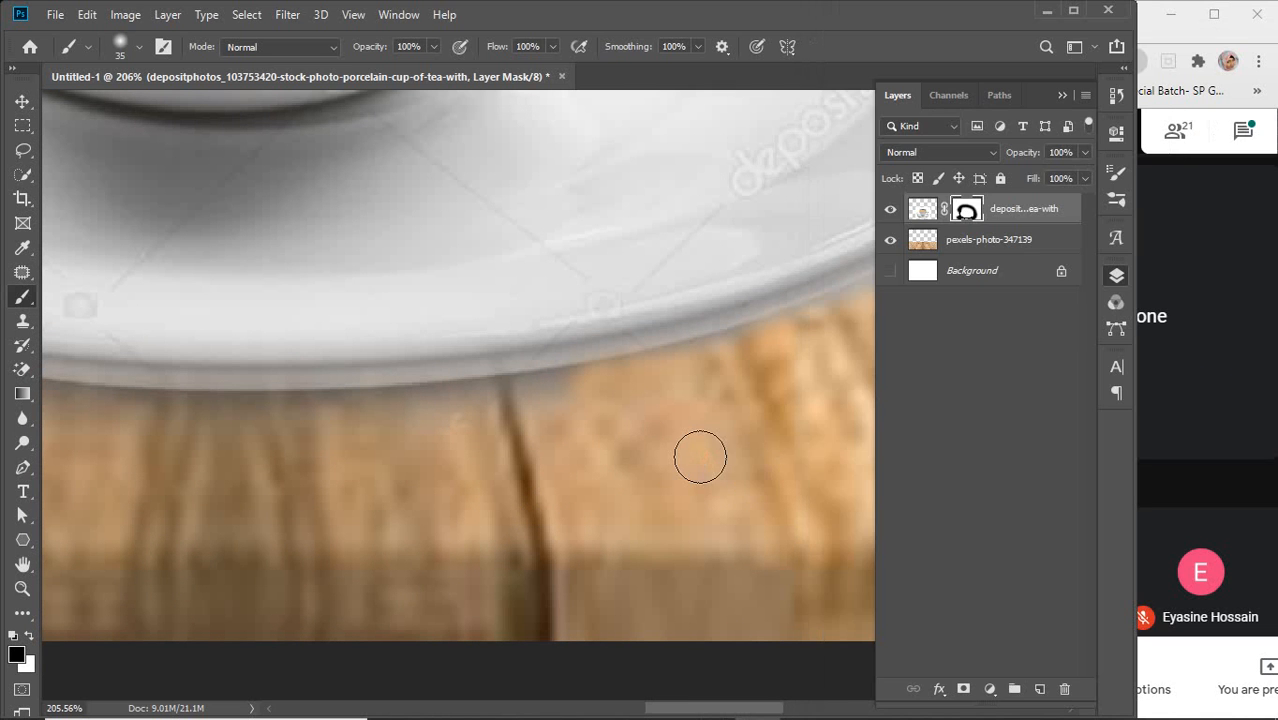
scroll(748, 413, down, 1)
key(space)
drag(755, 414, 703, 529)
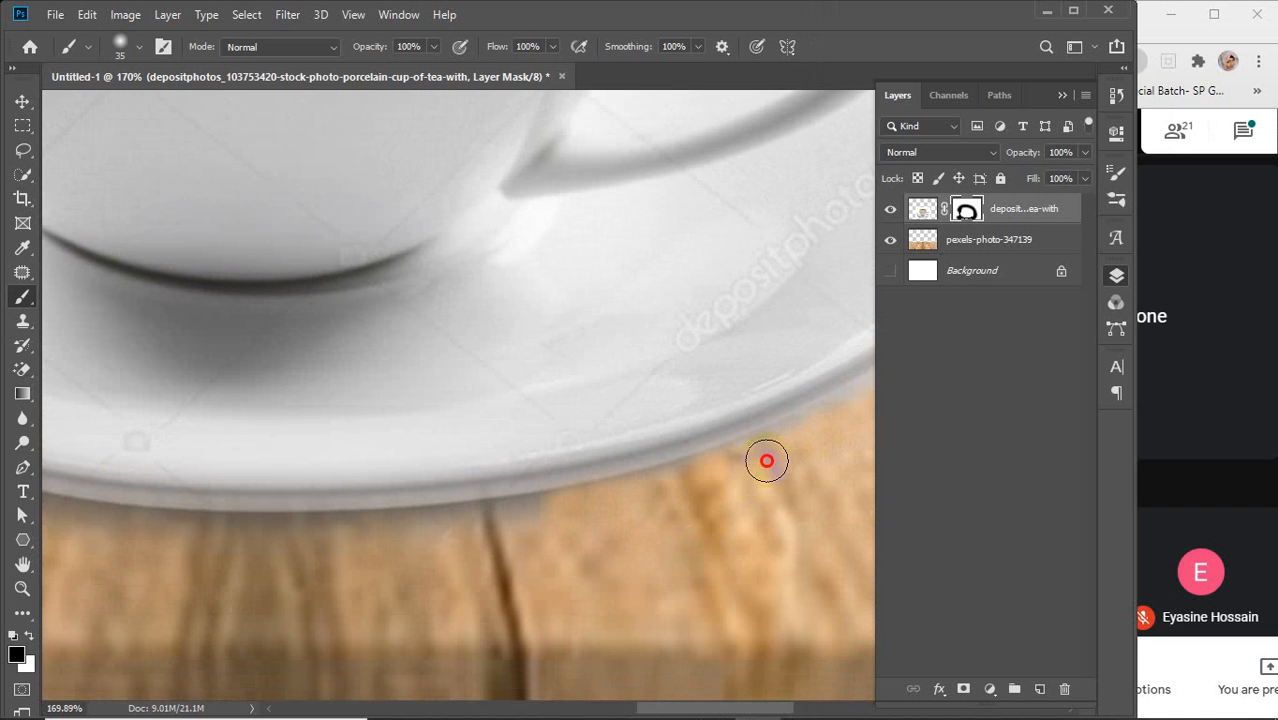
mouse_move(507, 535)
mouse_down()
mouse_move(322, 542)
mouse_move(271, 561)
mouse_move(372, 543)
mouse_up()
mouse_move(469, 546)
mouse_down()
mouse_move(222, 550)
mouse_move(570, 544)
mouse_move(282, 573)
mouse_move(206, 567)
mouse_move(311, 567)
mouse_move(245, 583)
mouse_move(666, 597)
mouse_up()
Step: Paint black on the mask along the saucer's lower-left edge to remove the grey shadow fringe
key(space)
drag(760, 559, 141, 524)
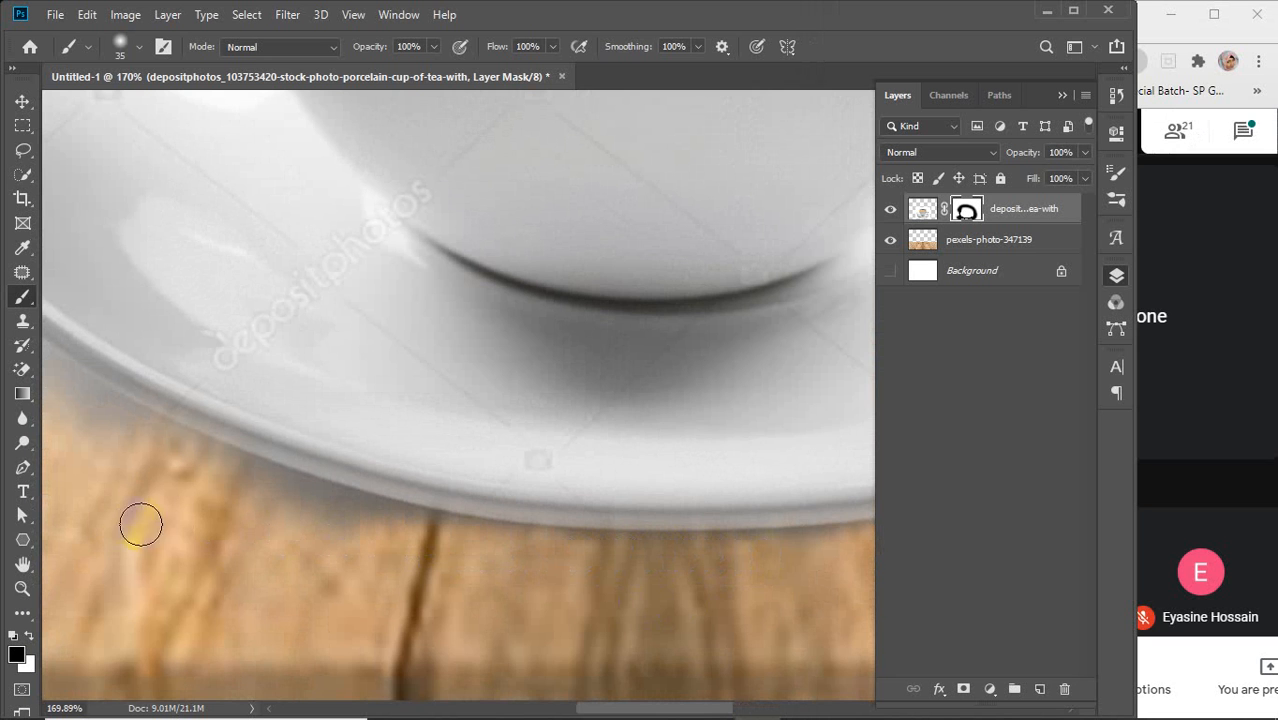
key(space)
drag(260, 597, 319, 626)
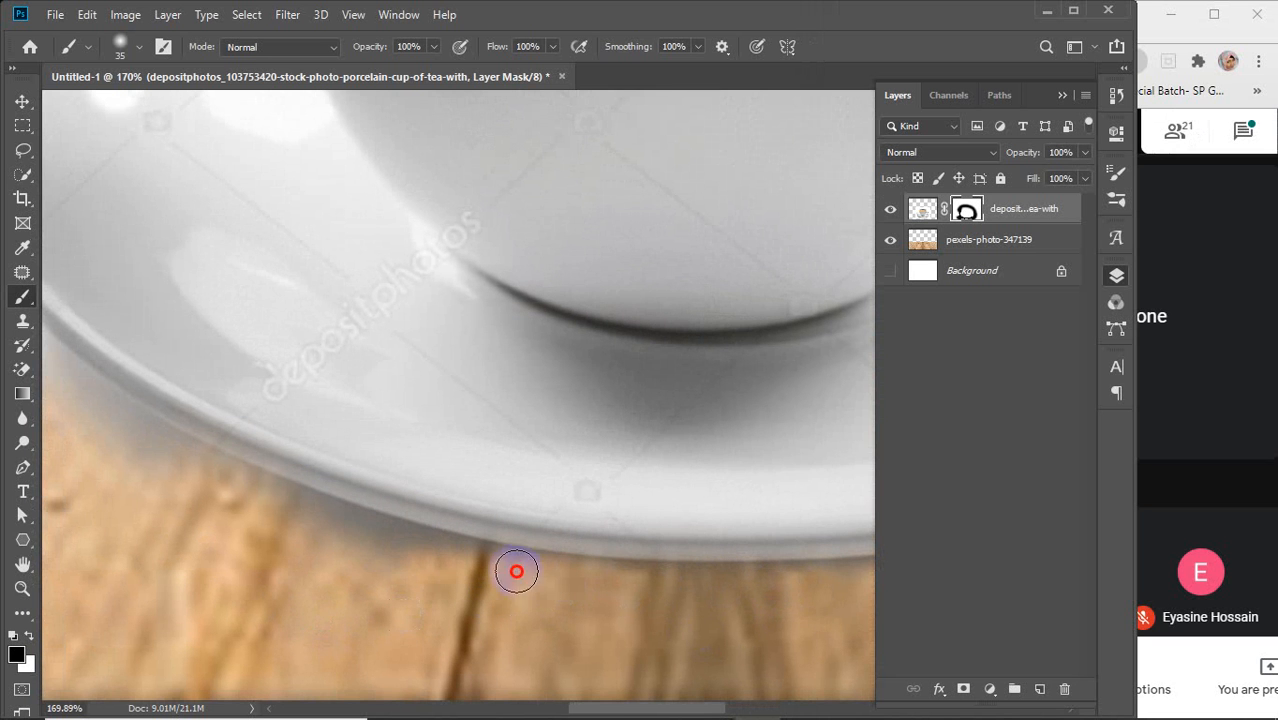
mouse_move(516, 571)
mouse_down()
mouse_move(194, 488)
mouse_move(93, 486)
mouse_up()
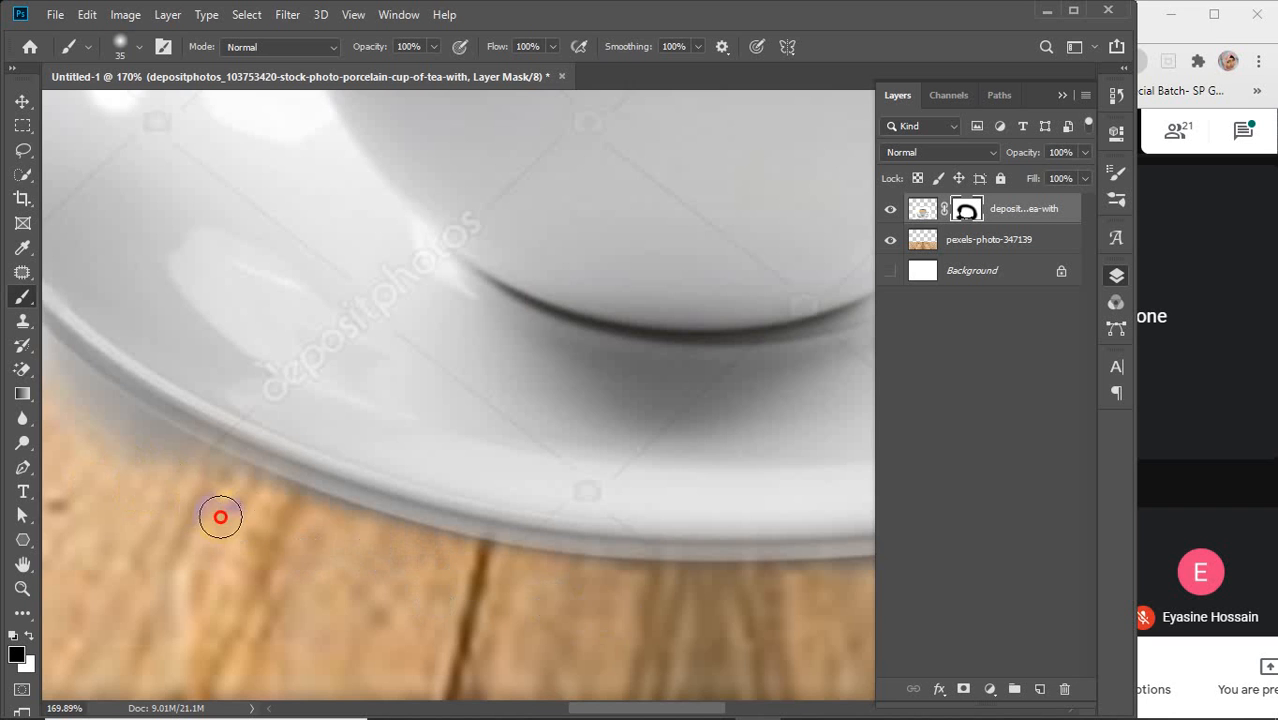
drag(365, 606, 433, 608)
key(space)
drag(260, 538, 595, 653)
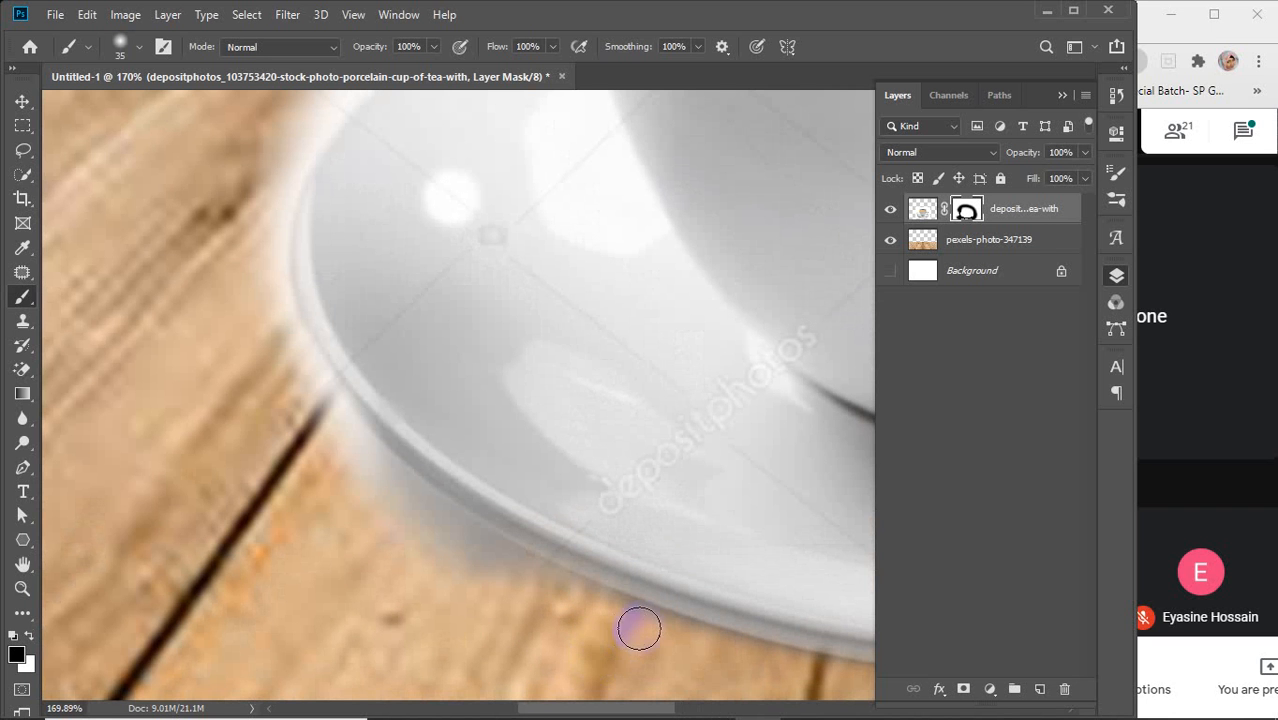
mouse_move(442, 546)
mouse_down()
mouse_move(376, 501)
mouse_move(290, 408)
mouse_up()
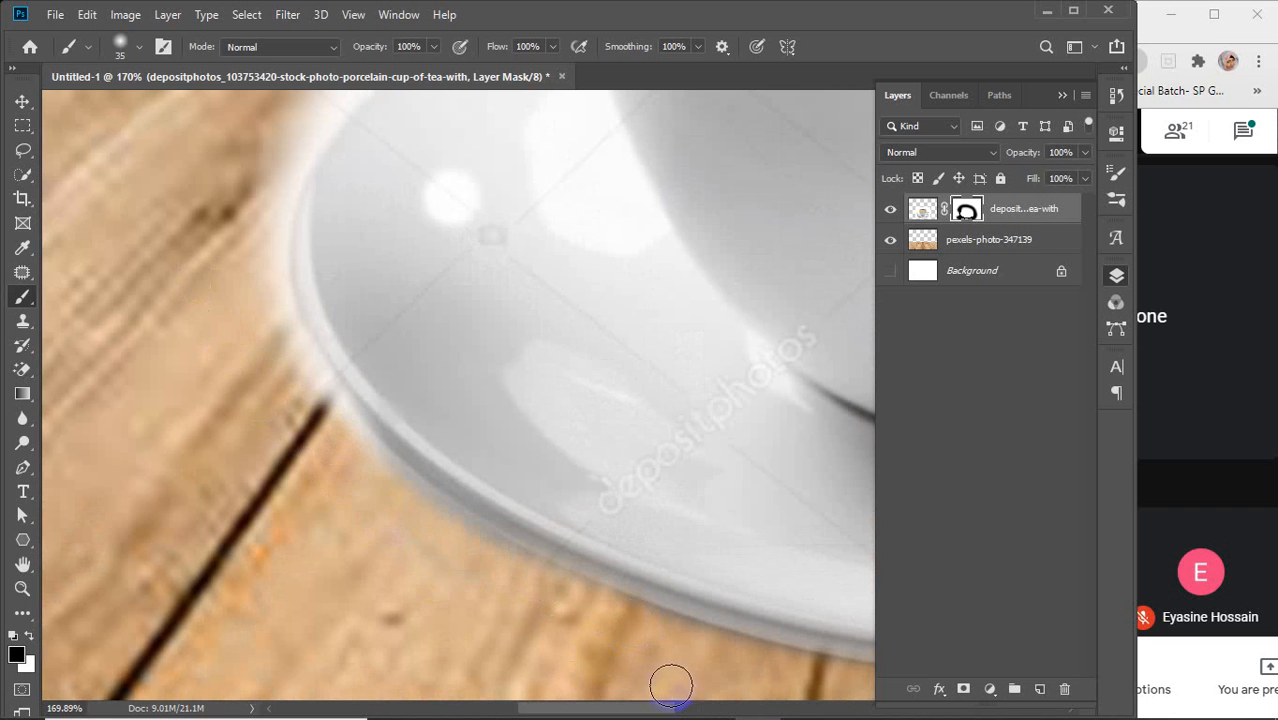
Step: Mask out the white halo along the saucer's left and upper-left rim up to where it meets the cup
key(space)
mouse_move(342, 385)
mouse_down()
mouse_move(404, 587)
mouse_move(387, 651)
mouse_move(405, 683)
mouse_move(355, 522)
mouse_move(358, 453)
mouse_move(430, 328)
mouse_move(541, 234)
mouse_up()
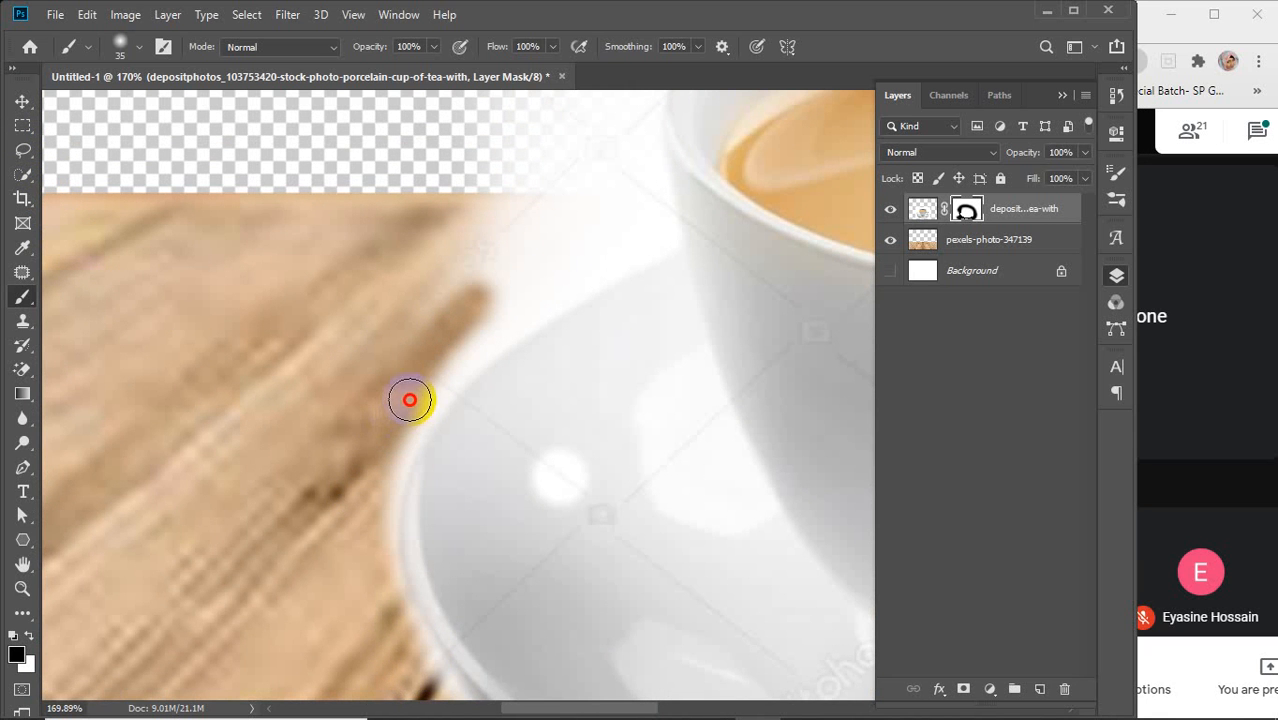
mouse_move(409, 400)
mouse_down()
mouse_move(534, 268)
mouse_move(661, 214)
mouse_up()
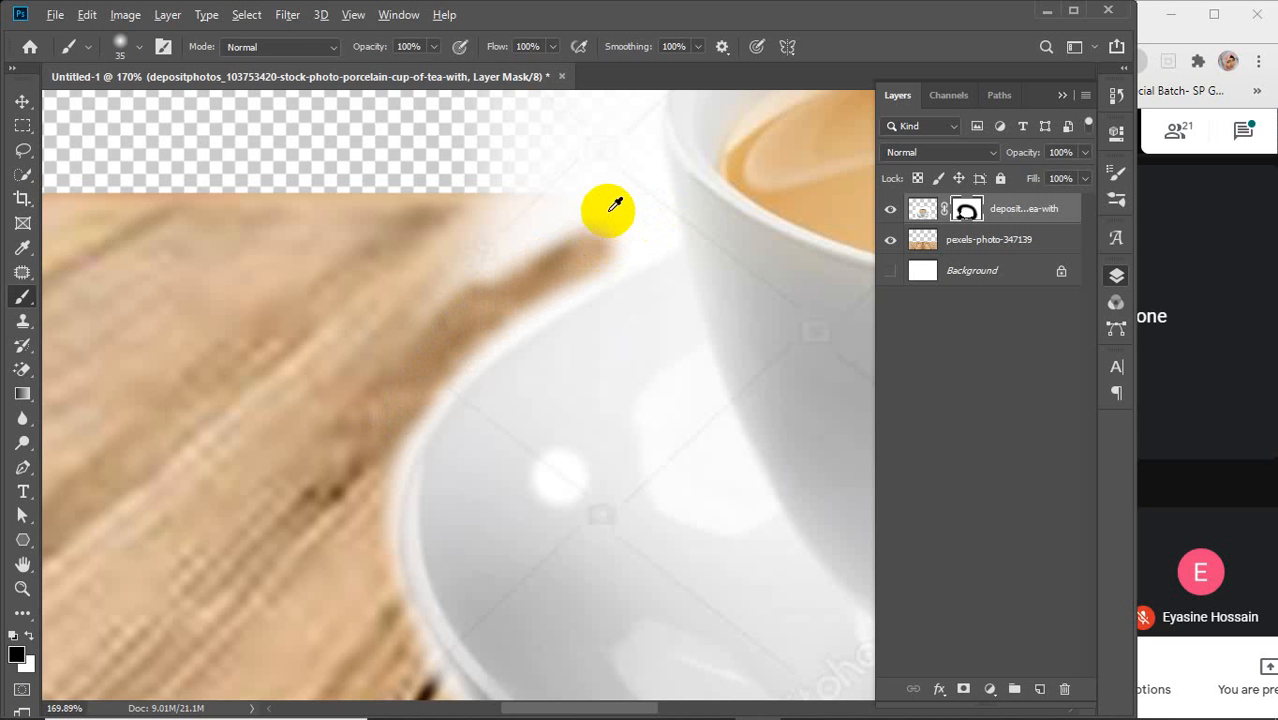
scroll(614, 205, up, 5)
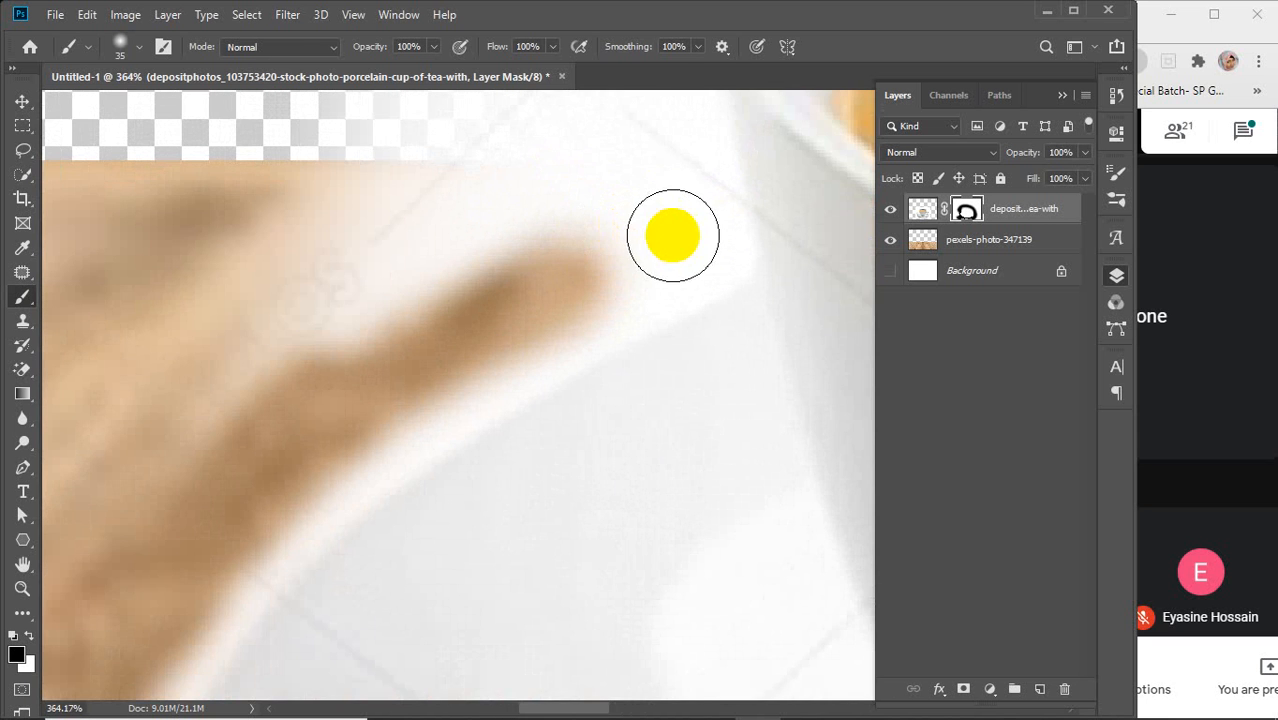
mouse_move(712, 224)
mouse_down()
mouse_move(646, 257)
mouse_move(345, 345)
mouse_move(255, 350)
mouse_up()
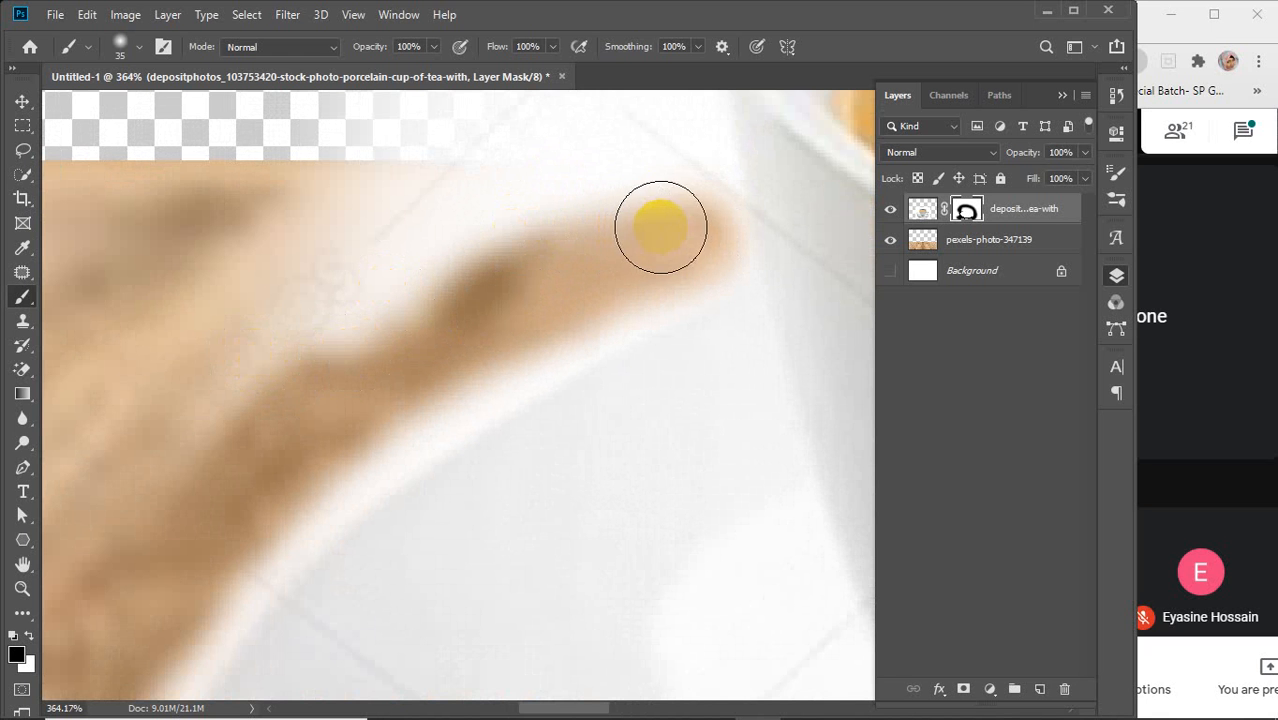
mouse_move(660, 227)
mouse_down()
mouse_move(673, 237)
mouse_move(625, 286)
mouse_move(388, 382)
mouse_move(314, 448)
mouse_move(405, 428)
mouse_up()
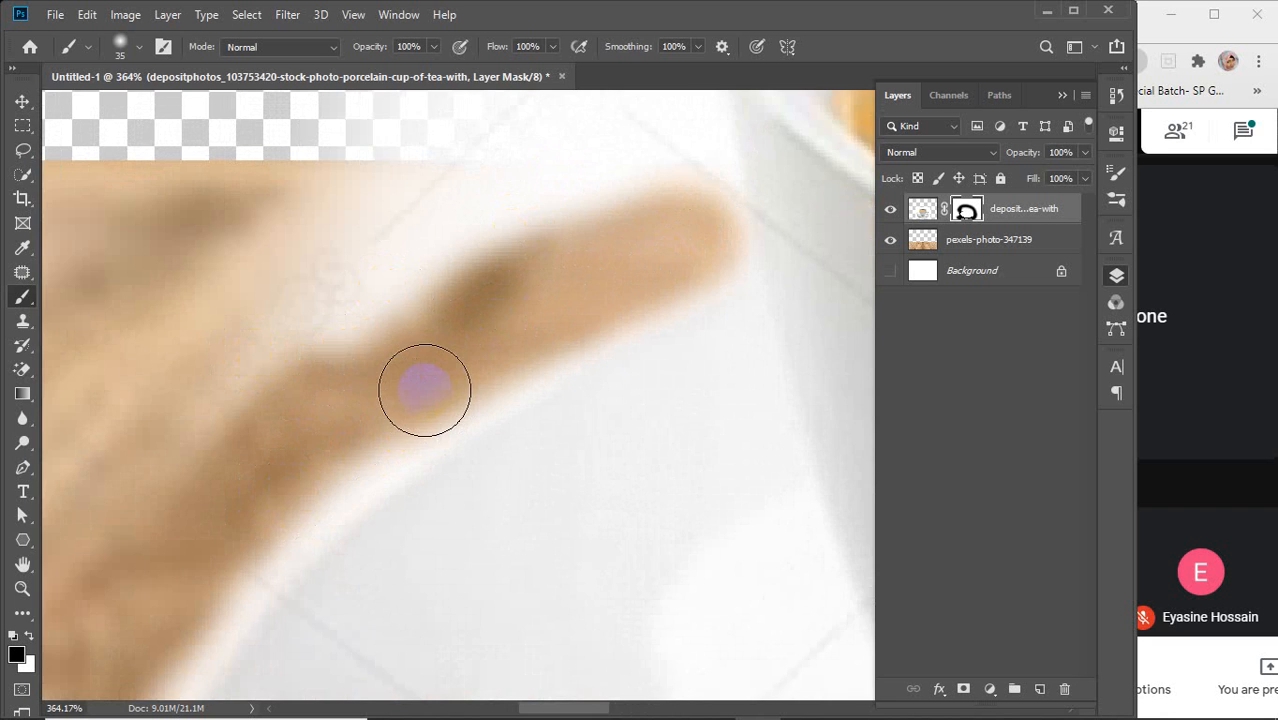
scroll(424, 389, down, 4)
mouse_move(472, 390)
mouse_down()
mouse_move(542, 266)
mouse_move(522, 250)
mouse_up()
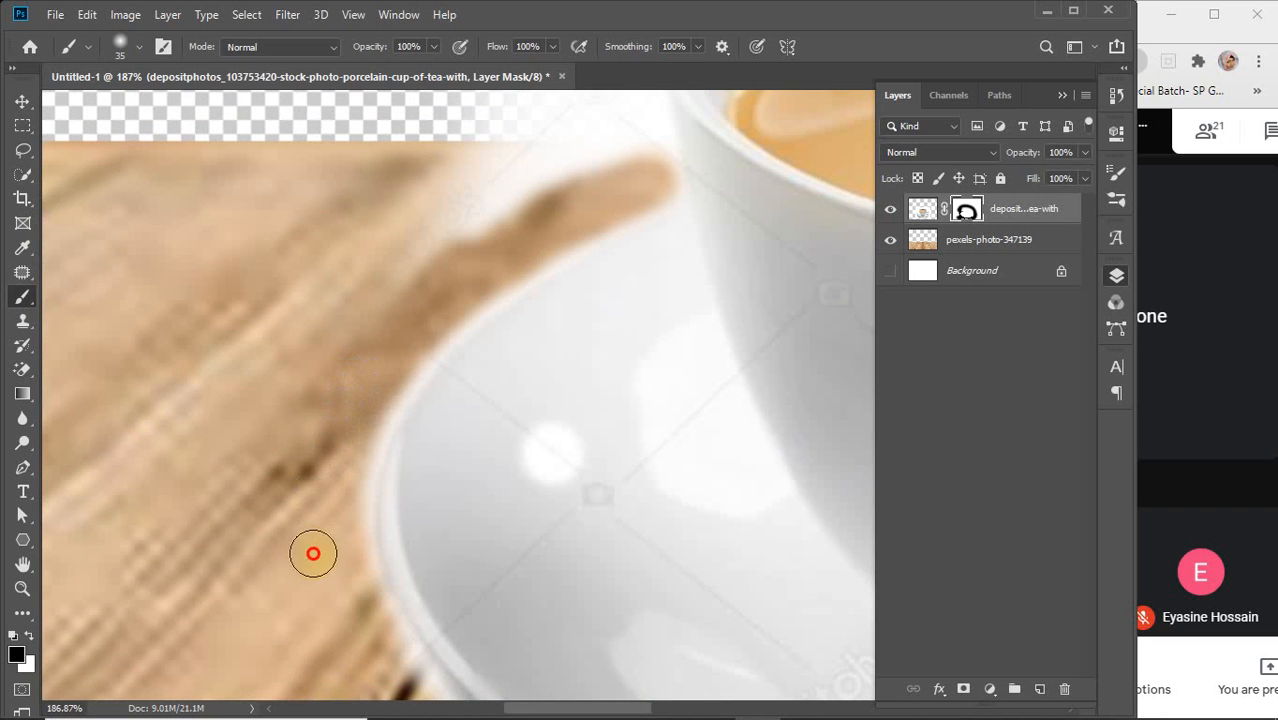
drag(313, 553, 324, 575)
Step: Mask out the white area left of the cup's rim and the white streak over the table above the saucer
drag(477, 255, 417, 434)
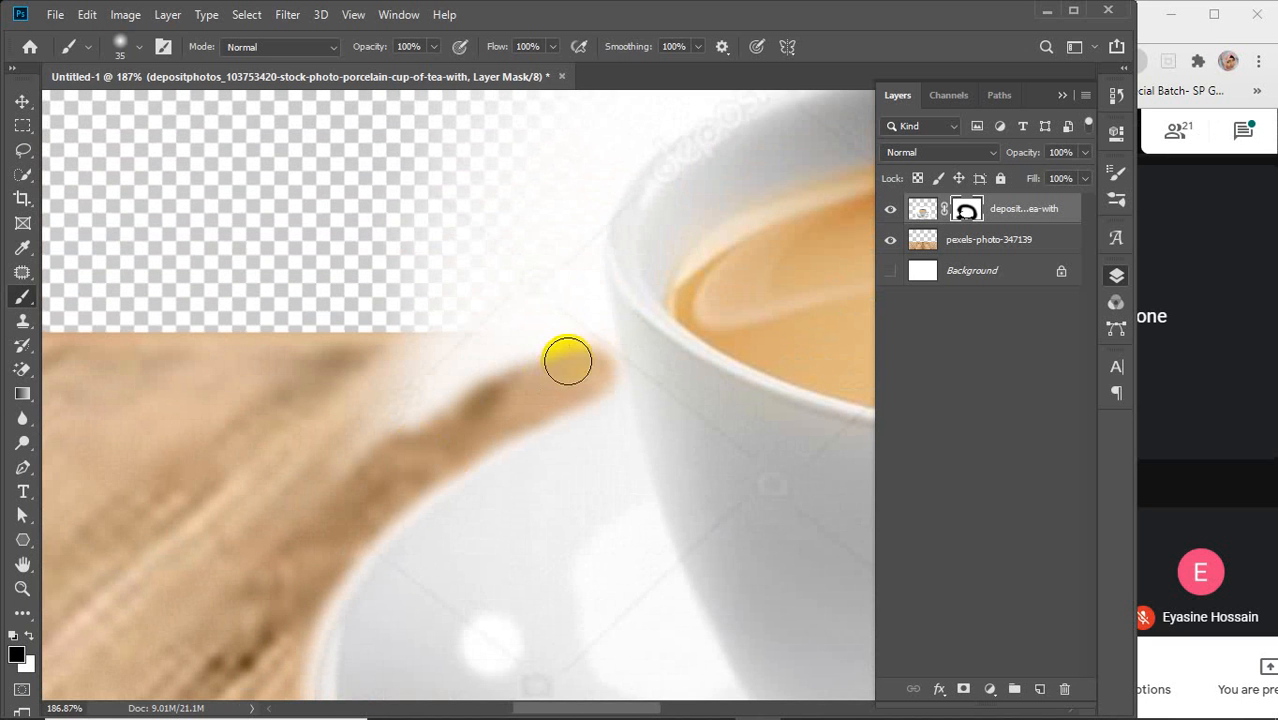
mouse_move(584, 343)
mouse_down()
mouse_move(556, 161)
mouse_move(510, 145)
mouse_move(535, 362)
mouse_move(540, 335)
mouse_move(377, 413)
mouse_move(561, 318)
mouse_up()
mouse_move(253, 477)
mouse_down()
mouse_move(472, 368)
mouse_move(137, 586)
mouse_up()
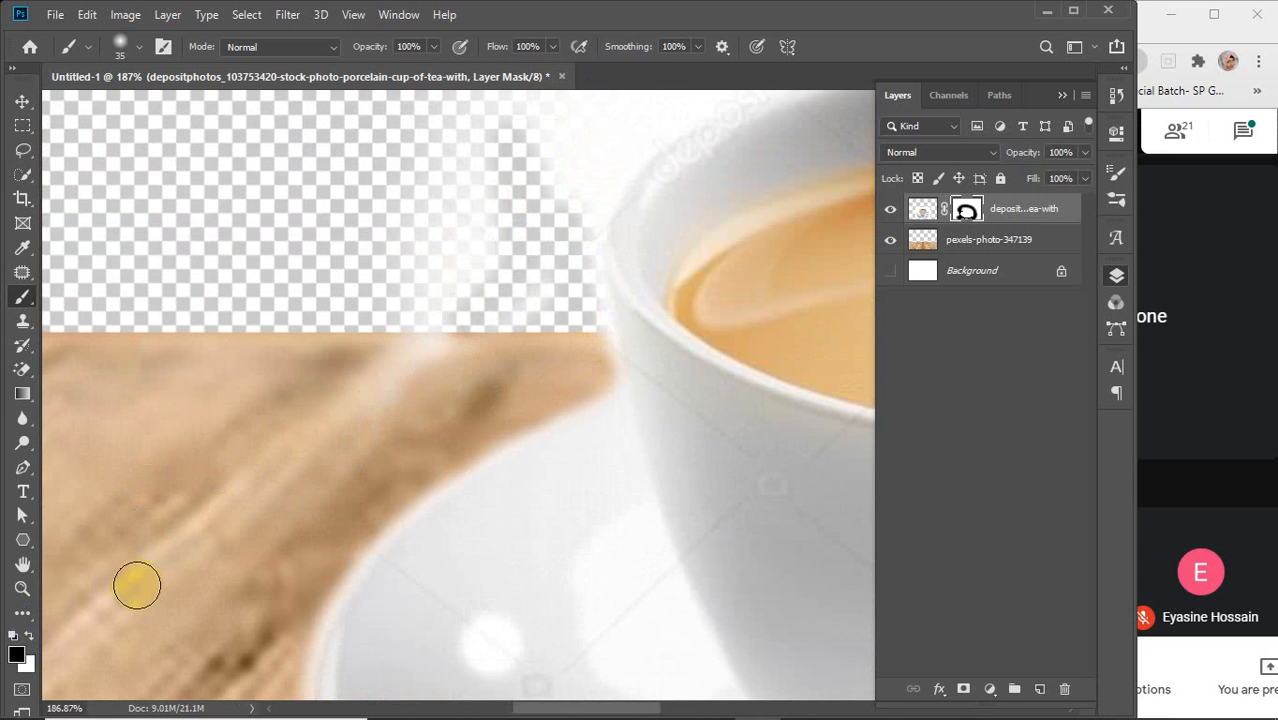
drag(451, 341, 175, 598)
mouse_move(423, 313)
mouse_down()
mouse_move(242, 525)
mouse_move(60, 680)
mouse_up()
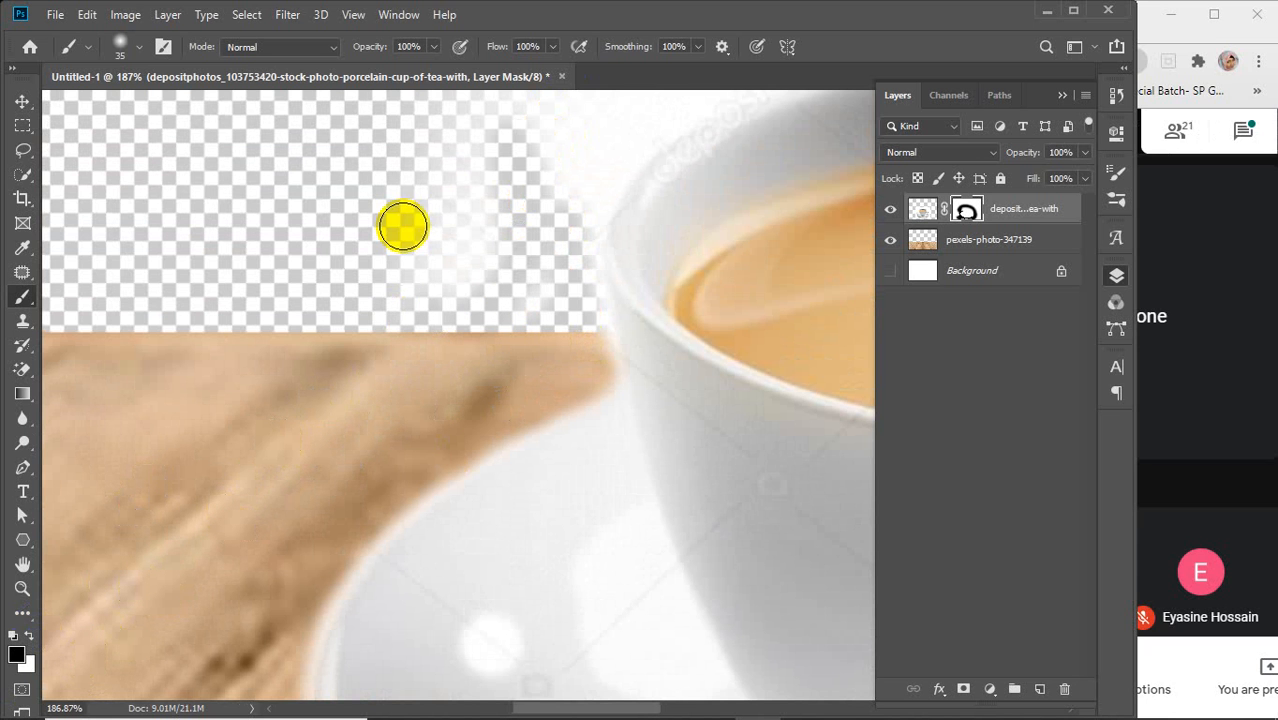
mouse_move(470, 157)
mouse_down()
mouse_move(369, 402)
mouse_move(477, 287)
mouse_move(405, 401)
mouse_up()
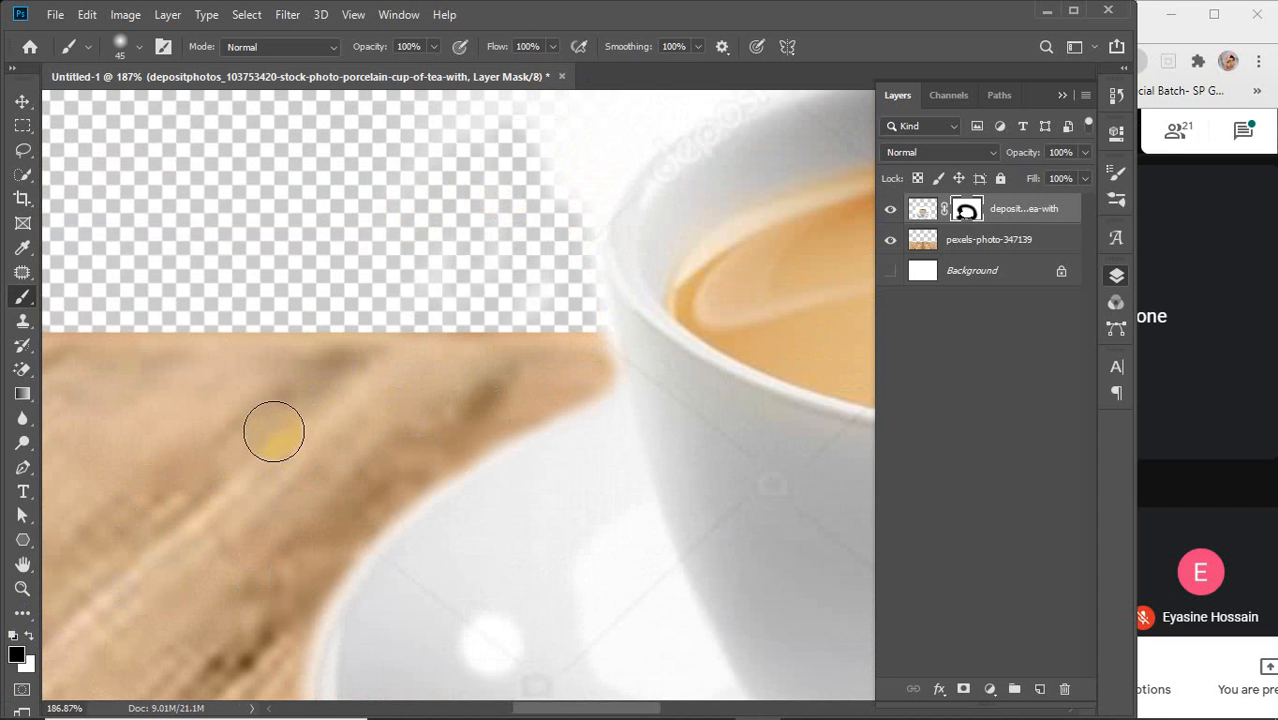
Step: Enlarge the brush to 80 px and mask out the leftover haze around the table's back edge left of the cup
key(bracketright)
key(bracketright)
drag(478, 198, 400, 325)
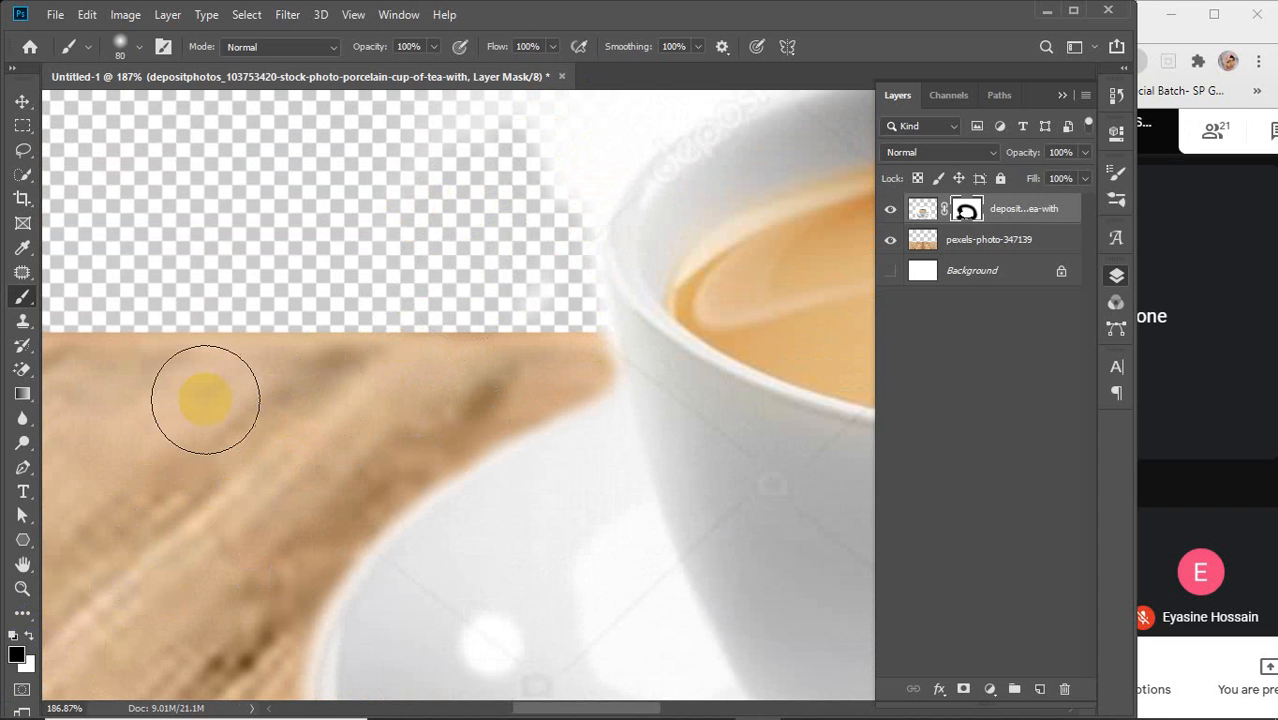
mouse_move(464, 245)
mouse_down()
mouse_move(307, 472)
mouse_move(360, 336)
mouse_up()
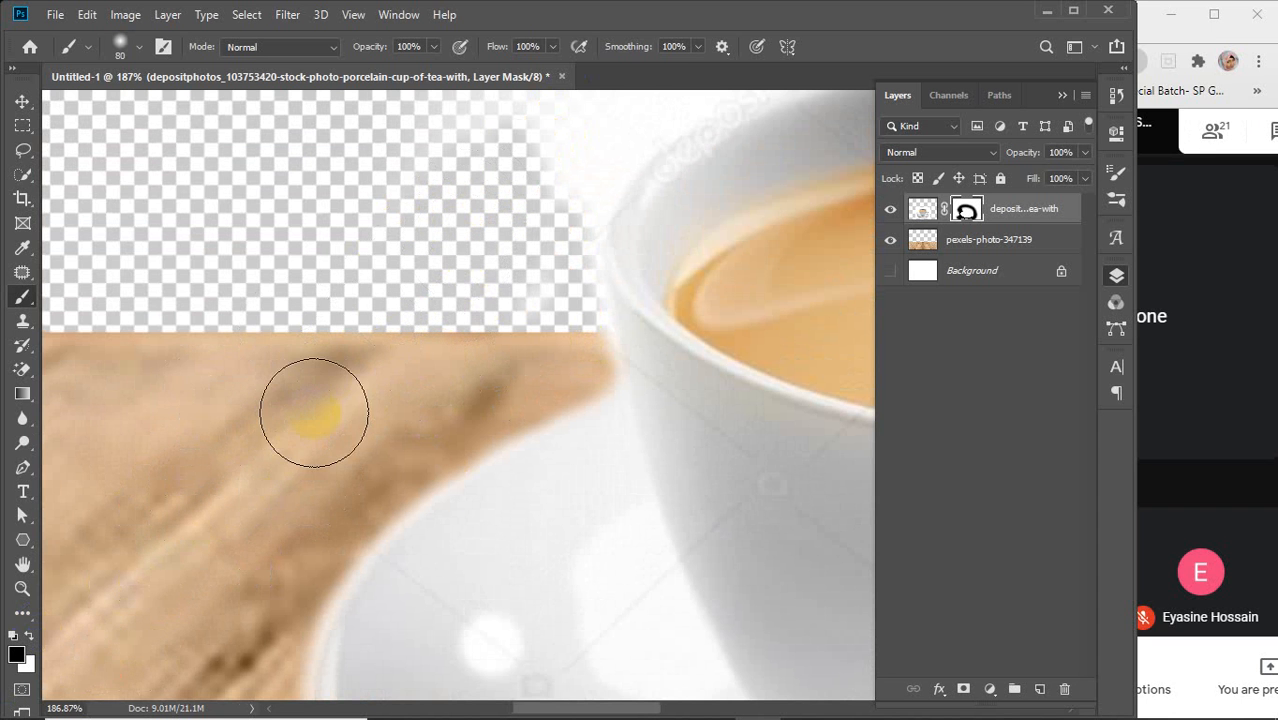
Step: Try to delete the white area above the cup's upper-left rim from the layer image using a freehand lasso selection
scroll(313, 412, down, 6)
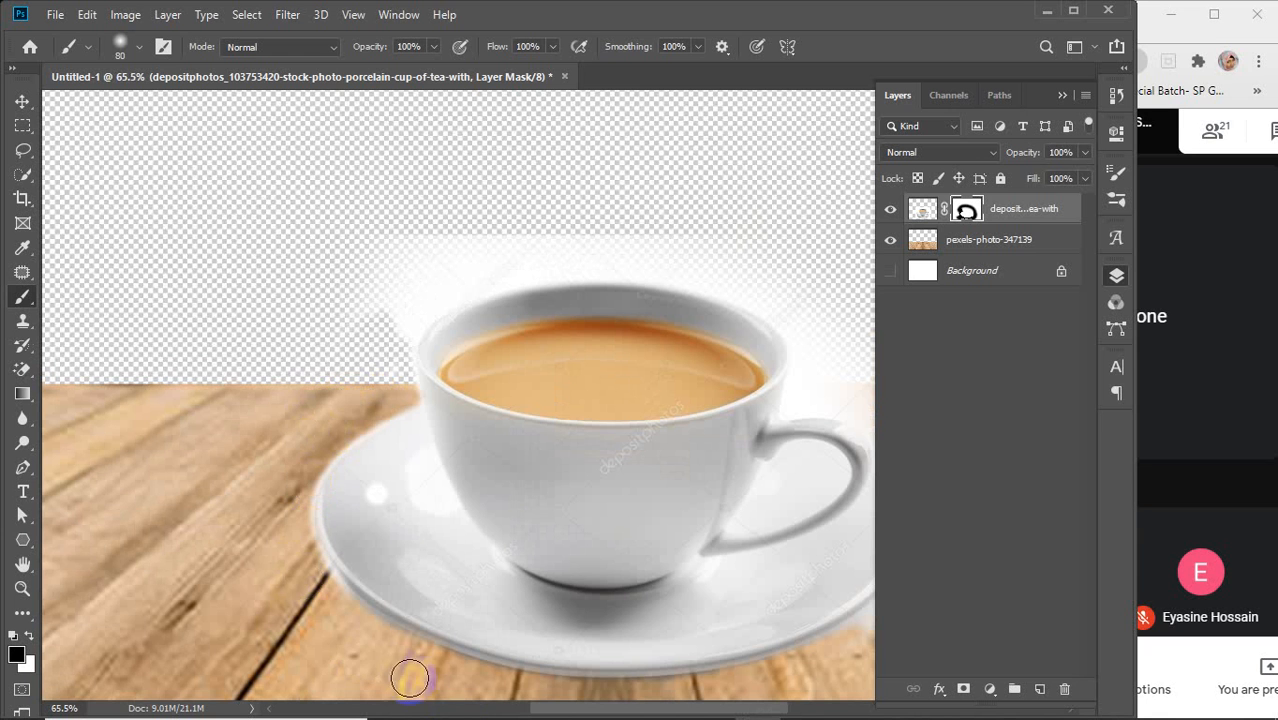
drag(291, 337, 220, 439)
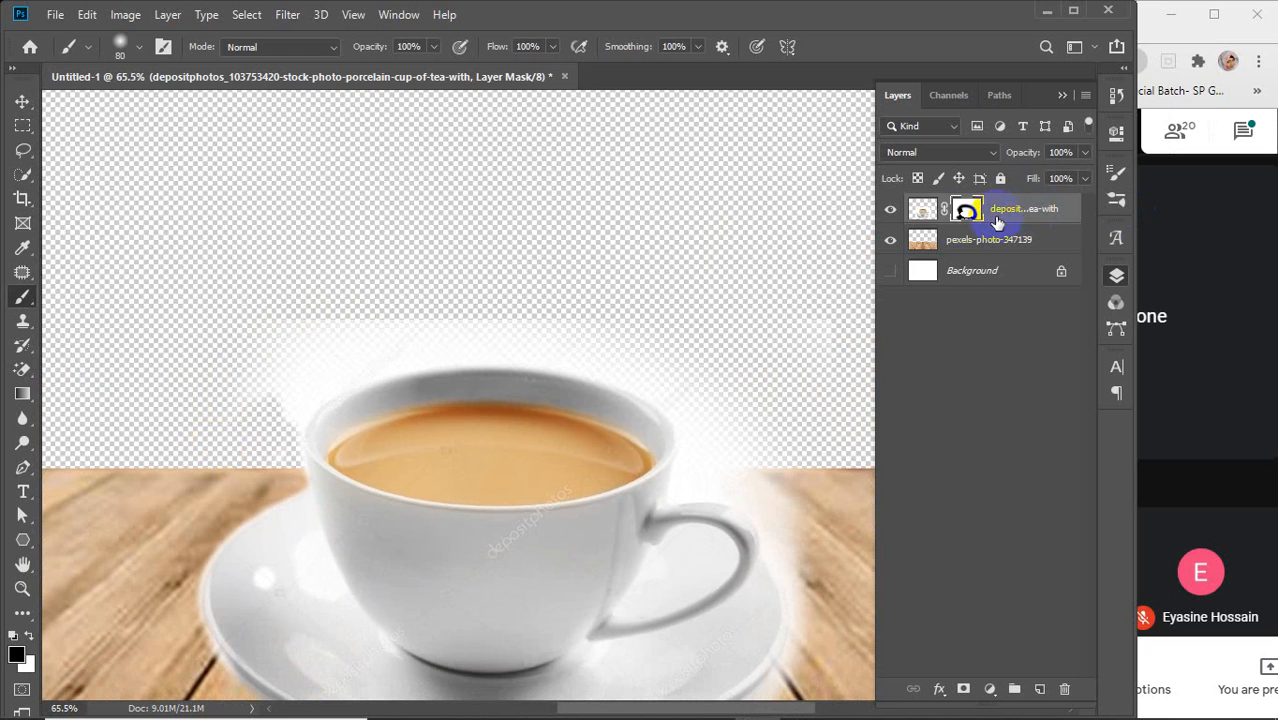
click(923, 210)
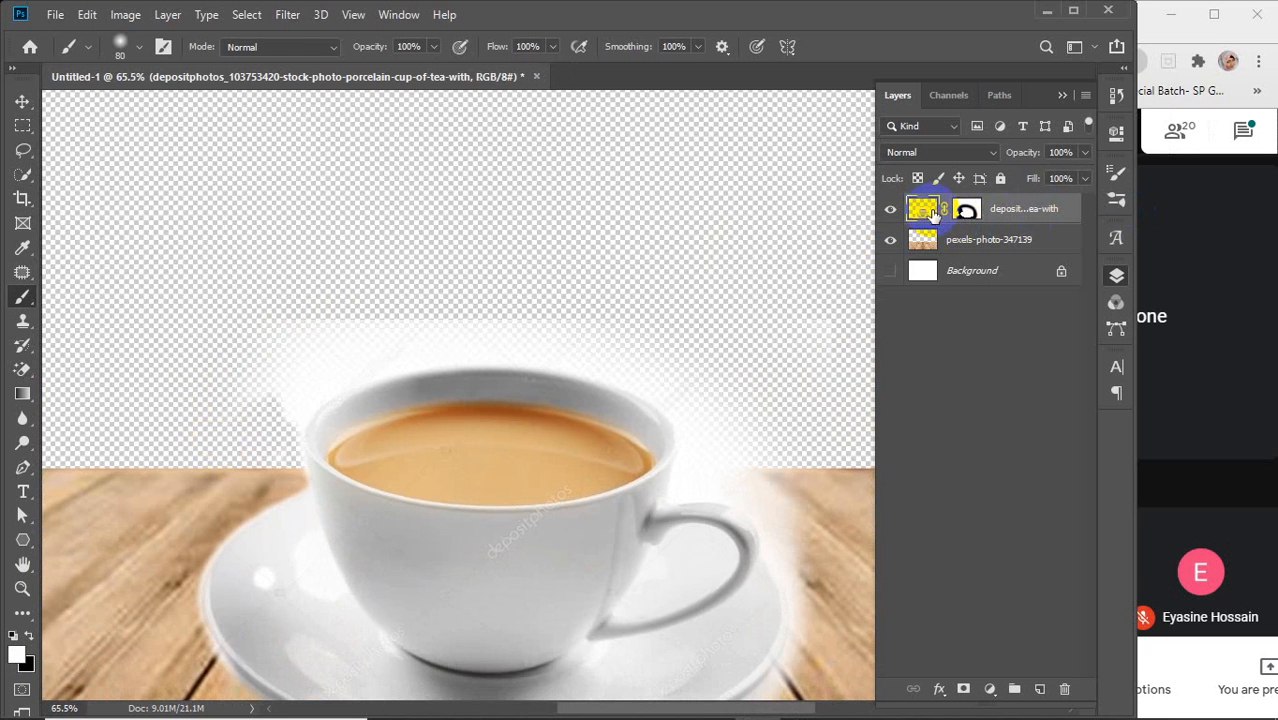
click(22, 152)
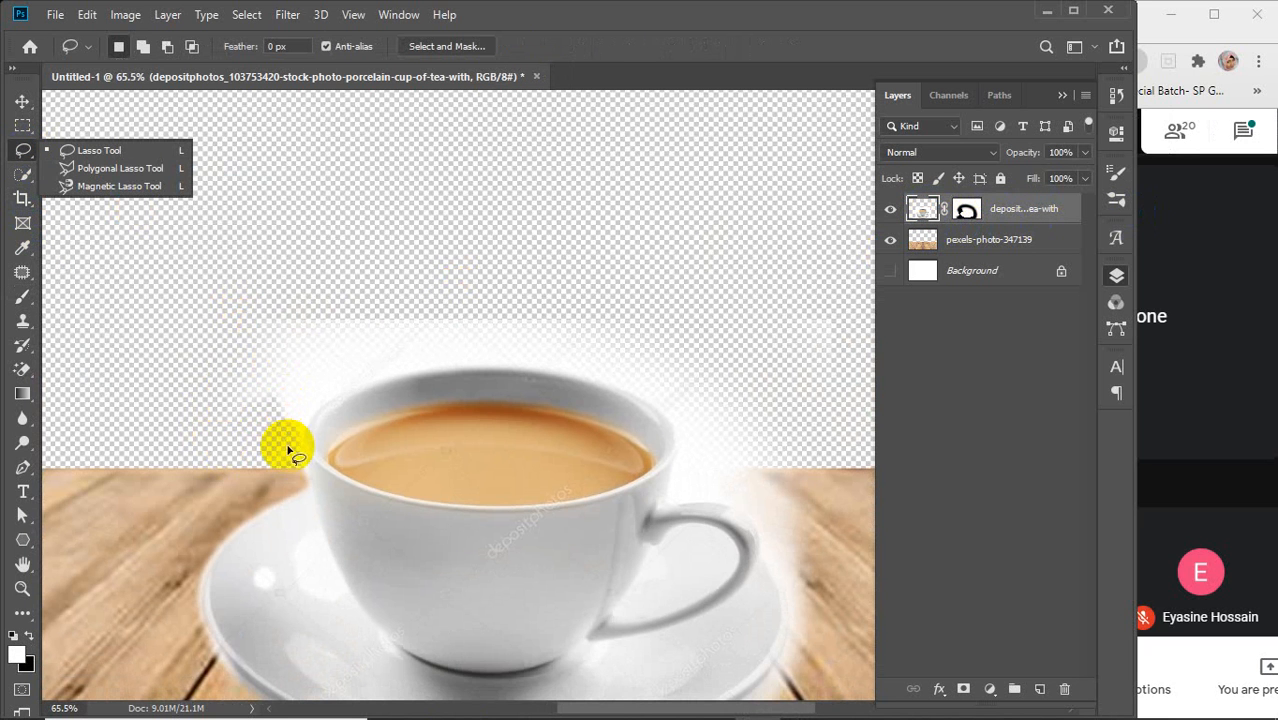
mouse_move(319, 400)
mouse_down()
mouse_move(440, 366)
mouse_move(406, 298)
mouse_move(269, 302)
mouse_move(246, 391)
mouse_move(293, 440)
mouse_up()
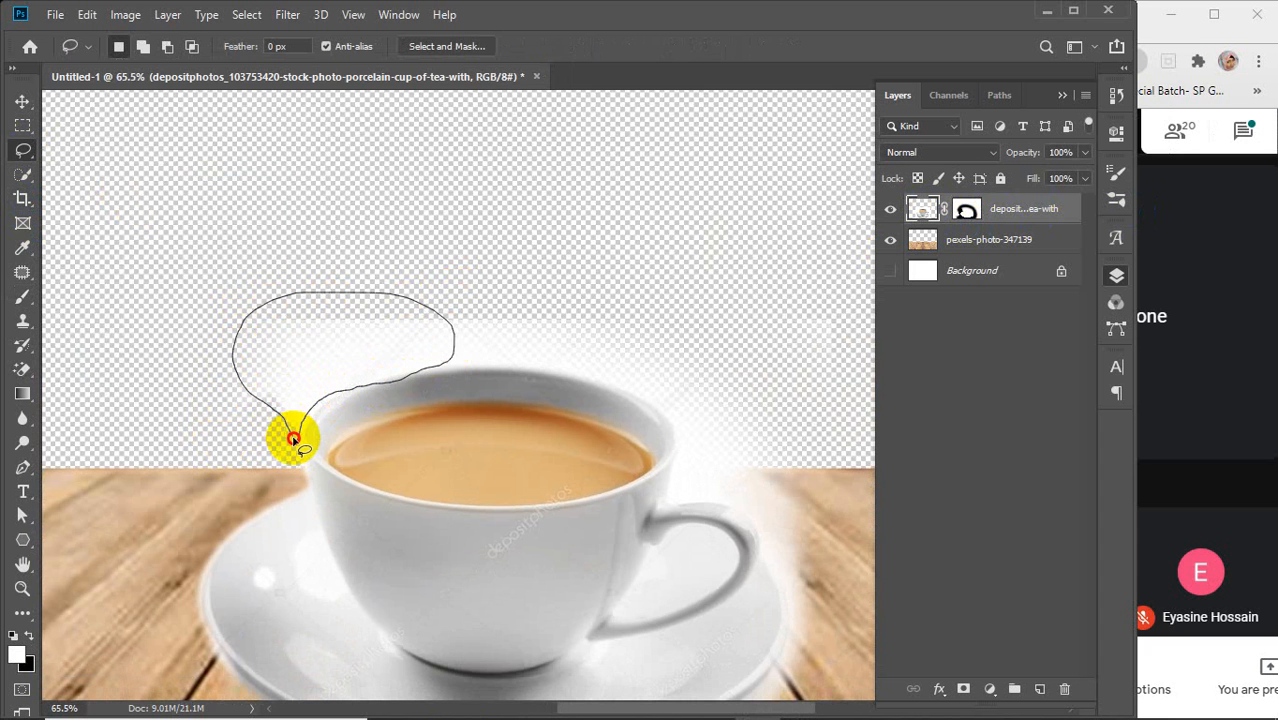
key(Delete)
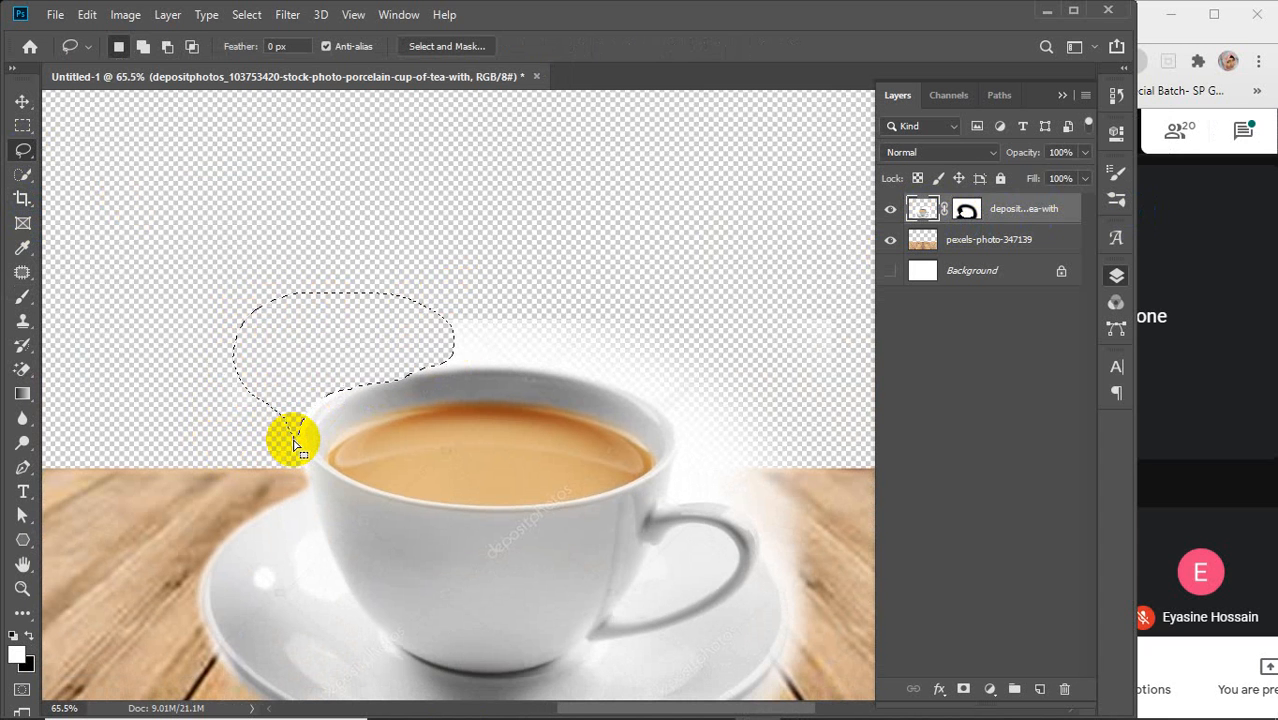
key(ctrl+d)
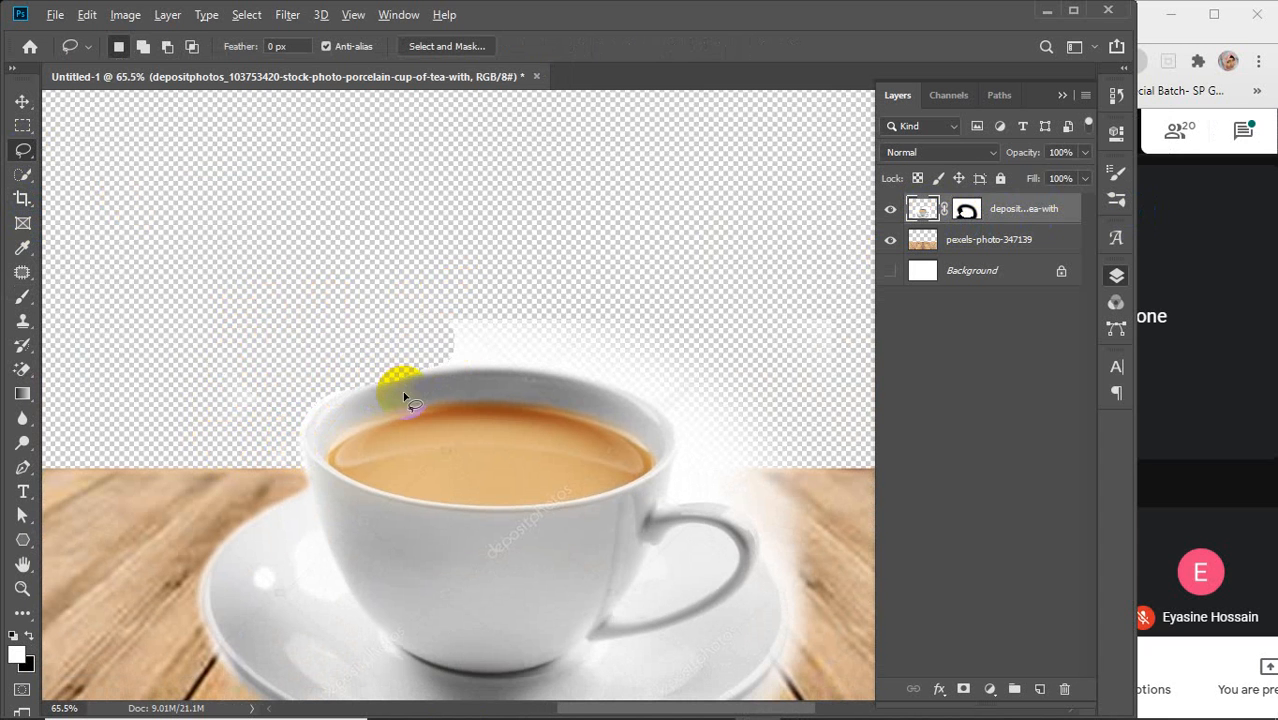
scroll(397, 428, up, 3)
scroll(374, 410, up, 6)
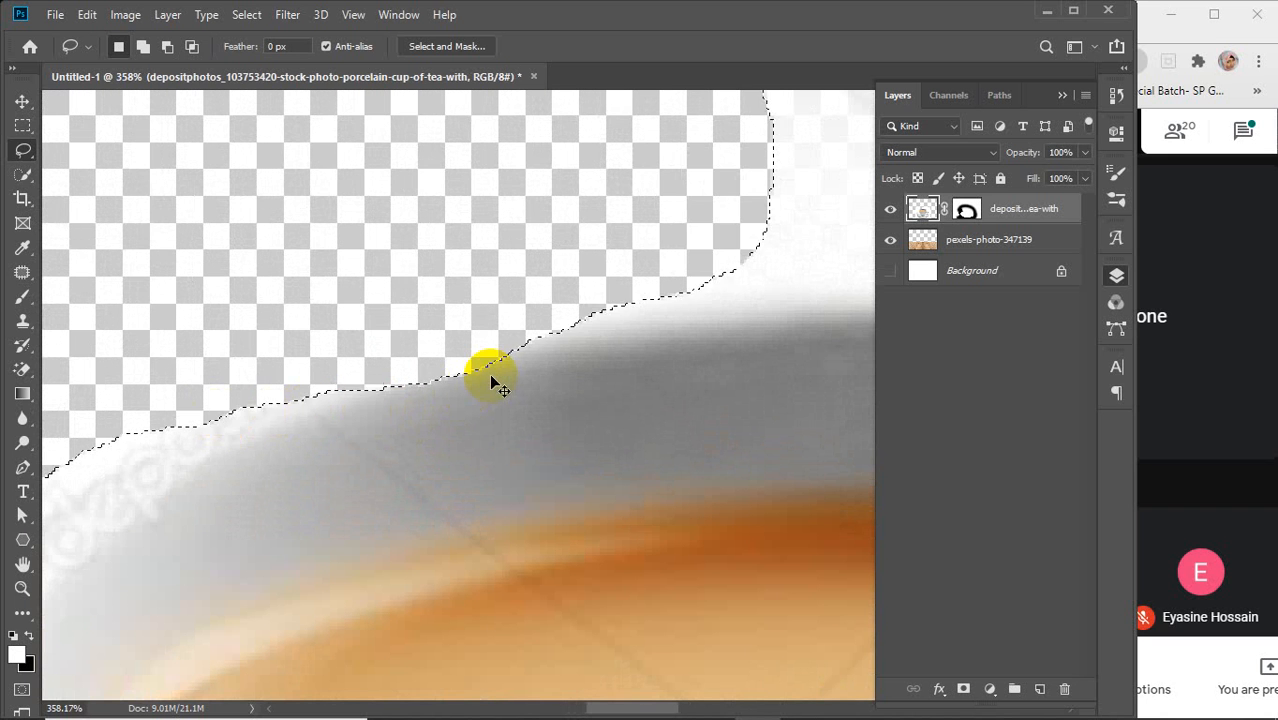
key(ctrl+z)
scroll(490, 380, down, 1)
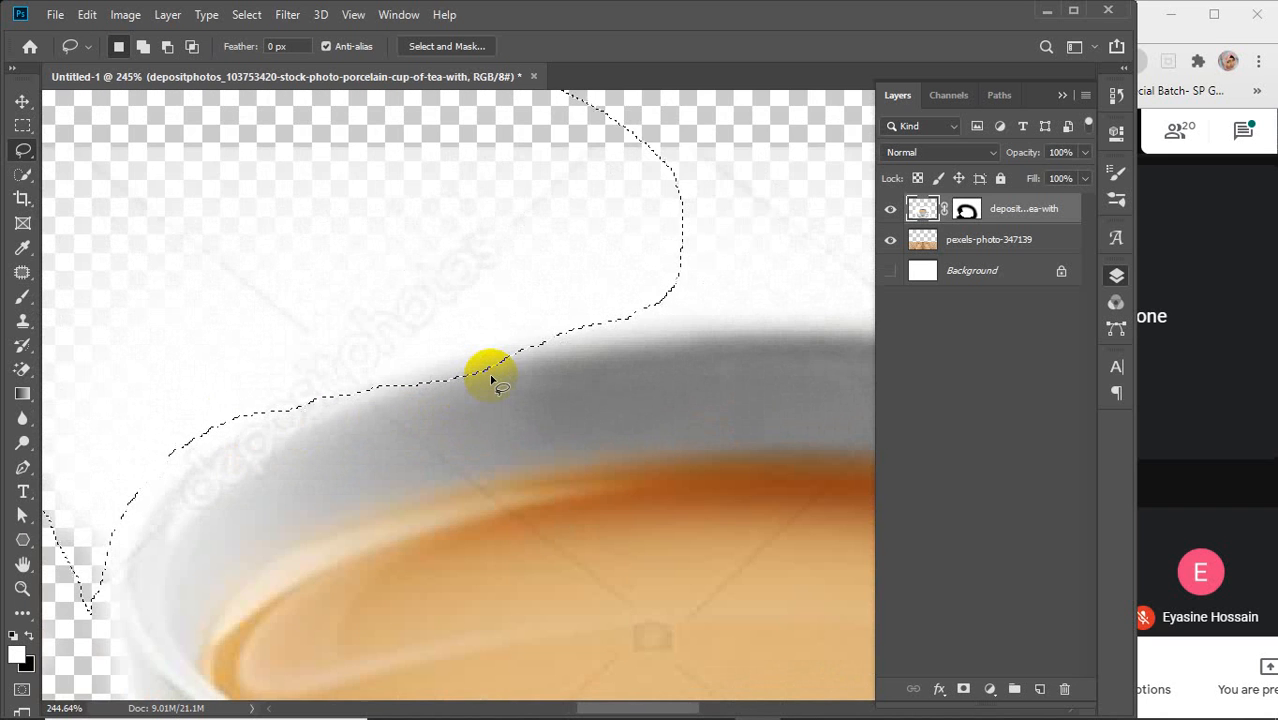
scroll(490, 380, down, 8)
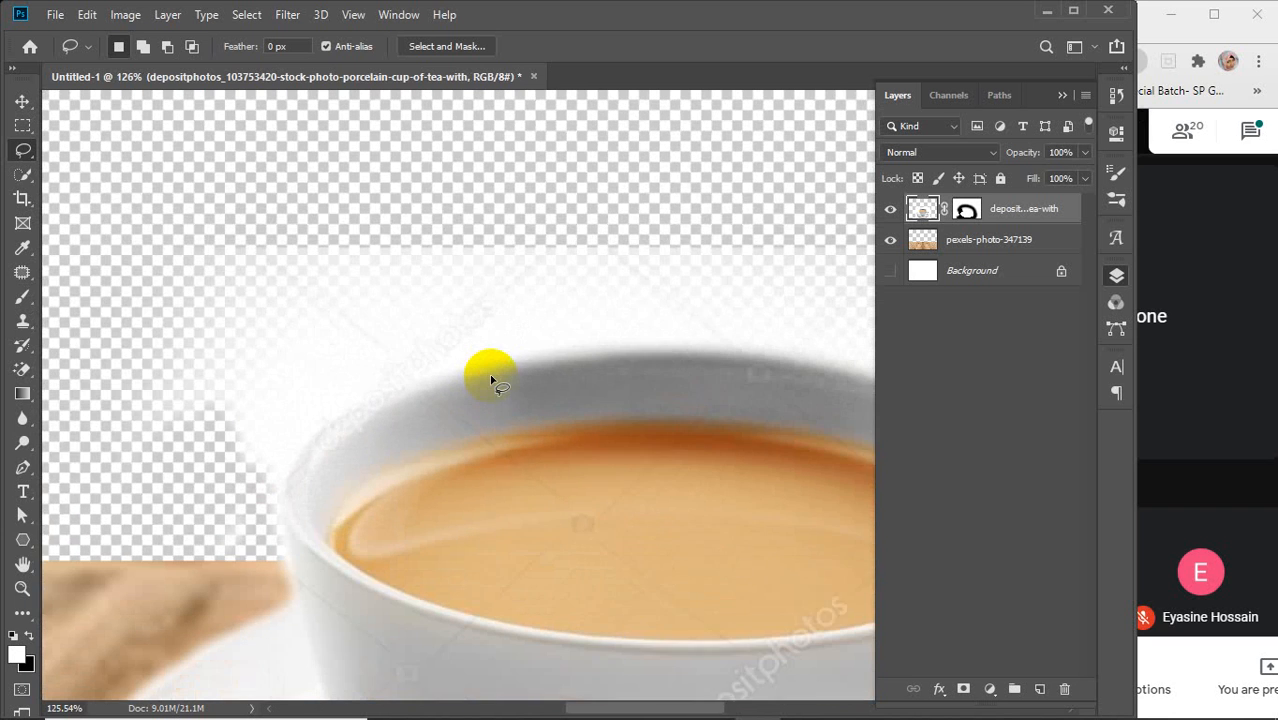
Step: Paint black on the cup layer's mask with the 80 px brush to remove the white haze left of the rim
key(b)
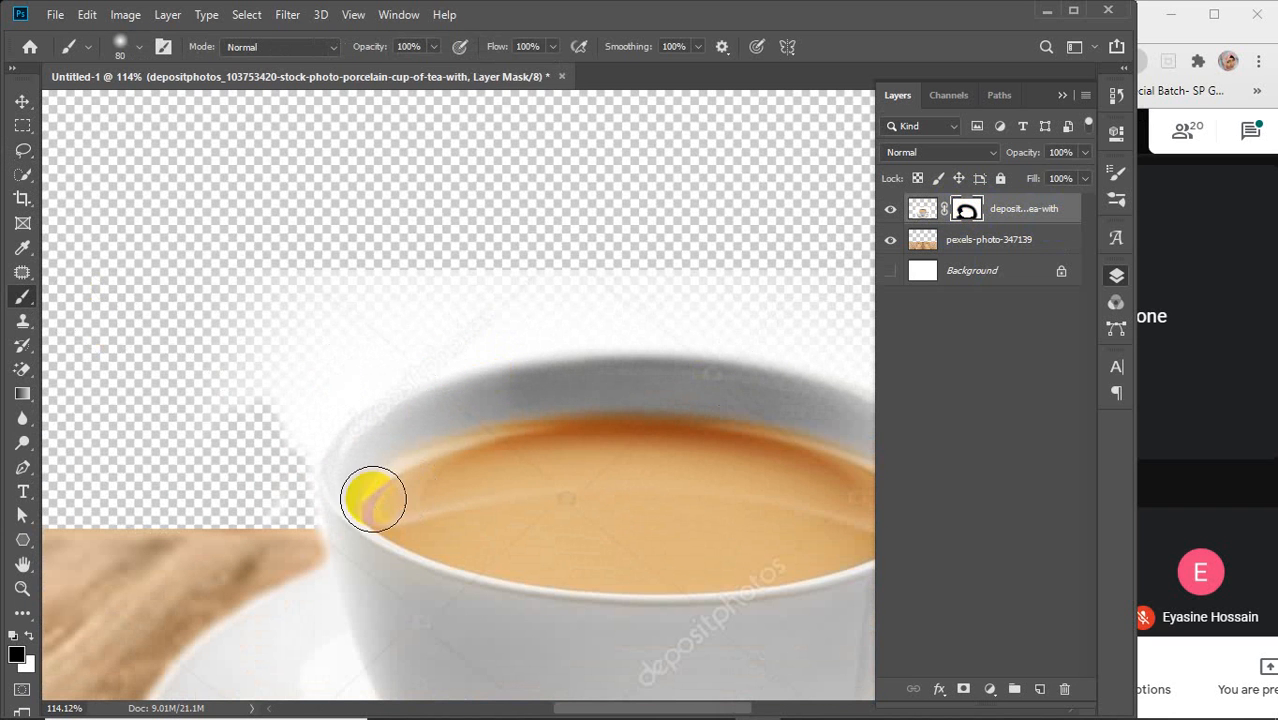
scroll(372, 499, down, 3)
mouse_move(225, 516)
mouse_down()
mouse_move(404, 447)
mouse_move(448, 414)
mouse_move(508, 419)
mouse_move(381, 536)
mouse_move(408, 397)
mouse_move(548, 288)
mouse_move(277, 451)
mouse_up()
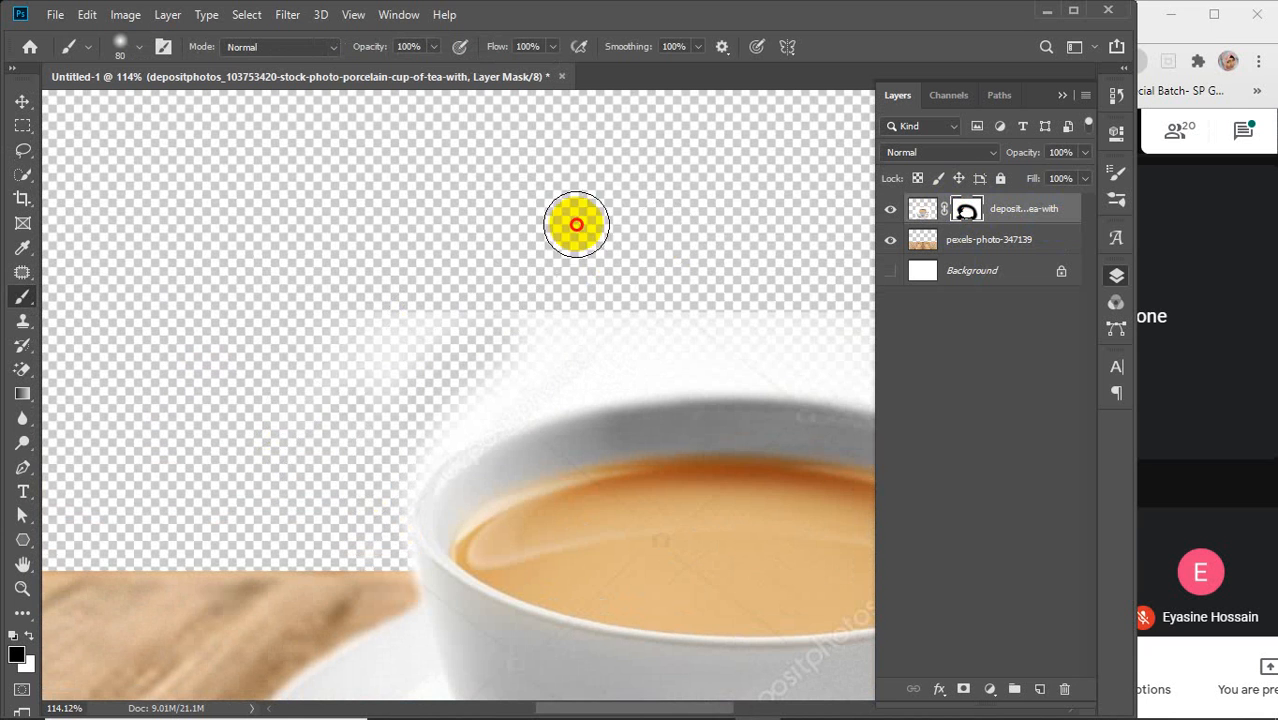
mouse_move(576, 224)
mouse_down()
mouse_move(302, 375)
mouse_move(615, 260)
mouse_move(328, 378)
mouse_move(615, 224)
mouse_move(431, 317)
mouse_move(469, 295)
mouse_move(226, 517)
mouse_move(333, 420)
mouse_up()
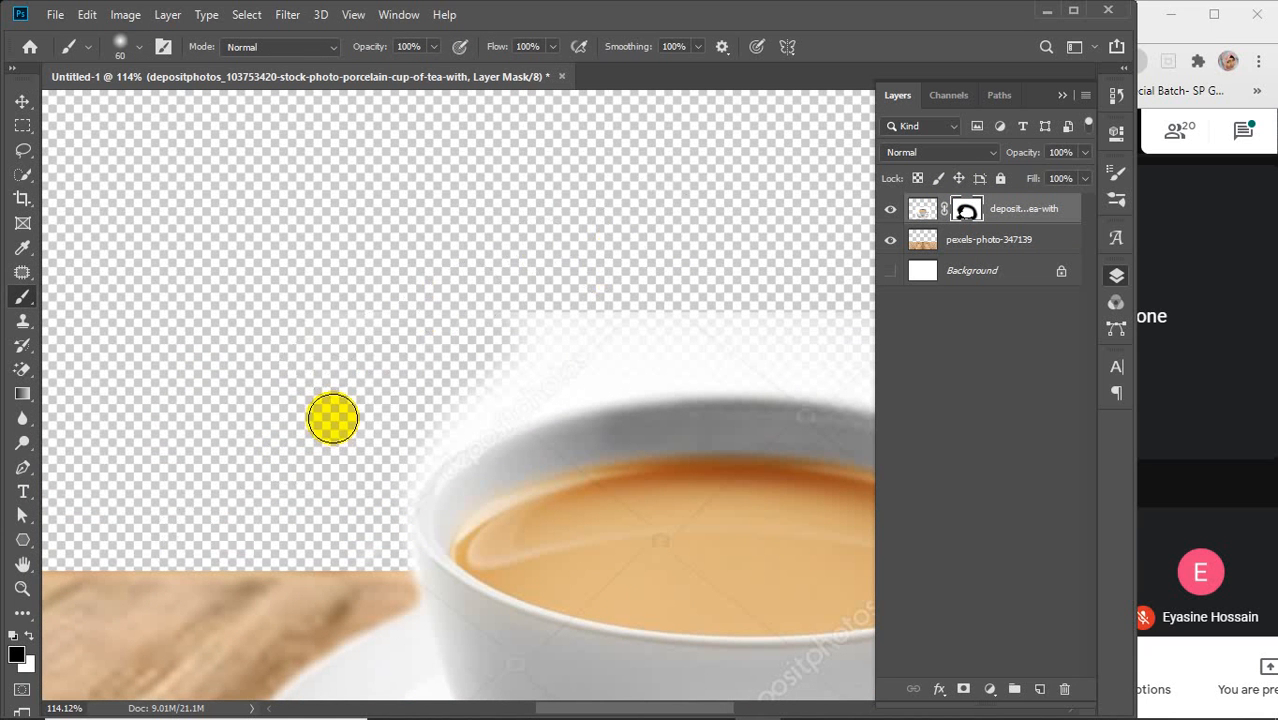
Step: Reduce the brush to 40 px and mask out the white band along the cup's left and upper rim
key(bracketleft)
key(bracketleft)
drag(530, 475, 329, 497)
mouse_move(216, 463)
mouse_down()
mouse_move(367, 402)
mouse_move(494, 387)
mouse_move(647, 381)
mouse_move(745, 400)
mouse_up()
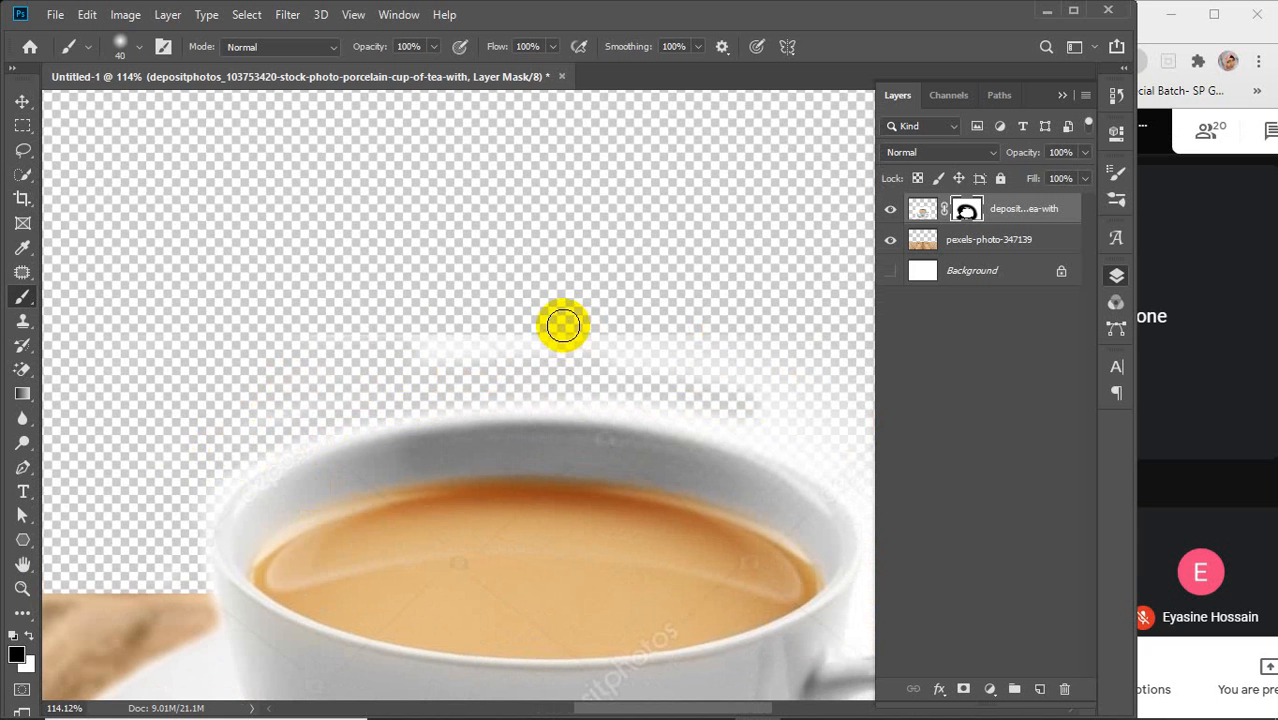
Step: Enlarge the brush to 80 px and mask out the leftover white haze above the cup toward its upper-right side
key(bracketright)
key(bracketright)
key(bracketright)
drag(452, 352, 612, 337)
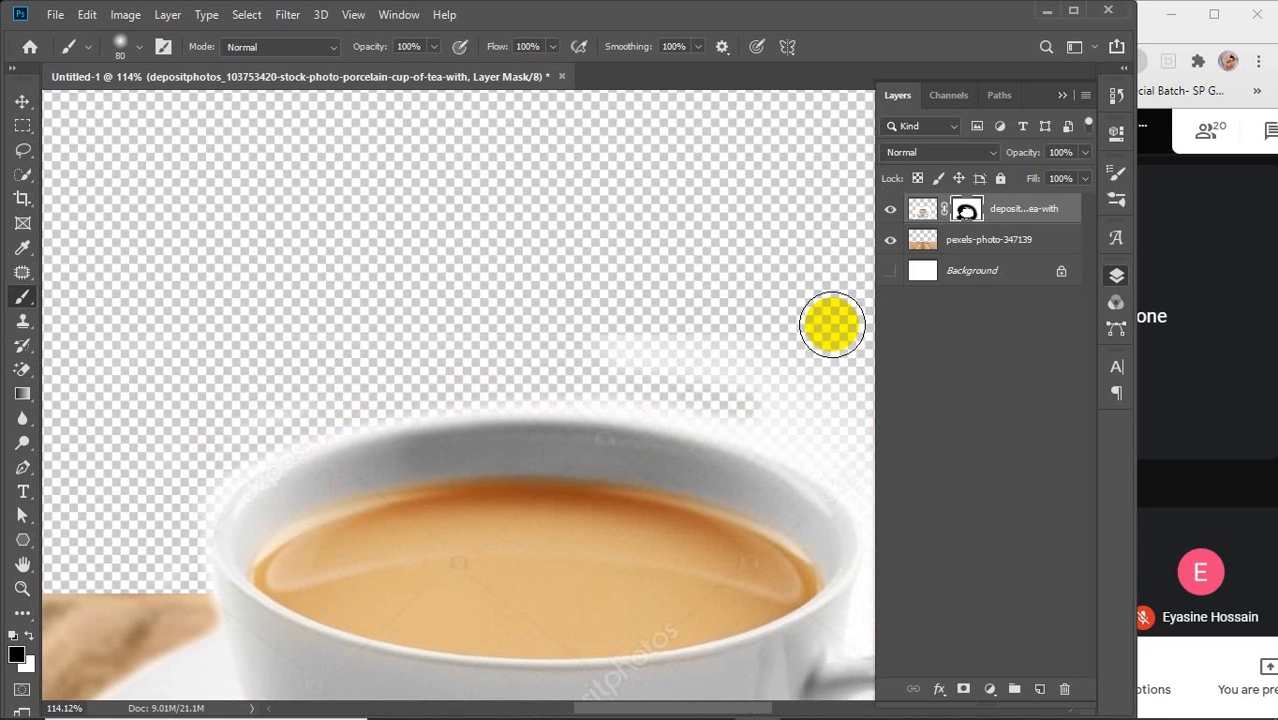
drag(538, 361, 722, 350)
mouse_move(304, 386)
mouse_down()
mouse_move(203, 468)
mouse_move(148, 551)
mouse_up()
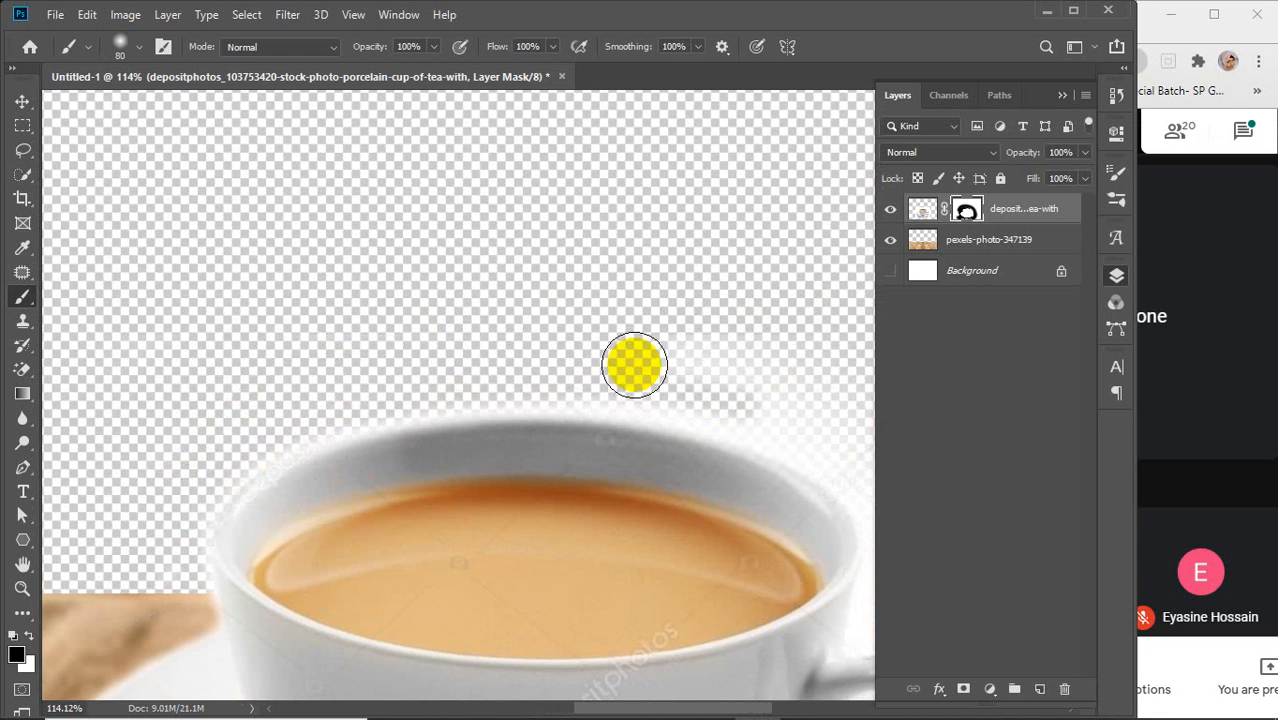
mouse_move(593, 336)
mouse_down()
mouse_move(473, 331)
mouse_move(222, 280)
mouse_move(459, 374)
mouse_move(604, 483)
mouse_up()
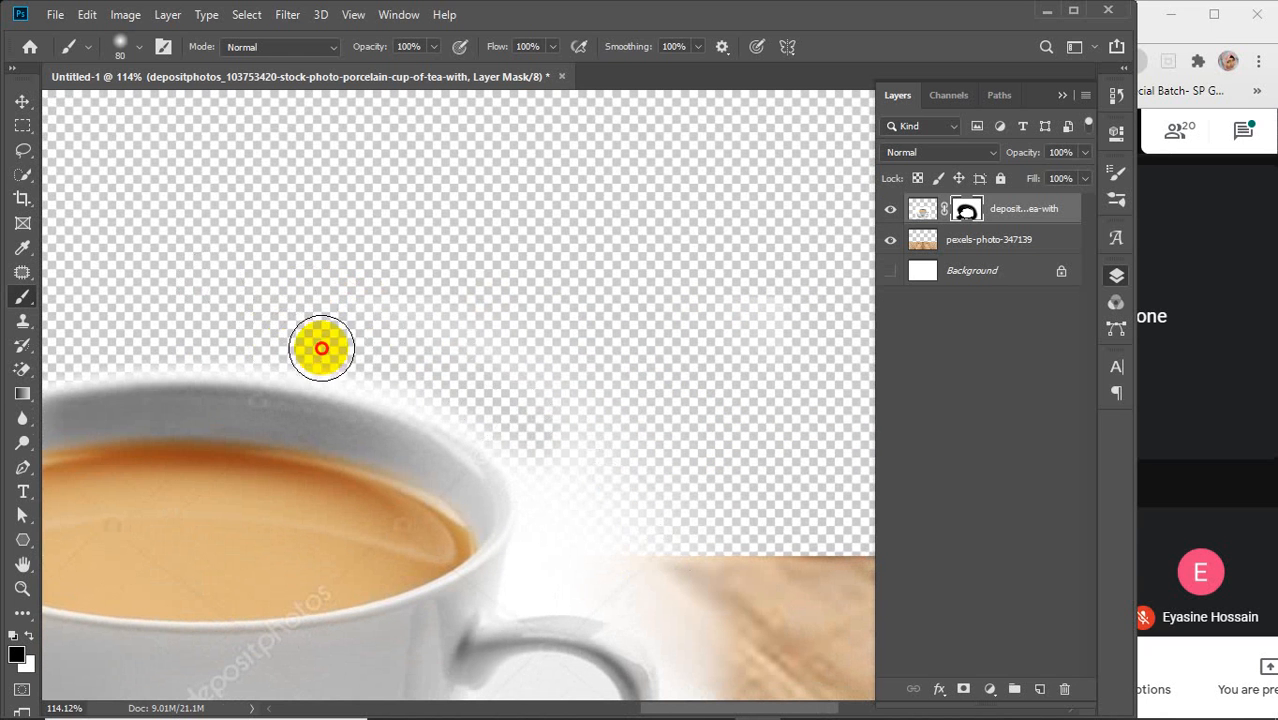
mouse_move(393, 372)
mouse_down()
mouse_move(502, 428)
mouse_move(537, 390)
mouse_up()
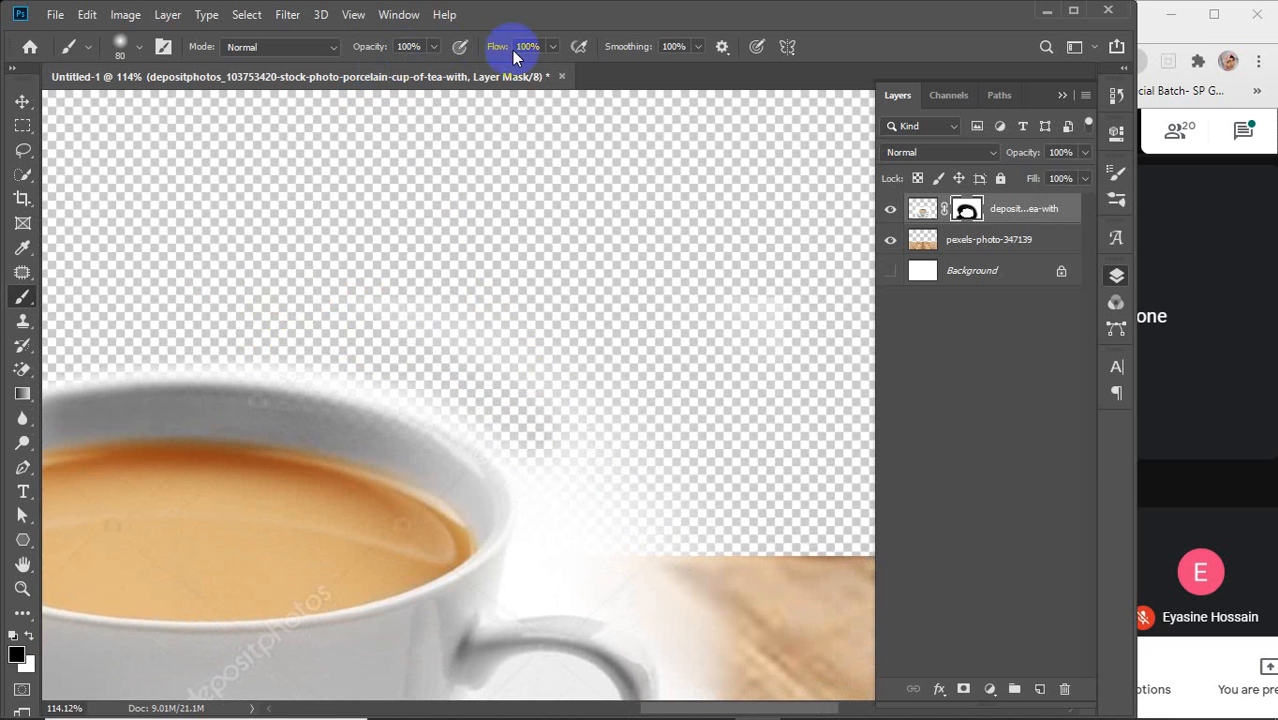
Step: Set the brush to 56% flow and 30 px, and mask out a strip along the cup's right rim down to the handle
drag(512, 50, 456, 86)
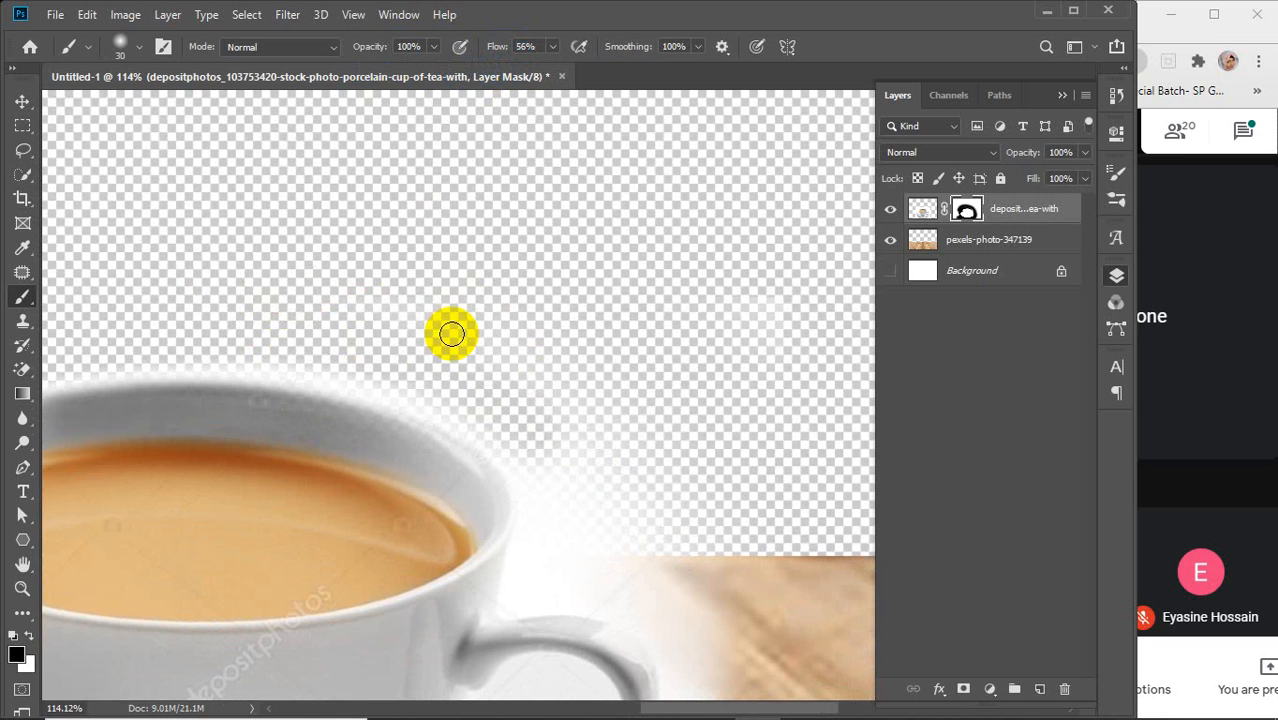
mouse_move(340, 366)
mouse_down()
mouse_move(491, 436)
mouse_move(528, 465)
mouse_move(534, 492)
mouse_move(513, 443)
mouse_move(531, 494)
mouse_move(522, 531)
mouse_move(559, 502)
mouse_move(533, 559)
mouse_up()
scroll(533, 559, up, 3)
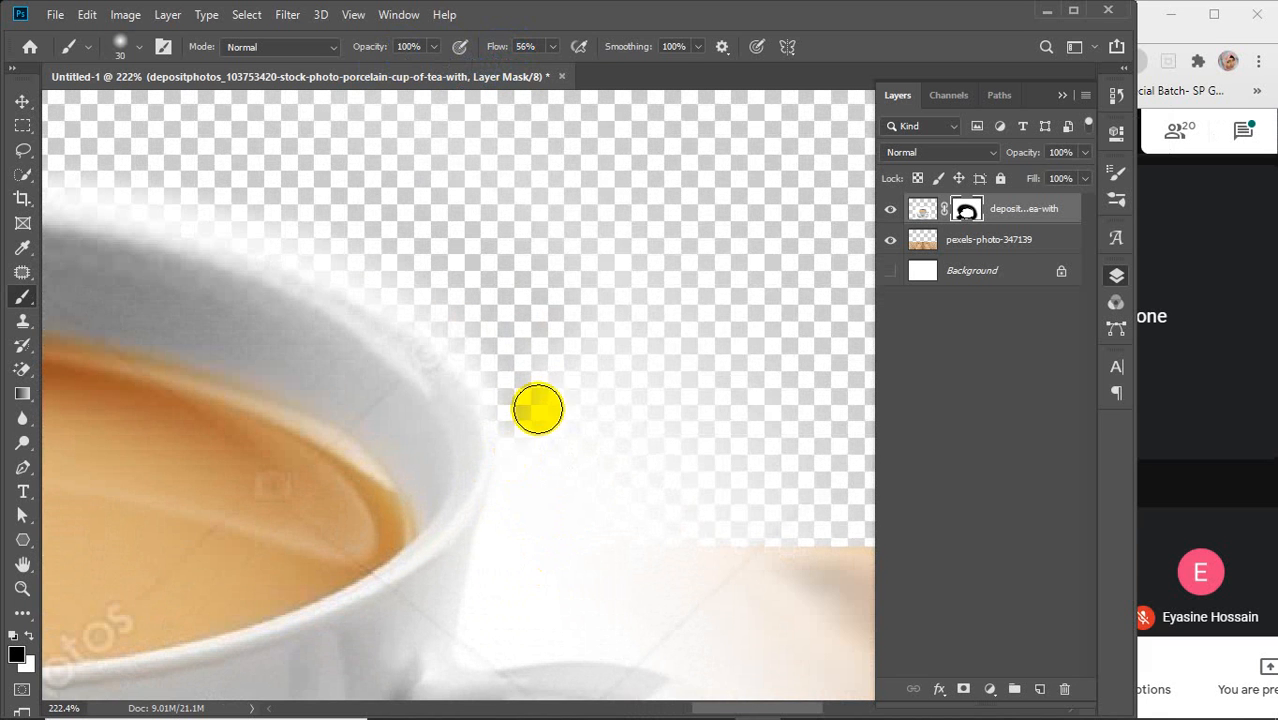
mouse_move(520, 416)
mouse_down()
mouse_move(528, 509)
mouse_move(508, 586)
mouse_move(513, 434)
mouse_move(489, 298)
mouse_up()
mouse_move(485, 234)
mouse_down()
mouse_move(447, 362)
mouse_move(474, 257)
mouse_up()
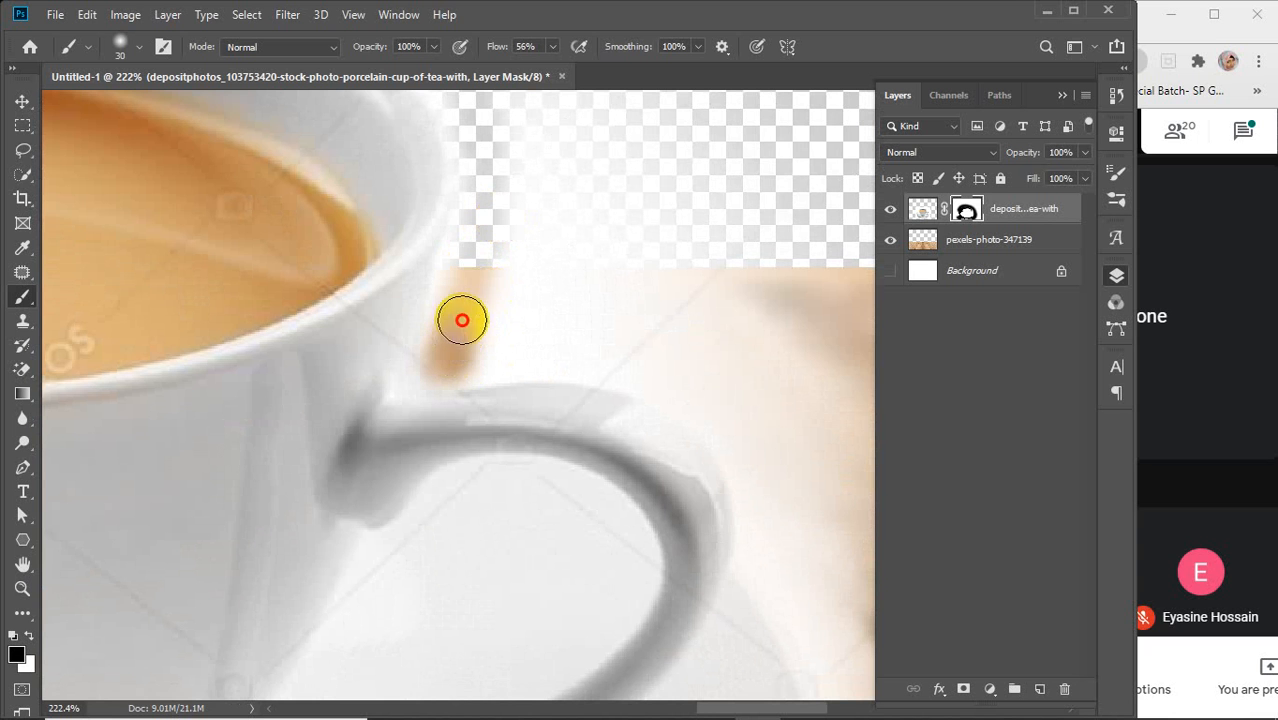
drag(462, 320, 467, 254)
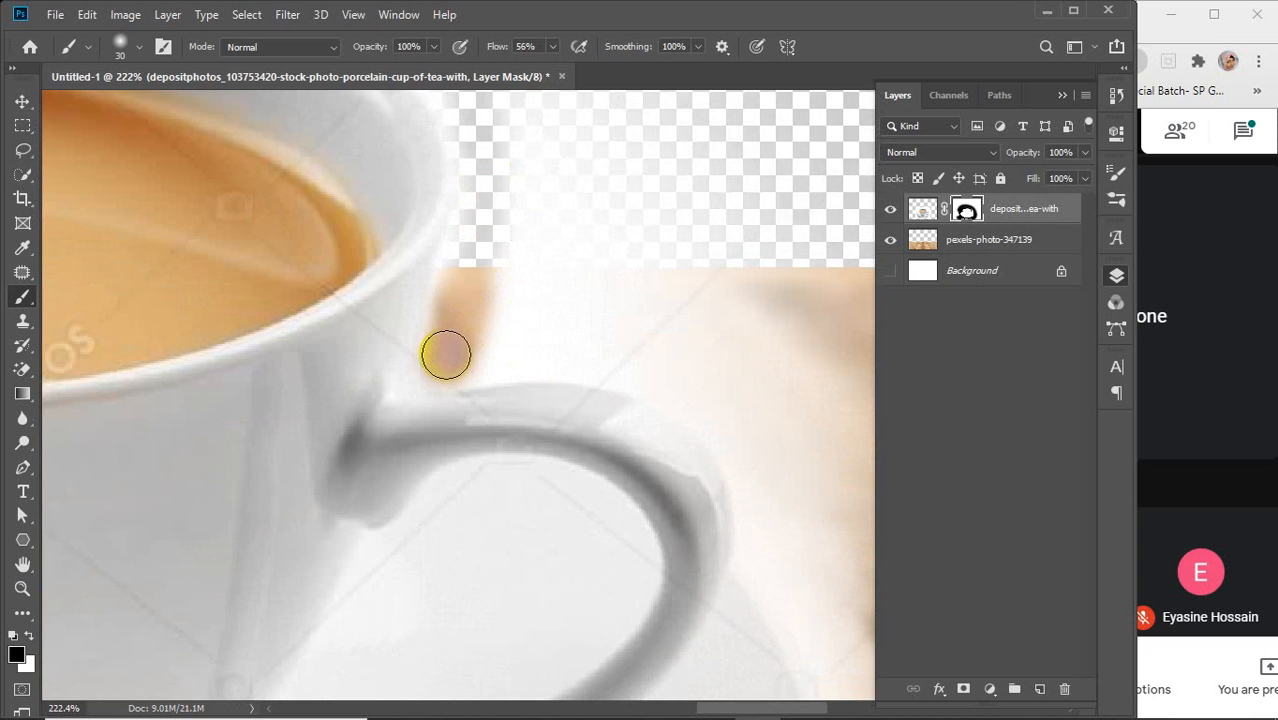
drag(455, 318, 472, 262)
drag(446, 318, 474, 228)
Step: Mask out the white background along the outer curve of the cup's handle down to the saucer
mouse_move(465, 357)
mouse_down()
mouse_move(605, 345)
mouse_move(685, 365)
mouse_move(757, 410)
mouse_move(826, 580)
mouse_move(580, 472)
mouse_up()
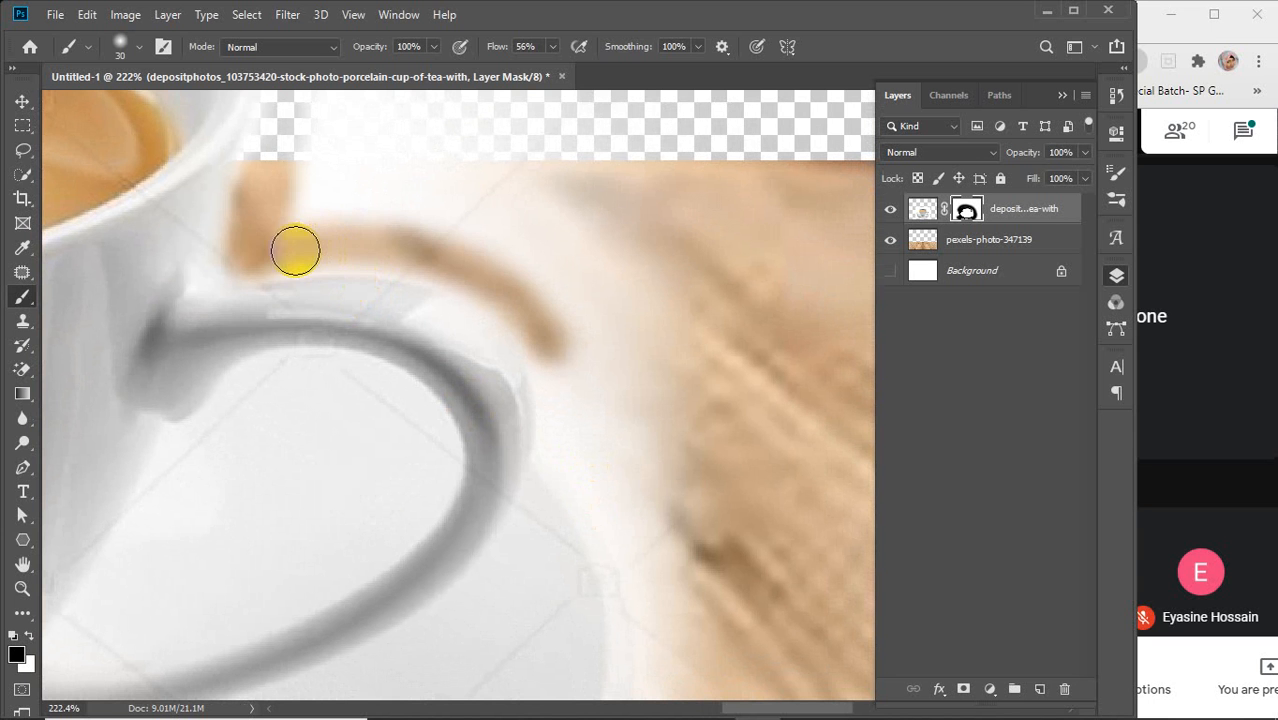
mouse_move(315, 237)
mouse_down()
mouse_move(420, 242)
mouse_move(522, 277)
mouse_move(583, 338)
mouse_move(602, 412)
mouse_move(599, 494)
mouse_move(553, 620)
mouse_move(614, 308)
mouse_up()
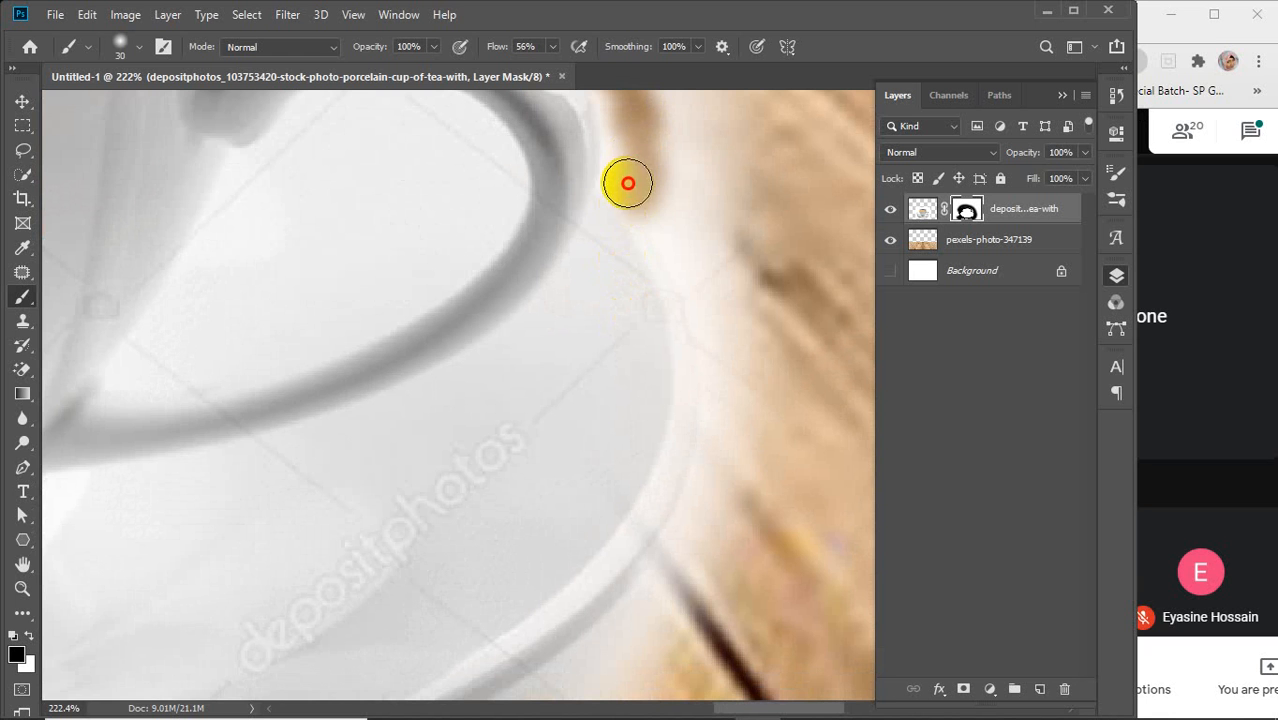
drag(627, 183, 599, 251)
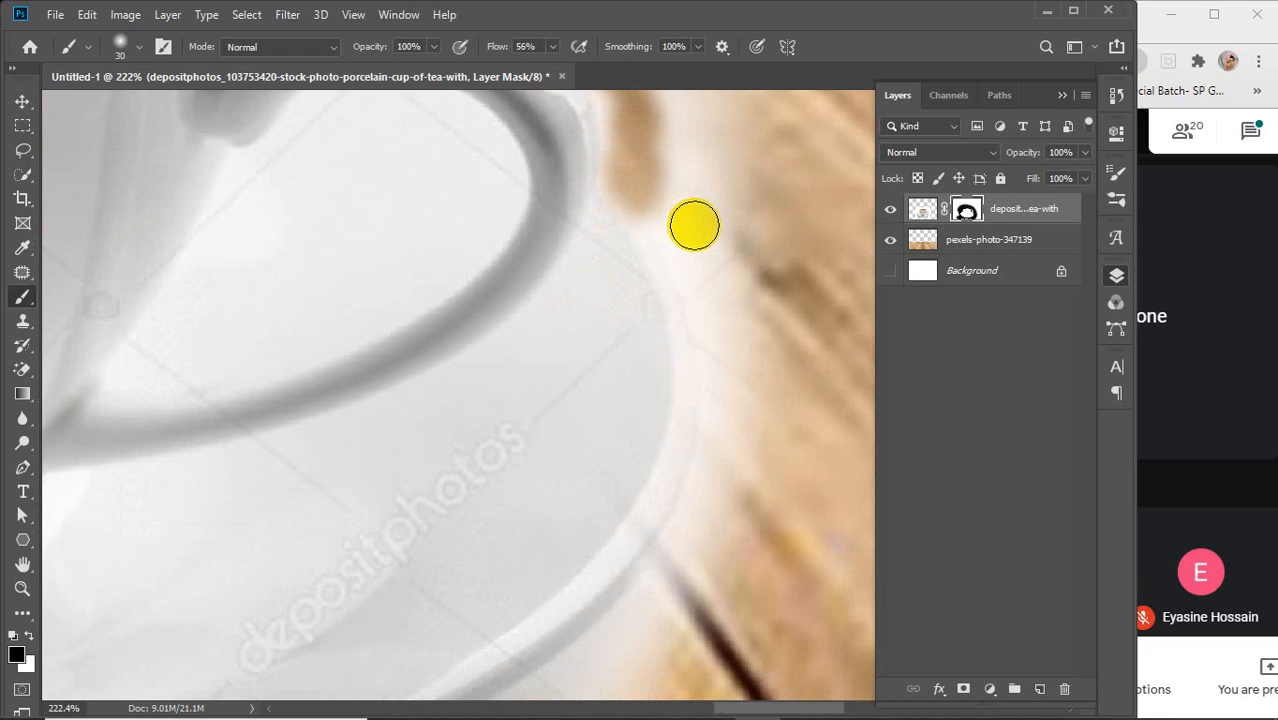
Step: Mask out the white halo along the saucer's right and lower-right edge, enlarging the brush to 60 px for the leftover streaks
scroll(694, 226, down, 2)
mouse_move(677, 201)
mouse_down()
mouse_move(667, 207)
mouse_move(699, 280)
mouse_move(713, 402)
mouse_move(645, 551)
mouse_move(585, 604)
mouse_move(676, 345)
mouse_move(684, 352)
mouse_up()
drag(711, 301, 669, 351)
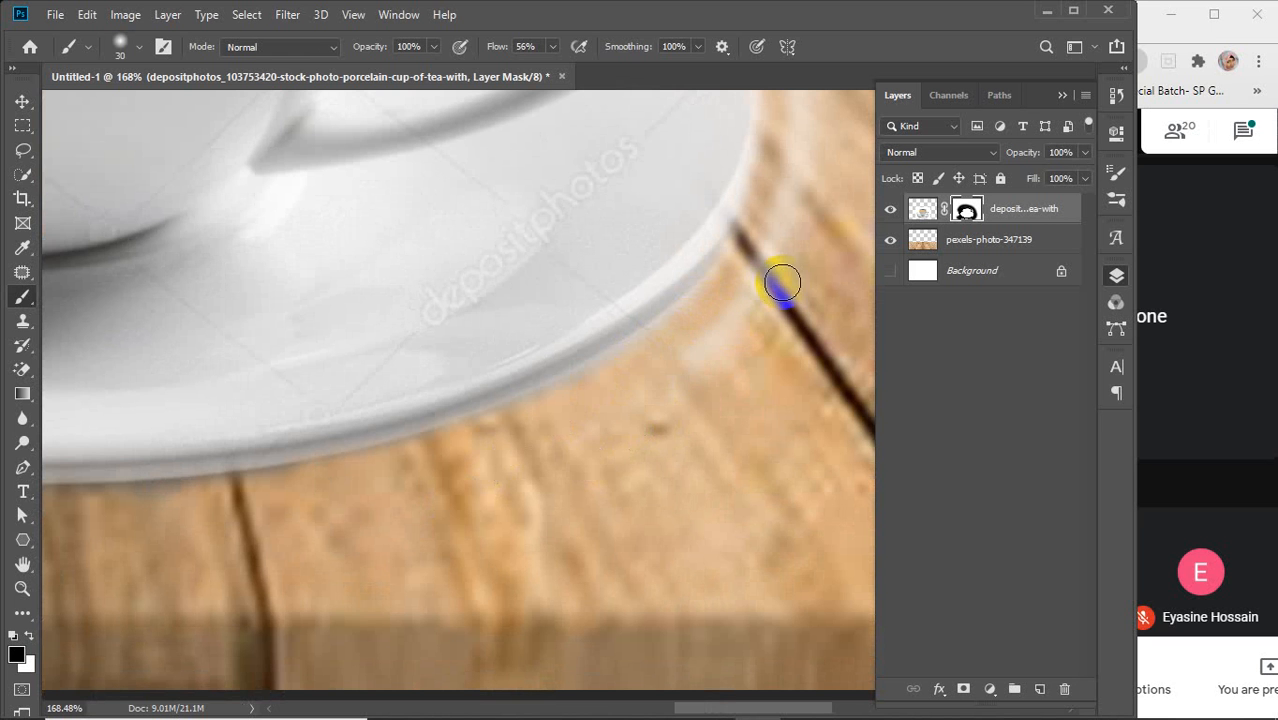
scroll(750, 420, down, 5)
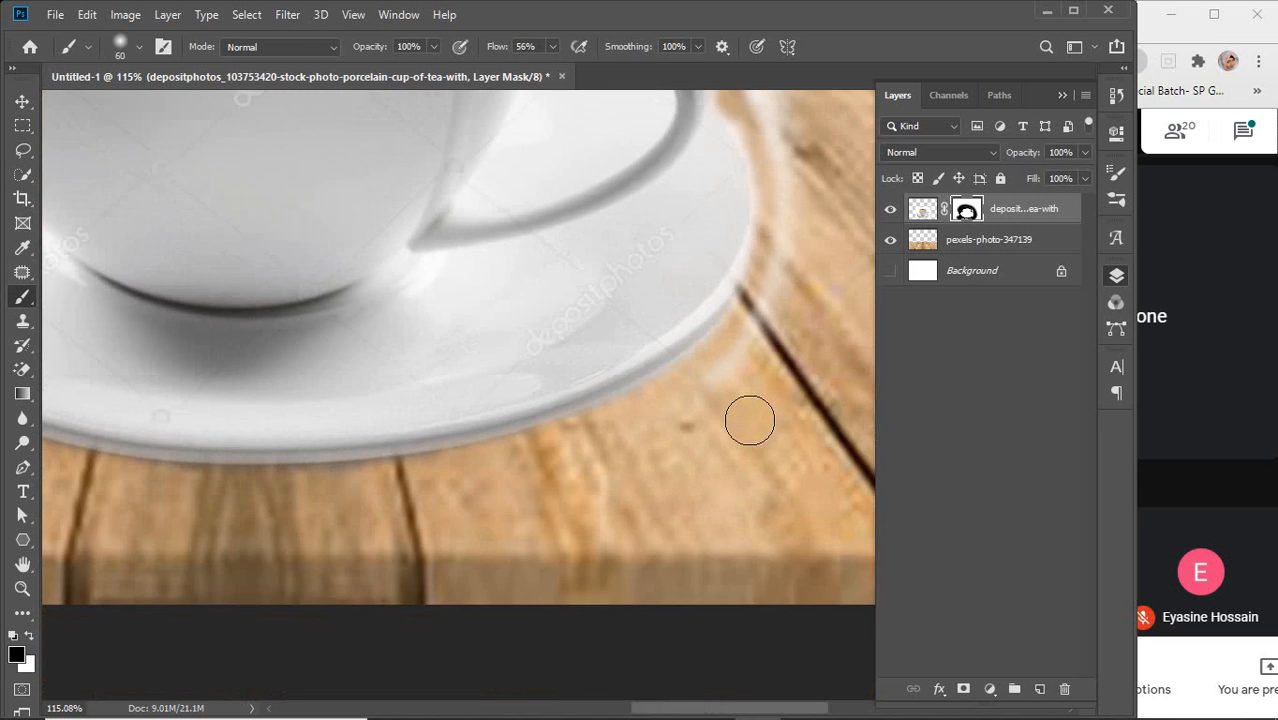
drag(750, 420, 577, 522)
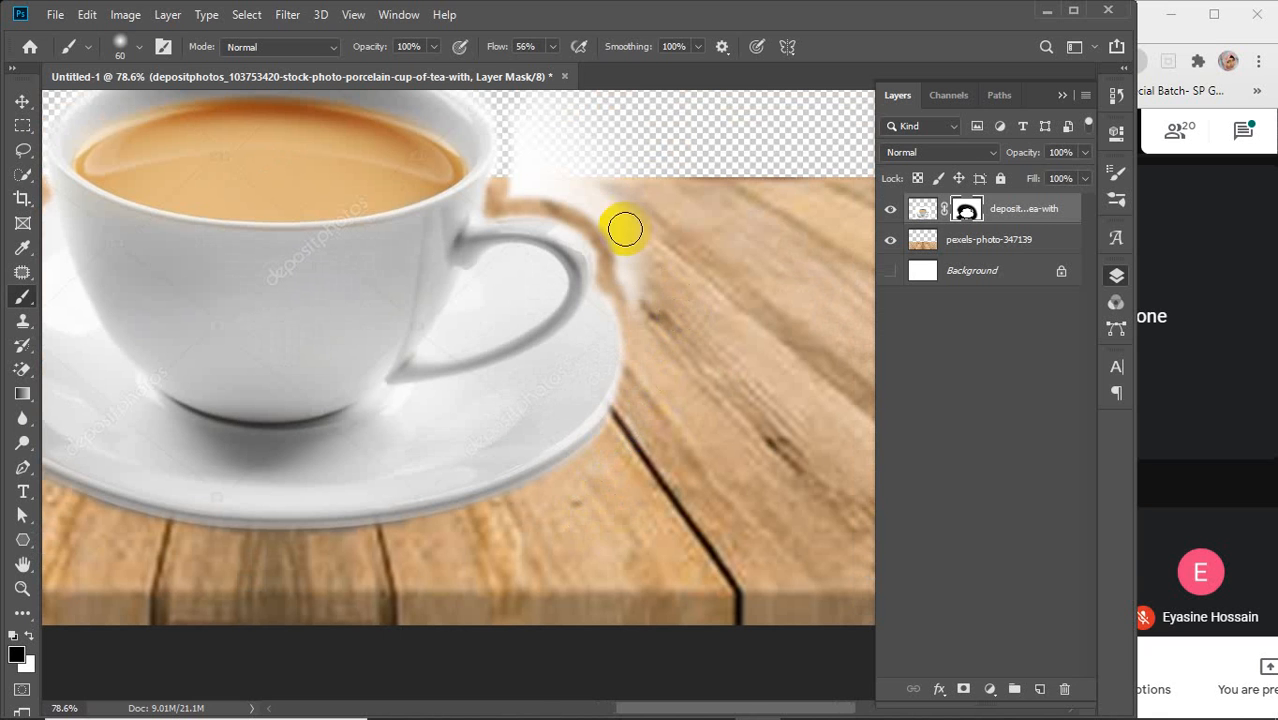
Step: Restore the brush flow to 100% and mask out the remaining white over the table and backdrop right of the cup
drag(498, 52, 819, 51)
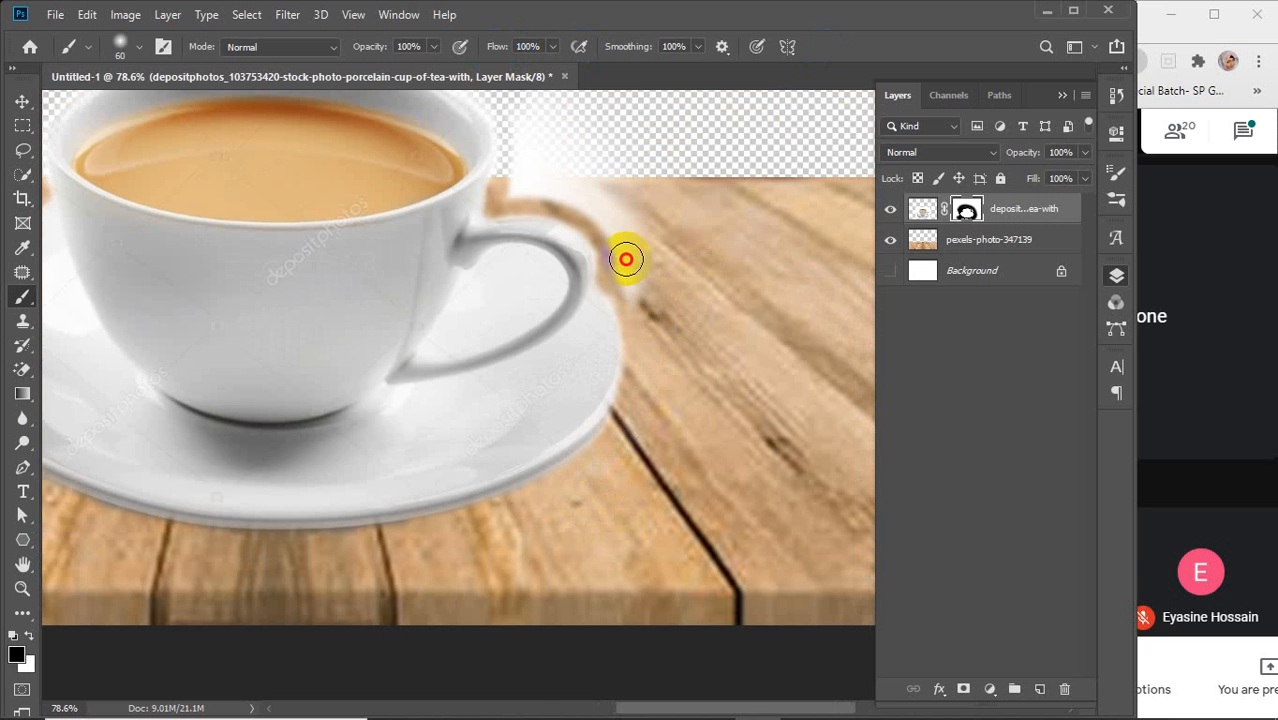
mouse_move(625, 259)
mouse_down()
mouse_move(569, 150)
mouse_move(633, 291)
mouse_up()
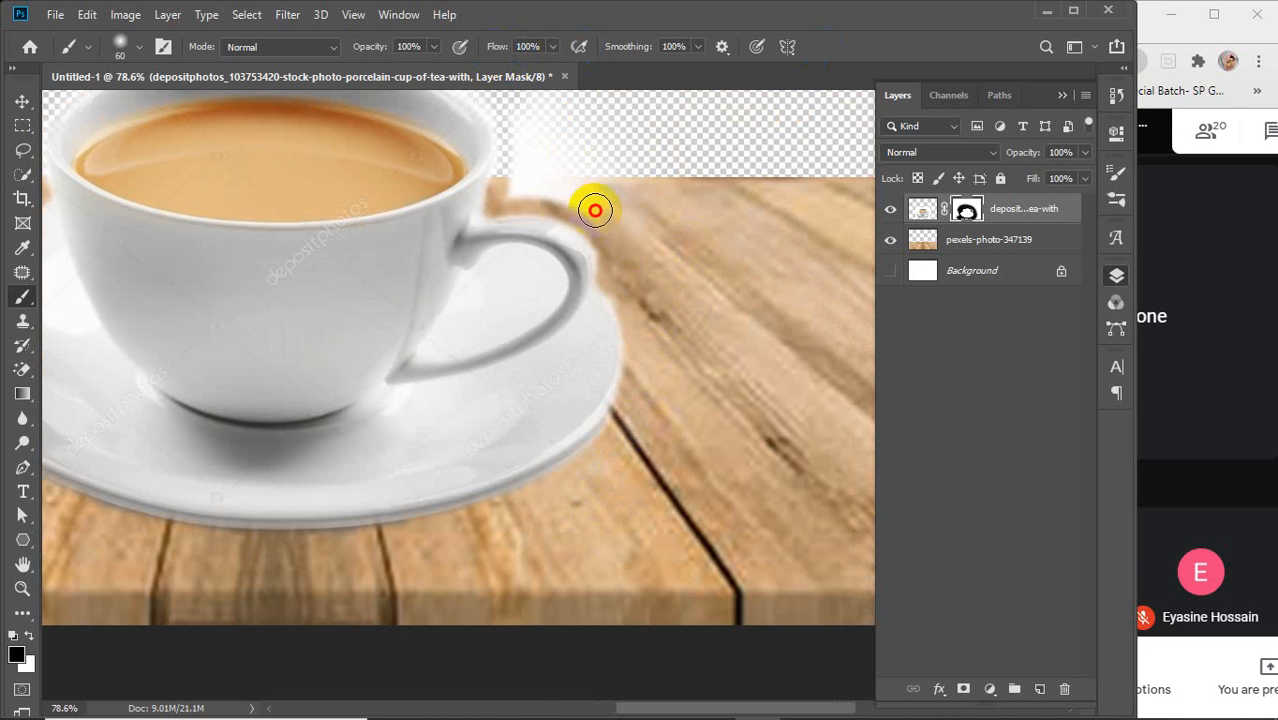
mouse_move(595, 210)
mouse_down()
mouse_move(509, 188)
mouse_move(591, 197)
mouse_up()
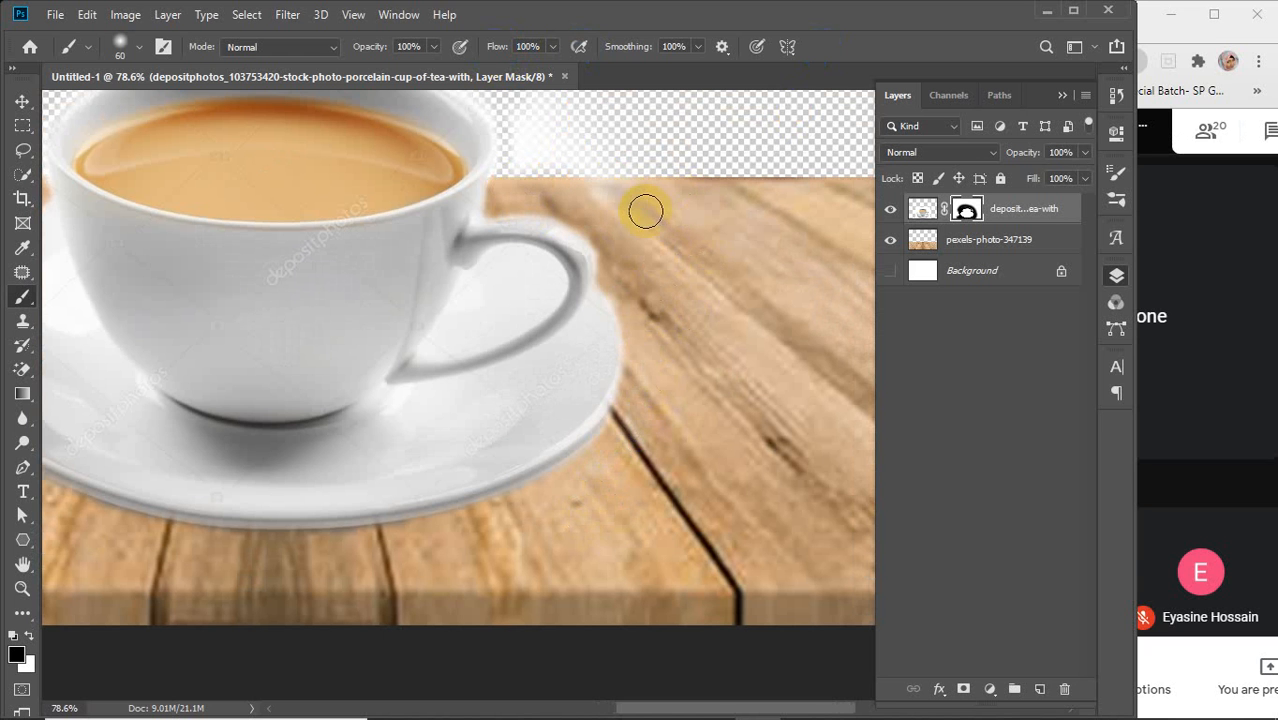
mouse_move(558, 186)
mouse_down()
mouse_move(518, 182)
mouse_move(527, 158)
mouse_move(706, 141)
mouse_move(592, 186)
mouse_move(601, 169)
mouse_move(657, 377)
mouse_up()
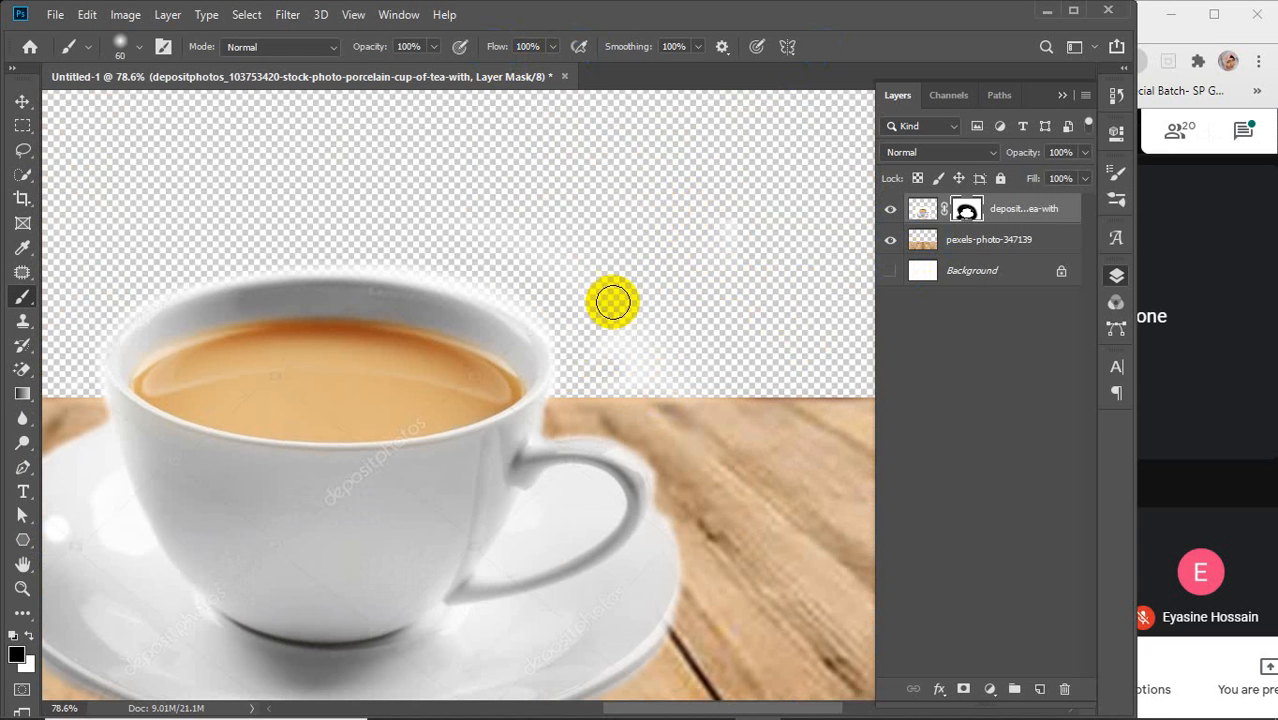
Step: Set the brush size to 10 px and mask out the white halo along the cup's upper-right rim
scroll(459, 263, up, 3)
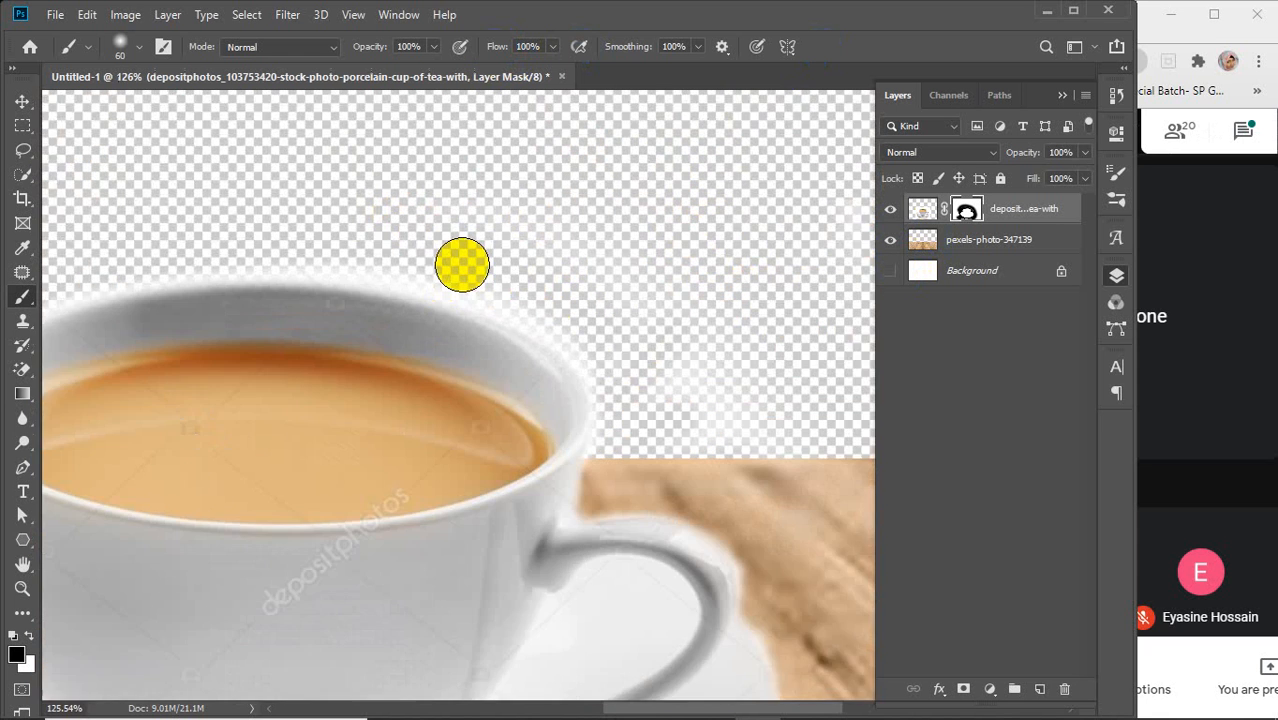
scroll(462, 264, up, 2)
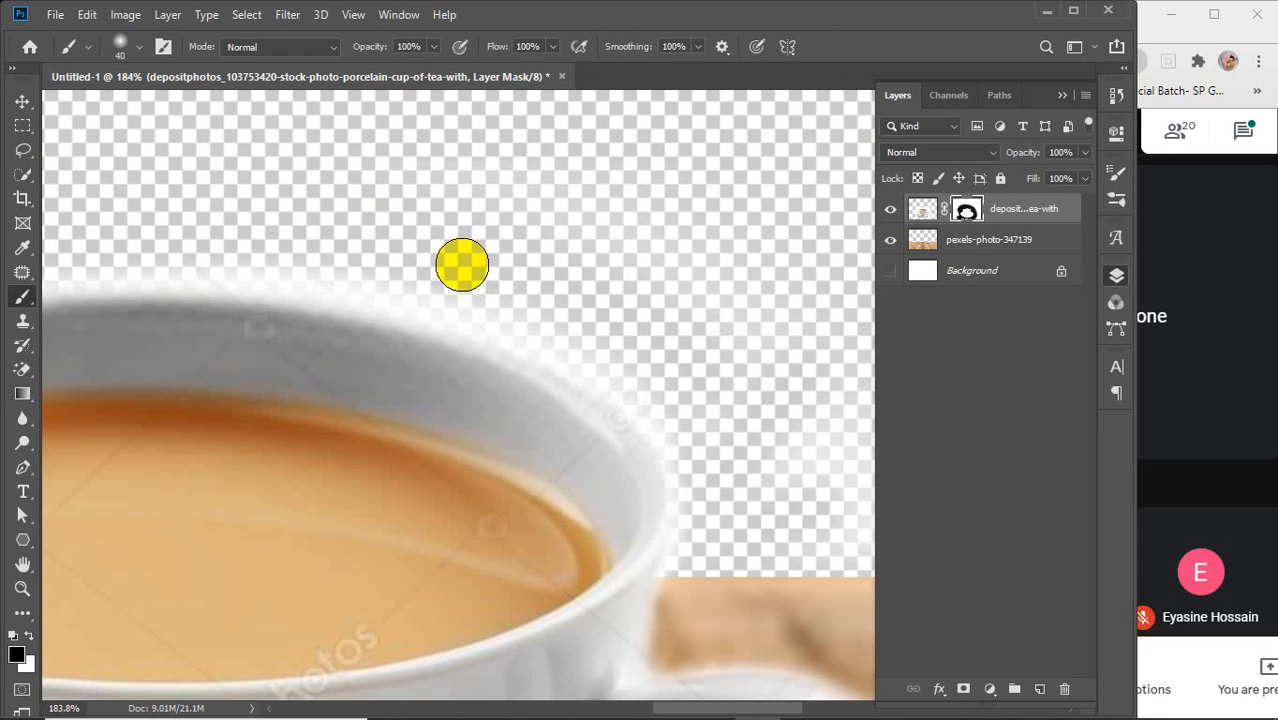
key(bracketleft)
key(bracketleft)
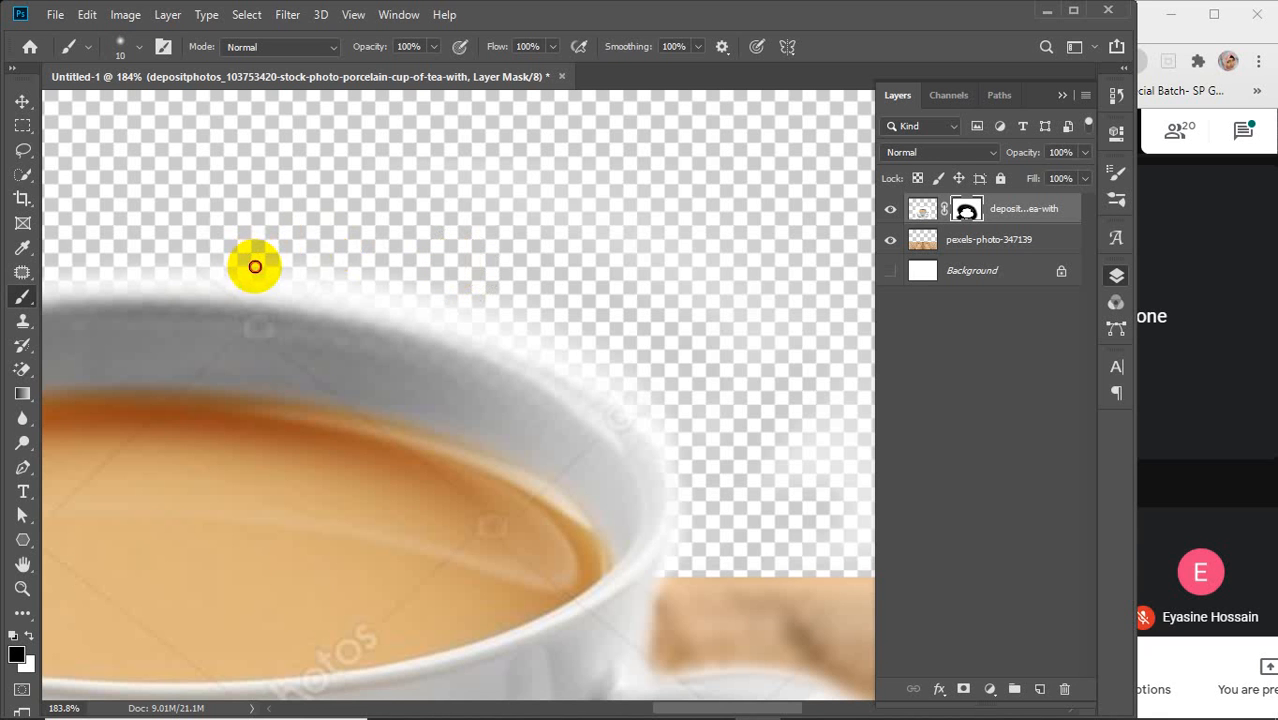
mouse_move(255, 266)
mouse_down()
mouse_move(305, 265)
mouse_move(528, 322)
mouse_move(648, 374)
mouse_move(741, 463)
mouse_up()
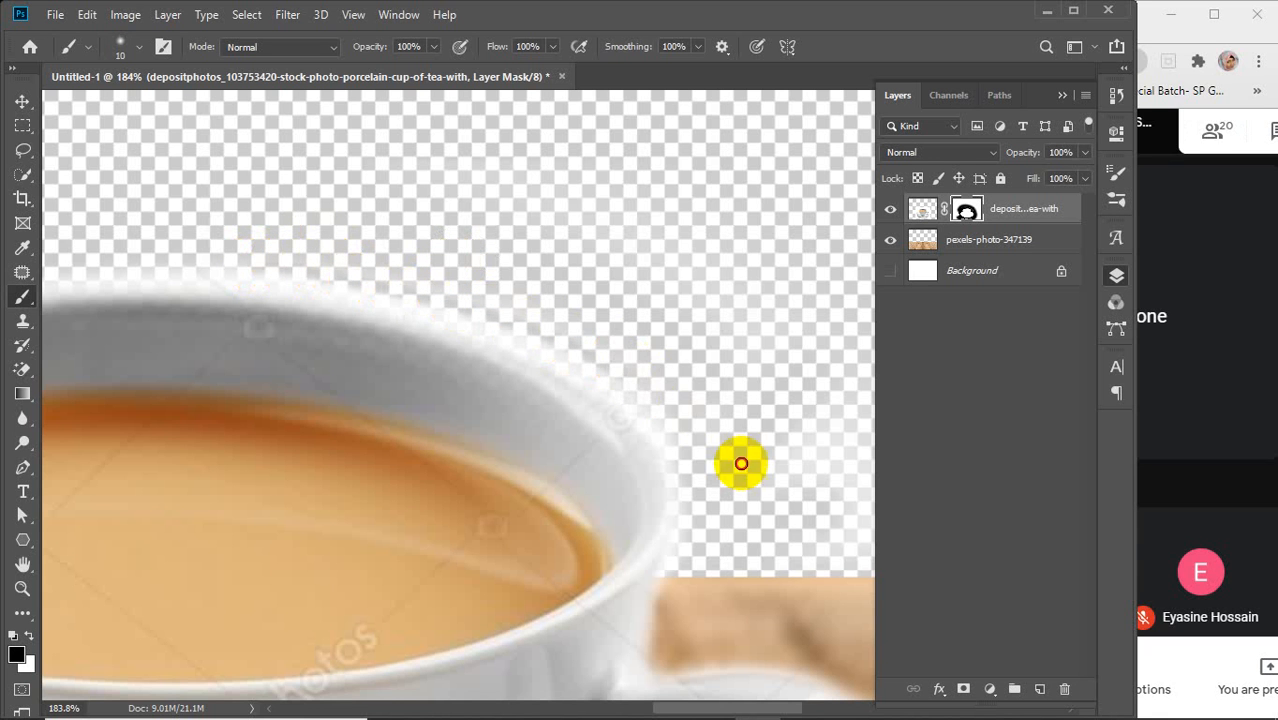
Step: Place the deep-sea wallpaper image from the Desktop against the canvas's upper edge, and reorder its layer directly beneath the cup layer
key(v)
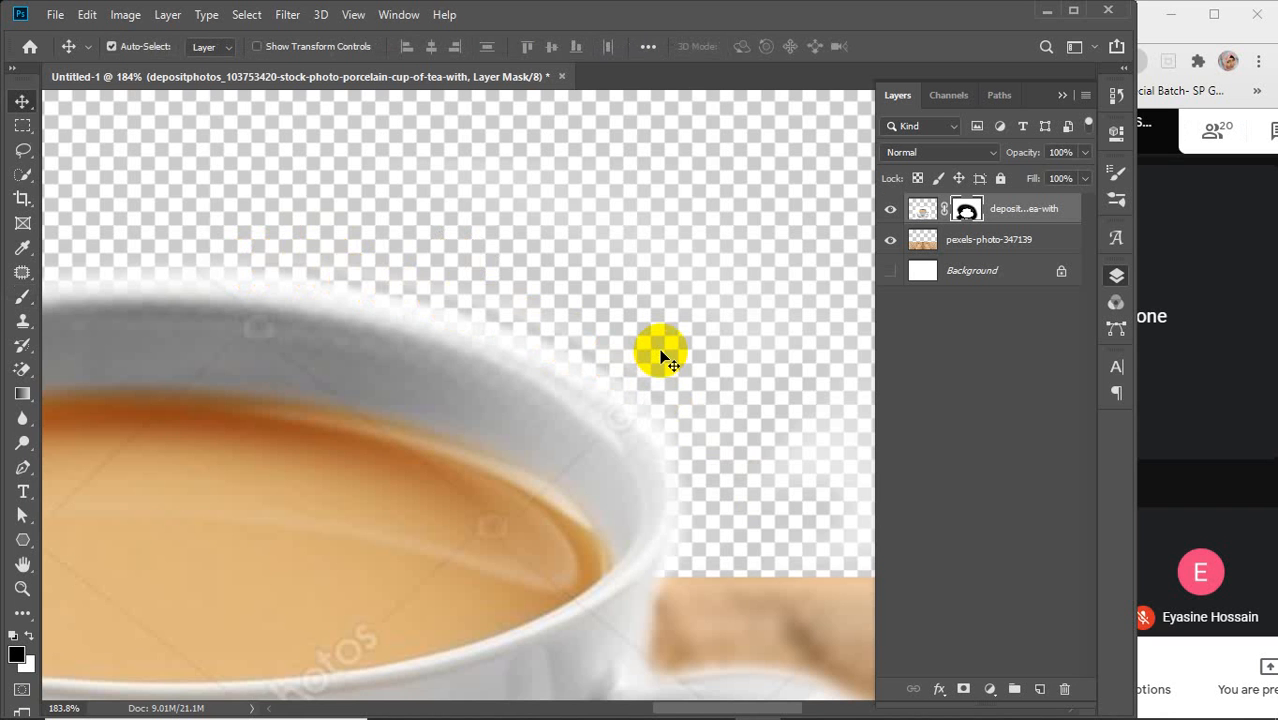
scroll(660, 352, down, 8)
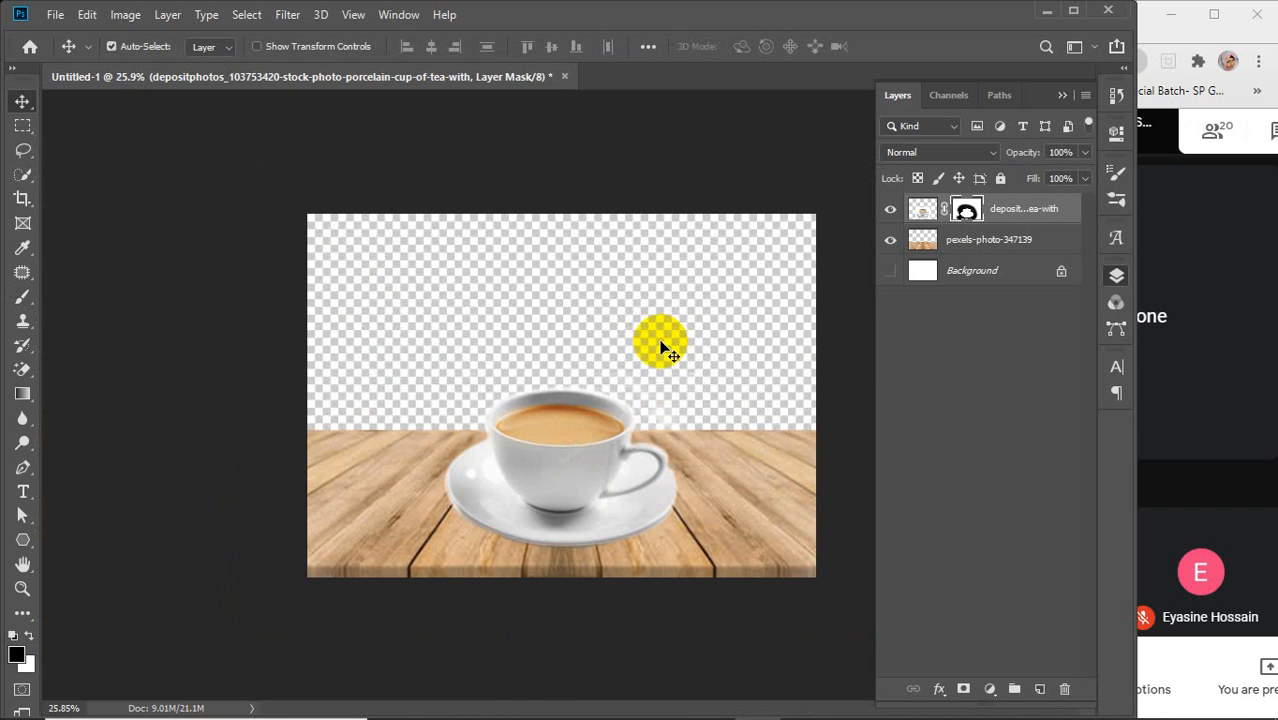
click(528, 702)
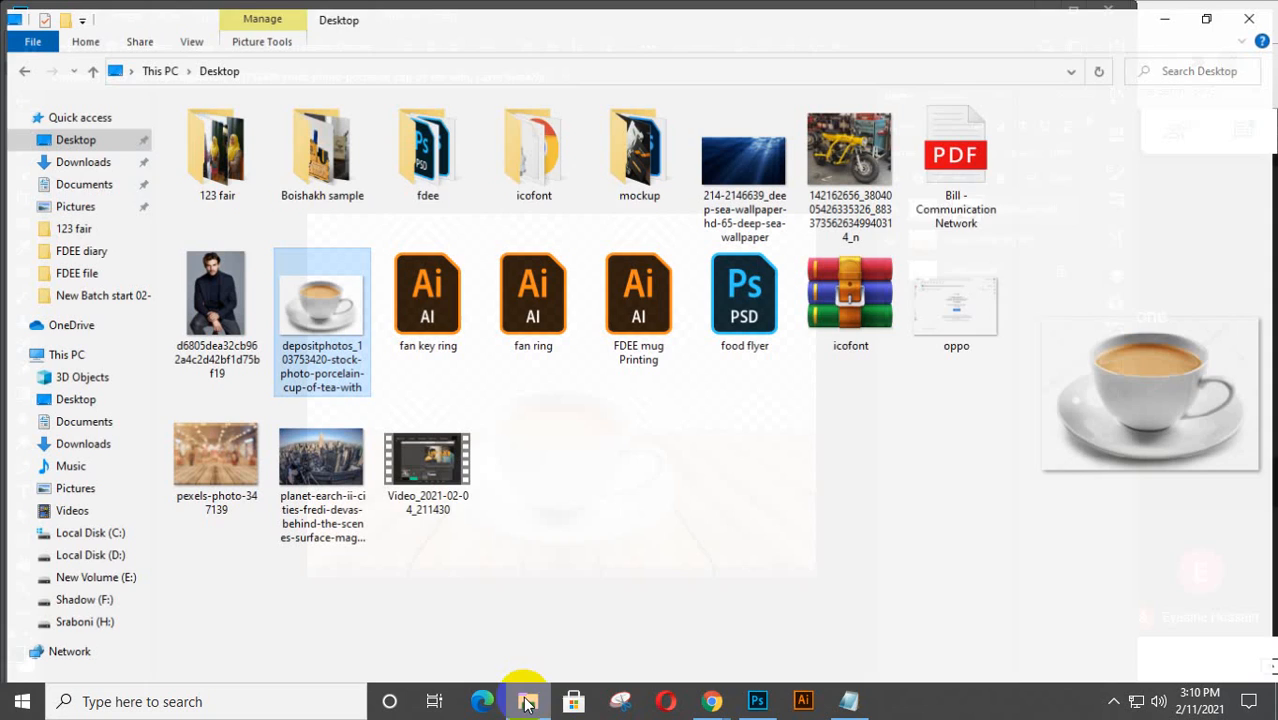
click(770, 245)
drag(770, 245, 698, 545)
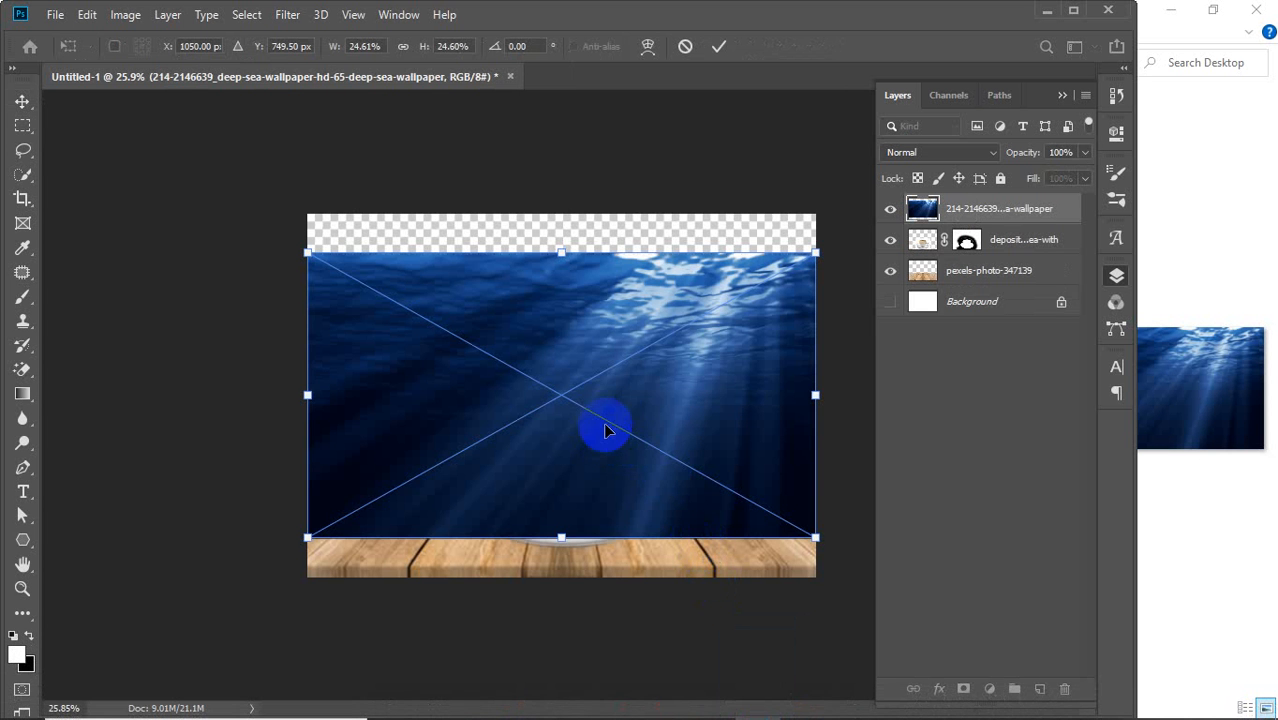
mouse_move(608, 371)
mouse_down()
mouse_move(605, 351)
mouse_move(623, 354)
mouse_move(608, 354)
mouse_up()
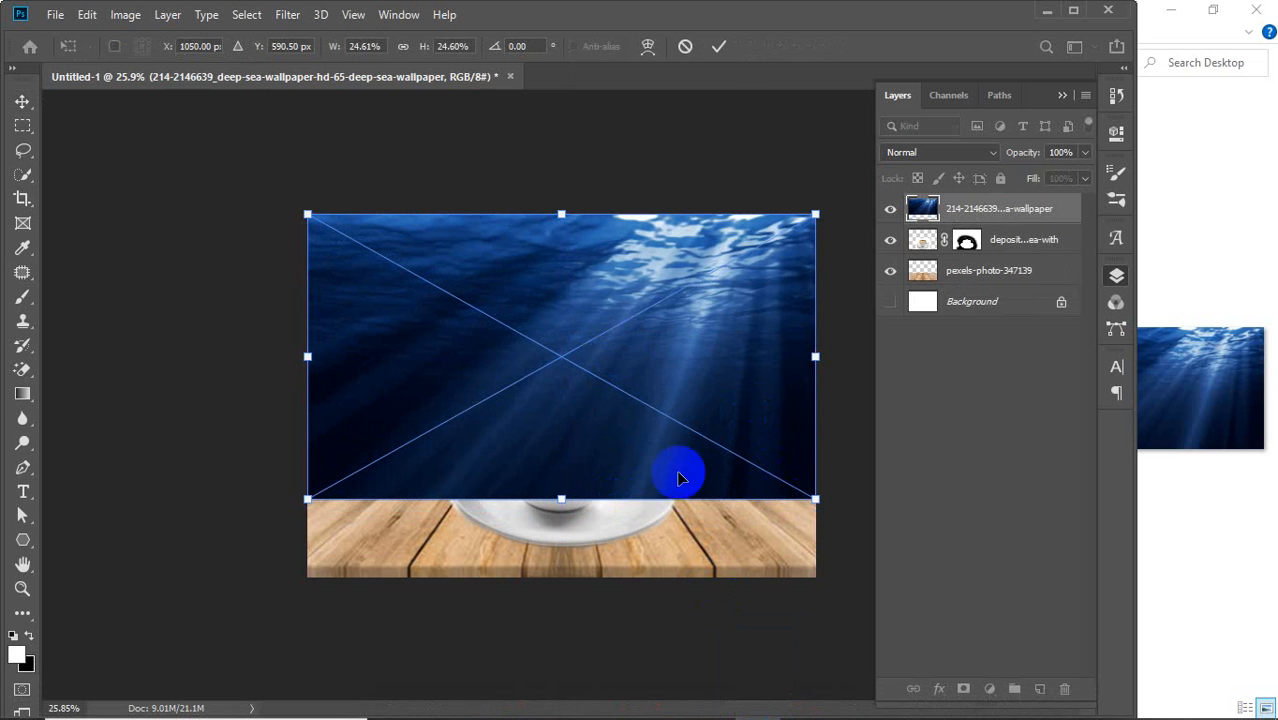
click(736, 58)
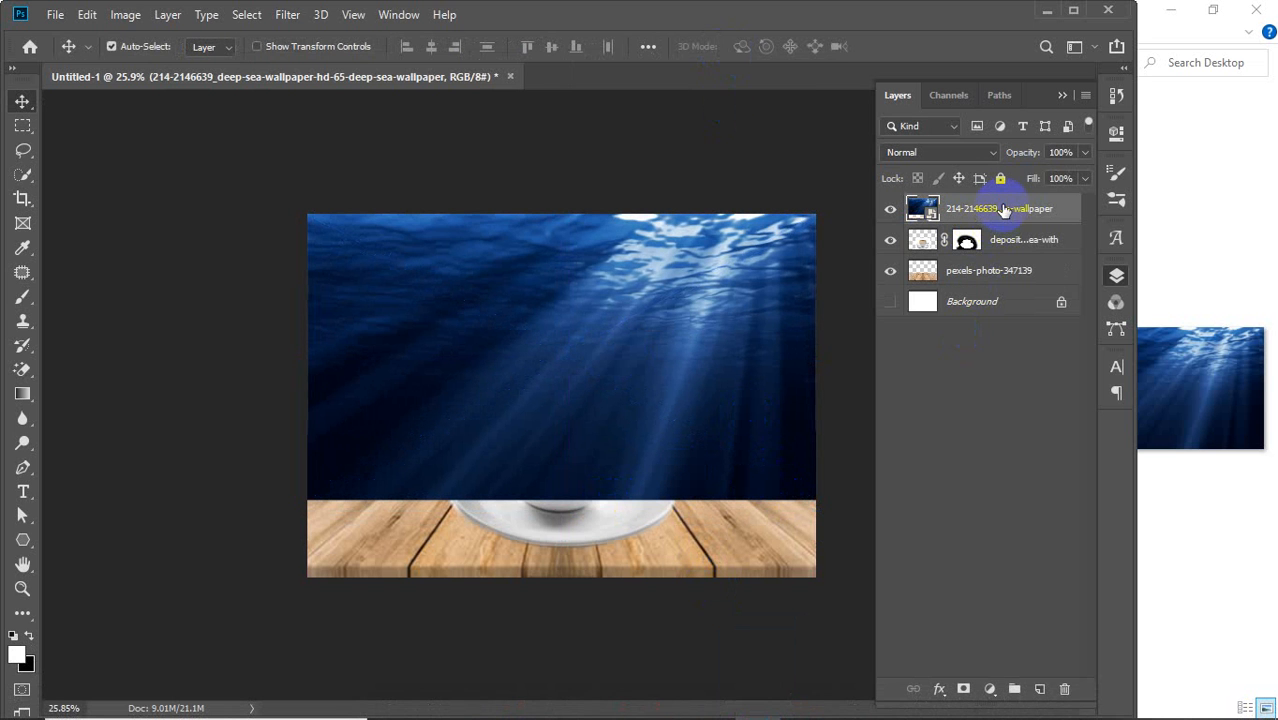
drag(1000, 208, 1005, 267)
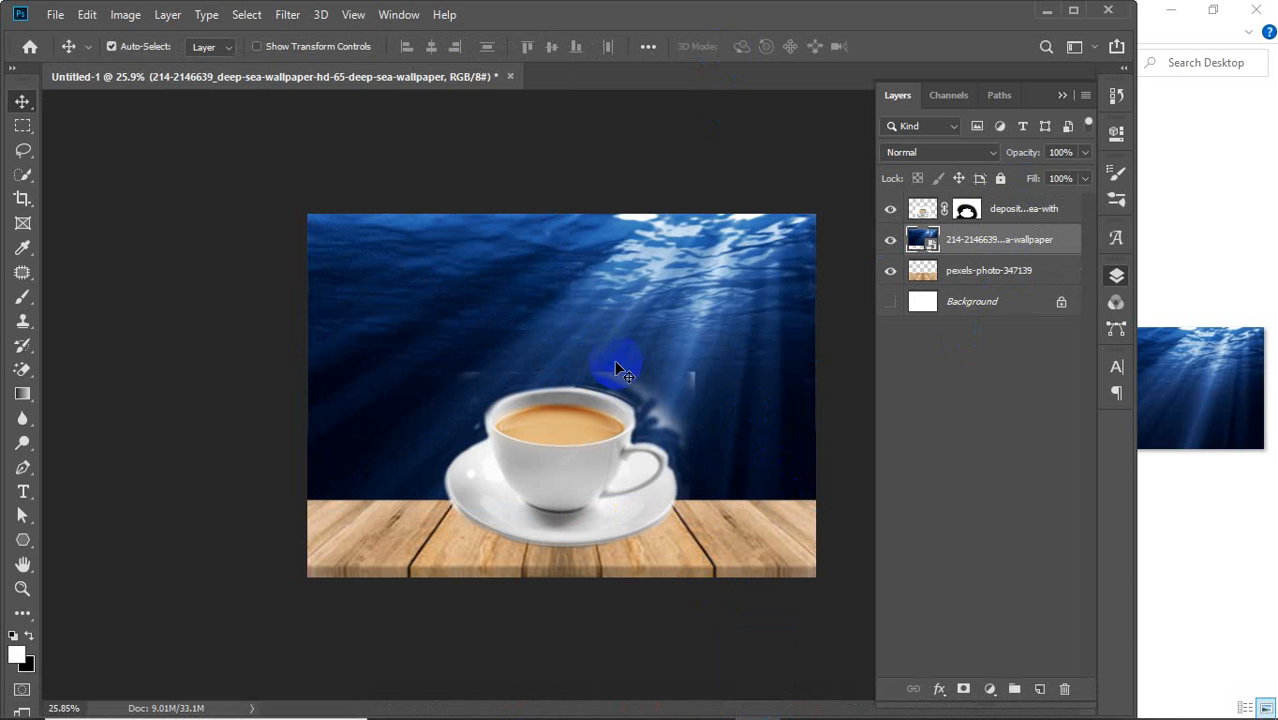
Step: On the cup layer's mask, use a 250 px brush to mask out the white haze and hard edges above and right of the cup
scroll(617, 399, up, 8)
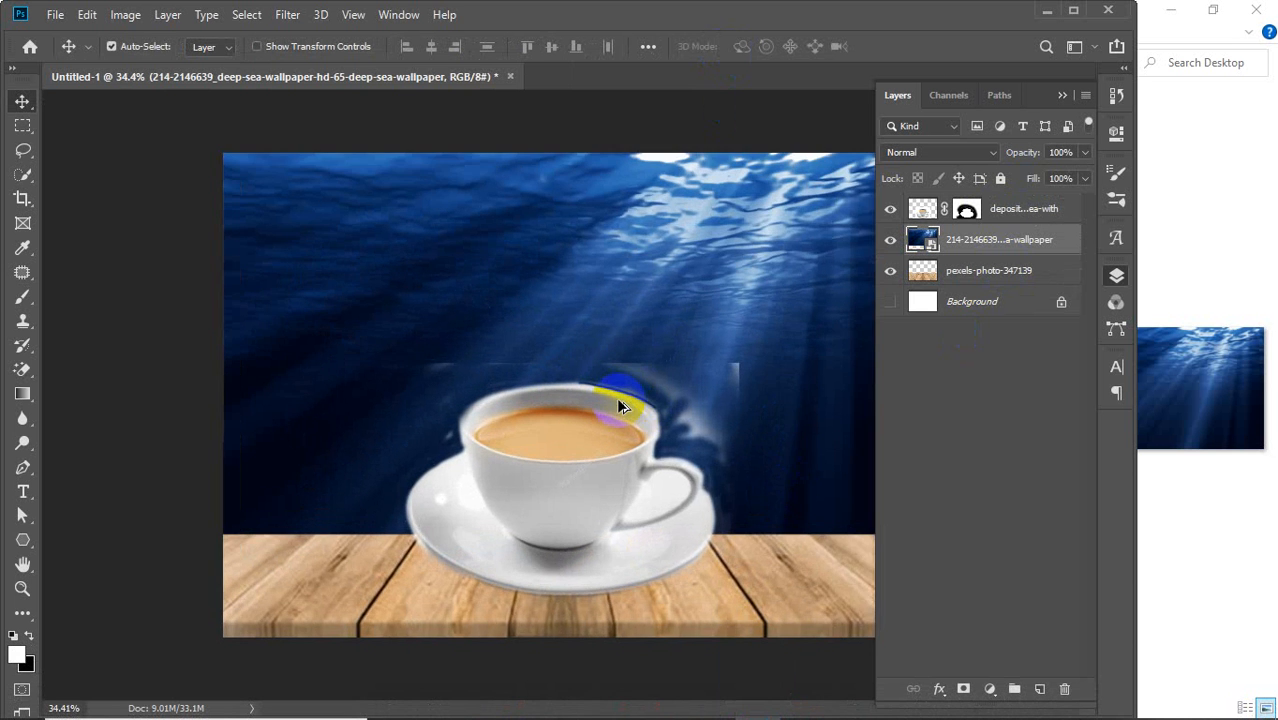
scroll(645, 400, up, 2)
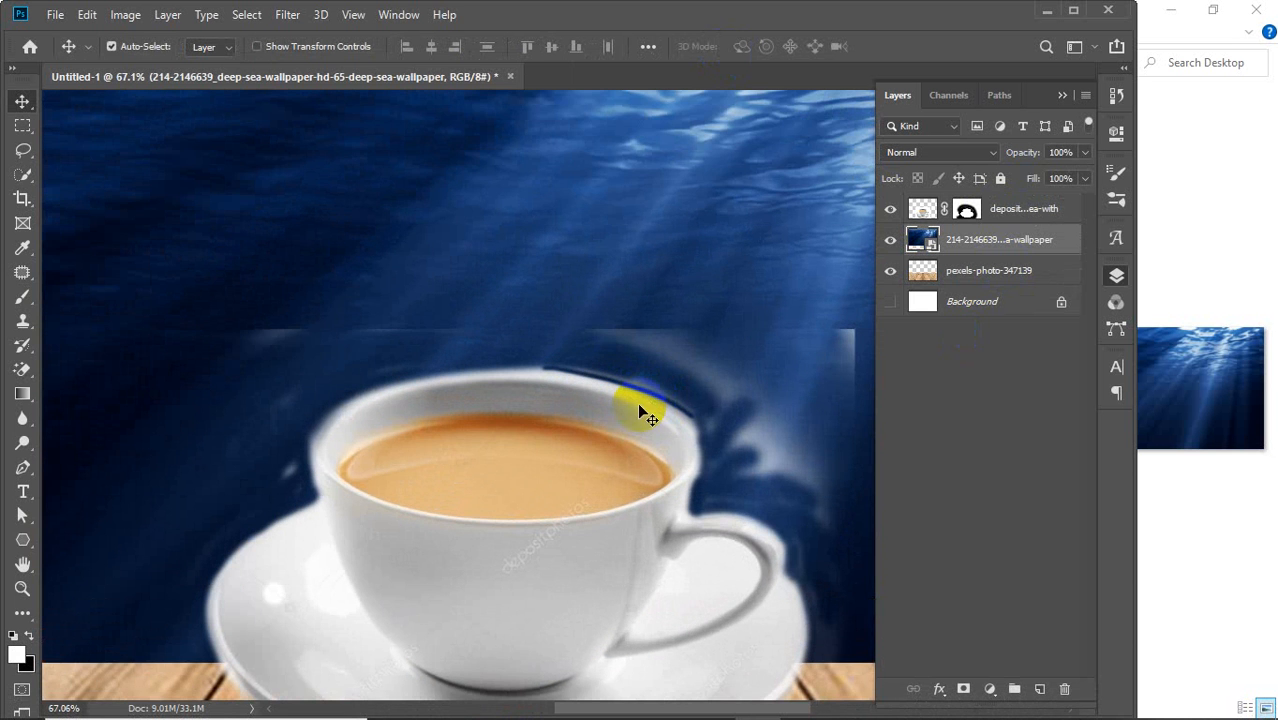
drag(632, 420, 510, 424)
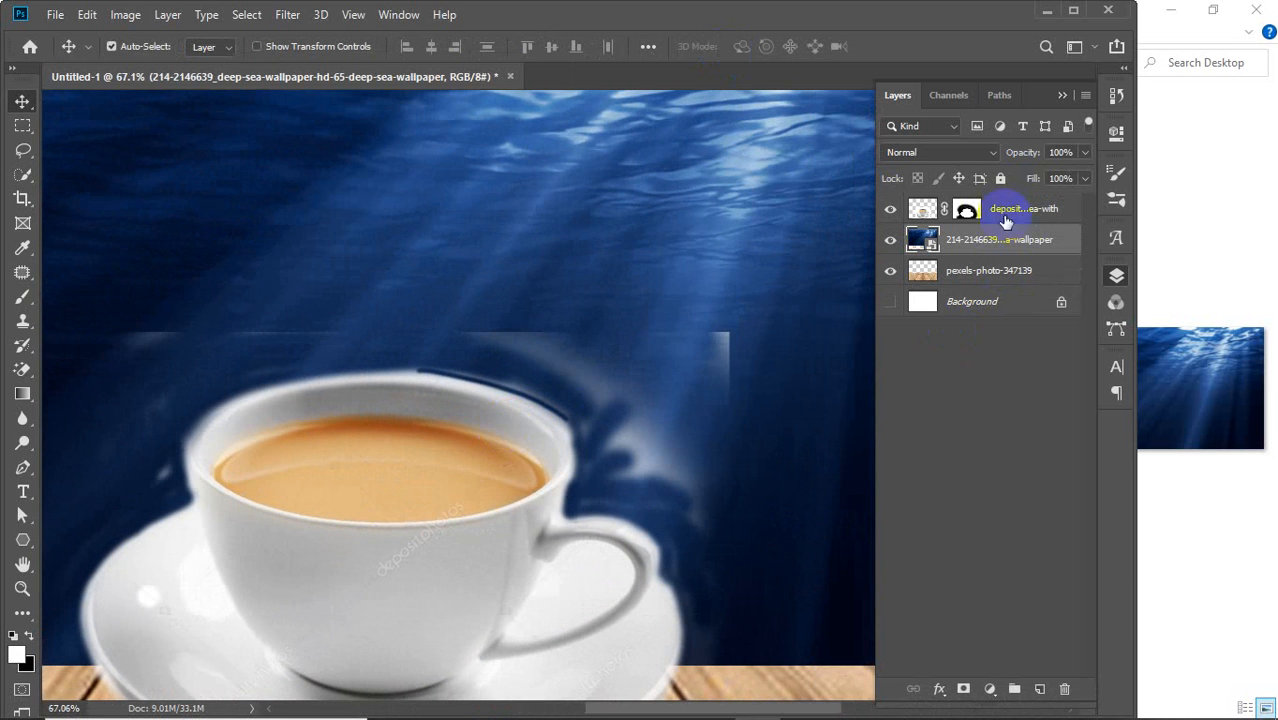
click(1000, 216)
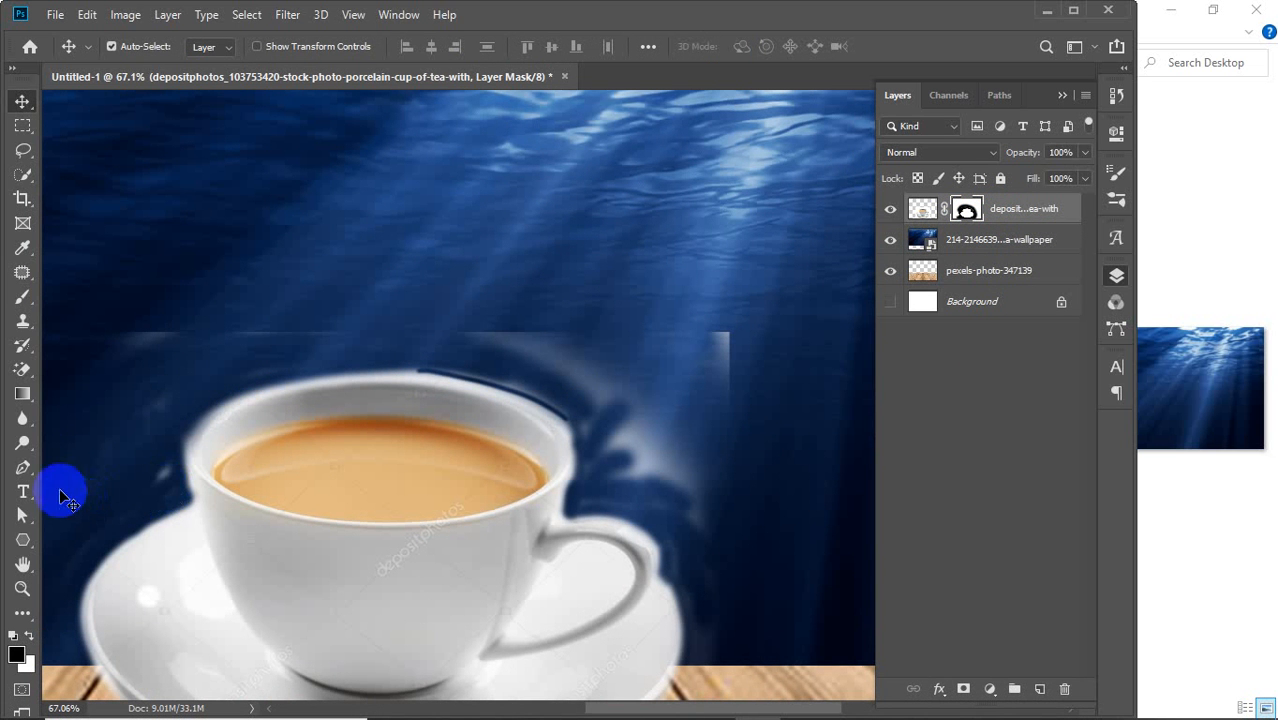
click(25, 308)
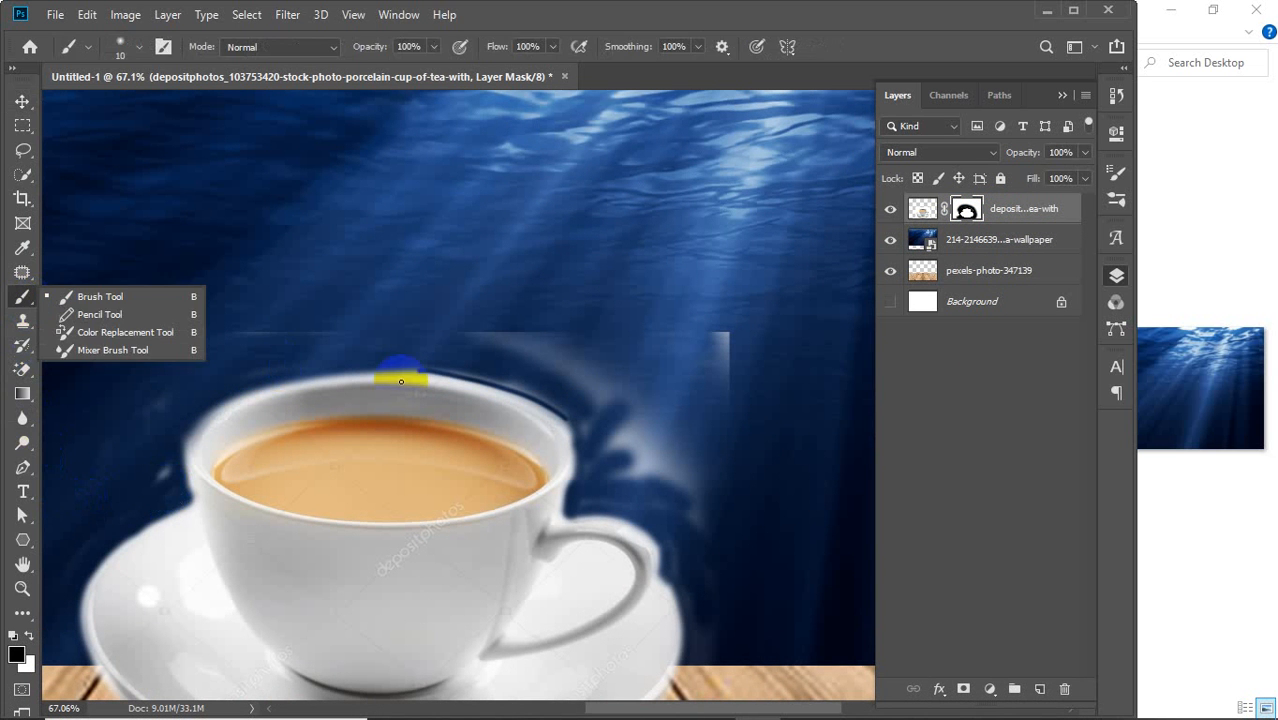
key(bracketright)
key(bracketright)
key(bracketright)
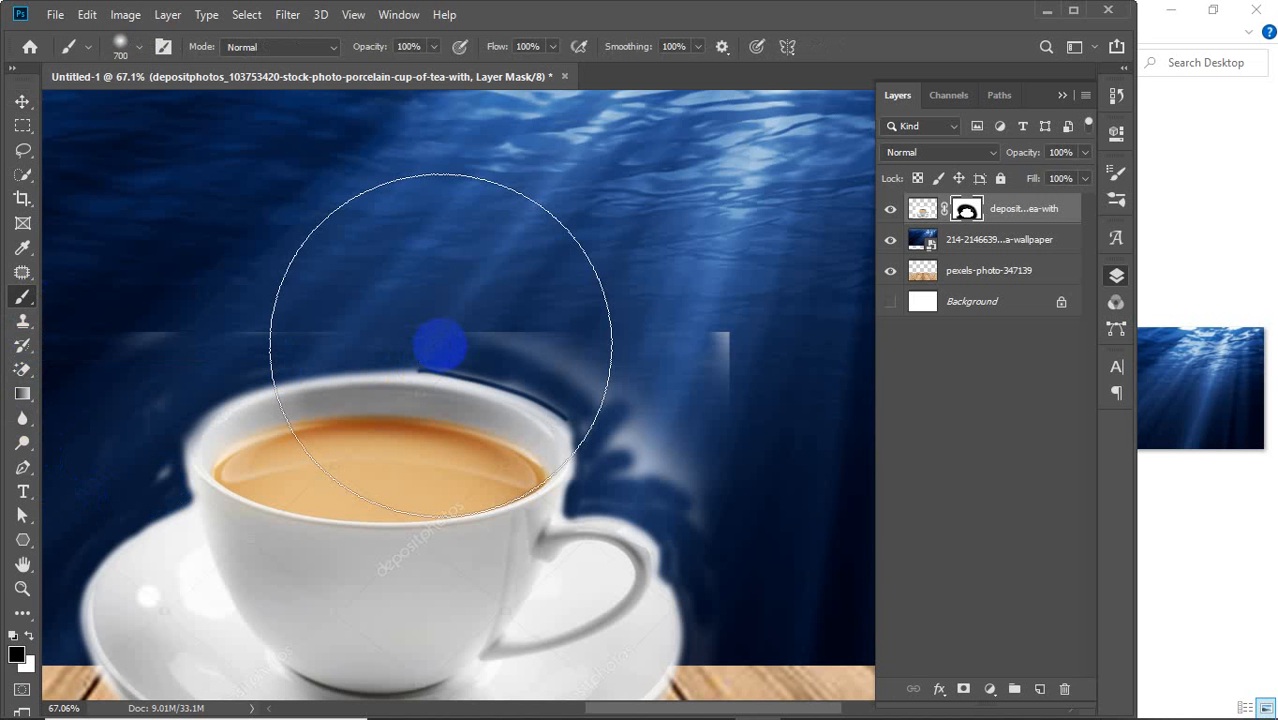
key(bracketleft)
key(bracketleft)
key(bracketleft)
key(bracketleft)
key(bracketleft)
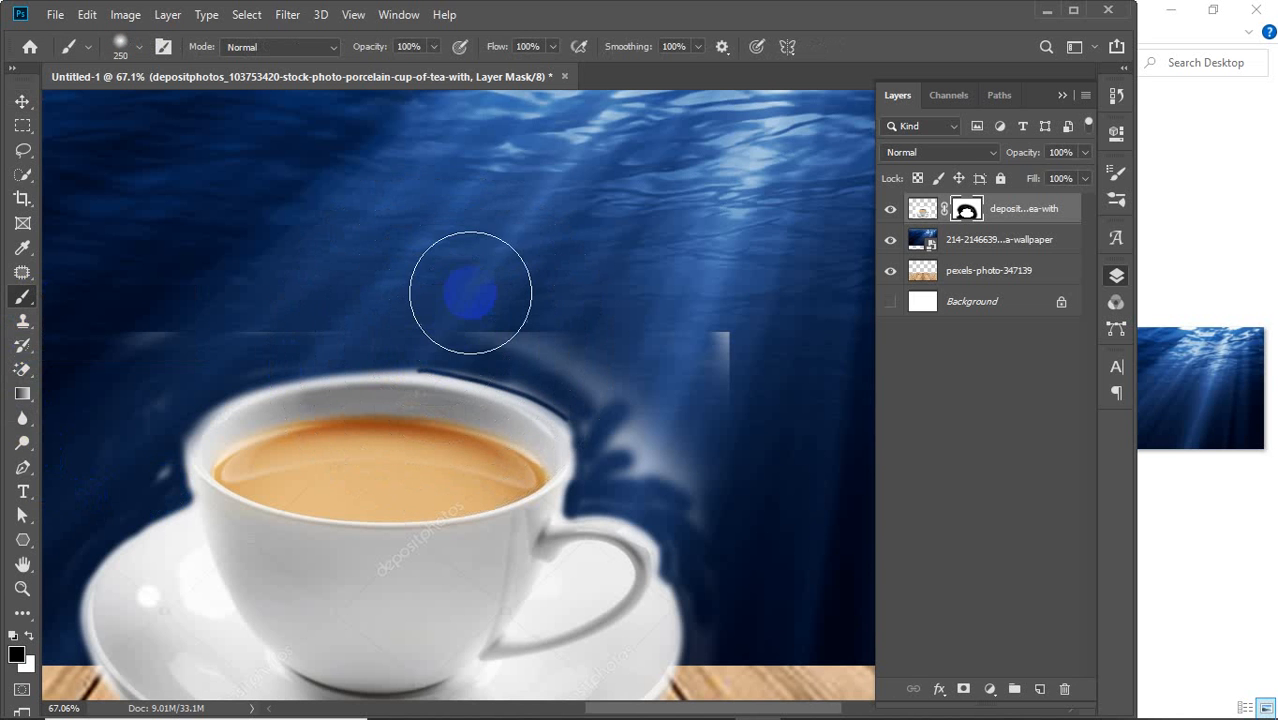
mouse_move(471, 294)
mouse_down()
mouse_move(764, 374)
mouse_move(498, 280)
mouse_move(751, 344)
mouse_move(685, 330)
mouse_up()
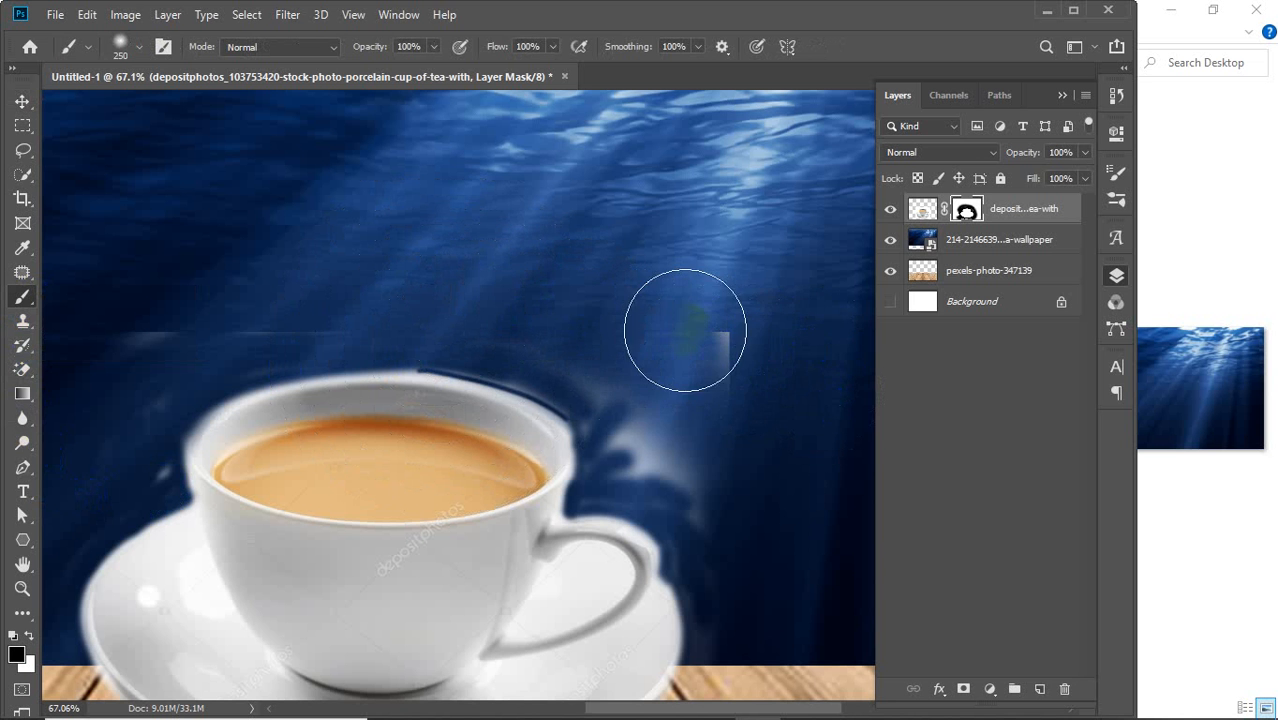
drag(719, 379, 665, 438)
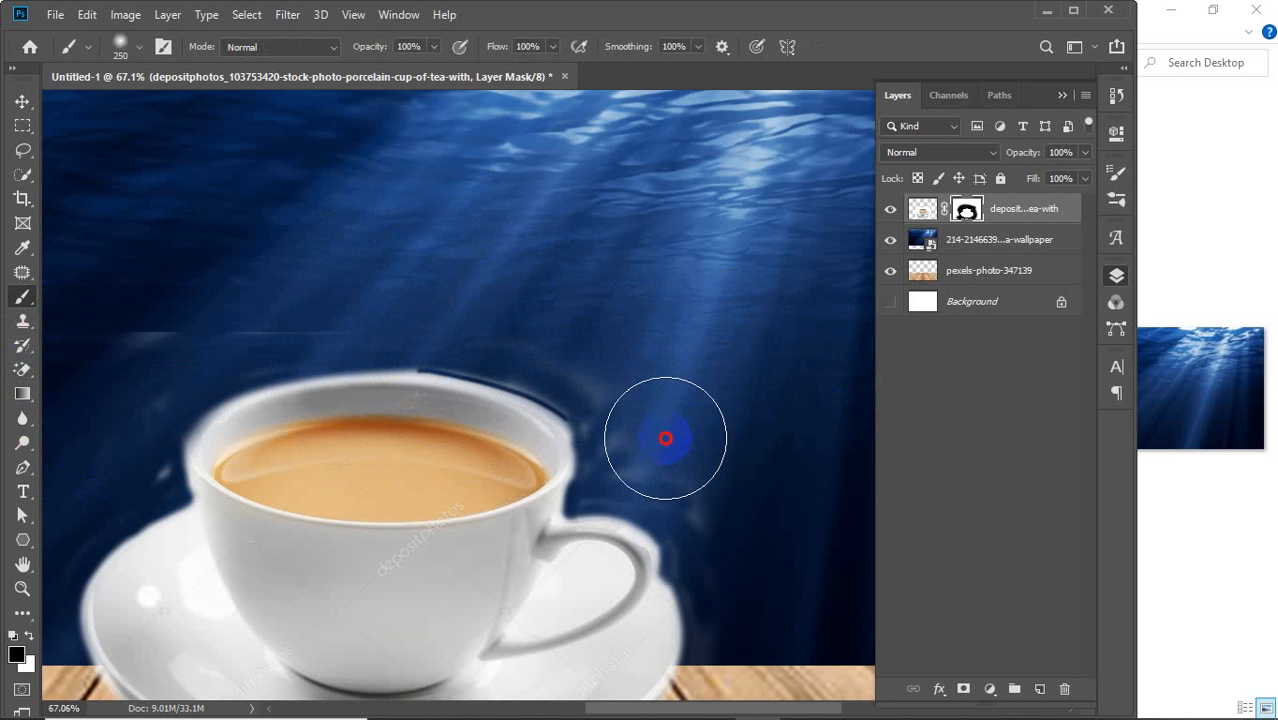
mouse_move(629, 379)
mouse_down()
mouse_move(522, 311)
mouse_move(540, 320)
mouse_up()
mouse_move(708, 440)
mouse_down()
mouse_move(752, 554)
mouse_move(753, 649)
mouse_move(738, 534)
mouse_move(680, 430)
mouse_up()
Step: Set the brush flow to 50% and mask out the faint edge line above the cup's left side
click(544, 46)
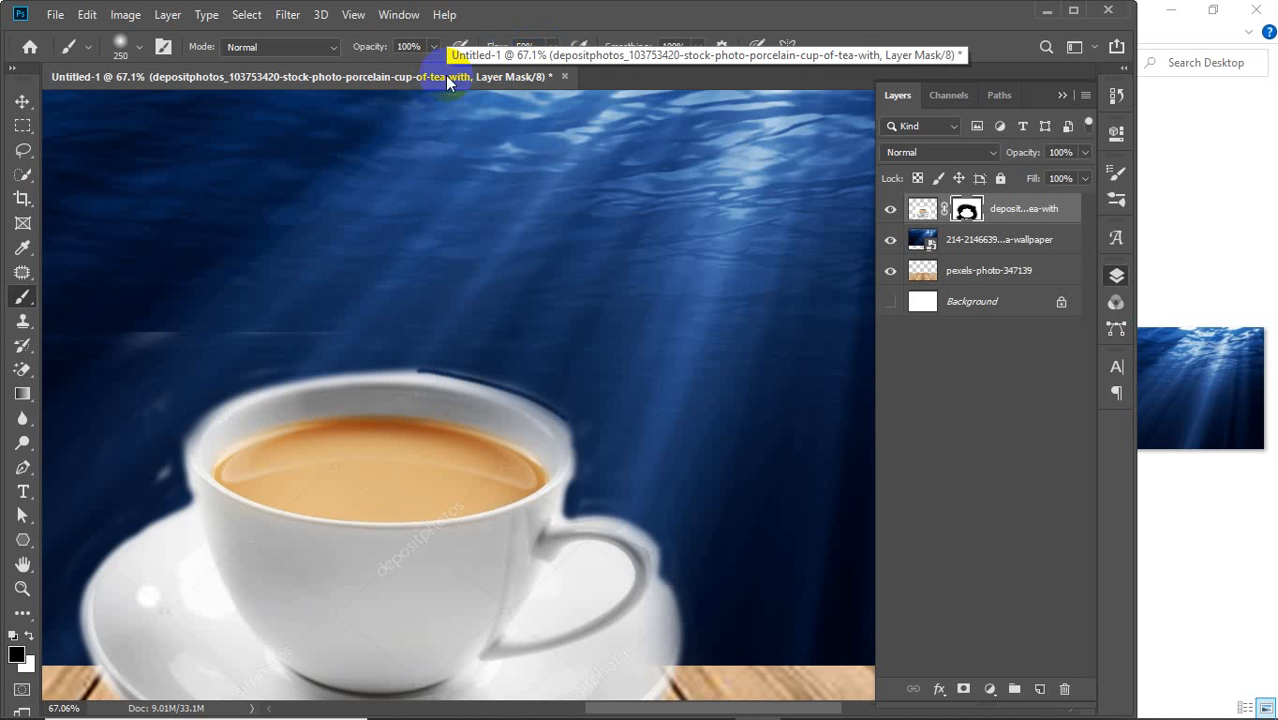
text(50)
key(Return)
drag(306, 286, 250, 305)
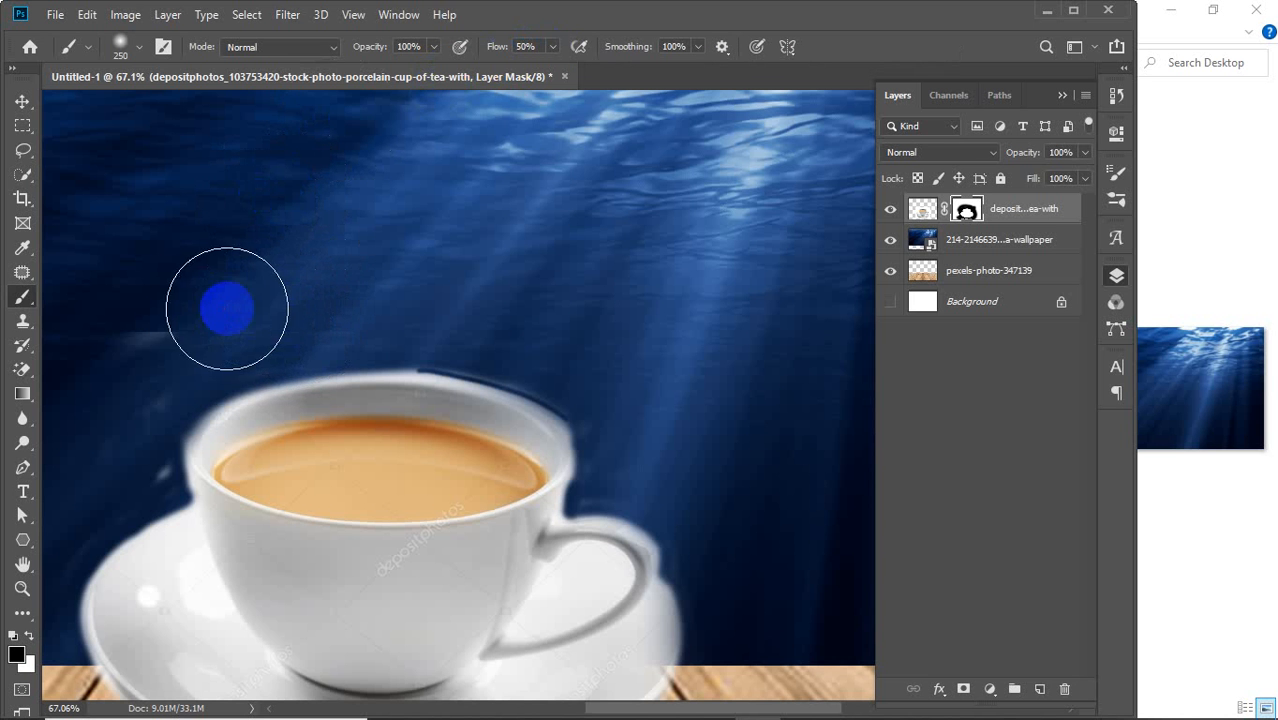
Step: Set the brush hardness to 100% and mask out the remaining haze across the sea above the cup
click(141, 46)
drag(116, 150, 277, 150)
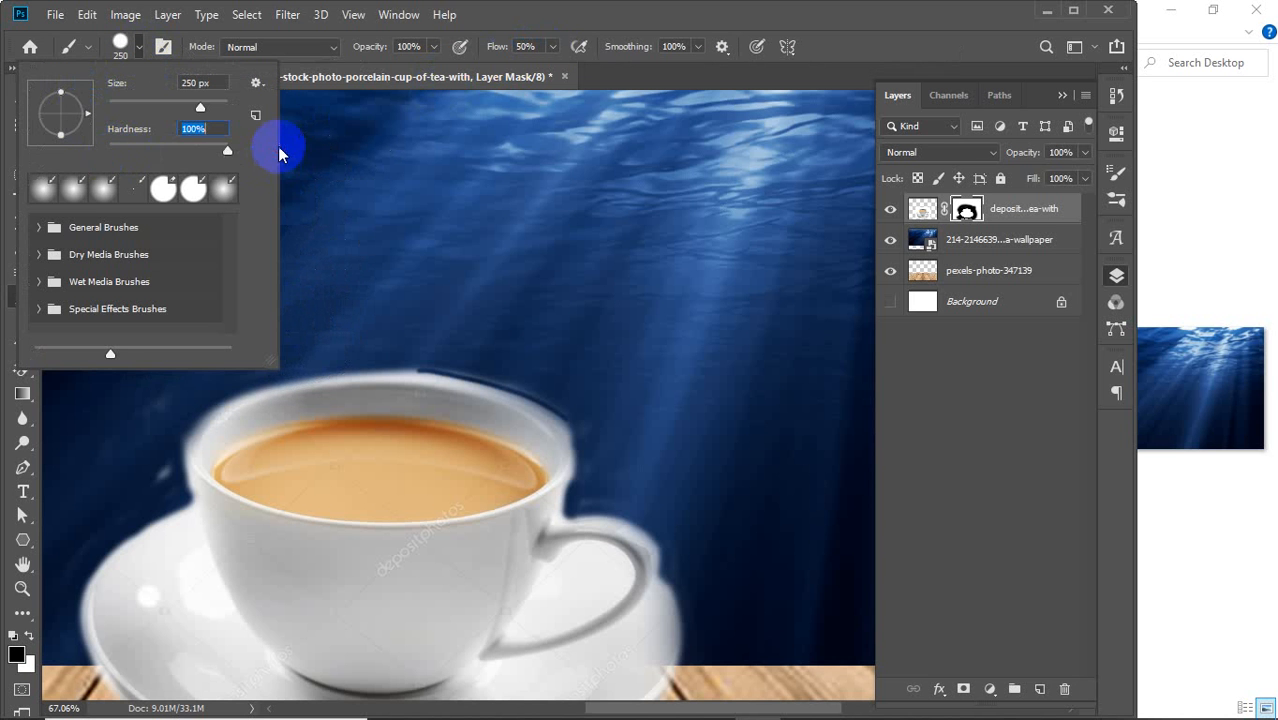
click(123, 44)
mouse_move(225, 294)
mouse_down()
mouse_move(479, 277)
mouse_move(699, 357)
mouse_up()
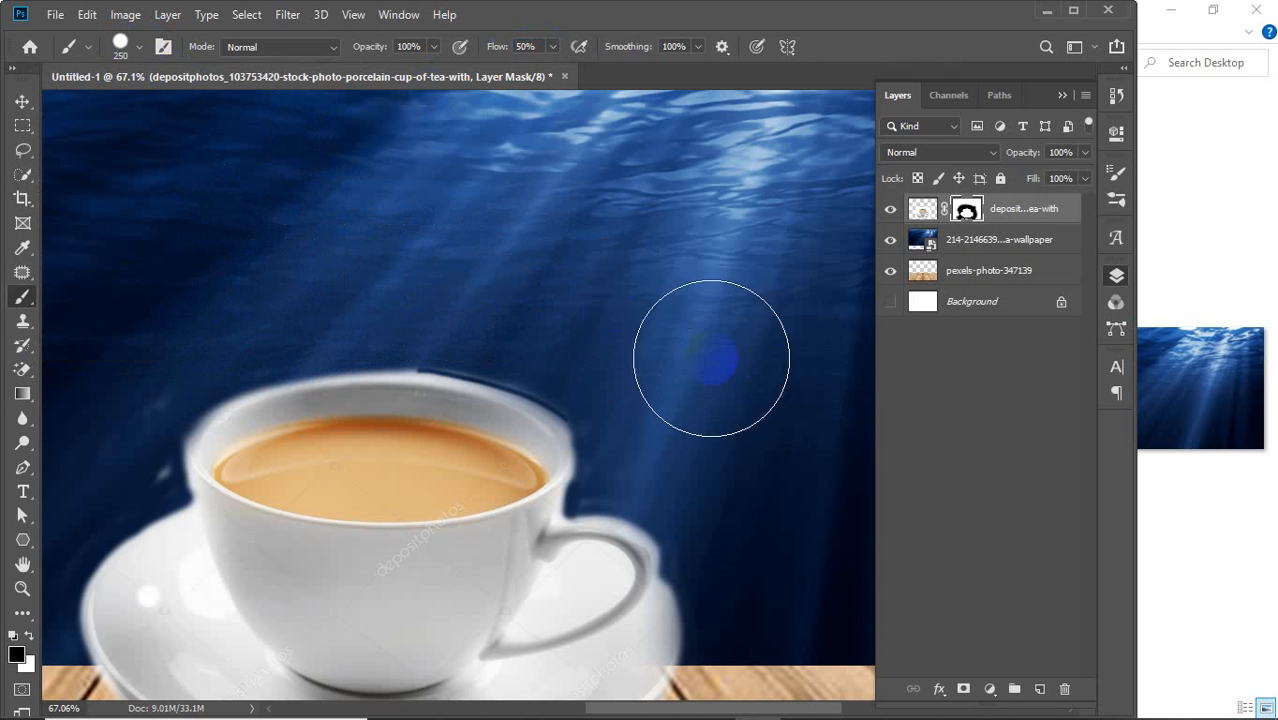
Step: Mask out the leftover white specks left of the cup and the faint traces over the sea to its right
scroll(300, 290, down, 3)
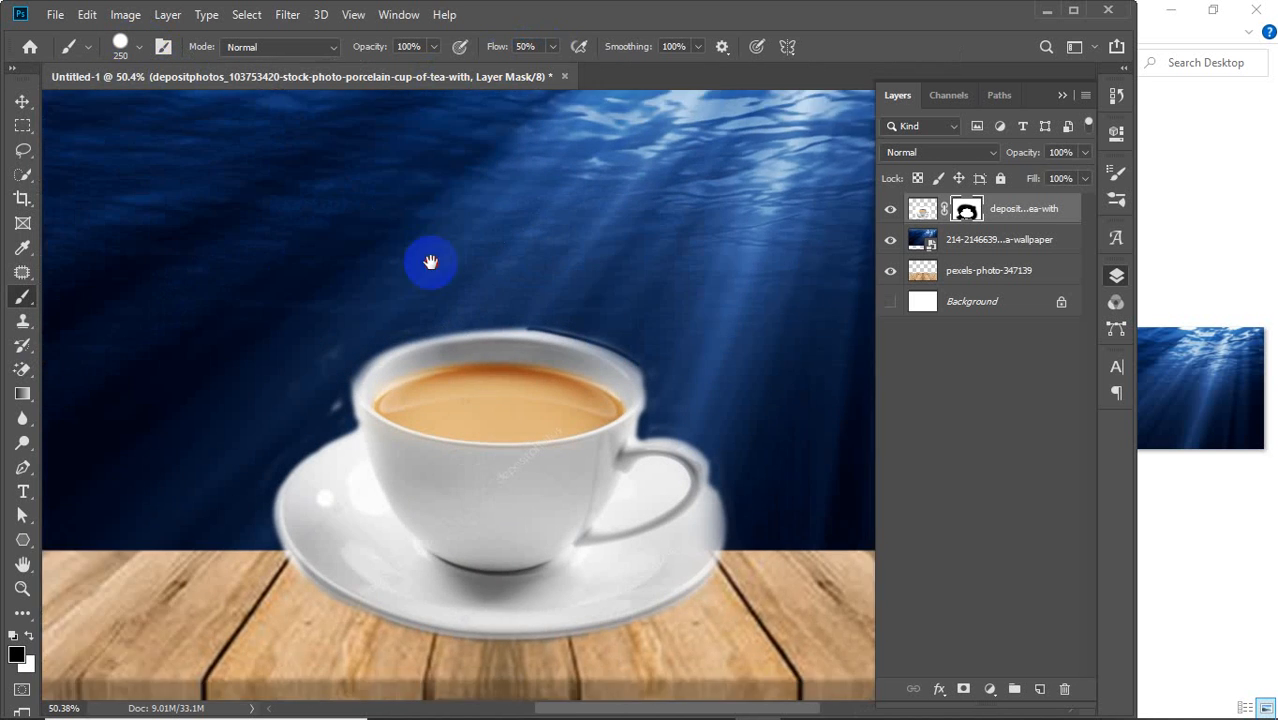
scroll(465, 265, up, 1)
mouse_move(534, 290)
mouse_down()
mouse_move(498, 260)
mouse_move(475, 283)
mouse_move(434, 359)
mouse_move(461, 364)
mouse_move(470, 333)
mouse_move(415, 385)
mouse_move(353, 506)
mouse_move(413, 392)
mouse_move(435, 368)
mouse_move(460, 367)
mouse_move(474, 334)
mouse_move(460, 351)
mouse_move(408, 357)
mouse_up()
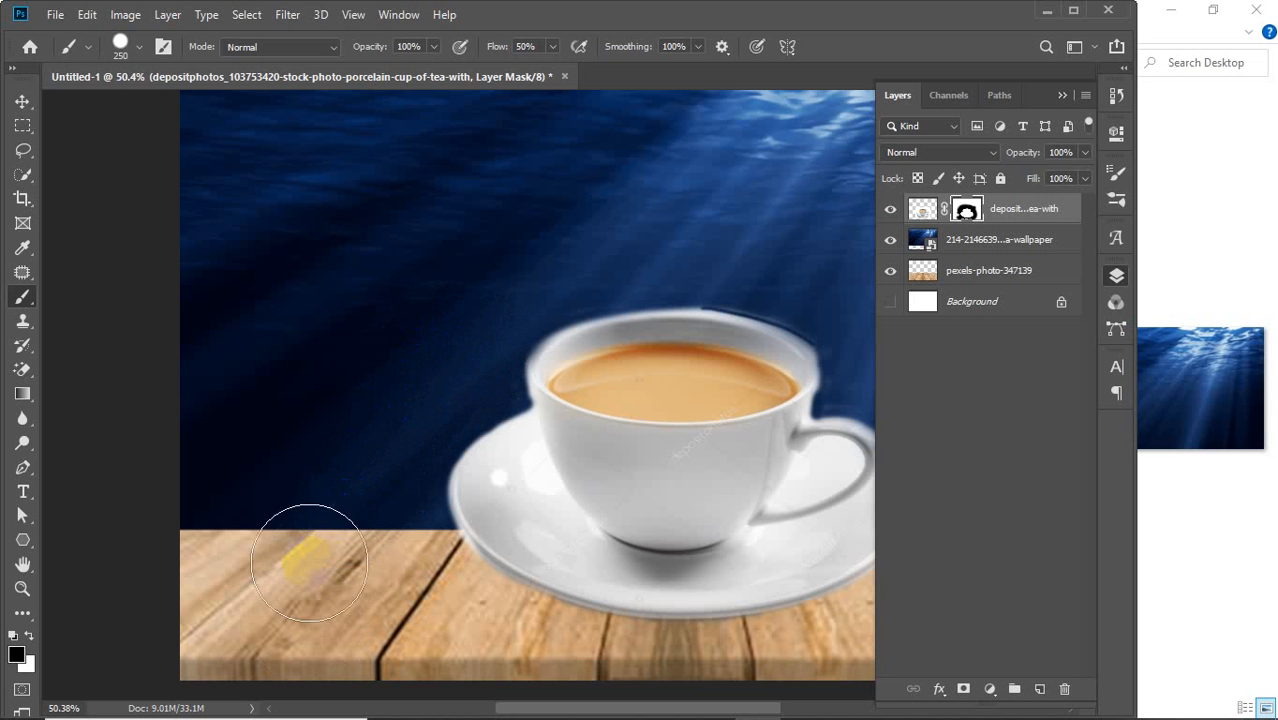
mouse_move(437, 590)
mouse_down()
mouse_move(271, 433)
mouse_move(271, 490)
mouse_move(280, 448)
mouse_move(602, 513)
mouse_move(681, 484)
mouse_up()
mouse_move(795, 357)
mouse_down()
mouse_move(702, 508)
mouse_move(647, 527)
mouse_up()
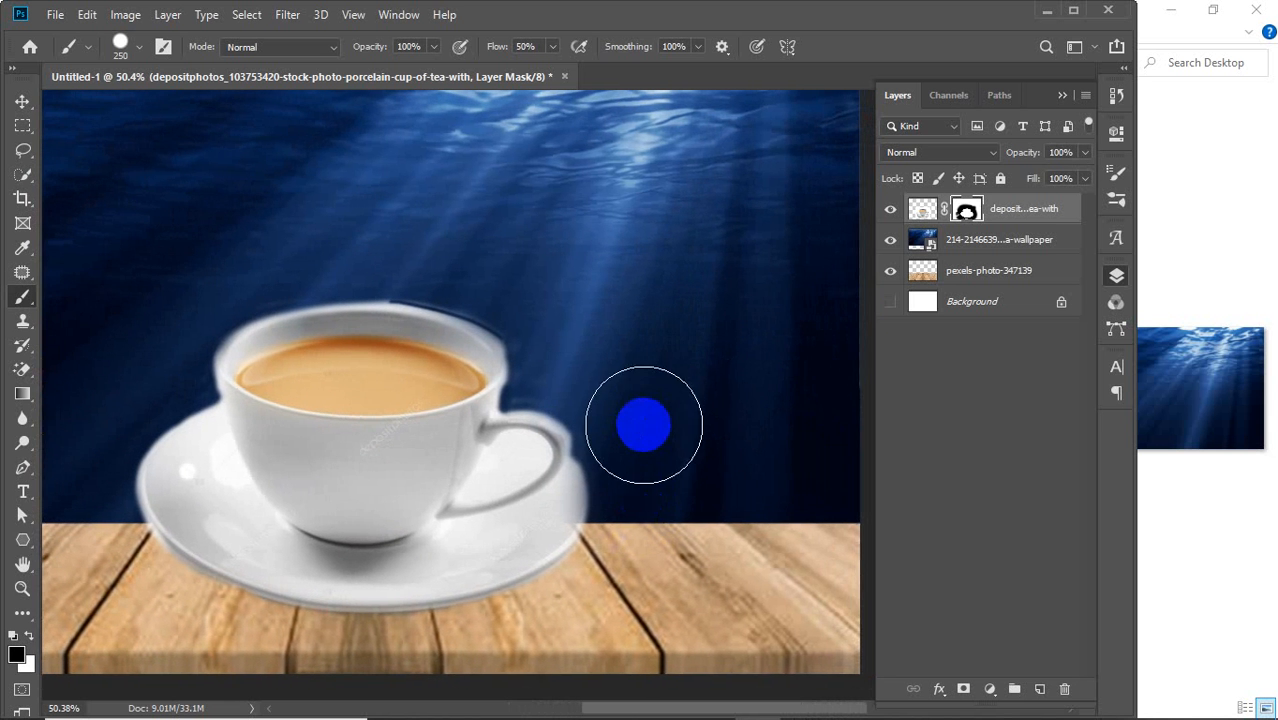
drag(639, 421, 592, 340)
Step: Set the brush size to 50 px and mask out the thin white line outside the cup's right rim
scroll(592, 340, up, 5)
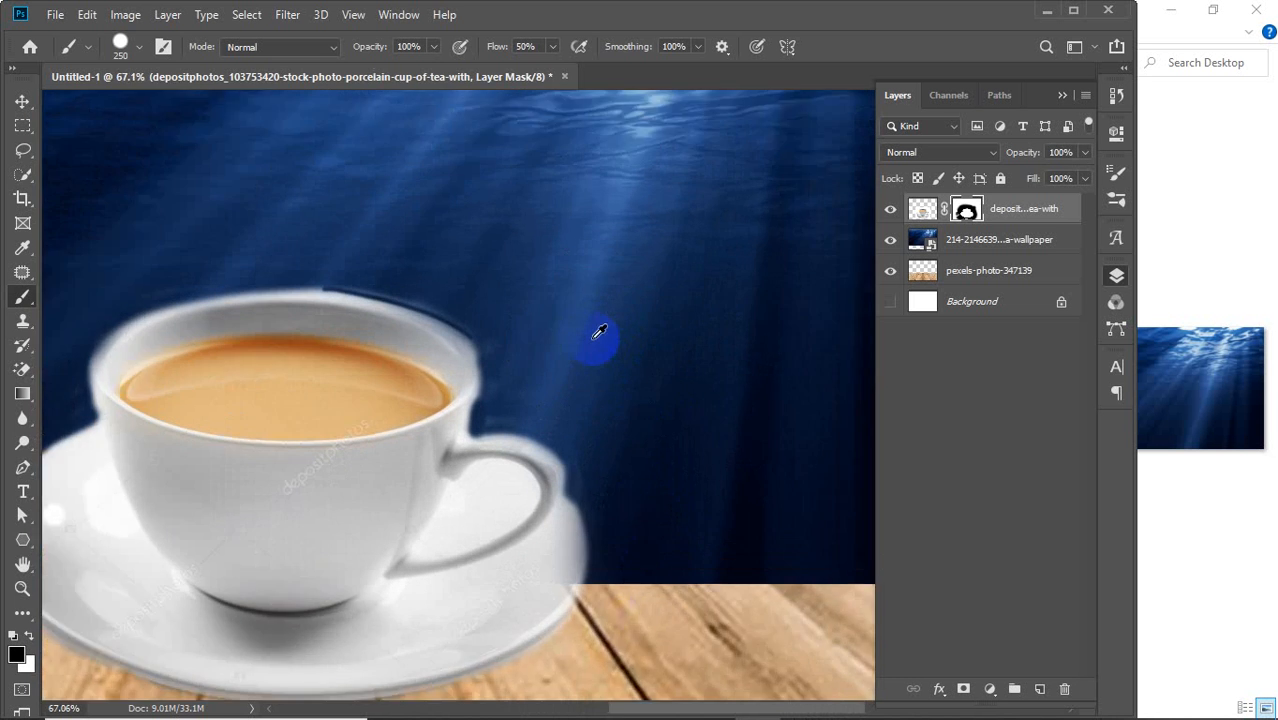
key(bracketleft)
key(bracketleft)
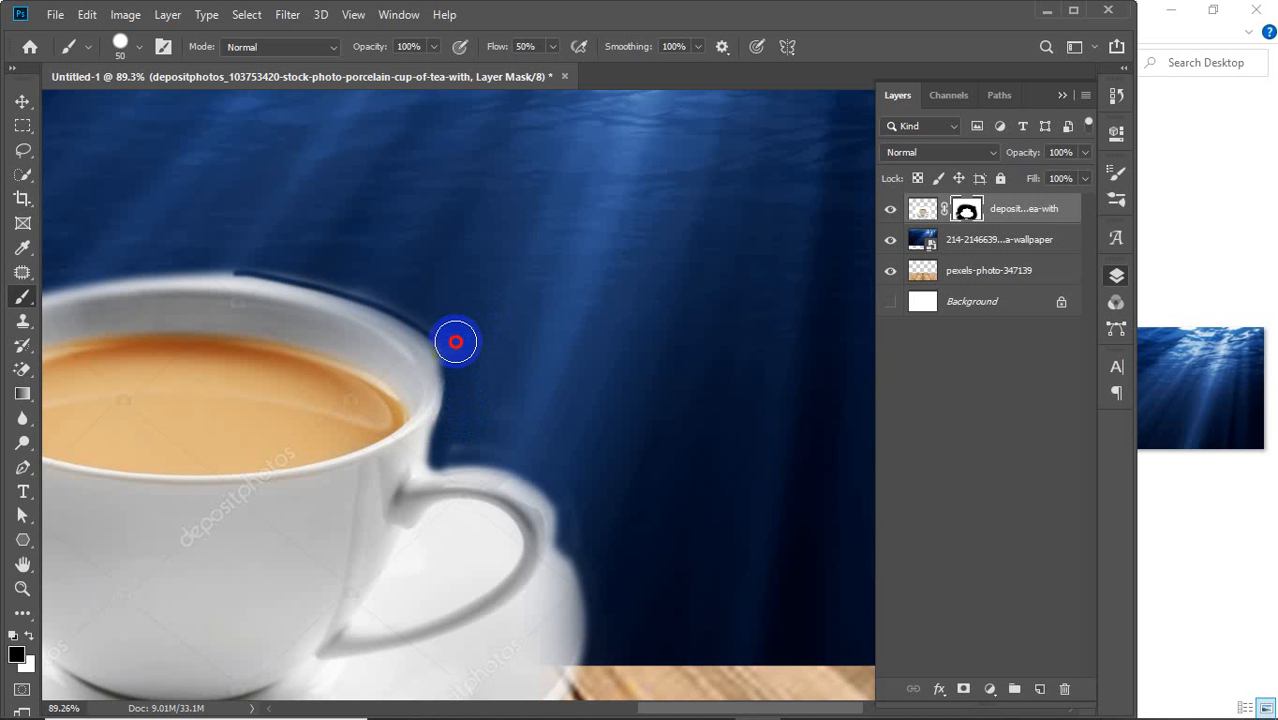
drag(456, 342, 447, 328)
scroll(485, 317, up, 6)
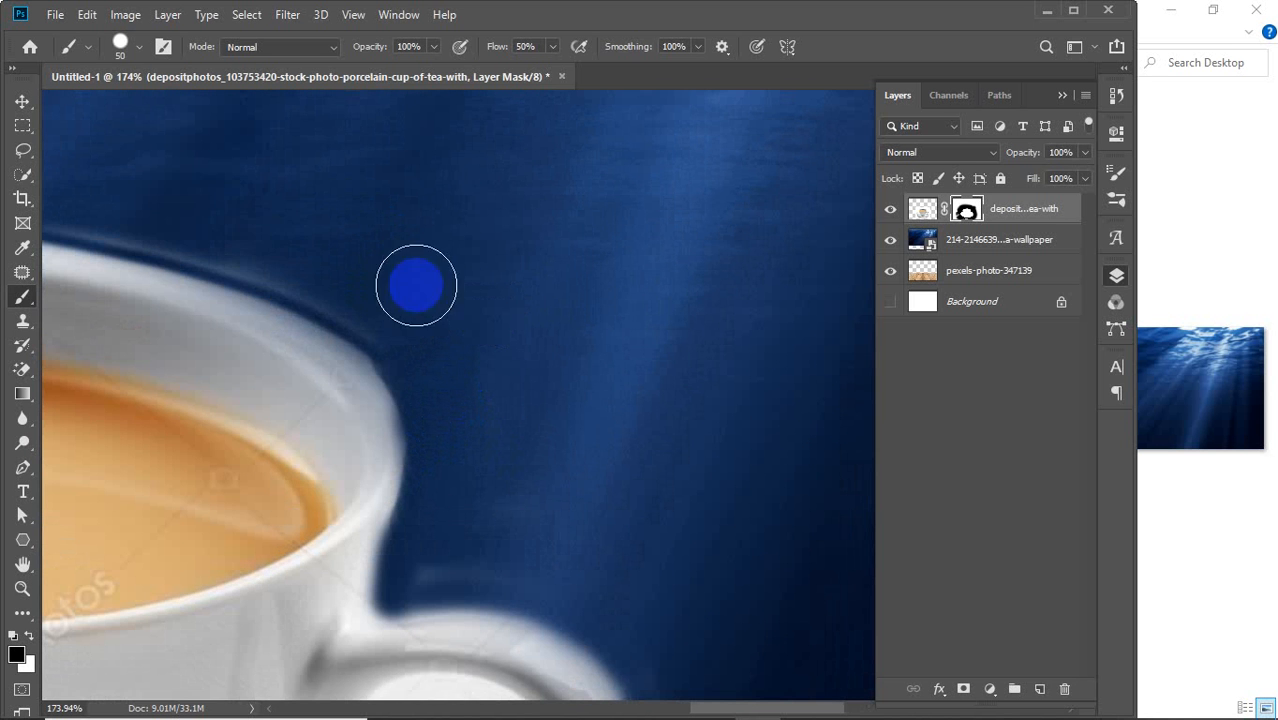
click(203, 218)
mouse_move(203, 218)
mouse_down()
mouse_move(394, 299)
mouse_move(471, 357)
mouse_up()
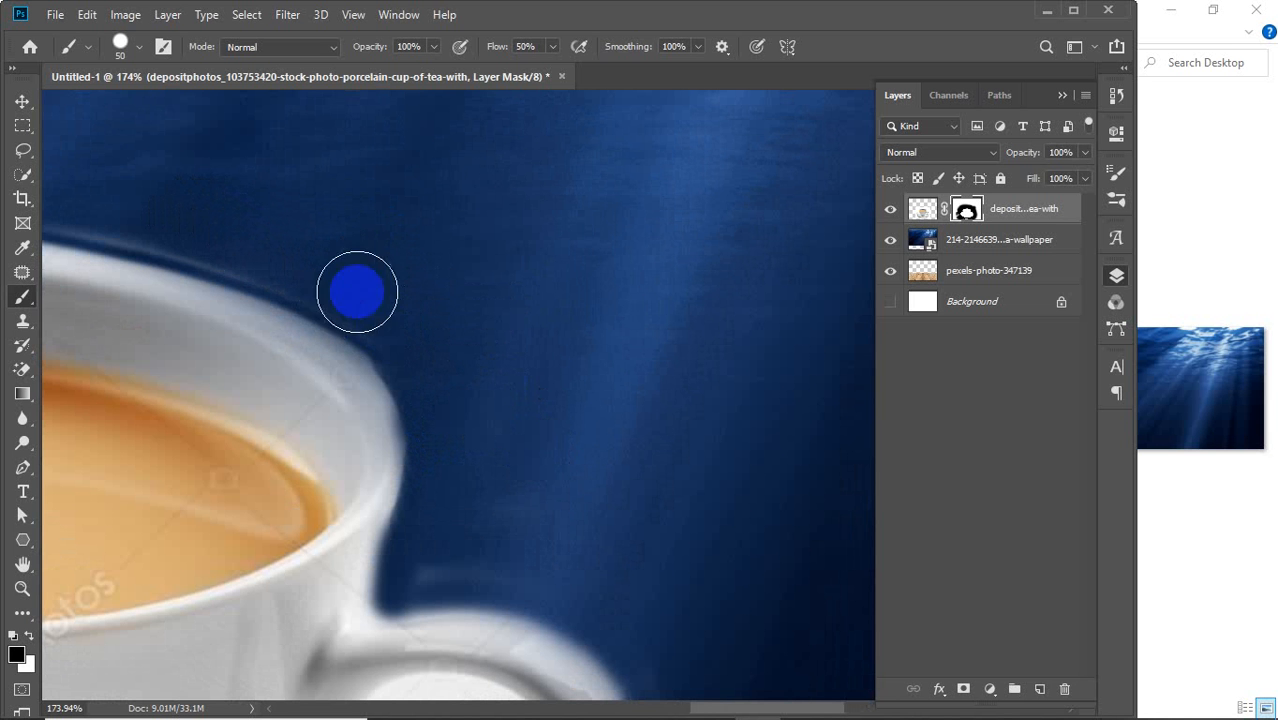
mouse_move(357, 289)
mouse_down()
mouse_move(331, 271)
mouse_move(445, 334)
mouse_move(596, 325)
mouse_up()
Step: Mask out the remaining white fringe along the cup's back rim, above the dark gap
mouse_move(624, 374)
mouse_down()
mouse_move(533, 313)
mouse_move(317, 237)
mouse_up()
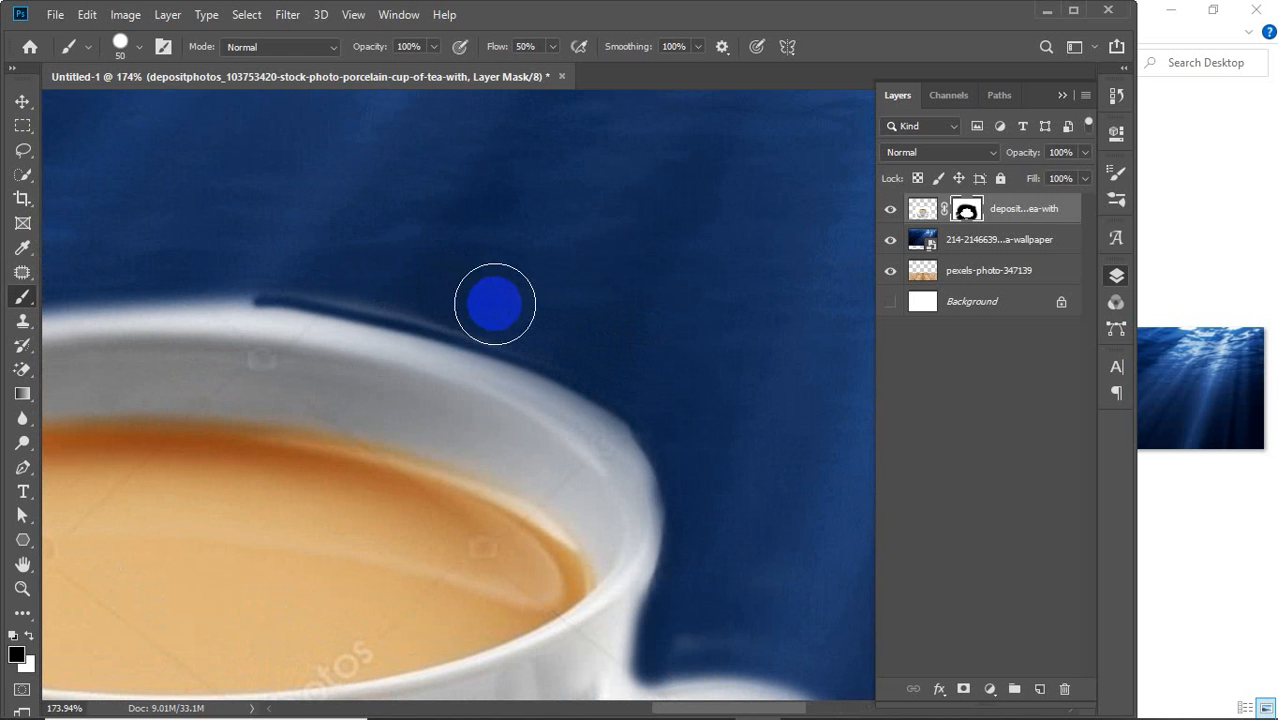
mouse_move(500, 308)
mouse_down()
mouse_move(268, 251)
mouse_move(262, 264)
mouse_up()
drag(384, 284, 511, 306)
Step: Switch to a soft 20 px brush and mask out the white fringe along the cup's back rim, smoothing the notch there
mouse_move(328, 262)
mouse_down()
mouse_move(554, 264)
mouse_move(528, 271)
mouse_move(650, 284)
mouse_move(660, 256)
mouse_move(628, 259)
mouse_up()
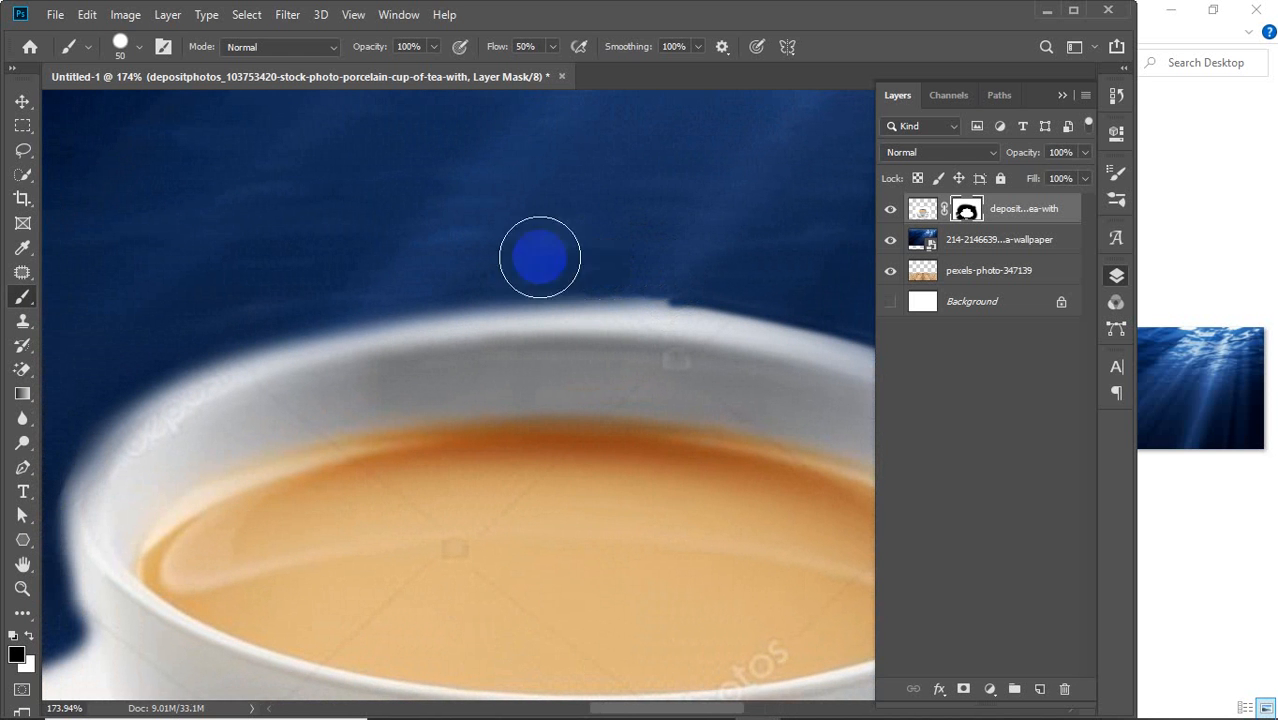
click(140, 50)
click(525, 196)
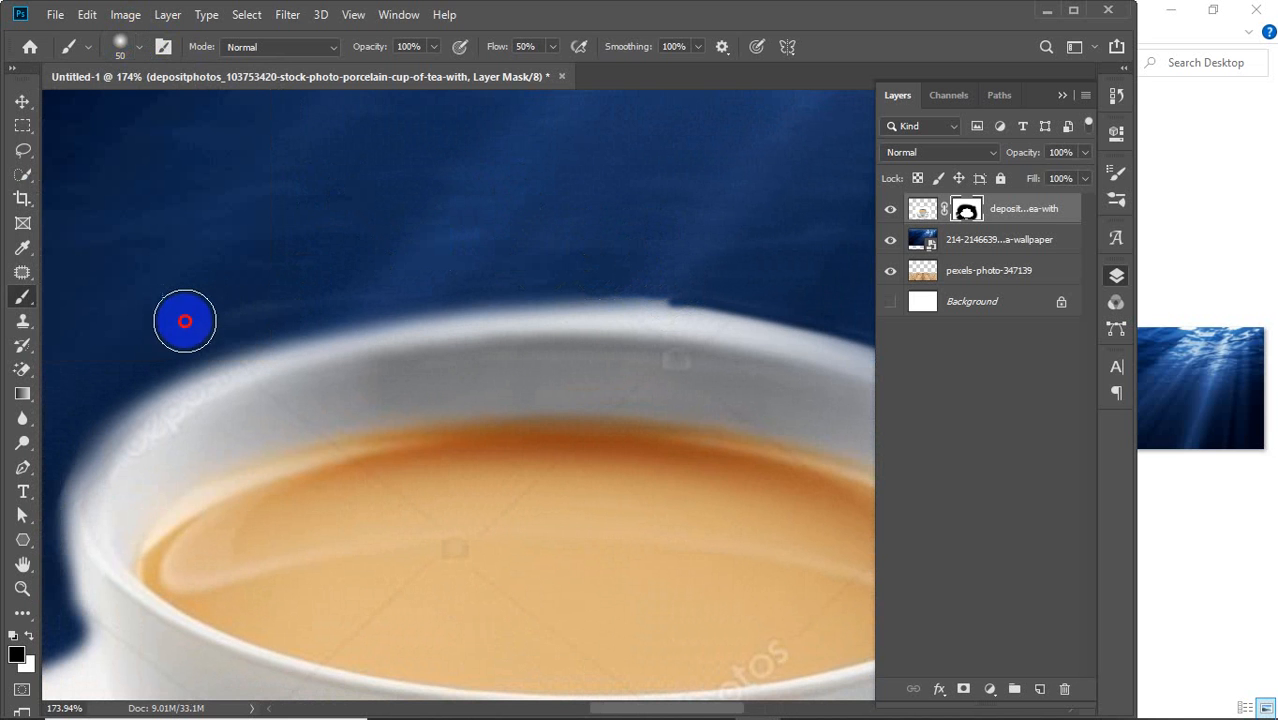
click(185, 321)
key(bracketleft)
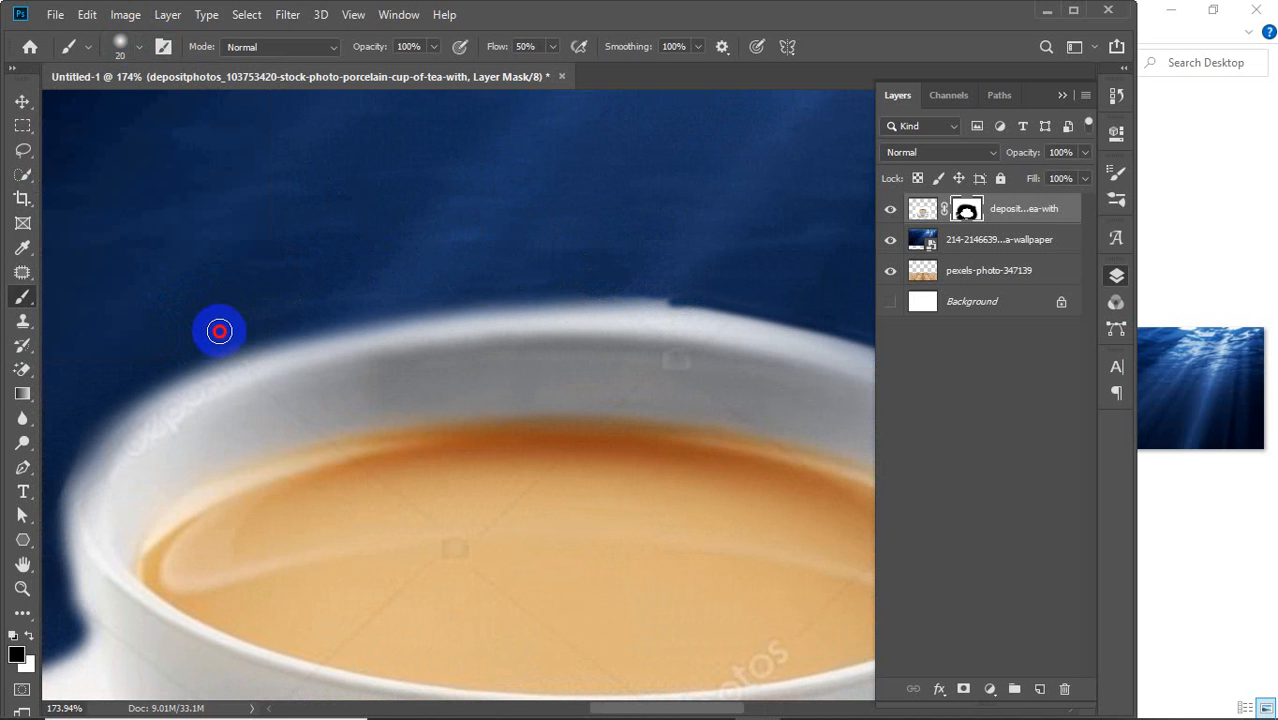
drag(219, 331, 418, 291)
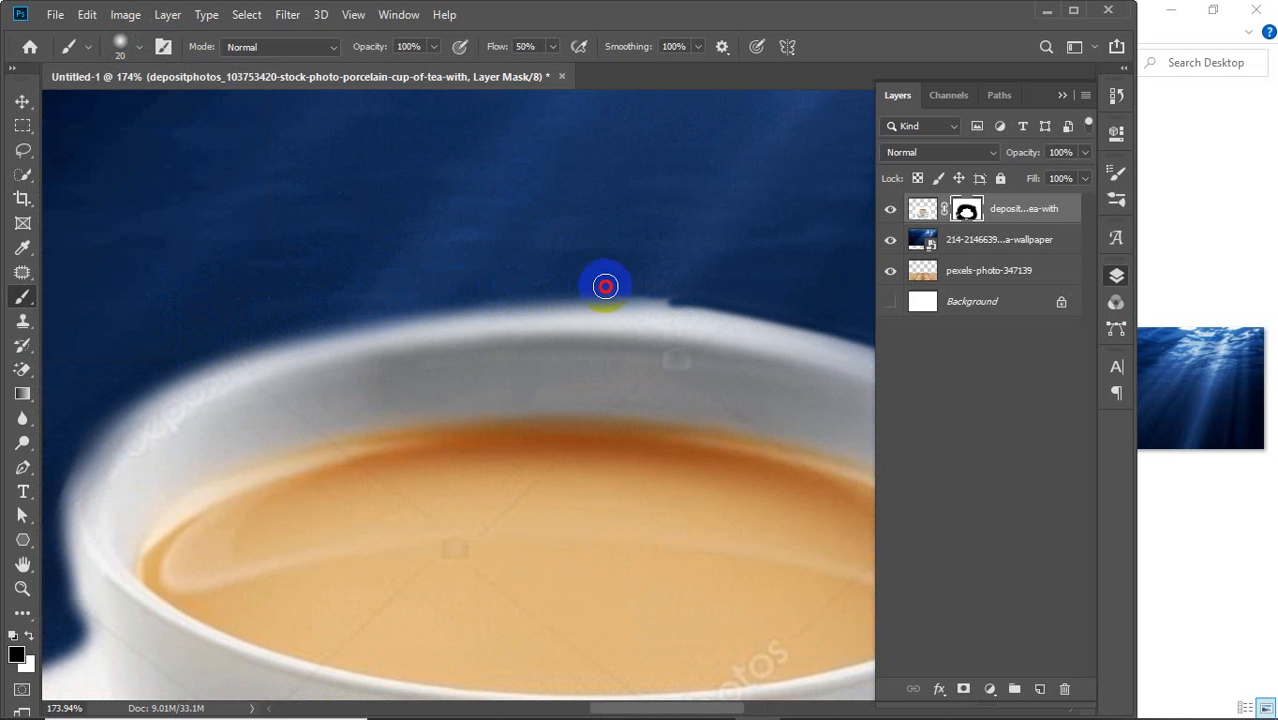
mouse_move(745, 287)
mouse_down()
mouse_move(612, 289)
mouse_move(756, 292)
mouse_move(629, 291)
mouse_up()
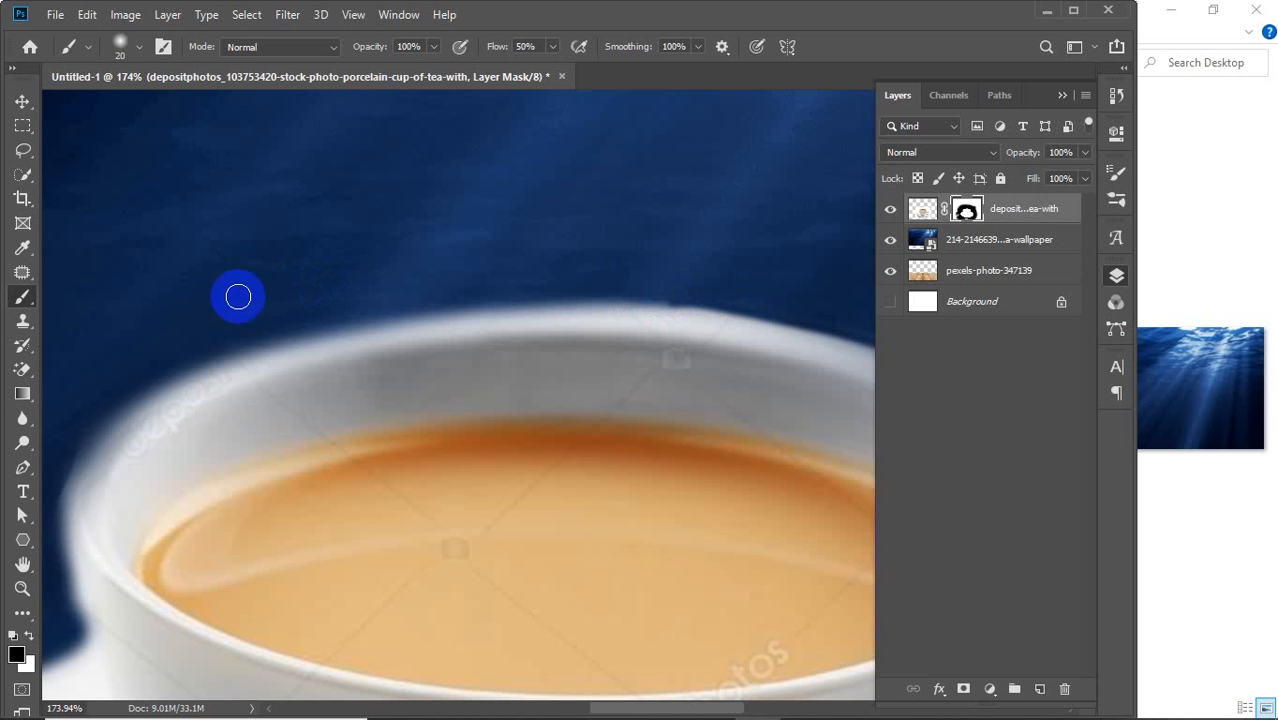
Step: Mask out the pale fringe along the cup's left side and around the saucer's left edge down to the table
mouse_move(177, 391)
mouse_down()
mouse_move(382, 294)
mouse_move(443, 230)
mouse_move(496, 200)
mouse_move(337, 318)
mouse_up()
drag(319, 377, 320, 445)
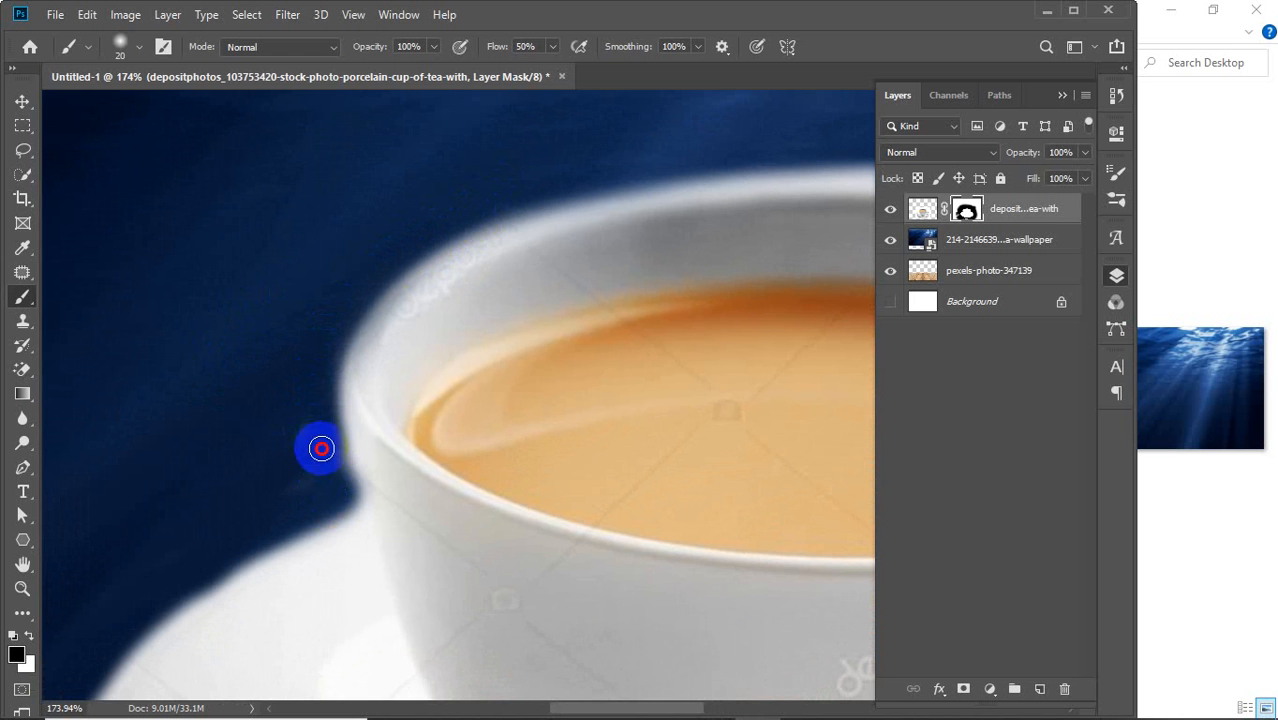
mouse_move(213, 498)
mouse_down()
mouse_move(245, 217)
mouse_move(277, 122)
mouse_up()
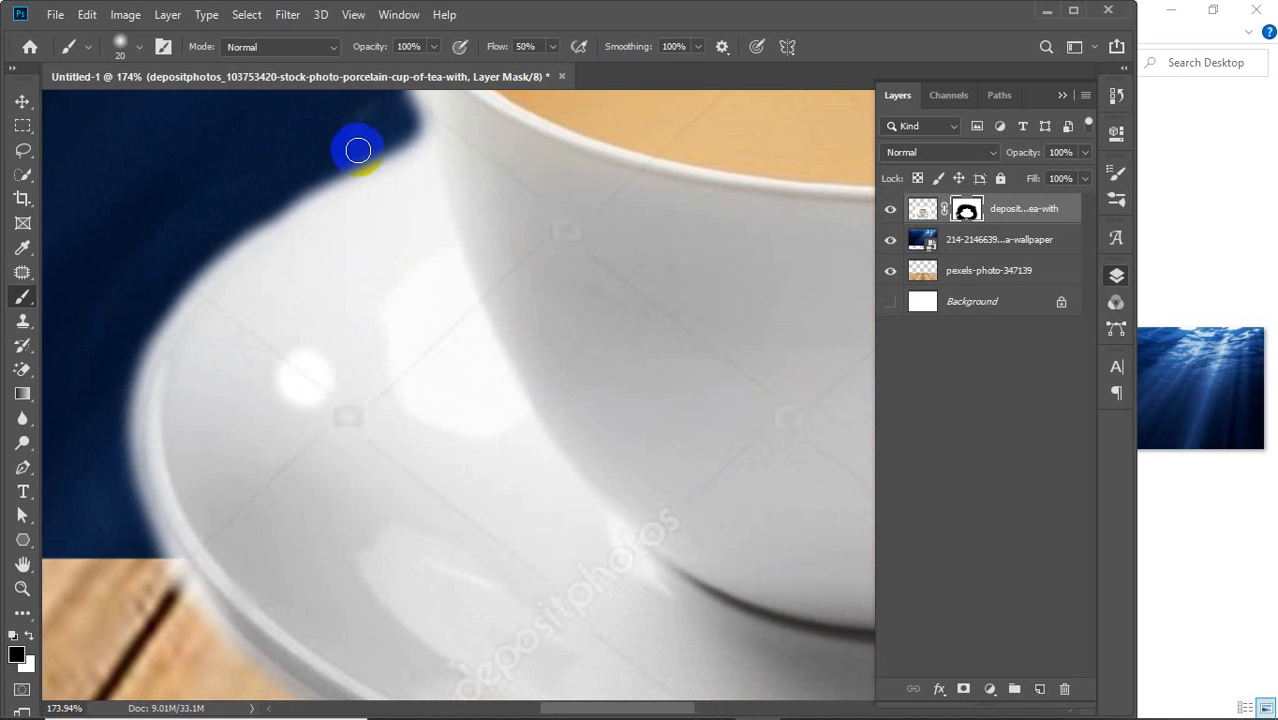
mouse_move(358, 150)
mouse_down()
mouse_move(155, 301)
mouse_move(124, 348)
mouse_move(107, 447)
mouse_move(134, 542)
mouse_up()
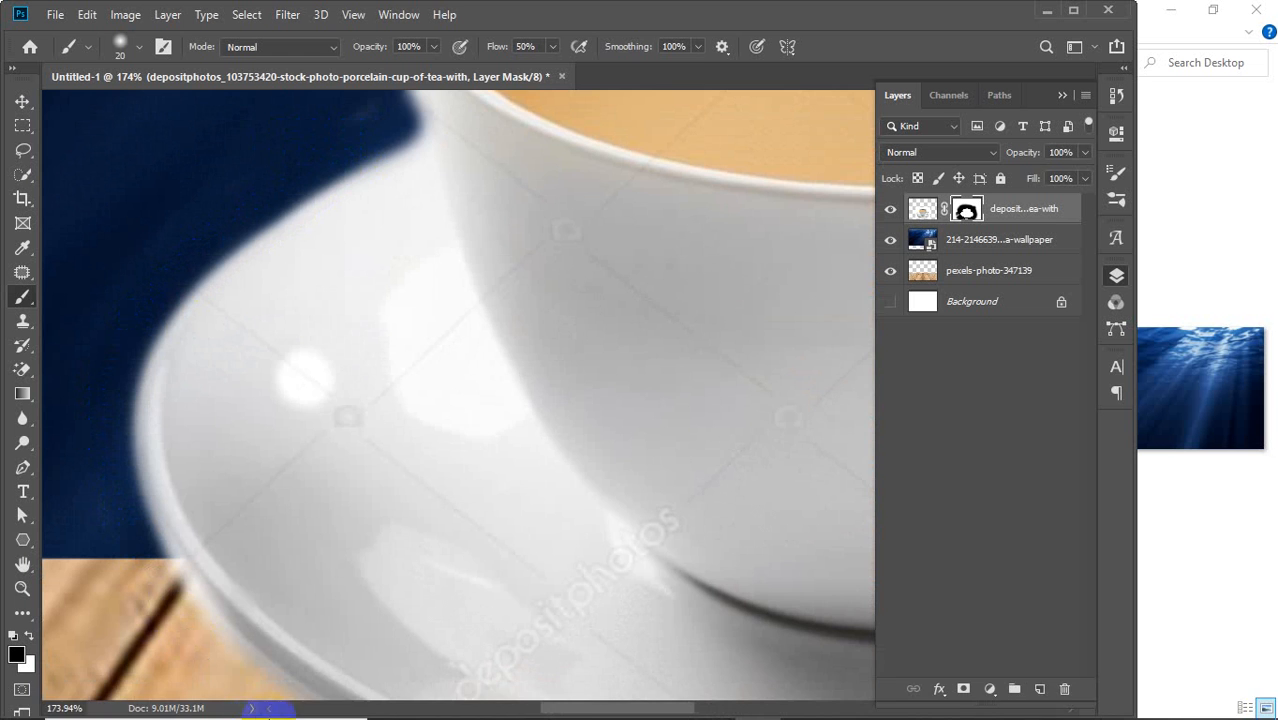
scroll(248, 678, down, 7)
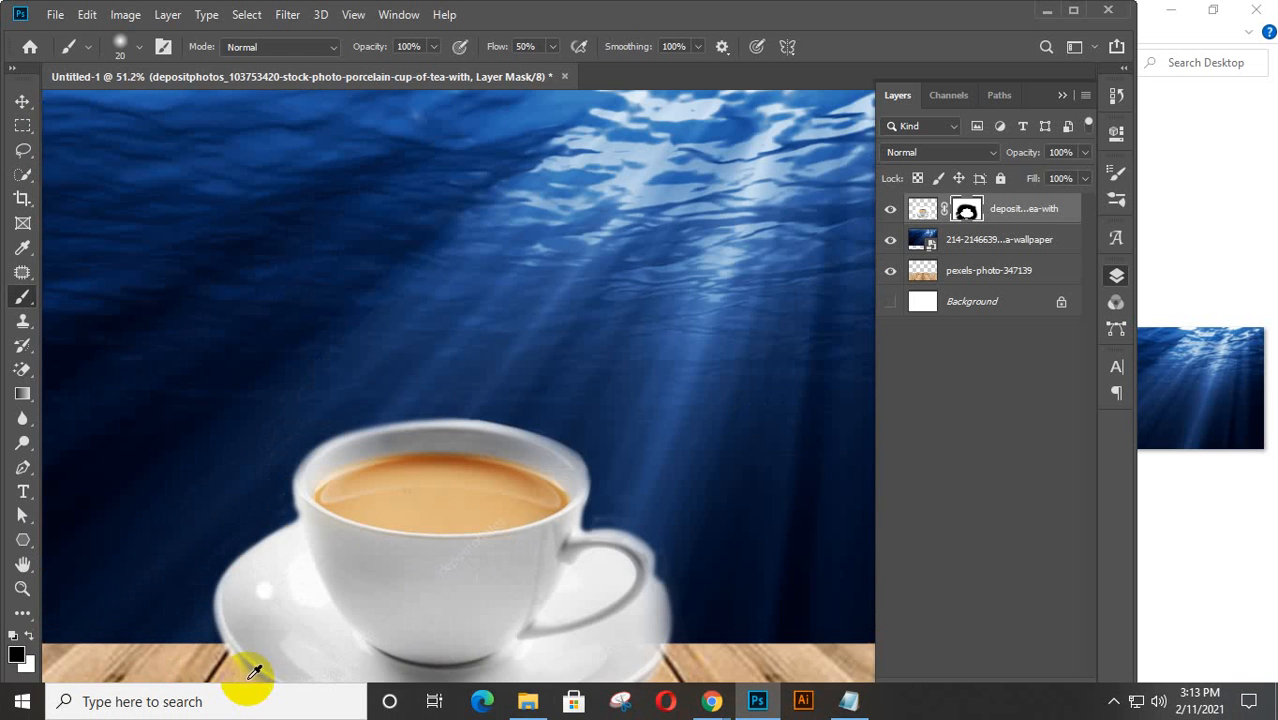
scroll(248, 457, up, 5)
drag(102, 380, 130, 360)
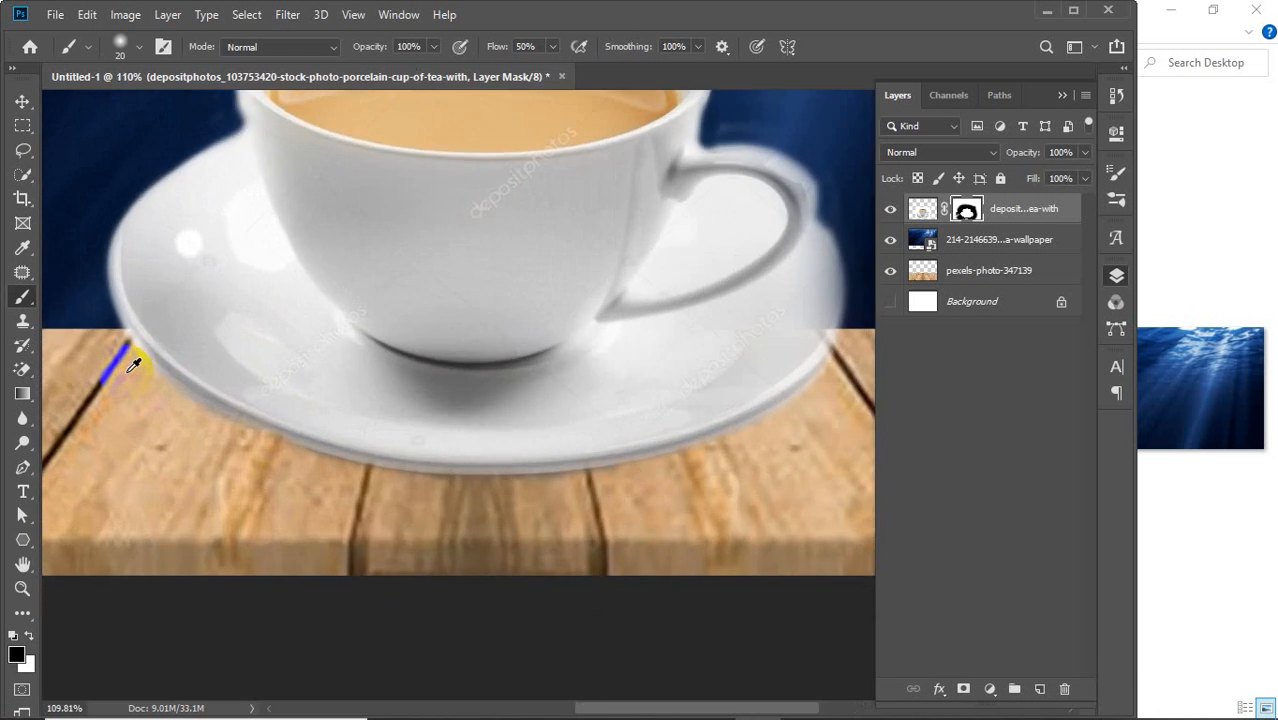
scroll(133, 365, up, 4)
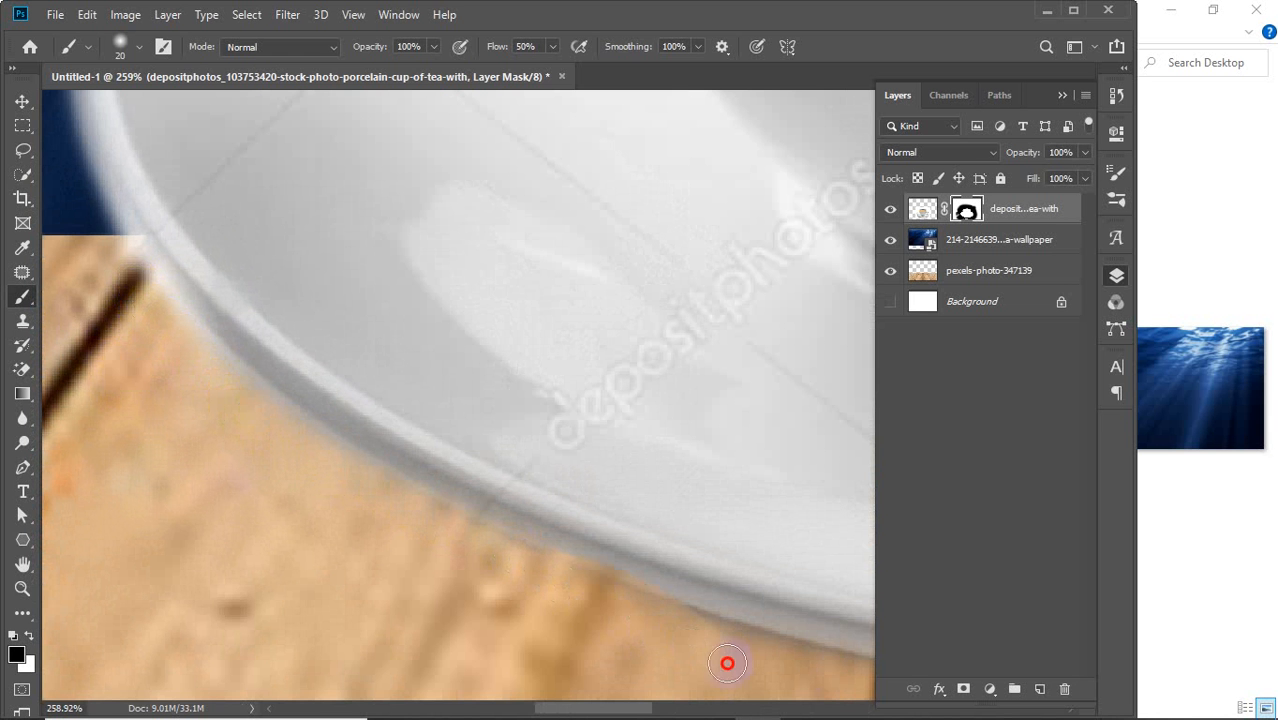
scroll(594, 450, down, 6)
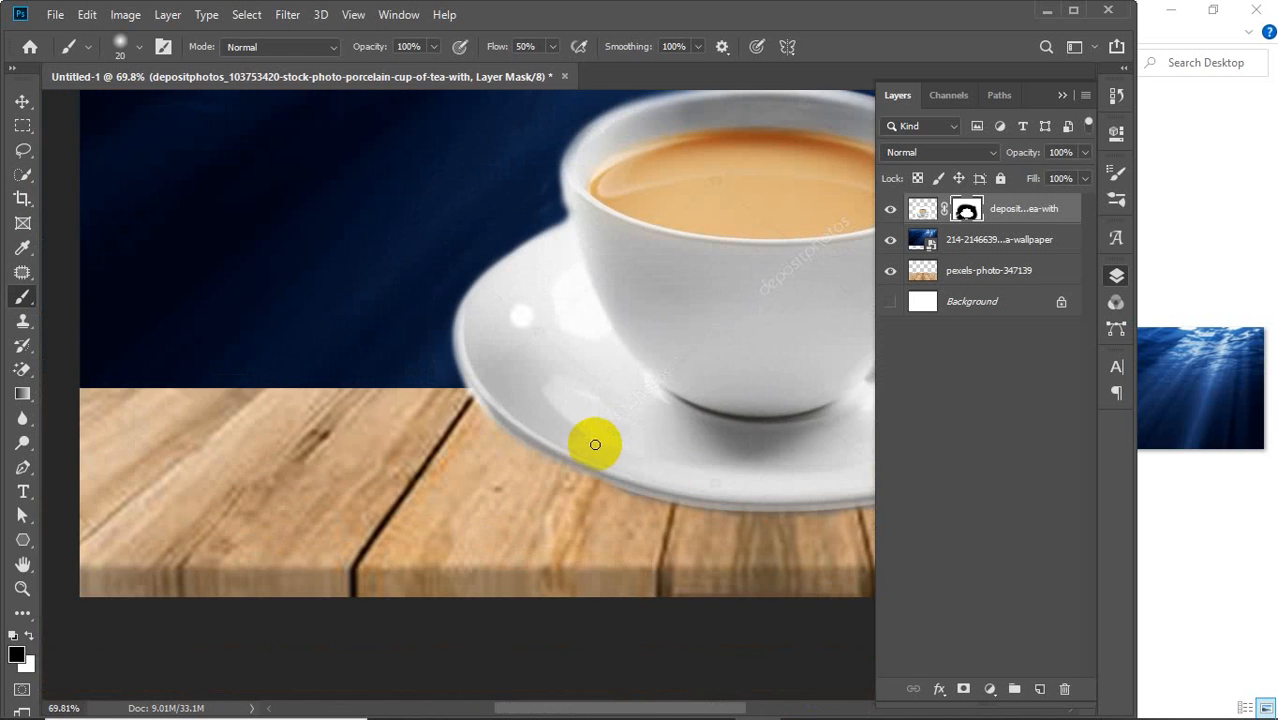
Step: Mask out the faint haze over the sea above and outside the cup's handle and along the saucer's right edge
drag(646, 510, 364, 494)
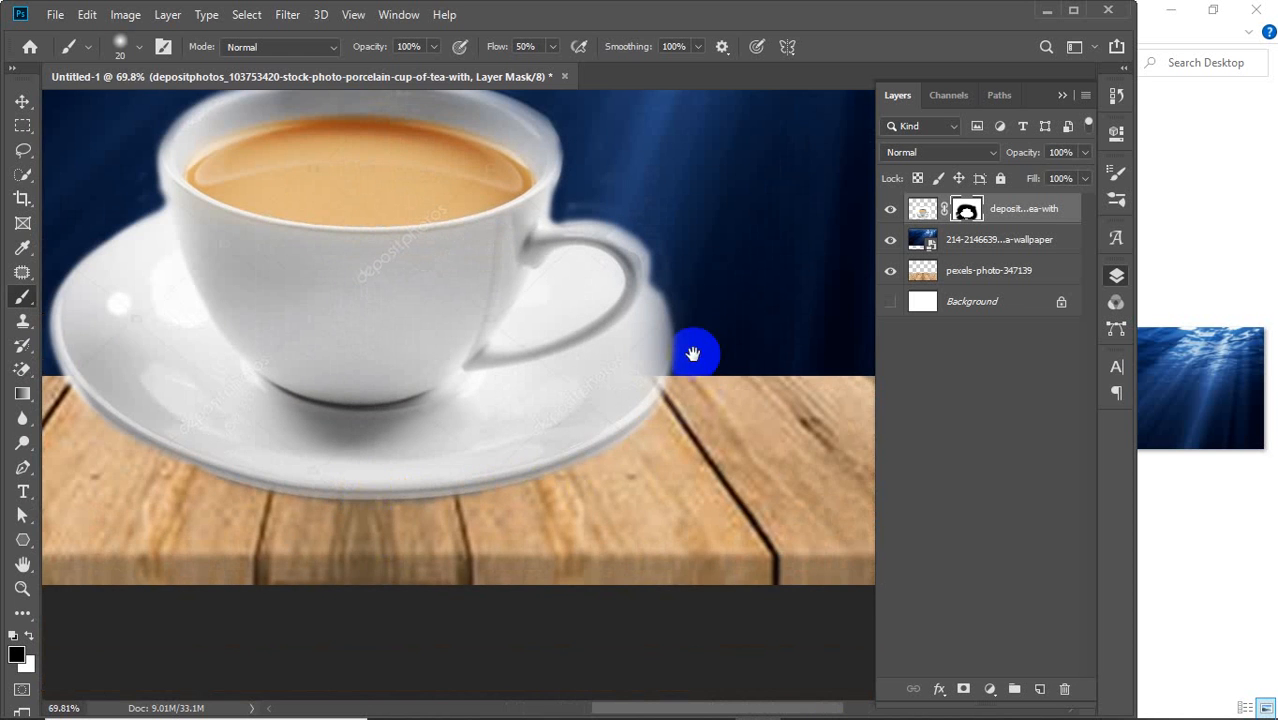
drag(693, 353, 541, 521)
scroll(534, 504, up, 5)
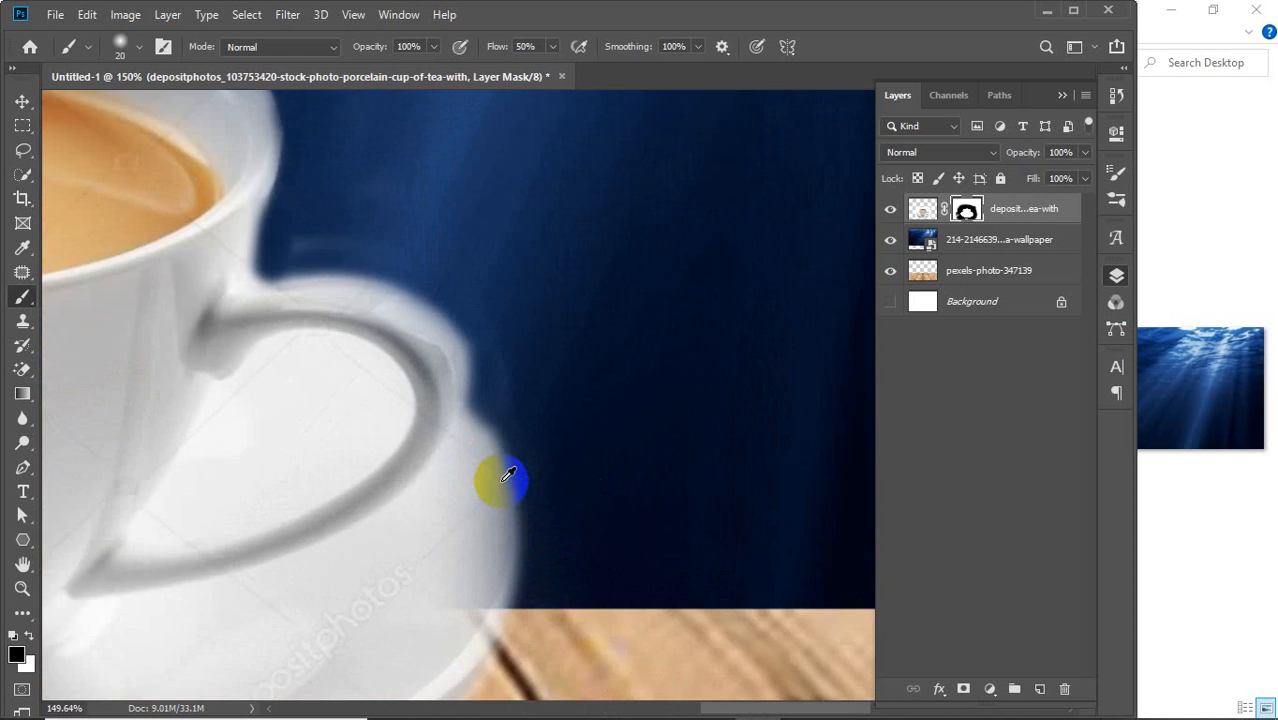
drag(494, 478, 492, 335)
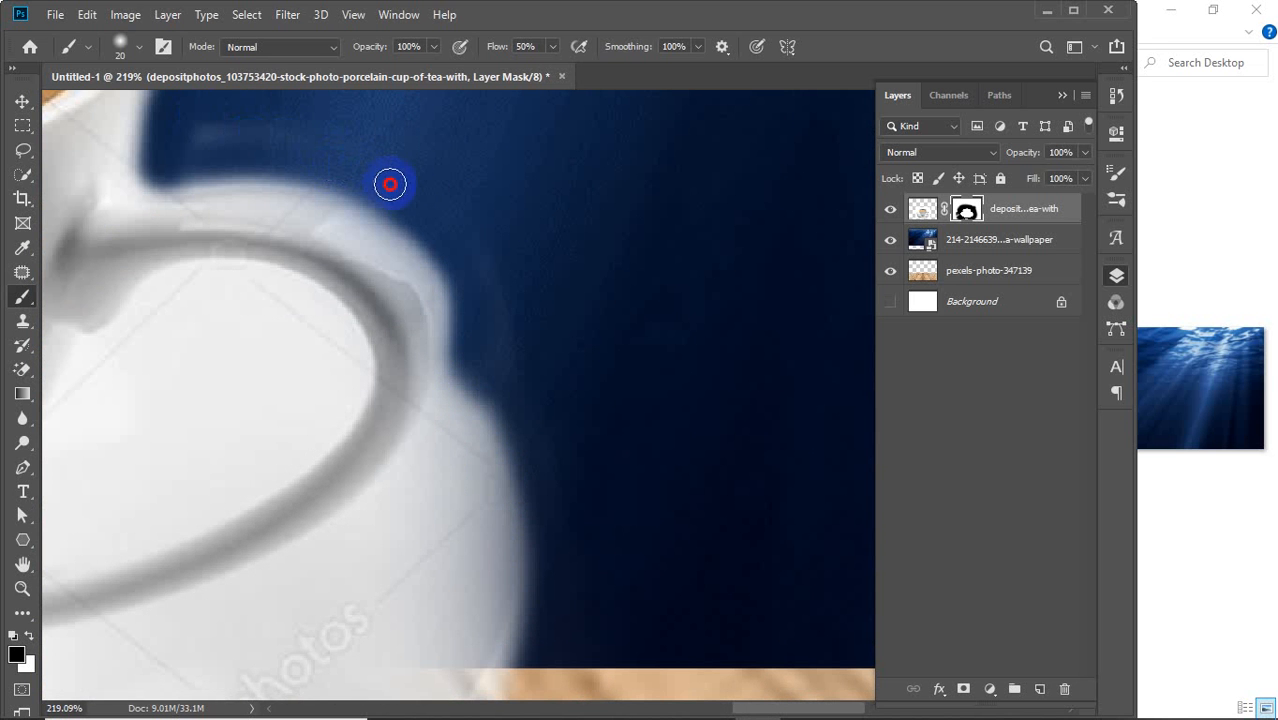
mouse_move(449, 228)
mouse_down()
mouse_move(494, 382)
mouse_move(539, 459)
mouse_move(533, 396)
mouse_move(489, 388)
mouse_move(545, 505)
mouse_up()
drag(535, 410, 463, 180)
drag(518, 312, 484, 132)
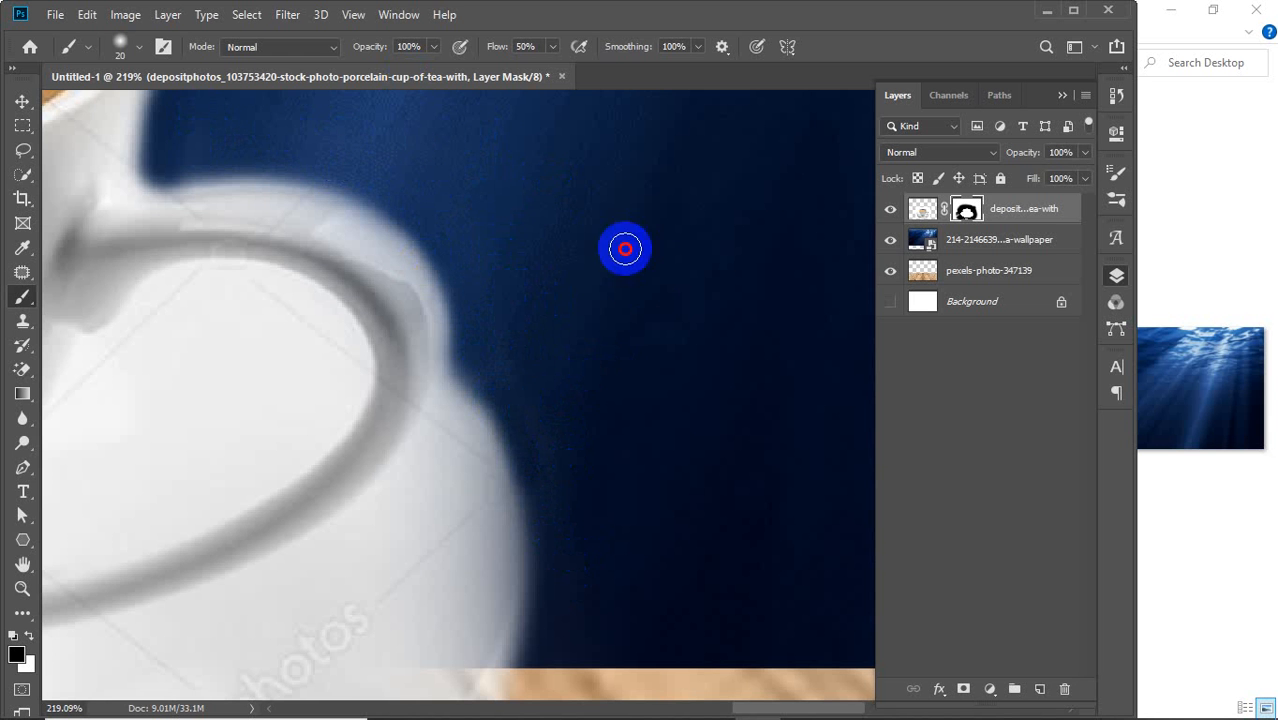
mouse_move(579, 291)
mouse_down()
mouse_move(490, 176)
mouse_move(440, 196)
mouse_move(361, 115)
mouse_up()
drag(432, 246, 447, 283)
mouse_move(389, 135)
mouse_down()
mouse_move(462, 363)
mouse_move(452, 384)
mouse_up()
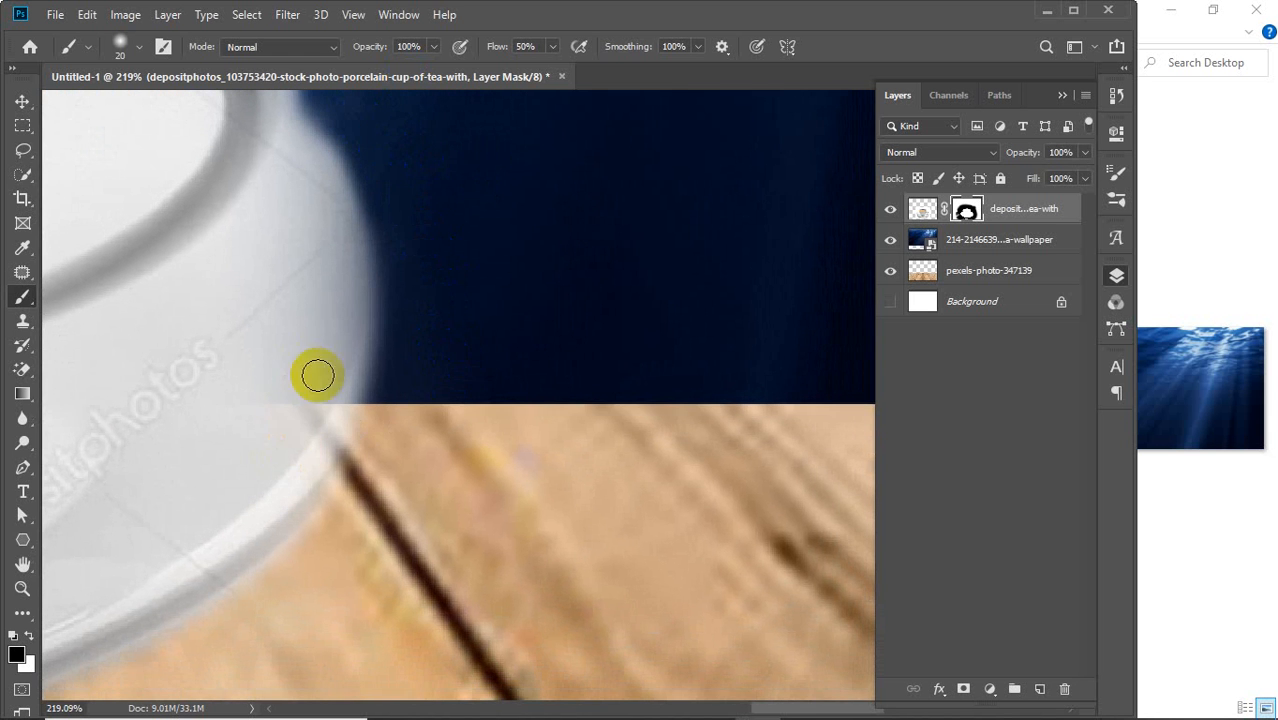
drag(425, 228, 474, 522)
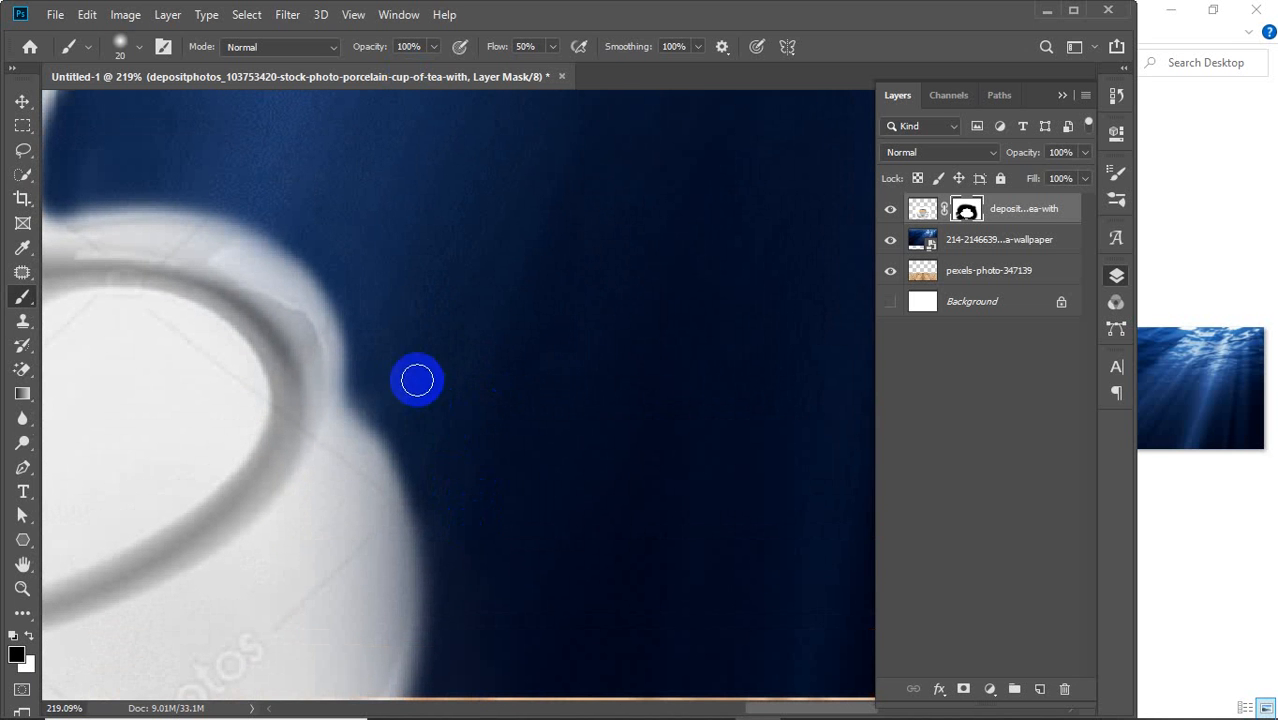
drag(407, 383, 446, 331)
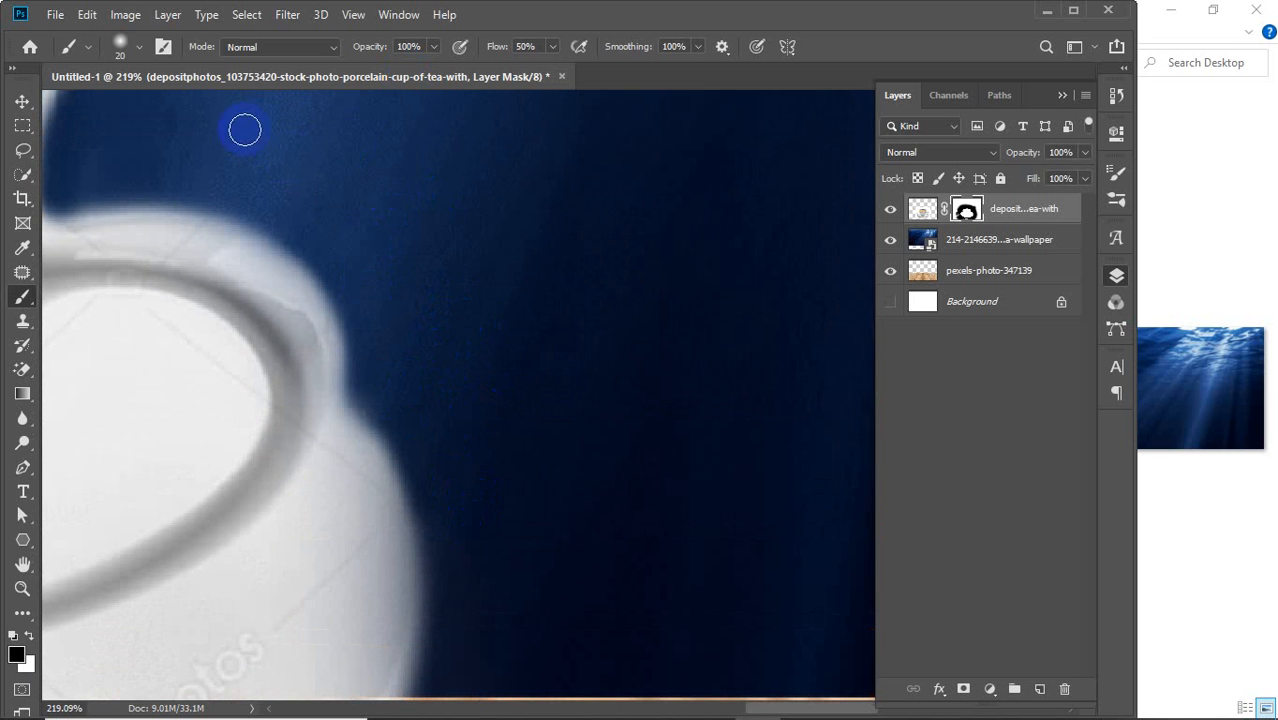
Step: Mask out the remaining fringe and haze along the right part of the cup's back rim
scroll(433, 405, down, 3)
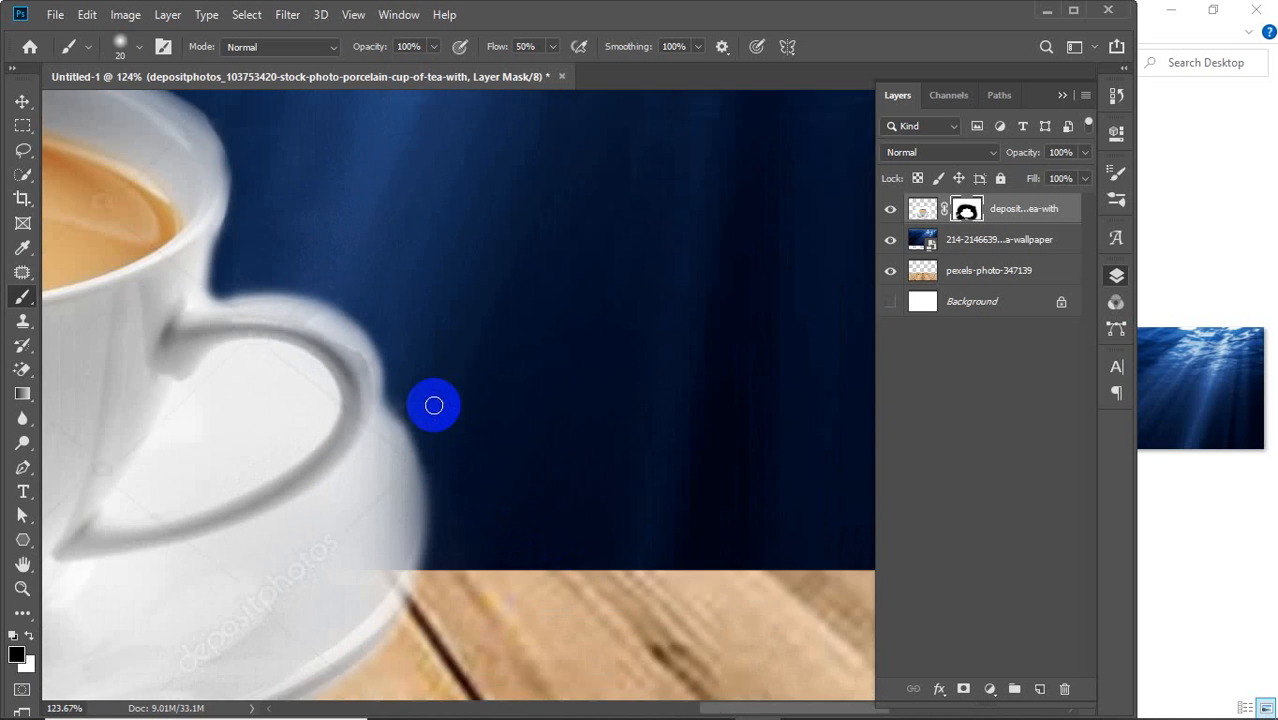
scroll(432, 398, down, 5)
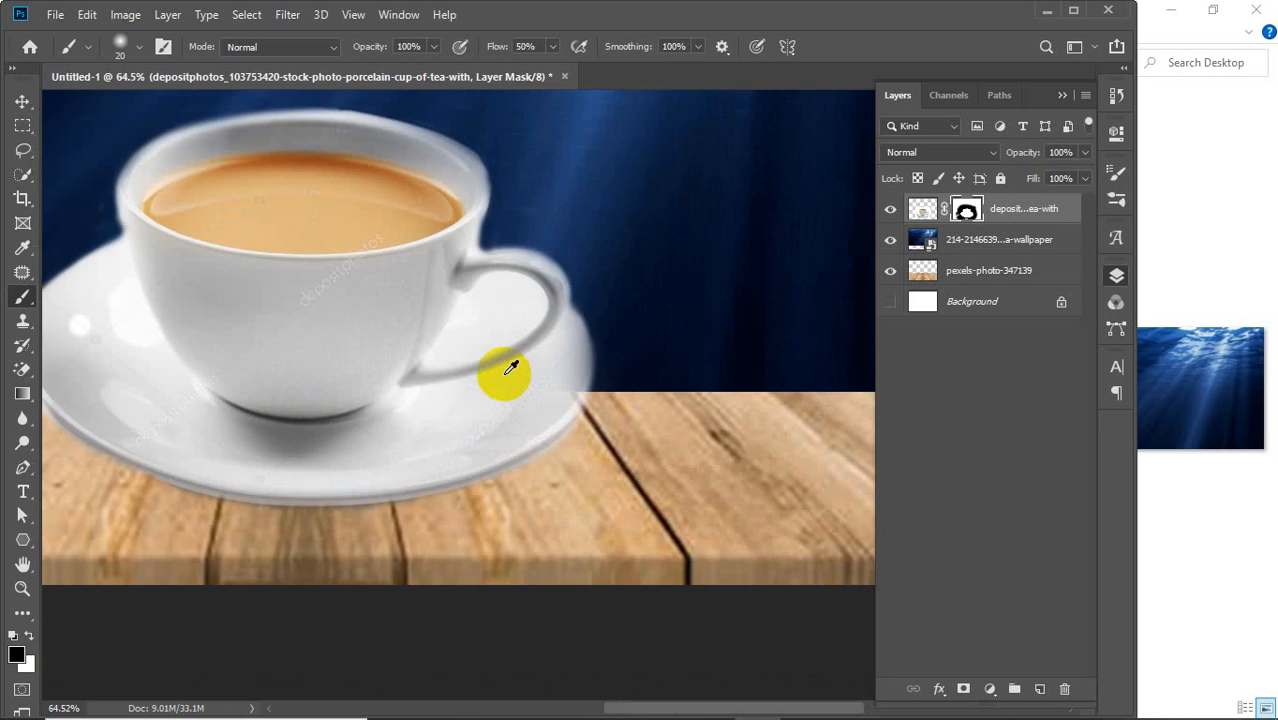
scroll(505, 365, down, 2)
scroll(684, 447, up, 5)
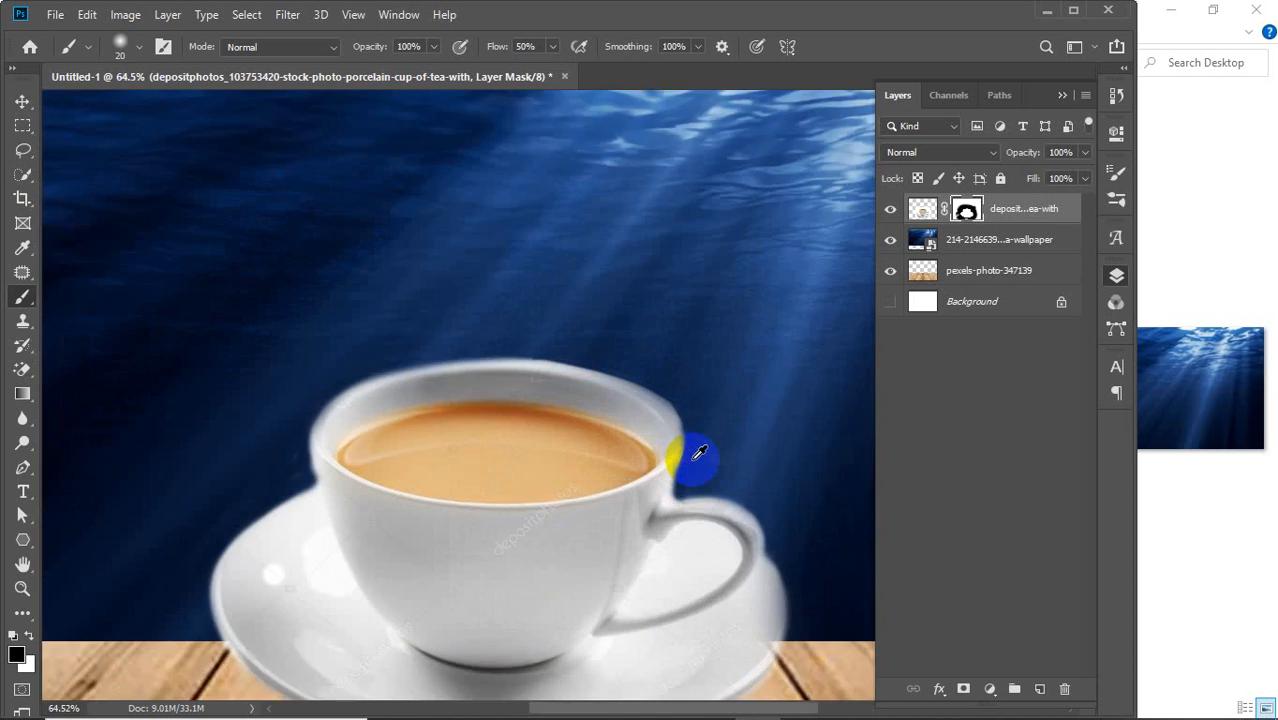
scroll(693, 430, up, 2)
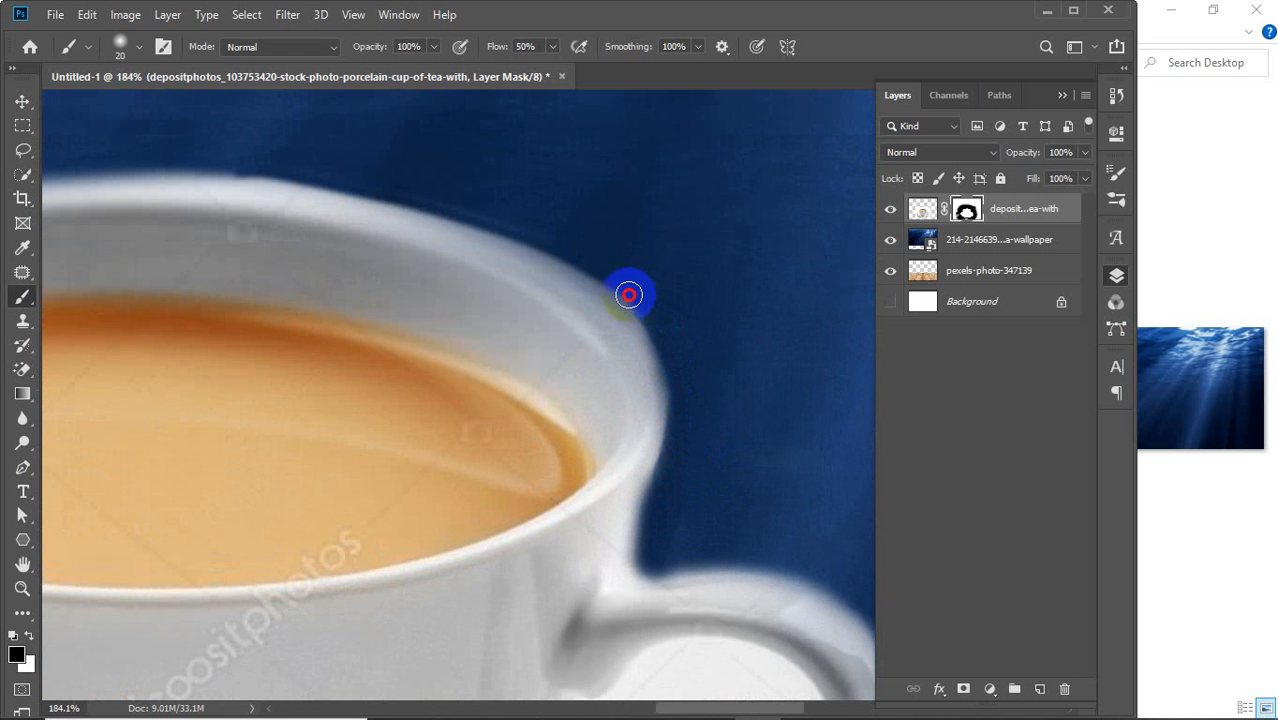
mouse_move(629, 295)
mouse_down()
mouse_move(526, 224)
mouse_move(312, 140)
mouse_move(147, 126)
mouse_up()
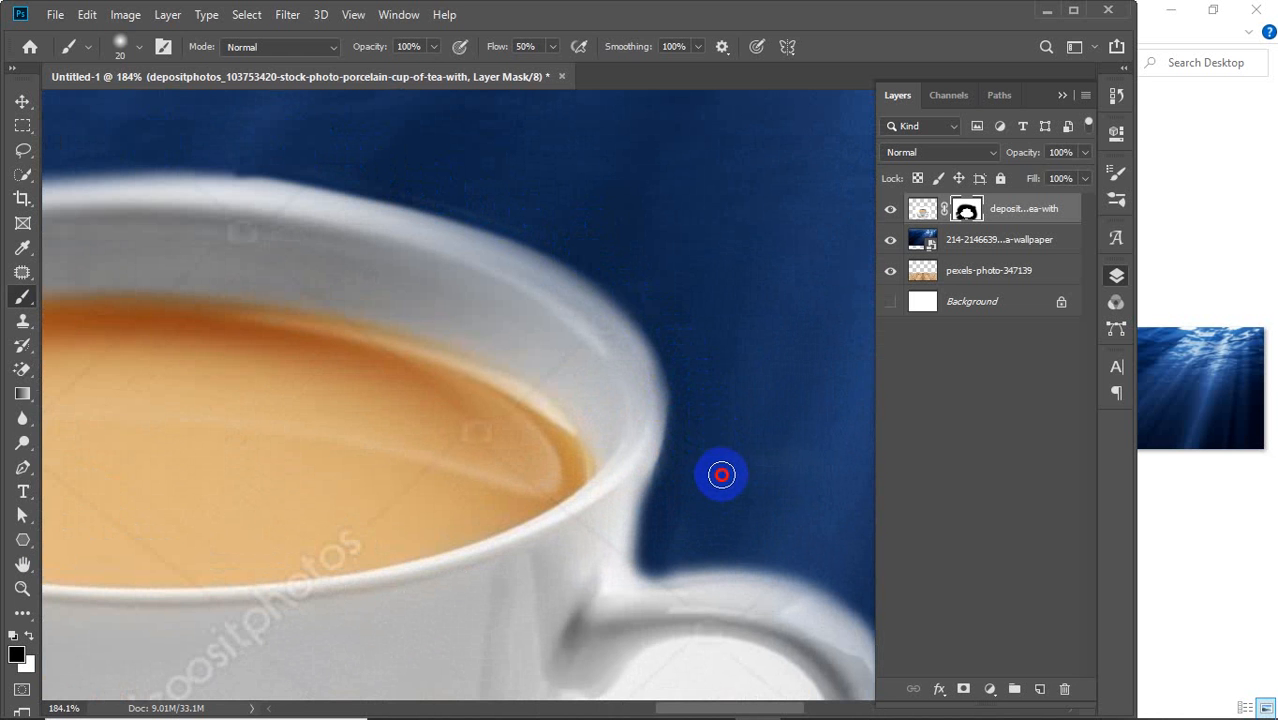
scroll(720, 395, down, 2)
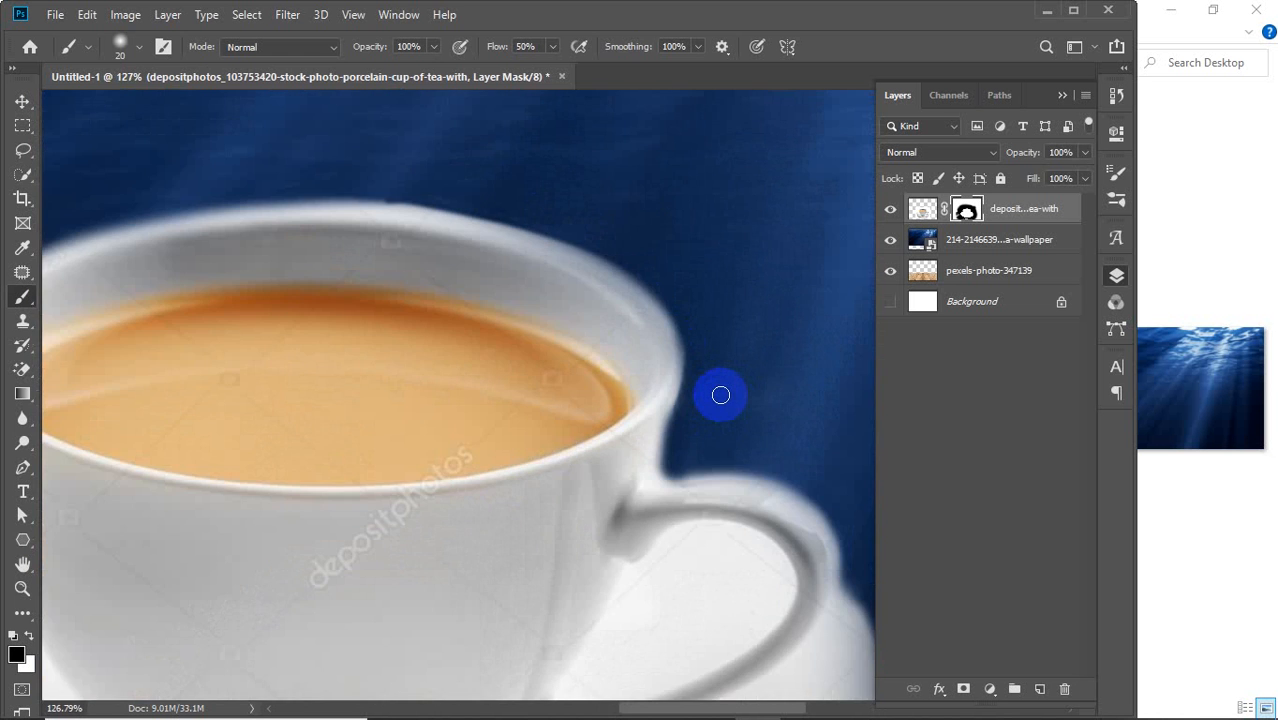
scroll(720, 395, down, 5)
Step: Place the planet-earch city image from the Desktop folder into the composite as a new top layer
mouse_move(550, 704)
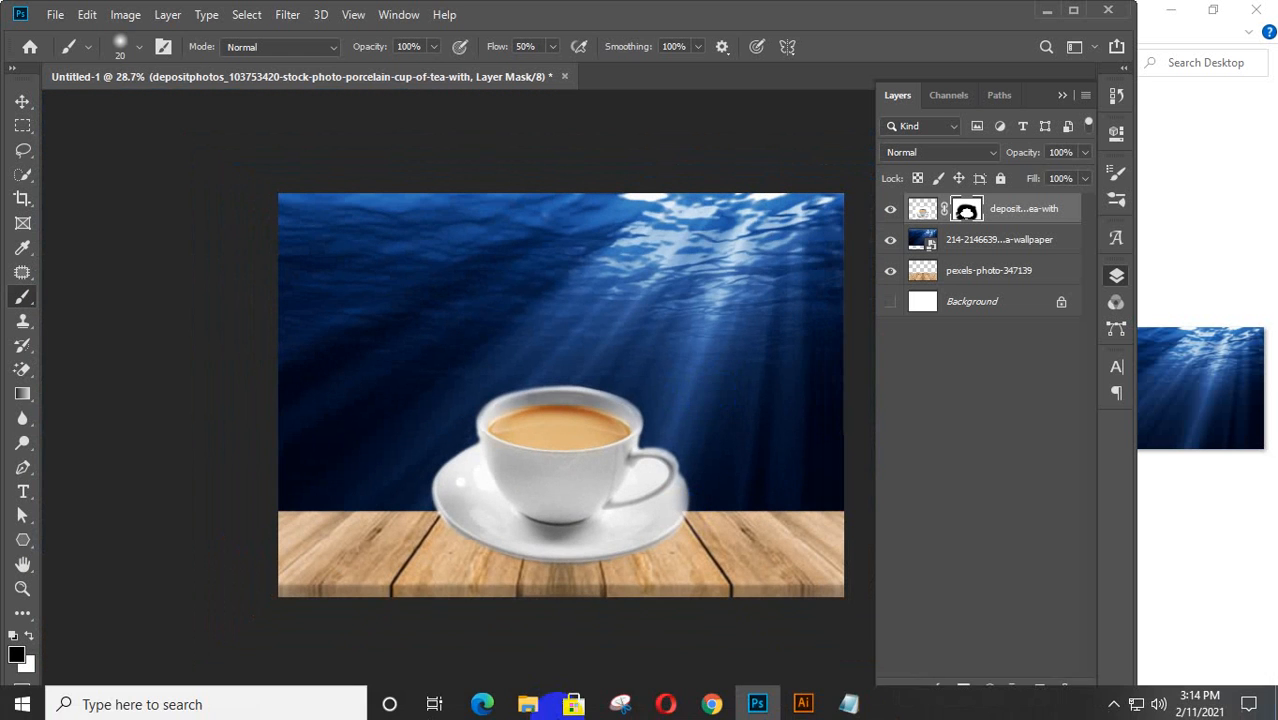
click(1198, 157)
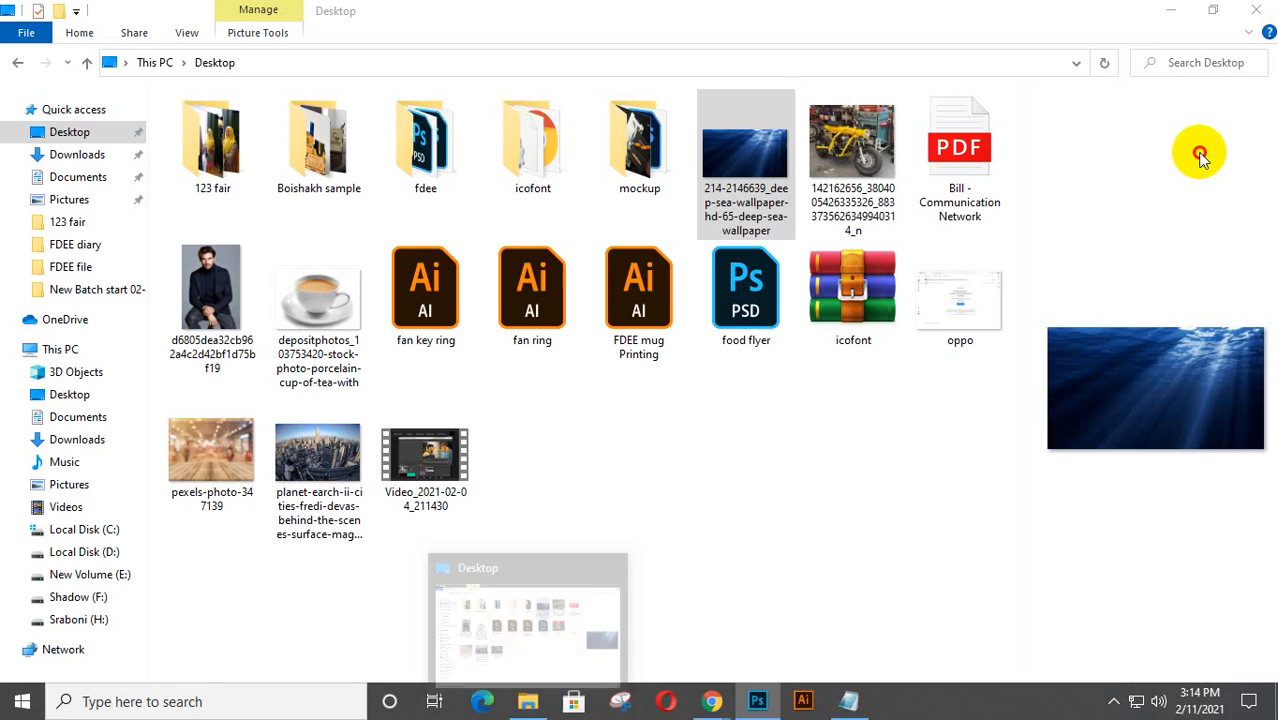
drag(319, 460, 598, 478)
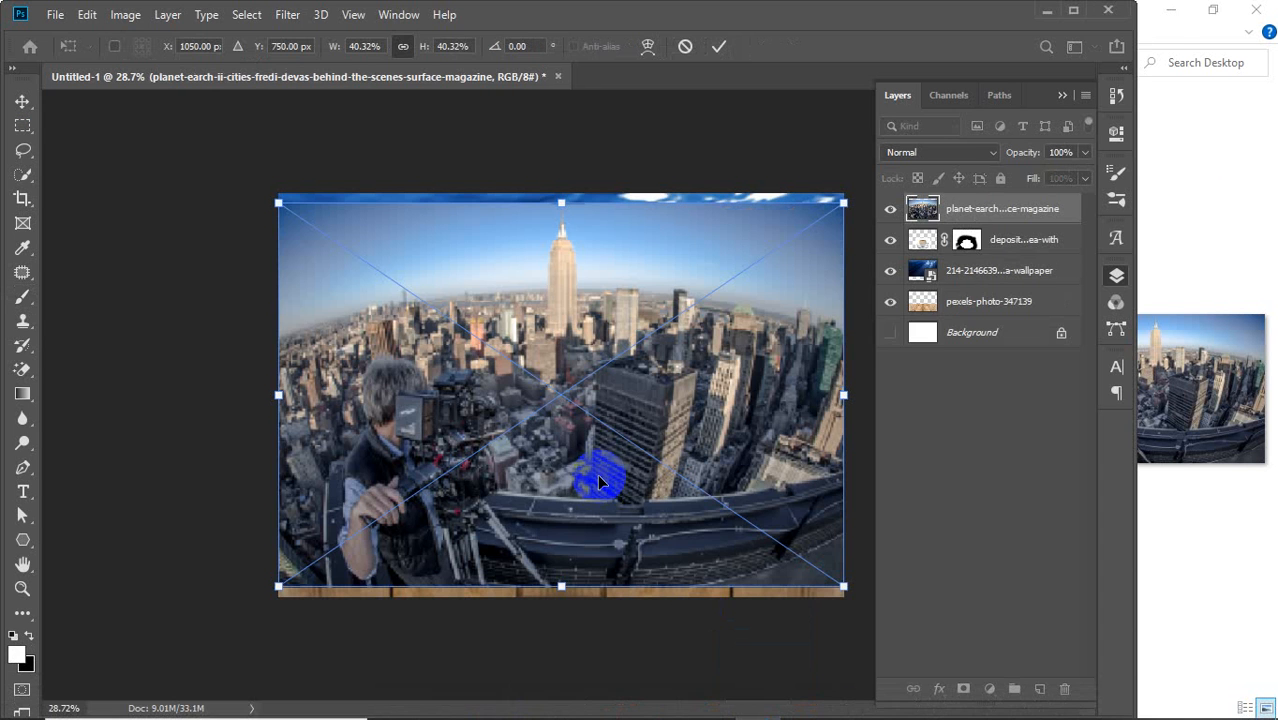
click(1168, 12)
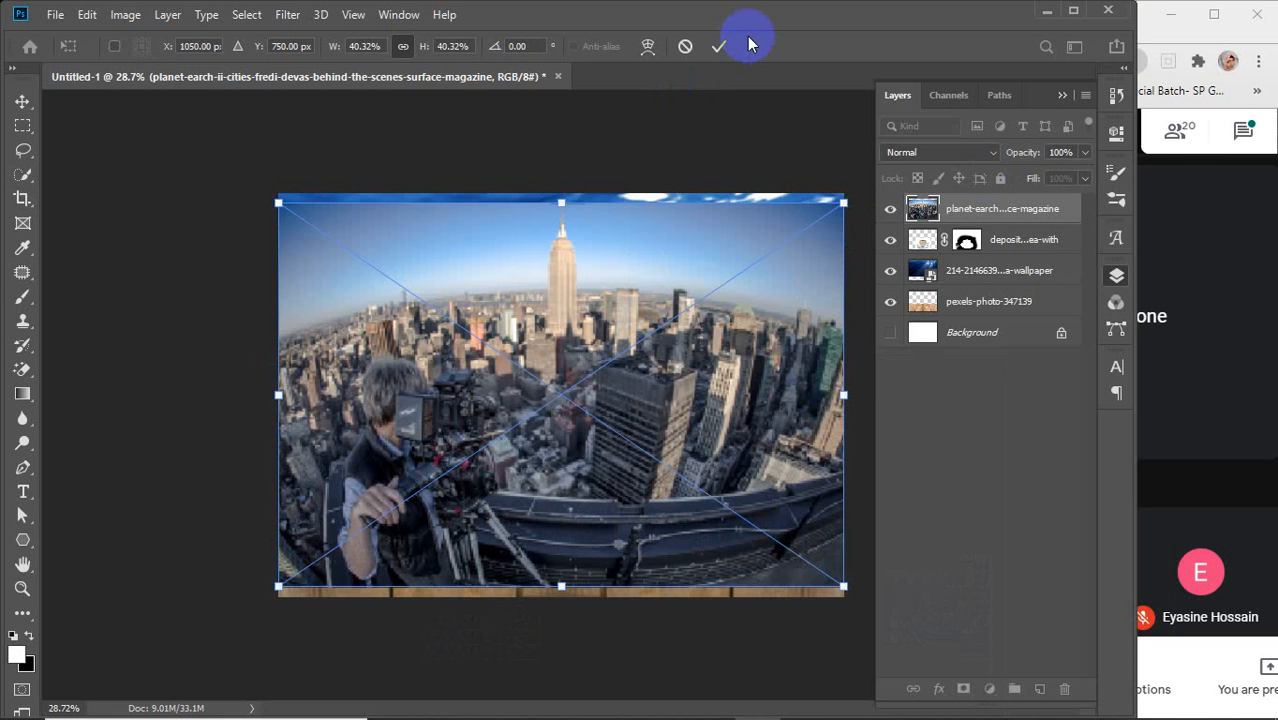
Step: Scale the placed city image to about 25.4% and lower its layer opacity to 37%
drag(840, 205, 633, 345)
drag(605, 469, 666, 400)
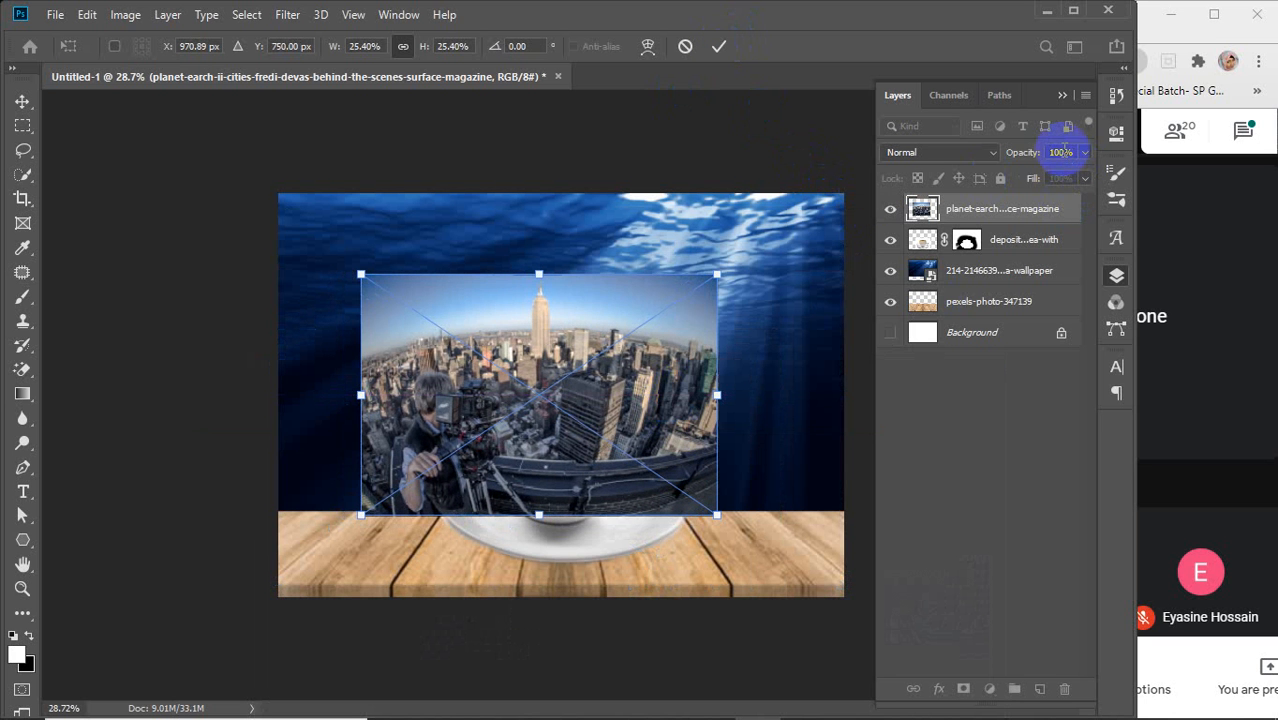
drag(1031, 160, 970, 182)
Step: Scale the city image down to about 11.67% and position it over the cup's opening, matching the rim's width
drag(533, 362, 585, 370)
scroll(583, 370, up, 3)
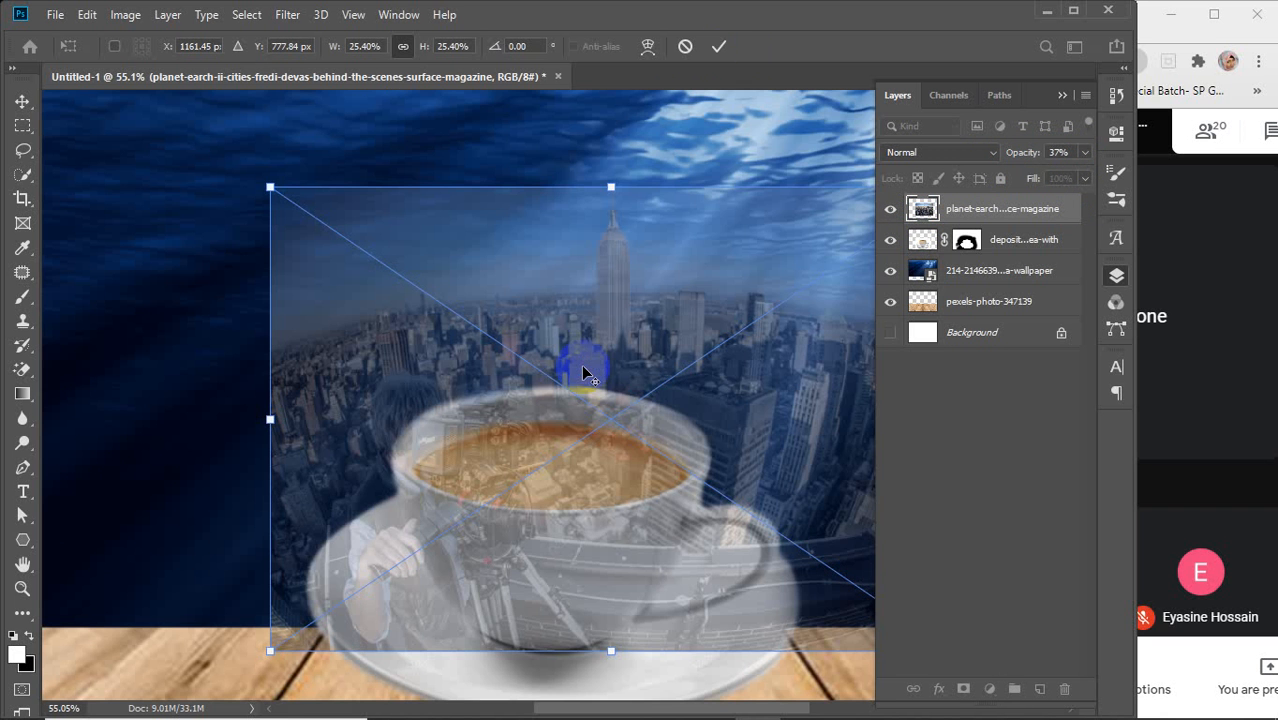
drag(555, 335, 676, 296)
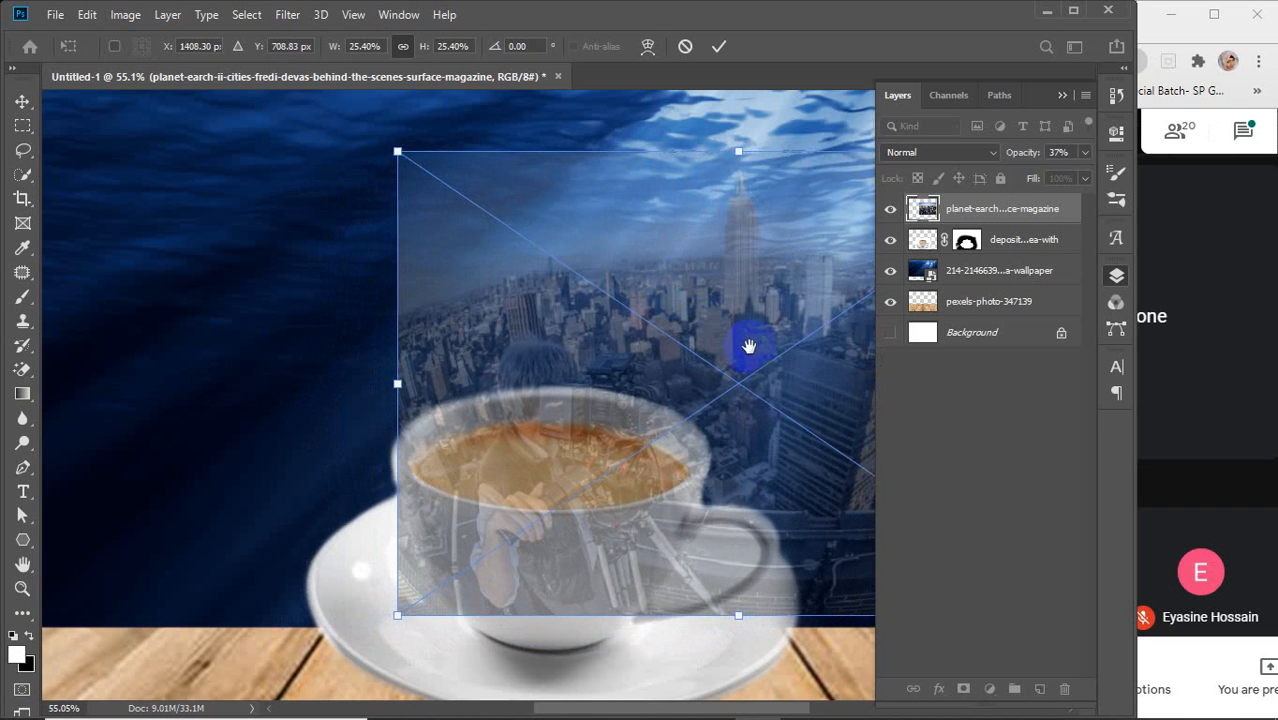
drag(749, 346, 495, 348)
drag(850, 388, 489, 413)
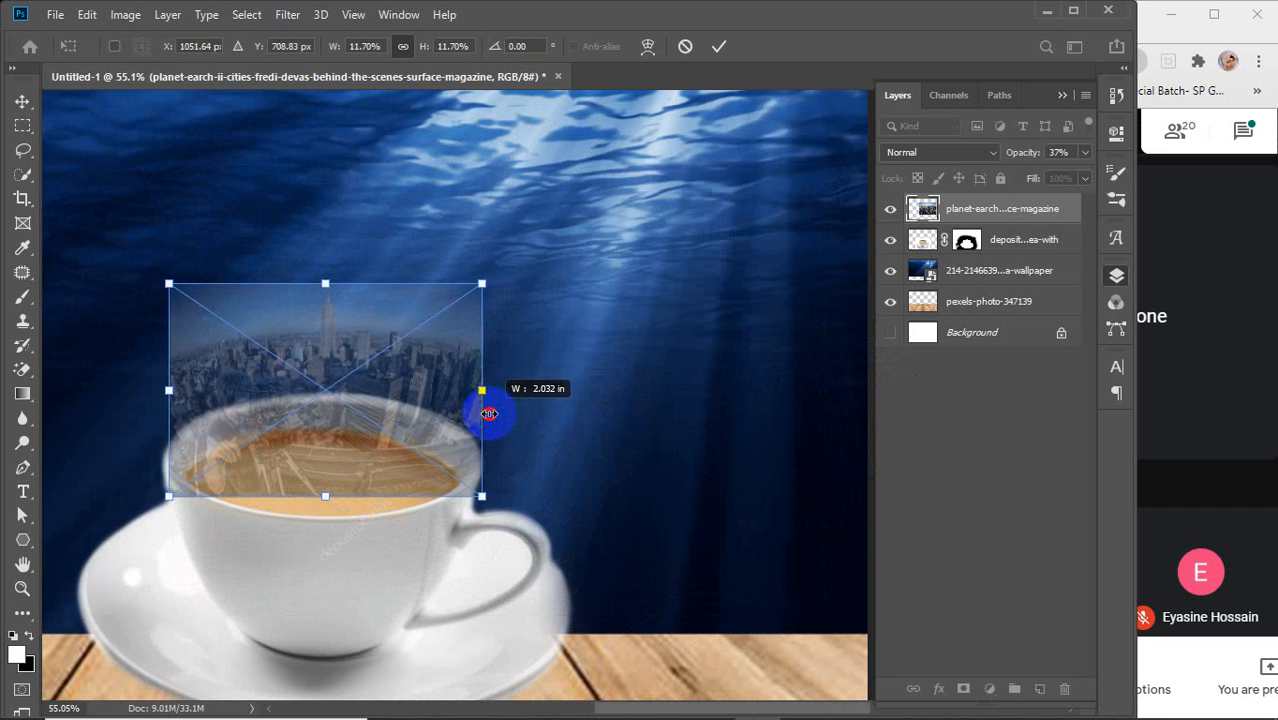
drag(363, 320, 363, 351)
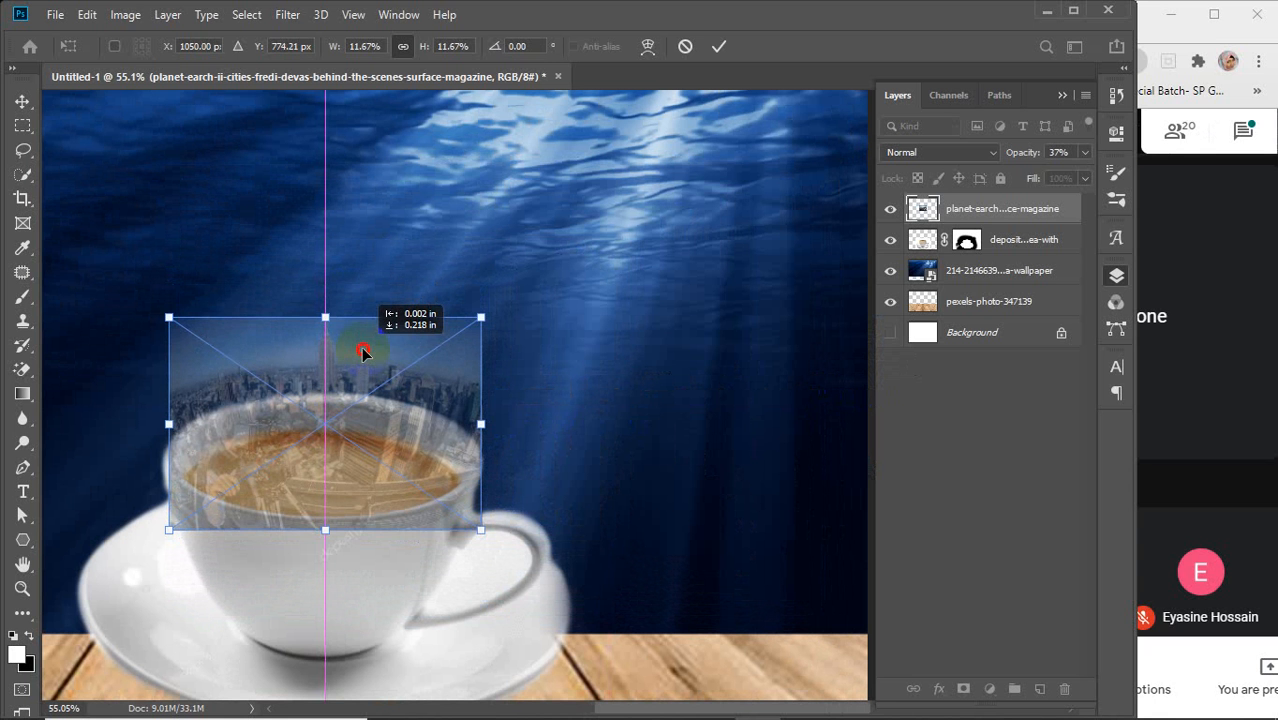
drag(363, 351, 366, 351)
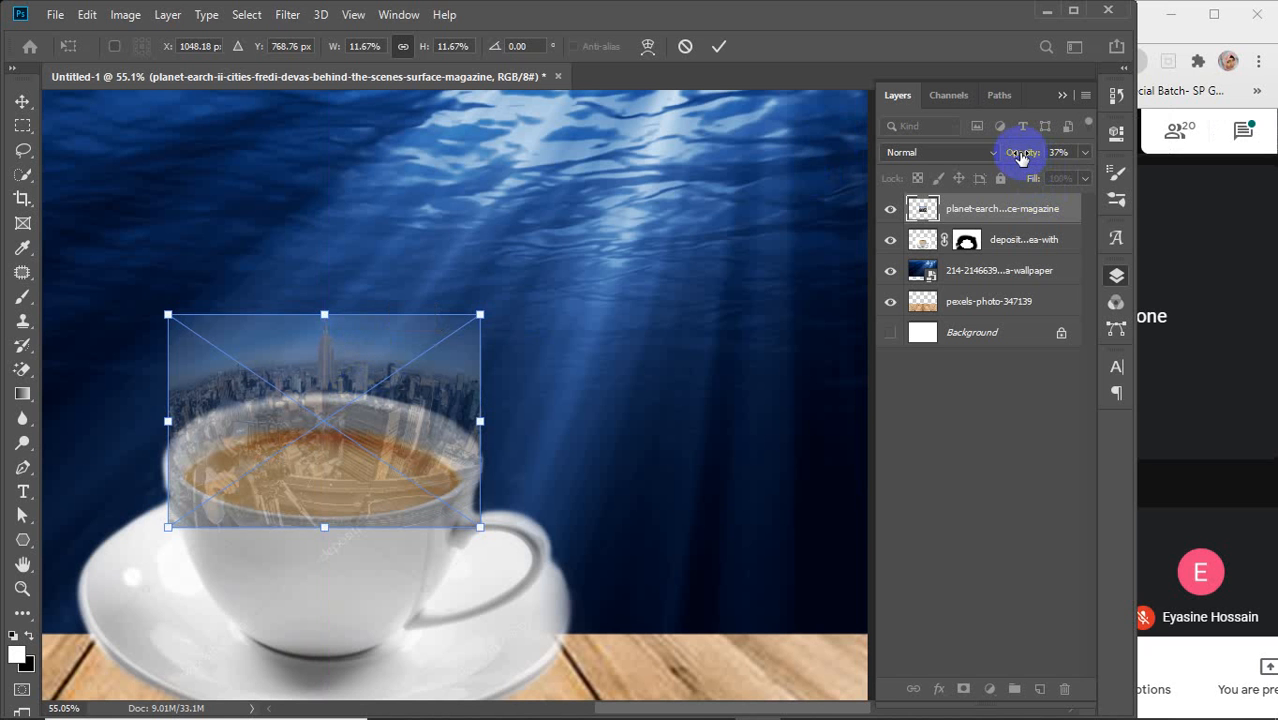
Step: Set the city layer's opacity to 43%, apply its transform, and add a white layer mask ready for painting with black
drag(1021, 157, 1027, 157)
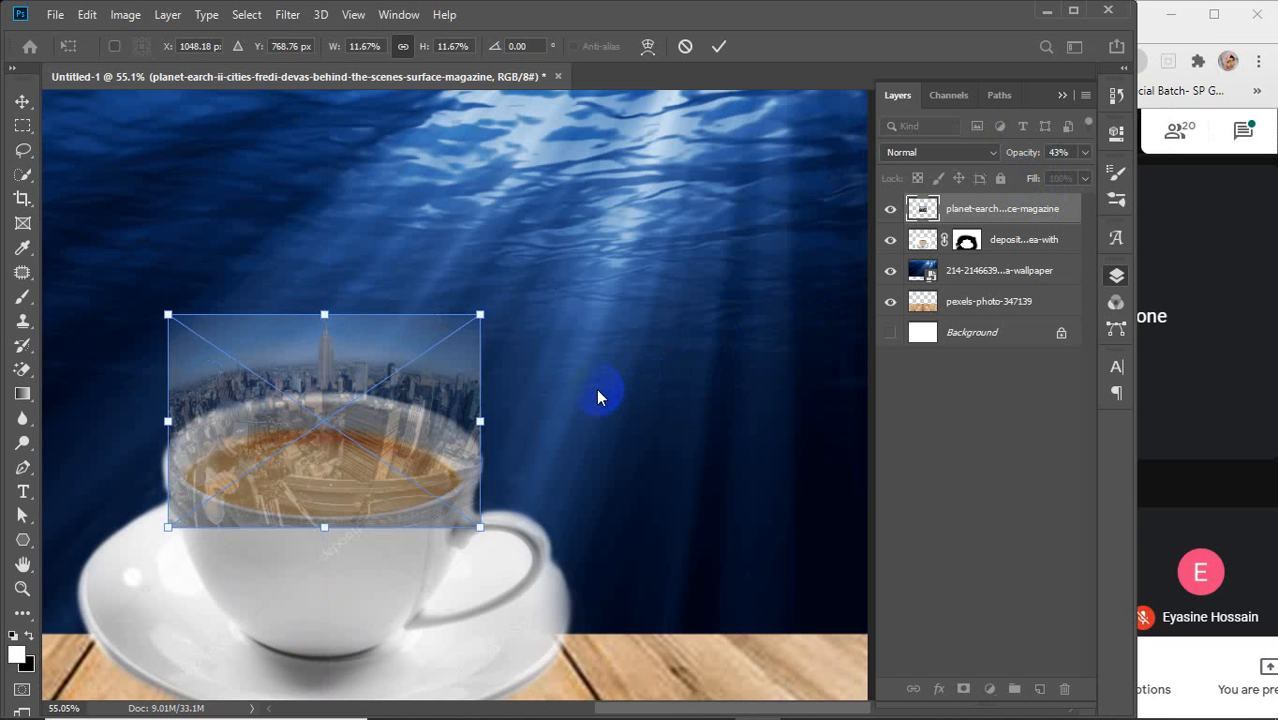
click(719, 46)
key(b)
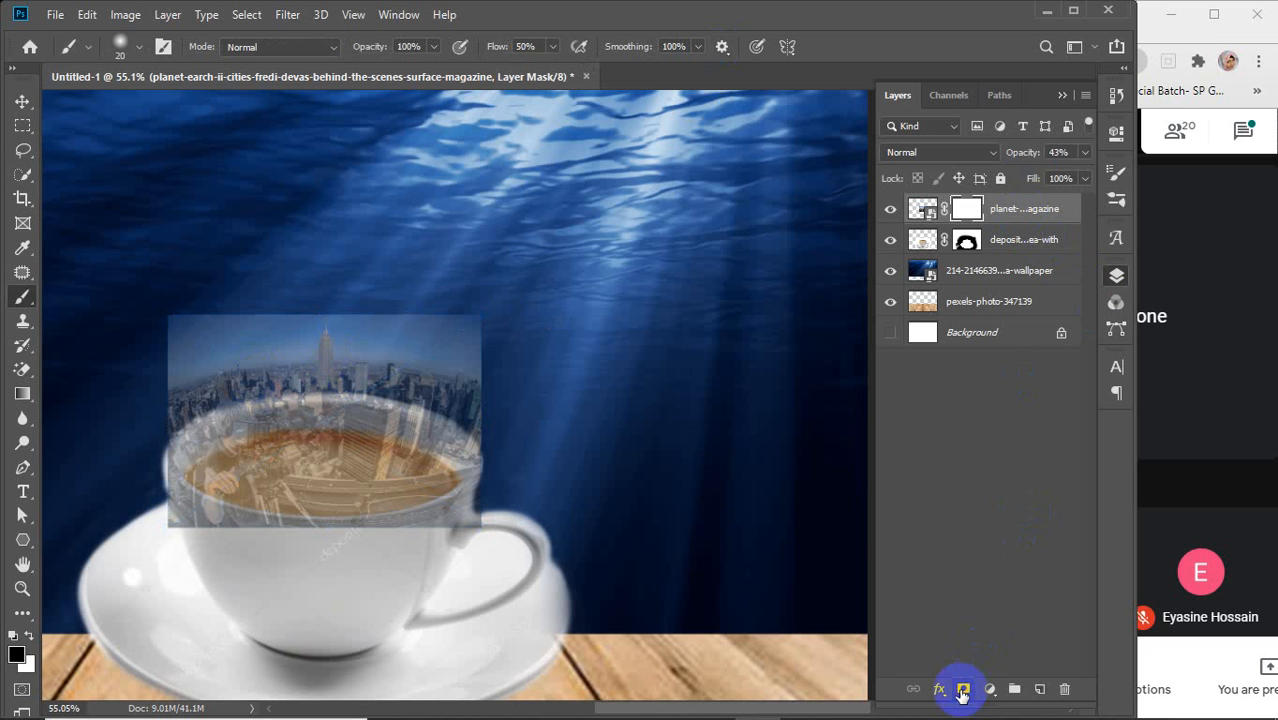
click(958, 206)
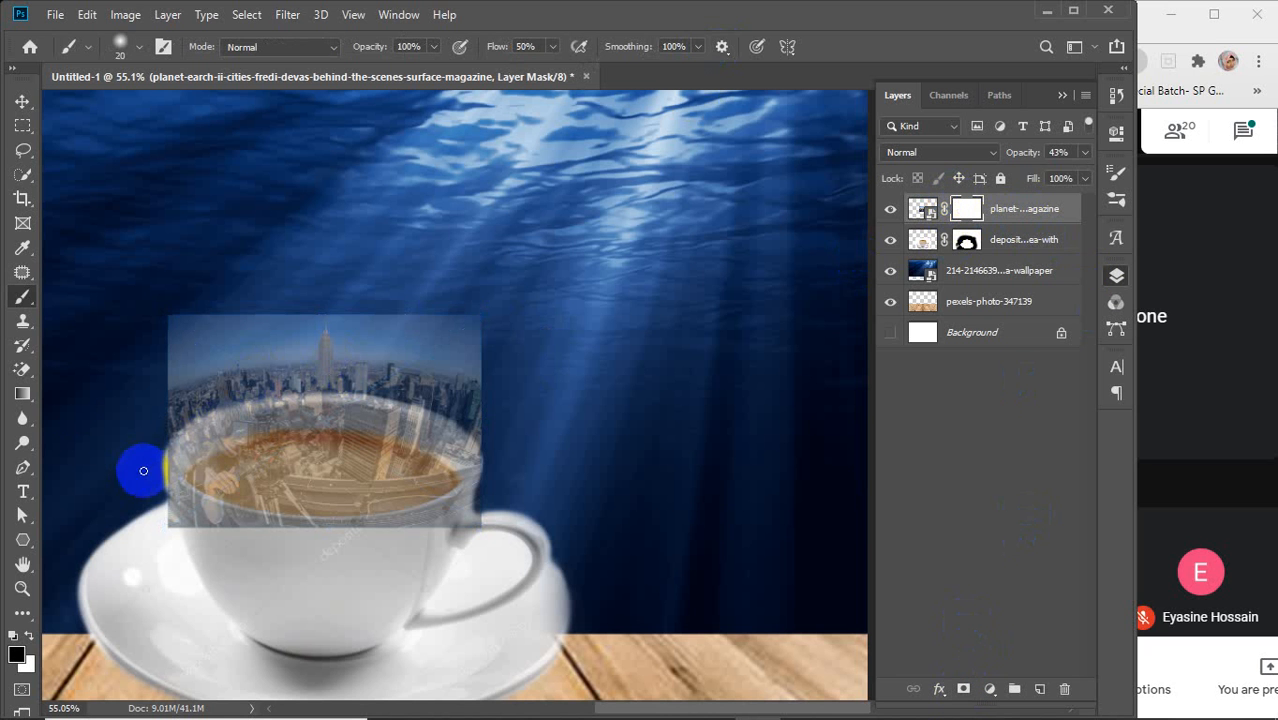
click(14, 638)
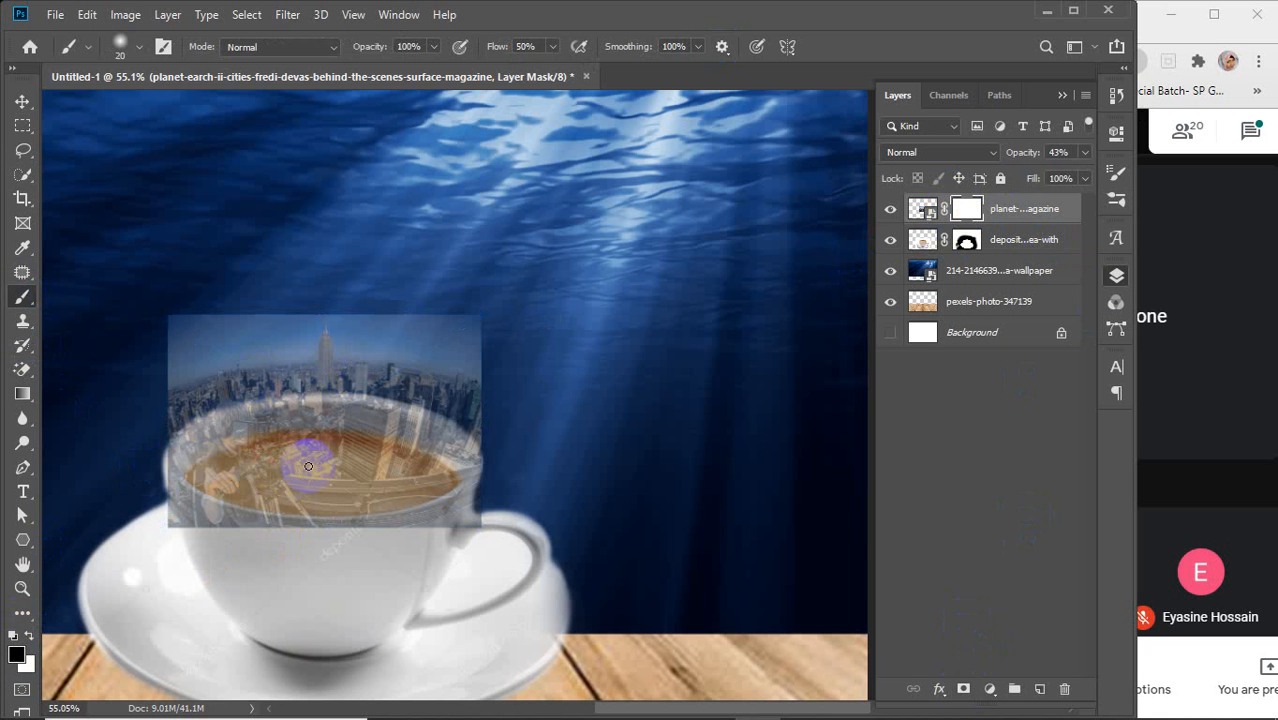
Step: Mask out the city image below the cup's right front rim using a brush at 100% hardness, sized 80 and 50 px
click(128, 52)
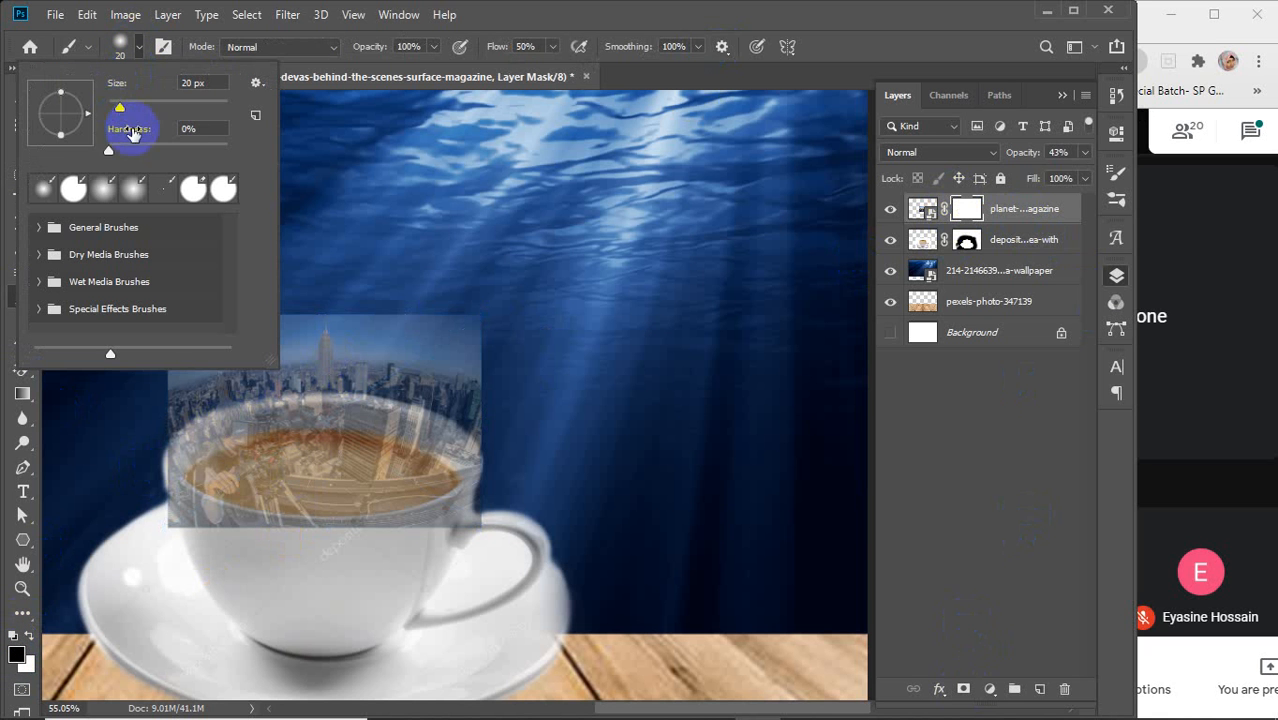
click(485, 602)
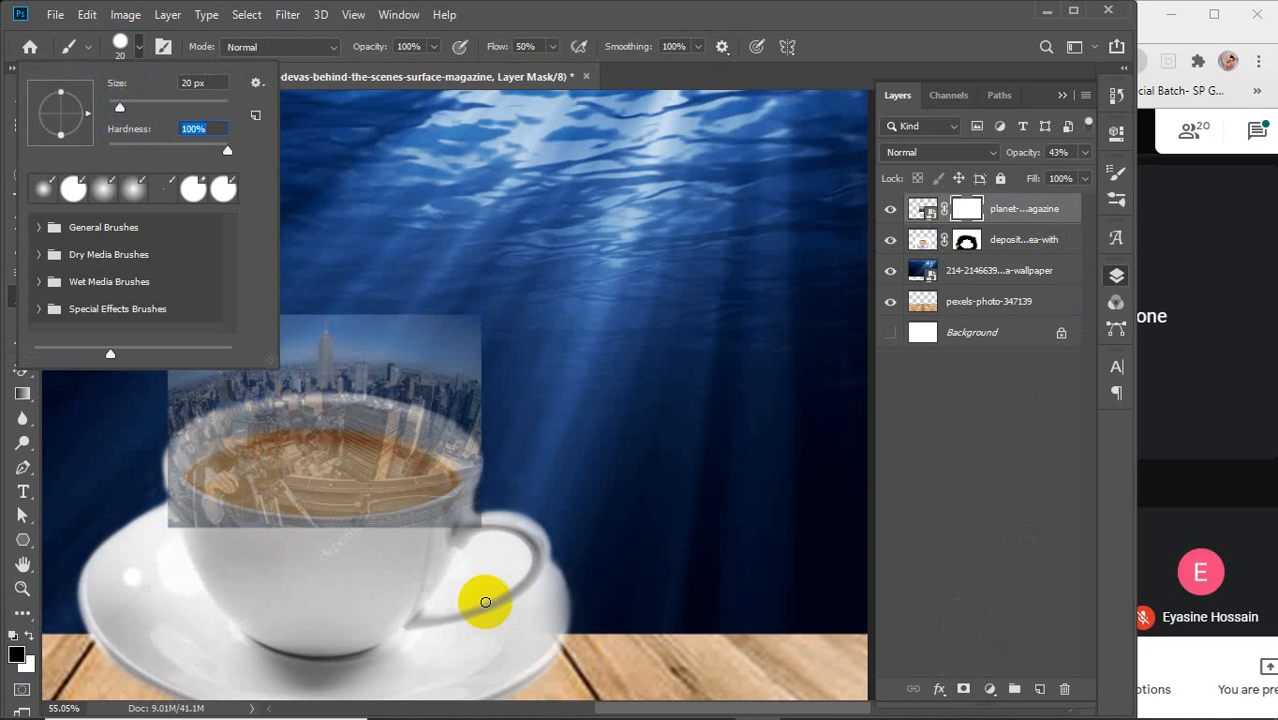
click(485, 602)
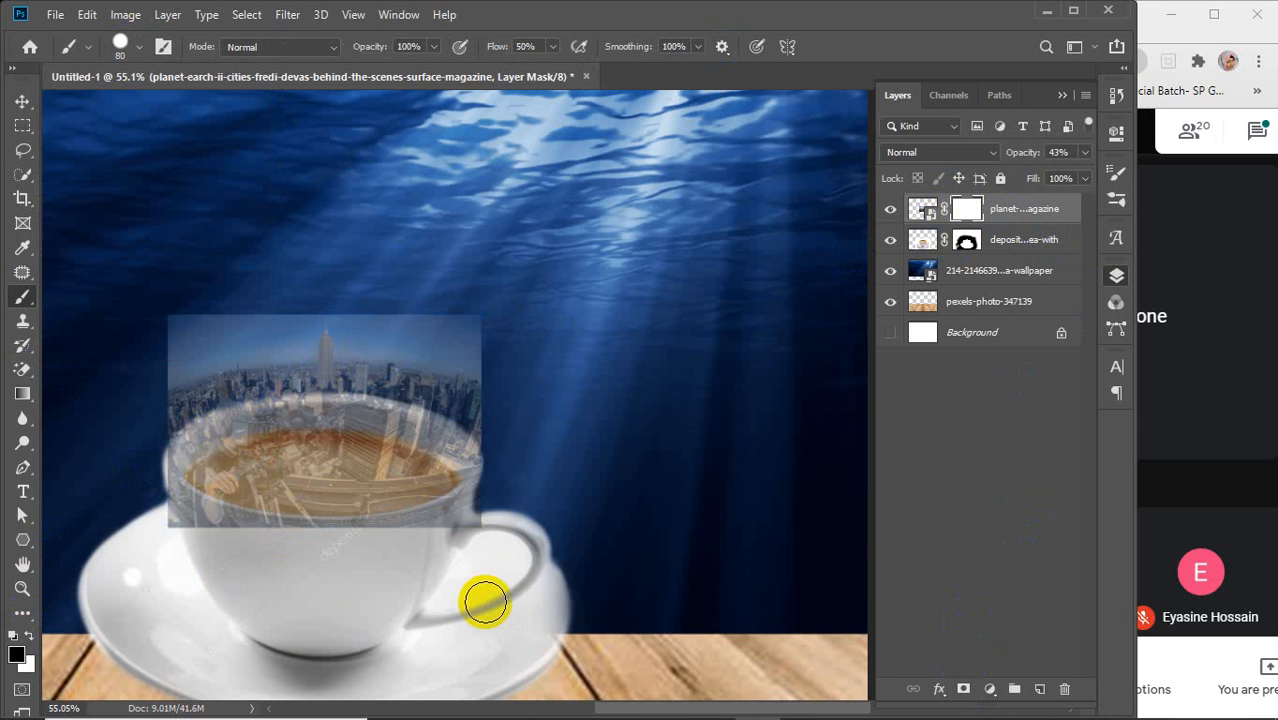
click(493, 518)
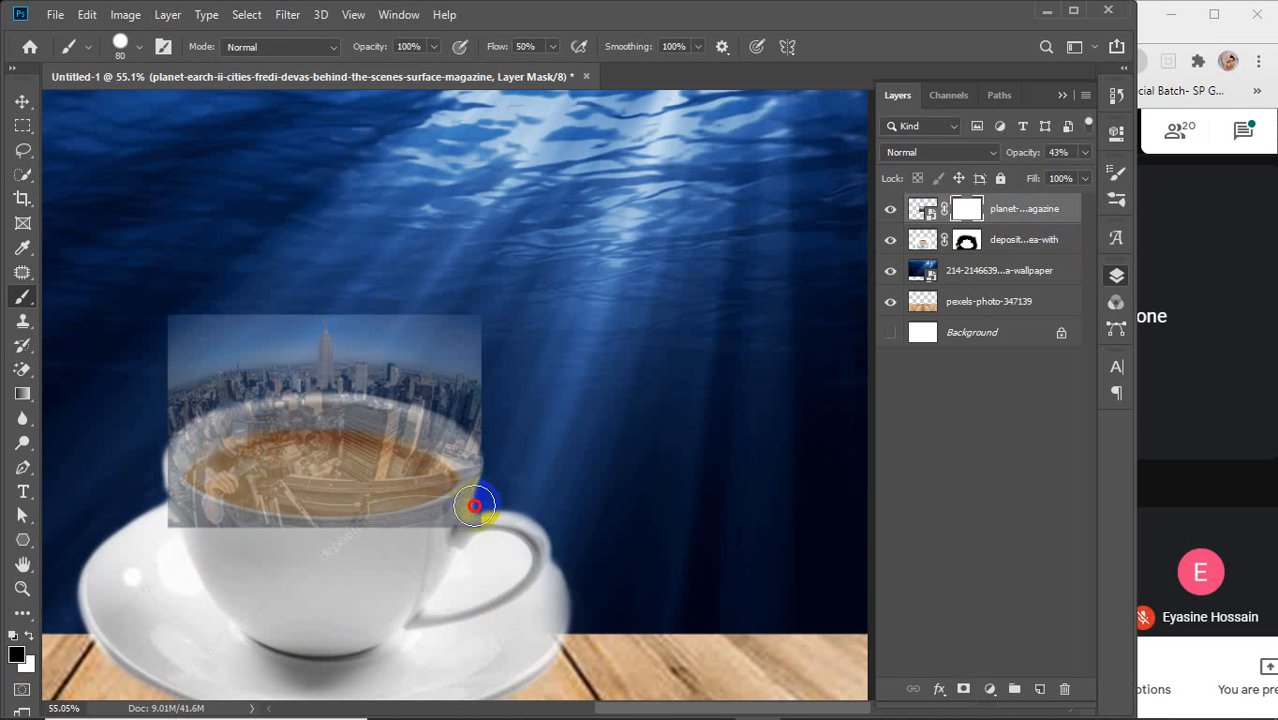
mouse_move(474, 506)
mouse_down()
mouse_move(314, 591)
mouse_move(487, 525)
mouse_move(458, 542)
mouse_up()
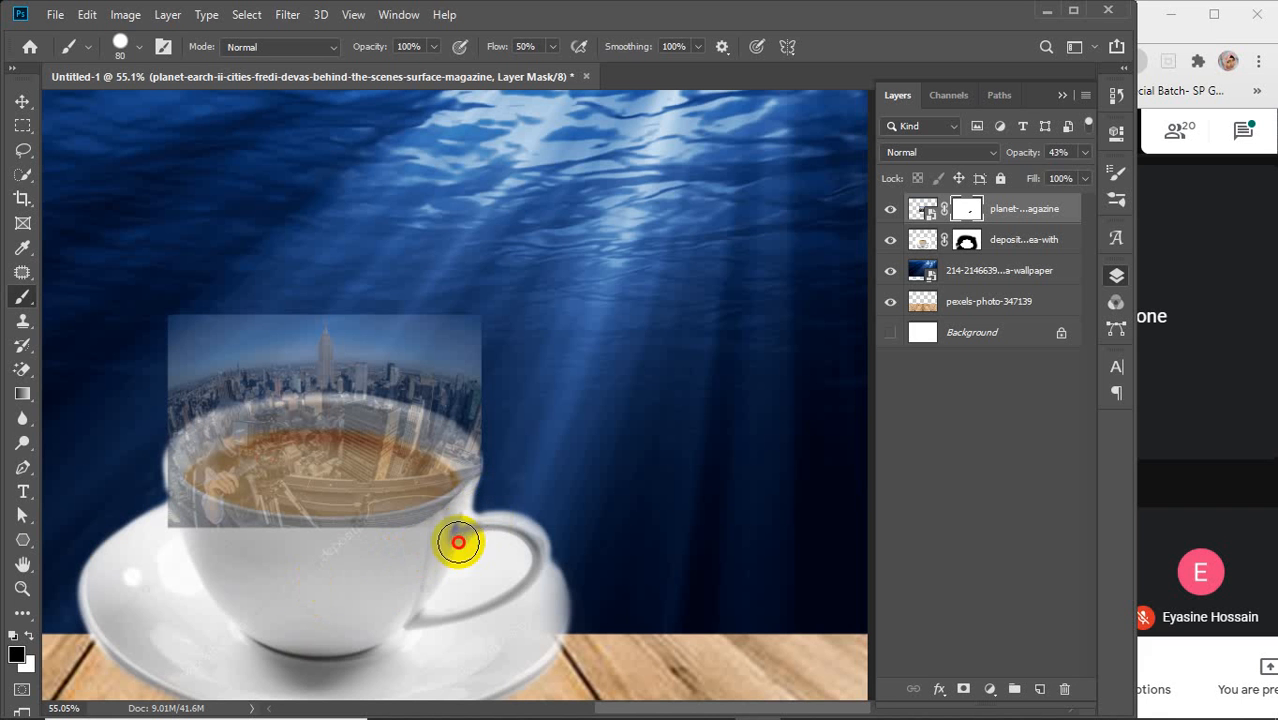
scroll(414, 542, up, 5)
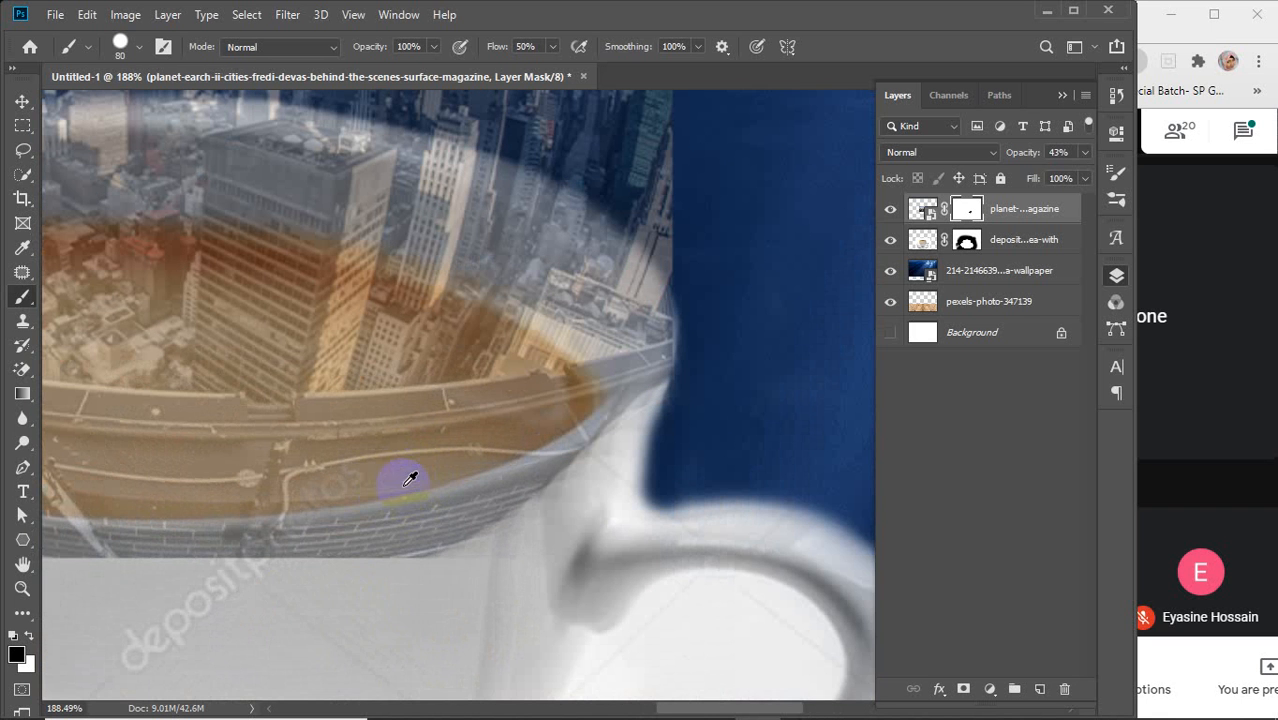
mouse_move(330, 598)
mouse_down()
mouse_move(579, 533)
mouse_move(593, 559)
mouse_move(536, 551)
mouse_move(616, 505)
mouse_move(731, 517)
mouse_up()
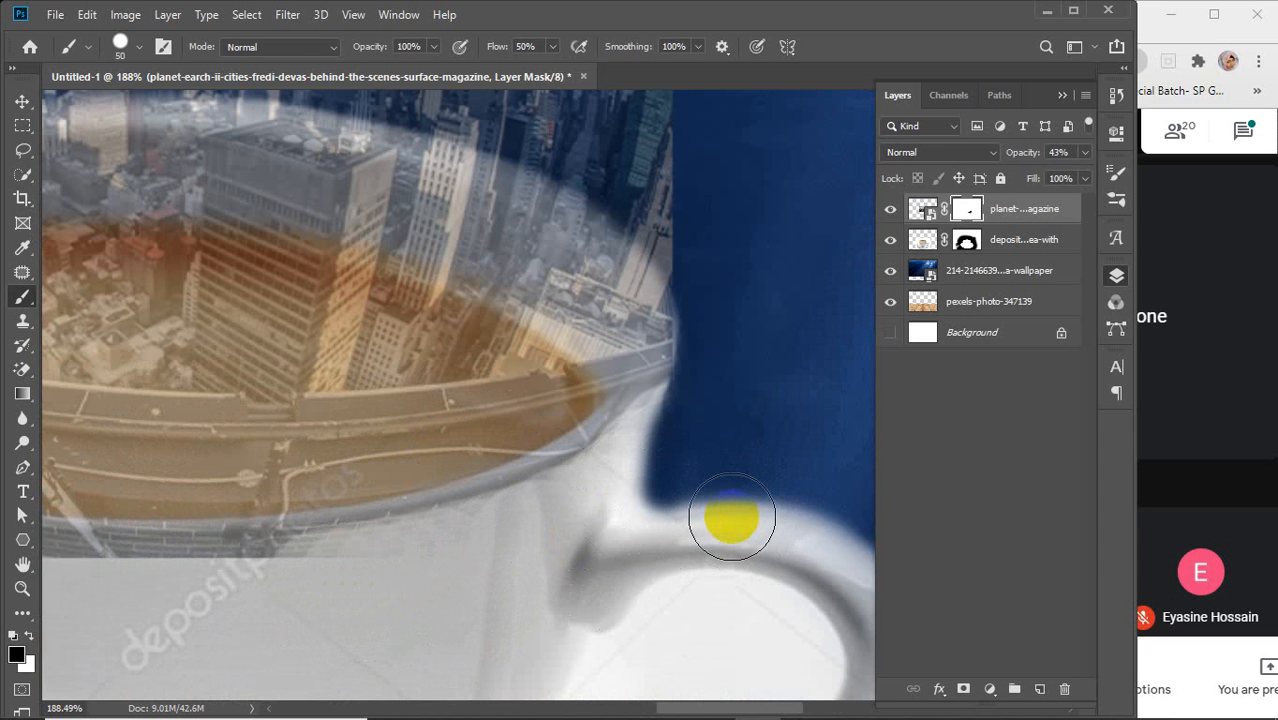
mouse_move(694, 406)
mouse_down()
mouse_move(597, 489)
mouse_move(329, 613)
mouse_move(659, 522)
mouse_up()
Step: Mask out the city image overlapping the cup's body and saucer below the left part of the front rim
mouse_move(813, 448)
mouse_down()
mouse_move(584, 498)
mouse_move(315, 503)
mouse_move(242, 579)
mouse_move(468, 606)
mouse_move(684, 533)
mouse_move(551, 532)
mouse_move(300, 476)
mouse_move(219, 452)
mouse_move(55, 347)
mouse_move(107, 340)
mouse_move(172, 397)
mouse_up()
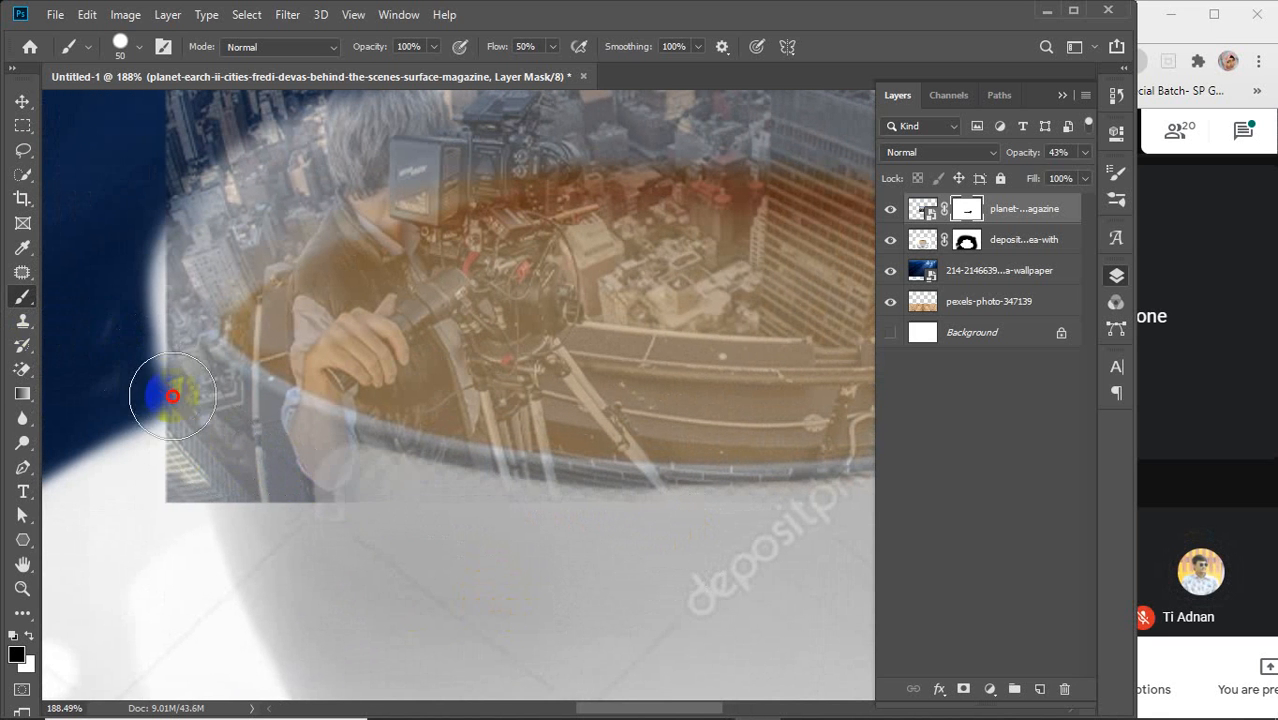
mouse_move(174, 247)
mouse_down()
mouse_move(173, 205)
mouse_move(175, 391)
mouse_move(193, 432)
mouse_up()
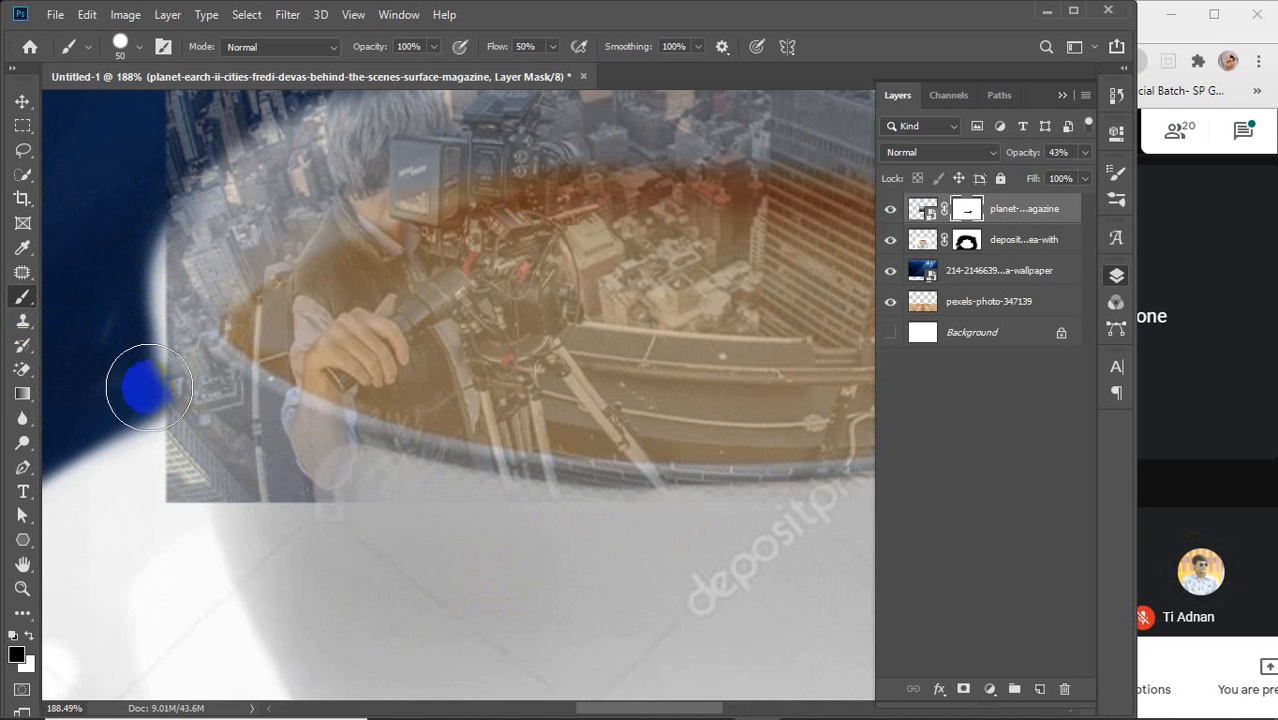
mouse_move(149, 387)
mouse_down()
mouse_move(222, 439)
mouse_move(430, 525)
mouse_up()
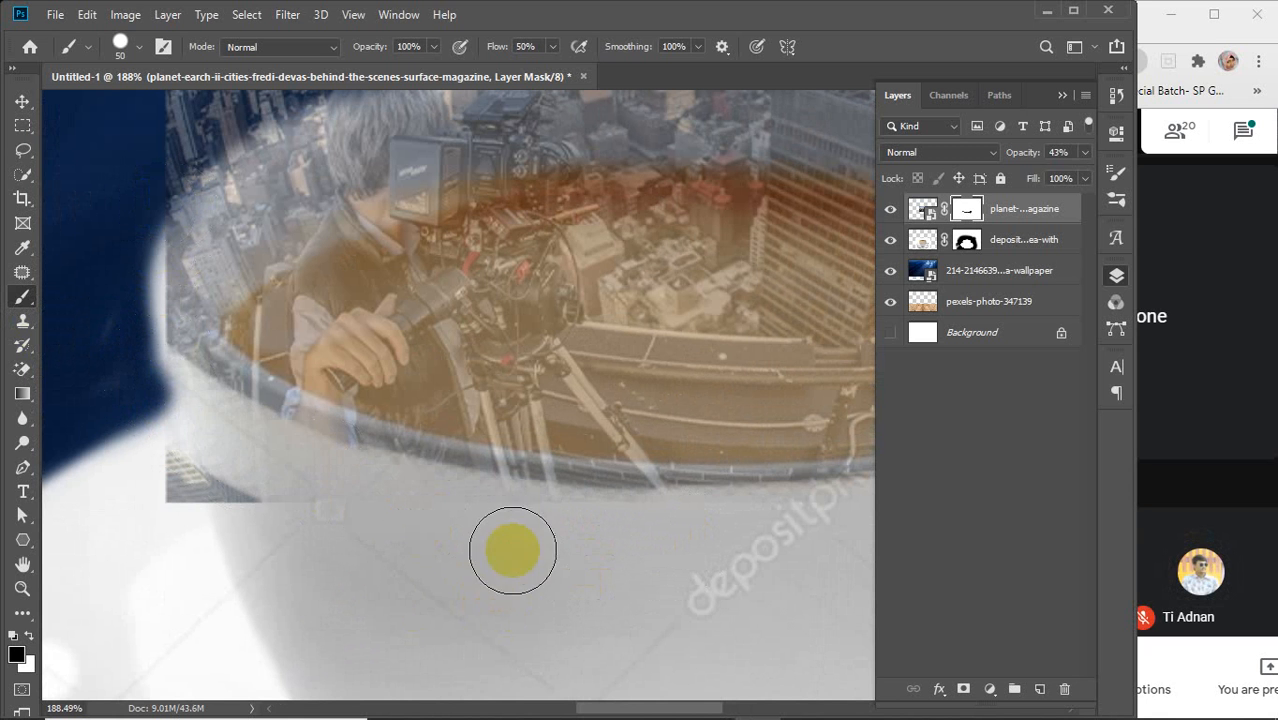
mouse_move(152, 369)
mouse_down()
mouse_move(250, 433)
mouse_move(402, 491)
mouse_move(687, 566)
mouse_up()
mouse_move(99, 409)
mouse_down()
mouse_move(253, 497)
mouse_move(550, 586)
mouse_up()
drag(158, 448, 268, 535)
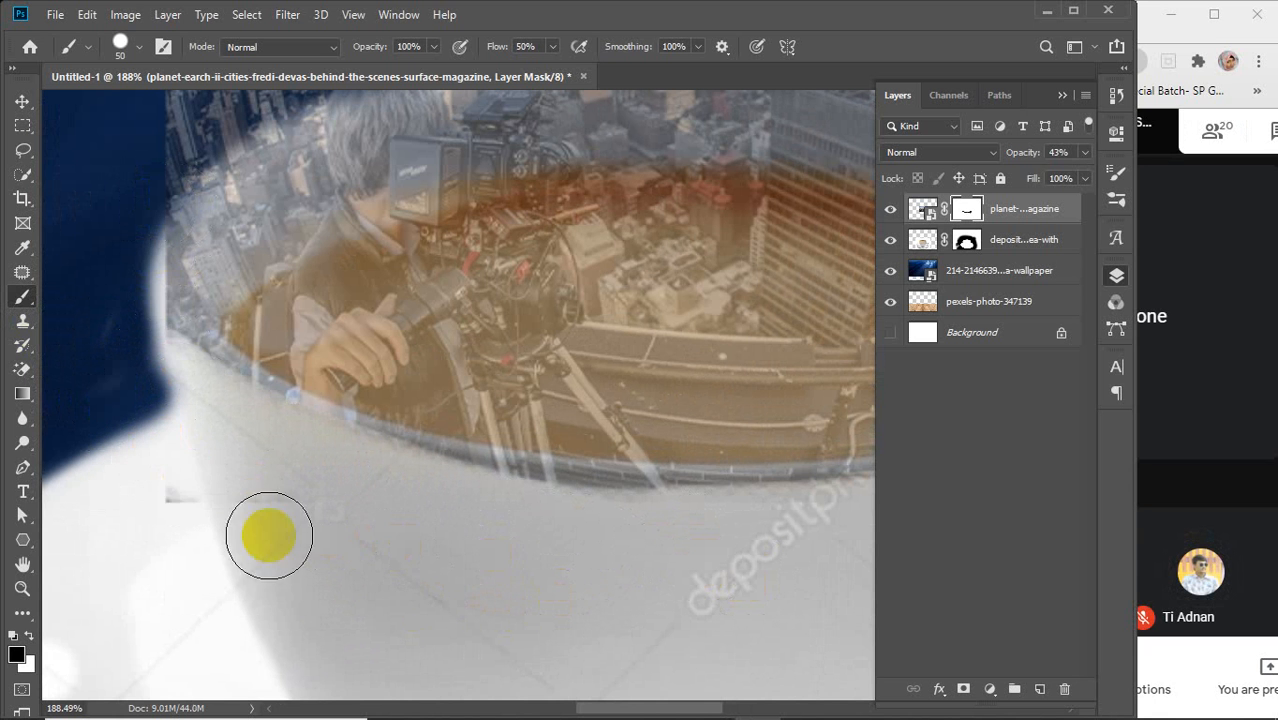
Step: Clean the remaining city traces from the white cup body just beneath the left and middle front rim
mouse_move(536, 542)
mouse_down()
mouse_move(272, 494)
mouse_move(308, 488)
mouse_move(485, 534)
mouse_move(568, 540)
mouse_up()
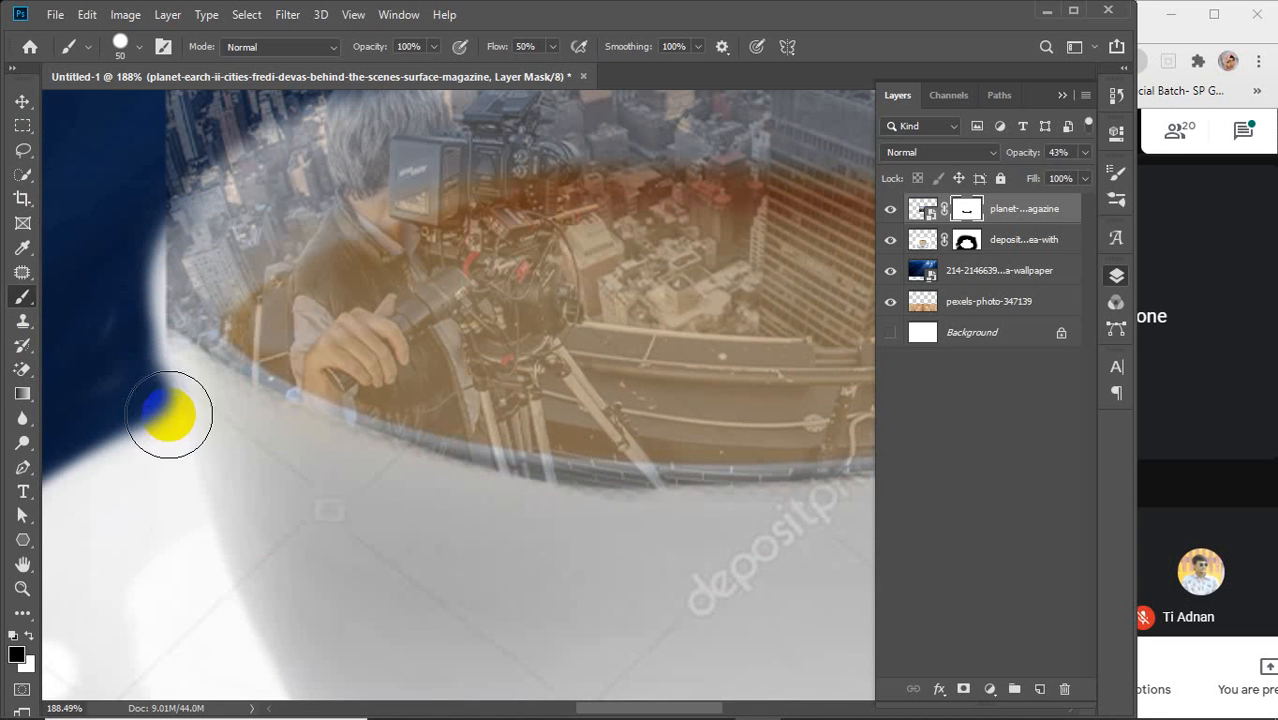
drag(165, 394, 230, 464)
mouse_move(132, 332)
mouse_down()
mouse_move(174, 427)
mouse_move(135, 332)
mouse_move(239, 456)
mouse_move(217, 434)
mouse_up()
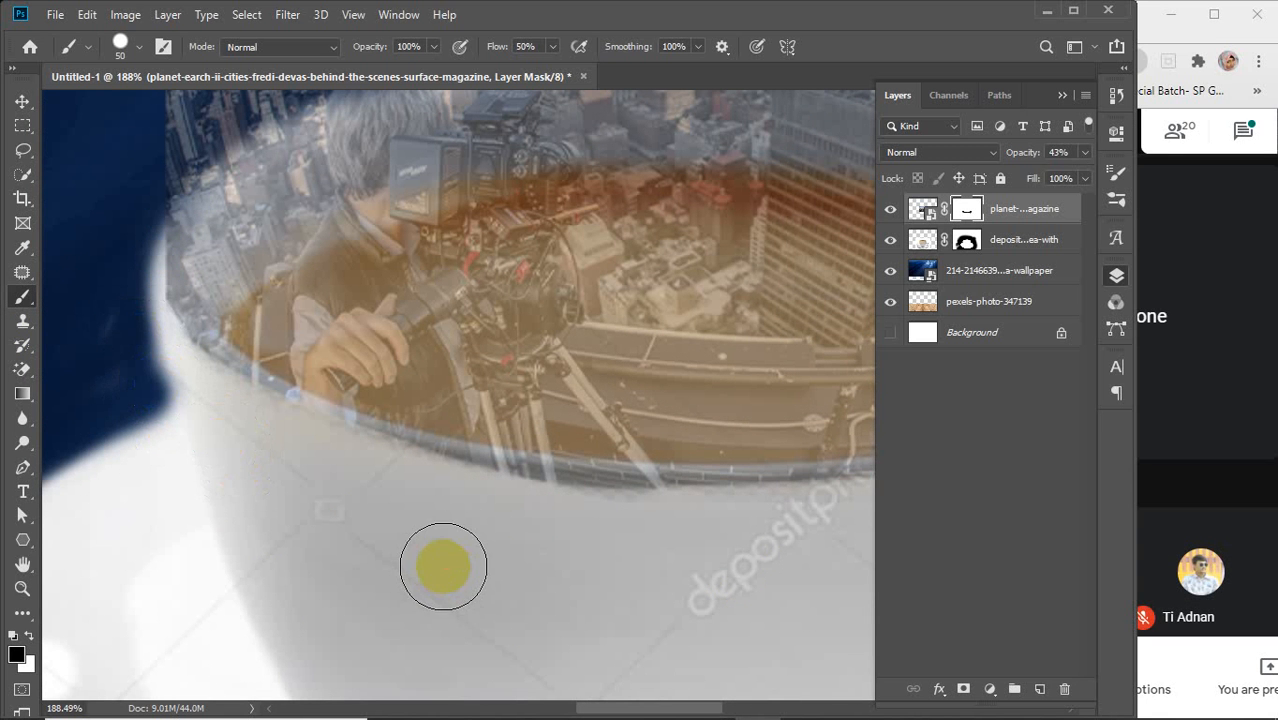
drag(488, 573, 357, 556)
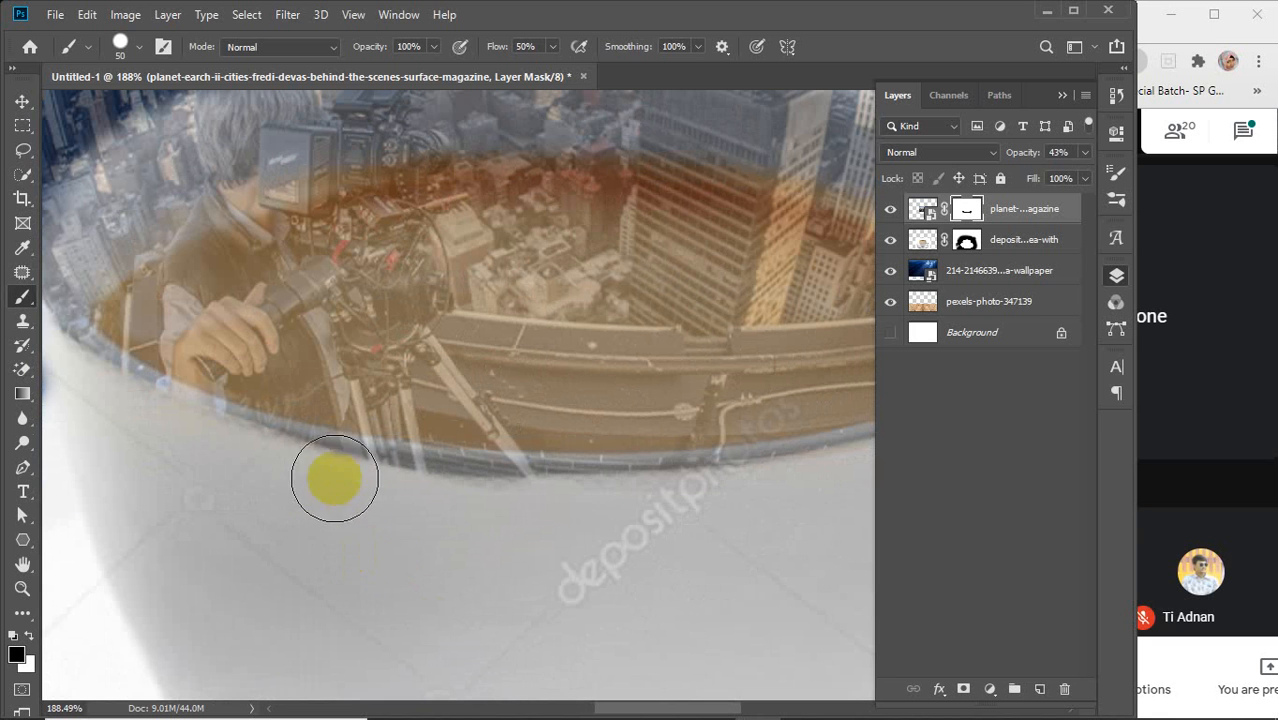
mouse_move(334, 477)
mouse_down()
mouse_move(311, 485)
mouse_move(730, 539)
mouse_move(598, 558)
mouse_up()
Step: Switch the 50 px mask brush to a soft edge and raise the city layer's opacity to 100%
scroll(598, 558, down, 4)
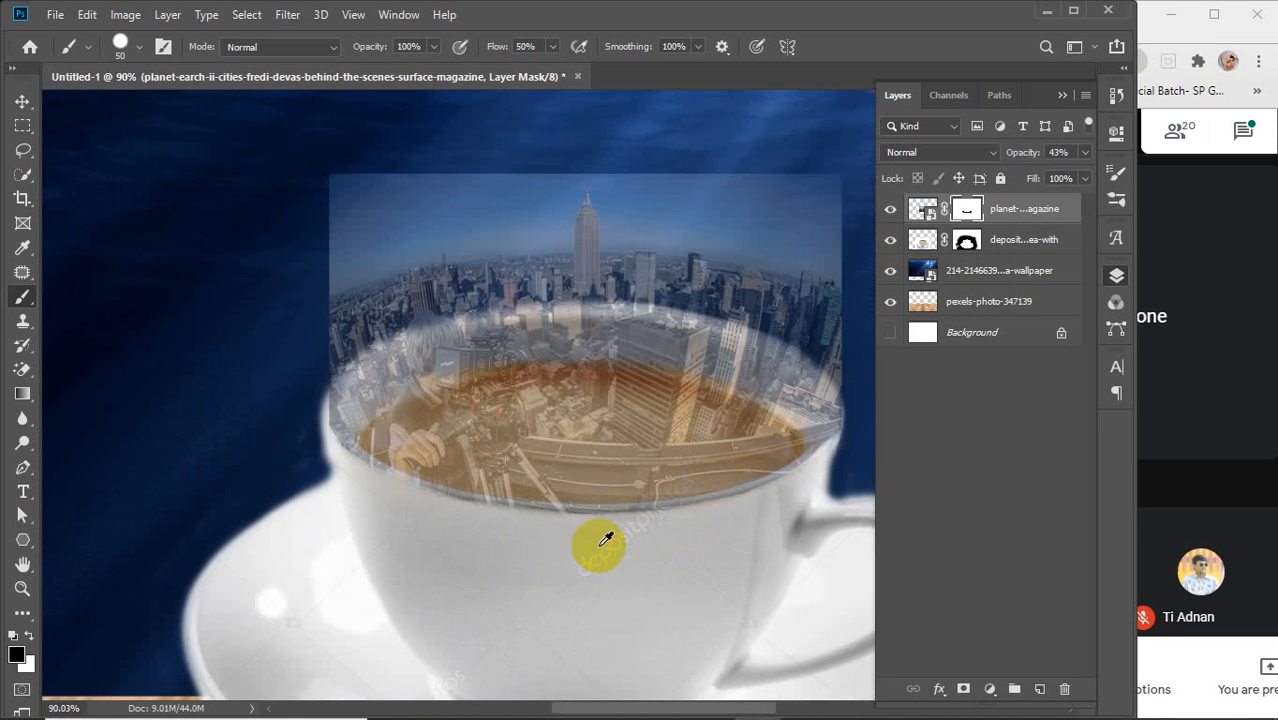
drag(489, 597, 442, 584)
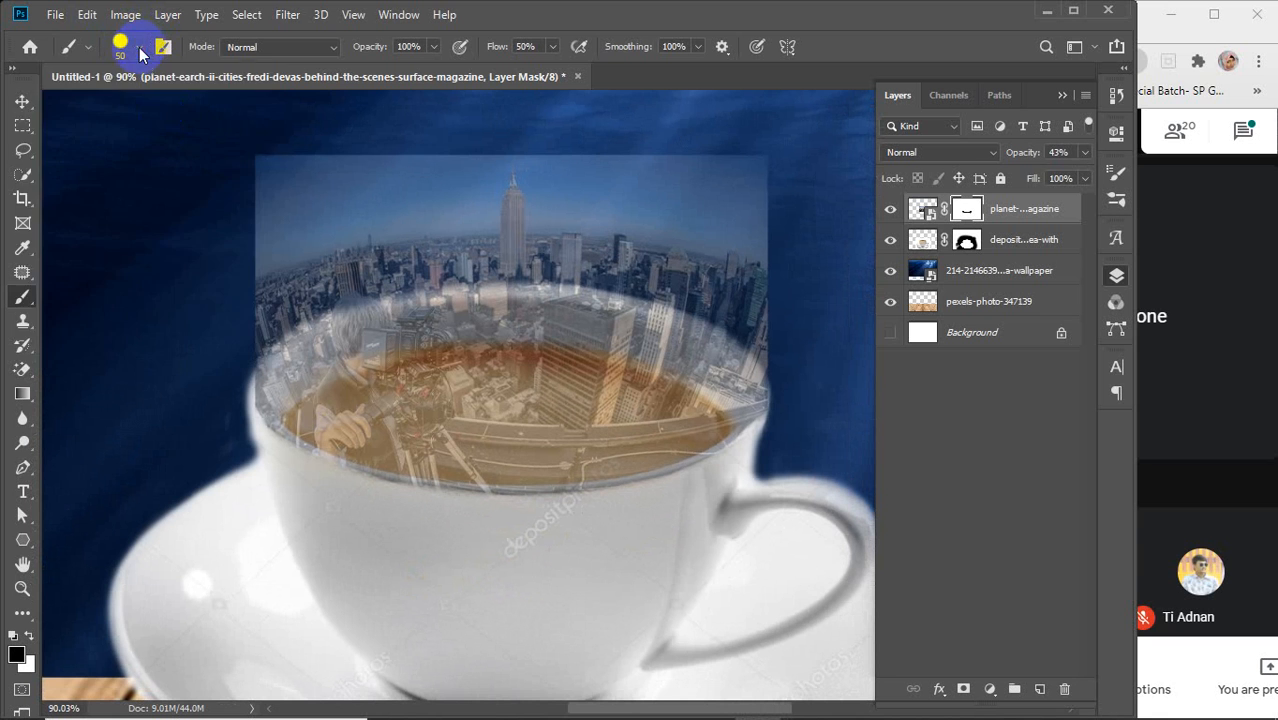
click(139, 47)
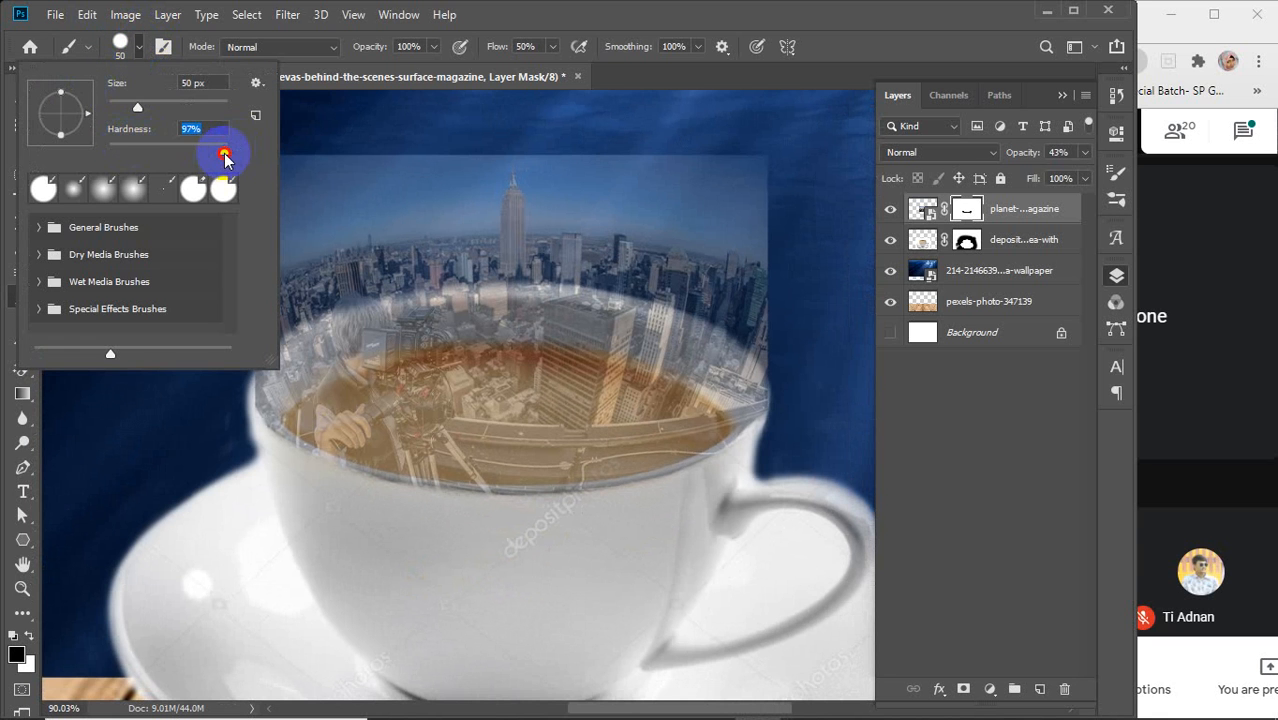
drag(224, 155, 70, 183)
click(130, 46)
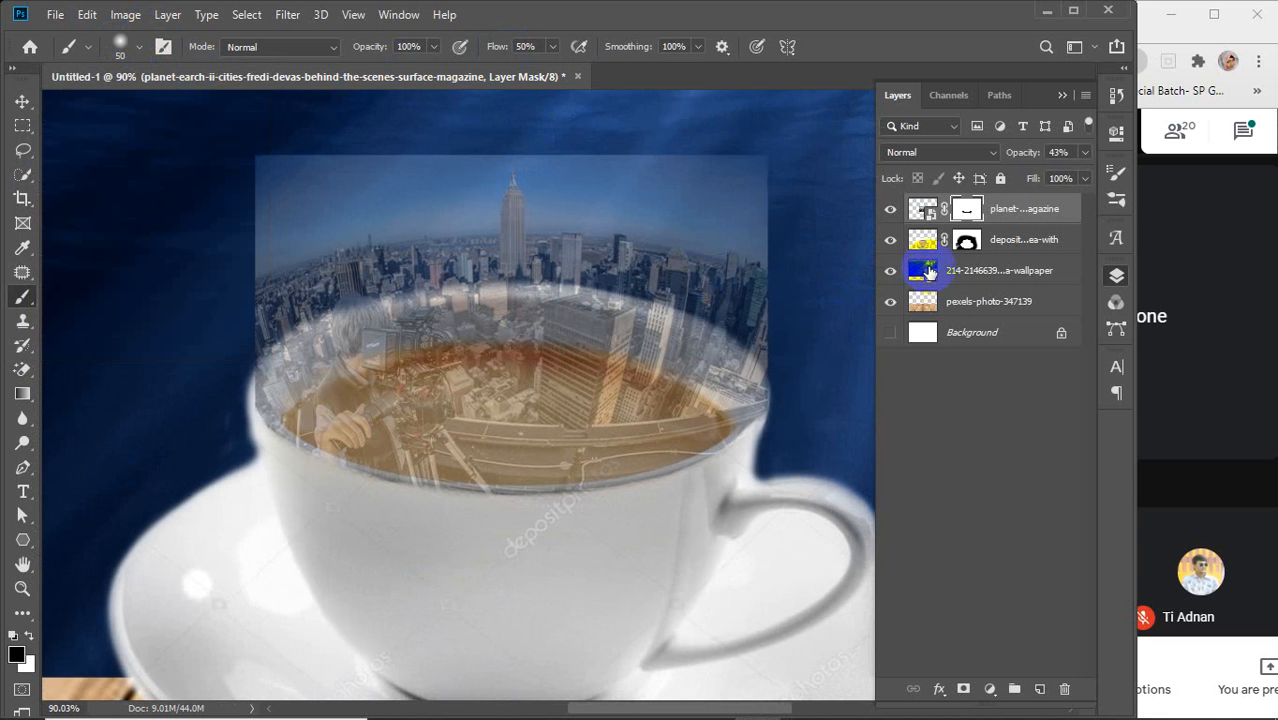
mouse_move(1040, 157)
mouse_down()
mouse_move(1053, 152)
mouse_move(1028, 158)
mouse_up()
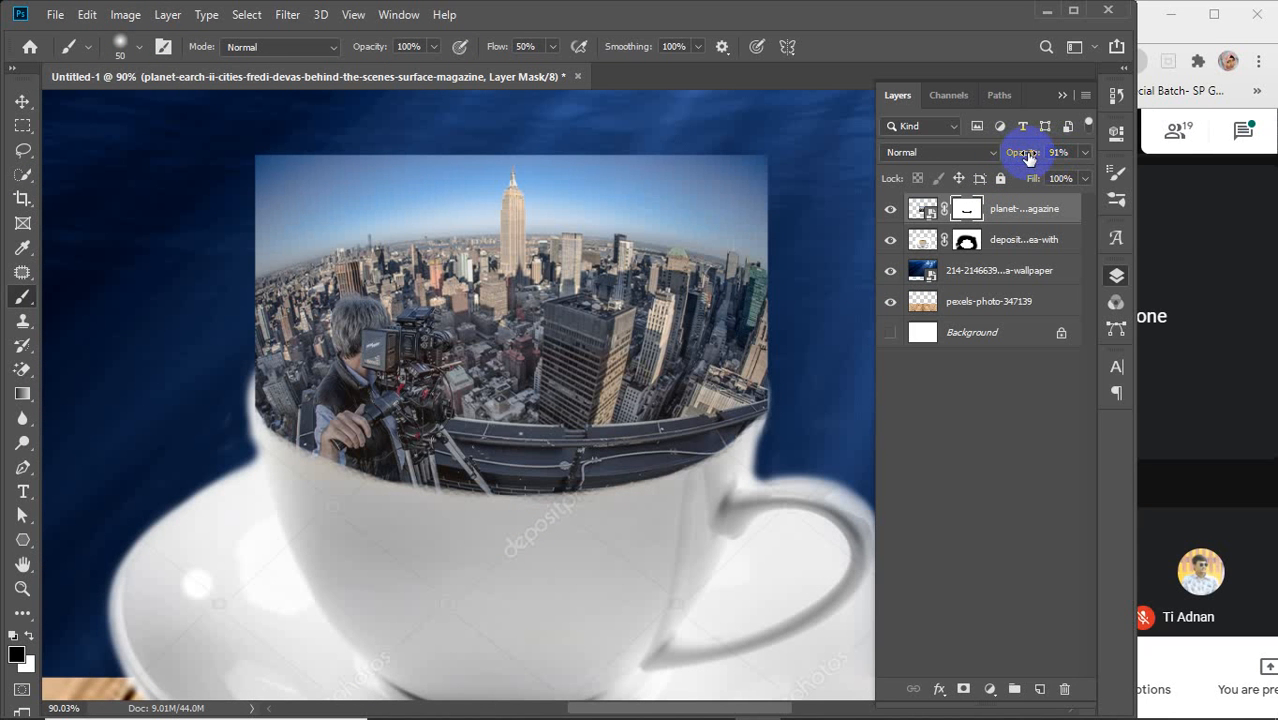
drag(1019, 160, 1057, 160)
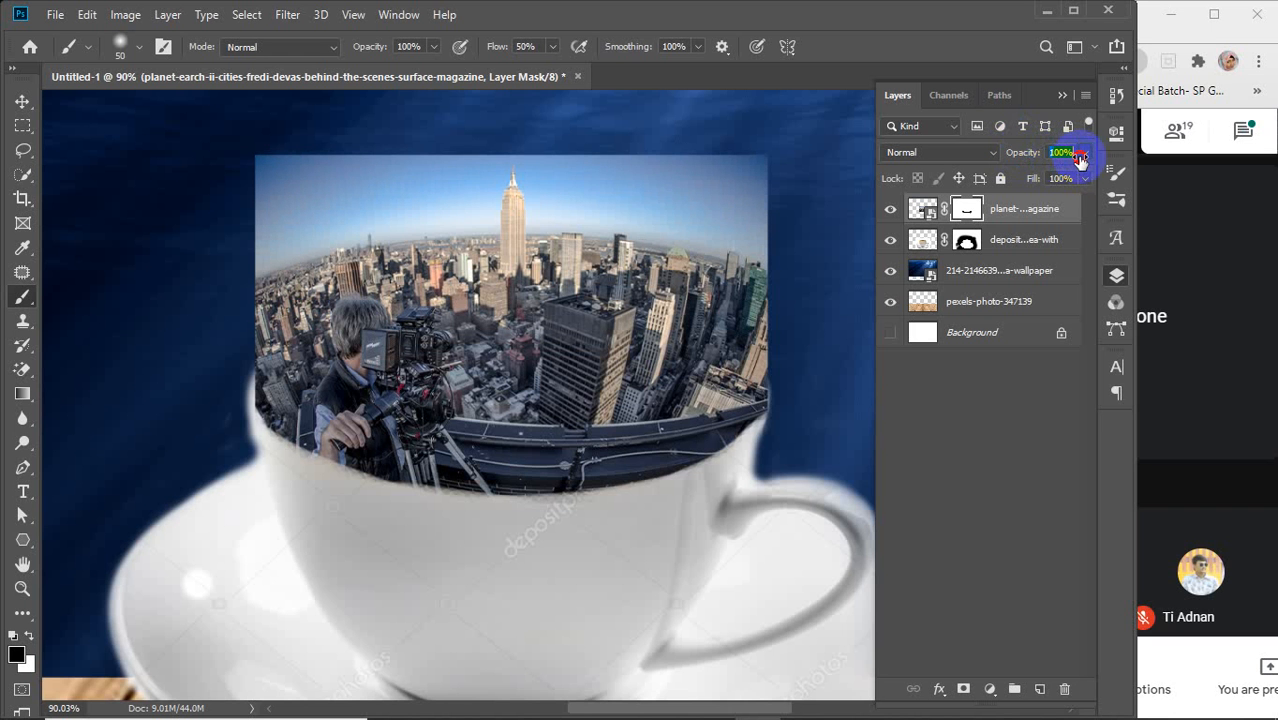
Step: Soften the city mask's edge at the left end of the cup's rim with a soft 20 px black brush
mouse_move(421, 507)
mouse_down()
mouse_move(377, 490)
mouse_move(277, 537)
mouse_up()
scroll(377, 490, up, 2)
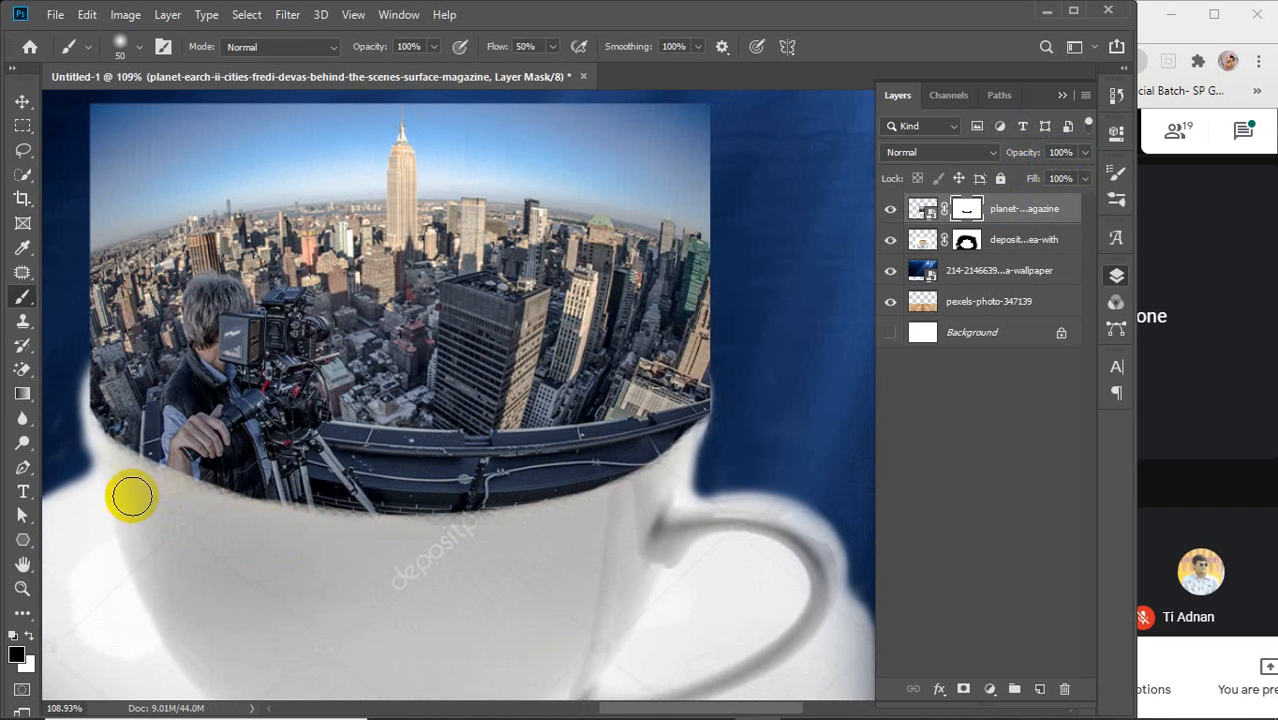
scroll(114, 423, up, 1)
drag(114, 423, 150, 450)
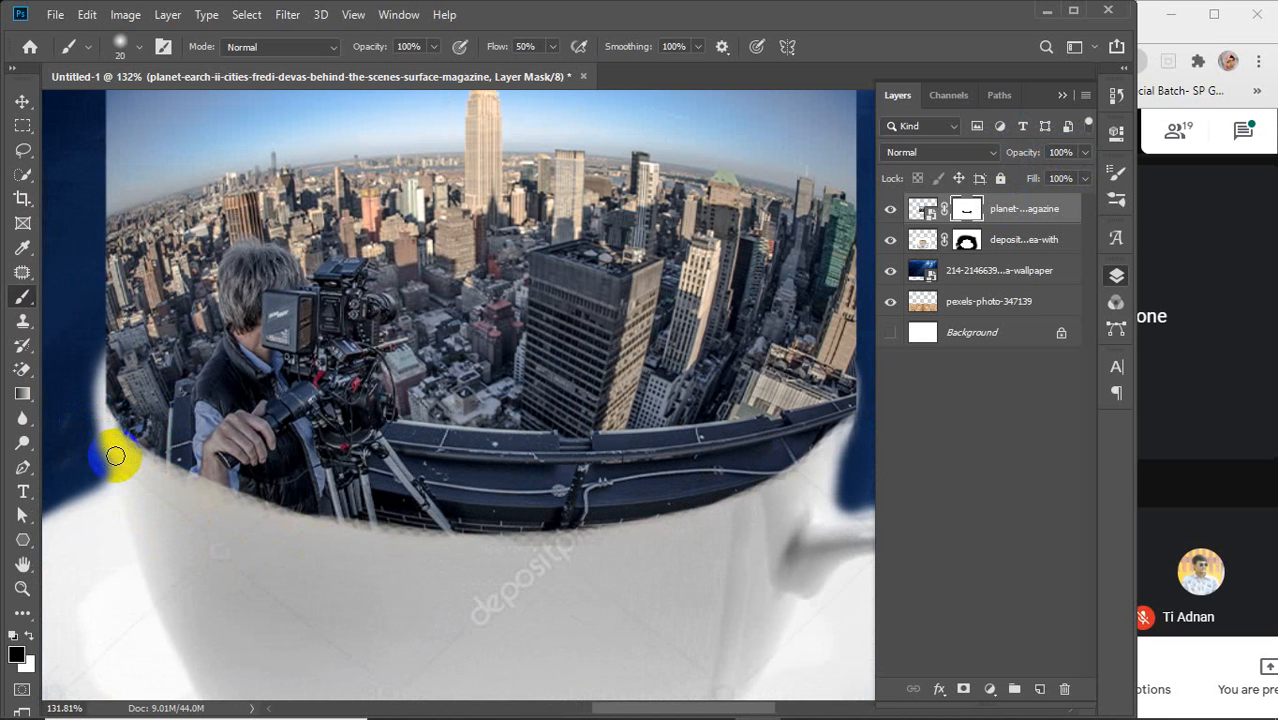
drag(115, 456, 100, 400)
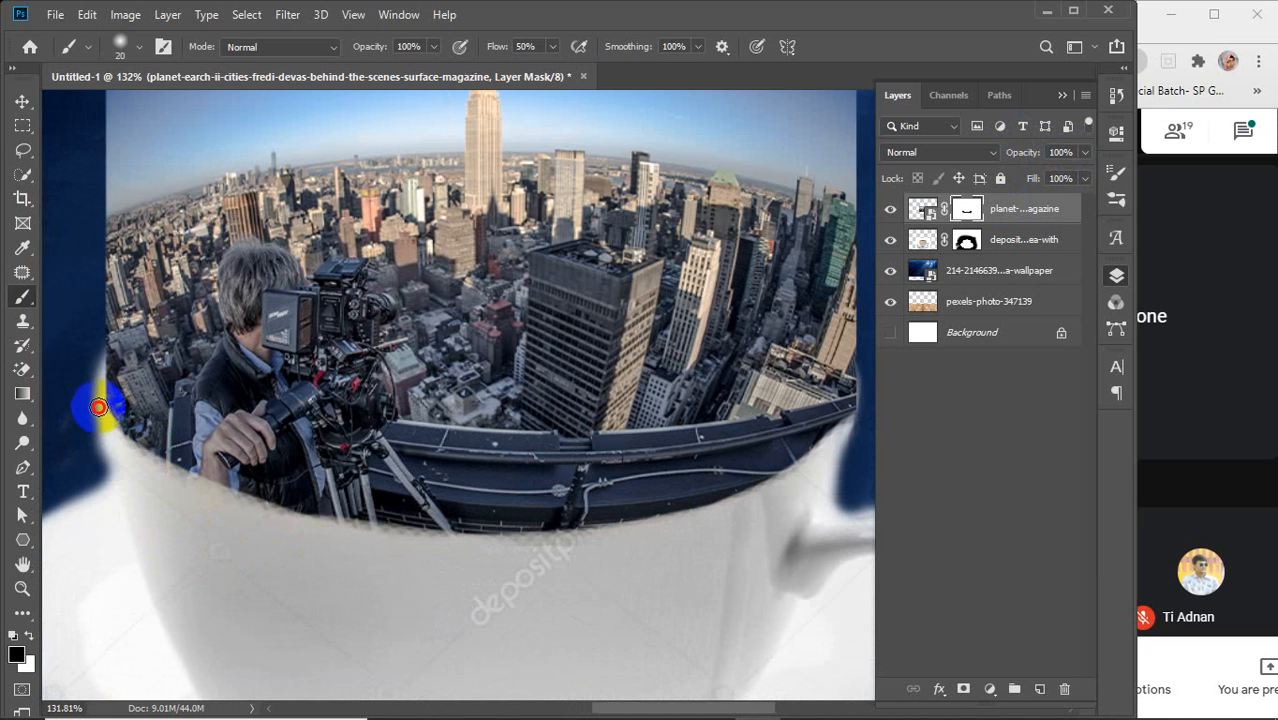
mouse_move(125, 444)
mouse_down()
mouse_move(157, 457)
mouse_move(89, 403)
mouse_up()
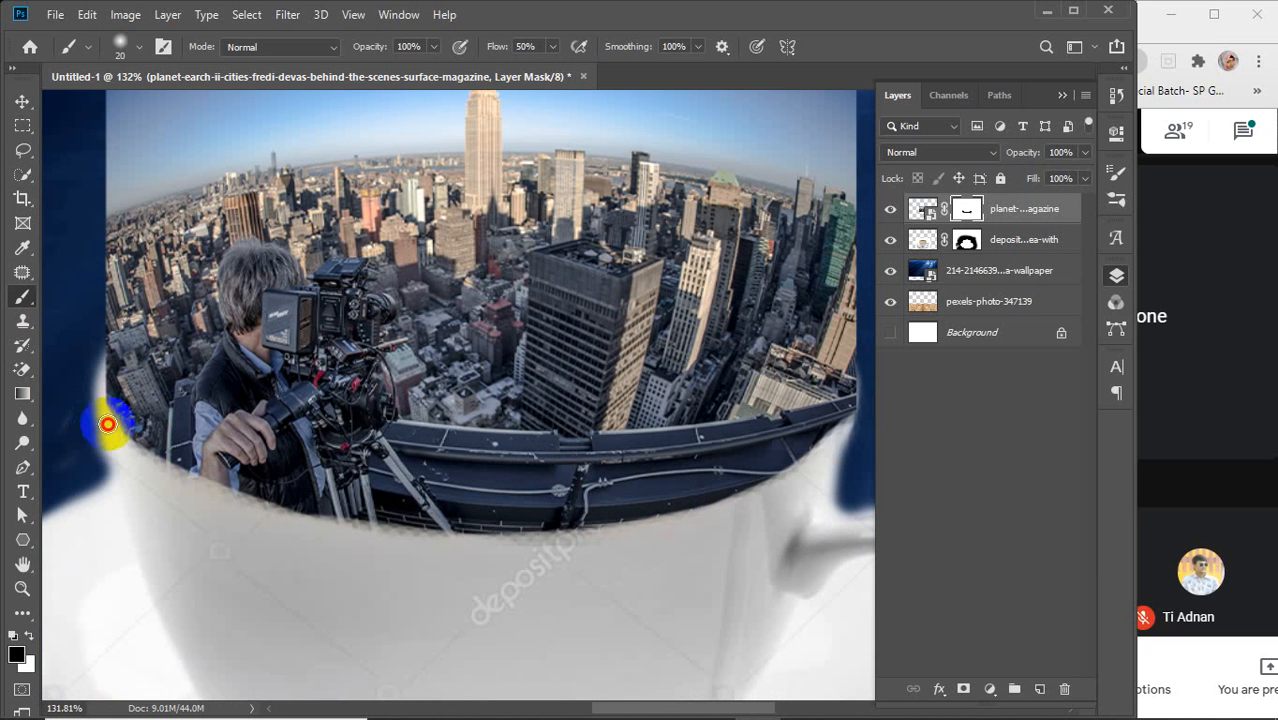
Step: Soften the city mask's edge along the cup's whole front rim with the soft 20 px black brush
drag(140, 456, 286, 555)
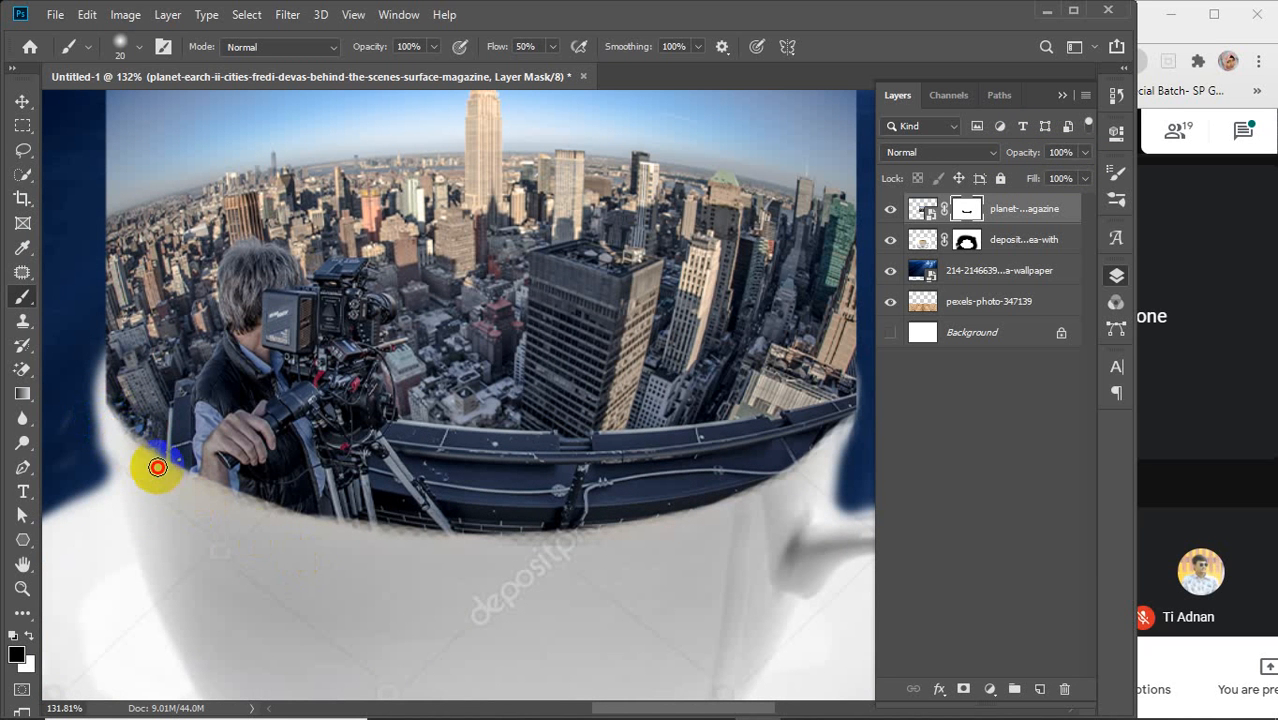
drag(157, 467, 214, 502)
click(161, 458)
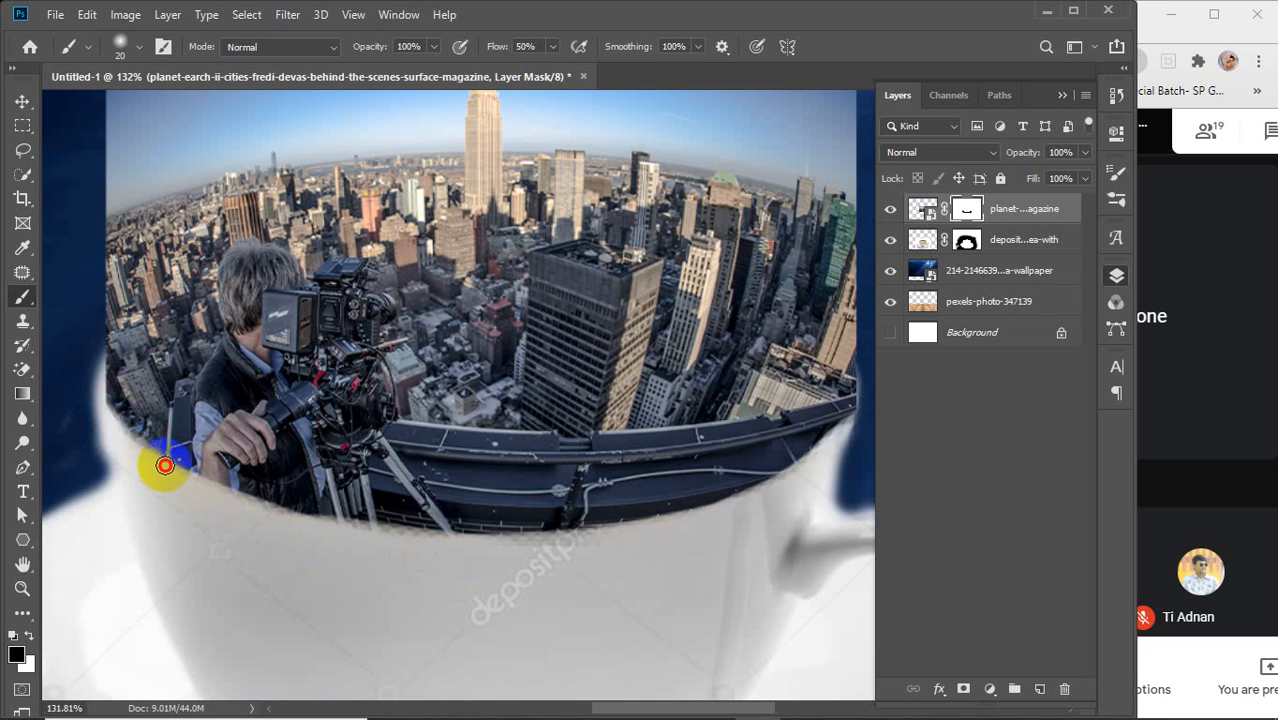
mouse_move(165, 465)
mouse_down()
mouse_move(252, 511)
mouse_move(507, 566)
mouse_move(237, 501)
mouse_move(337, 531)
mouse_up()
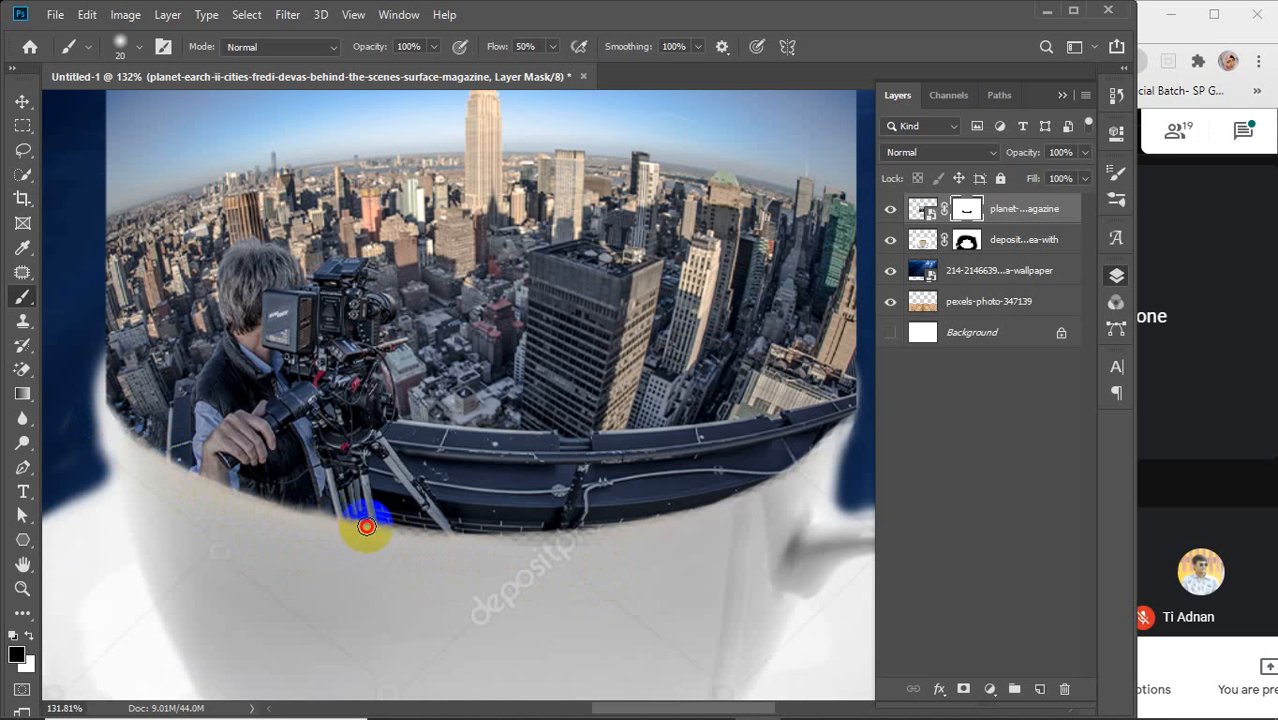
drag(610, 552, 763, 555)
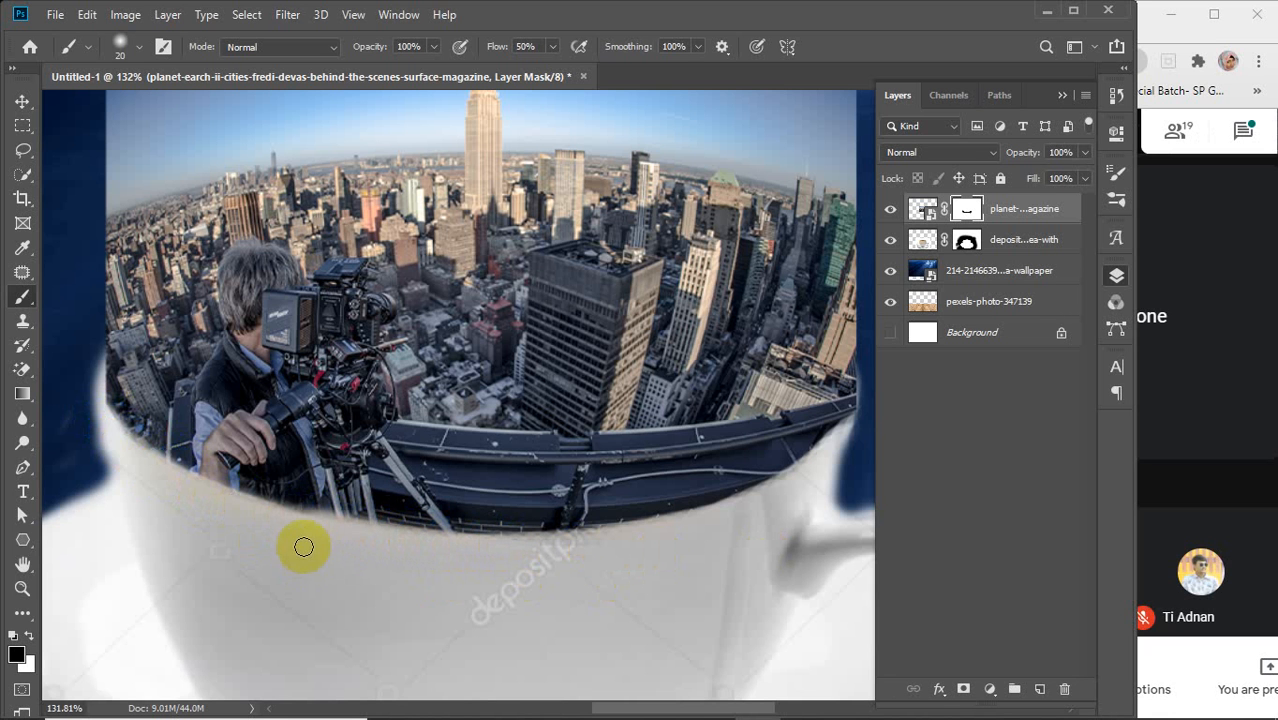
drag(298, 514, 100, 447)
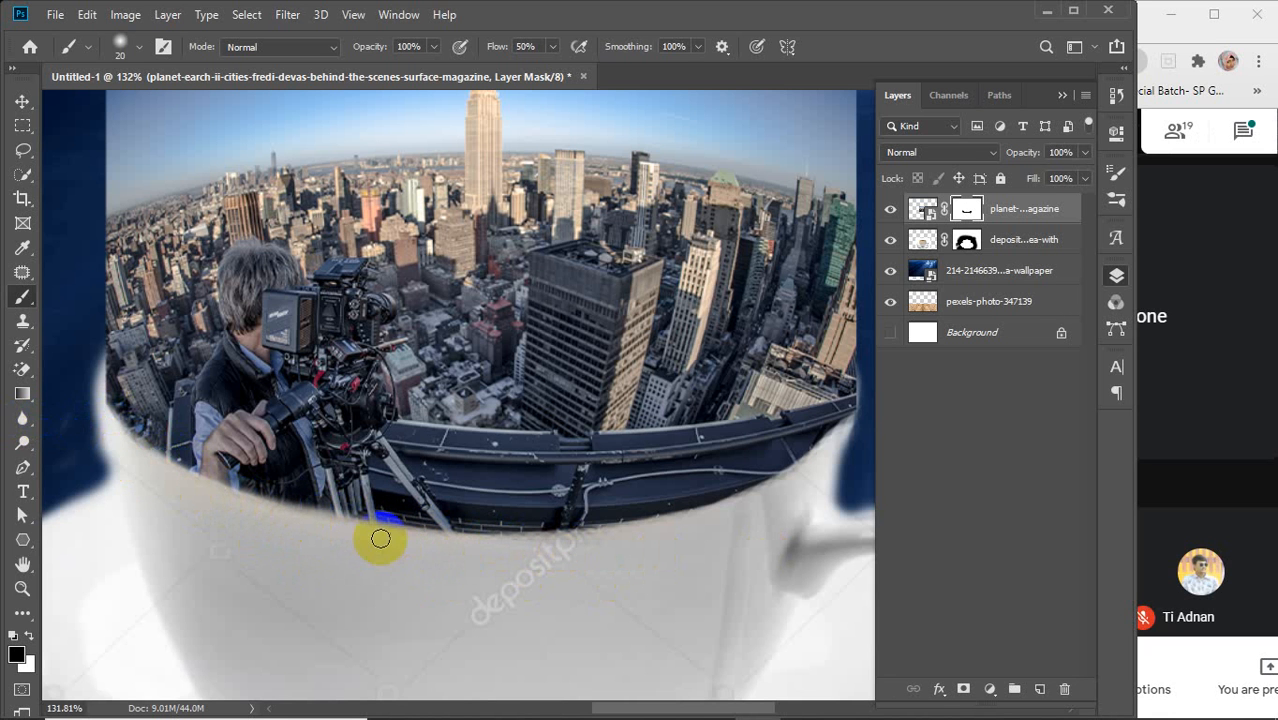
mouse_move(379, 528)
mouse_down()
mouse_move(640, 541)
mouse_move(725, 522)
mouse_up()
click(238, 473)
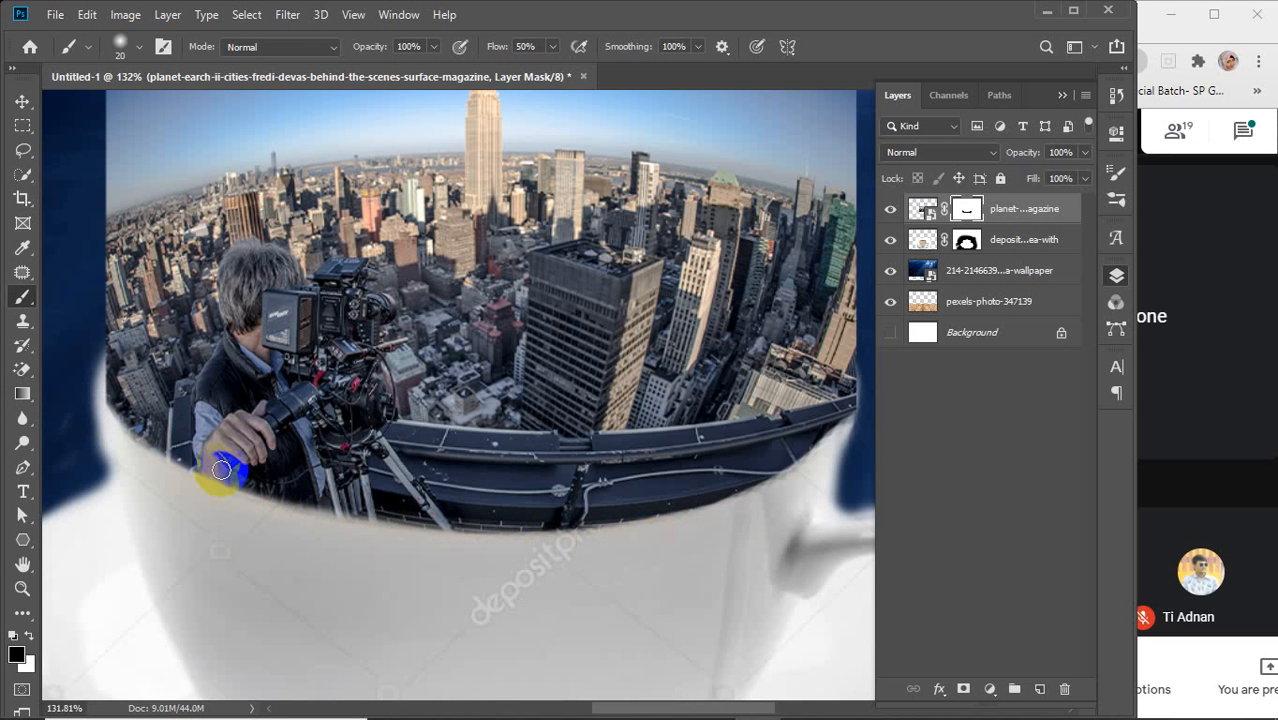
Step: Refine the city mask along the left end of the rim so the white cup edge shows beside the buildings
scroll(221, 469, up, 3)
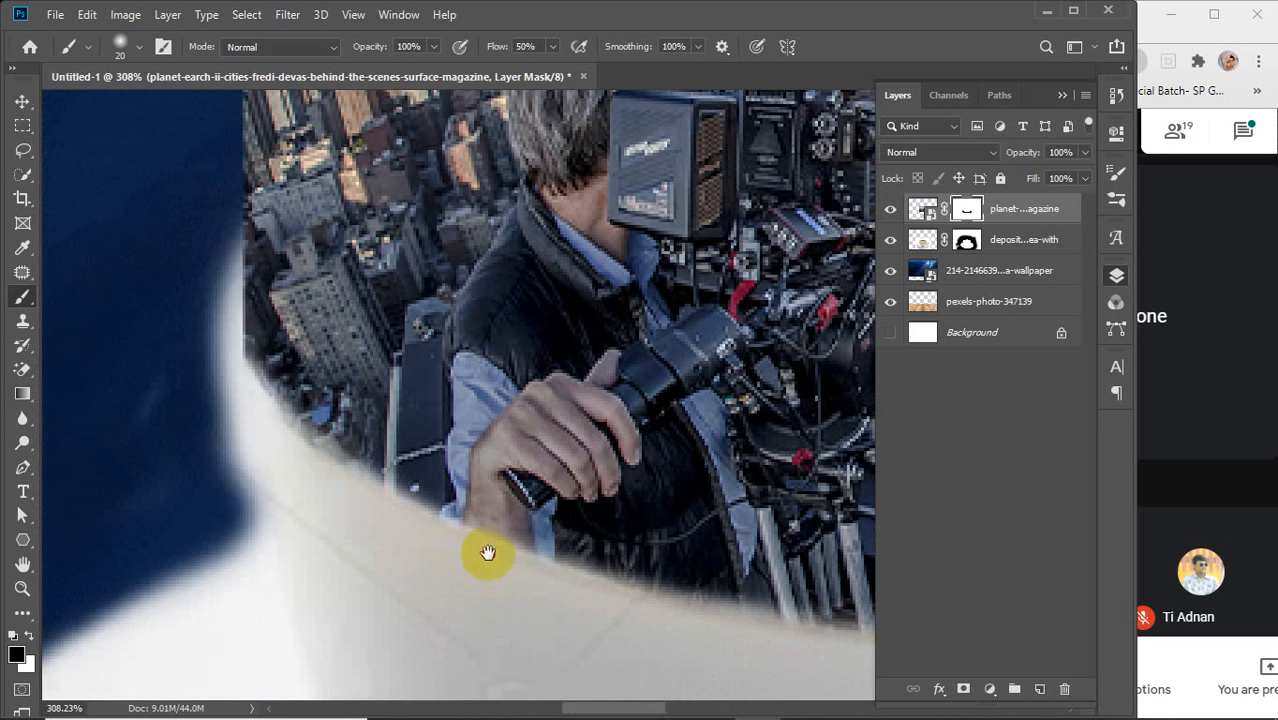
click(279, 335)
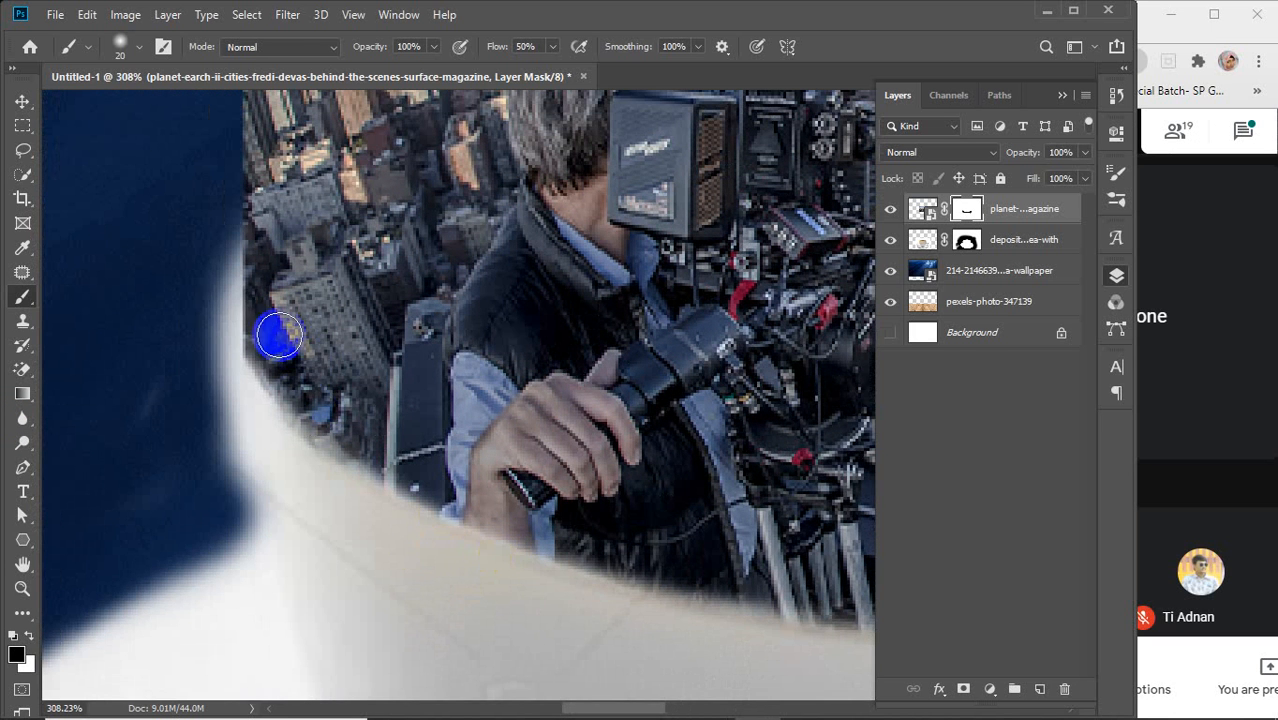
mouse_move(231, 327)
mouse_down()
mouse_move(307, 468)
mouse_move(400, 522)
mouse_move(242, 376)
mouse_move(230, 327)
mouse_move(247, 424)
mouse_move(248, 362)
mouse_move(213, 292)
mouse_move(227, 309)
mouse_move(247, 453)
mouse_up()
drag(227, 298, 297, 525)
drag(237, 342, 322, 480)
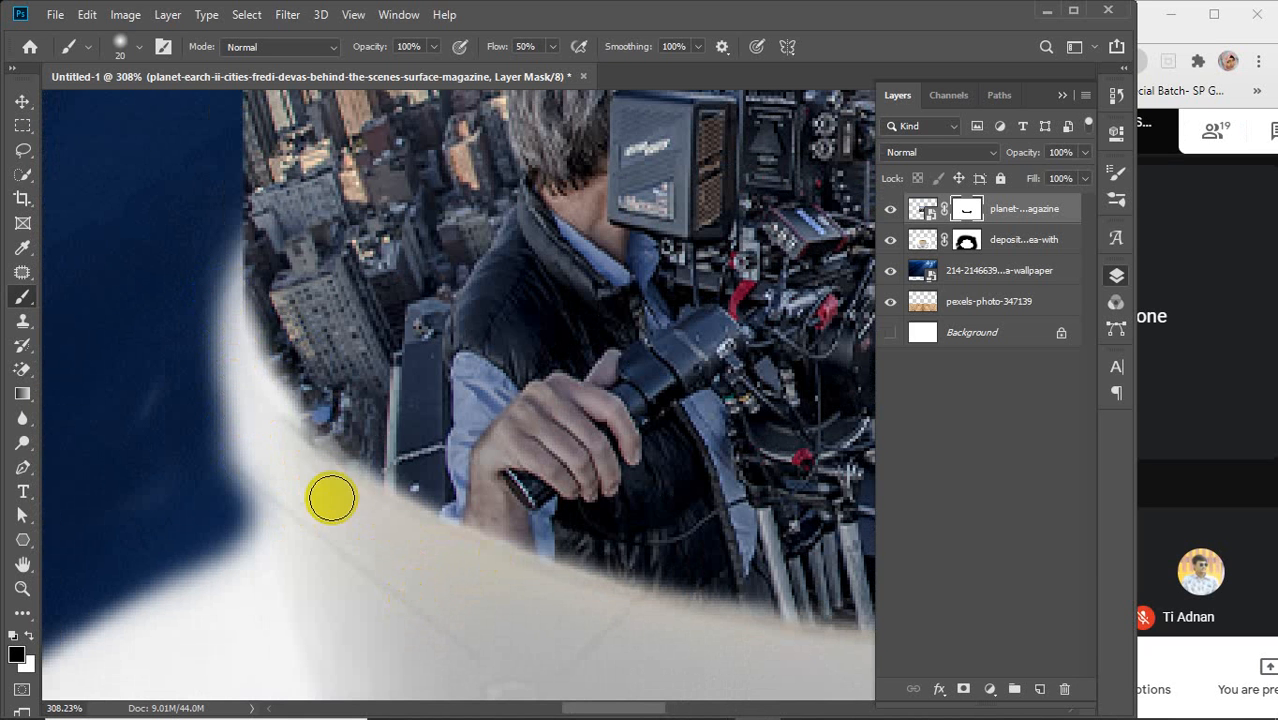
mouse_move(261, 421)
mouse_down()
mouse_move(476, 595)
mouse_move(358, 487)
mouse_up()
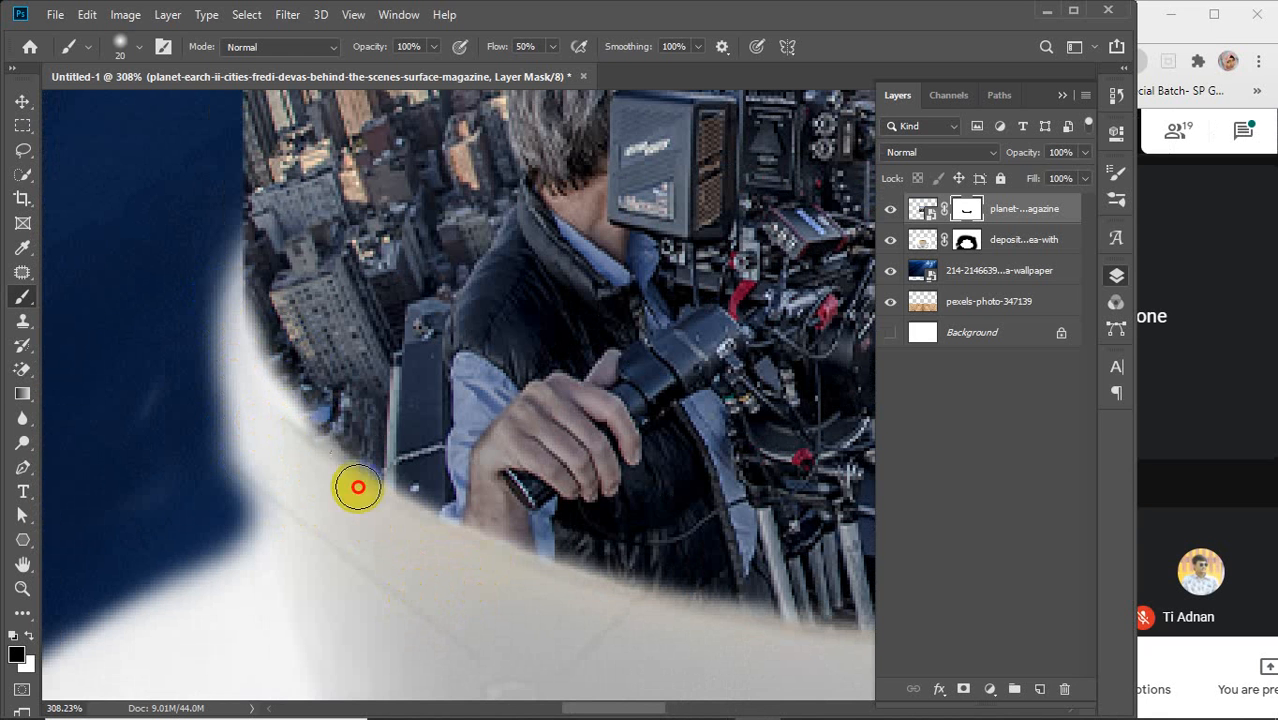
drag(308, 442, 455, 546)
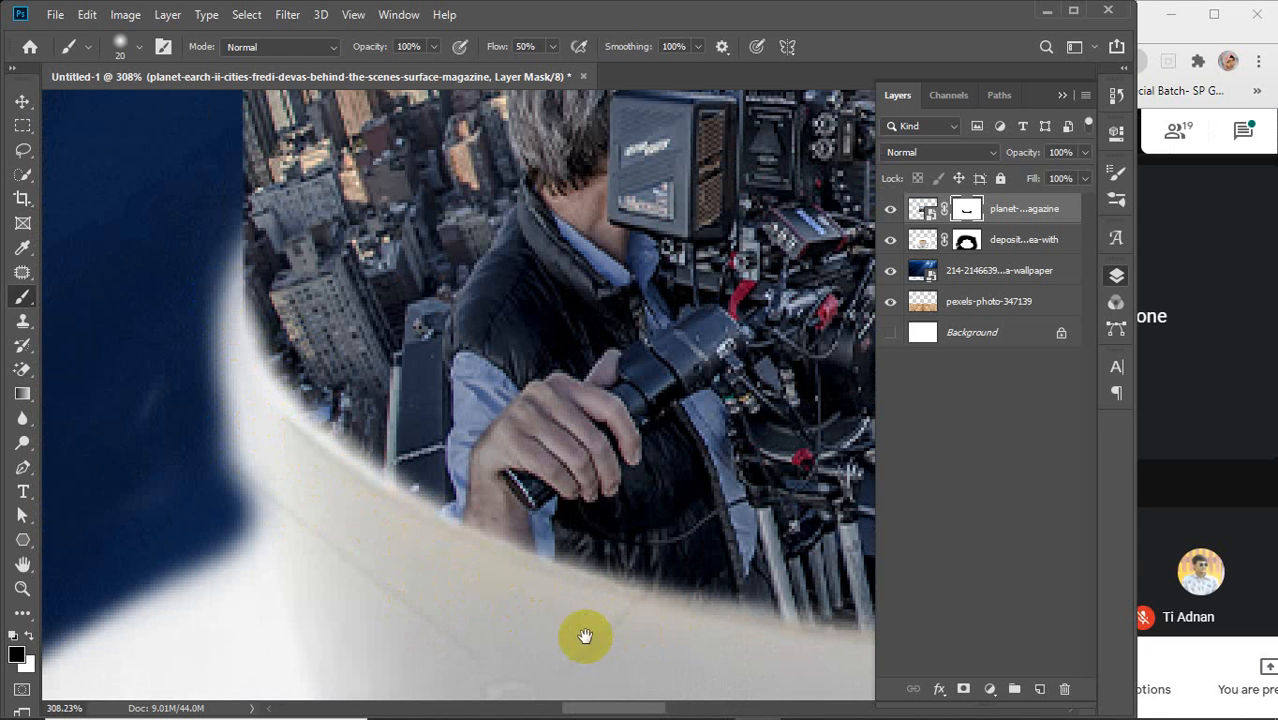
Step: Mask the city image back from the rim beneath the cameraman's arm and the tripod legs
drag(585, 636, 285, 467)
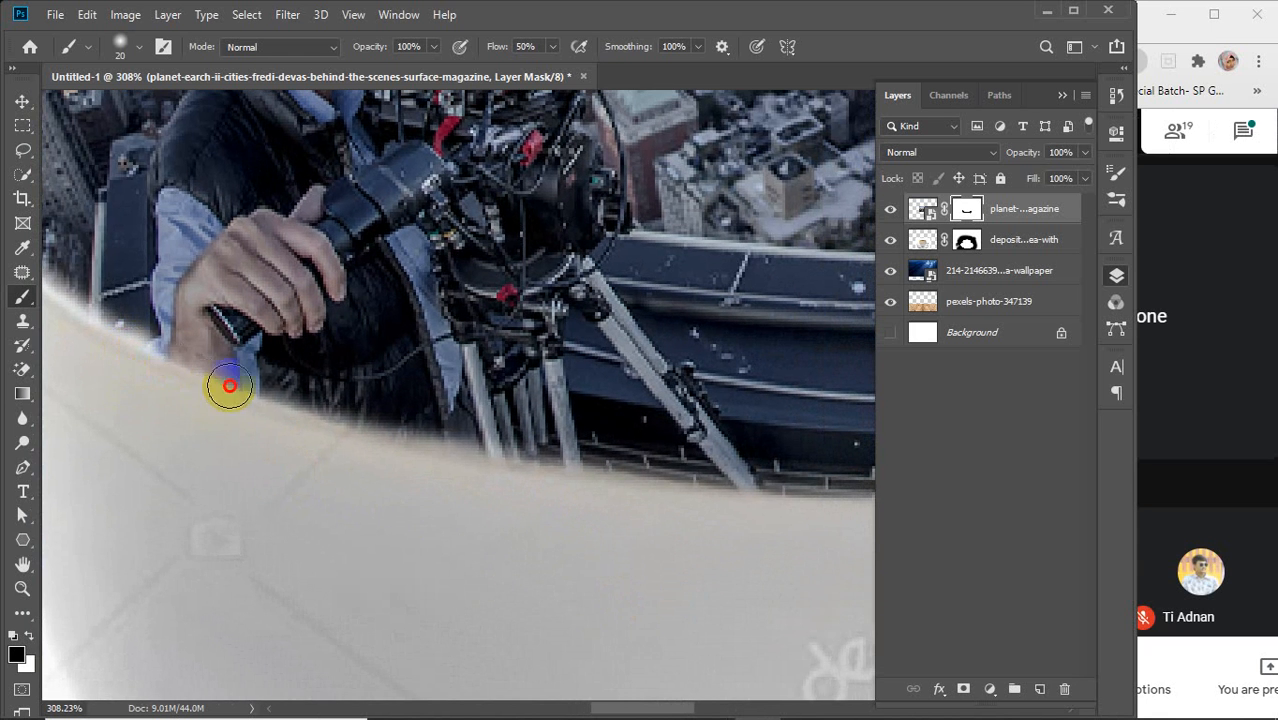
drag(229, 386, 540, 482)
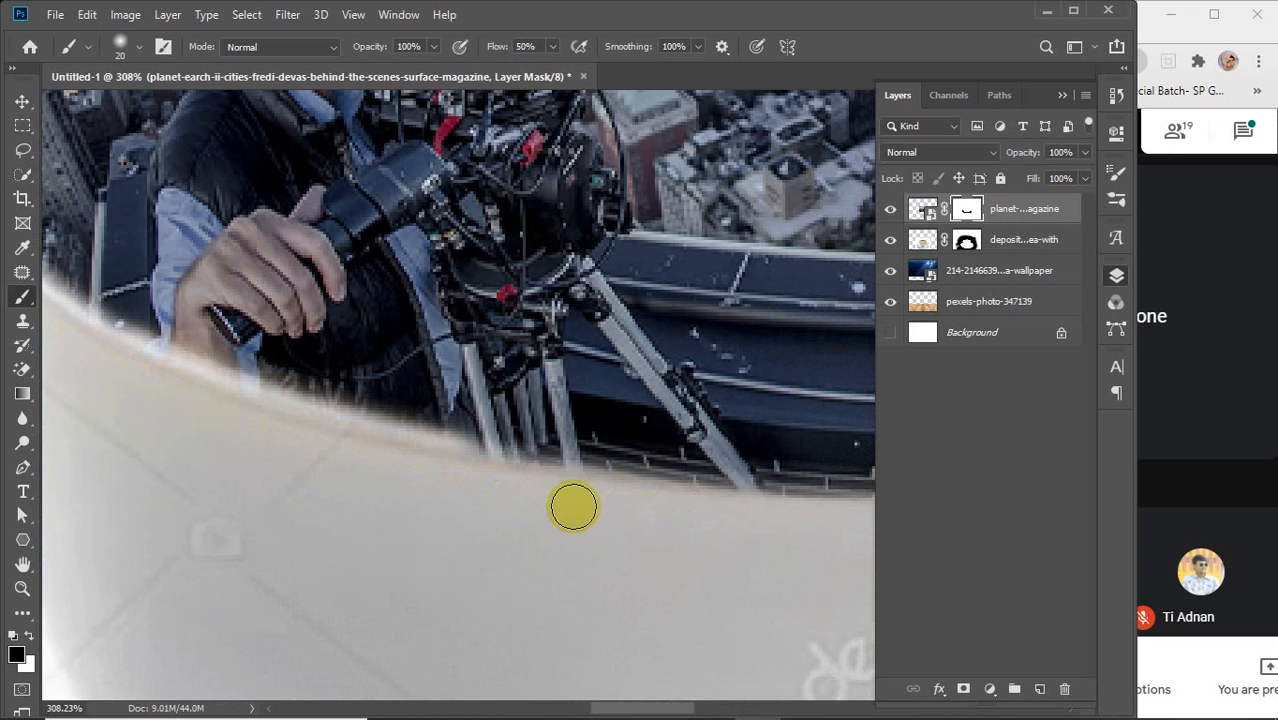
mouse_move(587, 539)
mouse_down()
mouse_move(436, 525)
mouse_move(328, 490)
mouse_up()
mouse_move(180, 403)
mouse_down()
mouse_move(456, 449)
mouse_move(664, 462)
mouse_up()
Step: Soften the city mask's edge along the middle of the front rim, above the cup's watermark text
drag(628, 508, 337, 504)
drag(177, 428, 683, 425)
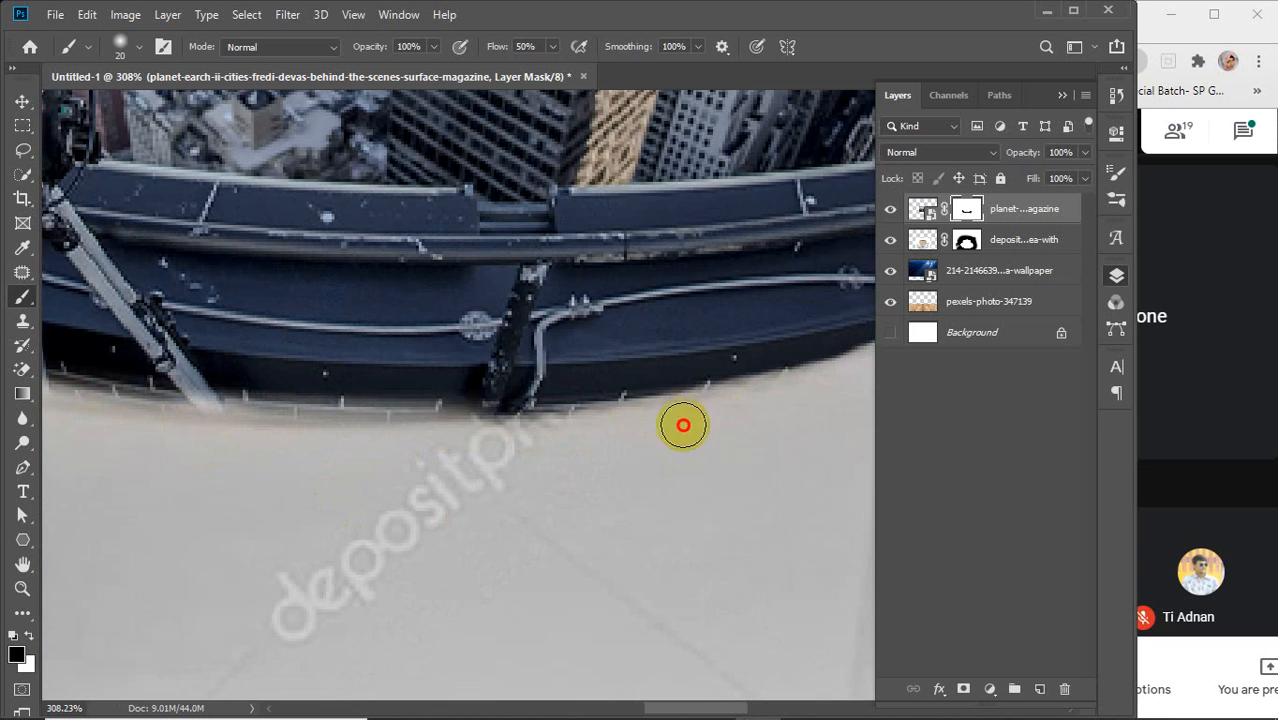
drag(143, 422, 685, 431)
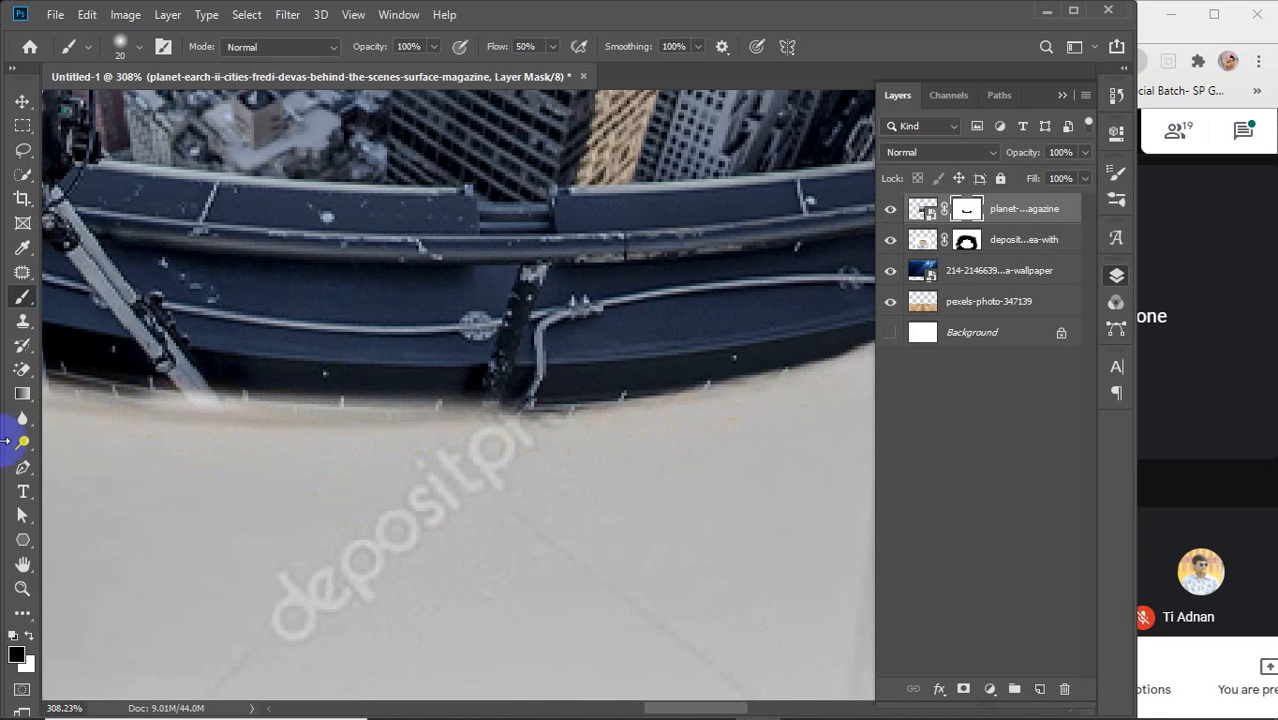
drag(123, 404, 342, 465)
drag(237, 402, 556, 425)
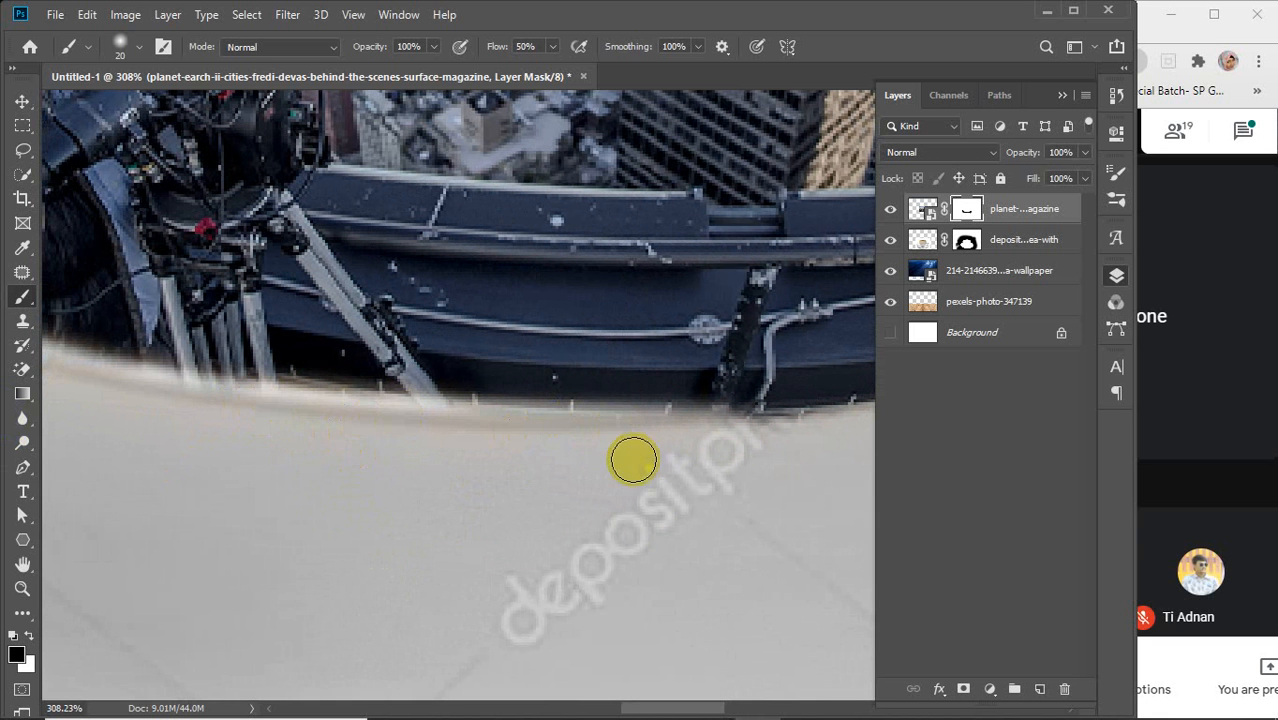
Step: Try a further softening pass along the middle and right of the front rim, and undo the last three mask strokes
mouse_move(630, 456)
mouse_down()
mouse_move(345, 502)
mouse_move(185, 502)
mouse_up()
drag(108, 437, 646, 424)
mouse_move(74, 436)
mouse_down()
mouse_move(351, 436)
mouse_move(548, 418)
mouse_up()
scroll(297, 512, down, 5)
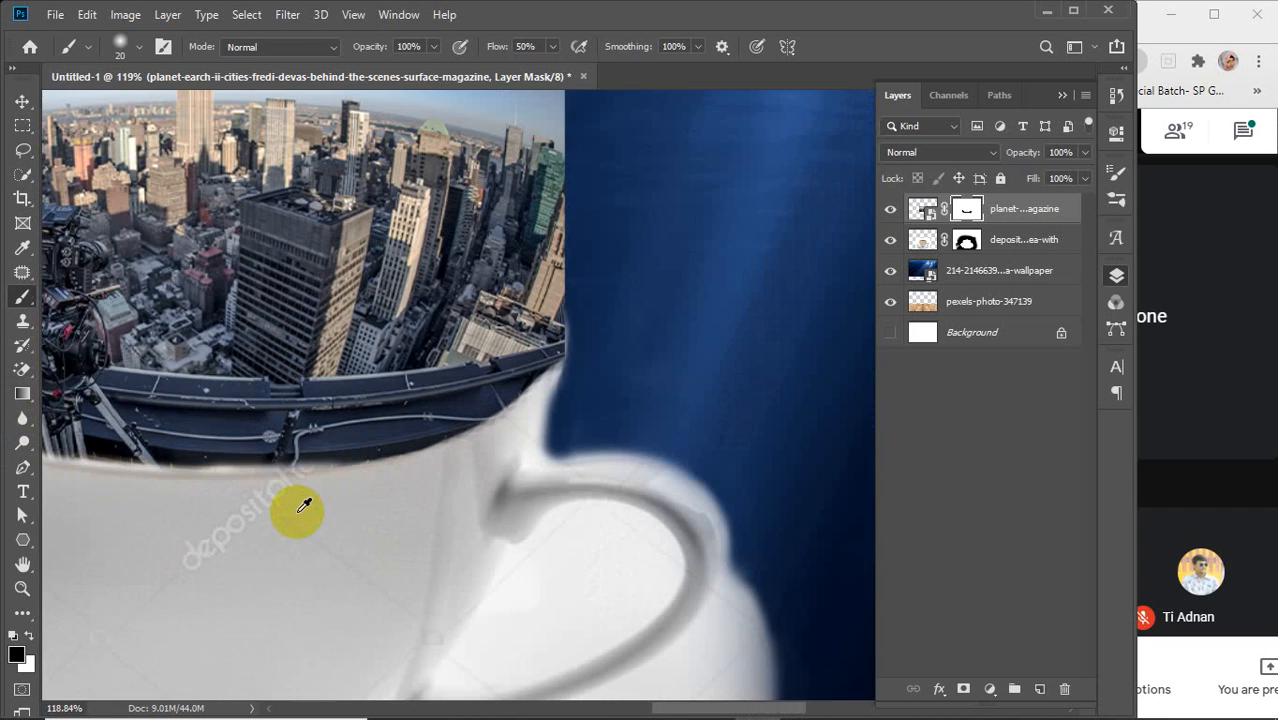
key(ctrl+z)
key(ctrl+z)
key(ctrl+z)
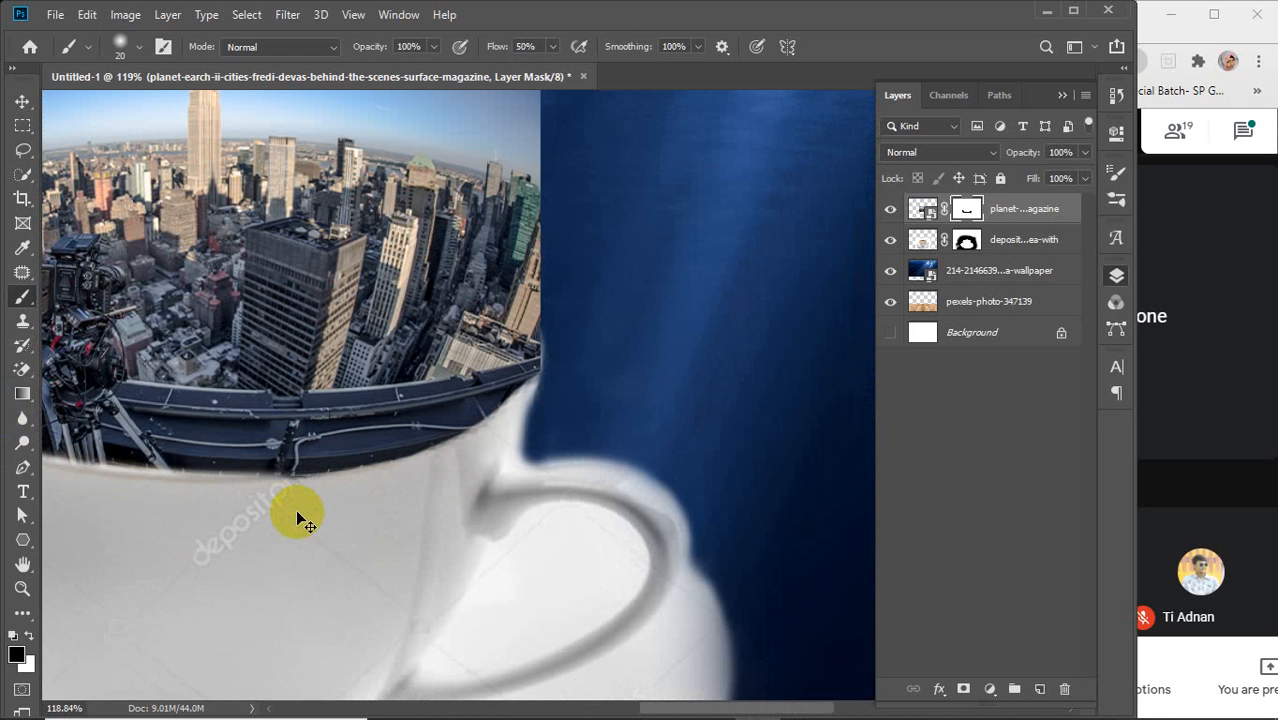
Step: Uncover the cup's rim from its right end across the middle of the front by brushing the city mask's edge
scroll(341, 476, up, 3)
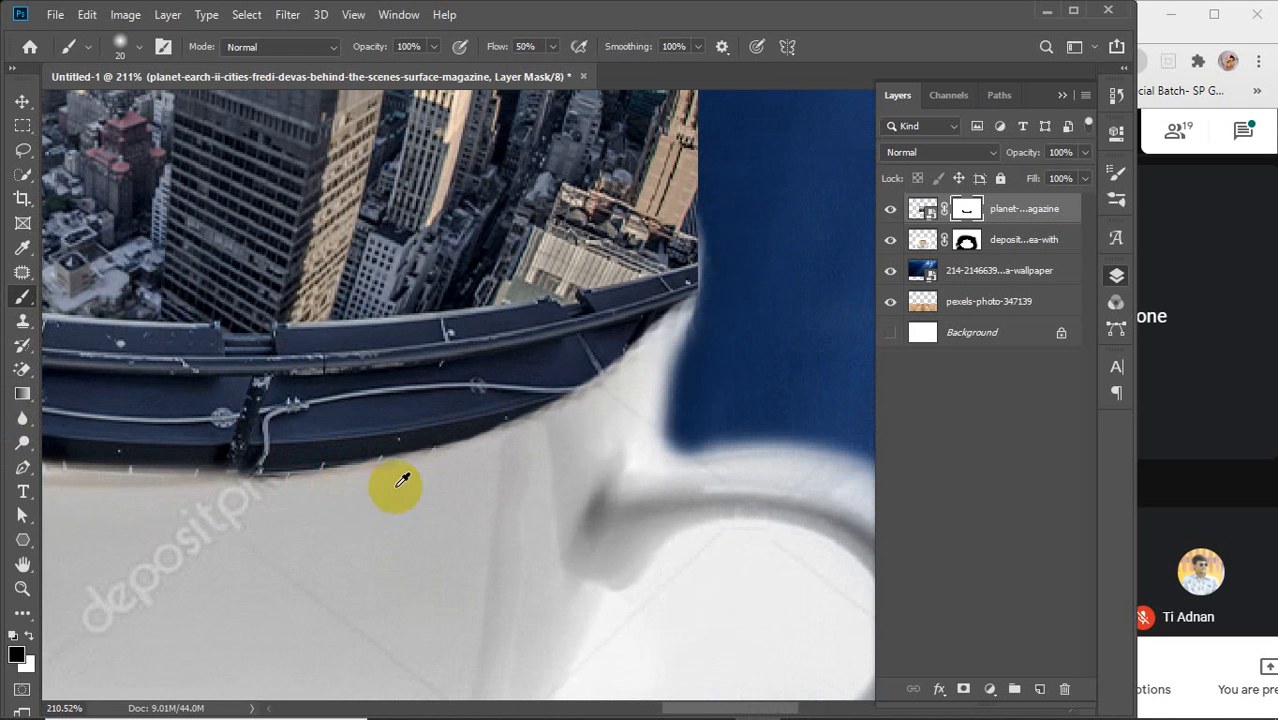
drag(706, 265, 639, 375)
mouse_move(675, 309)
mouse_down()
mouse_move(604, 387)
mouse_move(481, 449)
mouse_move(353, 483)
mouse_move(83, 511)
mouse_up()
mouse_move(668, 314)
mouse_down()
mouse_move(705, 262)
mouse_move(657, 329)
mouse_move(573, 400)
mouse_move(420, 456)
mouse_move(300, 462)
mouse_up()
drag(191, 556, 469, 518)
mouse_move(601, 430)
mouse_down()
mouse_move(442, 448)
mouse_move(188, 448)
mouse_move(208, 436)
mouse_move(746, 421)
mouse_move(23, 422)
mouse_move(423, 433)
mouse_move(93, 428)
mouse_up()
scroll(512, 470, down, 5)
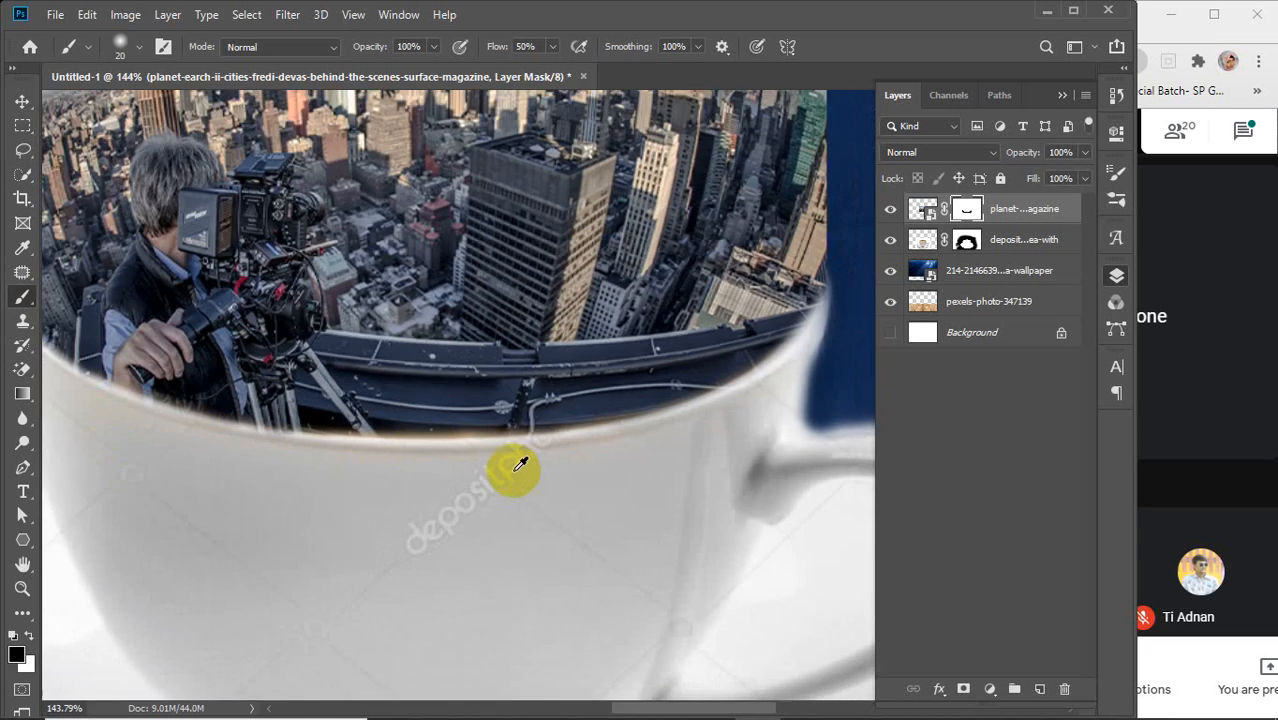
scroll(510, 465, down, 1)
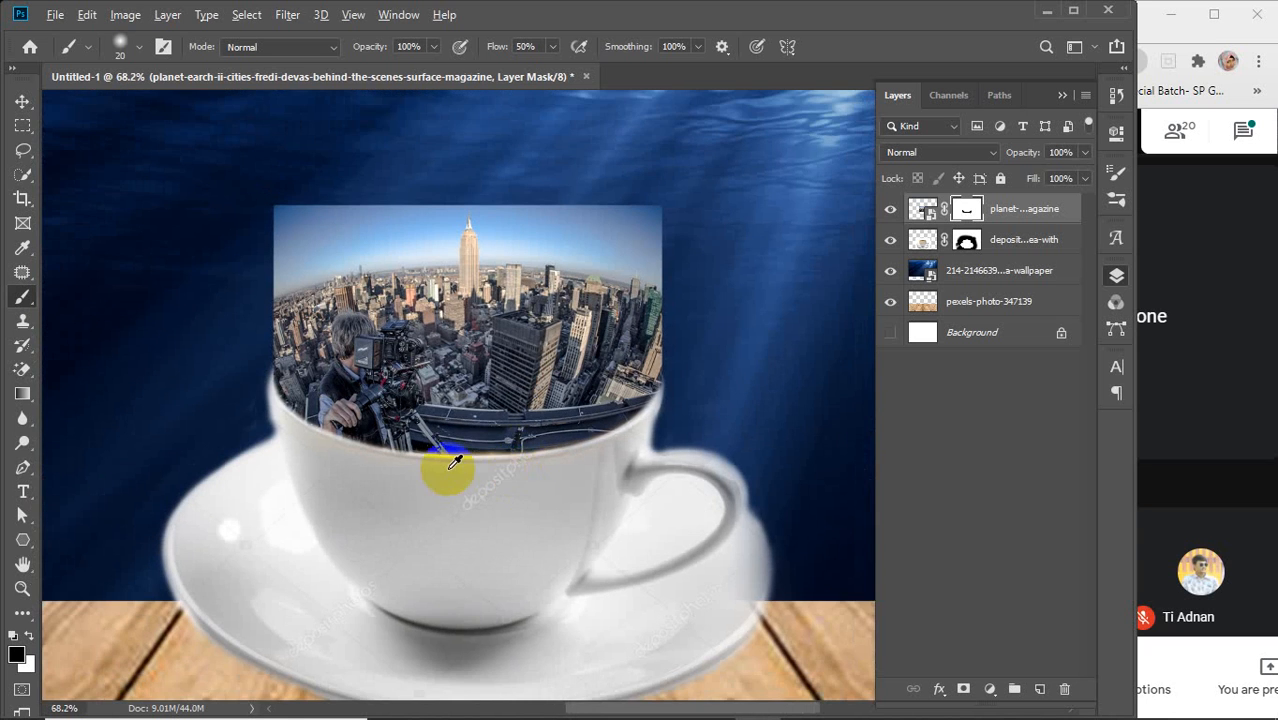
Step: Smooth the remaining city edge along the left part of the front rim, below the cameraman and tripod
scroll(430, 451, up, 6)
scroll(437, 450, up, 1)
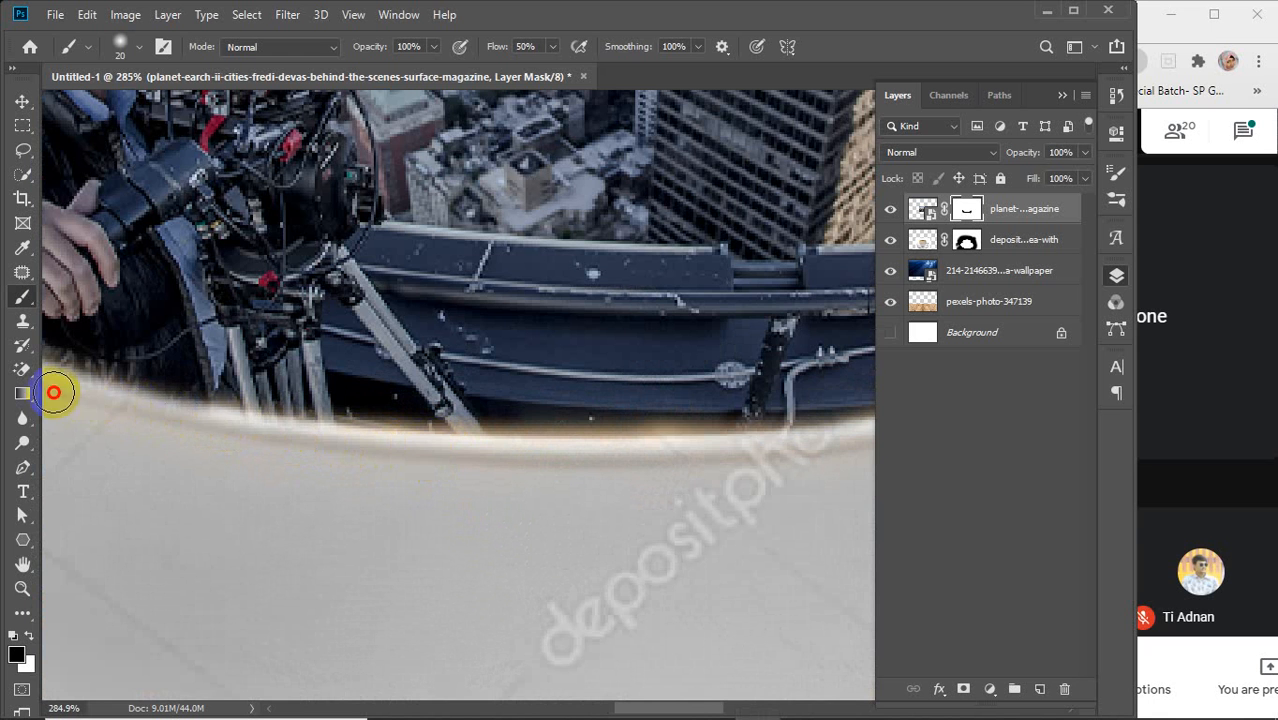
drag(154, 414, 410, 498)
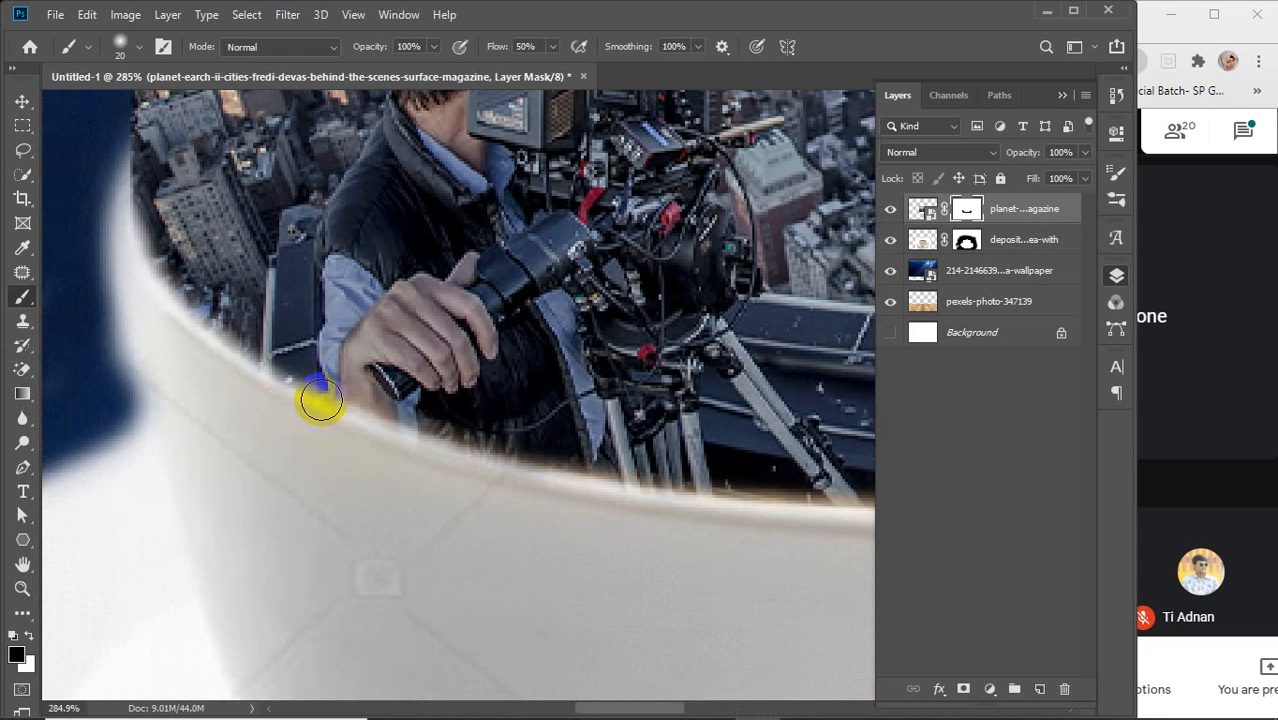
mouse_move(306, 407)
mouse_down()
mouse_move(485, 471)
mouse_move(726, 523)
mouse_move(702, 534)
mouse_up()
scroll(622, 503, down, 5)
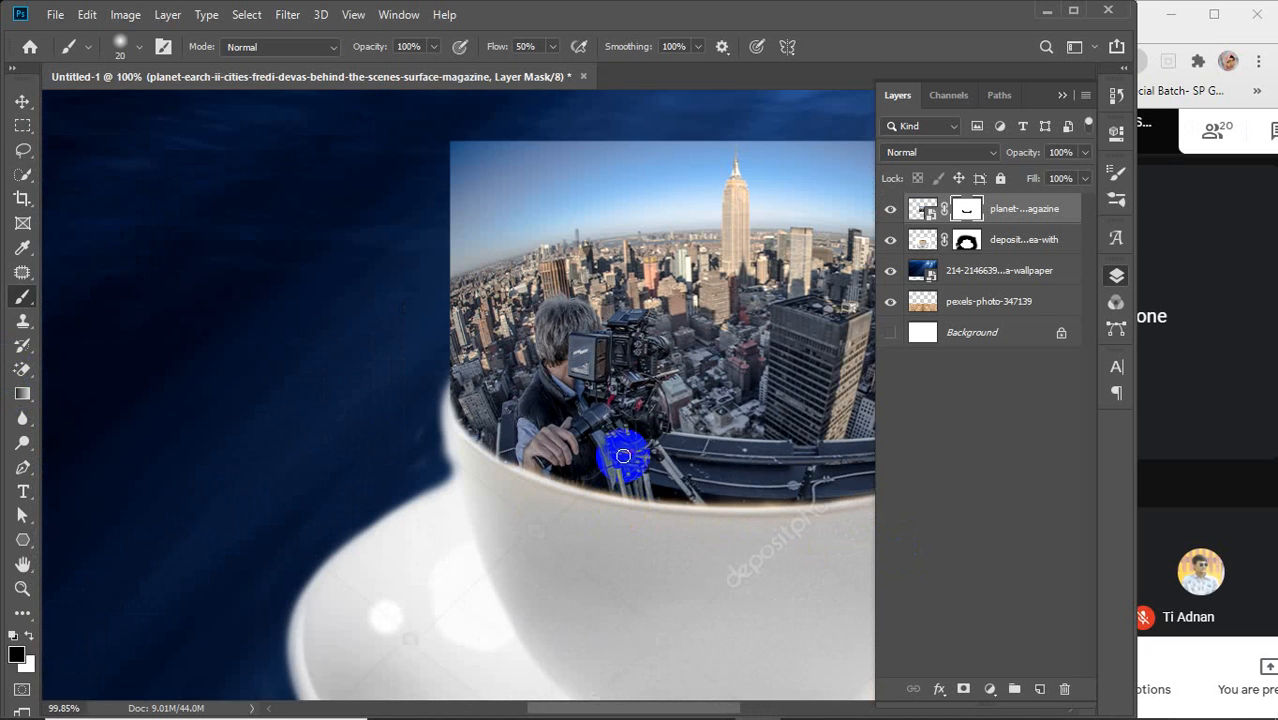
Step: Set the 20 px mask brush's hardness to 100%
drag(627, 400, 349, 481)
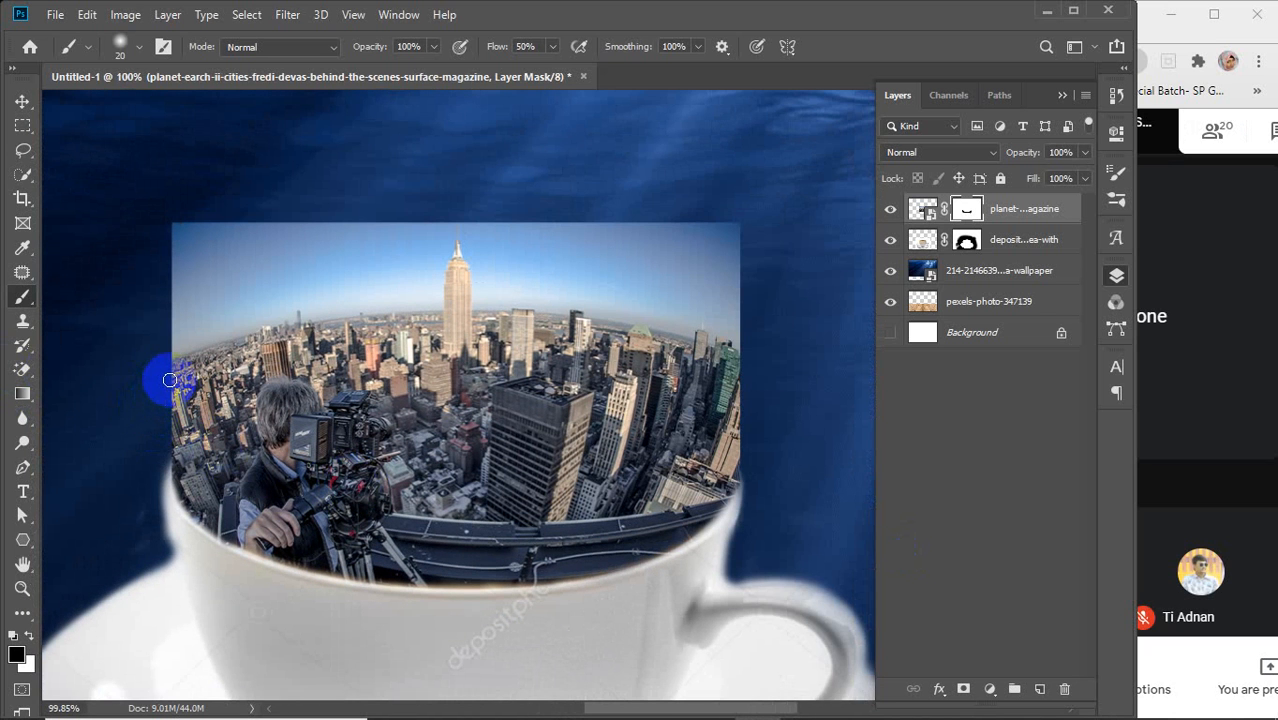
scroll(170, 380, up, 6)
scroll(176, 374, down, 3)
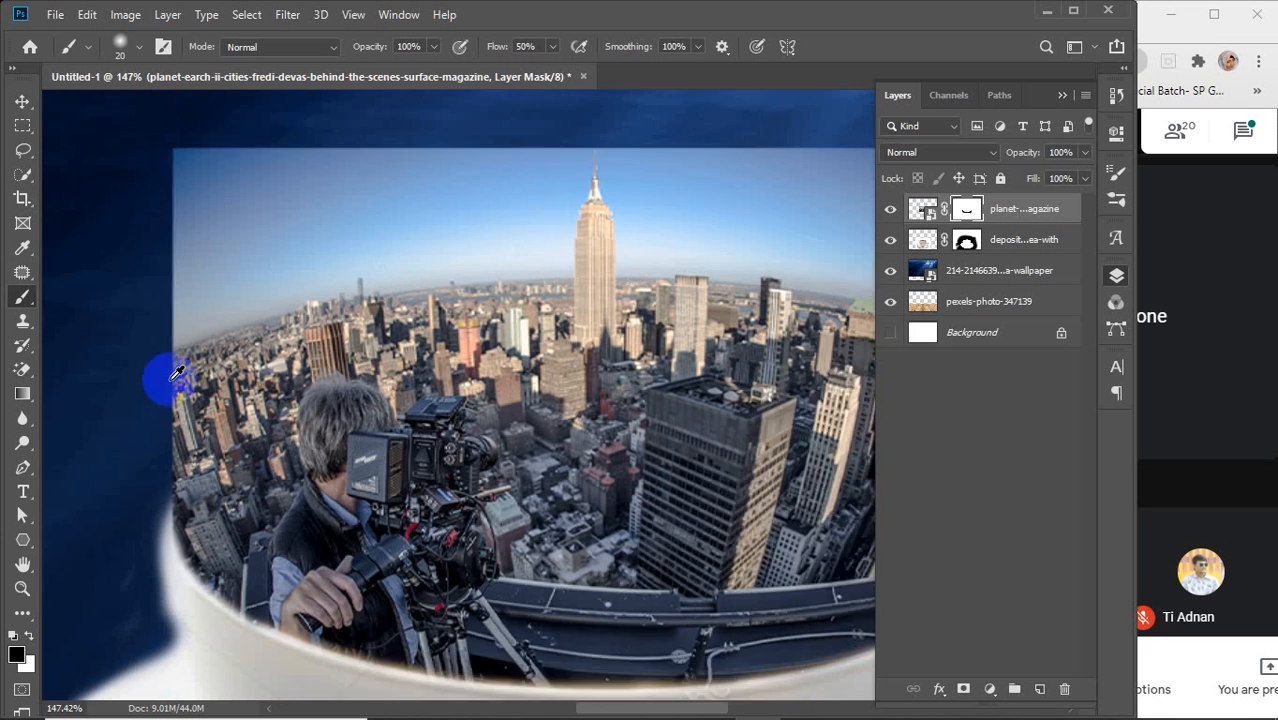
scroll(176, 374, down, 1)
scroll(186, 398, down, 1)
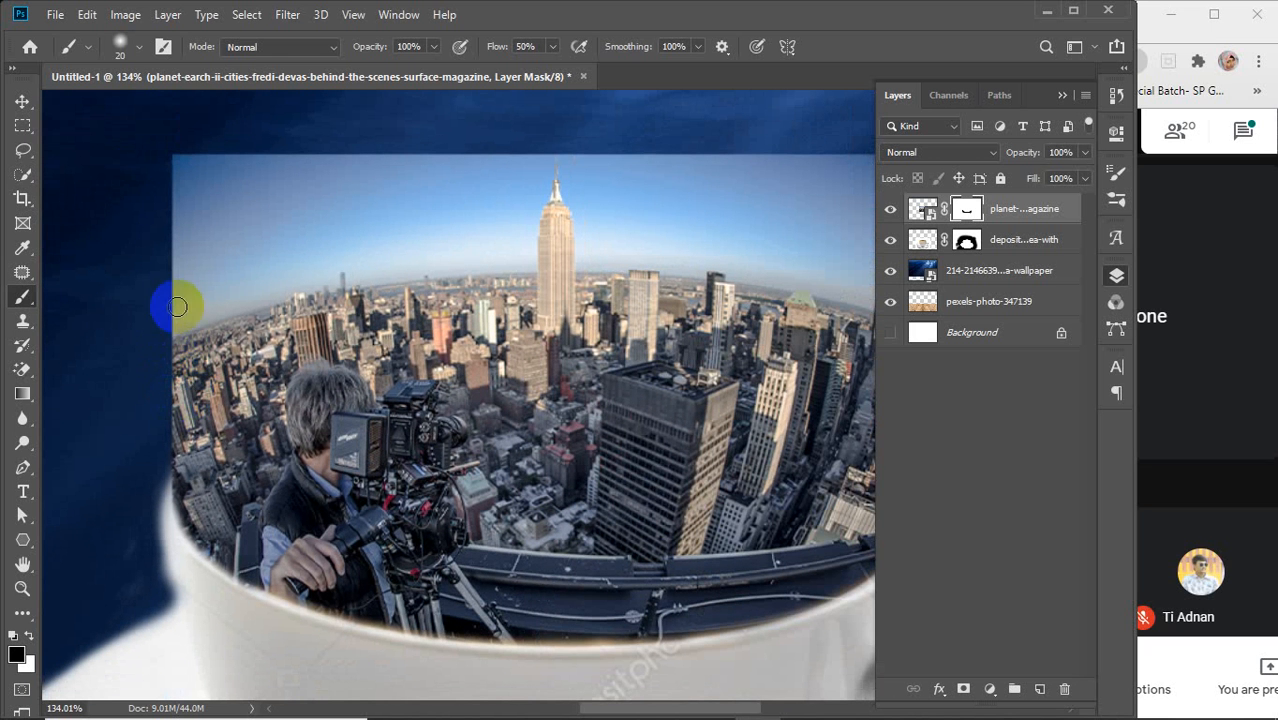
click(130, 50)
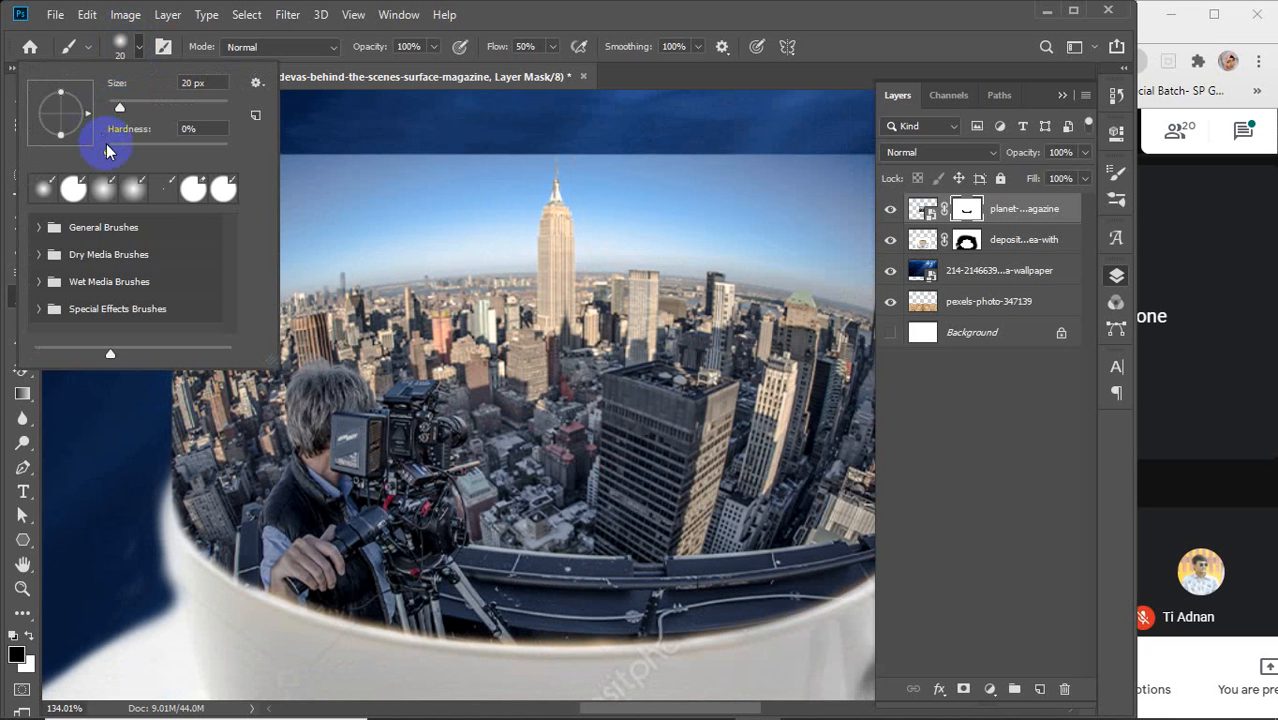
drag(107, 146, 225, 151)
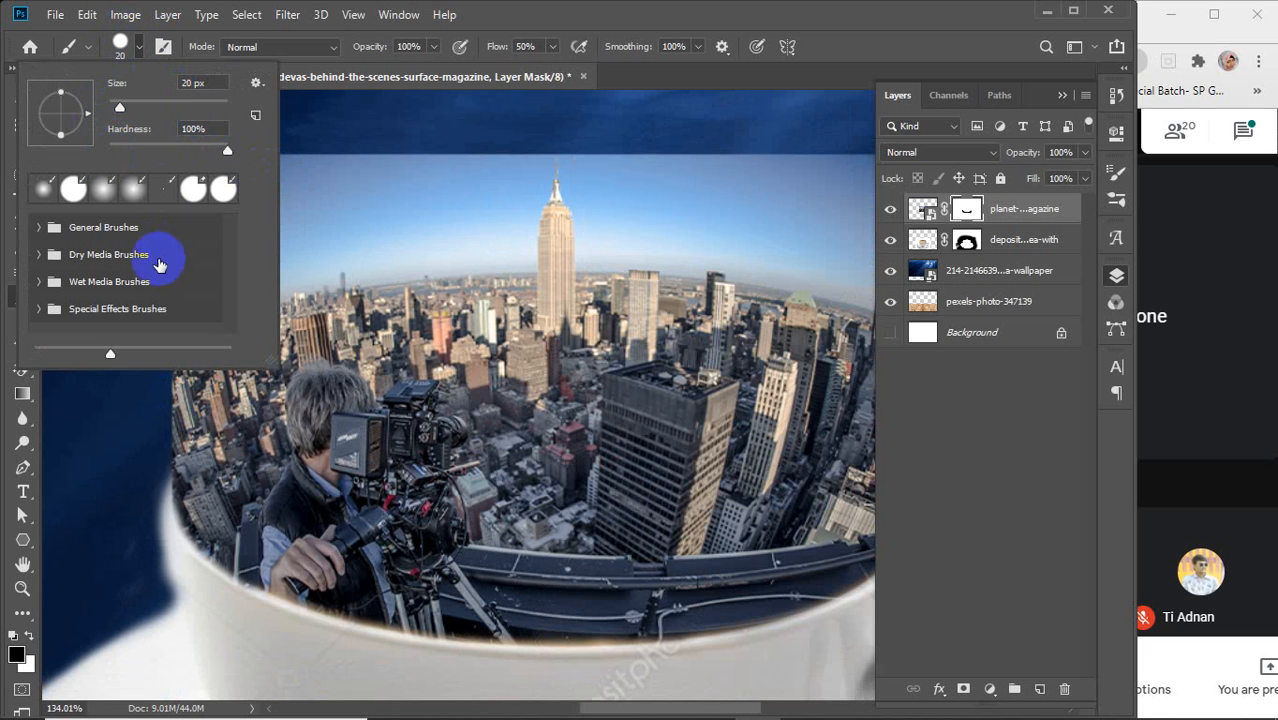
click(122, 44)
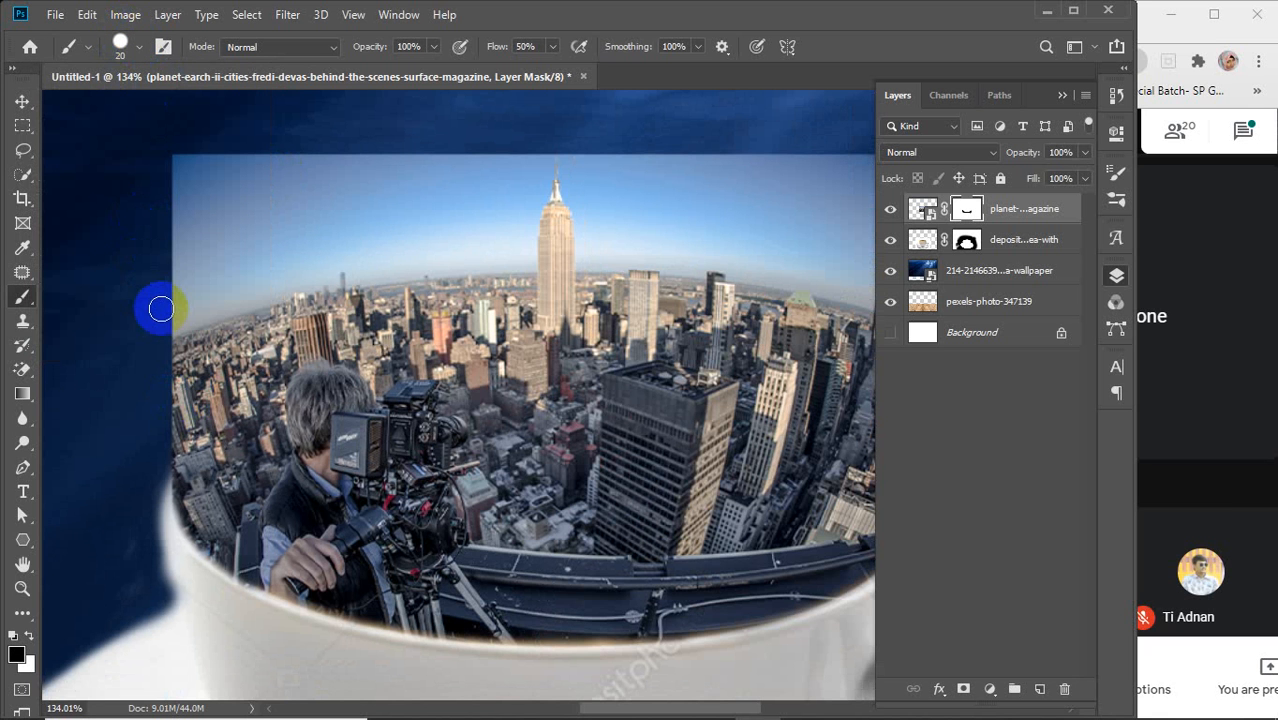
Step: Mask a curved band through the sky from the city image's left edge over the tower's spire to its right edge
mouse_move(160, 300)
mouse_down()
mouse_move(177, 270)
mouse_move(262, 230)
mouse_up()
mouse_move(372, 179)
mouse_down()
mouse_move(618, 131)
mouse_move(577, 155)
mouse_move(676, 177)
mouse_up()
drag(624, 229, 362, 234)
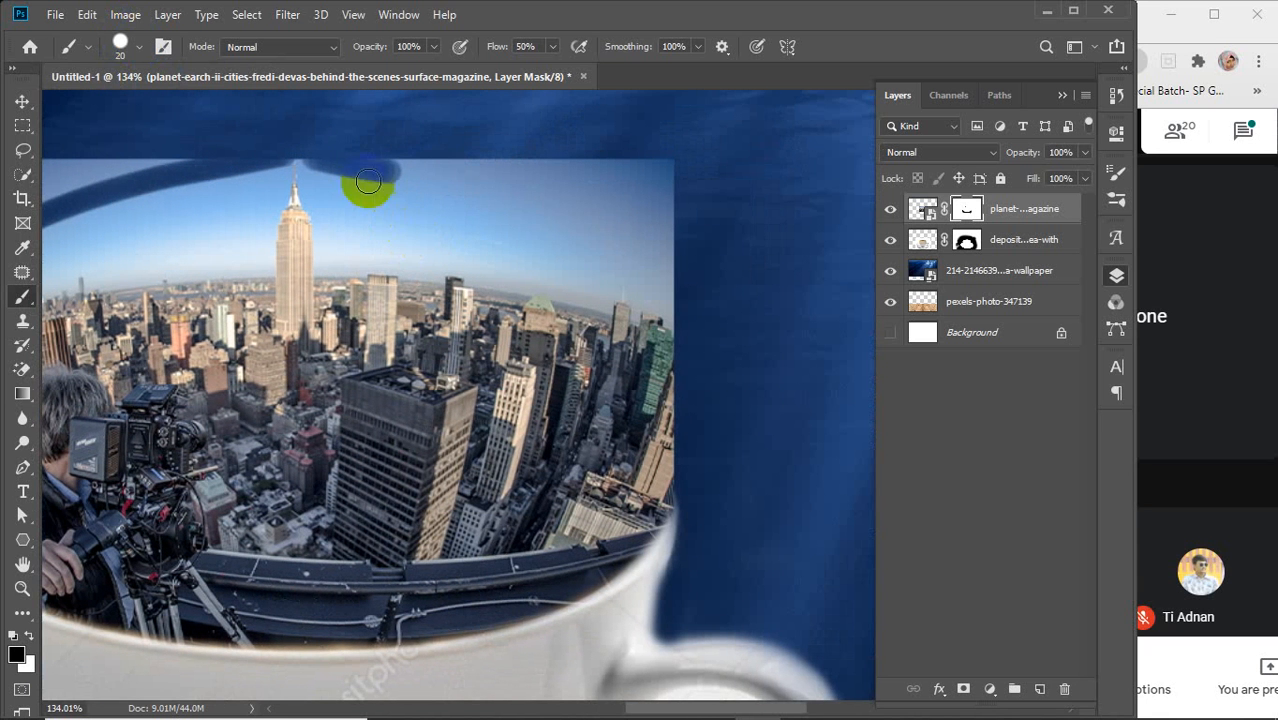
mouse_move(403, 176)
mouse_down()
mouse_move(573, 218)
mouse_move(727, 305)
mouse_up()
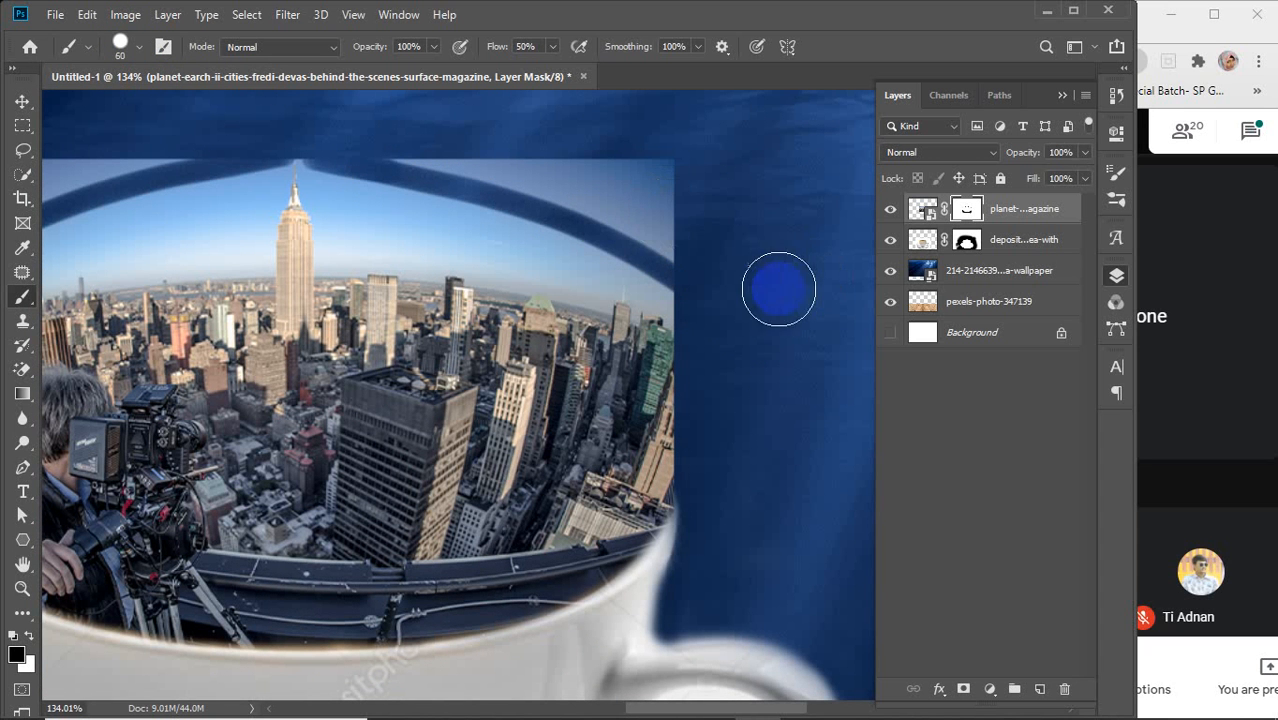
Step: Mask out the city image's upper right corner above the curved band with a hard 60 px brush
mouse_move(702, 245)
mouse_down()
mouse_move(613, 180)
mouse_move(422, 134)
mouse_move(373, 141)
mouse_up()
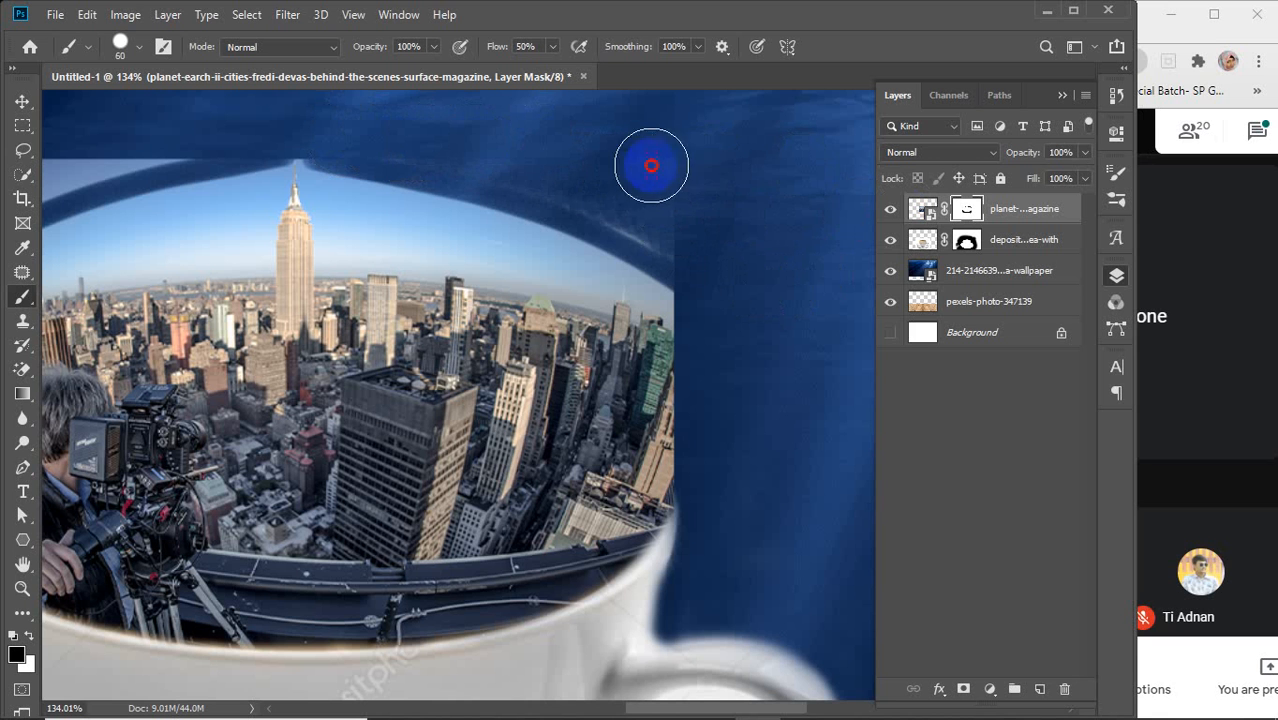
drag(425, 141, 722, 196)
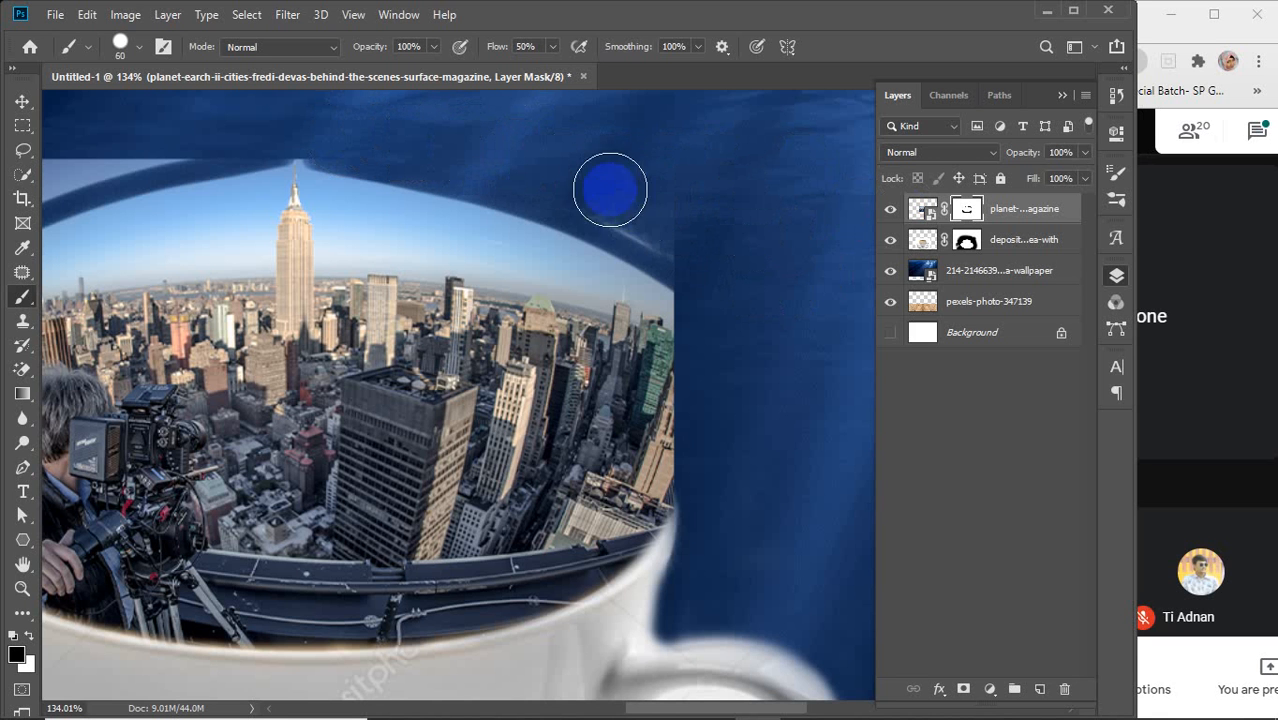
drag(588, 186, 775, 269)
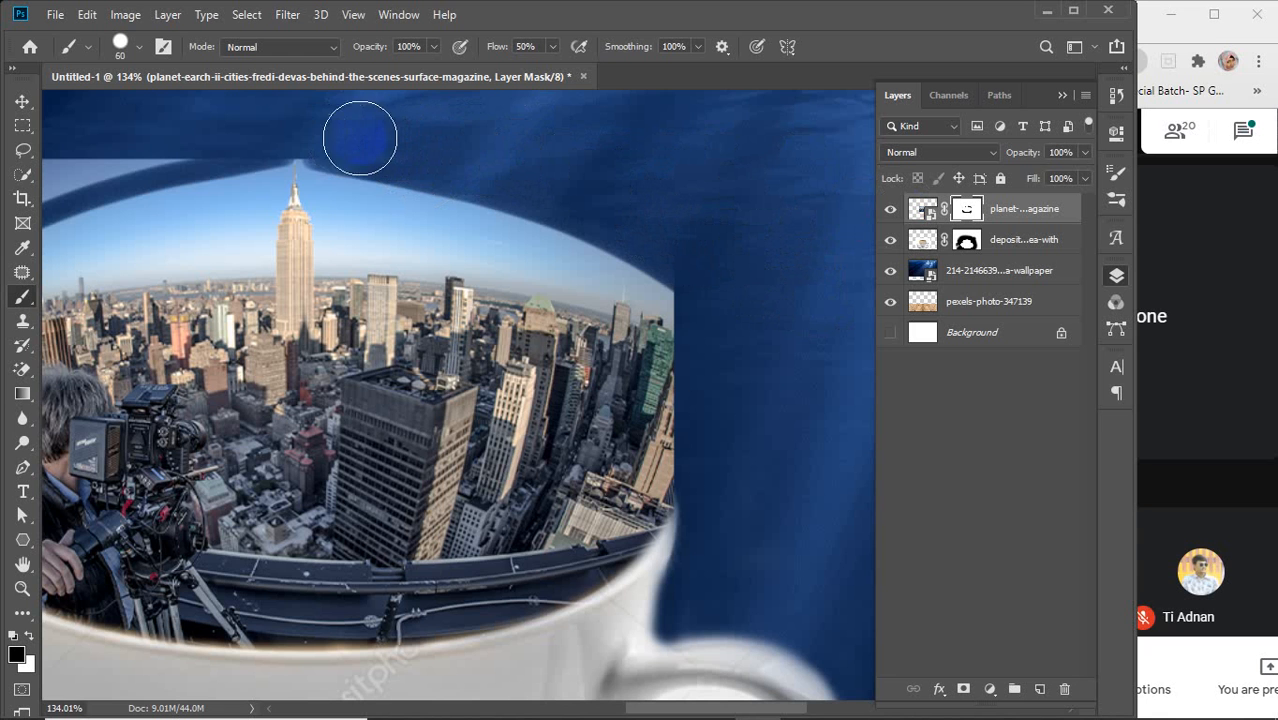
Step: Mask out the city image's upper left corner above the curved band with the hard 60 px brush
drag(257, 194, 527, 205)
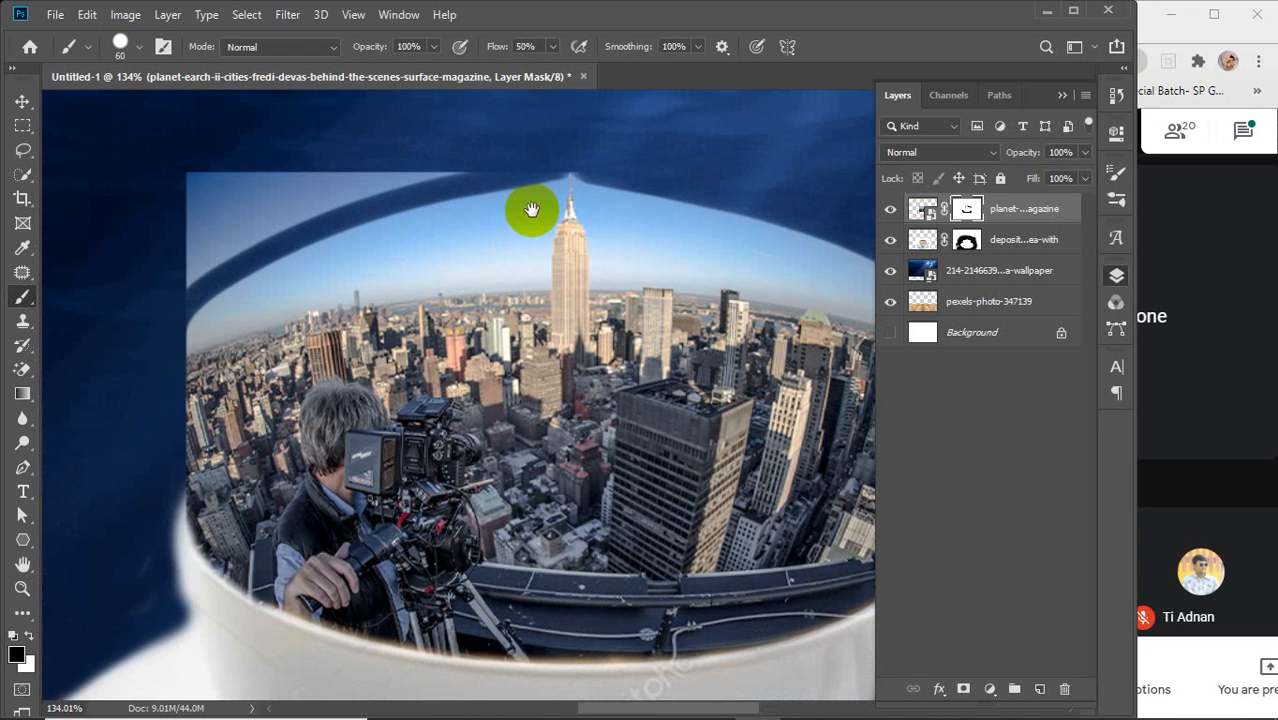
mouse_move(464, 149)
mouse_down()
mouse_move(180, 203)
mouse_move(108, 285)
mouse_move(95, 345)
mouse_move(145, 277)
mouse_move(240, 194)
mouse_move(221, 218)
mouse_move(400, 152)
mouse_move(154, 240)
mouse_move(379, 148)
mouse_move(334, 157)
mouse_move(5, 340)
mouse_up()
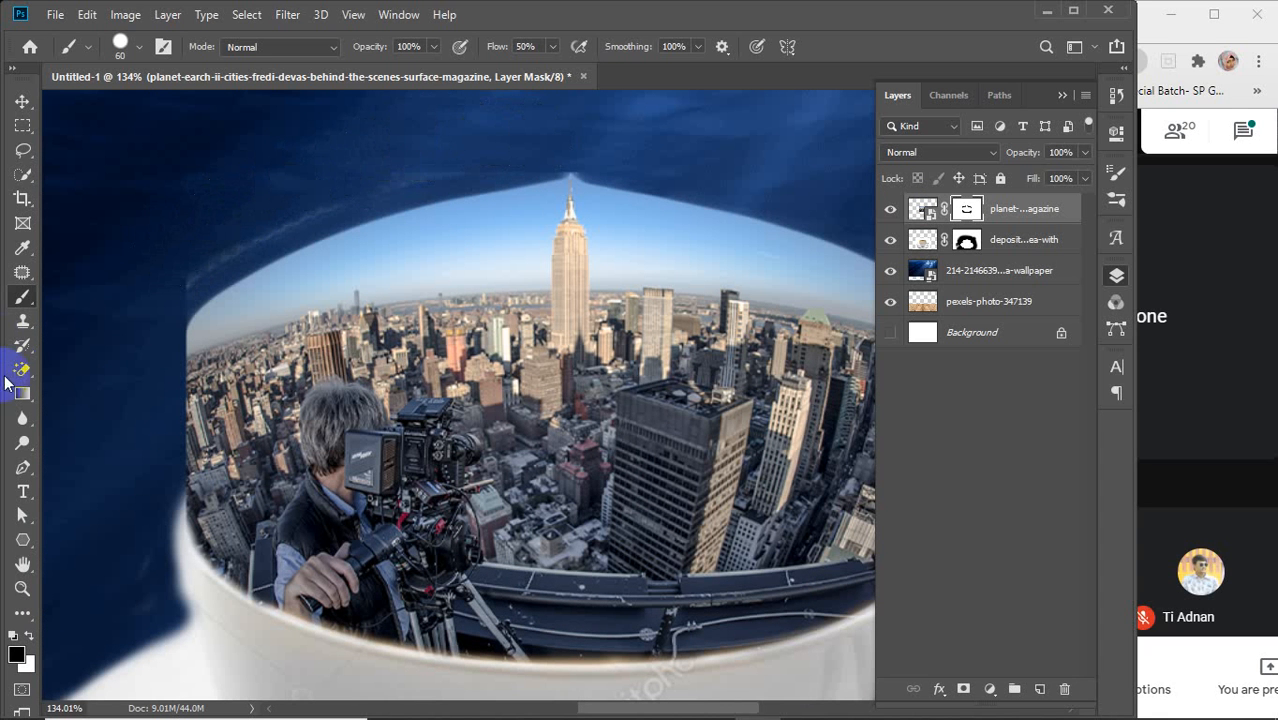
right_click(22, 369)
click(90, 366)
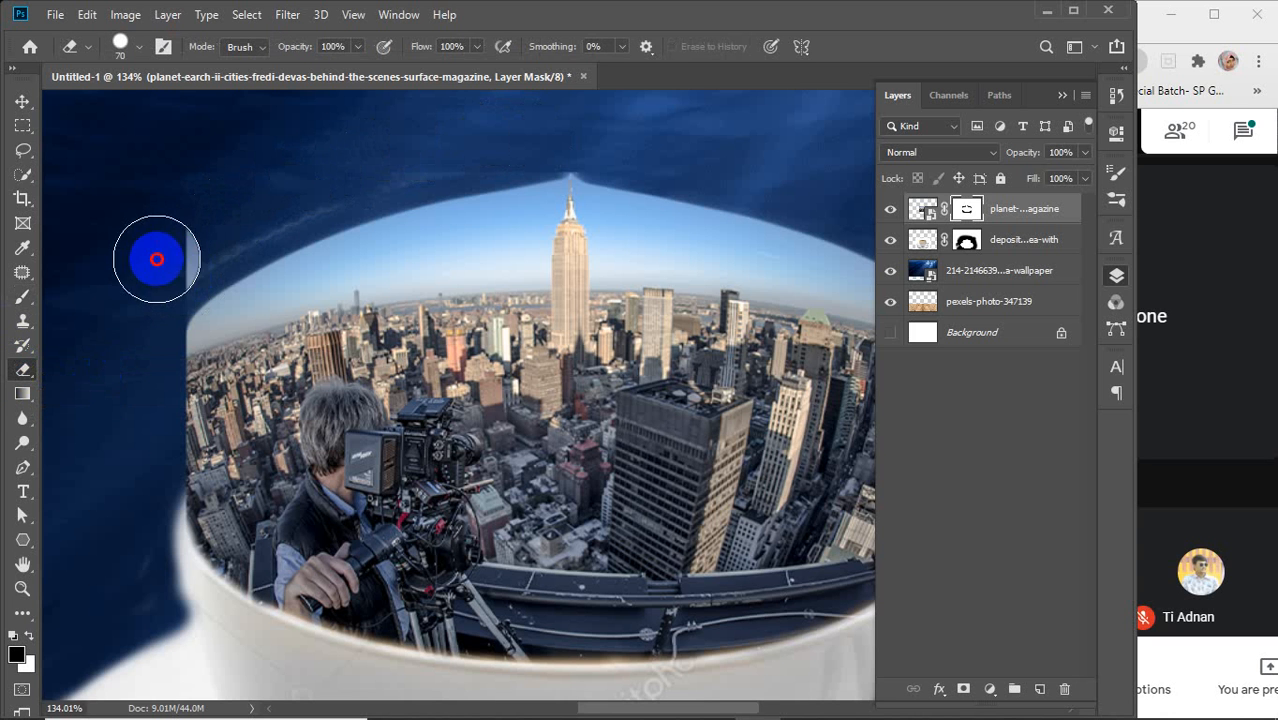
mouse_move(157, 259)
mouse_down()
mouse_move(237, 214)
mouse_move(191, 213)
mouse_up()
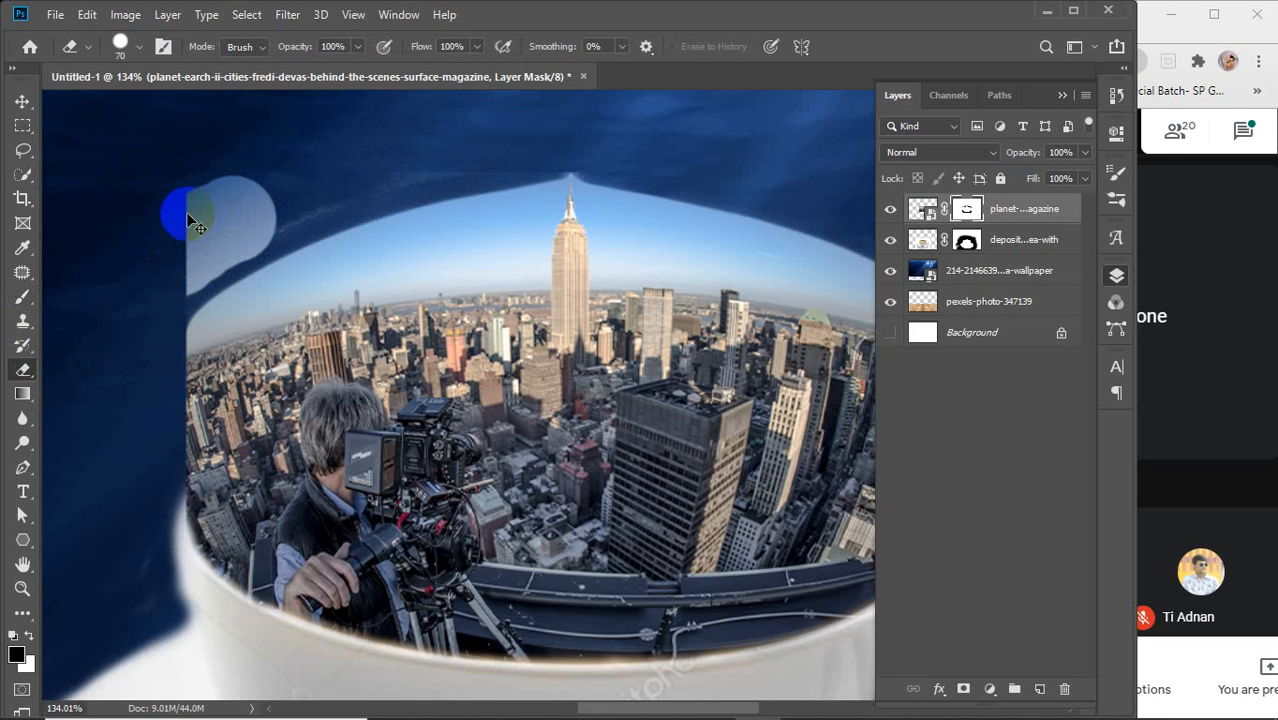
key(ctrl+z)
click(925, 210)
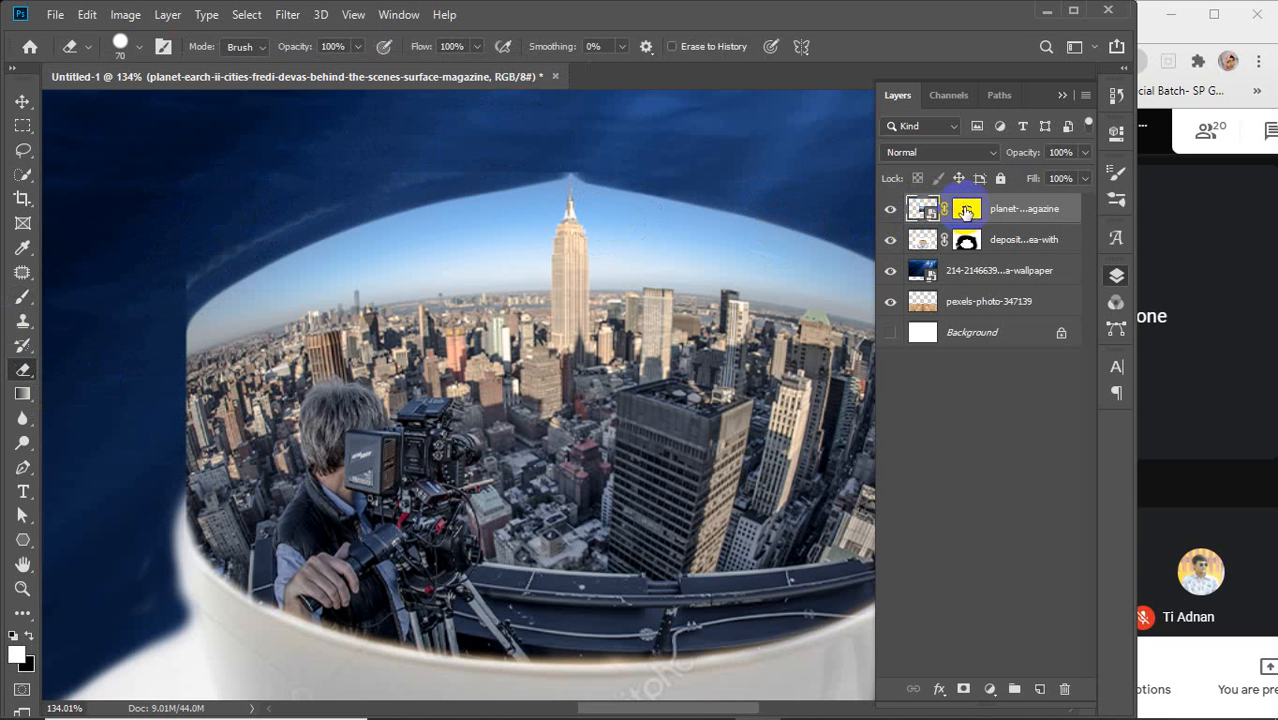
click(965, 211)
click(22, 296)
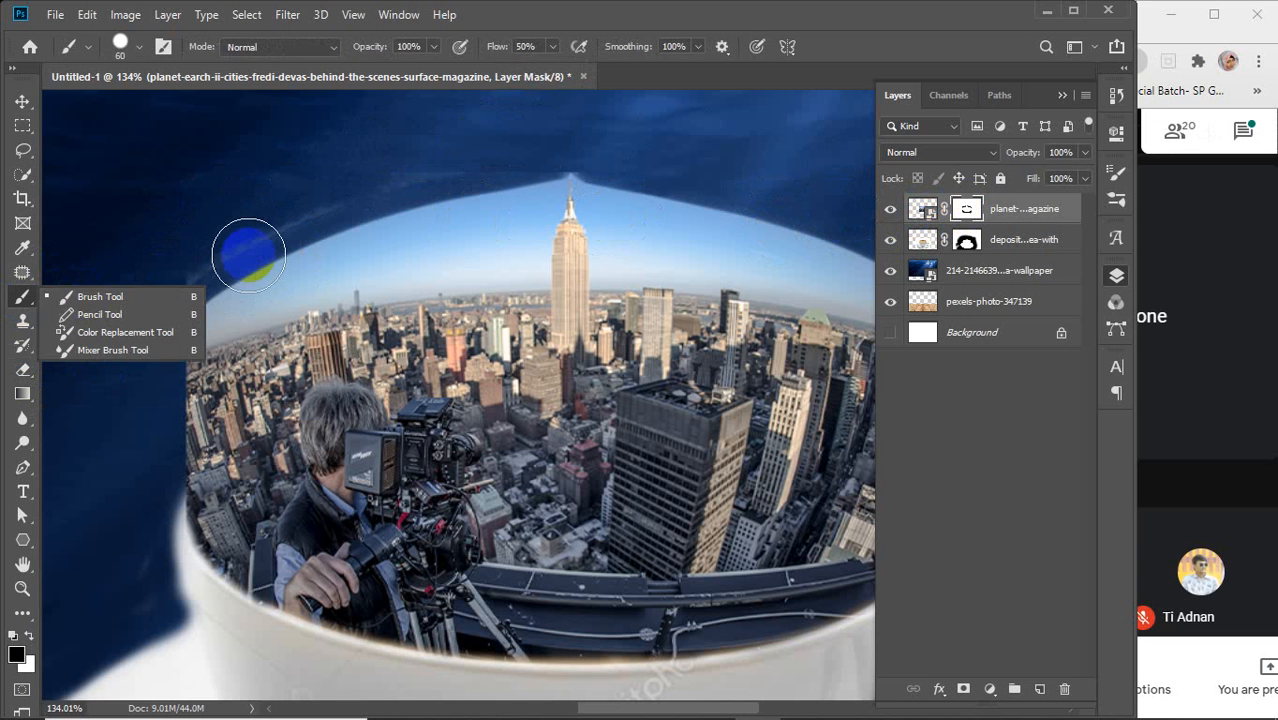
Step: Paint out the faint image remnants above the left half of the sky arc on the city's mask
drag(183, 252, 289, 203)
mouse_move(173, 275)
mouse_down()
mouse_move(338, 178)
mouse_move(522, 135)
mouse_move(160, 258)
mouse_move(222, 213)
mouse_move(444, 133)
mouse_move(542, 124)
mouse_up()
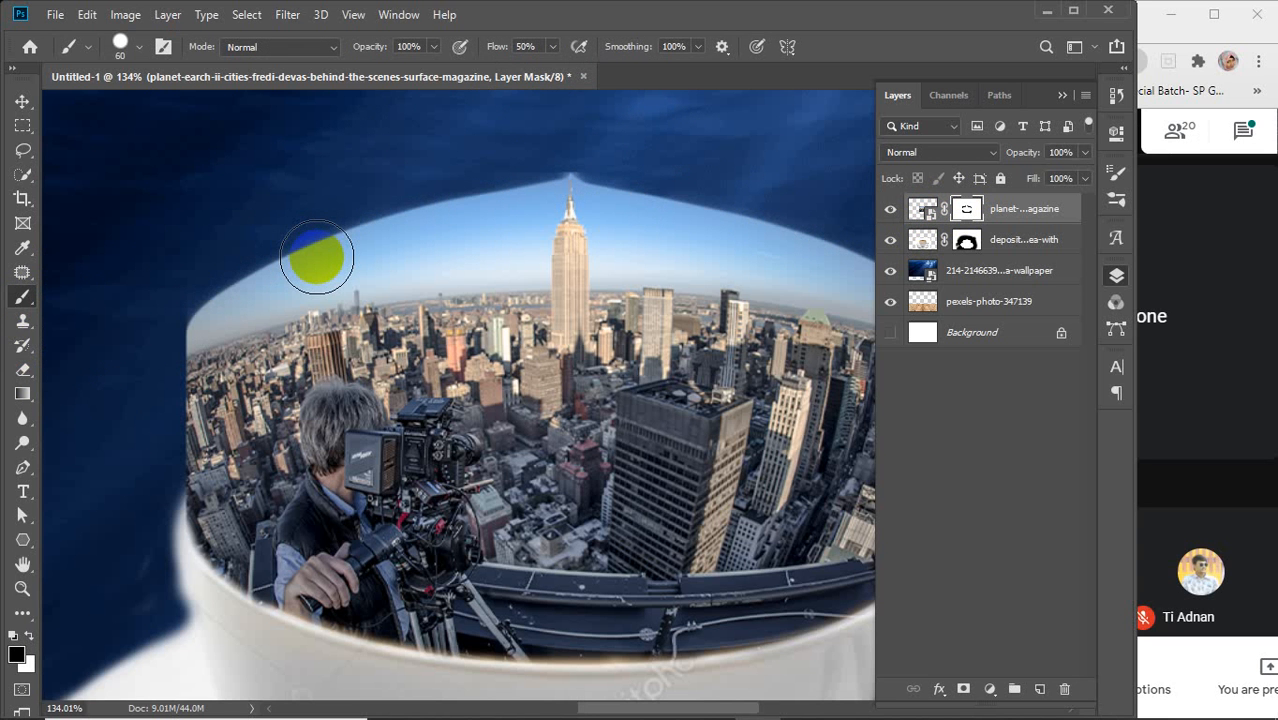
Step: Set the mask brush's hardness to 0% and its size to 15 px
click(120, 44)
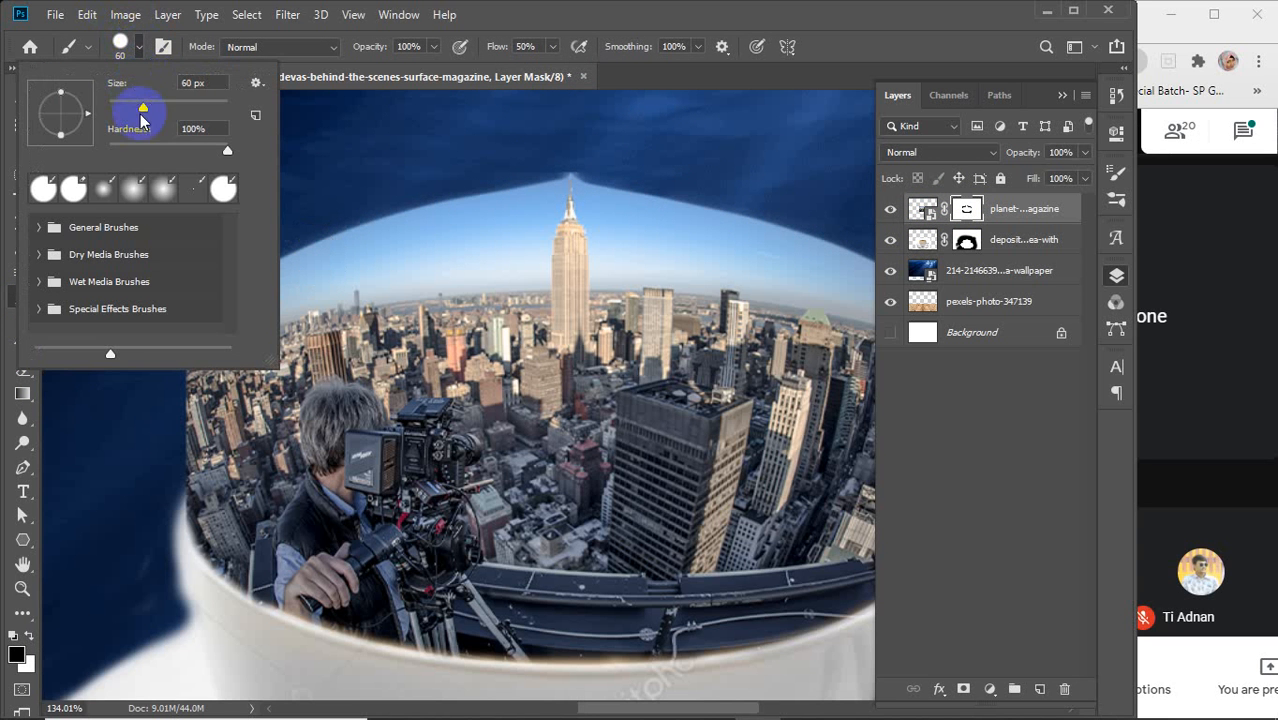
drag(138, 148, 77, 155)
click(138, 50)
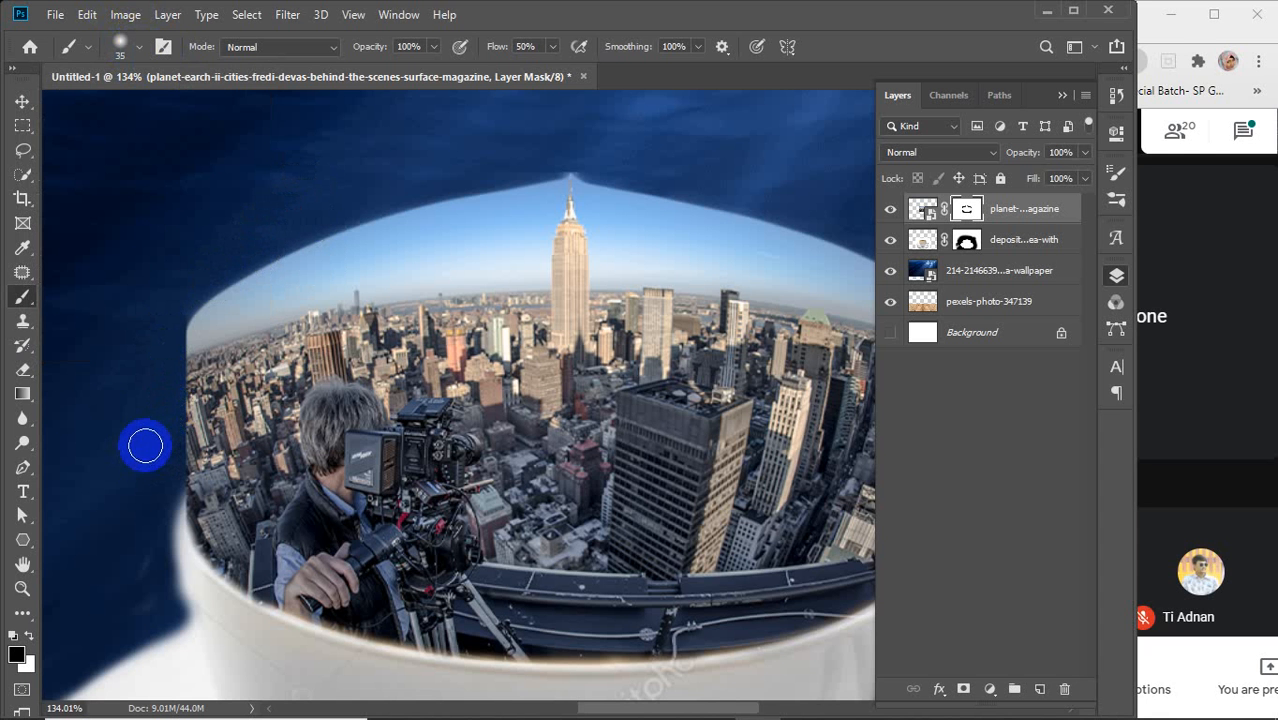
key(bracketleft)
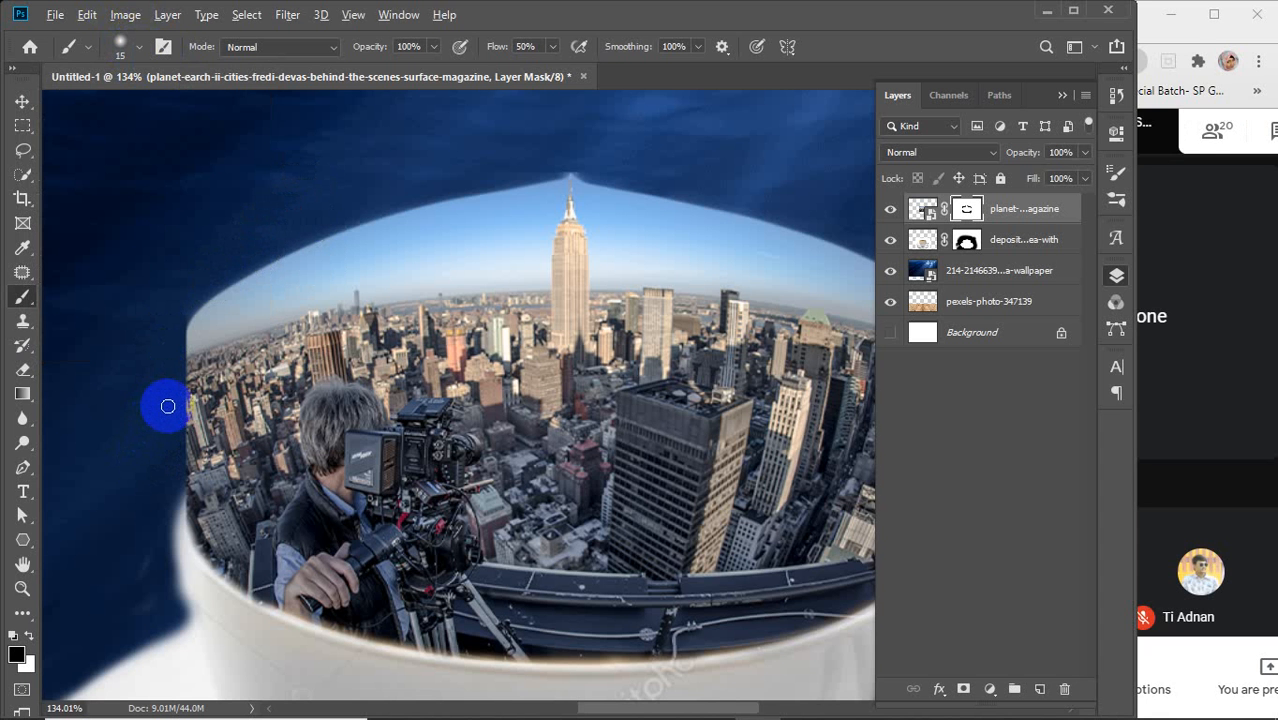
Step: Mask a thin band of sky along the left part of the skyline, from the city's left edge towards the distant slim tower
scroll(168, 406, up, 6)
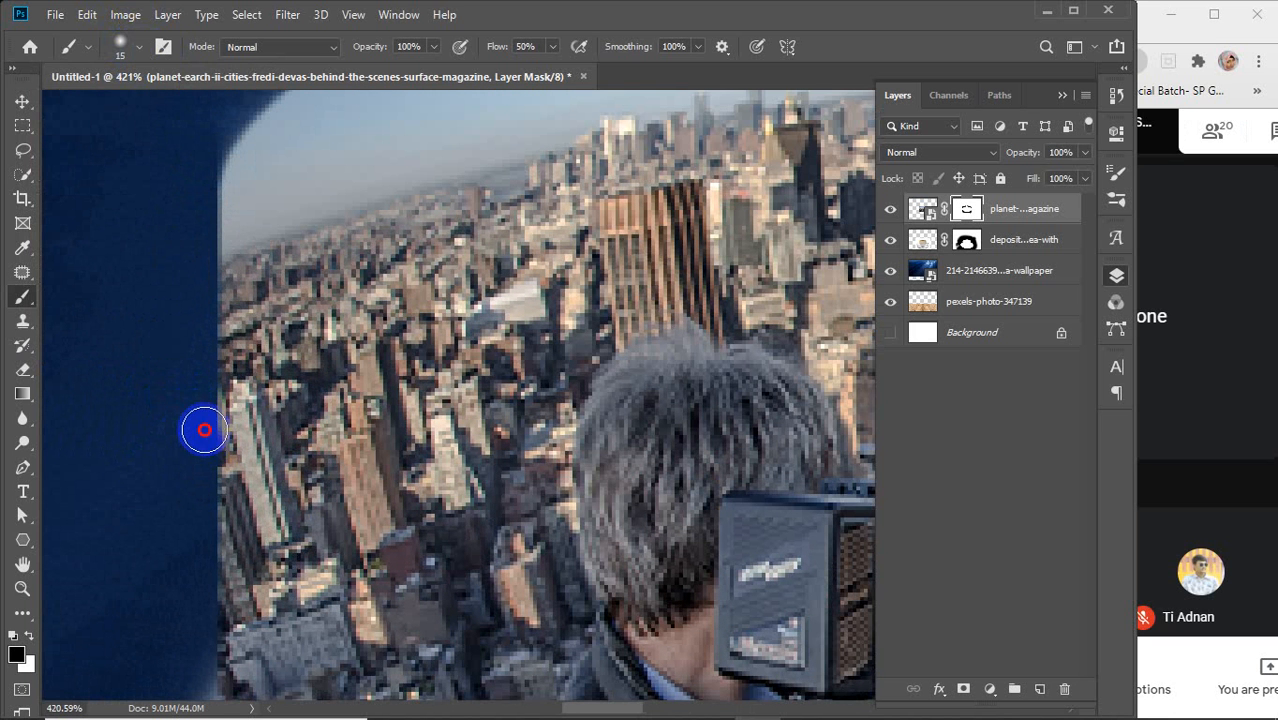
mouse_move(204, 392)
mouse_down()
mouse_move(234, 334)
mouse_move(280, 338)
mouse_move(310, 420)
mouse_move(312, 368)
mouse_up()
mouse_move(327, 280)
mouse_down()
mouse_move(384, 294)
mouse_move(397, 218)
mouse_move(438, 229)
mouse_move(482, 174)
mouse_move(516, 177)
mouse_move(541, 120)
mouse_move(518, 158)
mouse_up()
scroll(471, 213, down, 3)
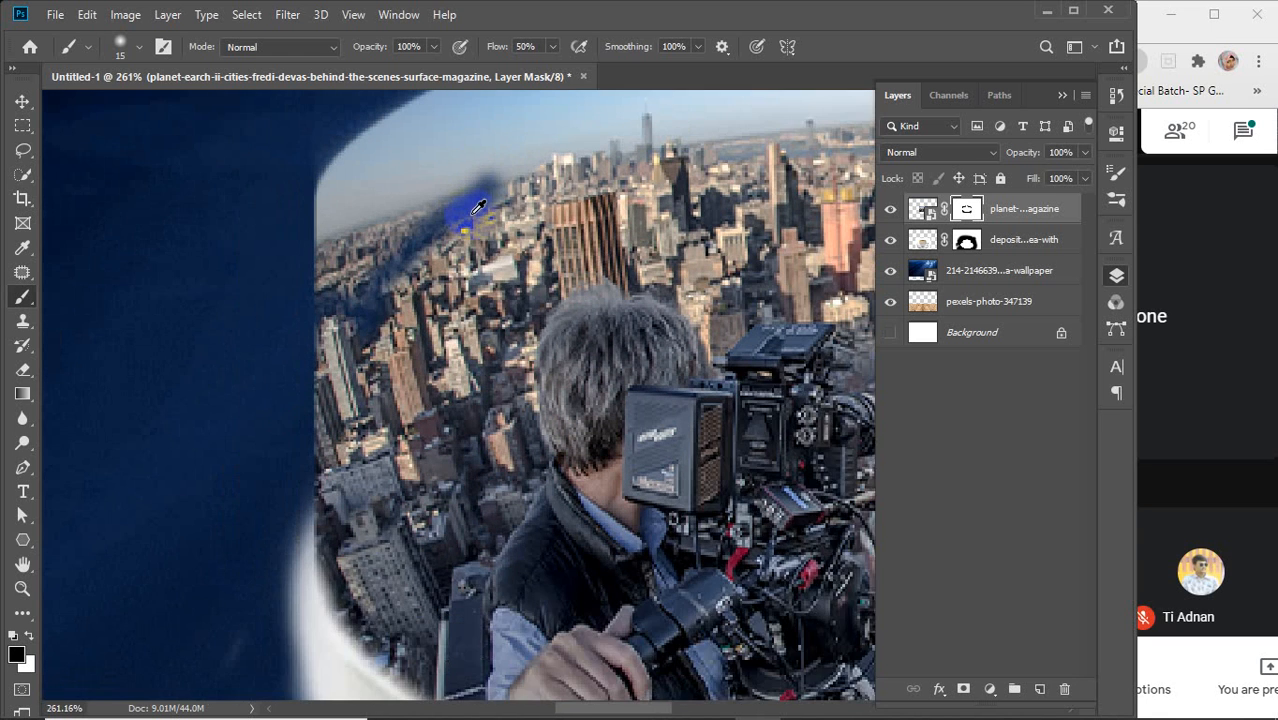
drag(469, 238, 277, 363)
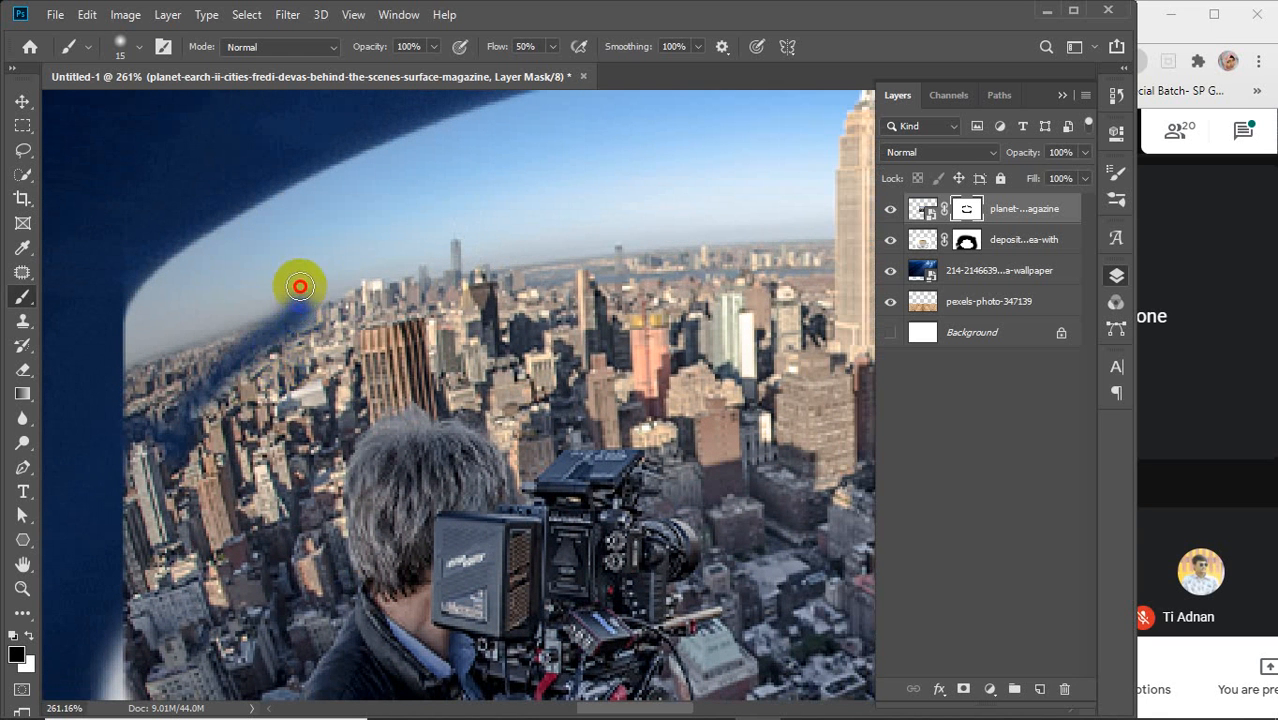
drag(300, 287, 414, 240)
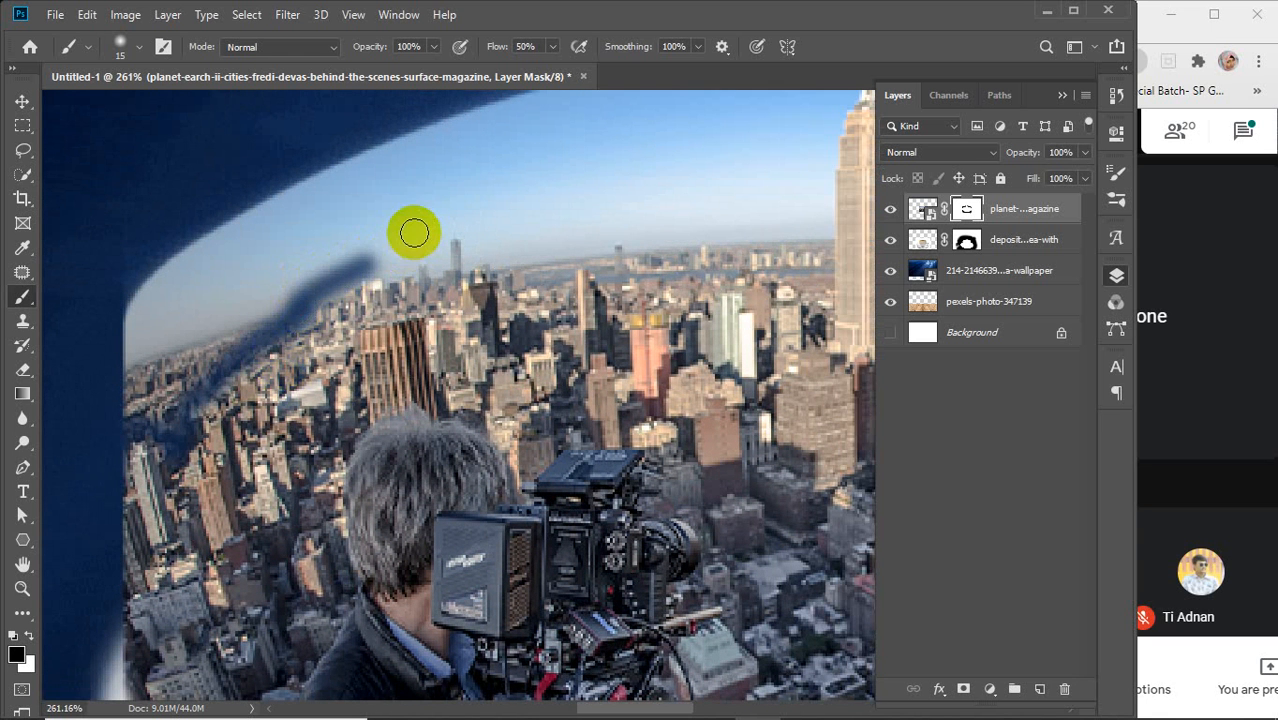
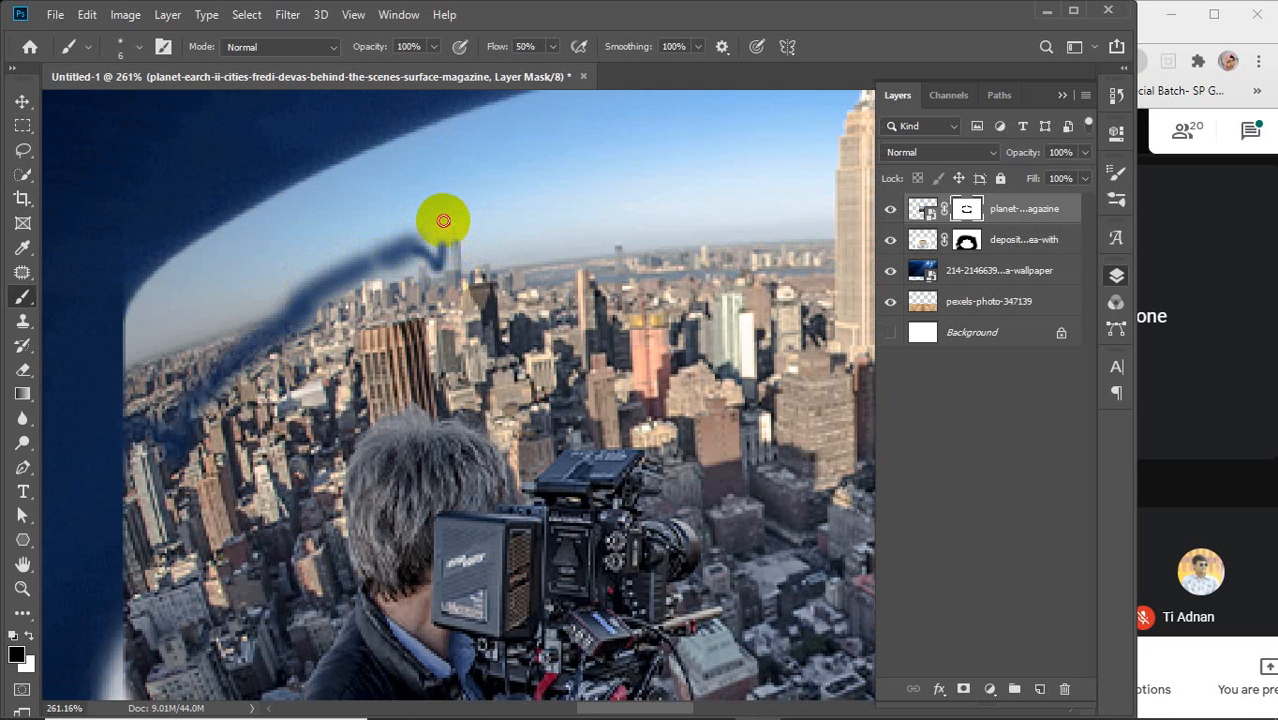
Step: Outline the distant slim tower on the mask with a 6 px brush and continue along the horizon towards the Empire State Building
drag(443, 220, 443, 204)
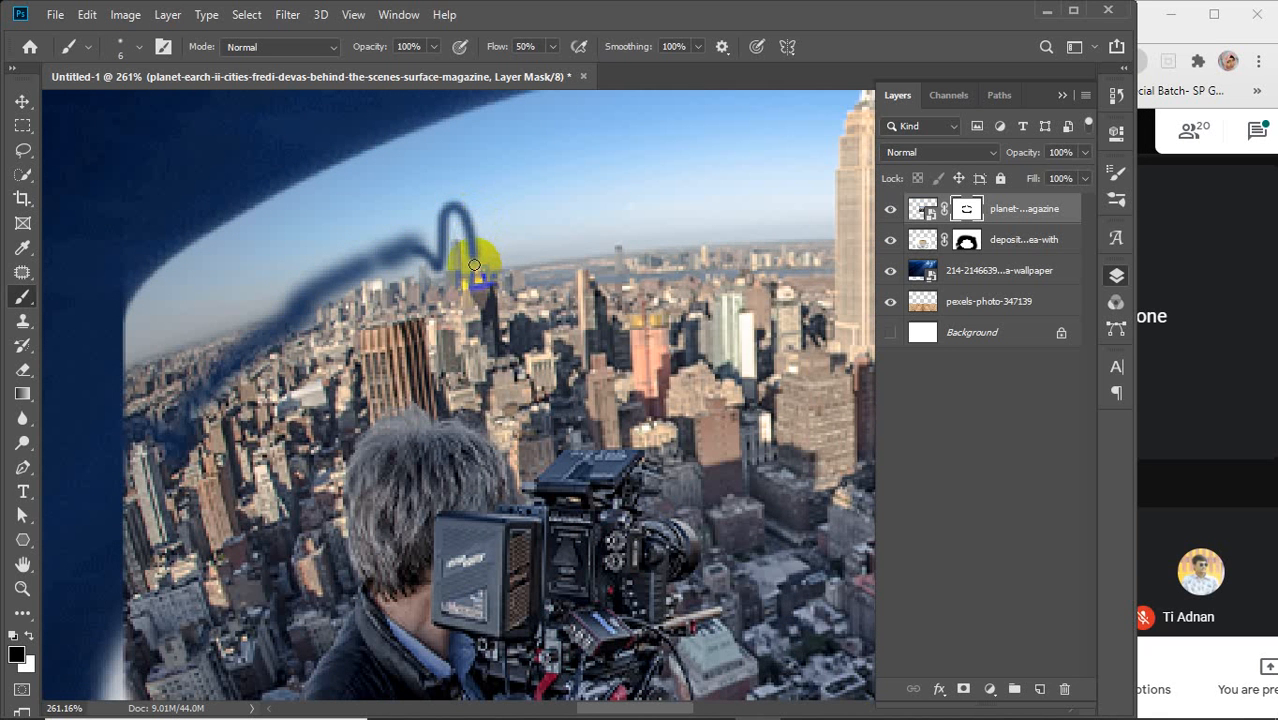
scroll(474, 264, up, 4)
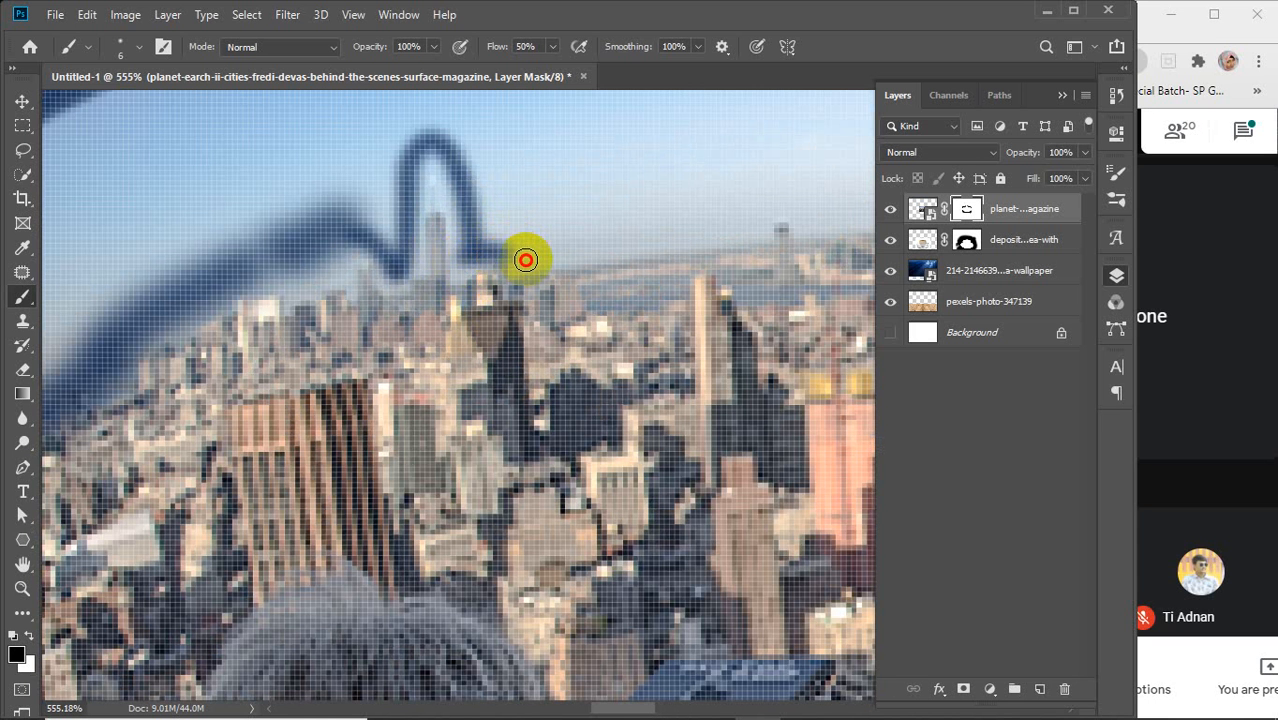
mouse_move(548, 259)
mouse_down()
mouse_move(770, 228)
mouse_move(710, 276)
mouse_move(408, 372)
mouse_move(392, 359)
mouse_move(307, 370)
mouse_move(395, 341)
mouse_move(436, 353)
mouse_move(737, 328)
mouse_move(468, 330)
mouse_move(194, 365)
mouse_move(434, 357)
mouse_move(91, 369)
mouse_move(422, 265)
mouse_move(419, 160)
mouse_up()
Step: Mask a thin outline up the left side of the Empire State Building, from the horizon to the spire's tip
key(space)
mouse_move(414, 279)
mouse_down()
mouse_move(337, 494)
mouse_move(323, 592)
mouse_up()
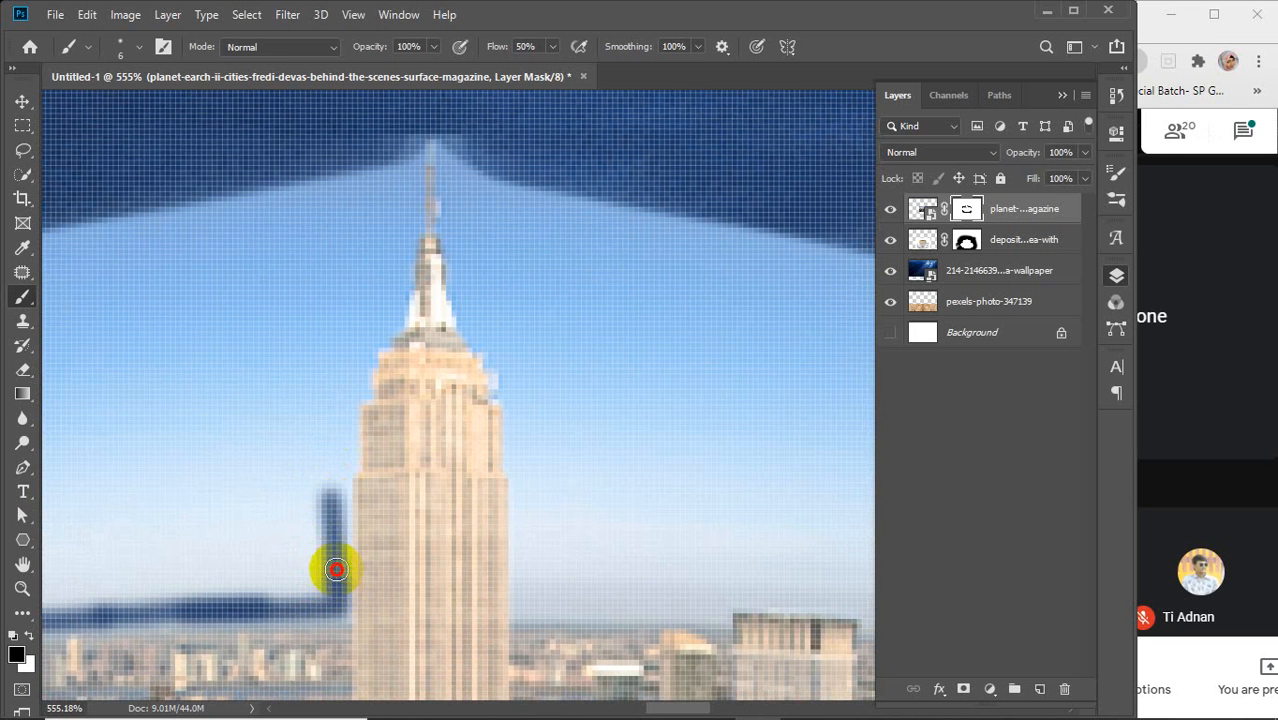
mouse_move(335, 547)
mouse_down()
mouse_move(325, 367)
mouse_move(349, 460)
mouse_move(319, 335)
mouse_up()
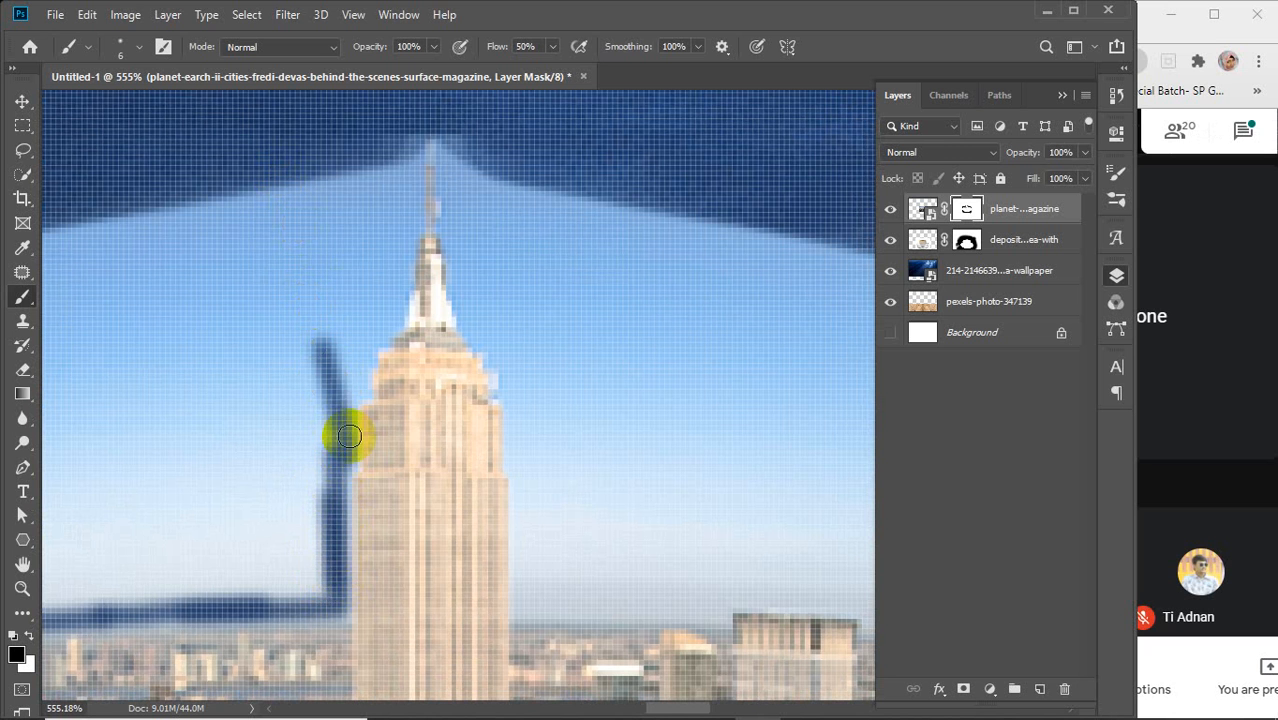
drag(358, 384, 316, 244)
mouse_move(362, 345)
mouse_down()
mouse_move(385, 317)
mouse_move(394, 254)
mouse_move(386, 160)
mouse_move(414, 203)
mouse_move(408, 302)
mouse_move(339, 374)
mouse_move(265, 542)
mouse_up()
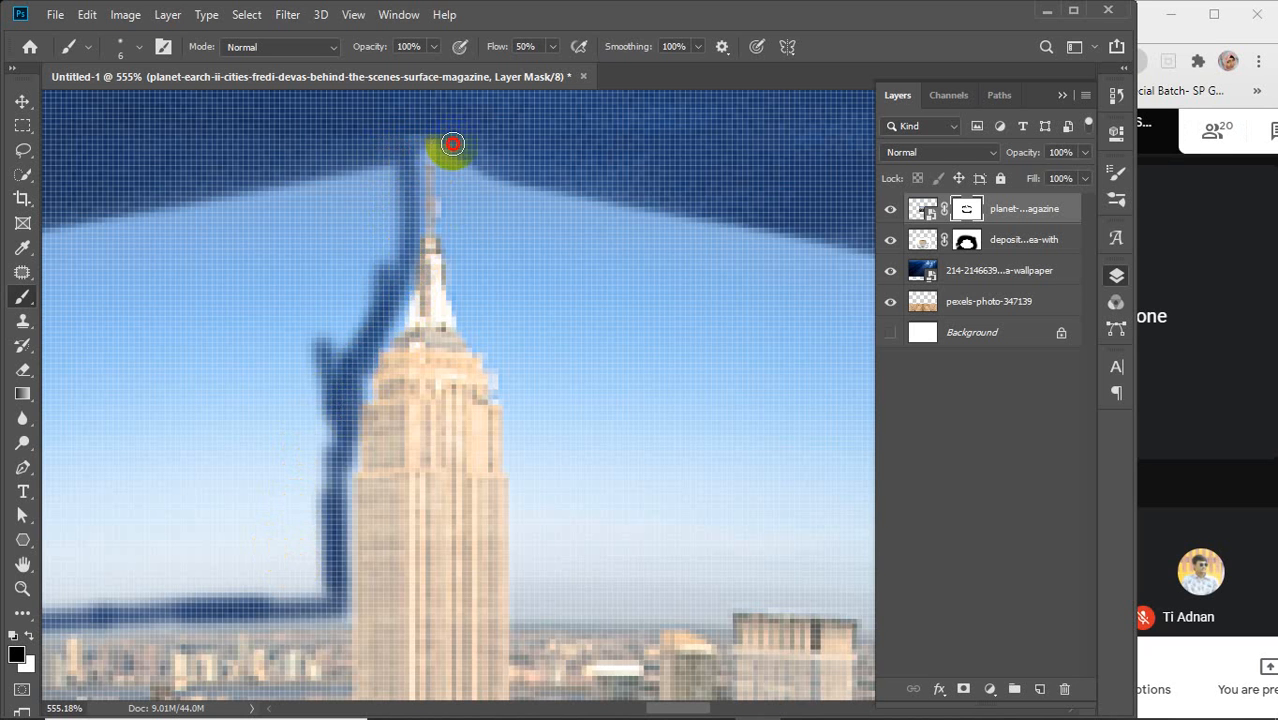
Step: Mask a thin outline down the right side of the Empire State Building, from the spire's tip to the horizon
mouse_move(453, 193)
mouse_down()
mouse_move(496, 338)
mouse_move(541, 392)
mouse_up()
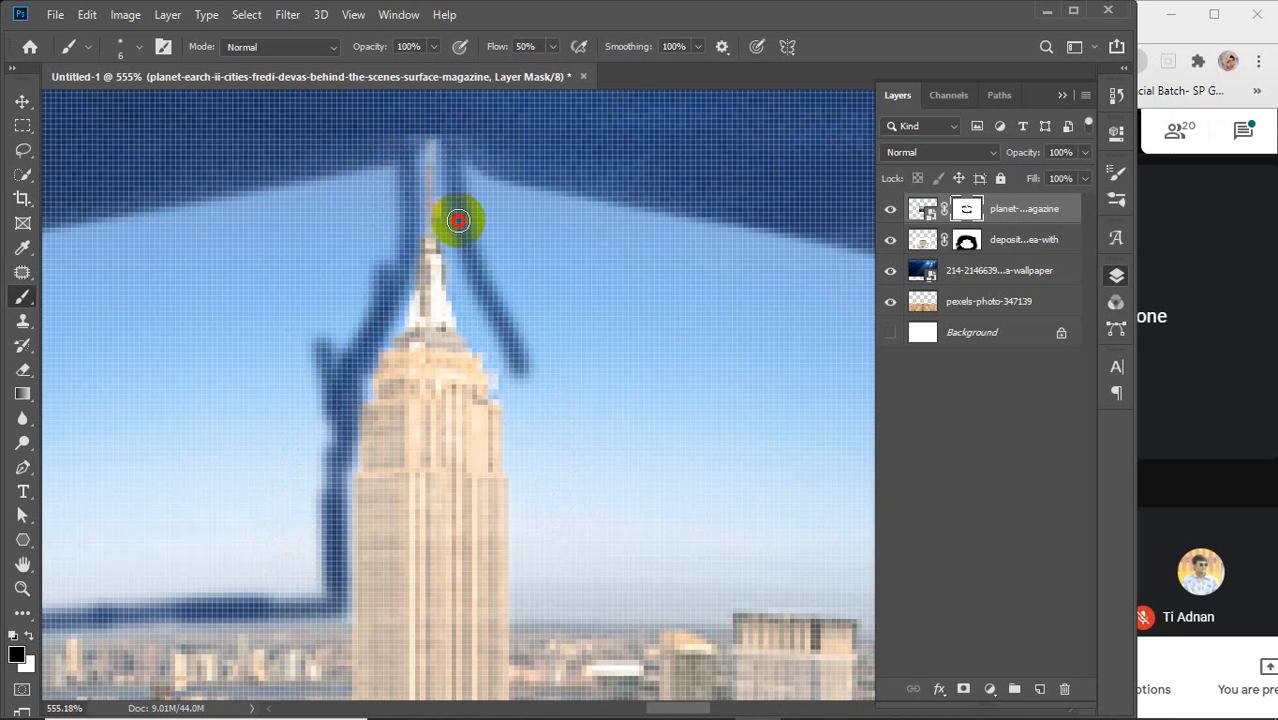
mouse_move(456, 265)
mouse_down()
mouse_move(479, 329)
mouse_move(524, 364)
mouse_up()
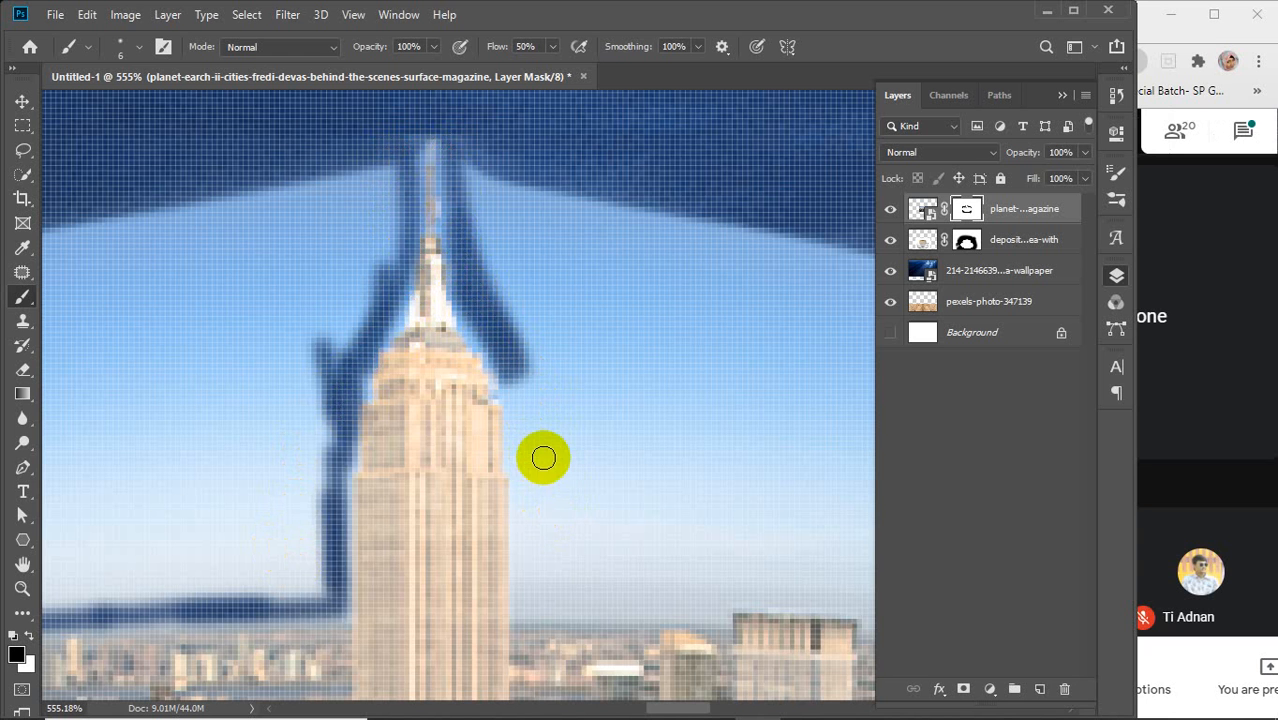
mouse_move(542, 456)
mouse_down()
mouse_move(458, 366)
mouse_move(448, 335)
mouse_up()
drag(424, 263, 433, 477)
drag(432, 489, 432, 330)
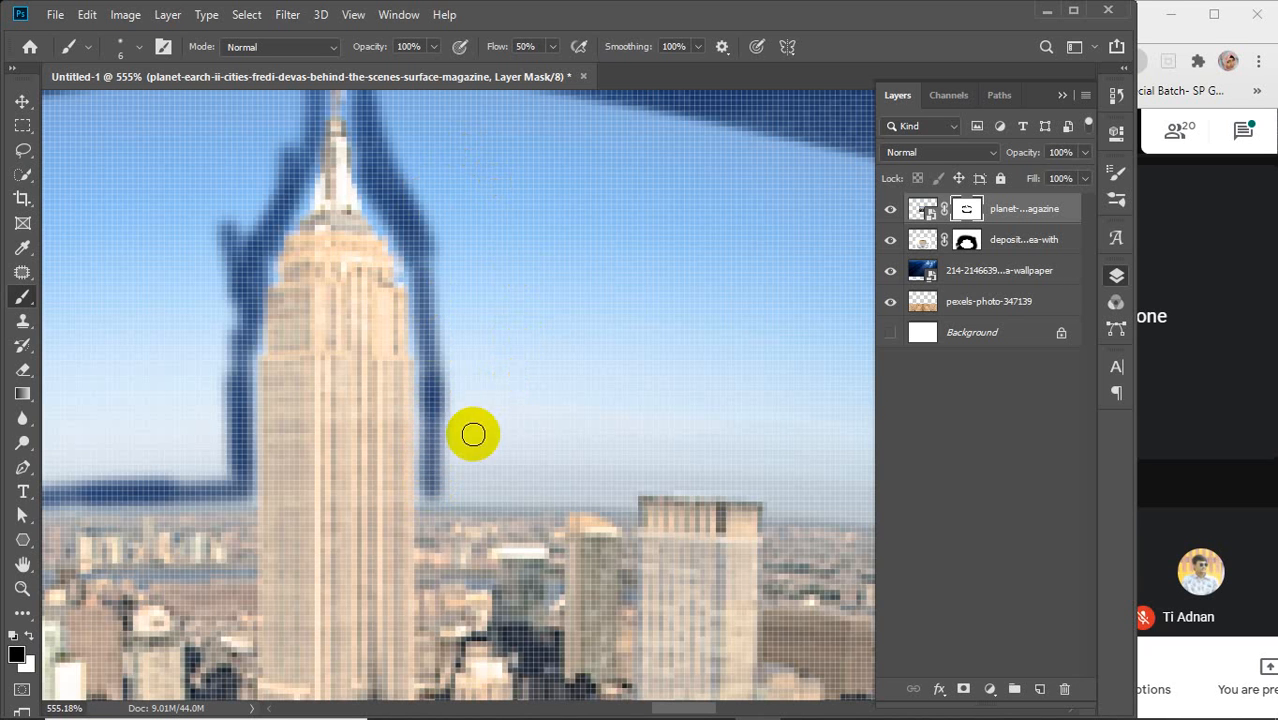
Step: Continue the thin mask outline right of the Empire State Building, along the horizon and over the two flat-roofed buildings
drag(463, 486, 621, 498)
drag(636, 409, 375, 415)
drag(352, 507, 271, 479)
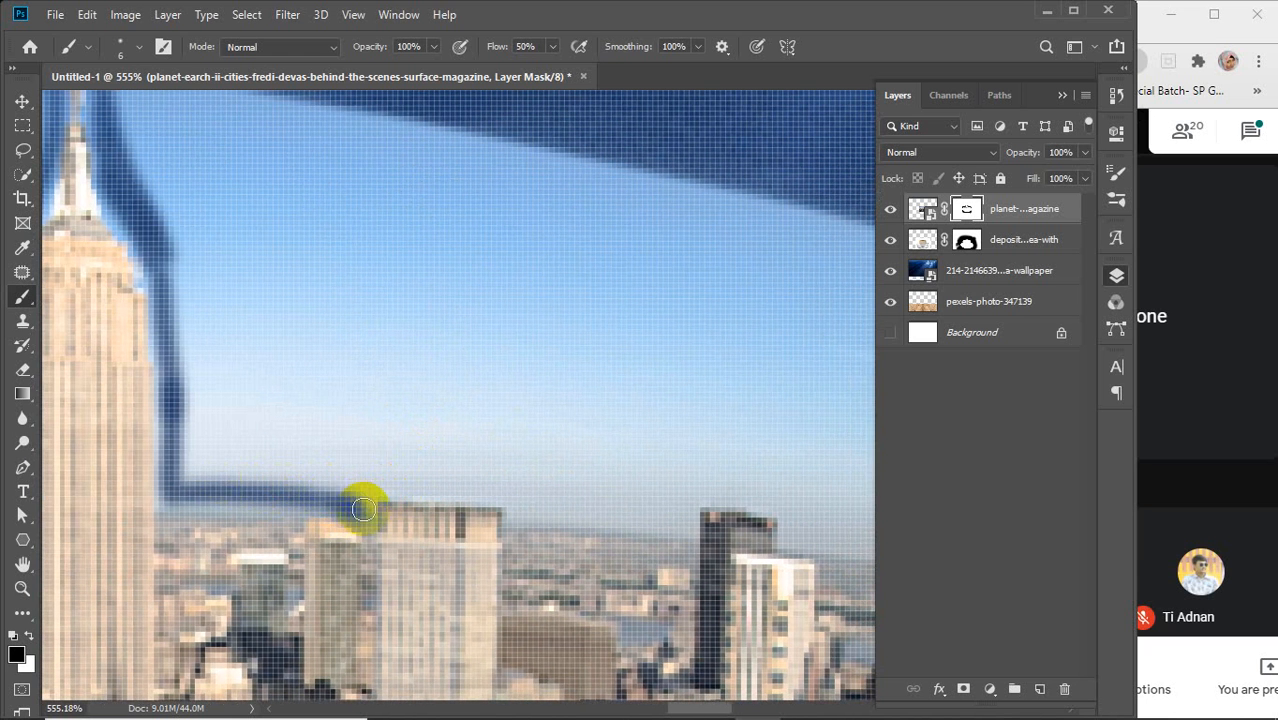
mouse_move(364, 504)
mouse_down()
mouse_move(372, 465)
mouse_move(378, 487)
mouse_move(394, 489)
mouse_move(608, 483)
mouse_up()
mouse_move(676, 449)
mouse_down()
mouse_move(548, 435)
mouse_move(236, 478)
mouse_move(302, 497)
mouse_move(410, 500)
mouse_move(320, 496)
mouse_move(385, 505)
mouse_move(265, 486)
mouse_move(405, 499)
mouse_move(493, 476)
mouse_up()
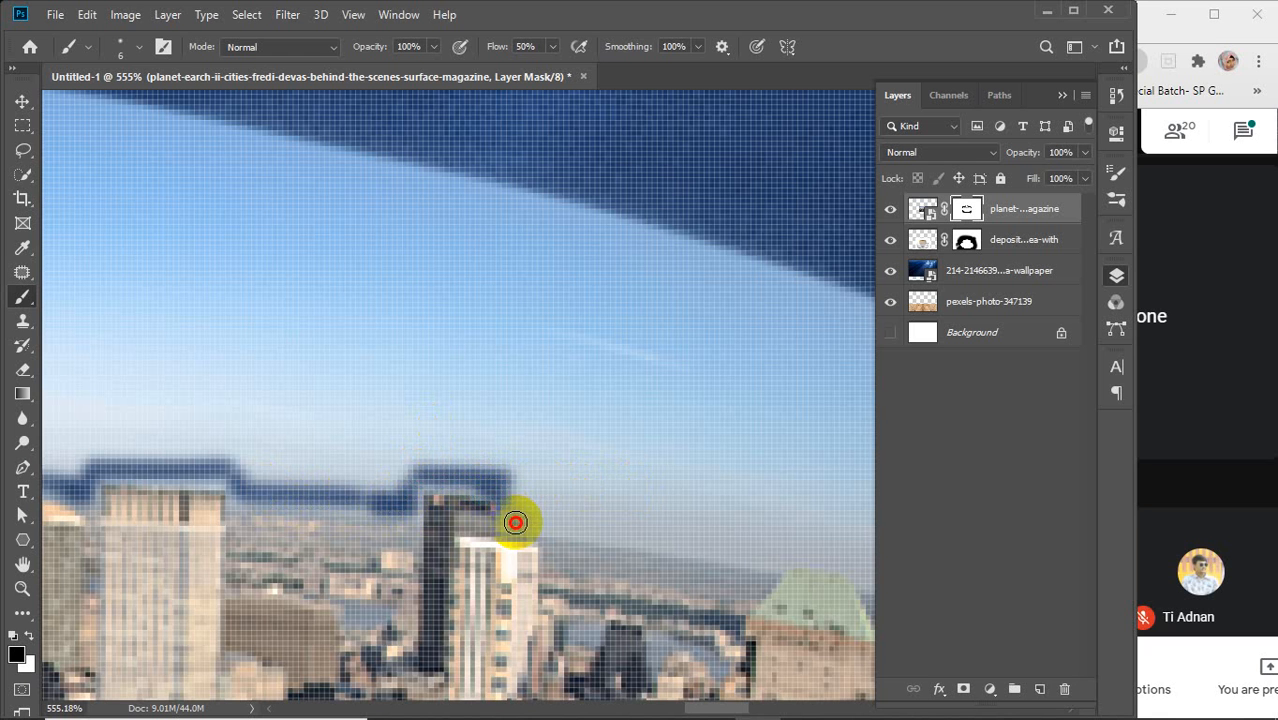
Step: Extend the thin mask outline along the horizon and over the green-roofed building to the tower with the antenna
drag(523, 524, 665, 540)
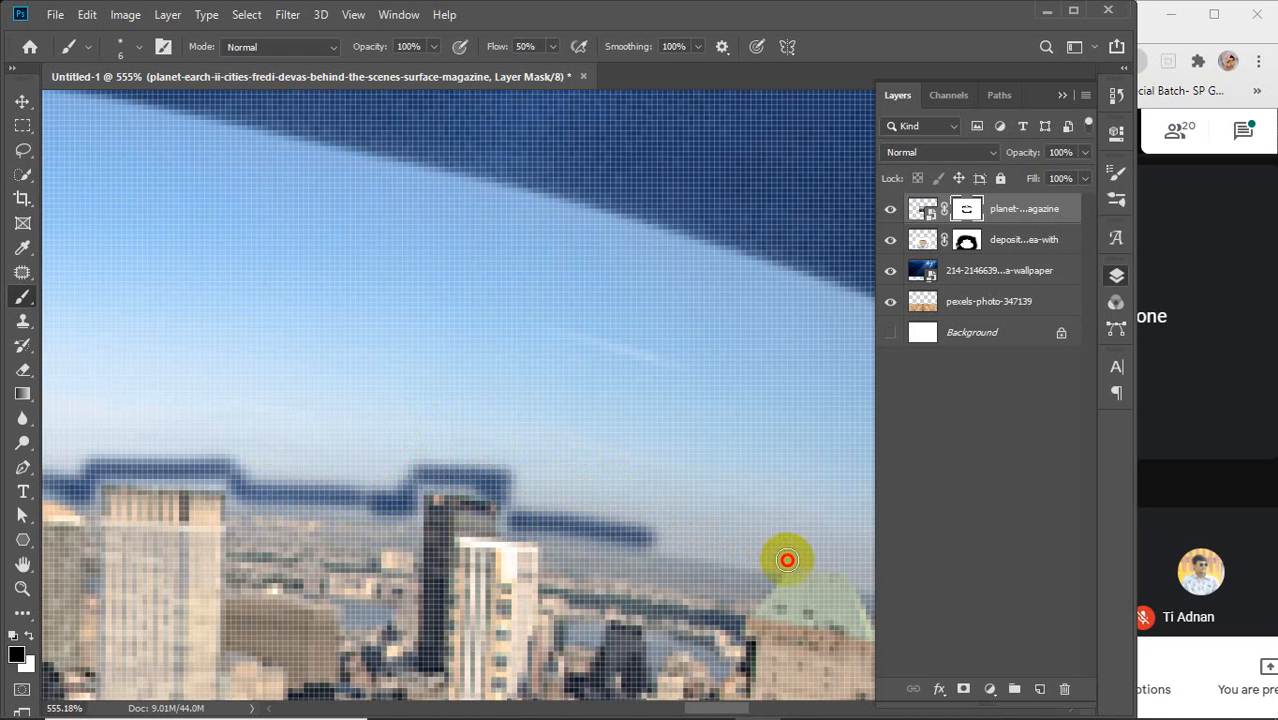
drag(754, 539, 300, 311)
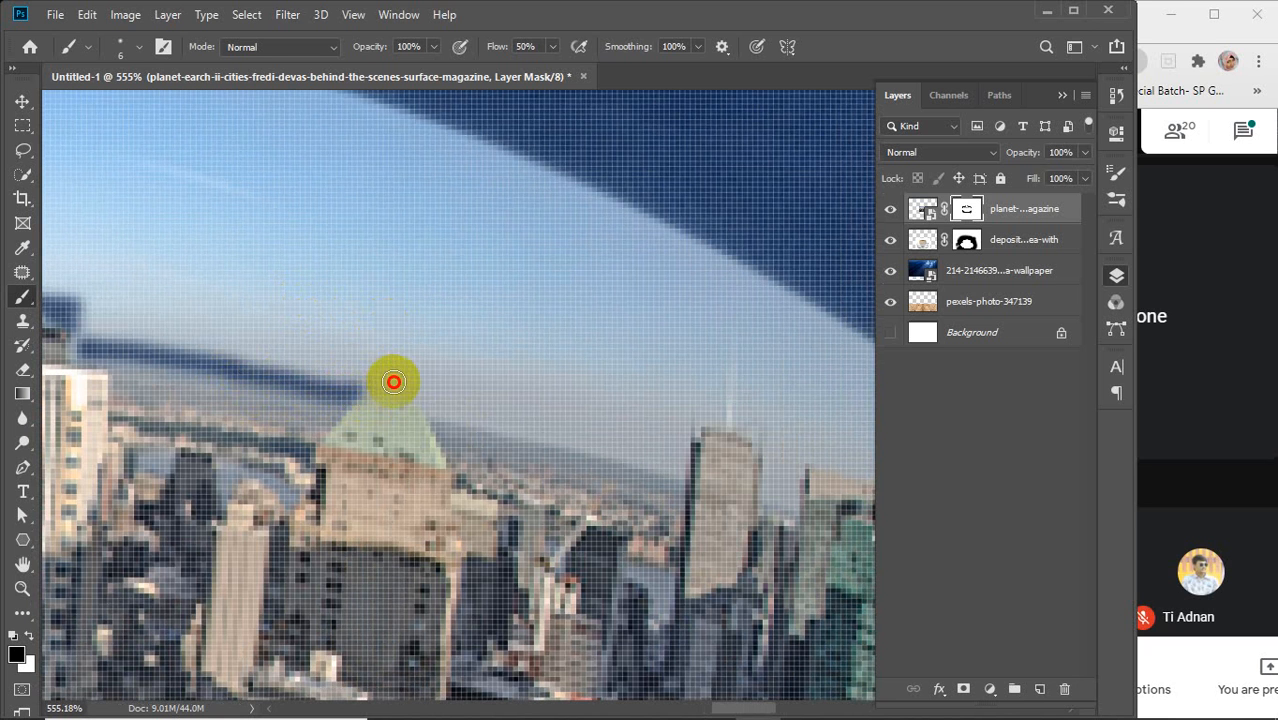
mouse_move(443, 410)
mouse_down()
mouse_move(599, 440)
mouse_move(708, 483)
mouse_up()
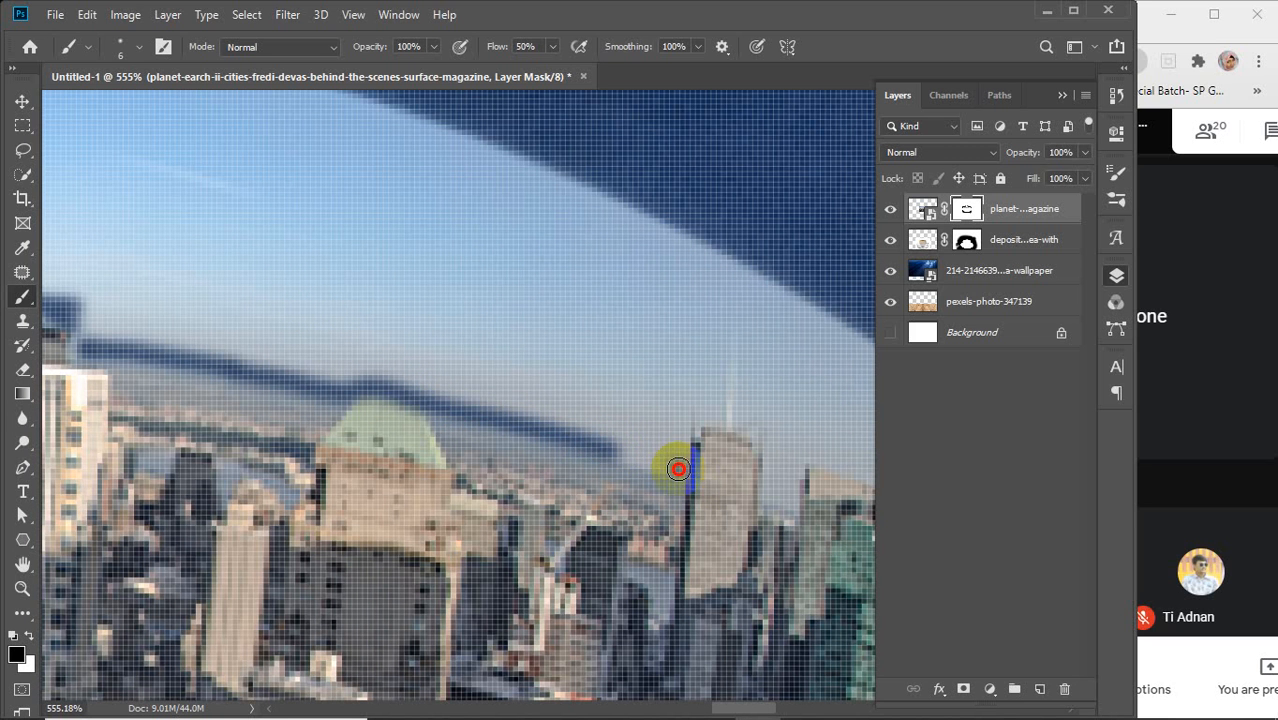
drag(605, 455, 682, 466)
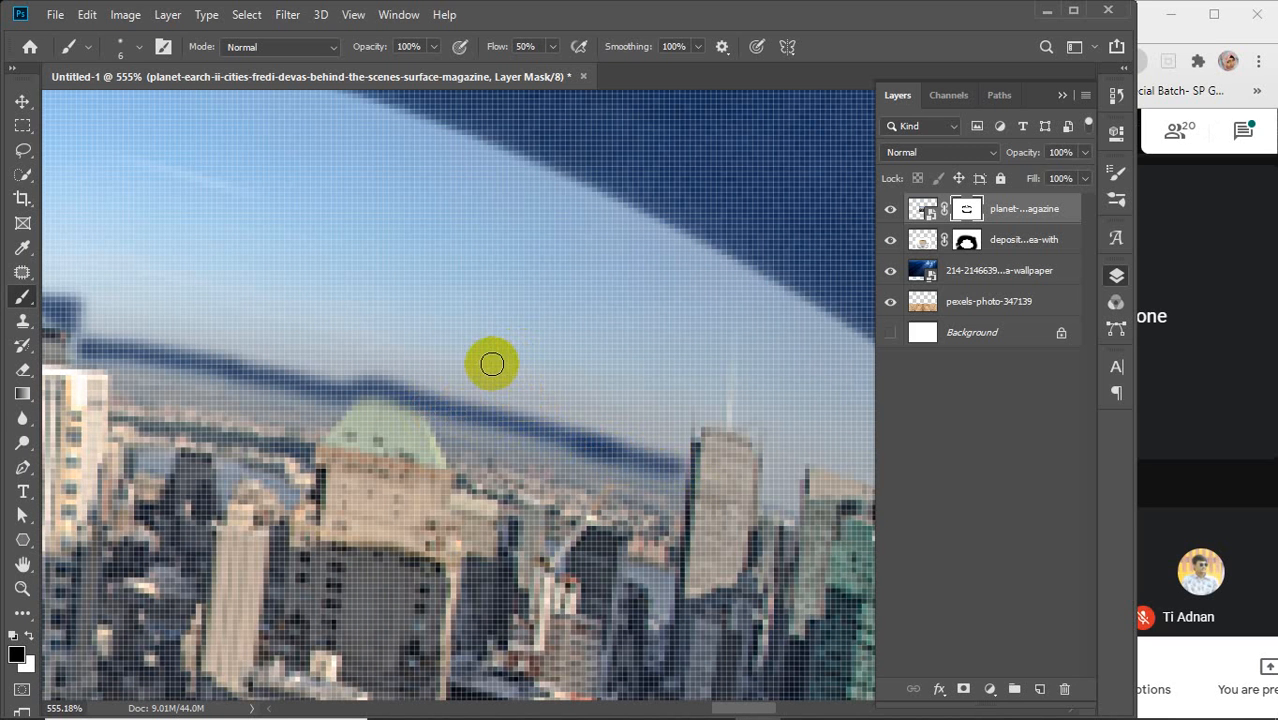
drag(491, 364, 586, 444)
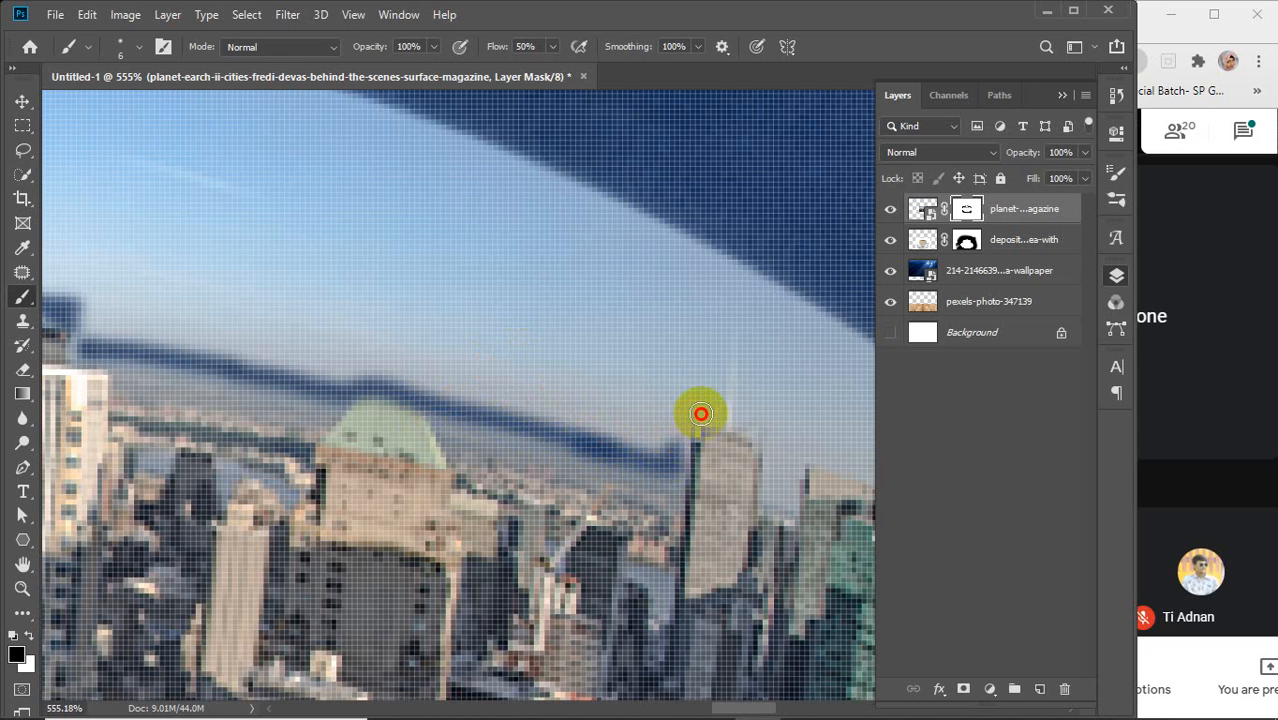
Step: Outline the antenna tower on the mask and carry the line over the green glass building to the city's right edge
mouse_move(701, 413)
mouse_down()
mouse_move(712, 361)
mouse_move(730, 329)
mouse_move(757, 427)
mouse_move(787, 491)
mouse_up()
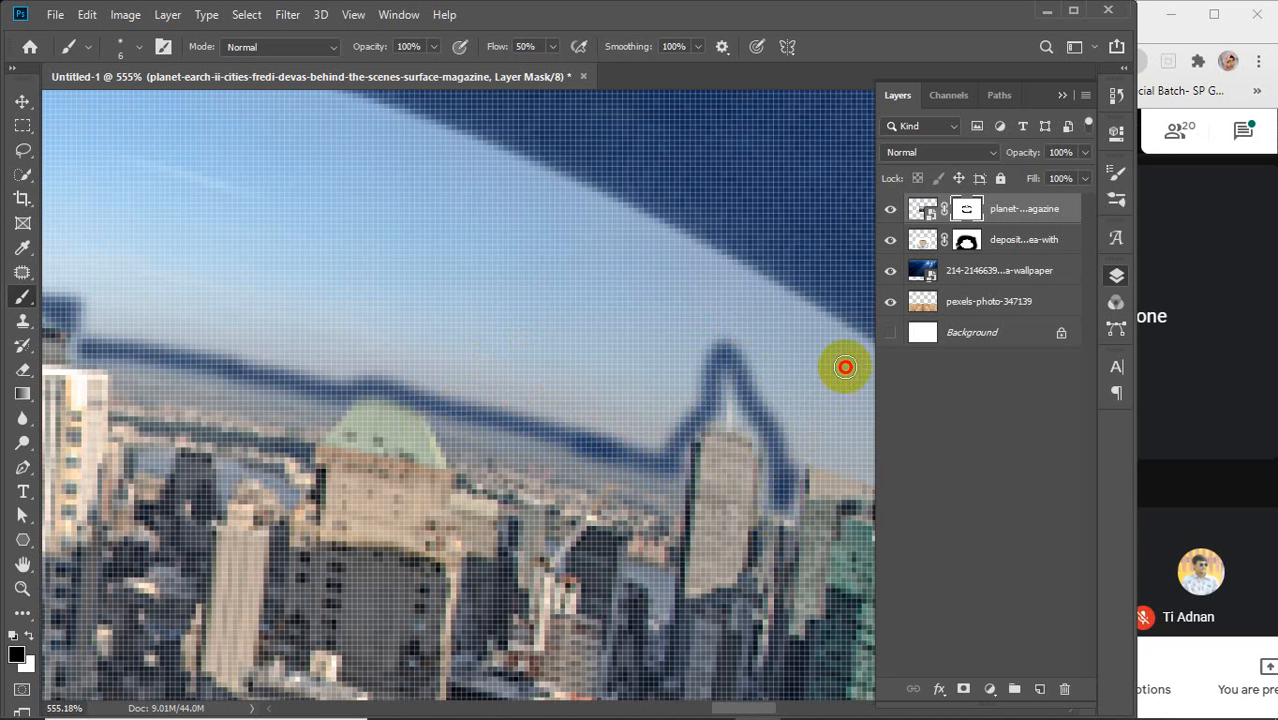
mouse_move(785, 463)
mouse_down()
mouse_move(479, 419)
mouse_move(357, 370)
mouse_move(431, 373)
mouse_move(487, 443)
mouse_up()
drag(525, 489, 540, 553)
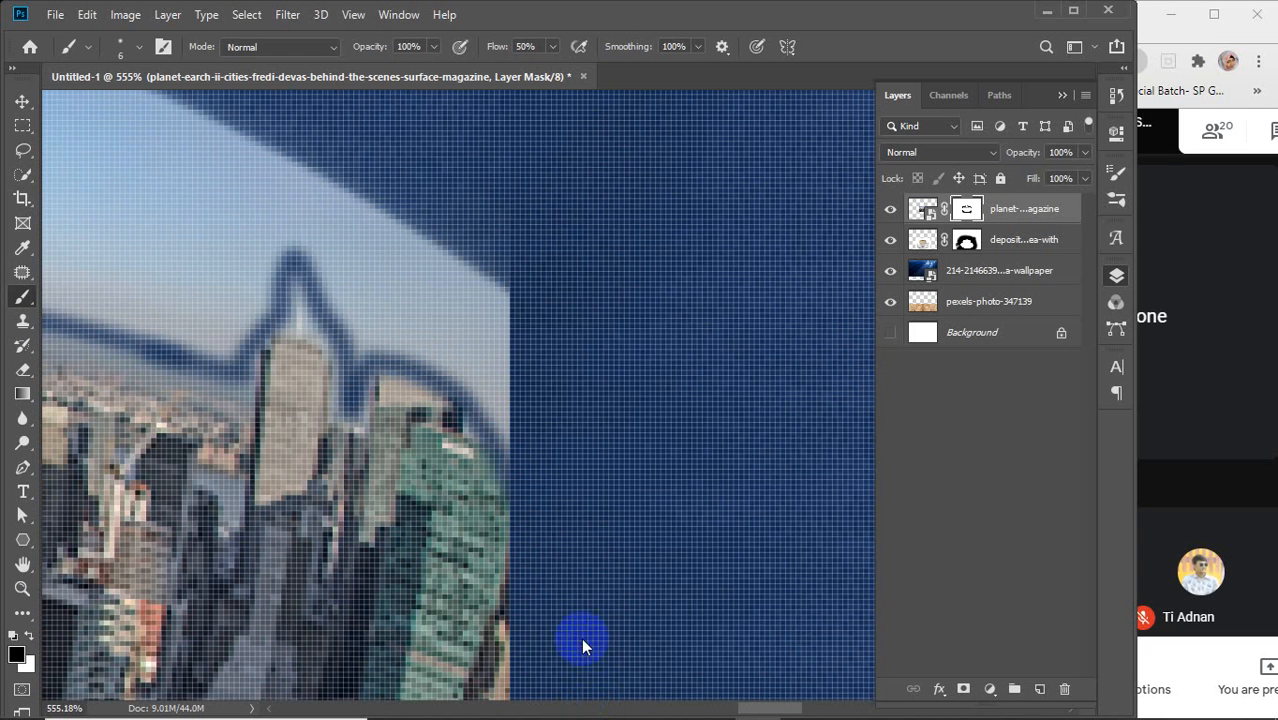
Step: Set the mask brush to 45 px with 100% hardness and 100% flow
scroll(552, 553, down, 10)
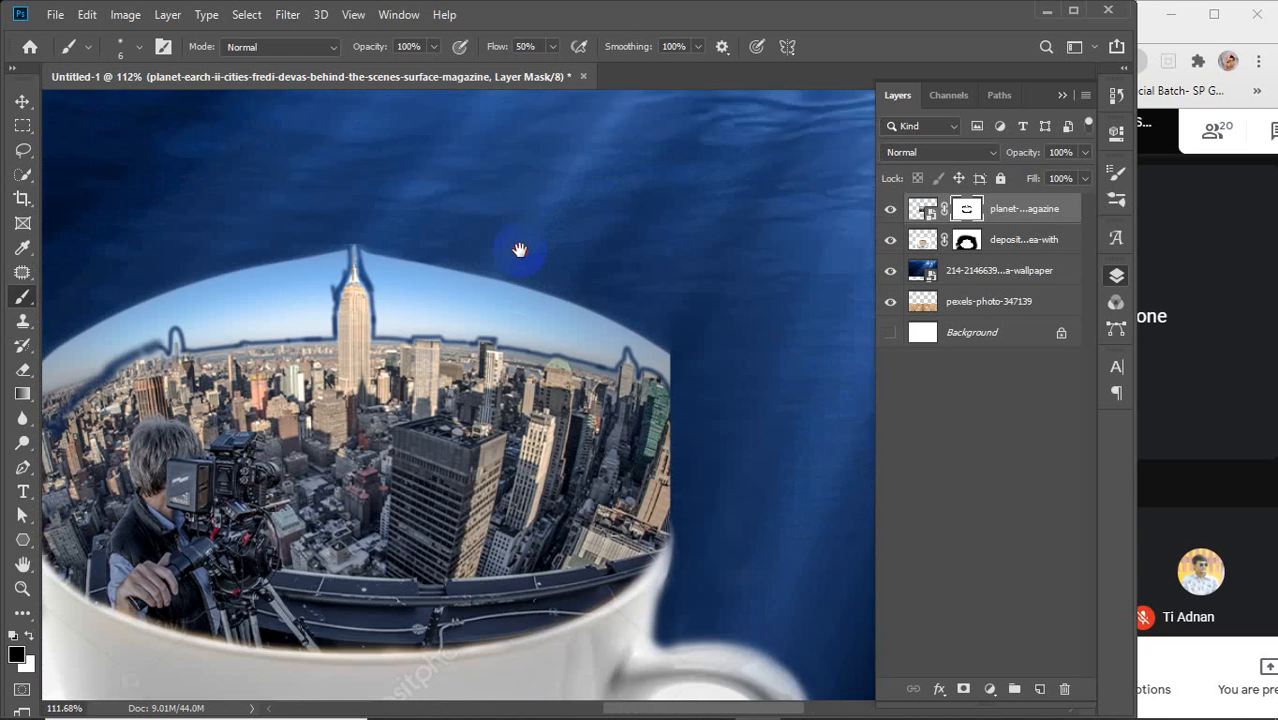
drag(519, 249, 606, 199)
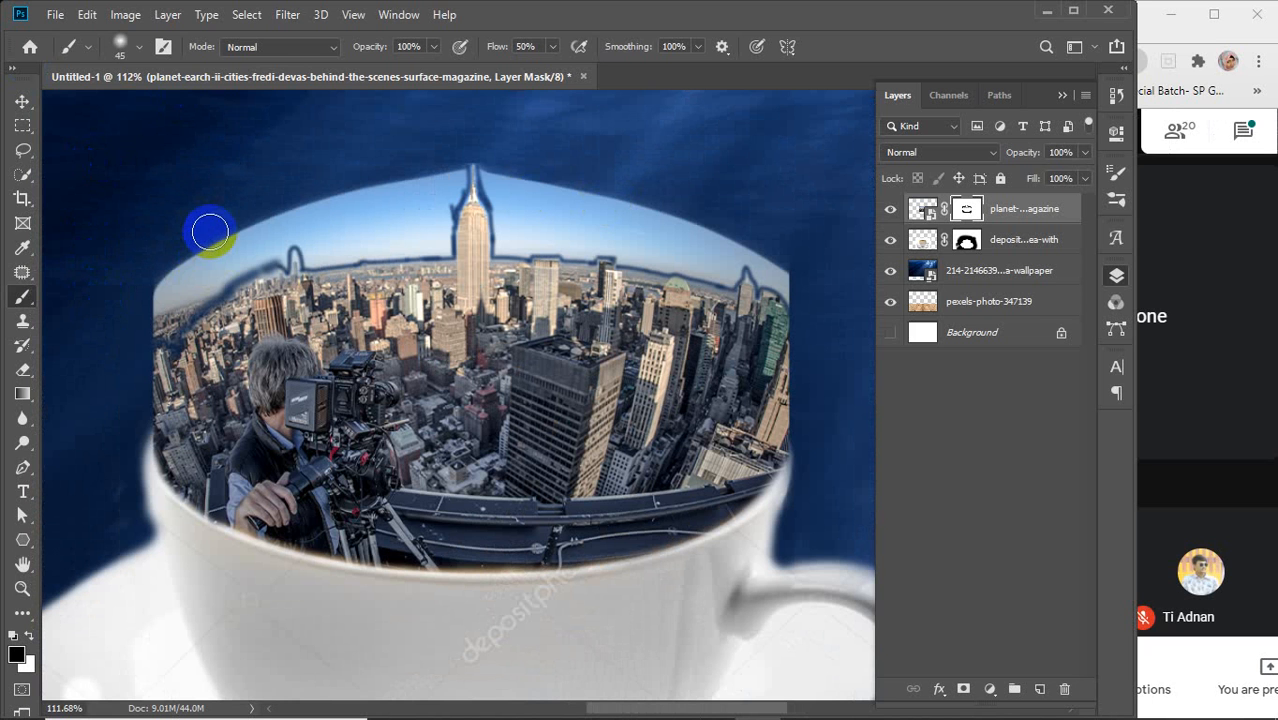
click(139, 47)
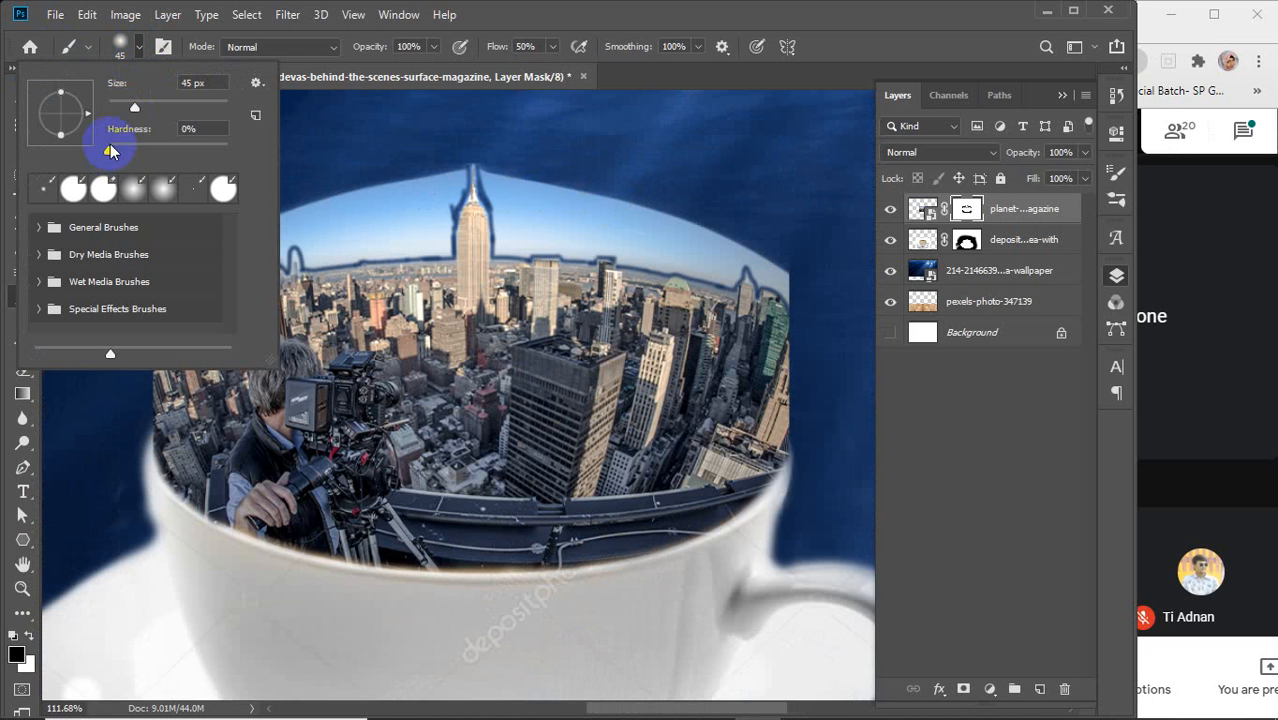
drag(110, 149, 355, 148)
click(140, 47)
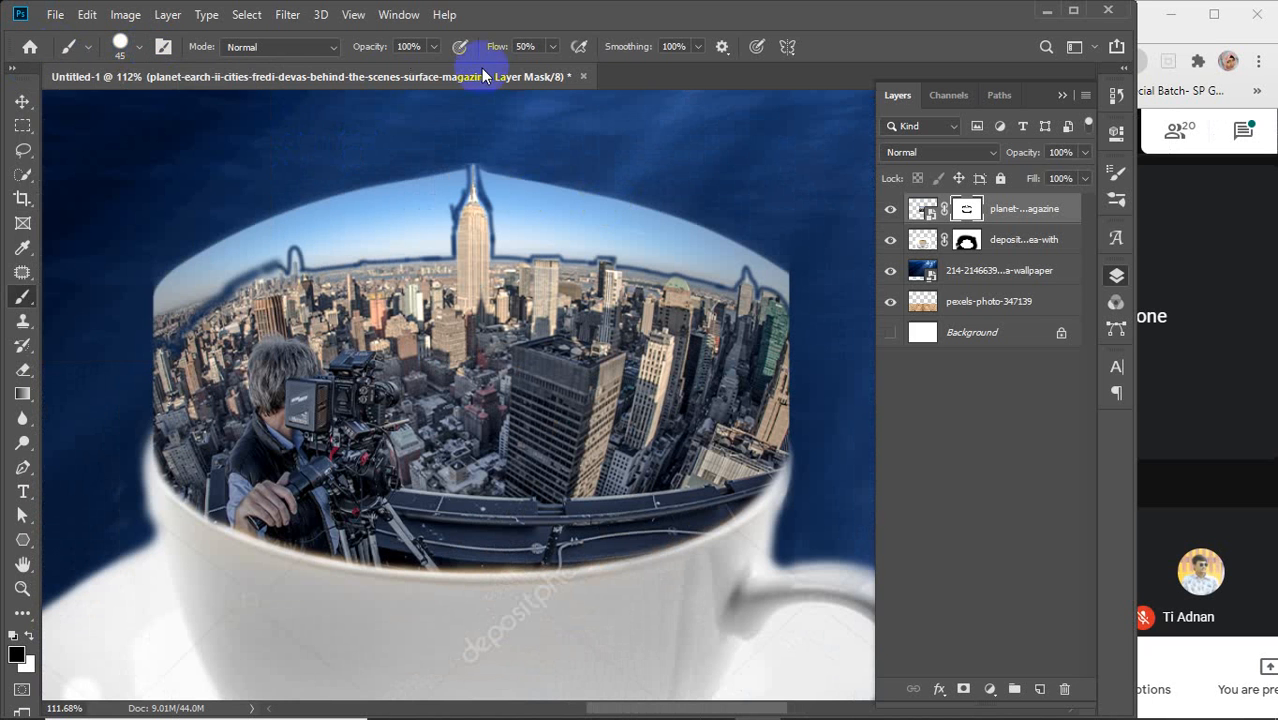
drag(491, 50, 732, 49)
Step: Mask out the remaining sky above the skyline outline, from the city's left edge past the distant slim tower
mouse_move(177, 285)
mouse_down()
mouse_move(165, 277)
mouse_move(224, 248)
mouse_up()
mouse_move(304, 178)
mouse_down()
mouse_move(229, 231)
mouse_move(388, 189)
mouse_move(349, 217)
mouse_up()
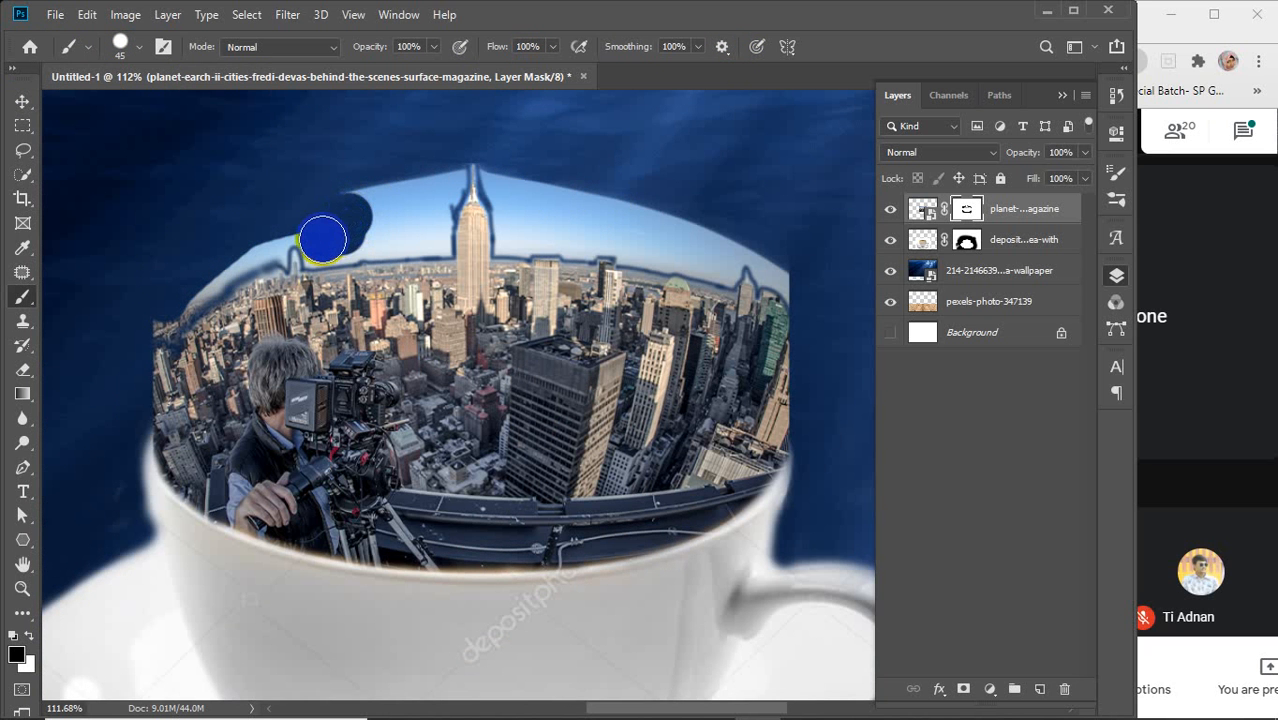
Step: Paint black on the city photo's layer mask to hide the sky along the skyline's left curve, including its outer edge
mouse_move(290, 222)
mouse_down()
mouse_move(200, 269)
mouse_move(126, 285)
mouse_move(167, 226)
mouse_move(238, 212)
mouse_move(324, 220)
mouse_move(357, 238)
mouse_move(427, 160)
mouse_move(439, 116)
mouse_move(429, 191)
mouse_move(398, 221)
mouse_move(348, 218)
mouse_move(397, 197)
mouse_up()
drag(188, 288, 166, 323)
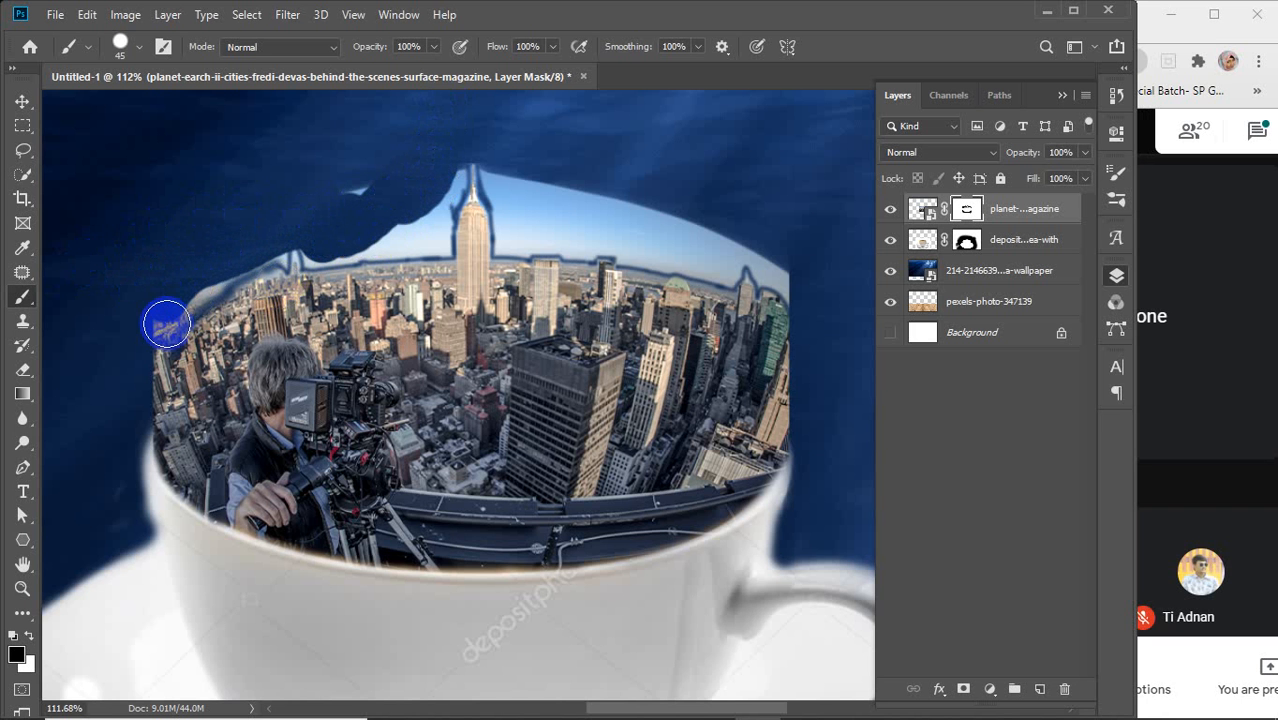
scroll(166, 323, up, 6)
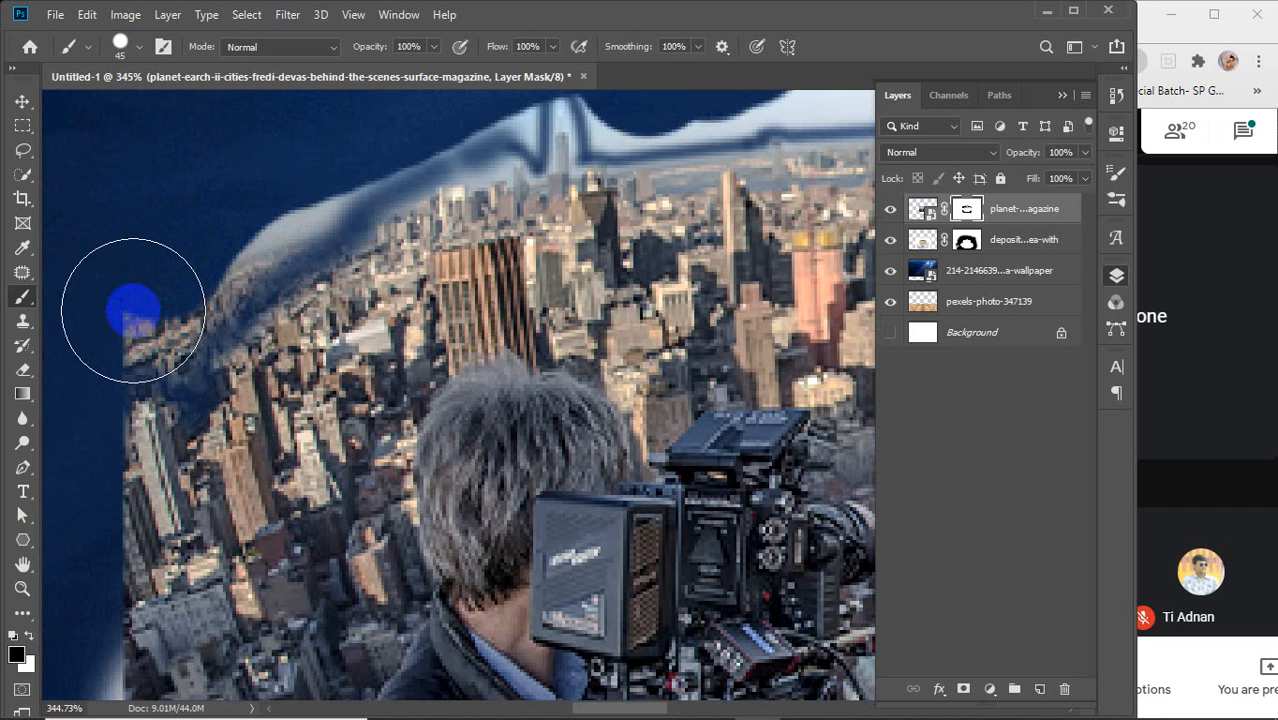
mouse_move(128, 309)
mouse_down()
mouse_move(331, 131)
mouse_move(222, 336)
mouse_up()
key(space)
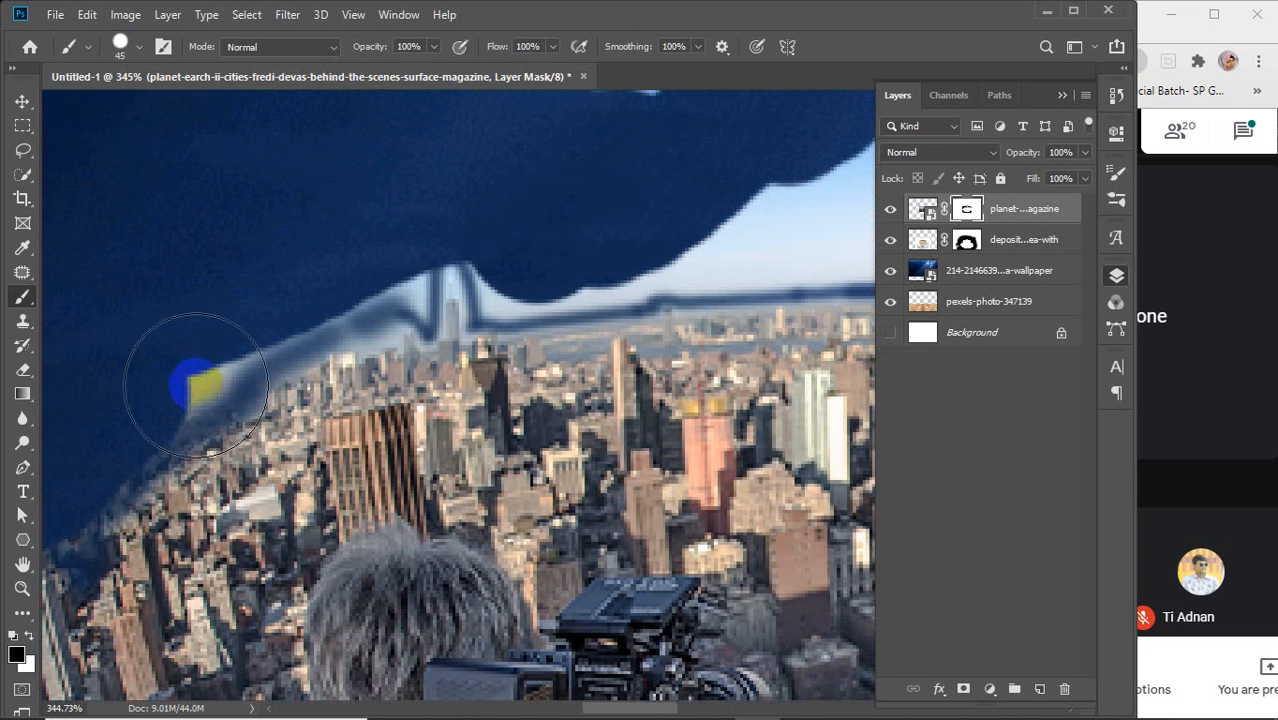
mouse_move(154, 366)
mouse_down()
mouse_move(185, 329)
mouse_move(257, 293)
mouse_move(353, 204)
mouse_move(355, 250)
mouse_move(285, 277)
mouse_up()
key(space)
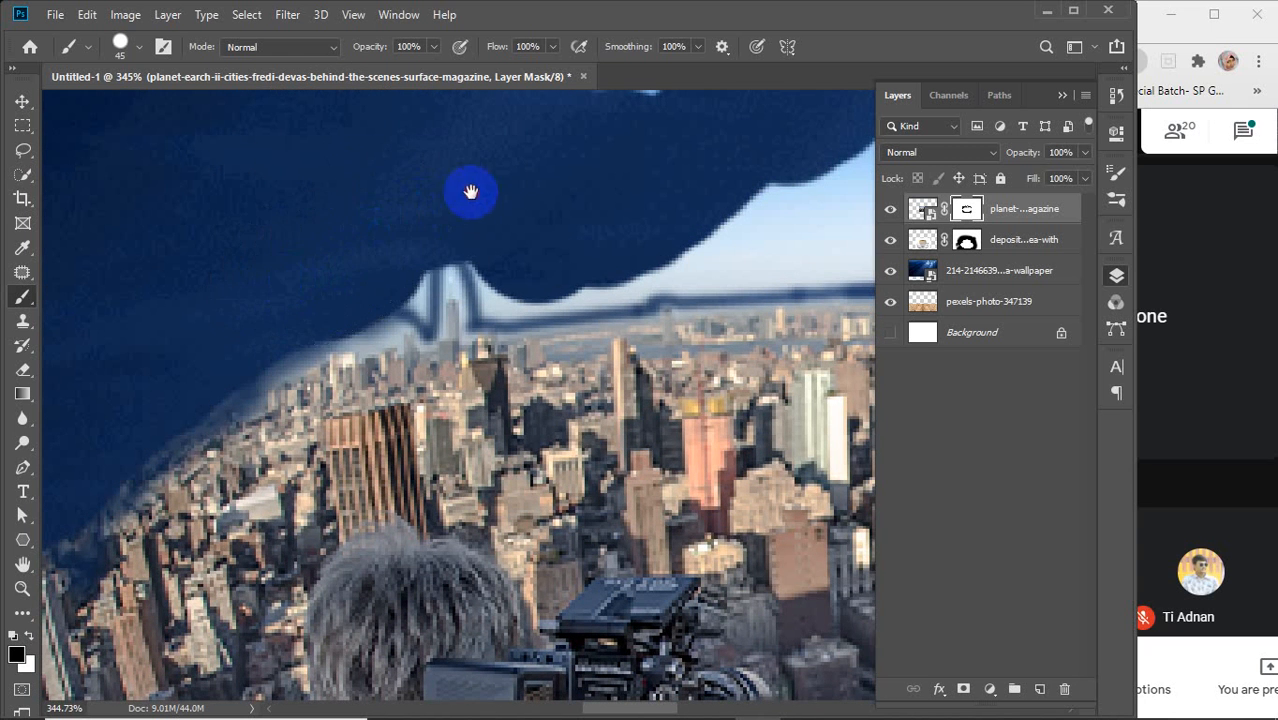
Step: Reduce the brush to 15 px and mask out the sky between the small left tower and the tall skyscraper
drag(471, 192, 275, 315)
key(bracketleft)
key(bracketleft)
key(bracketleft)
key(bracketleft)
key(bracketleft)
key(bracketleft)
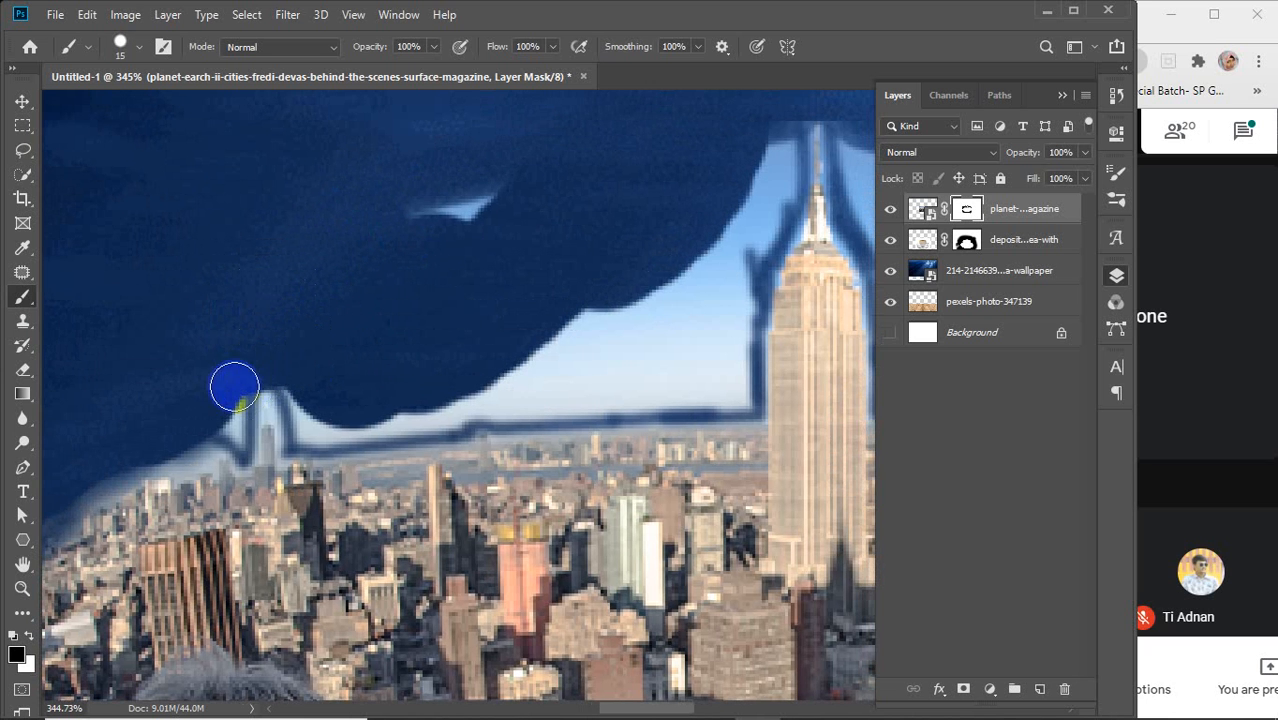
mouse_move(216, 413)
mouse_down()
mouse_move(274, 379)
mouse_move(314, 379)
mouse_move(320, 417)
mouse_move(375, 424)
mouse_move(676, 316)
mouse_move(662, 348)
mouse_move(505, 428)
mouse_move(470, 400)
mouse_up()
drag(165, 355, 470, 177)
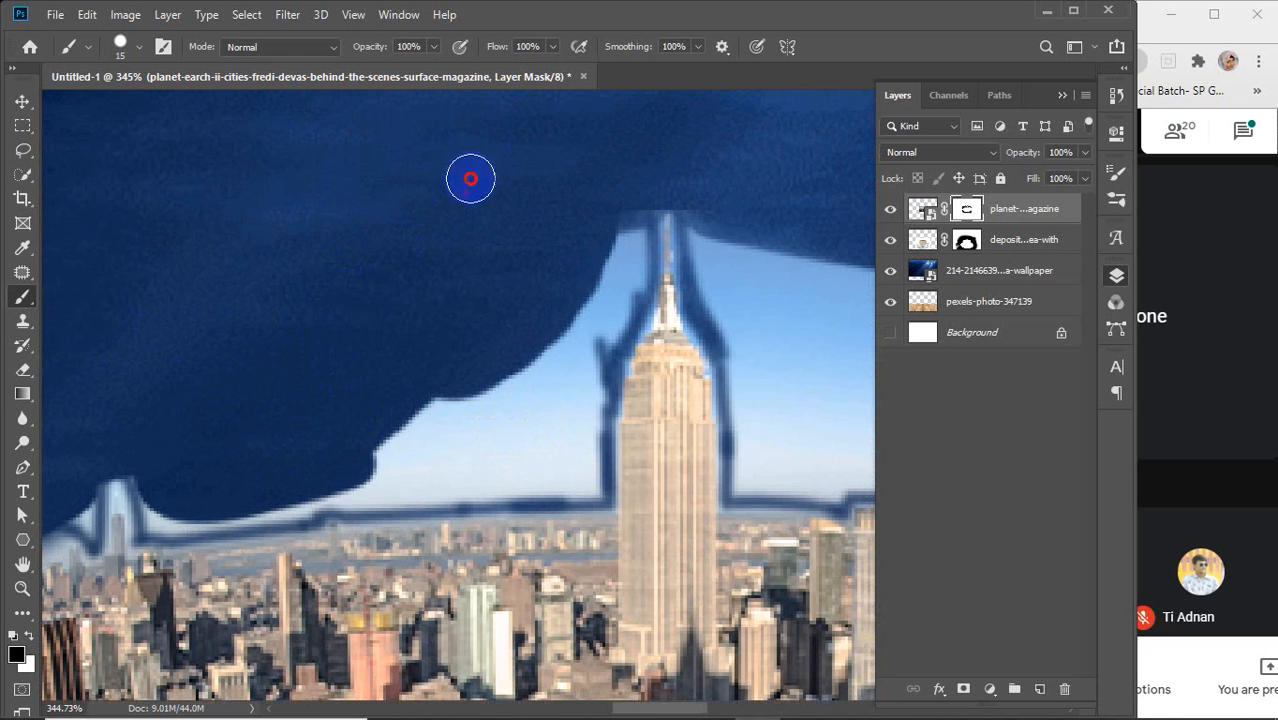
mouse_move(621, 211)
mouse_down()
mouse_move(621, 295)
mouse_move(557, 400)
mouse_move(577, 474)
mouse_move(275, 484)
mouse_move(550, 458)
mouse_move(578, 439)
mouse_move(582, 478)
mouse_move(292, 485)
mouse_move(197, 465)
mouse_up()
click(578, 439)
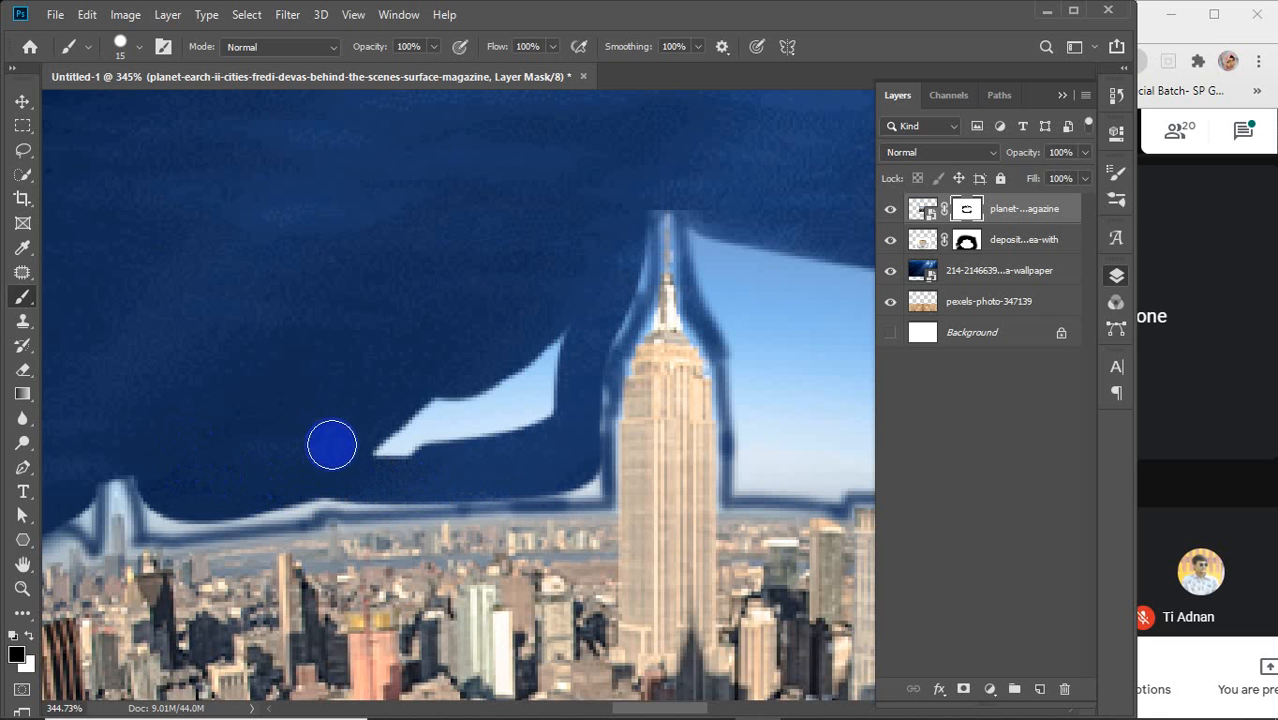
mouse_move(331, 445)
mouse_down()
mouse_move(419, 447)
mouse_move(517, 423)
mouse_move(550, 387)
mouse_move(560, 310)
mouse_move(536, 412)
mouse_move(450, 453)
mouse_move(576, 364)
mouse_move(577, 298)
mouse_move(553, 411)
mouse_move(497, 437)
mouse_move(414, 430)
mouse_up()
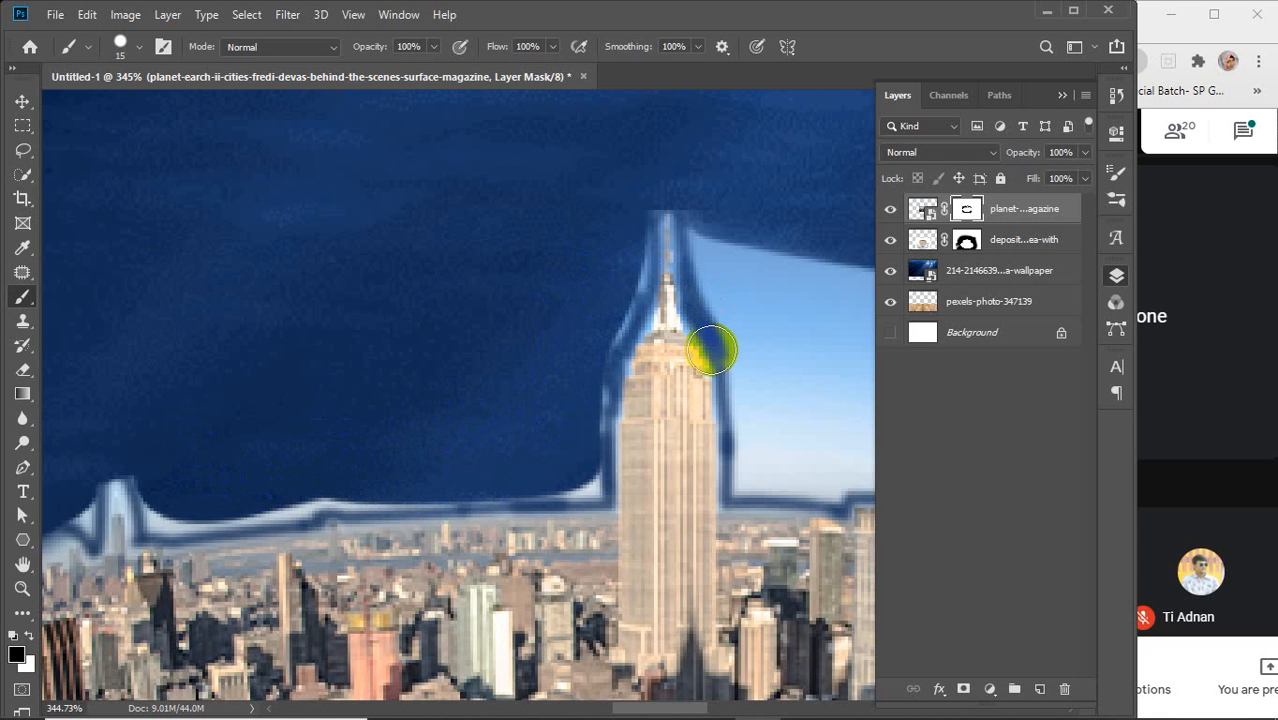
Step: Mask out the band of sky directly above the buildings, from the tall skyscraper's right side to the photo's right edge
drag(712, 342, 256, 308)
mouse_move(207, 215)
mouse_down()
mouse_move(194, 249)
mouse_move(205, 291)
mouse_move(256, 386)
mouse_move(243, 491)
mouse_move(248, 185)
mouse_move(252, 370)
mouse_up()
mouse_move(270, 493)
mouse_down()
mouse_move(322, 485)
mouse_move(337, 442)
mouse_move(348, 143)
mouse_move(312, 480)
mouse_move(405, 471)
mouse_move(430, 430)
mouse_up()
mouse_move(374, 485)
mouse_down()
mouse_move(487, 502)
mouse_move(628, 473)
mouse_move(750, 499)
mouse_move(825, 405)
mouse_move(848, 311)
mouse_move(767, 442)
mouse_up()
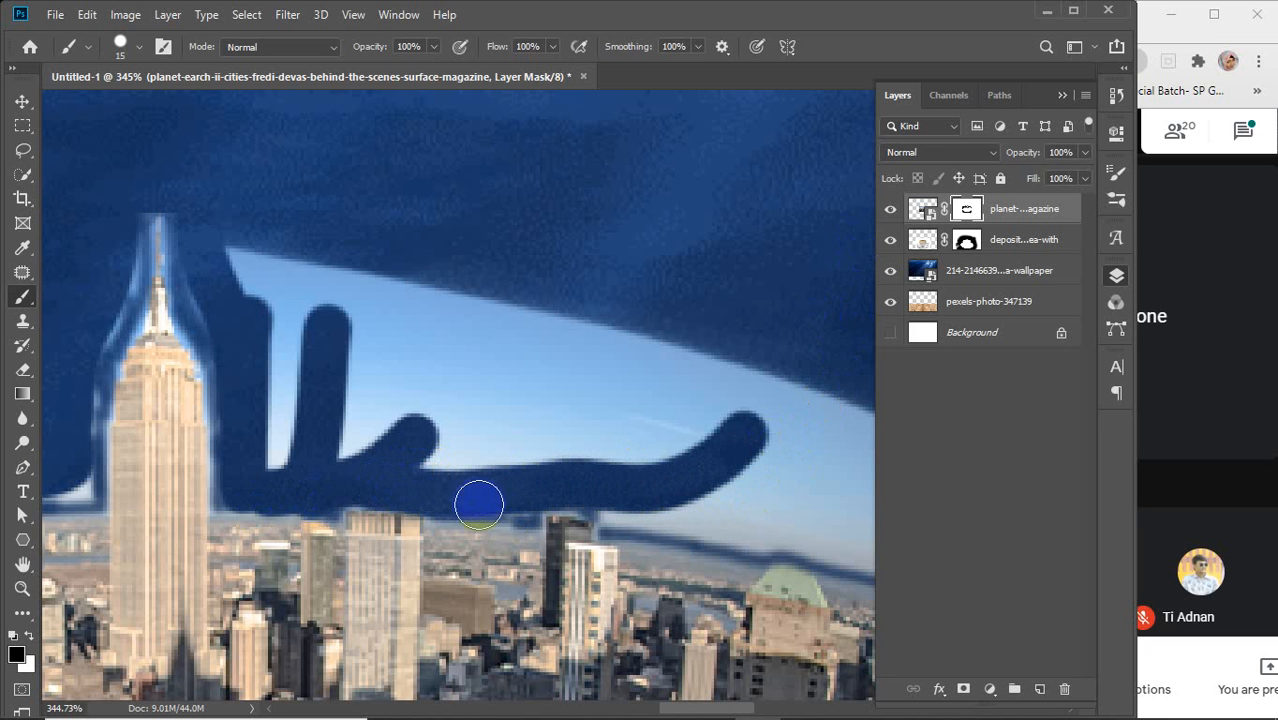
mouse_move(618, 505)
mouse_down()
mouse_move(419, 424)
mouse_move(256, 335)
mouse_move(455, 364)
mouse_move(620, 426)
mouse_move(648, 334)
mouse_move(633, 328)
mouse_move(592, 397)
mouse_move(514, 377)
mouse_move(340, 367)
mouse_move(217, 309)
mouse_move(215, 214)
mouse_up()
key(ctrl+z)
mouse_move(328, 303)
mouse_down()
mouse_move(411, 331)
mouse_move(671, 348)
mouse_move(755, 292)
mouse_move(517, 272)
mouse_up()
key(space)
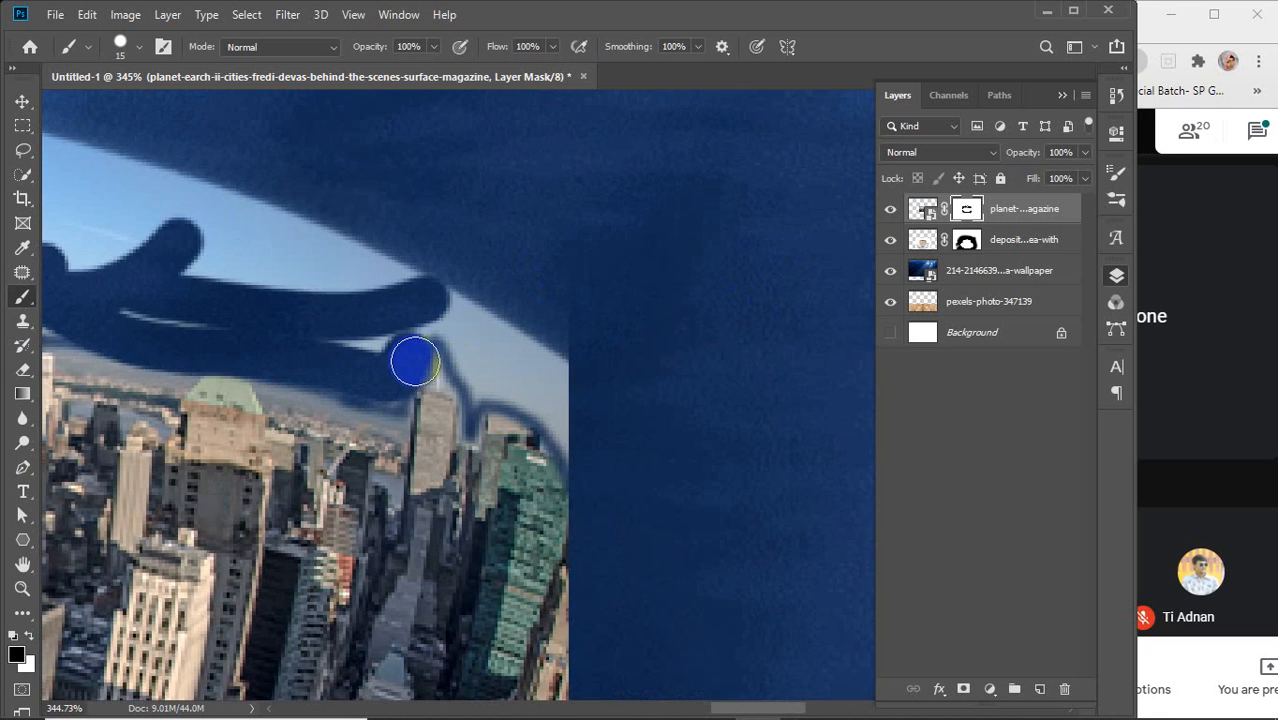
mouse_move(420, 357)
mouse_down()
mouse_move(588, 413)
mouse_move(658, 540)
mouse_up()
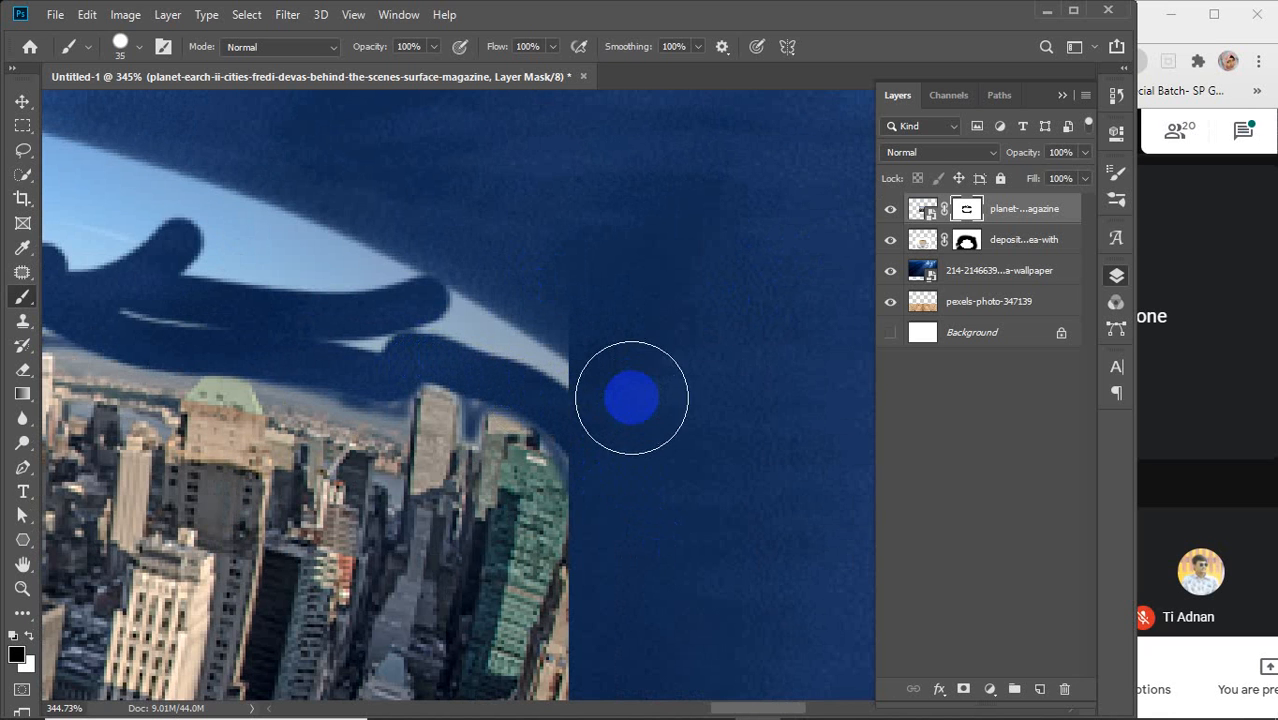
Step: Enlarge the brush to 80 px and mask out the remaining large patch of sky right of the tall skyscraper
key(bracketright)
key(bracketright)
key(bracketright)
key(bracketright)
key(bracketright)
key(bracketright)
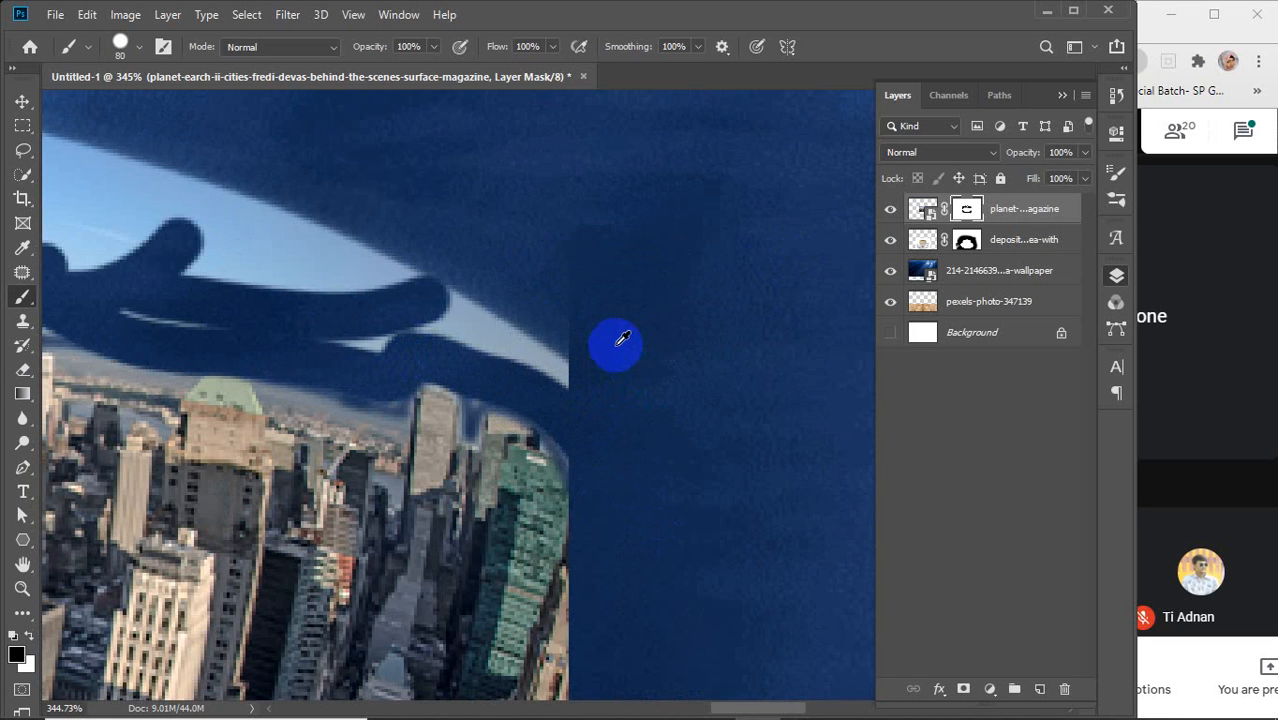
scroll(622, 340, down, 8)
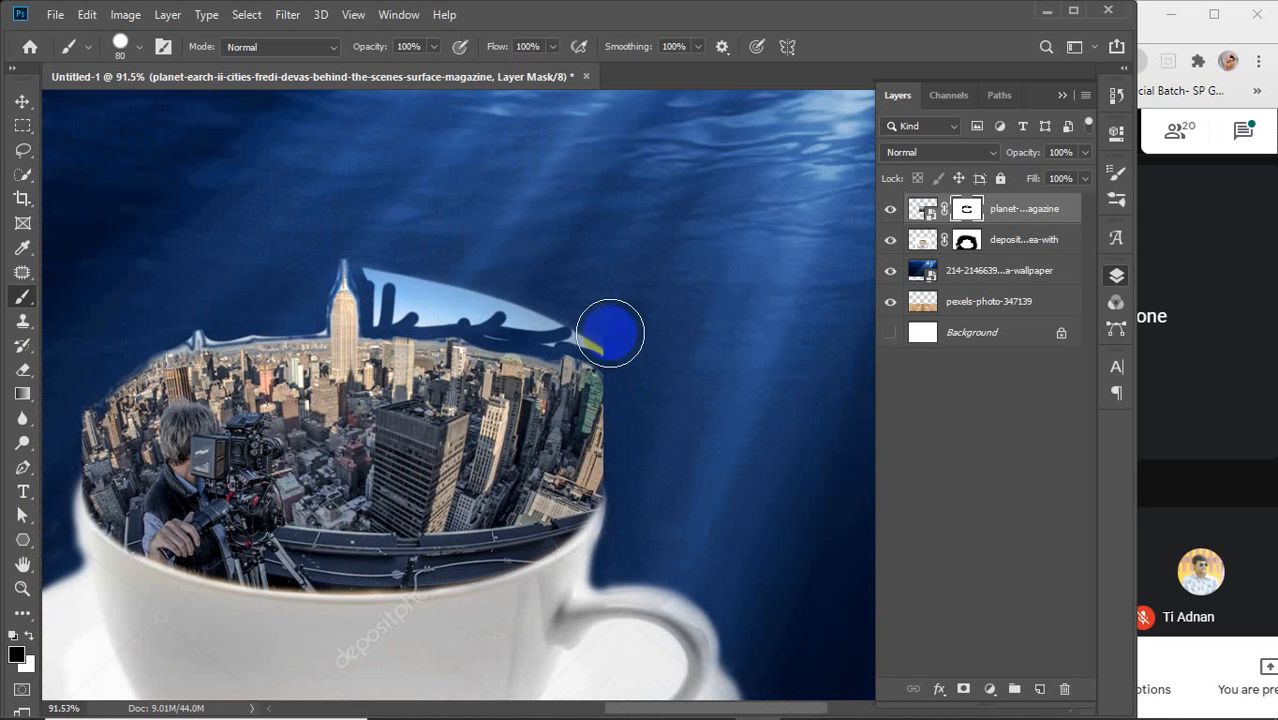
mouse_move(610, 327)
mouse_down()
mouse_move(583, 301)
mouse_move(419, 236)
mouse_move(480, 302)
mouse_move(462, 280)
mouse_move(504, 296)
mouse_move(441, 266)
mouse_up()
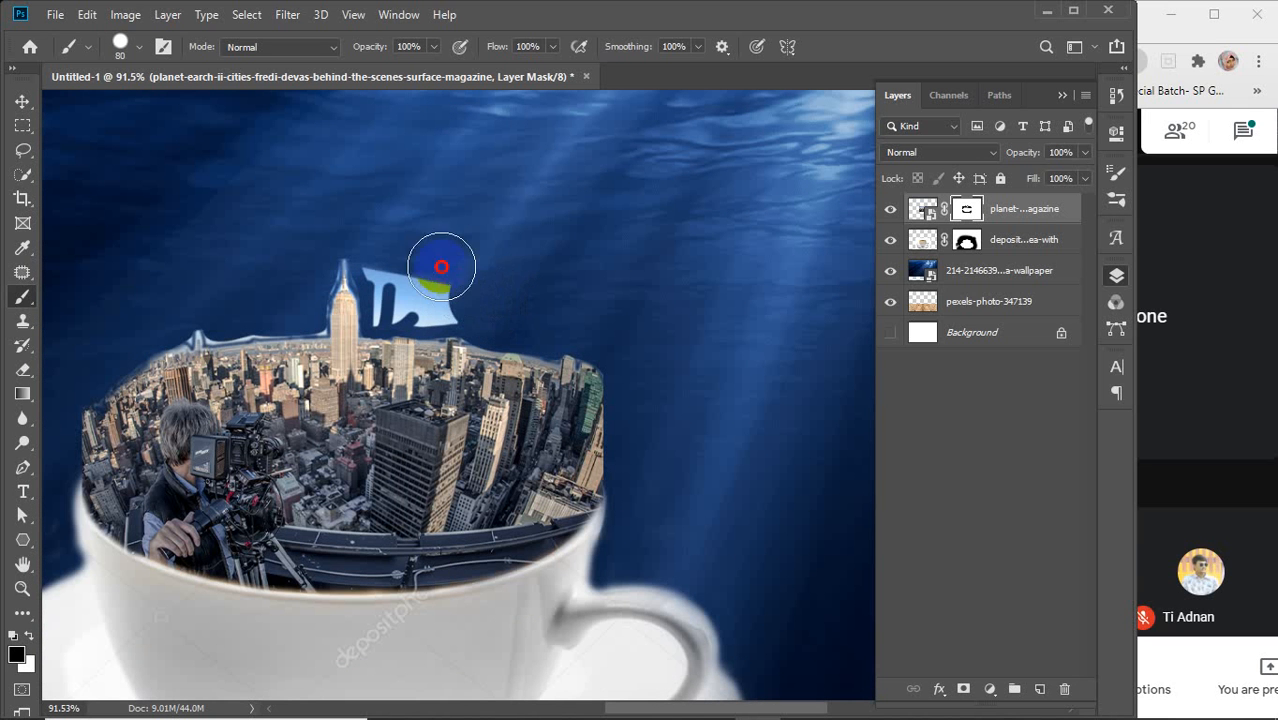
drag(482, 308, 445, 299)
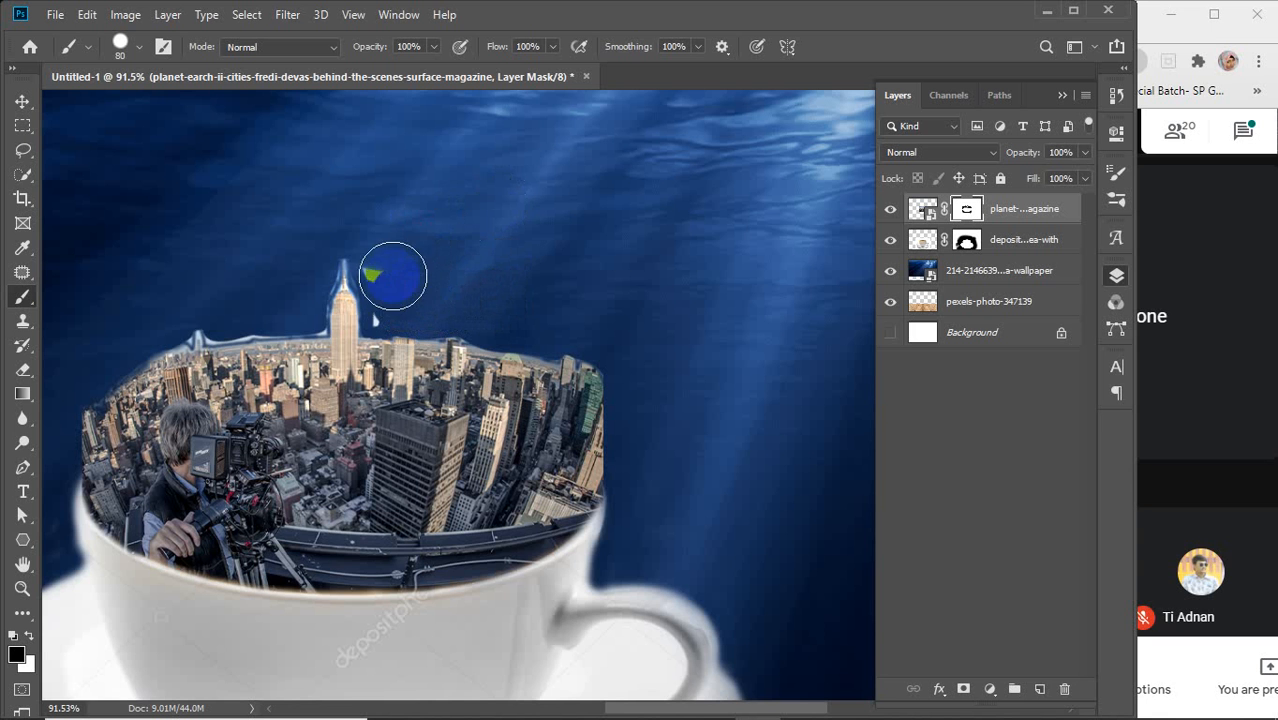
Step: Mask out the leftover sky speck beside the skyscraper and soften the brush to 0% hardness at 35 px
scroll(413, 308, up, 2)
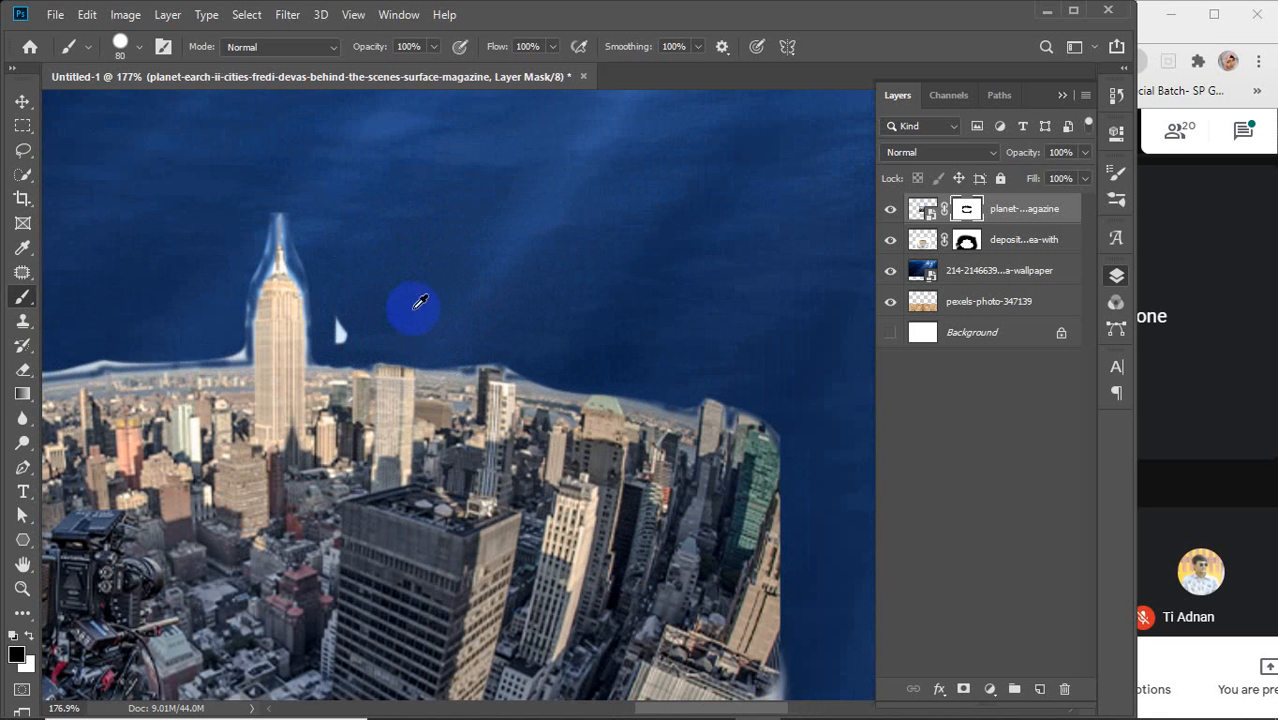
key(bracketleft)
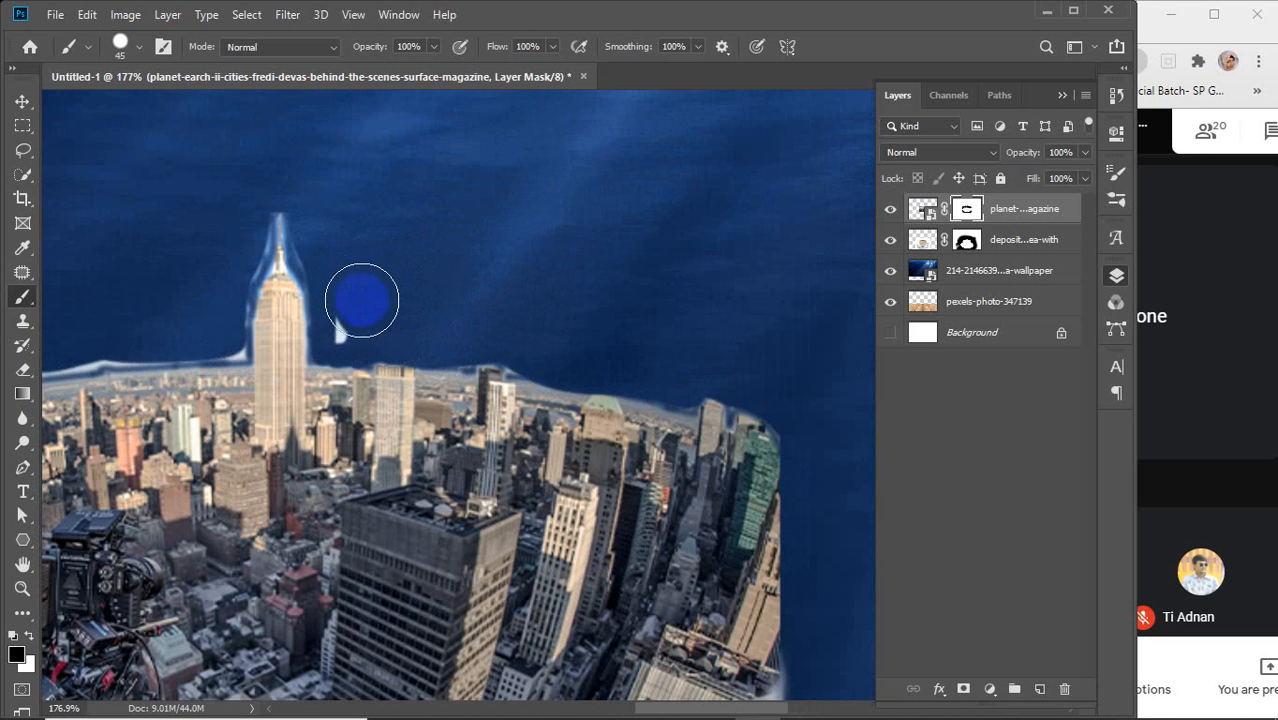
click(122, 44)
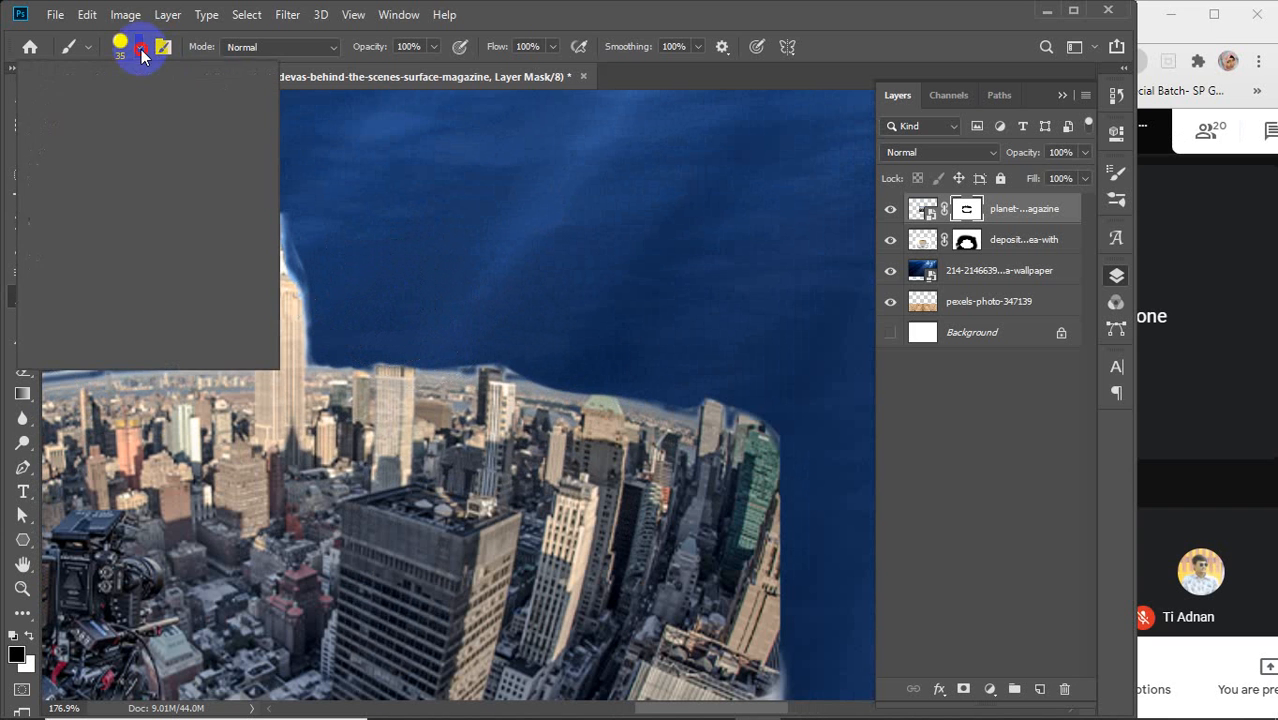
drag(227, 153, 90, 183)
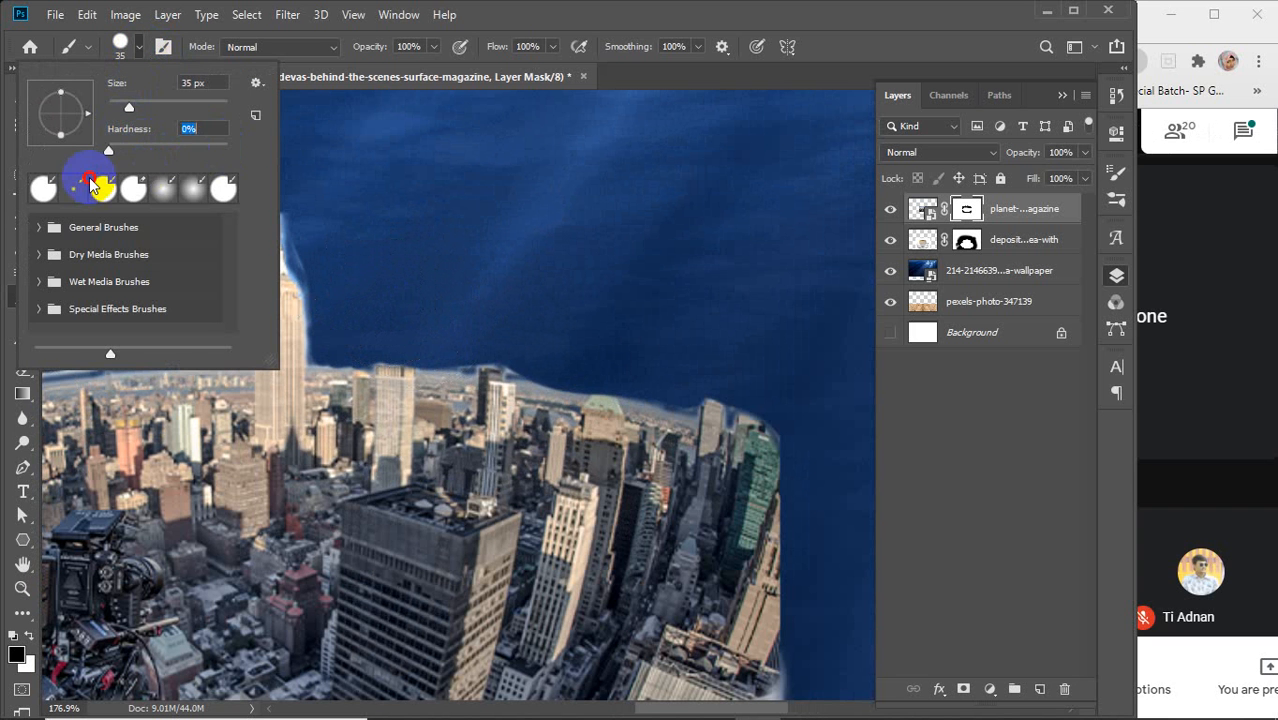
click(141, 48)
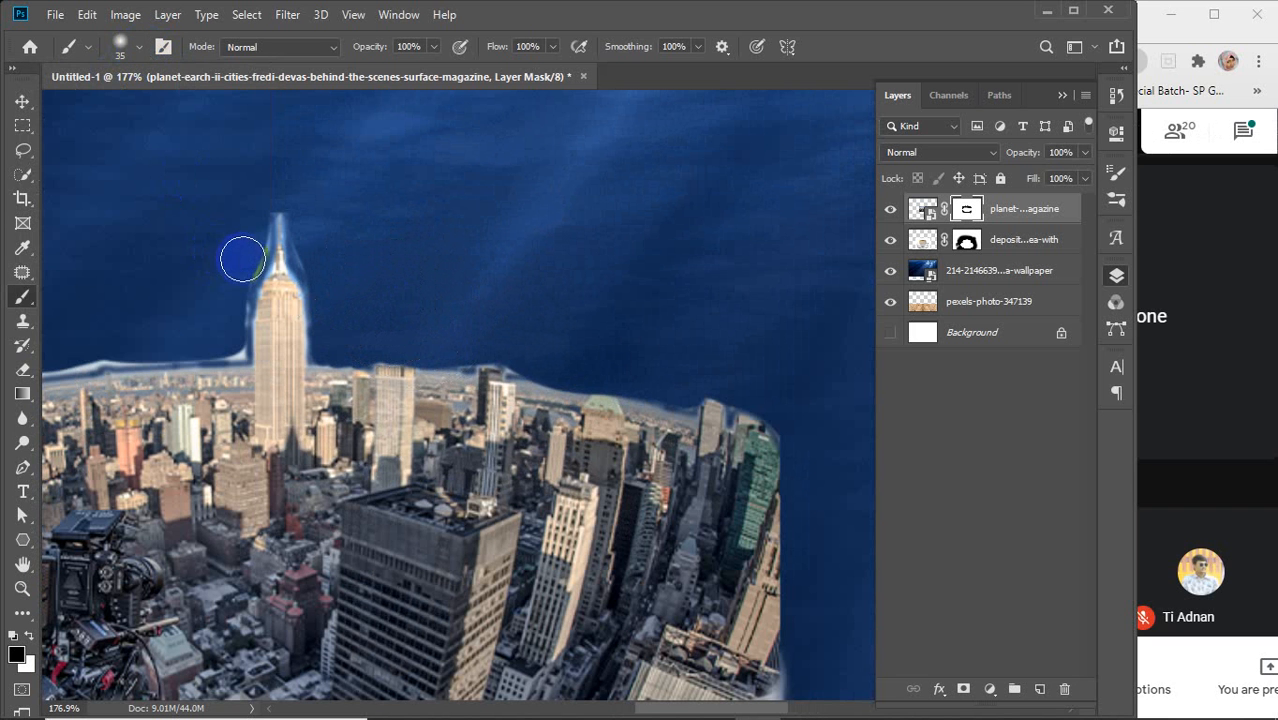
Step: Reduce the soft brush to 8 px and mask out the light halo on both sides of the skyscraper's spire
scroll(244, 253, up, 5)
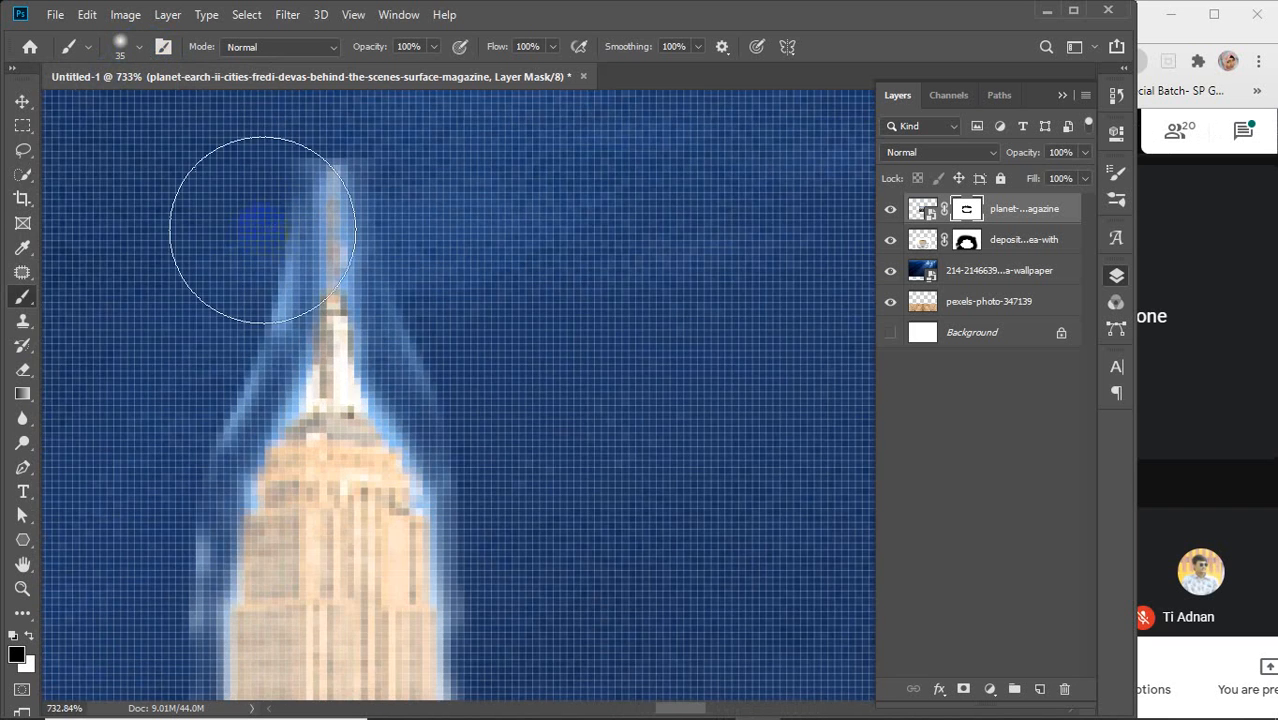
key(bracketleft)
key(bracketleft)
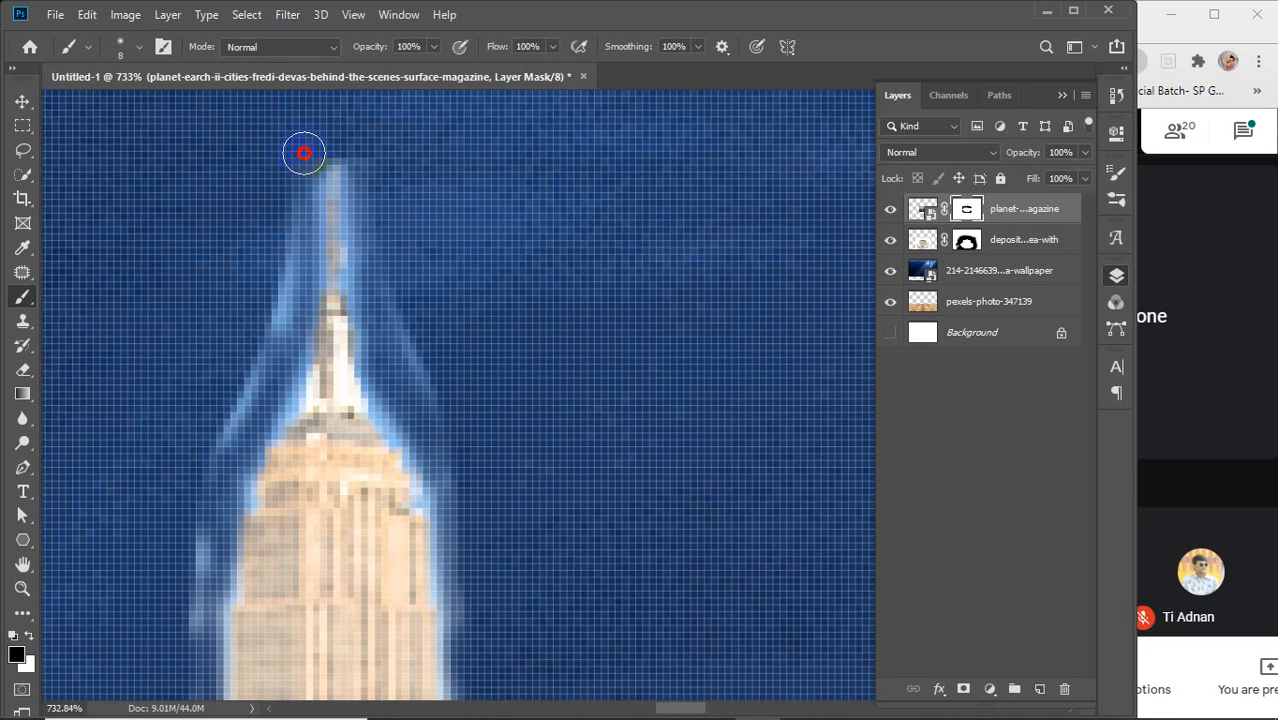
mouse_move(301, 170)
mouse_down()
mouse_move(288, 344)
mouse_move(231, 437)
mouse_move(144, 512)
mouse_up()
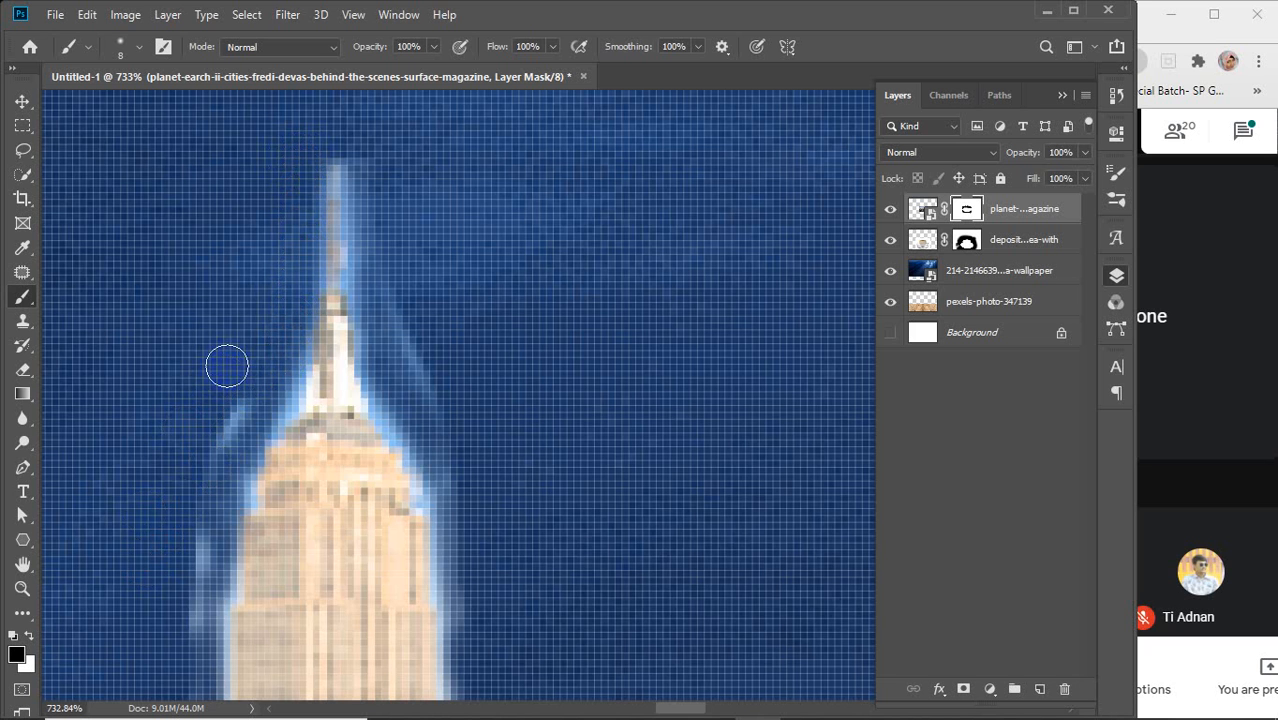
mouse_move(231, 407)
mouse_down()
mouse_move(185, 520)
mouse_move(171, 612)
mouse_up()
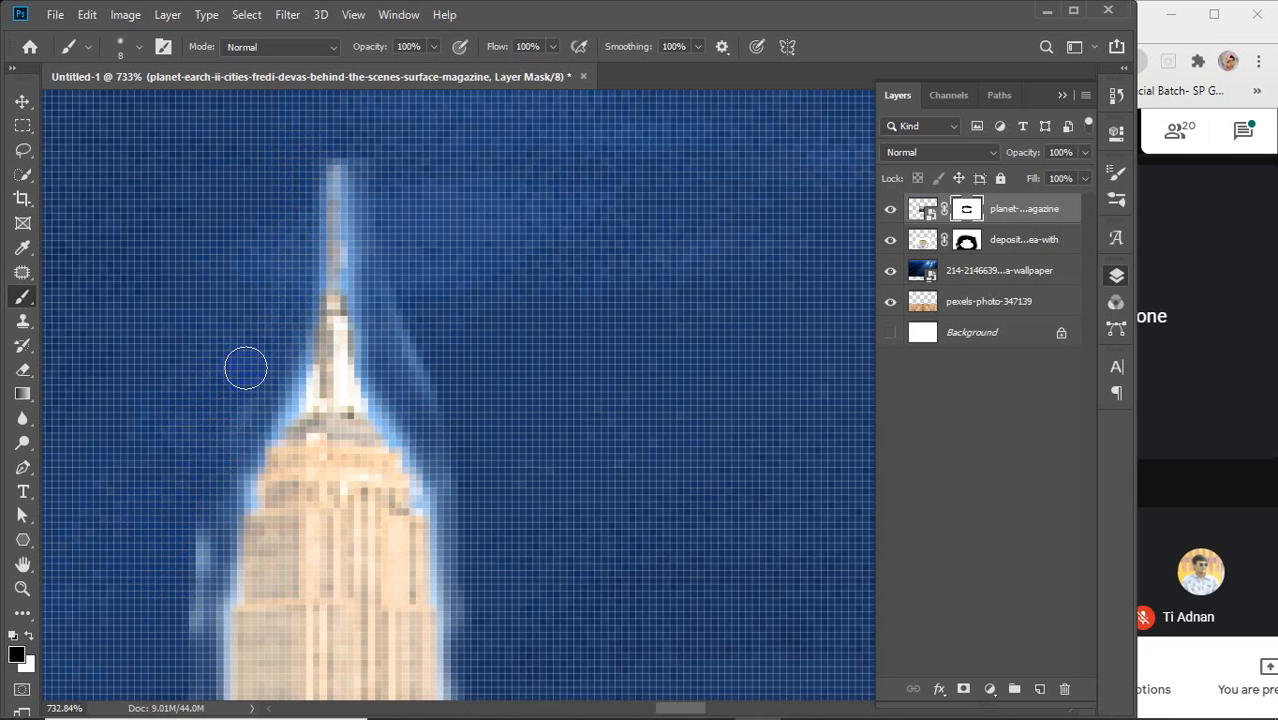
drag(223, 455, 176, 594)
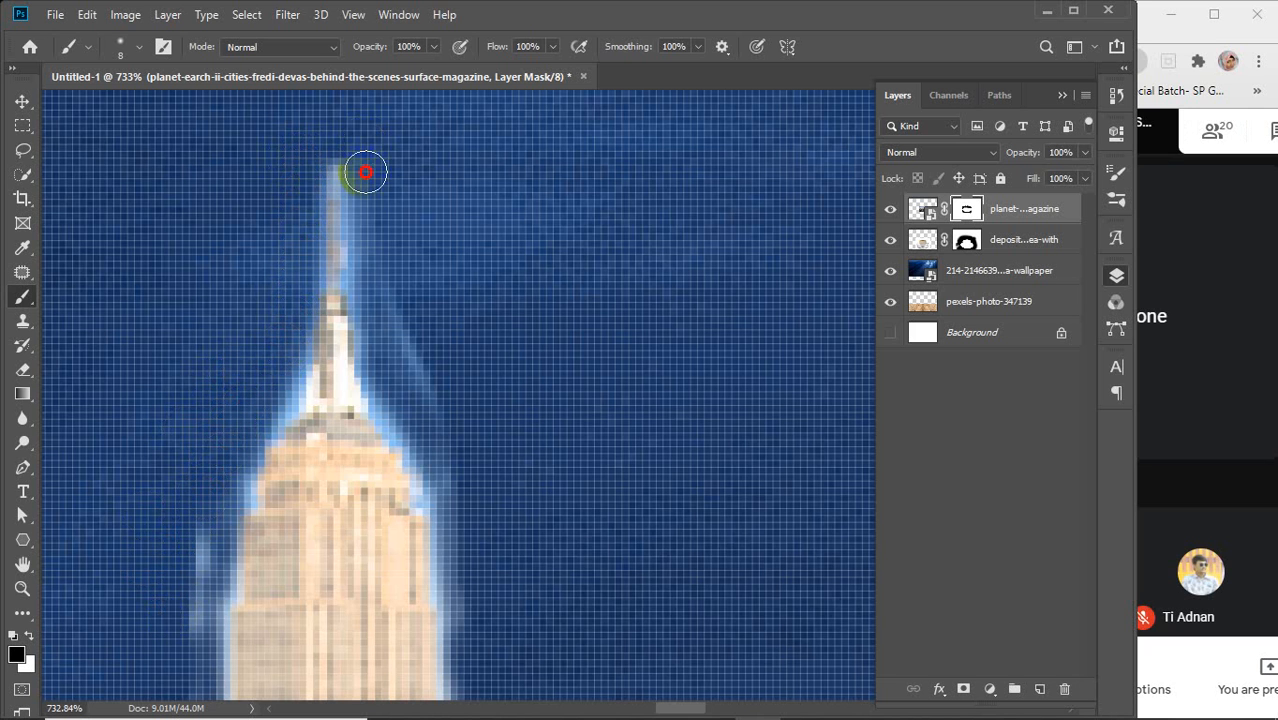
mouse_move(365, 172)
mouse_down()
mouse_move(373, 268)
mouse_move(430, 405)
mouse_move(463, 452)
mouse_move(593, 508)
mouse_up()
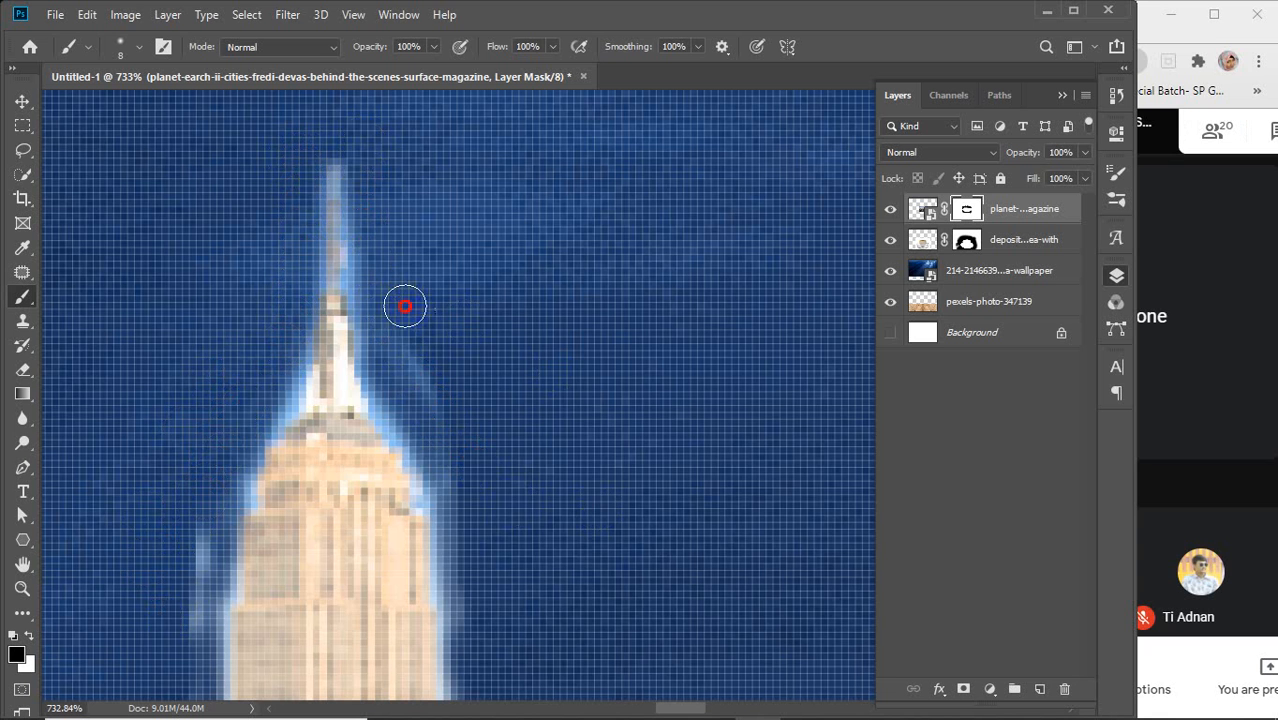
drag(438, 458, 405, 360)
Step: Mask out the light fringe along both sides of the skyscraper's shaft down to the horizon
scroll(520, 535, down, 4)
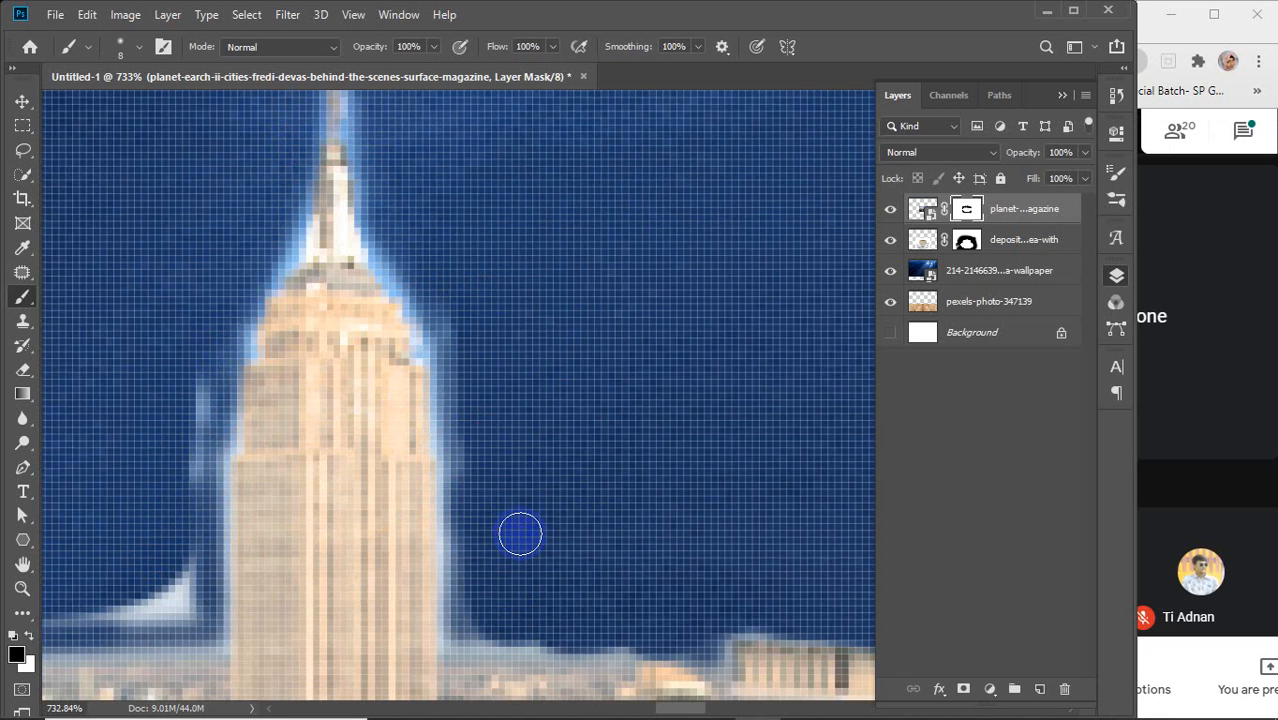
mouse_move(465, 291)
mouse_down()
mouse_move(474, 484)
mouse_move(492, 567)
mouse_move(522, 584)
mouse_up()
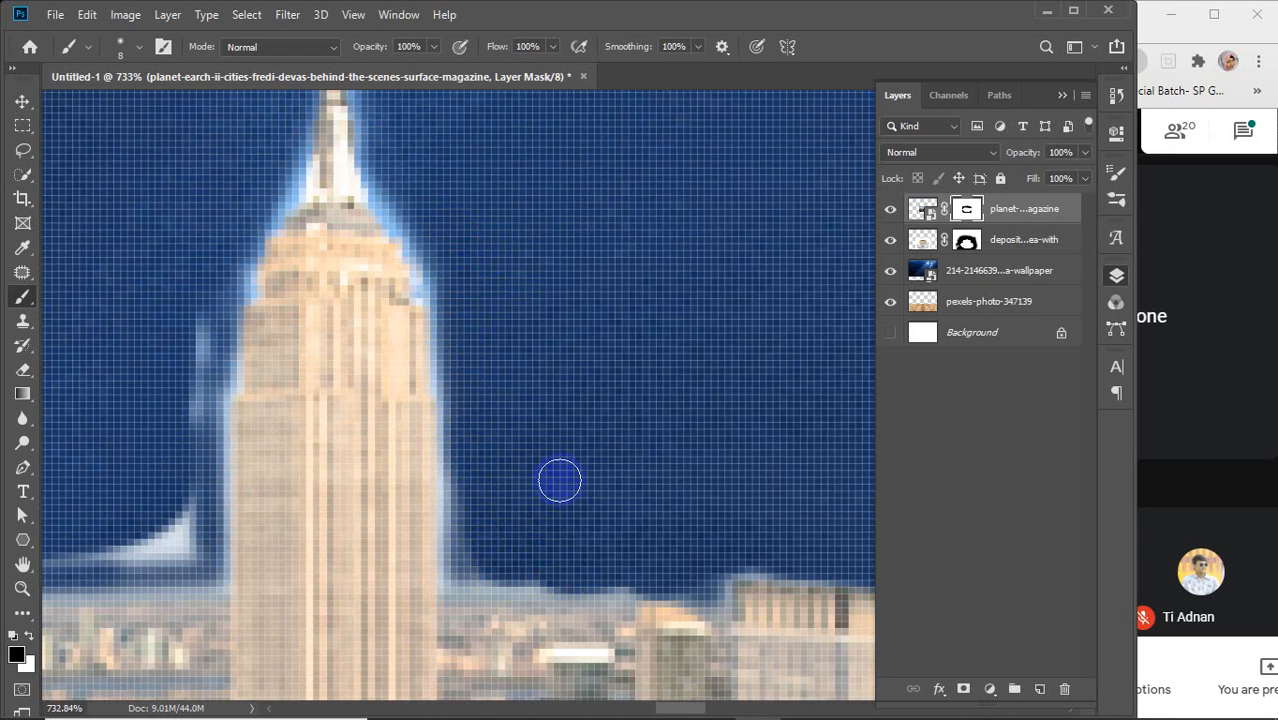
mouse_move(483, 519)
mouse_down()
mouse_move(542, 571)
mouse_move(615, 584)
mouse_up()
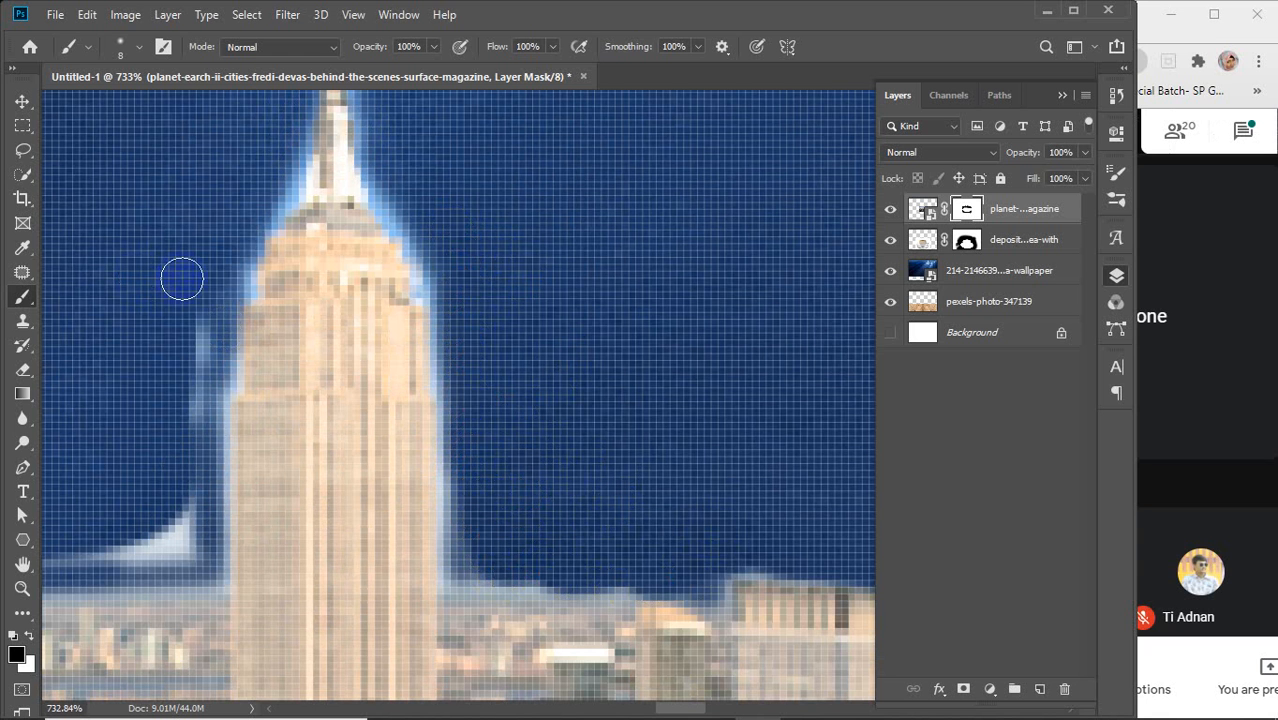
mouse_move(201, 333)
mouse_down()
mouse_move(177, 491)
mouse_move(271, 288)
mouse_move(348, 188)
mouse_move(370, 175)
mouse_move(392, 211)
mouse_move(382, 251)
mouse_move(322, 269)
mouse_move(302, 229)
mouse_move(392, 244)
mouse_move(351, 251)
mouse_move(382, 241)
mouse_up()
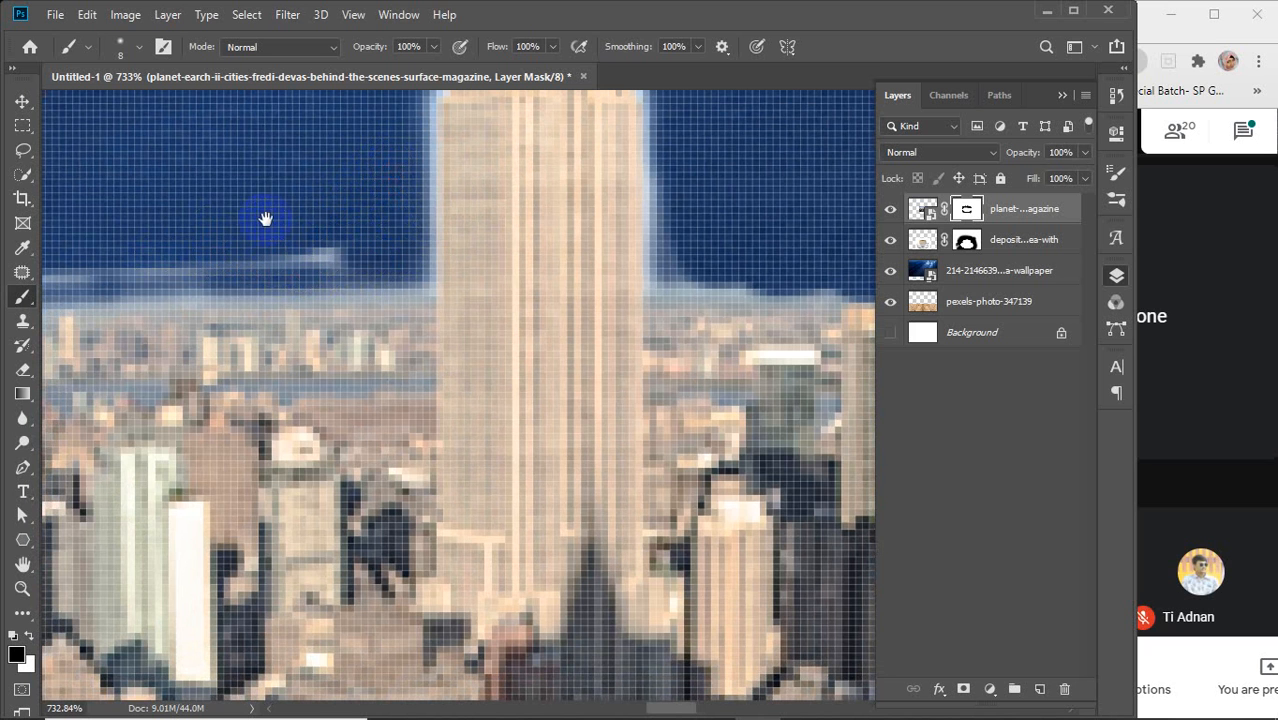
Step: Mask out the pale streak of leftover sky above the horizon between the skyscraper and the small distant tower
mouse_move(265, 214)
mouse_down()
mouse_move(488, 220)
mouse_move(705, 205)
mouse_move(787, 233)
mouse_move(784, 217)
mouse_move(379, 220)
mouse_move(264, 204)
mouse_move(374, 186)
mouse_move(790, 180)
mouse_move(819, 200)
mouse_up()
drag(705, 201, 542, 200)
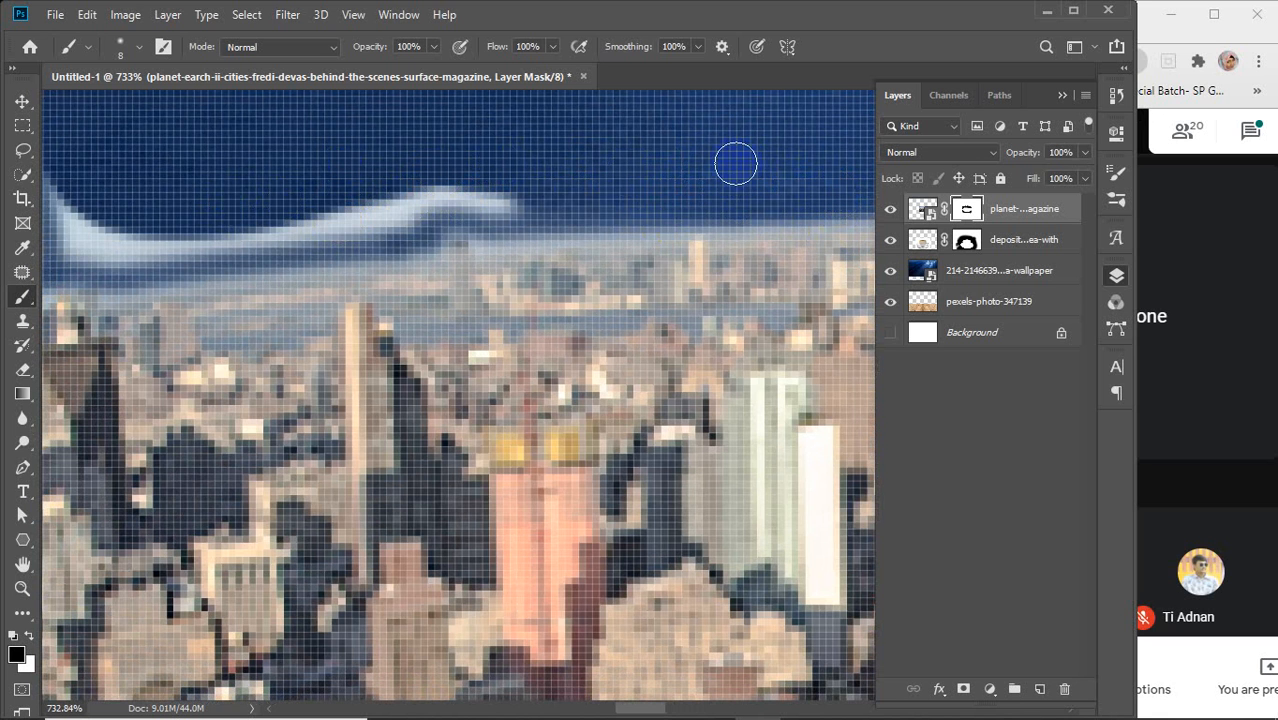
mouse_move(506, 181)
mouse_down()
mouse_move(467, 197)
mouse_move(278, 210)
mouse_move(219, 228)
mouse_move(407, 202)
mouse_move(409, 225)
mouse_move(380, 236)
mouse_move(236, 232)
mouse_up()
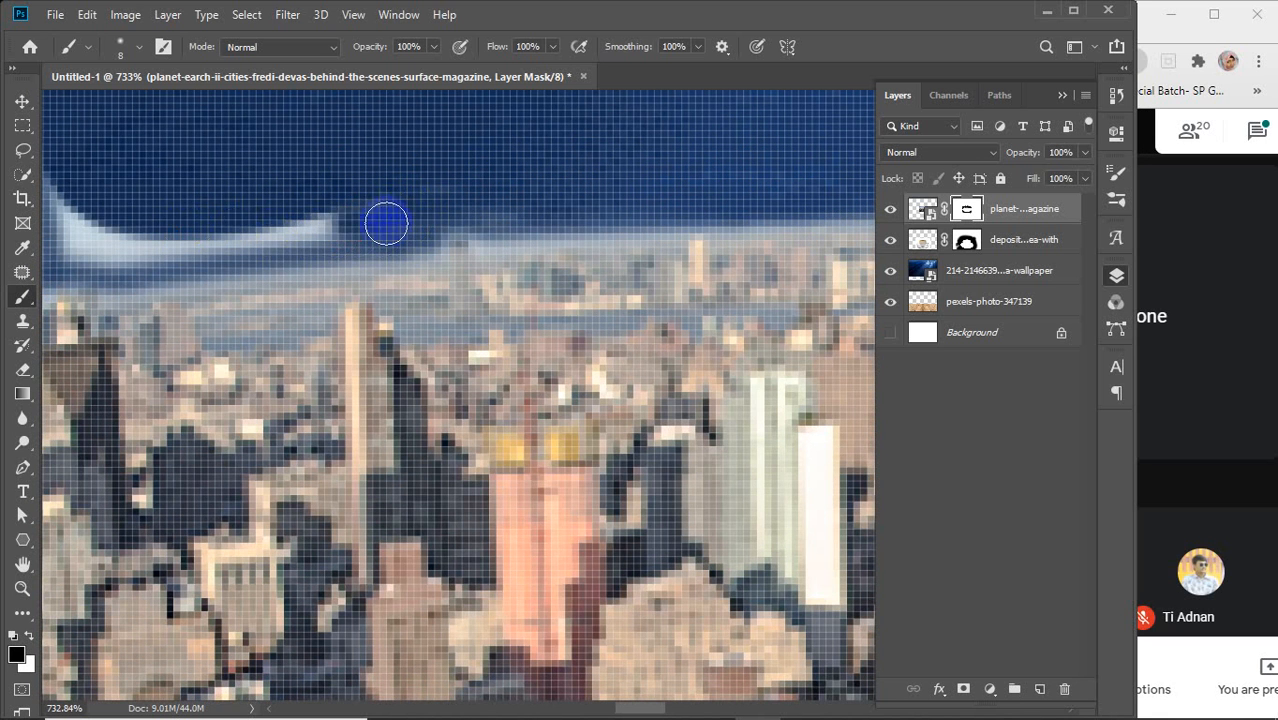
drag(393, 209, 337, 218)
drag(228, 205, 585, 223)
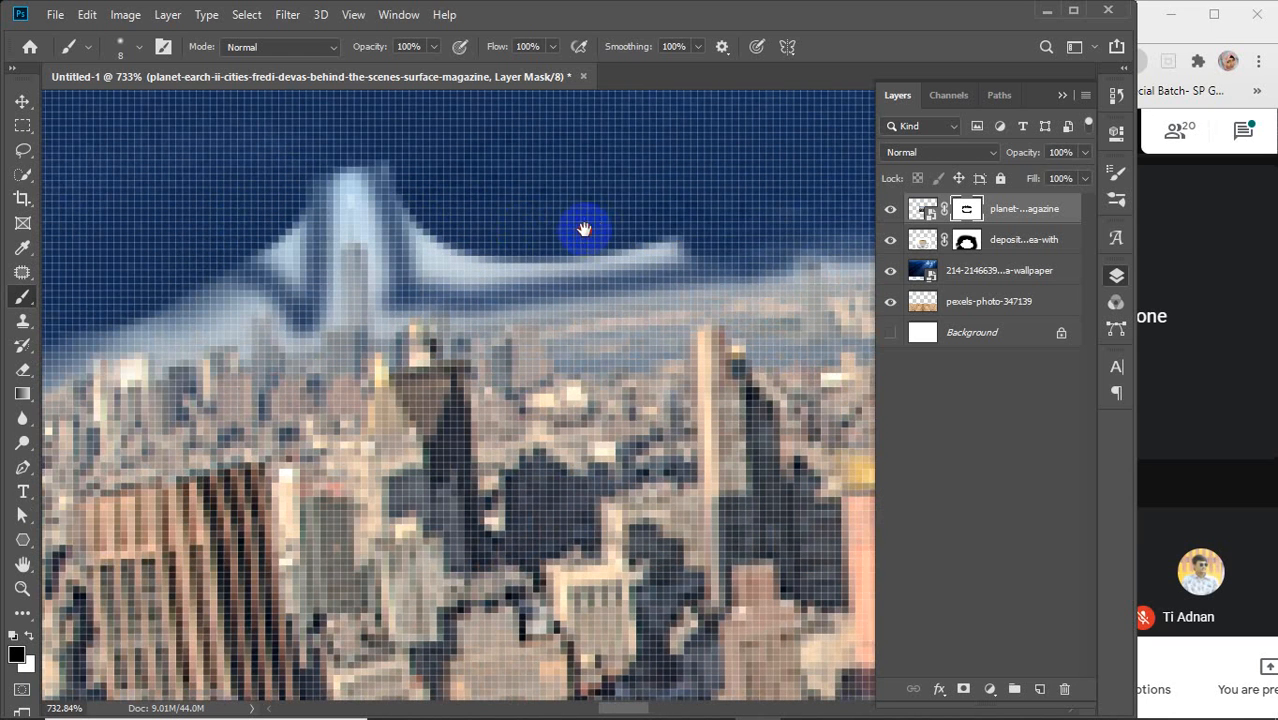
mouse_move(728, 233)
mouse_down()
mouse_move(629, 262)
mouse_move(483, 262)
mouse_move(530, 245)
mouse_up()
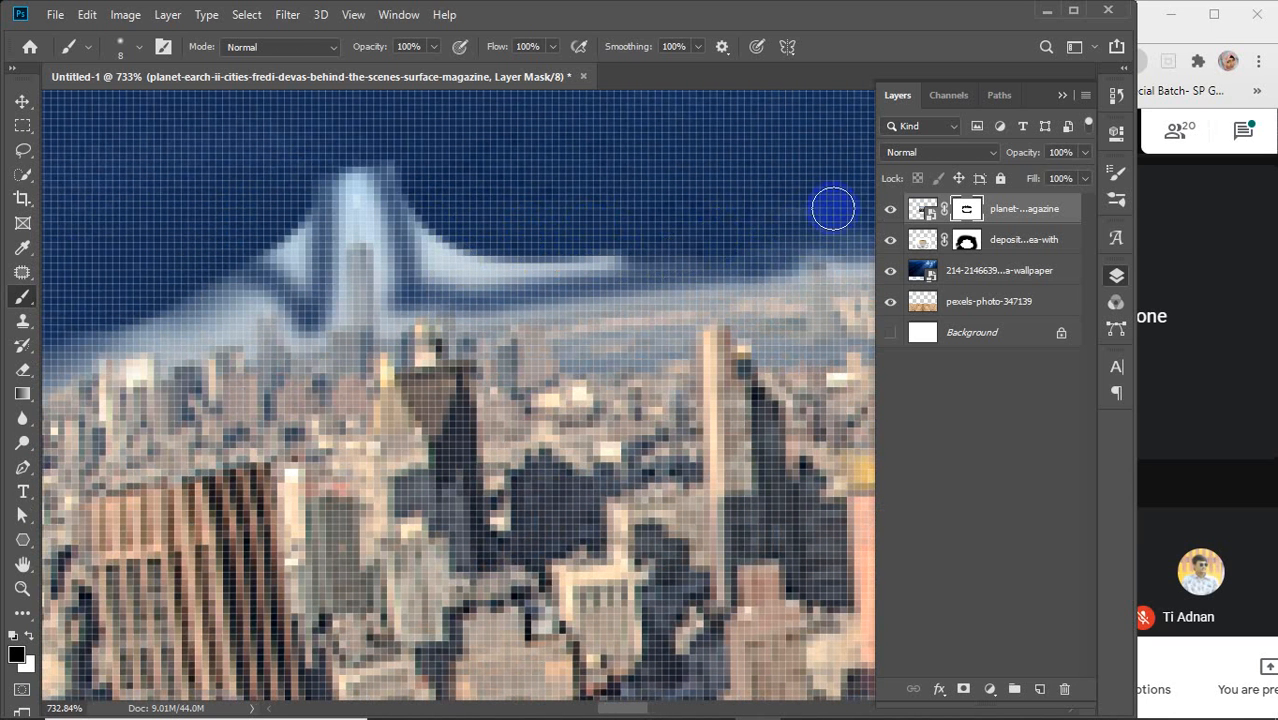
click(774, 237)
mouse_move(647, 261)
mouse_down()
mouse_move(799, 205)
mouse_move(571, 223)
mouse_move(694, 247)
mouse_move(476, 263)
mouse_up()
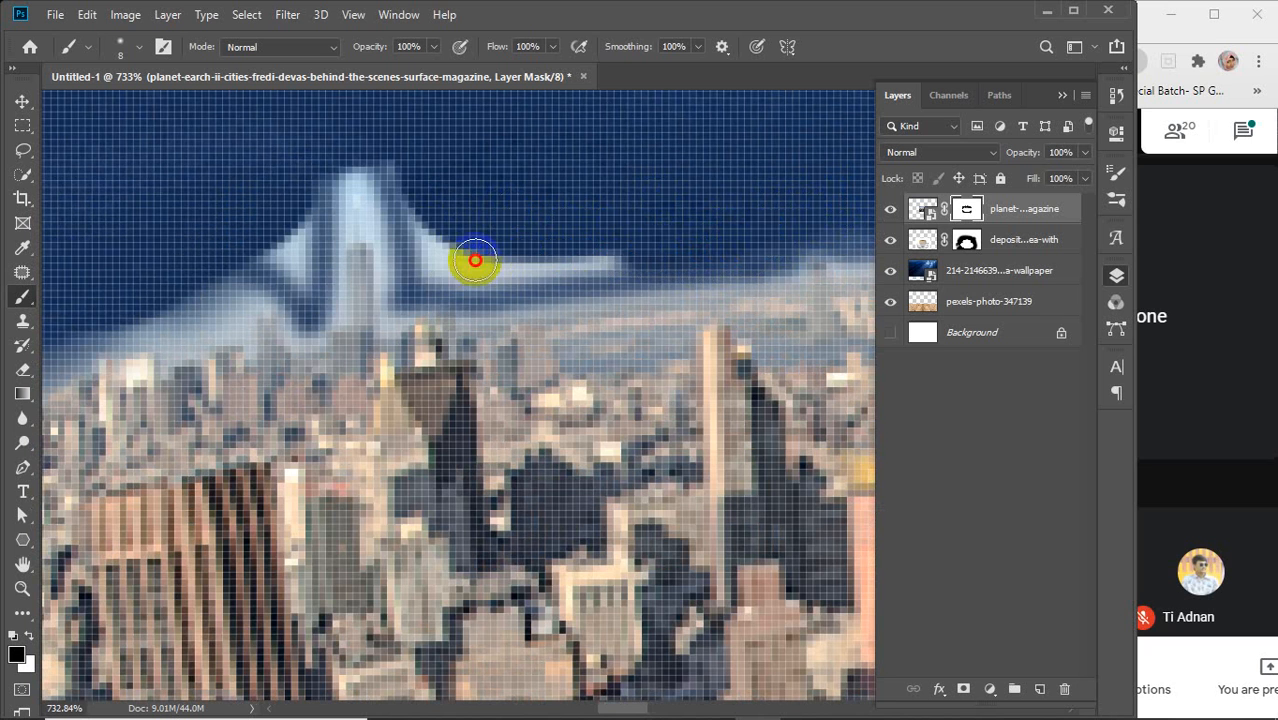
Step: Mask out the light halo on both sides of the small distant tower and the haze beside its base
mouse_move(398, 174)
mouse_down()
mouse_move(423, 261)
mouse_move(471, 279)
mouse_move(576, 268)
mouse_up()
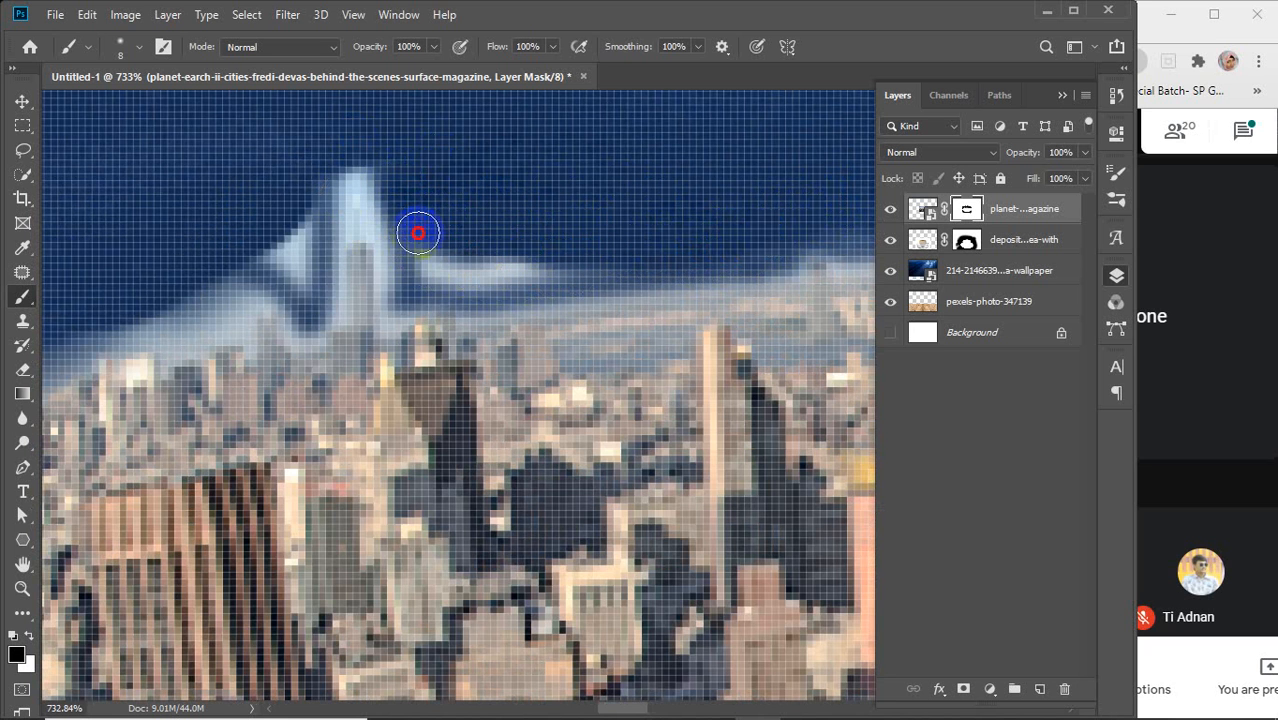
mouse_move(418, 233)
mouse_down()
mouse_move(467, 291)
mouse_move(588, 260)
mouse_up()
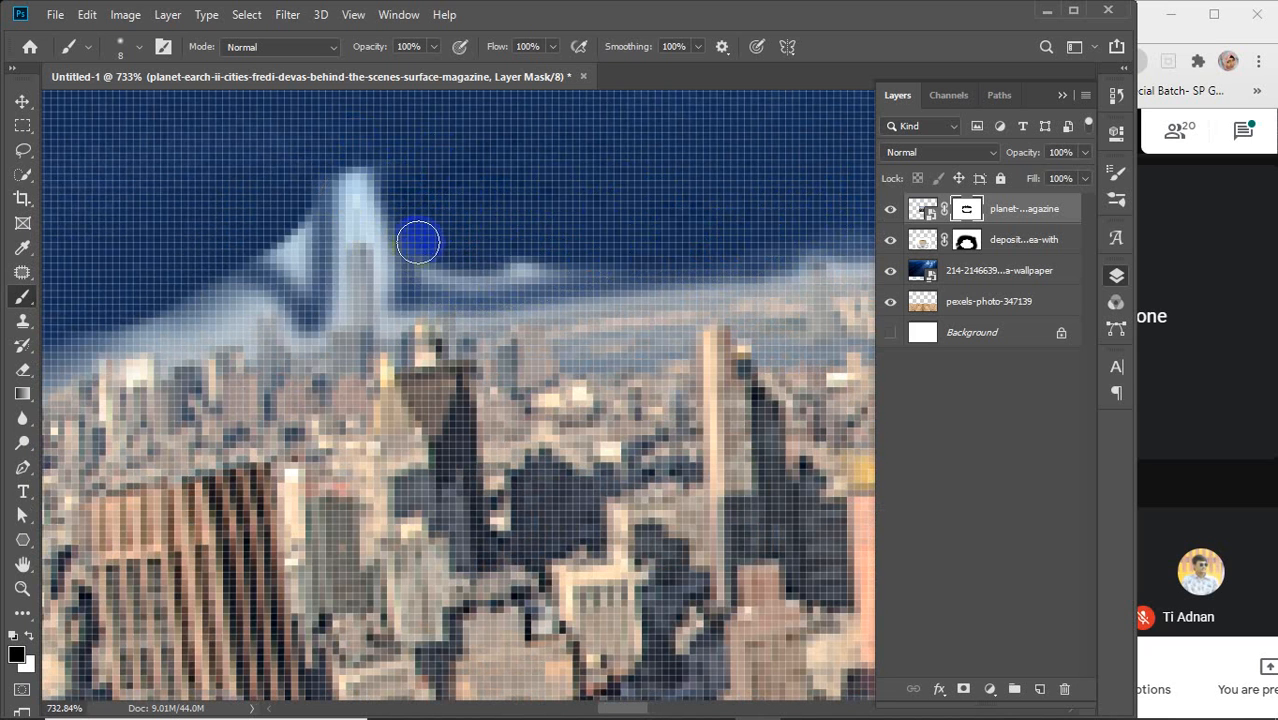
mouse_move(418, 242)
mouse_down()
mouse_move(451, 284)
mouse_move(571, 265)
mouse_up()
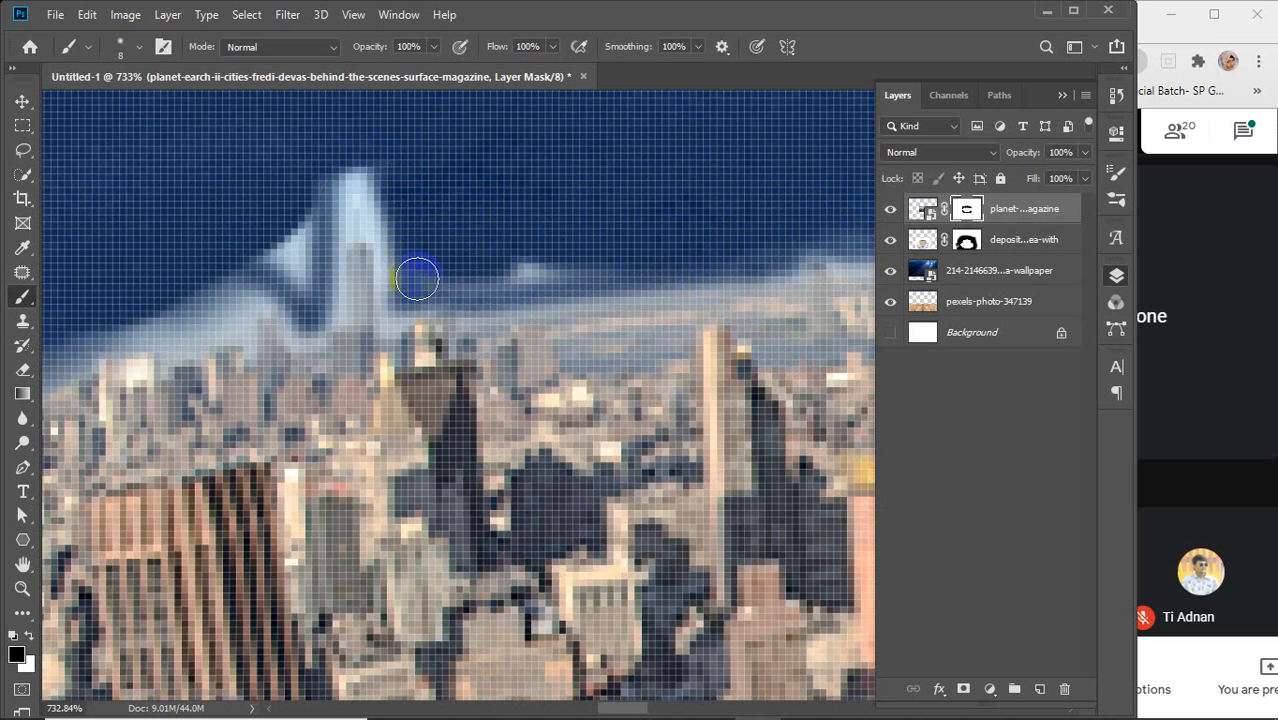
mouse_move(417, 279)
mouse_down()
mouse_move(499, 289)
mouse_move(621, 254)
mouse_move(759, 245)
mouse_up()
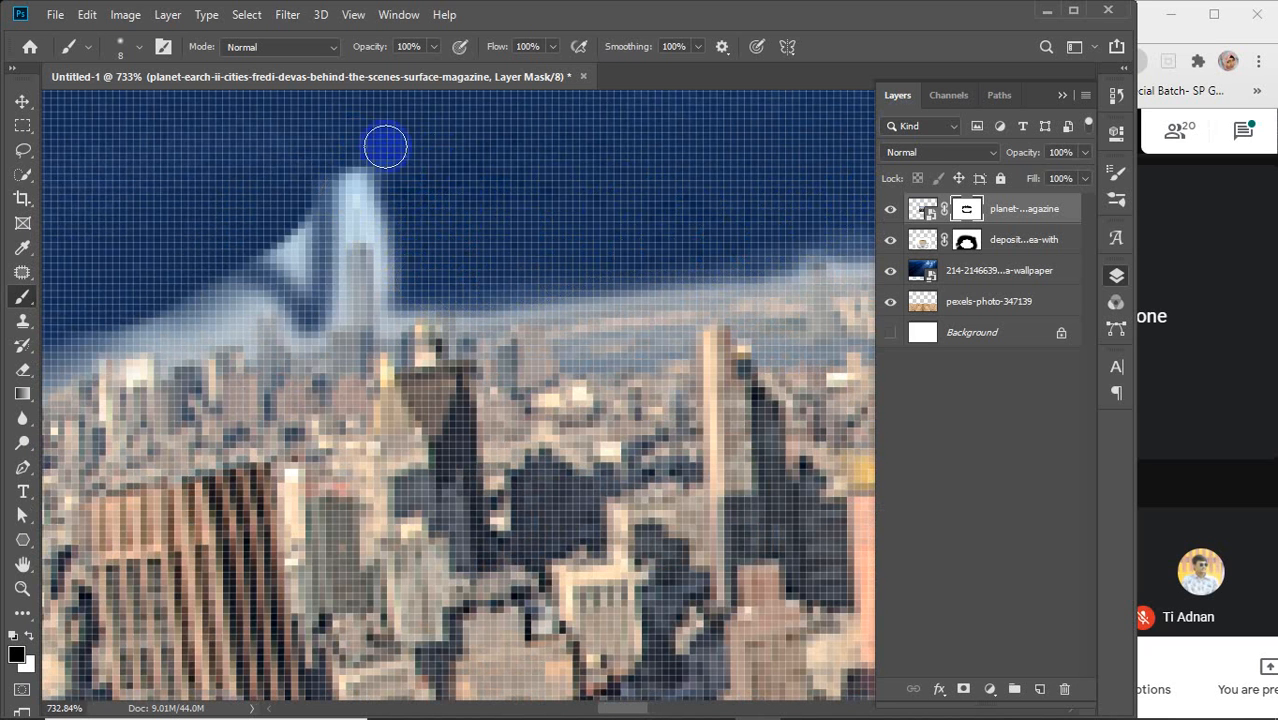
mouse_move(292, 180)
mouse_down()
mouse_move(290, 285)
mouse_move(304, 291)
mouse_move(287, 162)
mouse_move(307, 274)
mouse_move(315, 90)
mouse_move(308, 258)
mouse_move(315, 121)
mouse_move(308, 213)
mouse_move(322, 217)
mouse_move(358, 129)
mouse_move(320, 222)
mouse_move(323, 169)
mouse_move(352, 141)
mouse_move(382, 175)
mouse_move(412, 253)
mouse_up()
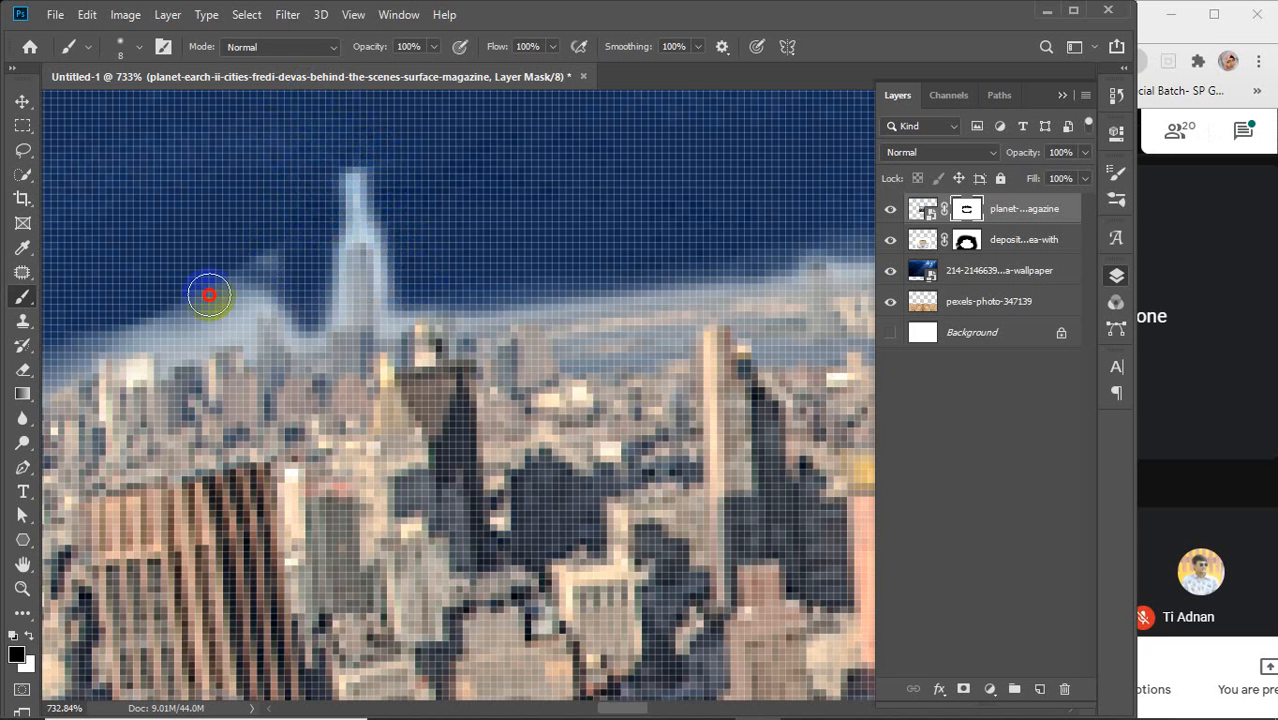
Step: Mask out the haze above the rooftops left of the small distant tower, shaping the little spire beside it
mouse_move(397, 289)
mouse_down()
mouse_move(521, 322)
mouse_move(544, 285)
mouse_up()
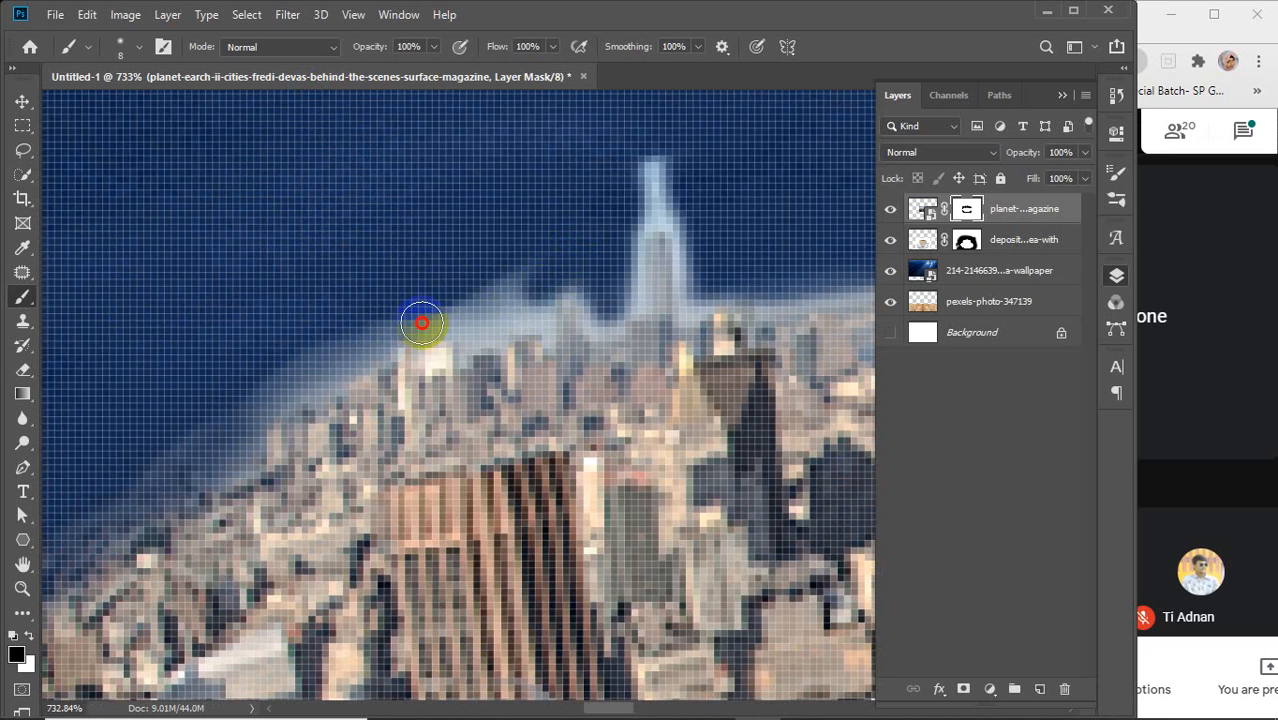
mouse_move(531, 302)
mouse_down()
mouse_move(502, 297)
mouse_move(478, 322)
mouse_move(451, 300)
mouse_move(348, 337)
mouse_move(306, 399)
mouse_move(165, 456)
mouse_move(624, 202)
mouse_up()
mouse_move(487, 291)
mouse_down()
mouse_move(456, 309)
mouse_move(583, 227)
mouse_move(563, 251)
mouse_up()
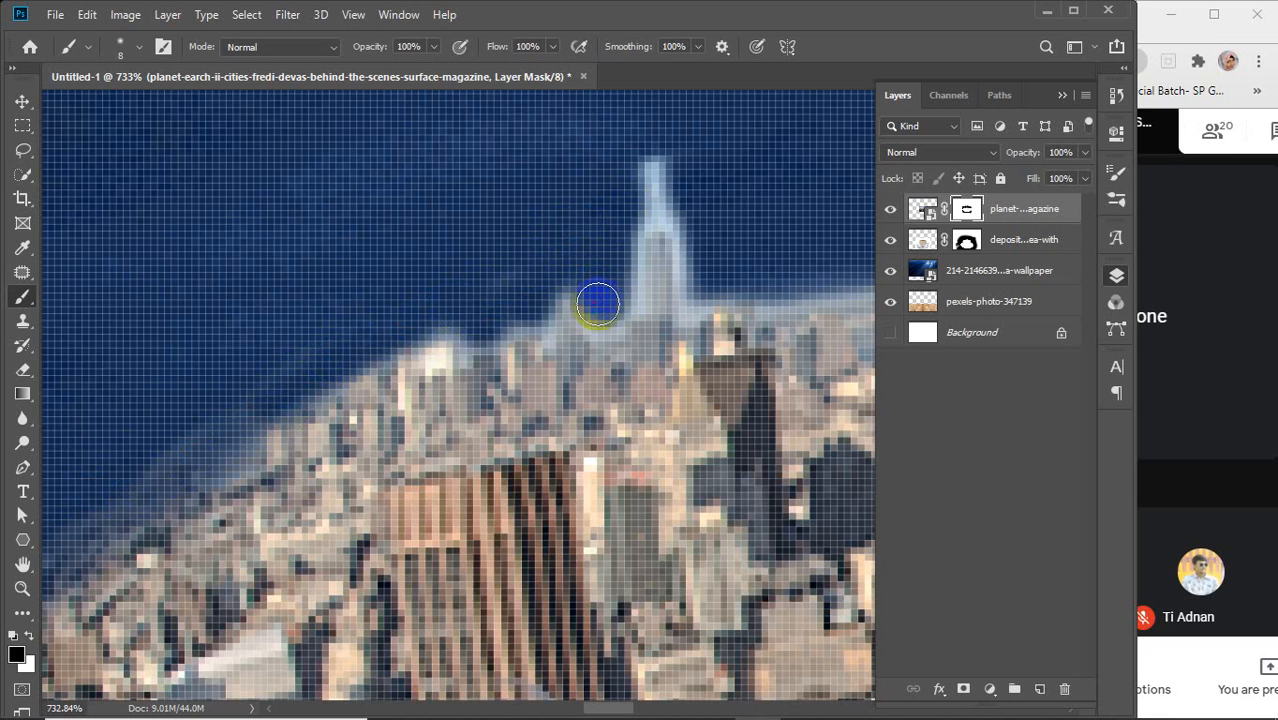
click(521, 254)
drag(521, 254, 407, 325)
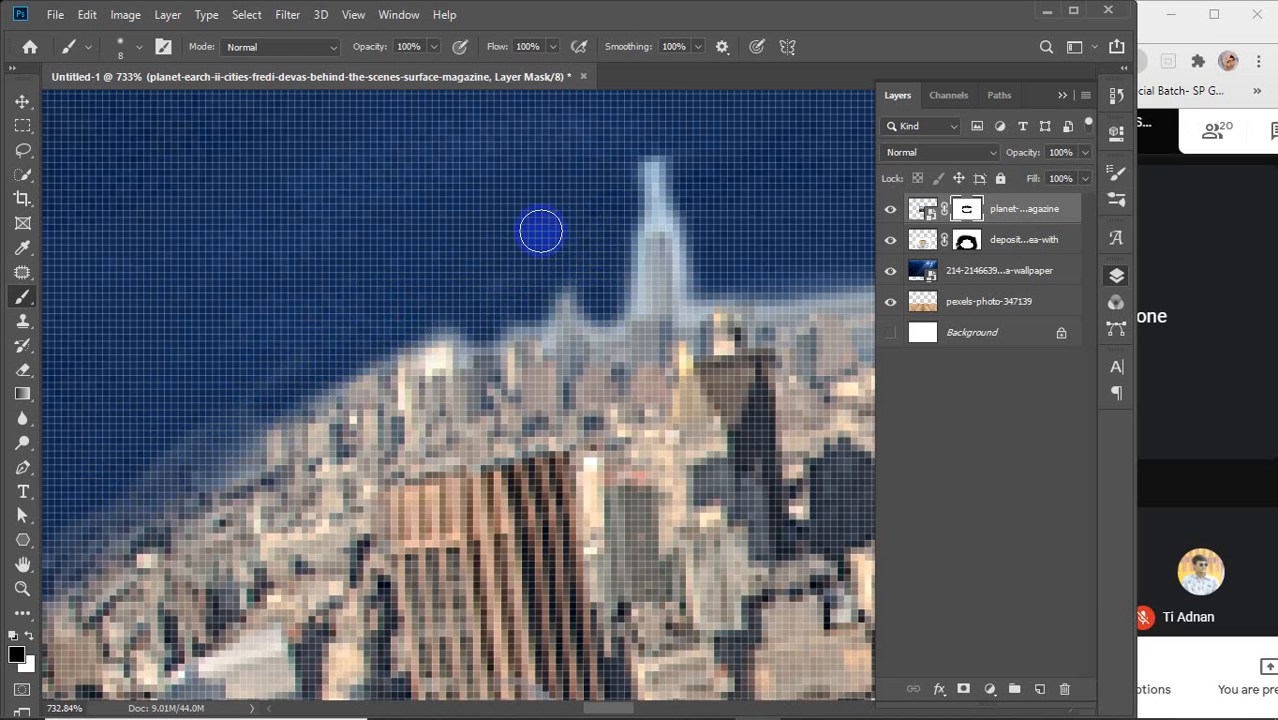
Step: Mask out the faint haze along the city's curved left slope down to its left edge
mouse_move(503, 202)
mouse_down()
mouse_move(215, 330)
mouse_move(391, 228)
mouse_up()
drag(506, 143, 198, 291)
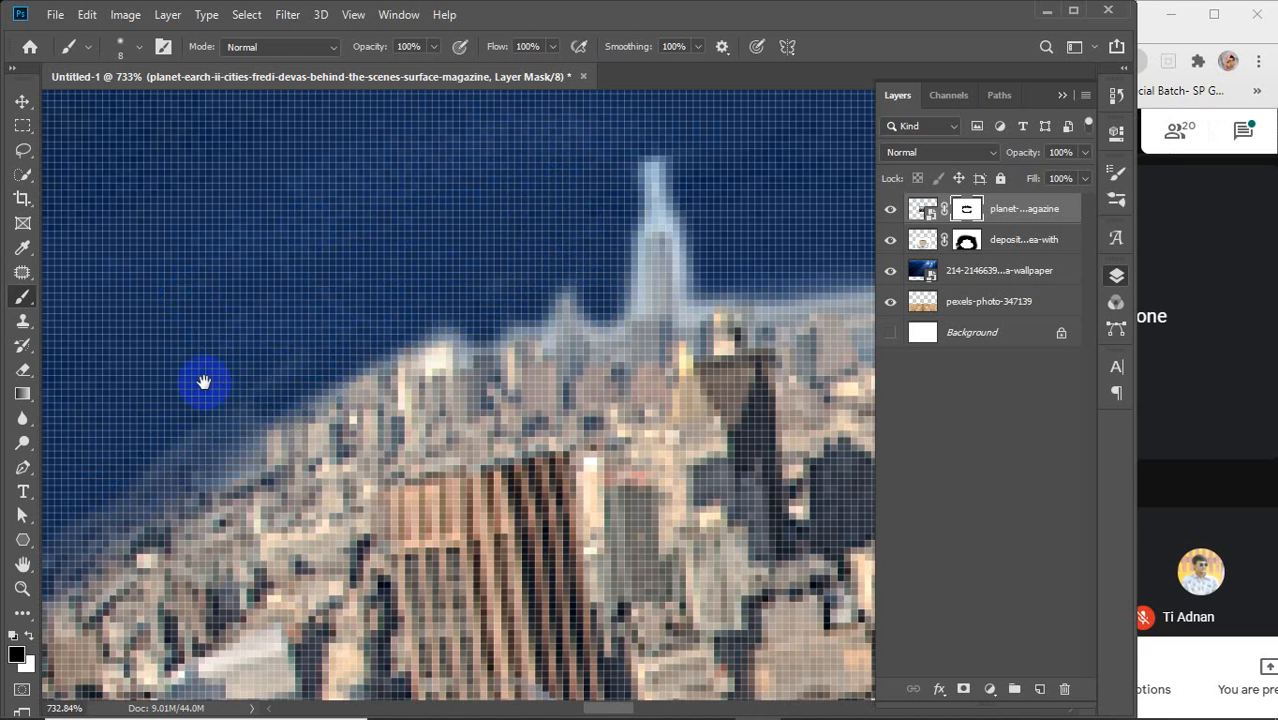
drag(204, 382, 522, 191)
mouse_move(639, 174)
mouse_down()
mouse_move(505, 268)
mouse_move(366, 336)
mouse_move(166, 479)
mouse_move(175, 459)
mouse_up()
drag(593, 166, 100, 565)
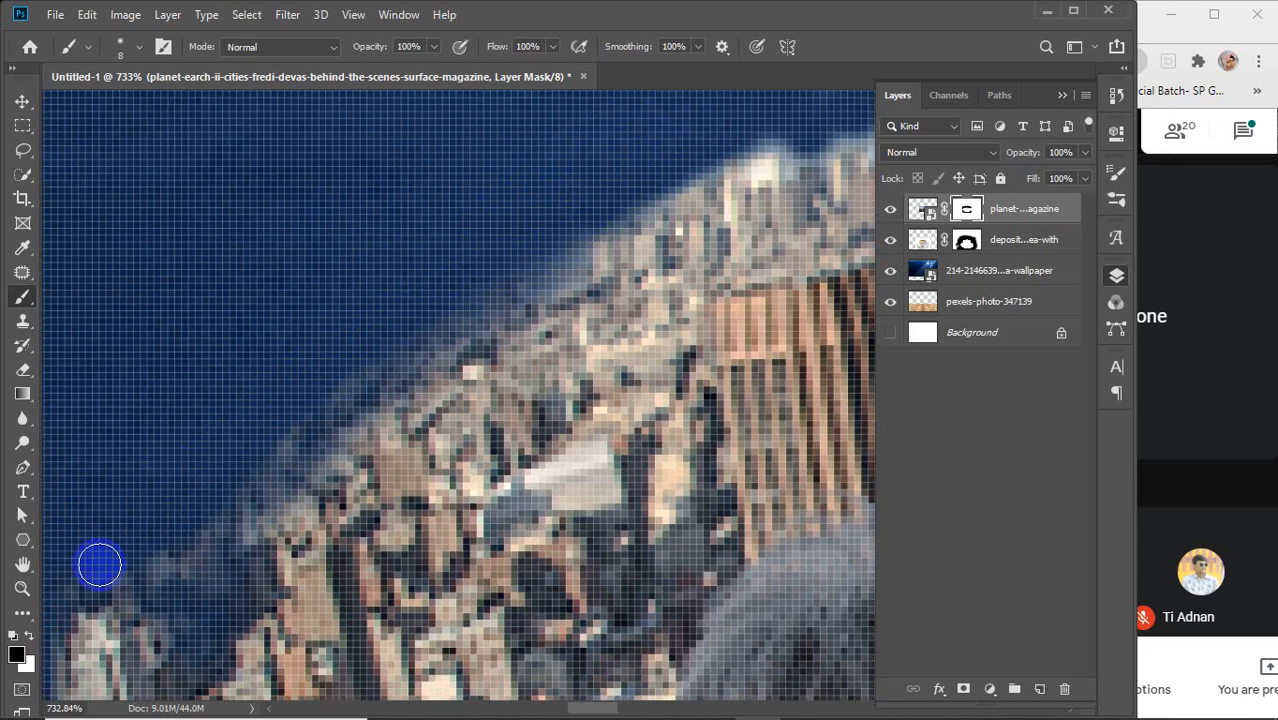
scroll(277, 437, down, 5)
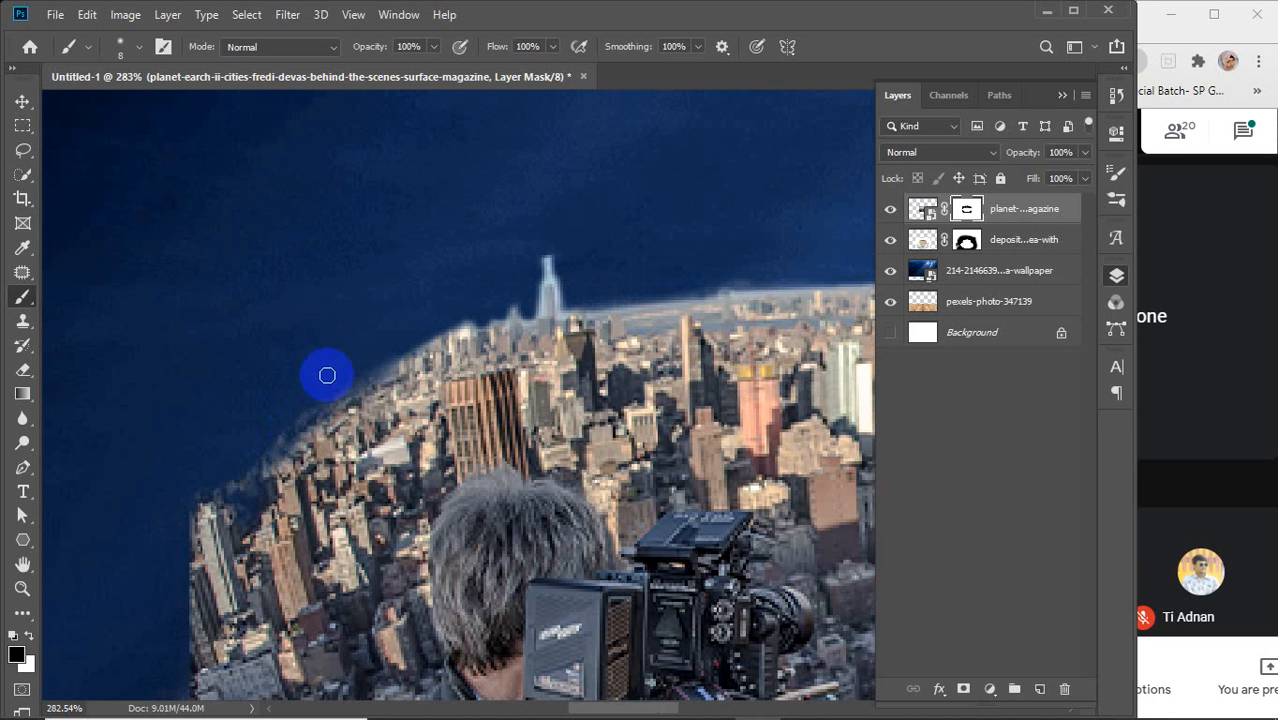
drag(399, 342, 194, 476)
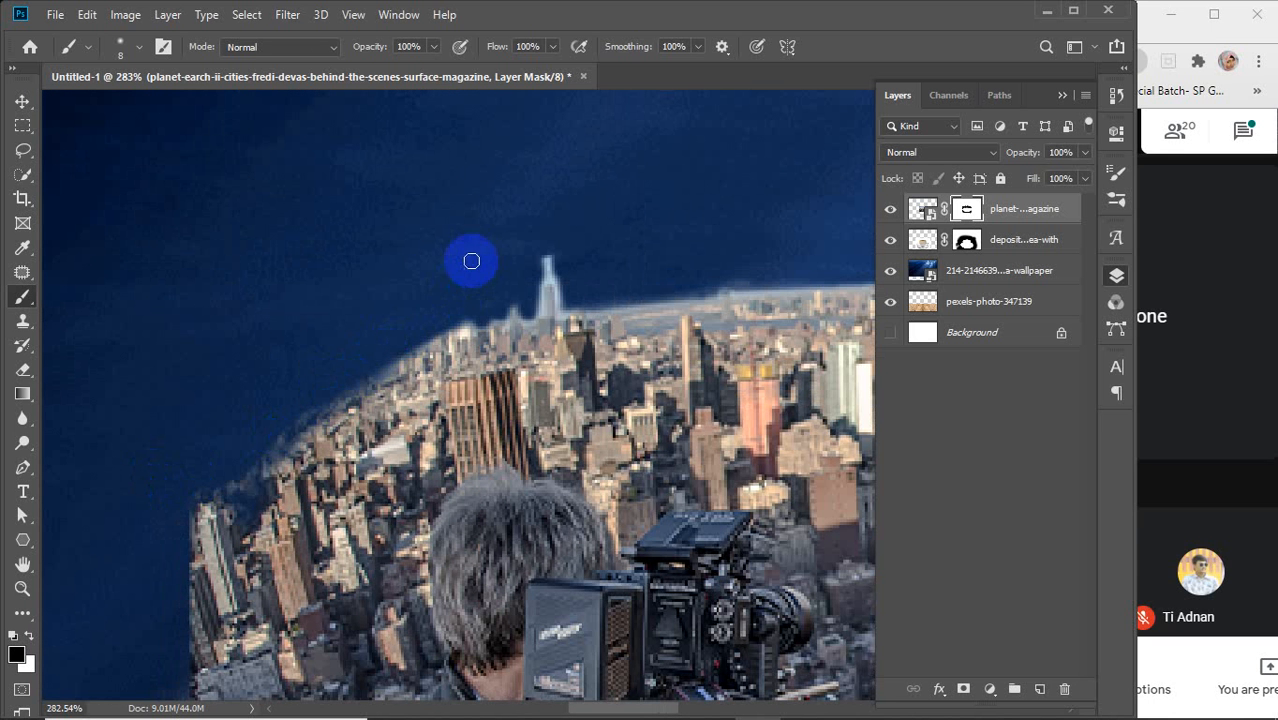
mouse_move(471, 261)
mouse_down()
mouse_move(557, 242)
mouse_move(565, 291)
mouse_move(628, 306)
mouse_move(730, 289)
mouse_move(750, 260)
mouse_move(485, 297)
mouse_move(351, 368)
mouse_up()
Step: Enlarge the soft brush to 60 px and round off the city's left edge down to the cup's rim
scroll(352, 371, down, 2)
scroll(352, 371, down, 2)
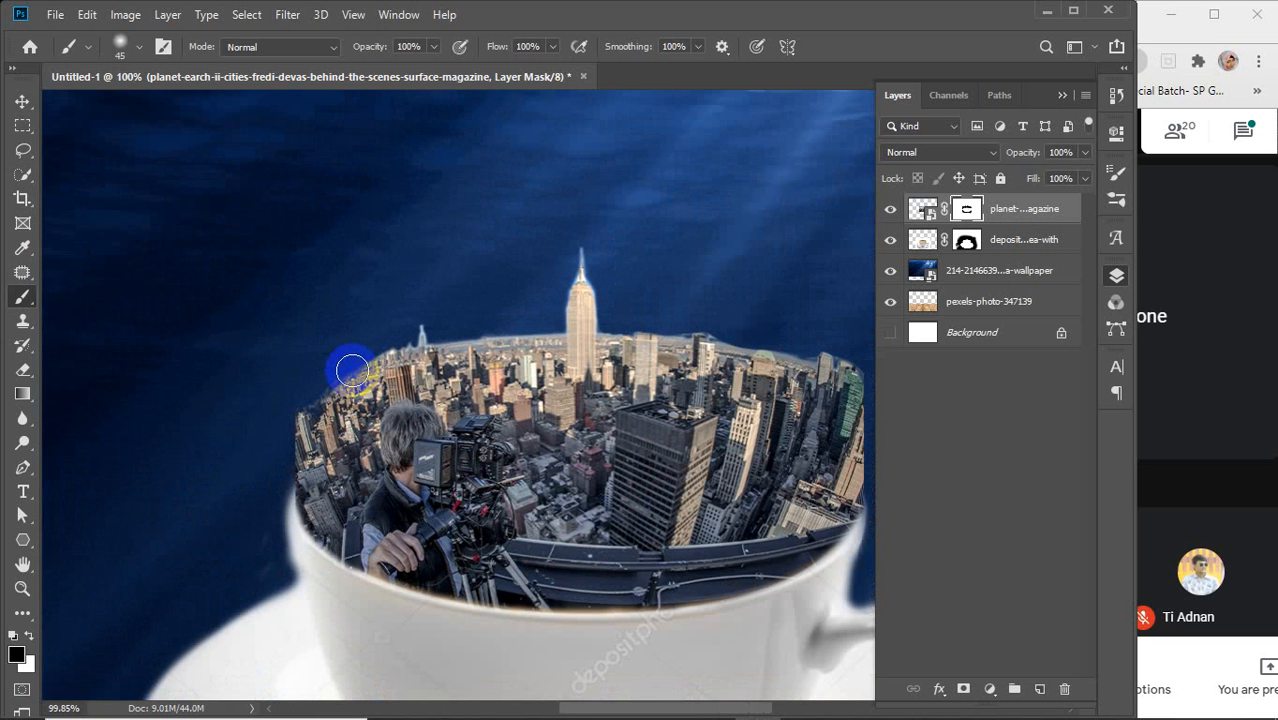
mouse_move(352, 371)
mouse_down()
mouse_move(324, 362)
mouse_move(265, 439)
mouse_move(235, 553)
mouse_up()
mouse_move(330, 354)
mouse_down()
mouse_move(280, 443)
mouse_move(225, 600)
mouse_move(314, 365)
mouse_move(275, 445)
mouse_move(262, 569)
mouse_up()
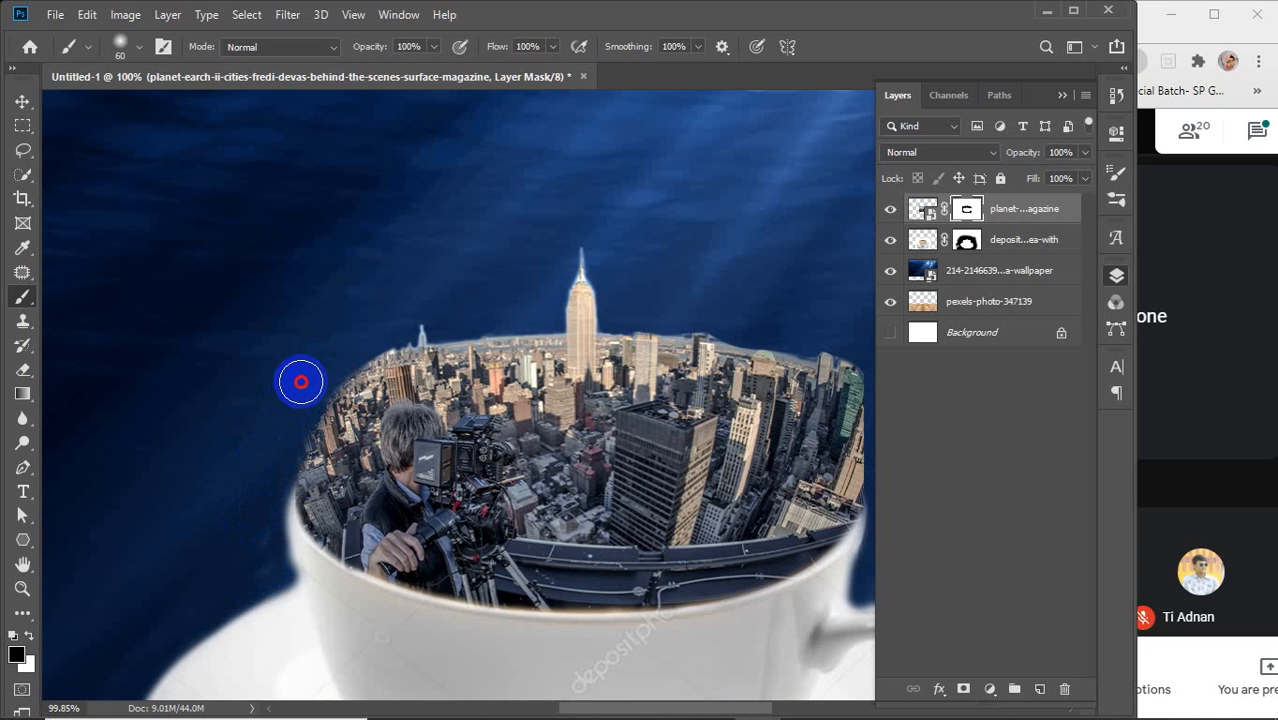
mouse_move(301, 381)
mouse_down()
mouse_move(436, 287)
mouse_move(305, 391)
mouse_move(442, 283)
mouse_up()
Step: Try to round off the city's right edge with the 60 px brush, and undo those strokes
key(space)
drag(641, 320, 326, 316)
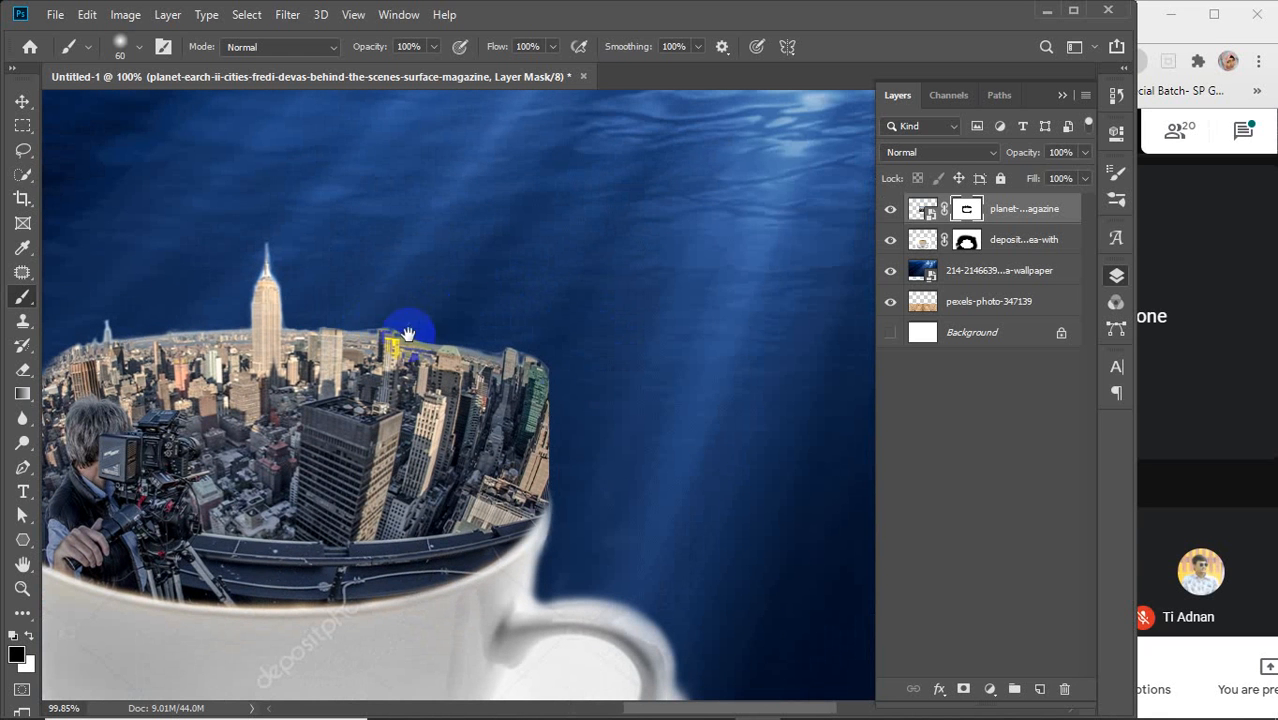
mouse_move(572, 490)
mouse_down()
mouse_move(554, 417)
mouse_move(508, 337)
mouse_move(448, 350)
mouse_up()
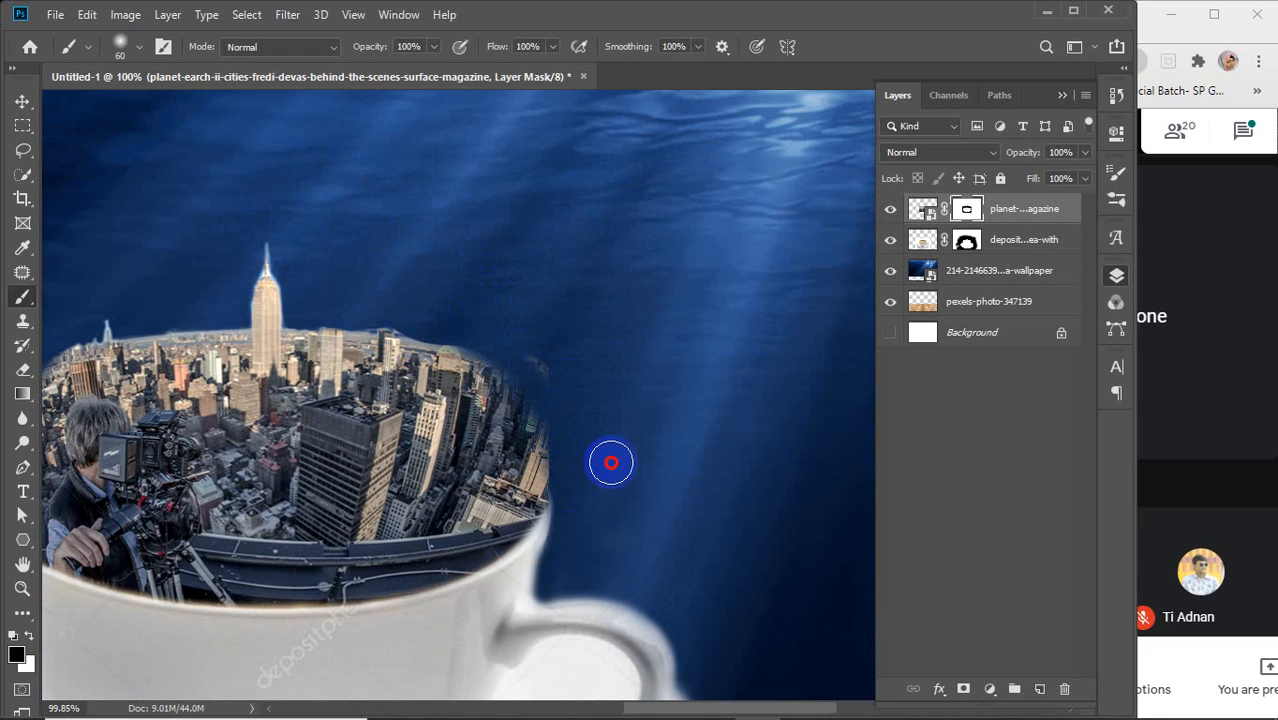
drag(611, 463, 634, 522)
mouse_move(448, 314)
mouse_down()
mouse_move(569, 410)
mouse_move(607, 527)
mouse_move(551, 371)
mouse_up()
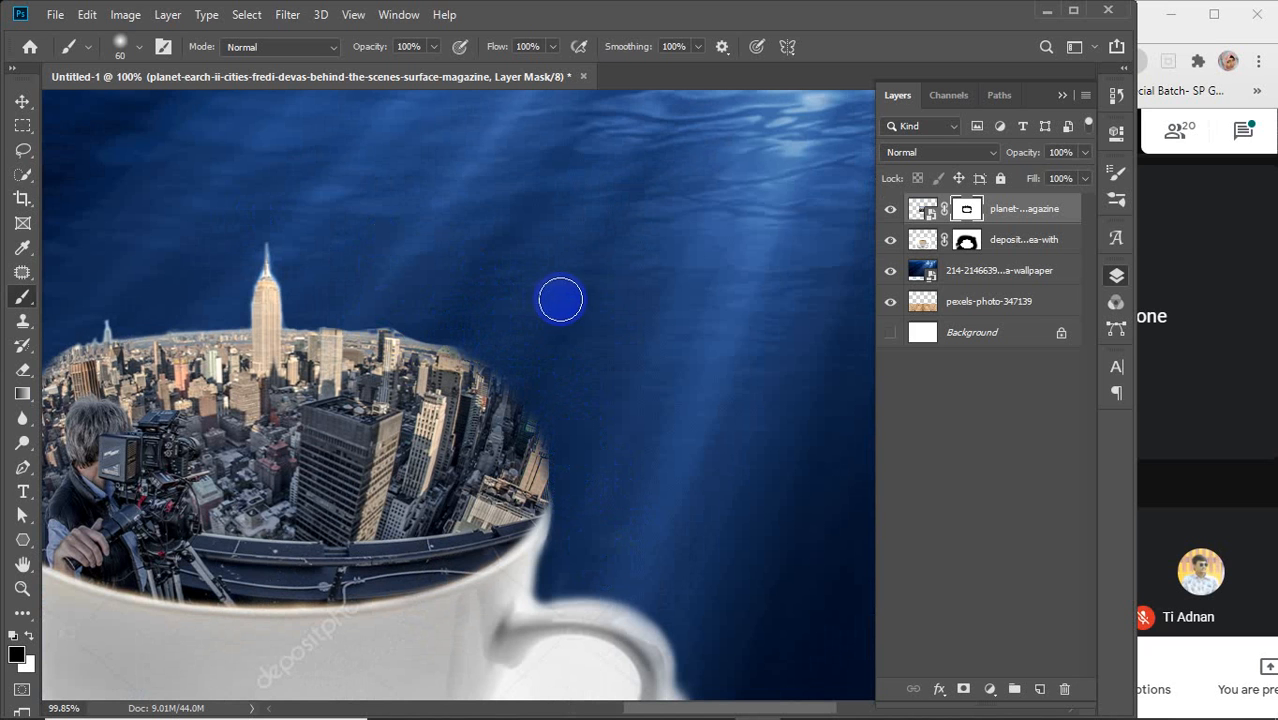
key(ctrl+z)
key(ctrl+z)
key(ctrl+z)
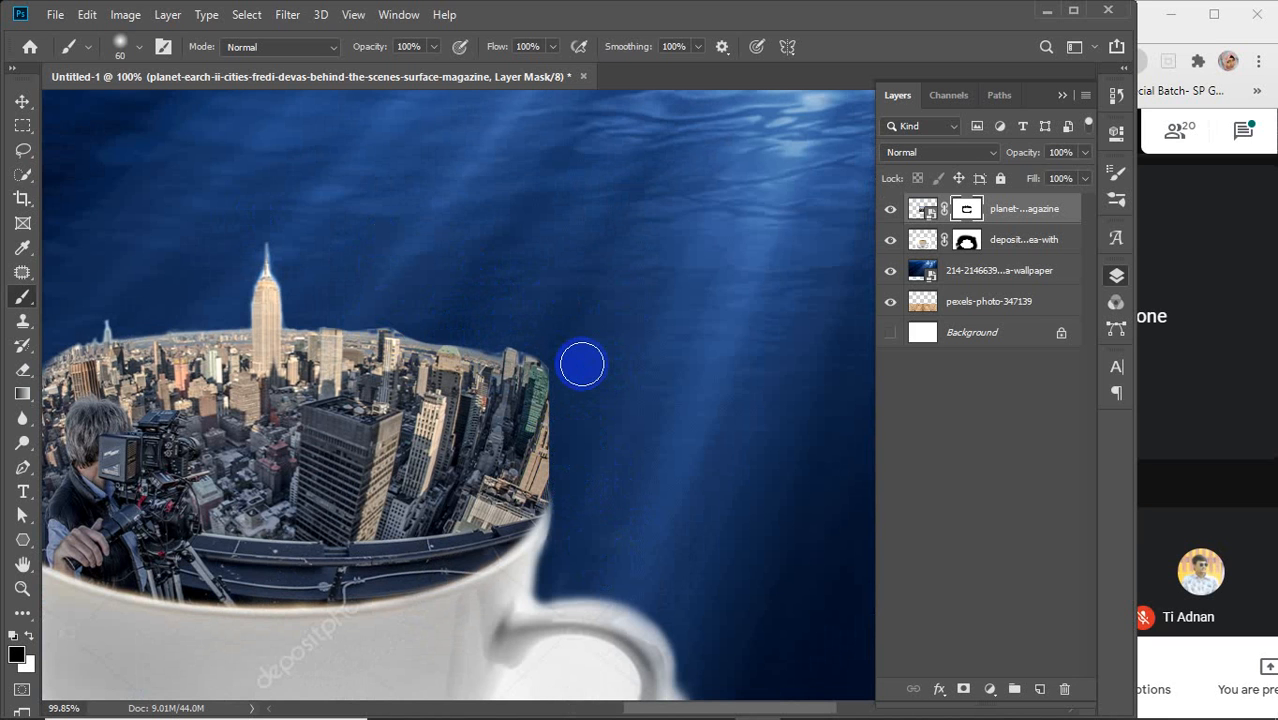
Step: Reduce the brush to 20 px and mask around the green building and neighbouring rooftops on the city's right edge
key(bracketleft)
key(bracketleft)
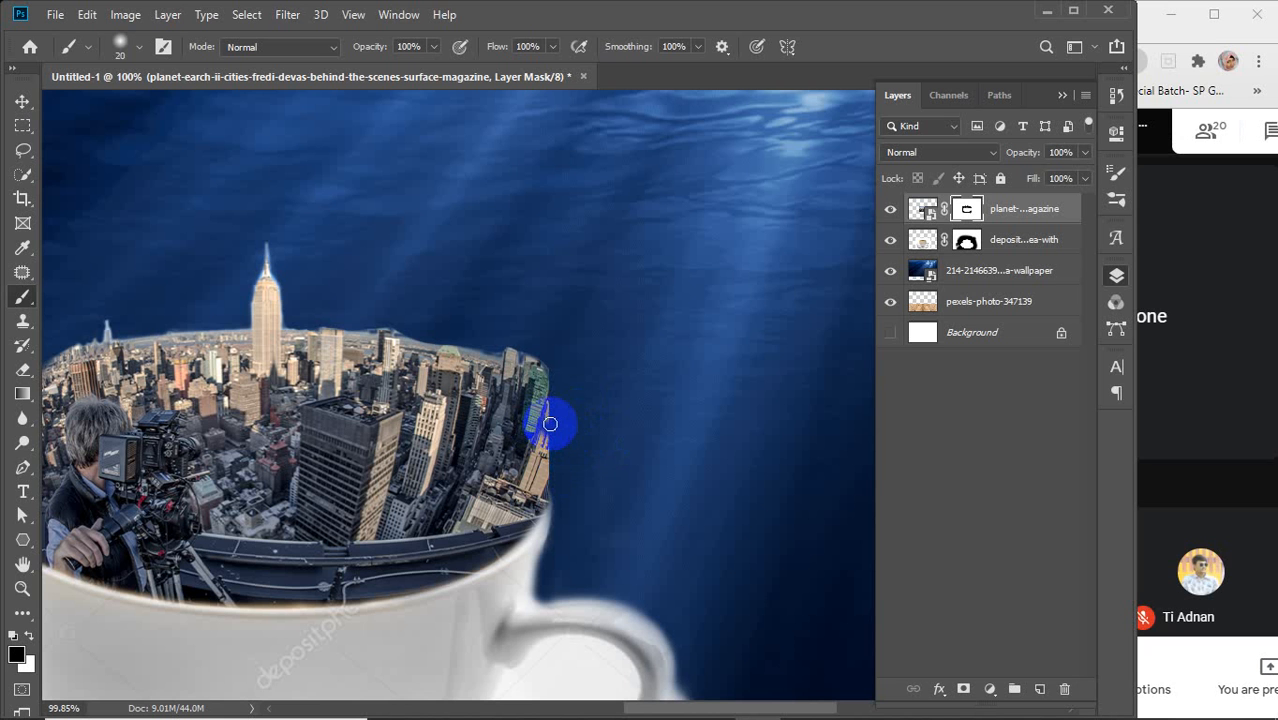
mouse_move(549, 417)
mouse_down()
mouse_move(567, 379)
mouse_move(553, 392)
mouse_move(556, 365)
mouse_up()
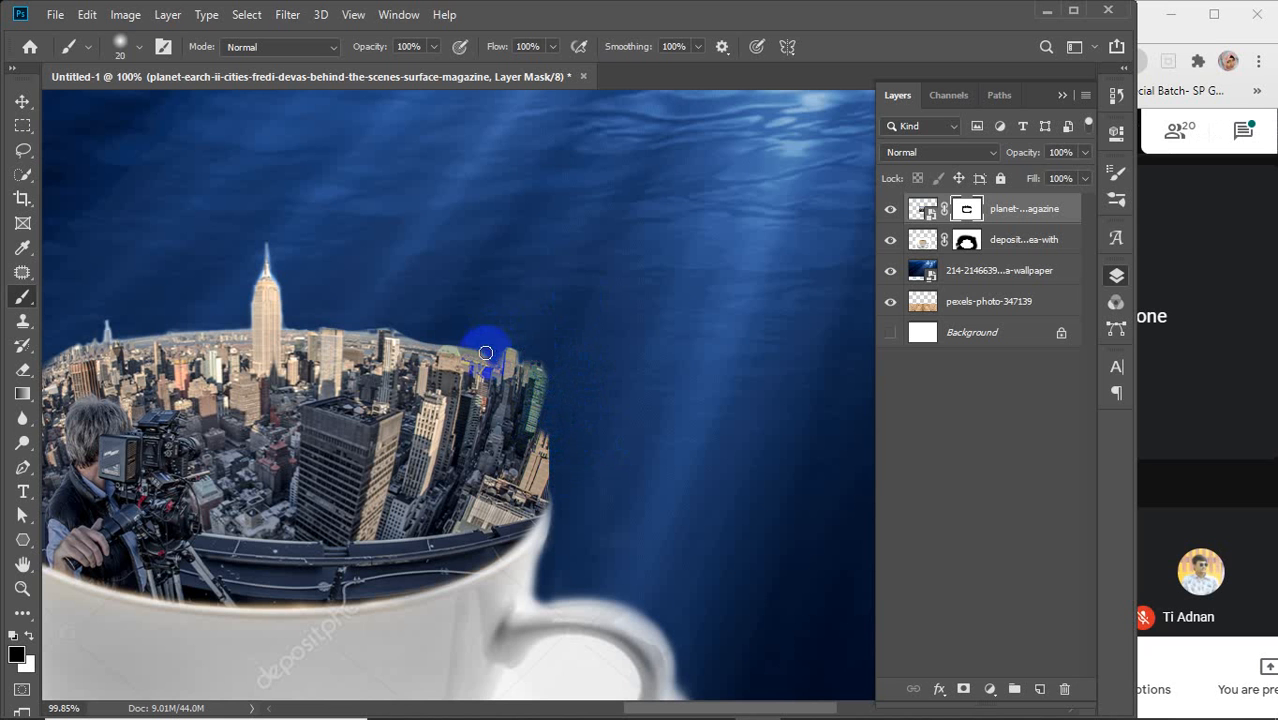
drag(479, 352, 454, 351)
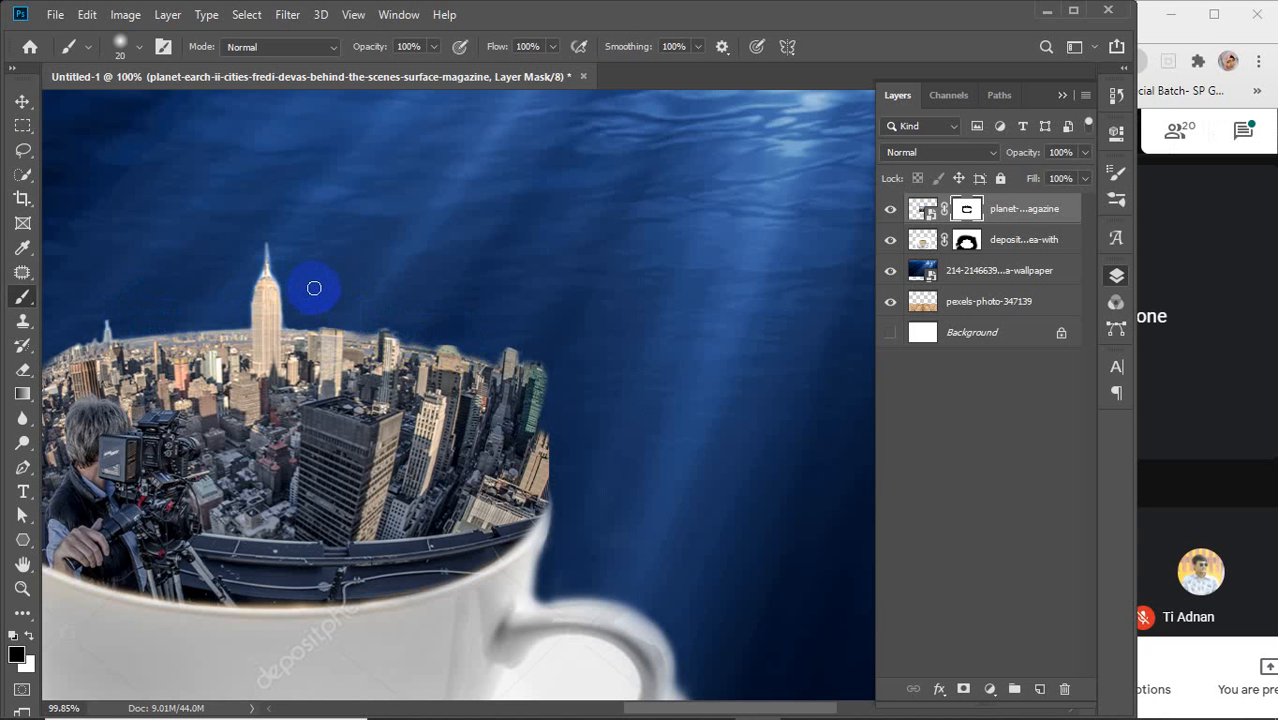
Step: Touch up the mask along the city's curved left edge beside the striped brown building
scroll(314, 288, down, 5)
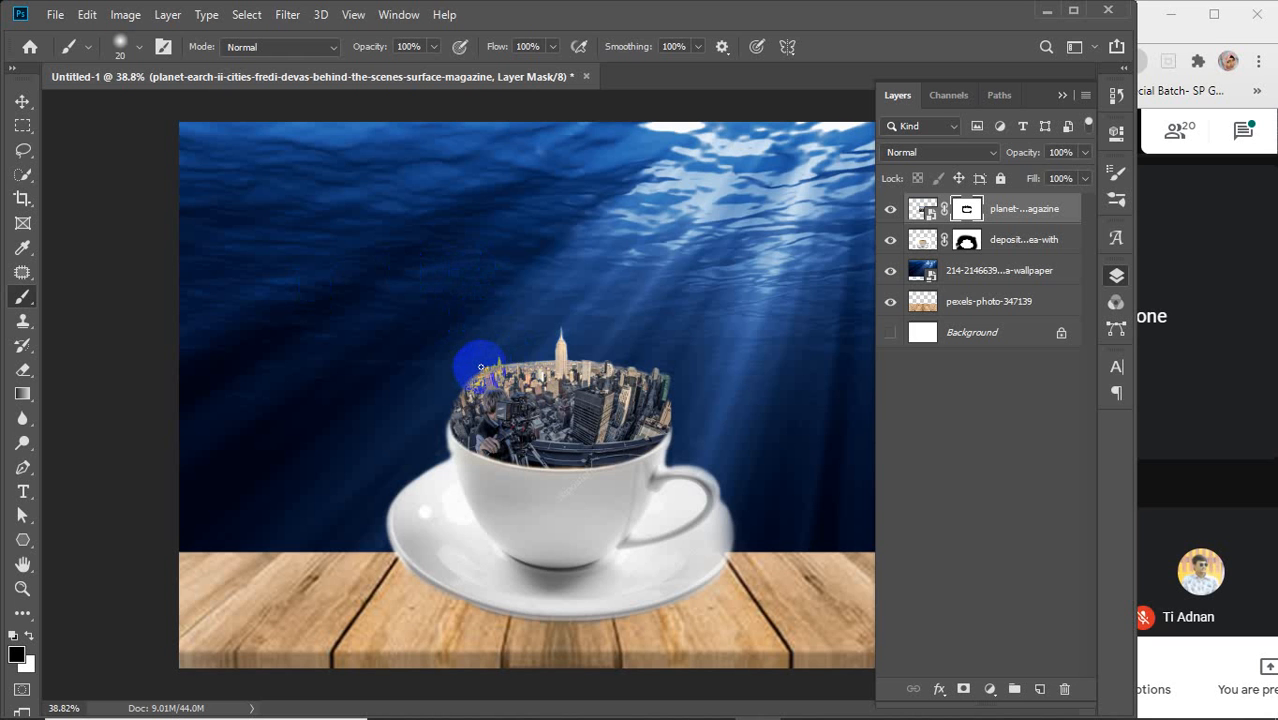
scroll(481, 368, up, 8)
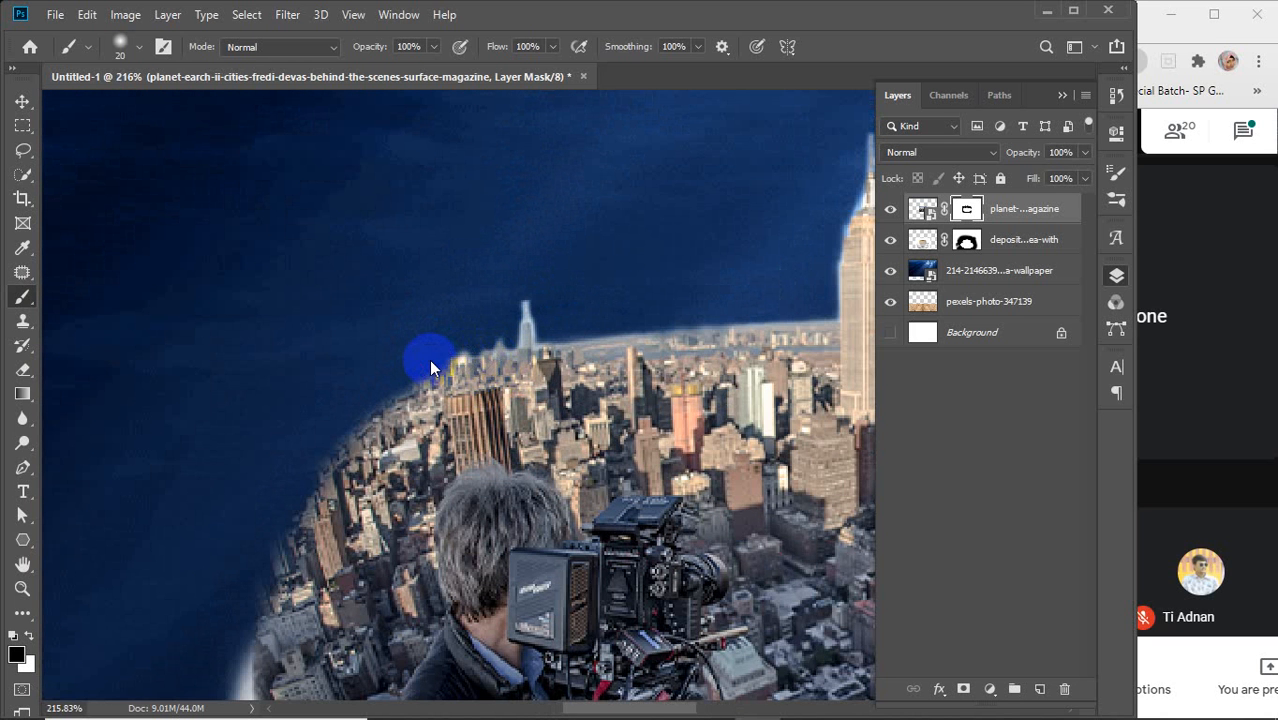
mouse_move(431, 368)
mouse_down()
mouse_move(382, 377)
mouse_move(288, 471)
mouse_move(271, 517)
mouse_move(276, 557)
mouse_move(257, 514)
mouse_move(250, 574)
mouse_move(268, 520)
mouse_move(387, 414)
mouse_up()
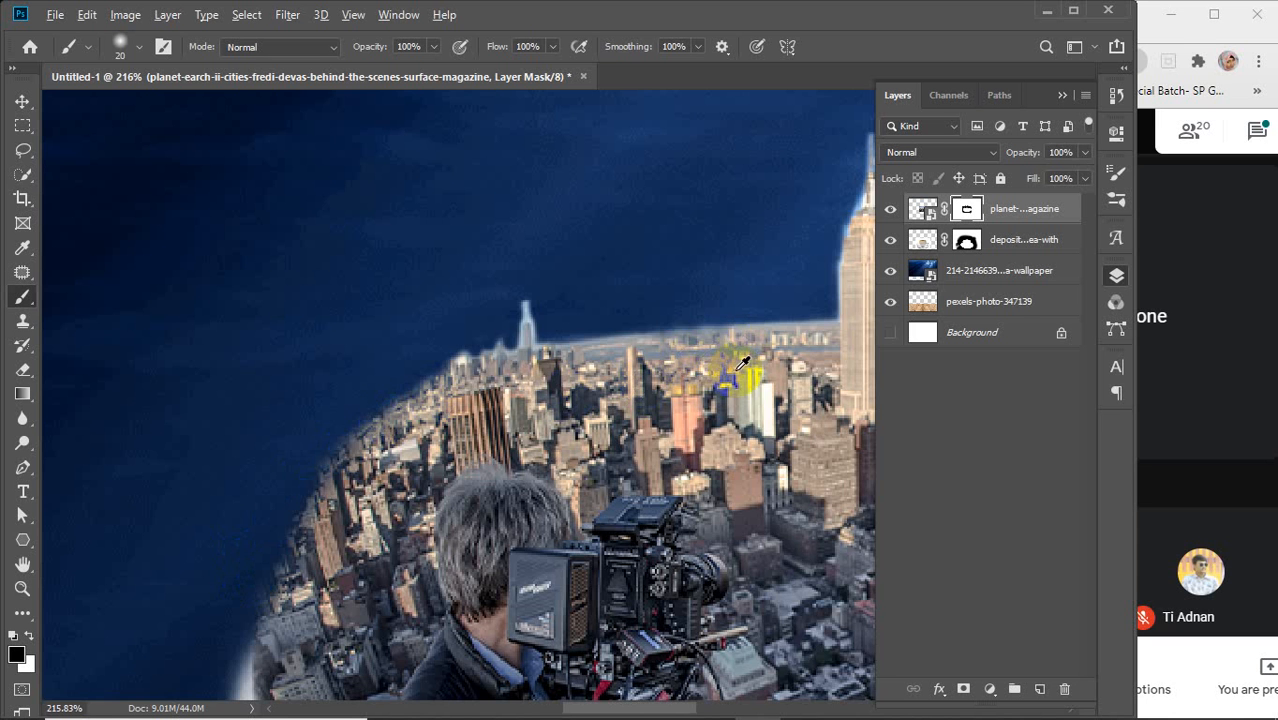
Step: Mask out the remaining haze along the skyline and trim the rightmost building tops into a rounded edge above the cup
scroll(743, 365, down, 10)
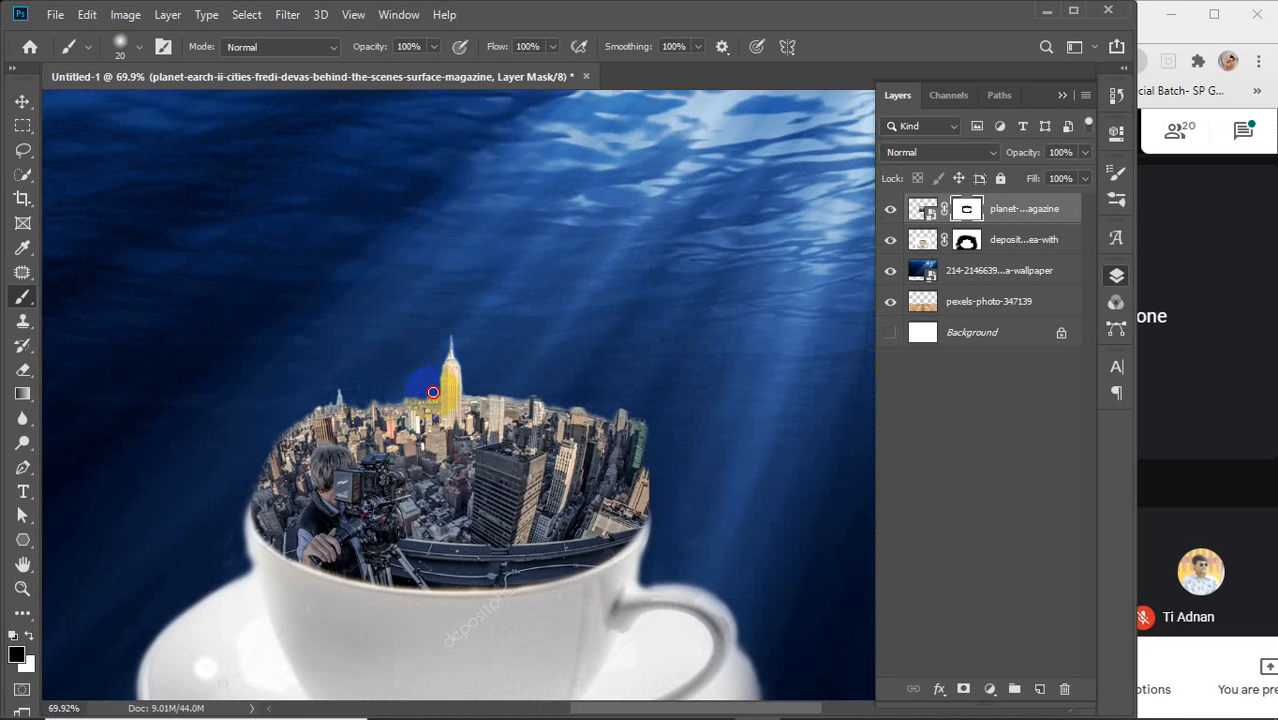
click(362, 404)
drag(388, 403, 462, 399)
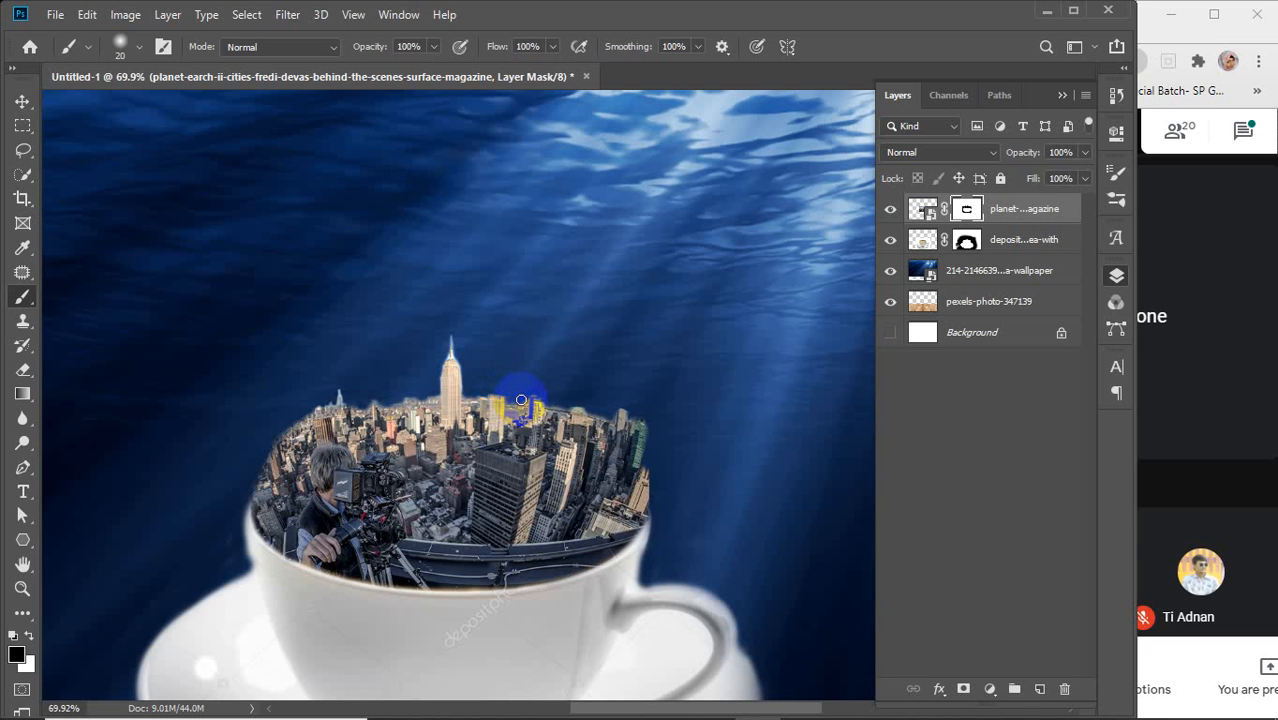
drag(560, 402, 598, 412)
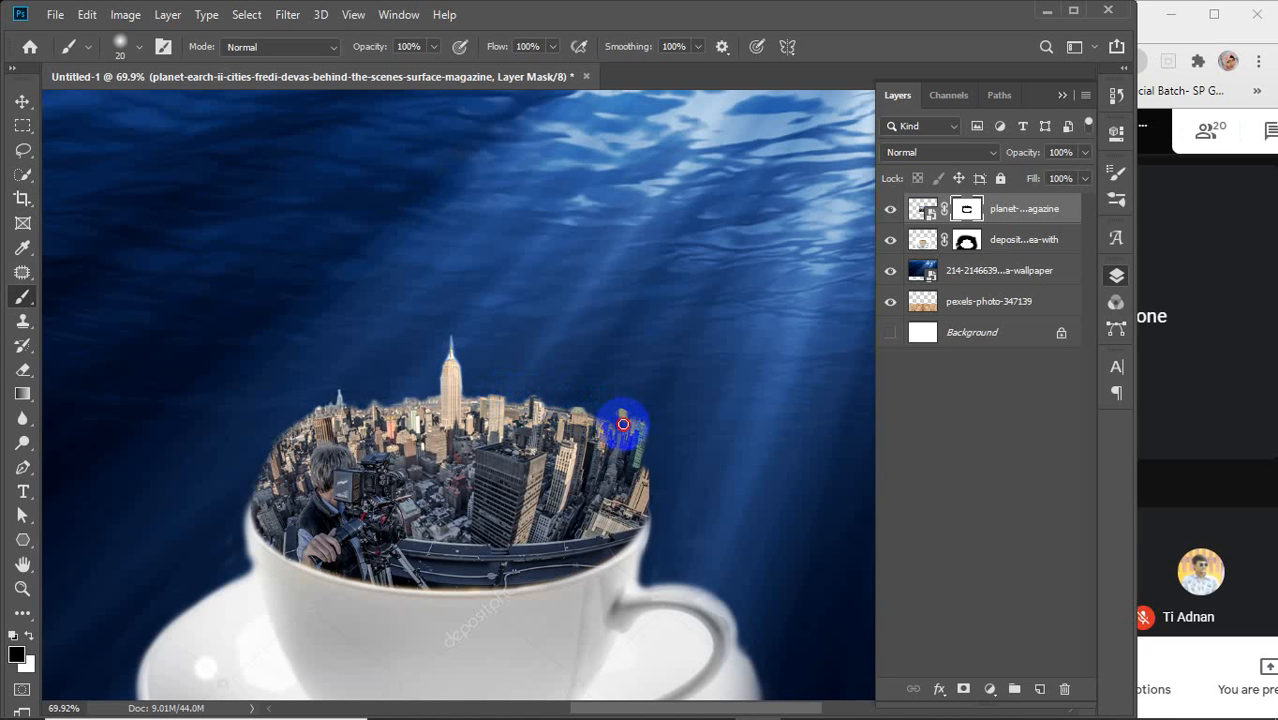
drag(623, 424, 621, 409)
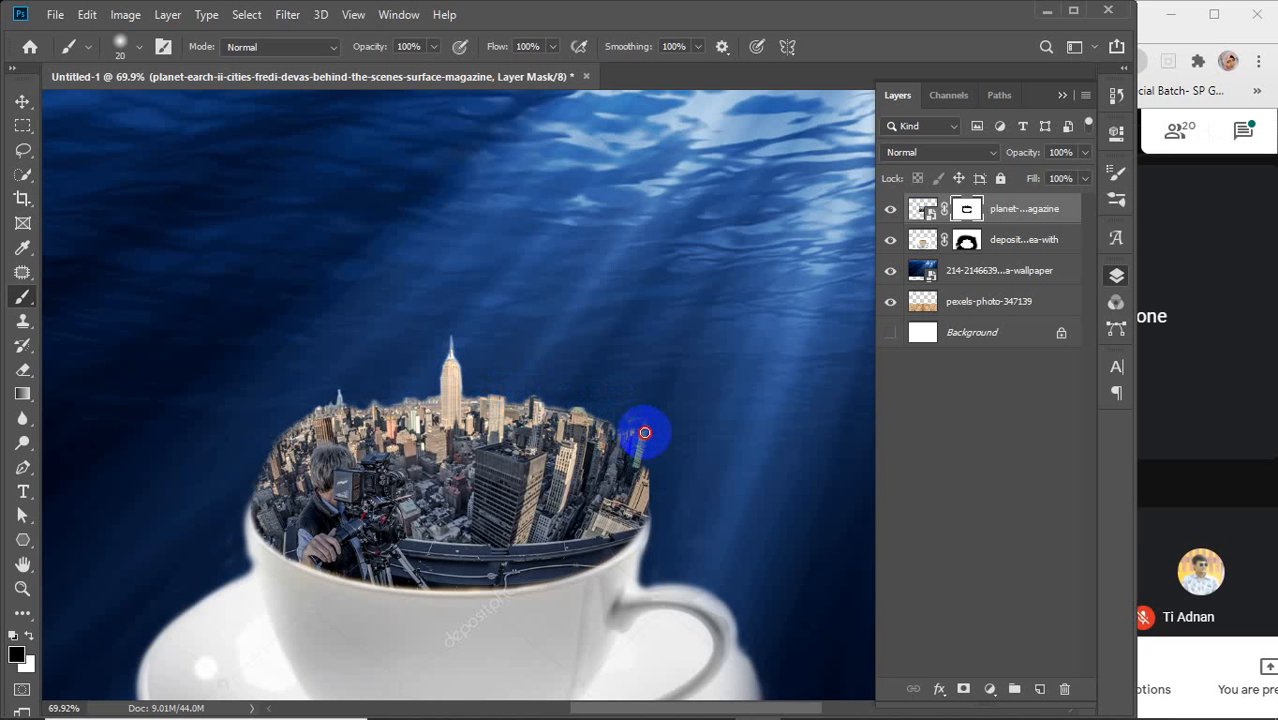
mouse_move(645, 432)
mouse_down()
mouse_move(661, 459)
mouse_move(629, 409)
mouse_move(657, 446)
mouse_move(656, 416)
mouse_move(671, 473)
mouse_move(649, 511)
mouse_move(672, 452)
mouse_move(655, 479)
mouse_move(654, 466)
mouse_move(647, 509)
mouse_move(673, 454)
mouse_move(651, 491)
mouse_move(666, 437)
mouse_move(590, 366)
mouse_move(640, 436)
mouse_move(657, 417)
mouse_move(662, 448)
mouse_move(600, 339)
mouse_move(581, 335)
mouse_move(630, 366)
mouse_move(691, 480)
mouse_move(682, 490)
mouse_move(661, 463)
mouse_move(673, 411)
mouse_up()
scroll(587, 333, down, 3)
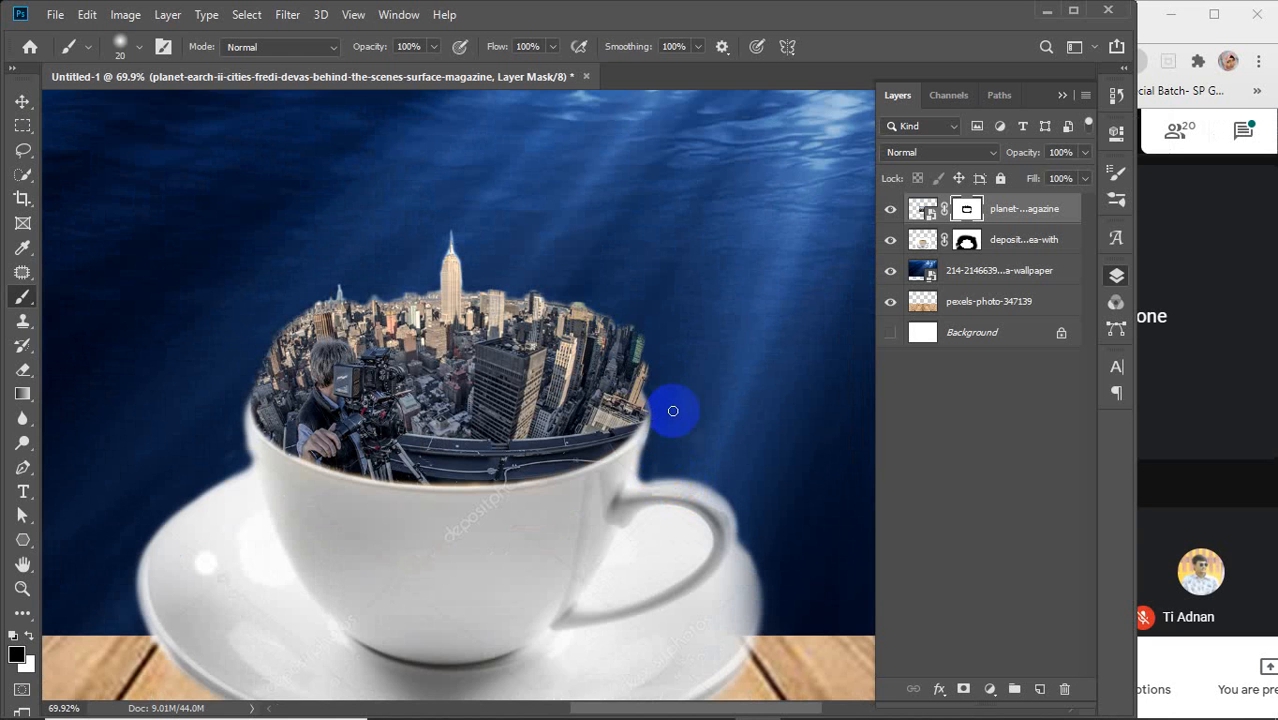
scroll(673, 411, down, 6)
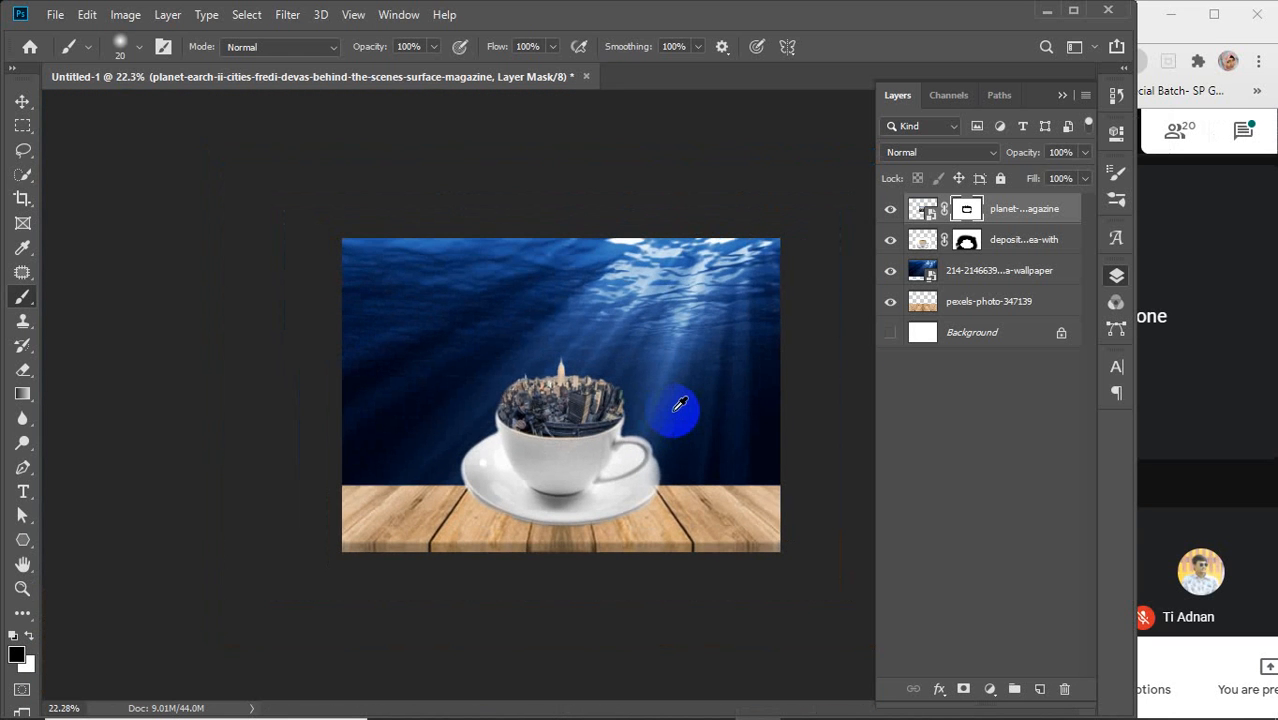
Step: Switch to Chrome and search Google Images for "squad dive"
scroll(679, 404, down, 1)
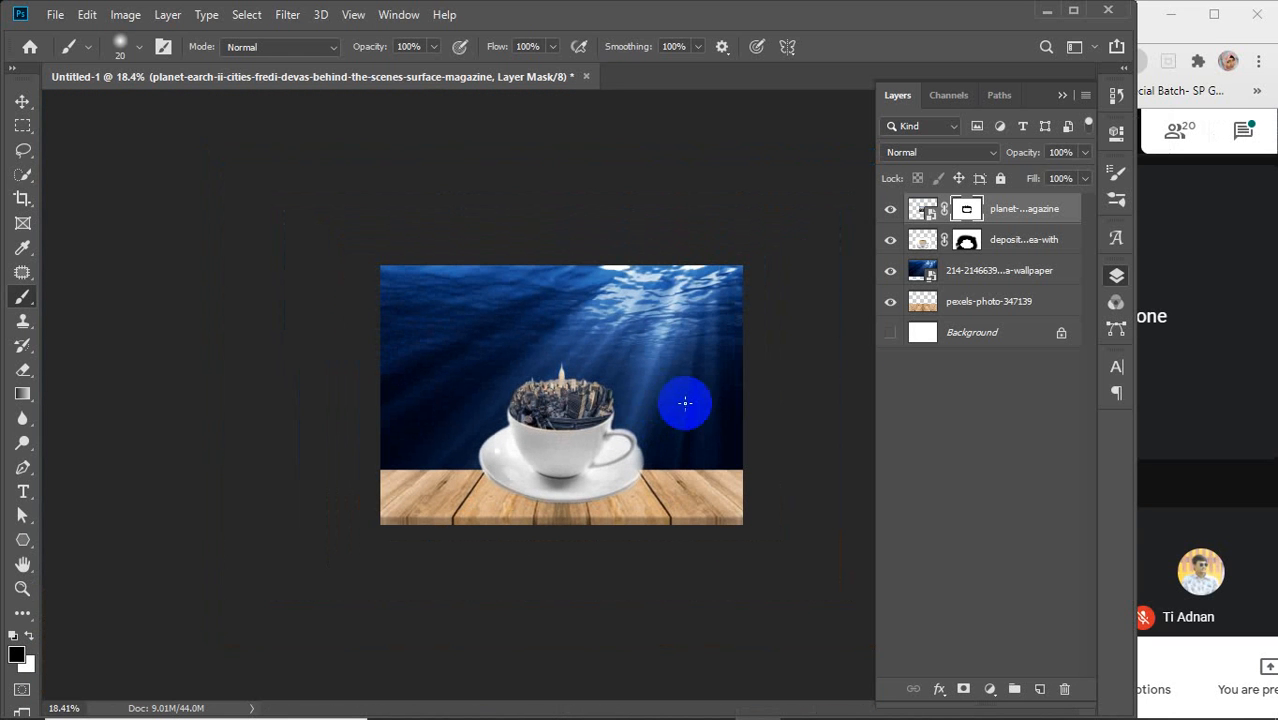
mouse_move(487, 705)
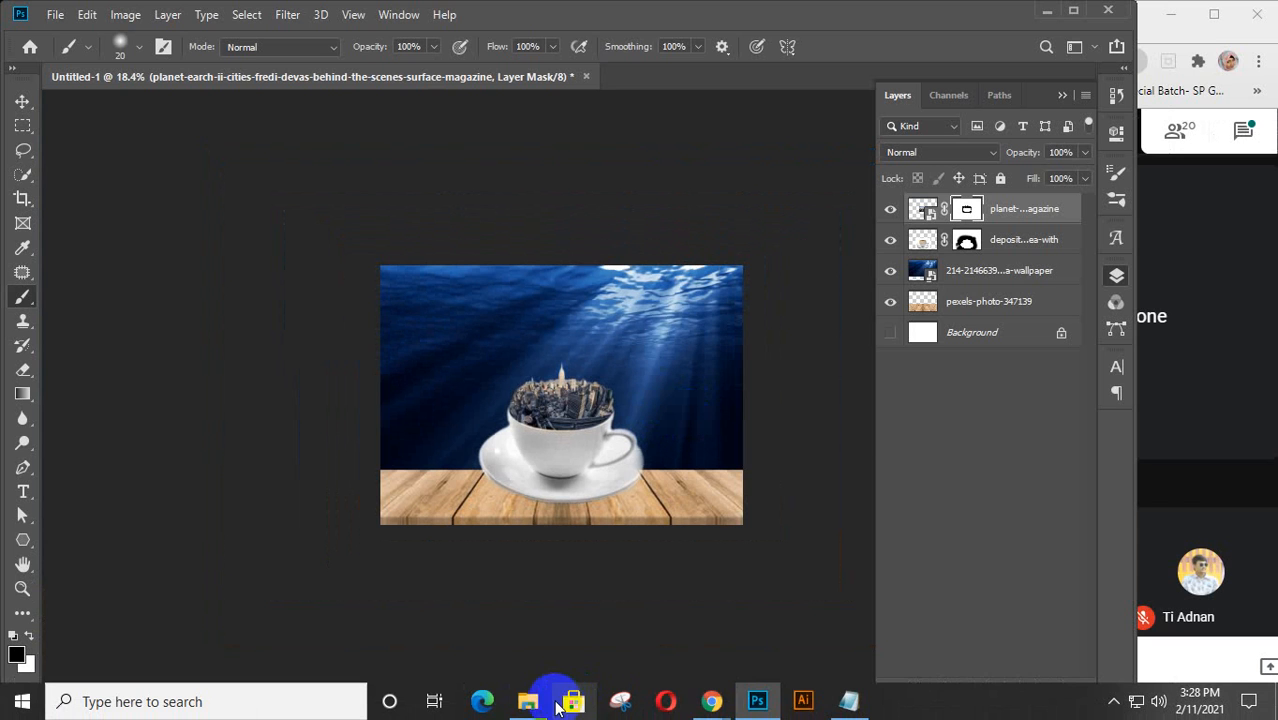
mouse_move(711, 703)
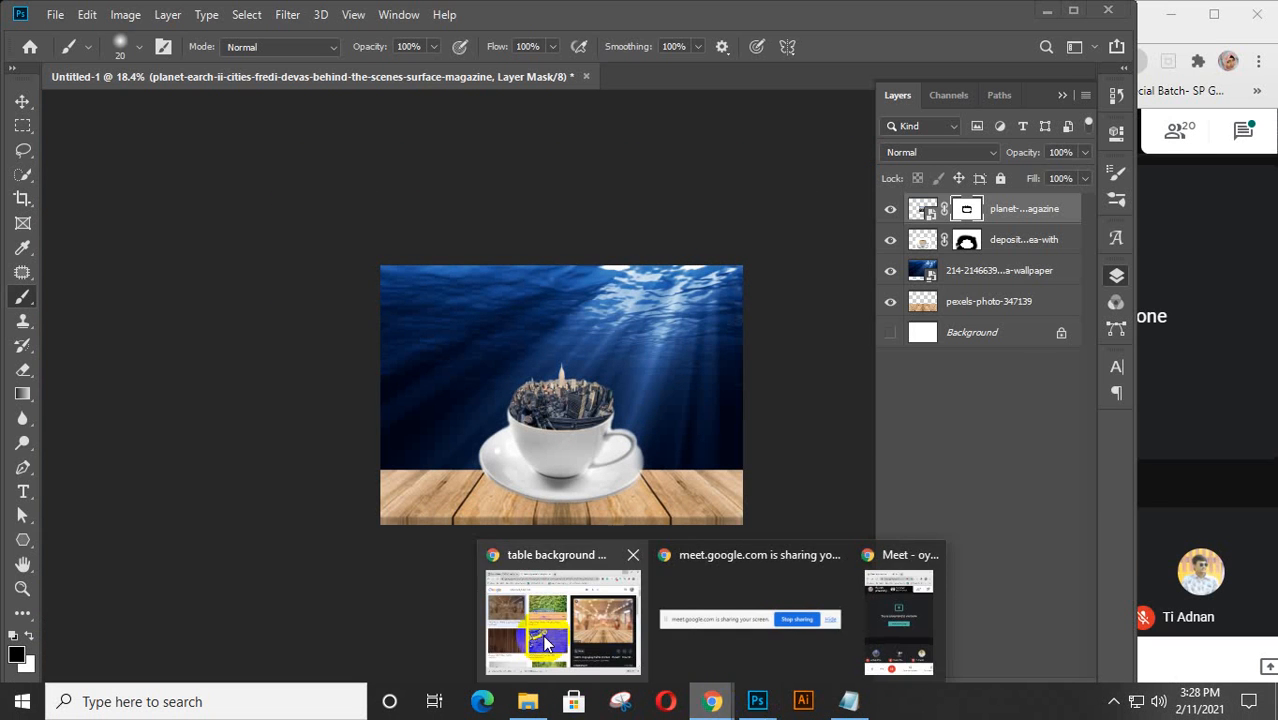
click(546, 643)
drag(312, 136, 143, 147)
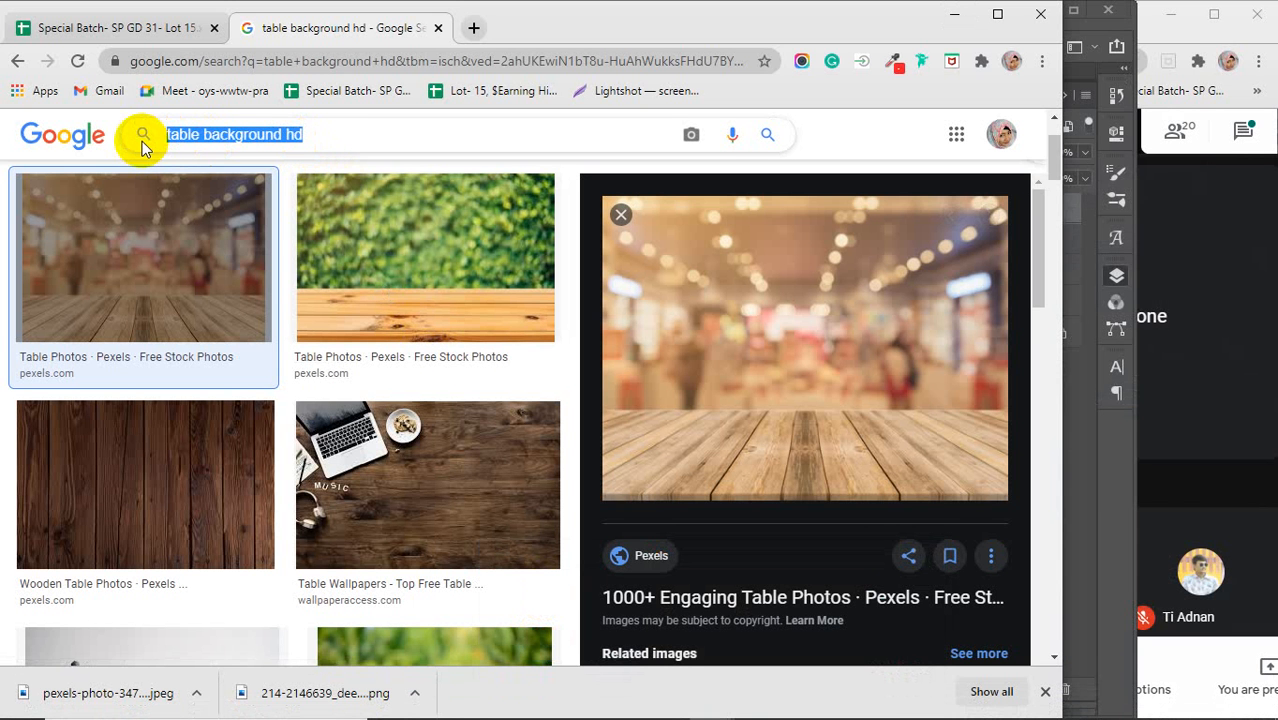
text(sq)
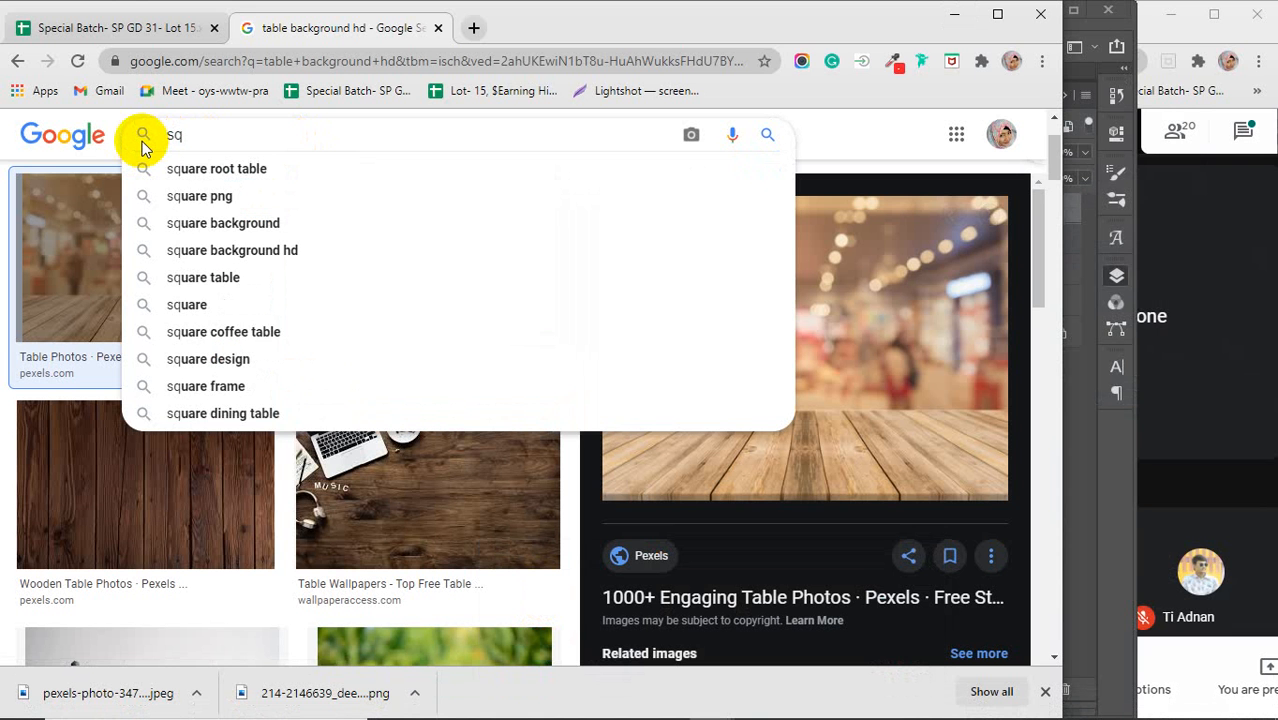
text(uad di)
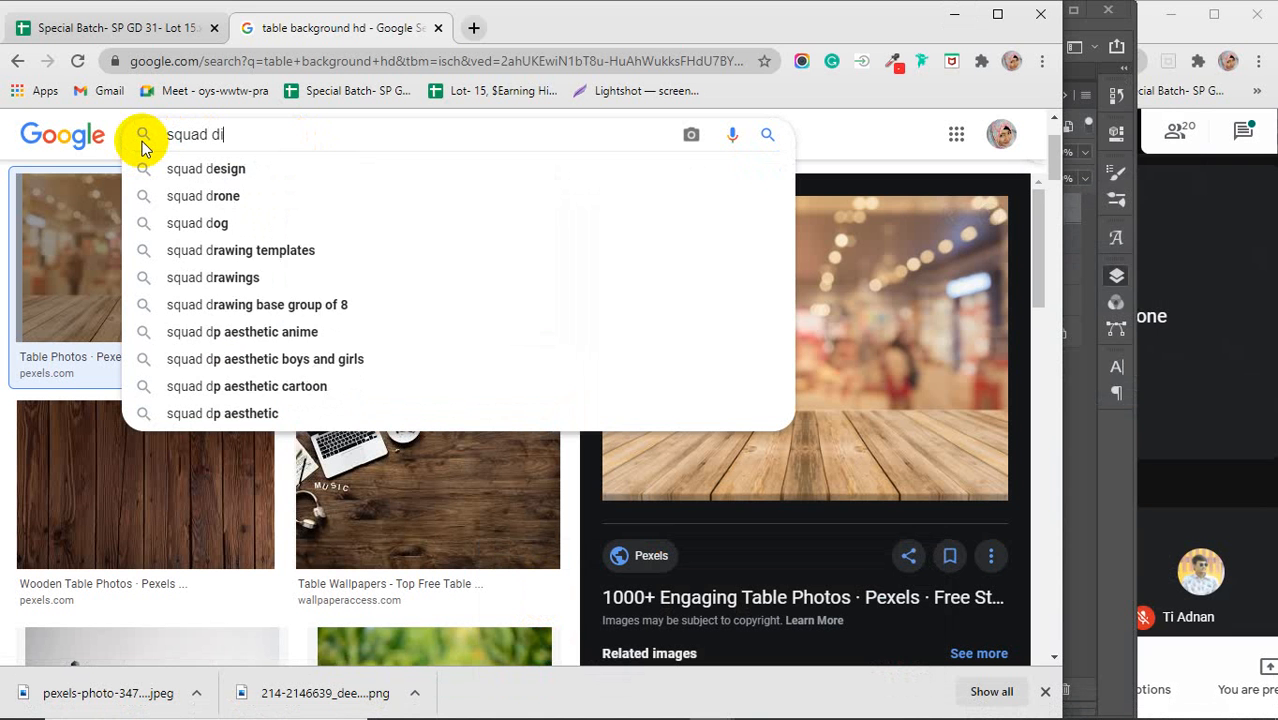
text(ve)
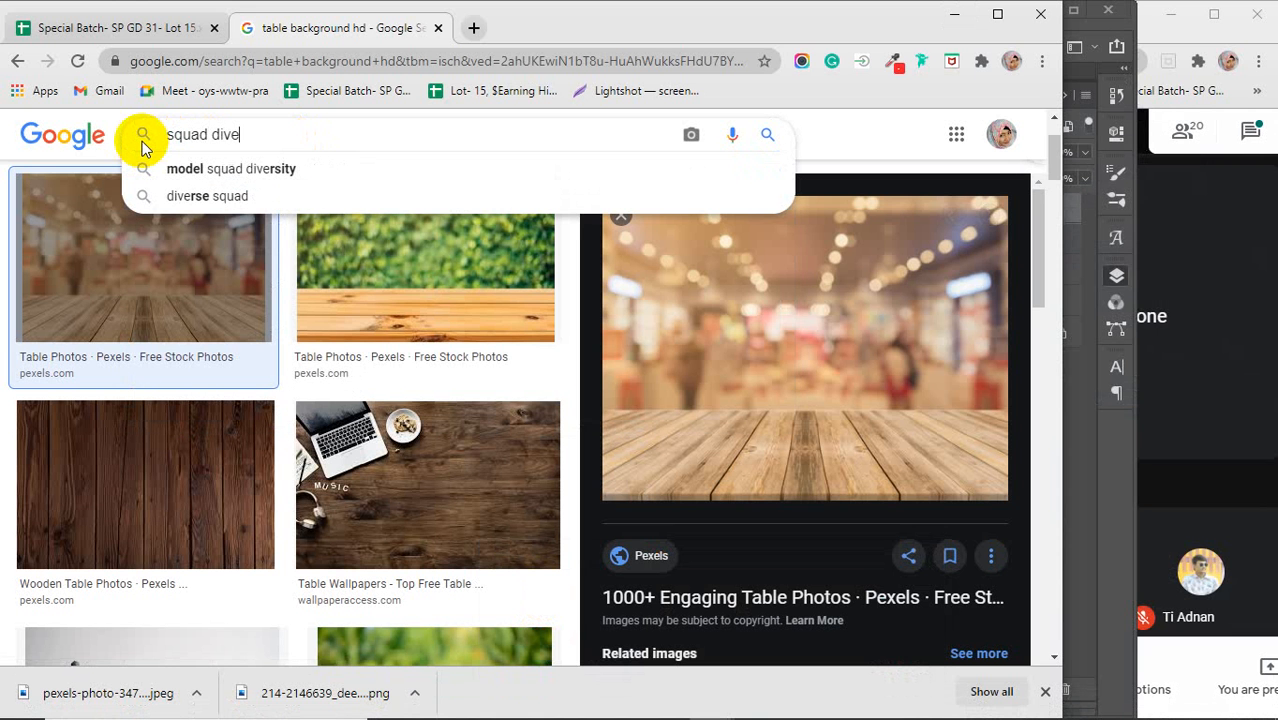
key(Return)
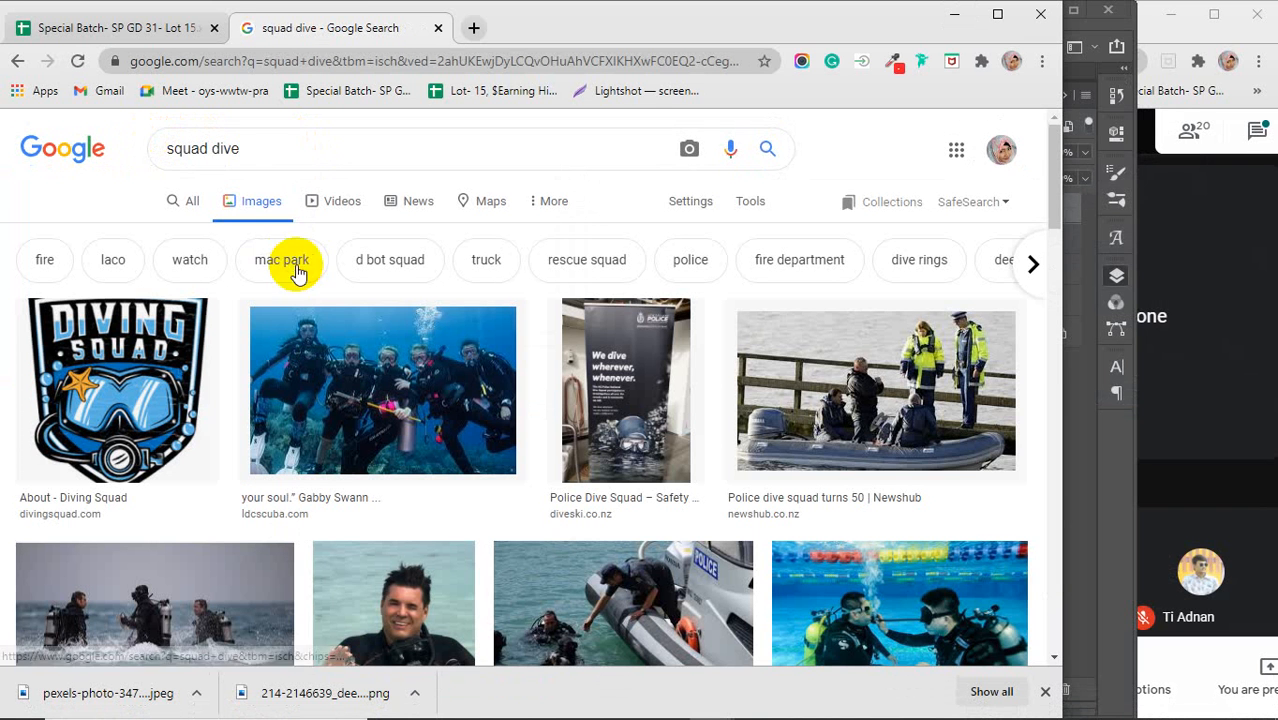
Step: Browse the diver group results and open the TripAdvisor photo of four divers from the related images
scroll(214, 348, down, 1)
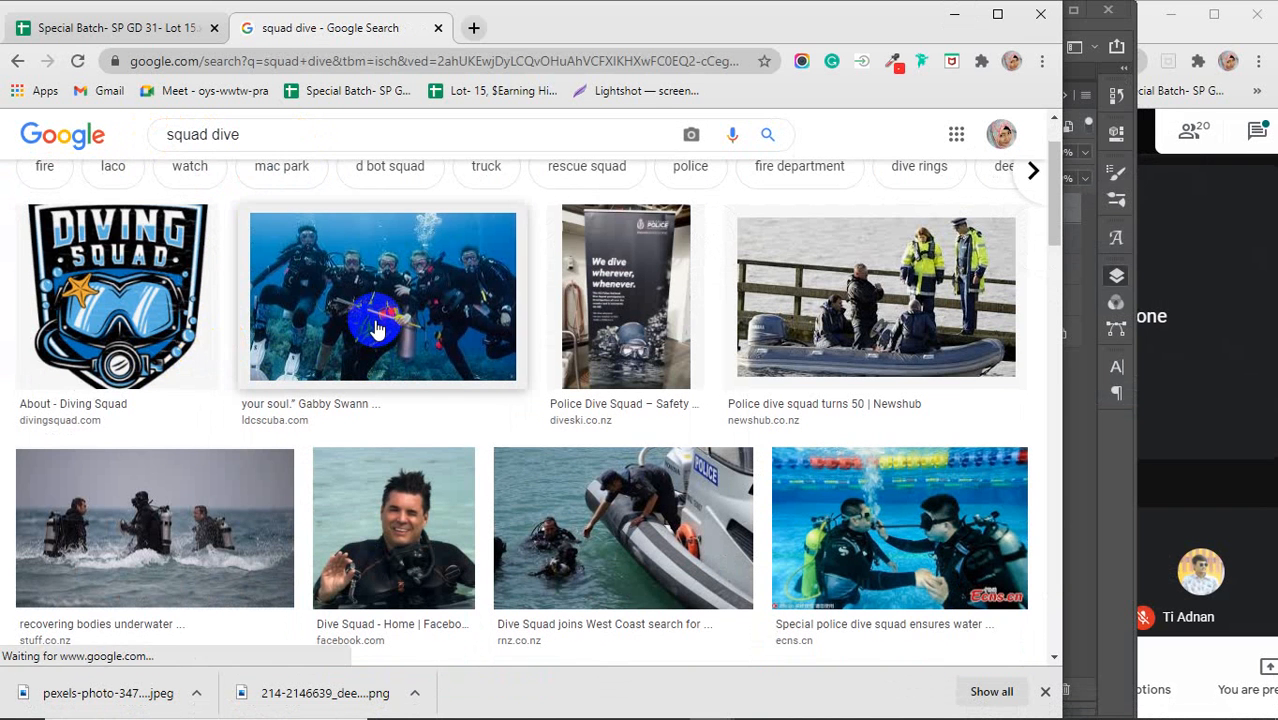
click(380, 336)
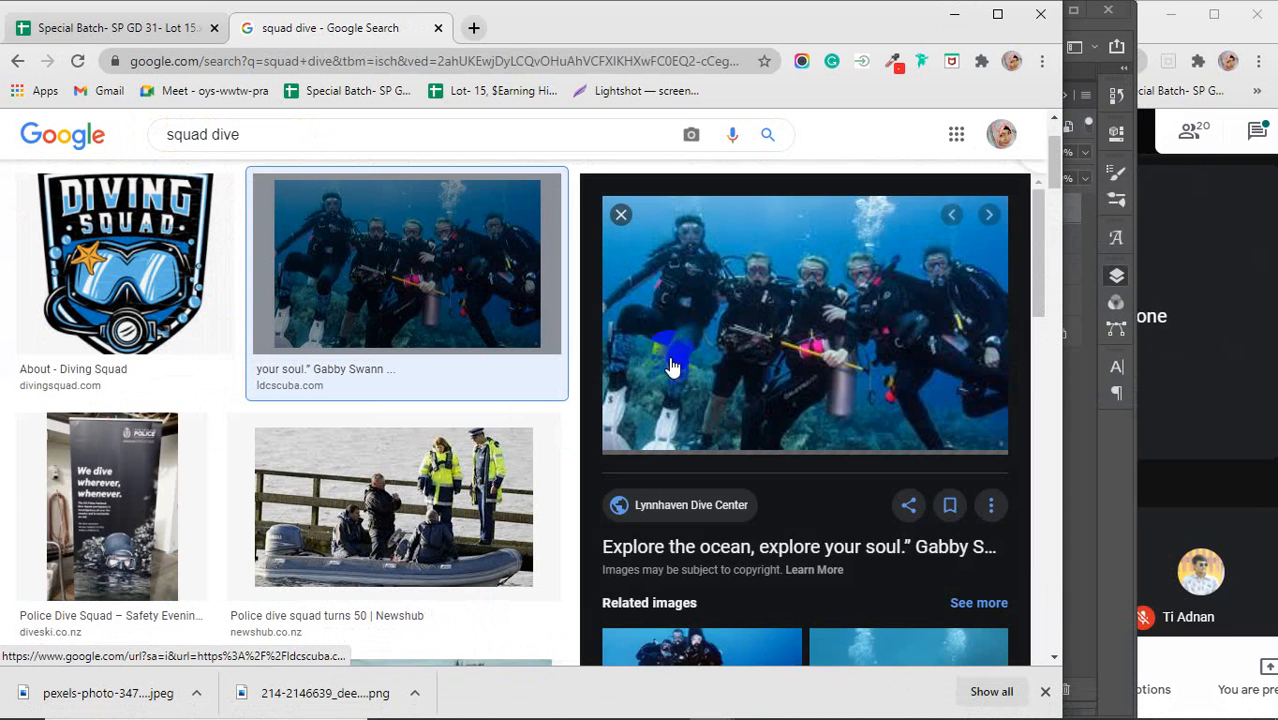
scroll(742, 390, down, 3)
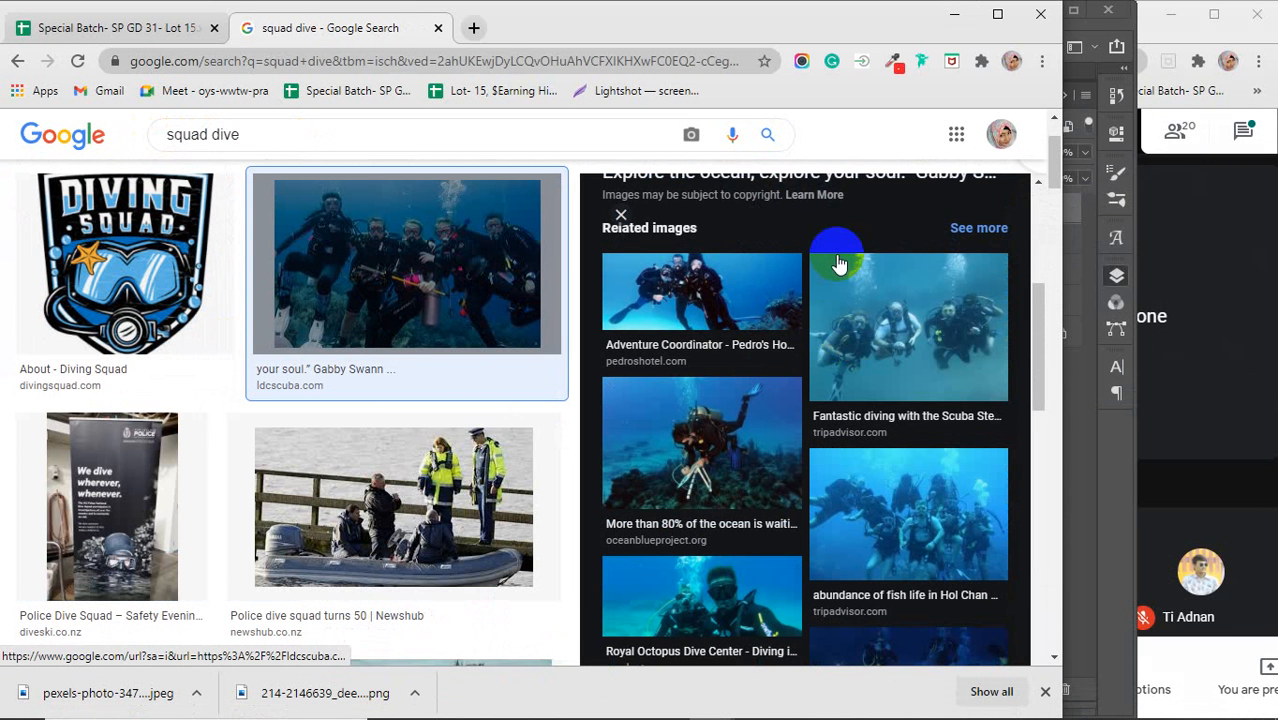
scroll(838, 263, down, 1)
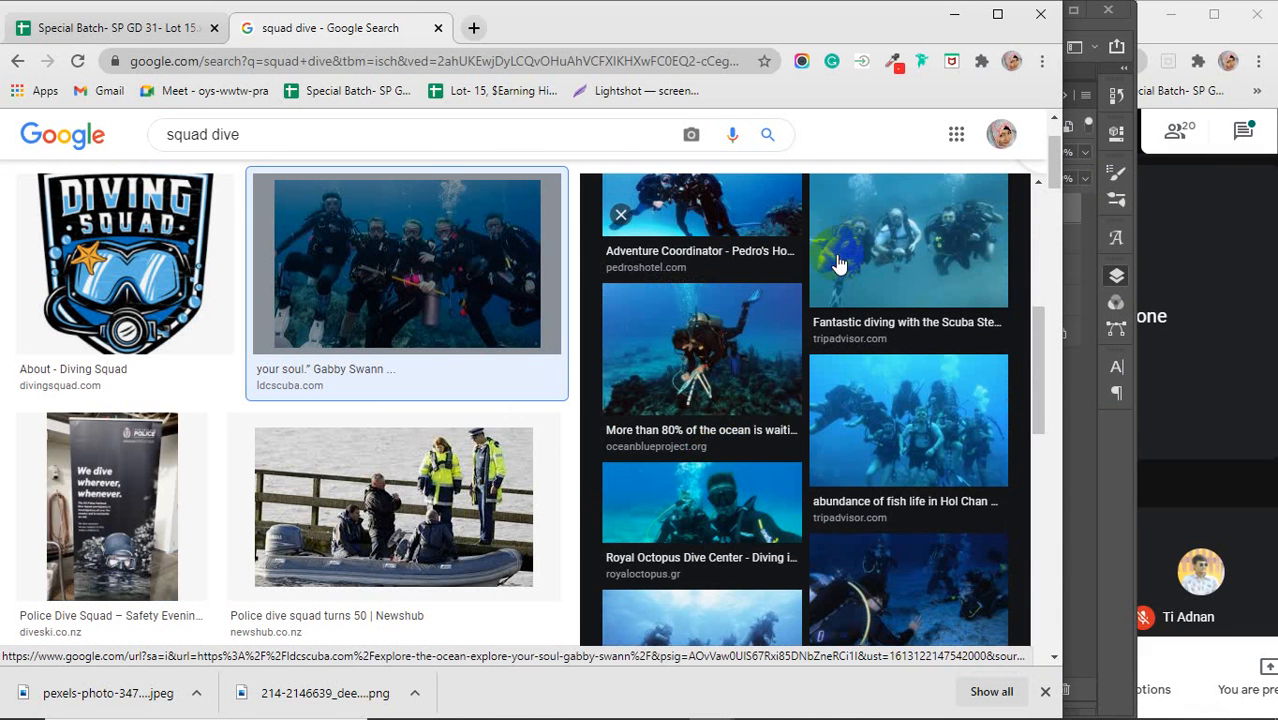
click(840, 265)
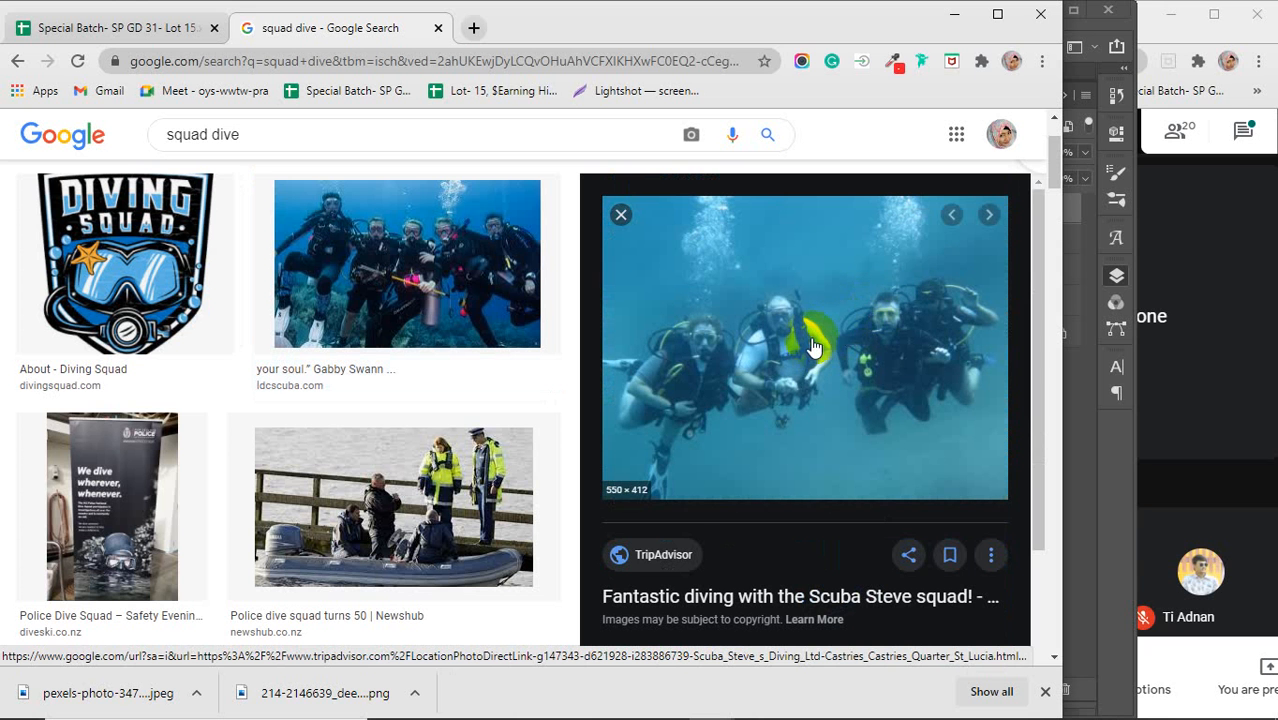
Step: Save the previewed photo of the four divers to the computer
scroll(820, 344, down, 2)
scroll(812, 346, up, 2)
right_click(812, 340)
click(866, 560)
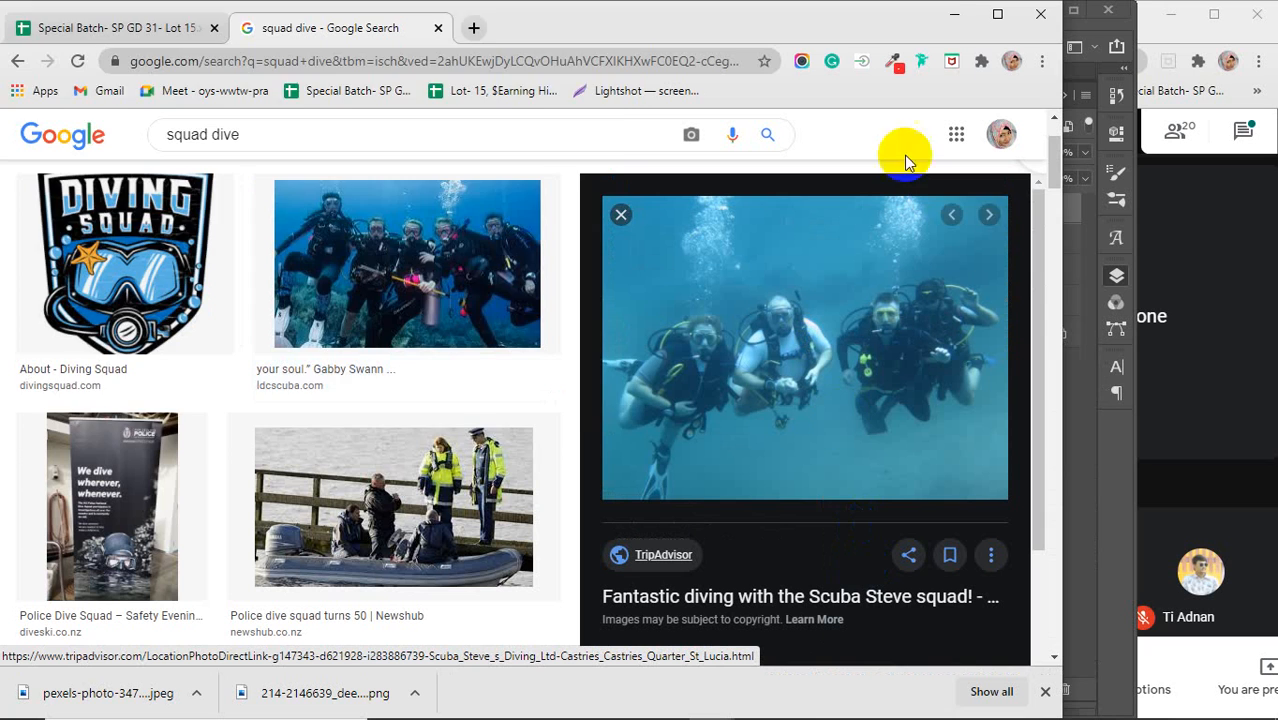
click(481, 421)
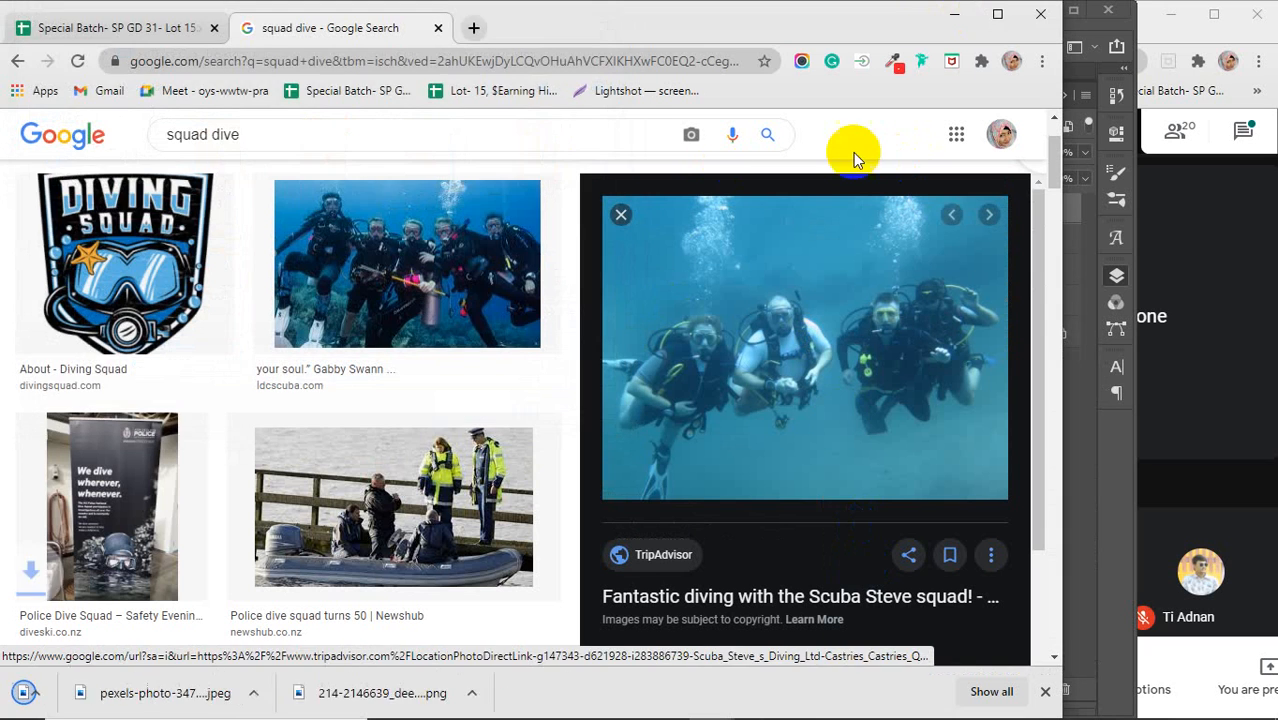
Step: Switch back to Photoshop, place the downloaded fantastic-diving-with photo from its folder into the composition, and scale it to about 55%
click(955, 15)
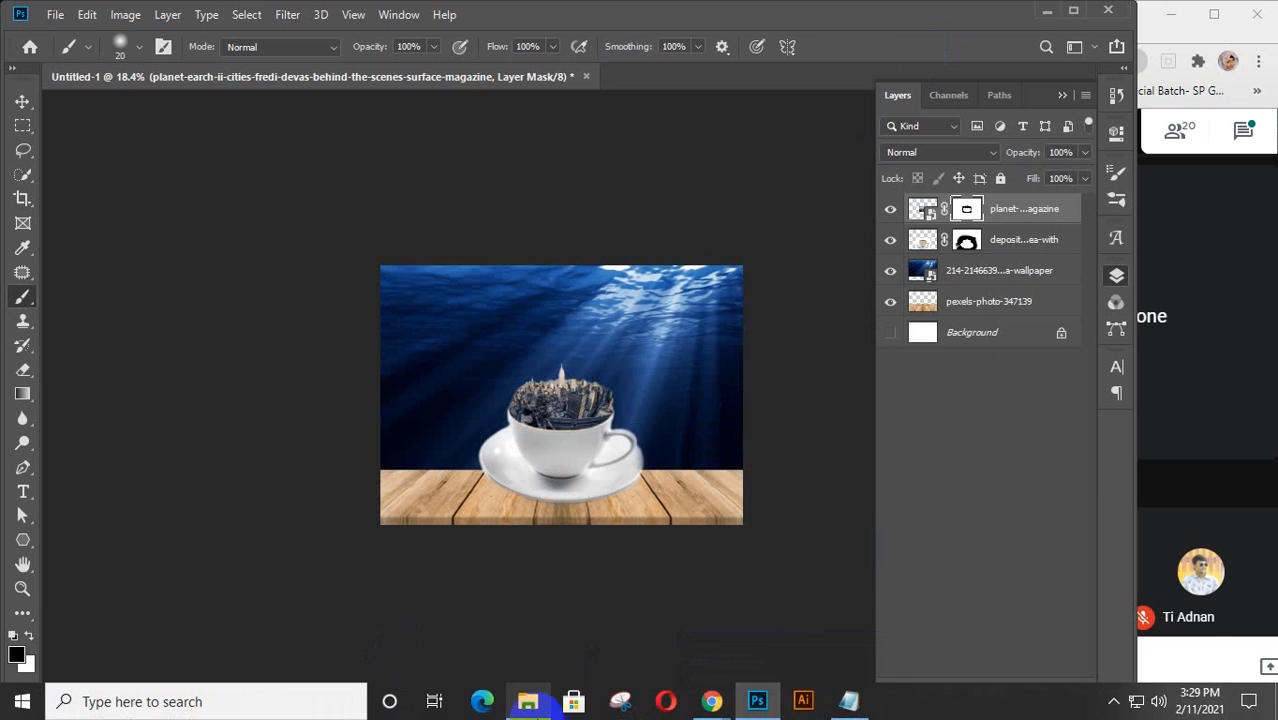
click(530, 714)
drag(525, 453, 627, 457)
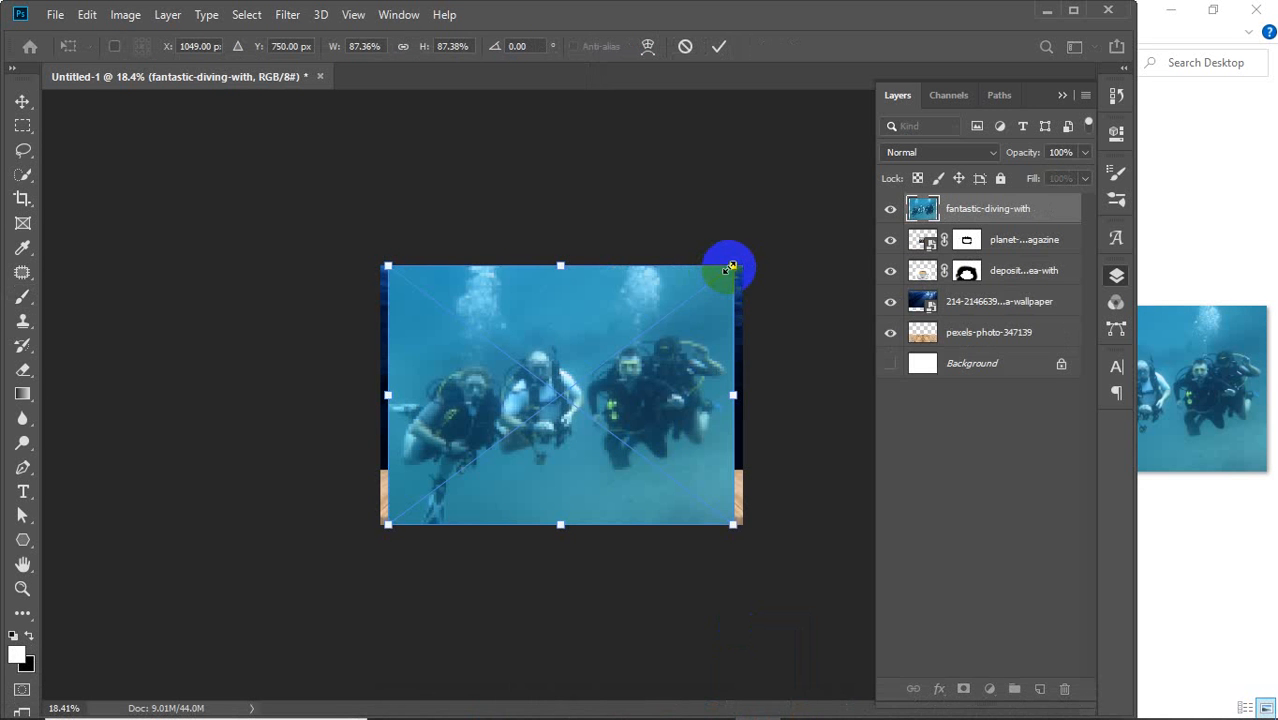
drag(733, 267, 607, 360)
click(1175, 12)
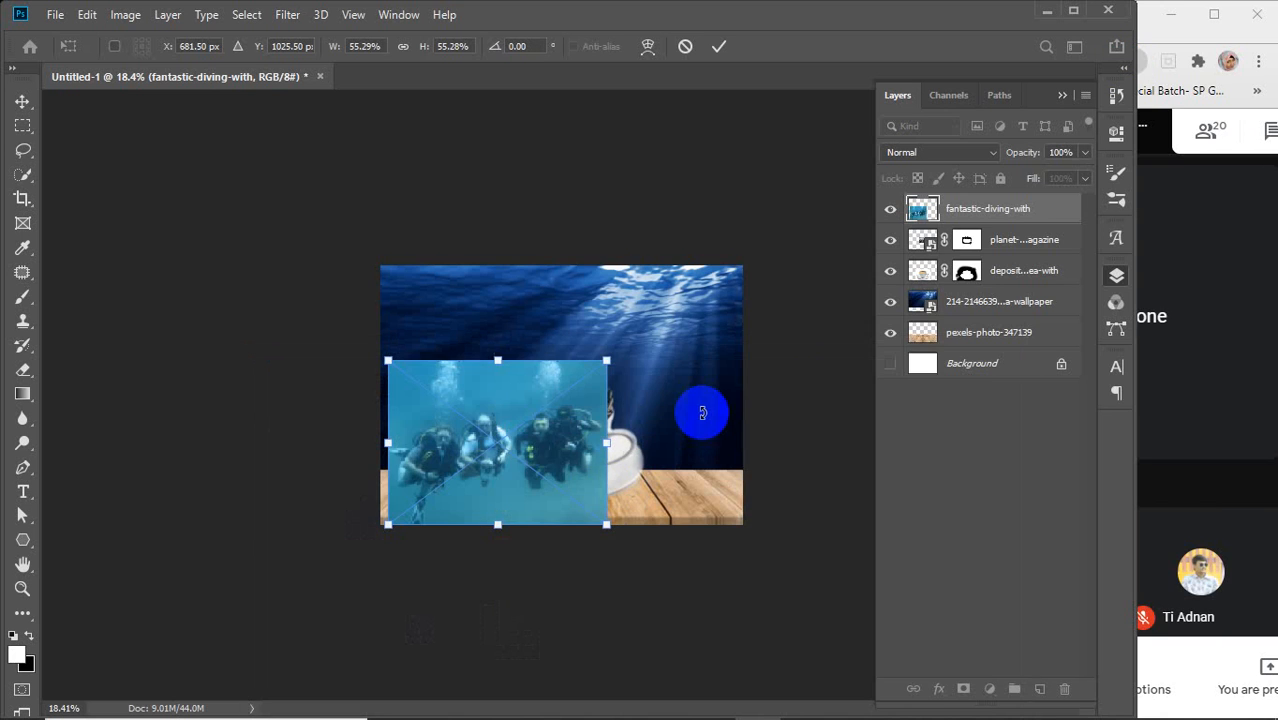
Step: Scale the divers photo down to about 38% and place it in the water above and to the right of the cup
drag(528, 451, 603, 362)
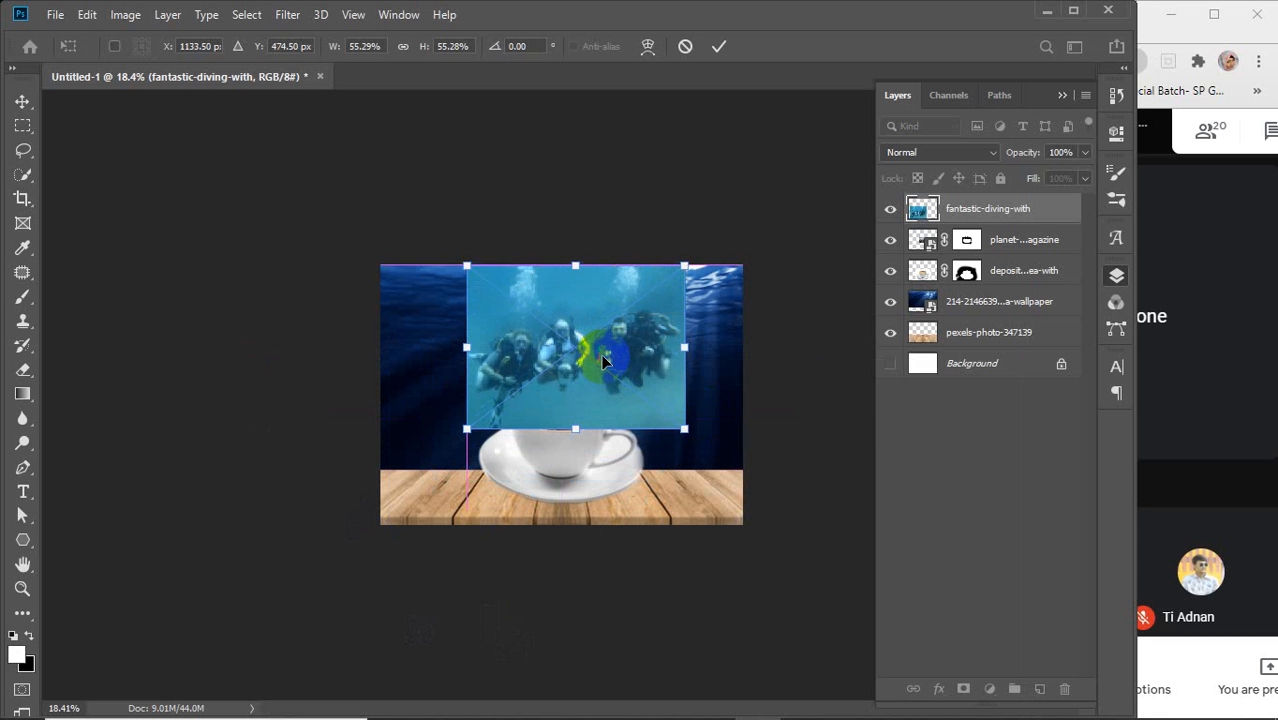
scroll(603, 362, up, 3)
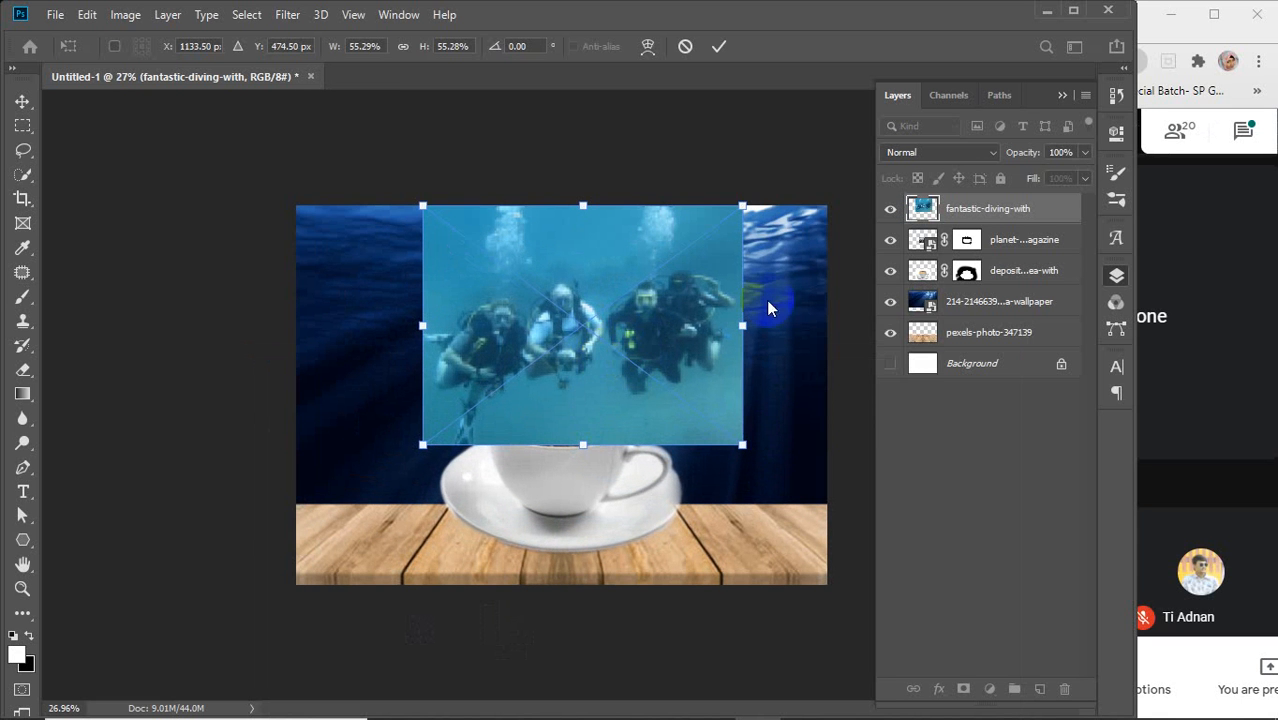
drag(740, 206, 633, 278)
mouse_move(595, 357)
mouse_down()
mouse_move(715, 300)
mouse_move(797, 293)
mouse_move(730, 331)
mouse_move(738, 320)
mouse_up()
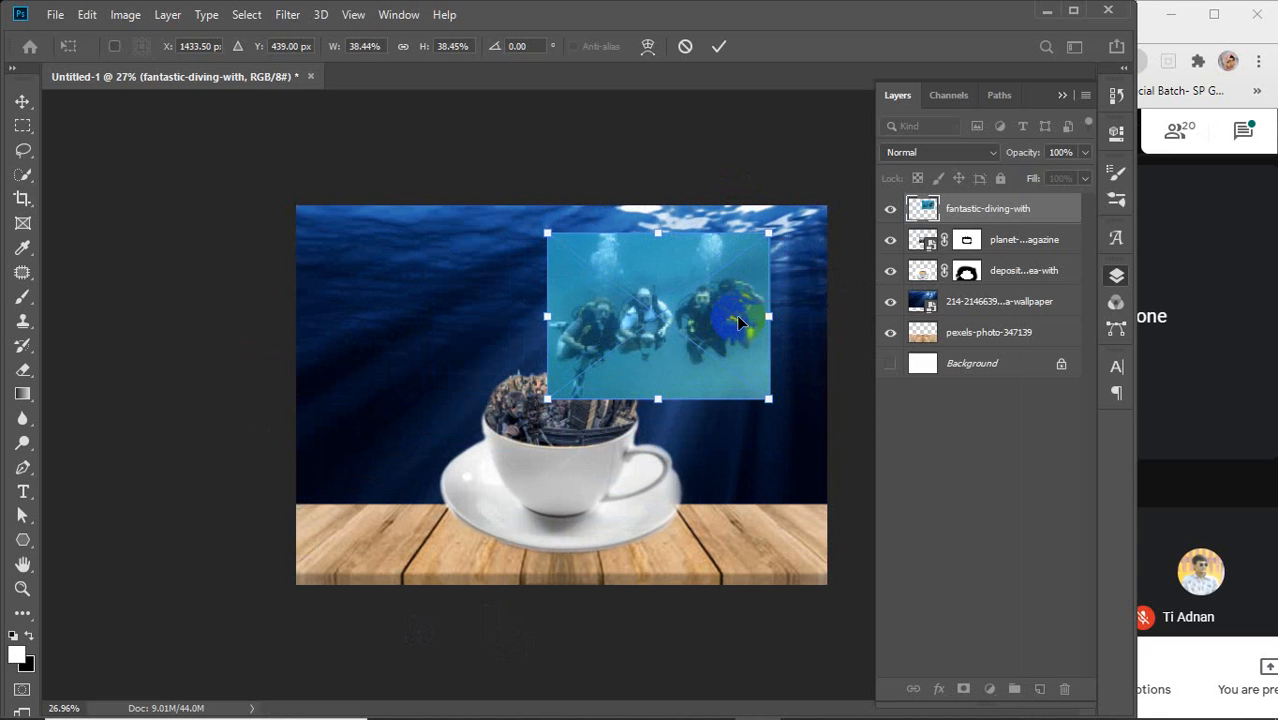
click(719, 46)
Step: Rasterize the fantastic-diving-with smart object layer
click(708, 294)
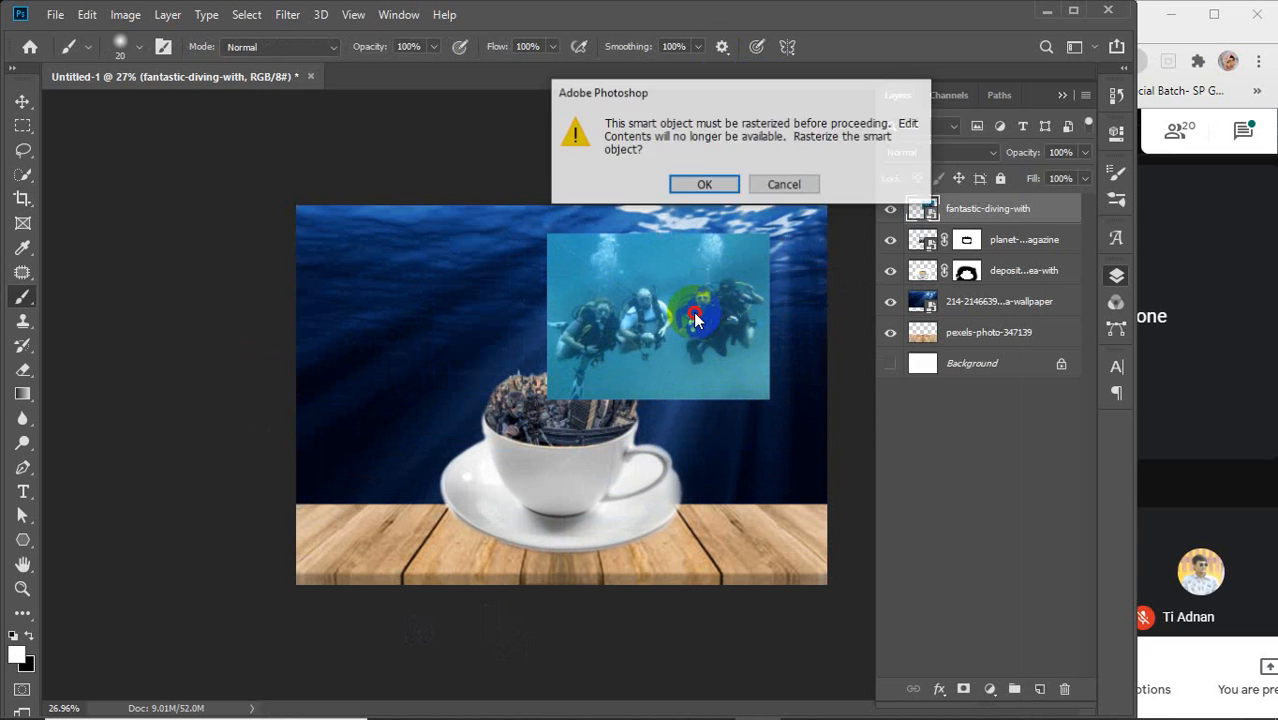
click(772, 188)
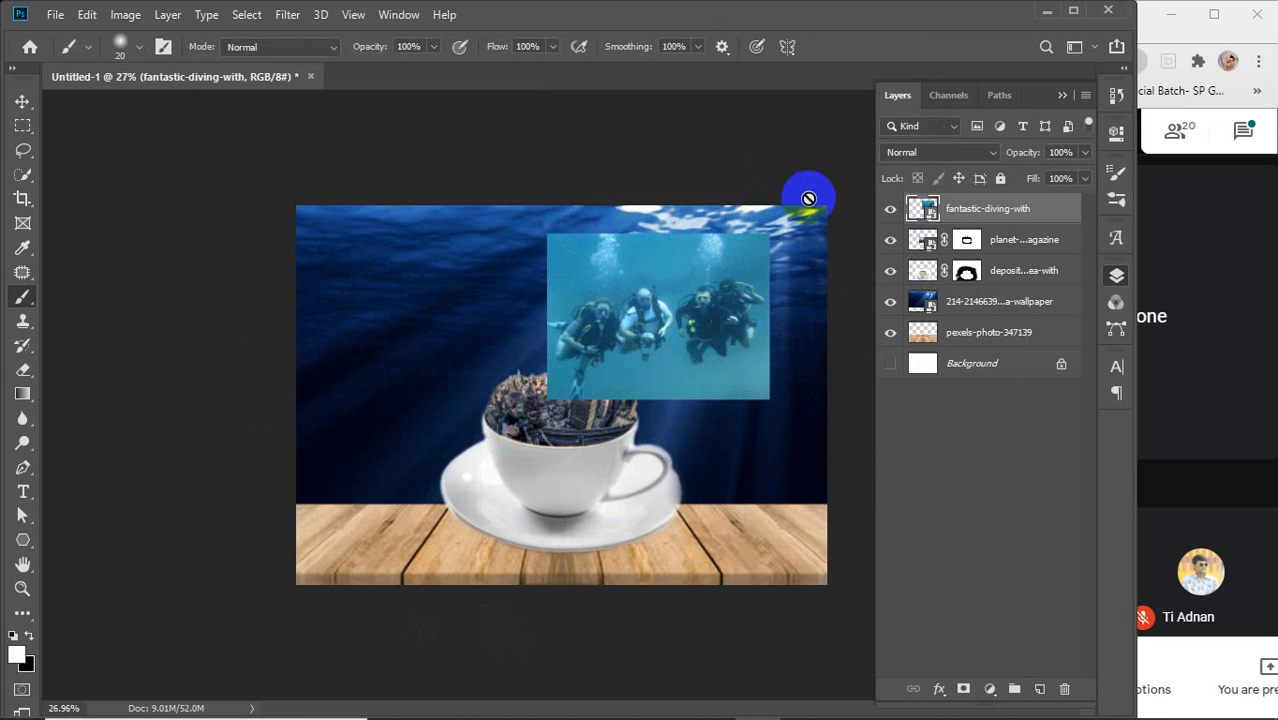
right_click(1000, 210)
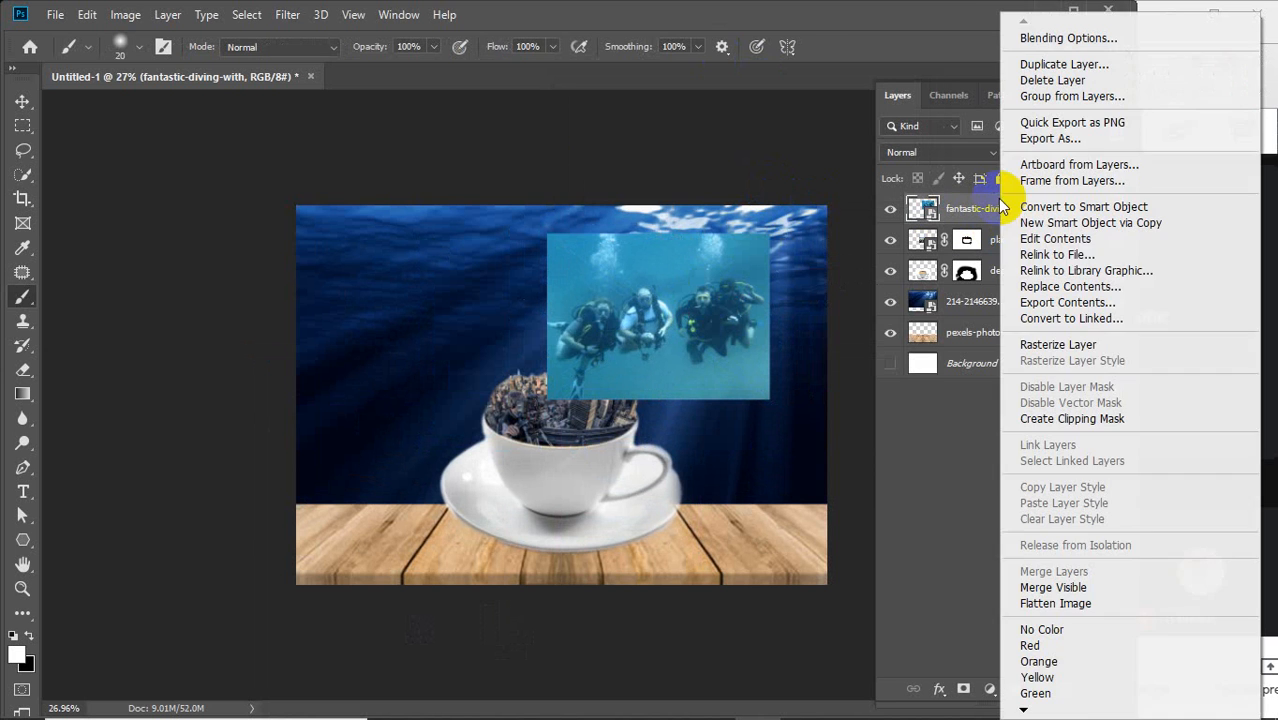
click(1058, 346)
Step: Move the divers layer below the city layer in the stack and shift the photo slightly up and right
key(v)
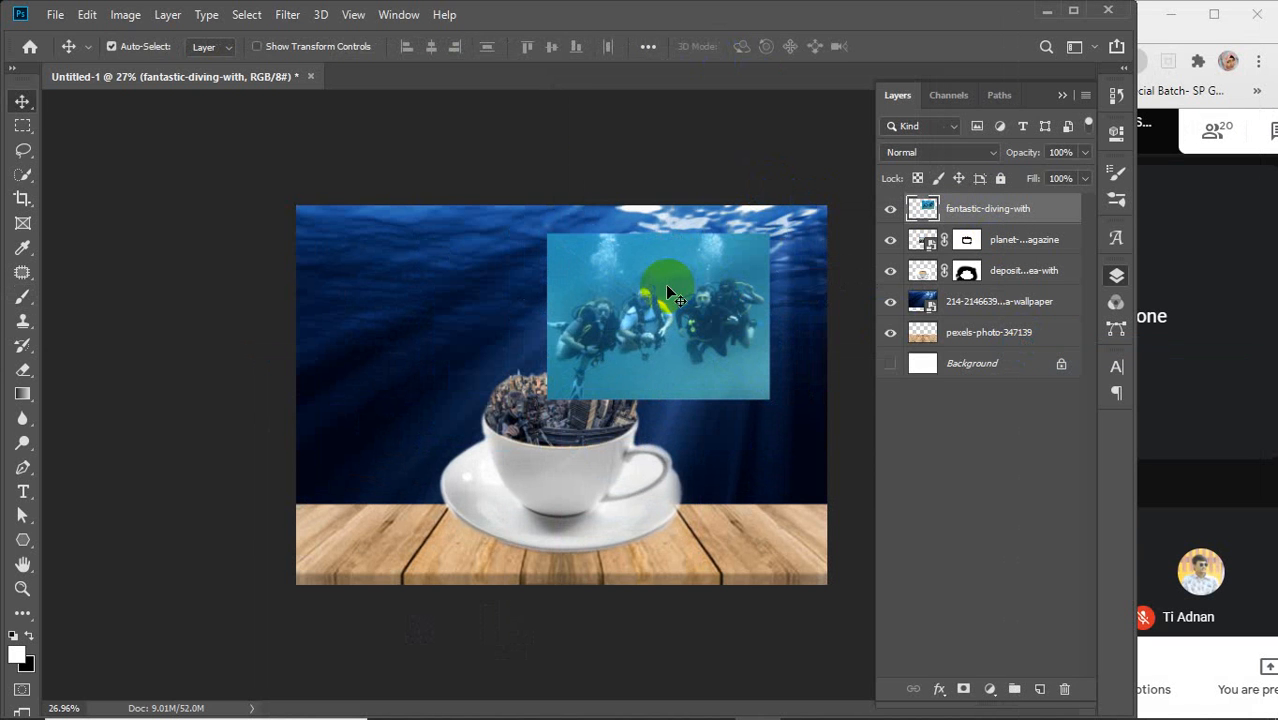
drag(1004, 208, 1007, 262)
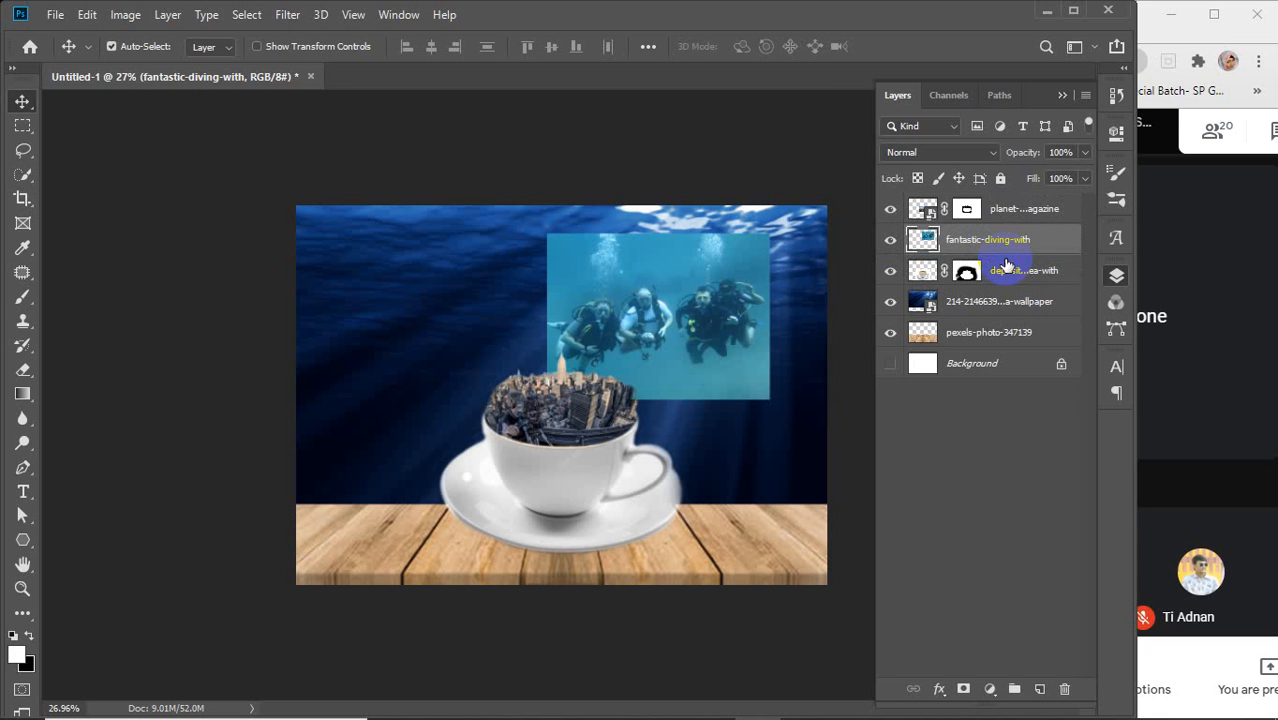
mouse_move(675, 316)
mouse_down()
mouse_move(700, 297)
mouse_move(623, 298)
mouse_move(688, 304)
mouse_up()
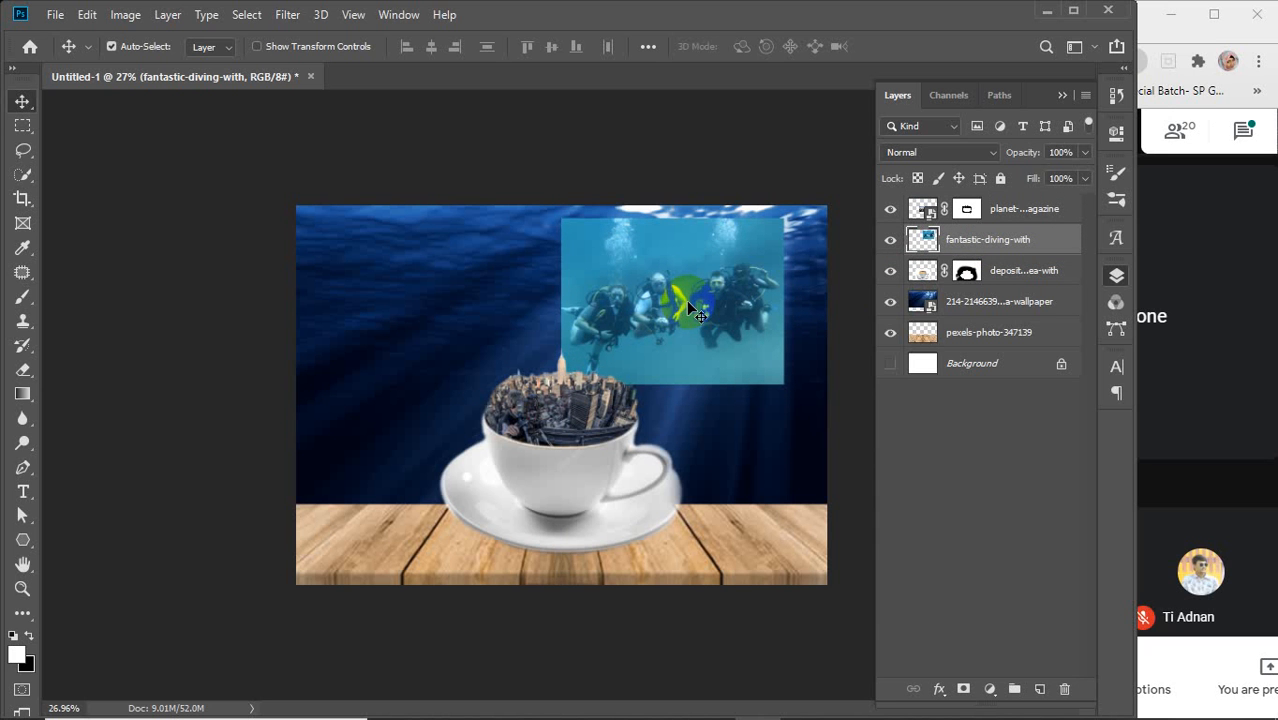
Step: Scale the cup and city layers together to about 141% and reposition them with the saucer resting on the wooden table
click(1003, 281)
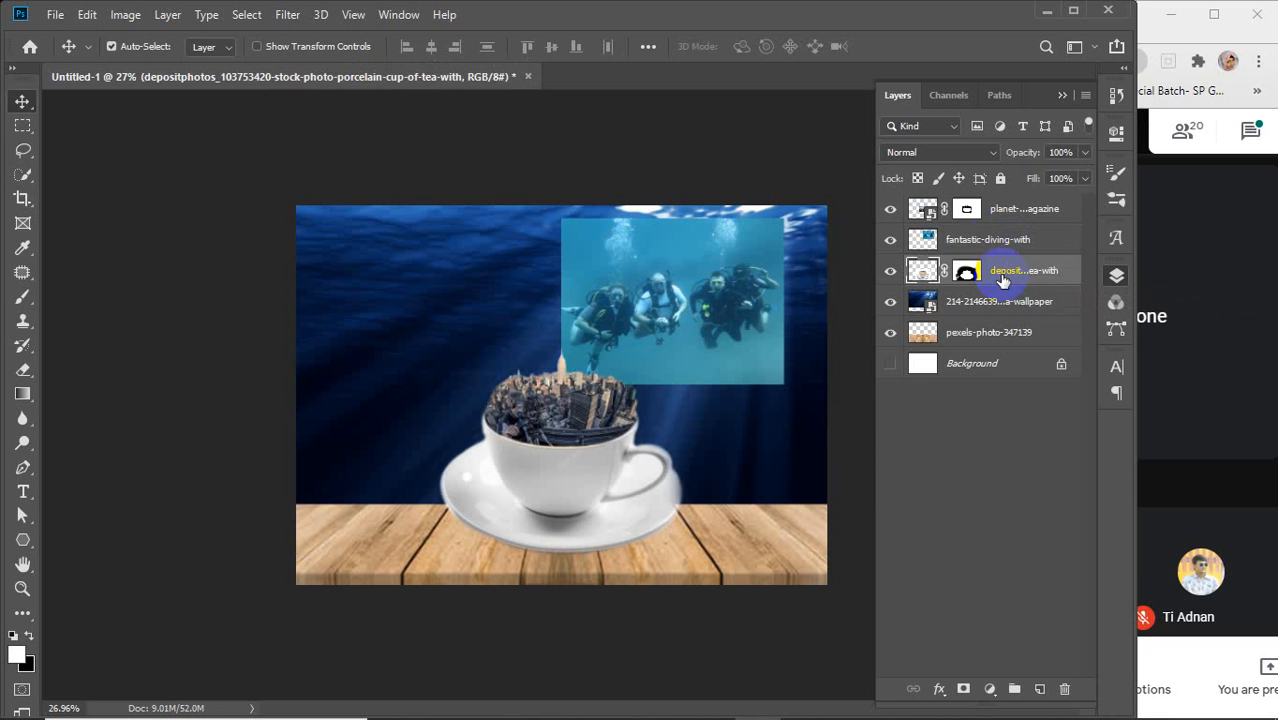
ctrl+click(1006, 209)
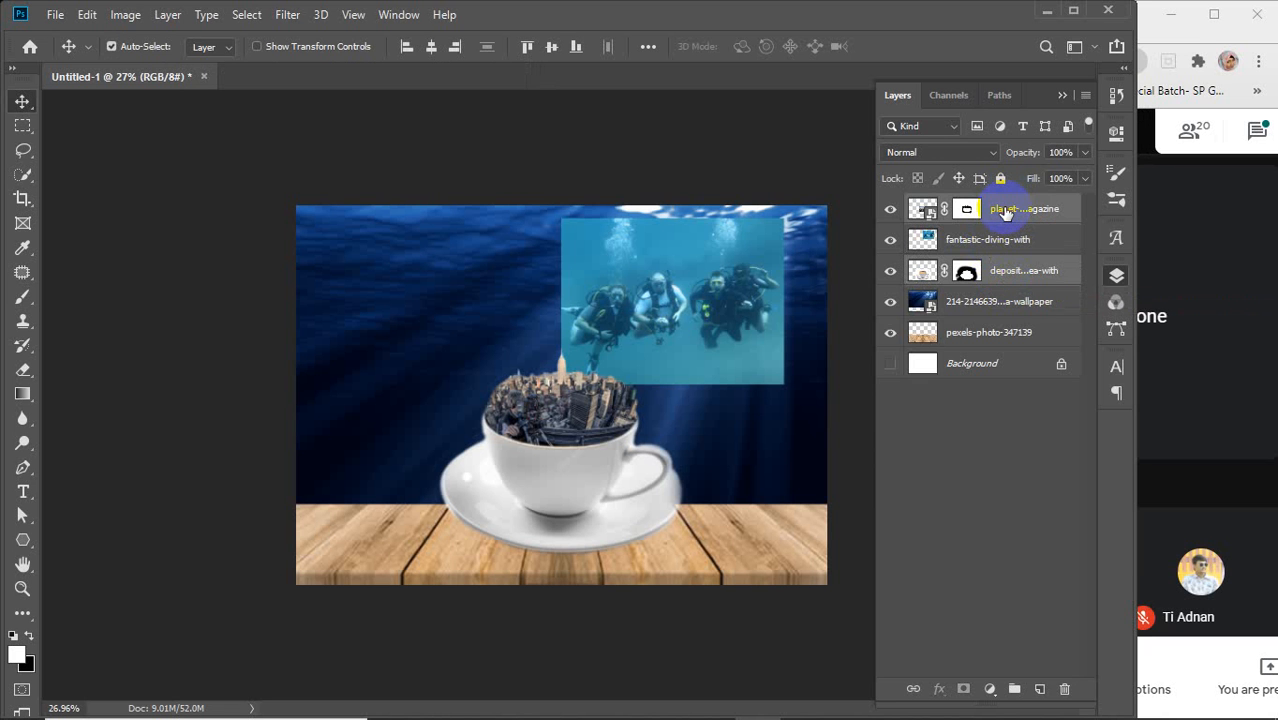
click(1255, 362)
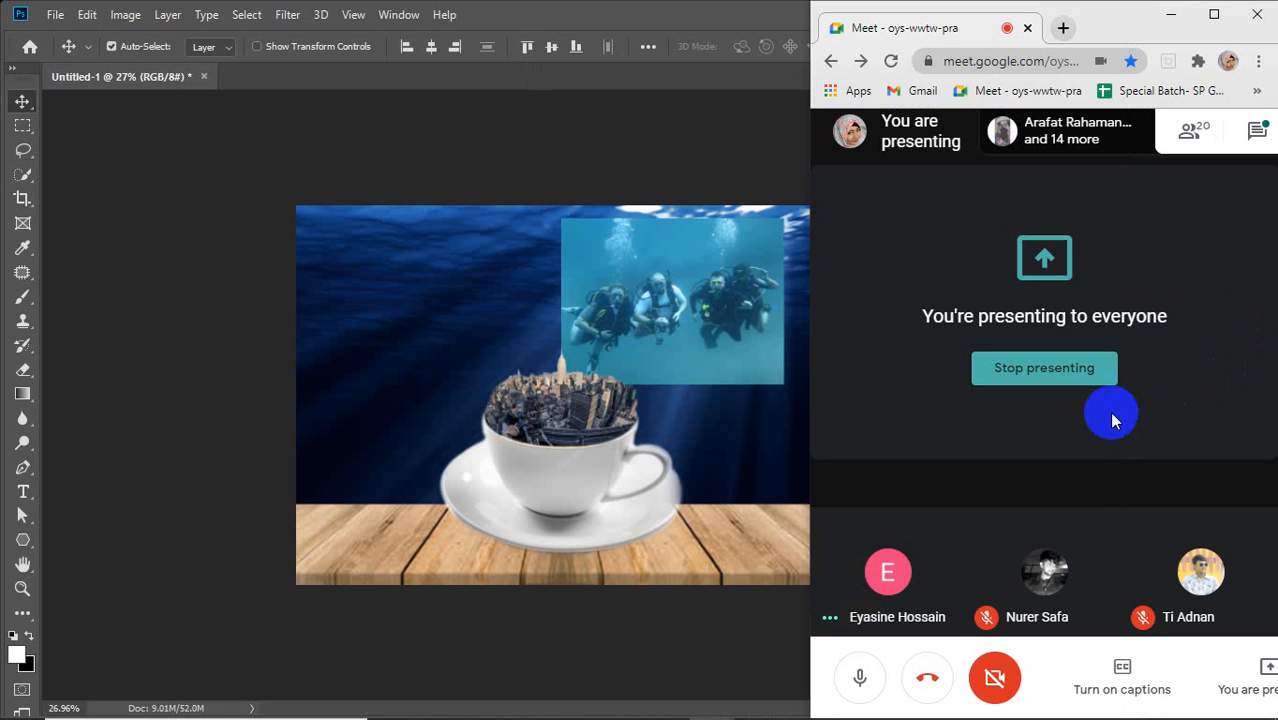
click(531, 292)
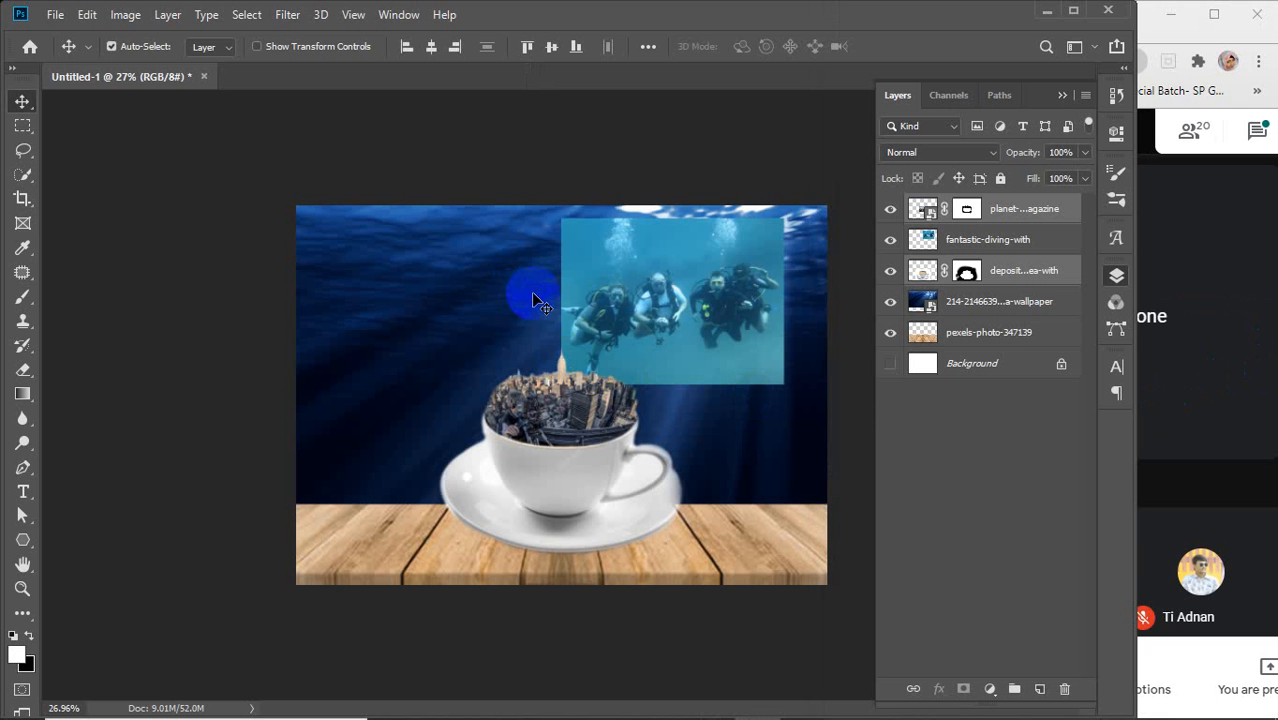
key(ctrl+t)
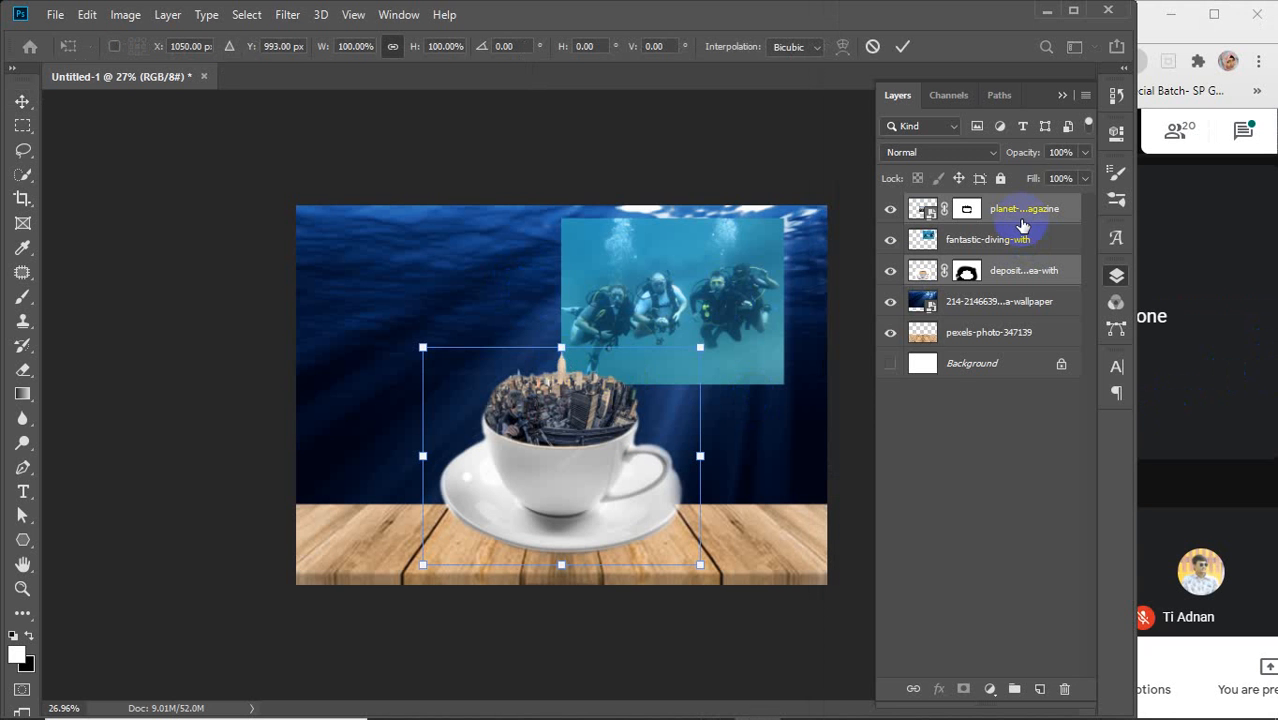
drag(702, 345, 822, 262)
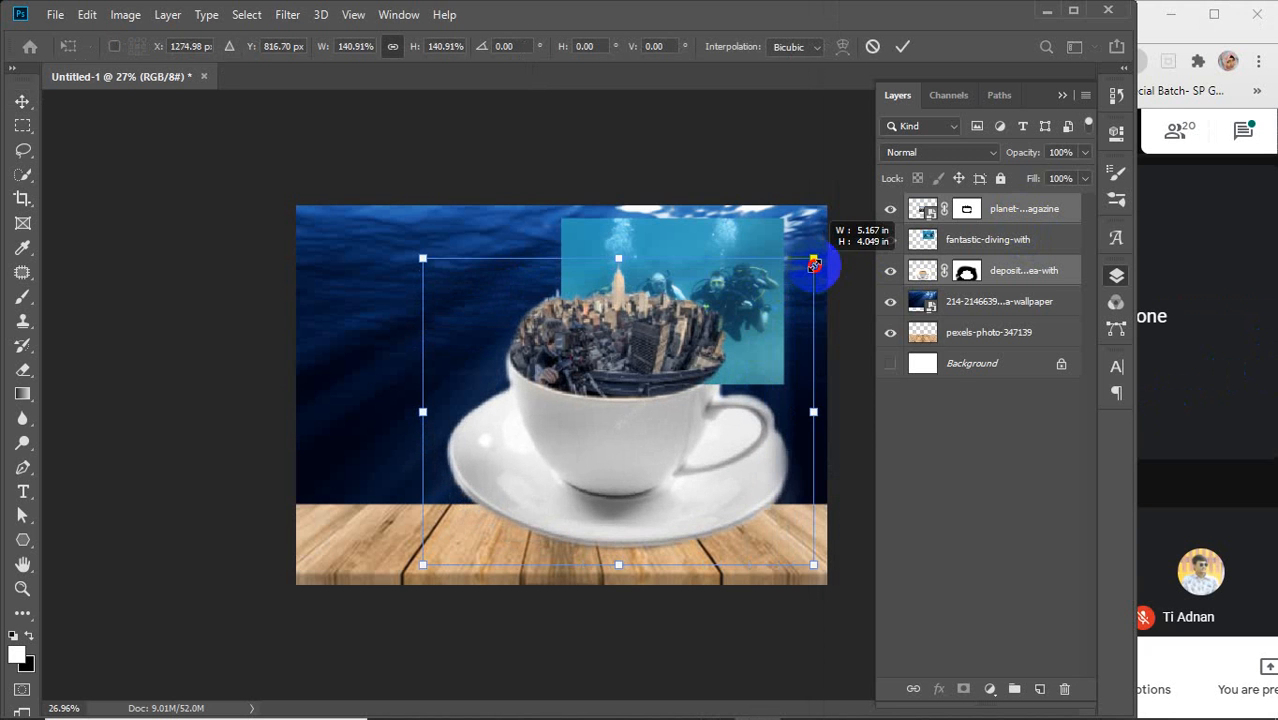
drag(632, 408, 604, 431)
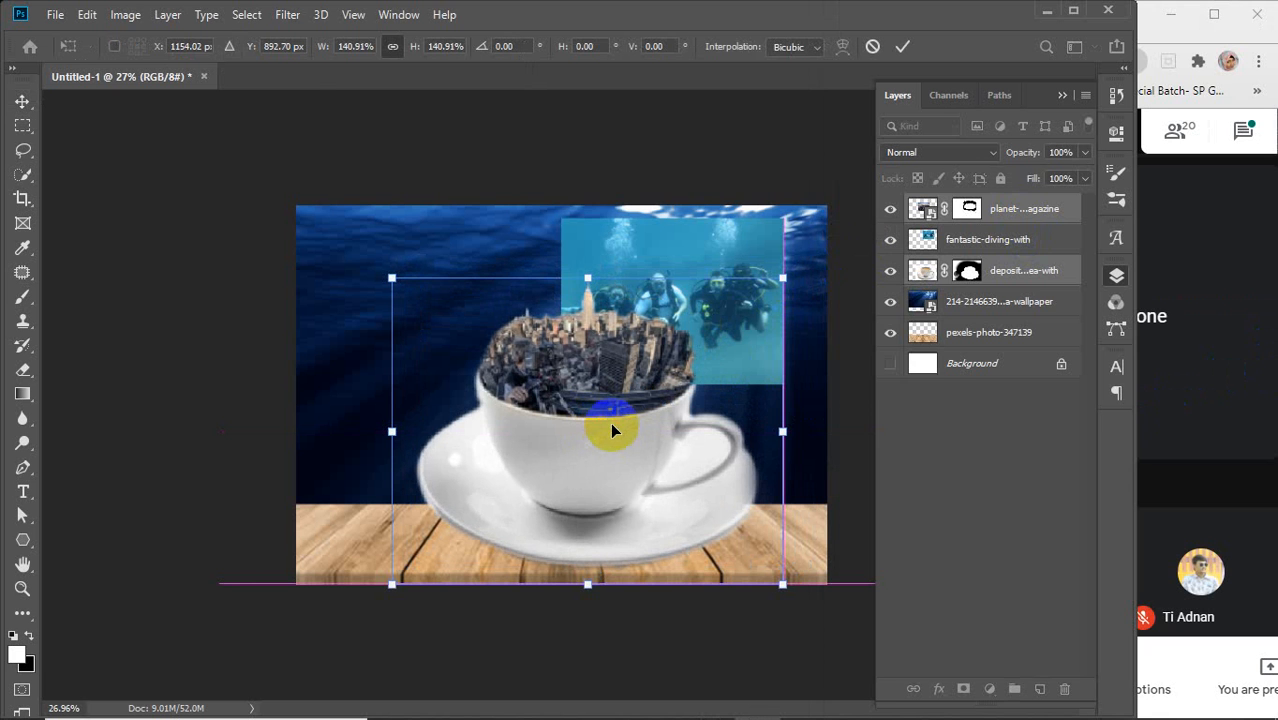
Step: Enlarge the wooden table layer to about 104% and move the deep-sea wallpaper layer beneath it in the stack
click(968, 340)
key(ctrl+t)
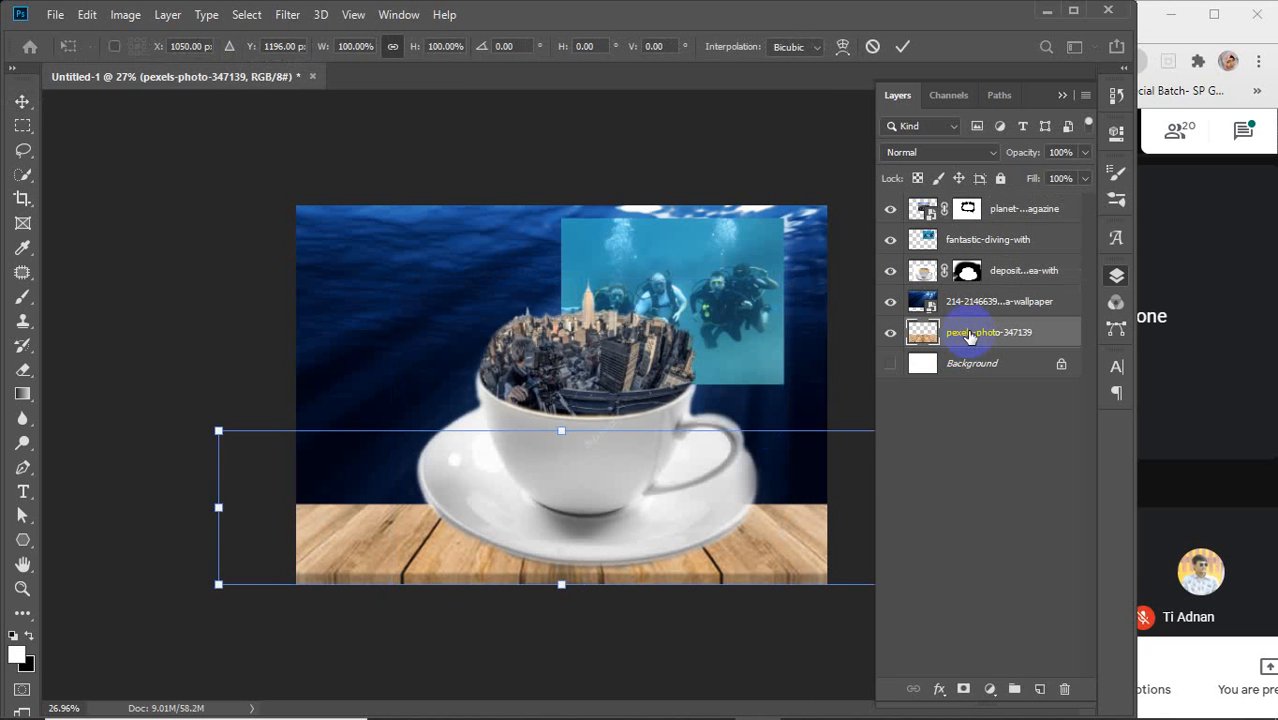
mouse_move(562, 429)
mouse_down()
mouse_move(586, 347)
mouse_move(546, 433)
mouse_up()
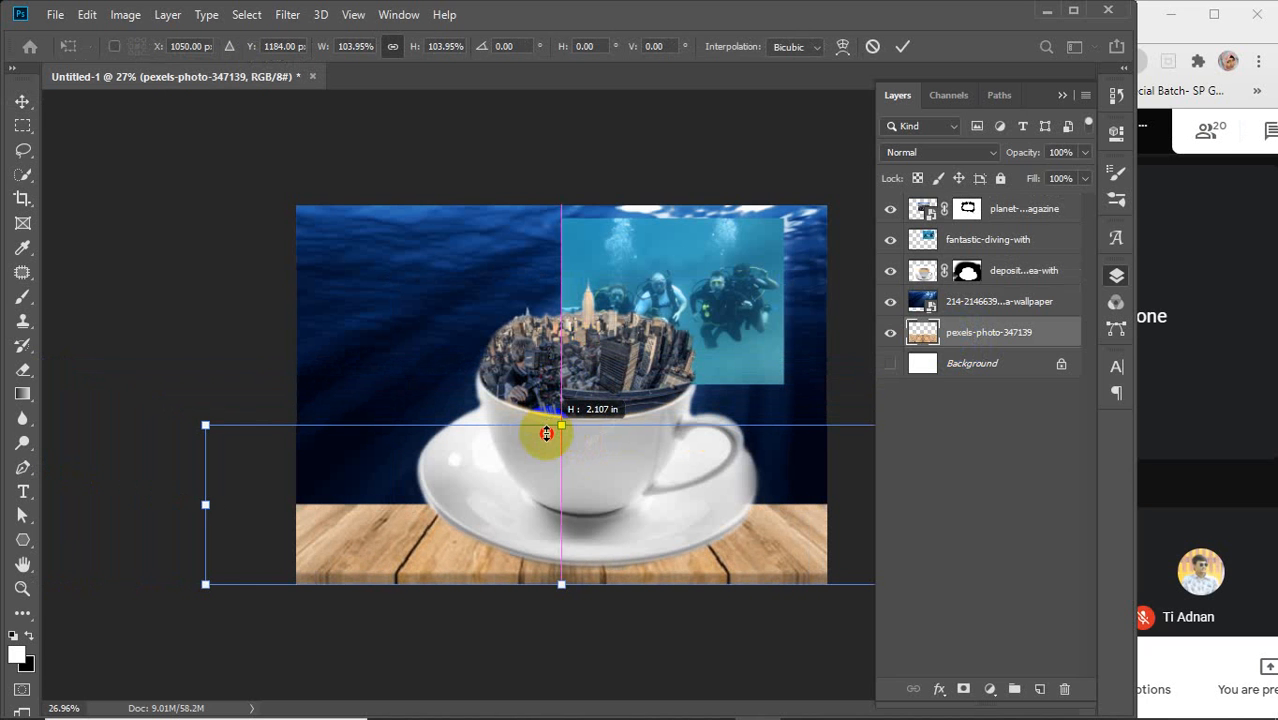
drag(995, 301, 980, 354)
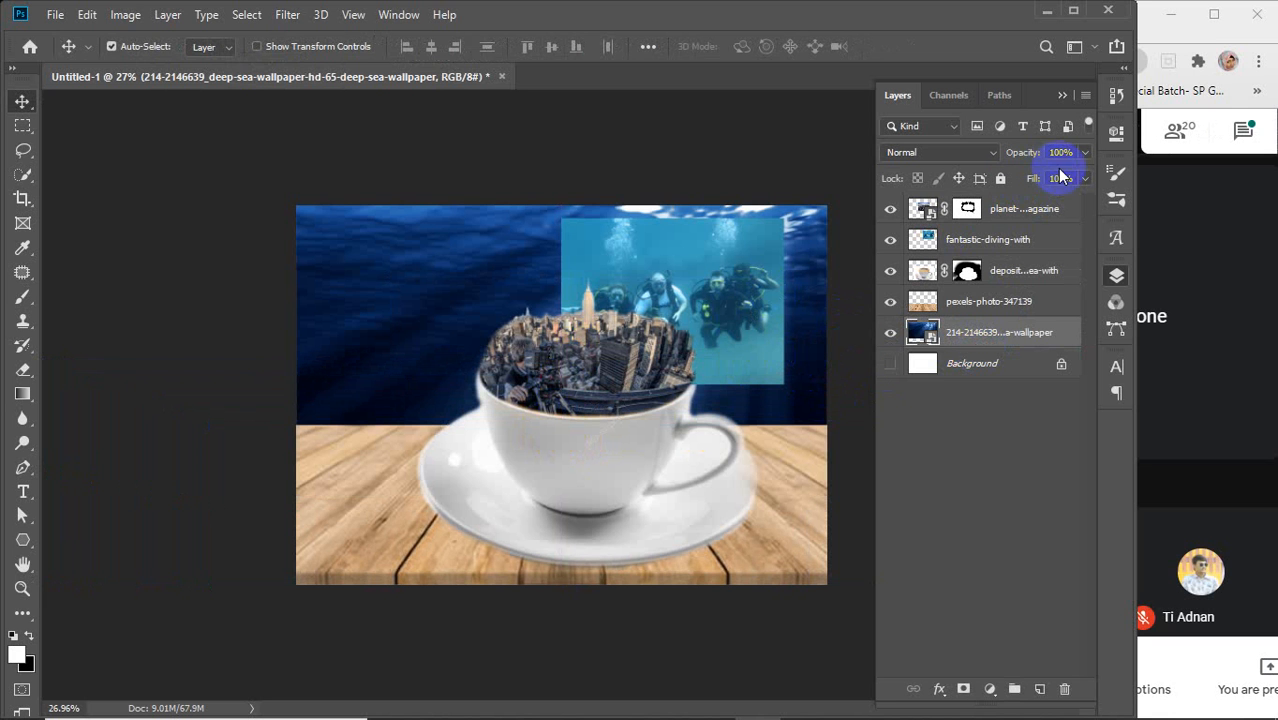
click(997, 308)
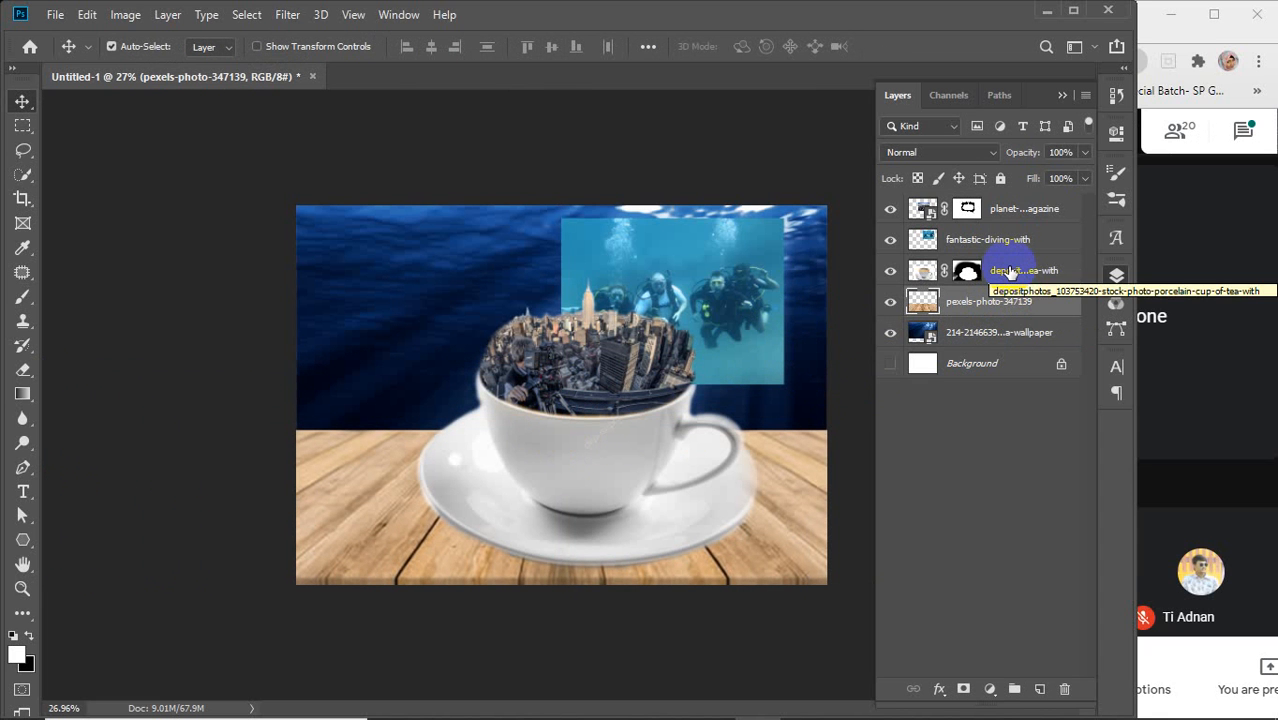
Step: Nudge the city, divers and cup layers down together so the saucer sits lower on the wooden table
click(1010, 272)
shift+click(1016, 212)
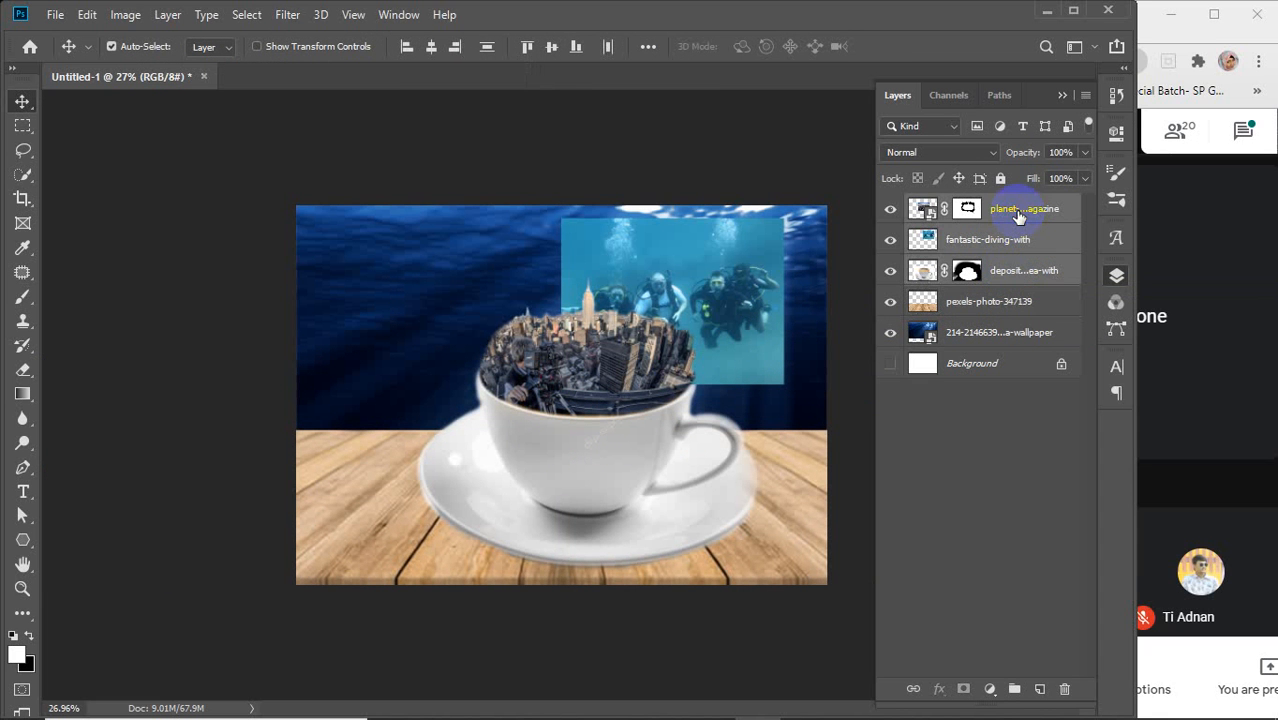
key(Down)
key(Down)
key(Down)
key(Down)
key(Down)
key(Down)
key(Down)
key(Down)
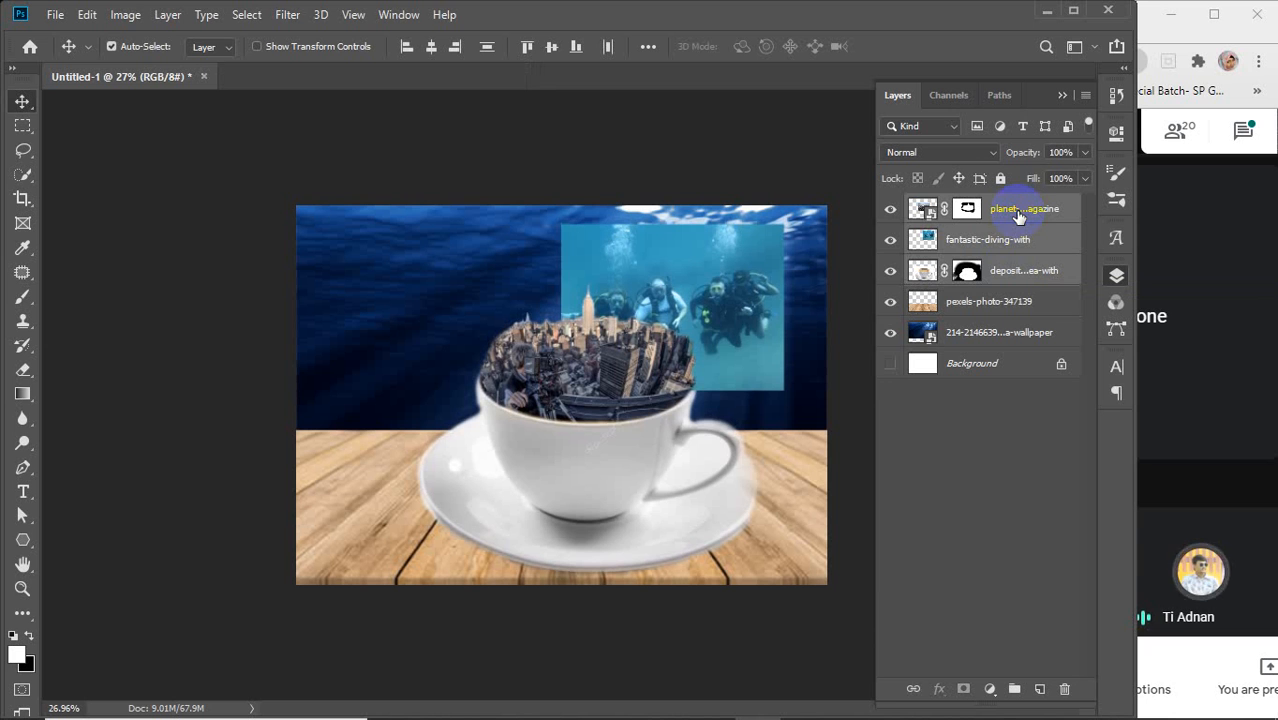
key(Down)
key(Down)
key(Down)
key(Down)
key(Down)
key(Down)
key(Down)
key(Down)
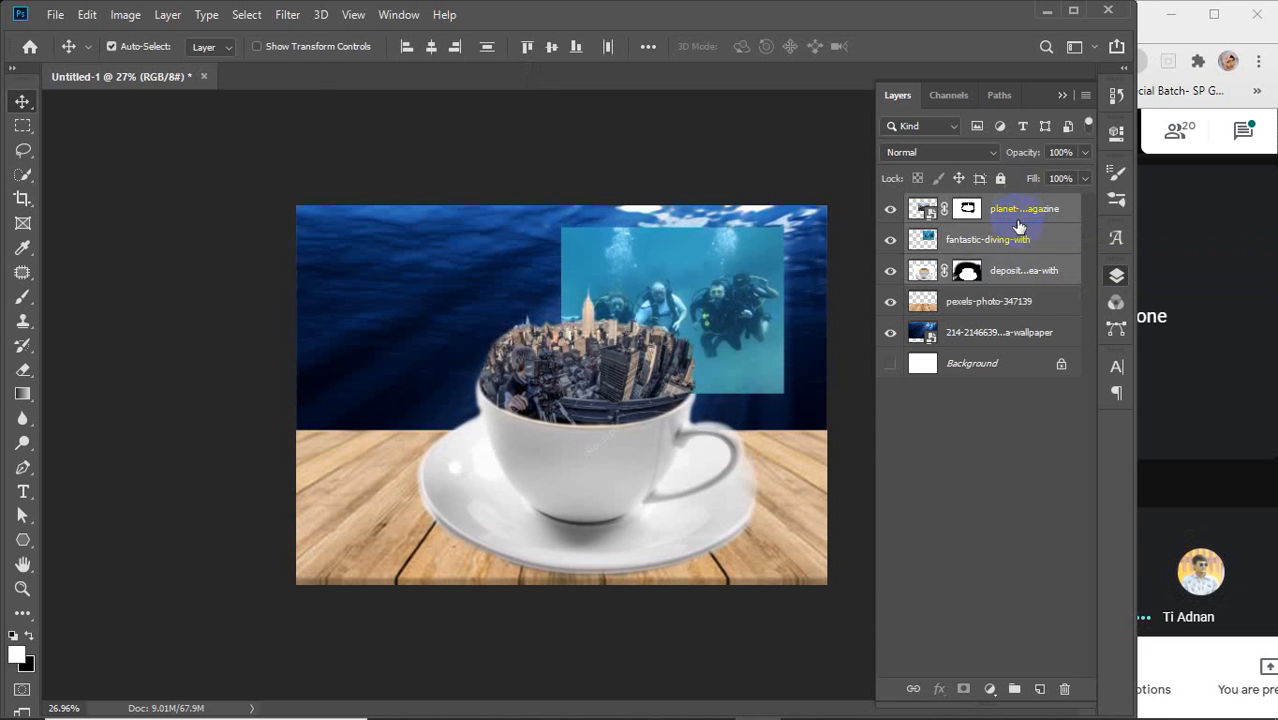
Step: Move the divers photo up to the top edge of the image, above and to the right of the cup
click(1005, 240)
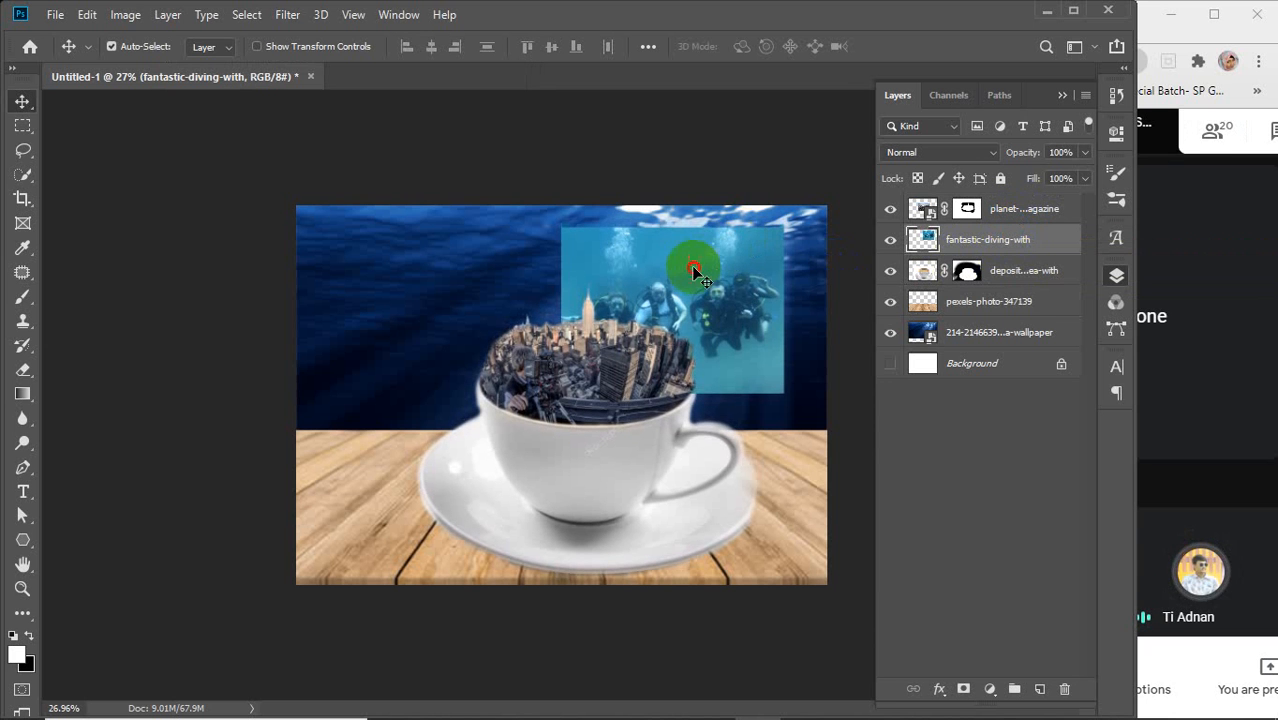
drag(695, 272, 735, 254)
scroll(740, 265, up, 2)
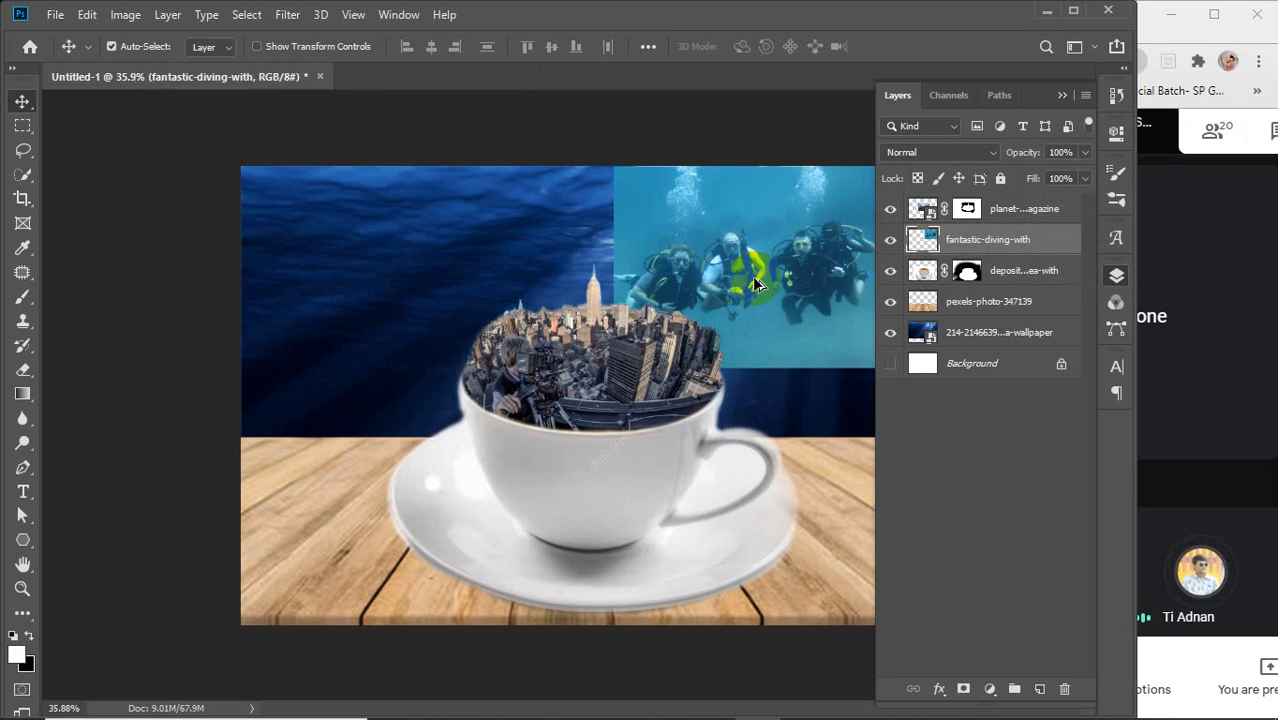
scroll(755, 285, up, 1)
drag(796, 300, 490, 357)
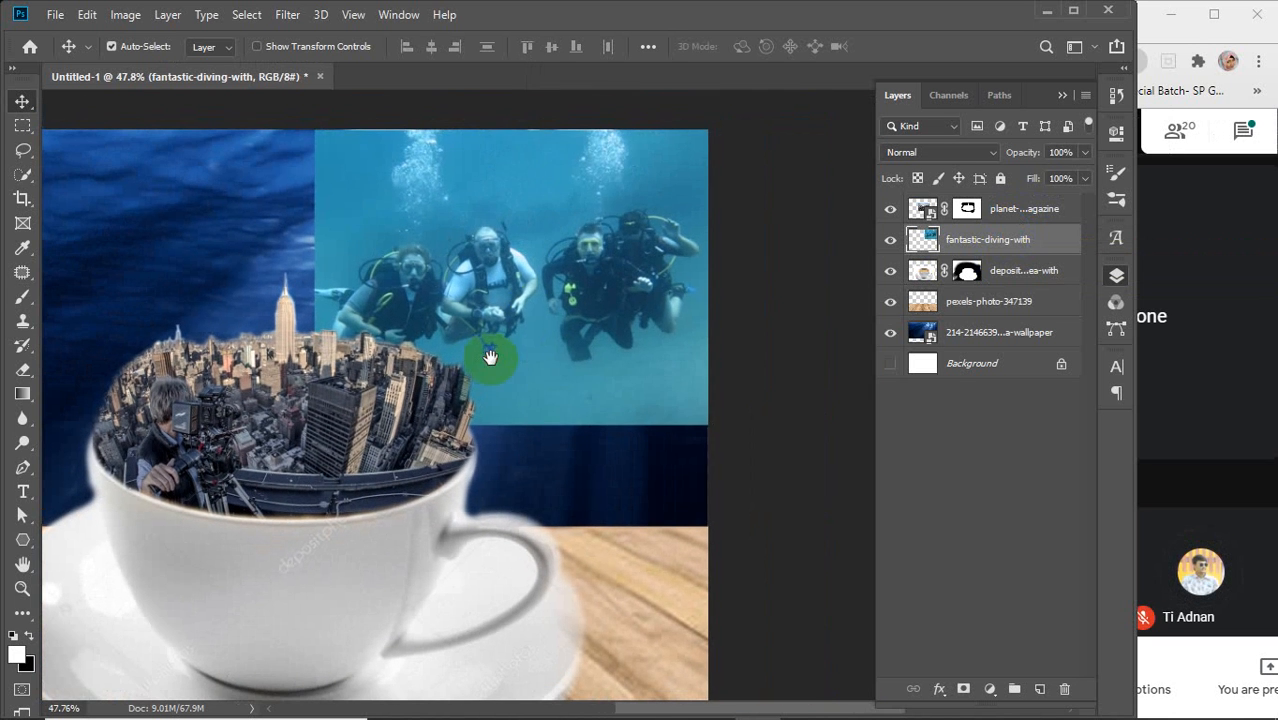
drag(578, 273, 540, 272)
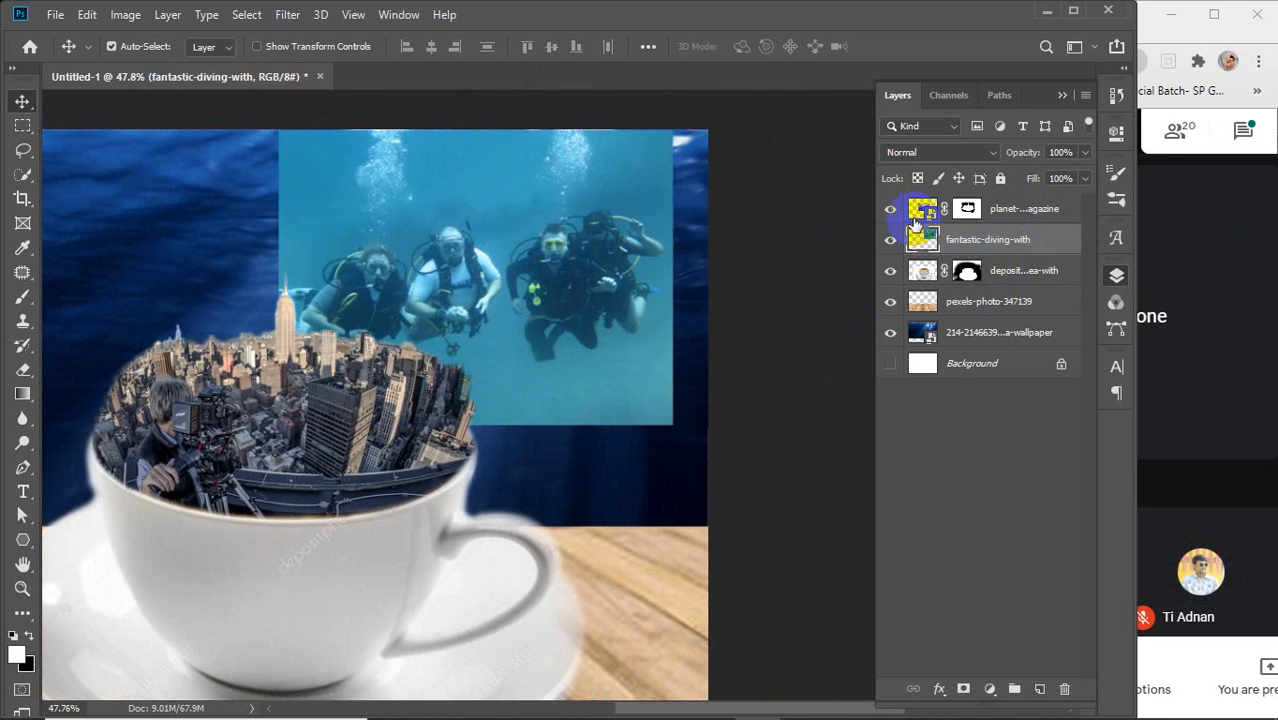
Step: Hide the city layer so the divers photo is uncovered, keeping the cup layer shown
click(890, 270)
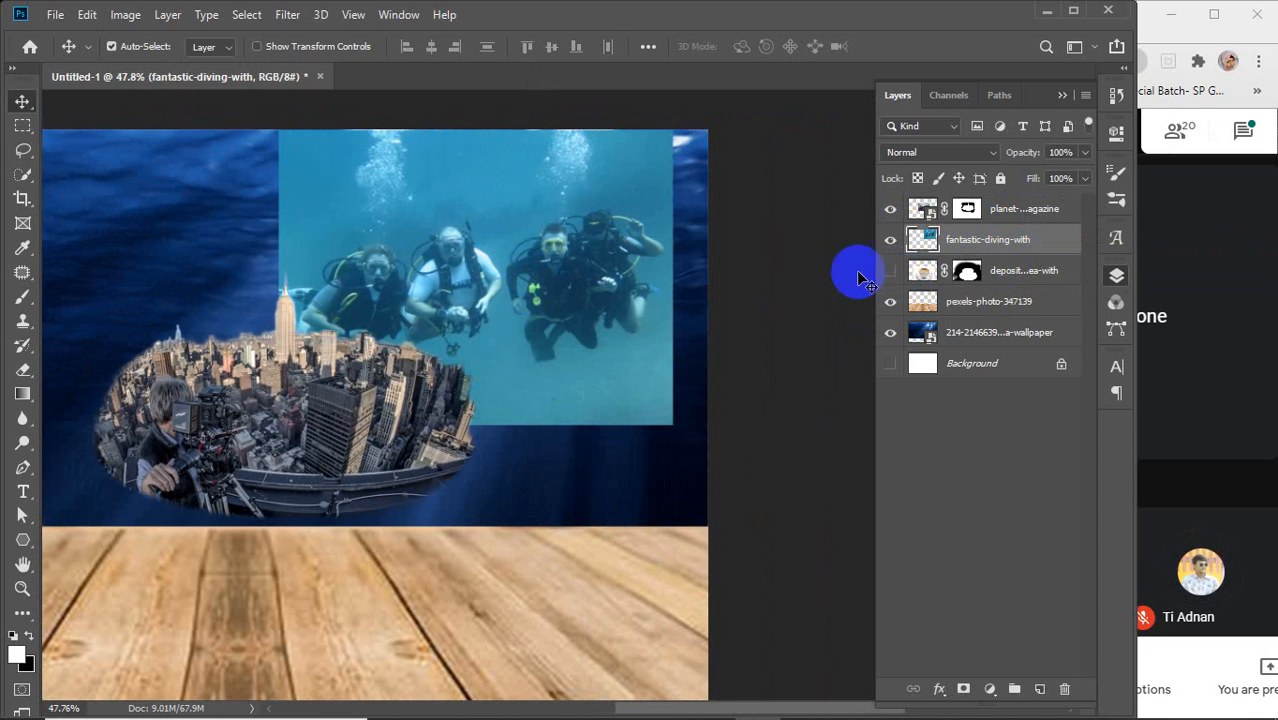
click(890, 270)
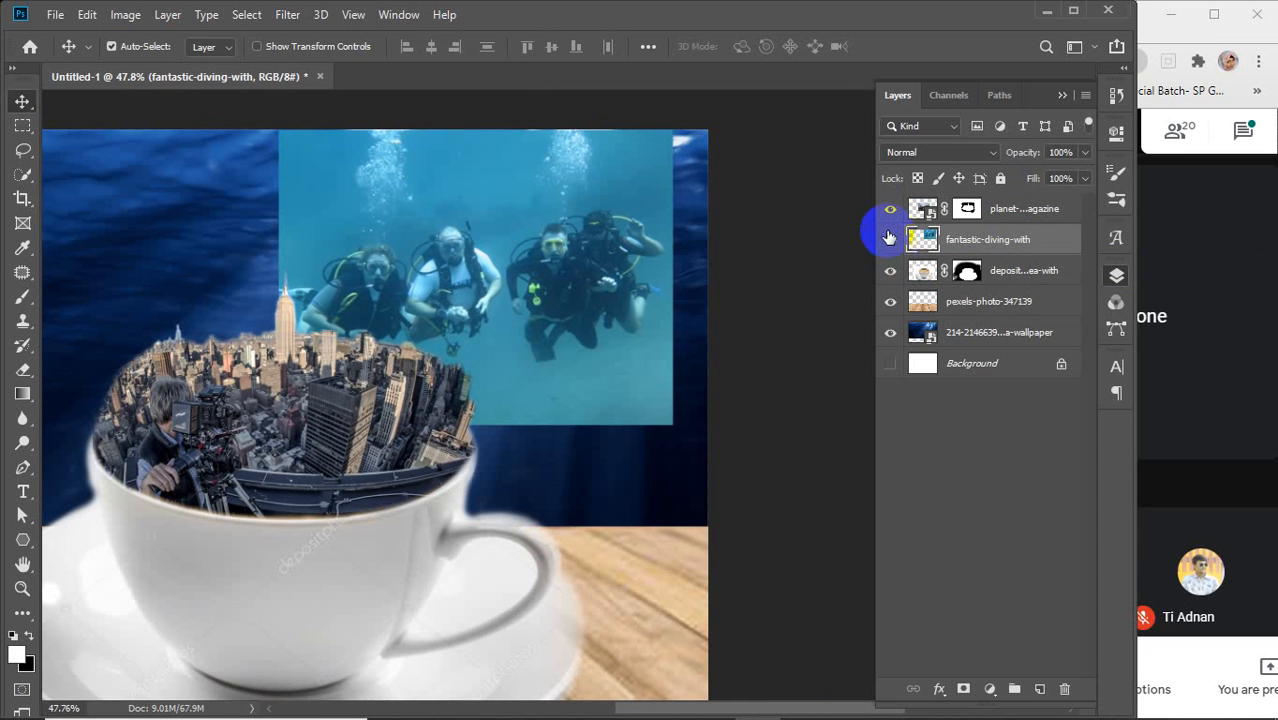
click(886, 209)
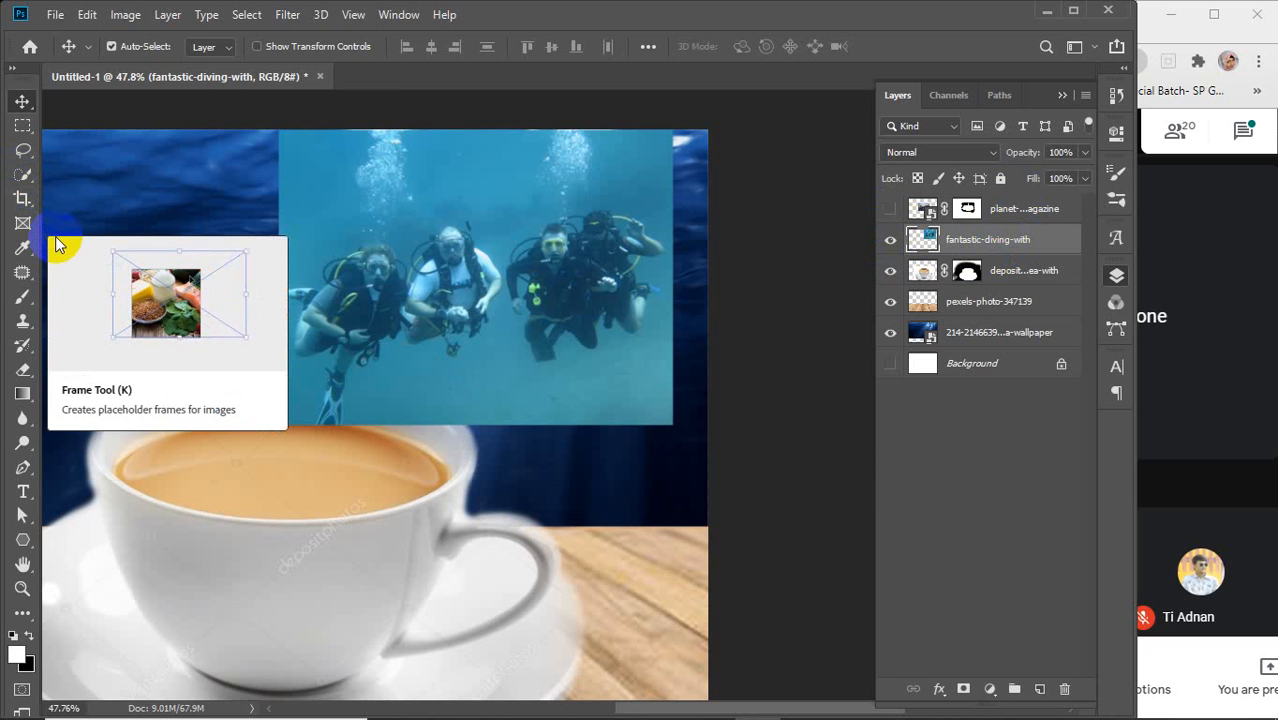
Step: Try erasing the water beneath the divers with a 70 px Eraser on the fantastic-diving-with layer
click(23, 370)
click(86, 371)
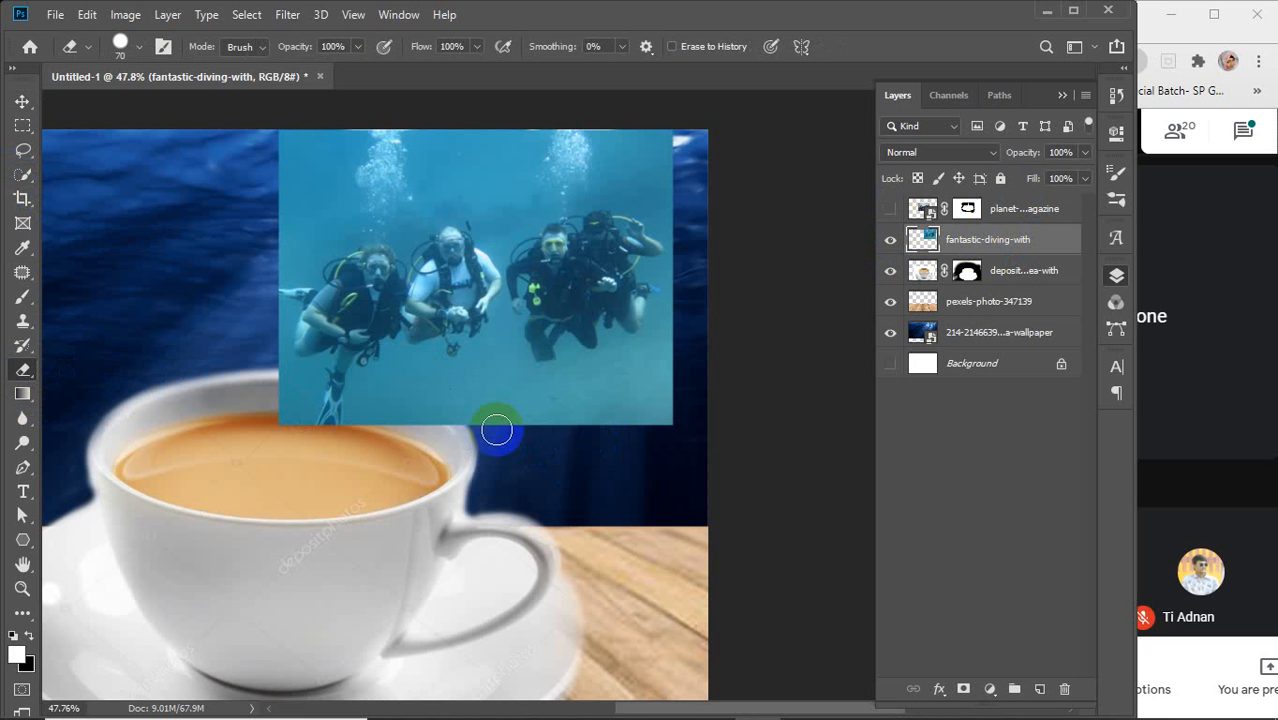
mouse_move(471, 429)
mouse_down()
mouse_move(522, 377)
mouse_move(575, 371)
mouse_move(659, 457)
mouse_up()
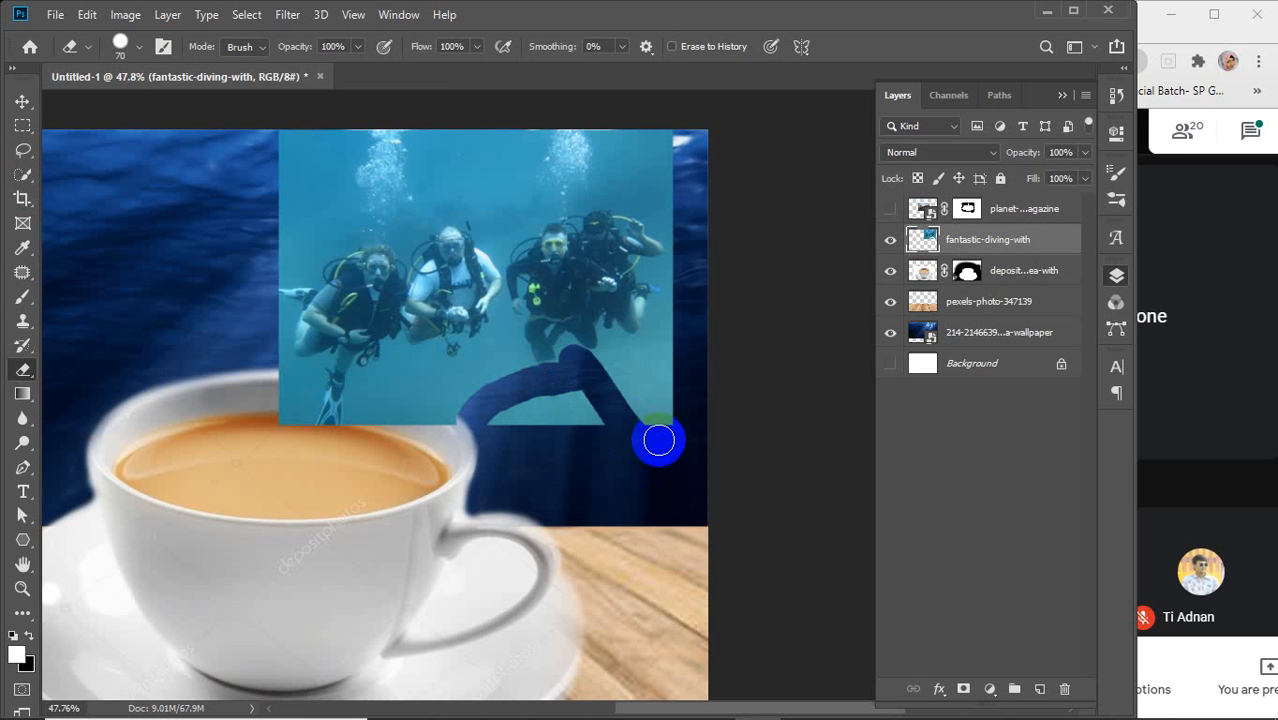
scroll(503, 345, up, 3)
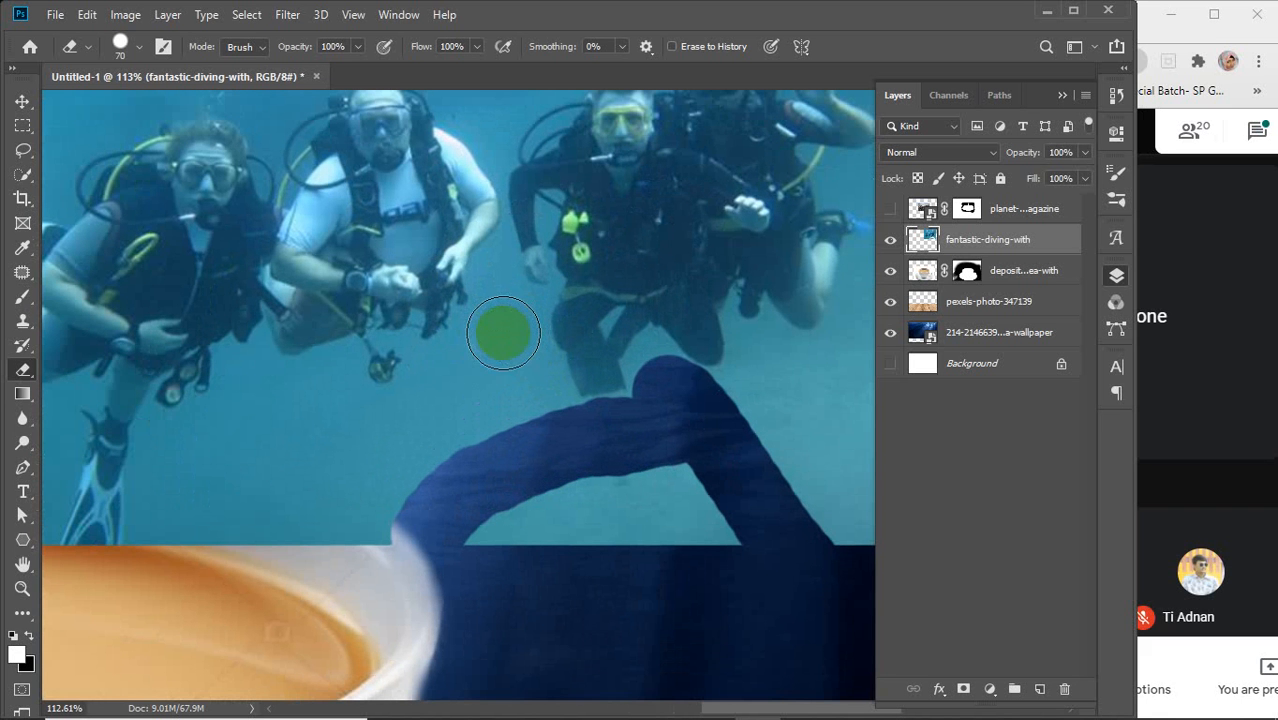
mouse_move(494, 335)
mouse_down()
mouse_move(465, 385)
mouse_move(399, 442)
mouse_move(265, 505)
mouse_up()
mouse_move(408, 412)
mouse_down()
mouse_move(345, 413)
mouse_move(319, 463)
mouse_up()
Step: Reduce the Eraser to 10 px and try erasing close to the outlines of the two leftmost divers
key(bracketleft)
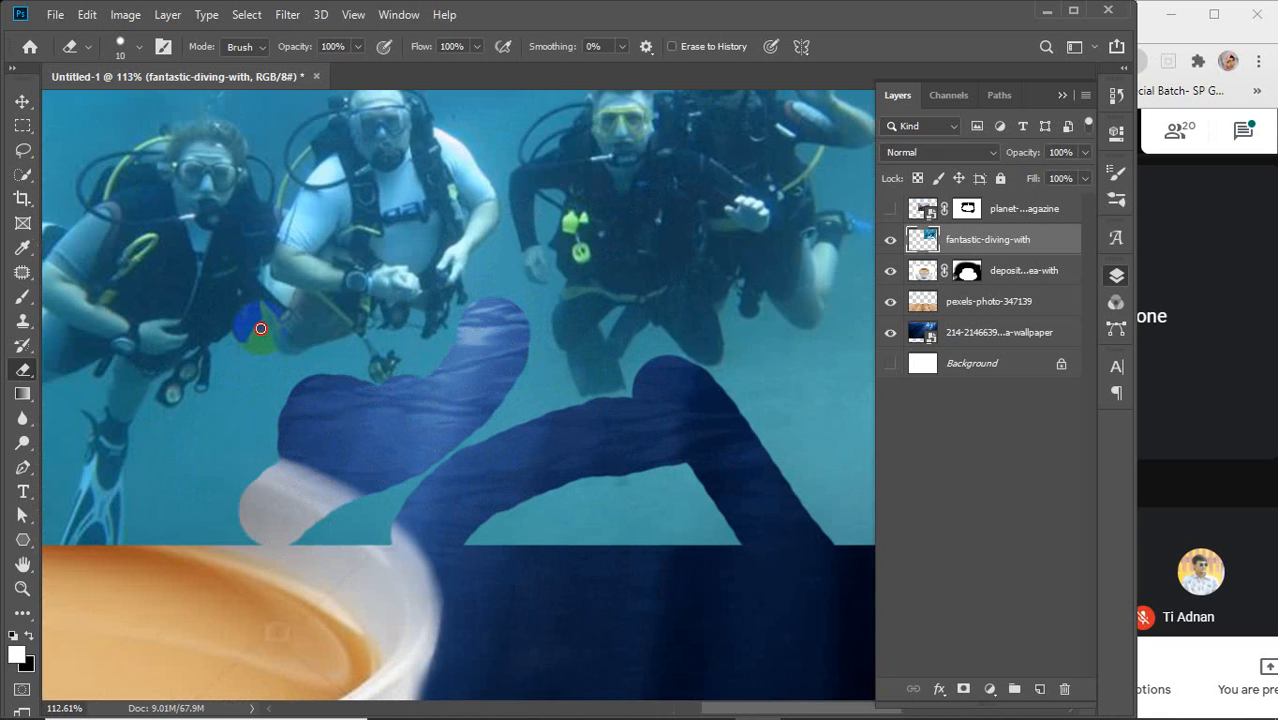
drag(252, 338, 150, 528)
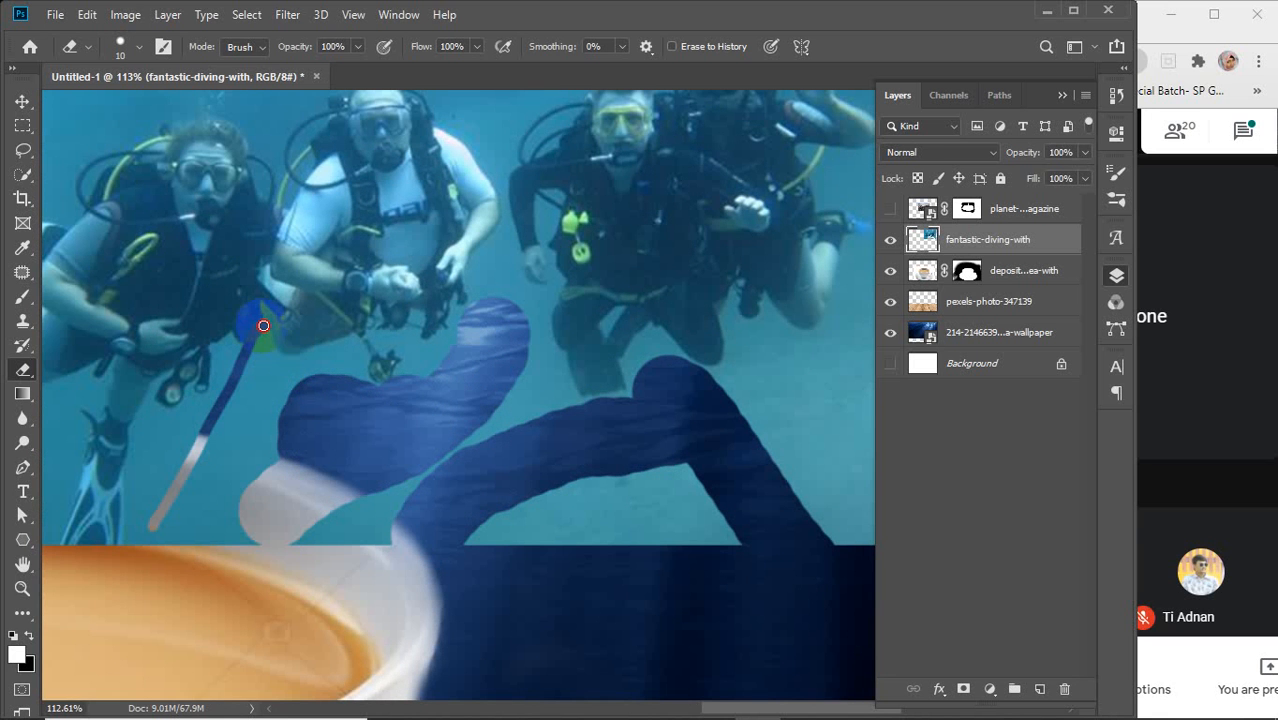
mouse_move(263, 326)
mouse_down()
mouse_move(306, 370)
mouse_move(396, 407)
mouse_up()
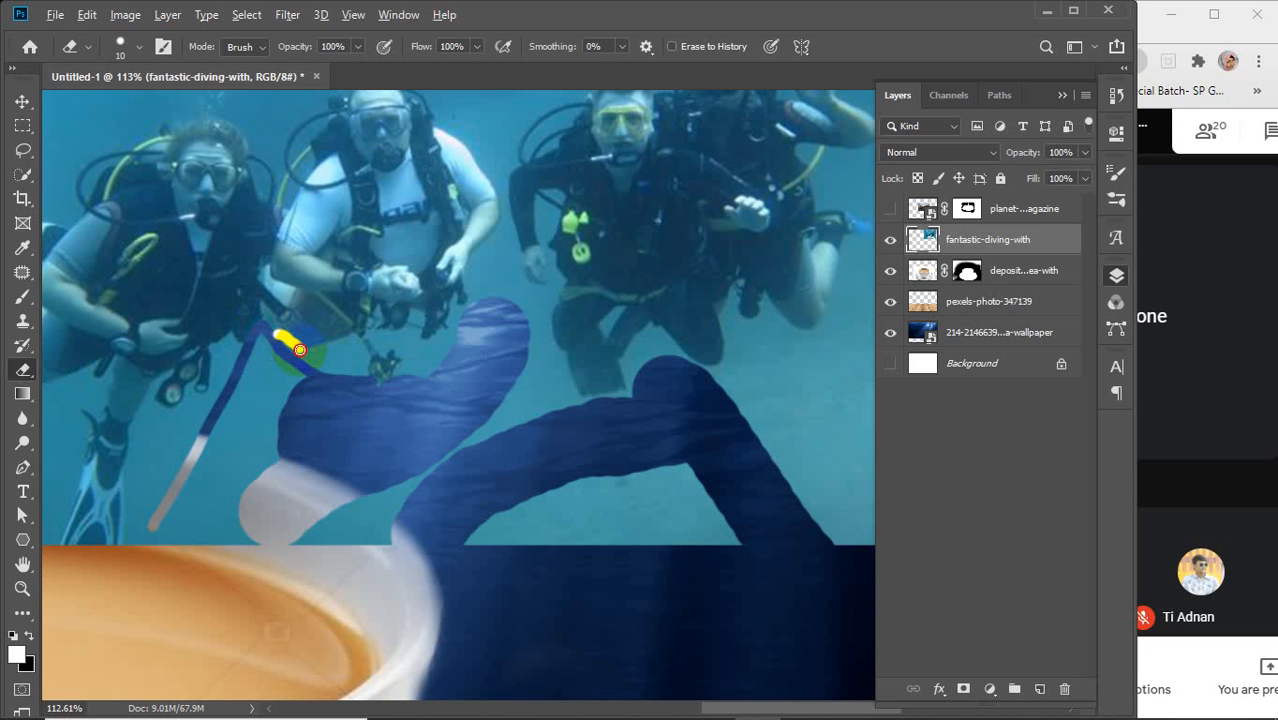
drag(299, 349, 387, 362)
key(ctrl+z)
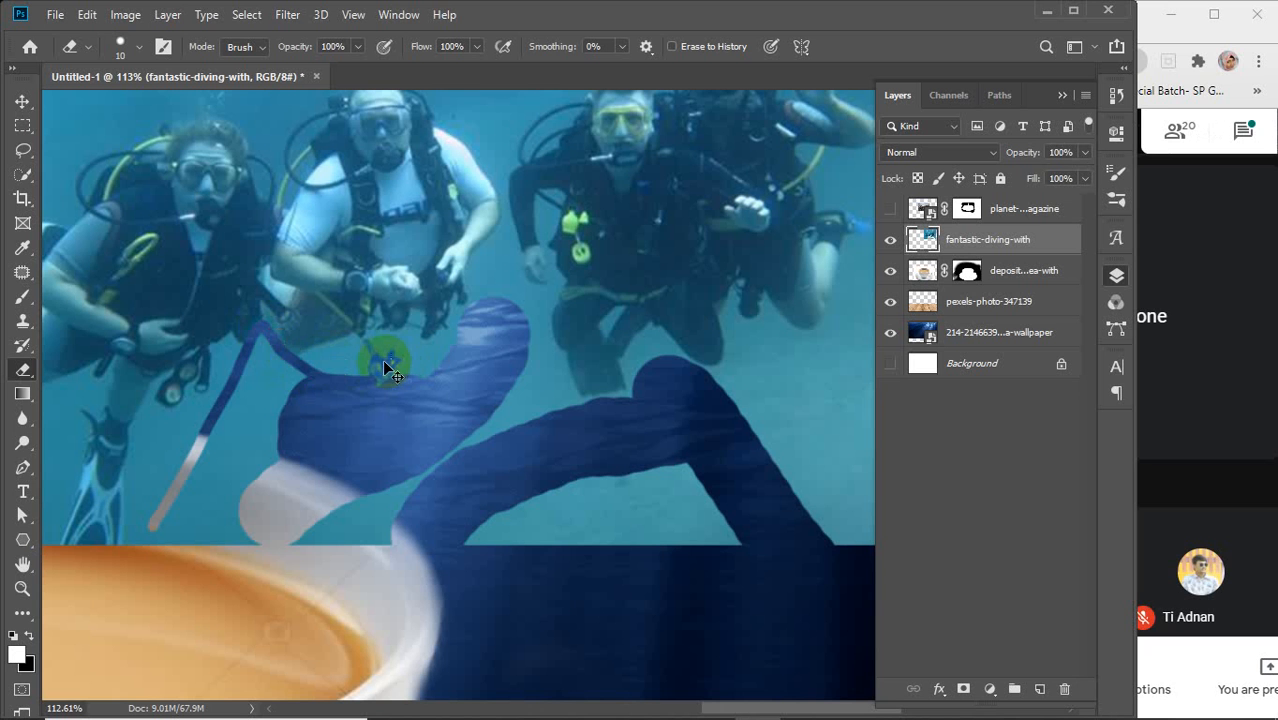
drag(390, 372, 354, 369)
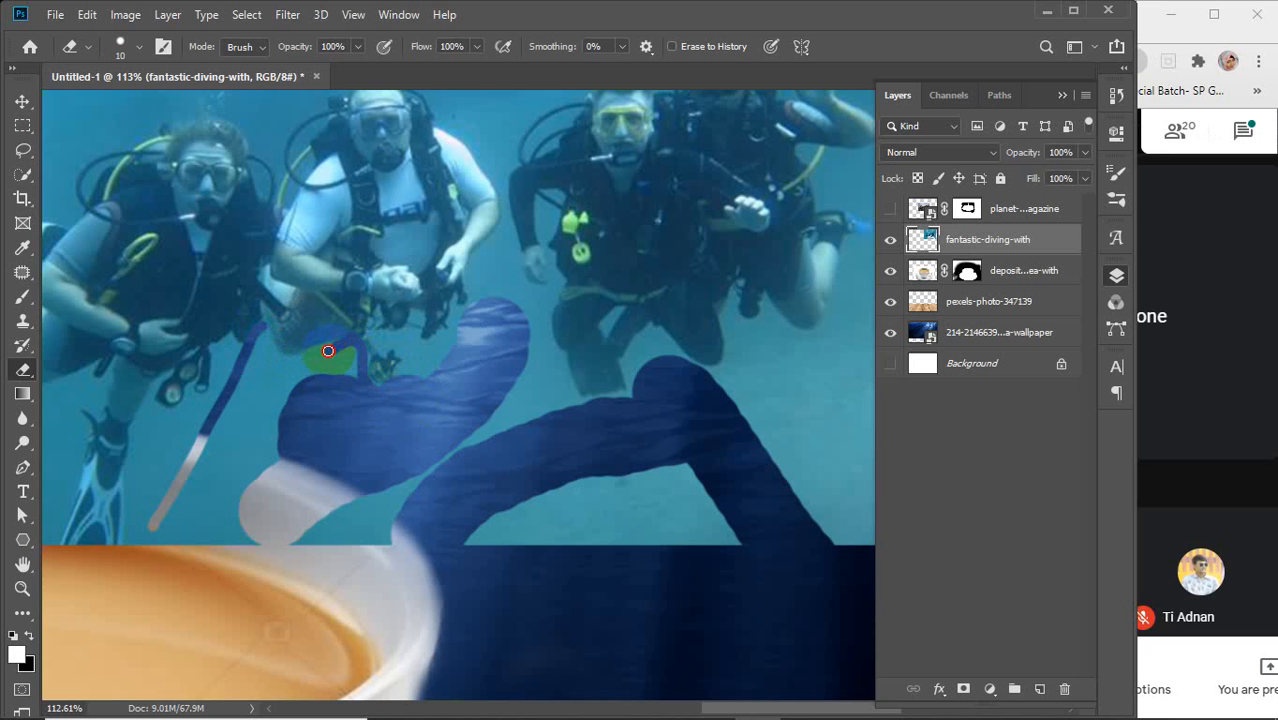
Step: Soften the 10 px Eraser by lowering its hardness and try a stroke beneath the second diver from the left
click(139, 46)
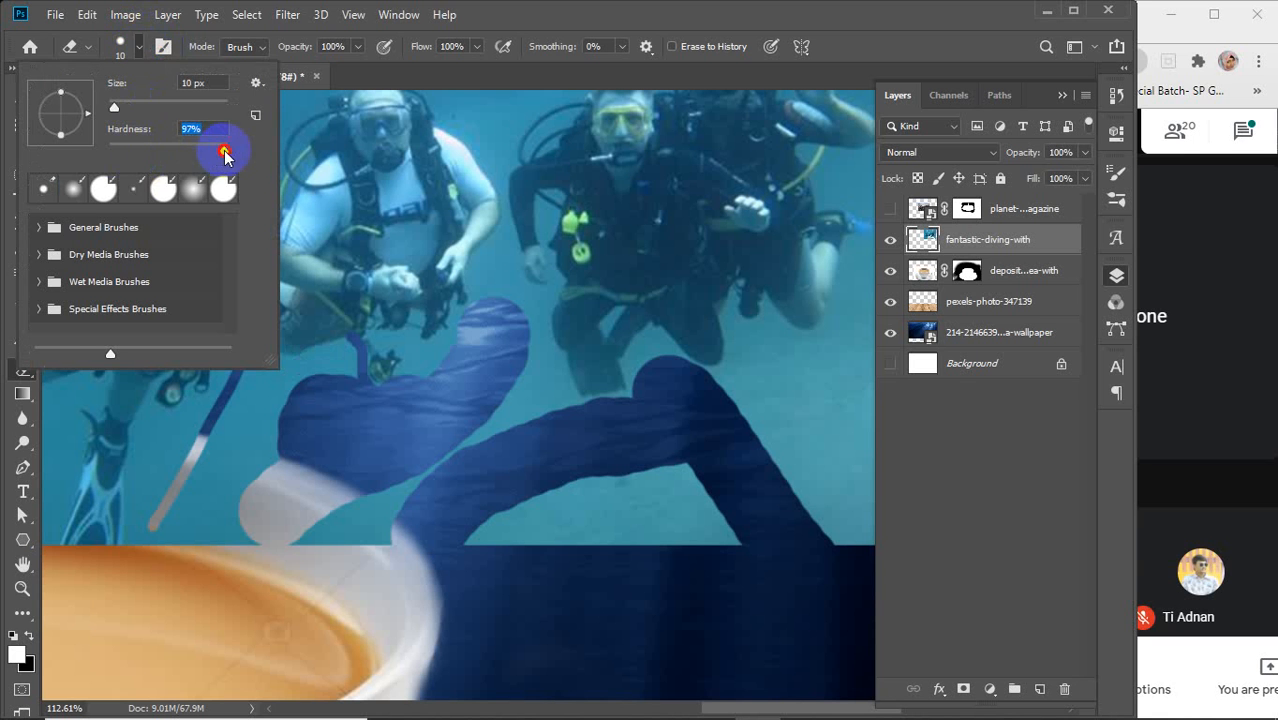
drag(224, 152, 97, 143)
click(139, 46)
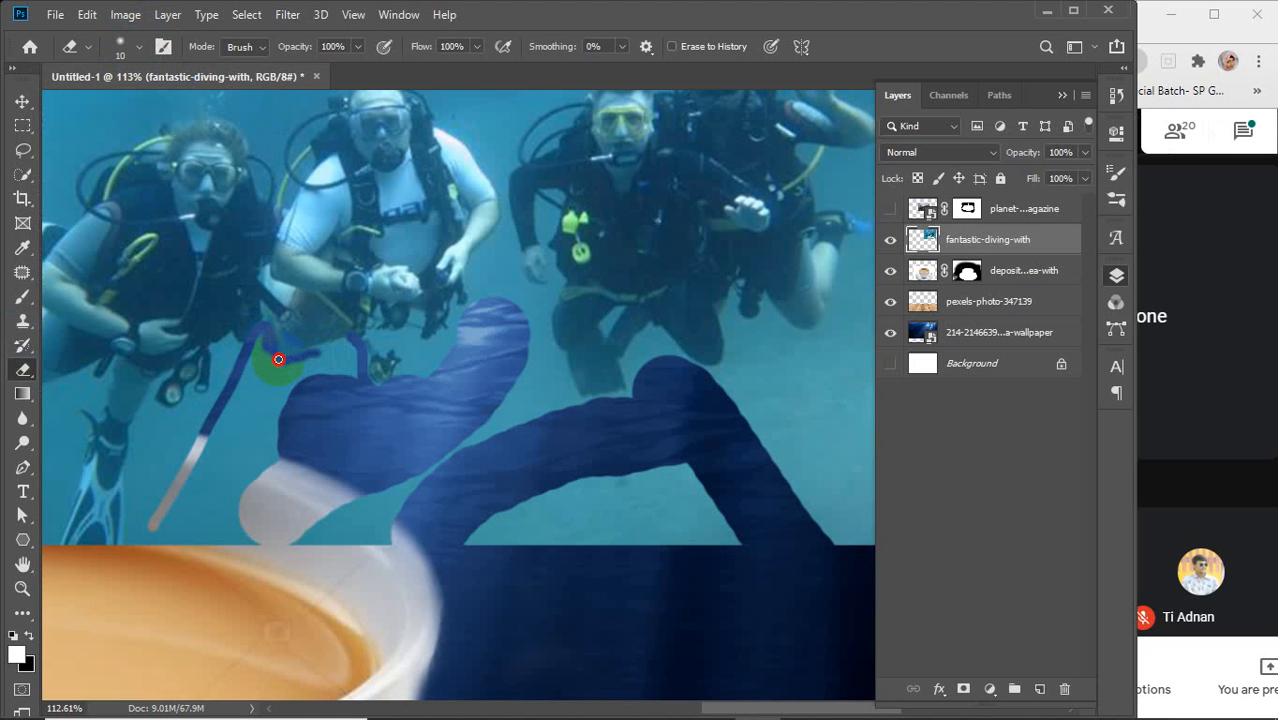
drag(278, 359, 320, 356)
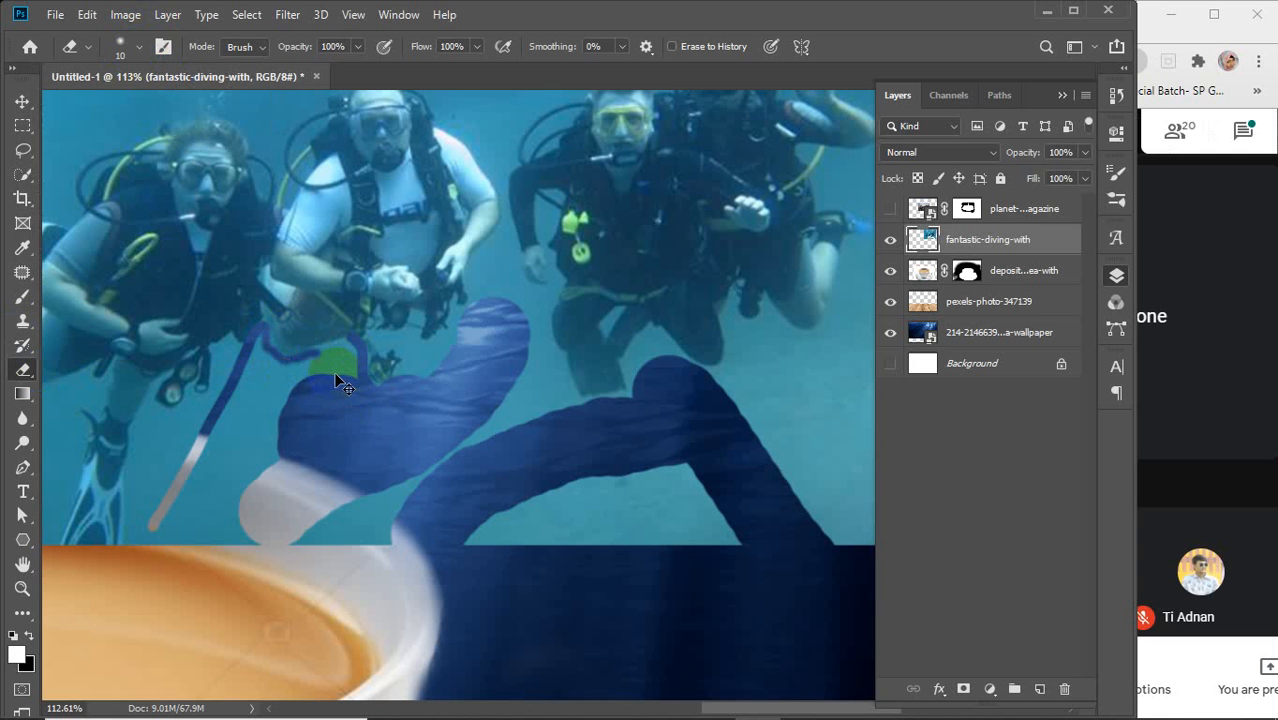
Step: Undo all eraser strokes on the divers photo
key(ctrl+z)
key(ctrl+z)
key(ctrl+z)
key(ctrl+z)
key(ctrl+z)
key(ctrl+z)
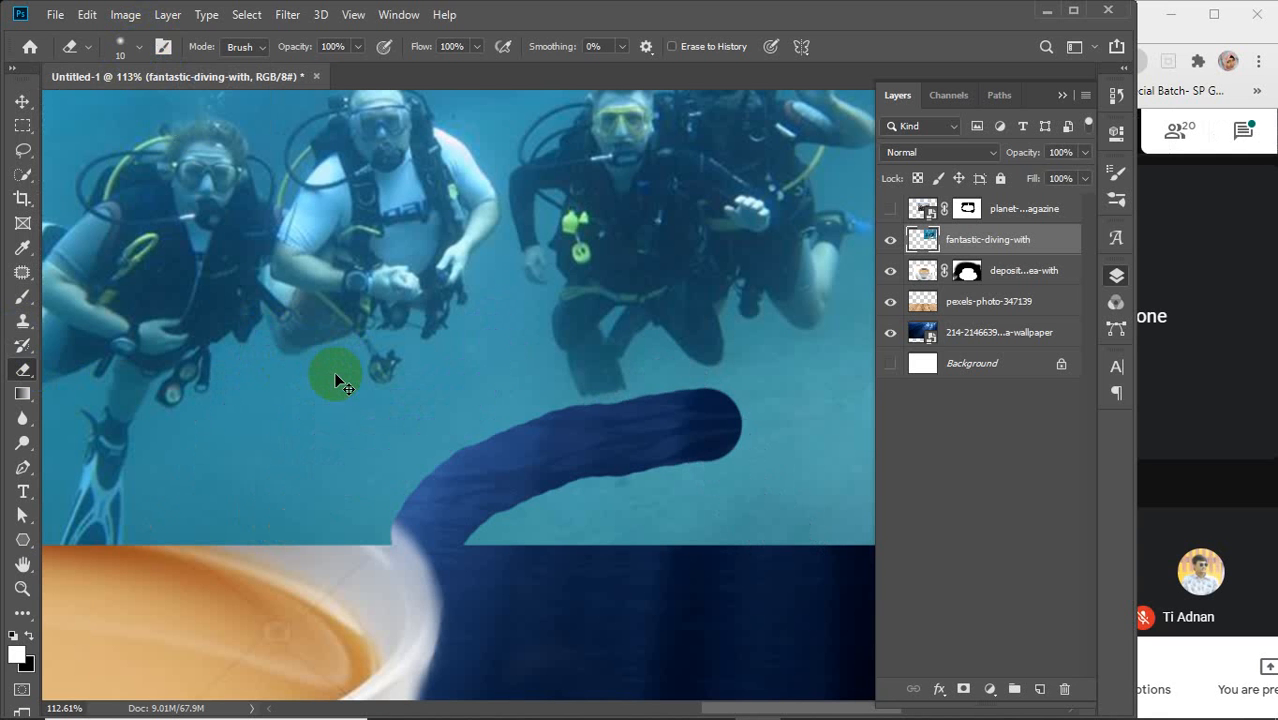
key(ctrl+z)
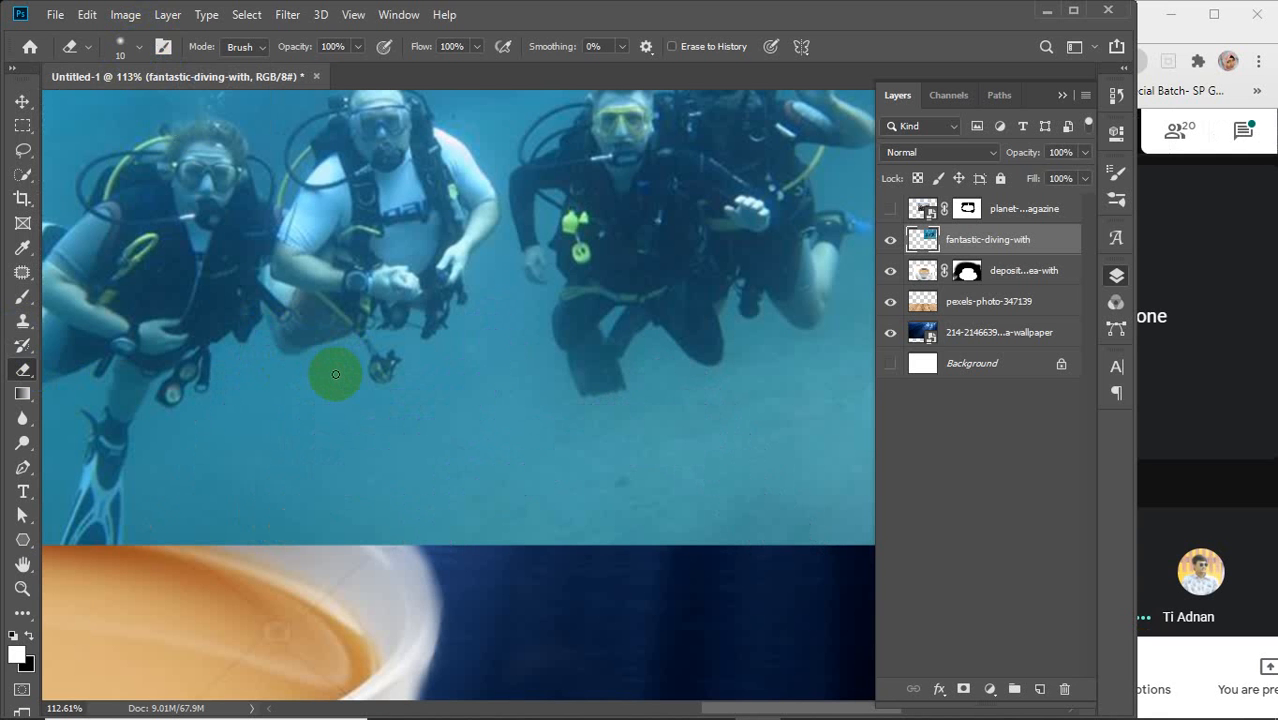
Step: Choose the Polygonal Lasso tool and open Select and Mask for the divers layer
key(v)
scroll(357, 410, down, 3)
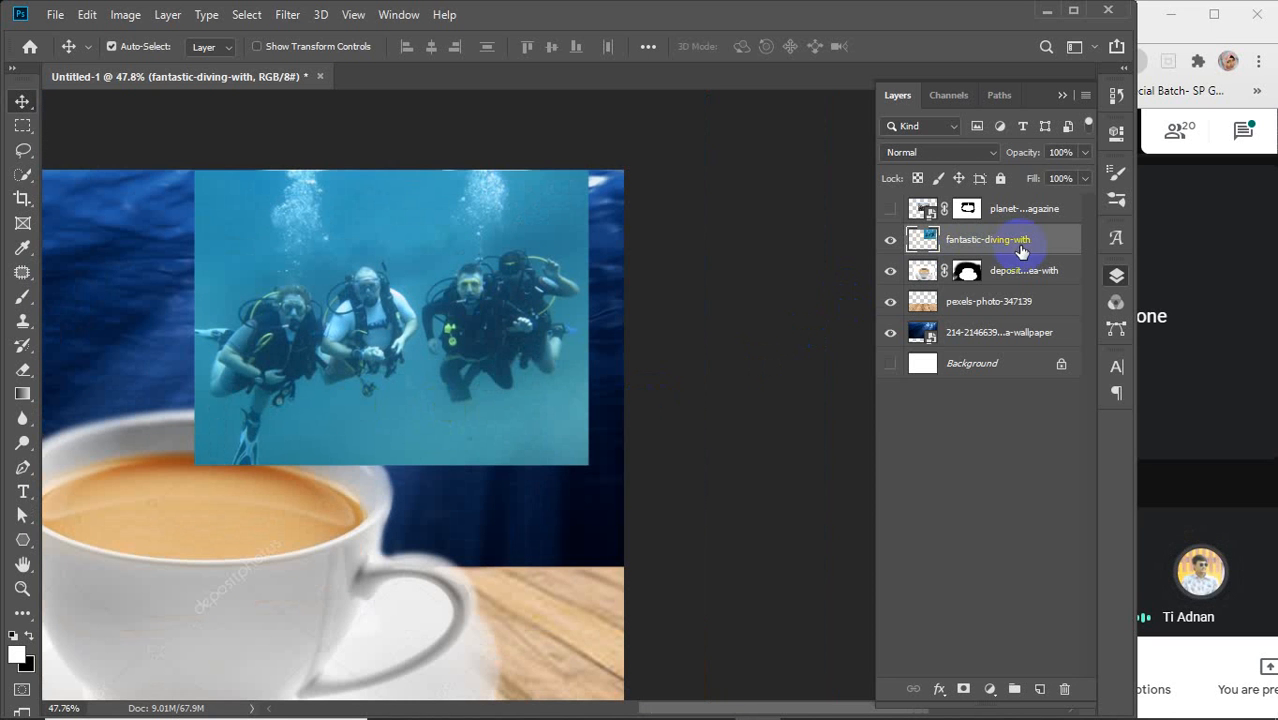
click(23, 150)
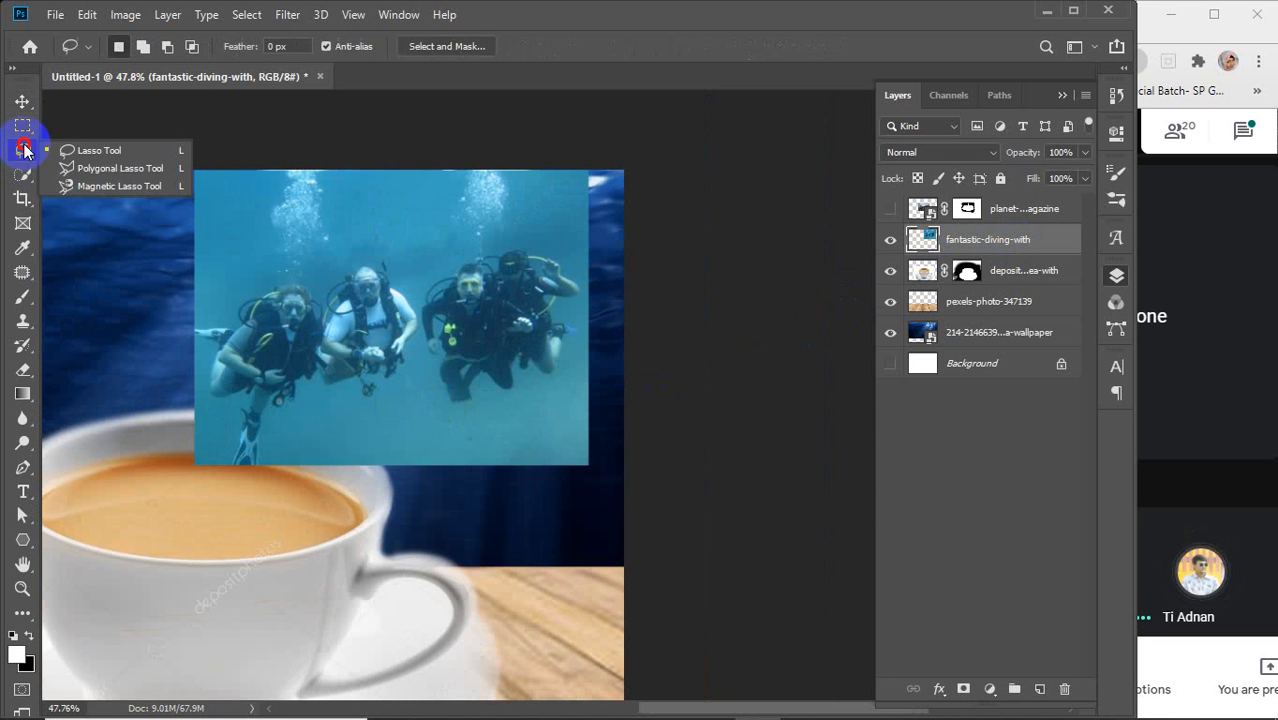
click(108, 170)
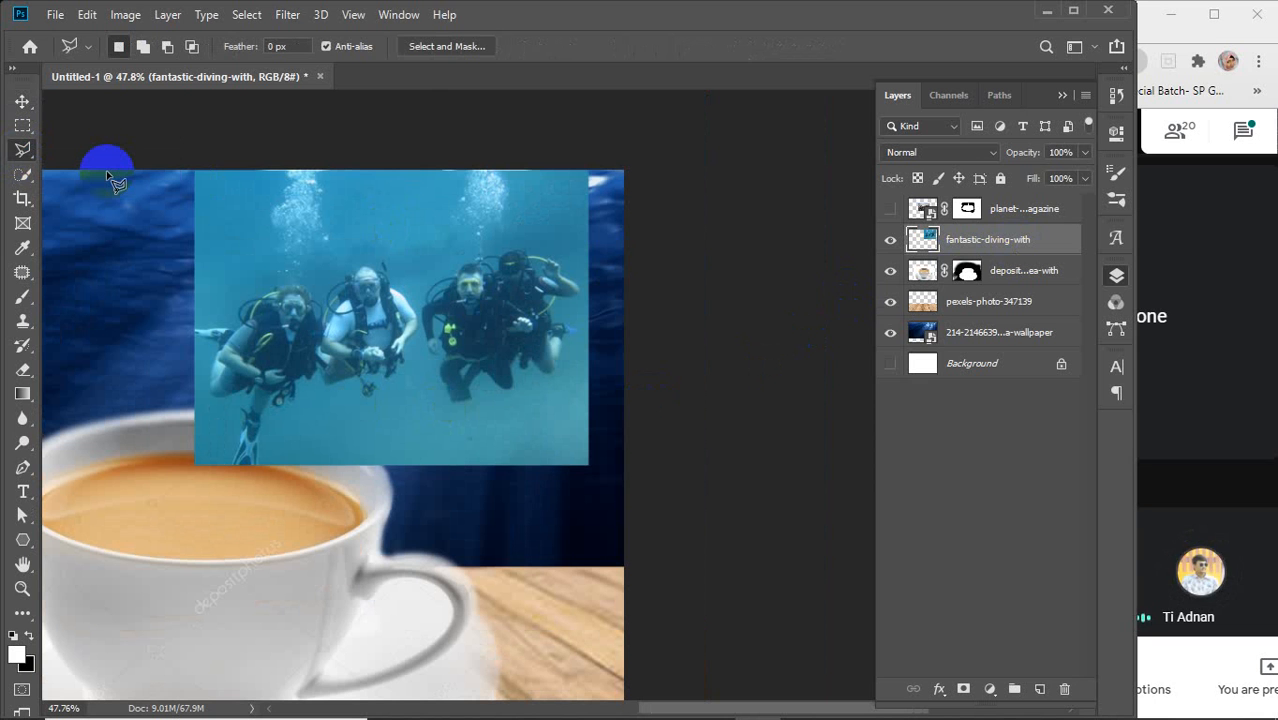
click(445, 45)
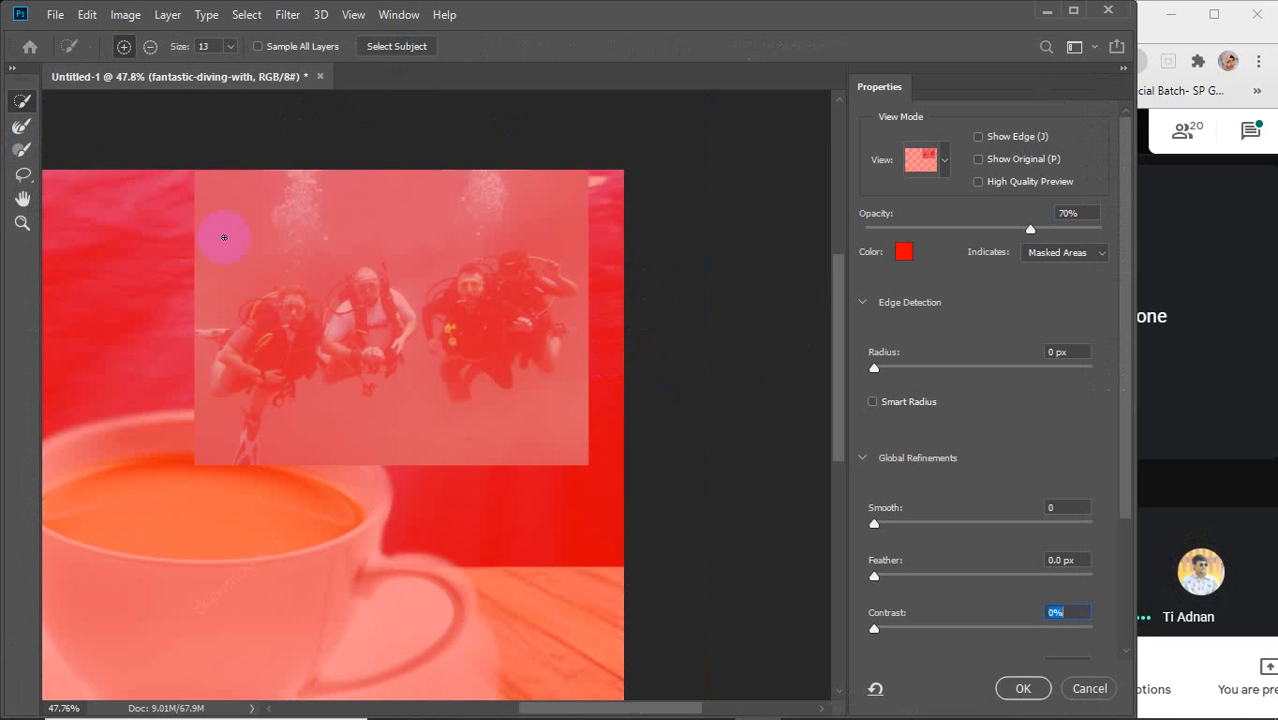
Step: Try the Refine Edge Brush on the leftmost diver and dismiss the alert
click(21, 125)
click(302, 333)
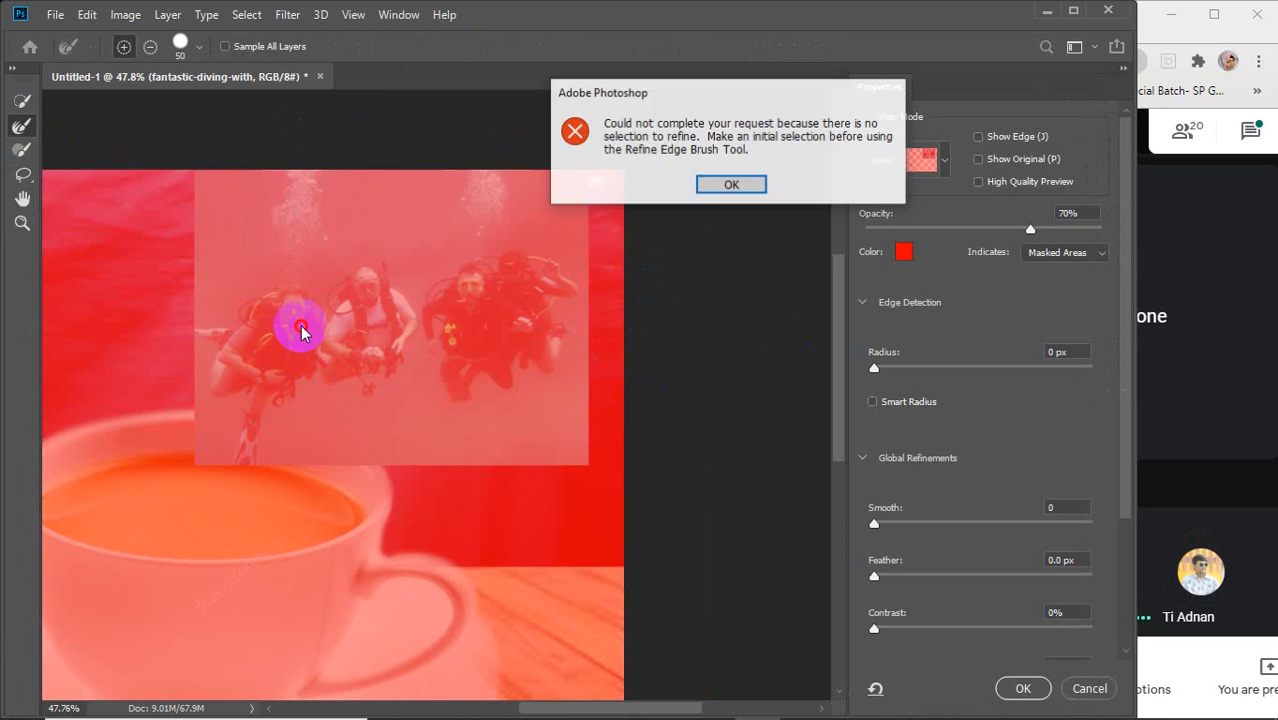
click(729, 184)
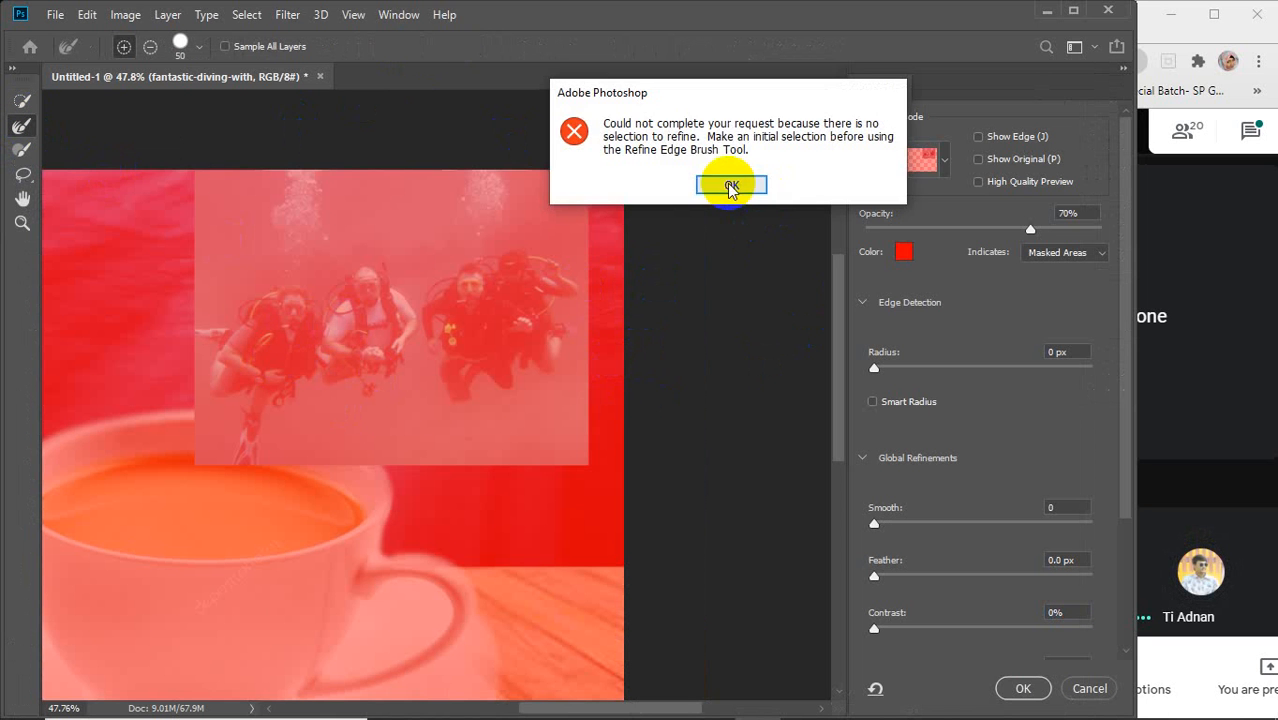
Step: Try the Refine Edge Brush on the third diver from the left in Onion Skin view, and cancel Select and Mask
click(945, 160)
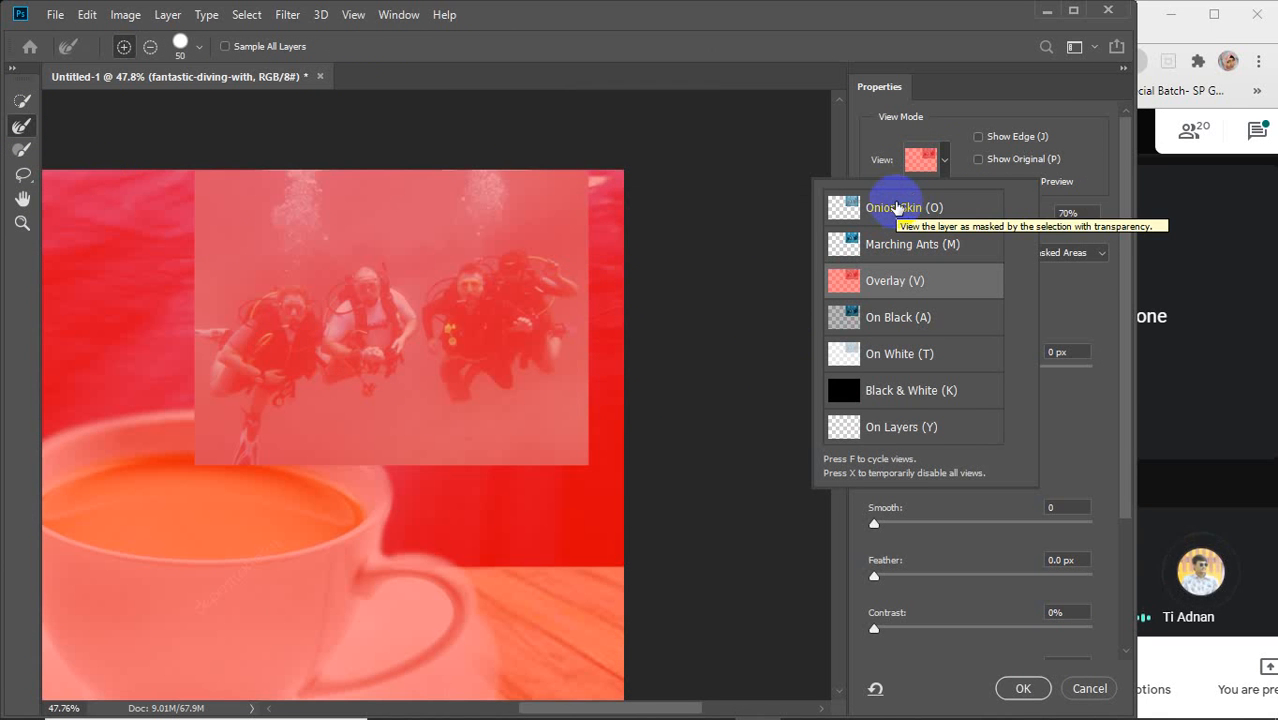
click(897, 207)
click(474, 300)
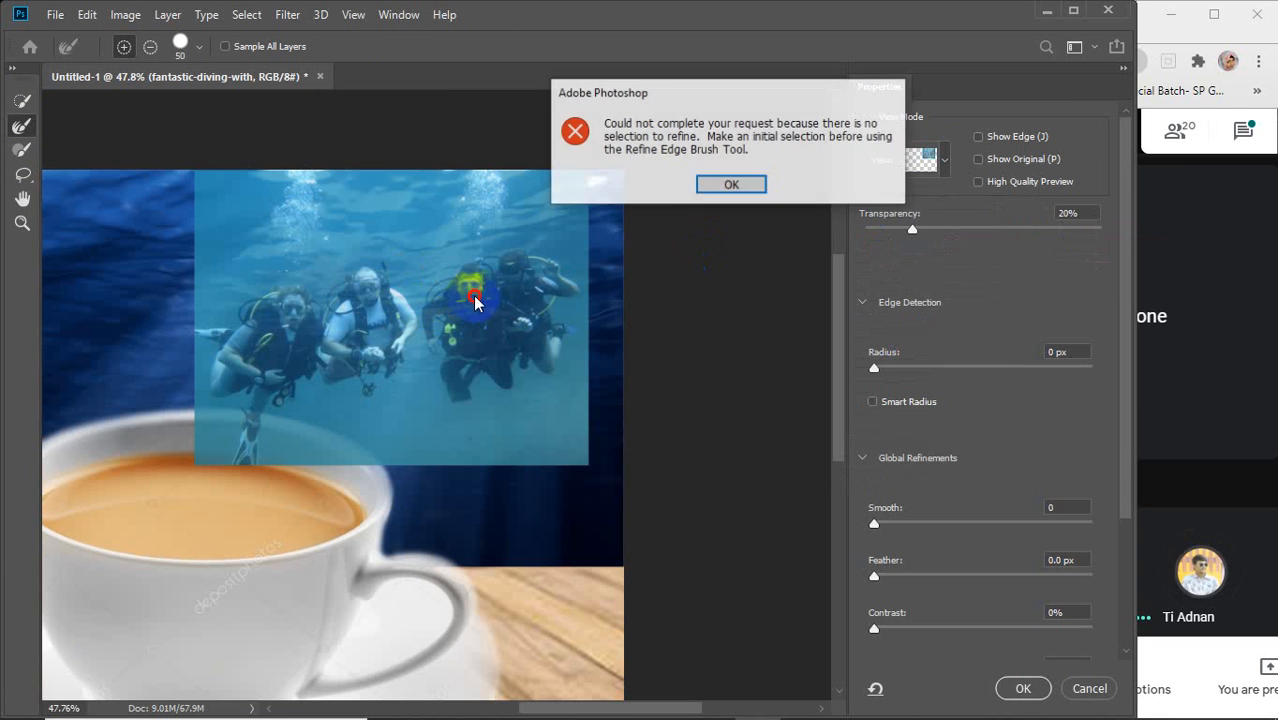
click(752, 185)
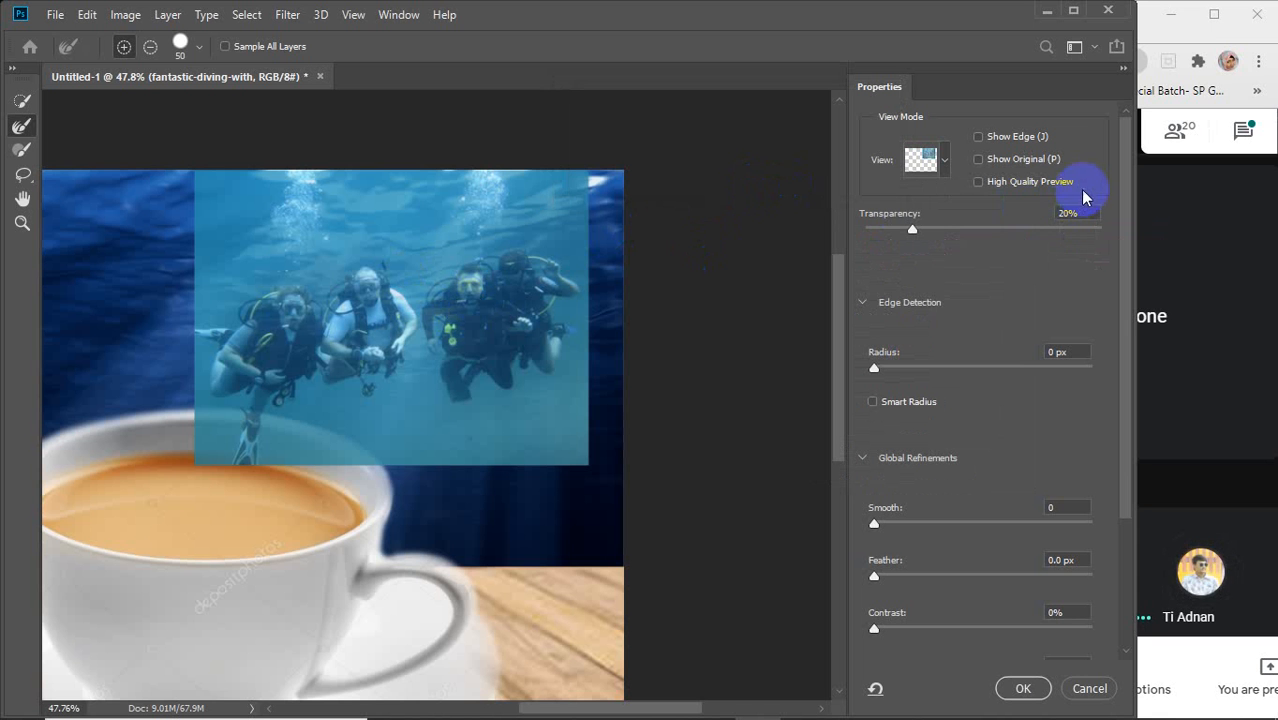
click(1091, 700)
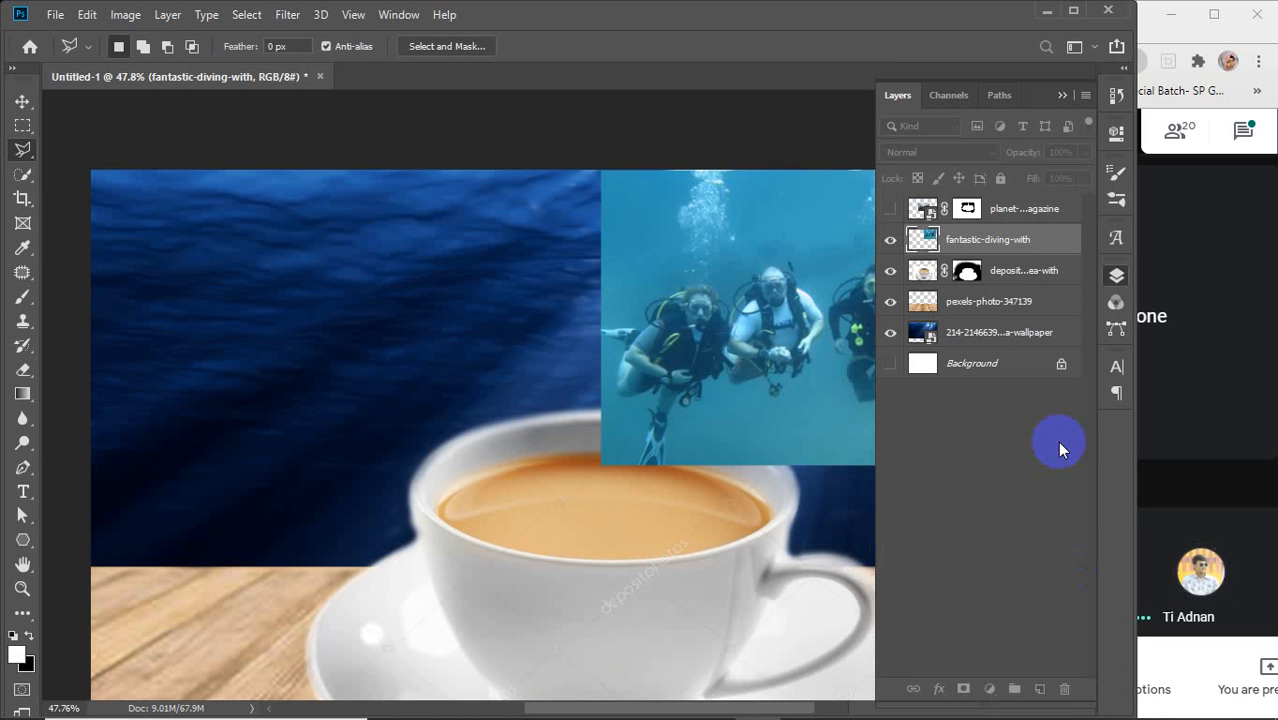
Step: Try selecting the second diver from the left with the Quick Selection tool, and clear the selection
click(22, 149)
click(20, 178)
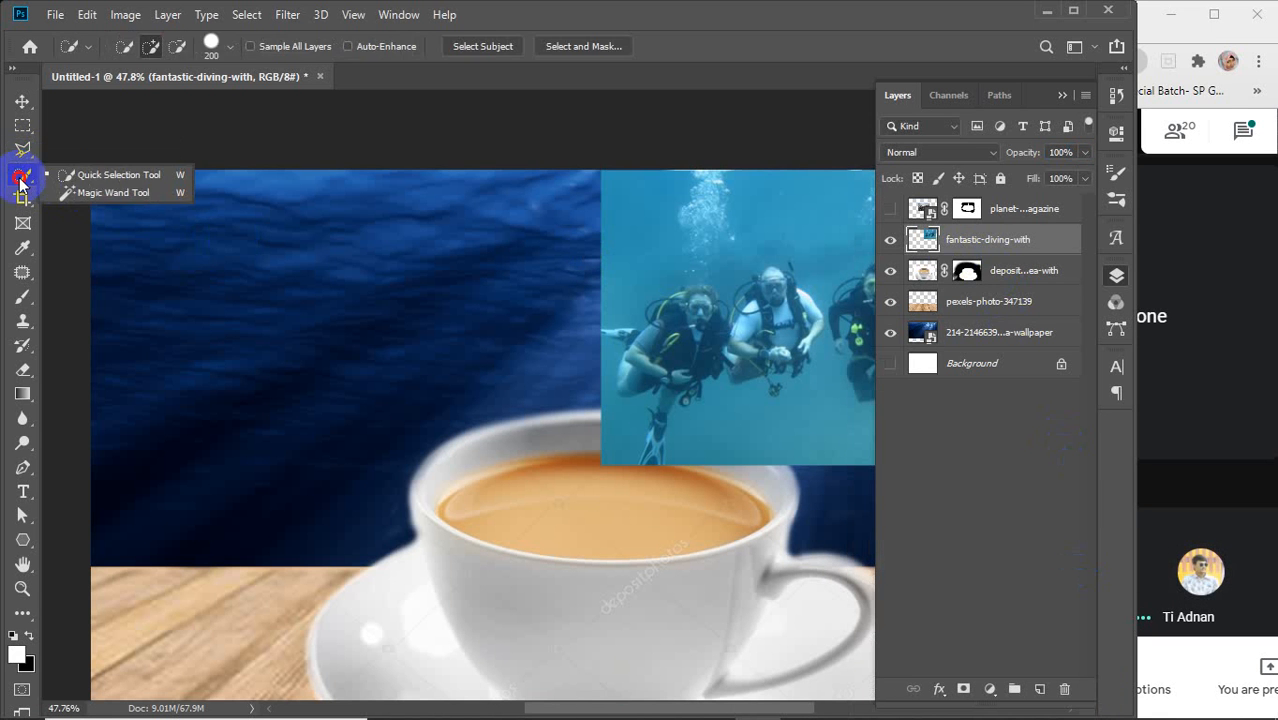
click(75, 175)
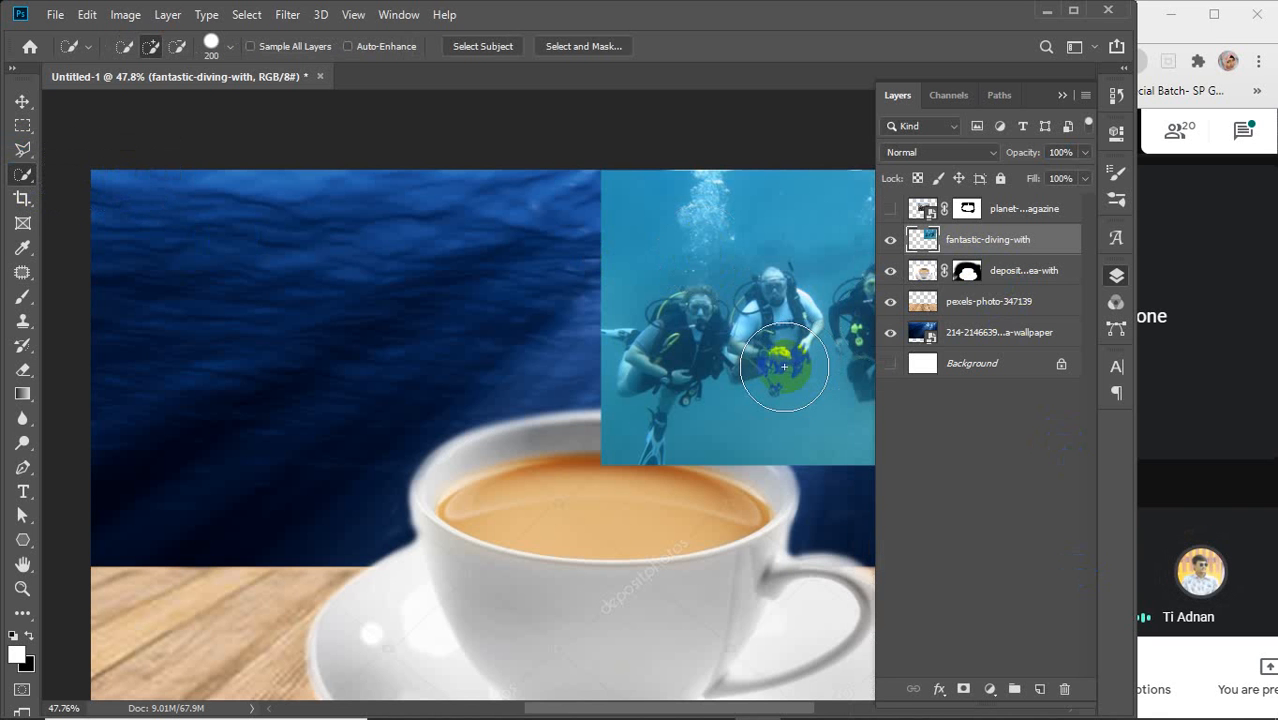
scroll(778, 360, up, 2)
drag(773, 352, 454, 439)
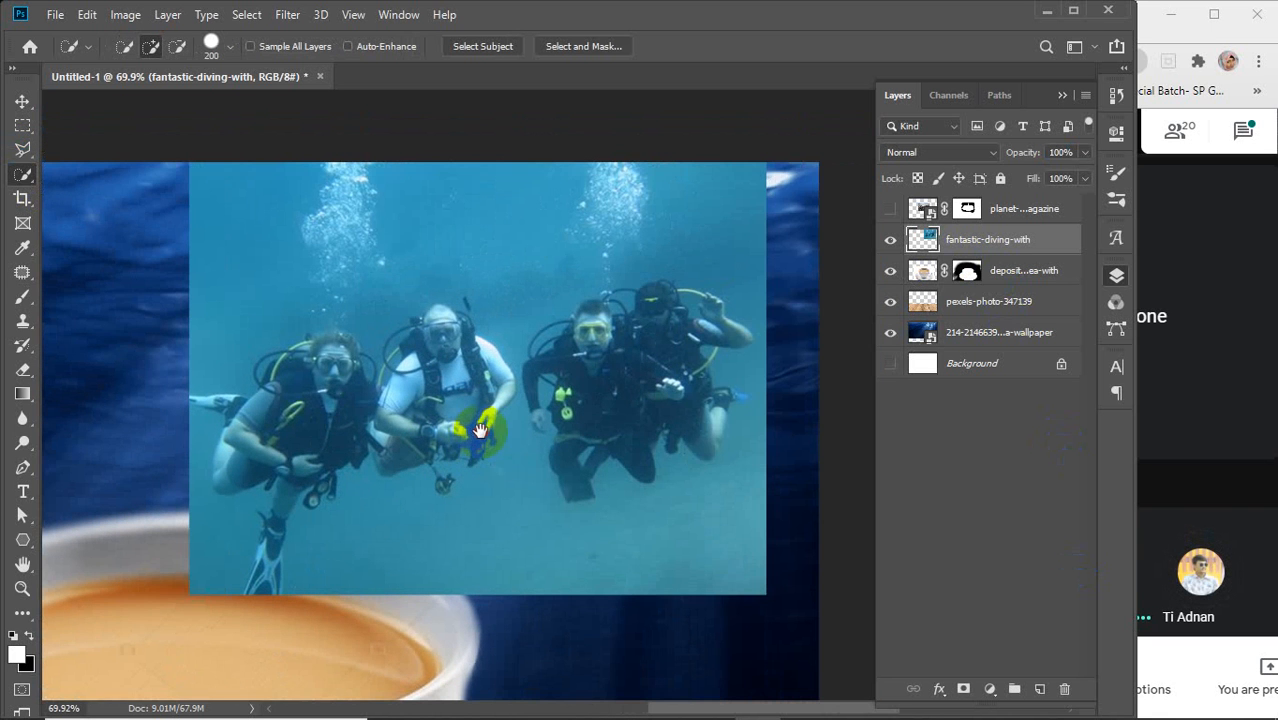
click(451, 387)
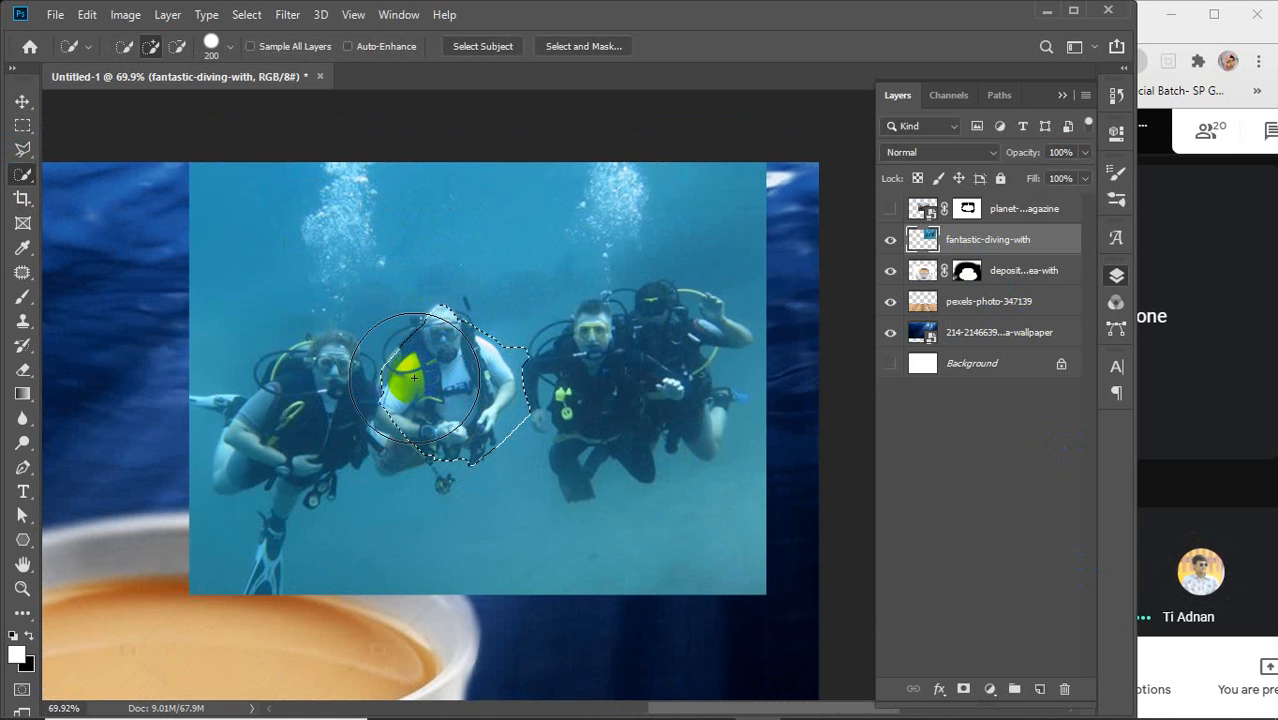
key(ctrl+d)
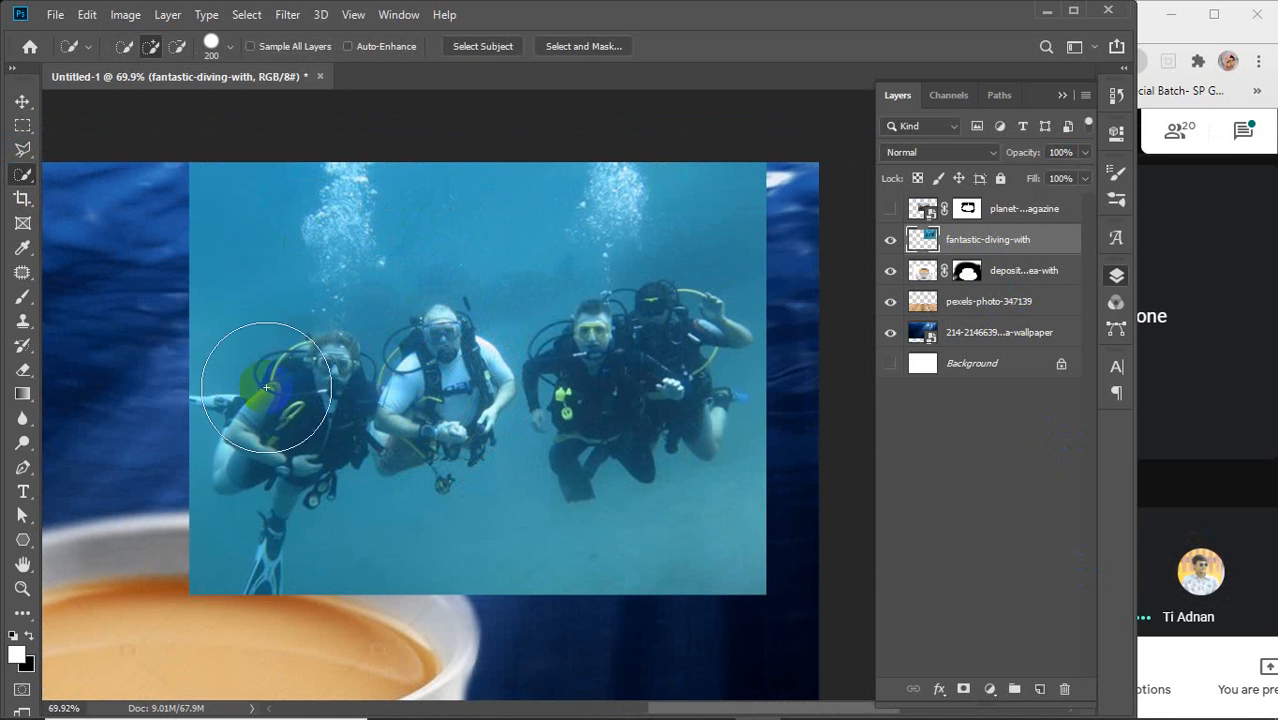
Step: Choose the Magic Wand tool, try Select Subject on the divers photo, and clear the selection
click(22, 224)
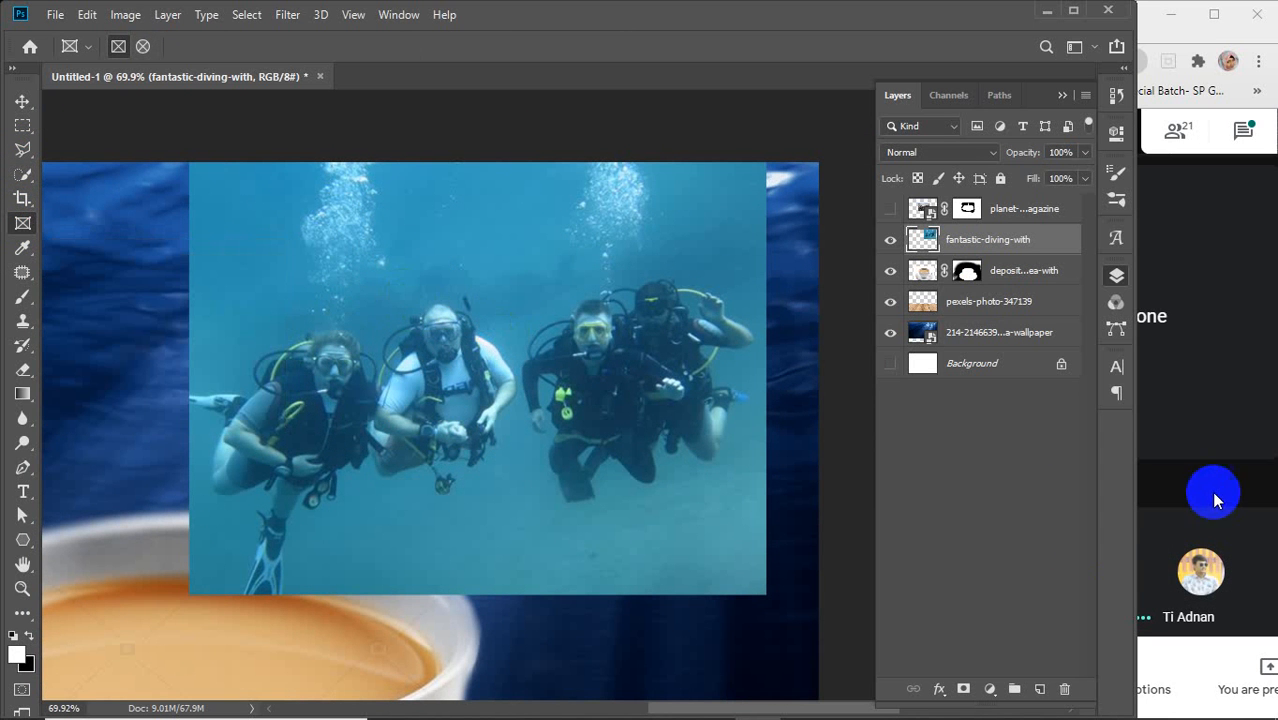
drag(1135, 505, 1152, 548)
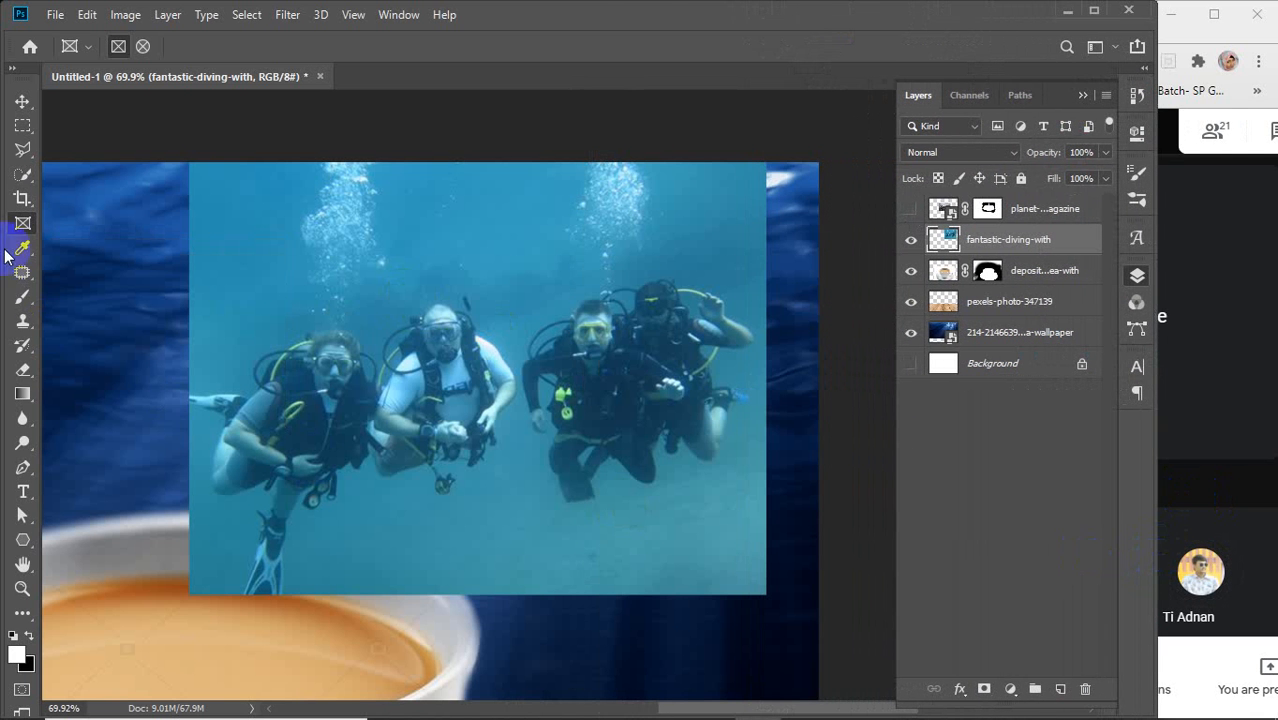
click(23, 174)
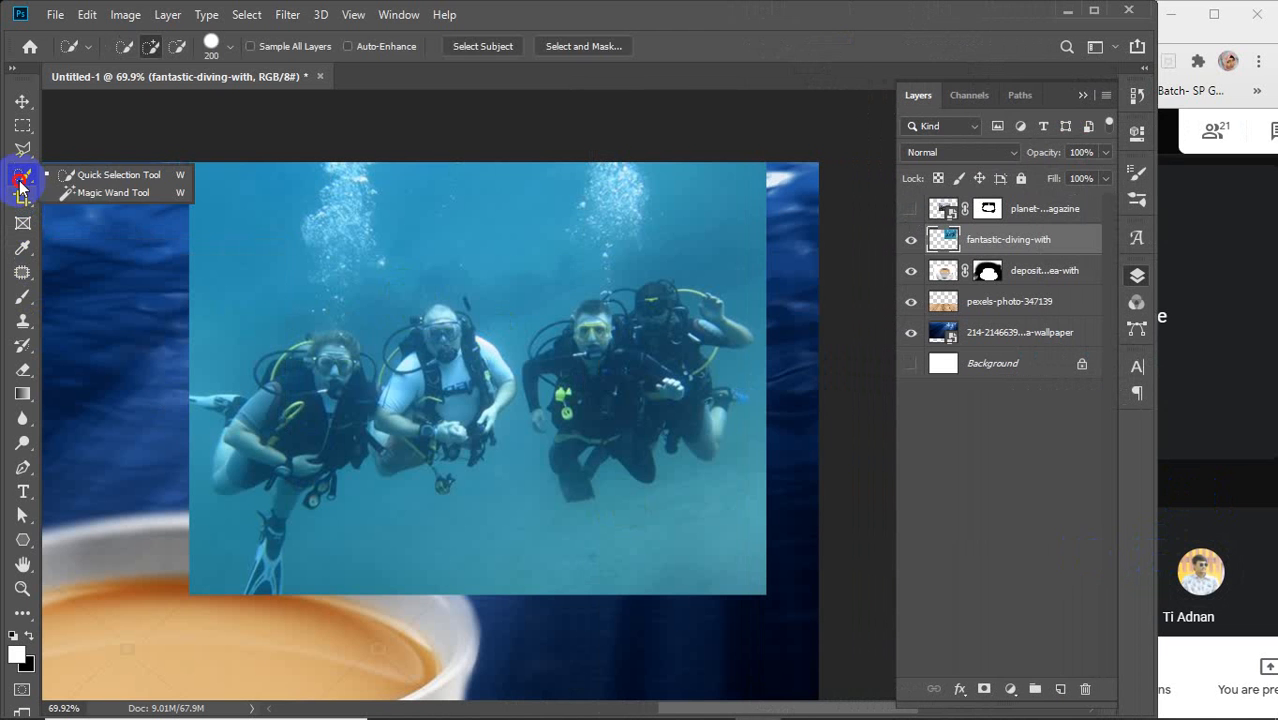
click(80, 193)
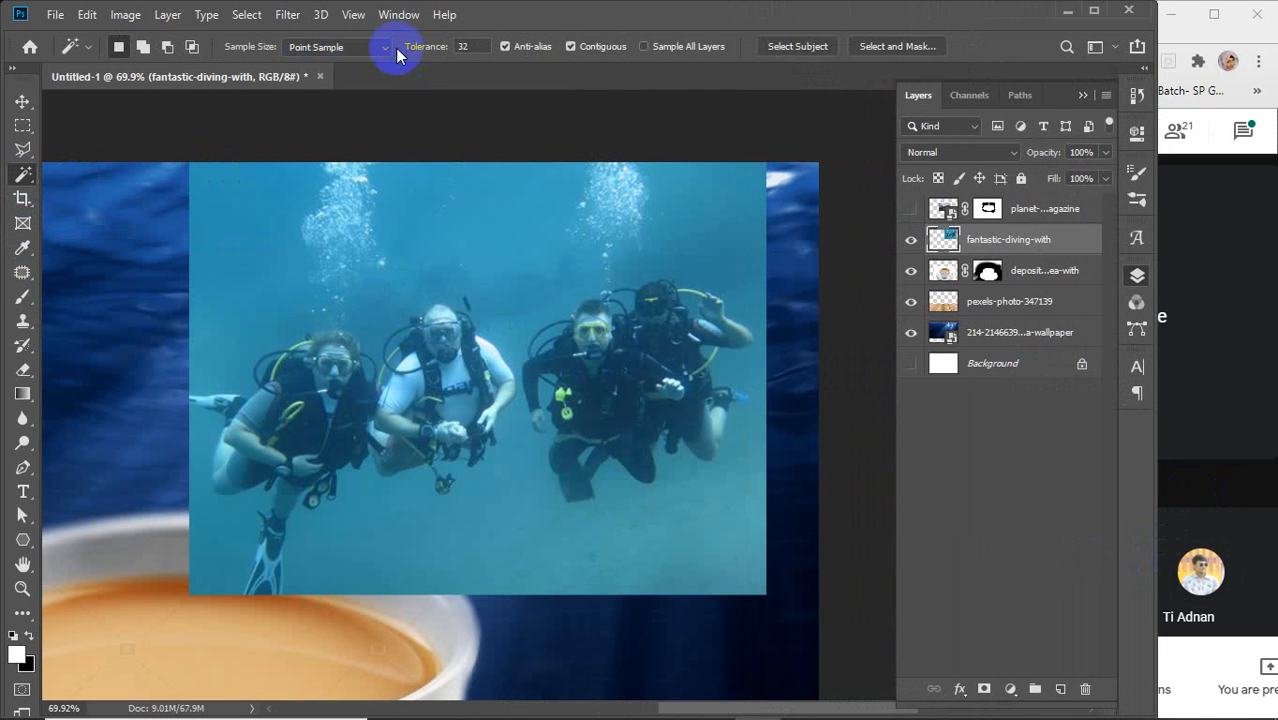
click(370, 45)
click(368, 43)
click(795, 46)
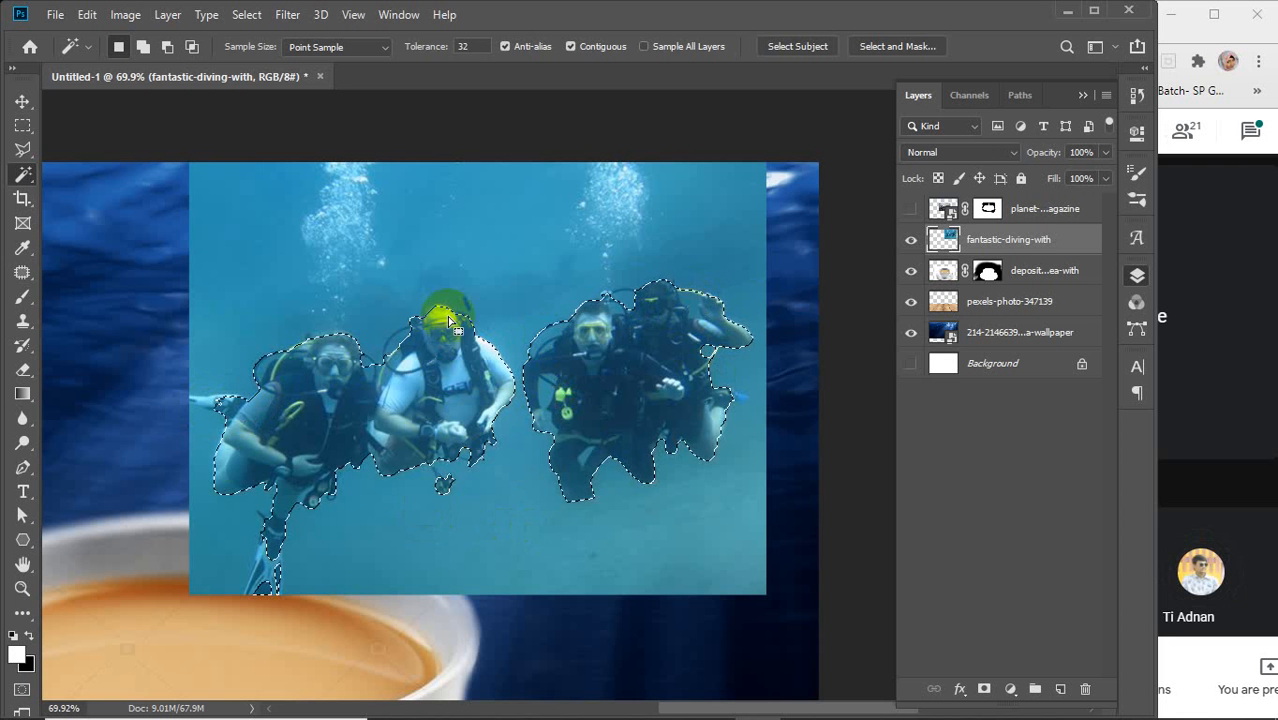
key(ctrl+d)
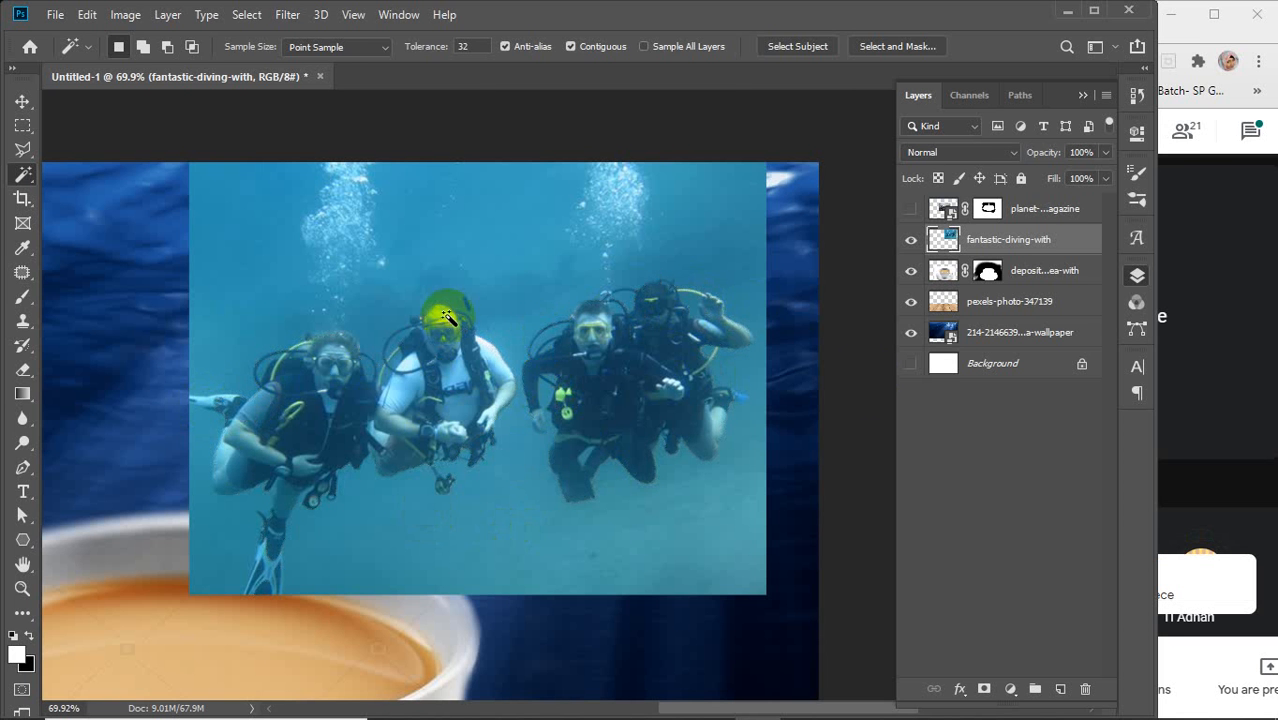
click(1250, 274)
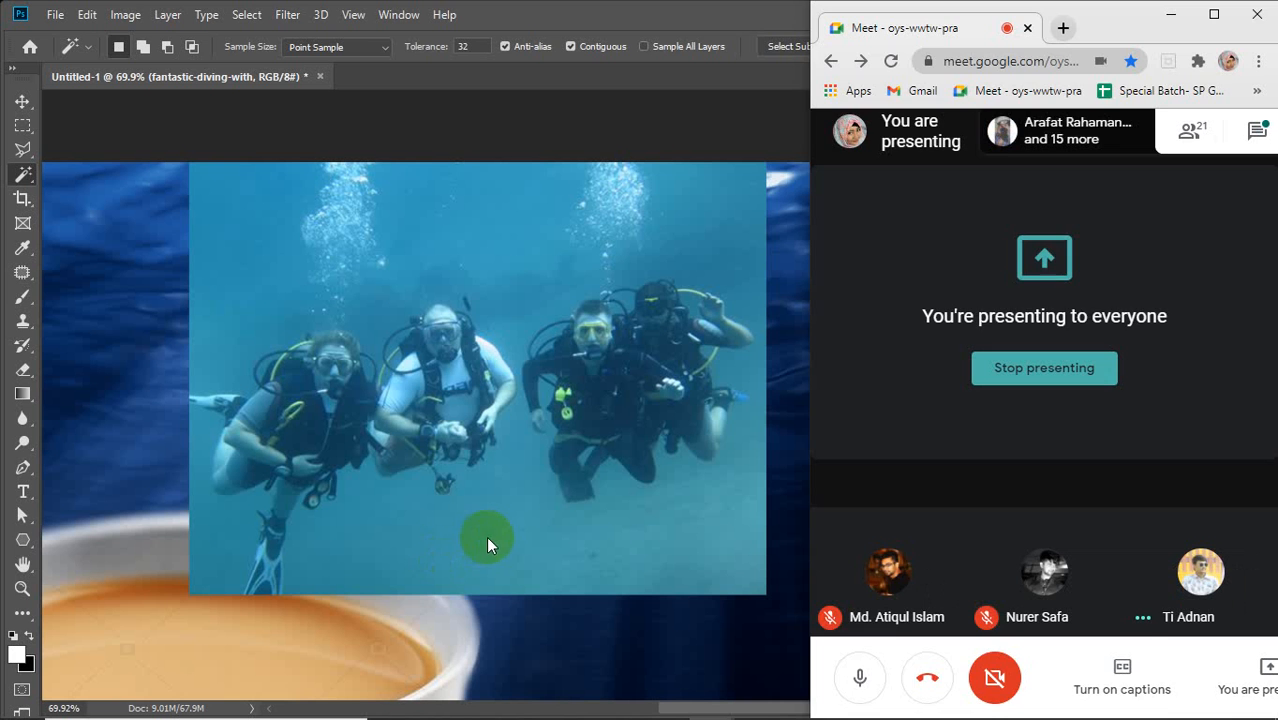
click(457, 481)
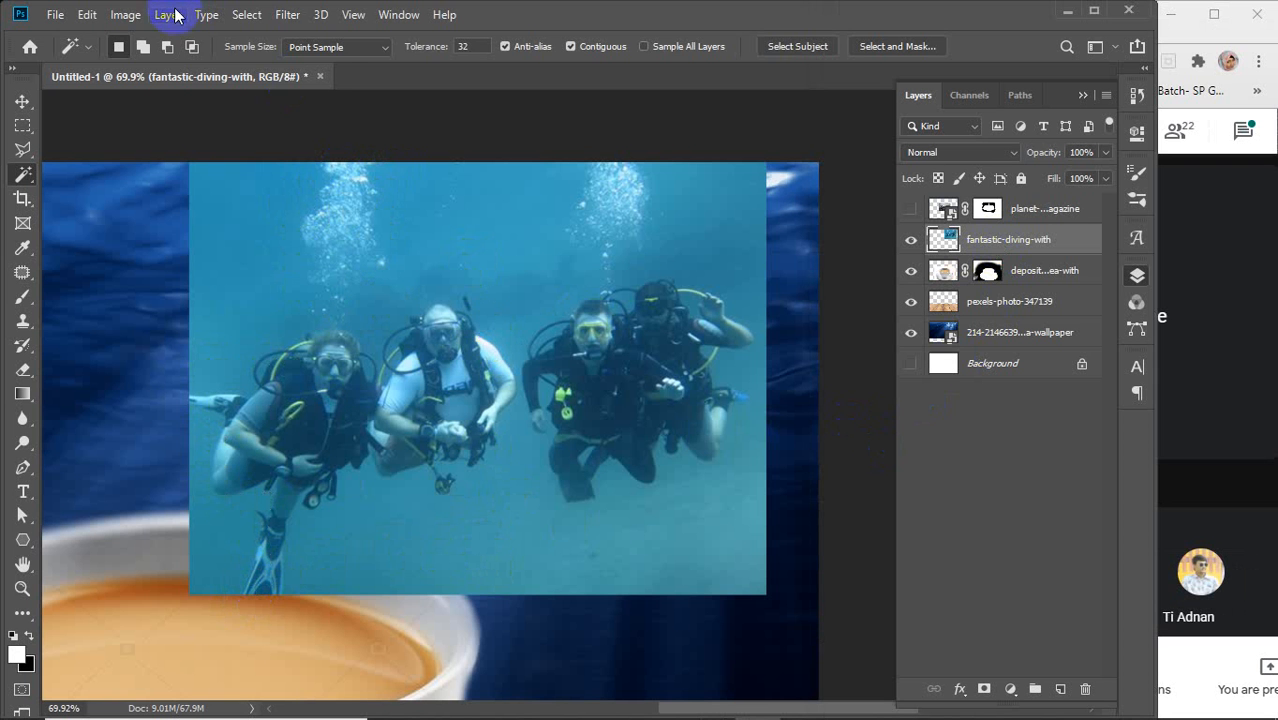
Step: Open Levels for the divers layer, look through its channel options, and cancel the adjustment
click(125, 14)
mouse_move(148, 64)
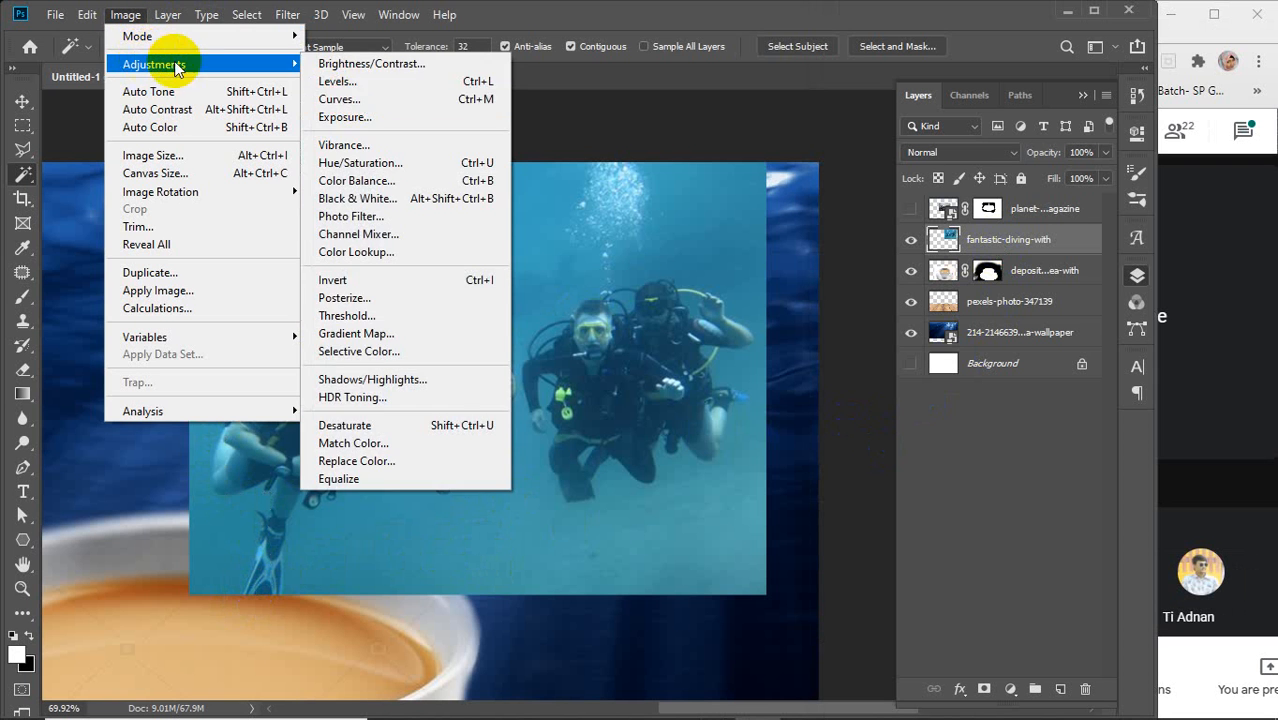
click(370, 81)
drag(583, 104, 807, 101)
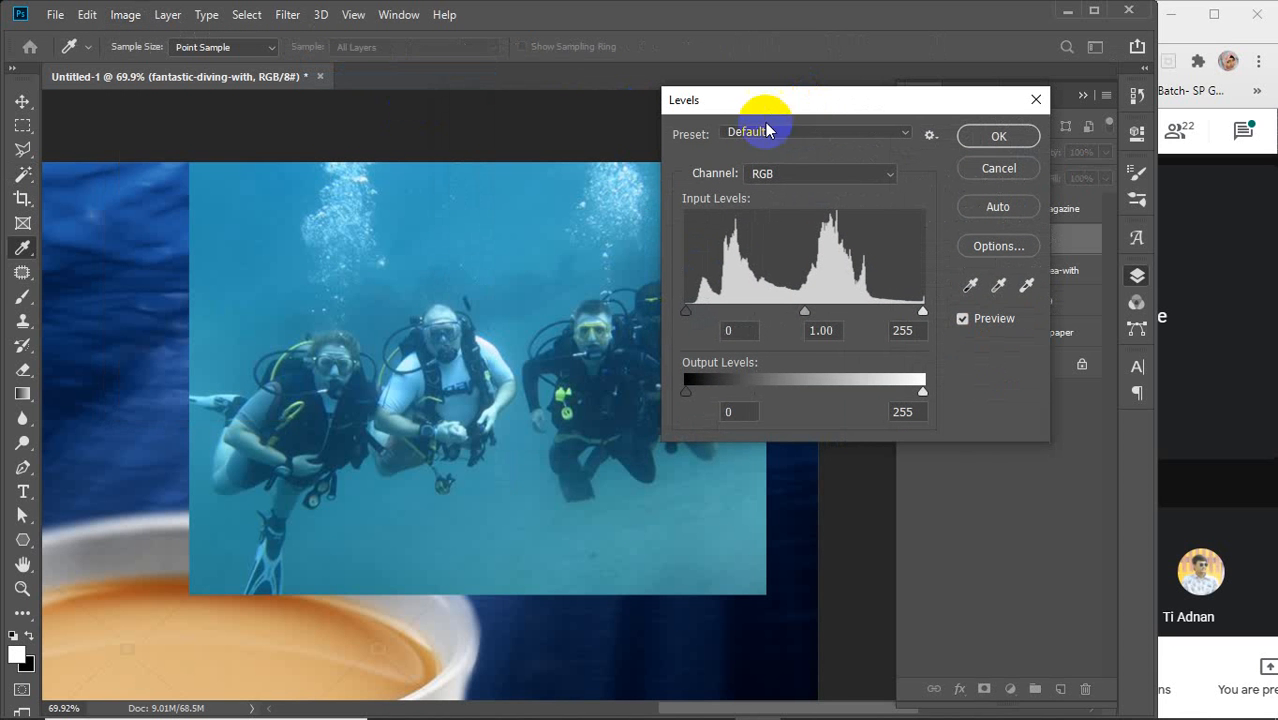
click(877, 174)
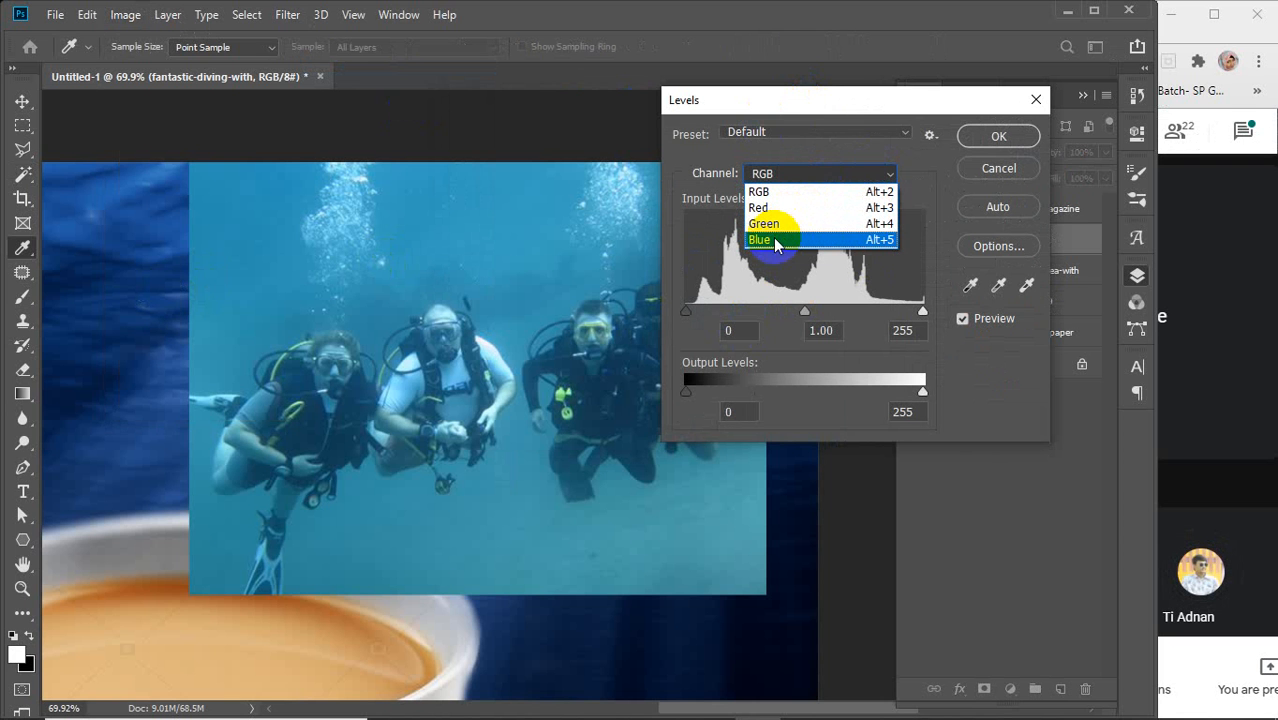
click(1000, 170)
click(1014, 172)
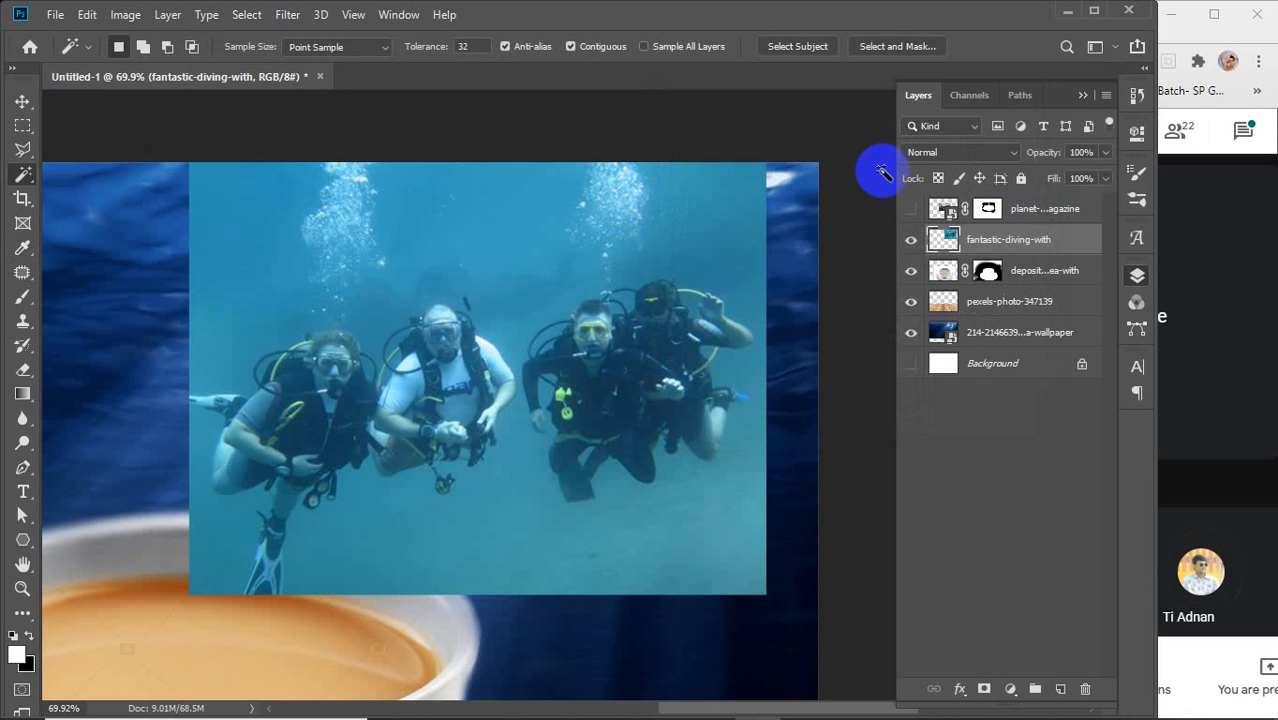
Step: Try raising the Blue channel curve of the divers layer to output 112 at input 63, and cancel Curves
click(125, 15)
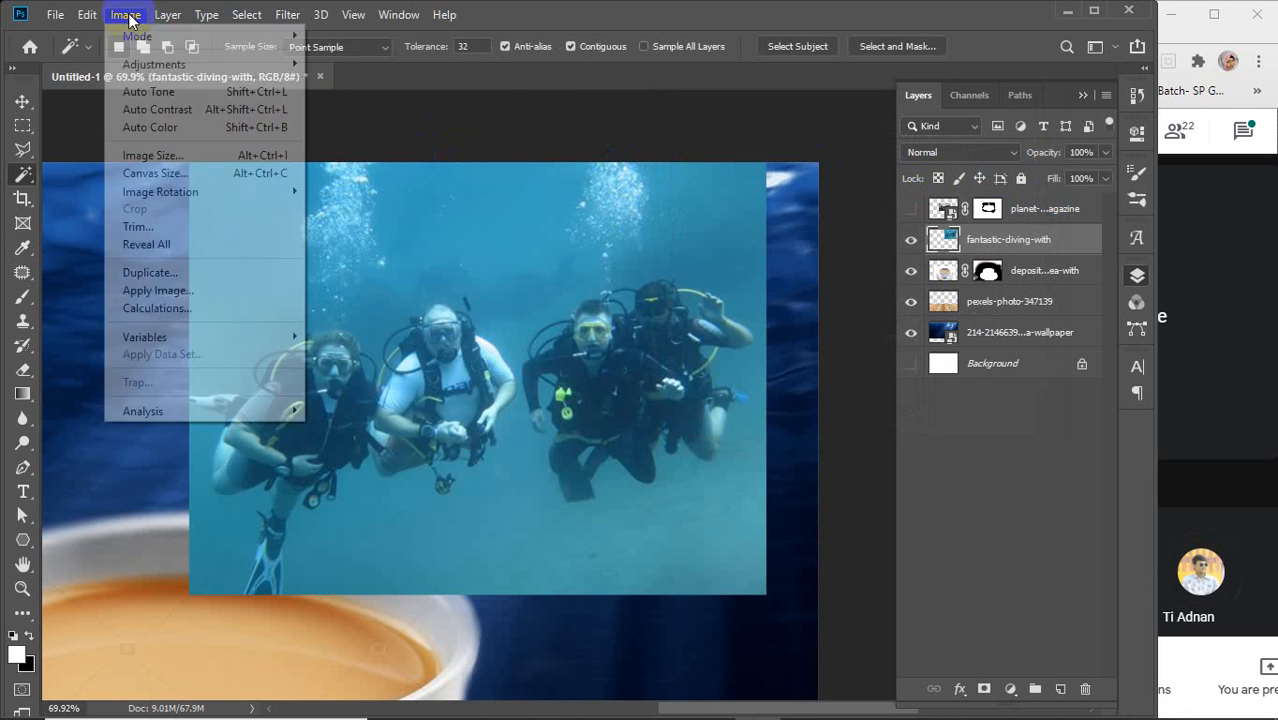
mouse_move(150, 64)
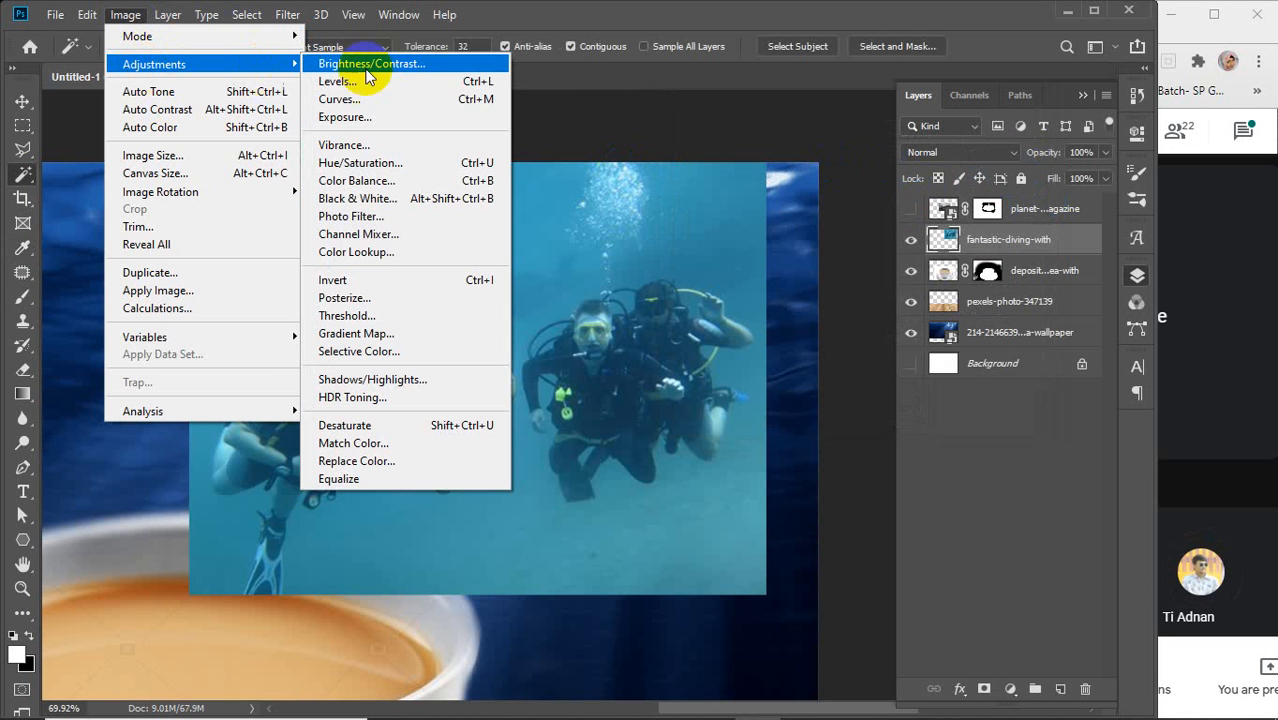
click(364, 107)
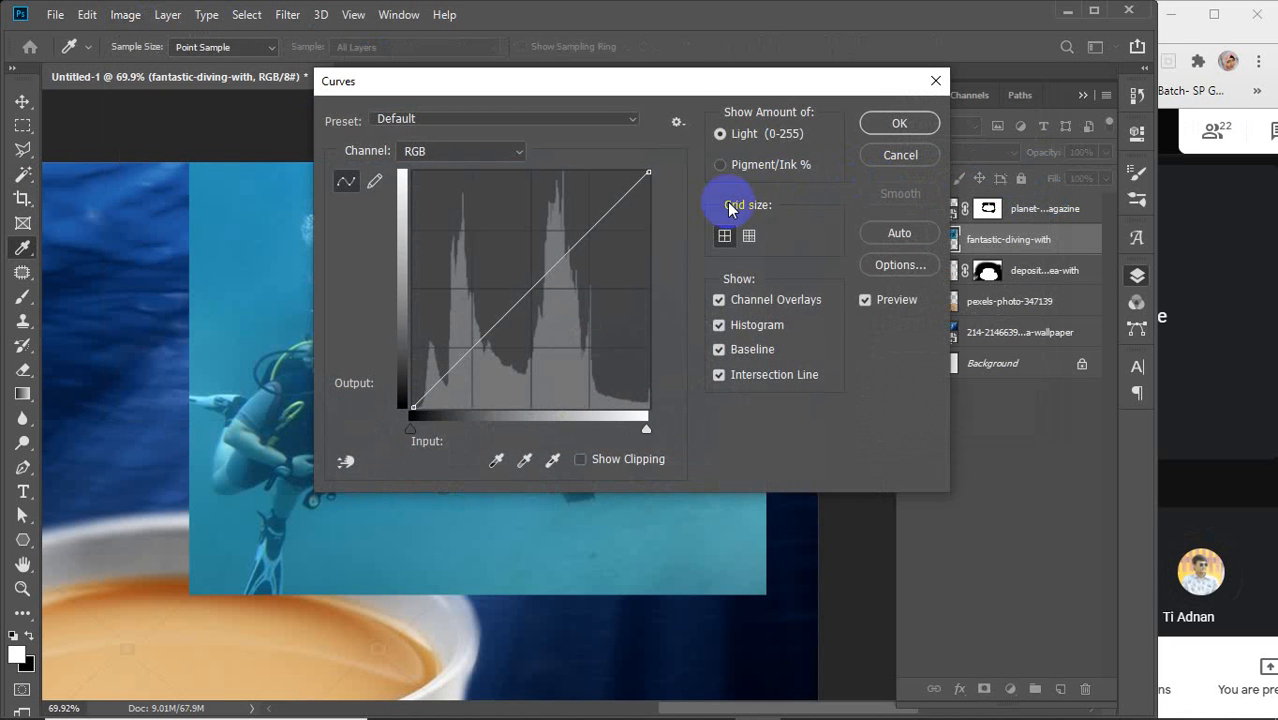
drag(693, 86, 926, 74)
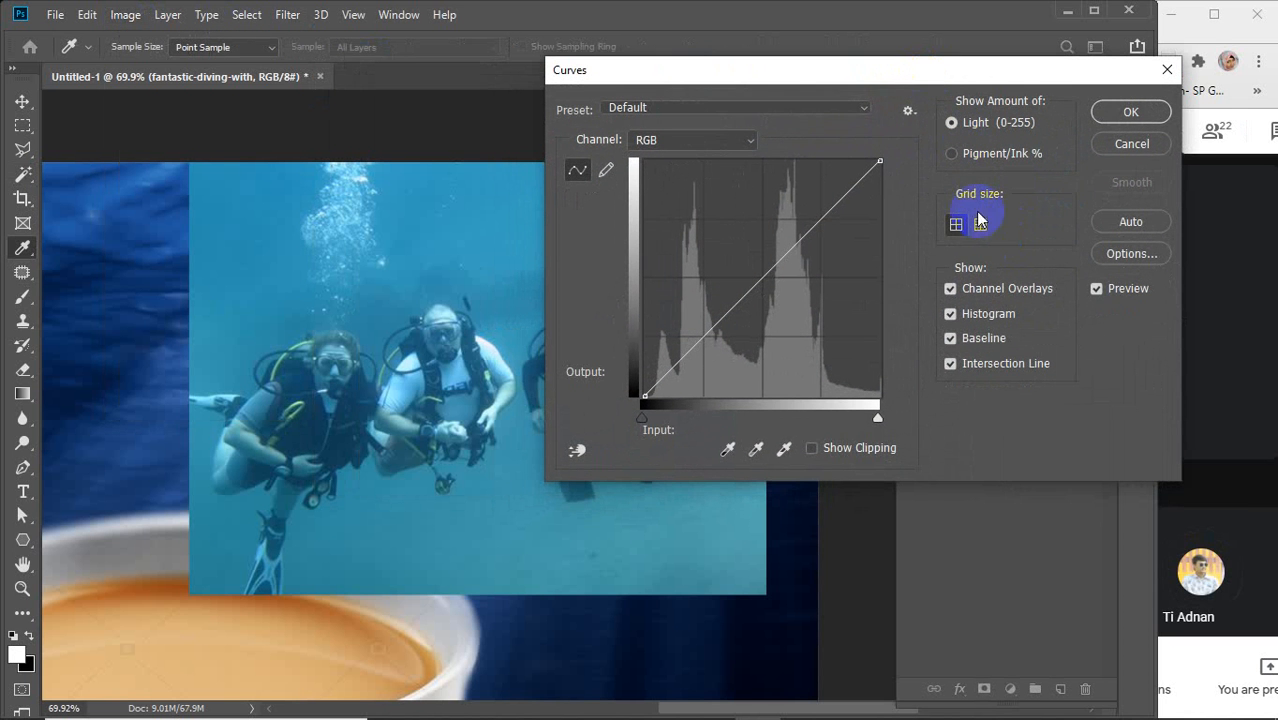
click(736, 150)
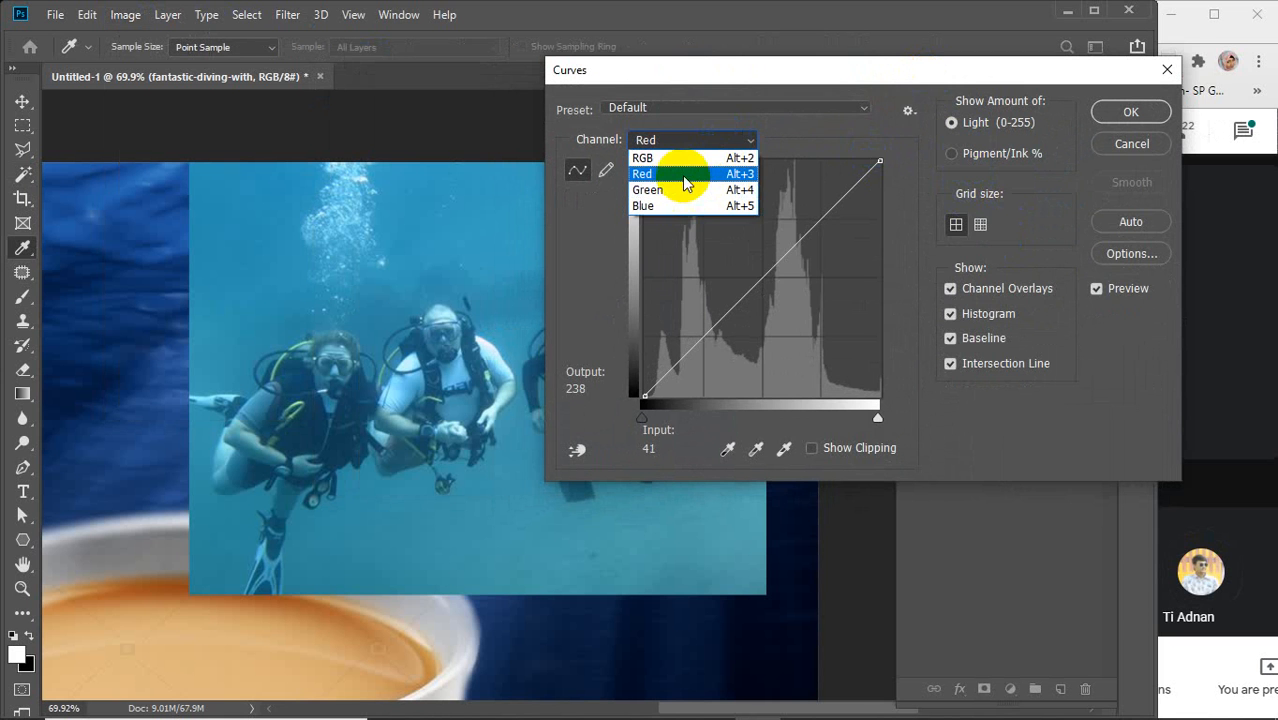
click(677, 206)
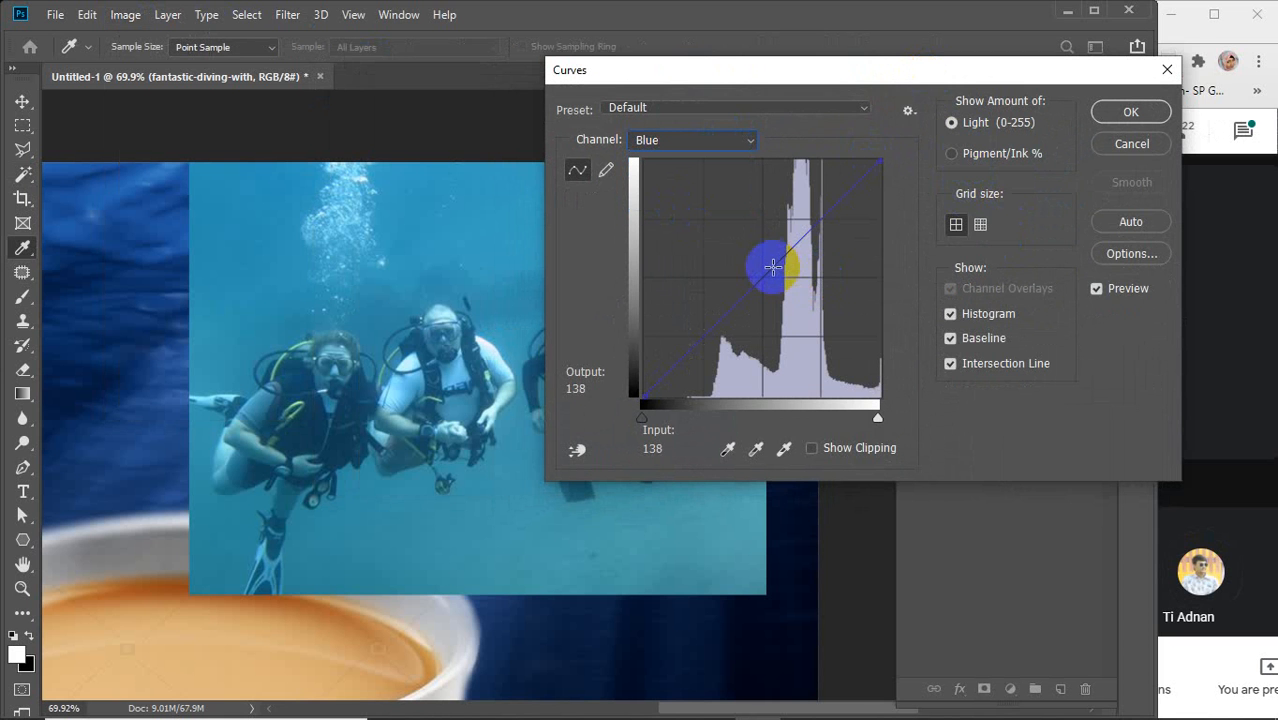
mouse_move(765, 266)
mouse_down()
mouse_move(776, 205)
mouse_move(765, 234)
mouse_move(777, 239)
mouse_move(733, 322)
mouse_move(703, 292)
mouse_up()
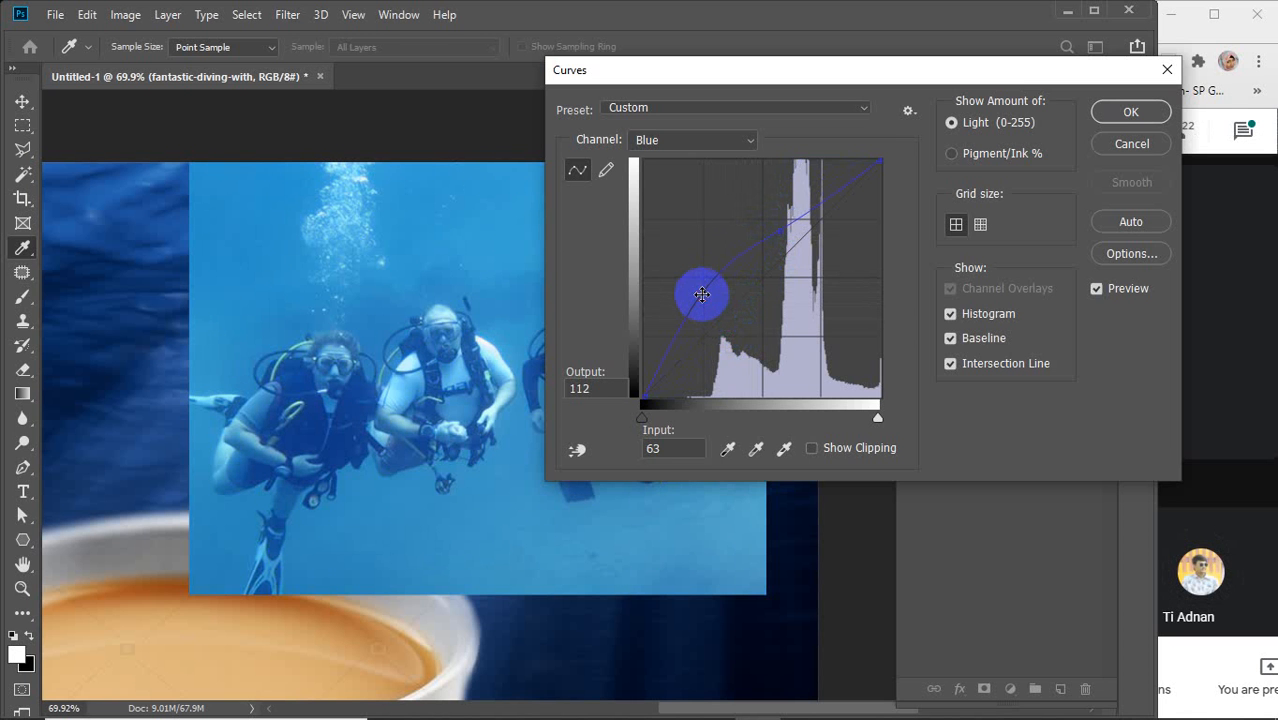
click(1128, 144)
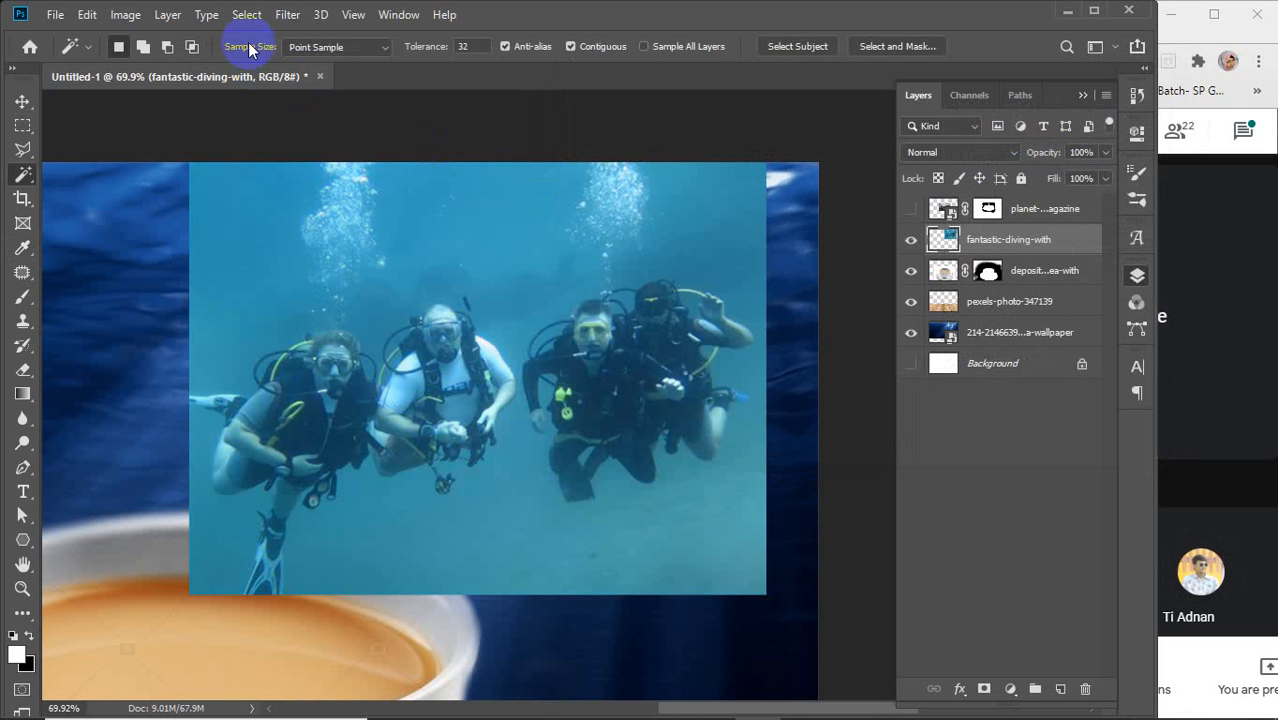
Step: Open Levels for the divers layer, look at the Green channel, switch to Blue, and reposition the dialog to uncover the divers
click(125, 15)
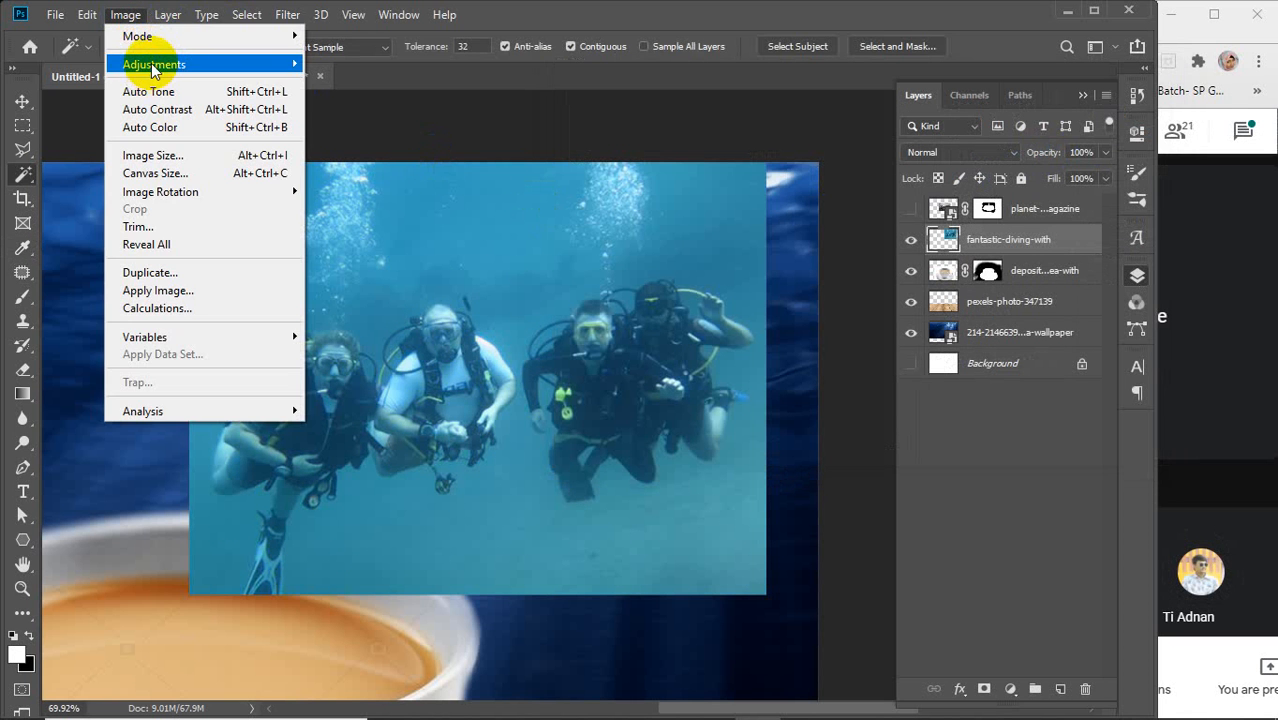
mouse_move(157, 64)
click(385, 88)
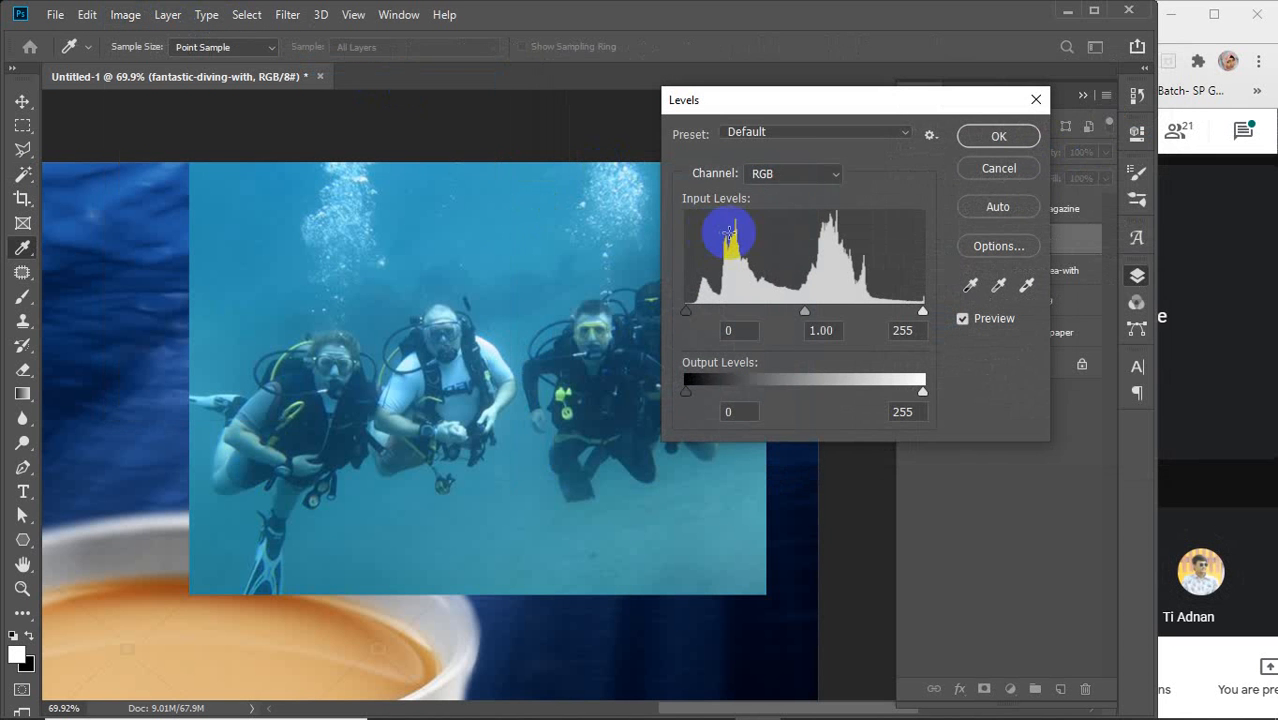
click(797, 173)
click(765, 223)
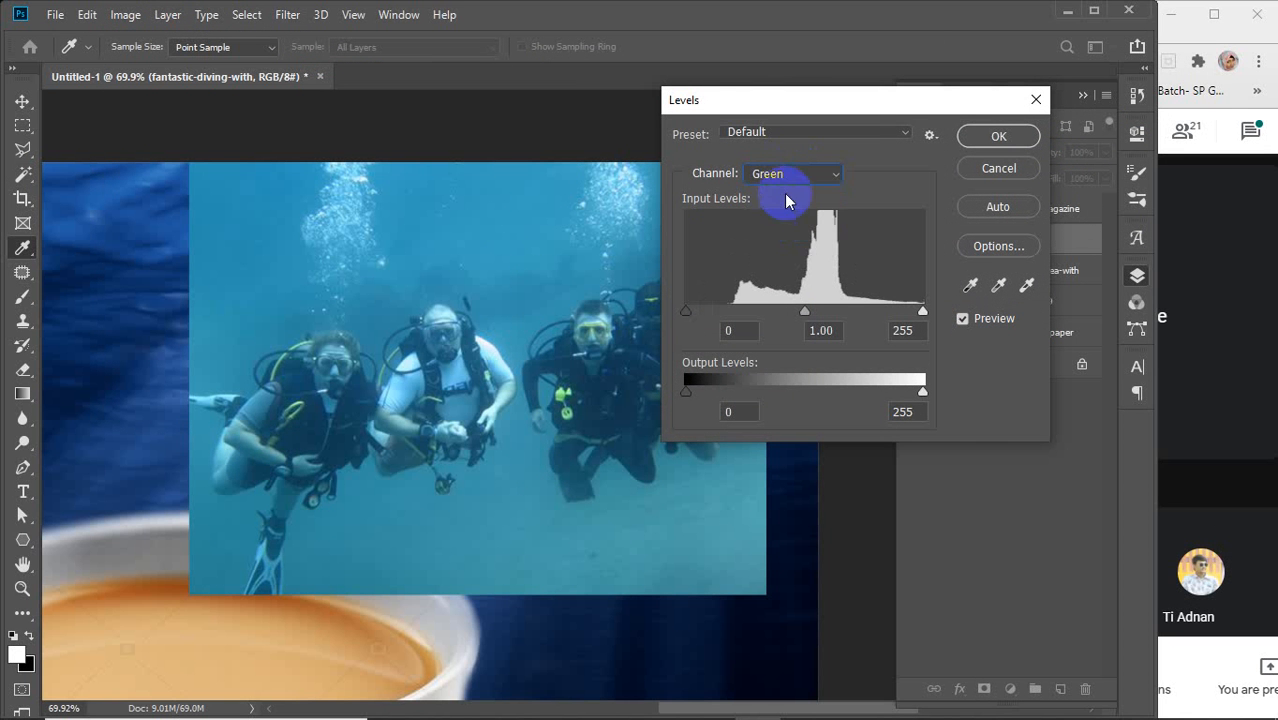
click(795, 173)
click(759, 240)
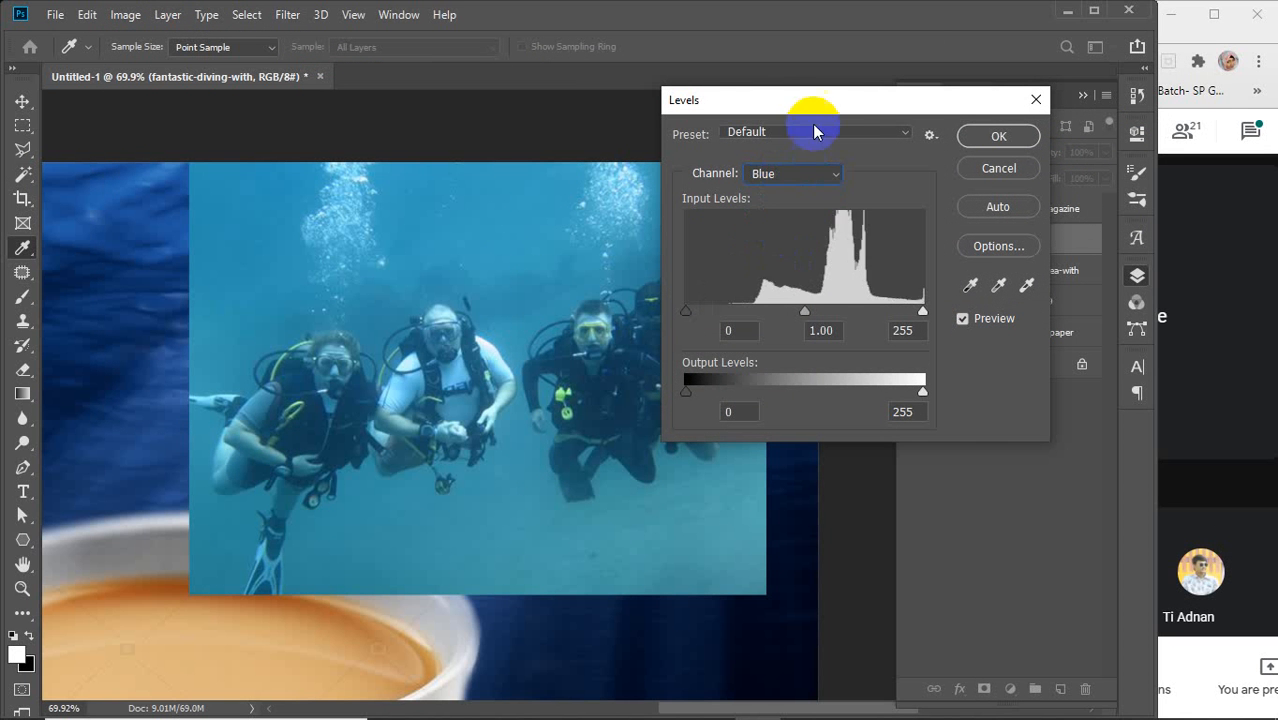
drag(798, 103, 883, 78)
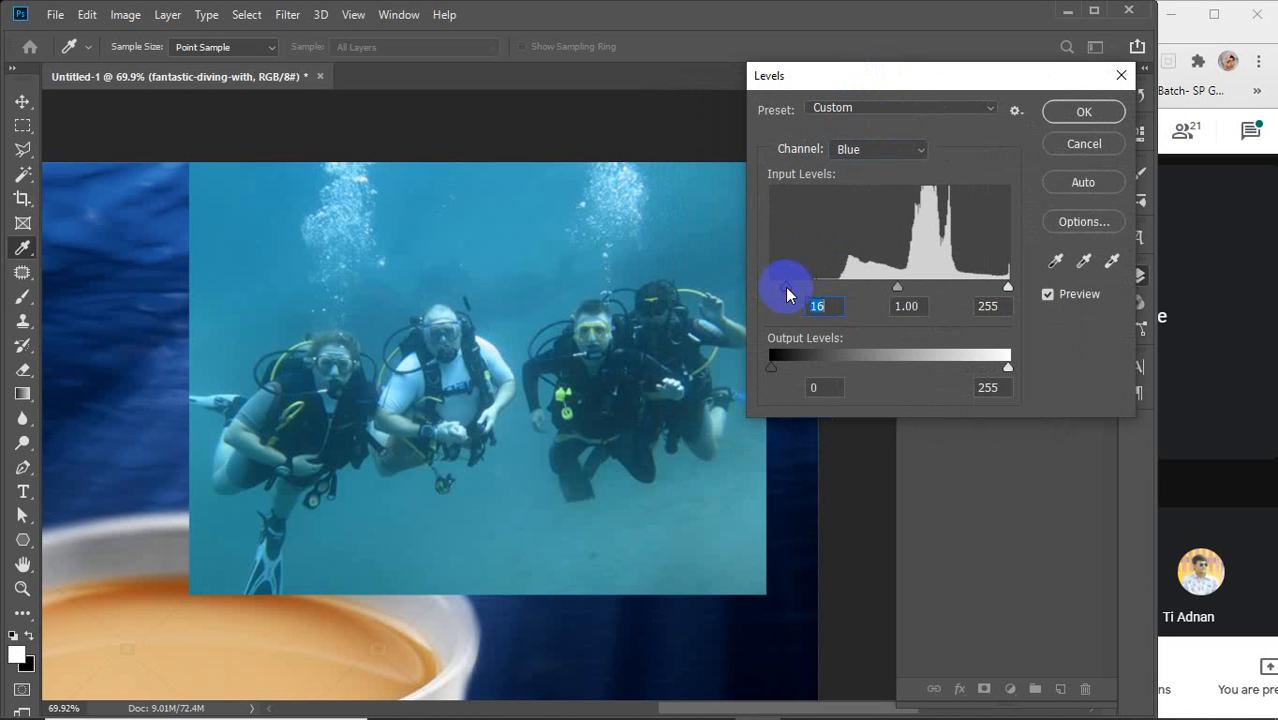
Step: Try Blue channel input levels with the black point at 0 and the white point at 213
mouse_move(785, 287)
mouse_down()
mouse_move(848, 290)
mouse_move(765, 290)
mouse_up()
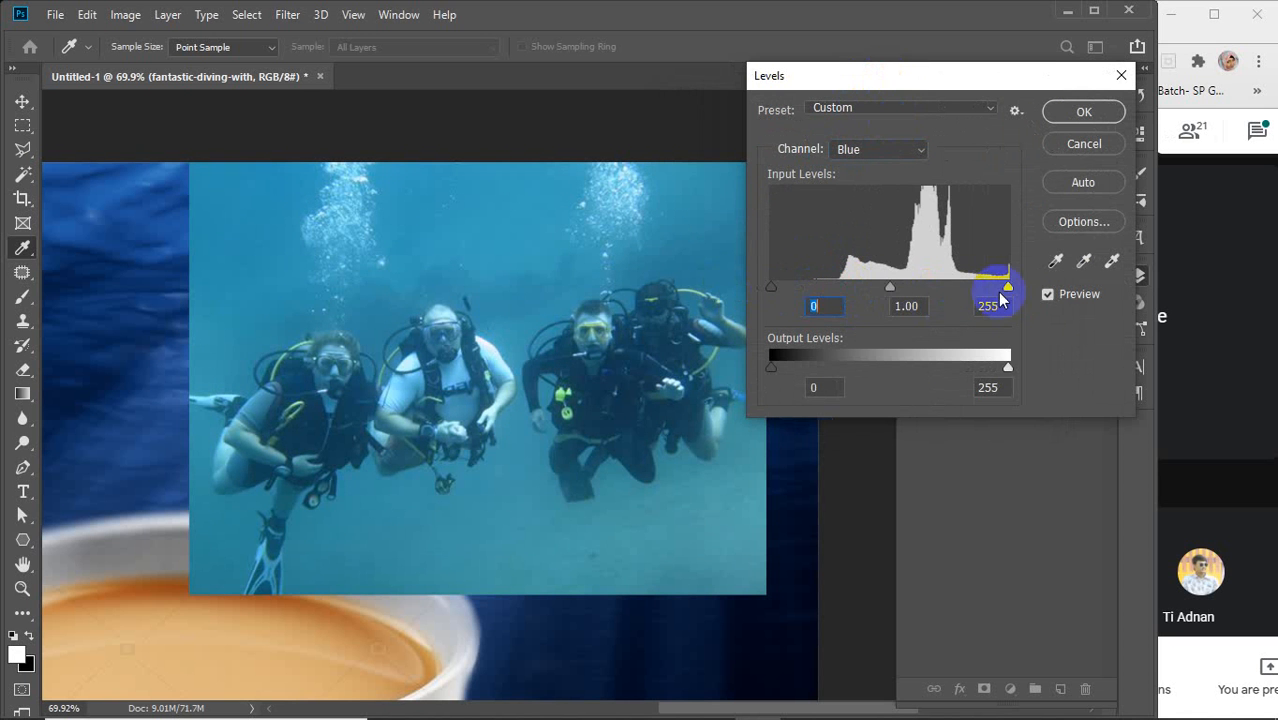
drag(1008, 288, 968, 289)
mouse_move(1008, 367)
mouse_down()
mouse_move(902, 375)
mouse_move(1033, 366)
mouse_up()
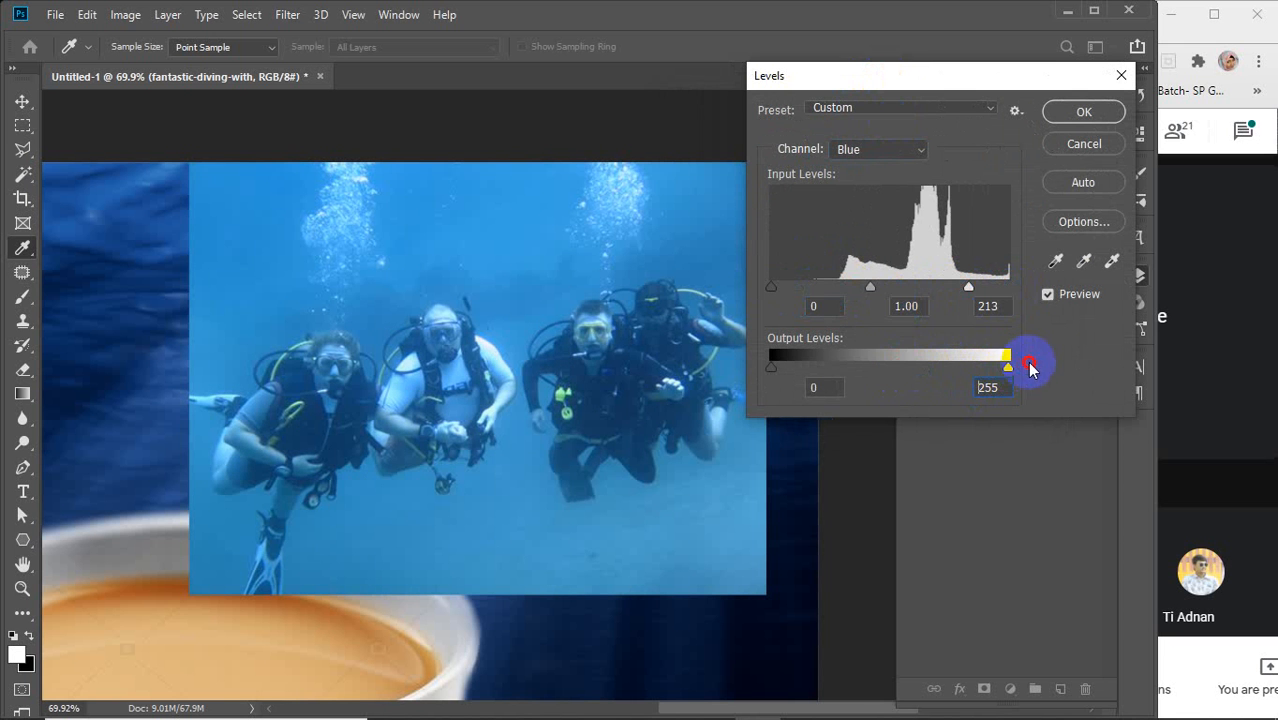
Step: Apply Blue channel Levels with inputs 26, 0.77 and 255 and outputs 56 and 242 to the divers layer
drag(771, 368, 823, 368)
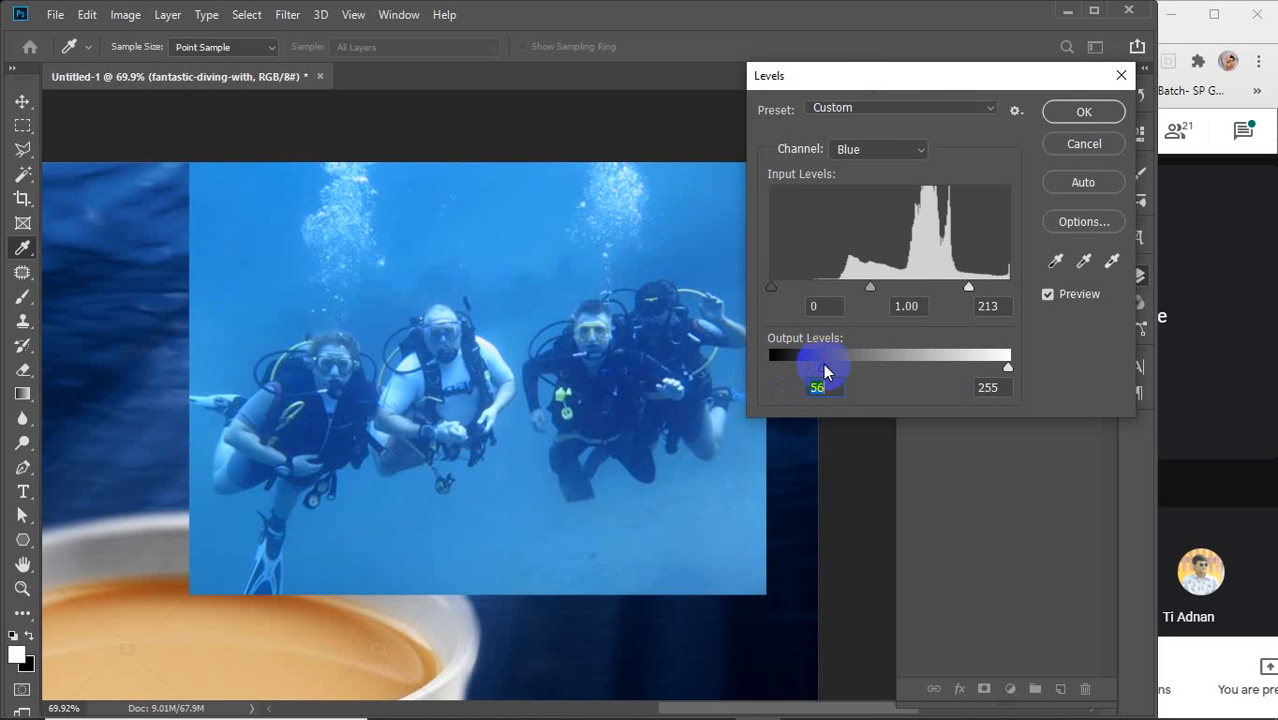
drag(934, 290, 1010, 287)
drag(891, 287, 920, 289)
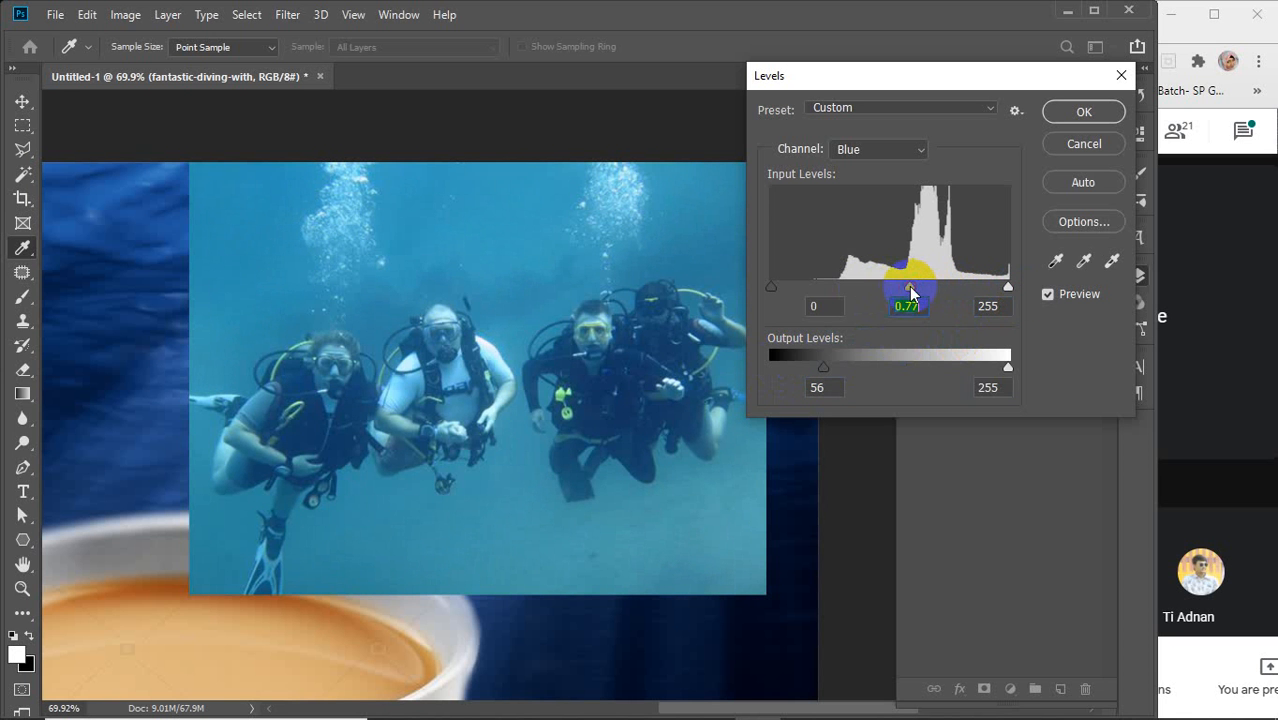
drag(775, 291, 788, 292)
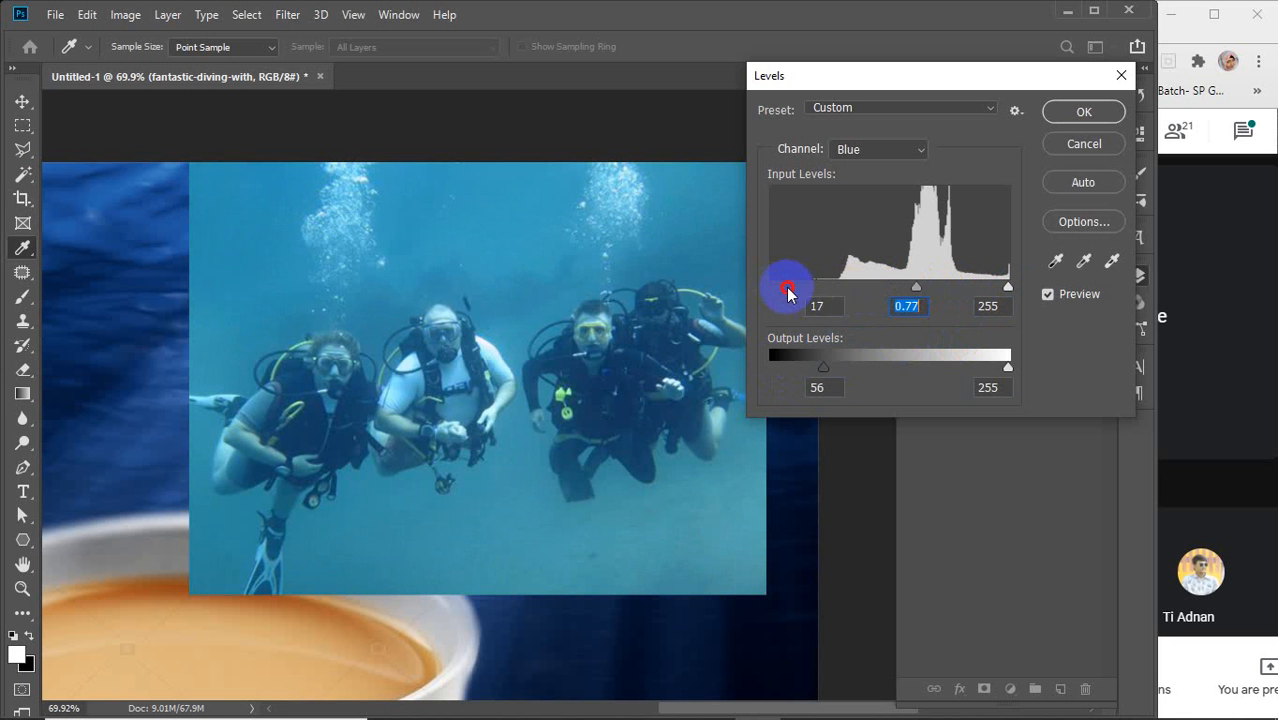
mouse_move(1008, 367)
mouse_down()
mouse_move(1012, 356)
mouse_move(996, 372)
mouse_up()
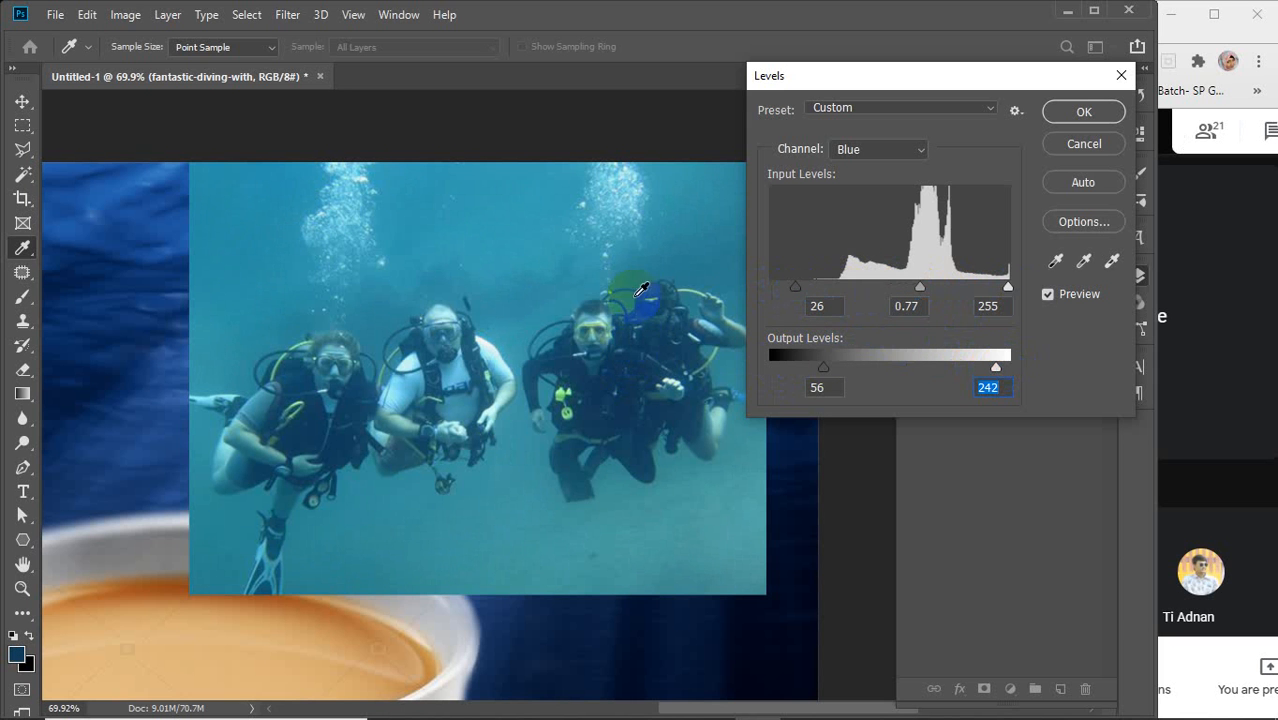
click(1062, 117)
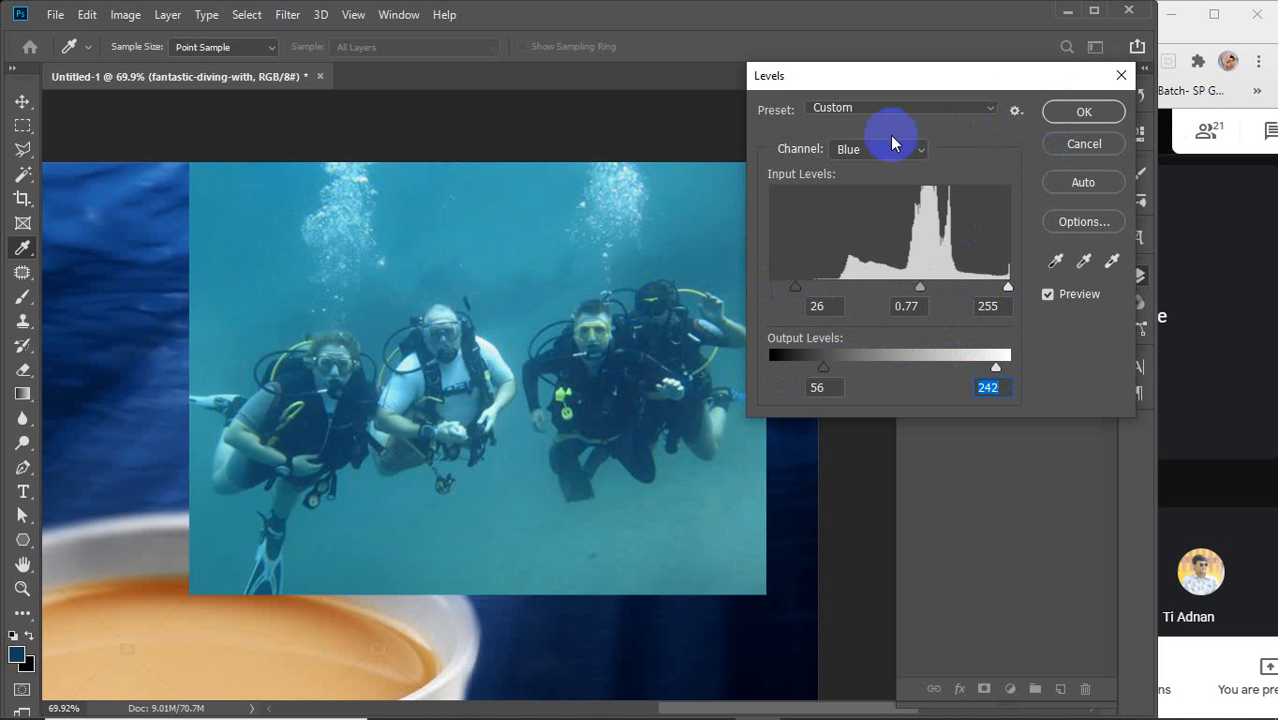
click(933, 109)
click(932, 107)
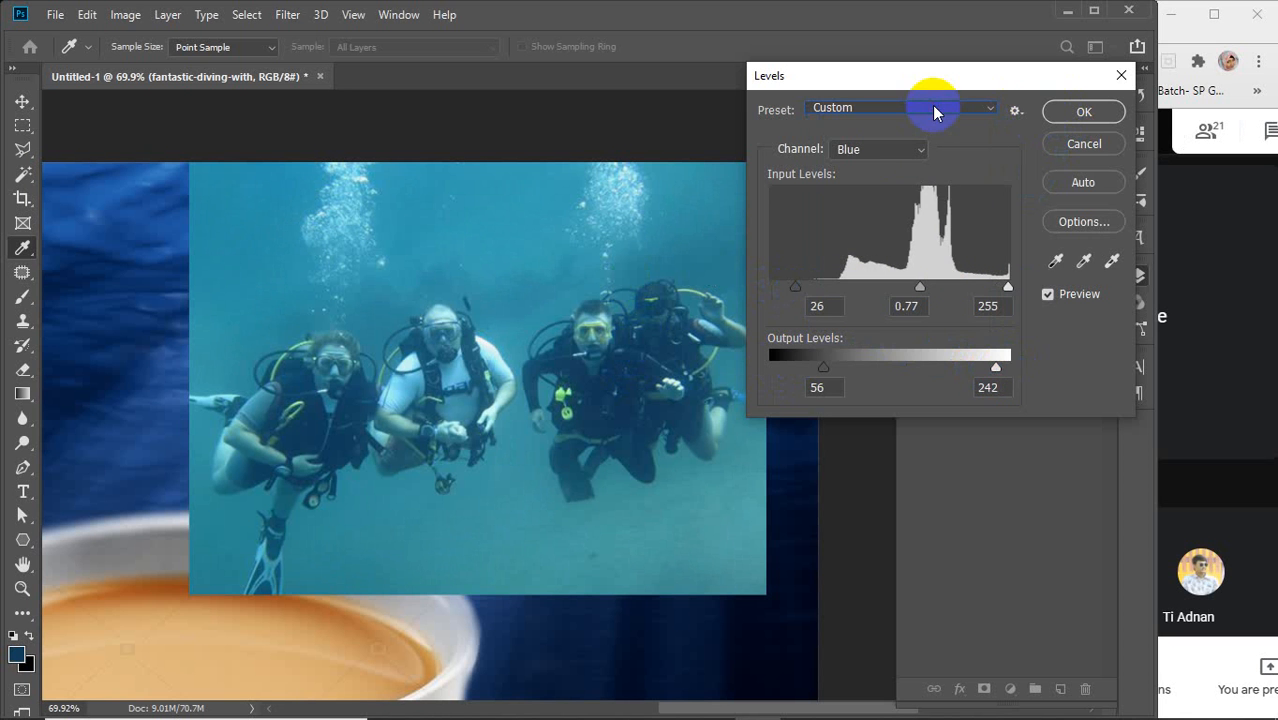
click(1087, 112)
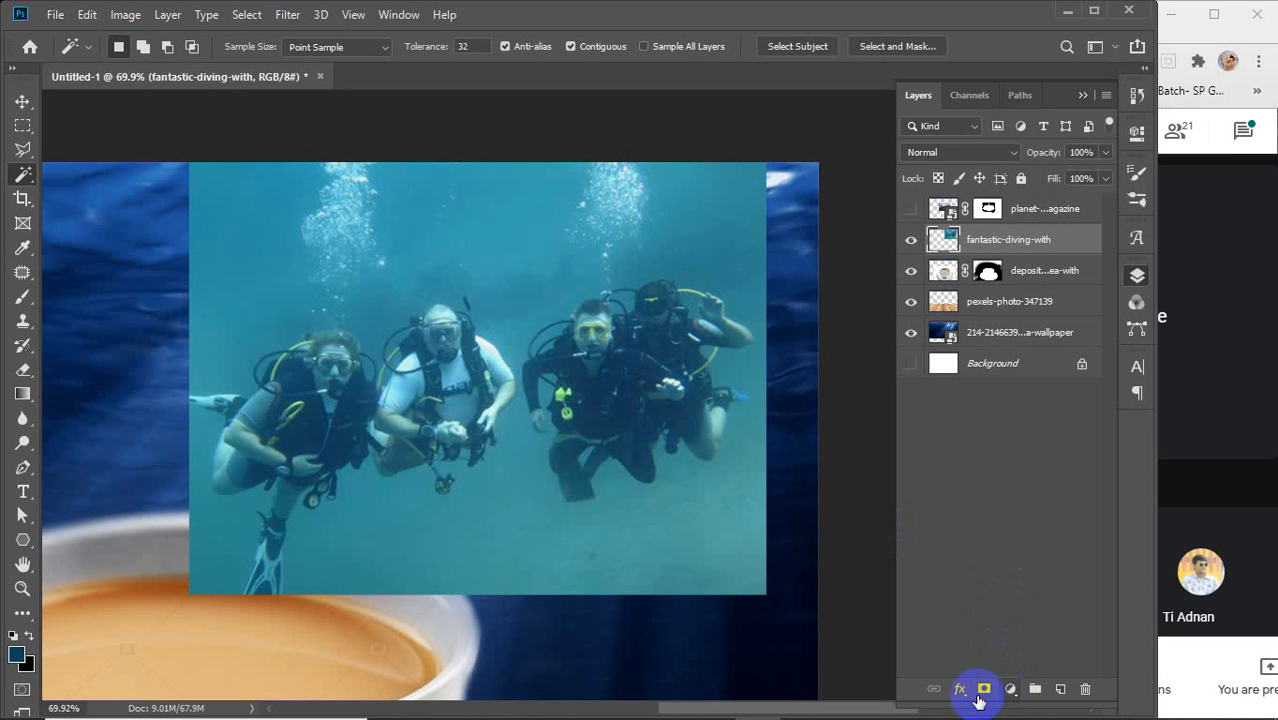
Step: Add a layer mask to the divers layer and get the Brush tool ready to paint on the mask
click(983, 689)
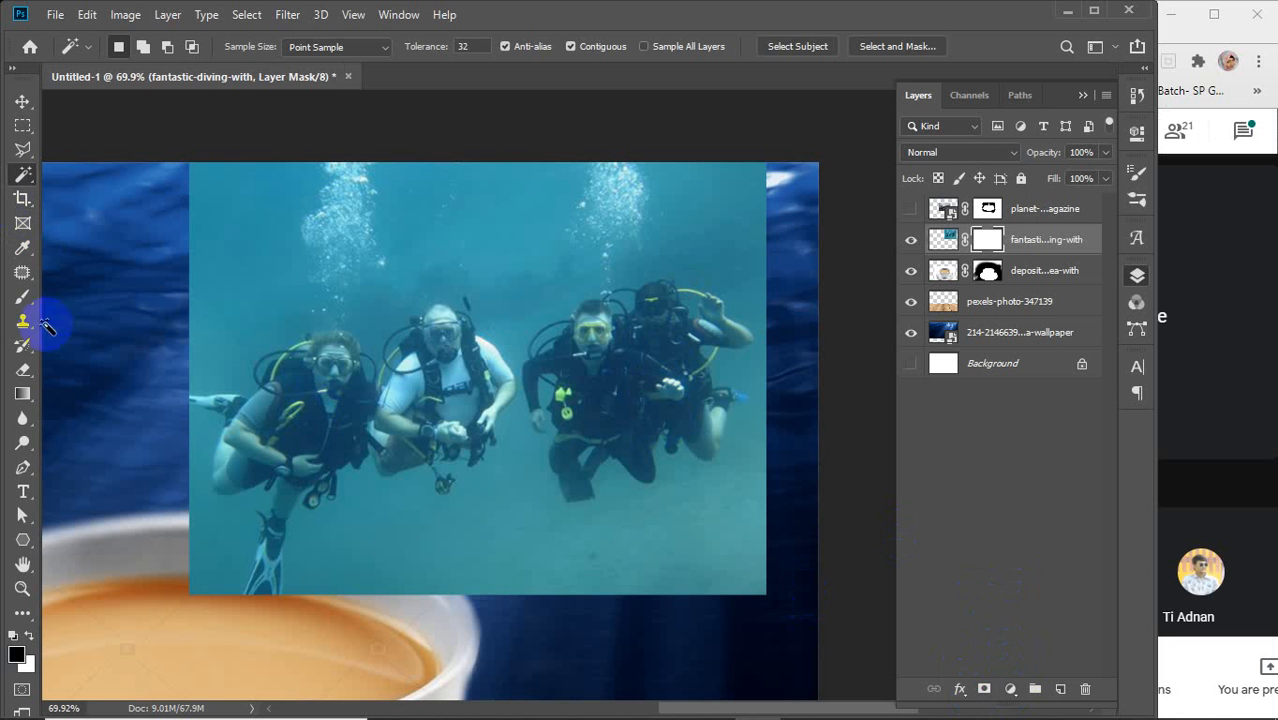
click(23, 296)
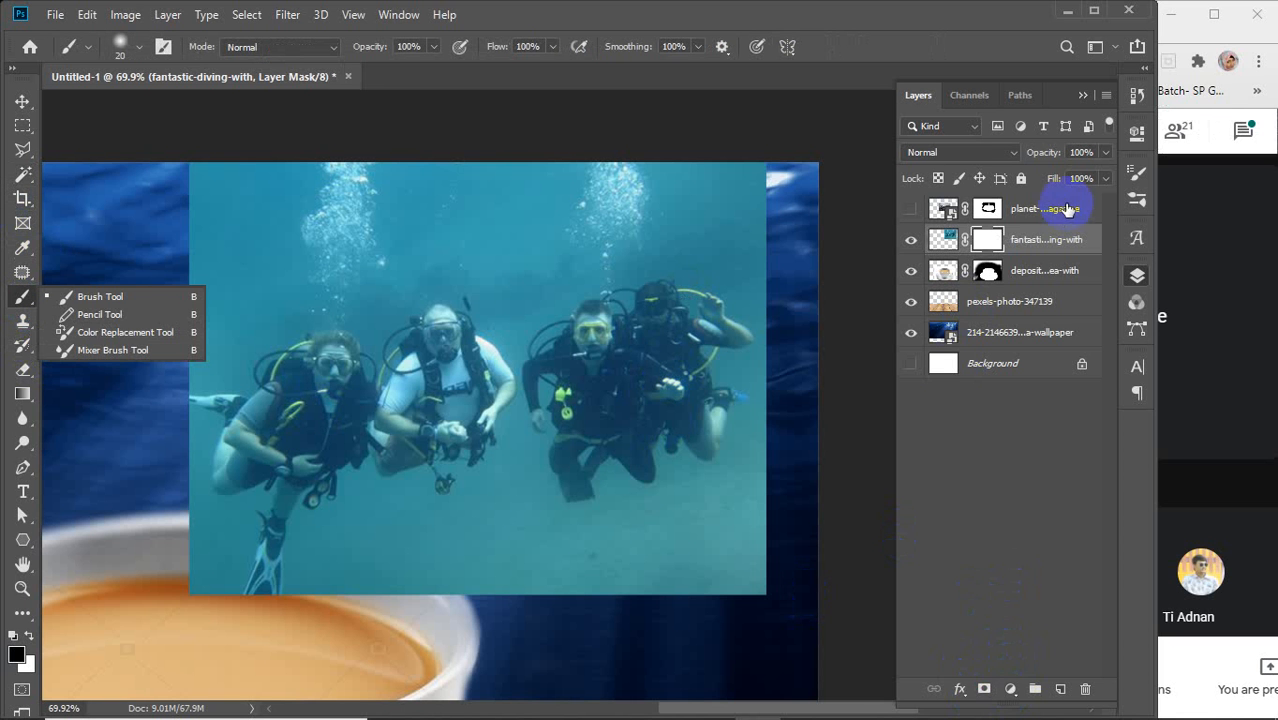
click(1000, 232)
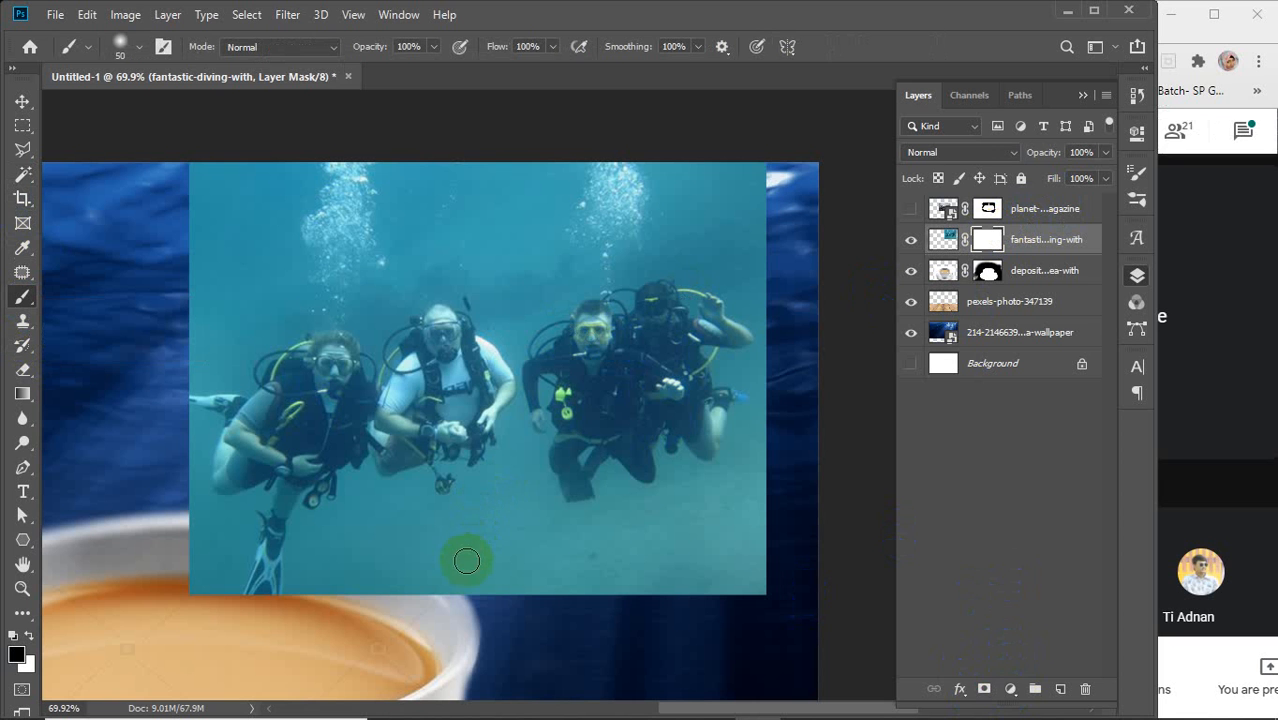
Step: Paint black on the mask with a large soft brush to hide the water below the divers and over the cup's rim
mouse_move(405, 580)
mouse_down()
mouse_move(456, 565)
mouse_move(782, 540)
mouse_up()
mouse_move(805, 476)
mouse_down()
mouse_move(763, 458)
mouse_move(738, 494)
mouse_move(652, 533)
mouse_move(422, 593)
mouse_up()
mouse_move(823, 467)
mouse_down()
mouse_move(804, 446)
mouse_move(688, 611)
mouse_move(767, 562)
mouse_move(698, 555)
mouse_up()
mouse_move(778, 530)
mouse_down()
mouse_move(756, 516)
mouse_move(406, 606)
mouse_up()
mouse_move(762, 590)
mouse_down()
mouse_move(529, 585)
mouse_move(408, 612)
mouse_move(628, 605)
mouse_move(615, 592)
mouse_move(418, 570)
mouse_up()
mouse_move(411, 494)
mouse_down()
mouse_move(404, 594)
mouse_move(361, 643)
mouse_move(400, 539)
mouse_move(399, 516)
mouse_move(383, 518)
mouse_move(359, 595)
mouse_move(314, 642)
mouse_move(358, 522)
mouse_move(389, 511)
mouse_move(341, 536)
mouse_move(322, 612)
mouse_move(420, 644)
mouse_move(366, 511)
mouse_move(319, 537)
mouse_move(316, 592)
mouse_move(370, 608)
mouse_move(308, 538)
mouse_move(311, 590)
mouse_move(469, 595)
mouse_up()
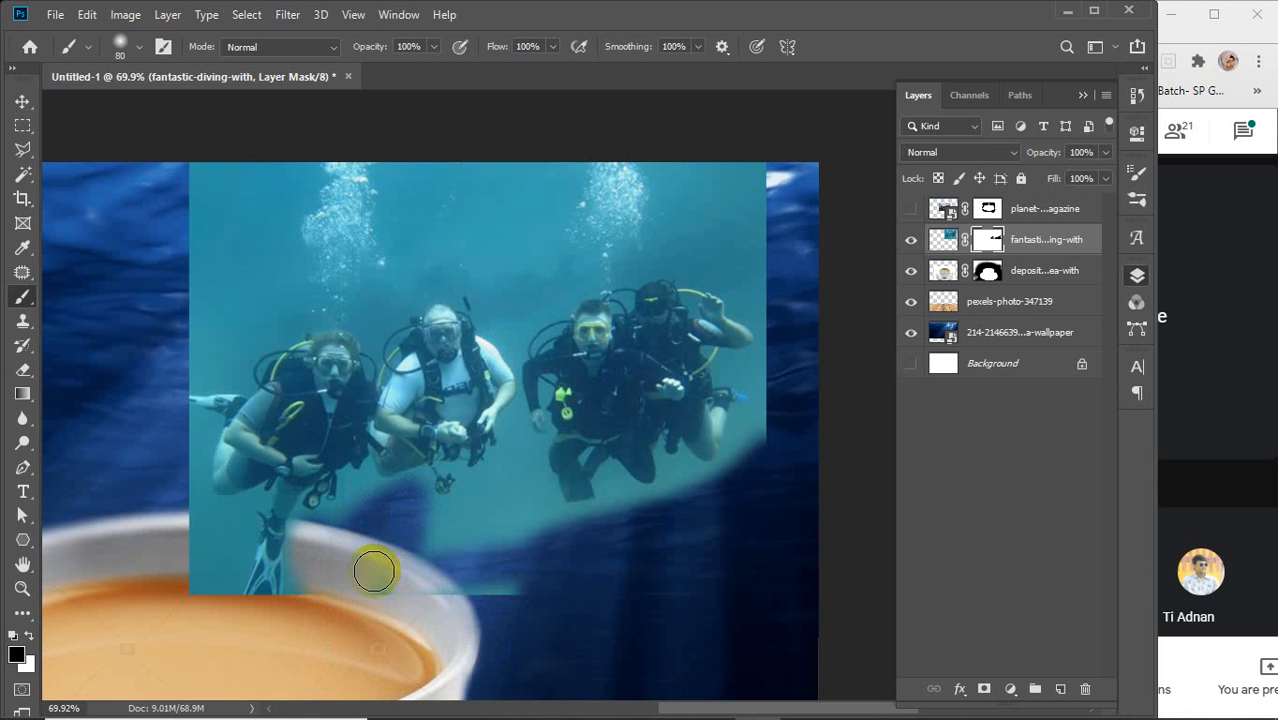
Step: Reduce the brush to 20 px and mask out the water beside the leftmost diver's leg and fin and just below the gauges
scroll(372, 572, up, 3)
scroll(268, 541, up, 3)
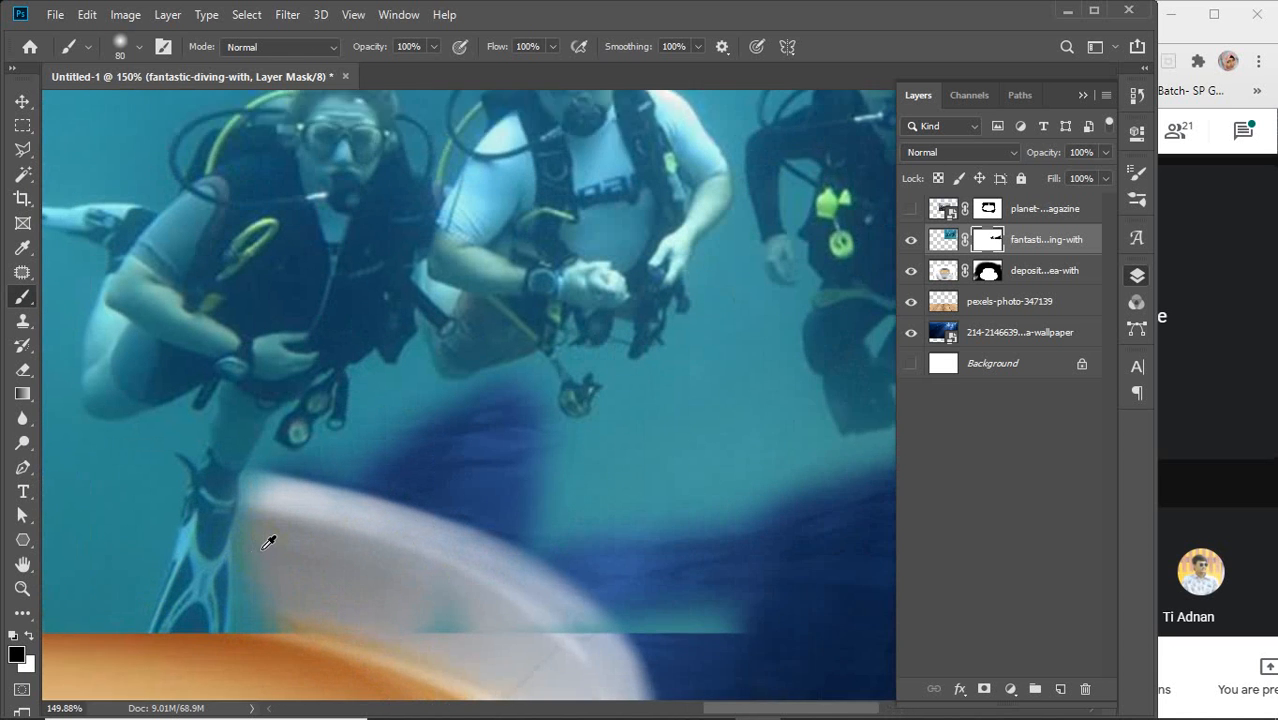
key(bracketleft)
key(bracketleft)
key(bracketleft)
key(bracketleft)
key(bracketleft)
key(bracketleft)
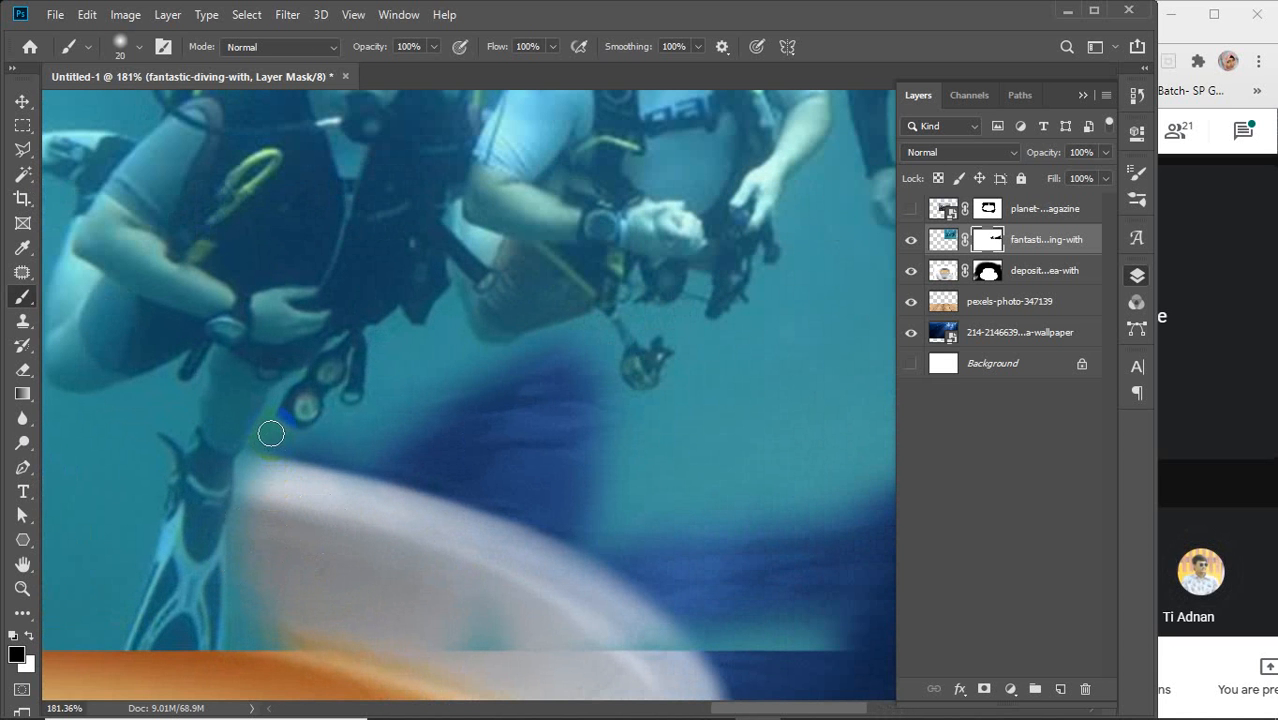
mouse_move(255, 453)
mouse_down()
mouse_move(240, 665)
mouse_move(183, 687)
mouse_up()
mouse_move(254, 541)
mouse_down()
mouse_move(256, 688)
mouse_move(181, 699)
mouse_up()
drag(254, 586, 219, 706)
drag(251, 629, 240, 706)
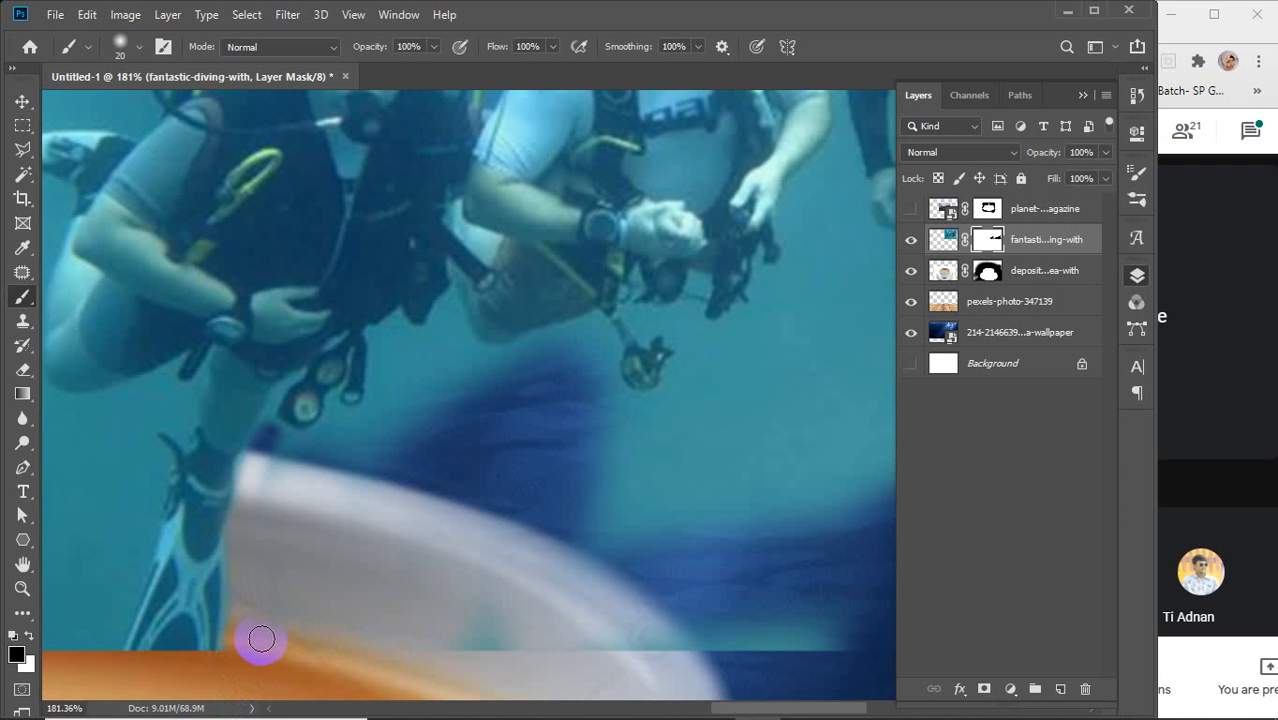
drag(262, 639, 272, 618)
drag(278, 440, 318, 437)
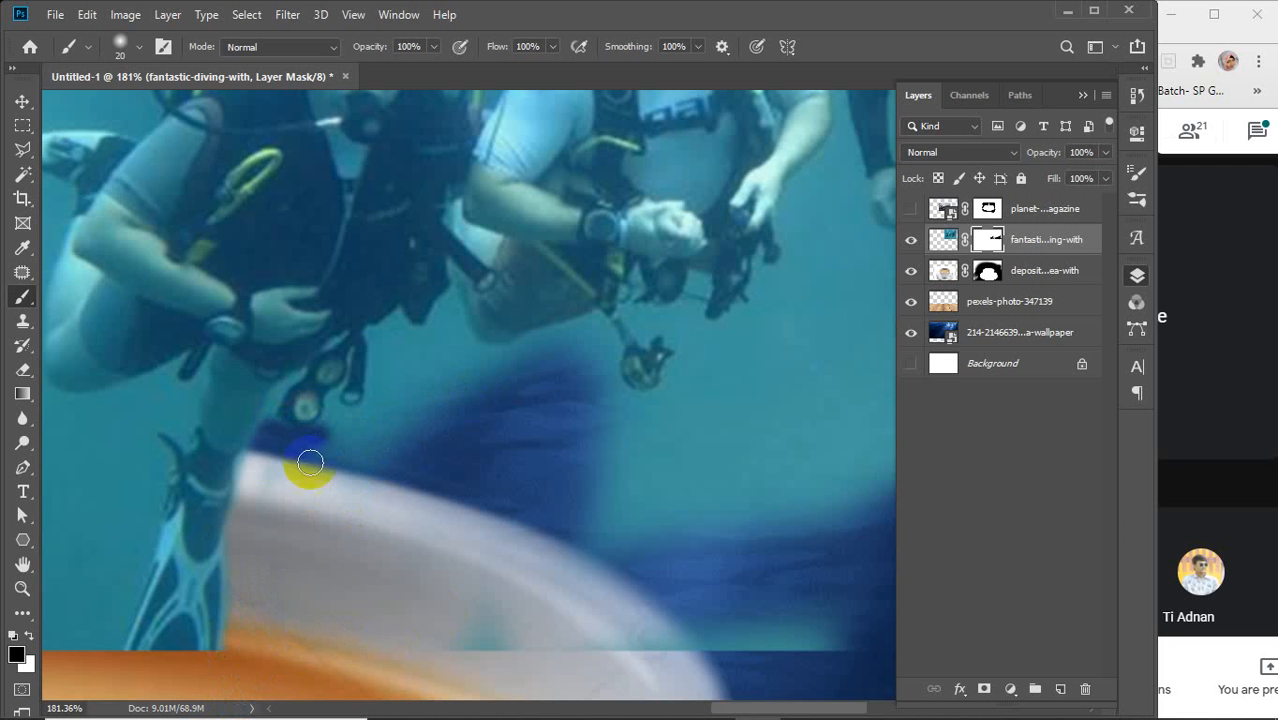
drag(264, 489, 244, 598)
Step: Mask out the water around the leftmost diver's hanging gauges and beneath the second diver's thigh
mouse_move(308, 447)
mouse_down()
mouse_move(378, 410)
mouse_move(384, 377)
mouse_up()
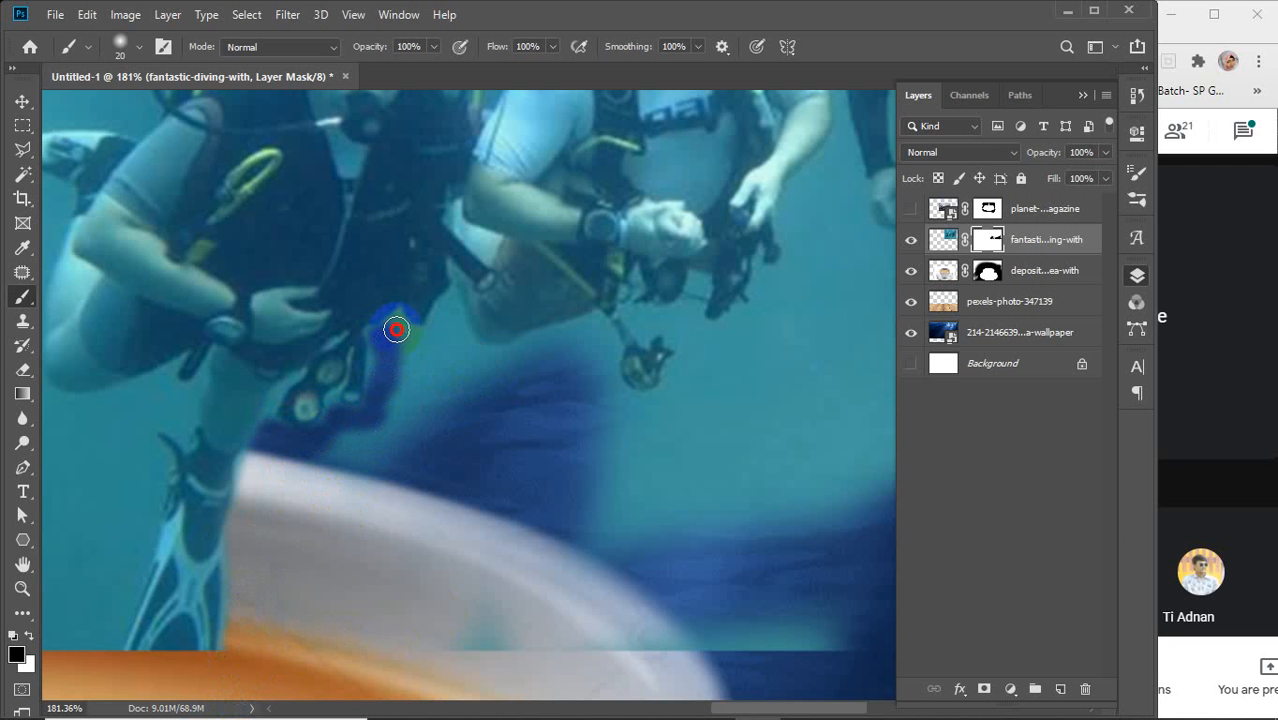
mouse_move(401, 323)
mouse_down()
mouse_move(468, 451)
mouse_move(379, 368)
mouse_move(399, 321)
mouse_move(432, 385)
mouse_move(375, 339)
mouse_move(378, 413)
mouse_up()
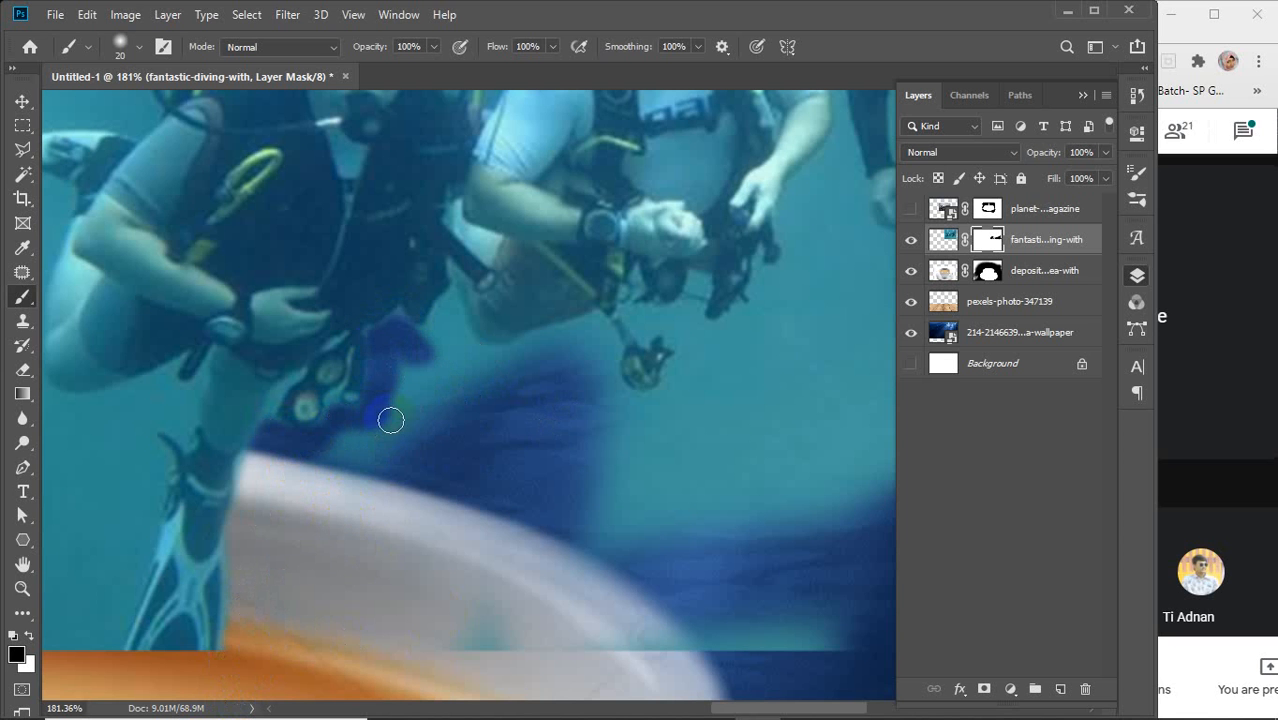
mouse_move(393, 463)
mouse_down()
mouse_move(422, 412)
mouse_move(450, 302)
mouse_move(316, 539)
mouse_move(432, 384)
mouse_move(447, 312)
mouse_move(458, 353)
mouse_move(523, 443)
mouse_move(447, 377)
mouse_move(430, 332)
mouse_move(459, 317)
mouse_move(520, 383)
mouse_move(467, 343)
mouse_move(496, 357)
mouse_move(546, 342)
mouse_move(582, 357)
mouse_move(469, 355)
mouse_up()
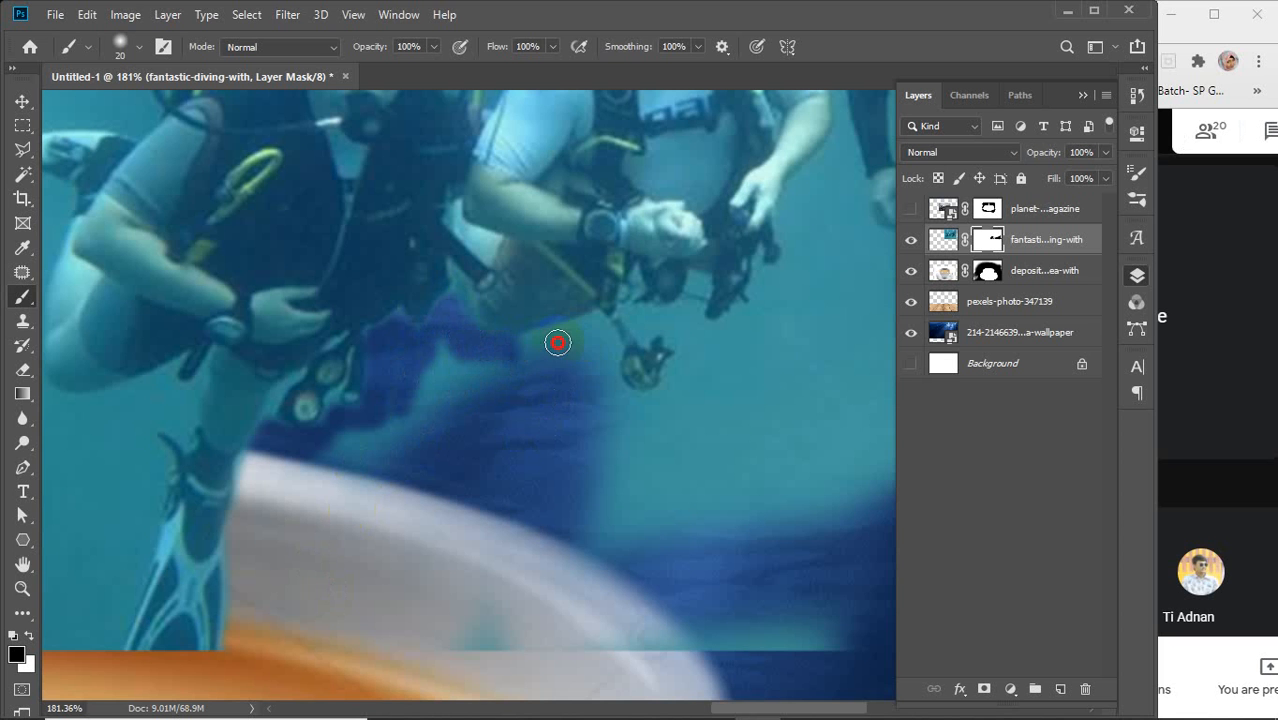
mouse_move(557, 343)
mouse_down()
mouse_move(612, 328)
mouse_move(316, 438)
mouse_move(449, 390)
mouse_move(442, 358)
mouse_move(618, 465)
mouse_move(396, 390)
mouse_move(400, 364)
mouse_move(368, 471)
mouse_move(243, 574)
mouse_move(489, 388)
mouse_move(454, 357)
mouse_move(334, 483)
mouse_move(245, 507)
mouse_move(340, 482)
mouse_move(380, 435)
mouse_up()
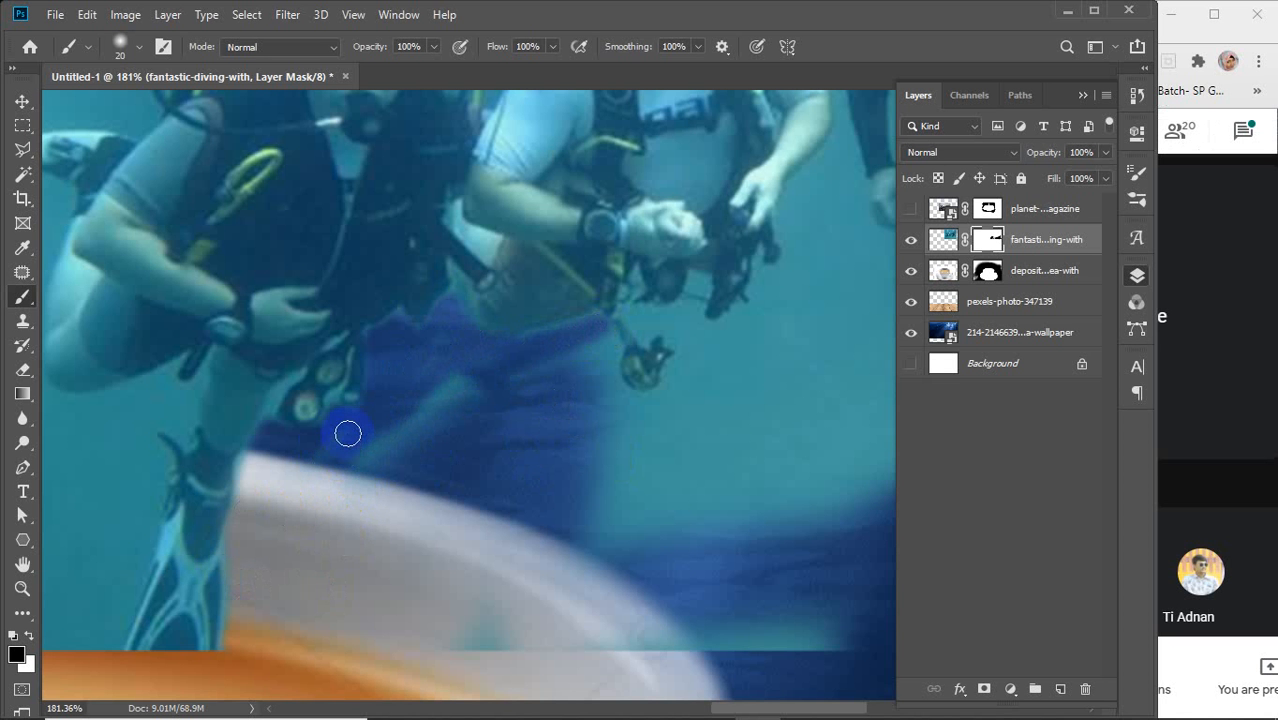
Step: Reduce the brush to 4 px and mask out the narrow water gap between the leftmost diver's leg and the hanging gauges
scroll(261, 429, up, 6)
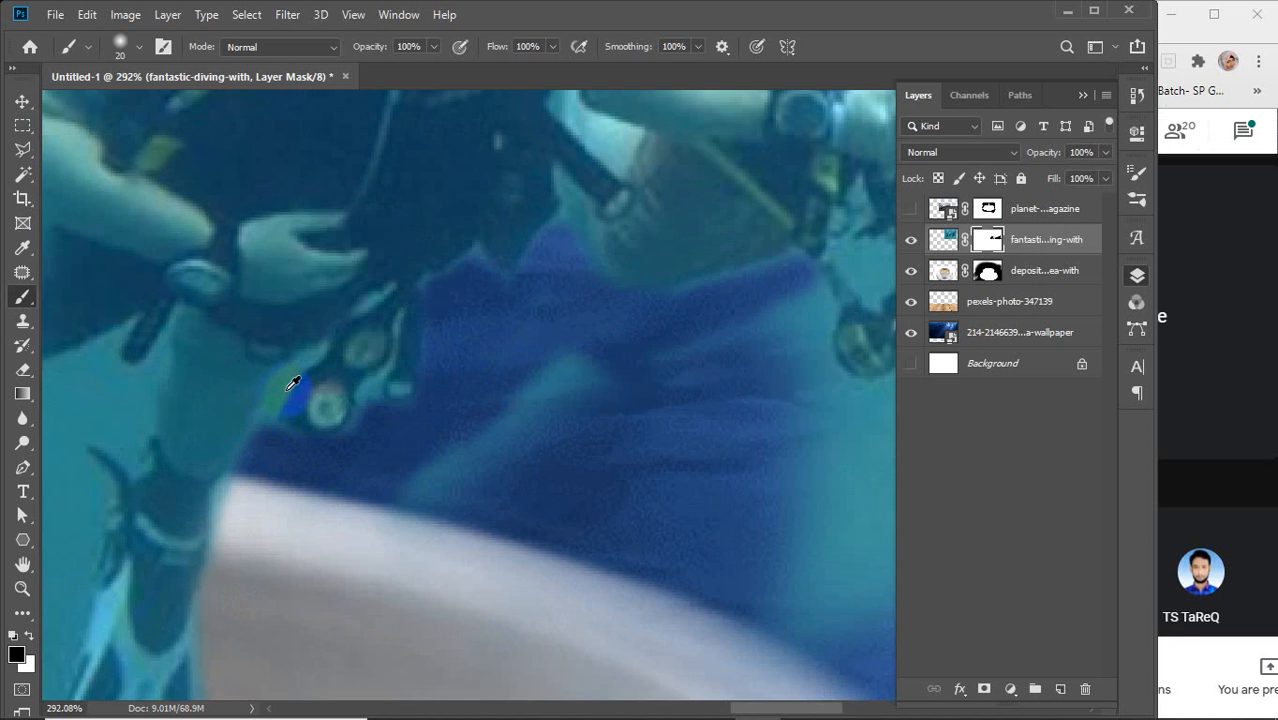
key(bracketleft)
key(bracketleft)
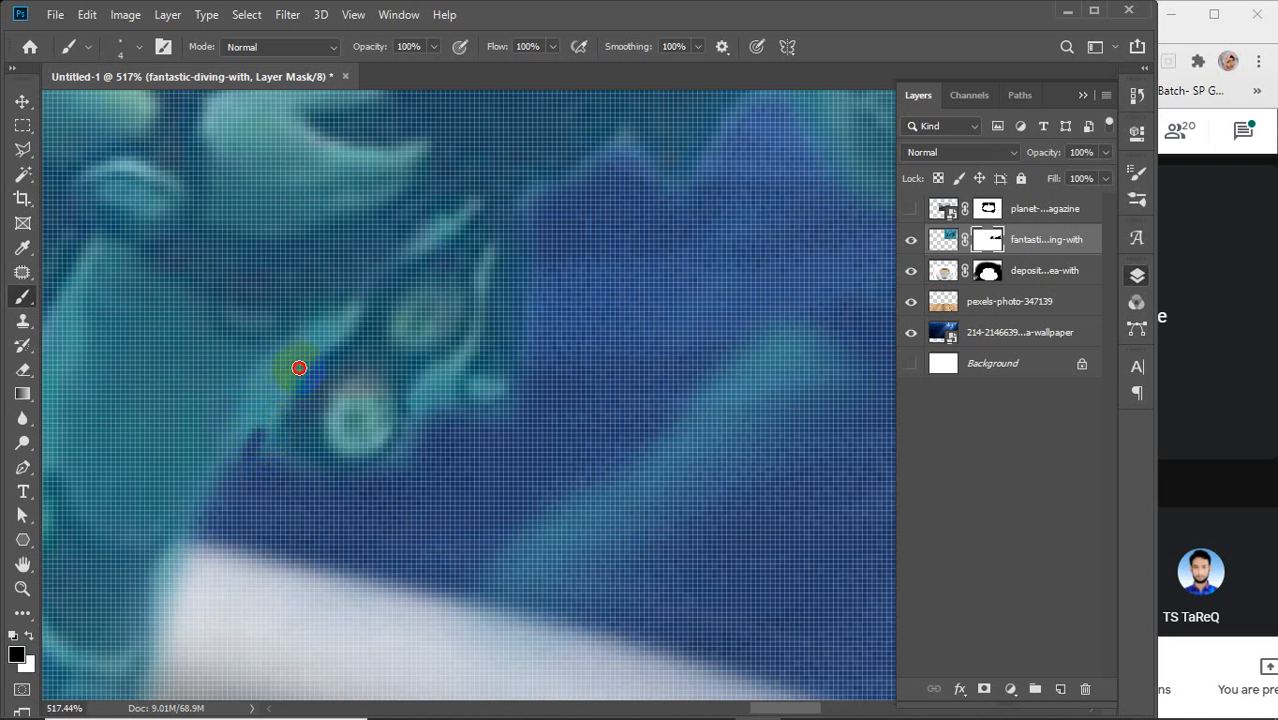
drag(299, 368, 330, 332)
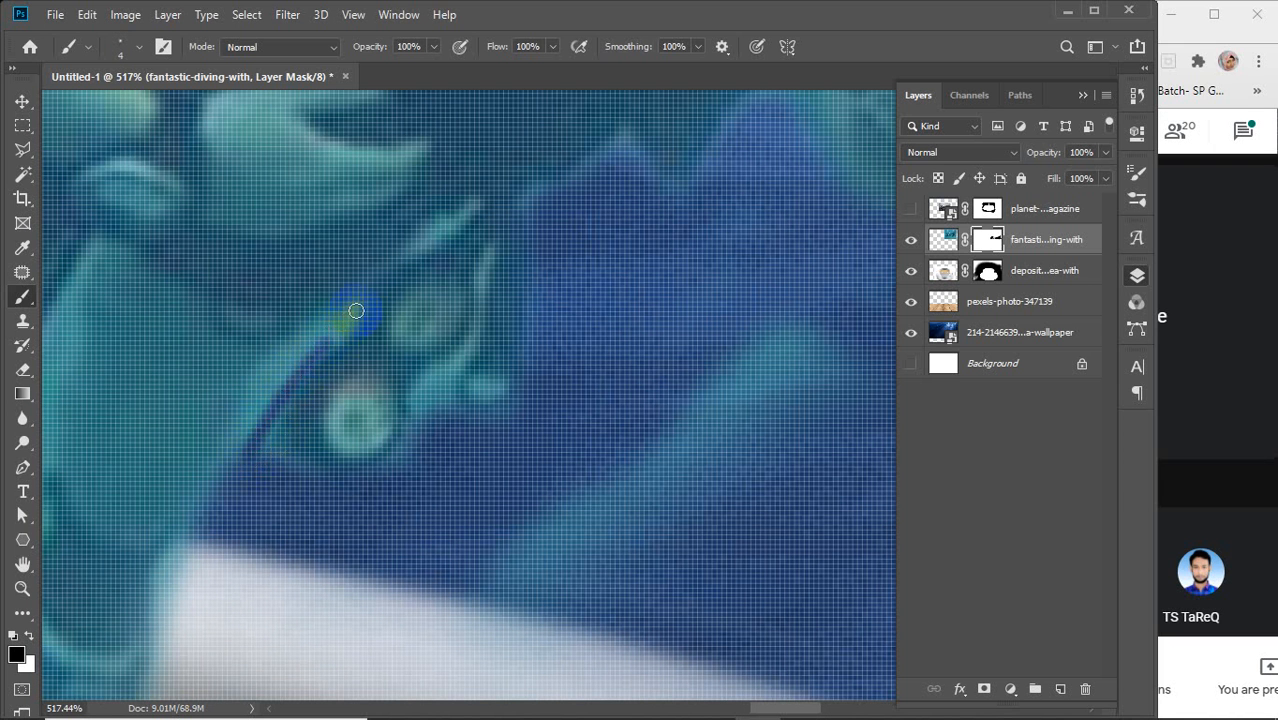
drag(292, 373, 346, 321)
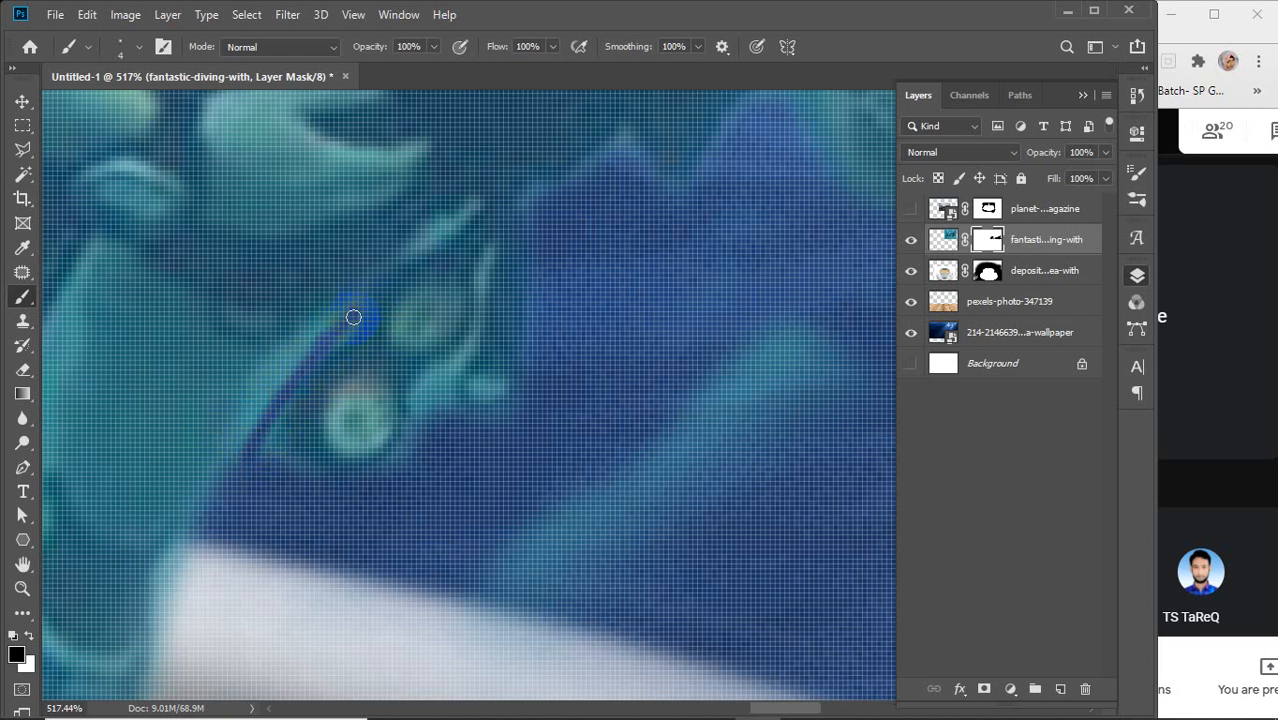
drag(1155, 423, 1146, 481)
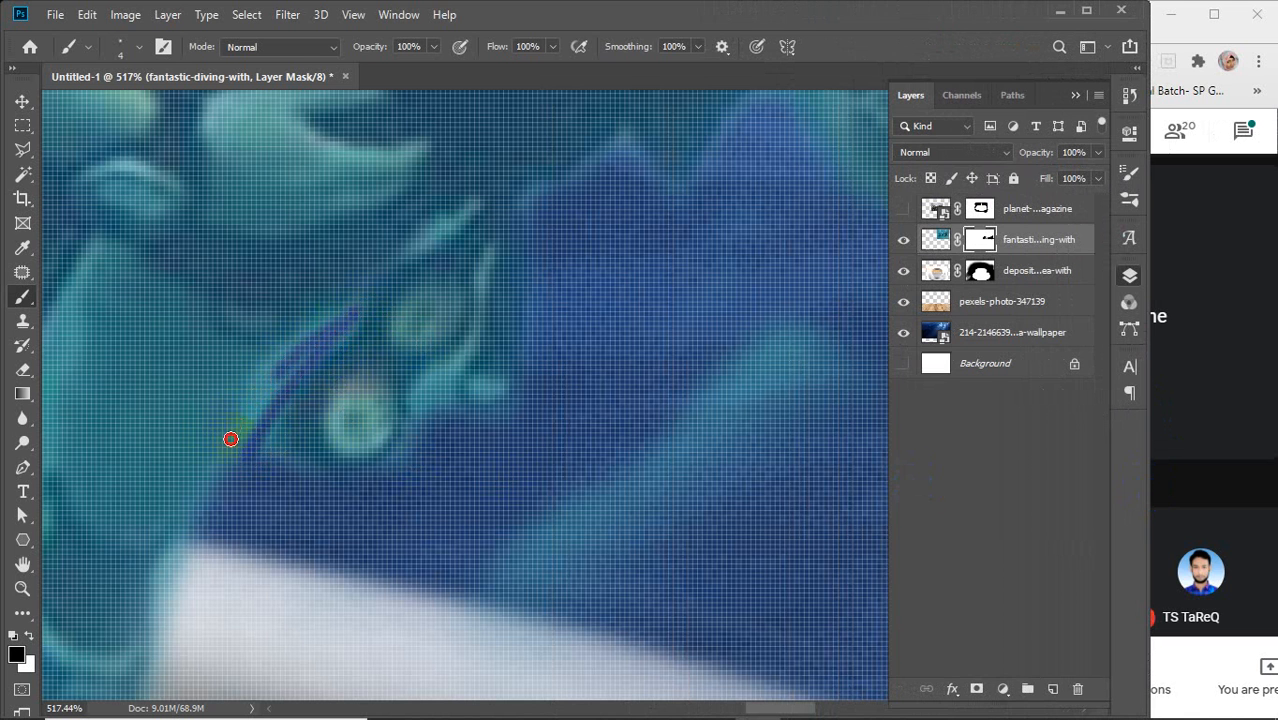
drag(231, 439, 200, 538)
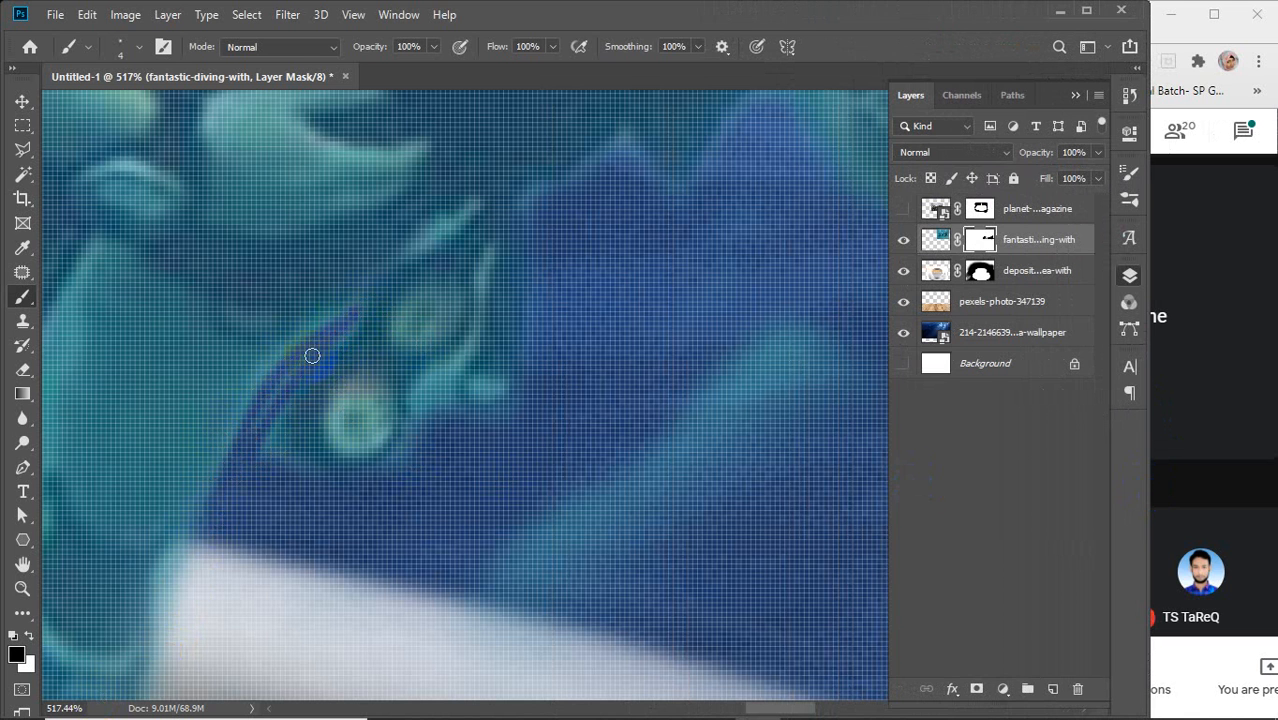
drag(268, 402, 203, 551)
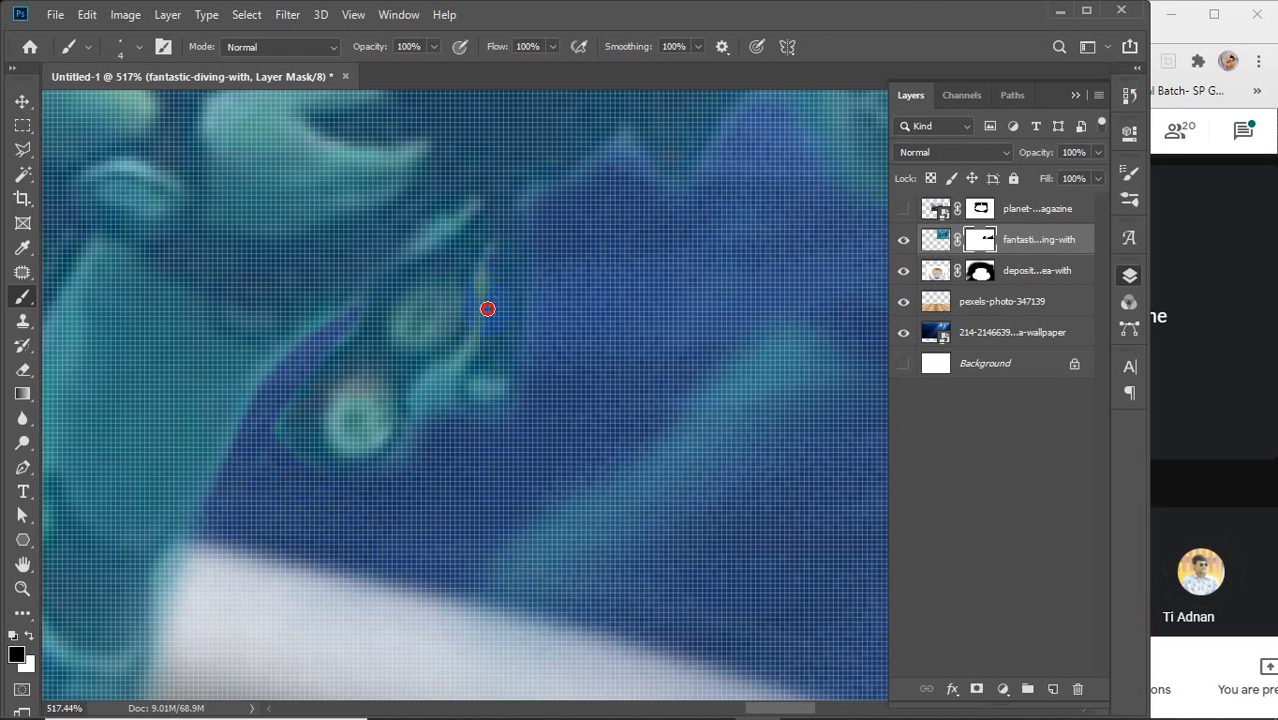
Step: Mask out the thin strip of water between the leftmost diver's gauges and the piece hanging beside them, undoing a stray stroke
mouse_move(487, 309)
mouse_down()
mouse_move(473, 349)
mouse_move(432, 386)
mouse_move(414, 462)
mouse_move(430, 400)
mouse_move(468, 385)
mouse_up()
key(ctrl+z)
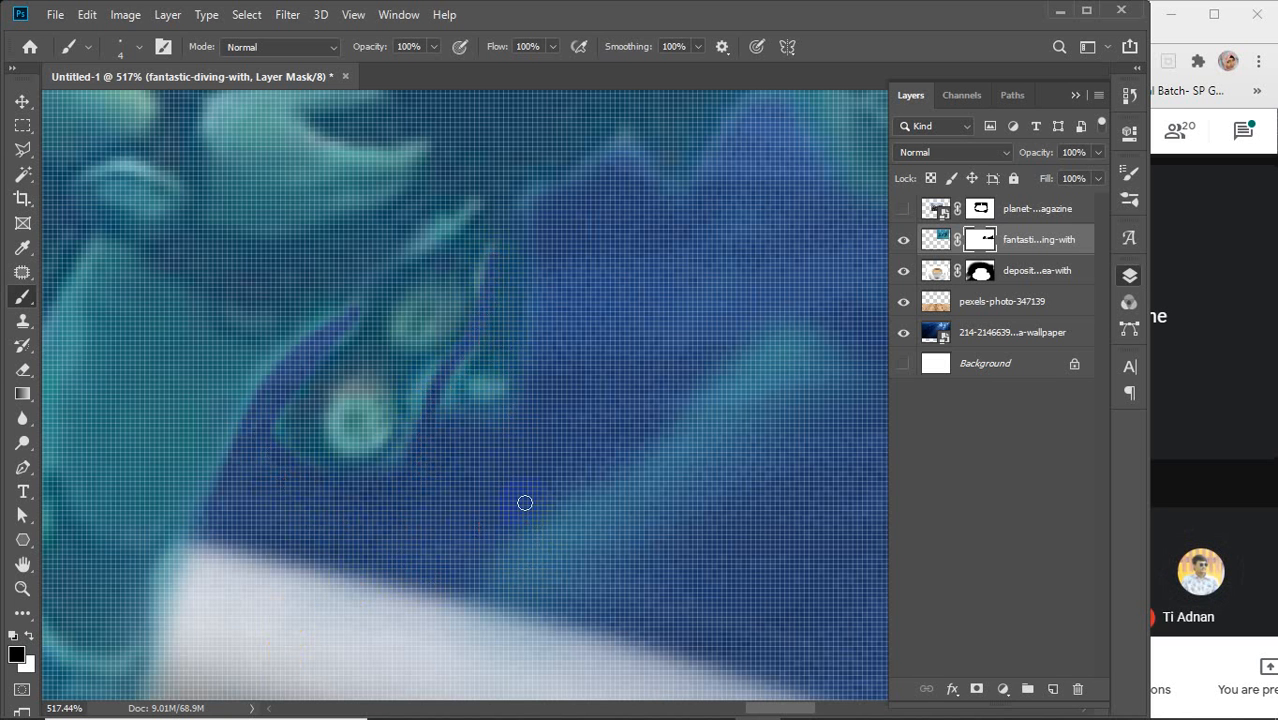
scroll(500, 418, down, 5)
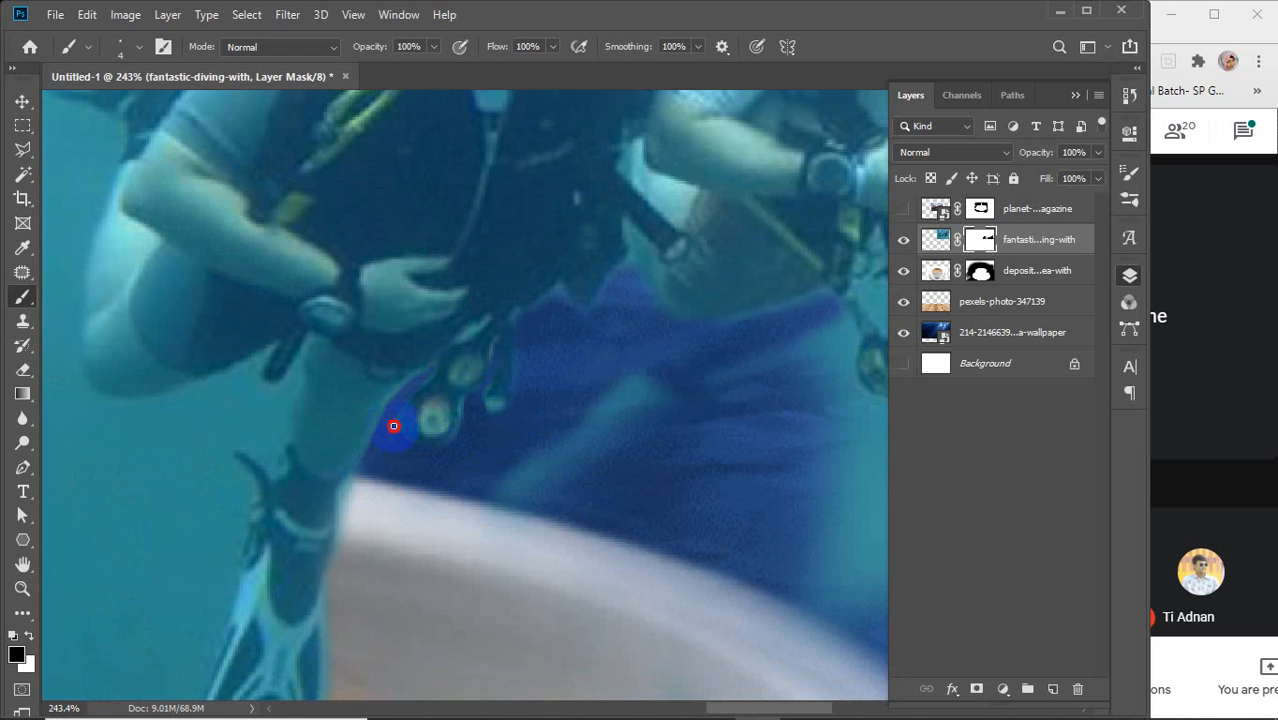
Step: Mask out the leftover water beside the leftmost diver's gauges and, with a 9 px brush, between the first two divers and beneath the second diver's thigh
drag(394, 426, 393, 436)
click(379, 514)
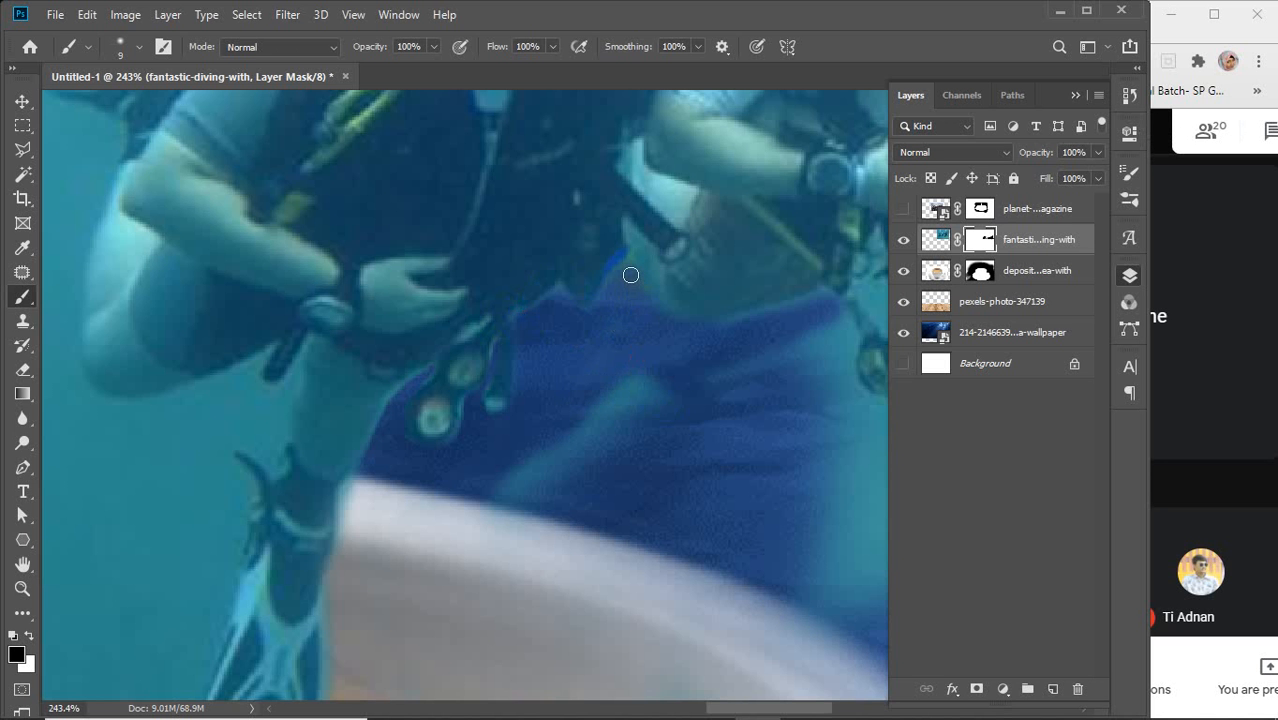
mouse_move(610, 434)
mouse_down()
mouse_move(476, 562)
mouse_move(359, 622)
mouse_up()
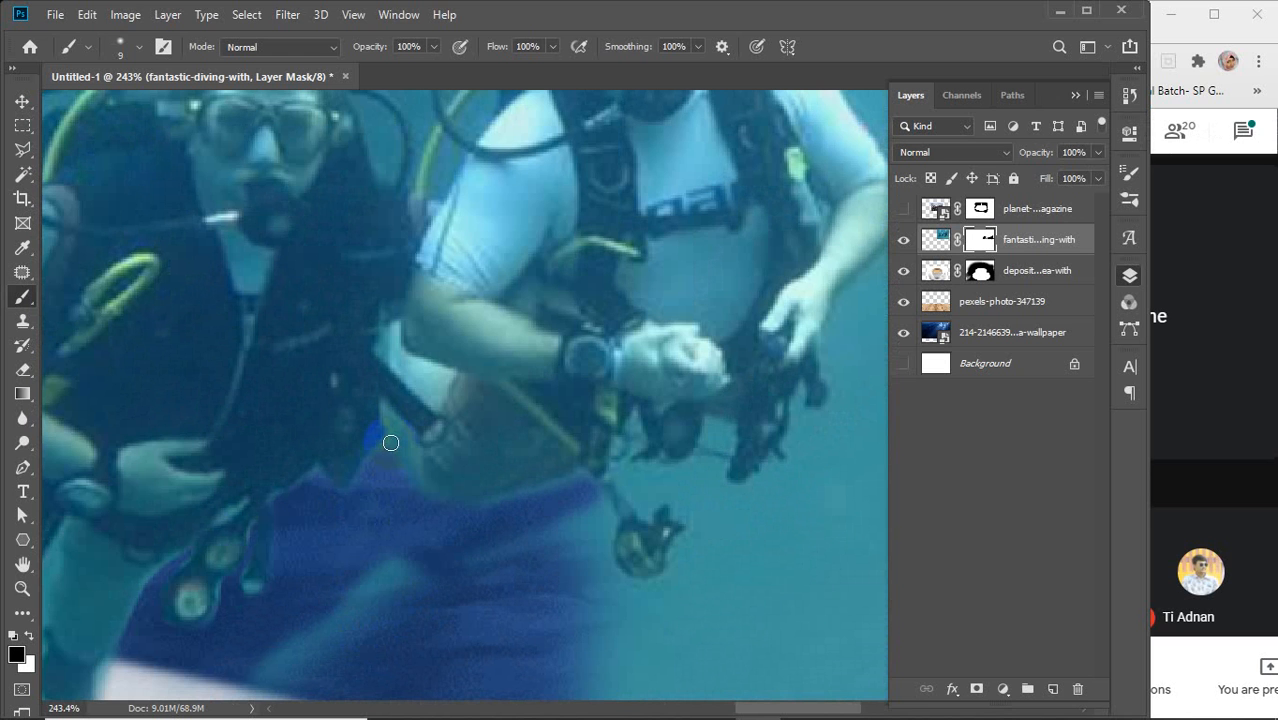
mouse_move(443, 513)
mouse_down()
mouse_move(547, 520)
mouse_move(652, 458)
mouse_up()
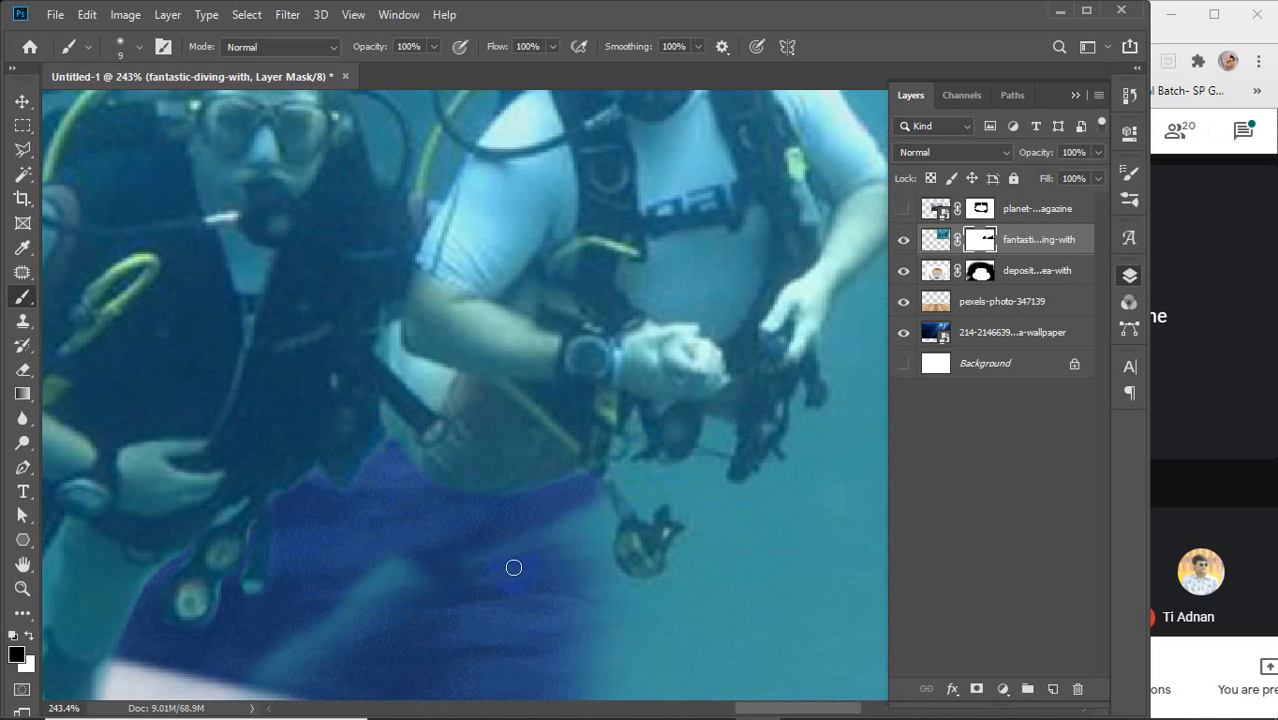
Step: Mask out the water around the second diver's hanging regulator and just below the waist gear, undoing a stray stroke
mouse_move(513, 567)
mouse_down()
mouse_move(405, 568)
mouse_move(467, 507)
mouse_move(480, 545)
mouse_move(462, 615)
mouse_move(480, 531)
mouse_move(485, 605)
mouse_move(513, 621)
mouse_move(552, 616)
mouse_move(588, 582)
mouse_move(605, 538)
mouse_move(460, 521)
mouse_move(481, 596)
mouse_move(508, 614)
mouse_move(605, 597)
mouse_up()
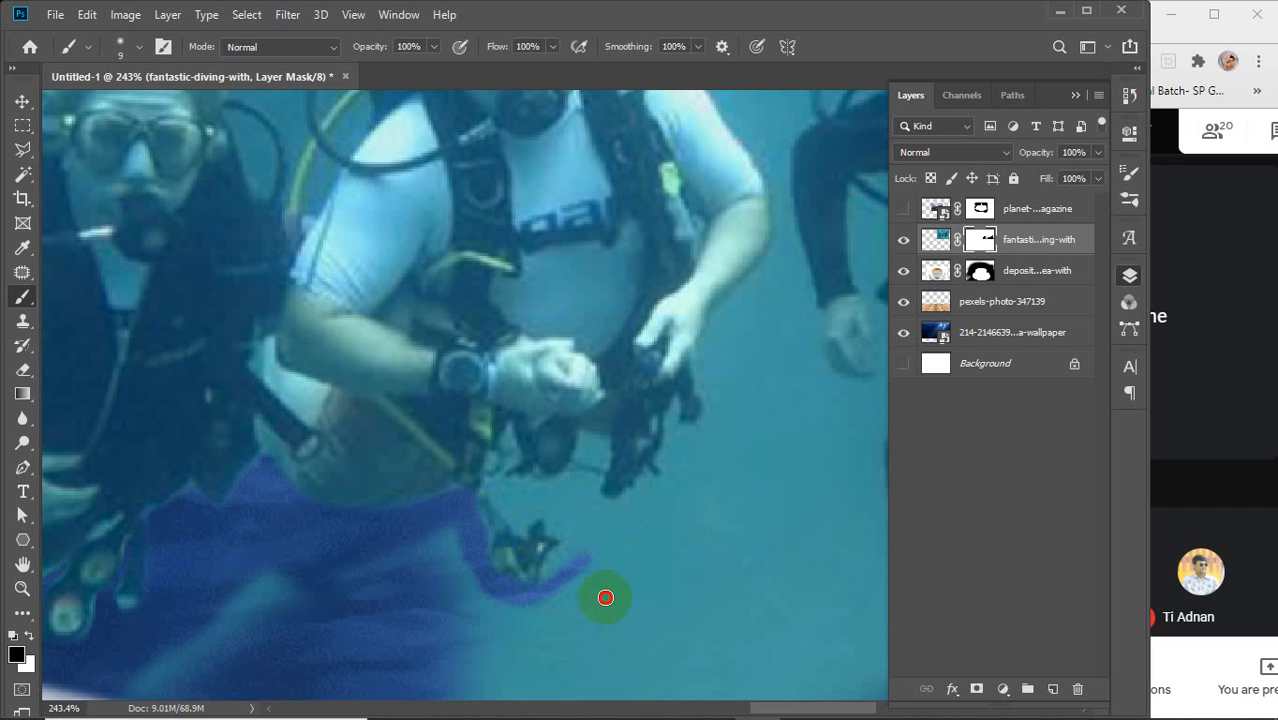
key(ctrl+z)
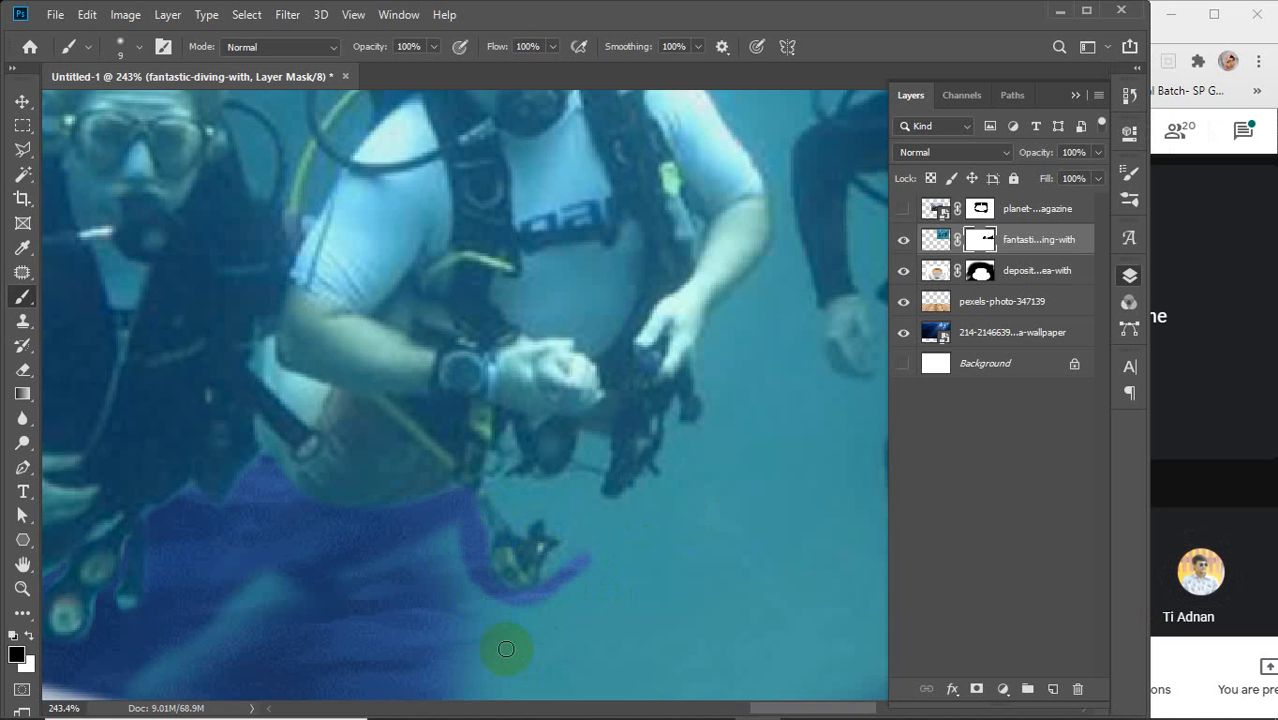
mouse_move(571, 634)
mouse_down()
mouse_move(657, 600)
mouse_move(502, 611)
mouse_move(562, 605)
mouse_move(615, 555)
mouse_move(552, 585)
mouse_move(553, 569)
mouse_move(622, 535)
mouse_move(582, 578)
mouse_move(542, 580)
mouse_move(585, 537)
mouse_move(650, 535)
mouse_move(594, 574)
mouse_move(563, 565)
mouse_move(598, 532)
mouse_move(570, 546)
mouse_move(597, 514)
mouse_move(558, 534)
mouse_up()
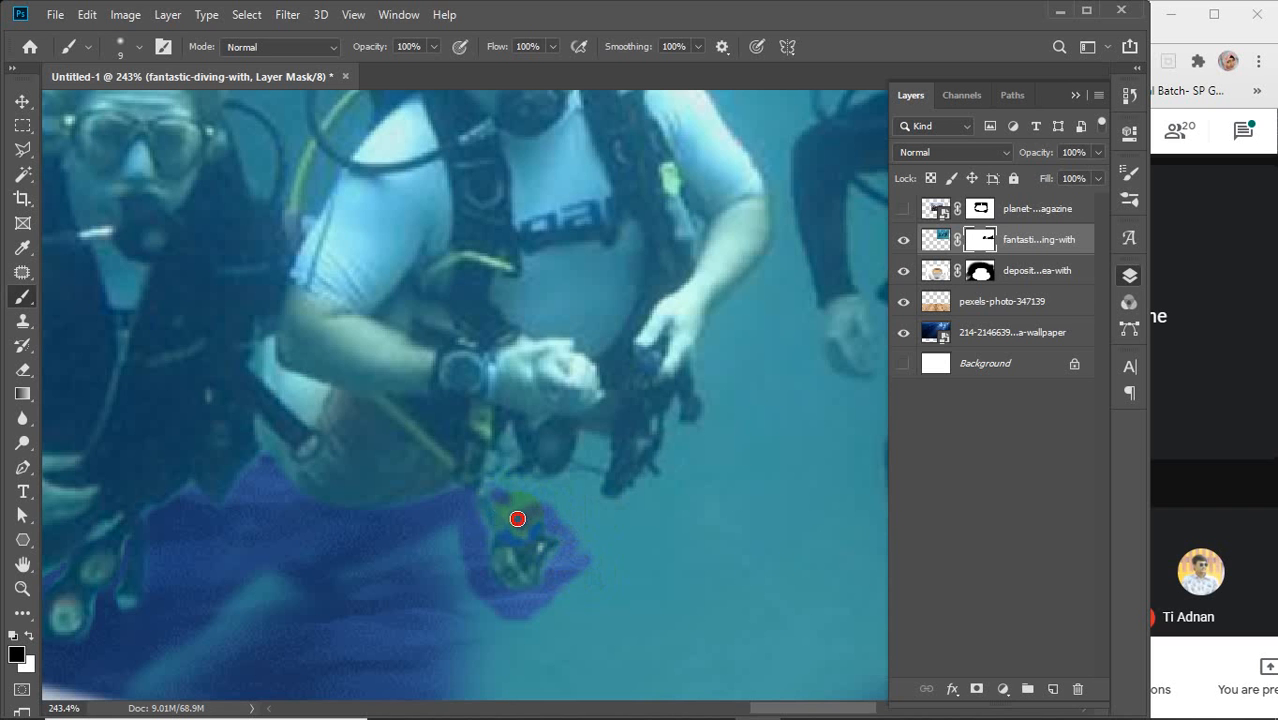
mouse_move(501, 492)
mouse_down()
mouse_move(531, 479)
mouse_move(615, 499)
mouse_up()
mouse_move(511, 495)
mouse_down()
mouse_move(561, 495)
mouse_move(545, 492)
mouse_move(595, 465)
mouse_move(575, 470)
mouse_move(588, 437)
mouse_move(579, 480)
mouse_move(601, 441)
mouse_move(606, 463)
mouse_move(587, 509)
mouse_move(604, 437)
mouse_move(604, 461)
mouse_move(583, 460)
mouse_move(581, 480)
mouse_move(595, 456)
mouse_move(539, 509)
mouse_move(578, 465)
mouse_move(502, 510)
mouse_move(566, 478)
mouse_move(441, 515)
mouse_move(537, 496)
mouse_move(589, 477)
mouse_move(594, 462)
mouse_move(600, 530)
mouse_move(606, 452)
mouse_move(569, 543)
mouse_move(608, 506)
mouse_move(638, 501)
mouse_up()
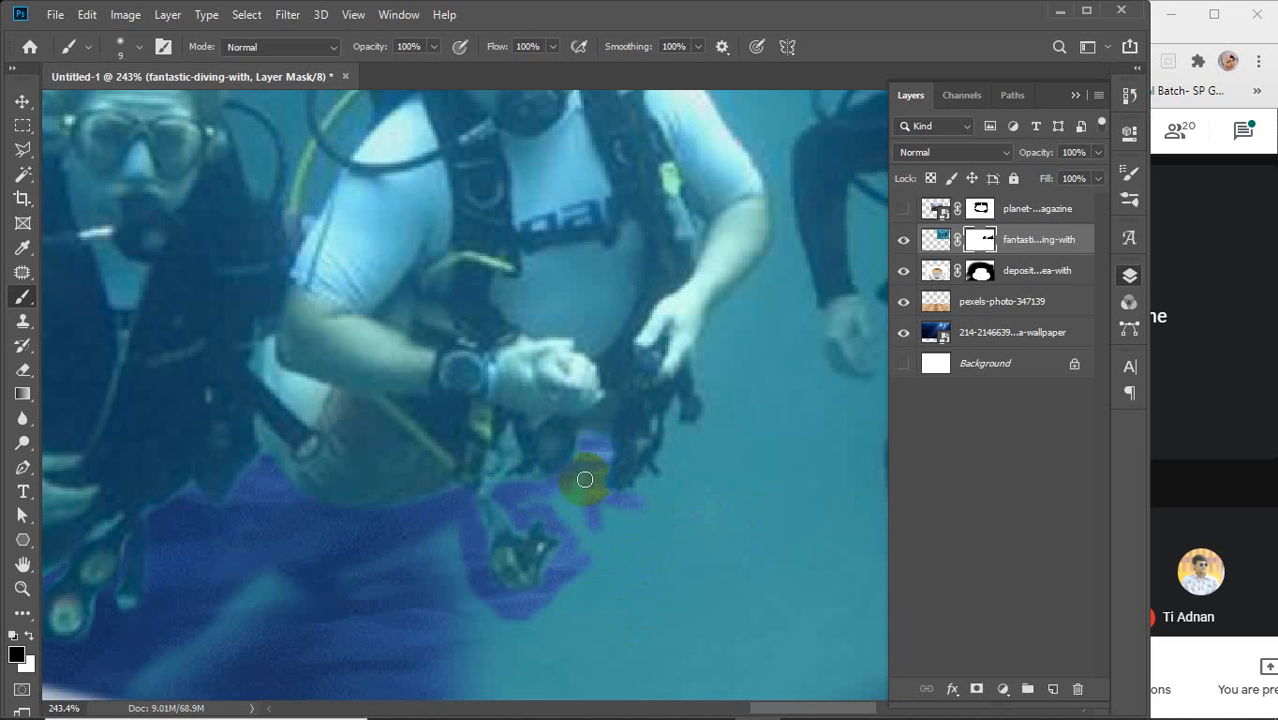
Step: Mask out the water along the outer edge of the second diver's hip gear and up beside the forearm
scroll(680, 543, down, 4)
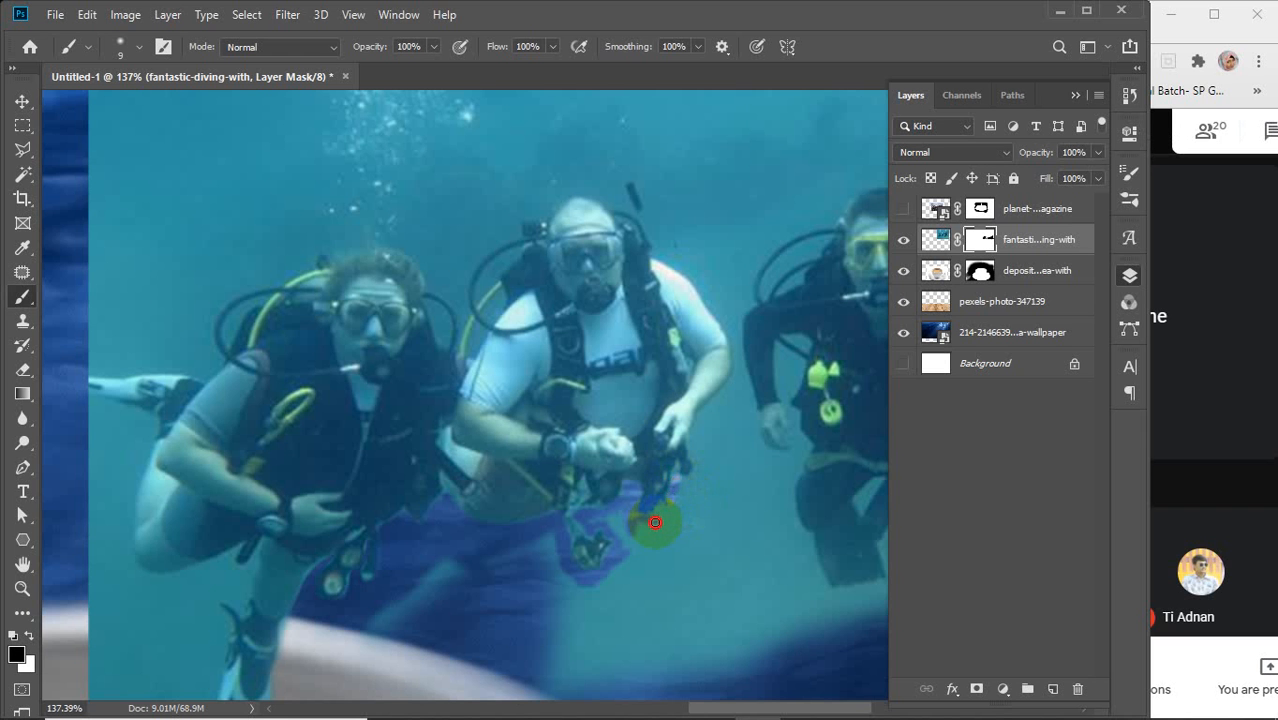
drag(643, 532, 632, 545)
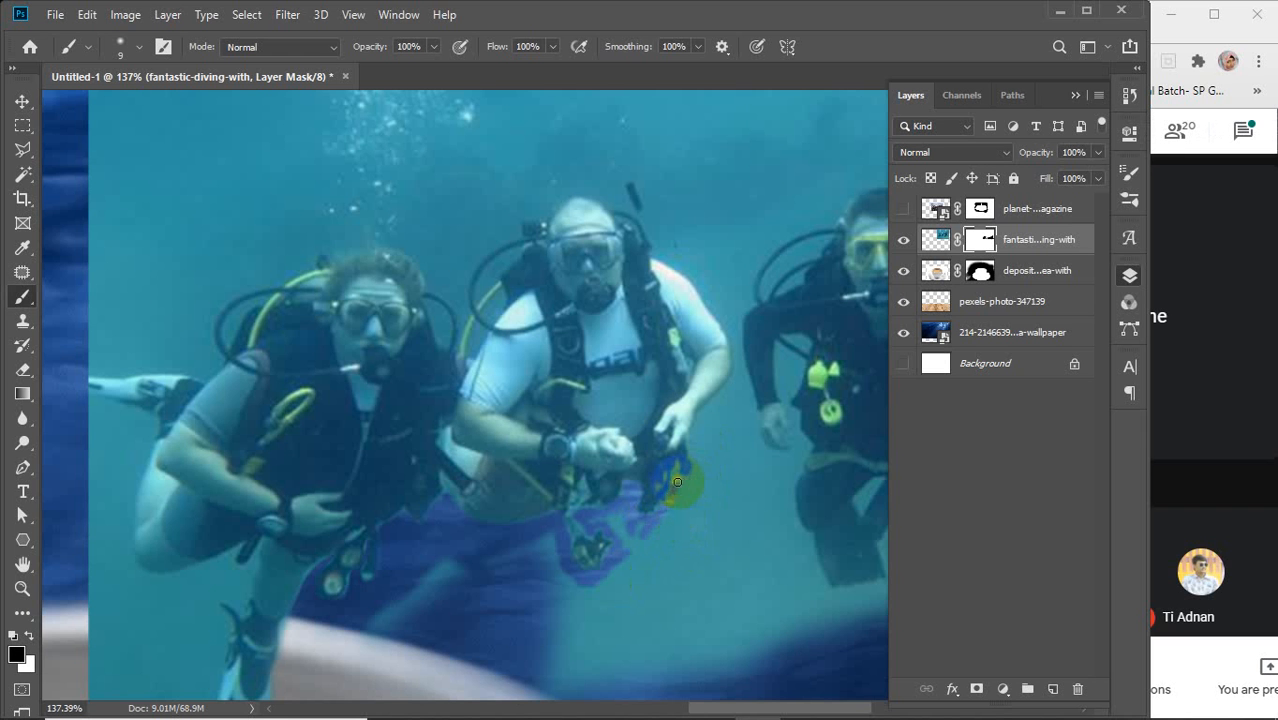
mouse_move(696, 460)
mouse_down()
mouse_move(692, 428)
mouse_move(730, 391)
mouse_up()
mouse_move(695, 437)
mouse_down()
mouse_move(693, 419)
mouse_move(744, 360)
mouse_move(714, 366)
mouse_move(719, 400)
mouse_move(695, 435)
mouse_up()
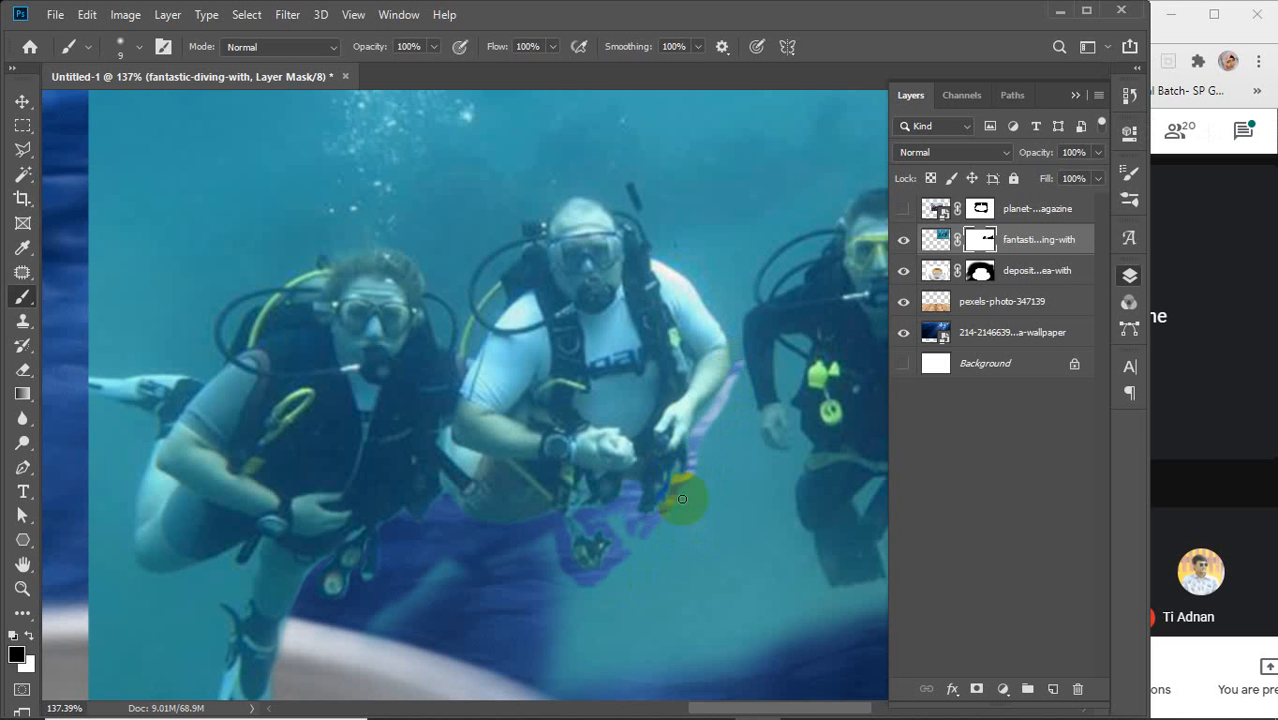
Step: Enlarge the brush to 35 px and mask out the leftover water above the cup rim and below the second diver
scroll(713, 505, down, 6)
drag(790, 532, 577, 465)
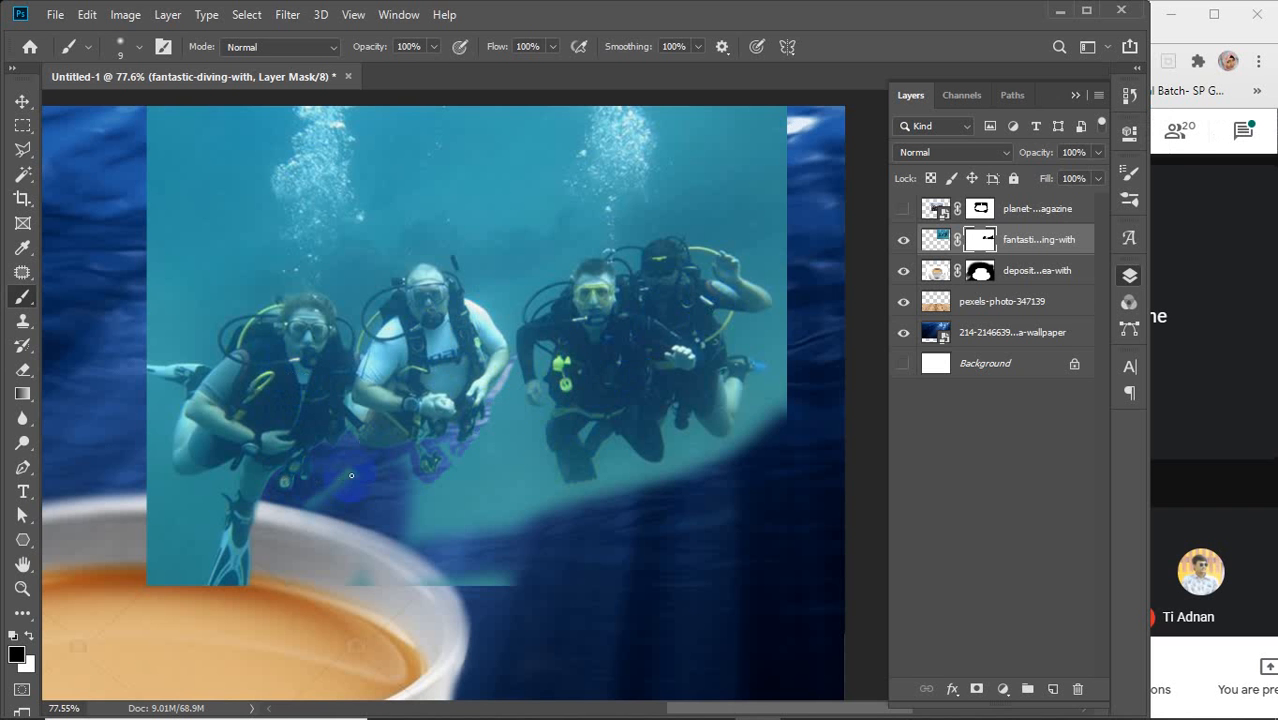
drag(351, 467, 280, 548)
drag(363, 471, 289, 527)
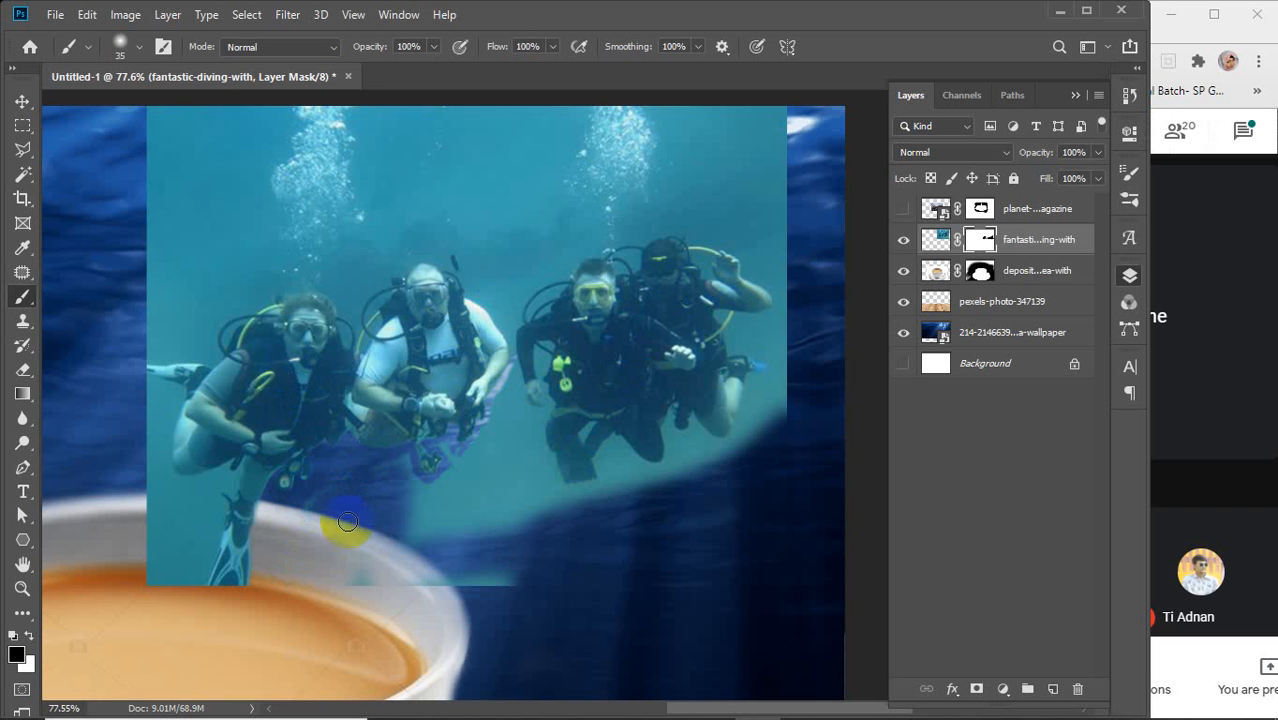
click(351, 468)
drag(351, 468, 299, 520)
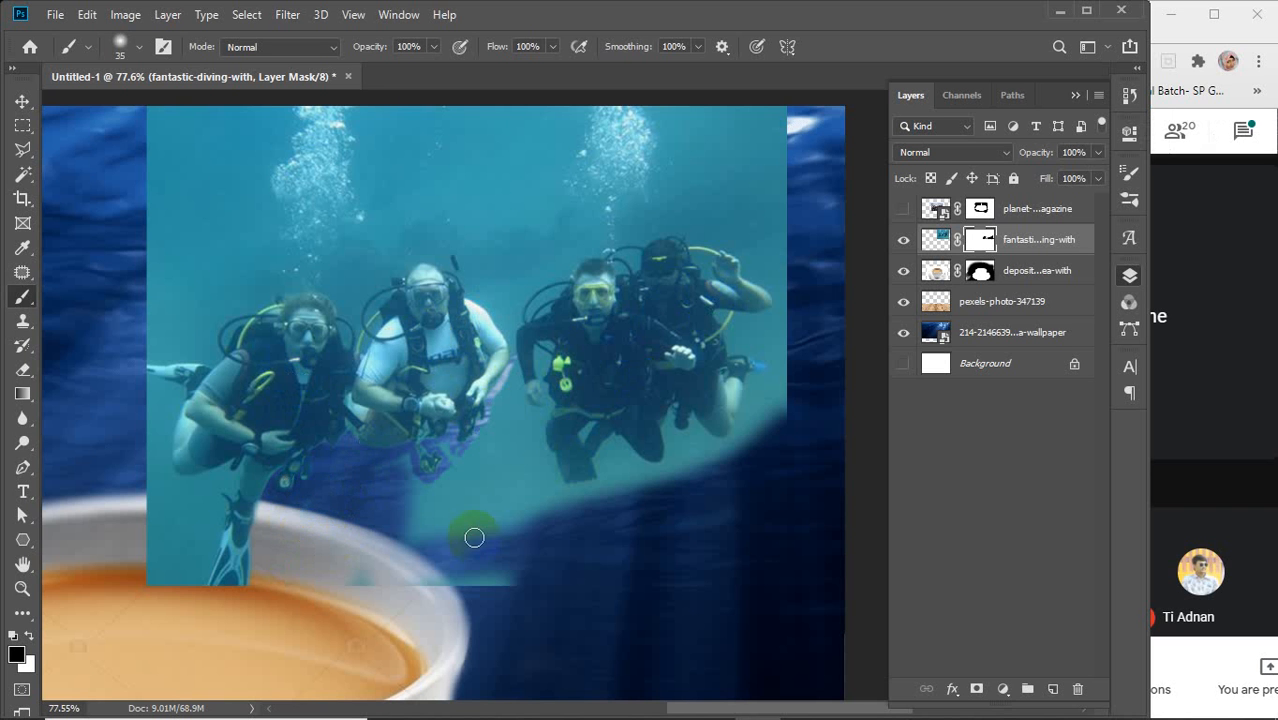
mouse_move(409, 458)
mouse_down()
mouse_move(471, 547)
mouse_move(404, 457)
mouse_move(342, 474)
mouse_move(372, 485)
mouse_move(374, 472)
mouse_move(364, 461)
mouse_move(329, 531)
mouse_move(345, 461)
mouse_move(327, 507)
mouse_move(327, 464)
mouse_move(388, 516)
mouse_move(358, 468)
mouse_up()
mouse_move(387, 542)
mouse_down()
mouse_move(405, 499)
mouse_move(579, 591)
mouse_move(472, 546)
mouse_move(434, 500)
mouse_move(462, 455)
mouse_move(451, 450)
mouse_move(482, 507)
mouse_move(456, 449)
mouse_up()
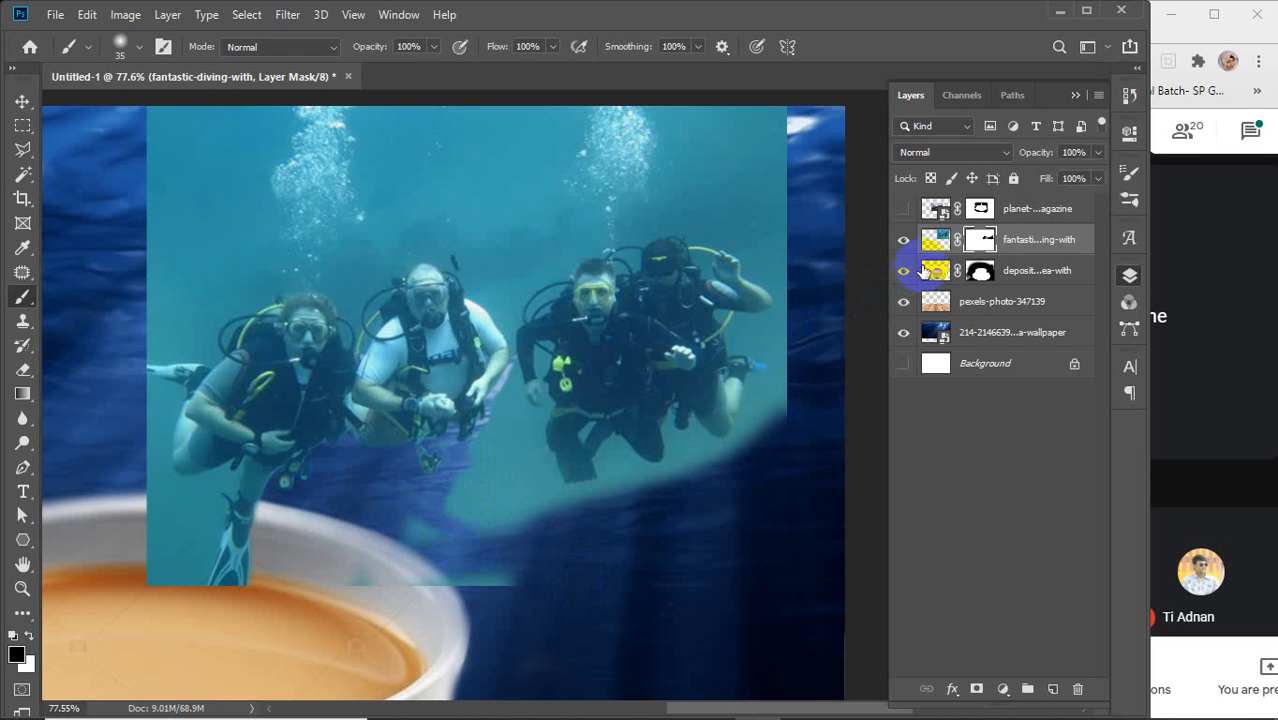
Step: Show the city layer and mask out the water between the second and third divers and below the third diver's legs
click(903, 208)
drag(381, 538, 585, 408)
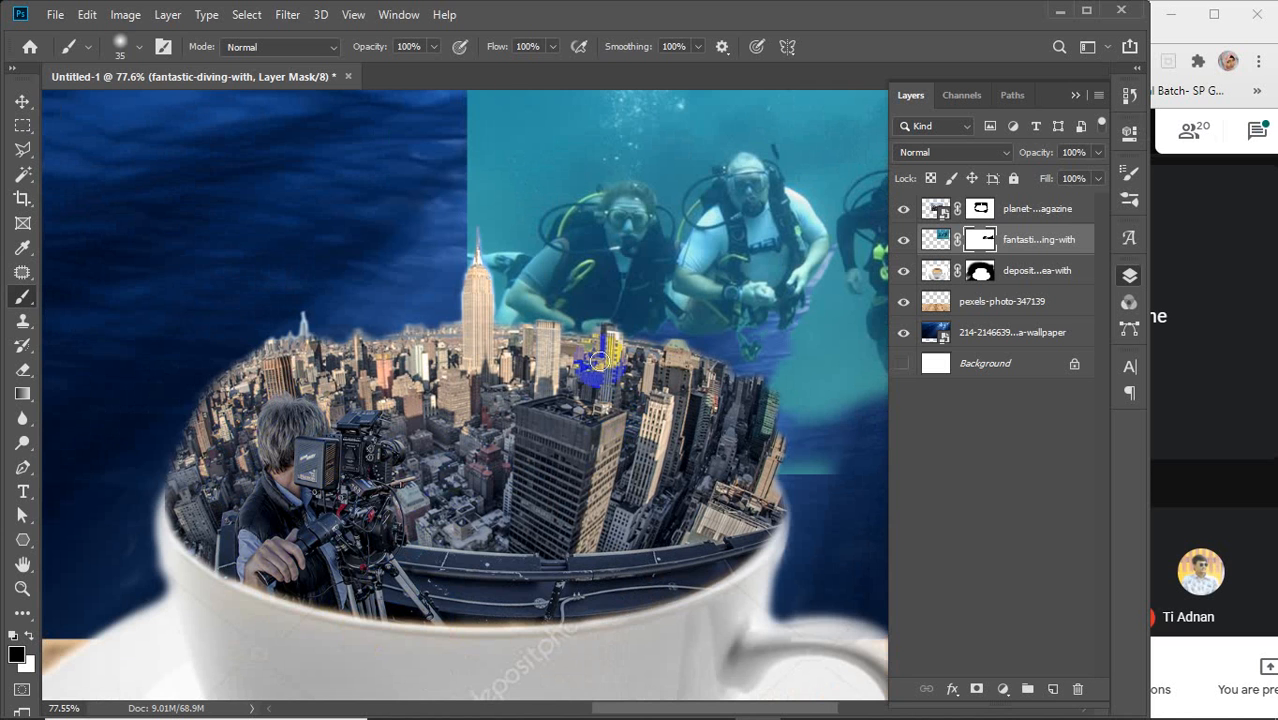
drag(706, 399, 512, 447)
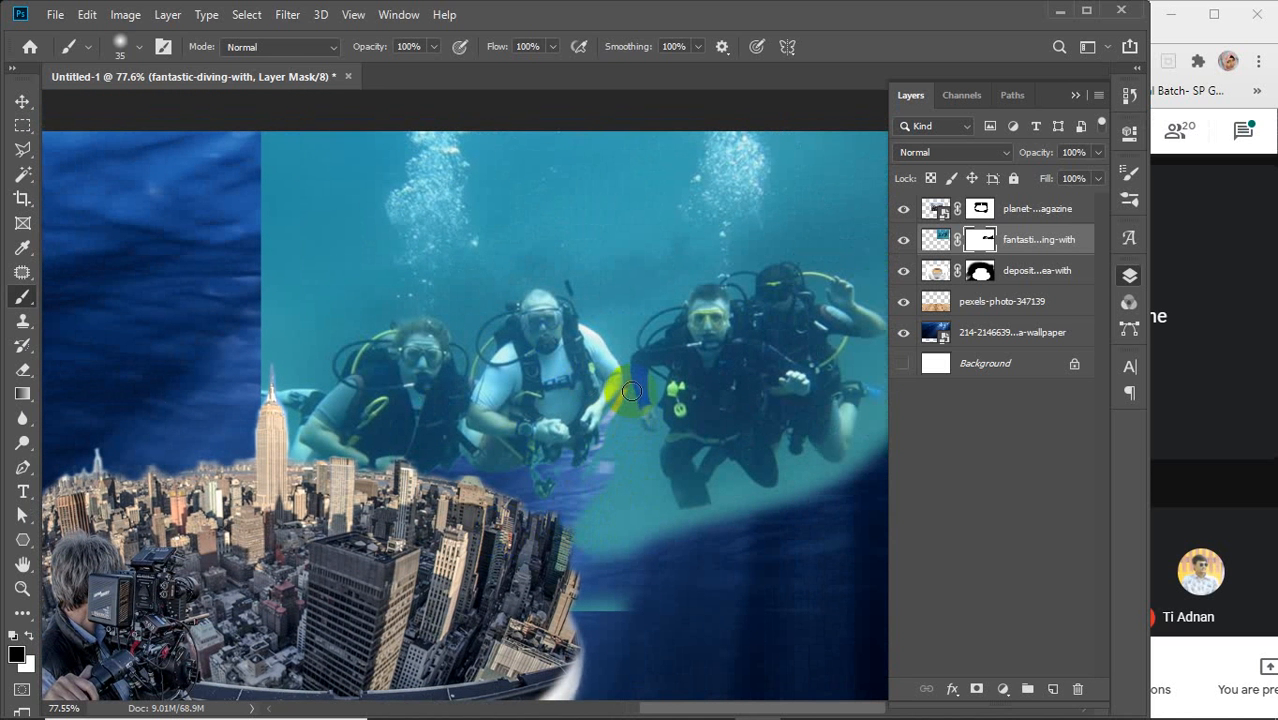
drag(624, 395, 642, 495)
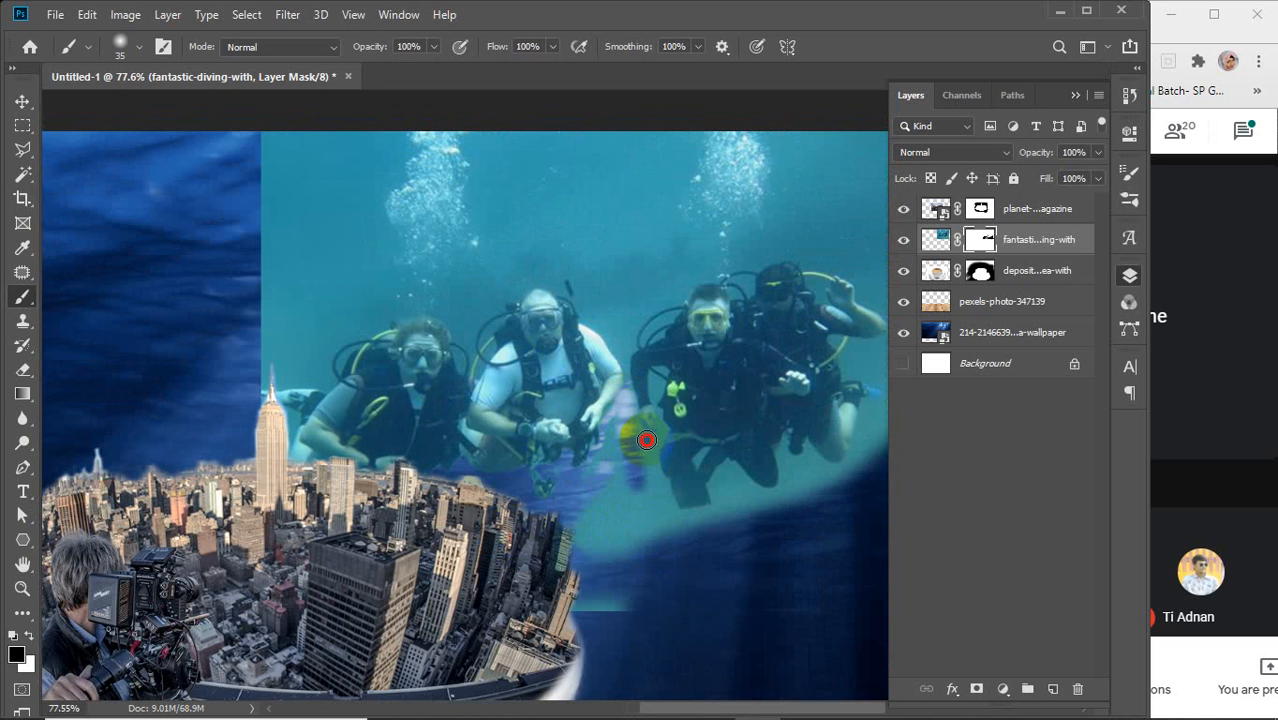
mouse_move(651, 445)
mouse_down()
mouse_move(675, 535)
mouse_move(765, 574)
mouse_move(709, 571)
mouse_move(674, 539)
mouse_move(633, 487)
mouse_move(616, 414)
mouse_move(563, 528)
mouse_move(634, 503)
mouse_move(620, 435)
mouse_move(639, 530)
mouse_move(650, 540)
mouse_move(619, 460)
mouse_move(664, 563)
mouse_move(737, 653)
mouse_up()
drag(611, 465, 699, 641)
drag(612, 502, 704, 633)
Step: Enlarge the brush to 100 px and mask out the remaining teal patches between the city's edge and the third diver
key(bracketright)
key(bracketright)
key(bracketright)
key(bracketright)
key(bracketright)
key(bracketright)
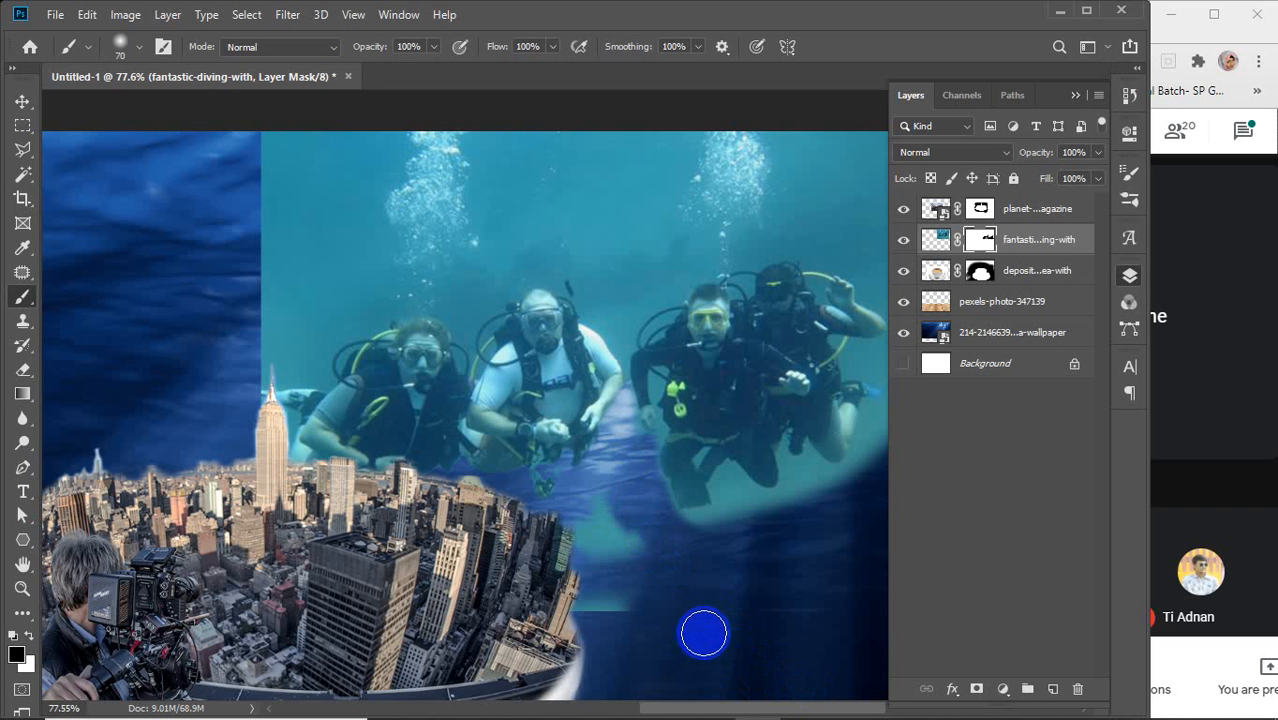
drag(597, 525, 663, 661)
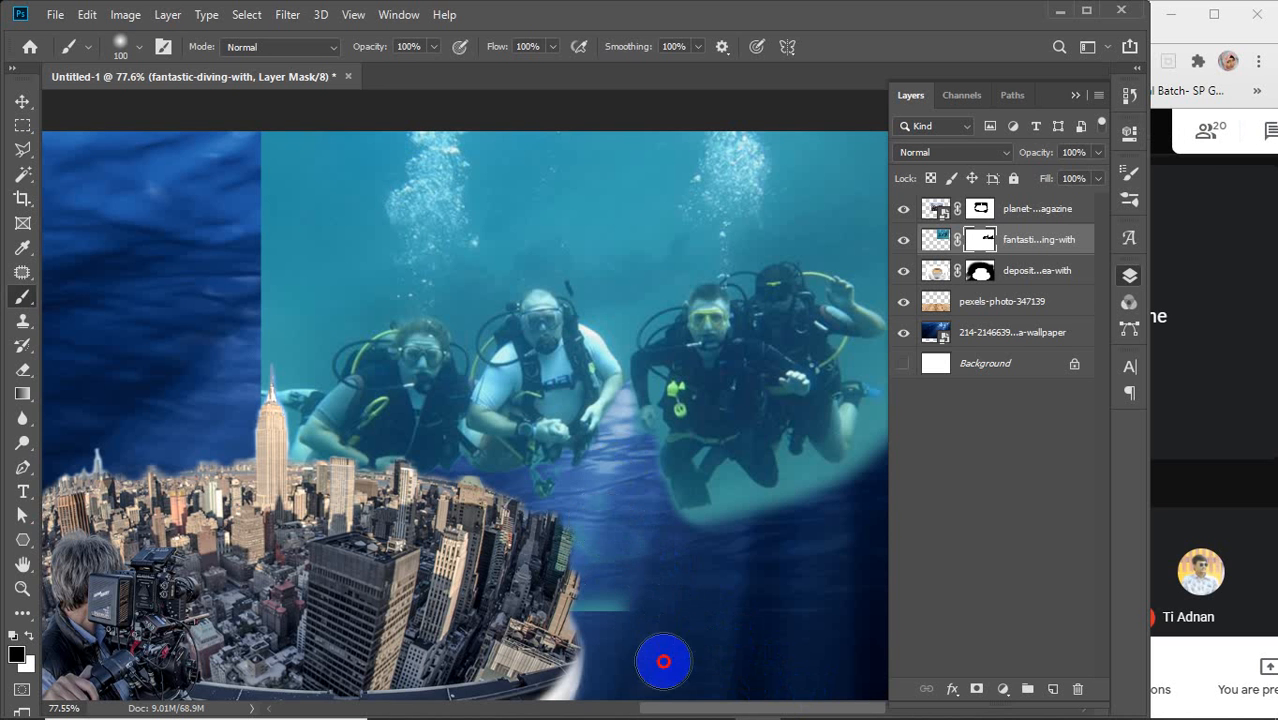
drag(573, 527, 740, 711)
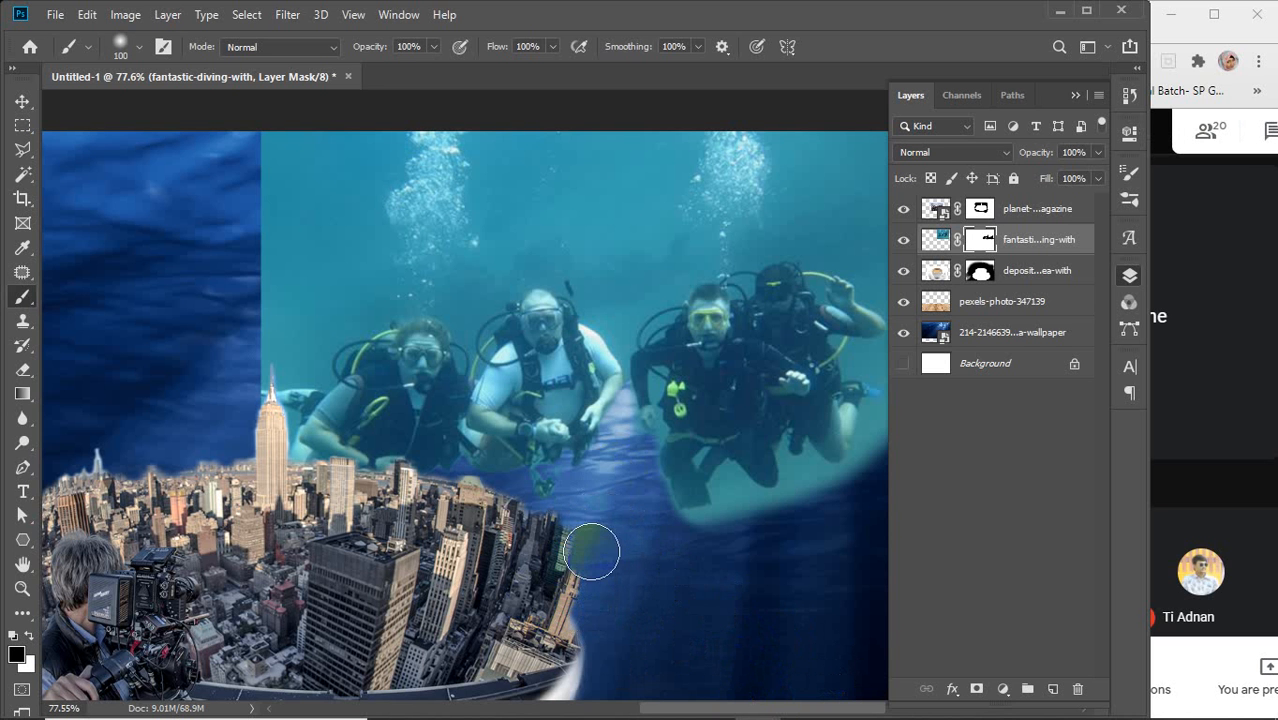
Step: Mask out the water around the outer side of the rightmost diver and between the two bubble columns
drag(762, 580, 521, 635)
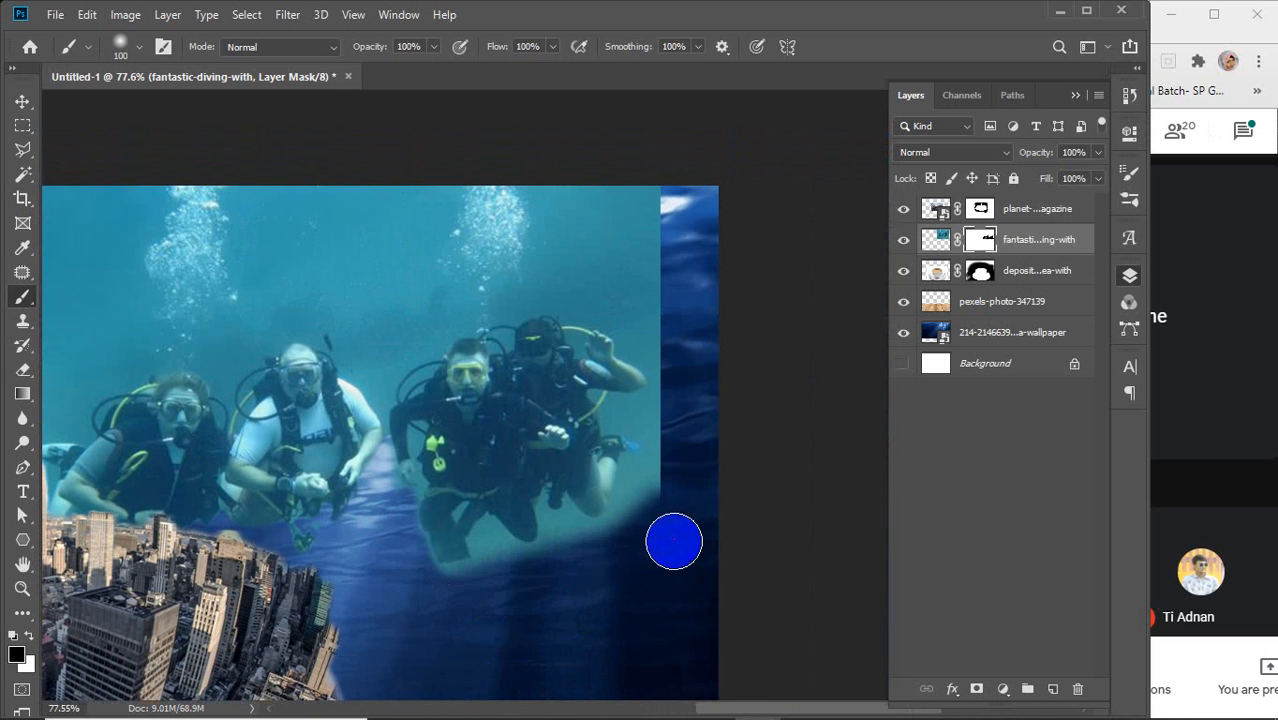
mouse_move(566, 542)
mouse_down()
mouse_move(628, 565)
mouse_move(684, 531)
mouse_move(649, 532)
mouse_move(656, 477)
mouse_move(694, 429)
mouse_move(705, 322)
mouse_move(706, 277)
mouse_move(673, 301)
mouse_move(597, 268)
mouse_move(579, 234)
mouse_move(601, 113)
mouse_move(562, 171)
mouse_move(572, 247)
mouse_move(627, 323)
mouse_move(593, 194)
mouse_move(677, 277)
mouse_move(659, 183)
mouse_move(574, 253)
mouse_move(542, 177)
mouse_move(580, 249)
mouse_move(563, 234)
mouse_move(557, 259)
mouse_move(605, 285)
mouse_move(572, 282)
mouse_move(655, 316)
mouse_move(667, 355)
mouse_move(684, 447)
mouse_move(661, 588)
mouse_move(666, 487)
mouse_move(692, 440)
mouse_move(608, 562)
mouse_up()
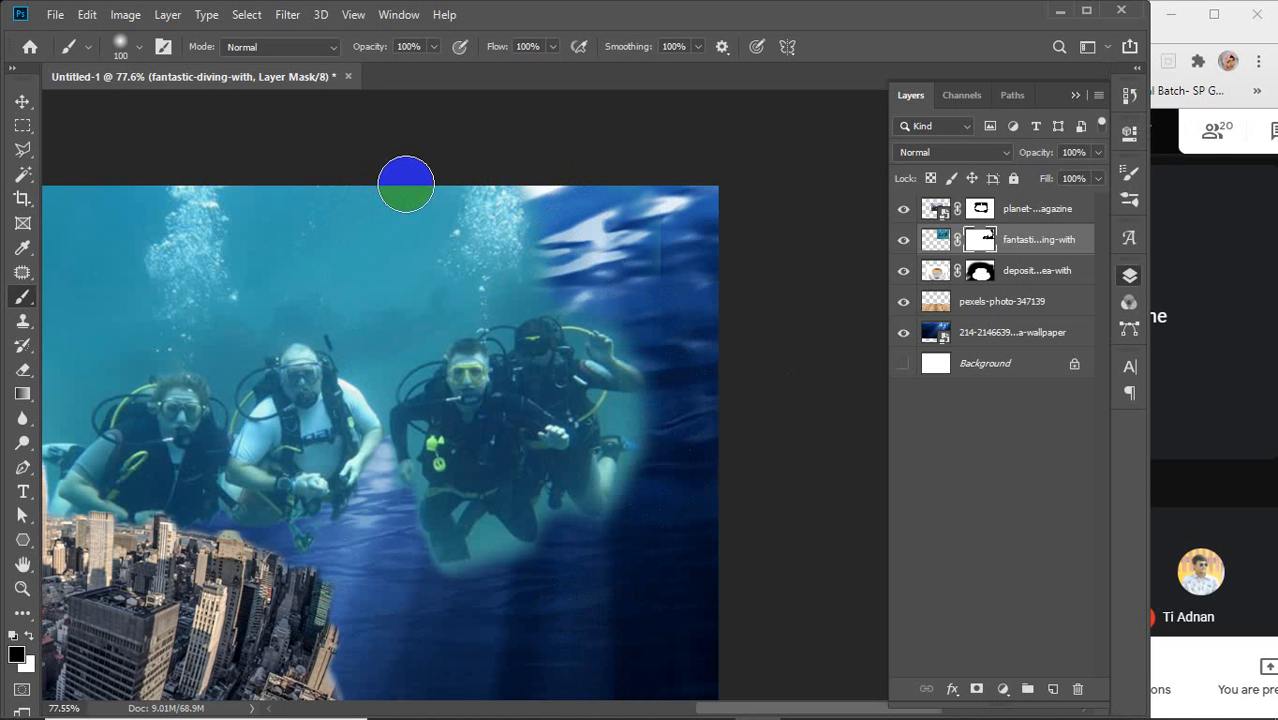
mouse_move(405, 185)
mouse_down()
mouse_move(387, 296)
mouse_move(384, 363)
mouse_move(397, 279)
mouse_move(430, 261)
mouse_move(413, 312)
mouse_move(414, 251)
mouse_up()
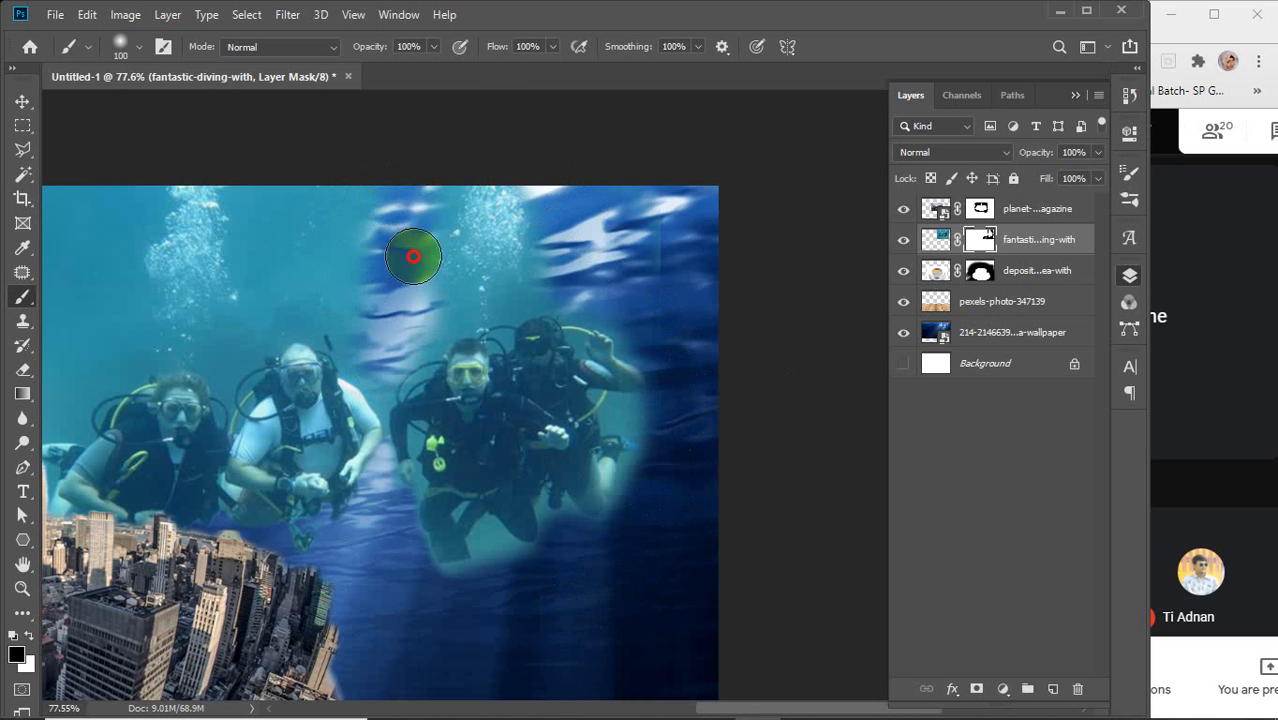
mouse_move(357, 173)
mouse_down()
mouse_move(385, 310)
mouse_move(311, 196)
mouse_move(282, 190)
mouse_move(260, 317)
mouse_move(316, 275)
mouse_move(379, 273)
mouse_move(350, 291)
mouse_move(334, 128)
mouse_up()
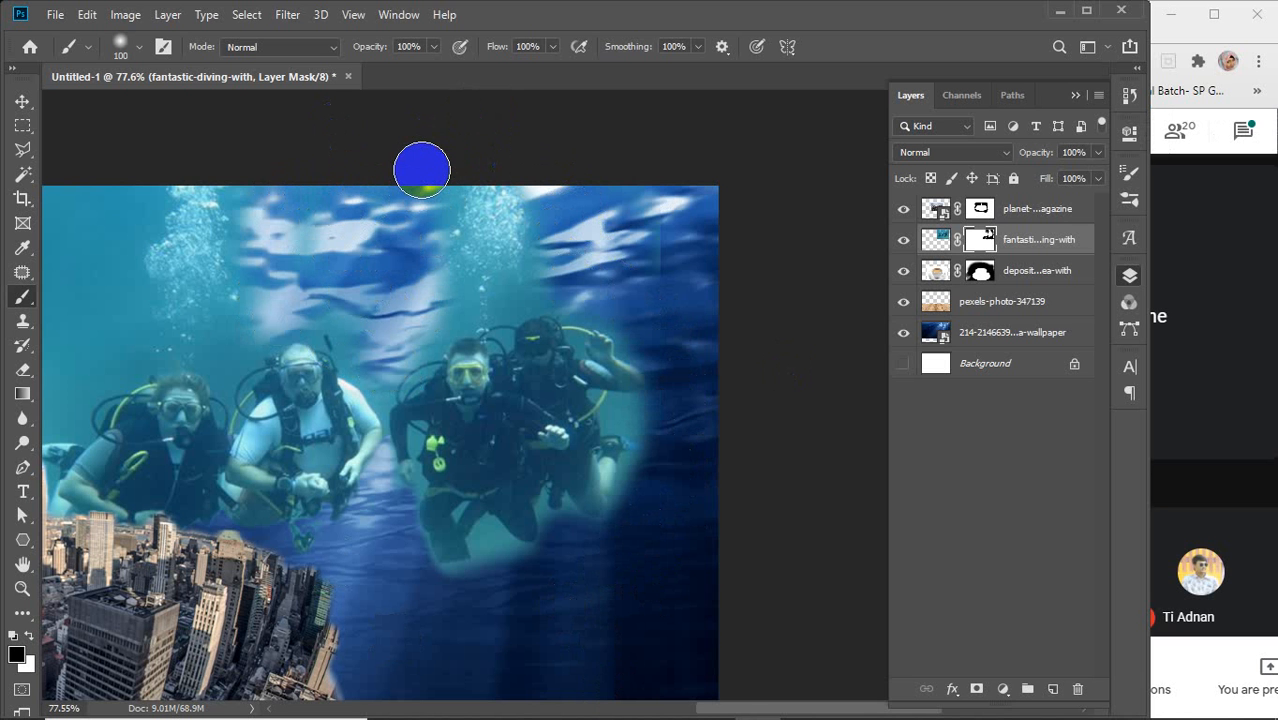
Step: Mask out the upper corner of the diver photo's water beside the leftmost diver's bubble column
drag(414, 243, 690, 214)
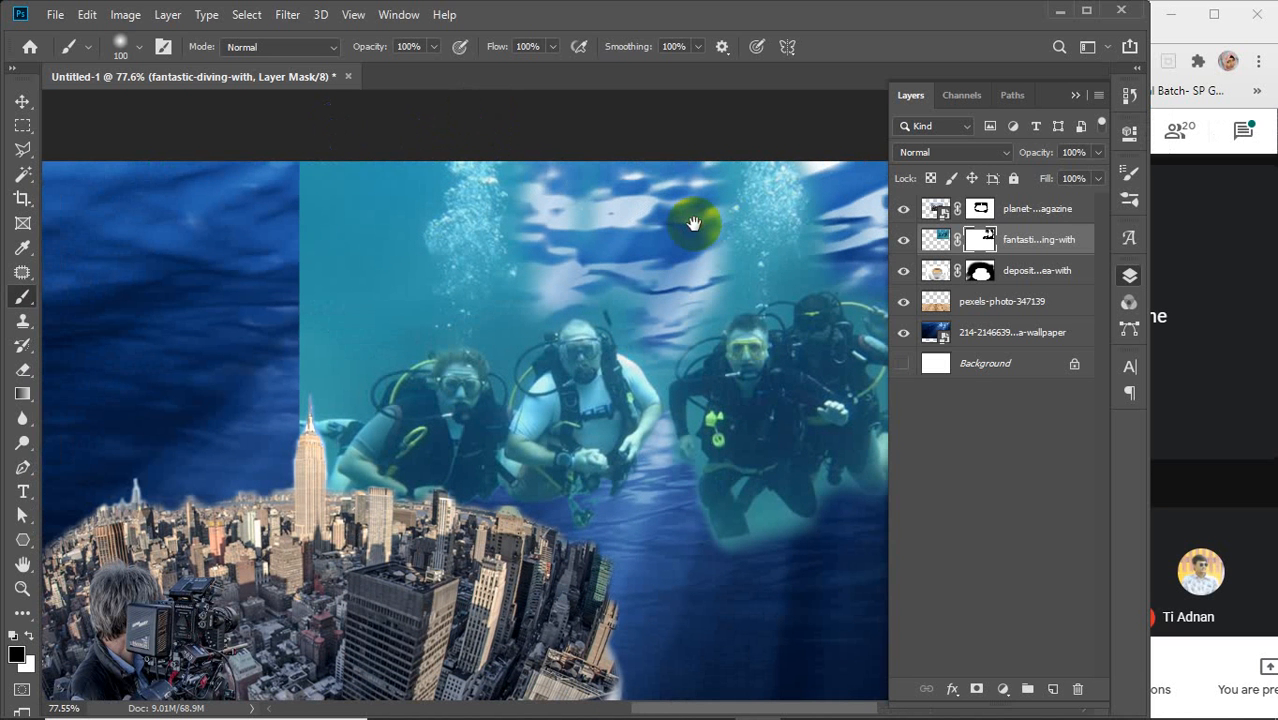
drag(376, 236, 242, 379)
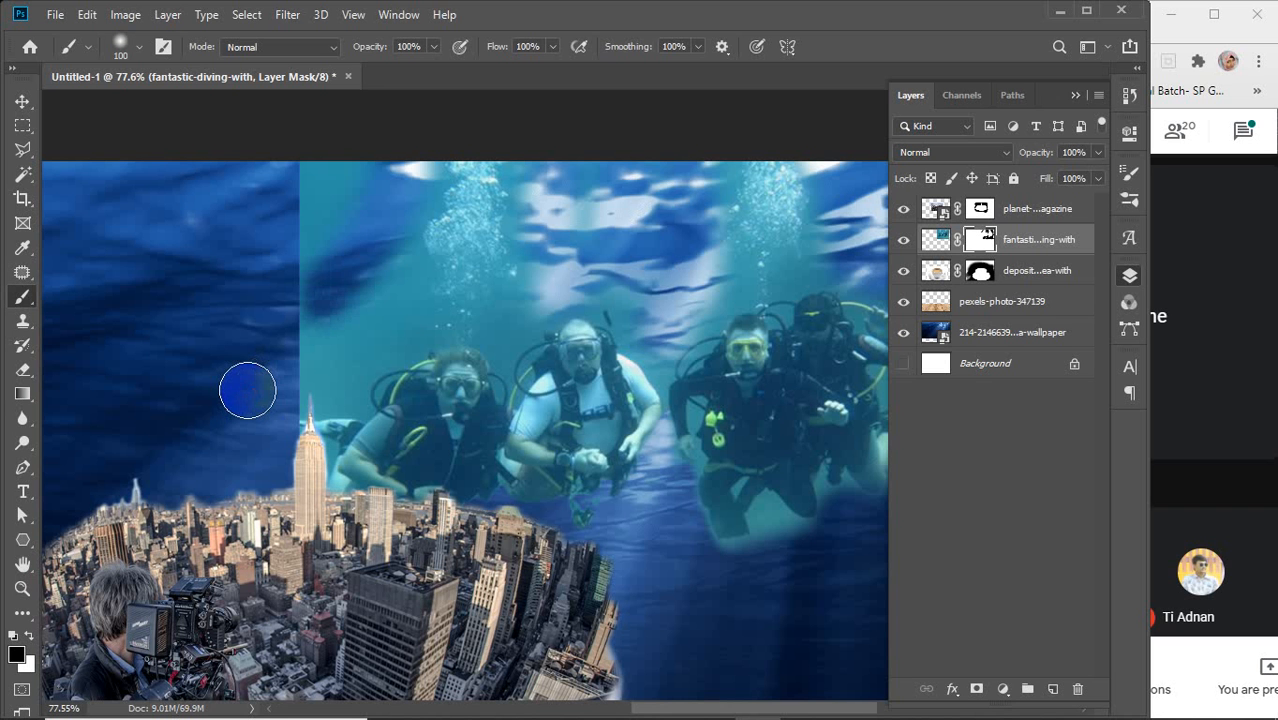
drag(348, 151, 197, 434)
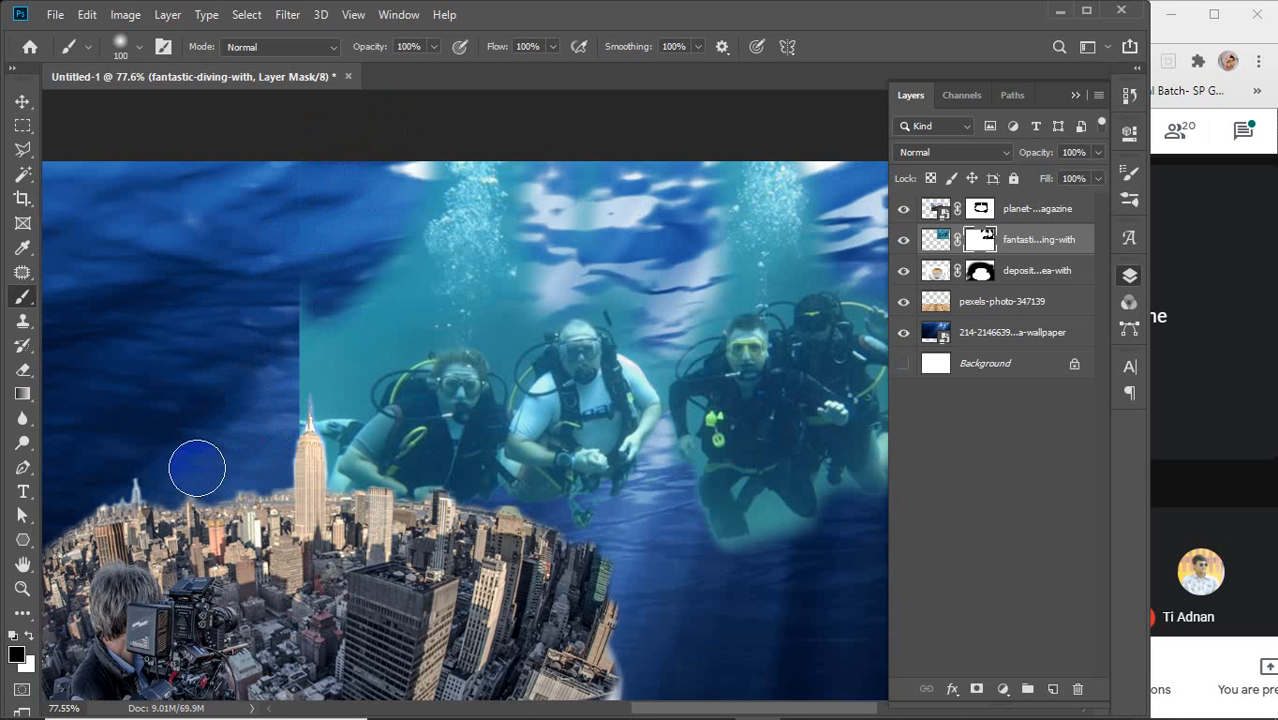
Step: Enlarge the brush to 200 px and mask out the diver photo's straight edge above the tall tower
key(bracketright)
key(bracketright)
key(bracketright)
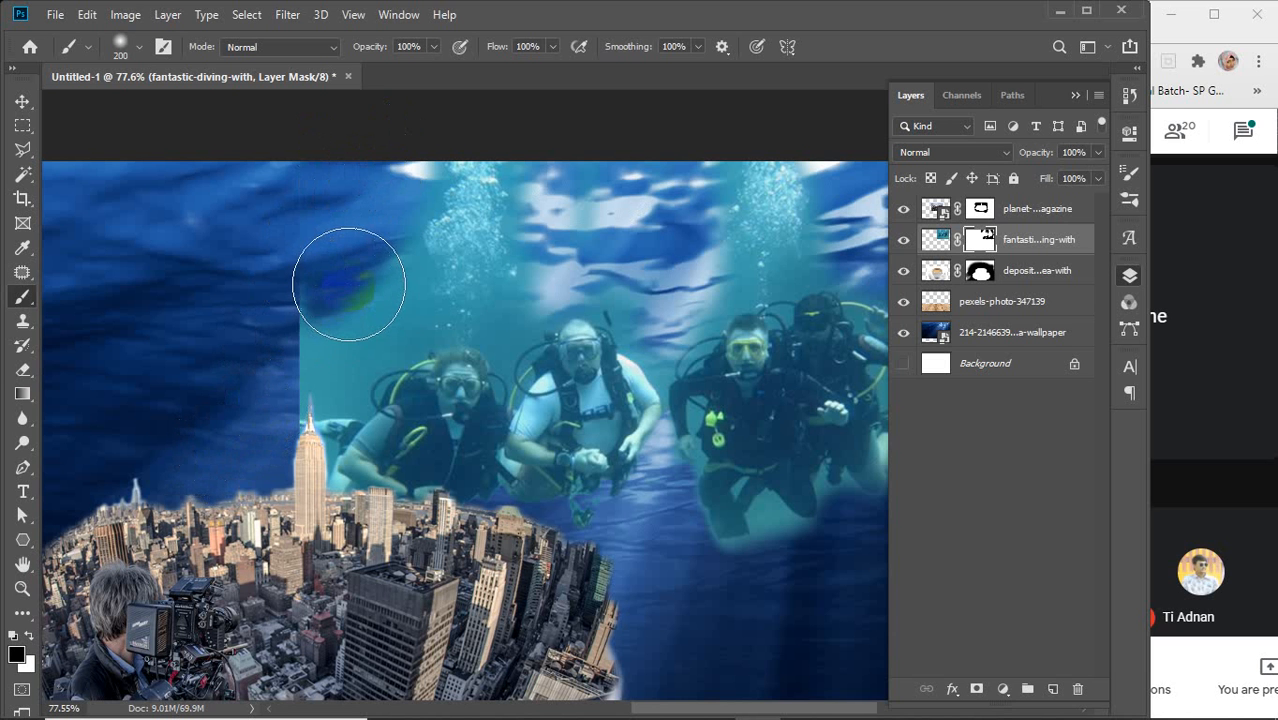
mouse_move(321, 273)
mouse_down()
mouse_move(257, 413)
mouse_move(84, 524)
mouse_up()
mouse_move(354, 277)
mouse_down()
mouse_move(314, 342)
mouse_move(108, 525)
mouse_up()
drag(337, 373, 331, 357)
Step: Reduce the brush to 50 px and mask out the water beside the leftmost diver's head and along the outer edge of the bubble column
key(bracketleft)
key(bracketleft)
key(bracketleft)
key(bracketleft)
key(bracketleft)
key(bracketleft)
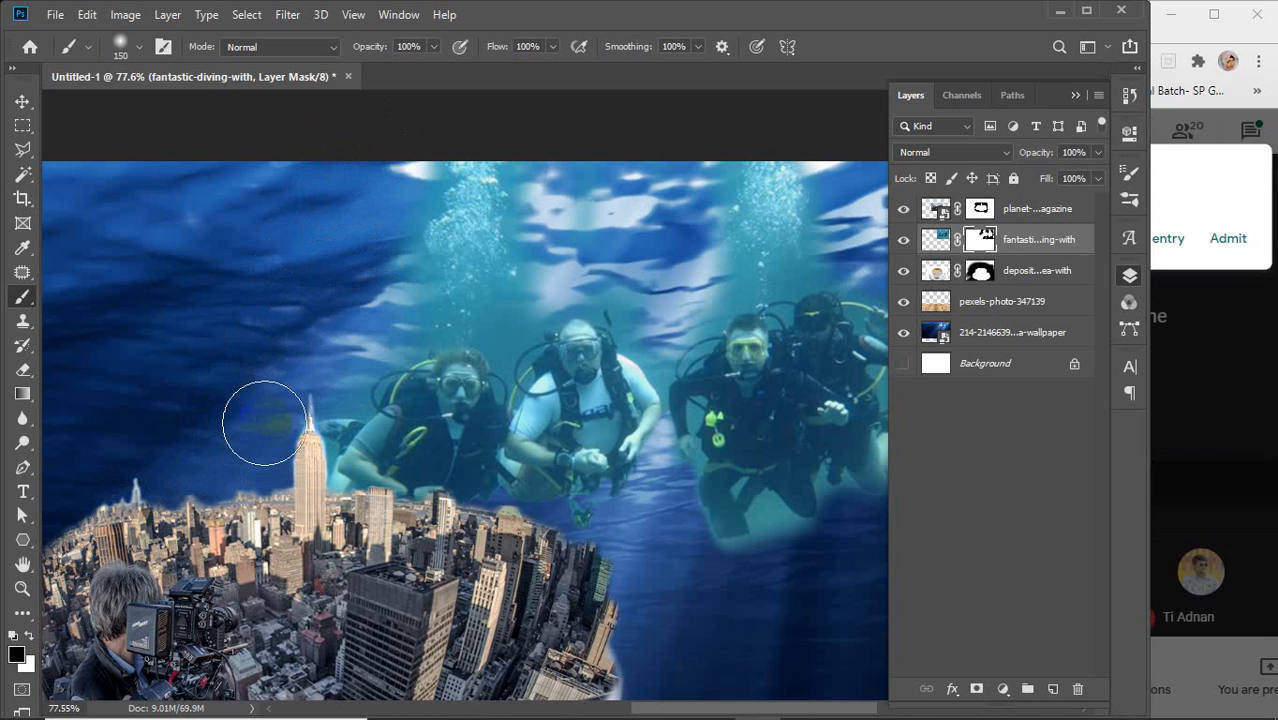
key(bracketleft)
key(bracketleft)
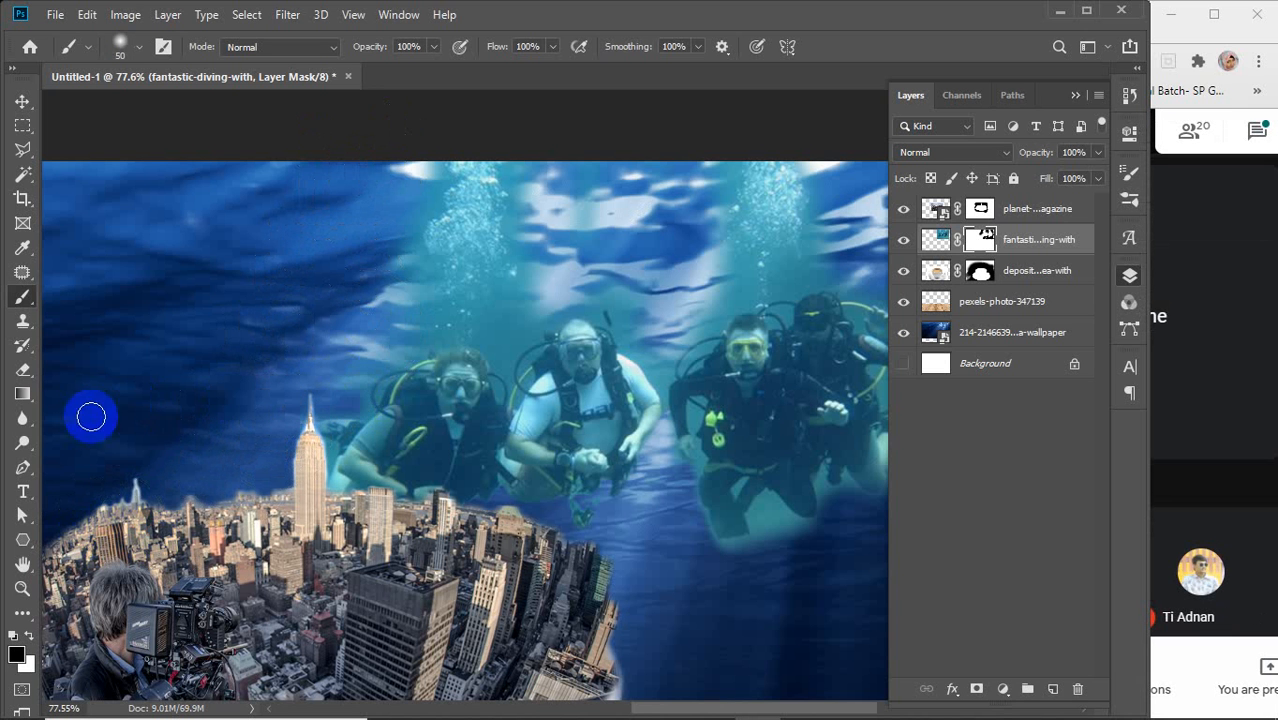
click(1212, 368)
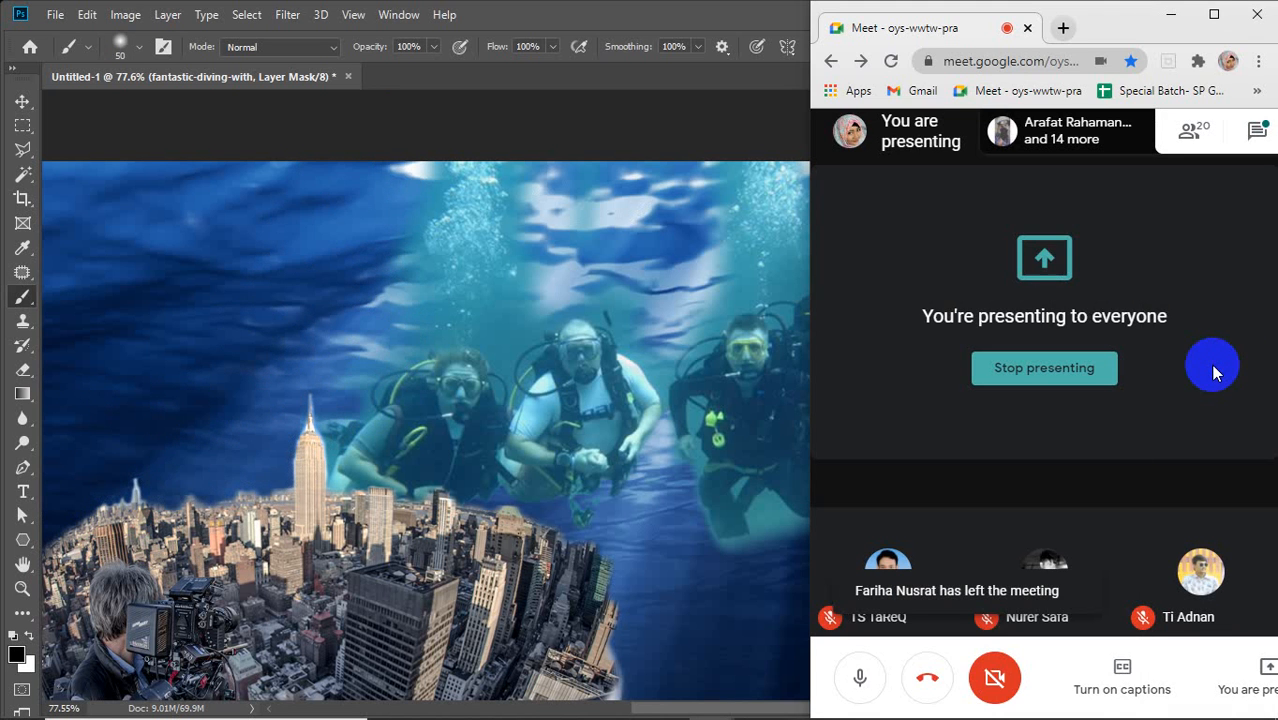
click(342, 354)
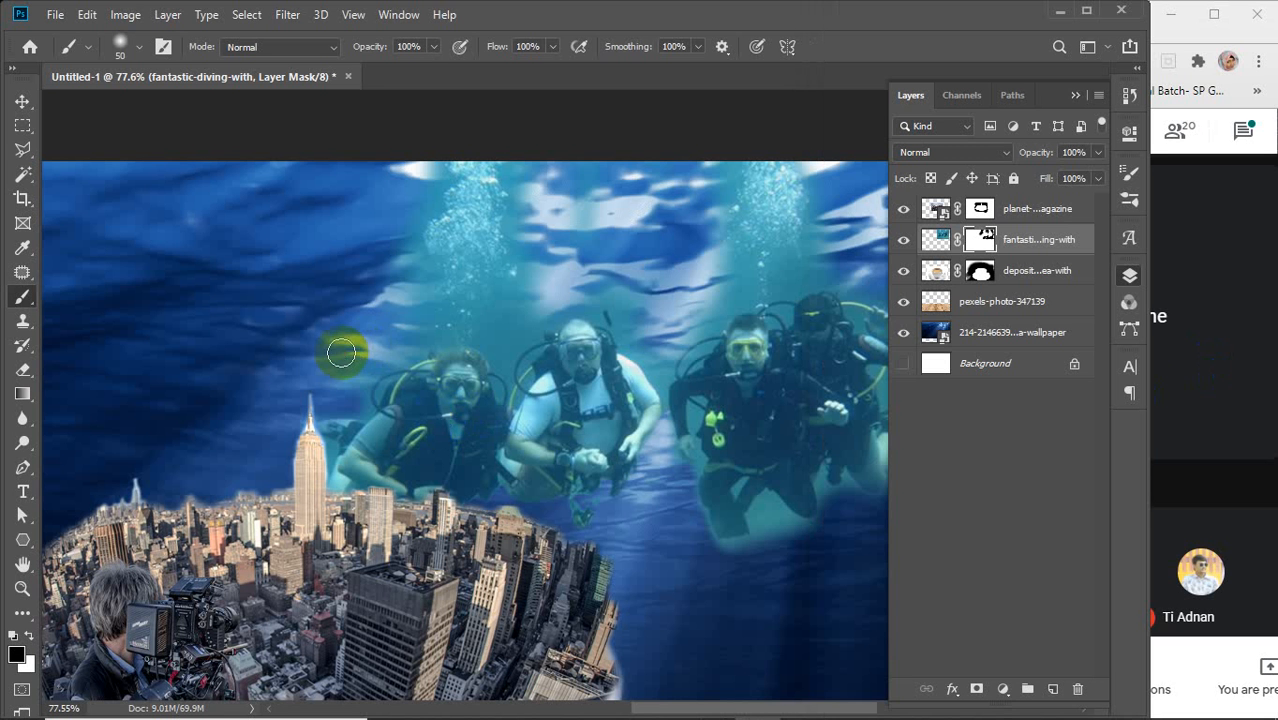
mouse_move(357, 369)
mouse_down()
mouse_move(397, 307)
mouse_move(425, 312)
mouse_move(403, 339)
mouse_move(416, 342)
mouse_move(424, 277)
mouse_move(361, 198)
mouse_move(322, 237)
mouse_move(337, 277)
mouse_move(432, 296)
mouse_move(402, 217)
mouse_move(449, 182)
mouse_move(449, 157)
mouse_move(363, 131)
mouse_move(301, 285)
mouse_move(428, 157)
mouse_up()
Step: Lower the brush flow to 18% and 8% while softly fading the upper part of the leftmost diver's bubble column into the blue water
drag(501, 53, 418, 90)
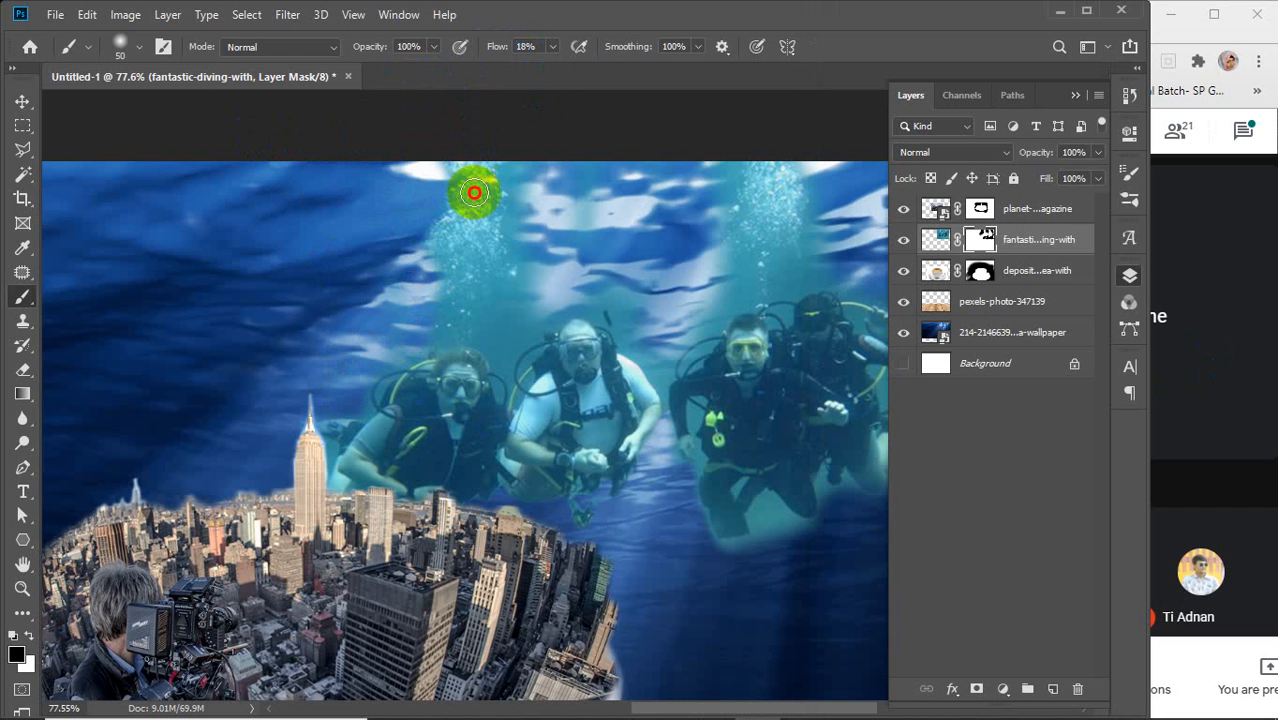
mouse_move(497, 120)
mouse_down()
mouse_move(508, 208)
mouse_move(485, 294)
mouse_move(535, 247)
mouse_move(508, 151)
mouse_move(505, 309)
mouse_move(508, 166)
mouse_move(453, 156)
mouse_move(448, 320)
mouse_move(530, 125)
mouse_up()
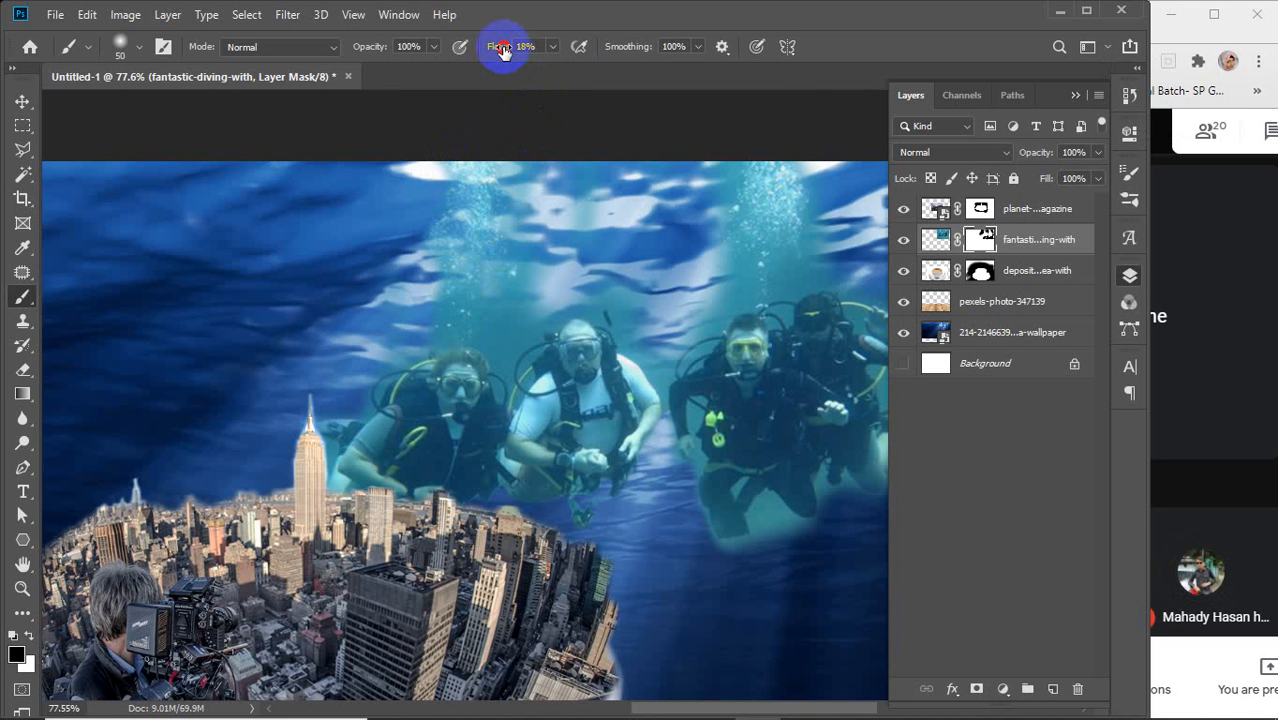
mouse_move(422, 222)
mouse_down()
mouse_move(460, 339)
mouse_move(519, 231)
mouse_move(519, 278)
mouse_move(472, 342)
mouse_move(527, 283)
mouse_move(506, 398)
mouse_move(489, 396)
mouse_move(512, 361)
mouse_move(502, 339)
mouse_move(590, 170)
mouse_move(508, 264)
mouse_move(493, 352)
mouse_move(572, 136)
mouse_move(516, 226)
mouse_move(562, 134)
mouse_up()
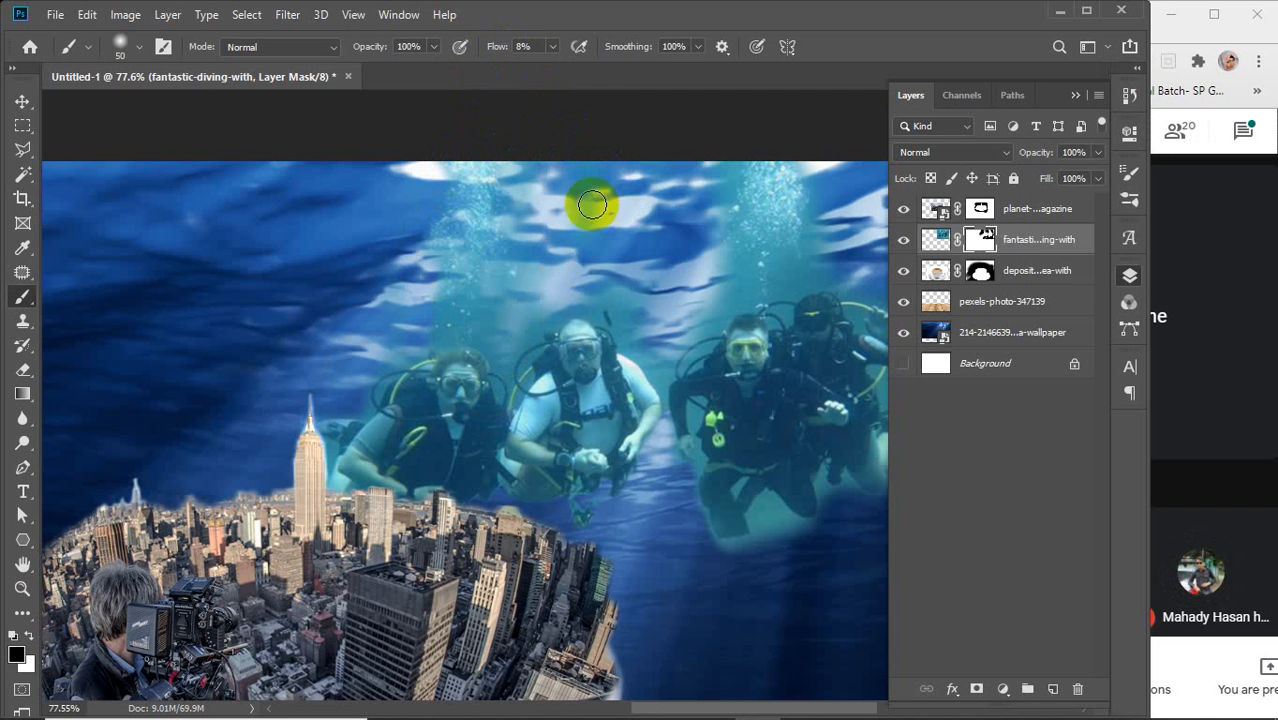
Step: Softly fade the diver photo's water between the two bubble columns and around the white-shirted diver at 8% brush flow
mouse_move(592, 204)
mouse_down()
mouse_move(578, 252)
mouse_move(472, 326)
mouse_move(592, 179)
mouse_move(585, 255)
mouse_move(555, 321)
mouse_move(585, 297)
mouse_move(510, 364)
mouse_move(562, 325)
mouse_up()
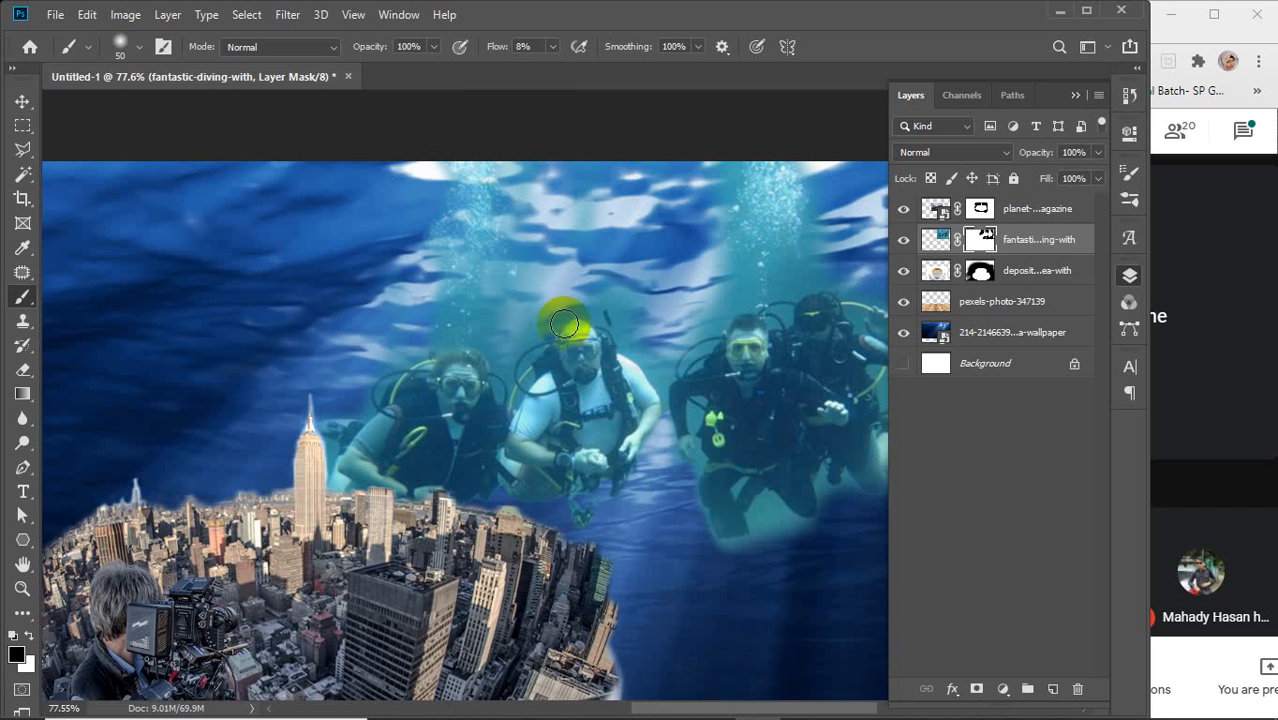
mouse_move(563, 323)
mouse_down()
mouse_move(617, 302)
mouse_move(613, 188)
mouse_move(573, 280)
mouse_up()
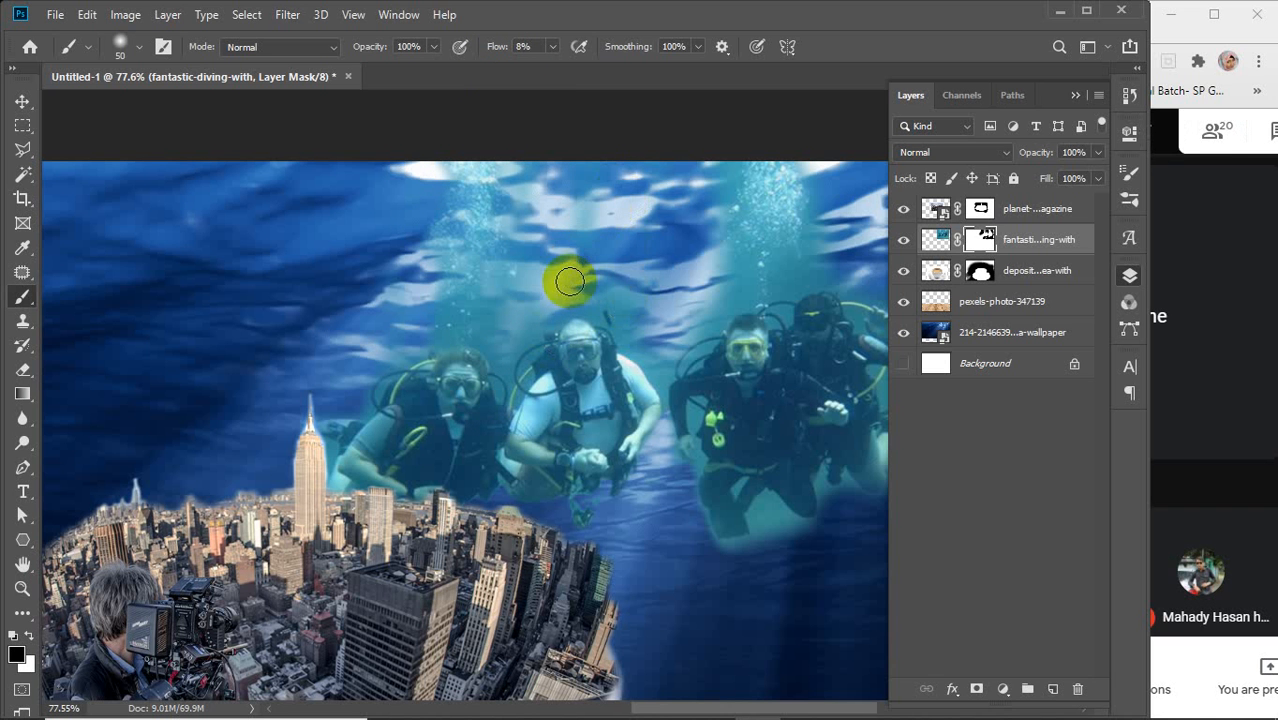
mouse_move(626, 66)
mouse_down()
mouse_move(576, 215)
mouse_move(731, 150)
mouse_move(721, 214)
mouse_move(741, 273)
mouse_move(733, 323)
mouse_move(689, 365)
mouse_move(687, 330)
mouse_move(727, 292)
mouse_move(660, 379)
mouse_move(613, 294)
mouse_move(663, 235)
mouse_move(655, 304)
mouse_move(511, 308)
mouse_move(650, 303)
mouse_move(516, 292)
mouse_move(561, 290)
mouse_move(510, 364)
mouse_move(514, 424)
mouse_move(538, 350)
mouse_move(526, 352)
mouse_move(502, 439)
mouse_up()
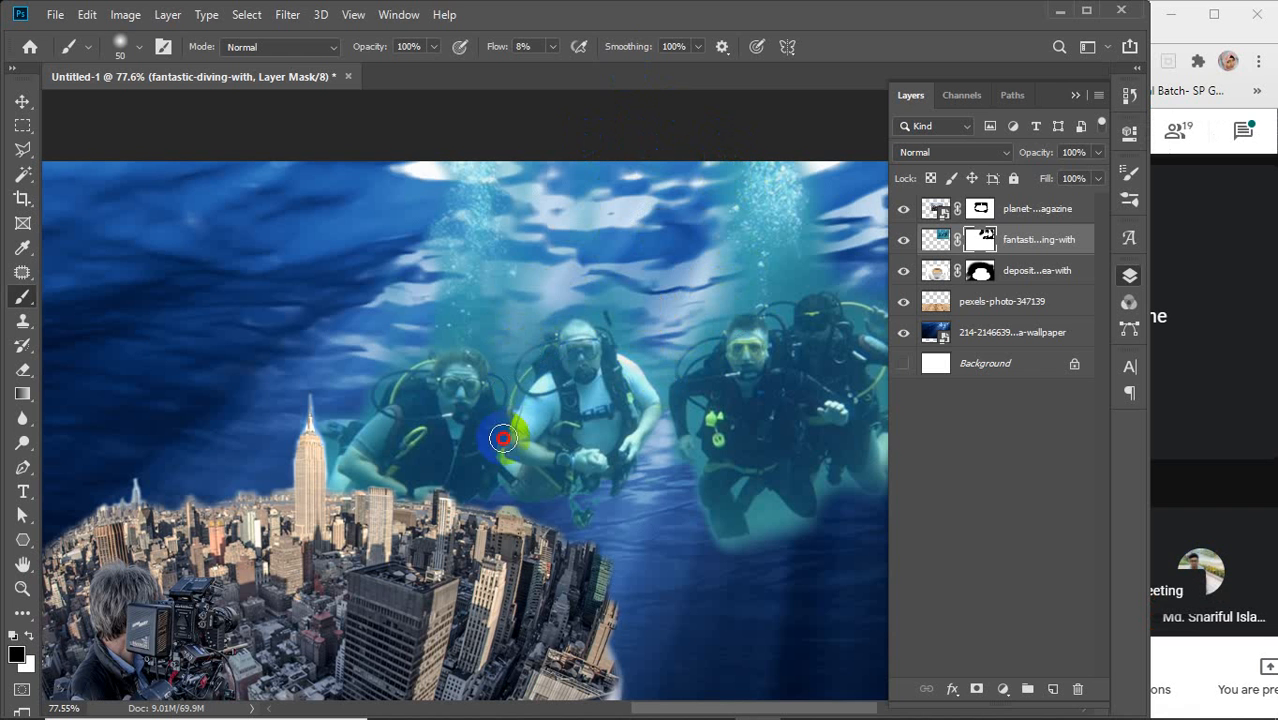
mouse_move(493, 362)
mouse_down()
mouse_move(502, 246)
mouse_move(515, 286)
mouse_move(504, 325)
mouse_move(512, 292)
mouse_move(482, 333)
mouse_move(432, 355)
mouse_move(618, 490)
mouse_up()
mouse_move(761, 511)
mouse_down()
mouse_move(879, 571)
mouse_move(759, 501)
mouse_move(882, 580)
mouse_up()
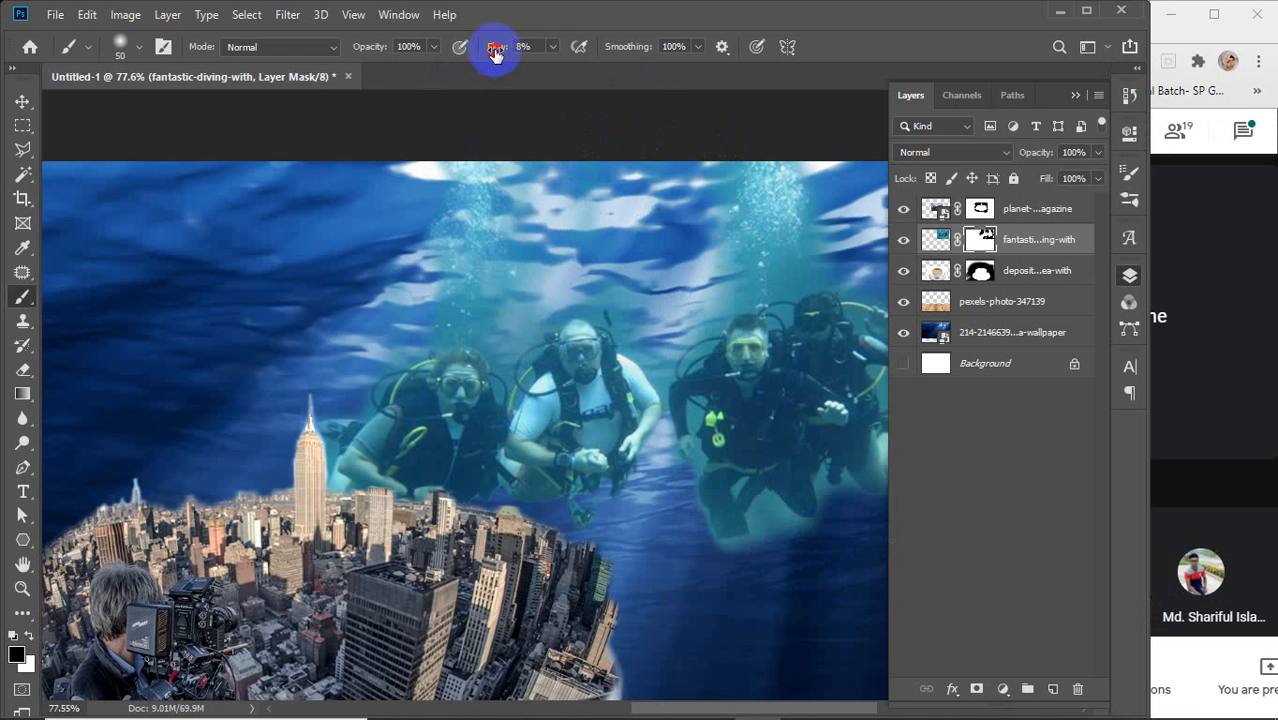
Step: Raise the brush flow to 100% and mask out the leftover water below and beside the two rightmost divers
drag(499, 47, 628, 47)
mouse_move(763, 509)
mouse_down()
mouse_move(879, 580)
mouse_move(764, 523)
mouse_move(736, 548)
mouse_move(600, 521)
mouse_up()
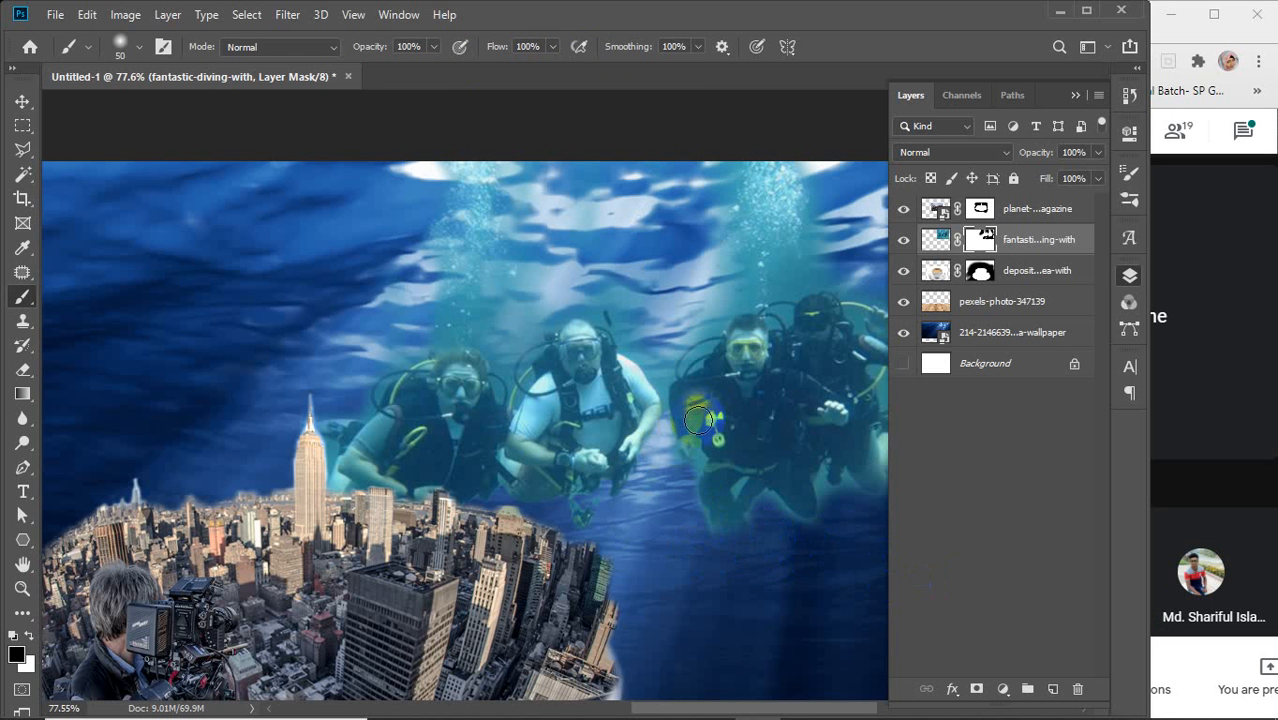
mouse_move(712, 324)
mouse_down()
mouse_move(722, 294)
mouse_move(665, 257)
mouse_move(702, 320)
mouse_move(651, 355)
mouse_move(539, 239)
mouse_move(661, 242)
mouse_up()
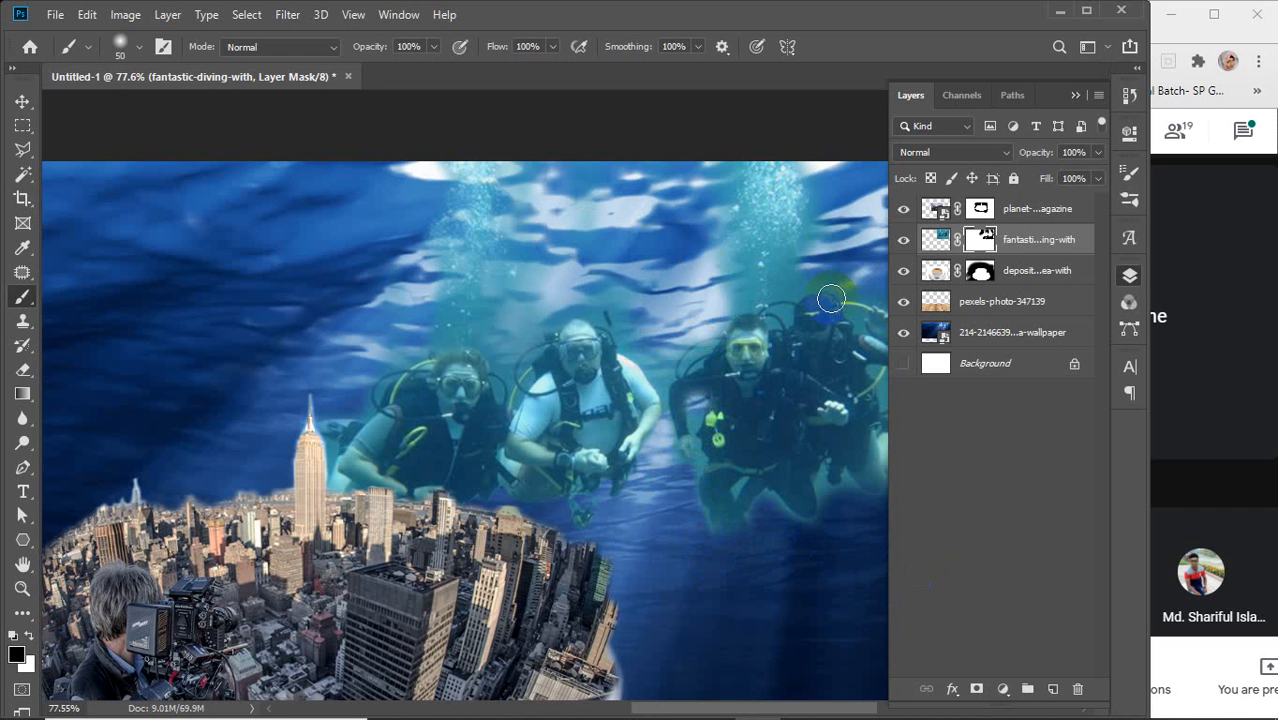
drag(848, 408, 621, 428)
mouse_move(714, 405)
mouse_down()
mouse_move(663, 411)
mouse_move(732, 420)
mouse_move(680, 417)
mouse_move(773, 465)
mouse_move(700, 457)
mouse_move(665, 530)
mouse_up()
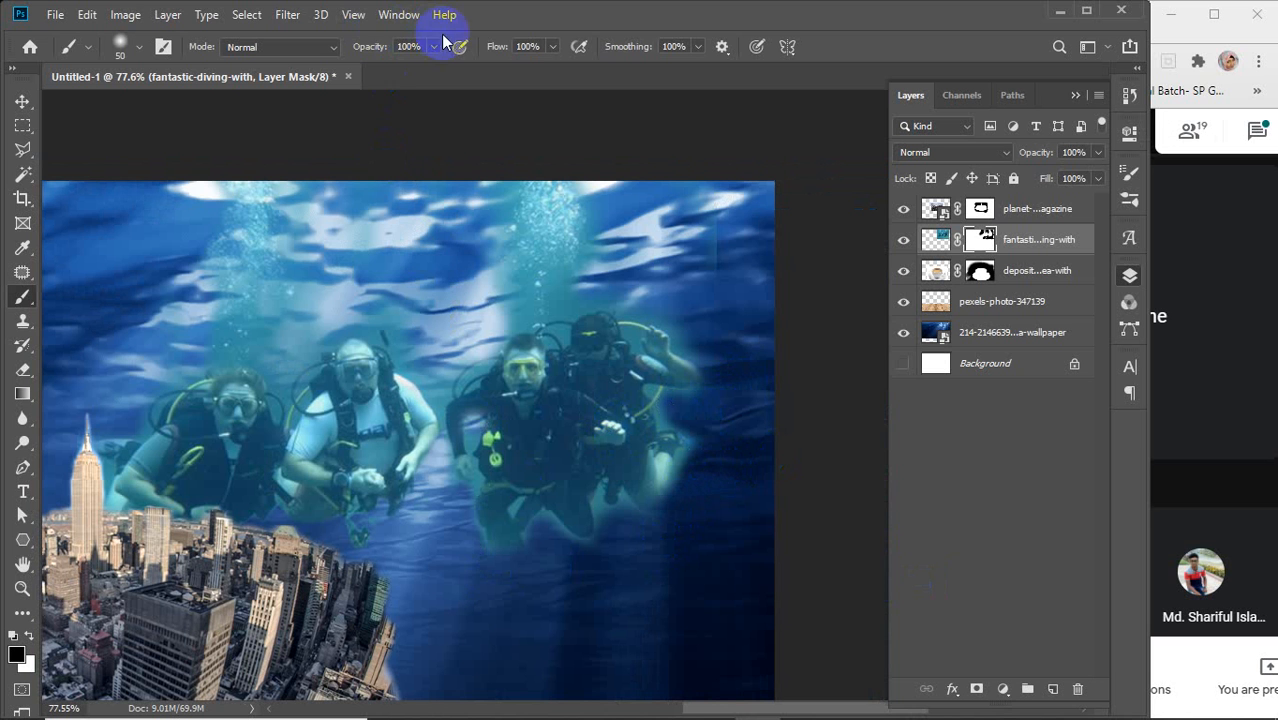
Step: Lower the brush flow to 18% and softly fade the water around the right-hand bubble column and the divers' outer edges
drag(488, 45, 417, 96)
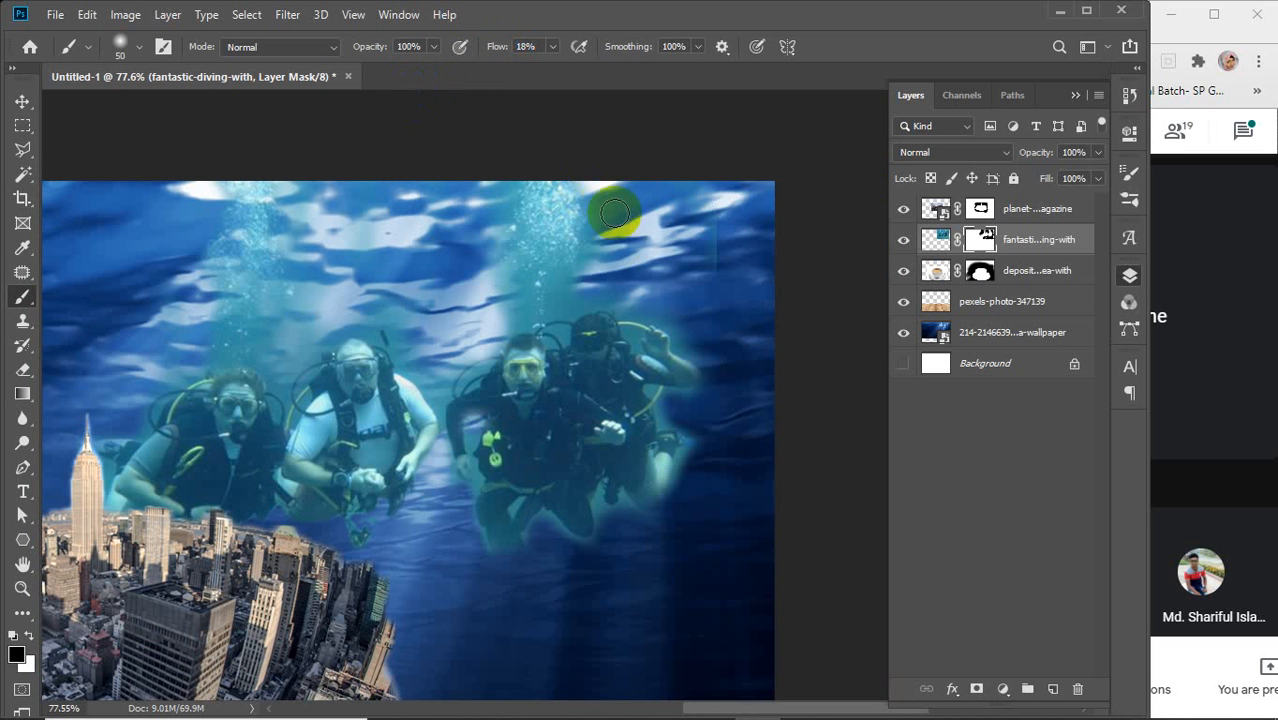
drag(590, 286, 543, 353)
drag(551, 309, 548, 279)
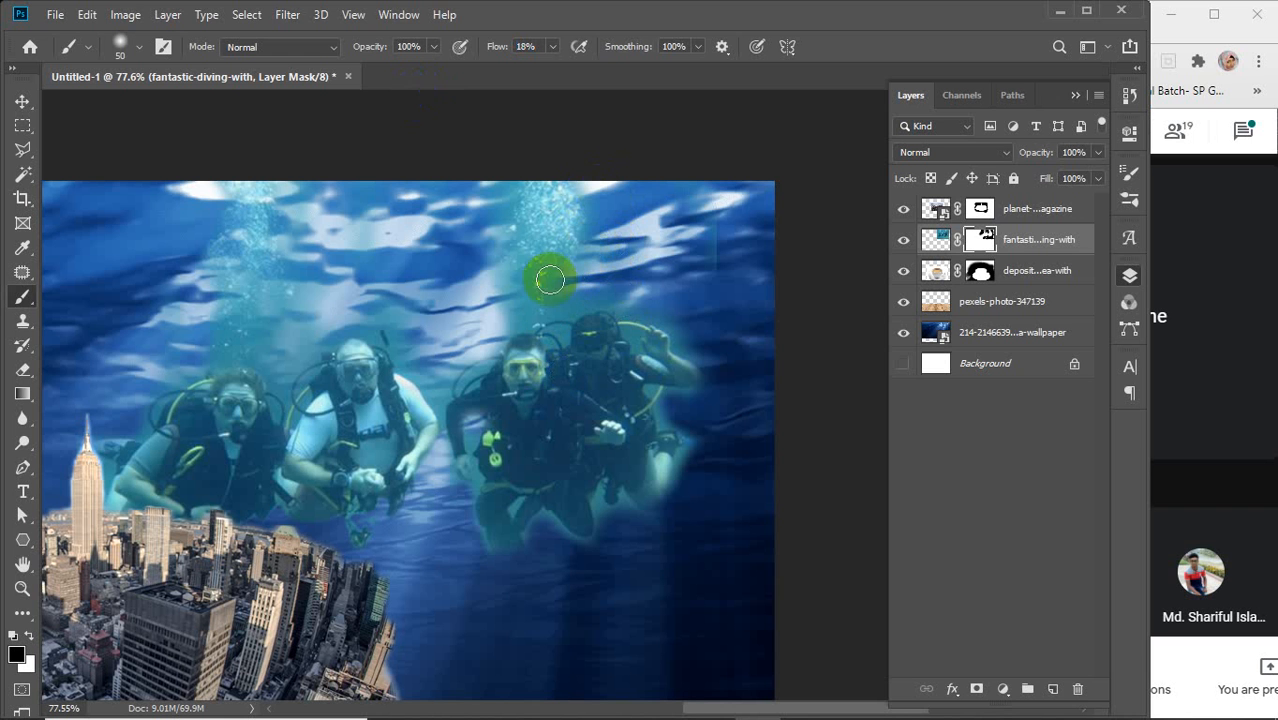
mouse_move(654, 326)
mouse_down()
mouse_move(761, 447)
mouse_move(667, 375)
mouse_up()
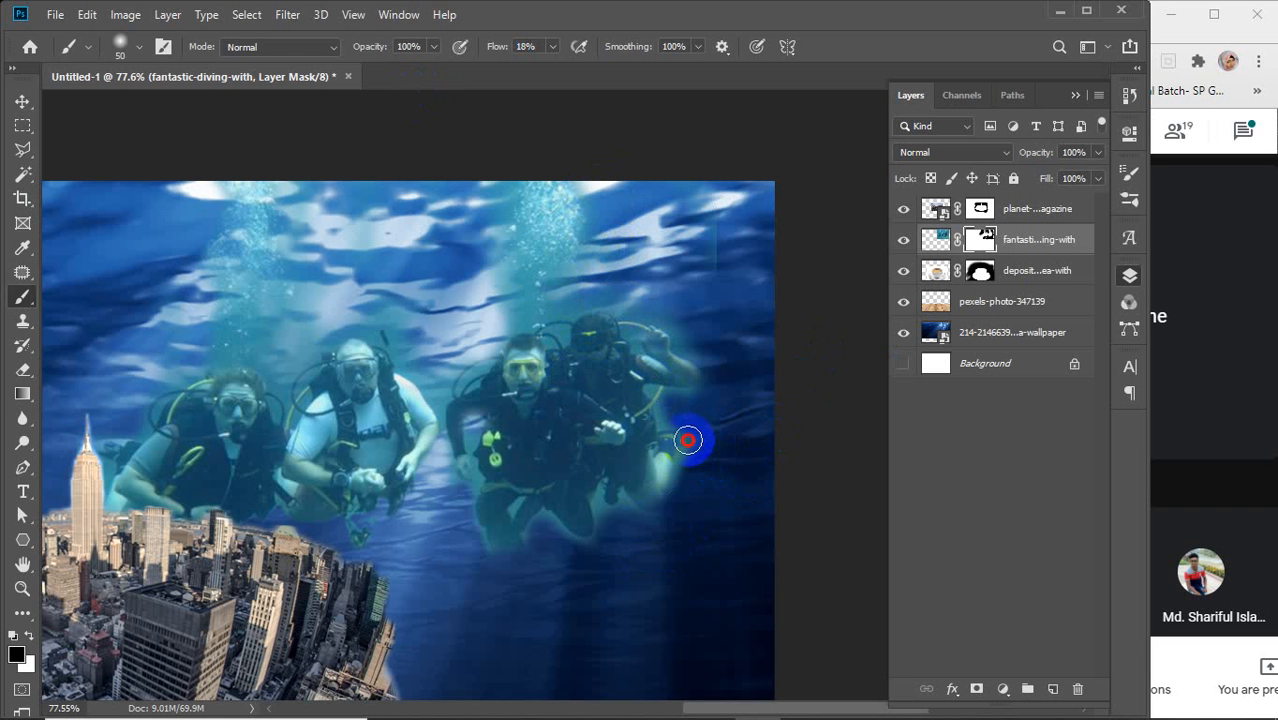
click(602, 526)
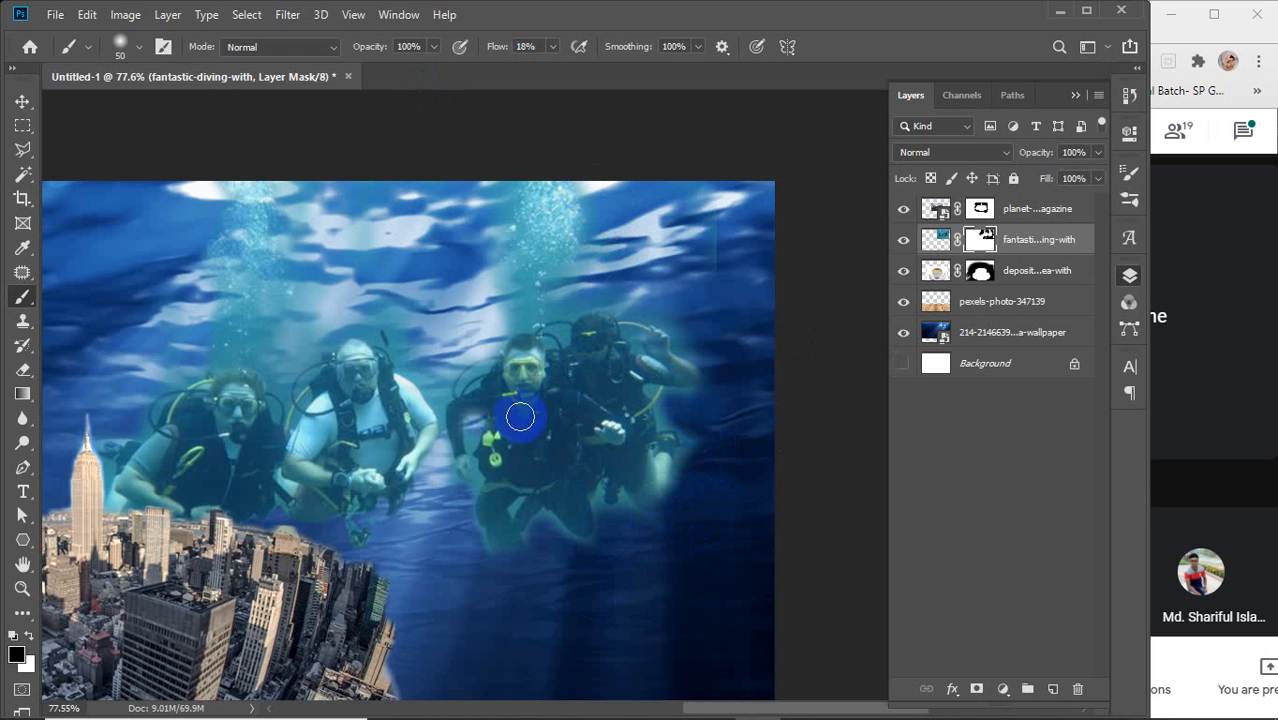
click(477, 476)
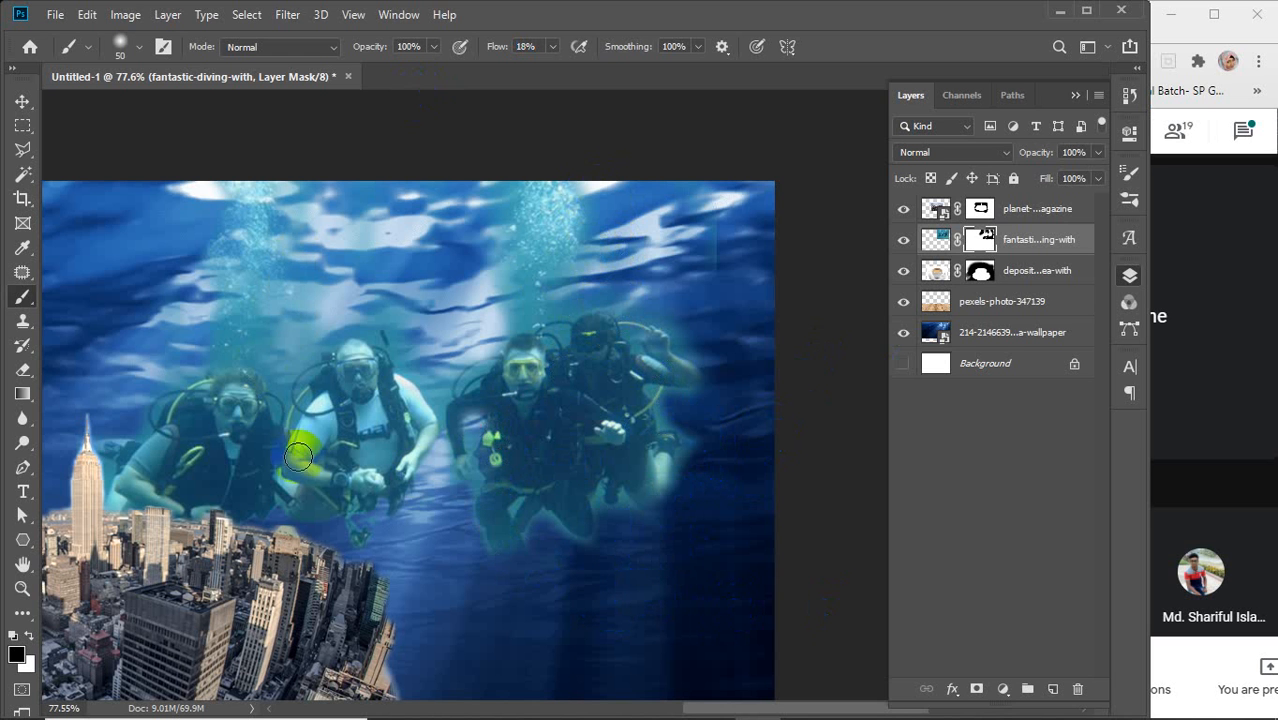
click(319, 308)
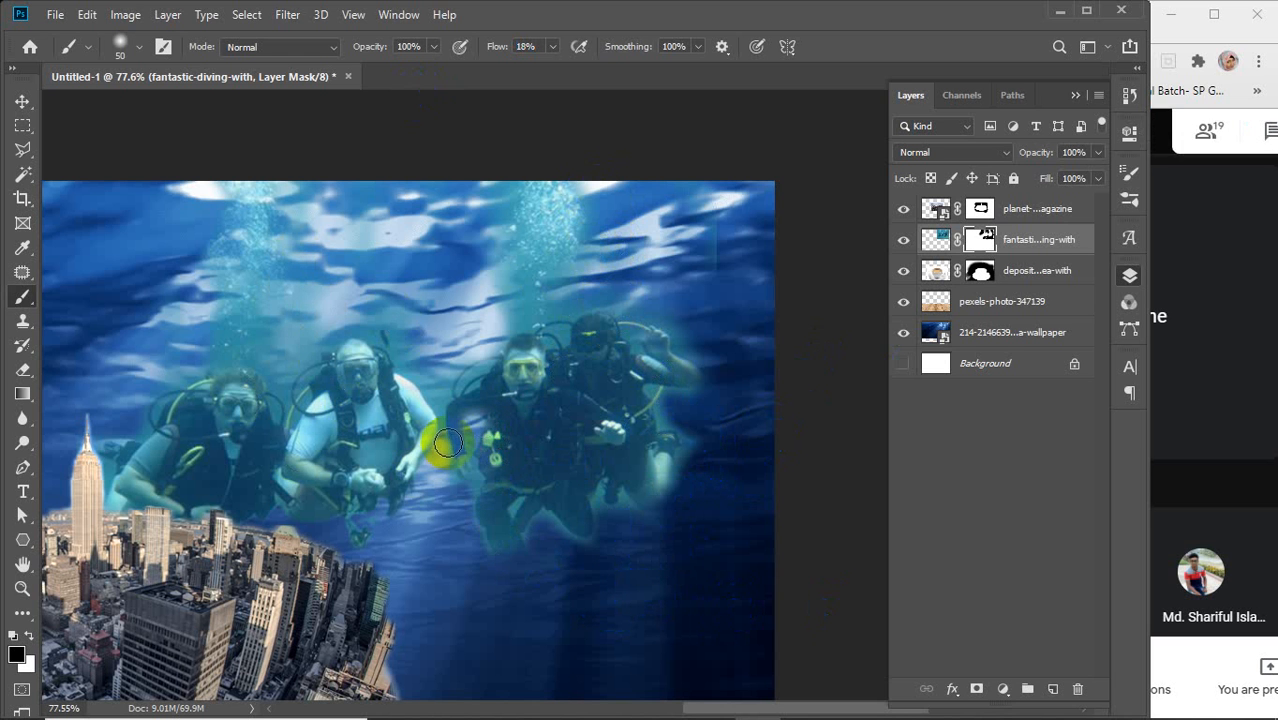
Step: Turn on the Background layer's visibility, switch to the Move tool and collapse the layer list to view the whole composite
scroll(430, 425, down, 4)
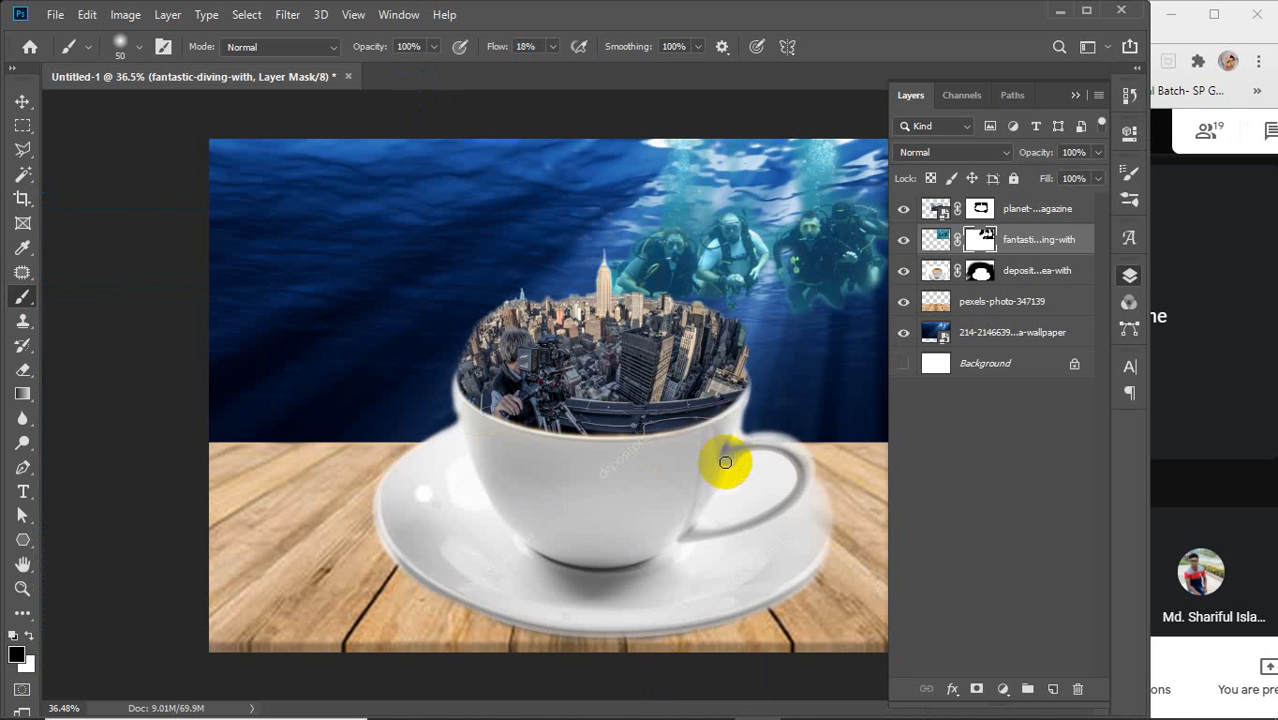
scroll(725, 462, down, 1)
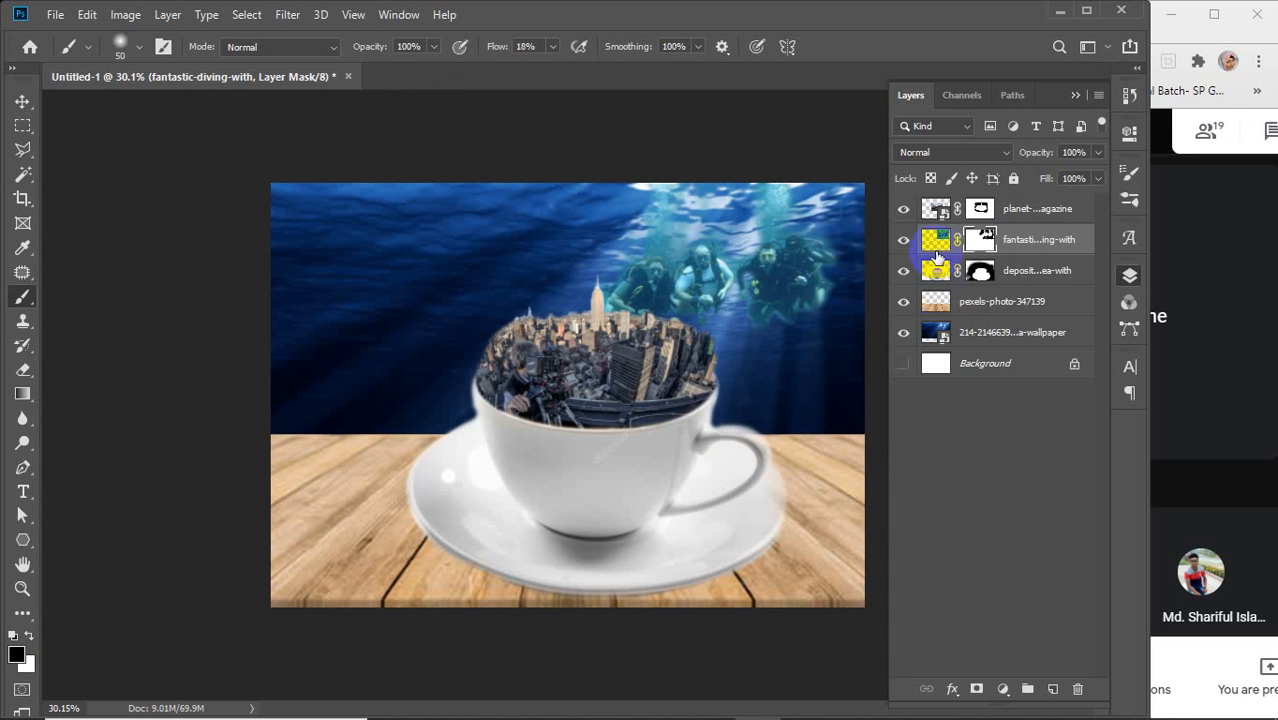
click(903, 365)
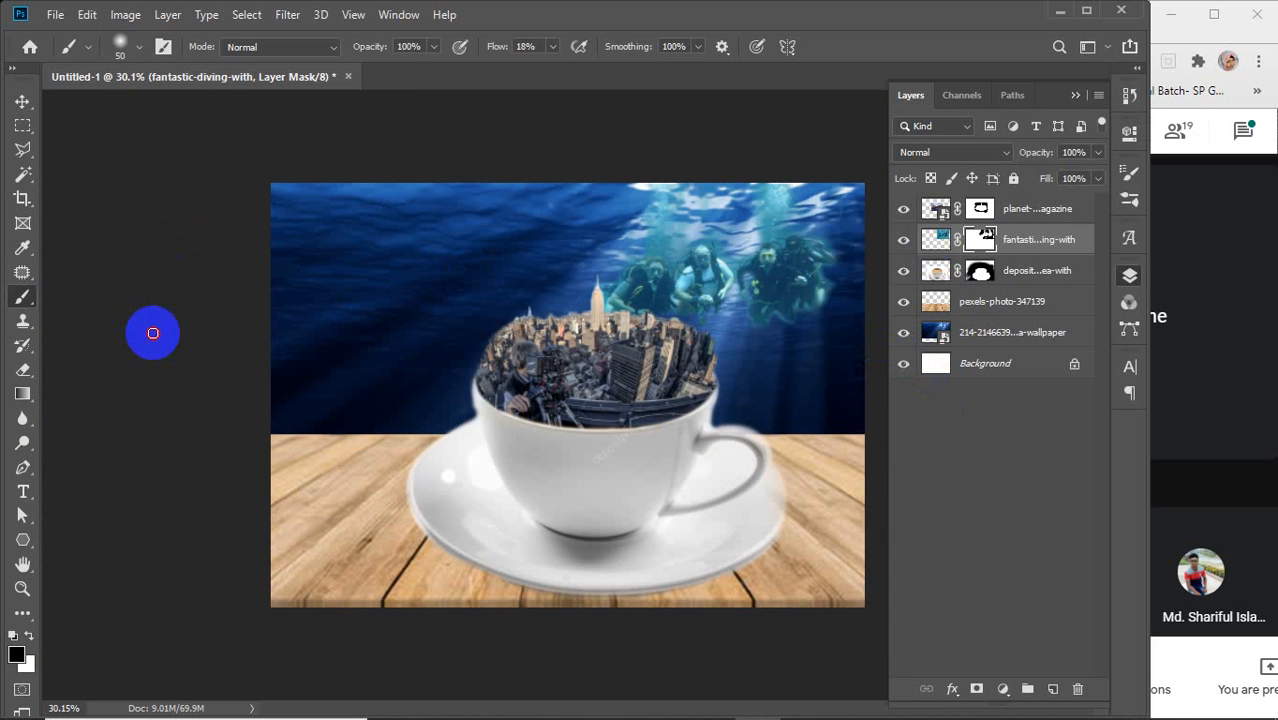
key(v)
scroll(345, 379, down, 1)
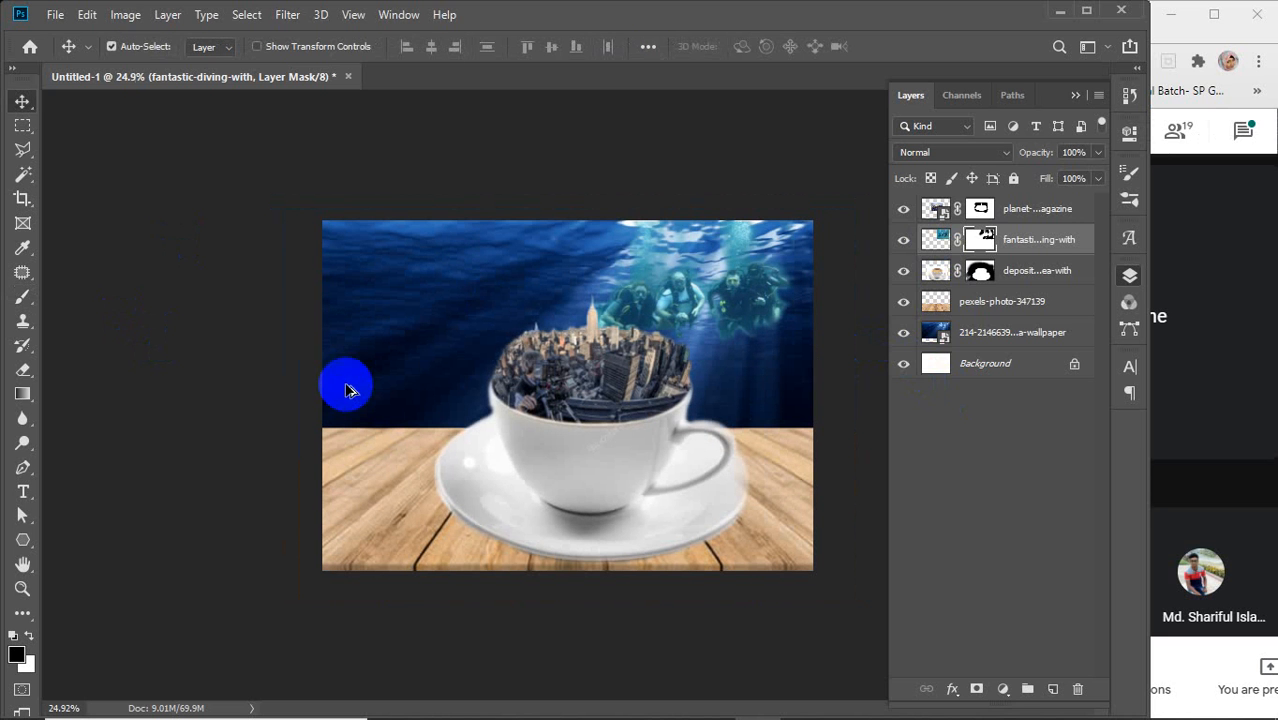
click(1076, 93)
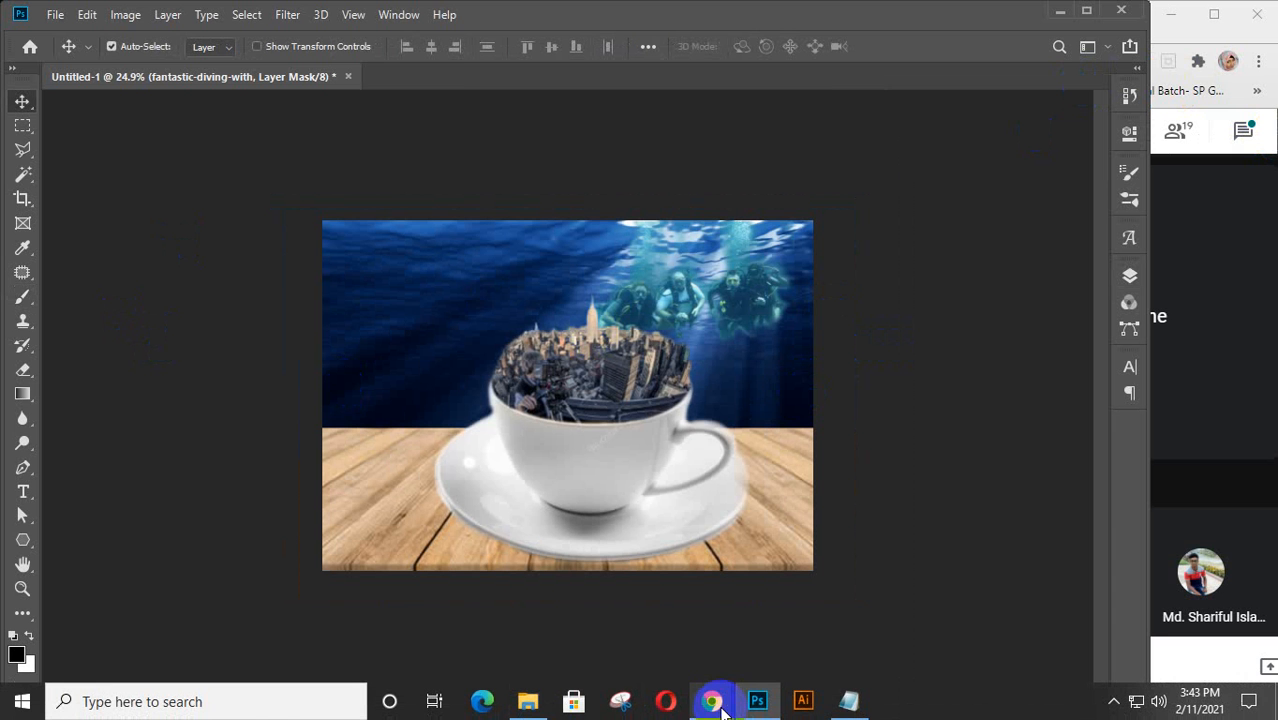
Step: Switch to Chrome and search Google for "image manipulation" in a new tab, showing the image results
mouse_move(712, 700)
click(576, 632)
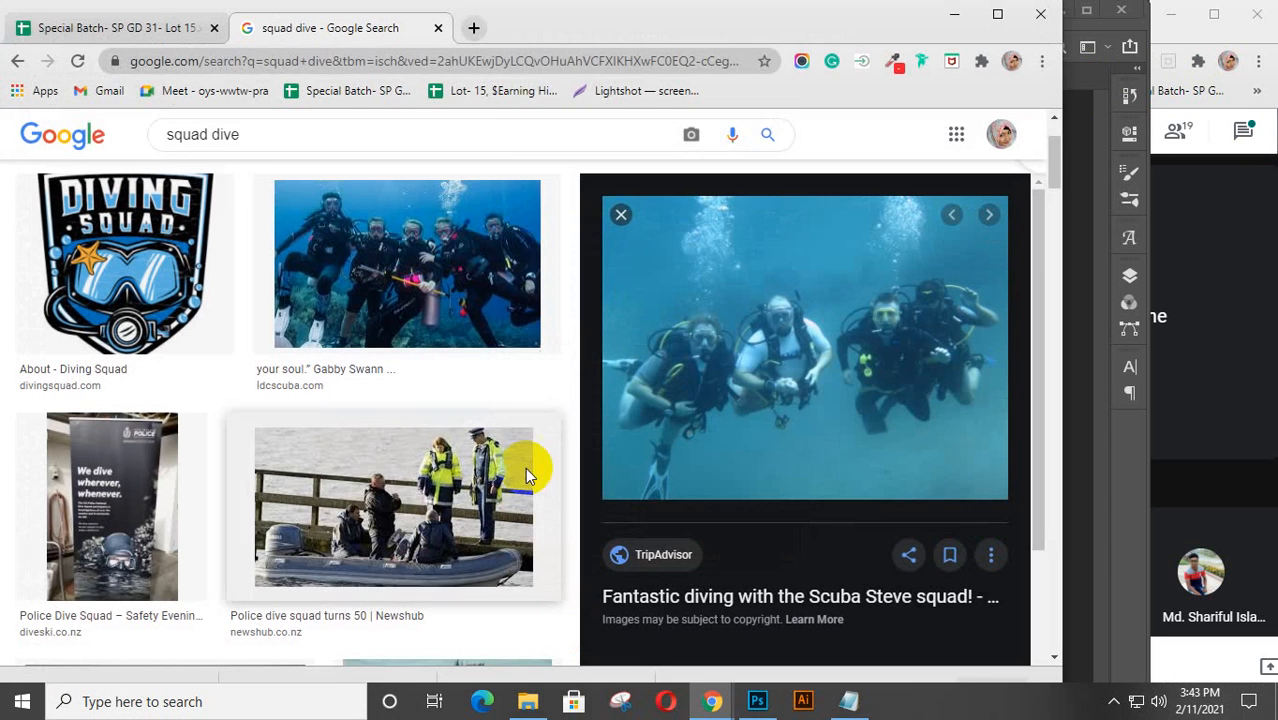
click(469, 28)
text(ima)
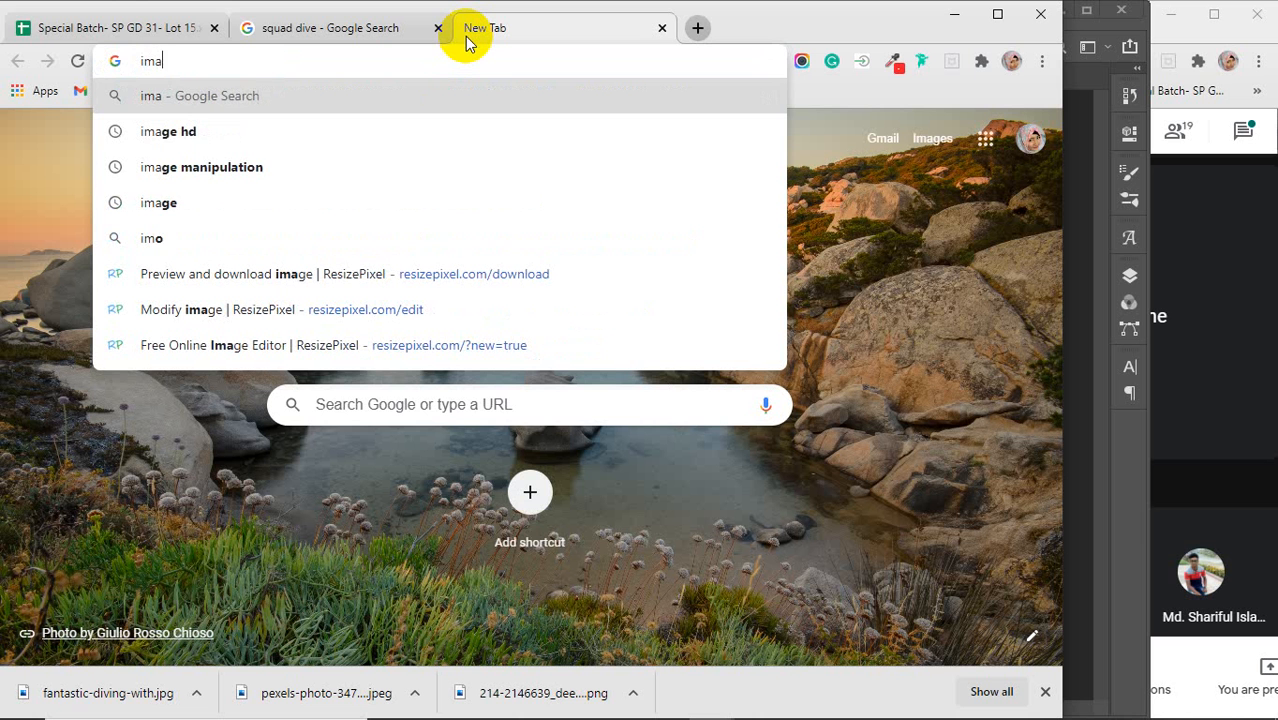
text(ge)
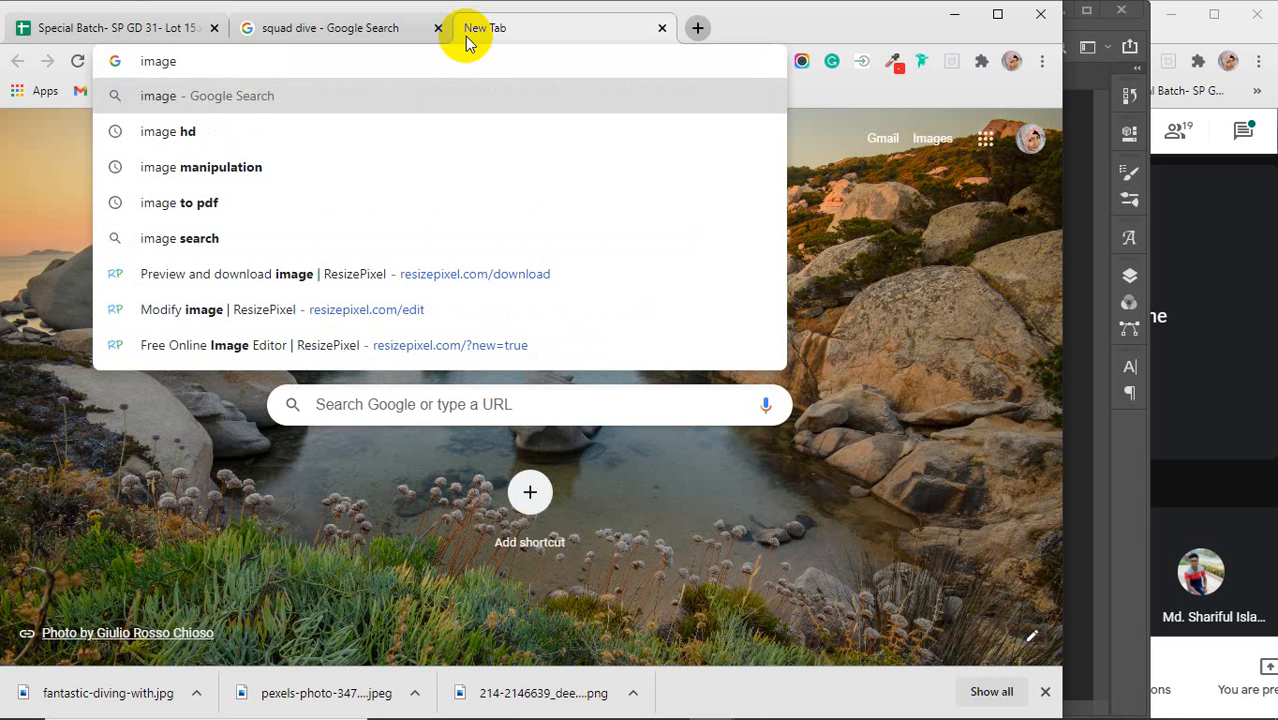
key(Down)
key(Down)
key(Return)
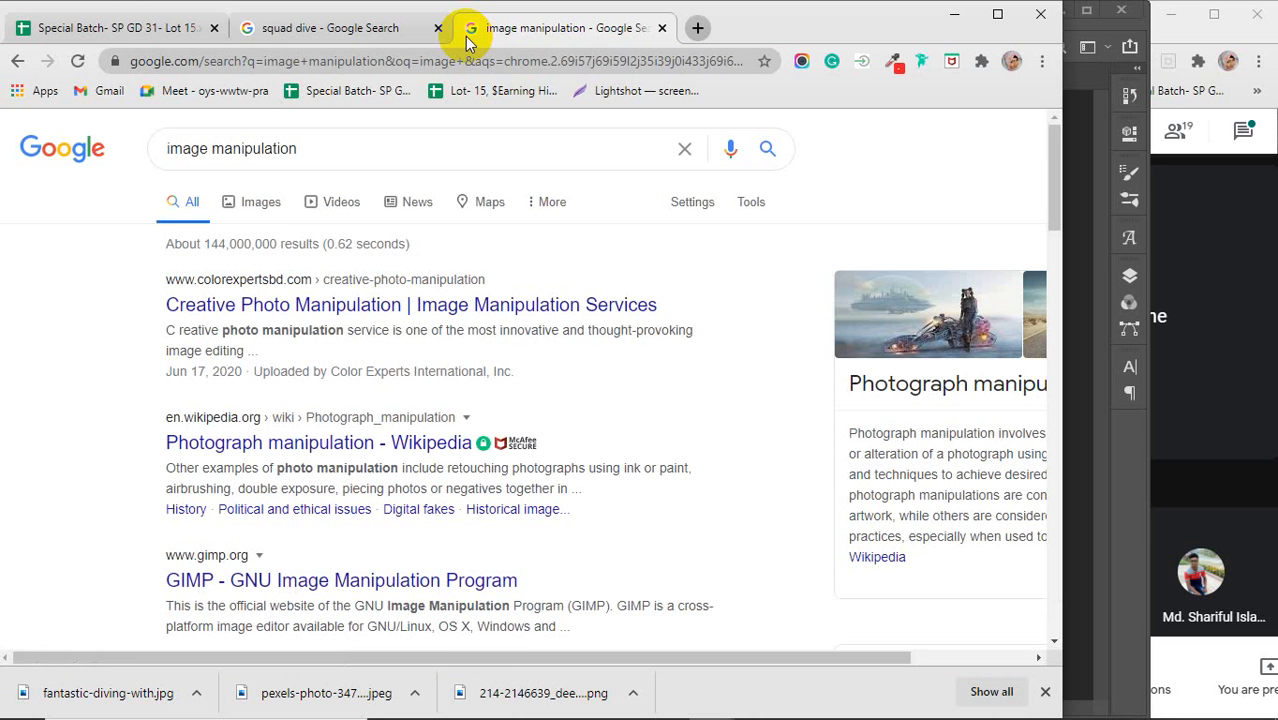
click(255, 203)
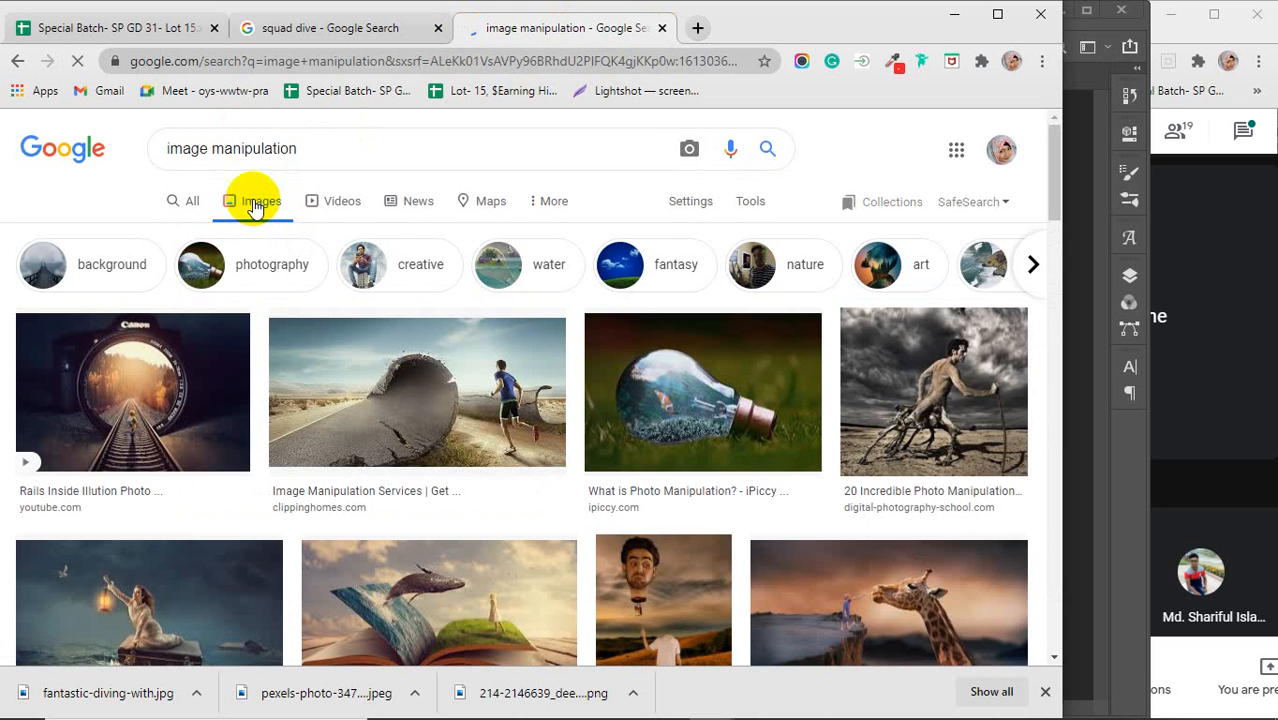
Step: Examine the rails-inside-camera, fantasy railway and cyberpunk photo manipulations and browse their related images as examples
click(212, 390)
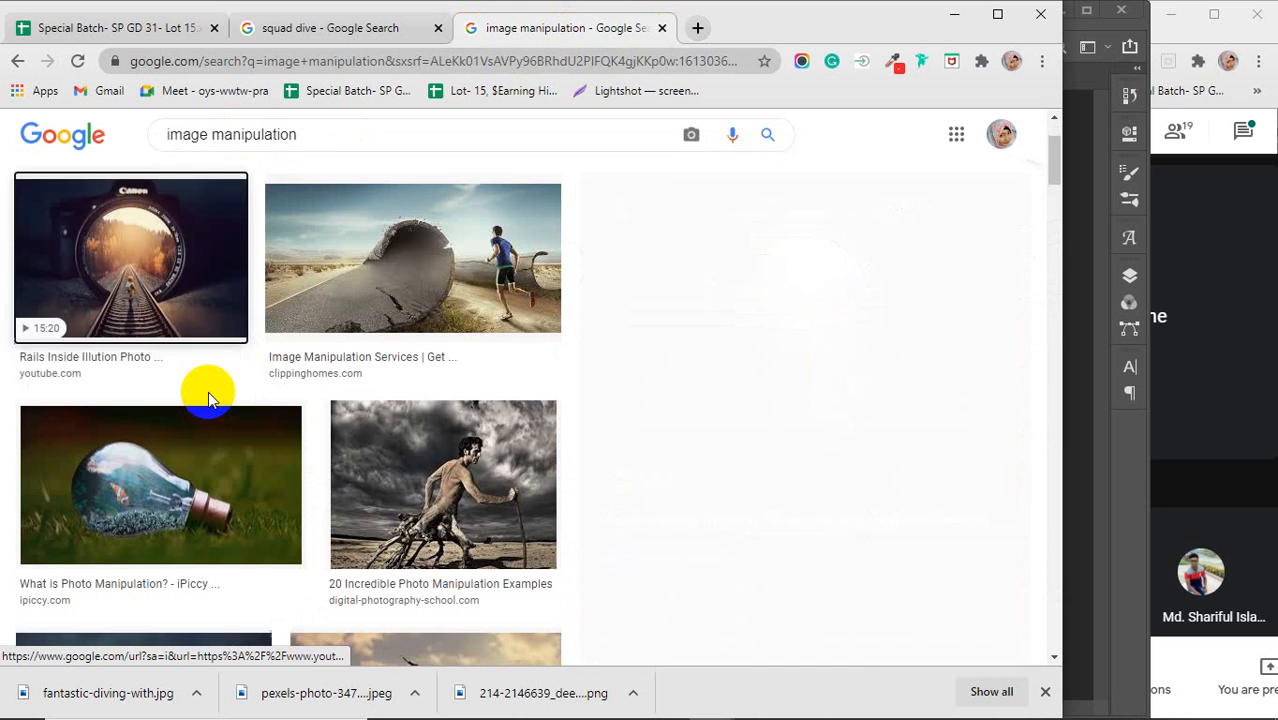
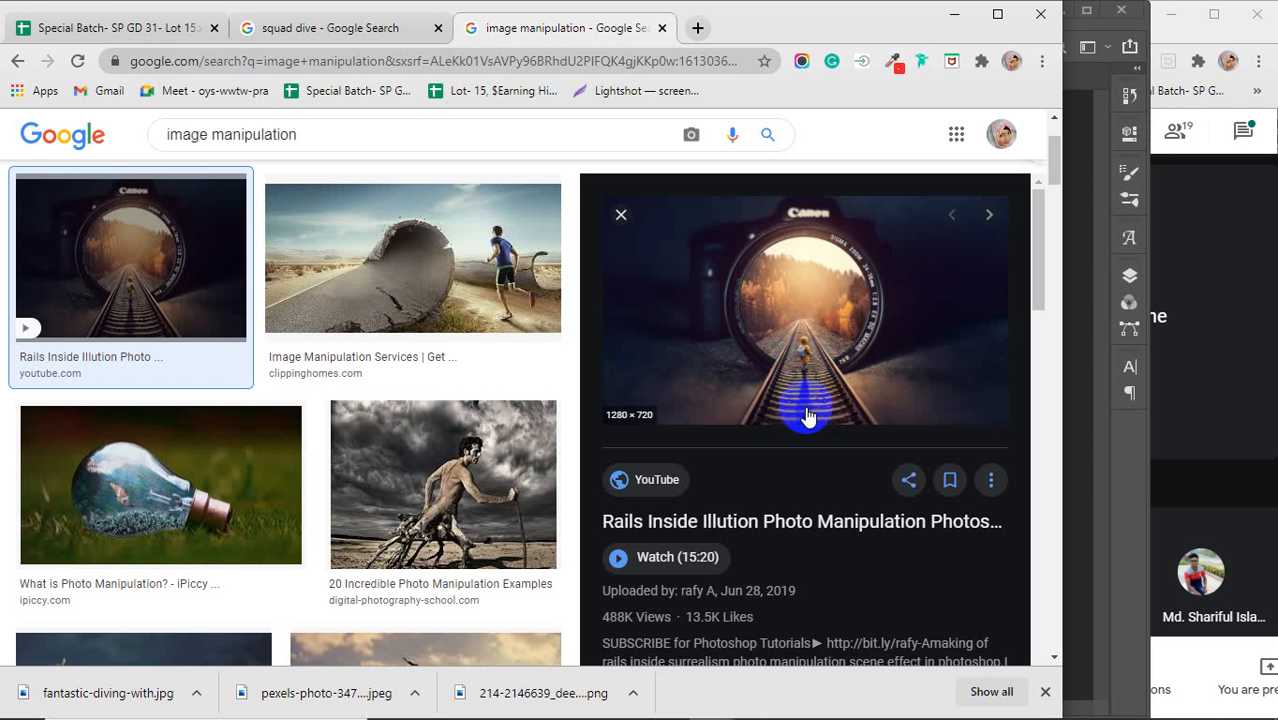
scroll(806, 410, down, 3)
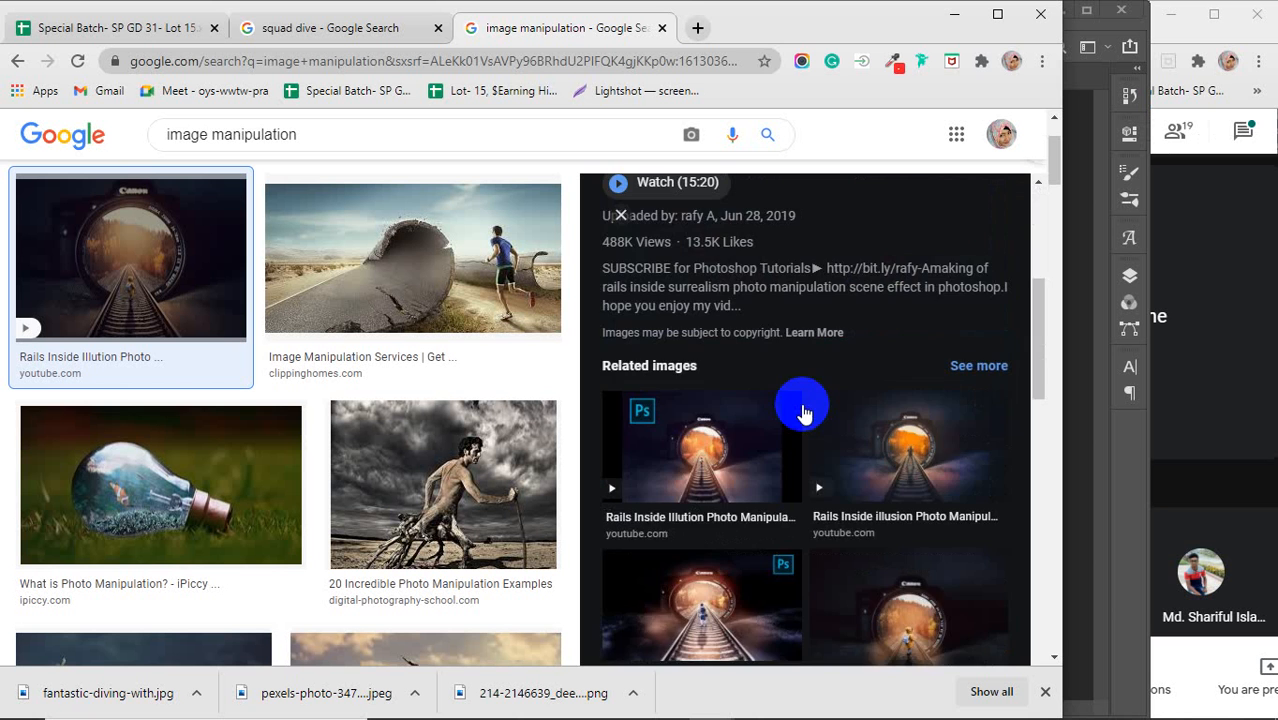
scroll(801, 403, down, 3)
scroll(803, 410, down, 3)
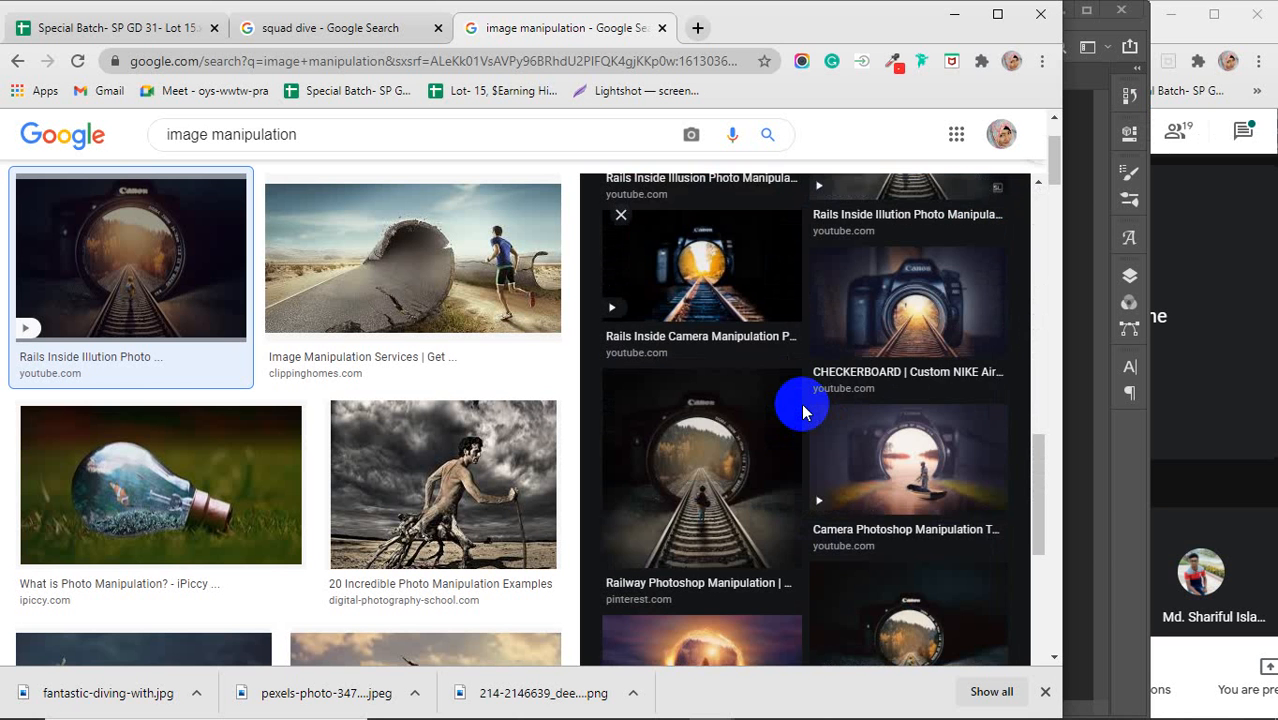
scroll(803, 410, down, 3)
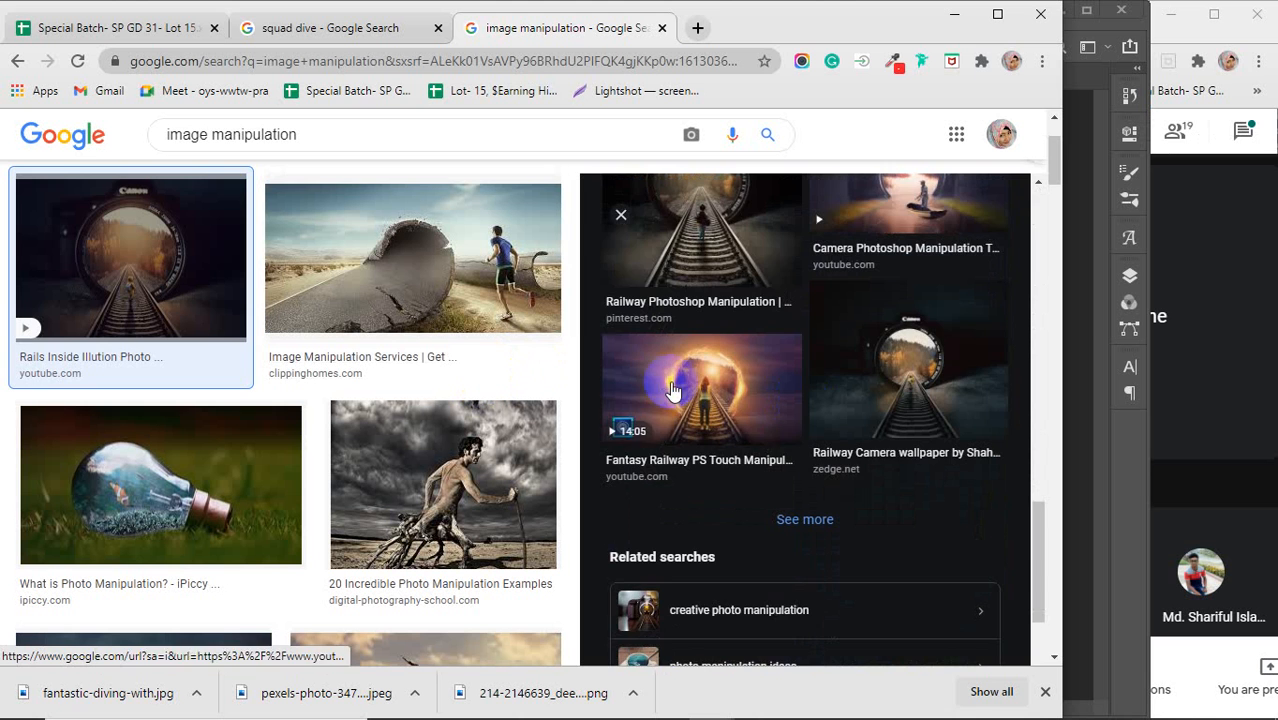
click(670, 385)
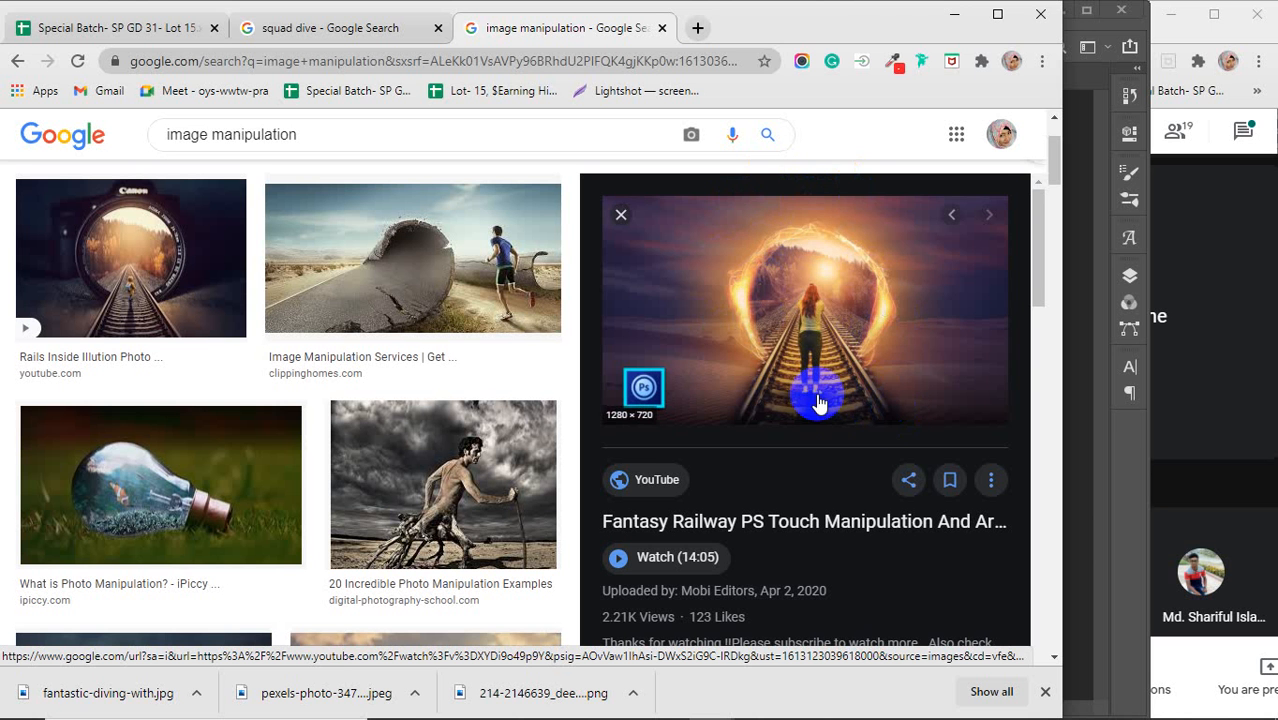
scroll(749, 387, down, 8)
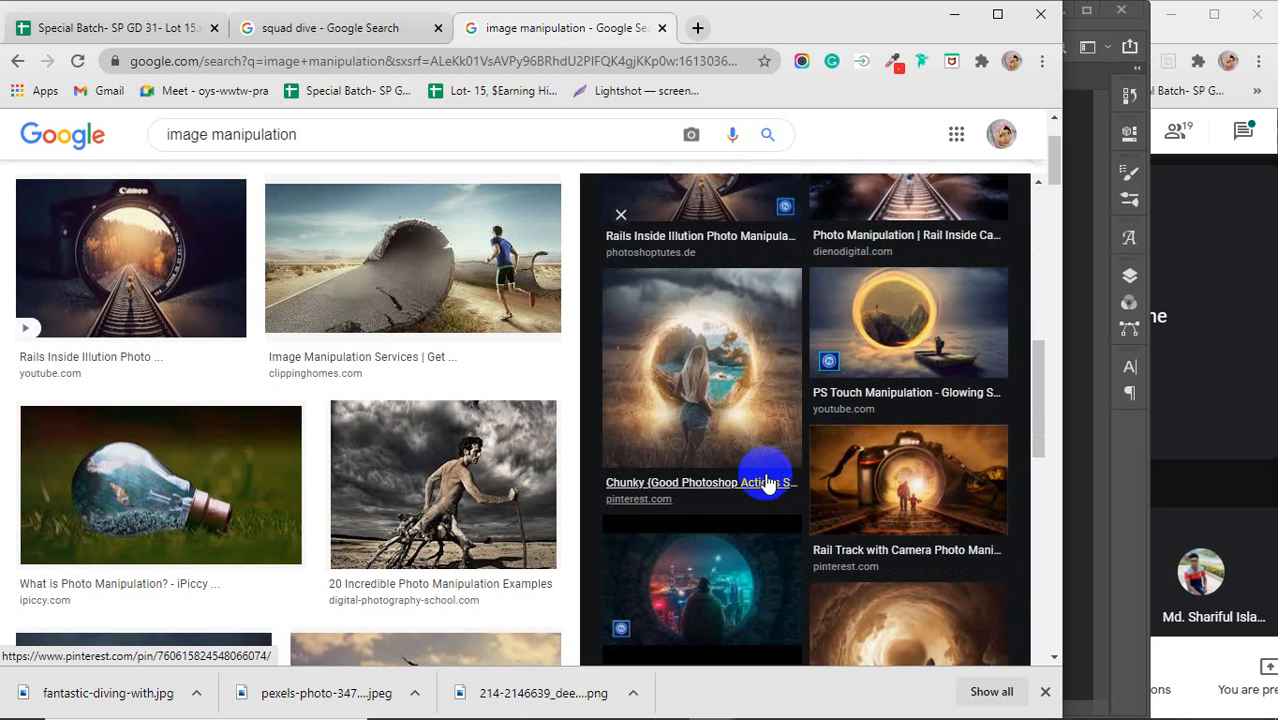
scroll(756, 442, down, 2)
click(668, 391)
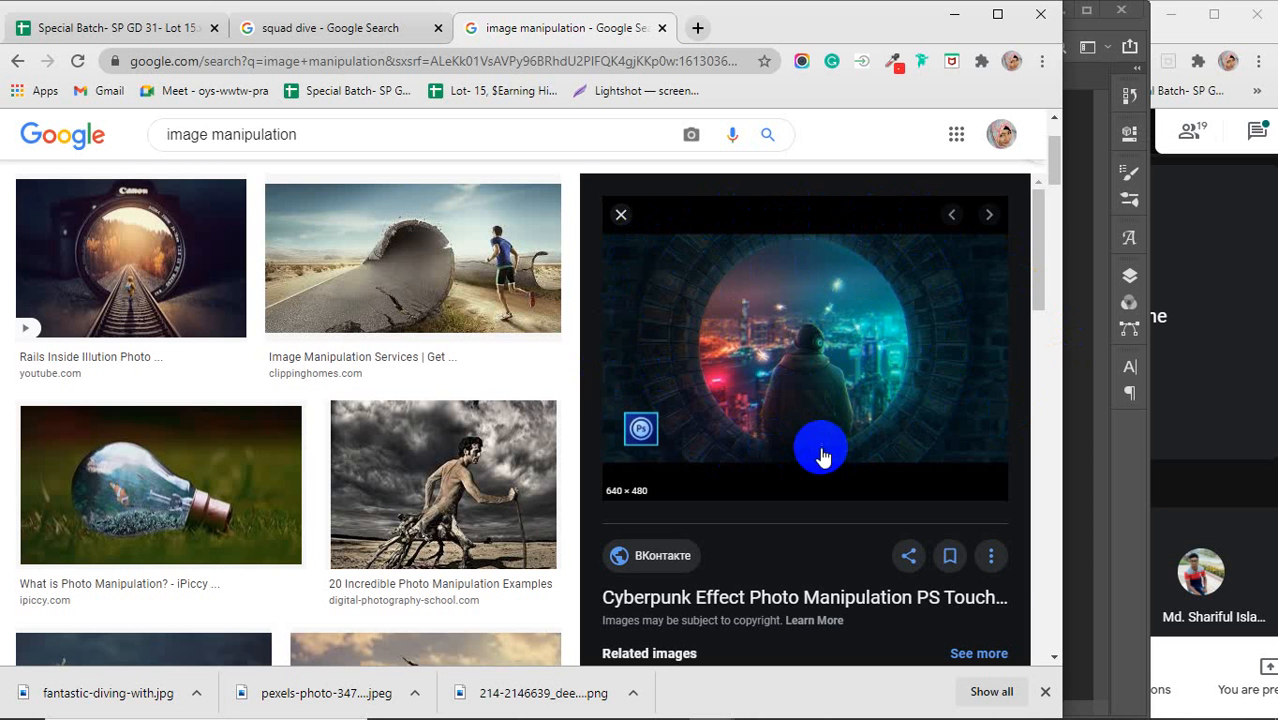
scroll(300, 390, down, 3)
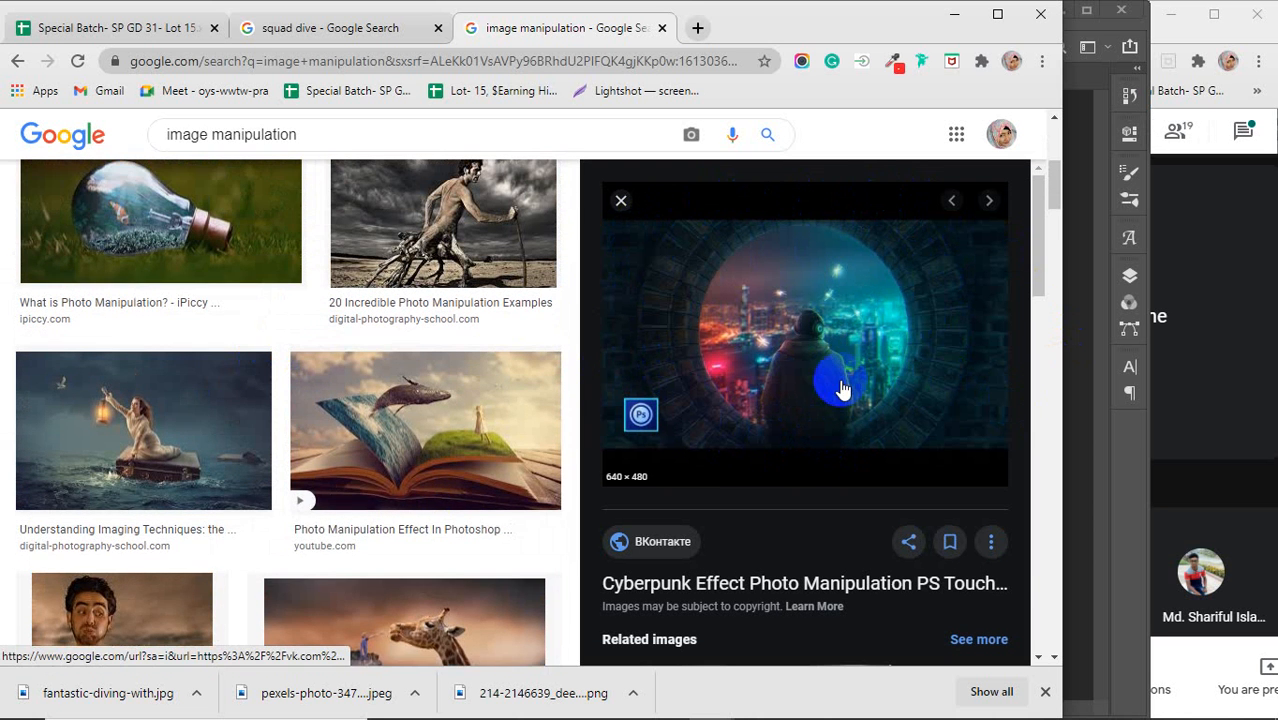
scroll(824, 394, up, 1)
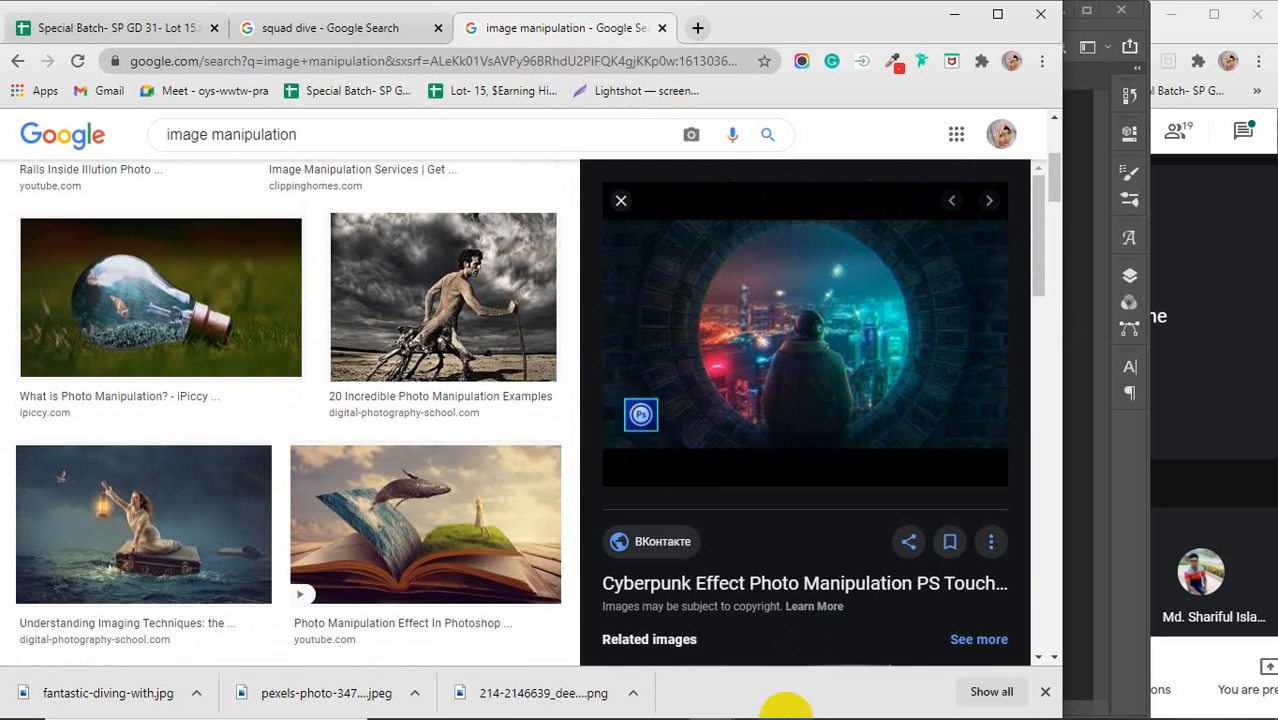
Step: Return to Photoshop and select the porcelain cup layer in the composite
click(757, 701)
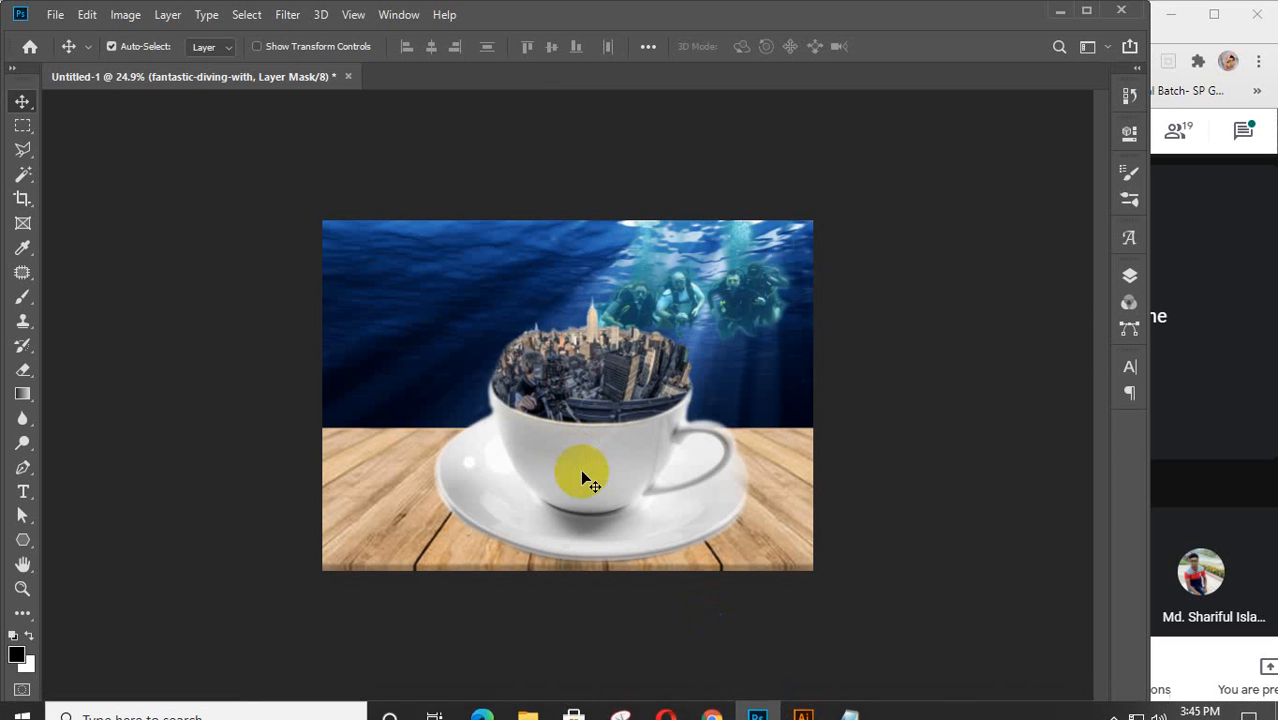
click(590, 551)
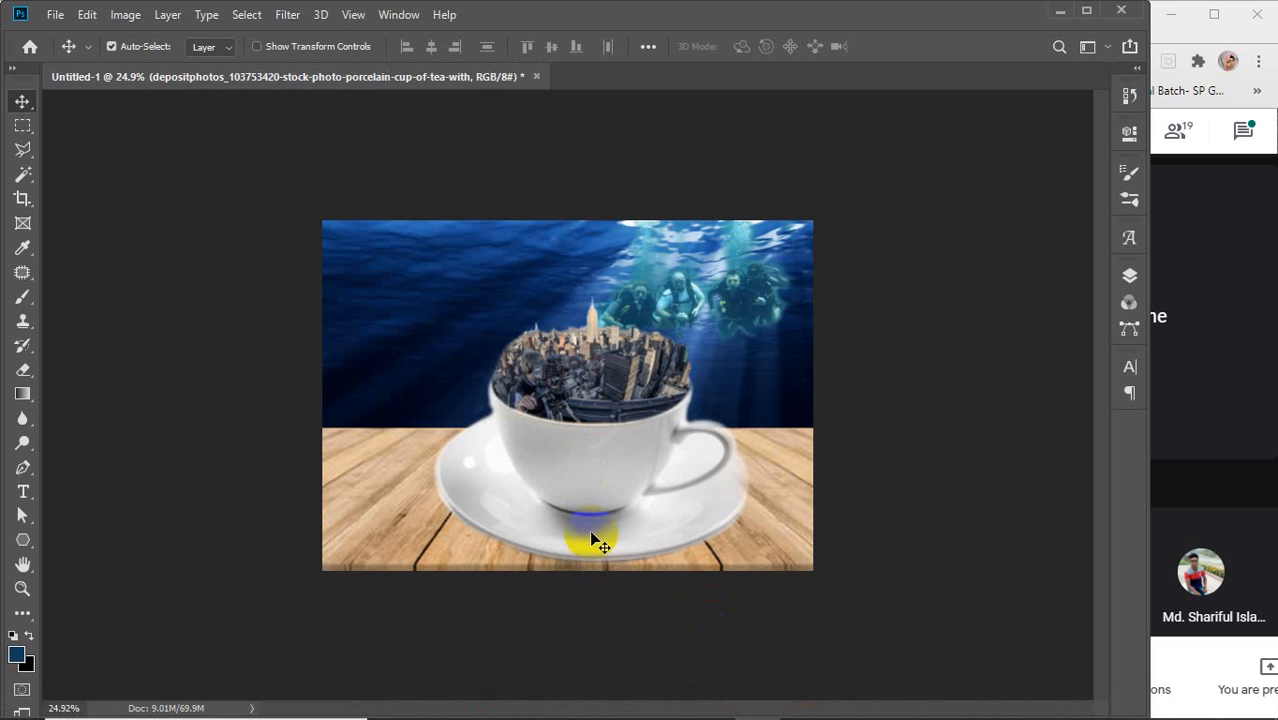
Step: Warp the porcelain cup layer with Free Transform, bending the lower edge of the mesh downward to bulge the saucer's base
key(ctrl+t)
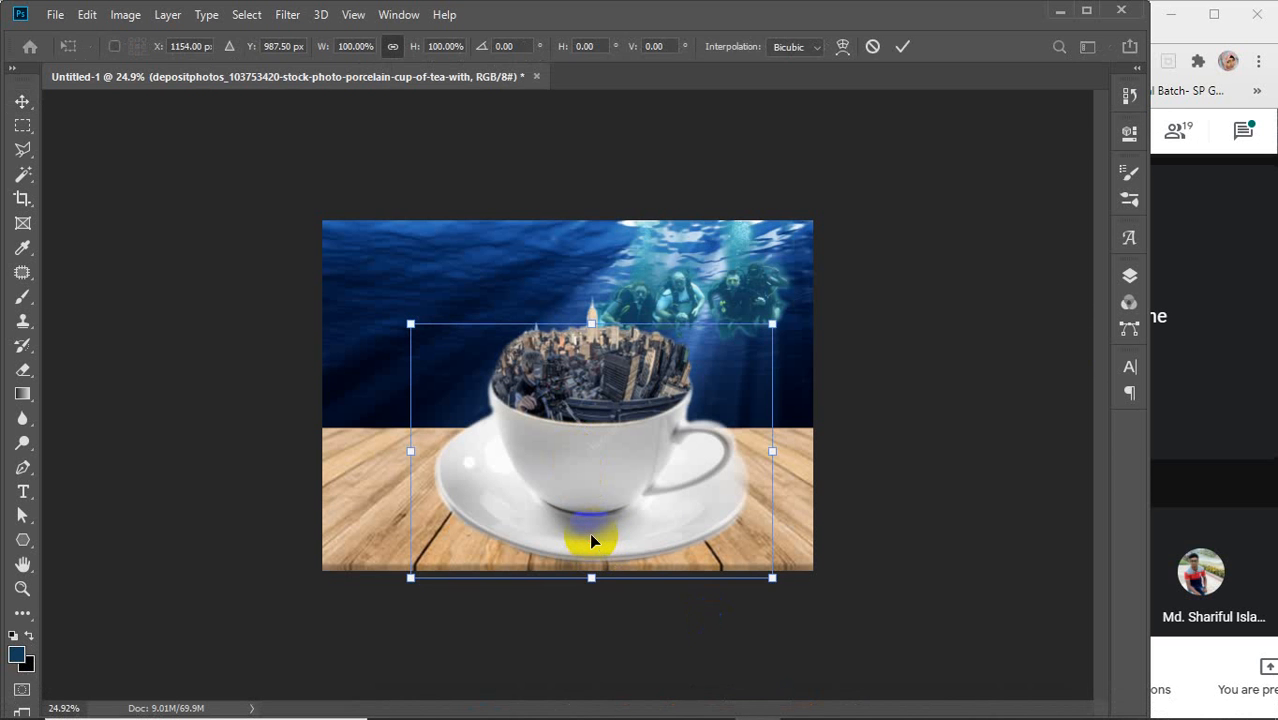
right_click(589, 532)
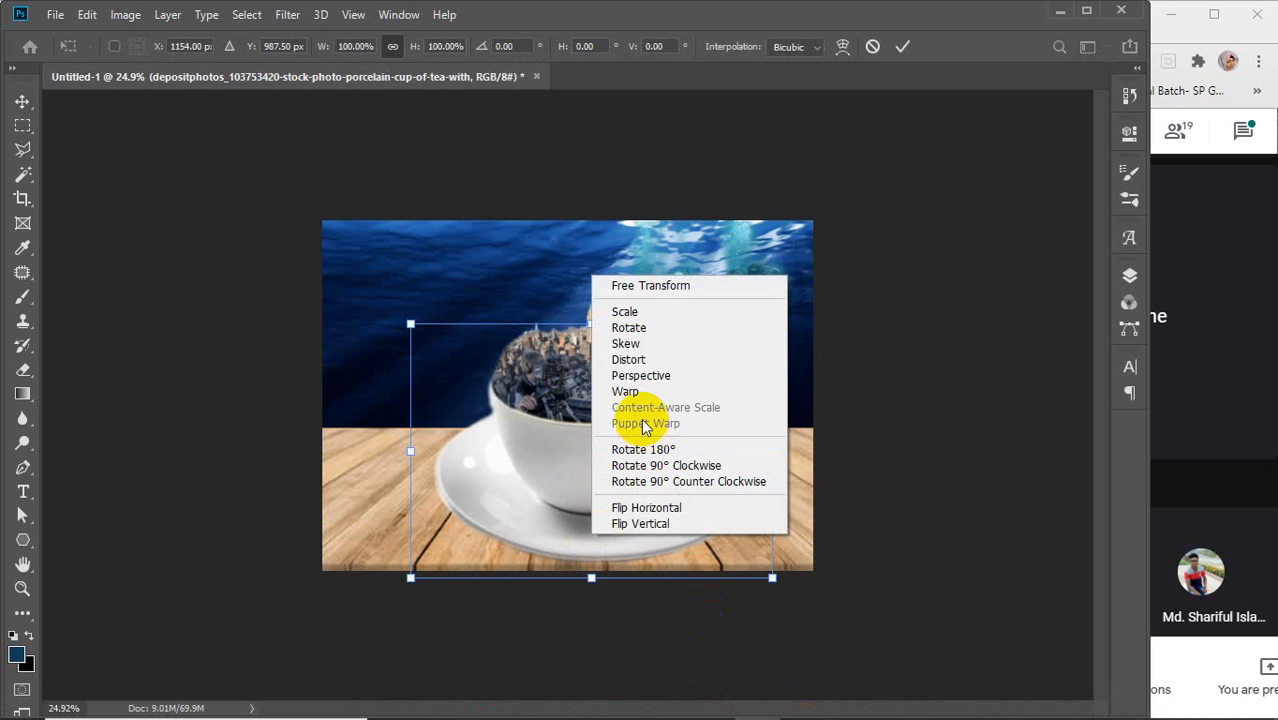
click(628, 392)
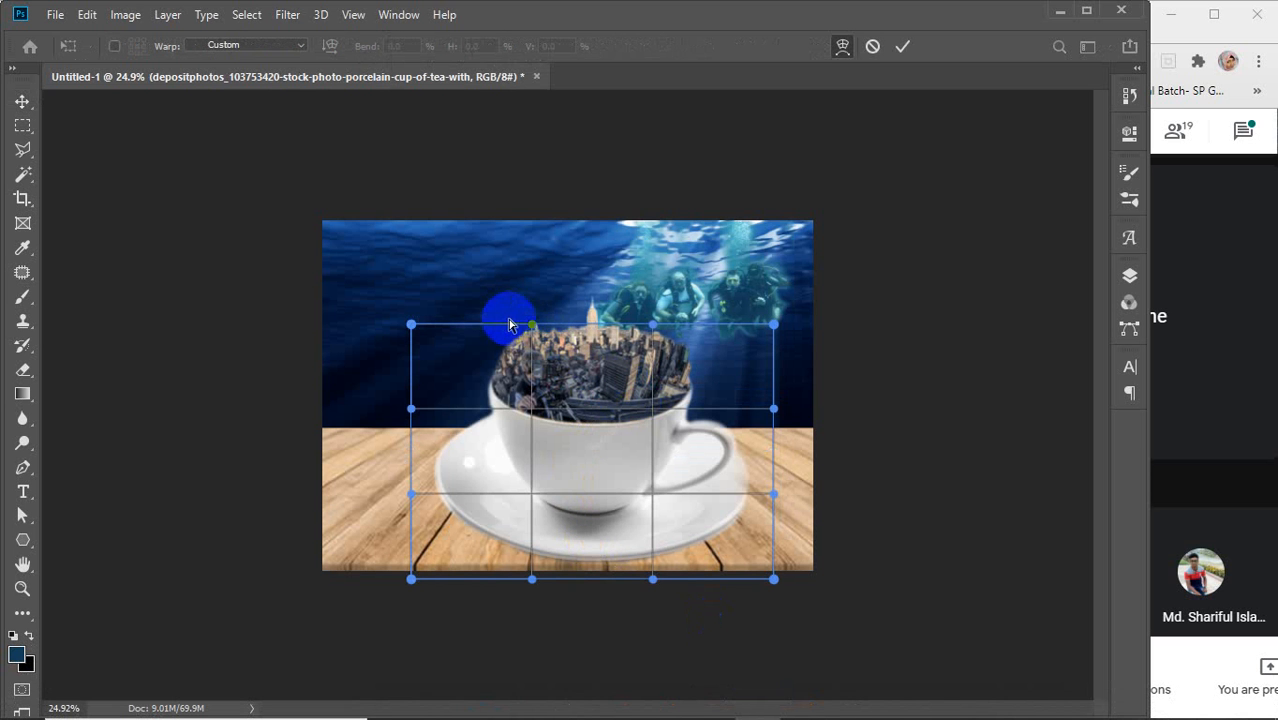
click(530, 586)
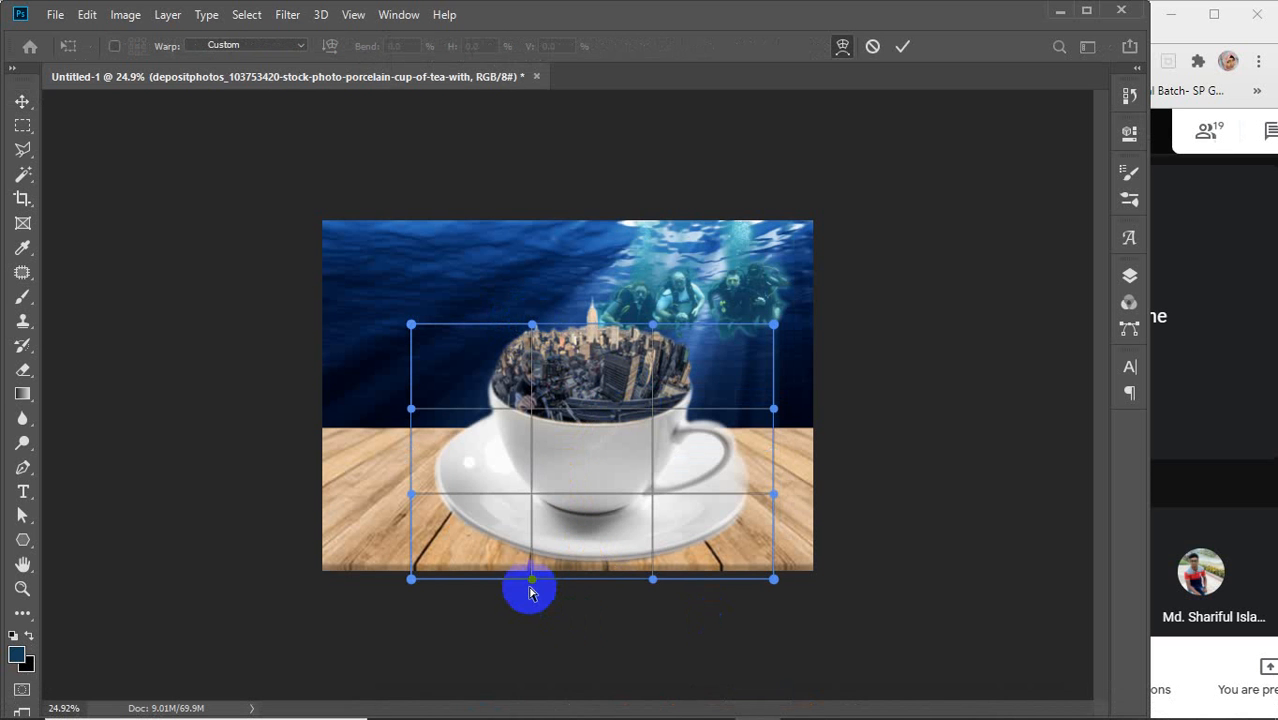
drag(530, 586, 529, 560)
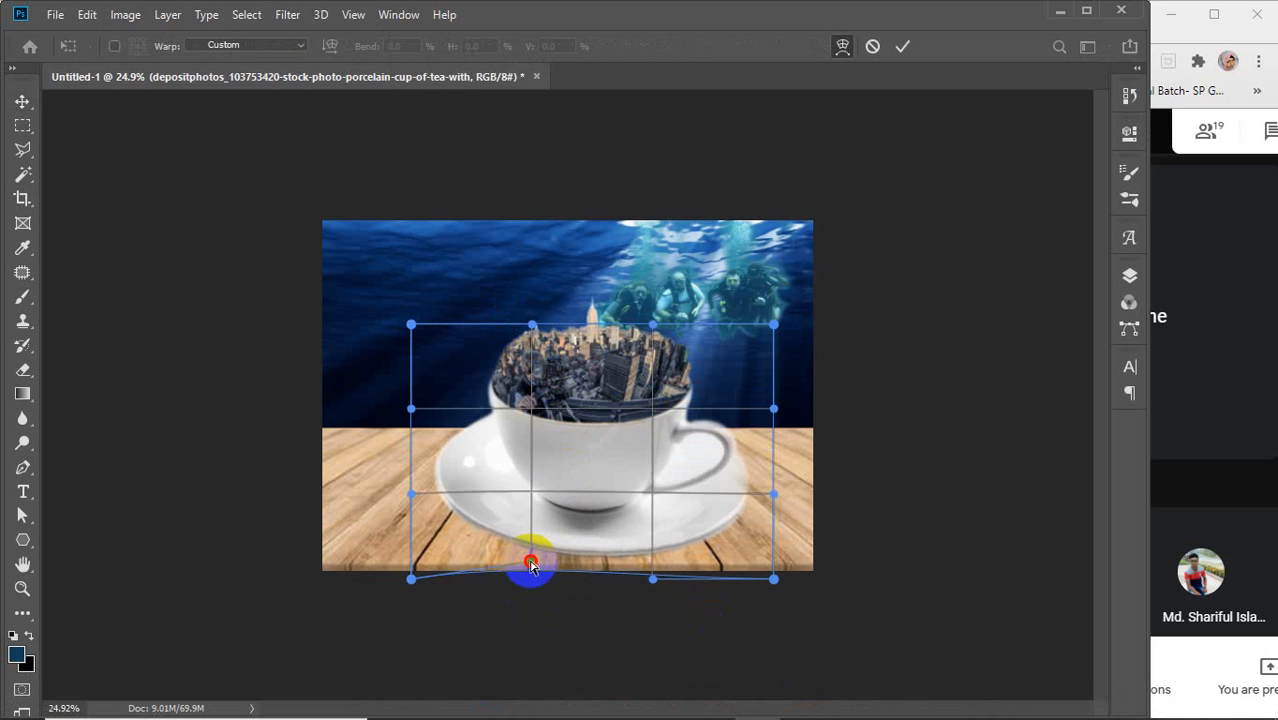
click(652, 586)
drag(651, 588, 650, 552)
drag(532, 556, 530, 665)
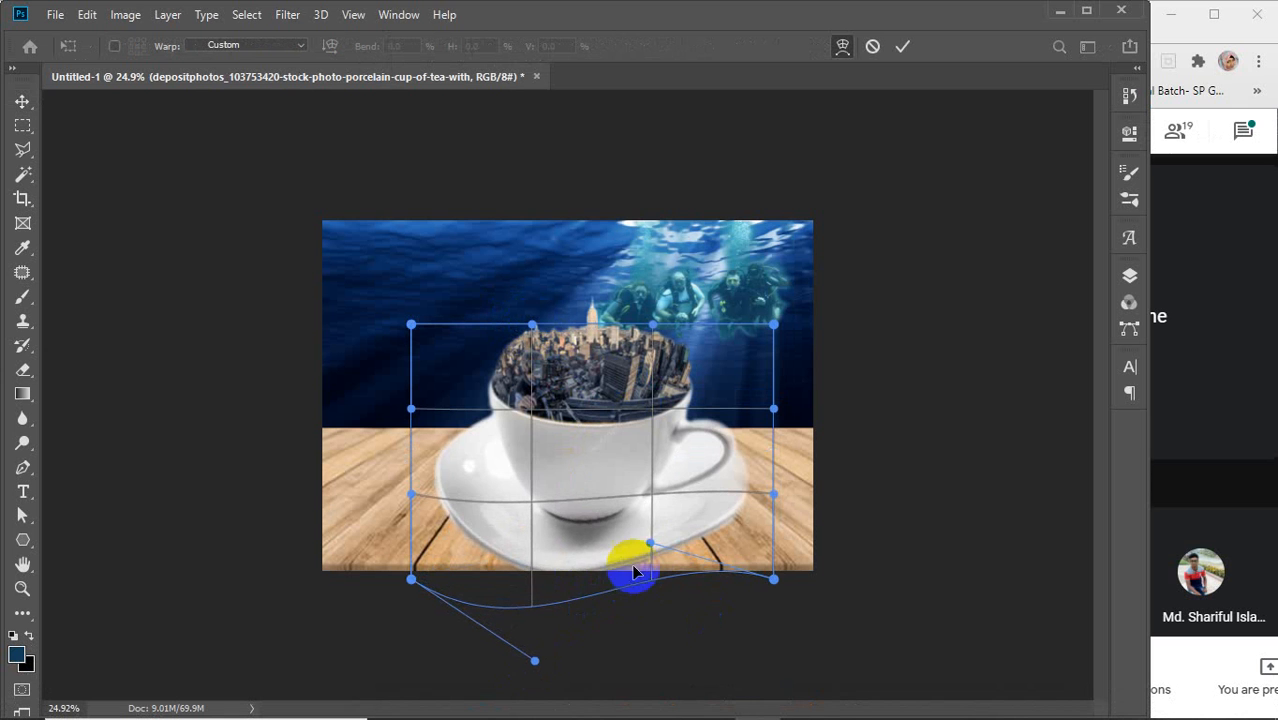
drag(650, 543, 666, 616)
Step: Fine-tune the warp mesh around the base of the cup and apply the transformation
drag(533, 516, 527, 514)
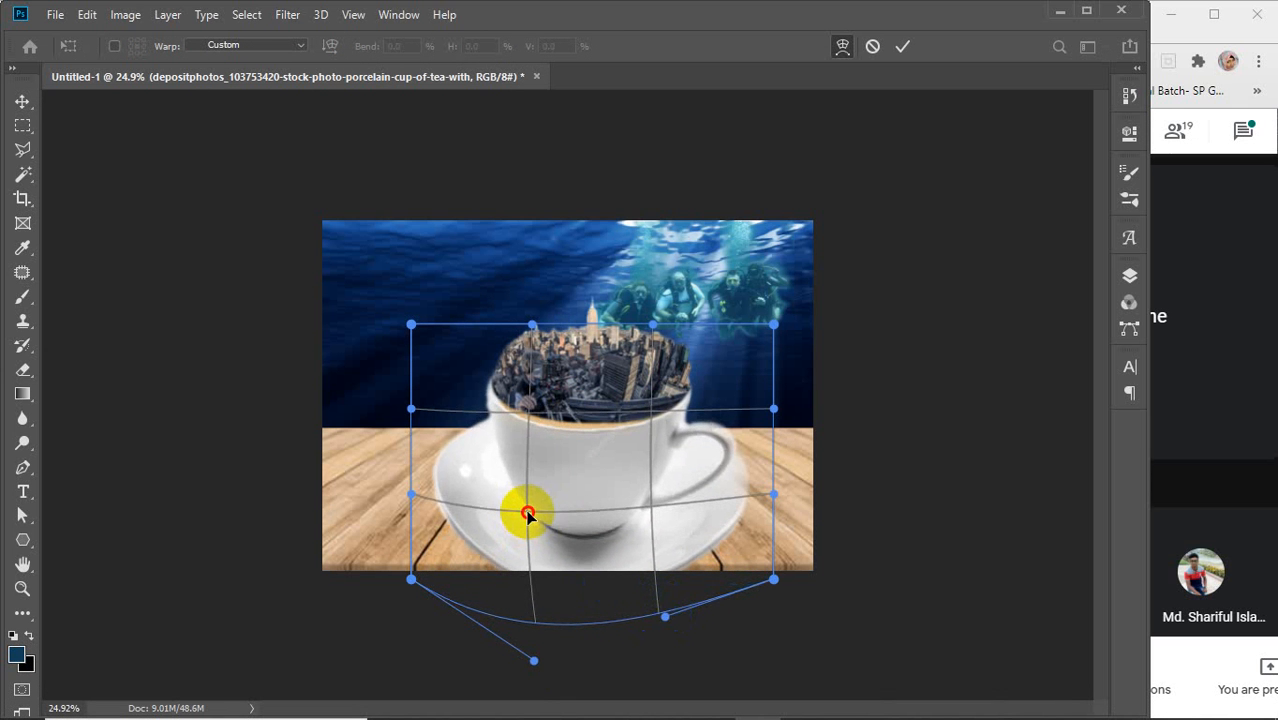
drag(649, 511, 657, 497)
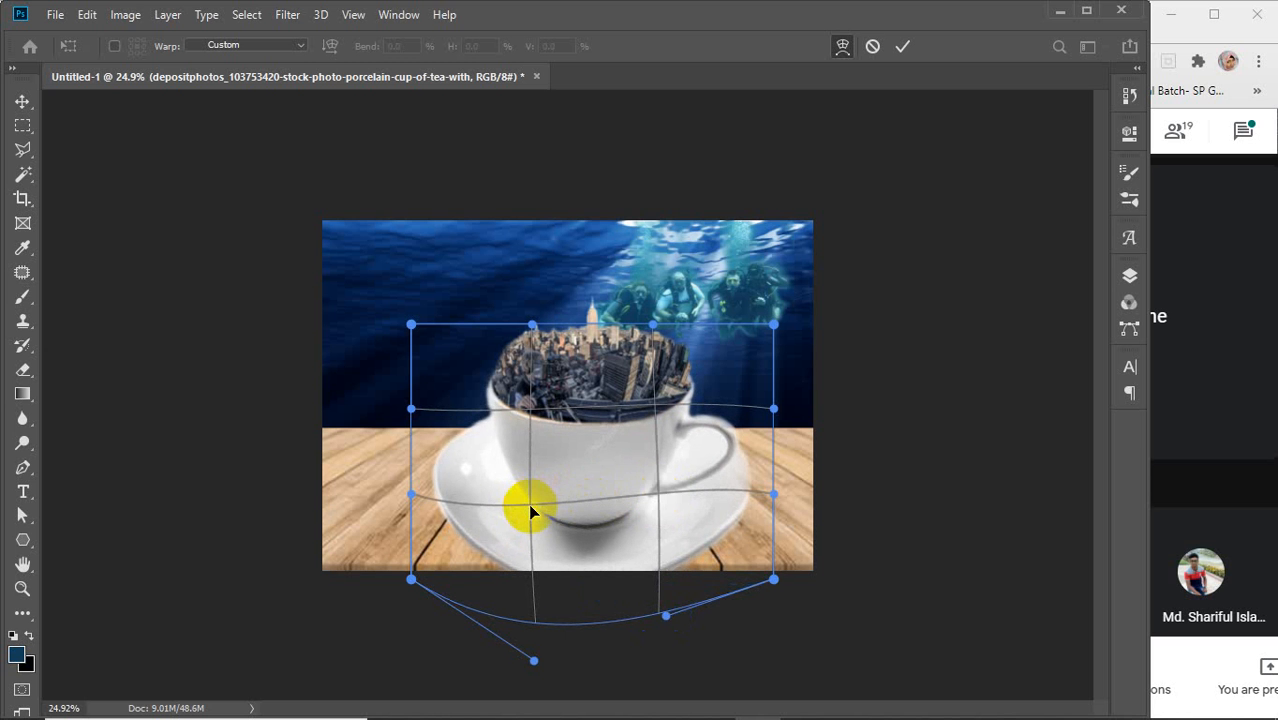
drag(530, 506, 534, 496)
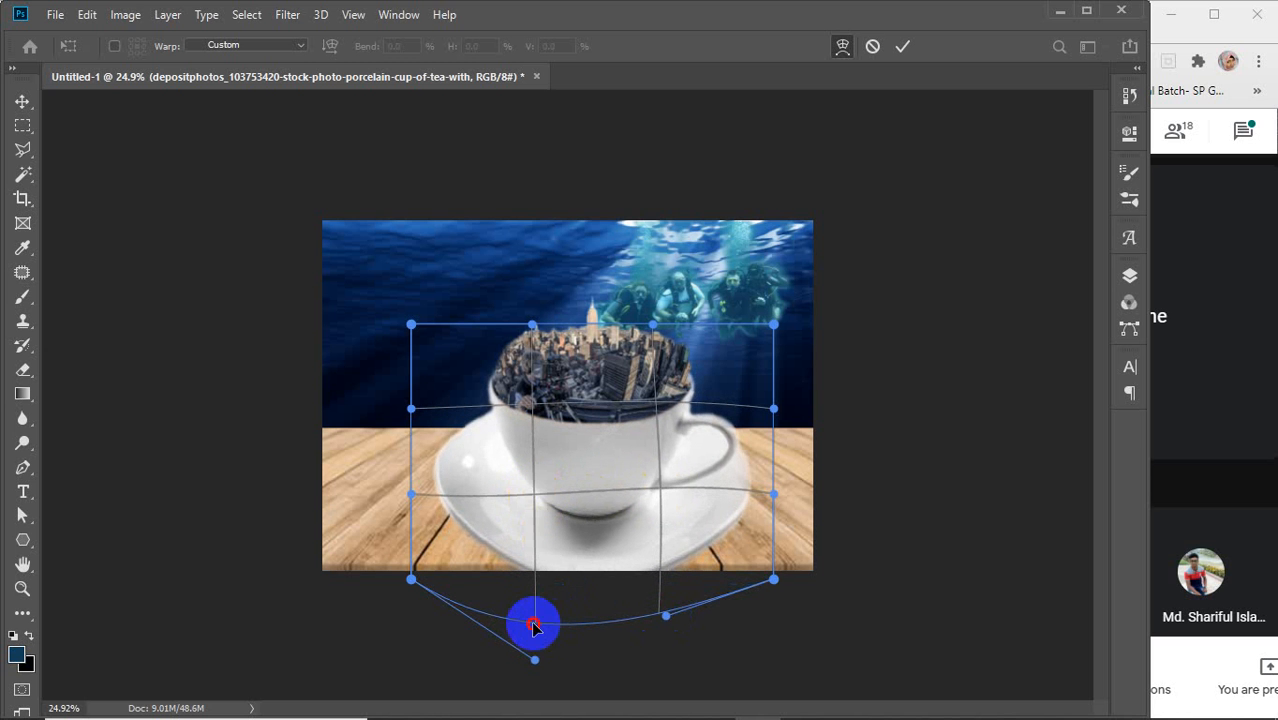
click(902, 47)
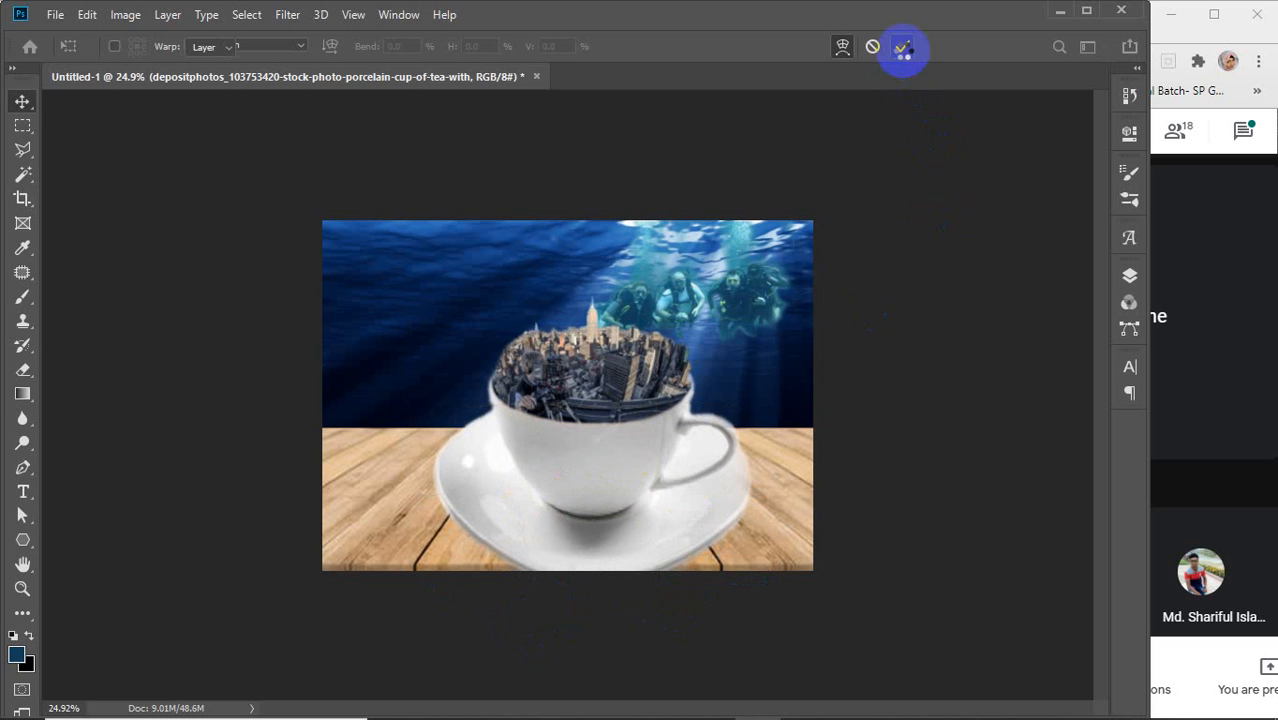
Step: Switch to Chrome's image manipulation results and examine the pop-out book and story book manipulations with their related images
mouse_move(660, 701)
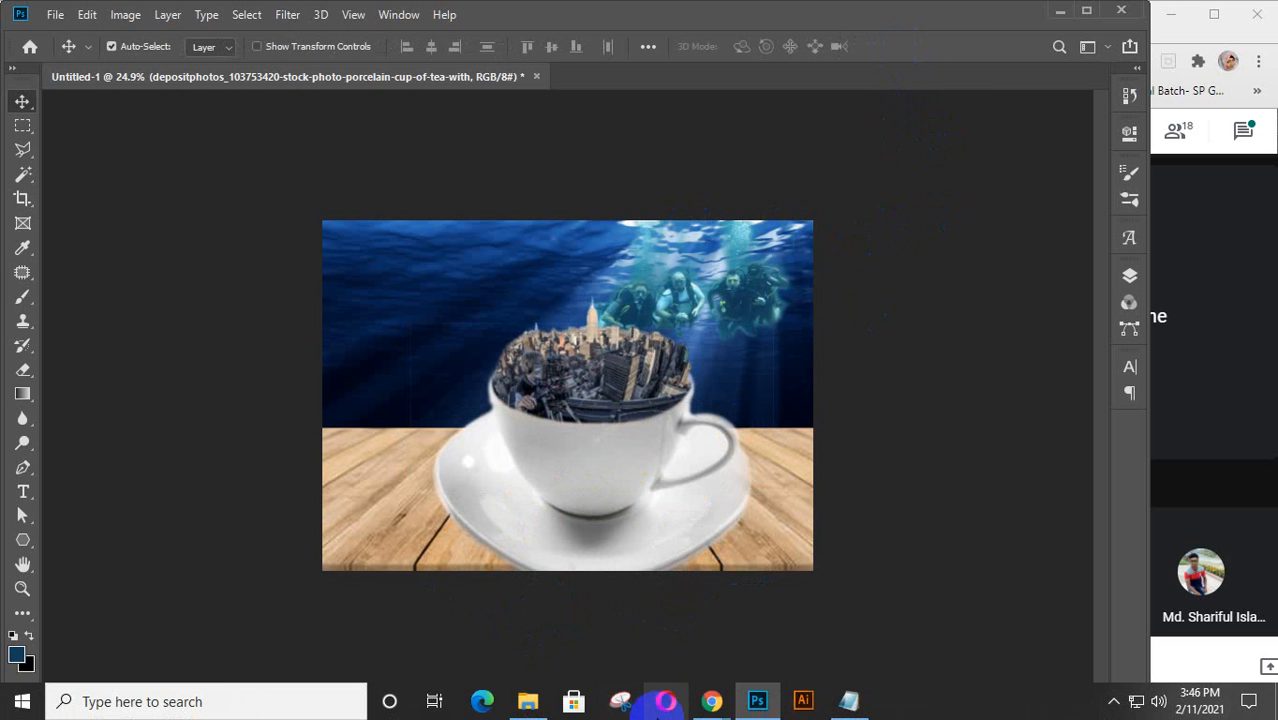
mouse_move(712, 701)
click(597, 638)
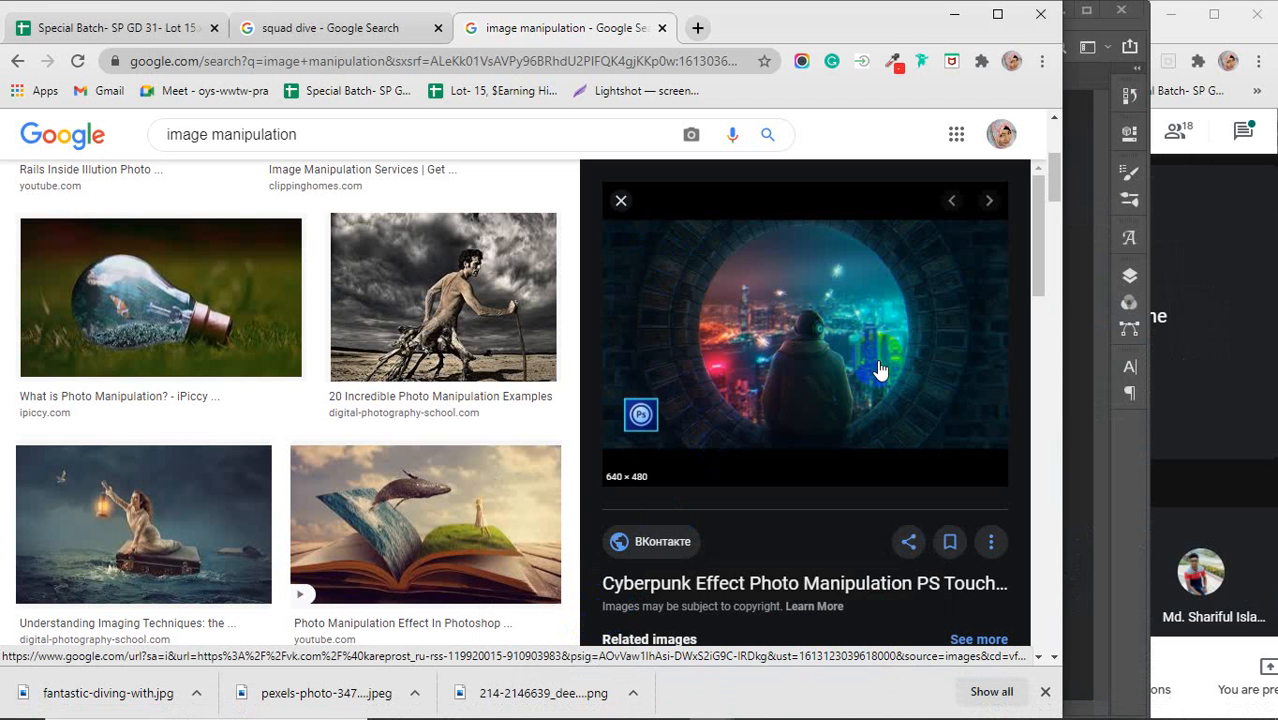
click(400, 520)
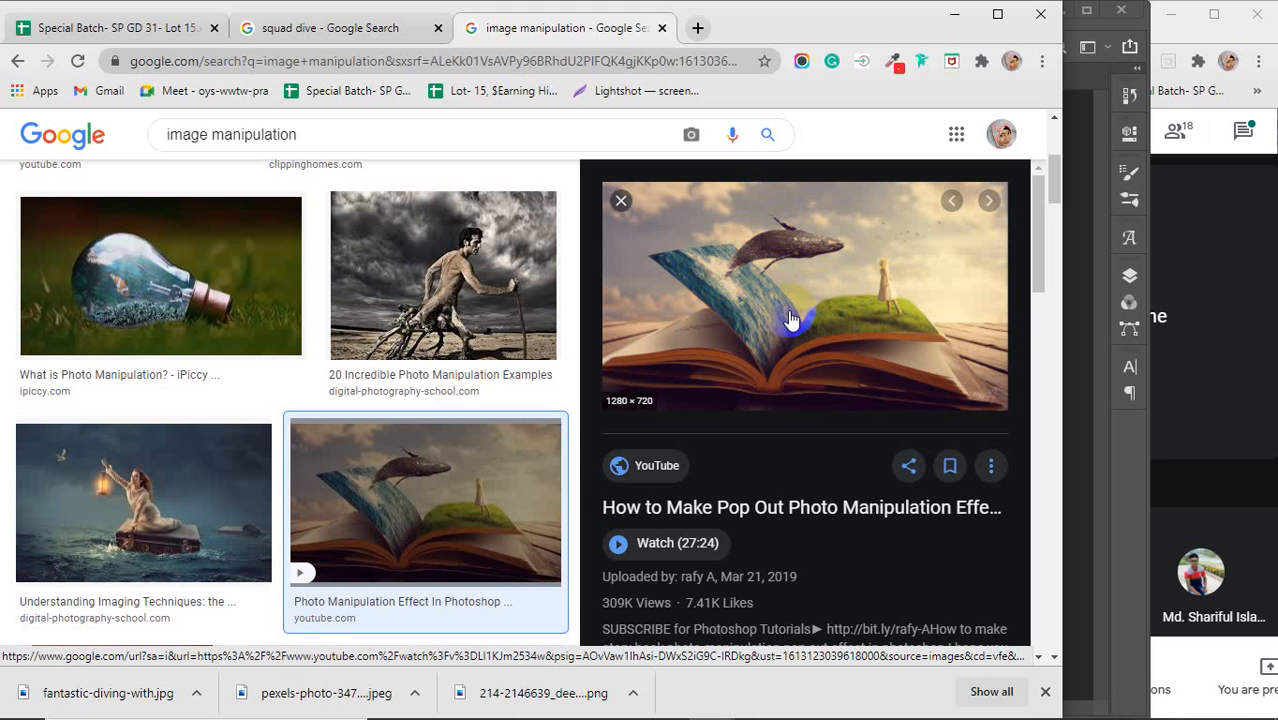
scroll(788, 316, down, 3)
scroll(788, 316, down, 2)
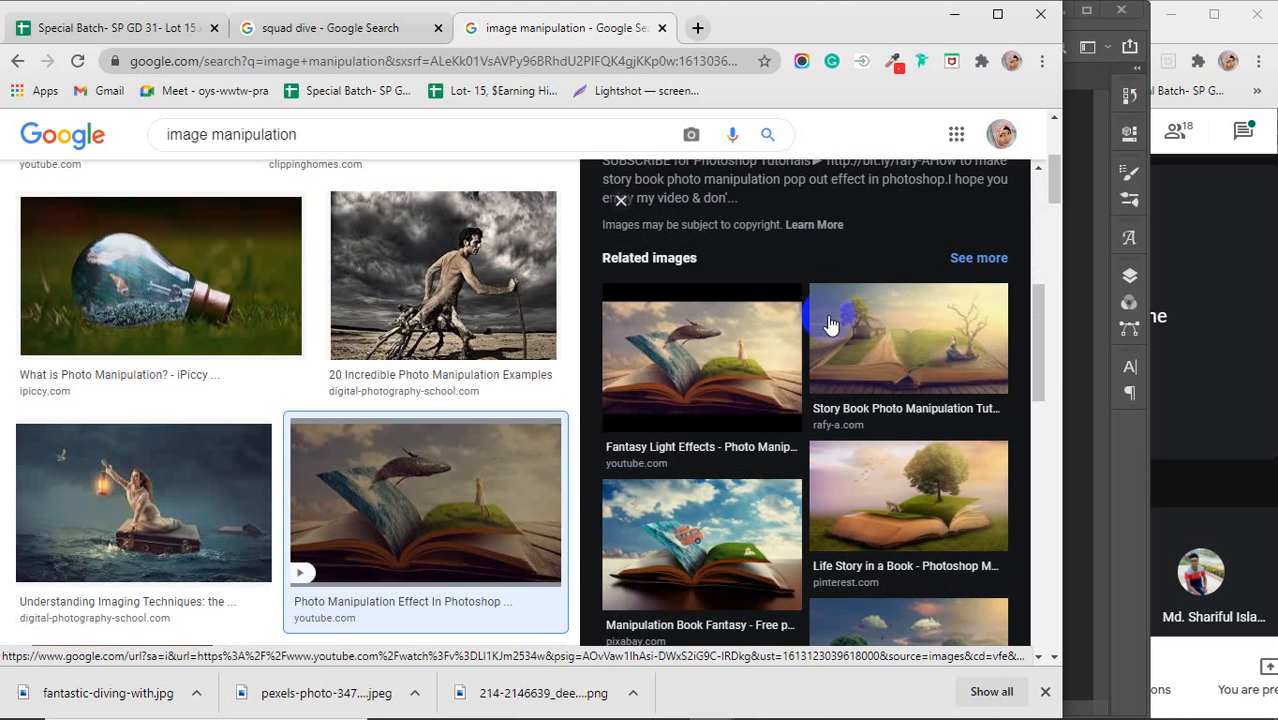
click(903, 355)
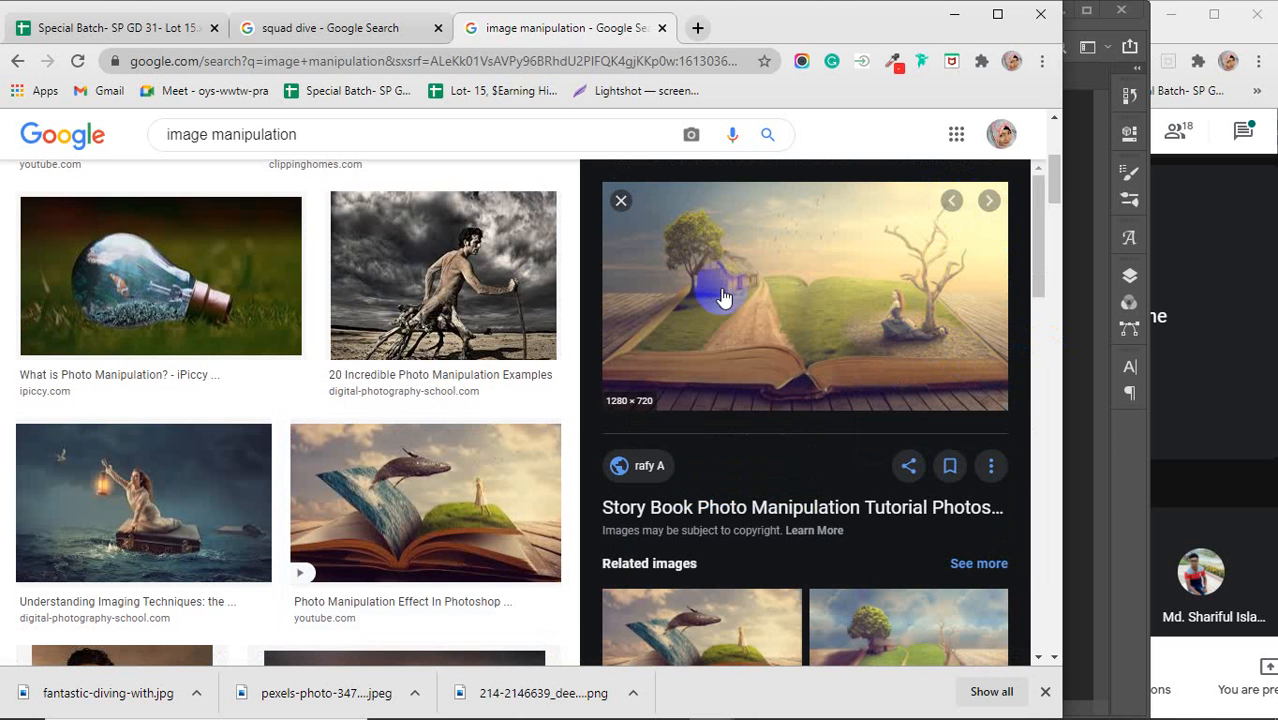
scroll(765, 345, down, 3)
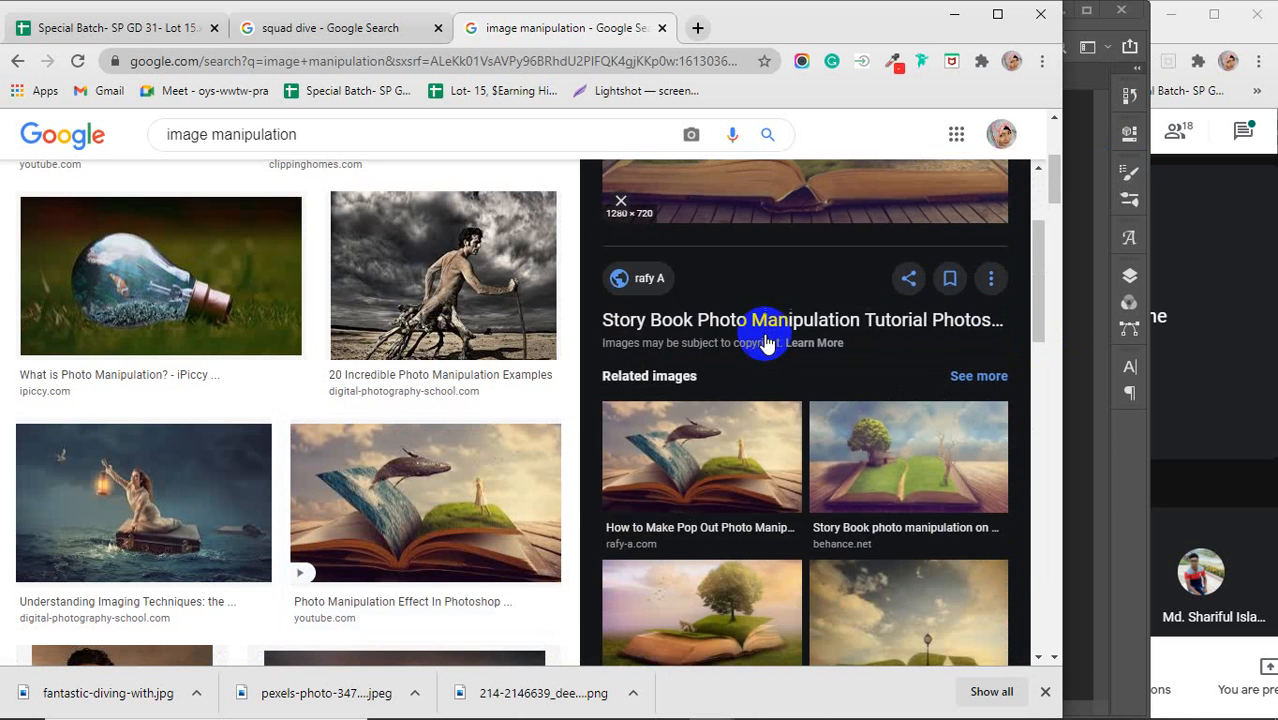
scroll(765, 343, down, 3)
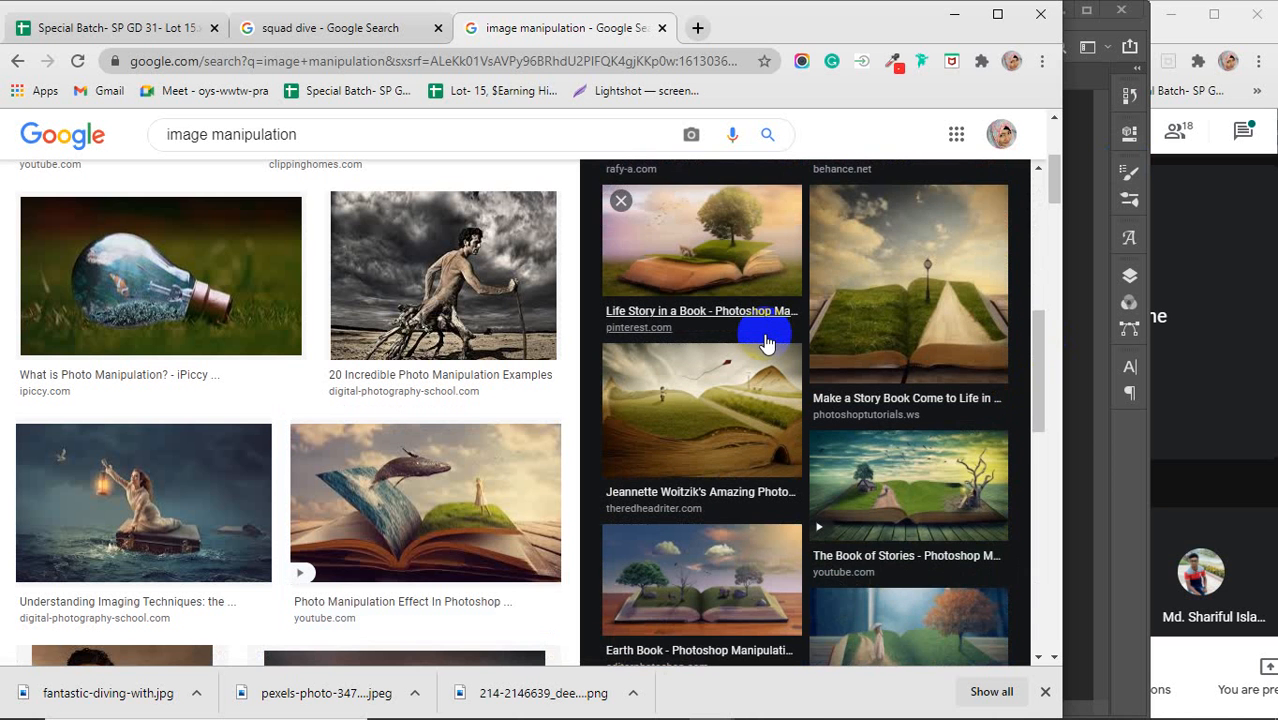
scroll(765, 343, down, 1)
scroll(765, 340, down, 1)
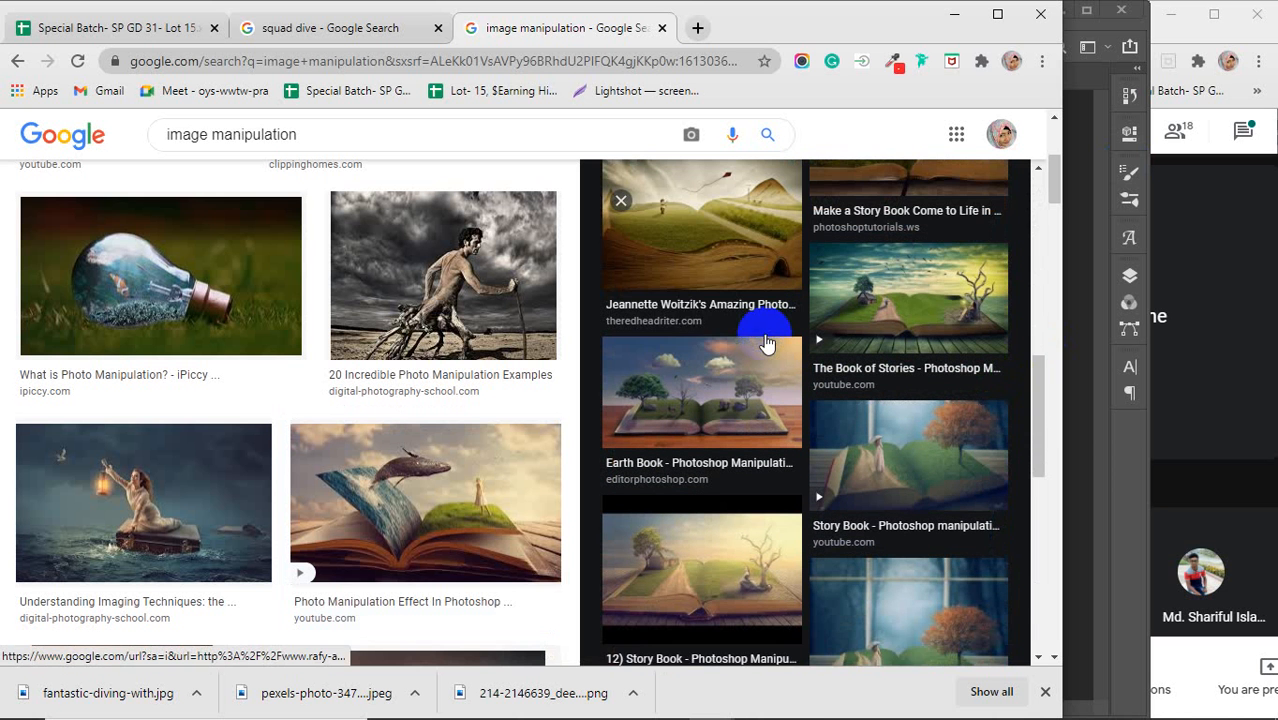
scroll(491, 348, down, 4)
scroll(295, 347, down, 1)
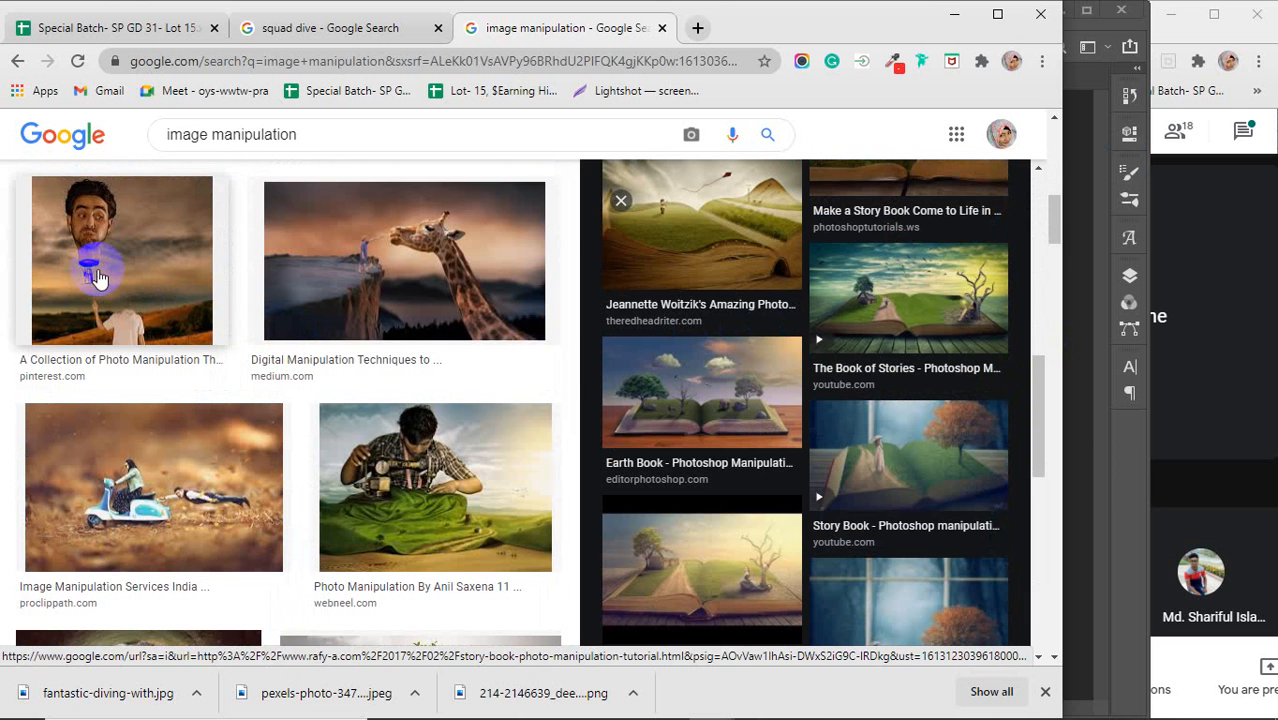
Step: Examine the floating-head balloon manipulation, its related images and the man sewing a green landscape
click(97, 278)
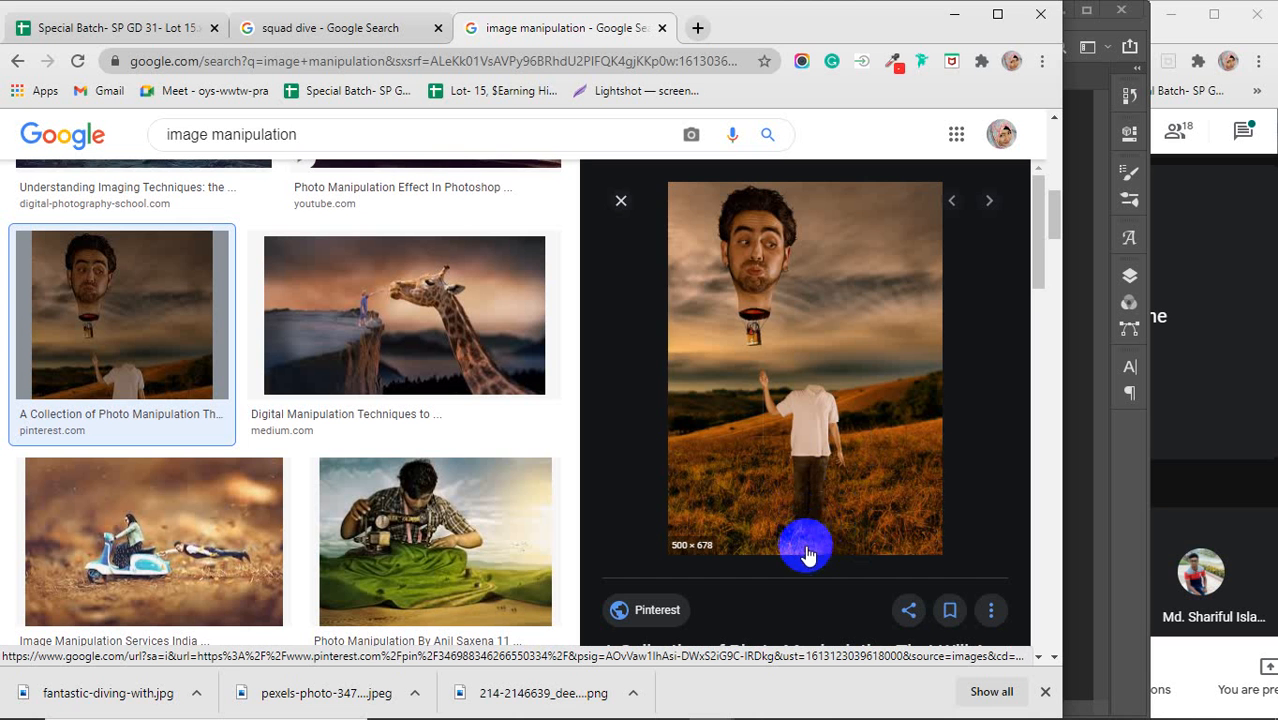
scroll(812, 515, down, 4)
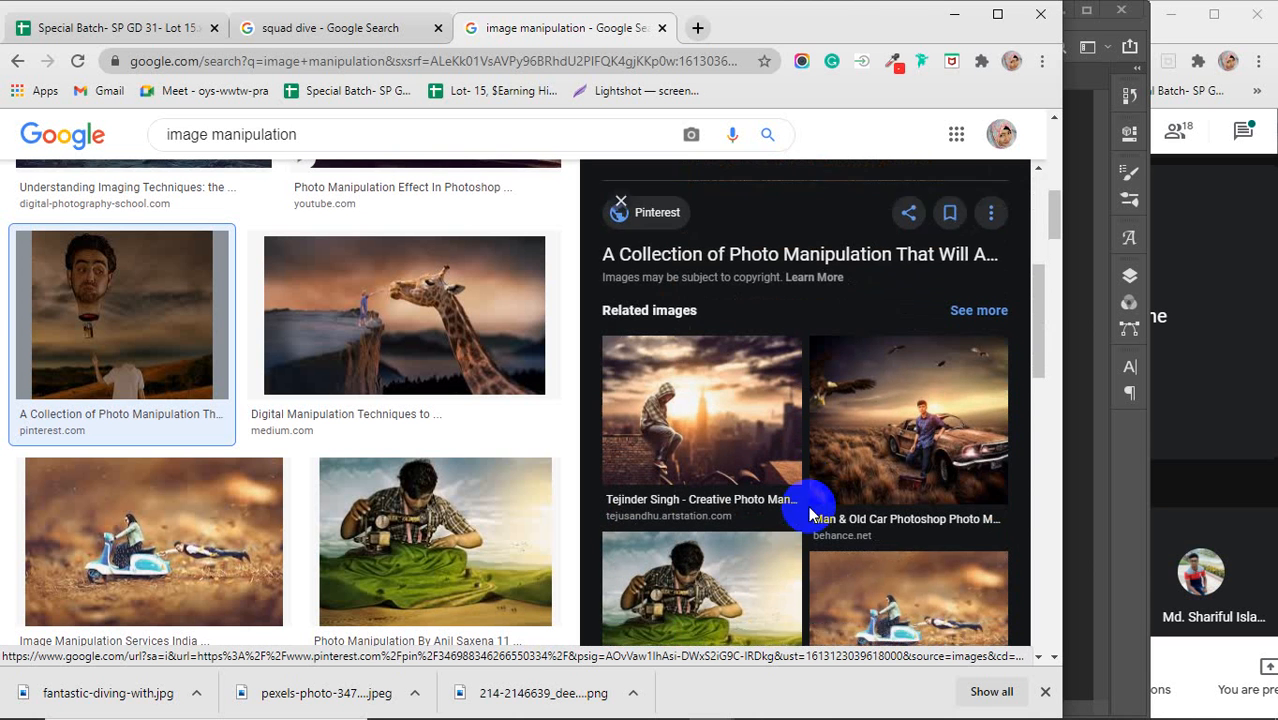
scroll(812, 515, down, 2)
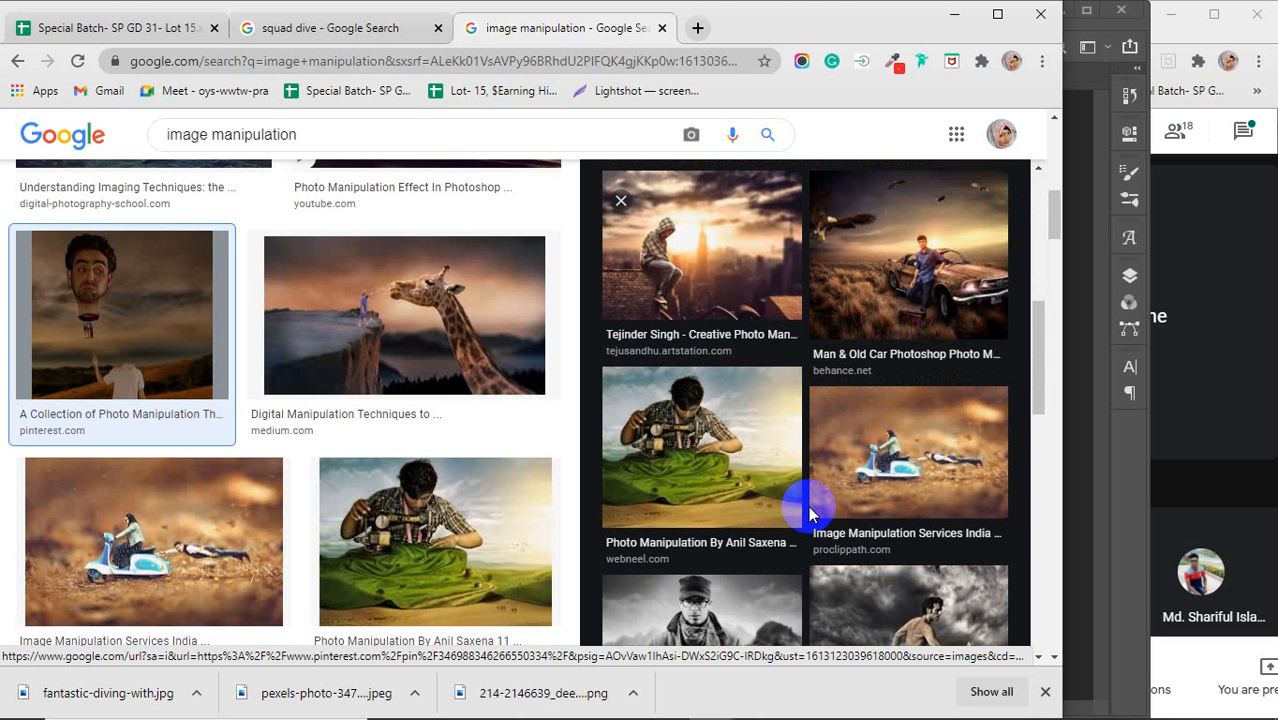
click(716, 455)
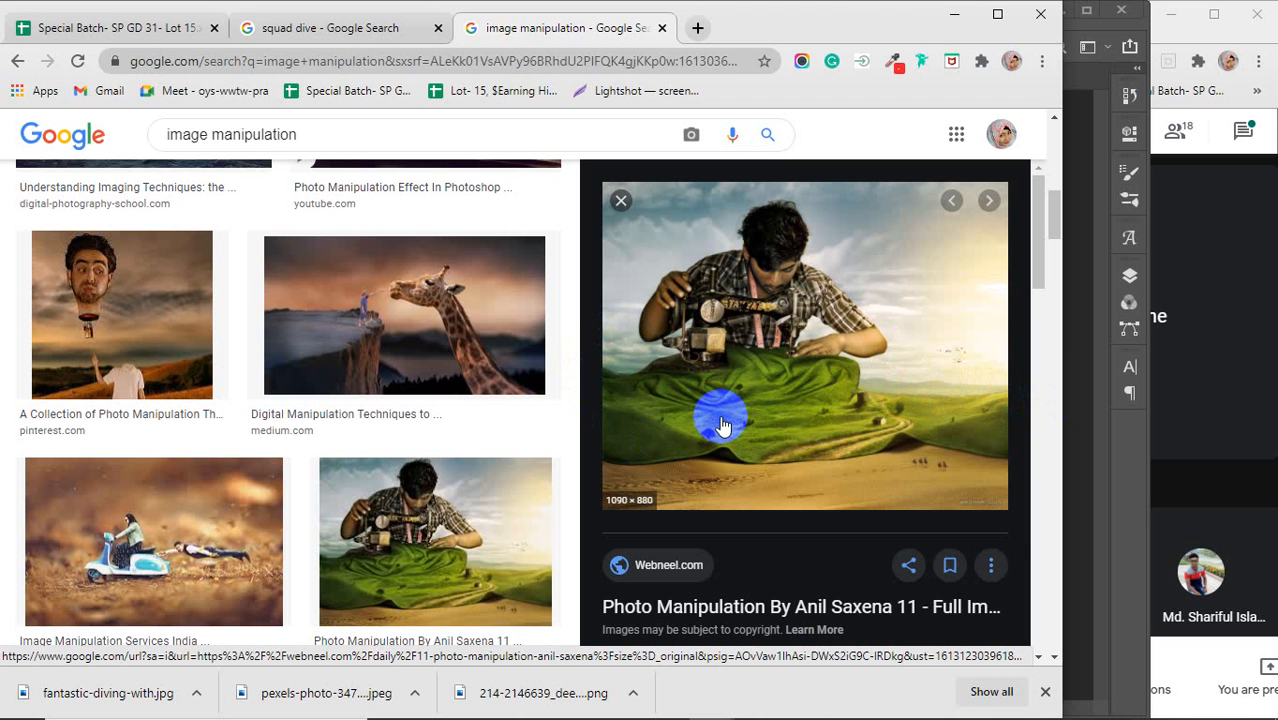
Step: Return to Photoshop, show the layer list and preview blend modes such as Hard Mix on the porcelain cup layer
click(1070, 462)
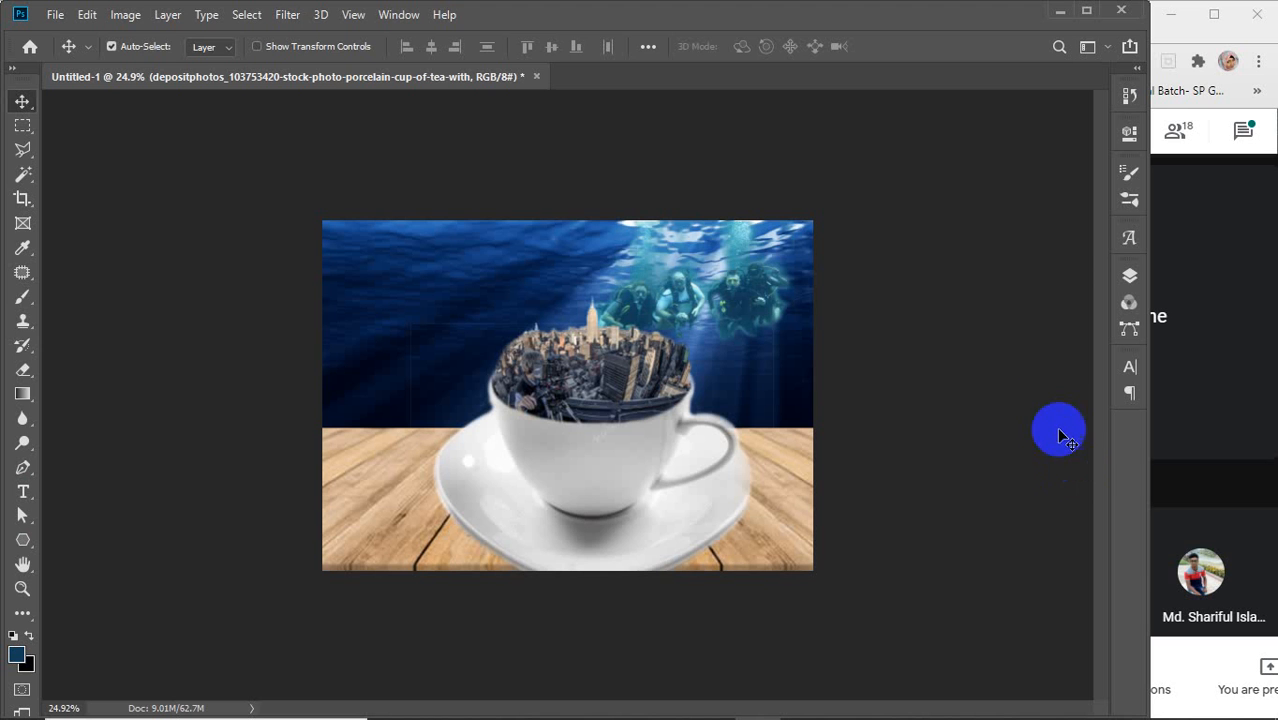
click(1129, 276)
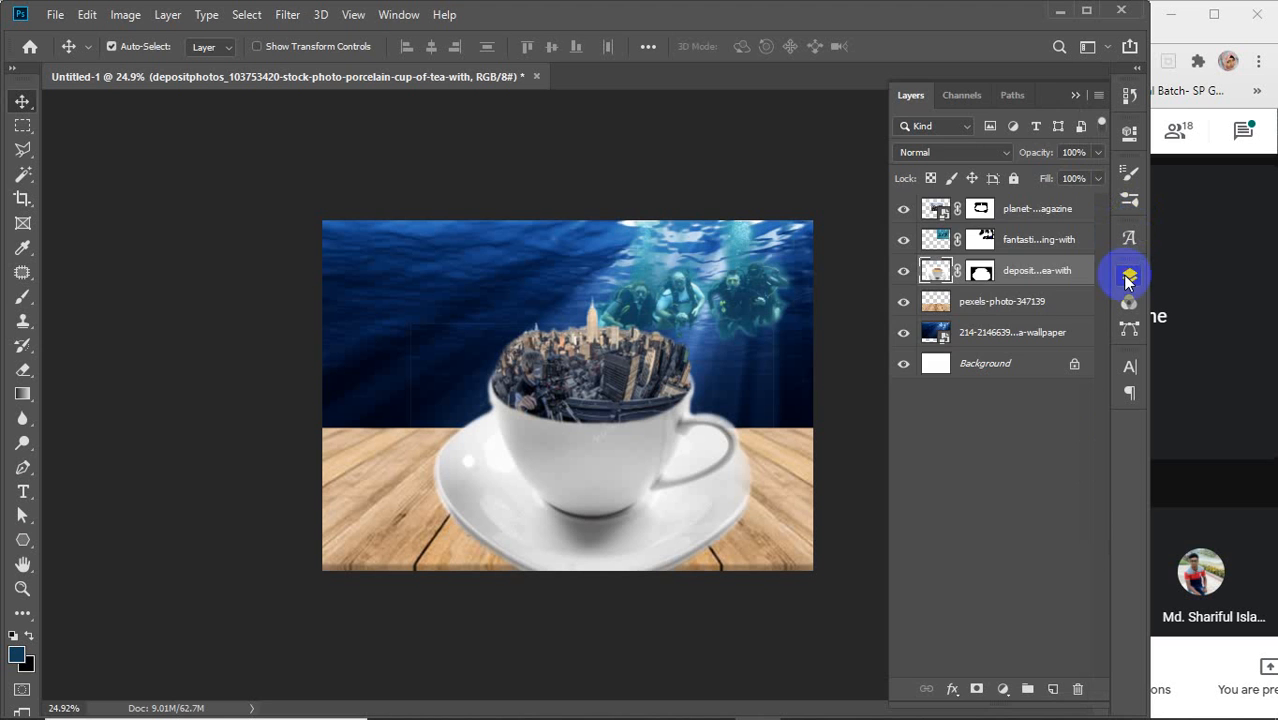
click(985, 154)
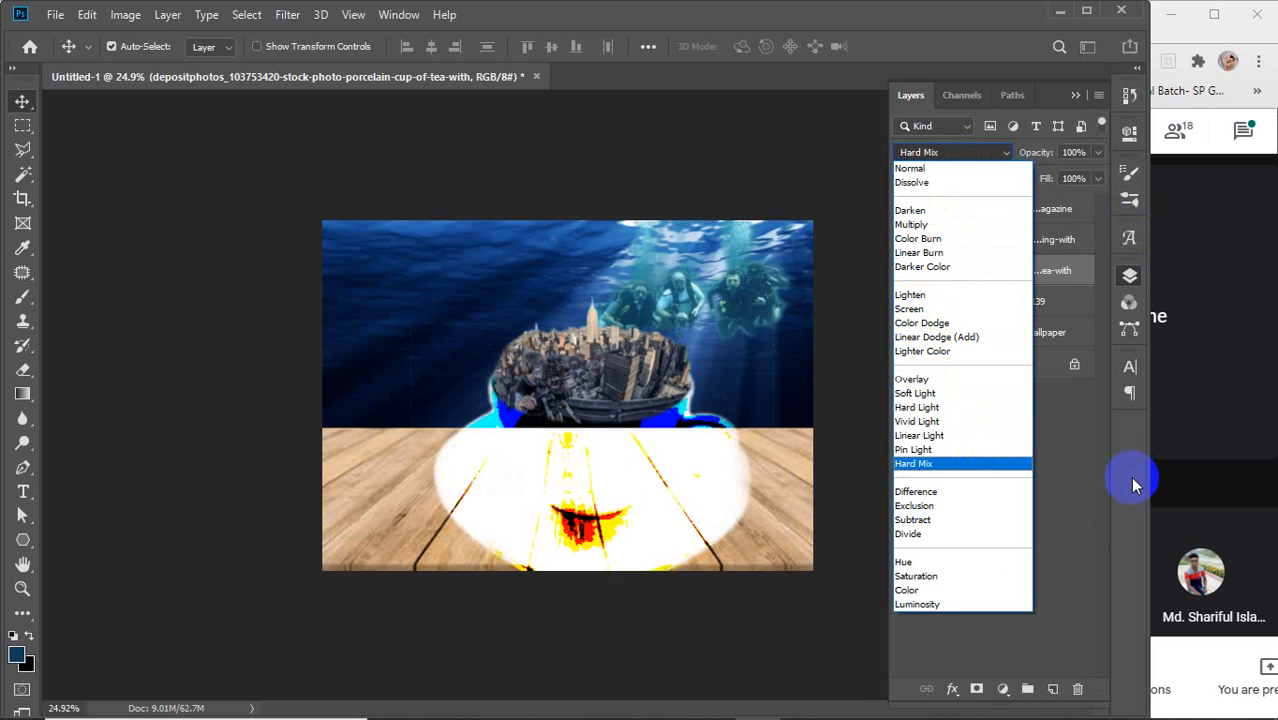
Step: Switch back to Chrome, browse the sewing manipulation's related images and open the "Waiting for Invitation" poster
click(712, 710)
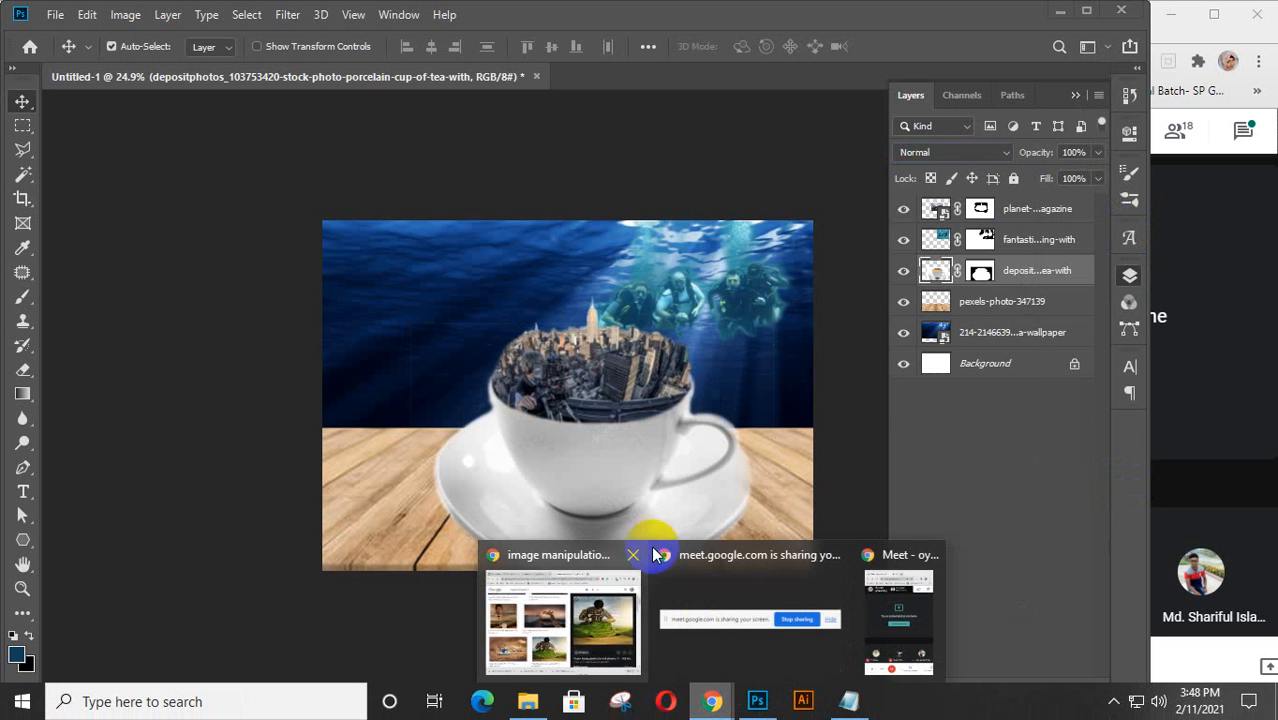
click(597, 592)
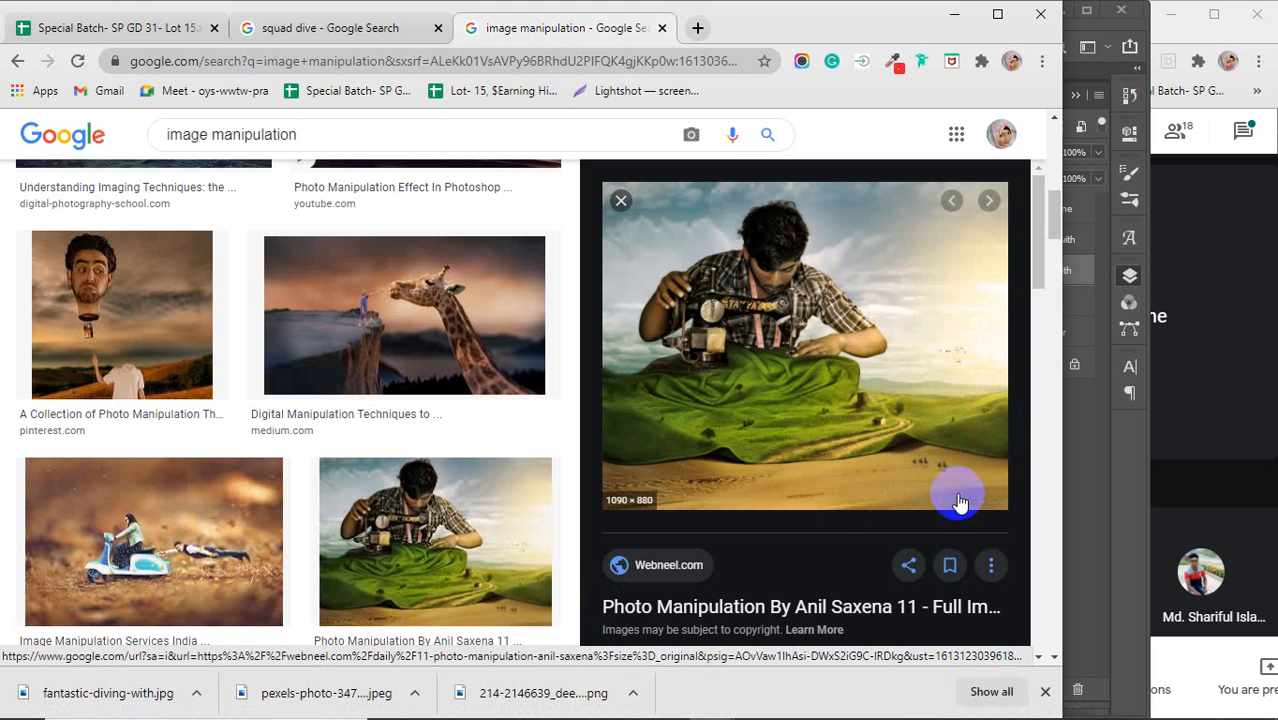
scroll(725, 503, down, 5)
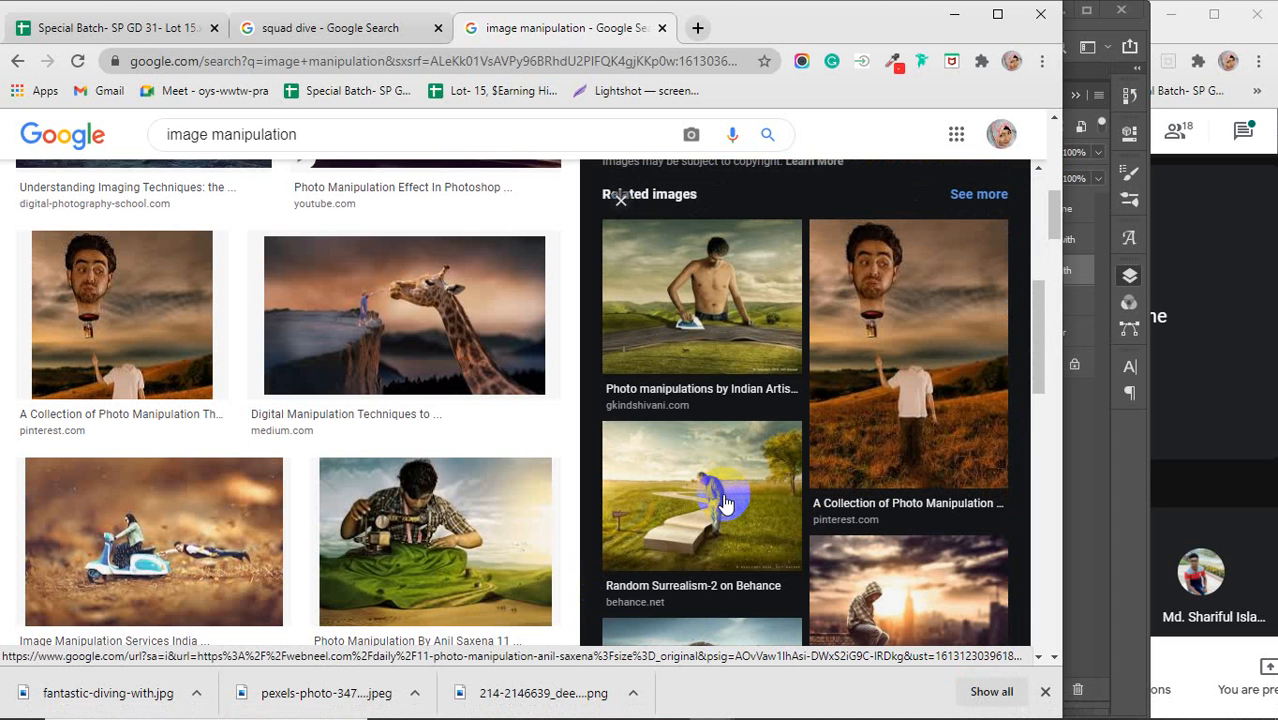
scroll(725, 503, down, 2)
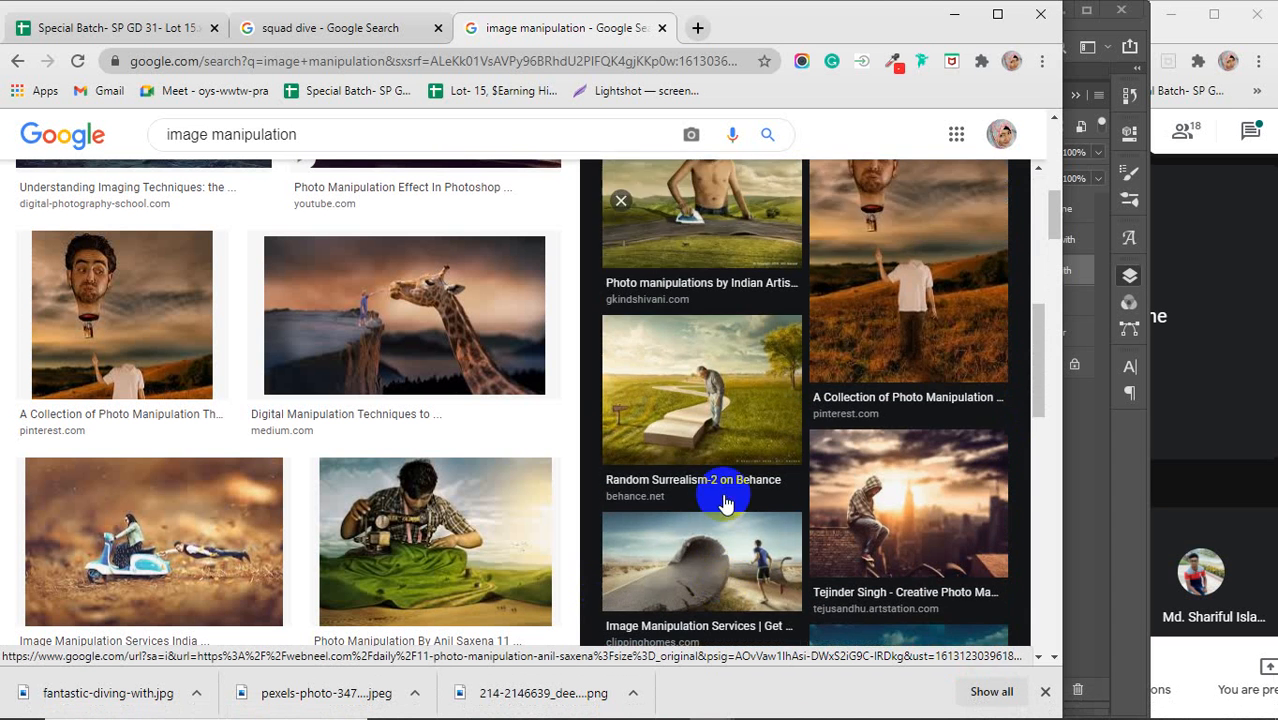
scroll(725, 503, down, 3)
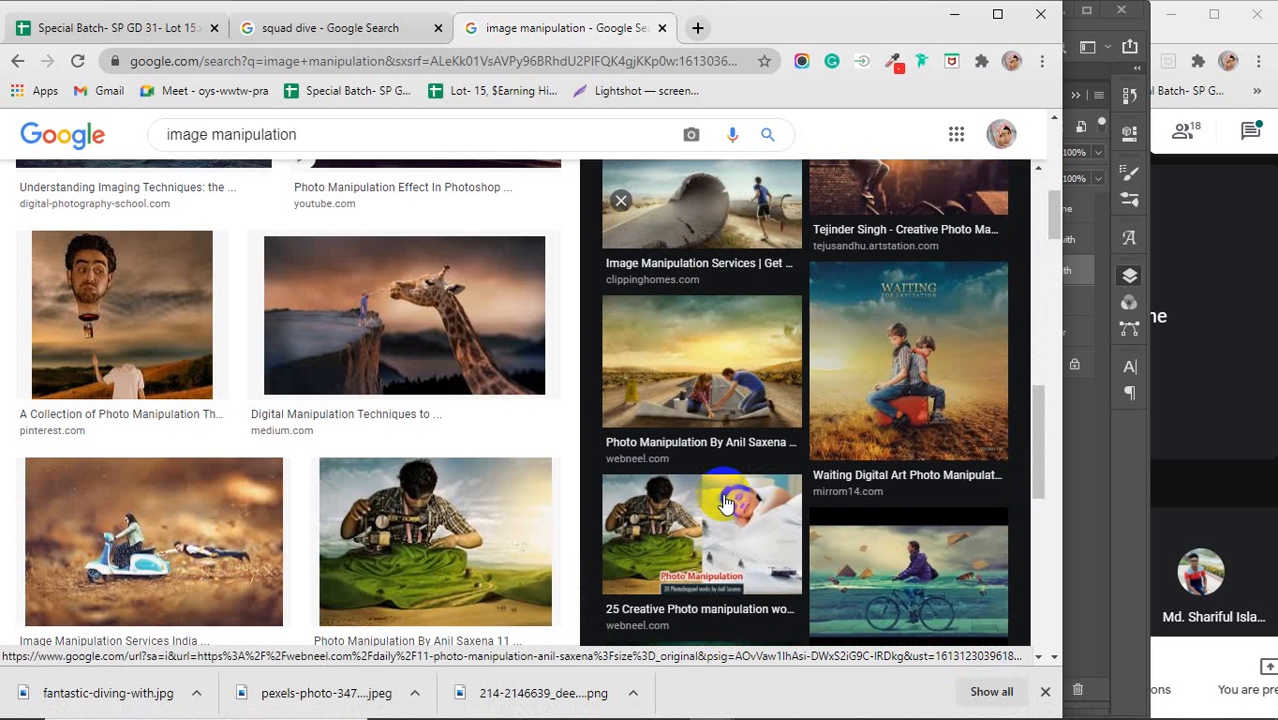
click(882, 390)
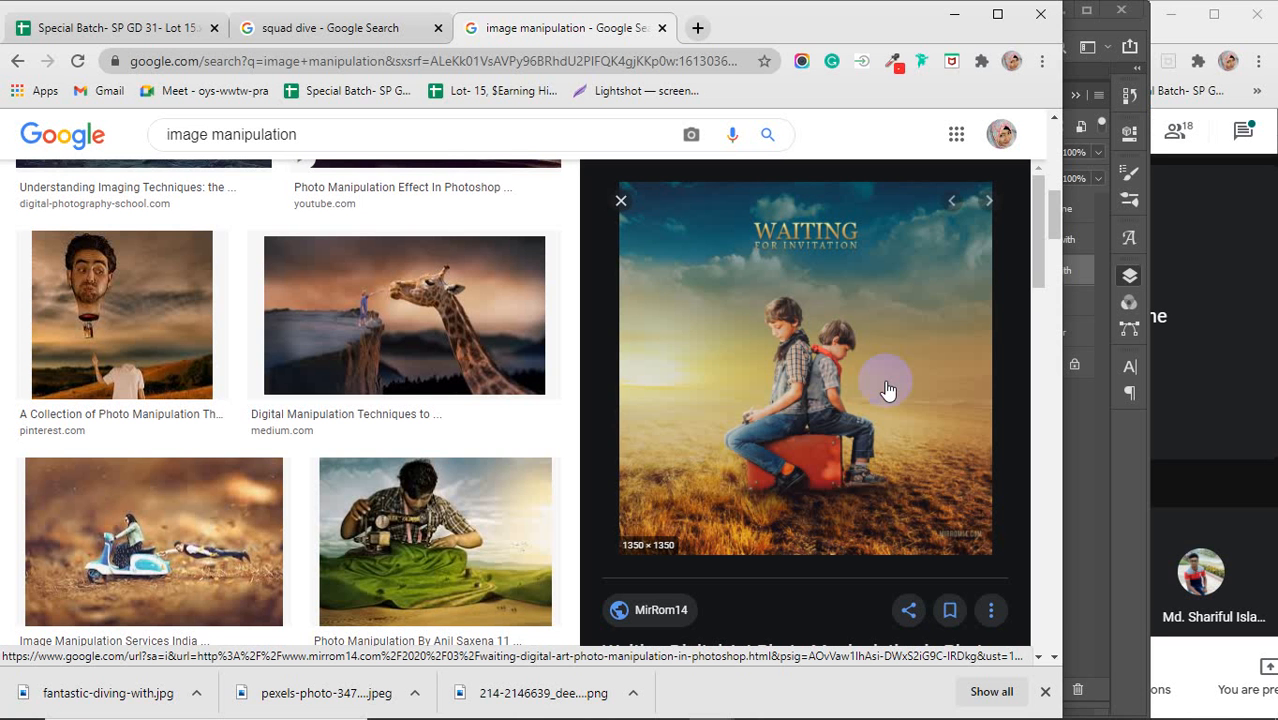
Step: Search Google Images for "movie poster design"
click(303, 147)
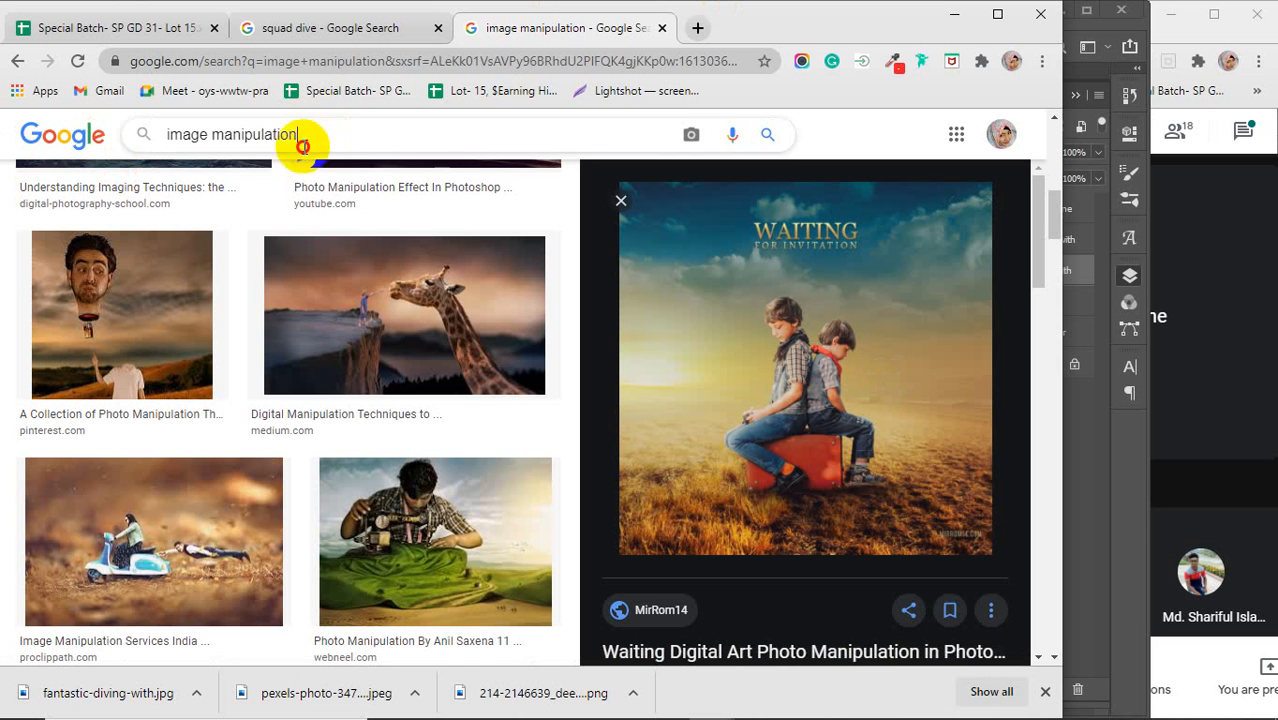
drag(303, 147, 97, 177)
text(movie)
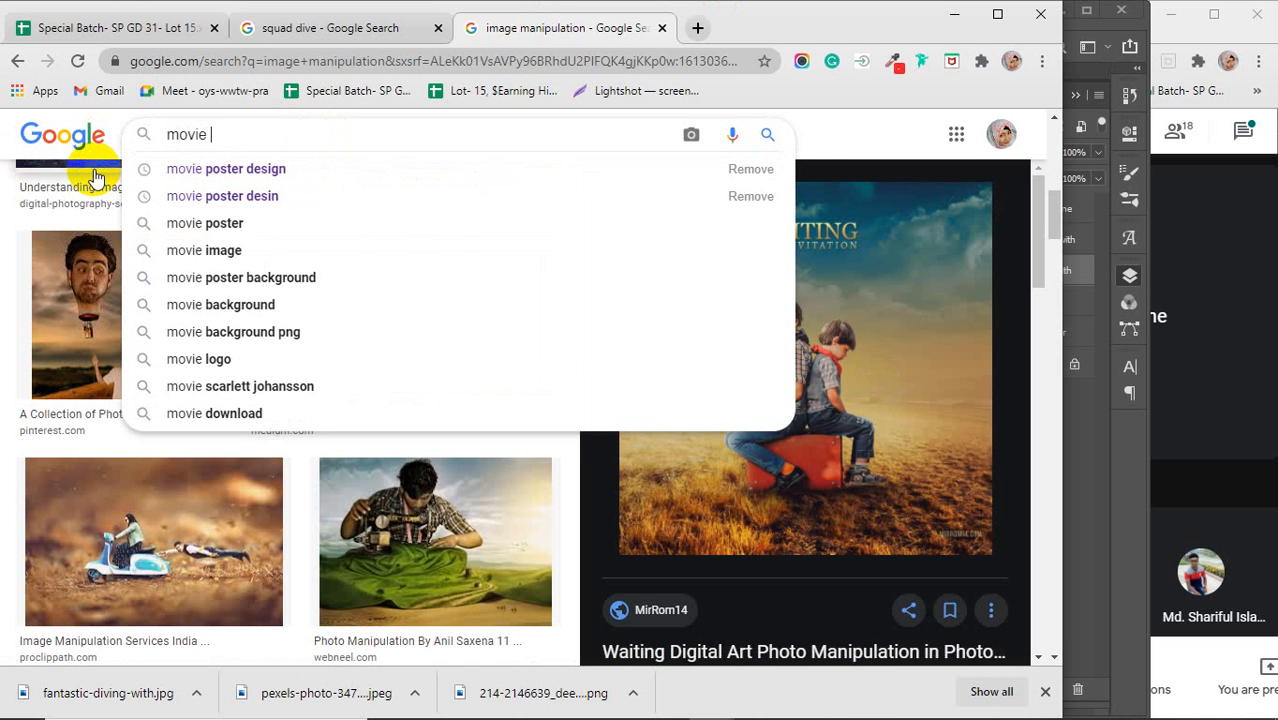
key(Down)
key(Return)
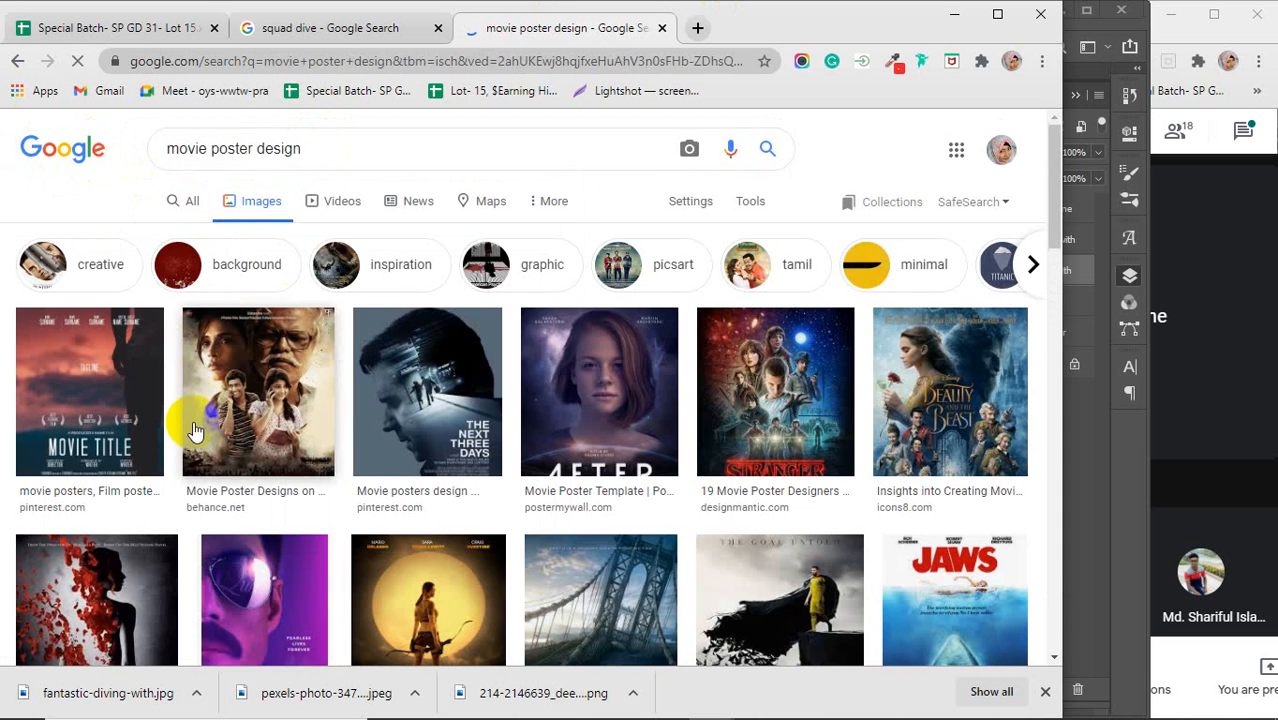
Step: Preview the Masaan, The Next Three Days, Stranger Things and Beauty and the Beast posters from the image results
click(268, 388)
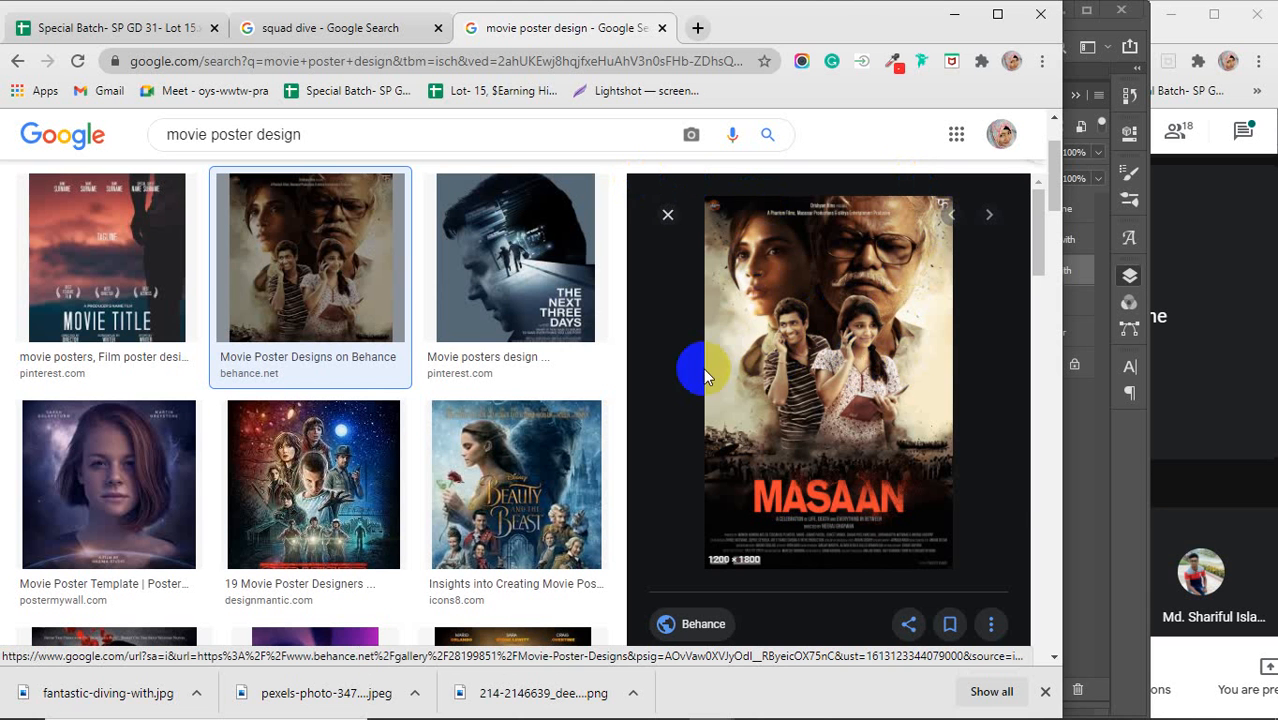
click(593, 303)
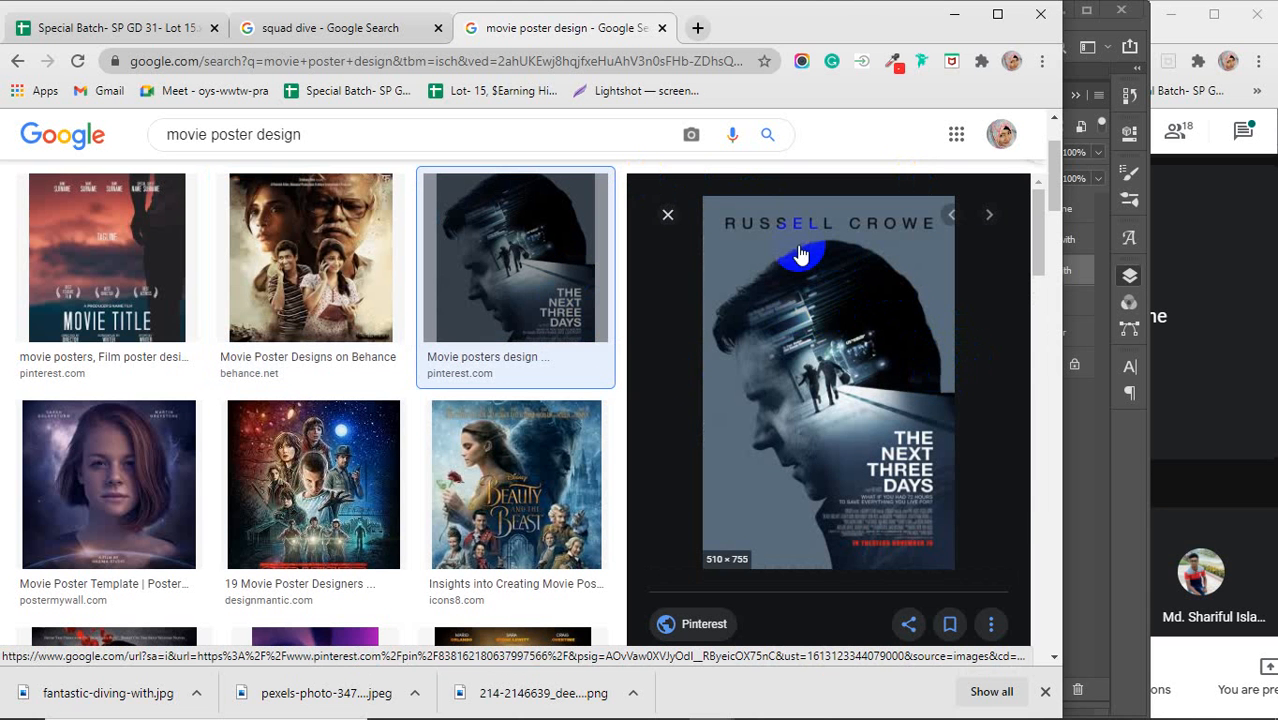
scroll(318, 420, down, 1)
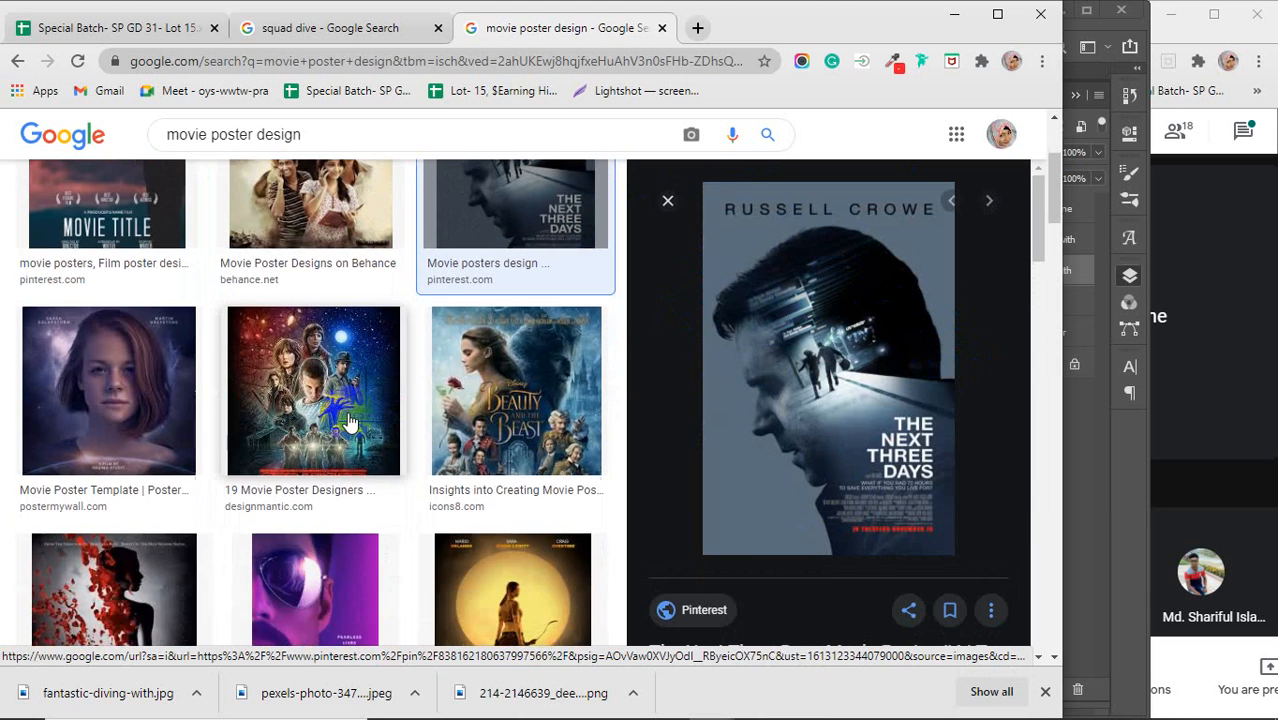
click(323, 406)
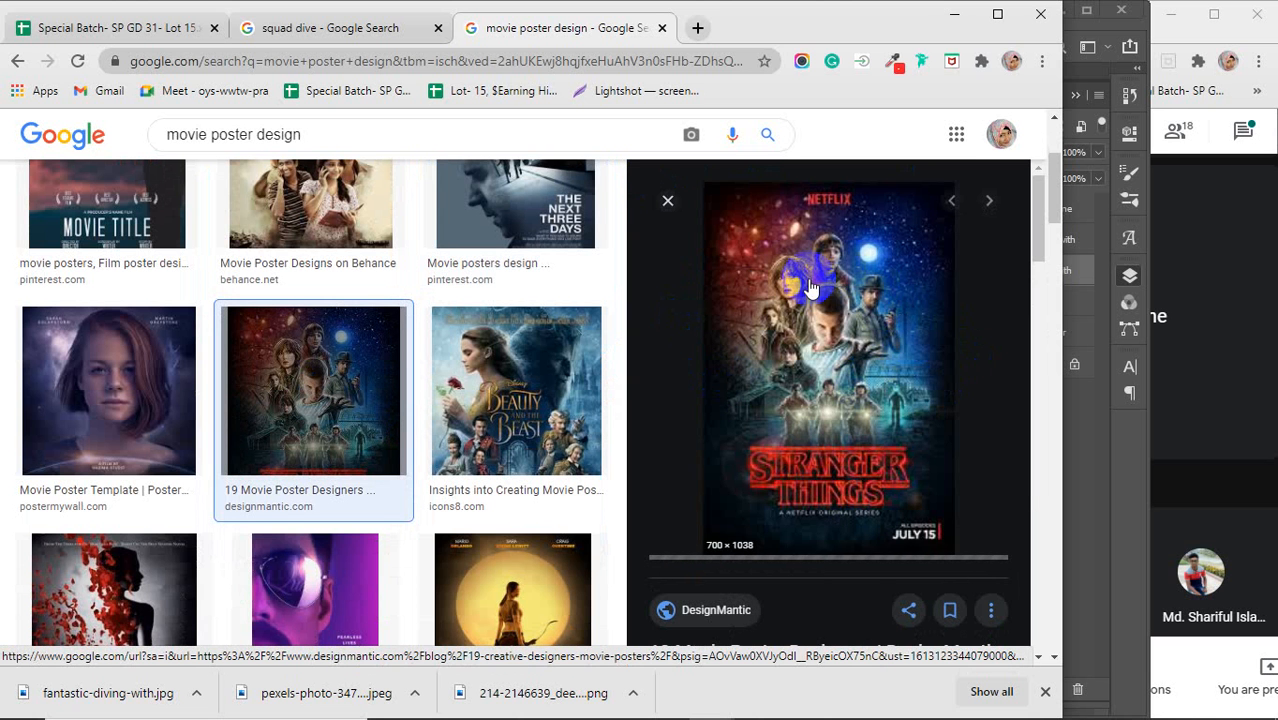
click(506, 432)
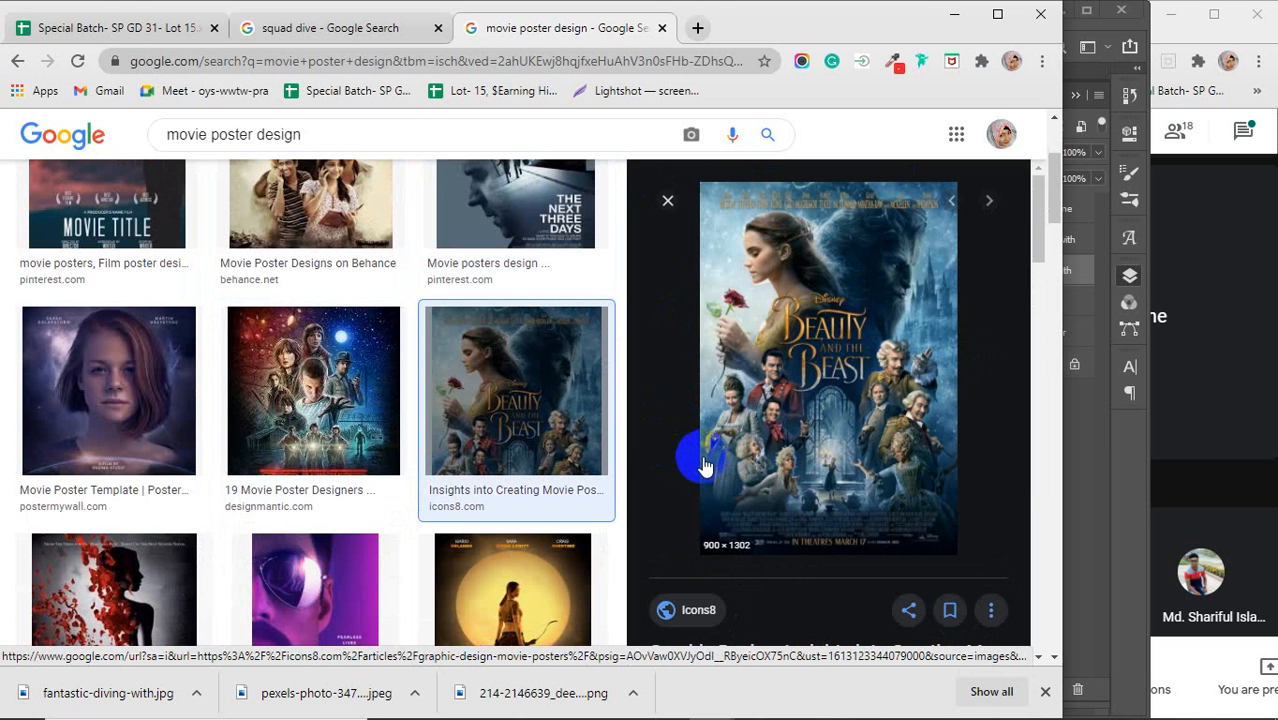
Step: Look further through the results and examine the Perfume and Total Recall posters with their disintegration effects
scroll(345, 487, down, 4)
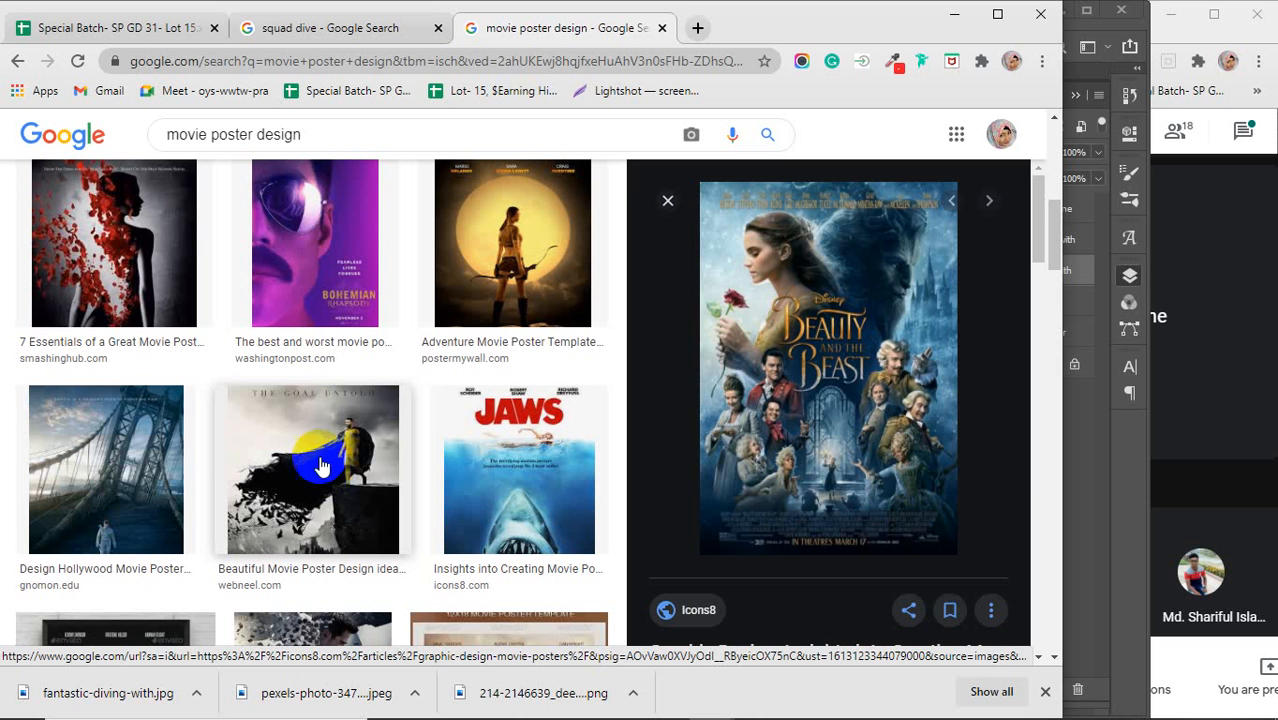
click(113, 245)
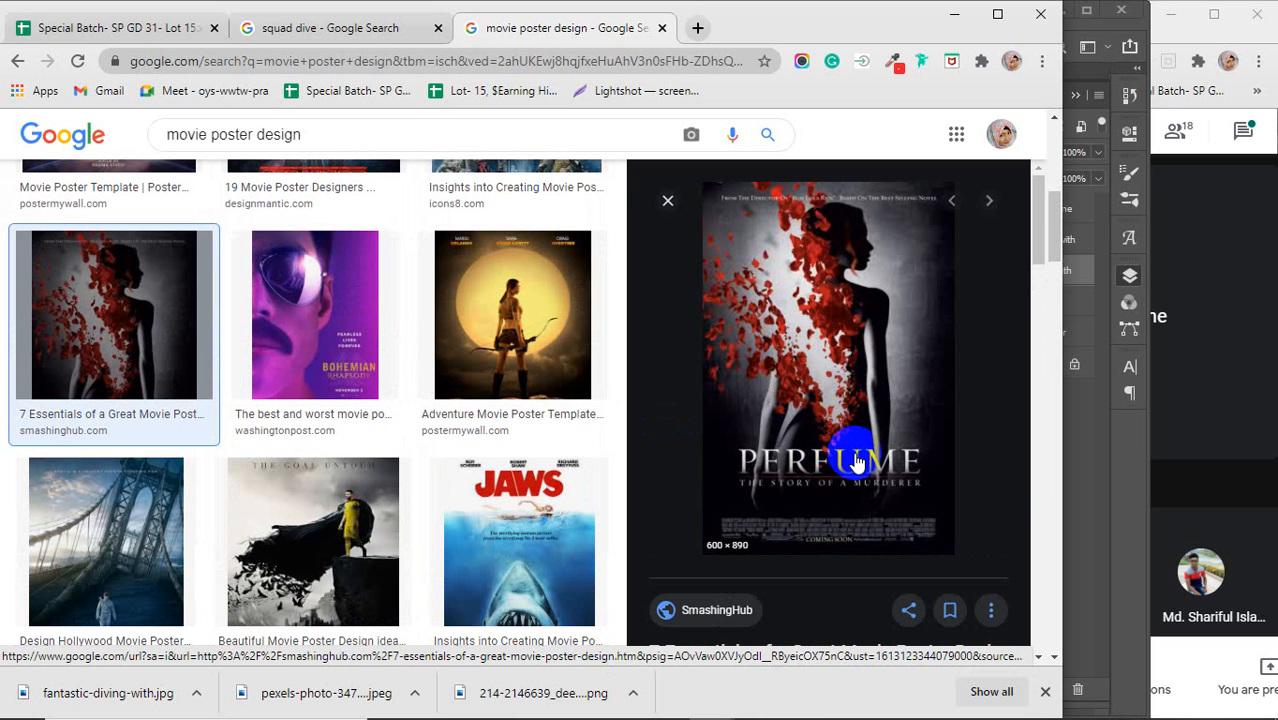
scroll(550, 413, down, 2)
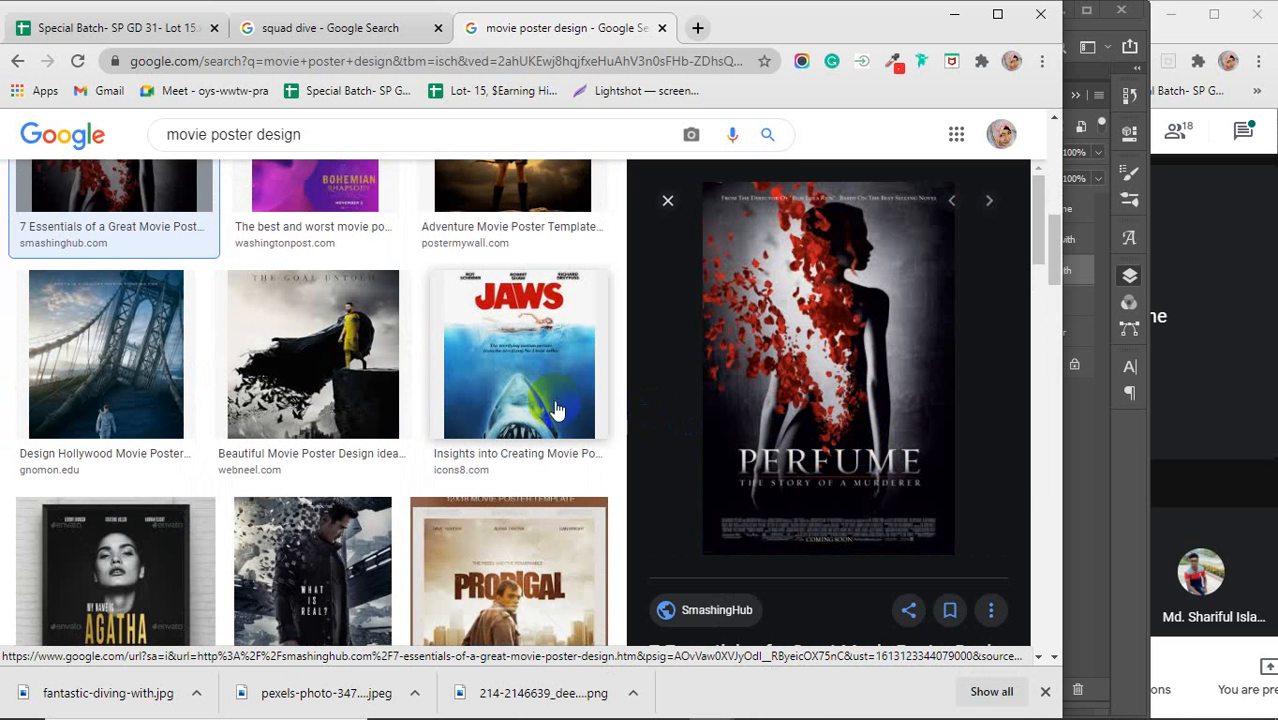
scroll(522, 390, down, 2)
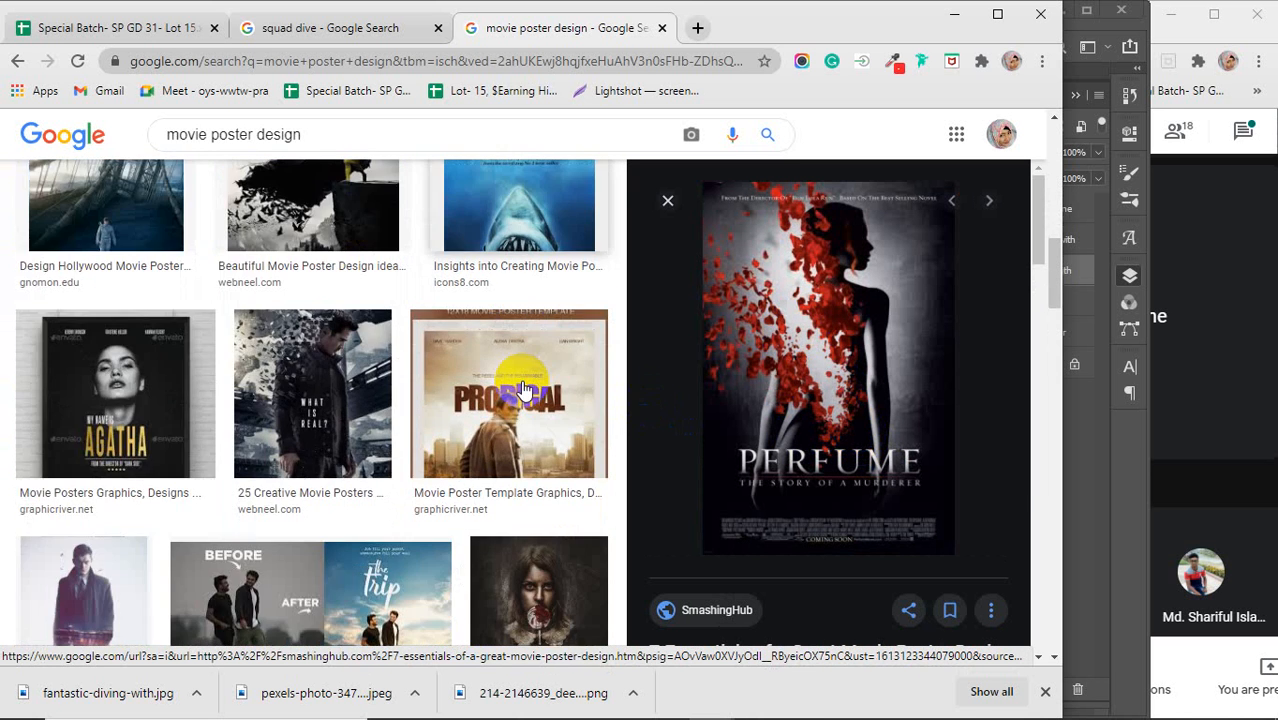
click(352, 371)
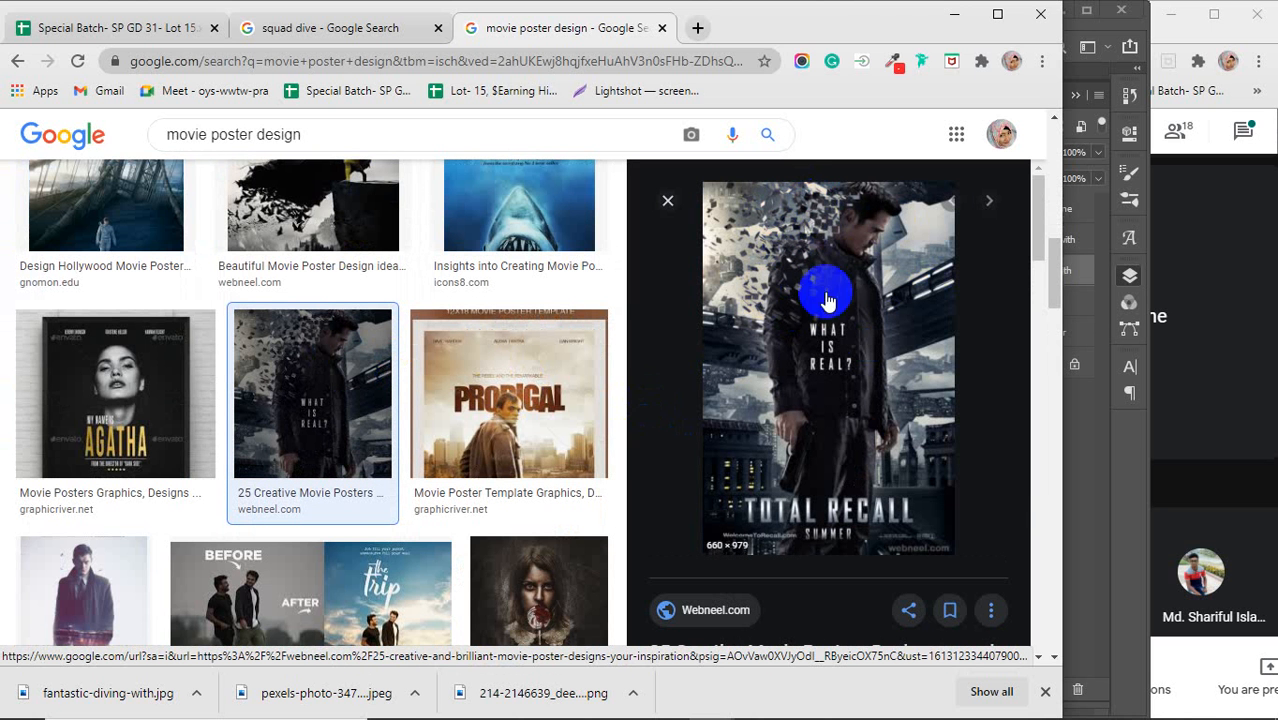
scroll(562, 466, down, 2)
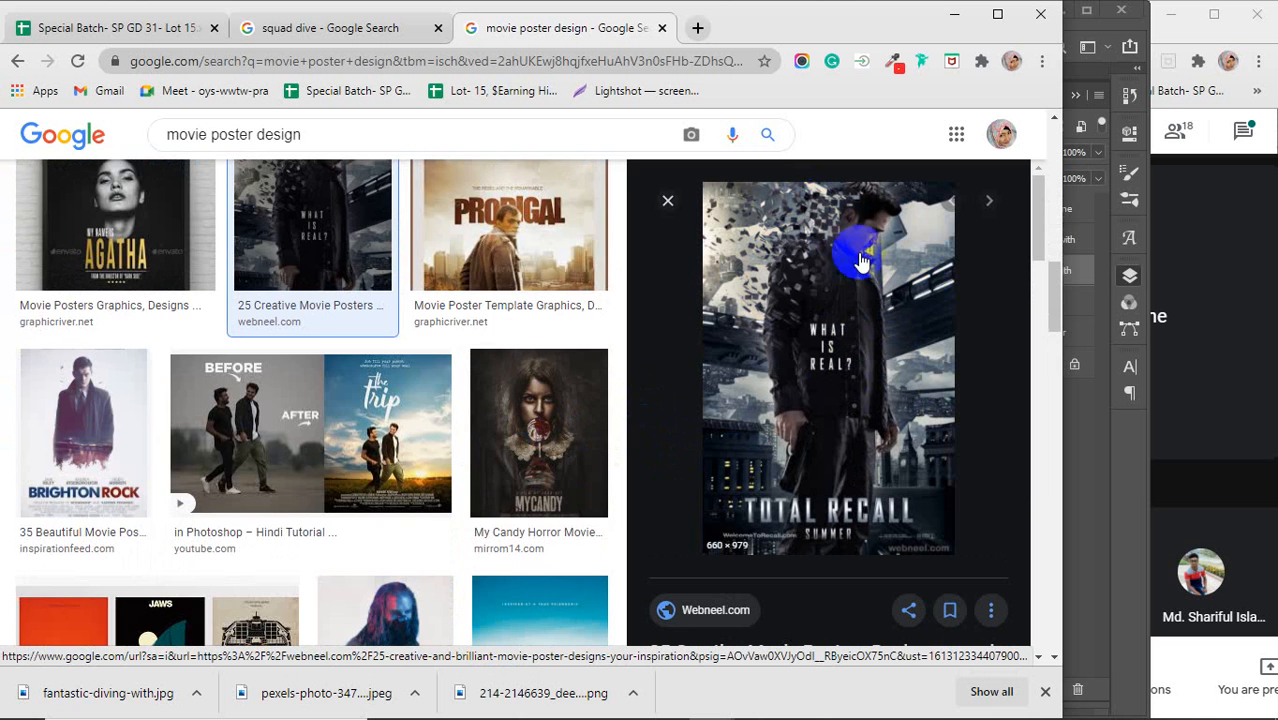
scroll(806, 358, up, 2)
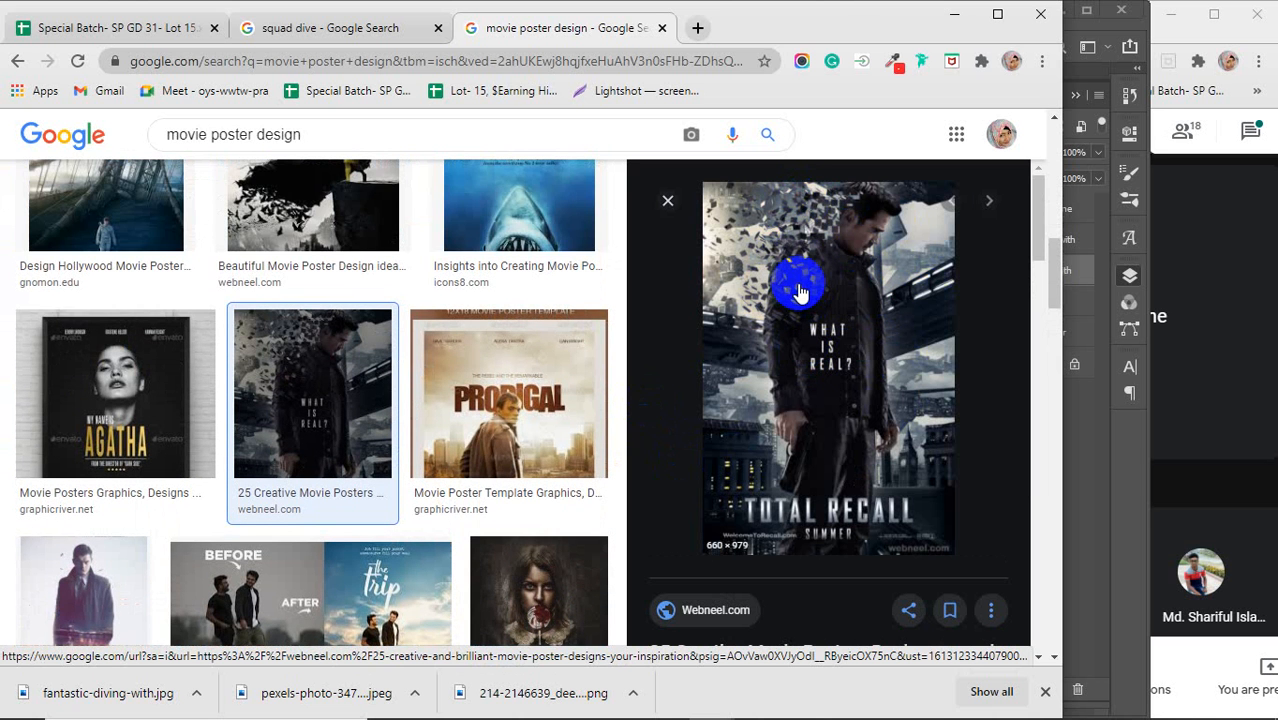
scroll(402, 379, down, 2)
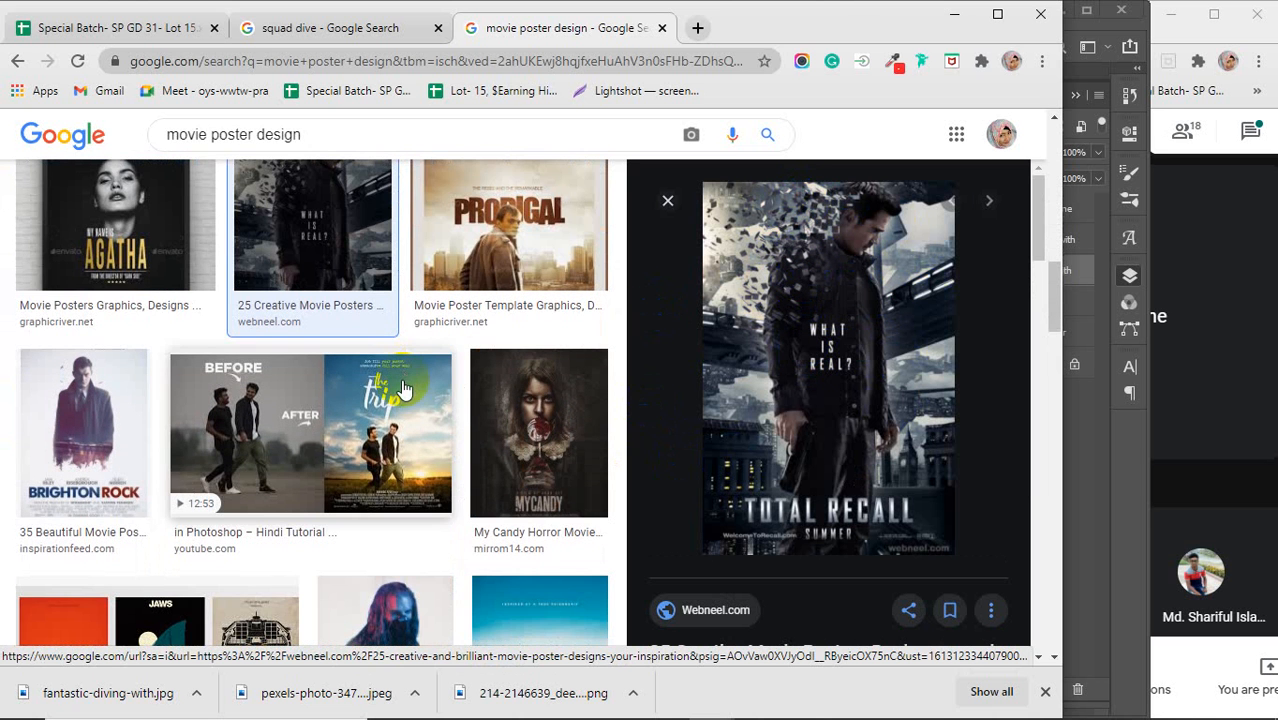
Step: Examine the orange Dirty Harry poster and, with the downloads bar closed, its related minimalist movie posters
scroll(393, 377, down, 3)
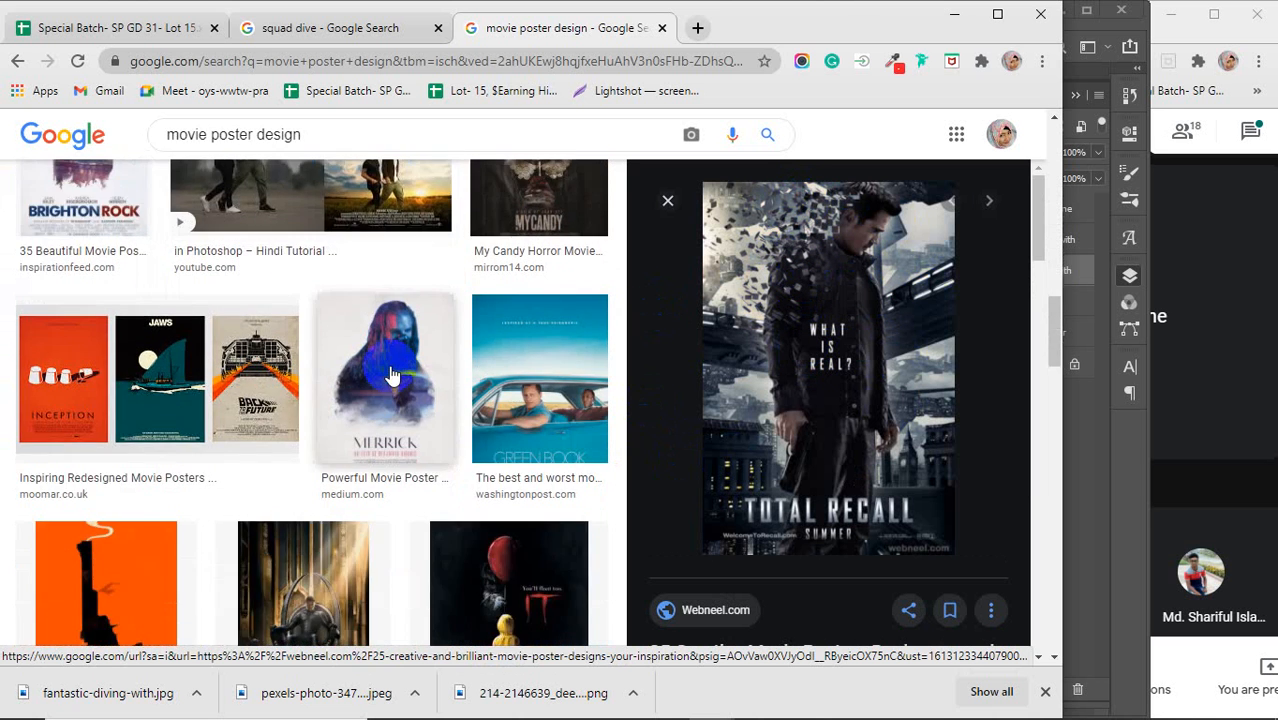
scroll(390, 373, down, 2)
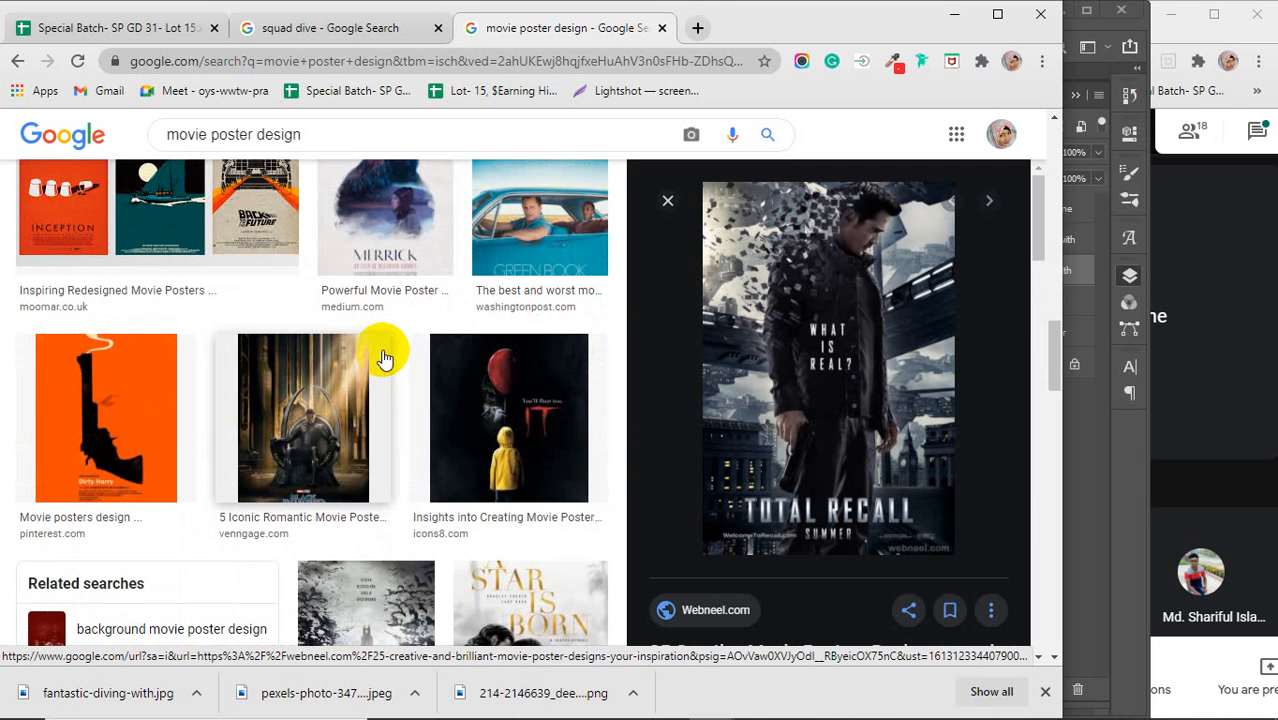
scroll(385, 358, down, 2)
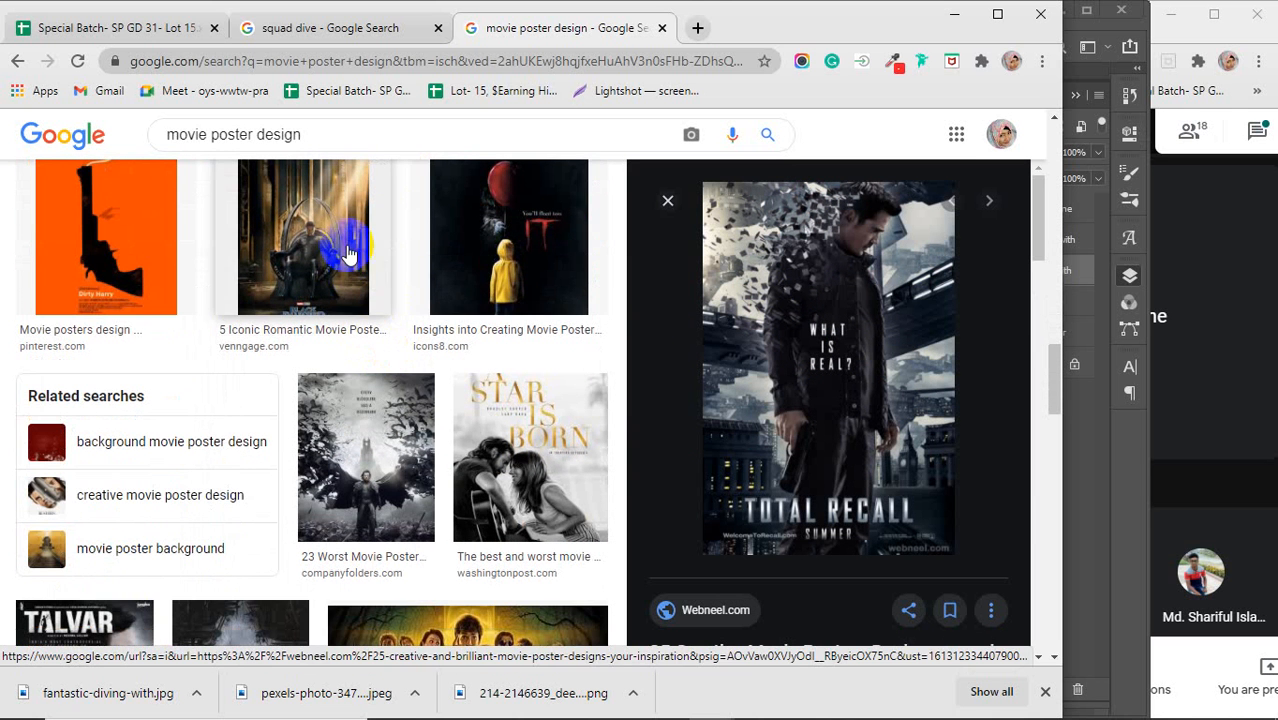
click(137, 240)
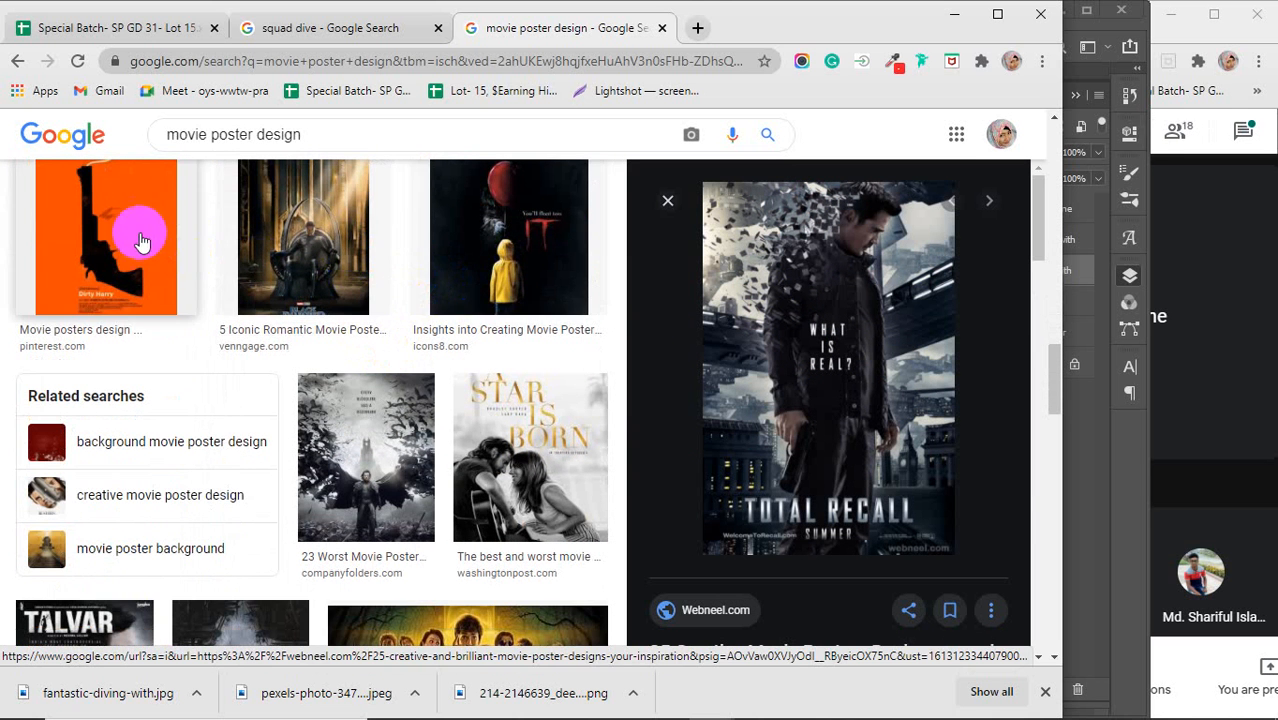
drag(730, 374, 845, 381)
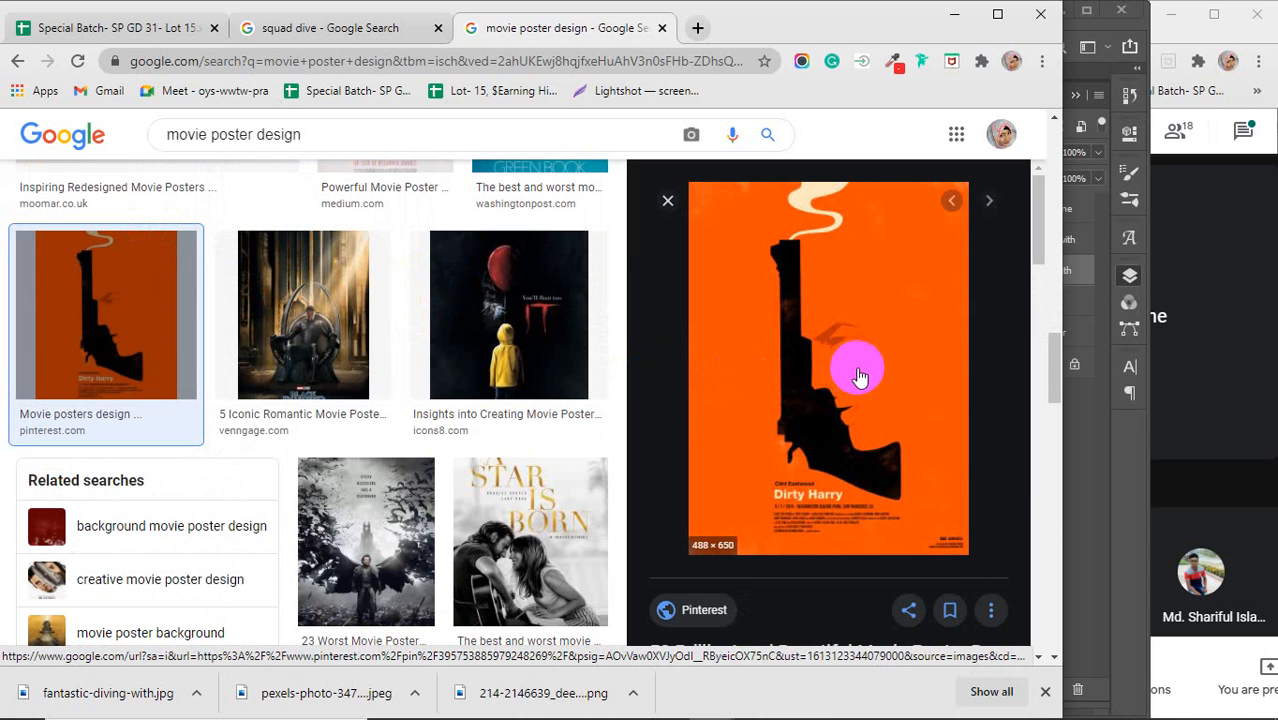
click(1045, 692)
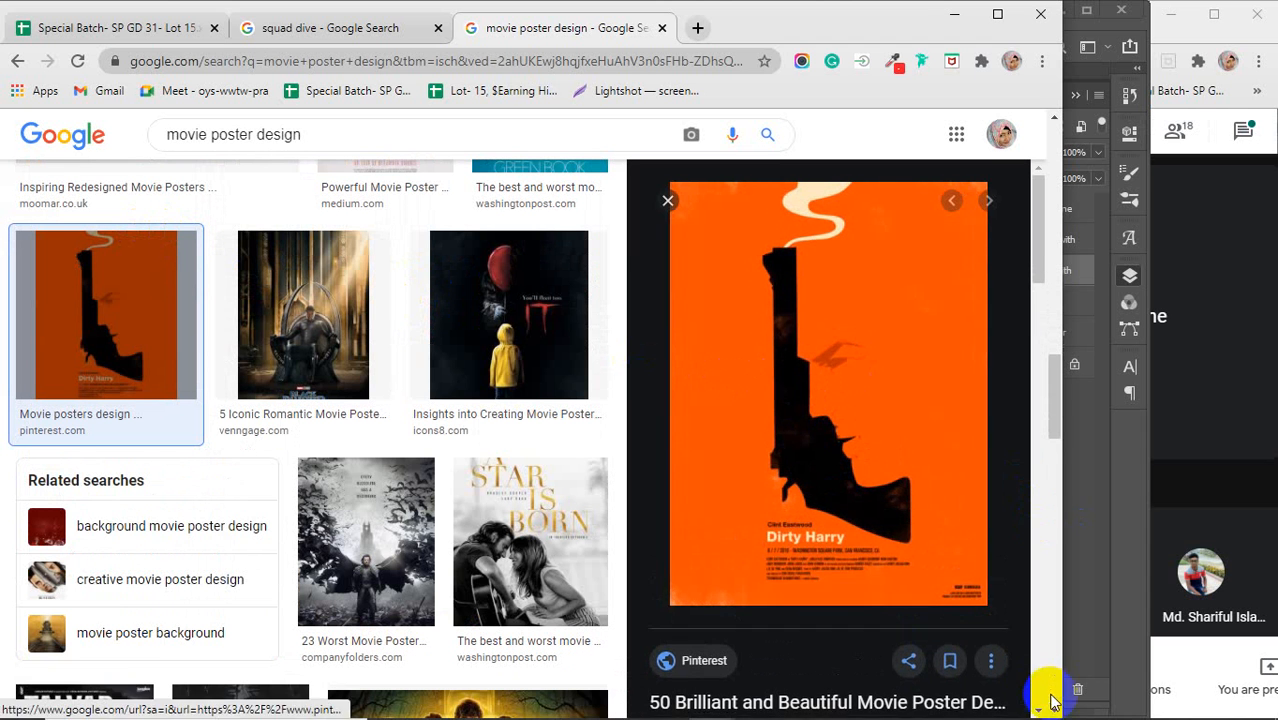
scroll(806, 607, down, 6)
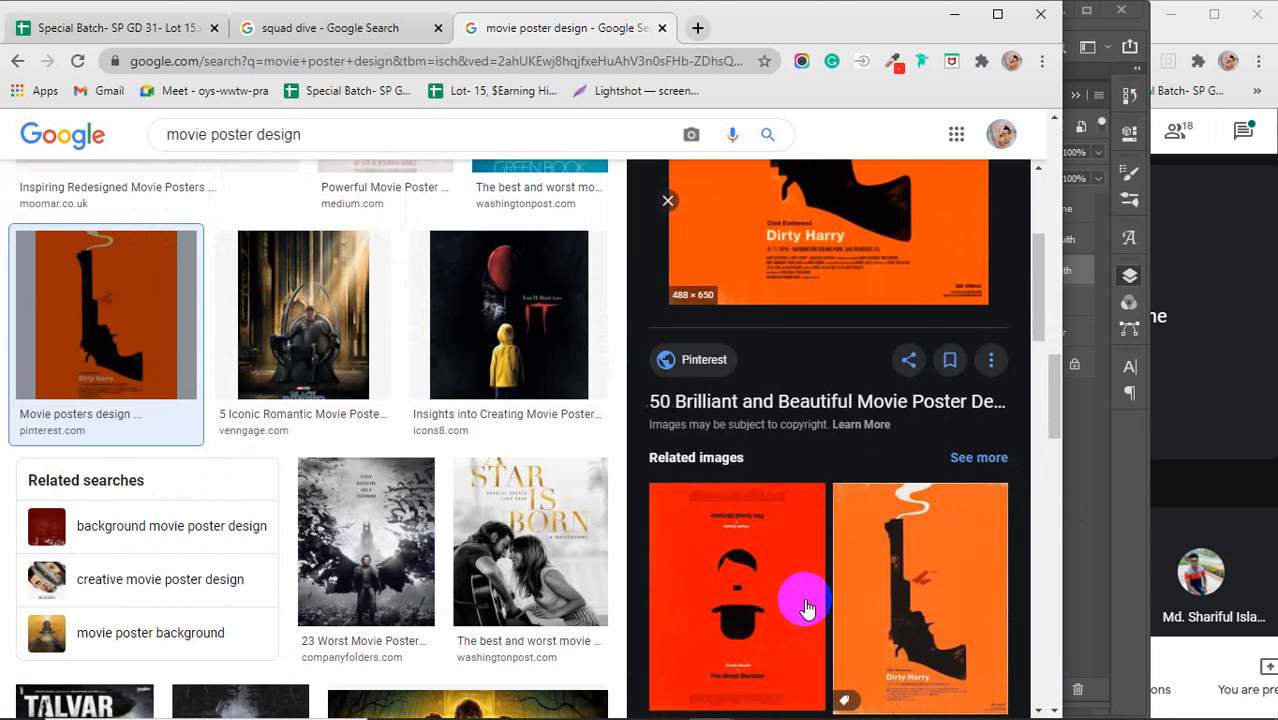
scroll(806, 607, down, 5)
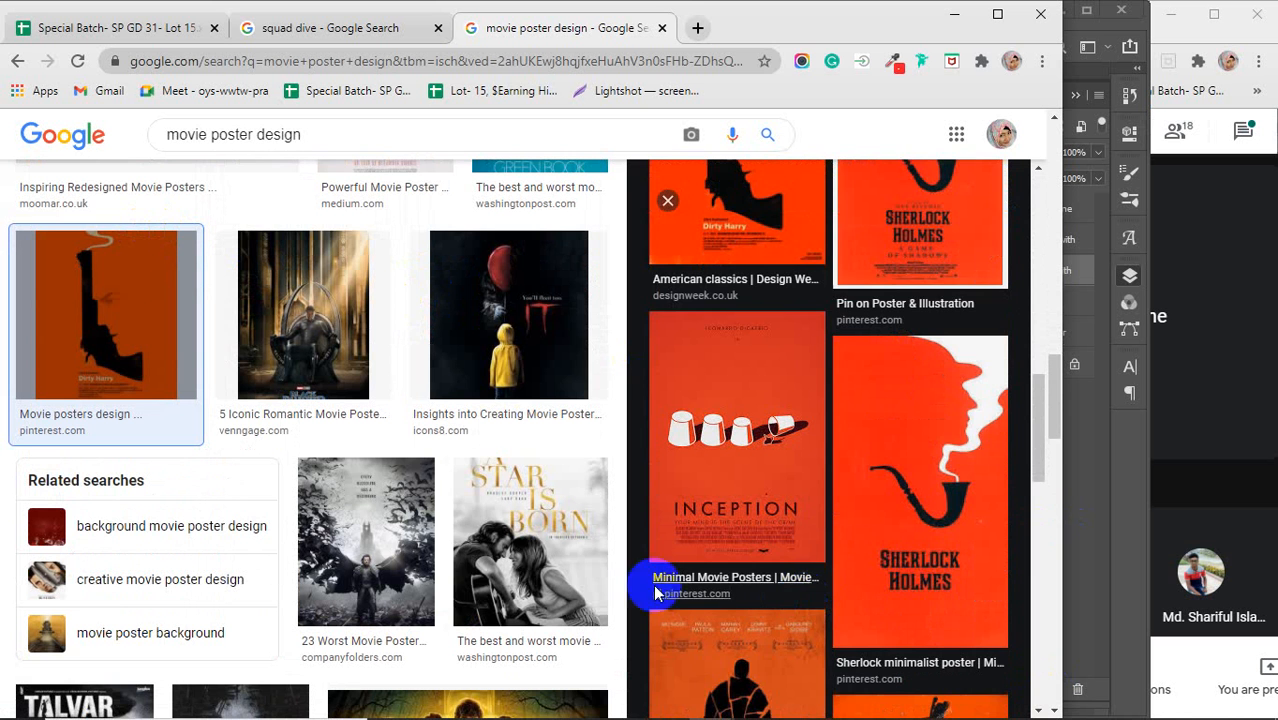
scroll(490, 505, down, 1)
Step: Preview the A Star Is Born poster and the YouTube result titled "Movie poster design"
click(490, 505)
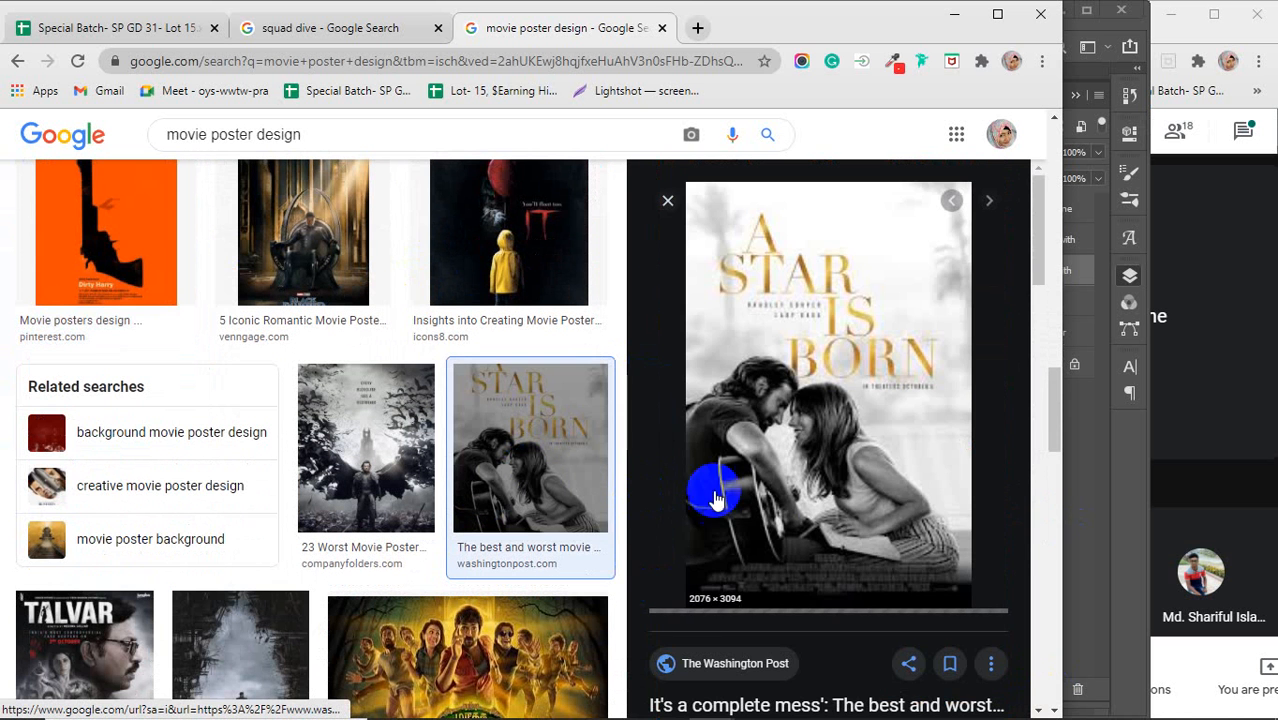
scroll(895, 530, down, 5)
scroll(476, 335, down, 4)
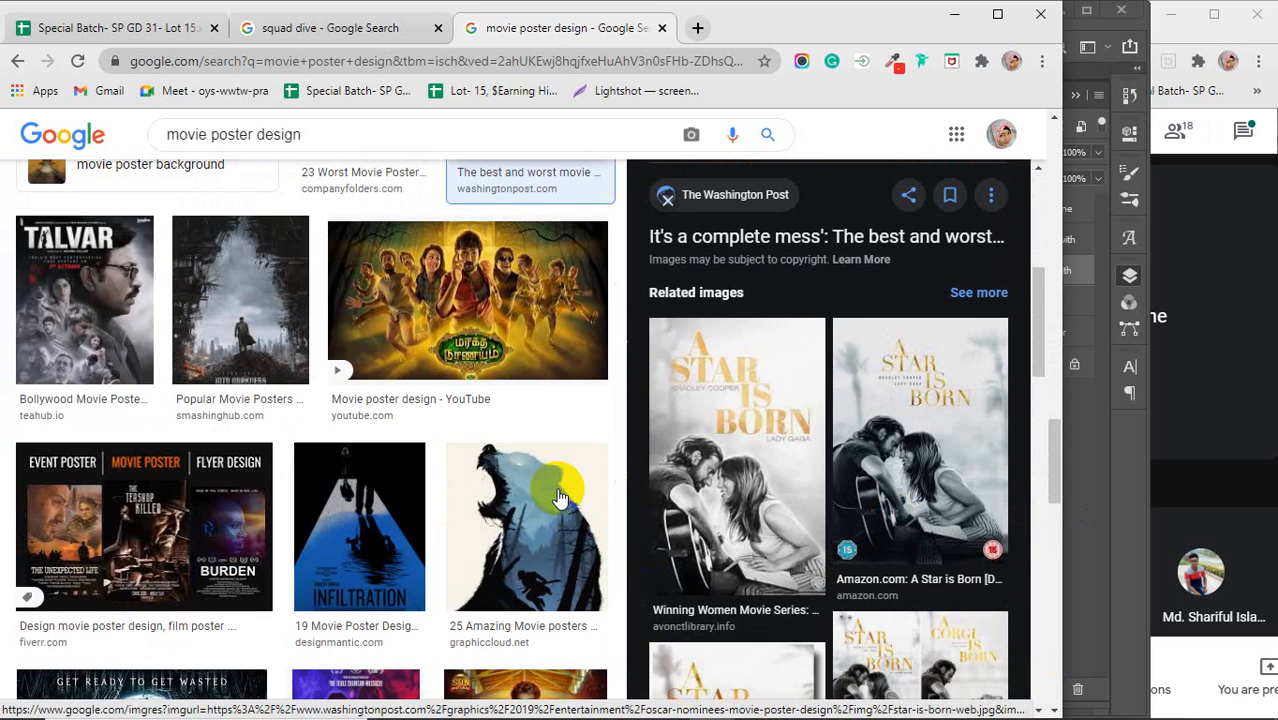
click(476, 335)
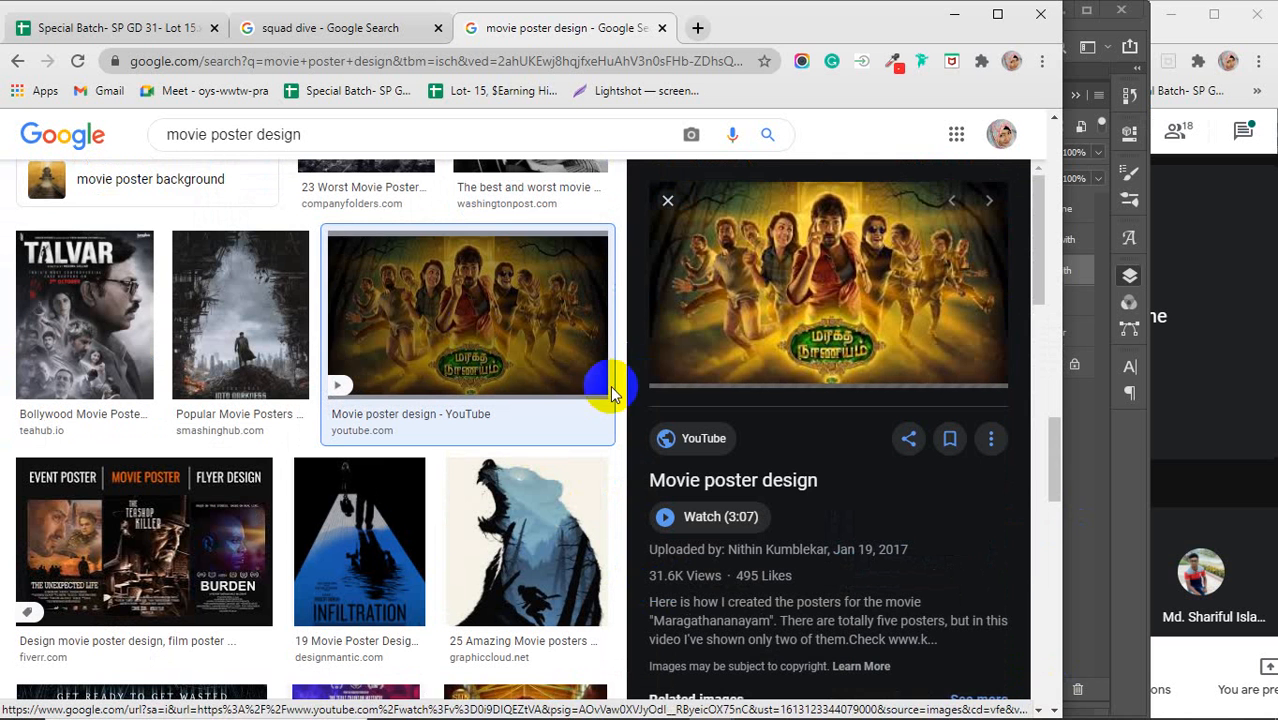
click(750, 482)
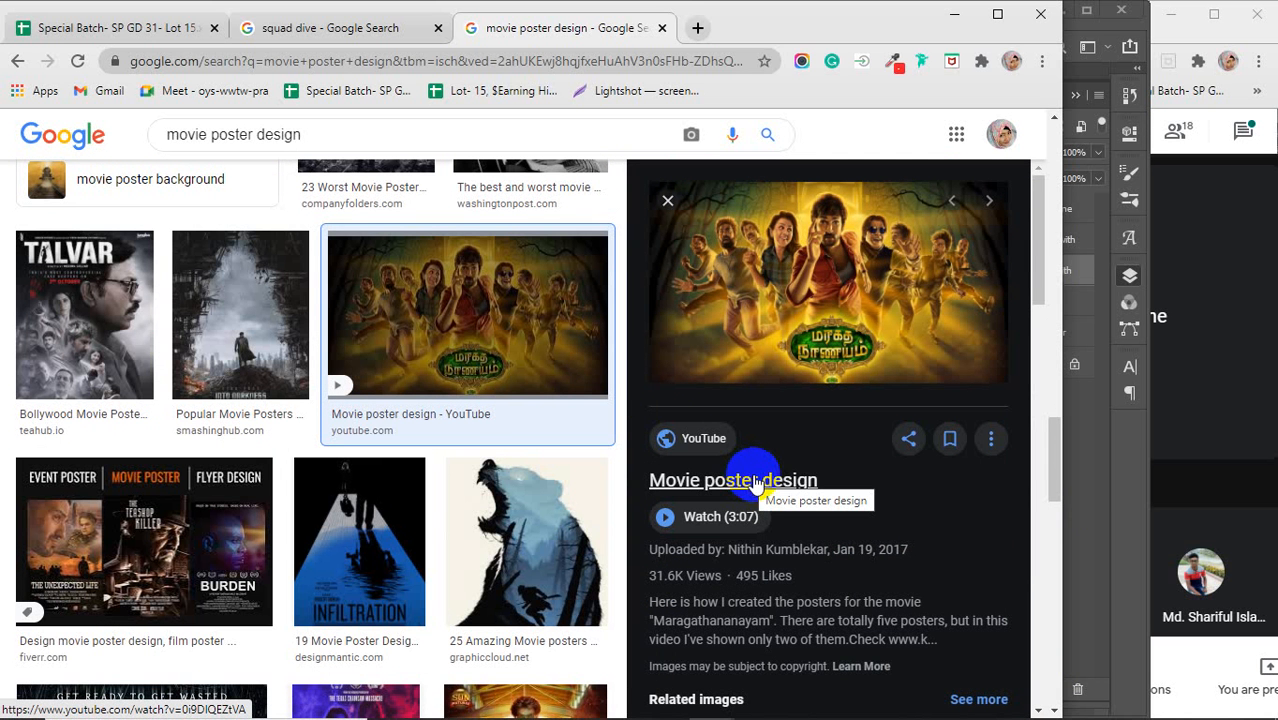
Step: Close the "movie poster design" and "squad dive" search tabs and show the hidden system tray icons
click(661, 28)
click(439, 29)
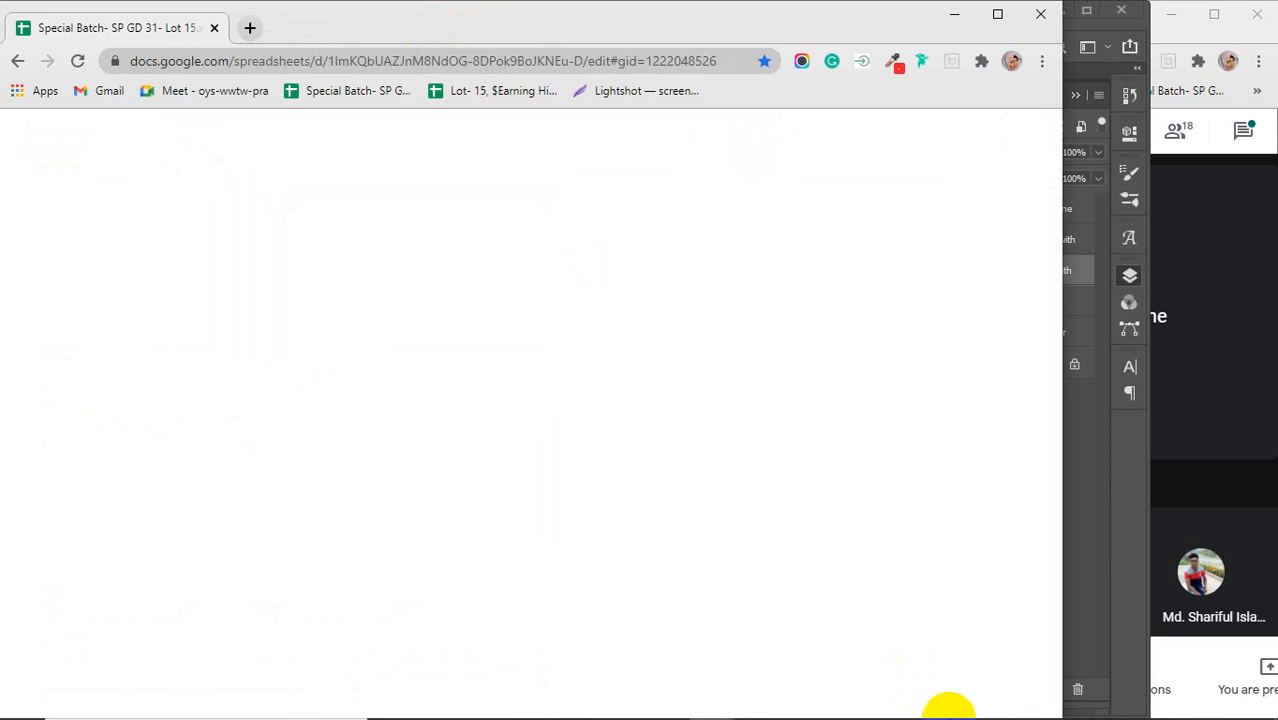
mouse_move(947, 707)
click(1114, 703)
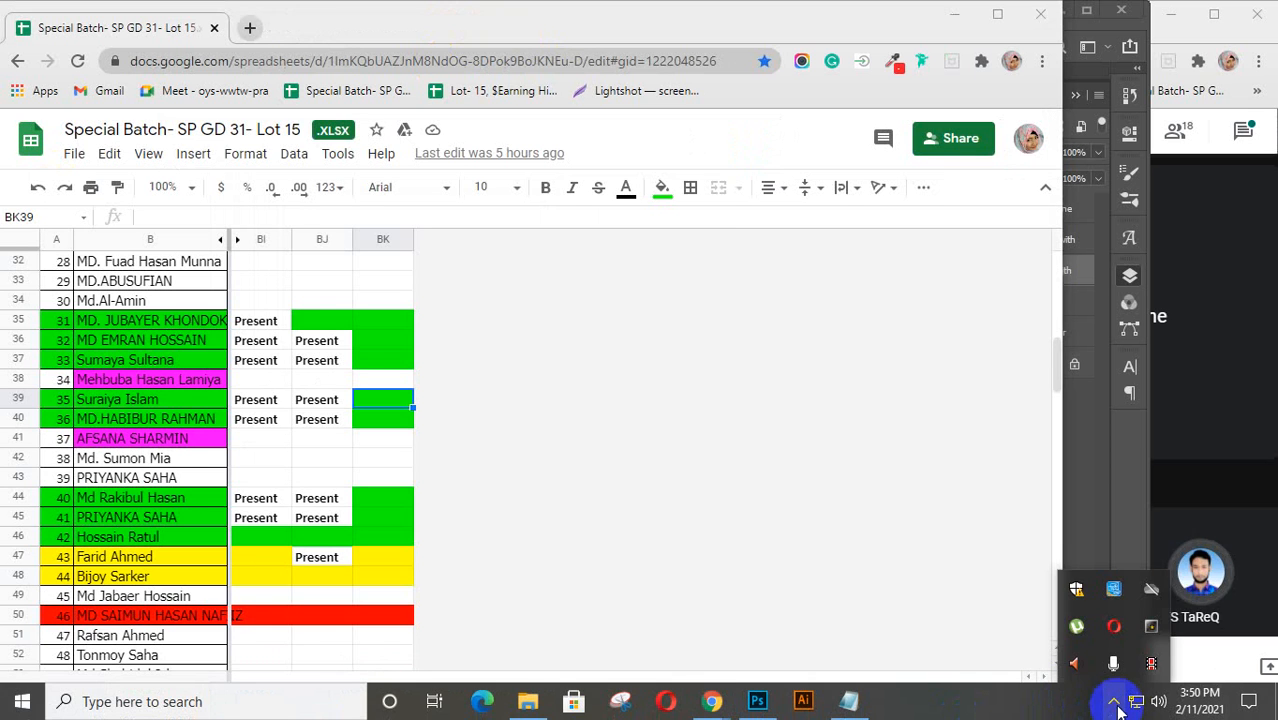